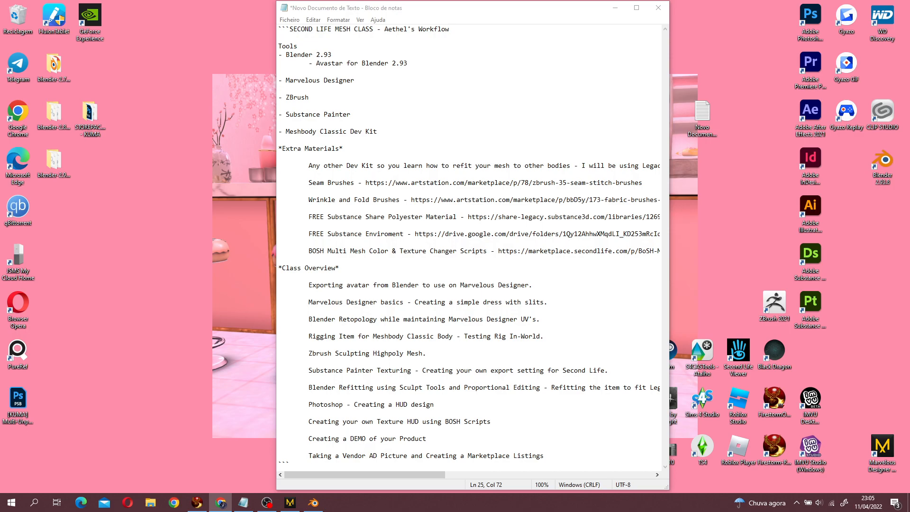
- Switch to Firestorm, search the inventory for "kuma" and add the [KUMA] IRIS DRESS - Legacy to the avatar
scroll(448, 308, right, 3)
scroll(453, 296, left, 3)
click(195, 504)
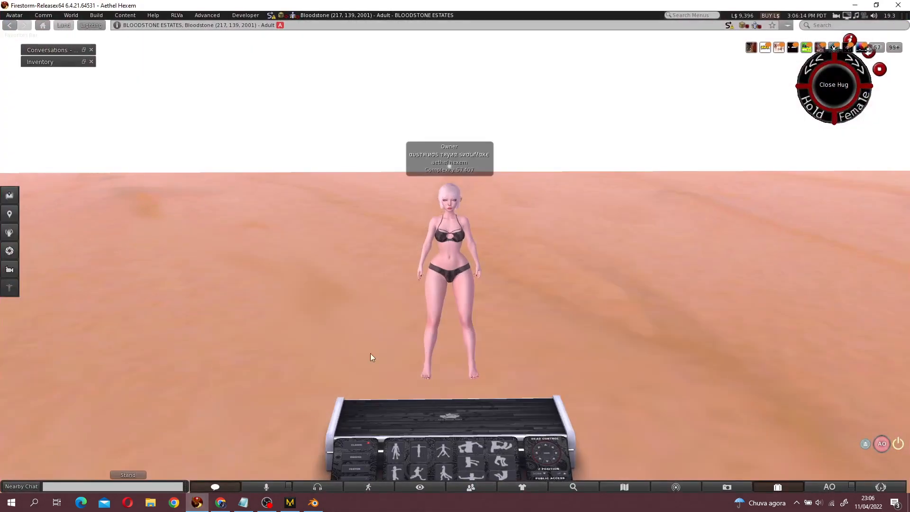
click(778, 487)
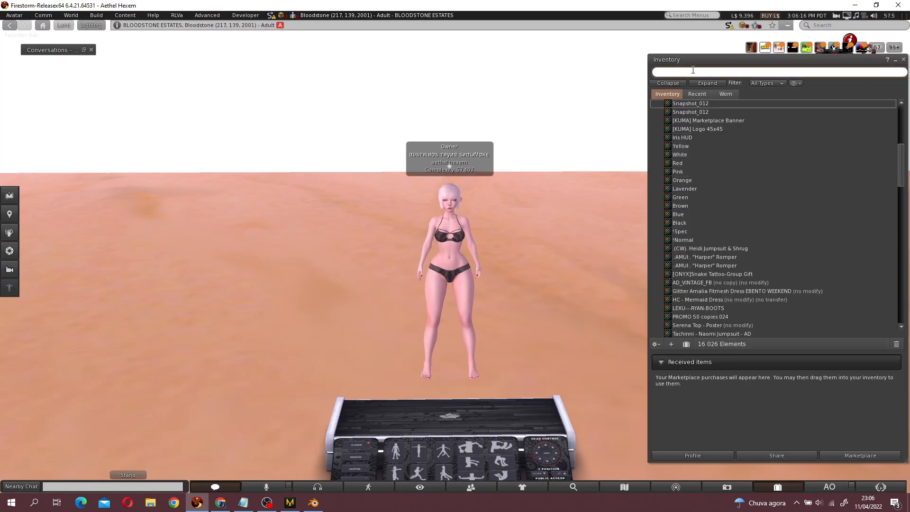
text(kuma)
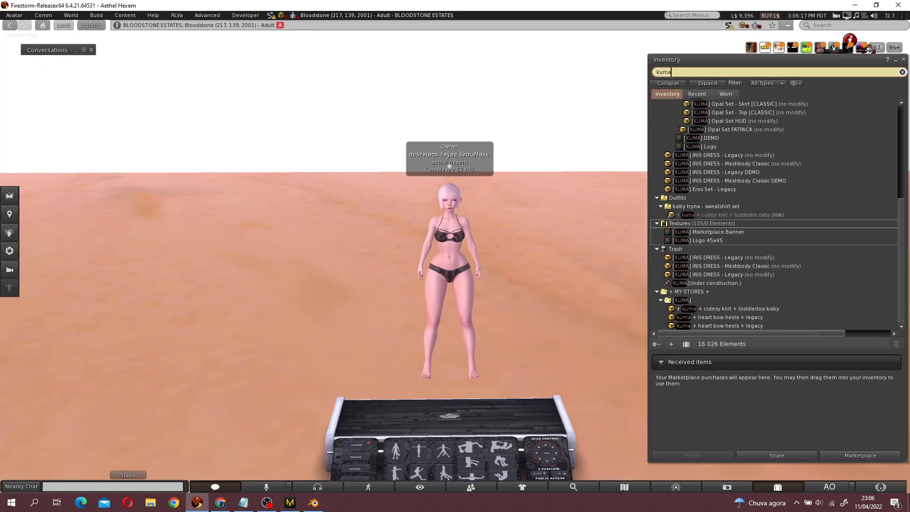
right_click(757, 152)
click(771, 280)
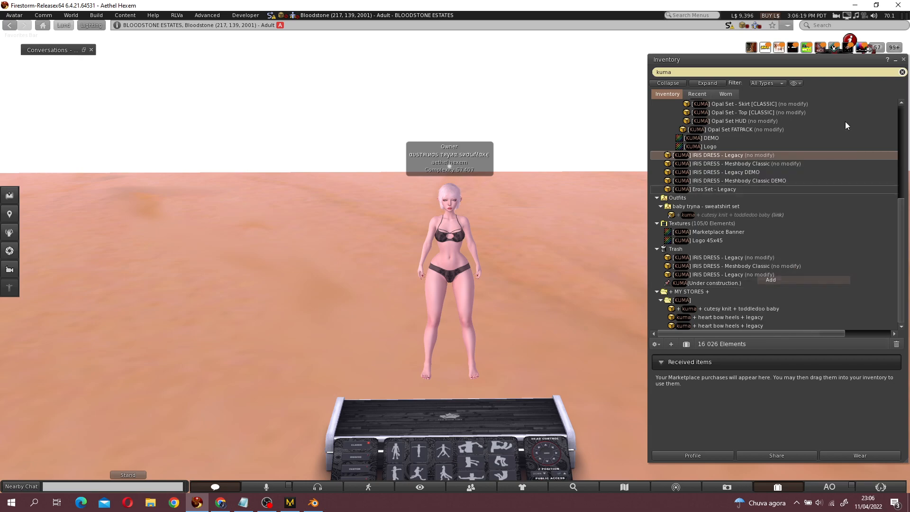
click(904, 60)
- Examine the blue dress on the avatar up close, including its slits and folds, from several angles
alt+drag(444, 268, 825, 173)
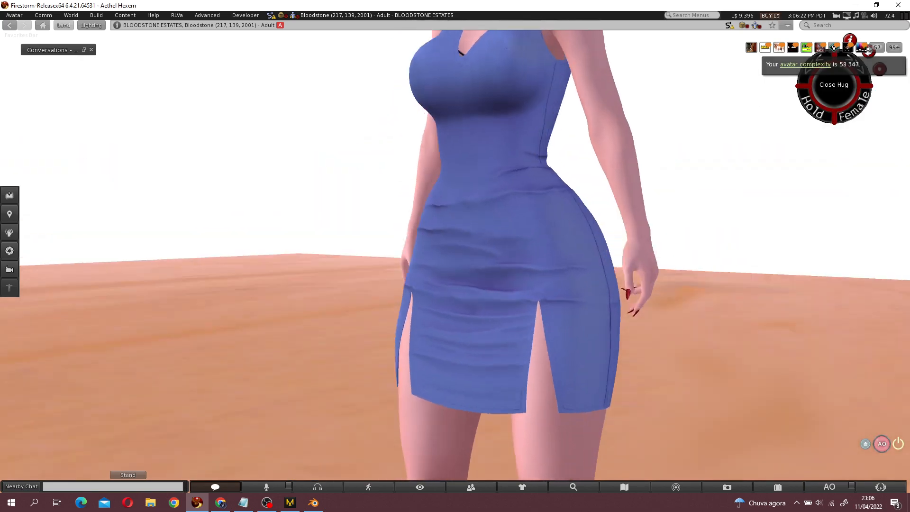
ctrl+alt+drag(360, 247, 712, 351)
alt+drag(451, 313, 438, 275)
ctrl+alt+drag(467, 90, 467, 71)
ctrl+alt+drag(413, 451, 415, 474)
ctrl+alt+drag(457, 190, 439, 204)
- Switch to the class notes in Notepad and read the full lines of the tools and extra materials lists
key(alt+Tab)
key(alt+Tab)
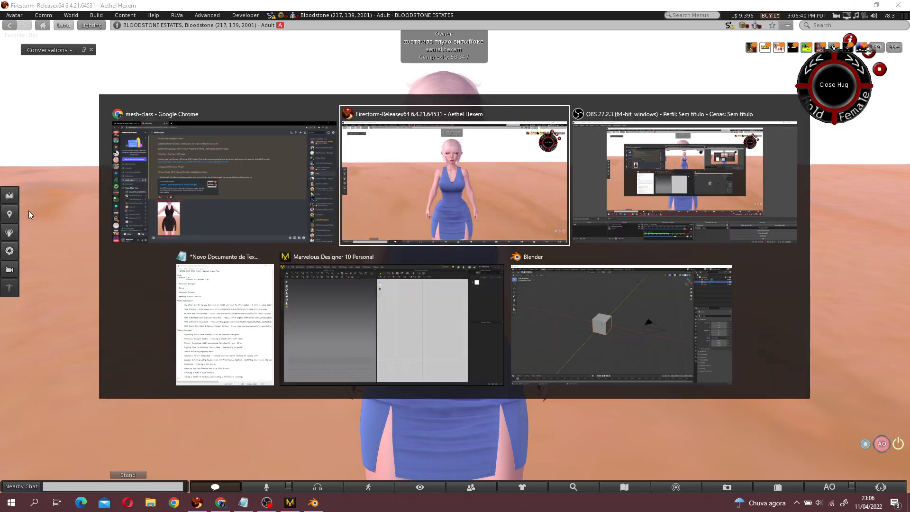
click(215, 320)
scroll(475, 231, right, 2)
scroll(476, 231, left, 2)
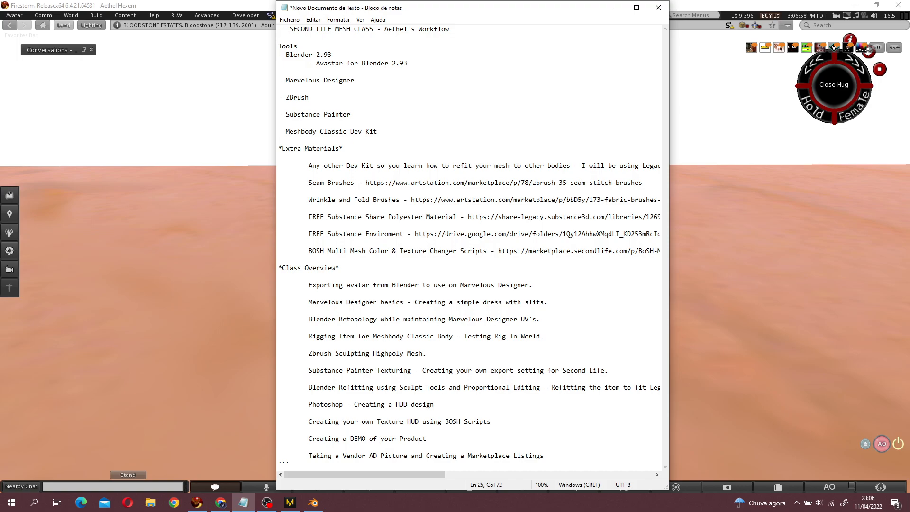
- Return to Firestorm and inspect the worn dress's neckline, skirt folds and hem slits from the front and above
key(alt+Tab)
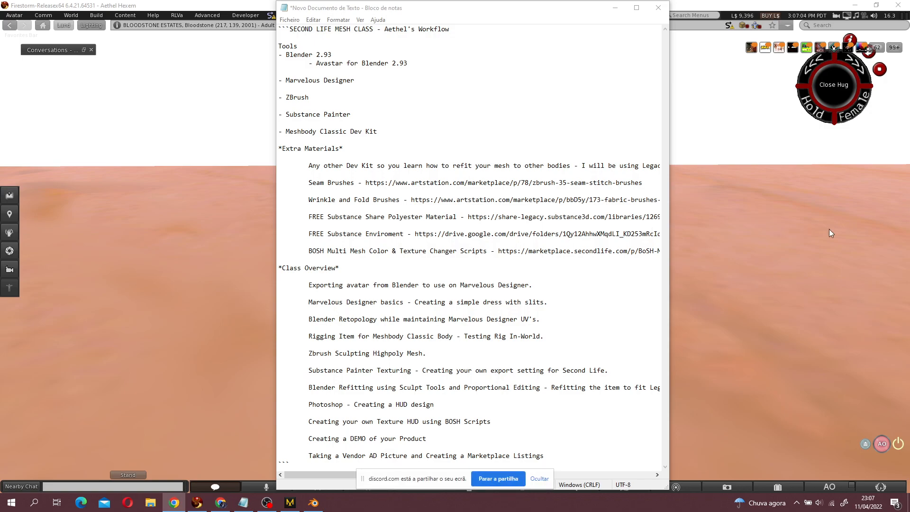
click(812, 232)
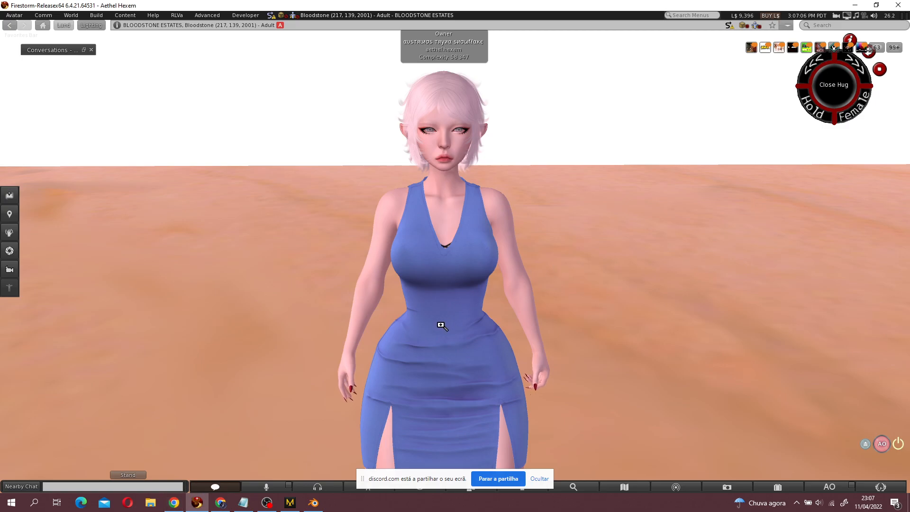
alt+drag(445, 319, 460, 237)
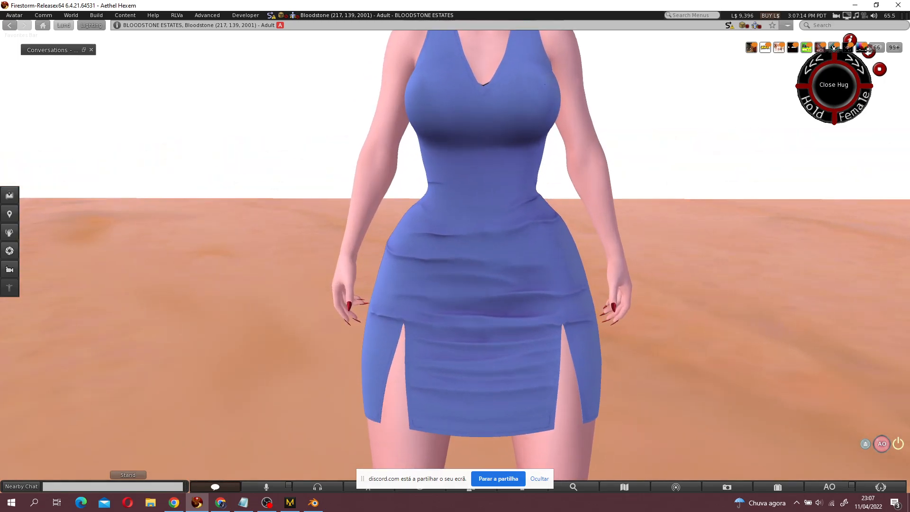
alt+click(456, 379)
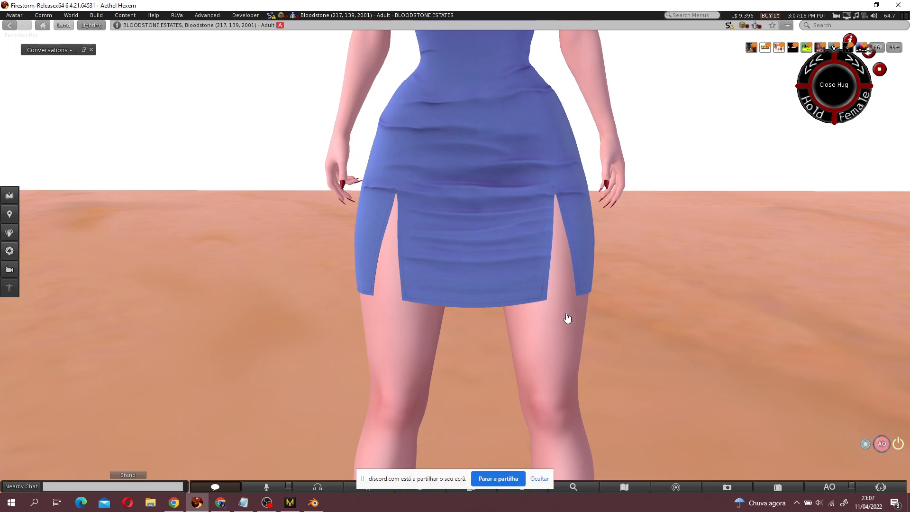
alt+drag(503, 185, 501, 290)
alt+drag(450, 202, 409, 243)
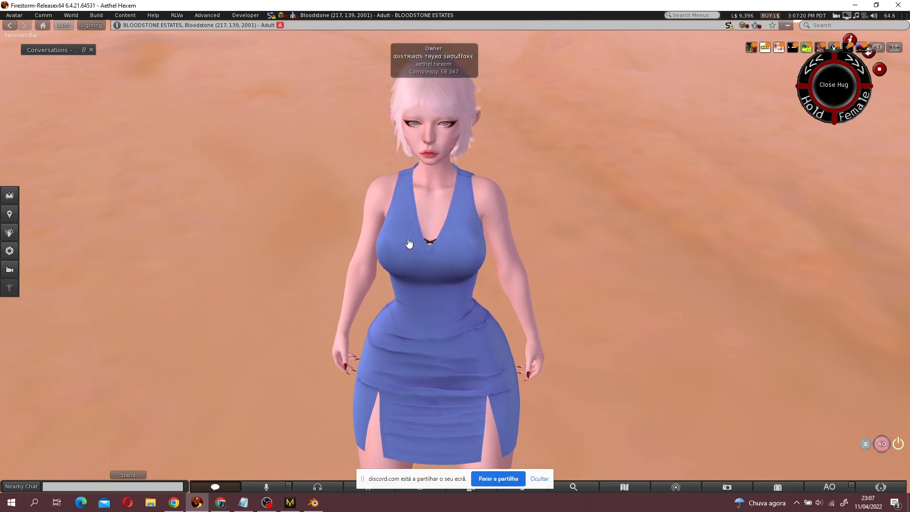
ctrl+alt+drag(441, 353, 441, 280)
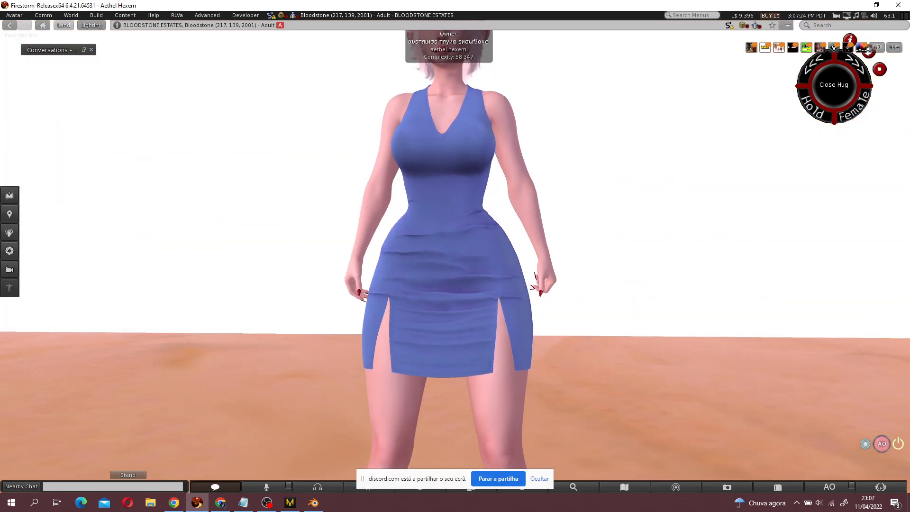
mouse_move(428, 293)
ctrl+alt+mouse_down()
mouse_move(428, 363)
mouse_move(536, 349)
mouse_move(432, 311)
ctrl+alt+mouse_up()
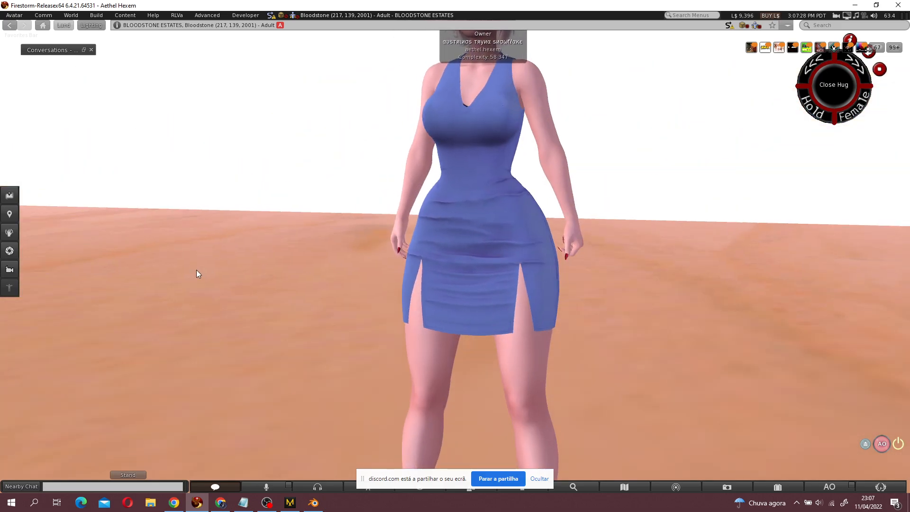
ctrl+alt+drag(485, 185, 456, 254)
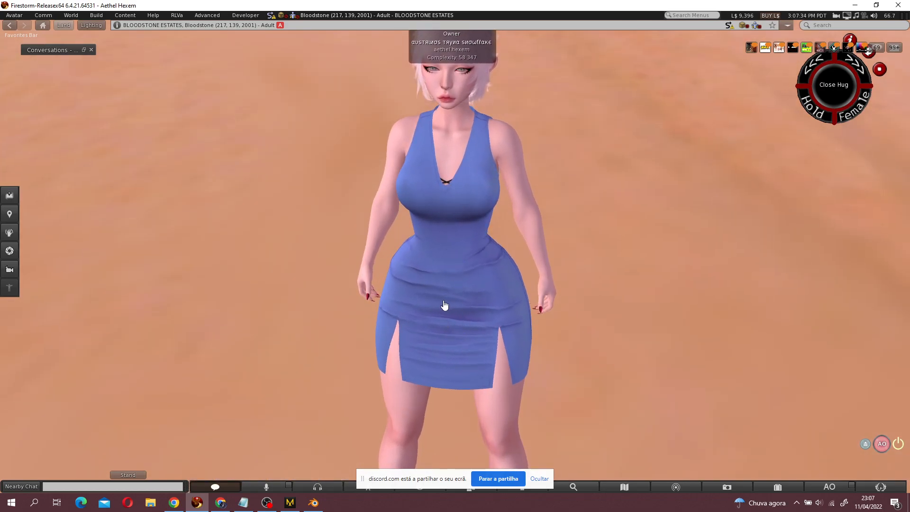
- Switch to the Notepad class notes for the retopology topic and view the dress wireframe reference image in Chrome
click(244, 502)
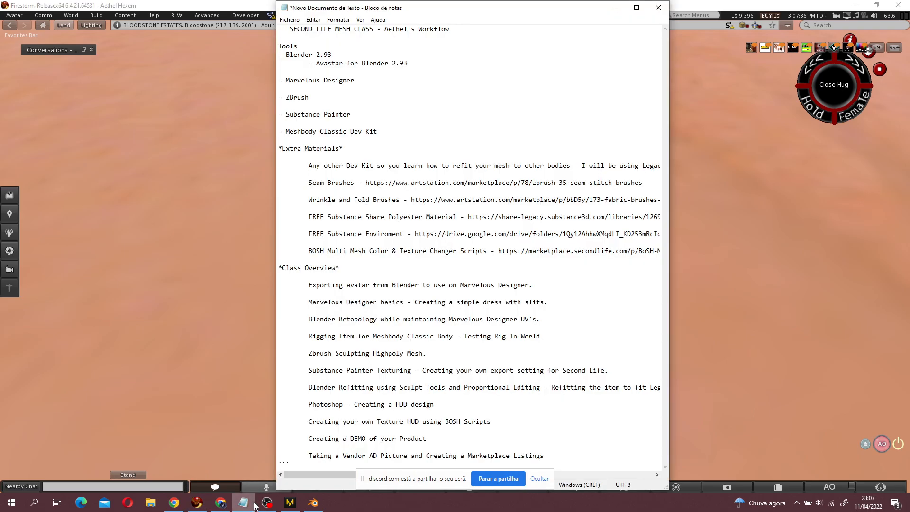
mouse_move(309, 336)
mouse_down()
mouse_move(550, 337)
mouse_move(571, 320)
mouse_move(306, 320)
mouse_up()
click(306, 320)
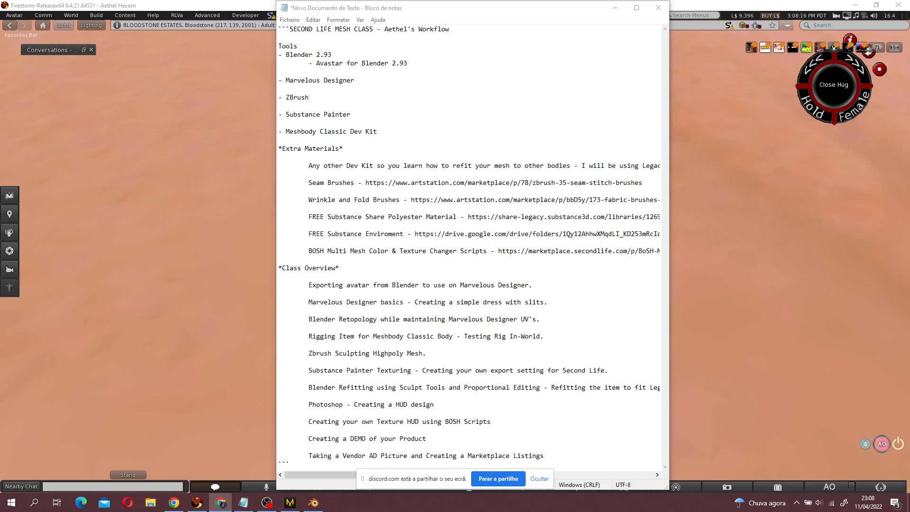
drag(0, 115, 409, 37)
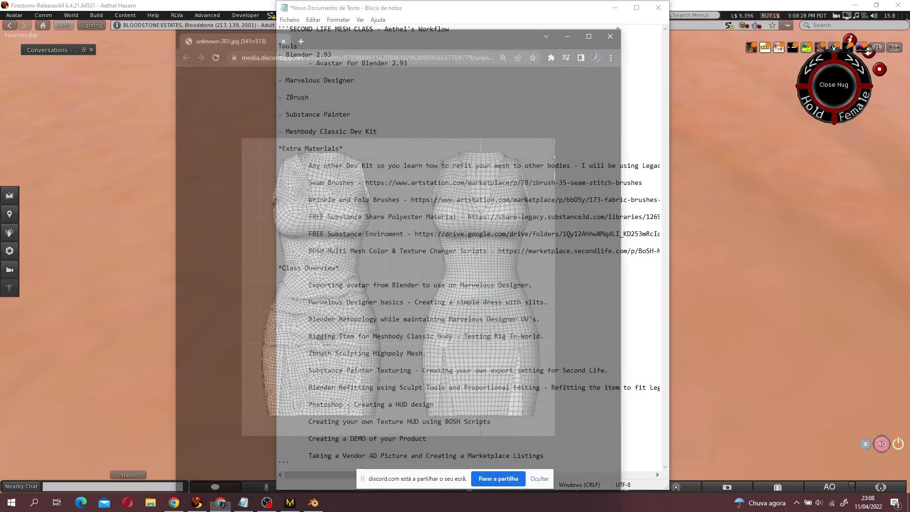
click(612, 31)
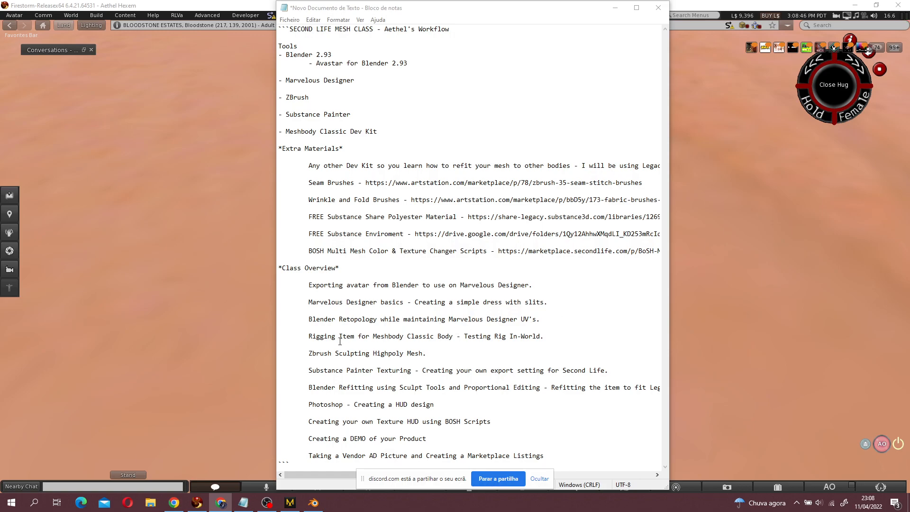
- Highlight the rigging and in-world testing line of the class overview and hide the screen-sharing notification
drag(309, 337, 577, 336)
click(577, 337)
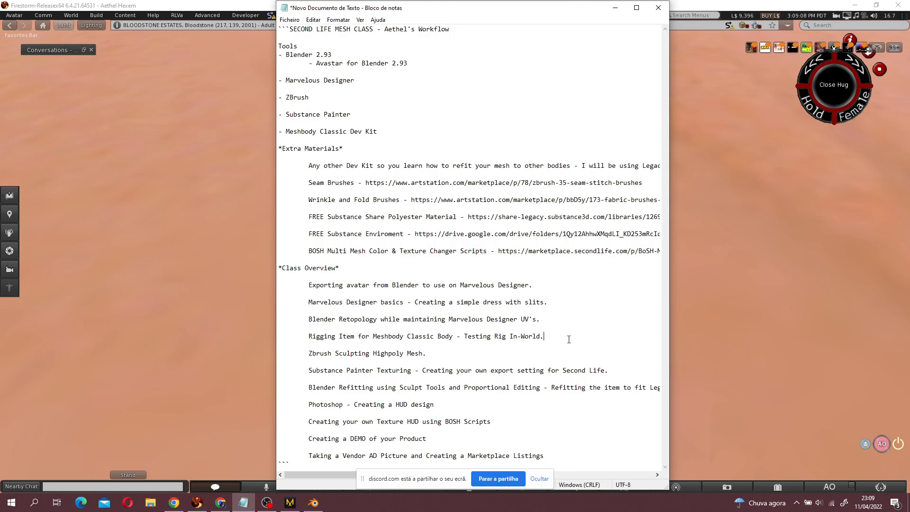
click(540, 479)
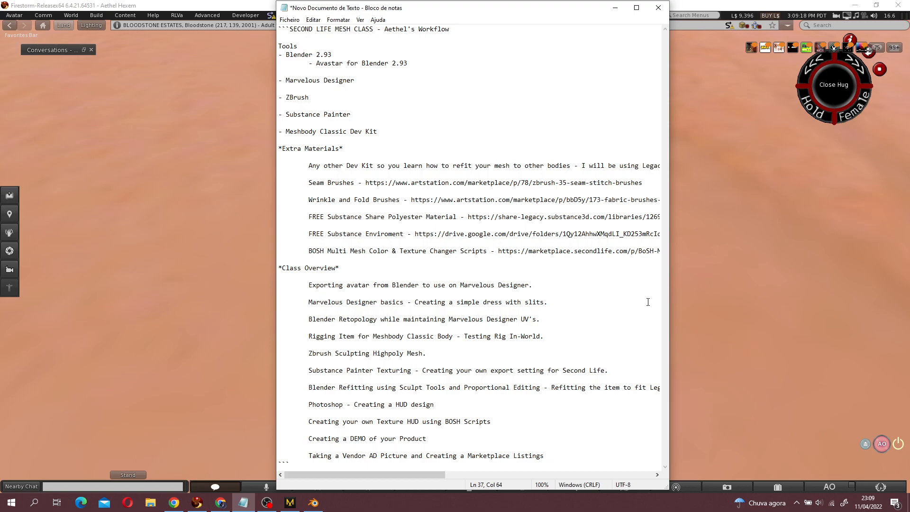
- Review the ZBrush highpoly sculpting line in the class overview, highlighting it while reading
mouse_move(521, 352)
mouse_down()
mouse_move(542, 352)
mouse_move(327, 342)
mouse_up()
click(315, 342)
drag(426, 353, 289, 353)
click(300, 355)
click(480, 354)
click(318, 353)
click(435, 353)
scroll(382, 374, right, 2)
scroll(386, 372, left, 2)
- Review the Substance Painter texturing line about creating an export setting for Second Life
drag(311, 372, 626, 368)
click(633, 370)
mouse_move(423, 370)
mouse_down()
mouse_move(617, 369)
mouse_move(424, 373)
mouse_up()
drag(422, 377, 347, 369)
click(483, 342)
drag(609, 371, 427, 364)
click(426, 364)
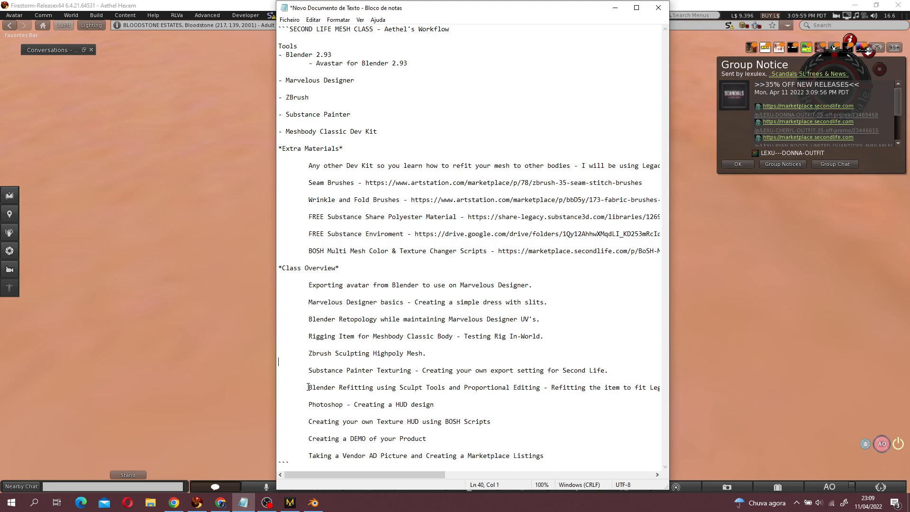
- Review the Blender refitting line covering sculpt tools and proportional editing
click(307, 387)
drag(307, 388, 444, 386)
click(443, 387)
drag(400, 388, 541, 390)
click(542, 390)
- Review the overview lines on the Photoshop HUD design and the texture HUD made with BOSH scripts
drag(306, 398, 451, 405)
click(451, 405)
drag(306, 402, 441, 405)
click(456, 402)
drag(308, 421, 541, 419)
click(543, 419)
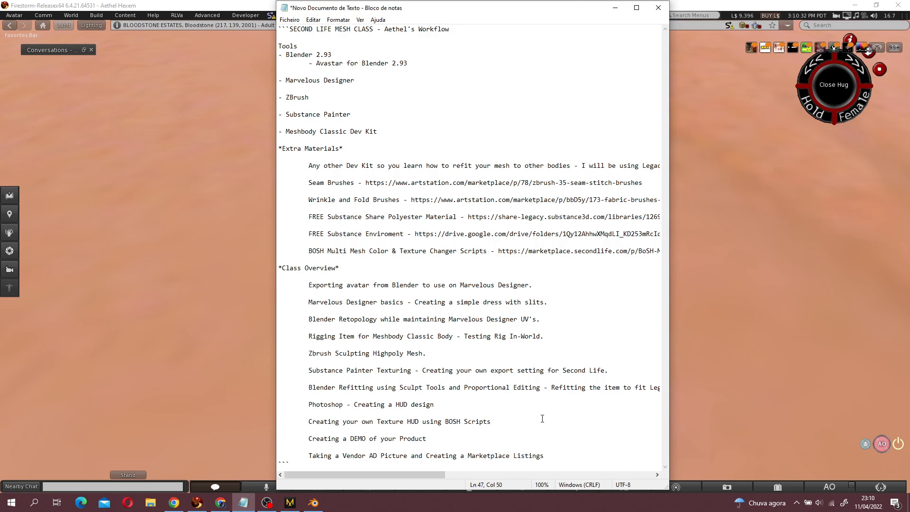
- Review the overview lines on creating a product DEMO, the vendor ad picture and the marketplace listings
drag(446, 439, 487, 437)
click(301, 437)
click(488, 438)
scroll(536, 446, right, 2)
scroll(535, 445, left, 2)
drag(568, 454, 305, 454)
click(307, 455)
- Switch to Blender, start opening a file and browse to the recent Meshbody Classic dev kit folder
click(316, 504)
middle_drag(536, 306, 426, 313)
click(20, 17)
click(32, 47)
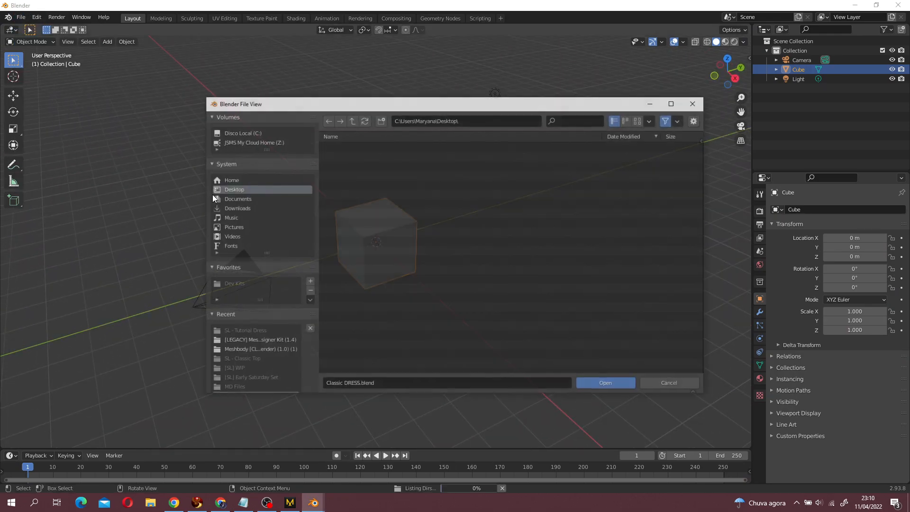
click(256, 350)
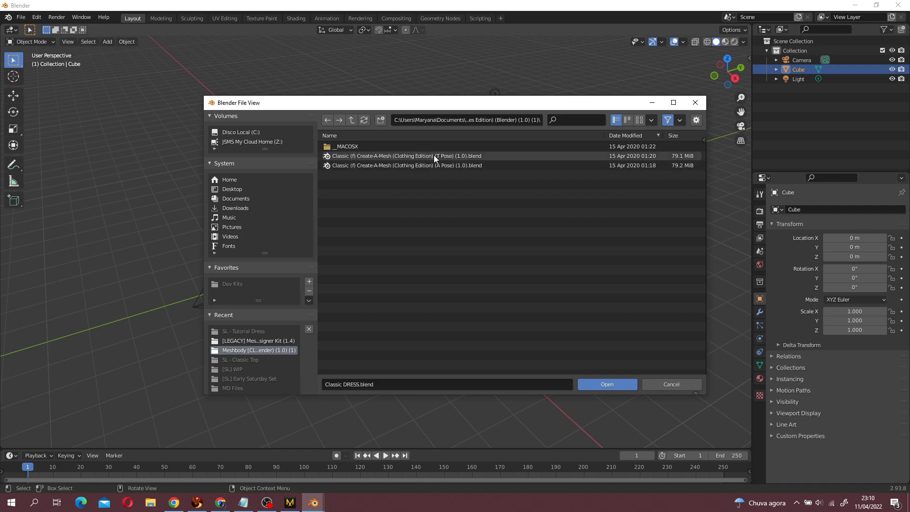
- Open "Classic (f) Create-A-Mesh (Clothing Edition) (A Pose) (1.0).blend" with Load UI turned off
click(696, 121)
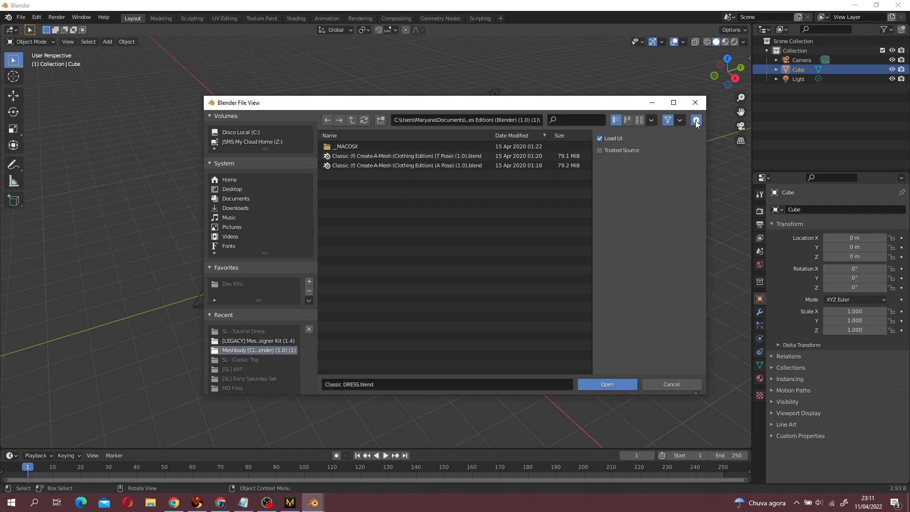
click(604, 139)
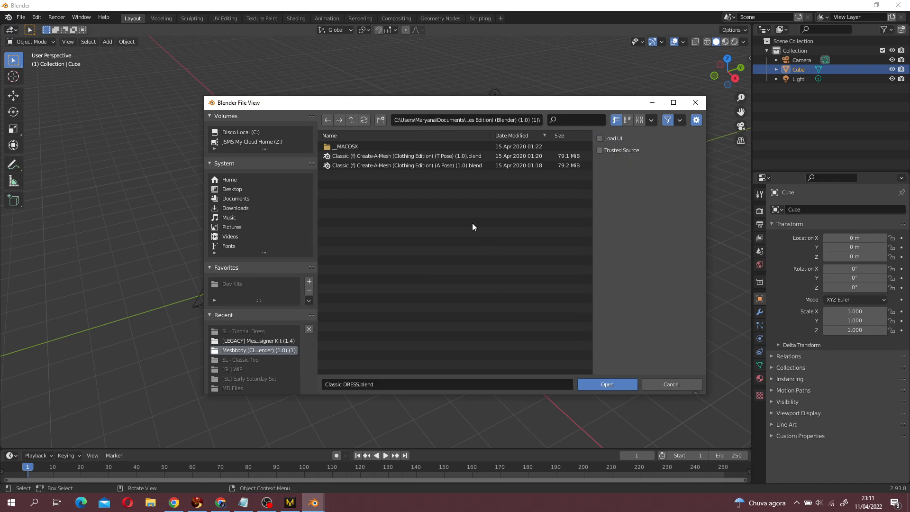
click(601, 139)
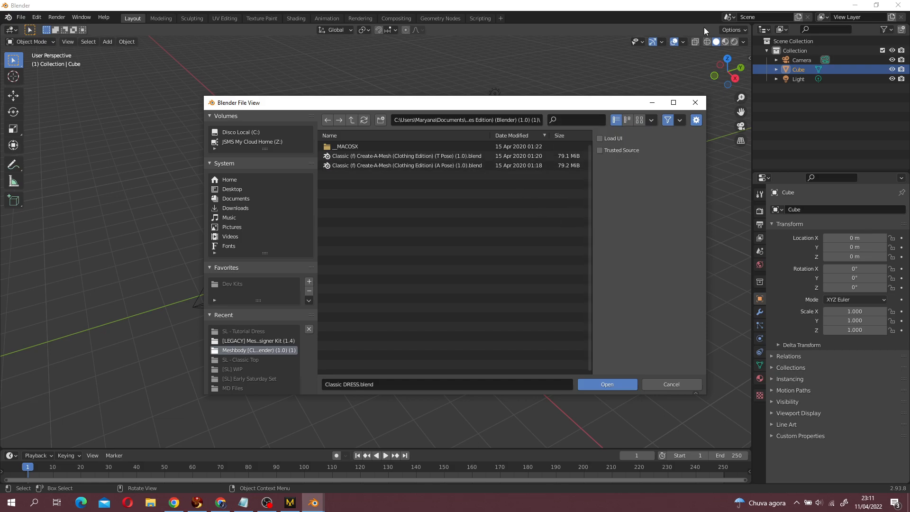
click(414, 163)
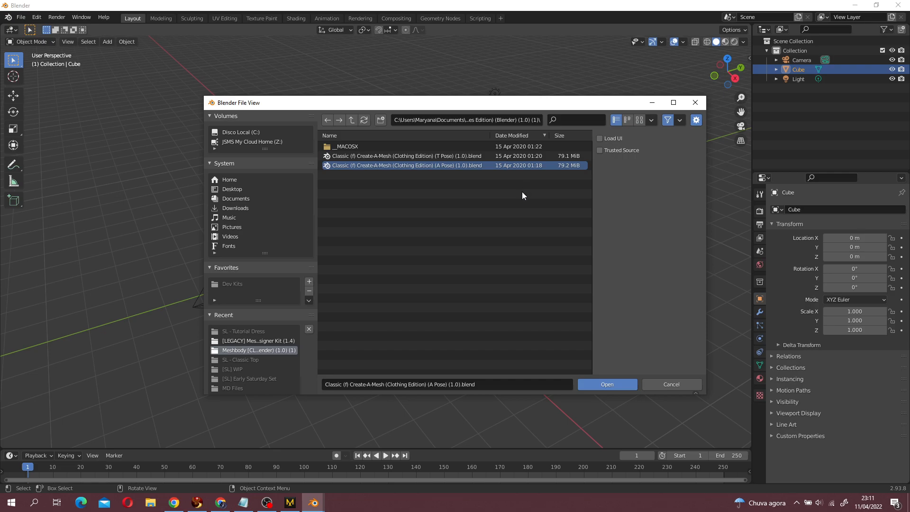
click(460, 157)
click(453, 165)
click(621, 385)
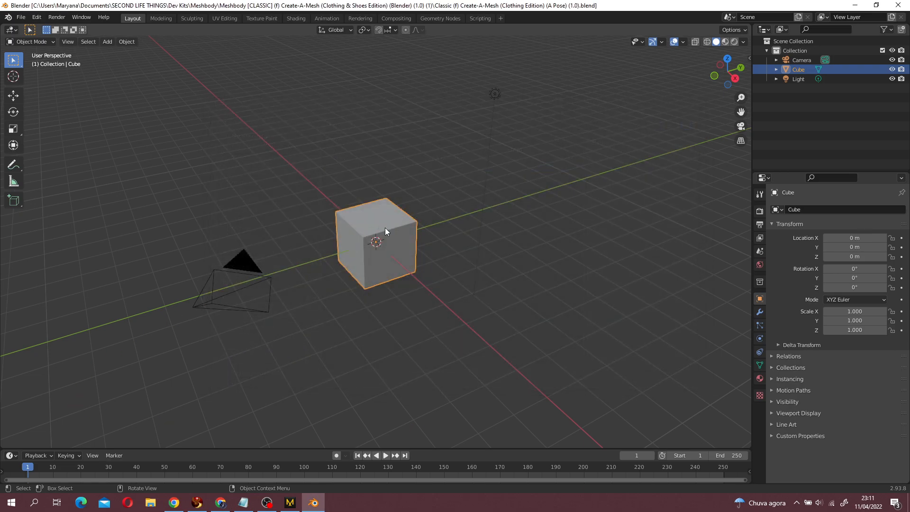
- Examine the A-pose Meshbody Classic body and its skeleton from the front and the side
middle_drag(474, 220, 542, 215)
scroll(508, 186, up, 8)
middle_drag(499, 182, 553, 230)
scroll(553, 228, up, 2)
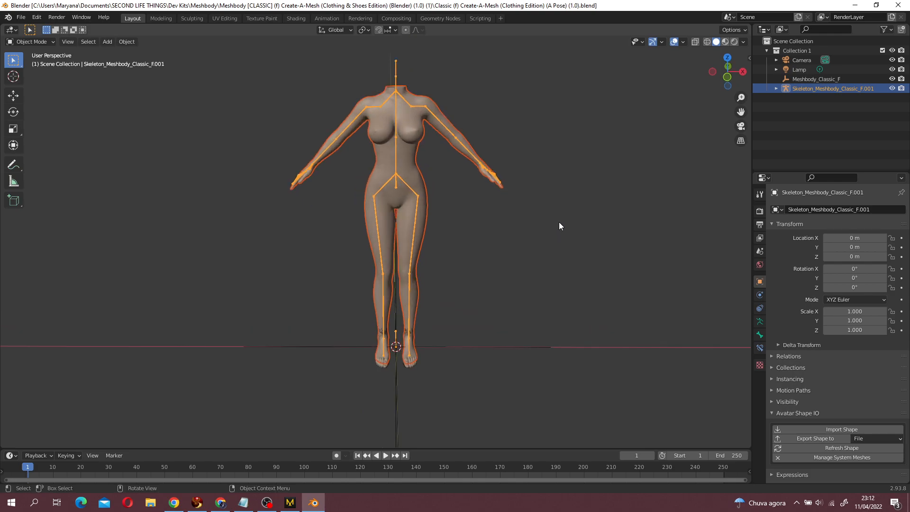
scroll(580, 203, up, 1)
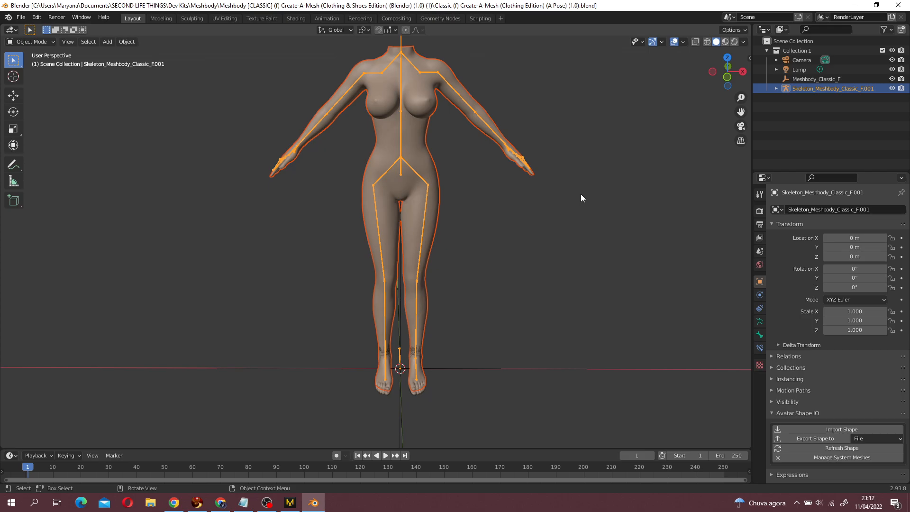
scroll(584, 172, down, 3)
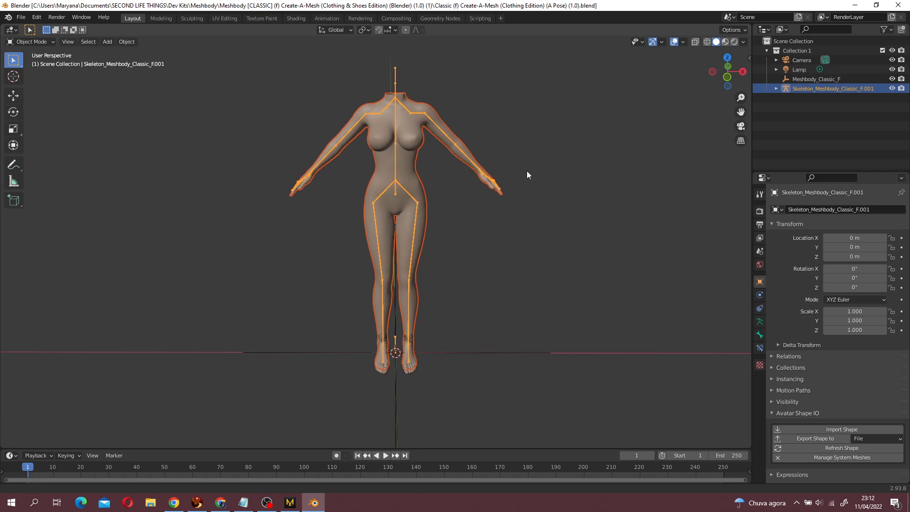
scroll(601, 212, up, 2)
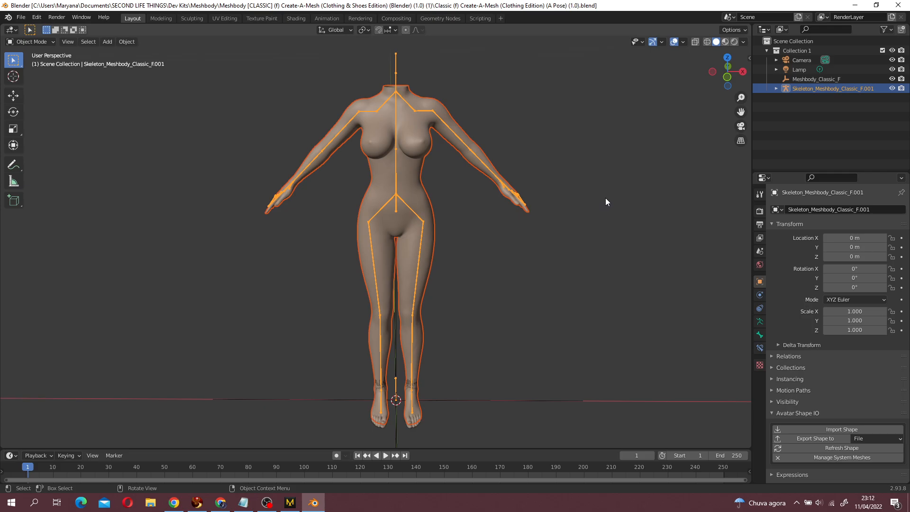
middle_drag(605, 198, 324, 123)
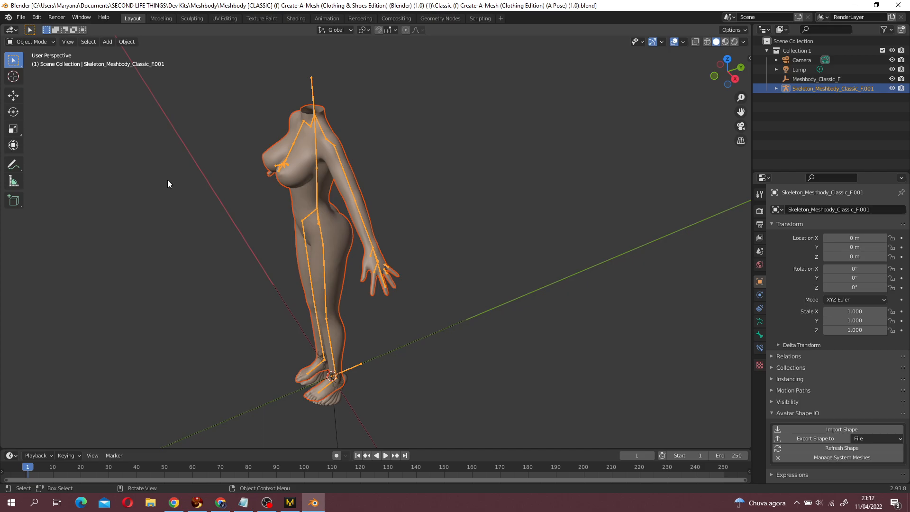
- Turn on the Screencast Keys overlay for the 3D view
middle_drag(239, 178, 341, 159)
middle_drag(552, 172, 573, 170)
scroll(573, 166, down, 2)
key(m)
key(Escape)
key(n)
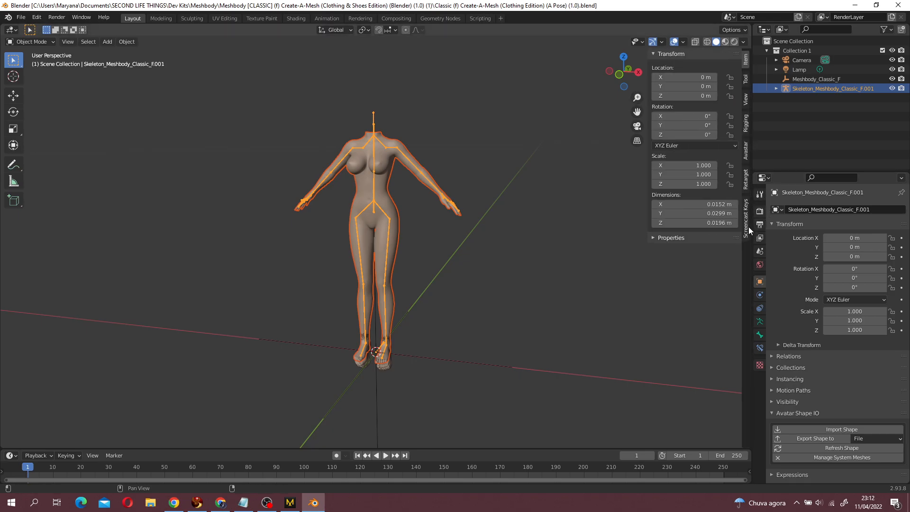
click(746, 218)
middle_drag(587, 149, 446, 212)
key(n)
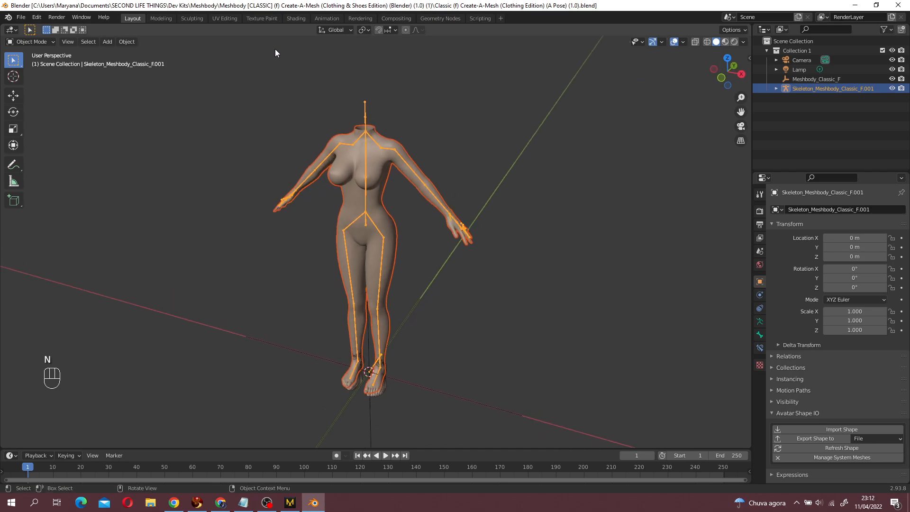
- Hide Skeleton_Meshbody_Classic_F.001 and expand its hierarchy to list the body meshes it contains
middle_drag(564, 117, 425, 156)
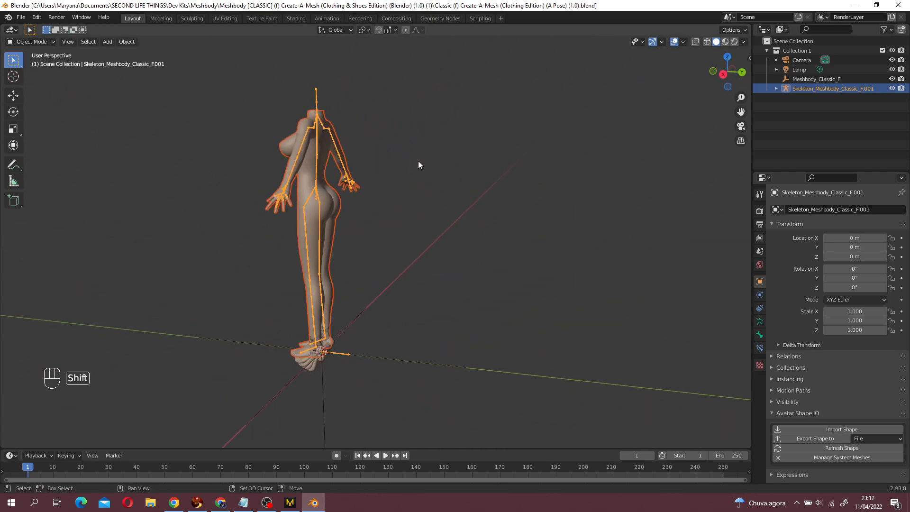
click(762, 29)
click(762, 27)
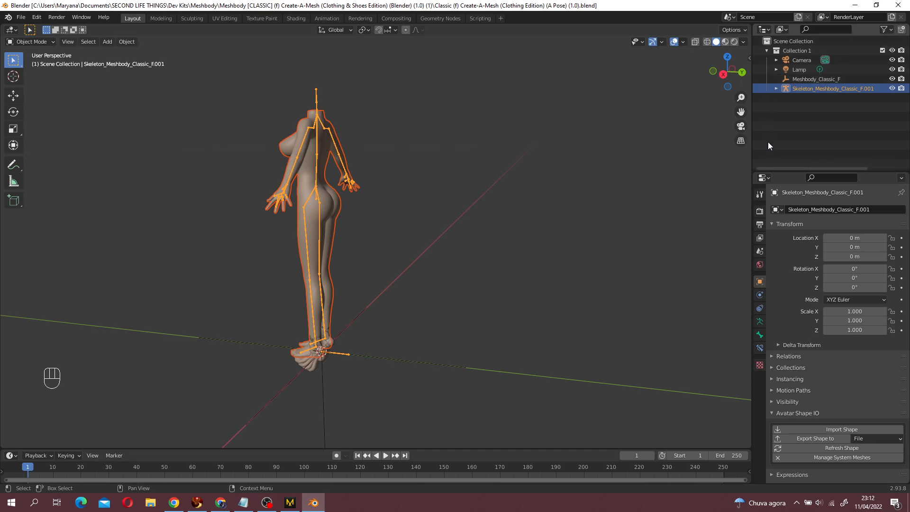
click(786, 90)
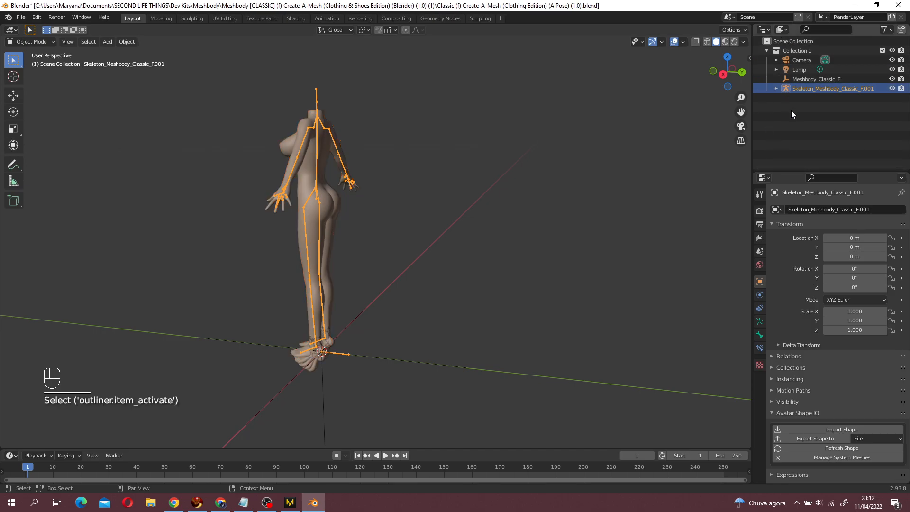
click(777, 88)
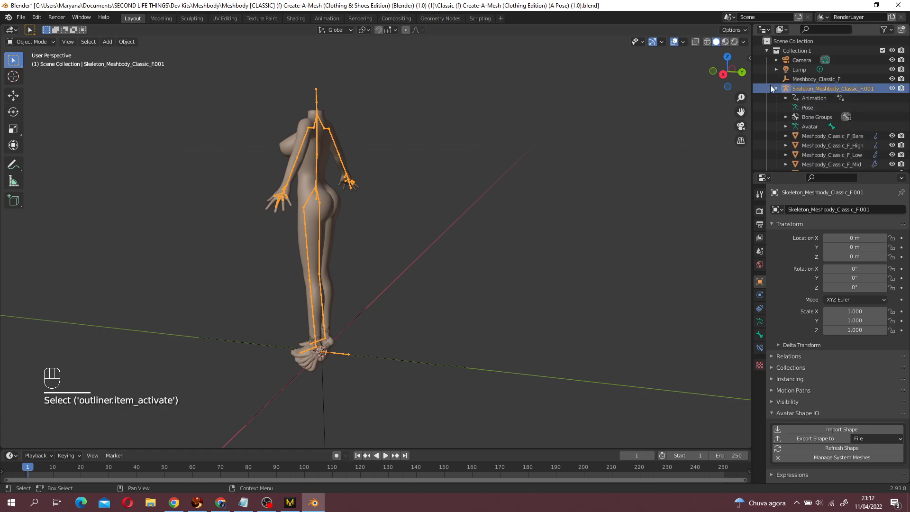
scroll(836, 145, down, 1)
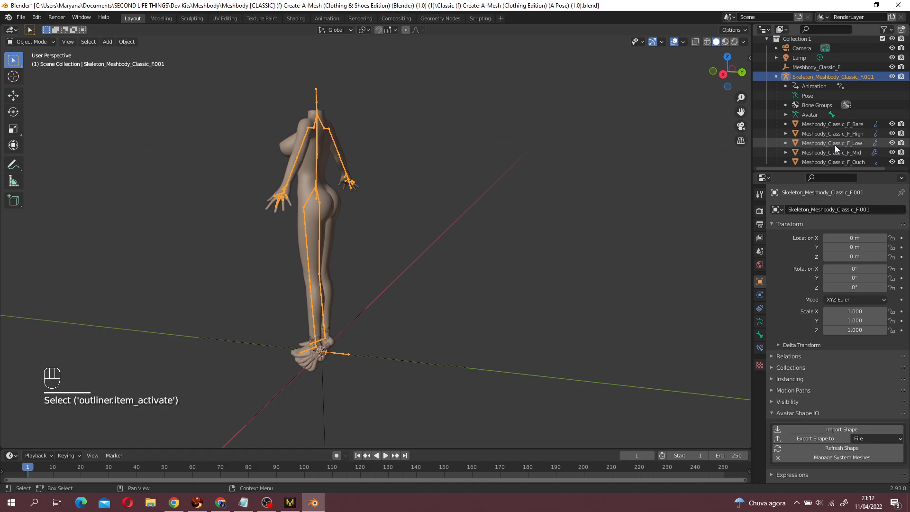
click(893, 77)
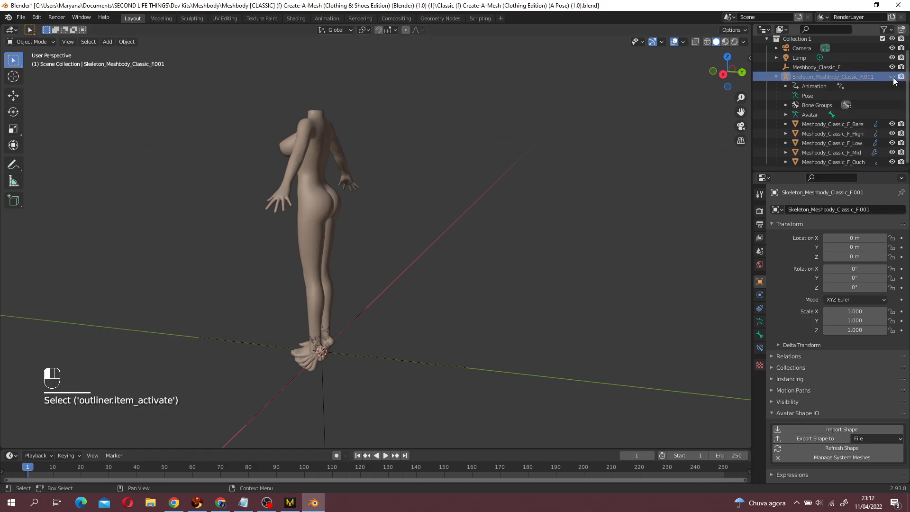
click(776, 77)
click(777, 88)
scroll(798, 123, down, 1)
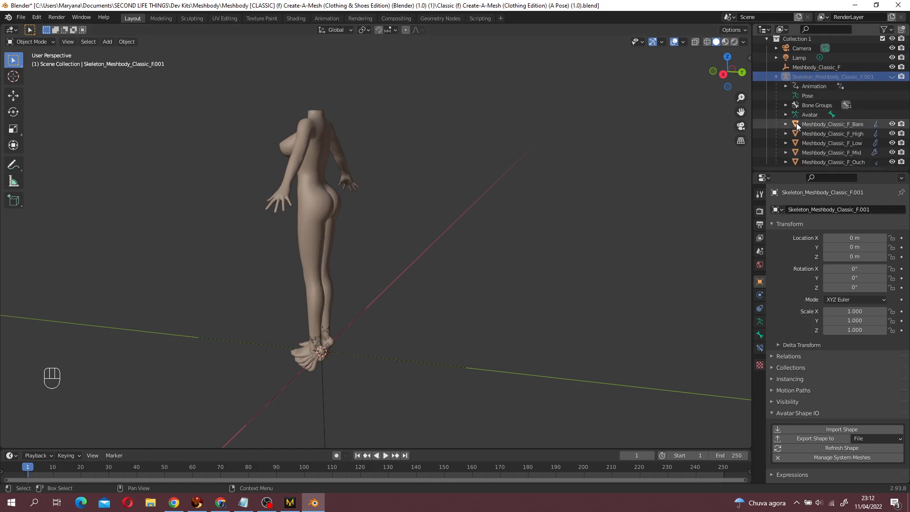
- Examine the overlapping feet up close from the side, selecting each foot variant between Ouch and Bare
mouse_move(893, 125)
mouse_down()
mouse_move(893, 162)
mouse_move(894, 122)
mouse_up()
middle_drag(448, 272, 504, 171)
scroll(505, 171, up, 5)
scroll(383, 282, up, 5)
middle_drag(383, 283, 417, 317)
click(417, 317)
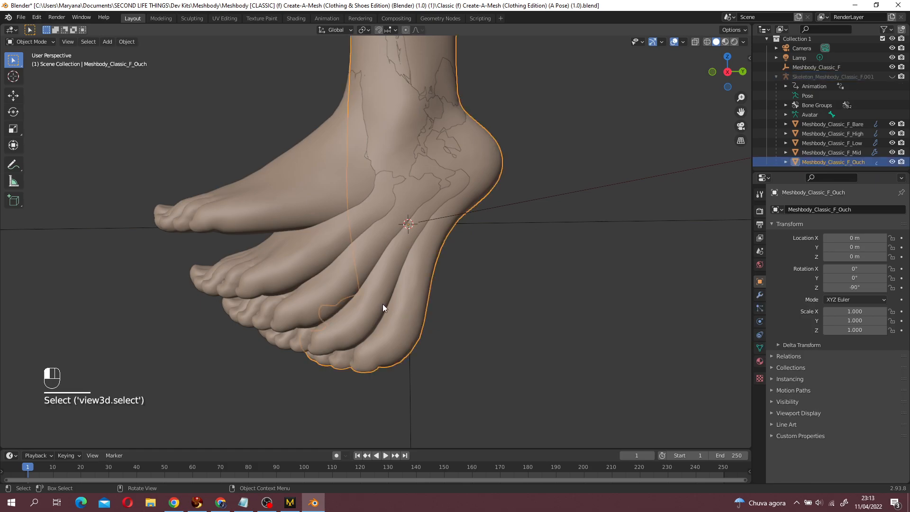
click(332, 288)
click(295, 257)
click(270, 221)
scroll(311, 228, down, 5)
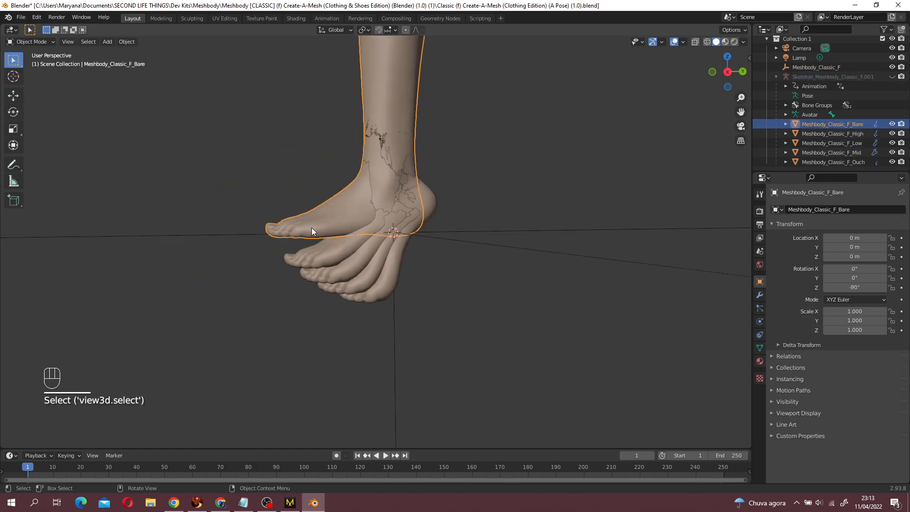
click(348, 255)
click(375, 278)
click(388, 283)
middle_drag(391, 285, 491, 256)
scroll(375, 268, up, 3)
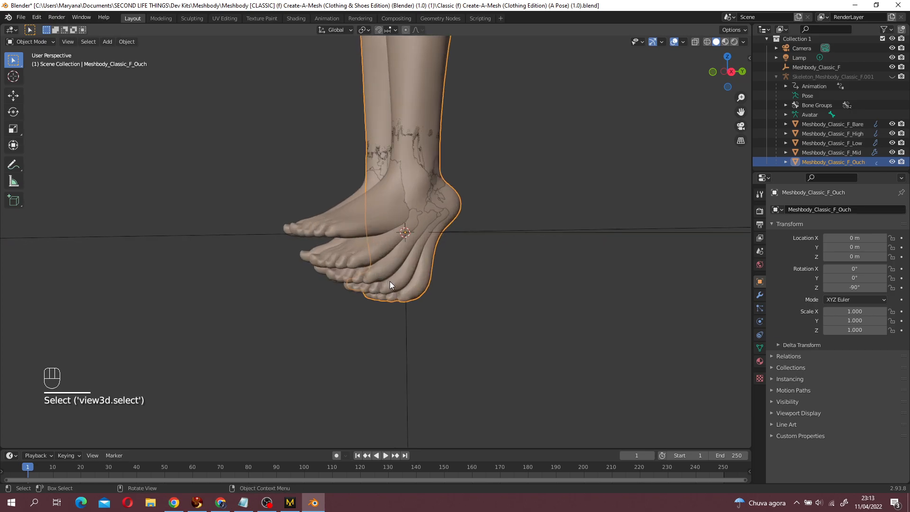
- Compare the stacked foot heights once more from other angles, selecting the variants in turn and finishing on Bare
click(390, 280)
click(375, 274)
click(356, 246)
click(357, 246)
middle_drag(470, 284, 503, 266)
scroll(389, 259, down, 2)
scroll(389, 260, up, 4)
middle_drag(397, 260, 420, 257)
click(409, 289)
click(398, 285)
click(329, 264)
click(329, 251)
click(329, 229)
middle_drag(328, 230, 422, 249)
scroll(494, 275, up, 4)
middle_drag(247, 287, 556, 228)
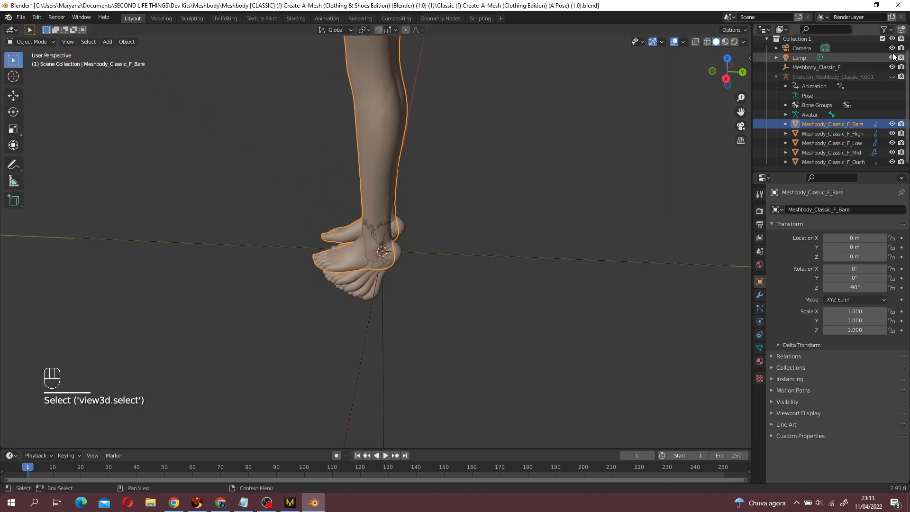
- Show the Selectable and Disable in Viewports restriction toggles in the outliner
click(884, 30)
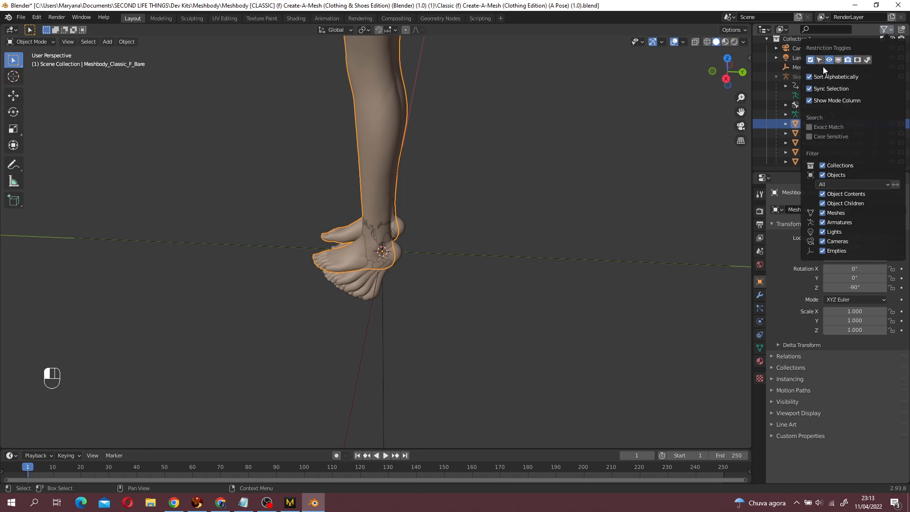
click(885, 30)
click(886, 31)
click(821, 60)
- Disable the Bare body in viewports and hide the High, Low, Mid and Ouch bodies
click(891, 124)
click(892, 125)
click(891, 124)
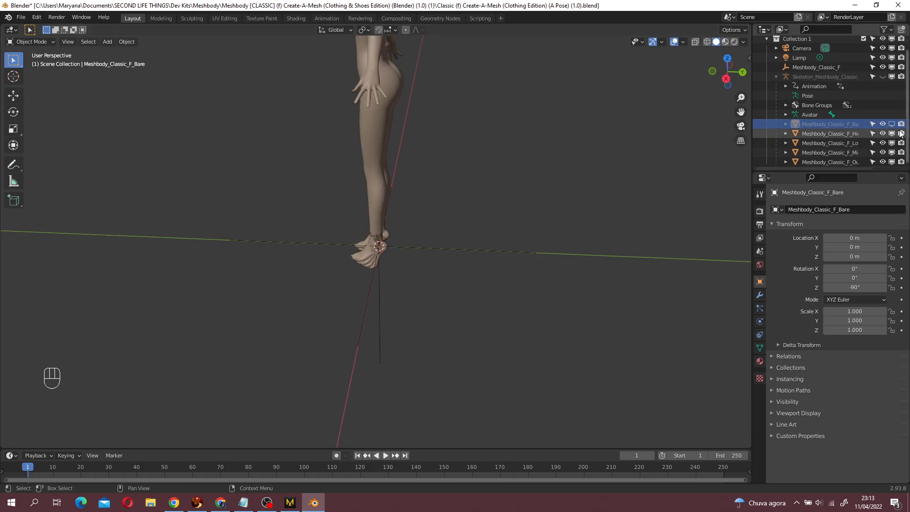
click(857, 135)
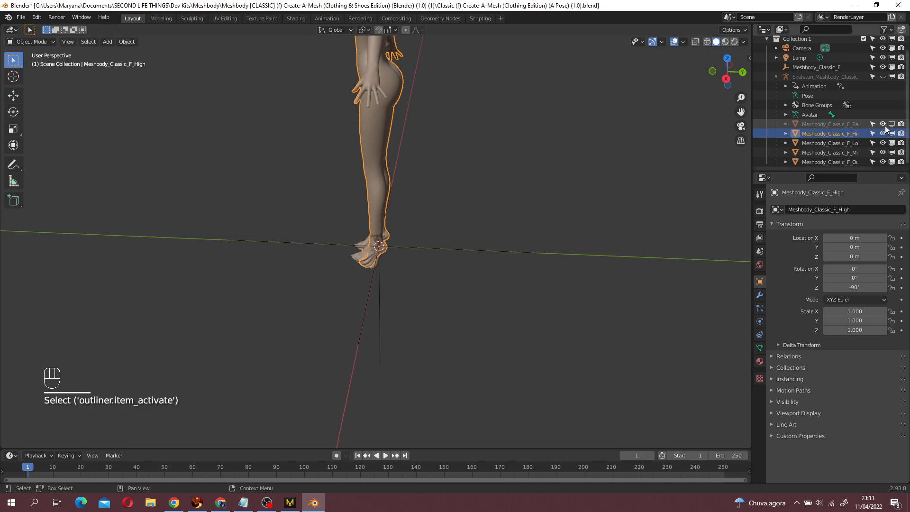
drag(883, 133, 883, 162)
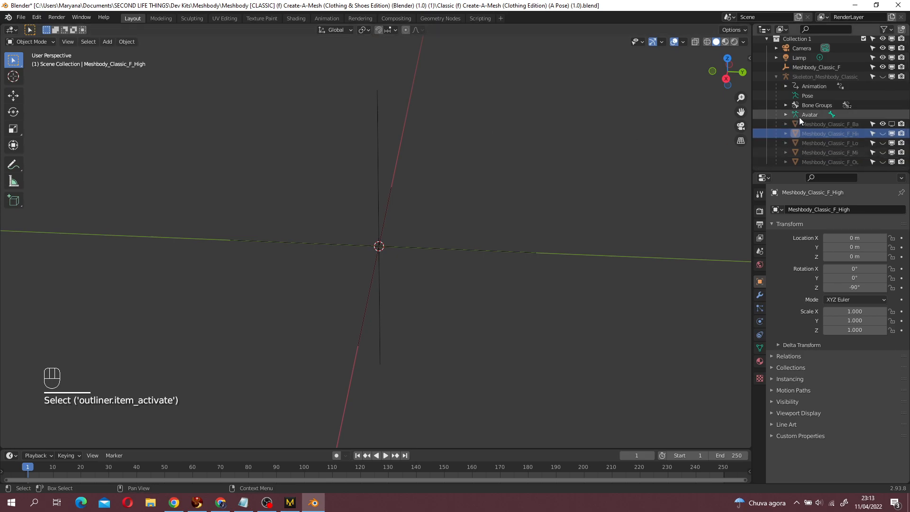
- Re-enable the Bare body in viewports and unhide the High, Low, Mid and Ouch bodies
click(892, 124)
click(892, 125)
click(892, 124)
click(892, 124)
click(892, 125)
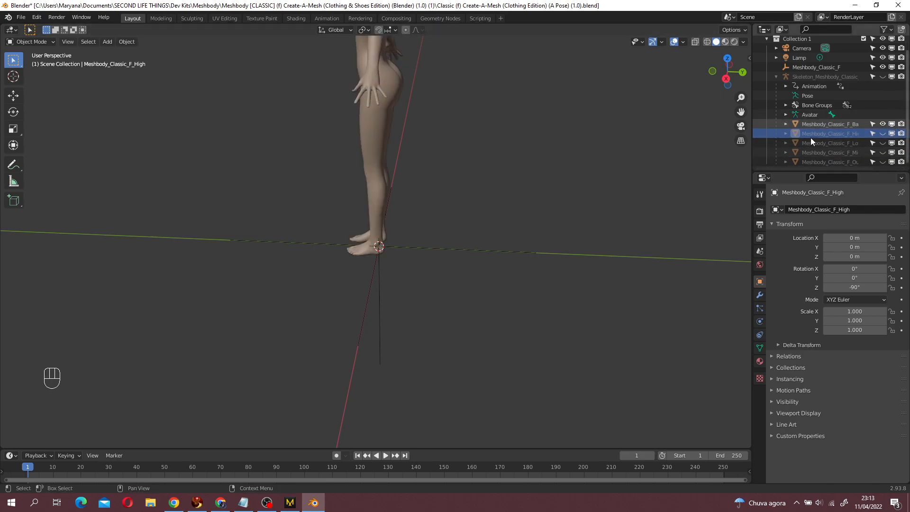
drag(883, 133, 883, 153)
click(883, 162)
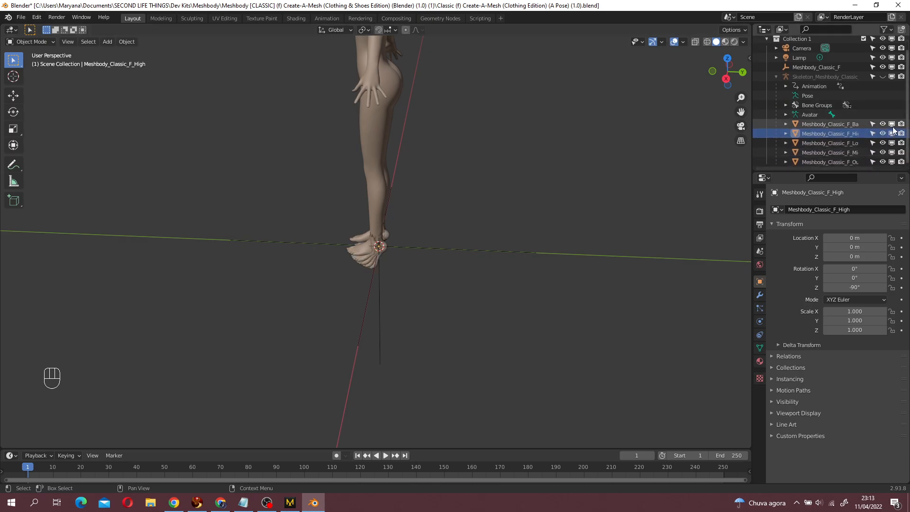
- Hide the High, Low, Mid and Ouch bodies and select the Bare body
middle_drag(554, 181, 571, 189)
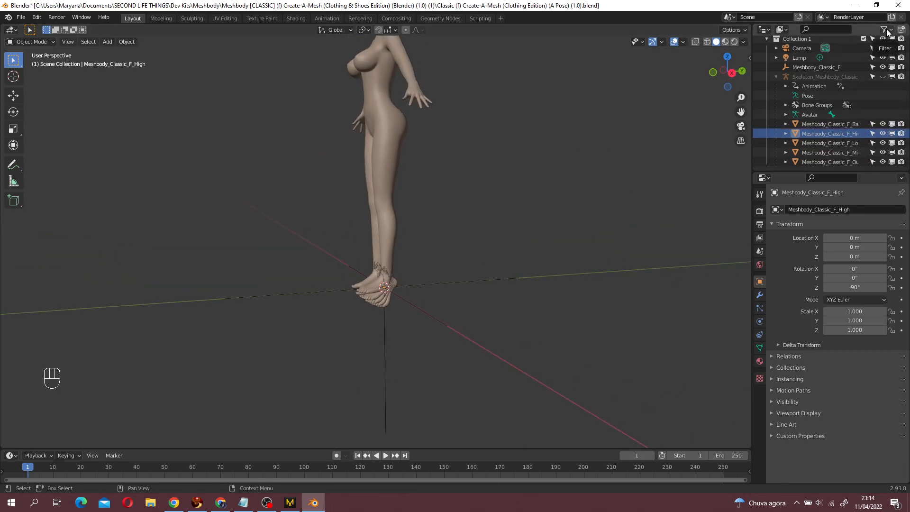
middle_drag(595, 152, 626, 170)
drag(883, 134, 883, 161)
middle_drag(598, 249, 702, 242)
click(403, 143)
middle_drag(455, 204, 342, 215)
middle_drag(516, 234, 463, 252)
scroll(378, 229, up, 5)
scroll(567, 303, down, 4)
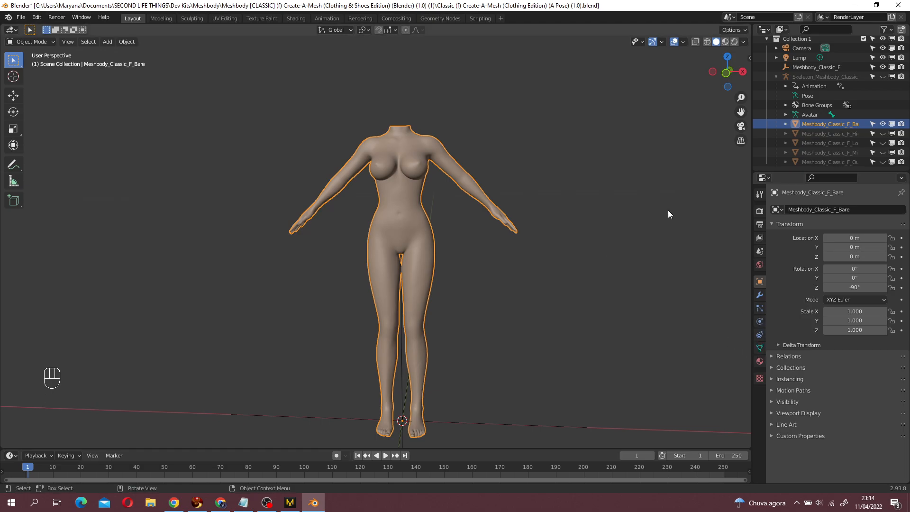
- Remove the Skin_Shader material slot from the Bare body
click(760, 363)
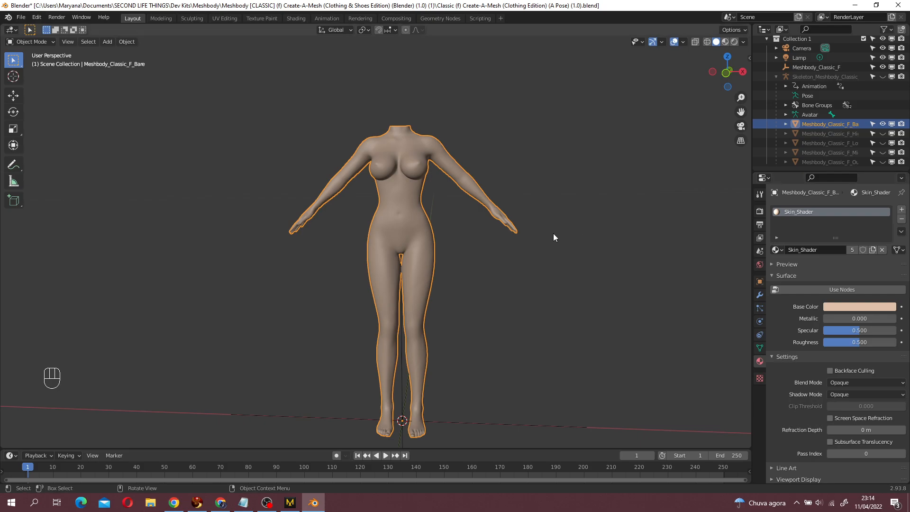
scroll(554, 229, up, 2)
scroll(553, 229, down, 2)
click(902, 219)
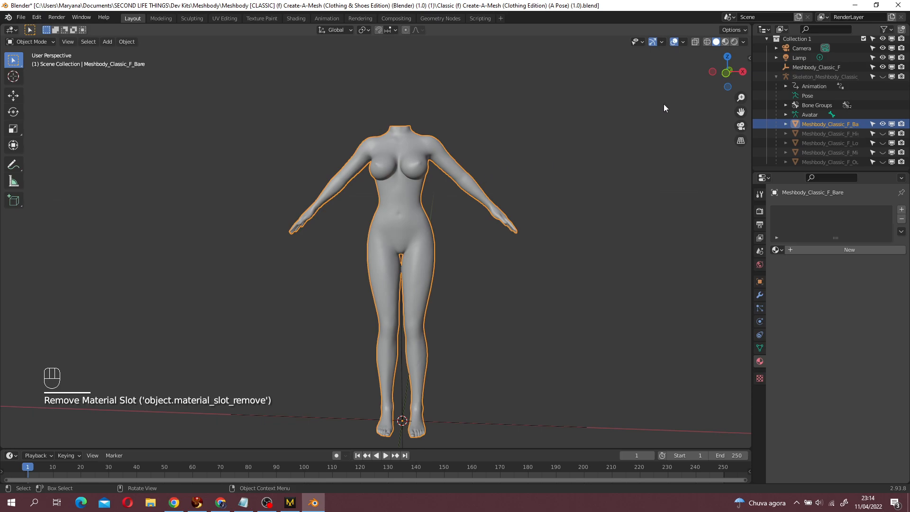
- Examine the Bare body without its material from several angles
middle_drag(570, 115, 506, 193)
scroll(577, 238, up, 4)
click(577, 239)
middle_drag(541, 299, 443, 322)
click(429, 303)
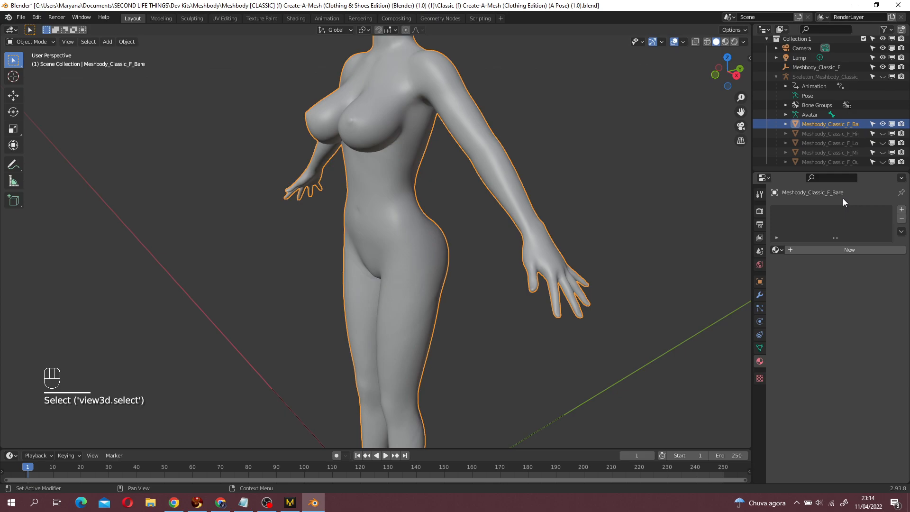
scroll(469, 258, down, 3)
middle_drag(469, 257, 530, 321)
- In front view, enter Edit Mode on the Bare body with vertex selection and select the neck's open edge loop
key(KP_1)
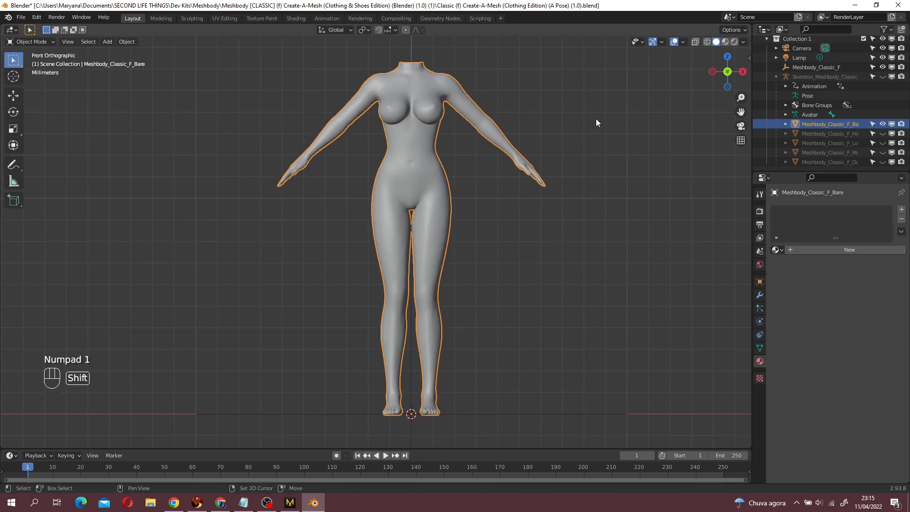
scroll(597, 118, up, 4)
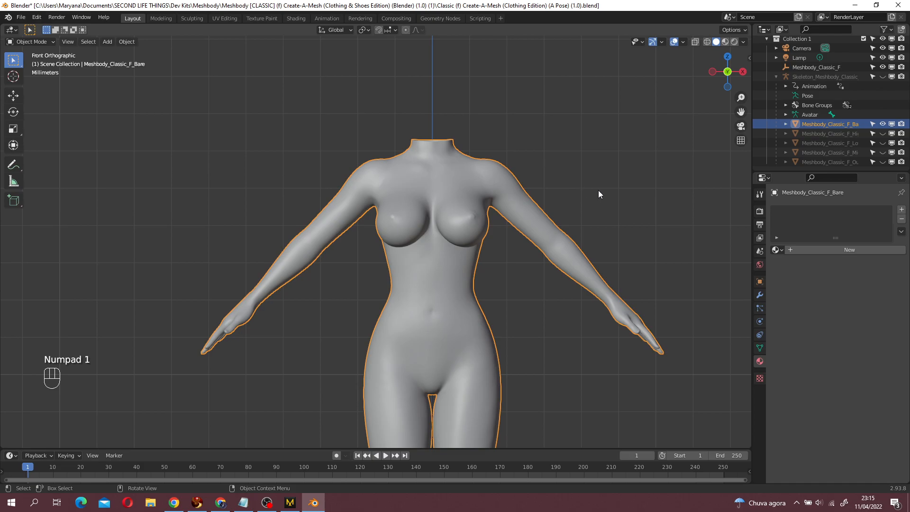
scroll(598, 191, up, 3)
key(Tab)
shift+middle_drag(600, 123, 538, 305)
scroll(538, 305, up, 3)
scroll(507, 257, up, 4)
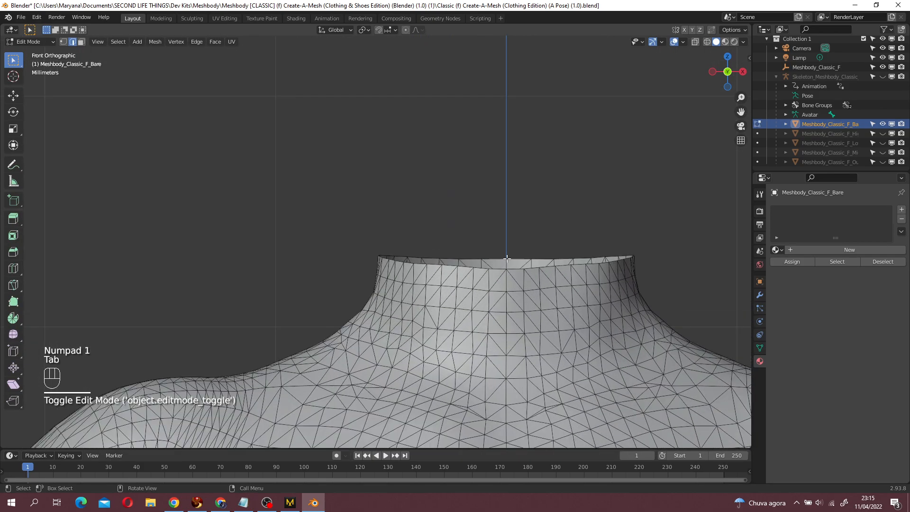
click(64, 41)
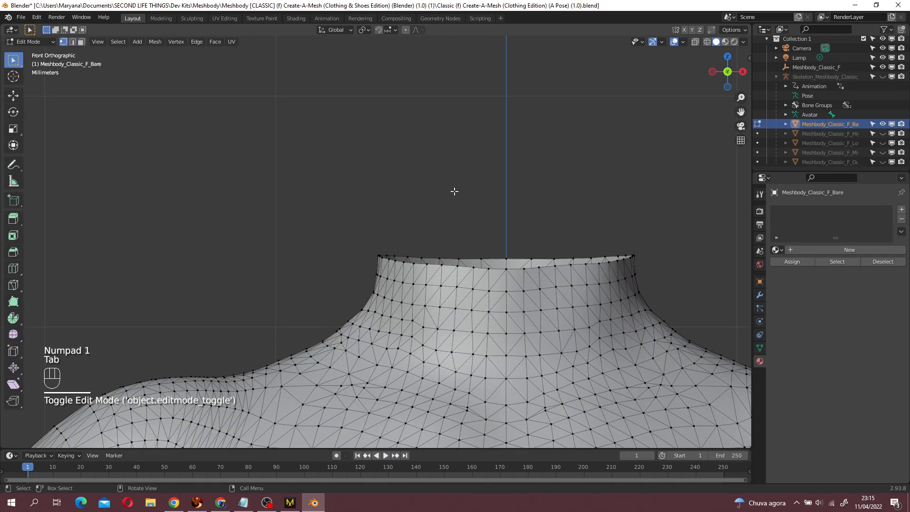
alt+click(474, 254)
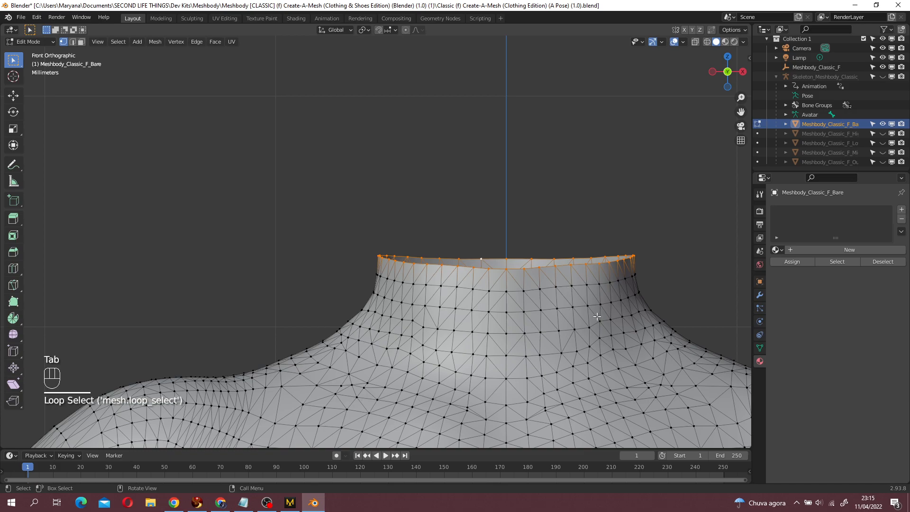
key(e)
key(z)
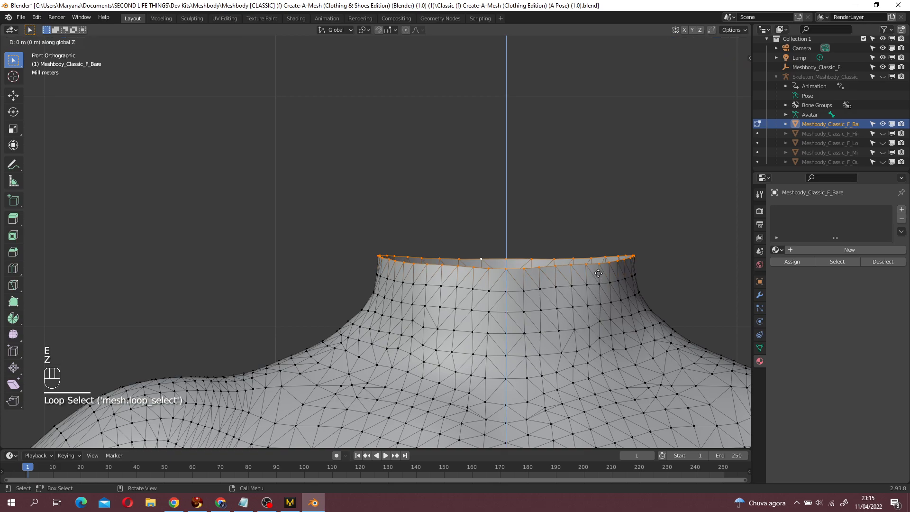
click(602, 187)
key(ctrl+z)
middle_drag(610, 193, 514, 158)
key(g)
key(z)
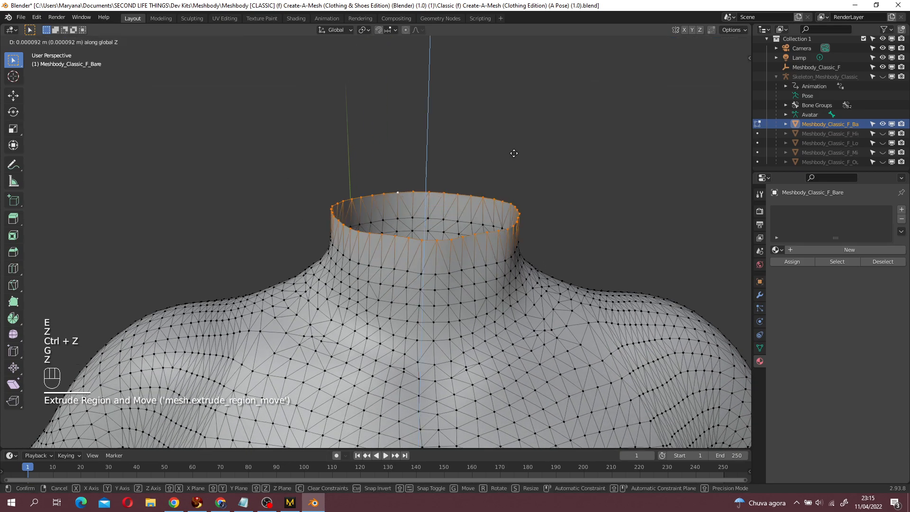
right_click(454, 245)
- Select the neck's open edge loop and extrude it upward along Z to lengthen the neck
click(435, 187)
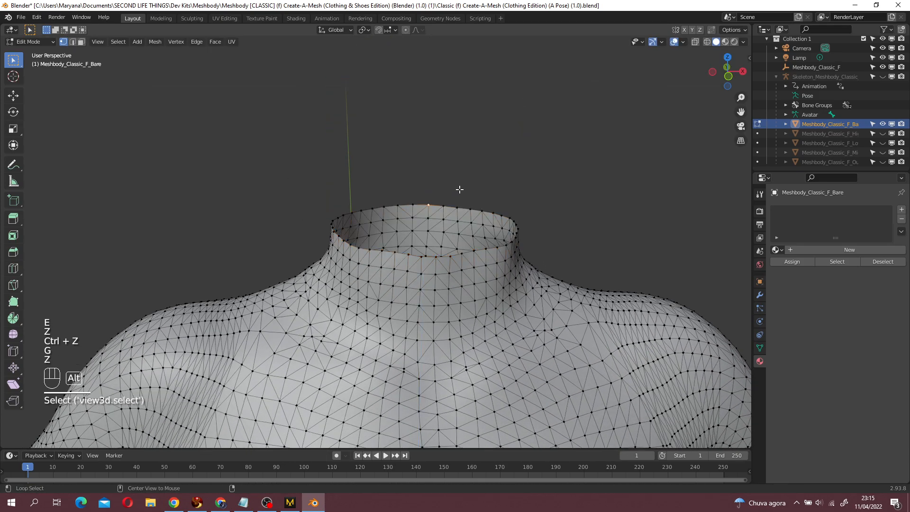
alt+click(413, 205)
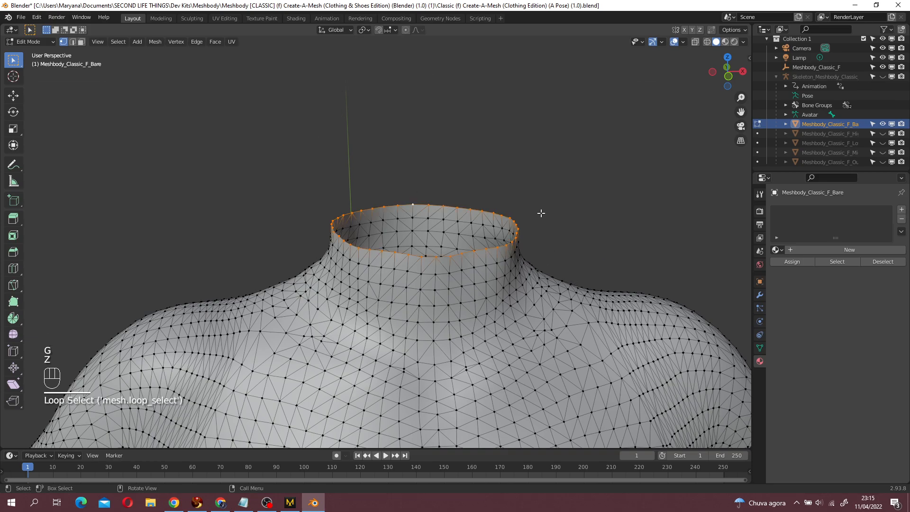
key(e)
key(z)
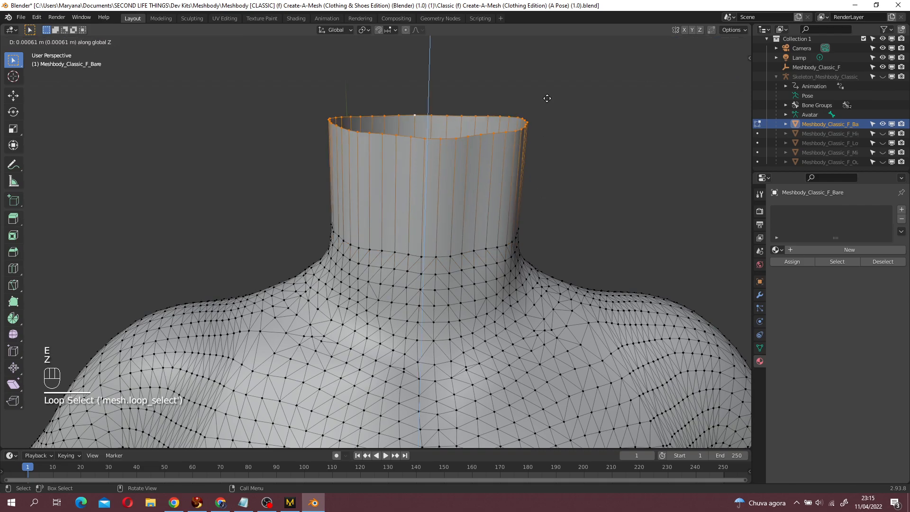
click(556, 50)
scroll(561, 199, down, 3)
middle_drag(561, 199, 520, 219)
scroll(534, 191, up, 4)
scroll(626, 215, down, 4)
scroll(520, 220, up, 3)
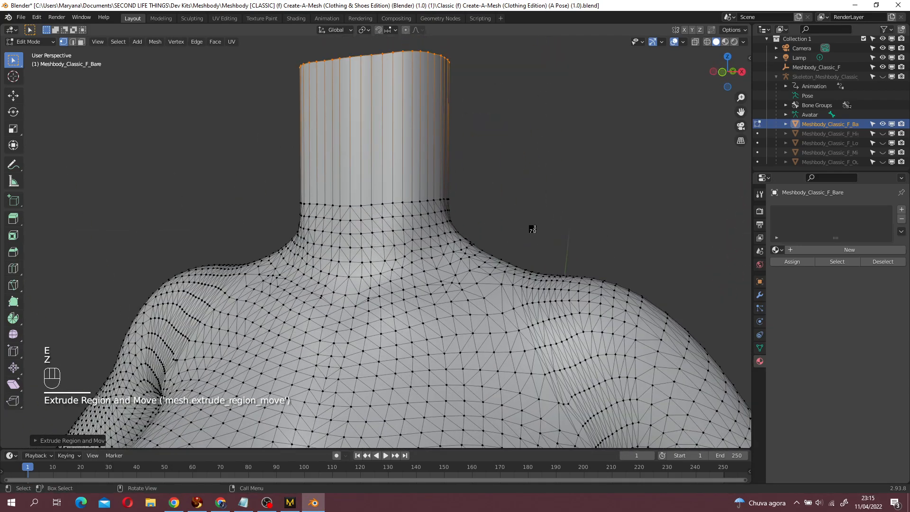
- Return the Bare body to Object Mode and check the lengthened neck and full figure from several angles
key(Tab)
scroll(535, 228, down, 5)
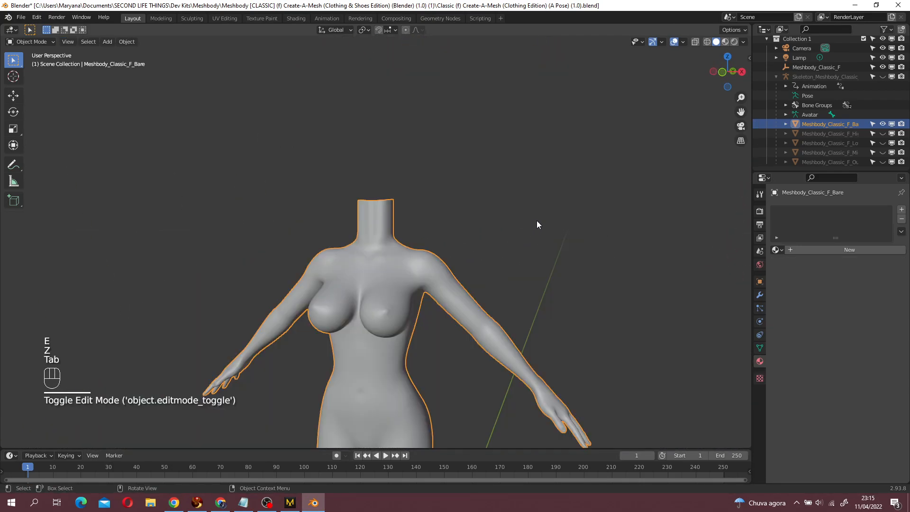
scroll(539, 220, down, 2)
click(465, 295)
middle_drag(379, 304, 403, 303)
click(374, 285)
middle_drag(511, 259, 517, 275)
scroll(603, 247, up, 4)
middle_drag(439, 273, 482, 187)
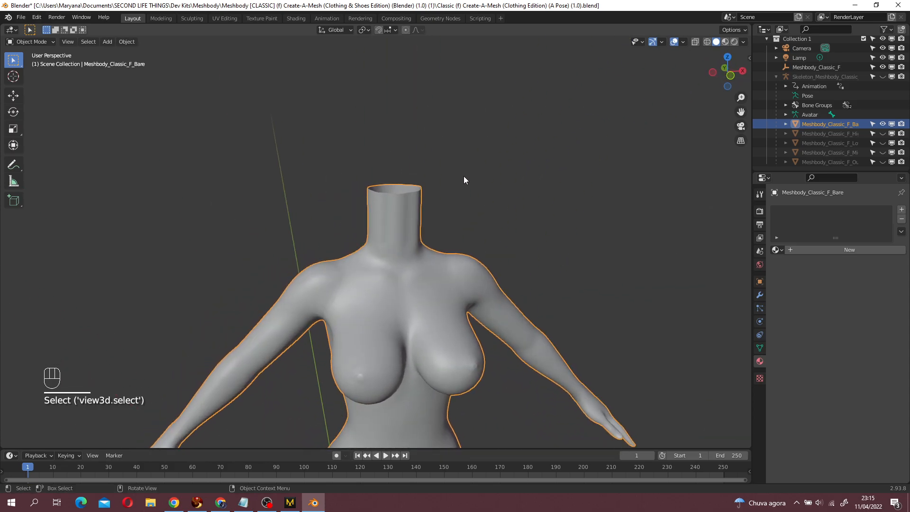
scroll(480, 241, down, 3)
shift+middle_drag(488, 268, 501, 197)
middle_drag(488, 247, 455, 258)
scroll(494, 250, down, 2)
shift+middle_drag(511, 352, 496, 251)
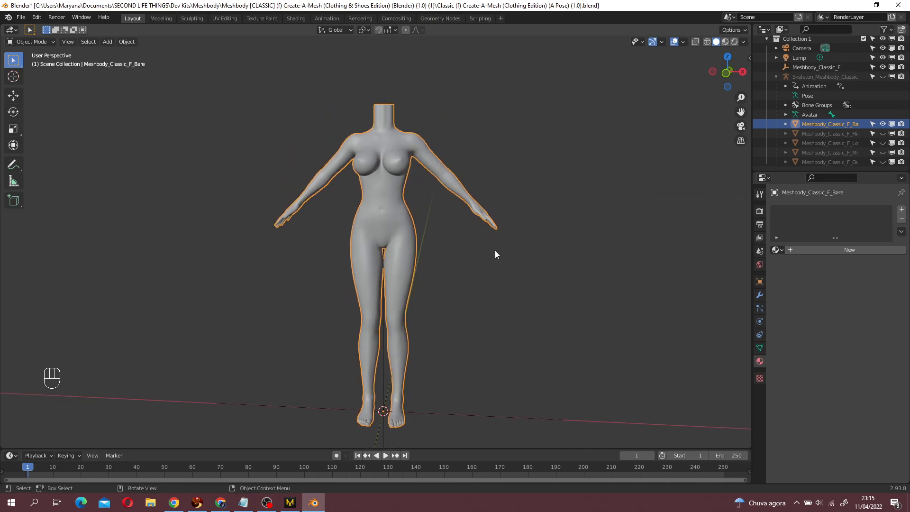
scroll(500, 309, down, 1)
shift+middle_drag(499, 305, 493, 271)
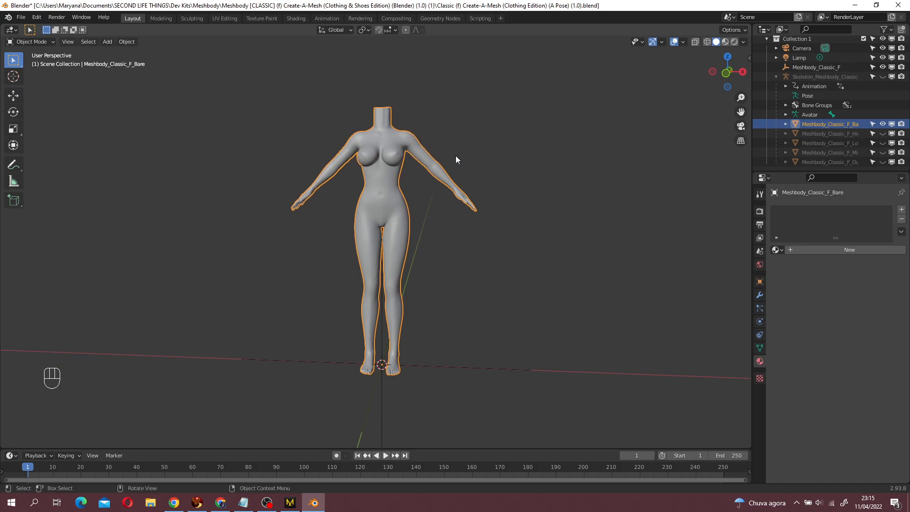
- Select the Bare body and start a Wavefront (.obj) export
click(392, 140)
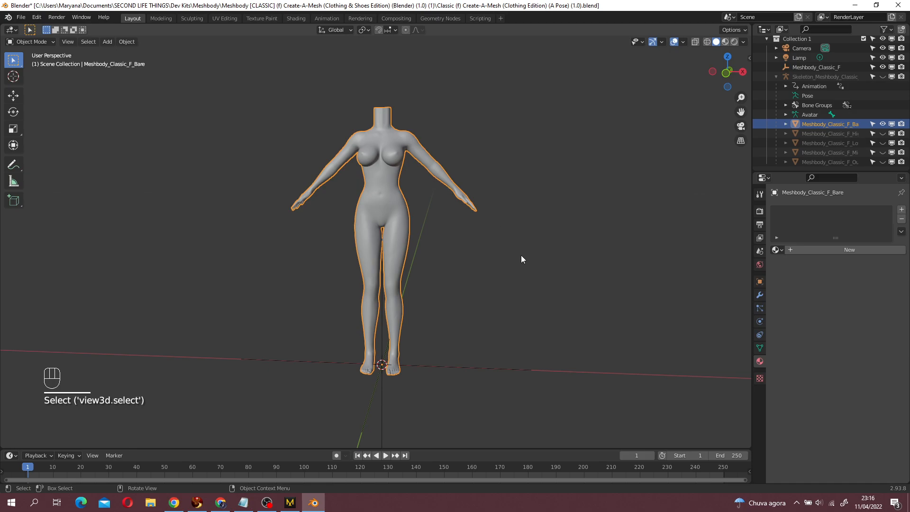
click(20, 19)
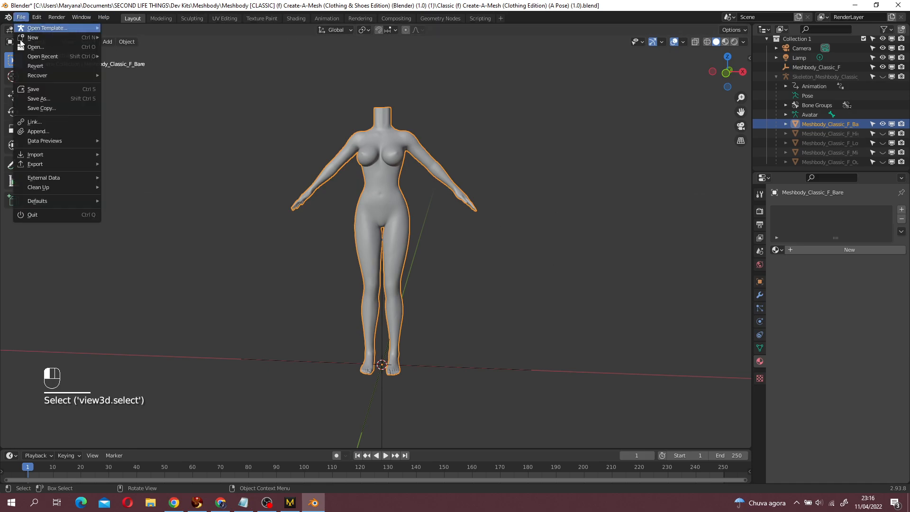
mouse_move(64, 163)
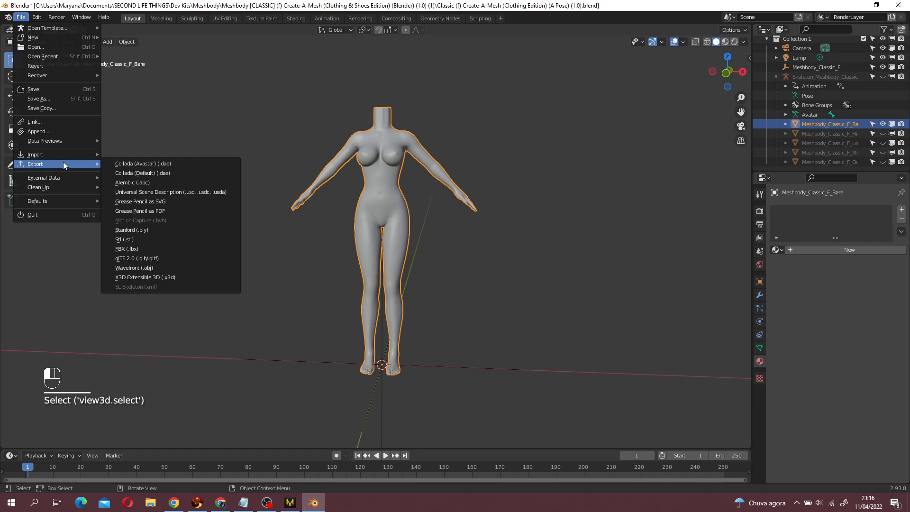
click(154, 268)
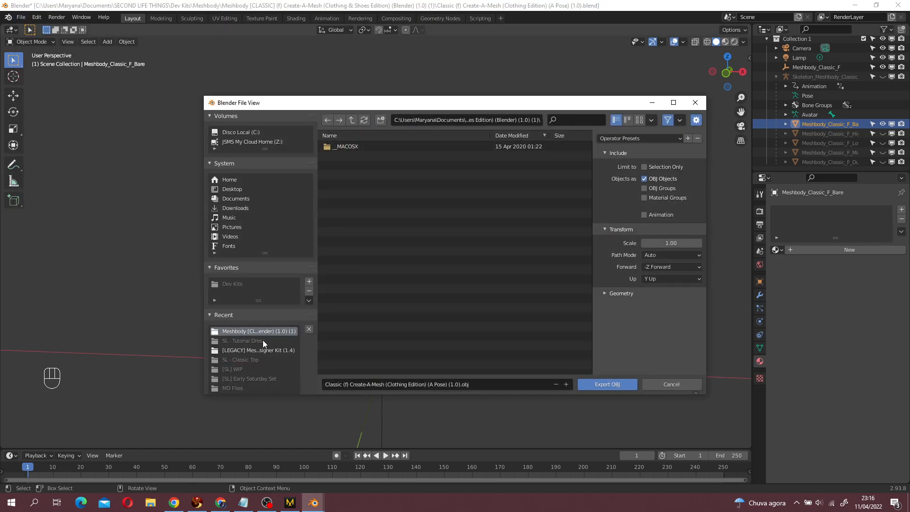
- Create a folder named "[SL] Luna Dress" on the Desktop and open it as the export destination
click(240, 188)
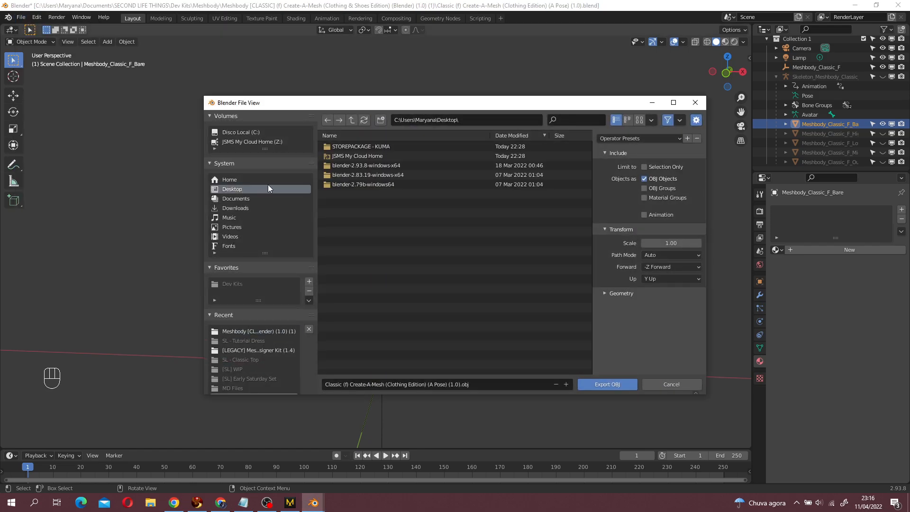
click(381, 119)
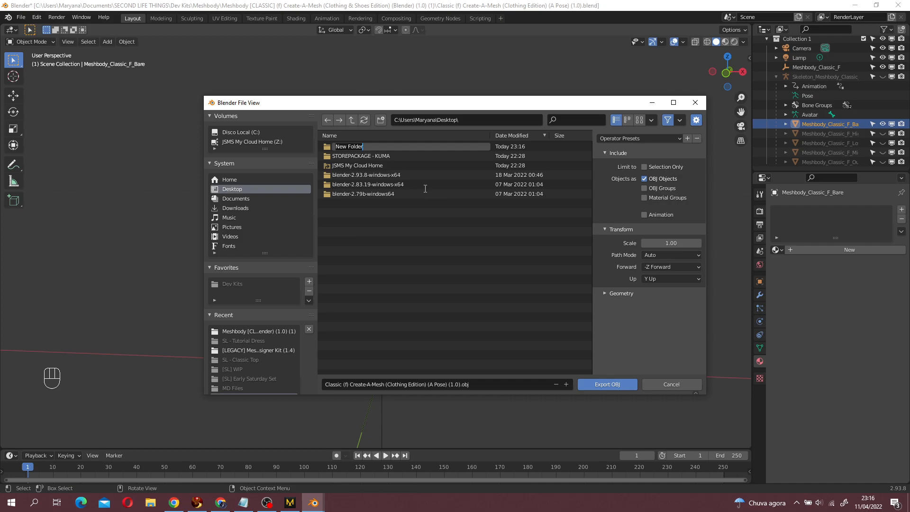
text([SL)
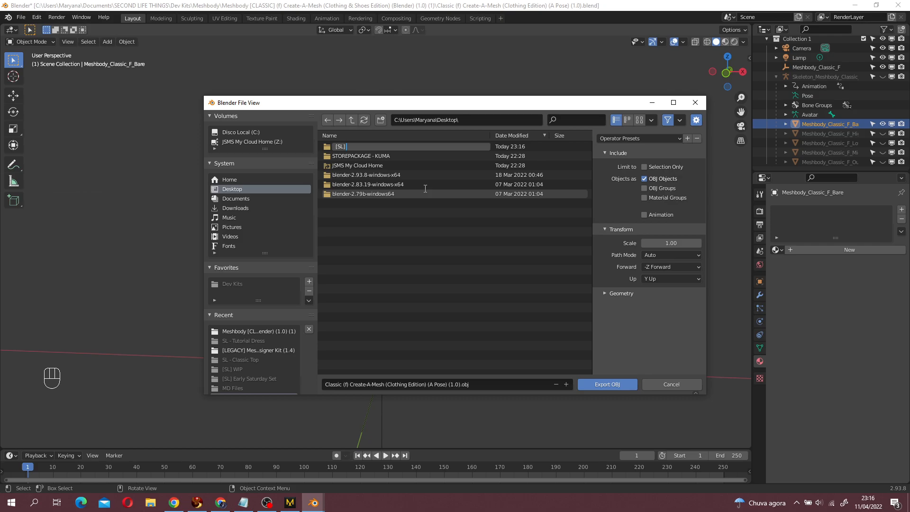
text(] Luna Dress)
key(Return)
double_click(353, 146)
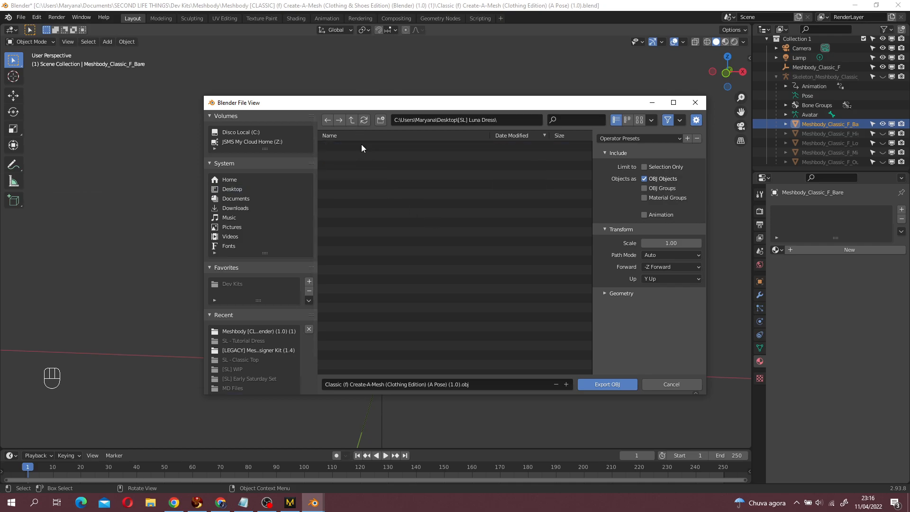
- Name the export file "mannequin classic", limit it to the selection only, and export the OBJ
click(459, 385)
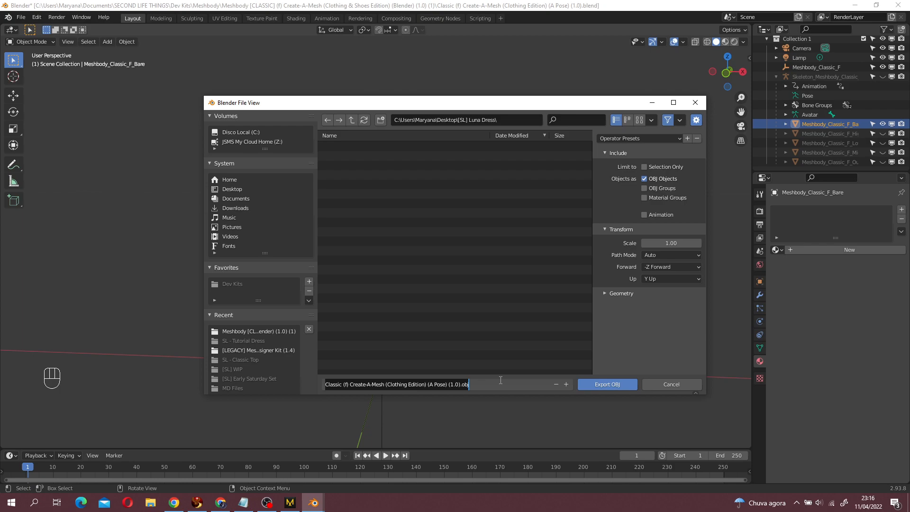
text(mannrquin)
key(BackSpace)
key(BackSpace)
key(BackSpace)
key(BackSpace)
key(BackSpace)
text(equin classic)
key(Return)
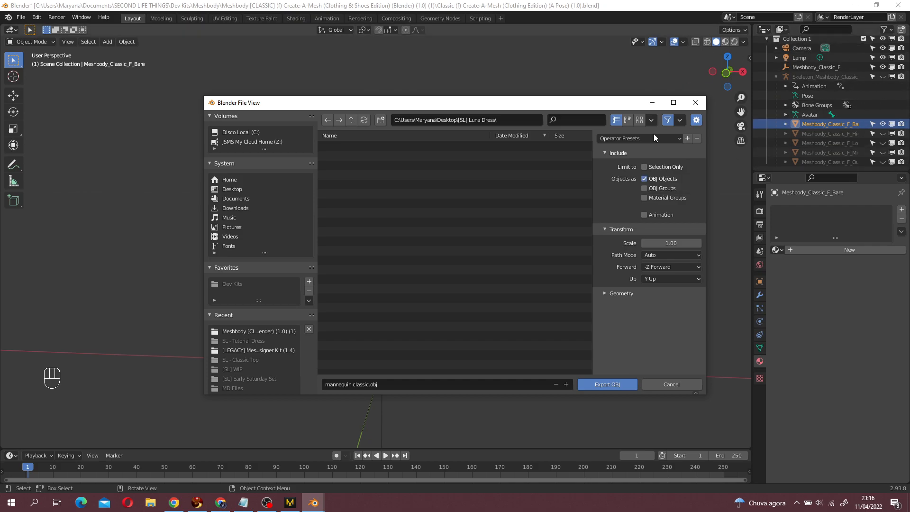
click(650, 167)
click(590, 387)
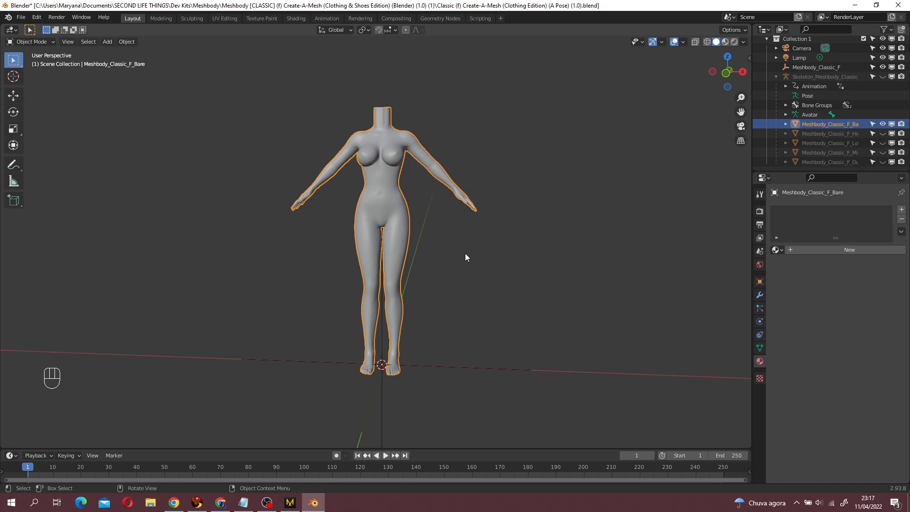
- Switch to Marvelous Designer and start importing an OBJ file
click(290, 502)
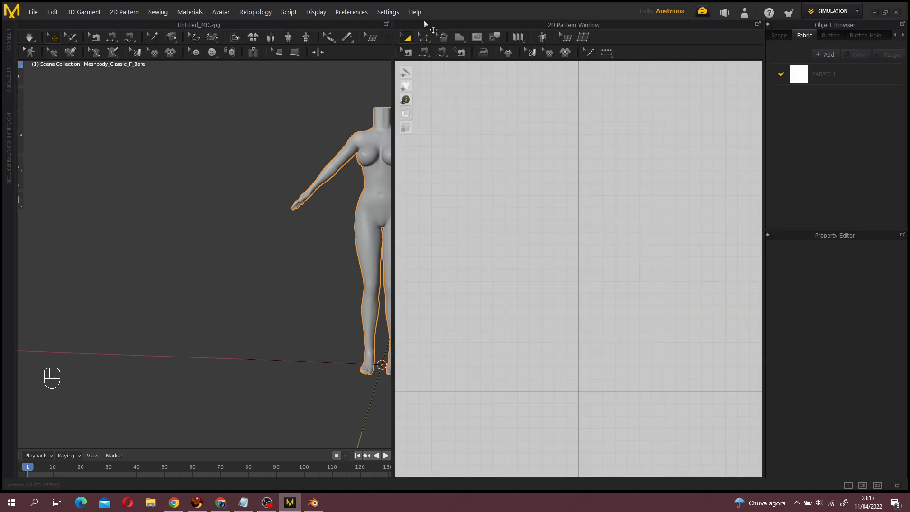
scroll(347, 222, down, 2)
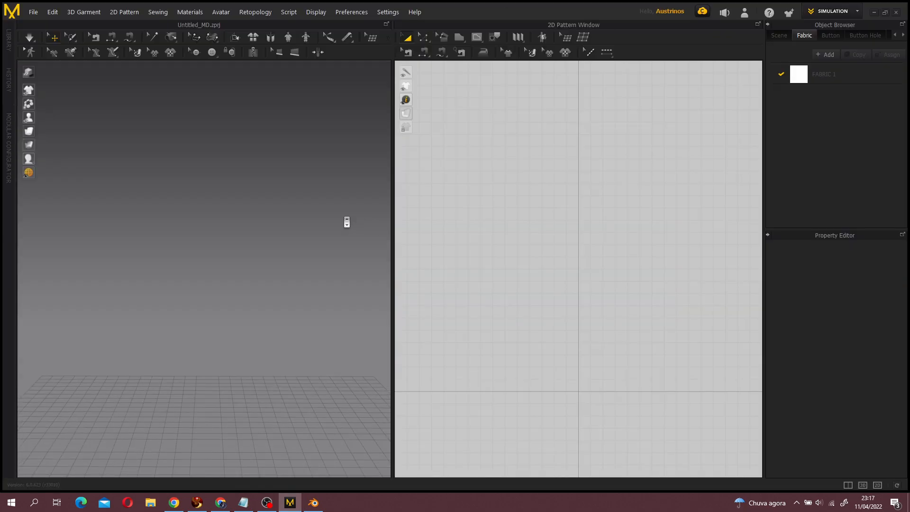
scroll(307, 201, up, 2)
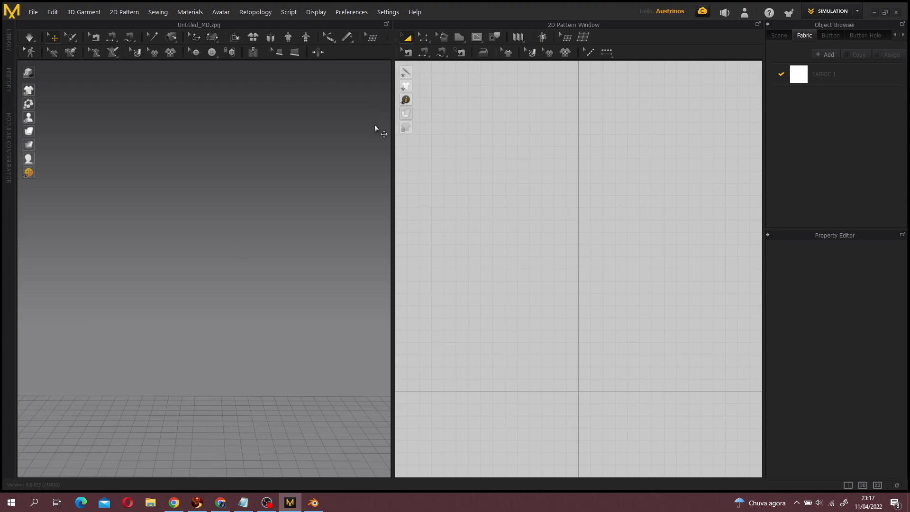
click(34, 12)
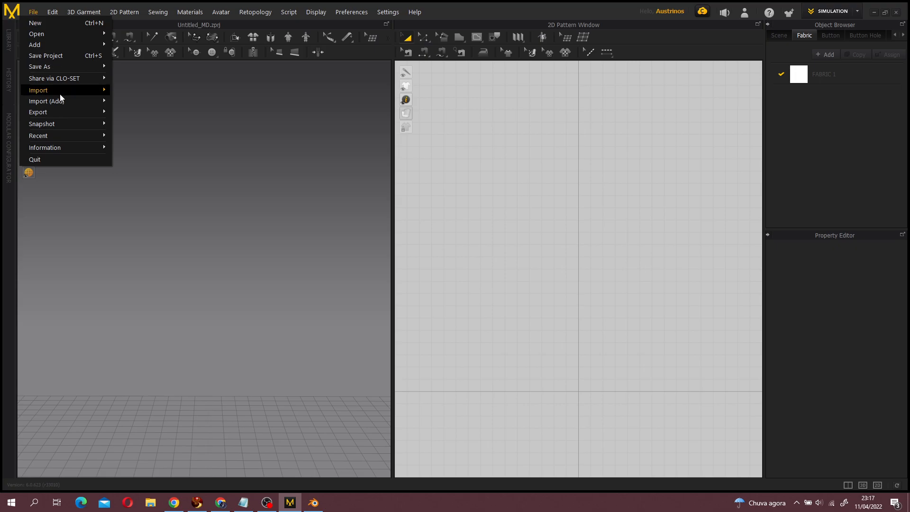
mouse_move(60, 95)
click(152, 92)
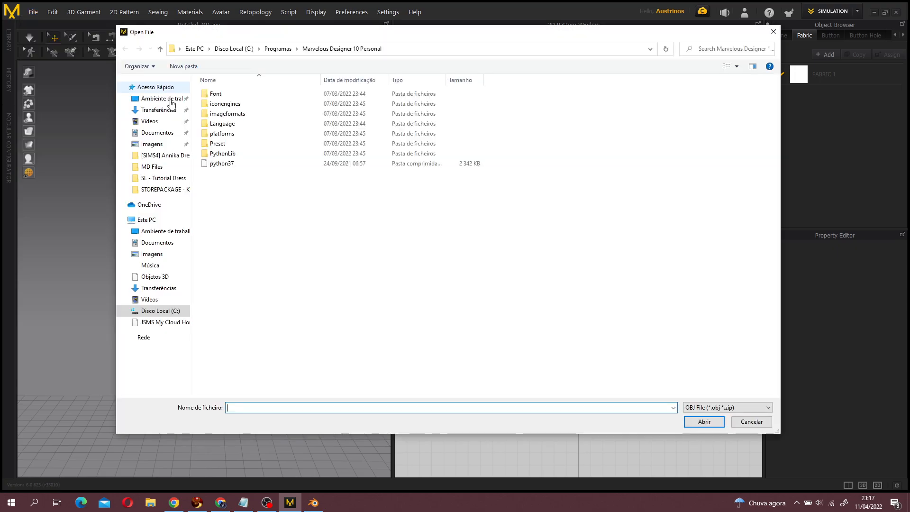
- Open the mannequin classic file from the [SL] Luna Dress folder on the Desktop for import
click(170, 100)
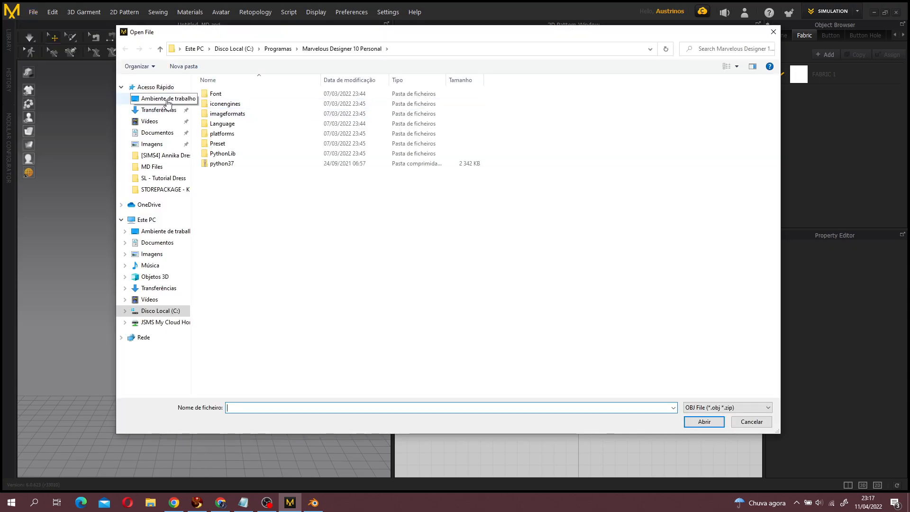
click(205, 101)
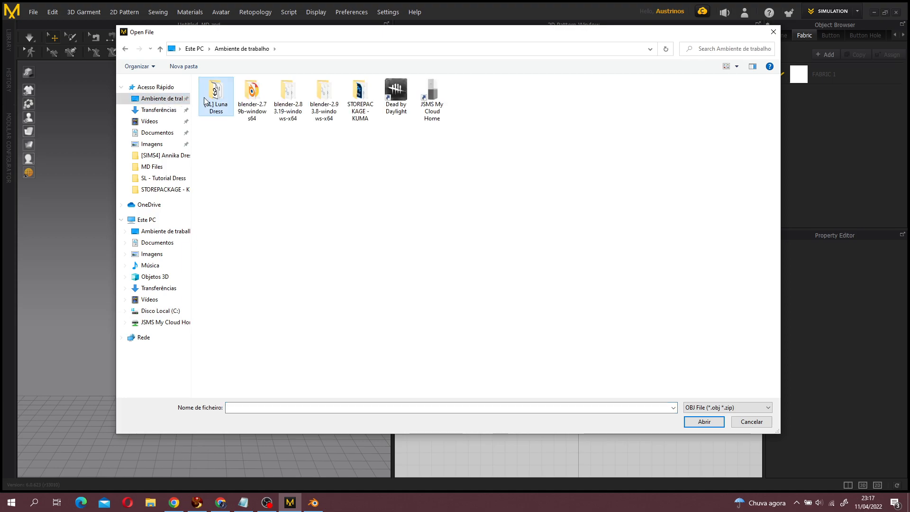
double_click(204, 101)
click(221, 102)
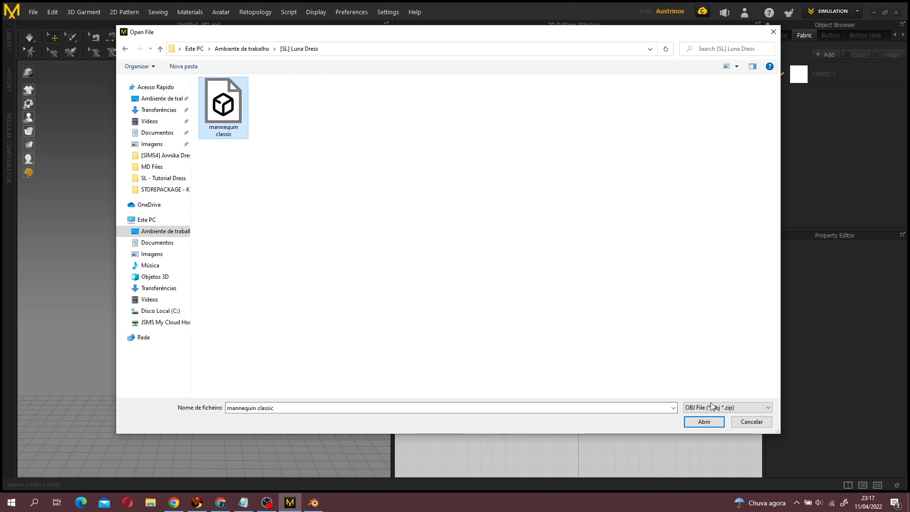
click(715, 420)
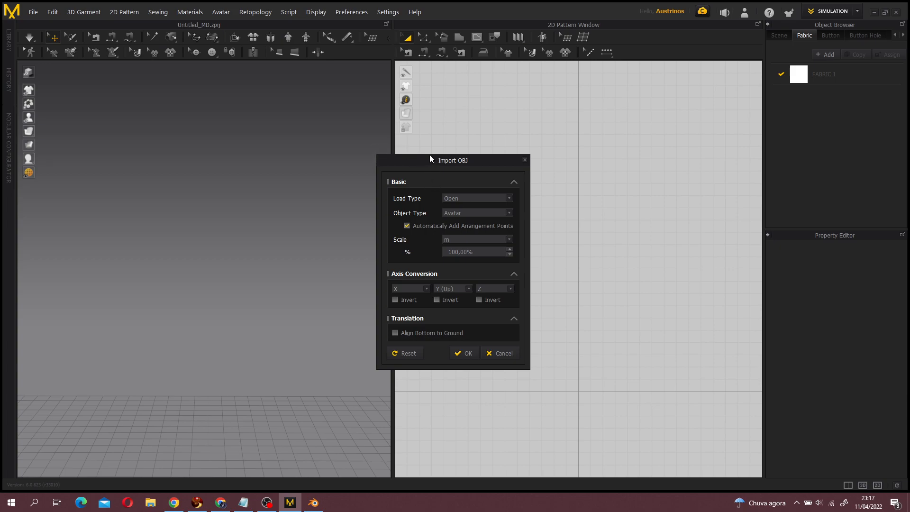
- Import the OBJ as an avatar with the scale set to m and arrangement points added automatically
drag(430, 156, 392, 132)
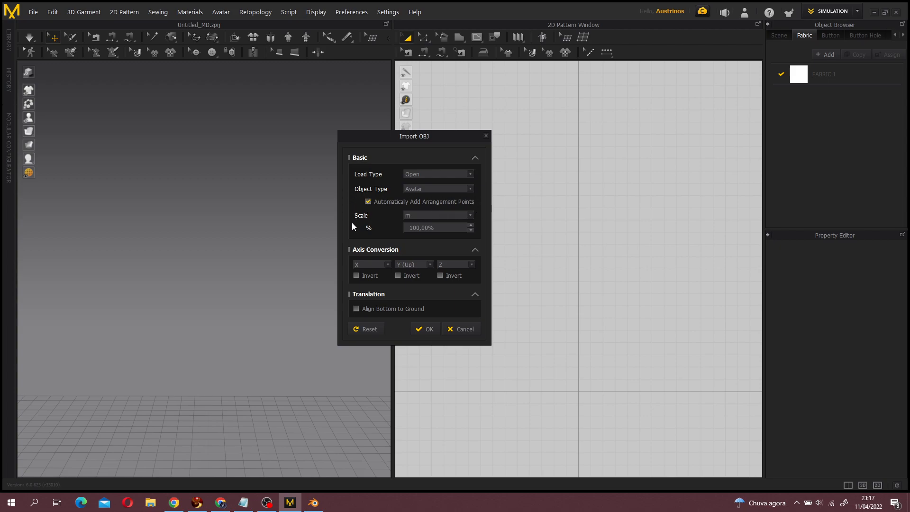
click(464, 216)
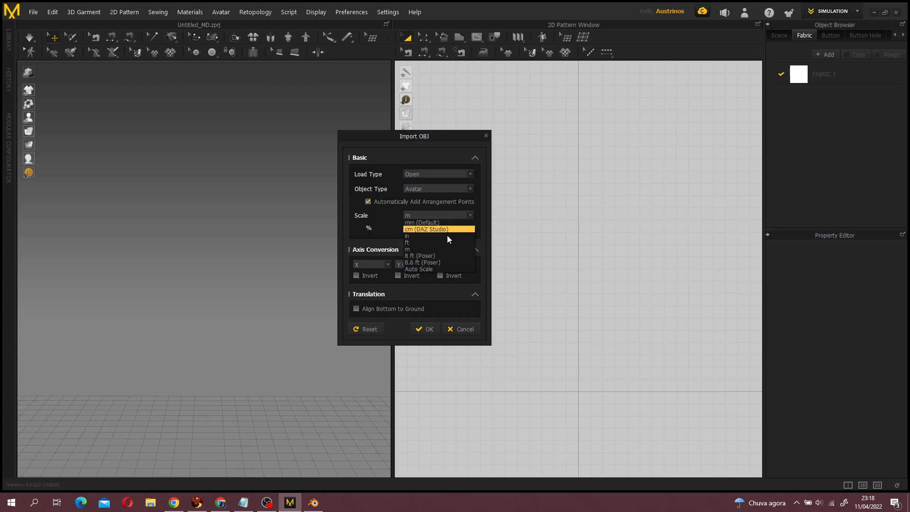
click(451, 248)
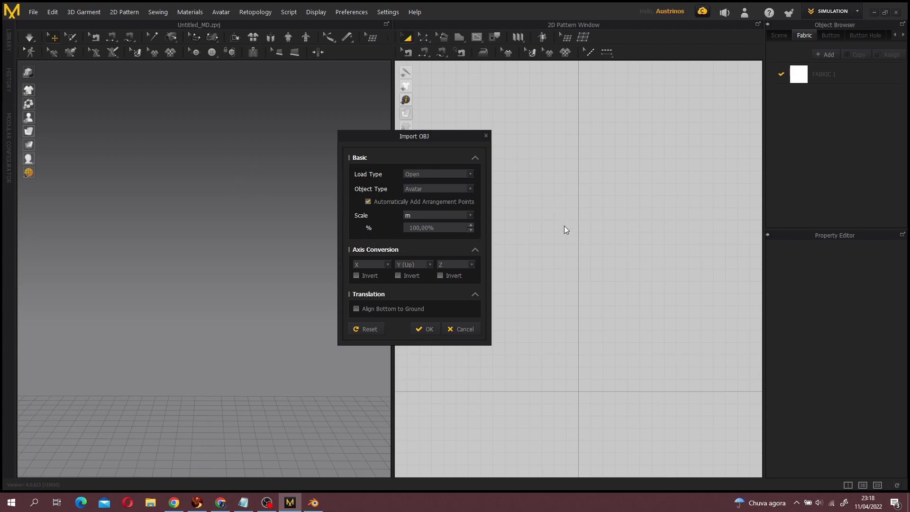
click(475, 249)
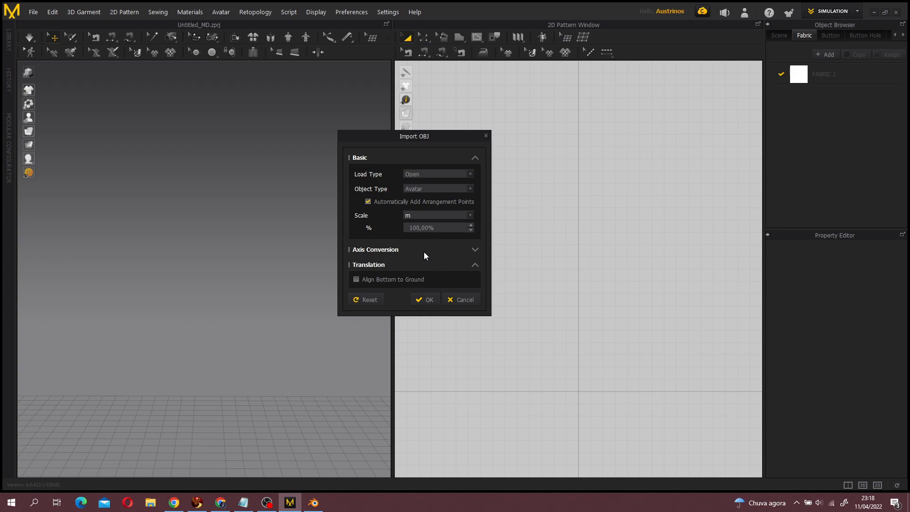
click(427, 303)
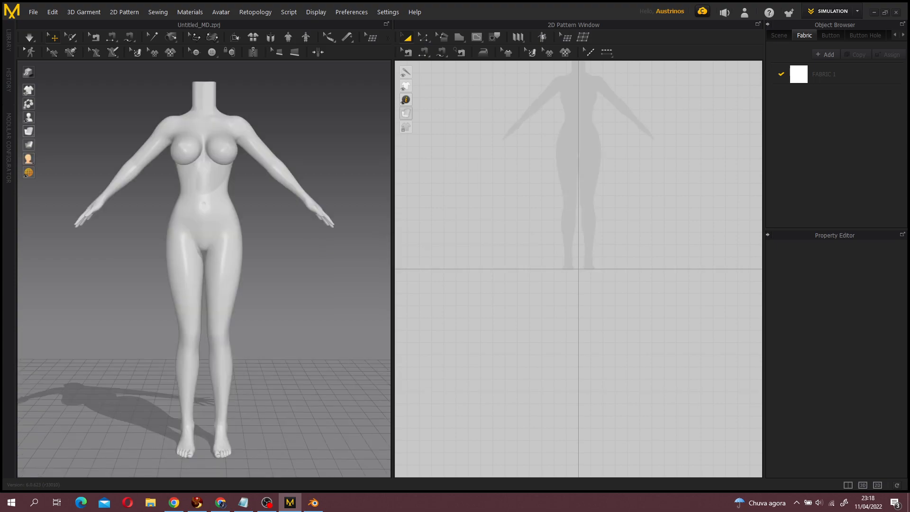
- Examine the imported avatar in the 3D view from the front, side and close up
right_drag(261, 220, 177, 272)
scroll(177, 271, up, 2)
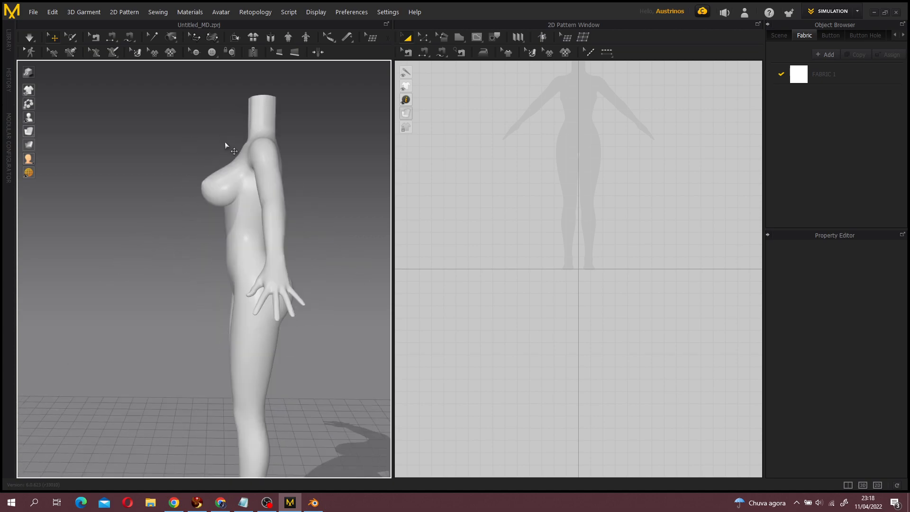
right_drag(142, 170, 290, 229)
middle_drag(589, 160, 579, 231)
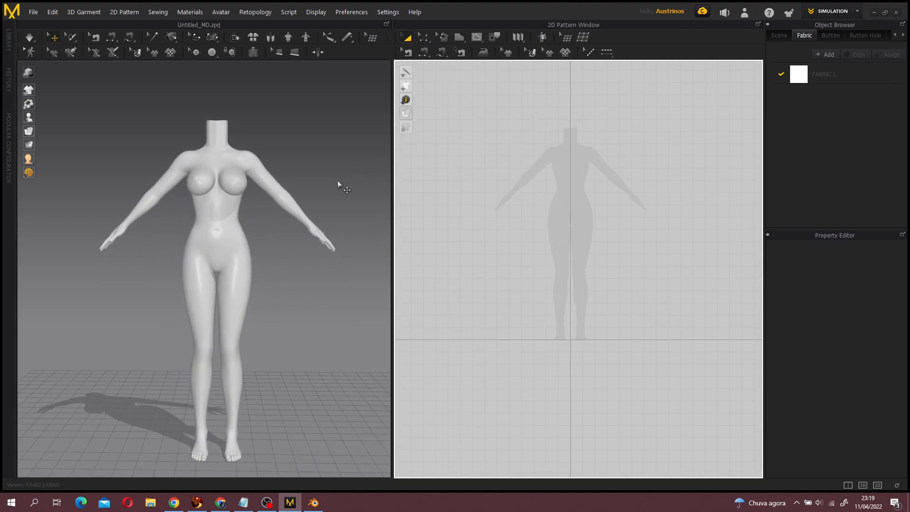
middle_drag(332, 249, 325, 207)
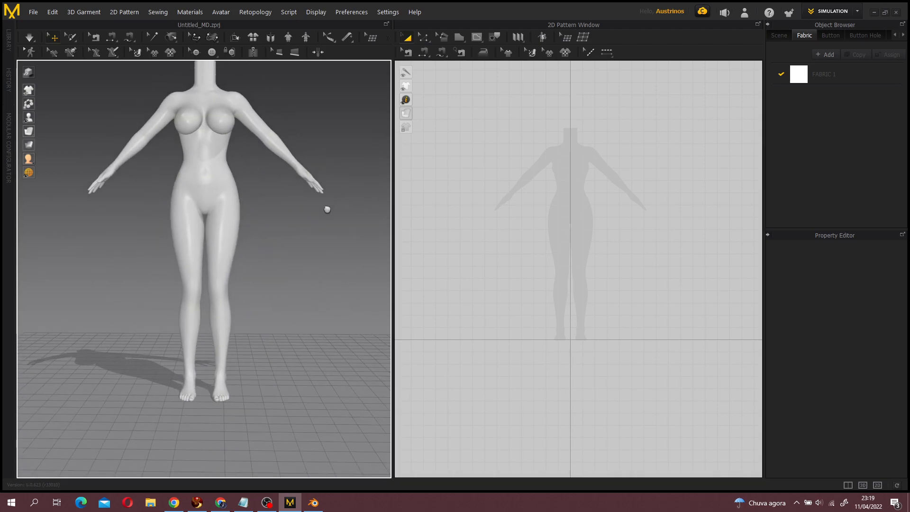
mouse_move(289, 253)
right_down()
mouse_move(205, 261)
mouse_move(225, 249)
mouse_move(343, 252)
mouse_move(252, 243)
mouse_move(284, 256)
mouse_move(256, 257)
mouse_move(300, 254)
right_up()
click(217, 202)
click(294, 245)
click(232, 189)
click(292, 231)
scroll(295, 213, down, 2)
scroll(300, 214, up, 6)
scroll(287, 219, down, 5)
scroll(294, 222, up, 7)
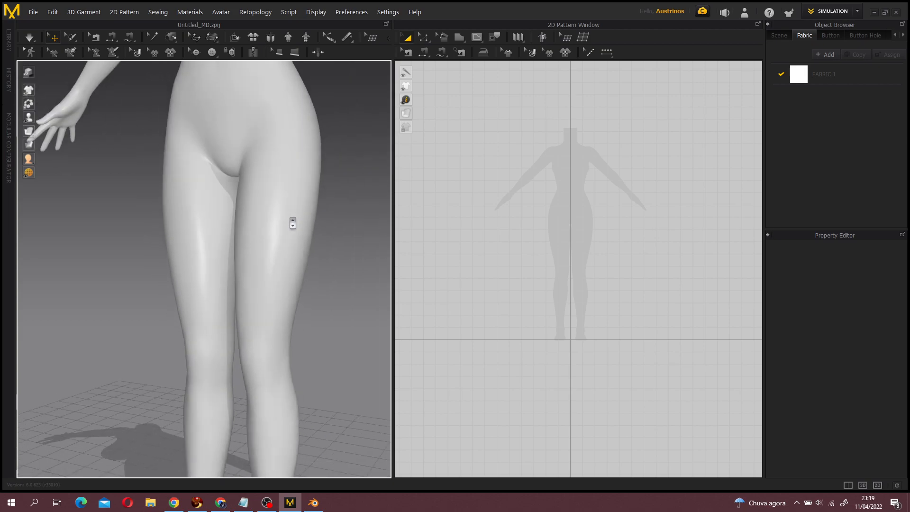
scroll(294, 224, down, 6)
right_drag(294, 228, 357, 210)
- Examine the avatar's silhouette in the 2D pattern view at different zoom levels
middle_drag(530, 245, 512, 256)
right_click(620, 217)
mouse_move(544, 175)
middle_down()
mouse_move(529, 197)
mouse_move(541, 181)
middle_up()
scroll(508, 150, down, 1)
scroll(587, 151, up, 3)
scroll(616, 198, down, 2)
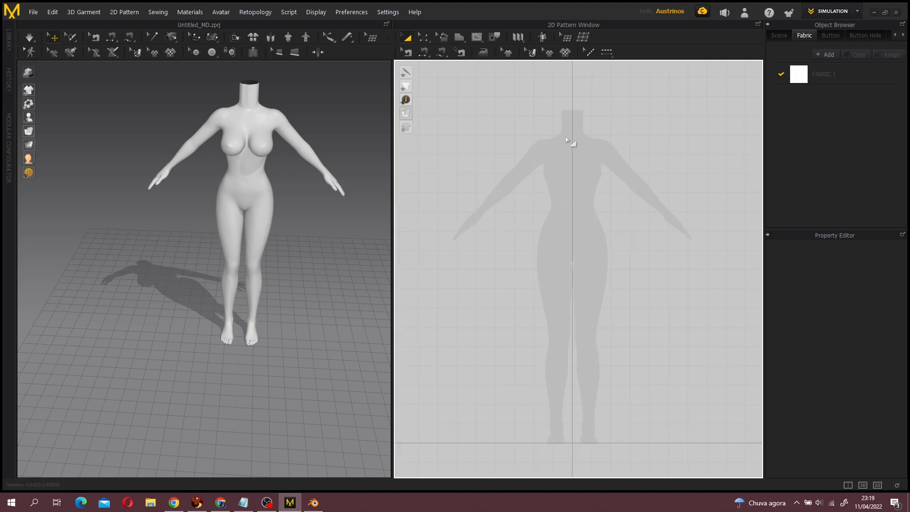
middle_drag(587, 212, 575, 177)
scroll(606, 203, down, 2)
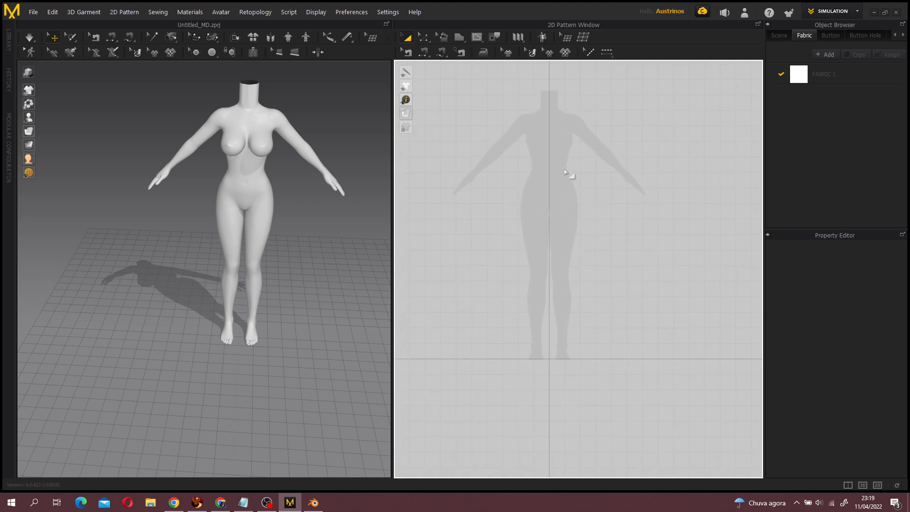
- Examine the avatar's silhouette in the 2D pattern view and the body from several angles in the 3D view
right_click(476, 144)
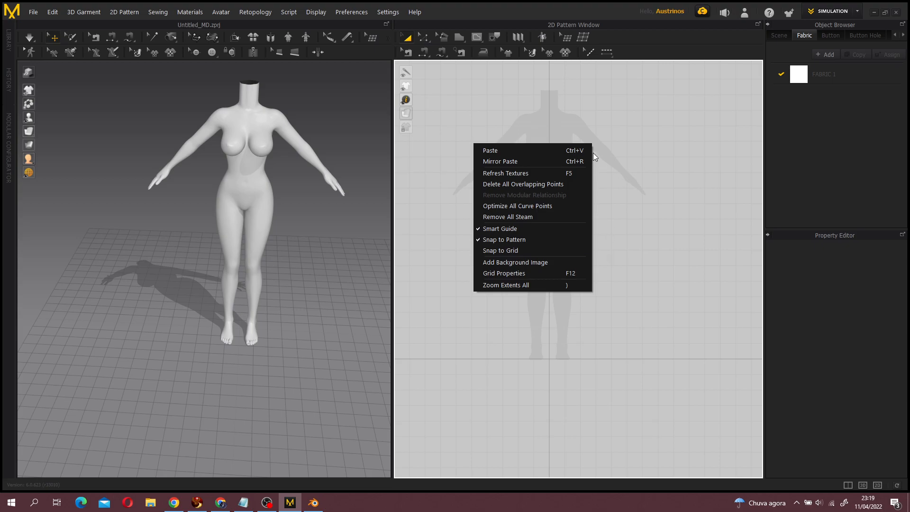
click(535, 124)
middle_drag(543, 166, 564, 159)
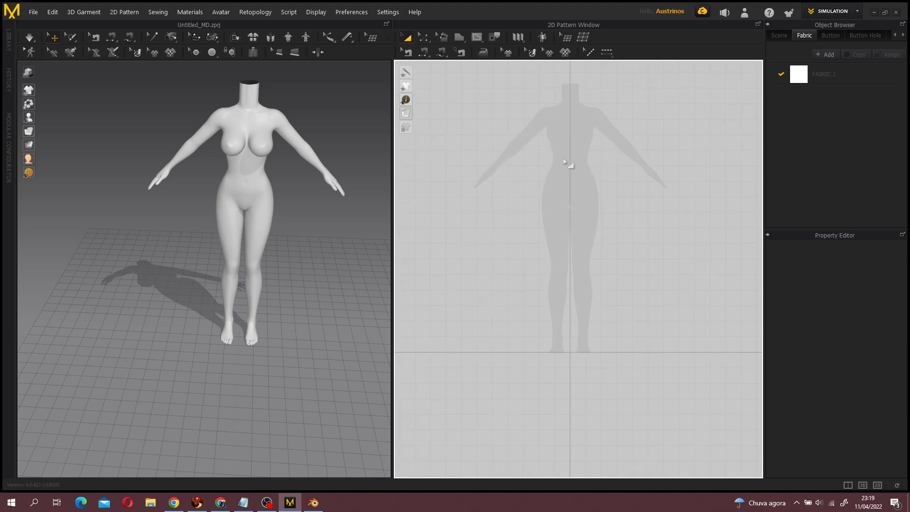
scroll(548, 173, up, 6)
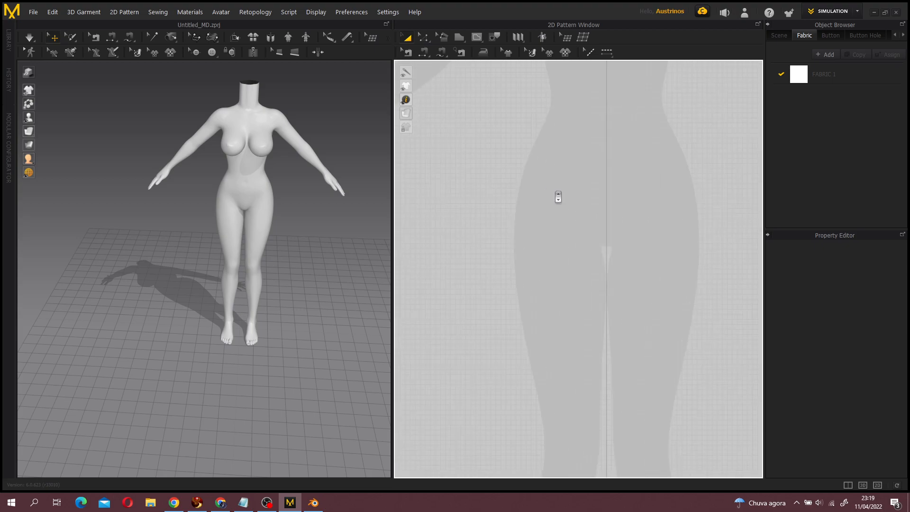
scroll(581, 256, down, 2)
scroll(559, 198, up, 8)
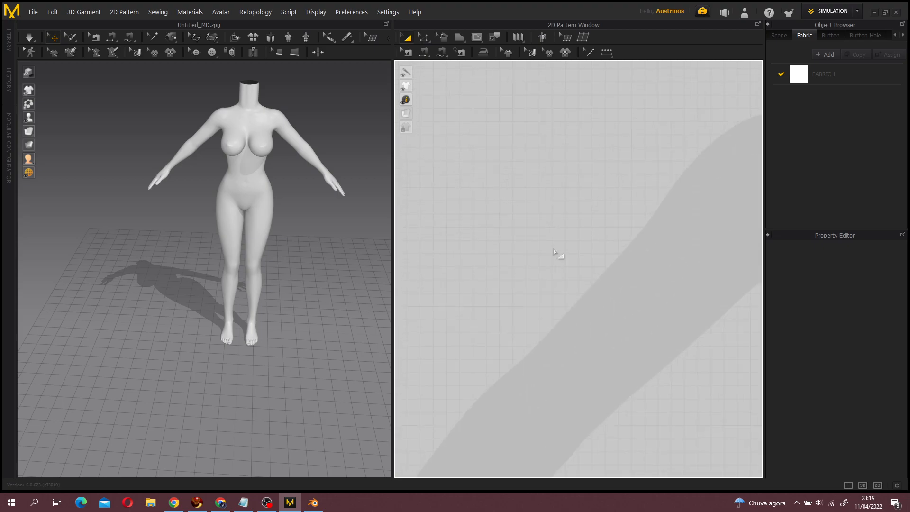
middle_drag(285, 216, 254, 255)
right_drag(254, 255, 188, 216)
middle_drag(232, 215, 202, 231)
right_drag(202, 231, 244, 213)
scroll(246, 219, up, 4)
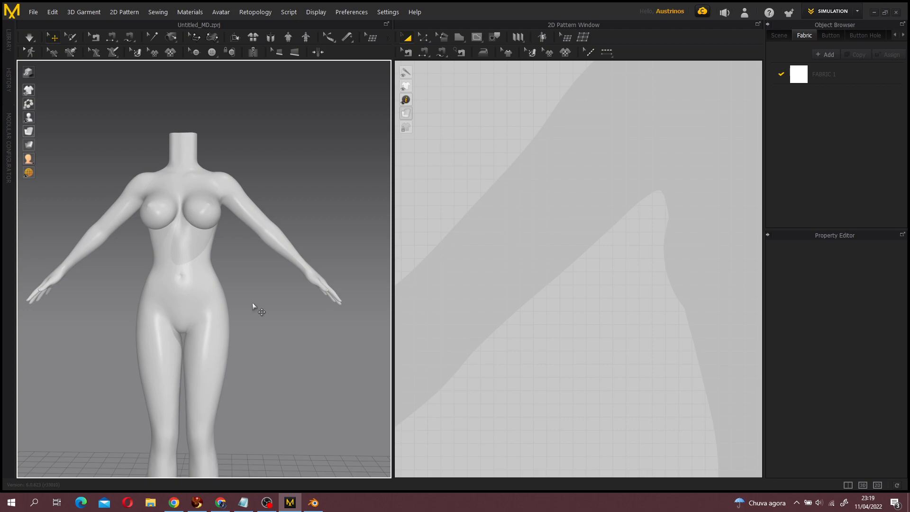
right_drag(254, 306, 300, 315)
scroll(312, 307, down, 3)
scroll(494, 288, down, 8)
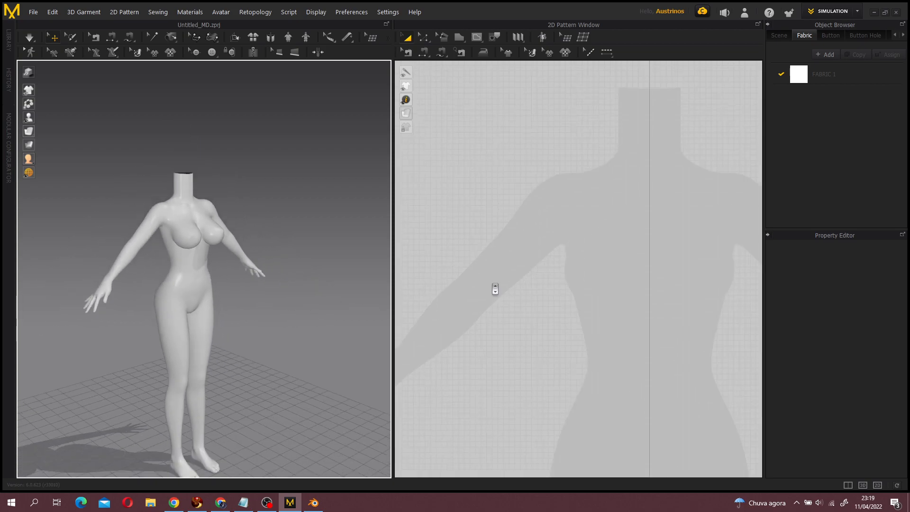
middle_drag(511, 227, 493, 192)
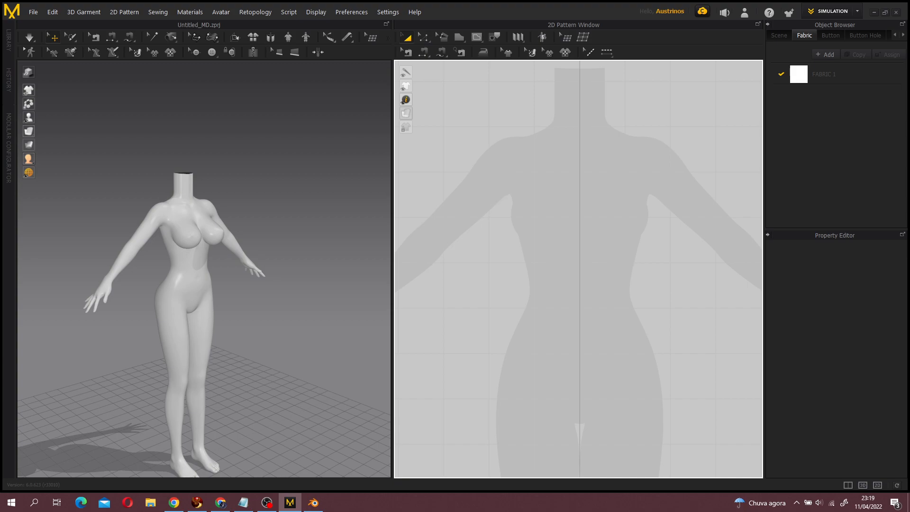
middle_drag(533, 237, 467, 85)
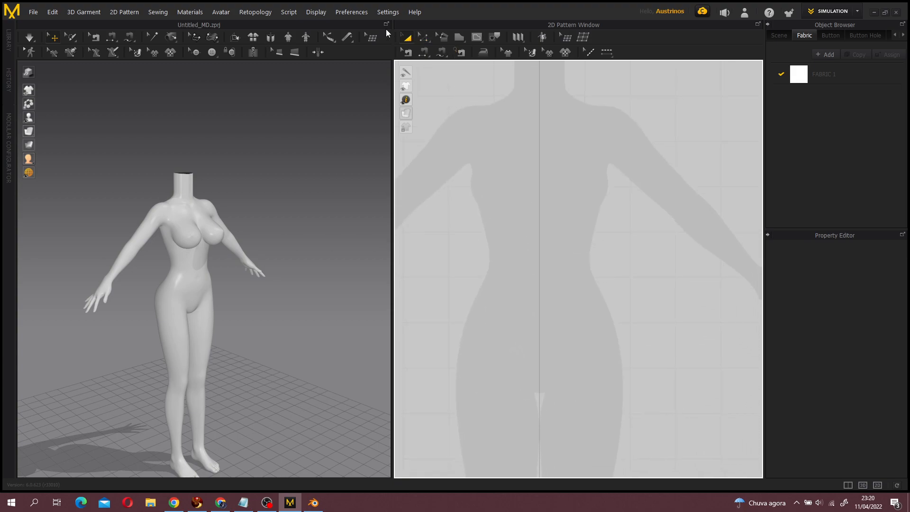
right_drag(305, 303, 268, 281)
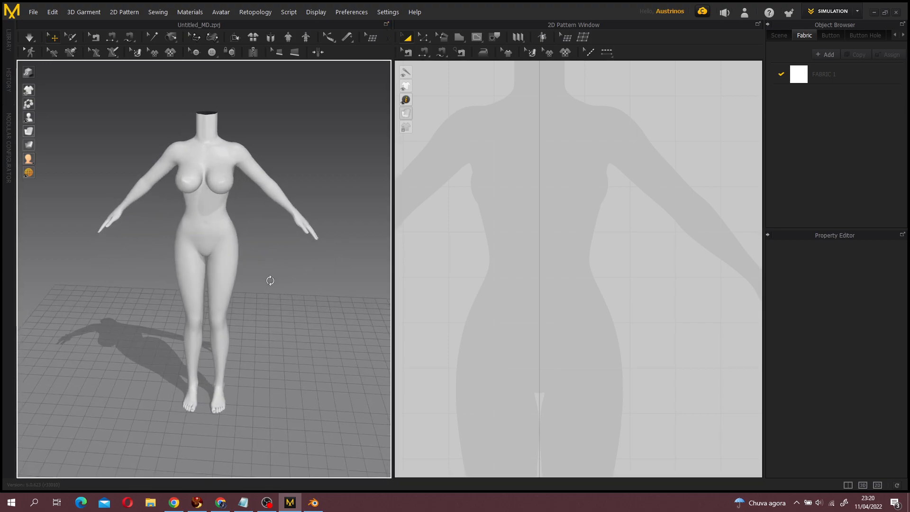
- Try the Rectangle tool by drawing a rectangular pattern over the avatar's torso silhouette and deleting it
click(457, 38)
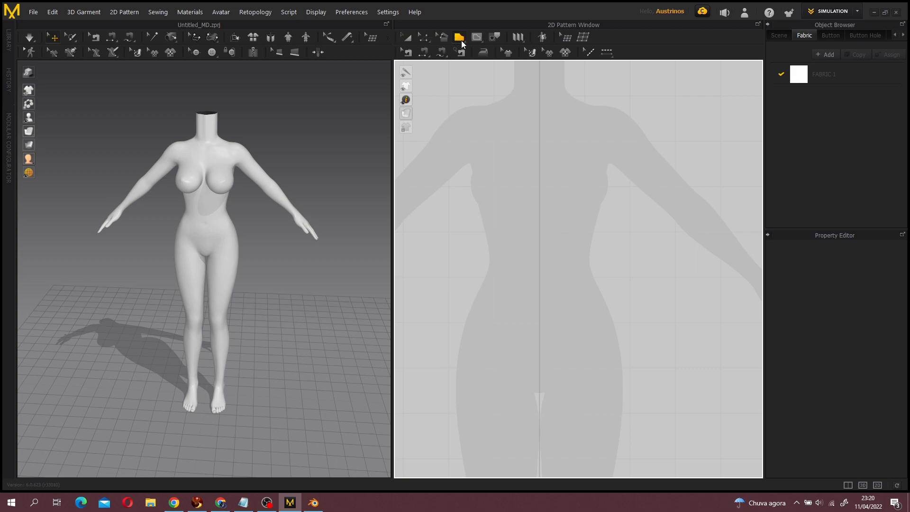
click(462, 41)
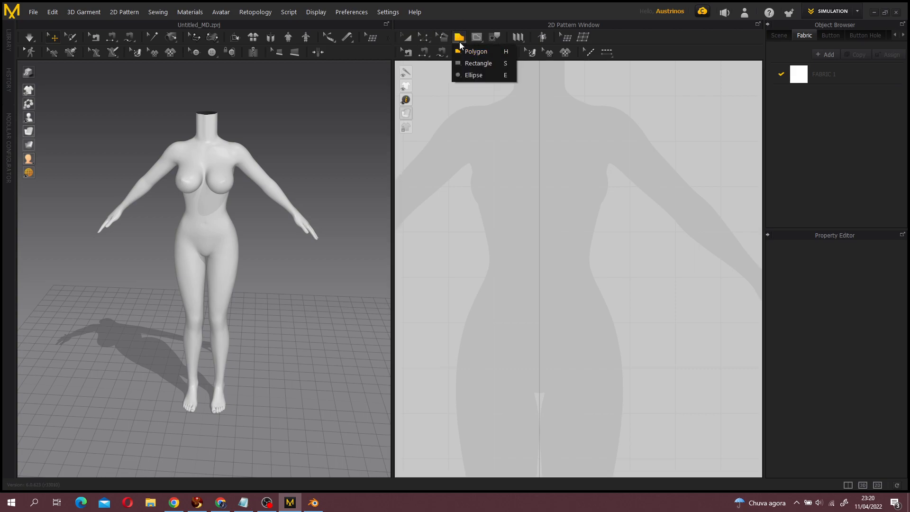
click(480, 63)
click(494, 134)
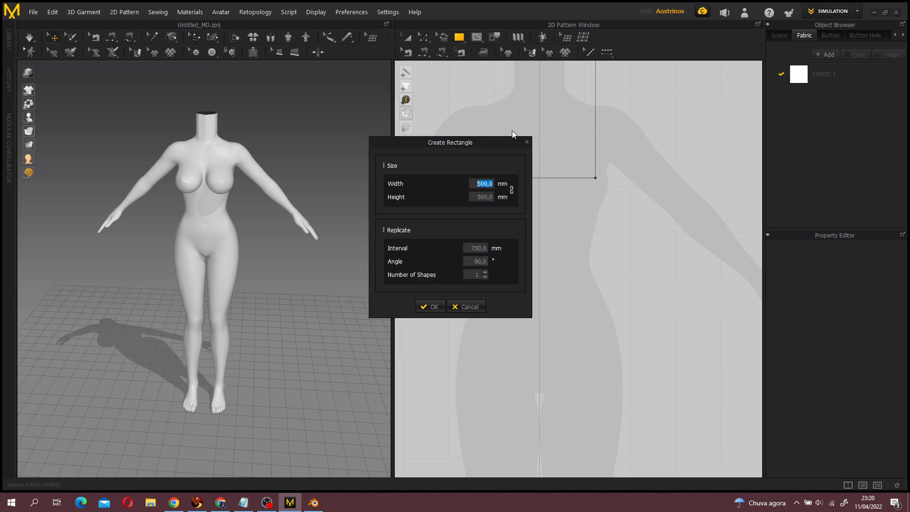
click(470, 304)
drag(479, 129, 608, 310)
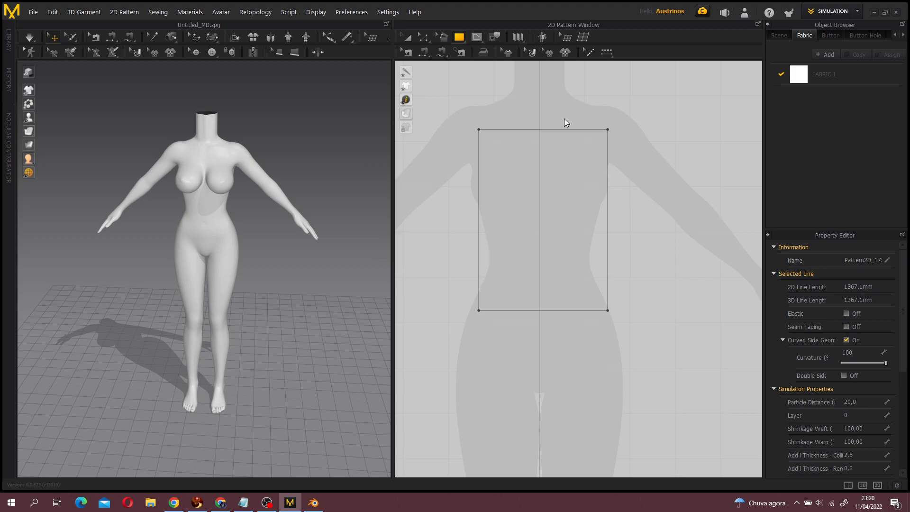
key(Delete)
- Activate the Polygon tool for drawing 2D patterns
click(459, 37)
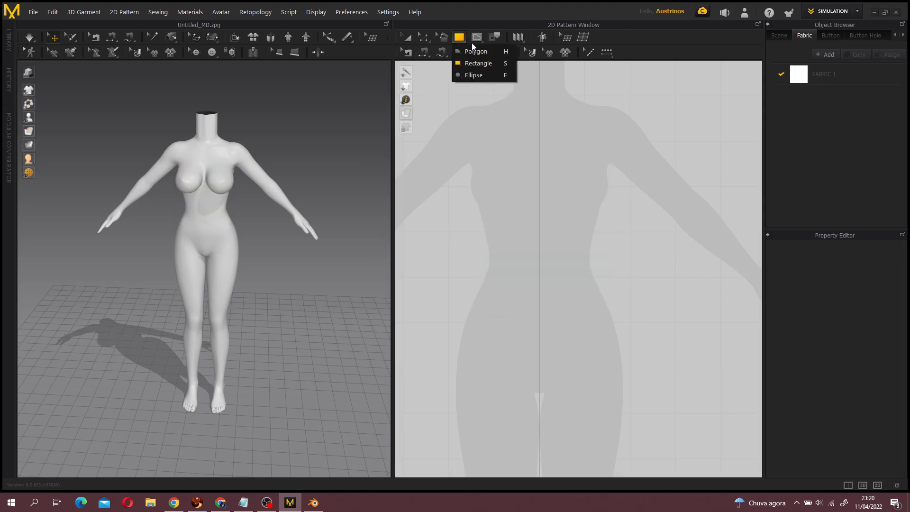
click(476, 50)
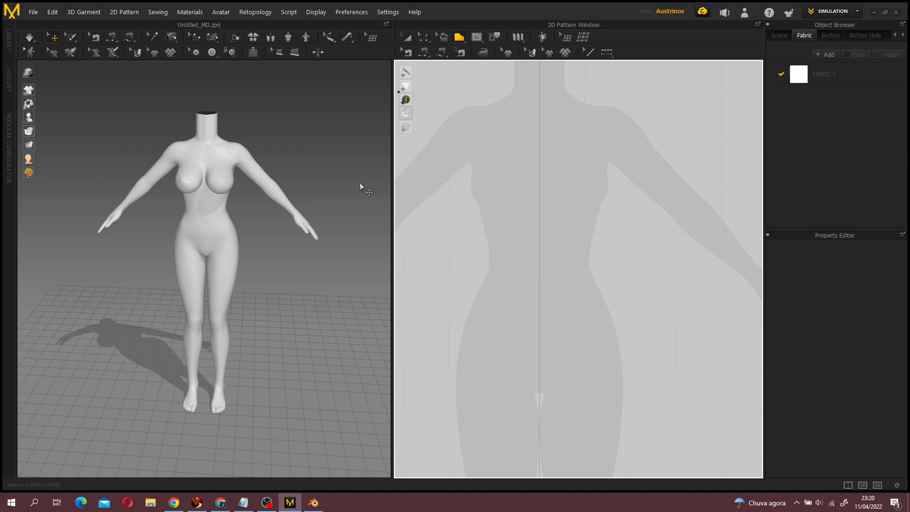
click(315, 12)
click(351, 12)
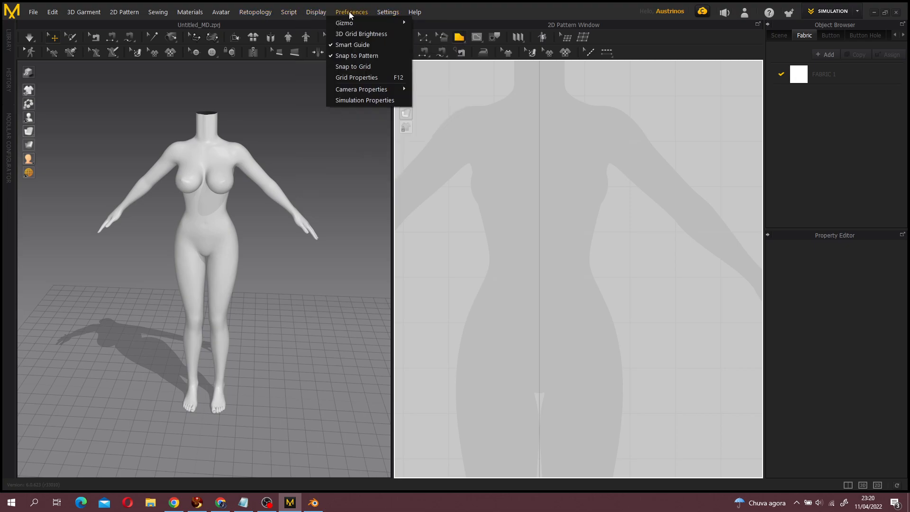
click(337, 11)
click(356, 12)
mouse_move(365, 25)
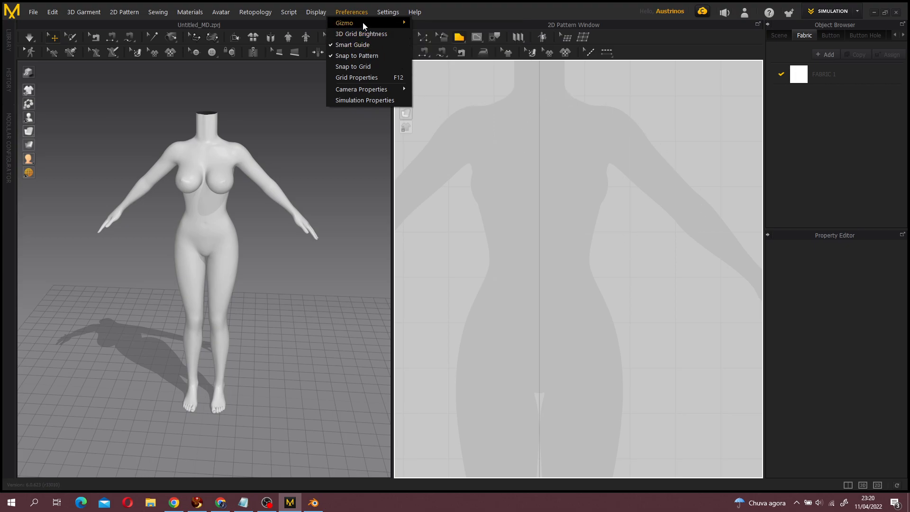
click(474, 44)
scroll(534, 133, up, 3)
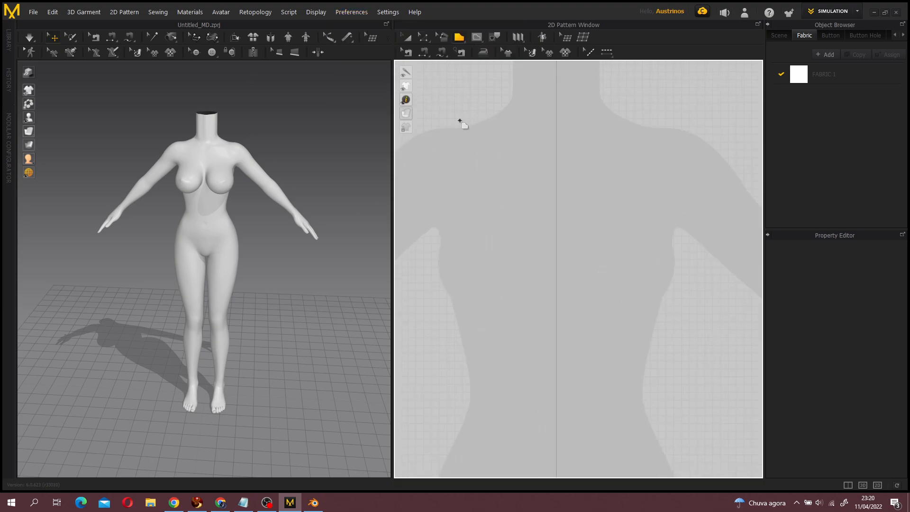
- Switch to the Chrome image results for "shirt pattern", study the T-shirt pattern image as a reference, and close the browser window
key(alt+Tab)
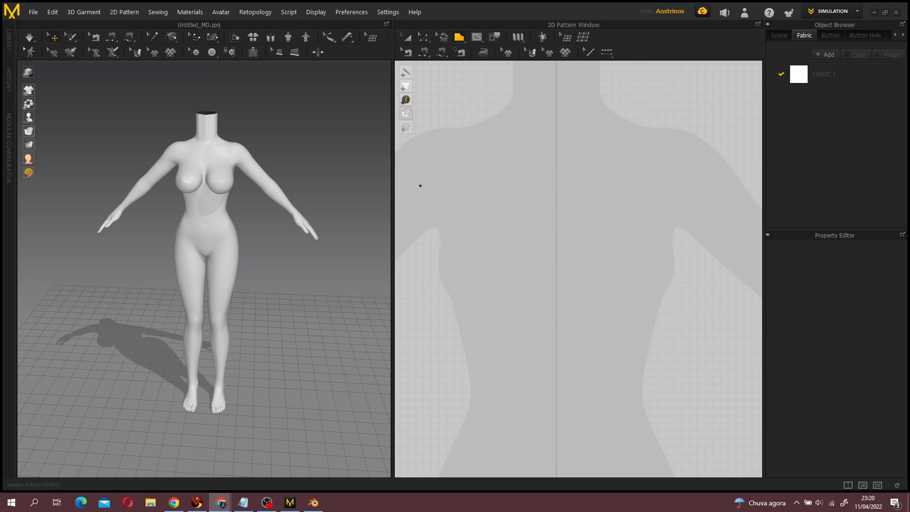
key(alt+Tab)
scroll(245, 191, down, 10)
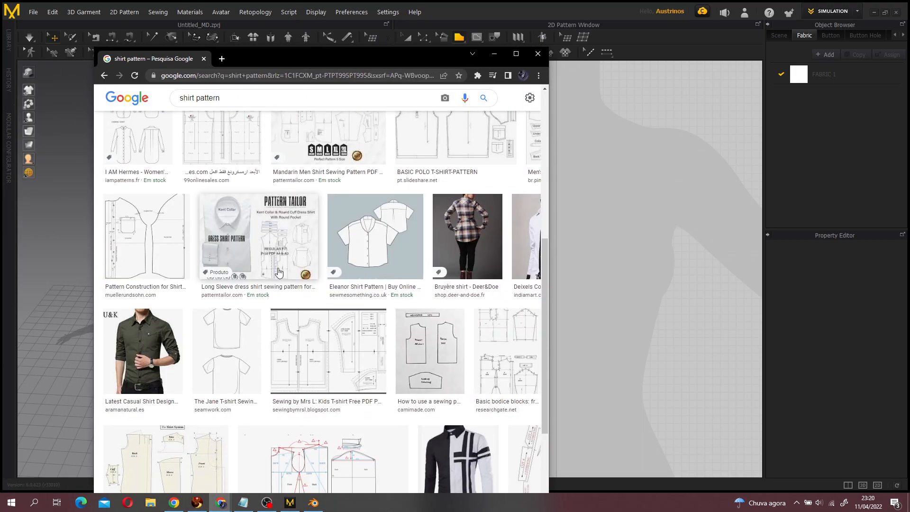
scroll(245, 191, up, 2)
click(237, 240)
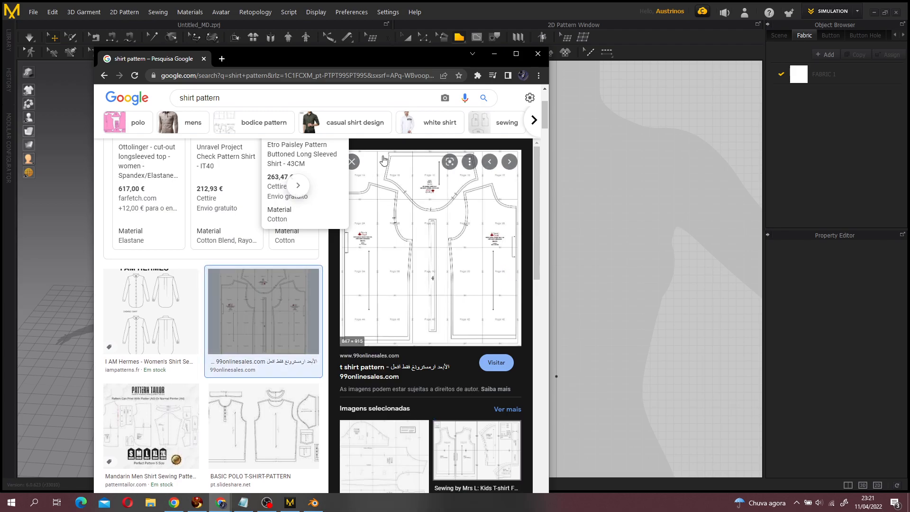
scroll(460, 233, up, 1)
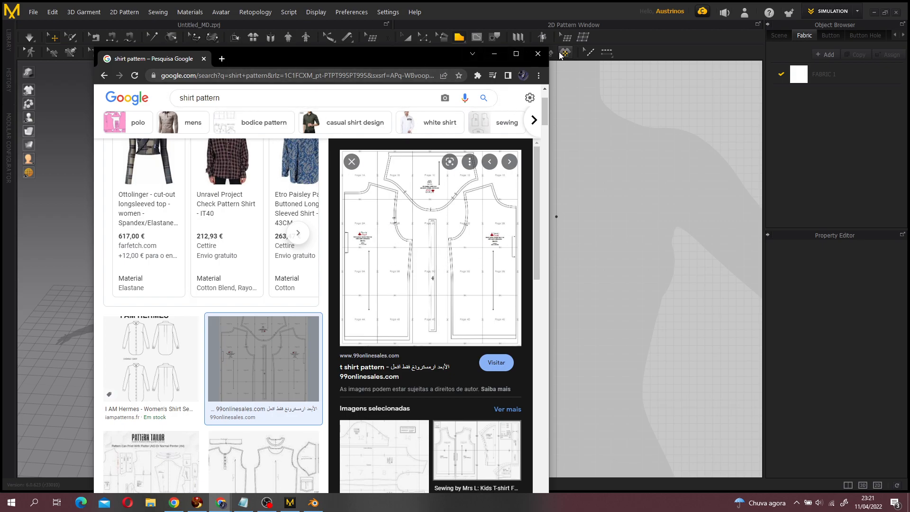
click(538, 54)
- Start a half-front polygon over the silhouette with a shoulder about 80 mm, neckline about 77 mm and centre line about 828 mm long
scroll(522, 199, up, 3)
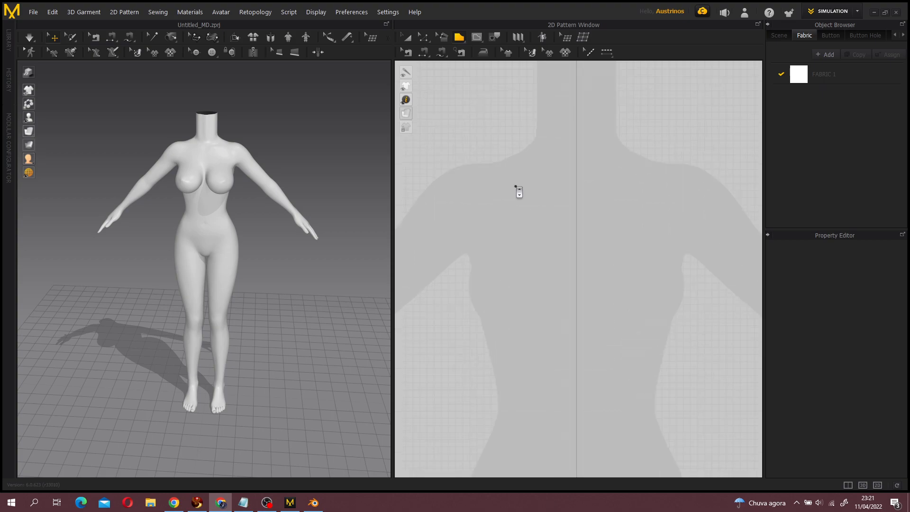
click(480, 145)
click(523, 125)
click(561, 148)
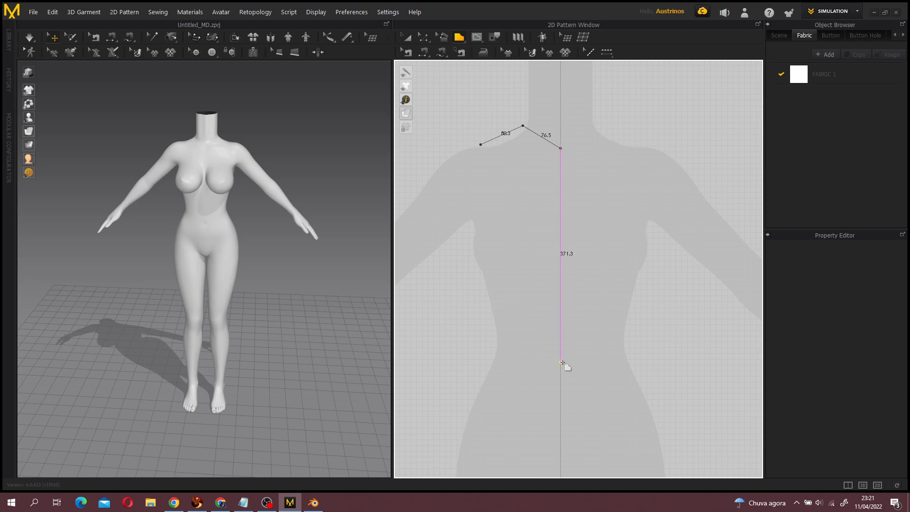
middle_drag(562, 359, 575, 326)
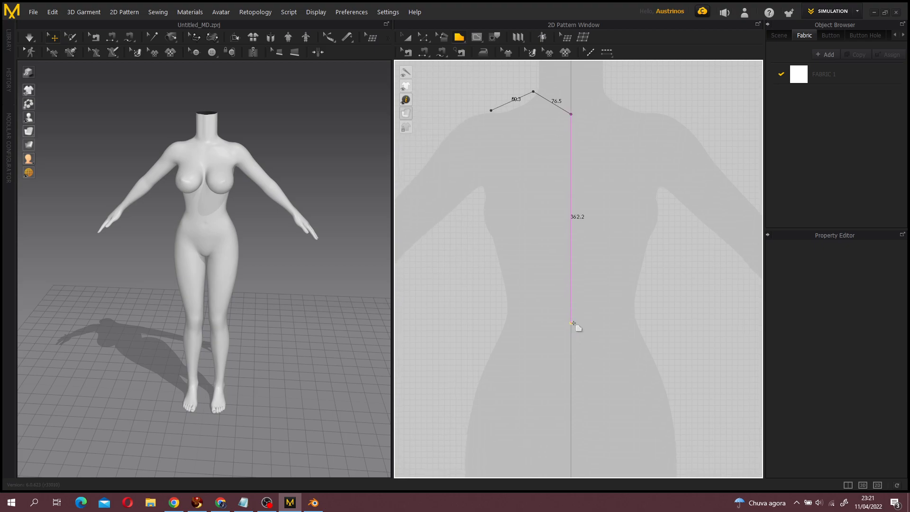
middle_drag(573, 378, 568, 339)
scroll(569, 340, down, 5)
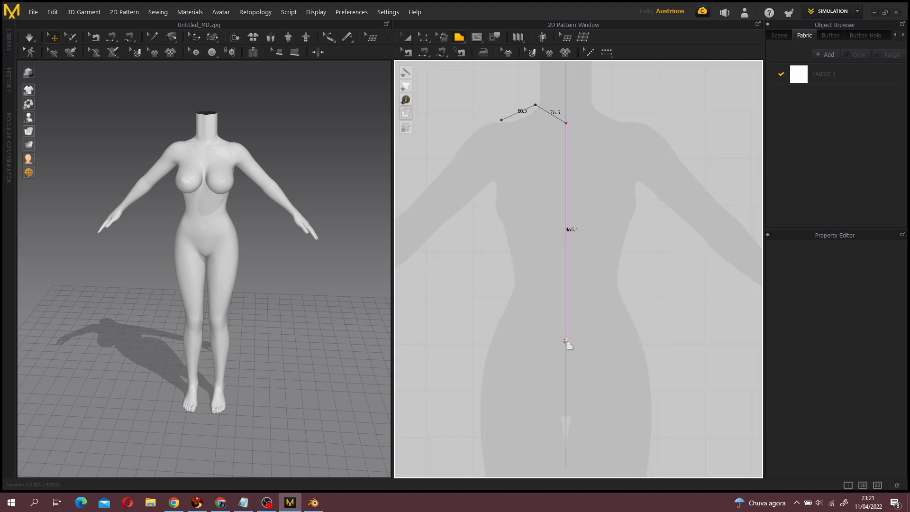
click(565, 429)
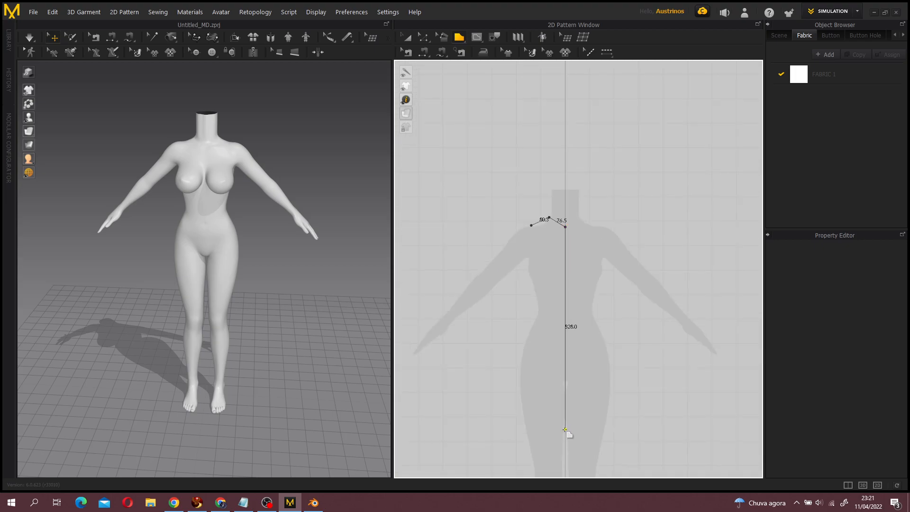
- Close the polygon with a hem about 185 mm, a hem-to-waist side about 492 mm, waist-to-armpit about 205 mm and armhole about 152 mm
click(521, 429)
click(538, 310)
click(526, 261)
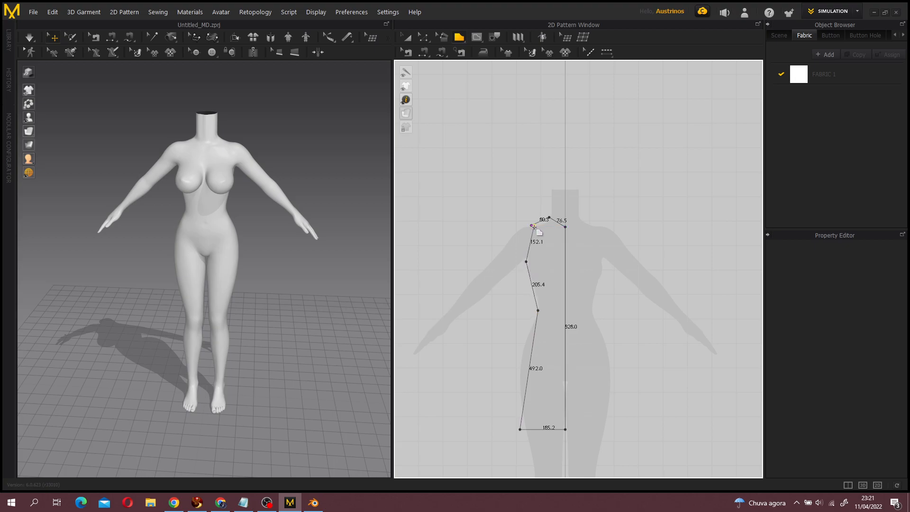
click(532, 225)
- Deselect the half-front pattern with the Transform Pattern tool and inspect its placement on the avatar in 3D
click(406, 37)
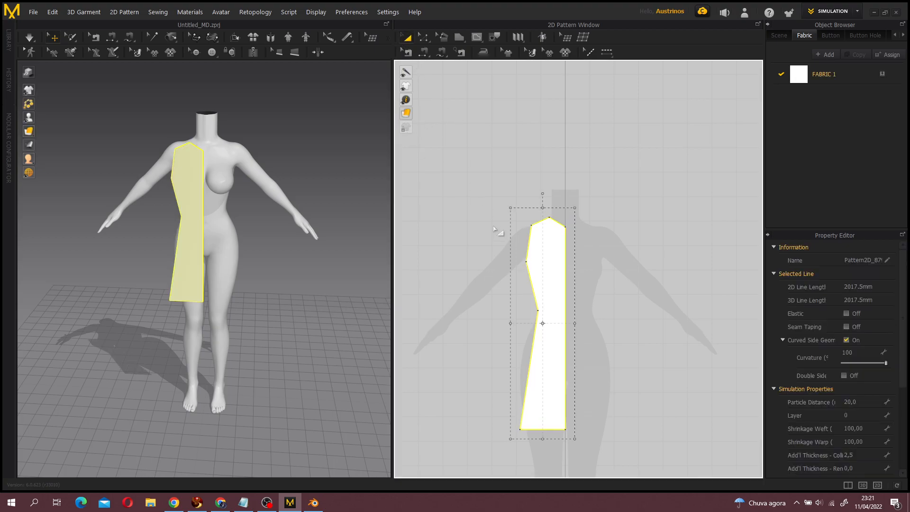
scroll(498, 235, up, 4)
click(479, 263)
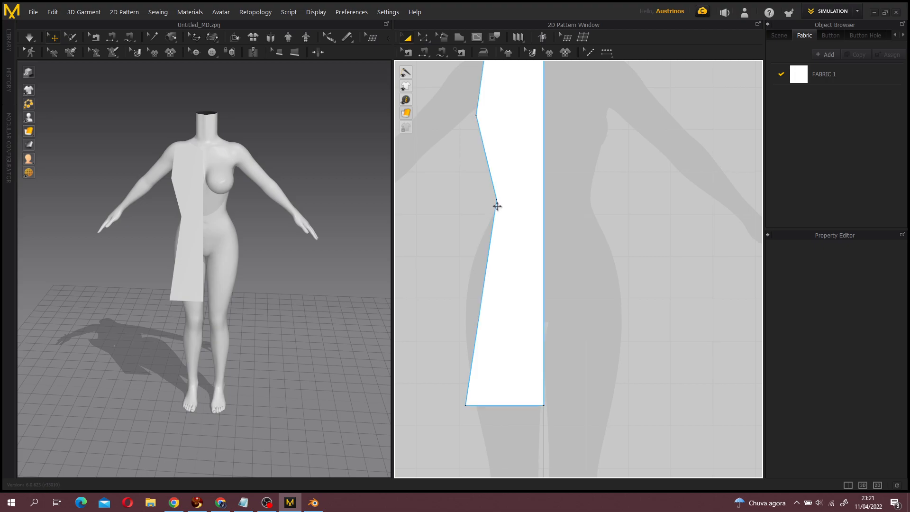
right_drag(258, 298, 310, 279)
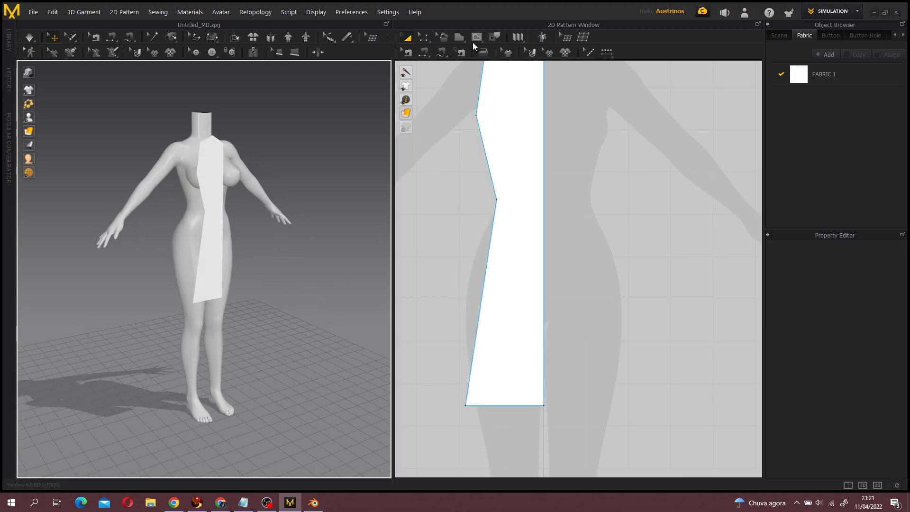
- Bow the waist-to-hem side of the half-front pattern outward along the avatar's hip with Edit Curvature, to about 507 mm long
click(424, 37)
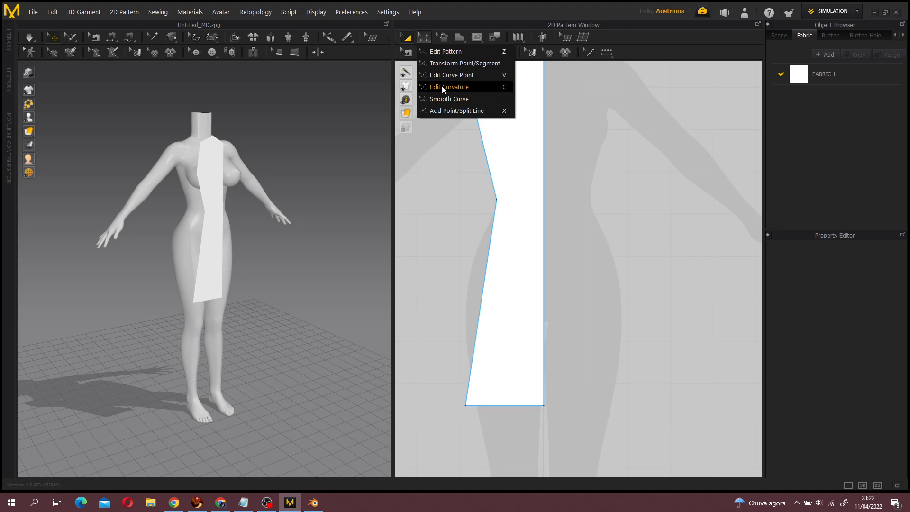
click(511, 87)
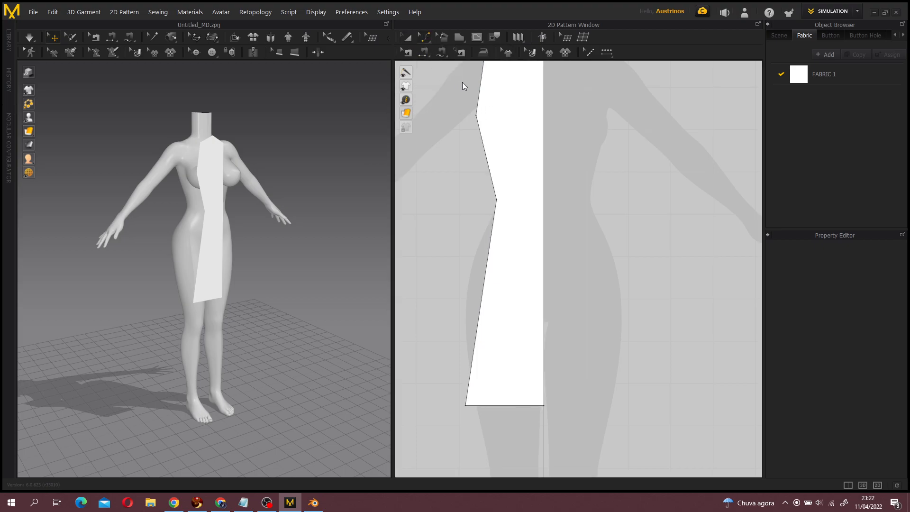
click(426, 38)
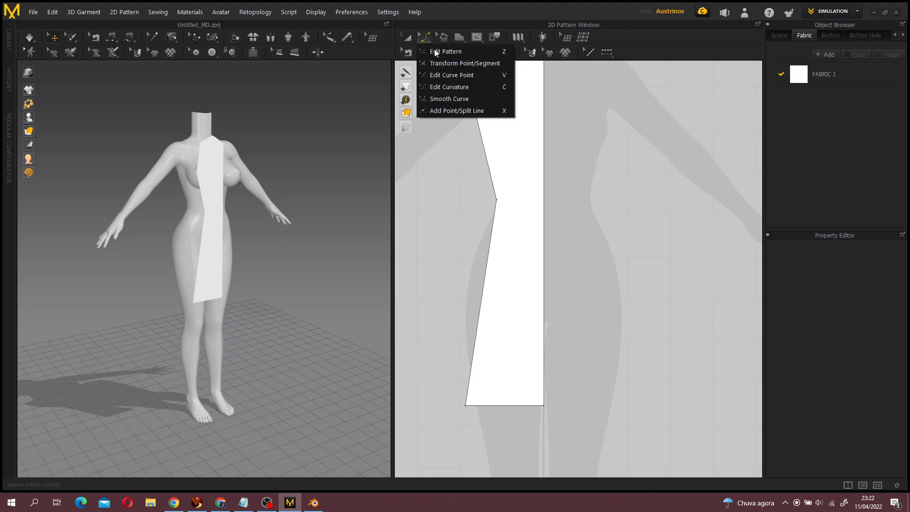
click(479, 96)
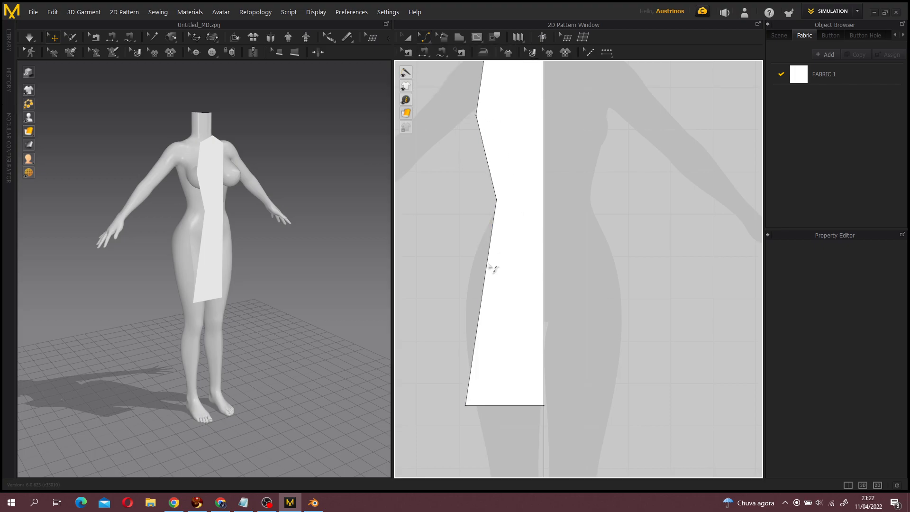
drag(484, 284, 469, 283)
scroll(456, 195, down, 5)
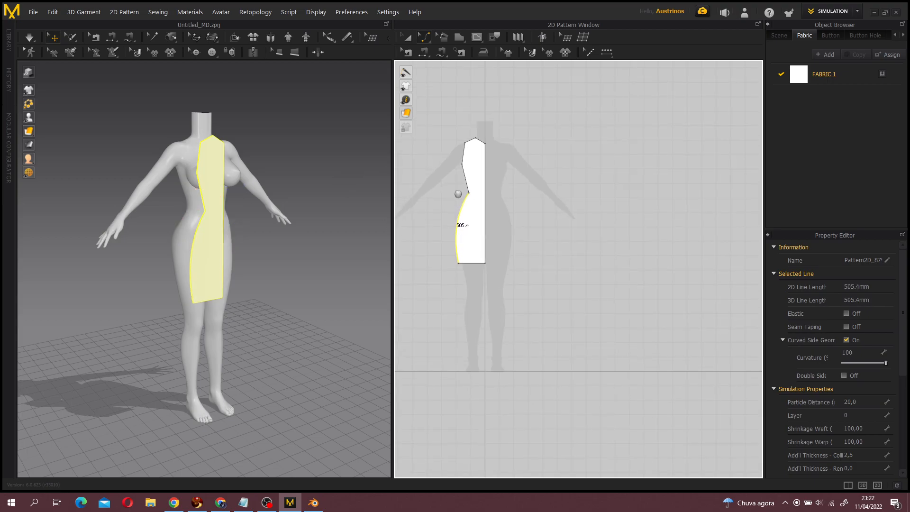
scroll(460, 197, up, 4)
scroll(479, 233, down, 2)
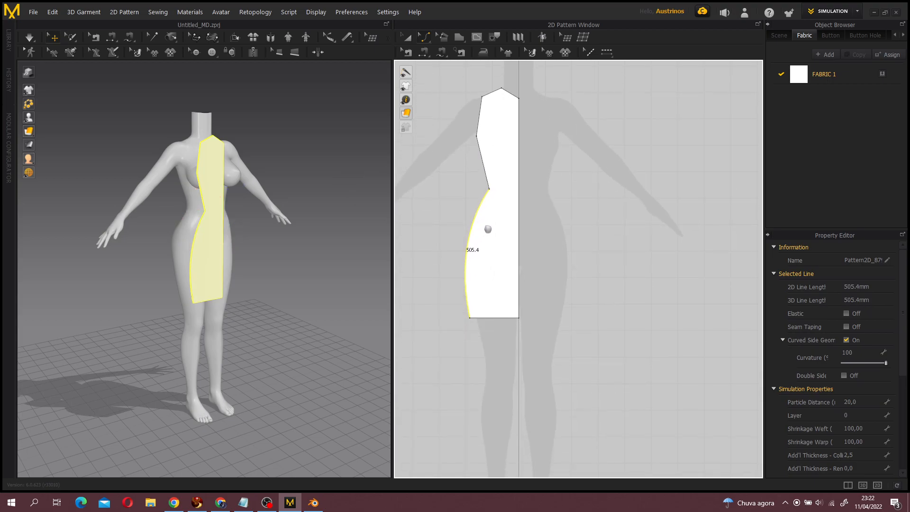
key(ctrl+z)
scroll(470, 247, down, 2)
scroll(472, 249, up, 5)
click(491, 143)
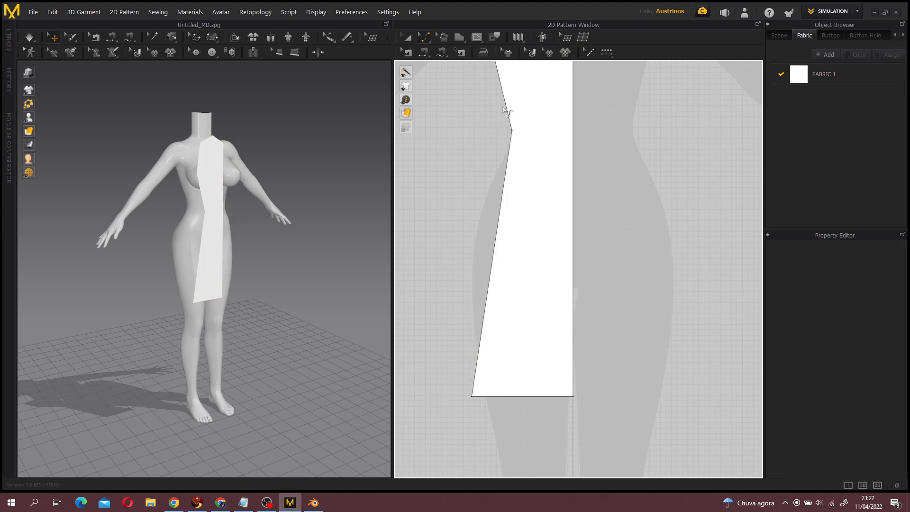
drag(495, 247, 475, 224)
- Curve the half-front's armhole inward and its neckline downward, making the neckline about 80 mm long
scroll(480, 317, down, 3)
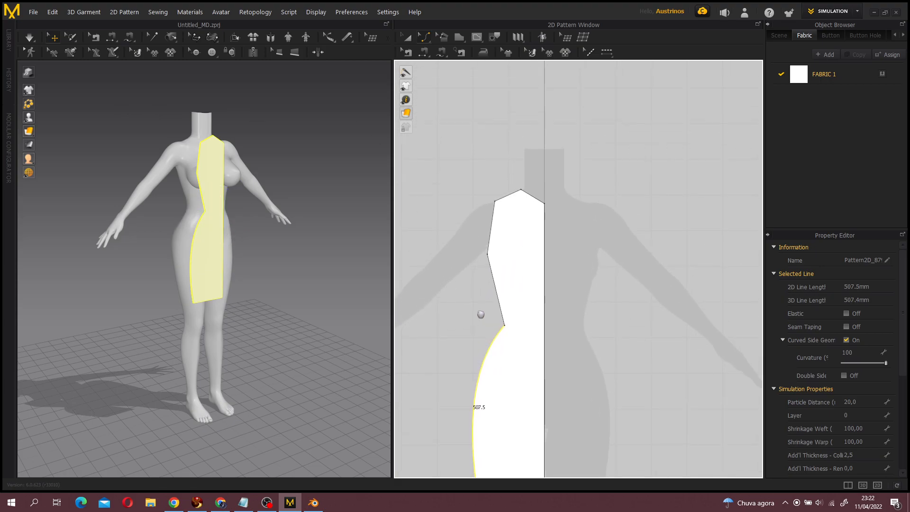
scroll(497, 227, up, 5)
drag(508, 197, 526, 187)
drag(627, 96, 618, 104)
key(a)
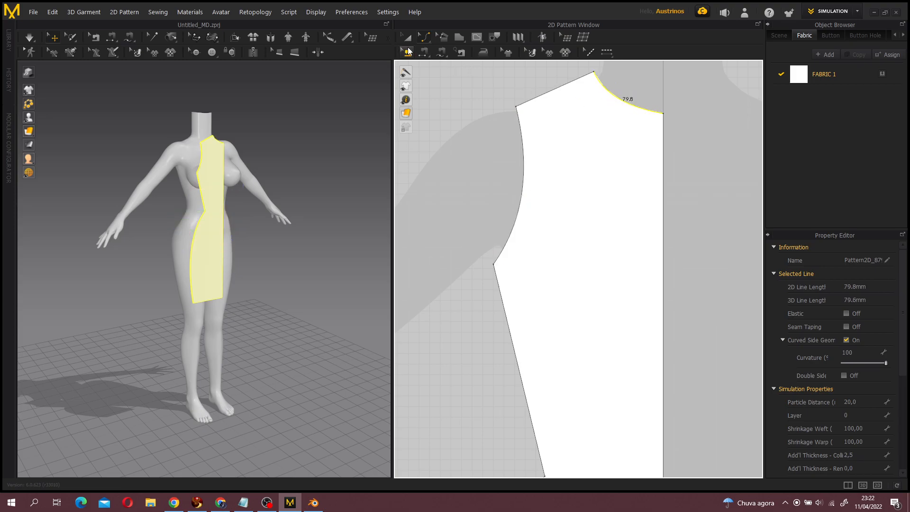
- Deselect the half-front pattern and examine its reshaped outline against the silhouette and on the avatar from the front
scroll(504, 252, down, 3)
middle_drag(536, 239, 517, 127)
click(652, 236)
scroll(652, 237, down, 6)
middle_drag(644, 243, 589, 228)
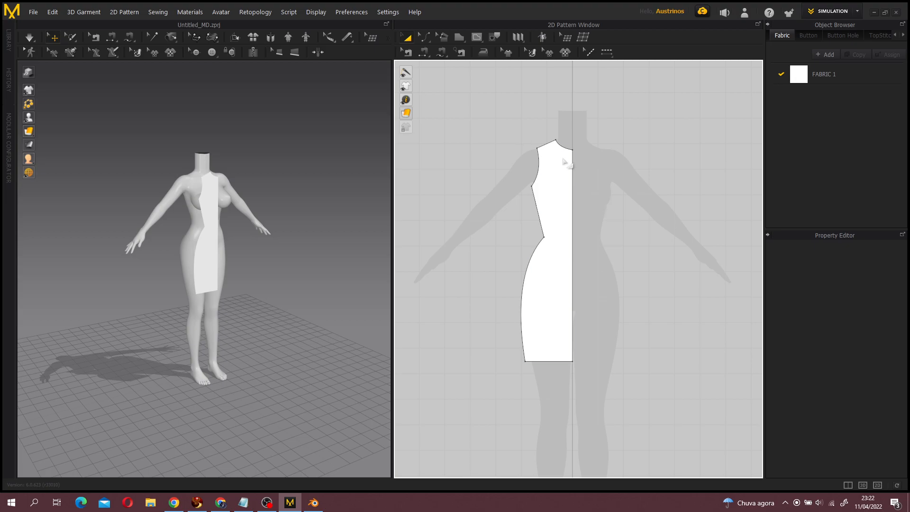
drag(424, 38, 437, 50)
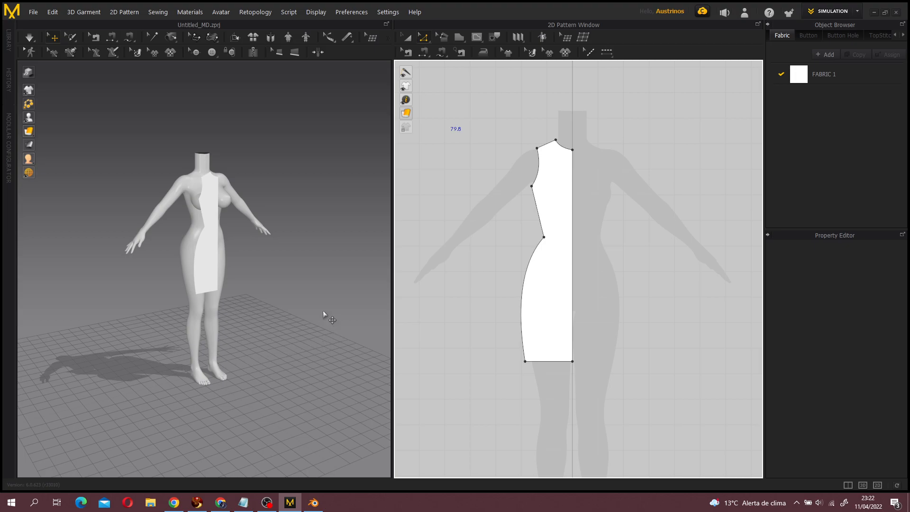
right_drag(333, 288, 294, 287)
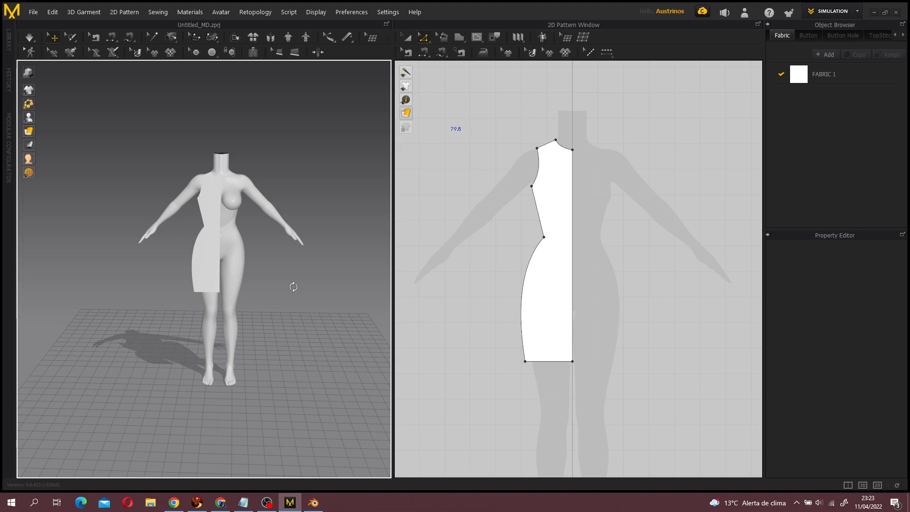
right_drag(602, 272, 564, 272)
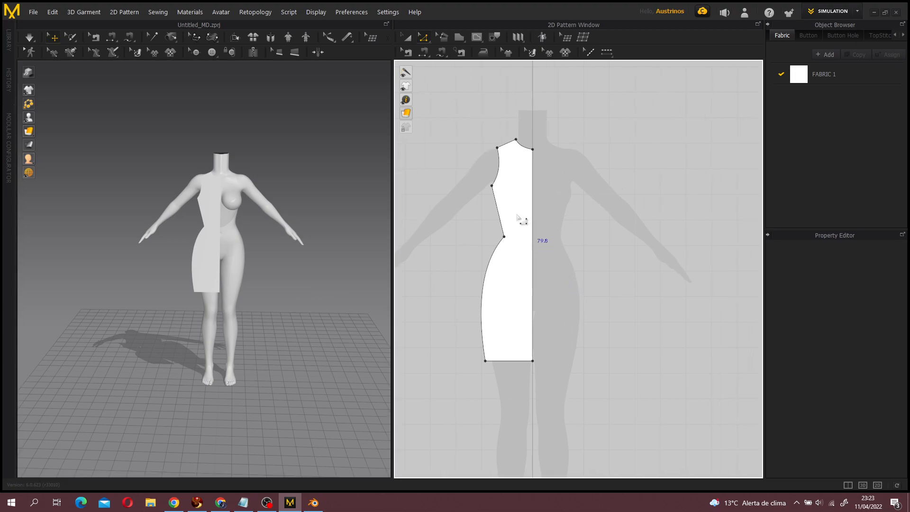
- Unfold the half-front pattern along its centre line using Unfold Symmetric Editing (with Sewing)
click(422, 36)
click(448, 88)
click(429, 38)
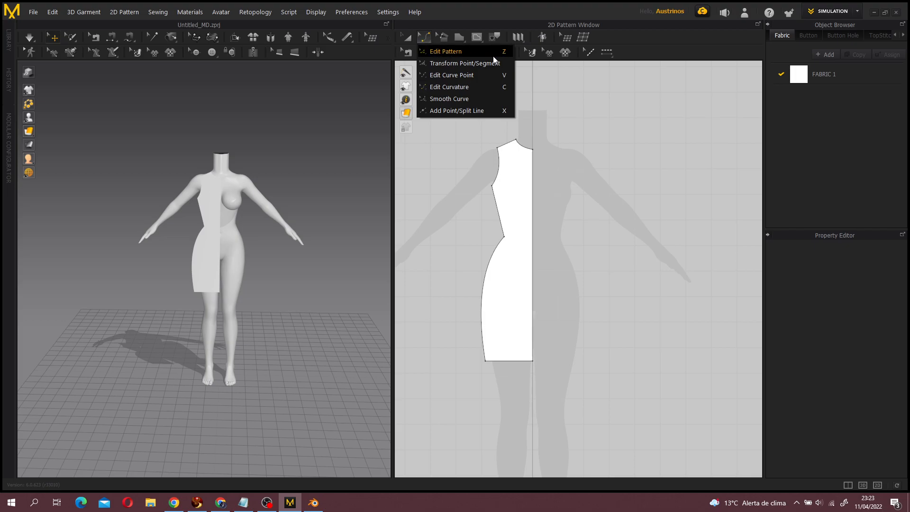
click(443, 52)
click(427, 39)
click(438, 53)
click(534, 232)
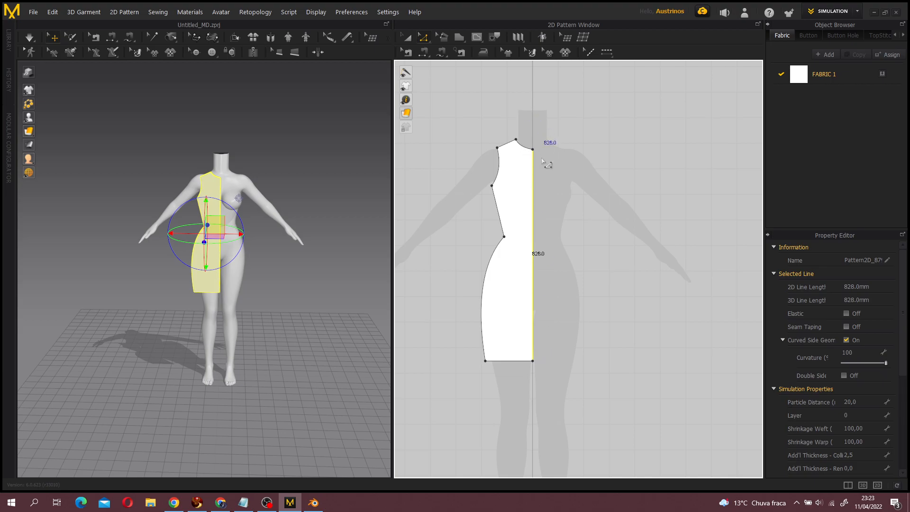
right_click(531, 196)
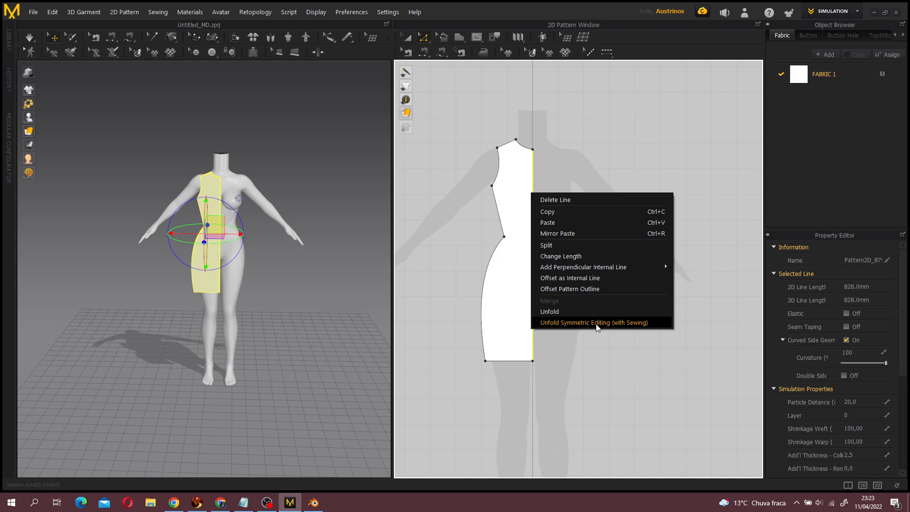
click(629, 328)
- Duplicate the unfolded dress front with the Transform Pattern tool and place the copy just beside the original
click(406, 37)
right_click(579, 135)
mouse_move(334, 229)
right_down()
mouse_move(206, 236)
mouse_move(350, 226)
right_up()
key(2)
click(559, 209)
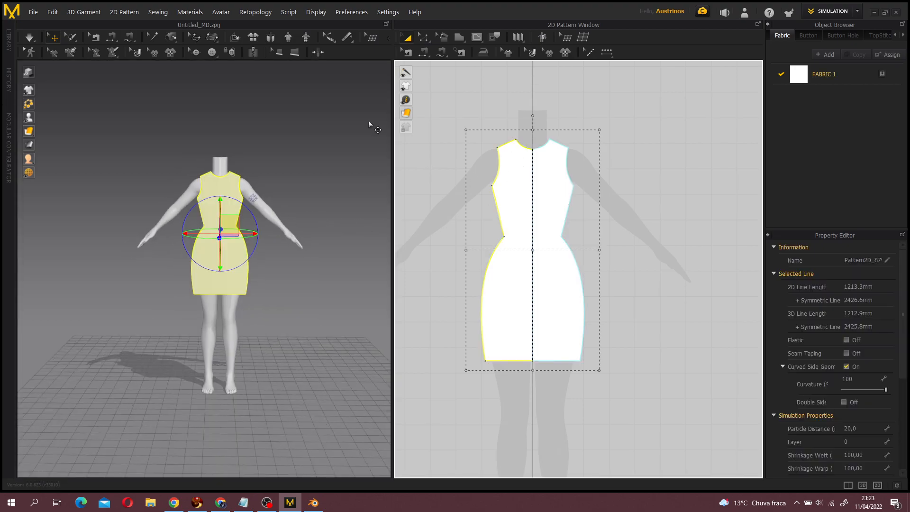
scroll(564, 211, down, 3)
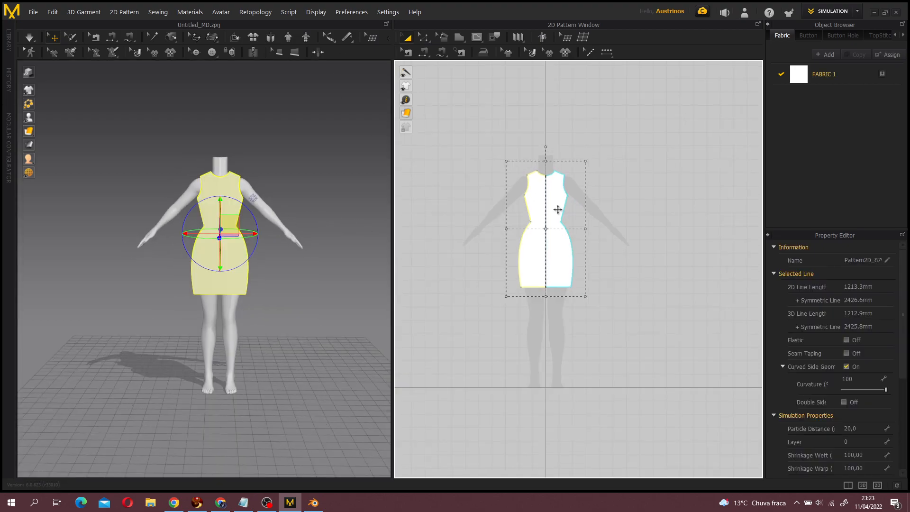
key(ctrl+c)
key(ctrl+v)
click(631, 239)
click(594, 155)
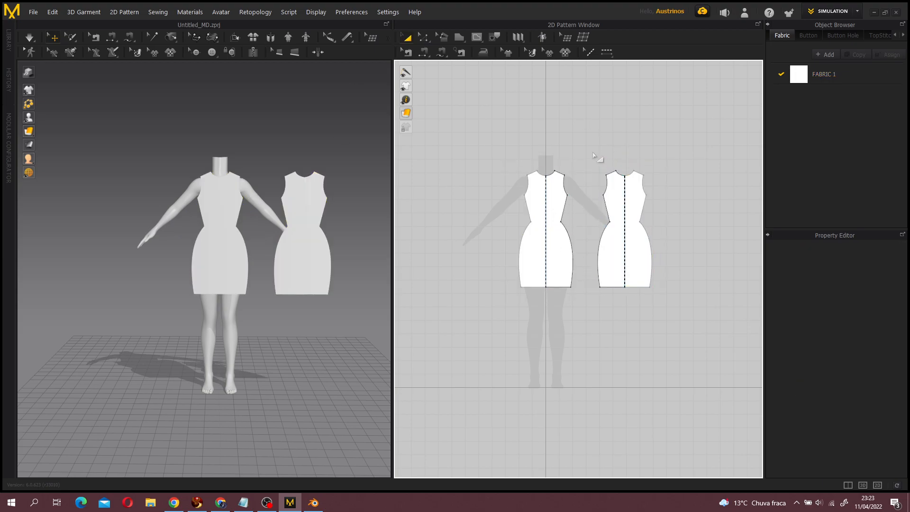
- Show the avatar's arrangement points in the 3D view
right_drag(368, 176, 55, 112)
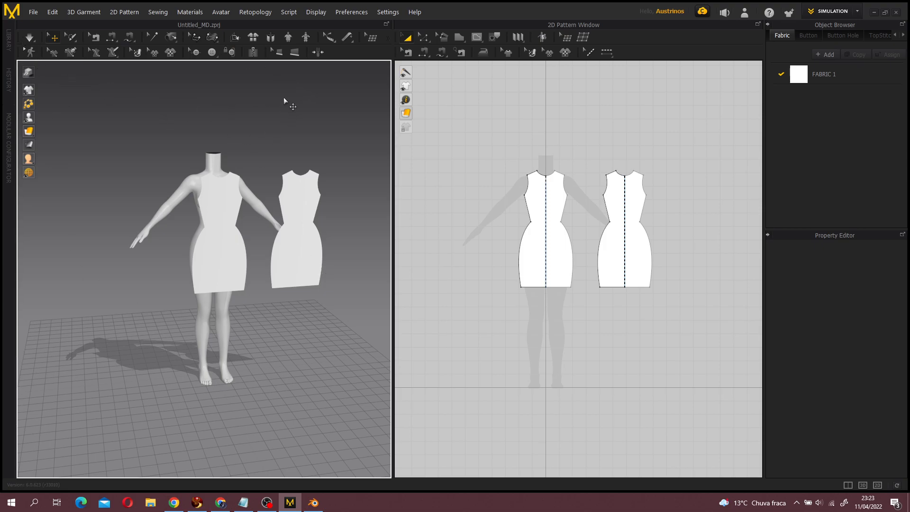
right_drag(284, 98, 234, 132)
mouse_move(29, 120)
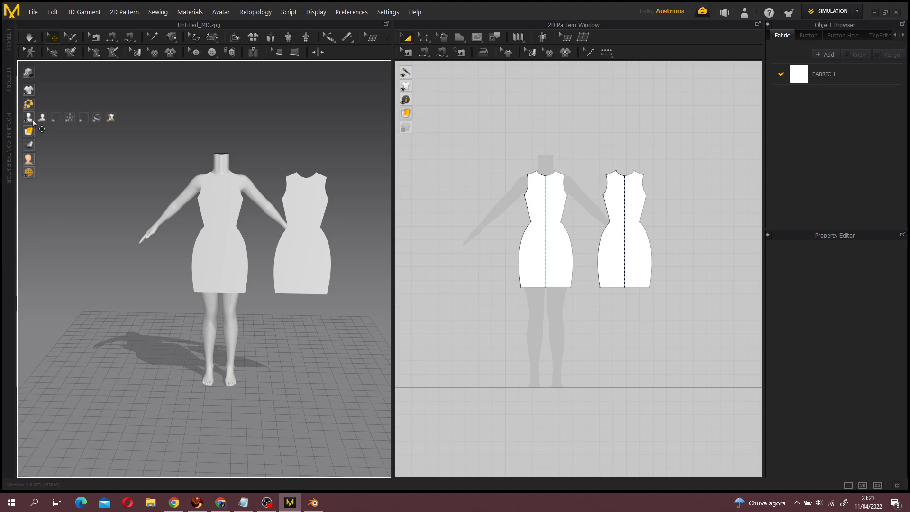
click(56, 121)
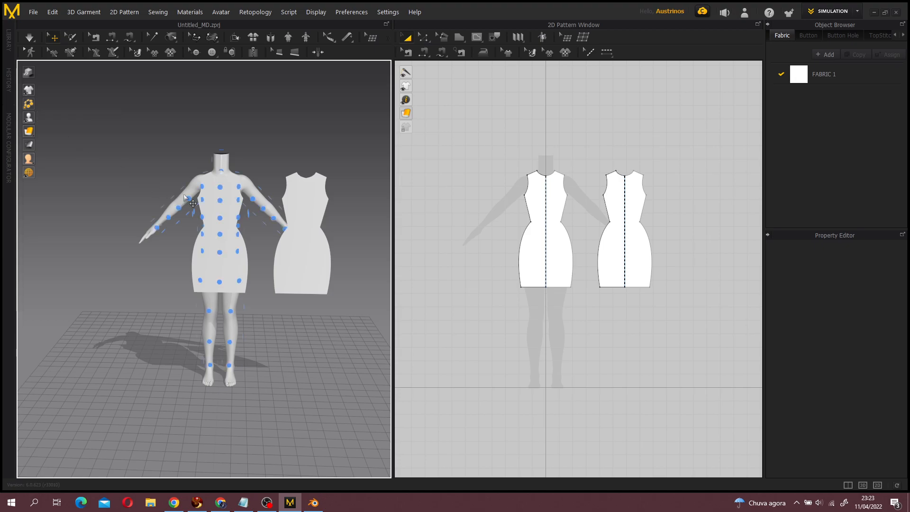
- Arrange the duplicate dress pattern behind the avatar using an arrangement point on the back of the body
right_drag(142, 201, 211, 217)
right_drag(340, 237, 227, 213)
click(259, 234)
scroll(230, 211, up, 3)
click(230, 211)
click(331, 280)
right_drag(331, 280, 309, 257)
right_drag(195, 252, 365, 195)
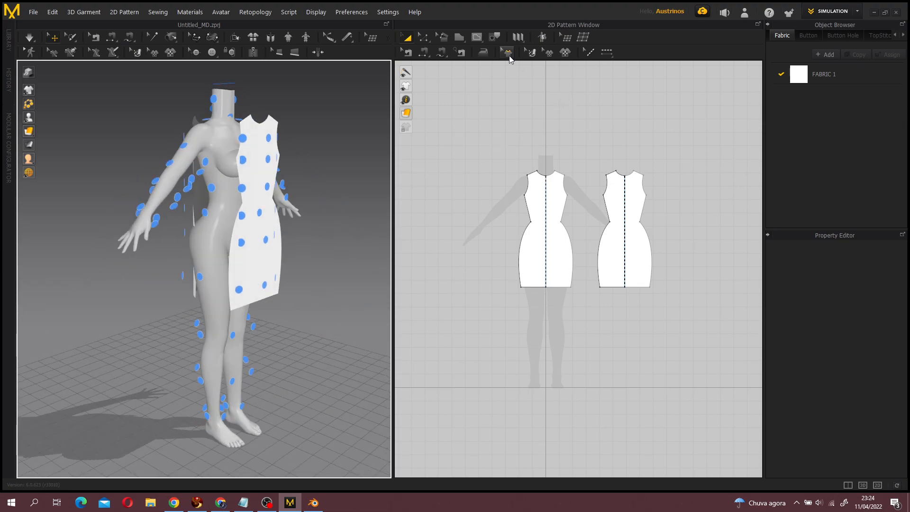
- Sew the front pattern's waist-to-hem side to the matching side of the back pattern with Segment Sewing
click(425, 51)
key(2)
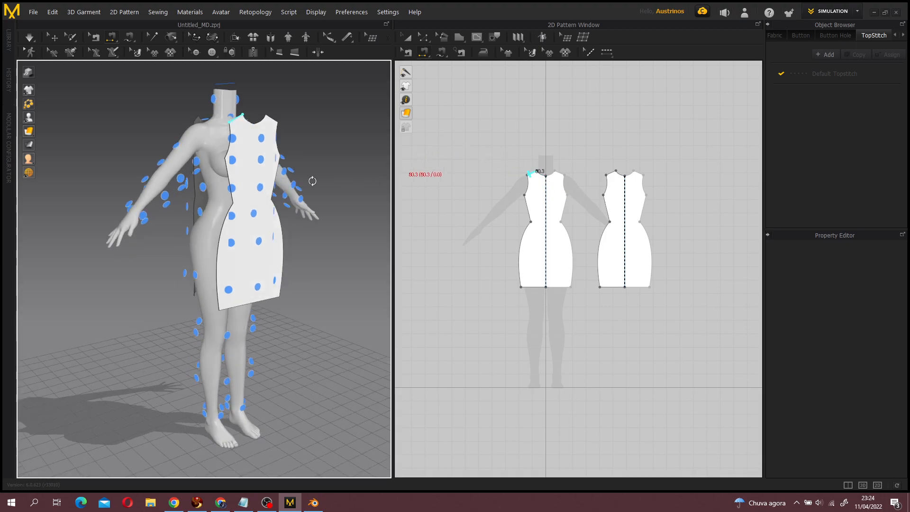
click(411, 53)
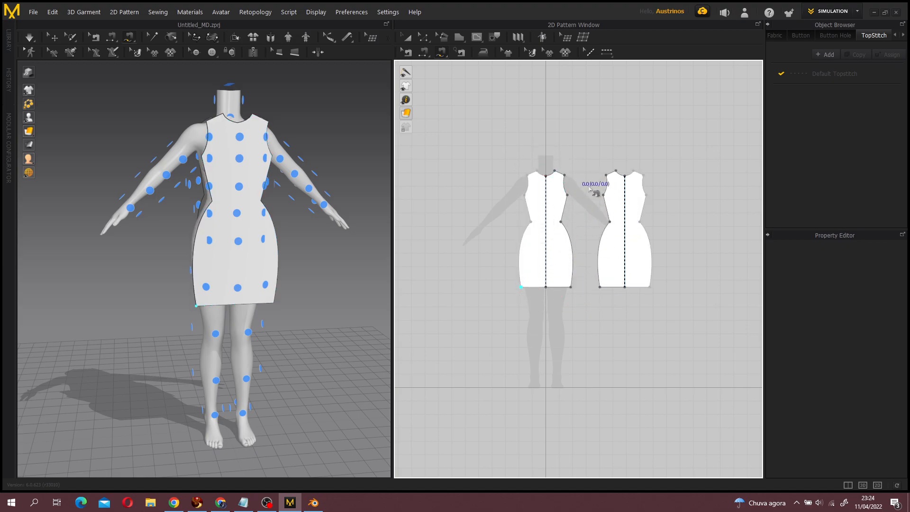
click(425, 57)
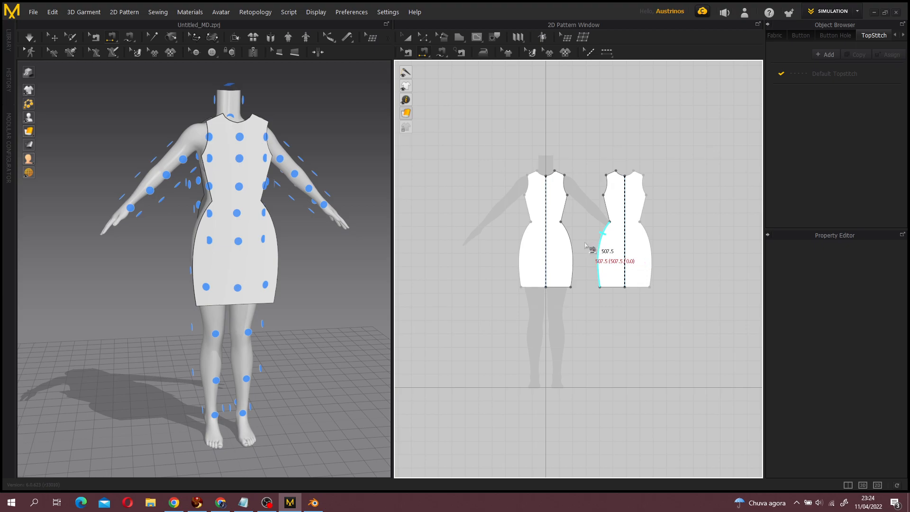
middle_drag(586, 243, 565, 245)
scroll(566, 245, up, 3)
click(542, 238)
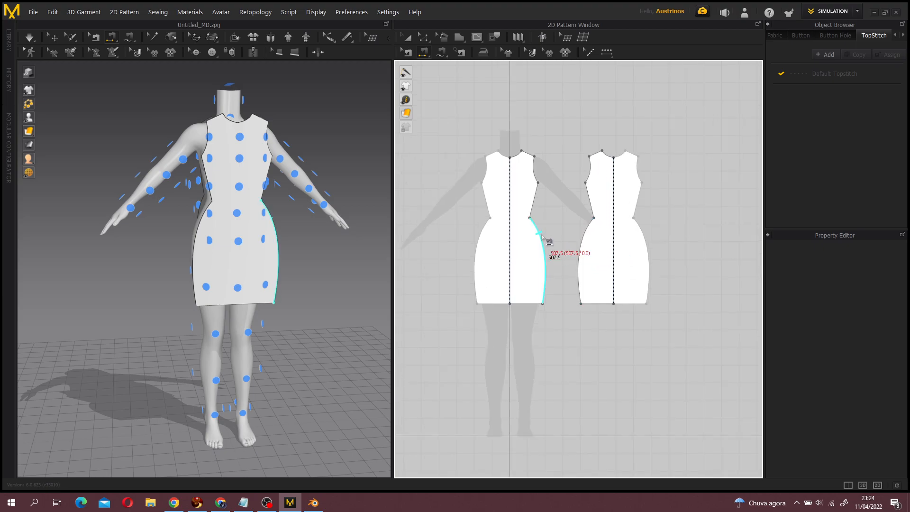
click(583, 244)
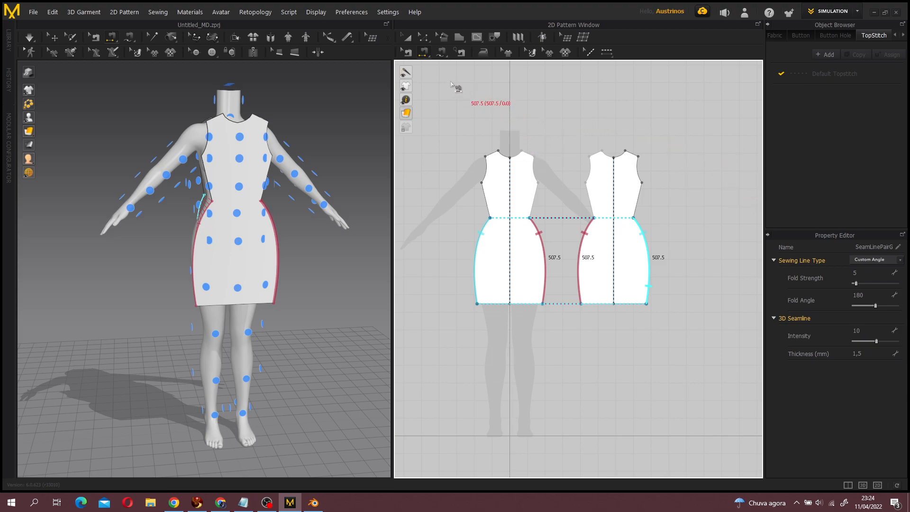
- Examine the waist-to-hem seam connections between front and back from several angles in 3D, with Edit Sewing active
right_drag(341, 240, 281, 226)
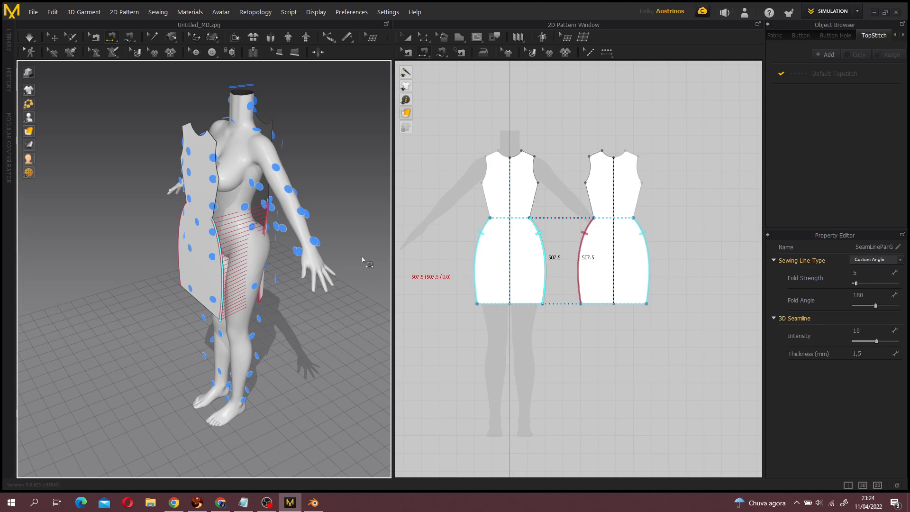
right_drag(361, 258, 296, 232)
scroll(296, 232, up, 5)
right_drag(286, 309, 208, 294)
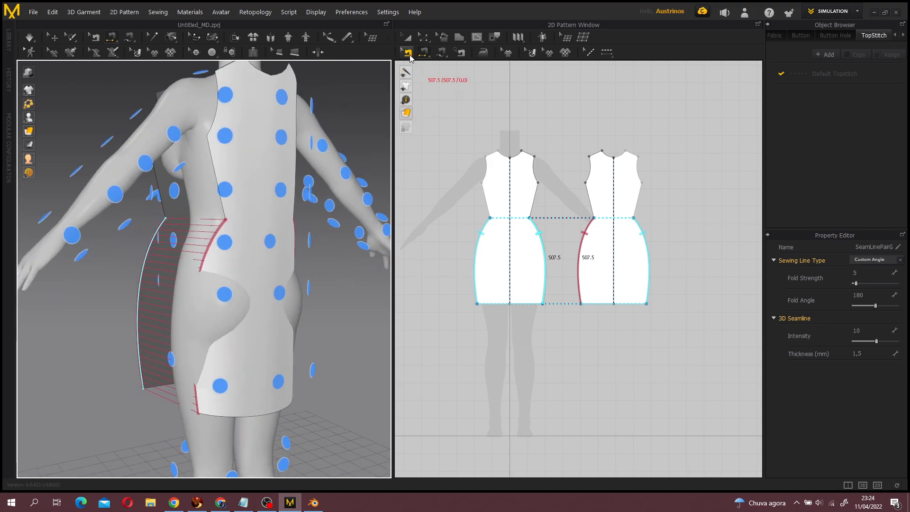
right_drag(343, 277, 274, 227)
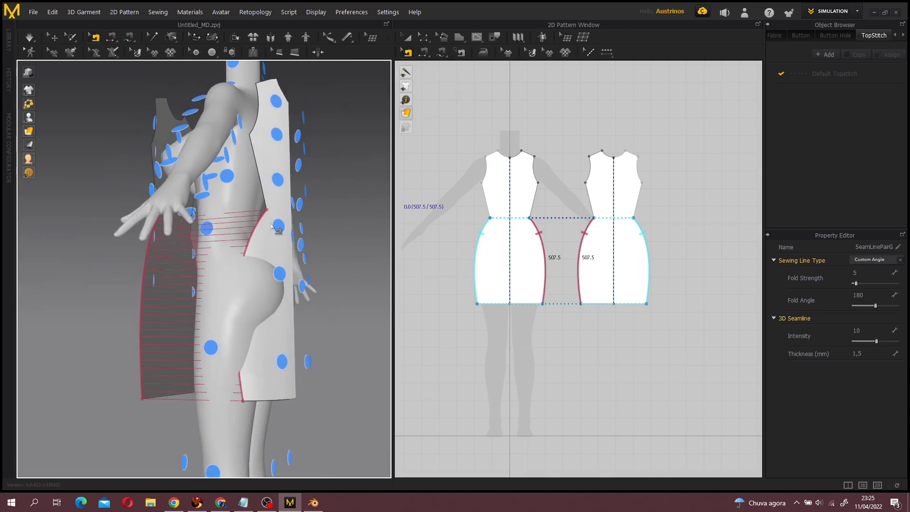
- Reverse the sewing direction of the waist-to-hem side seam and check its connections in 3D
right_click(538, 235)
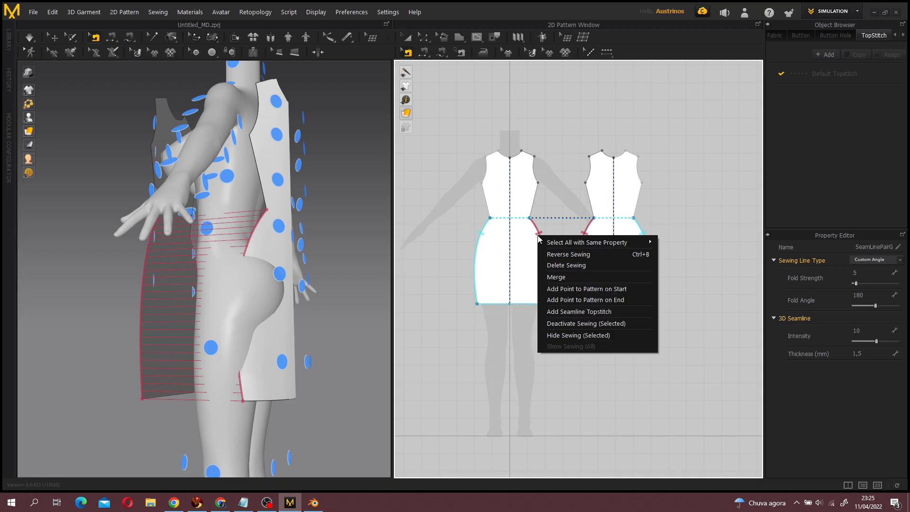
click(571, 265)
key(ctrl+b)
right_drag(221, 291, 172, 329)
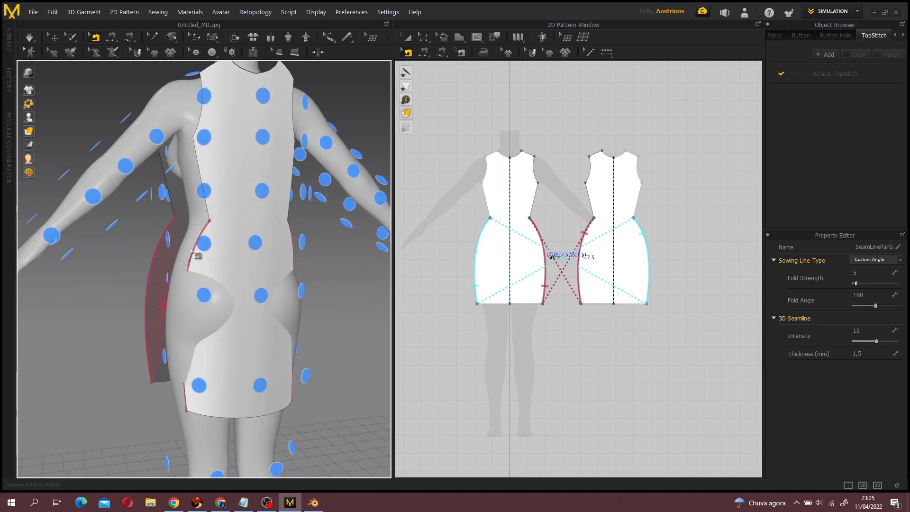
right_drag(193, 274, 235, 275)
- Restore the waist-to-hem side seam's original direction with Reverse Sewing and inspect it from the other side
right_click(547, 234)
click(541, 233)
right_click(541, 234)
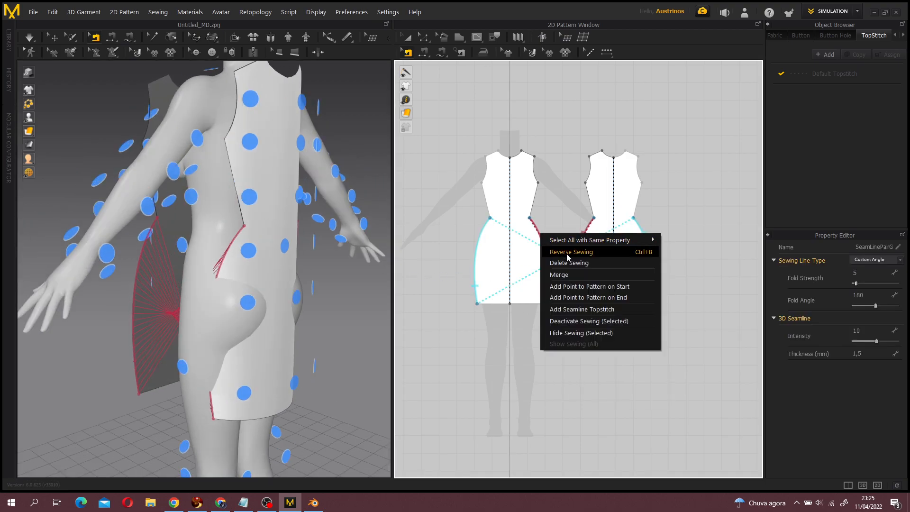
click(568, 252)
right_drag(349, 319, 389, 311)
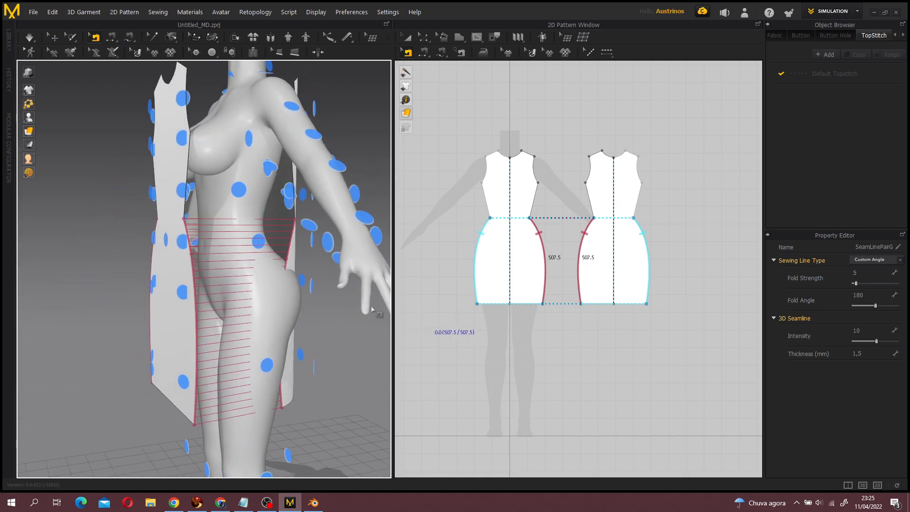
- Sew the front pattern's shoulder line to the back pattern's matching shoulder line with Segment Sewing
middle_drag(318, 307, 313, 259)
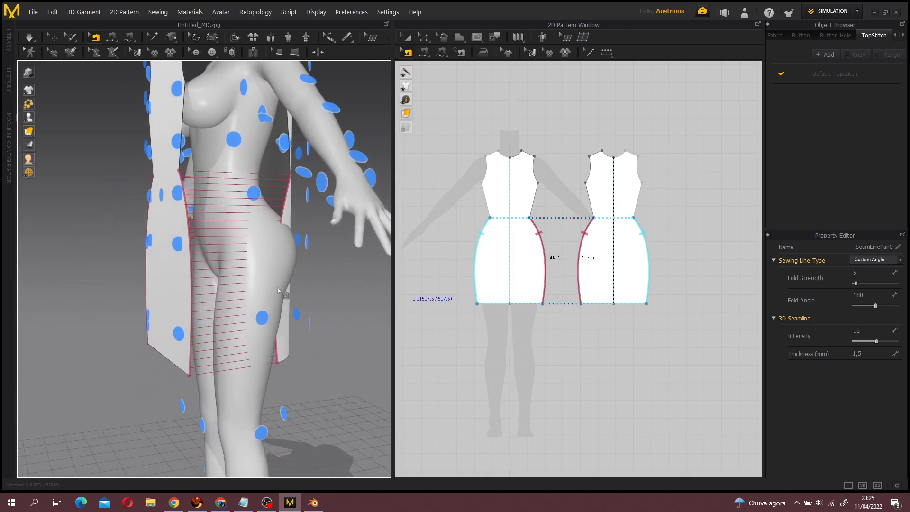
right_drag(343, 366, 408, 353)
click(441, 52)
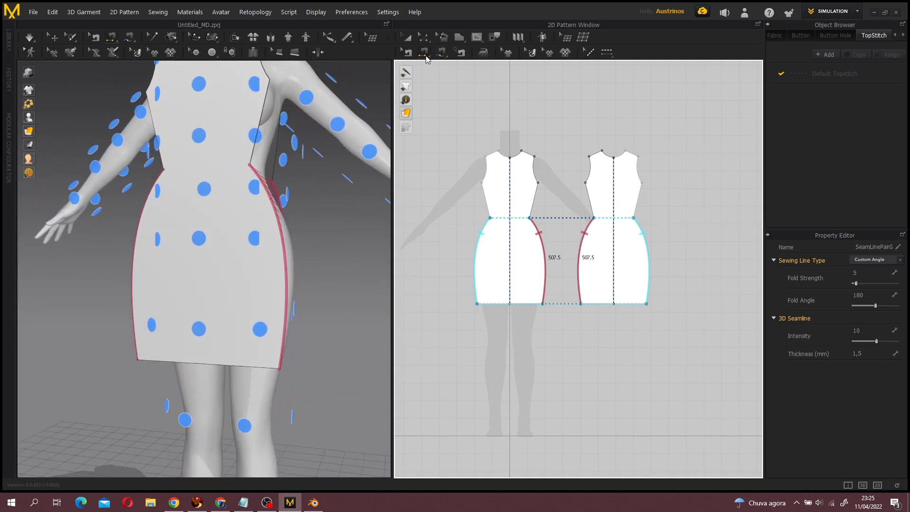
click(535, 156)
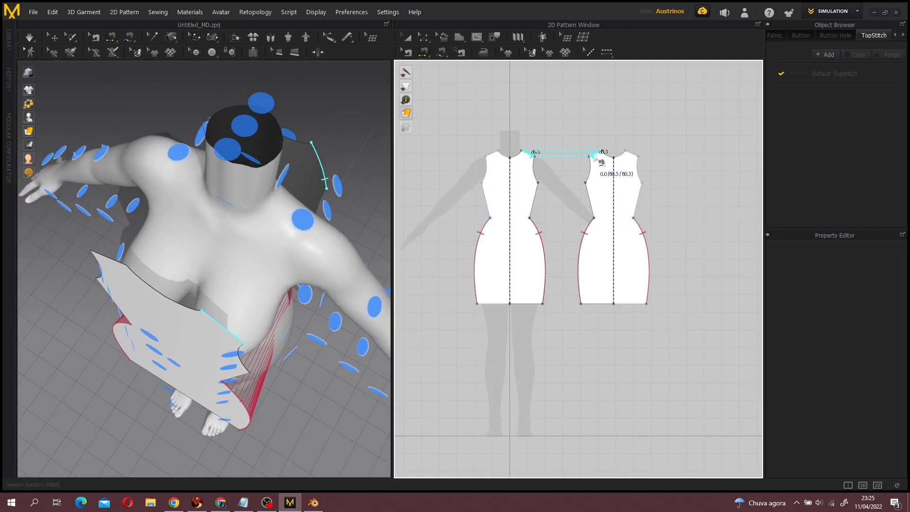
click(407, 38)
- Run the simulation to drape the sewn dress on the avatar and inspect its open side
mouse_move(346, 150)
right_down()
mouse_move(284, 105)
mouse_move(349, 139)
right_up()
scroll(346, 166, up, 2)
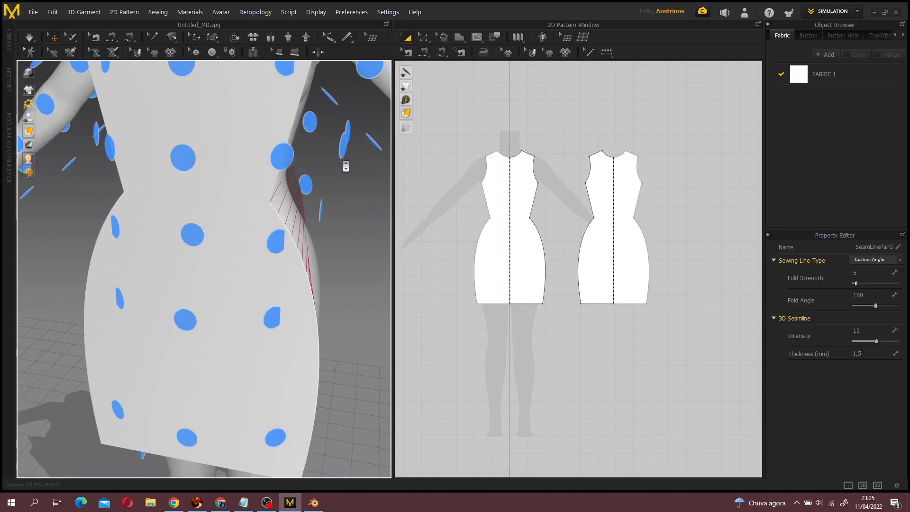
scroll(346, 166, down, 5)
right_drag(347, 171, 301, 163)
key(space)
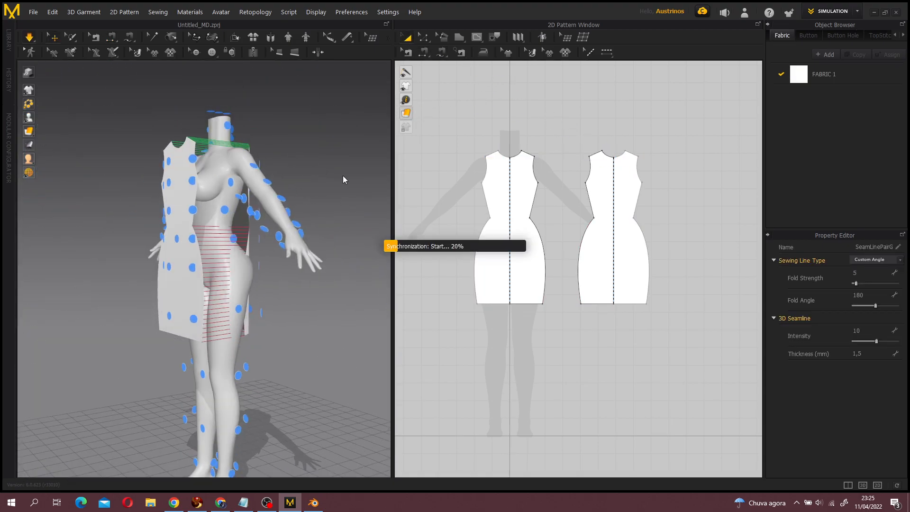
right_drag(266, 283, 291, 315)
scroll(258, 269, up, 4)
scroll(259, 269, down, 4)
scroll(293, 301, up, 4)
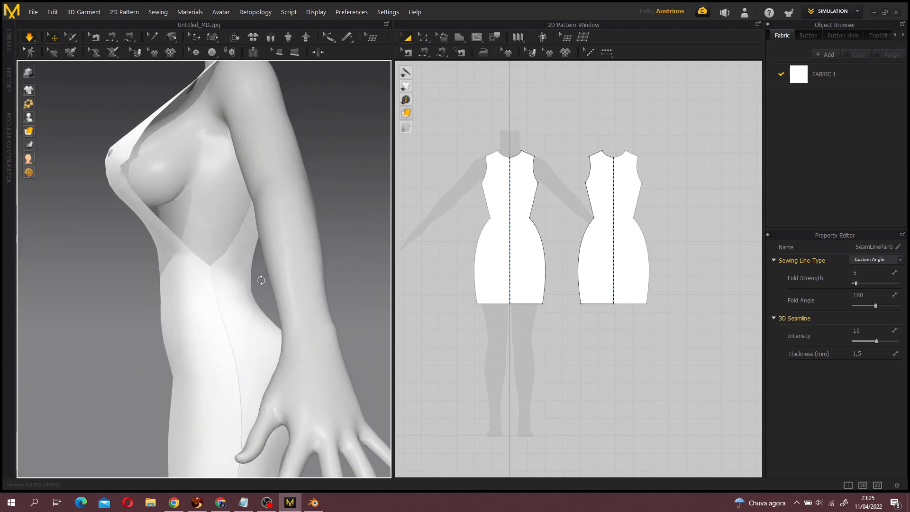
- Sew the front's underarm-to-waist side to the matching back side with Segment Sewing and simulate the drape
click(424, 52)
click(537, 198)
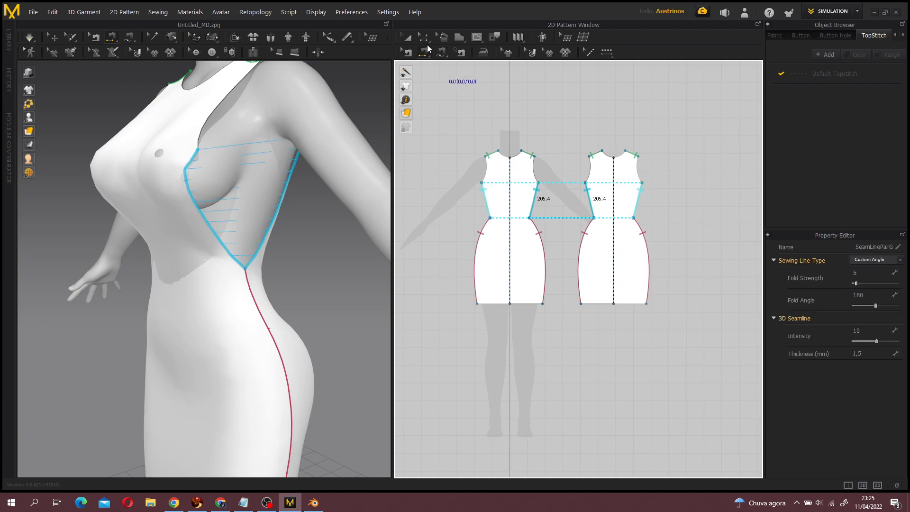
click(406, 41)
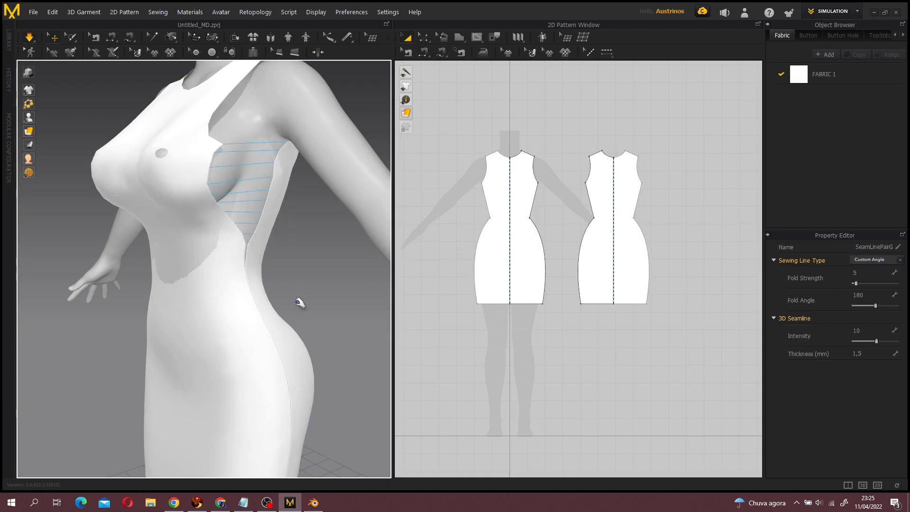
- Examine the simulated dress's fit at the side seams, bust, armholes and shoulders from several angles in 3D
right_drag(323, 258, 439, 286)
scroll(343, 265, down, 5)
scroll(282, 235, up, 5)
right_drag(283, 236, 321, 182)
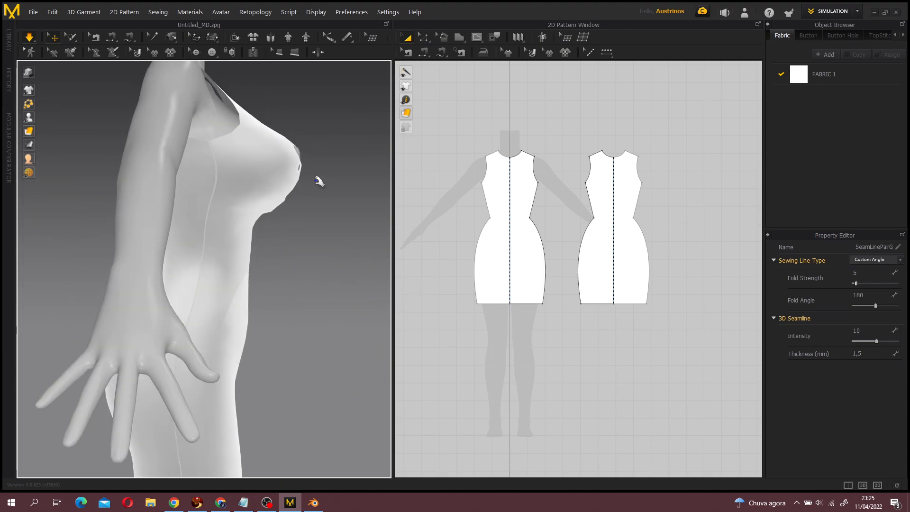
mouse_move(209, 253)
right_down()
mouse_move(86, 252)
mouse_move(204, 249)
right_up()
right_drag(171, 293, 296, 111)
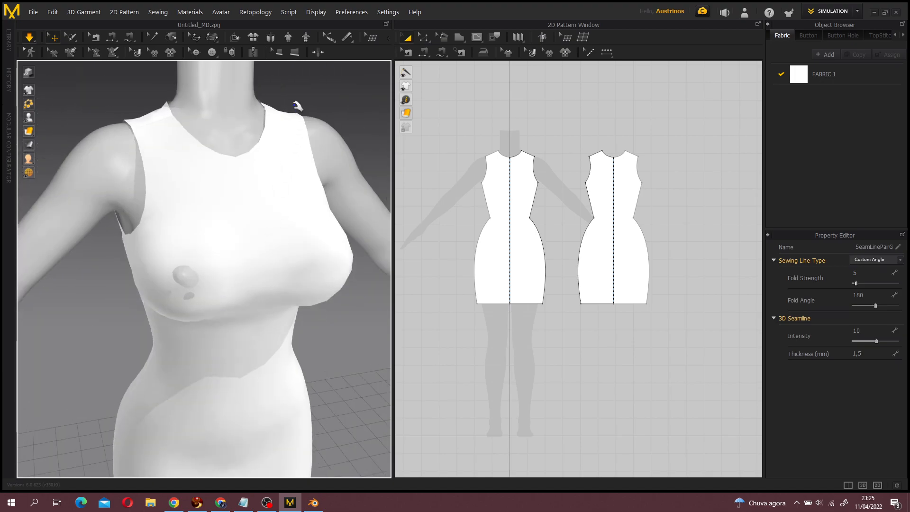
click(282, 112)
click(319, 92)
scroll(329, 329, down, 5)
right_drag(329, 329, 326, 278)
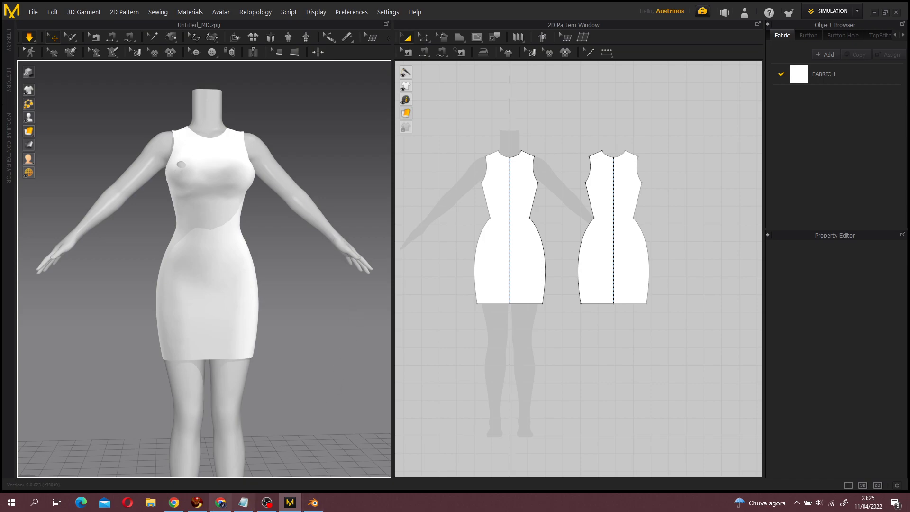
- Switch to Firestorm, examine the blue reference dress and its hem slits from another angle, and return to Marvelous Designer
click(197, 502)
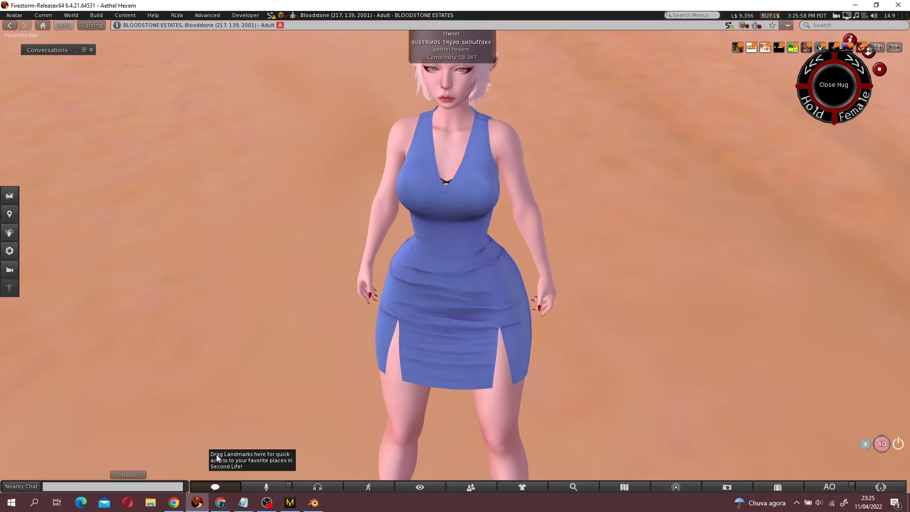
ctrl+alt+drag(459, 284, 456, 261)
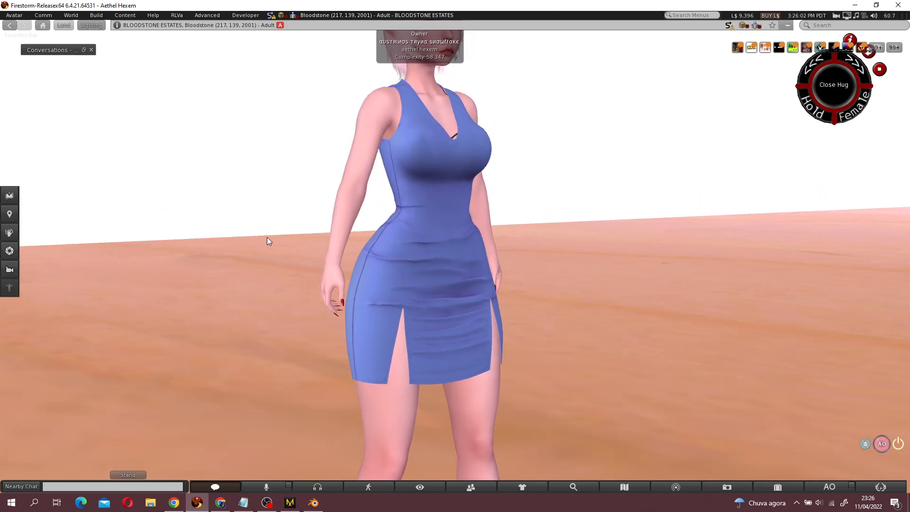
key(alt+Tab)
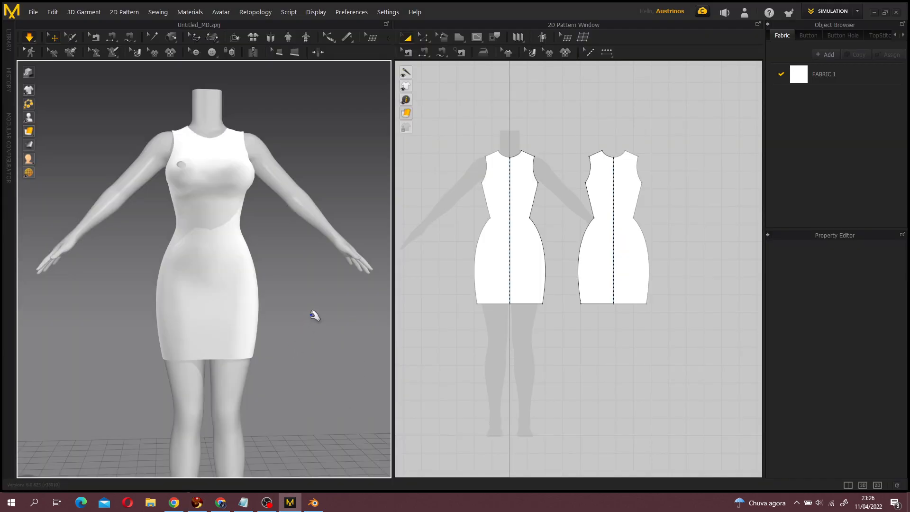
- Examine the dress's neckline and shoulder area up close in 3D
scroll(557, 203, down, 1)
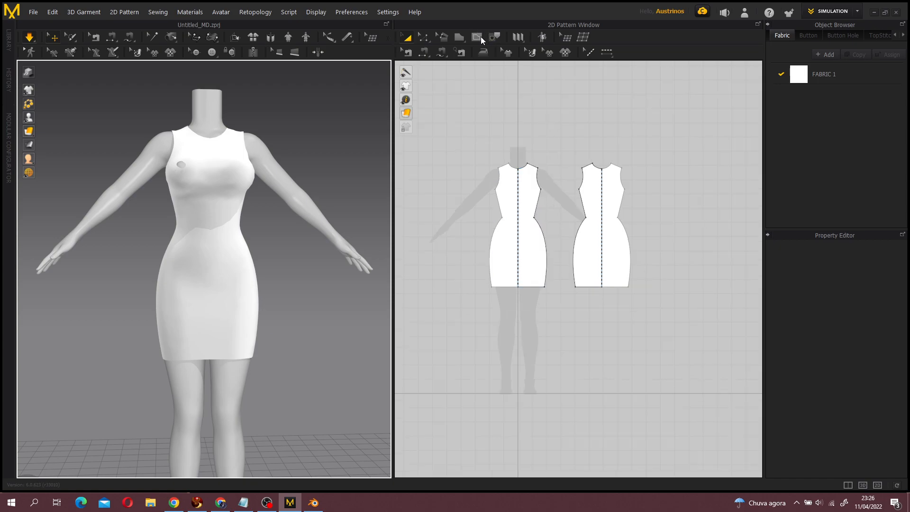
right_drag(315, 113, 313, 152)
scroll(319, 188, up, 5)
middle_drag(326, 138, 295, 208)
right_drag(233, 149, 240, 152)
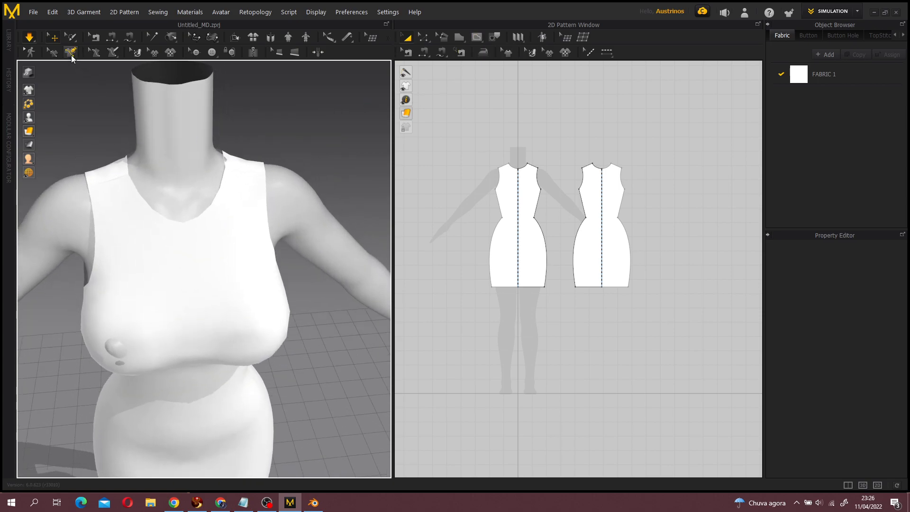
click(132, 179)
click(191, 276)
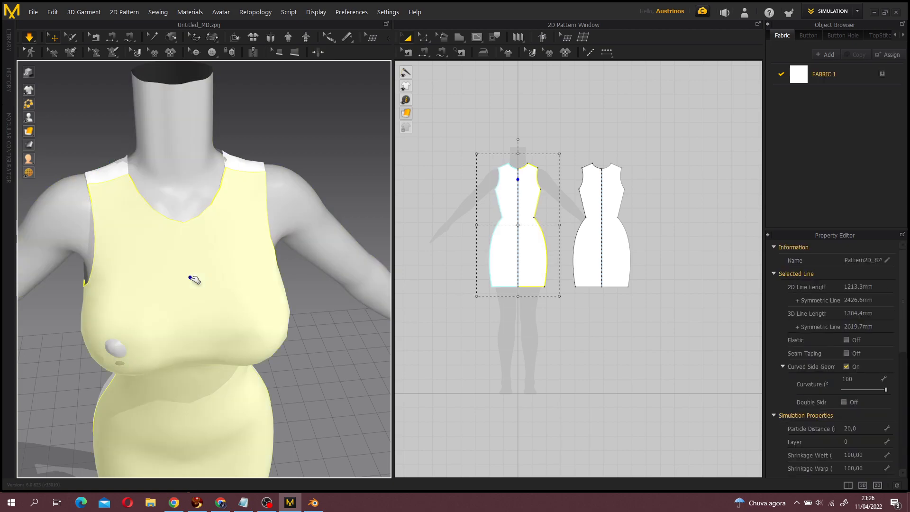
click(387, 134)
- Draw a tall triangular slit outline on the front pattern's hem with Internal Polygon/Line, about 394 mm in total line length
click(478, 37)
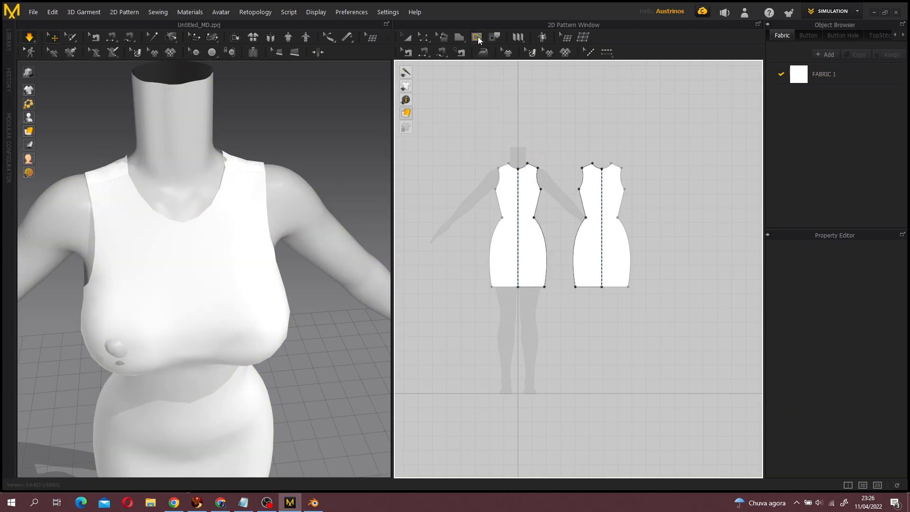
click(478, 37)
click(485, 49)
click(477, 37)
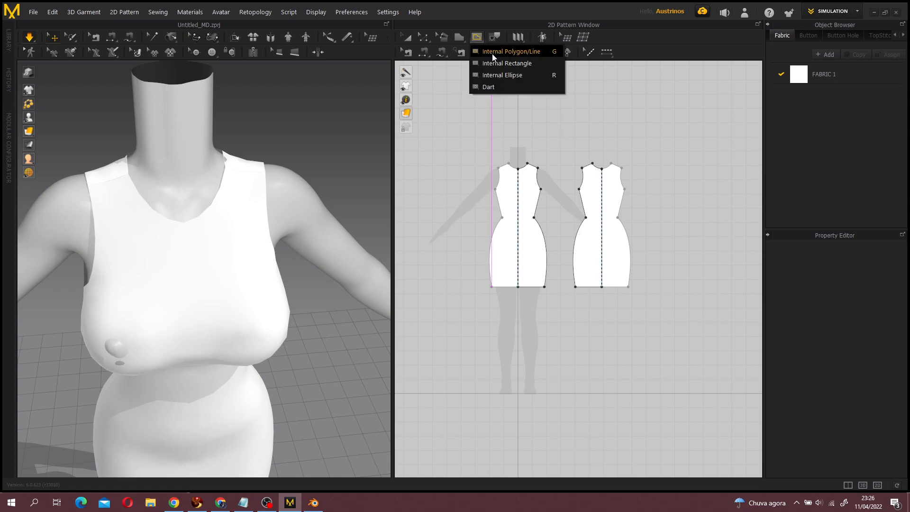
click(486, 48)
click(482, 38)
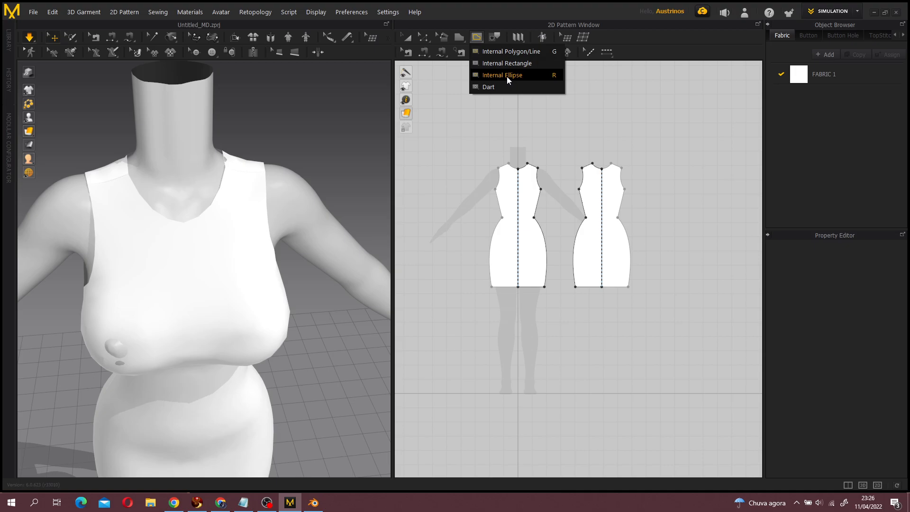
click(521, 88)
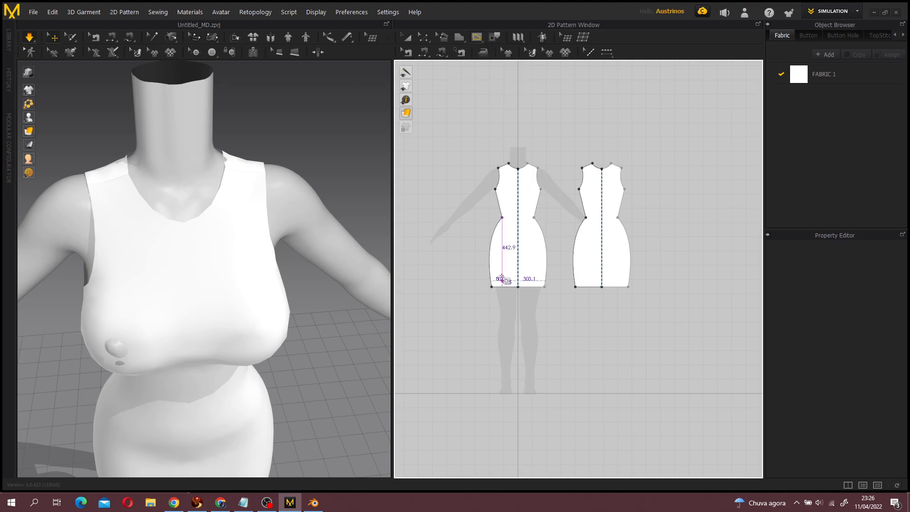
scroll(503, 274, up, 4)
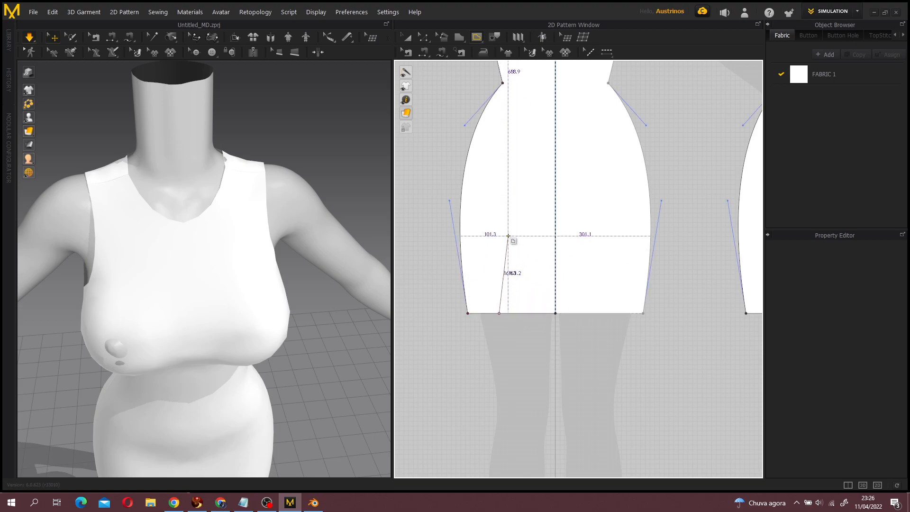
drag(513, 221, 525, 316)
click(525, 313)
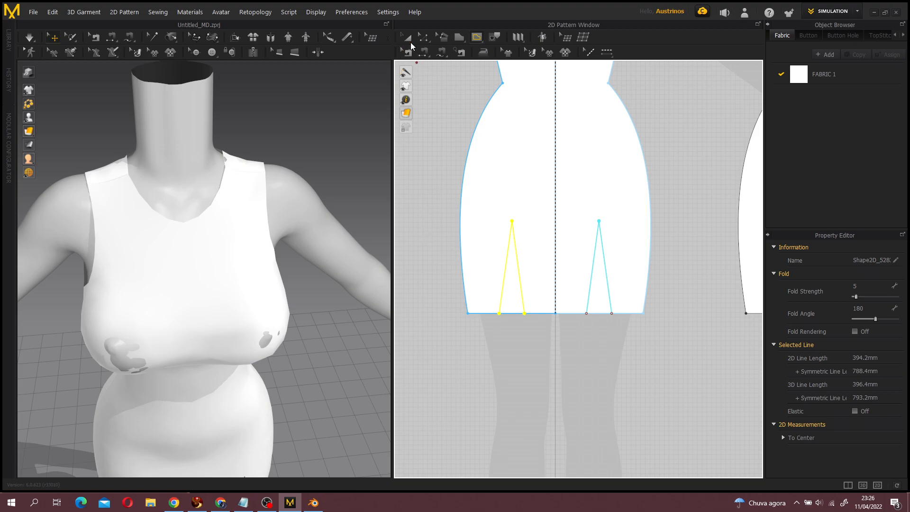
- Examine the placement of the triangular slit outlines on the front of the skirt in 3D
click(408, 39)
scroll(350, 334, down, 5)
right_drag(350, 334, 329, 359)
middle_drag(329, 359, 330, 308)
scroll(331, 309, up, 3)
right_drag(330, 310, 331, 330)
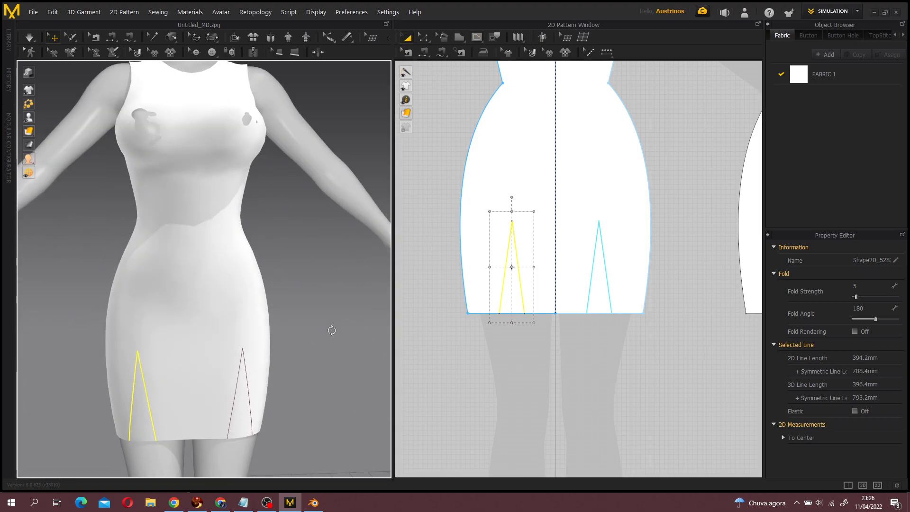
middle_drag(325, 349, 340, 299)
mouse_move(339, 299)
right_down()
mouse_move(270, 298)
mouse_move(334, 301)
right_up()
click(510, 346)
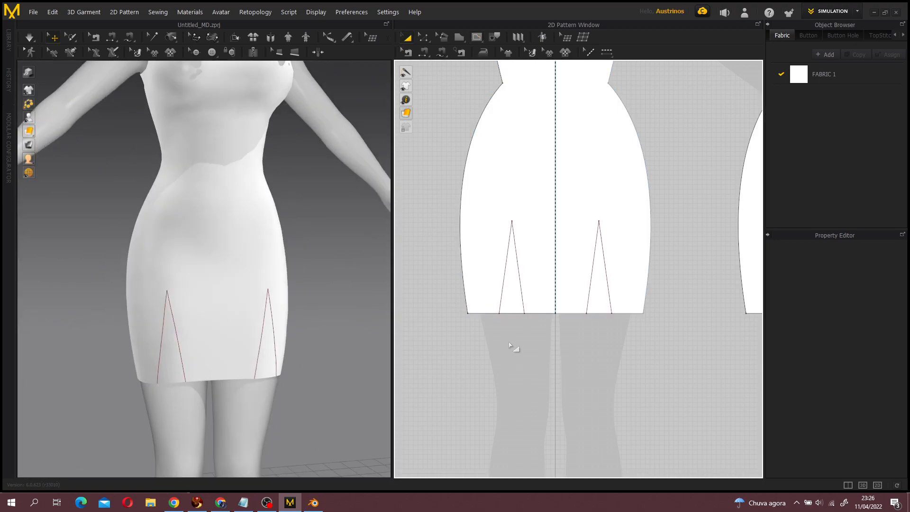
- Narrow the triangular slit by moving its hem point nearest the centre line slightly outward, and check it in 3D
click(525, 315)
drag(525, 315, 519, 314)
click(360, 343)
right_drag(360, 343, 344, 299)
scroll(319, 321, down, 5)
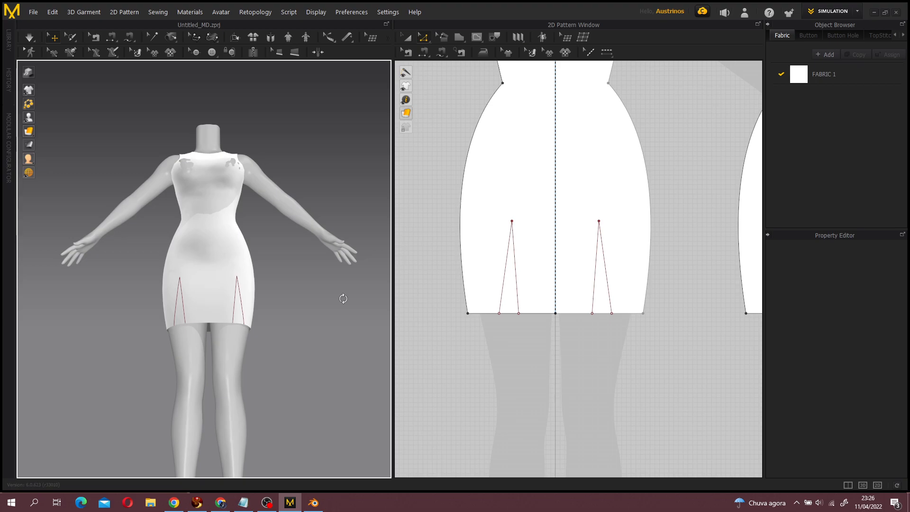
key(a)
click(516, 275)
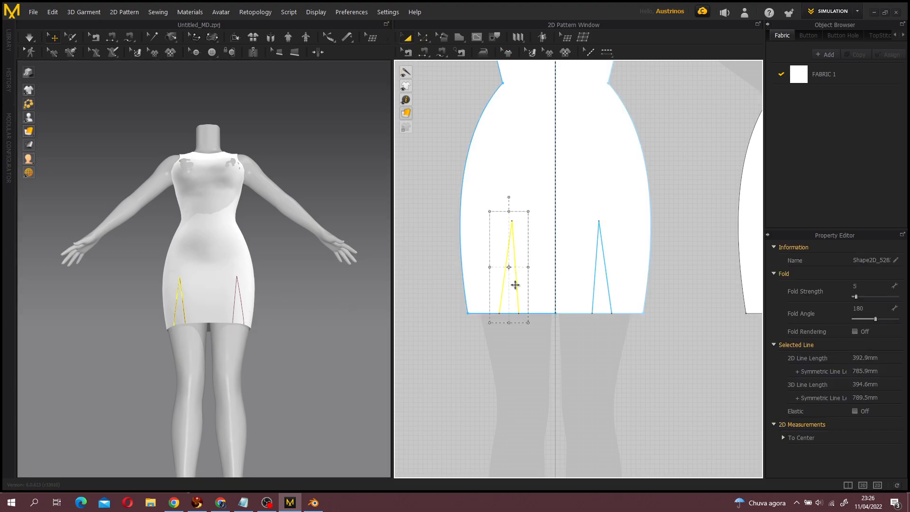
click(445, 124)
click(422, 37)
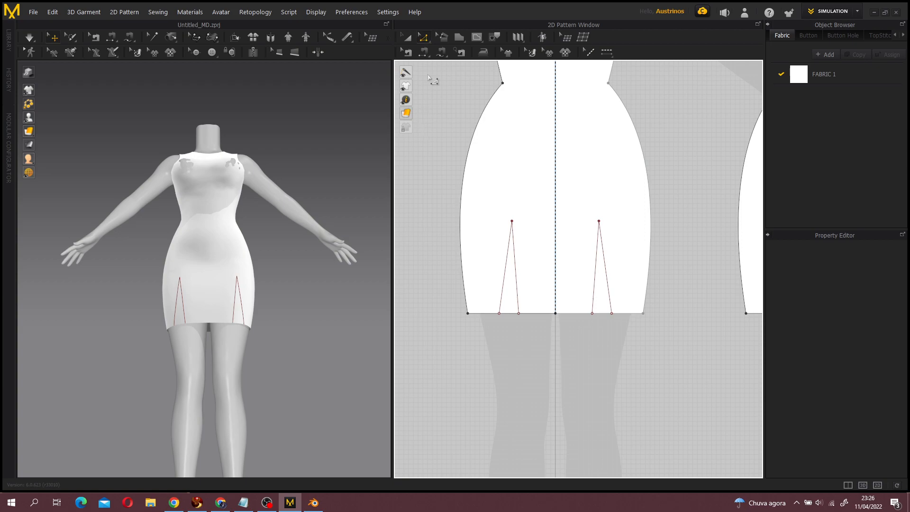
click(424, 41)
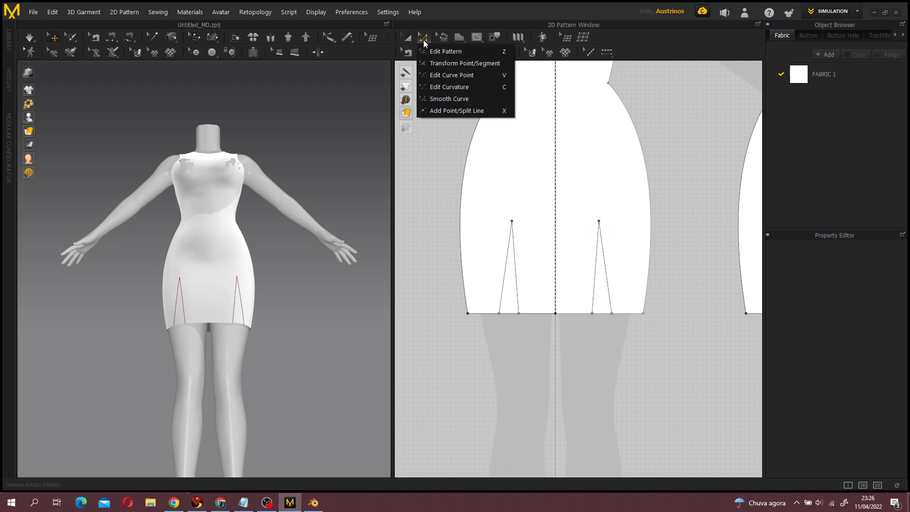
click(446, 55)
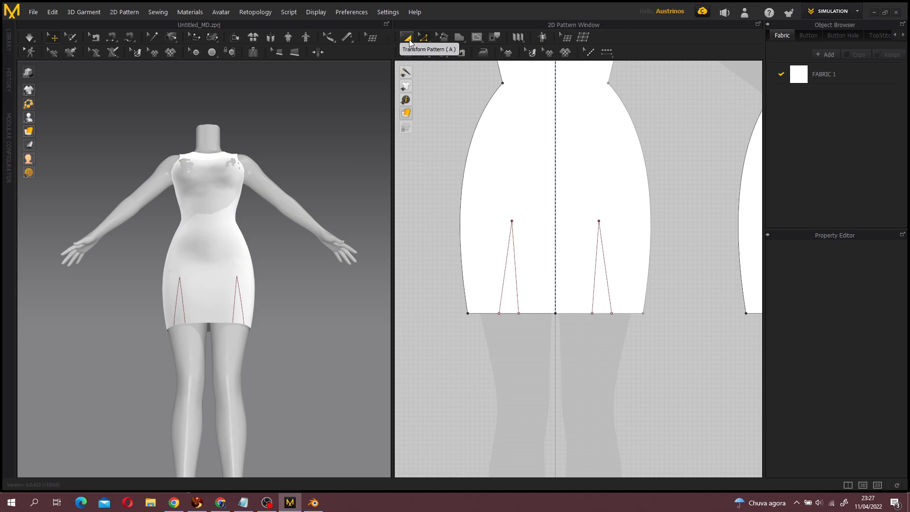
- Apply Cut & Sew to the triangular internal line at the front hem
click(410, 41)
click(516, 275)
right_click(517, 279)
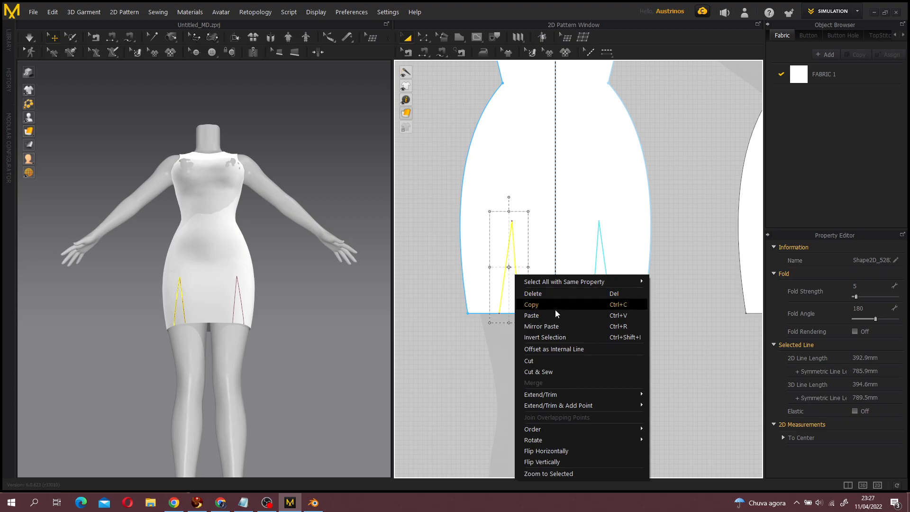
click(556, 371)
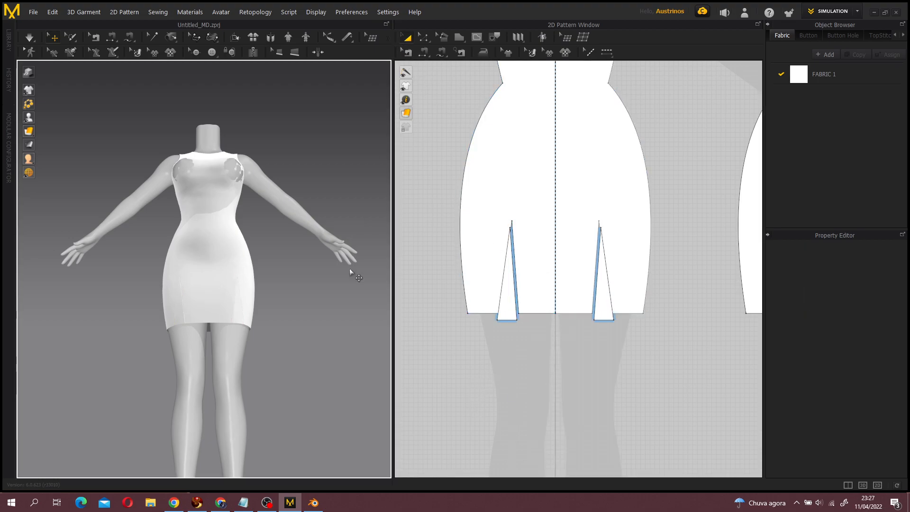
- Simulate the dress with its triangular hem pieces, stop the simulation, and inspect the front of the skirt
right_drag(352, 270, 297, 313)
key(space)
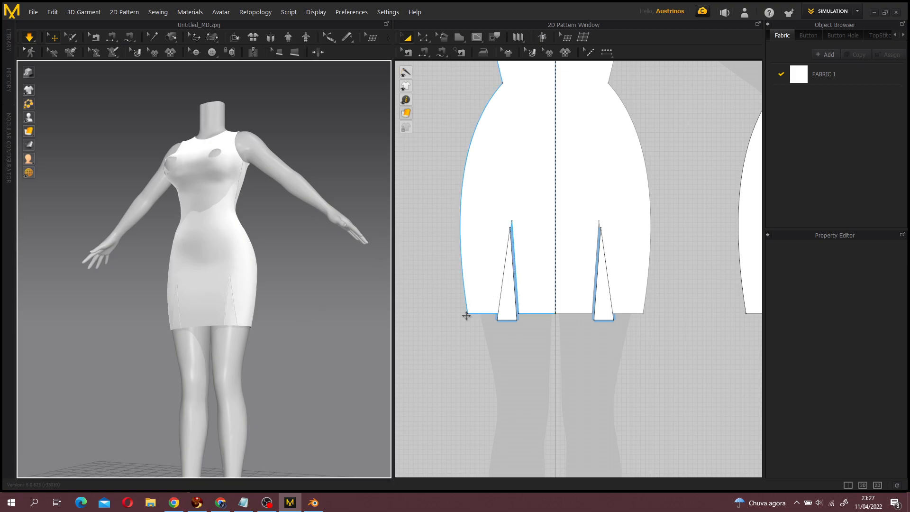
right_click(354, 320)
click(316, 340)
scroll(272, 335, up, 4)
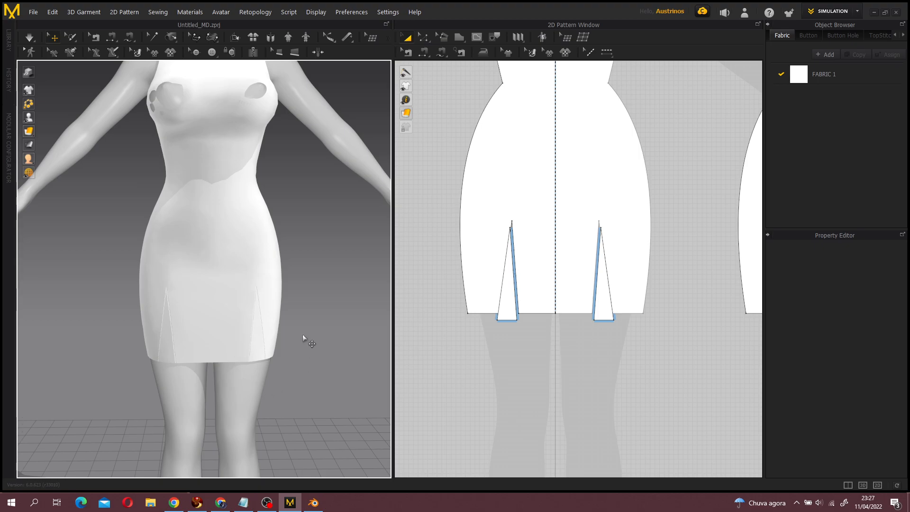
right_drag(300, 320, 284, 309)
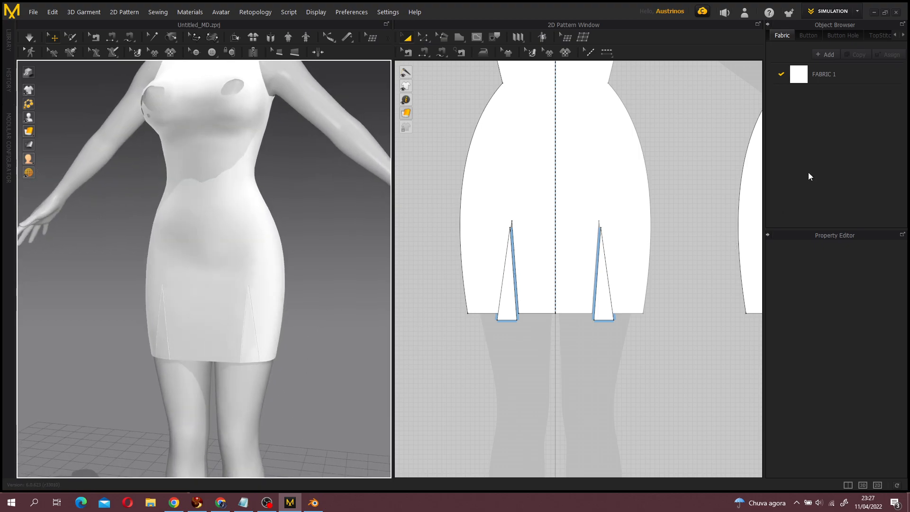
- Duplicate FABRIC 1 and rename the copy as transparent
click(832, 74)
click(857, 55)
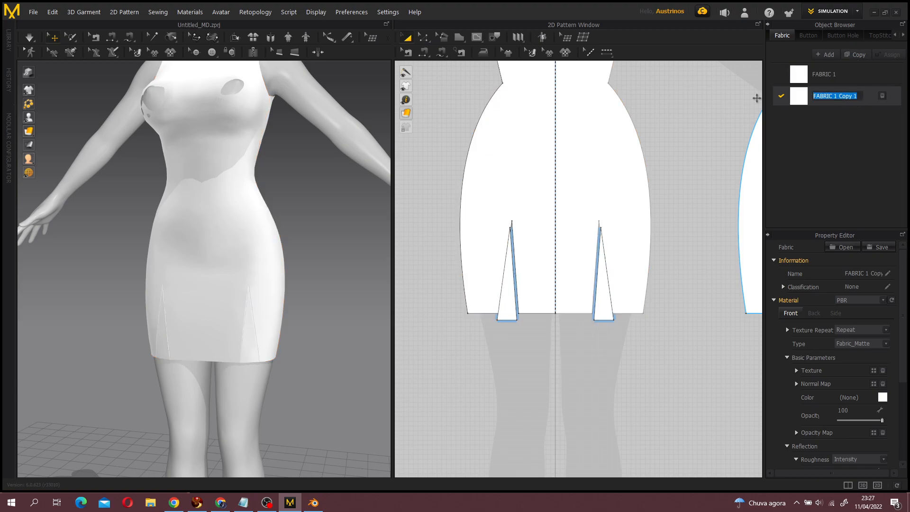
double_click(837, 98)
key(Return)
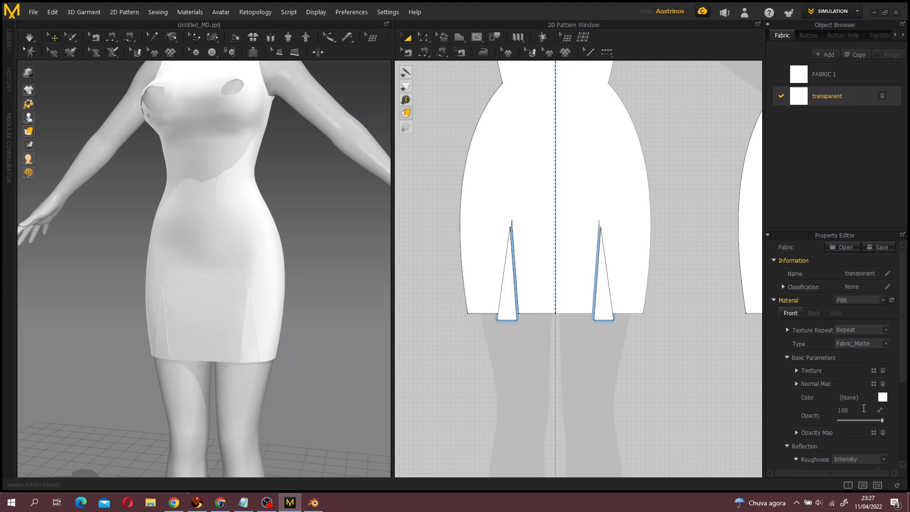
- Assign the transparent fabric to both triangular hem pieces on the skirt front, and check them in 3D
click(689, 351)
click(611, 311)
shift+click(515, 305)
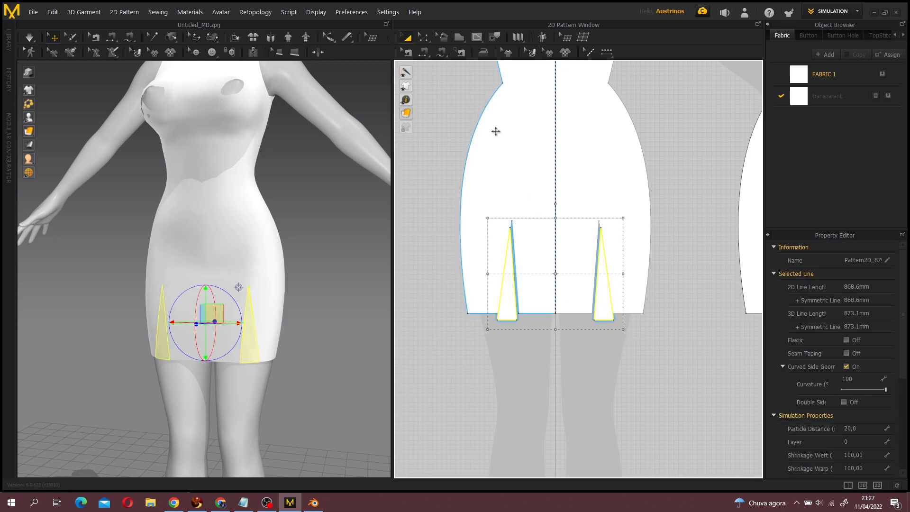
scroll(806, 358, down, 5)
scroll(799, 354, up, 5)
scroll(798, 354, down, 5)
scroll(791, 286, up, 5)
scroll(791, 275, down, 5)
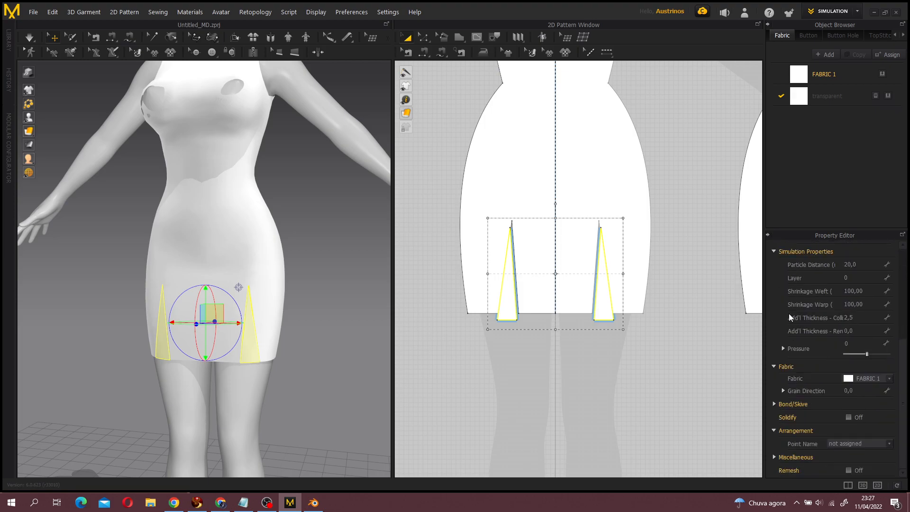
click(868, 378)
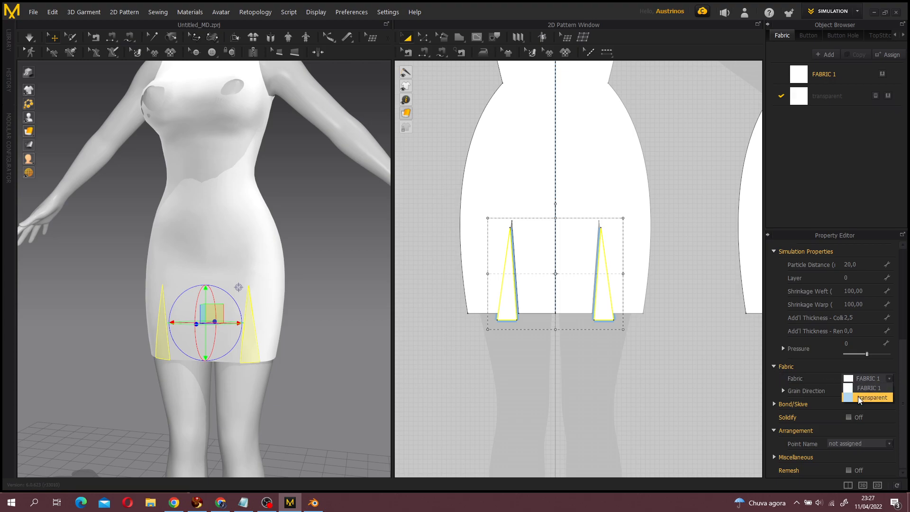
click(861, 401)
click(323, 399)
scroll(372, 372, down, 3)
mouse_move(372, 373)
right_down()
mouse_move(342, 392)
mouse_move(289, 366)
mouse_move(375, 361)
right_up()
- Try Deactivate (Pattern & Sewing) on both triangular hem pieces while the simulation runs
click(513, 314)
click(592, 309)
click(614, 322)
click(603, 303)
shift+click(510, 313)
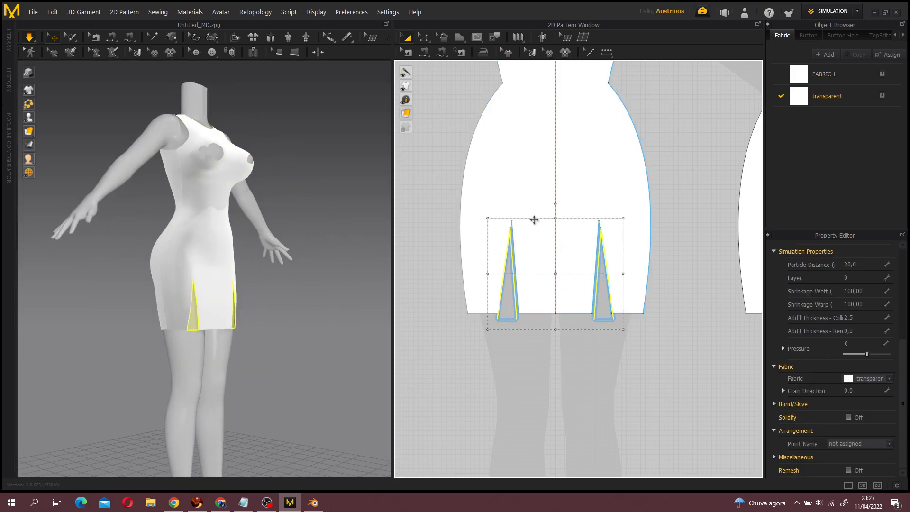
right_click(599, 295)
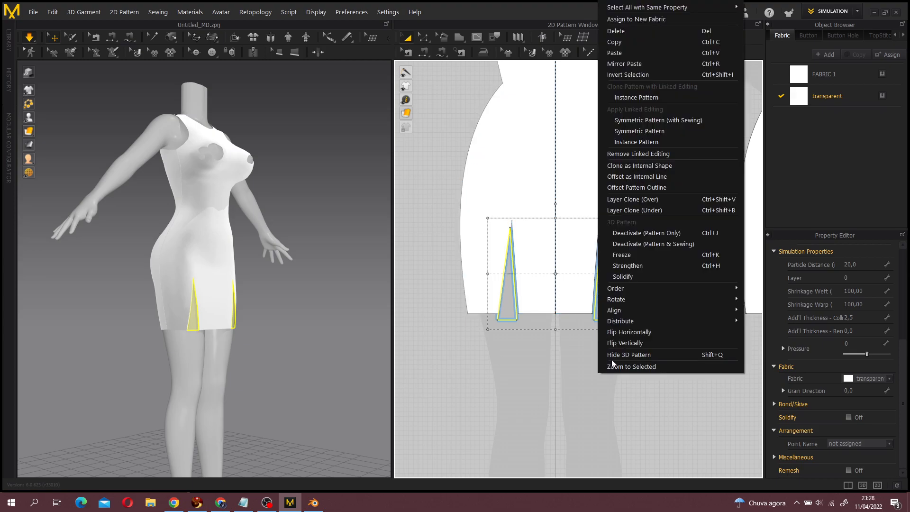
click(660, 242)
key(2)
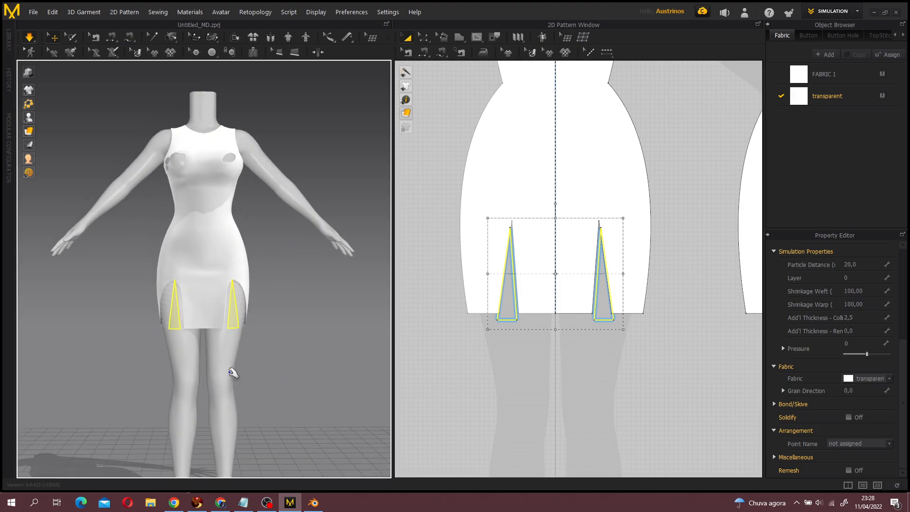
- Inspect the hem slits, undo the deactivation of the triangular pieces, and check the front of the dress
right_drag(328, 372, 328, 311)
scroll(329, 375, up, 5)
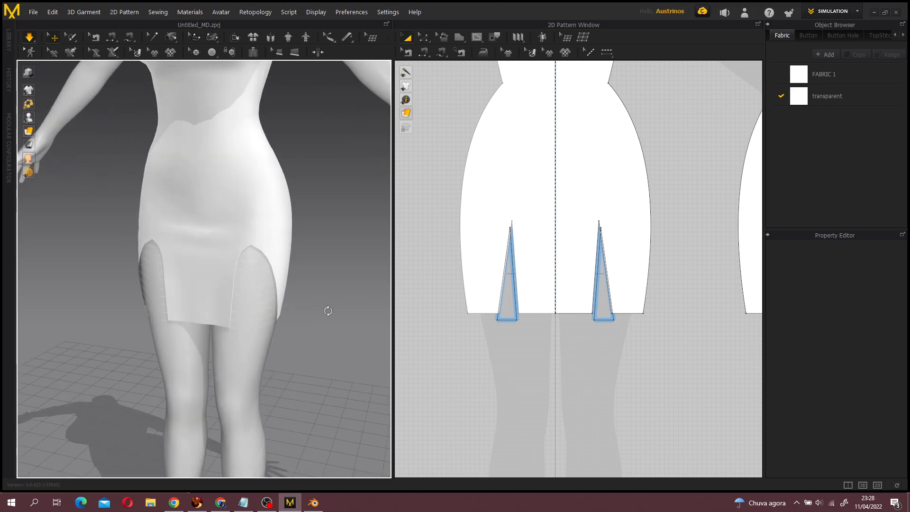
right_drag(322, 295, 354, 264)
key(ctrl+z)
key(ctrl+z)
click(359, 334)
right_drag(360, 334, 343, 310)
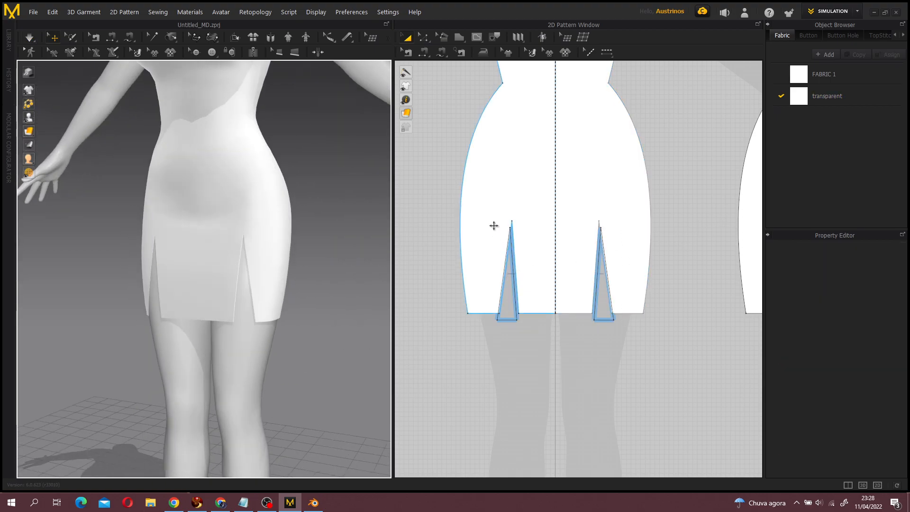
right_drag(251, 294, 274, 281)
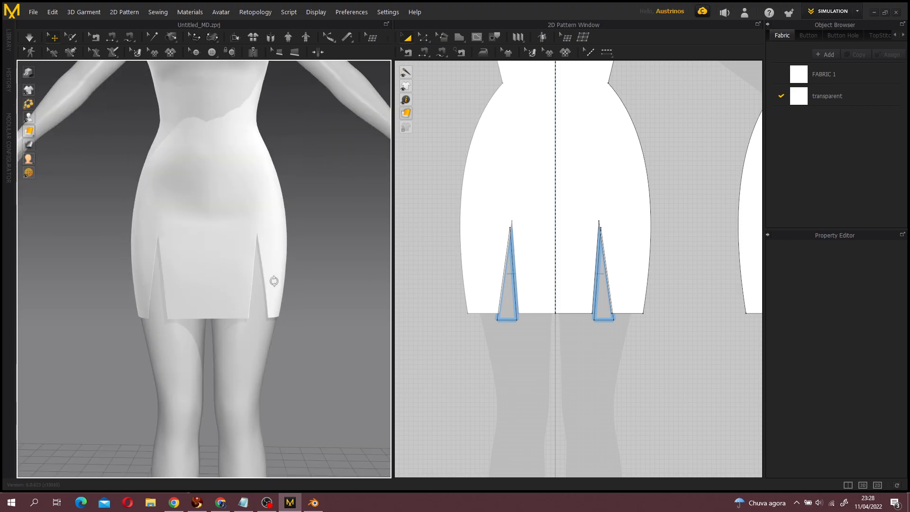
scroll(274, 282, down, 3)
scroll(454, 248, down, 5)
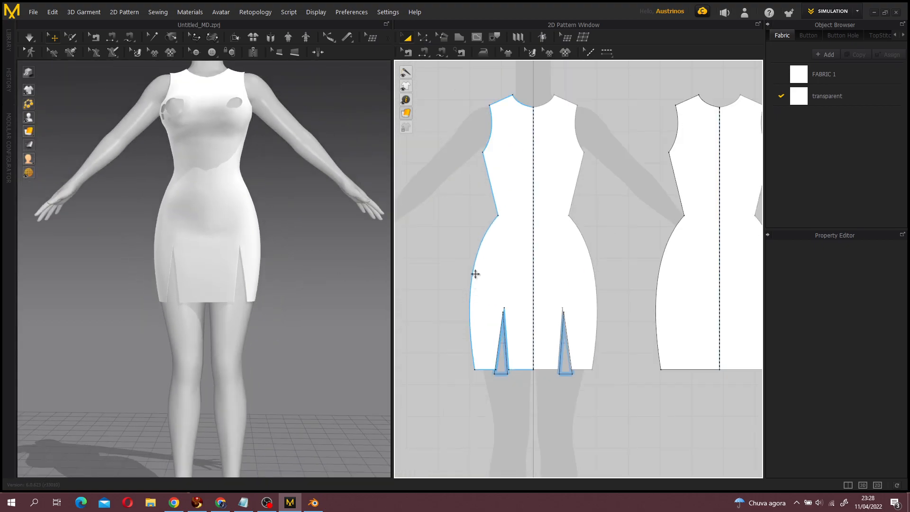
- Simulate the dress, pull the bodice fabric outward at the bust, and stop the simulation
right_drag(266, 213, 179, 221)
key(space)
mouse_move(156, 228)
mouse_down()
mouse_move(129, 244)
mouse_move(153, 240)
mouse_up()
mouse_move(153, 240)
right_down()
mouse_move(179, 256)
mouse_move(199, 197)
mouse_move(158, 227)
right_up()
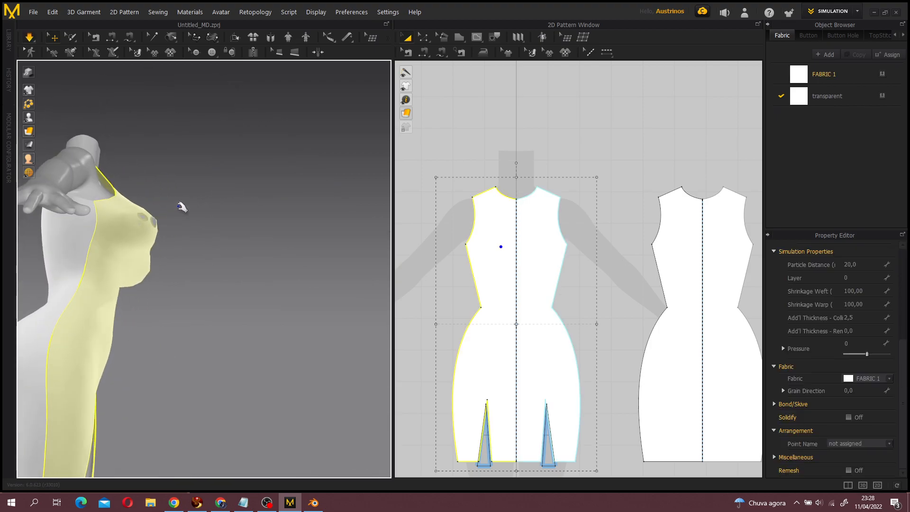
drag(156, 229, 186, 215)
right_drag(186, 216, 155, 266)
middle_drag(154, 266, 248, 294)
right_drag(230, 299, 244, 329)
scroll(244, 329, down, 3)
key(space)
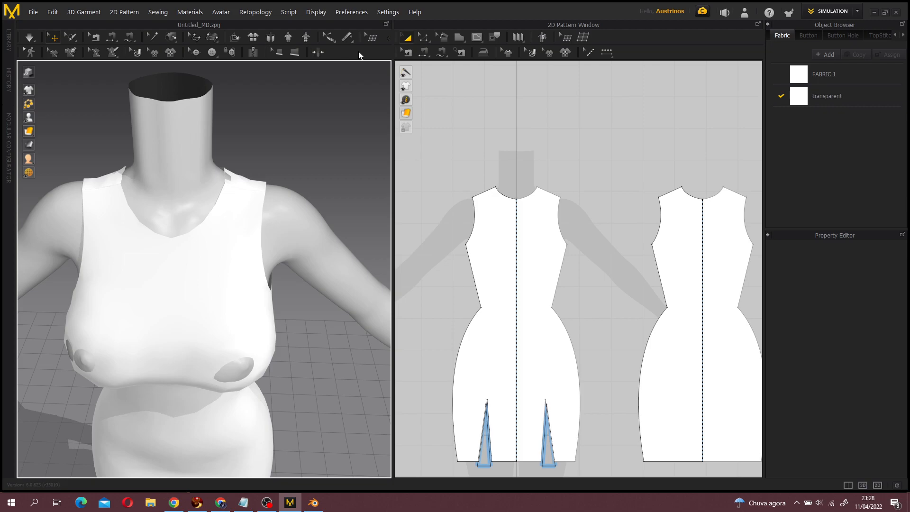
- Draw an irregular ten-point 3D pen line on the front bodice, zigzagging across the chest from one shoulder to the other
click(71, 56)
right_drag(135, 173, 123, 205)
scroll(114, 197, up, 3)
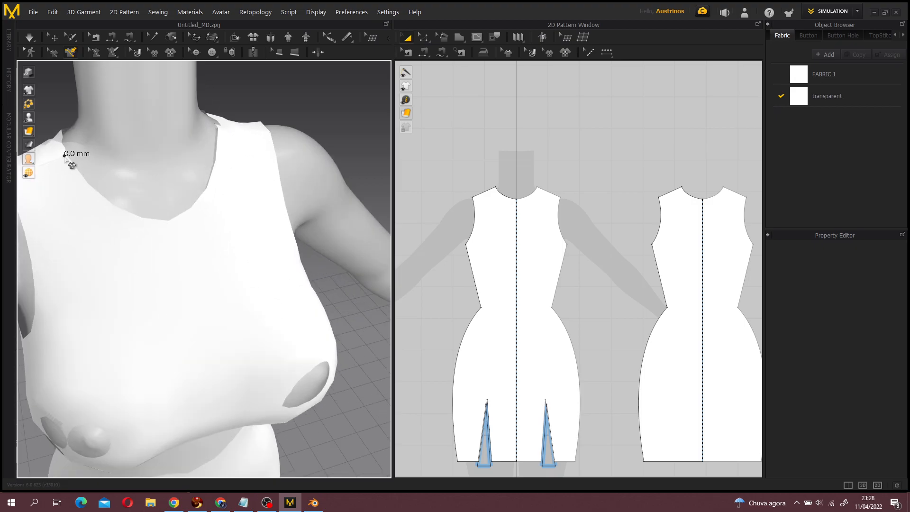
click(146, 329)
click(213, 312)
click(245, 202)
click(243, 315)
click(114, 357)
click(252, 375)
click(300, 300)
click(274, 163)
click(226, 131)
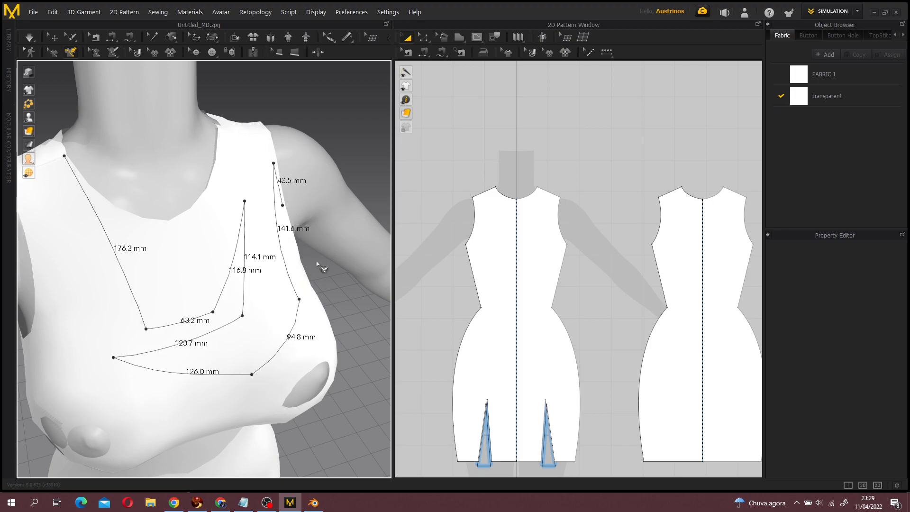
double_click(230, 137)
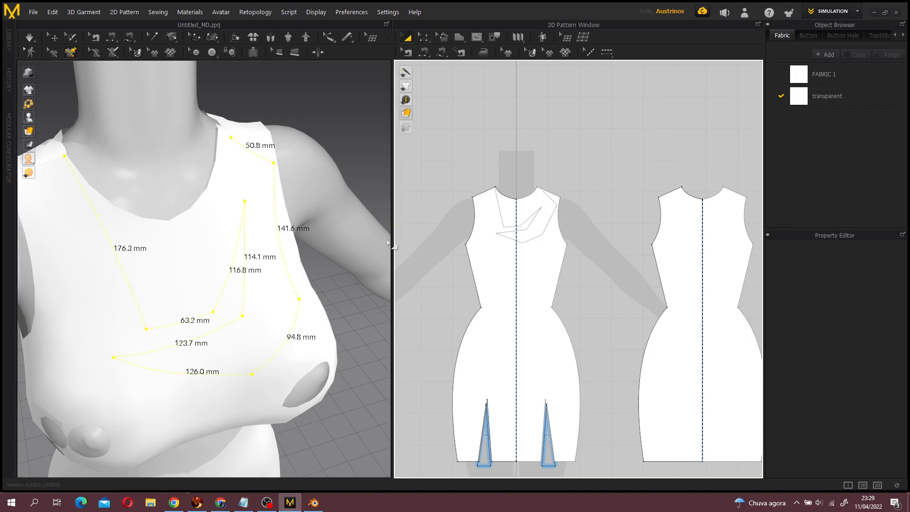
- Select all segments of the zigzag 3D pen line on the chest and apply Convert to Internal Shape
right_click(395, 241)
click(401, 141)
click(54, 37)
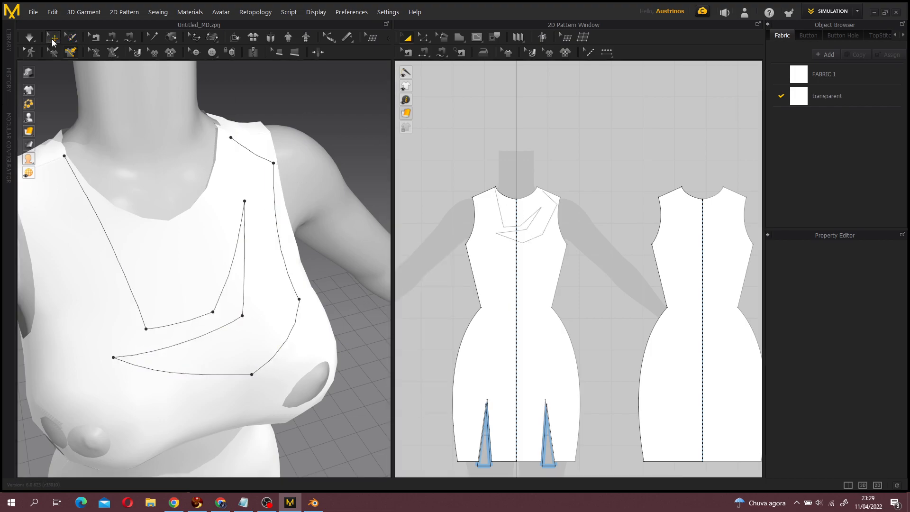
click(265, 157)
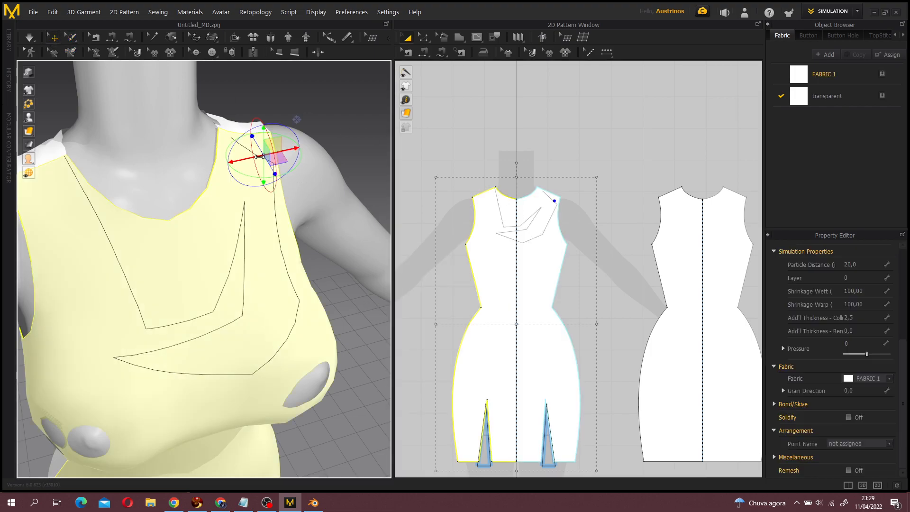
click(53, 52)
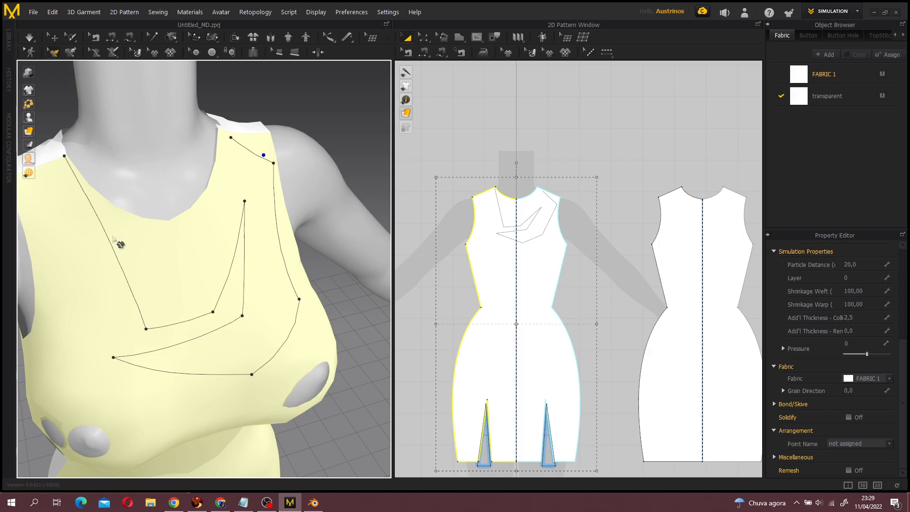
click(110, 241)
shift+click(186, 321)
shift+click(219, 298)
shift+click(242, 309)
shift+click(227, 326)
shift+click(248, 376)
shift+click(290, 332)
shift+click(298, 291)
shift+click(261, 159)
right_click(264, 161)
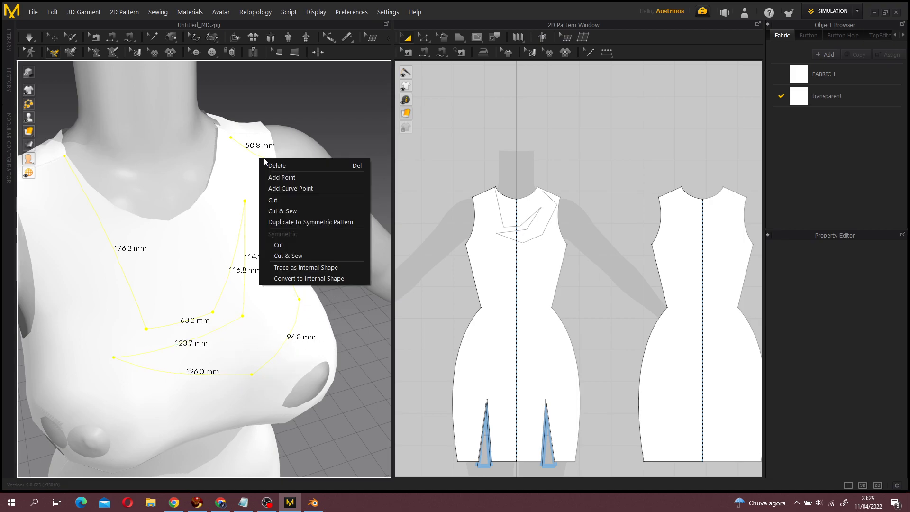
click(330, 281)
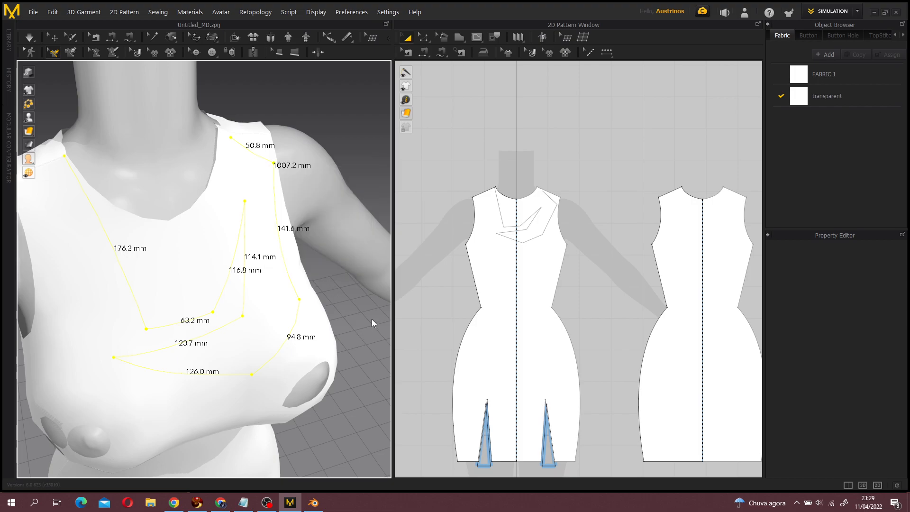
- Delete the zigzag internal shape and its symmetric counterpart from the front bodice
scroll(557, 246, up, 5)
click(622, 183)
scroll(575, 246, down, 4)
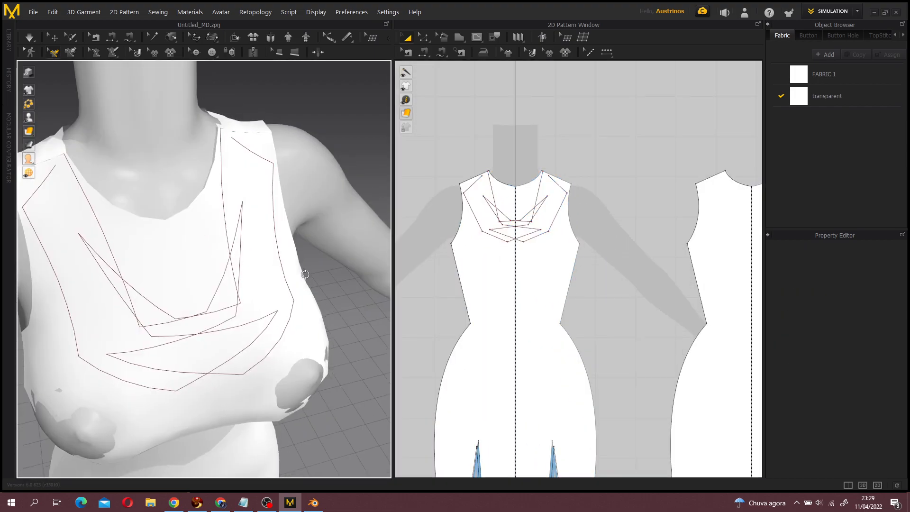
click(522, 234)
click(522, 235)
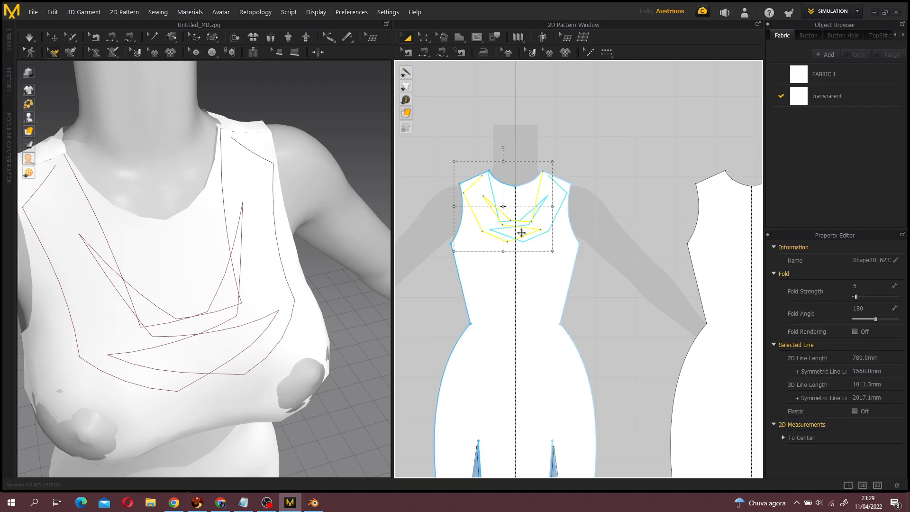
key(Delete)
scroll(165, 325, down, 2)
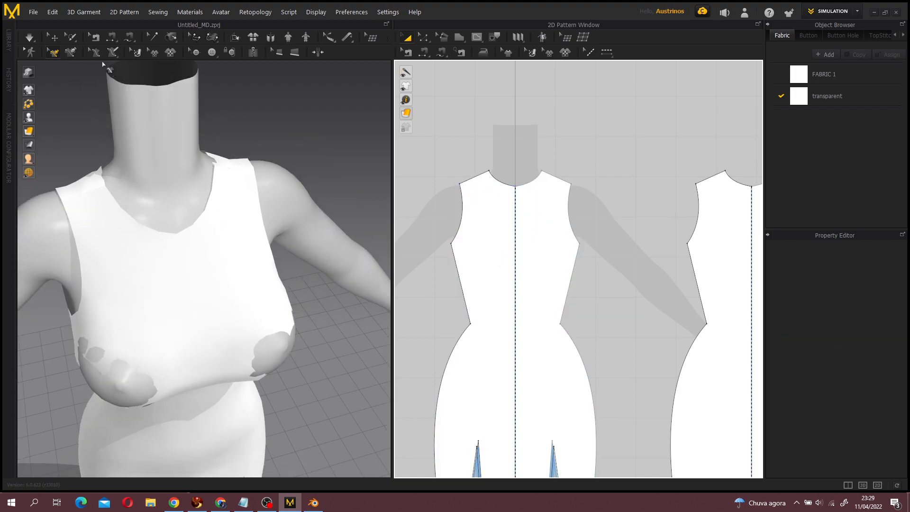
- Simulate the dress again, pull the fabric outward over the exposed bust areas, and stop the simulation
key(space)
right_drag(169, 337, 157, 259)
drag(136, 237, 76, 136)
drag(345, 226, 357, 168)
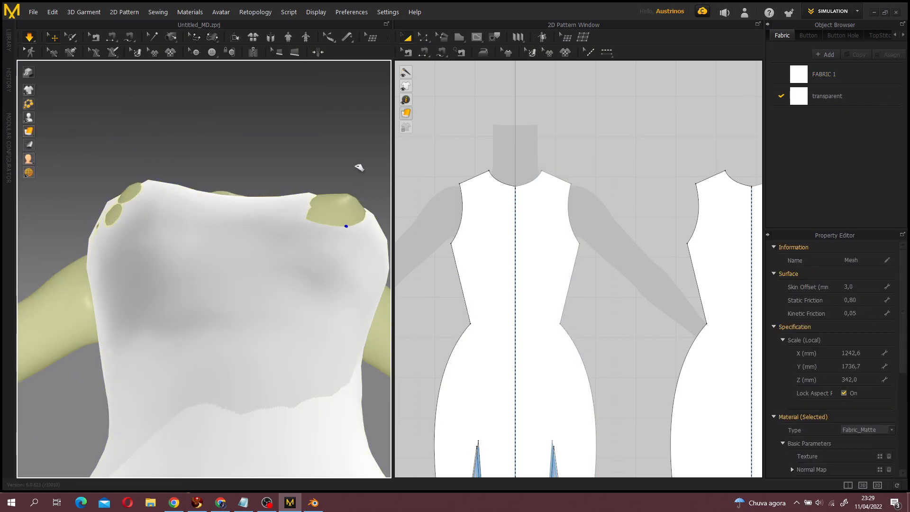
drag(345, 232, 357, 150)
click(357, 150)
right_drag(357, 151, 317, 285)
scroll(317, 285, down, 4)
right_drag(280, 217, 342, 258)
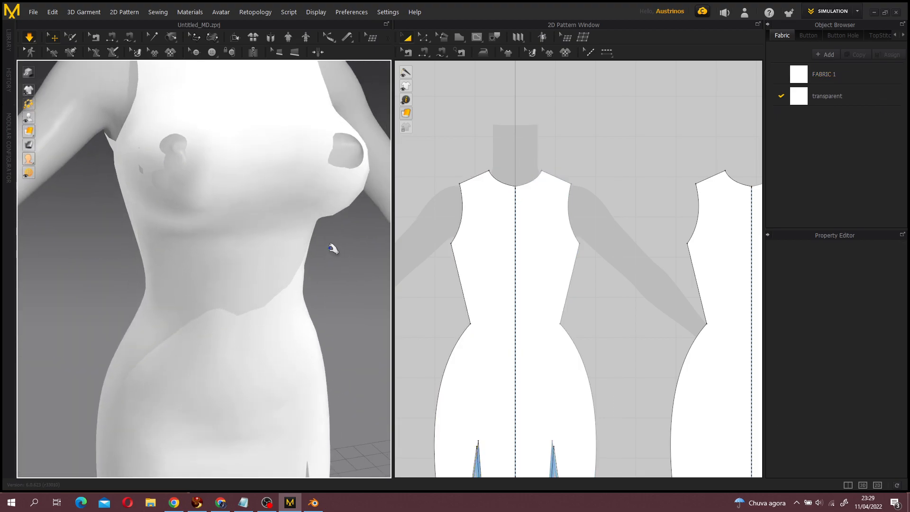
scroll(342, 258, down, 2)
middle_drag(341, 258, 280, 334)
key(space)
- Draw a 3D pen line from the neck-shoulder corner about 259 mm down between the breasts and about 170 mm up to the neckline centre
scroll(280, 333, up, 3)
right_drag(281, 333, 155, 312)
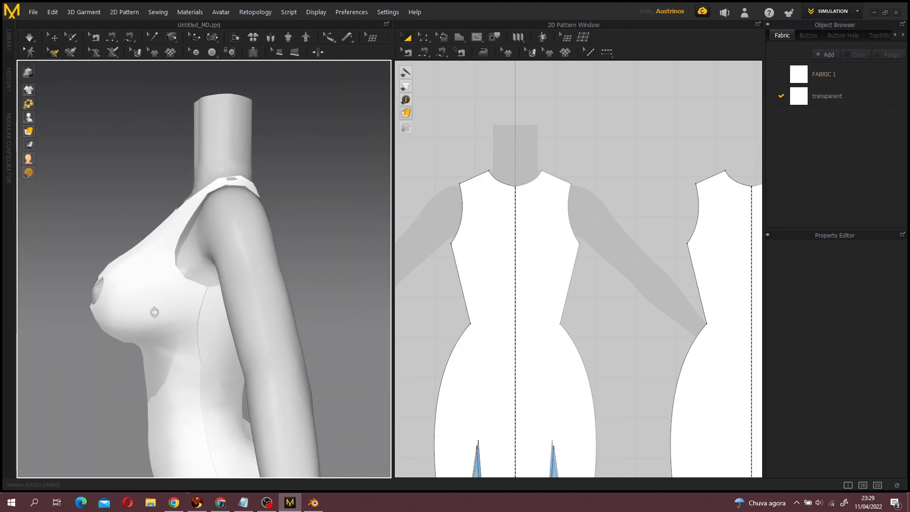
right_drag(138, 203, 154, 112)
scroll(154, 112, up, 2)
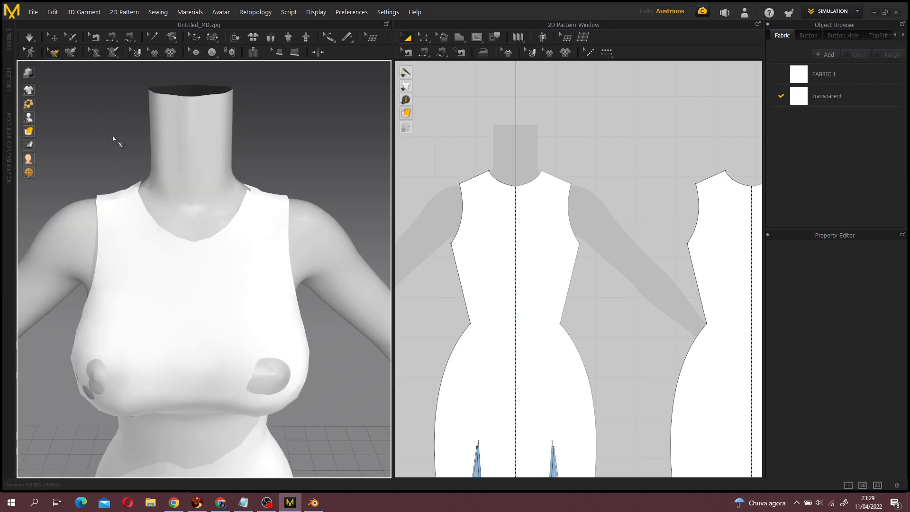
click(72, 54)
middle_drag(149, 203, 163, 208)
scroll(164, 209, up, 3)
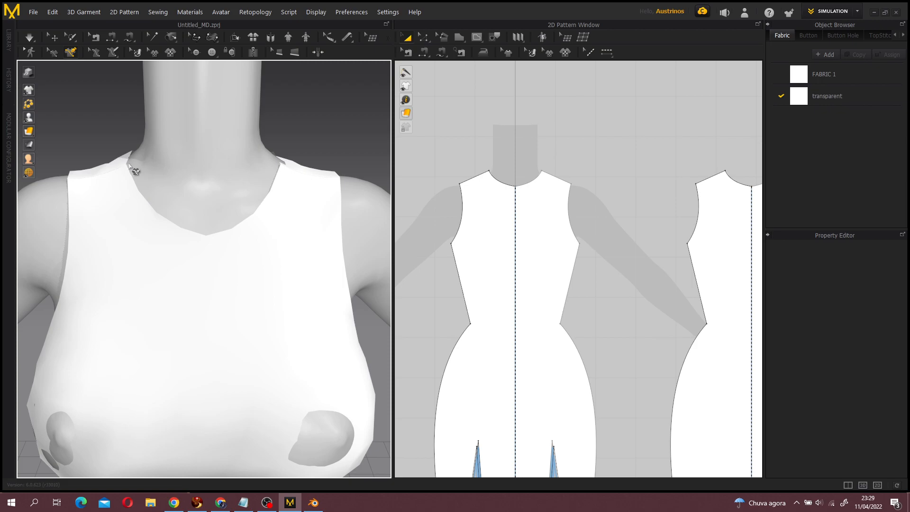
click(125, 164)
click(198, 427)
double_click(210, 234)
- Convert the V-shaped 3D pen line at the neckline to an internal shape on the front pattern
scroll(520, 262, up, 4)
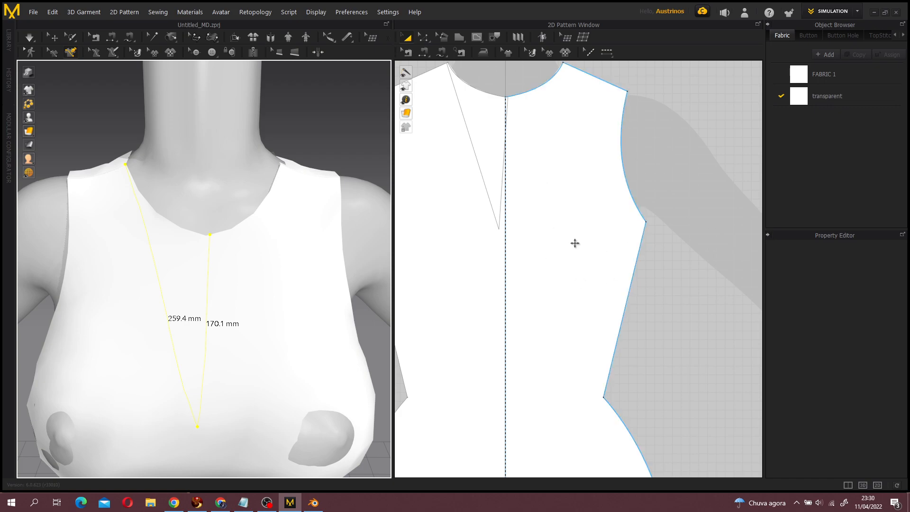
scroll(586, 242, down, 4)
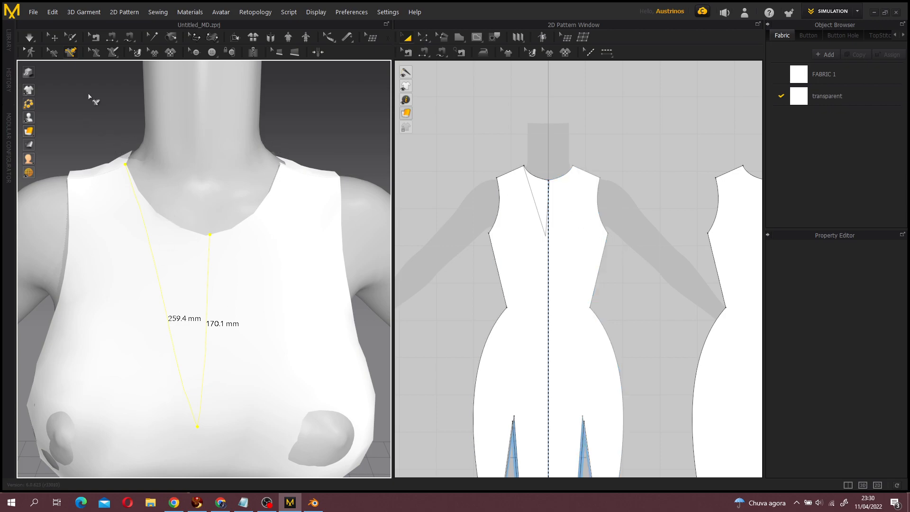
right_click(203, 391)
click(252, 381)
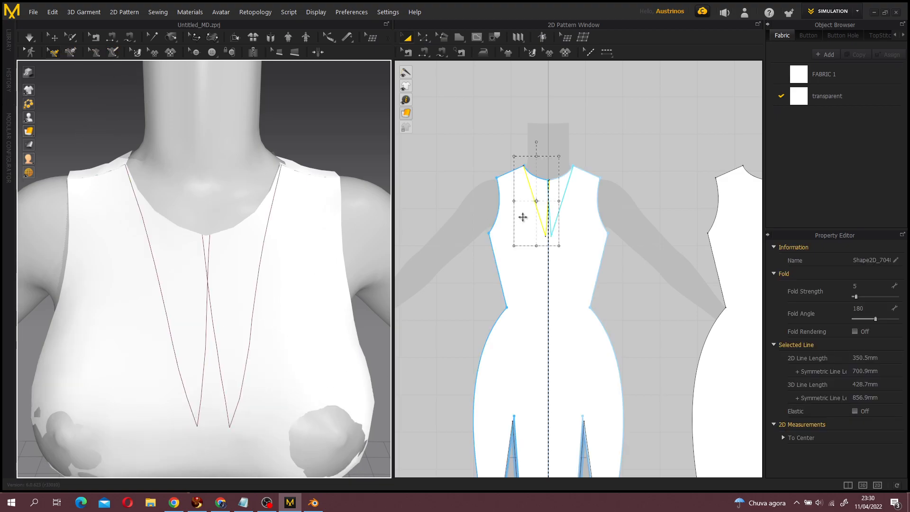
- Move the lower tip of the symmetric V internal shape onto the front pattern's centre line so both tips meet
scroll(562, 199, up, 3)
click(562, 149)
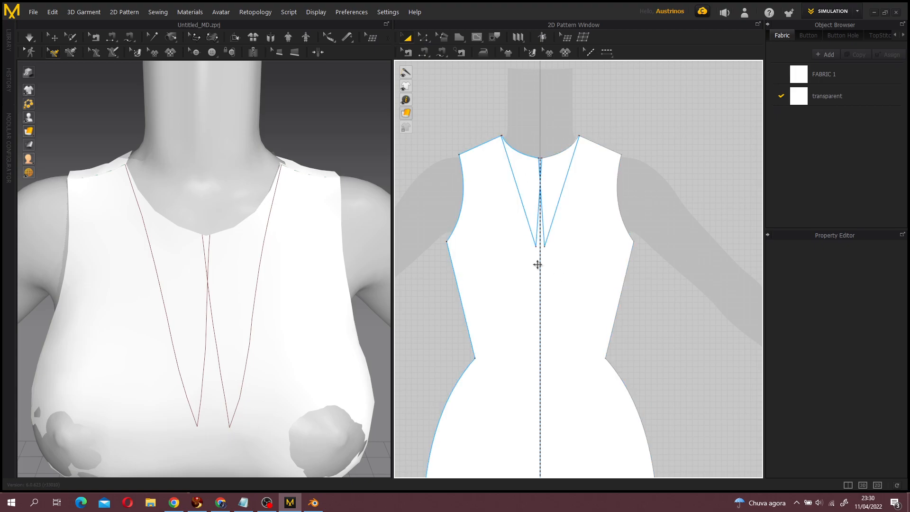
scroll(539, 263, up, 4)
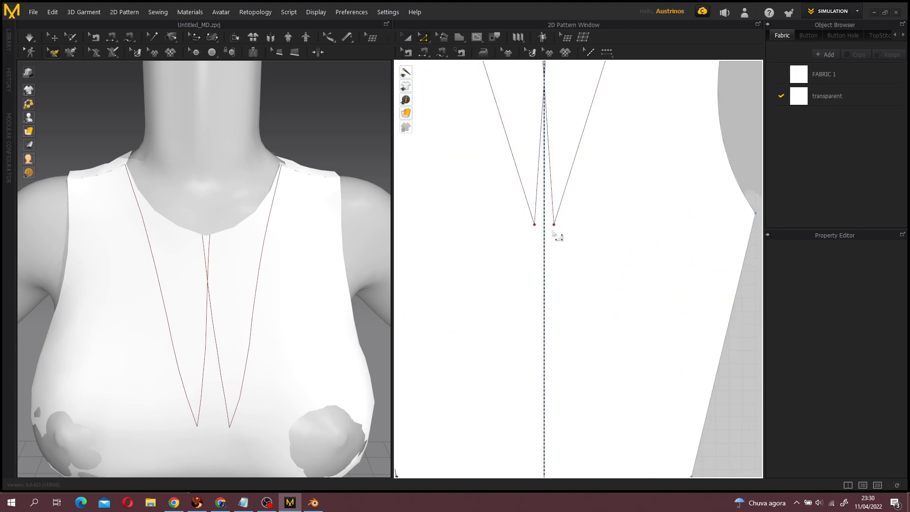
click(536, 230)
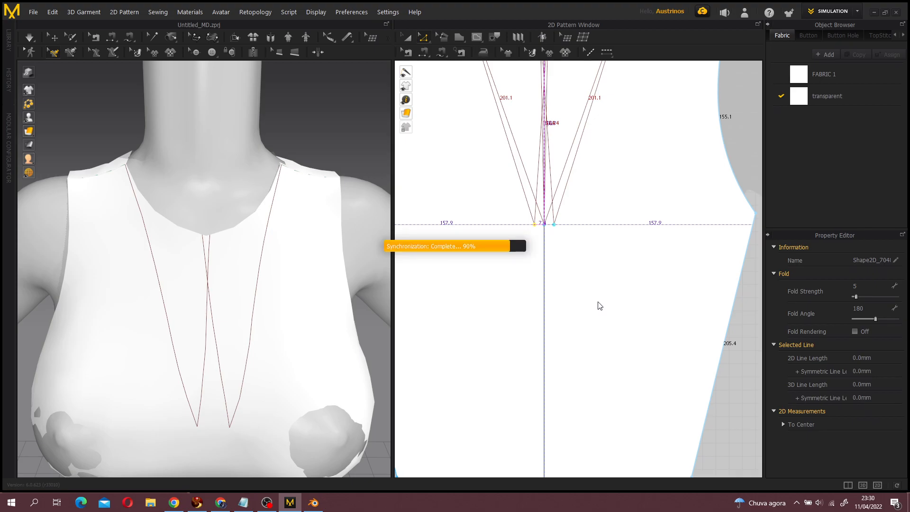
scroll(602, 306, down, 5)
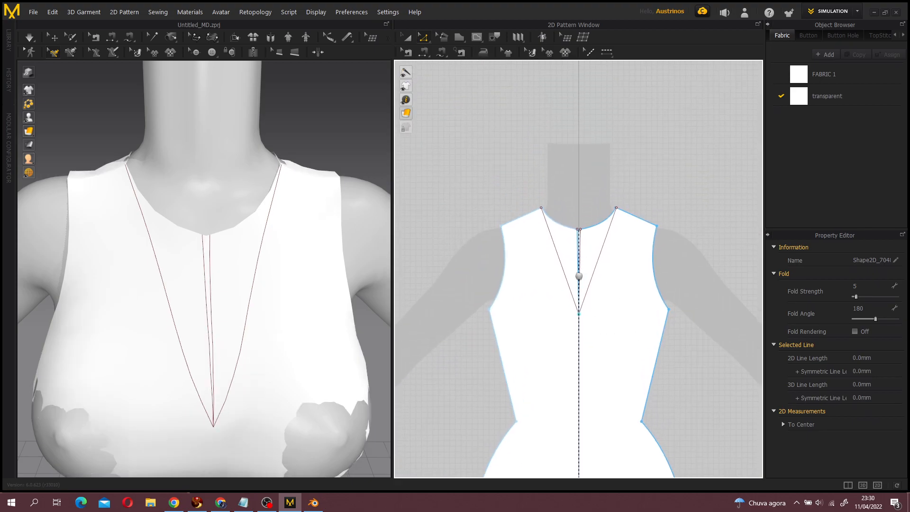
- Delete the internal shape's end point at the neckline centre, keeping only the two outer lines of the V
scroll(588, 142, up, 8)
right_click(585, 126)
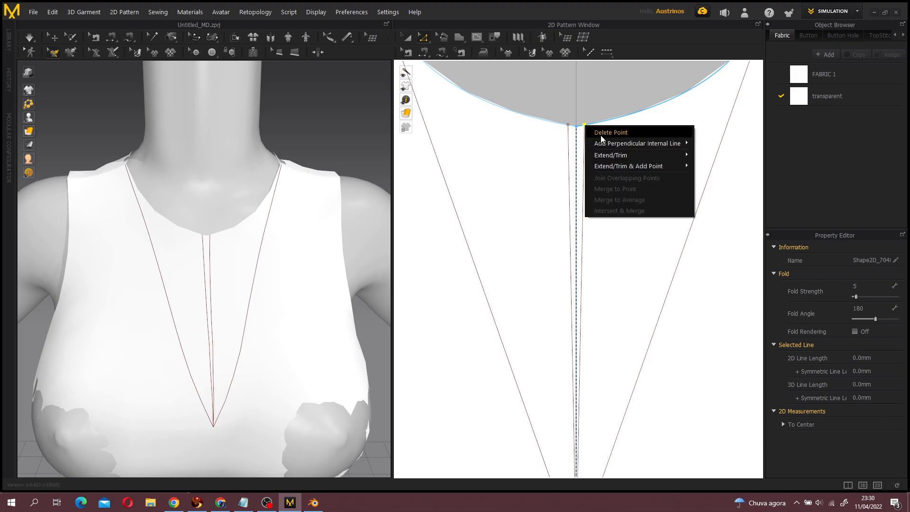
click(602, 139)
scroll(597, 370, down, 5)
scroll(209, 341, down, 5)
right_drag(209, 342, 209, 349)
click(407, 37)
- Simulate the dress, pull the front fabric outward over the exposed bust, and stop the simulation
right_drag(265, 271, 194, 358)
middle_drag(193, 358, 253, 291)
right_drag(254, 289, 257, 289)
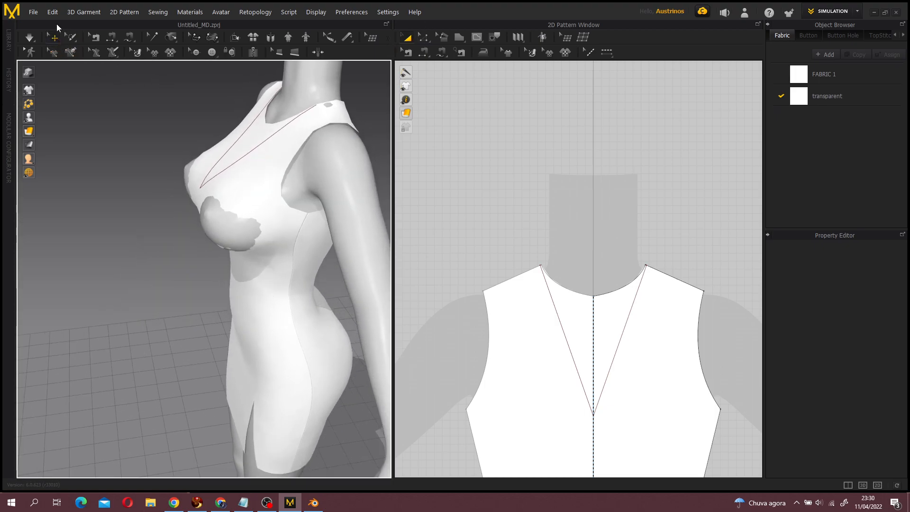
click(236, 190)
click(152, 239)
key(space)
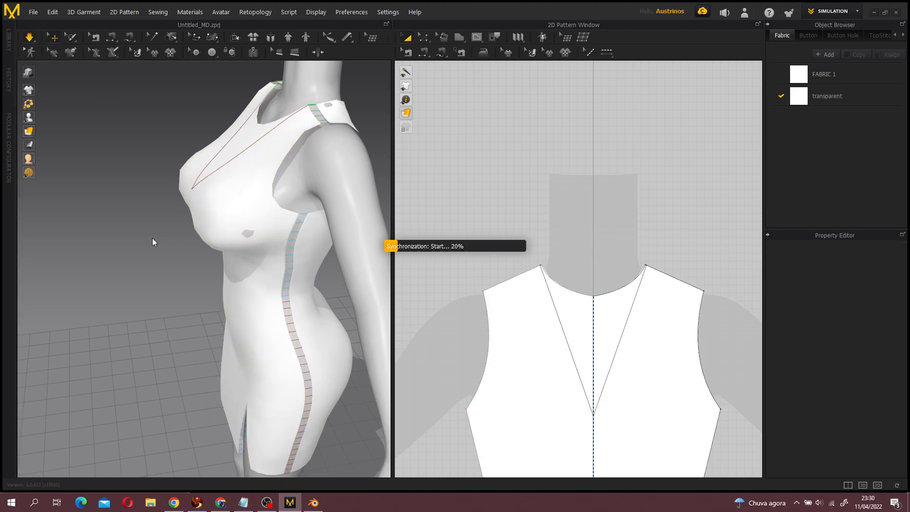
key(space)
right_drag(152, 237, 224, 220)
middle_drag(278, 227, 243, 259)
right_drag(244, 259, 265, 256)
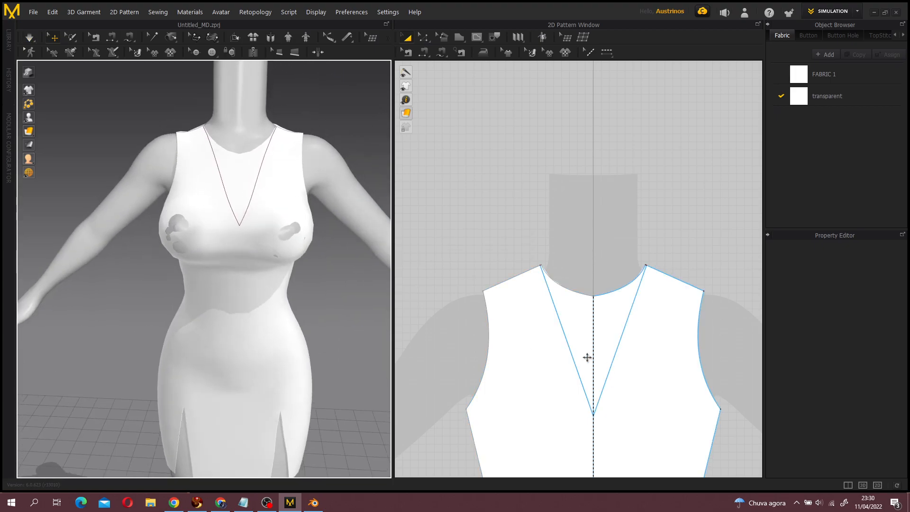
- Try Cut & Sew on the front bodice's V-shaped internal lines, inspect the neck-shoulder corner, and undo the cut
click(558, 313)
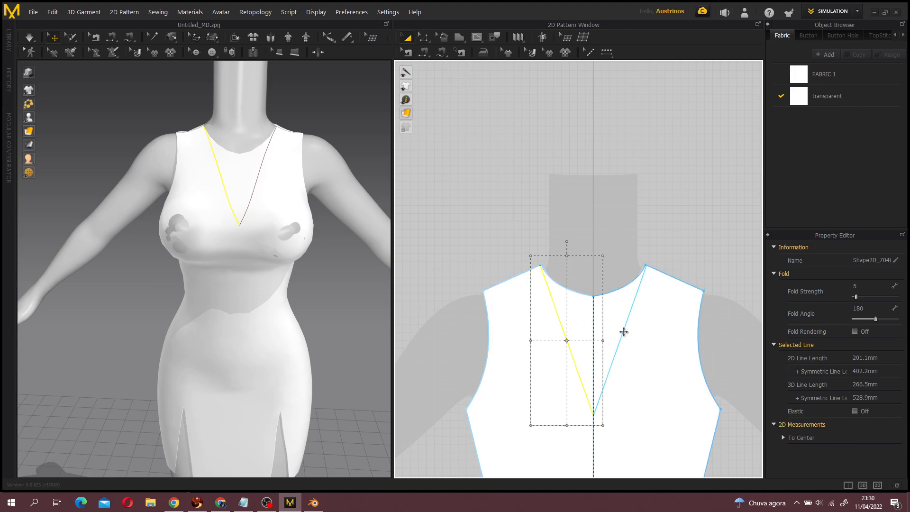
click(646, 229)
click(558, 314)
key(z)
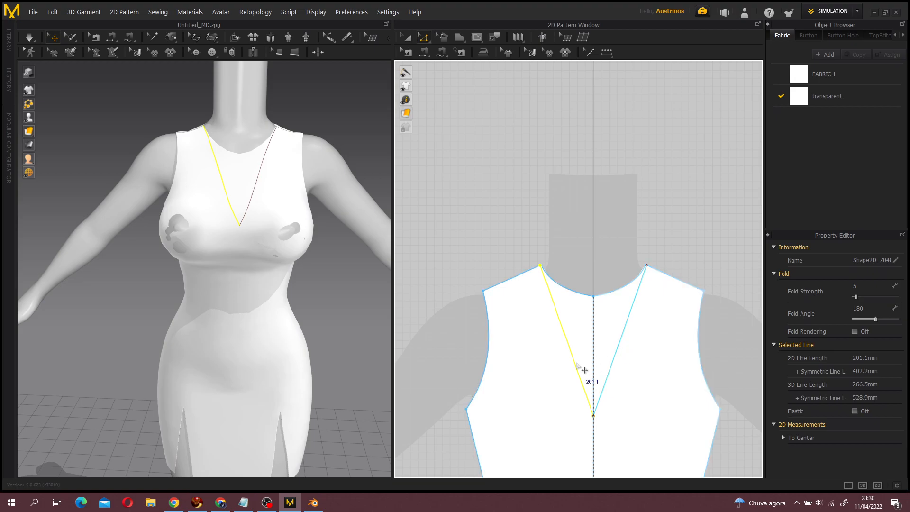
right_click(577, 353)
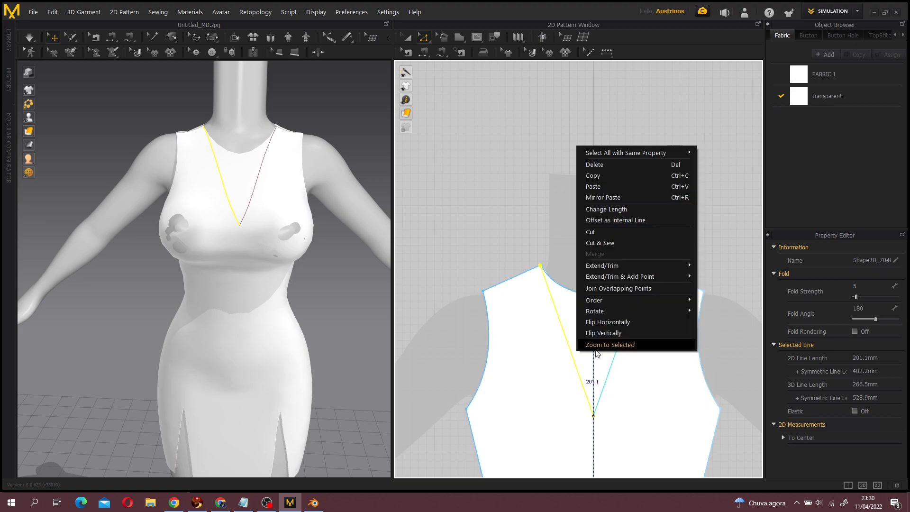
click(598, 243)
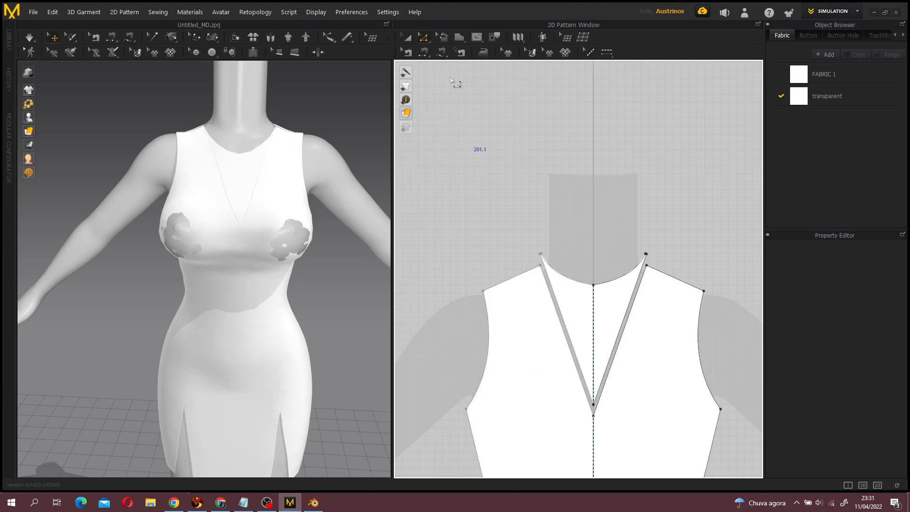
scroll(540, 256, up, 8)
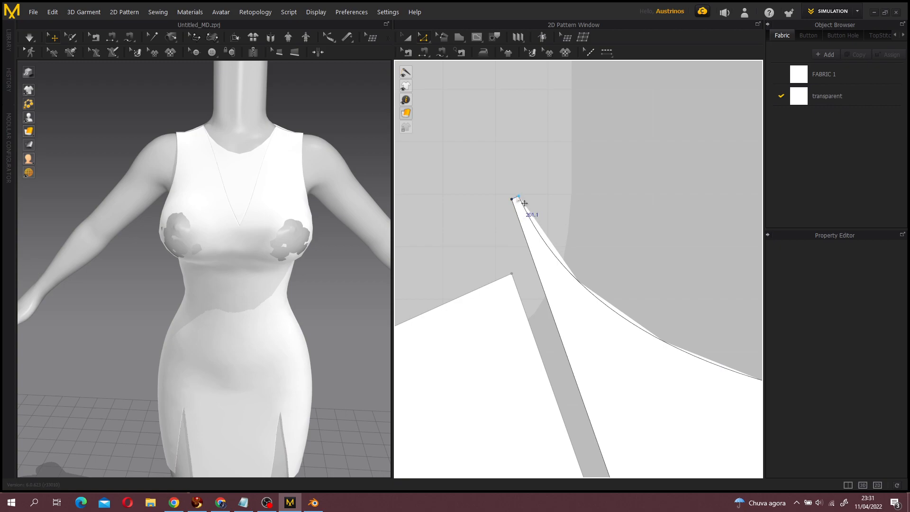
key(ctrl+z)
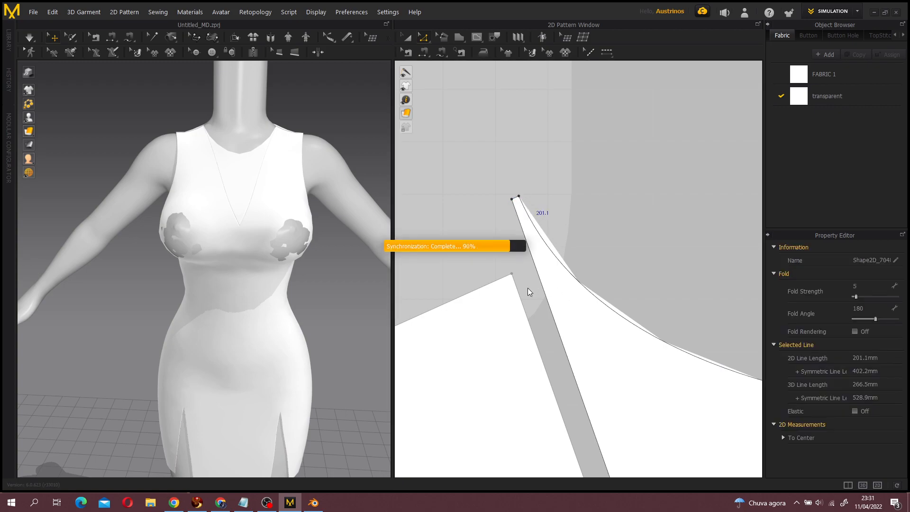
- Move the V line's upper end point exactly onto the front pattern's neck-shoulder corner
scroll(540, 258, down, 1)
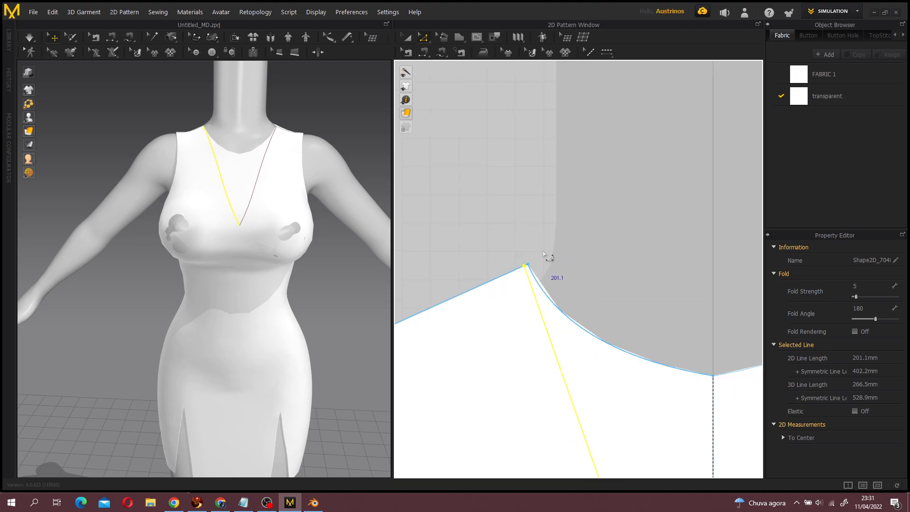
scroll(536, 223, up, 2)
click(538, 327)
middle_drag(535, 293, 530, 235)
scroll(515, 268, up, 3)
drag(485, 286, 506, 278)
scroll(615, 391, down, 2)
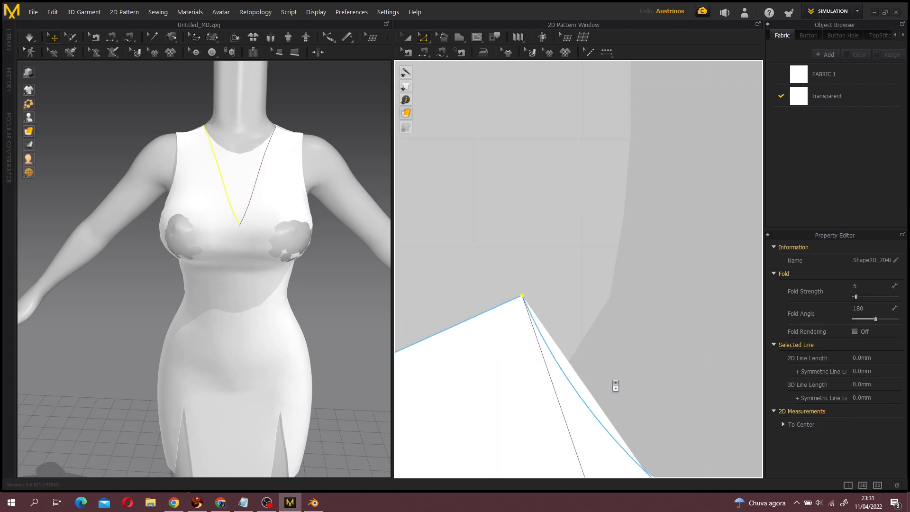
- Cut and sew the front pattern along the corrected V-shaped internal lines
click(592, 407)
scroll(581, 305, down, 2)
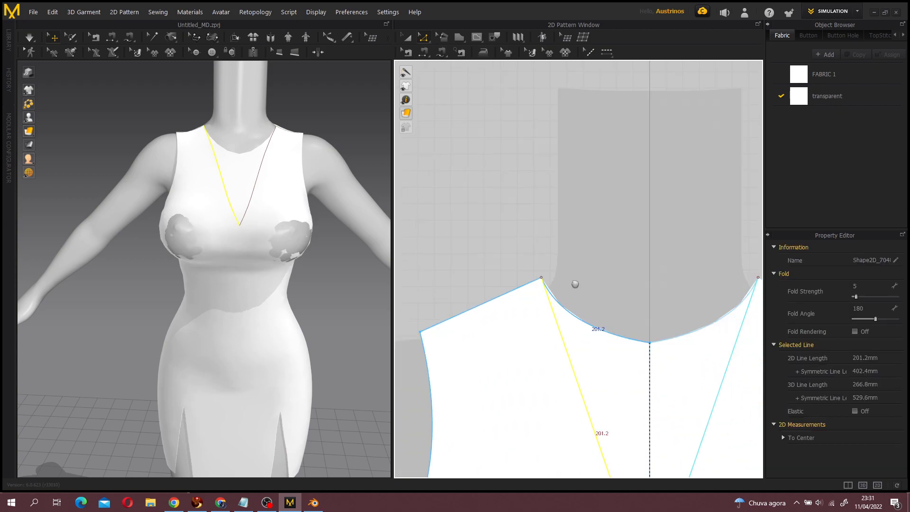
right_click(575, 376)
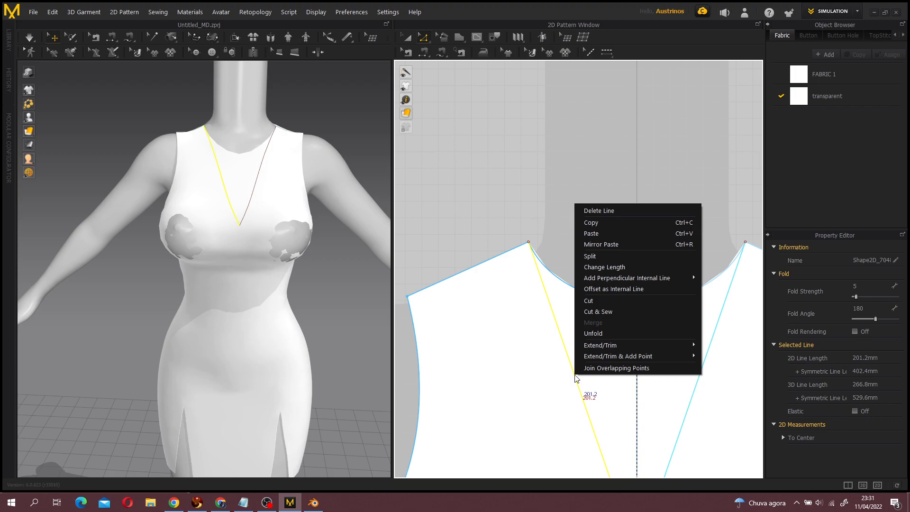
click(605, 311)
- Assign the transparent fabric to the V-shaped neckline insert
click(406, 36)
click(616, 315)
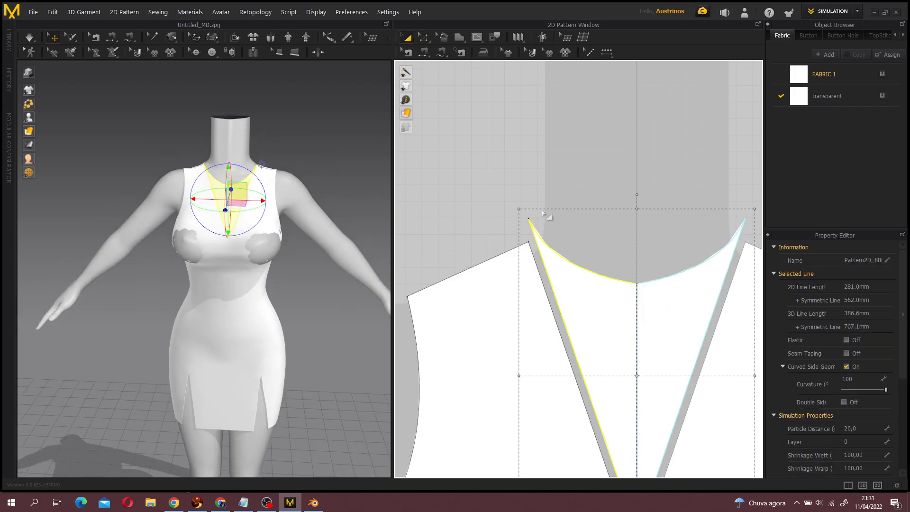
scroll(625, 396, down, 1)
scroll(844, 385, down, 3)
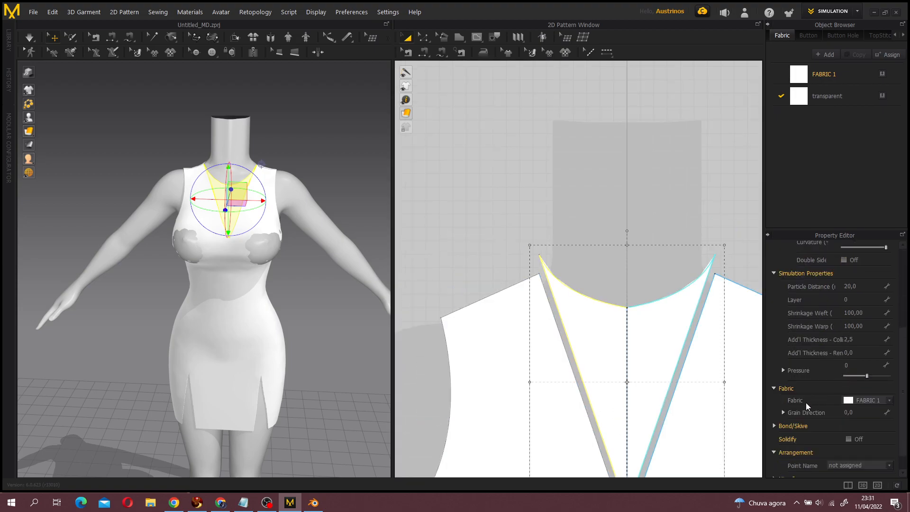
click(855, 401)
click(860, 419)
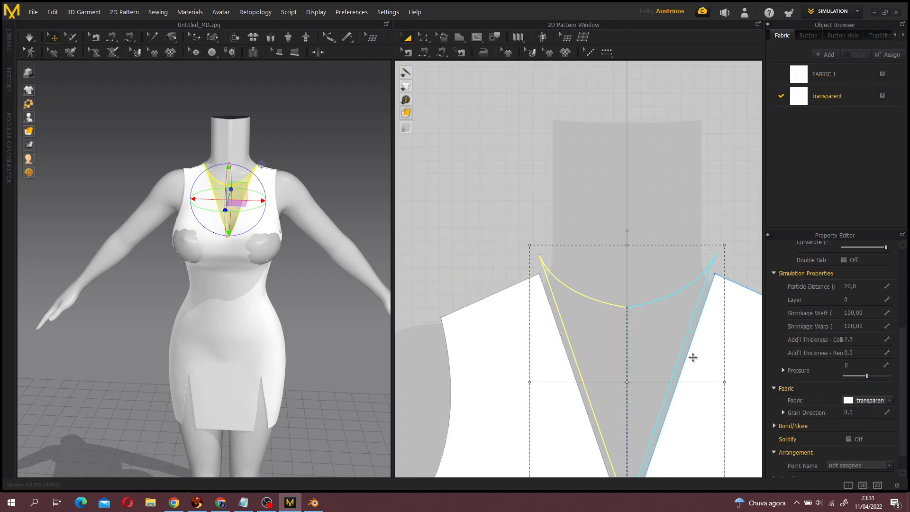
click(502, 241)
- Simulate the dress with the transparent neckline insert, adjust the front fabric on the avatar, and stop the simulation
scroll(332, 254, down, 2)
right_drag(332, 254, 250, 289)
click(239, 290)
key(space)
click(236, 297)
key(space)
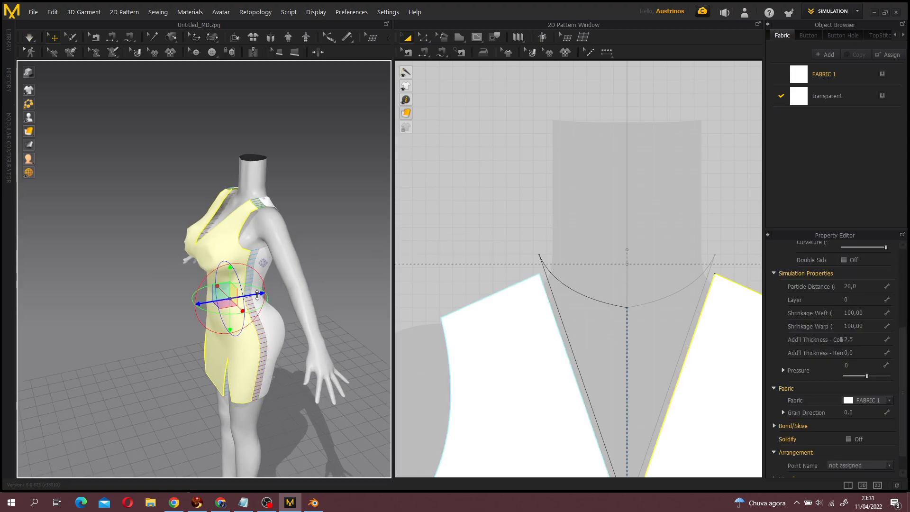
click(298, 400)
key(space)
right_drag(293, 398, 360, 374)
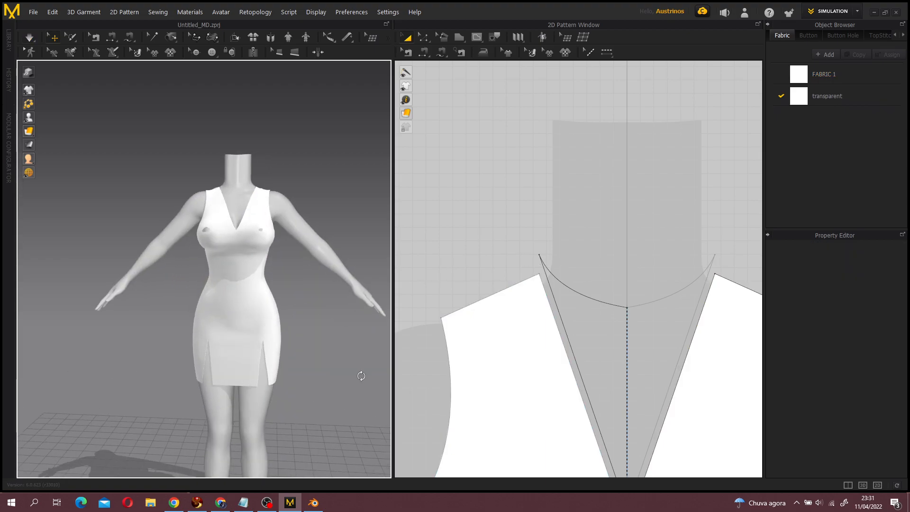
- Move the back pattern farther to the right of the front pattern and show the avatar from the front
scroll(313, 359, down, 2)
scroll(559, 358, down, 7)
middle_drag(545, 393, 545, 228)
right_drag(303, 303, 322, 304)
scroll(540, 294, down, 5)
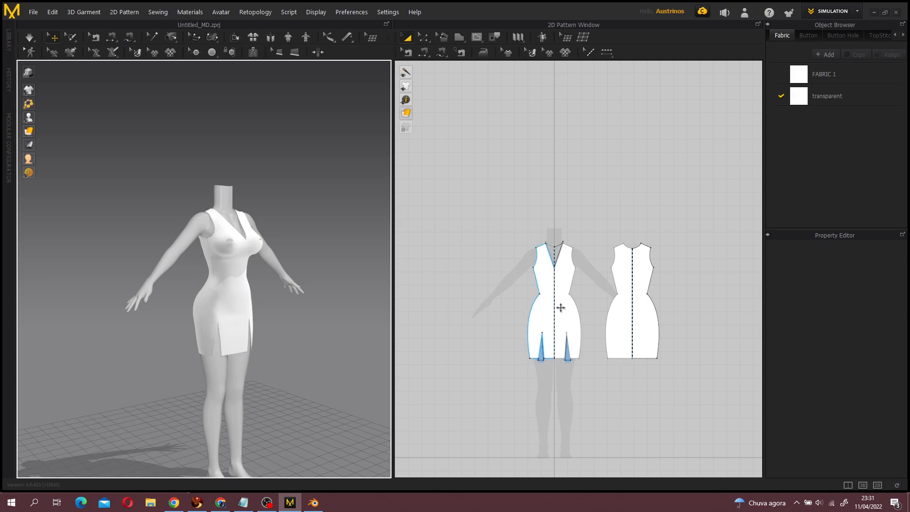
scroll(584, 311, up, 2)
drag(639, 307, 670, 307)
click(565, 281)
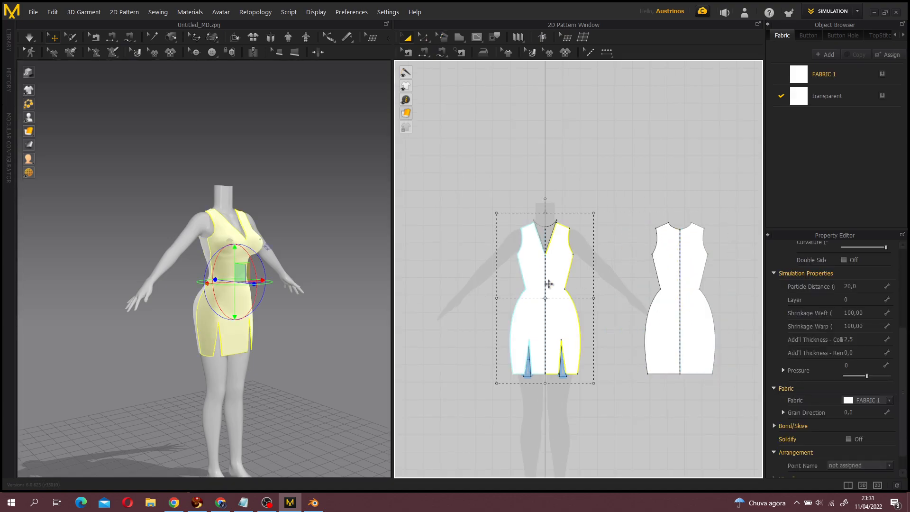
click(292, 298)
key(2)
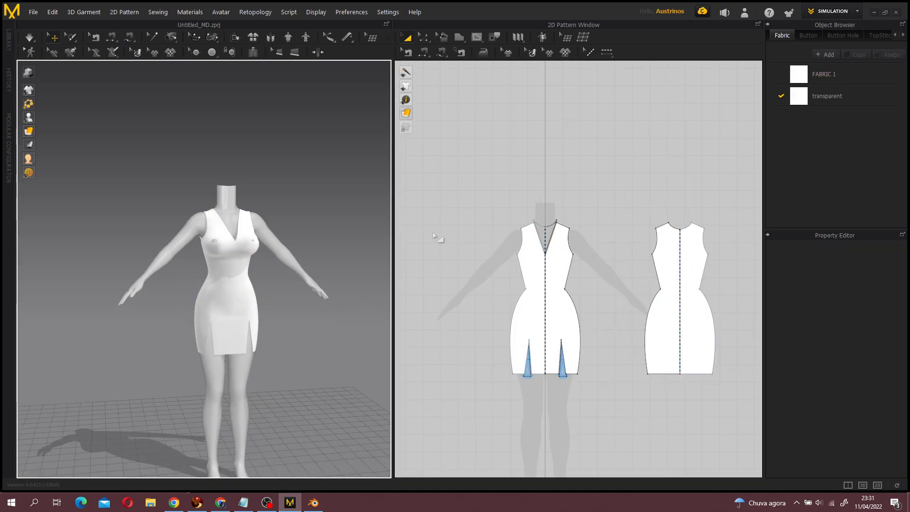
- Draw a four-sided polygon pattern beside the front bodice with sides of about 135, 385, 228 and 486 mm
click(460, 37)
scroll(512, 268, up, 3)
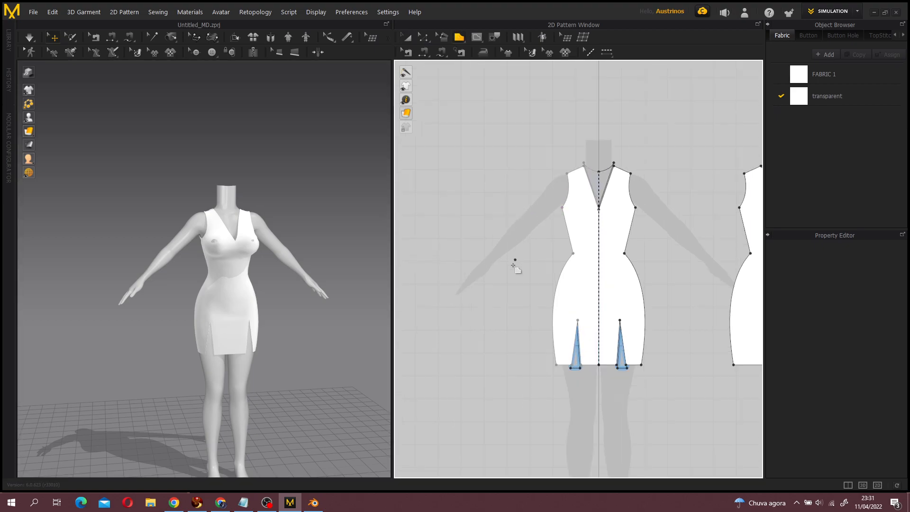
click(511, 265)
click(470, 265)
click(455, 150)
click(516, 119)
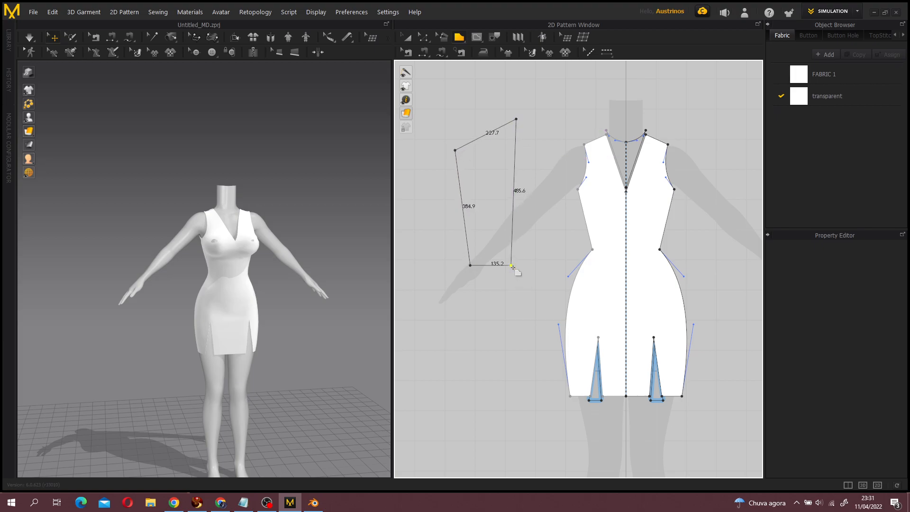
click(511, 265)
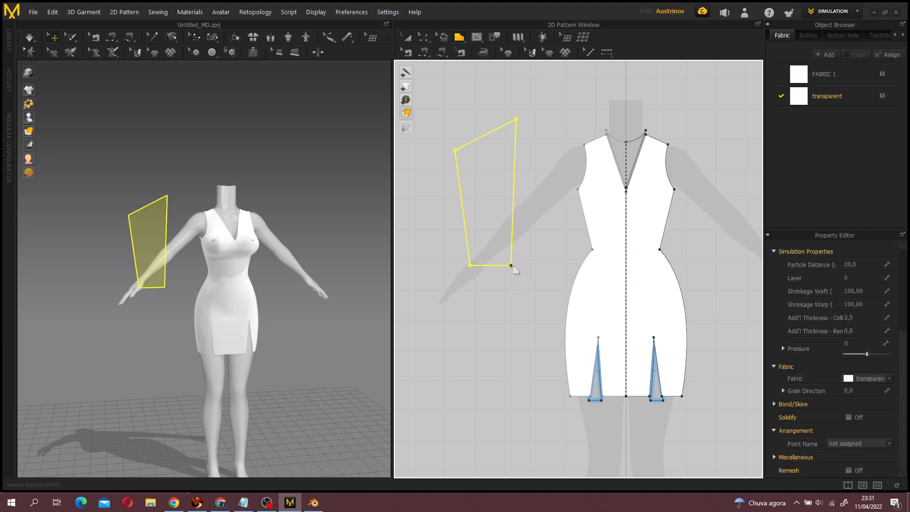
- Delete the new four-sided pattern beside the front bodice
click(458, 95)
click(503, 135)
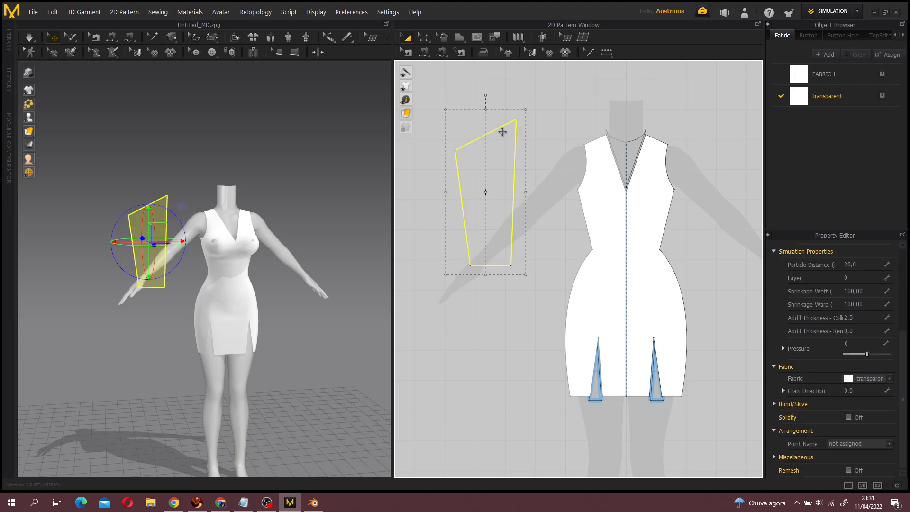
key(Delete)
- Draw a four-sided polygon pattern beside the front bodice with a vertical inner side, level bottom and top edge sloping down outward
click(459, 42)
click(495, 245)
click(534, 245)
click(534, 103)
click(466, 134)
click(495, 245)
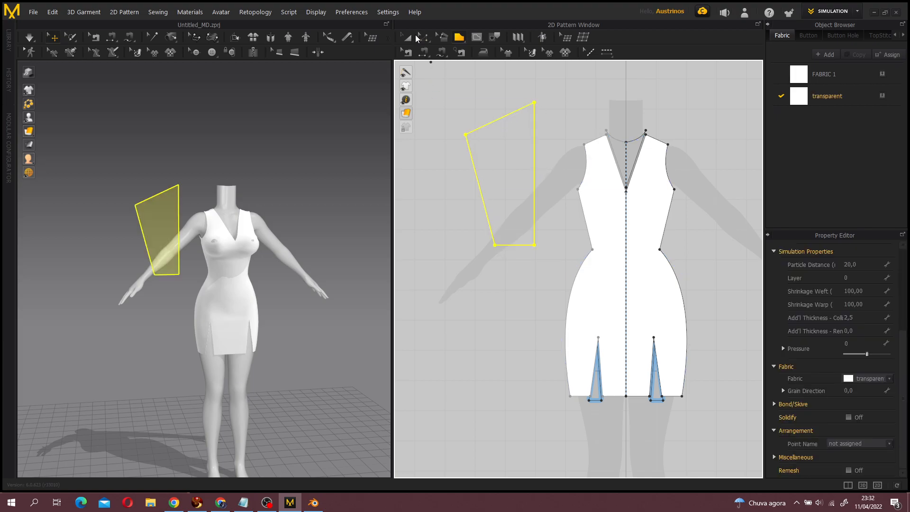
- Assign FABRIC 1 to the new four-sided pattern and make FABRIC 1 the default fabric
click(860, 379)
click(863, 384)
click(407, 37)
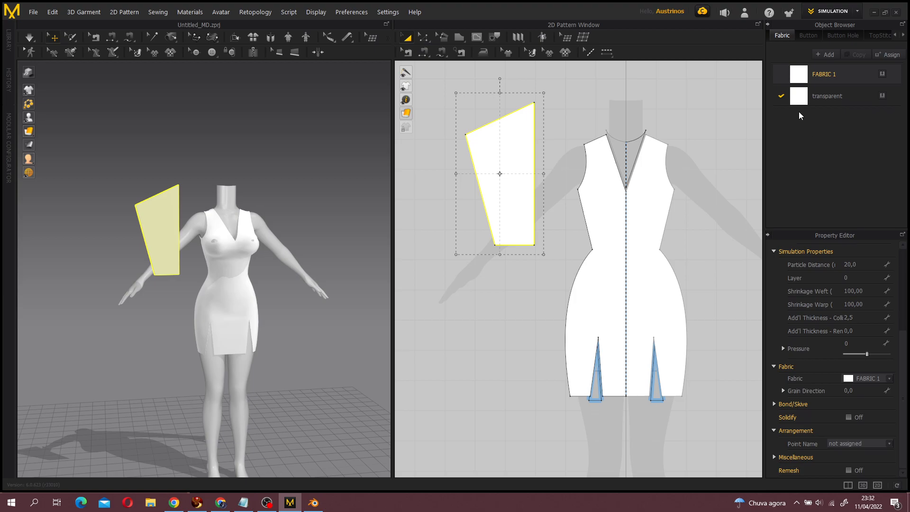
click(825, 74)
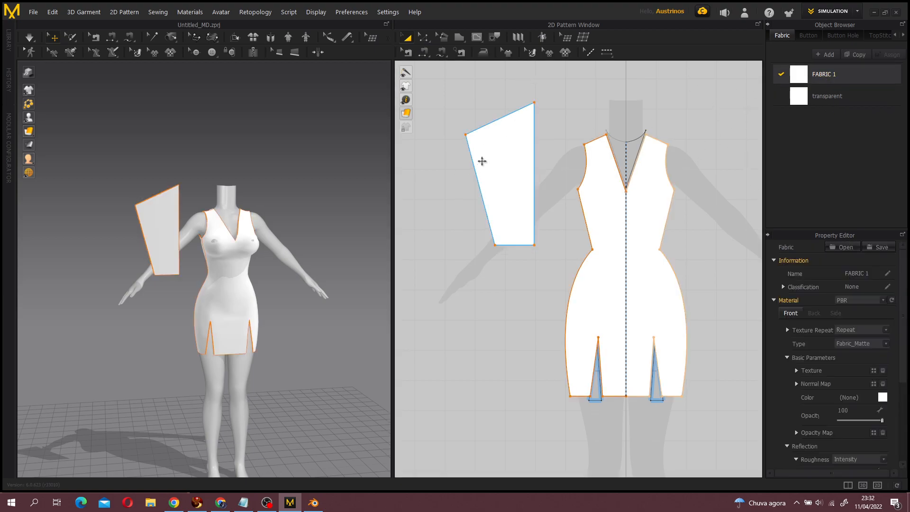
click(552, 166)
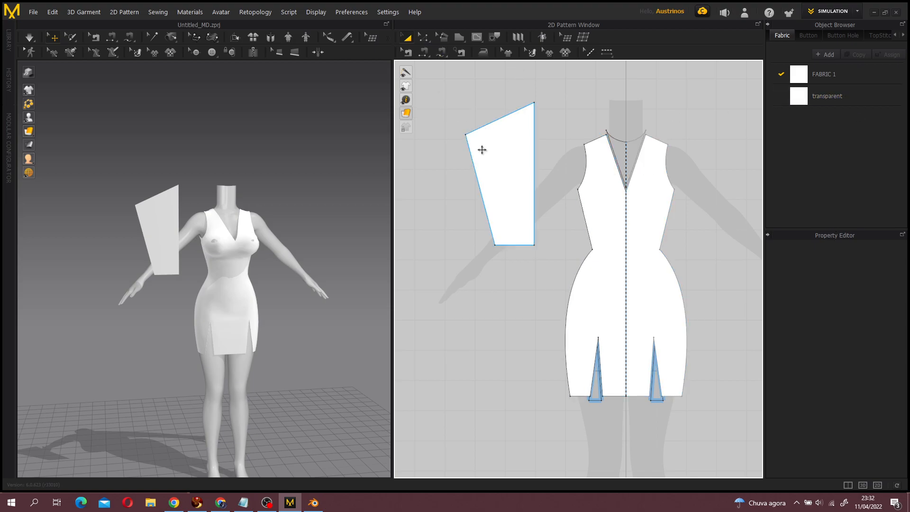
- Move the upper outer corner of the four-sided pattern slightly up and inward
drag(465, 135, 474, 130)
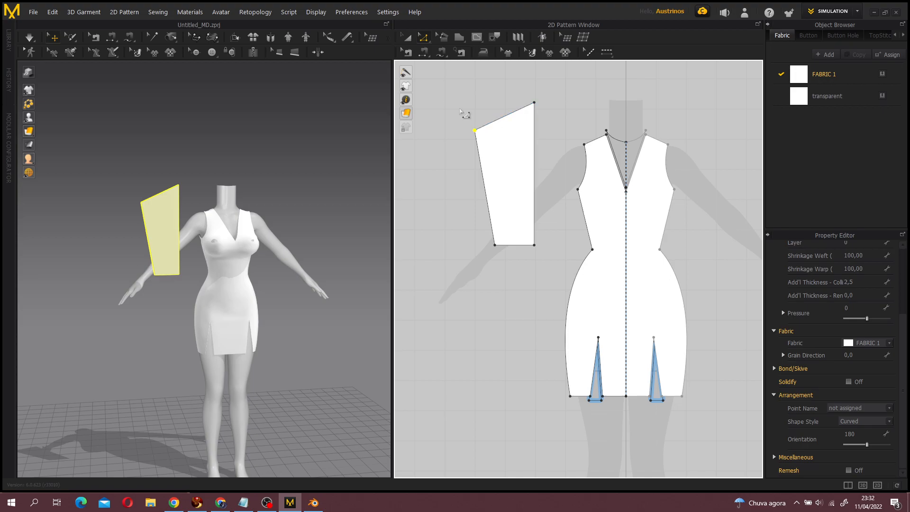
click(468, 115)
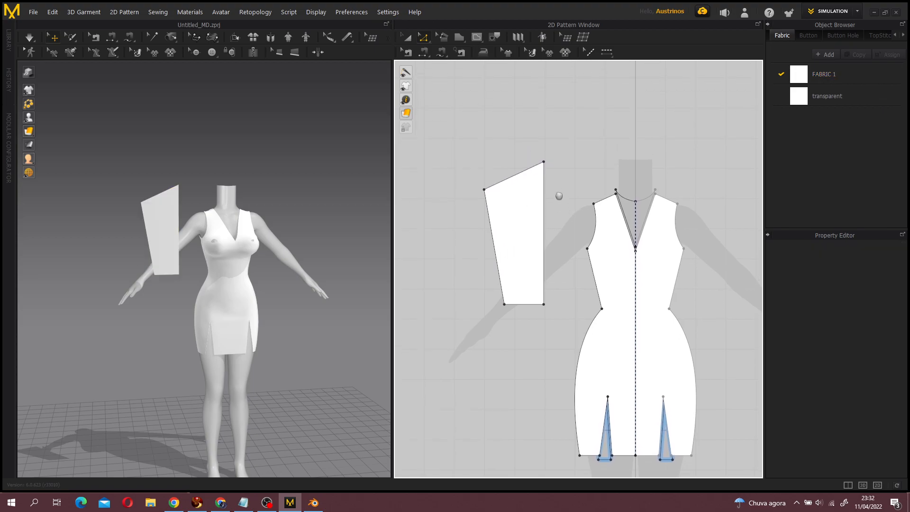
scroll(559, 195, up, 3)
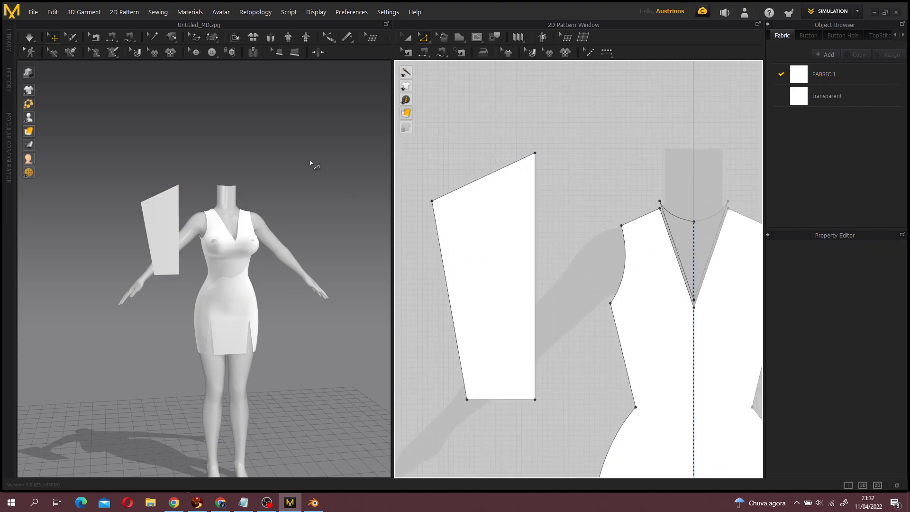
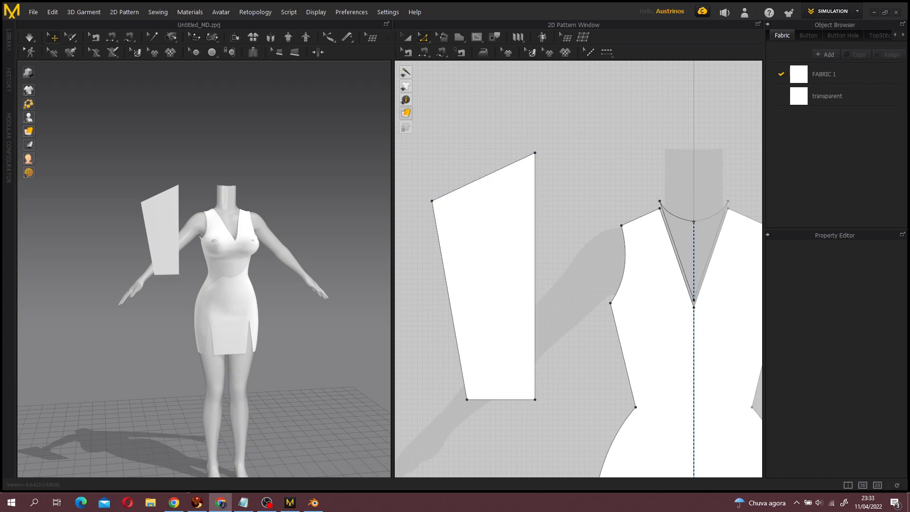
- Examine the shirt pattern reference image in the browser and return to Marvelous Designer
drag(0, 59, 367, 20)
click(385, 397)
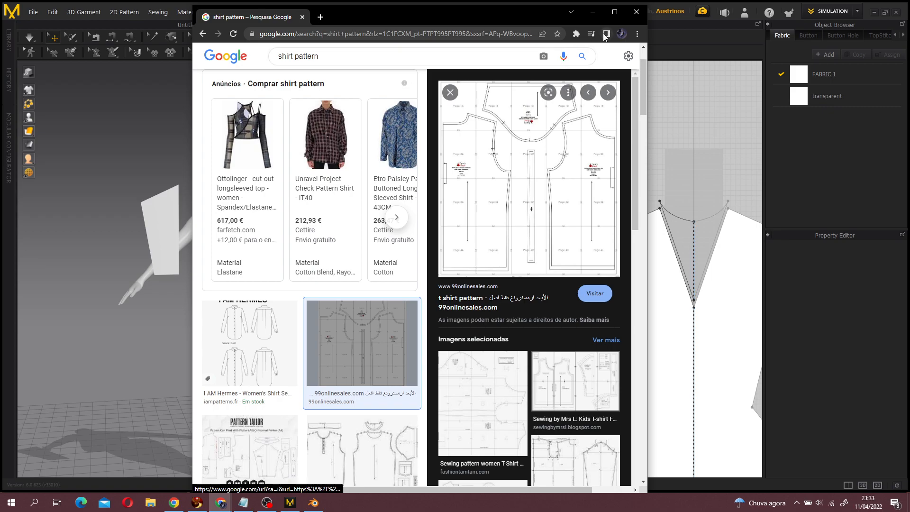
click(636, 12)
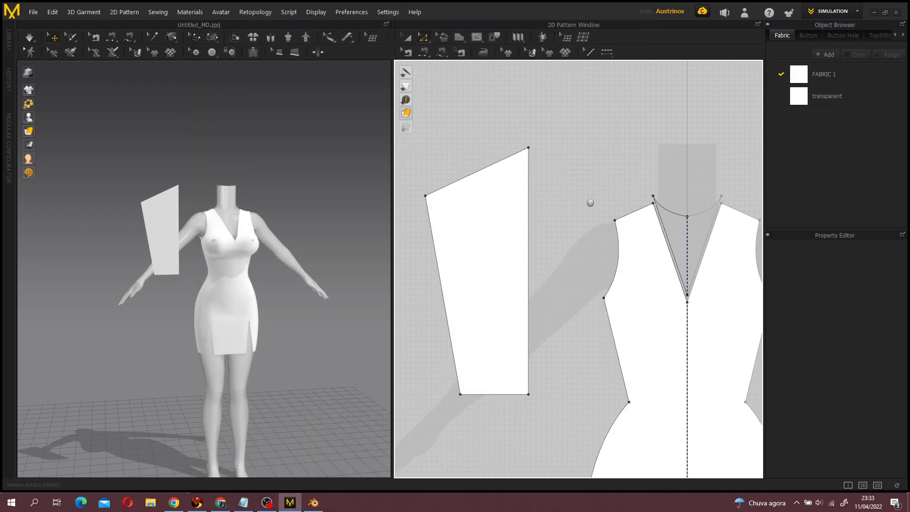
- Bend the sleeve pattern's sloping top edge into an S-shaped cap with the Edit Curve Point tool
scroll(590, 203, down, 2)
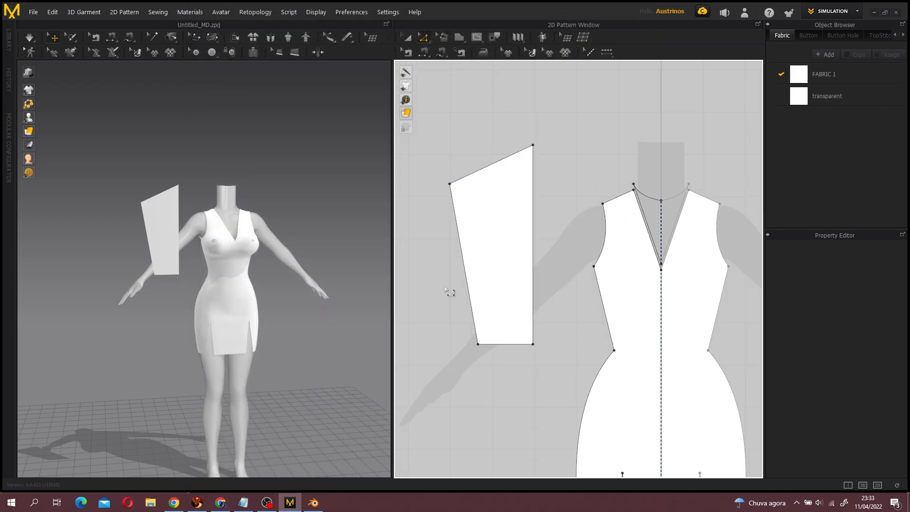
click(424, 37)
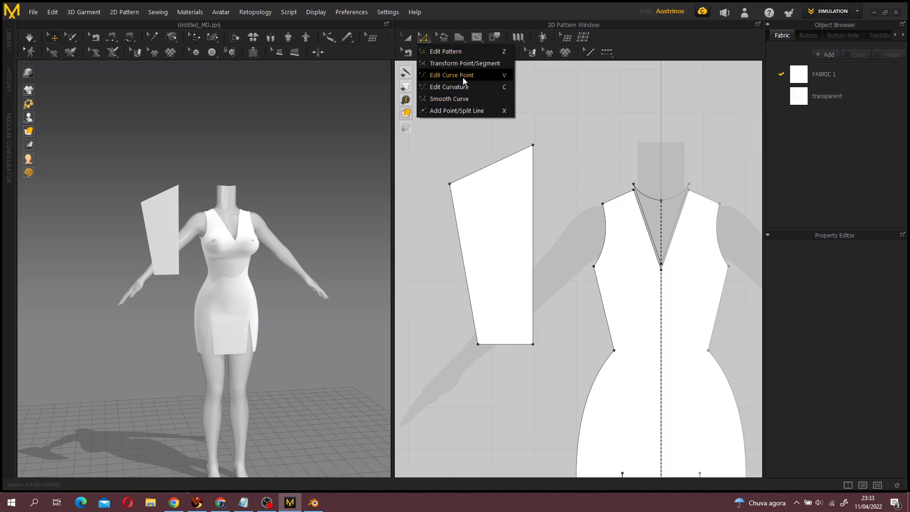
click(491, 77)
drag(511, 156, 477, 175)
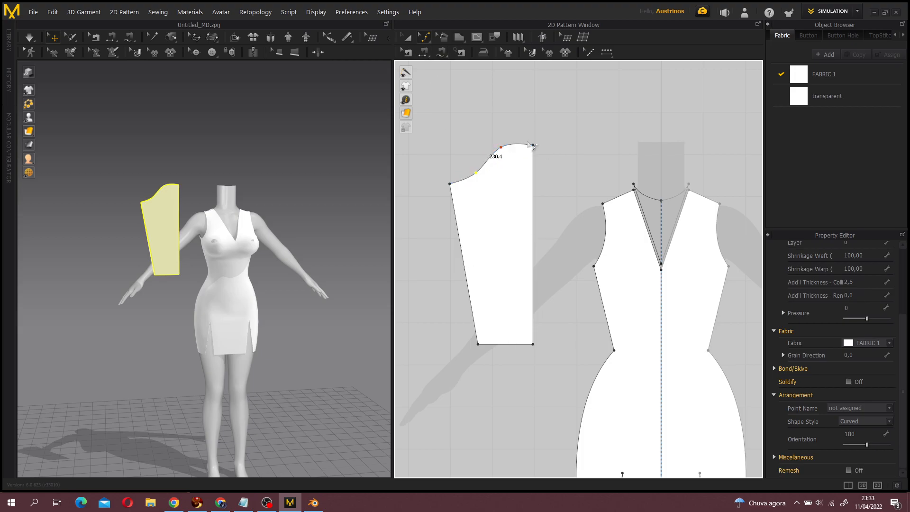
- Raise the sleeve's inner top corner slightly and lower the cap's upper curve point to smooth the curve
scroll(535, 144, up, 6)
middle_drag(512, 120, 607, 134)
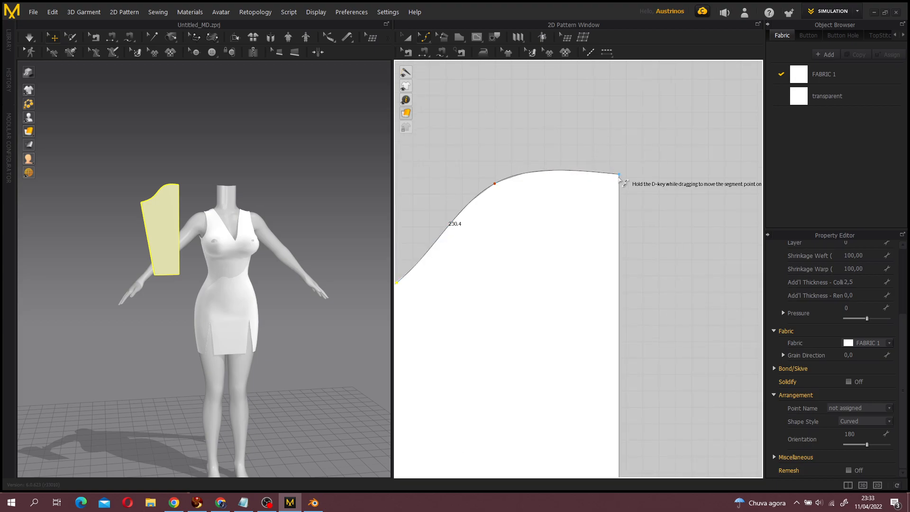
drag(619, 174, 619, 162)
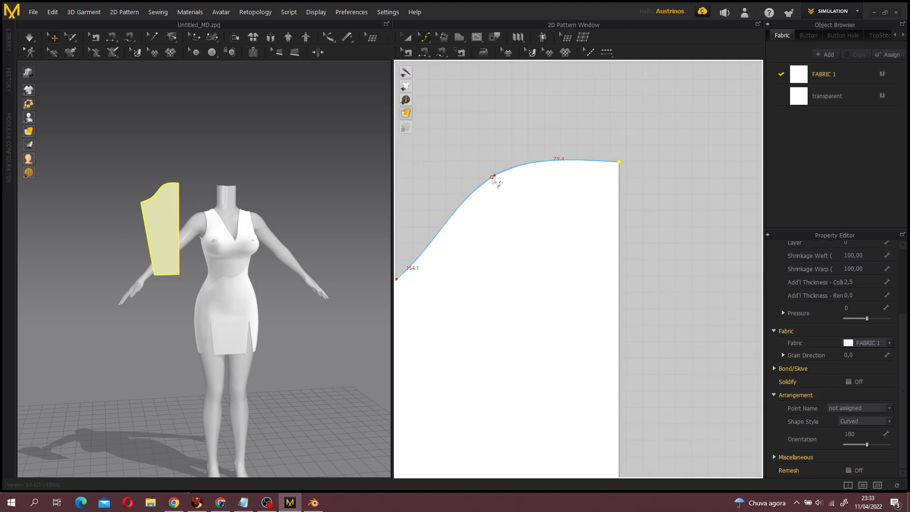
drag(500, 181, 500, 190)
scroll(676, 246, down, 2)
scroll(673, 249, down, 2)
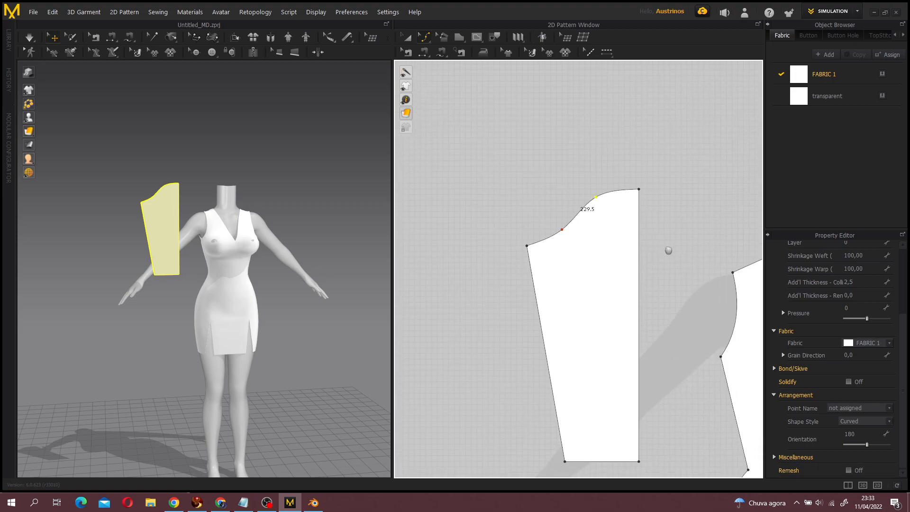
scroll(675, 284, up, 2)
scroll(530, 227, up, 3)
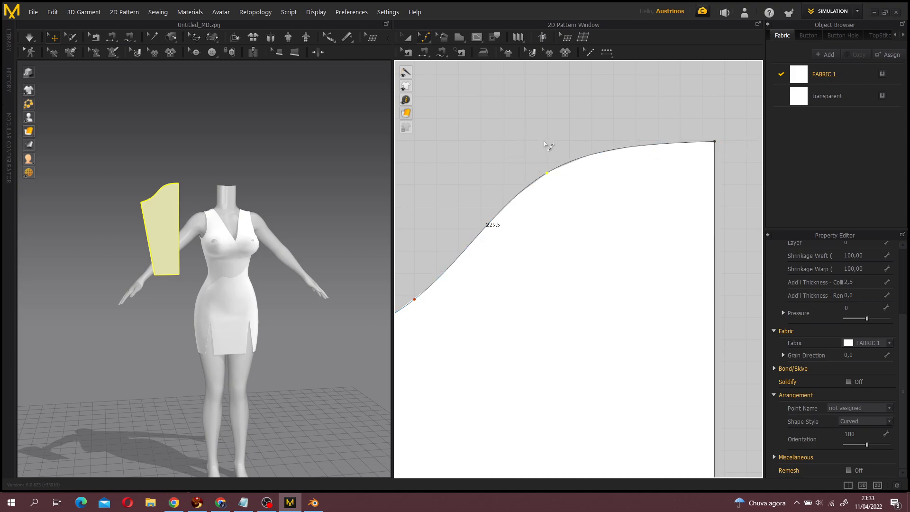
- Clone the sleeve pattern as a Symmetric Pattern and place the copy close beside its straight inner edge
click(406, 37)
scroll(532, 254, down, 5)
scroll(564, 197, down, 3)
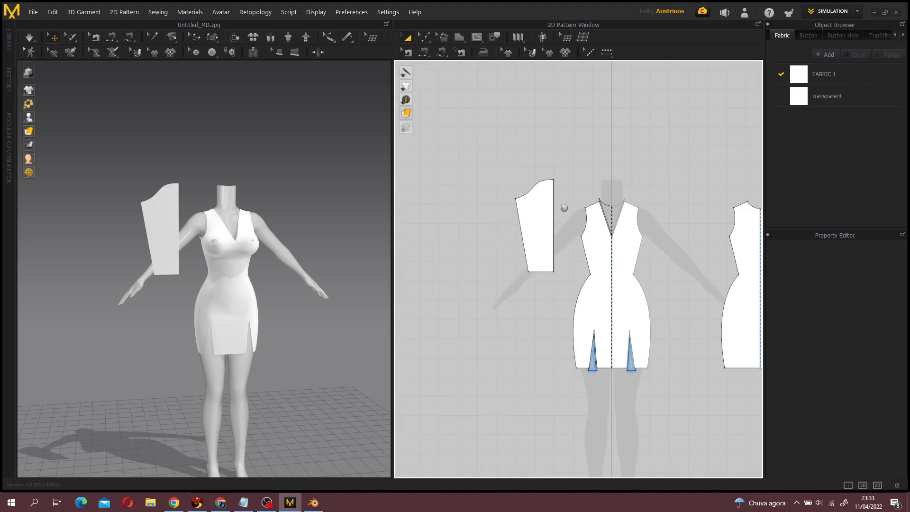
click(539, 190)
scroll(540, 204, down, 1)
click(542, 216)
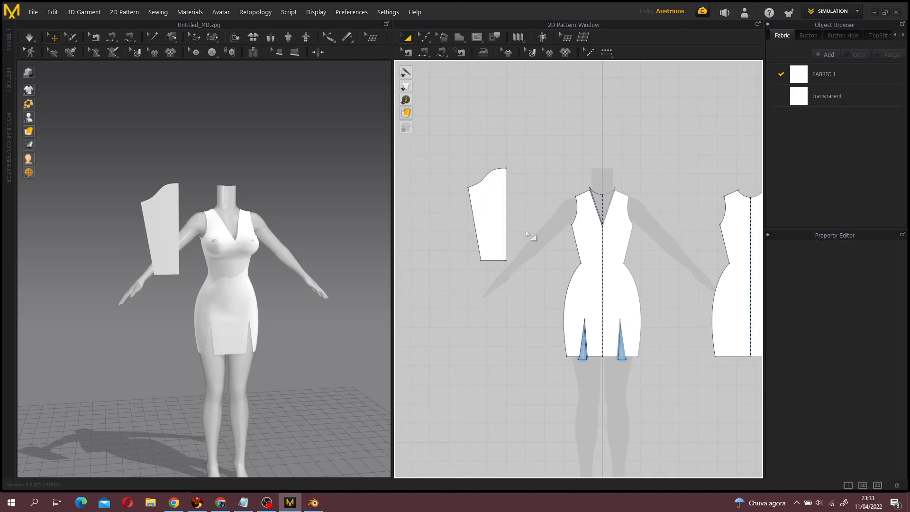
click(496, 194)
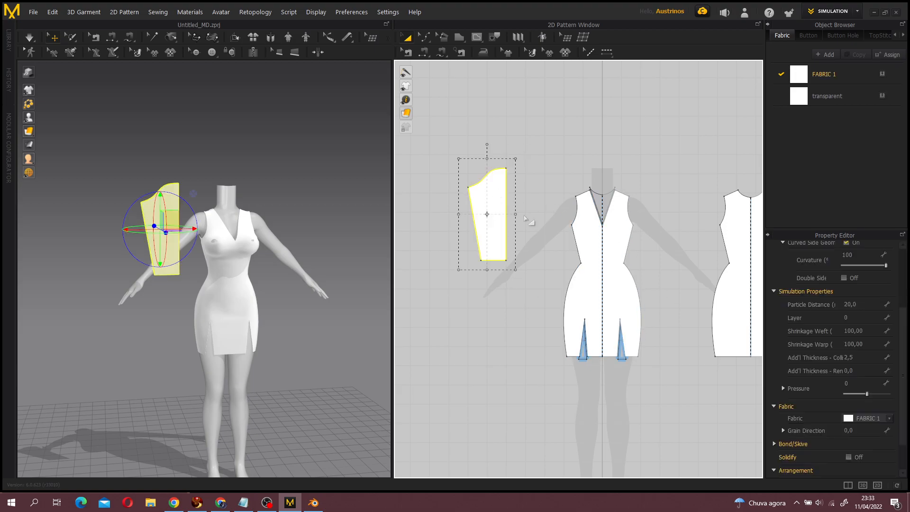
right_click(484, 181)
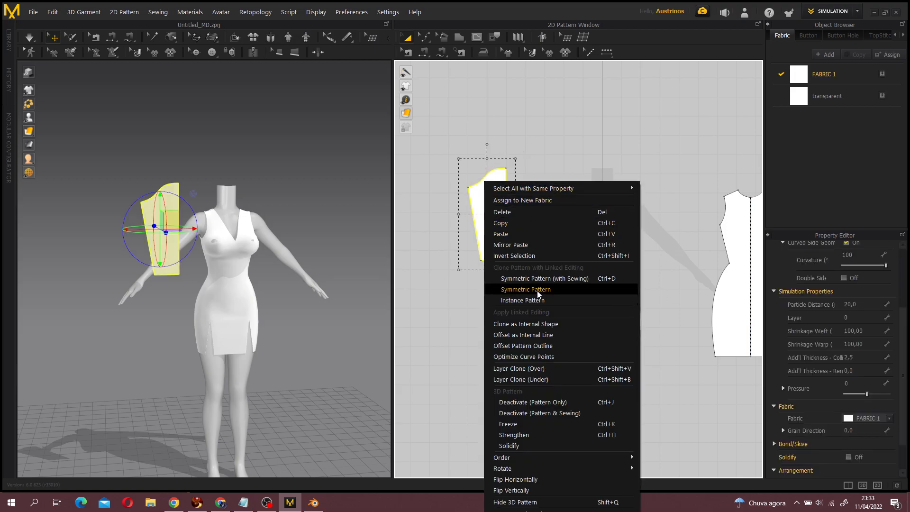
click(515, 290)
click(532, 209)
click(435, 308)
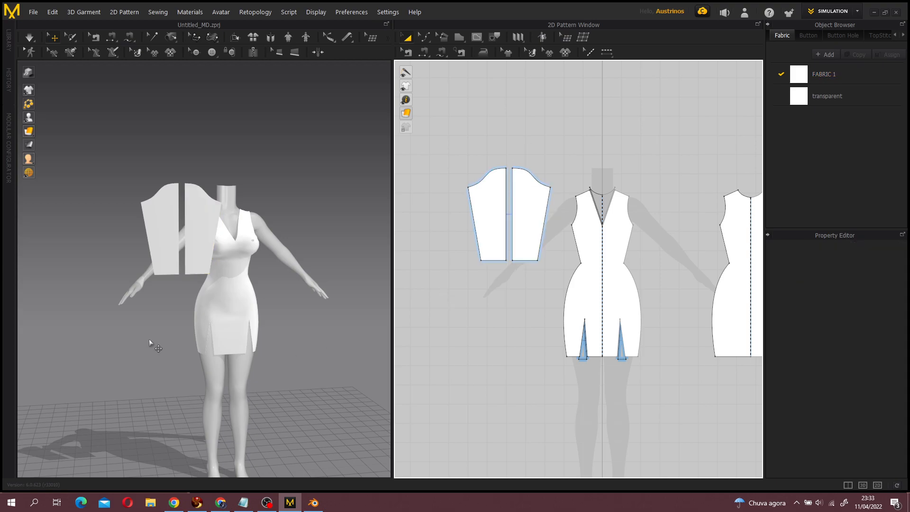
- Show the avatar's arrangement points and place the two sleeve pieces at the front and back of the right arm
click(206, 223)
shift+click(491, 197)
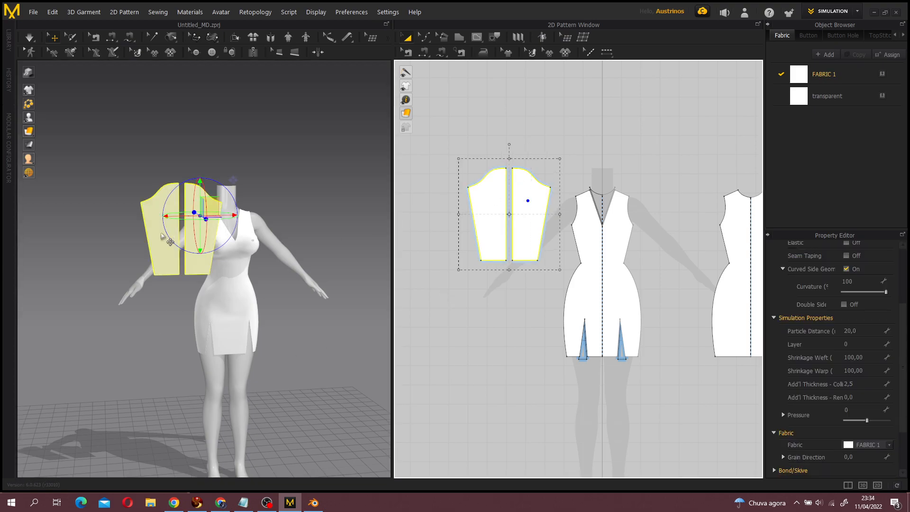
click(43, 118)
right_drag(67, 143, 212, 287)
click(212, 287)
click(388, 358)
right_drag(315, 340, 263, 322)
scroll(263, 323, up, 2)
scroll(264, 322, up, 2)
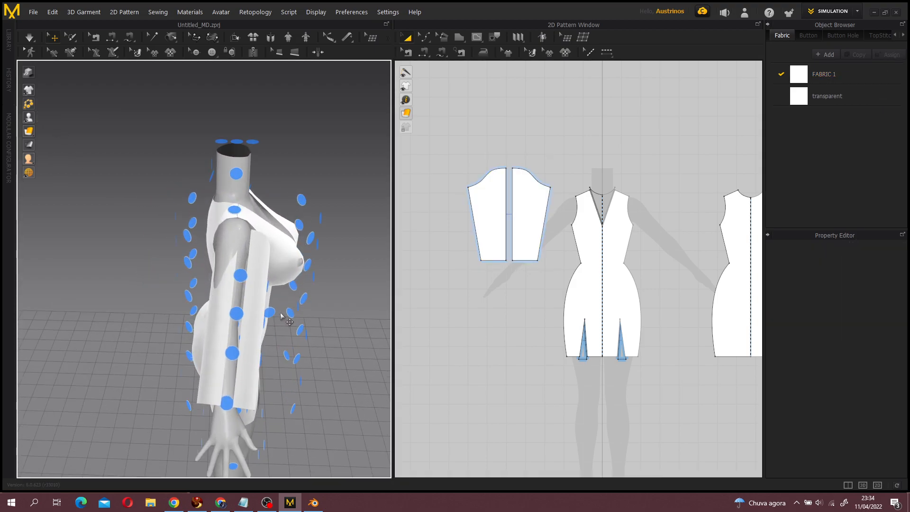
- Hide the arrangement points and shift the front sleeve piece toward the back piece on the arm
click(261, 310)
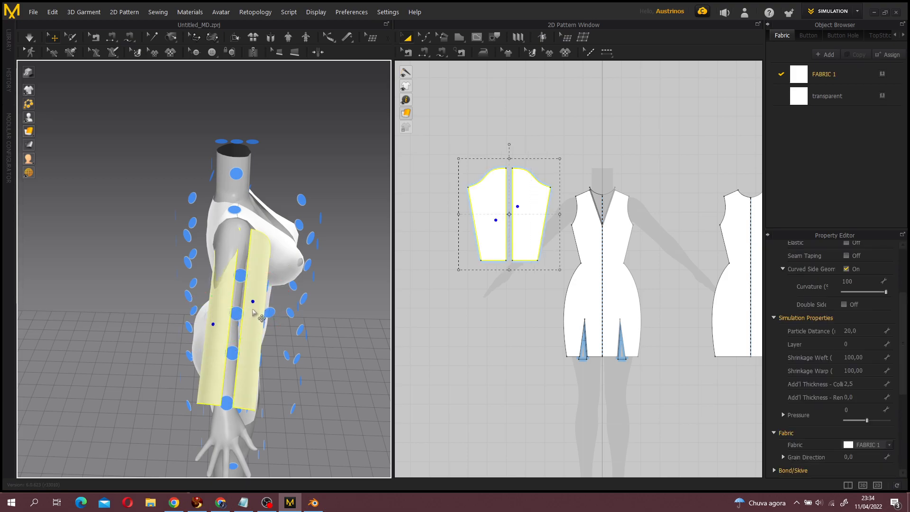
click(55, 118)
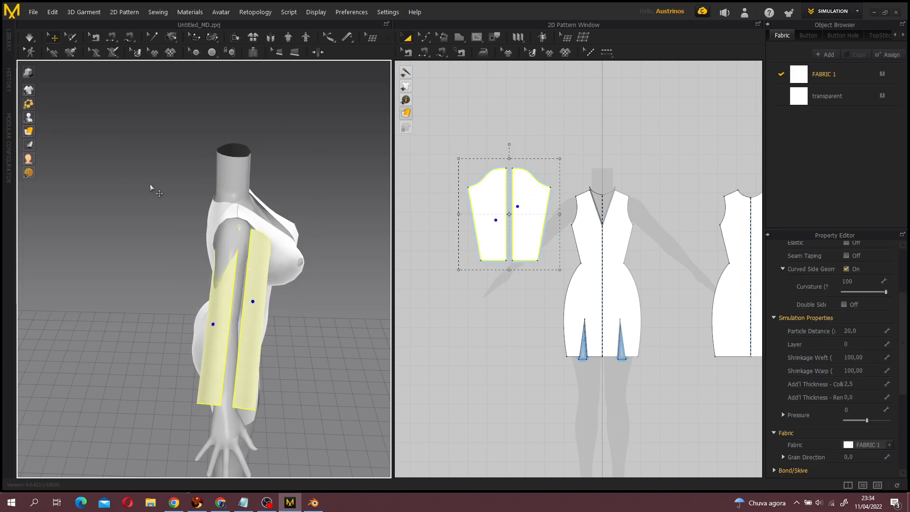
click(256, 316)
drag(265, 314, 257, 313)
right_drag(260, 325, 142, 287)
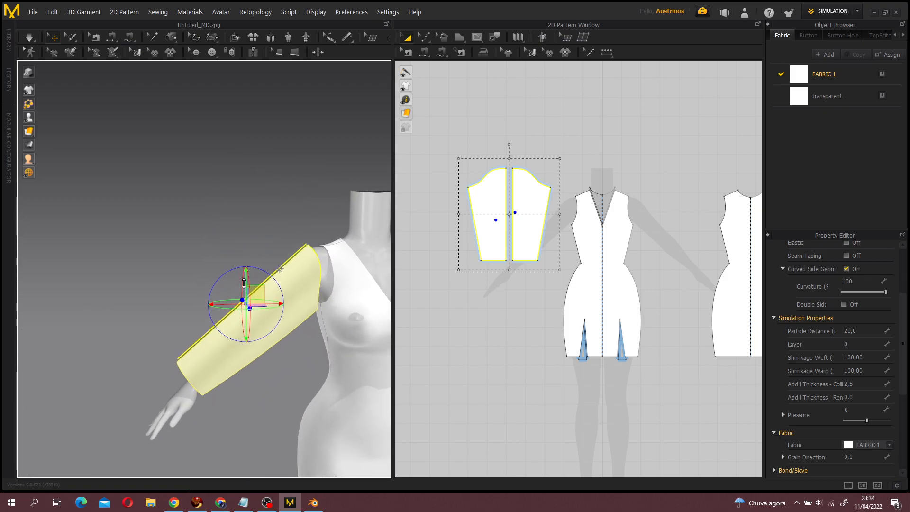
- Raise the hem edges of both linked sleeve pieces to short-sleeve length, a little below the cap curve
click(286, 397)
right_drag(286, 398, 266, 382)
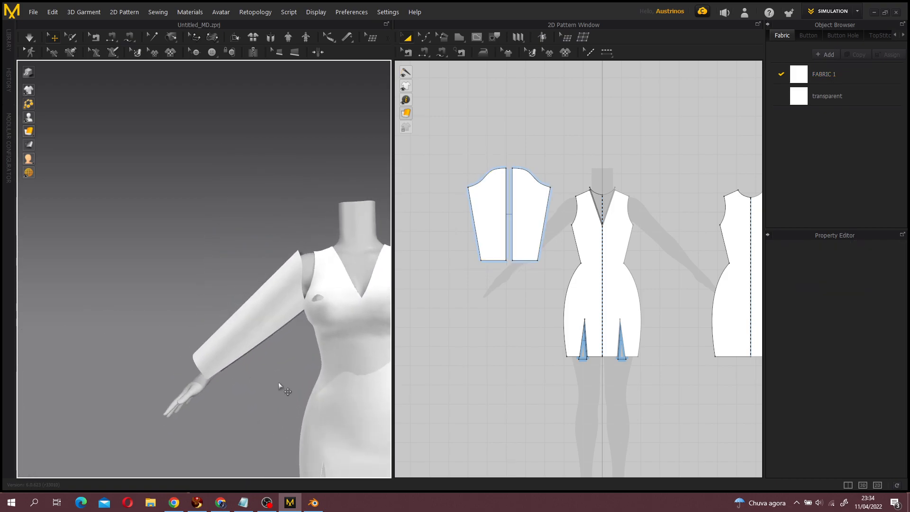
scroll(505, 313, up, 5)
scroll(496, 239, down, 5)
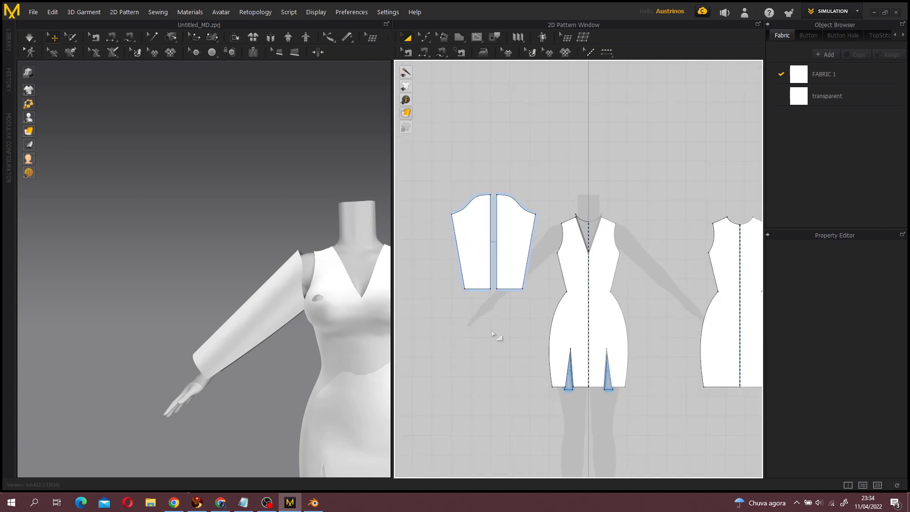
drag(476, 291, 479, 241)
click(266, 371)
right_drag(265, 371, 360, 332)
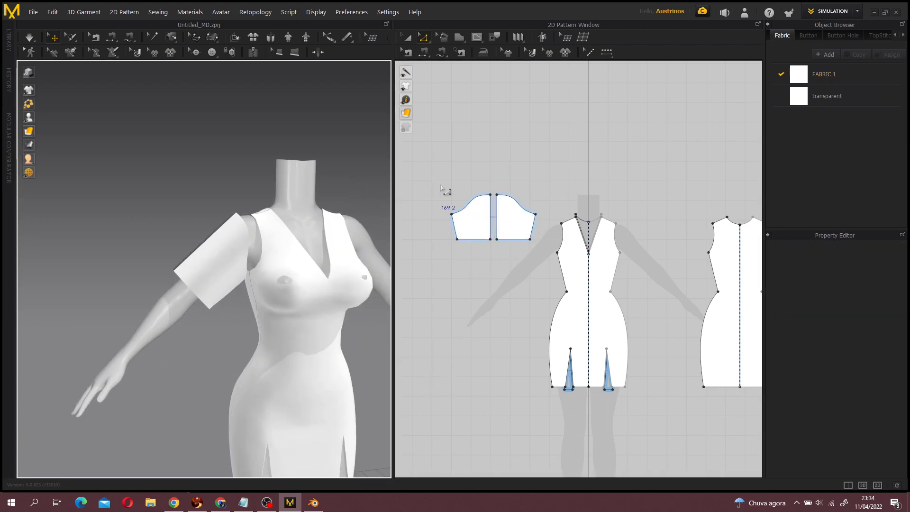
- Sew the front sleeve piece's cap curve to the adjacent front bodice armhole with Segment Sewing
click(423, 53)
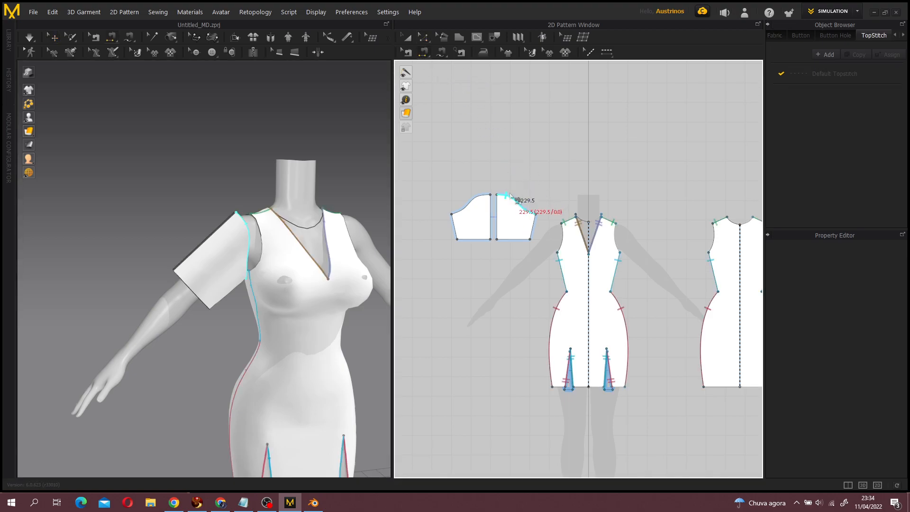
click(517, 203)
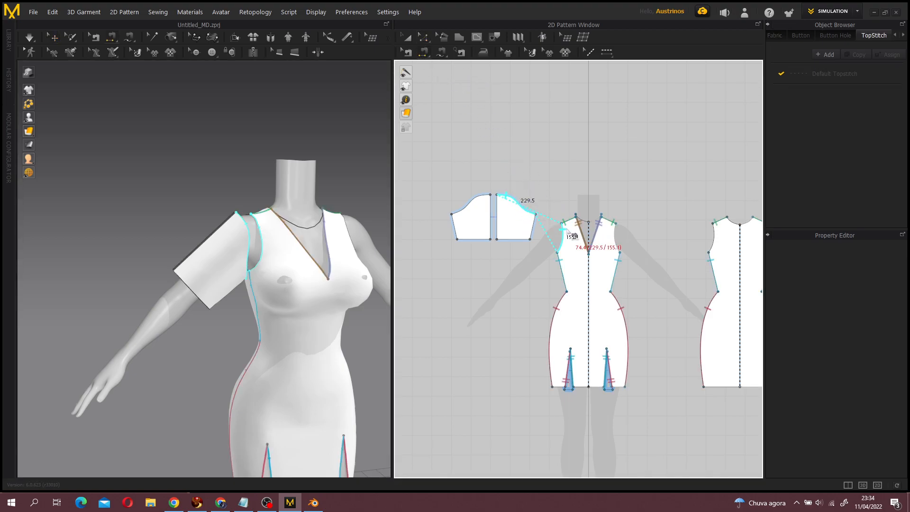
click(567, 233)
right_drag(265, 237, 279, 256)
scroll(293, 212, up, 5)
- Reverse the sewing direction between the front sleeve cap and the front armhole
click(407, 53)
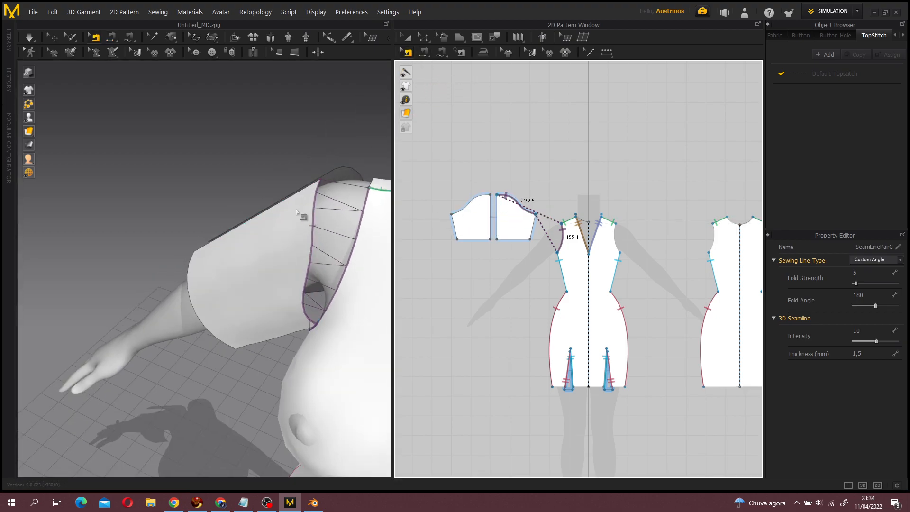
right_drag(375, 202, 204, 275)
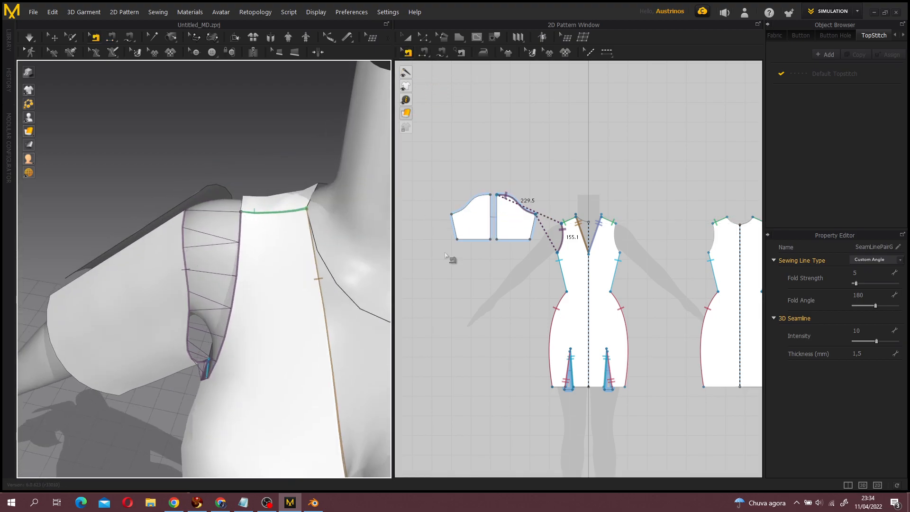
right_click(517, 201)
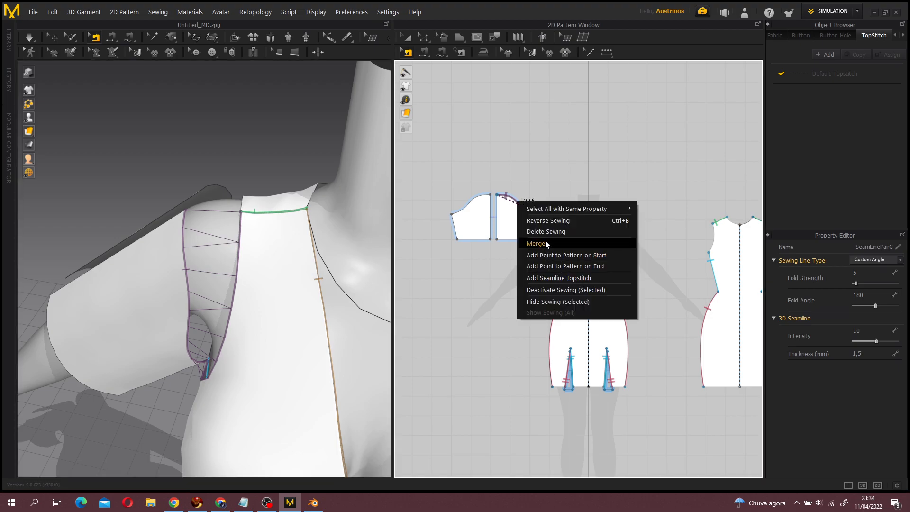
click(552, 222)
right_drag(242, 292, 247, 219)
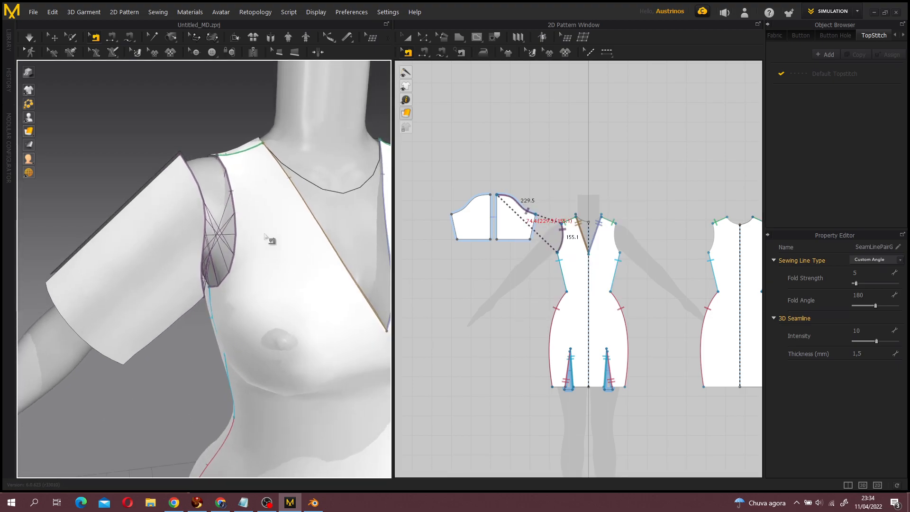
- Reverse the sleeve-to-armhole sewing again to restore its original direction and check the seam on the avatar
right_click(516, 201)
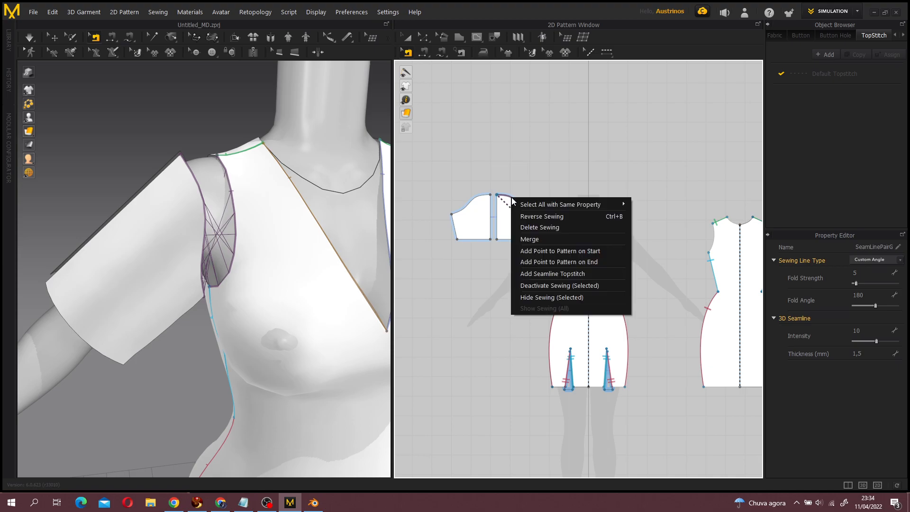
click(526, 217)
right_drag(253, 217, 181, 259)
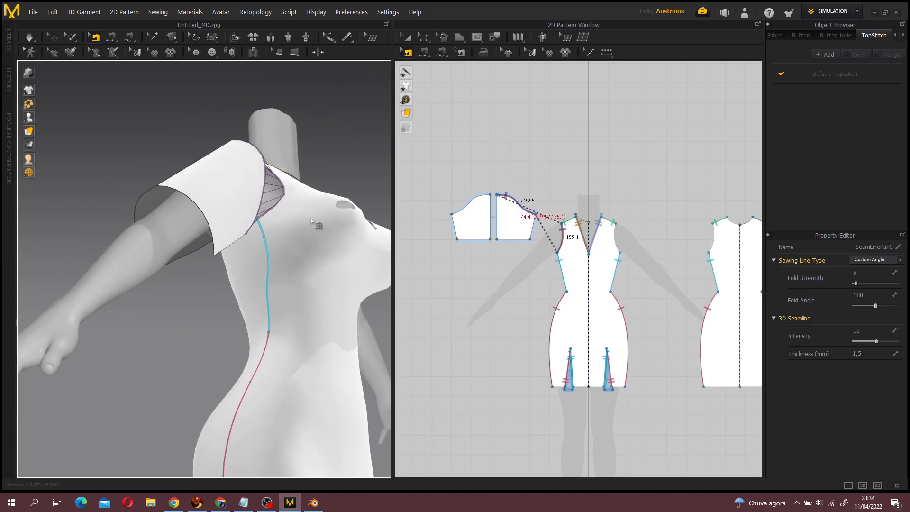
scroll(170, 256, up, 3)
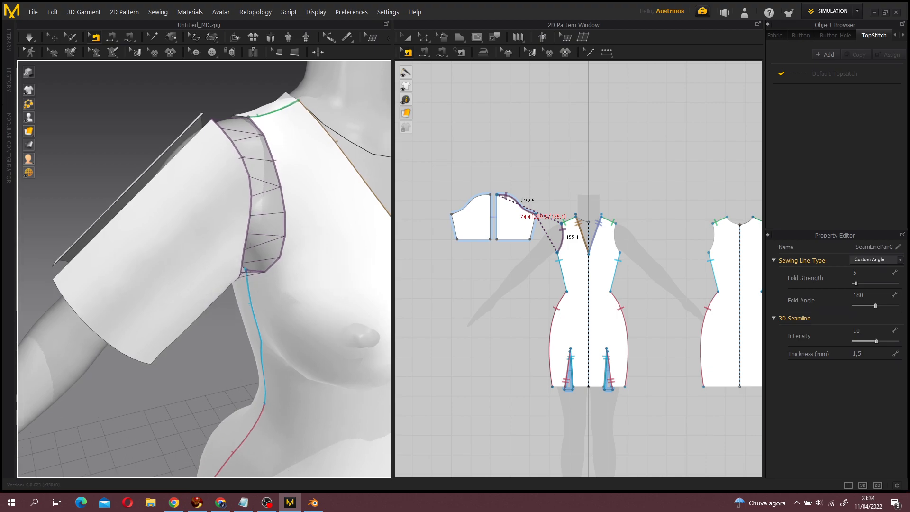
- Sew the remaining sleeve piece's cap curve to the matching armhole of the back bodice with Segment Sewing
click(423, 52)
click(498, 210)
right_click(500, 211)
click(522, 176)
click(483, 193)
right_drag(169, 197, 276, 224)
key(ctrl+z)
key(ctrl+z)
click(484, 200)
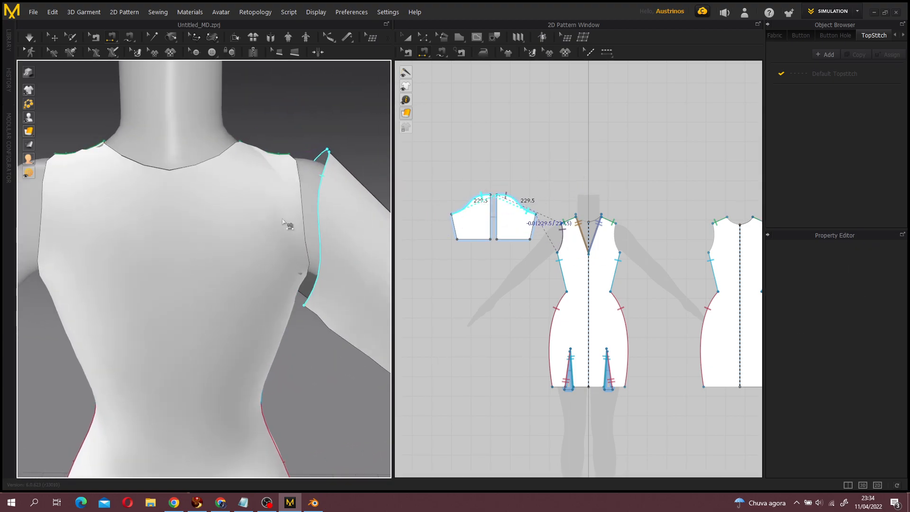
click(307, 199)
right_drag(266, 338, 238, 332)
scroll(543, 293, down, 5)
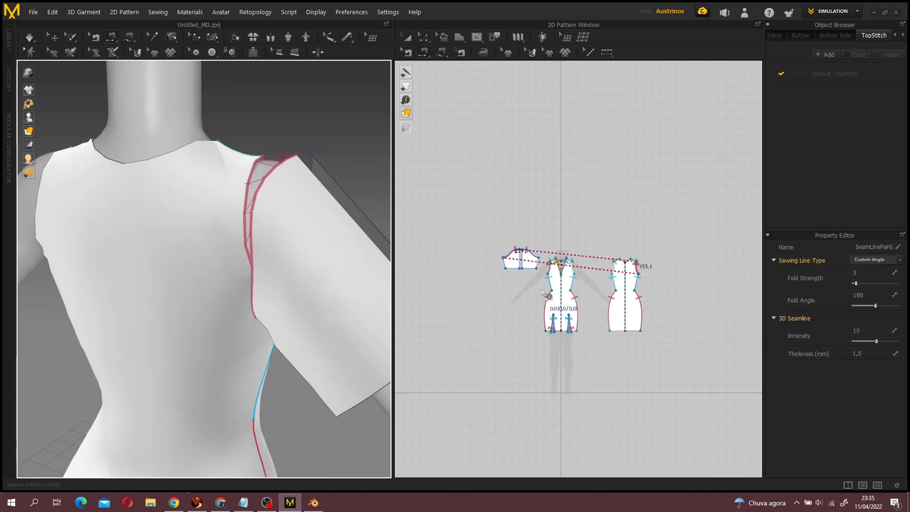
- Sew the adjacent straight edges of the two sleeve pieces together along the arm's outer side and simulate the dress
scroll(543, 293, up, 5)
right_drag(376, 240, 240, 429)
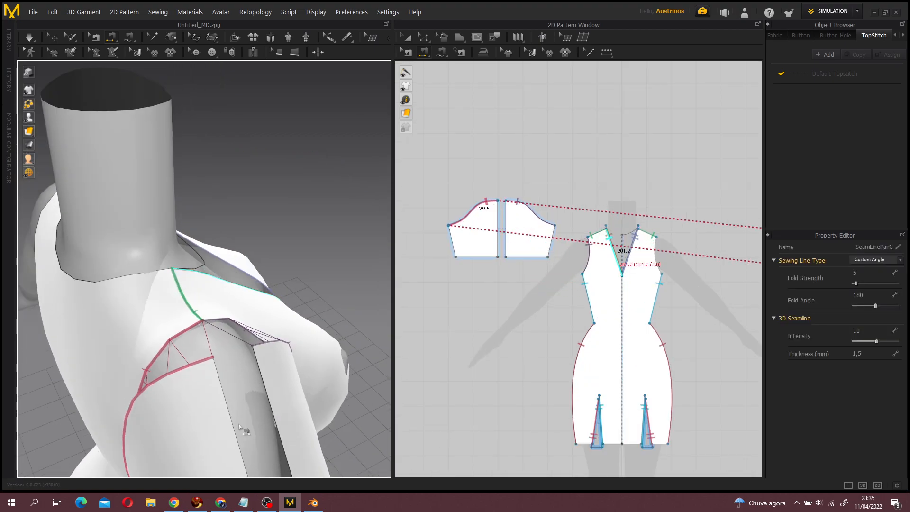
click(239, 425)
click(274, 403)
right_drag(322, 422, 152, 327)
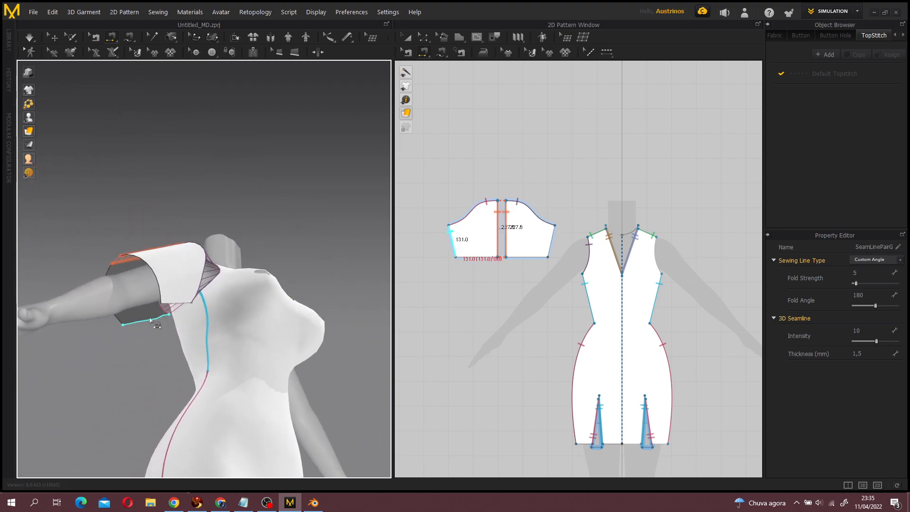
click(409, 37)
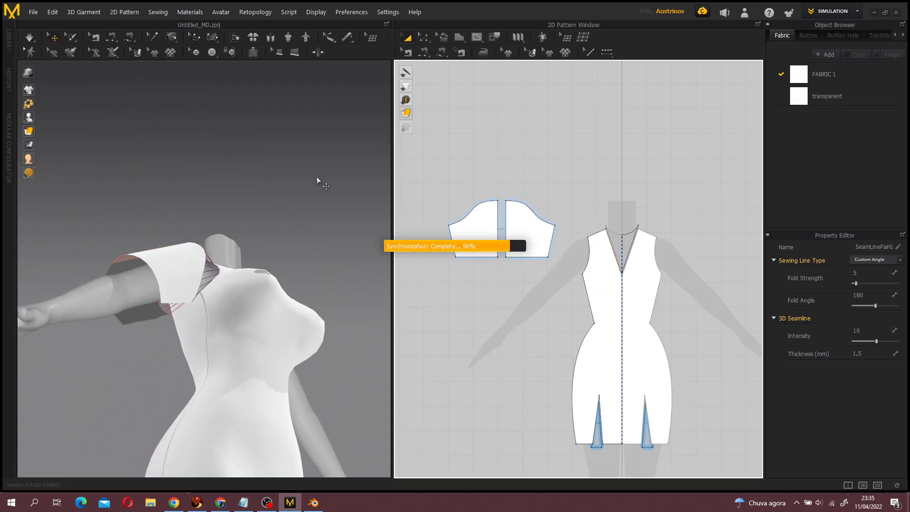
right_drag(335, 215, 274, 282)
key(space)
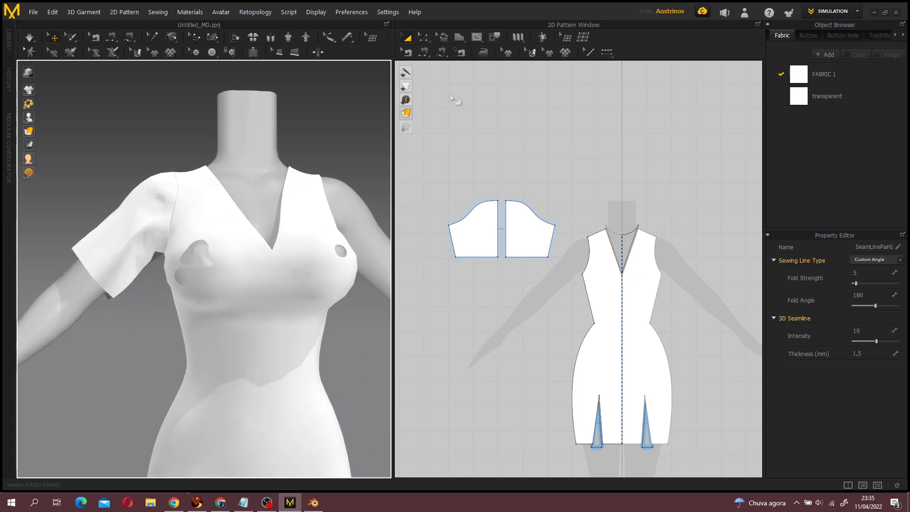
- Sew the outer underarm edges of the two sleeve pieces together to close the sleeve and simulate the dress
click(422, 53)
click(452, 242)
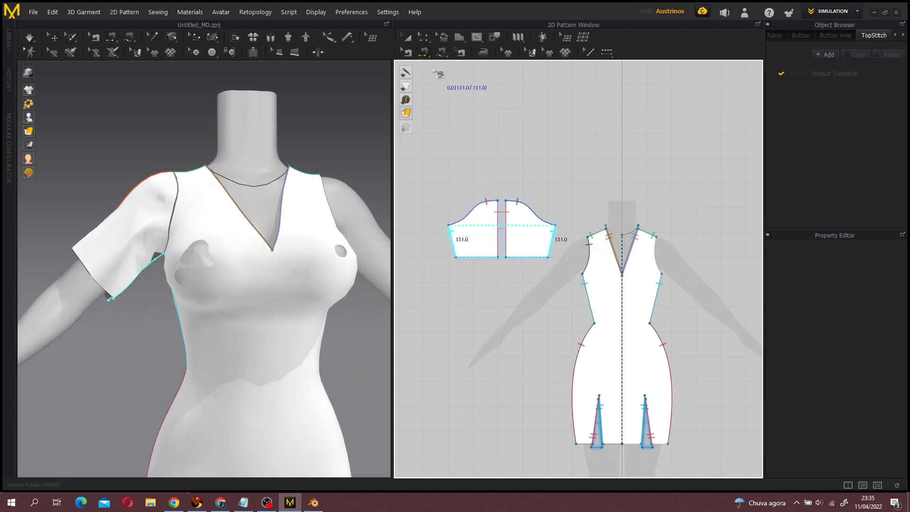
click(408, 38)
key(space)
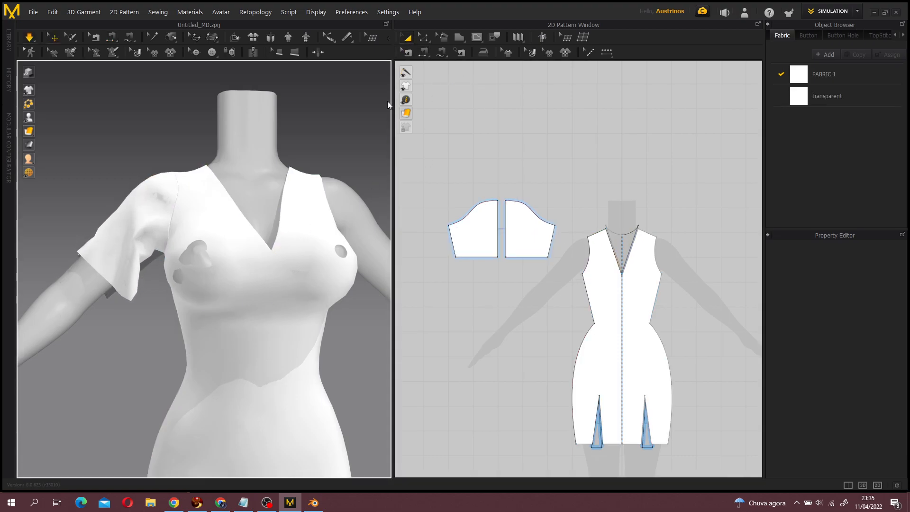
click(424, 52)
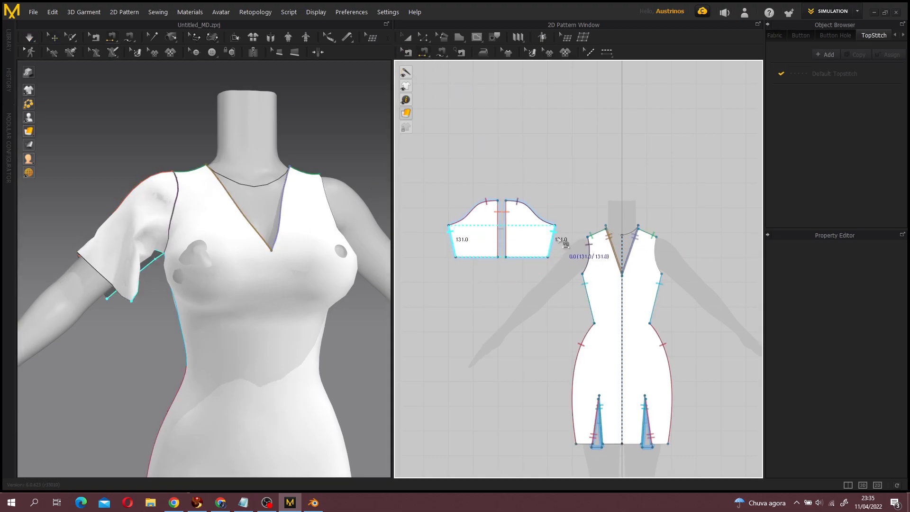
key(space)
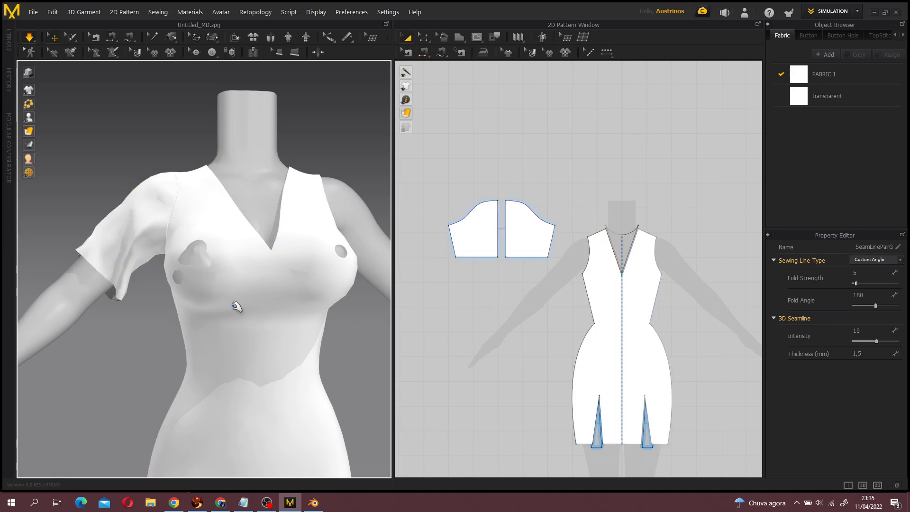
- Pull the cloth at several spots during simulation to settle the one-sleeved dress, checking it from several angles
right_drag(156, 309, 252, 237)
click(242, 296)
drag(241, 290, 261, 273)
click(308, 274)
right_drag(308, 274, 234, 374)
scroll(175, 350, down, 2)
mouse_move(128, 359)
mouse_down()
mouse_move(106, 353)
mouse_move(124, 372)
mouse_up()
click(162, 421)
right_drag(163, 420, 173, 398)
click(173, 397)
right_drag(314, 341, 337, 352)
mouse_move(241, 331)
right_down()
mouse_move(285, 358)
mouse_move(240, 404)
mouse_move(243, 316)
right_up()
drag(232, 346, 230, 362)
right_drag(285, 384, 234, 391)
scroll(234, 391, down, 5)
mouse_move(269, 337)
right_down()
mouse_move(245, 346)
mouse_move(261, 343)
right_up()
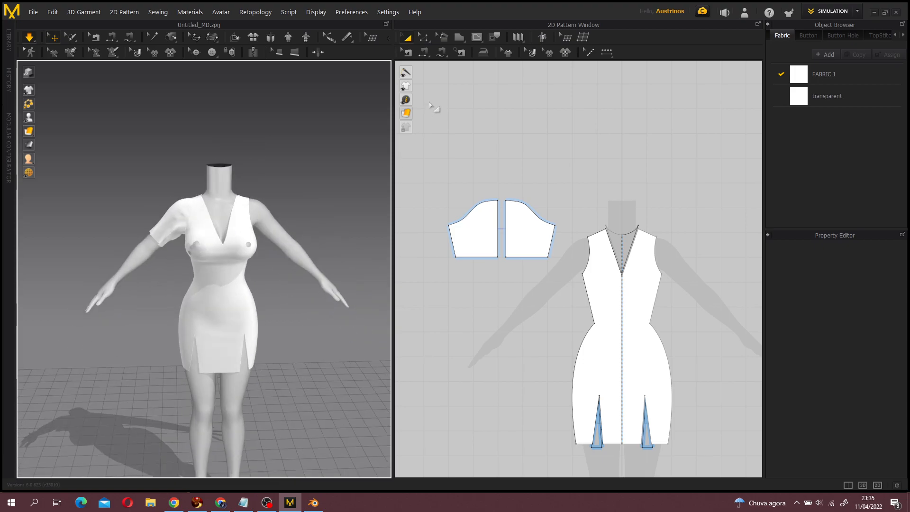
- Select both sleeve pieces and paste a mirrored copy of them for the bare arm
click(492, 233)
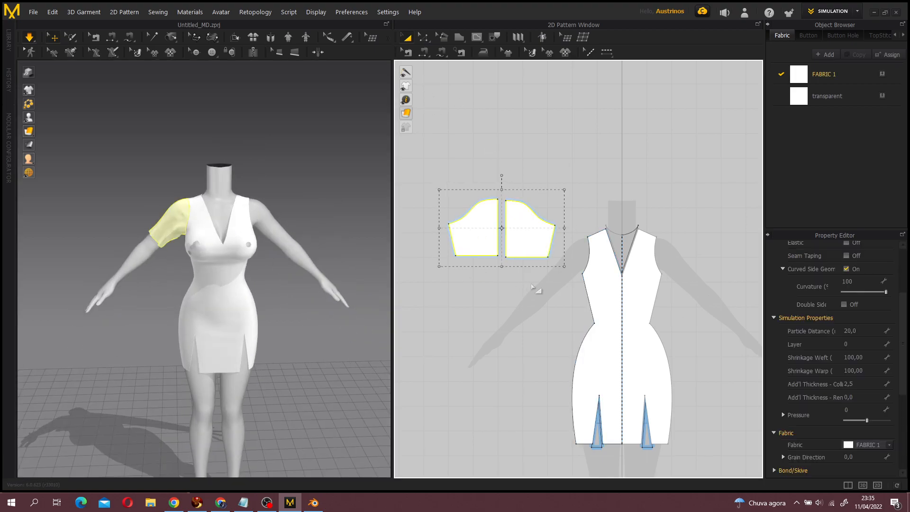
scroll(535, 288, down, 3)
right_drag(270, 309, 322, 296)
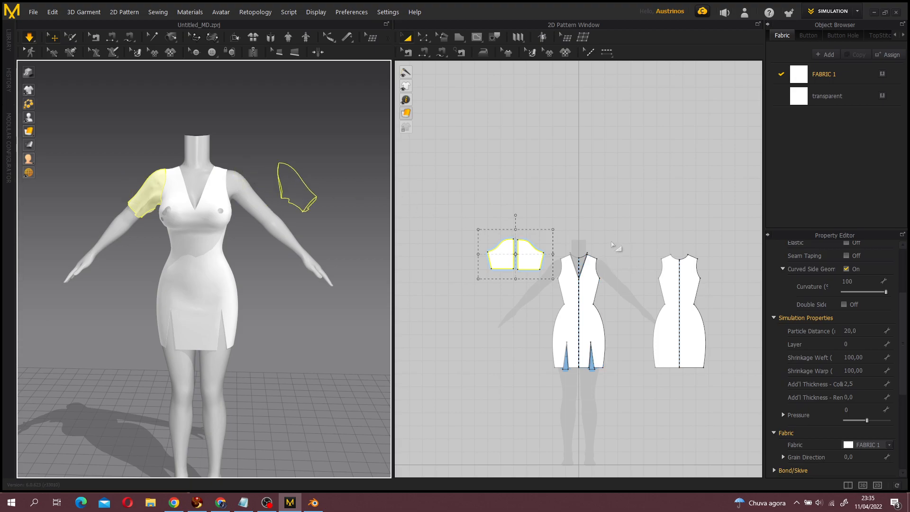
click(259, 200)
right_drag(318, 234, 291, 256)
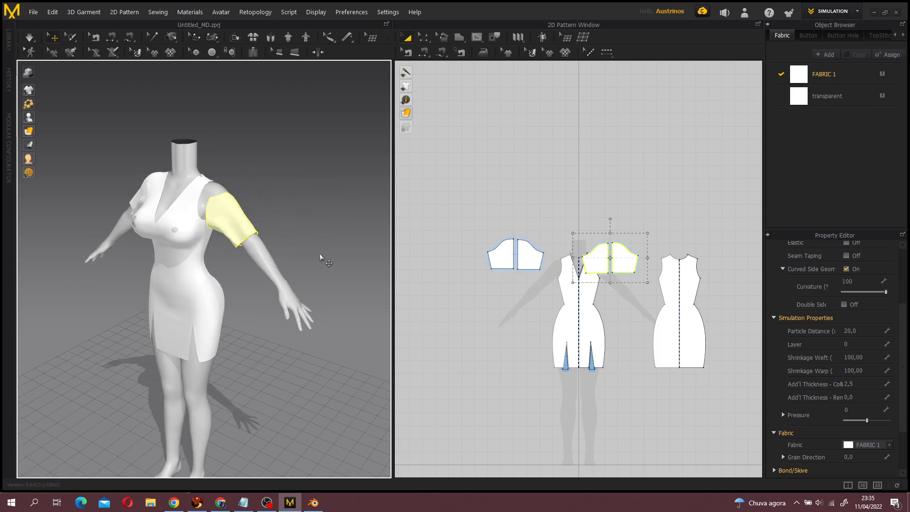
mouse_move(344, 237)
right_down()
mouse_move(229, 242)
mouse_move(232, 273)
mouse_move(350, 253)
right_up()
scroll(232, 272, up, 3)
key(space)
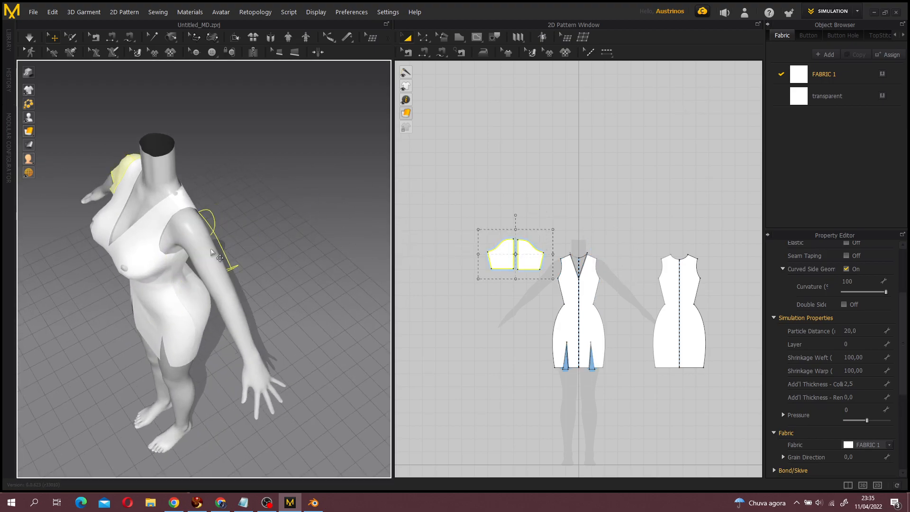
click(207, 271)
key(2)
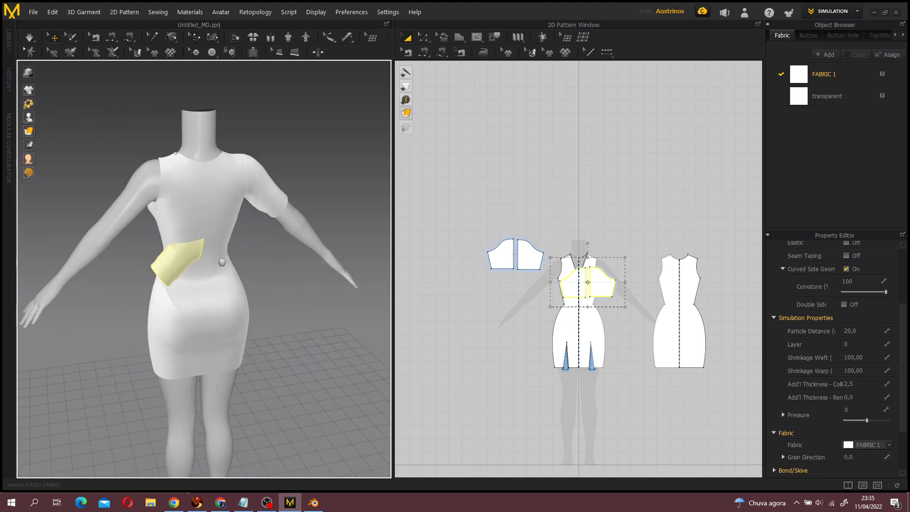
- Move and rotate the copied sleeve pieces in 3D so they wrap around the avatar's bare upper arm
drag(179, 254, 129, 179)
right_drag(147, 190, 262, 193)
click(155, 206)
right_drag(172, 218, 152, 258)
drag(179, 209, 189, 211)
right_drag(188, 211, 295, 178)
click(296, 177)
middle_drag(296, 179, 271, 279)
right_drag(271, 278, 230, 251)
right_drag(196, 284, 102, 262)
click(182, 258)
drag(212, 280, 211, 282)
shift+click(214, 296)
right_drag(214, 296, 138, 275)
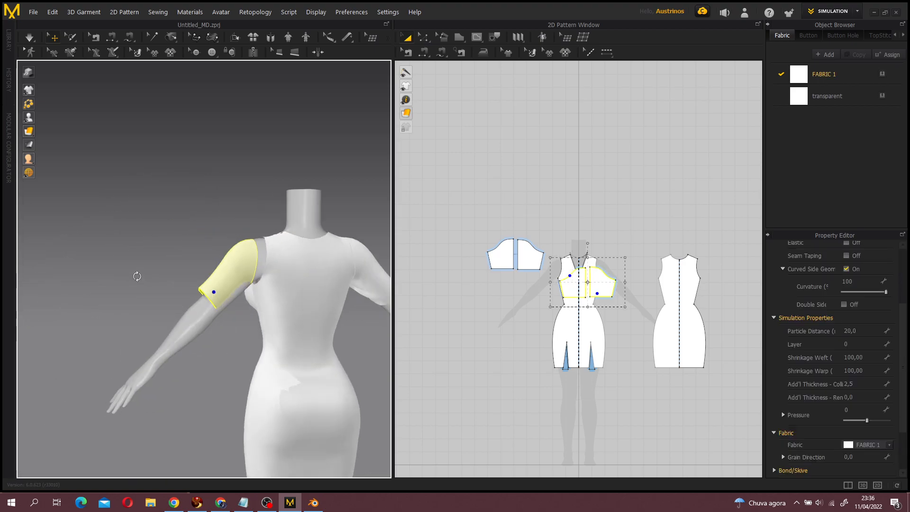
- Fine-tune the copied sleeve pieces' 3D position so they surround the arm just outside the armhole
scroll(143, 276, down, 2)
scroll(228, 279, up, 4)
middle_drag(270, 280, 195, 296)
right_drag(195, 296, 157, 291)
drag(158, 291, 182, 293)
click(209, 279)
click(192, 236)
click(195, 272)
right_drag(184, 285, 256, 291)
shift+click(140, 304)
click(108, 262)
drag(125, 228, 126, 226)
click(183, 277)
right_drag(183, 277, 209, 277)
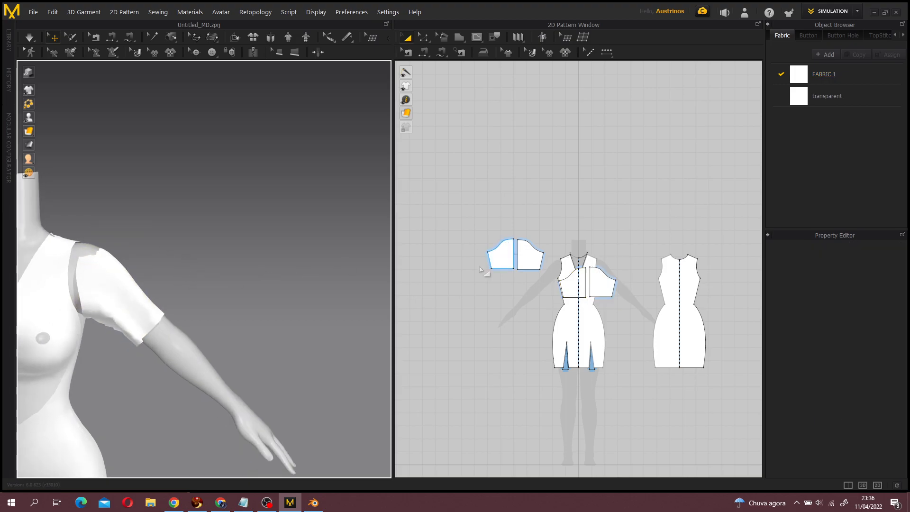
- Move the copied sleeve pieces in the 2D layout into the gap between the front and back bodices
click(424, 53)
middle_drag(632, 240, 576, 201)
scroll(576, 202, up, 5)
key(a)
click(484, 286)
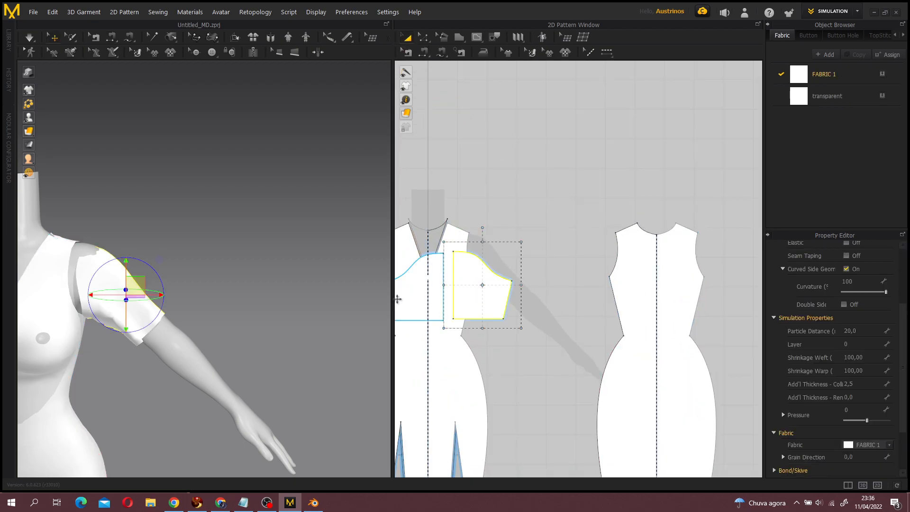
drag(503, 288, 593, 300)
click(499, 145)
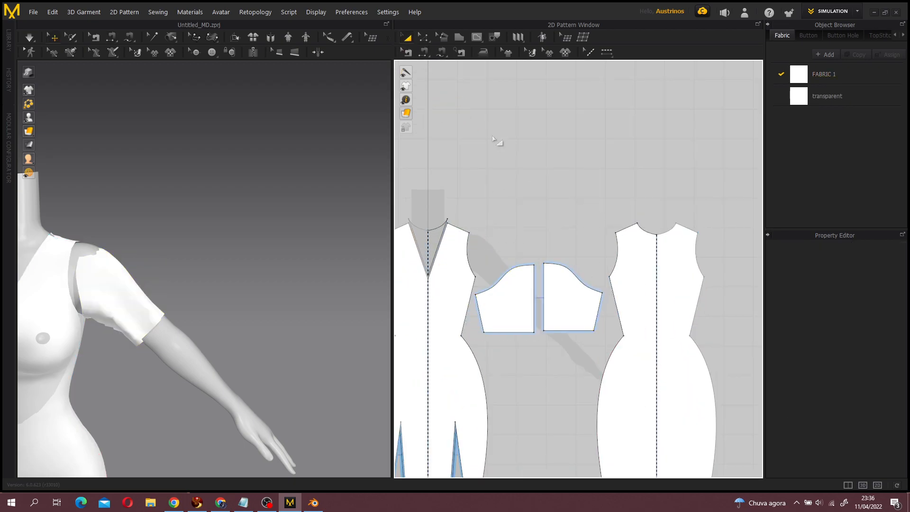
- Sew the copied sleeve's two cap curves to the adjacent front and back bodice armholes with Segment Sewing
click(424, 54)
click(503, 279)
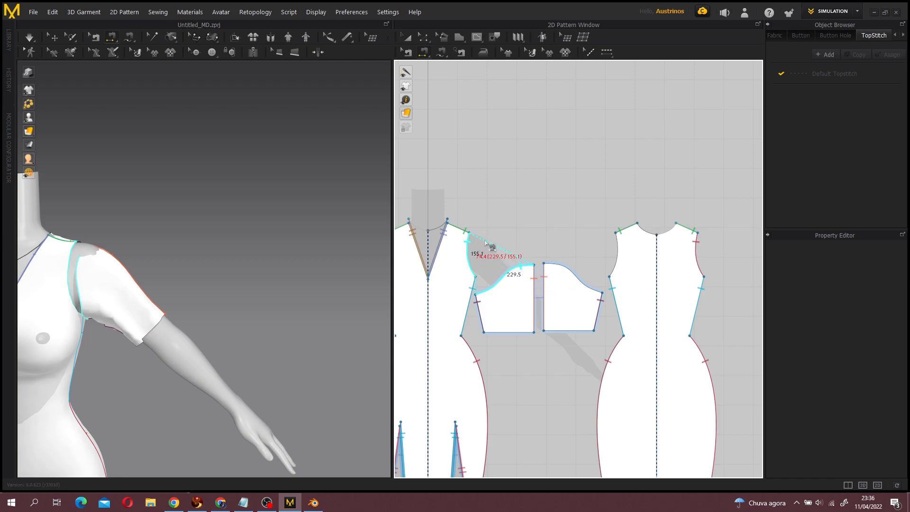
click(470, 252)
click(602, 285)
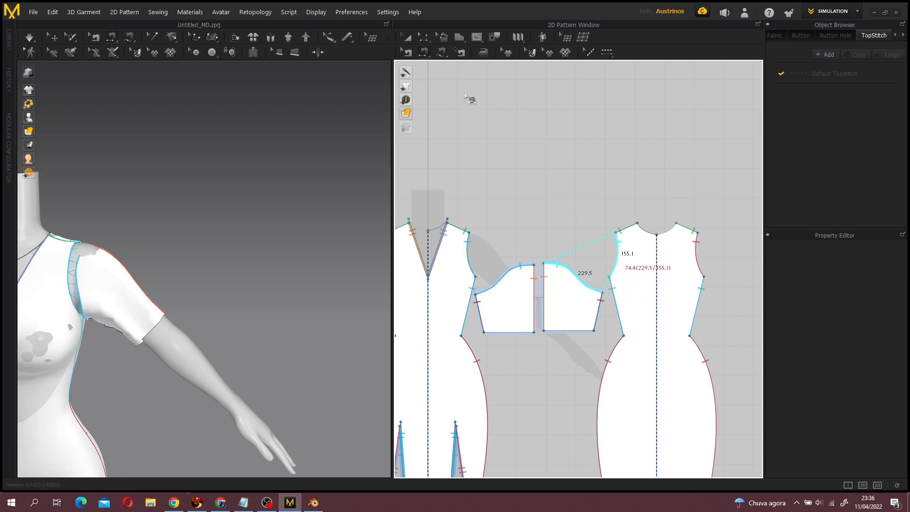
- Simulate the dress to attach the second sleeve and inspect the fit from the front and side
click(409, 39)
key(space)
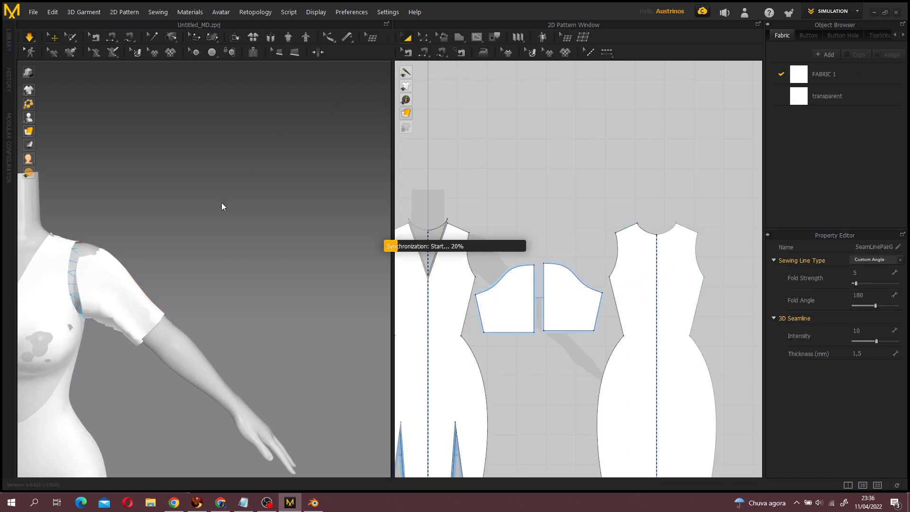
scroll(221, 202, down, 6)
middle_drag(230, 363, 262, 318)
right_drag(263, 318, 265, 304)
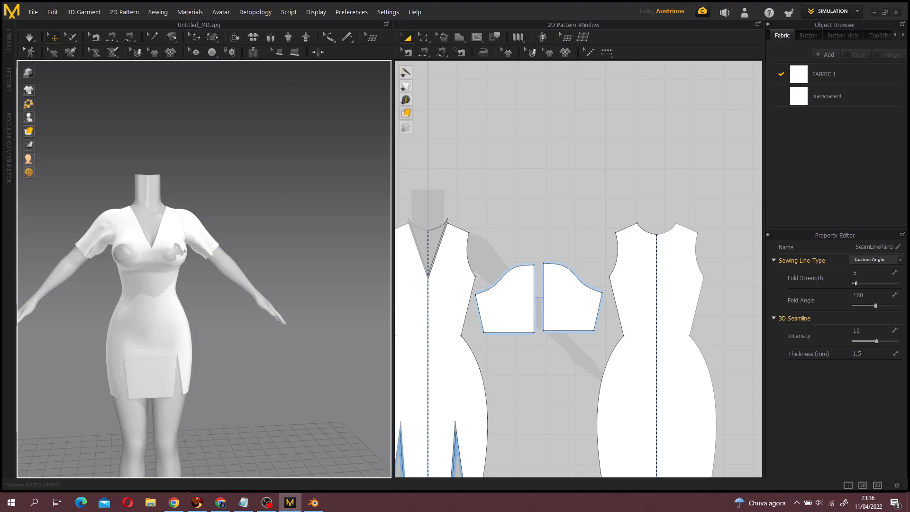
right_drag(291, 357, 317, 324)
middle_drag(237, 370, 274, 308)
scroll(274, 309, up, 3)
right_drag(274, 308, 309, 287)
click(251, 210)
click(312, 284)
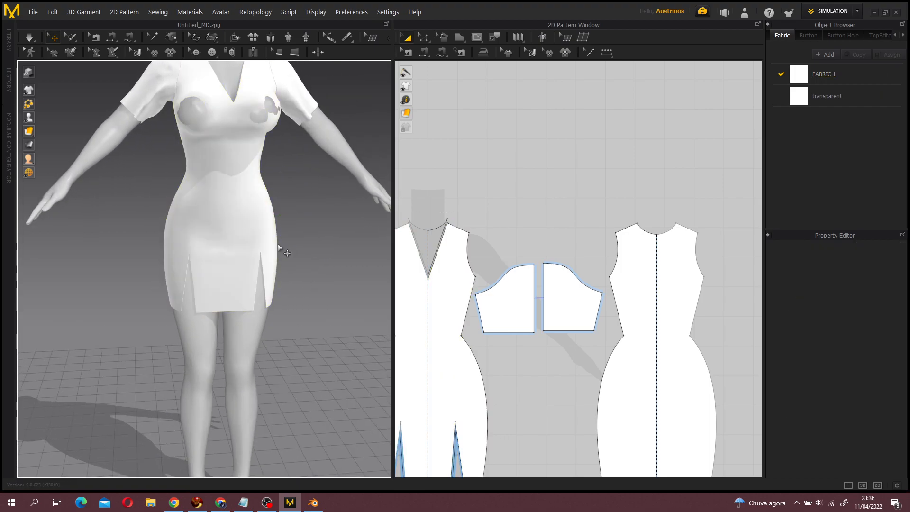
right_drag(227, 222, 212, 173)
scroll(473, 341, down, 8)
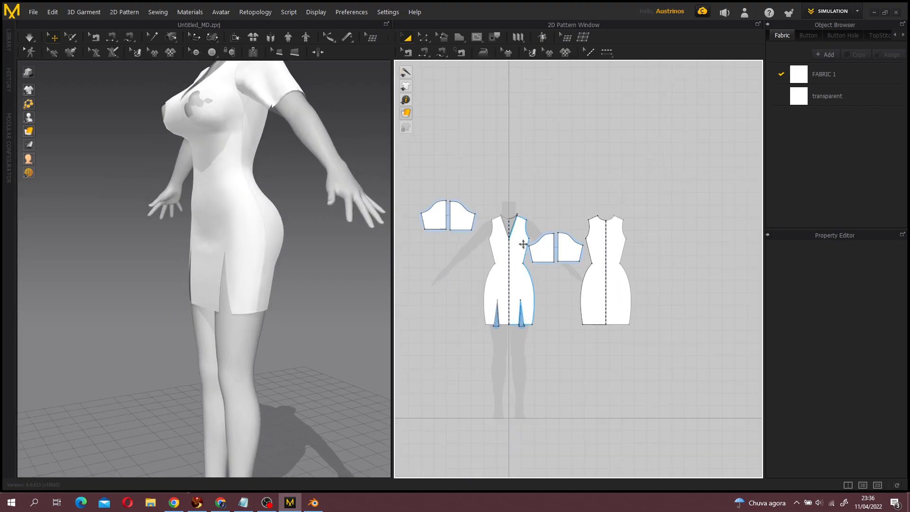
- Try a particle distance of 10 on all pattern pieces, and undo the change
key(ctrl+a)
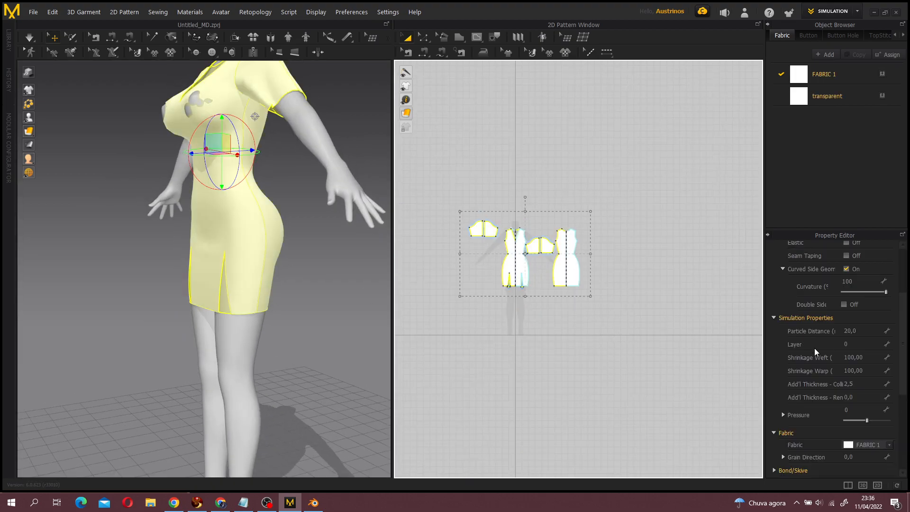
click(857, 332)
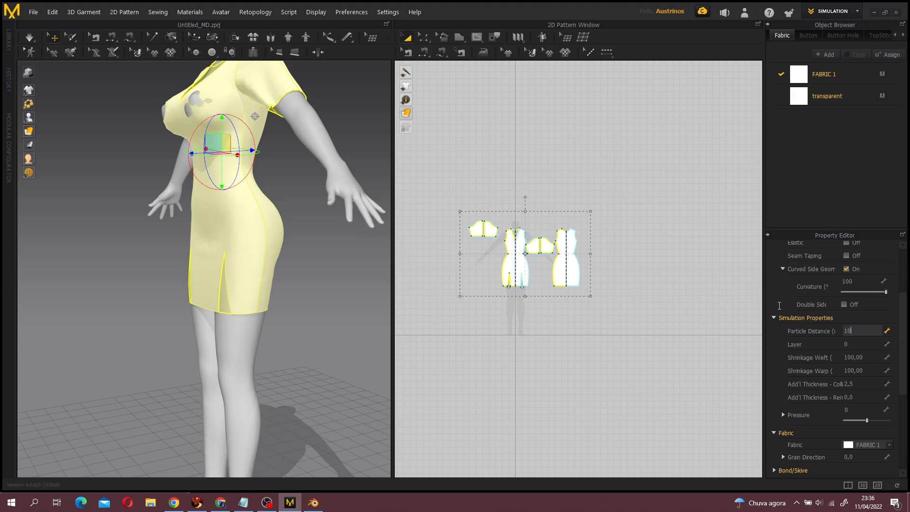
key(Return)
right_drag(177, 173, 179, 219)
click(187, 220)
drag(206, 208, 199, 210)
click(320, 206)
key(ctrl+a)
key(space)
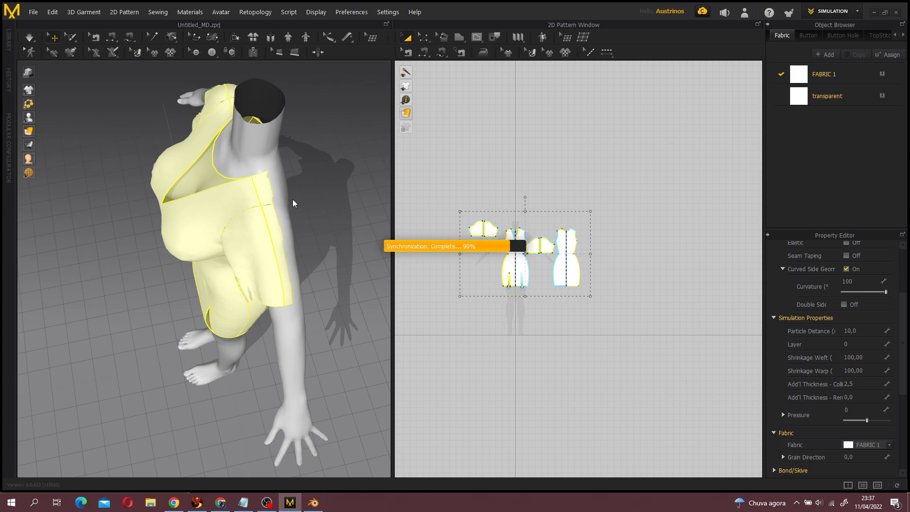
key(ctrl+z)
key(ctrl+z)
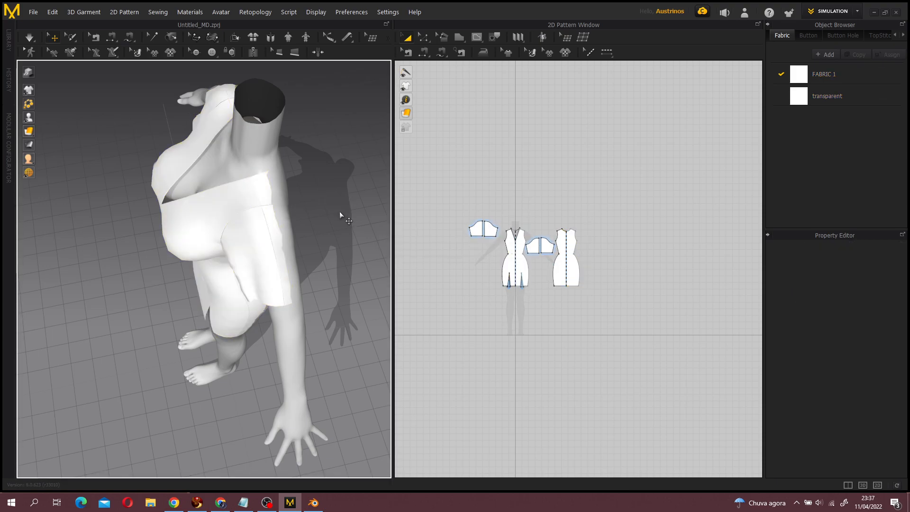
- Select all pattern pieces and set their particle distance to 10
drag(445, 165, 646, 368)
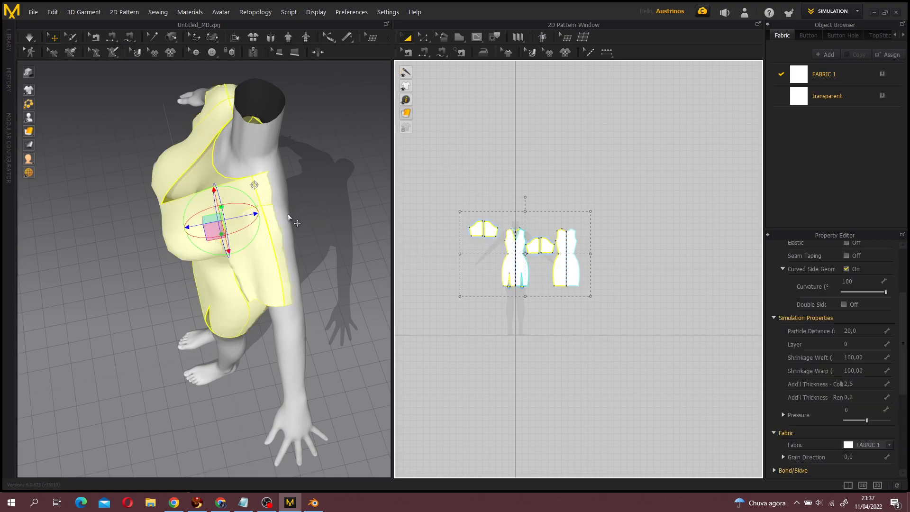
click(371, 263)
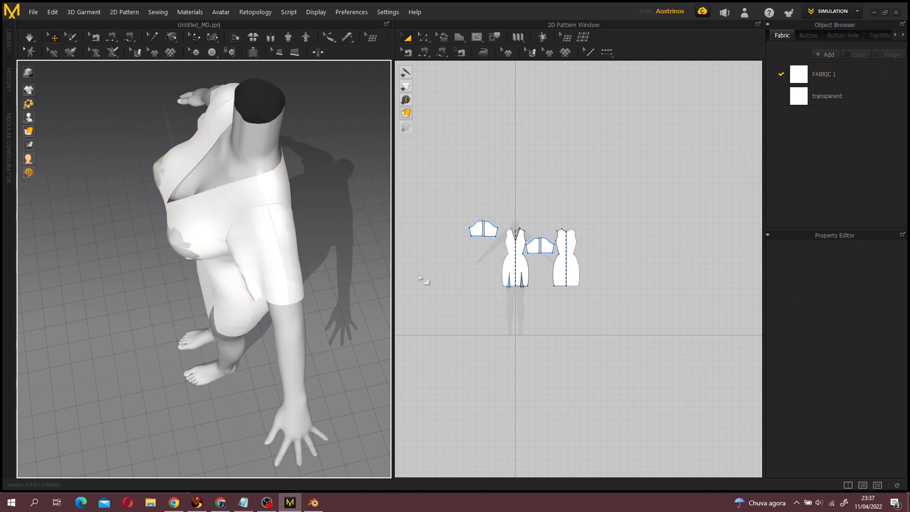
drag(468, 168, 693, 339)
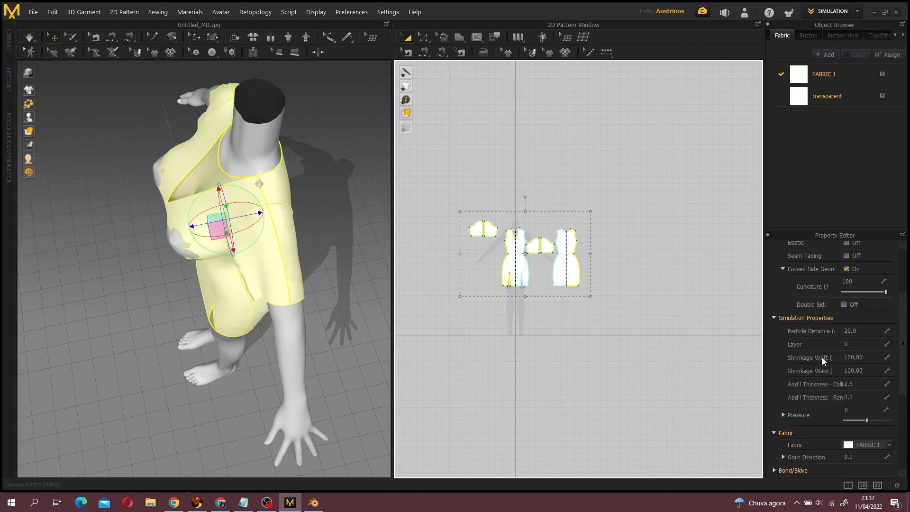
click(853, 331)
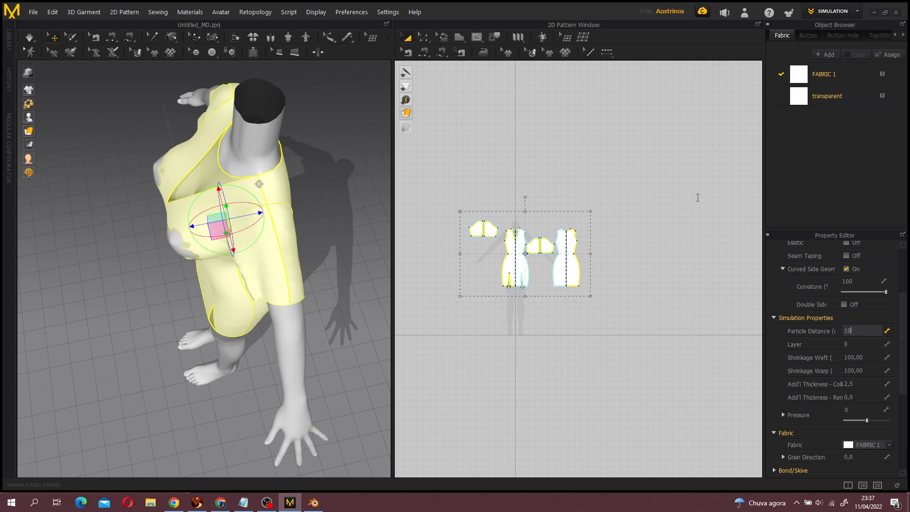
text(10)
click(658, 222)
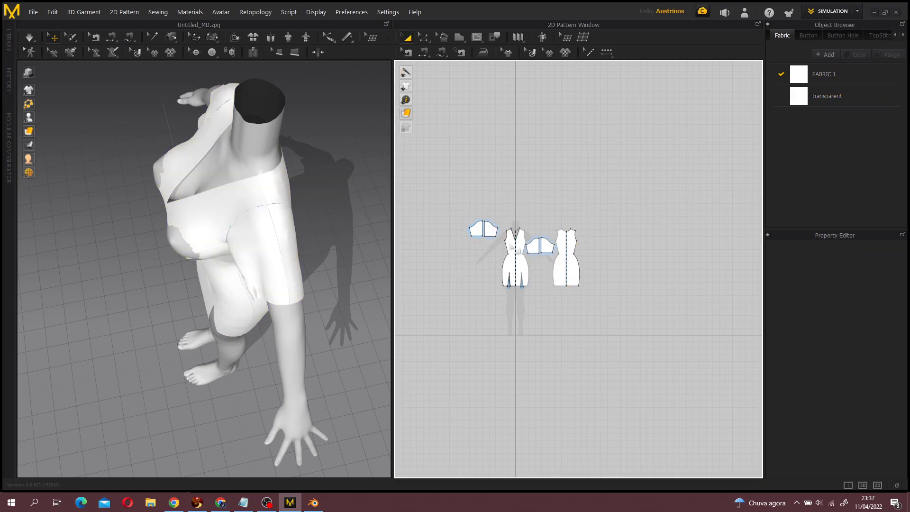
- Simulate the dress with its finer mesh to let the fabric settle over the bust, hips and sleeves
click(511, 247)
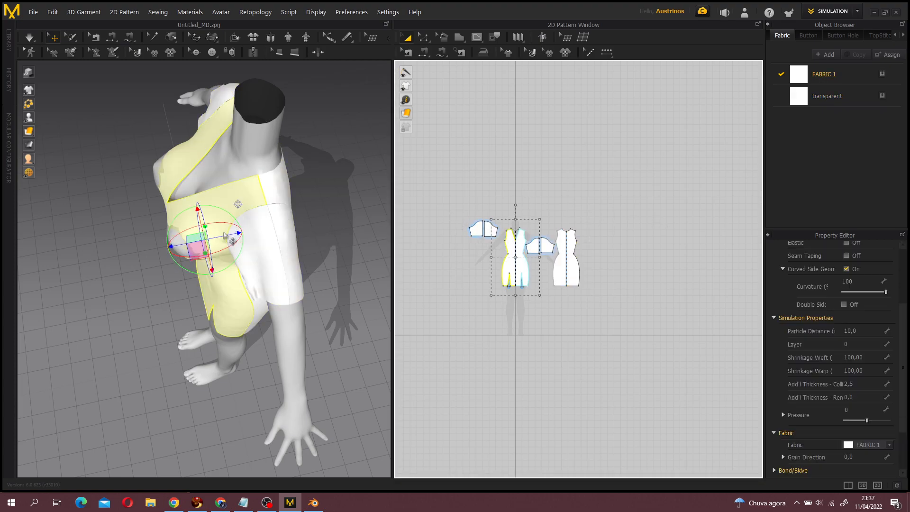
drag(219, 236, 215, 237)
click(314, 251)
right_drag(314, 251, 385, 216)
key(space)
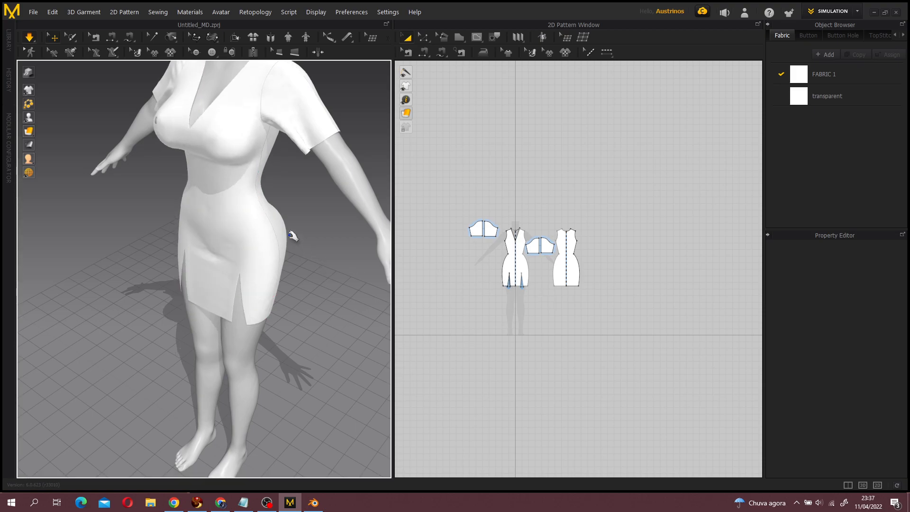
click(152, 122)
click(149, 177)
right_drag(149, 176, 158, 197)
right_drag(239, 299, 296, 339)
key(space)
- Examine the dress fit from the front, then select the front and back dress pieces and review their simulation properties
scroll(299, 340, down, 3)
middle_drag(310, 348, 312, 290)
right_drag(311, 290, 265, 327)
scroll(258, 325, up, 5)
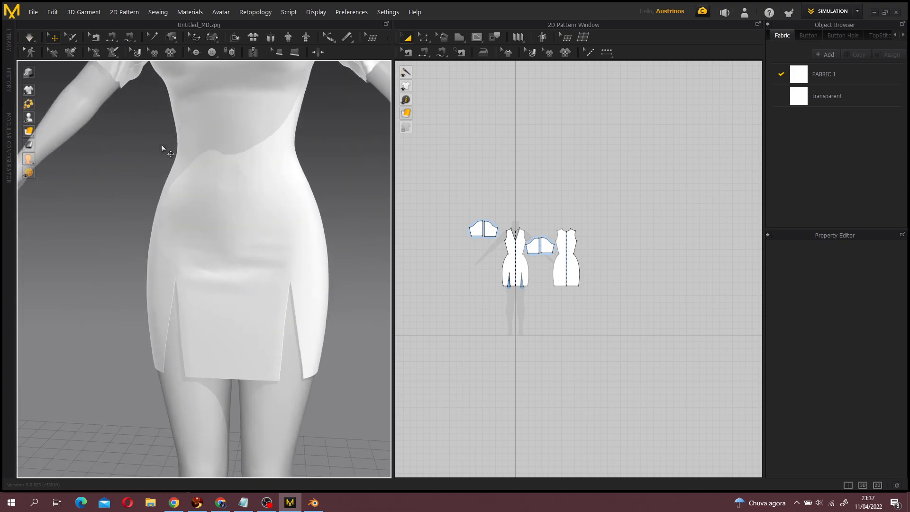
click(516, 266)
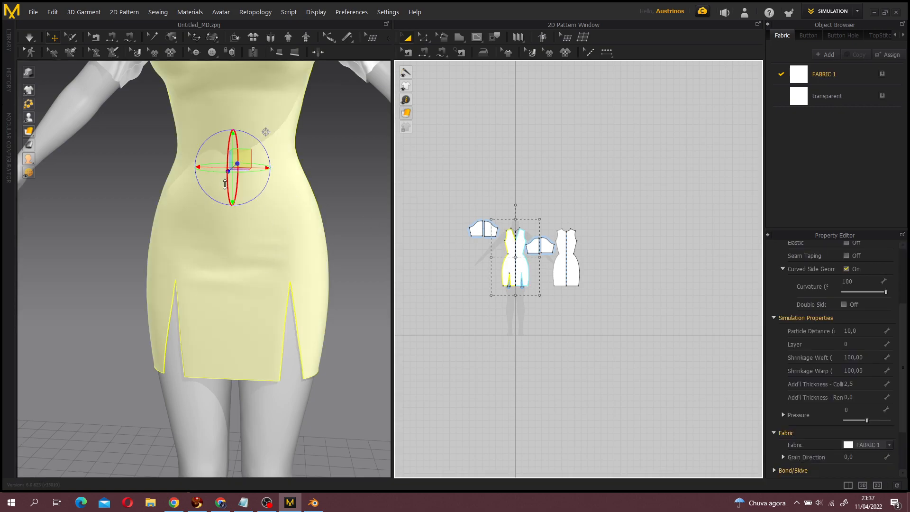
shift+click(560, 275)
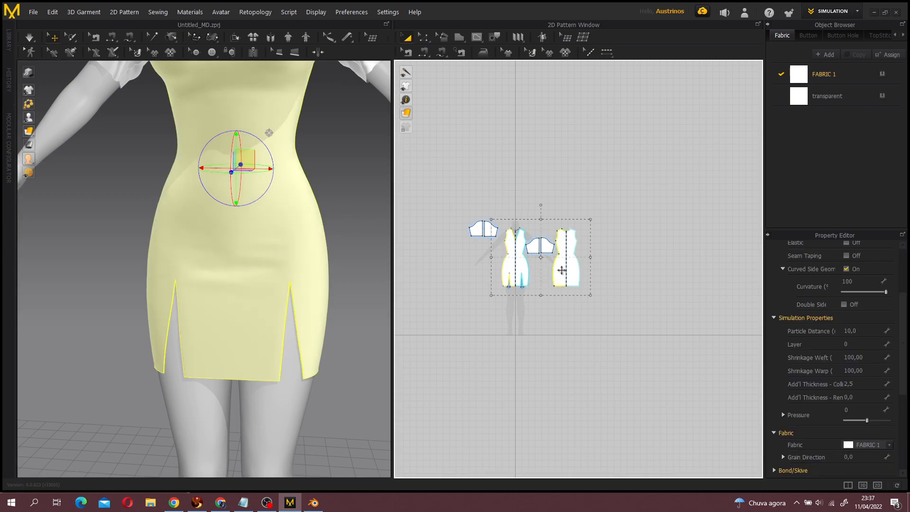
right_drag(287, 249, 186, 243)
right_drag(262, 231, 367, 251)
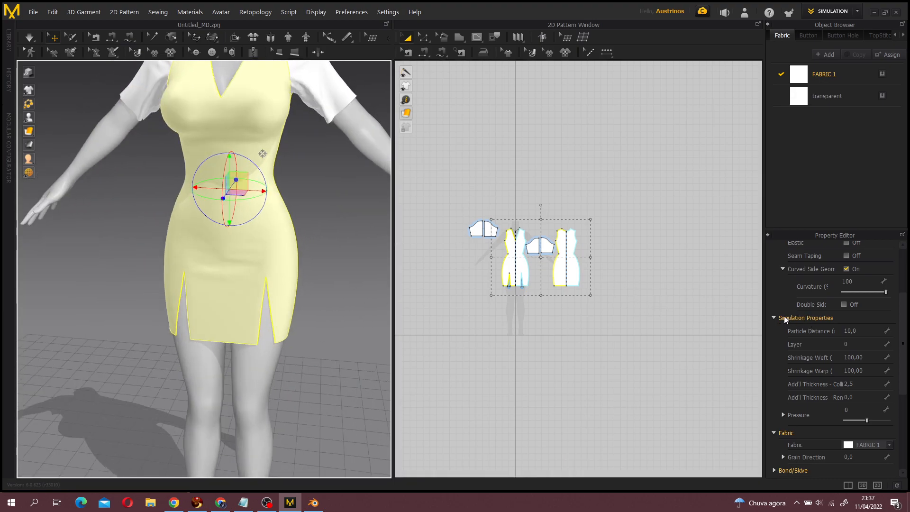
scroll(786, 308, up, 3)
scroll(802, 422, down, 3)
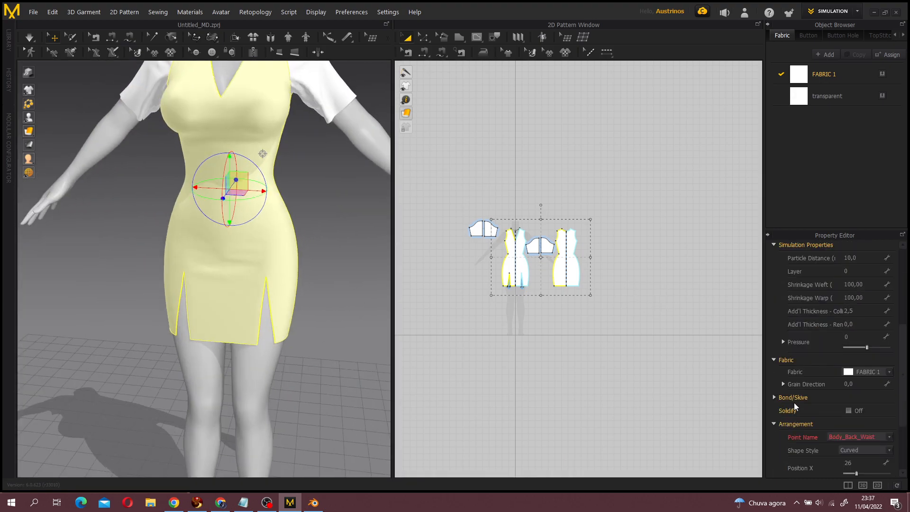
scroll(808, 354, up, 1)
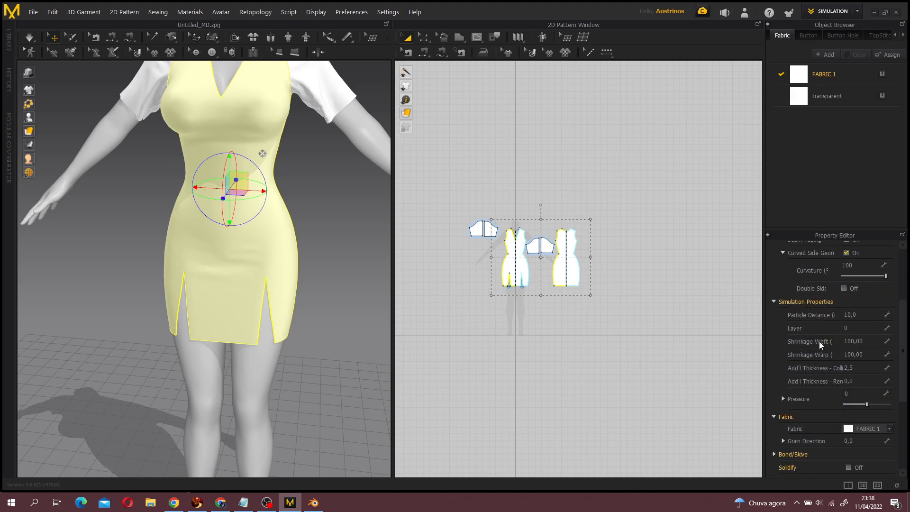
- Open the Shrinkage Weft and Shrinkage Warp values of the front and back dress pieces for editing, and deselect the pieces
click(846, 341)
key(Tab)
scroll(852, 356, down, 1)
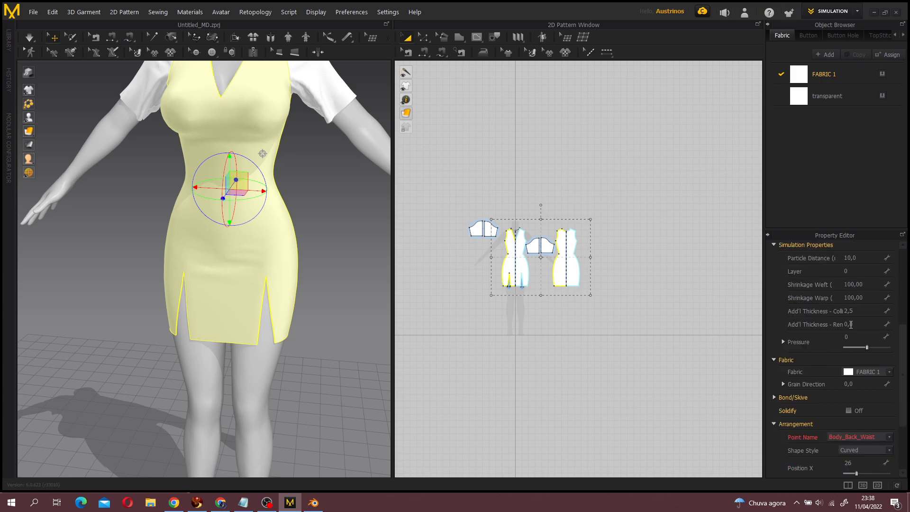
click(851, 326)
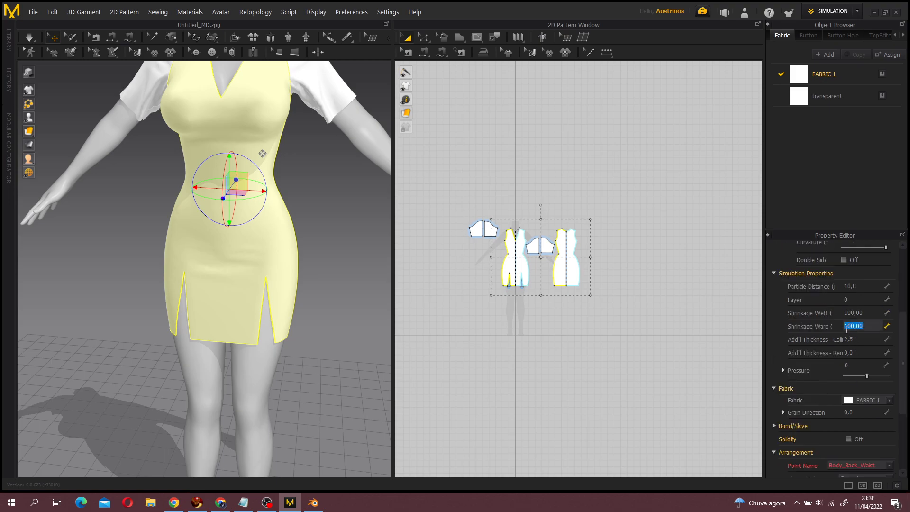
right_drag(292, 248, 310, 231)
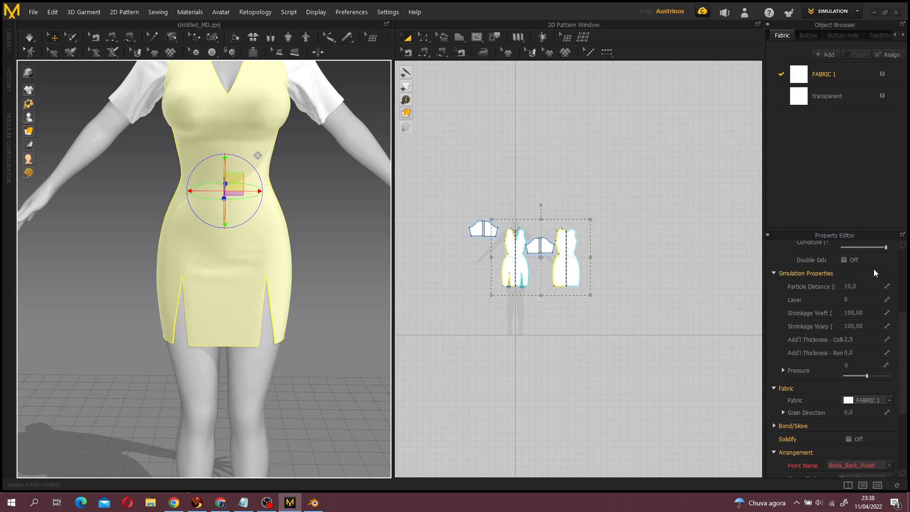
click(854, 326)
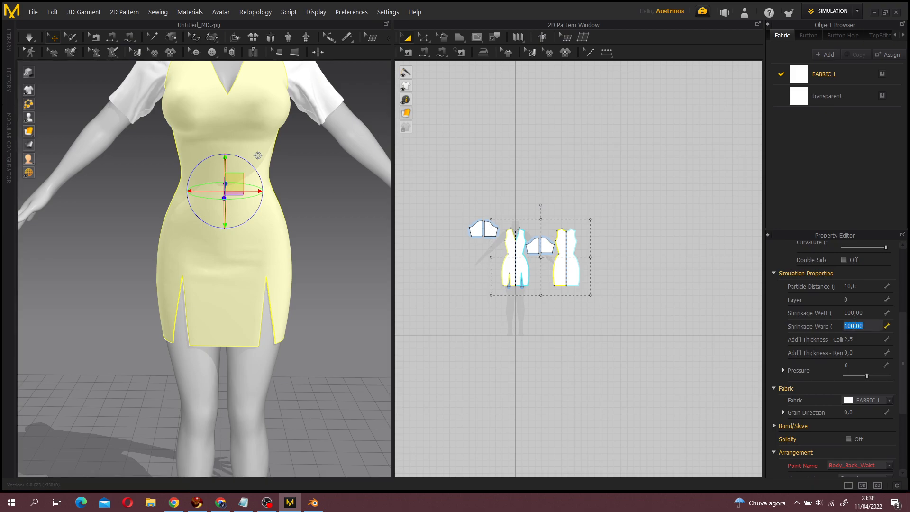
scroll(856, 323, down, 1)
scroll(856, 321, up, 1)
key(BackSpace)
click(674, 335)
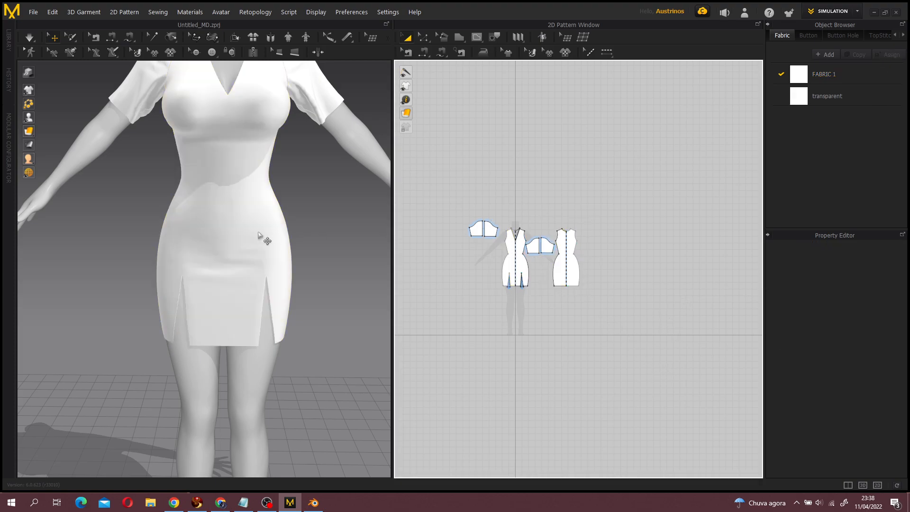
- Deselect everything and start the simulation to drape the dress on the avatar
click(272, 238)
click(732, 347)
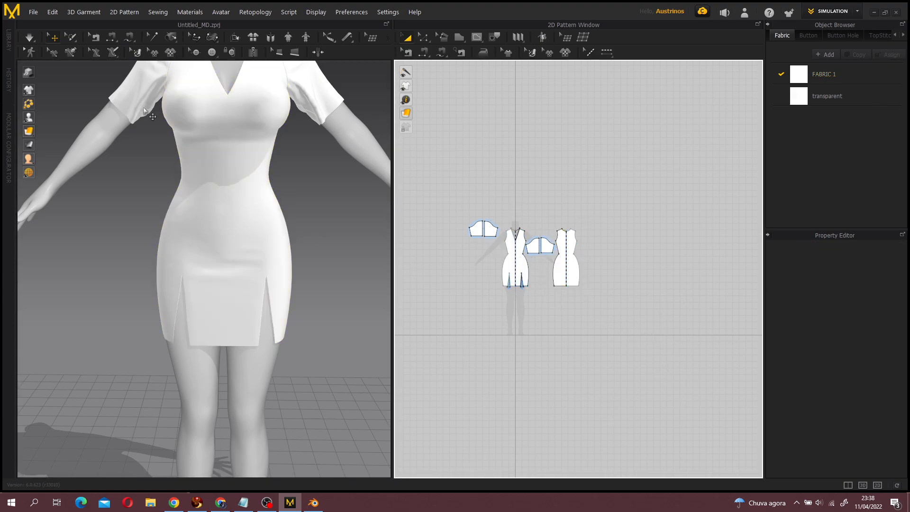
click(29, 38)
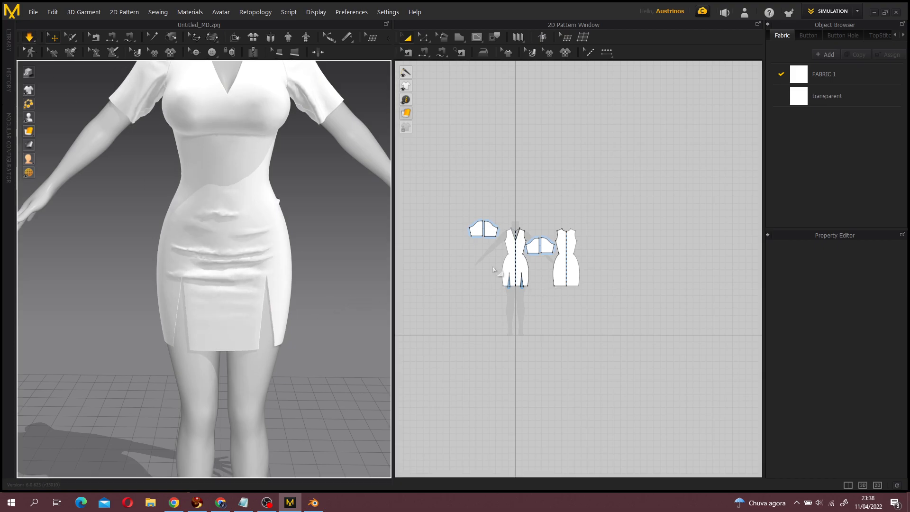
mouse_move(232, 261)
right_down()
mouse_move(266, 262)
mouse_move(230, 258)
right_up()
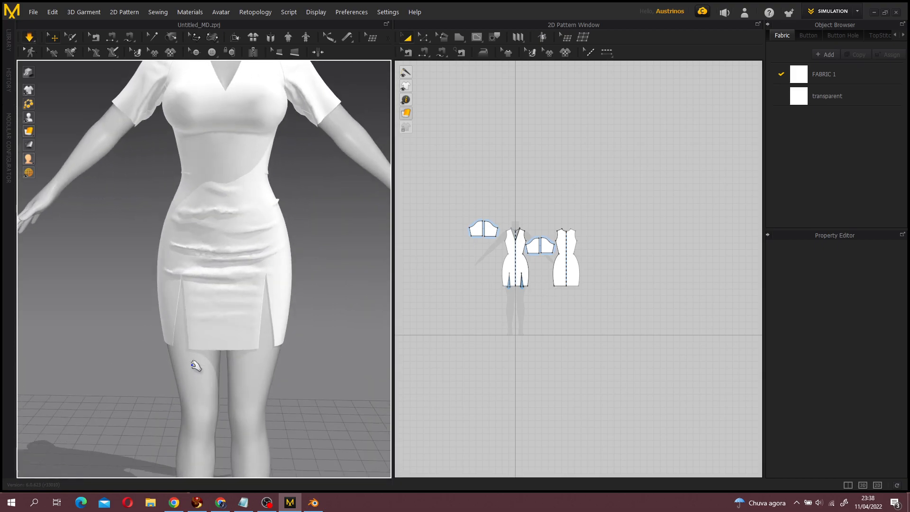
right_drag(206, 348, 218, 334)
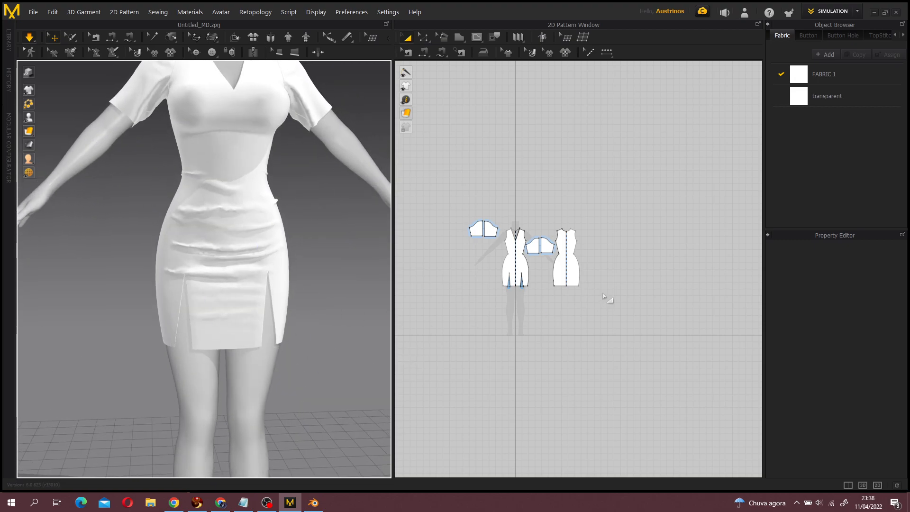
- Set the dress front and back pattern pieces to Shrinkage Weft 82 and Shrinkage Warp 115
click(515, 264)
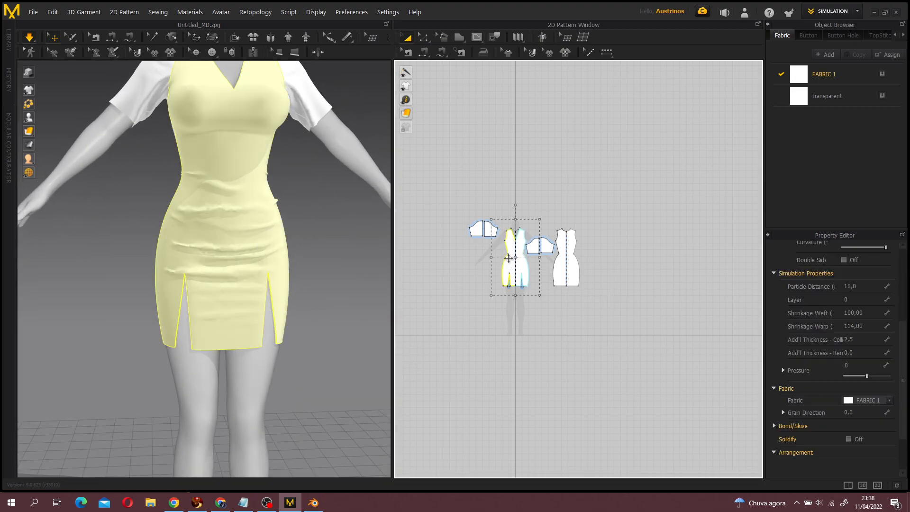
shift+click(568, 263)
click(849, 327)
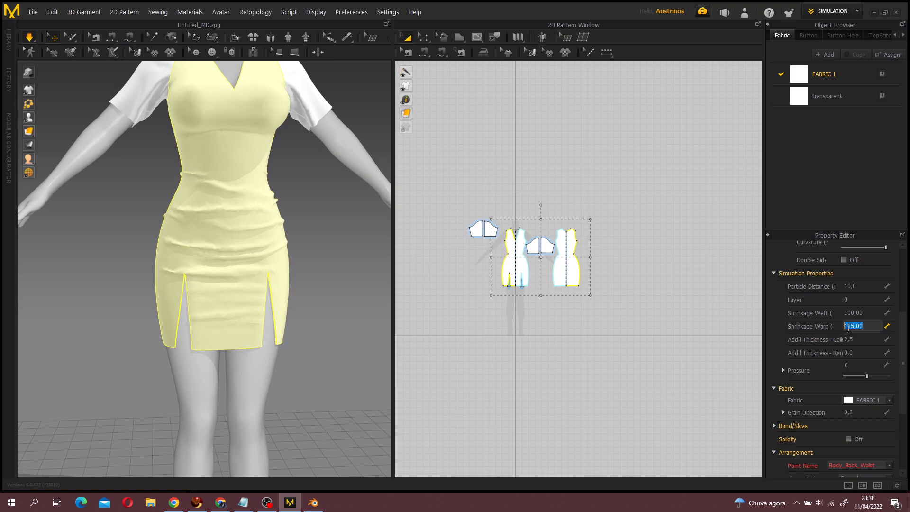
click(849, 312)
scroll(849, 312, down, 2)
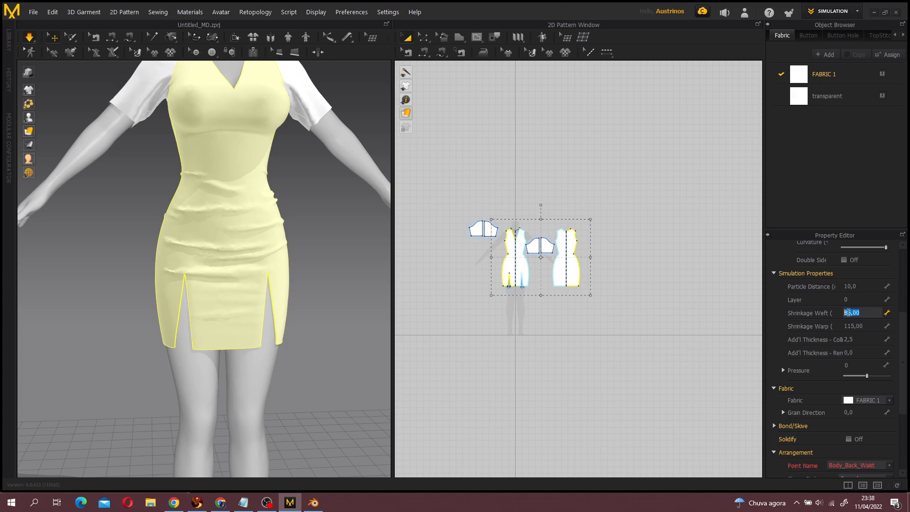
click(585, 362)
- Tug the skirt's front fabric during the simulation to adjust its folds, then deselect the dress and stop simulating
right_drag(244, 326, 226, 270)
scroll(312, 331, down, 5)
scroll(284, 311, up, 5)
click(219, 282)
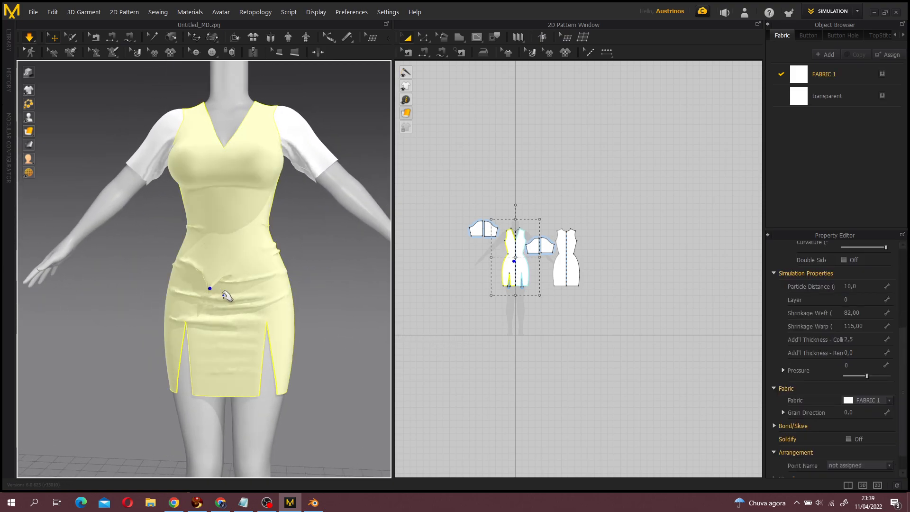
click(330, 301)
scroll(318, 315, down, 3)
right_drag(318, 314, 336, 348)
key(space)
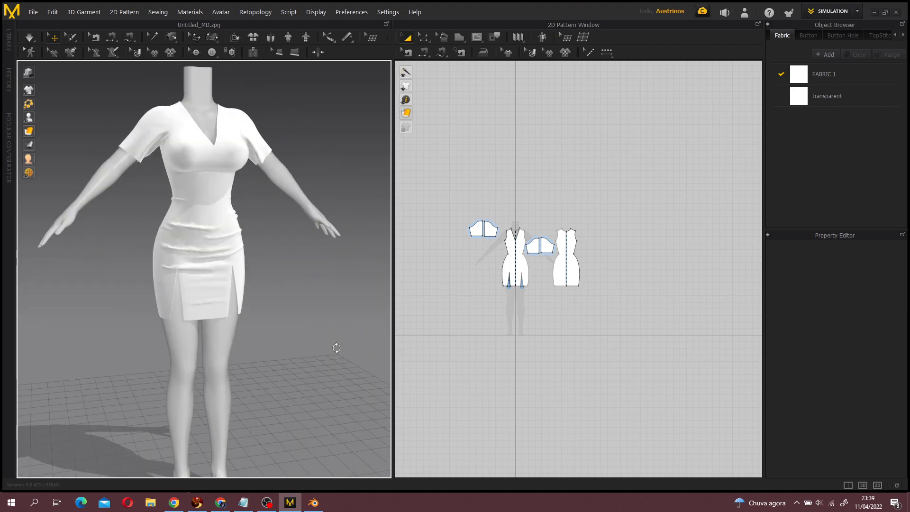
- Select all sleeve, front and back pattern pieces and move them below the avatar silhouette, clear of the slit outlines
scroll(575, 315, down, 2)
scroll(561, 317, up, 4)
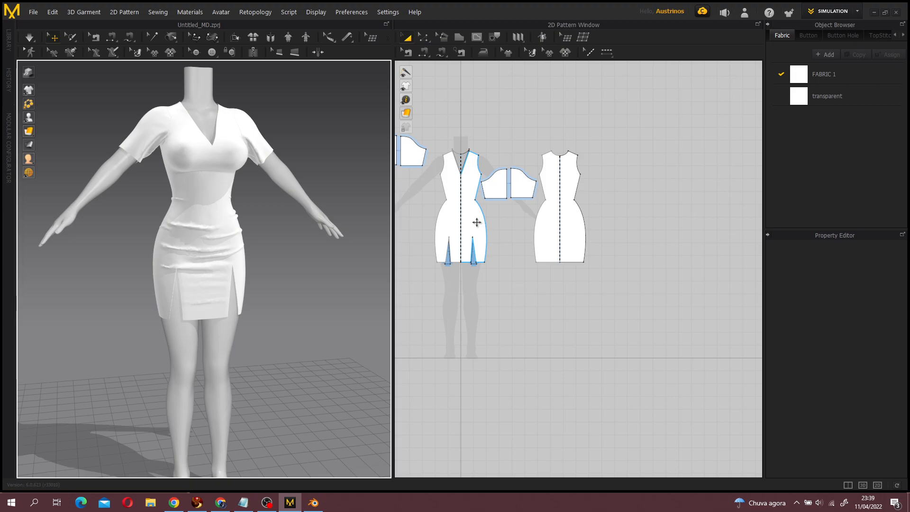
middle_drag(463, 125, 549, 141)
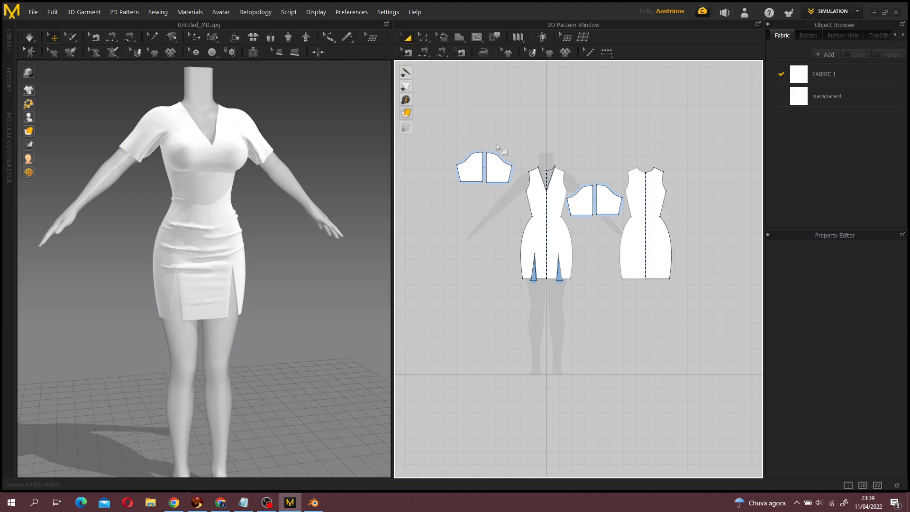
click(469, 167)
shift+click(493, 169)
shift+click(534, 203)
shift+click(578, 203)
shift+click(605, 207)
shift+click(637, 205)
scroll(602, 294, up, 5)
scroll(636, 305, up, 4)
middle_drag(570, 237, 711, 231)
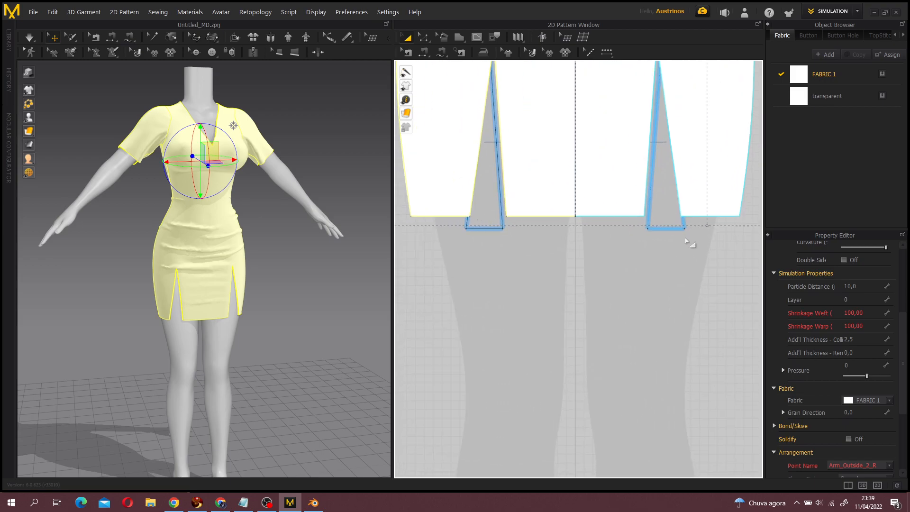
scroll(656, 285, down, 10)
middle_drag(669, 242, 529, 236)
scroll(565, 284, up, 4)
scroll(547, 275, down, 5)
drag(529, 236, 522, 343)
middle_drag(521, 343, 532, 293)
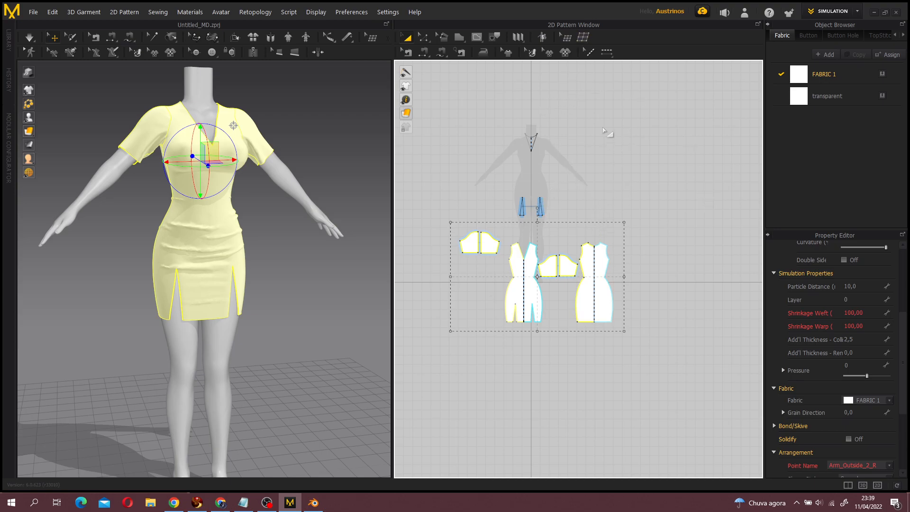
- Export the selected pieces as an OBJ named Dress MD, using Single Object, Unweld and Thin
right_drag(278, 295, 231, 188)
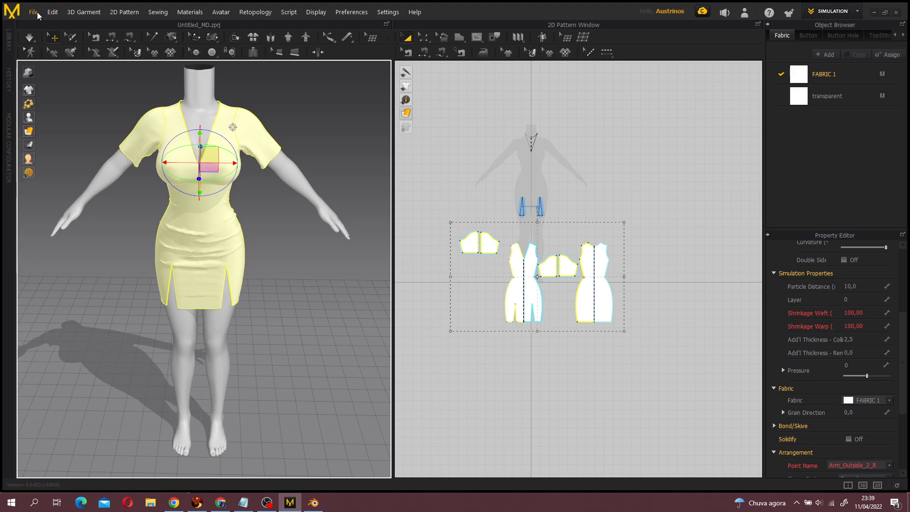
click(34, 12)
mouse_move(72, 113)
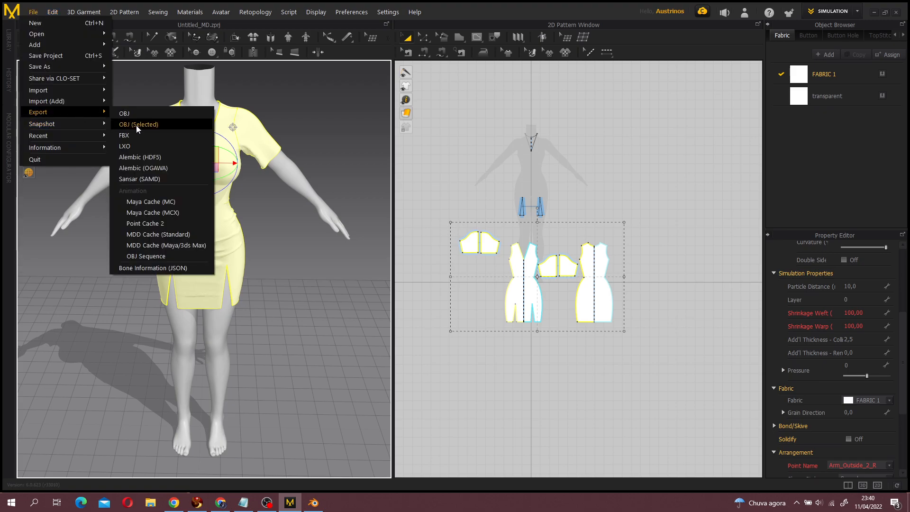
click(122, 126)
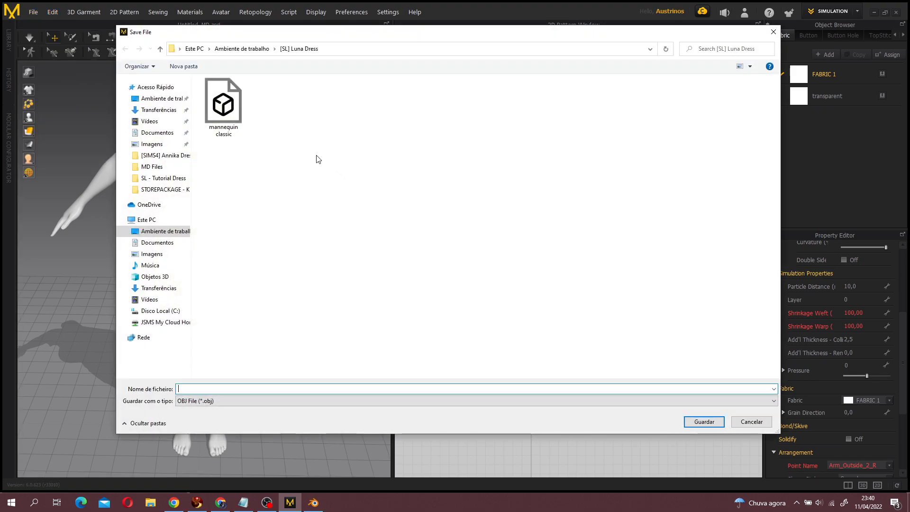
text(Dress MD)
key(Return)
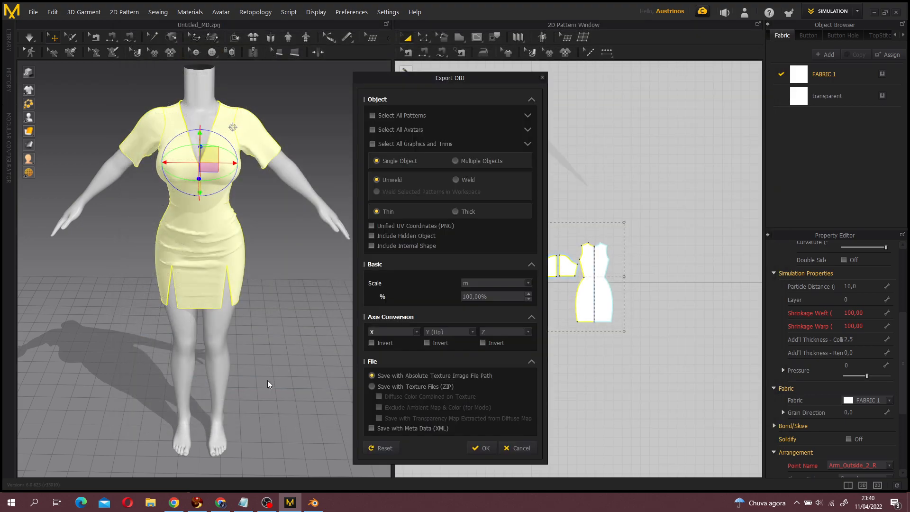
drag(433, 79, 429, 57)
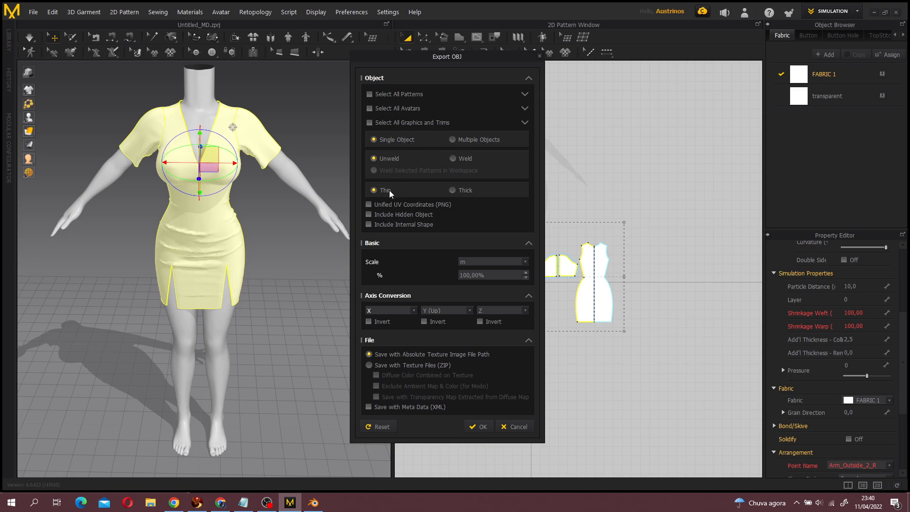
click(485, 430)
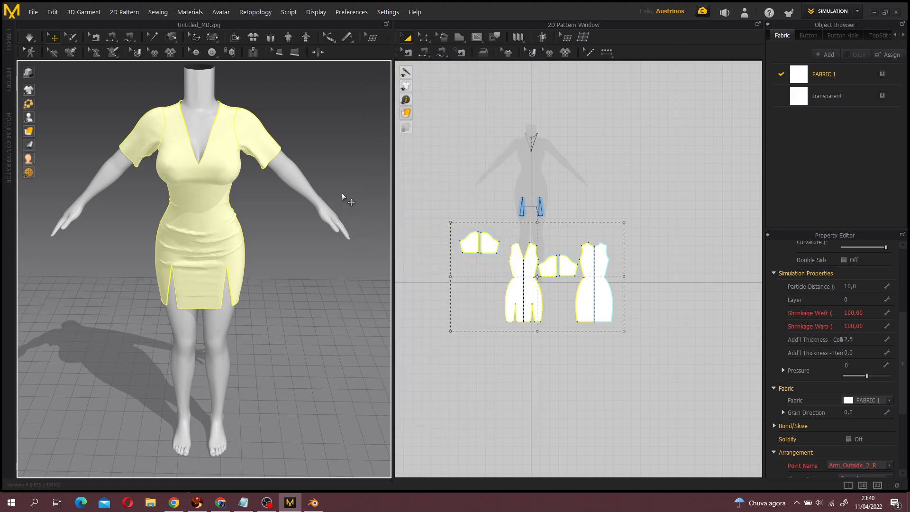
- Reset the dress pieces in the 3D view to their flat 2D arrangement
scroll(341, 188, down, 3)
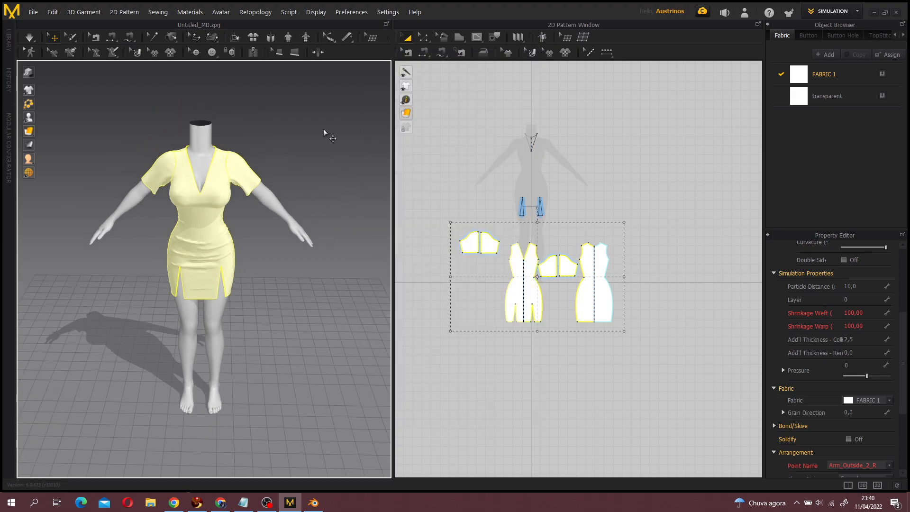
click(253, 38)
scroll(322, 287, up, 3)
middle_drag(322, 286, 300, 158)
scroll(302, 164, down, 4)
right_drag(305, 177, 291, 197)
scroll(558, 269, down, 2)
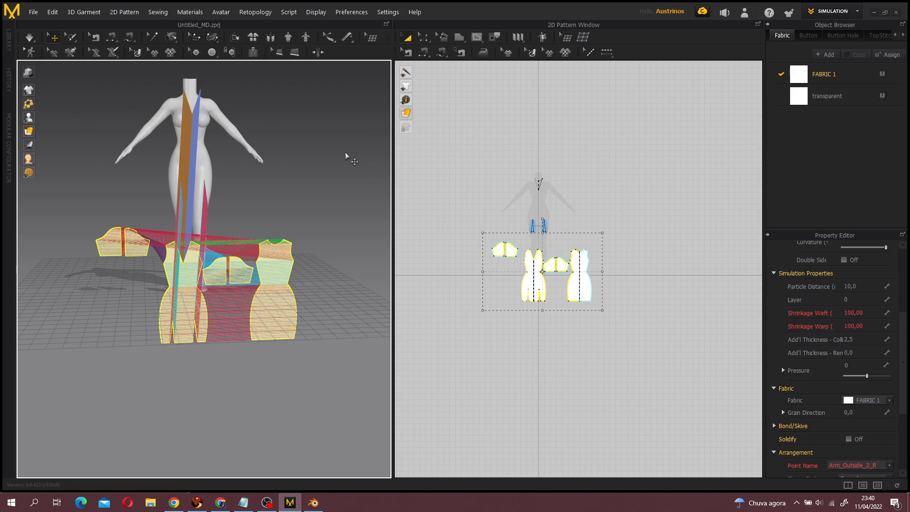
right_drag(282, 239, 256, 230)
- Export the flattened pieces as an OBJ named Dress MD FLAT, using Single Object, Unweld and Thin
click(33, 11)
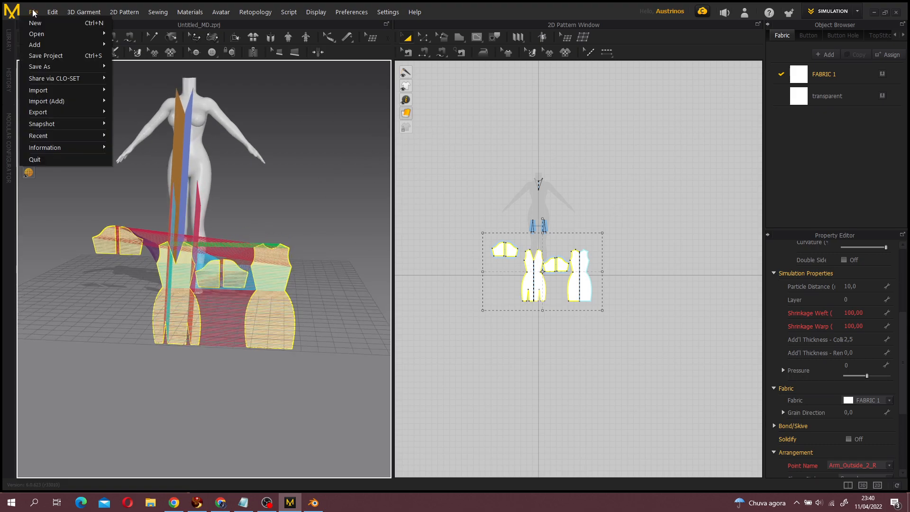
mouse_move(46, 118)
click(131, 127)
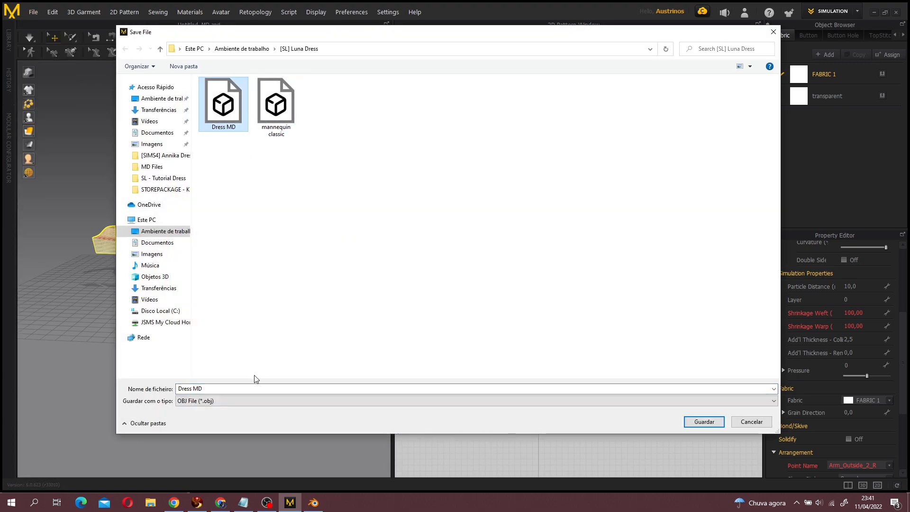
click(260, 388)
click(261, 388)
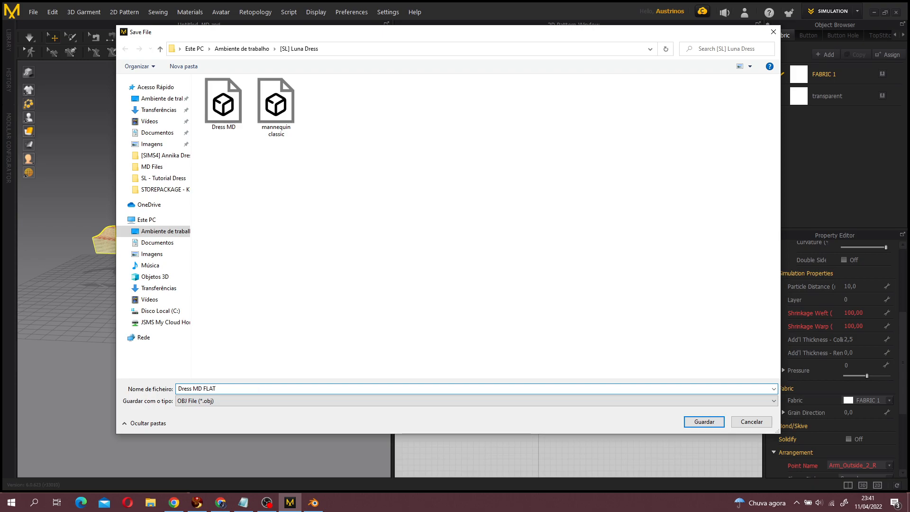
key(Return)
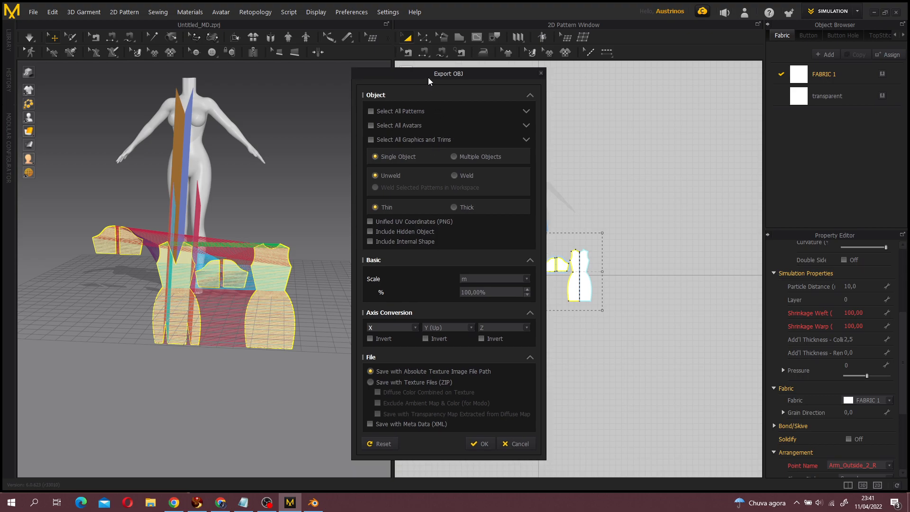
drag(428, 78, 423, 44)
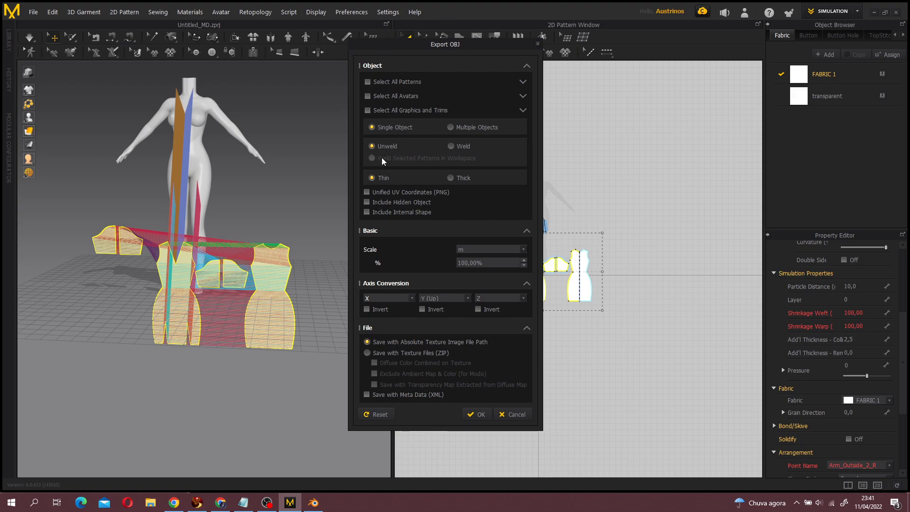
click(480, 414)
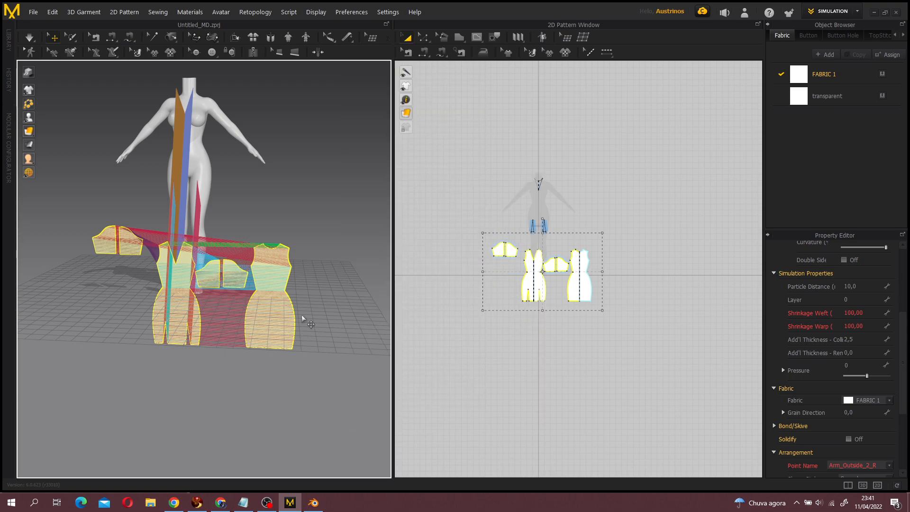
- Undo the flat arrangement of the dress pieces
click(302, 185)
key(ctrl+z)
key(ctrl+z)
key(ctrl+z)
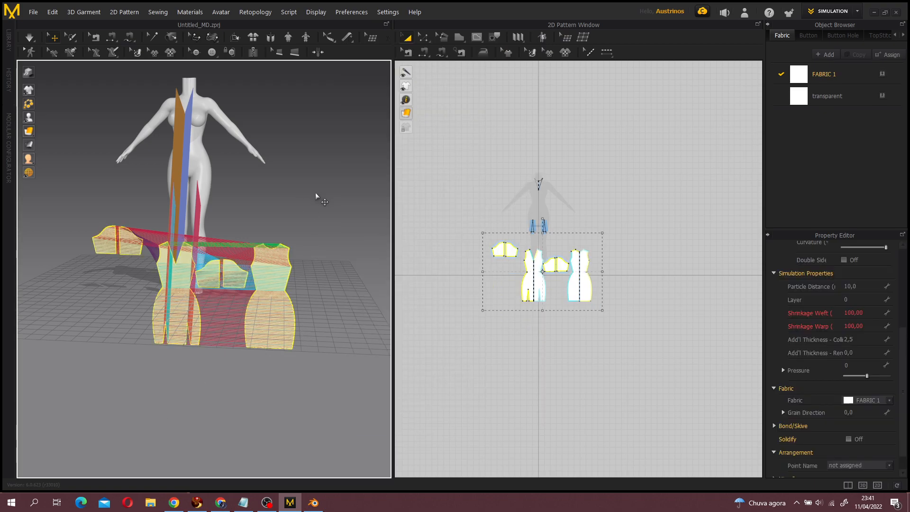
- Save the project as Luna Dress in the [SL] Luna Dress folder
click(36, 14)
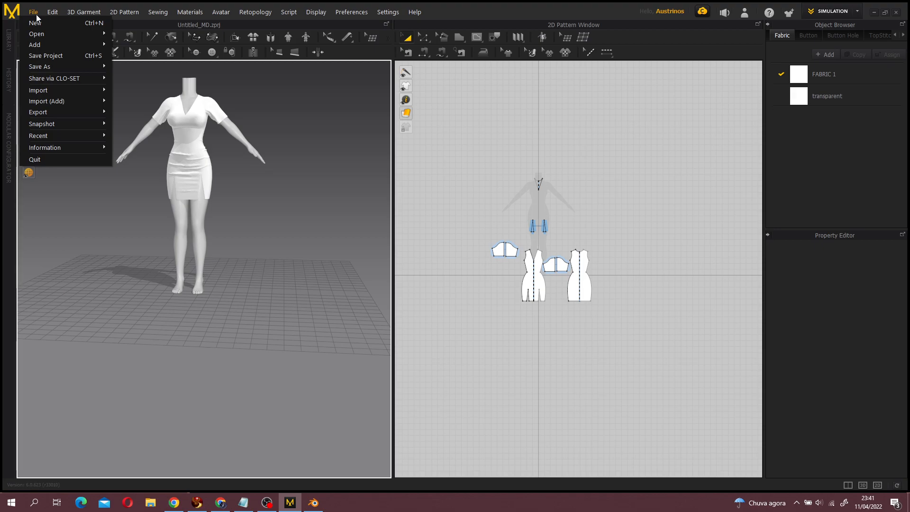
click(42, 55)
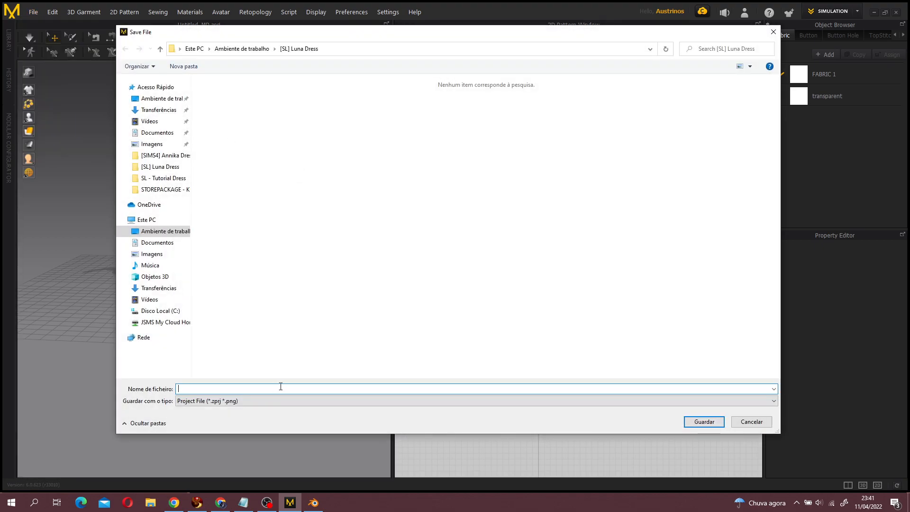
text(Luna Dress)
key(Return)
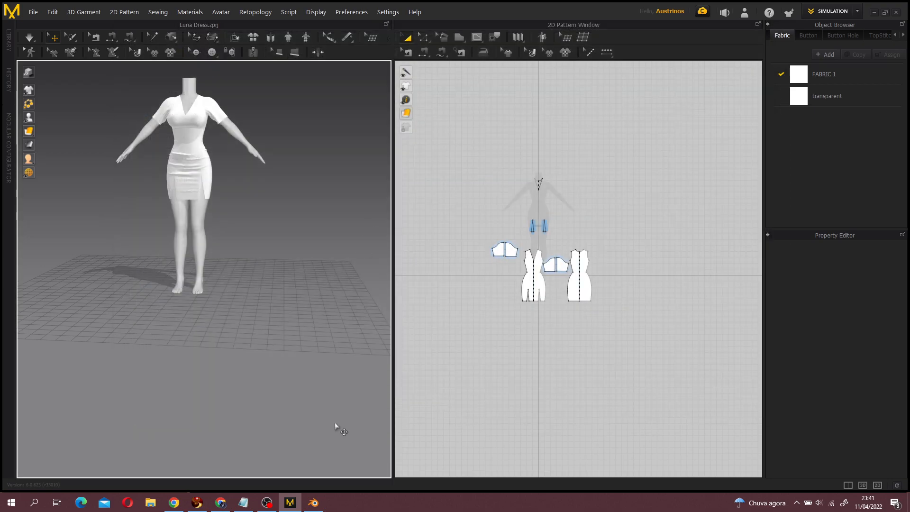
- Switch to Blender and import Dress MD.obj from the [SL] Luna Dress folder
click(314, 503)
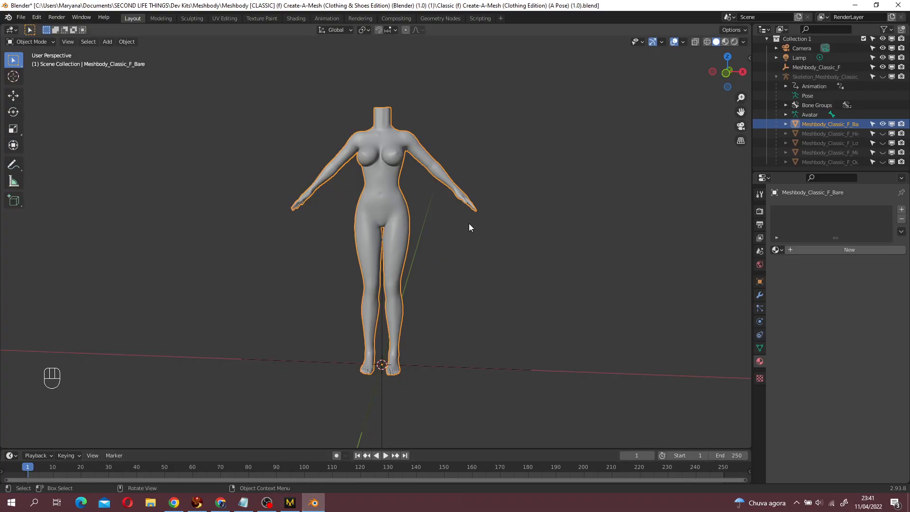
click(280, 117)
click(20, 17)
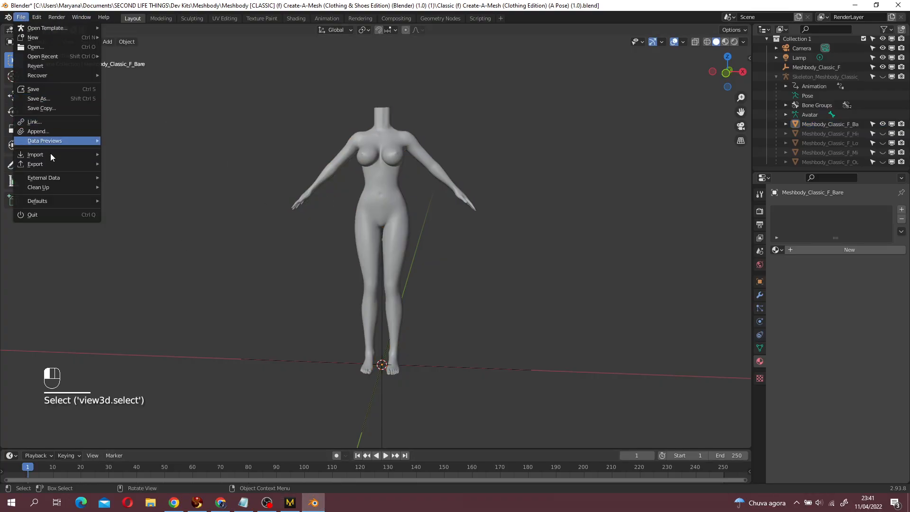
mouse_move(101, 155)
click(134, 240)
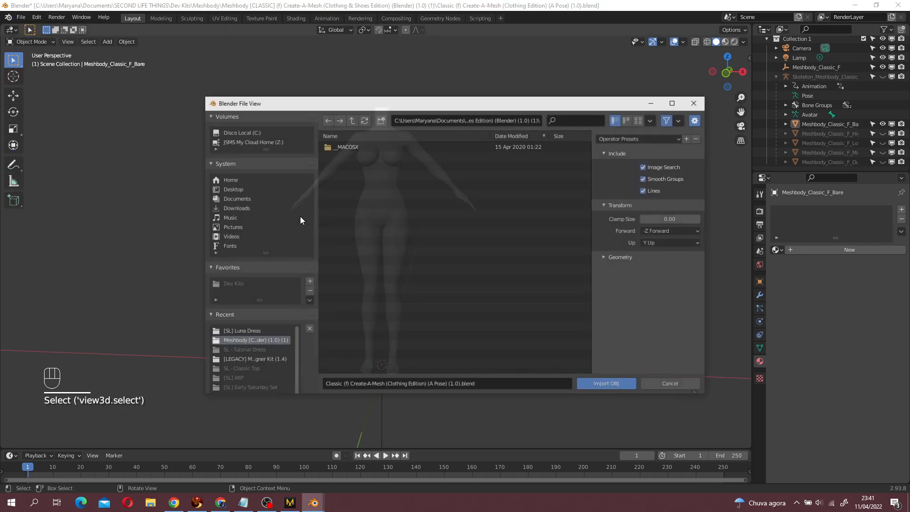
click(237, 331)
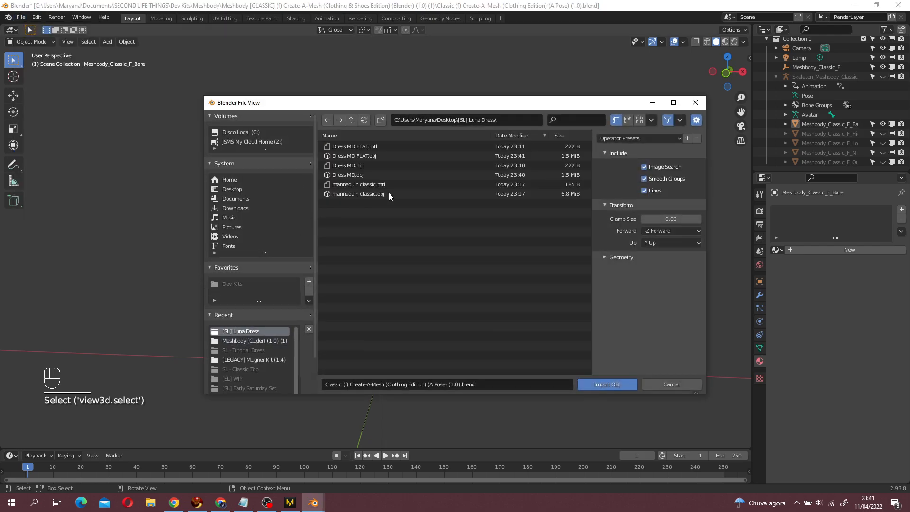
double_click(383, 175)
- Import Dress MD FLAT.obj from the [SL] Luna Dress folder into the same scene
middle_drag(440, 226, 292, 231)
click(21, 17)
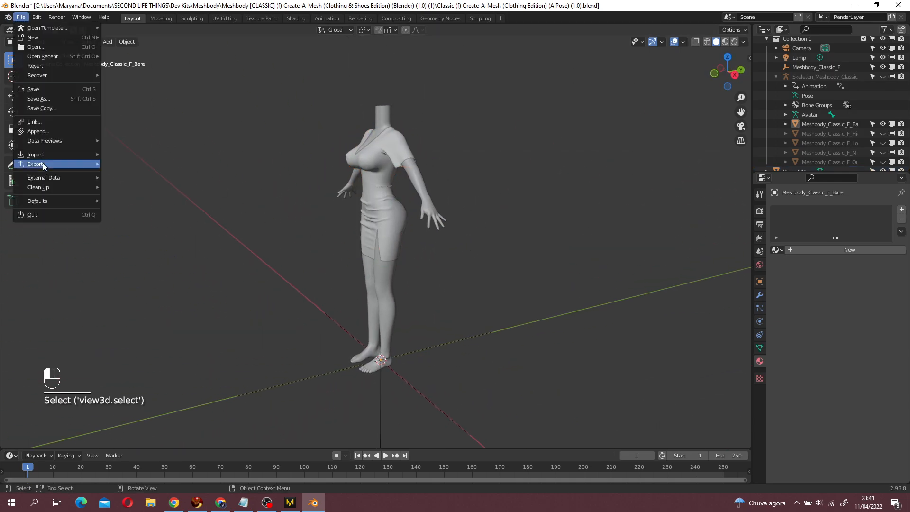
mouse_move(94, 156)
click(166, 239)
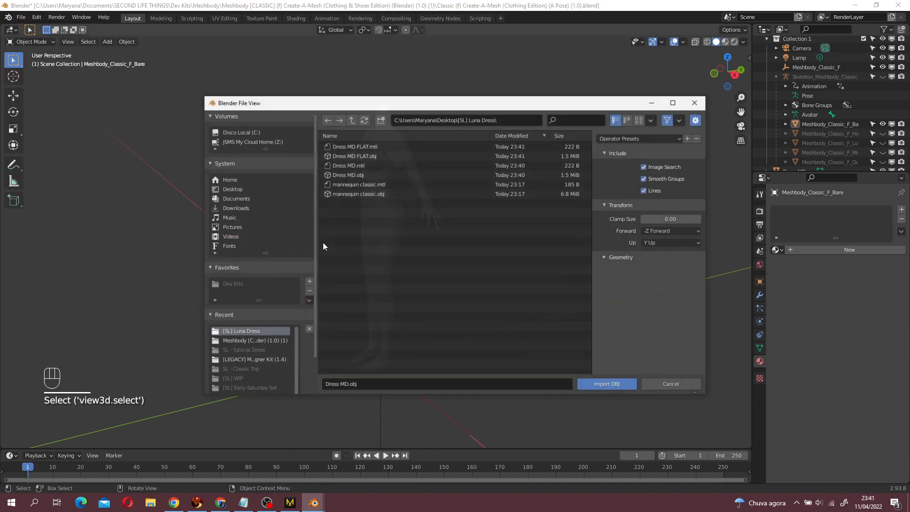
double_click(377, 155)
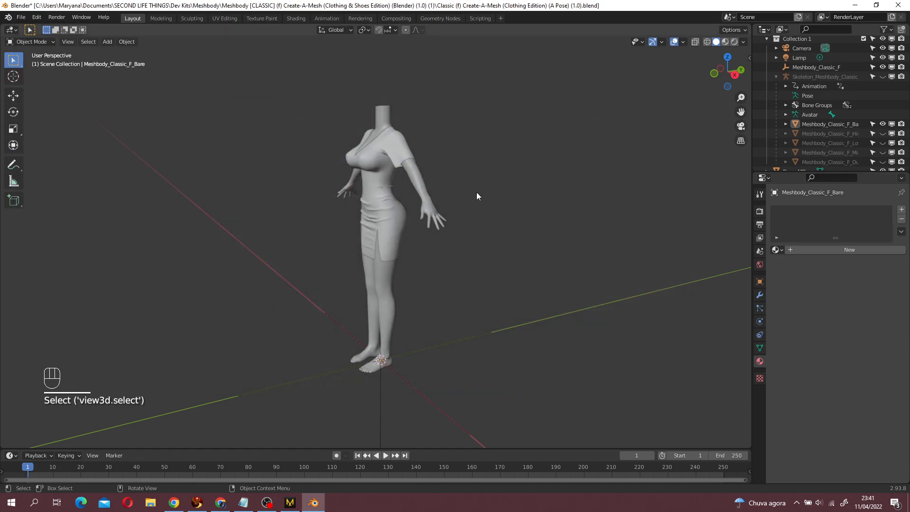
- Move the flat dress pieces along the Z axis, and along the Y axis in front of the mannequin
mouse_move(459, 232)
middle_down()
mouse_move(413, 220)
mouse_move(441, 212)
mouse_move(451, 245)
middle_up()
key(g)
key(z)
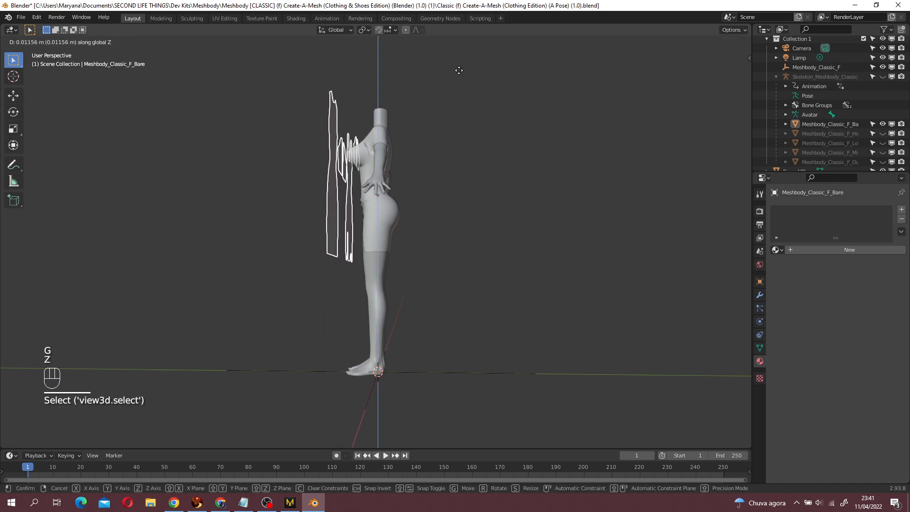
click(475, 100)
key(g)
key(y)
click(437, 146)
- Apply the object transform of the moved flat dress pieces and deselect them
middle_drag(436, 146, 354, 218)
scroll(353, 218, up, 8)
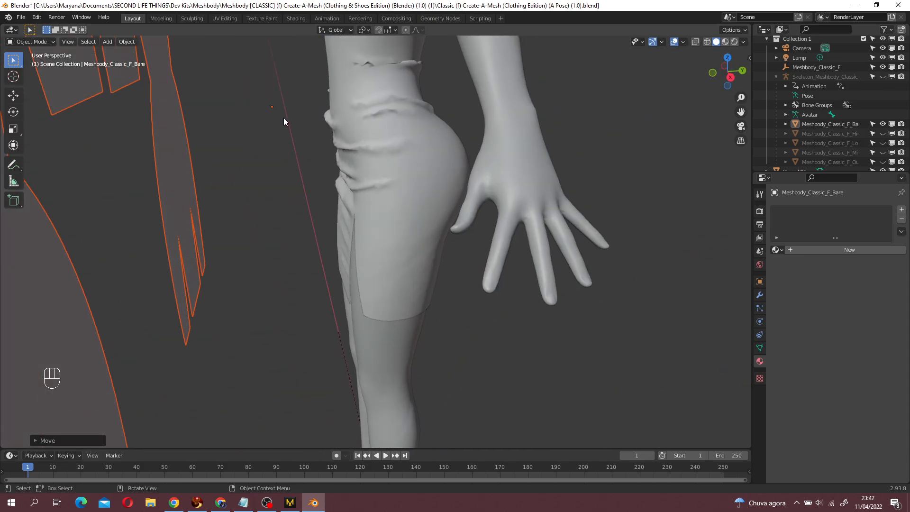
scroll(271, 110, down, 6)
scroll(412, 378, up, 5)
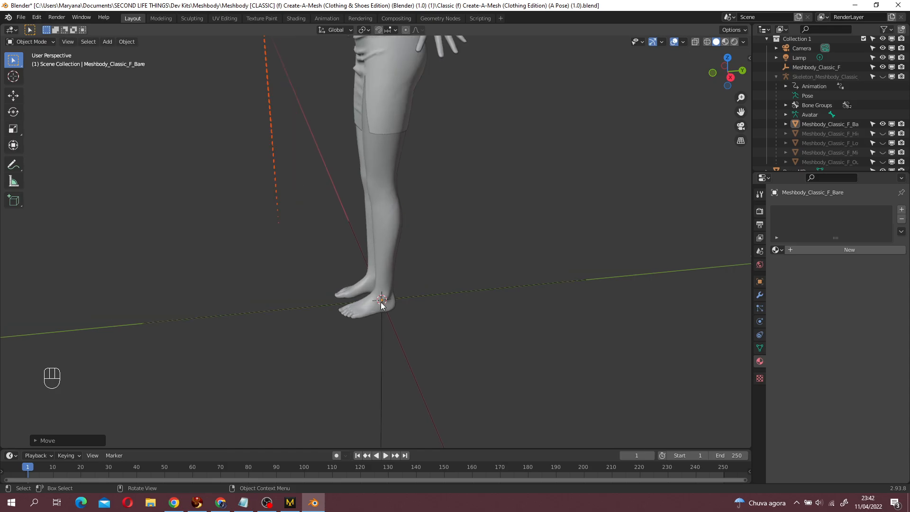
middle_drag(423, 277, 520, 243)
middle_drag(327, 353, 204, 372)
scroll(359, 318, down, 2)
middle_drag(379, 303, 392, 291)
scroll(388, 290, down, 2)
middle_drag(324, 174, 412, 194)
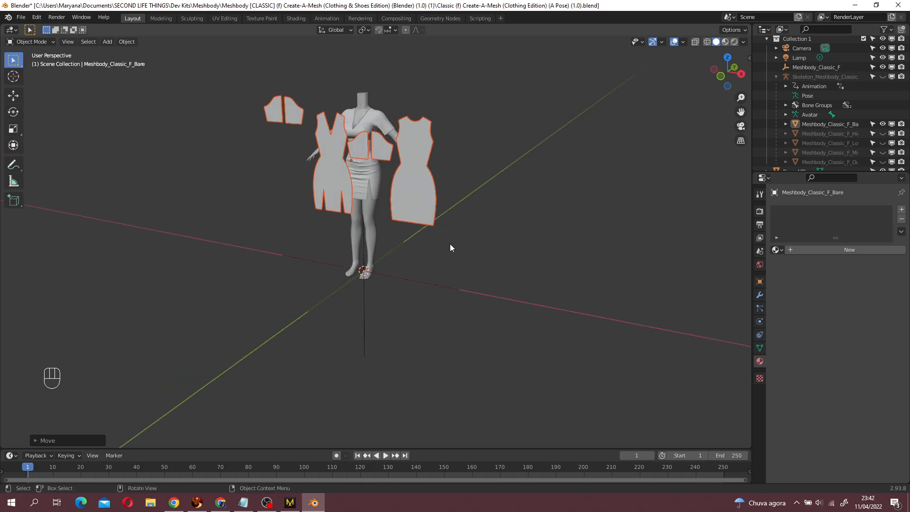
key(ctrl+a)
click(440, 273)
mouse_move(465, 289)
middle_down()
mouse_move(414, 300)
mouse_move(460, 281)
middle_up()
click(414, 300)
- Add a Basis shape key to the Dress MD FLAT object
scroll(399, 303, up, 7)
scroll(412, 348, down, 6)
middle_drag(412, 348, 369, 252)
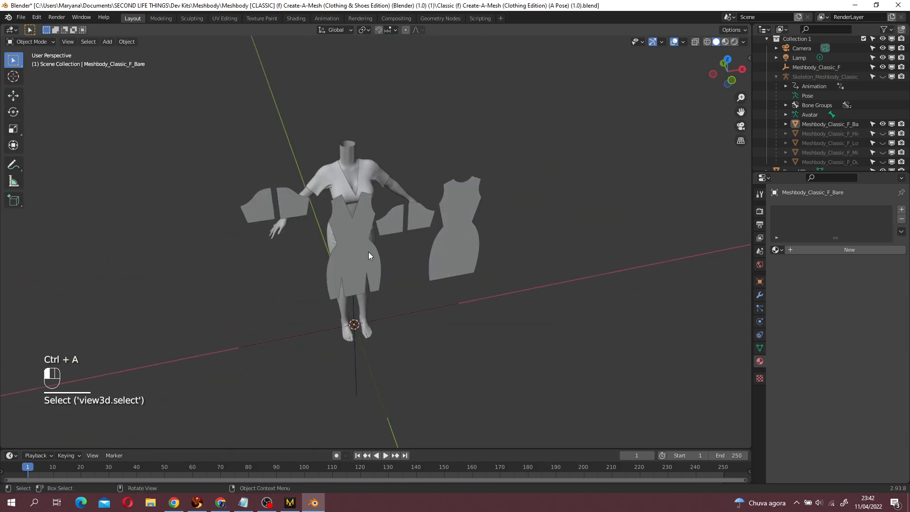
click(368, 252)
middle_drag(598, 302, 669, 328)
click(760, 349)
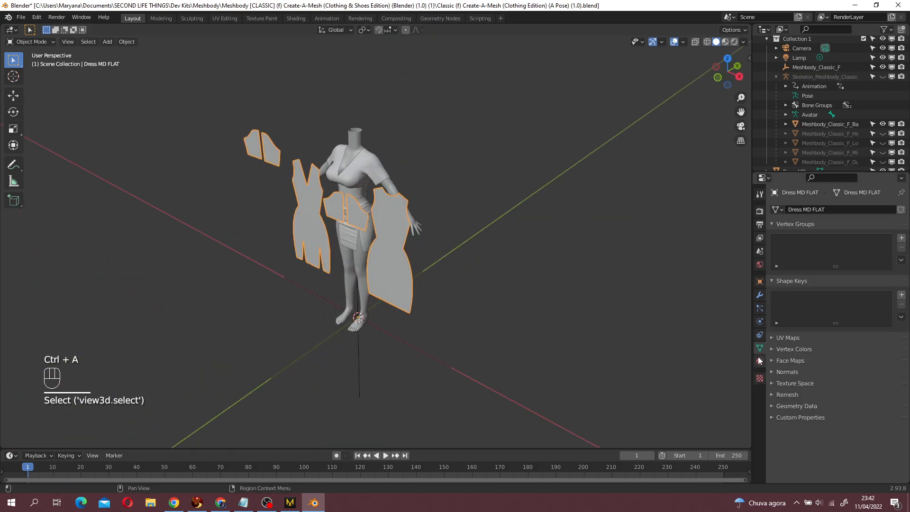
click(902, 295)
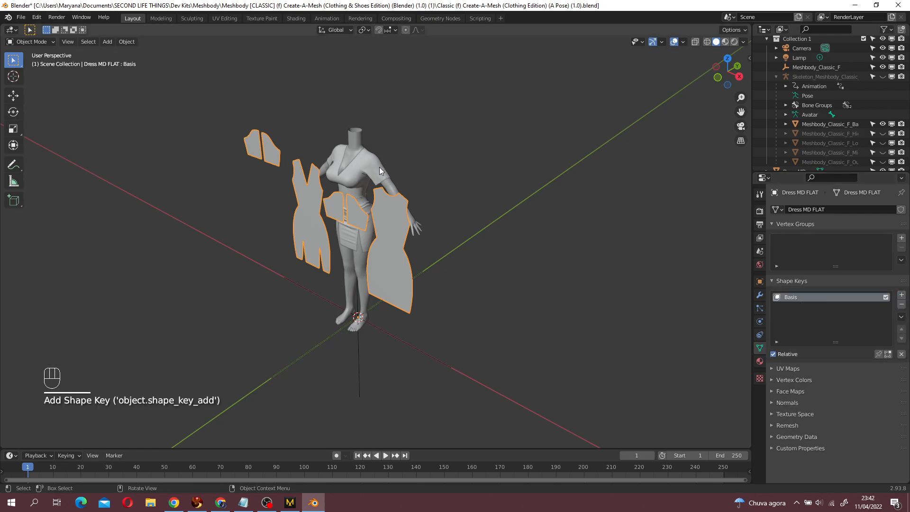
- Try to join Dress MD into Dress MD FLAT with Join as Shapes and test the new shape key's value
click(367, 166)
middle_drag(408, 155, 521, 155)
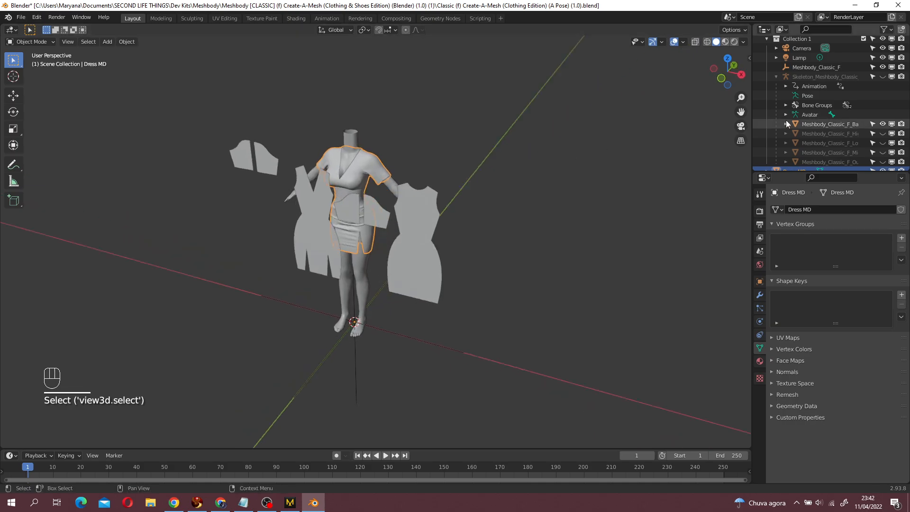
key(shift)
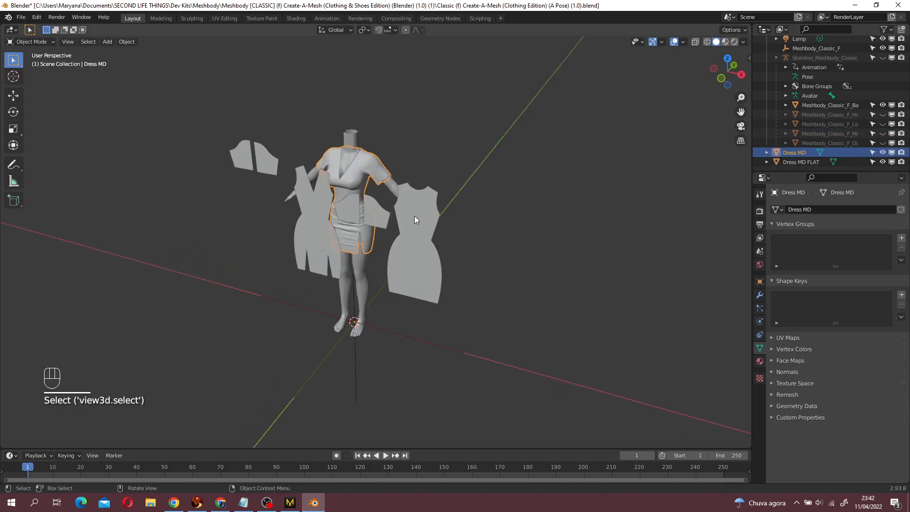
shift+click(418, 226)
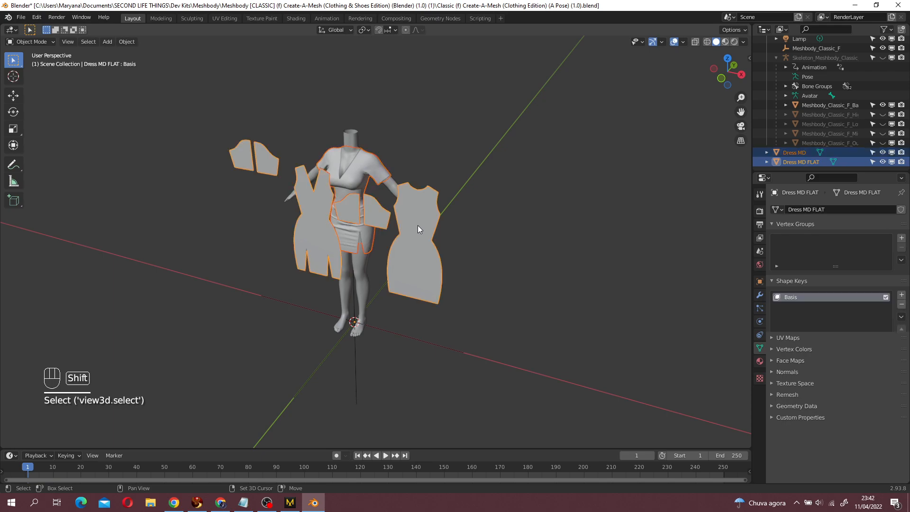
click(902, 317)
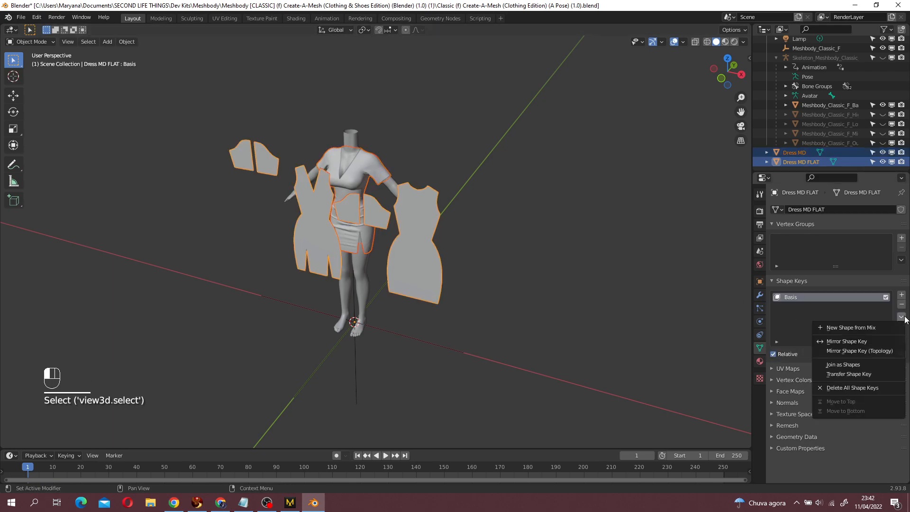
click(876, 361)
click(798, 308)
mouse_move(841, 366)
mouse_down()
mouse_move(895, 367)
mouse_move(825, 366)
mouse_up()
middle_drag(540, 293, 500, 311)
scroll(500, 311, up, 3)
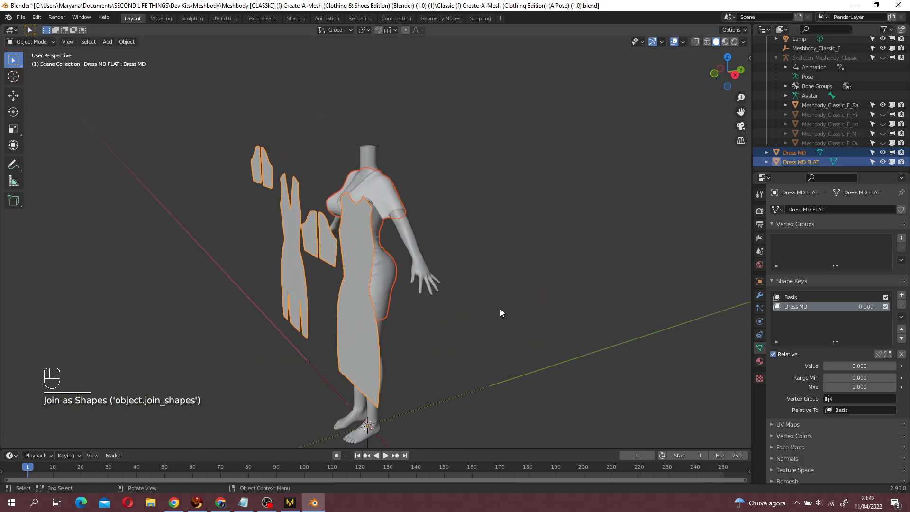
- Remove both shape keys, Dress MD and Basis, from the flat dress pieces
click(388, 291)
key(ctrl+a)
click(505, 294)
click(365, 300)
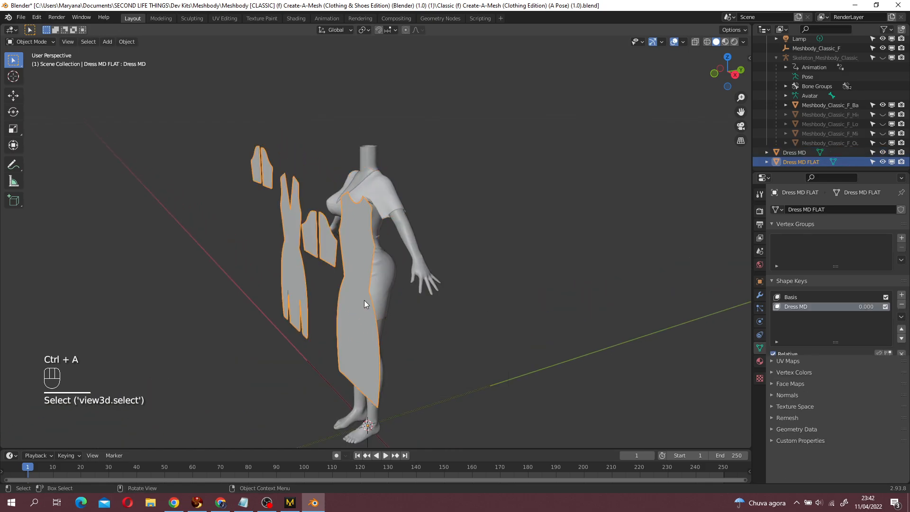
click(902, 306)
click(902, 306)
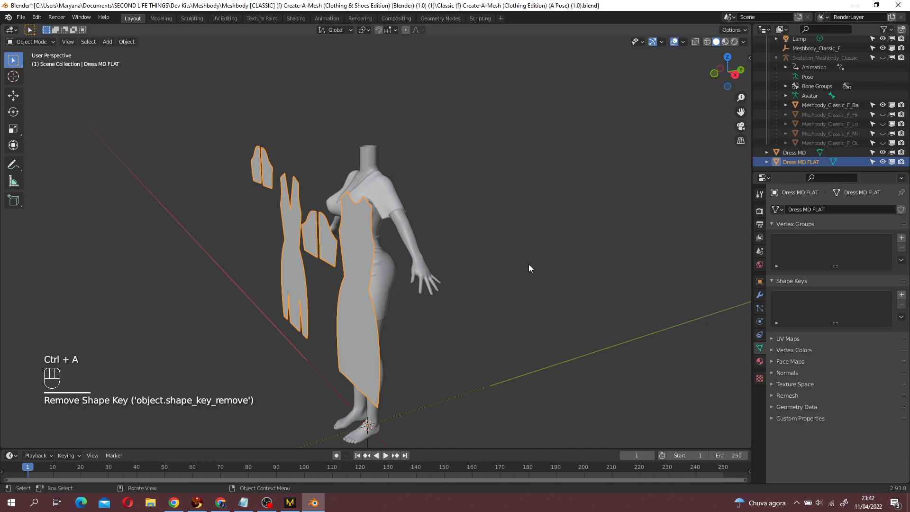
- Apply the object transforms of Dress MD and Dress MD FLAT together
ctrl+click(384, 192)
key(ctrl+a)
click(444, 219)
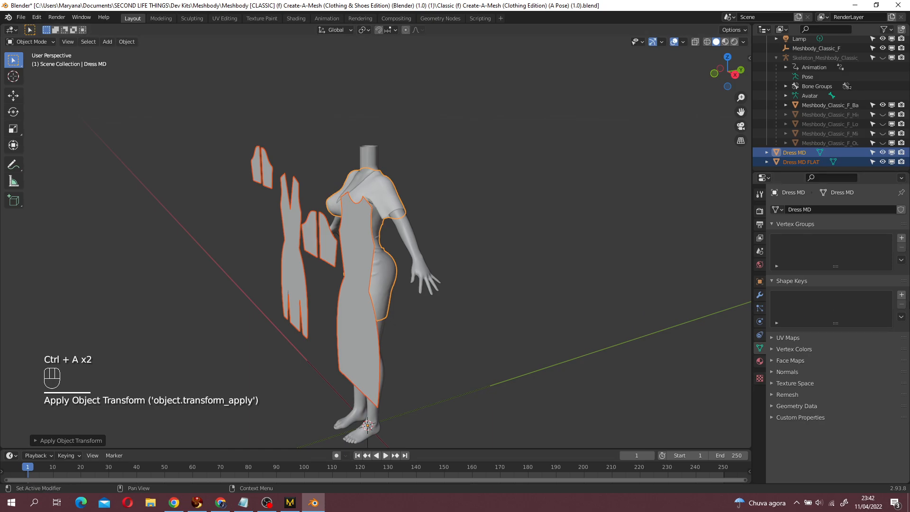
- Add a Basis shape key to Dress MD FLAT and join the draped Dress MD into it with Join as Shapes
click(341, 340)
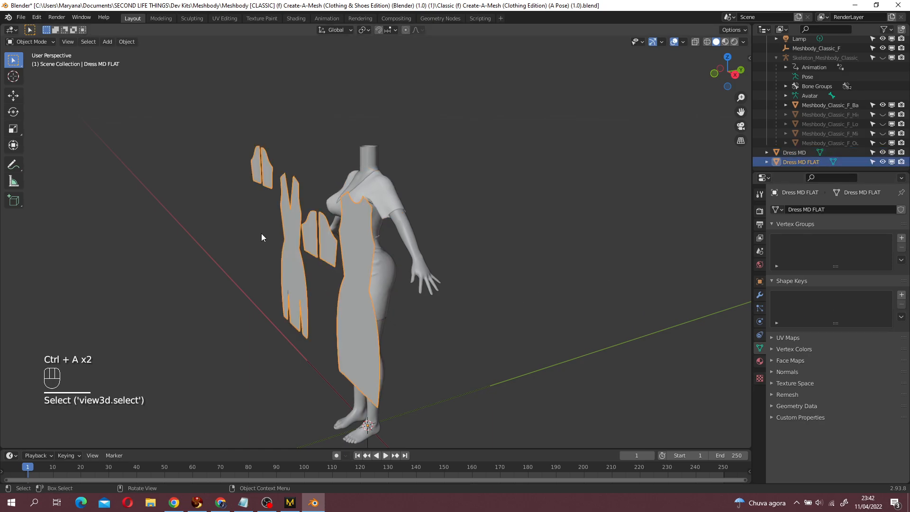
click(902, 295)
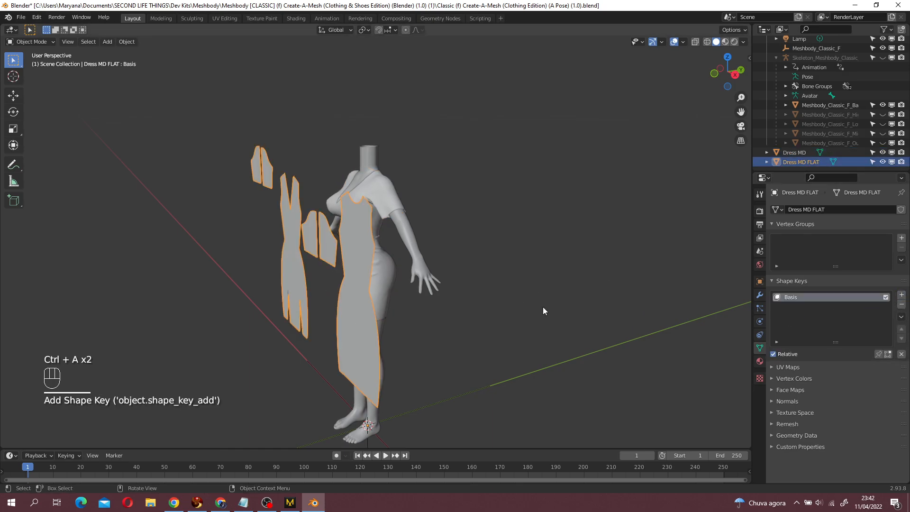
click(376, 196)
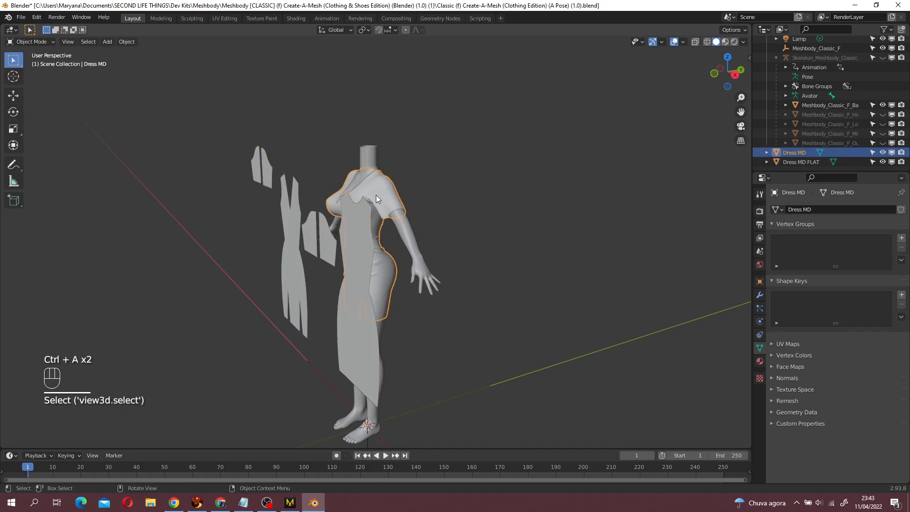
shift+click(360, 256)
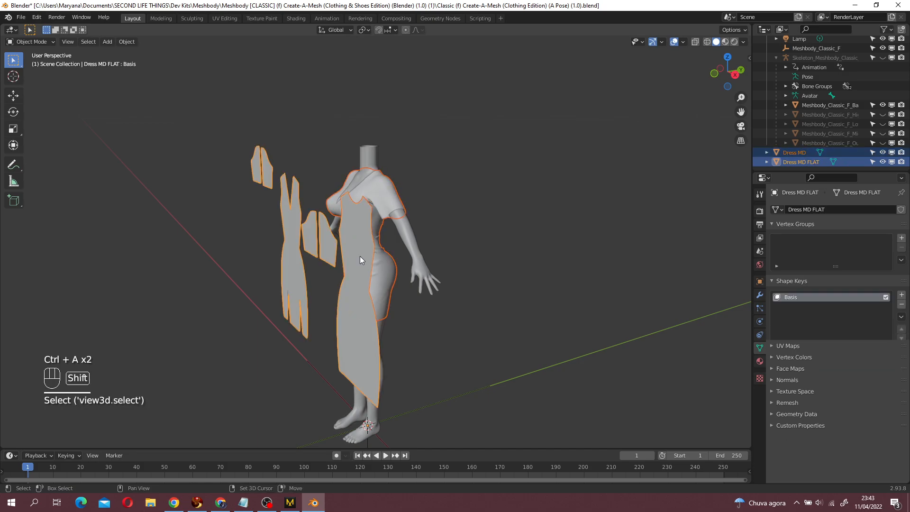
click(900, 319)
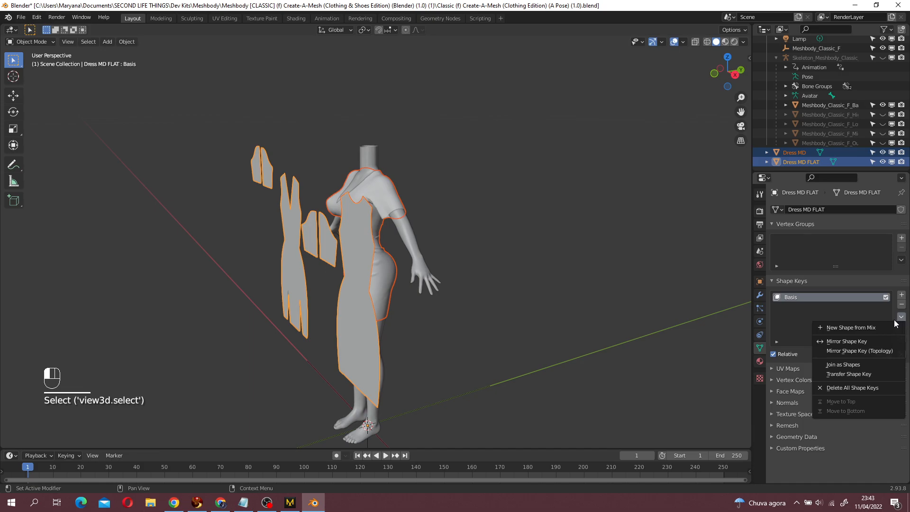
click(843, 364)
- Preview the Dress MD shape key on the flat pieces at value 1.000, and return it to 0.000
click(807, 307)
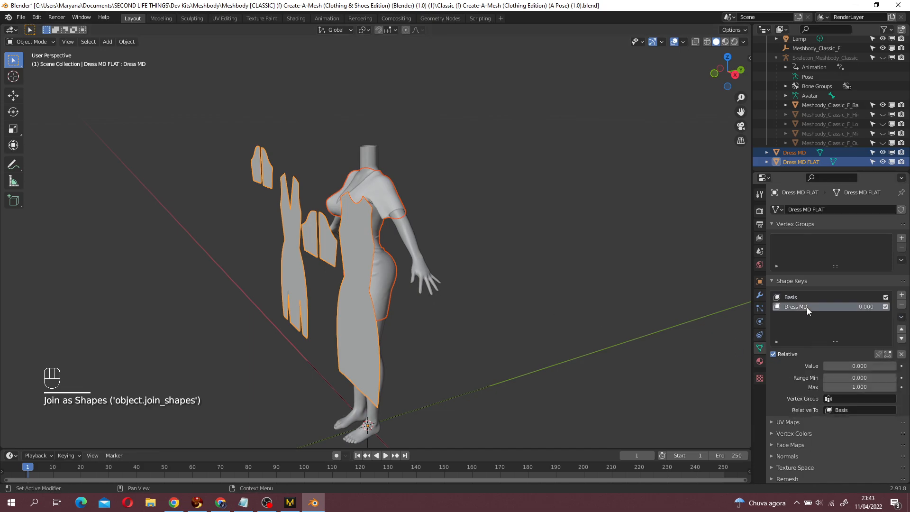
drag(856, 365, 903, 365)
click(464, 310)
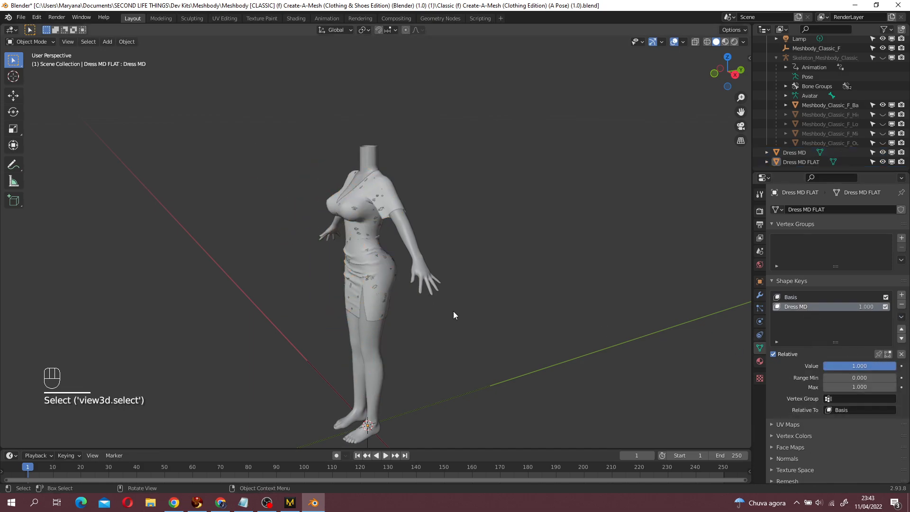
middle_drag(464, 310, 537, 306)
scroll(537, 306, up, 6)
drag(861, 365, 827, 366)
scroll(600, 336, down, 3)
middle_drag(619, 349, 591, 355)
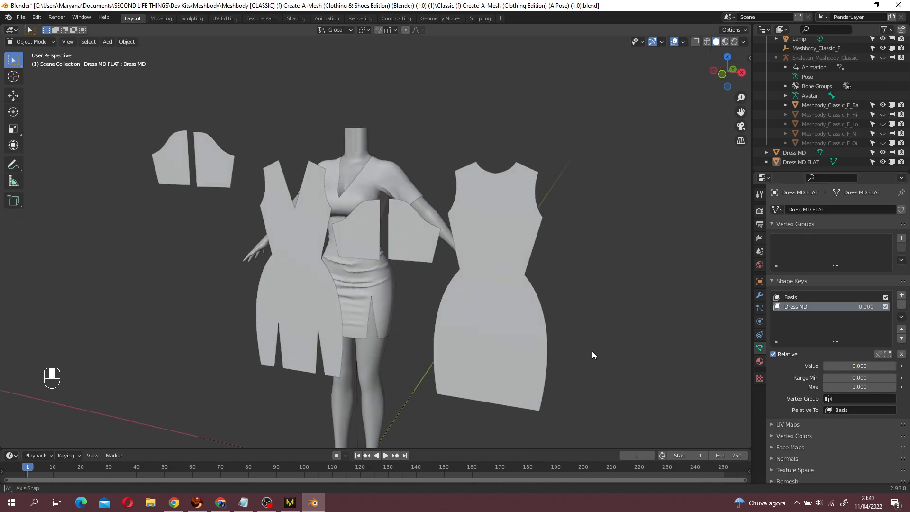
- Switch to the front view and hide the draped Dress MD and the mannequin body, keeping the skeleton hidden
scroll(593, 355, down, 3)
key(KP_1)
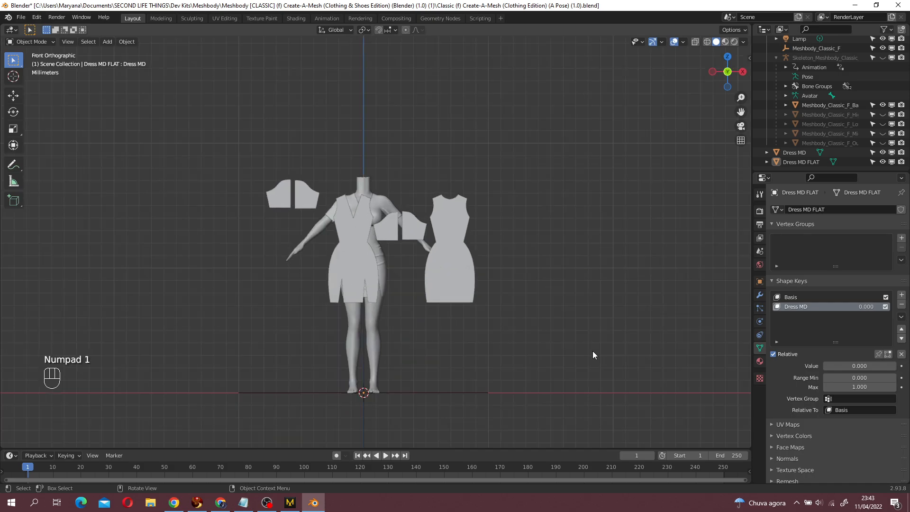
click(883, 152)
click(883, 105)
scroll(877, 95, up, 3)
click(883, 89)
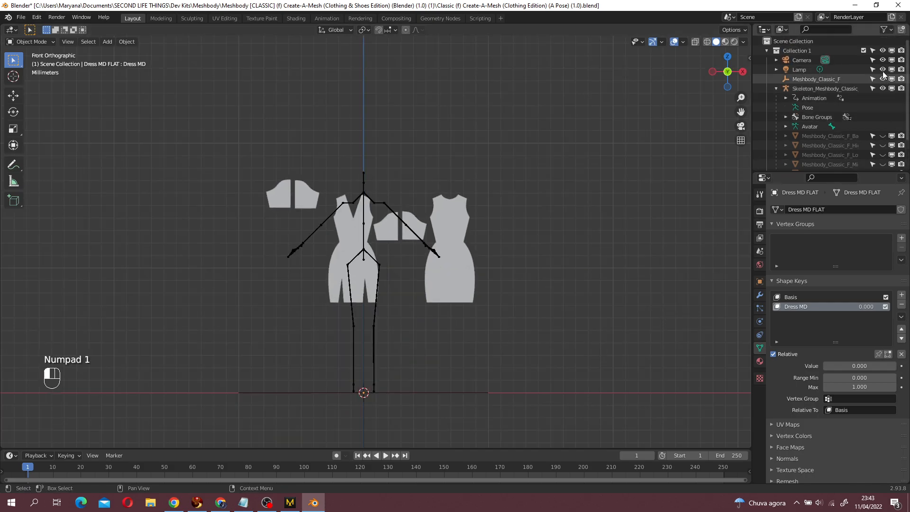
click(883, 88)
scroll(473, 275, up, 4)
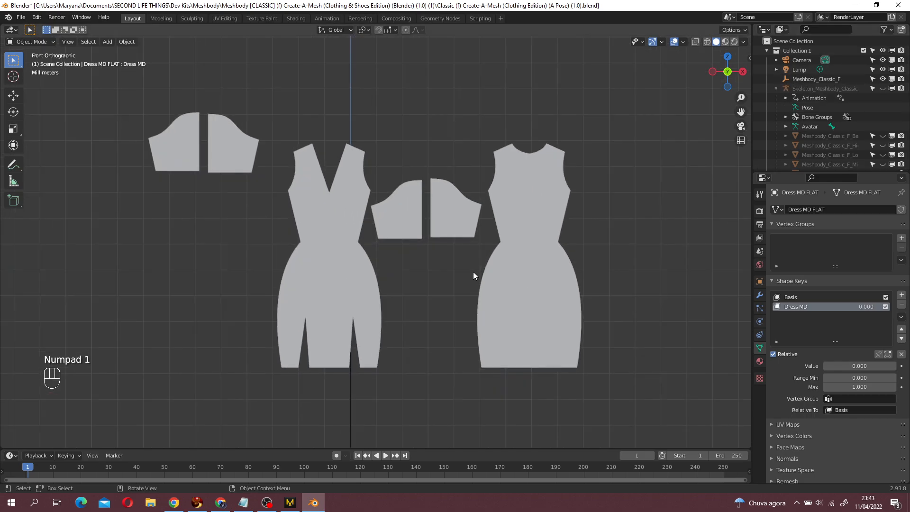
click(349, 194)
click(462, 162)
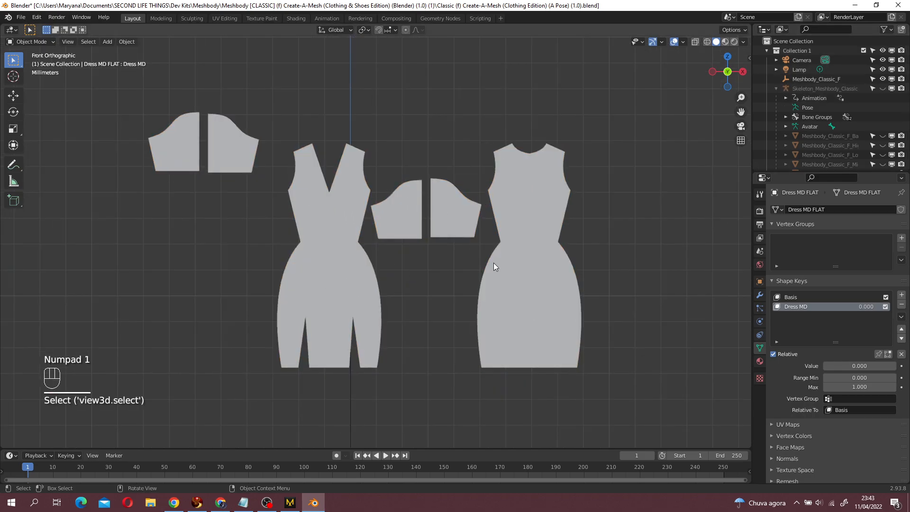
scroll(482, 260, down, 4)
middle_drag(413, 305, 426, 329)
scroll(425, 327, down, 1)
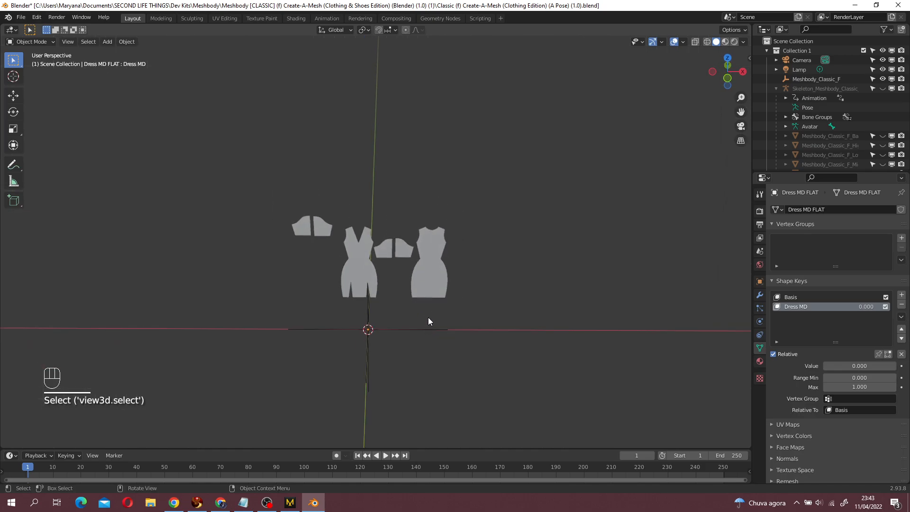
- Add a mesh plane at the origin and set its size to 0.02 m
key(shift+a)
mouse_move(422, 290)
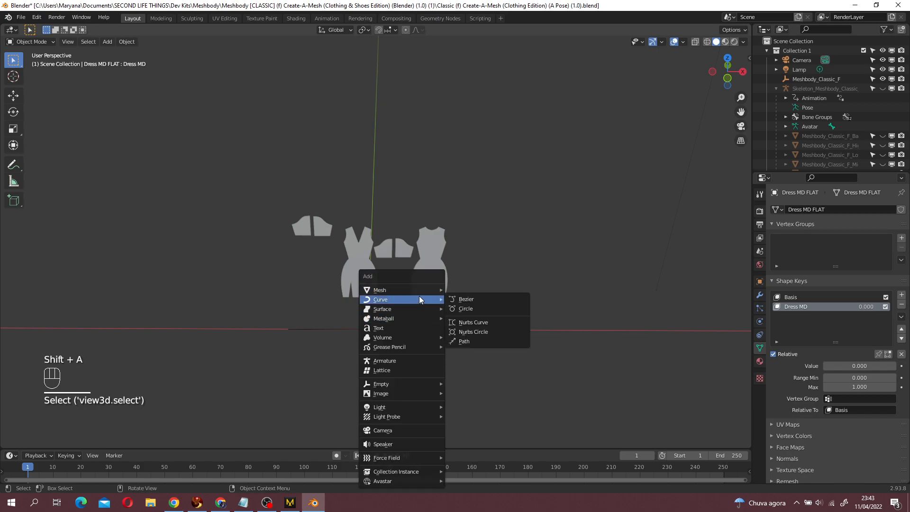
click(454, 290)
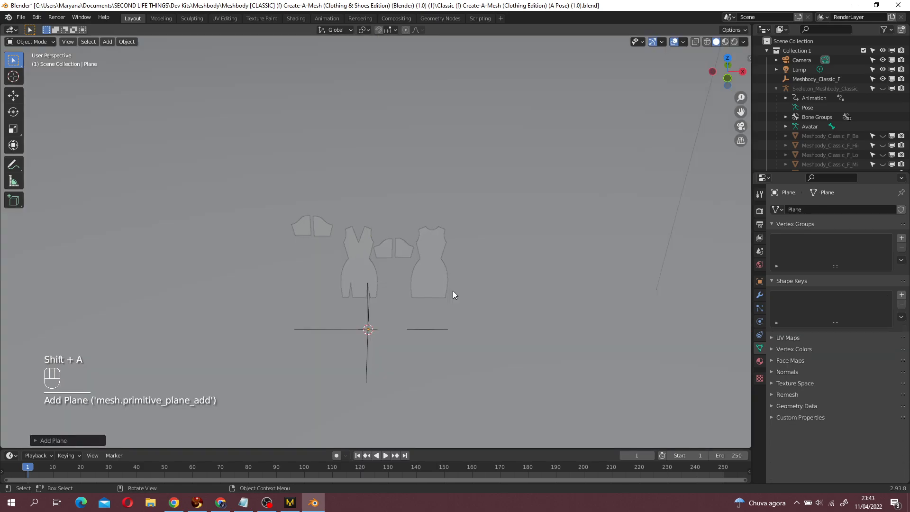
scroll(608, 275, down, 6)
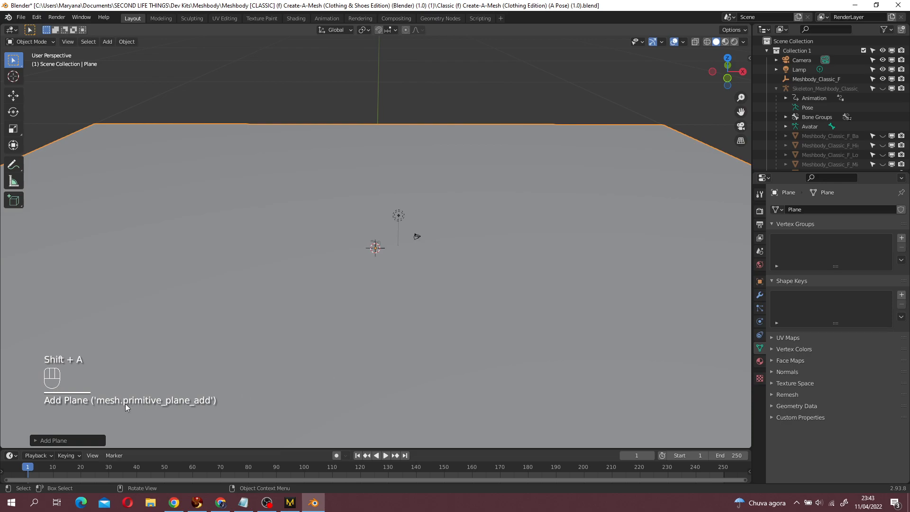
click(81, 440)
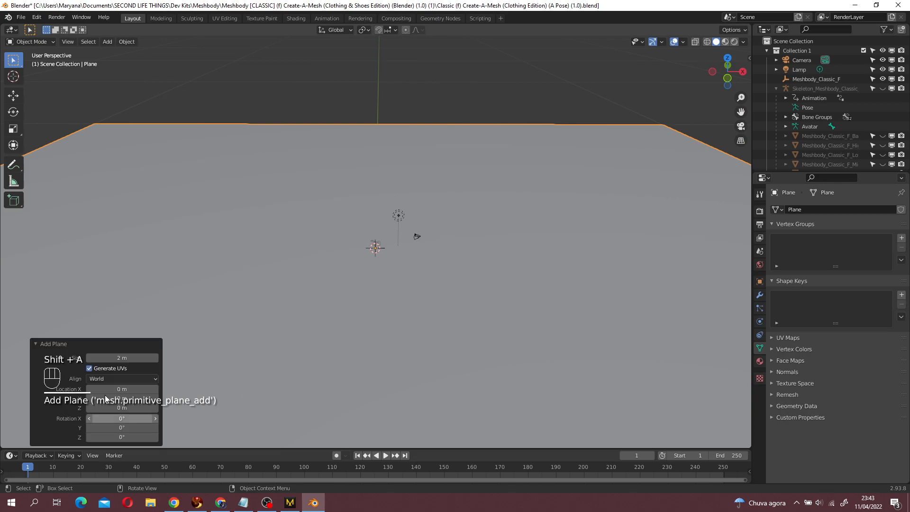
click(93, 359)
click(91, 357)
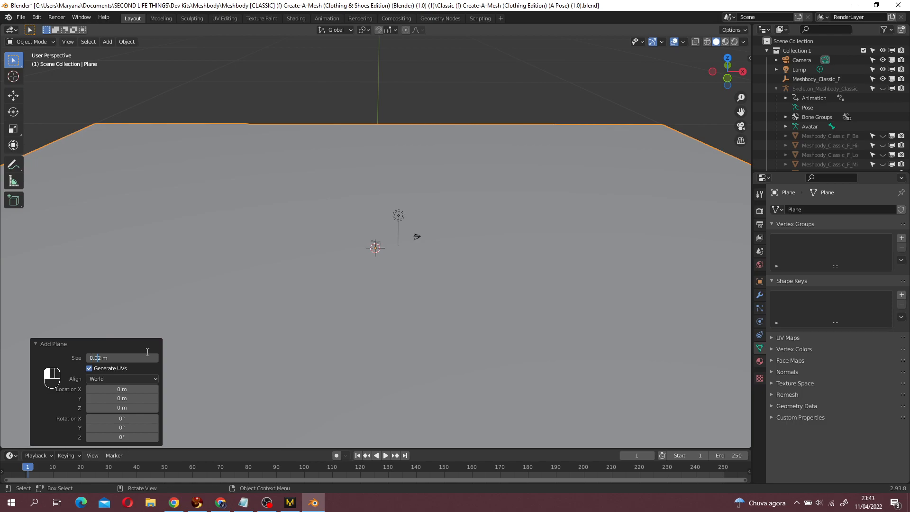
key(Return)
key(KP_Decimal)
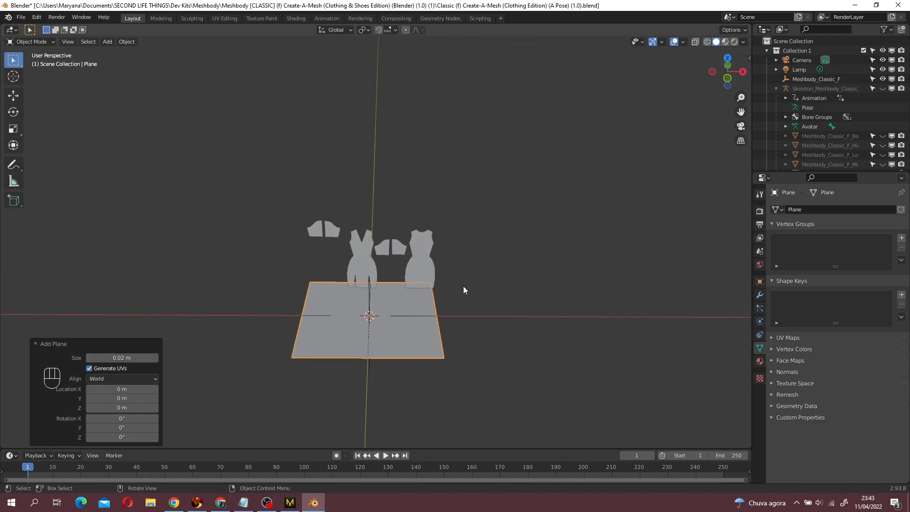
shift+scroll(465, 289, down, 2)
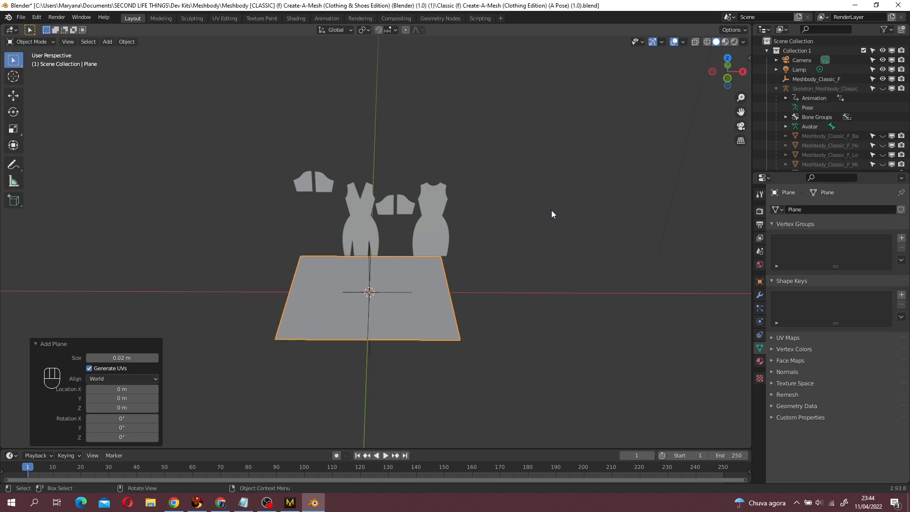
- In Edit Mode, delete three of the plane's corner vertices so only one vertex is left
key(Tab)
click(441, 269)
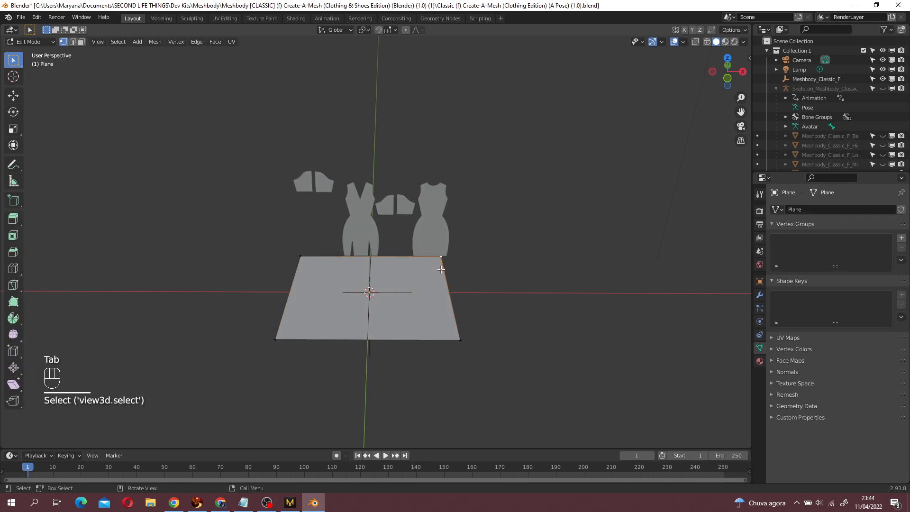
shift+click(452, 326)
shift+click(301, 334)
click(430, 261)
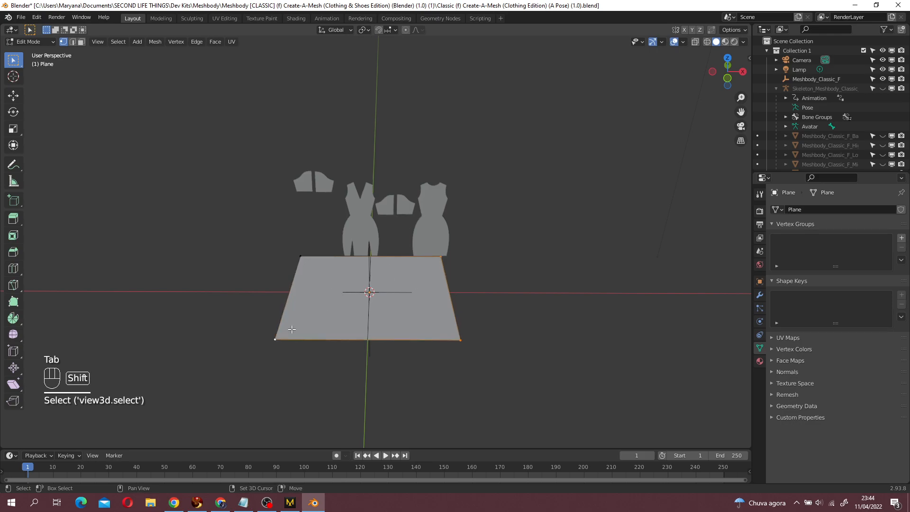
key(x)
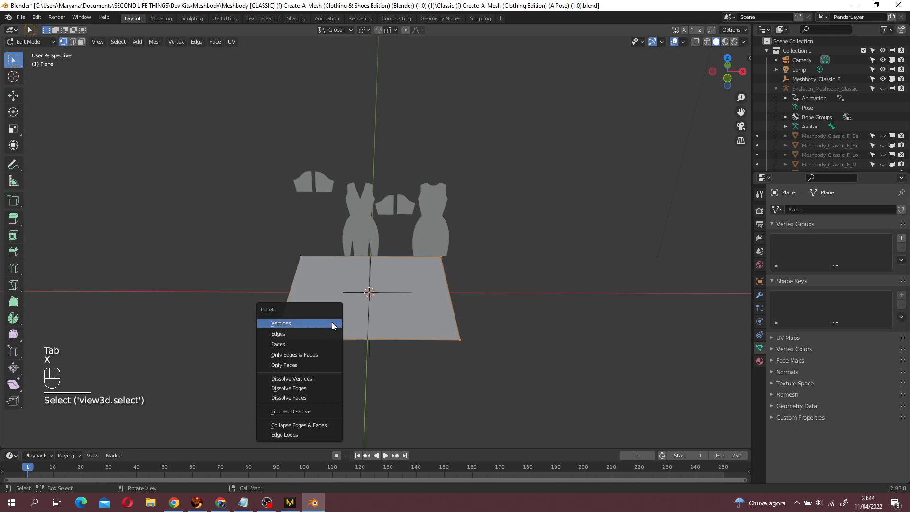
click(332, 323)
- Switch to the front view and enable snapping with Vertex as the snap target
scroll(335, 274, up, 4)
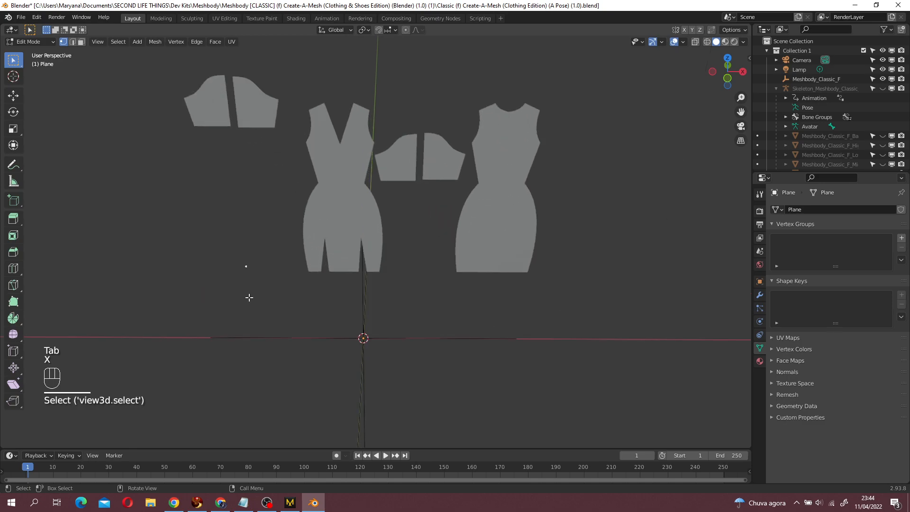
shift+middle_drag(299, 246, 343, 281)
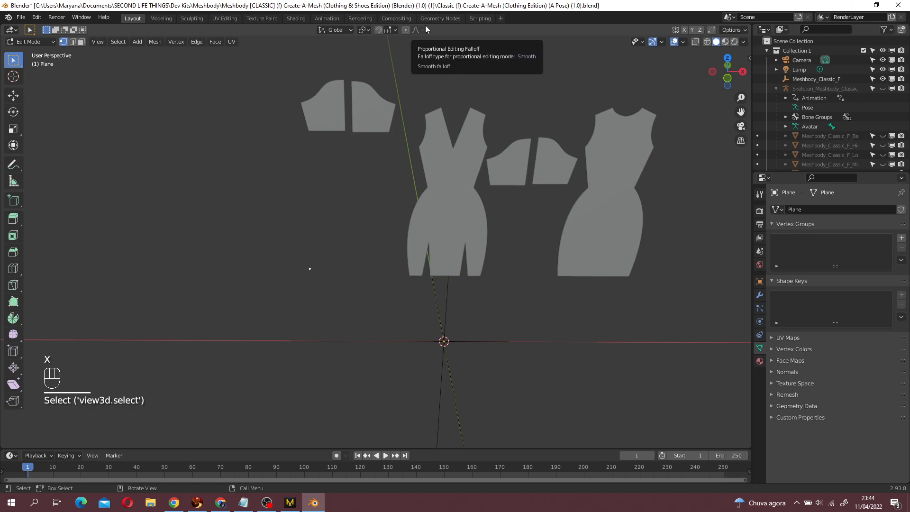
key(KP_1)
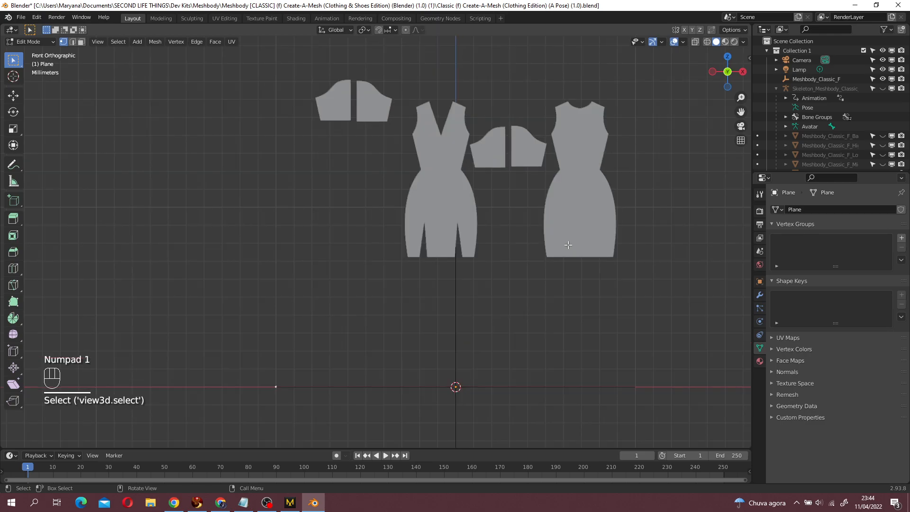
scroll(569, 245, up, 2)
shift+middle_drag(399, 141, 457, 303)
scroll(457, 303, up, 3)
shift+middle_drag(429, 182, 390, 231)
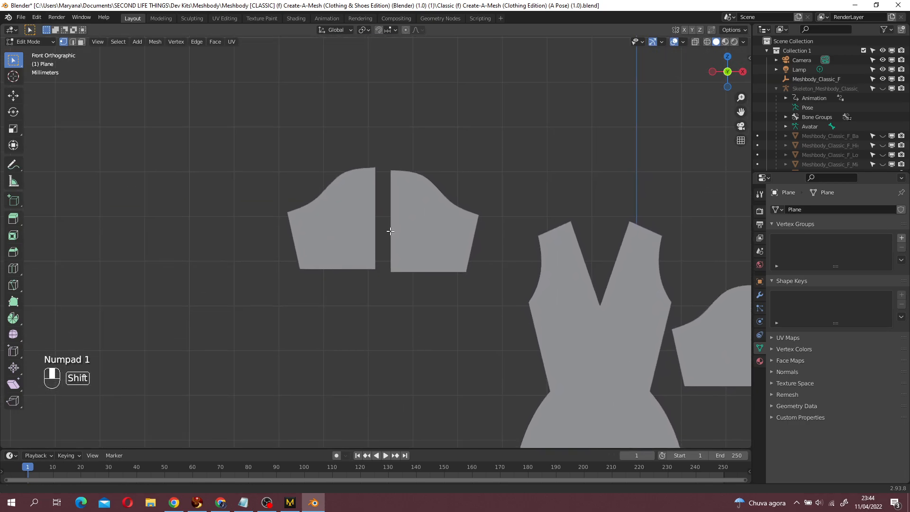
scroll(391, 231, up, 2)
scroll(391, 167, down, 2)
scroll(390, 167, up, 2)
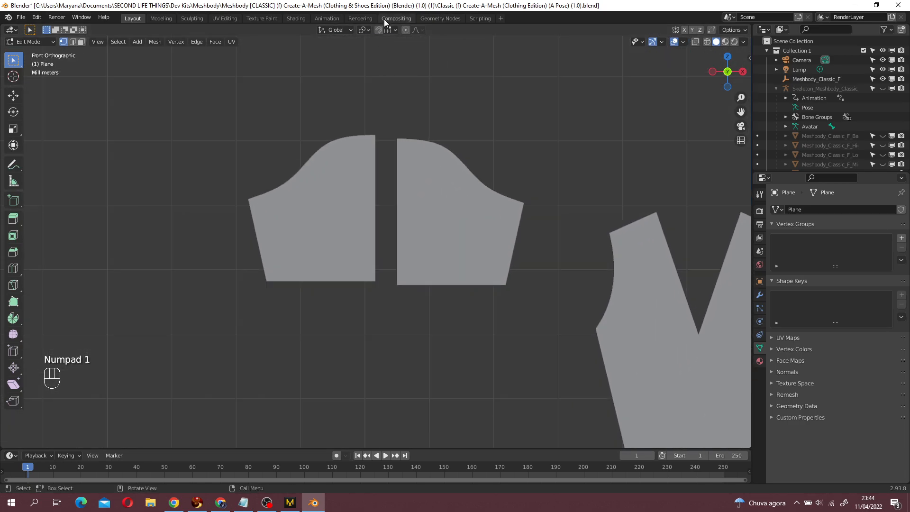
click(388, 30)
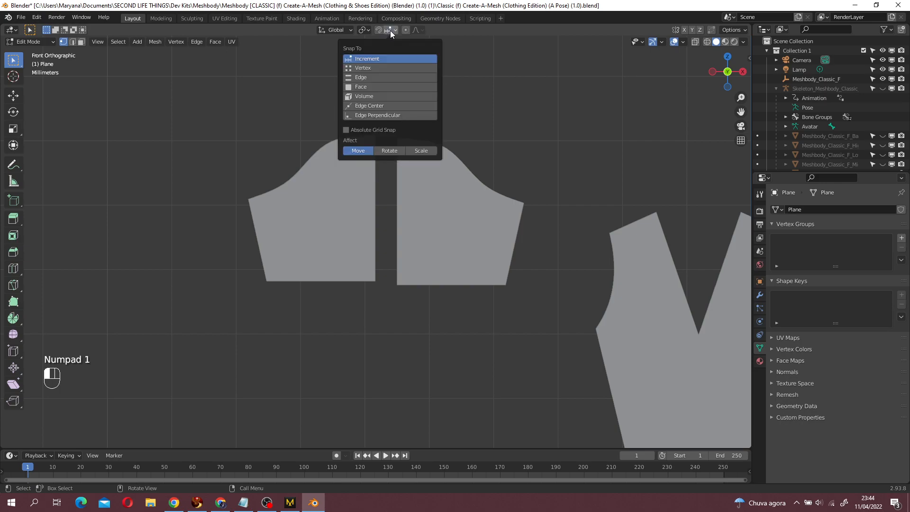
click(388, 29)
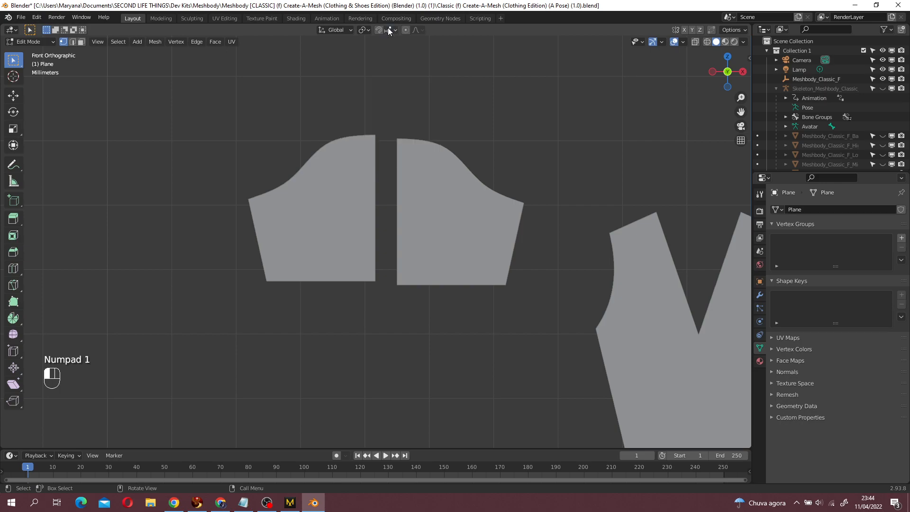
click(387, 30)
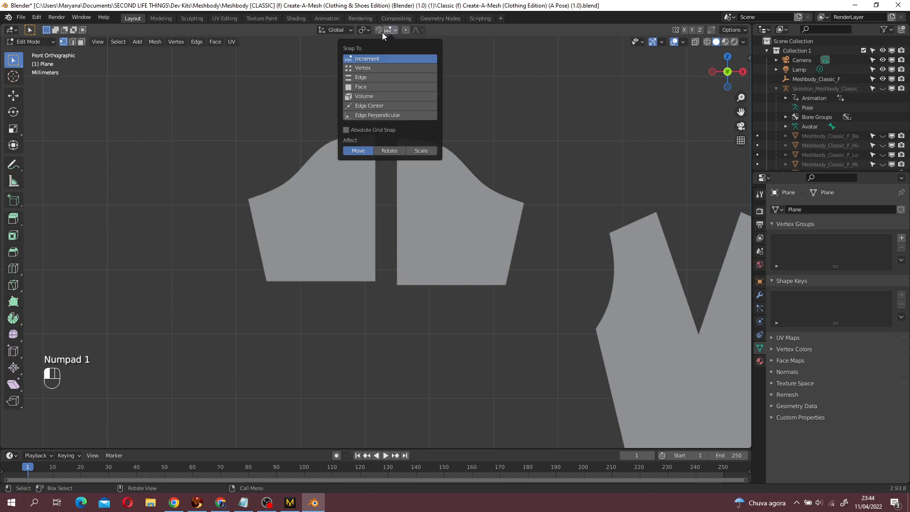
click(372, 68)
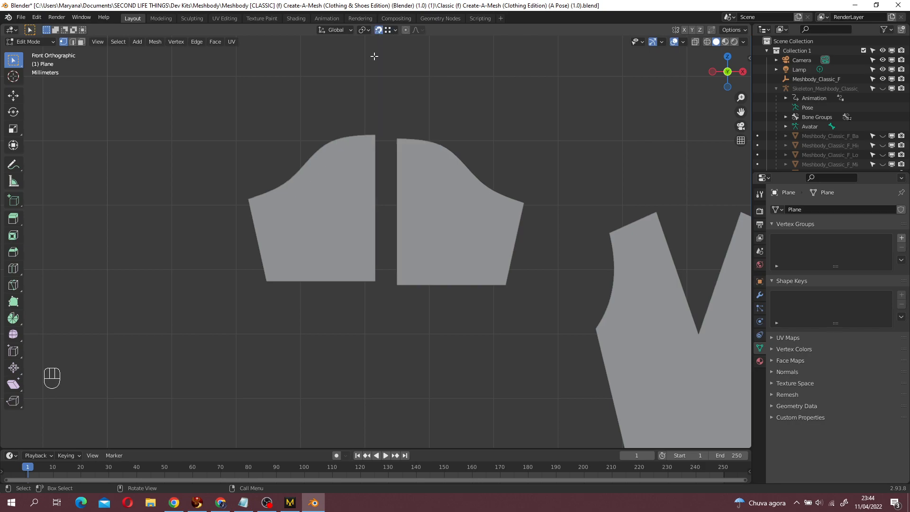
- Snap the single vertex to the first sleeve piece's outer upper corner and extrude it along the cap curve to the inner top corner in six segments
key(g)
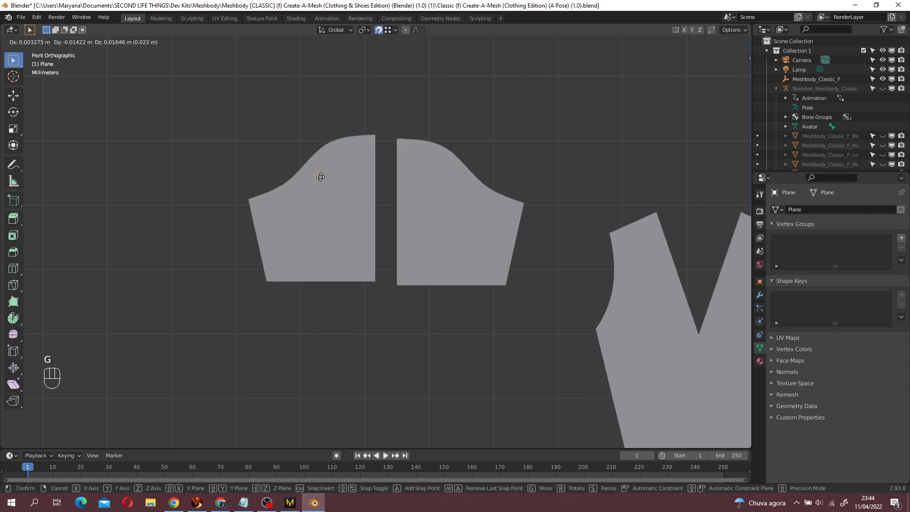
click(249, 201)
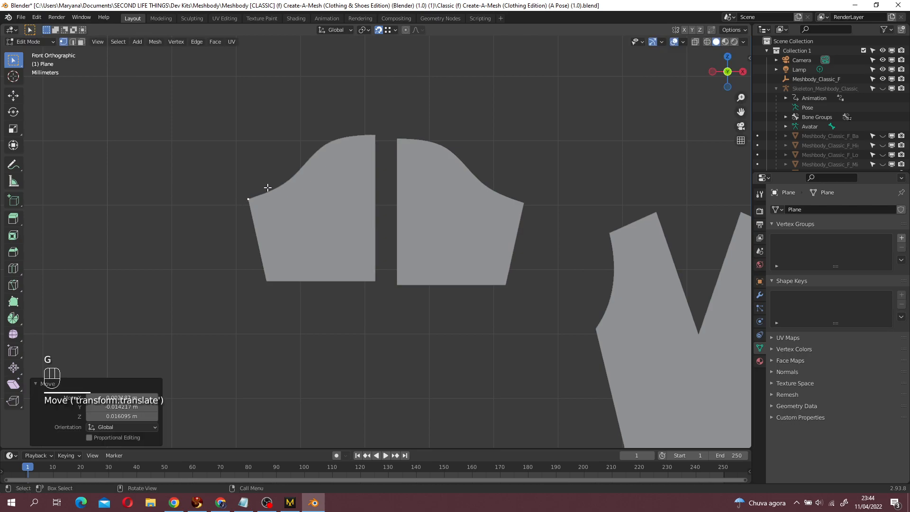
scroll(219, 154, up, 3)
scroll(219, 155, up, 4)
key(e)
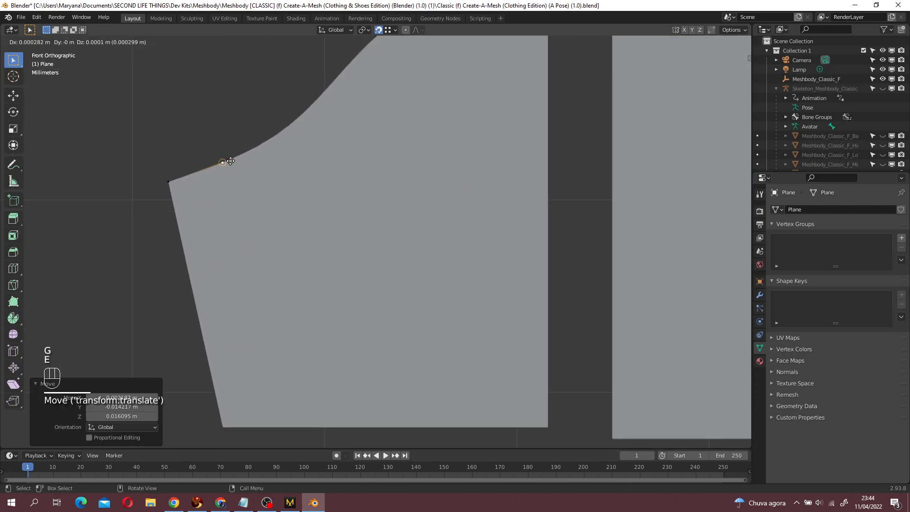
click(262, 143)
scroll(262, 142, down, 3)
key(e)
click(332, 142)
key(e)
click(362, 113)
key(e)
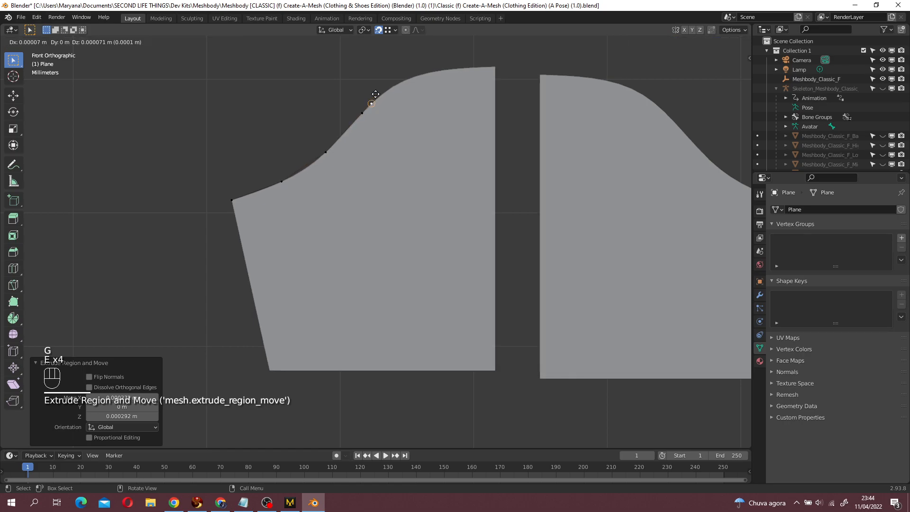
click(404, 80)
key(e)
click(442, 71)
key(e)
click(498, 66)
shift+middle_drag(446, 64, 459, 129)
- Reposition the outline vertices on the upper bend of the sleeve cap so they follow the curve more evenly
click(459, 128)
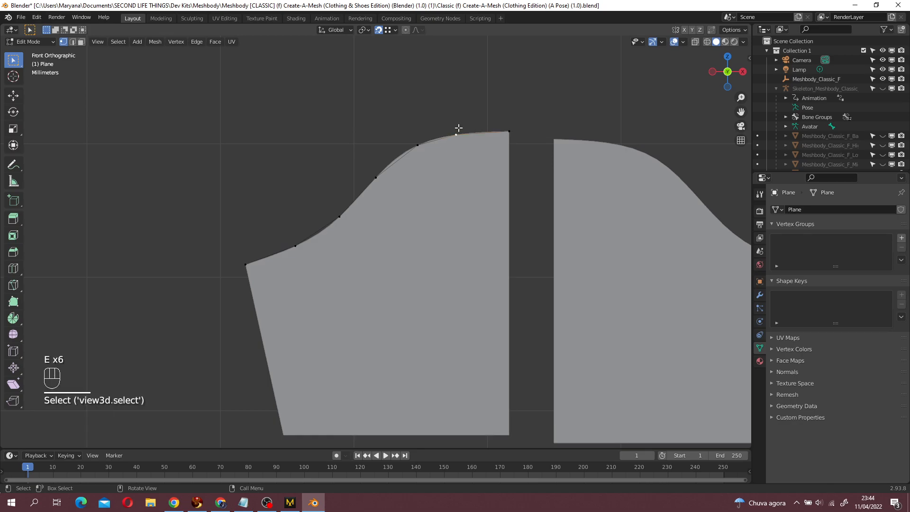
click(417, 145)
key(g)
click(405, 152)
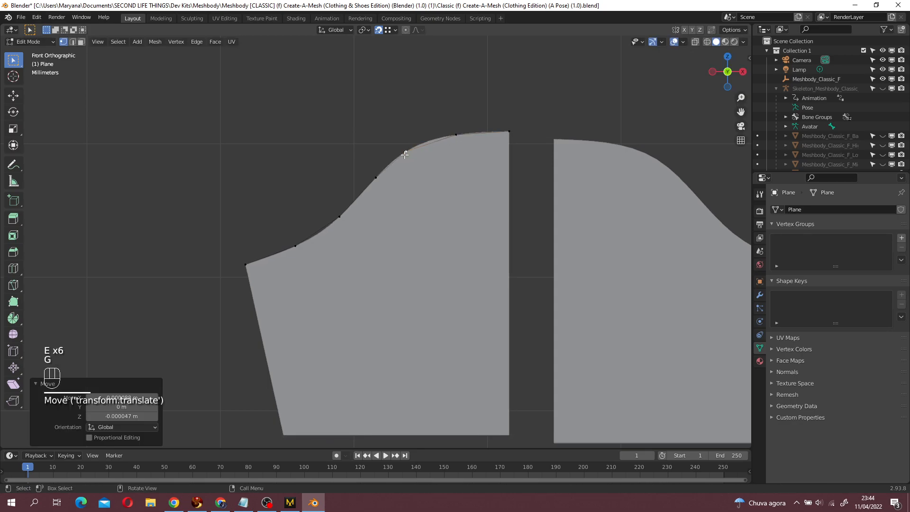
scroll(463, 247, up, 2)
scroll(403, 165, down, 3)
scroll(454, 231, up, 1)
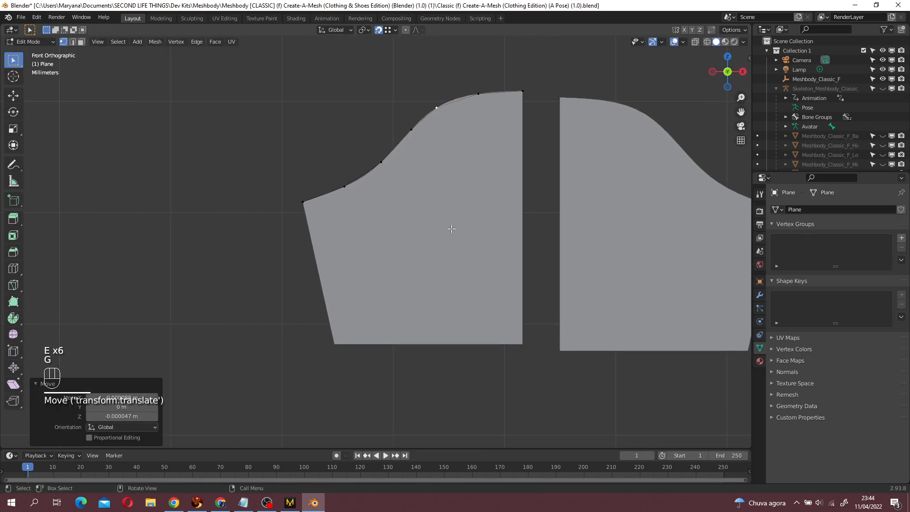
click(411, 128)
key(g)
click(411, 128)
scroll(494, 229, down, 2)
- Turn on the Statistics overlay and select the sleeve cap edge loop to check its vertex count
alt+click(410, 157)
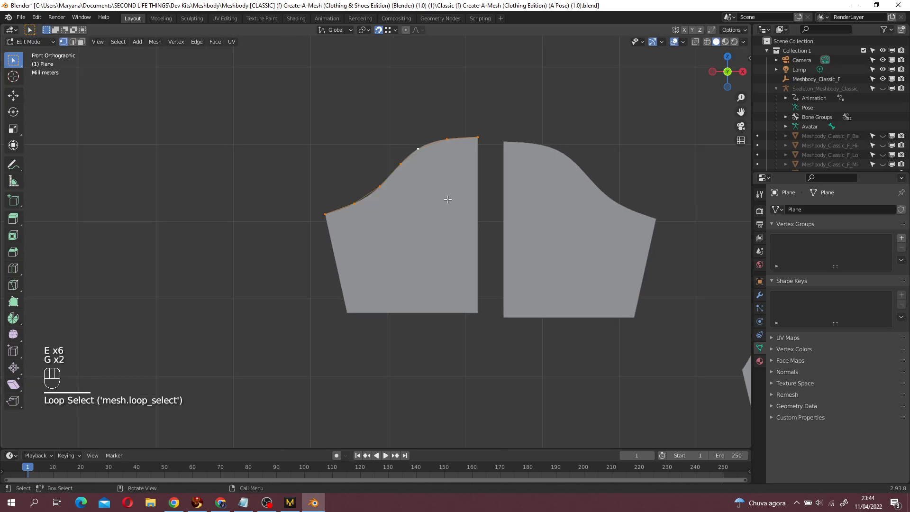
scroll(494, 265, down, 1)
shift+middle_drag(448, 266, 211, 231)
scroll(477, 213, up, 2)
shift+middle_drag(87, 126, 258, 185)
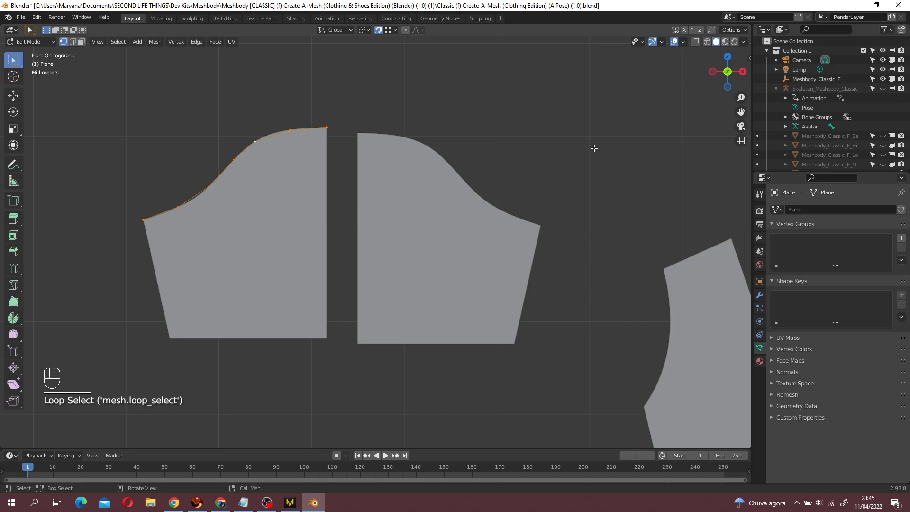
click(684, 42)
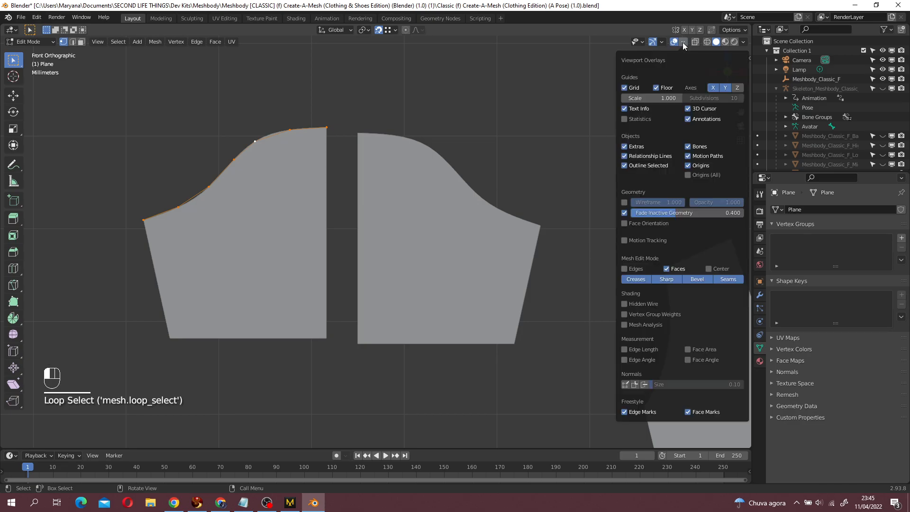
click(625, 118)
shift+middle_drag(303, 123, 373, 117)
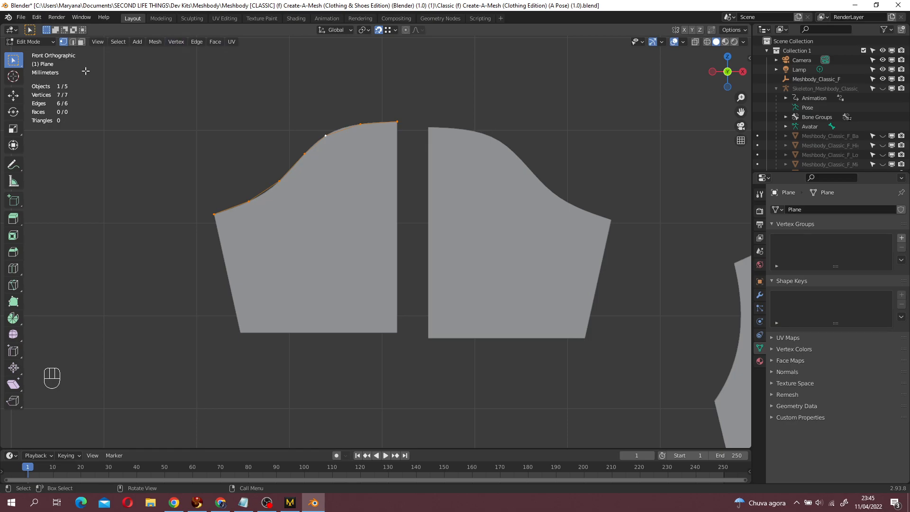
click(401, 124)
alt+click(279, 188)
- Duplicate a single vertex and snap the copy to the outer shoulder corner of the V-neck dress piece beside the sleeves
shift+middle_drag(554, 232, 485, 203)
click(517, 209)
key(shift+d)
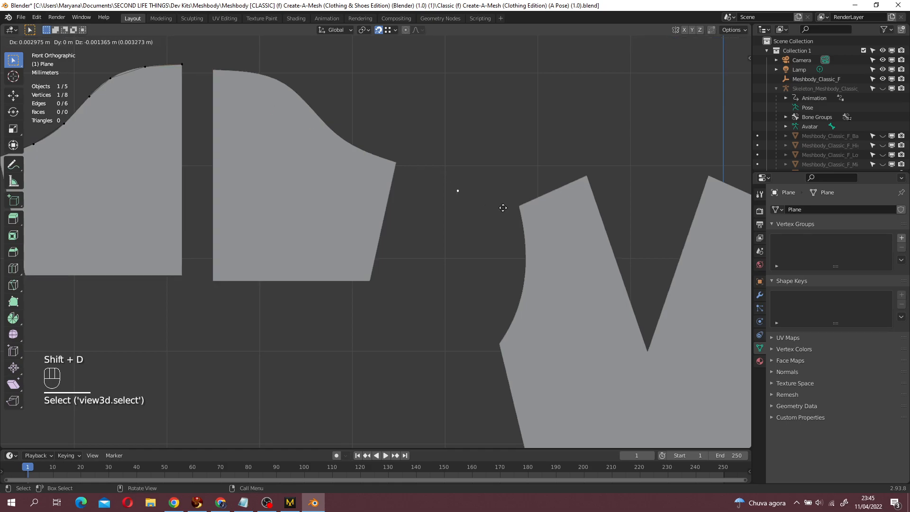
click(520, 208)
scroll(512, 205, up, 2)
- Extrude the copied vertex down the V-neck piece's armhole curve to the underarm corner in seven segments
key(e)
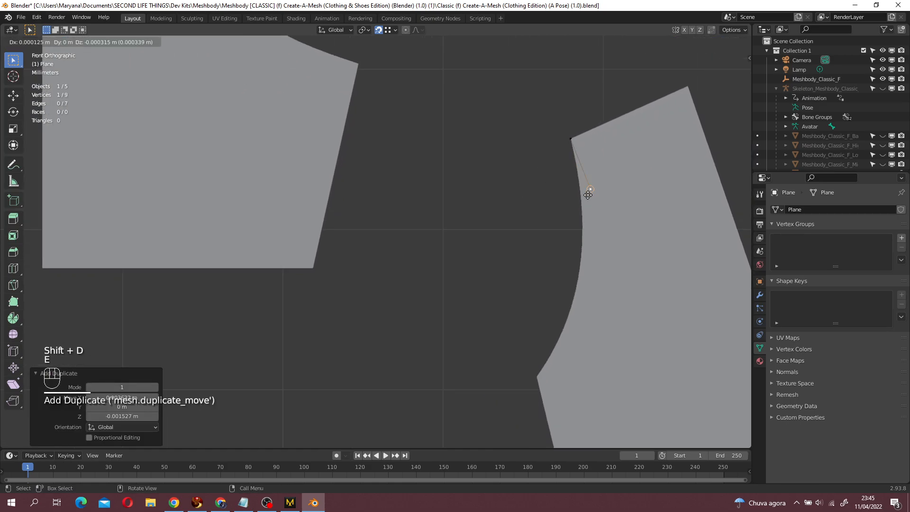
click(577, 162)
key(e)
click(586, 210)
key(e)
click(585, 260)
key(e)
click(577, 290)
key(e)
click(567, 320)
key(e)
click(554, 349)
key(e)
click(541, 372)
click(567, 319)
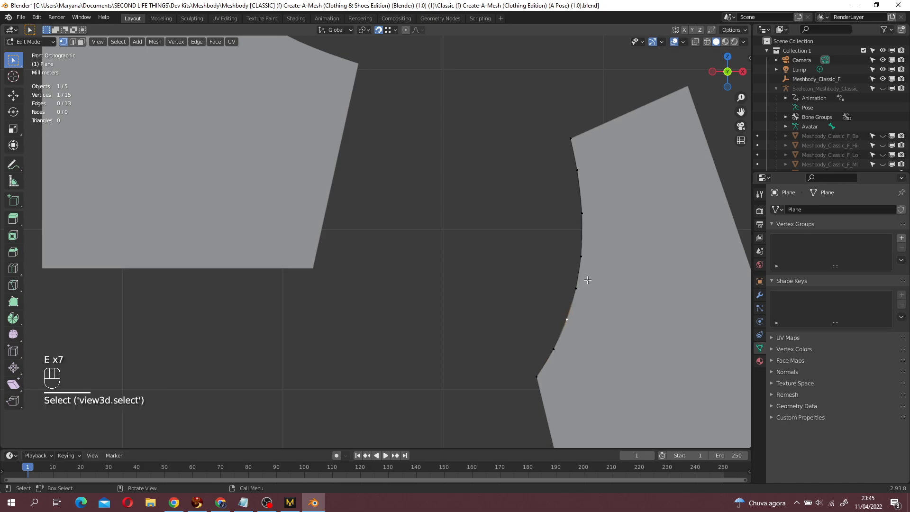
- Compare the vertex counts of the armhole outline and the sleeve cap outline by selecting their edge loops
scroll(510, 225, down, 2)
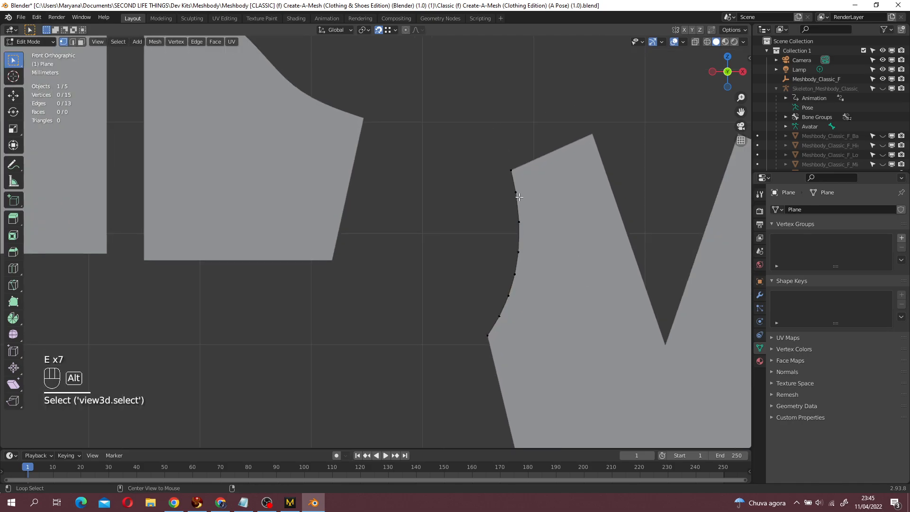
alt+click(517, 208)
scroll(517, 207, down, 4)
alt+shift+click(219, 126)
click(295, 220)
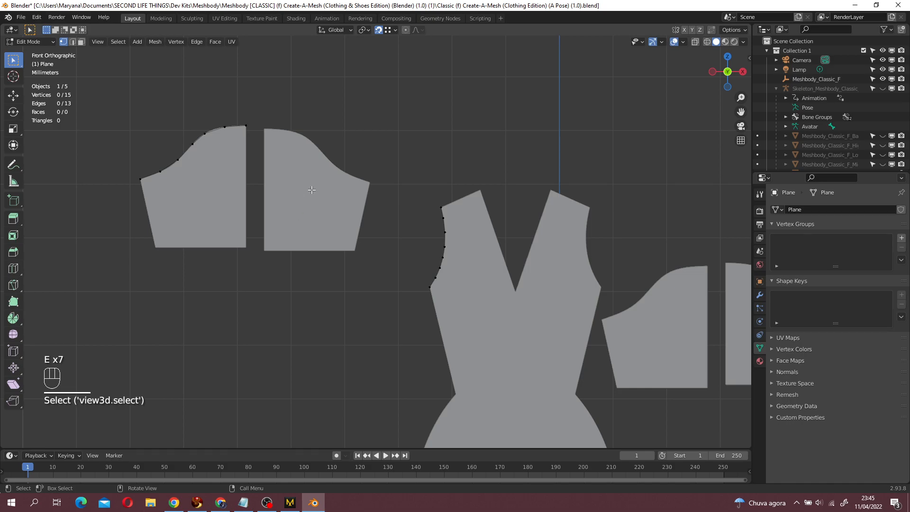
- Reposition the intermediate vertices along the V-neck piece's armhole curve to space them more evenly
scroll(488, 219, up, 4)
click(521, 185)
key(g)
click(516, 185)
click(521, 222)
key(g)
click(519, 208)
click(520, 253)
key(g)
click(521, 239)
click(518, 275)
key(g)
click(519, 261)
click(507, 298)
key(g)
click(512, 284)
key(g)
click(508, 295)
scroll(536, 275, down, 3)
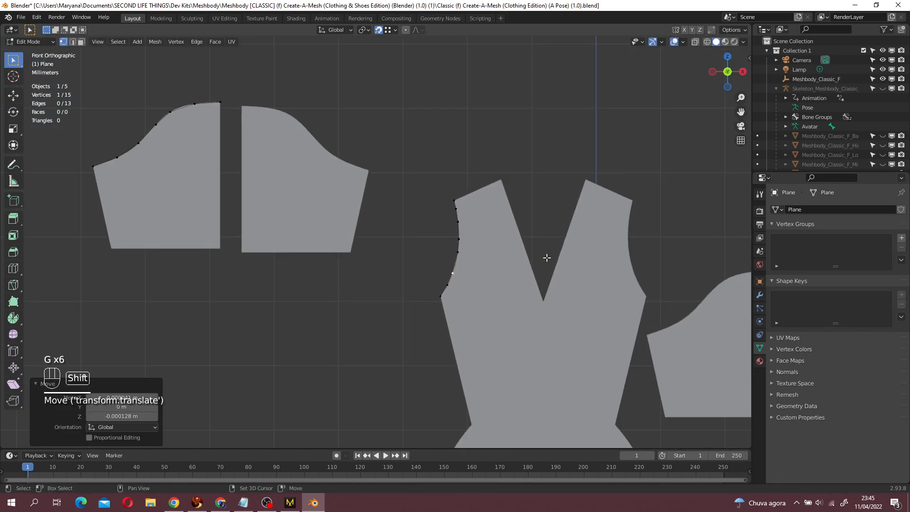
- Extrude the outline from the outer shoulder corner along both shoulders and the V-neckline to the opposite underarm corner, snapping to each corner
shift+middle_drag(426, 188, 372, 203)
click(385, 207)
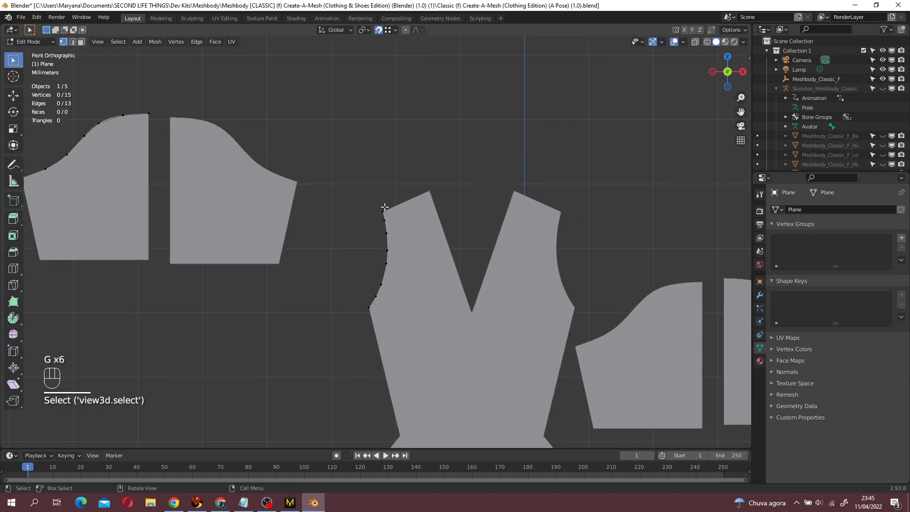
key(e)
click(430, 191)
key(e)
click(472, 313)
key(e)
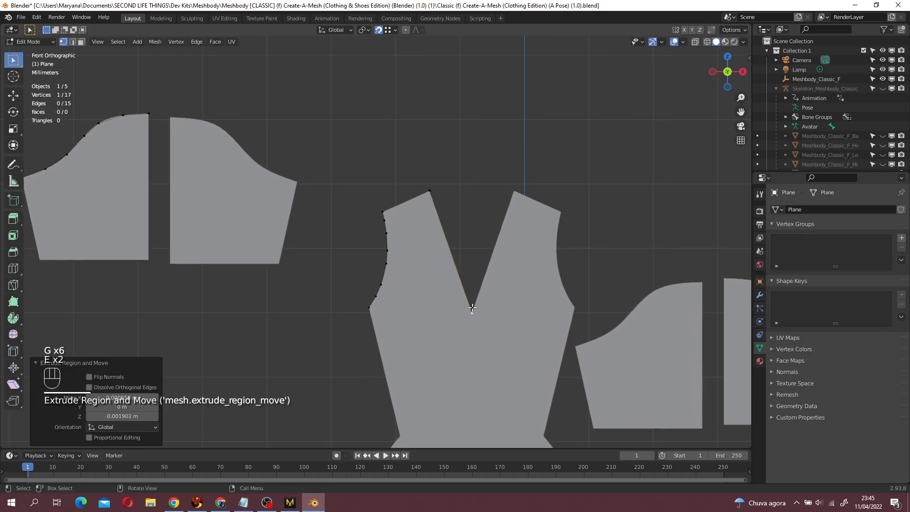
click(514, 191)
key(e)
click(562, 212)
key(e)
click(574, 305)
- Extrude the outline from the underarm corner to the right waist corner and on to the dress piece's outer hem corner
scroll(581, 310, down, 2)
shift+middle_drag(566, 314, 486, 122)
scroll(469, 165, up, 2)
scroll(469, 165, down, 2)
key(e)
click(413, 182)
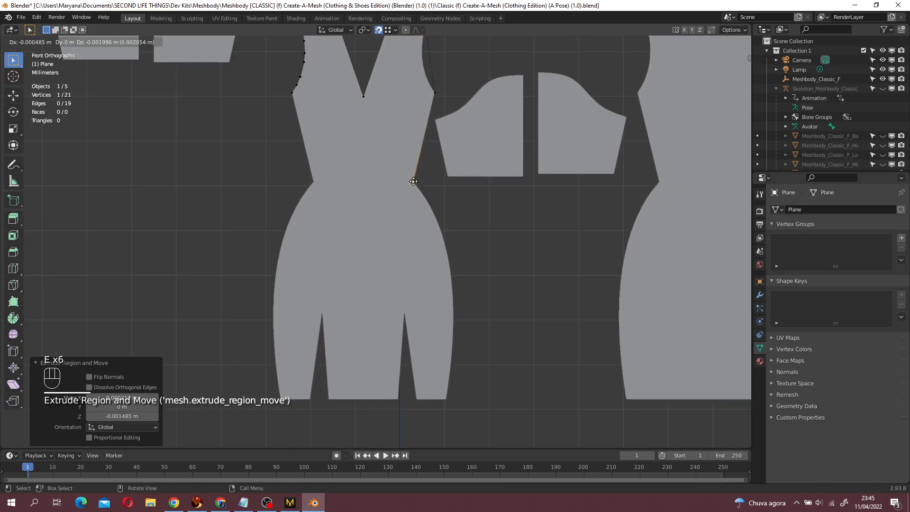
key(e)
click(446, 399)
- Extrude the outline around the right hem slit and along the centre hem, snapping to the base corner of the left slit
key(e)
click(416, 400)
key(e)
click(404, 312)
key(e)
click(398, 399)
key(e)
click(332, 398)
scroll(336, 403, up, 4)
key(g)
click(342, 353)
- Extrude the outline up and down the left hem slit and across to the left outer hem corner
key(e)
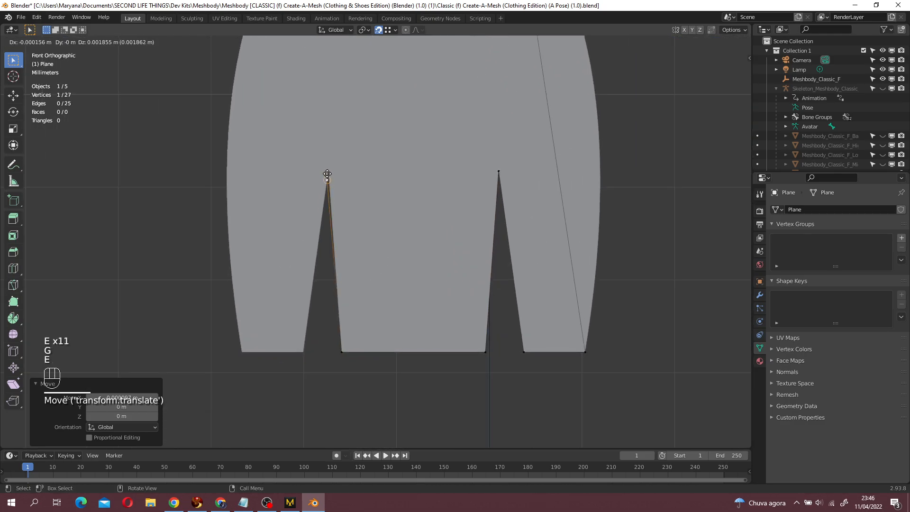
click(329, 171)
key(e)
click(304, 352)
key(e)
click(240, 353)
- Extrude the left outer hem vertex straight to the left waist corner of the dress piece
scroll(376, 121, down, 4)
shift+middle_drag(376, 121, 366, 195)
scroll(318, 171, up, 1)
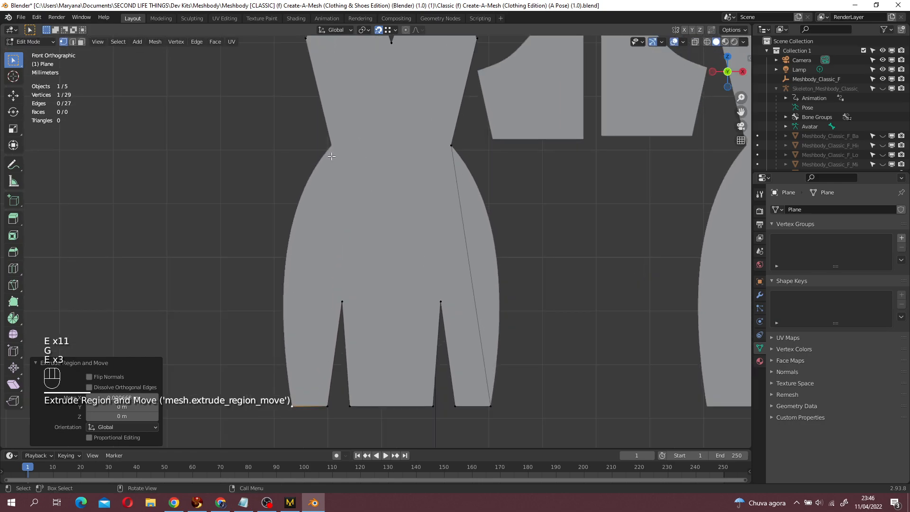
key(r)
key(e)
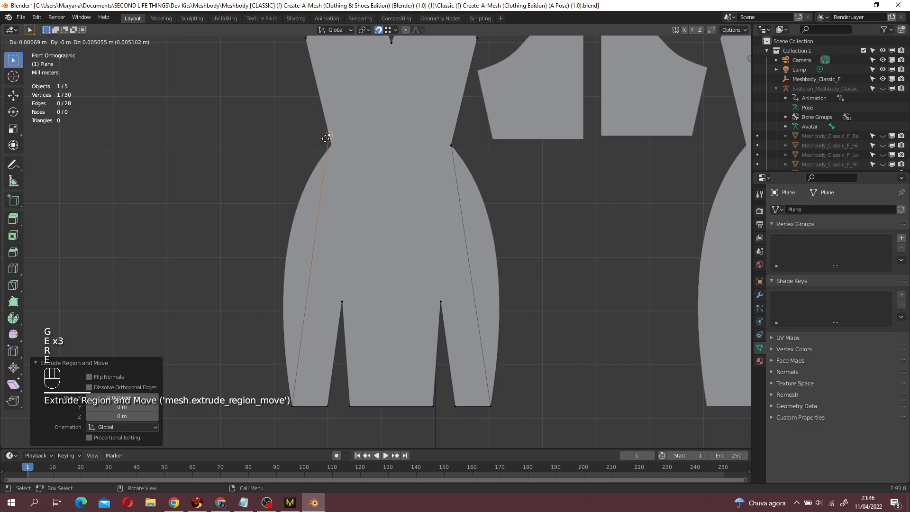
click(331, 147)
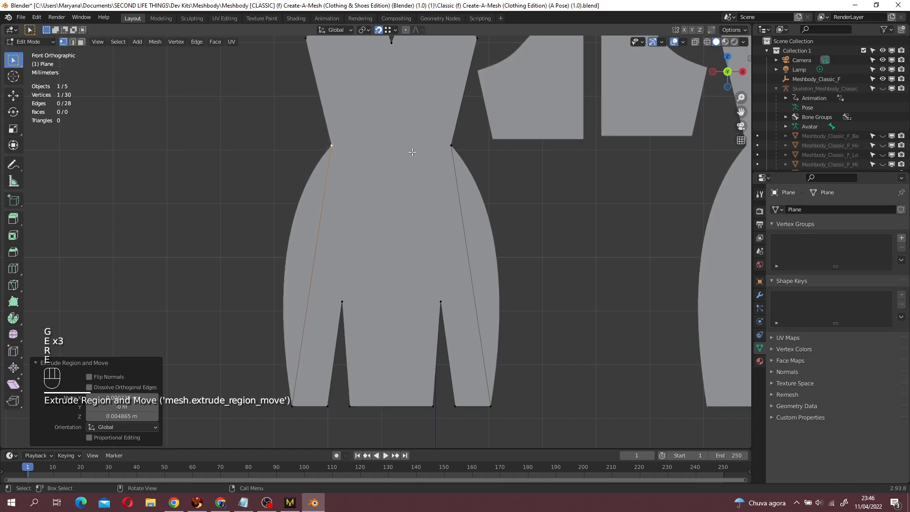
scroll(373, 113, up, 3)
shift+middle_drag(373, 112, 392, 246)
key(e)
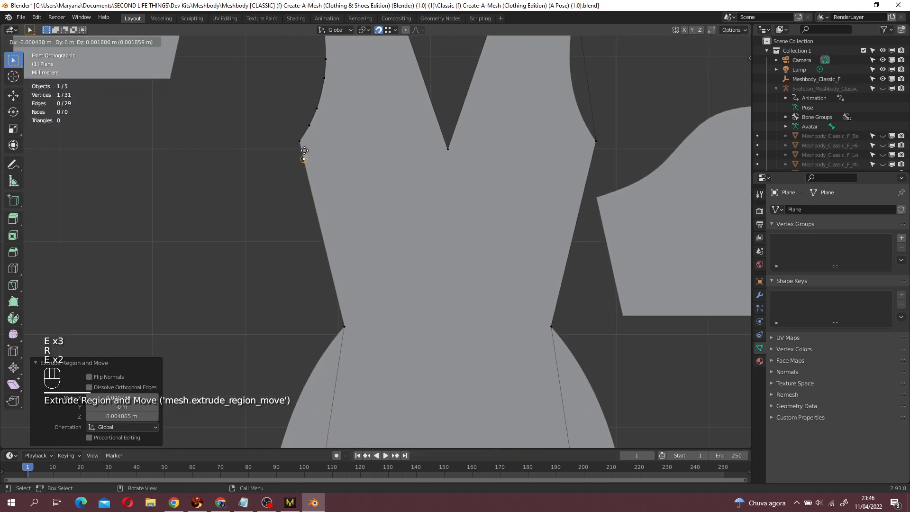
click(332, 241)
key(ctrl+z)
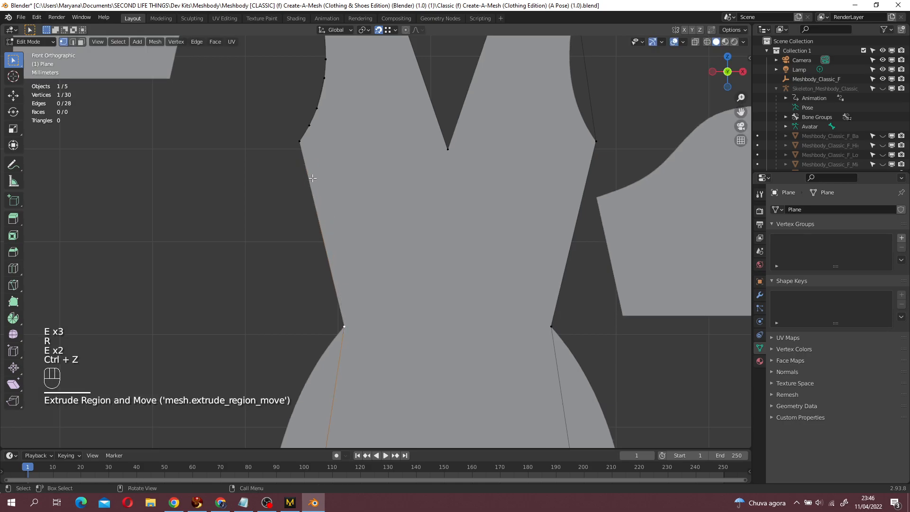
- Close the dress outline with an edge between the left waist vertex and the left underarm vertex
shift+click(303, 154)
key(f)
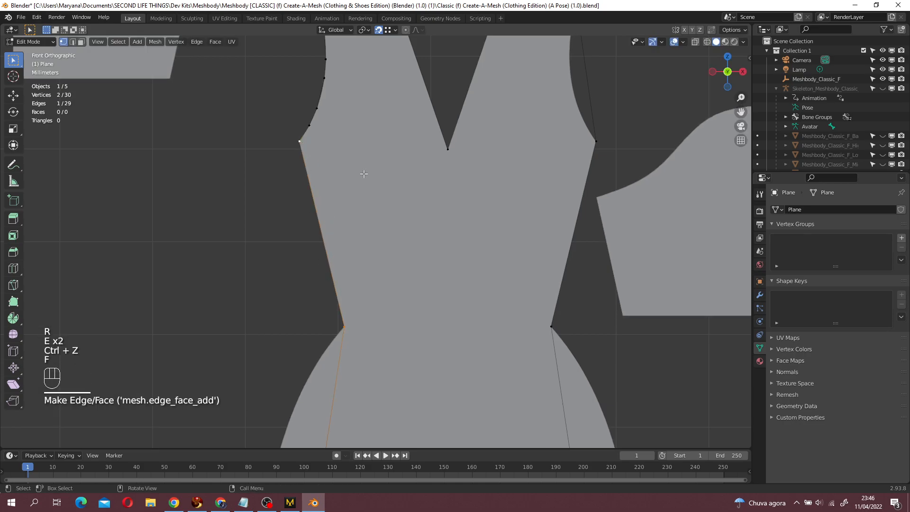
- Extrude the first sleeve's outline from the cap top to both hem corners and close it with an edge to the underarm vertex
scroll(356, 171, down, 2)
shift+middle_drag(426, 223, 391, 209)
scroll(468, 215, down, 2)
shift+middle_drag(429, 337, 367, 168)
shift+middle_drag(353, 200, 572, 417)
scroll(522, 332, up, 2)
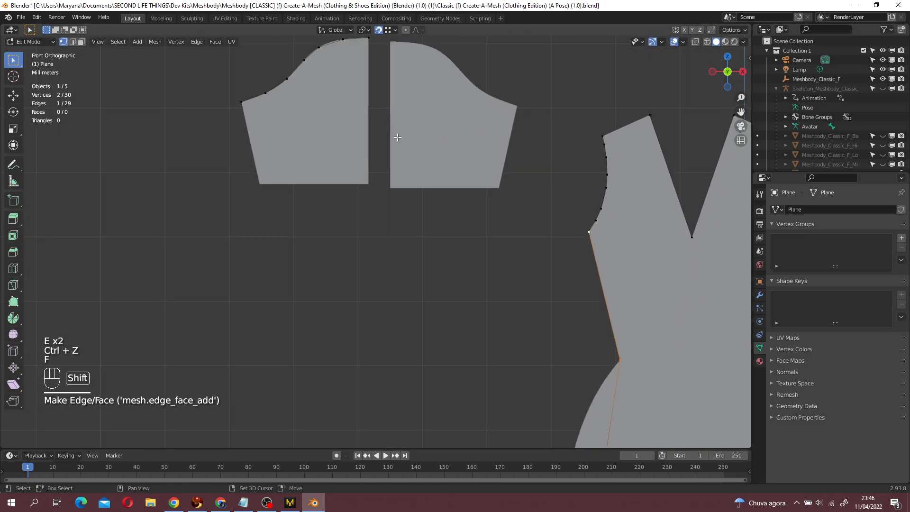
shift+middle_drag(374, 119, 402, 274)
scroll(398, 211, up, 3)
click(406, 161)
key(e)
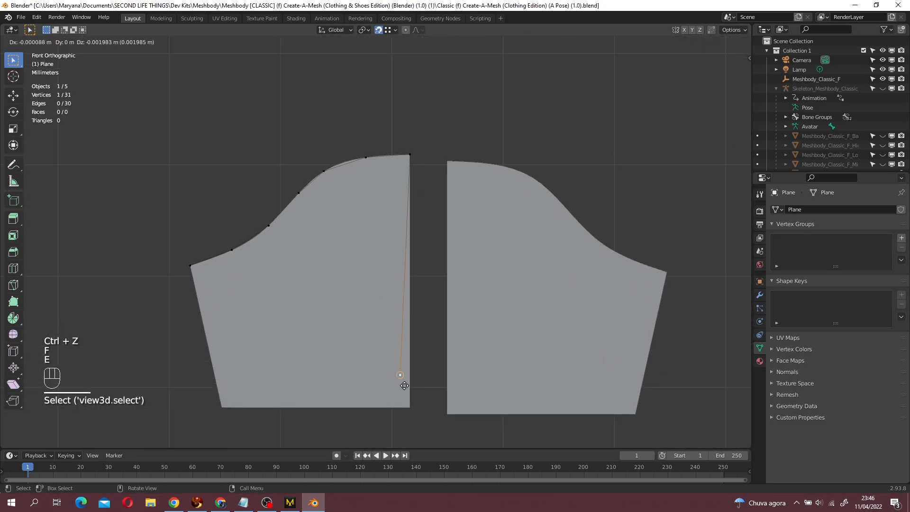
click(410, 406)
key(e)
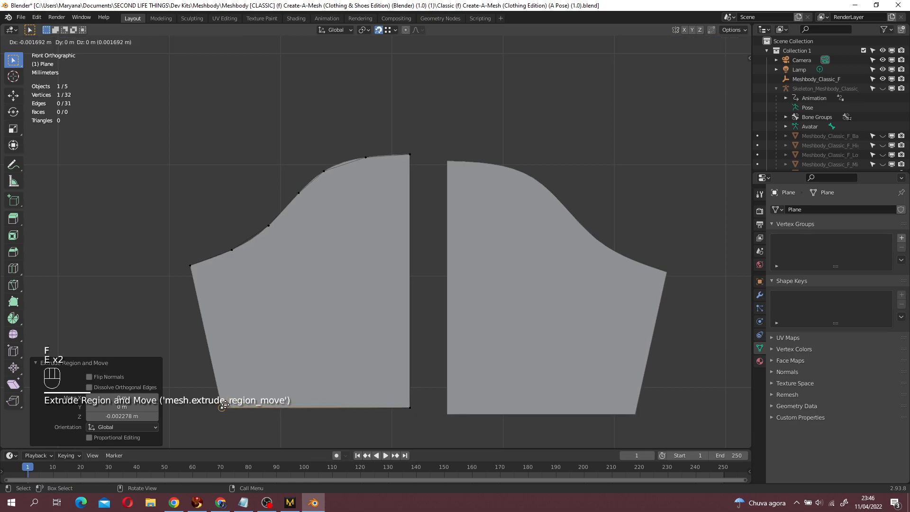
click(225, 405)
shift+click(189, 265)
shift+middle_drag(236, 262, 286, 190)
key(f)
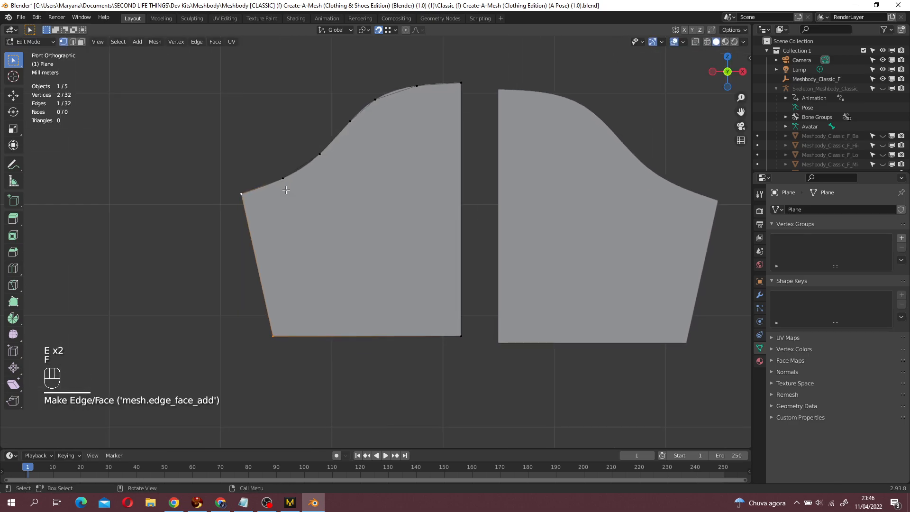
- Select the first sleeve's cap path from the top corner to the underarm corner to check its vertex count
scroll(375, 241, down, 3)
shift+middle_drag(445, 227, 349, 242)
scroll(370, 261, up, 2)
scroll(466, 336, down, 4)
shift+middle_drag(487, 314, 562, 309)
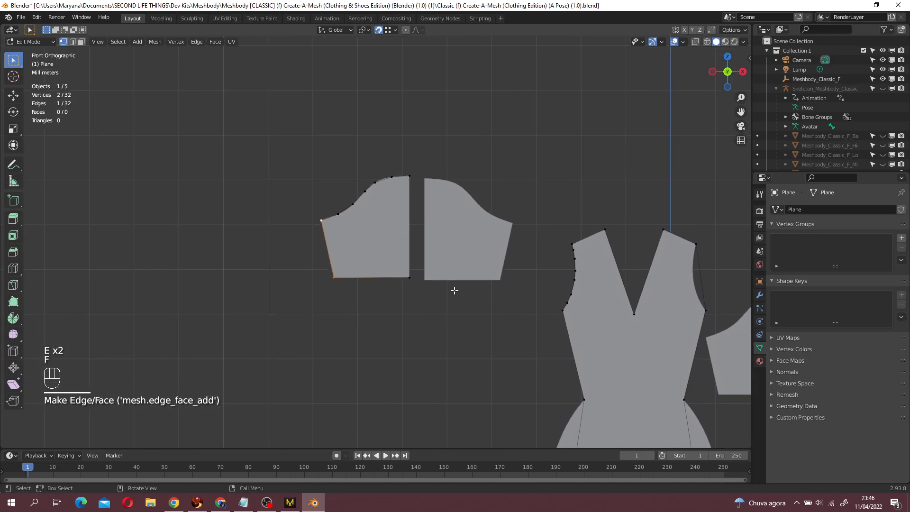
scroll(367, 219, up, 5)
click(236, 181)
alt+click(333, 148)
click(466, 78)
ctrl+click(240, 189)
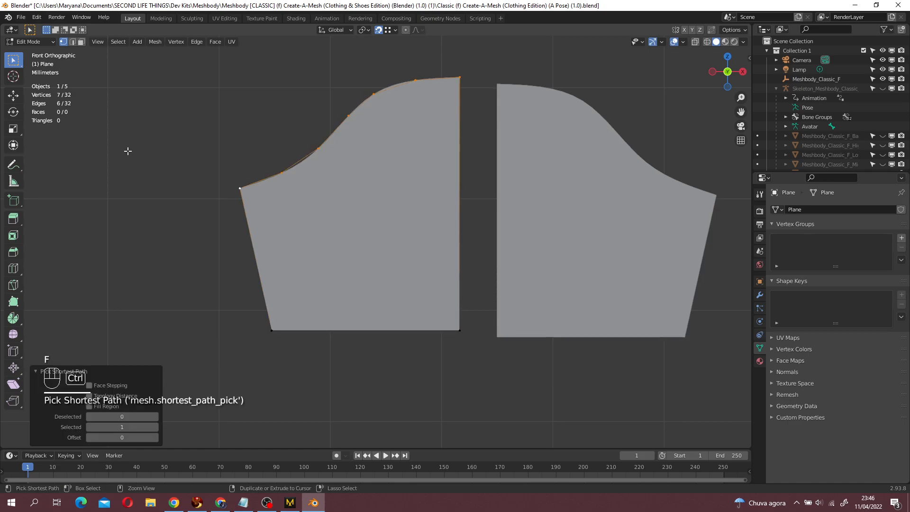
- Subdivide the first sleeve's hem edge with 5 cuts to match the vertices of the sleeve cap
click(271, 330)
ctrl+click(459, 330)
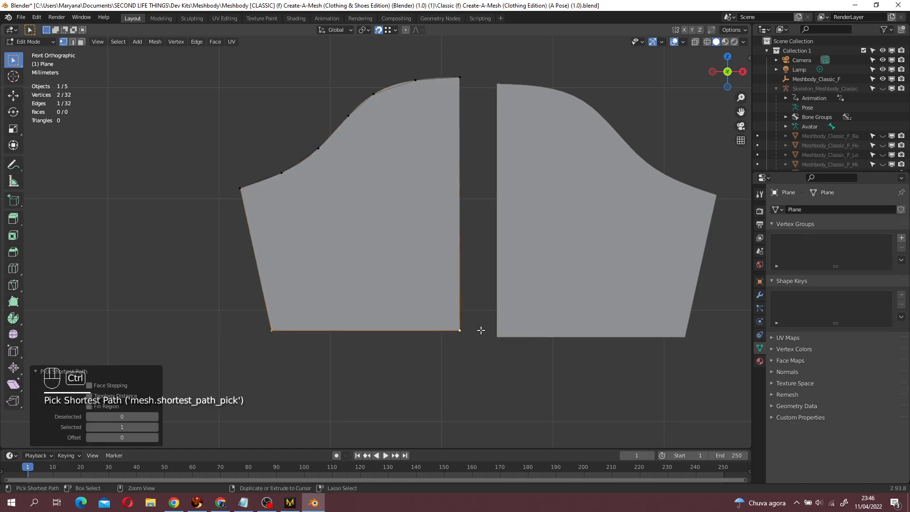
click(454, 341)
click(290, 321)
shift+click(446, 326)
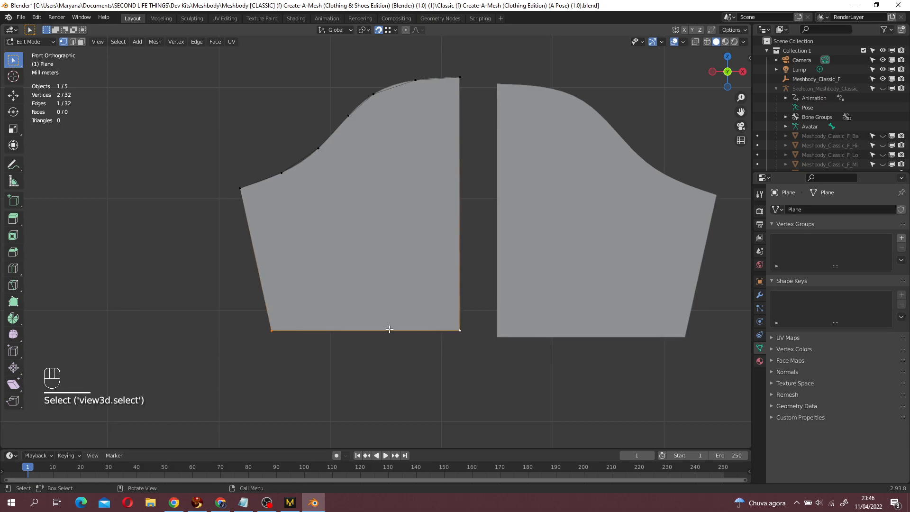
right_click(390, 329)
click(376, 280)
click(156, 375)
click(155, 375)
click(89, 375)
click(89, 375)
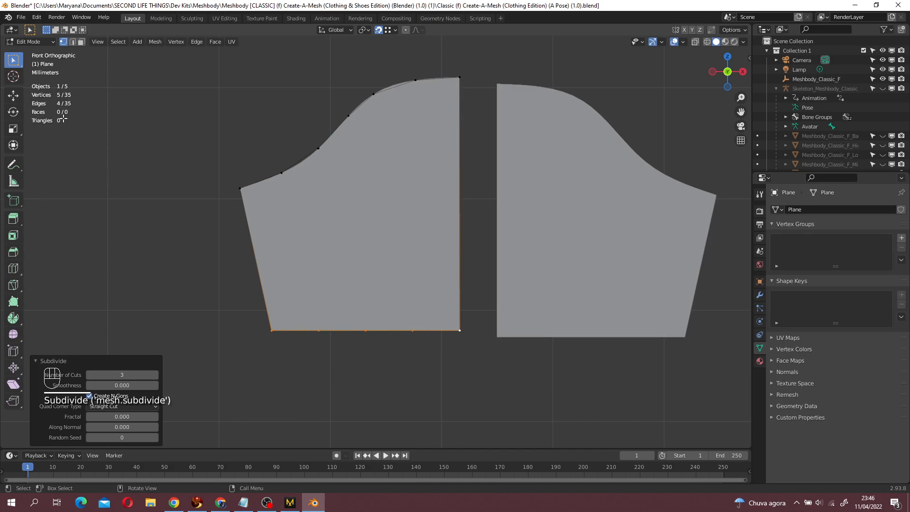
click(156, 378)
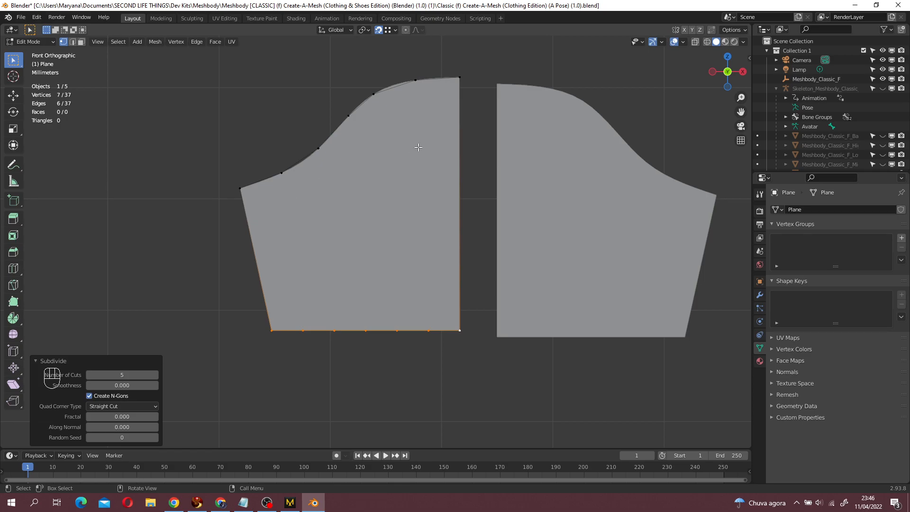
- Fill the first sleeve with six vertical faces between the cap and the hem, starting from the straight centre edge
click(461, 77)
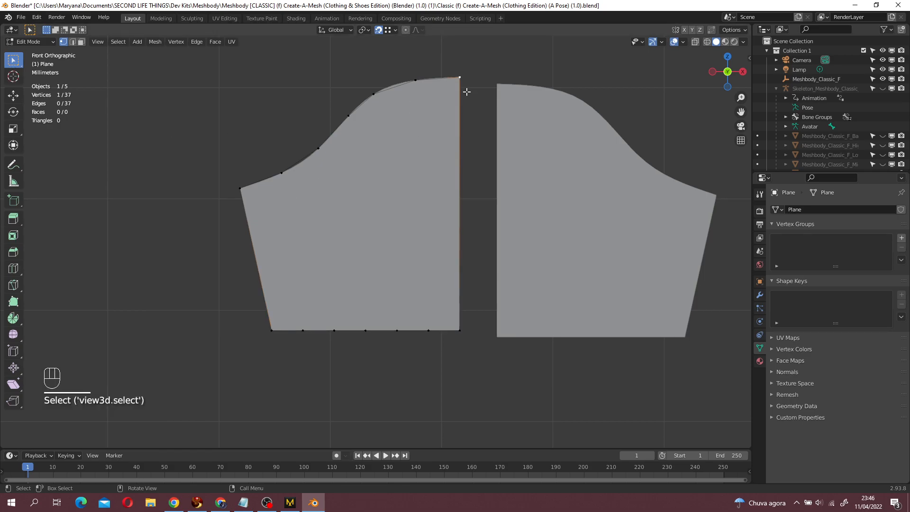
shift+click(459, 317)
key(f)
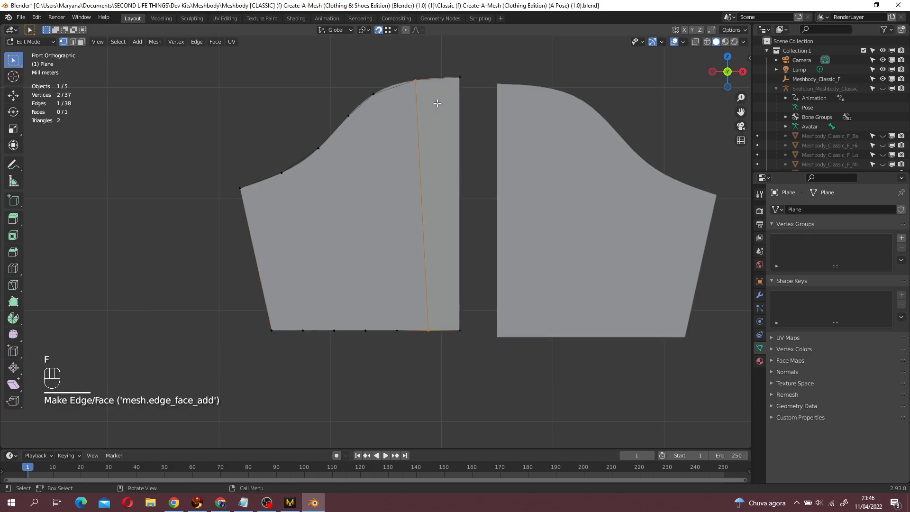
key(f)
key(f)
key(f)
key(f)
key(f)
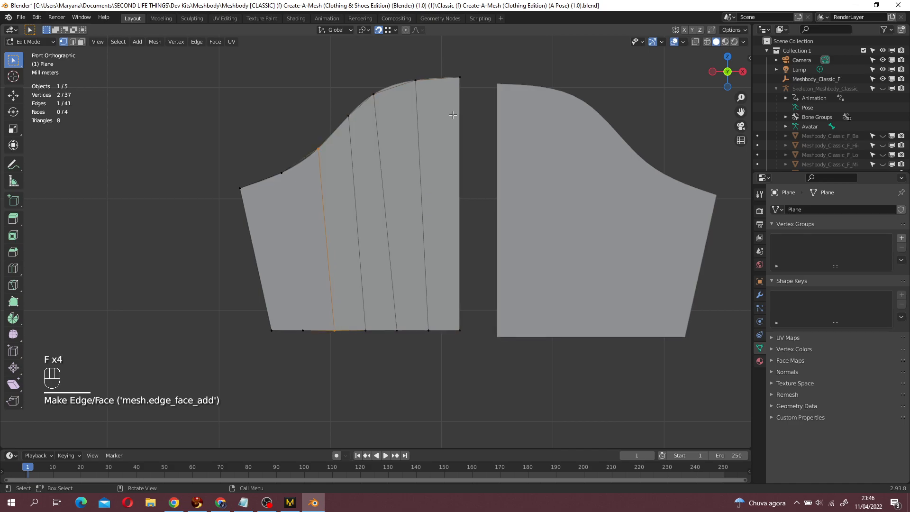
click(440, 265)
- Add 4 evenly spaced horizontal loop cuts across the first sleeve's faces without sliding them
scroll(441, 266, down, 4)
mouse_move(428, 320)
shift+middle_down()
mouse_move(358, 357)
mouse_move(419, 319)
shift+middle_up()
scroll(433, 262, up, 3)
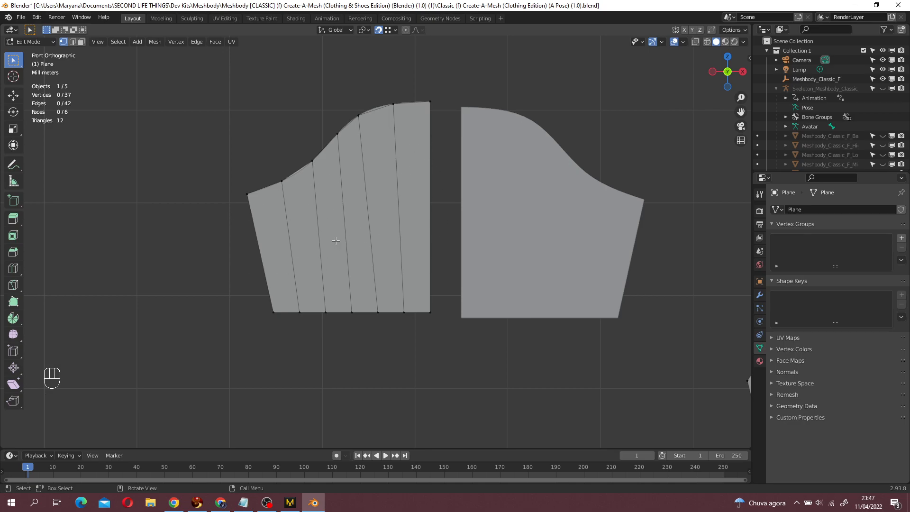
key(ctrl+r)
scroll(346, 230, up, 2)
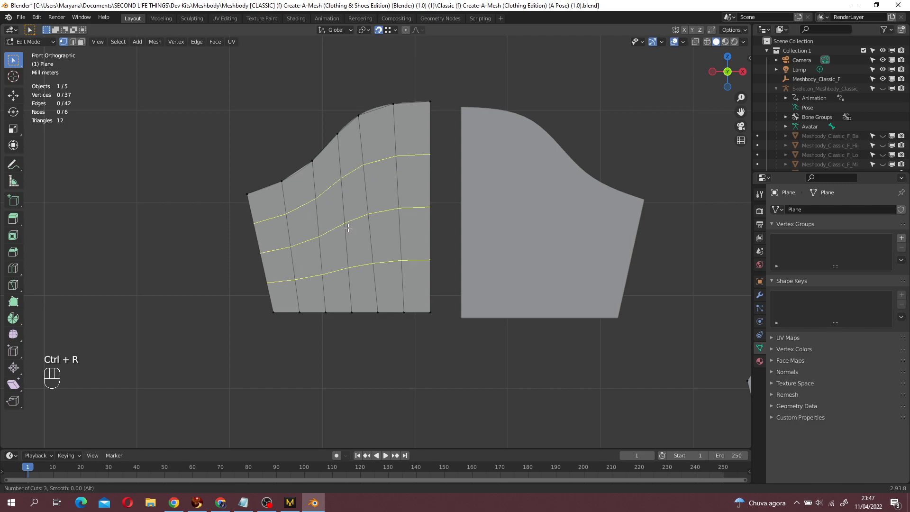
scroll(348, 228, down, 2)
scroll(348, 228, up, 3)
scroll(348, 228, down, 2)
scroll(348, 228, up, 2)
scroll(348, 228, down, 2)
scroll(348, 228, up, 2)
scroll(348, 228, down, 2)
scroll(348, 228, up, 3)
scroll(348, 229, up, 1)
scroll(348, 228, down, 3)
scroll(348, 228, up, 2)
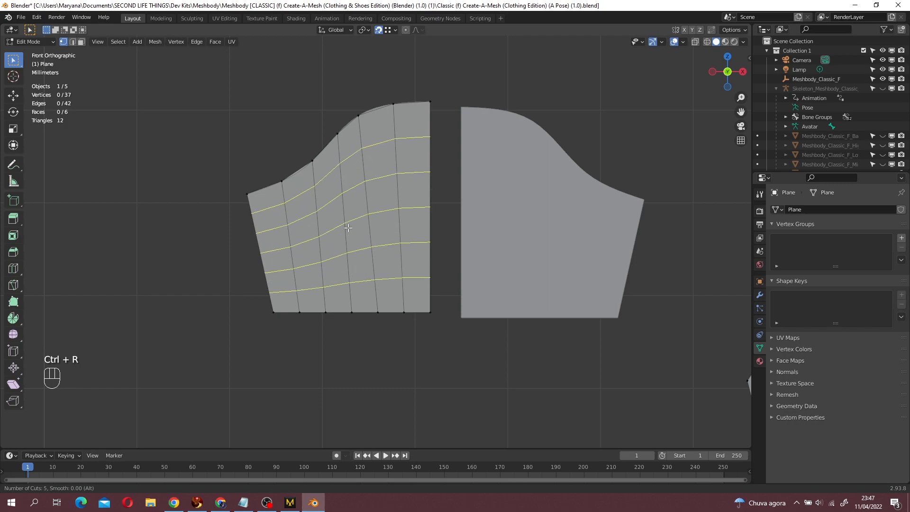
scroll(348, 228, down, 1)
click(348, 228)
right_click(349, 228)
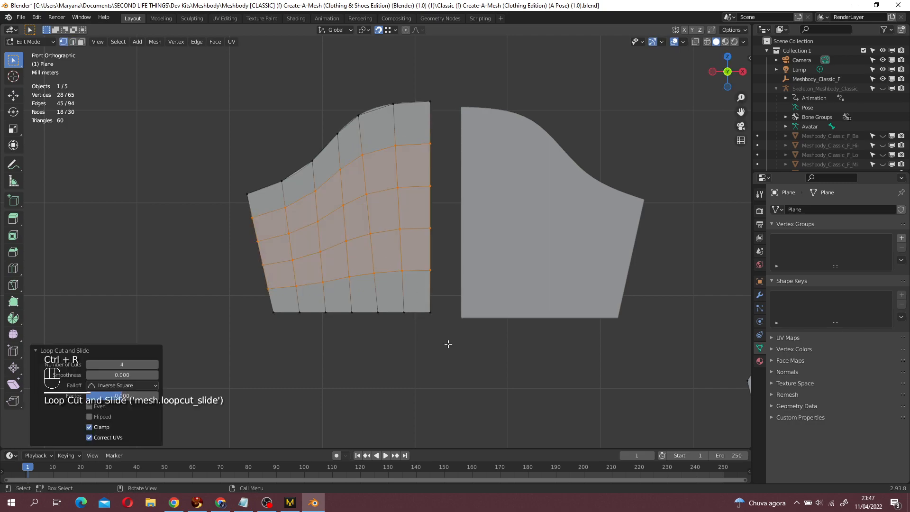
- Select the whole linked mesh of the first sleeve and place a duplicate over the second sleeve piece
click(445, 366)
scroll(447, 364, down, 3)
key(a)
scroll(383, 220, up, 2)
click(384, 228)
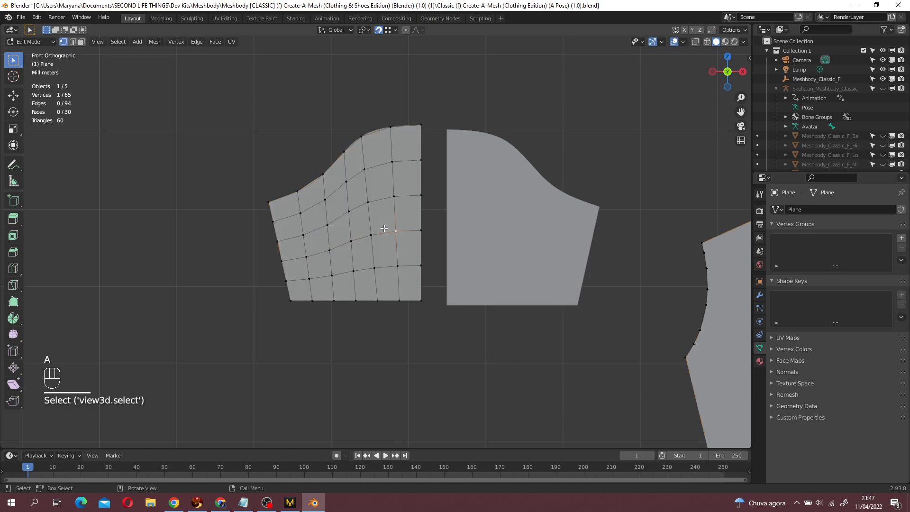
key(l)
shift+middle_drag(434, 222, 347, 274)
key(shift+d)
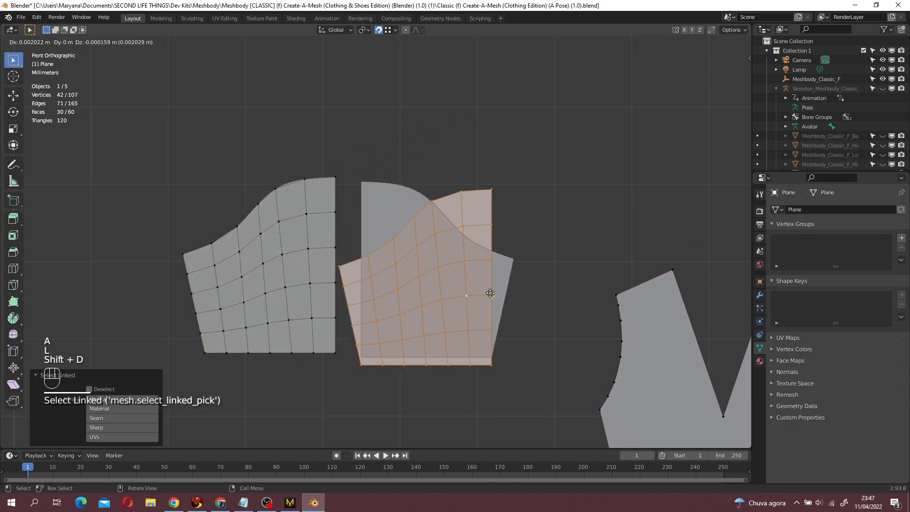
click(491, 286)
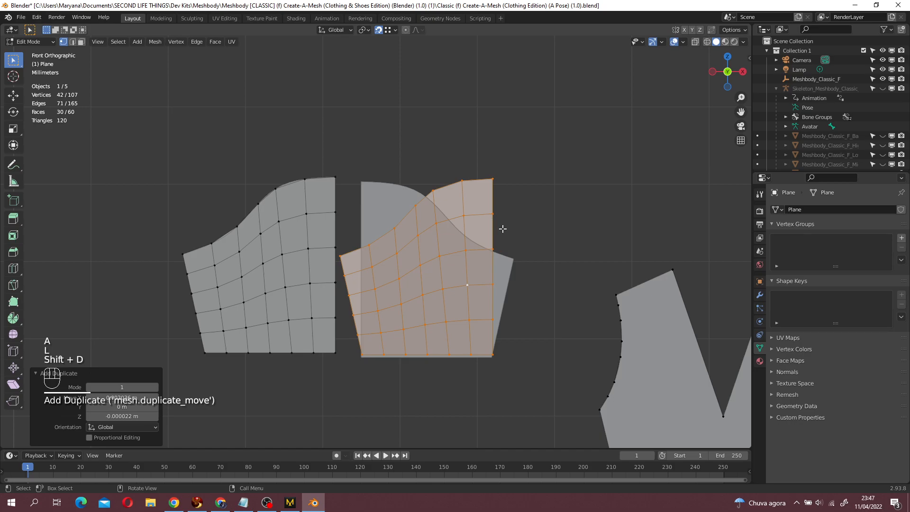
- Rotate the sleeve copy 180° about the global Z axis and snap it to the second sleeve piece's corner
key(r)
text(z)
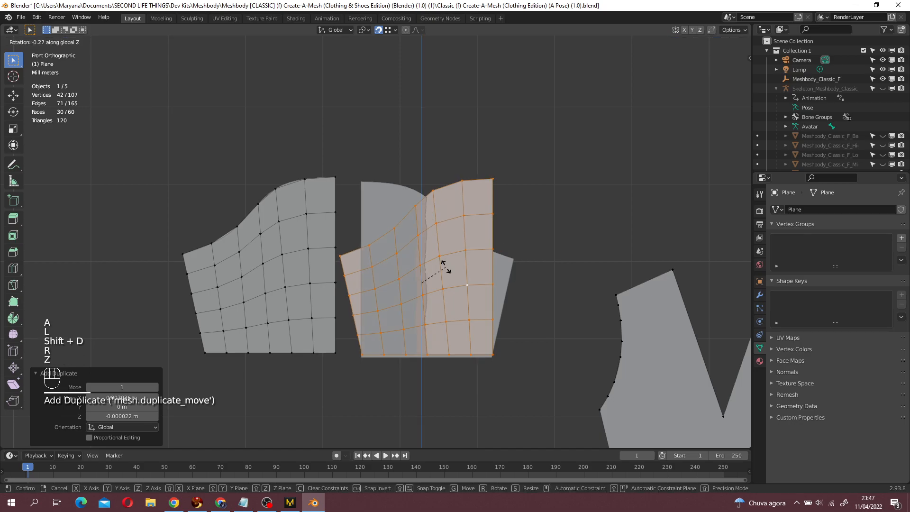
text(180)
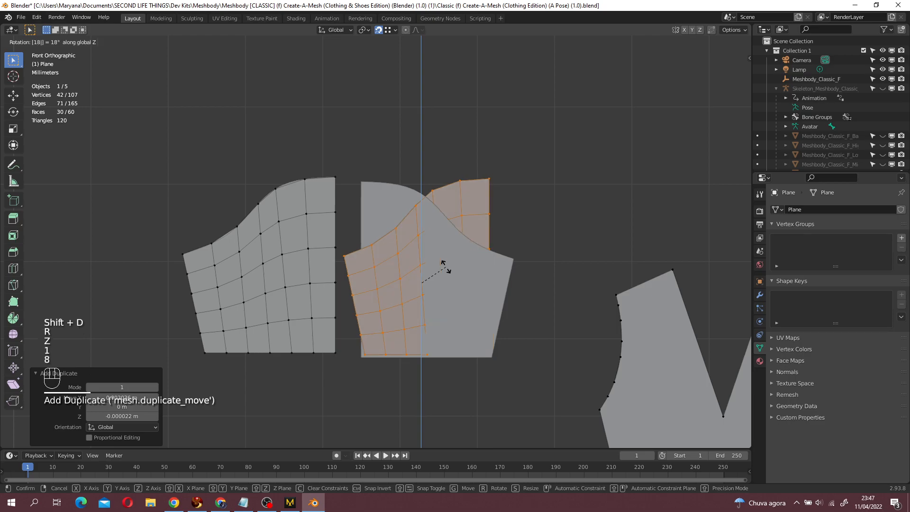
click(445, 268)
scroll(478, 311, up, 2)
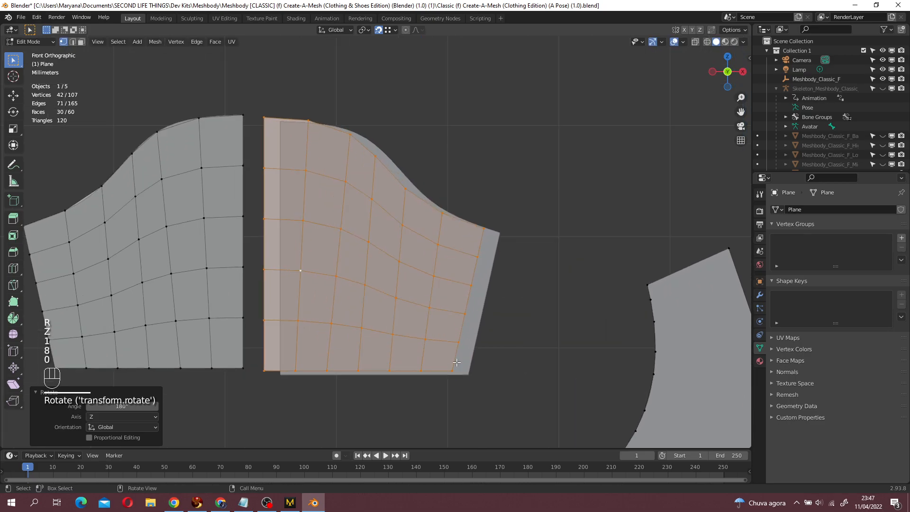
key(g)
click(470, 377)
scroll(429, 327, down, 4)
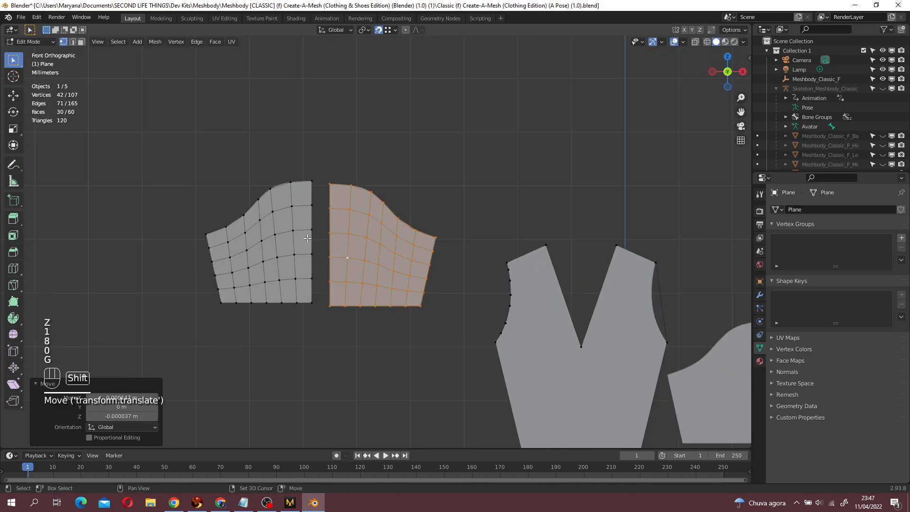
- Duplicate the rotated sleeve mesh and snap the copy onto the matching sleeve piece beside the back bodice
scroll(311, 233, down, 2)
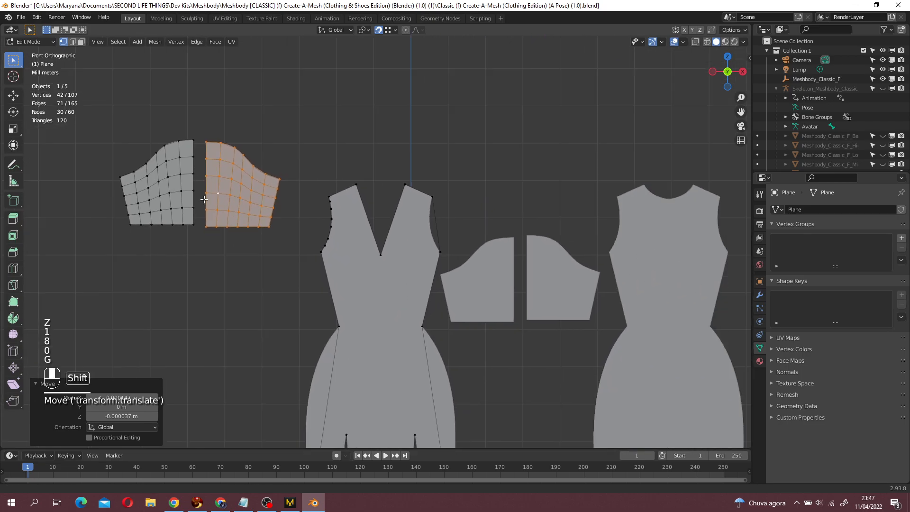
key(shift)
key(shift)
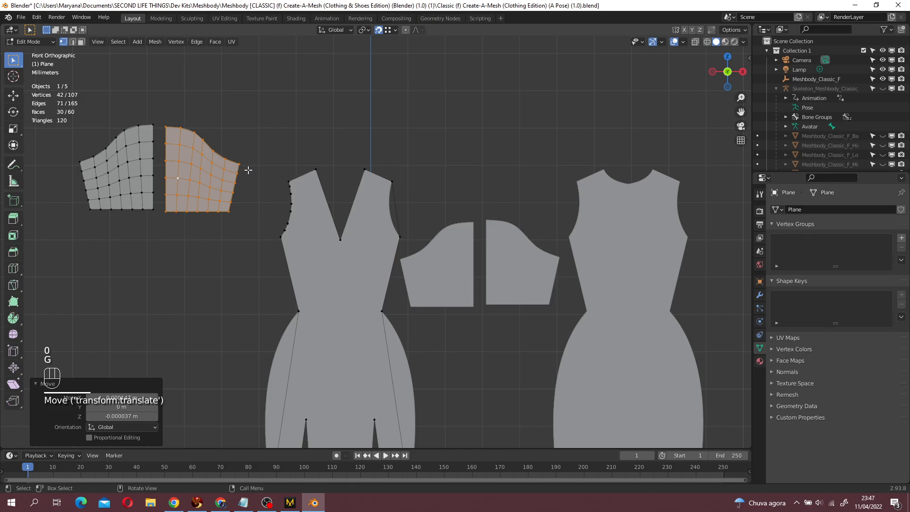
key(shift+d)
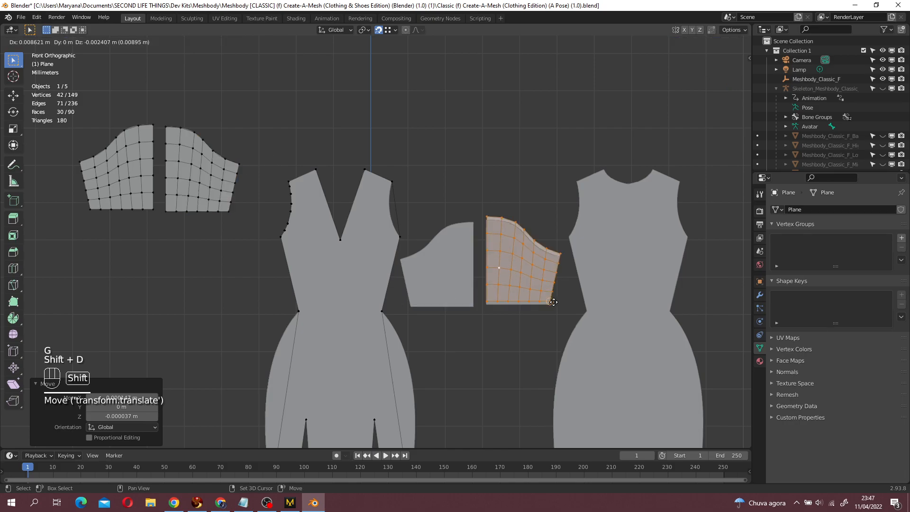
click(552, 303)
scroll(554, 303, up, 4)
scroll(556, 304, down, 4)
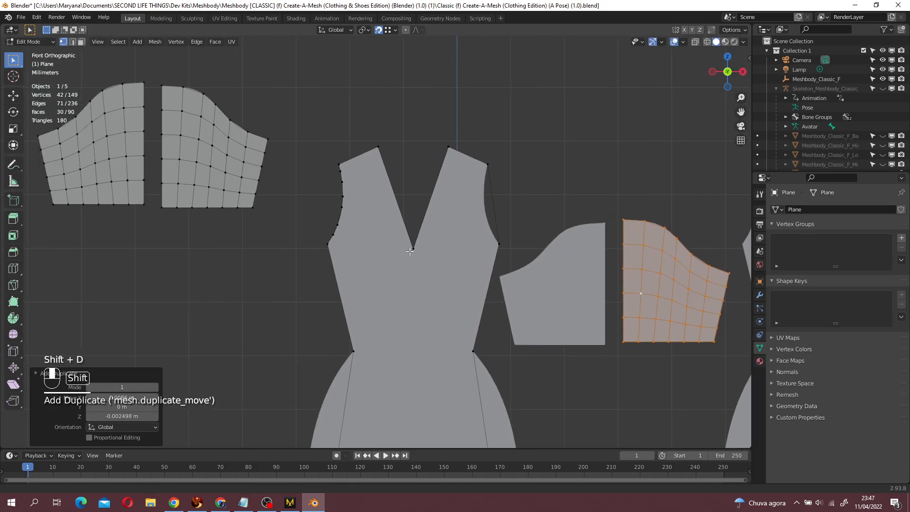
- Select the whole linked mesh of the first sleeve and snap a duplicate onto the remaining sleeve piece beside the front bodice
click(157, 156)
key(grave)
key(l)
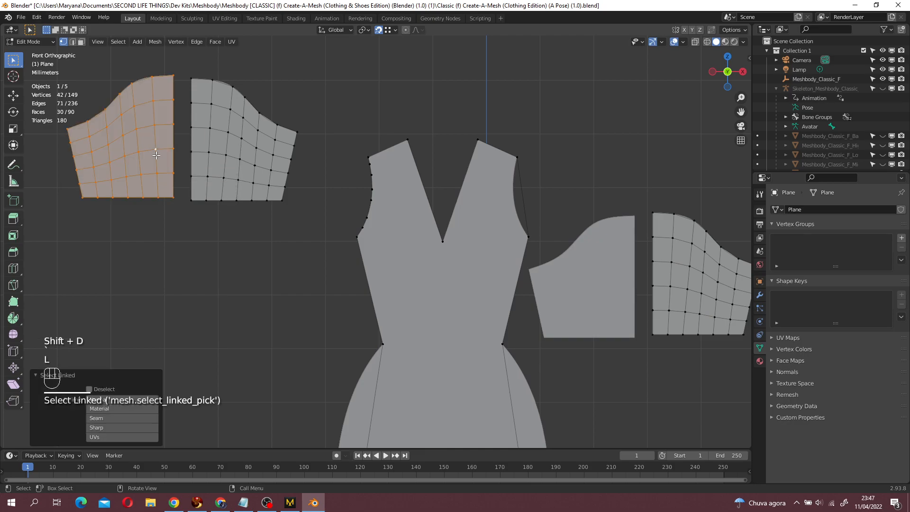
key(shift+d)
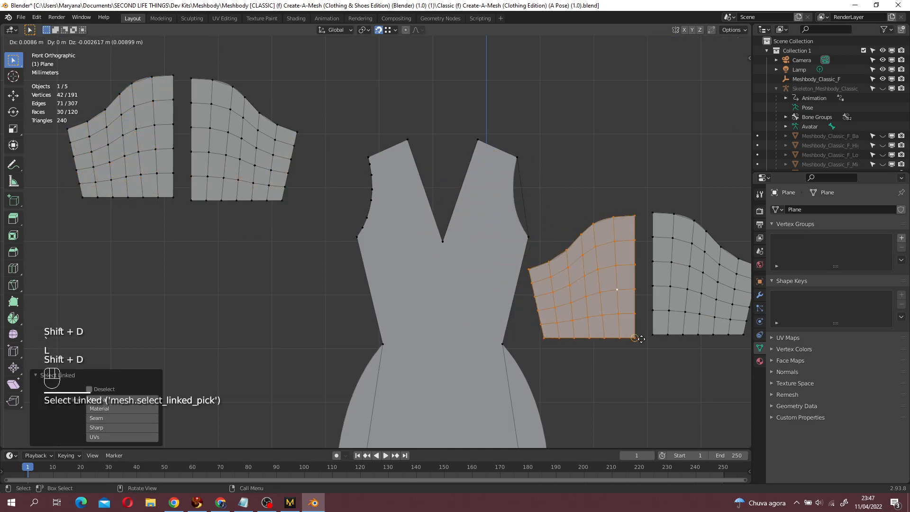
click(635, 339)
scroll(635, 340, down, 3)
scroll(199, 168, up, 1)
shift+middle_drag(199, 168, 263, 288)
scroll(264, 288, up, 1)
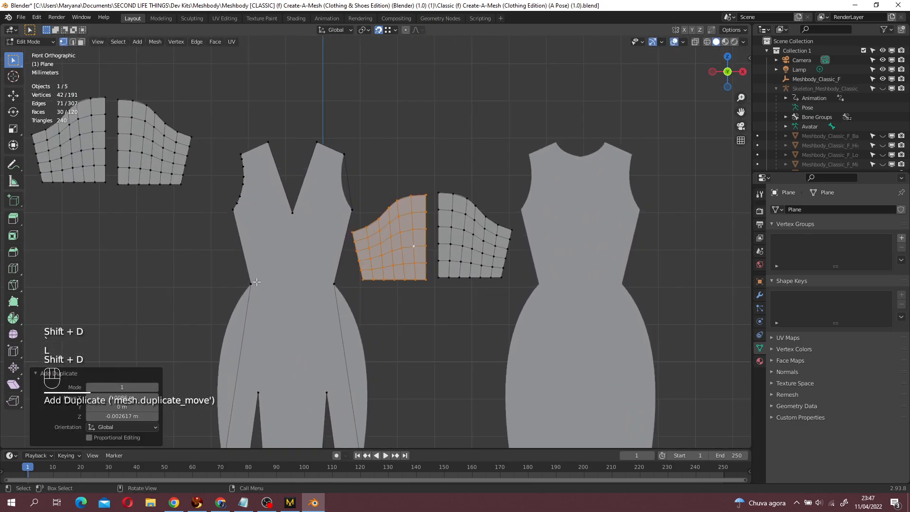
- Subdivide the straight edge across the front bodice's right-hand armhole with 5 cuts
shift+middle_drag(279, 239, 434, 260)
scroll(381, 188, down, 2)
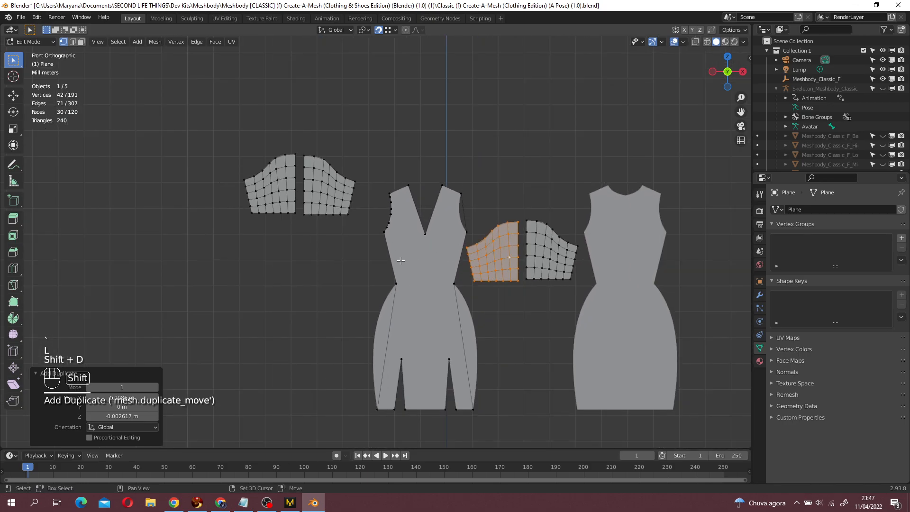
shift+middle_drag(413, 305, 290, 253)
scroll(290, 252, up, 7)
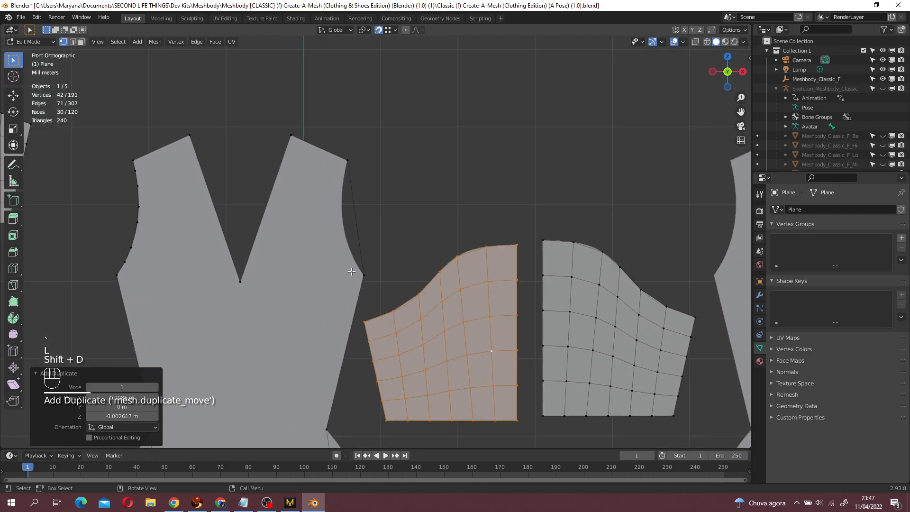
click(410, 157)
shift+click(431, 294)
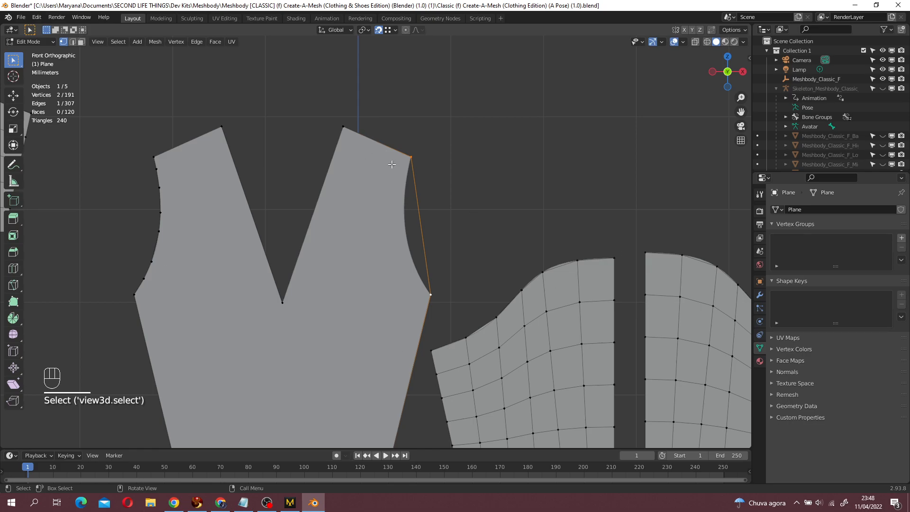
right_click(417, 264)
click(415, 264)
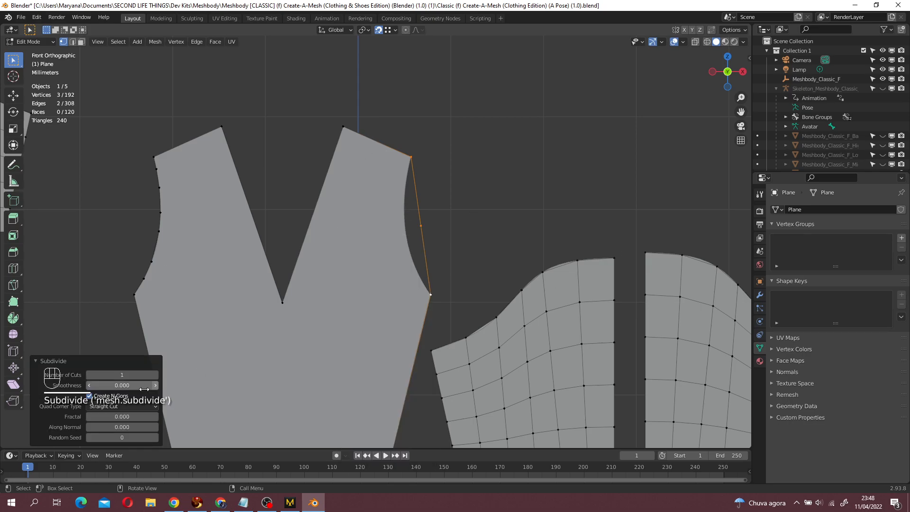
click(156, 375)
click(156, 375)
click(156, 375)
- Move the five new vertices one by one onto the curved outline of the front bodice's right-hand armhole
click(421, 225)
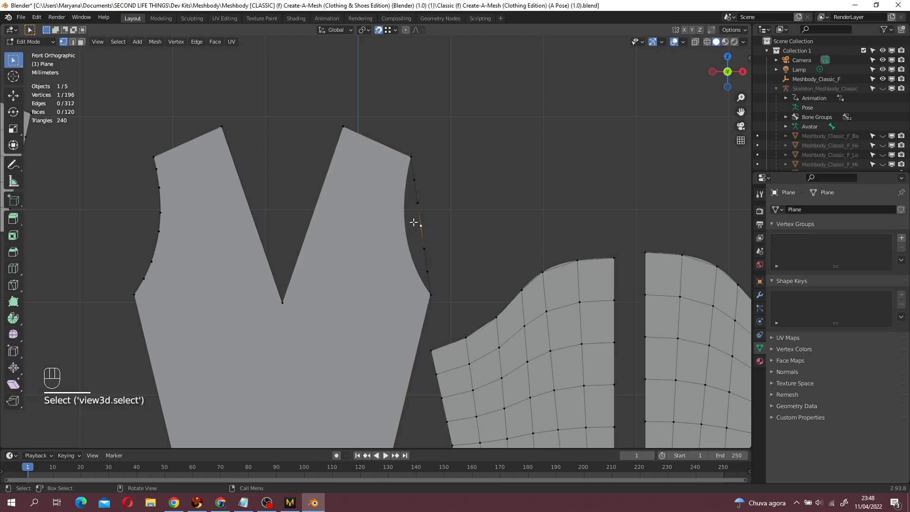
scroll(413, 222, up, 1)
key(g)
click(425, 199)
key(g)
click(411, 198)
click(422, 167)
key(g)
click(413, 171)
click(433, 250)
key(g)
click(434, 269)
click(433, 286)
key(g)
click(430, 286)
scroll(434, 161, up, 2)
scroll(496, 206, down, 5)
scroll(523, 190, up, 4)
click(526, 154)
key(g)
click(527, 158)
scroll(448, 249, down, 5)
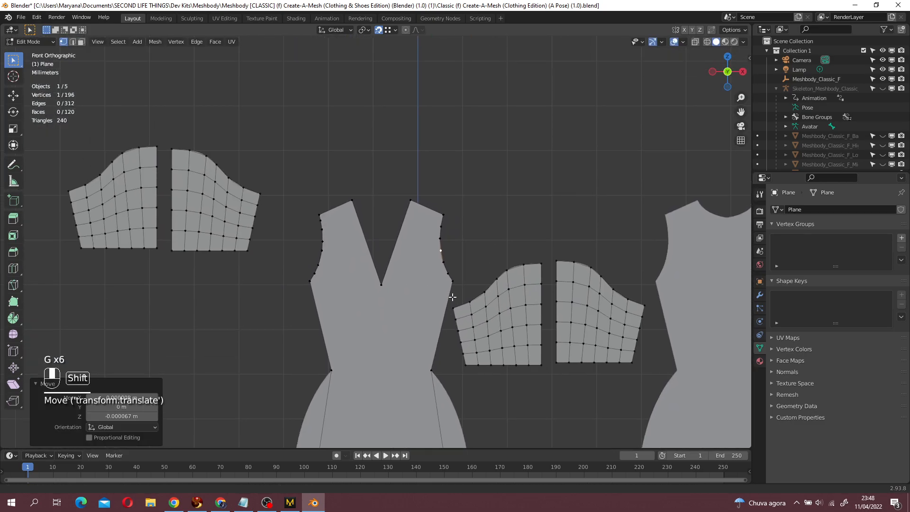
- Subdivide both edges of the front bodice's V neckline with 6 cuts each
scroll(367, 142, up, 3)
click(340, 173)
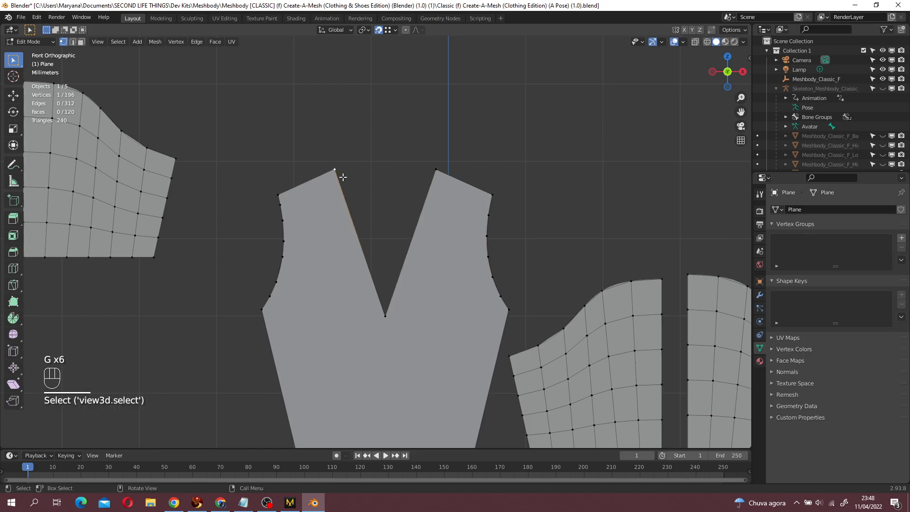
shift+click(385, 315)
shift+click(437, 169)
right_click(422, 218)
click(403, 214)
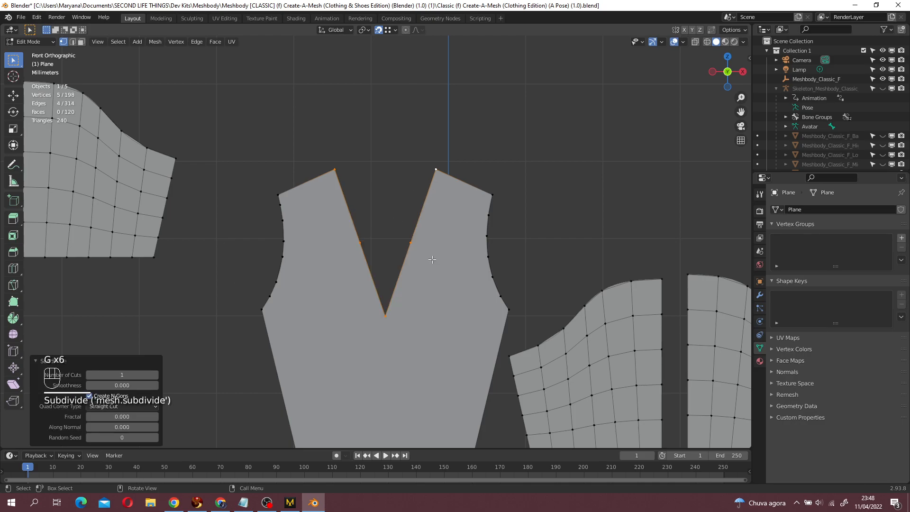
click(156, 375)
click(156, 375)
click(156, 375)
click(156, 375)
click(156, 375)
- Fill the left-hand shoulder section with seven faces between armhole and neckline, from the shoulder edge down to the V point
click(335, 170)
shift+click(275, 194)
key(g)
right_click(275, 193)
key(f)
key(f)
key(f)
key(f)
key(f)
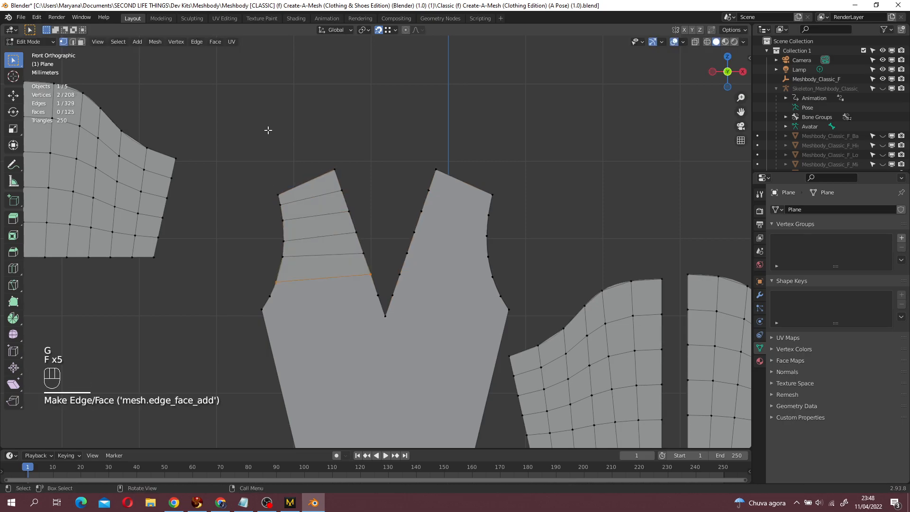
key(f)
- Fill the right-hand shoulder section with six faces from the shoulder edge to the underarm, and undo the extra face below them
click(437, 169)
shift+click(492, 195)
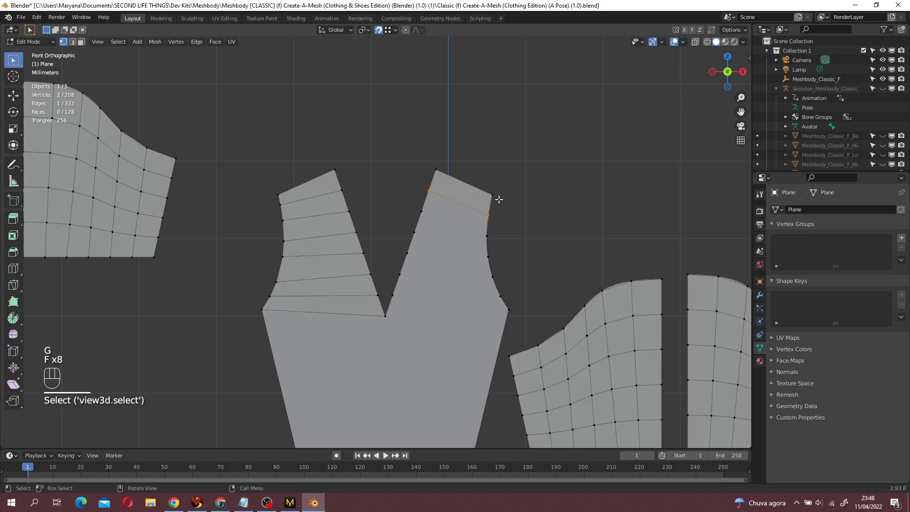
key(f)
key(f)
key(f)
key(f)
key(f)
key(f)
key(f)
scroll(505, 199, down, 4)
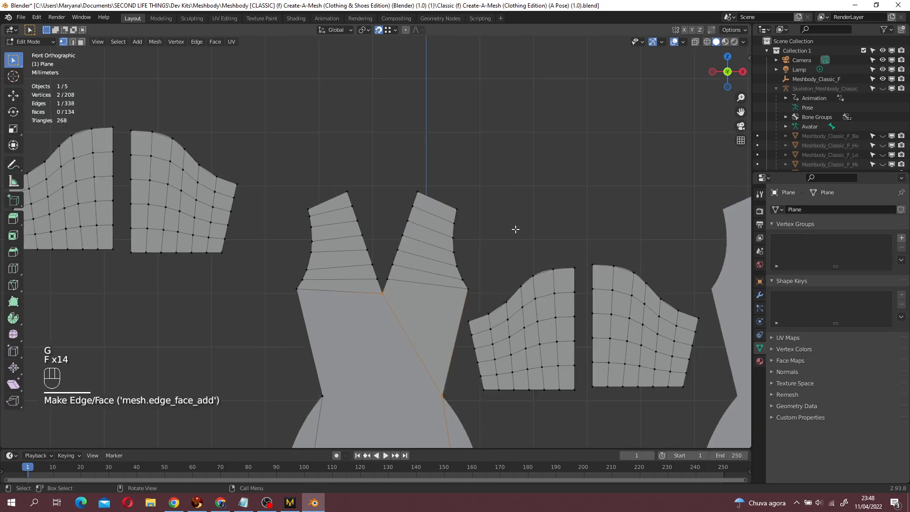
key(ctrl+z)
- Check the right-hand armhole and neckline vertex paths, and try to merge the lowest neckline vertex with the V point
scroll(507, 244, up, 5)
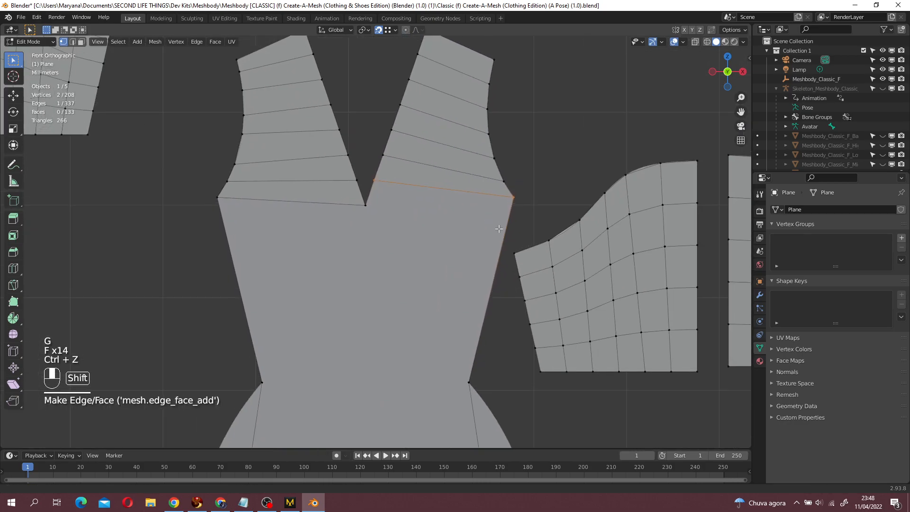
click(495, 285)
ctrl+click(469, 139)
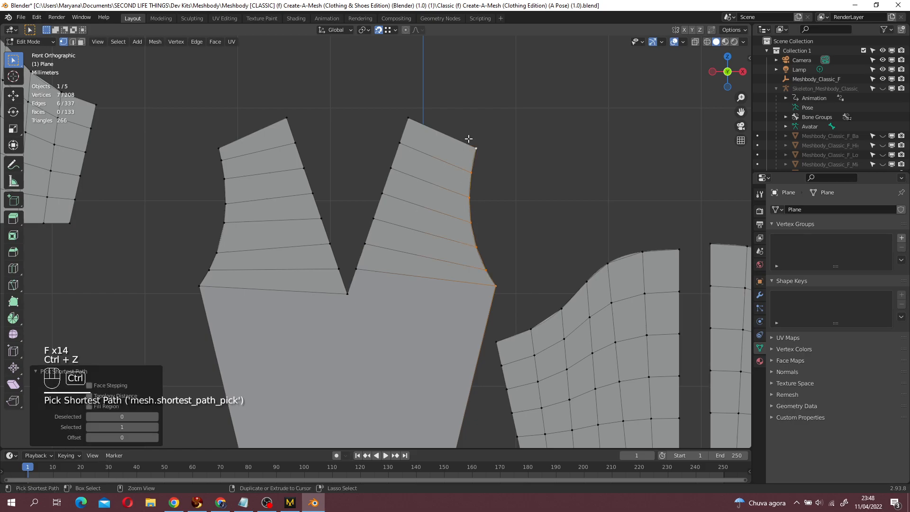
click(416, 127)
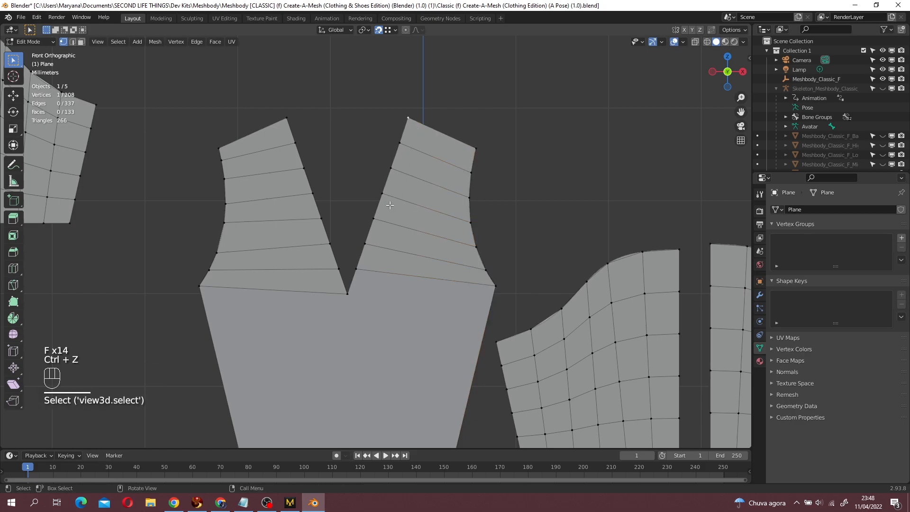
ctrl+click(346, 300)
click(353, 273)
shift+click(348, 295)
right_click(356, 285)
key(m)
click(360, 228)
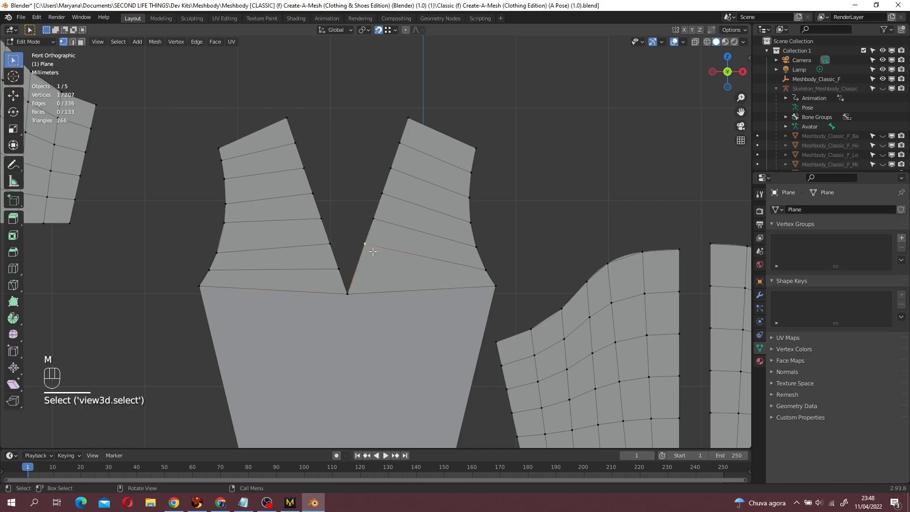
key(ctrl+z)
key(ctrl+z)
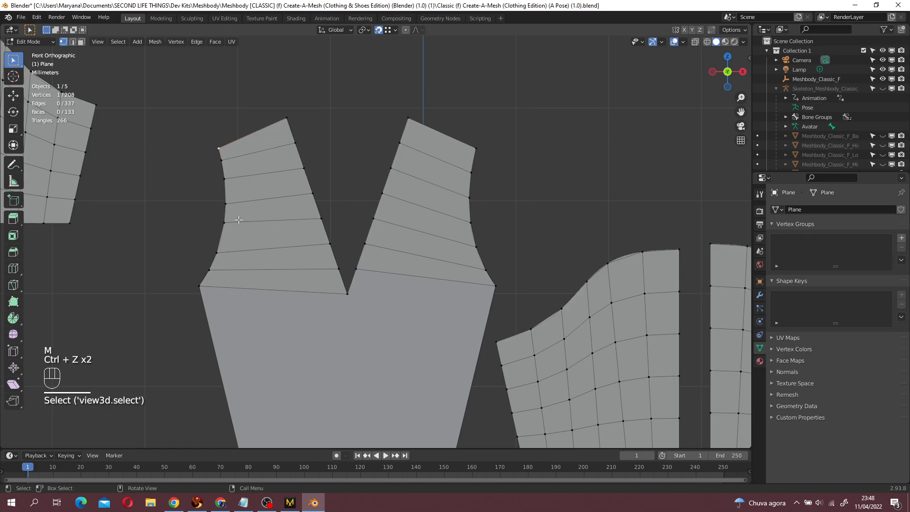
- Dissolve the topmost cross edge in the left-hand shoulder section of the front bodice
ctrl+click(194, 291)
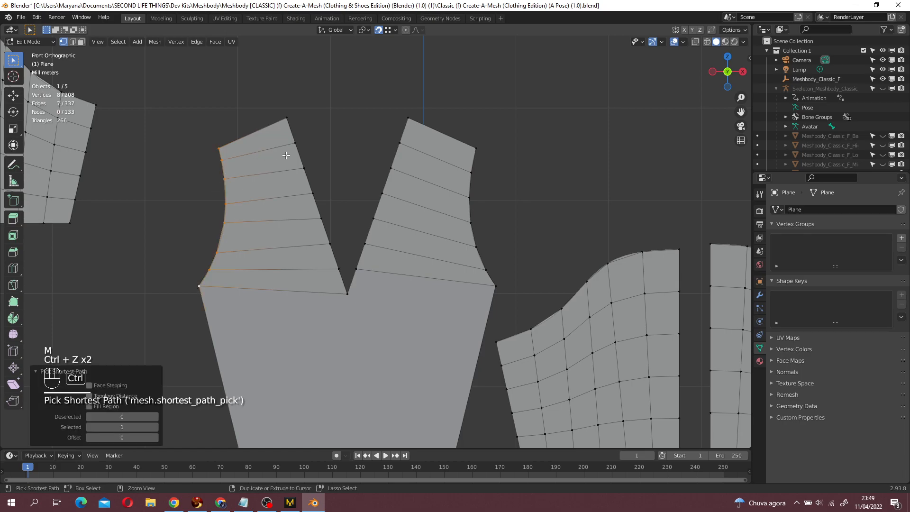
key(ctrl+z)
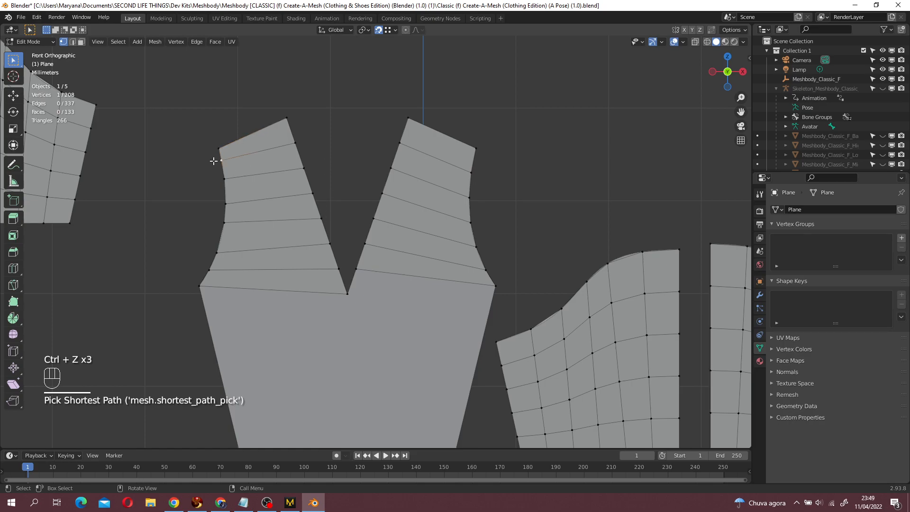
shift+click(286, 120)
key(z)
key(x)
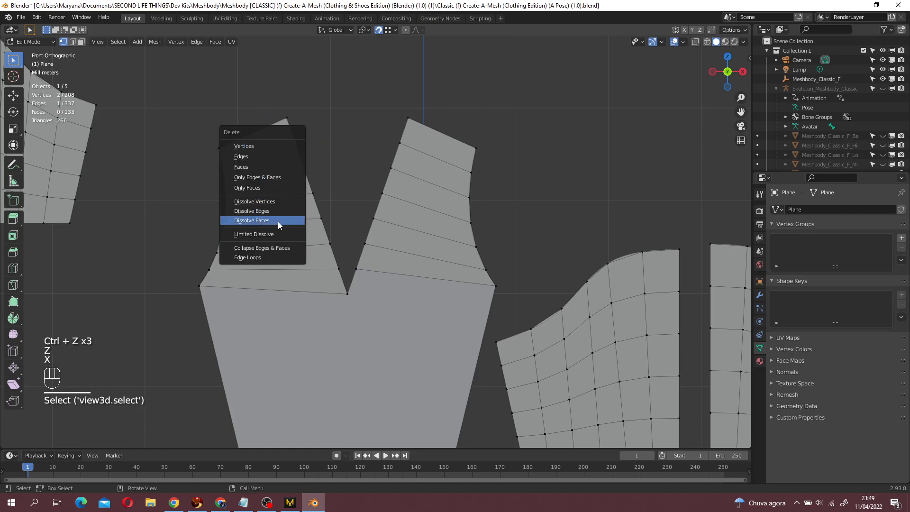
click(266, 211)
- Even out the left-hand shoulder's cross edges by moving four neckline vertices and one lower armhole vertex up along the outline
alt+click(286, 167)
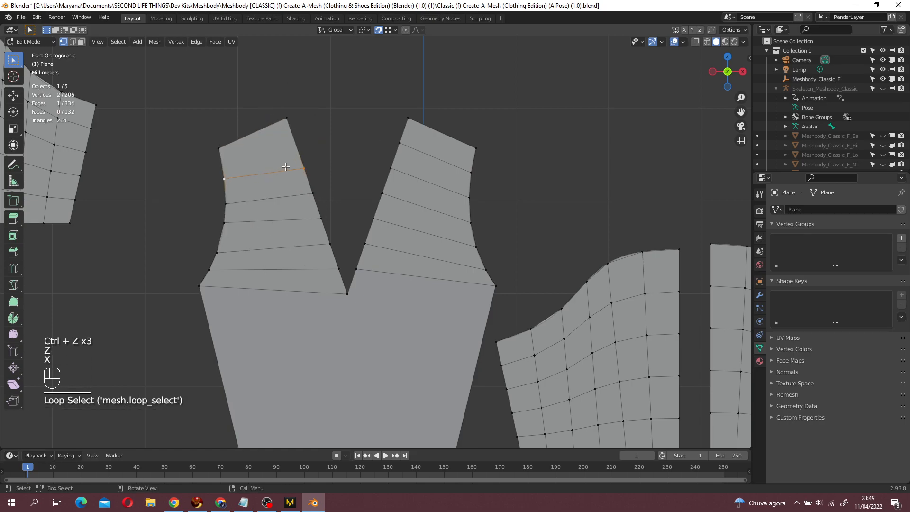
click(297, 166)
key(g)
click(290, 142)
click(314, 192)
key(g)
click(305, 169)
click(323, 219)
key(g)
click(316, 196)
click(314, 194)
key(g)
click(325, 236)
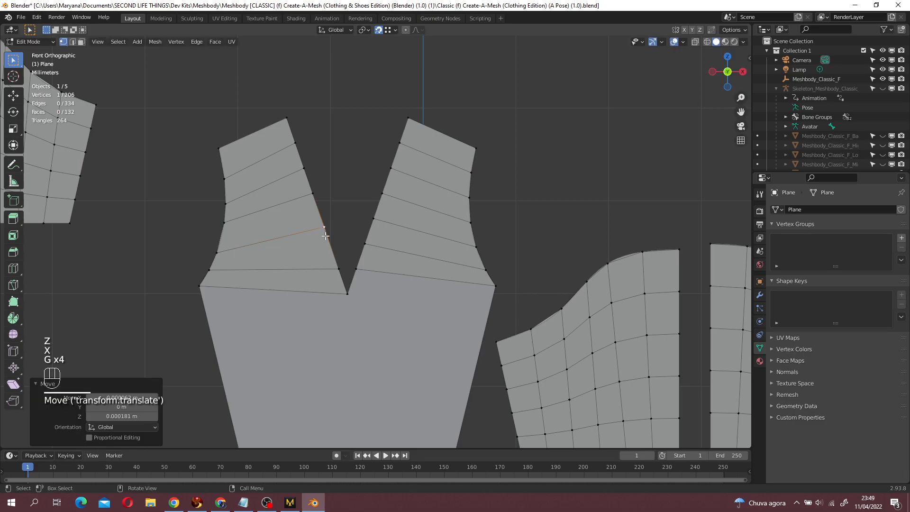
click(216, 253)
key(g)
click(221, 224)
- Compare the vertex counts of both armholes and both sides of the V neckline using shortest-path selections
click(219, 151)
ctrl+click(197, 295)
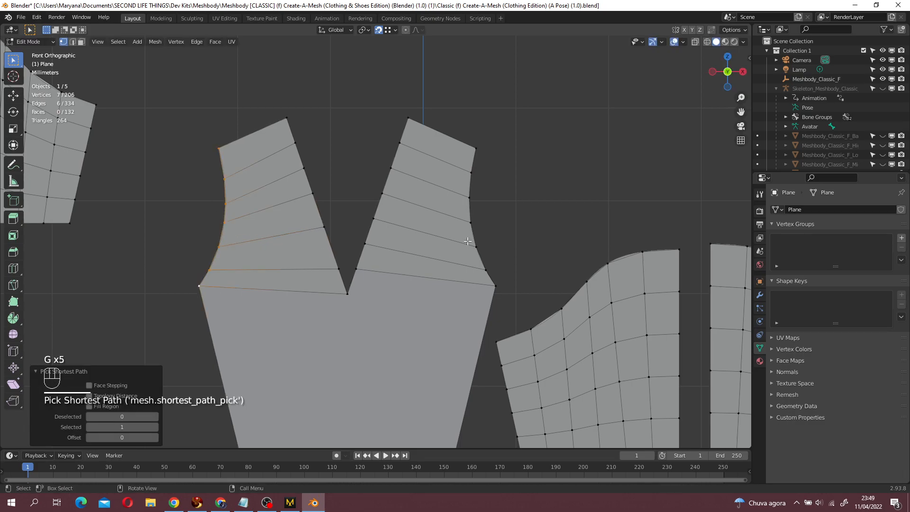
click(479, 147)
ctrl+click(495, 286)
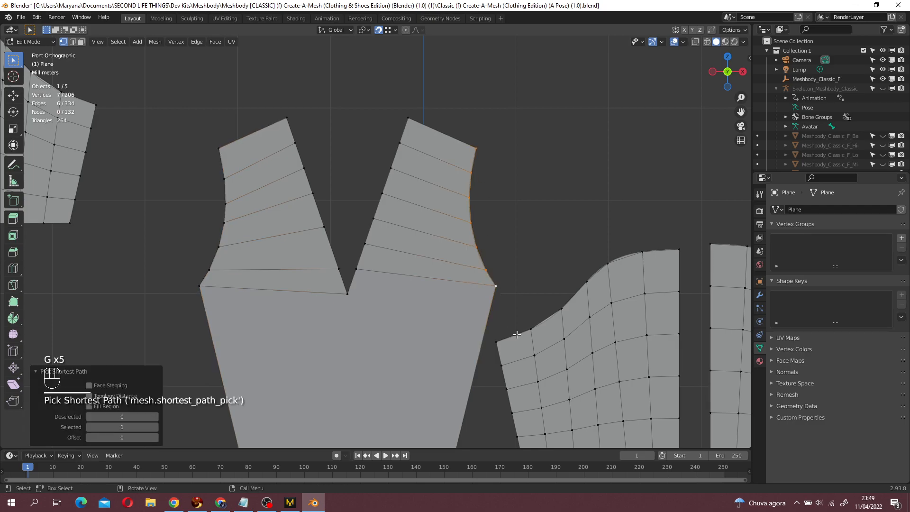
click(349, 293)
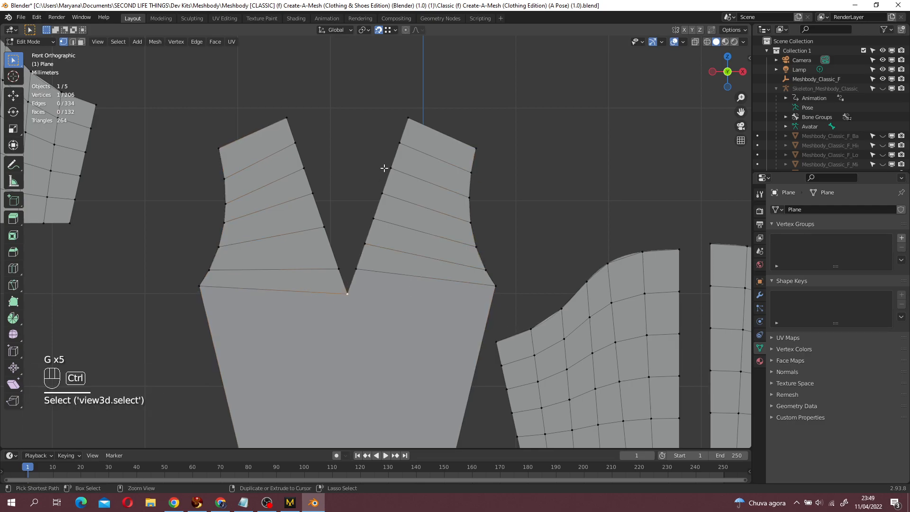
ctrl+click(410, 119)
click(366, 237)
click(334, 278)
ctrl+click(359, 314)
click(354, 301)
ctrl+click(286, 113)
click(385, 264)
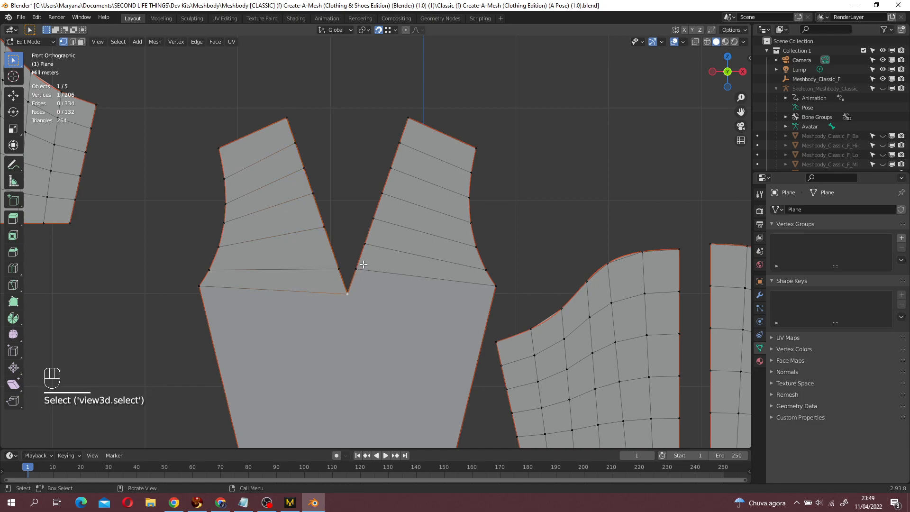
- Try to dissolve the second cross edge in the right-hand shoulder section and subdivide the armhole edge left in its place
key(x)
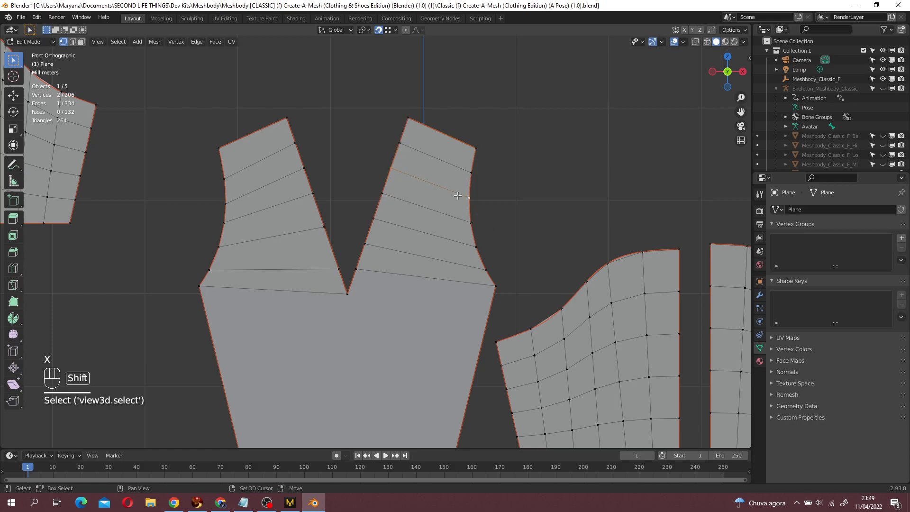
key(x)
click(458, 196)
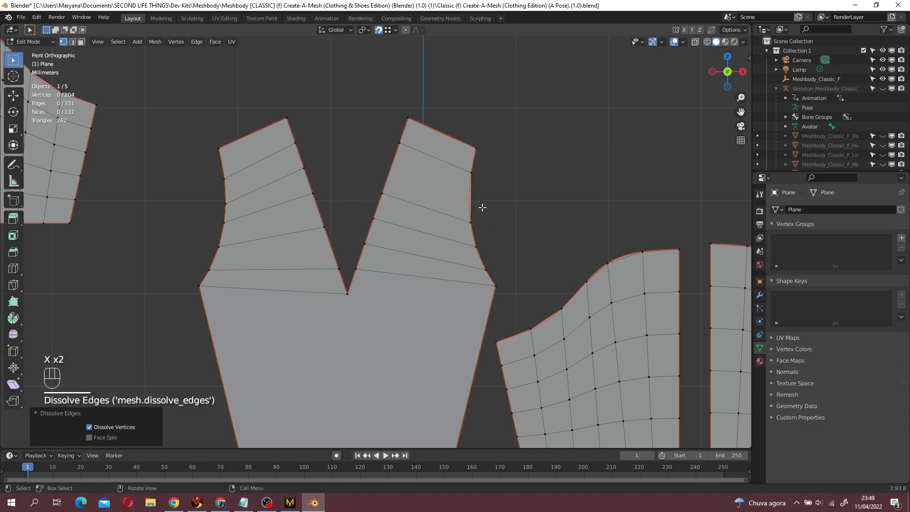
click(472, 221)
shift+click(474, 171)
right_click(469, 195)
click(470, 199)
key(ctrl+z)
key(ctrl+z)
key(ctrl+z)
key(ctrl+z)
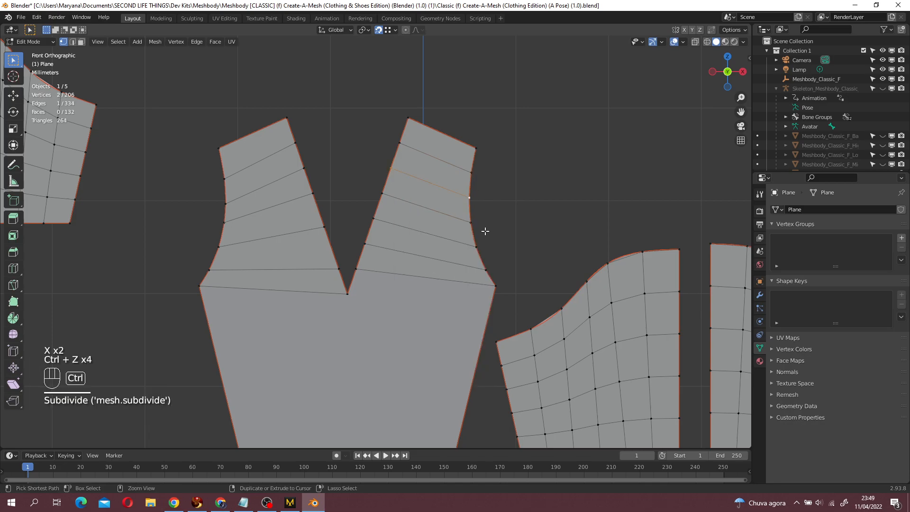
- Undo the recent front bodice edits back to a single topmost cross edge in the left-hand shoulder section
key(ctrl+z)
key(ctrl+z)
key(ctrl+z)
key(ctrl+z)
key(ctrl+z)
key(ctrl+z)
key(ctrl+z)
key(ctrl+z)
key(ctrl+z)
key(ctrl+z)
key(ctrl+z)
key(ctrl+z)
key(ctrl+z)
key(ctrl+z)
key(ctrl+z)
key(ctrl+z)
key(ctrl+z)
key(ctrl+z)
key(ctrl+z)
key(ctrl+z)
key(ctrl+z)
key(ctrl+z)
key(ctrl+z)
key(ctrl+z)
key(ctrl+z)
key(ctrl+z)
key(ctrl+z)
key(ctrl+z)
key(ctrl+z)
key(ctrl+z)
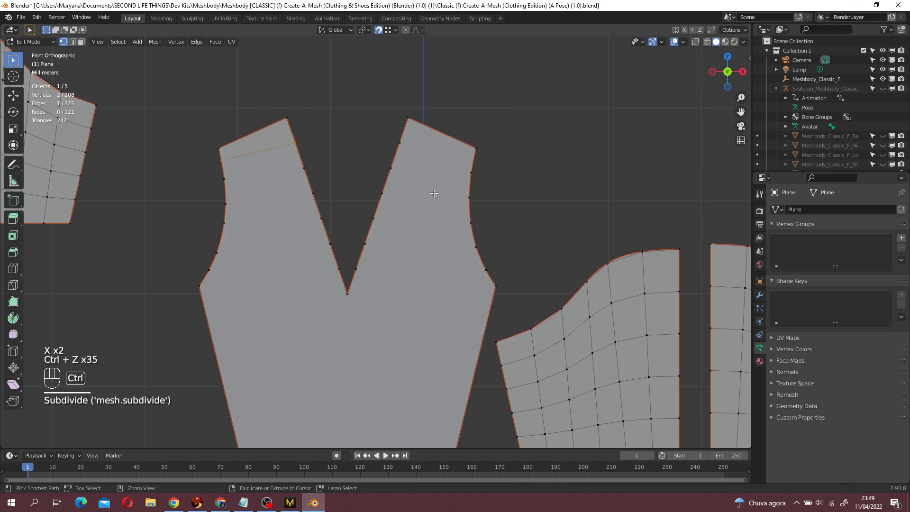
- Dissolve the middle vertex on the right-hand side of the front bodice's V neckline
click(408, 118)
ctrl+click(348, 293)
click(373, 219)
right_click(373, 219)
key(x)
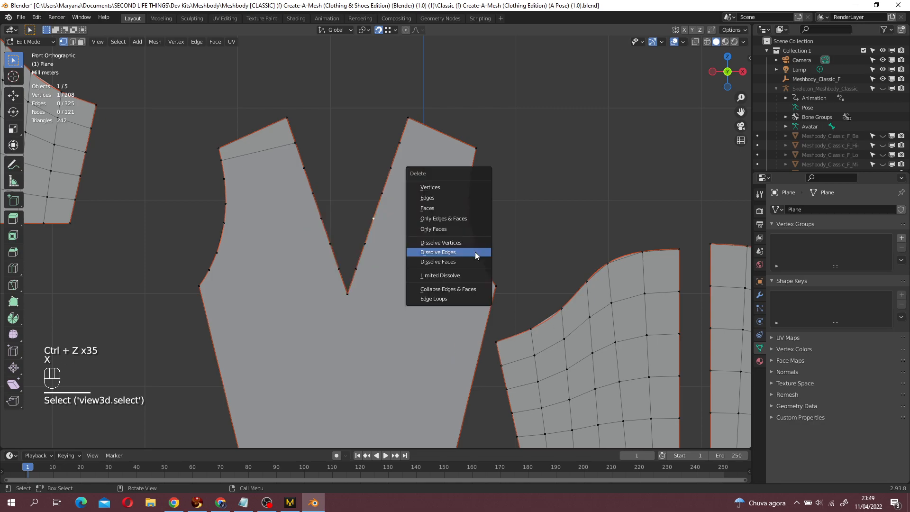
click(474, 245)
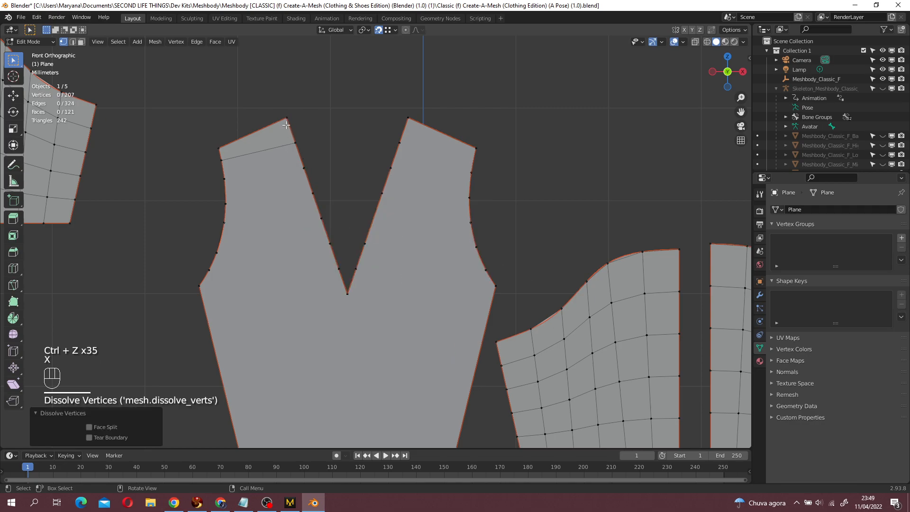
- Dissolve the matching middle vertex on the left-hand side of the V neckline
click(348, 293)
ctrl+click(322, 218)
click(324, 209)
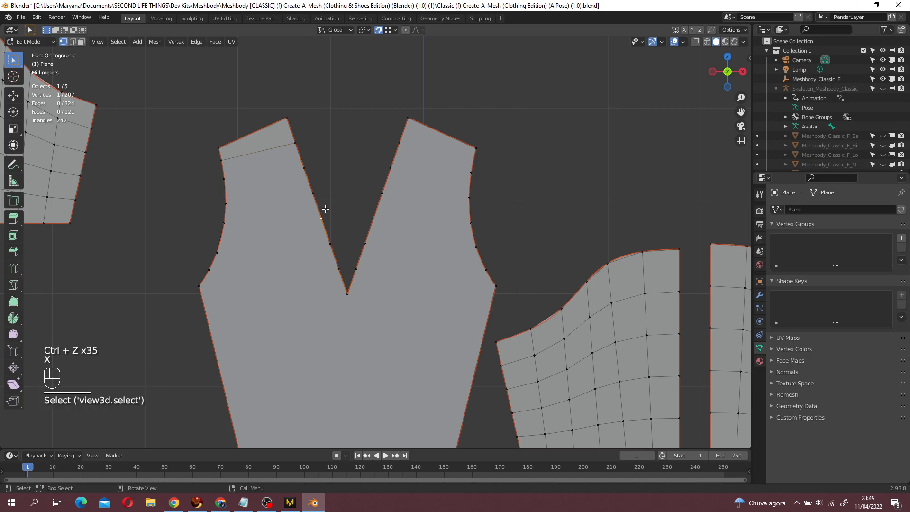
right_click(327, 219)
key(x)
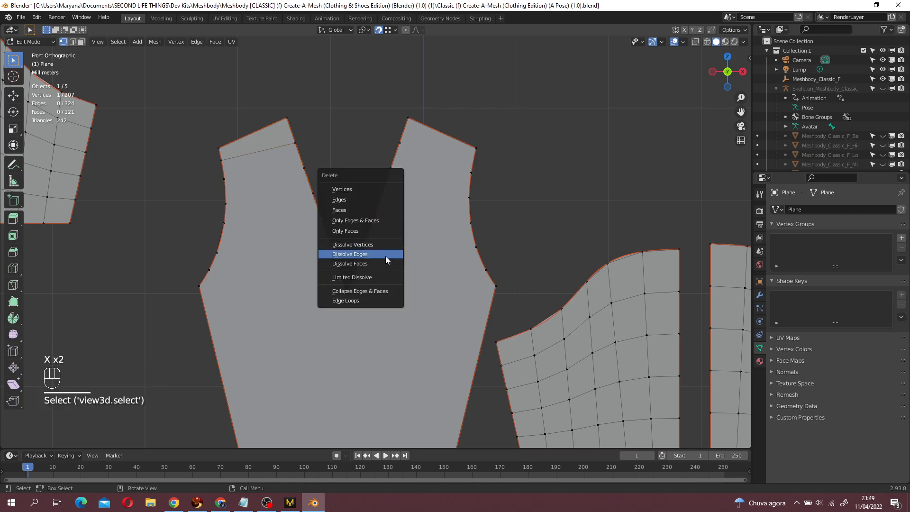
click(387, 254)
key(x)
click(327, 232)
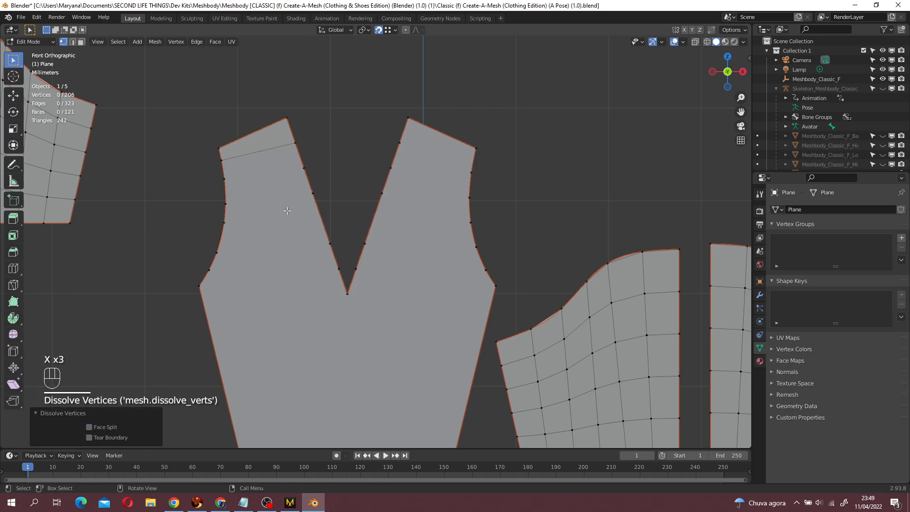
- Add successive cross edges down the left-hand shoulder section from the topmost one, and undo the last, wrongly crossing edge
click(292, 143)
shift+click(205, 163)
click(224, 162)
shift+click(292, 144)
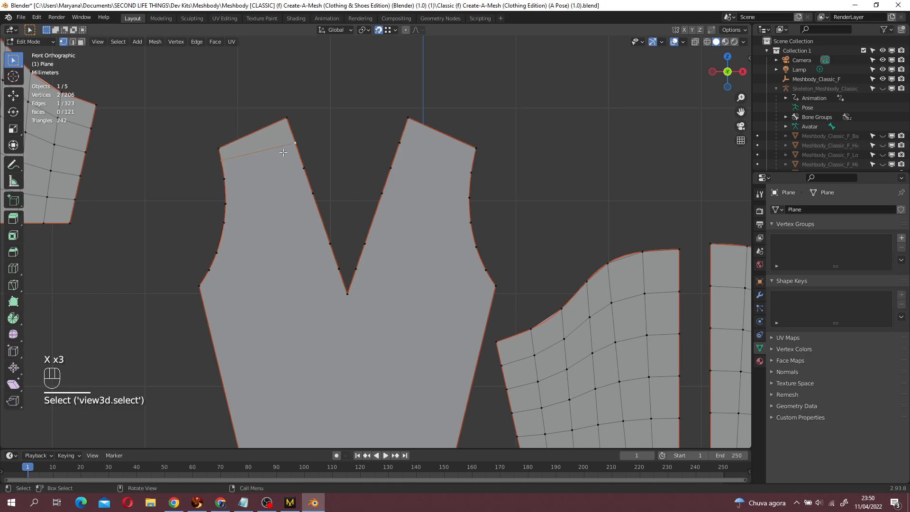
key(f)
key(f)
key(f)
key(f)
key(f)
key(f)
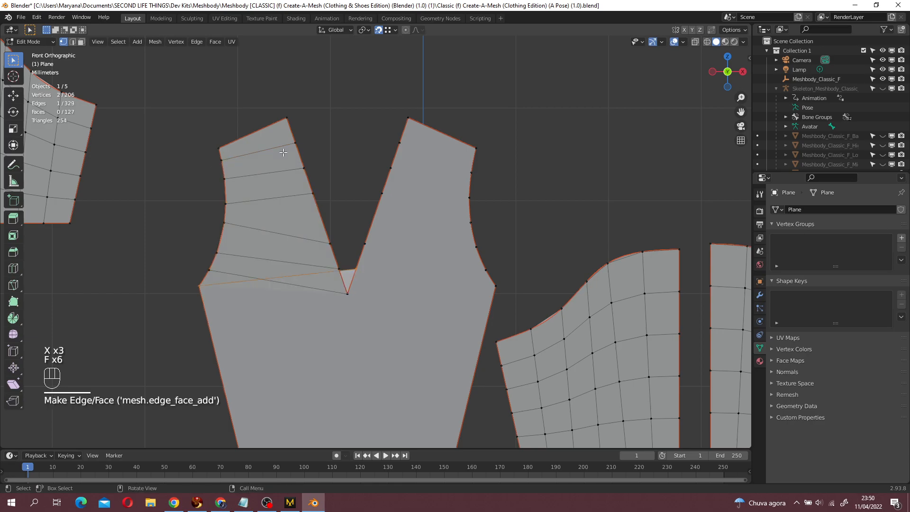
key(ctrl+z)
- Try to level the lower left-hand cross edges by moving two neckline vertices up along the outline
click(333, 243)
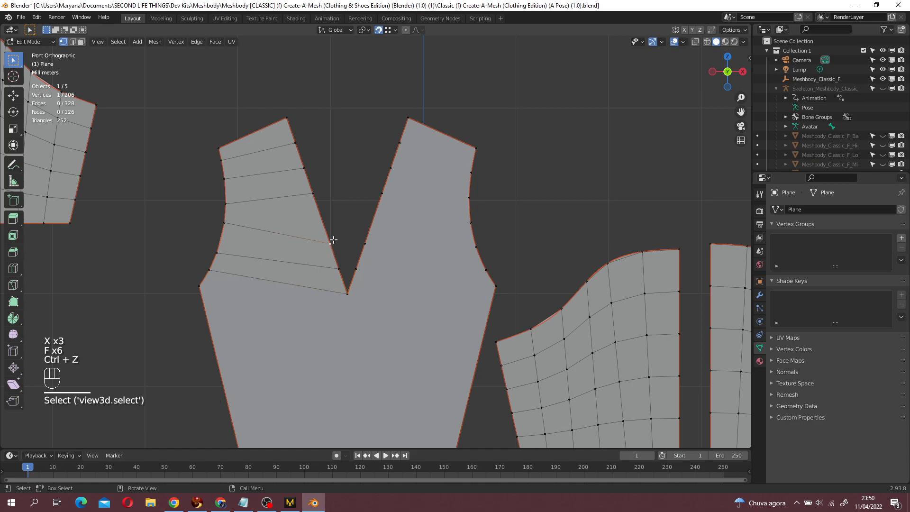
key(g)
key(g)
key(g)
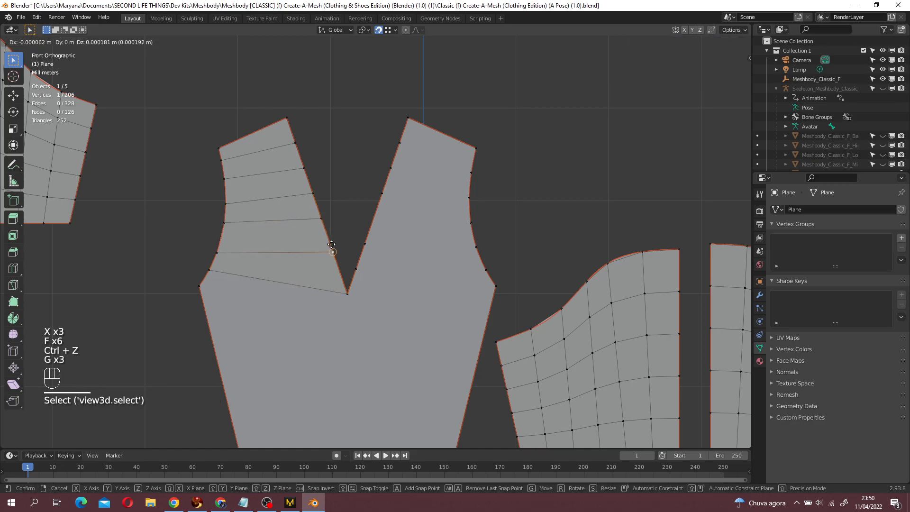
click(330, 245)
- Compare the vertex counts of the left-hand neckline side and left-hand armhole using shortest-path selections
click(285, 119)
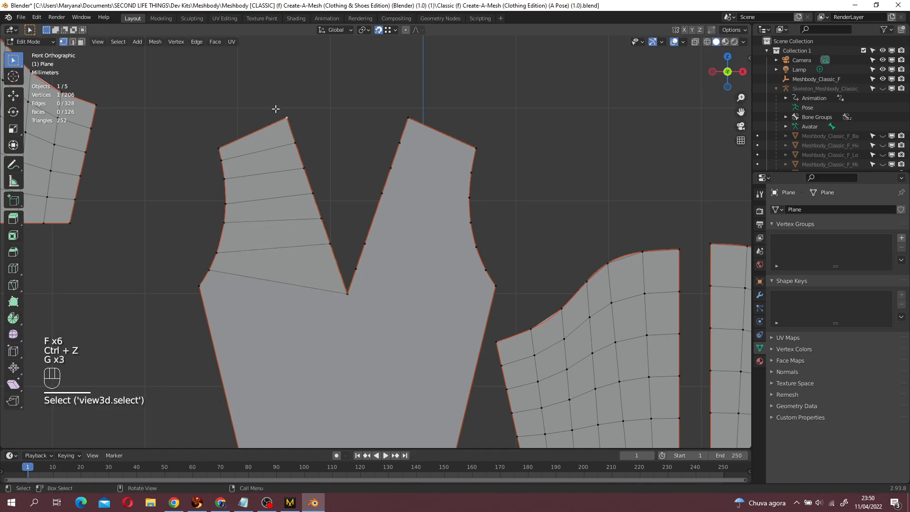
ctrl+click(350, 291)
click(219, 149)
ctrl+click(200, 285)
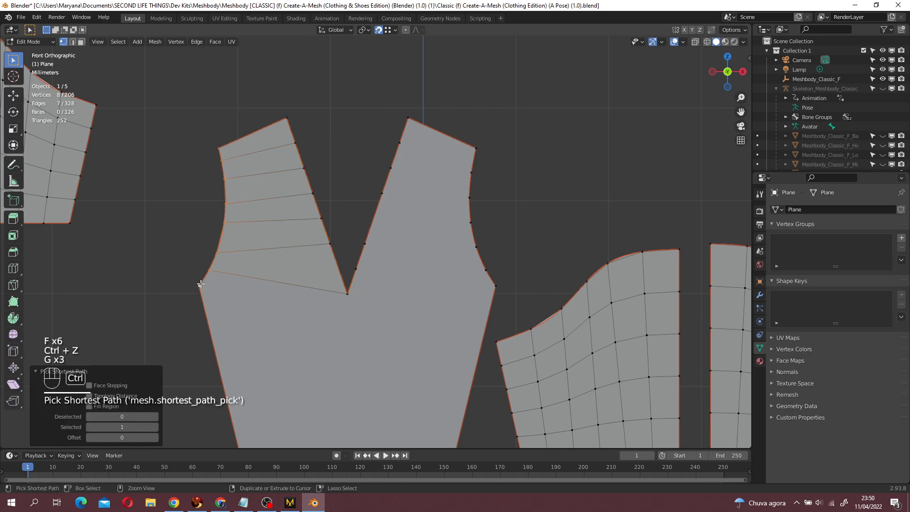
- Undo the neckline vertex moves and the lower cross edges, keeping only the top three cross edges in the left-hand shoulder
key(ctrl+z)
key(ctrl+z)
key(ctrl+z)
key(ctrl+z)
key(ctrl+z)
key(ctrl+z)
key(ctrl+z)
key(ctrl+z)
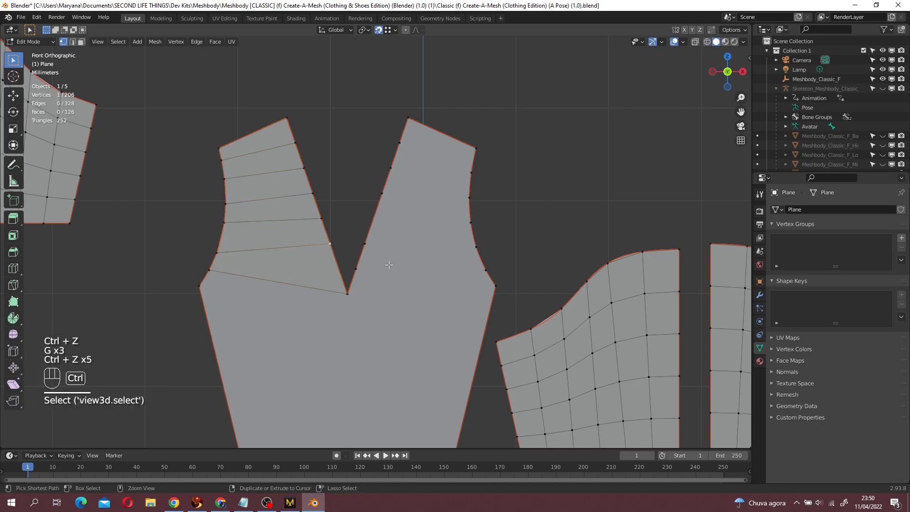
key(ctrl+z)
key(ctrl+z)
key(ctrl+z)
- Dissolve the second cross edge in the left-hand shoulder section together with its end vertices
click(217, 224)
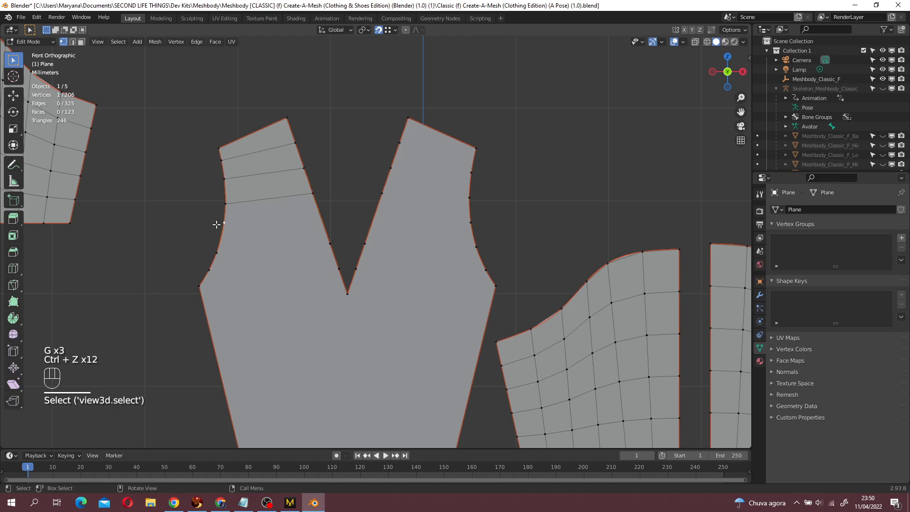
shift+click(304, 168)
key(x)
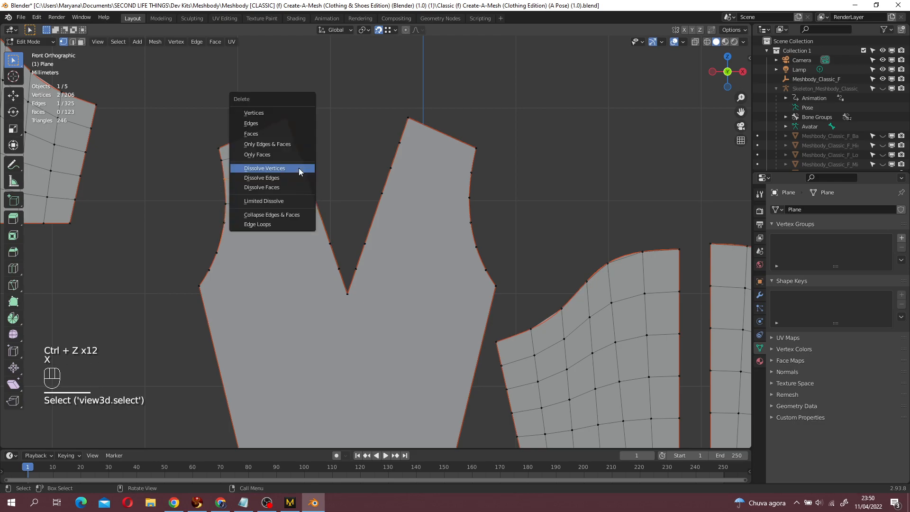
click(297, 176)
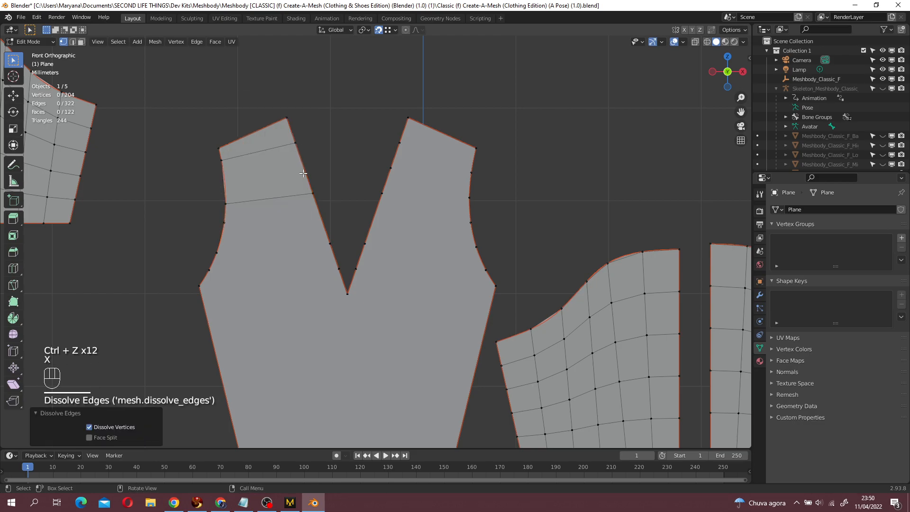
- Move the armhole end of the left-hand shoulder's lower cross edge slightly up along the outline
click(205, 137)
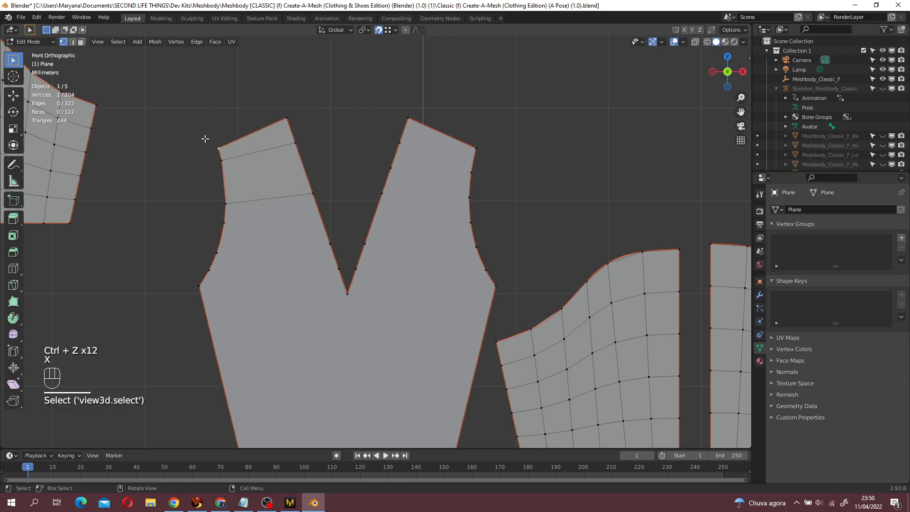
ctrl+click(200, 280)
click(211, 214)
drag(212, 213, 211, 215)
click(228, 196)
key(g)
click(229, 188)
key(g)
click(225, 189)
- Move the neckline end of that cross edge and the next neckline vertex below it up along the outline
click(311, 192)
key(g)
click(306, 176)
click(325, 228)
key(g)
click(318, 210)
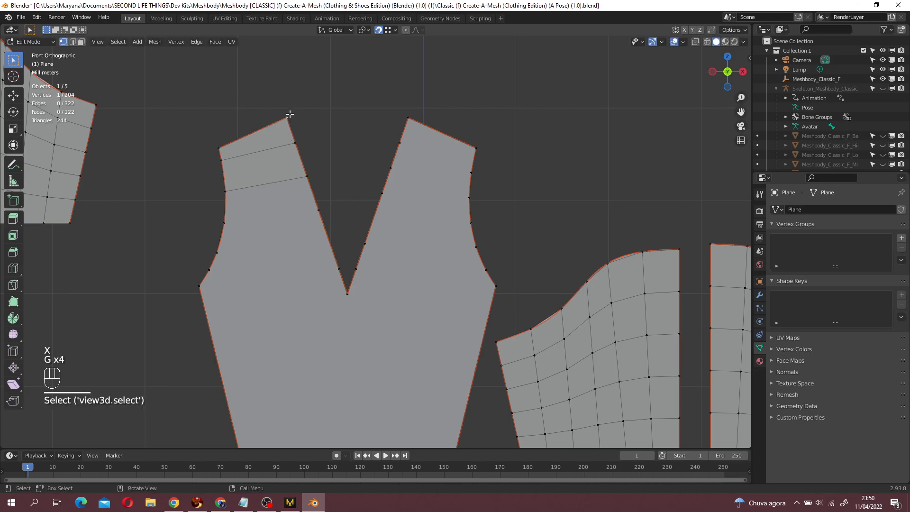
- Subdivide the long lower edge on the left-hand side of the V neckline with one cut
ctrl+click(349, 311)
shift+click(327, 239)
shift+click(326, 238)
right_click(324, 235)
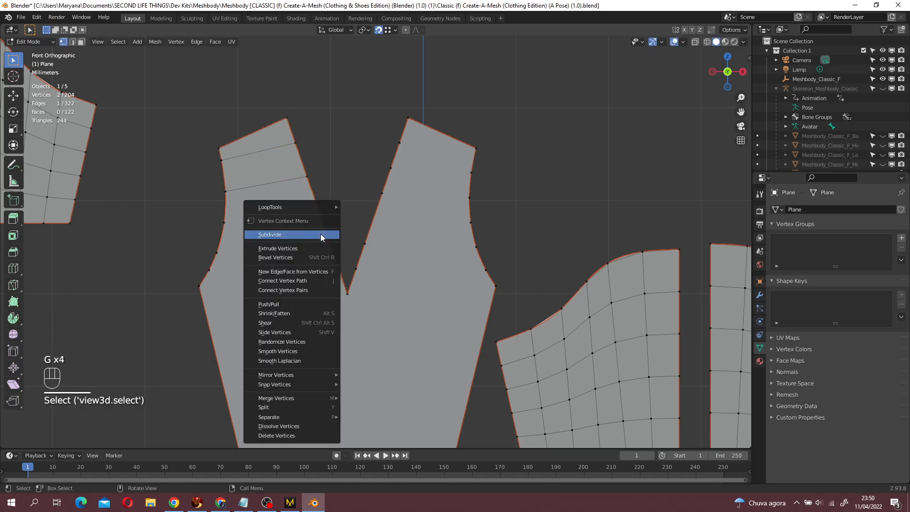
click(321, 233)
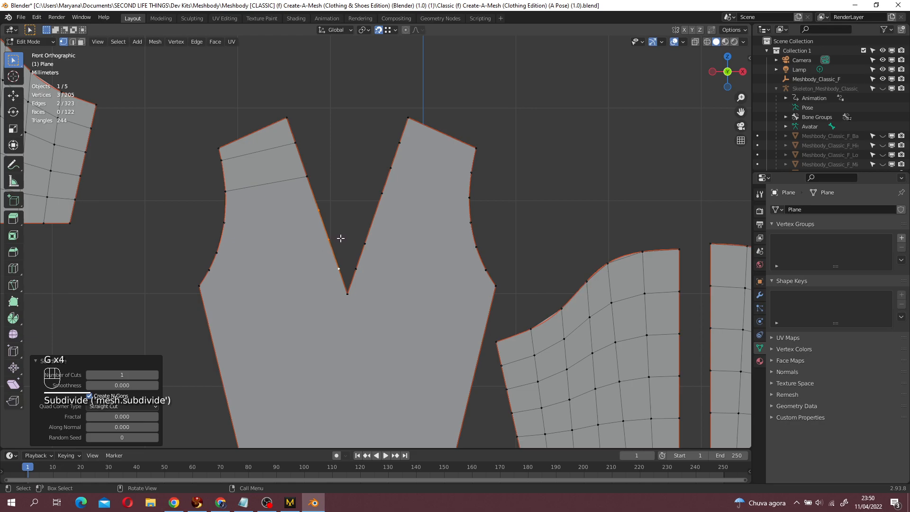
- Add the remaining cross edges in the left-hand shoulder section down to the underarm corner and the V point
click(319, 195)
click(303, 176)
shift+click(233, 191)
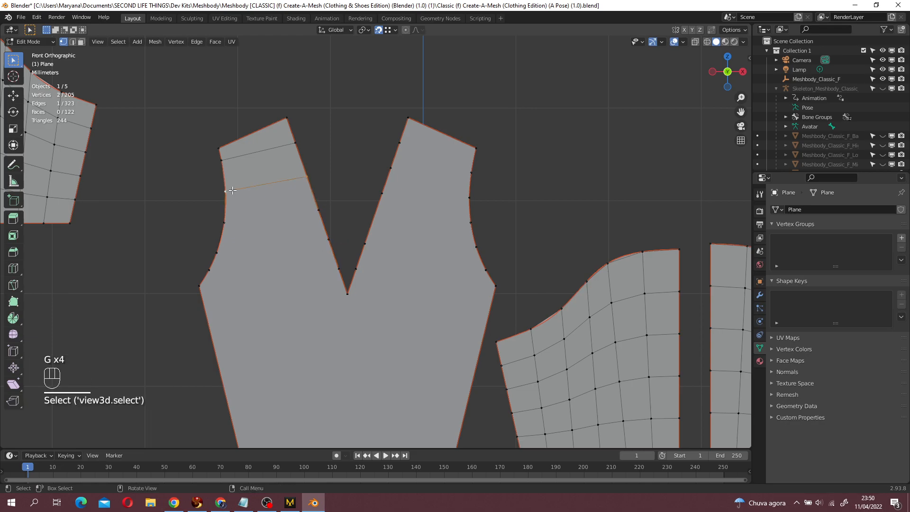
key(f)
key(f)
key(f)
- Add six cross edges down the right-hand shoulder section, from the shoulder line to the underarm corner and V point
click(410, 121)
shift+click(483, 152)
key(f)
key(f)
key(f)
key(f)
key(f)
key(f)
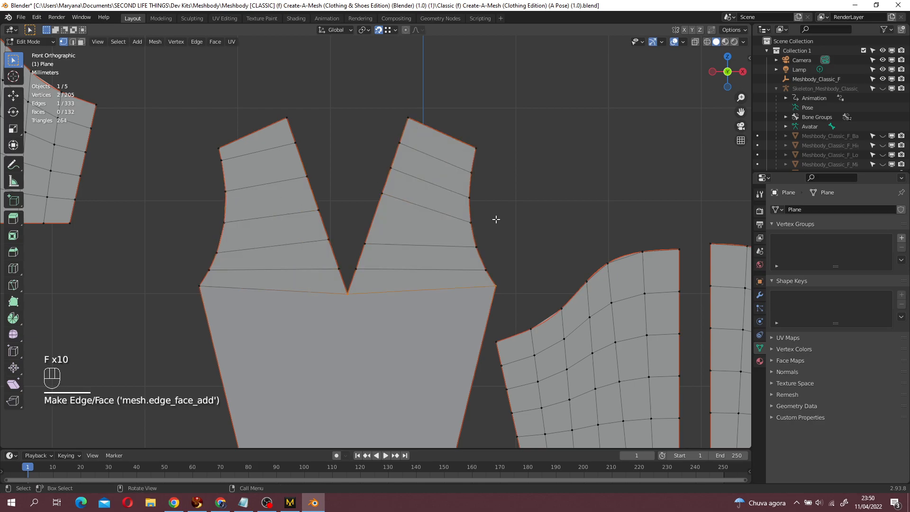
- Check the vertex counts of the right-hand armhole and right-hand neckline side using shortest-path selections
shift+click(485, 151)
ctrl+click(500, 293)
click(422, 137)
ctrl+click(349, 295)
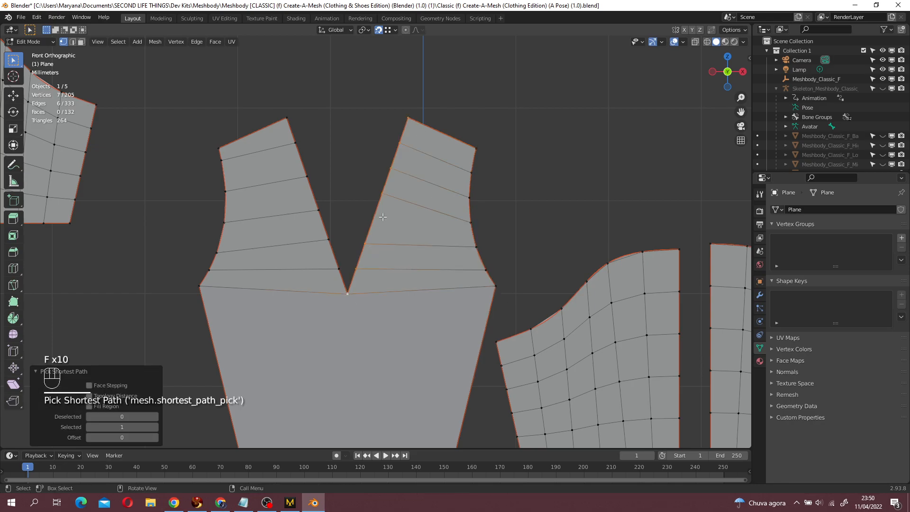
- Even out the right-hand shoulder's cross edges by moving three neckline vertices along the outline
click(385, 195)
key(g)
click(378, 208)
click(393, 170)
key(g)
click(389, 178)
click(367, 243)
key(g)
click(369, 236)
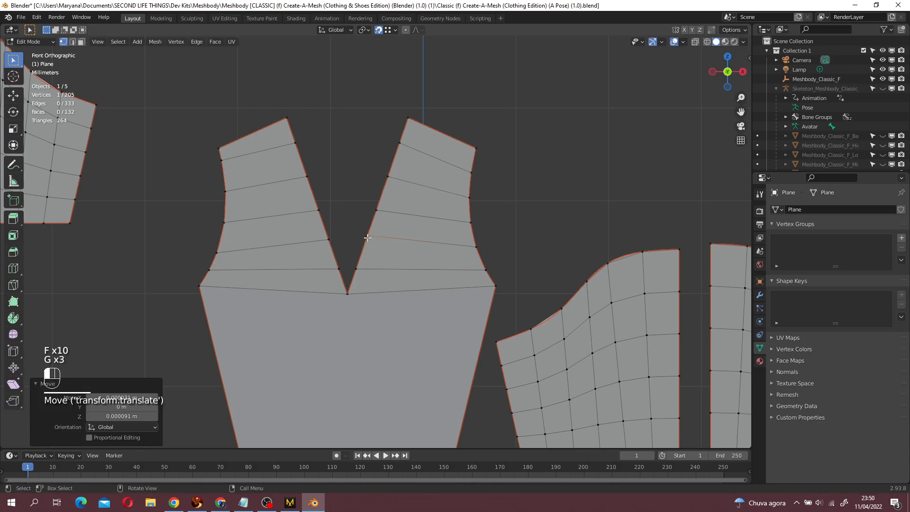
- Create a separate torso face from the two underarm corners, the V point and the two waist corners
scroll(391, 341, down, 3)
shift+middle_drag(402, 400, 394, 257)
scroll(377, 132, up, 3)
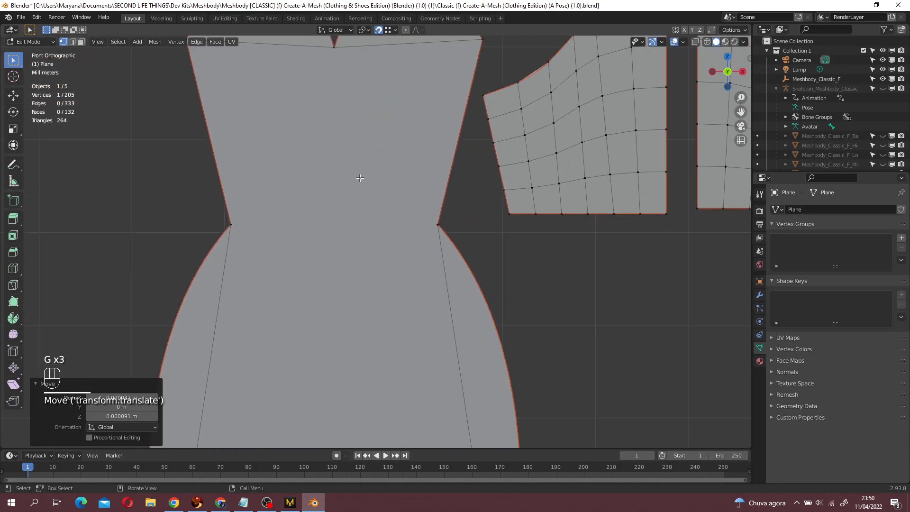
shift+scroll(311, 248, up, 1)
click(232, 282)
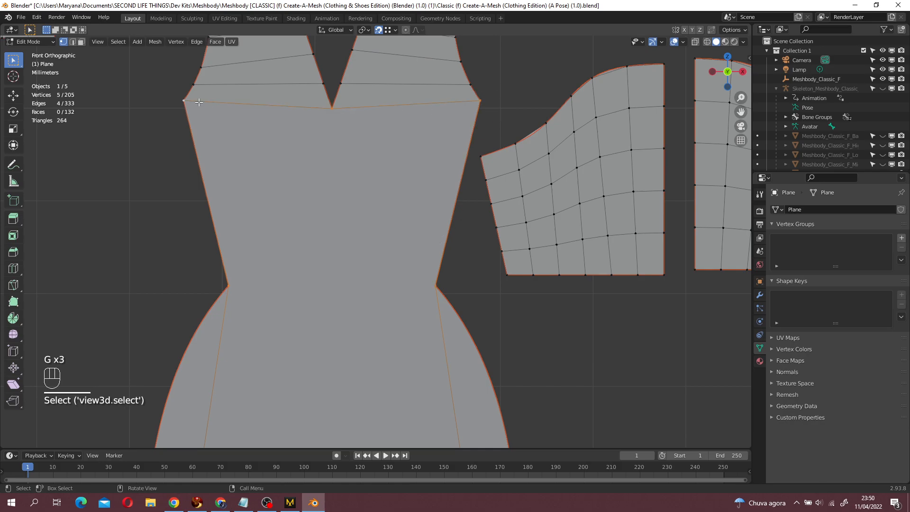
key(f)
scroll(313, 182, down, 4)
shift+scroll(327, 235, up, 2)
scroll(371, 337, up, 3)
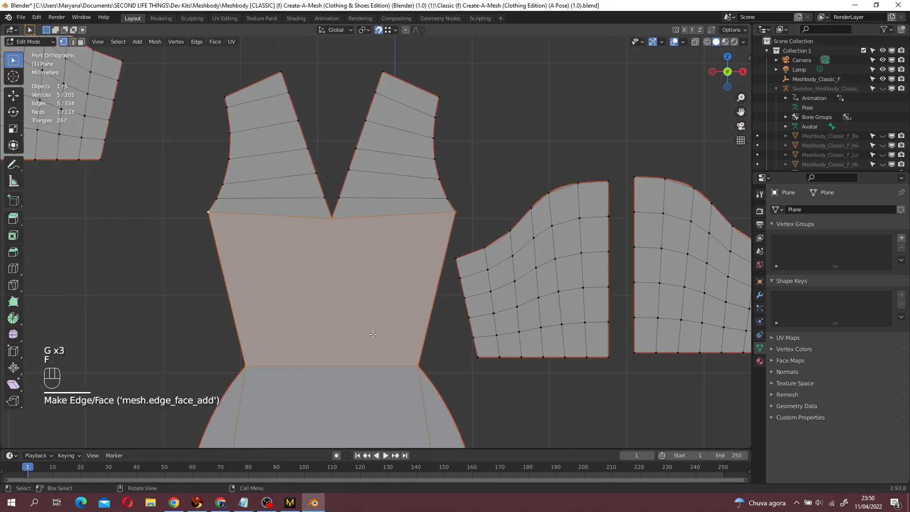
key(ctrl+r)
right_click(205, 265)
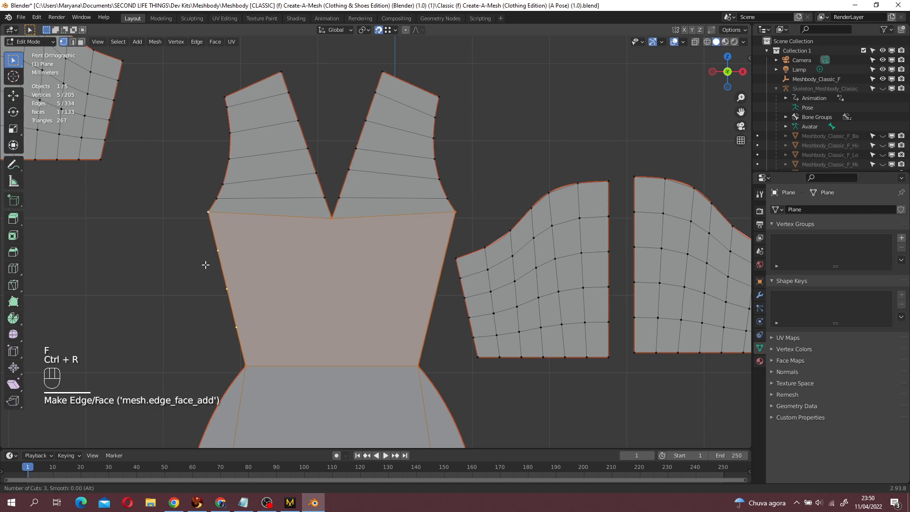
click(413, 230)
- Subdivide the front bodice's waist edge once to add a midpoint vertex
scroll(365, 240, down, 4)
click(320, 301)
shift+click(380, 302)
right_click(364, 301)
click(346, 282)
- Try to connect the waist midpoint to the V neckline point with a vertex path down the centre front
shift+click(355, 300)
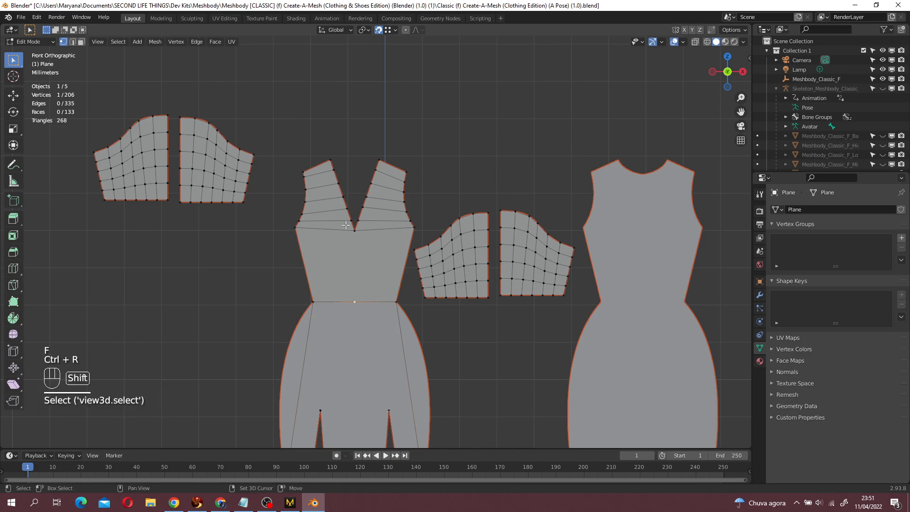
key(j)
scroll(357, 291, up, 4)
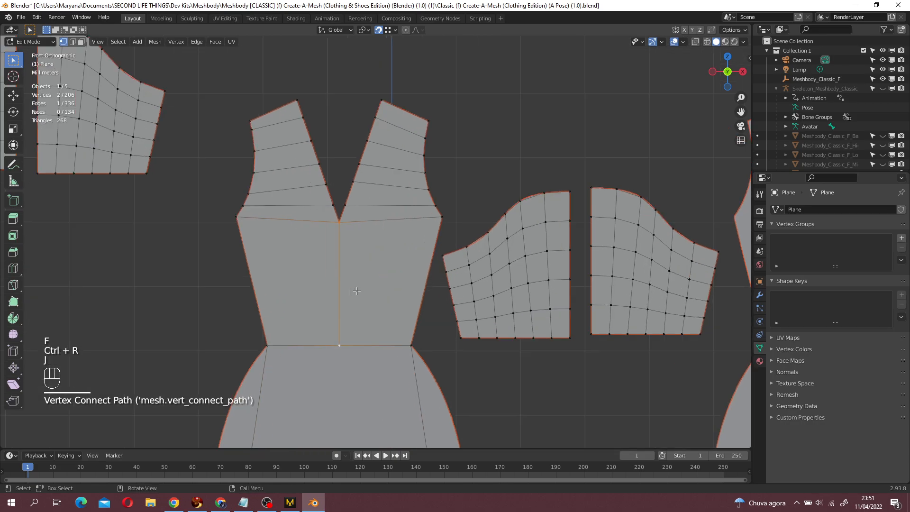
shift+middle_drag(356, 291, 334, 227)
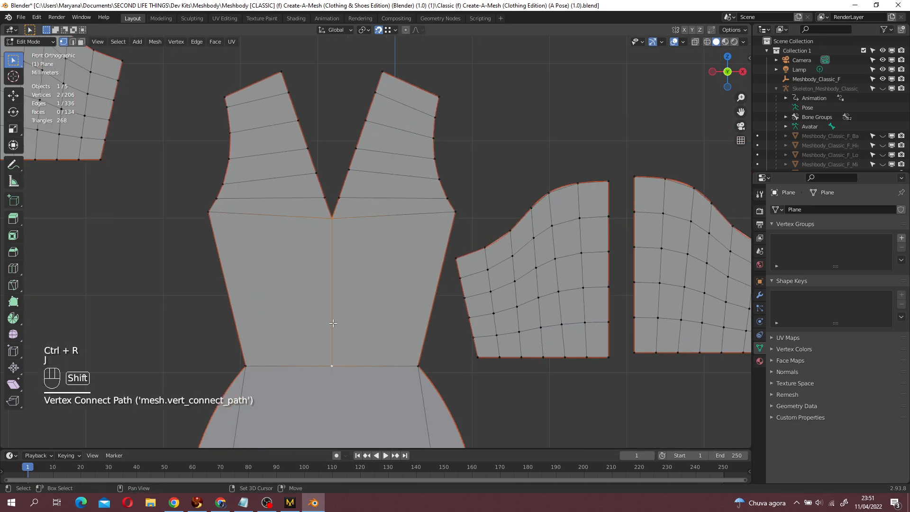
shift+middle_drag(356, 266, 362, 215)
key(ctrl+z)
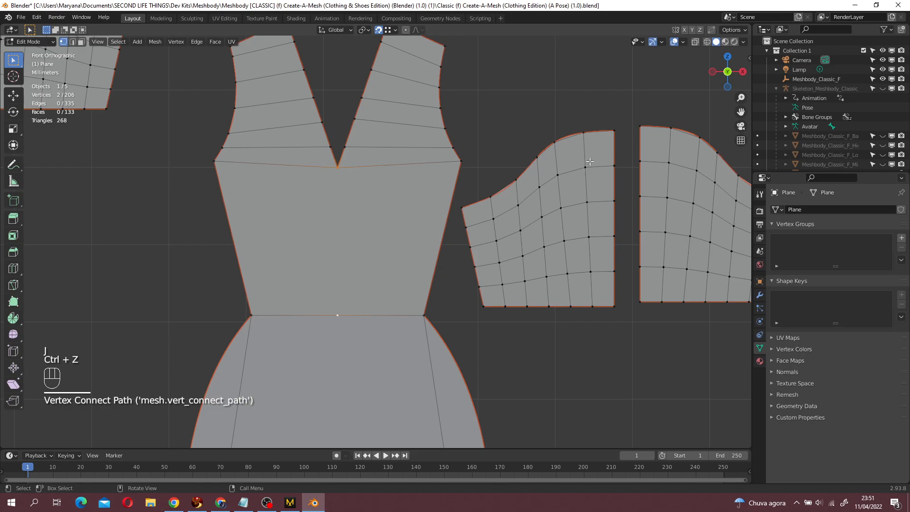
- Hide the Dress MD FLAT object so only the retopology mesh shows
scroll(844, 118, down, 4)
click(883, 153)
click(883, 152)
click(883, 153)
scroll(376, 242, down, 3)
shift+middle_drag(376, 242, 360, 218)
scroll(361, 225, up, 3)
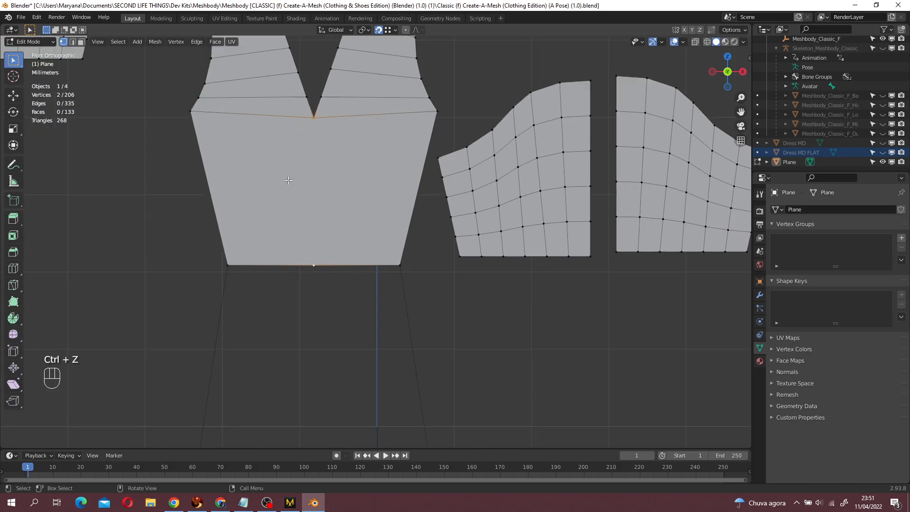
- Try to join the V point and waist midpoint with a new edge, inspect it at an angle and undo it
key(f)
middle_drag(376, 204, 317, 232)
key(ctrl+z)
key(KP_1)
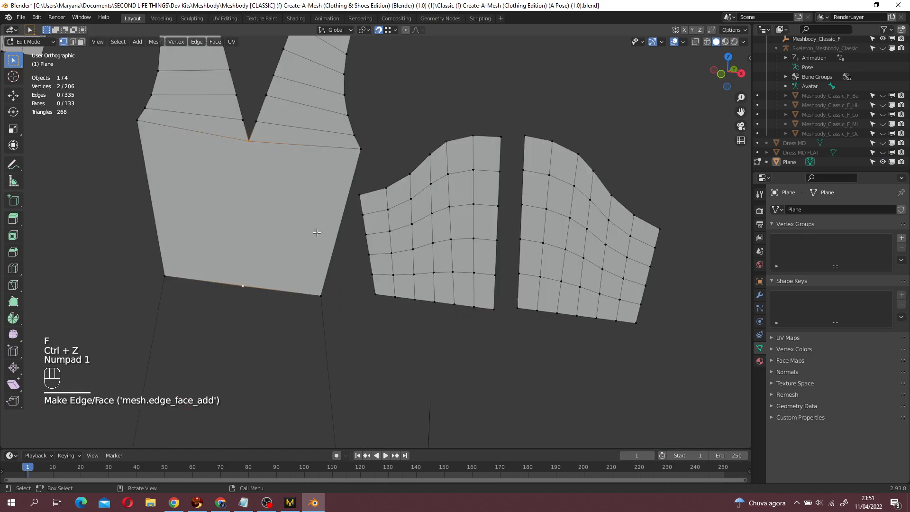
- Connect the V neckline point to the waist midpoint with a vertex path down the front bodice's centre
key(j)
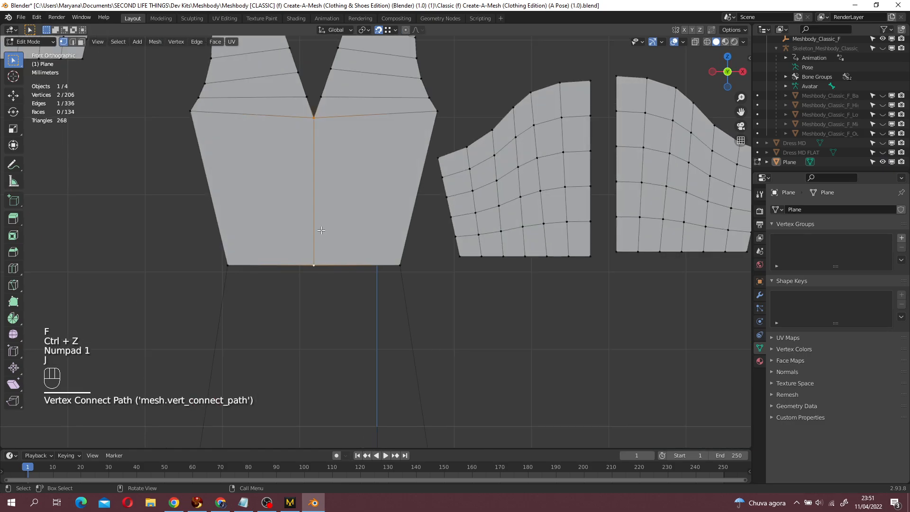
shift+middle_drag(356, 284, 347, 148)
scroll(356, 204, down, 3)
shift+middle_drag(356, 208, 354, 144)
scroll(348, 236, up, 3)
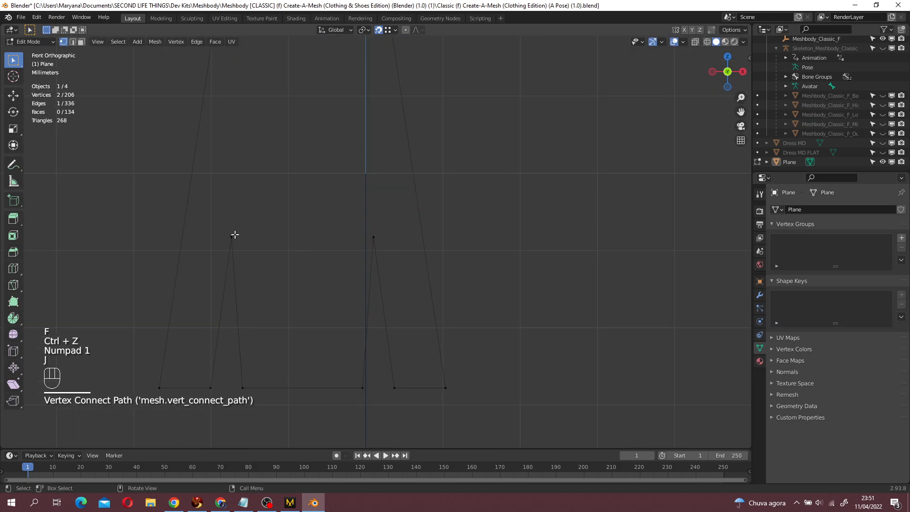
click(232, 237)
shift+click(363, 388)
key(f)
click(411, 299)
key(ctrl+z)
key(ctrl+z)
- Join the two front skirt slit tips with an edge and fill the middle hem panel below it with a face
click(228, 239)
shift+click(378, 233)
key(f)
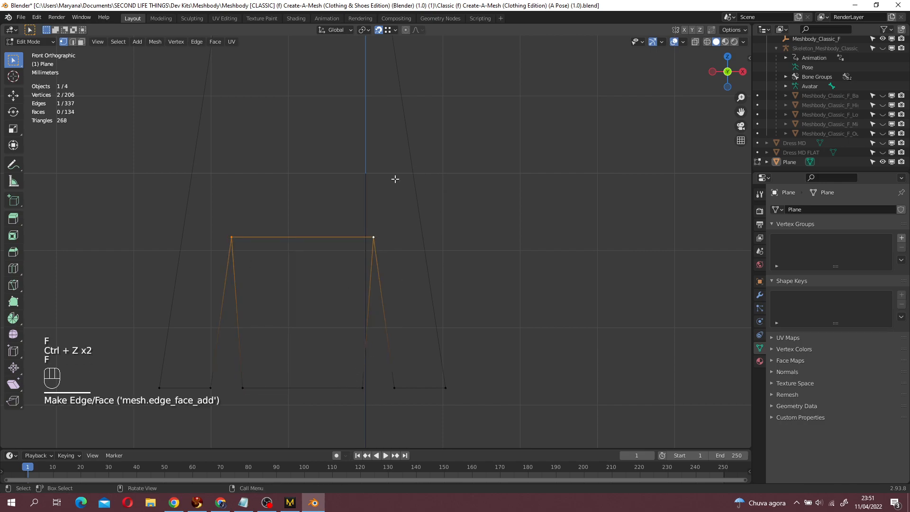
shift+click(363, 388)
shift+click(242, 388)
key(f)
scroll(329, 245, down, 3)
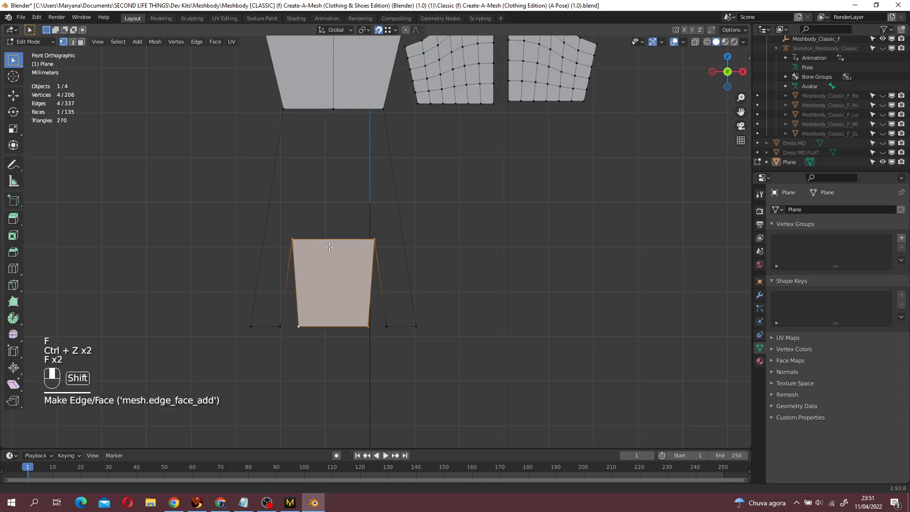
- Add one centred vertical loop cut through the middle hem panel
scroll(327, 284, up, 3)
shift+scroll(346, 309, down, 3)
key(ctrl+r)
click(305, 293)
click(305, 289)
- Subdivide the front skirt's left side edge once to add a midpoint vertex
shift+click(304, 64)
shift+click(218, 63)
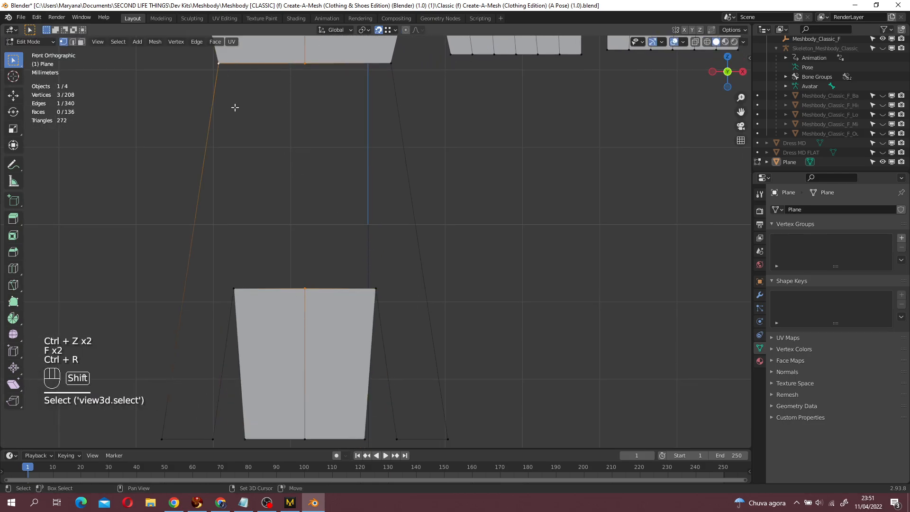
click(227, 294)
click(226, 69)
right_click(193, 264)
click(193, 265)
key(g)
right_click(190, 283)
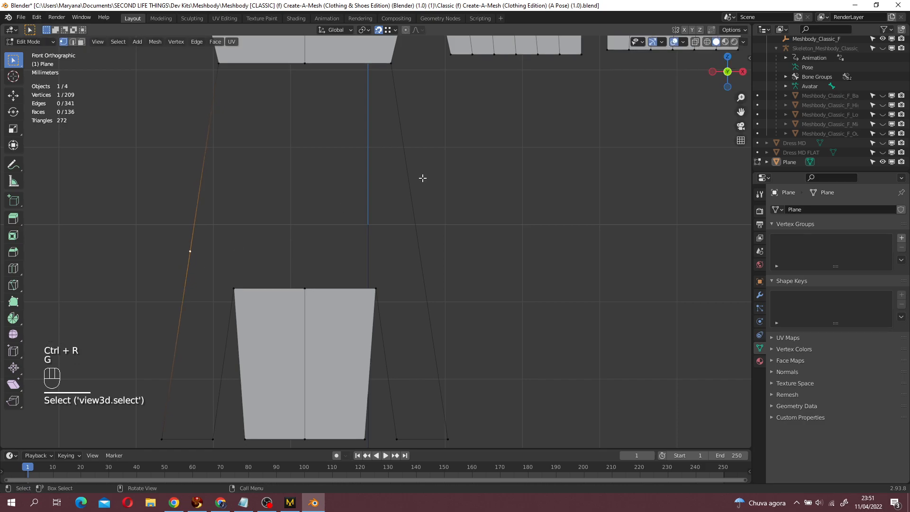
- Show the Dress MD FLAT object and move the left side midpoint onto the hip outline at slit-tip height
click(883, 153)
key(g)
click(151, 287)
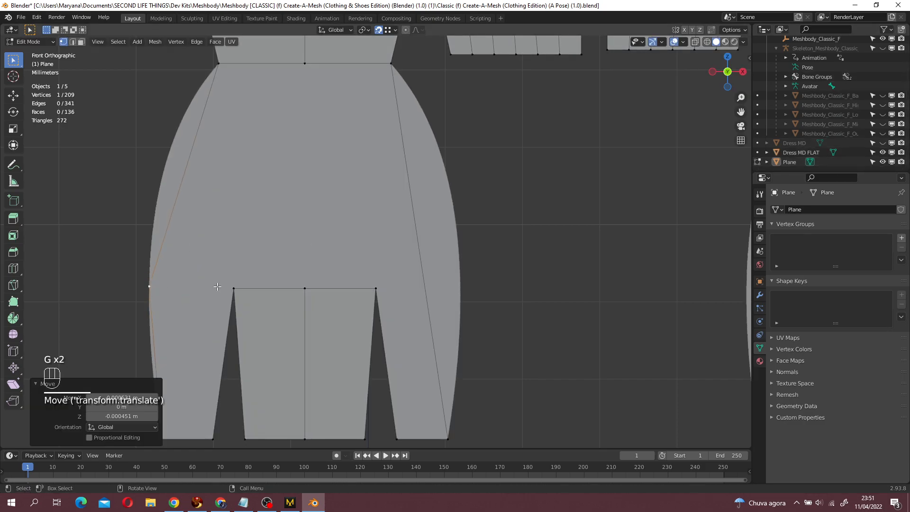
- Subdivide the skirt's right side edge once and move its midpoint onto the hip outline at slit-tip height
click(436, 413)
shift+click(392, 63)
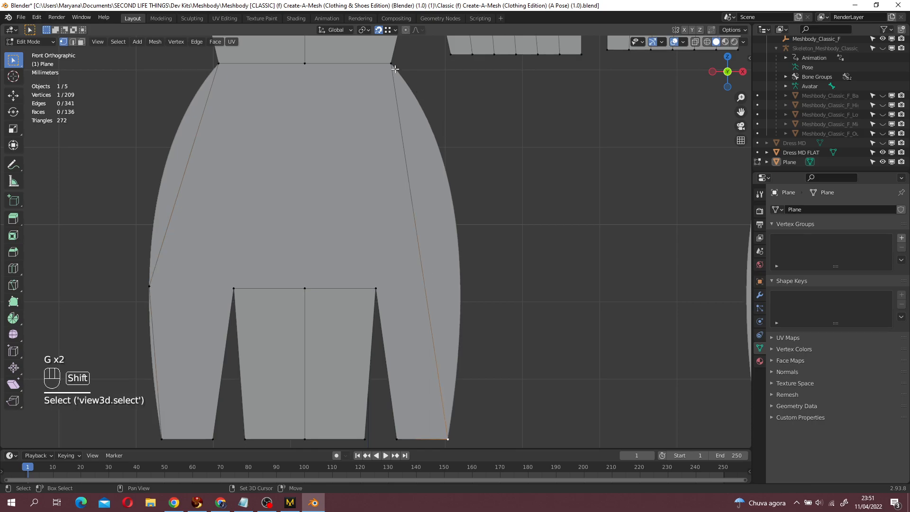
right_click(422, 267)
click(402, 268)
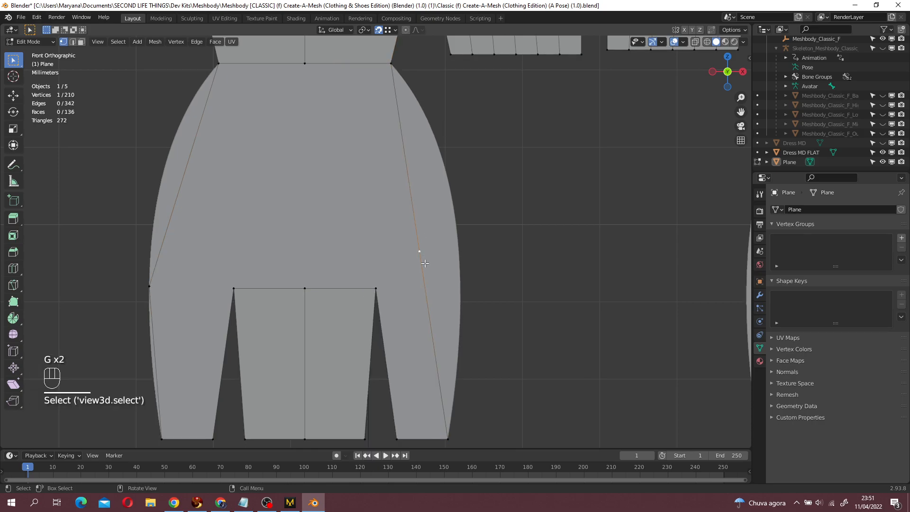
key(g)
shift+click(460, 286)
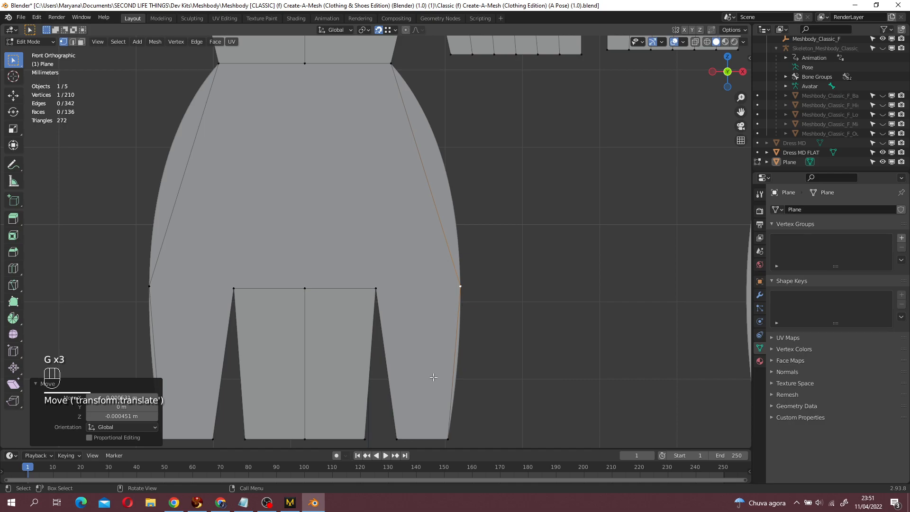
- Fill the right and left outer hem panels with faces between the hip vertices and slit tips
shift+click(378, 290)
key(f)
click(234, 293)
shift+click(163, 283)
key(f)
- Hide Dress MD FLAT and join the waist midpoint to the middle hem panel's upper midpoint with an edge
click(304, 287)
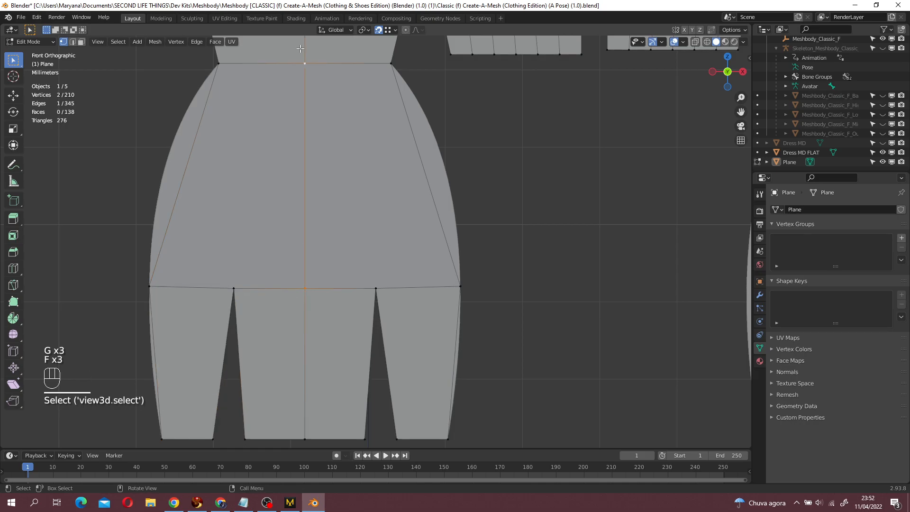
key(f)
scroll(351, 205, down, 2)
key(ctrl+z)
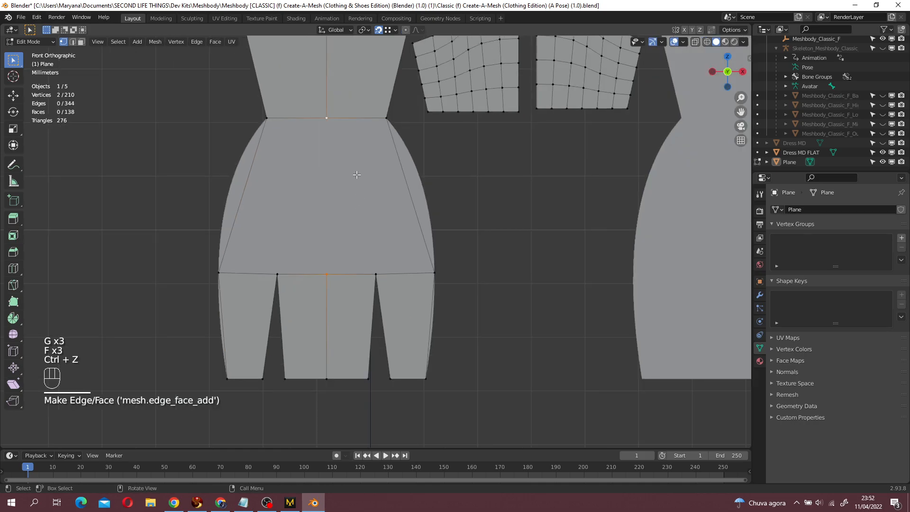
click(883, 153)
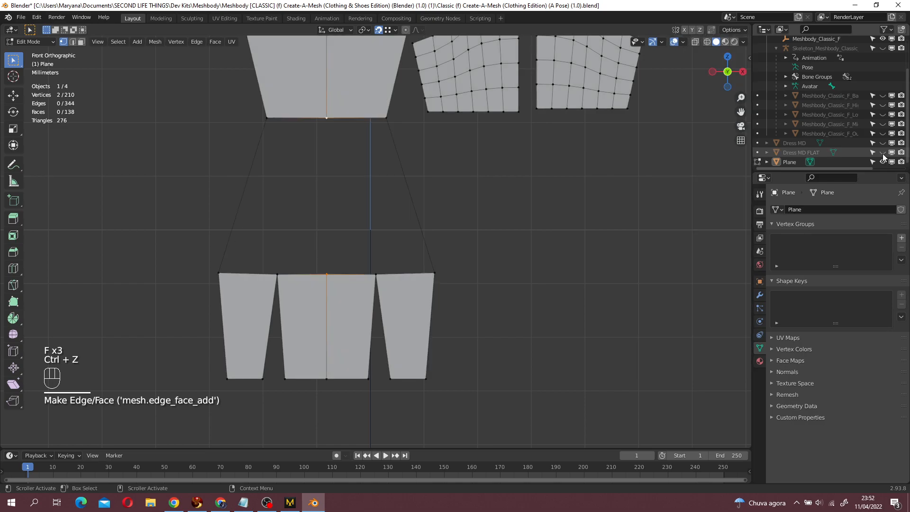
key(f)
- Fill the right and left halves of the upper front skirt with faces
shift+click(387, 118)
shift+click(435, 273)
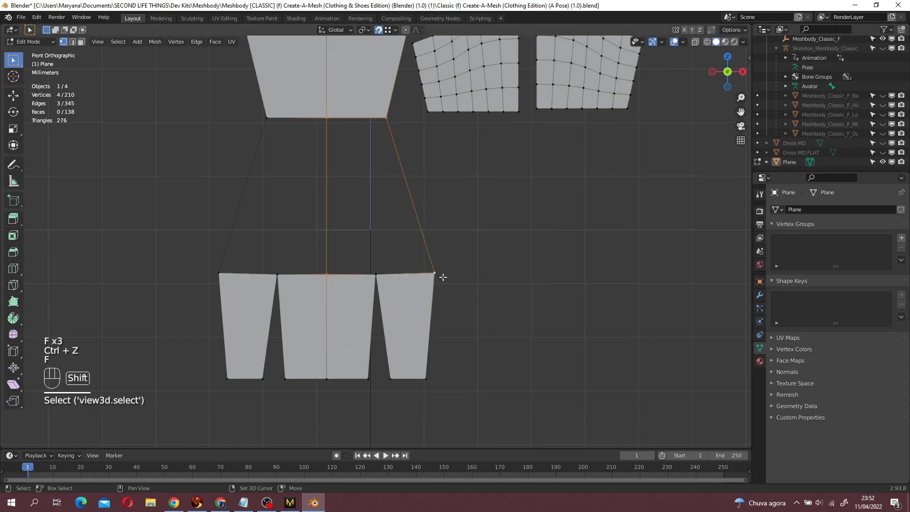
key(f)
click(326, 118)
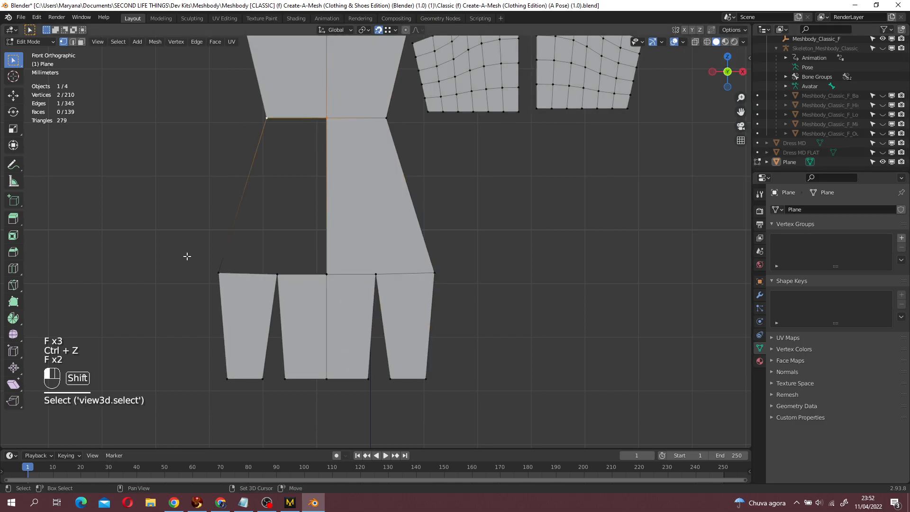
key(f)
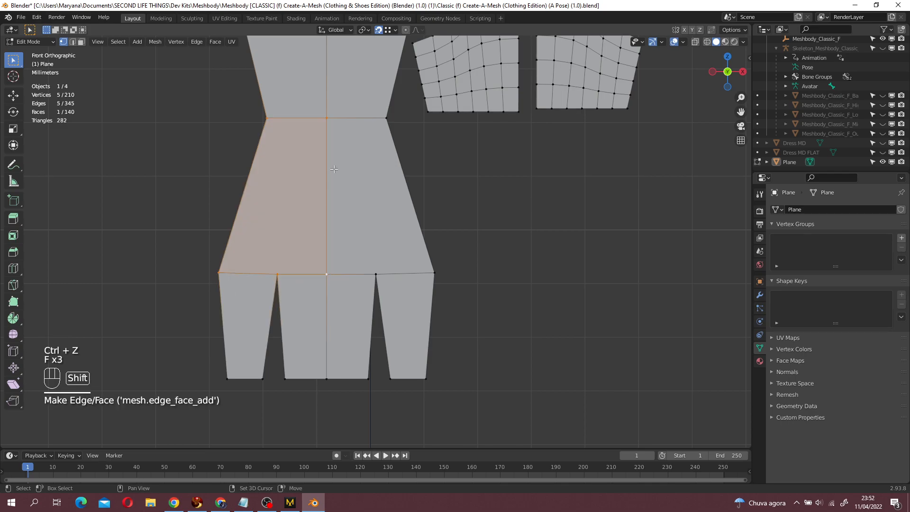
- Subdivide the waist edges on both sides of the centre line once
shift+middle_drag(321, 227, 317, 285)
click(323, 176)
shift+click(271, 175)
shift+click(388, 174)
right_click(359, 177)
click(359, 177)
- Connect the two new waist vertices to the slit tips below them with vertex paths
click(293, 177)
shift+click(268, 327)
key(j)
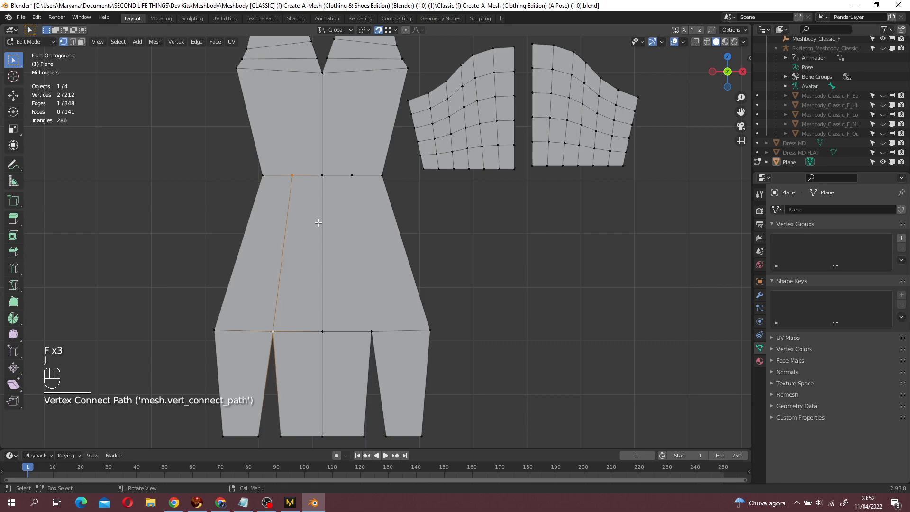
click(353, 176)
shift+click(372, 331)
key(j)
- Add one centred lengthwise loop cut through each of the two upper bodice strap sections
shift+middle_drag(334, 187, 341, 286)
key(ctrl+r)
click(285, 113)
right_click(286, 113)
key(ctrl+r)
click(379, 114)
right_click(379, 114)
- Connect the lower ends of both strap loops to the matching waist vertices with vertex paths
click(287, 170)
shift+click(299, 275)
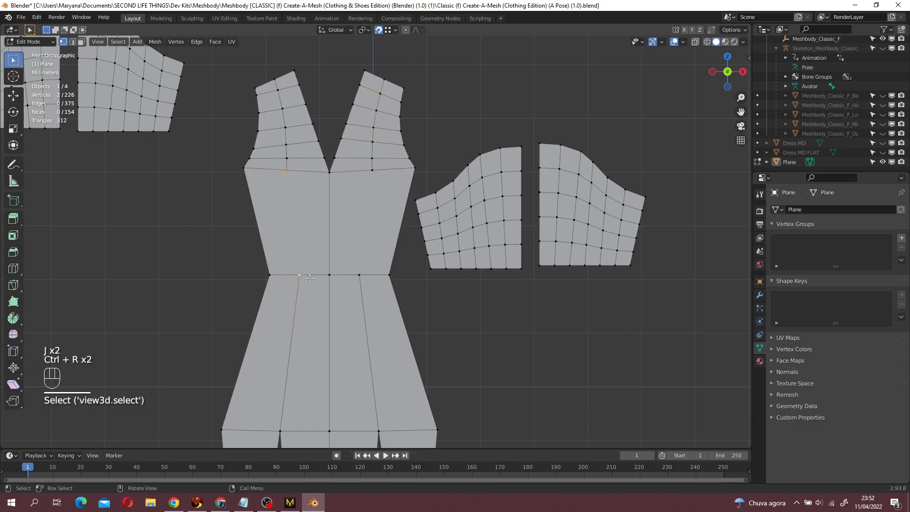
key(j)
click(372, 170)
shift+click(360, 275)
key(j)
- Try five horizontal loop cuts across the bodice between the V point and waist, and undo them
scroll(367, 281, down, 3)
shift+middle_drag(395, 366, 368, 313)
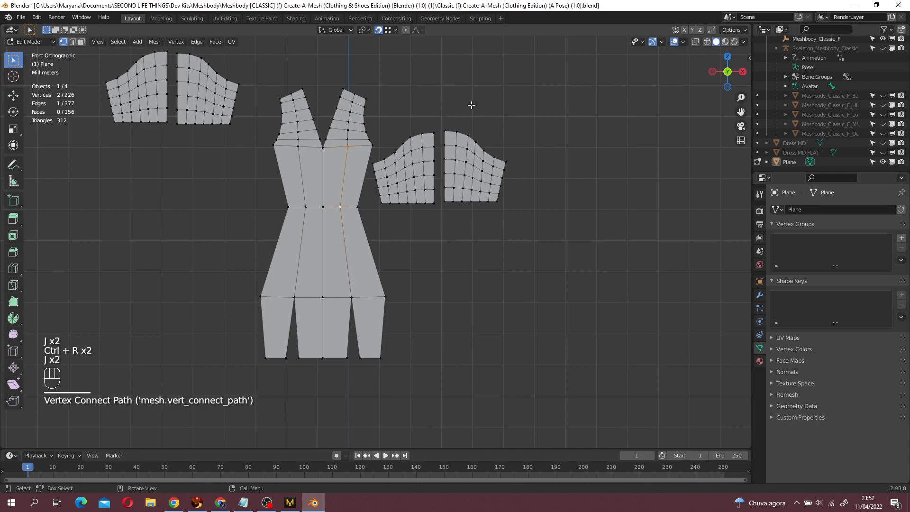
shift+middle_drag(393, 253, 403, 280)
scroll(403, 280, up, 3)
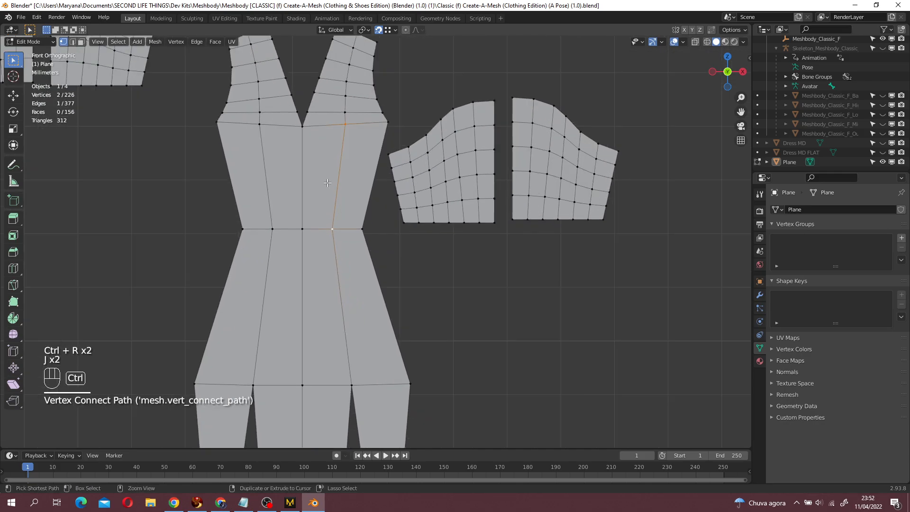
key(ctrl+r)
scroll(328, 175, up, 2)
right_click(330, 177)
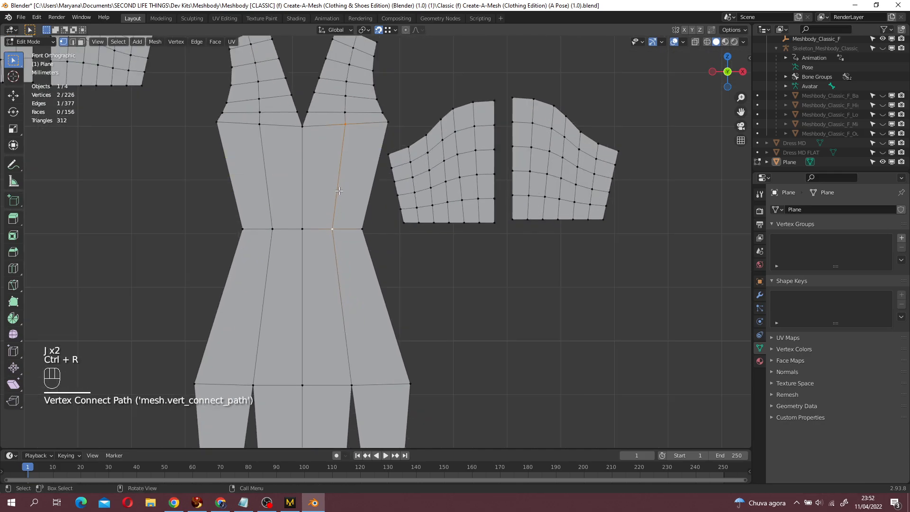
key(ctrl+r)
scroll(304, 176, up, 1)
right_click(303, 176)
key(ctrl+r)
scroll(333, 188, up, 4)
scroll(332, 188, up, 1)
scroll(332, 188, down, 1)
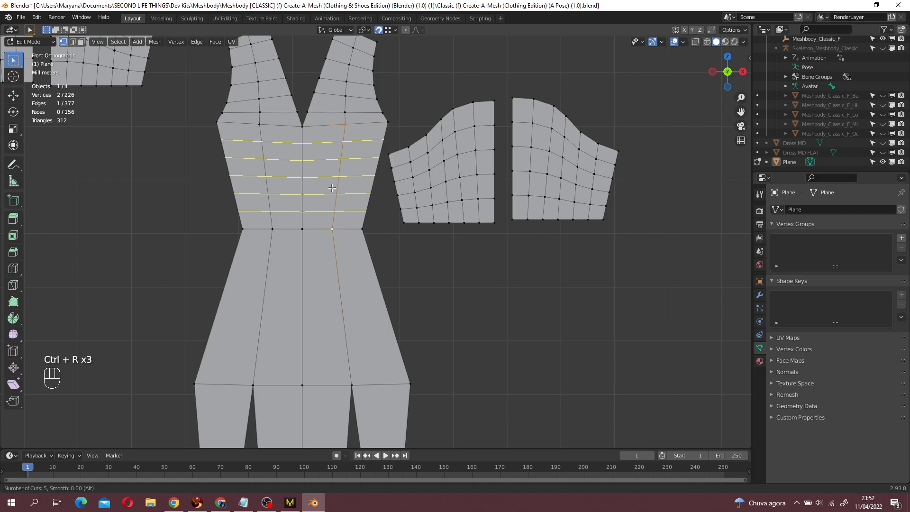
click(333, 189)
right_click(333, 188)
scroll(393, 219, down, 1)
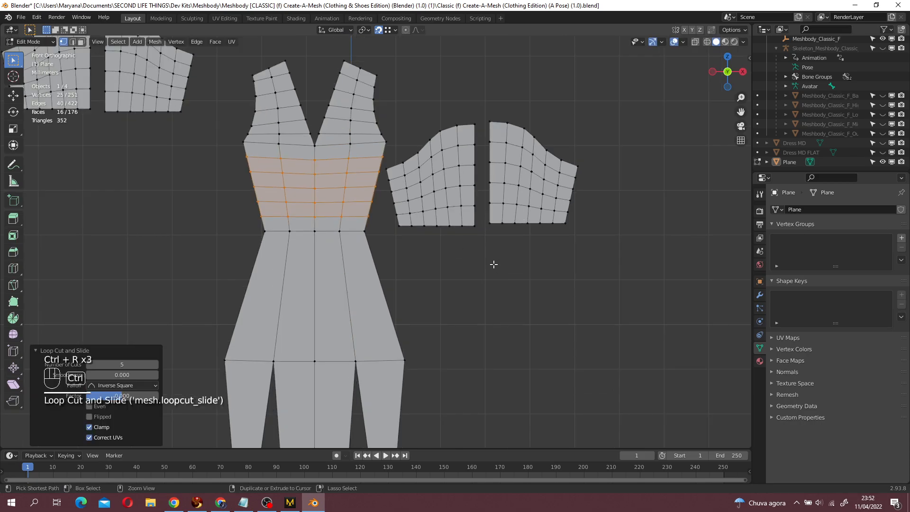
key(ctrl+z)
- Add six evenly spaced horizontal loop cuts across the bodice between the V point and waist
key(ctrl+r)
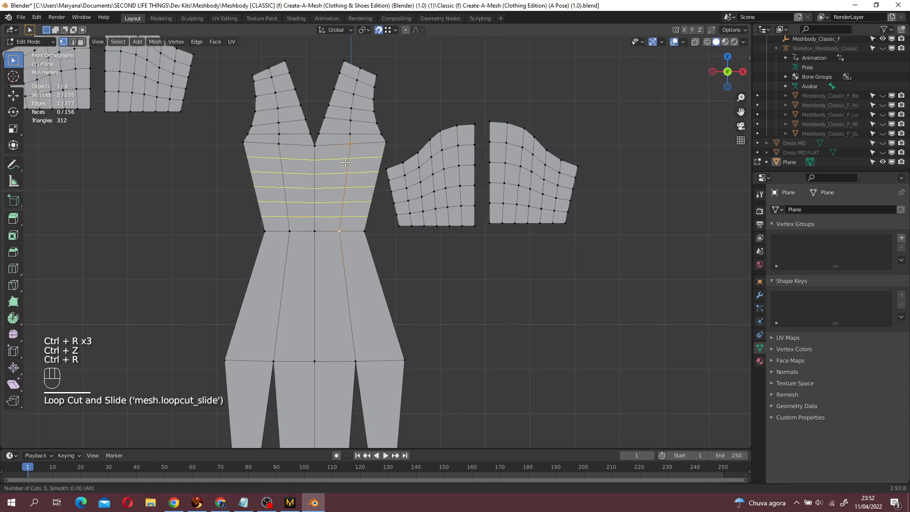
click(345, 163)
right_click(345, 162)
click(158, 366)
scroll(514, 319, down, 2)
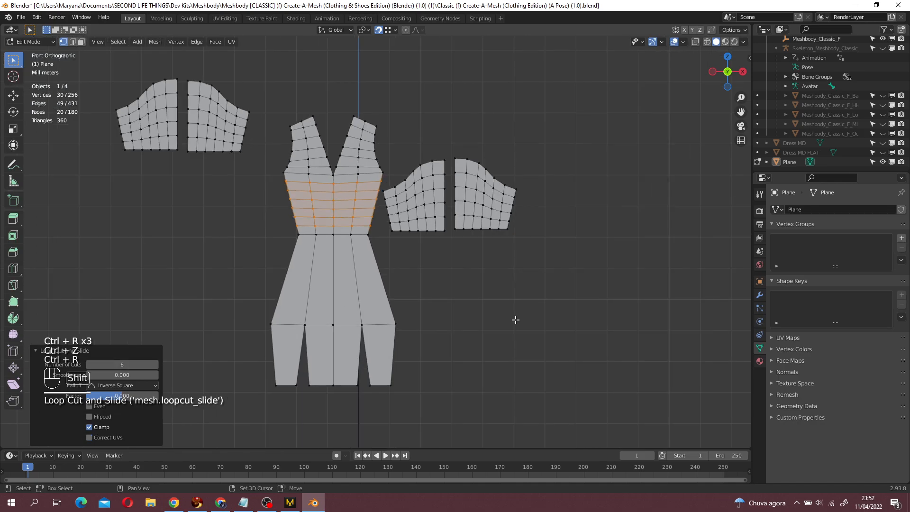
shift+middle_drag(517, 312, 527, 248)
scroll(526, 248, up, 2)
key(ctrl+r)
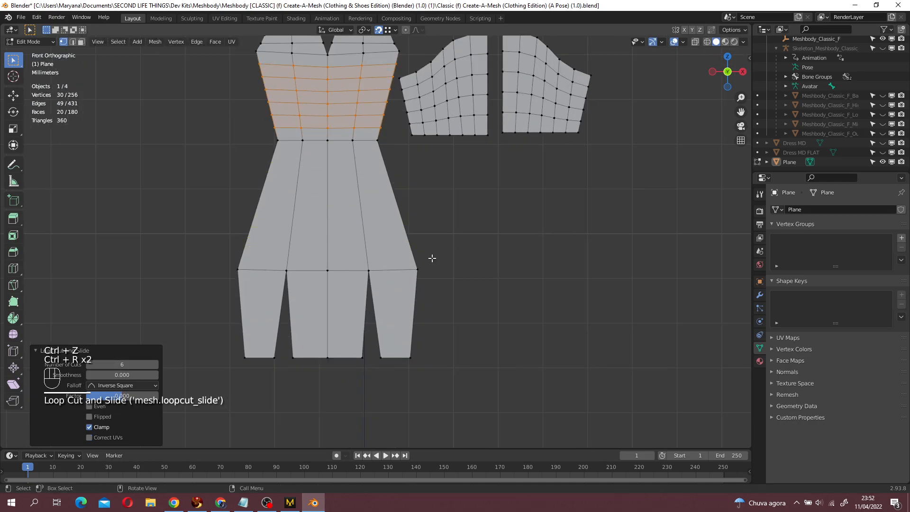
scroll(412, 240, down, 2)
click(360, 215)
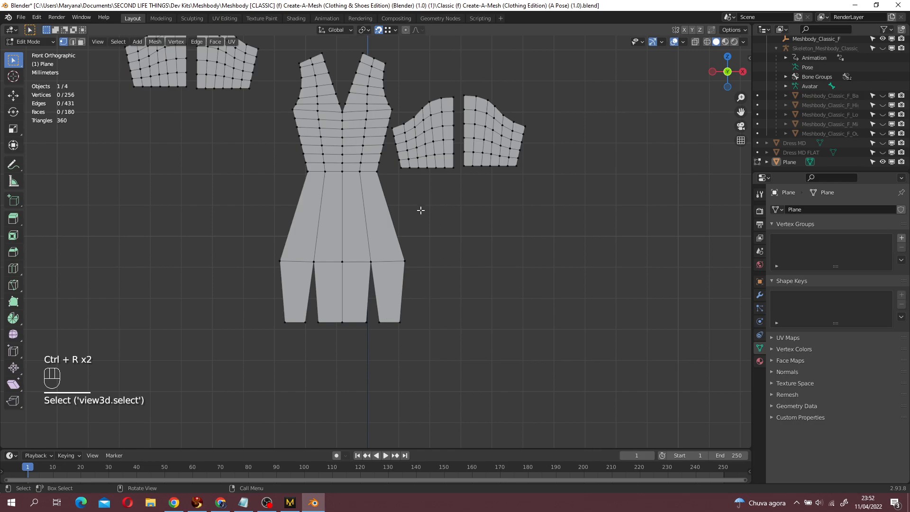
- Try subdividing the entire retopology mesh and undo it
key(a)
right_click(323, 167)
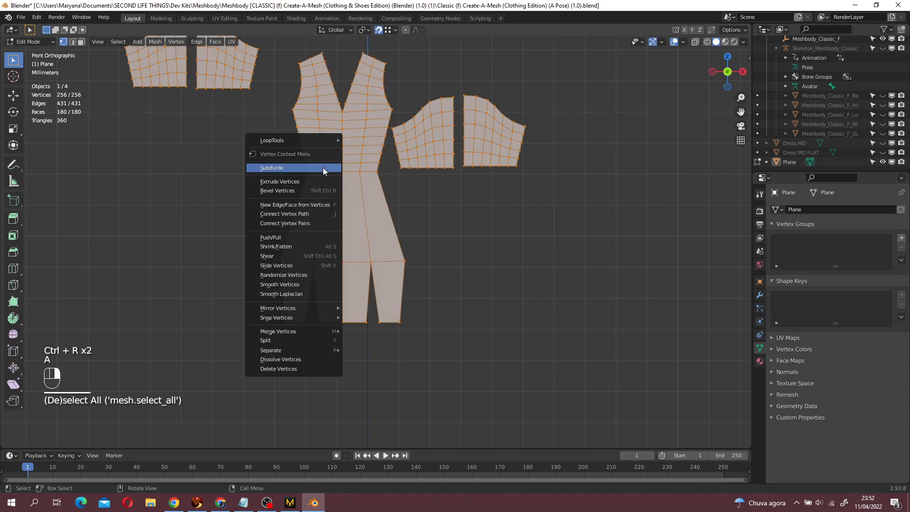
click(318, 166)
key(ctrl+z)
- Add five evenly spaced horizontal loop cuts across the upper front skirt between the waist and slit tips
scroll(374, 210, up, 3)
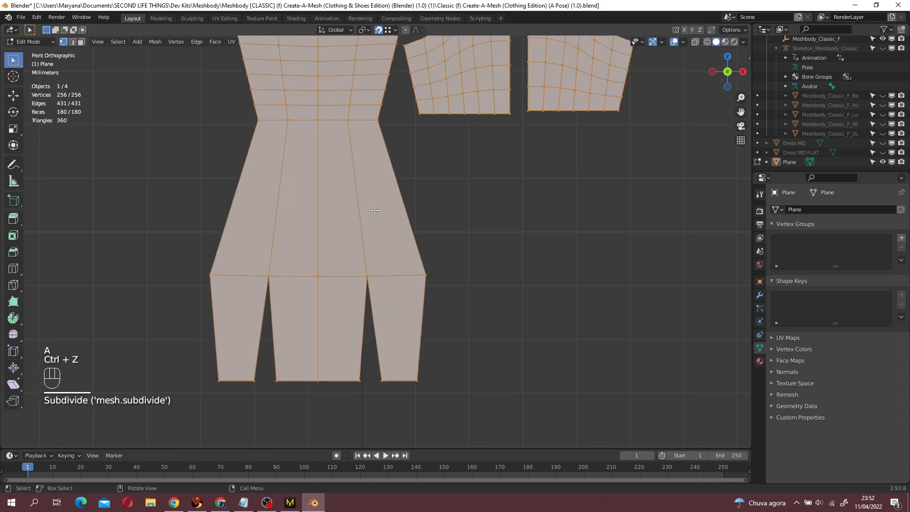
click(374, 210)
key(ctrl+r)
scroll(374, 210, up, 2)
scroll(375, 210, down, 2)
click(373, 209)
right_click(372, 209)
- Add two evenly spaced horizontal loop cuts to each of the three hem panels
key(ctrl+r)
scroll(410, 329, up, 2)
scroll(411, 329, down, 1)
click(410, 329)
right_click(411, 329)
key(ctrl+r)
scroll(305, 325, up, 2)
scroll(305, 324, down, 1)
click(305, 324)
right_click(305, 325)
key(ctrl+r)
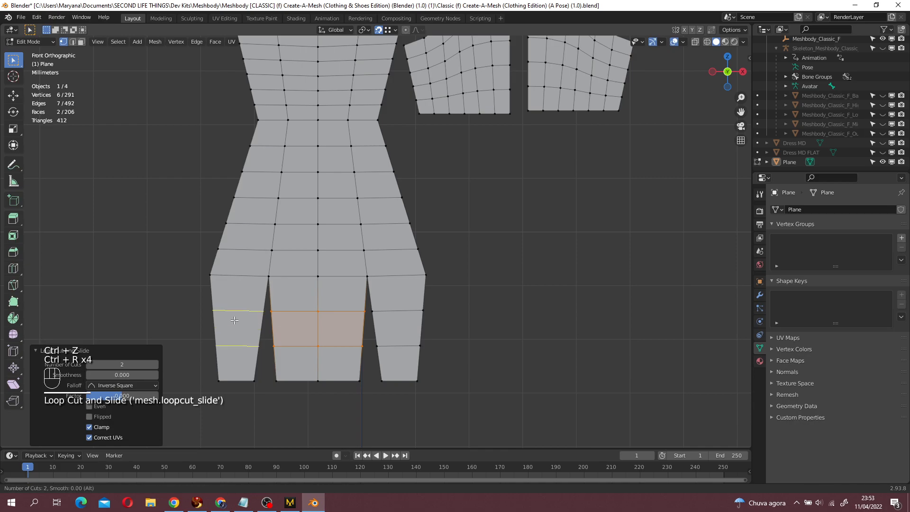
key(ctrl+r)
click(234, 328)
right_click(234, 328)
- Show Dress MD FLAT and move the five left side vertices between waist and slit level onto its hip outline
click(883, 153)
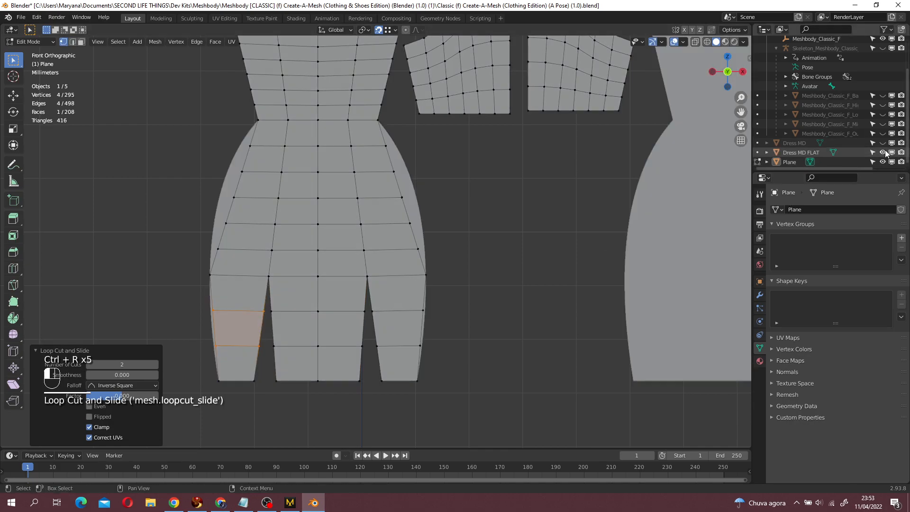
shift+middle_drag(371, 261, 438, 296)
scroll(359, 178, up, 2)
click(353, 180)
key(g)
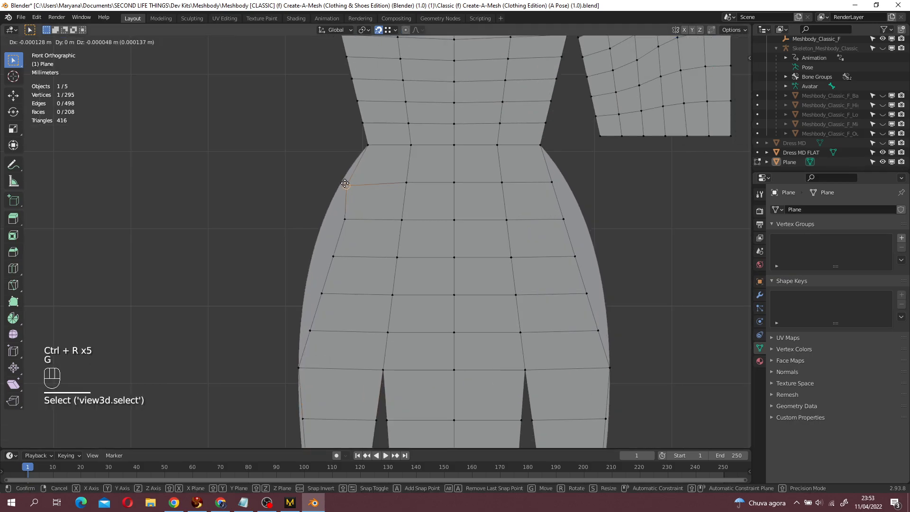
click(342, 177)
click(345, 219)
key(g)
click(325, 217)
click(333, 257)
key(g)
click(312, 254)
click(322, 294)
key(g)
click(305, 291)
click(310, 330)
key(g)
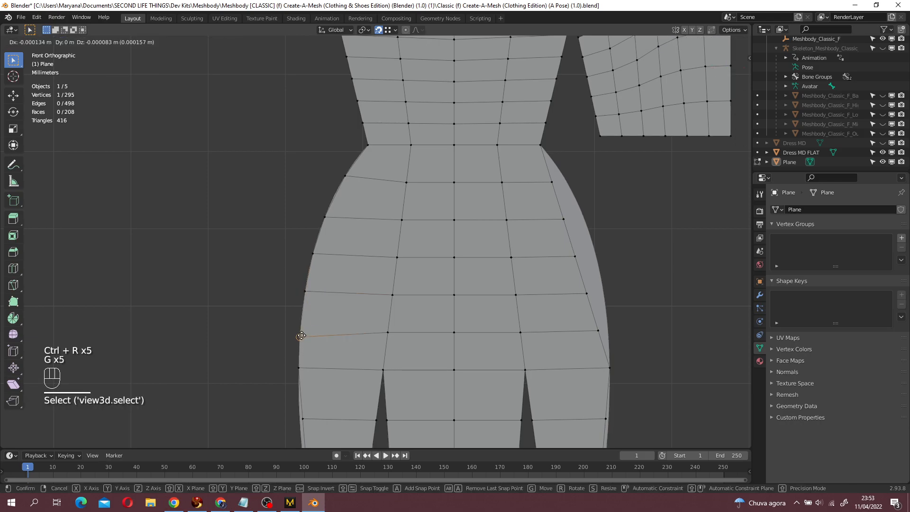
click(300, 327)
- Move the five right side vertices of the front skirt between waist and slit level onto its hip outline
click(598, 331)
key(g)
click(608, 330)
click(587, 292)
key(g)
click(603, 290)
click(575, 256)
key(g)
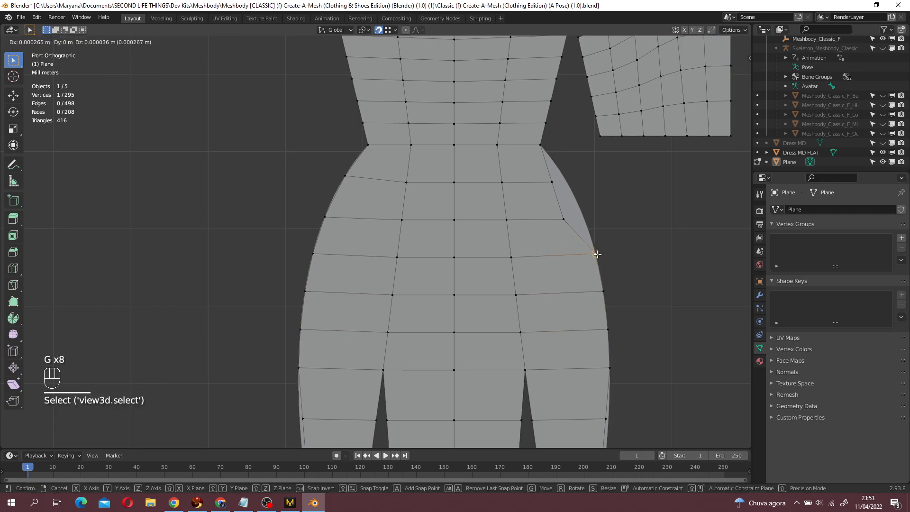
click(596, 254)
click(565, 218)
key(g)
click(585, 212)
click(552, 181)
key(g)
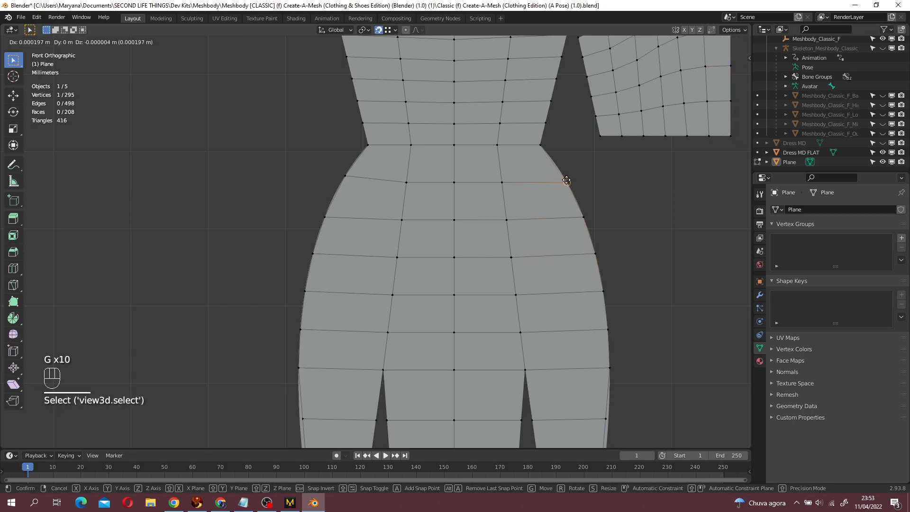
click(567, 180)
- Align the two side vertices between slit tip and hem on each edge of the front skirt with its curved outline
scroll(589, 342, down, 2)
shift+middle_drag(590, 343, 564, 203)
scroll(560, 192, up, 2)
click(567, 225)
key(g)
click(570, 226)
click(565, 272)
key(g)
click(568, 268)
click(266, 220)
key(g)
click(262, 222)
click(269, 270)
key(g)
click(261, 276)
- Duplicate the whole front dress mesh and place the copy over the back dress piece, aligning its hem corners
scroll(294, 270, down, 7)
shift+middle_drag(455, 242, 317, 296)
click(366, 282)
scroll(363, 281, up, 1)
scroll(364, 281, up, 1)
key(l)
scroll(379, 285, down, 2)
key(shift+d)
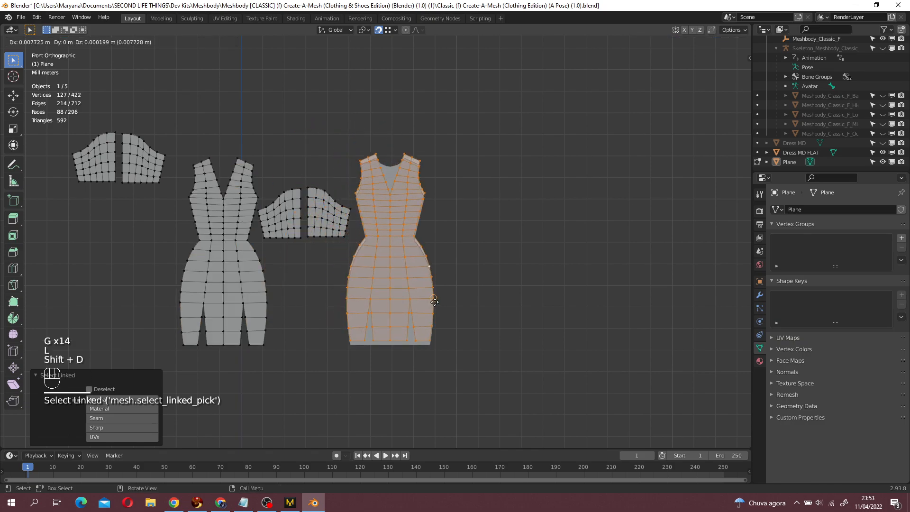
click(433, 301)
scroll(438, 289, up, 6)
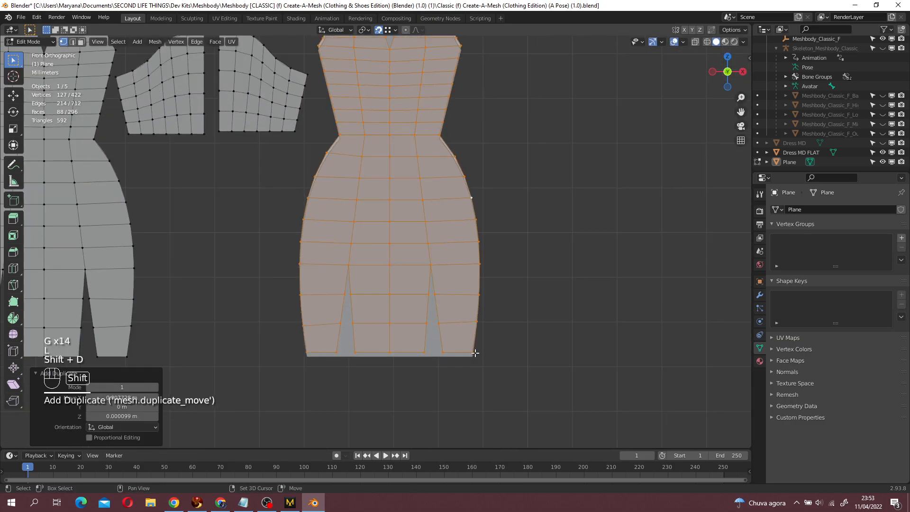
scroll(441, 278, up, 3)
key(g)
click(501, 349)
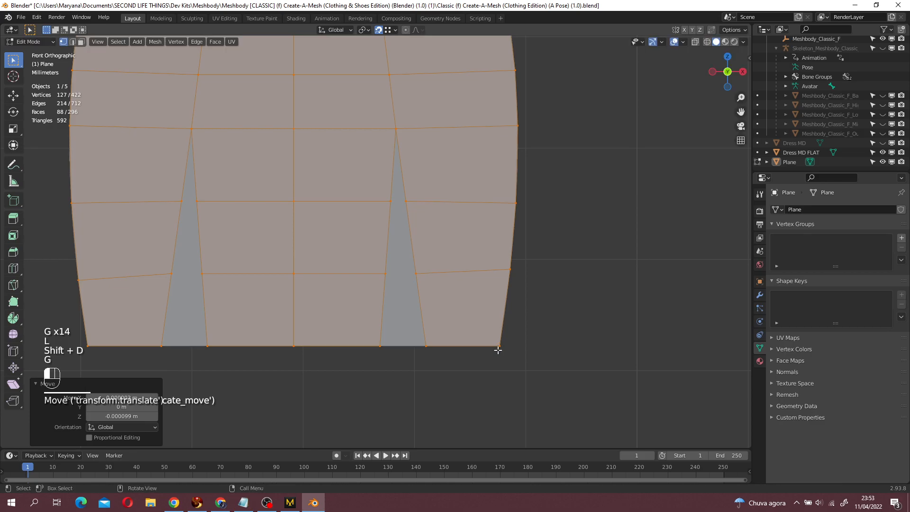
- Close the left slit of the back skirt by merging its three facing vertex pairs at center
scroll(474, 304, down, 5)
shift+middle_drag(435, 234, 447, 279)
click(310, 271)
shift+click(322, 272)
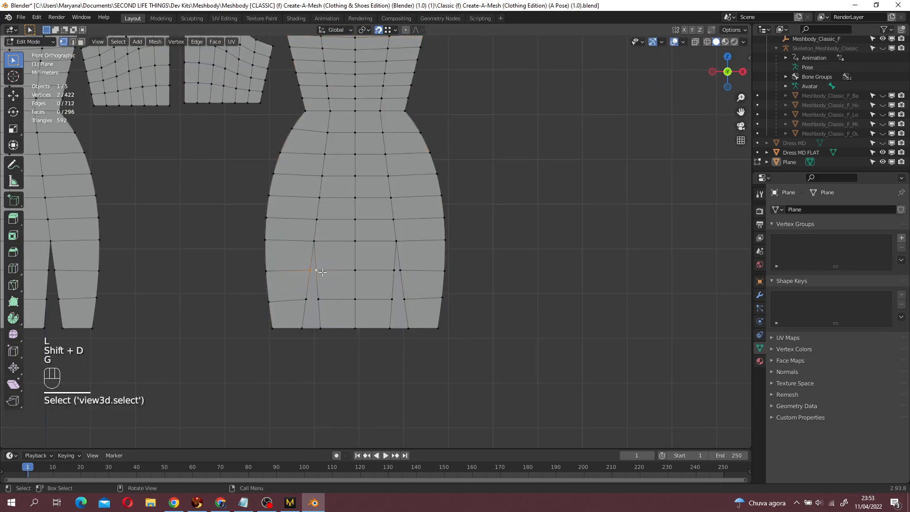
key(m)
click(307, 230)
click(308, 301)
shift+click(319, 300)
key(m)
click(326, 304)
click(303, 327)
shift+click(320, 328)
key(m)
click(323, 329)
- Close the right slit of the back skirt by merging its three facing vertex pairs at center
click(399, 267)
key(m)
click(399, 269)
click(392, 300)
shift+click(404, 299)
key(m)
click(408, 301)
click(389, 328)
shift+click(406, 328)
key(m)
click(407, 327)
- Move the first inner vertex below each shoulder of the back bodice onto the curved neckline
scroll(407, 327, down, 3)
scroll(349, 322, up, 3)
scroll(349, 321, up, 2)
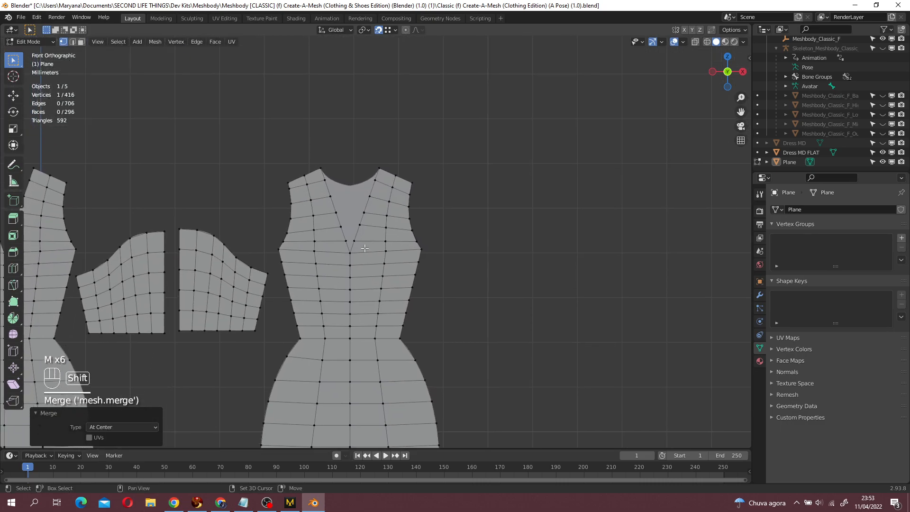
click(302, 153)
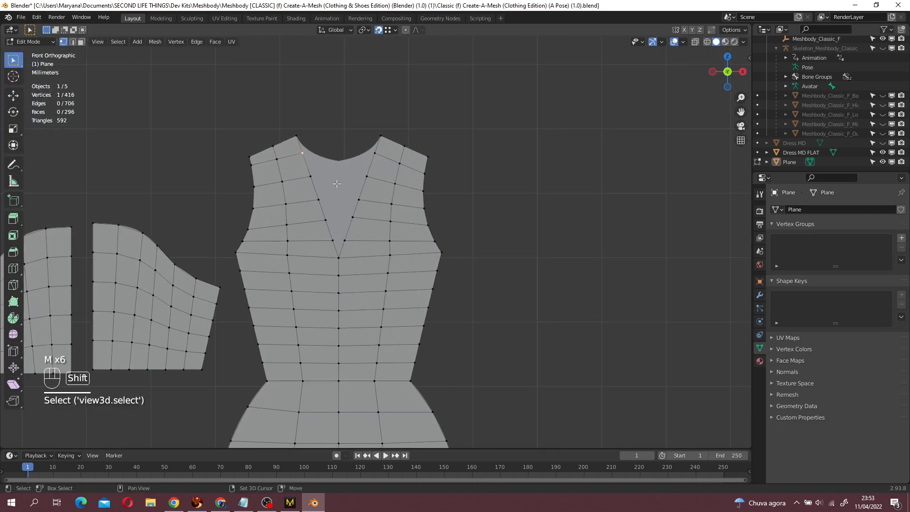
scroll(326, 158, up, 2)
key(g)
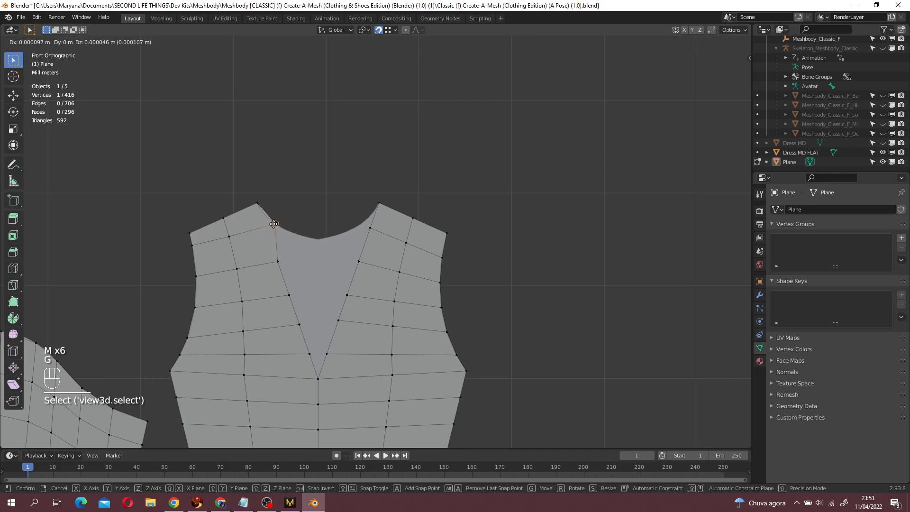
click(275, 223)
click(370, 229)
key(g)
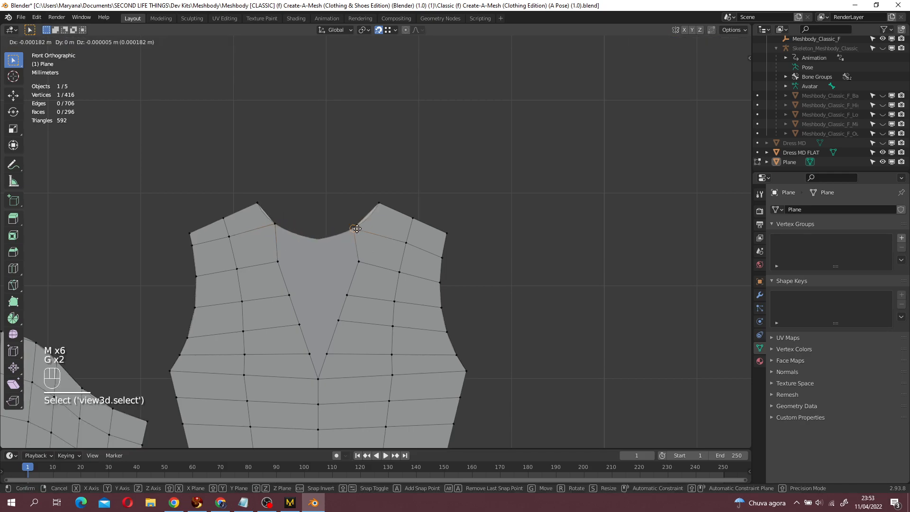
click(362, 224)
- Extrude three vertices along the back neckline curve and join the last one to the opposite neckline vertex
click(278, 226)
key(e)
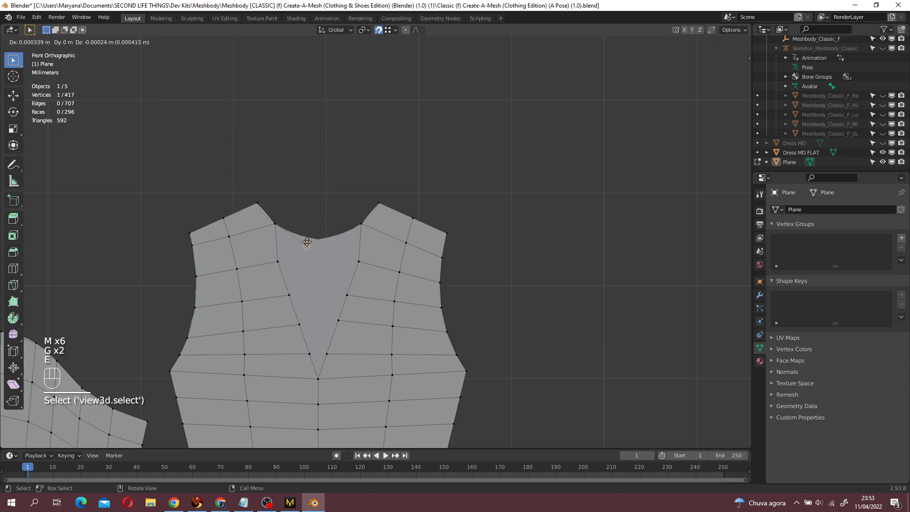
click(298, 237)
key(e)
click(318, 239)
key(e)
click(337, 235)
shift+click(358, 230)
key(f)
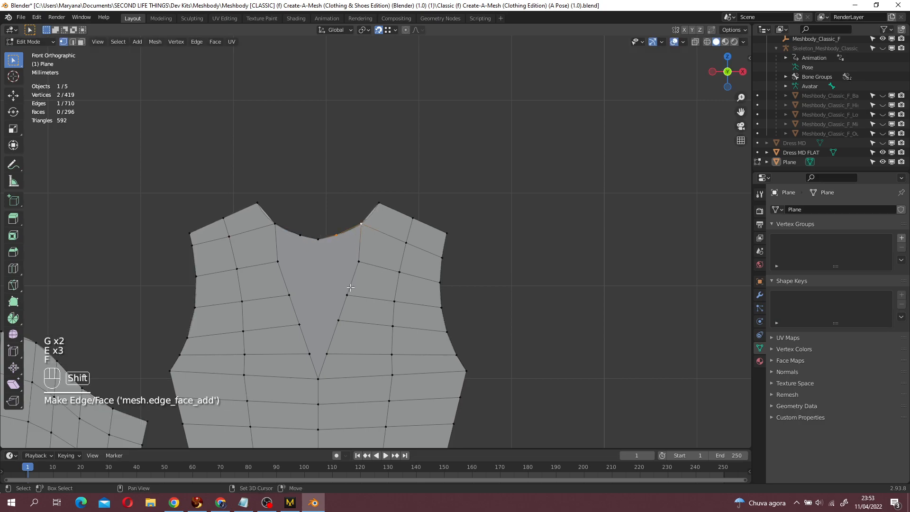
- Connect the middle vertex of the back neckline to the point of the V with an edge
scroll(346, 223, up, 2)
click(283, 168)
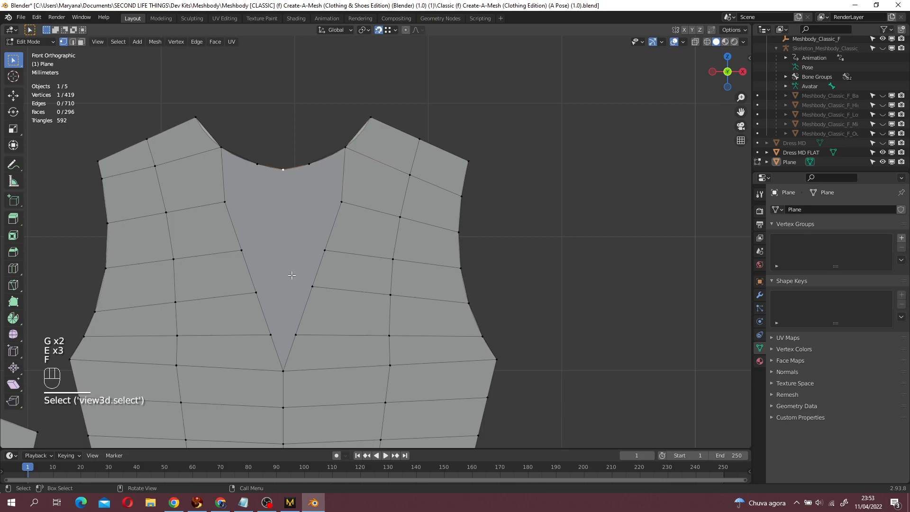
shift+click(283, 371)
key(j)
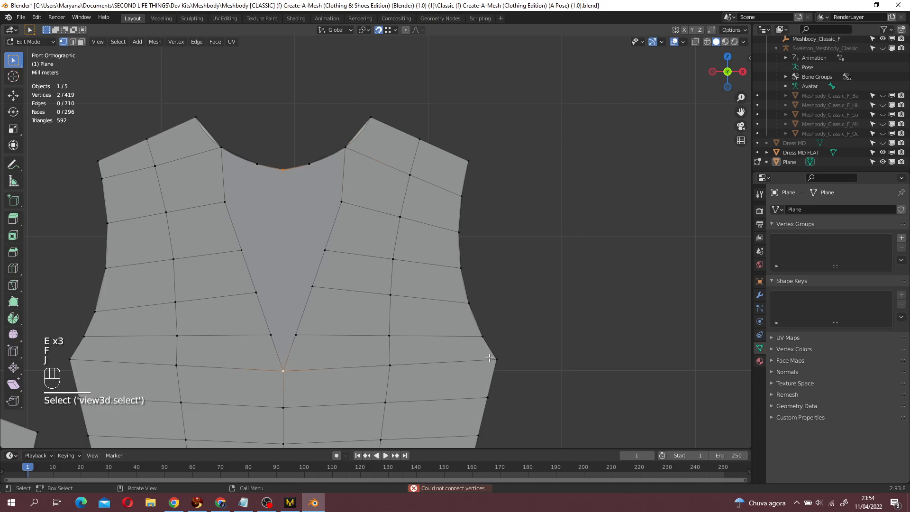
key(f)
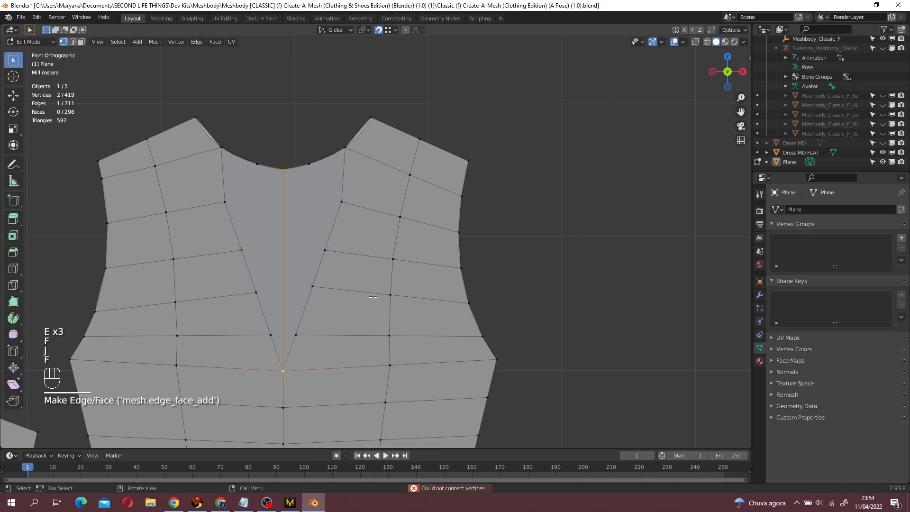
- Try splitting the vertical centre edge of the back neckline with two evenly spaced cuts
key(ctrl+r)
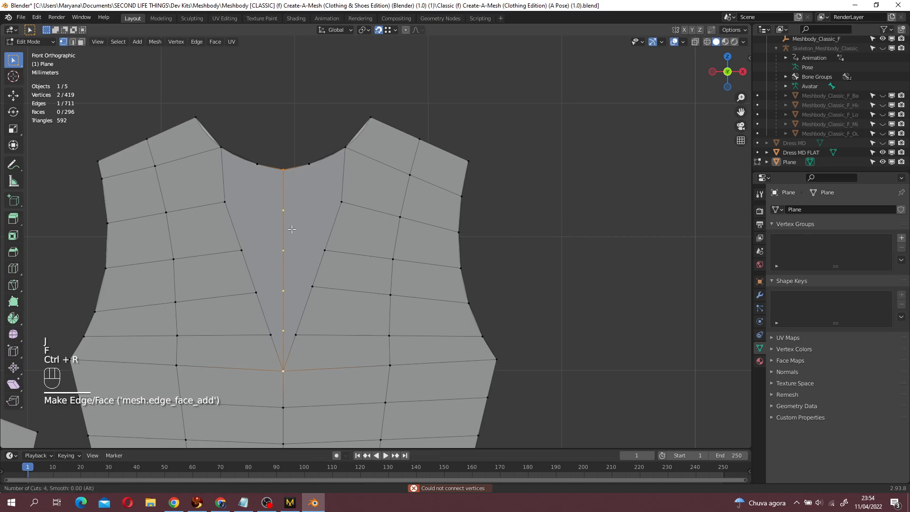
right_click(291, 229)
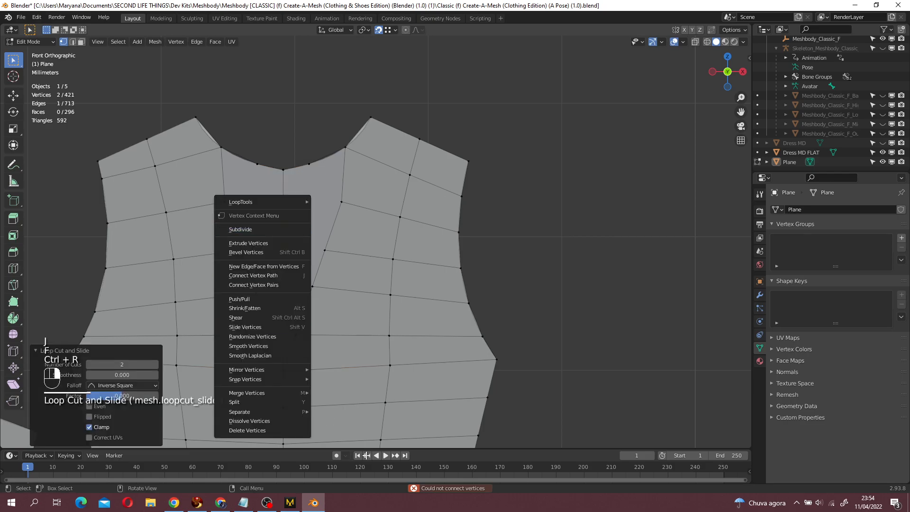
key(ctrl+z)
- Split the vertical centre edge of the back neckline with four evenly spaced cuts
click(271, 335)
click(290, 360)
ctrl+click(291, 205)
key(ctrl+r)
click(290, 268)
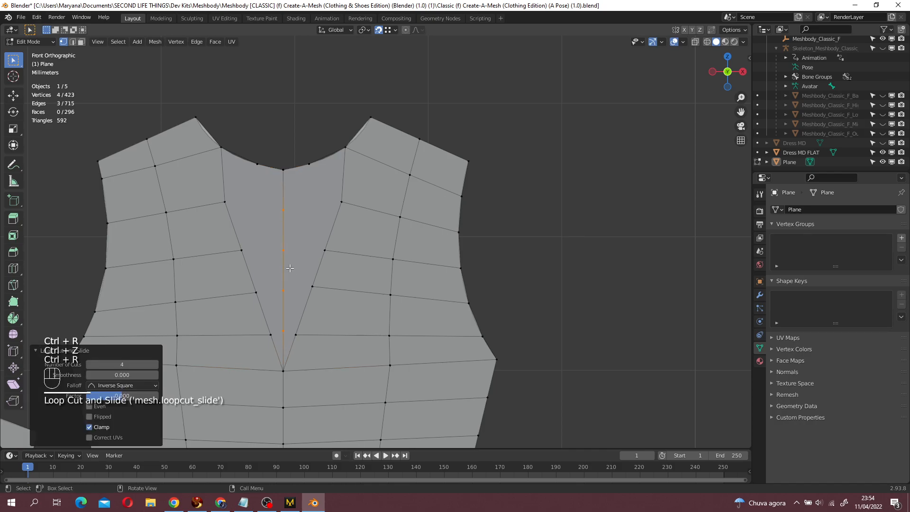
- Merge the lowest three pairs of V-edge vertices at center with their matching centre-line vertices
click(277, 332)
shift+click(283, 331)
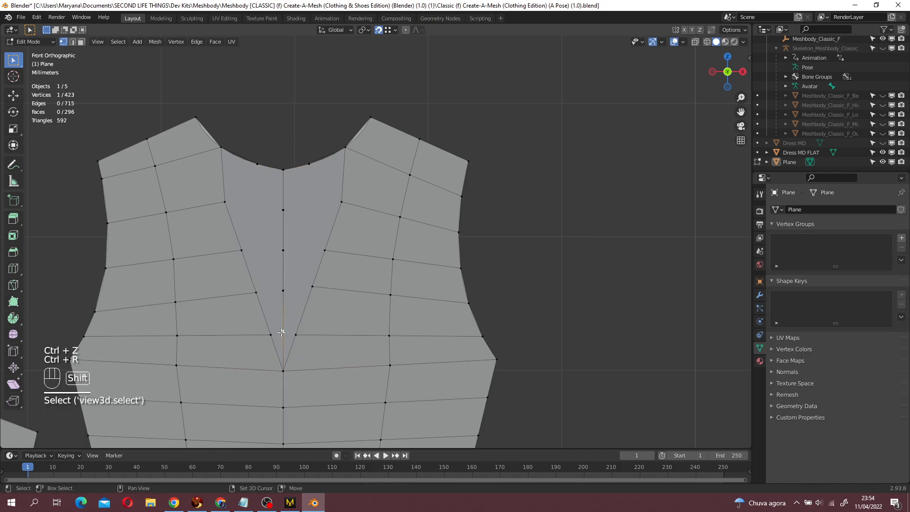
key(m)
click(298, 333)
shift+click(286, 290)
key(m)
click(293, 276)
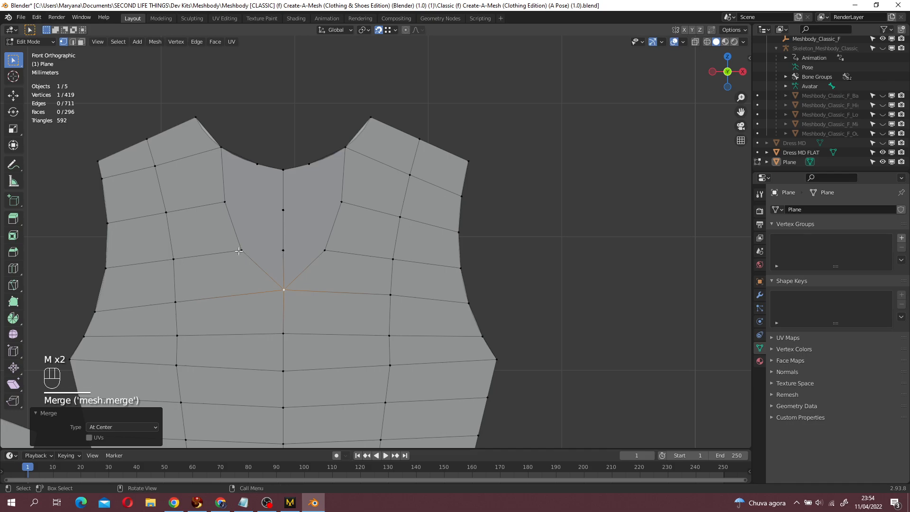
shift+click(287, 251)
key(c)
middle_click(283, 290)
key(m)
click(281, 292)
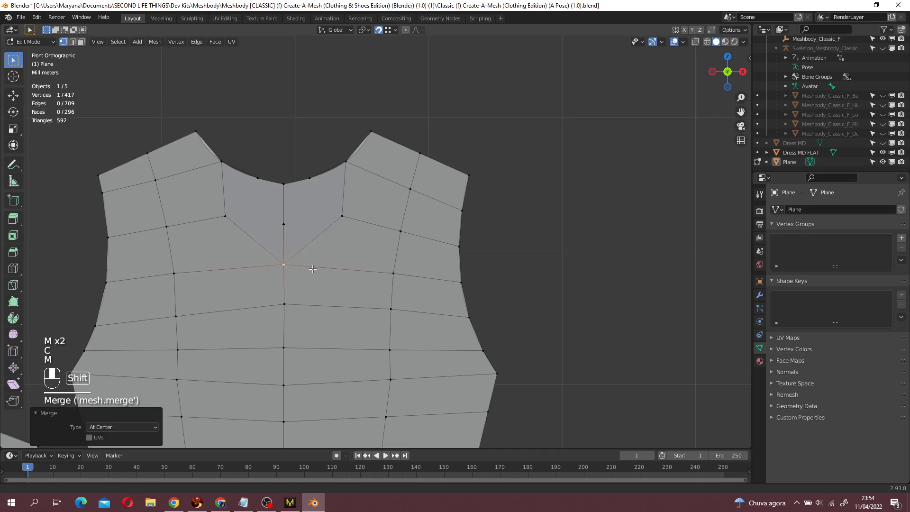
- Dissolve the two intermediate back neckline vertices and the remaining vertex on the centre edge
scroll(207, 255, up, 4)
click(207, 255)
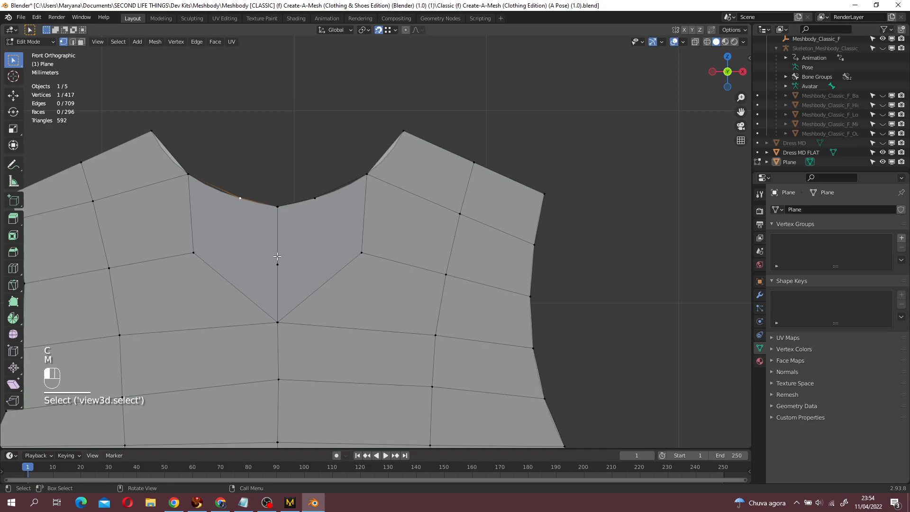
click(240, 201)
key(x)
click(240, 203)
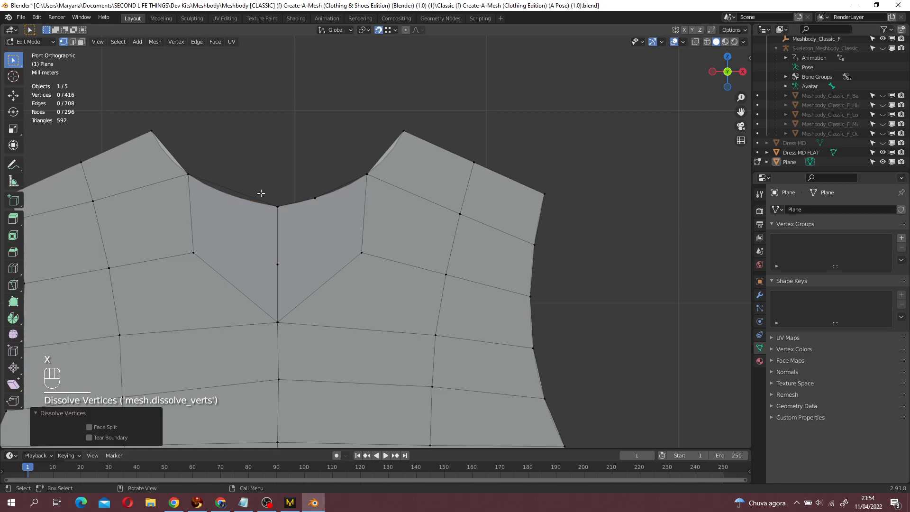
click(315, 198)
key(x)
click(317, 195)
click(277, 264)
key(x)
click(277, 261)
- Fill the two open gaps below the back neckline with one quad face on each side of the centre edge
click(193, 253)
shift+click(277, 323)
key(f)
click(278, 207)
shift+click(371, 177)
shift+click(361, 252)
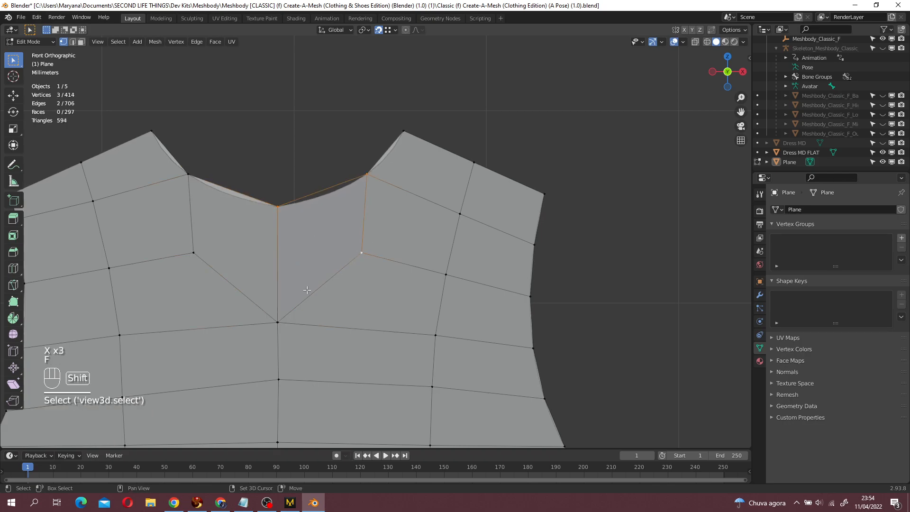
shift+click(278, 312)
key(f)
scroll(379, 327, down, 6)
- Subdivide the entire retopology mesh with one cut
click(451, 344)
scroll(525, 356, down, 4)
shift+middle_drag(526, 371, 534, 284)
scroll(535, 284, down, 3)
scroll(482, 406, up, 12)
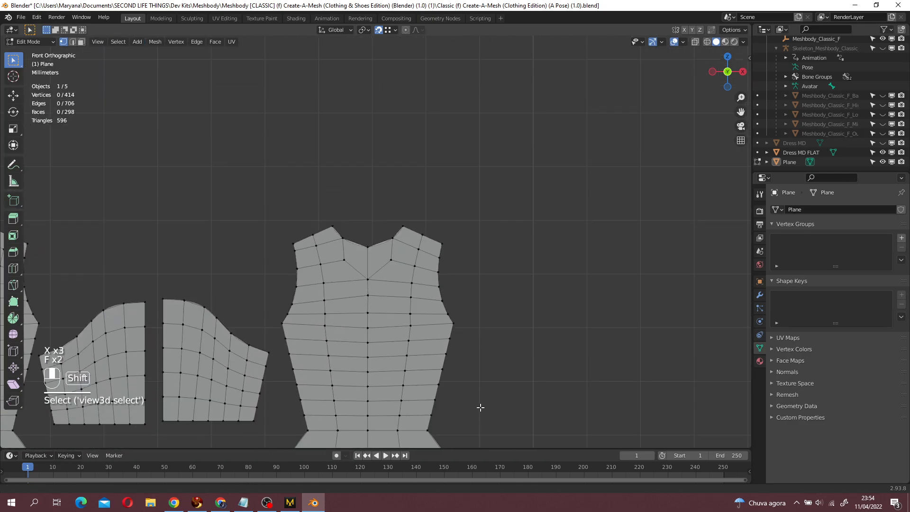
scroll(410, 306, down, 8)
shift+middle_drag(421, 406, 465, 324)
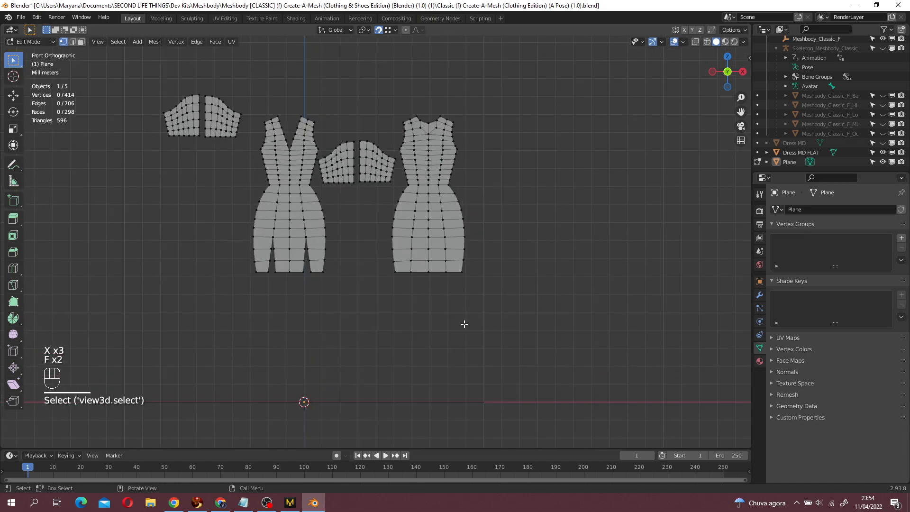
key(a)
right_click(461, 230)
click(461, 231)
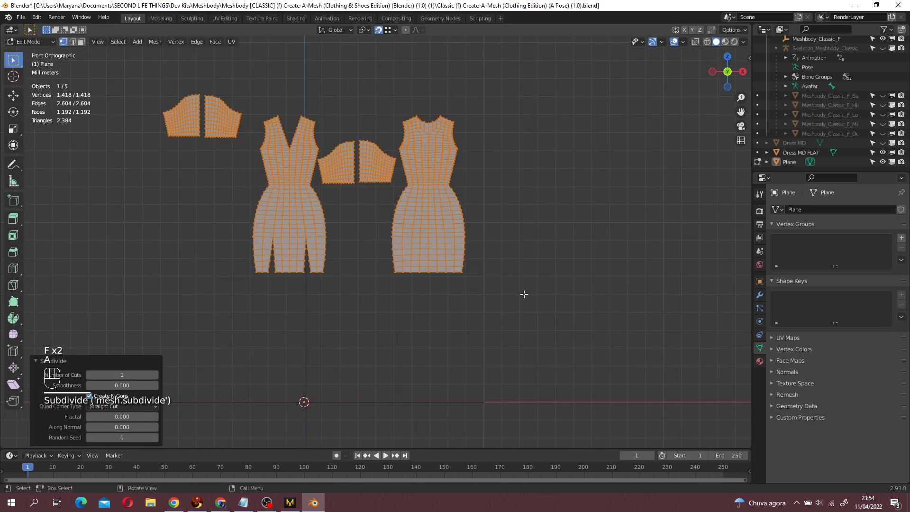
- Examine the subdivided quad grids of the front, back and sleeve pieces
shift+middle_drag(525, 295, 521, 346)
scroll(520, 346, up, 6)
shift+middle_drag(534, 206, 425, 384)
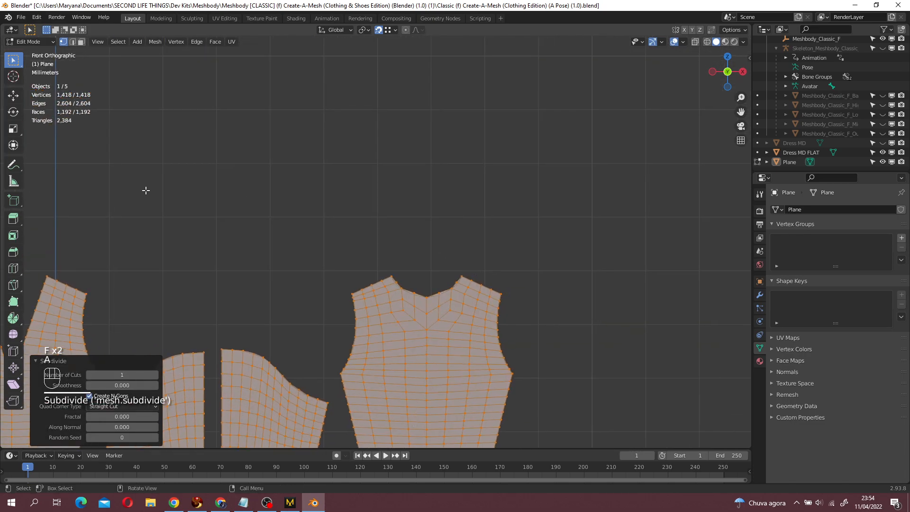
shift+middle_drag(268, 280, 396, 198)
scroll(396, 199, down, 2)
shift+middle_drag(397, 332, 434, 259)
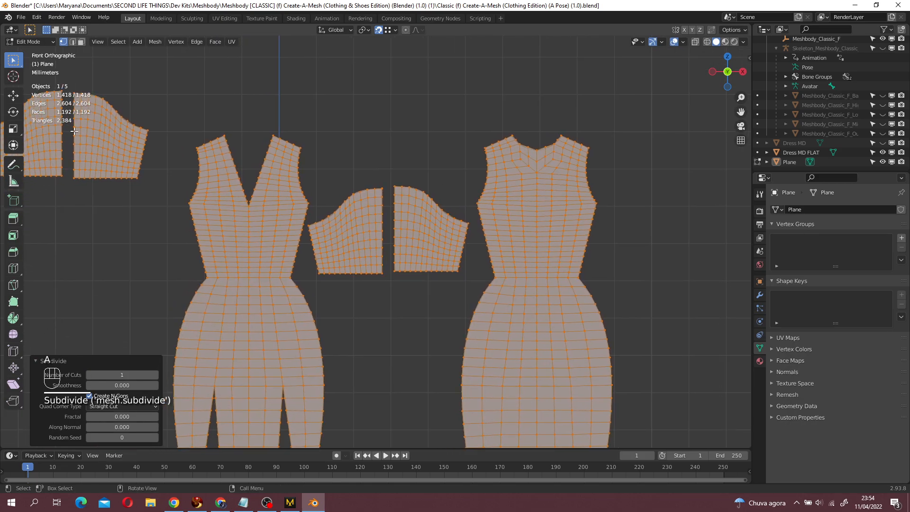
scroll(81, 139, down, 1)
shift+middle_drag(81, 139, 118, 113)
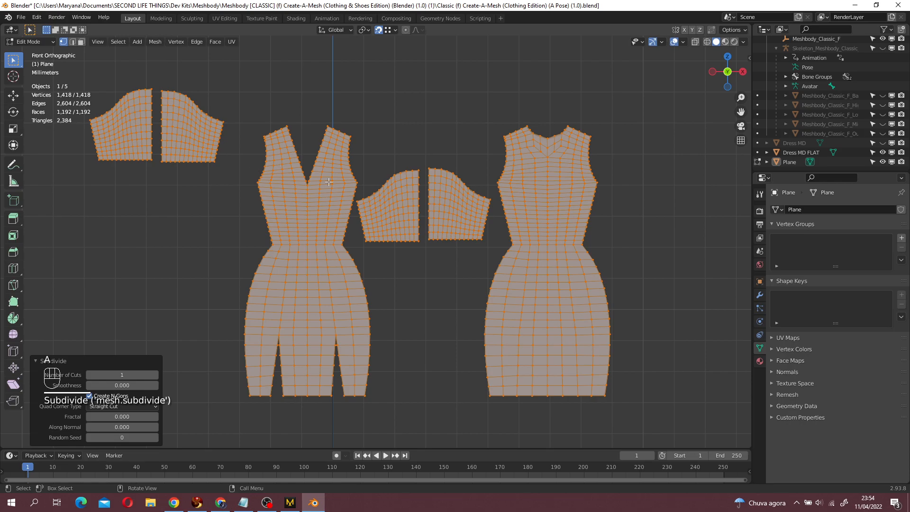
scroll(281, 167, down, 3)
shift+middle_drag(514, 258, 484, 276)
scroll(484, 276, up, 3)
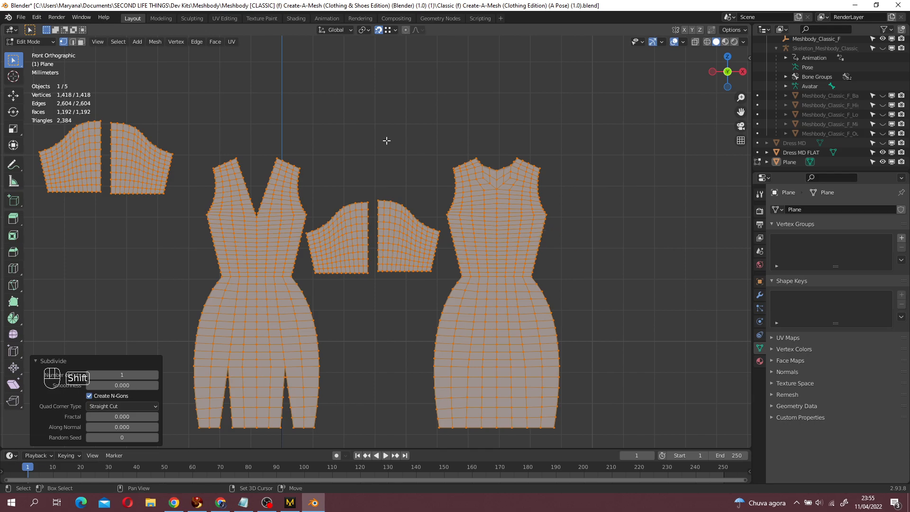
- Subdivide the entire retopology mesh a second time with one cut
shift+middle_drag(629, 207, 596, 166)
scroll(623, 187, down, 1)
shift+middle_drag(581, 231, 564, 253)
scroll(653, 242, up, 3)
right_click(477, 245)
click(477, 244)
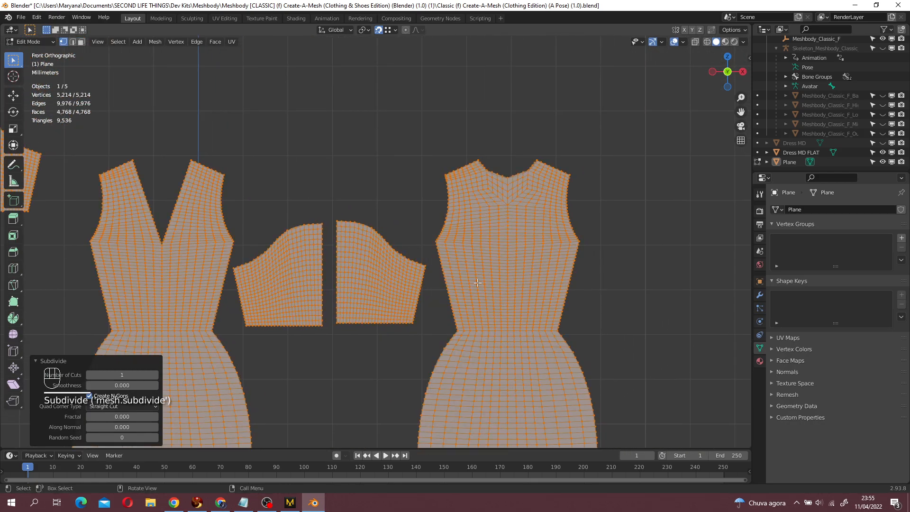
- Undo the last subdivision of the retopology mesh
scroll(414, 295, down, 2)
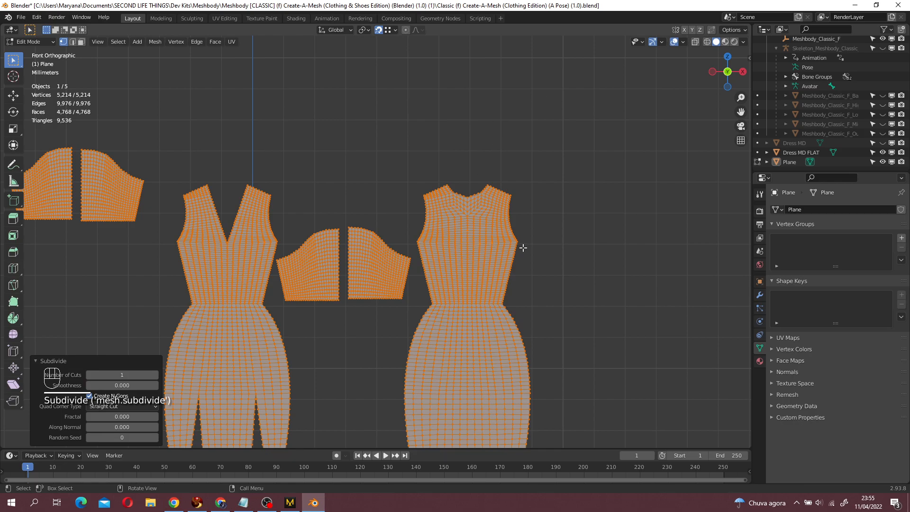
key(ctrl+z)
scroll(523, 246, up, 8)
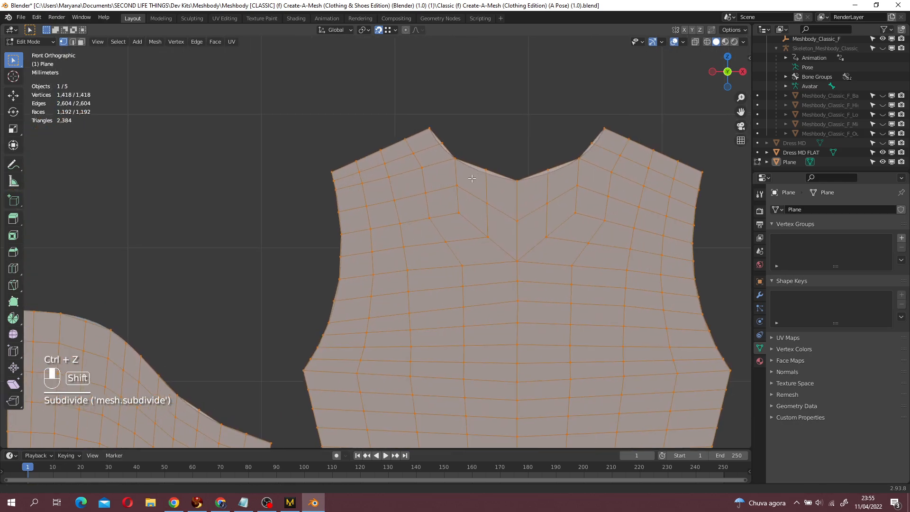
- Move the two boundary vertices on either side of the back neckline's centre onto the curved outline of the flat dress piece
click(390, 164)
key(g)
click(382, 168)
key(g)
click(386, 169)
click(498, 169)
key(g)
click(511, 170)
- Adjust the upper neckline vertices near both shoulders of the back piece to follow the flat dress outline
click(578, 117)
key(g)
click(569, 128)
click(313, 119)
key(g)
click(324, 119)
click(568, 128)
key(g)
click(583, 111)
click(317, 129)
key(g)
click(302, 112)
- Move the upper cap vertex of the left-hand sleeve, between the front and back pieces, onto the sleeve outline
scroll(384, 145, down, 3)
shift+middle_drag(498, 197, 309, 105)
scroll(309, 106, up, 3)
scroll(309, 106, down, 5)
shift+middle_drag(308, 208, 701, 161)
scroll(319, 147, up, 6)
click(313, 151)
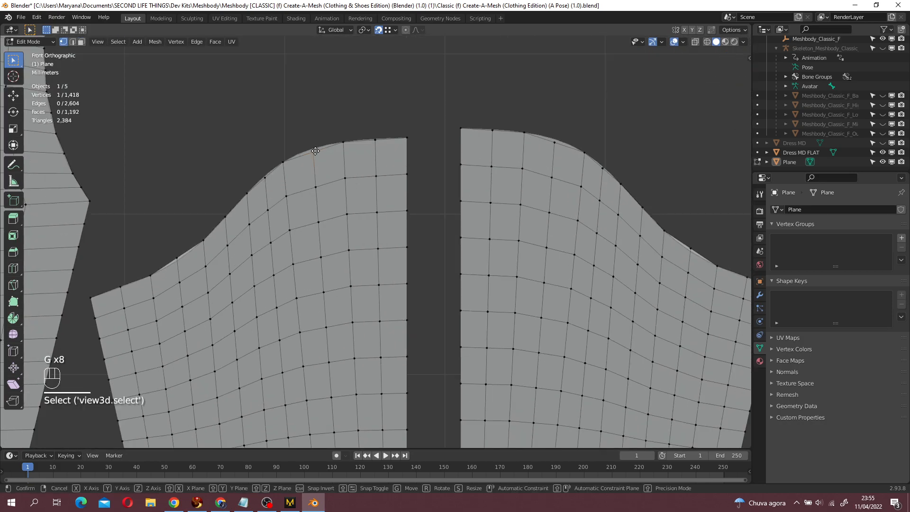
key(g)
click(331, 147)
- Align three cap-edge vertices of the right-hand sleeve, between the front and back pieces, with its curved outline
click(554, 142)
key(g)
click(559, 139)
click(603, 168)
key(g)
click(603, 170)
key(g)
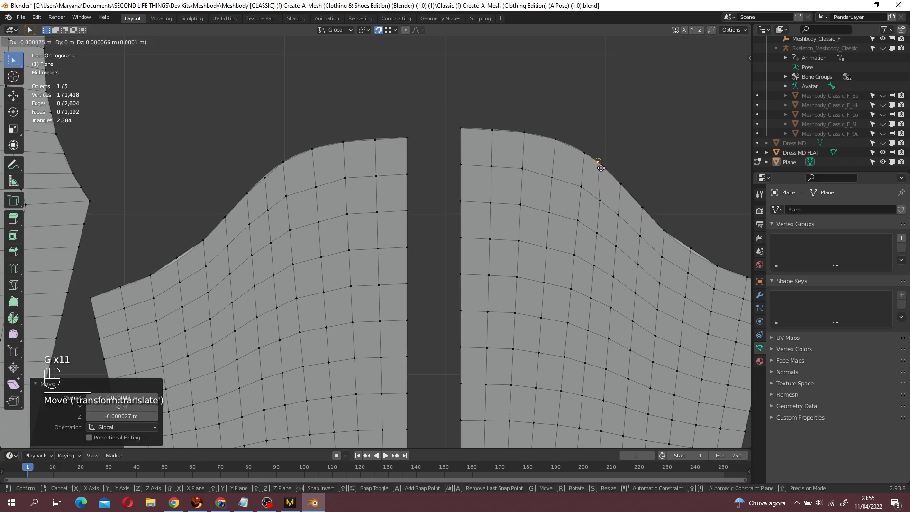
click(605, 170)
click(690, 252)
key(g)
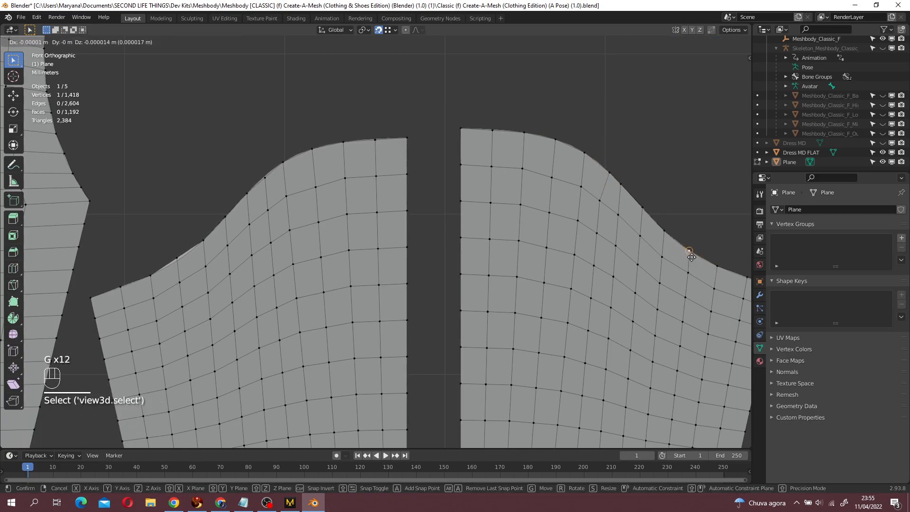
click(691, 255)
- Align one lower and one upper cap-edge vertex of the left-hand sleeve in the same pair with its outline
click(175, 267)
key(g)
click(178, 269)
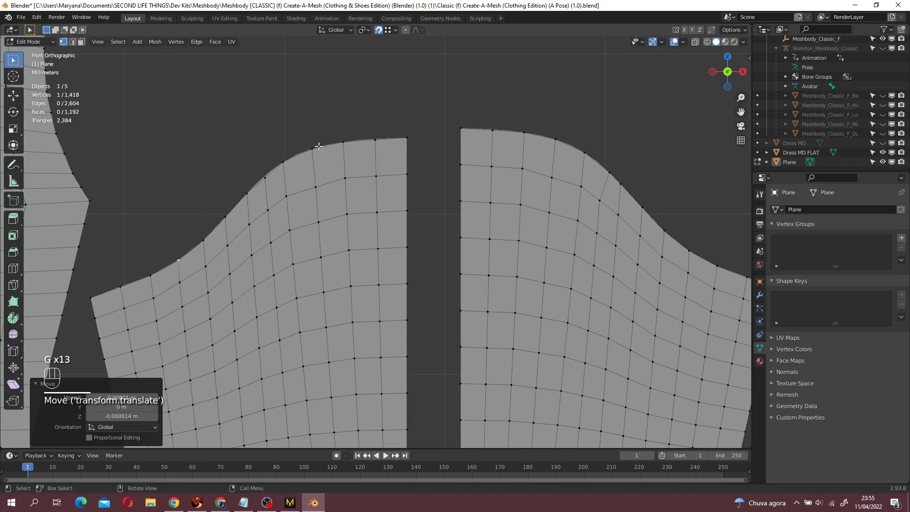
scroll(375, 161, down, 5)
scroll(381, 193, up, 5)
click(266, 177)
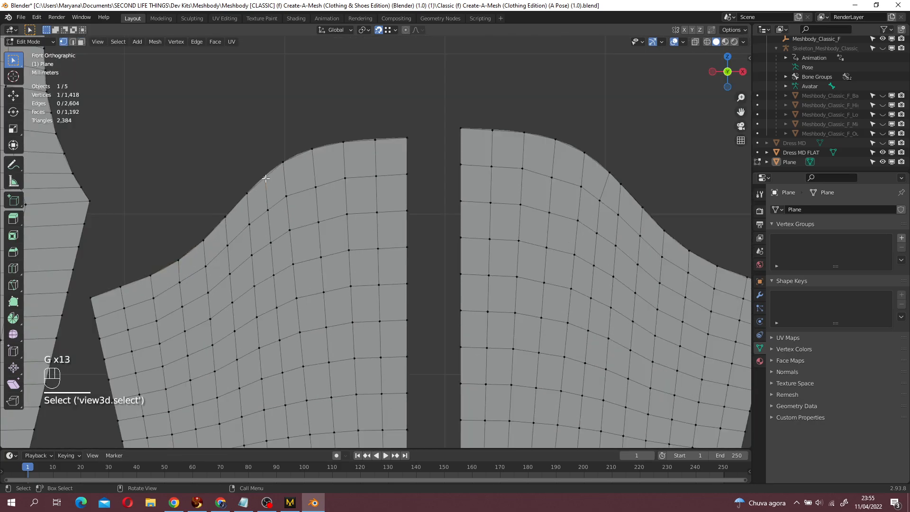
key(g)
click(263, 179)
scroll(261, 179, down, 3)
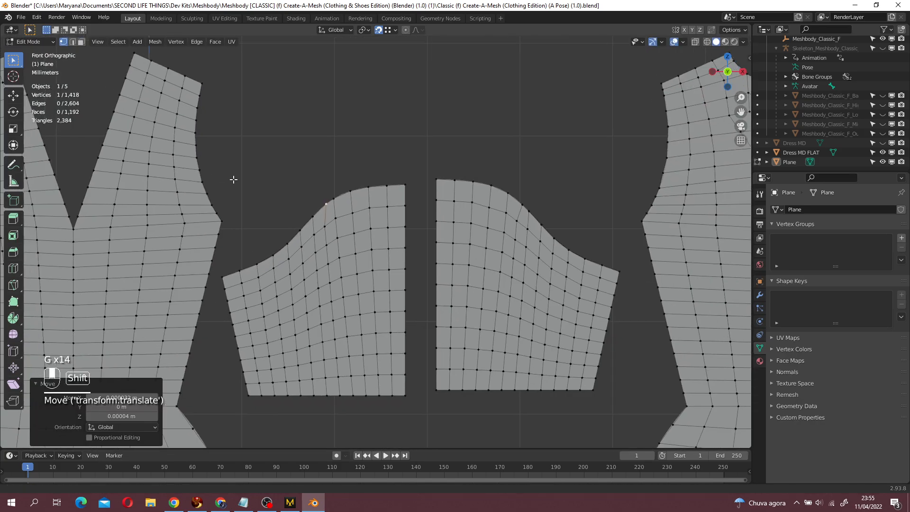
- Move two cap-edge vertices of the right-hand sleeve in the outer pair, beyond the front piece, onto its outline
shift+middle_drag(210, 174, 507, 247)
scroll(506, 247, down, 4)
shift+middle_drag(303, 221, 549, 269)
scroll(531, 246, up, 6)
shift+middle_drag(487, 189, 423, 246)
click(455, 128)
key(g)
click(476, 133)
click(590, 224)
key(g)
click(591, 224)
- Move the two matching cap-edge vertices of the outer pair's left-hand sleeve onto its outline
click(275, 127)
key(g)
click(274, 125)
click(164, 216)
key(g)
click(169, 219)
scroll(504, 220, down, 8)
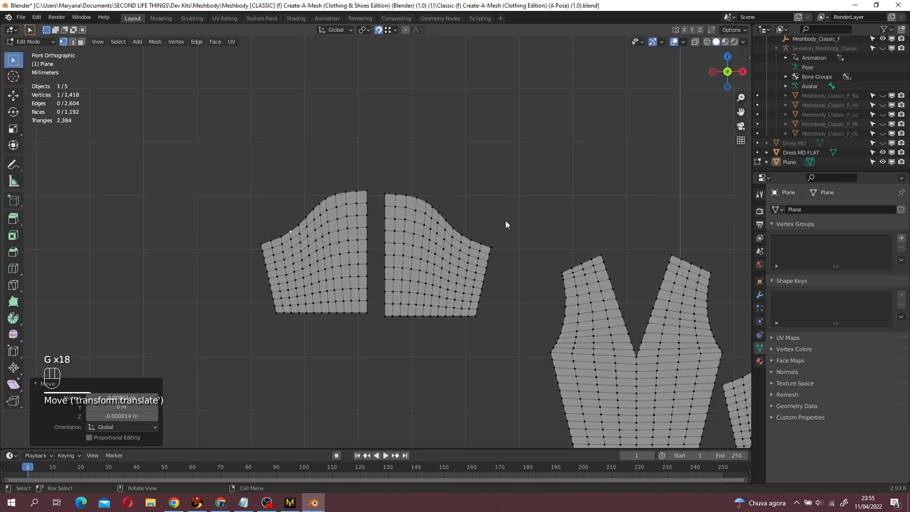
- Return to Object Mode, show the Dress MD object and select the retopology Plane
key(Tab)
click(538, 289)
middle_drag(539, 290, 402, 214)
click(883, 143)
click(794, 163)
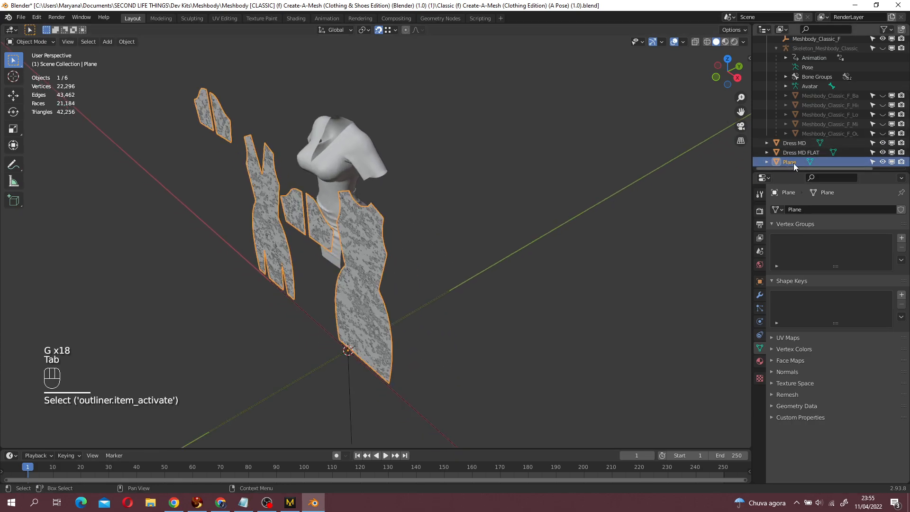
- Add a Surface Deform modifier to the Plane with Dress MD FLAT as its target
click(760, 296)
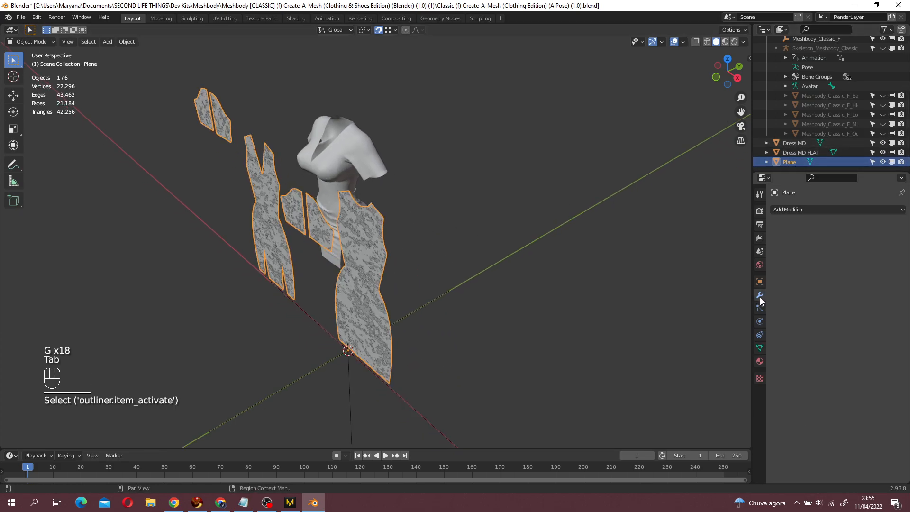
click(812, 209)
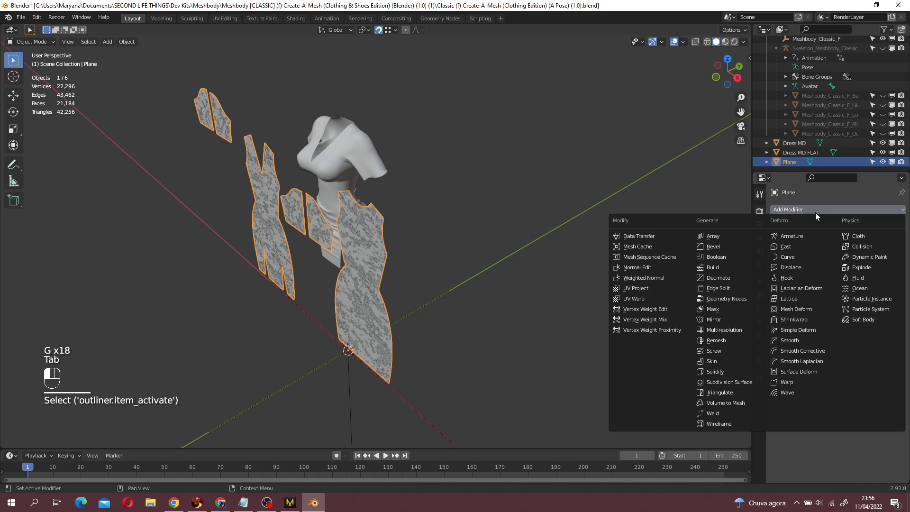
click(815, 372)
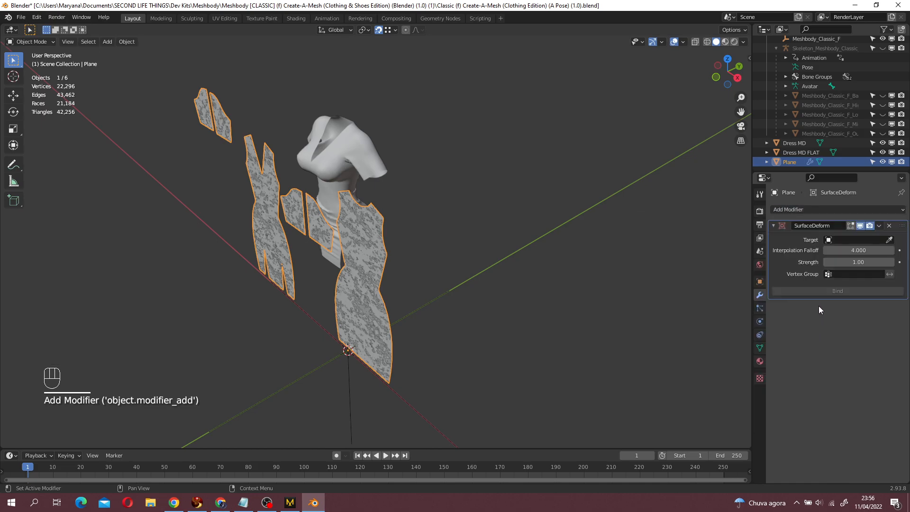
click(875, 240)
text(flat)
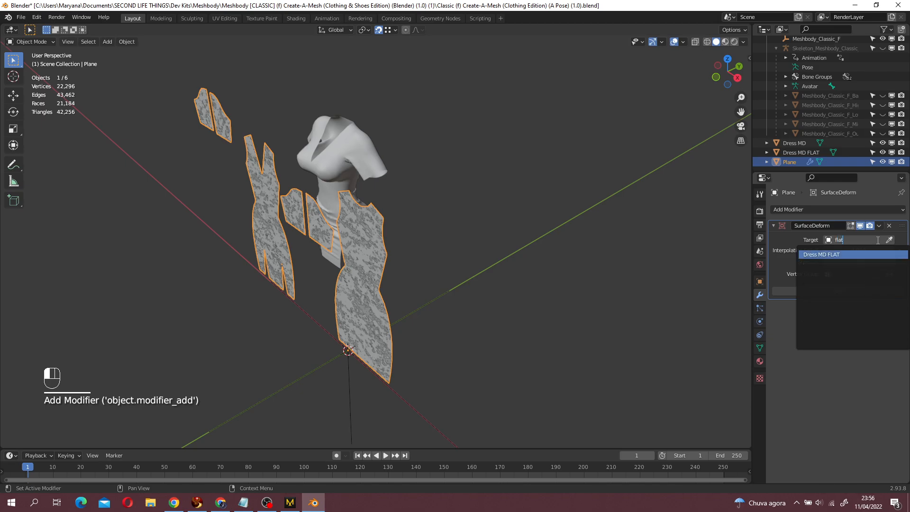
key(Return)
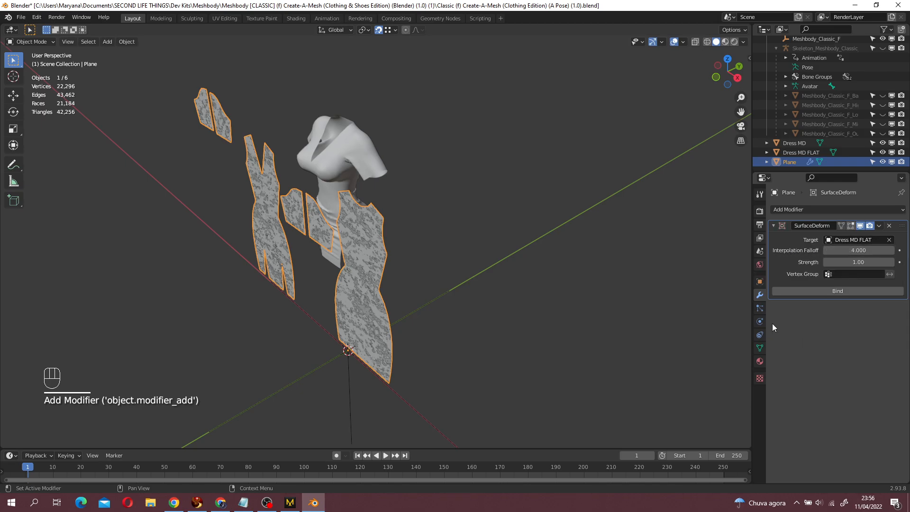
- Set the Surface Deform interpolation falloff to 16 and try to bind the Plane to its target
drag(835, 252, 872, 252)
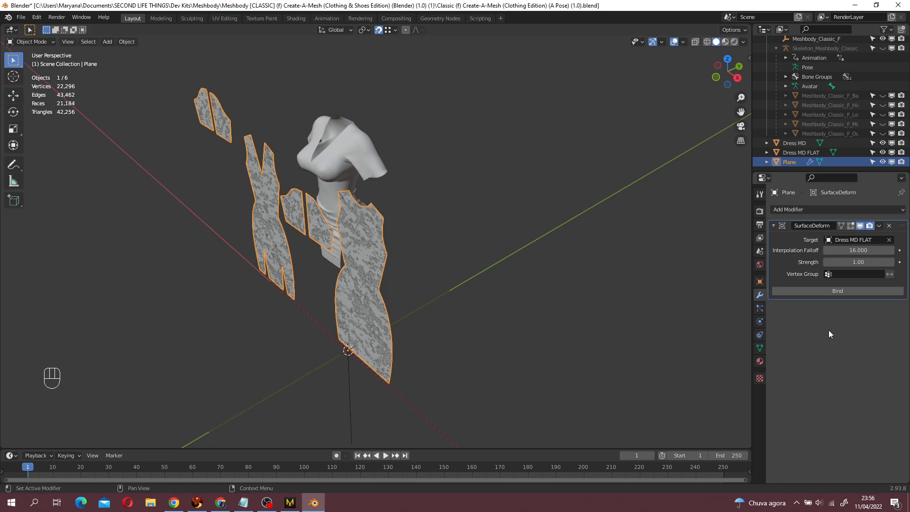
click(861, 290)
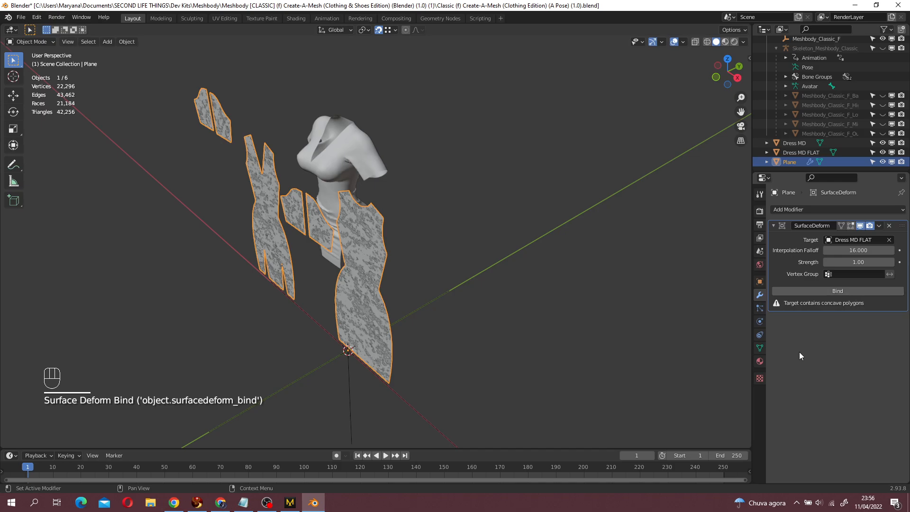
click(789, 307)
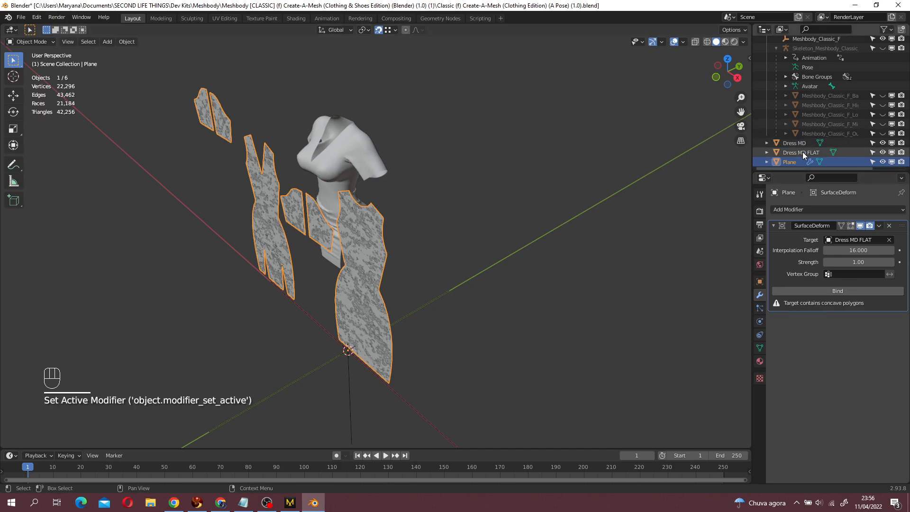
- Split the concave faces across the entire Dress MD FLAT mesh and return to Object Mode
click(804, 152)
middle_drag(485, 227, 533, 220)
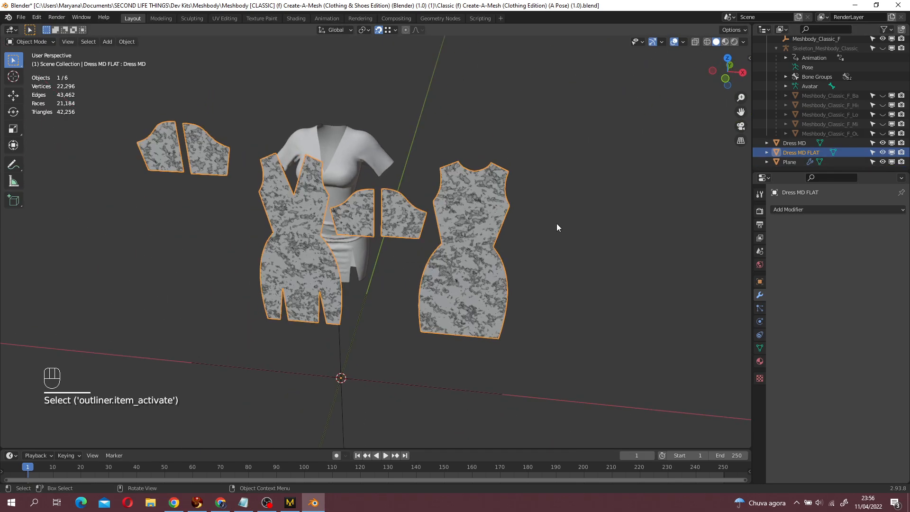
click(22, 43)
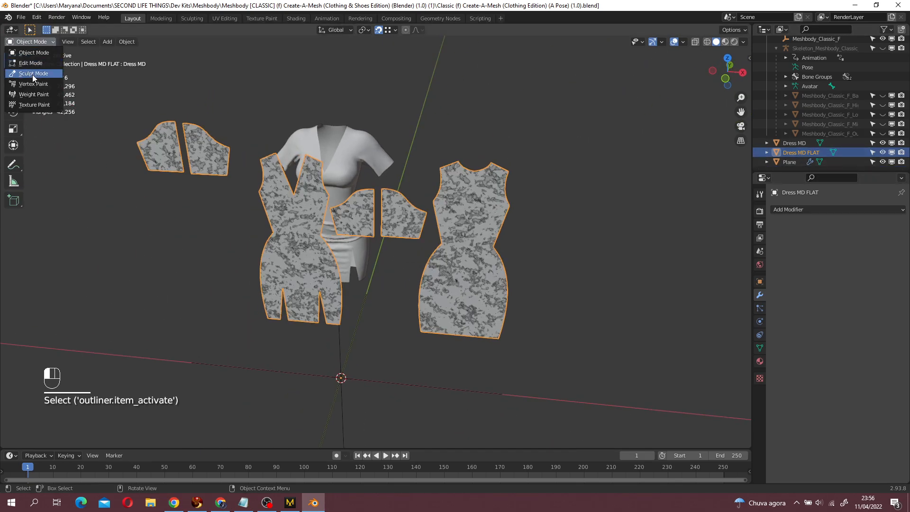
click(36, 63)
key(a)
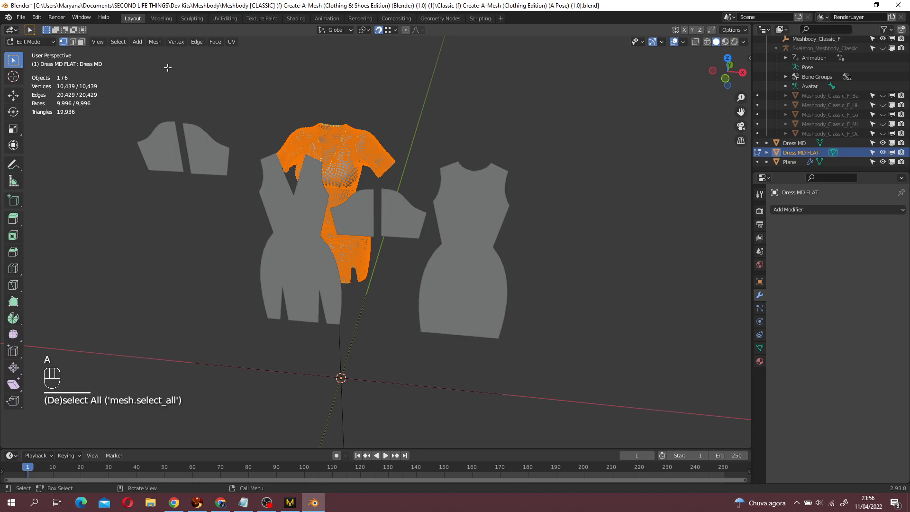
click(155, 42)
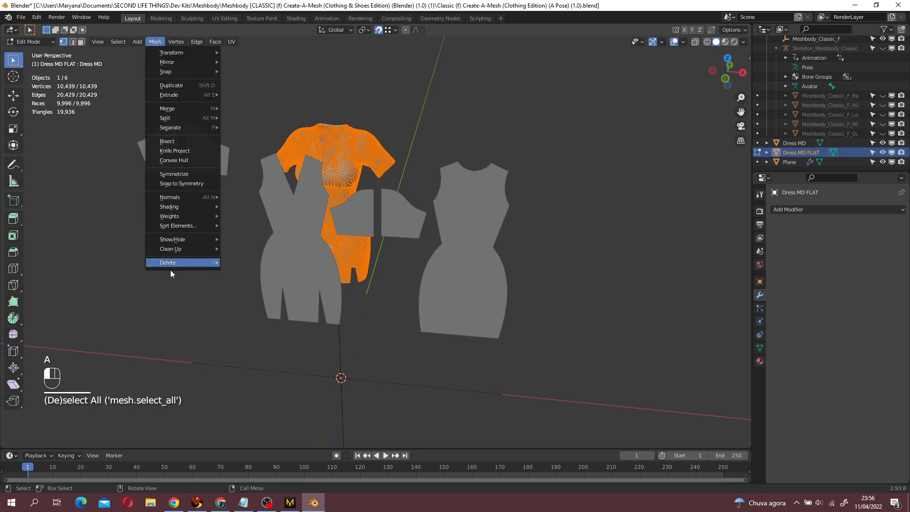
mouse_move(178, 251)
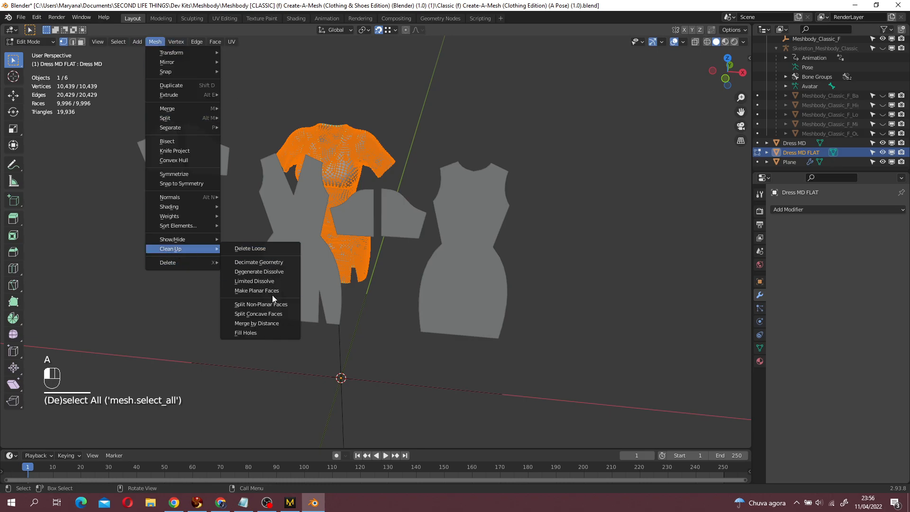
click(281, 315)
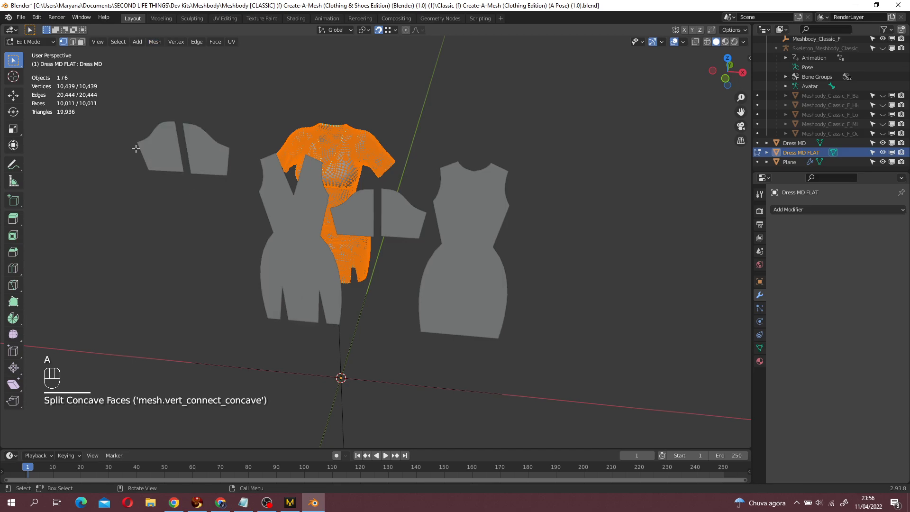
click(34, 42)
click(30, 54)
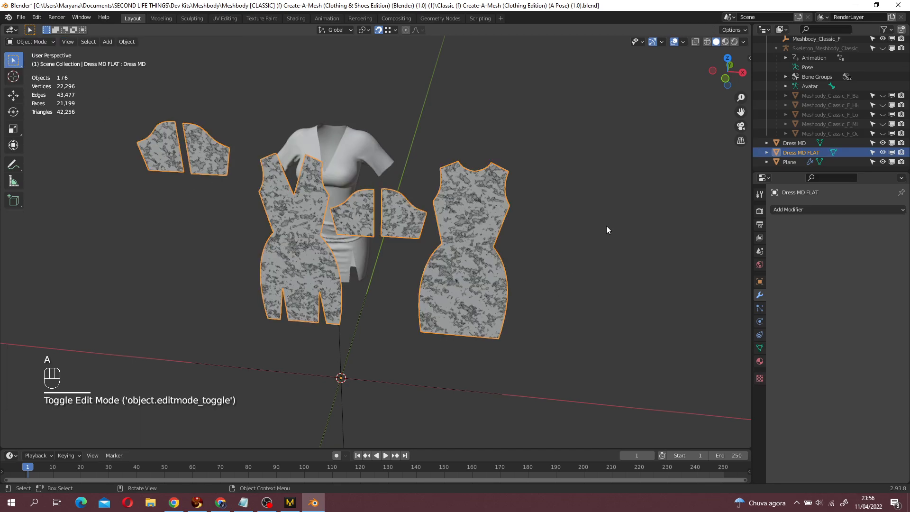
- Bind the Plane's Surface Deform modifier to Dress MD FLAT
click(790, 162)
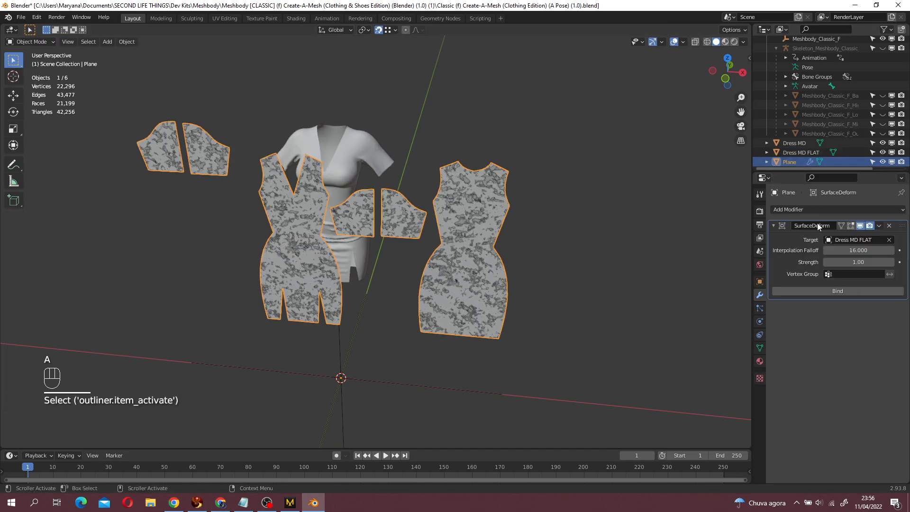
click(846, 290)
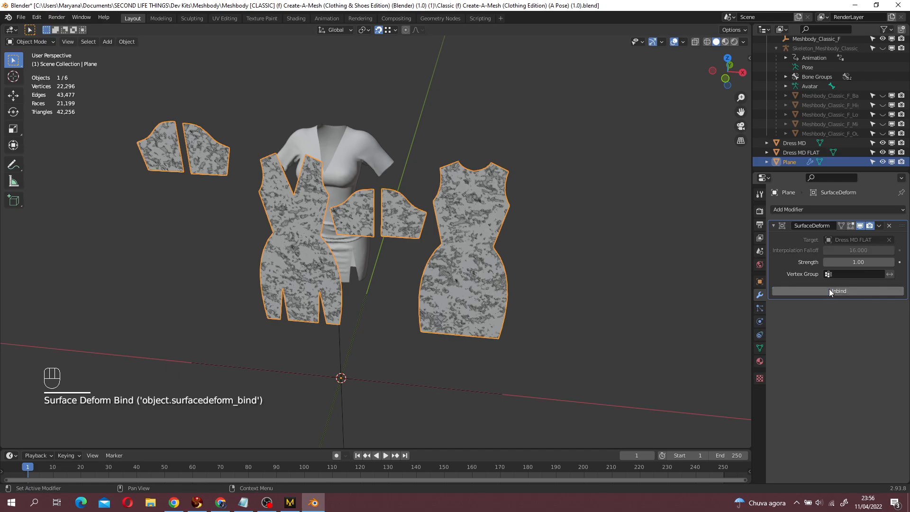
middle_drag(541, 263, 644, 178)
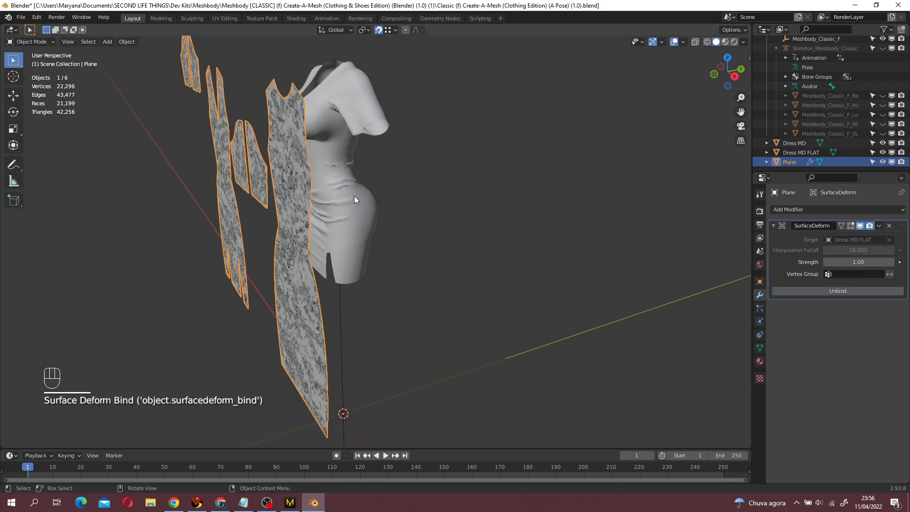
middle_drag(333, 195, 688, 180)
- Set the Dress MD shape key of Dress MD FLAT to 1.000
click(813, 161)
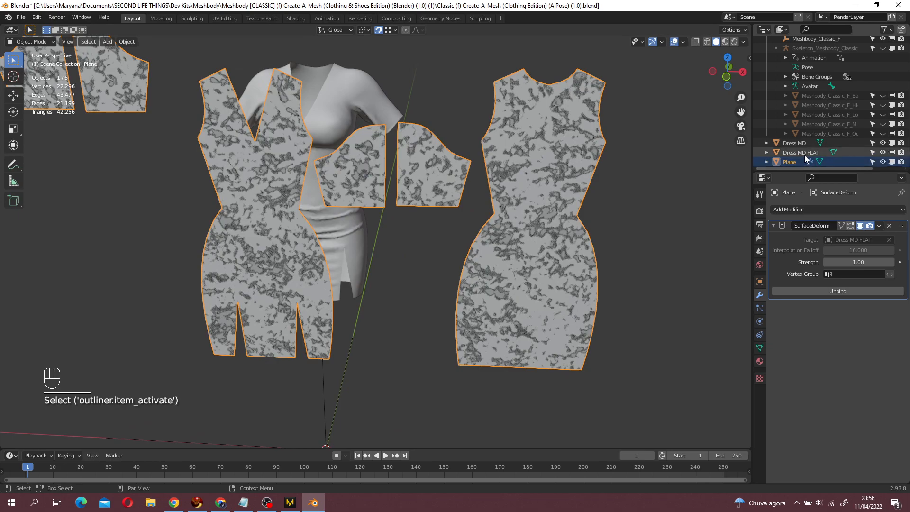
click(804, 155)
click(760, 349)
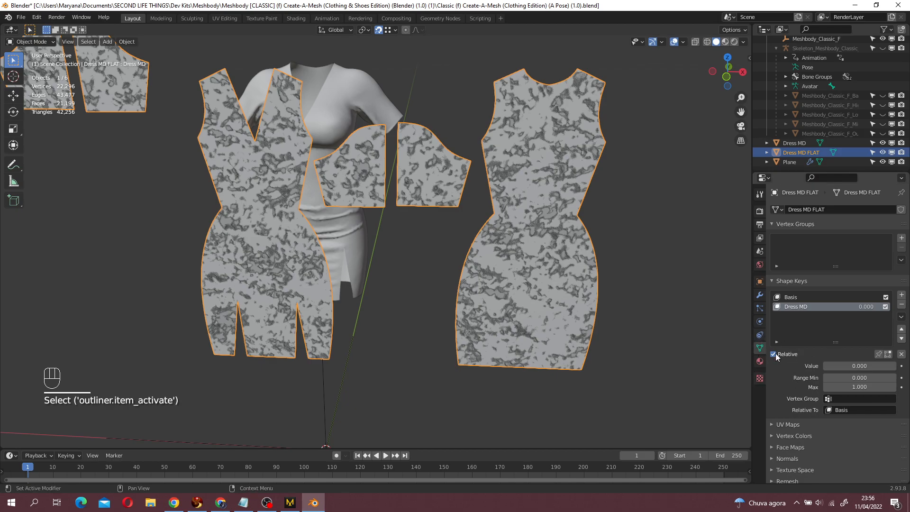
drag(837, 365, 898, 366)
click(524, 291)
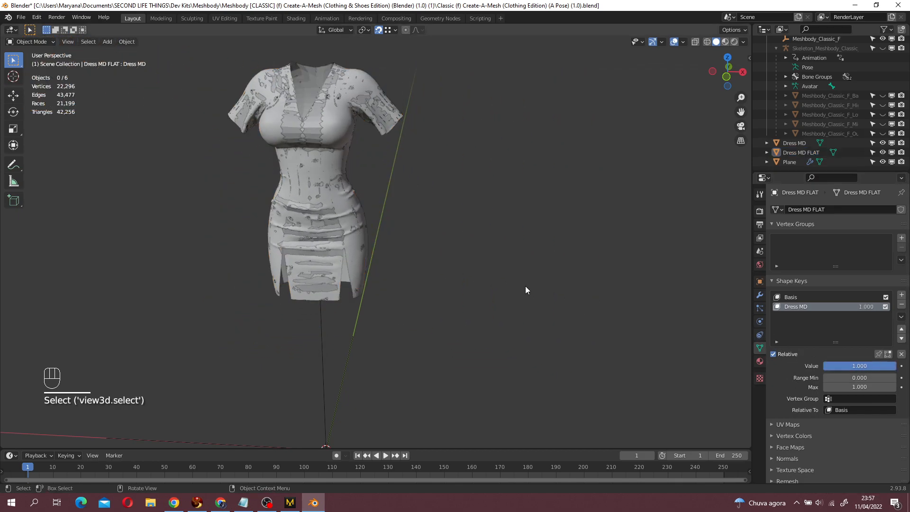
- Hide Dress MD FLAT and Dress MD, and examine the retopologised dress in its wrapped 3D shape
click(883, 152)
click(883, 143)
middle_drag(508, 220, 427, 326)
scroll(496, 231, up, 2)
scroll(422, 211, down, 3)
scroll(428, 329, up, 3)
scroll(427, 328, down, 2)
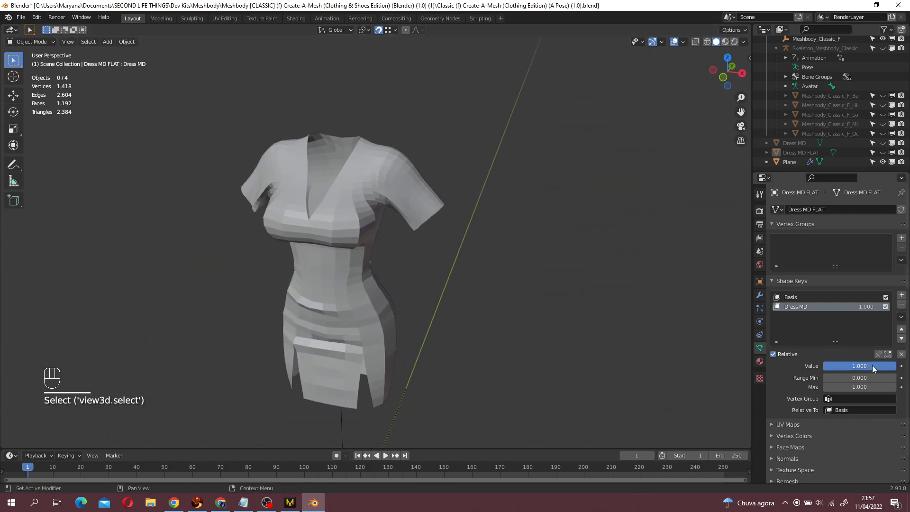
- Set the Dress MD shape key to 0.000 and subdivide the entire Plane mesh once
drag(880, 364, 801, 365)
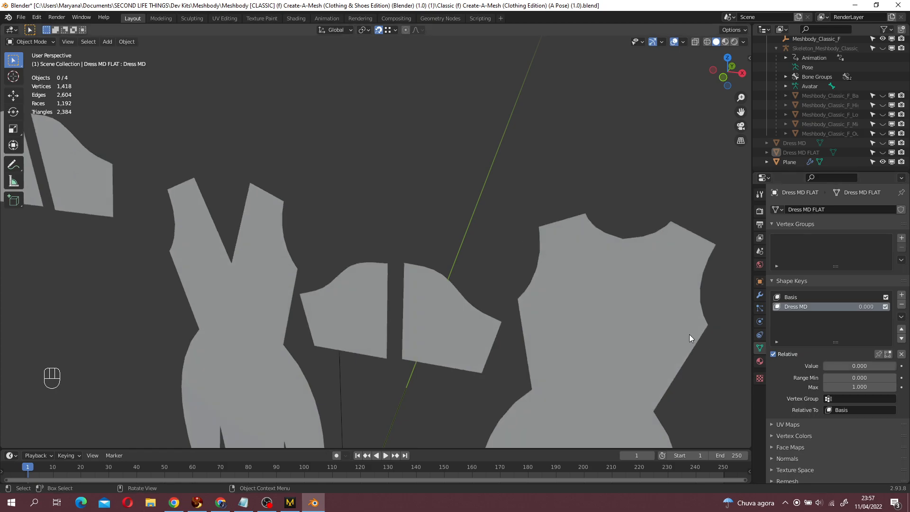
click(657, 325)
scroll(649, 322, down, 4)
key(Tab)
right_click(499, 276)
key(a)
right_click(499, 274)
click(499, 275)
key(Tab)
- Unbind the Plane's Surface Deform modifier and rebind it to Dress MD FLAT for the subdivided mesh
click(760, 295)
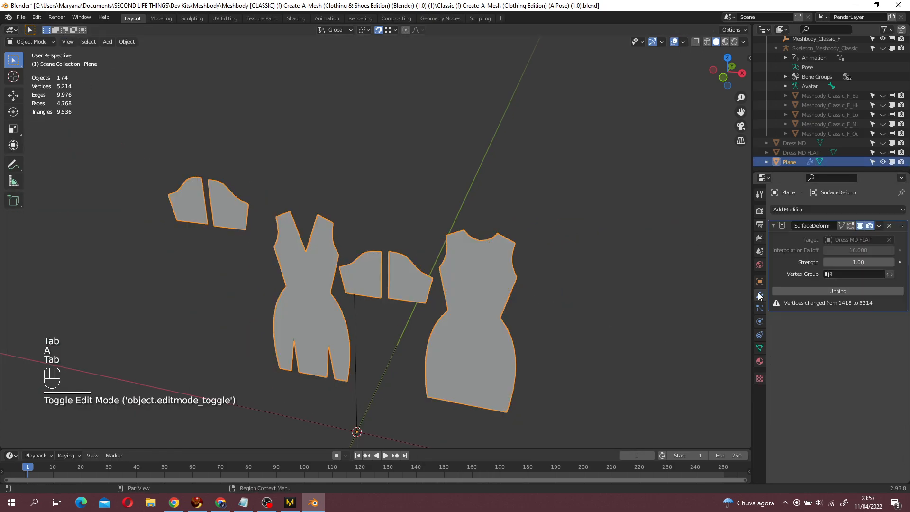
click(825, 290)
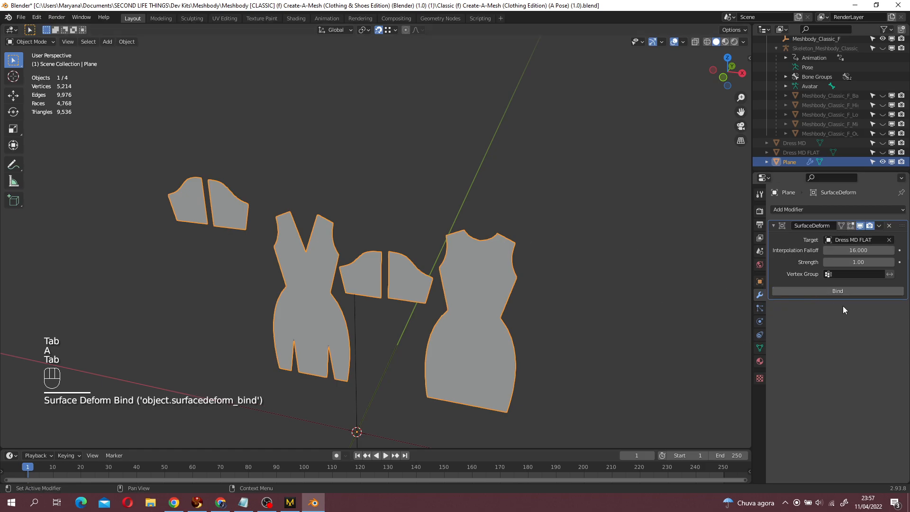
click(823, 291)
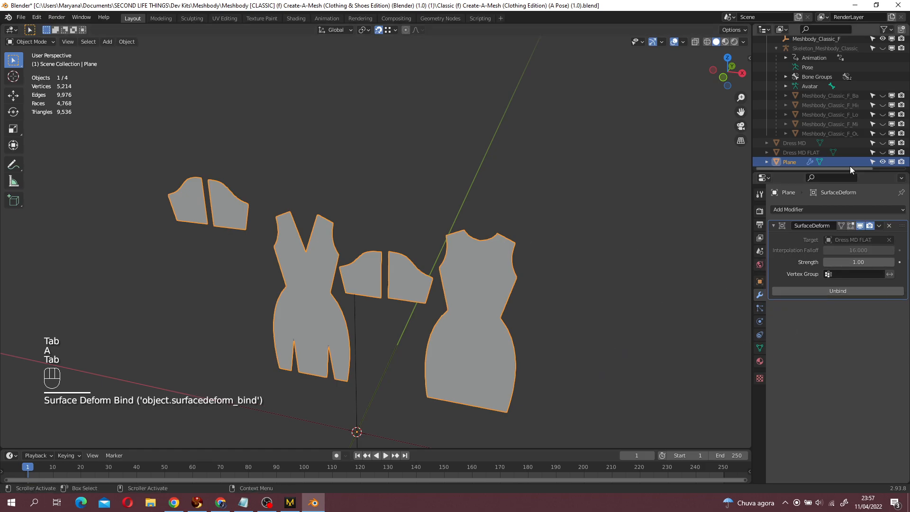
- Set the Dress MD shape key of Dress MD FLAT to 1.000 and leave only the Plane visible
click(838, 152)
click(883, 153)
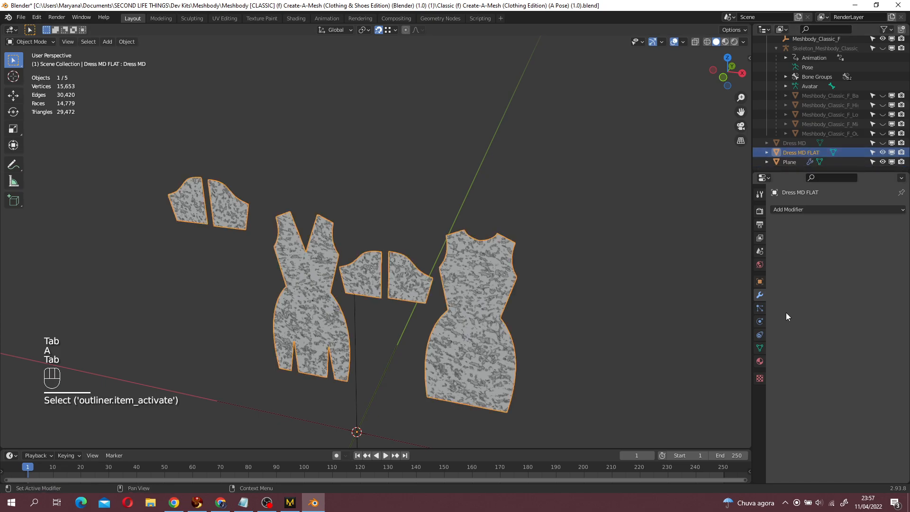
click(763, 344)
drag(861, 366, 896, 365)
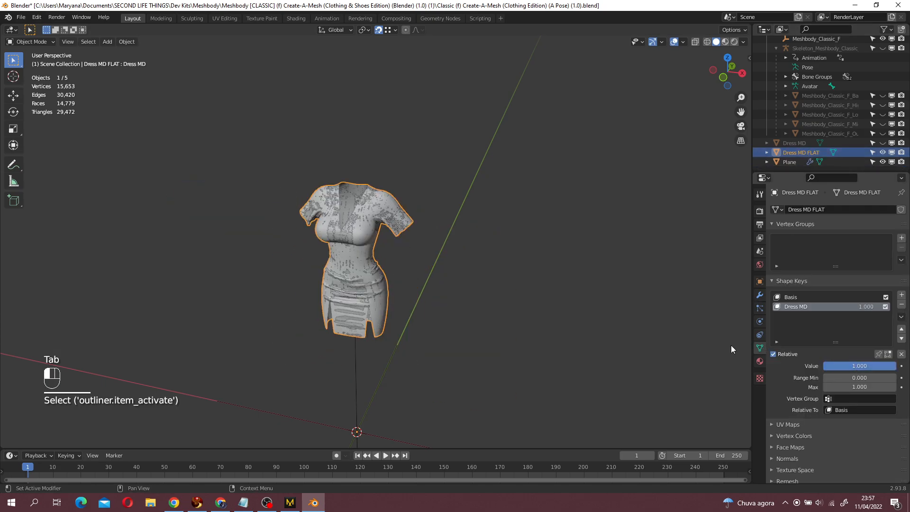
click(434, 287)
scroll(457, 266, up, 3)
middle_drag(434, 287, 422, 311)
click(883, 153)
- Examine the subdivided dress in its wrapped 3D shape around the bust, neckline, sleeves and skirt
scroll(422, 311, up, 5)
middle_drag(426, 337, 513, 331)
scroll(511, 294, down, 3)
middle_drag(510, 294, 462, 325)
scroll(381, 271, up, 5)
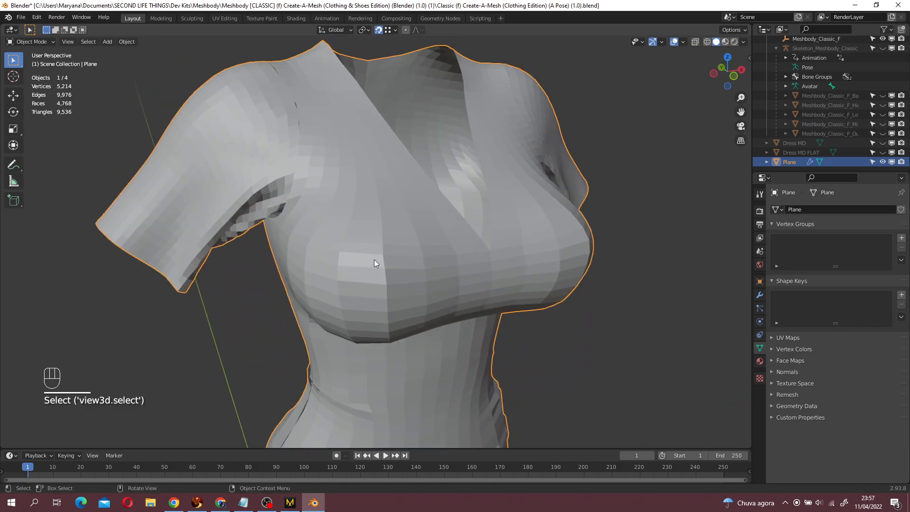
scroll(679, 278, down, 4)
middle_drag(679, 278, 454, 295)
scroll(362, 313, up, 4)
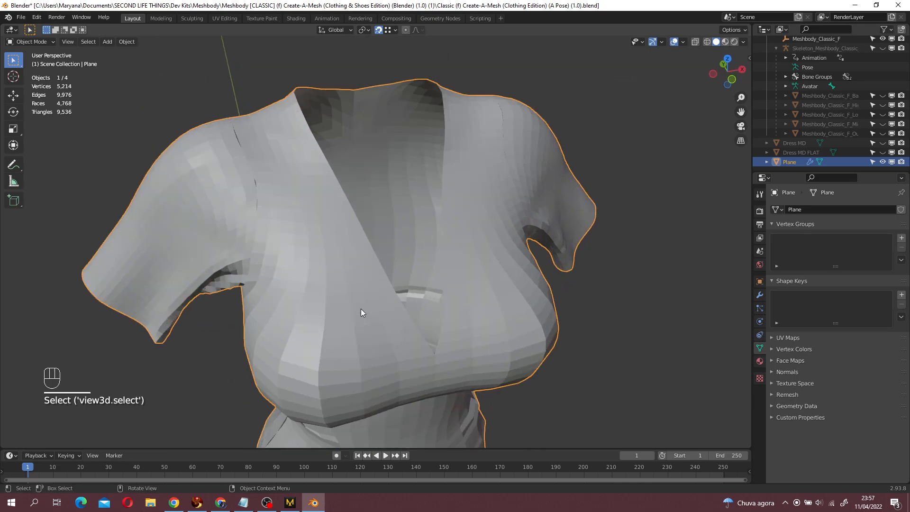
middle_drag(293, 400, 341, 325)
scroll(341, 326, down, 4)
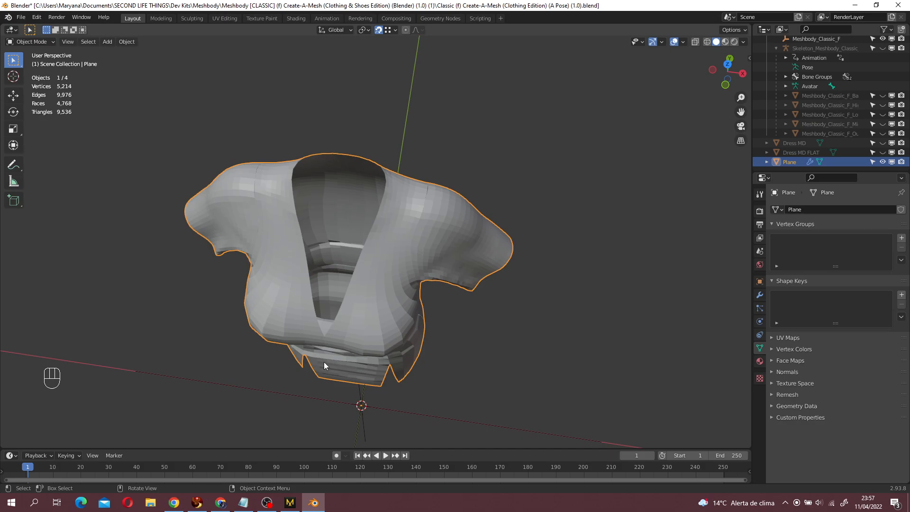
middle_drag(317, 360, 325, 319)
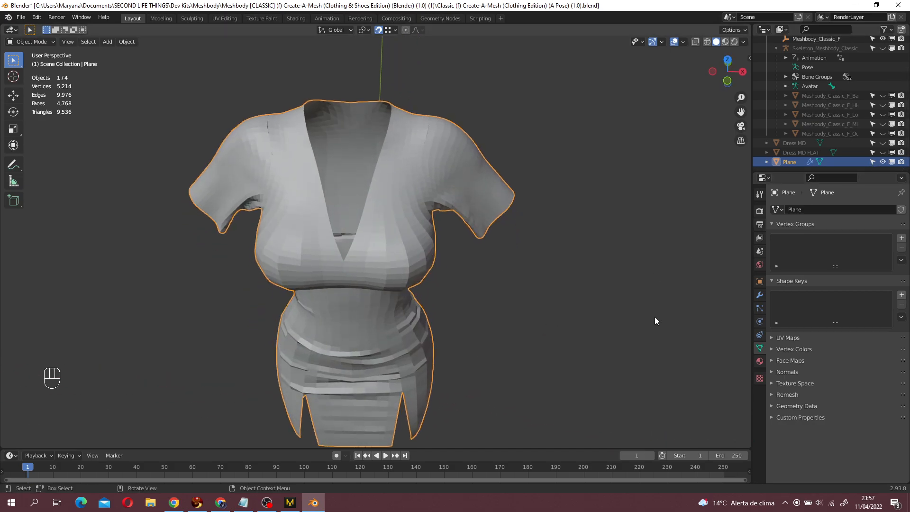
middle_drag(493, 294, 348, 164)
middle_drag(411, 211, 551, 276)
- Return the Dress MD shape key of Dress MD FLAT to 0.000 and open the Plane mesh for editing
click(801, 152)
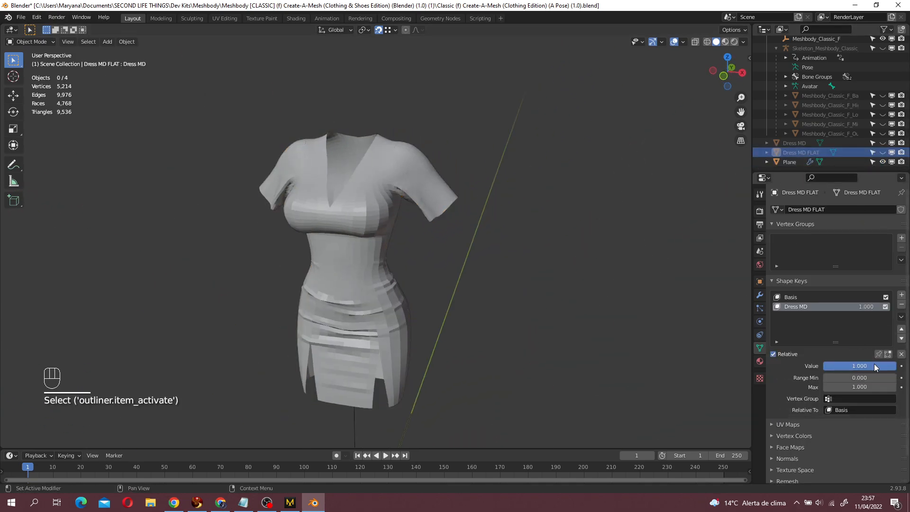
drag(875, 366, 797, 366)
click(493, 339)
key(Tab)
- Select three spaced vertical edge loops on each half of the front dress piece, starting from the shoulders
middle_drag(353, 310, 366, 282)
scroll(365, 282, up, 2)
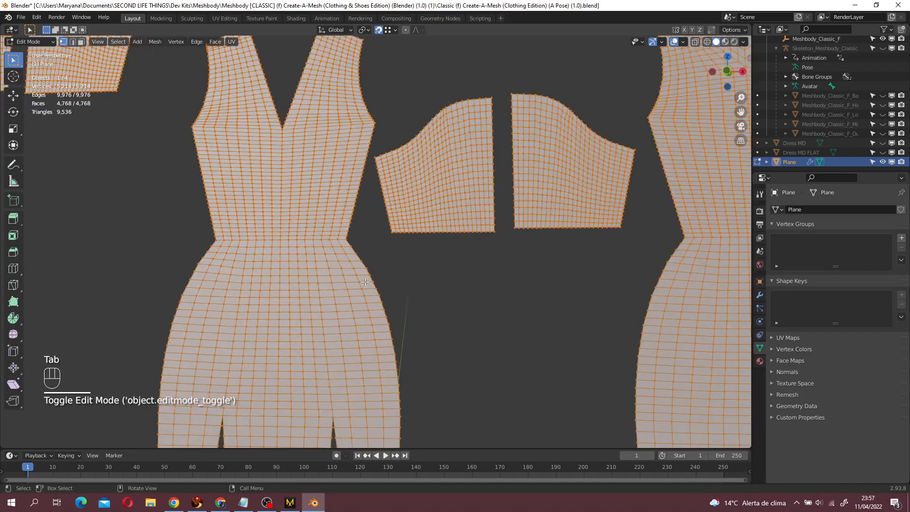
scroll(365, 282, up, 2)
click(301, 109)
alt+click(309, 104)
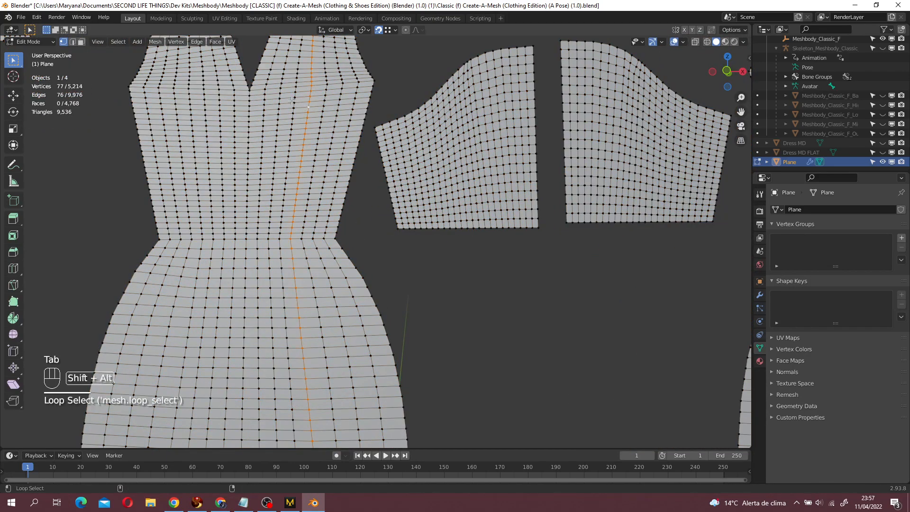
key(ctrl+z)
key(ctrl+z)
alt+shift+click(342, 84)
shift+middle_drag(284, 90, 391, 264)
scroll(392, 264, up, 2)
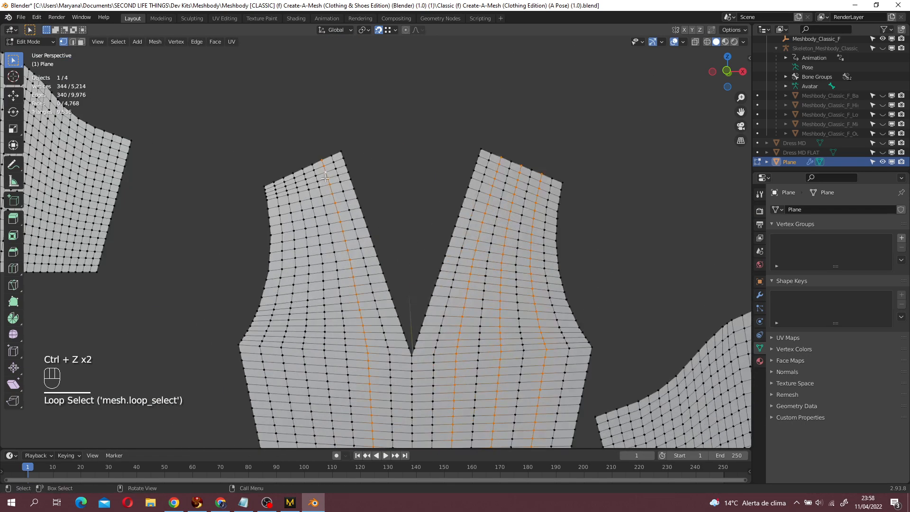
alt+shift+click(285, 184)
- Add three spaced vertical edge loops on each half of the back dress piece to the selection
scroll(370, 199, down, 8)
shift+middle_drag(639, 272, 413, 222)
scroll(412, 223, up, 4)
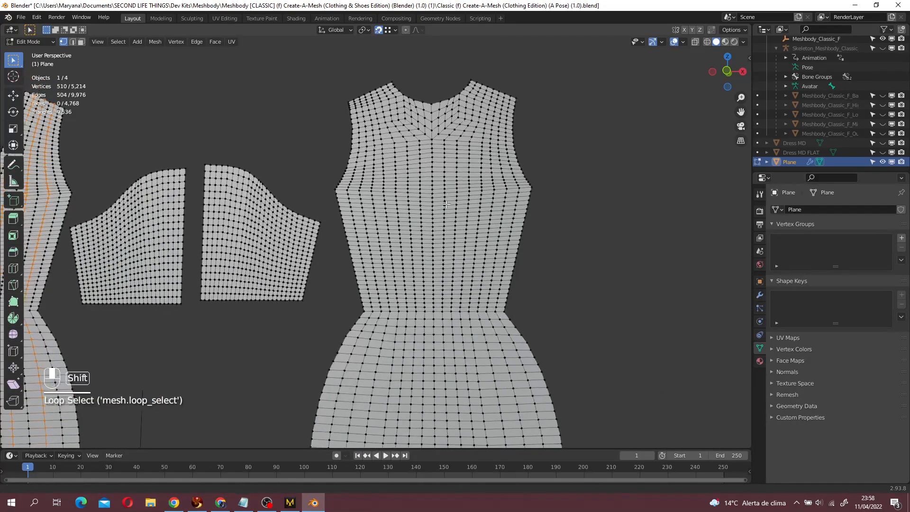
shift+middle_drag(419, 137, 414, 317)
scroll(414, 317, up, 4)
scroll(414, 317, down, 6)
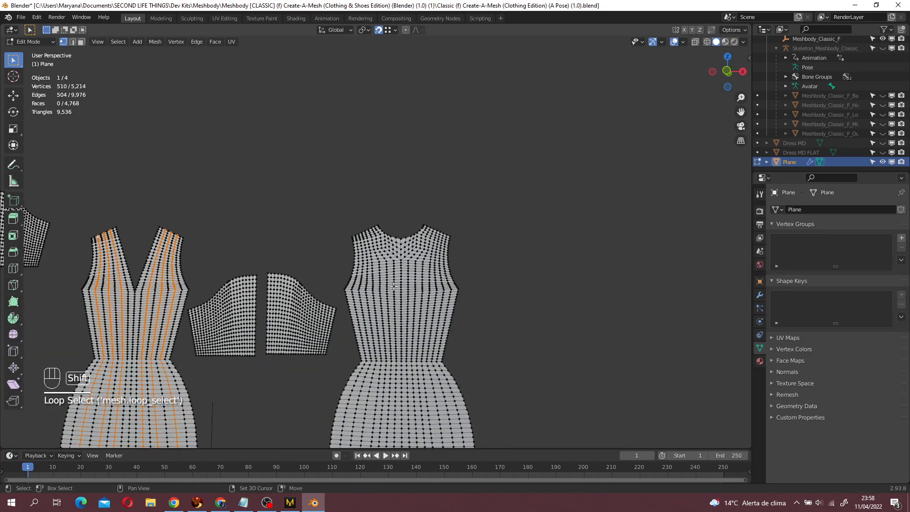
scroll(398, 281, up, 5)
shift+middle_drag(354, 255, 628, 226)
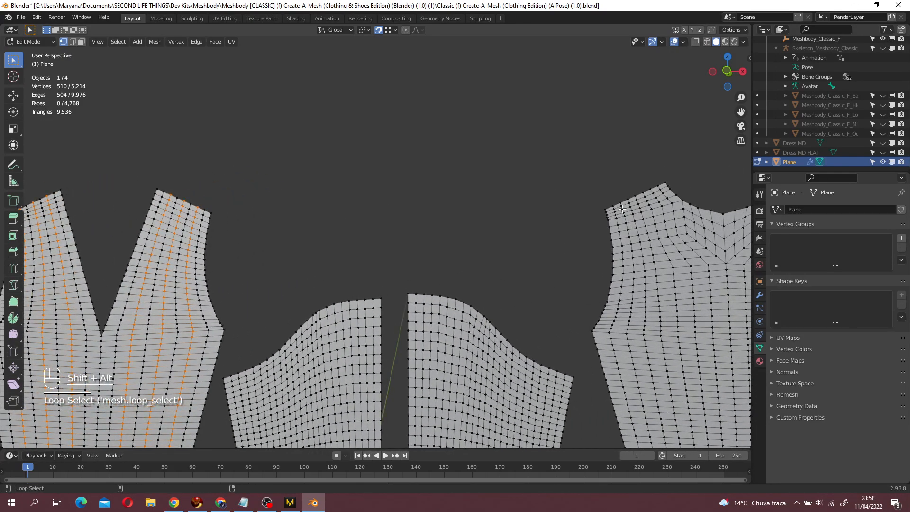
key(ctrl+z)
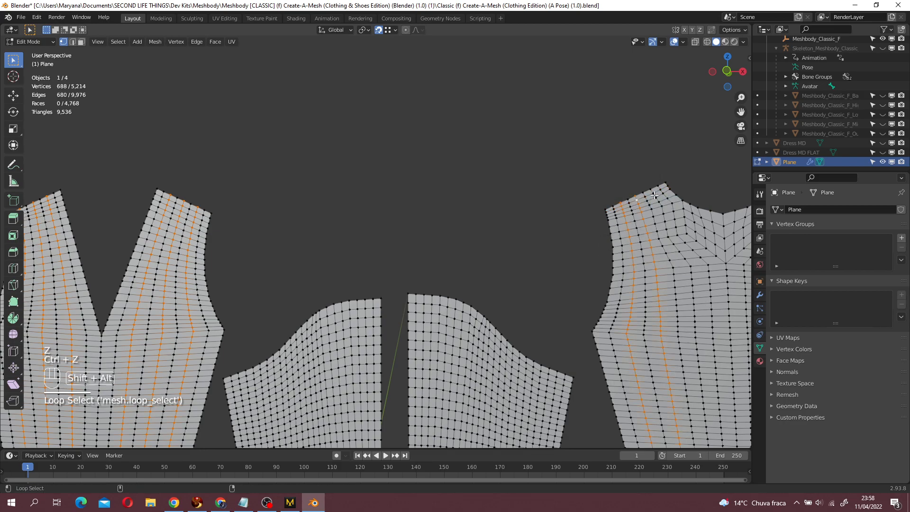
alt+shift+click(655, 194)
scroll(662, 215, down, 3)
scroll(577, 229, up, 7)
shift+middle_drag(664, 225, 76, 323)
scroll(483, 241, down, 2)
shift+middle_drag(483, 240, 466, 201)
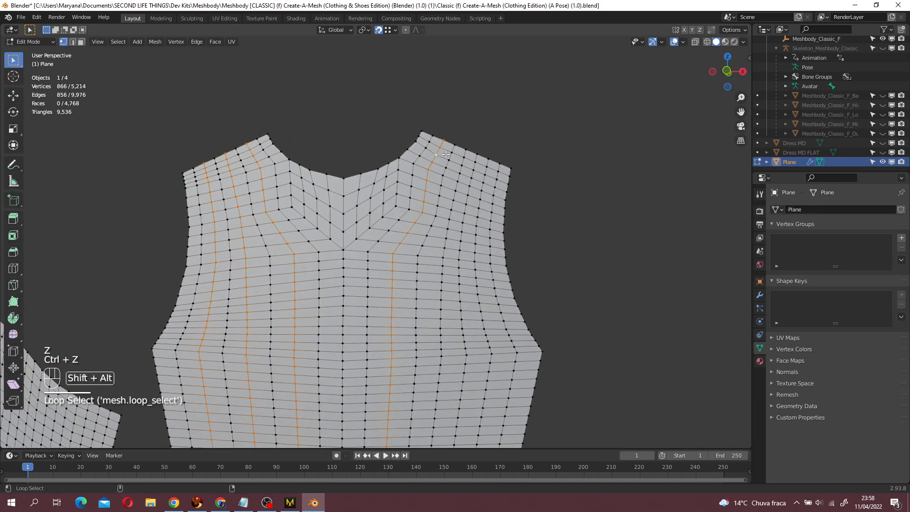
alt+shift+click(485, 167)
scroll(487, 170, down, 4)
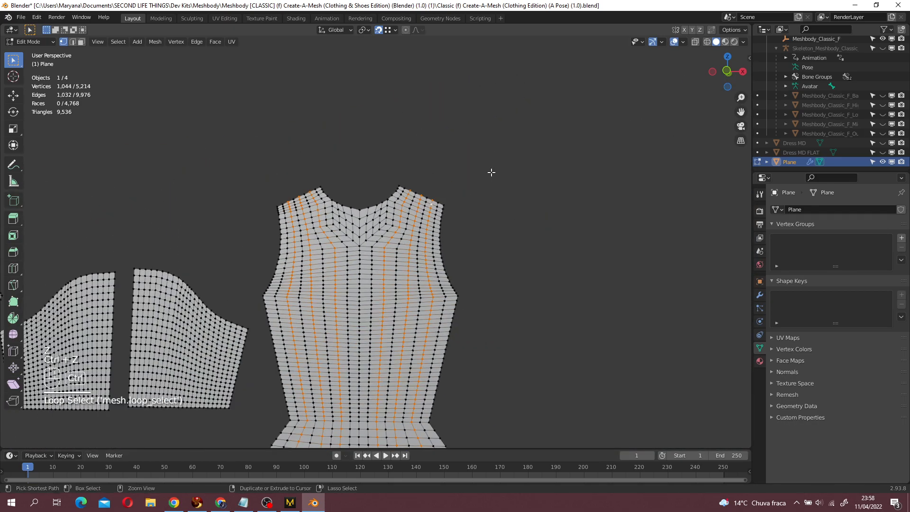
key(ctrl+b)
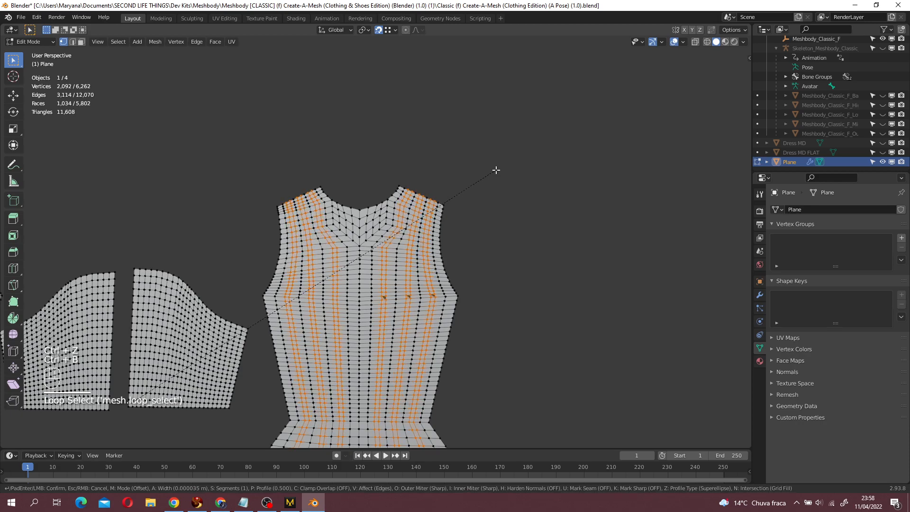
click(496, 170)
scroll(488, 230, up, 8)
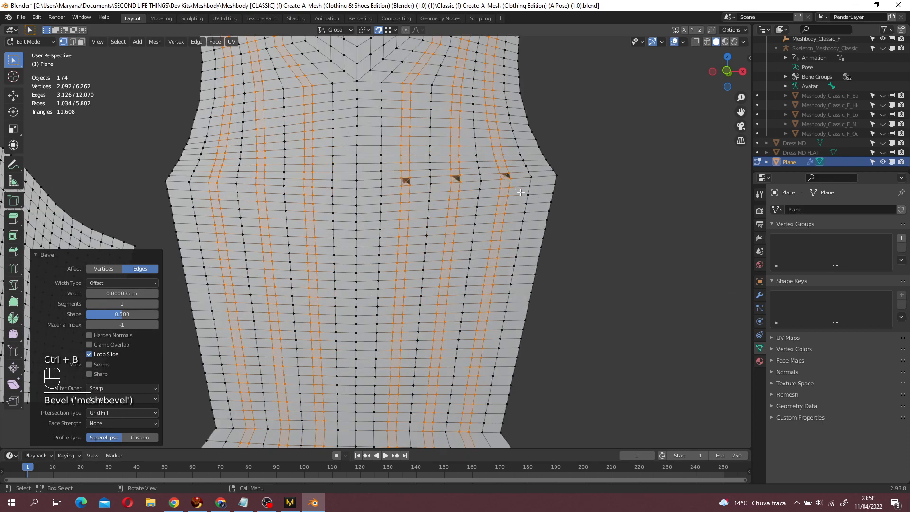
key(ctrl+z)
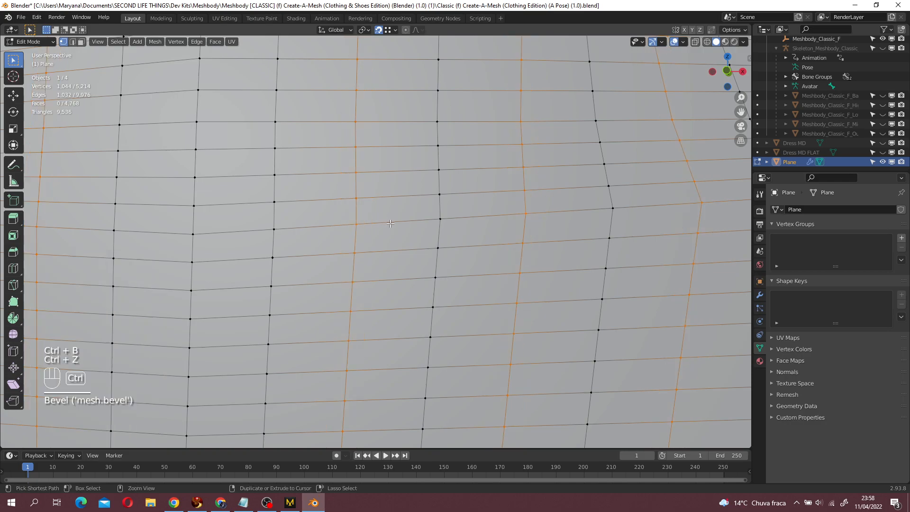
key(ctrl+b)
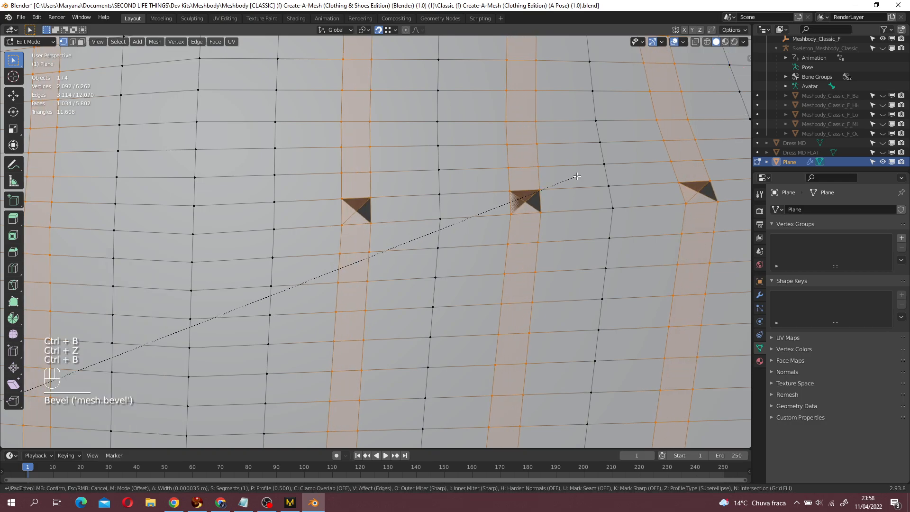
click(578, 176)
scroll(580, 183, down, 8)
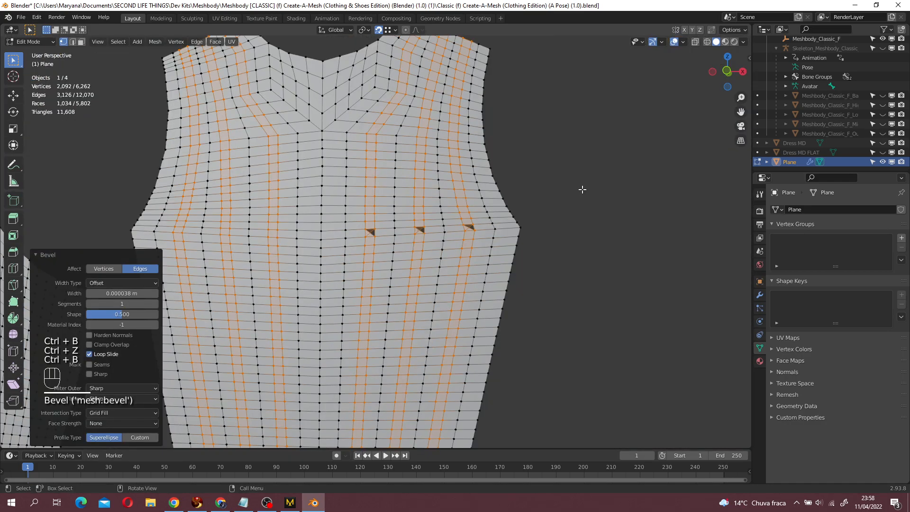
key(ctrl+z)
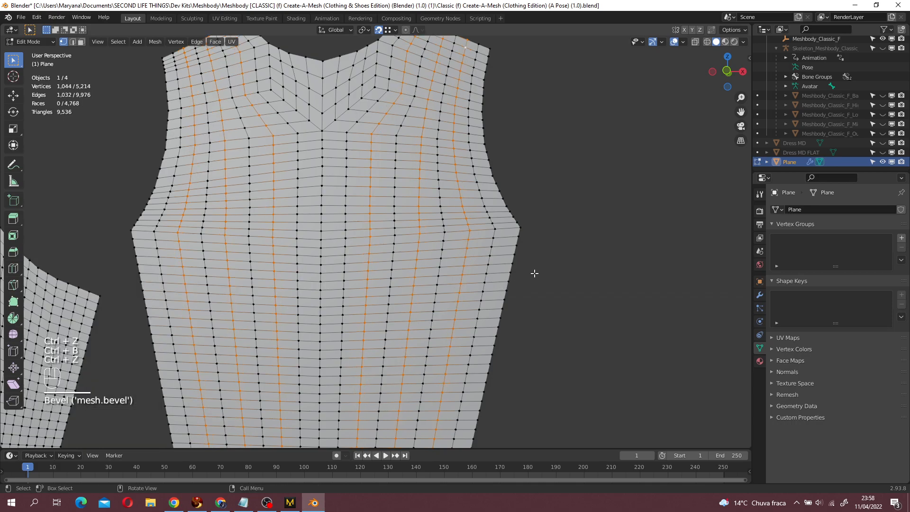
- Bevel the selected vertical edge loops of the front and back pieces with one segment and a width of 0.000063 m
key(ctrl+b)
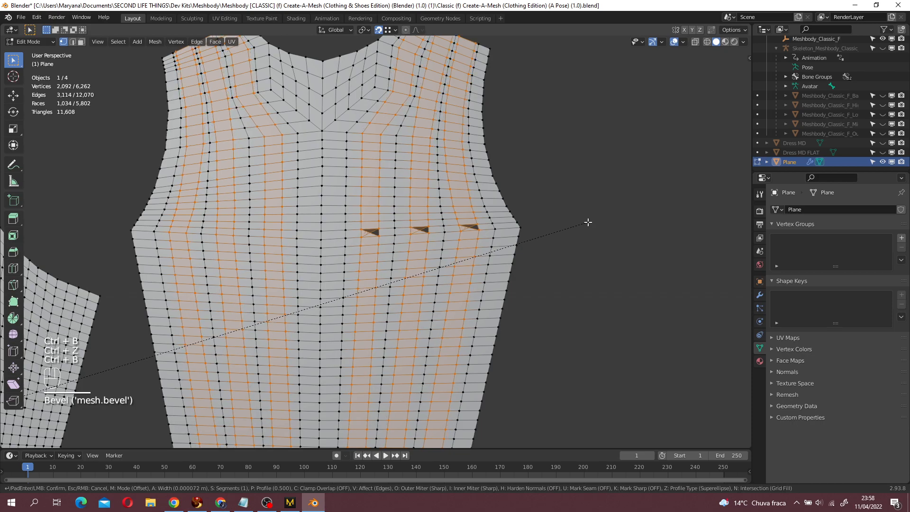
click(587, 221)
scroll(586, 220, up, 3)
scroll(417, 300, down, 8)
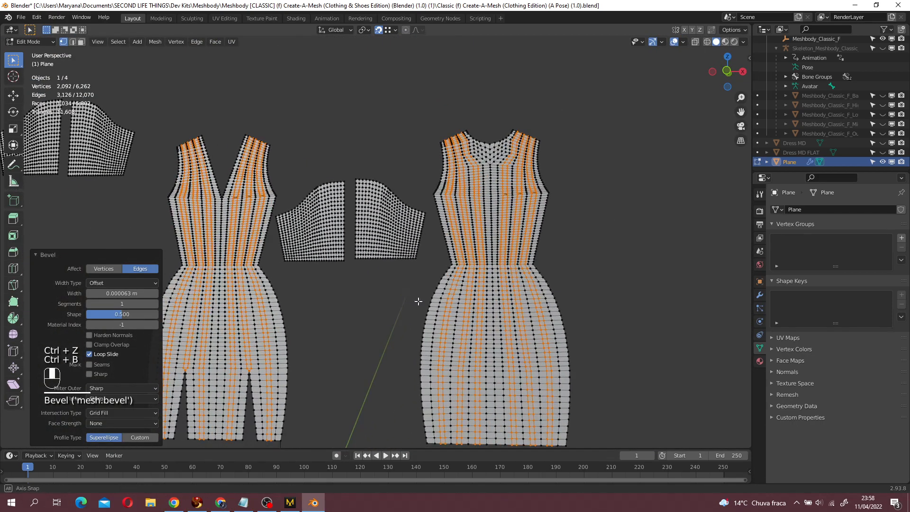
scroll(417, 300, up, 3)
- Delete the three broken faces left by the bevel at bust level on the front dress piece
click(89, 42)
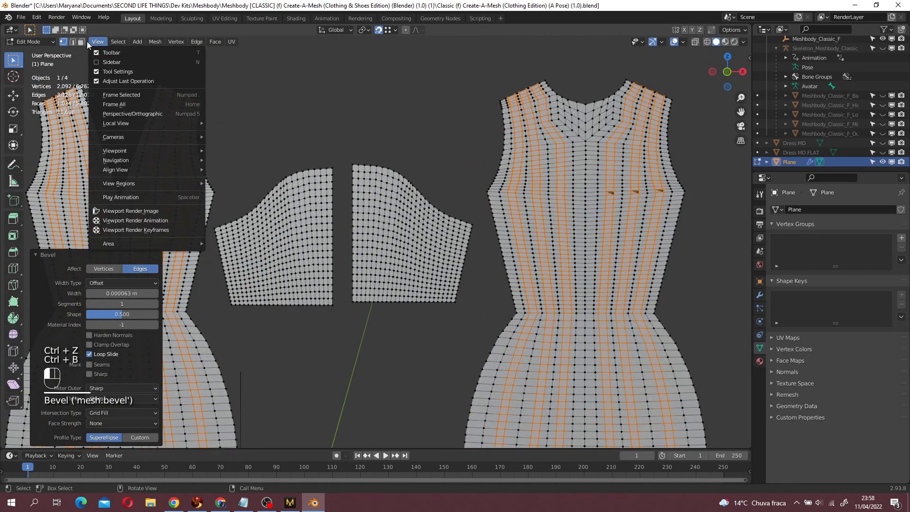
click(81, 41)
shift+middle_drag(231, 198, 332, 151)
scroll(332, 151, up, 4)
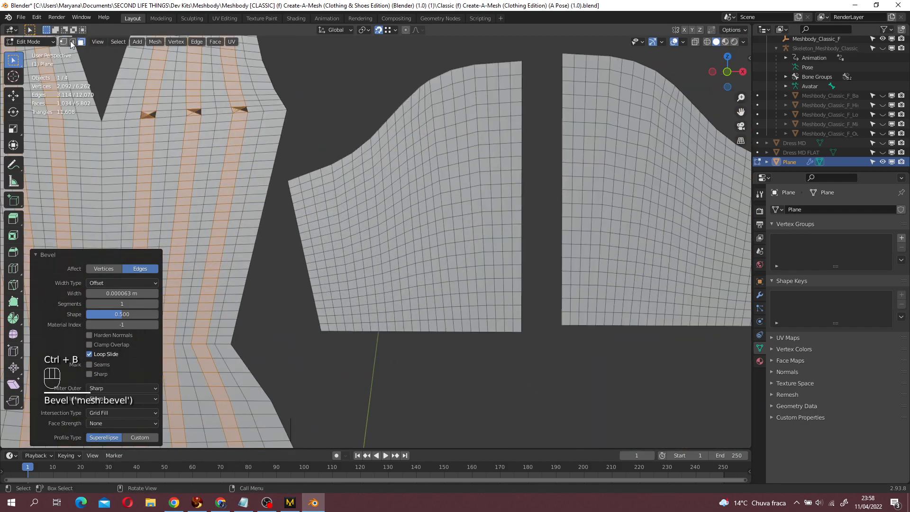
shift+middle_drag(114, 94, 316, 189)
scroll(316, 190, up, 6)
click(300, 151)
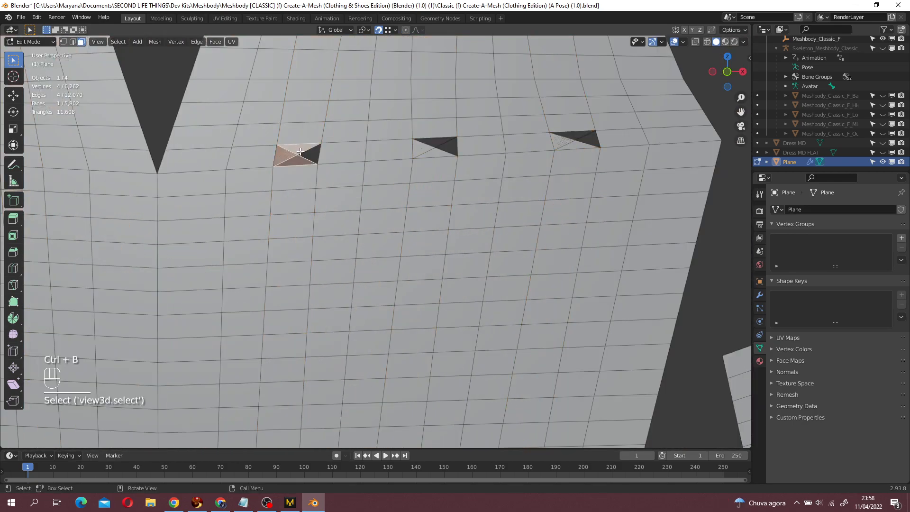
key(x)
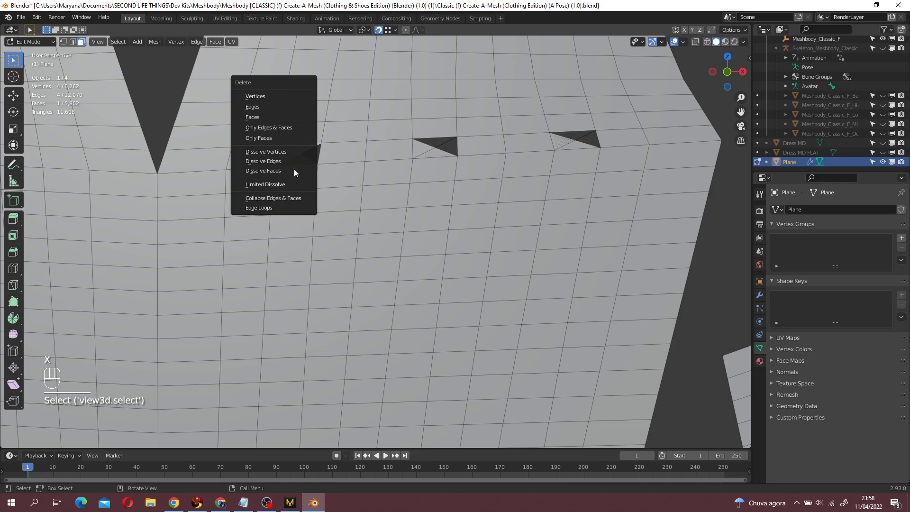
click(294, 171)
key(x)
click(263, 102)
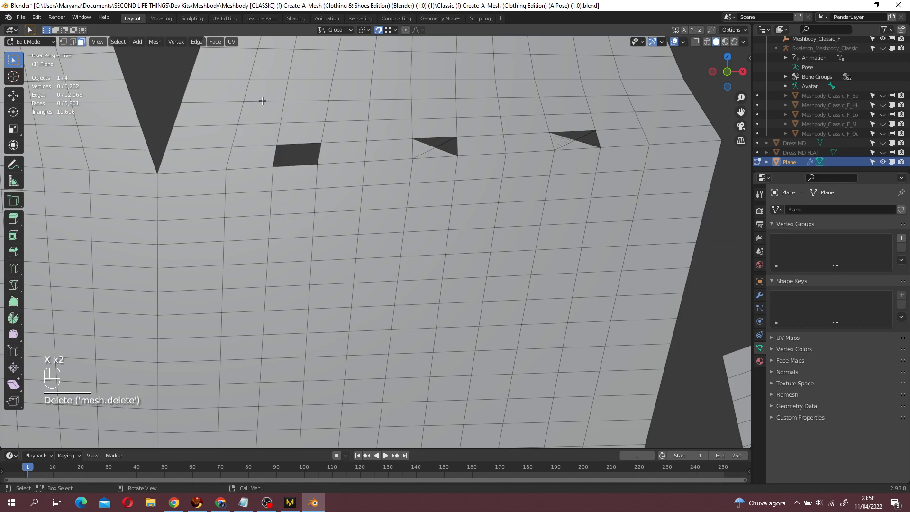
click(419, 142)
key(x)
click(419, 140)
click(565, 139)
key(x)
click(563, 139)
- Fill the three rectangular holes at bust level on the front dress piece with new faces
key(2)
key(f)
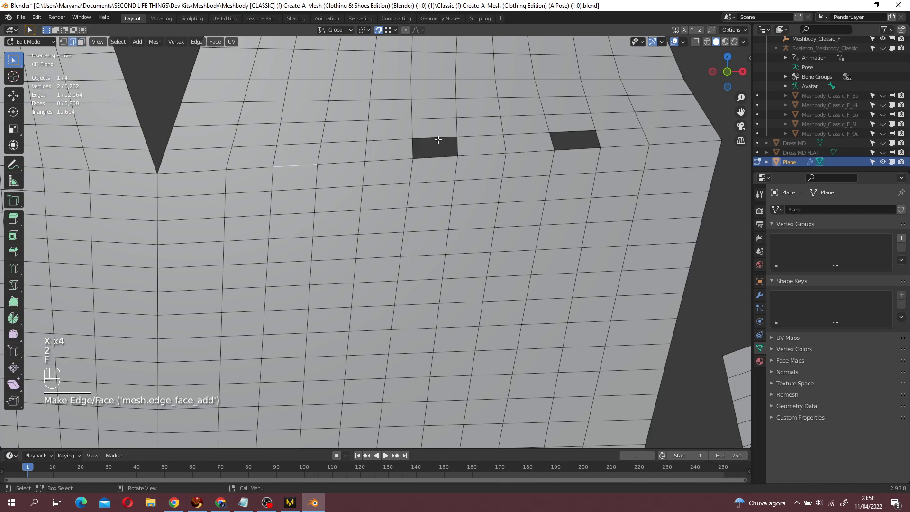
click(435, 138)
key(f)
click(576, 133)
key(f)
- Delete the three broken faces left by the bevel at bust level on the back dress piece
scroll(596, 234, down, 10)
shift+middle_drag(596, 233, 153, 186)
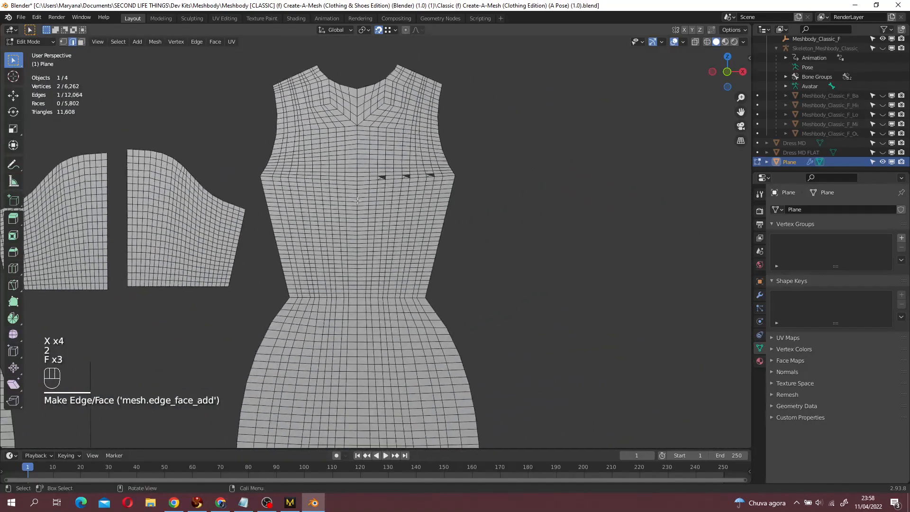
scroll(398, 172, up, 7)
key(3)
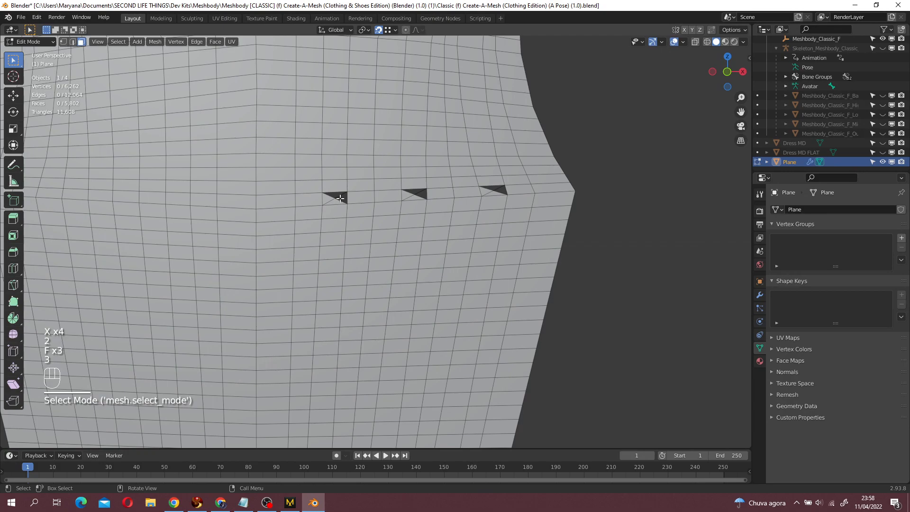
shift+click(494, 189)
key(x)
click(490, 188)
key(2)
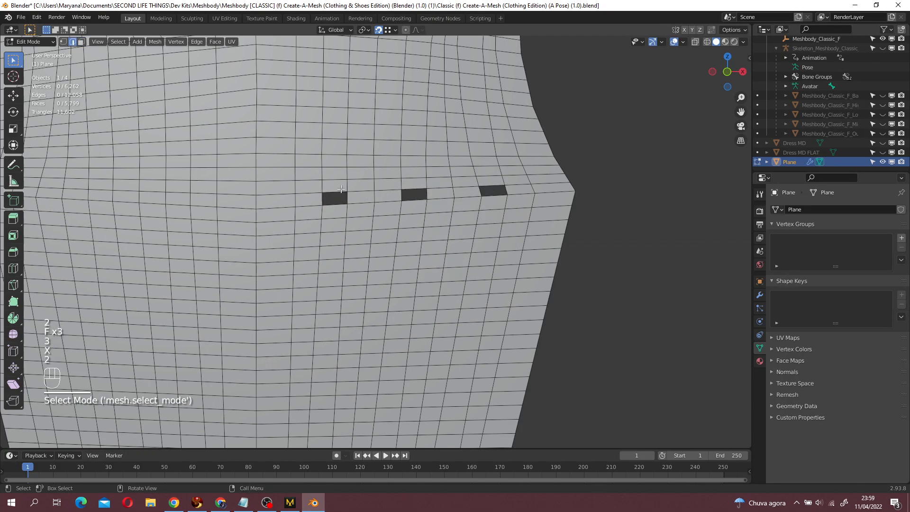
- Fill the three rectangular holes at bust level on the back dress piece with new faces and return to Object Mode
click(341, 189)
key(f)
key(f)
scroll(511, 214, down, 10)
key(Tab)
- Bind the Surface Deform modifier to Dress MD FLAT and raise that object's Dress MD shape key to its maximum
click(761, 298)
click(814, 291)
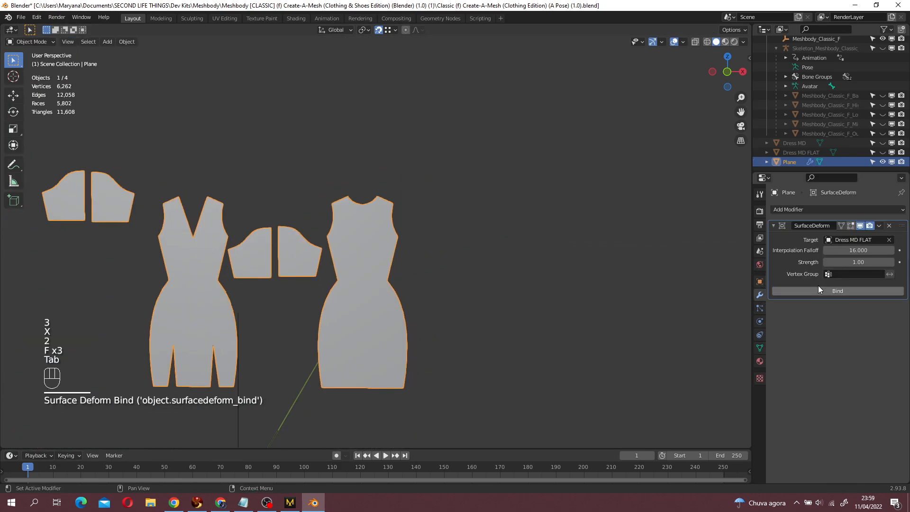
click(803, 153)
click(760, 349)
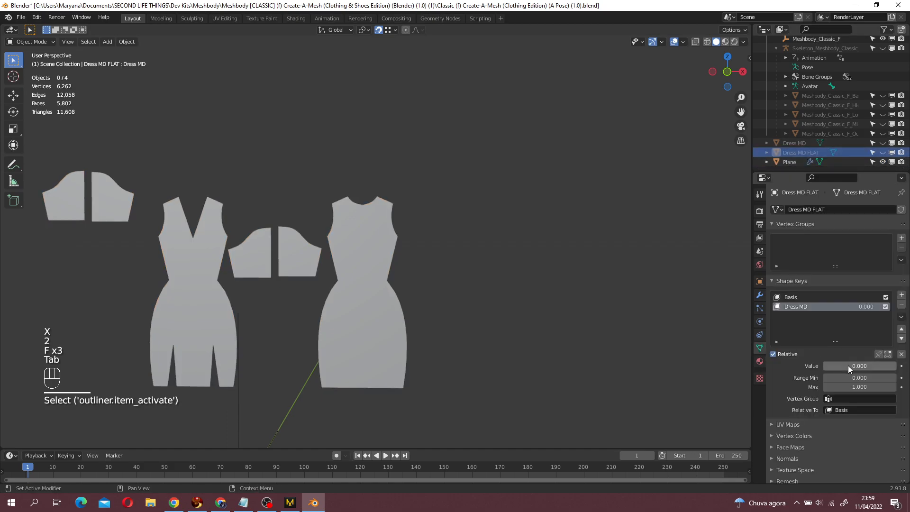
drag(849, 366, 892, 366)
- Select the wrapped Plane dress and recalculate the normals of its entire mesh
shift+click(259, 311)
scroll(251, 318, up, 4)
scroll(366, 305, down, 5)
middle_drag(385, 306, 289, 276)
right_click(277, 277)
click(363, 308)
middle_drag(193, 247, 442, 283)
click(442, 283)
key(q)
key(Tab)
key(a)
key(shift+n)
key(Tab)
middle_drag(487, 309, 422, 309)
shift+middle_drag(377, 382, 391, 268)
scroll(427, 275, up, 1)
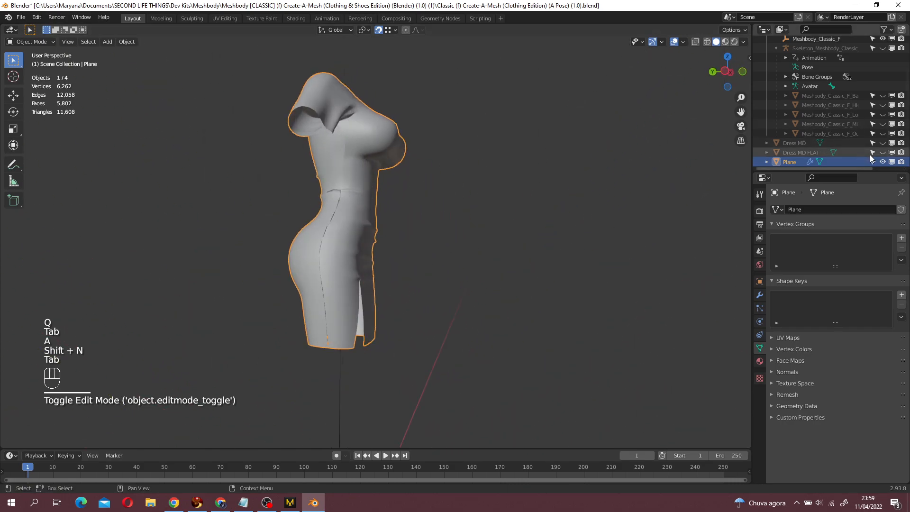
- Split the 3D viewport into two areas and switch the new one to the UV Editor
click(760, 295)
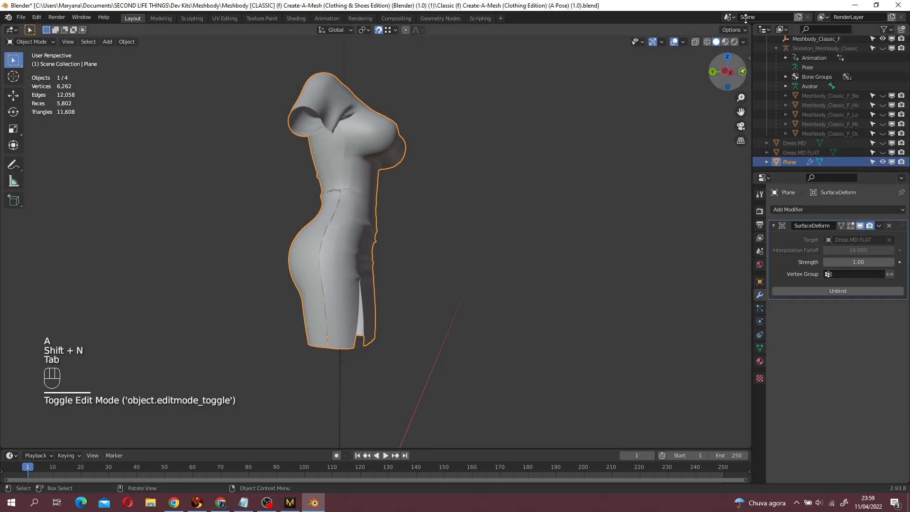
drag(750, 27, 433, 28)
click(429, 30)
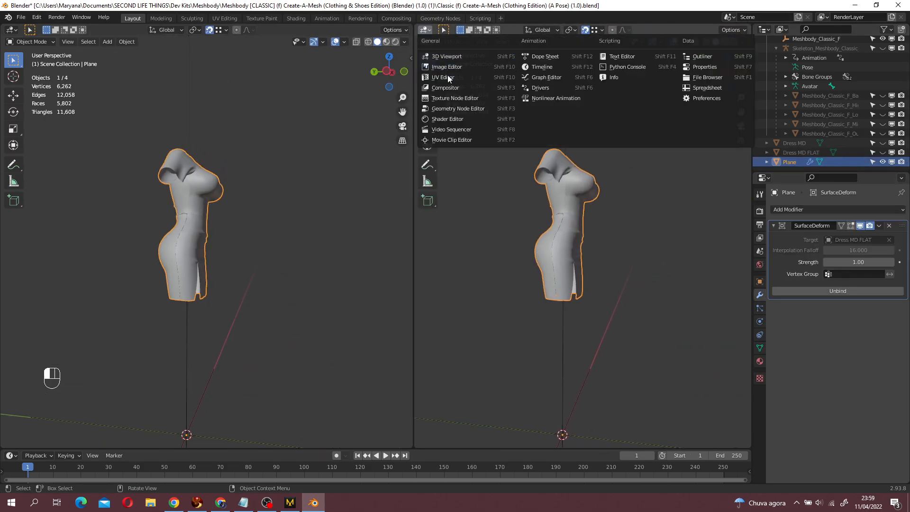
click(455, 77)
- Unwrap the UVs of all dress pieces in Edit Mode
middle_drag(346, 172, 270, 192)
key(Tab)
middle_drag(314, 168, 279, 109)
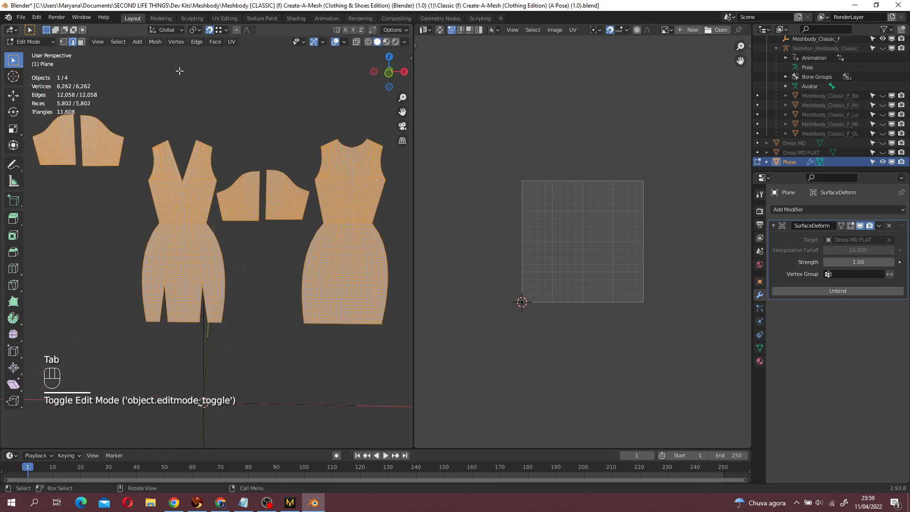
click(232, 42)
key(Return)
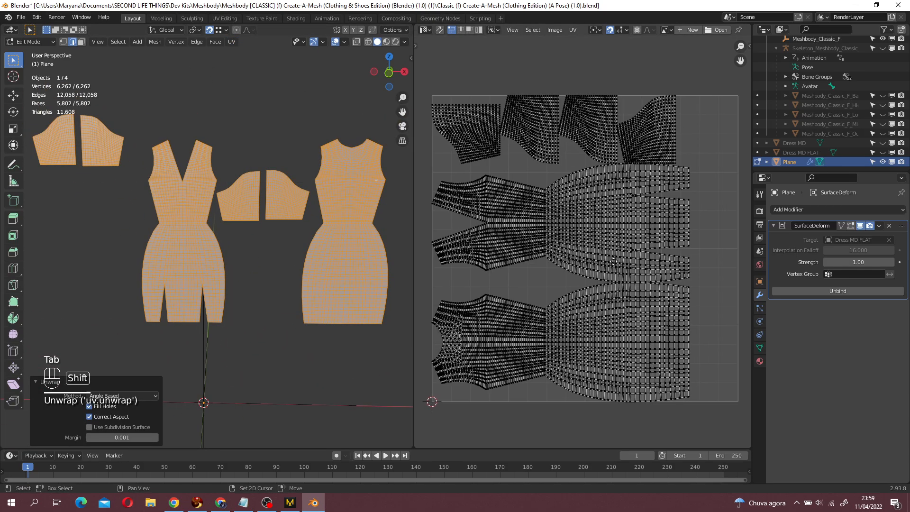
- Rotate all UV islands by 90 degrees and shift them horizontally toward the middle of the UV square
text(ar90)
click(618, 256)
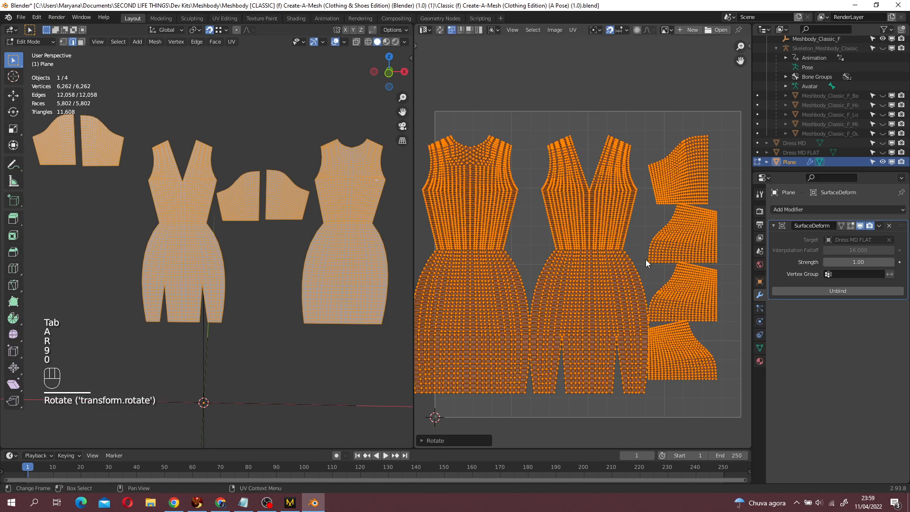
scroll(648, 261, down, 1)
middle_drag(634, 259, 577, 232)
key(g)
key(x)
click(592, 234)
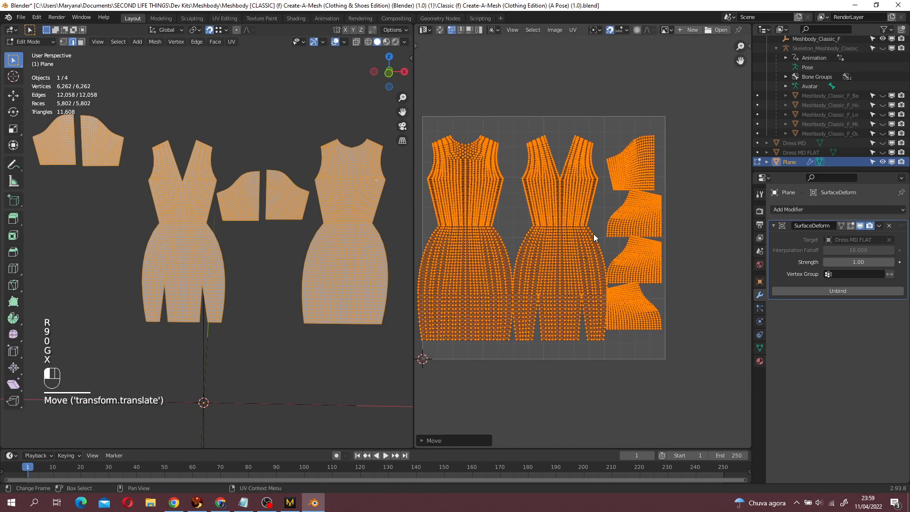
- Scale the UV islands down slightly and, with snapping turned off, position them inside the UV square
scroll(617, 238, down, 1)
key(s)
click(637, 244)
key(g)
right_click(706, 231)
click(610, 31)
key(g)
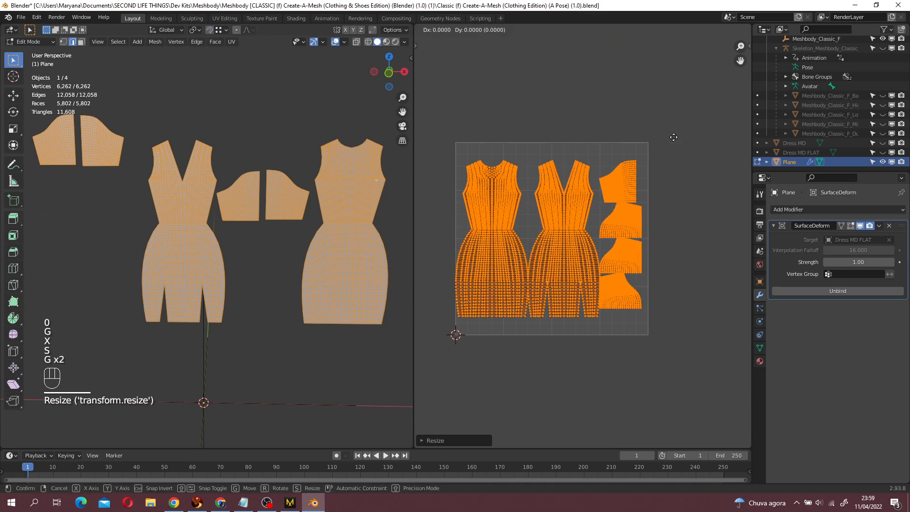
click(679, 139)
scroll(670, 169, down, 3)
scroll(593, 228, up, 5)
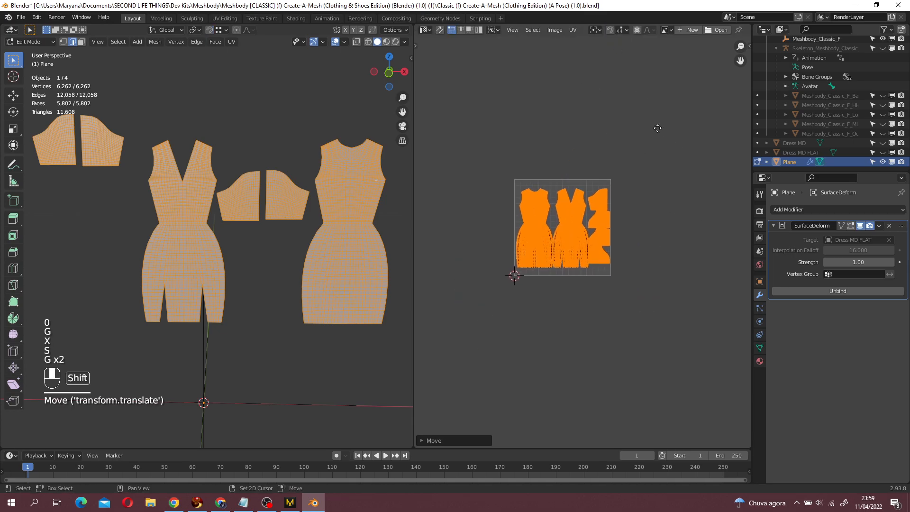
shift+middle_drag(610, 256, 540, 246)
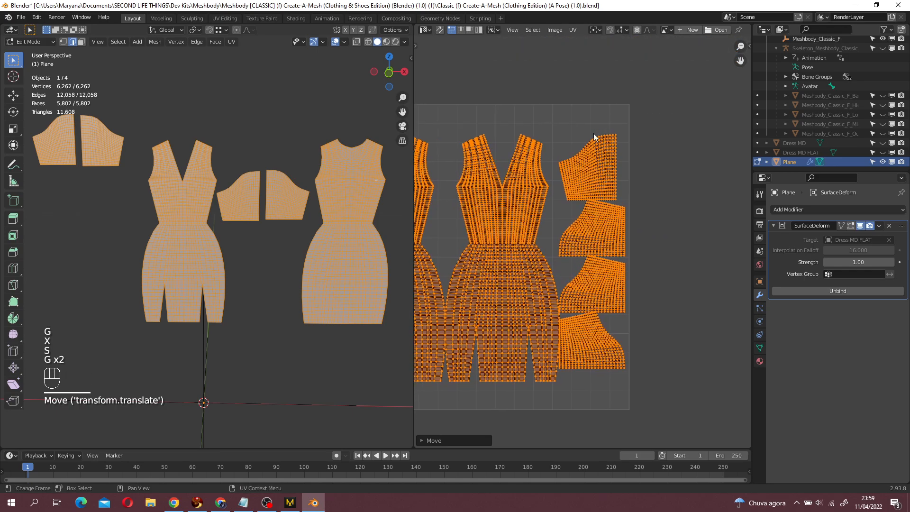
click(609, 170)
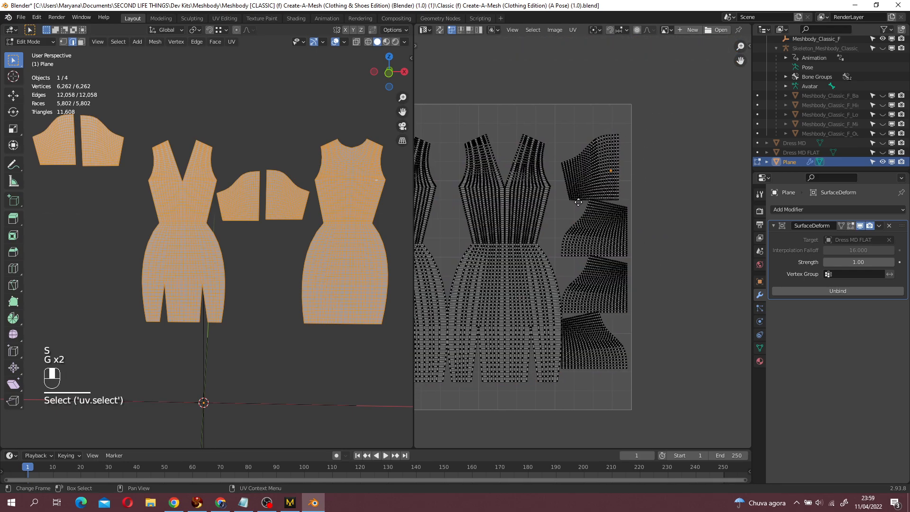
shift+middle_drag(467, 150, 590, 142)
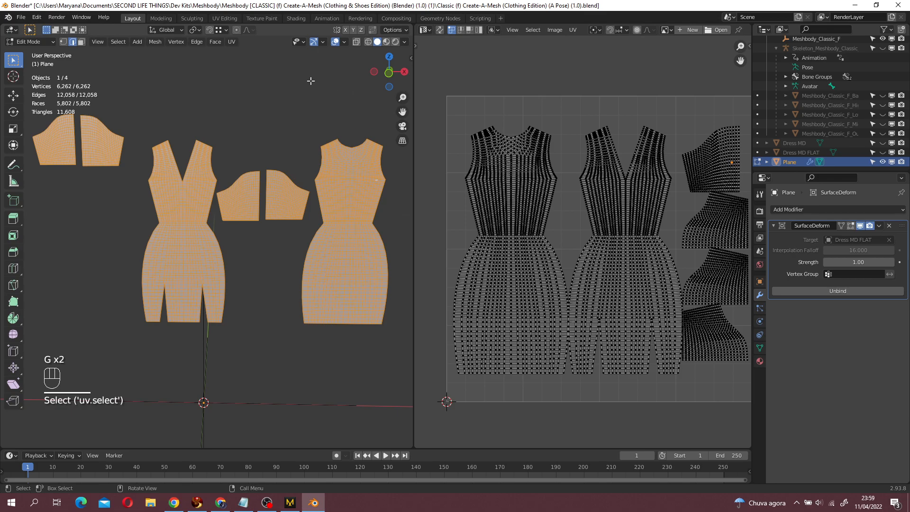
scroll(681, 268, down, 3)
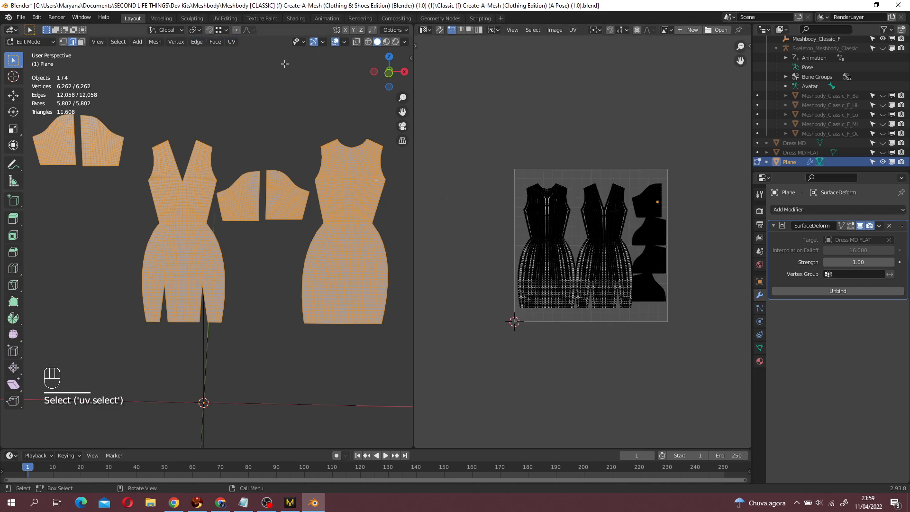
- Apply the SurfaceDeform modifier to the wrapped dress in Object Mode
key(Tab)
middle_drag(329, 142, 330, 234)
click(879, 226)
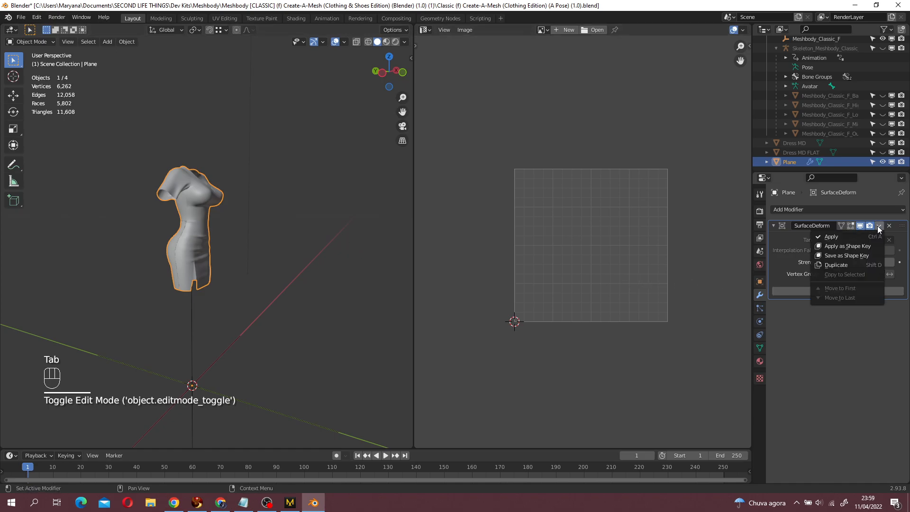
click(835, 238)
- Examine the dress's mesh in Edit Mode from the front and up close
middle_drag(203, 244, 157, 247)
key(Tab)
scroll(190, 240, up, 4)
scroll(190, 240, up, 2)
shift+middle_drag(228, 246, 281, 251)
scroll(297, 242, up, 4)
scroll(281, 250, down, 5)
key(Tab)
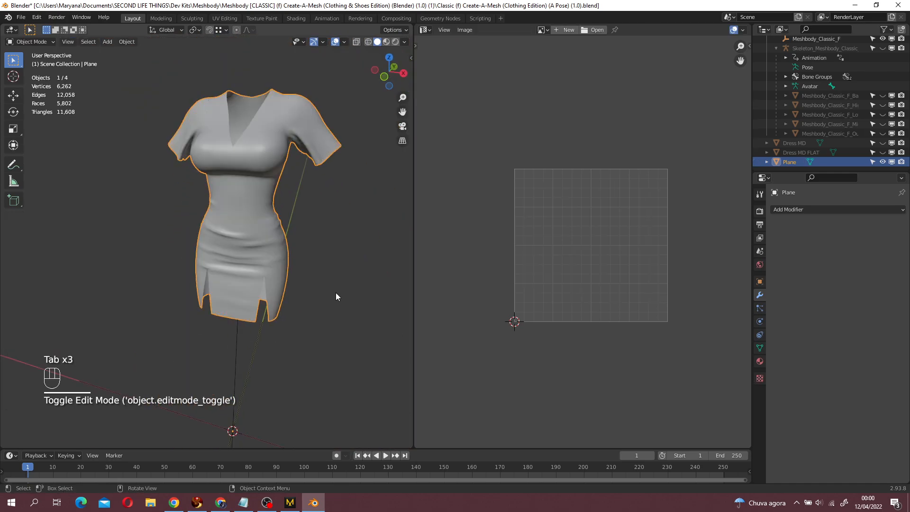
- Inspect the dress from the front and side, and enter Edit Mode on its mesh
scroll(335, 294, down, 3)
click(337, 286)
middle_drag(337, 286, 310, 243)
scroll(316, 269, up, 4)
middle_drag(311, 244, 227, 272)
scroll(341, 245, up, 3)
click(237, 252)
scroll(350, 252, down, 3)
key(Tab)
- Select the edge loops along the dress's side seam and examine the open gap at the waist
shift+middle_drag(196, 90, 213, 242)
scroll(230, 168, up, 4)
alt+click(221, 161)
alt+shift+click(217, 165)
scroll(213, 242, up, 3)
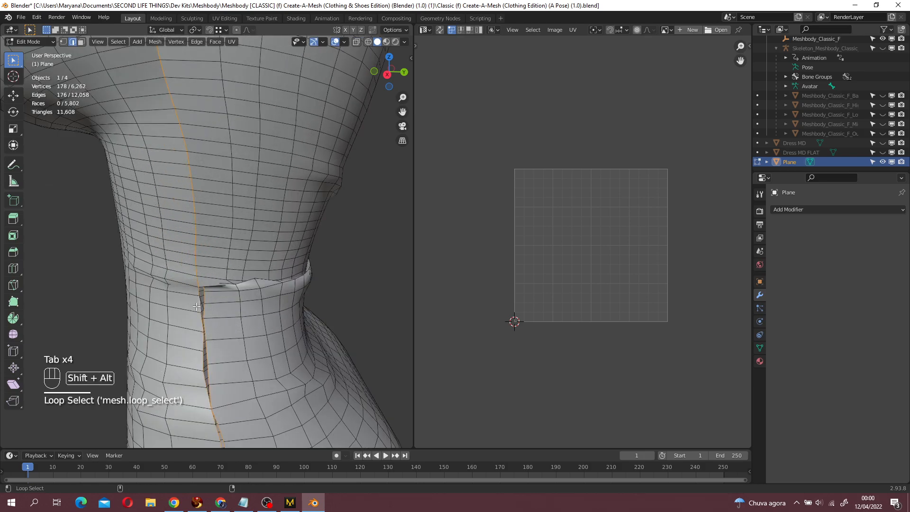
- Select the whole dress mesh, turn on UV Sync Selection, and reduce the selection to a single edge
scroll(335, 294, down, 5)
middle_drag(335, 294, 301, 262)
key(a)
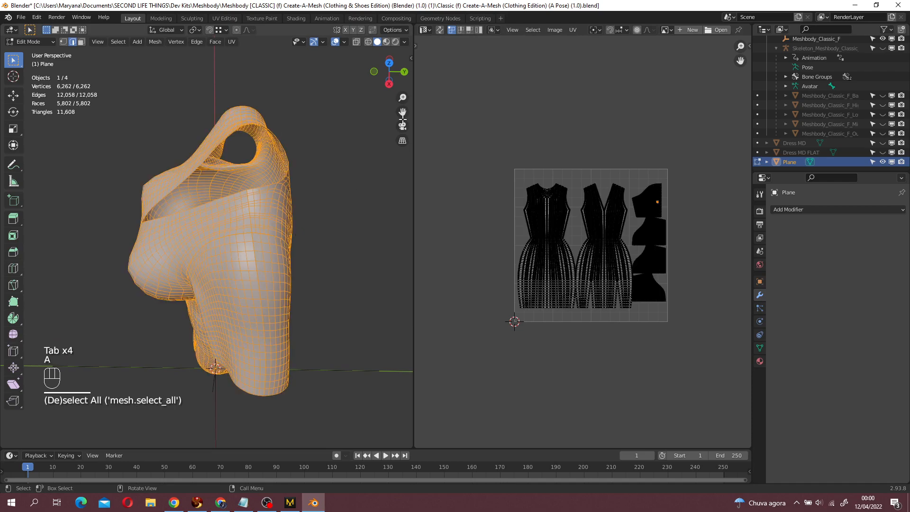
click(439, 30)
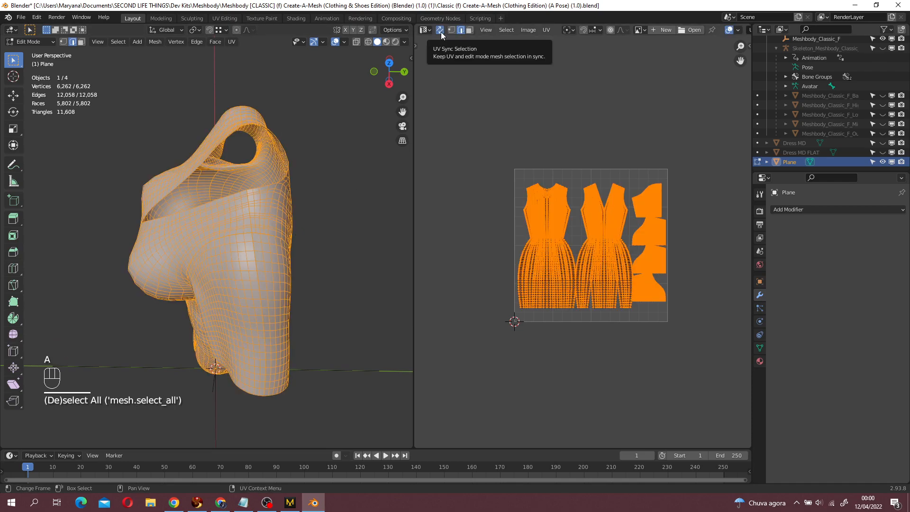
click(284, 263)
middle_drag(284, 263, 284, 234)
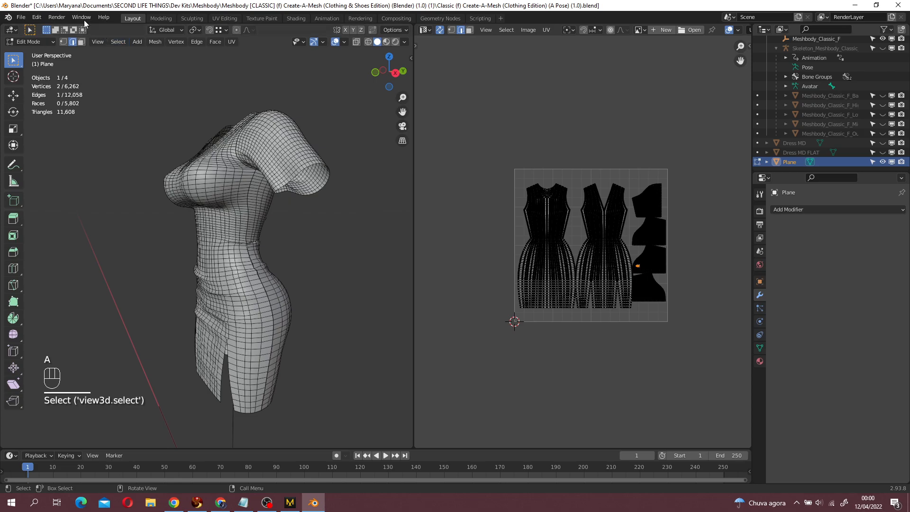
- Search the add-on preferences for "loop" and check that the LoopTools add-on is enabled
click(36, 17)
click(83, 152)
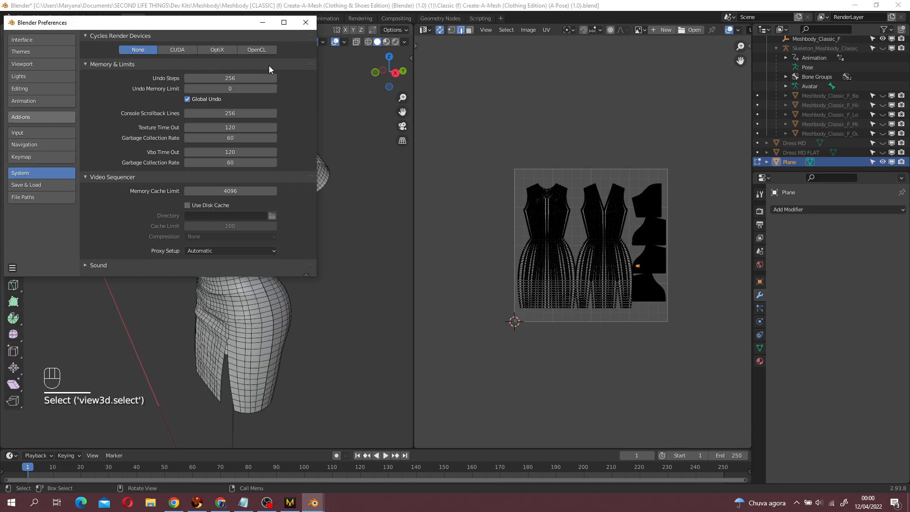
click(265, 48)
text(loops)
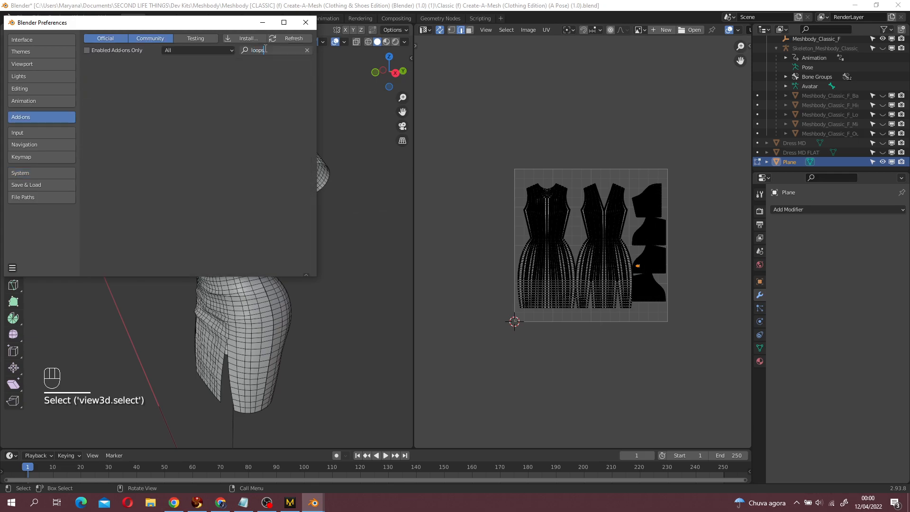
key(BackSpace)
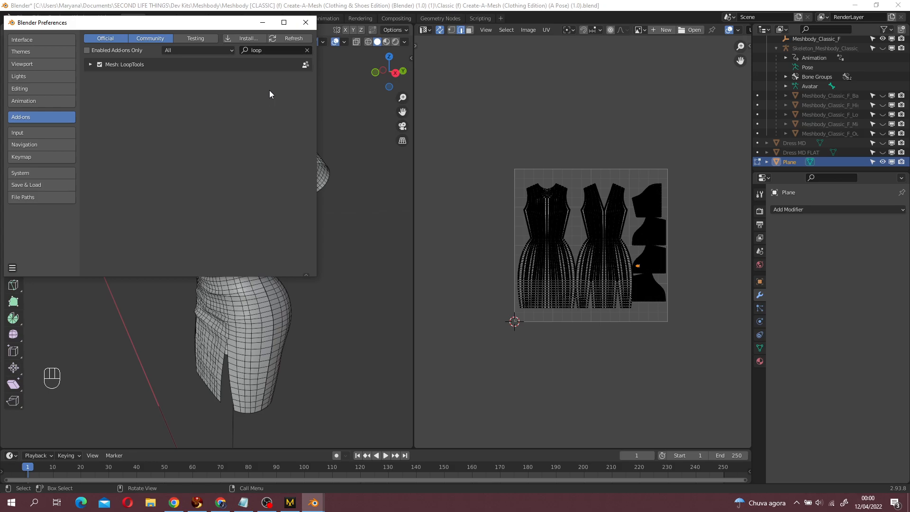
click(90, 64)
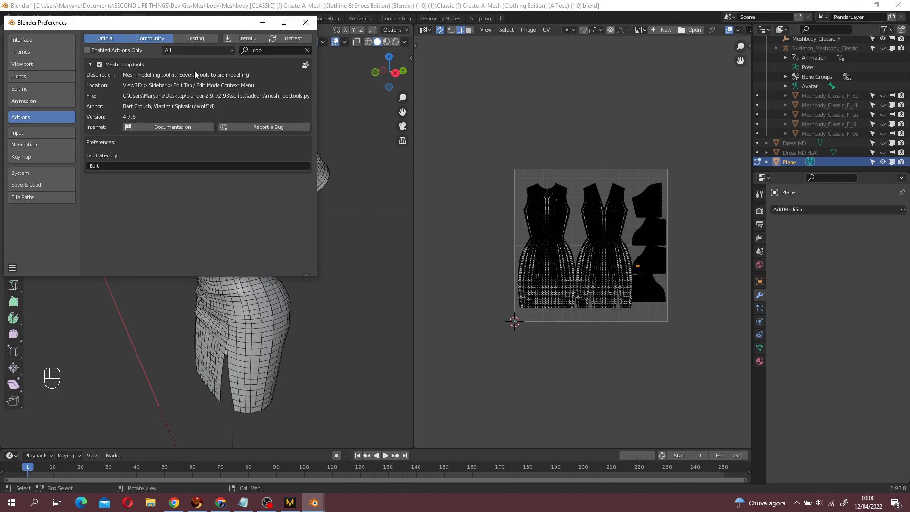
click(306, 22)
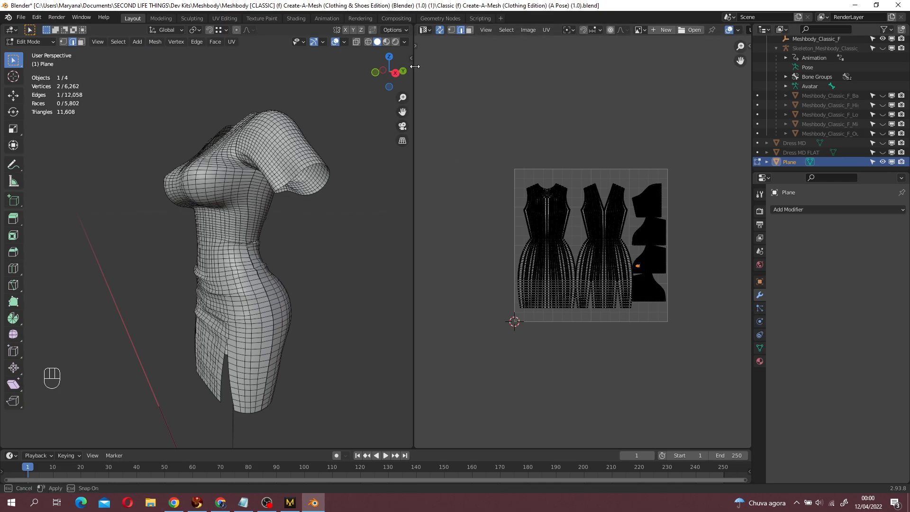
- Widen the 3D viewport and bring up the LoopTools add-on beside the model
drag(414, 61, 481, 71)
key(n)
scroll(356, 234, down, 2)
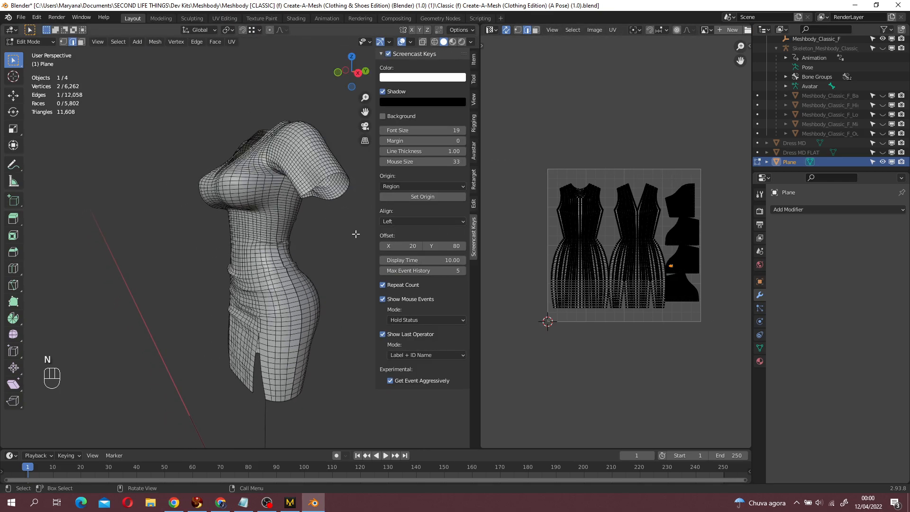
click(474, 203)
scroll(319, 264, up, 3)
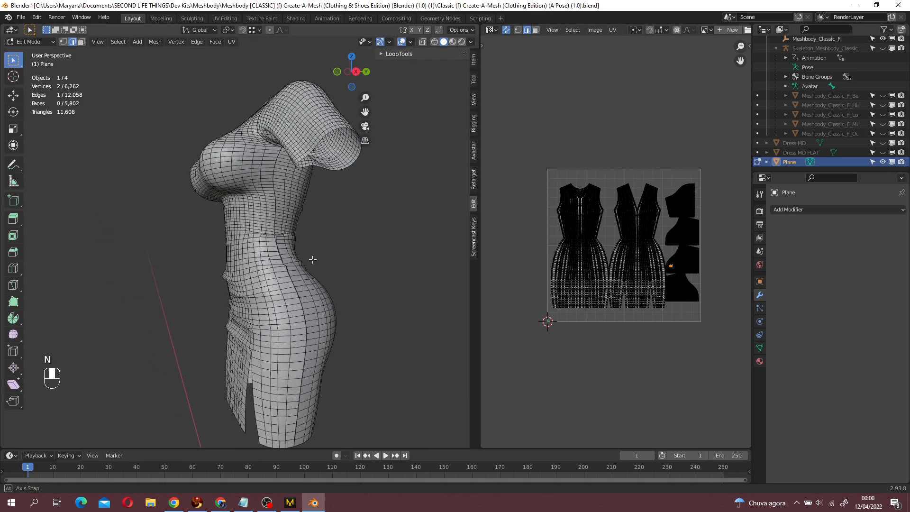
- Try to select the matching side seam edges of the front and back dress pieces in the UV layout
scroll(684, 289, up, 2)
alt+shift+click(583, 218)
alt+shift+click(617, 223)
alt+shift+click(504, 209)
alt+shift+click(646, 129)
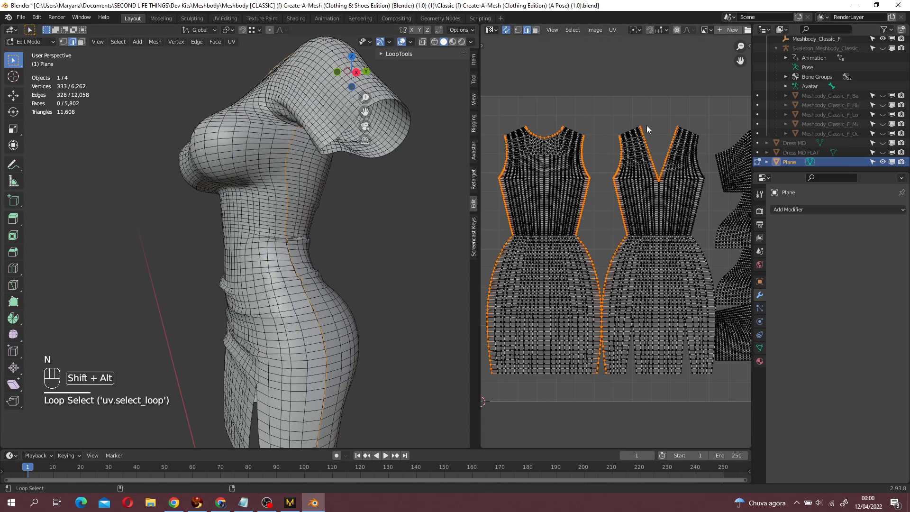
key(ctrl+z)
key(ctrl+z)
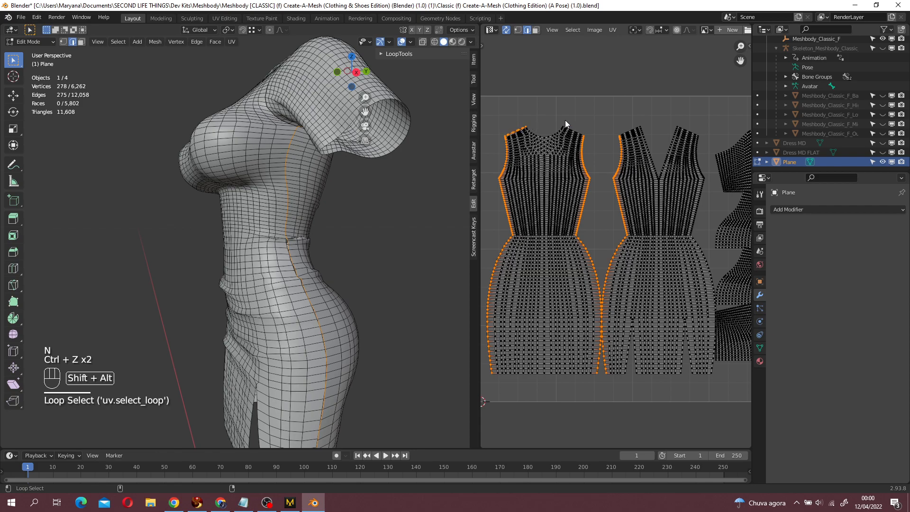
- Select one shoulder seam's edges on the back and front dress pieces and examine them on the model
alt+click(581, 124)
alt+click(577, 127)
alt+click(576, 128)
middle_drag(246, 284, 156, 276)
scroll(609, 147, up, 2)
alt+shift+click(619, 61)
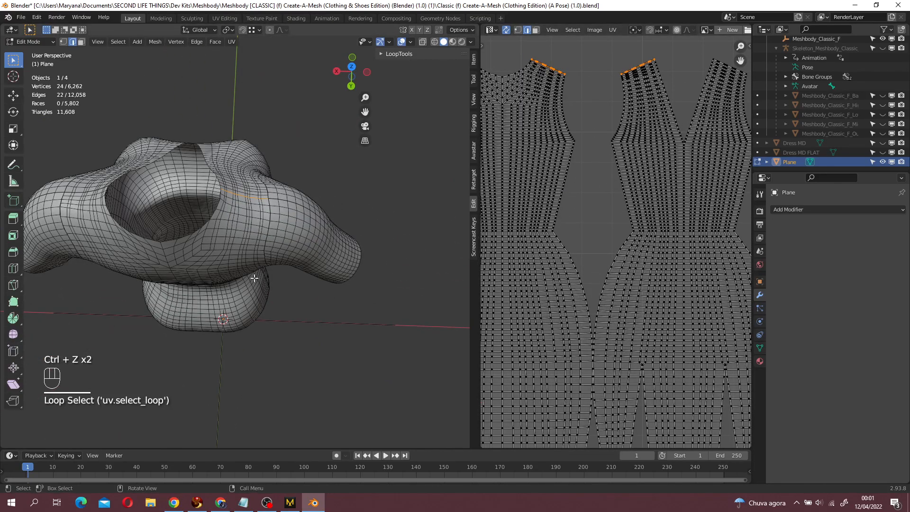
scroll(247, 300, up, 4)
shift+middle_drag(223, 289, 246, 300)
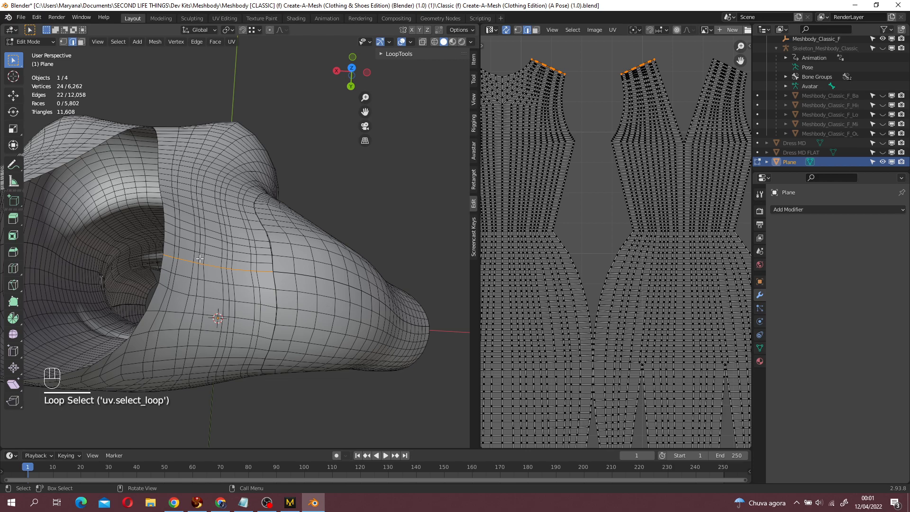
- Select the matching shoulder edges of the back and front pieces and join them with LoopTools Bridge
alt+click(551, 58)
click(560, 60)
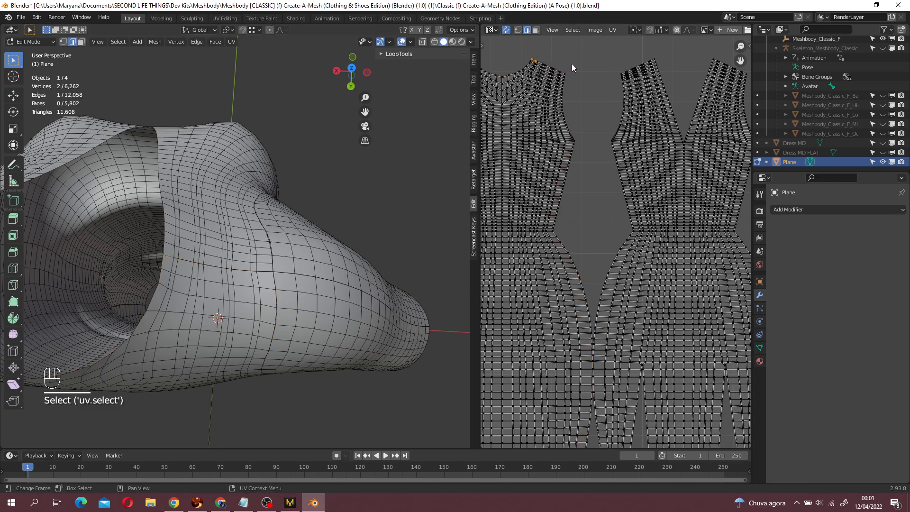
ctrl+click(572, 67)
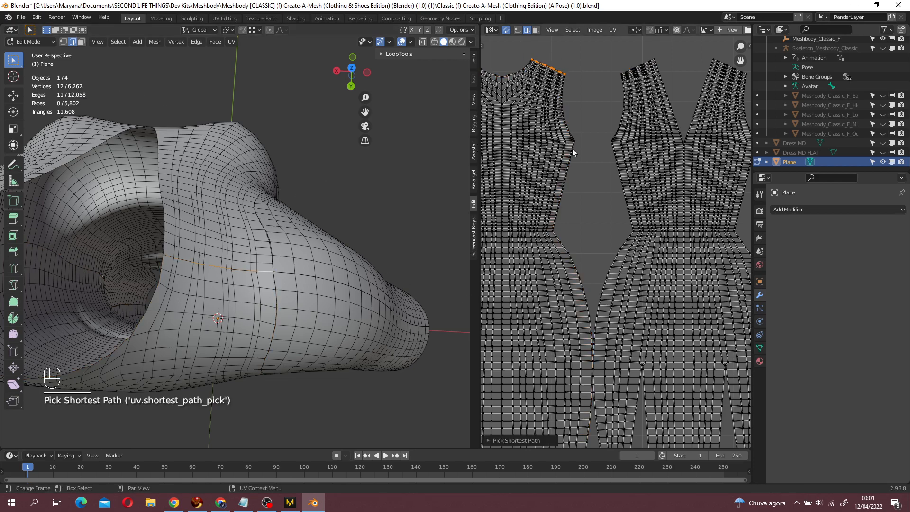
shift+scroll(640, 132, up, 3)
alt+shift+click(636, 123)
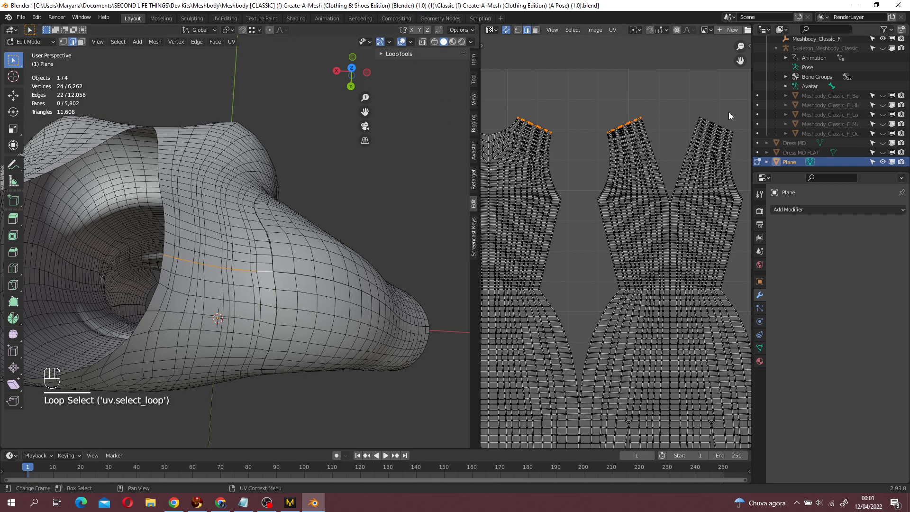
click(420, 54)
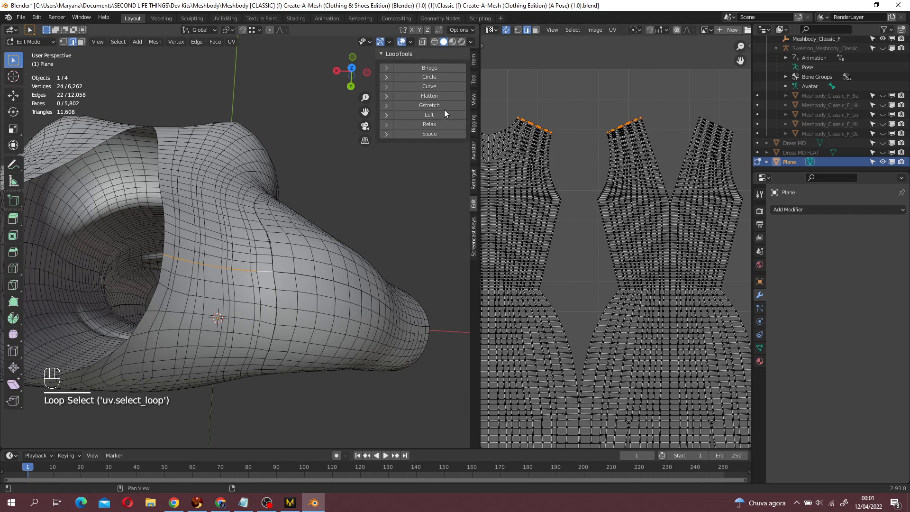
click(430, 68)
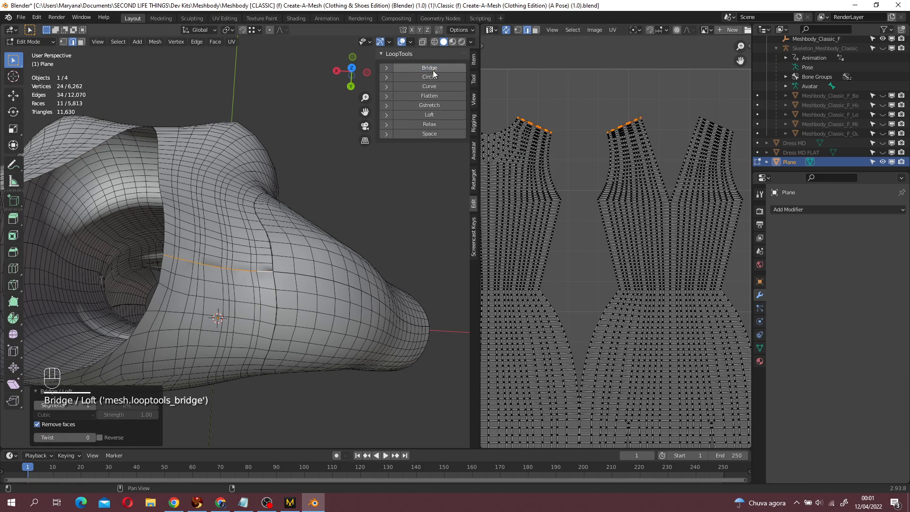
- Select the back piece's bridged shoulder edges and edge-slide them by a factor of 1.000 to close the seam gap
alt+click(537, 115)
click(520, 117)
ctrl+click(557, 130)
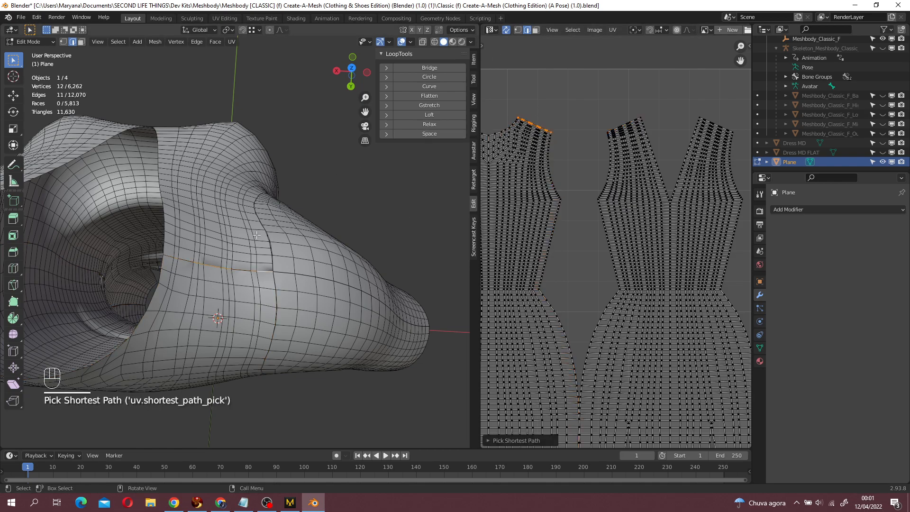
key(g)
key(g)
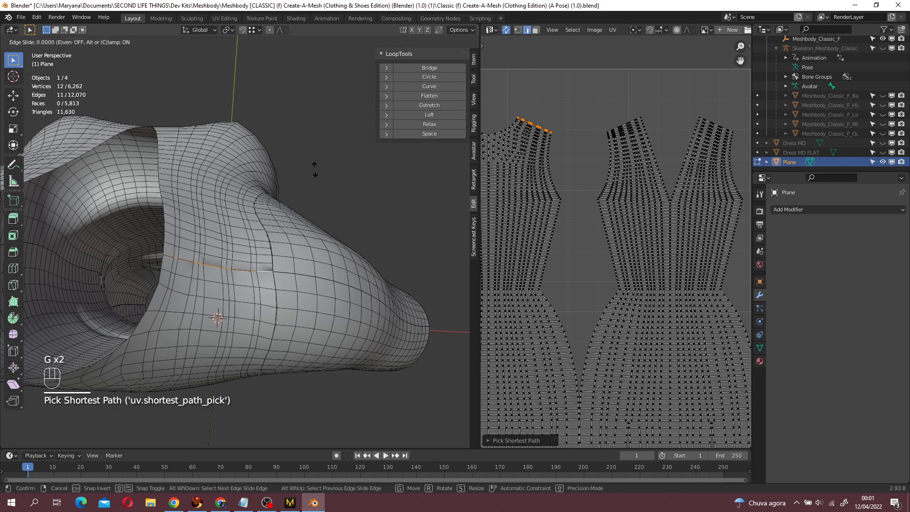
click(344, 114)
scroll(361, 266, up, 3)
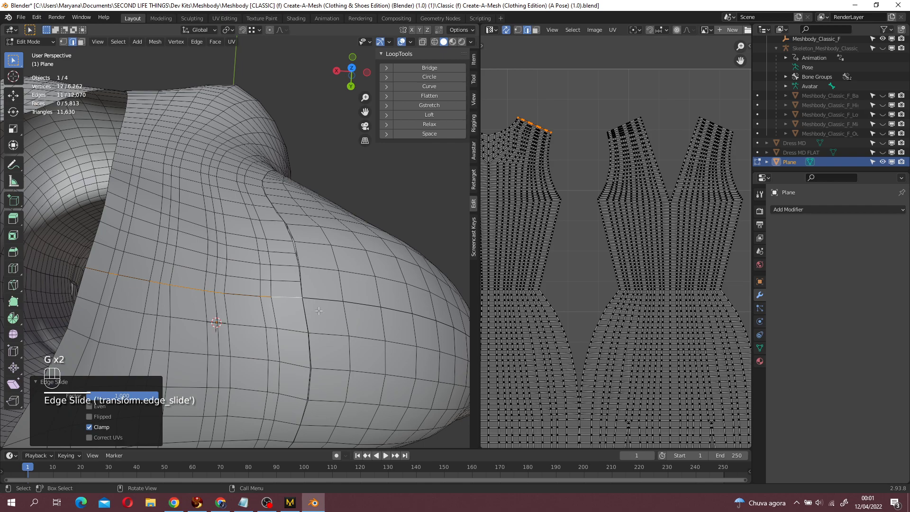
- Select the side and armhole loop, and deselect the side seam and front armhole edges with Circle Select
alt+click(299, 284)
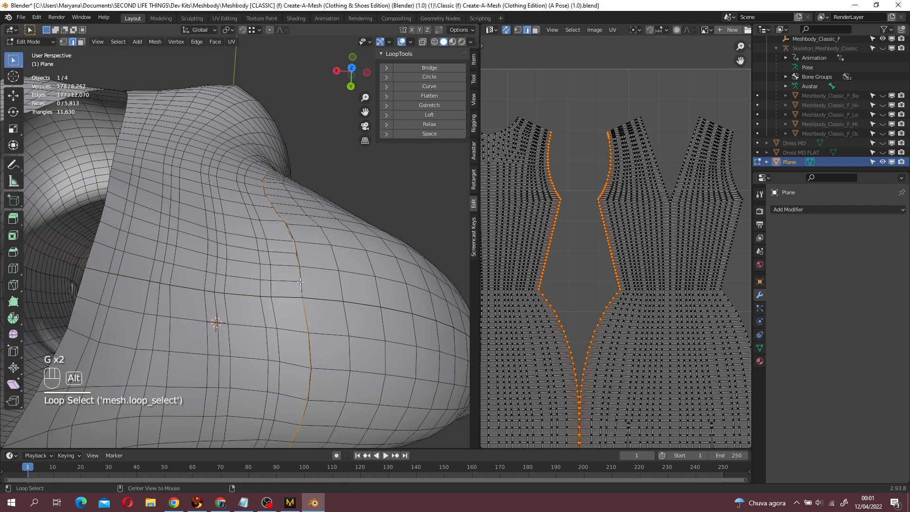
key(c)
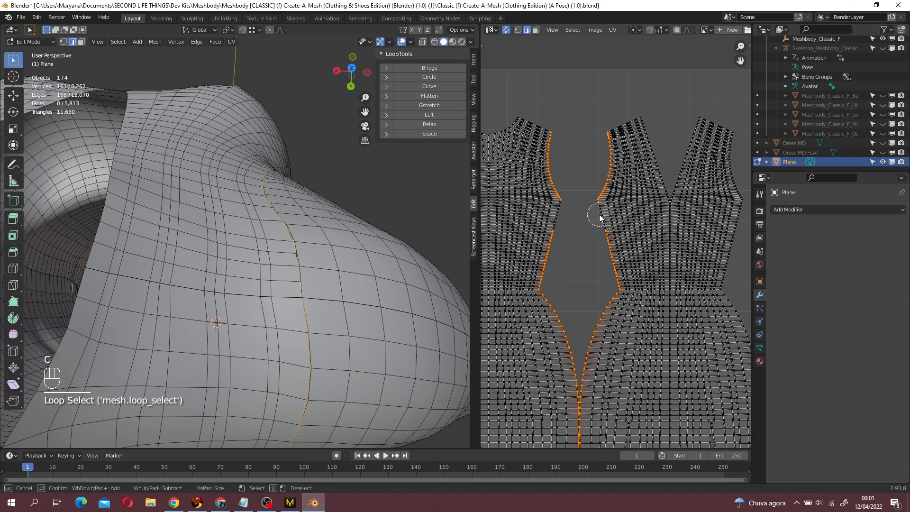
shift+drag(610, 172, 612, 150)
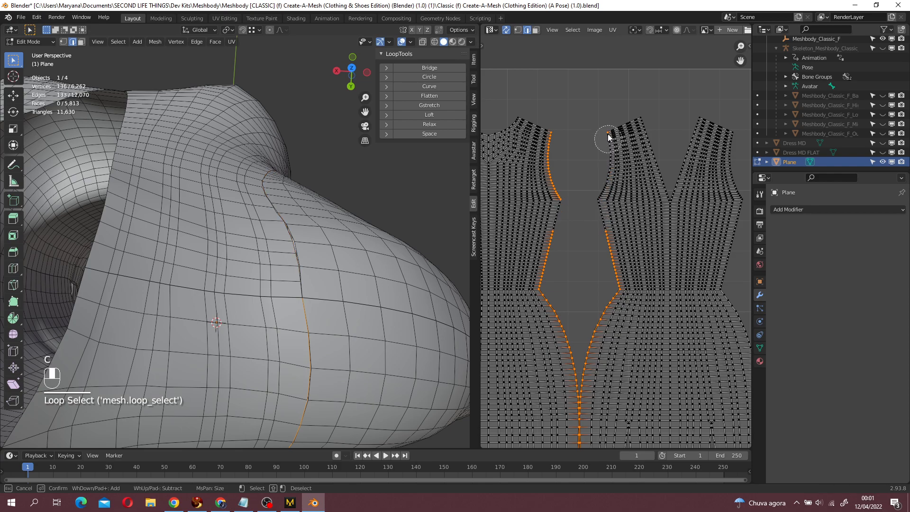
mouse_move(604, 202)
middle_down()
mouse_move(616, 298)
mouse_move(592, 380)
middle_up()
right_click(616, 303)
scroll(602, 368, down, 3)
key(c)
scroll(600, 325, down, 4)
middle_drag(587, 333, 576, 271)
right_click(577, 267)
middle_drag(341, 265, 323, 252)
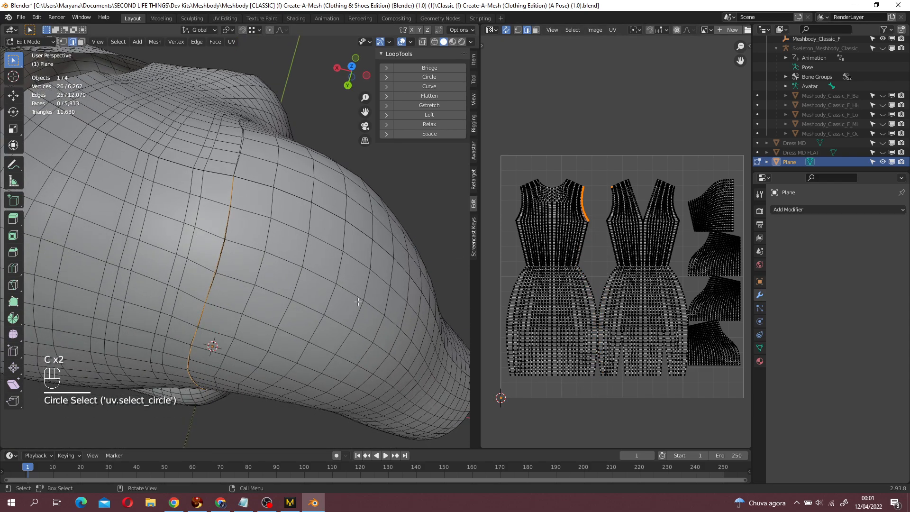
- Add the sleeve's adjoining edge loop to the back armhole selection
scroll(636, 197, up, 2)
shift+middle_drag(607, 171, 607, 217)
scroll(606, 215, up, 1)
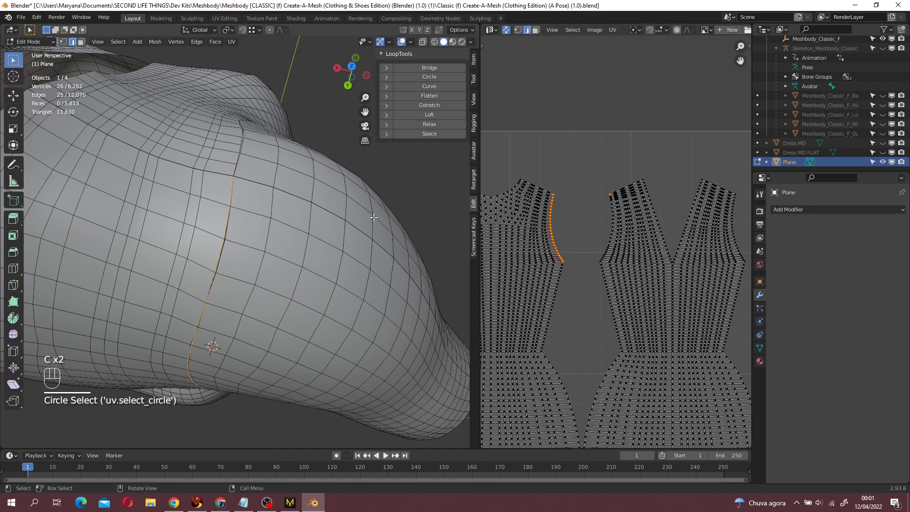
scroll(315, 214, up, 1)
scroll(314, 214, down, 1)
middle_drag(314, 215, 311, 195)
shift+middle_drag(250, 146, 250, 180)
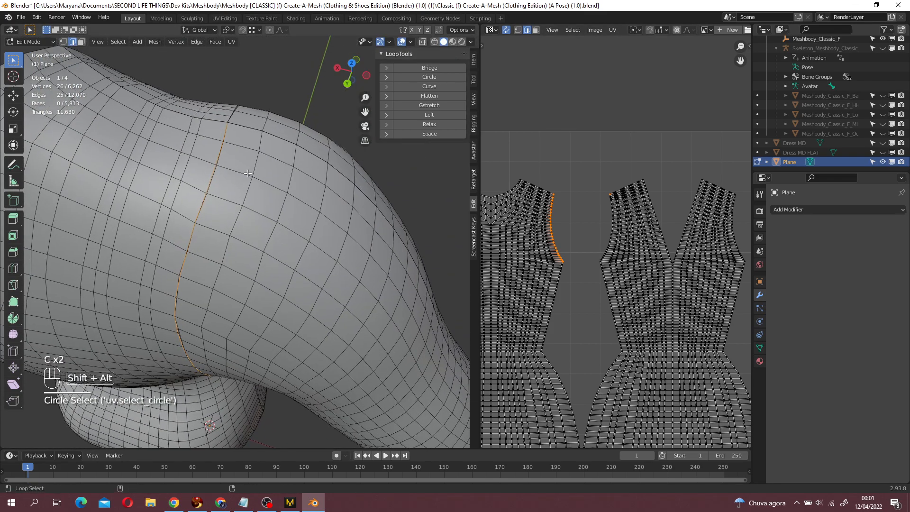
alt+shift+click(227, 151)
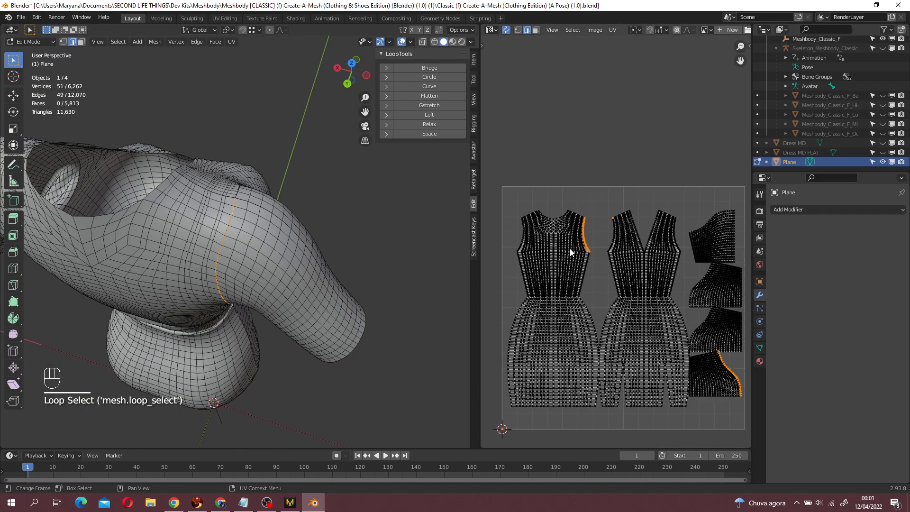
- Try to bridge the back armhole to the sleeve and edge-slide the sleeve's edges to close the gap
scroll(421, 229, up, 4)
click(428, 69)
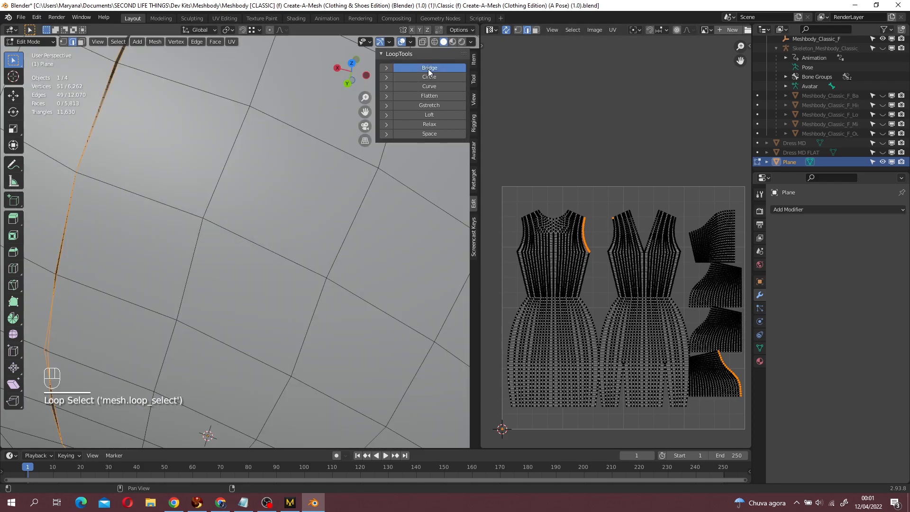
alt+click(735, 364)
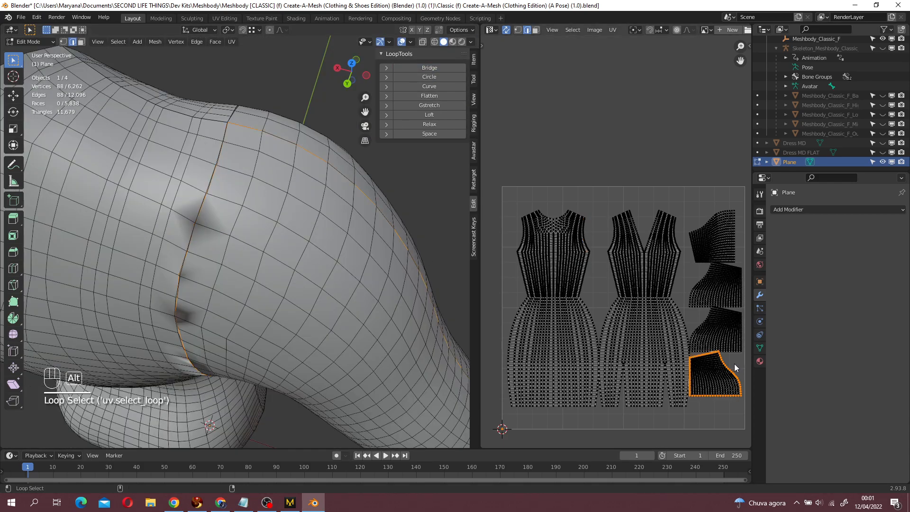
key(g)
key(g)
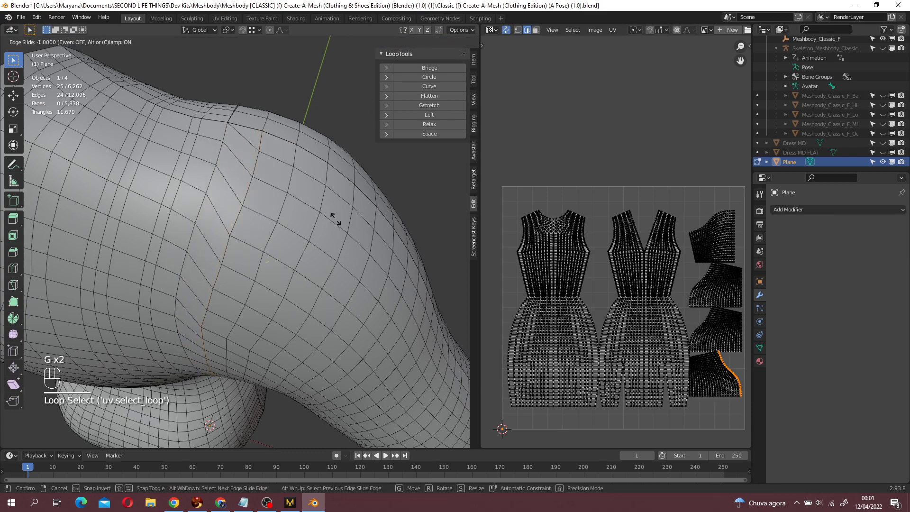
click(272, 174)
key(ctrl+z)
key(ctrl+z)
key(ctrl+z)
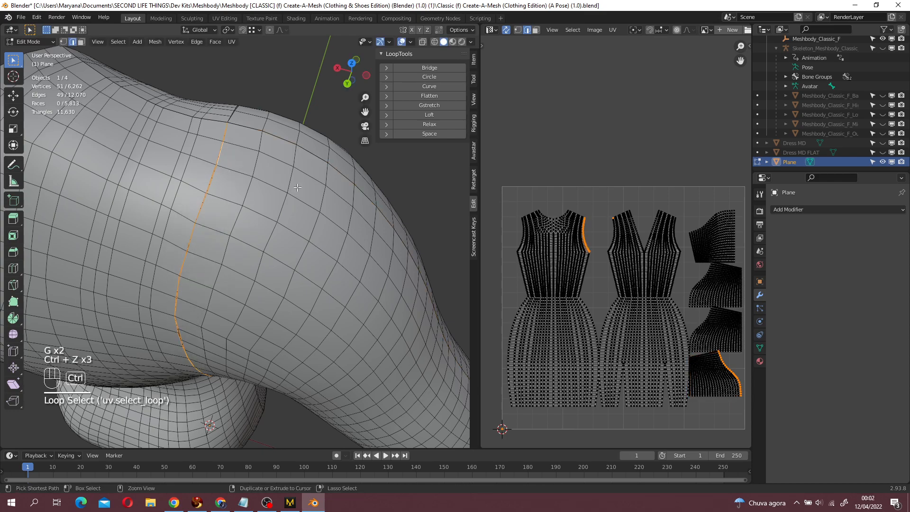
- Switch to vertex selection and select the back piece's armhole edge in the UV layout as a shortest path from shoulder to underarm
scroll(631, 268, up, 2)
click(613, 211)
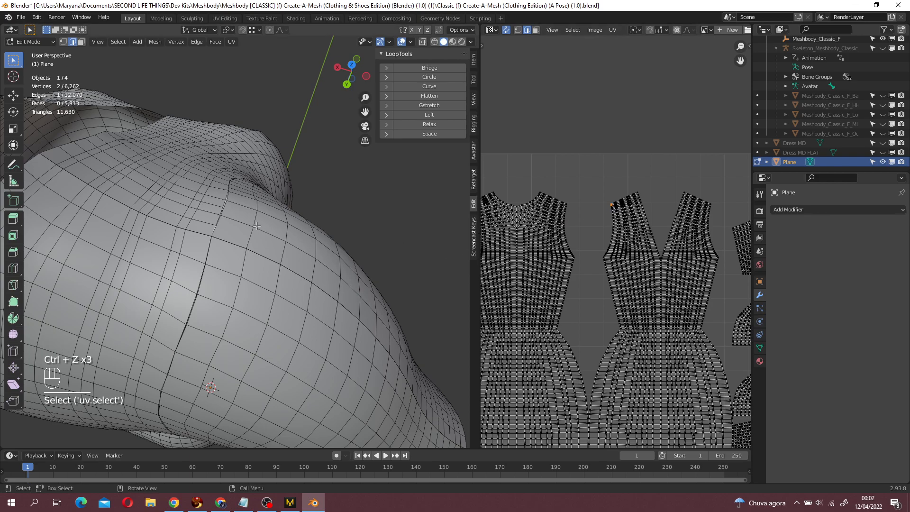
click(63, 41)
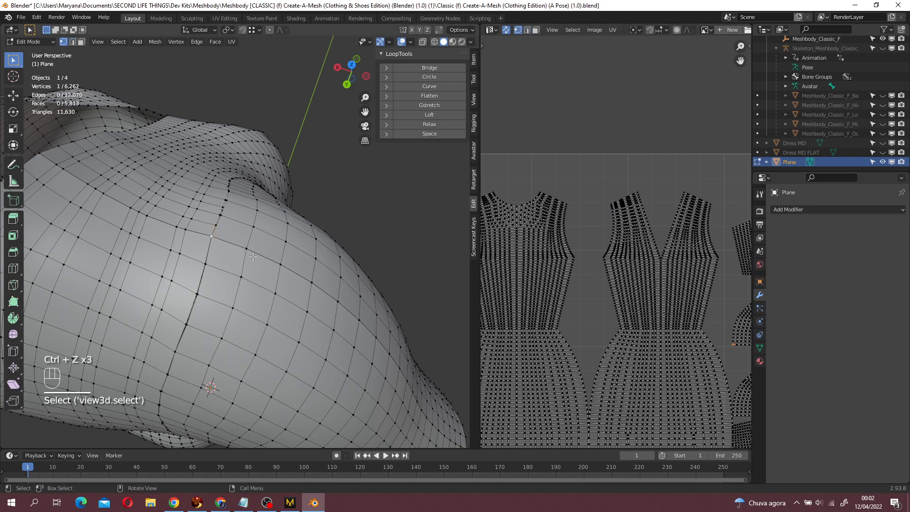
scroll(249, 255, up, 2)
scroll(627, 234, down, 1)
click(611, 212)
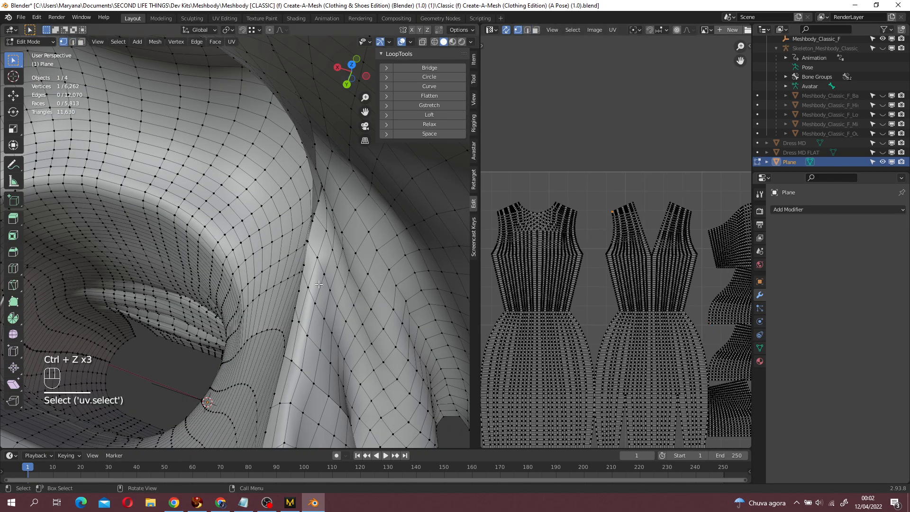
middle_drag(331, 285, 306, 271)
scroll(306, 271, down, 4)
click(583, 212)
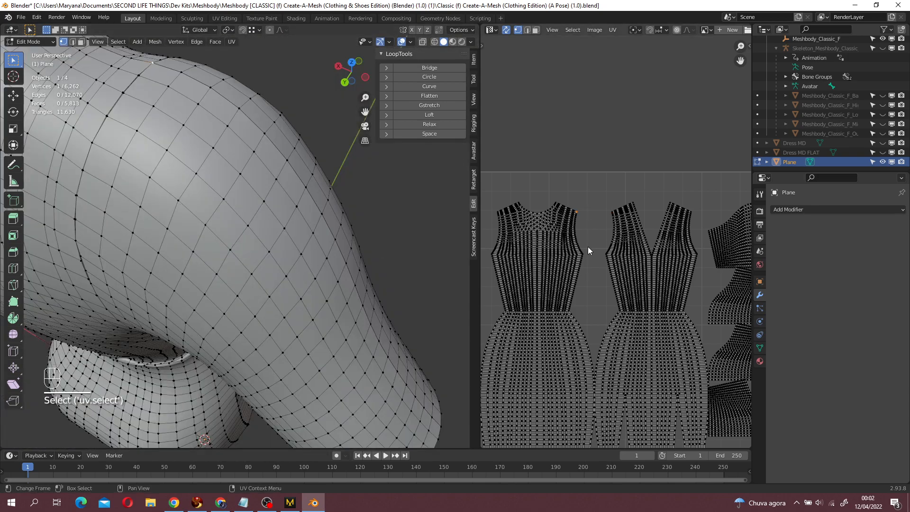
ctrl+click(589, 251)
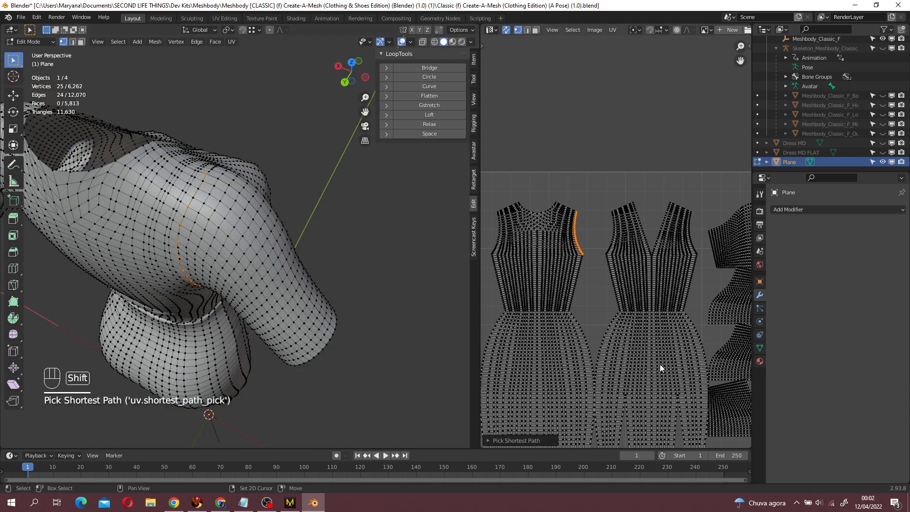
- Add the matching back sleeve edge loop to the armhole selection and bridge the two edges with LoopTools
shift+middle_drag(732, 380, 603, 308)
alt+shift+click(626, 329)
shift+middle_drag(282, 204, 281, 252)
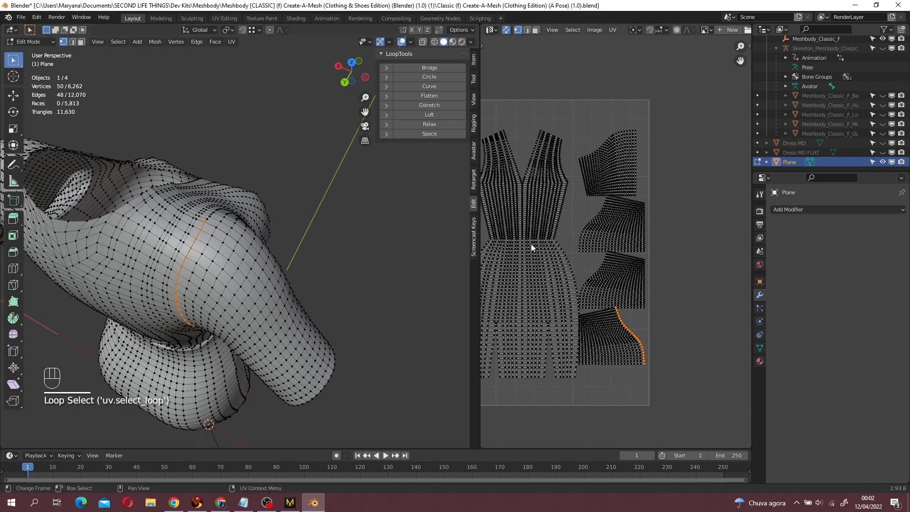
shift+middle_drag(531, 244, 618, 245)
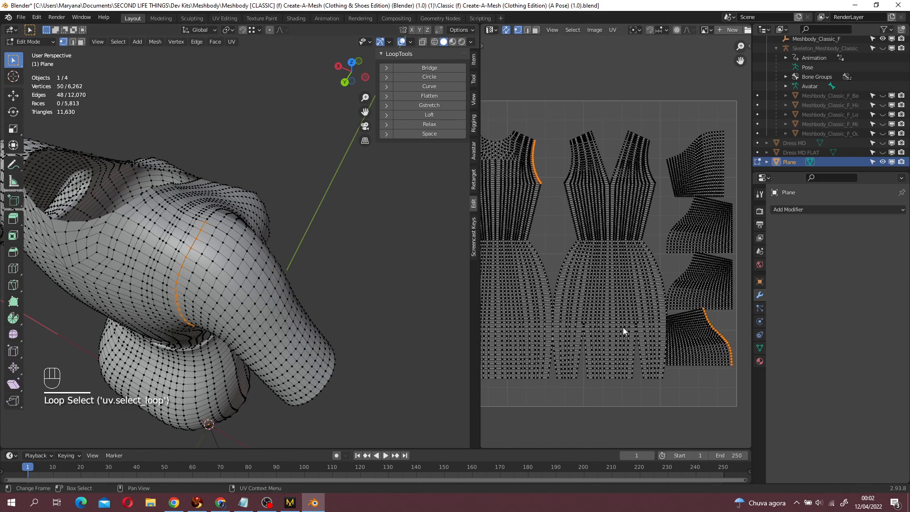
click(435, 69)
middle_drag(332, 180, 342, 170)
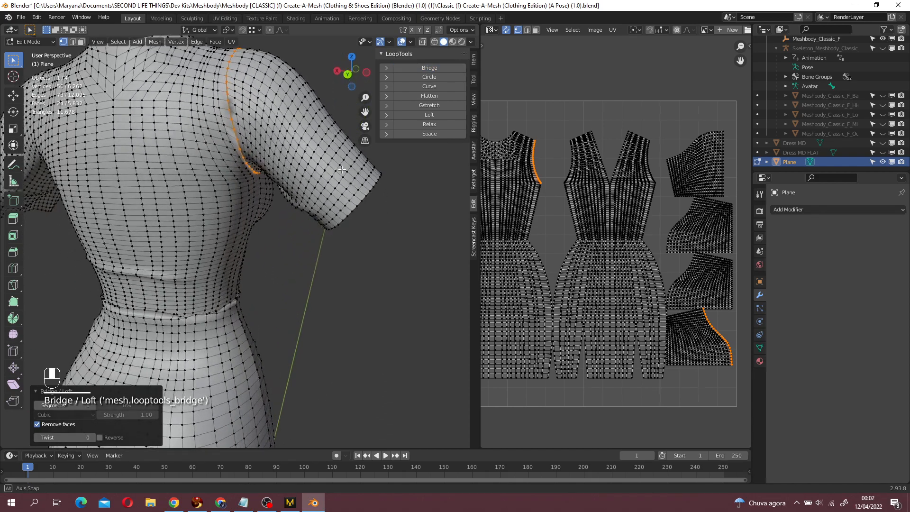
- Select the back sleeve's armhole edge loop and edge-slide it by a factor of 1.000 to close the gap
alt+click(728, 323)
alt+click(725, 325)
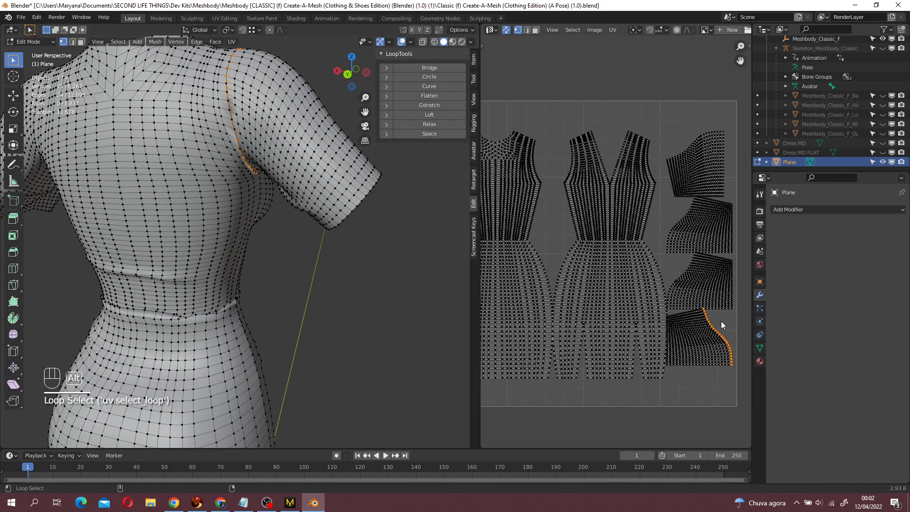
scroll(301, 156, up, 5)
key(g)
key(g)
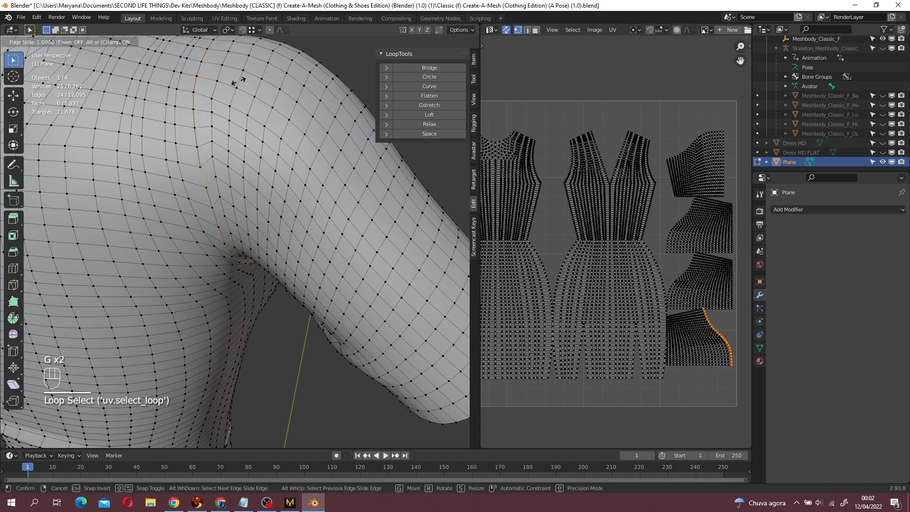
click(193, 72)
scroll(193, 76, down, 3)
middle_drag(193, 78, 327, 191)
scroll(322, 187, up, 3)
shift+middle_drag(270, 102, 203, 243)
scroll(278, 193, down, 3)
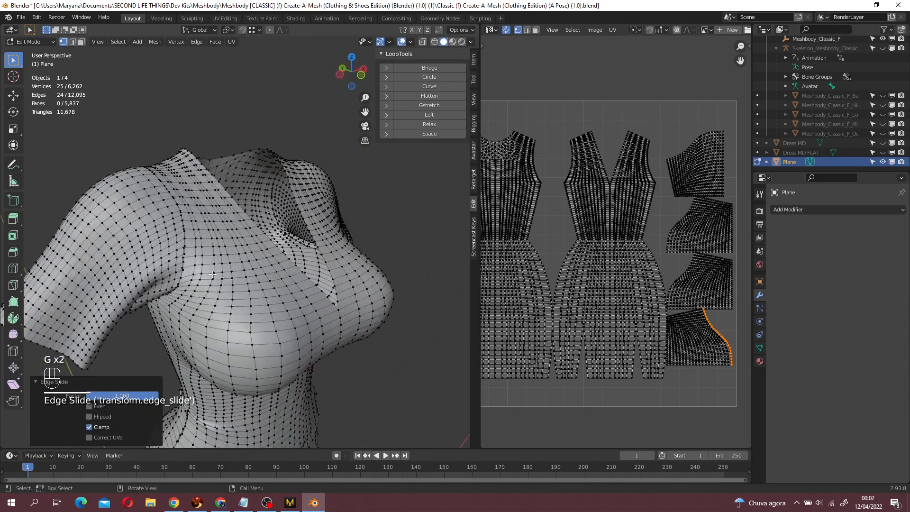
- Select the front piece's armhole edge in the UV layout, deselecting the side seam with Circle Select but keeping the underarm corner vertex
scroll(204, 243, up, 1)
alt+click(684, 264)
mouse_move(572, 210)
shift+middle_down()
mouse_move(662, 238)
mouse_move(650, 266)
mouse_move(648, 408)
shift+middle_up()
key(c)
right_click(648, 408)
scroll(666, 187, up, 6)
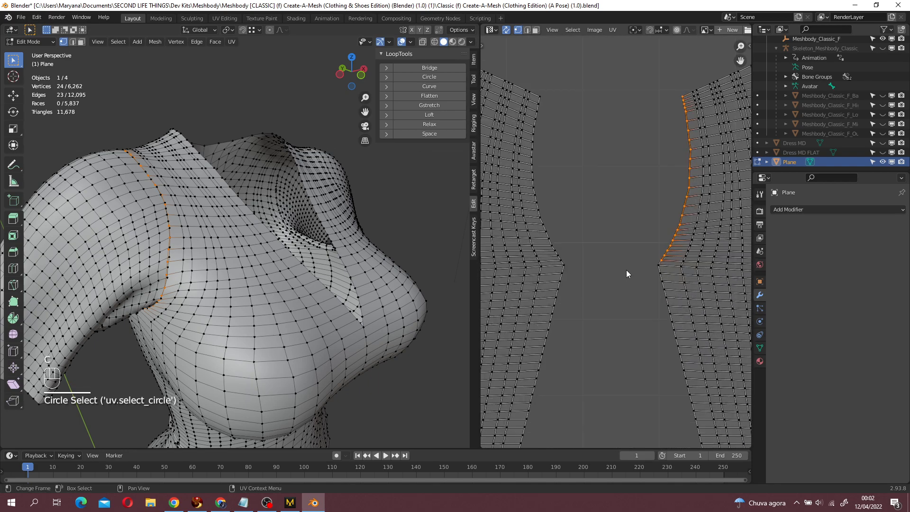
shift+click(659, 262)
scroll(656, 197, down, 4)
scroll(637, 249, down, 2)
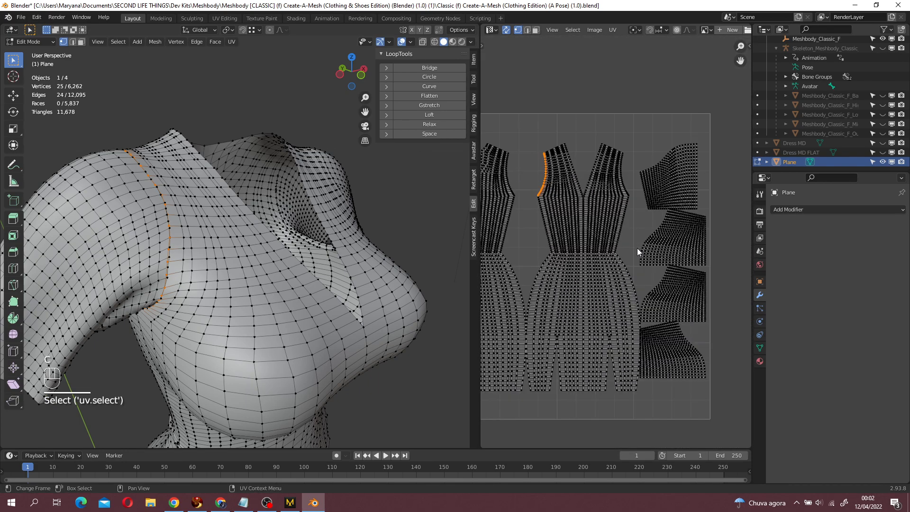
- Add the front sleeve's adjoining edge loop to the front armhole selection and bridge the two edges with LoopTools
middle_drag(294, 209, 225, 185)
alt+shift+click(223, 184)
key(ctrl+z)
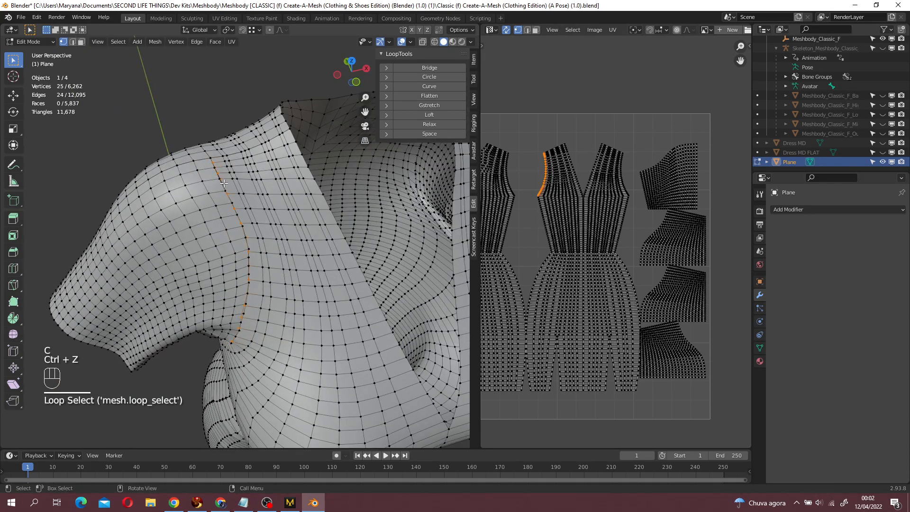
scroll(290, 178, up, 8)
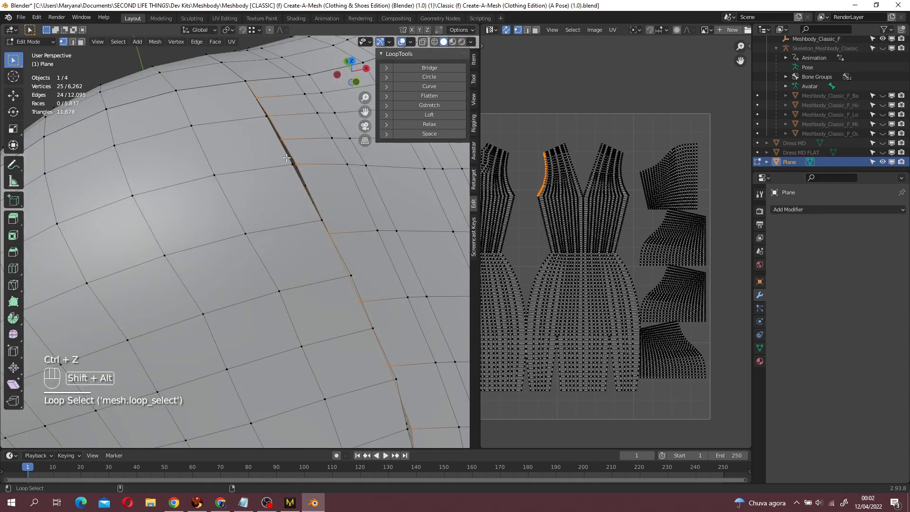
scroll(286, 157, down, 3)
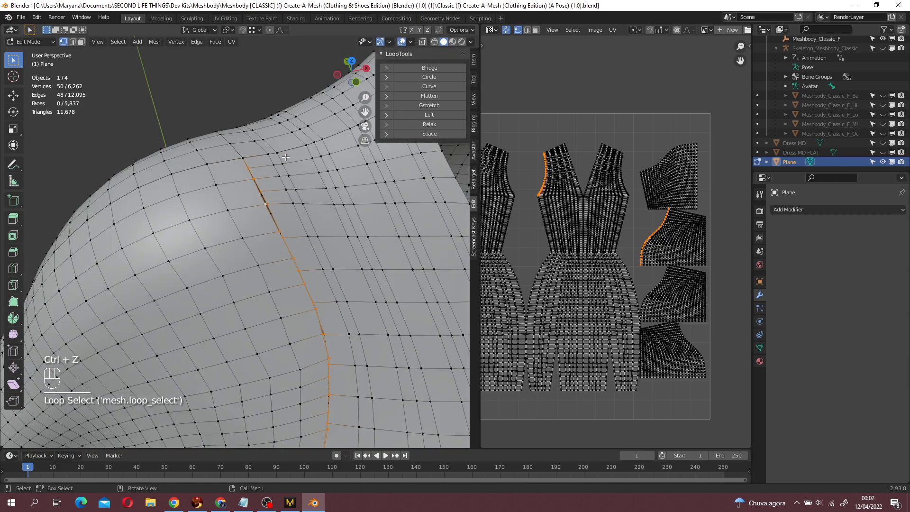
click(451, 68)
- Edge-slide the front sleeve's armhole loop to close the seam gap, and inspect the seam in Object Mode
alt+click(641, 230)
key(ctrl+z)
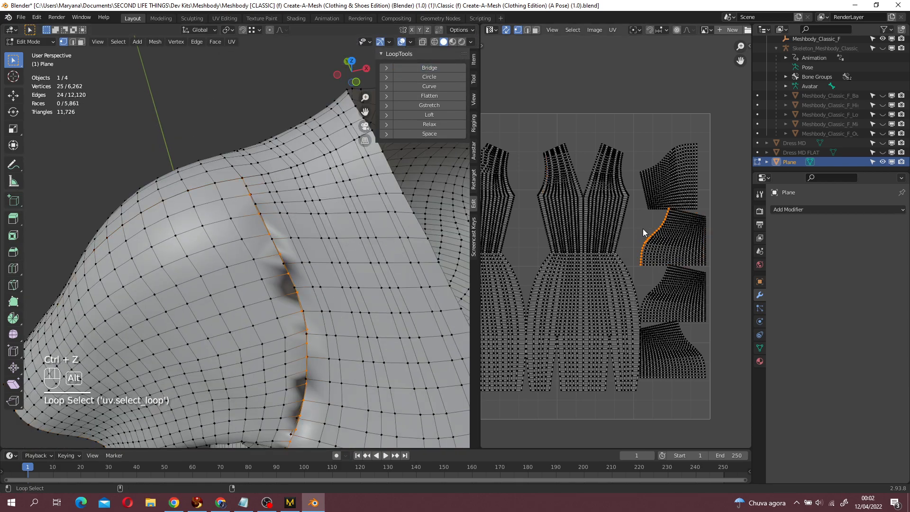
key(g)
key(g)
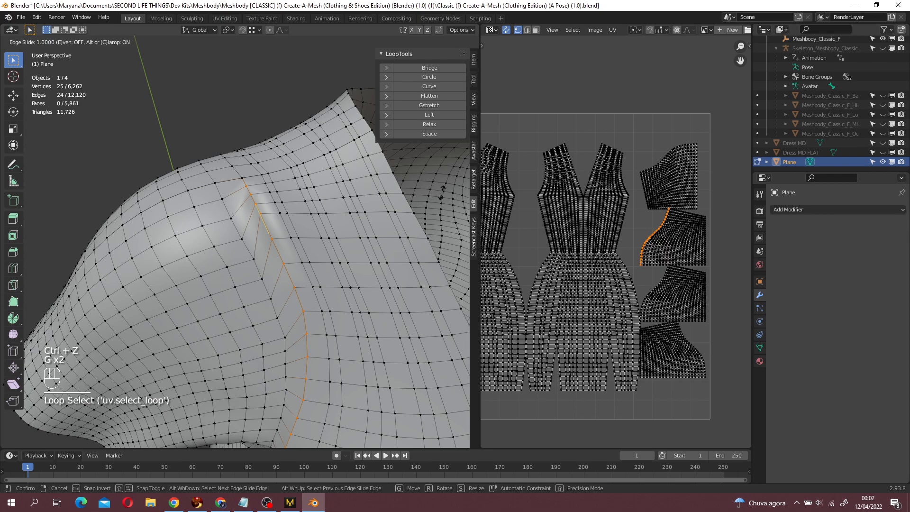
click(380, 198)
scroll(275, 252, down, 2)
middle_drag(275, 251, 254, 252)
key(g)
key(g)
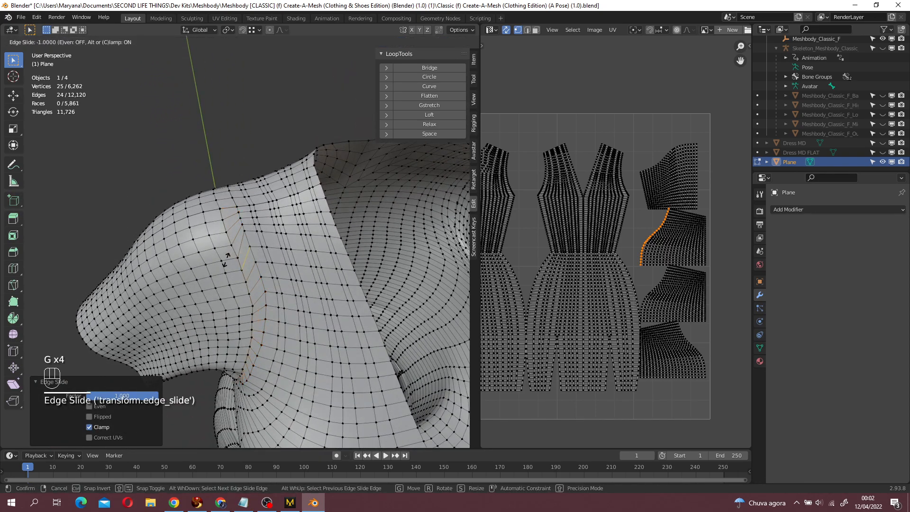
key(Tab)
scroll(348, 269, down, 4)
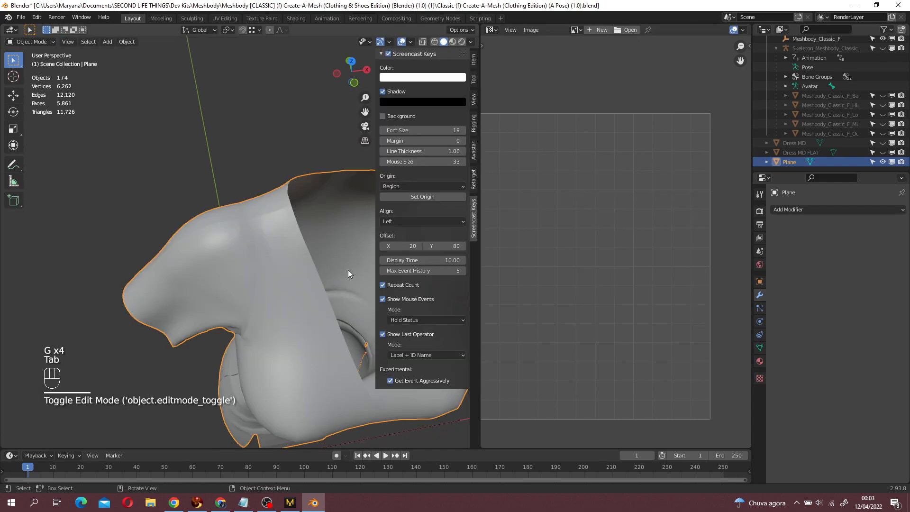
- Return to Edit Mode and select the front sleeve piece's underarm edge as a shortest path in the UV layout
key(Tab)
scroll(285, 229, up, 6)
scroll(209, 211, up, 1)
scroll(218, 212, down, 2)
middle_drag(258, 216, 394, 212)
shift+middle_drag(408, 261, 372, 237)
middle_drag(368, 237, 358, 179)
middle_drag(345, 300, 286, 291)
scroll(298, 266, up, 3)
alt+click(188, 159)
scroll(280, 255, down, 2)
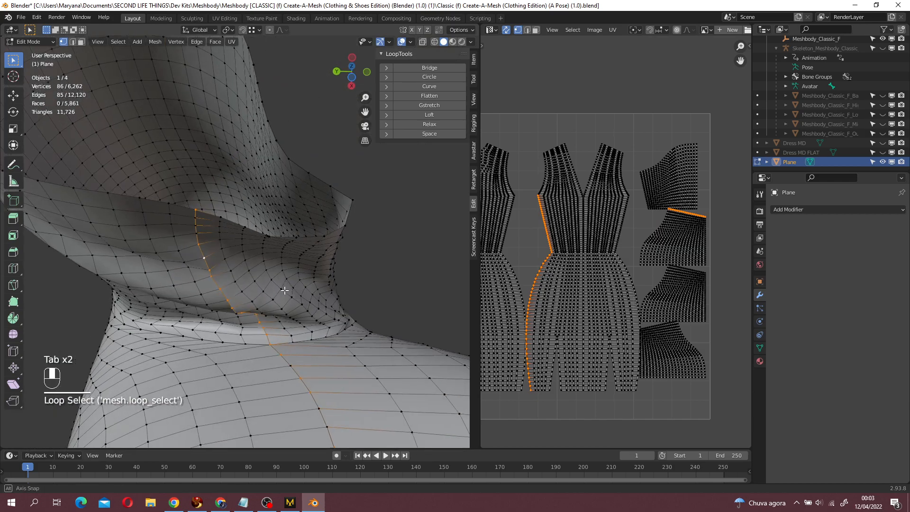
click(700, 218)
click(705, 216)
scroll(668, 252, up, 3)
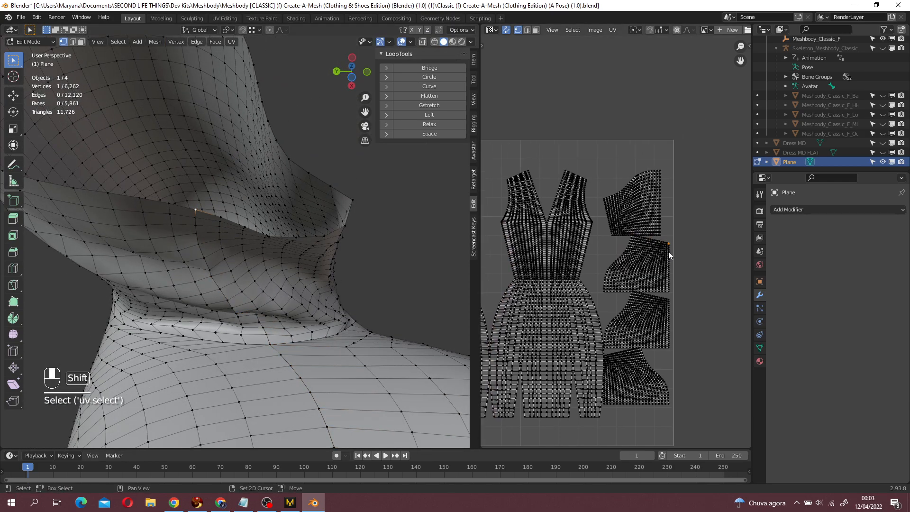
ctrl+click(649, 231)
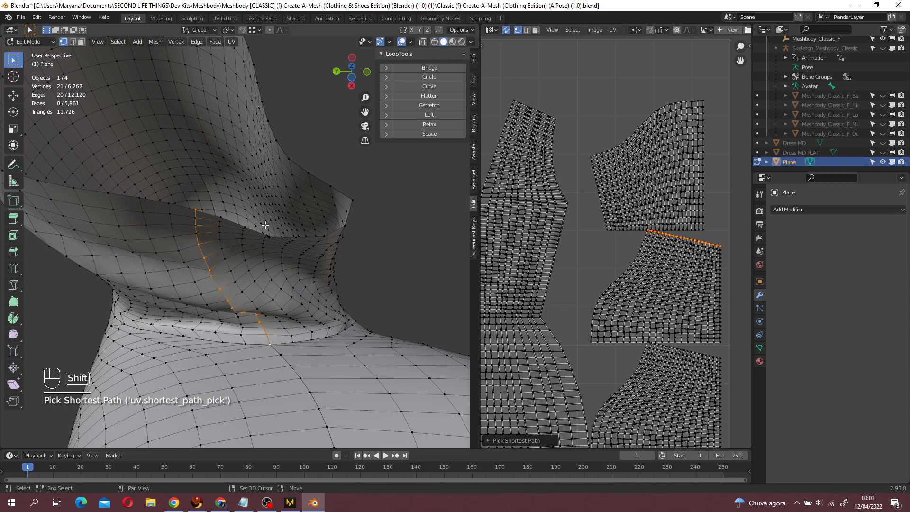
- Add the back sleeve piece's underarm edge to the selection and bridge the two underarm edges with LoopTools
shift+click(161, 209)
scroll(362, 256, down, 1)
scroll(612, 284, down, 4)
key(ctrl+z)
shift+middle_drag(629, 343, 628, 265)
scroll(629, 258, up, 6)
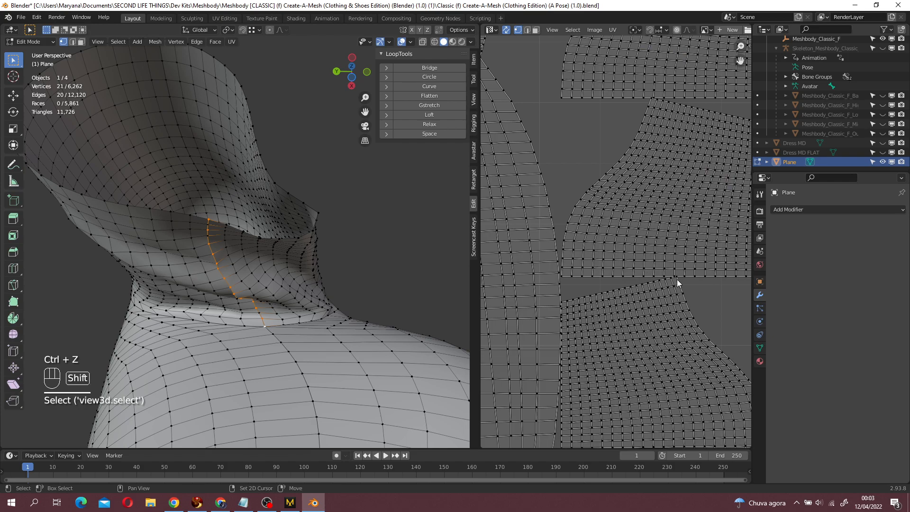
ctrl+click(561, 302)
click(415, 67)
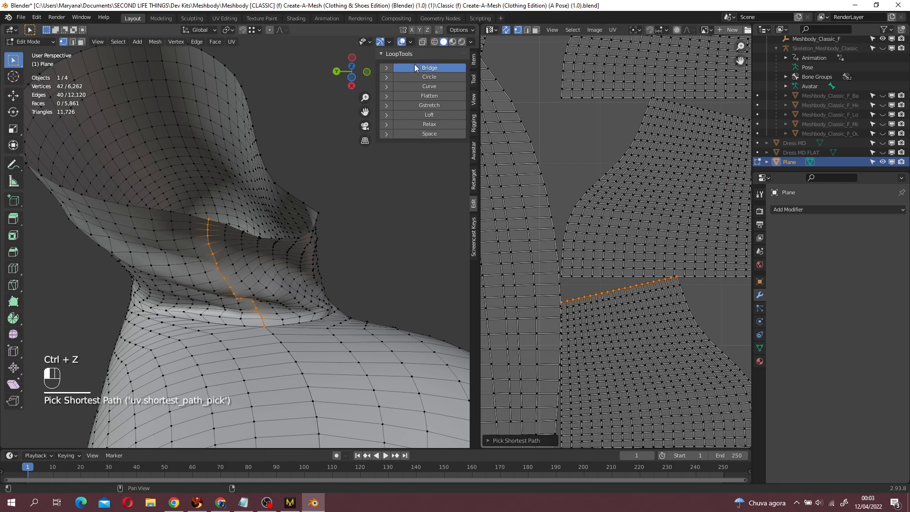
- Select the back sleeve piece's underarm edge and edge-slide it by a factor of 1.000 to close the underarm seam
click(678, 279)
ctrl+click(562, 301)
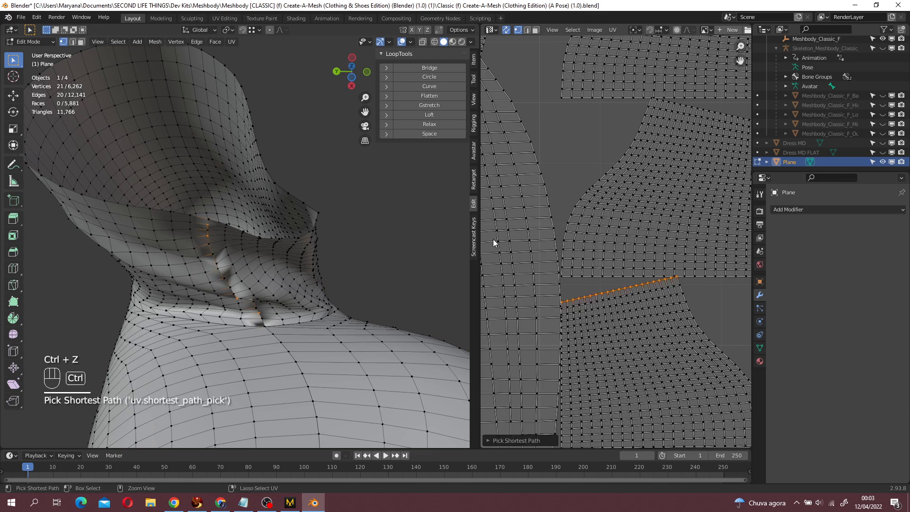
key(g)
key(g)
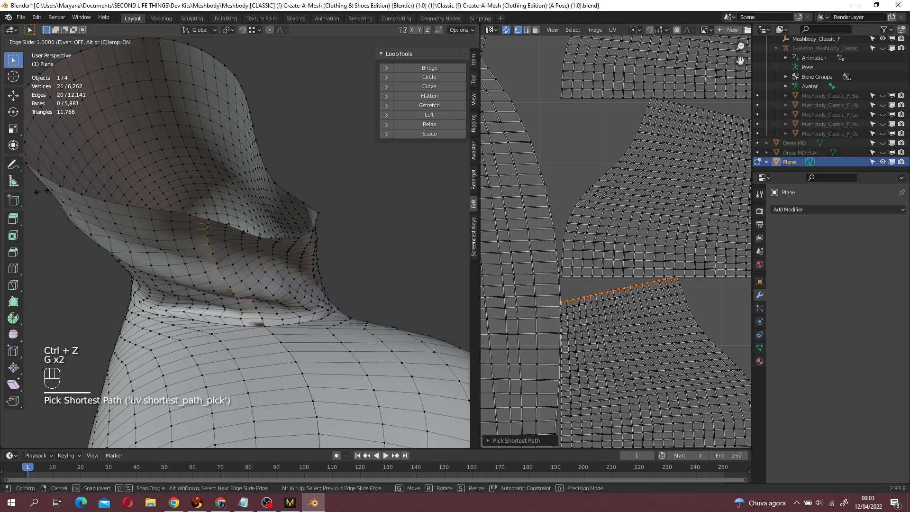
click(32, 191)
middle_drag(193, 213, 242, 166)
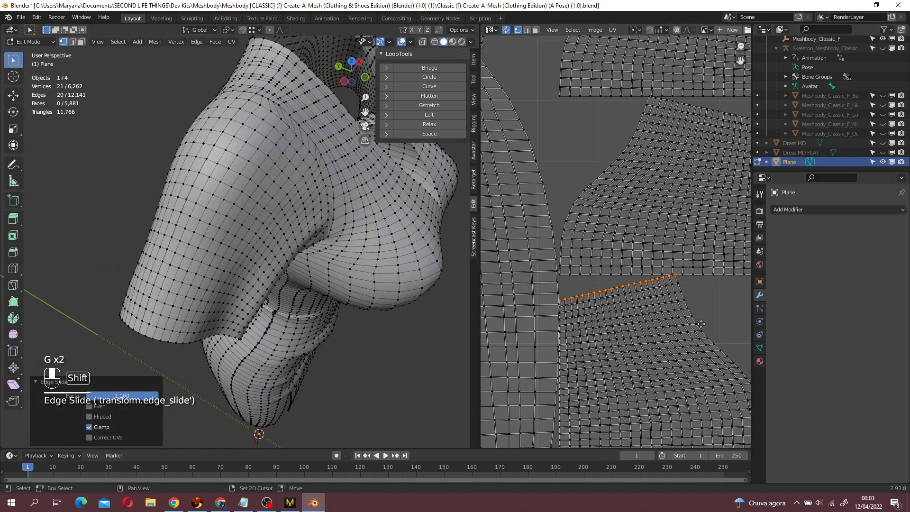
- Select the matching outer edge loops of the front and back sleeve pieces and bridge them with LoopTools
scroll(607, 308, down, 2)
alt+click(597, 326)
scroll(591, 294, down, 3)
alt+shift+click(581, 257)
click(437, 70)
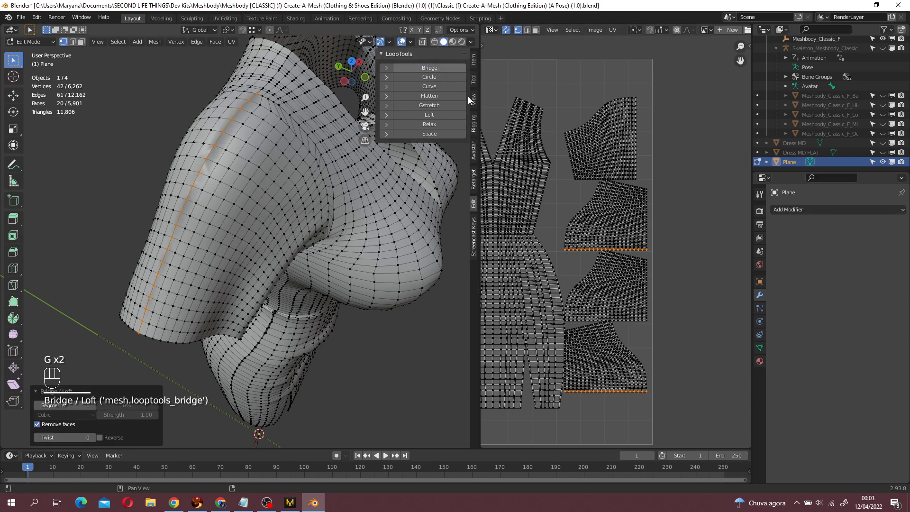
- Select the front sleeve piece's outer edge loop and edge-slide it by a factor of 1.000 to close the sleeve's outer seam
alt+click(589, 252)
middle_drag(332, 237, 313, 242)
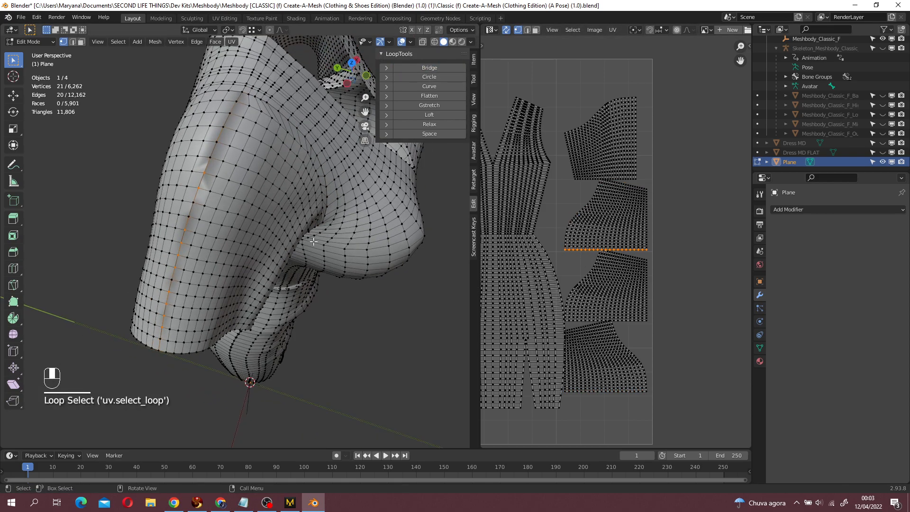
key(g)
key(g)
click(207, 138)
middle_drag(168, 145, 222, 101)
middle_drag(286, 261, 299, 337)
scroll(291, 325, up, 4)
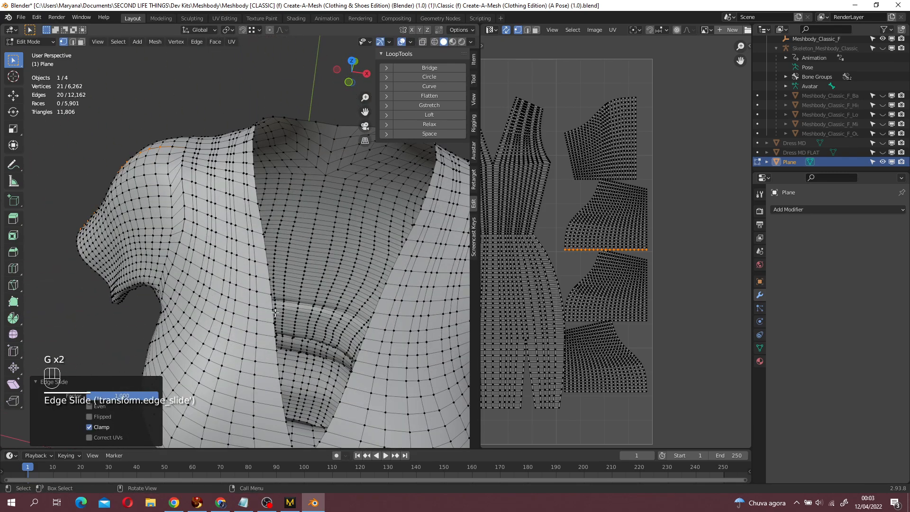
scroll(305, 315, down, 4)
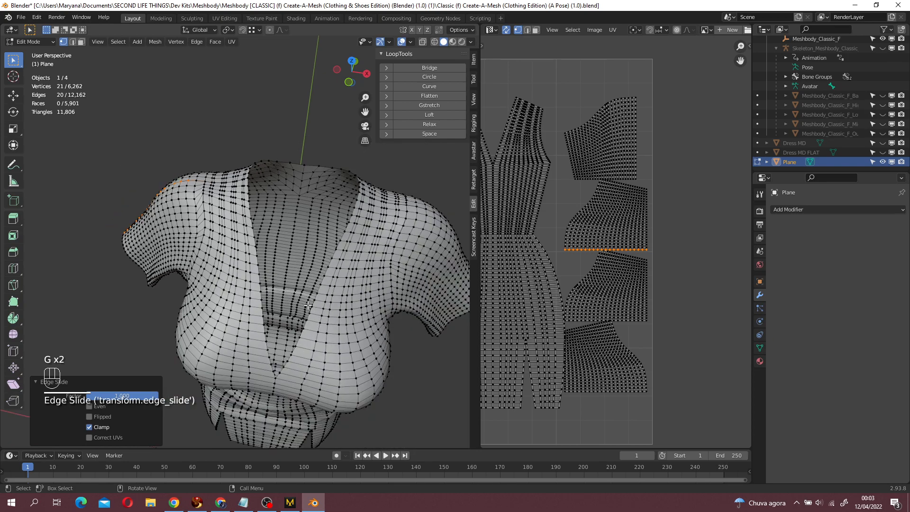
- Select the opposite sleeve's front armhole edge loop
middle_drag(309, 295, 427, 294)
middle_drag(553, 267, 583, 292)
middle_drag(294, 284, 325, 294)
alt+click(370, 273)
middle_drag(371, 273, 350, 263)
- Add the front piece's matching armhole edge as a shortest path from shoulder to underarm, and bridge it to the opposite sleeve
alt+shift+click(578, 166)
key(ctrl+z)
alt+shift+click(575, 153)
key(ctrl+z)
shift+click(576, 136)
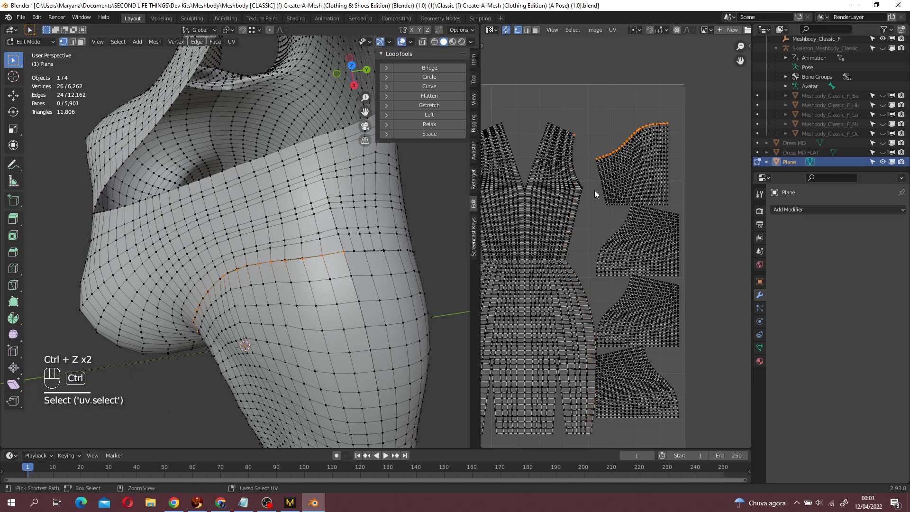
ctrl+click(583, 188)
scroll(588, 199, up, 3)
scroll(584, 175, up, 3)
middle_drag(579, 157, 620, 236)
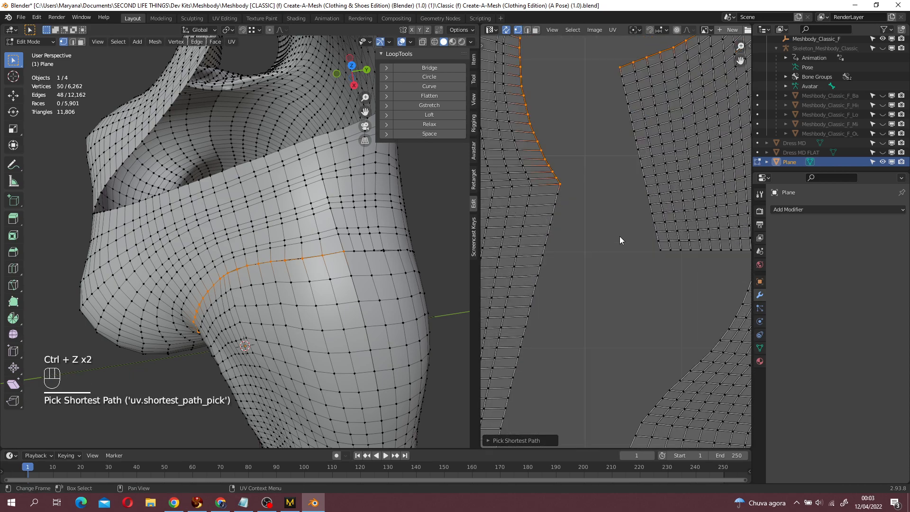
click(411, 67)
- Select the opposite sleeve's front armhole edge loop and edge-slide it by a factor of 1.000 to close the seam
scroll(536, 177, down, 1)
alt+click(633, 73)
scroll(643, 88, down, 3)
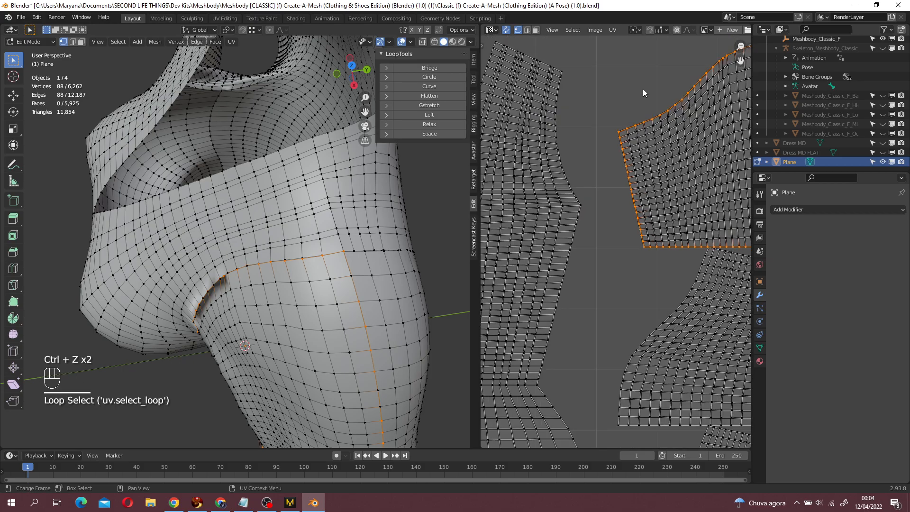
key(g)
key(g)
click(245, 346)
middle_drag(245, 346, 210, 207)
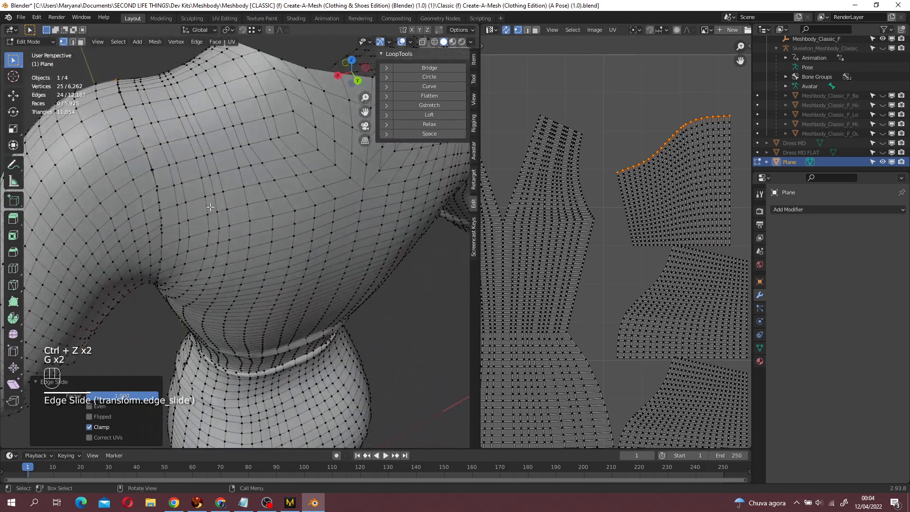
scroll(210, 207, down, 4)
- Select the back piece's armhole edge on the same side as a shortest path from shoulder tip to underarm
middle_drag(515, 190, 637, 187)
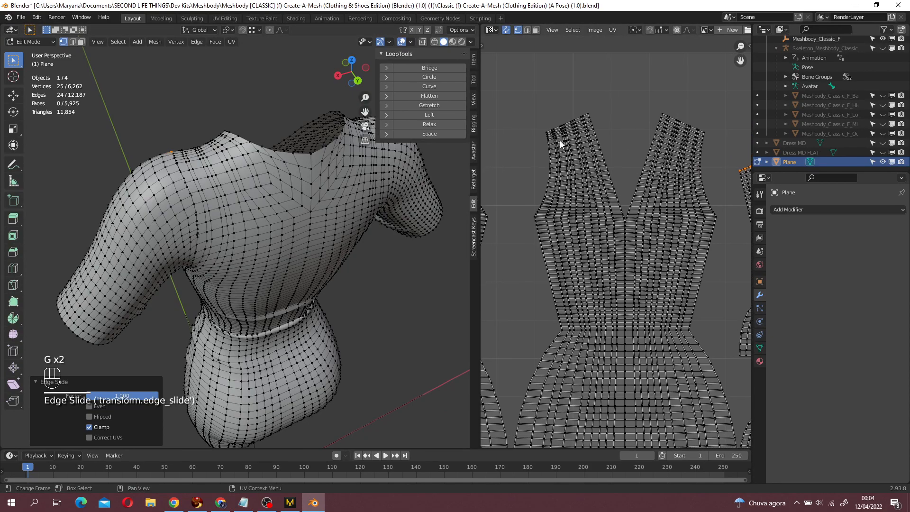
click(545, 133)
middle_drag(534, 226, 675, 237)
scroll(676, 237, down, 3)
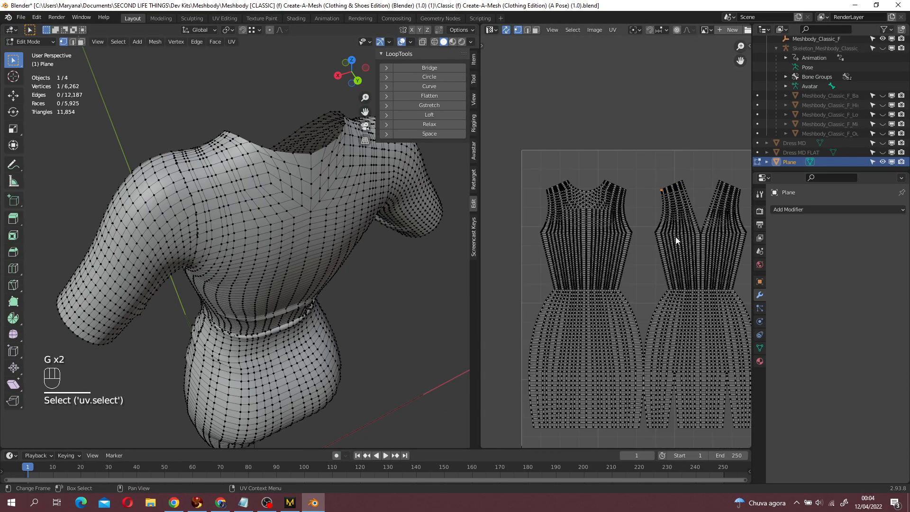
scroll(662, 231, up, 3)
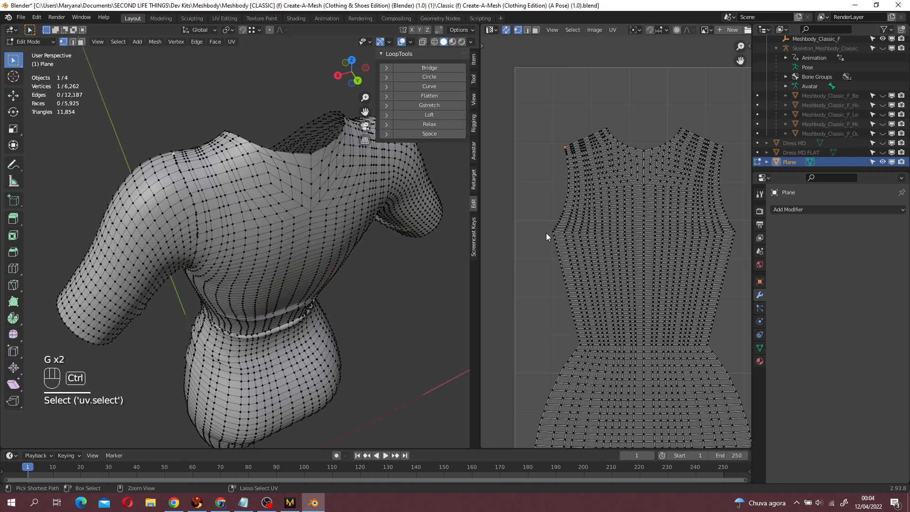
ctrl+click(548, 233)
- Add the back sleeve piece's matching armhole edge as a shortest path and bridge it to the back piece with LoopTools
shift+middle_drag(209, 185, 237, 266)
scroll(227, 266, up, 4)
shift+click(194, 291)
scroll(596, 286, down, 3)
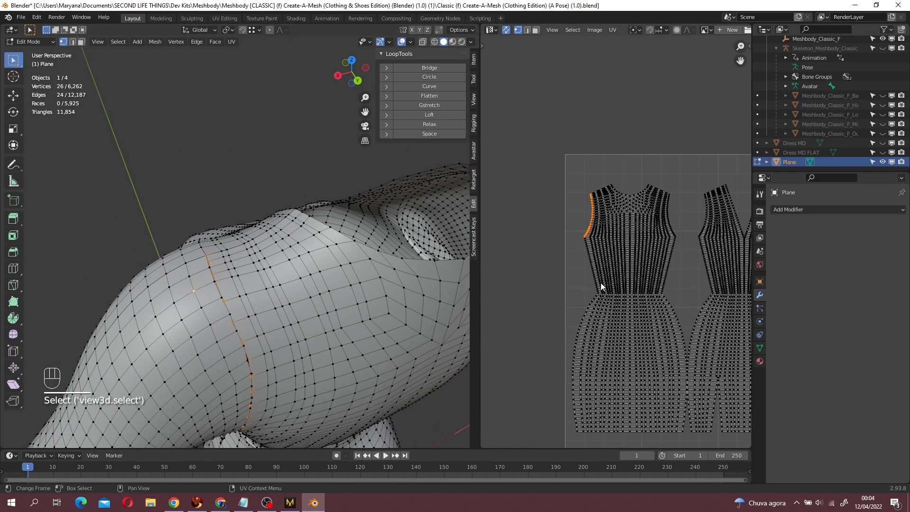
scroll(597, 288, down, 3)
scroll(739, 208, up, 3)
key(c)
shift+click(627, 291)
scroll(630, 289, up, 3)
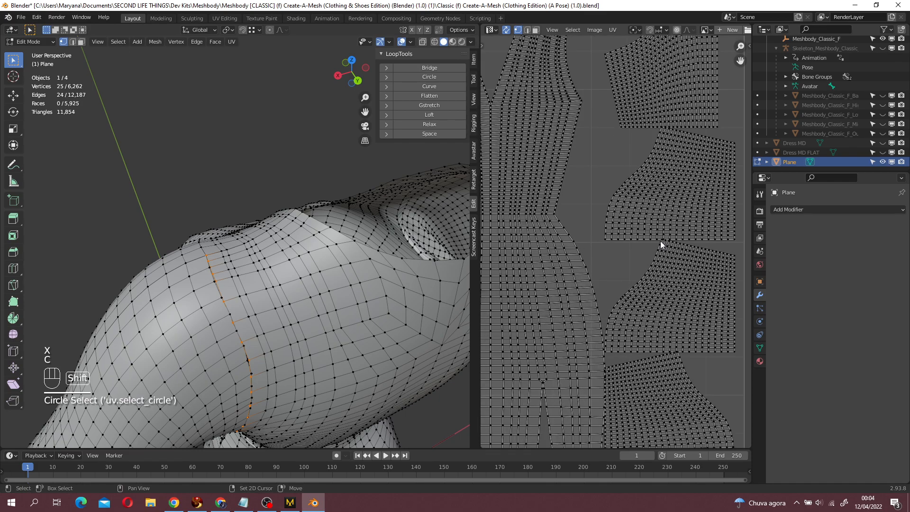
ctrl+click(607, 354)
scroll(607, 354, up, 3)
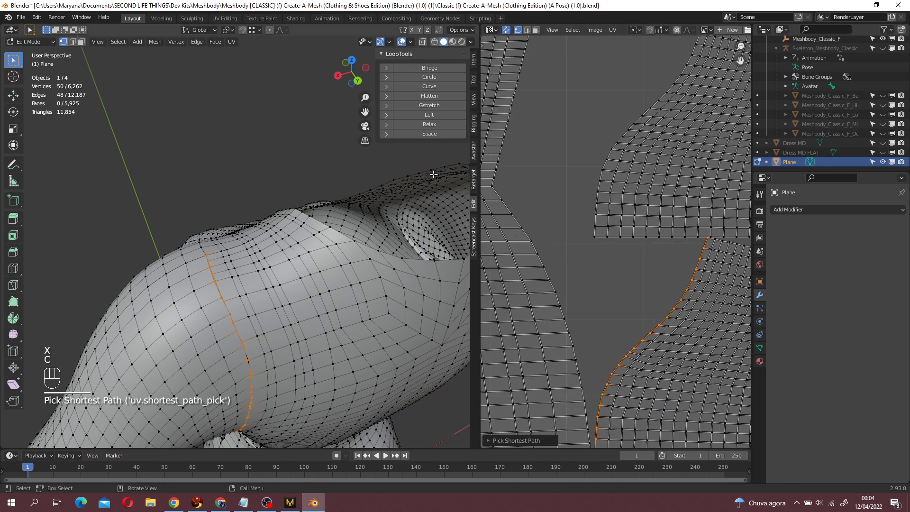
click(426, 67)
- Select the back sleeve piece's armhole edge loop, edge-slide it to close the seam, and inspect the mesh in Object Mode
alt+click(649, 322)
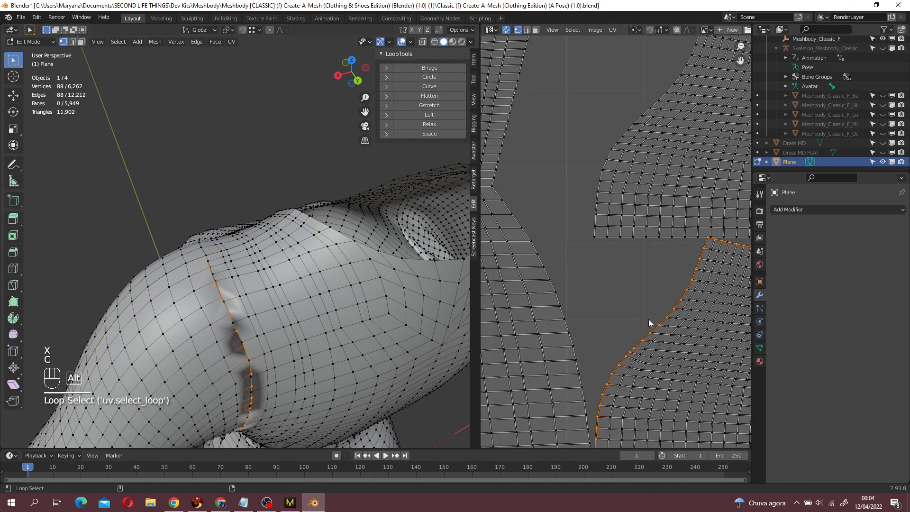
key(g)
key(g)
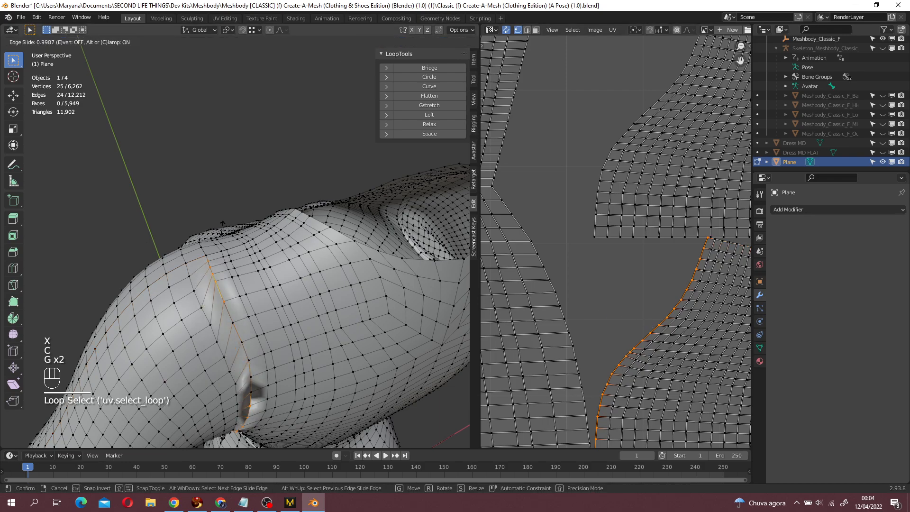
click(396, 164)
scroll(395, 164, down, 4)
key(Tab)
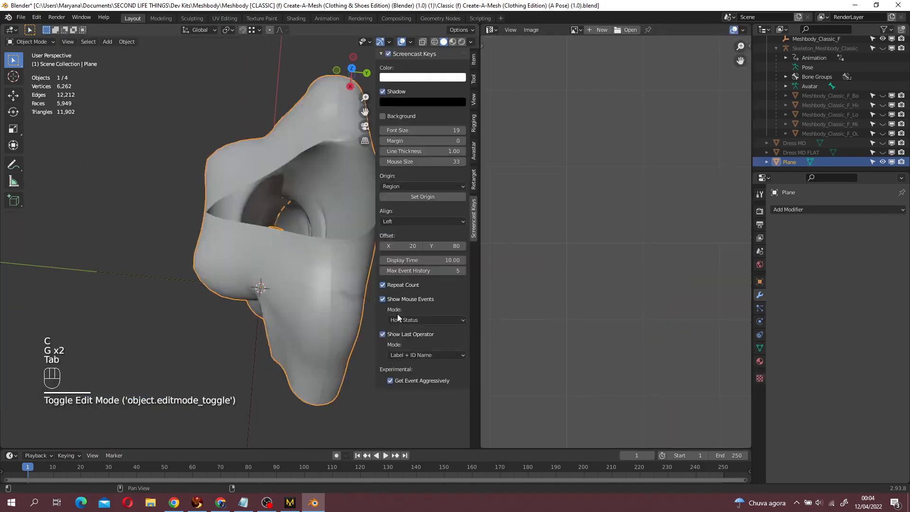
middle_drag(350, 337, 268, 331)
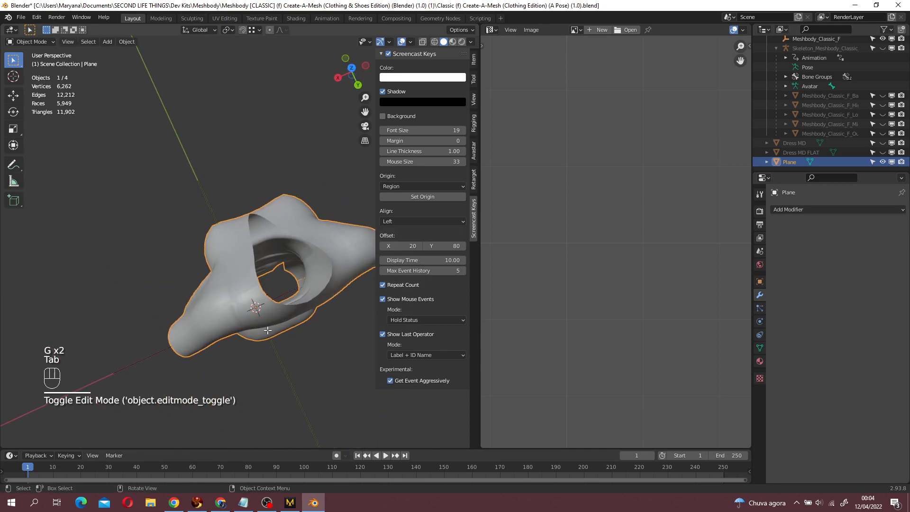
- In Edit Mode, select the remaining matching shoulder edges of the back and front pieces as shortest paths and bridge them with LoopTools
key(Tab)
scroll(275, 320, up, 8)
click(193, 281)
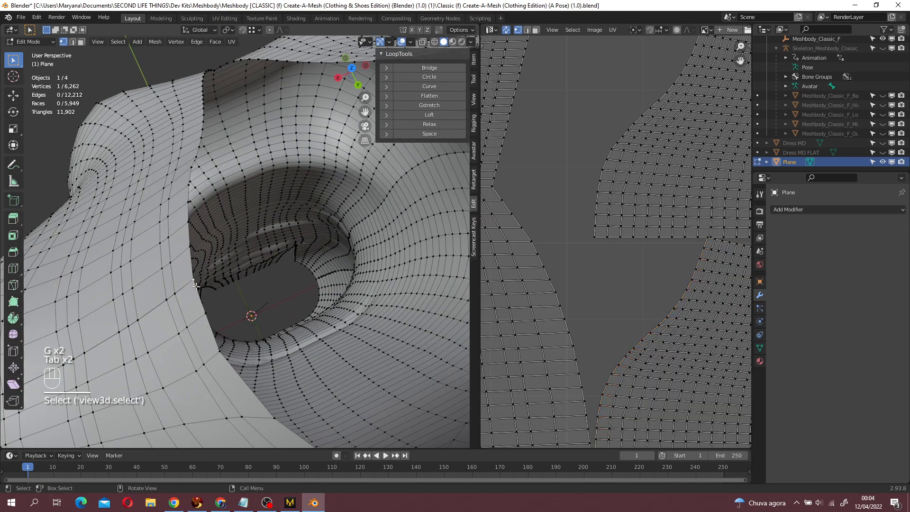
scroll(592, 238, down, 3)
scroll(584, 269, up, 8)
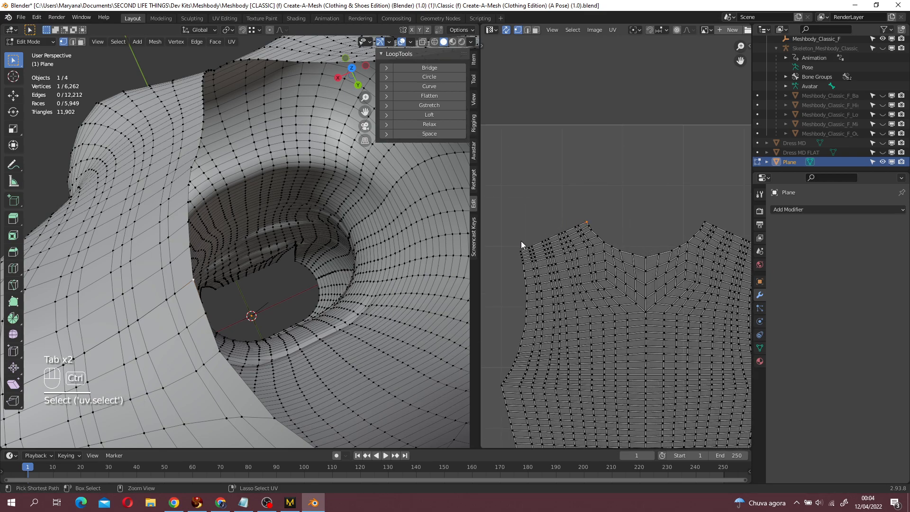
ctrl+click(522, 243)
scroll(611, 257, down, 2)
shift+middle_drag(611, 257, 614, 226)
scroll(613, 230, up, 2)
shift+click(607, 176)
ctrl+click(691, 219)
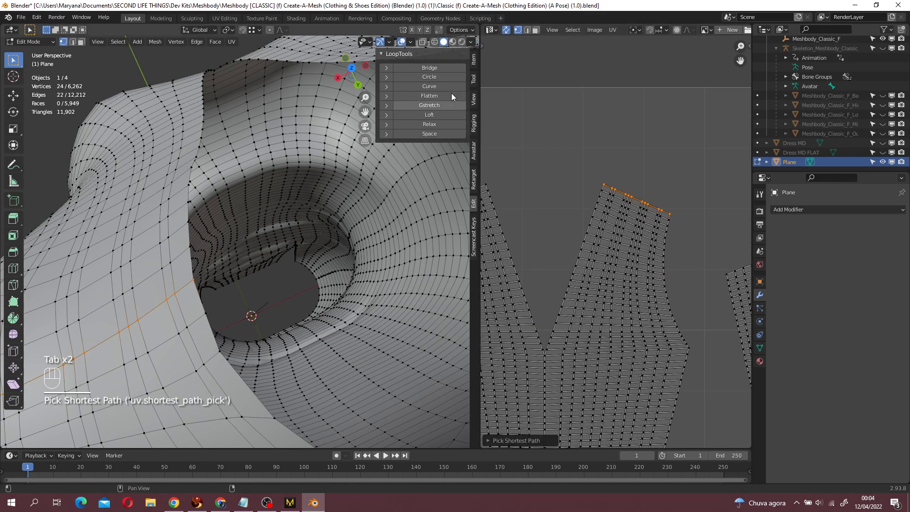
click(421, 69)
- Select only the front piece's bridged shoulder edge and edge-slide it to close the shoulder seam
click(604, 185)
ctrl+click(669, 214)
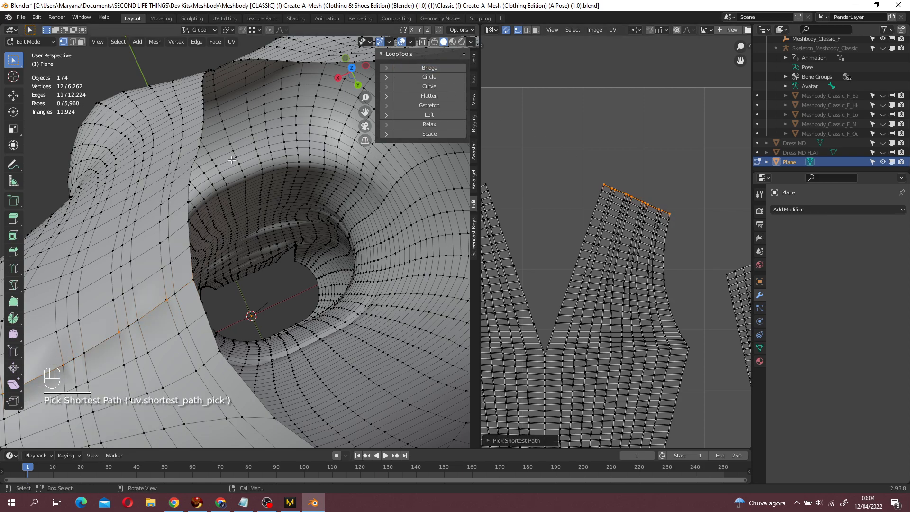
key(g)
key(g)
click(314, 338)
scroll(332, 332, down, 6)
- Select the front piece's outer side edge as a shortest path from underarm to hem
middle_drag(368, 317, 408, 254)
shift+middle_drag(709, 358, 675, 153)
click(674, 151)
scroll(705, 304, up, 6)
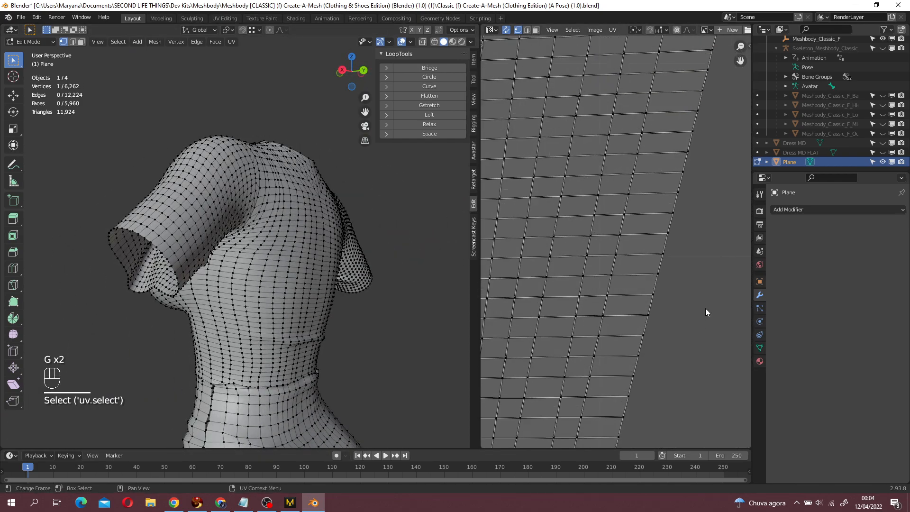
scroll(673, 335, down, 13)
shift+middle_drag(659, 351, 631, 254)
scroll(624, 272, up, 6)
ctrl+click(561, 308)
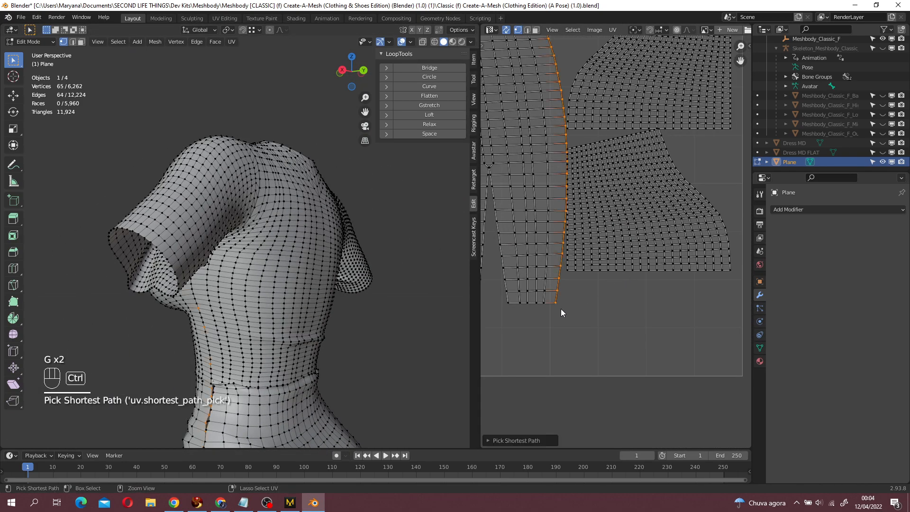
- Add the back piece's matching side edge from underarm to hem and bridge the two side edges with LoopTools
scroll(561, 309, down, 4)
shift+middle_drag(569, 284, 664, 308)
scroll(619, 196, up, 6)
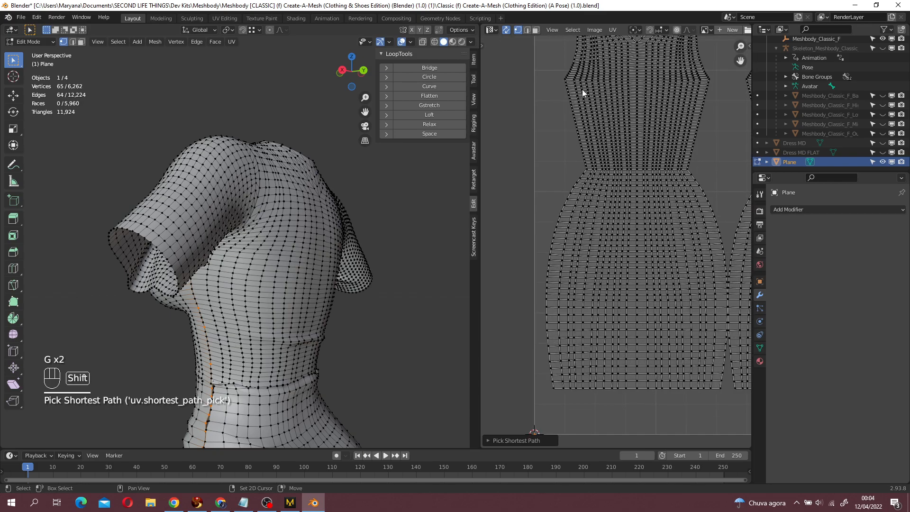
shift+click(562, 83)
key(ctrl+z)
ctrl+click(561, 398)
key(ctrl+z)
ctrl+click(562, 398)
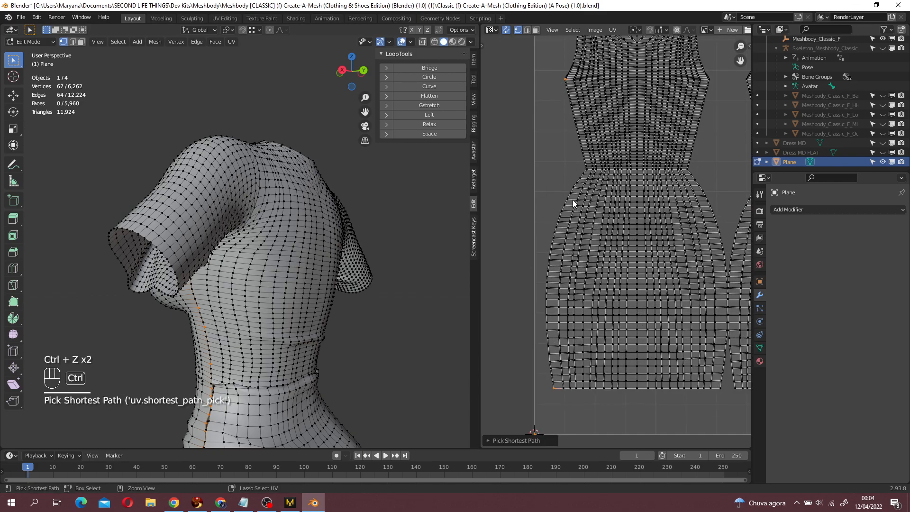
key(ctrl+z)
ctrl+click(552, 394)
ctrl+click(564, 82)
click(413, 69)
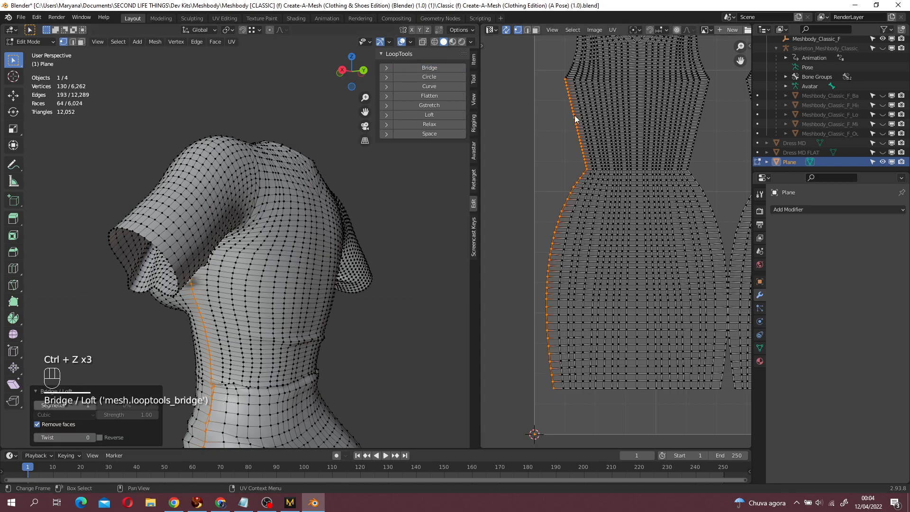
- Select the back piece's bridged side edge loop and deselect its armhole part, keeping the underarm corner vertex selected
alt+click(574, 155)
scroll(574, 155, down, 3)
scroll(573, 157, down, 1)
alt+click(593, 198)
scroll(607, 166, down, 1)
scroll(581, 164, up, 5)
shift+middle_drag(578, 163, 556, 351)
scroll(567, 284, up, 3)
key(c)
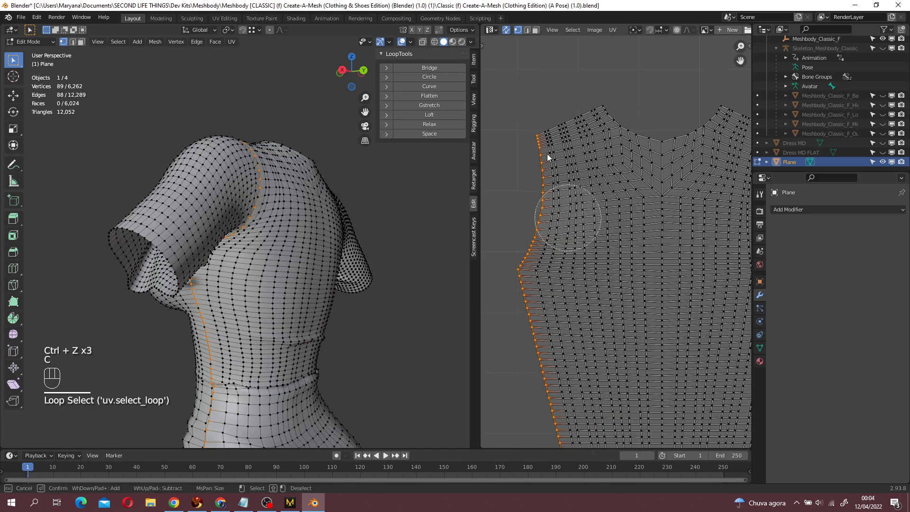
shift+drag(533, 198, 529, 271)
right_click(530, 271)
shift+click(518, 269)
- Edge-slide the back piece's side edge by a factor of 1.0000 to close the side seam, and check it in Object Mode
middle_drag(332, 237, 263, 241)
key(g)
key(g)
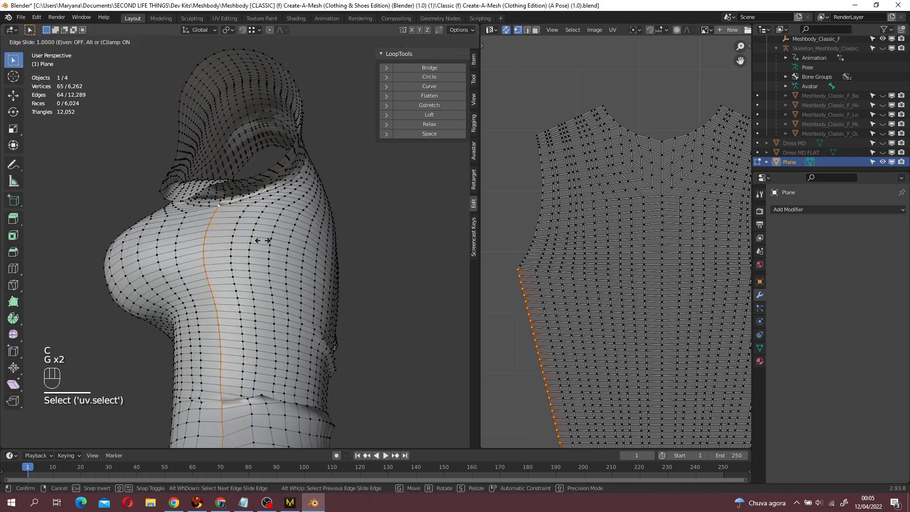
click(188, 227)
scroll(323, 281, down, 5)
shift+middle_drag(323, 280, 346, 155)
middle_drag(351, 213, 364, 289)
scroll(364, 289, up, 2)
key(Tab)
key(Tab)
- Select the front and back edges of the opposite side seam, without armhole vertices, and bridge them with LoopTools
middle_drag(266, 232, 204, 243)
scroll(204, 243, up, 4)
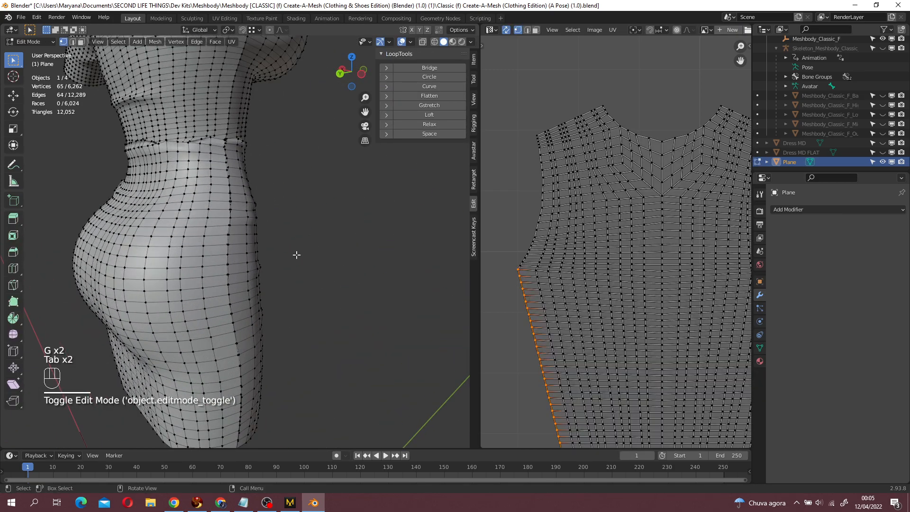
middle_drag(297, 254, 269, 257)
alt+click(215, 226)
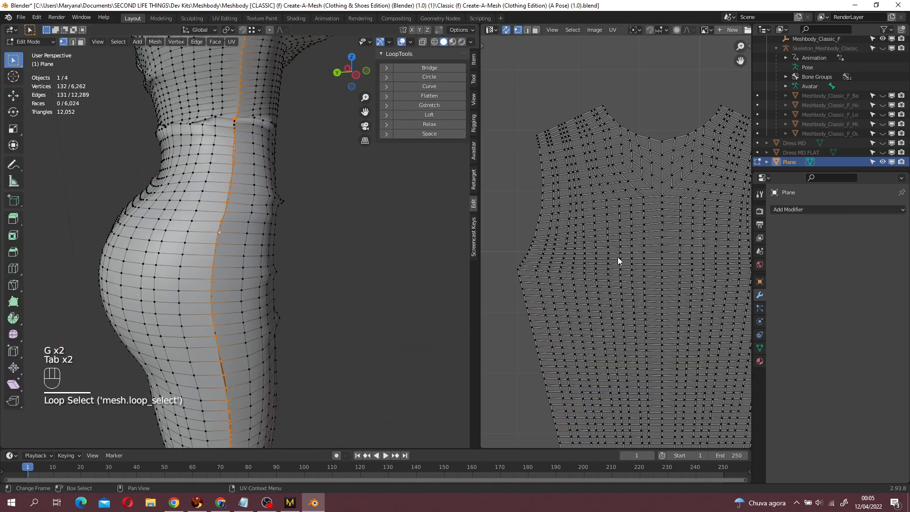
scroll(618, 257, down, 6)
shift+middle_drag(678, 238, 632, 215)
key(c)
middle_drag(665, 189, 669, 280)
right_click(670, 306)
click(415, 68)
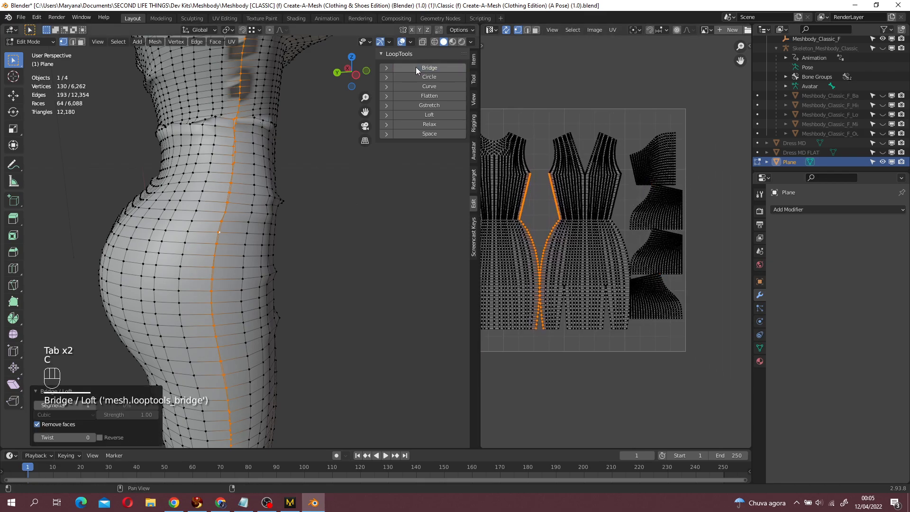
- Select only the back piece's edge of the newly bridged side seam, from underarm corner to hem, with armhole vertices deselected
middle_drag(266, 214, 245, 147)
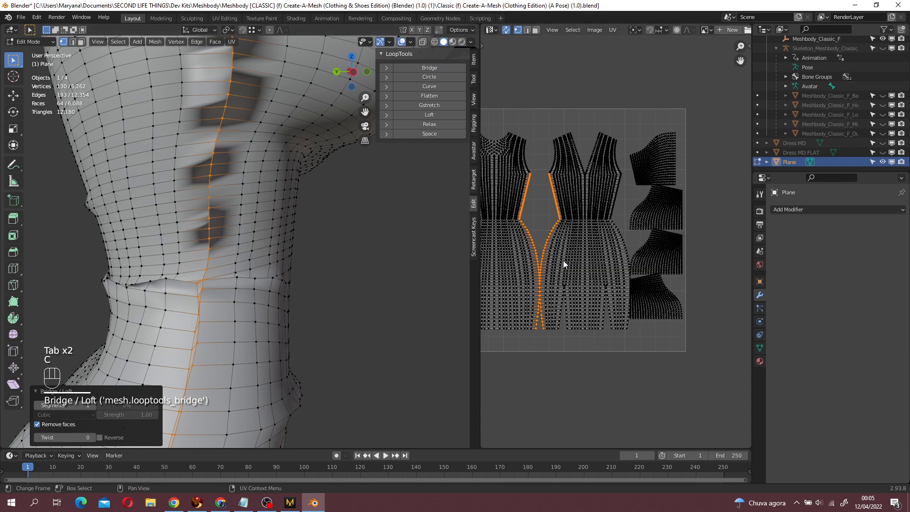
alt+click(535, 223)
key(c)
middle_click(525, 142)
right_click(526, 141)
shift+middle_drag(528, 143, 558, 193)
scroll(573, 234, up, 5)
shift+middle_drag(556, 239, 693, 242)
shift+click(649, 218)
- Edge-slide the selected side edge by a factor of -1.0000 to close the seam, and check the dress in Object Mode
key(g)
key(g)
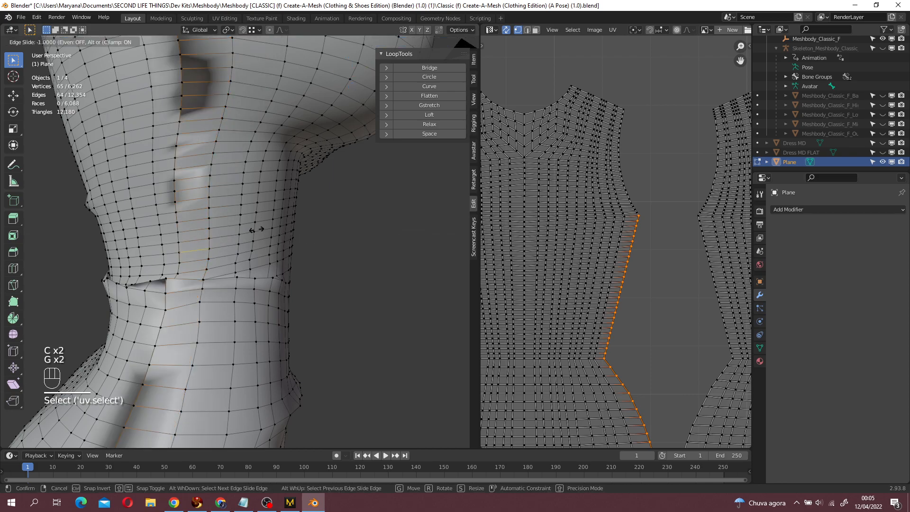
click(45, 230)
scroll(145, 247, down, 3)
middle_drag(146, 248, 237, 333)
key(Tab)
scroll(239, 333, down, 5)
mouse_move(261, 297)
middle_down()
mouse_move(405, 319)
mouse_move(266, 295)
middle_up()
key(Tab)
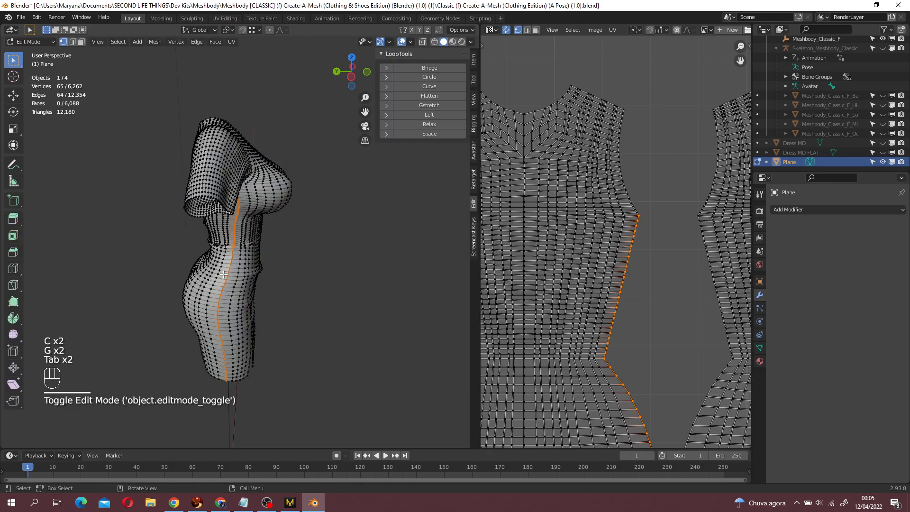
- Add both shoulder edges of the back piece to the side seam selection
scroll(636, 167, down, 4)
alt+shift+click(616, 176)
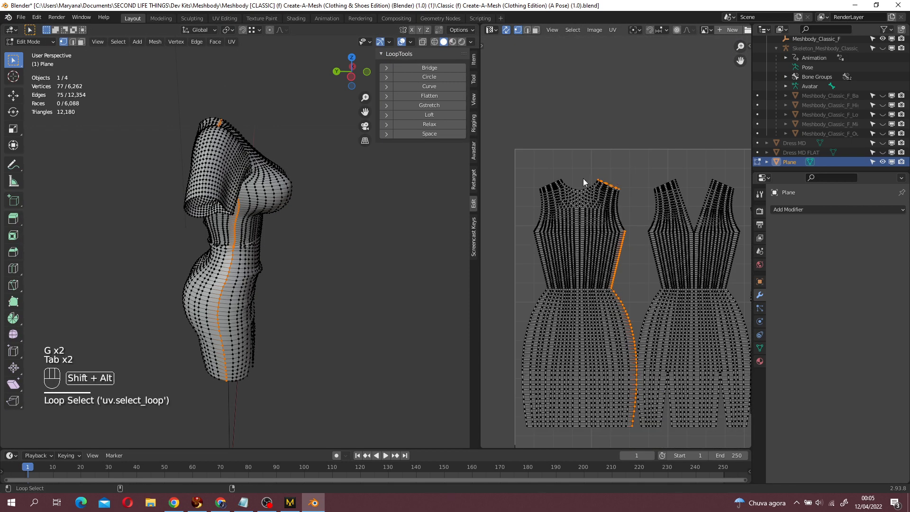
alt+shift+click(559, 177)
key(ctrl+z)
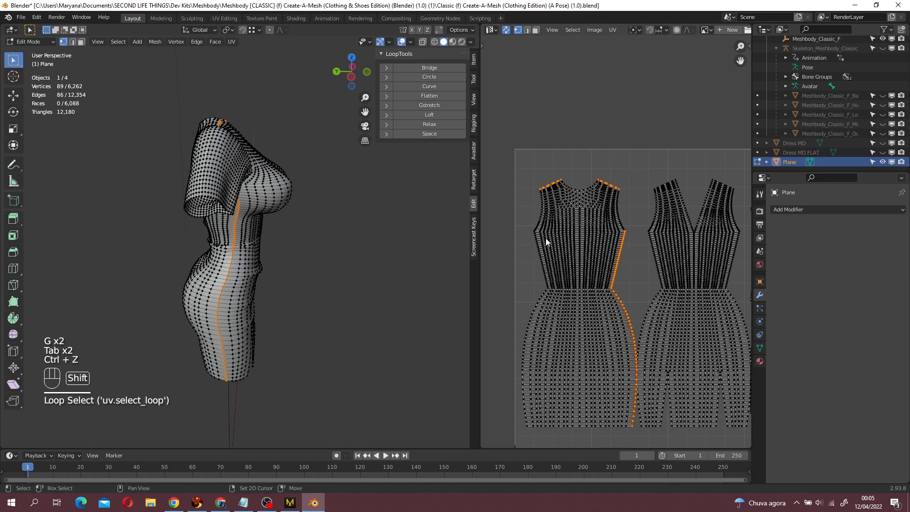
- Add the back piece's other side edge loop to the selection and deselect its armhole part
shift+click(528, 231)
shift+middle_drag(548, 303, 579, 208)
ctrl+click(555, 326)
scroll(608, 250, up, 2)
scroll(580, 250, down, 2)
key(ctrl+z)
alt+shift+click(551, 283)
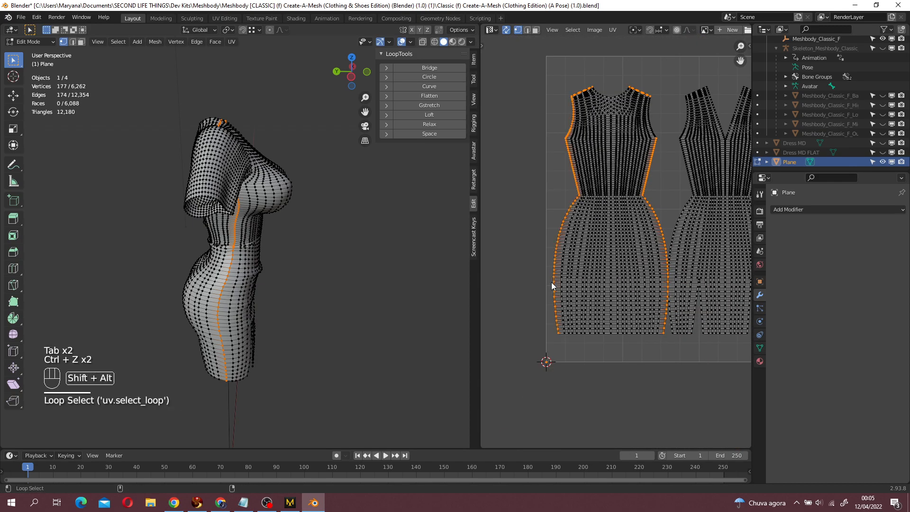
scroll(555, 146, up, 5)
key(c)
middle_drag(590, 135, 579, 223)
right_click(573, 234)
- Add the armhole, upper and lower edges of the second sleeve piece in the UV layout to the selection
scroll(575, 232, down, 5)
alt+shift+click(677, 209)
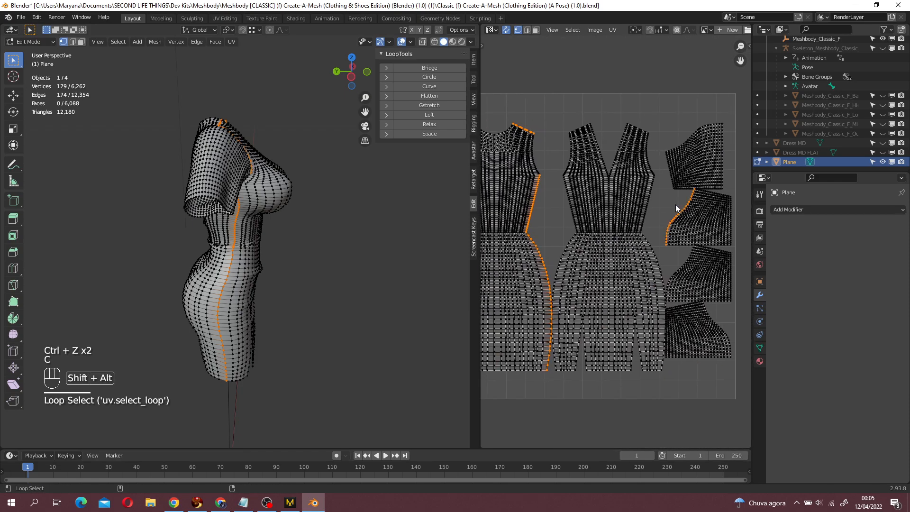
alt+shift+click(722, 195)
alt+shift+click(674, 250)
- Add the armhole, upper and lower edges of the third sleeve piece in the UV layout to the selection
shift+middle_drag(713, 251, 656, 238)
scroll(657, 238, up, 1)
alt+shift+click(667, 238)
key(ctrl+z)
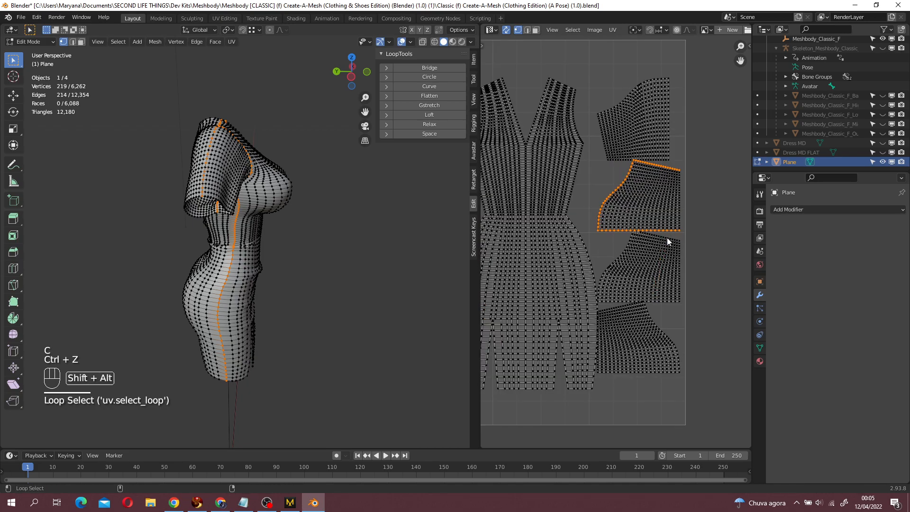
alt+shift+click(667, 236)
alt+shift+click(660, 304)
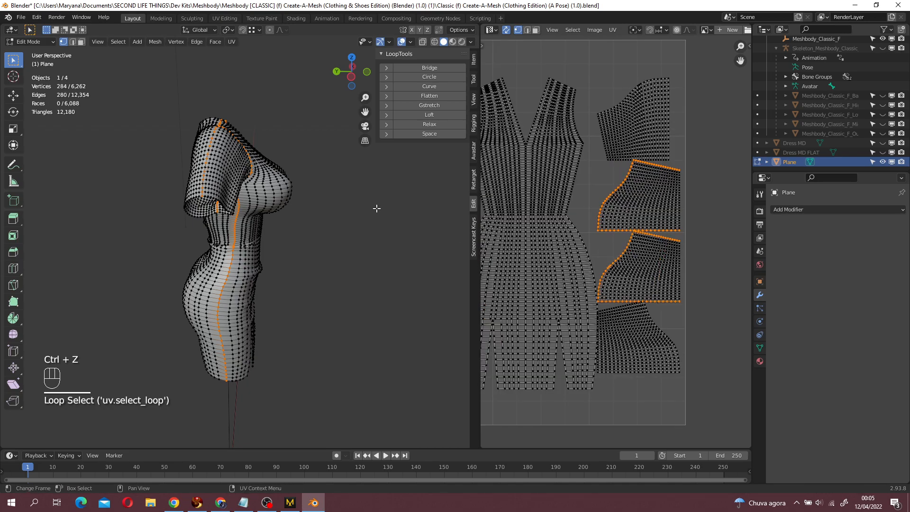
- Select the entire dress mesh and merge its overlapping vertices by distance
middle_drag(218, 99, 53, 95)
middle_drag(222, 112, 156, 71)
key(a)
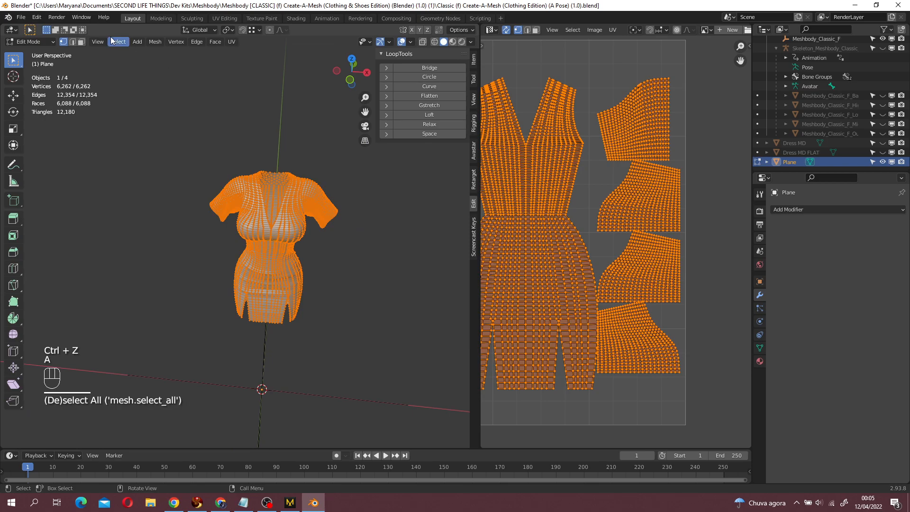
click(152, 42)
mouse_move(197, 248)
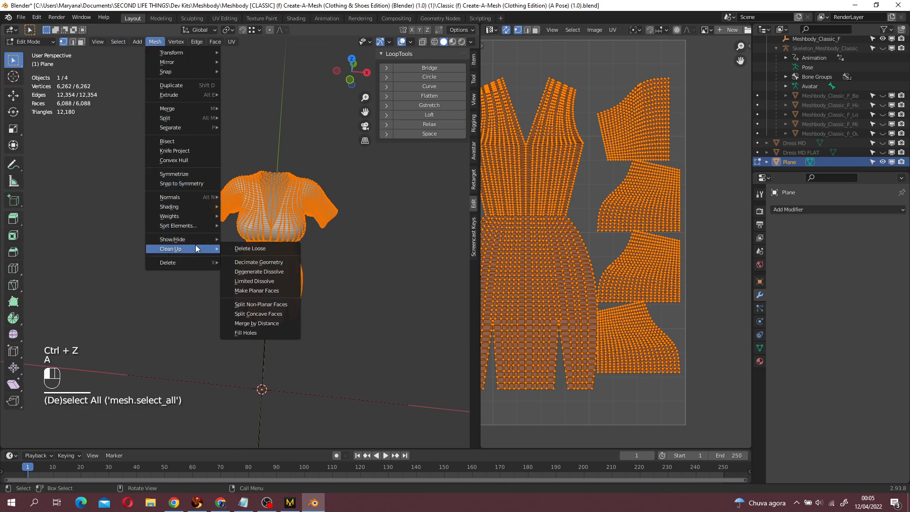
click(269, 324)
middle_drag(370, 331, 425, 332)
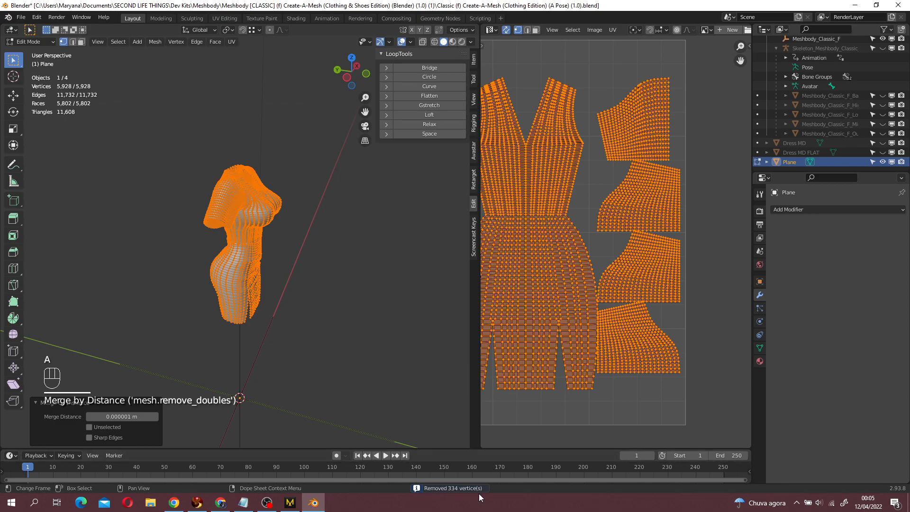
- Examine the merged dress along its side and back with the wireframe shown and hidden
scroll(667, 388, down, 2)
middle_drag(587, 359, 667, 369)
middle_drag(269, 297, 285, 285)
click(287, 299)
scroll(191, 320, up, 6)
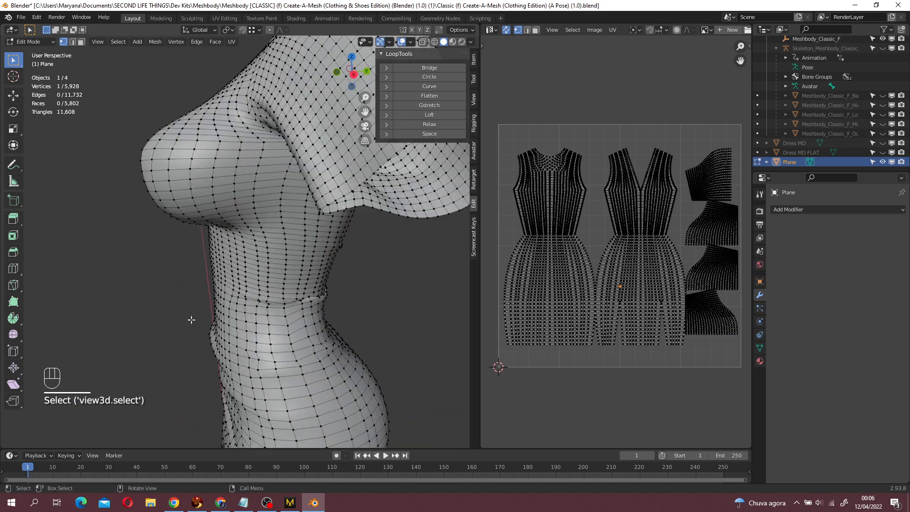
key(Tab)
scroll(190, 320, down, 5)
middle_drag(196, 271, 369, 285)
key(Tab)
- Select the side, armhole and shoulder edges of the dress in the UV layout and mark them as seams
alt+click(598, 177)
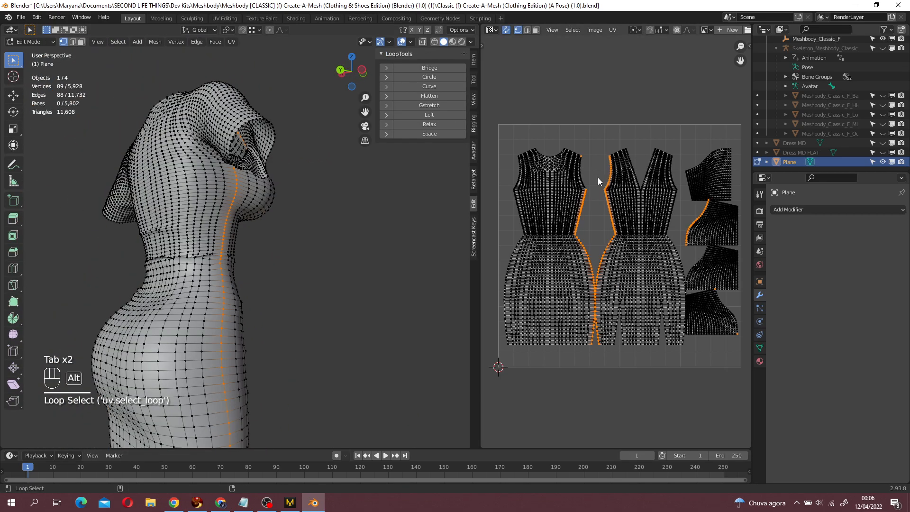
middle_drag(297, 273, 331, 350)
shift+middle_drag(315, 248, 334, 287)
alt+shift+click(515, 200)
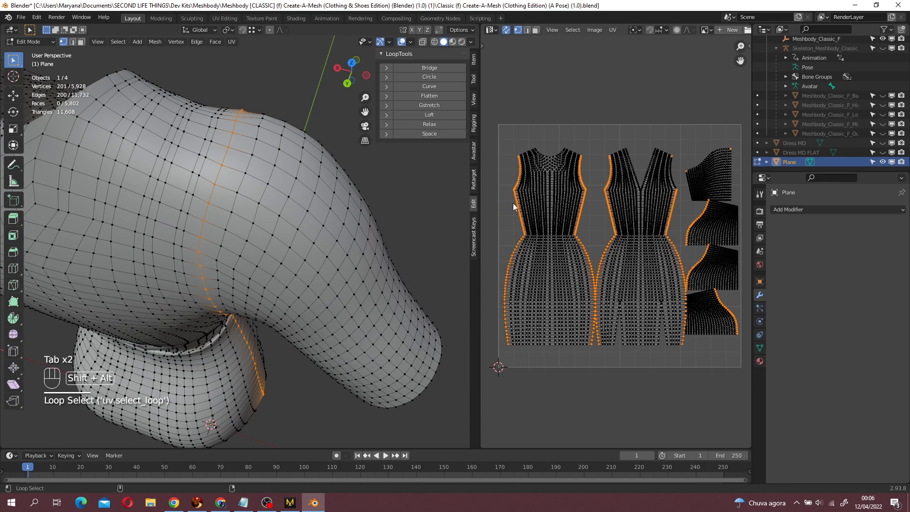
shift+click(538, 152)
alt+shift+click(555, 147)
key(ctrl+z)
alt+shift+click(704, 154)
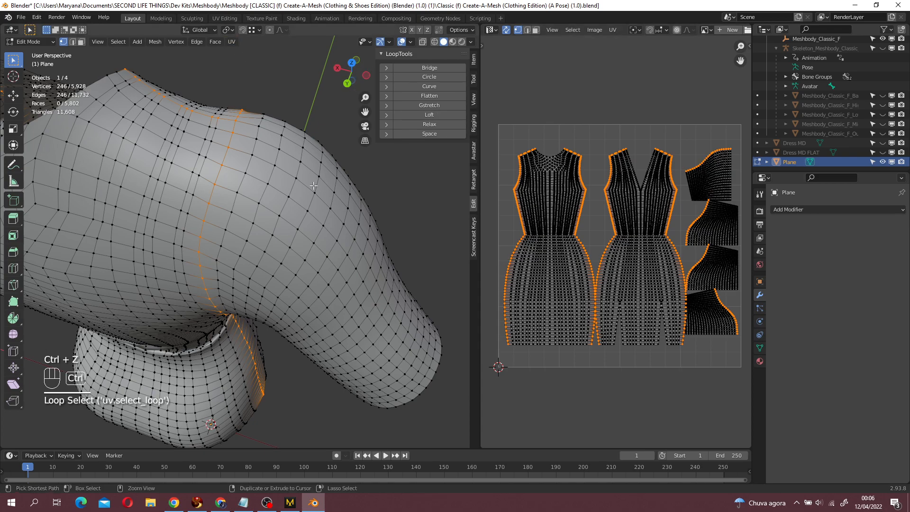
key(ctrl+e)
click(294, 340)
- Select the underarm edges of all four sleeve pieces in the UV layout and mark them as seams
scroll(293, 340, down, 5)
middle_drag(293, 340, 173, 291)
key(Tab)
middle_drag(265, 246, 339, 216)
key(Tab)
click(317, 312)
middle_drag(318, 311, 304, 266)
alt+click(689, 189)
alt+shift+click(732, 204)
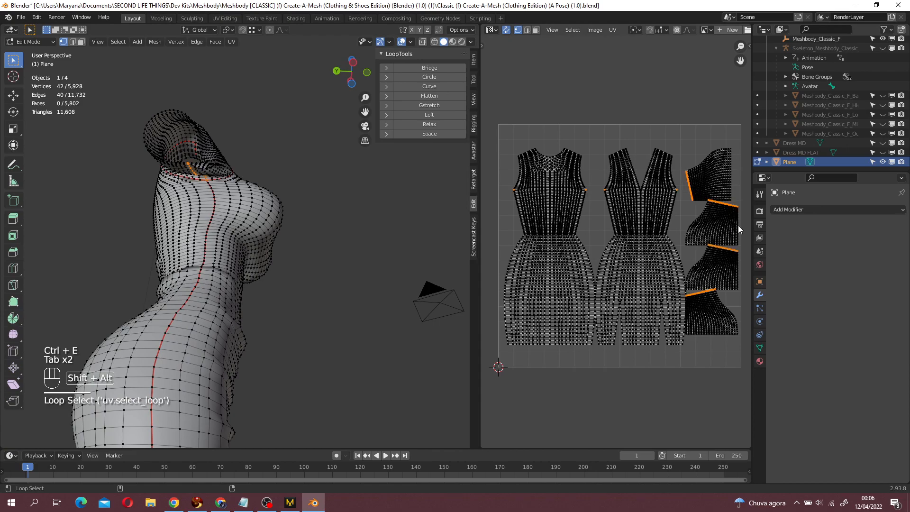
key(ctrl+e)
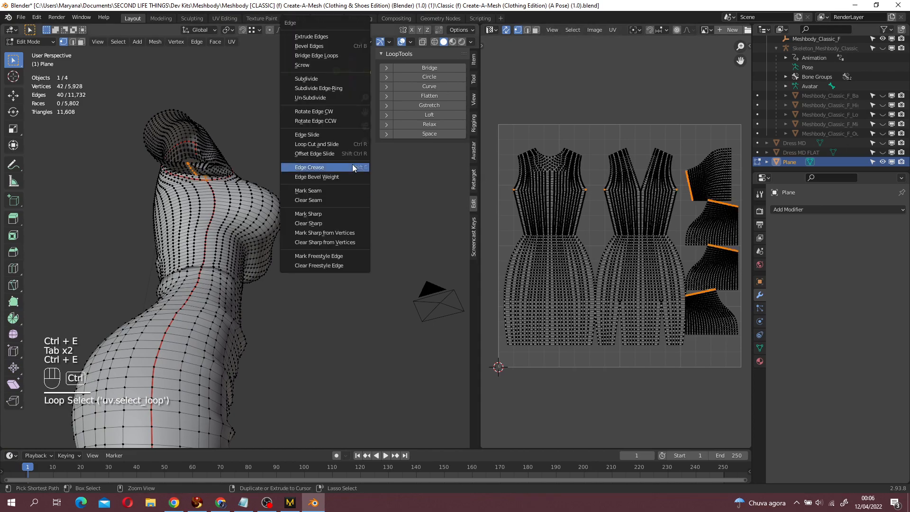
click(327, 191)
- Examine the seamed dress from the back and front in Object and Edit Mode
middle_drag(326, 190, 270, 247)
key(Tab)
scroll(365, 278, down, 1)
middle_drag(365, 278, 147, 279)
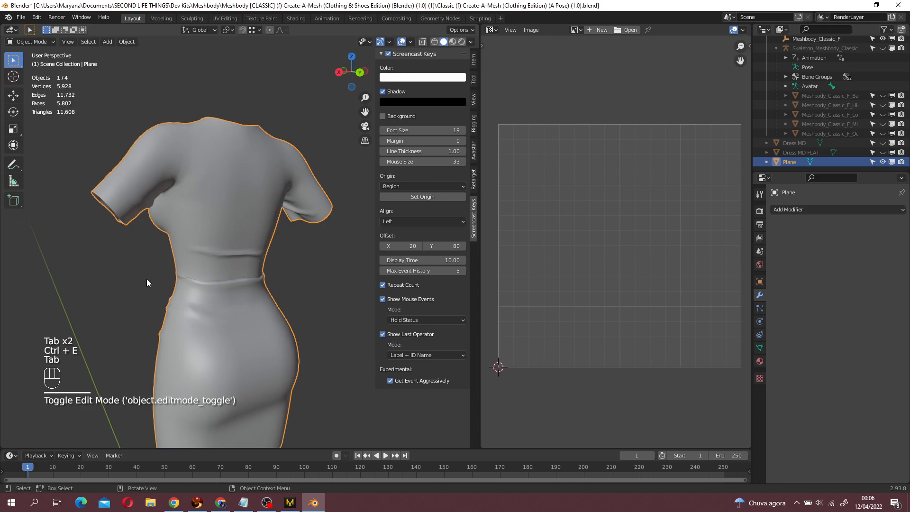
middle_drag(297, 250, 434, 270)
key(Tab)
key(Tab)
scroll(313, 280, down, 1)
middle_drag(313, 284, 356, 351)
key(Tab)
key(a)
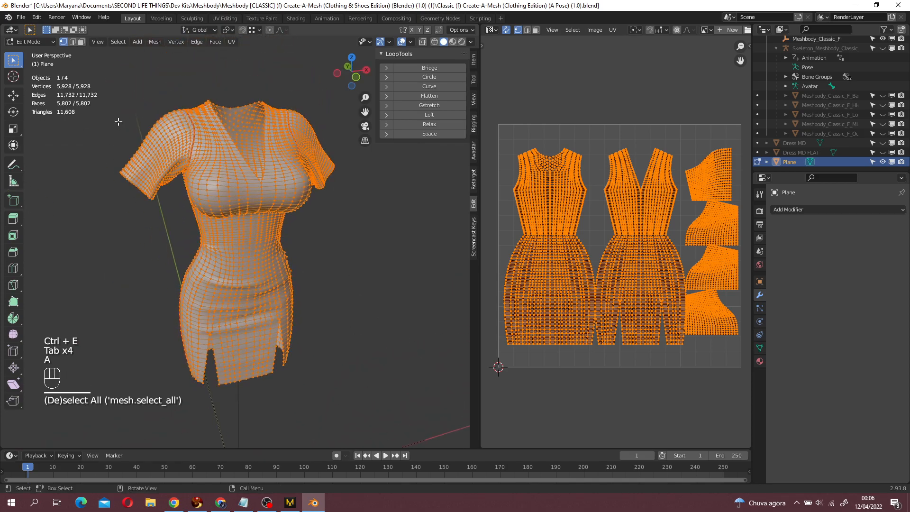
- Select every other edge loop around the dress's right sleeve, from armhole to cuff, and dissolve these edges
middle_drag(204, 125, 281, 173)
scroll(234, 204, up, 2)
alt+click(205, 195)
middle_drag(228, 163, 245, 141)
scroll(246, 142, up, 2)
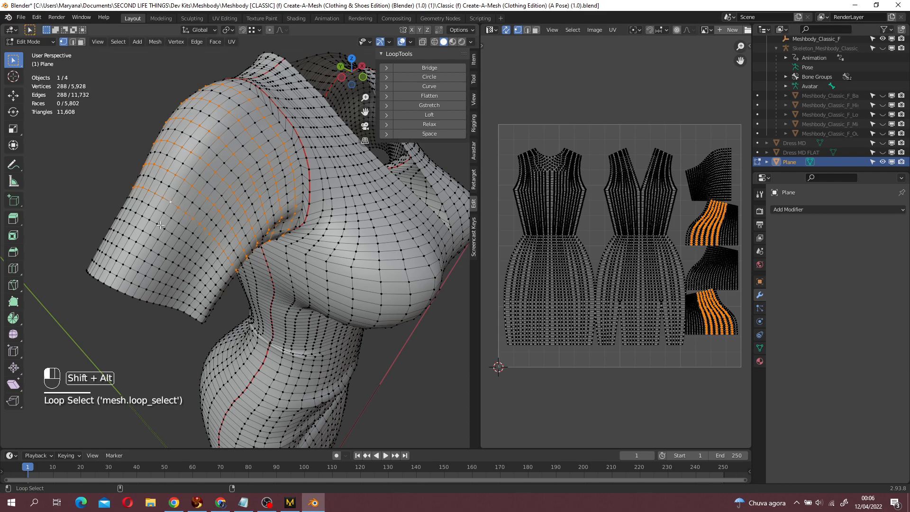
alt+shift+click(134, 268)
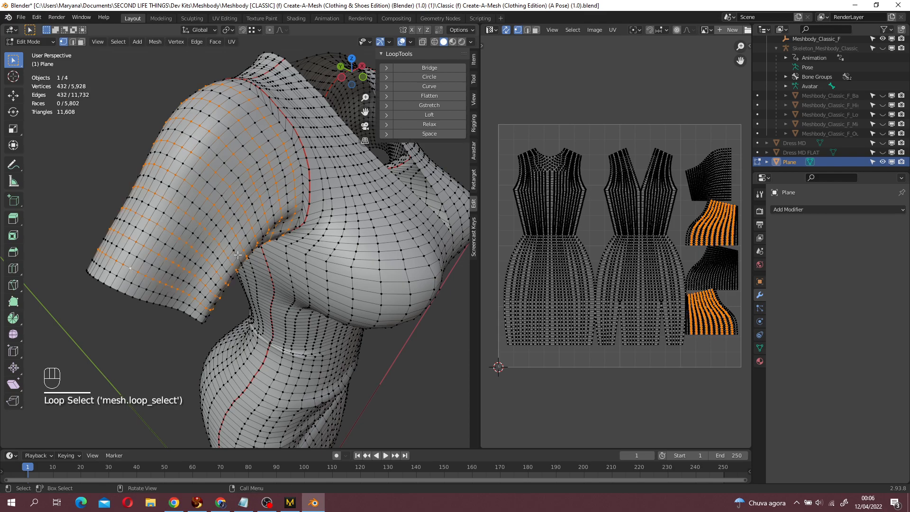
scroll(238, 256, down, 3)
middle_drag(295, 249, 262, 240)
key(x)
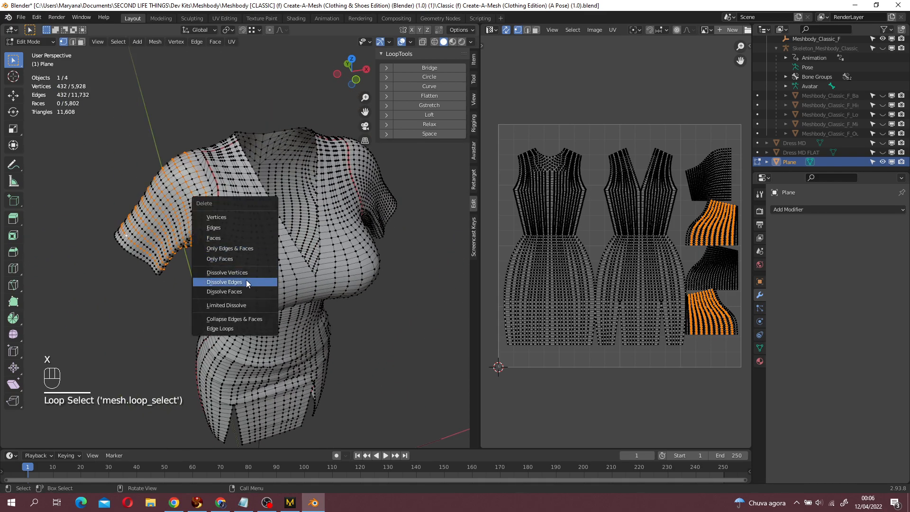
click(235, 282)
- Relax the right sleeve's loop beside the armhole and the armhole seam loop with LoopTools
scroll(190, 142, up, 5)
alt+click(165, 97)
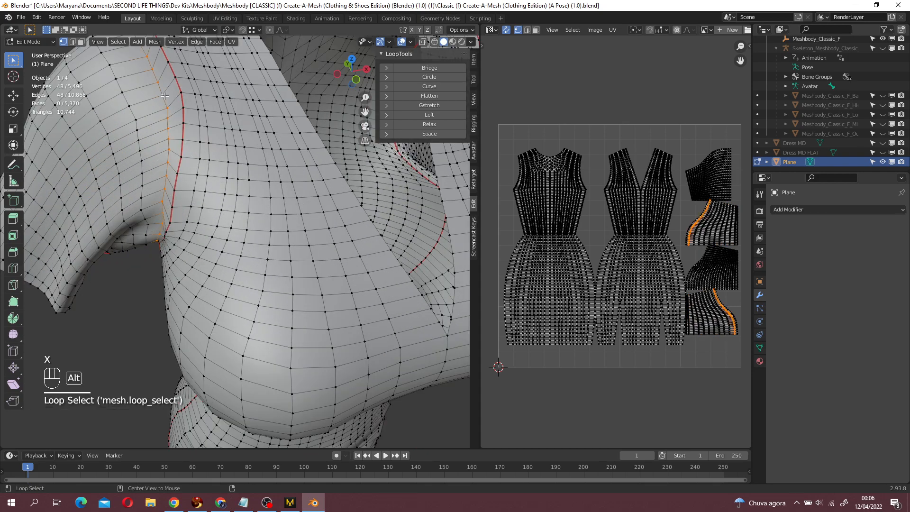
click(436, 126)
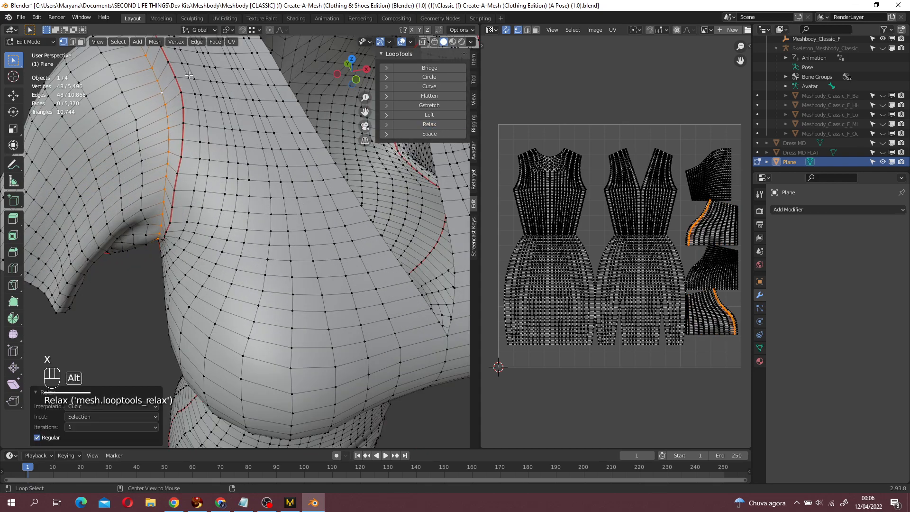
alt+click(178, 78)
click(437, 124)
click(437, 124)
- Select every other edge loop around the dress's left sleeve and dissolve these edges
scroll(332, 209, down, 8)
middle_drag(332, 209, 250, 212)
scroll(250, 212, up, 3)
alt+click(247, 171)
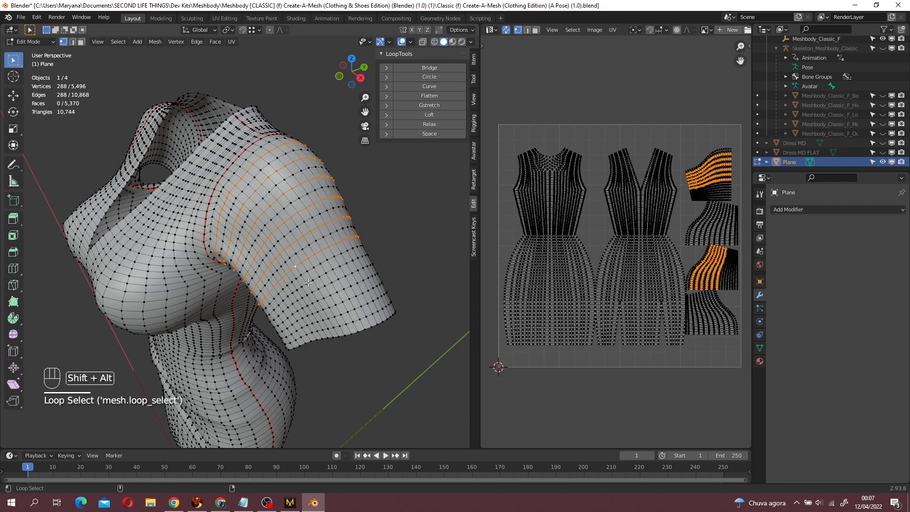
key(x)
click(330, 317)
- Examine the simplified dress, especially the folds around the waist, with the wireframe shown and hidden
scroll(330, 316, down, 5)
key(Tab)
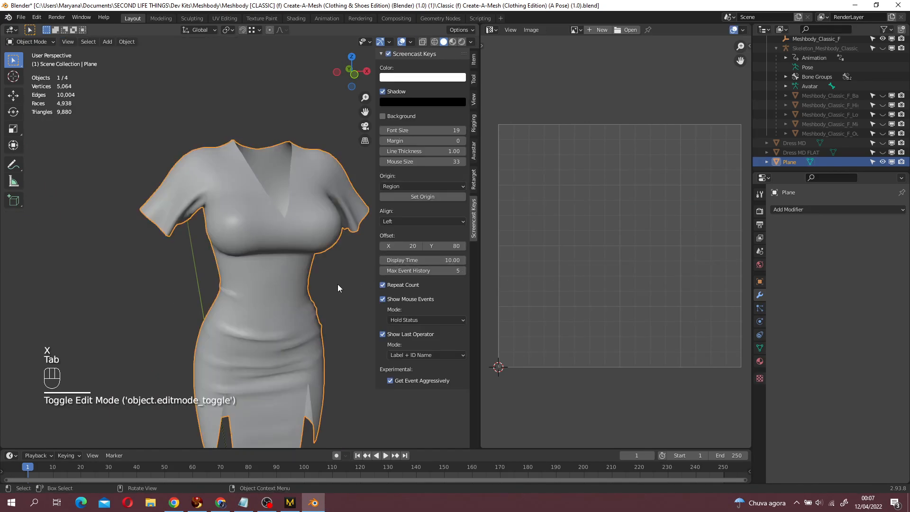
key(Tab)
key(a)
middle_drag(357, 302, 362, 276)
shift+middle_drag(355, 327, 143, 297)
scroll(329, 276, up, 4)
key(Tab)
key(Tab)
scroll(295, 213, down, 4)
click(360, 248)
key(Tab)
scroll(228, 252, up, 2)
scroll(306, 288, up, 5)
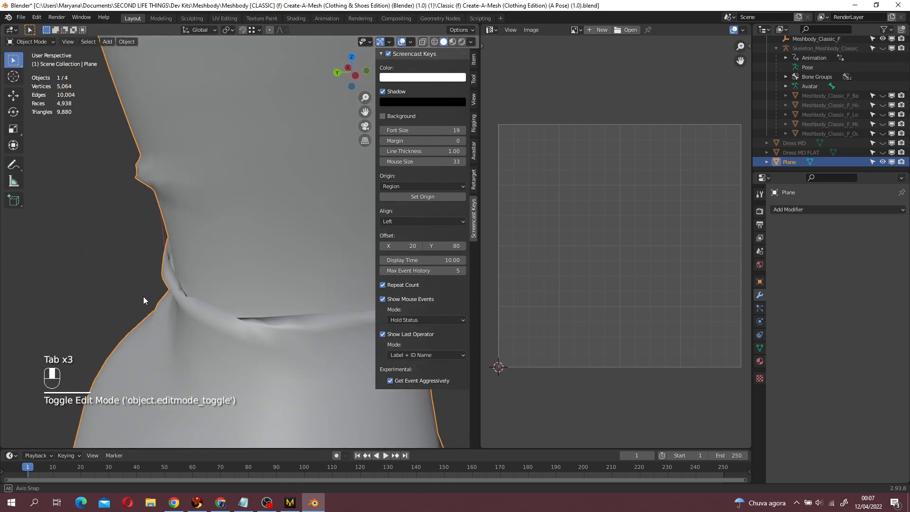
- Smooth the folds around the back of the waist in the Sculpting workspace with a 170 px Smooth brush, lowering its strength to 0.241
click(192, 19)
shift+middle_drag(387, 196, 381, 237)
middle_drag(268, 235, 399, 175)
scroll(398, 175, up, 10)
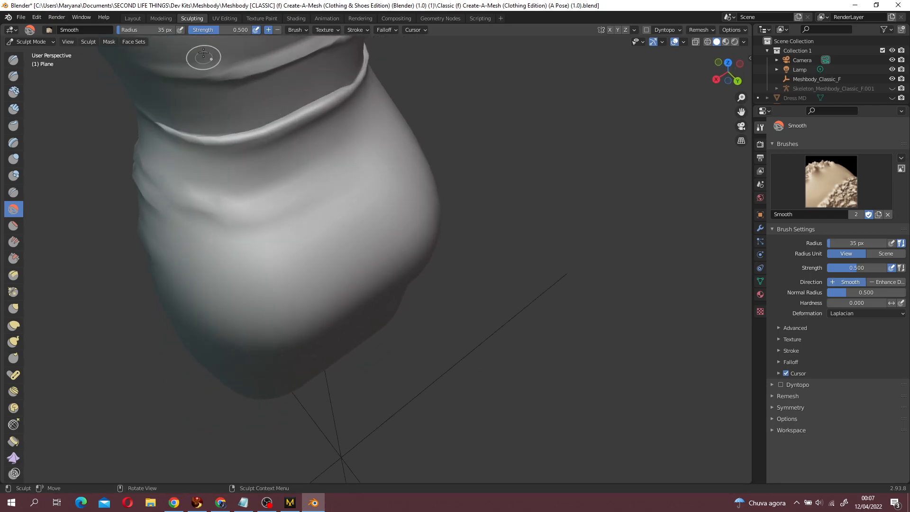
key(f)
click(294, 124)
mouse_move(274, 147)
shift+middle_down()
mouse_move(277, 289)
mouse_move(267, 258)
shift+middle_up()
drag(332, 177, 181, 42)
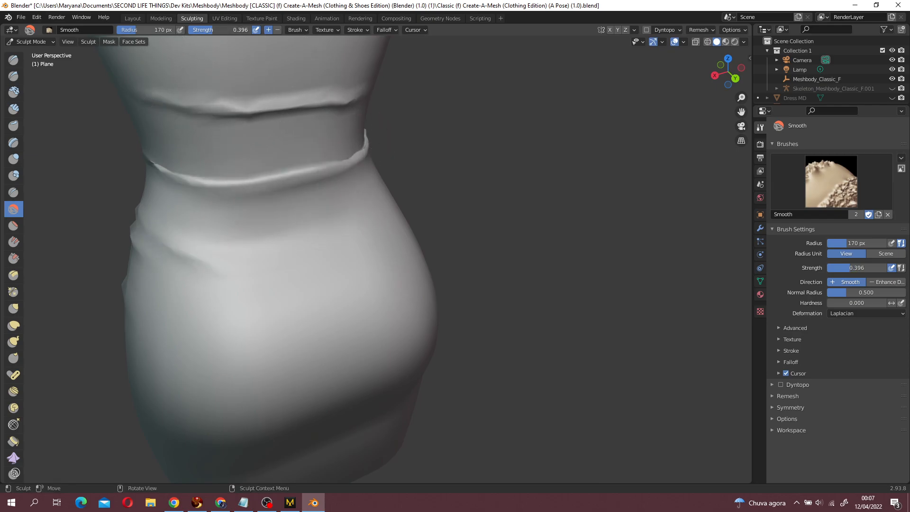
drag(178, 156, 139, 159)
middle_drag(265, 186, 332, 156)
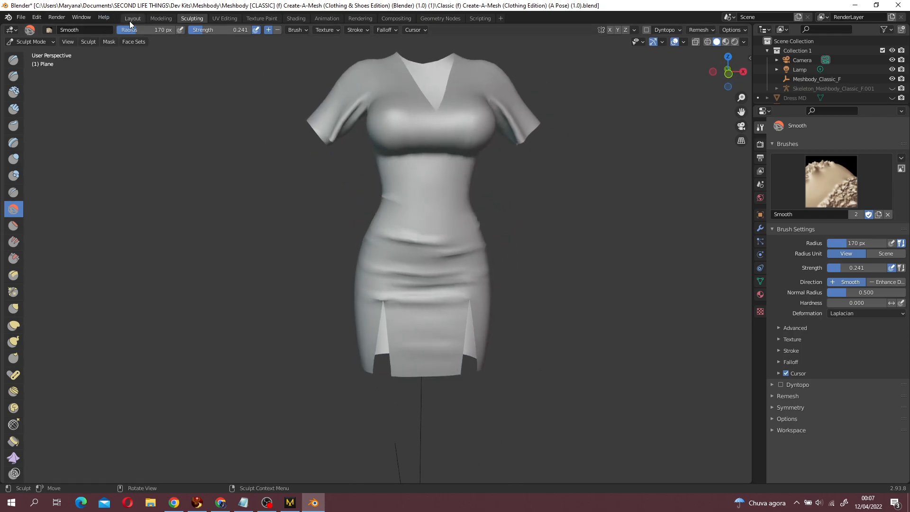
- Return to the Layout workspace and unhide the Meshbody Classic skeleton and the Meshbody_Classic_F_Bare body mesh
click(133, 18)
scroll(302, 193, down, 5)
middle_drag(329, 260, 181, 257)
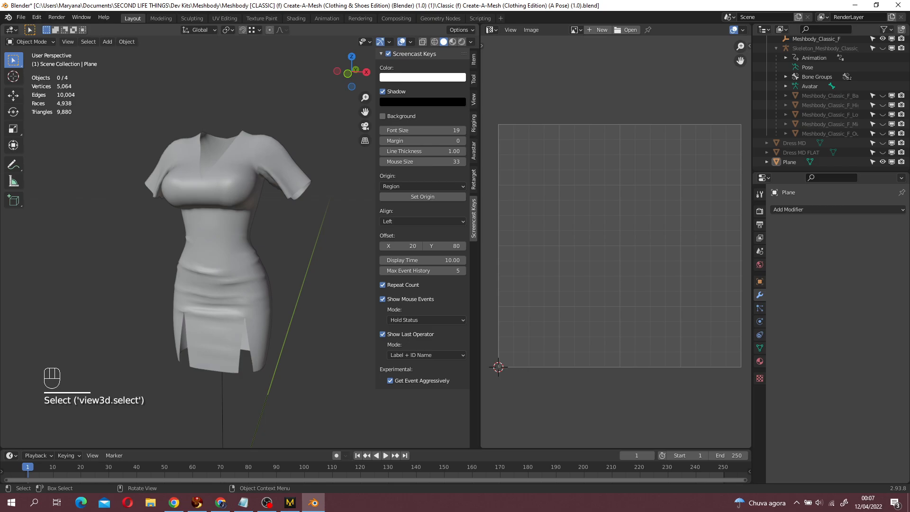
middle_drag(286, 286, 354, 283)
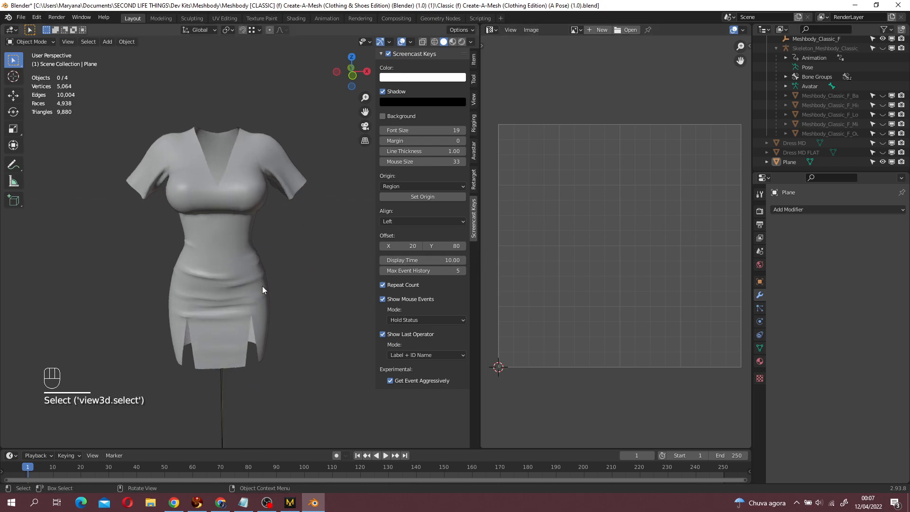
scroll(701, 150, down, 2)
middle_drag(169, 209, 226, 203)
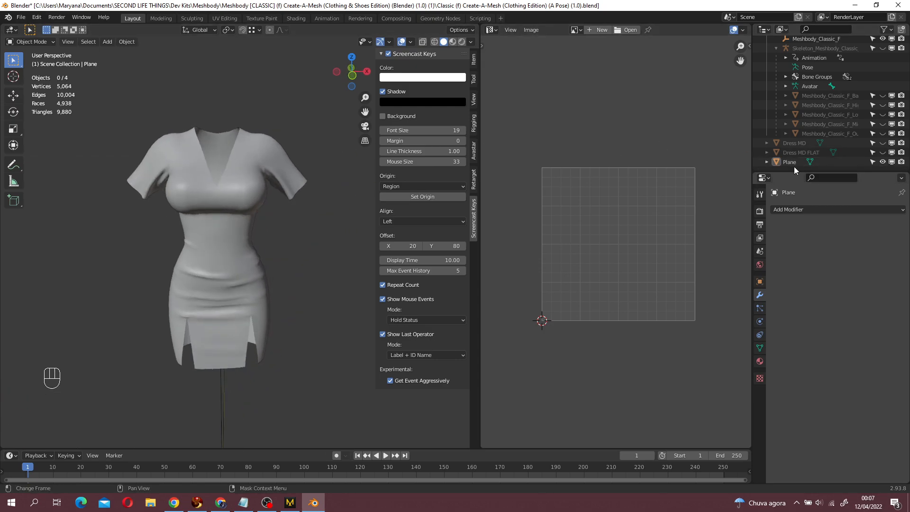
scroll(832, 133, up, 3)
click(884, 89)
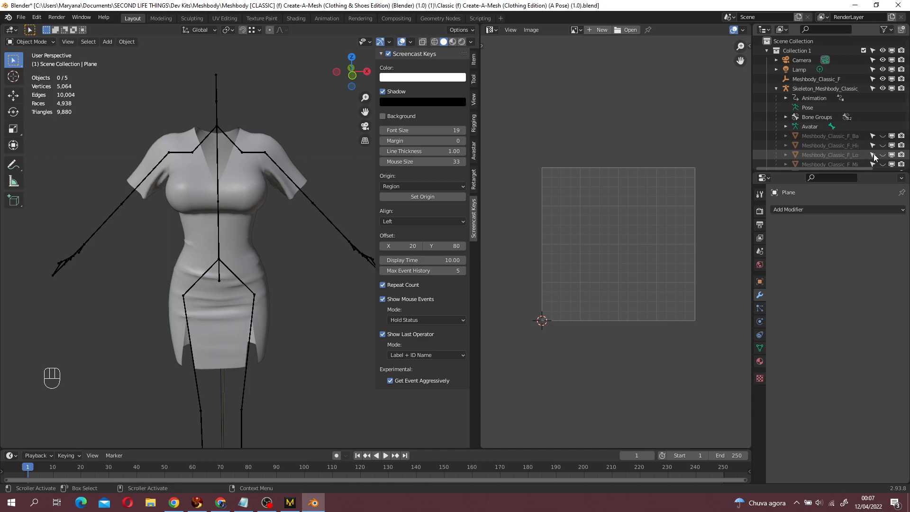
scroll(872, 154, down, 2)
click(882, 98)
middle_drag(359, 232, 299, 184)
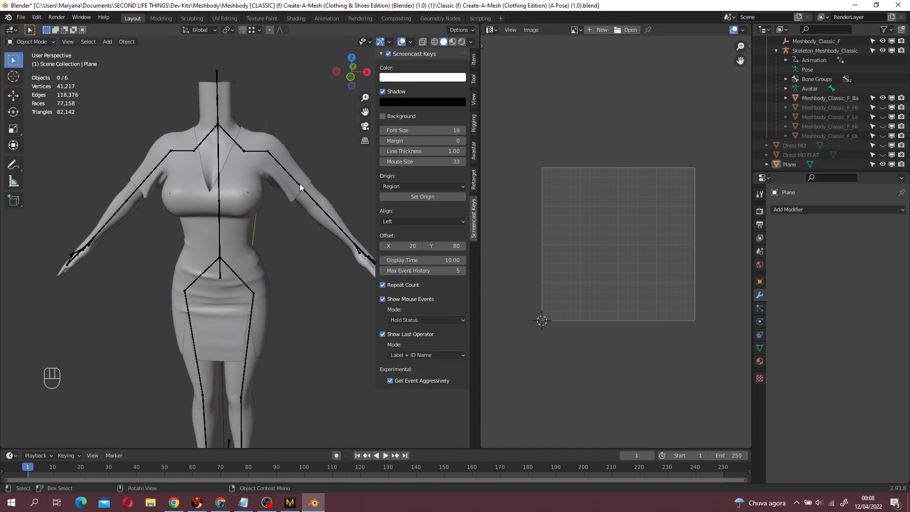
- Bind the dress to the skeleton with Avastar Skinning, excluding hidden sources and copying weights from Meshbody_Classic_F_Bare
click(240, 187)
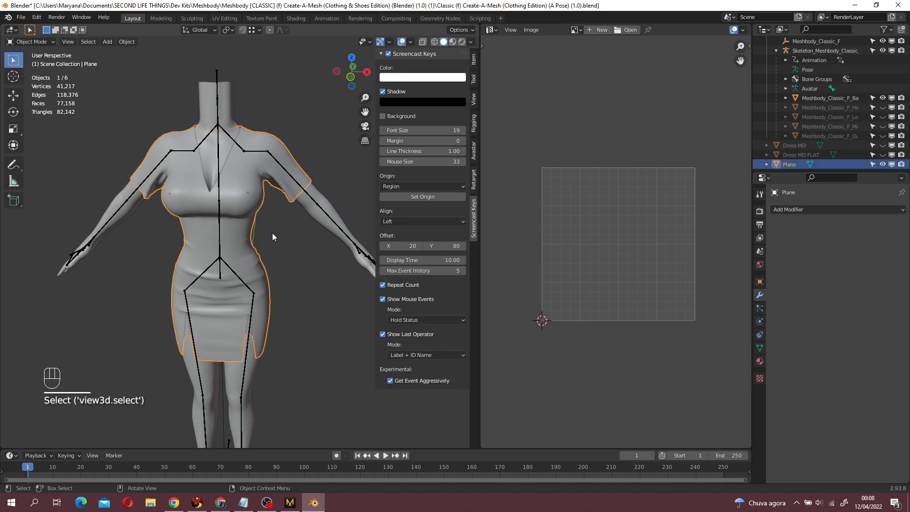
shift+click(218, 73)
click(474, 152)
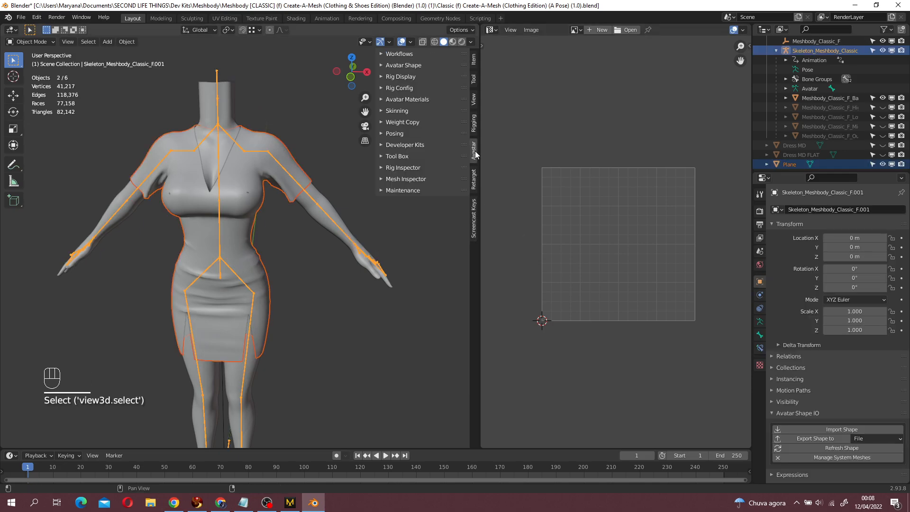
click(398, 111)
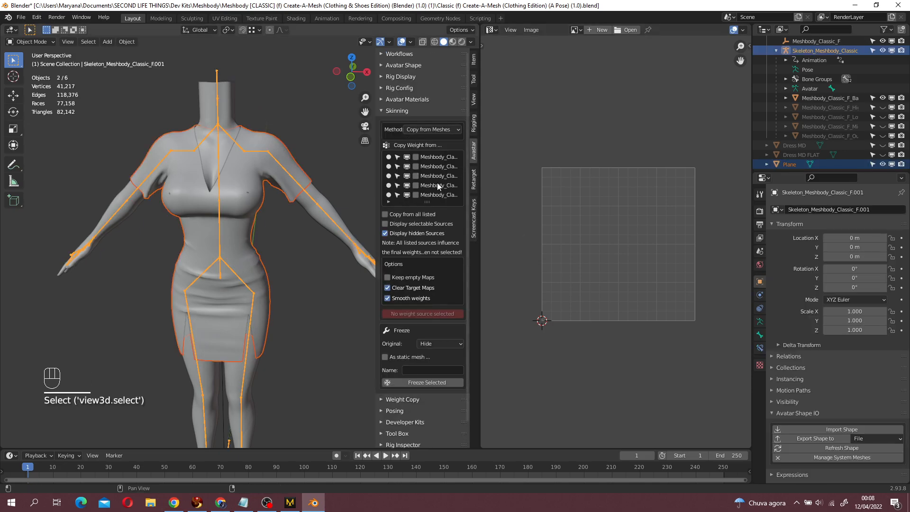
click(385, 234)
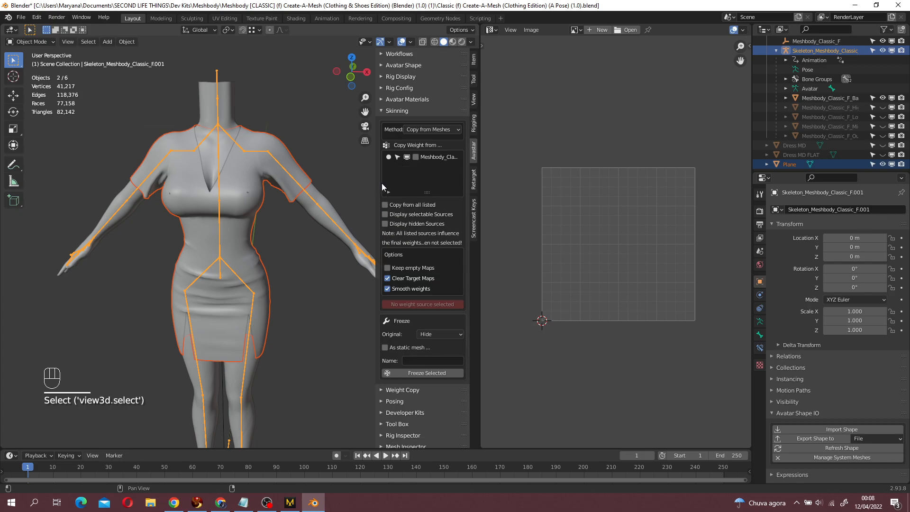
drag(377, 181, 341, 180)
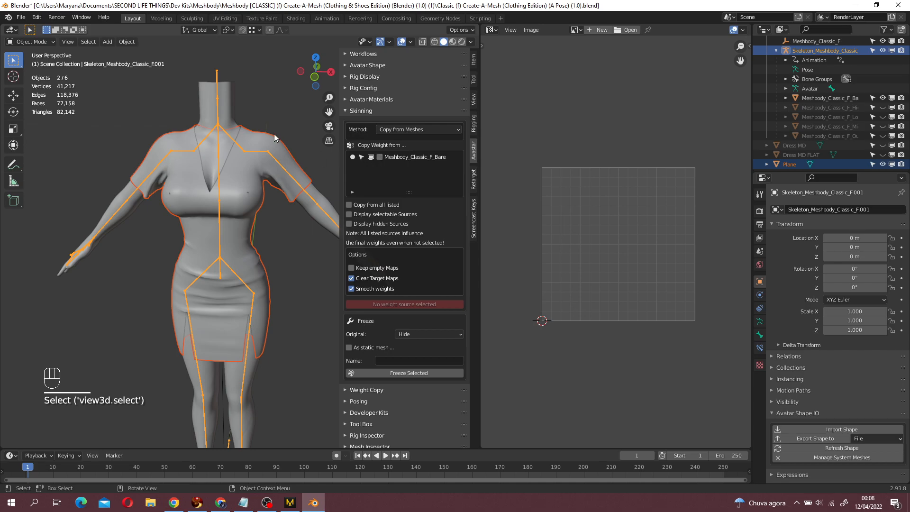
click(380, 157)
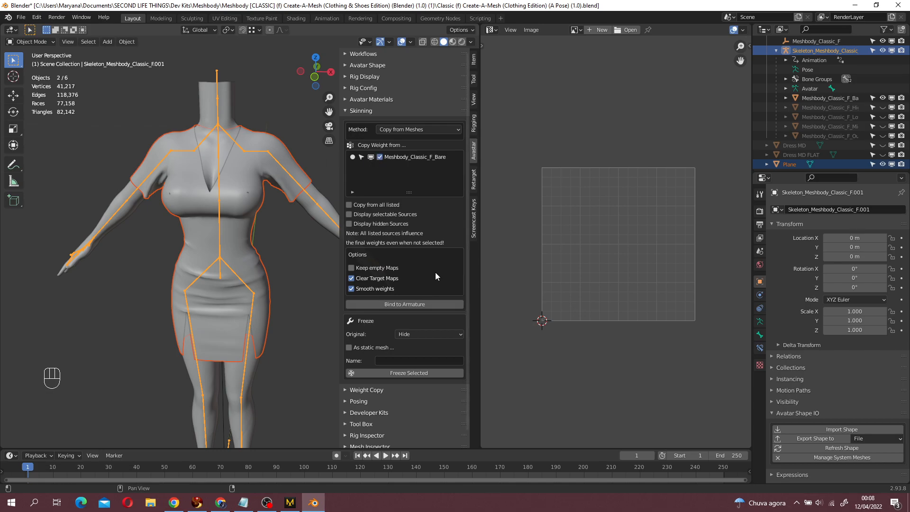
click(431, 304)
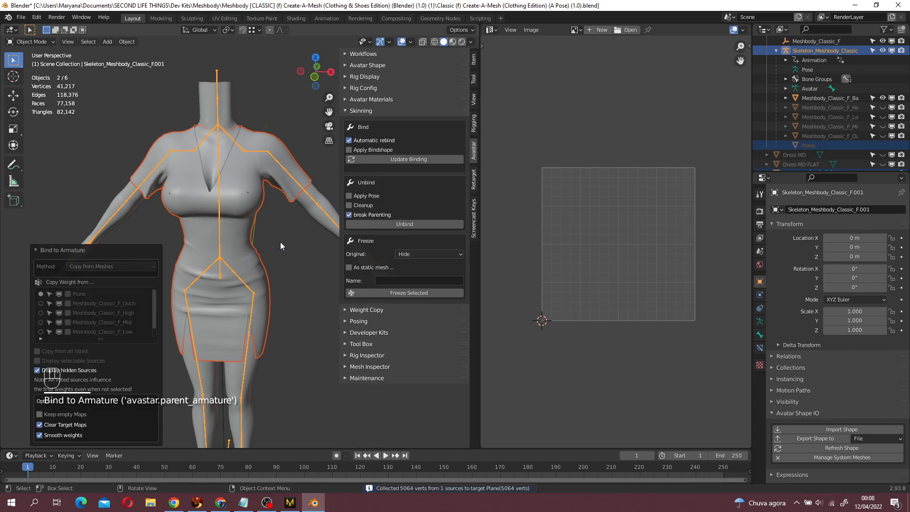
click(236, 243)
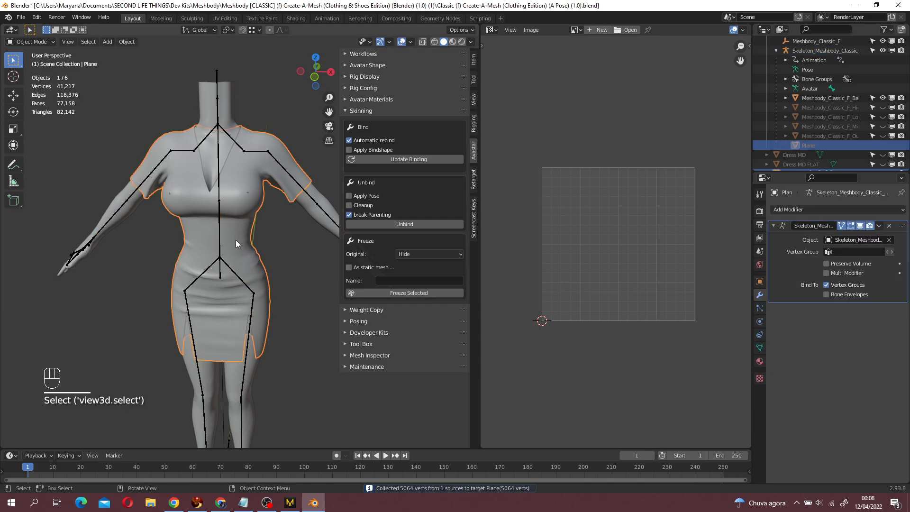
- Select the skeleton and show its Volume deform bones through the Avastar Rig Display settings
click(216, 133)
click(216, 132)
click(381, 76)
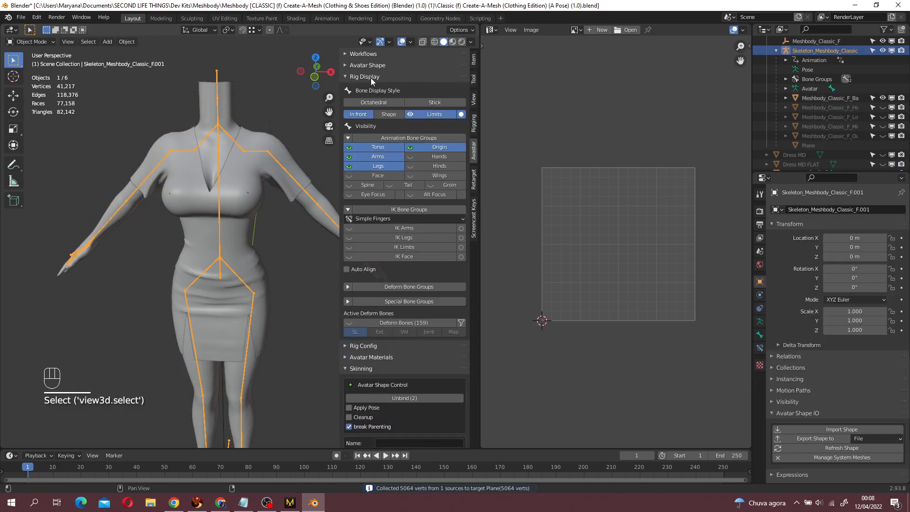
click(366, 288)
click(432, 296)
- In Pose Mode, select the left and right PEC bones together and move them forward along the Y axis
middle_drag(223, 180, 264, 244)
click(42, 43)
scroll(264, 244, up, 2)
click(229, 244)
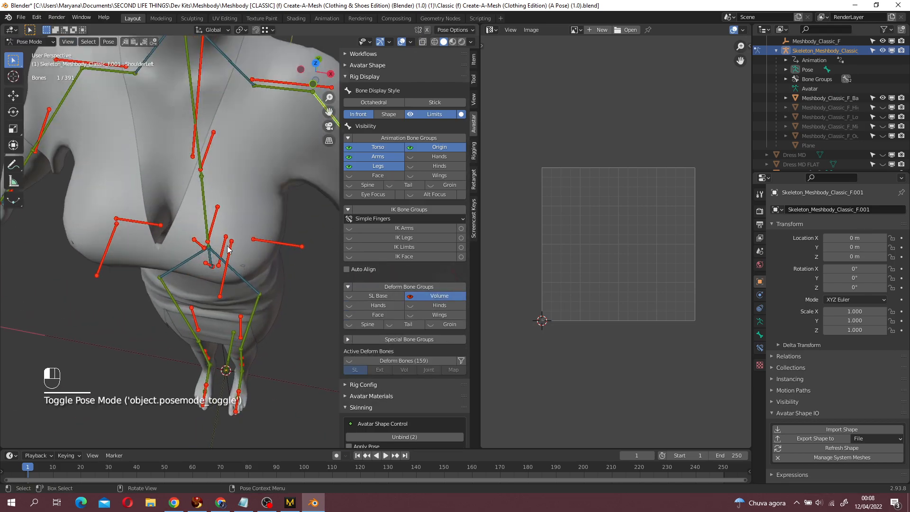
shift+click(113, 242)
middle_drag(113, 243, 191, 197)
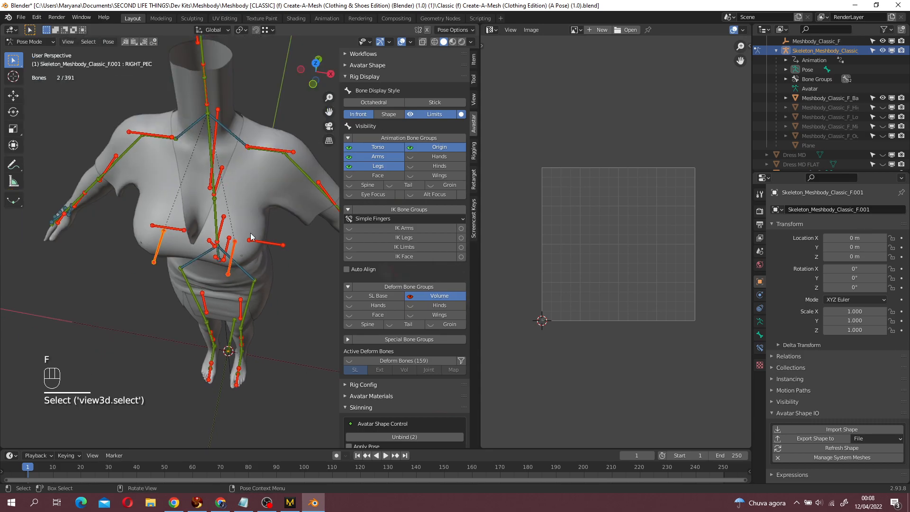
key(g)
key(y)
click(275, 257)
middle_drag(275, 258, 211, 146)
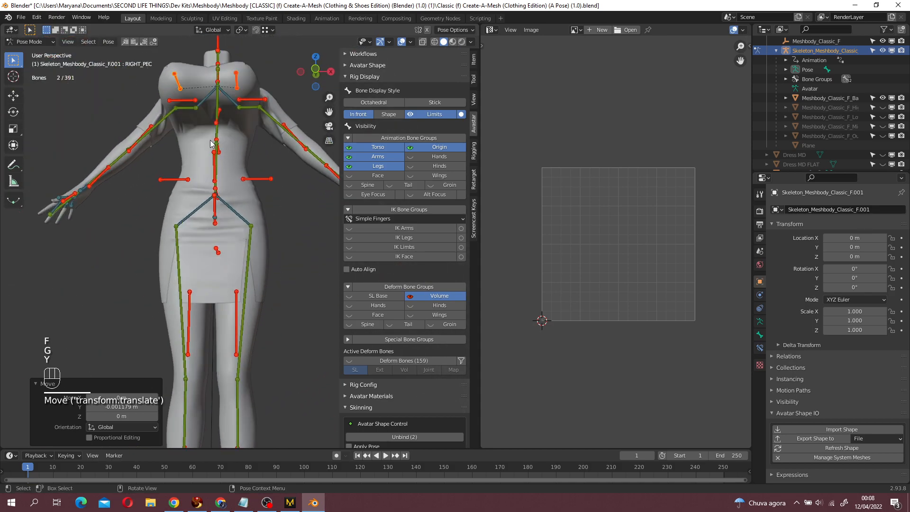
- Select the left hip bone and rotate it in the right orthographic view so the leg swings forward
click(249, 282)
middle_drag(221, 289, 137, 294)
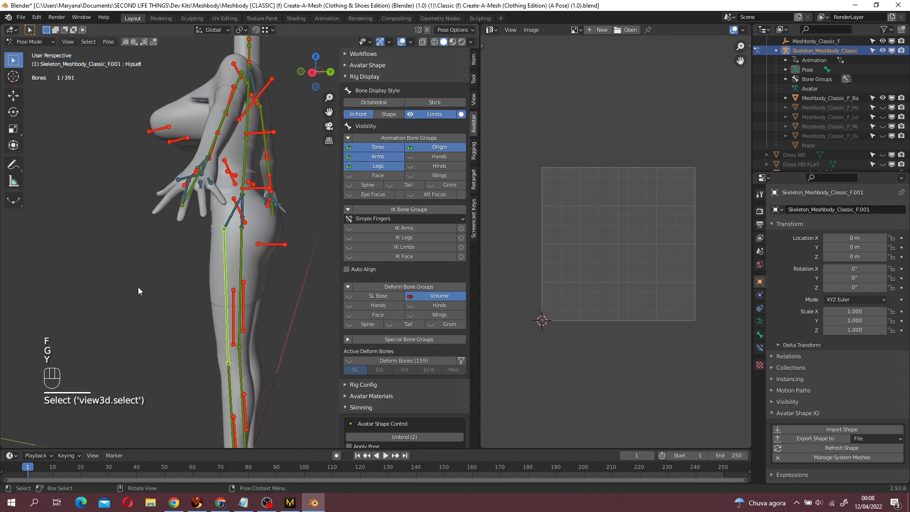
key(g)
key(y)
right_click(255, 264)
middle_drag(291, 253, 306, 251)
key(KP_1)
key(KP_3)
key(r)
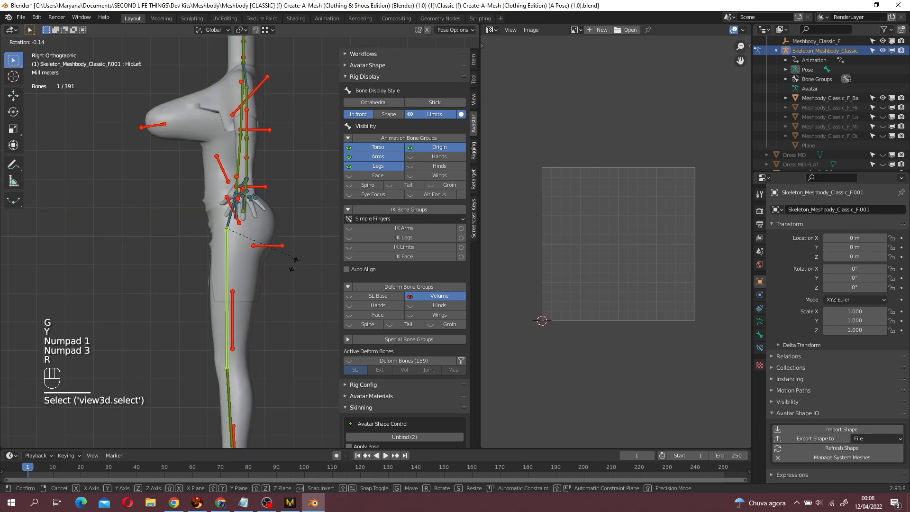
click(273, 272)
- Select the right hip bone in Pose Mode and rotate it in the right orthographic view to pose the other leg
click(223, 342)
key(r)
right_click(231, 334)
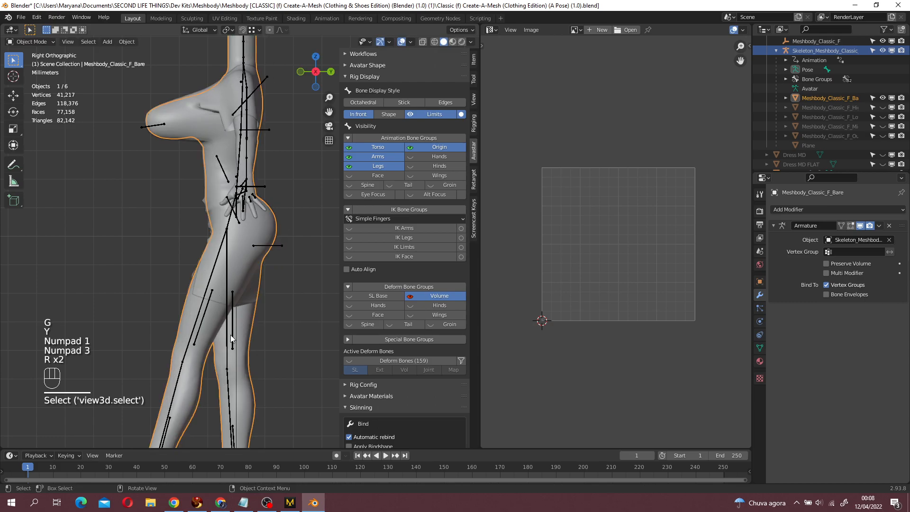
click(230, 336)
click(230, 337)
key(r)
click(263, 308)
middle_drag(263, 308, 328, 336)
scroll(285, 324, up, 5)
- Select the dress, switch it to Weight Paint mode and choose its R_CLAVICLE vertex group
click(214, 317)
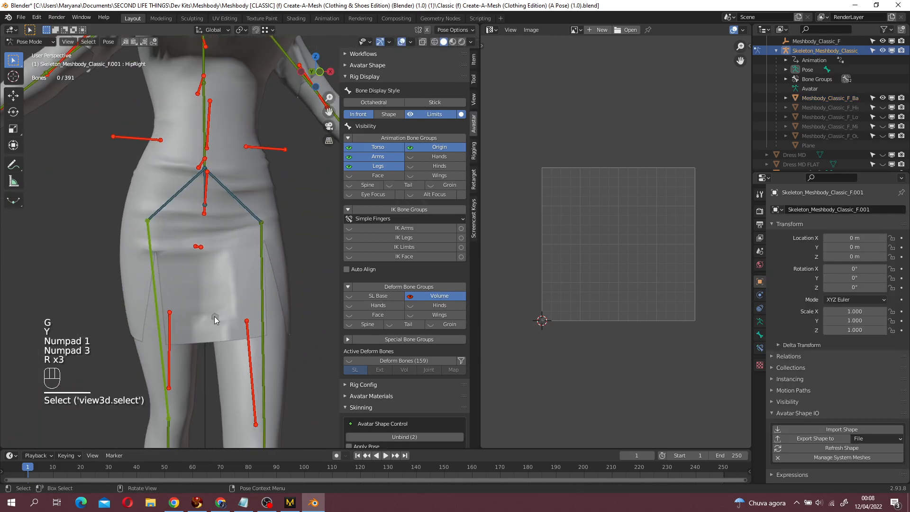
click(238, 333)
scroll(240, 255, down, 3)
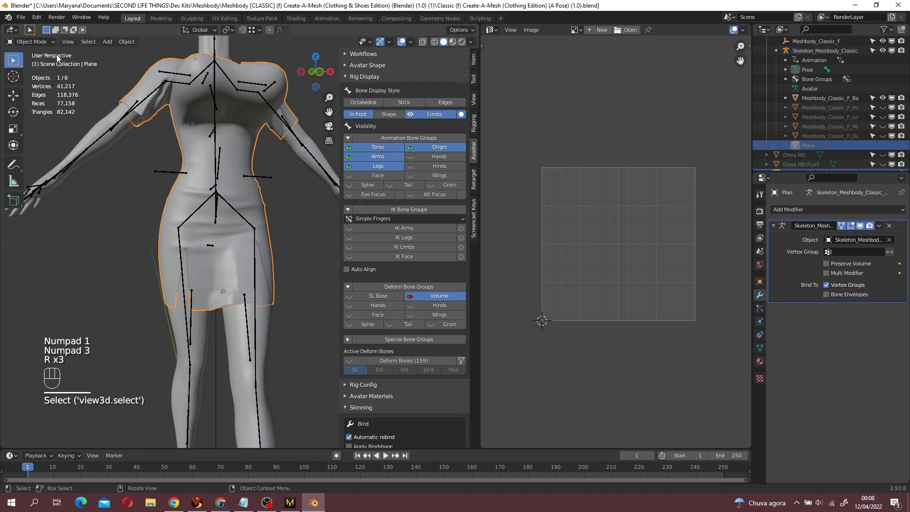
click(31, 41)
click(39, 95)
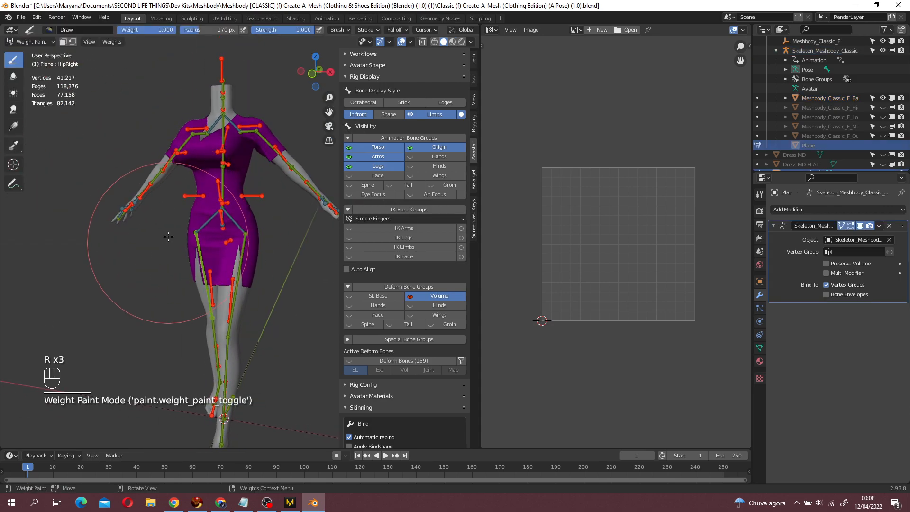
click(760, 349)
click(852, 259)
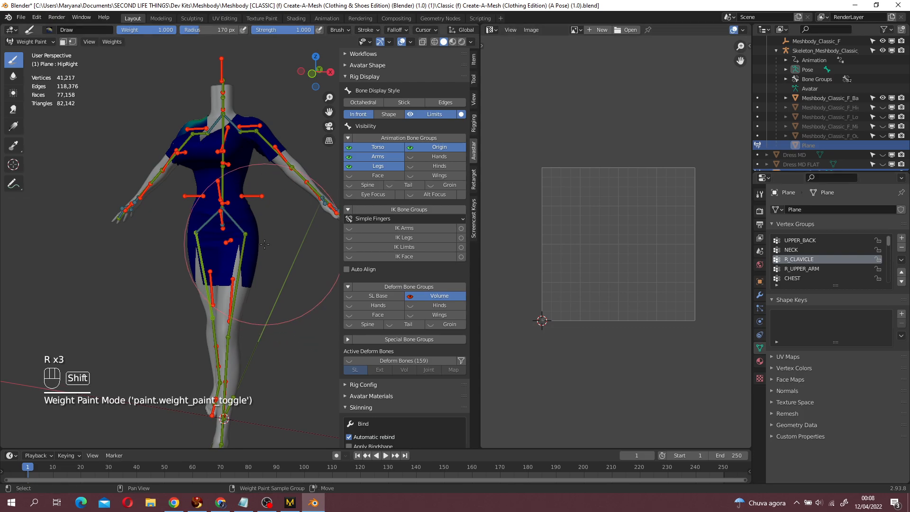
- Smooth the dress's vertex weights for All Groups with a factor of 0.500 and 10 iterations
scroll(102, 60, up, 3)
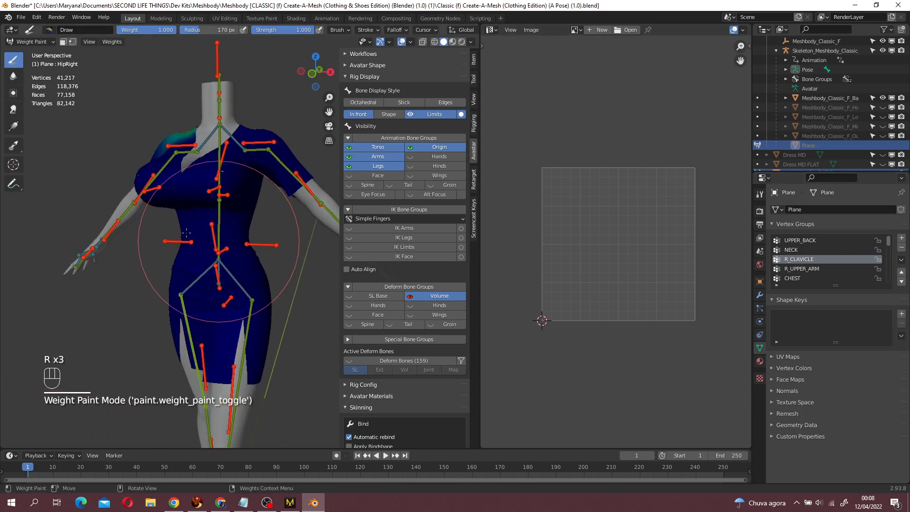
click(115, 44)
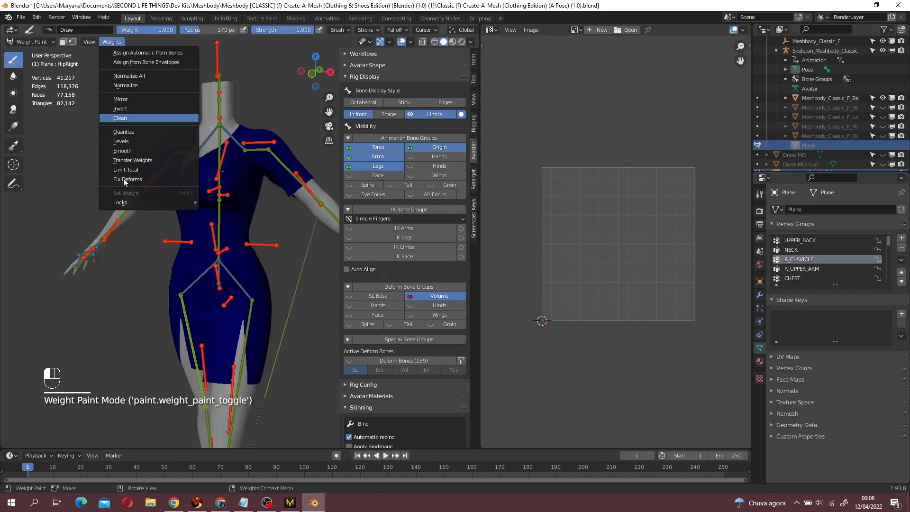
click(145, 149)
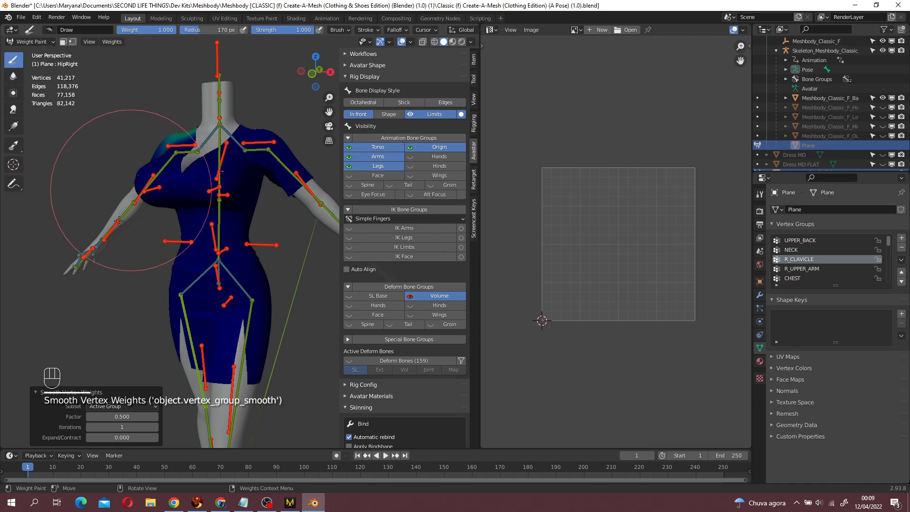
click(124, 407)
click(117, 447)
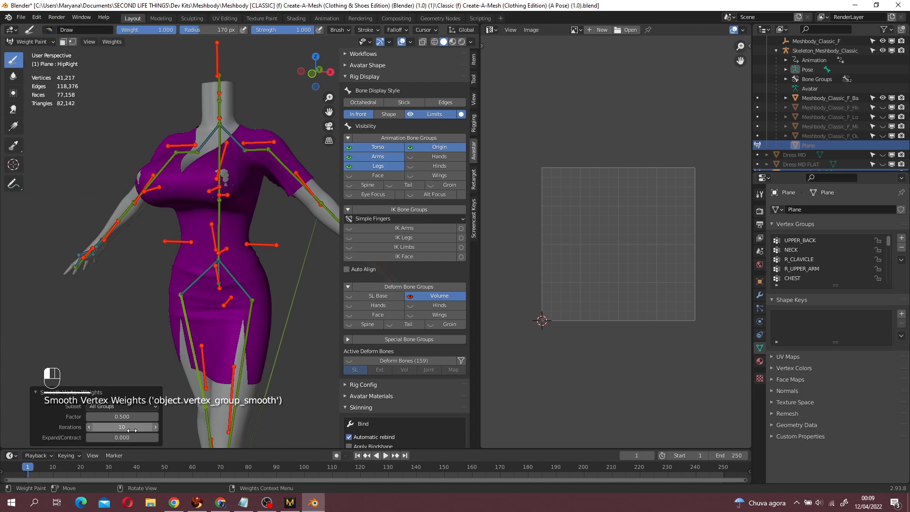
middle_drag(294, 209, 206, 283)
scroll(207, 283, up, 1)
shift+middle_drag(197, 172, 250, 203)
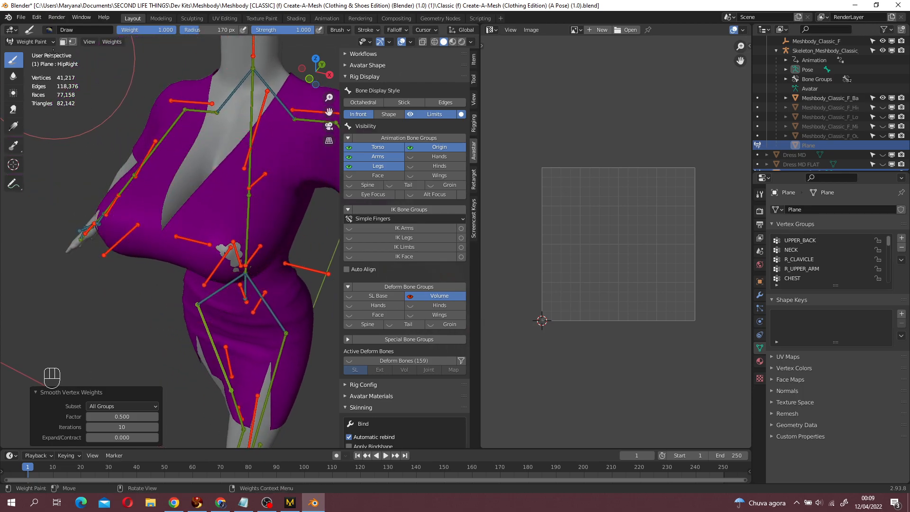
- Choose the CHEST vertex group, narrow the Avastar sidebar and display zero weights for the active group in the viewport overlays
click(34, 41)
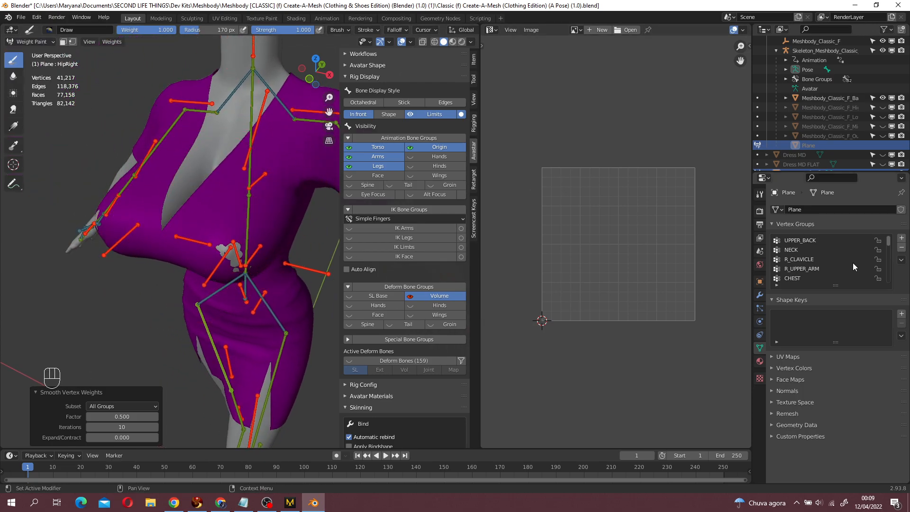
scroll(817, 268, down, 2)
click(798, 258)
middle_drag(256, 204, 303, 187)
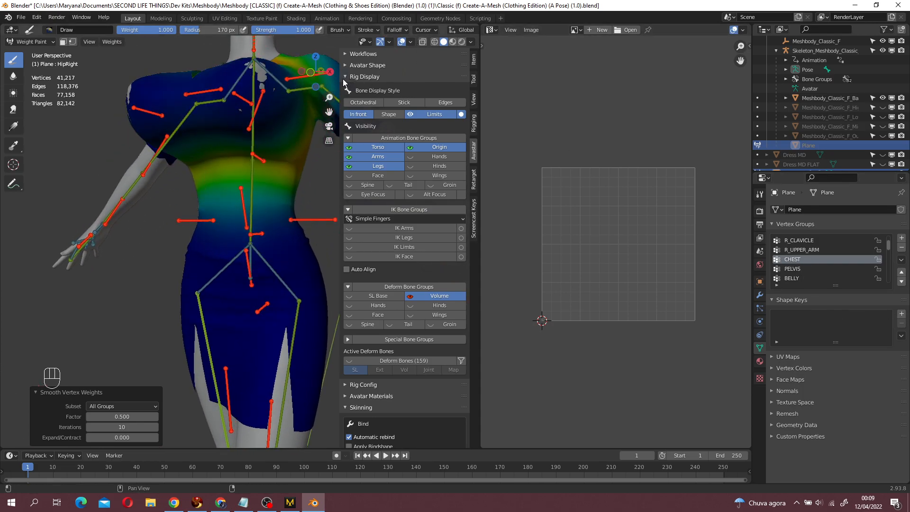
drag(339, 78, 394, 78)
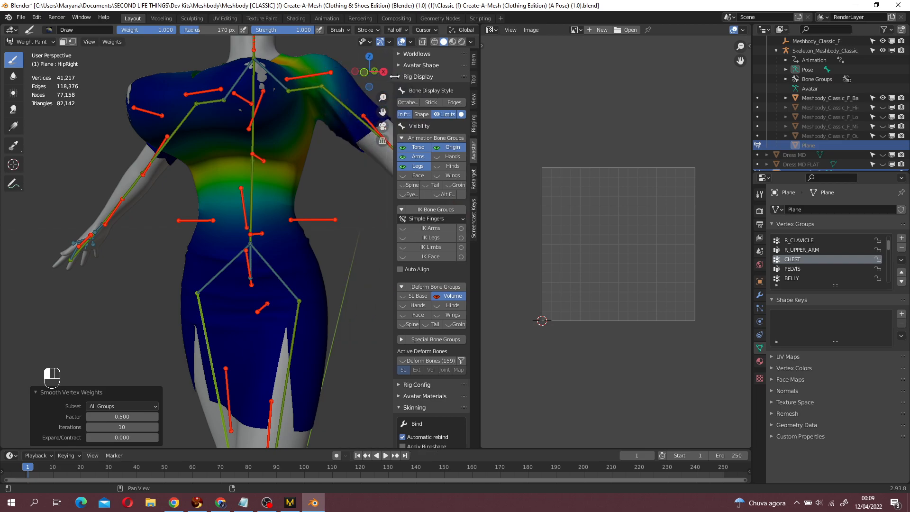
click(411, 42)
click(431, 279)
mouse_move(389, 237)
middle_down()
mouse_move(351, 239)
mouse_move(365, 240)
mouse_move(308, 280)
mouse_move(321, 270)
middle_up()
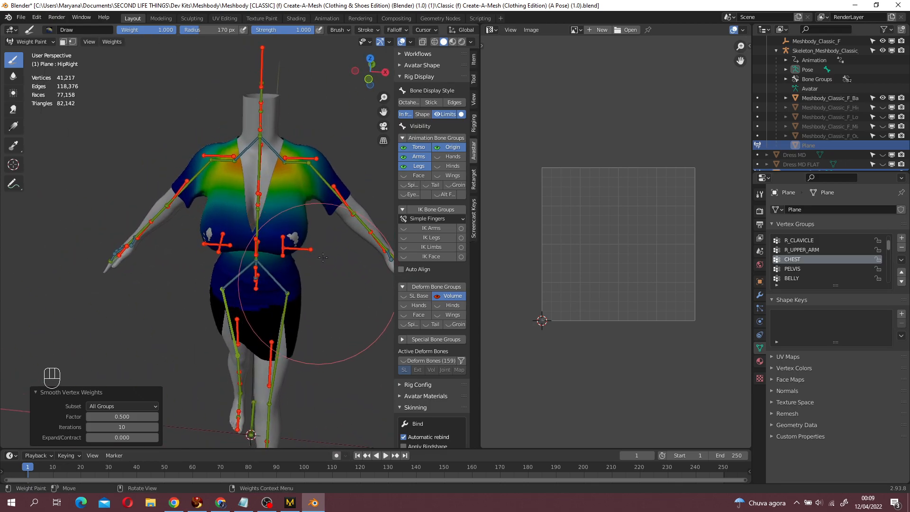
- Limit the number of weights per vertex to 4 for all of the dress's vertex groups
click(114, 43)
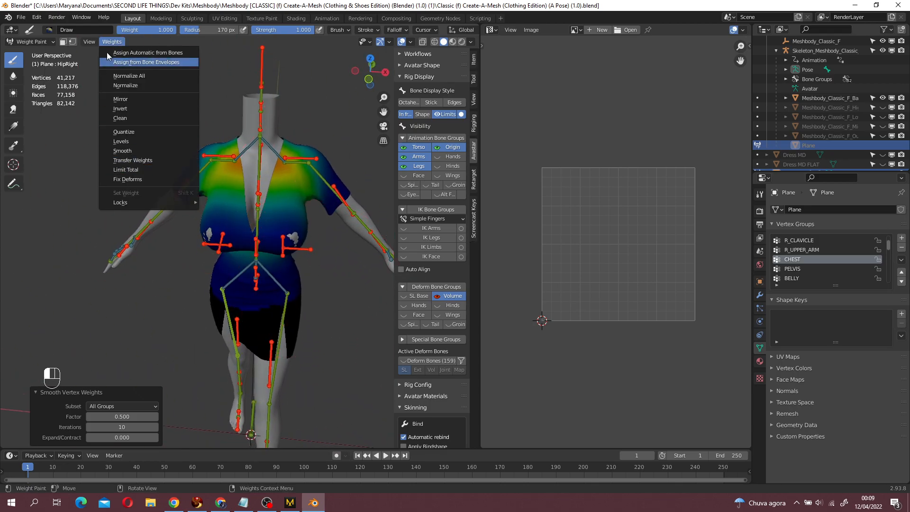
click(126, 171)
middle_drag(130, 165, 93, 168)
scroll(181, 236, up, 3)
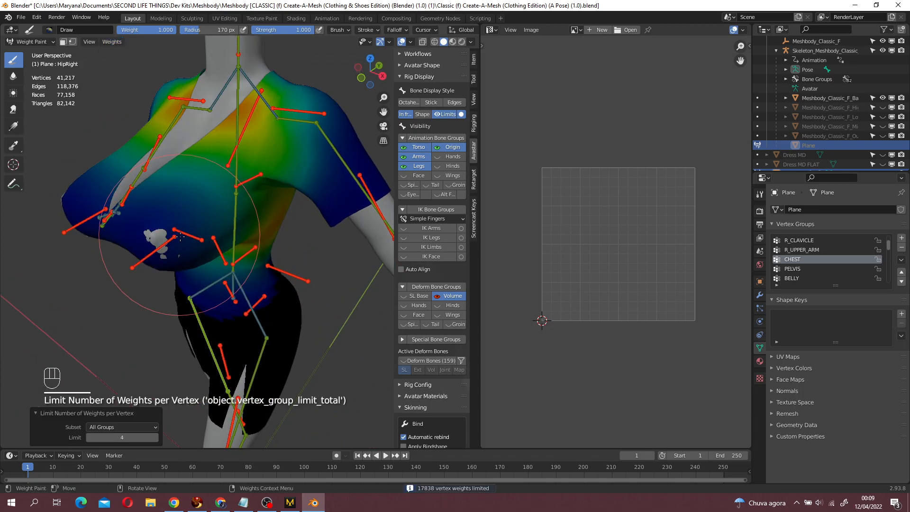
- Subtract CHEST weight from the front of the bust using the Subtract brush at 170 px and strength 0.200
click(49, 30)
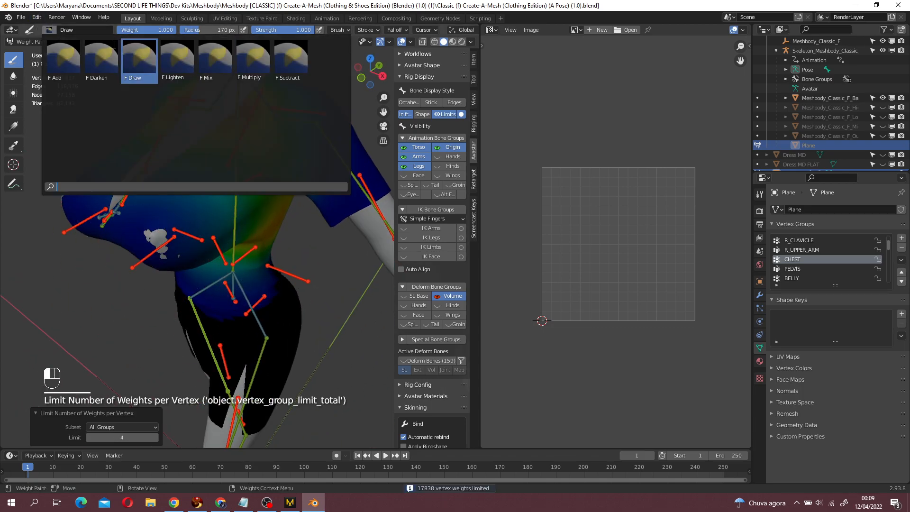
click(291, 58)
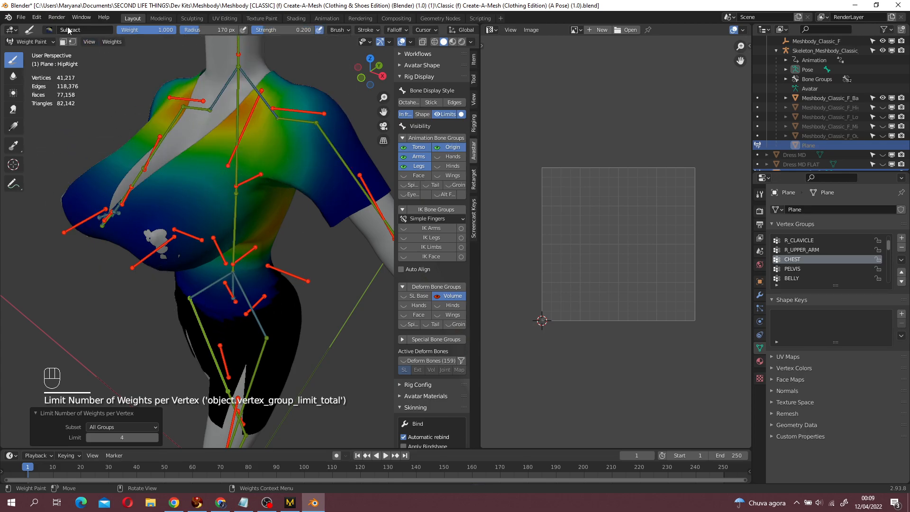
click(161, 249)
mouse_move(175, 249)
middle_down()
mouse_move(227, 244)
mouse_move(219, 199)
mouse_move(216, 250)
middle_up()
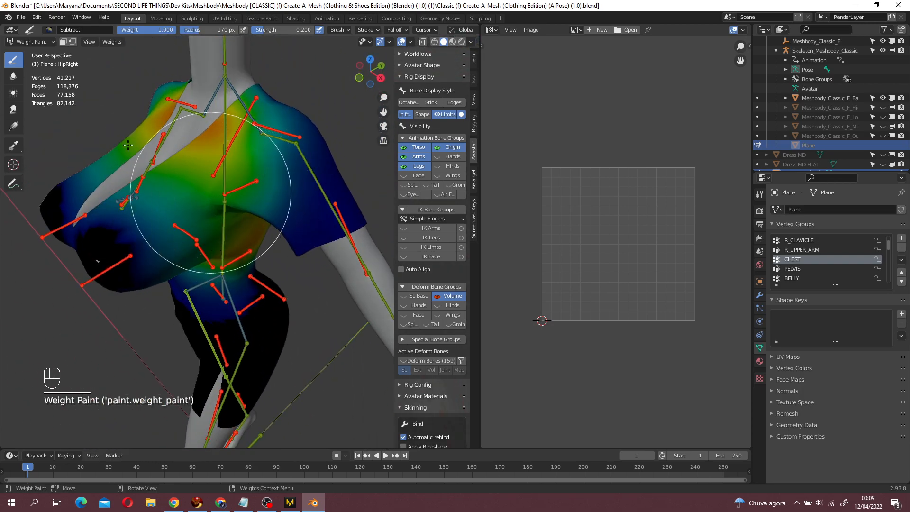
- Examine the weights of the R_CLAVICLE and R_UPPER_ARM vertex groups around the right sleeve
click(15, 75)
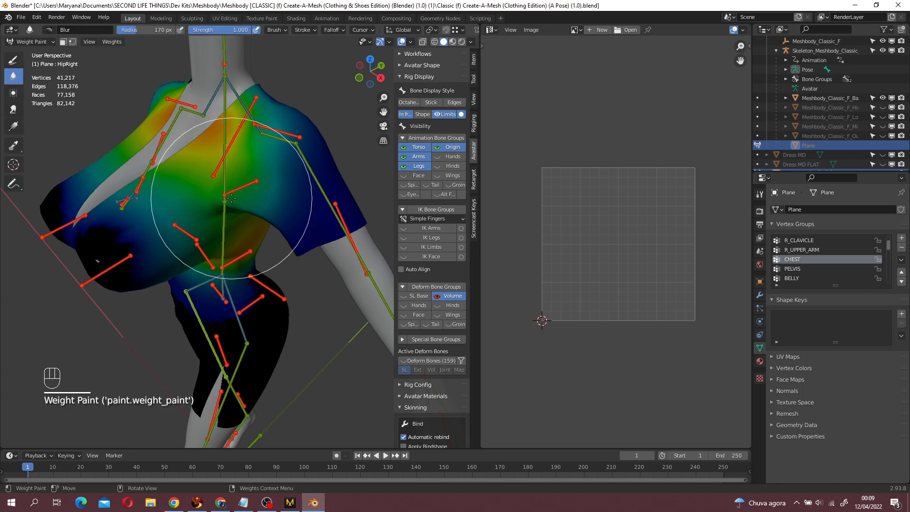
middle_drag(231, 198, 322, 105)
click(812, 270)
click(801, 250)
click(797, 240)
click(779, 250)
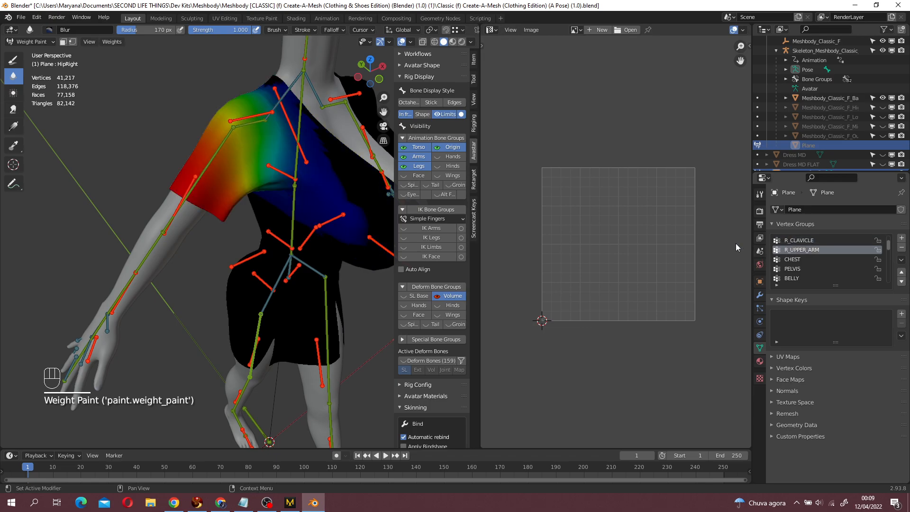
click(793, 260)
- Add weight to the bust in the RIGHT_PEC and LEFT_PEC vertex groups using the Add brush at strength 0.200
scroll(809, 276, down, 3)
click(803, 261)
middle_drag(235, 284, 92, 291)
middle_drag(212, 304, 80, 195)
click(13, 59)
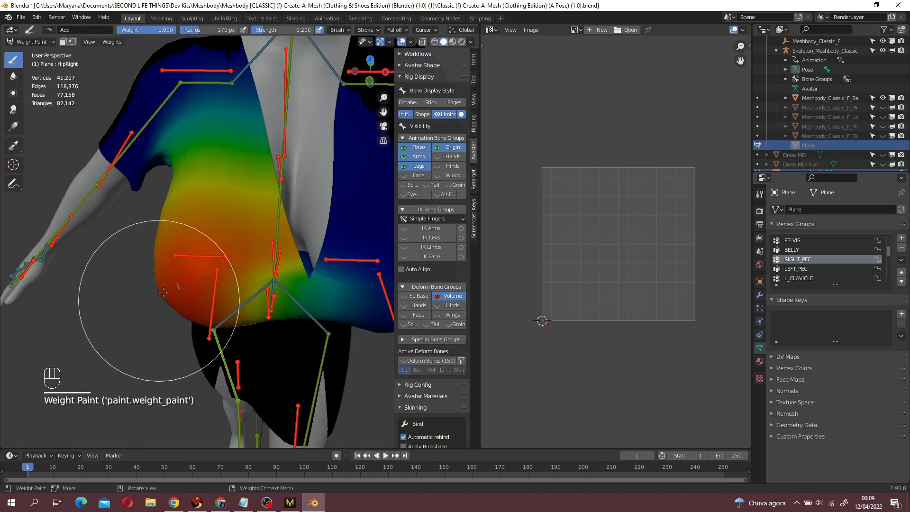
middle_drag(164, 292, 181, 257)
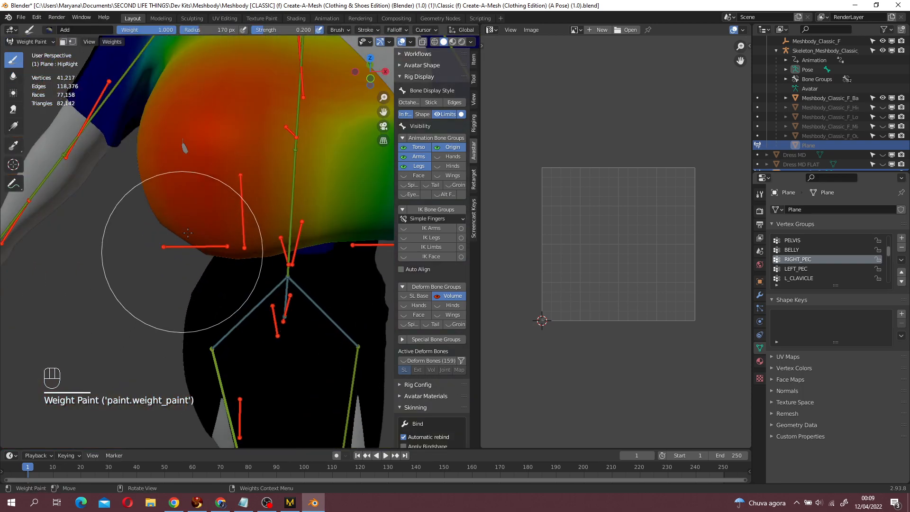
drag(204, 163, 197, 156)
mouse_move(216, 173)
middle_down()
mouse_move(232, 206)
mouse_move(179, 264)
middle_up()
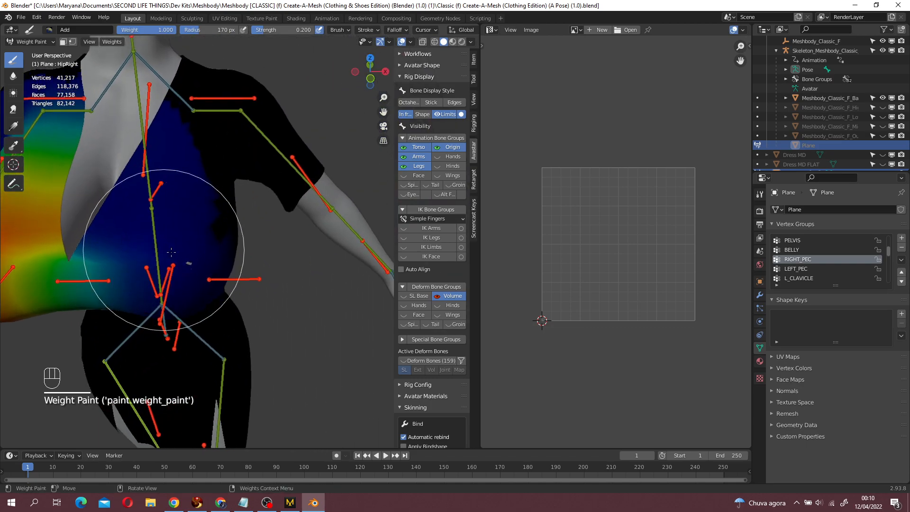
click(796, 269)
drag(205, 262, 187, 264)
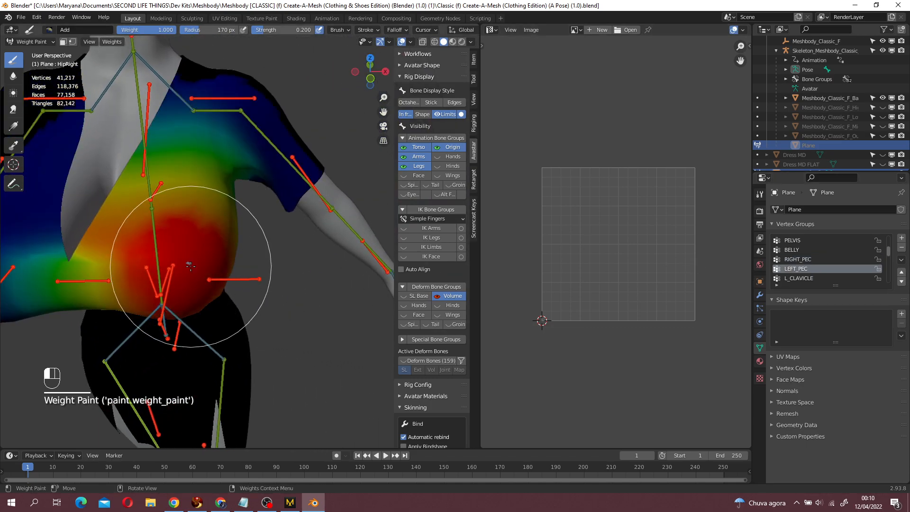
- Examine the weight distribution of the remaining vertex groups on the dress, from LEFT_PEC down the list and back up
click(802, 259)
scroll(802, 258, down, 4)
click(808, 259)
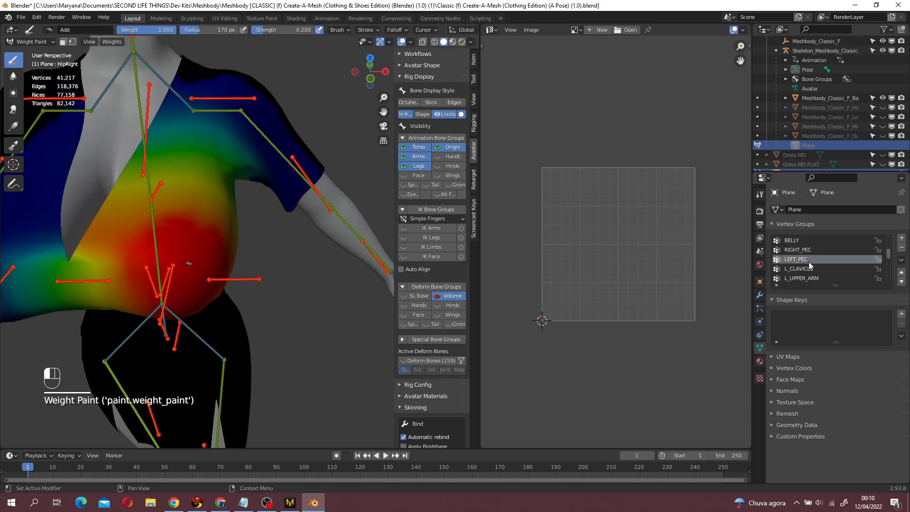
click(812, 279)
scroll(815, 278, down, 1)
click(800, 279)
scroll(801, 280, down, 3)
scroll(825, 272, down, 2)
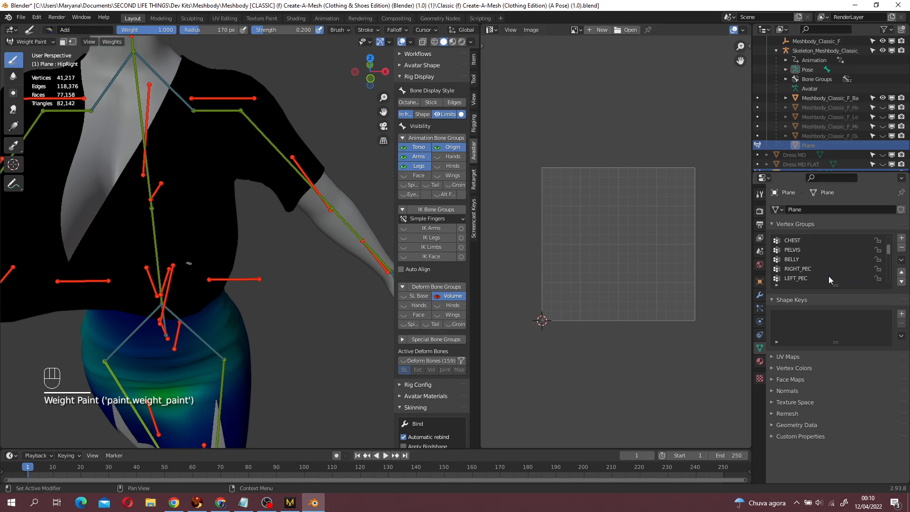
scroll(828, 274, up, 8)
click(817, 267)
click(807, 257)
click(806, 241)
click(807, 259)
click(806, 242)
- Choose the R_CLAVICLE vertex group and subtract its weight from the right side of the bust with the Subtract brush
scroll(806, 243, up, 1)
click(833, 259)
scroll(616, 261, down, 1)
scroll(318, 262, down, 2)
middle_drag(228, 264, 273, 250)
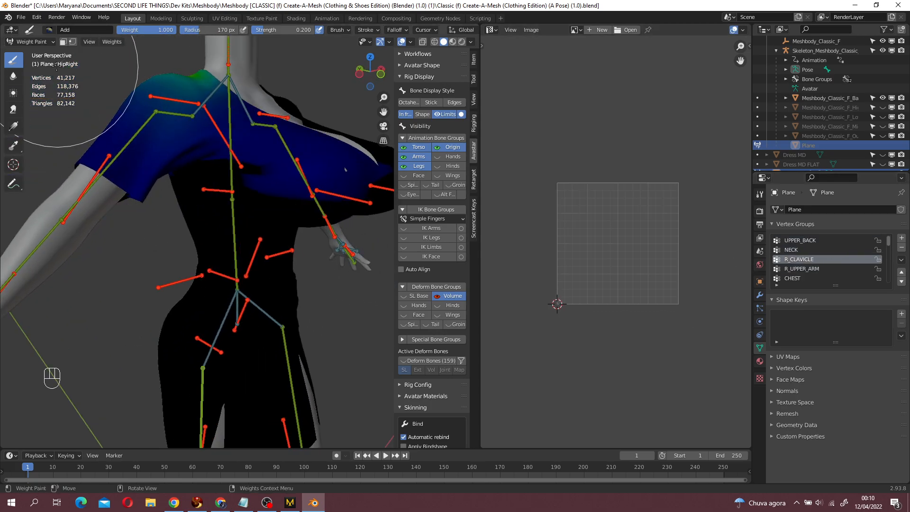
click(61, 30)
click(291, 61)
middle_drag(304, 185, 303, 191)
mouse_move(302, 191)
mouse_down()
mouse_move(320, 203)
mouse_move(360, 202)
mouse_up()
middle_drag(361, 201, 337, 214)
- Choose the L_CLAVICLE vertex group and subtract its weight from the left side of the bust with the Subtract brush
scroll(798, 268, down, 1)
scroll(799, 266, down, 3)
click(799, 268)
middle_drag(247, 265, 152, 224)
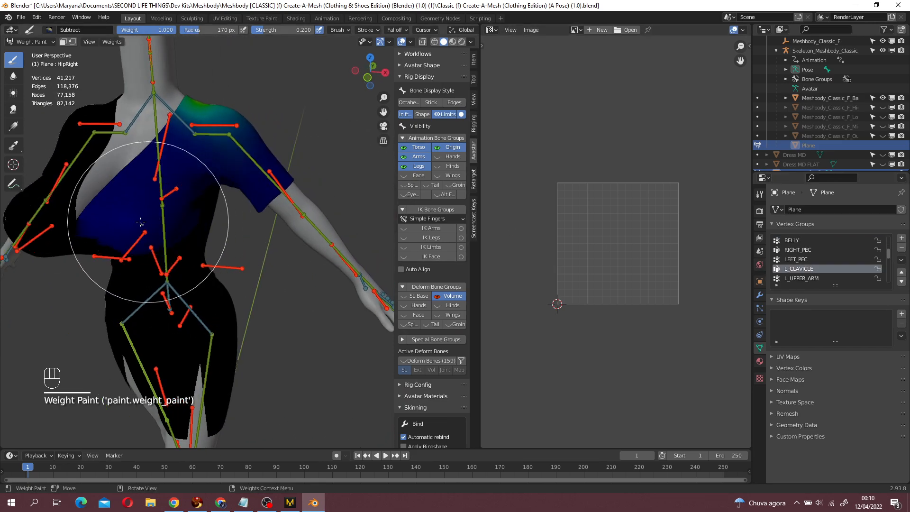
click(815, 260)
mouse_move(87, 271)
middle_down()
mouse_move(105, 237)
mouse_move(99, 270)
middle_up()
scroll(132, 264, up, 2)
click(128, 260)
key(ctrl+z)
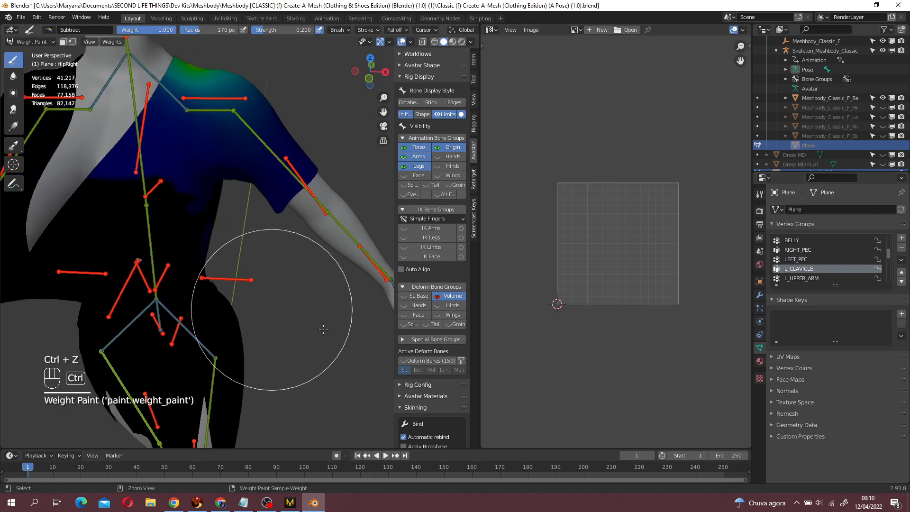
- Reset the avatar skeleton in Pose Mode by clearing the rotation, location and scale of all its bones
click(35, 41)
click(28, 51)
click(185, 91)
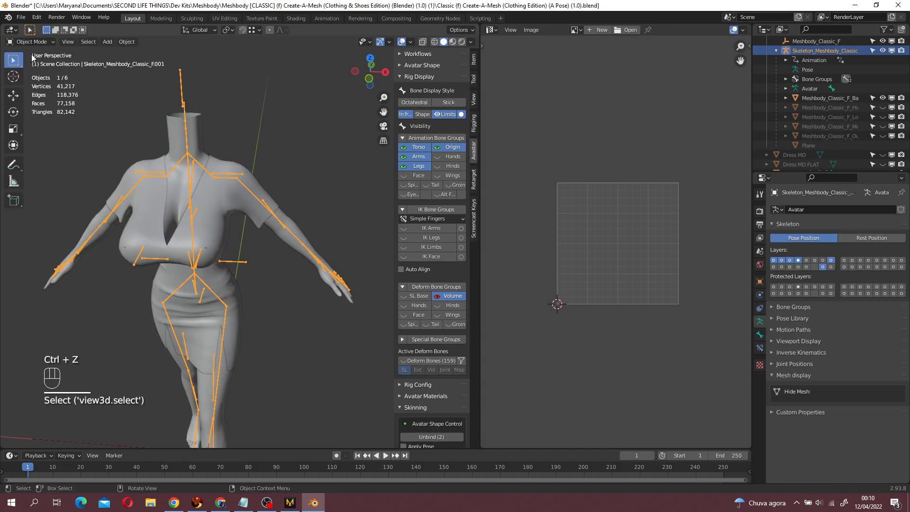
key(ctrl+Tab)
key(a)
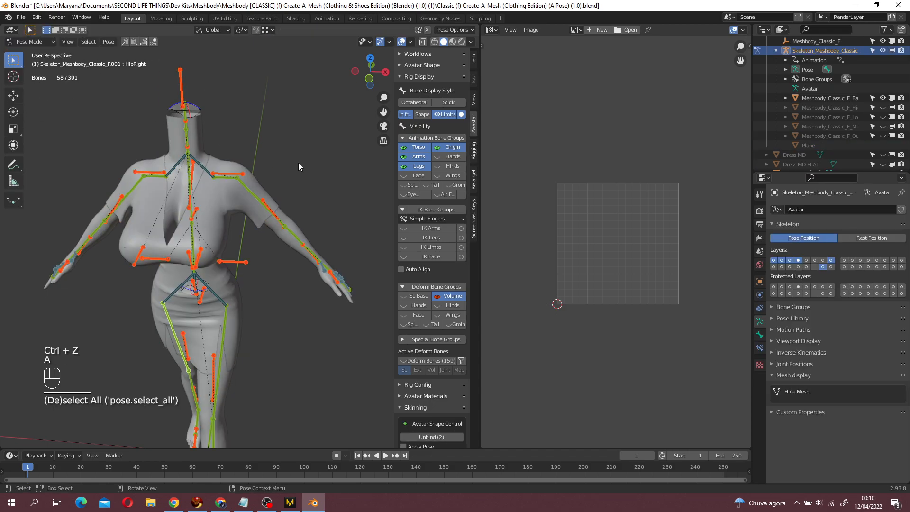
key(alt+r)
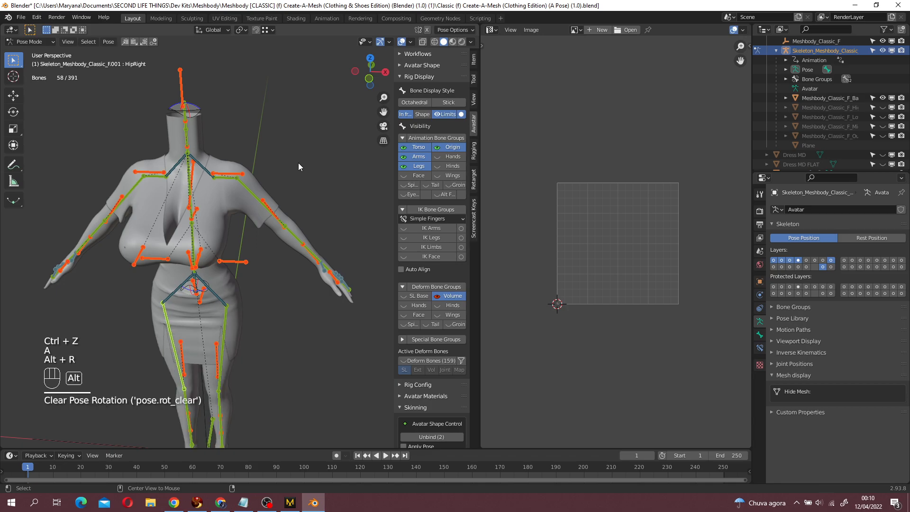
key(alt+g)
key(alt+s)
click(254, 279)
middle_drag(254, 280, 232, 272)
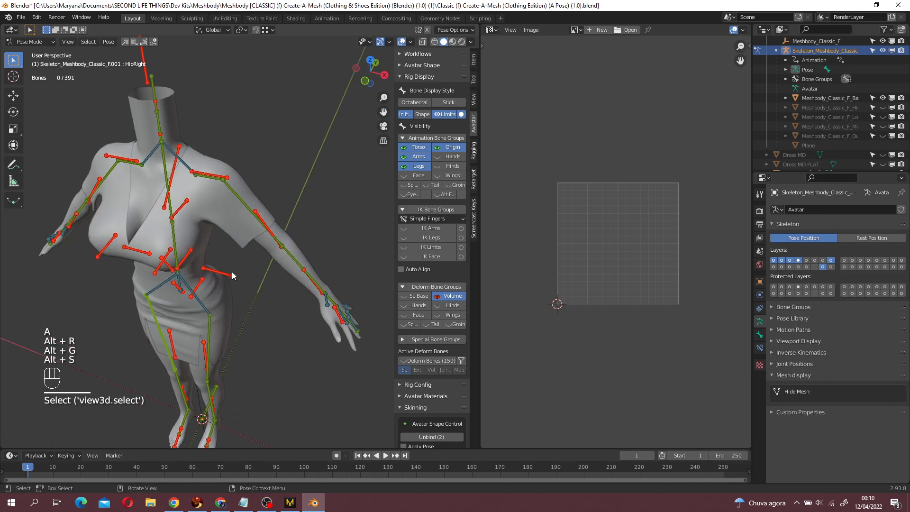
scroll(232, 272, up, 2)
- Open the dress mesh in Edit Mode and select one vertex at the tip of each side of the bust
click(38, 55)
scroll(213, 234, up, 2)
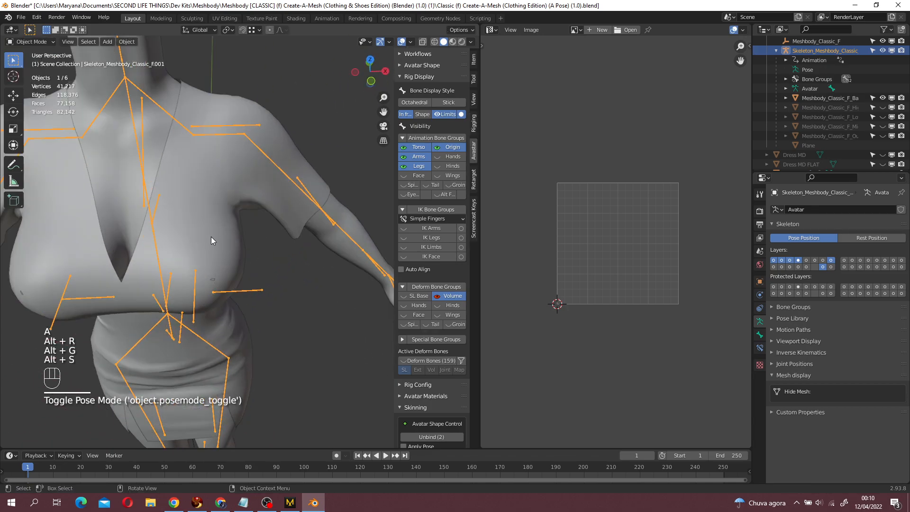
click(232, 287)
key(Tab)
scroll(232, 286, up, 3)
scroll(232, 286, down, 3)
click(195, 311)
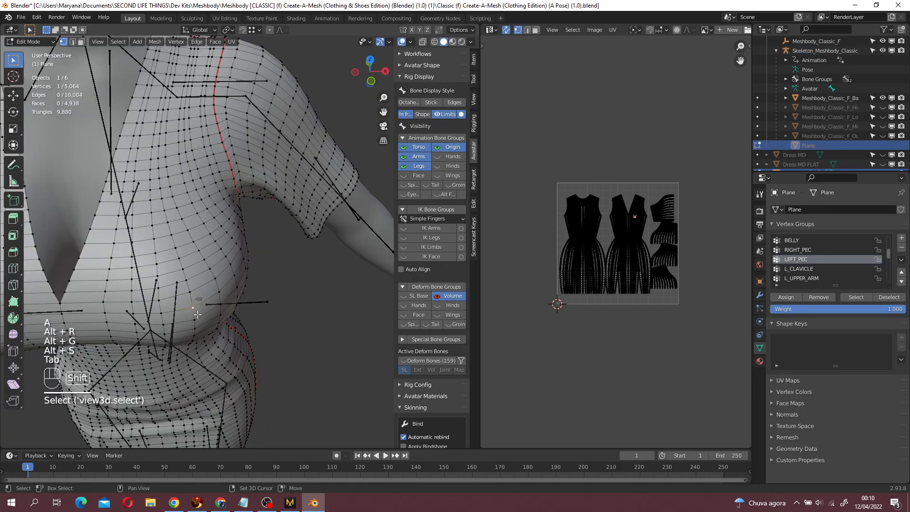
shift+middle_drag(194, 310, 346, 280)
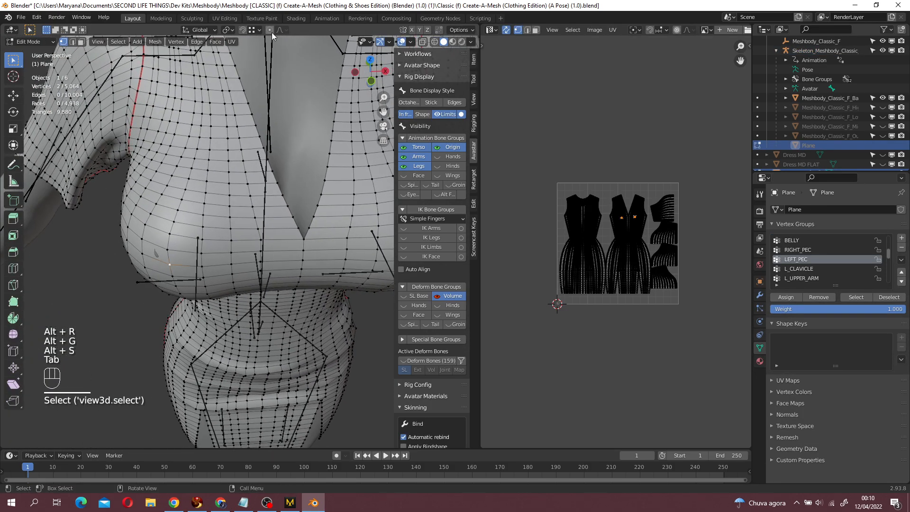
scroll(281, 136, down, 2)
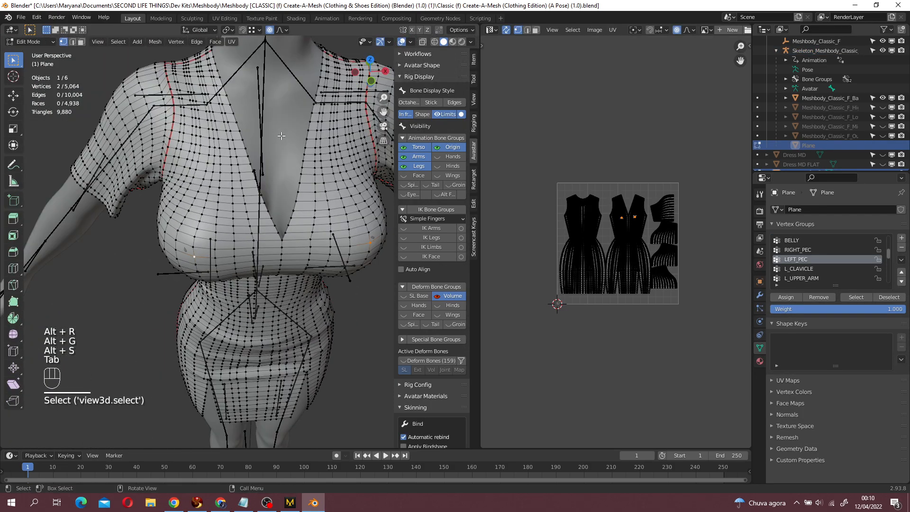
- Move the two bust vertices about -0.000029 m along Y using proportional editing with a size of about 0.043, and return to Object Mode
click(269, 30)
key(g)
key(y)
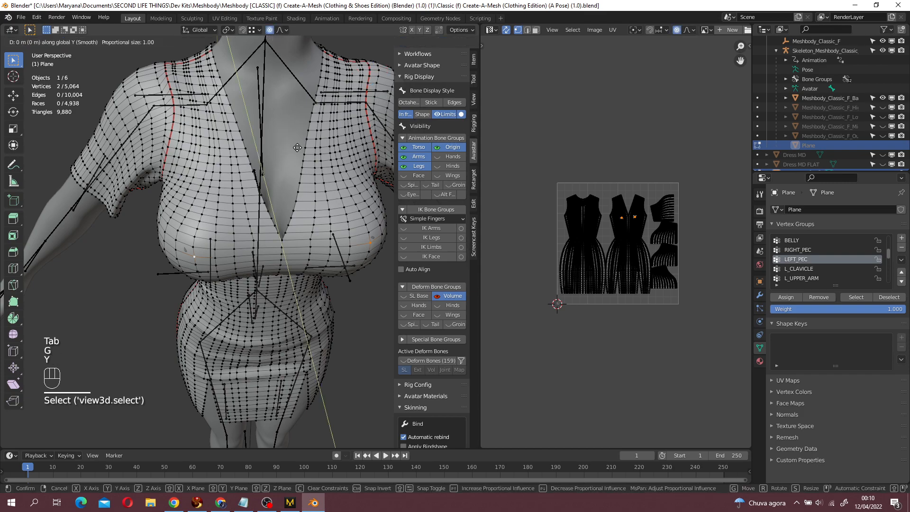
scroll(297, 148, up, 15)
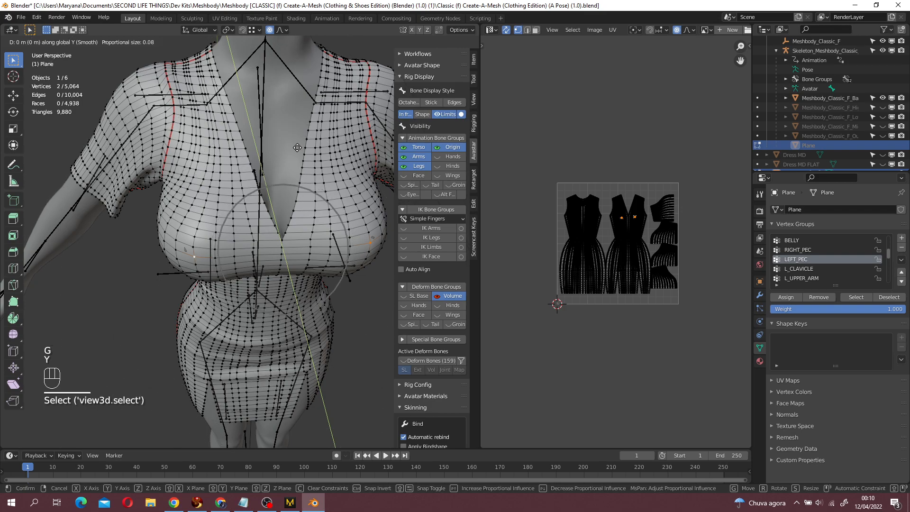
scroll(297, 148, up, 1)
scroll(298, 147, down, 18)
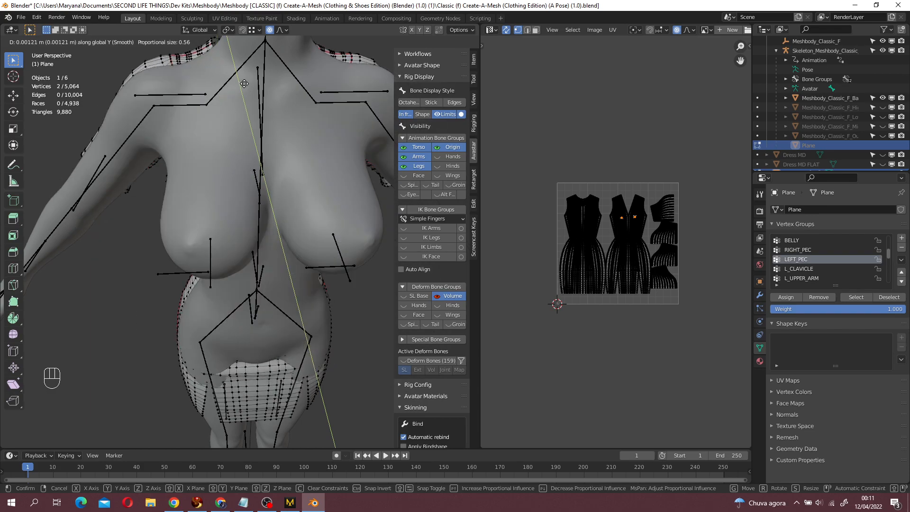
scroll(270, 223, up, 17)
scroll(274, 212, up, 11)
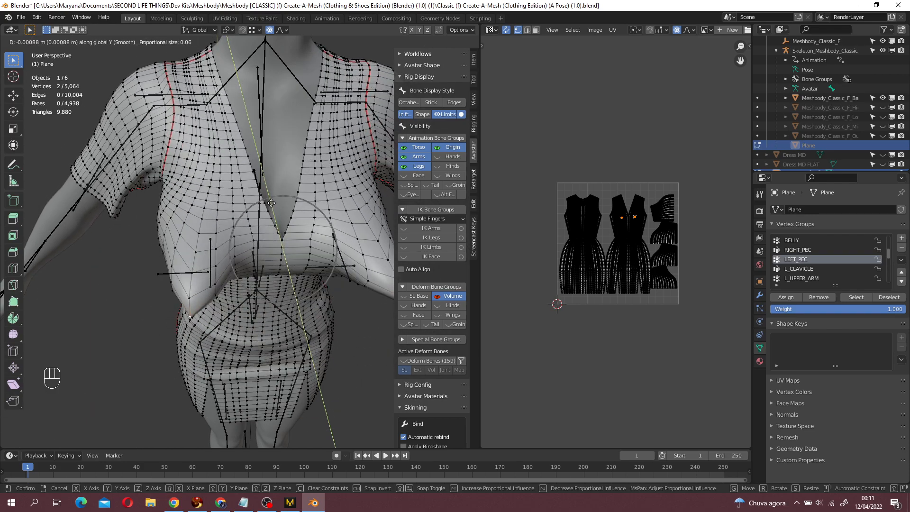
right_click(272, 199)
key(g)
key(y)
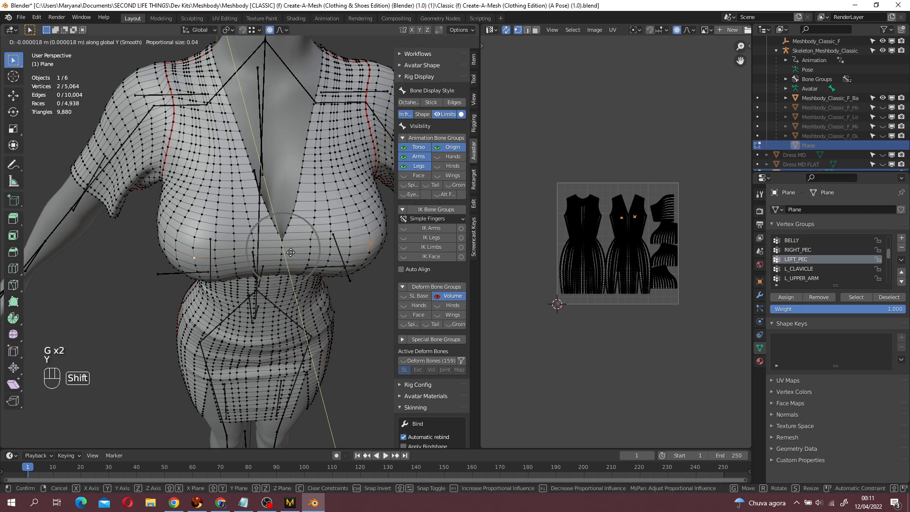
click(291, 259)
click(41, 42)
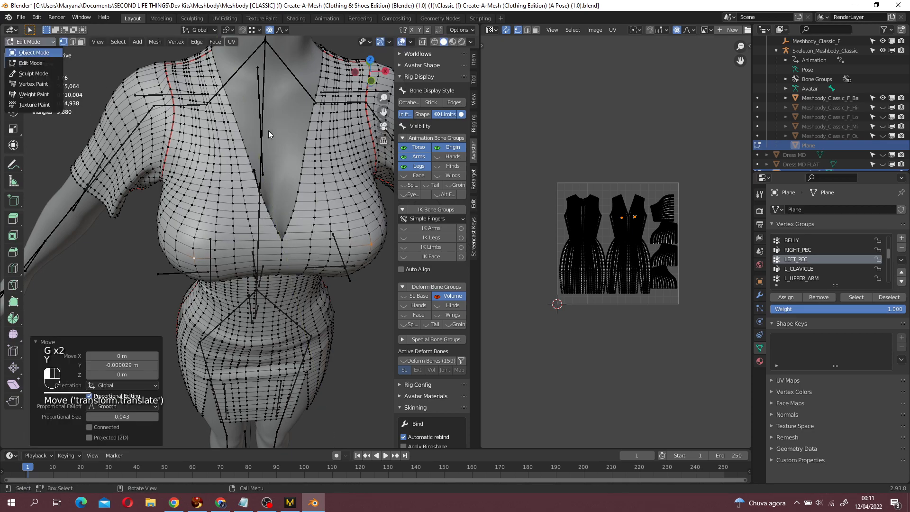
key(Tab)
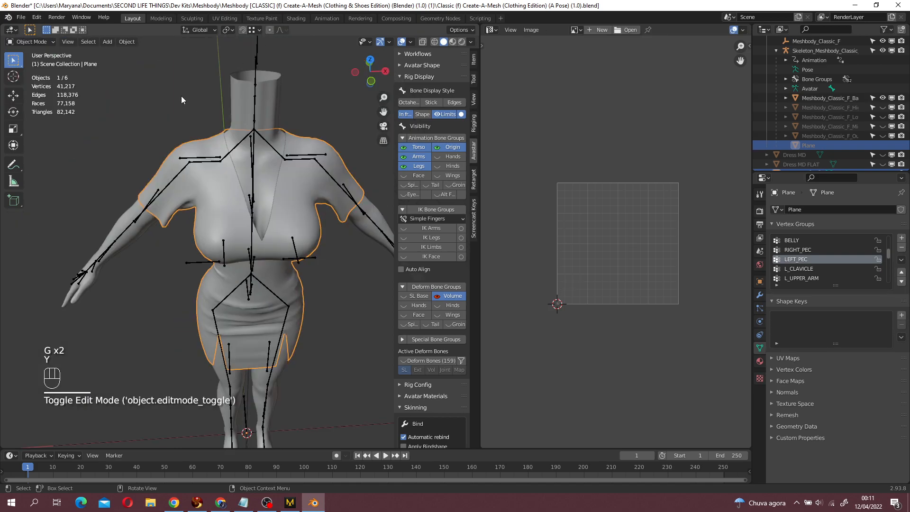
- Test the bust in Pose Mode by moving both PEC bones about -0.0019 m along Y, and clear their location
click(259, 61)
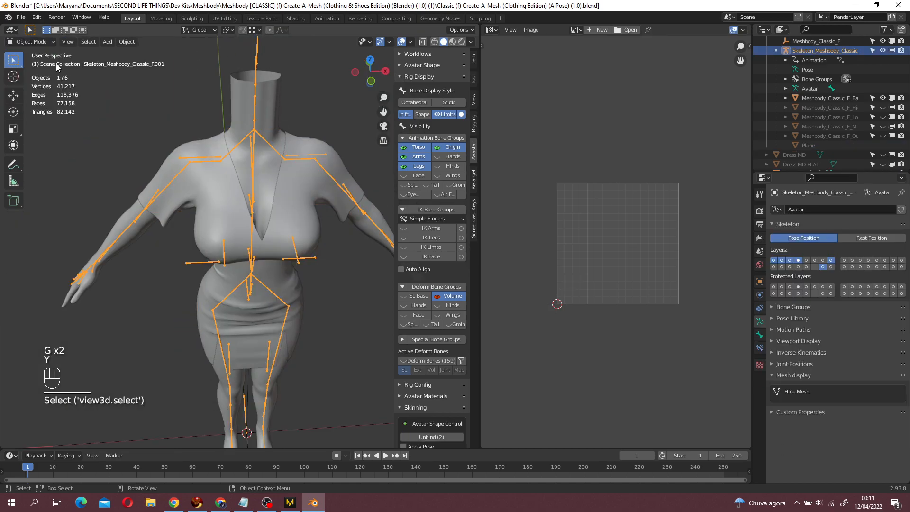
click(32, 73)
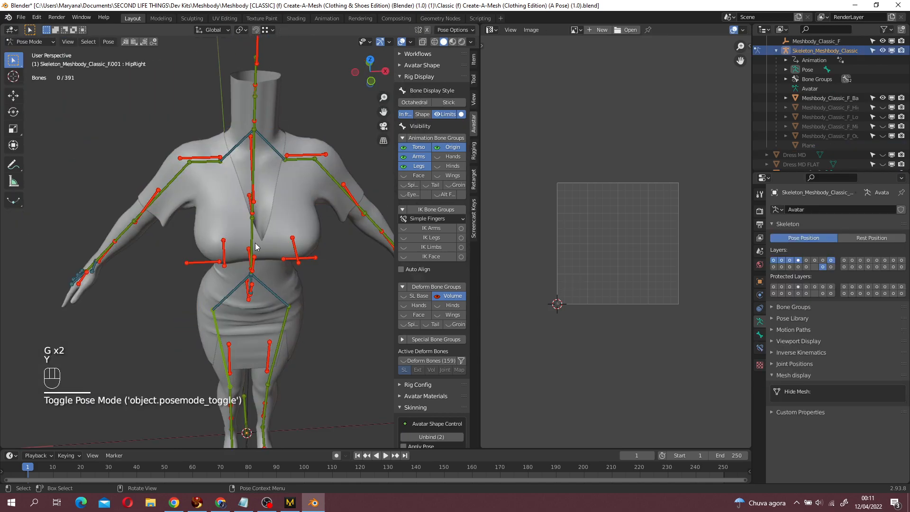
shift+click(229, 246)
middle_drag(229, 246, 280, 245)
key(g)
key(y)
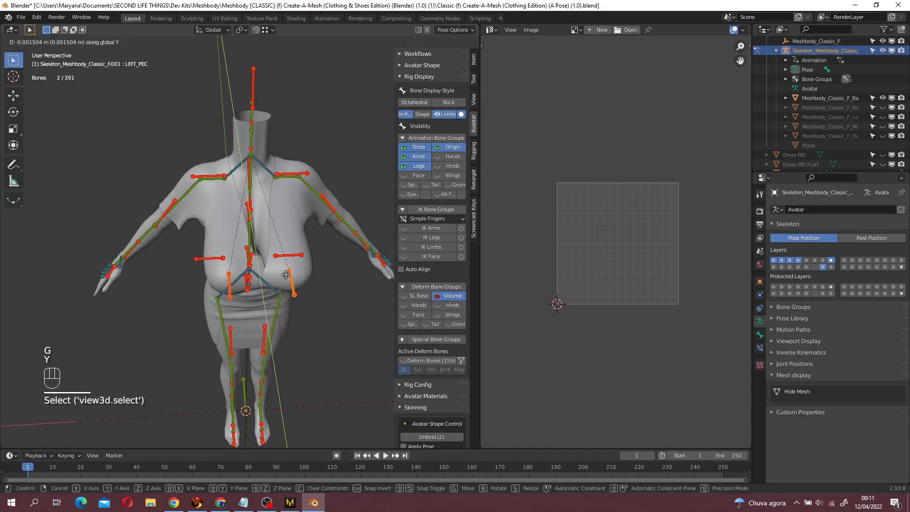
click(310, 313)
middle_drag(310, 313, 297, 298)
scroll(178, 193, up, 5)
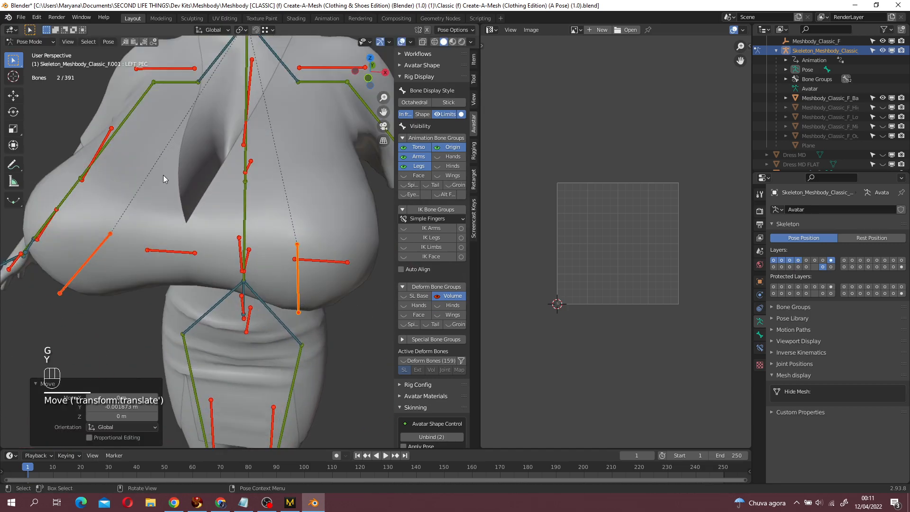
key(alt+g)
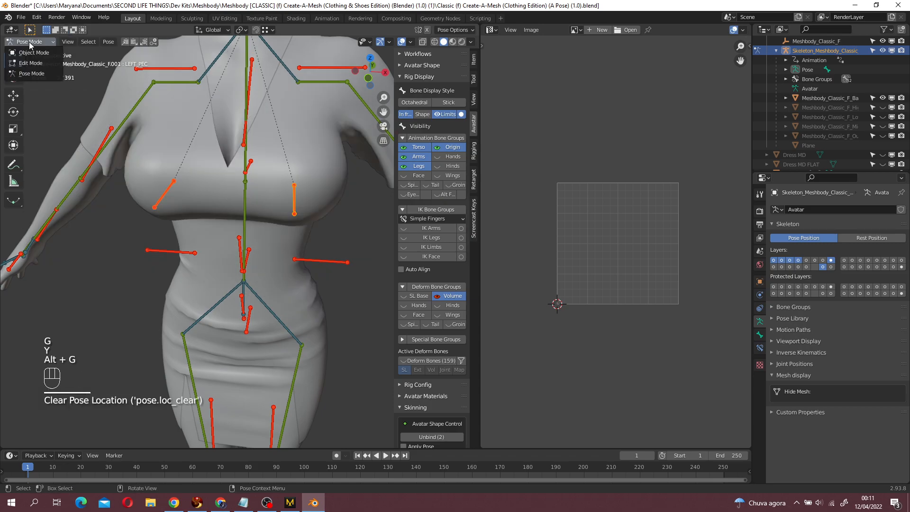
- Return to Object Mode, select the dress and examine its fit from the back and the front
click(34, 53)
scroll(281, 243, down, 4)
click(263, 212)
middle_drag(263, 212, 208, 295)
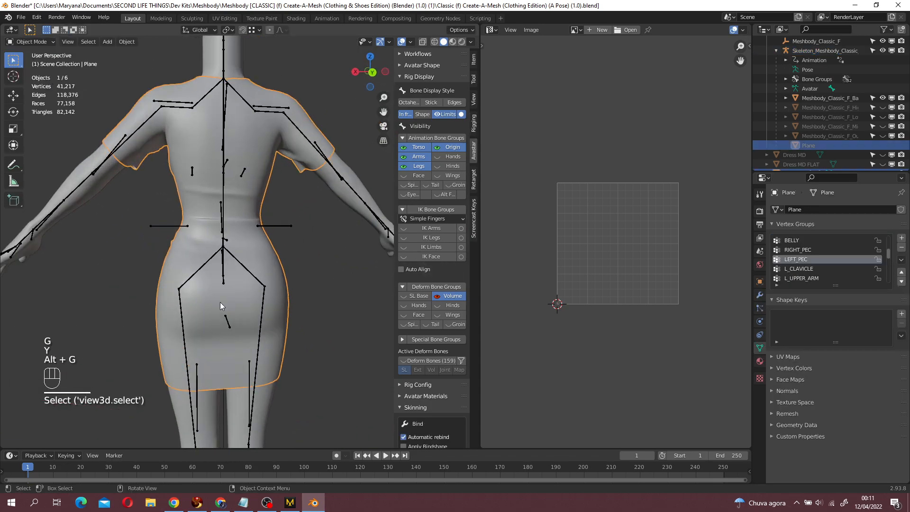
scroll(319, 337, up, 3)
middle_drag(320, 337, 60, 229)
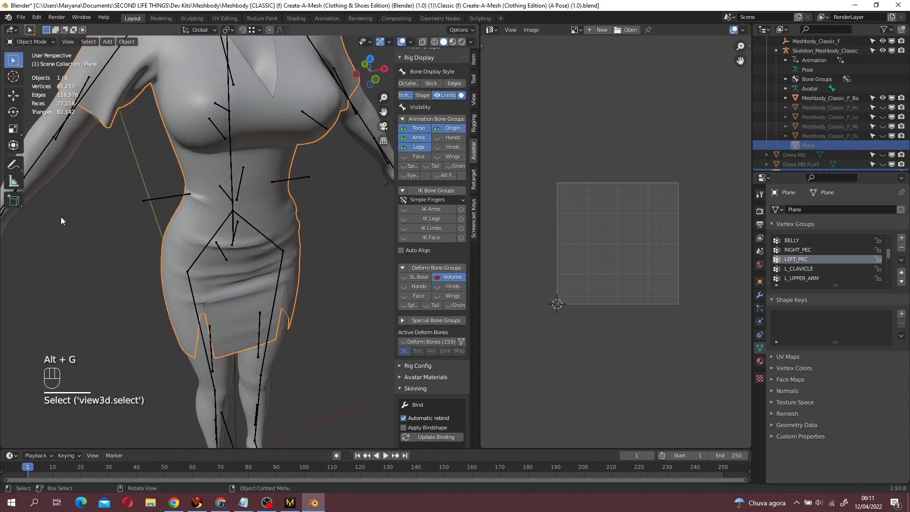
- Select the Meshbody_Classic_F_Bare body mesh and give it a new material
click(67, 173)
click(760, 362)
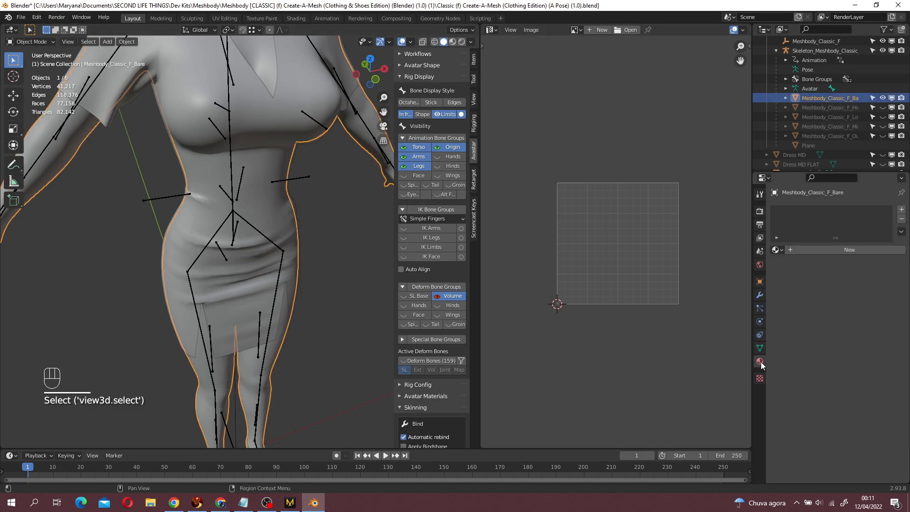
click(807, 249)
click(783, 275)
click(784, 276)
click(782, 274)
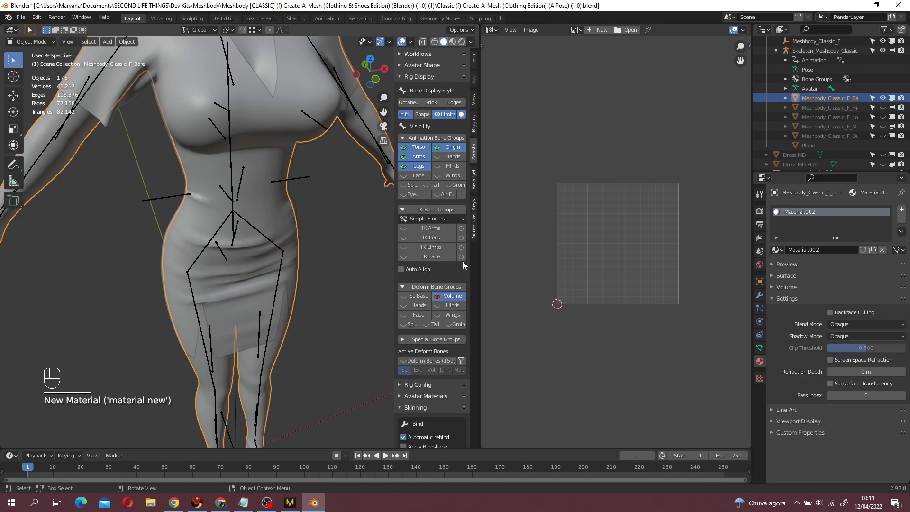
- Set the viewport display colour of the body's material to yellow and check the body against the dress
click(801, 421)
click(856, 435)
drag(830, 359, 818, 355)
click(345, 292)
middle_drag(294, 266, 388, 337)
scroll(242, 389, up, 3)
scroll(388, 332, down, 5)
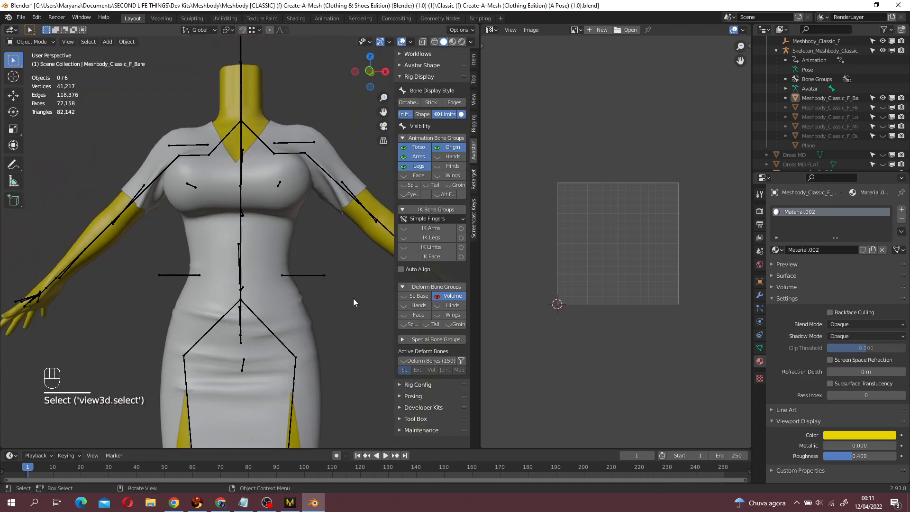
- Select the dress and rename the object as Classic Luna
shift+click(236, 262)
shift+middle_drag(325, 349, 293, 304)
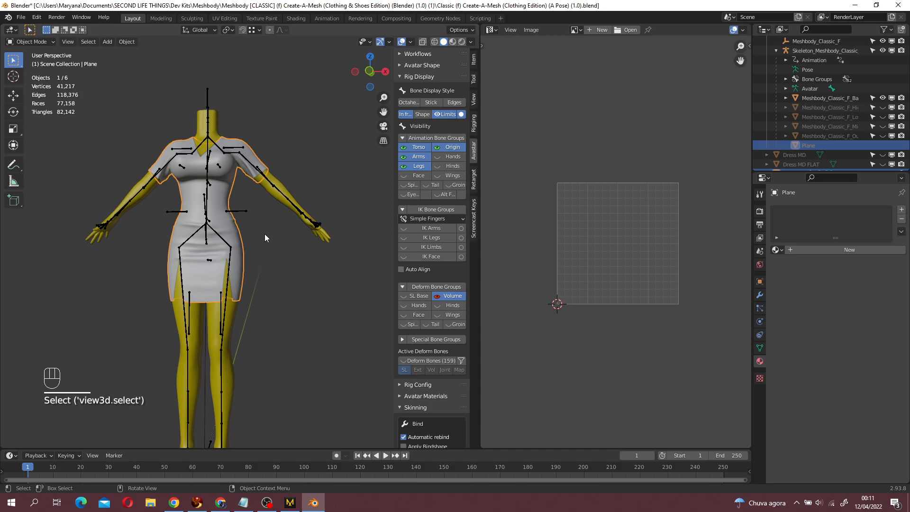
double_click(809, 145)
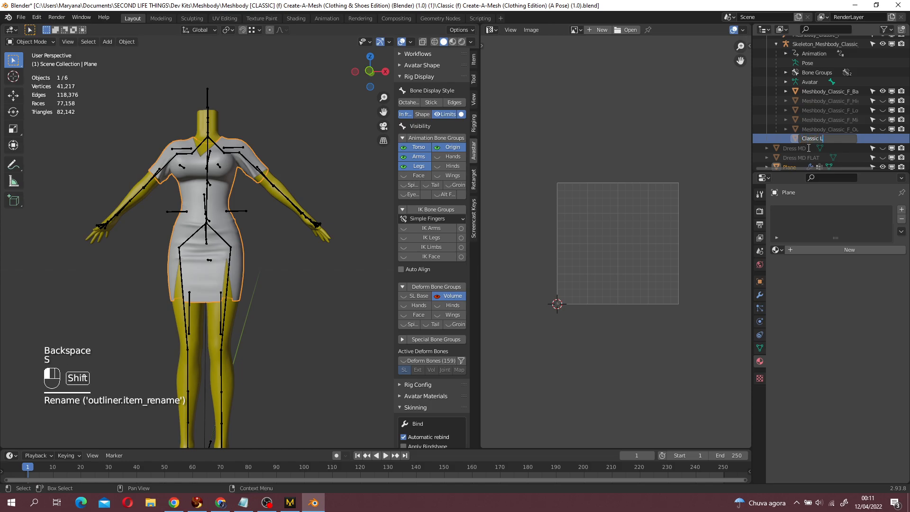
text(Classic Luna)
key(Return)
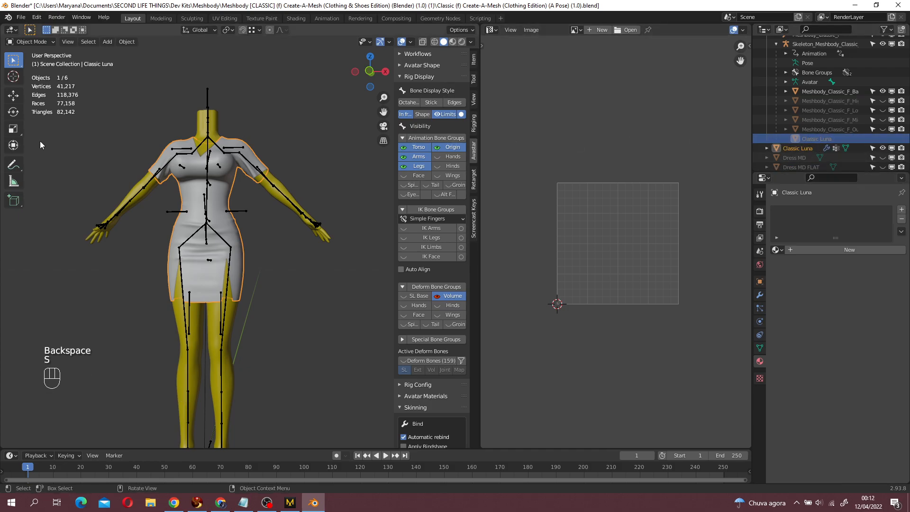
mouse_move(249, 208)
middle_down()
mouse_move(275, 241)
mouse_move(234, 208)
middle_up()
scroll(274, 241, up, 4)
scroll(294, 241, down, 3)
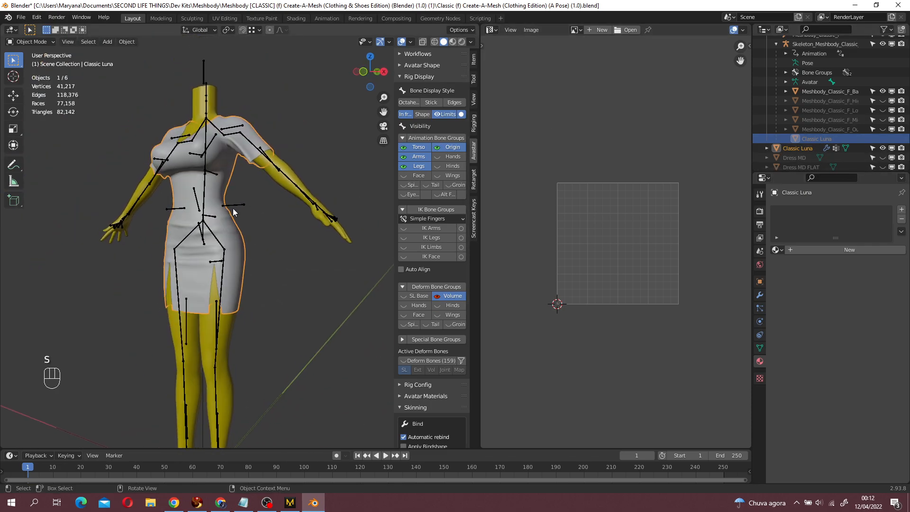
- Export only the selected dress as an FBX named Classic TO REFIT into the [SL] Luna Dress folder
click(21, 17)
mouse_move(65, 164)
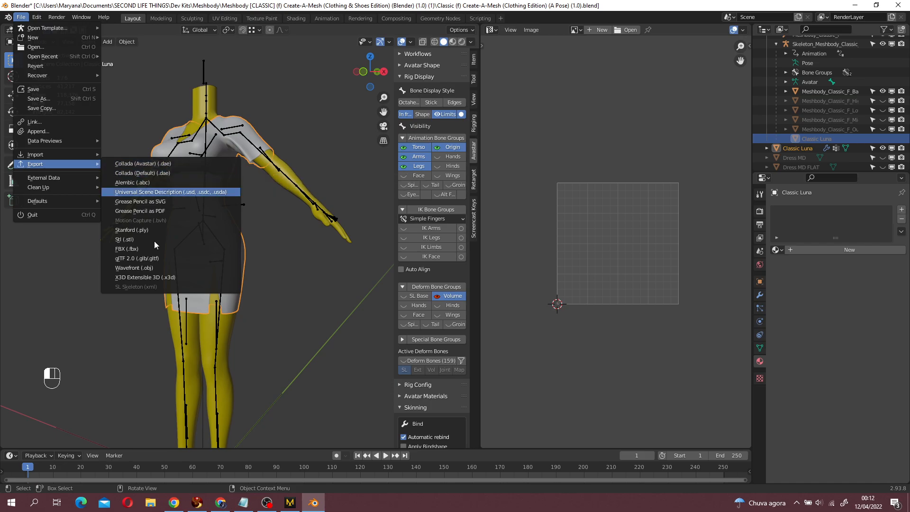
click(146, 249)
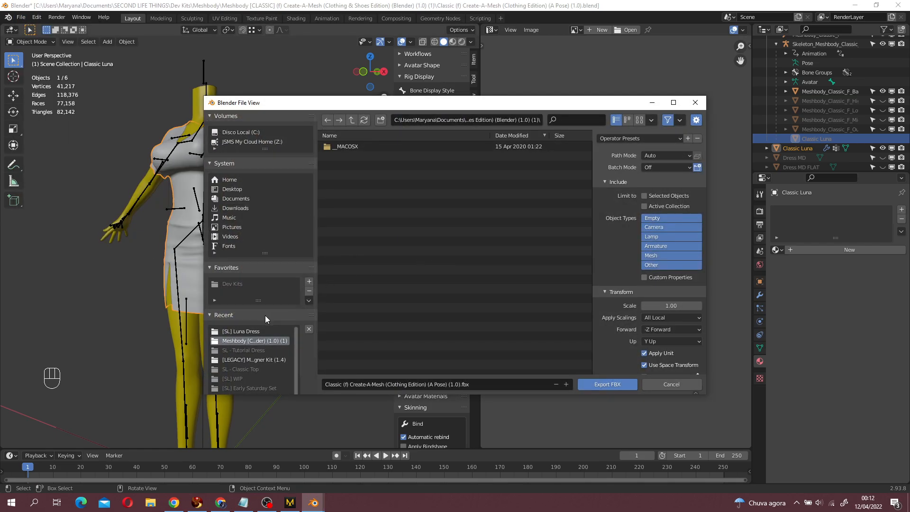
click(268, 332)
click(494, 389)
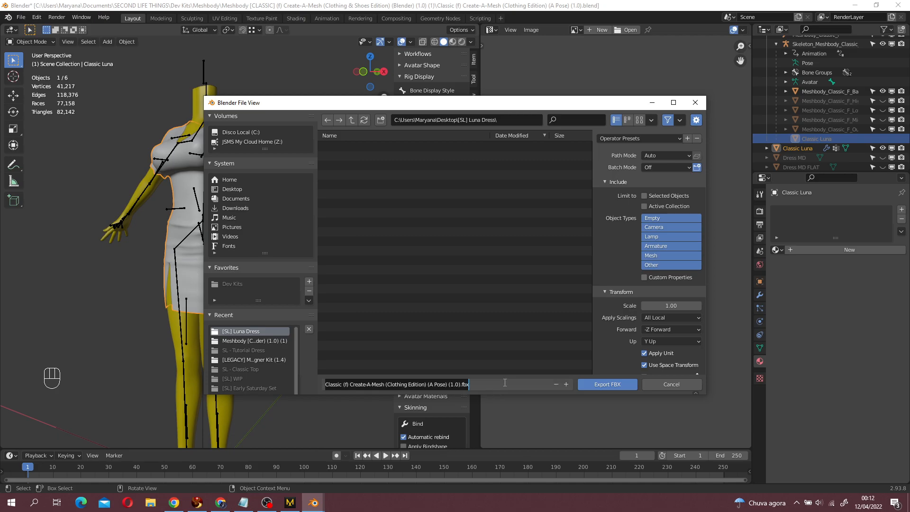
text(Classic TO REFIT)
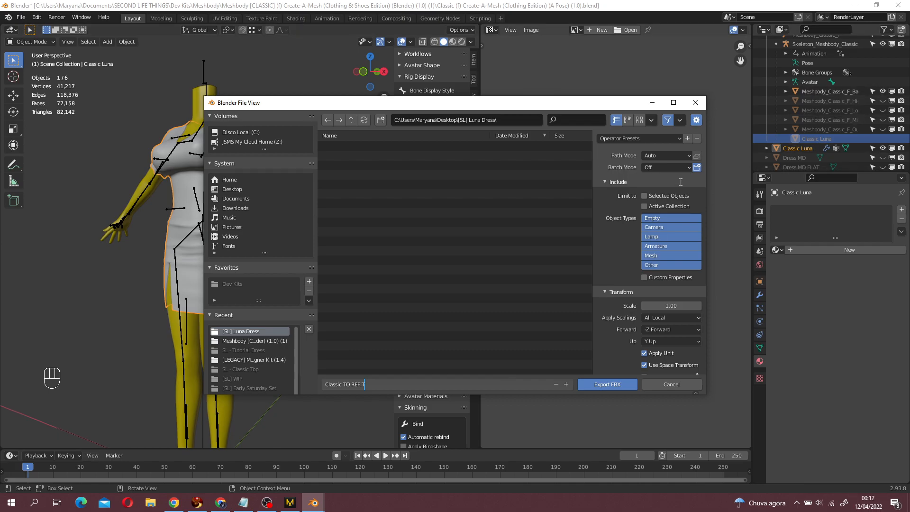
click(645, 197)
click(607, 383)
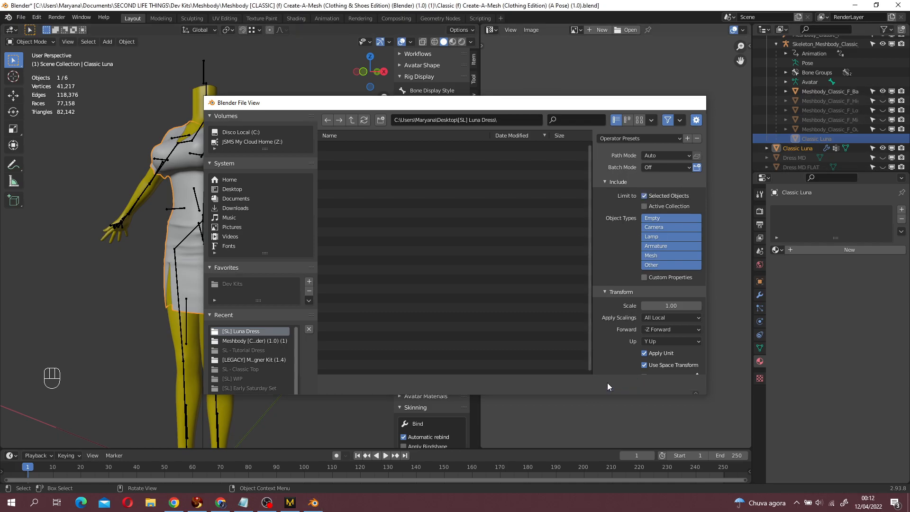
- Give the dress a new material and name it Dress
middle_drag(286, 227, 305, 245)
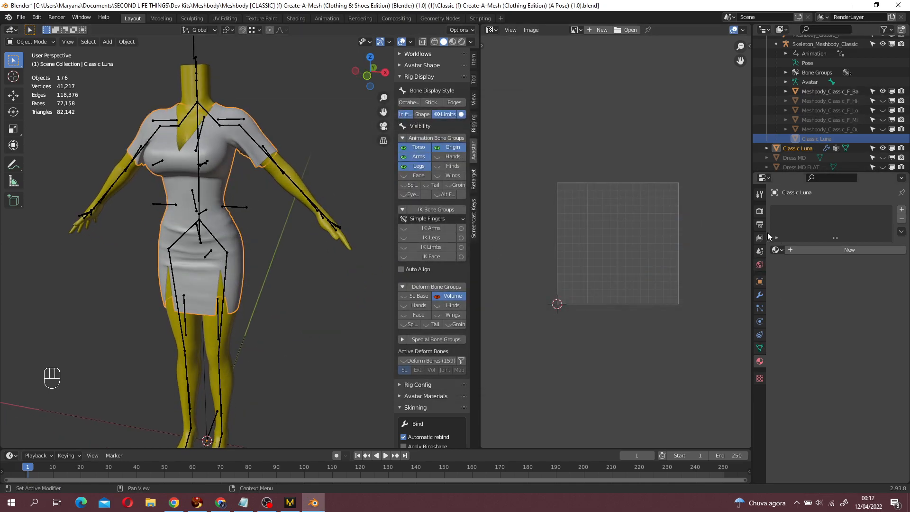
key(Tab)
key(Tab)
key(Tab)
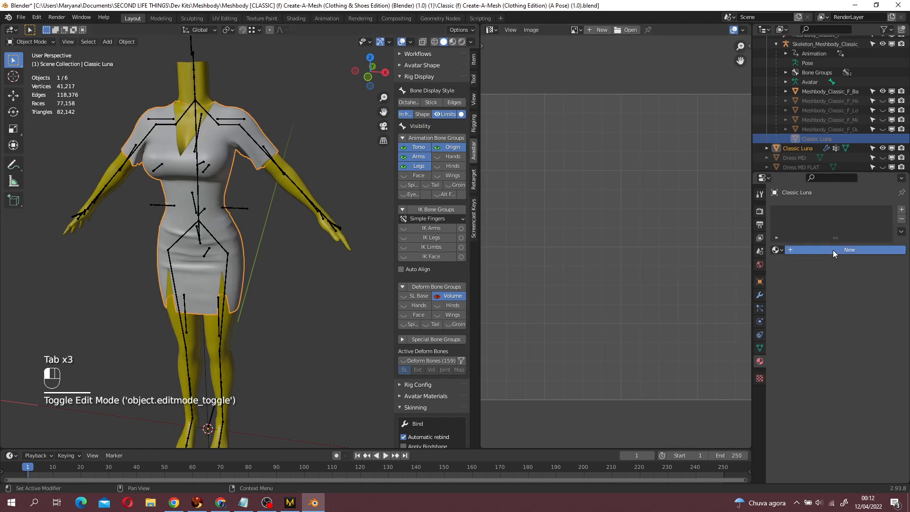
click(834, 251)
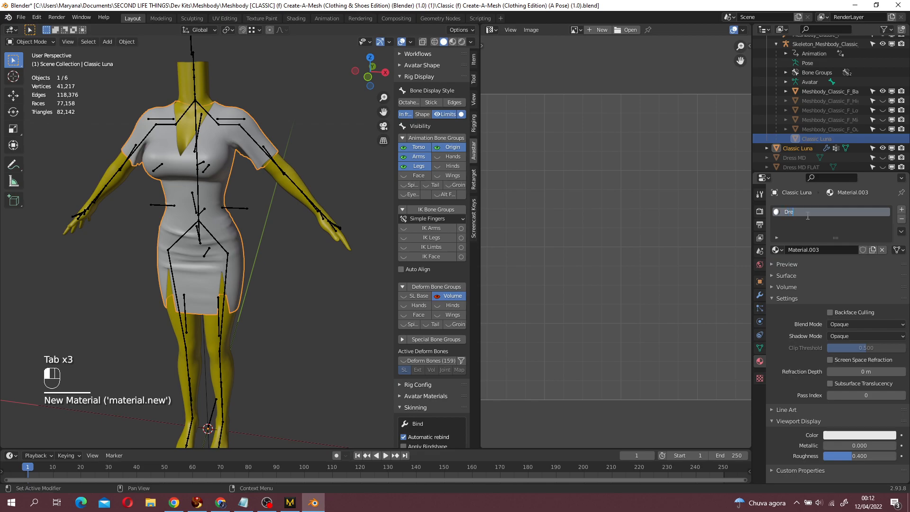
- Enter Edit Mode on the dress, switch the UV editor to face selection and select the third sleeve island from the top
key(Tab)
scroll(616, 200, up, 2)
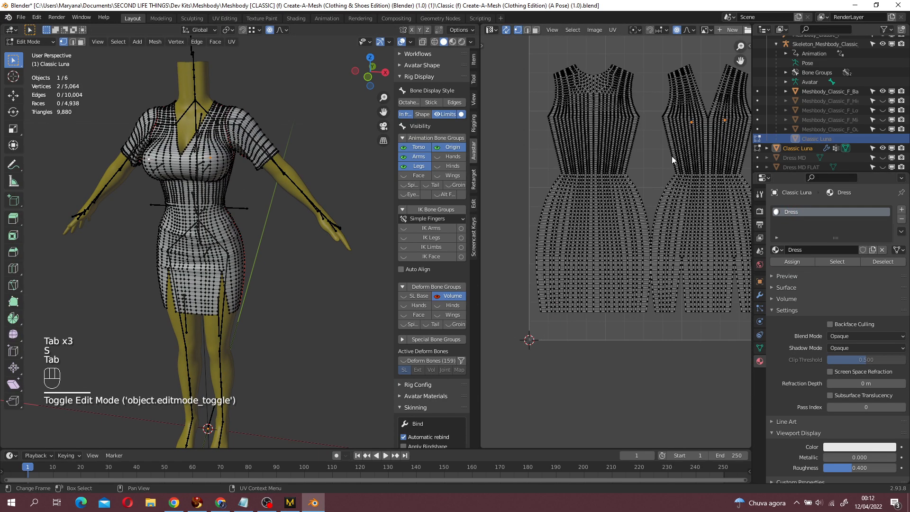
shift+middle_drag(672, 162, 612, 184)
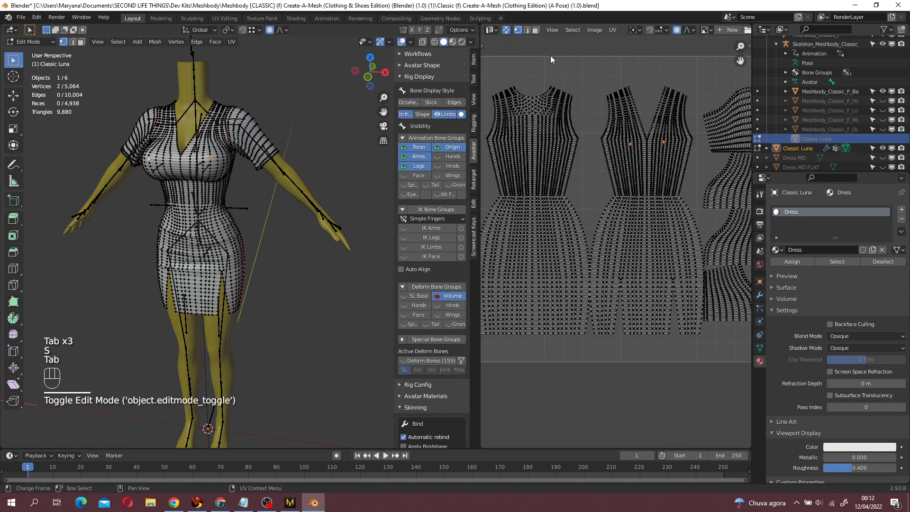
click(537, 32)
shift+middle_drag(589, 102, 514, 165)
scroll(615, 192, up, 2)
click(620, 132)
key(l)
click(638, 289)
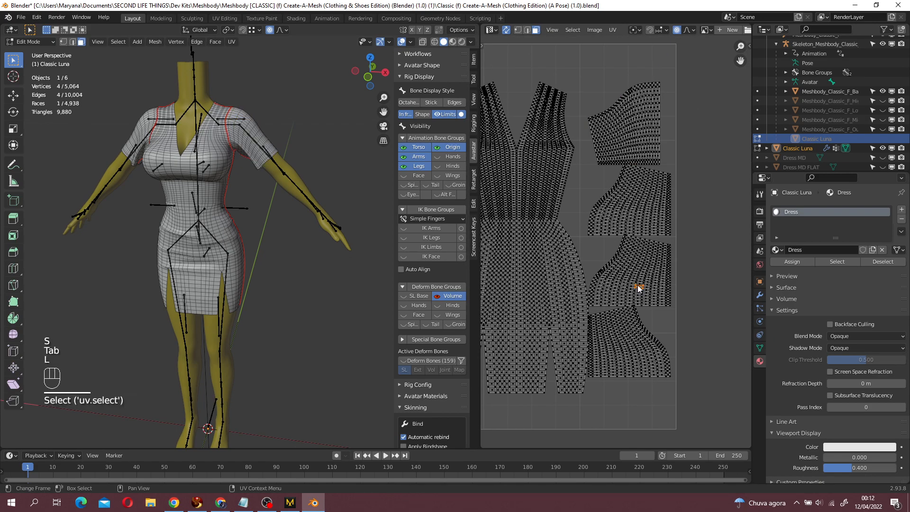
key(l)
key(r)
key(9)
key(0)
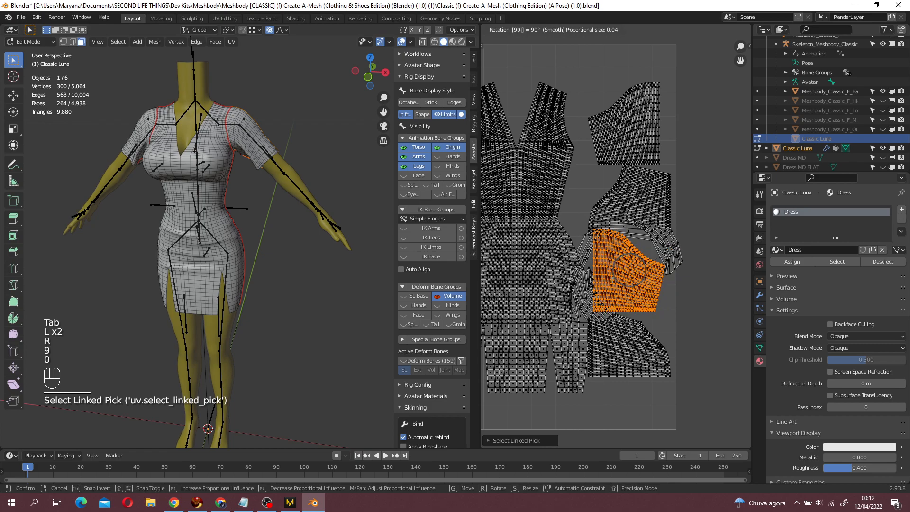
click(676, 254)
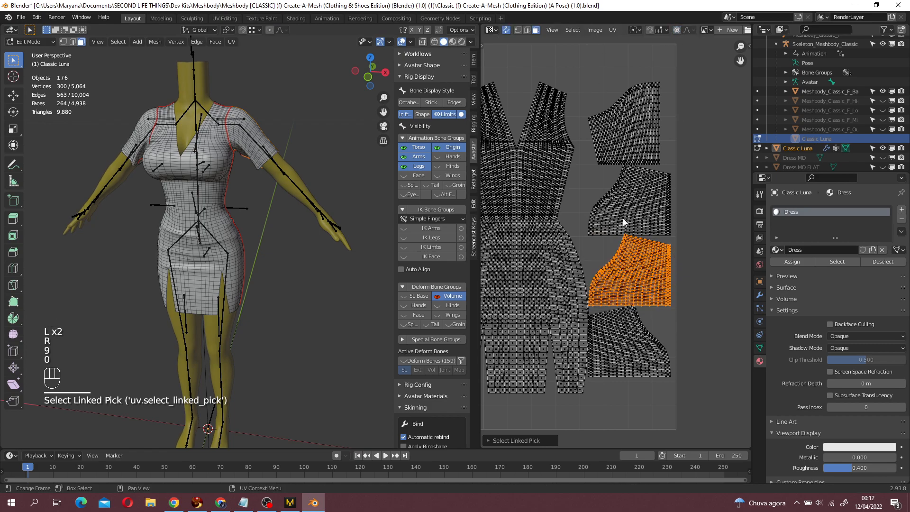
- With proportional editing off, rotate the selected sleeve island 90 degrees and place it against the straight edge of the topmost sleeve island
key(r)
key(9)
key(0)
click(636, 240)
shift+middle_drag(636, 240, 571, 303)
scroll(571, 303, up, 2)
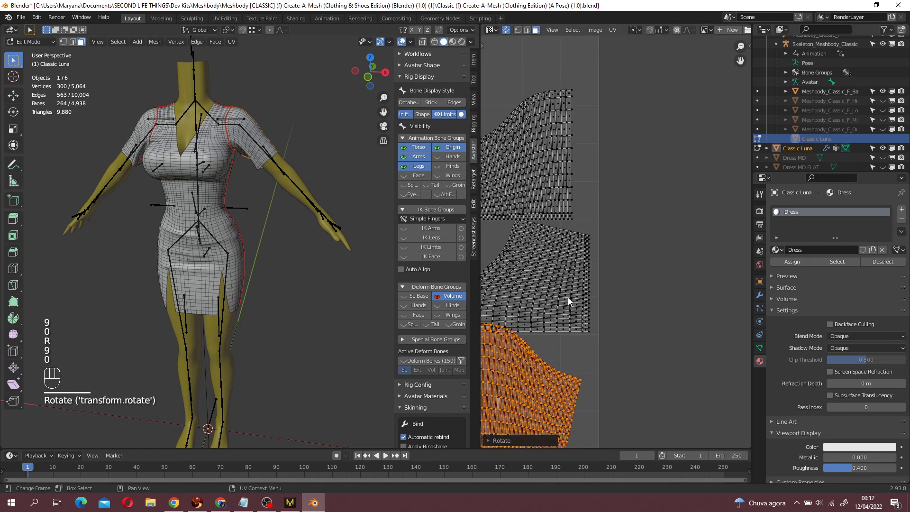
key(g)
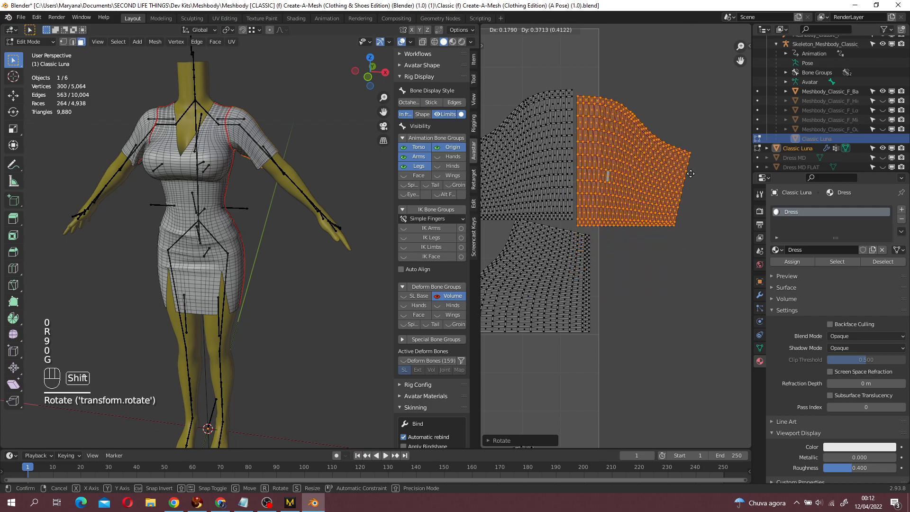
click(686, 129)
scroll(618, 232, down, 3)
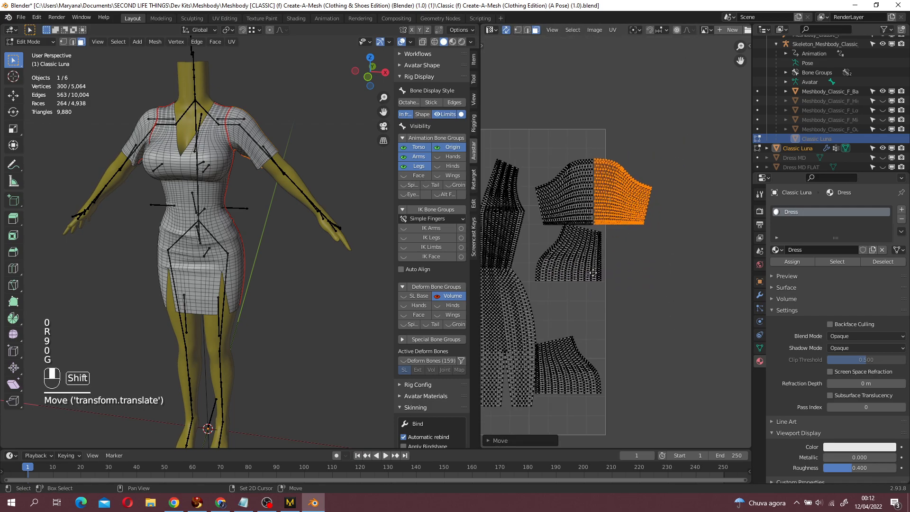
- Rotate the sleeve island below the joined pair by 90 degrees and move it under the pair's right half
shift+middle_drag(618, 232, 609, 193)
drag(622, 211, 615, 217)
text(lr)
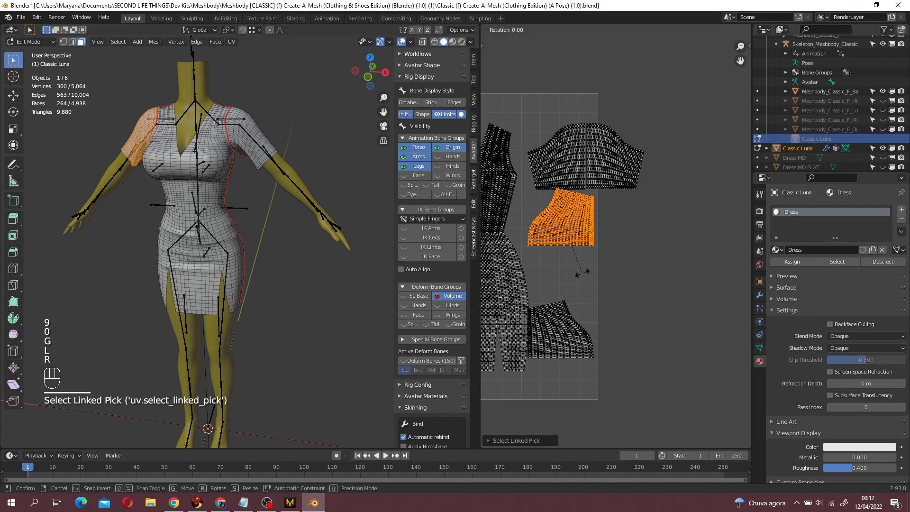
text(90)
click(571, 260)
key(g)
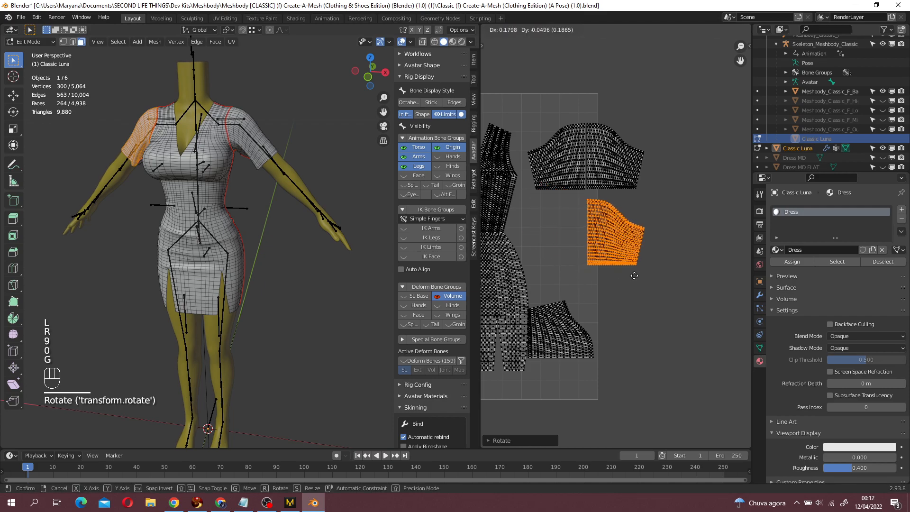
click(638, 280)
- Rotate the lowest sleeve island 270 degrees and place it beside the matching half to form the second complete sleeve
click(579, 337)
text(lr90)
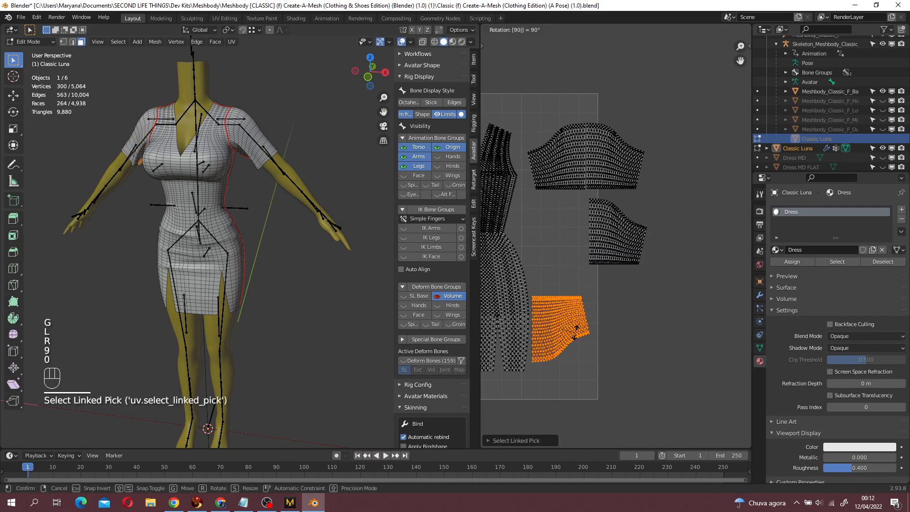
text(r270)
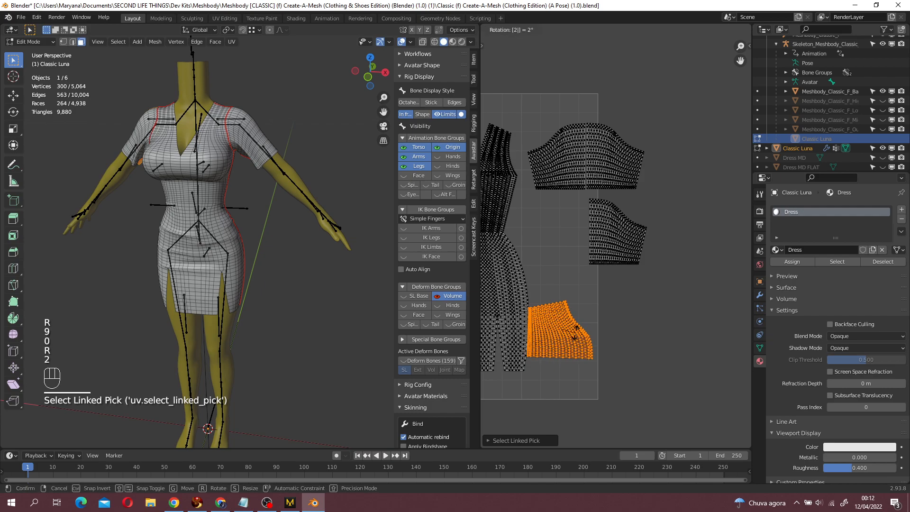
click(577, 334)
key(shift+less)
shift+middle_drag(598, 338, 620, 359)
scroll(598, 211, up, 3)
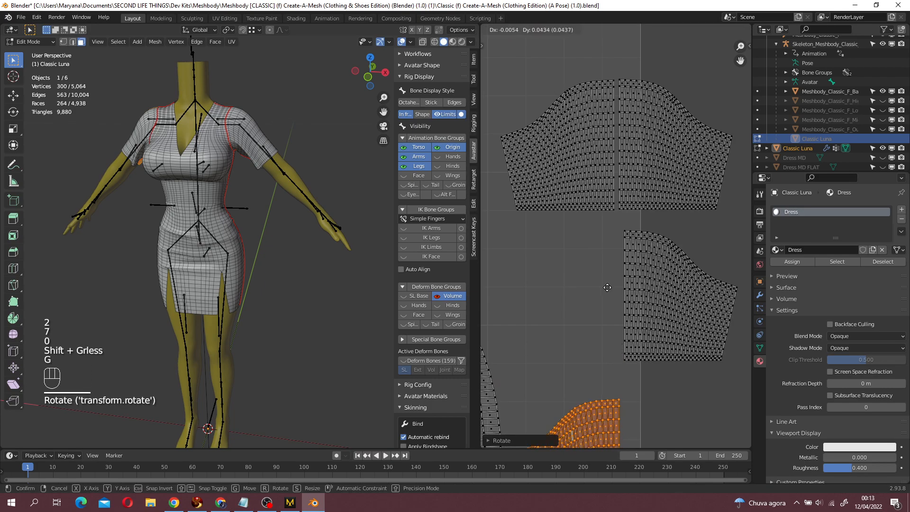
key(g)
click(635, 124)
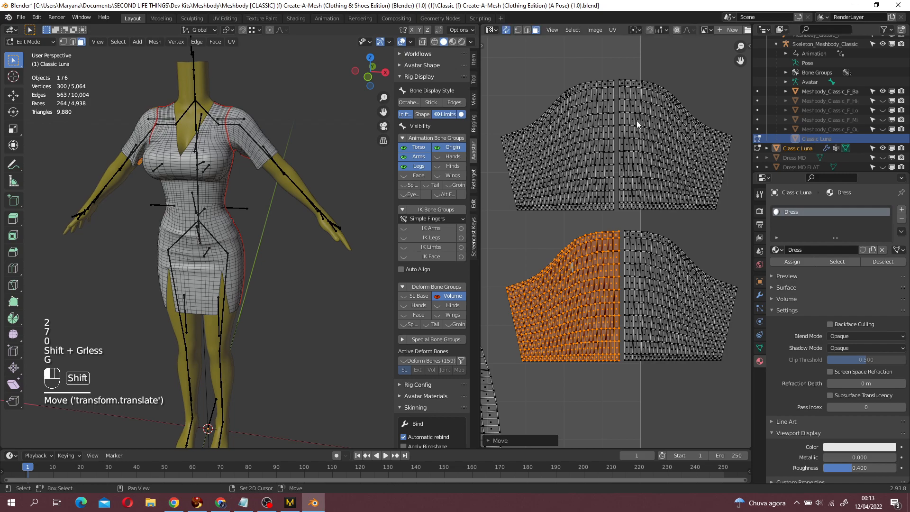
- Separate the left half of the upper sleeve pair and move it up and left within the UV square
scroll(747, 270, down, 5)
shift+middle_drag(673, 274, 593, 297)
key(l)
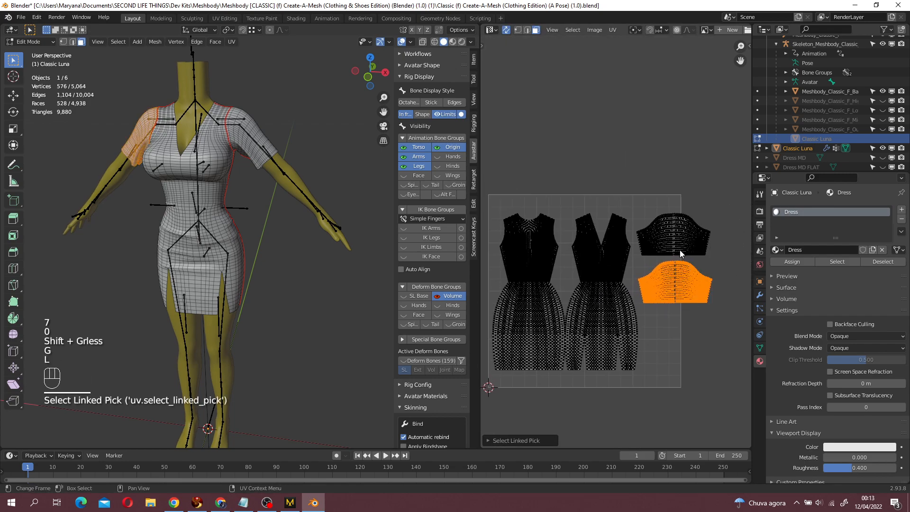
click(665, 239)
key(l)
scroll(663, 244, up, 2)
shift+middle_drag(665, 251, 568, 255)
scroll(567, 255, up, 2)
key(g)
click(549, 219)
scroll(584, 346, down, 4)
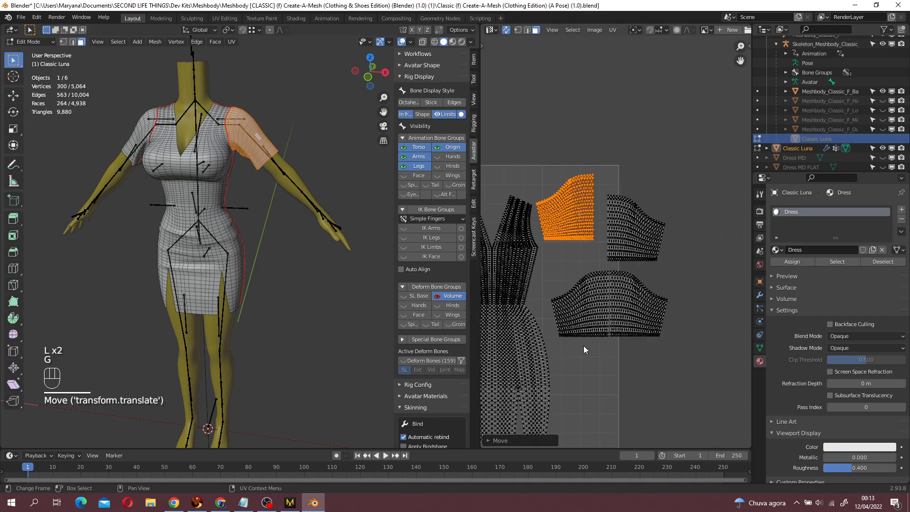
- Move the left half of the lower sleeve pair straight down and place its right half beneath it inside the UV square
click(580, 281)
key(l)
key(g)
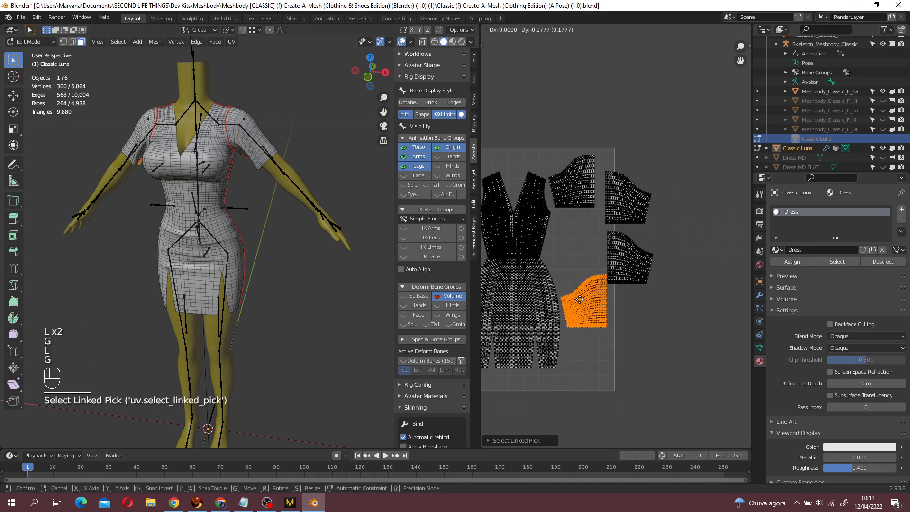
click(584, 299)
click(627, 266)
key(l)
key(g)
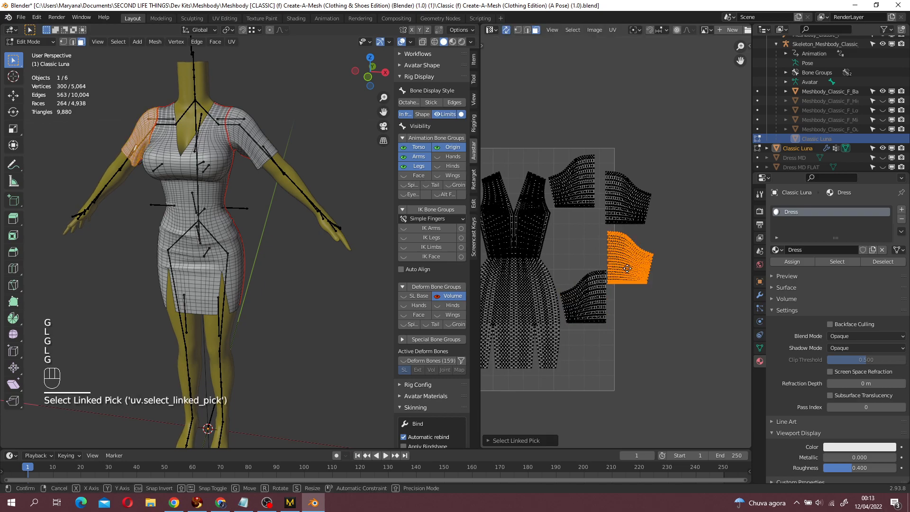
click(586, 368)
scroll(593, 363, up, 3)
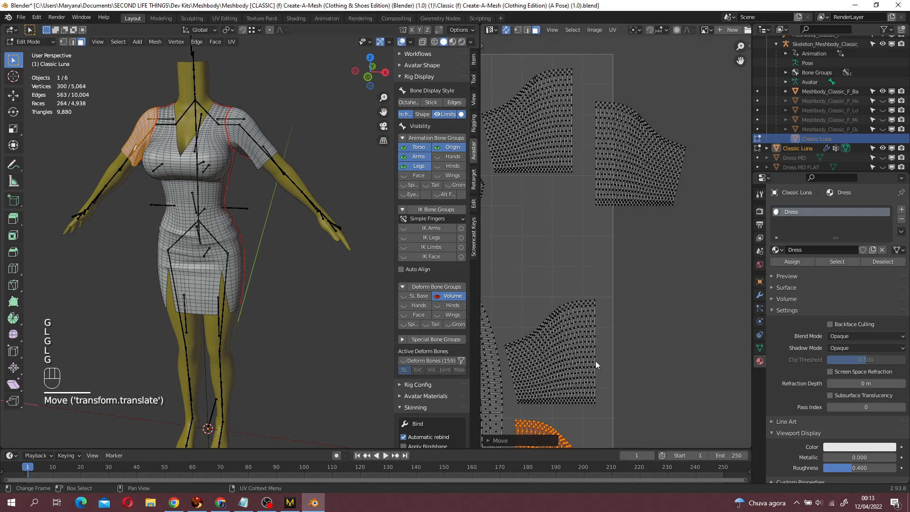
- Move the remaining right half of the upper sleeve into the gap between the stacked sleeve islands
click(610, 189)
key(l)
key(g)
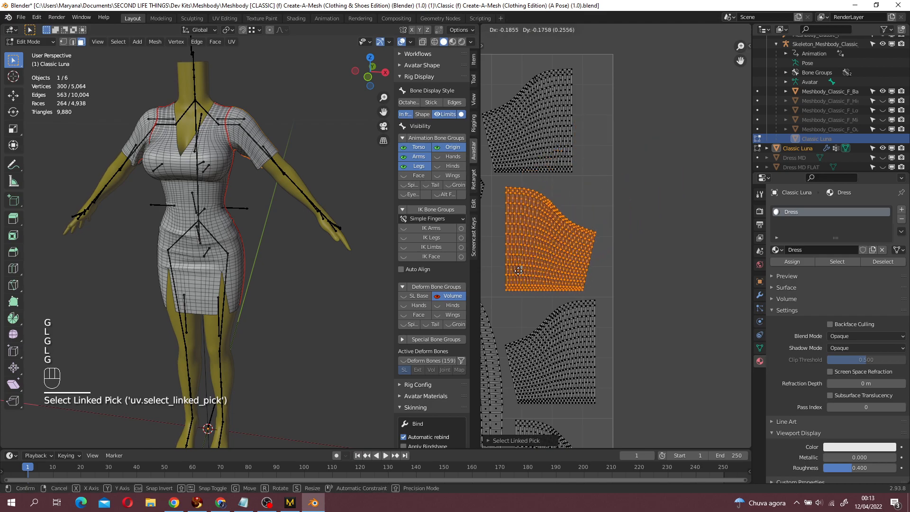
click(530, 279)
scroll(530, 279, down, 3)
scroll(602, 269, up, 3)
- Nudge the top two sleeve islands right to line them up with the stack along the UV square's edge
click(601, 266)
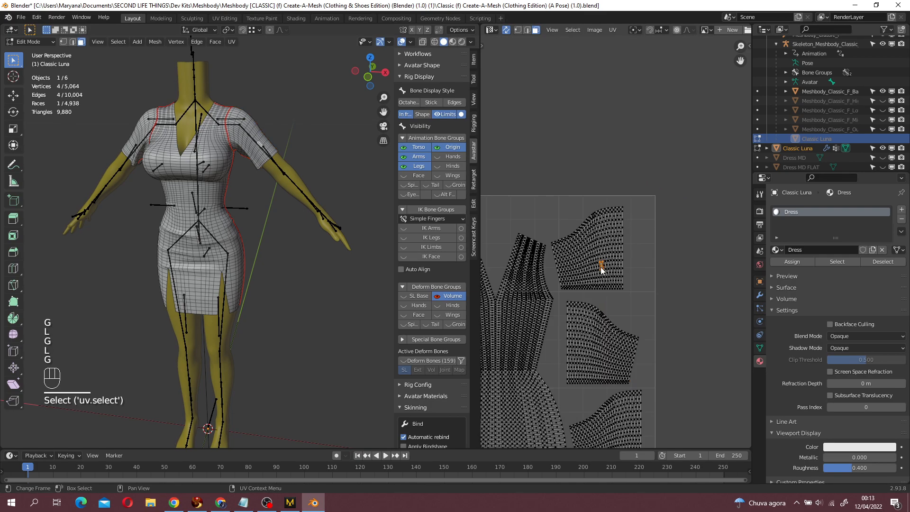
key(l)
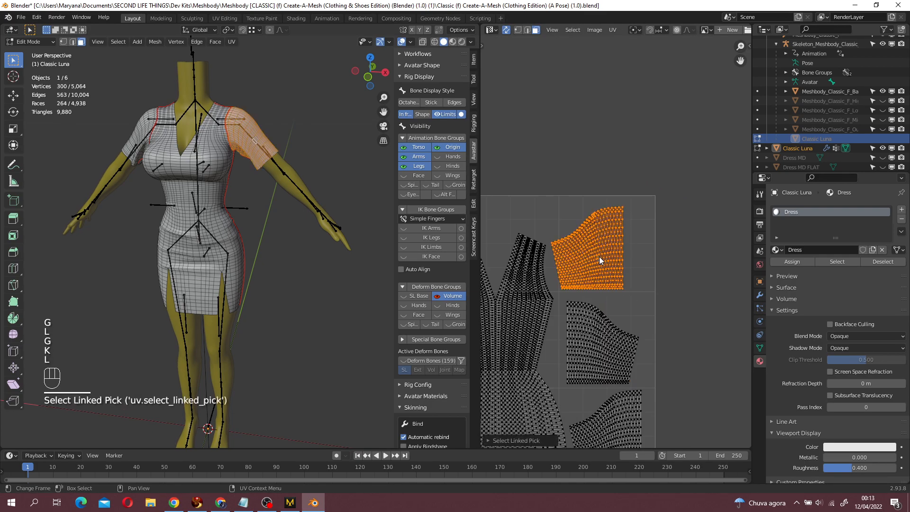
key(g)
click(611, 260)
click(610, 342)
key(l)
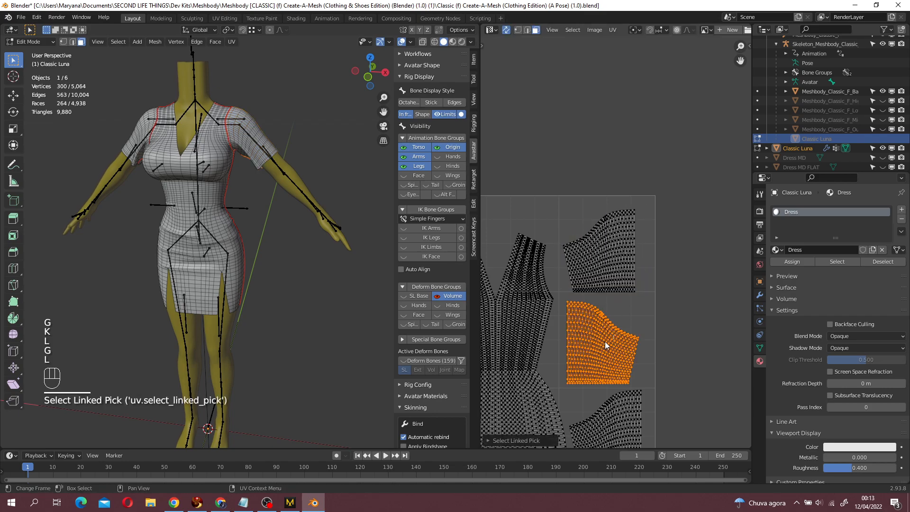
key(g)
click(609, 344)
scroll(602, 363, down, 3)
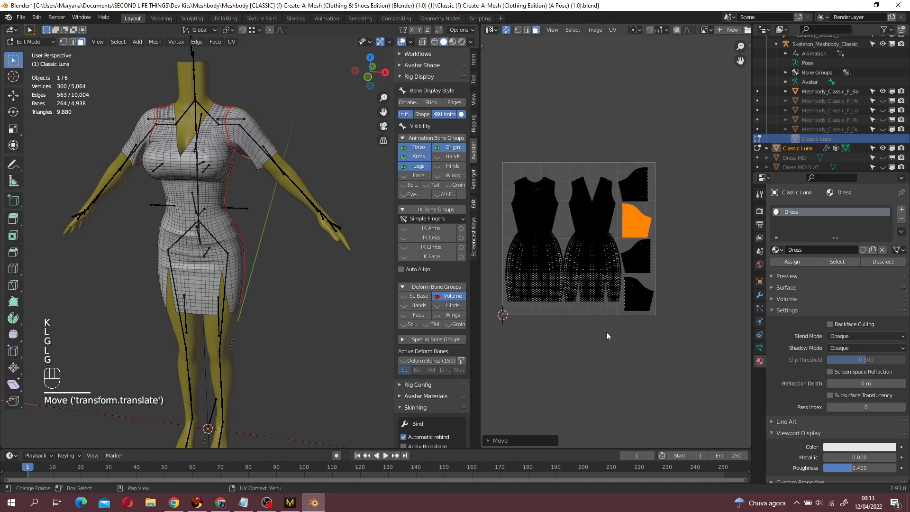
- Nudge the back dress panel's UV island along X towards the square's left border, deselect it and return to Object Mode
scroll(608, 326, up, 8)
shift+middle_drag(637, 312, 731, 299)
scroll(731, 299, down, 1)
click(654, 284)
key(l)
key(g)
key(x)
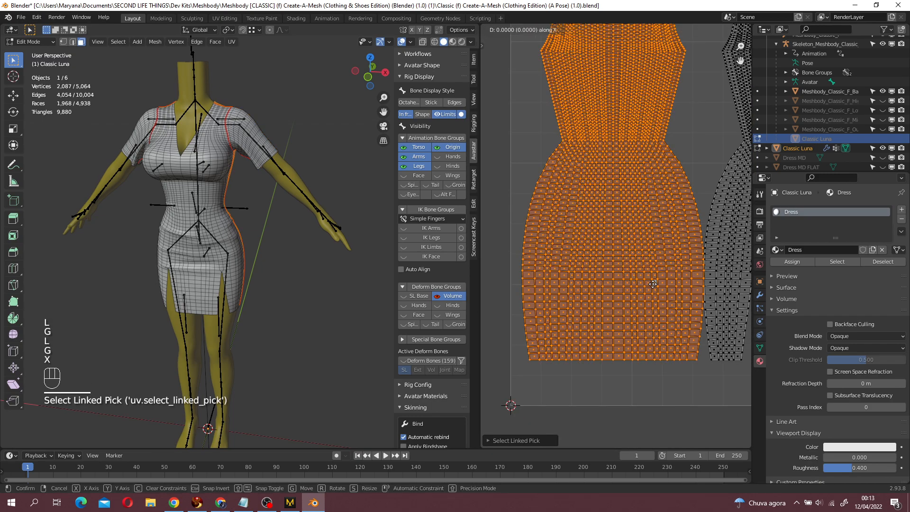
click(650, 283)
scroll(617, 287, down, 5)
click(674, 380)
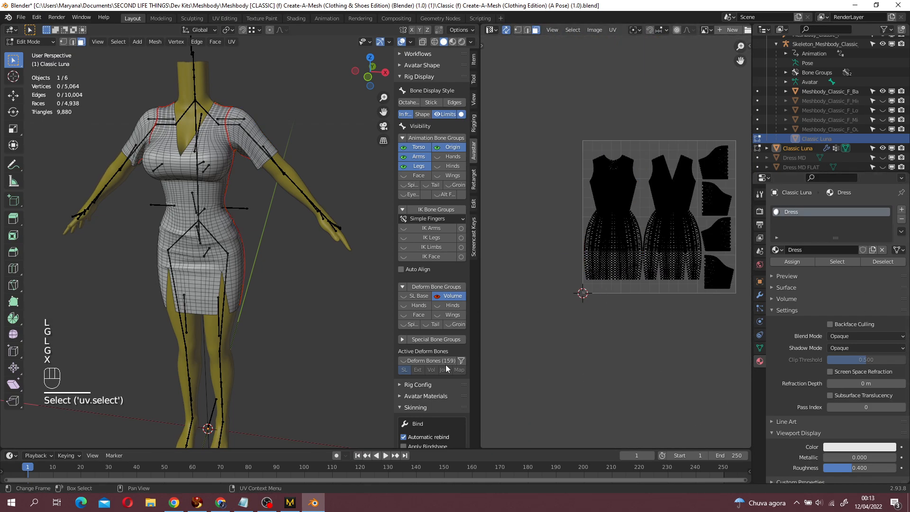
click(34, 42)
click(33, 53)
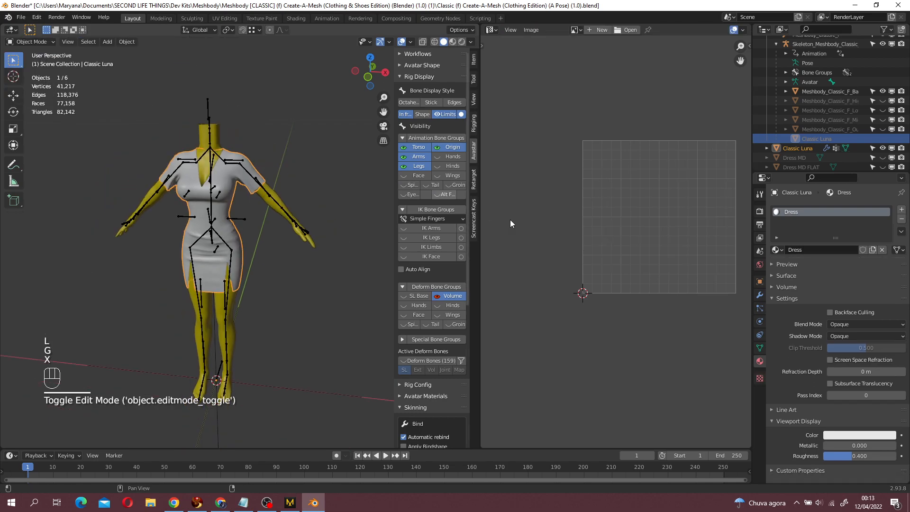
- Export the selected dress again as FBX, overwriting Classic TO REFIT.fbx in the [SL] Luna Dress folder
click(21, 17)
mouse_move(47, 165)
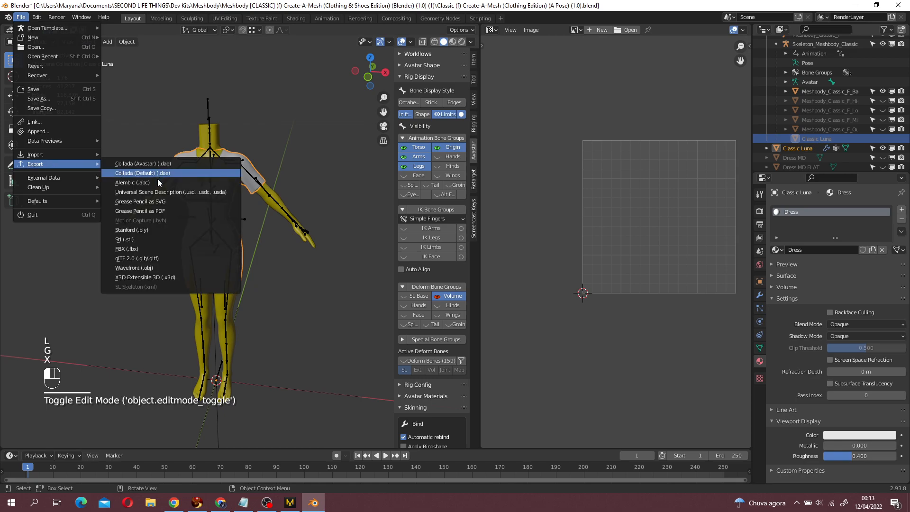
click(159, 251)
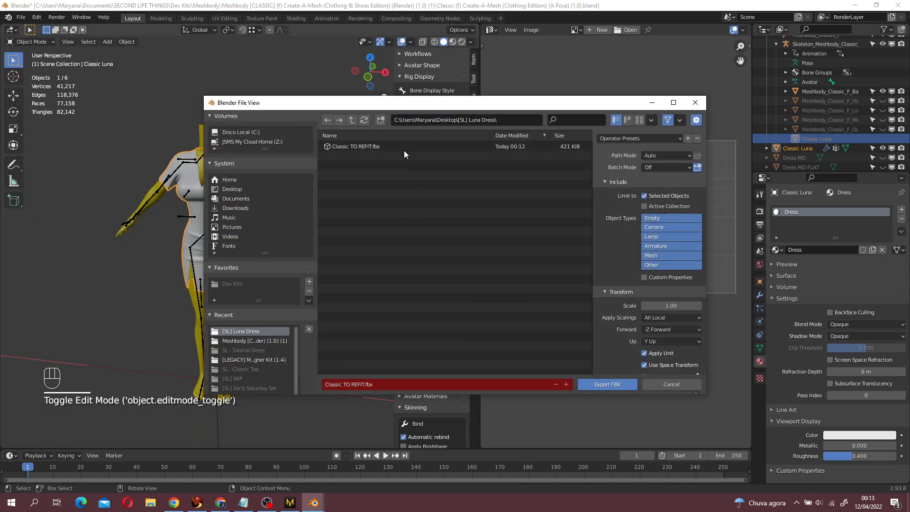
click(616, 383)
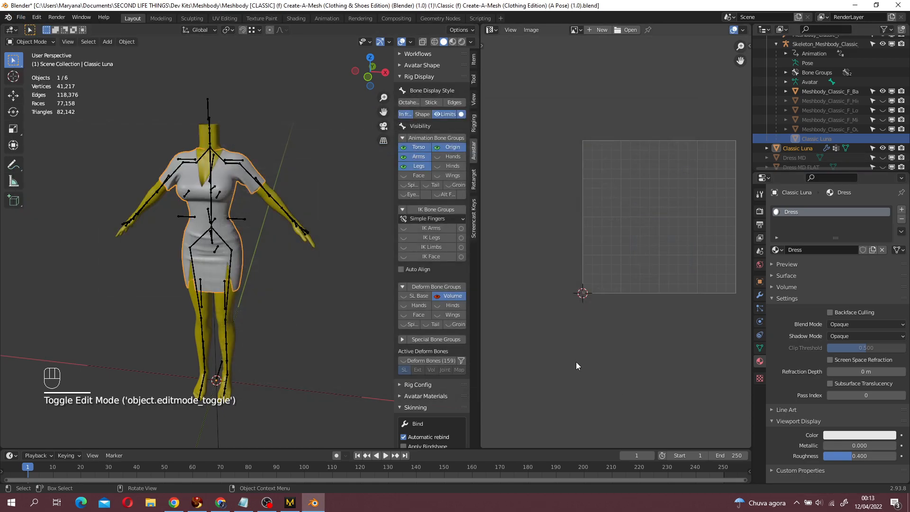
- Add a Solidify modifier with a thickness of 0.0001 m to the Classic Luna dress
mouse_move(339, 216)
middle_down()
mouse_move(315, 270)
mouse_move(321, 238)
mouse_move(309, 264)
mouse_move(327, 228)
middle_up()
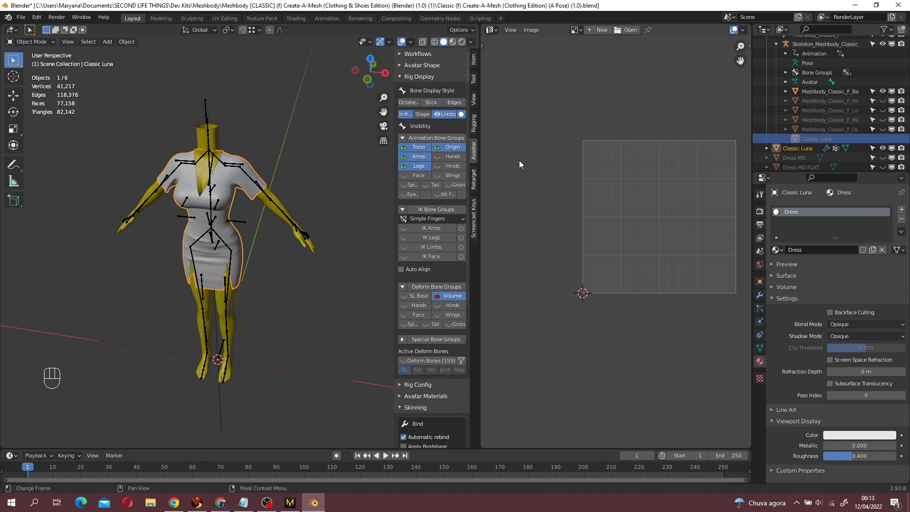
middle_drag(349, 248, 332, 237)
click(760, 295)
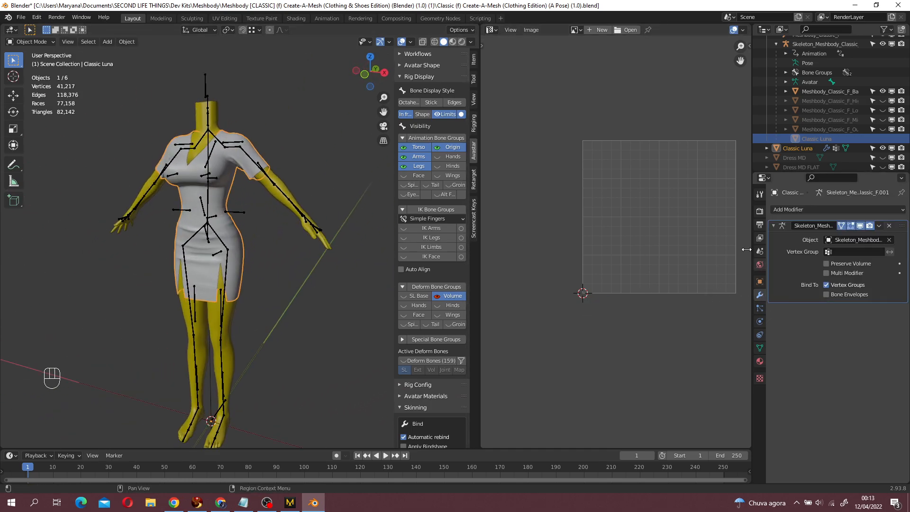
click(817, 210)
click(727, 370)
middle_drag(271, 294, 327, 280)
scroll(280, 258, up, 4)
middle_drag(327, 280, 347, 203)
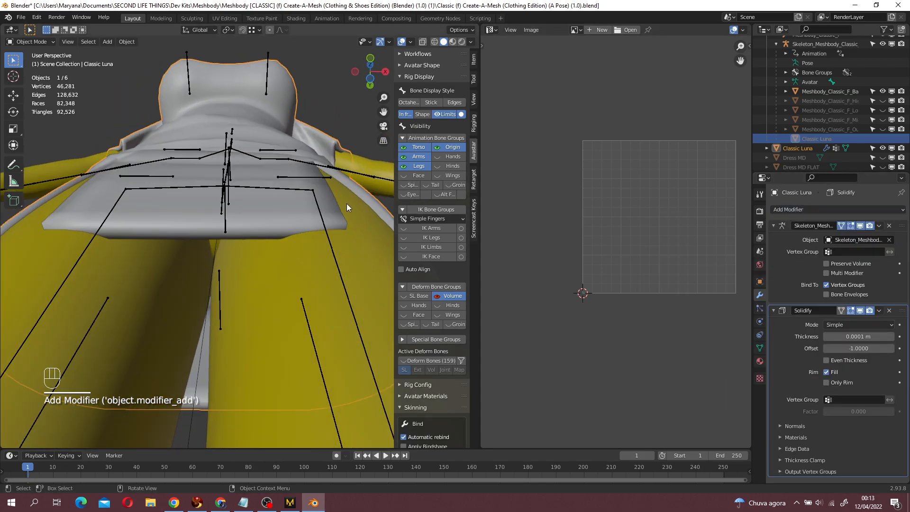
- Check the solidified hem, put the dress in Edit Mode and switch to edge selection
key(Tab)
key(Tab)
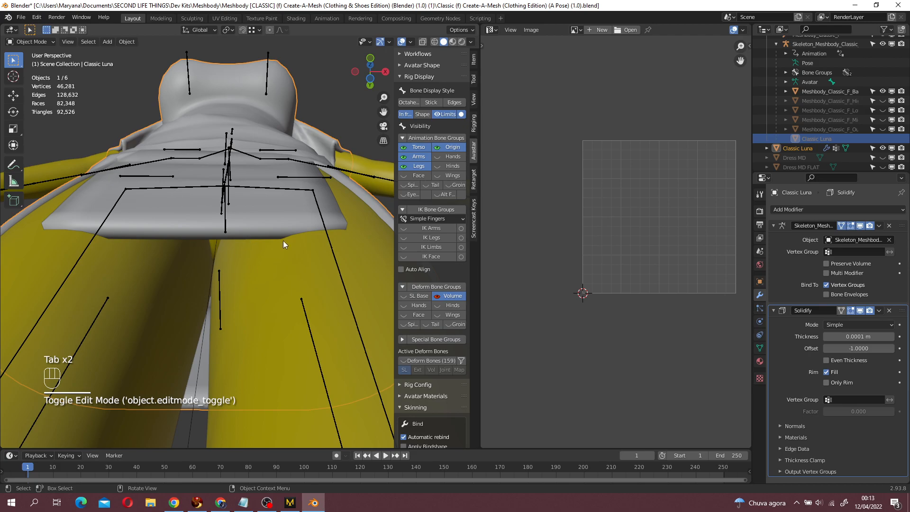
key(Tab)
key(Tab)
middle_drag(295, 225, 303, 302)
scroll(303, 306, down, 3)
key(Tab)
scroll(238, 221, up, 2)
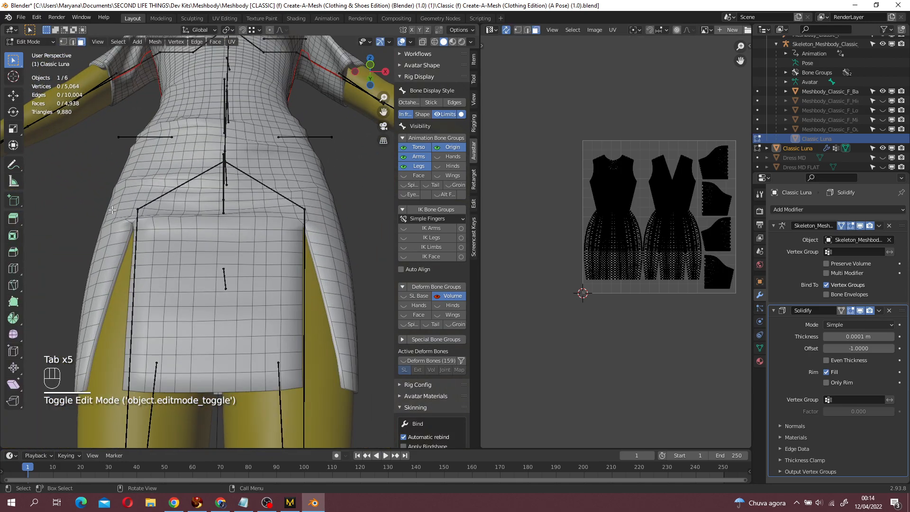
click(72, 42)
- Try to select the outline edges of the back and front dress panels in the UV layout
alt+click(609, 191)
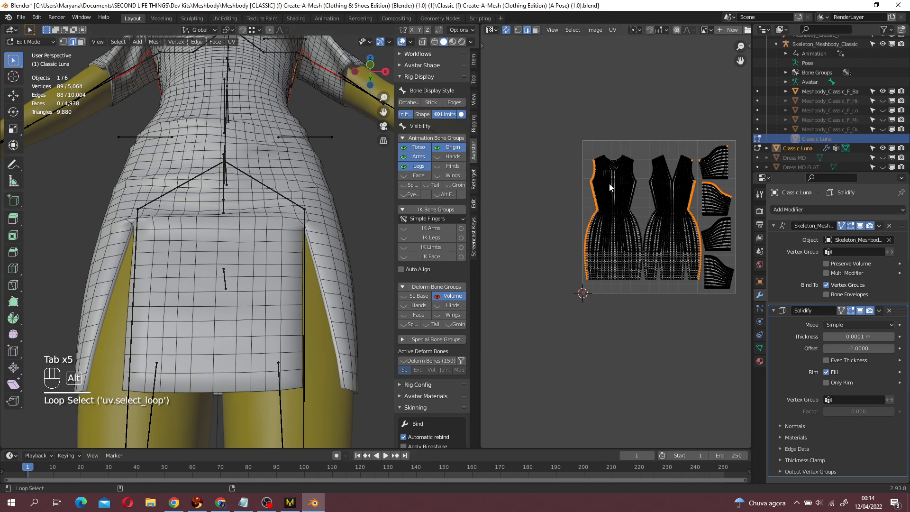
scroll(615, 157, up, 6)
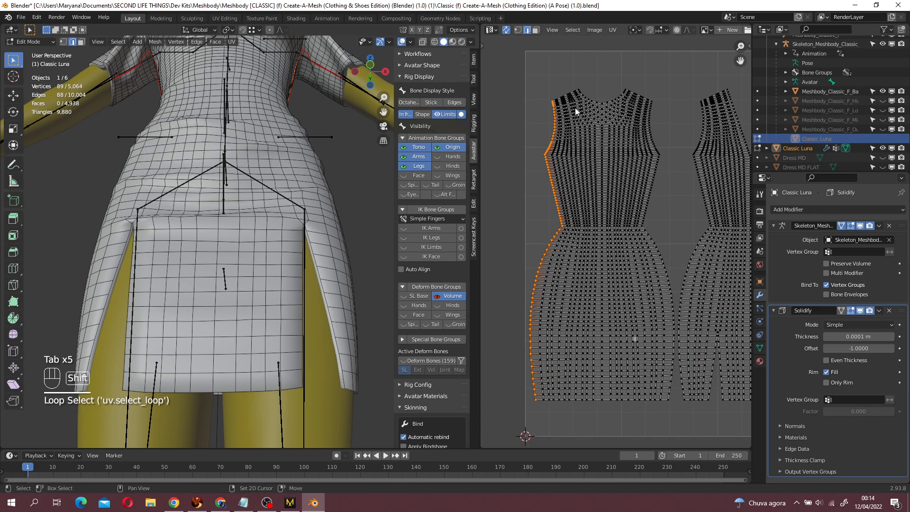
key(c)
middle_drag(577, 131, 572, 145)
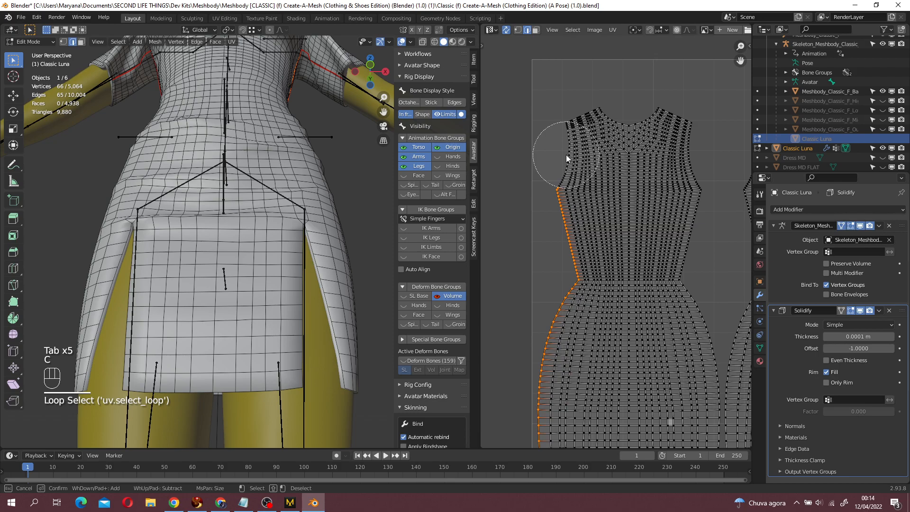
right_click(566, 155)
scroll(567, 155, down, 2)
alt+click(599, 147)
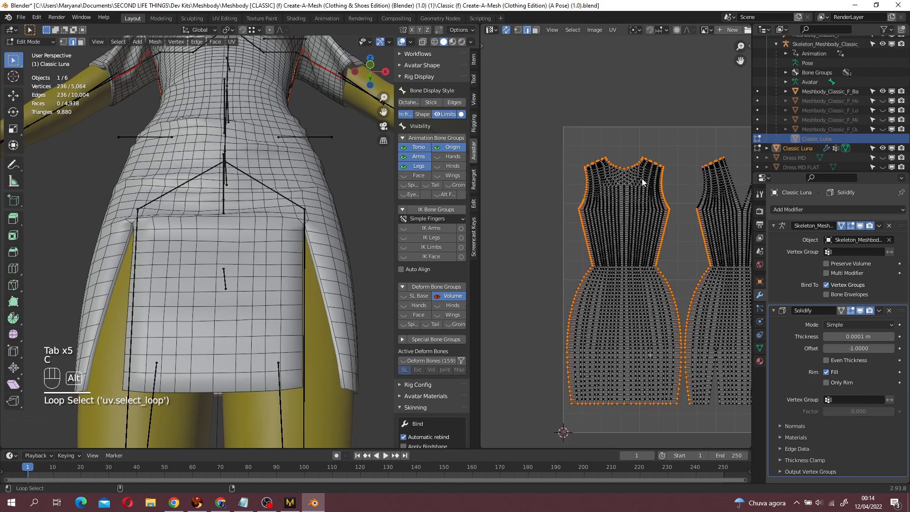
scroll(635, 173, down, 2)
alt+shift+click(696, 196)
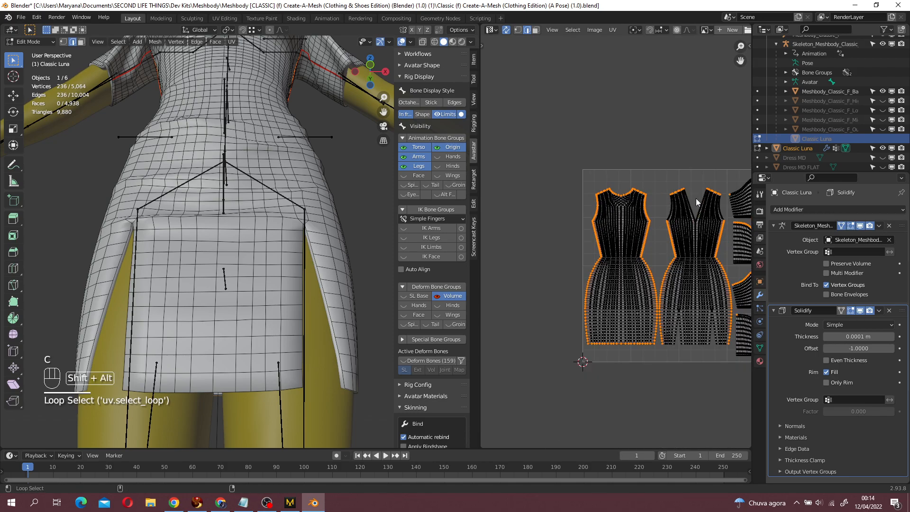
alt+shift+click(681, 344)
alt+shift+click(695, 346)
alt+shift+click(715, 340)
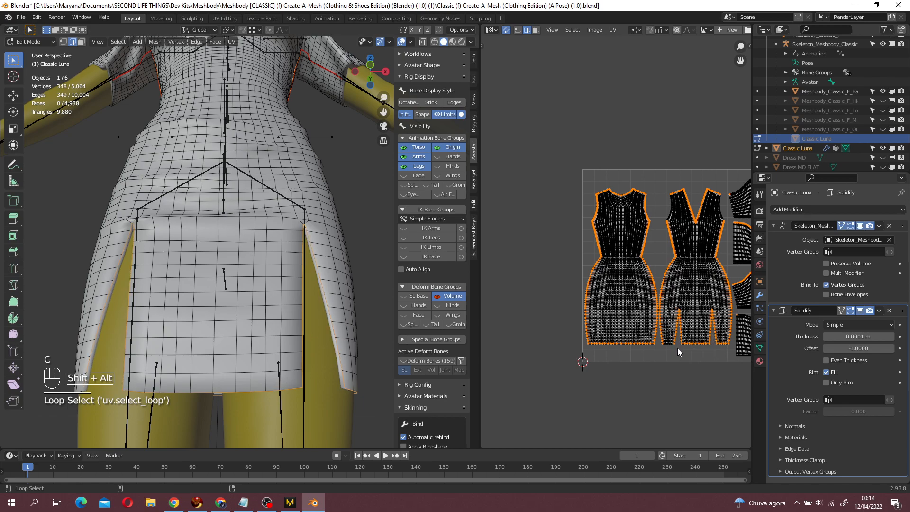
scroll(332, 313, down, 3)
- Select the edge loops along the dress hem and both front skirt slits on the 3D model
click(329, 317)
middle_drag(329, 317, 307, 288)
scroll(307, 288, up, 2)
alt+click(291, 287)
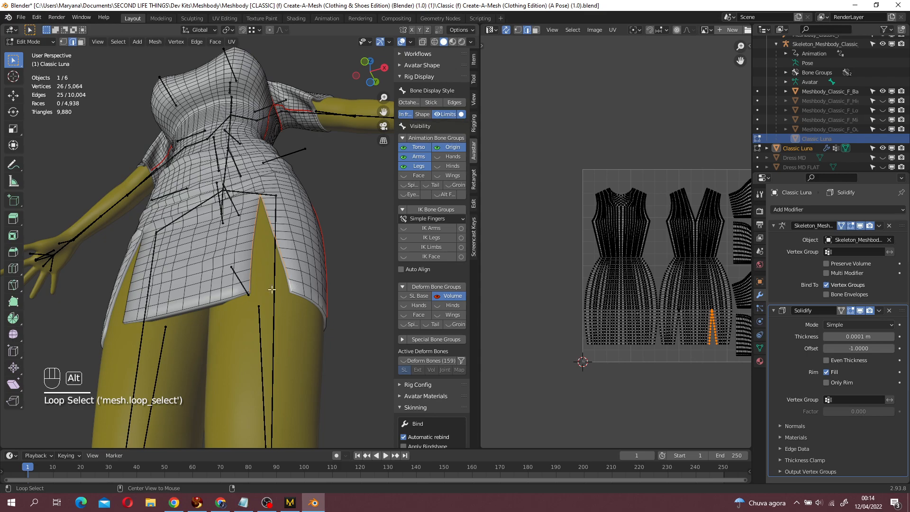
alt+shift+click(238, 297)
key(ctrl+z)
alt+shift+click(244, 294)
scroll(296, 293, up, 4)
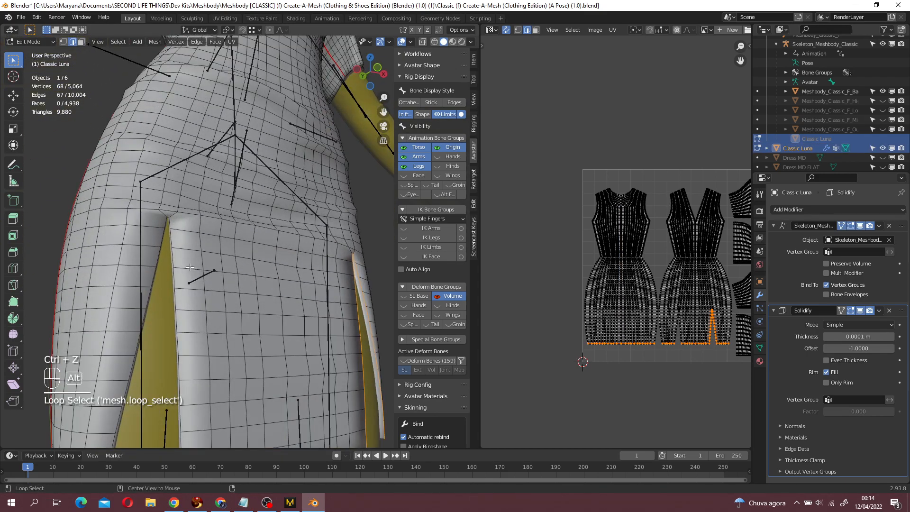
alt+shift+click(169, 239)
key(ctrl+z)
scroll(294, 233, down, 5)
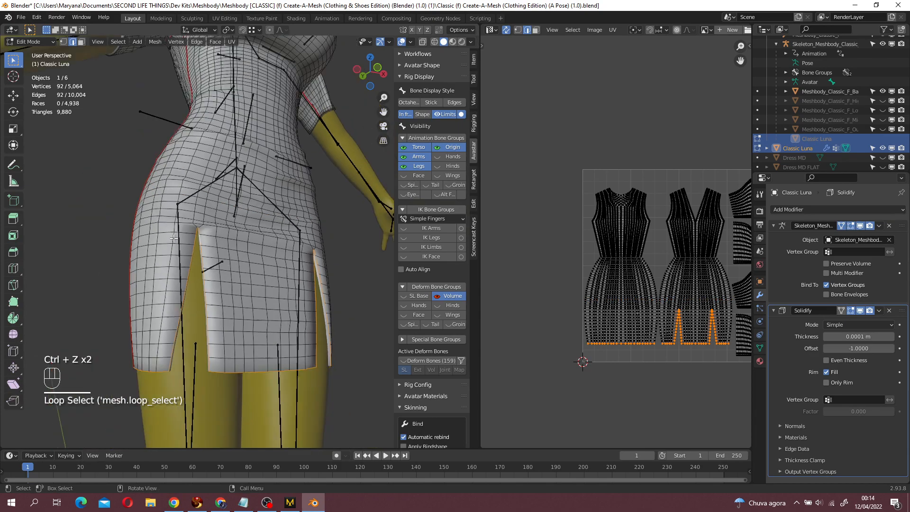
- Add the sleeve openings and neckline to the edge selection, mark it all as sharp and return to Object Mode
middle_drag(299, 230, 321, 170)
alt+shift+click(303, 216)
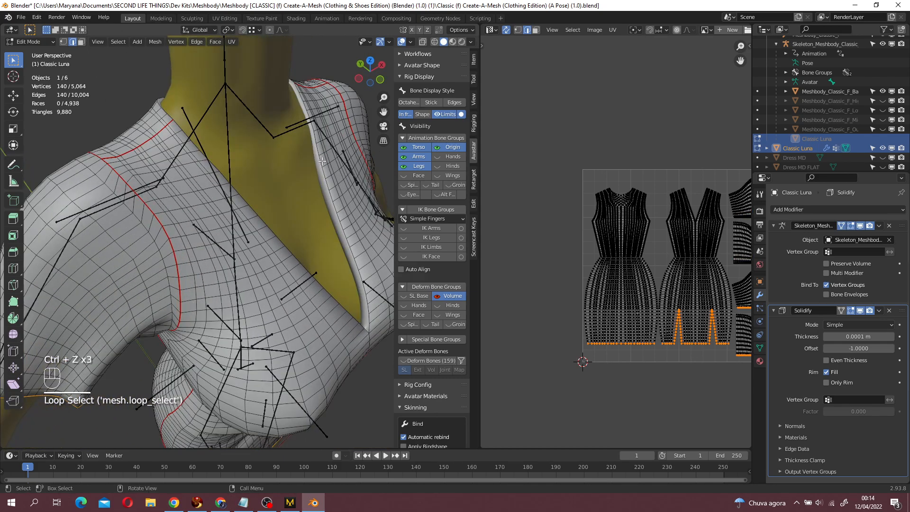
alt+shift+click(321, 161)
middle_drag(321, 161, 305, 263)
alt+shift+click(293, 214)
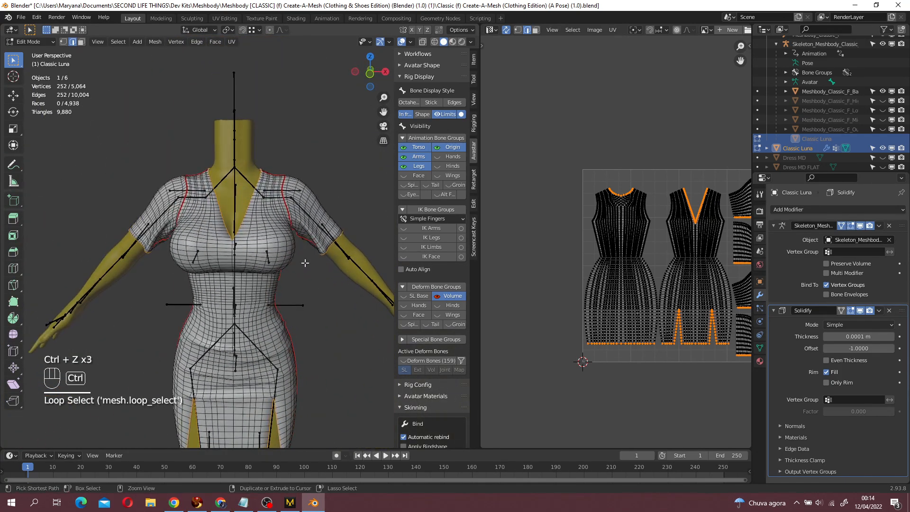
key(ctrl+e)
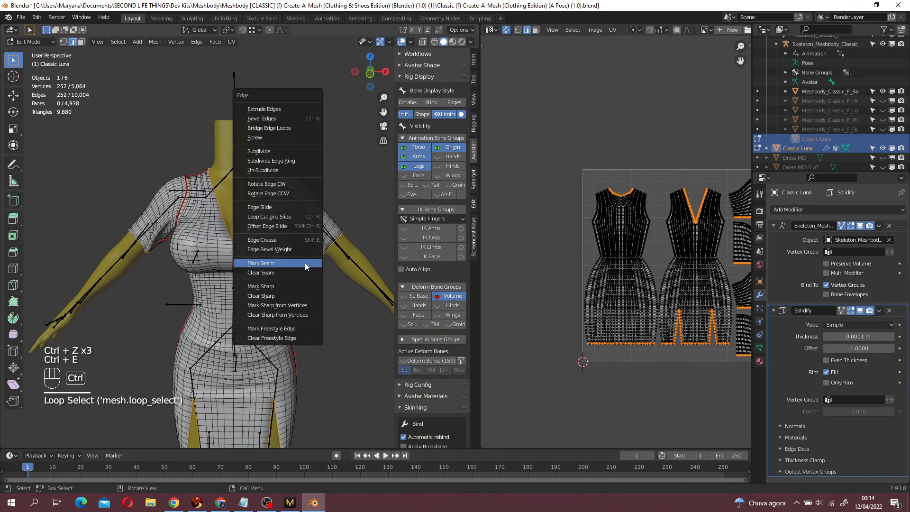
click(299, 289)
key(Tab)
- Enable Auto Smooth for the dress mesh normals and set its angle to 180°
click(760, 348)
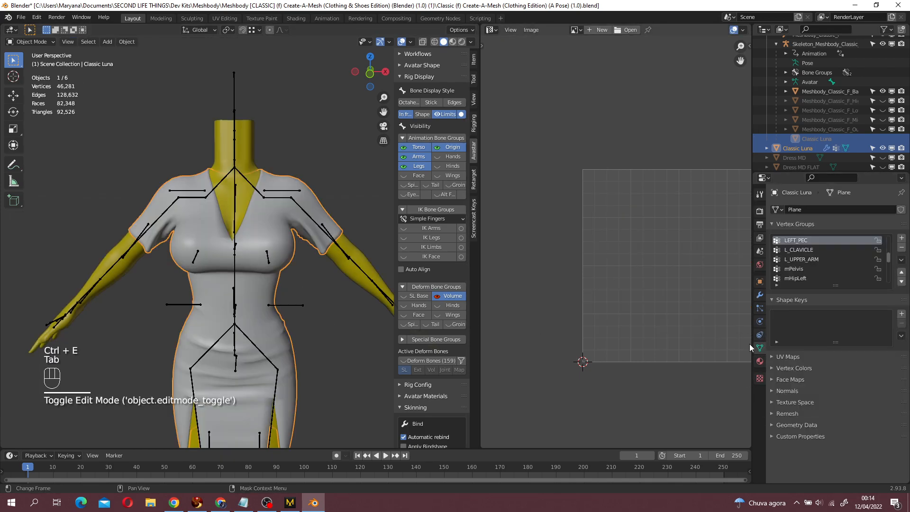
click(785, 391)
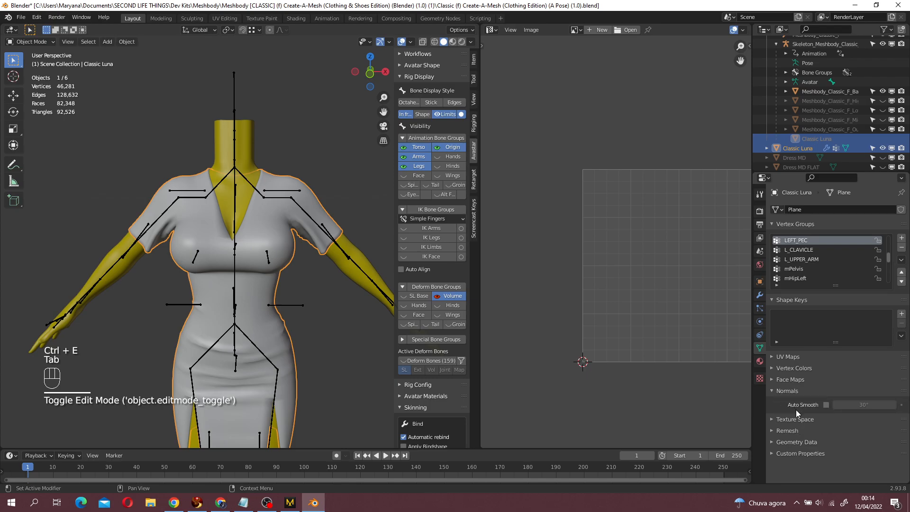
click(827, 405)
drag(854, 405, 882, 405)
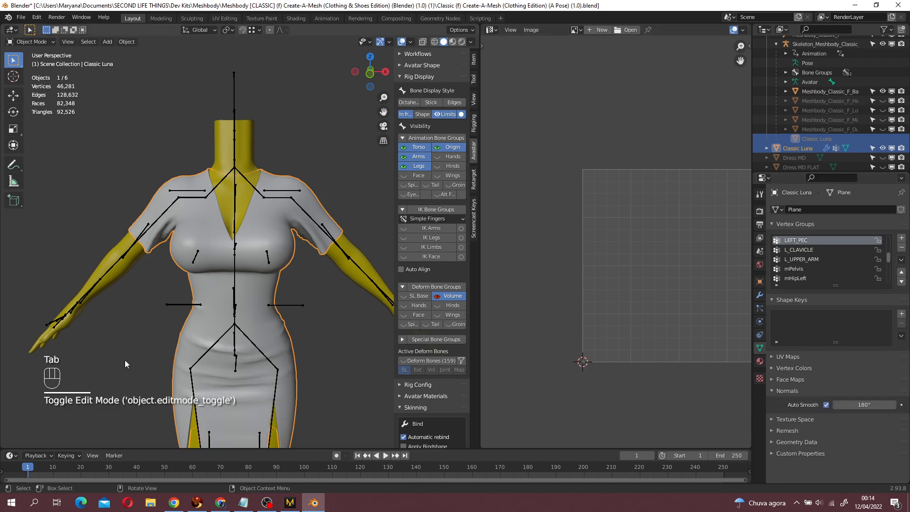
- Examine the smoothed dress around the neckline and skirt slits, comparing Object Mode with Edit Mode
click(327, 318)
middle_drag(328, 318, 258, 236)
click(258, 236)
scroll(262, 232, up, 2)
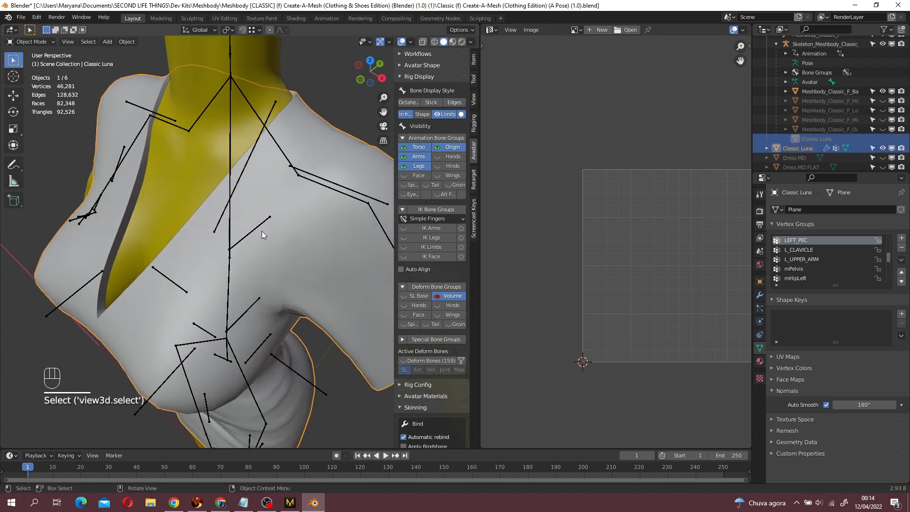
scroll(180, 263, down, 5)
middle_drag(271, 266, 313, 254)
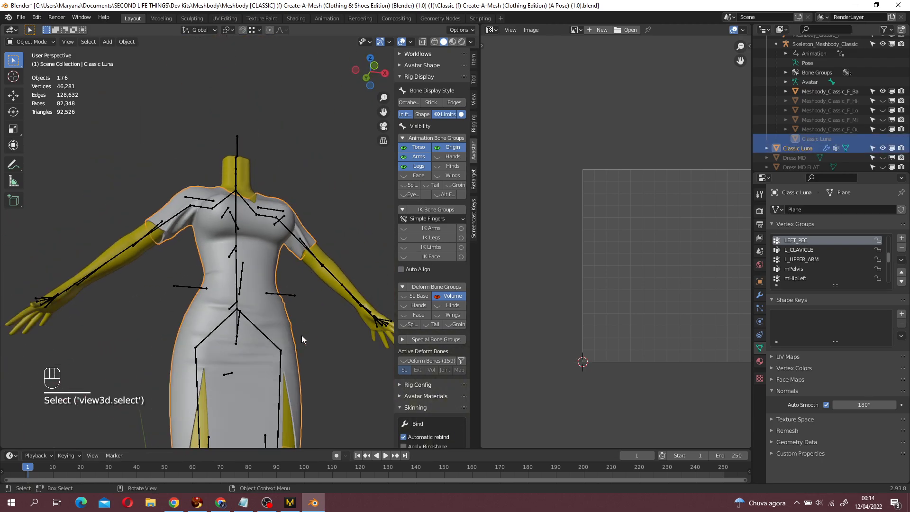
key(Tab)
scroll(308, 313, up, 6)
key(Tab)
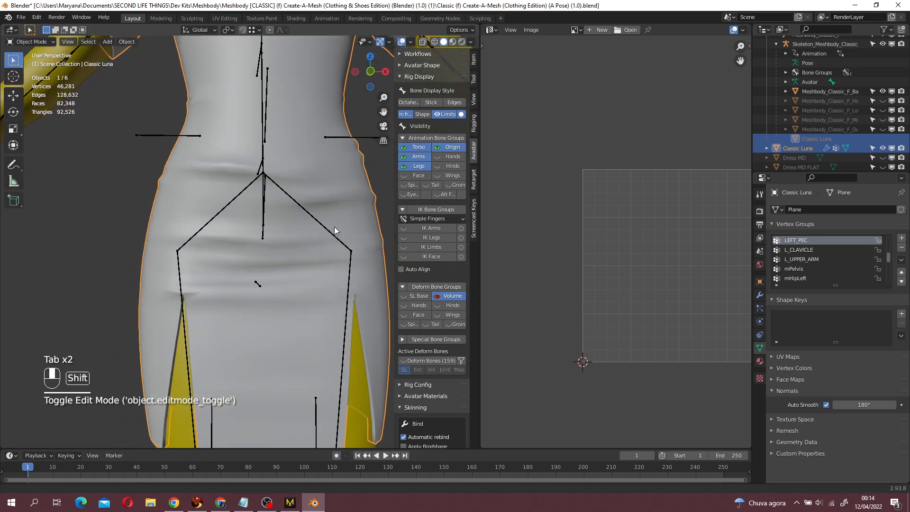
scroll(183, 190, up, 3)
key(Tab)
key(Tab)
key(Tab)
key(Tab)
- Set the dress's Solidify thickness to 0.00001 m
click(760, 295)
click(861, 337)
click(300, 282)
scroll(273, 306, down, 6)
middle_drag(273, 307, 270, 221)
scroll(274, 223, up, 4)
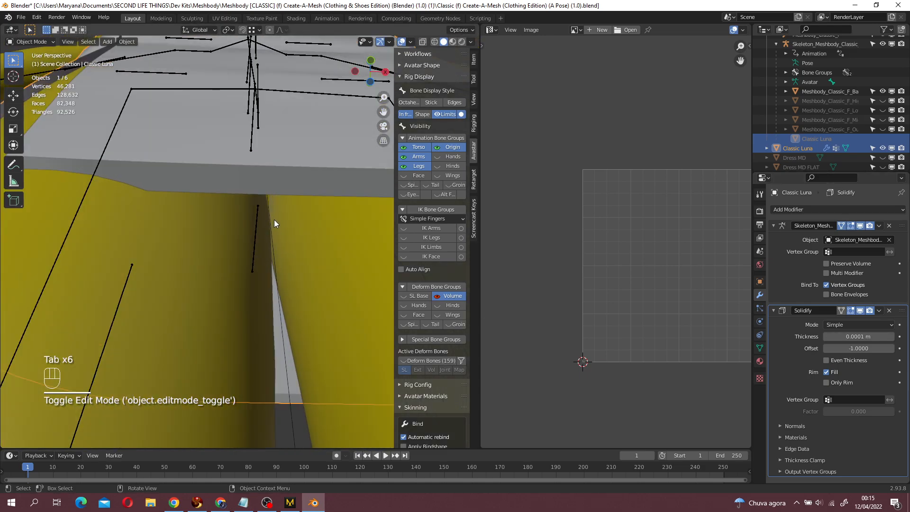
click(844, 336)
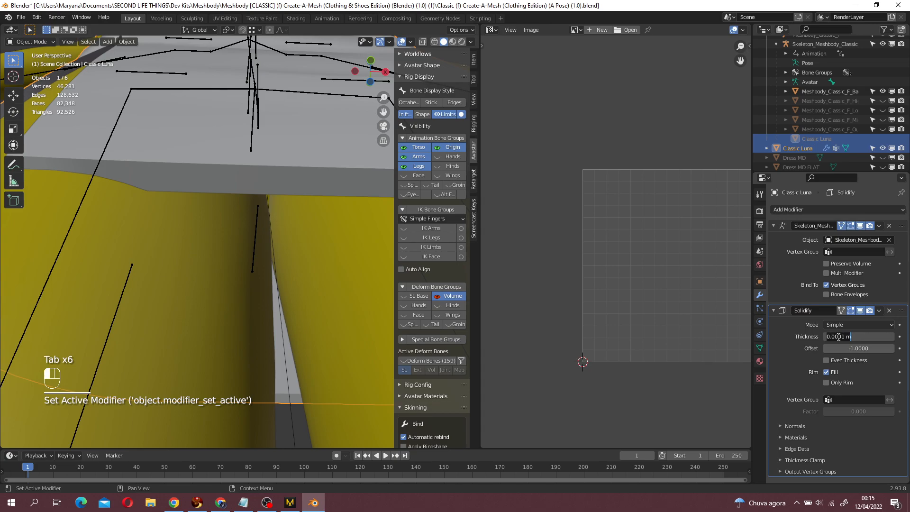
text(0)
key(Return)
- Examine the thinned fabric edges around the front skirt slits up close
scroll(231, 181, down, 6)
click(233, 182)
scroll(258, 181, up, 3)
middle_drag(261, 180, 297, 246)
click(299, 287)
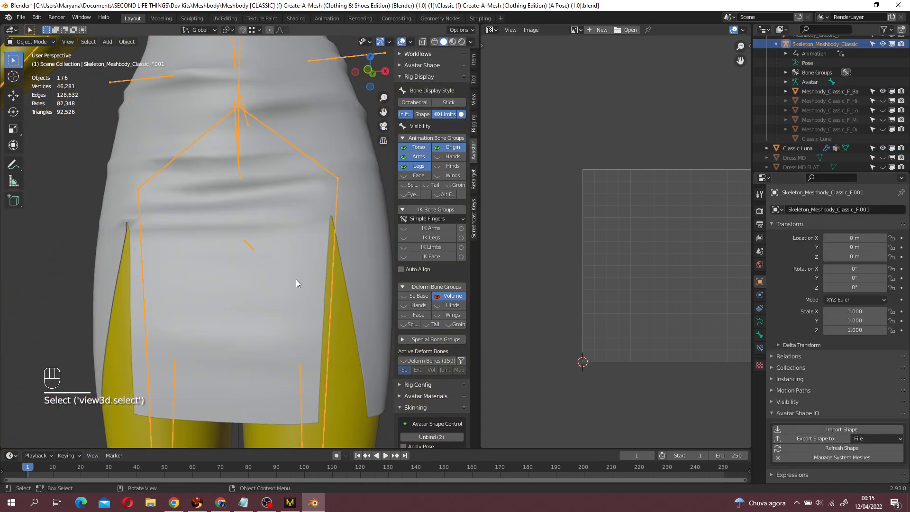
scroll(297, 273, up, 5)
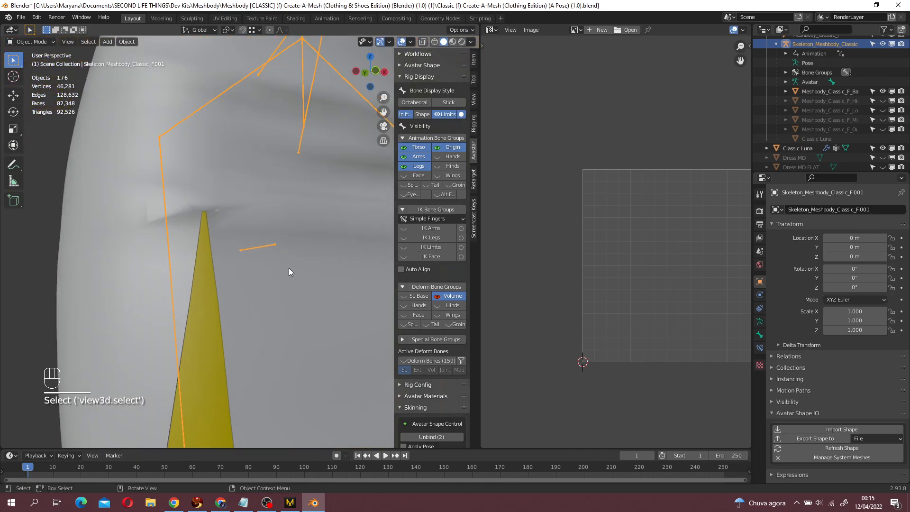
click(226, 221)
key(Tab)
key(Tab)
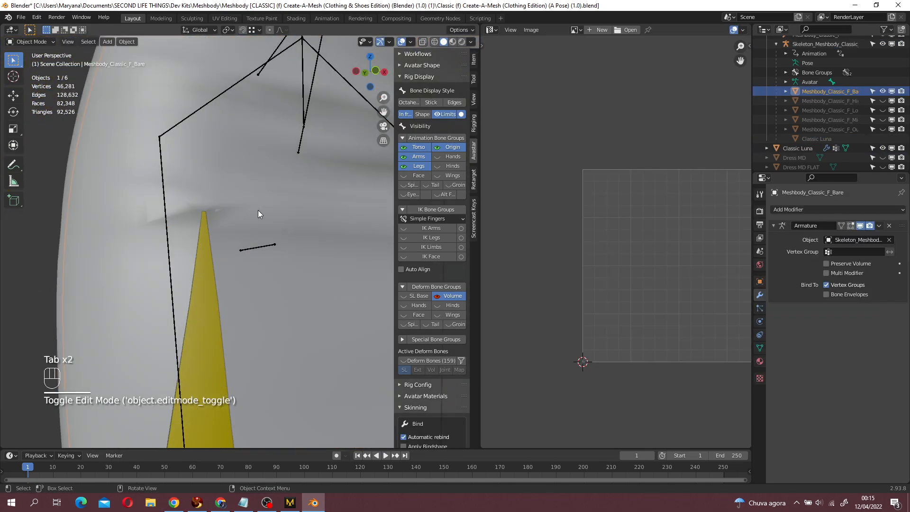
- Merge the two vertices at the top of the skirt's left front slit at their center in Edit Mode
key(Tab)
click(181, 192)
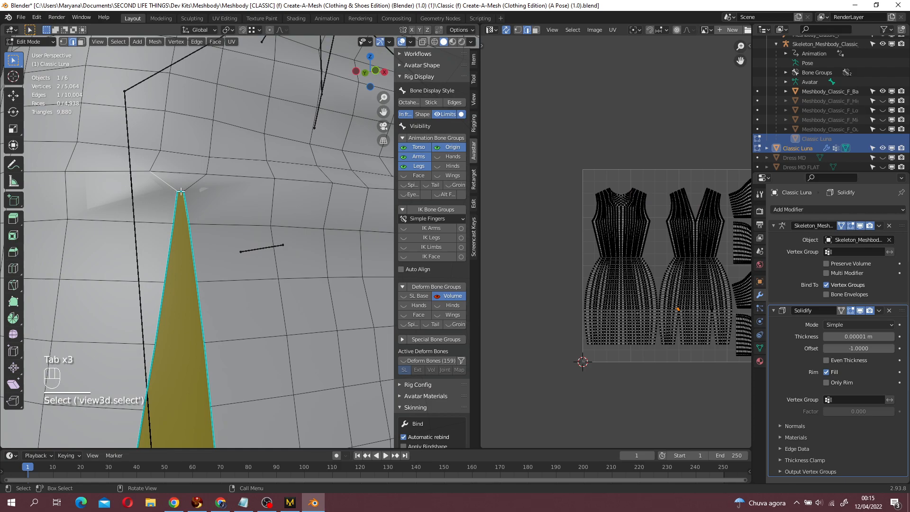
key(z)
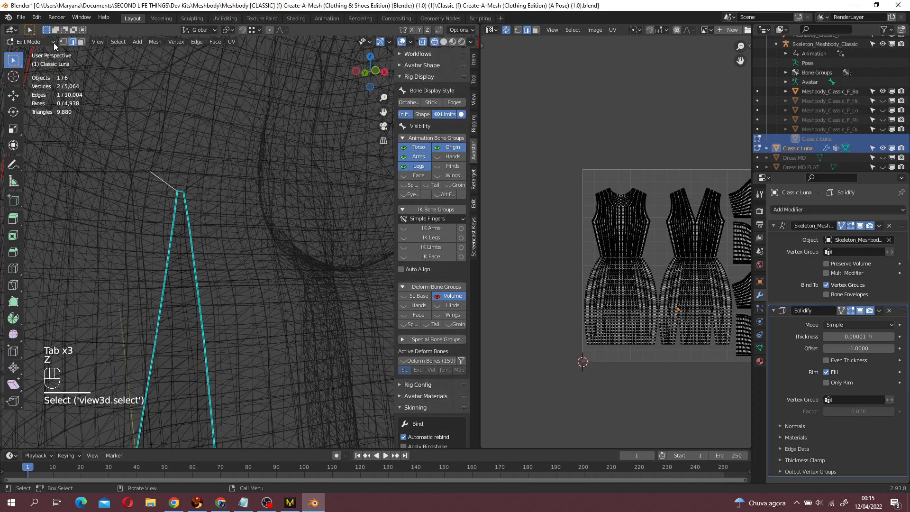
key(z)
shift+click(183, 191)
key(m)
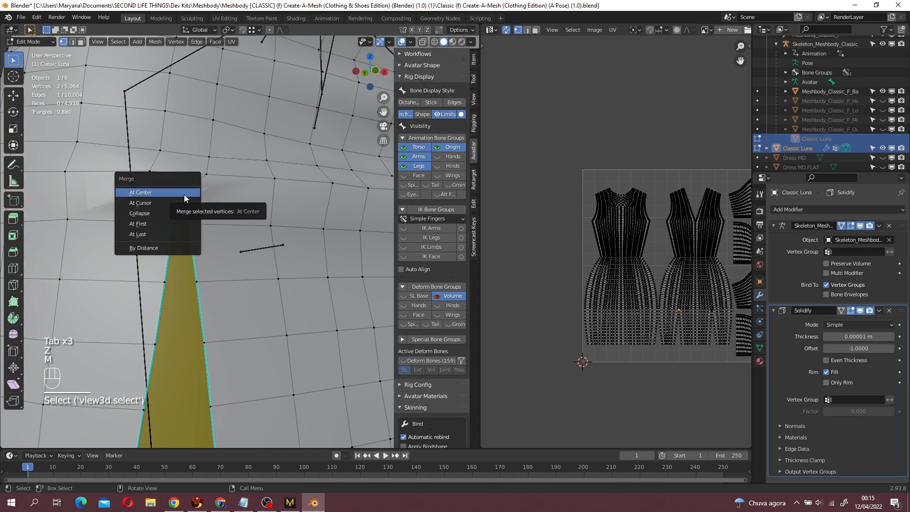
click(185, 198)
scroll(196, 225, up, 5)
scroll(196, 224, down, 2)
scroll(197, 225, down, 2)
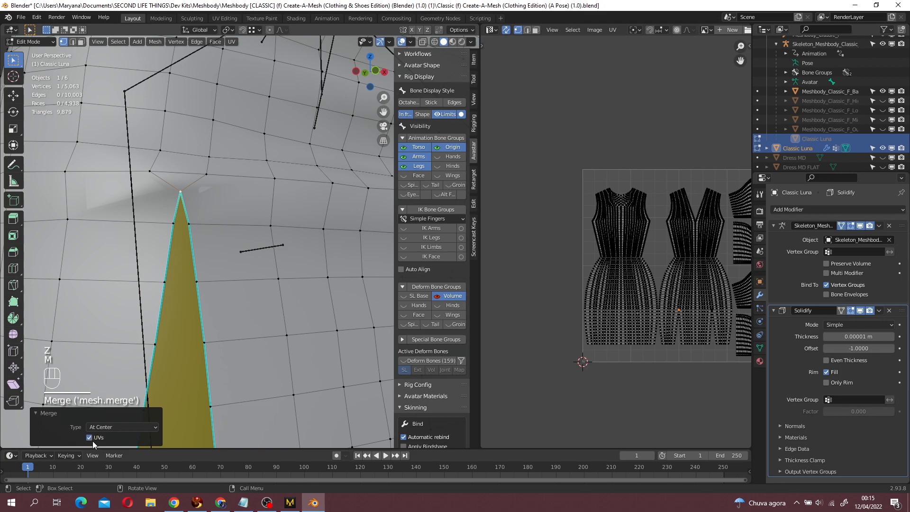
- Undo the vertex merge at the top of the skirt's left front slit
scroll(619, 350, up, 8)
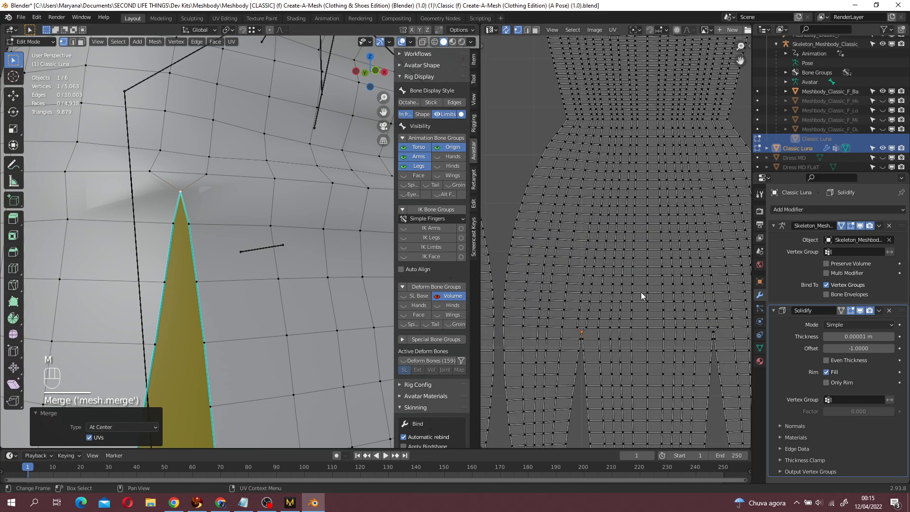
key(ctrl+z)
scroll(297, 295, down, 4)
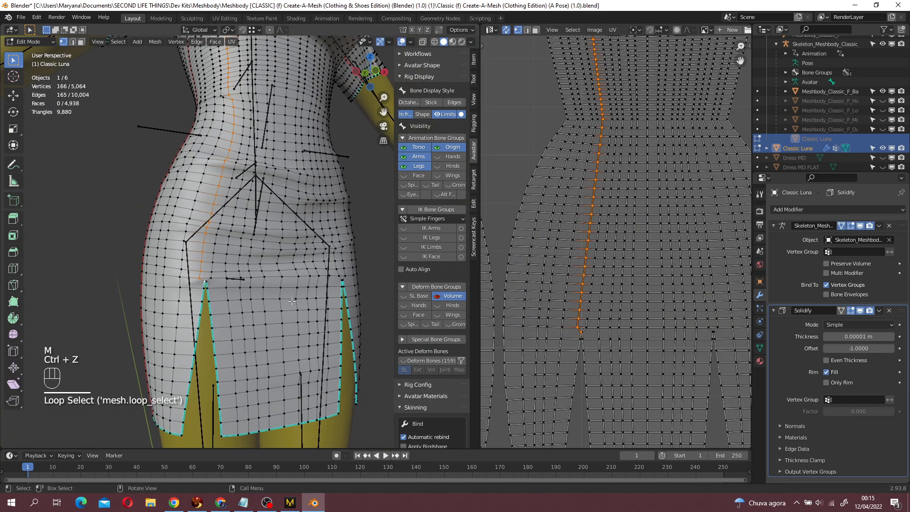
- Dissolve the two vertical edge loops that run up the dress beside the tops of both front skirt slits
scroll(297, 295, down, 4)
middle_drag(327, 291, 291, 286)
shift+middle_drag(291, 286, 274, 287)
scroll(274, 288, up, 4)
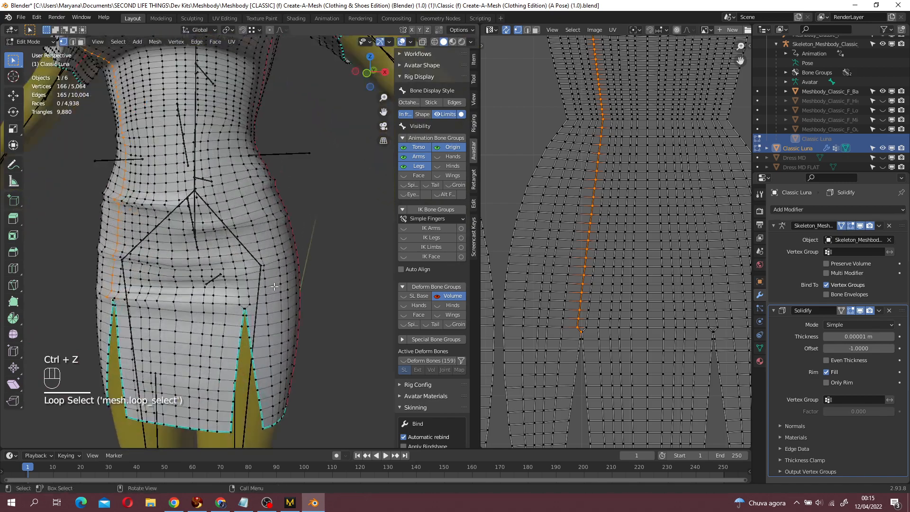
alt+shift+click(252, 301)
key(x)
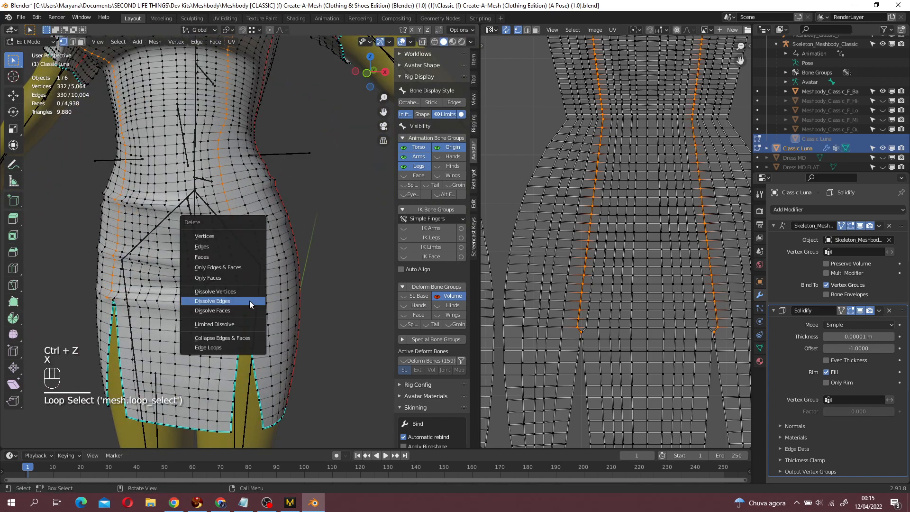
click(251, 302)
scroll(296, 281, up, 4)
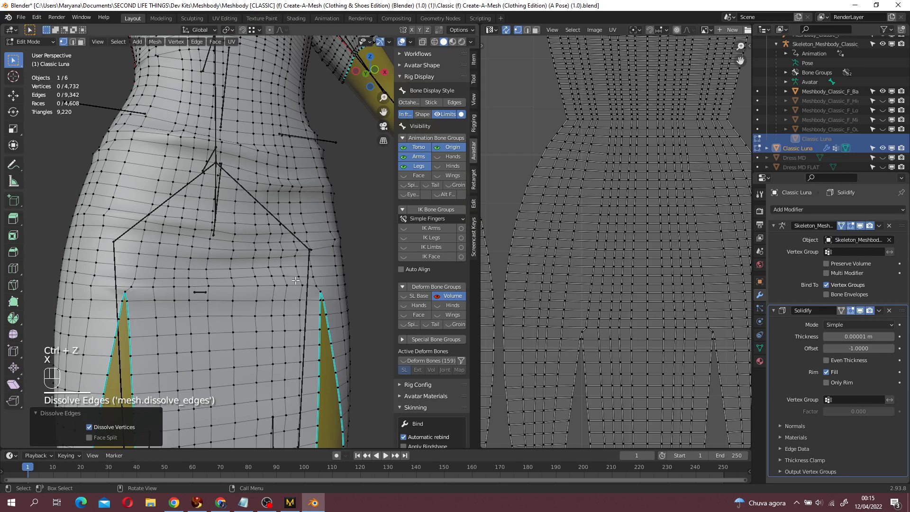
shift+middle_drag(296, 281, 184, 261)
shift+middle_drag(109, 280, 182, 269)
middle_drag(183, 269, 233, 181)
click(233, 180)
key(g)
key(g)
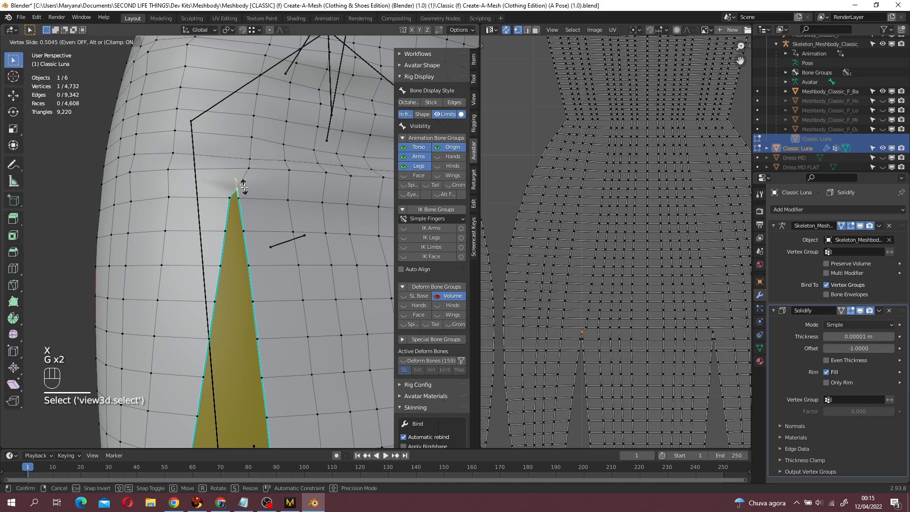
key(Escape)
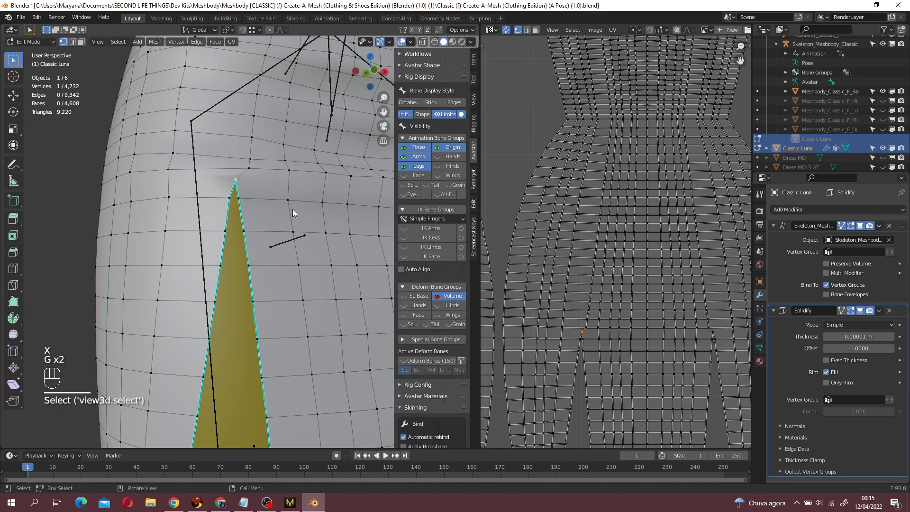
- Examine the dress's slit top up close and its overall shape from the front in Object Mode
scroll(294, 209, down, 5)
key(Tab)
key(Tab)
key(Tab)
middle_drag(332, 259, 349, 252)
scroll(335, 241, down, 2)
scroll(349, 252, up, 6)
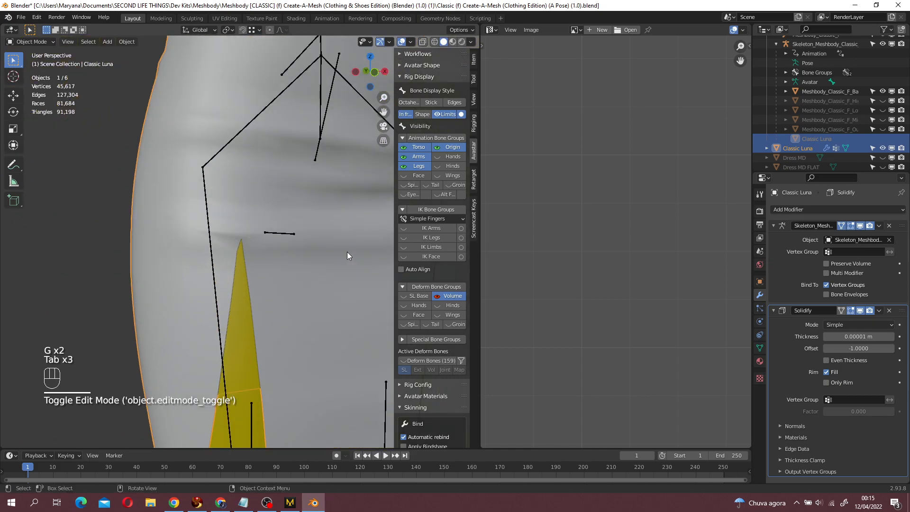
click(349, 251)
scroll(346, 252, down, 6)
click(295, 240)
right_click(293, 240)
click(290, 242)
middle_drag(293, 244, 308, 308)
scroll(331, 263, down, 3)
click(343, 269)
scroll(280, 249, up, 2)
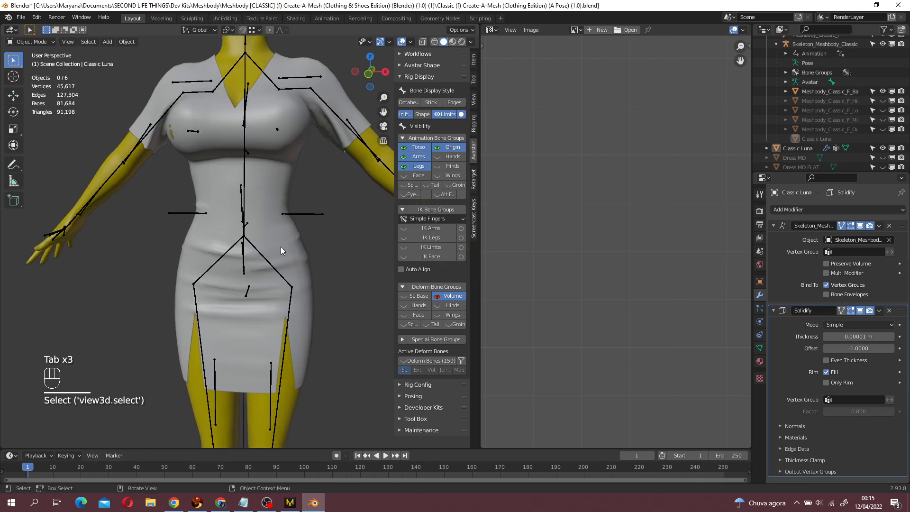
- Undo the edge dissolve on the dress to restore the two vertical loops above the front slits
click(281, 249)
key(Tab)
middle_drag(281, 249, 288, 266)
key(ctrl+z)
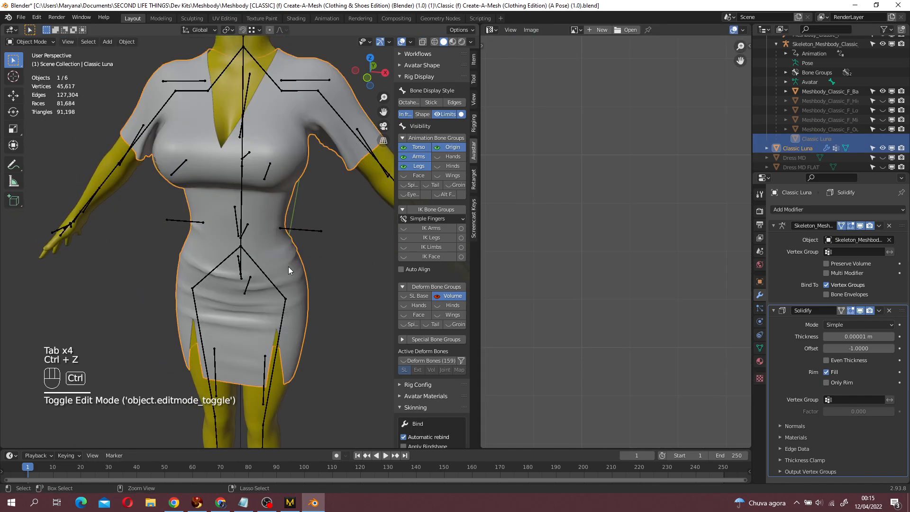
key(ctrl+z)
key(ctrl+z)
key(ctrl+z)
key(ctrl+z)
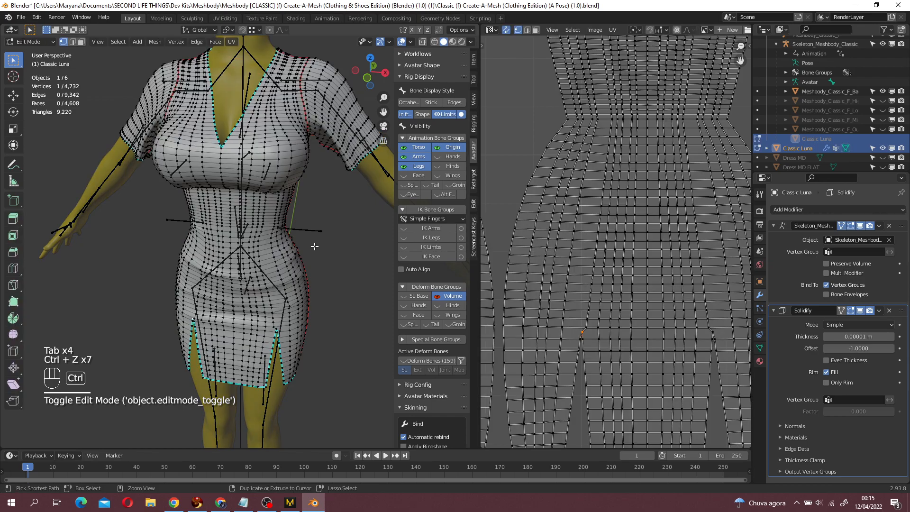
key(ctrl+z)
key(ctrl+z)
key(ctrl+z)
key(ctrl+z)
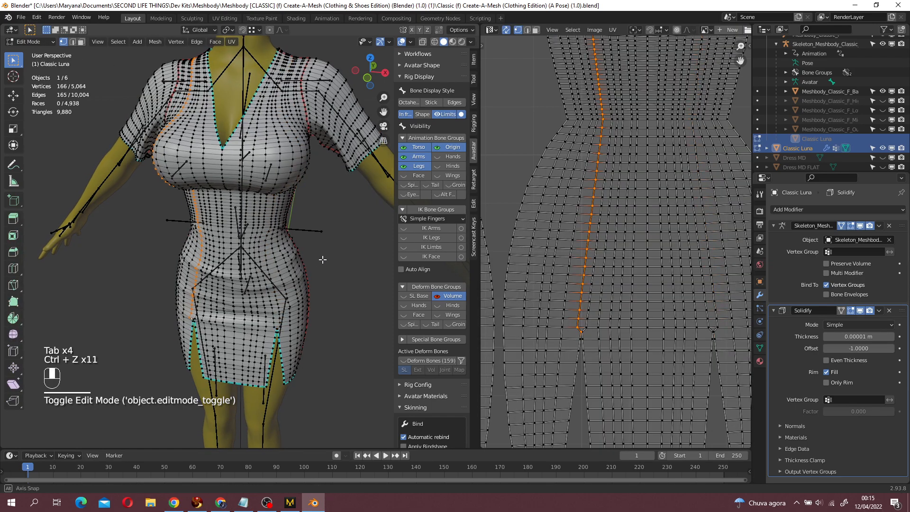
- Apply the Solidify modifier to the dress in Object Mode
key(Tab)
middle_drag(368, 246, 352, 186)
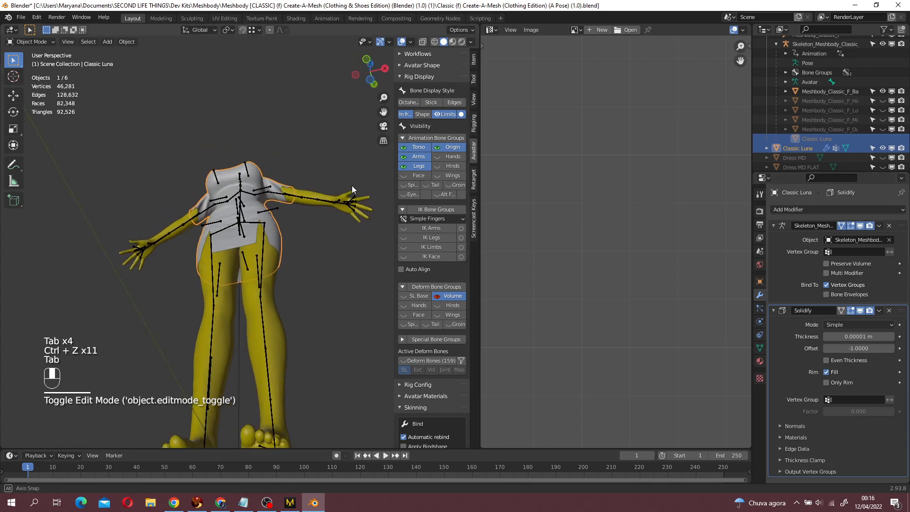
scroll(298, 212, up, 8)
scroll(284, 213, down, 5)
middle_drag(274, 213, 288, 267)
scroll(294, 268, down, 2)
scroll(427, 296, down, 1)
click(881, 312)
click(835, 320)
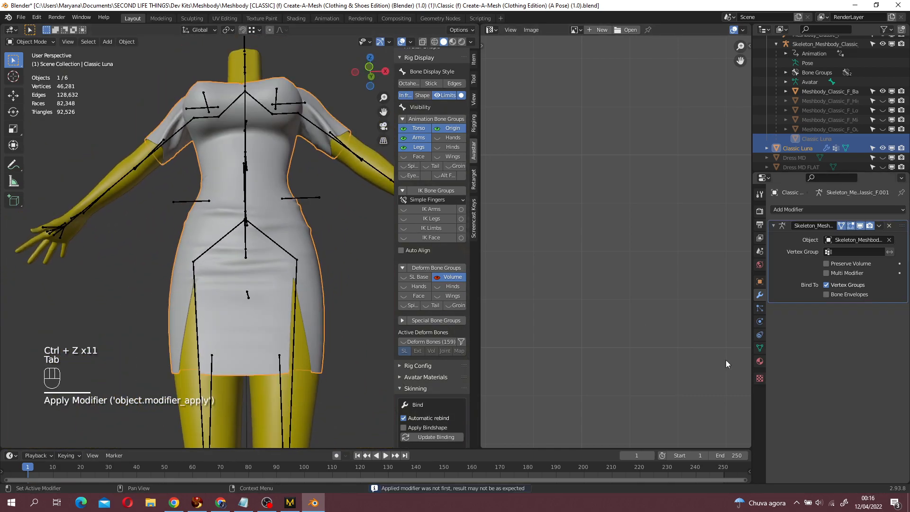
- Examine the thickened dress around the skirt and slits from the front
scroll(306, 320, down, 3)
click(323, 317)
scroll(297, 314, up, 5)
middle_drag(322, 315, 330, 293)
click(300, 315)
scroll(301, 314, down, 6)
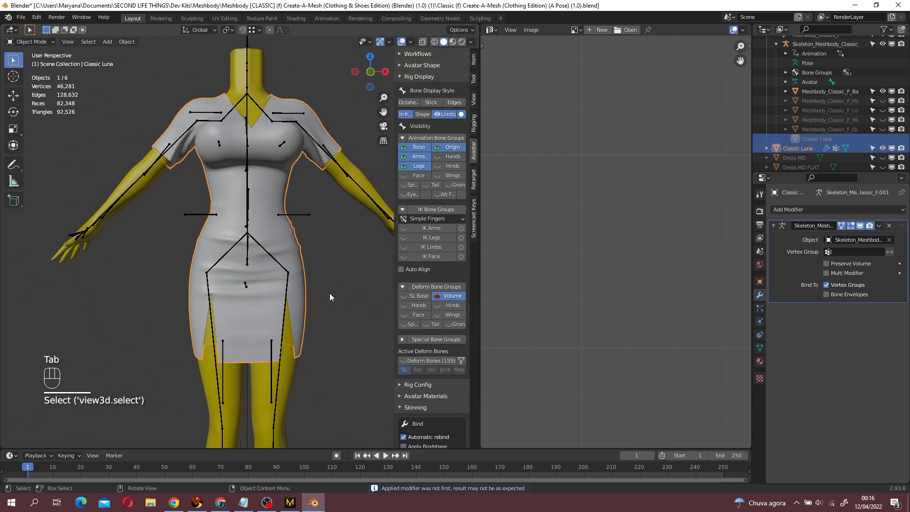
click(21, 17)
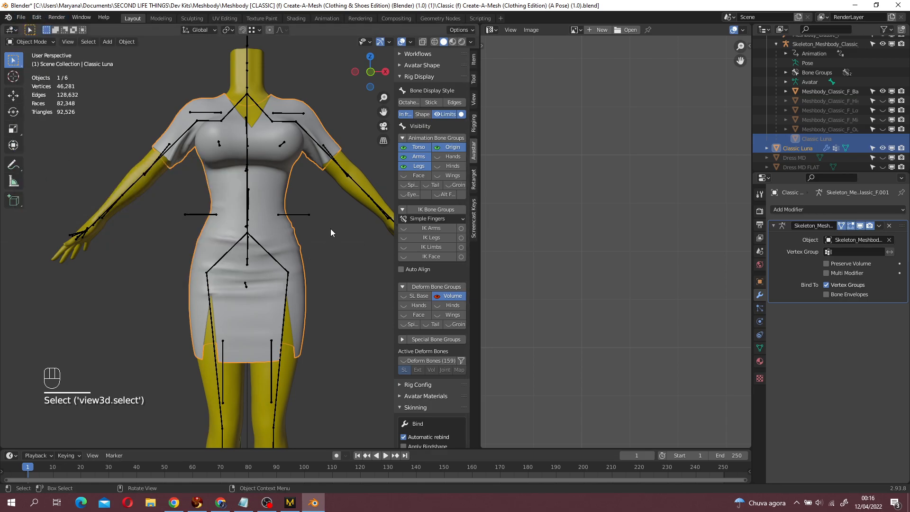
- Select the dress's entire mesh in Edit Mode and return to Object Mode
key(Tab)
key(a)
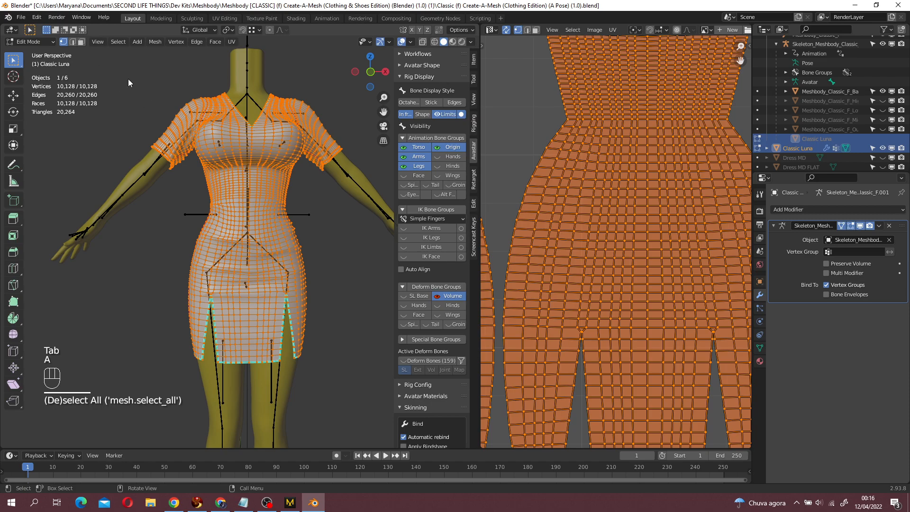
key(Tab)
key(Tab)
click(36, 45)
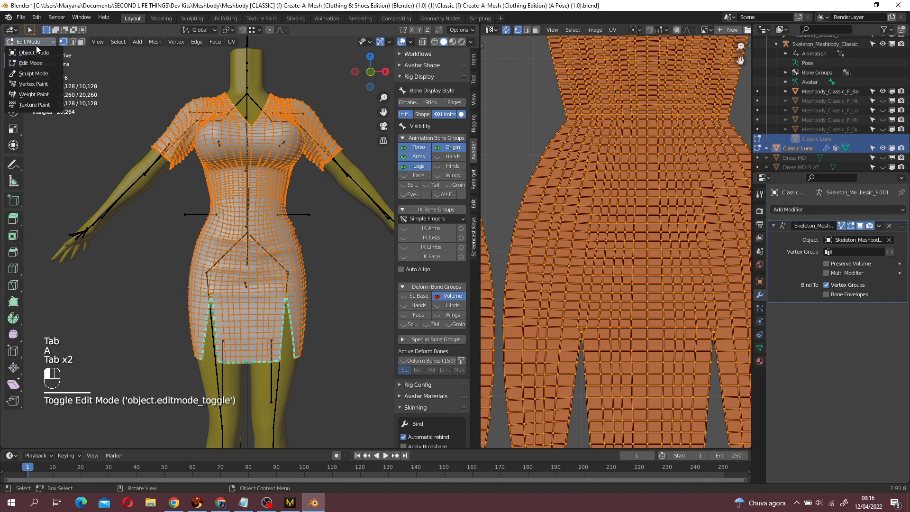
click(37, 52)
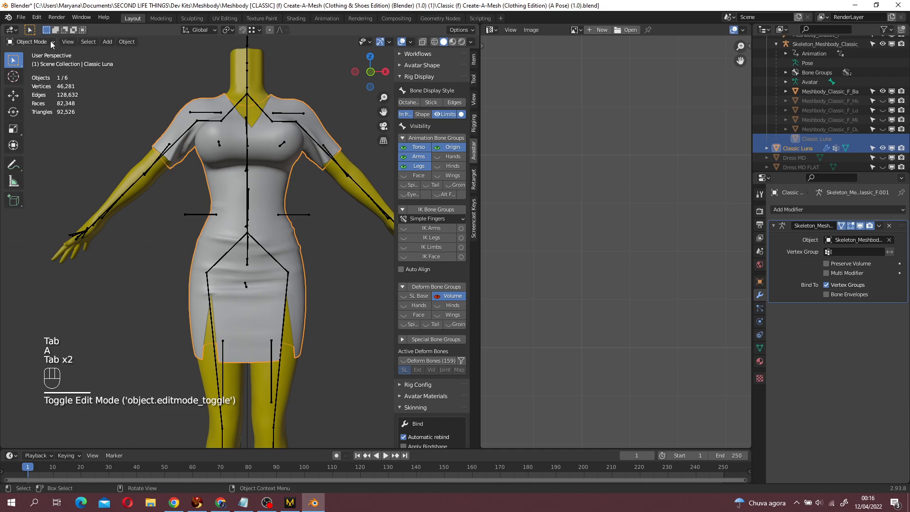
- Start a Collada (Avastar) export of the dress and choose the [SL] Luna Dress folder
click(22, 18)
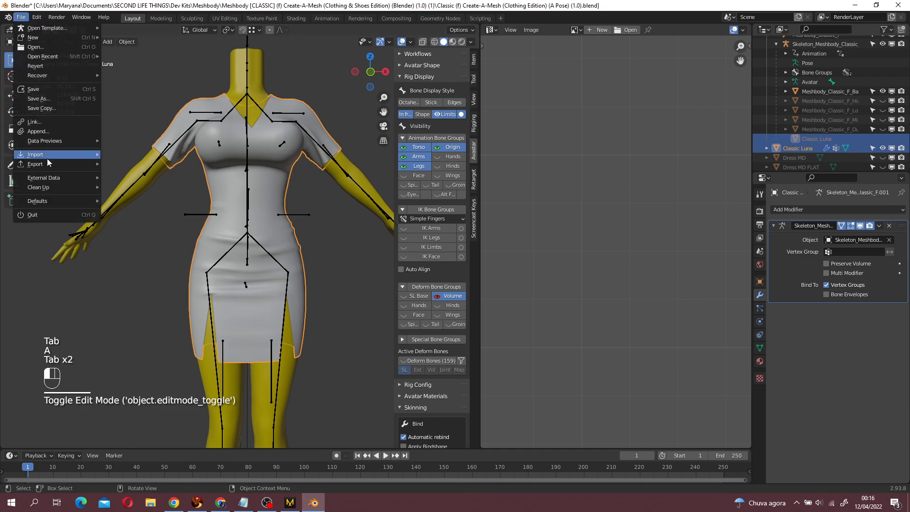
mouse_move(48, 166)
click(161, 163)
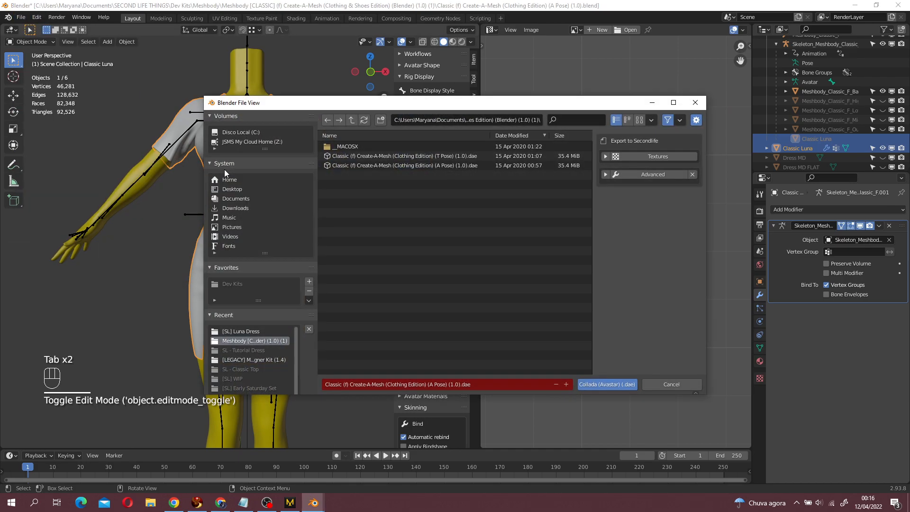
click(265, 331)
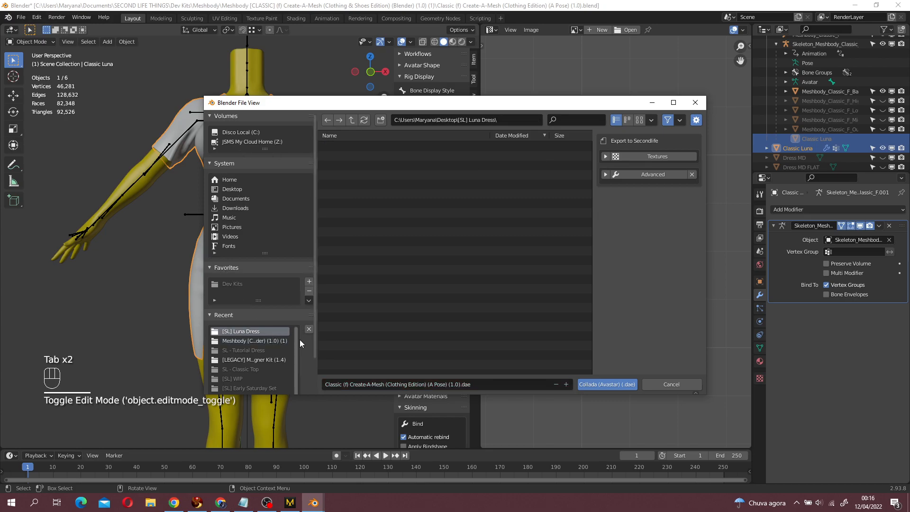
- Name the export file Meshbody CLASSIC Luna, export the dress and dismiss the export report
click(471, 386)
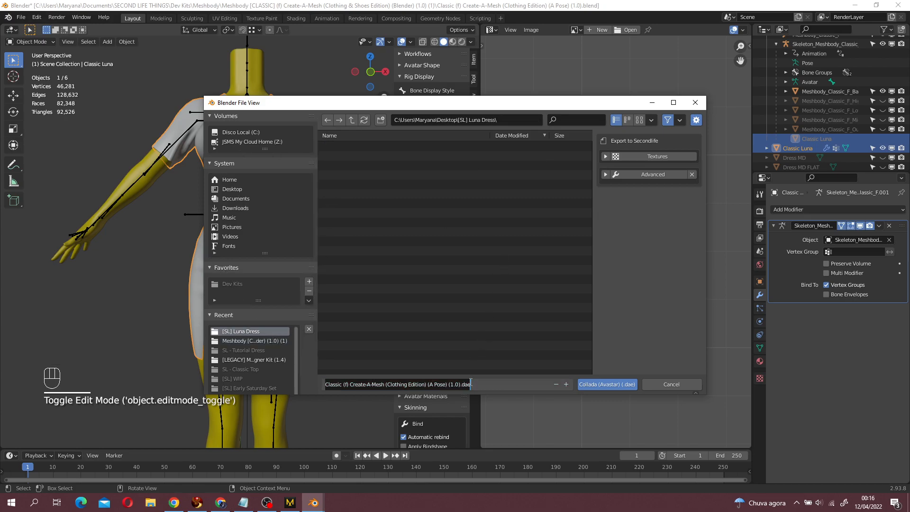
text(c)
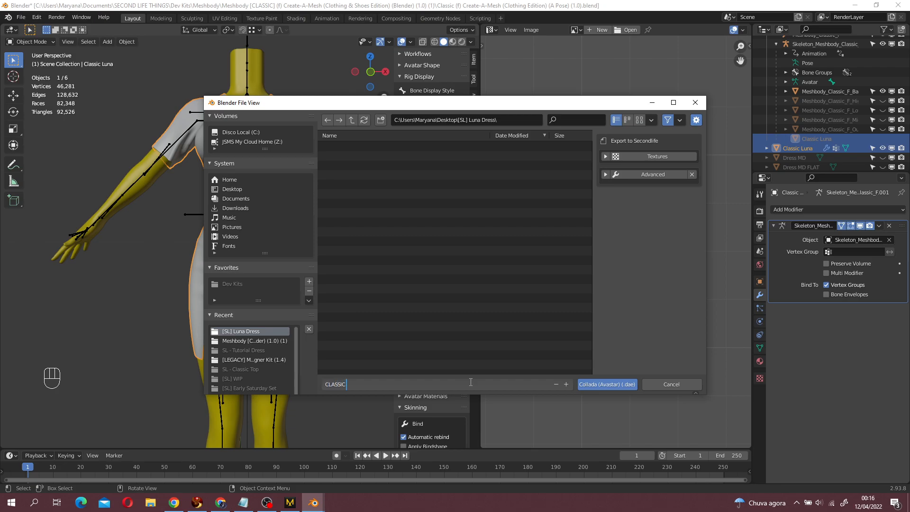
key(Return)
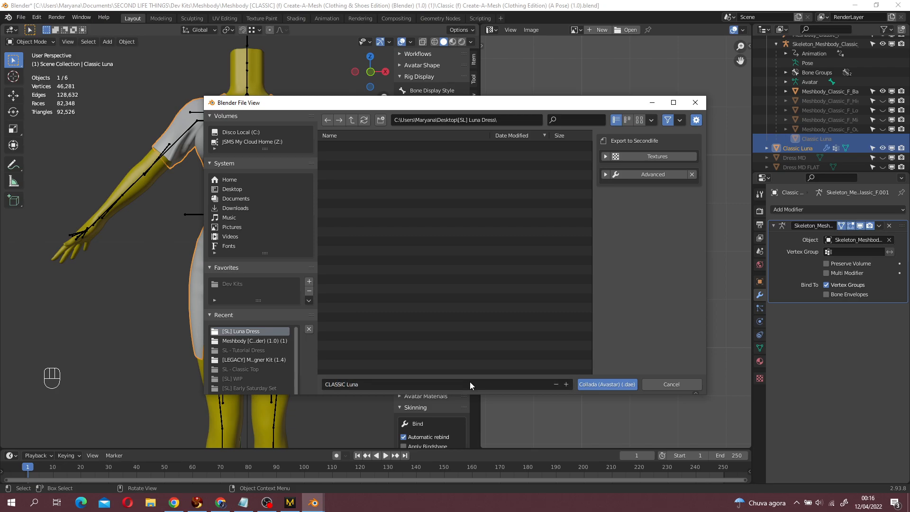
click(331, 384)
click(326, 384)
text(Meshbody)
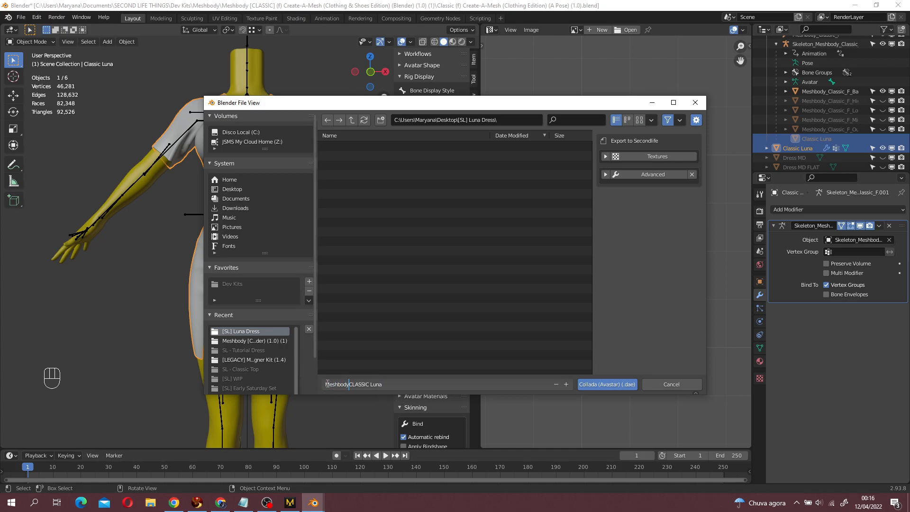
key(Return)
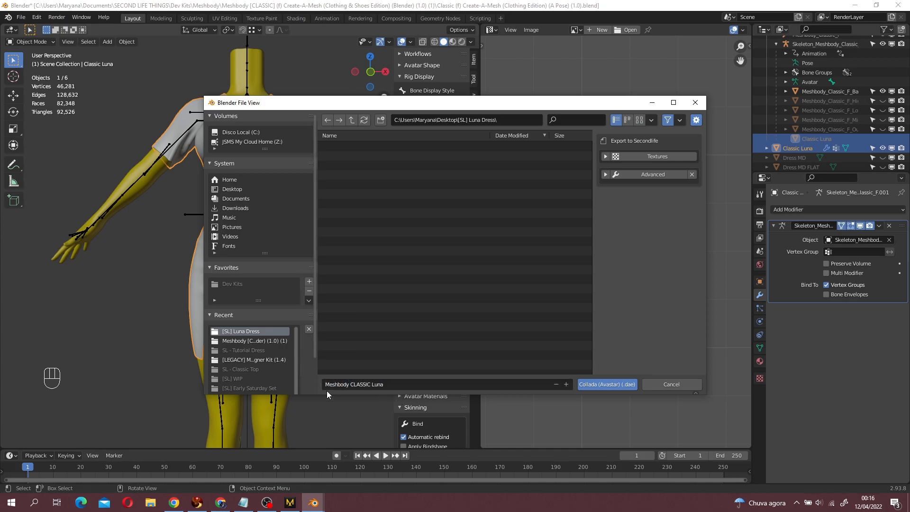
click(607, 384)
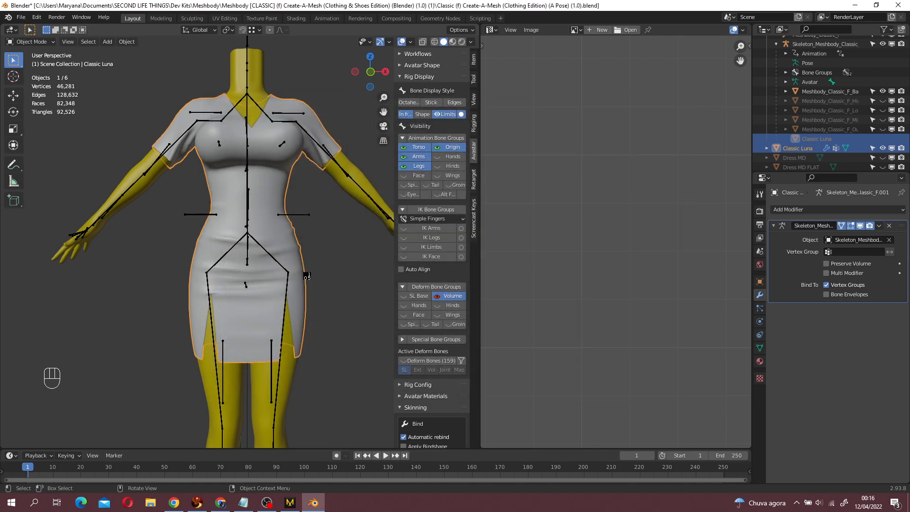
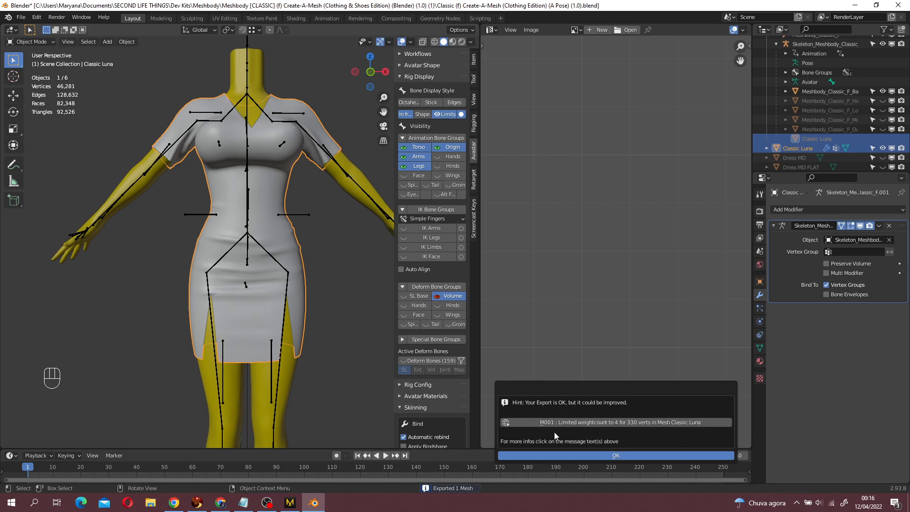
click(654, 456)
- Apply Limit Total to the dress's vertex weights in Weight Paint mode and return to Object Mode
click(31, 42)
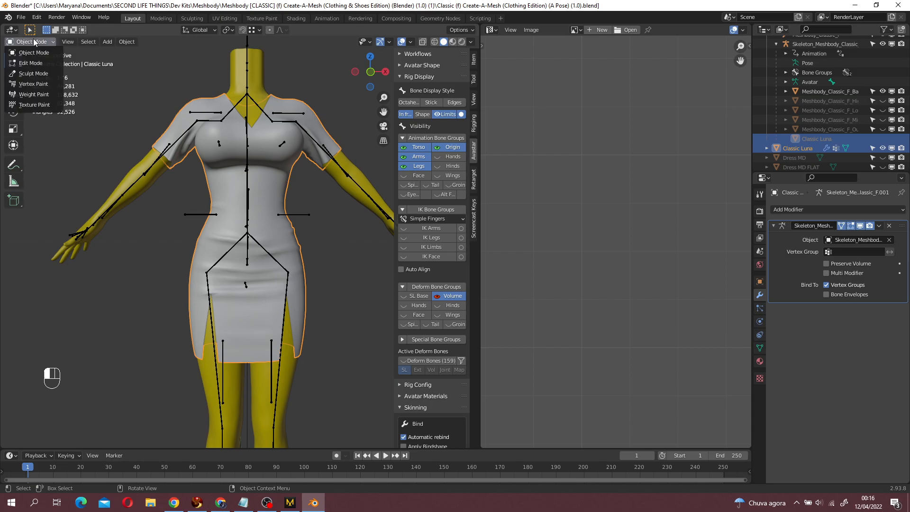
click(29, 95)
click(112, 41)
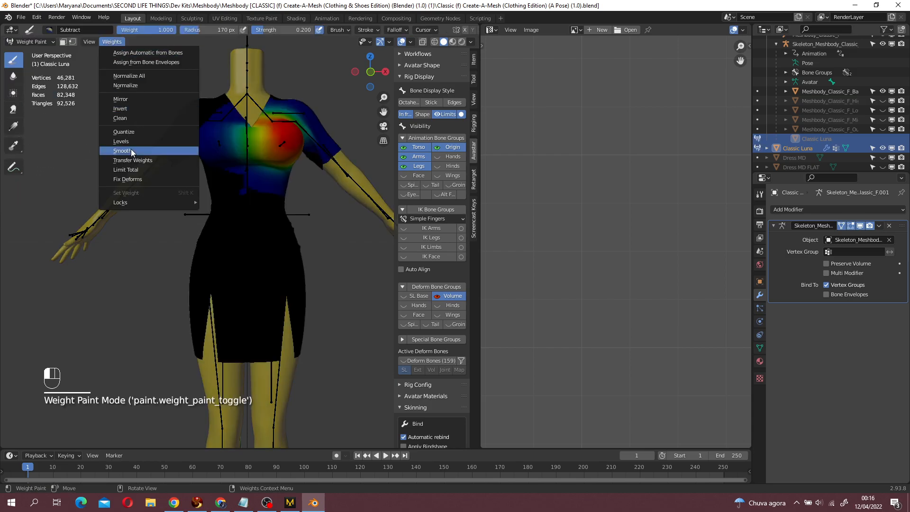
click(135, 169)
click(30, 41)
click(29, 53)
- Export the dress again as Collada (Avastar), overwriting Meshbody CLASSIC Luna.dae in the [SL] Luna Dress folder
click(21, 17)
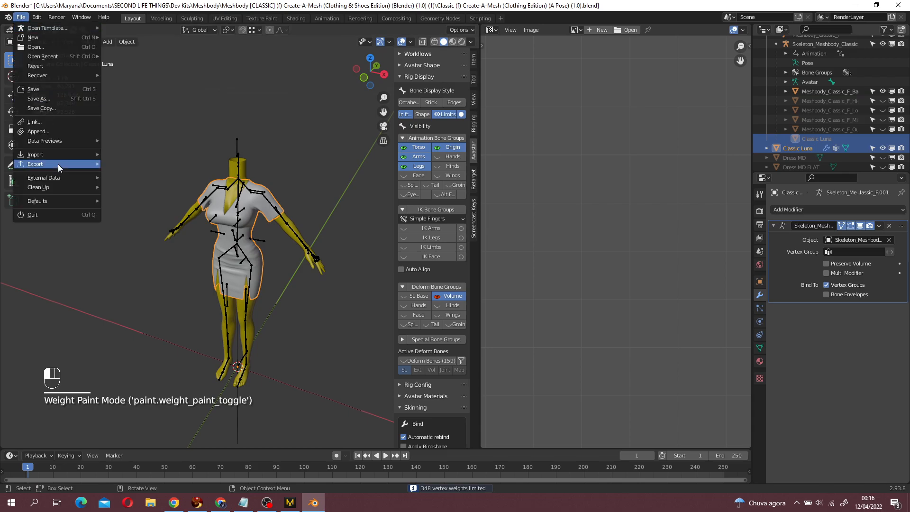
mouse_move(58, 163)
click(143, 164)
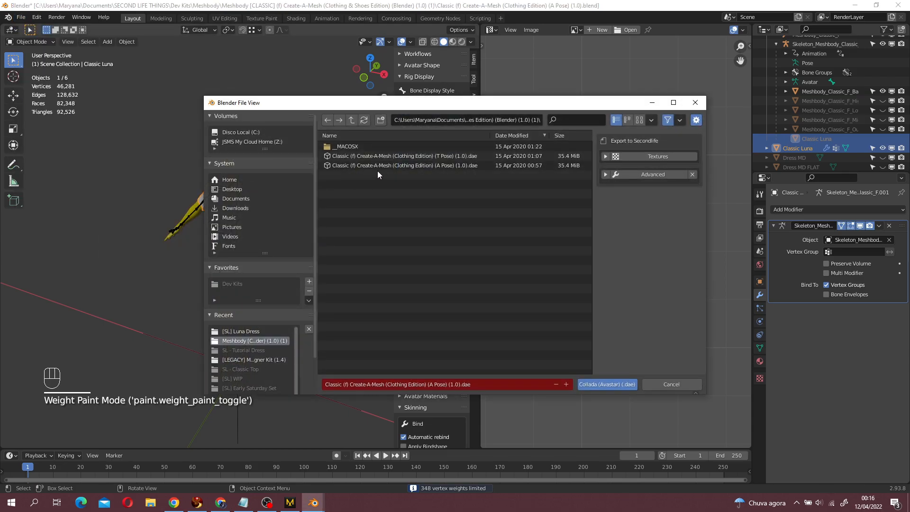
click(264, 331)
click(370, 146)
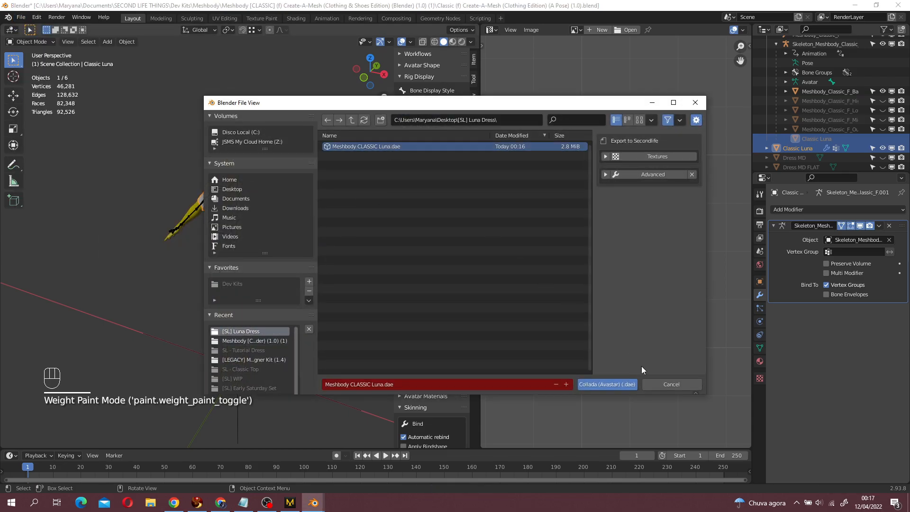
click(618, 385)
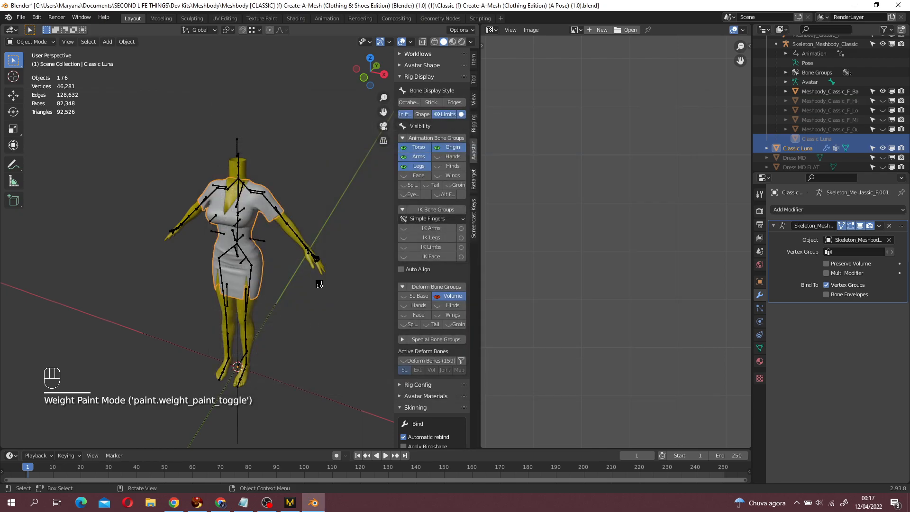
- Import Classic TO REFIT.fbx from the [SL] Luna Dress folder into the scene
scroll(307, 315, up, 3)
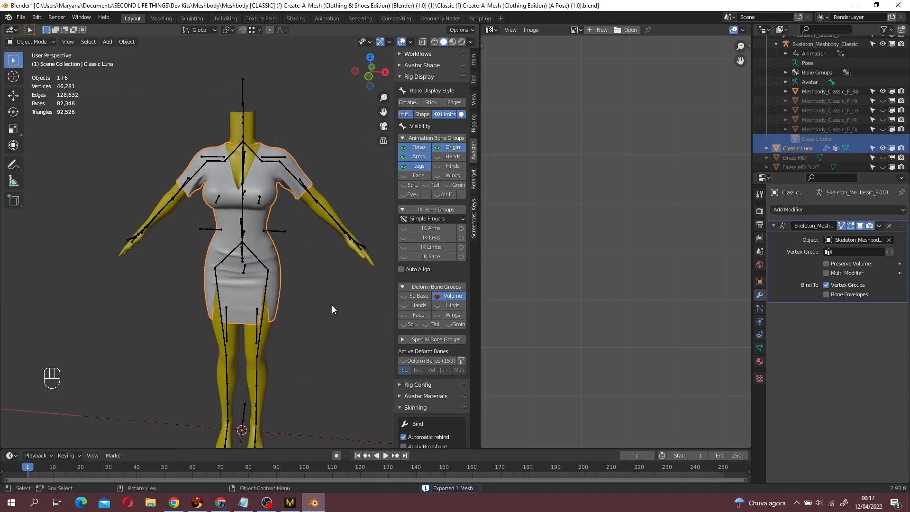
click(311, 323)
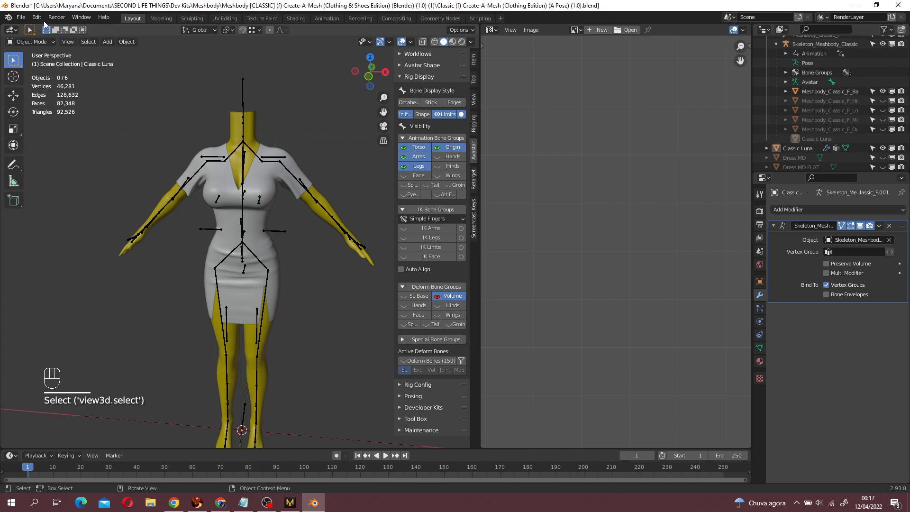
click(20, 17)
mouse_move(62, 153)
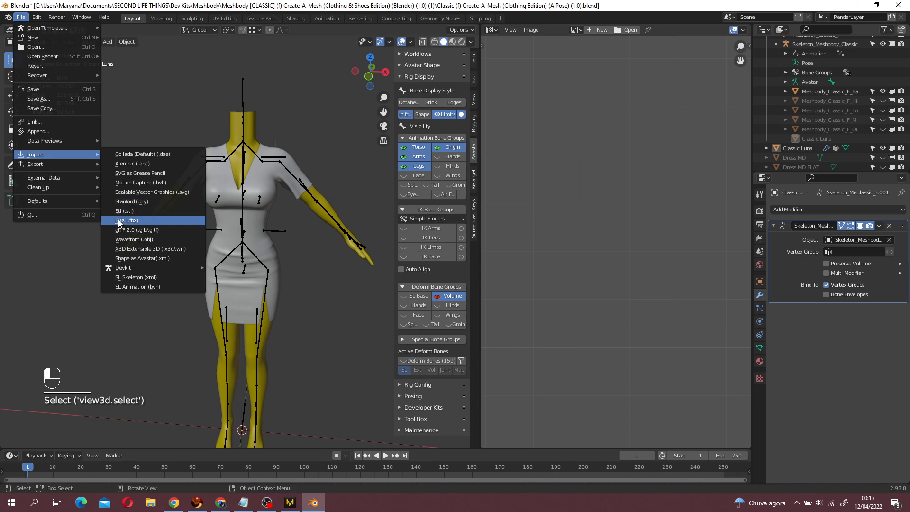
click(120, 222)
click(234, 335)
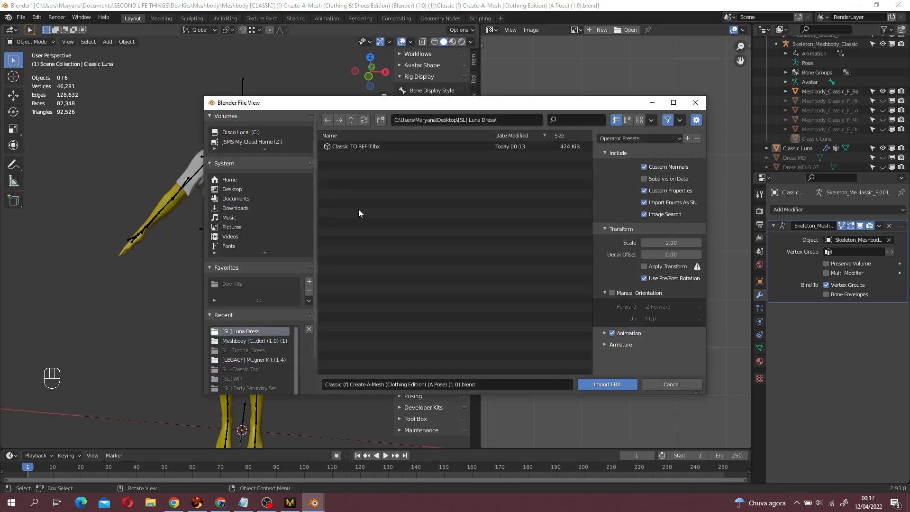
double_click(402, 147)
middle_drag(322, 246, 320, 231)
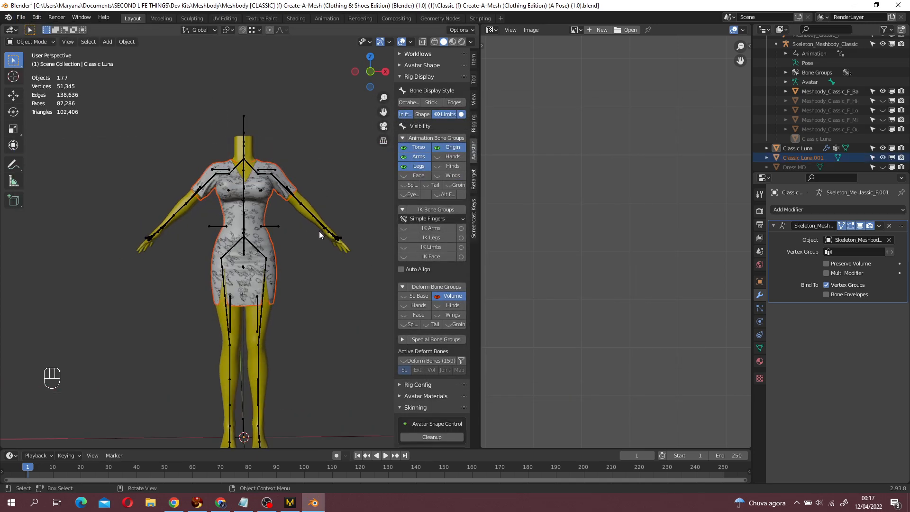
- Move the imported dress aside along the X axis and compare both dresses' meshes in Edit Mode
scroll(320, 231, up, 2)
key(g)
key(x)
key(c)
click(186, 228)
shift+click(228, 214)
key(Tab)
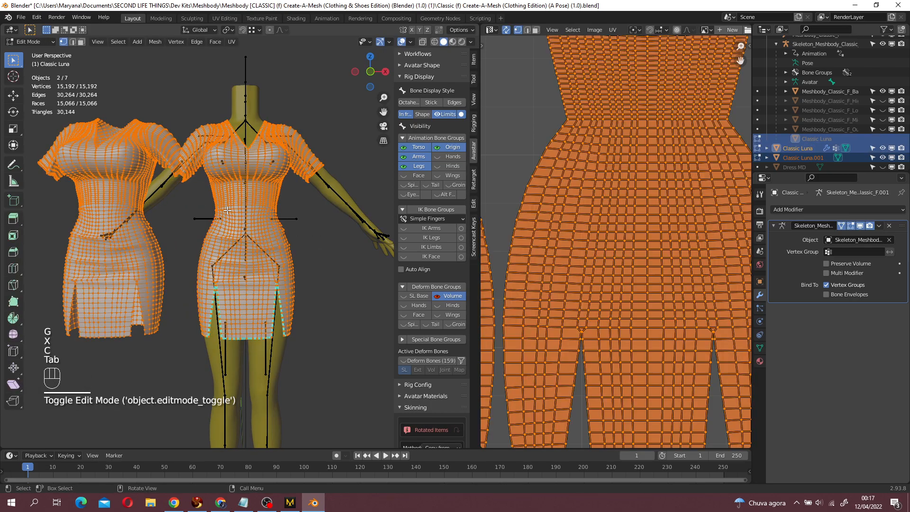
key(Tab)
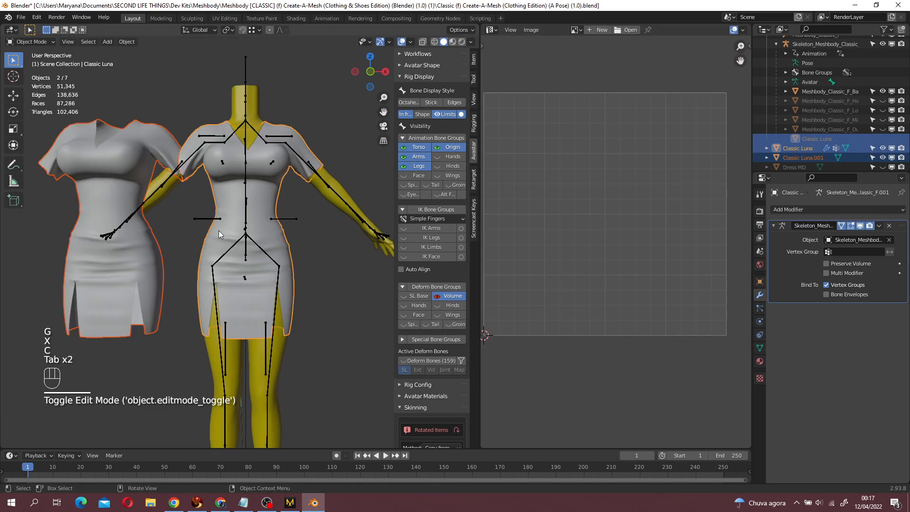
- Delete the imported dress copy and select the rigged Classic Luna dress
click(154, 260)
key(Delete)
middle_drag(156, 233, 143, 246)
middle_drag(139, 245, 334, 285)
scroll(152, 251, up, 1)
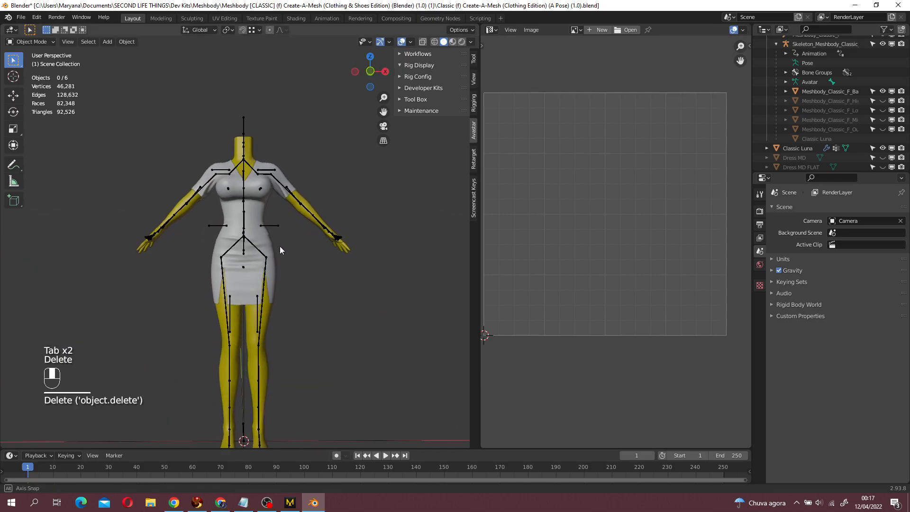
scroll(281, 243, up, 3)
click(263, 207)
middle_drag(289, 266, 301, 261)
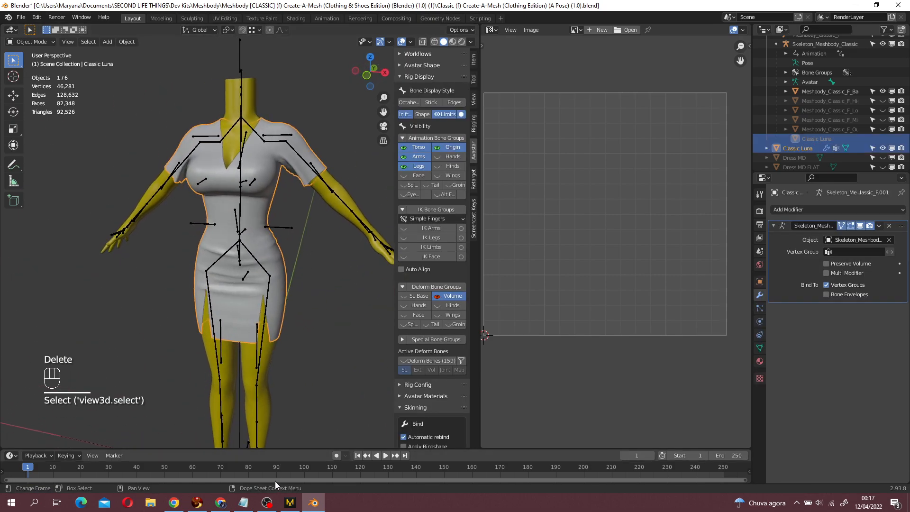
- Switch to Firestorm and open the inventory with its search filter cleared and all folders collapsed
click(197, 502)
scroll(374, 346, down, 6)
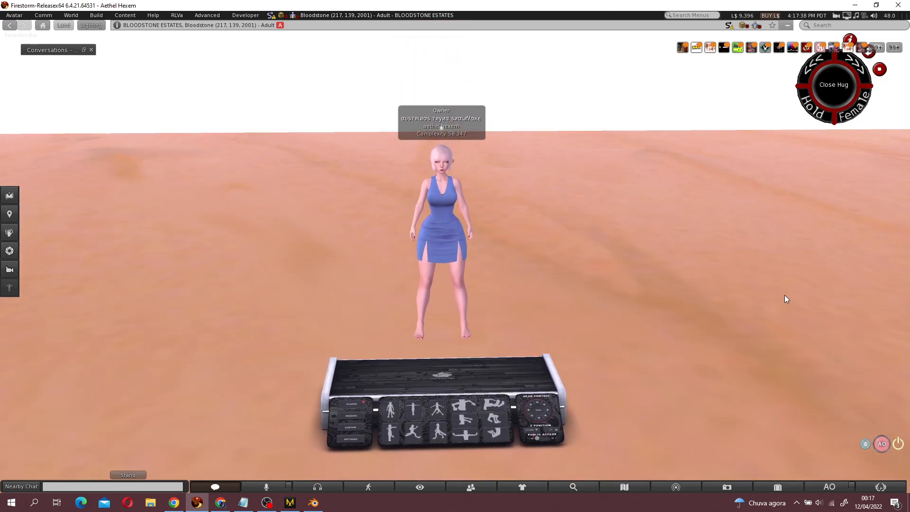
scroll(640, 201, down, 2)
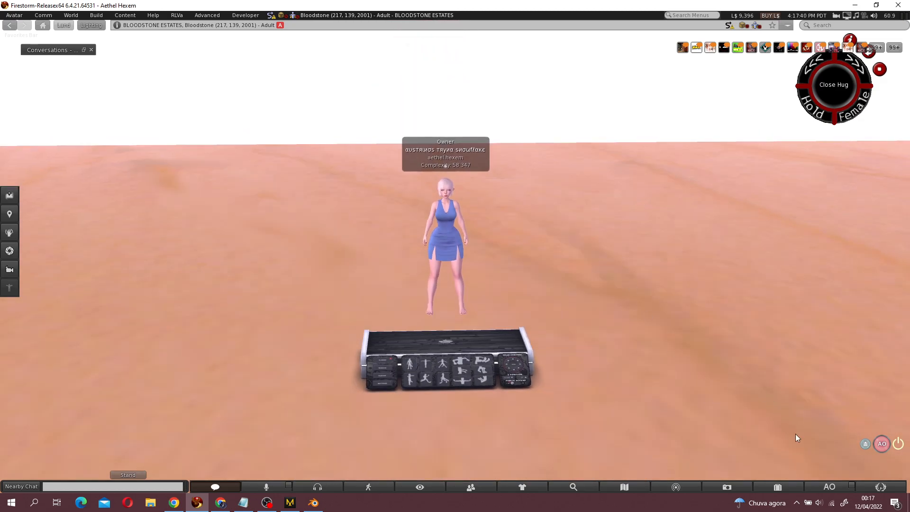
click(777, 488)
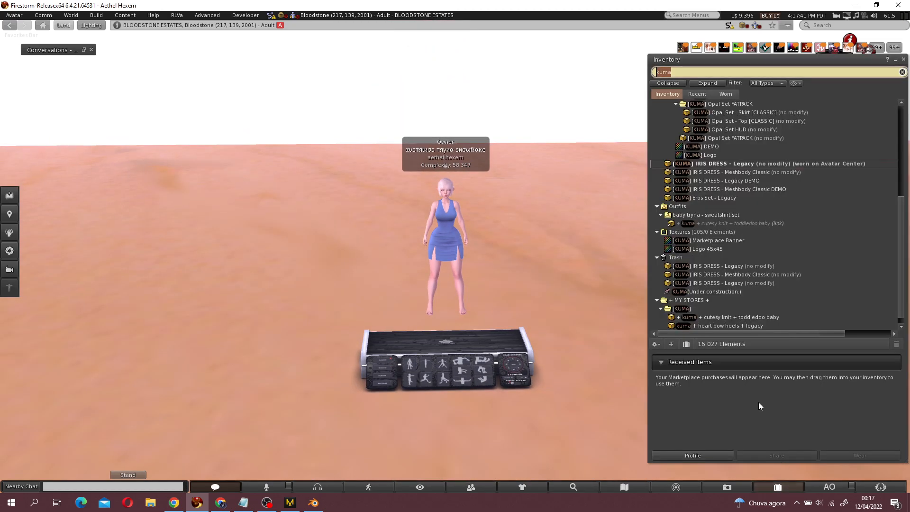
click(902, 72)
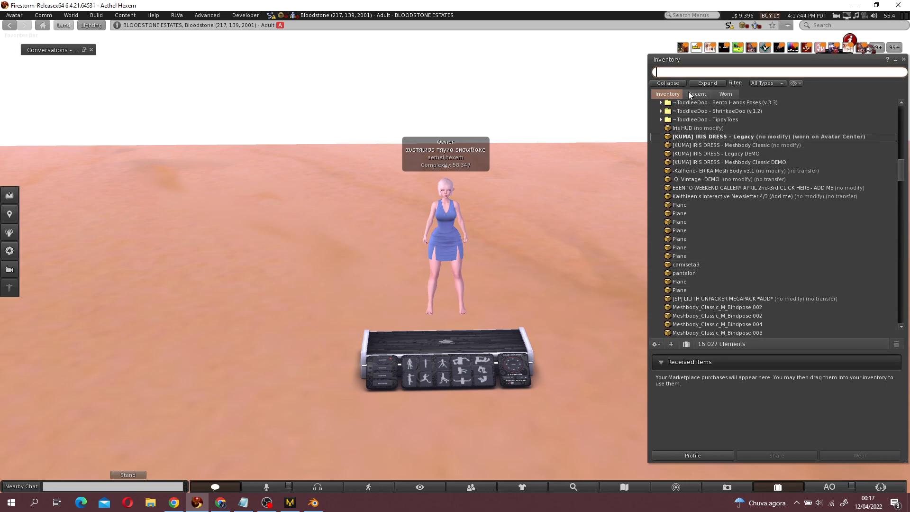
click(667, 83)
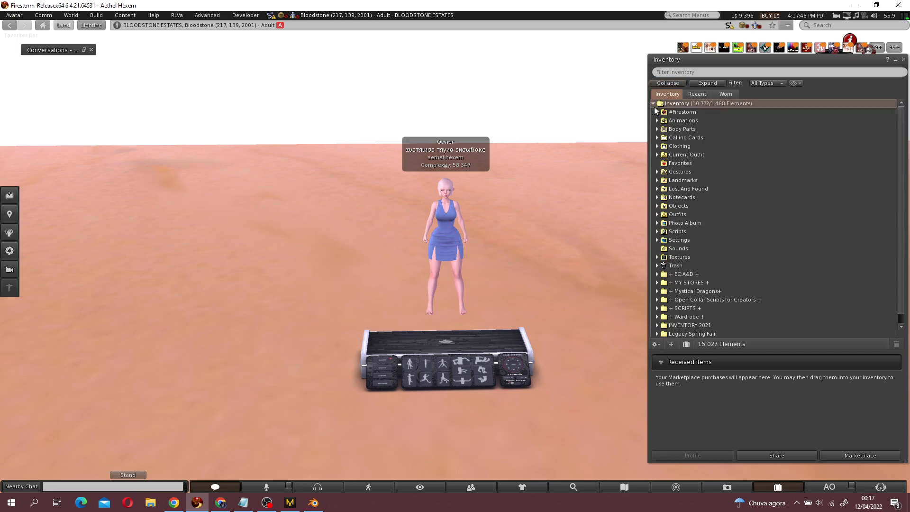
- Expand the + Wardrobe + folder, its !Body subfolder and the [Meshbody] folder inside it
scroll(667, 269, down, 1)
click(657, 308)
scroll(675, 304, down, 8)
click(661, 240)
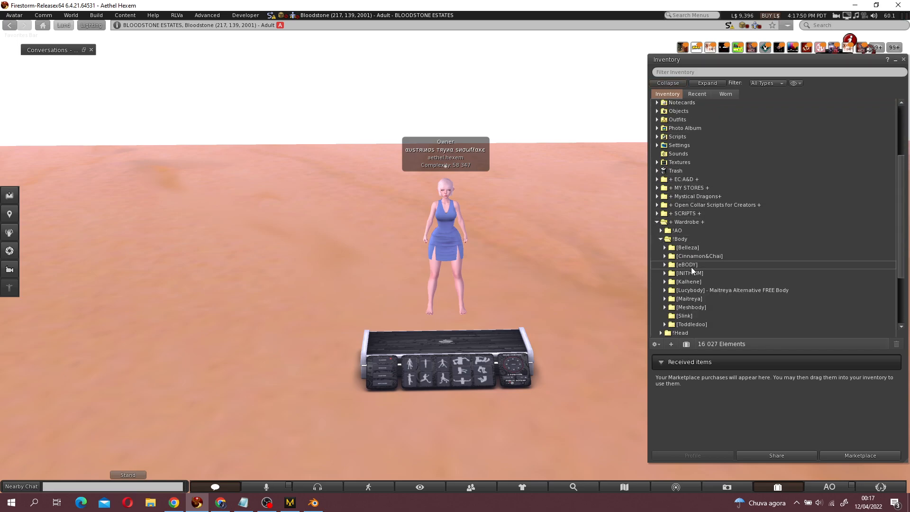
scroll(692, 266, down, 4)
click(666, 269)
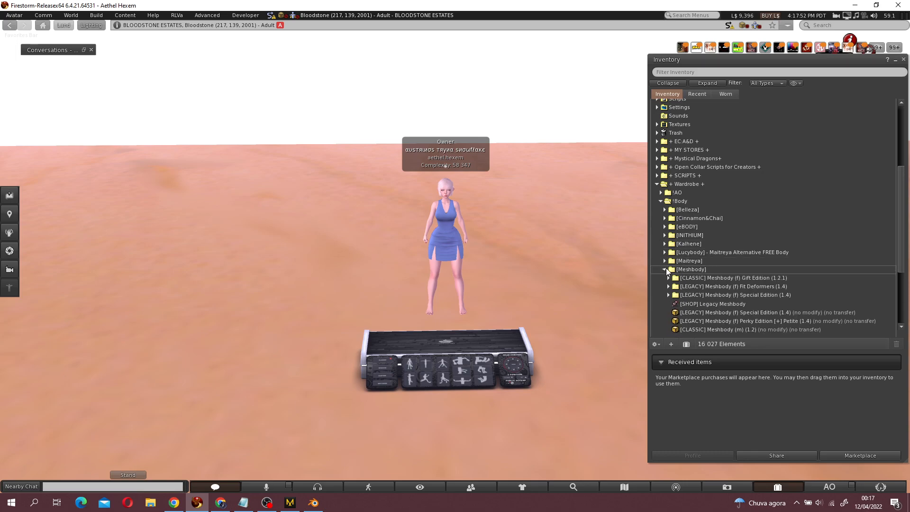
scroll(445, 232, up, 3)
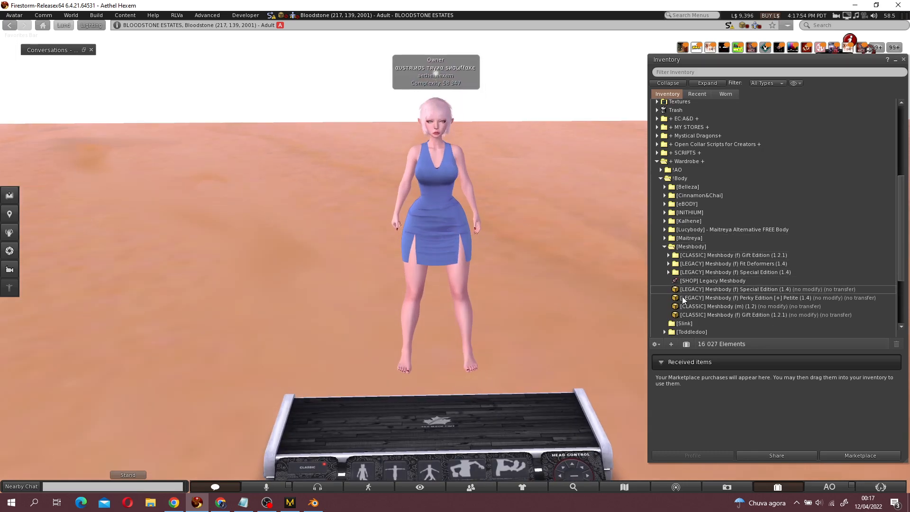
- Add the Classic (f) body, Classic Fit feet and hands from the [CLASSIC] Meshbody (f) Gift Edition (1.2.1) folder to the avatar
click(668, 255)
click(694, 264)
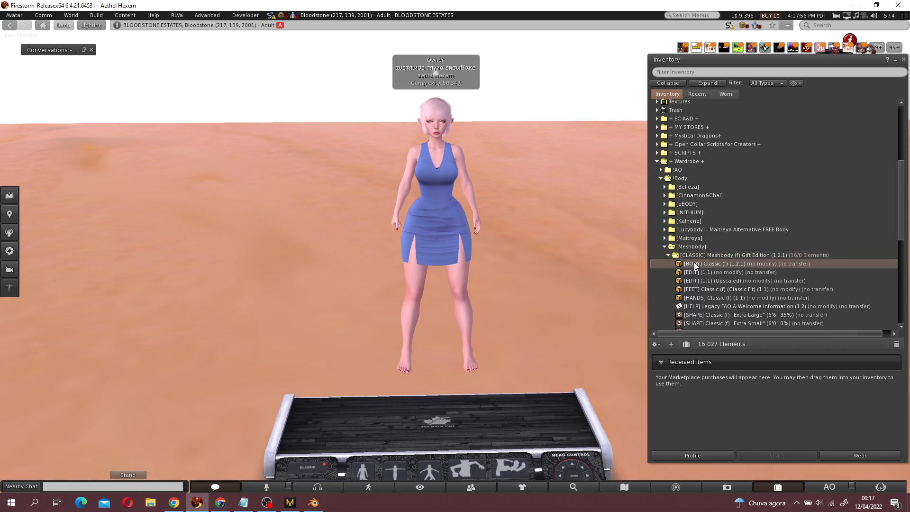
ctrl+click(706, 289)
ctrl+click(708, 297)
right_click(710, 298)
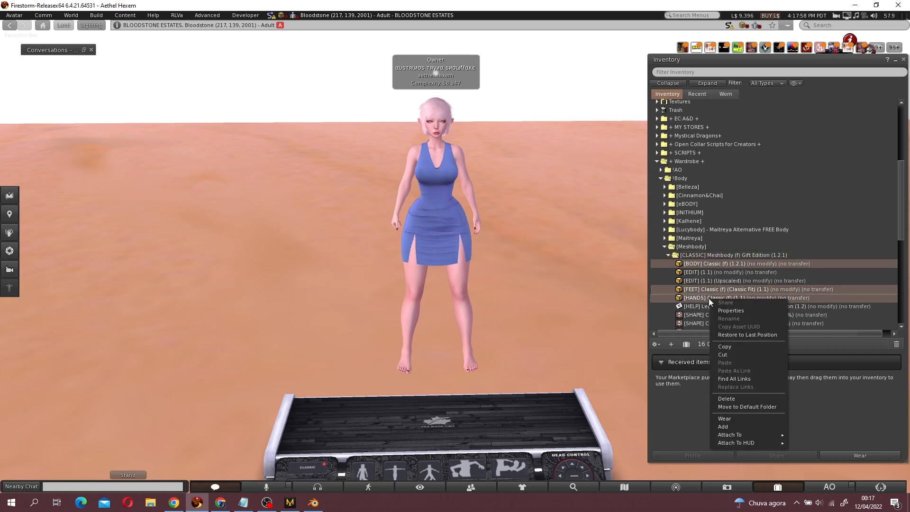
click(744, 425)
- Remove the [LEGACY] Meshbody (f) Special Edition (1.4) folder's items from the current outfit
scroll(772, 259, down, 3)
scroll(773, 259, down, 2)
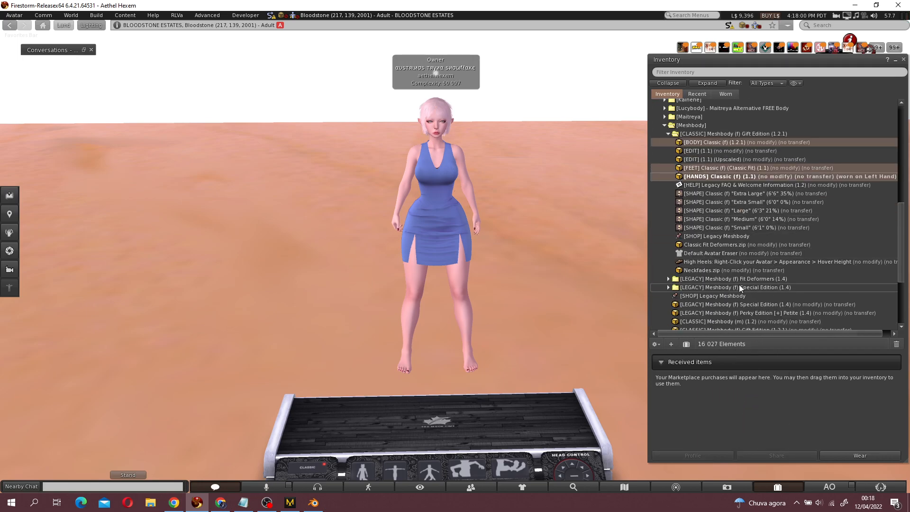
right_click(740, 287)
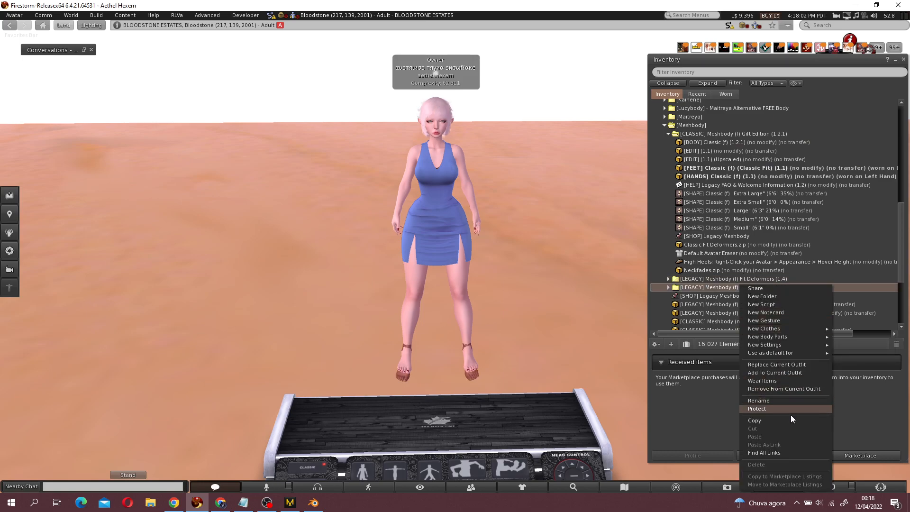
click(780, 391)
- Detach the blue dress and the attachment at the thighs from the avatar
right_click(435, 216)
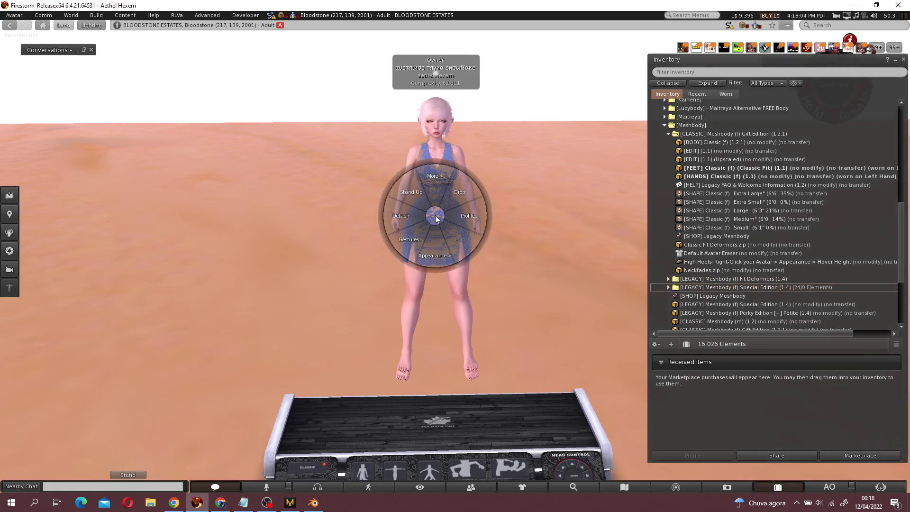
click(410, 217)
ctrl+alt+drag(437, 181, 576, 162)
right_click(463, 275)
click(432, 270)
scroll(458, 260, down, 2)
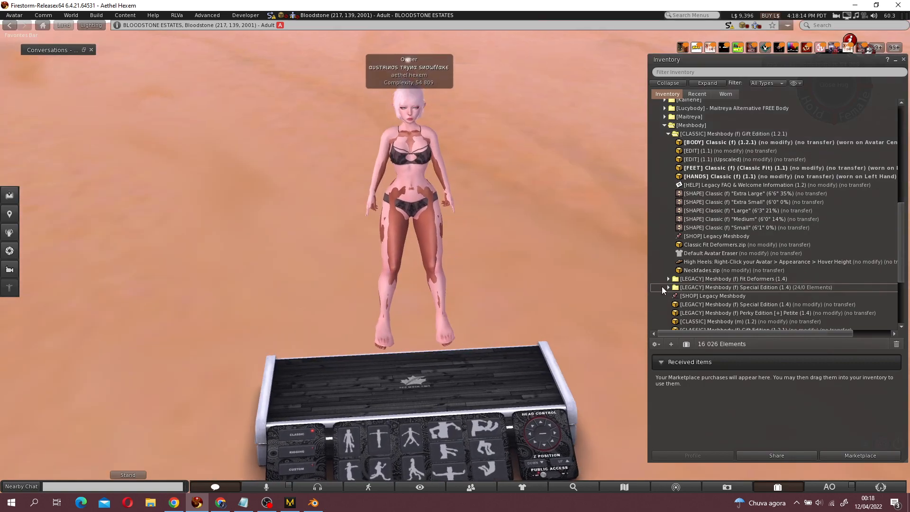
- Add the Classic body's [EDIT] (1.1) HUD to the avatar and open its Style page
scroll(804, 320, down, 3)
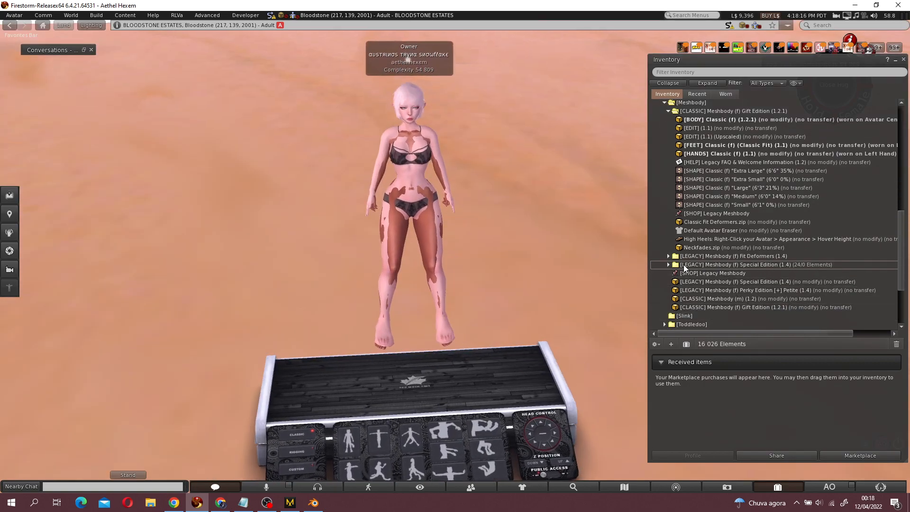
scroll(677, 262, up, 3)
click(710, 166)
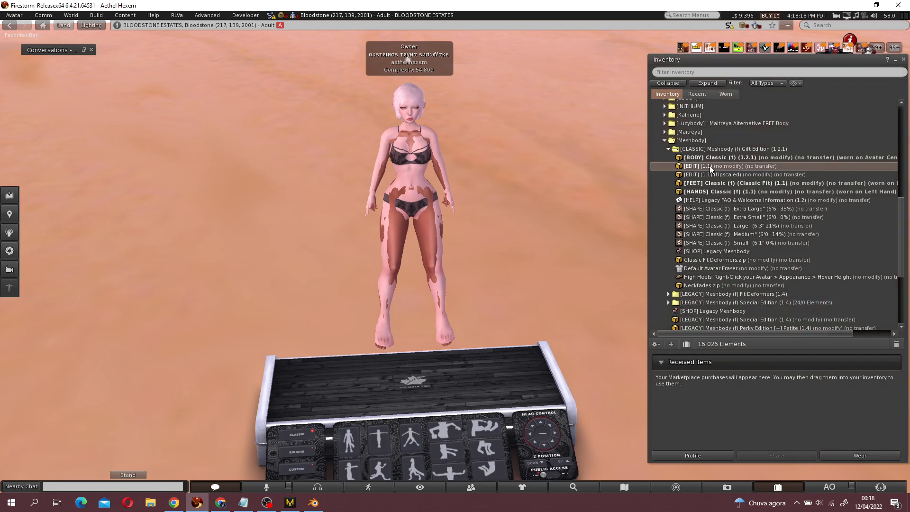
right_click(710, 166)
click(749, 293)
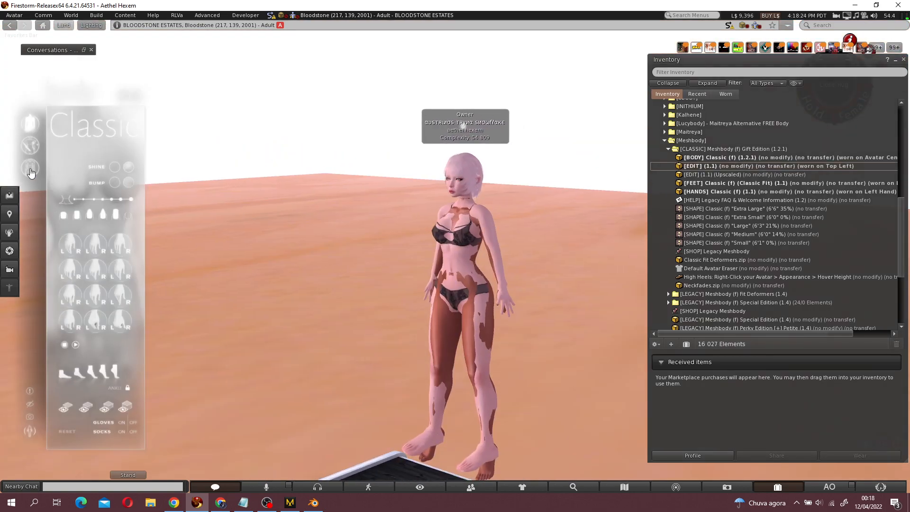
click(30, 170)
click(31, 147)
scroll(169, 257, down, 5)
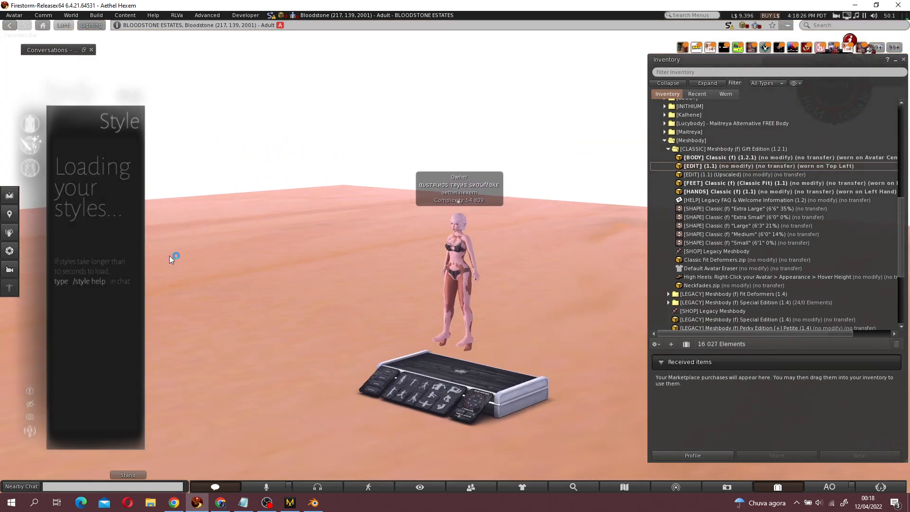
- Start a mesh model upload with the exported Meshbody CLASSIC Luna.dae file
click(96, 15)
mouse_move(124, 136)
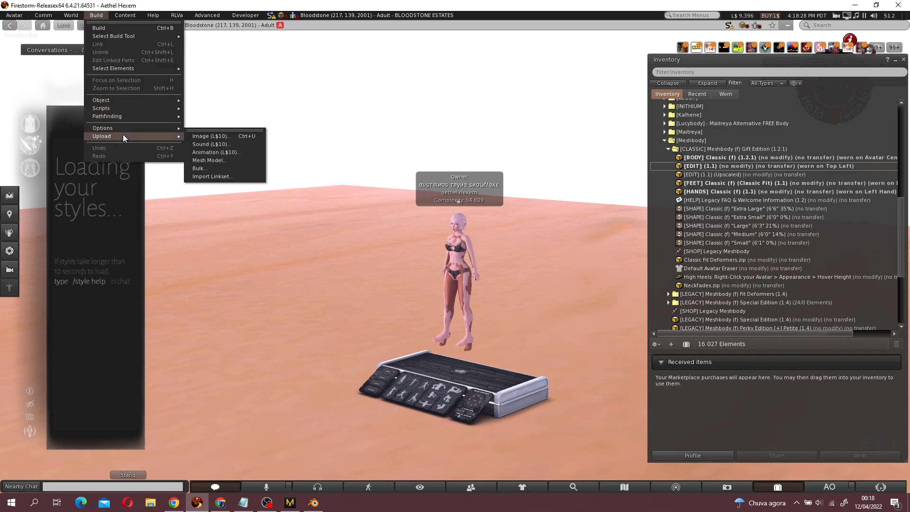
click(229, 161)
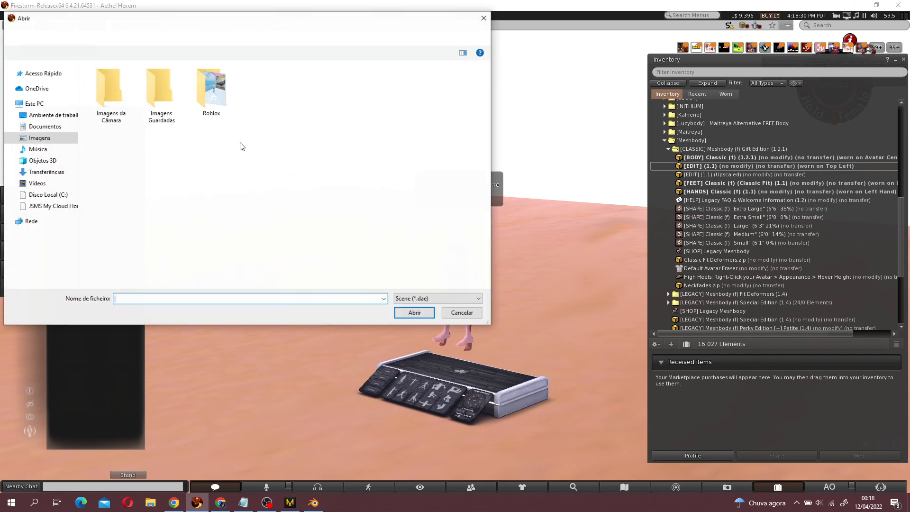
click(44, 88)
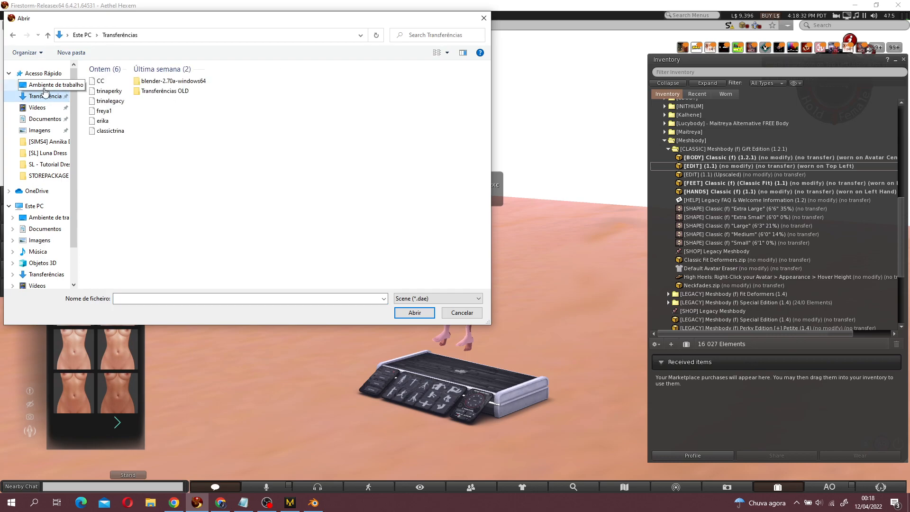
double_click(104, 81)
click(119, 87)
click(415, 313)
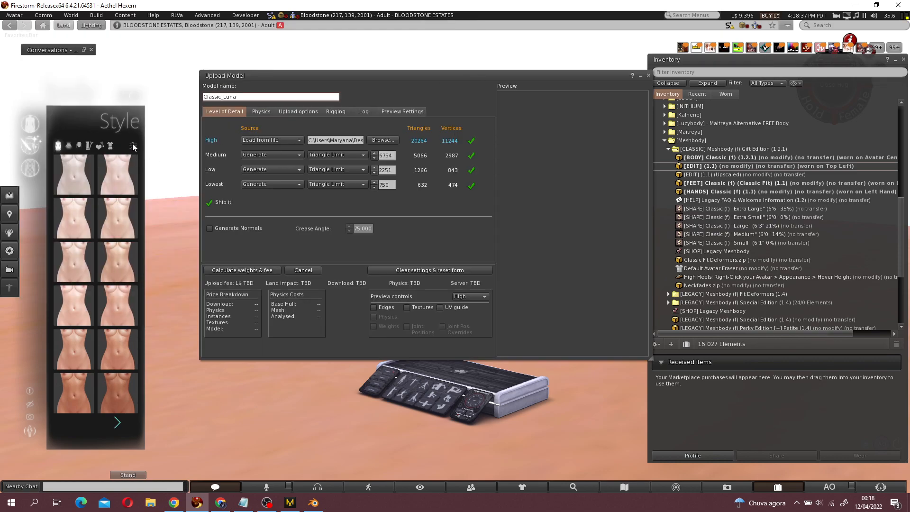
- Open the body HUD's BOM skin options and inspect the dress upload preview with joint positions toggled
click(134, 145)
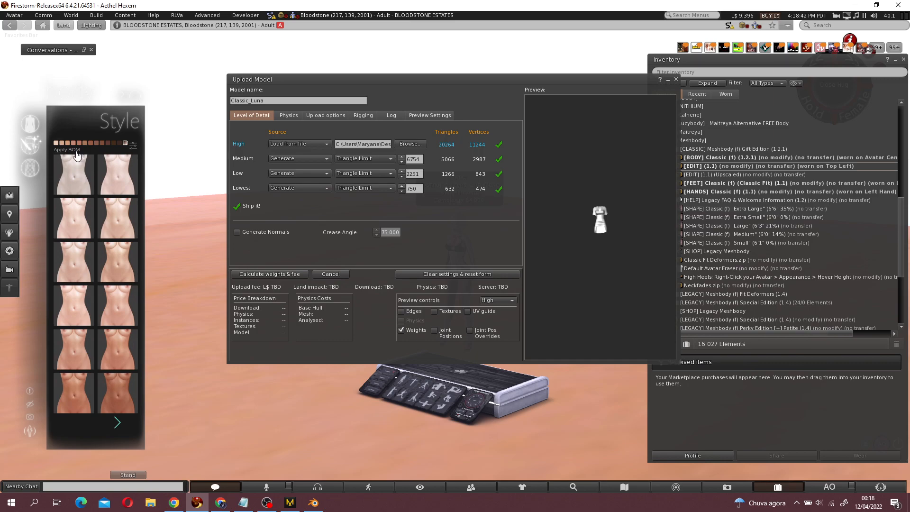
drag(445, 81, 280, 107)
drag(373, 199, 403, 151)
click(243, 363)
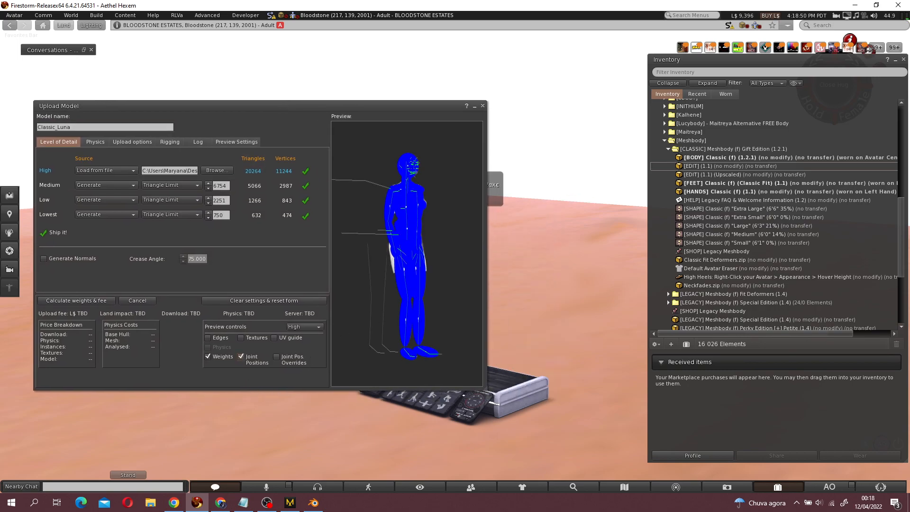
click(252, 359)
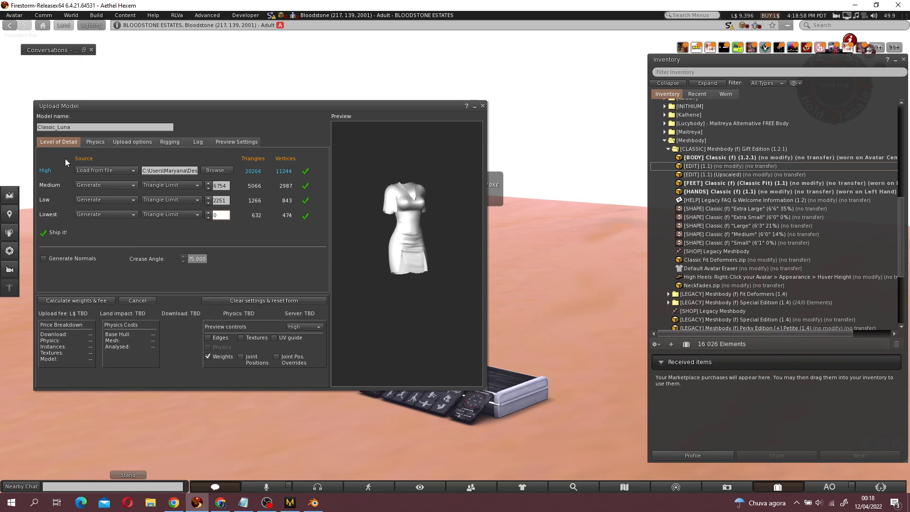
- Set the Lowest level of detail's triangle limit to 0 and calculate the model's weights and fee
click(92, 301)
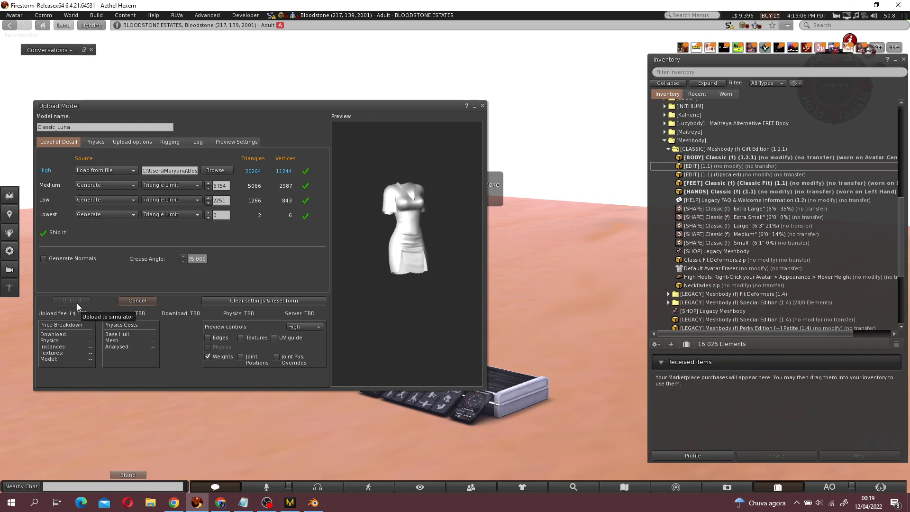
- Name the model "[KUMA] Luna Dress - MESHBODY CLASSIC", recalculate its weights and fee, and upload it
click(99, 128)
key(BackSpace)
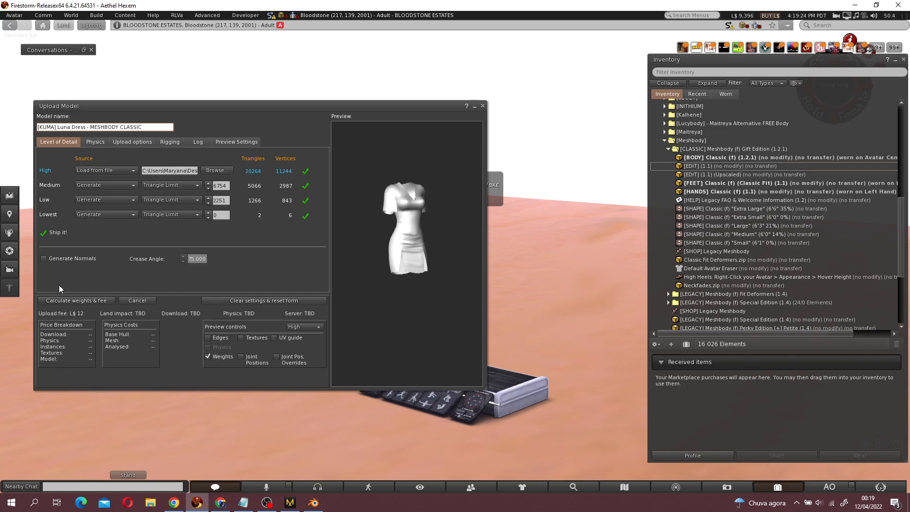
click(64, 300)
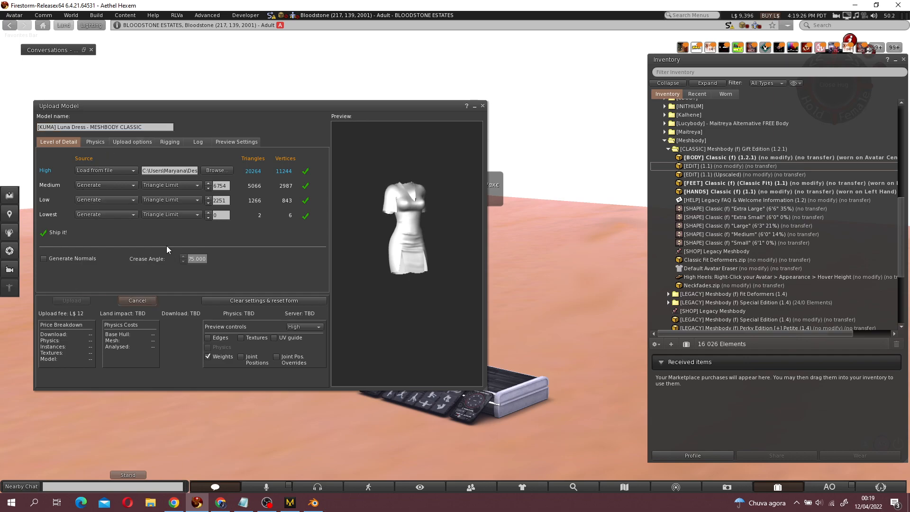
click(684, 97)
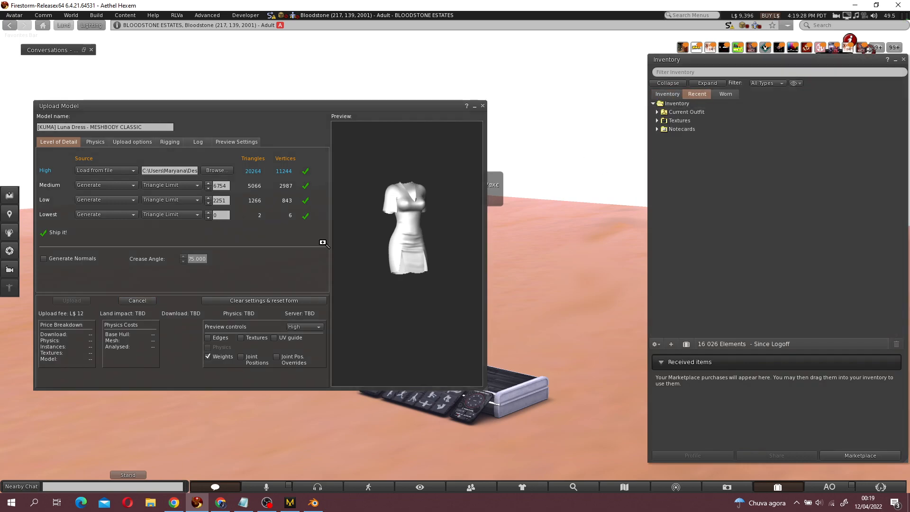
click(75, 300)
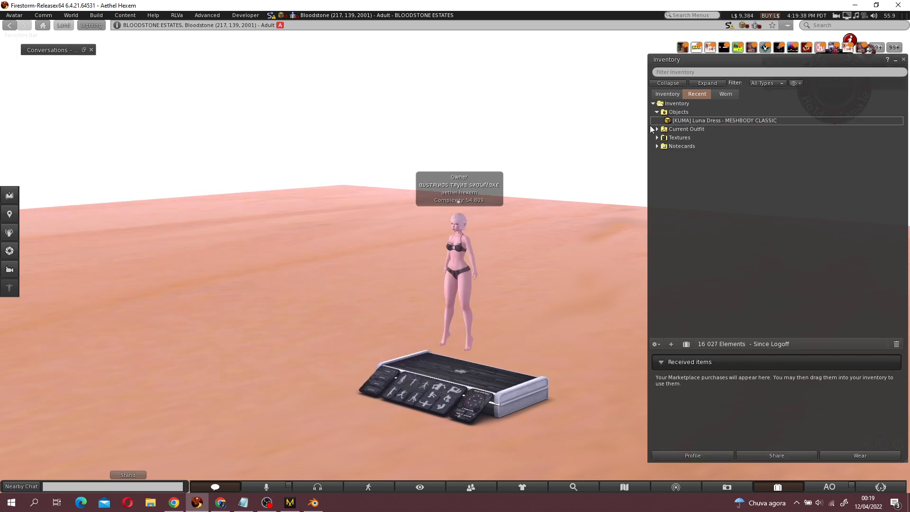
- Add the uploaded Classic Luna dress from the recent inventory items to the avatar
click(701, 121)
right_click(701, 120)
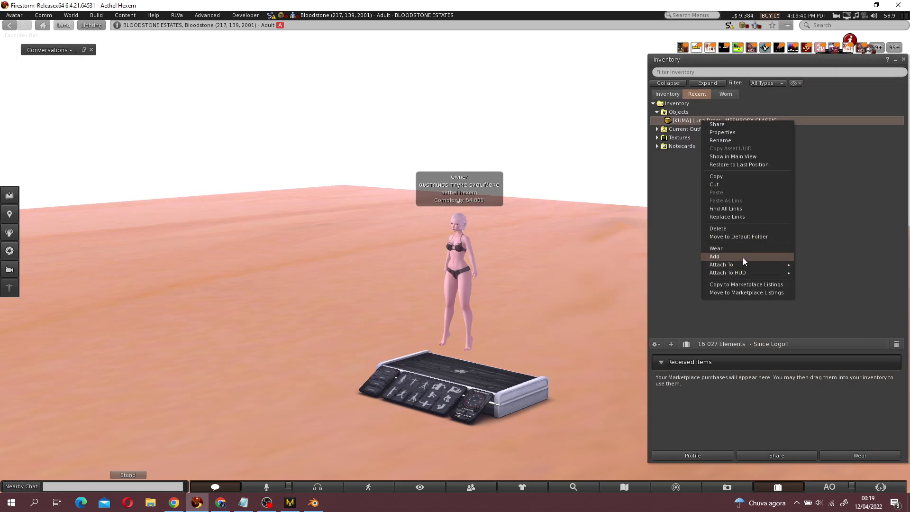
click(743, 258)
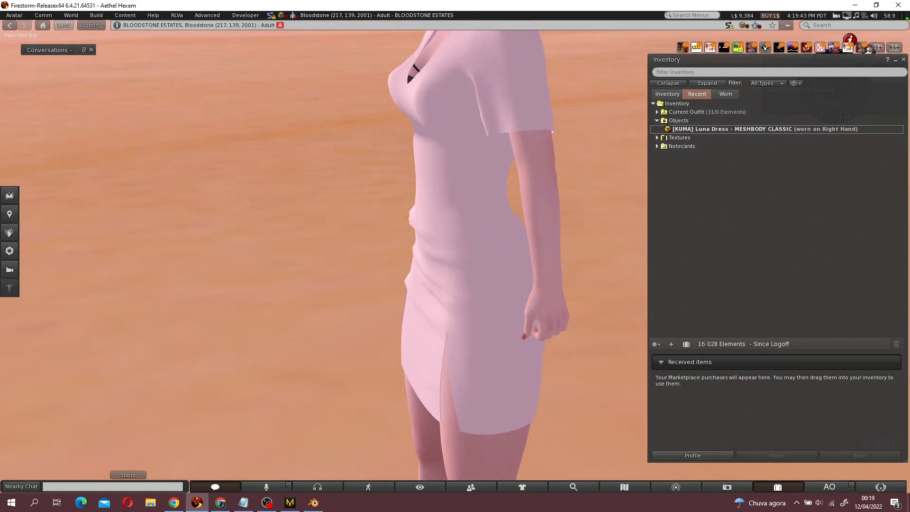
- Switch the pose stand to its Rigging animations and examine the dress on the posed body from front and back
ctrl+alt+drag(455, 265, 569, 199)
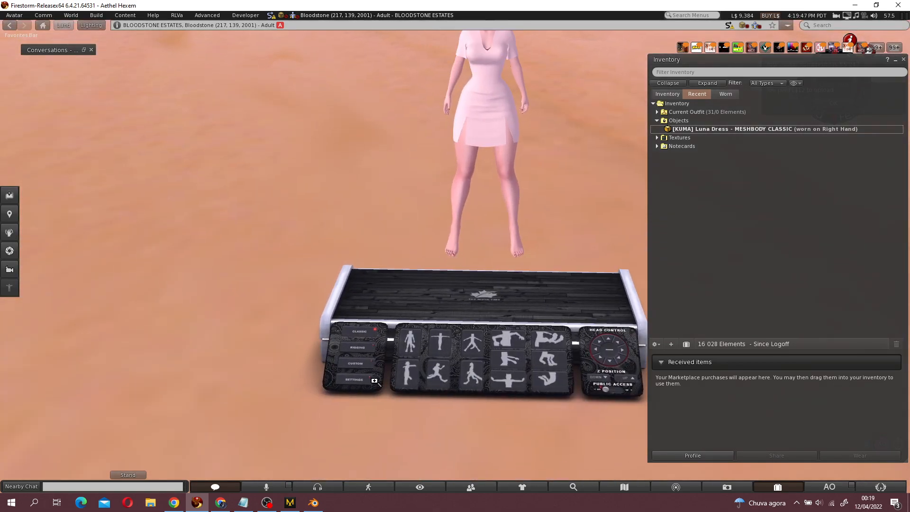
click(363, 354)
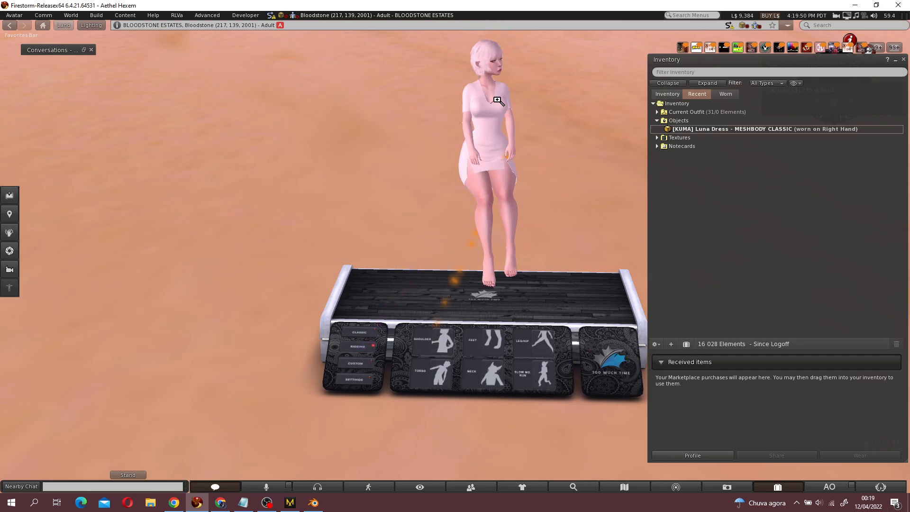
alt+drag(500, 91, 500, 61)
ctrl+alt+drag(499, 142, 482, 289)
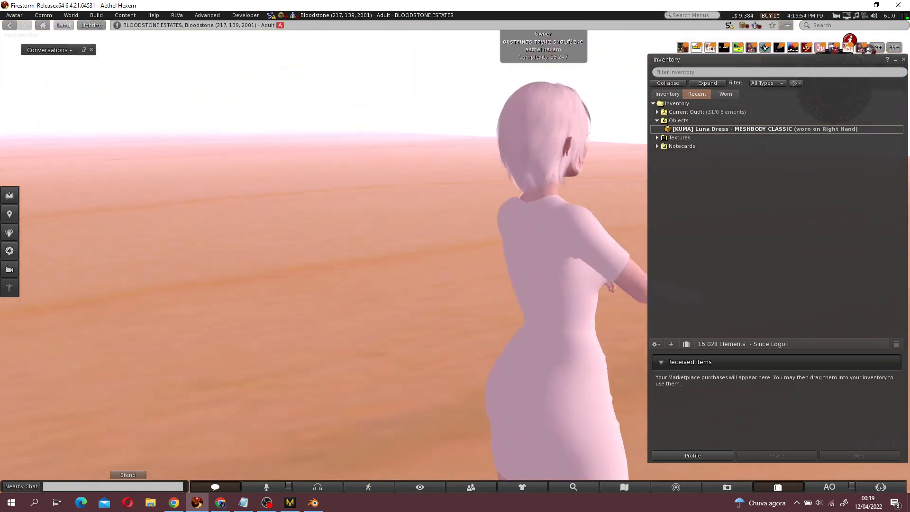
ctrl+alt+drag(536, 242, 417, 238)
ctrl+alt+drag(447, 277, 266, 456)
scroll(475, 266, down, 5)
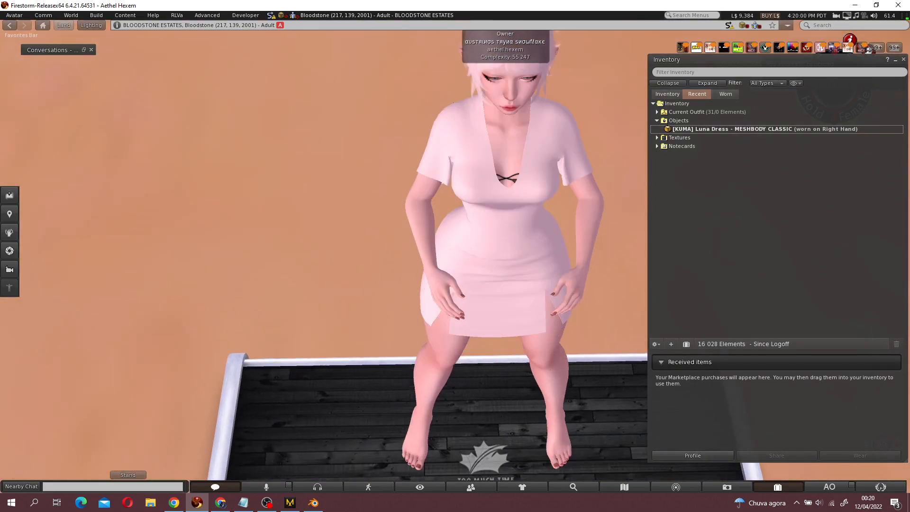
- Try the pose stand's slow-mo run animation and examine how the dress follows the avatar's movement
ctrl+alt+drag(489, 422, 488, 395)
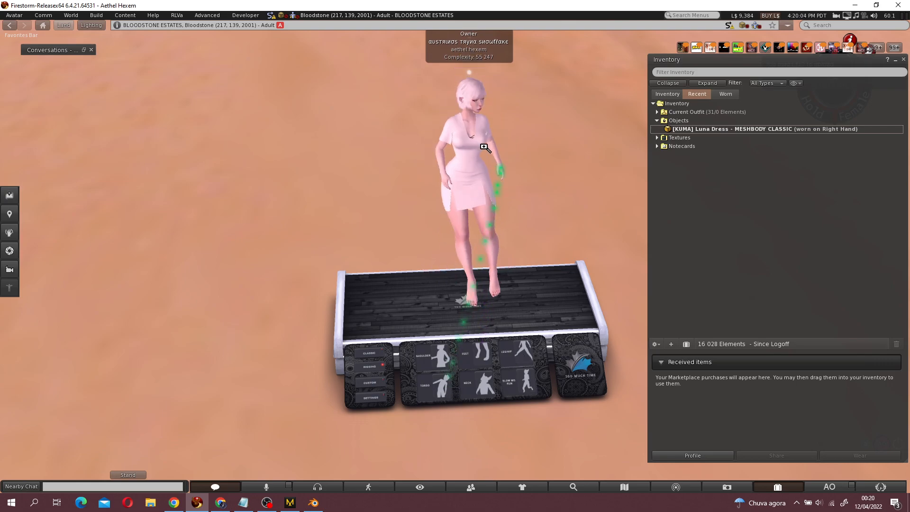
alt+drag(478, 185, 396, 153)
key(Escape)
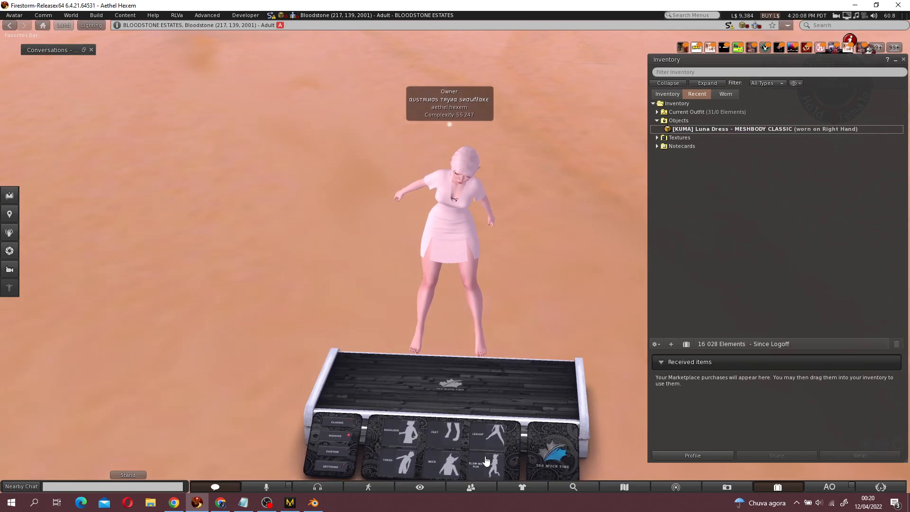
scroll(450, 105, up, 2)
ctrl+alt+drag(449, 106, 434, 188)
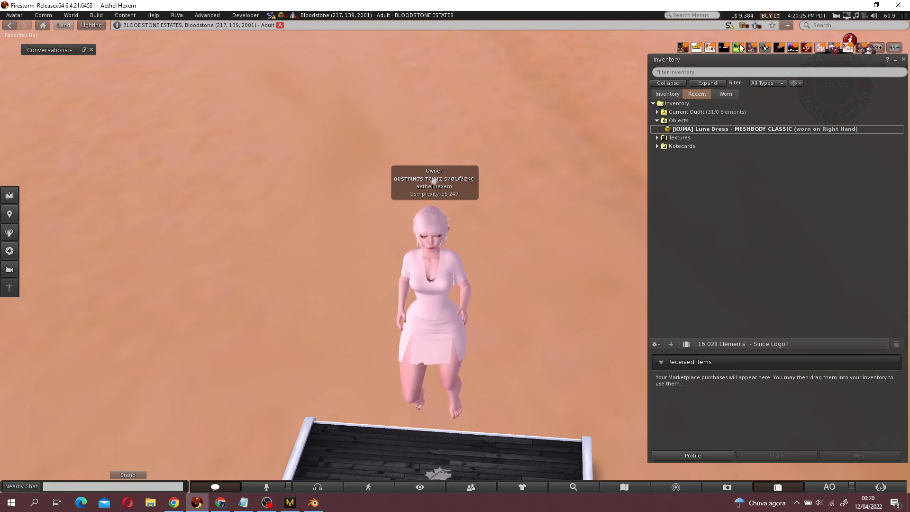
- Bring up the pose set on the posing stand's control board and choose its first standing pose for the avatar
scroll(427, 380, down, 4)
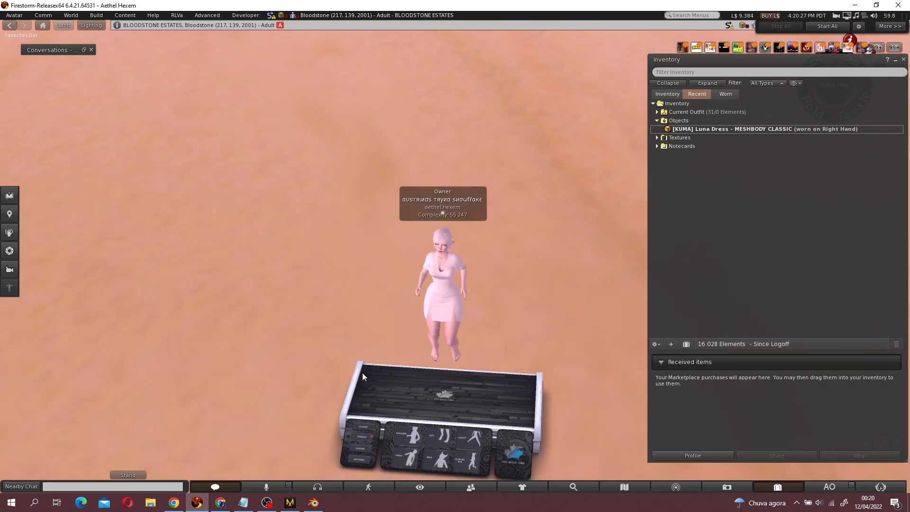
click(373, 430)
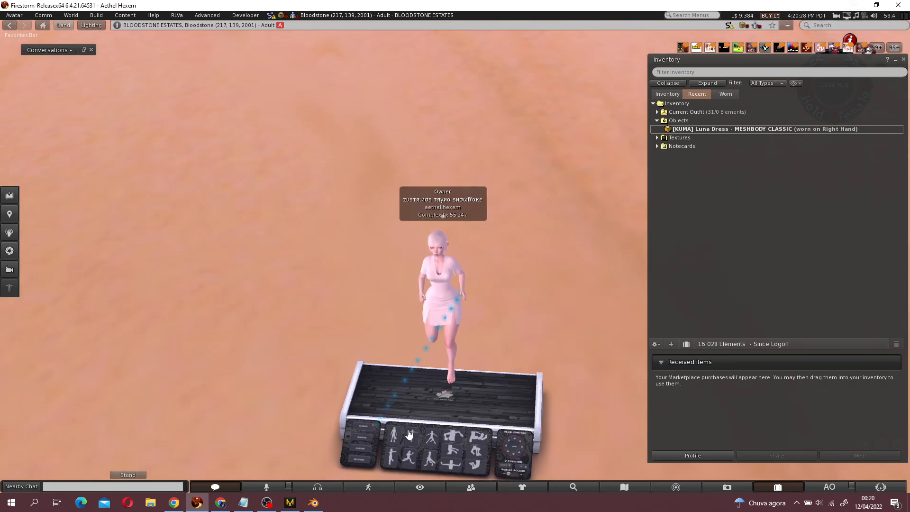
click(397, 434)
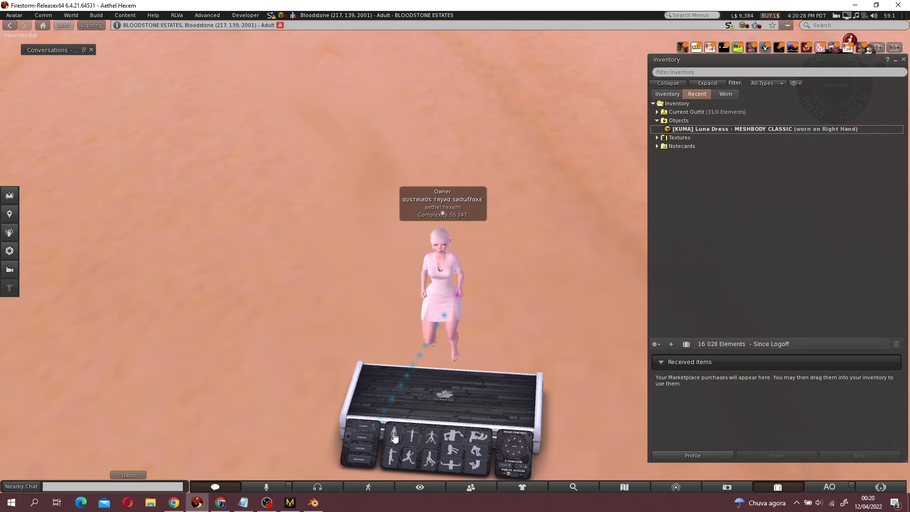
- Minimize the open program windows, launch ZBrush from the desktop and dismiss its home page
click(853, 5)
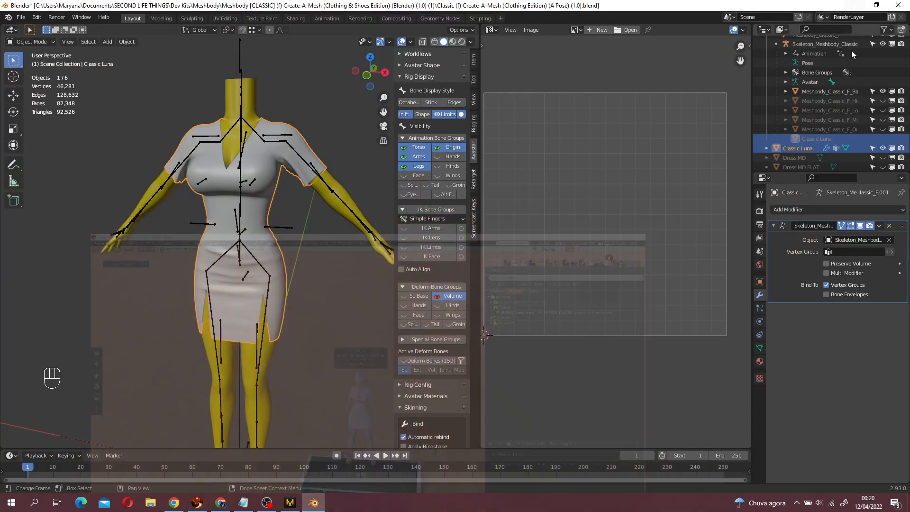
click(855, 6)
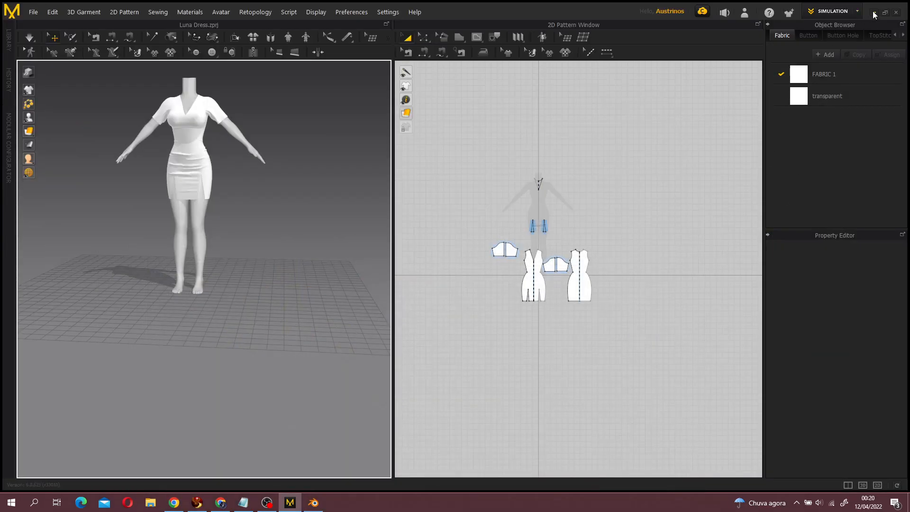
click(873, 11)
click(616, 7)
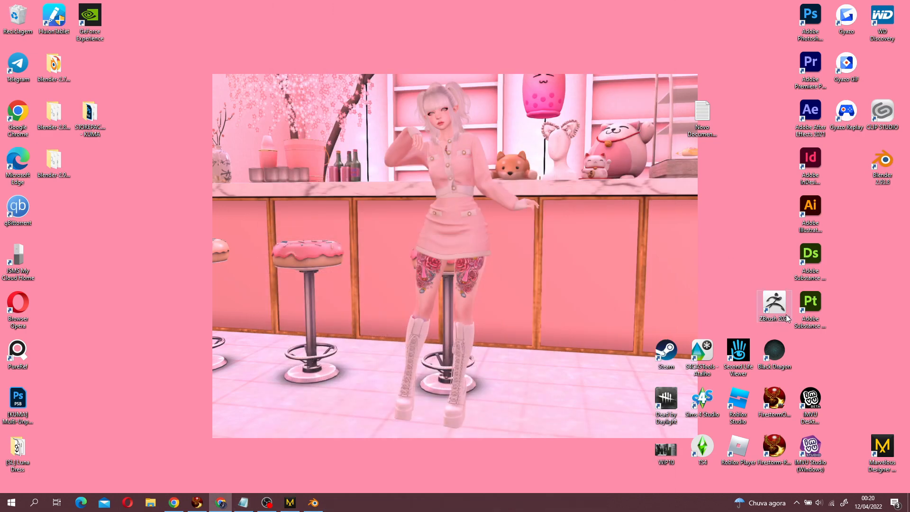
double_click(776, 304)
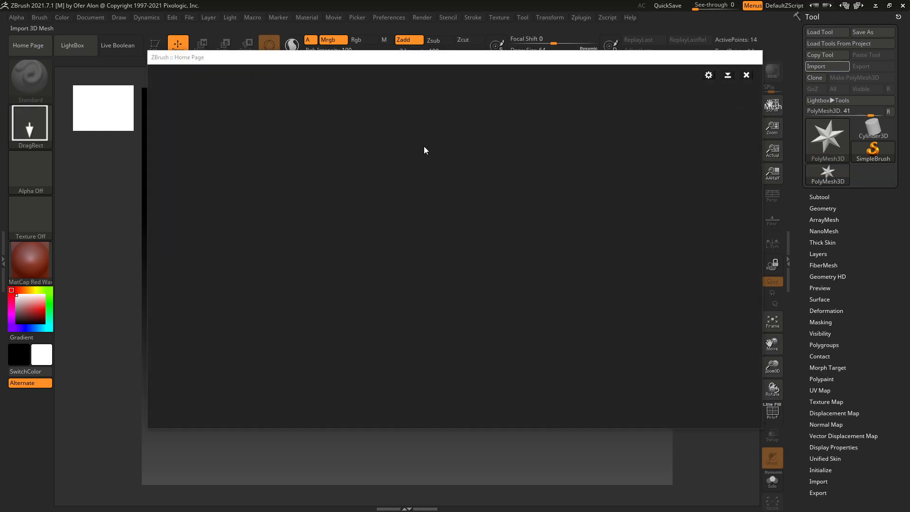
click(746, 75)
- Try to import Classic TO REFIT from the desktop's [SL] Luna Dress folder, trying out the FBX camera and material options before accepting
click(826, 66)
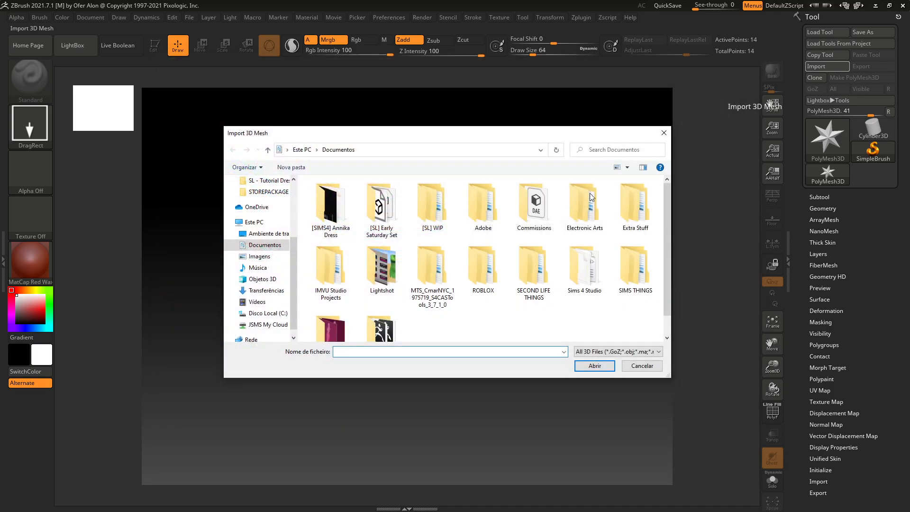
click(268, 234)
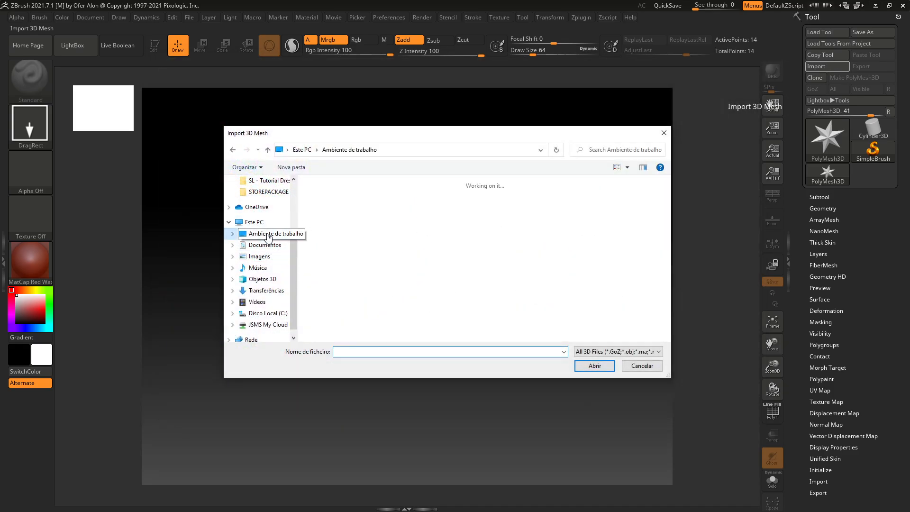
double_click(325, 202)
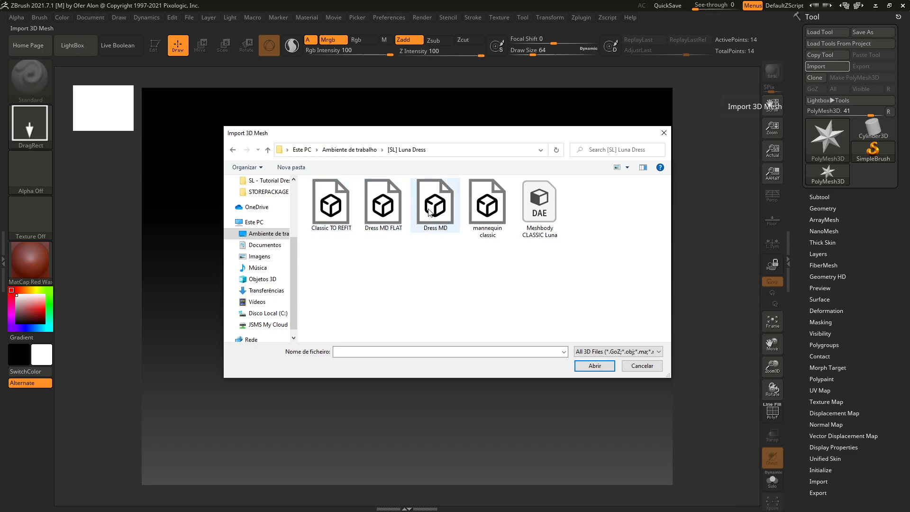
click(348, 211)
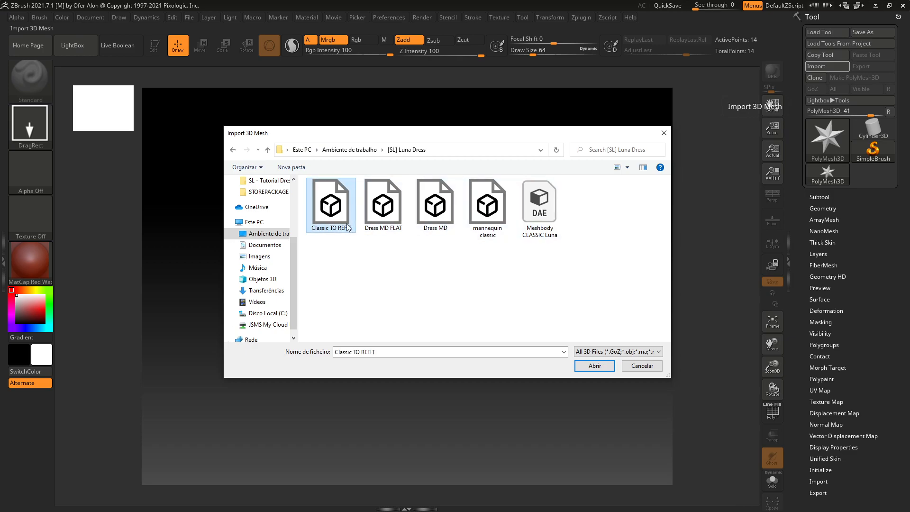
double_click(343, 208)
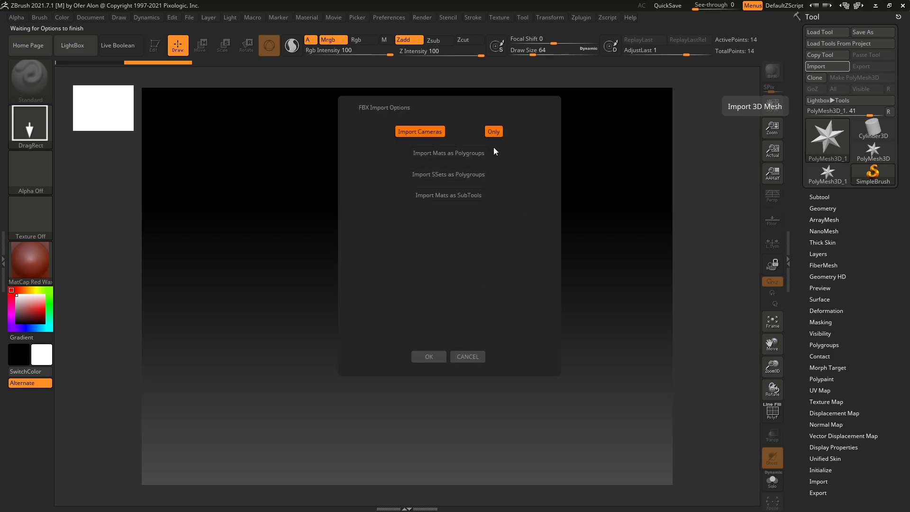
click(434, 133)
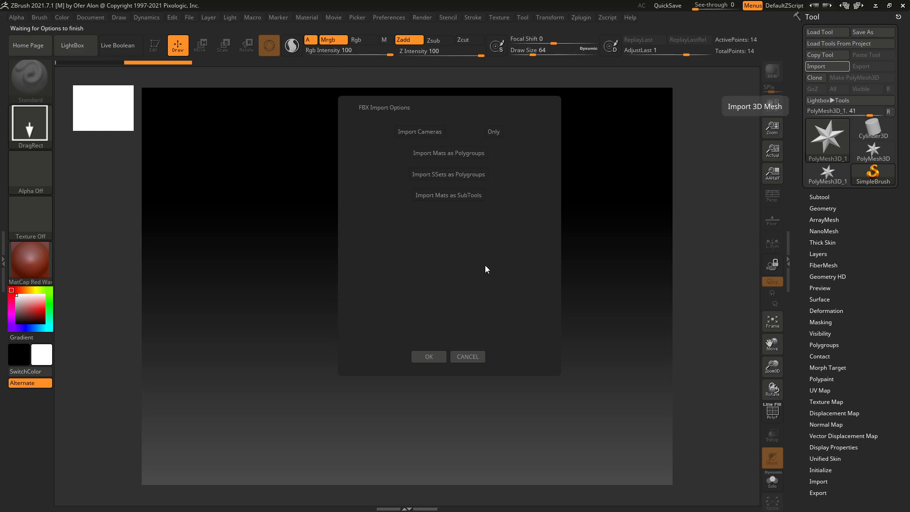
click(419, 135)
click(494, 133)
click(455, 153)
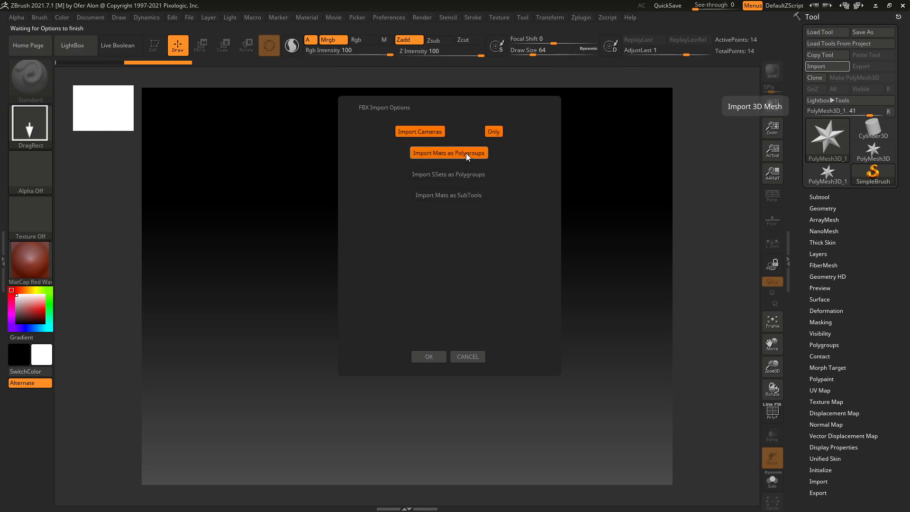
click(467, 154)
click(429, 356)
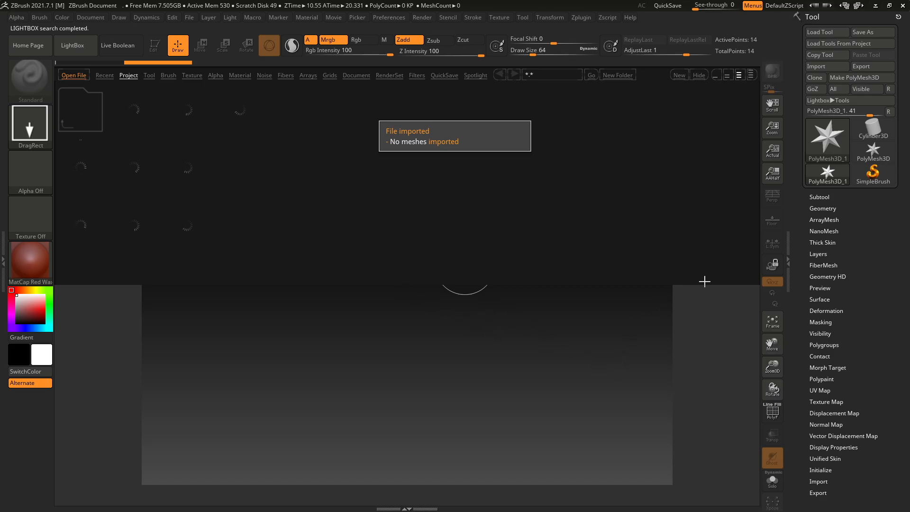
key(alt+Tab)
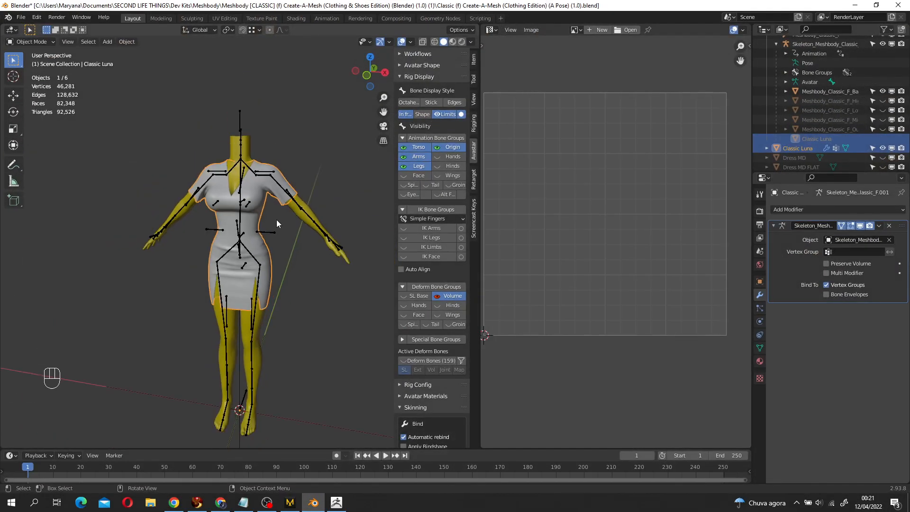
click(21, 18)
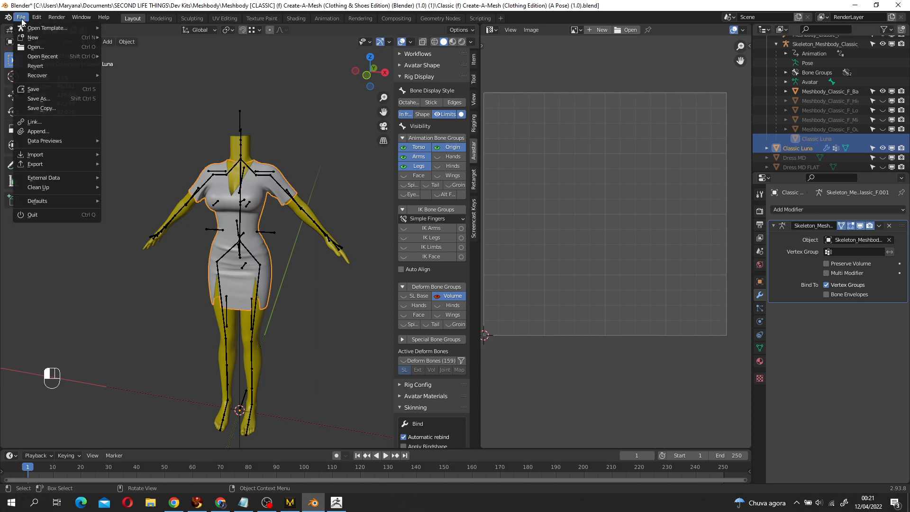
click(289, 113)
key(alt+Tab)
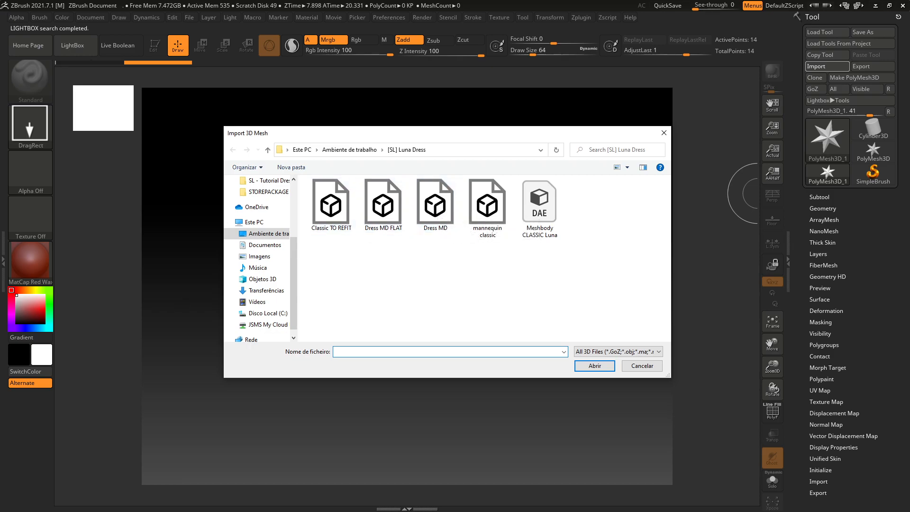
- Import the Dress MD mesh from the [SL] Luna Dress folder, place it on the canvas and turn on Edit mode
double_click(436, 211)
drag(421, 225, 427, 493)
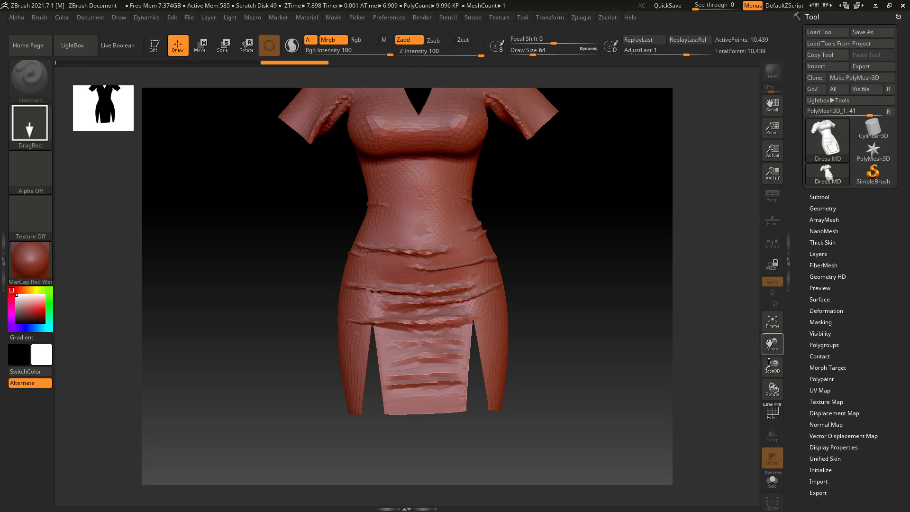
key(t)
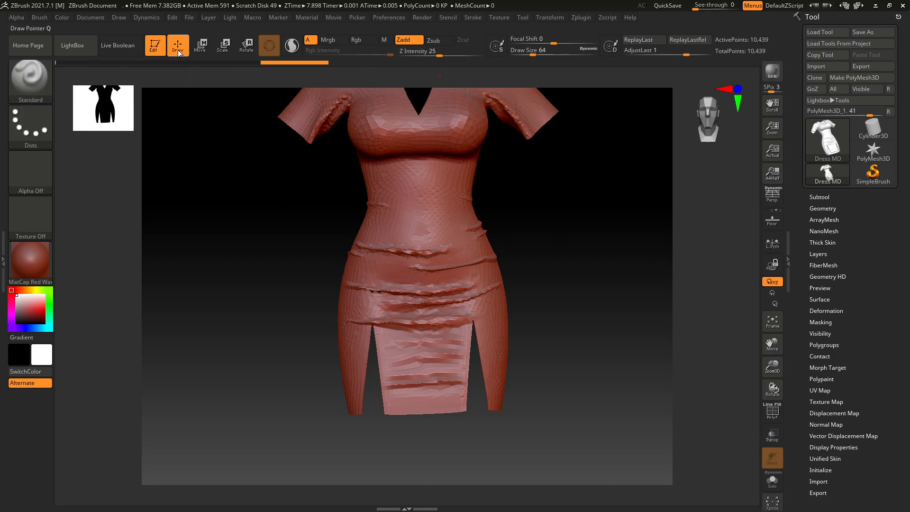
click(155, 46)
click(92, 69)
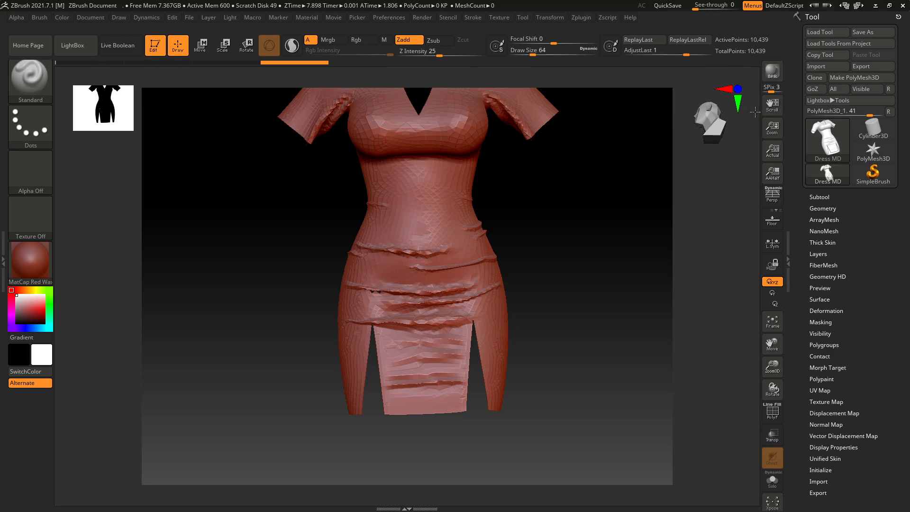
- Clear the leftover copy from the canvas and frame the editable dress in the view
key(shift)
key(ctrl+n)
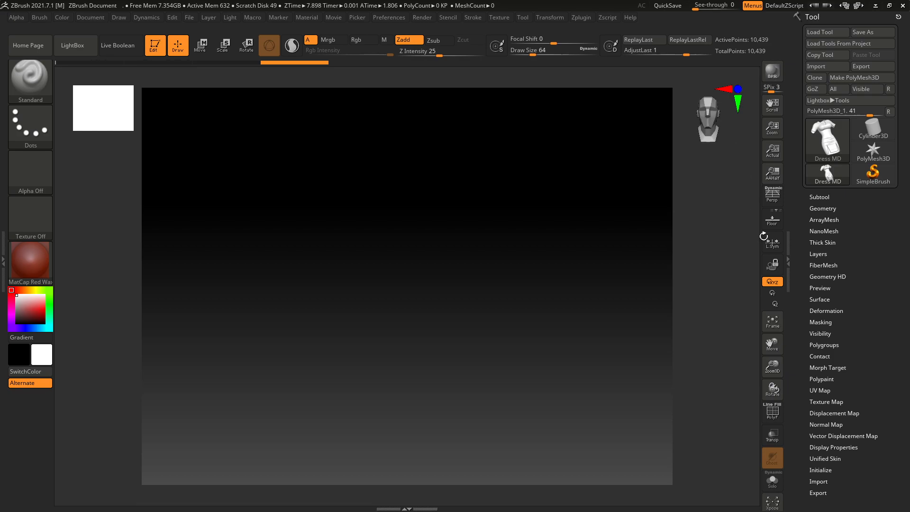
click(773, 321)
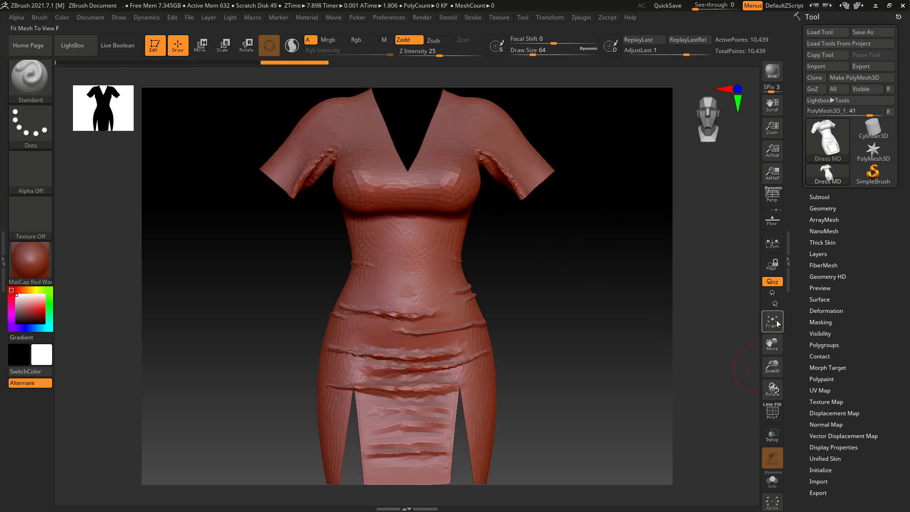
mouse_move(704, 132)
mouse_down()
mouse_move(716, 131)
mouse_move(708, 132)
mouse_up()
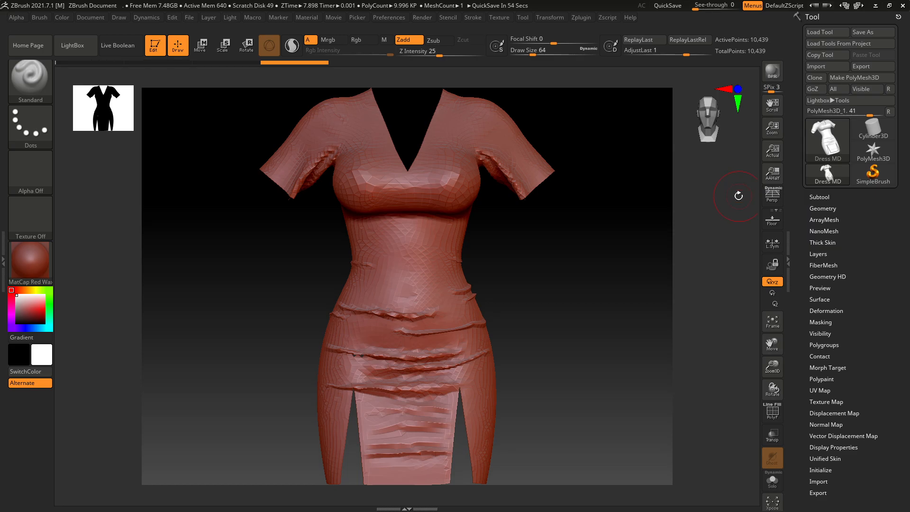
- Turn on the polyframe display for the dress and inspect its topology from the side and front
click(773, 412)
drag(704, 114, 693, 114)
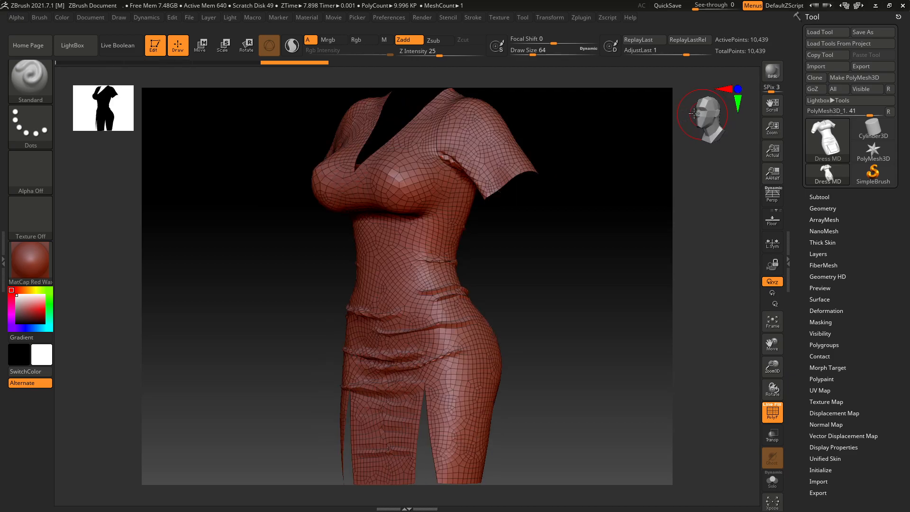
click(774, 408)
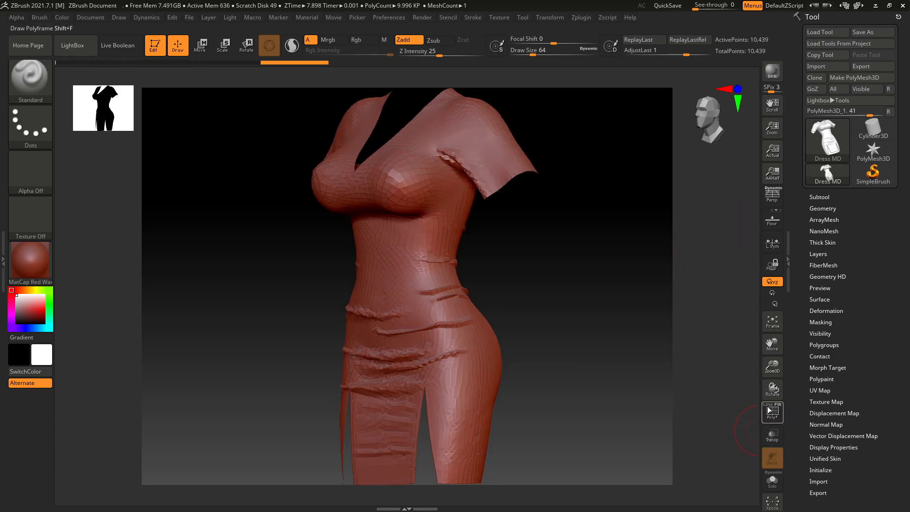
click(771, 412)
drag(709, 122, 729, 127)
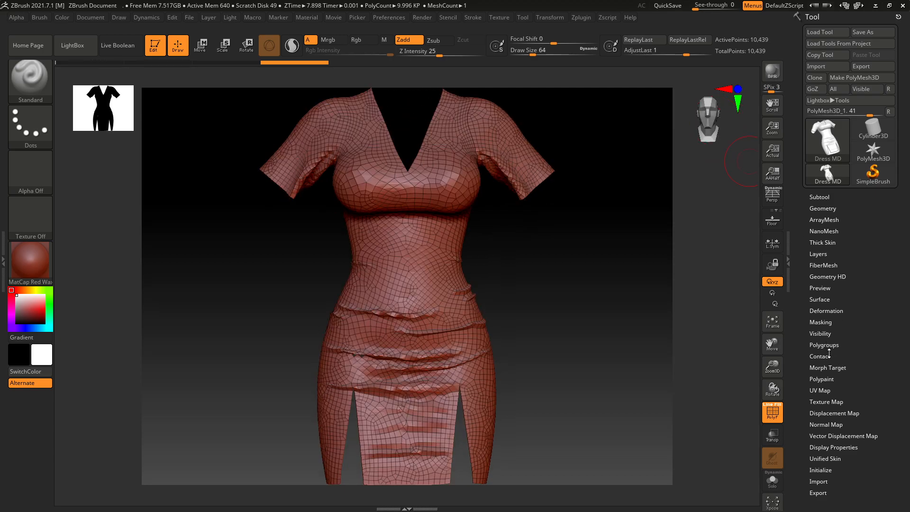
- Split the dress into polygroups with Auto Groups With UV, running it a second time for new group colours
mouse_move(795, 136)
mouse_down()
mouse_move(795, 93)
mouse_move(797, 143)
mouse_up()
click(824, 345)
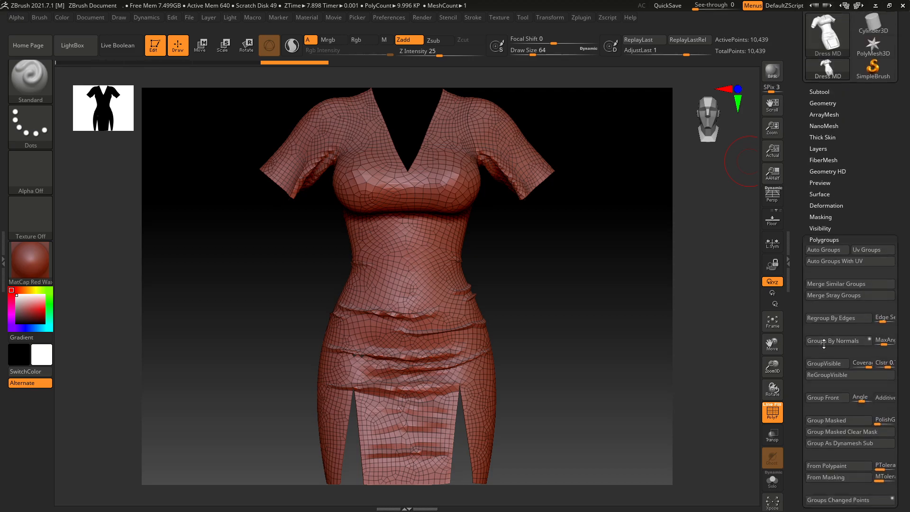
click(842, 262)
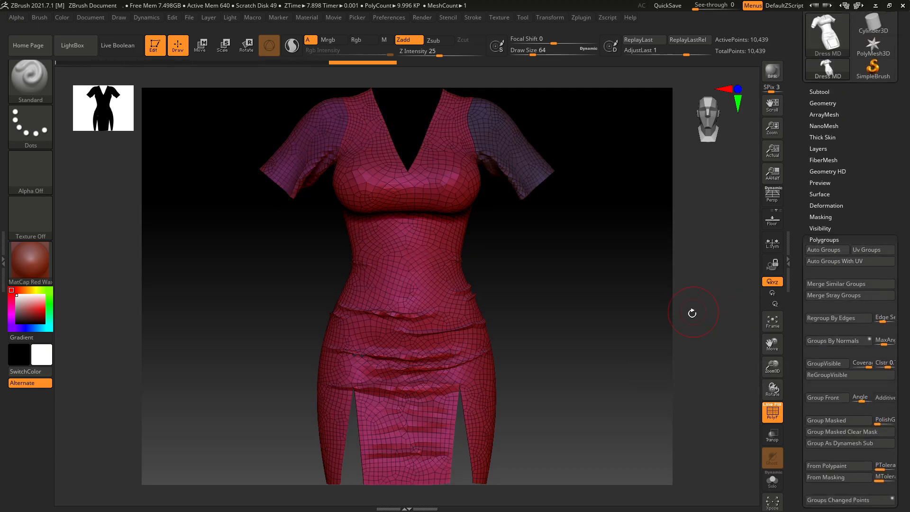
drag(773, 388, 830, 283)
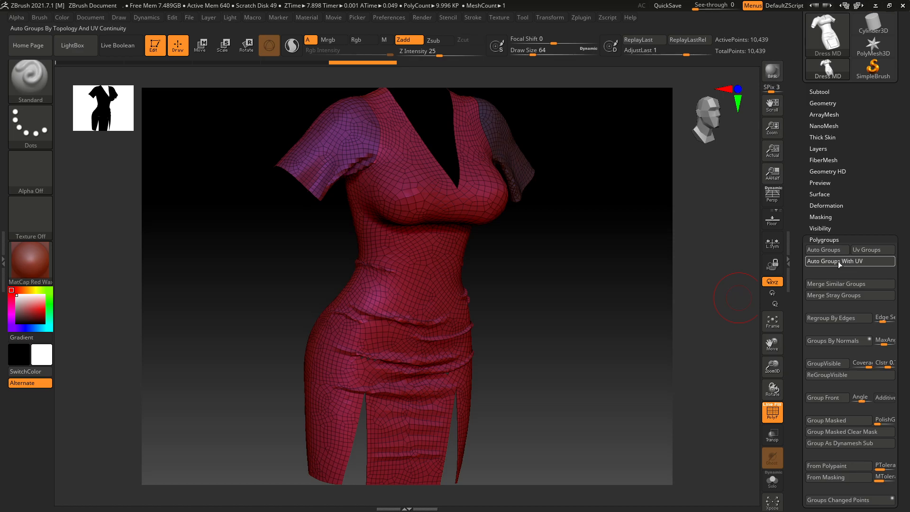
click(838, 261)
drag(735, 379, 747, 196)
- Divide the dress geometry twice, up to subdivision level 3, and check the shoulder seams close up
drag(801, 256, 805, 283)
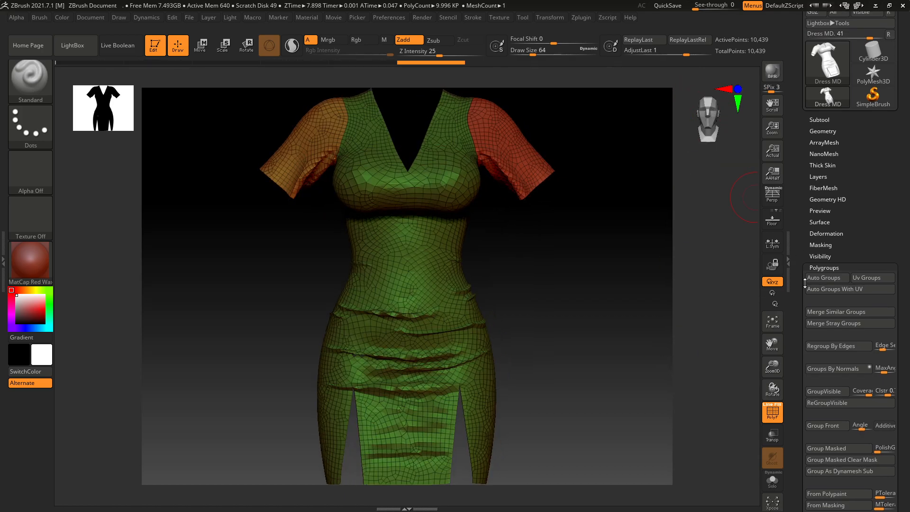
click(827, 131)
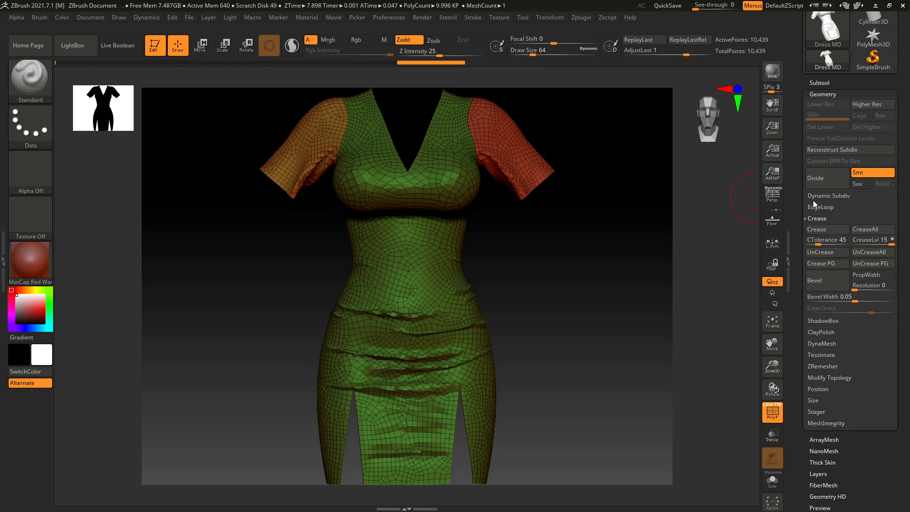
drag(773, 365, 783, 401)
drag(772, 345, 749, 492)
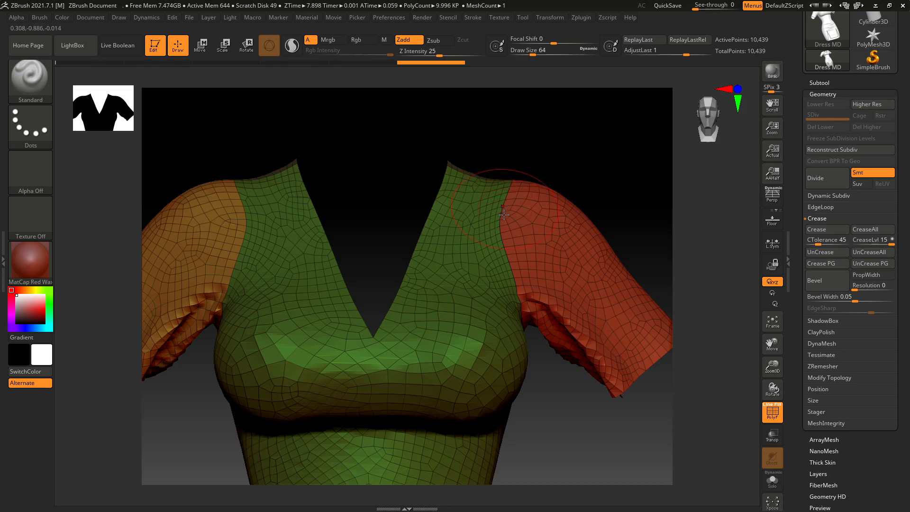
click(828, 179)
click(827, 187)
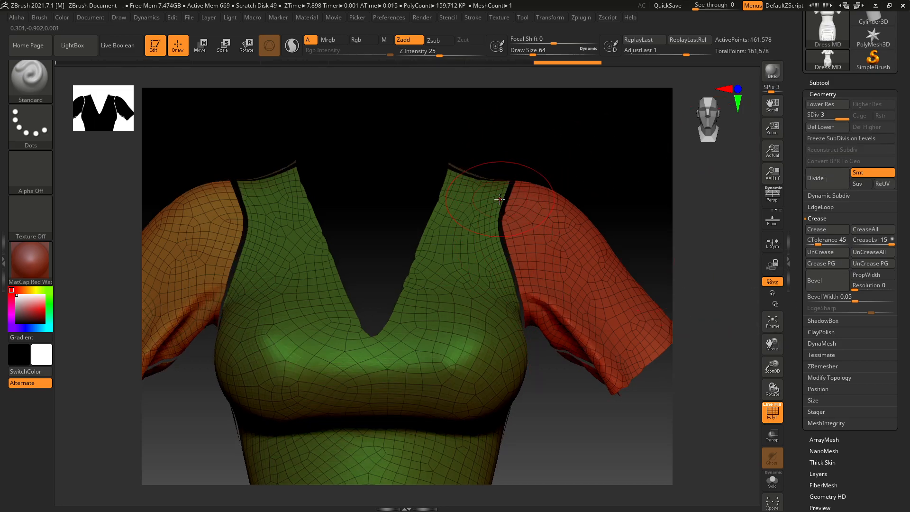
key(ctrl)
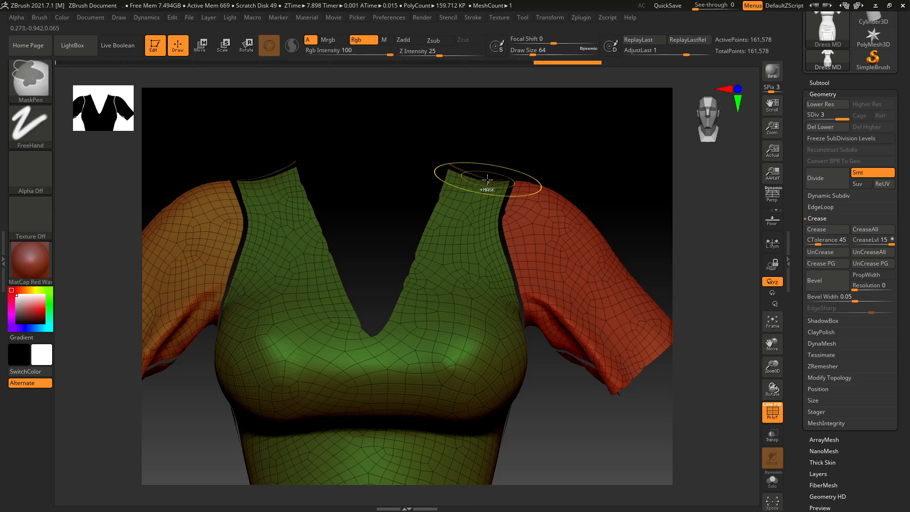
- Try different crease settings on the undivided dress and divide up to subdivision level 3 to check the shoulder seams
key(shift+d)
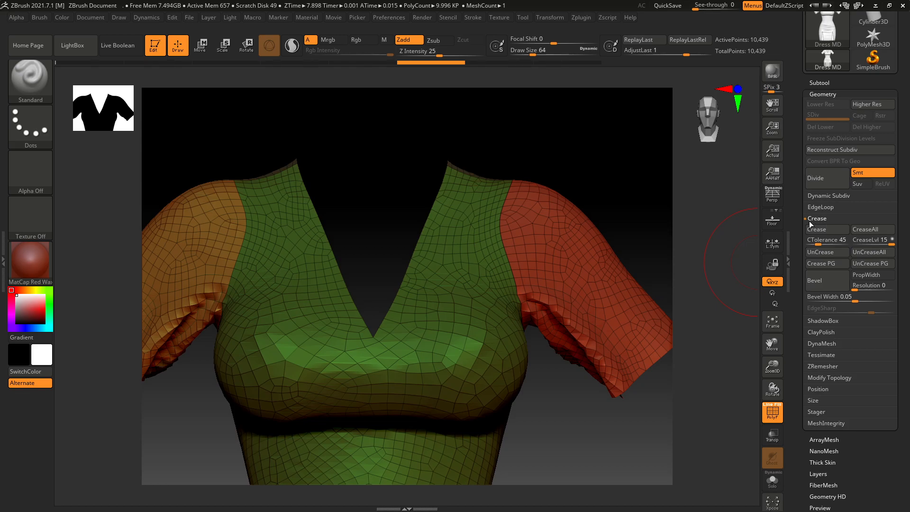
drag(825, 240, 836, 241)
drag(904, 240, 881, 240)
click(824, 184)
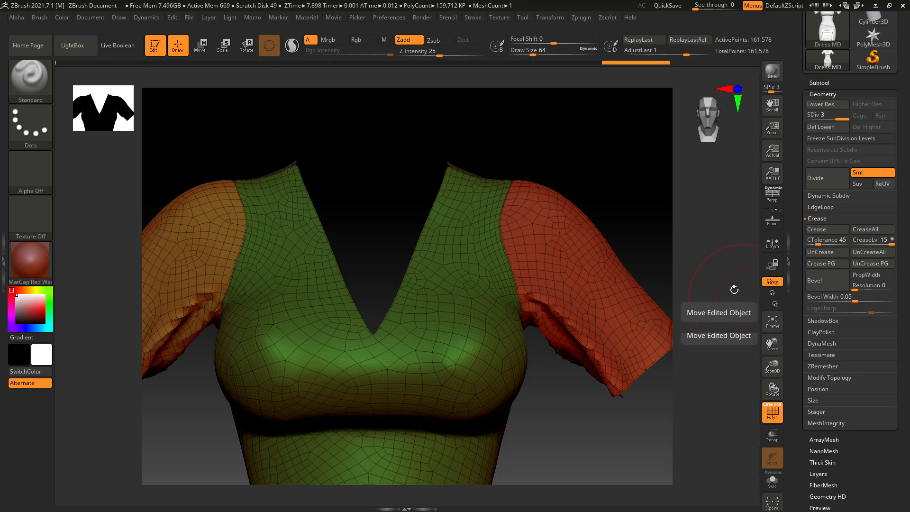
drag(615, 223, 597, 248)
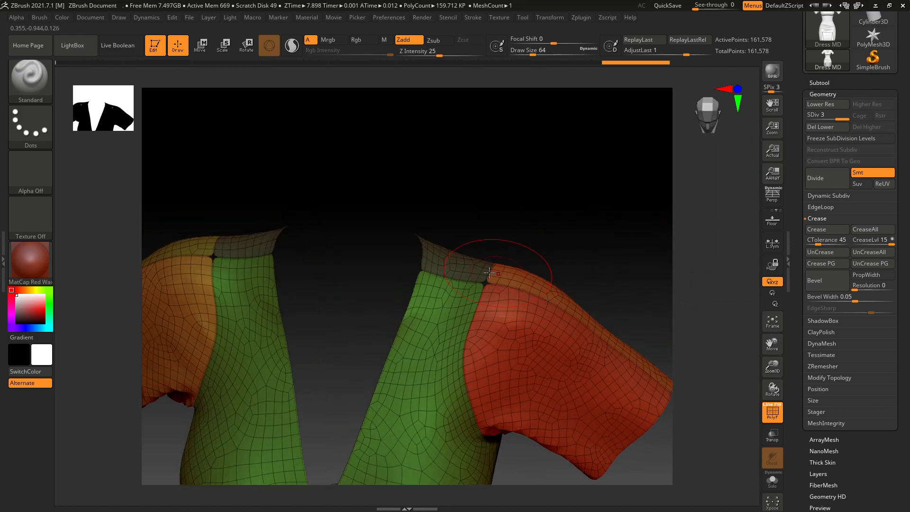
mouse_move(462, 208)
mouse_down()
mouse_move(511, 202)
mouse_move(522, 215)
mouse_move(526, 204)
mouse_move(490, 183)
mouse_move(501, 174)
mouse_up()
- Crease the undivided dress with a crease tolerance of 180, divide it to subdivision level 2, and hide the wireframe lines
key(ctrl)
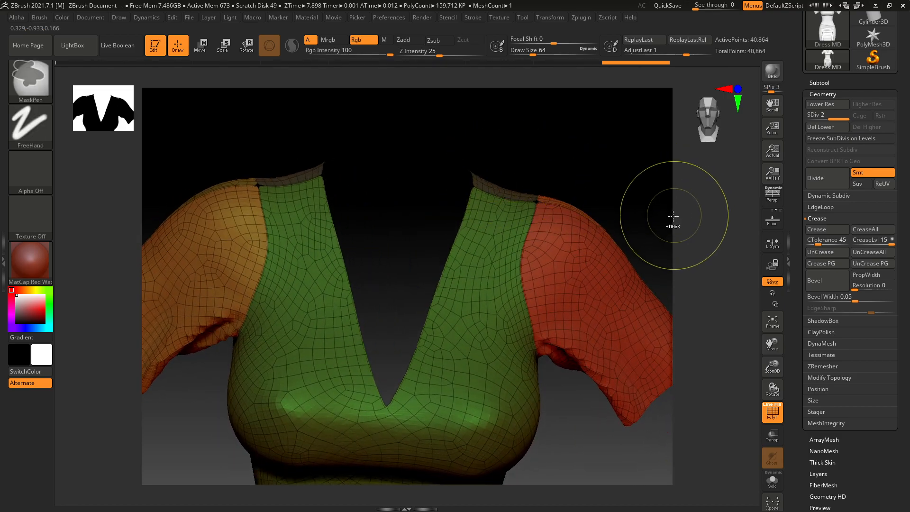
key(shift+d)
key(shift+d)
key(ctrl+z)
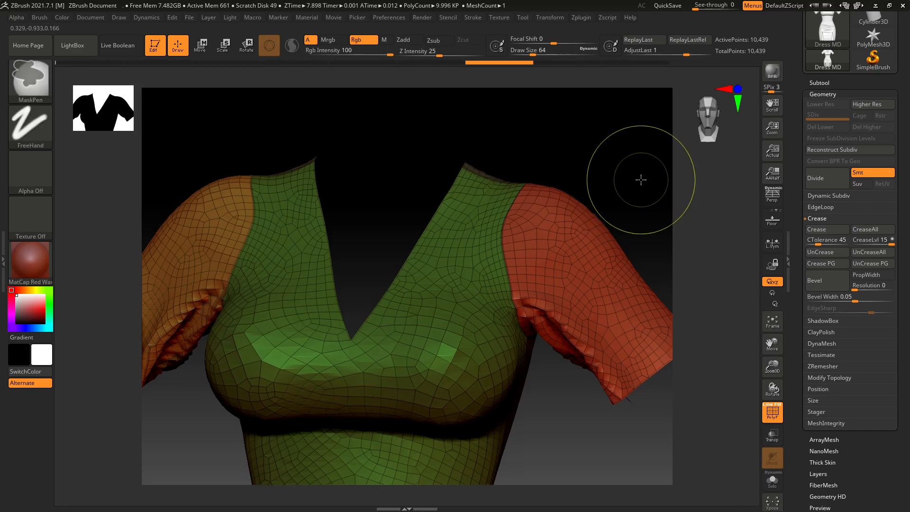
drag(847, 243, 850, 243)
click(826, 231)
drag(660, 190, 628, 187)
click(819, 178)
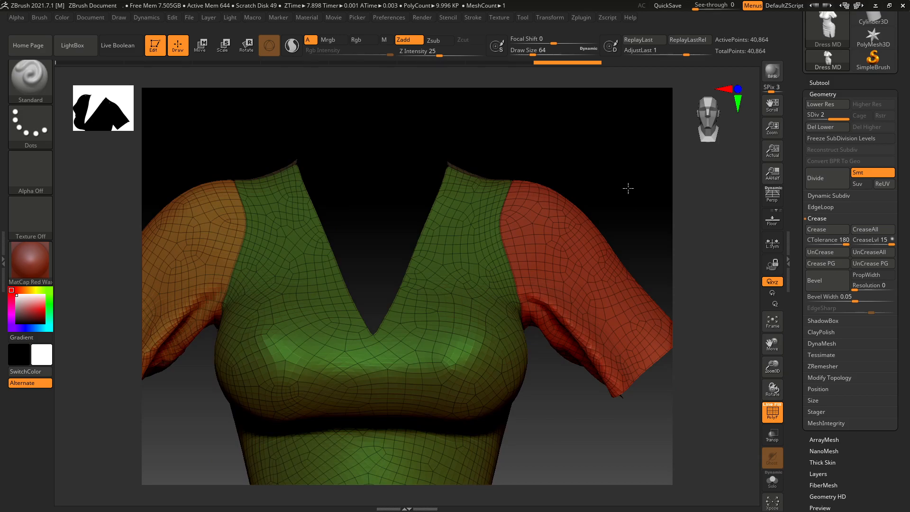
drag(584, 165, 551, 228)
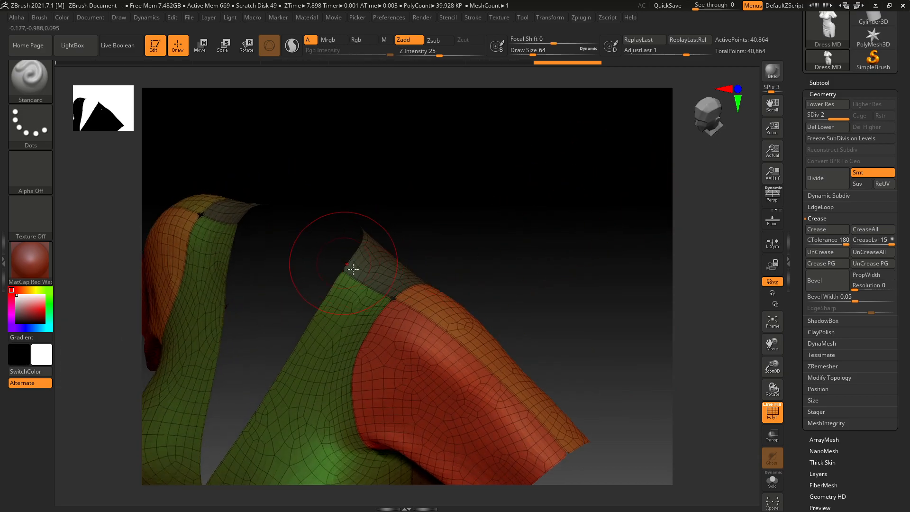
shift+drag(529, 268, 550, 217)
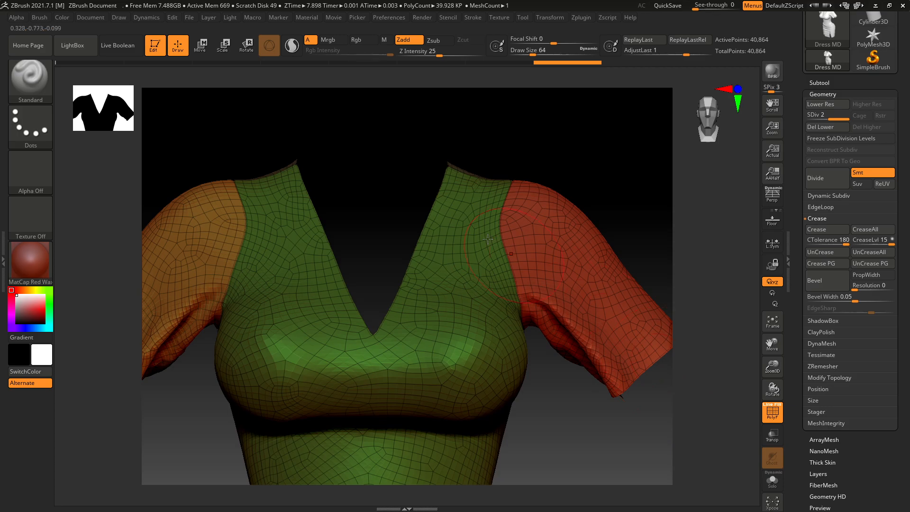
click(766, 407)
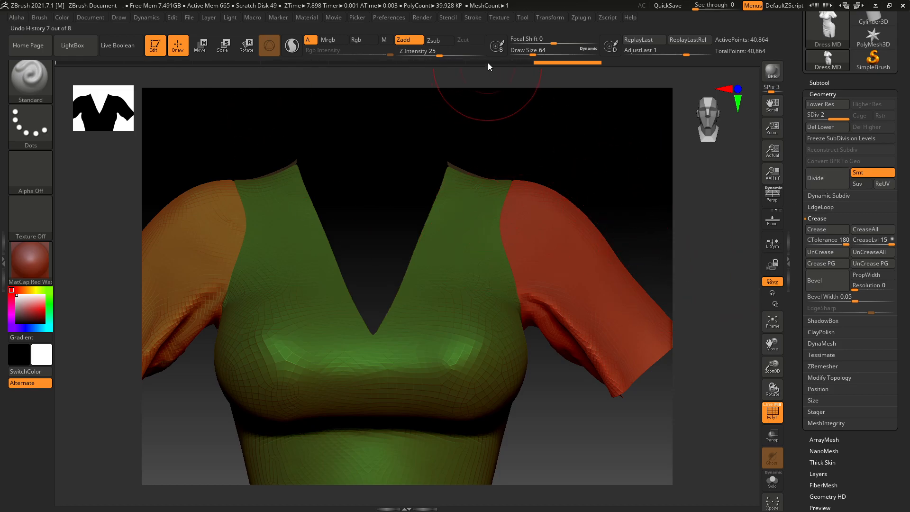
- Try to remesh the undivided dress with ZRemesher using Double polygon count and KeepGroups, and undo the remesh after inspecting it
key(shift+d)
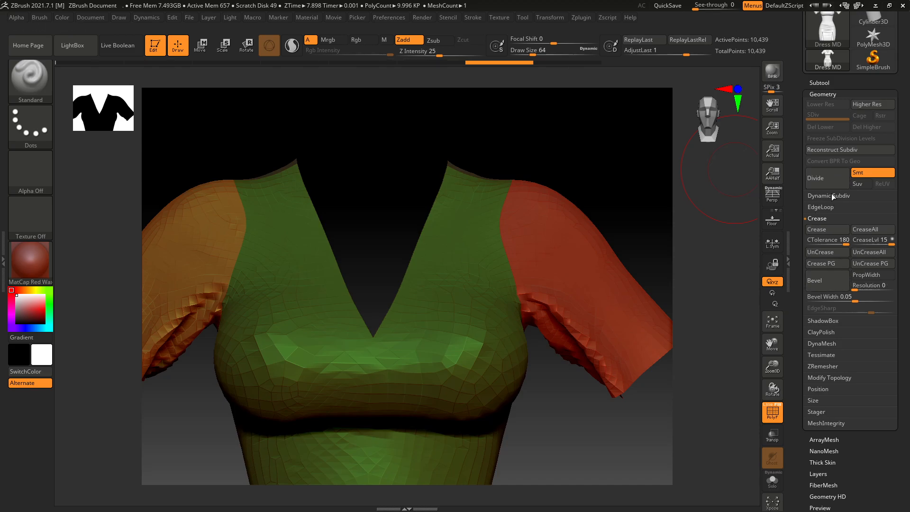
click(825, 367)
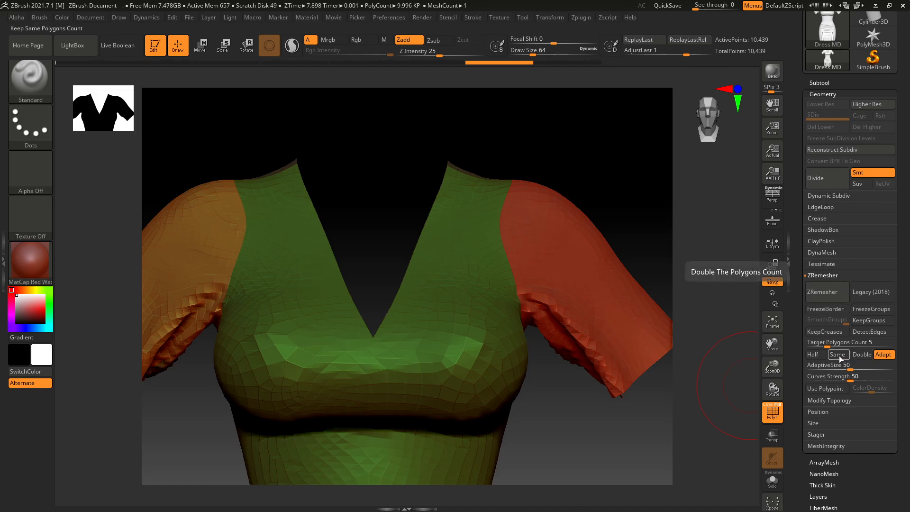
click(863, 355)
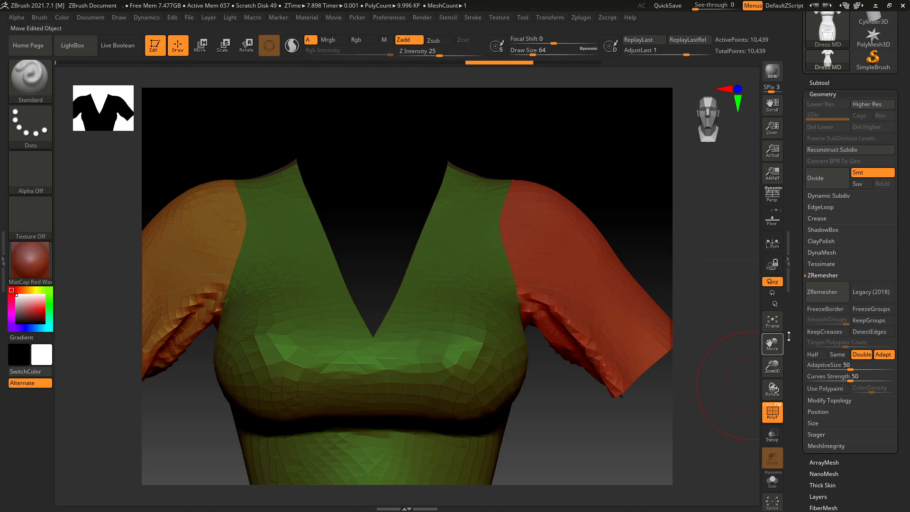
click(853, 324)
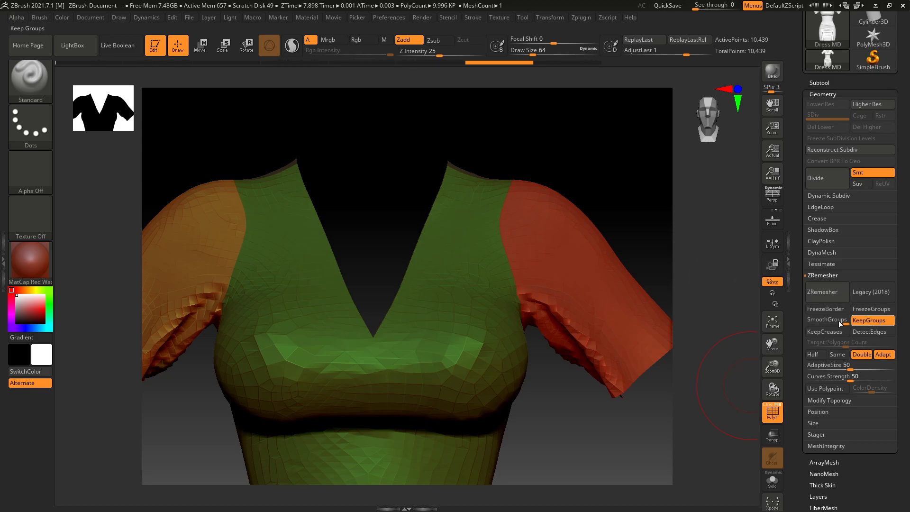
click(825, 292)
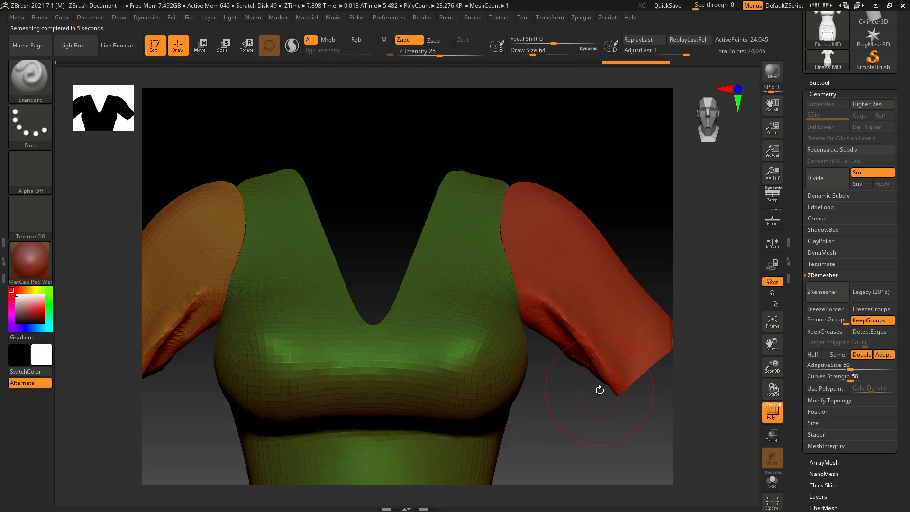
mouse_move(590, 405)
mouse_down()
mouse_move(563, 484)
mouse_move(535, 427)
mouse_up()
mouse_move(418, 221)
alt+mouse_down()
mouse_move(526, 216)
mouse_move(541, 196)
alt+mouse_up()
key(ctrl+z)
drag(650, 454, 636, 404)
- Divide the dress again up to subdivision level 3 and check its upper part from the front
click(817, 219)
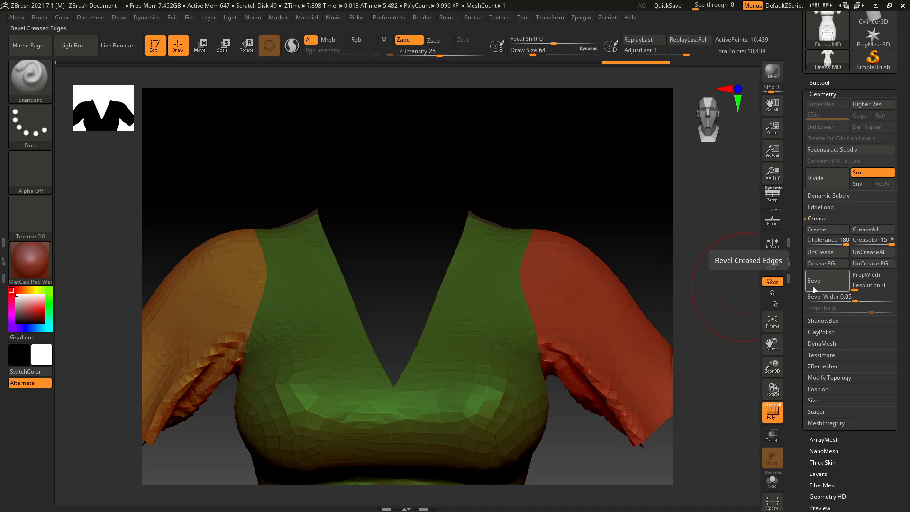
click(822, 178)
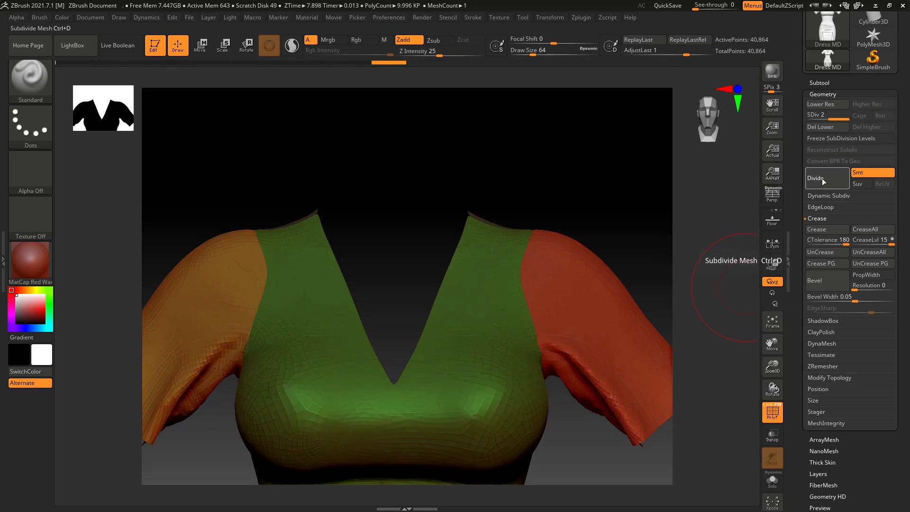
ctrl+drag(587, 161, 604, 189)
mouse_move(622, 255)
alt+mouse_down()
mouse_move(593, 201)
mouse_move(548, 150)
alt+mouse_up()
mouse_move(773, 344)
mouse_down()
mouse_move(738, 333)
mouse_move(733, 346)
mouse_move(776, 371)
mouse_move(771, 341)
mouse_up()
mouse_move(773, 389)
mouse_down()
mouse_move(791, 405)
mouse_move(776, 390)
mouse_up()
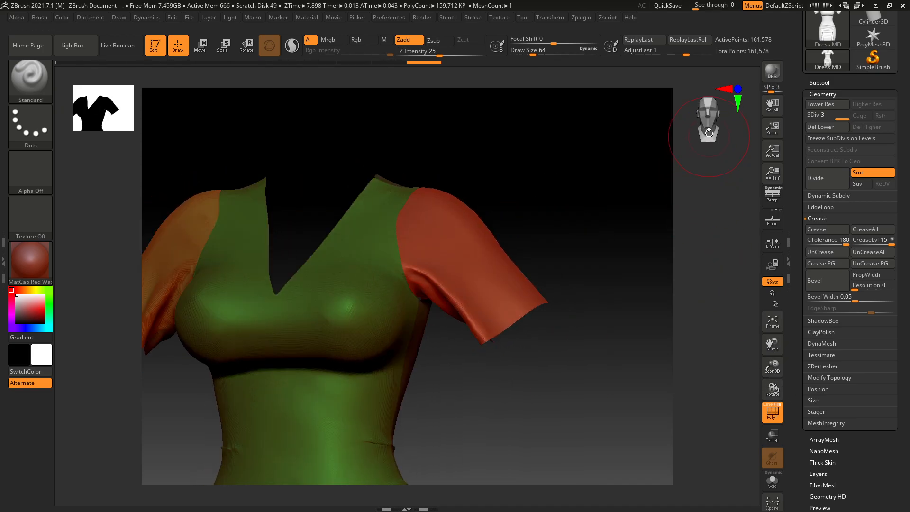
click(711, 131)
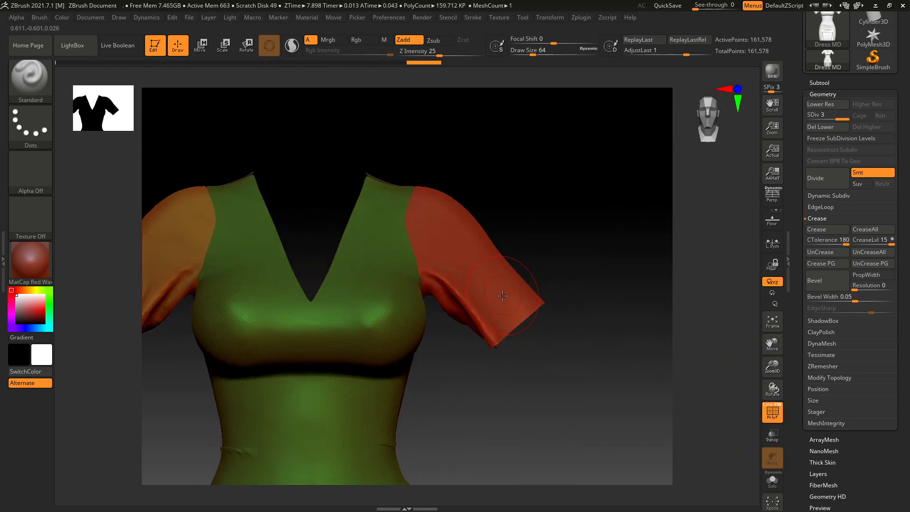
- Smooth the surface around the sleeves and below the bust, undoing the unwanted strokes
key(shift)
shift+drag(495, 329, 513, 347)
key(ctrl+z)
key(shift)
shift+drag(144, 294, 161, 298)
shift+drag(215, 330, 248, 325)
shift+drag(345, 335, 398, 342)
key(ctrl+z)
- Smooth the sharp folds around the waist on the front and back of the dress at subdivision level 3
alt+drag(522, 429, 591, 248)
mouse_move(368, 338)
shift+mouse_down()
mouse_move(411, 332)
mouse_move(417, 359)
shift+mouse_up()
mouse_move(349, 413)
shift+mouse_down()
mouse_move(315, 394)
mouse_move(433, 401)
mouse_move(416, 429)
shift+mouse_up()
mouse_move(596, 400)
mouse_down()
mouse_move(564, 407)
mouse_move(507, 357)
mouse_up()
shift+drag(548, 283, 530, 289)
shift+drag(567, 265, 546, 263)
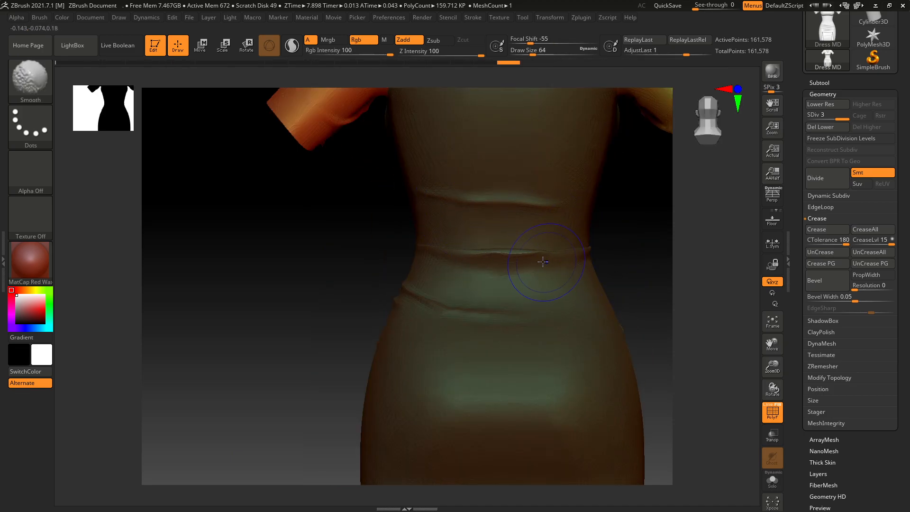
- Divide the dress to subdivision level 4 and lightly smooth the folds on the front of the waist and hips
click(827, 178)
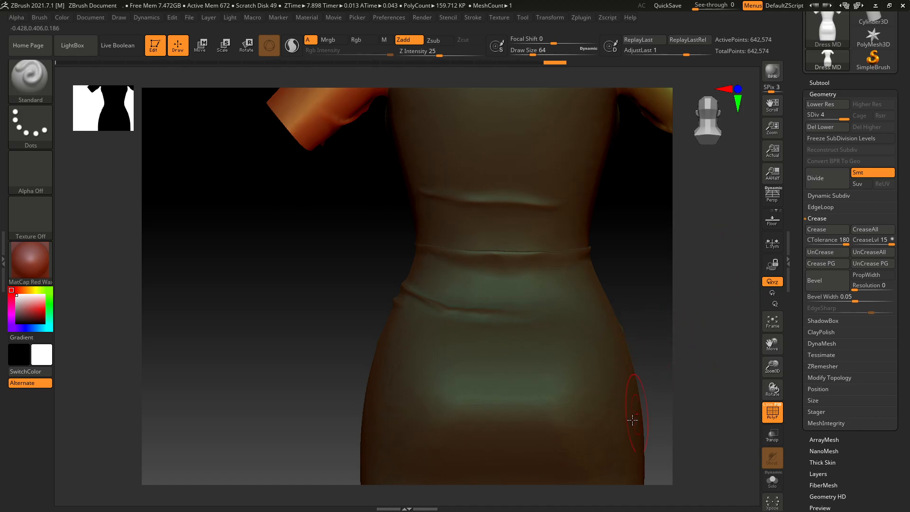
drag(660, 274, 213, 299)
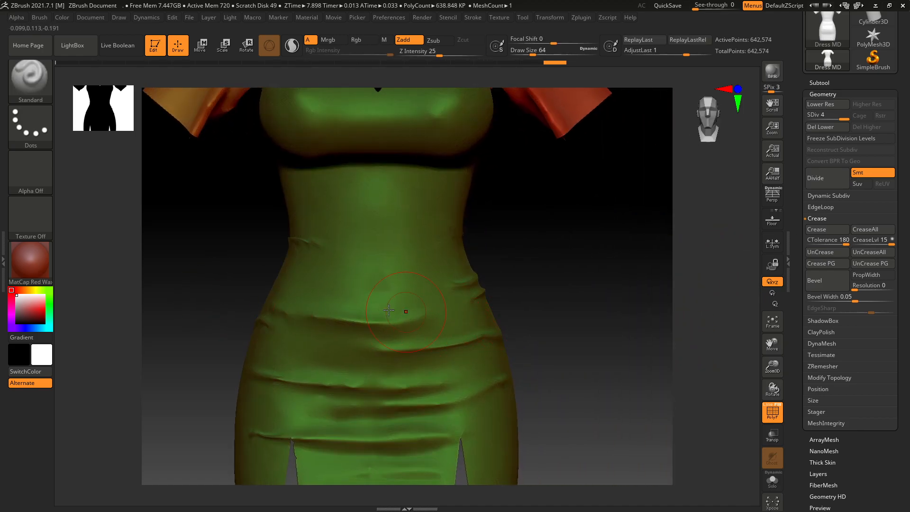
key(shift)
shift+drag(332, 247, 319, 245)
shift+drag(331, 318, 321, 318)
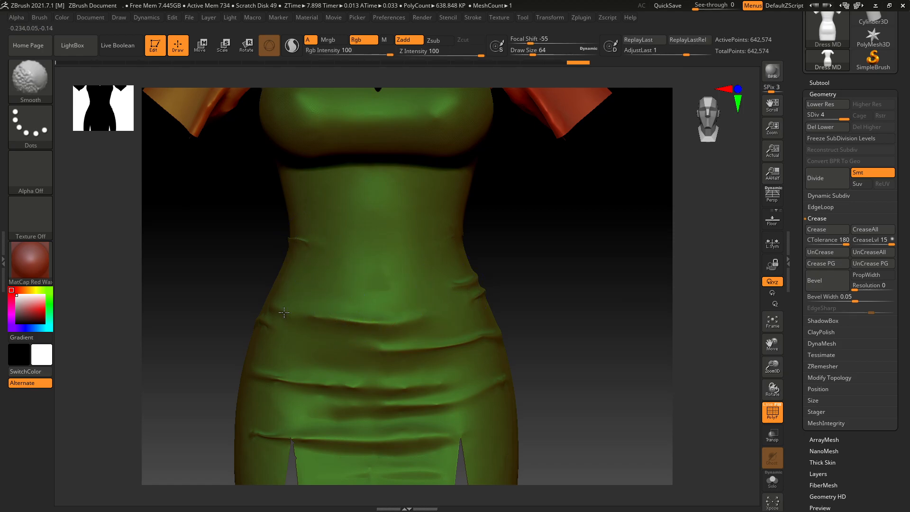
shift+drag(387, 393, 409, 394)
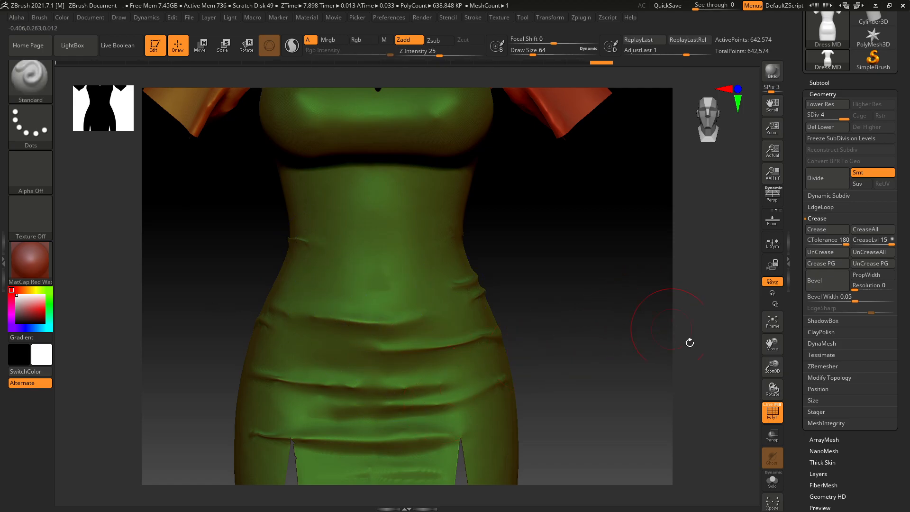
- Divide the dress to subdivision level 5 and compare the result with the previous state in the undo history
click(835, 181)
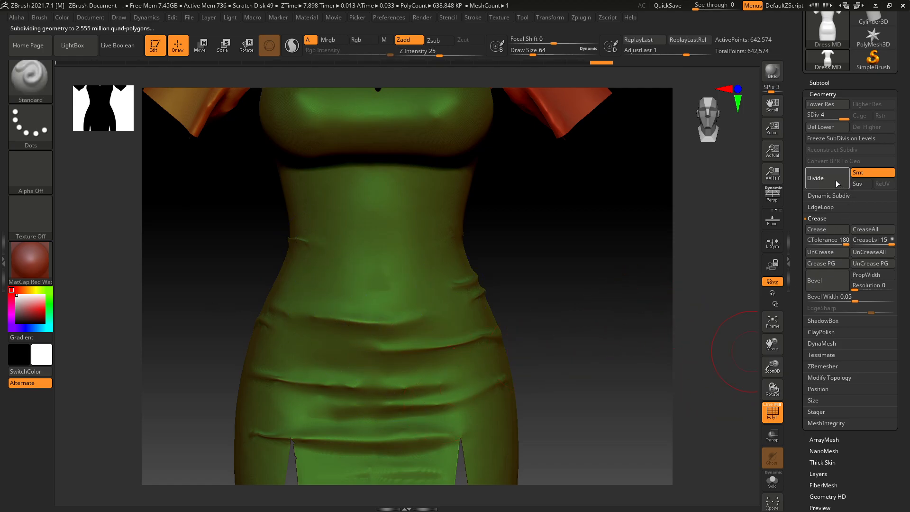
click(610, 63)
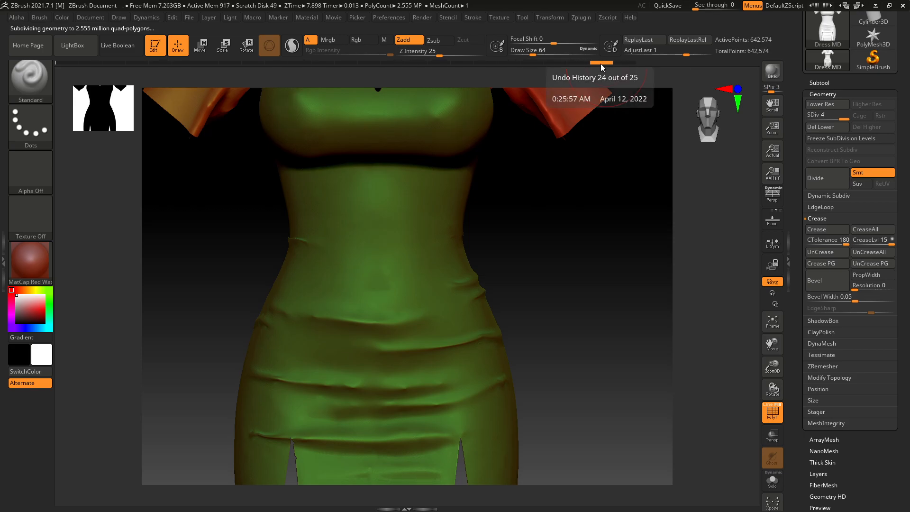
click(617, 62)
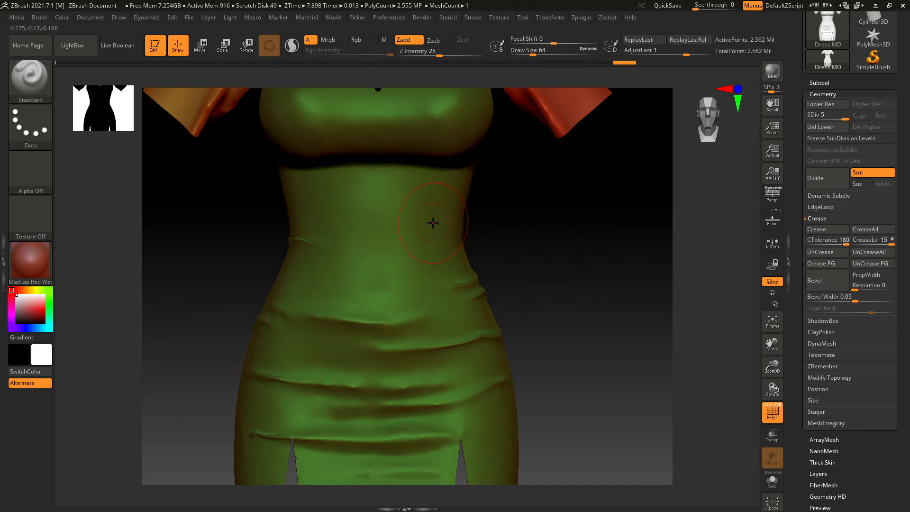
alt+drag(531, 190, 543, 313)
alt+drag(554, 278, 549, 395)
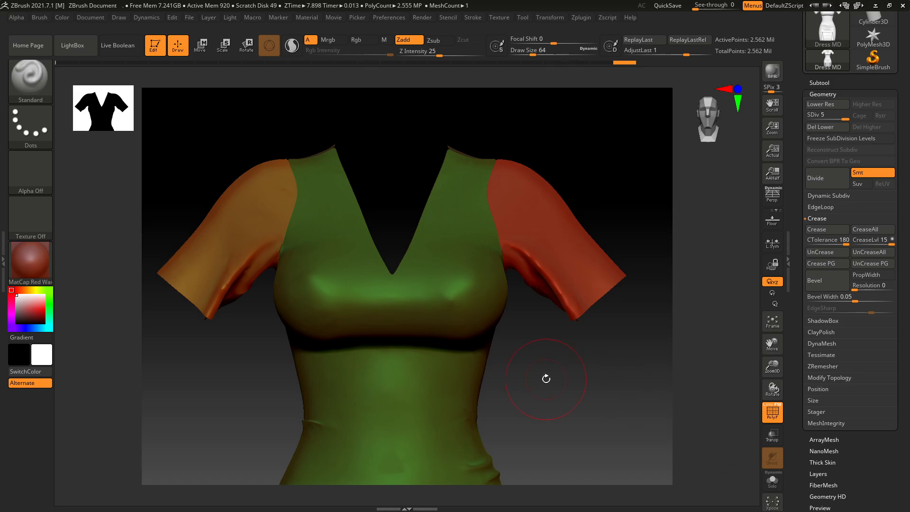
- Switch to File Explorer and open the Transferências folder
key(super)
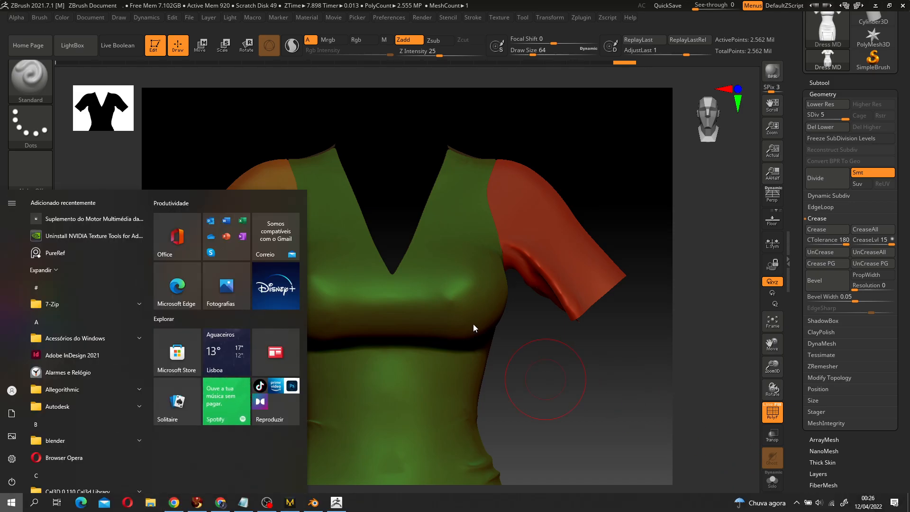
click(488, 321)
key(super+e)
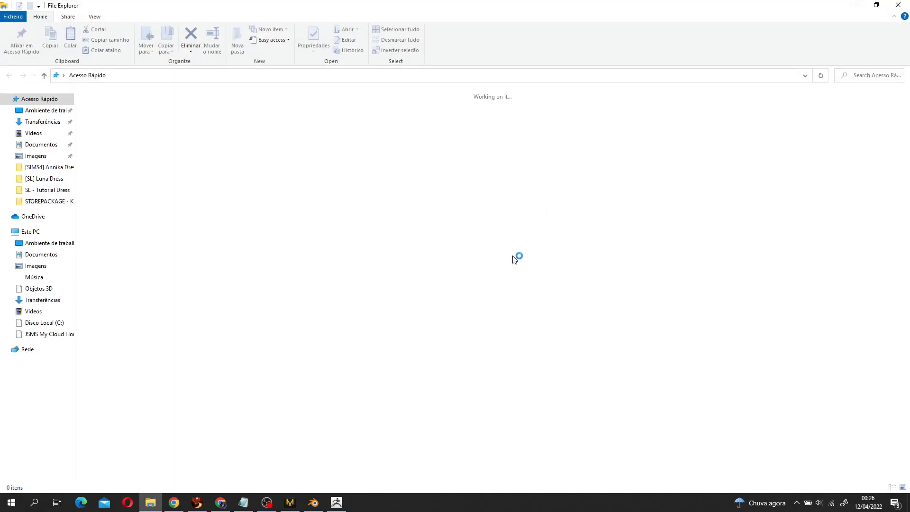
click(47, 126)
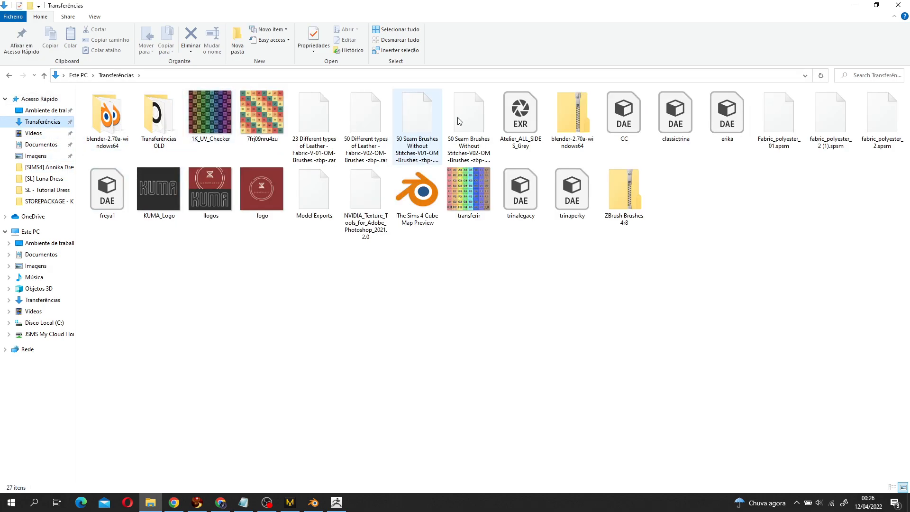
- Extract the archive "50 Seam Brushes Without Stitches-V01-OM-Brushes -zbp-" with 7-Zip into a folder of the same name
click(426, 123)
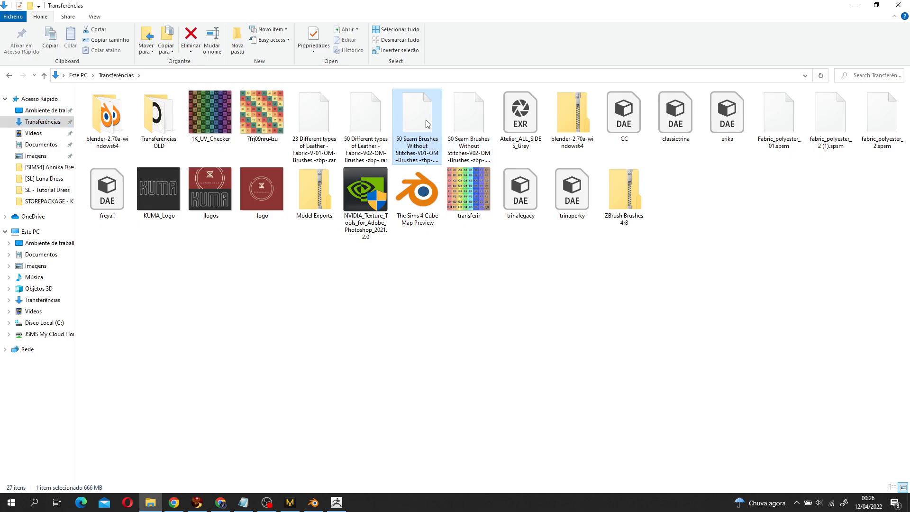
right_click(422, 114)
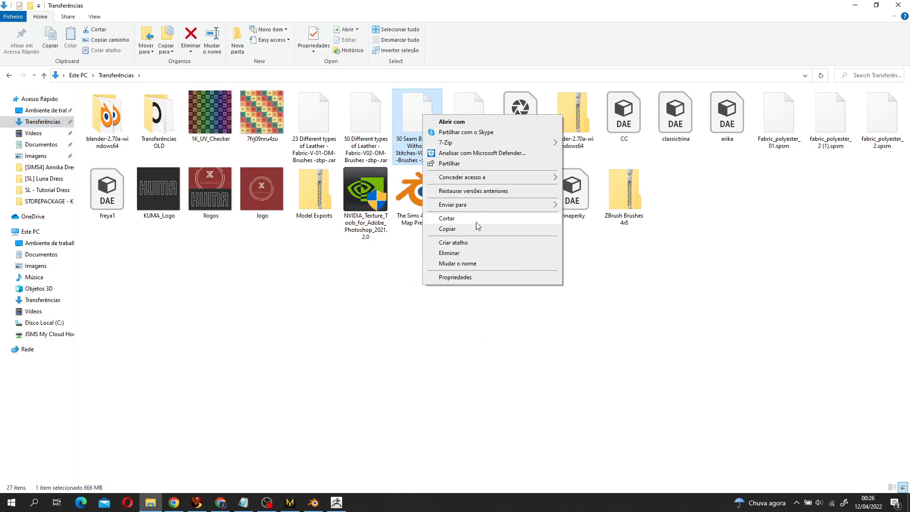
click(419, 362)
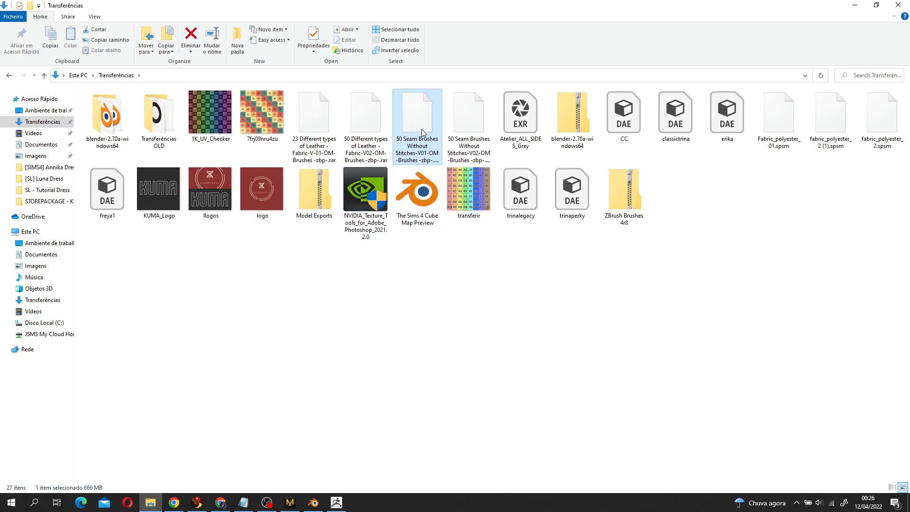
right_click(422, 130)
mouse_move(497, 161)
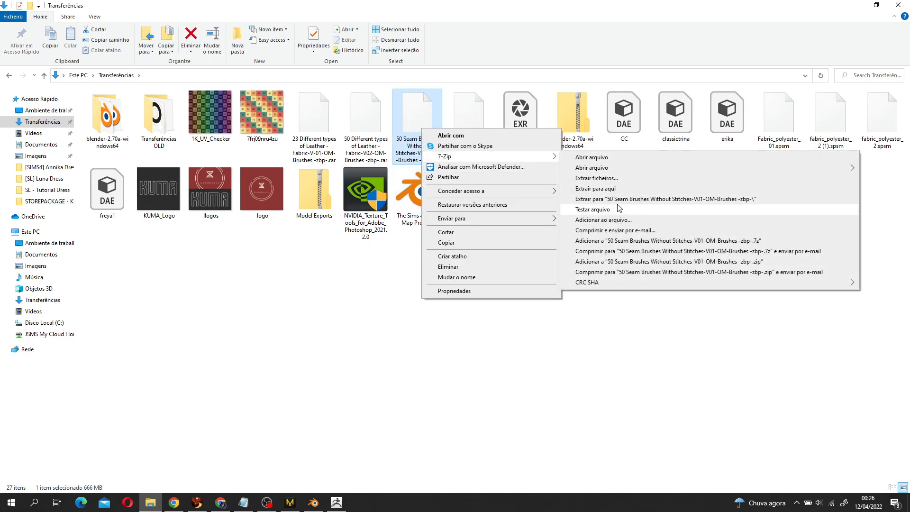
click(588, 199)
drag(468, 167, 447, 192)
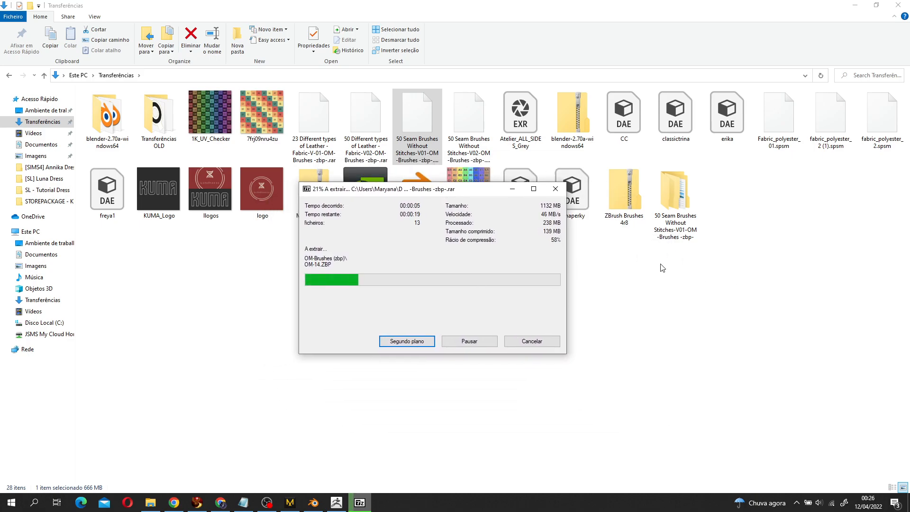
- Cut the extracted folder "50 Seam Brushes Without Stitches-V01-OM-Brushes -zbp-" in Transferências
drag(477, 190, 448, 210)
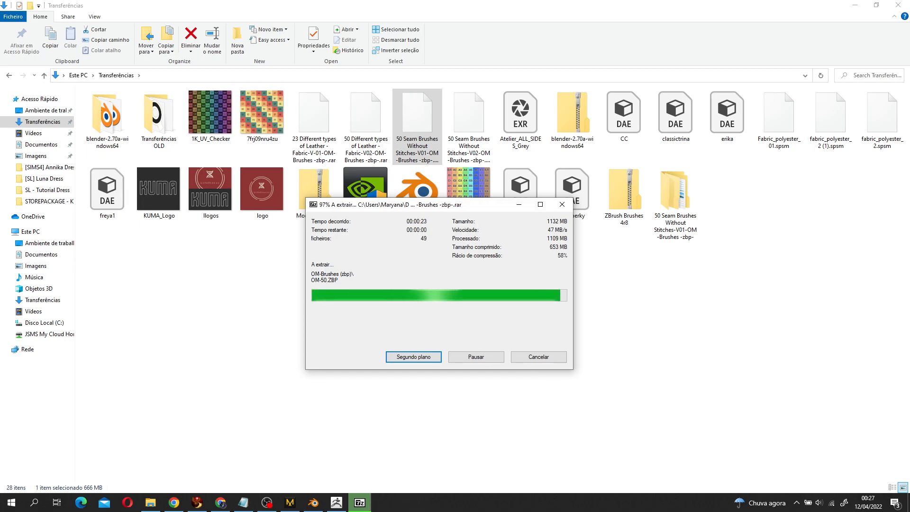
click(675, 211)
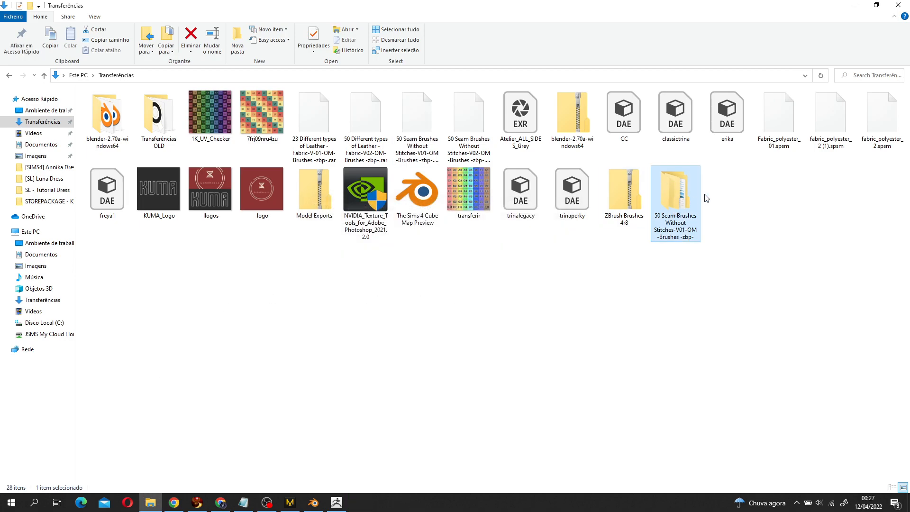
key(Menu)
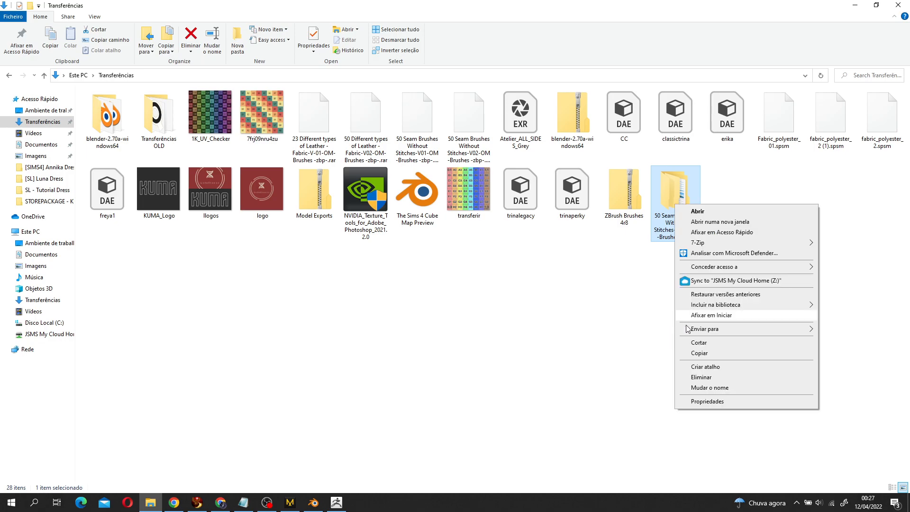
click(710, 346)
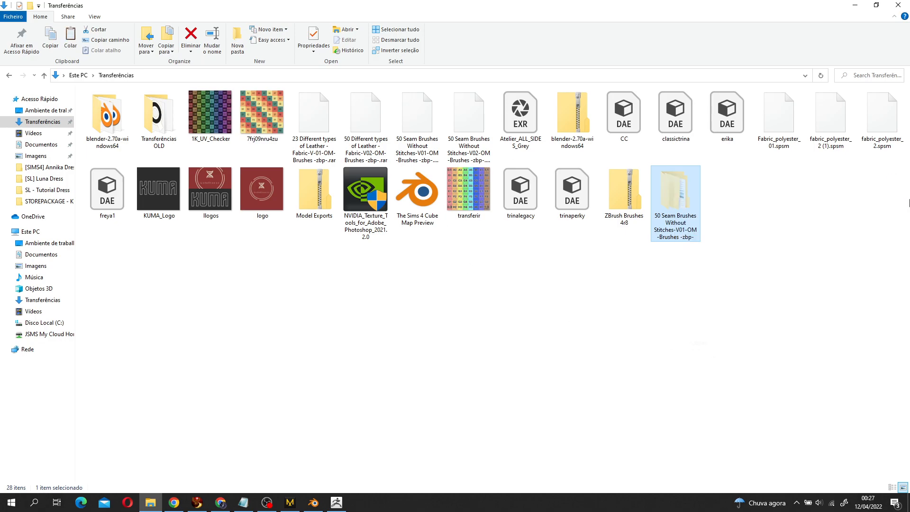
- Paste the seam brush folder into Disco Local (C:) > Programas > Pixologic > ZBrush 2021 > ZBrushes
click(51, 326)
double_click(122, 137)
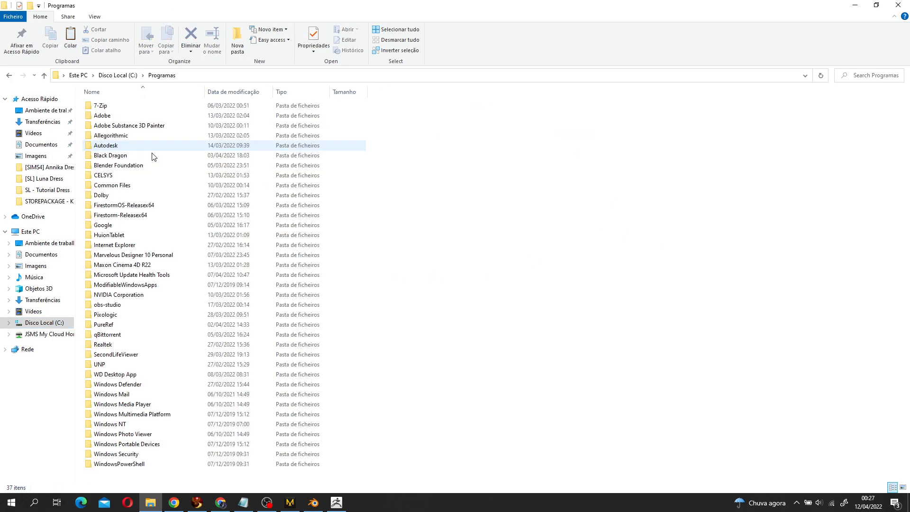
double_click(136, 315)
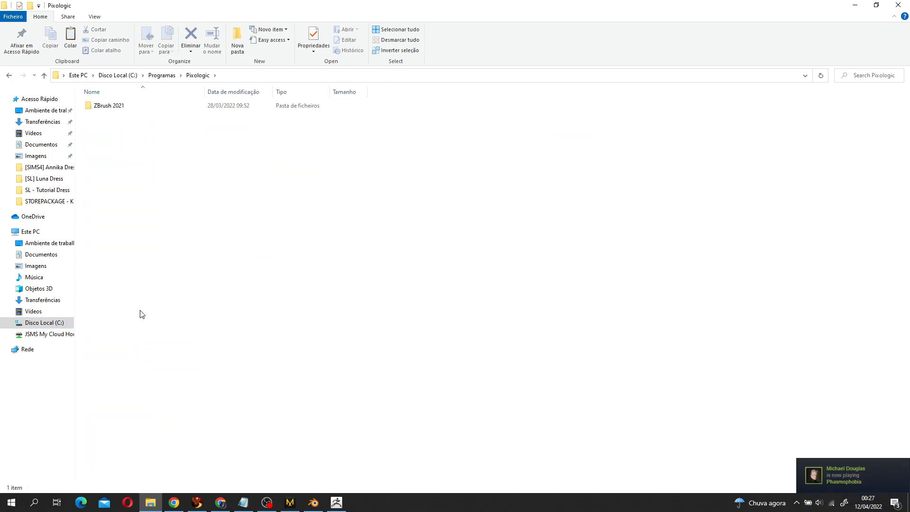
double_click(125, 110)
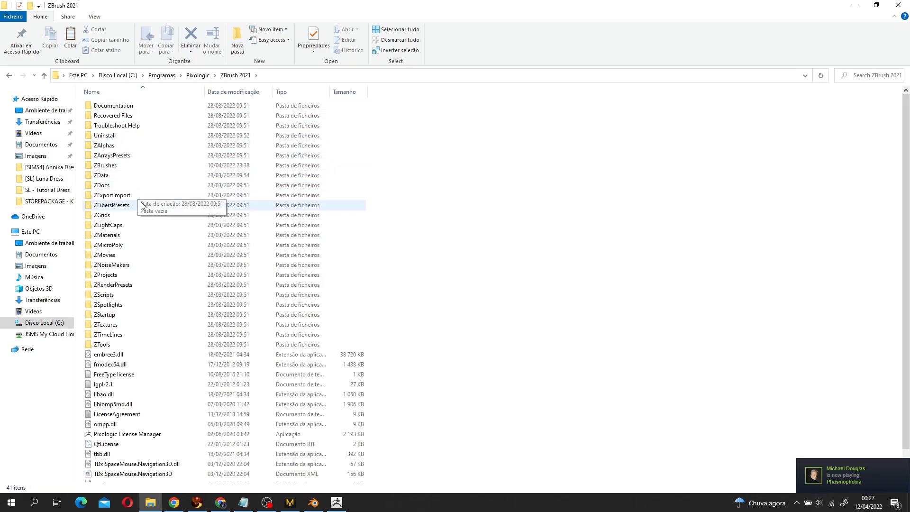
double_click(136, 166)
right_click(423, 209)
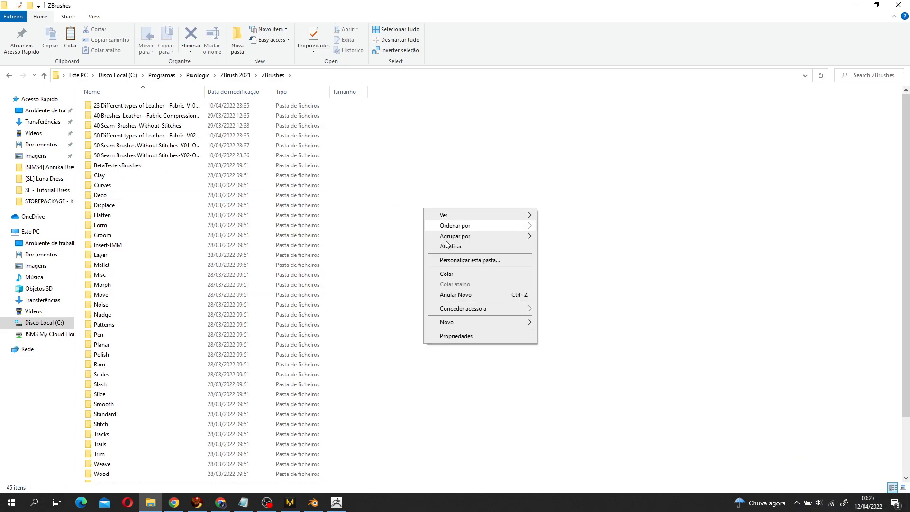
click(459, 276)
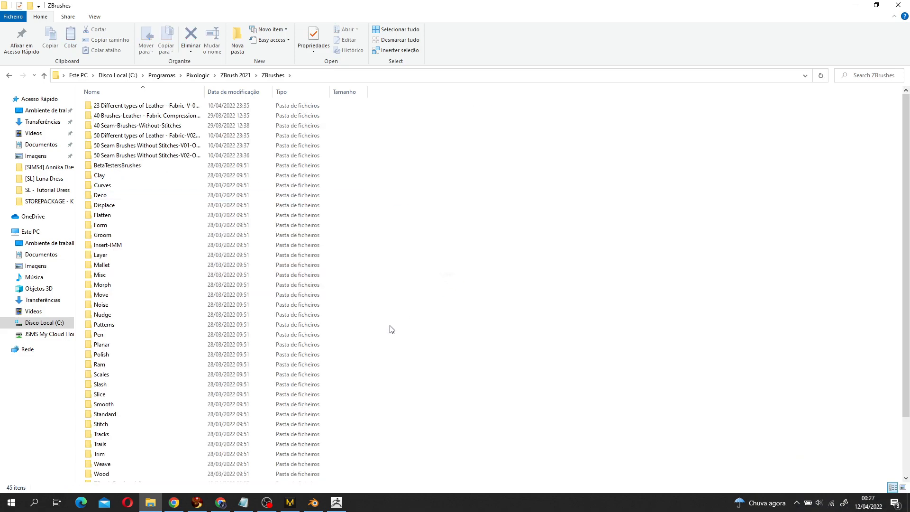
click(410, 263)
- Switch to ZBrush and load the seam_1 brush from the "ZBrush Brushes 4r8" folder in LightBox
click(346, 503)
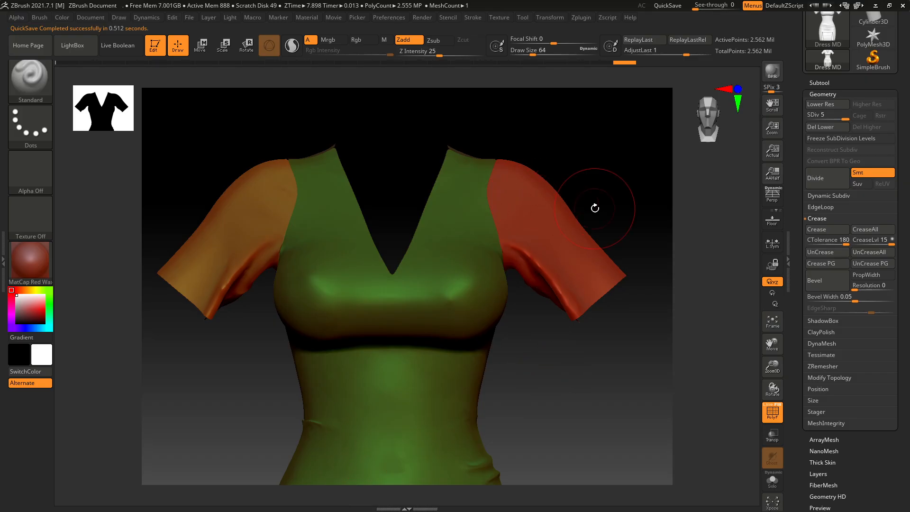
key(comma)
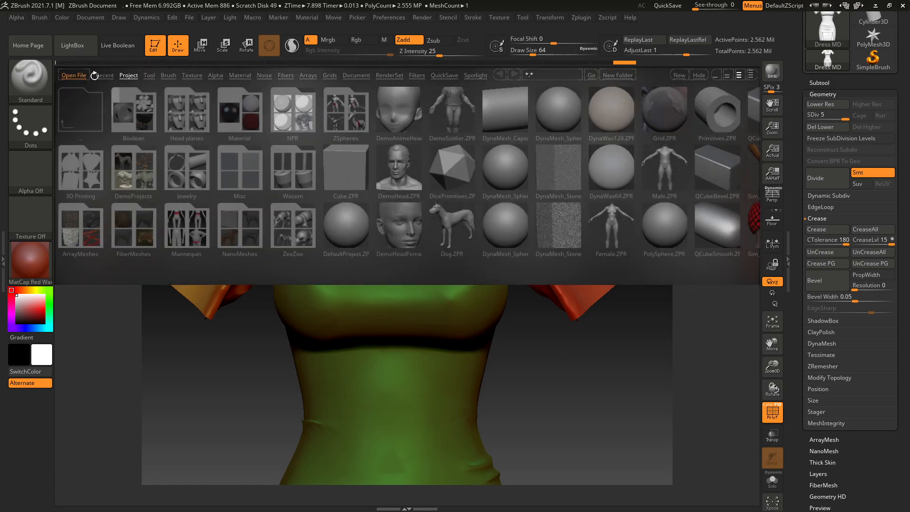
click(171, 76)
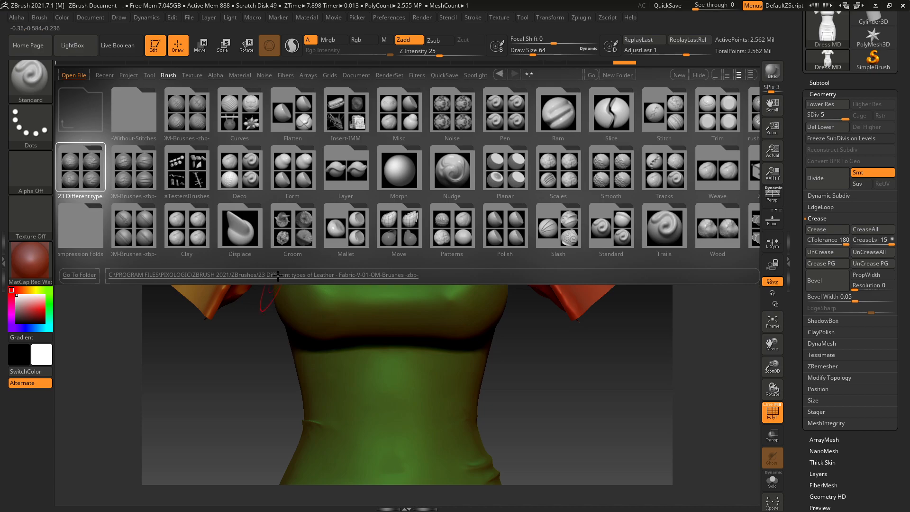
drag(391, 265, 238, 259)
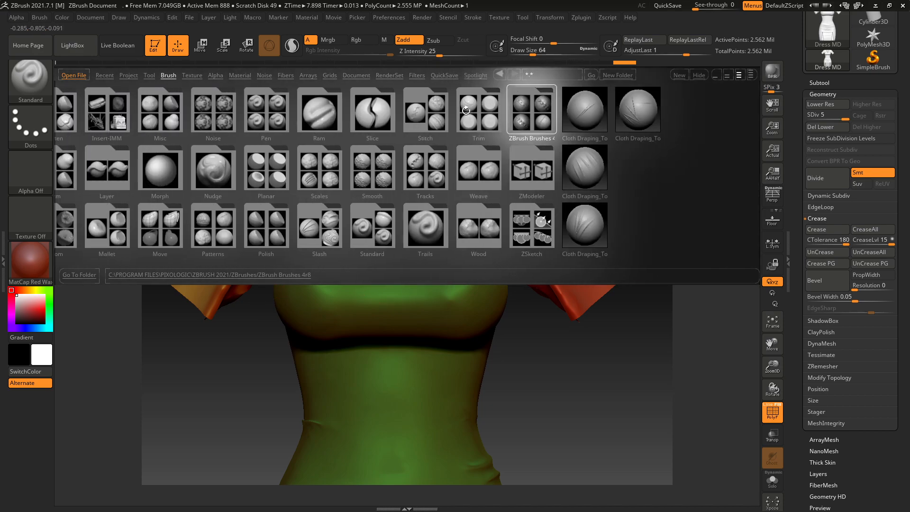
click(583, 118)
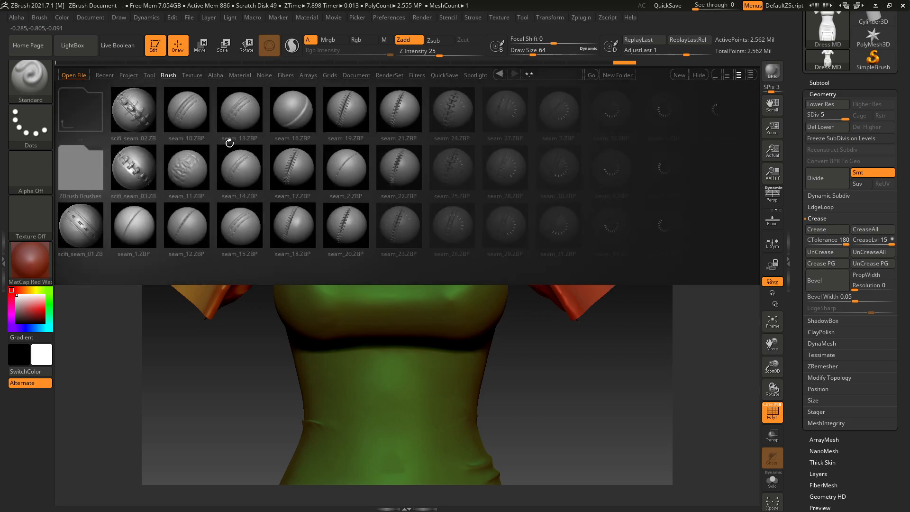
double_click(138, 228)
mouse_move(237, 335)
mouse_down()
mouse_move(319, 329)
mouse_move(325, 318)
mouse_up()
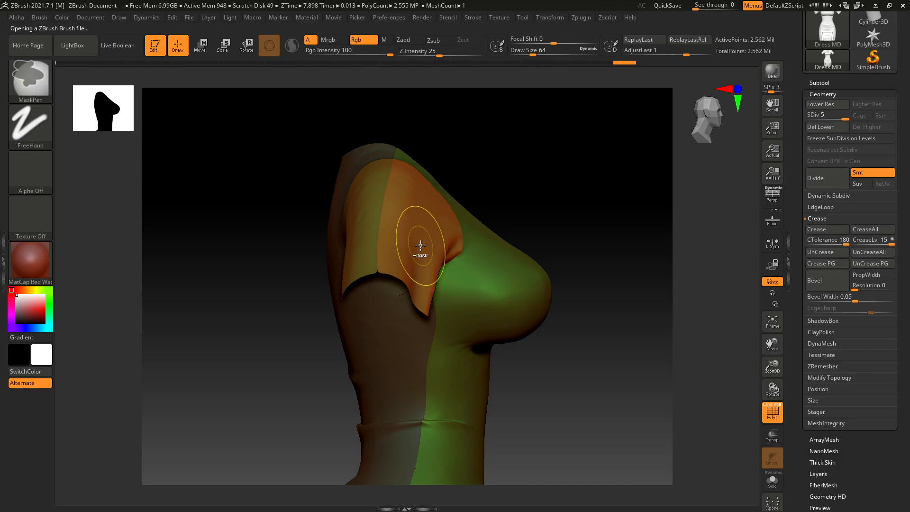
key(ctrl)
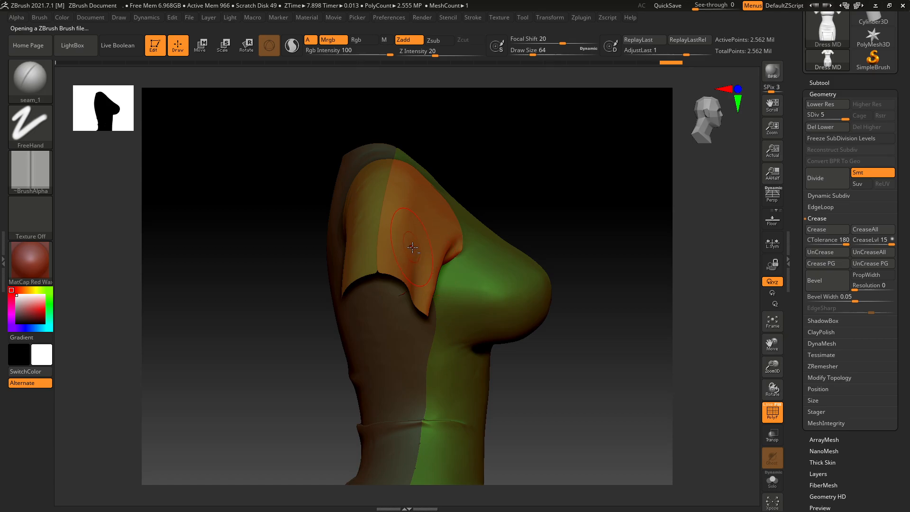
key(shift)
key(f)
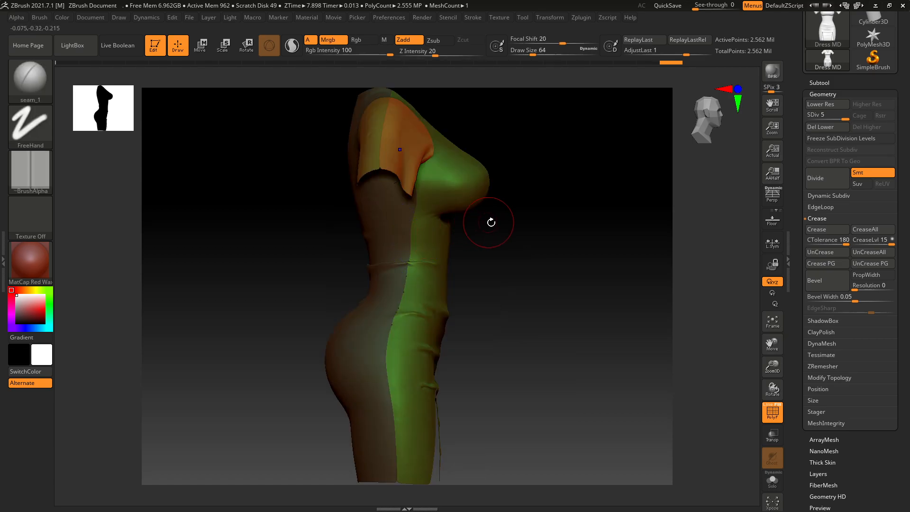
key(ctrl)
key(ctrl)
ctrl+click(409, 154)
ctrl+click(370, 148)
ctrl+right_click(399, 152)
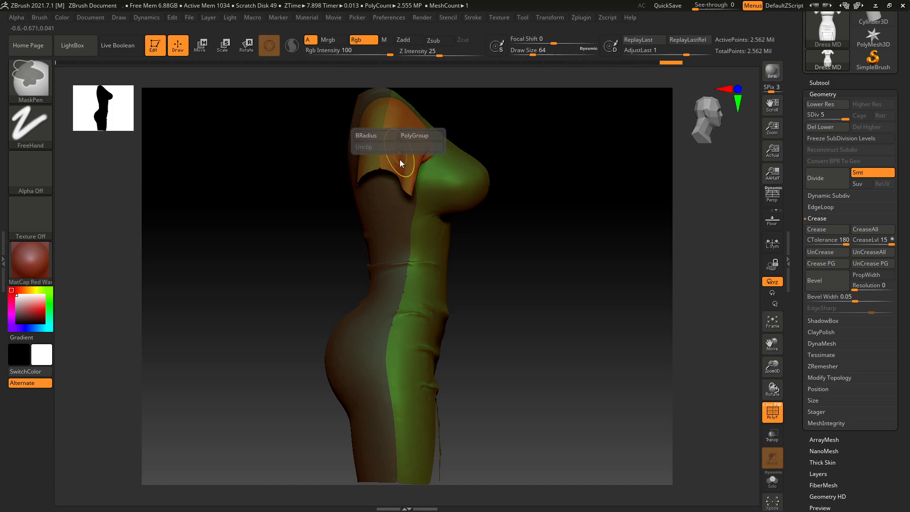
ctrl+alt+click(411, 153)
ctrl+alt+click(389, 153)
mouse_move(557, 286)
ctrl+mouse_down()
mouse_move(521, 293)
mouse_move(571, 276)
mouse_move(494, 265)
ctrl+mouse_up()
alt+drag(406, 246, 333, 370)
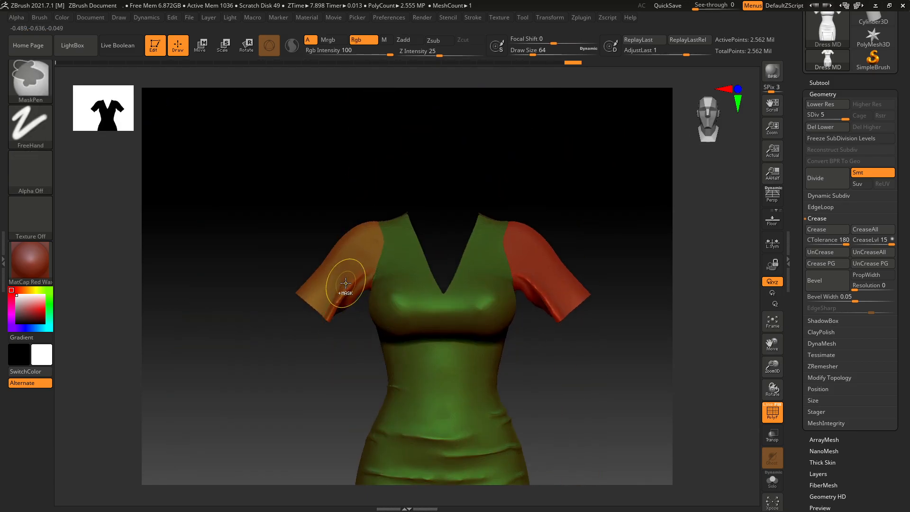
ctrl+drag(319, 248, 358, 318)
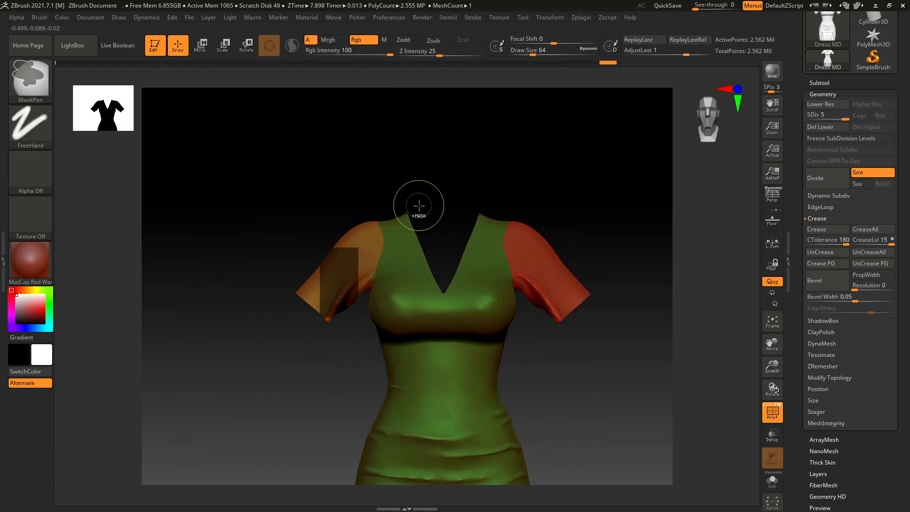
ctrl+drag(419, 205, 412, 255)
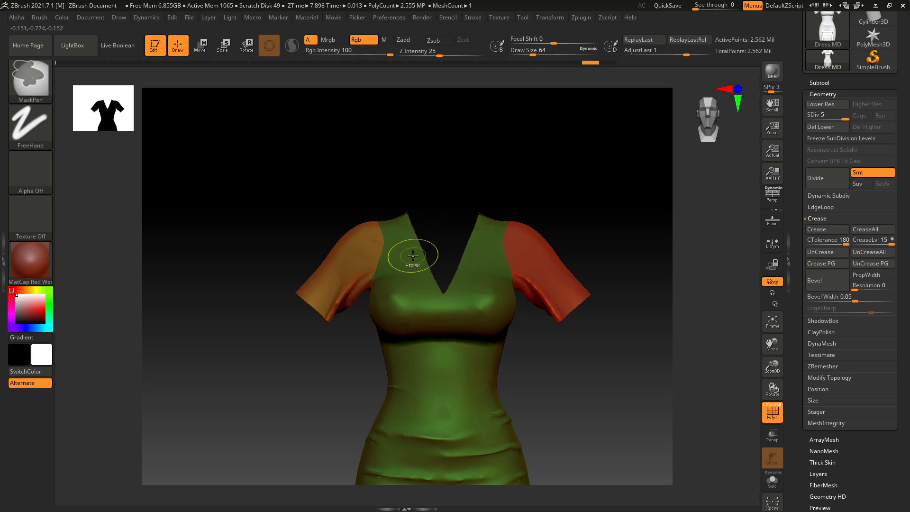
- Hide both sleeve polygroups so that only the body of the dress is shown
ctrl+shift+click(351, 263)
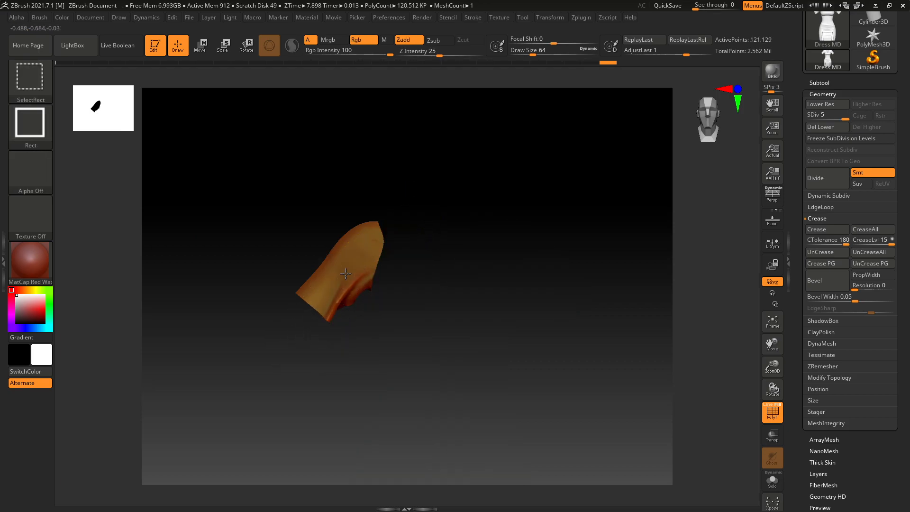
ctrl+shift+click(331, 348)
mouse_move(331, 331)
mouse_down()
mouse_move(358, 305)
mouse_move(514, 331)
mouse_move(376, 311)
mouse_move(328, 320)
mouse_up()
ctrl+shift+click(370, 288)
ctrl+shift+click(179, 226)
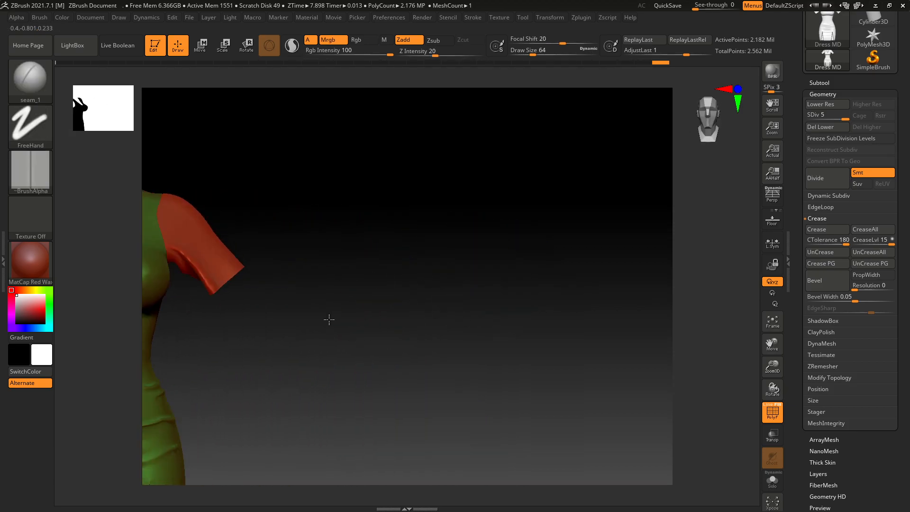
ctrl+shift+click(214, 256)
- Turn off the polyframe display and try seam strokes below the armhole, reducing Draw Size to about 27, undoing each stroke
alt+drag(260, 343, 481, 244)
drag(491, 280, 447, 269)
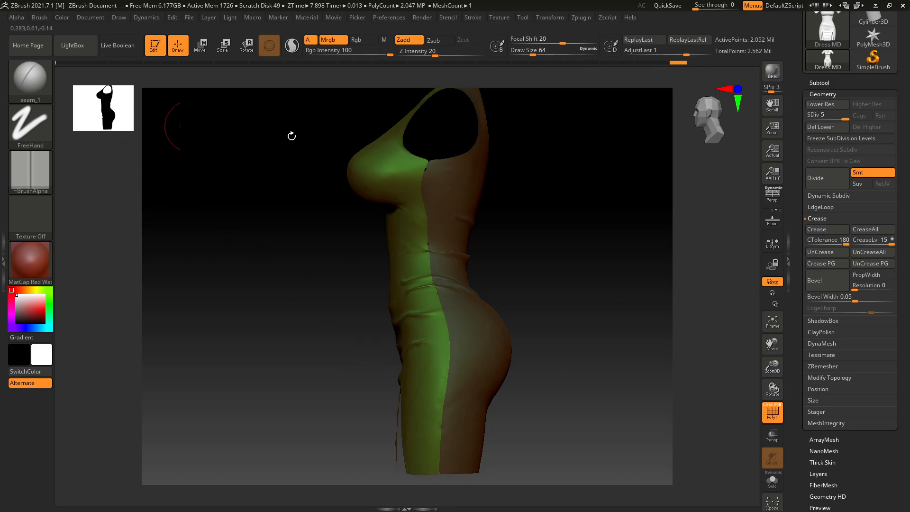
click(780, 409)
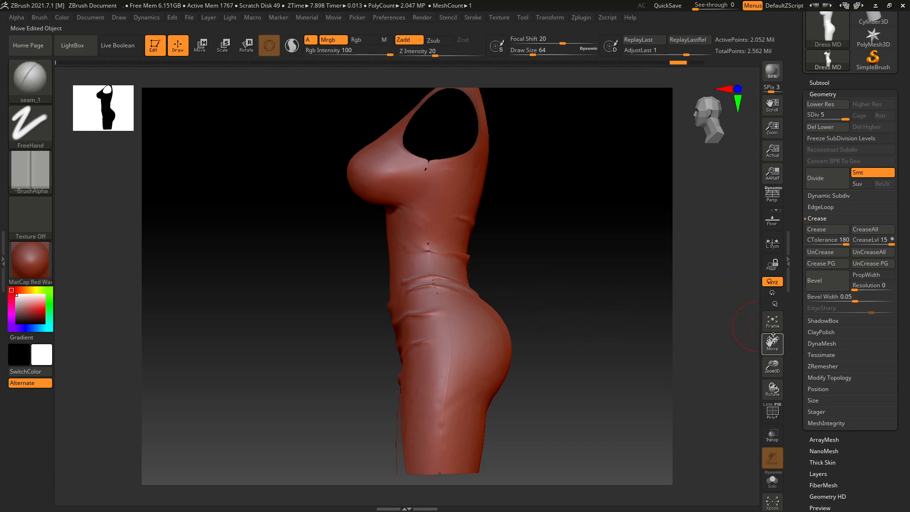
drag(779, 371, 762, 378)
mouse_move(584, 313)
alt+mouse_down()
mouse_move(577, 303)
mouse_move(572, 312)
alt+mouse_up()
drag(421, 131, 422, 202)
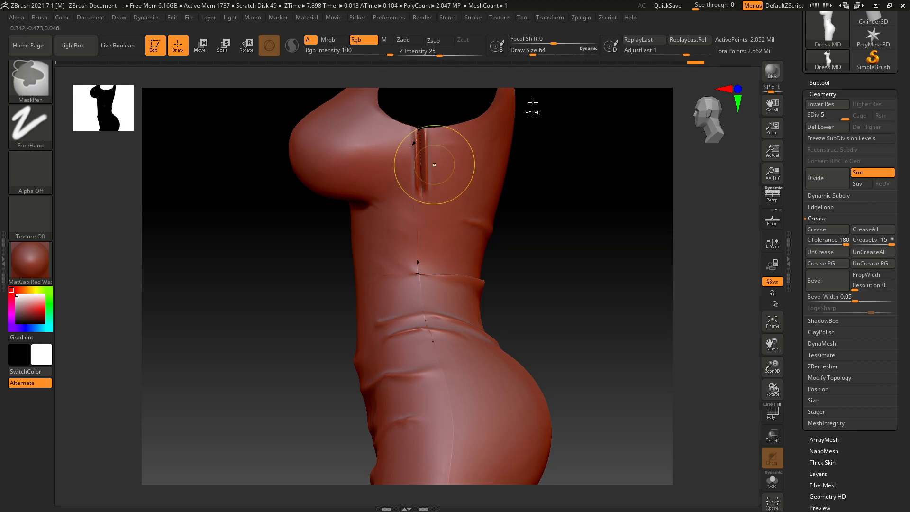
key(ctrl+z)
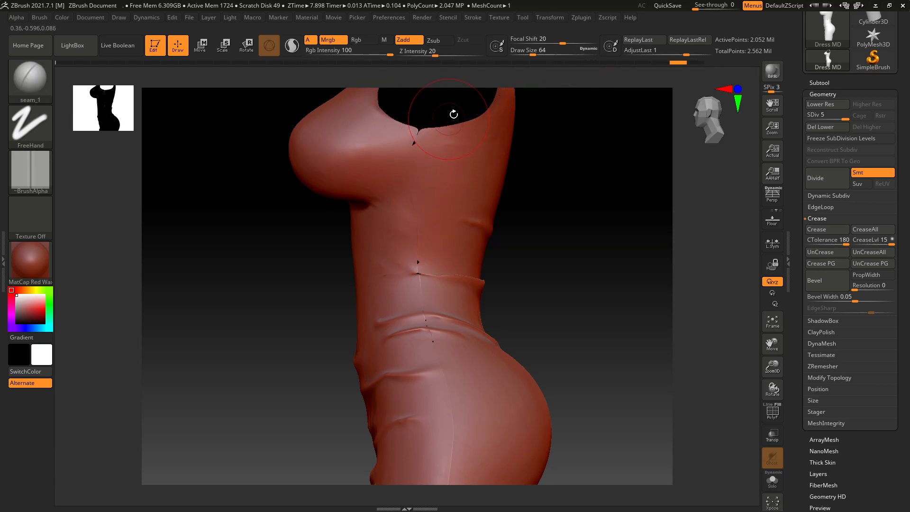
drag(533, 54, 526, 54)
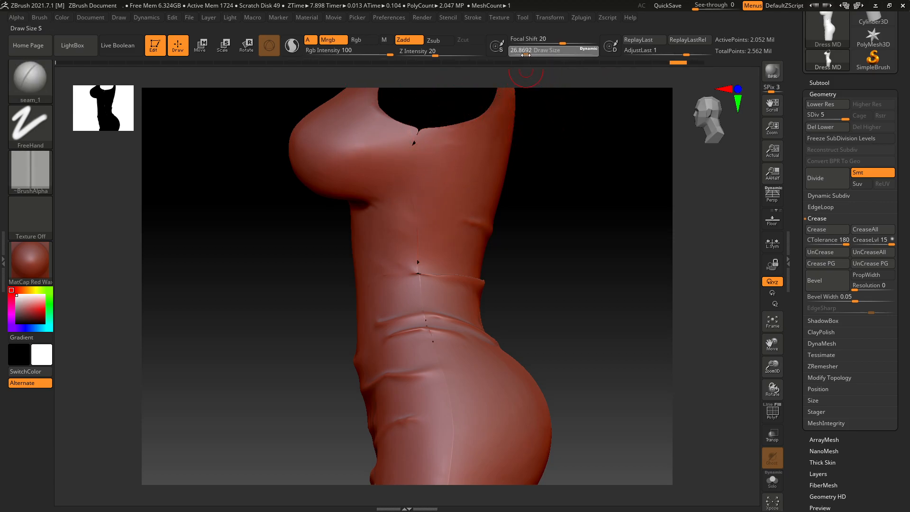
drag(417, 141, 418, 197)
key(ctrl+z)
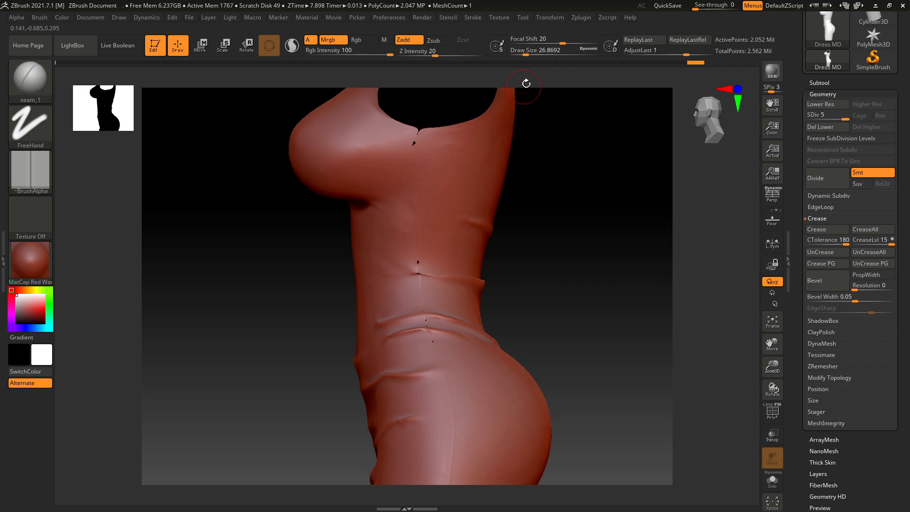
- Set the seam brush's Draw Size to about 23.3 and Z Intensity to 14, using trial strokes down the side of the bodice
drag(526, 54, 522, 54)
drag(416, 135, 415, 214)
key(ctrl+z)
drag(522, 54, 524, 54)
drag(430, 134, 421, 170)
key(ctrl+z)
drag(435, 55, 430, 55)
drag(415, 126, 414, 185)
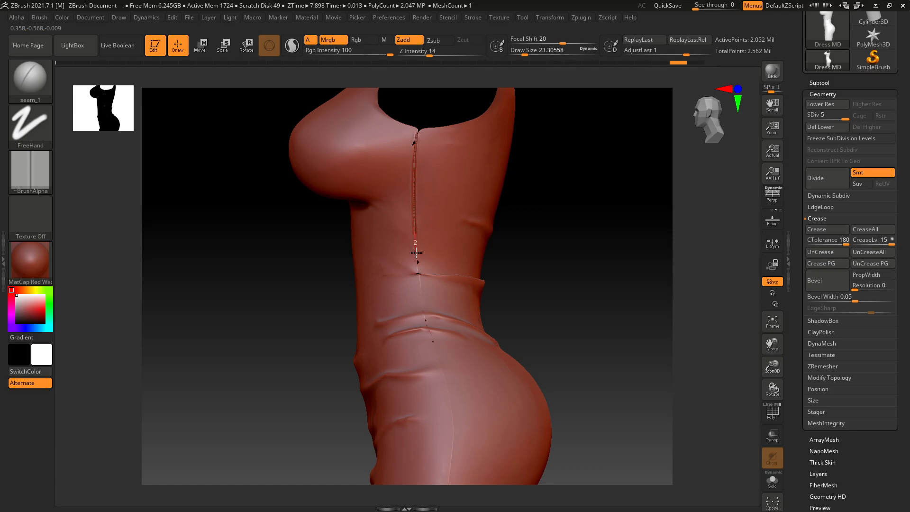
- Turn the polyframe display back on and carve a seam along the first side's polygroup border from the armhole to the hem
click(773, 412)
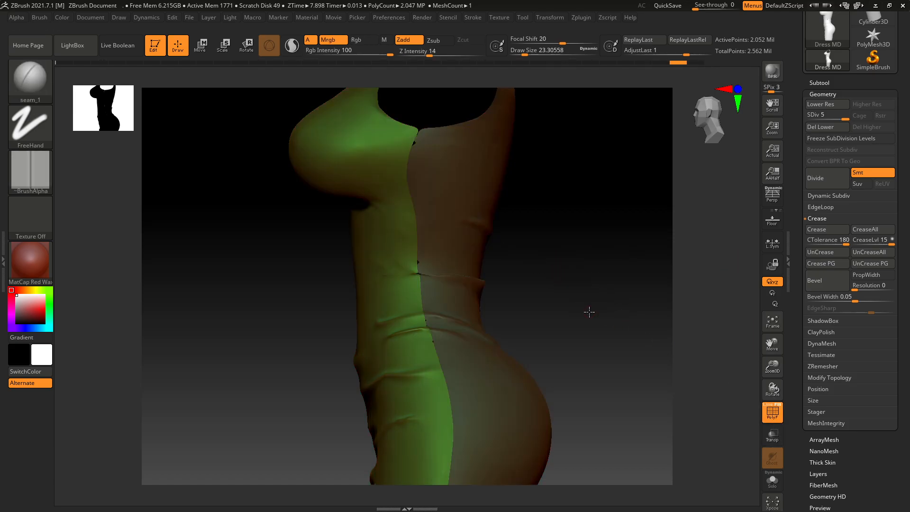
alt+drag(589, 312, 548, 285)
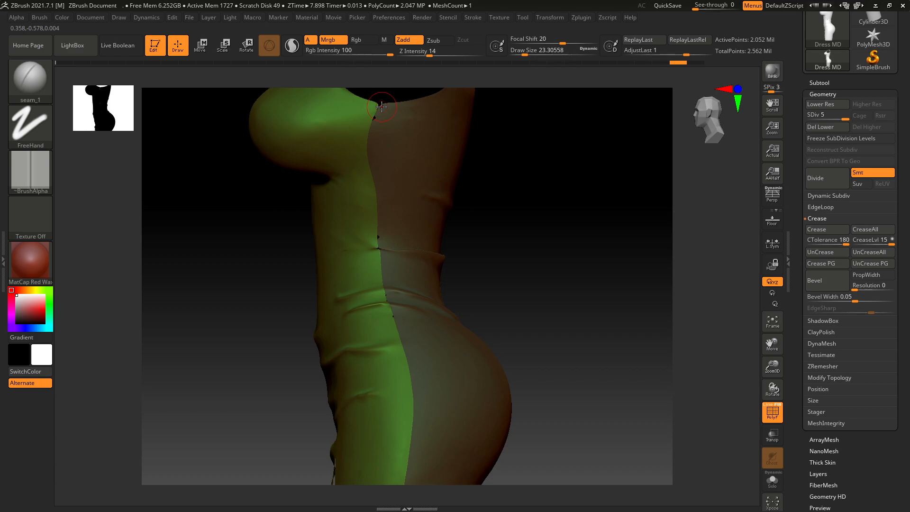
drag(382, 106, 369, 134)
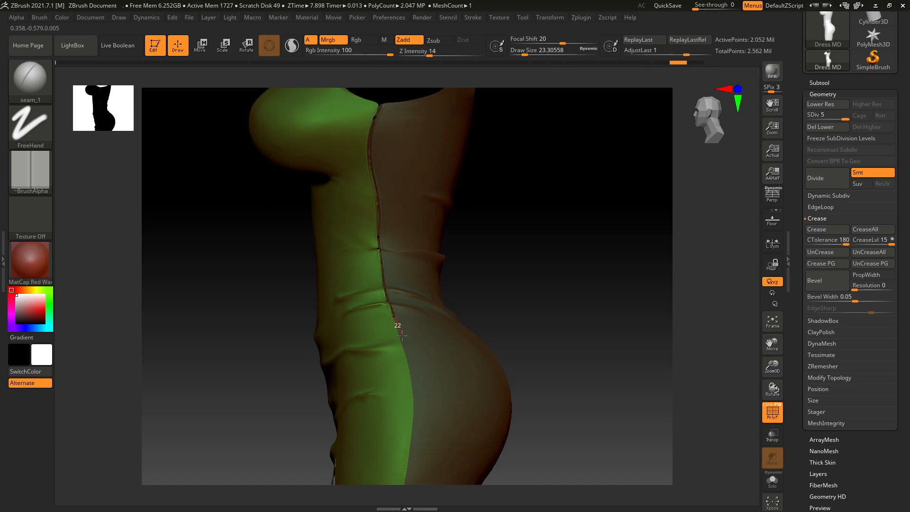
mouse_move(588, 342)
alt+mouse_down()
mouse_move(574, 216)
mouse_move(583, 149)
alt+mouse_up()
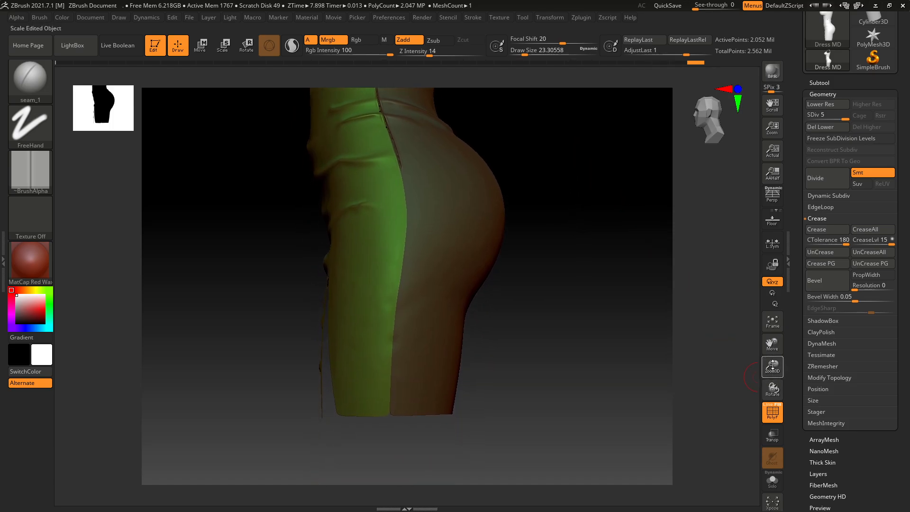
drag(772, 365, 554, 264)
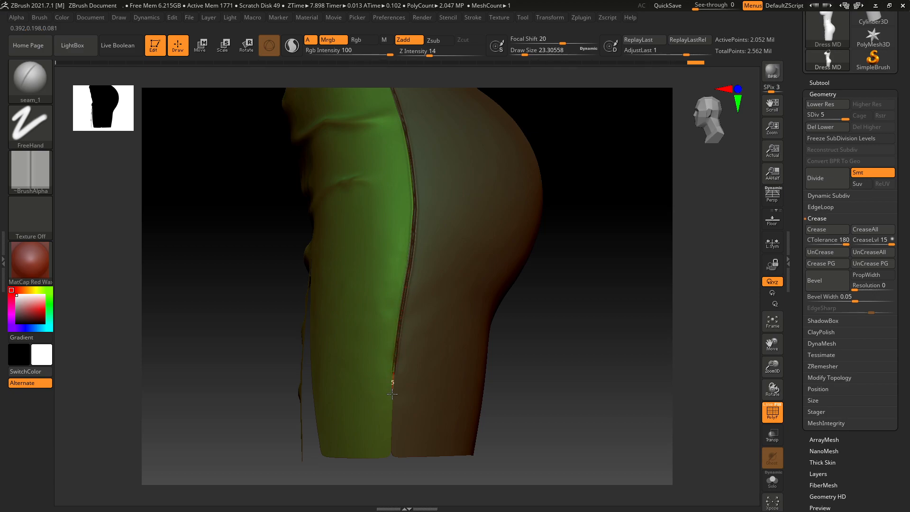
drag(391, 483, 392, 485)
- Carve a seam across the first shoulder along the border between the front and back polygroups, redoing strokes that miss it
alt+drag(613, 237, 602, 394)
mouse_move(559, 254)
alt+mouse_down()
mouse_move(549, 452)
mouse_move(542, 303)
mouse_move(543, 342)
alt+mouse_up()
drag(428, 328, 420, 309)
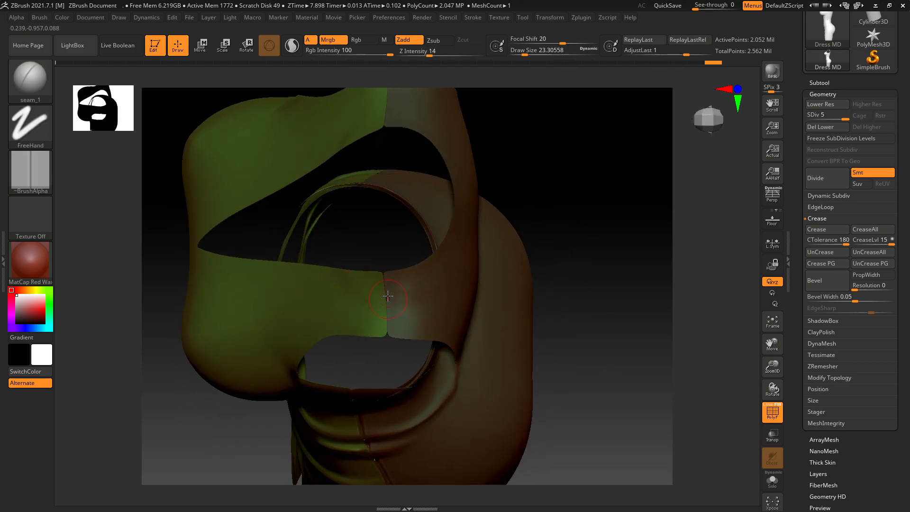
drag(388, 366, 412, 325)
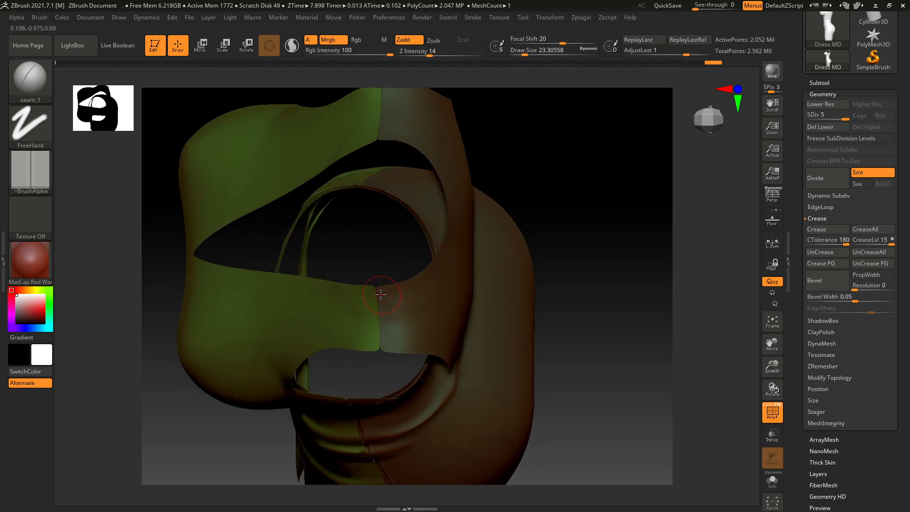
drag(377, 288, 381, 315)
drag(381, 354, 348, 304)
mouse_move(394, 342)
mouse_down()
mouse_move(474, 384)
mouse_move(368, 346)
mouse_move(368, 380)
mouse_move(248, 358)
mouse_up()
drag(378, 356, 381, 351)
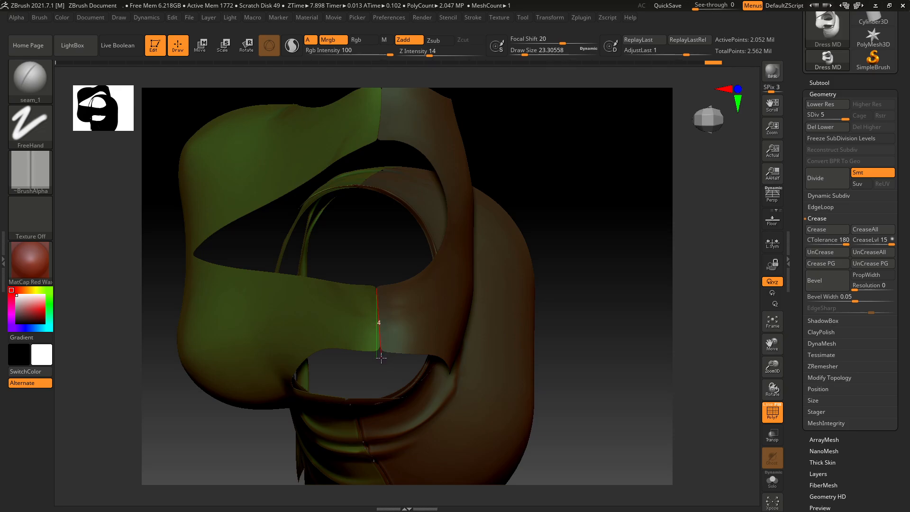
drag(381, 318, 379, 391)
mouse_move(369, 324)
mouse_down()
mouse_move(261, 291)
mouse_move(220, 290)
mouse_move(382, 205)
mouse_move(375, 123)
mouse_move(375, 268)
mouse_move(556, 289)
mouse_move(377, 295)
mouse_up()
drag(383, 363, 378, 362)
- Carve a seam across the opposite shoulder along its front and back polygroup border
drag(386, 258, 384, 378)
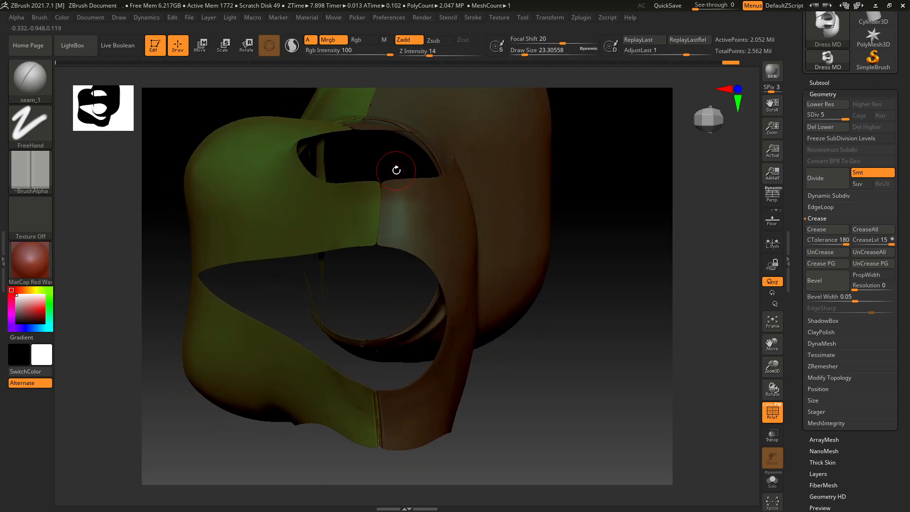
drag(376, 252, 374, 250)
mouse_move(382, 286)
mouse_down()
mouse_move(427, 264)
mouse_move(475, 351)
mouse_move(513, 333)
mouse_move(509, 233)
mouse_move(494, 270)
mouse_move(618, 184)
mouse_up()
- Carve a seam along the polygroup border on the dress's opposite side, from the armhole over the hip to the hem
drag(706, 118, 531, 288)
alt+drag(539, 220, 495, 374)
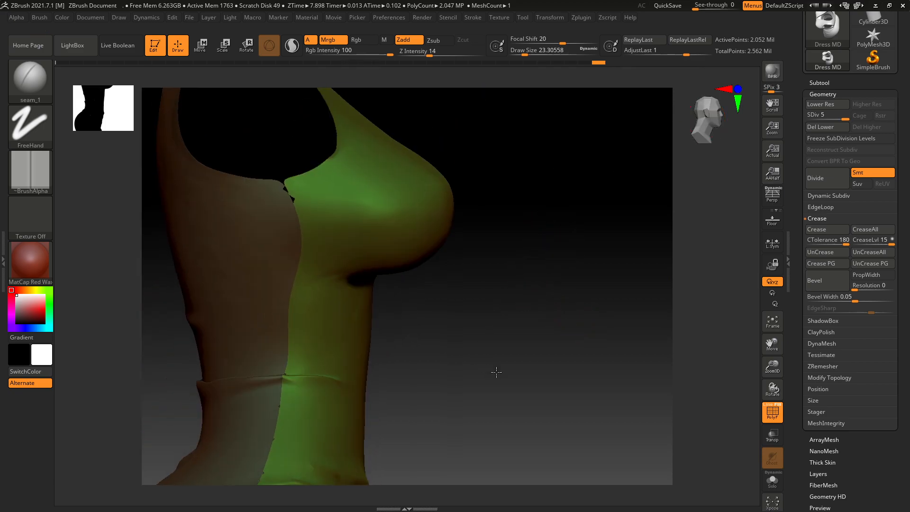
drag(369, 194, 400, 238)
key(ctrl+z)
mouse_move(580, 396)
alt+mouse_down()
mouse_move(461, 365)
mouse_move(551, 349)
alt+mouse_up()
mouse_move(542, 299)
alt+mouse_down()
mouse_move(595, 364)
mouse_move(529, 308)
mouse_move(574, 366)
mouse_move(555, 309)
mouse_move(574, 357)
mouse_move(599, 305)
mouse_move(628, 311)
mouse_move(590, 322)
mouse_move(593, 347)
mouse_move(621, 327)
alt+mouse_up()
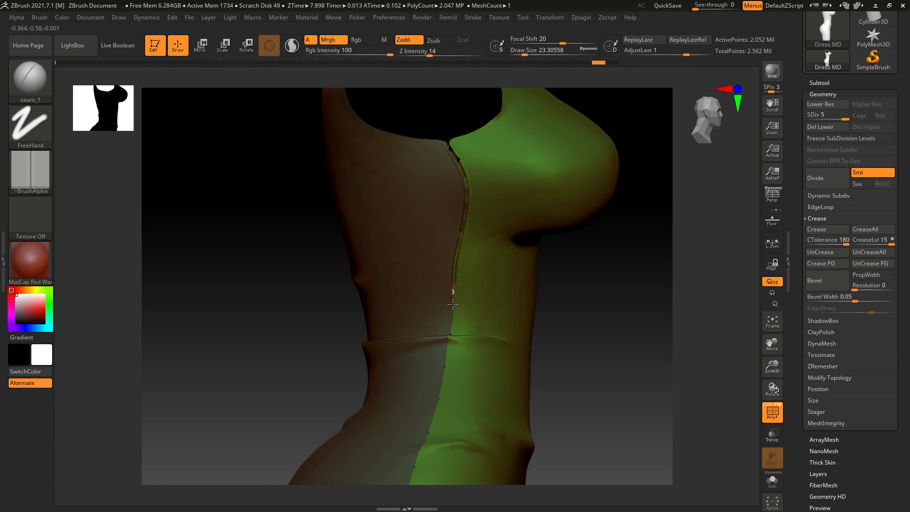
drag(608, 392, 463, 163)
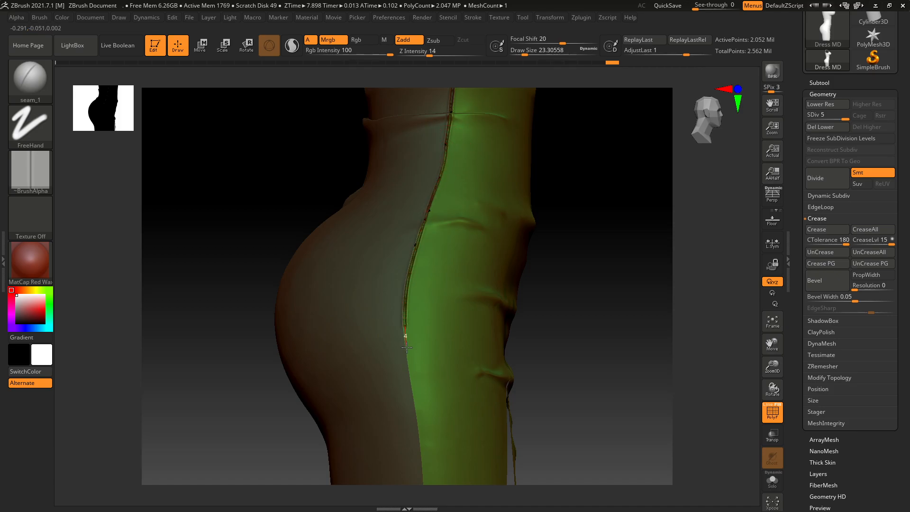
alt+drag(617, 386, 589, 209)
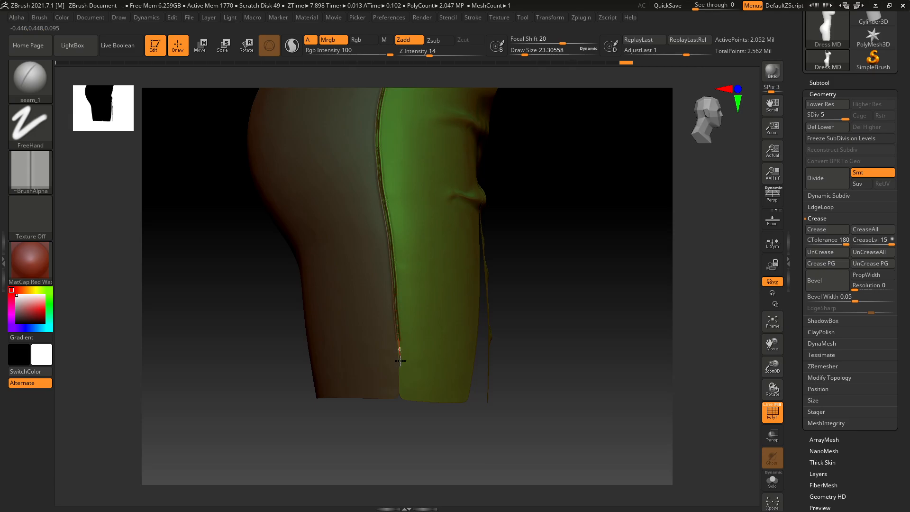
drag(398, 398, 400, 450)
- Examine the front bodice, the V-neckline and the carved shoulder seams
alt+drag(606, 260, 597, 408)
alt+drag(576, 266, 579, 405)
shift+drag(580, 237, 567, 236)
alt+drag(337, 193, 319, 342)
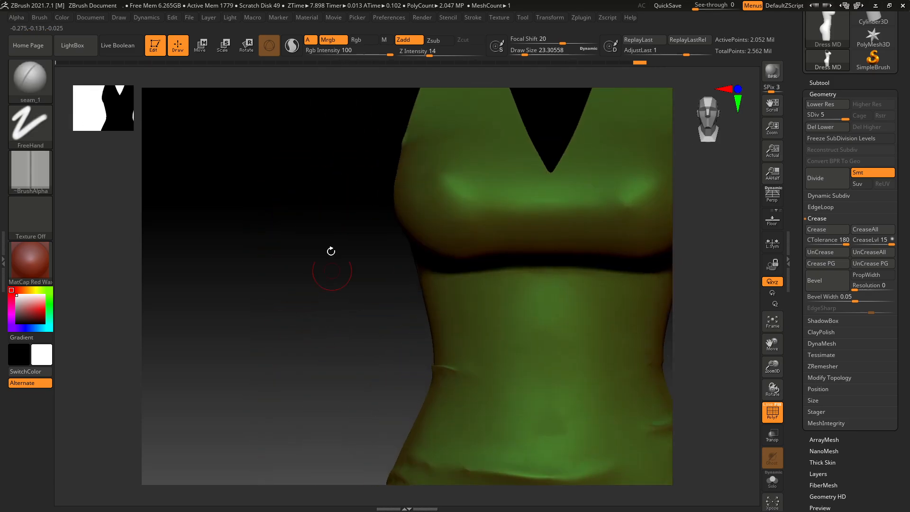
alt+drag(331, 261, 307, 358)
alt+drag(517, 132, 427, 177)
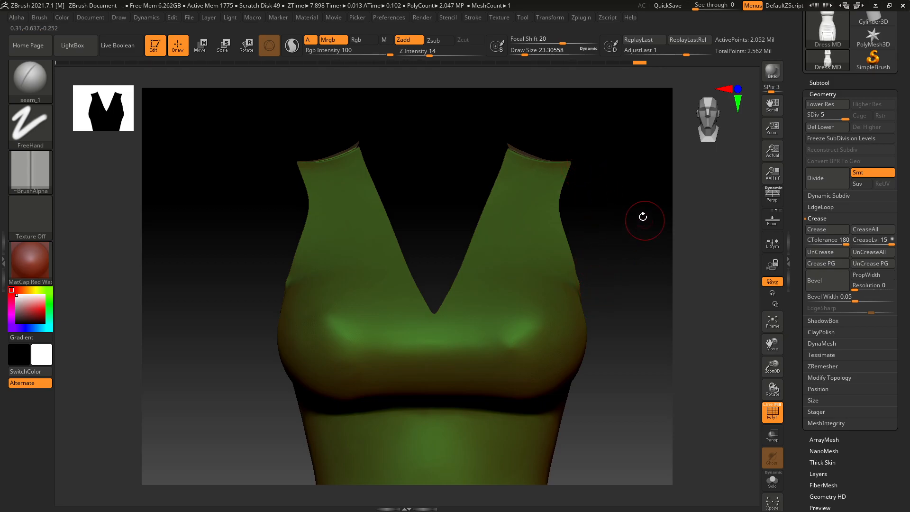
alt+drag(626, 215, 620, 259)
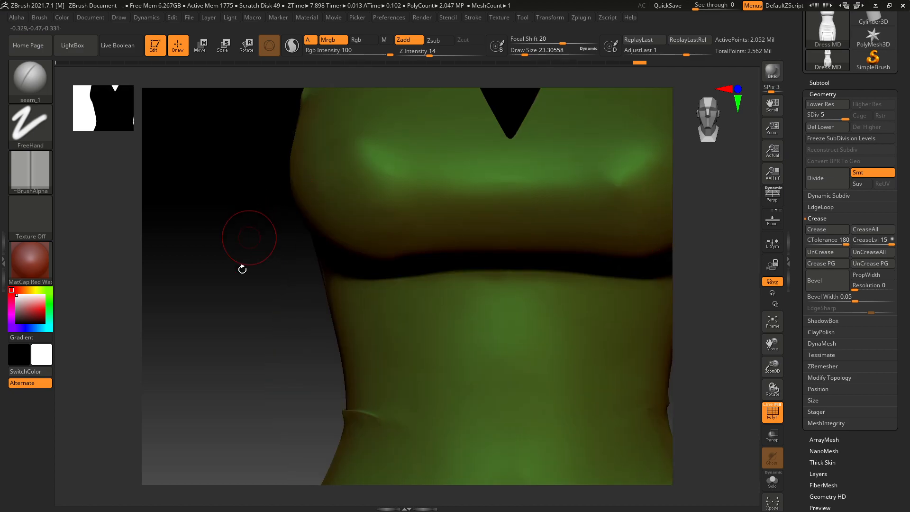
alt+drag(242, 256, 201, 421)
alt+drag(477, 191, 388, 268)
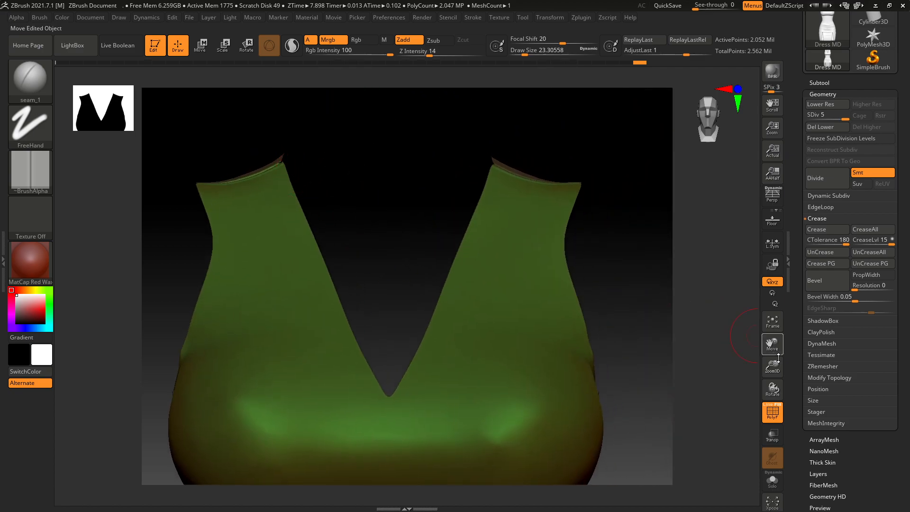
drag(595, 325, 599, 371)
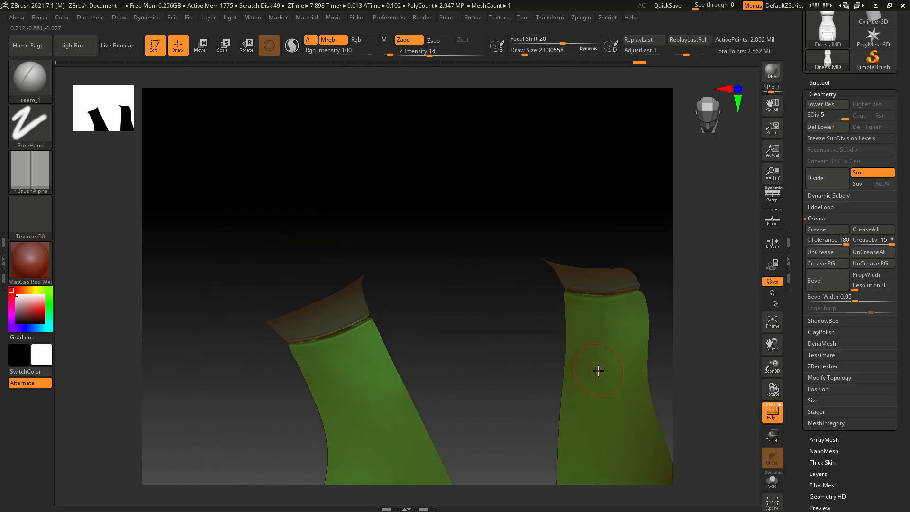
alt+drag(491, 300, 439, 221)
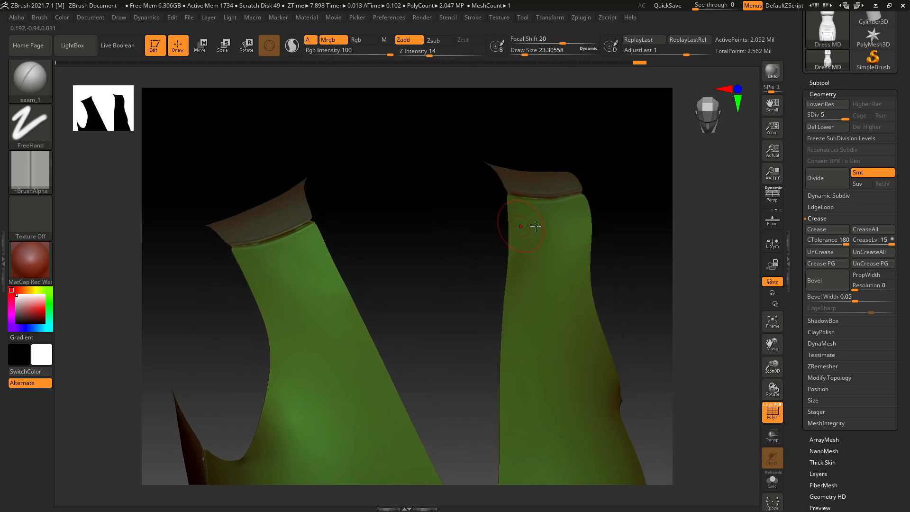
click(704, 109)
click(703, 109)
click(642, 63)
click(707, 121)
click(710, 133)
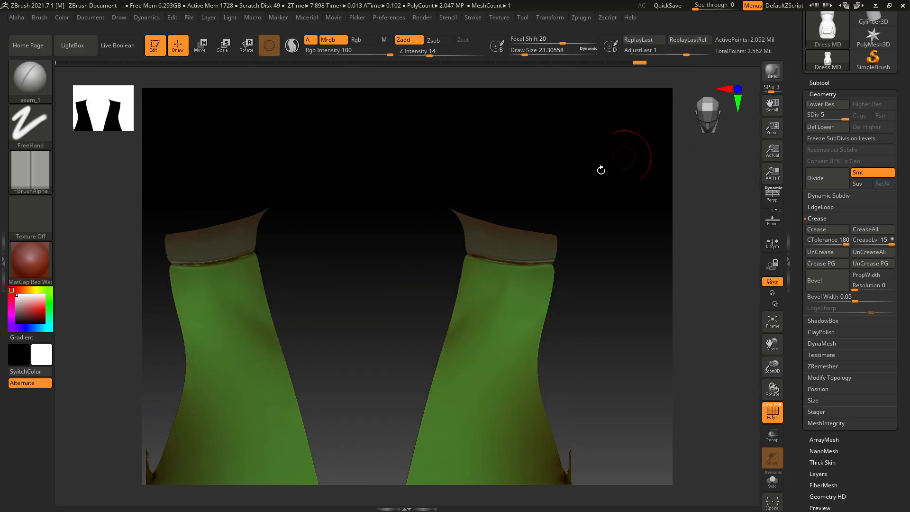
click(710, 110)
- Reduce the seam brush's Draw Size to about 15.6, making and undoing trial strokes along the front neckline edge
drag(254, 122, 261, 149)
drag(286, 214, 294, 234)
key(ctrl+z)
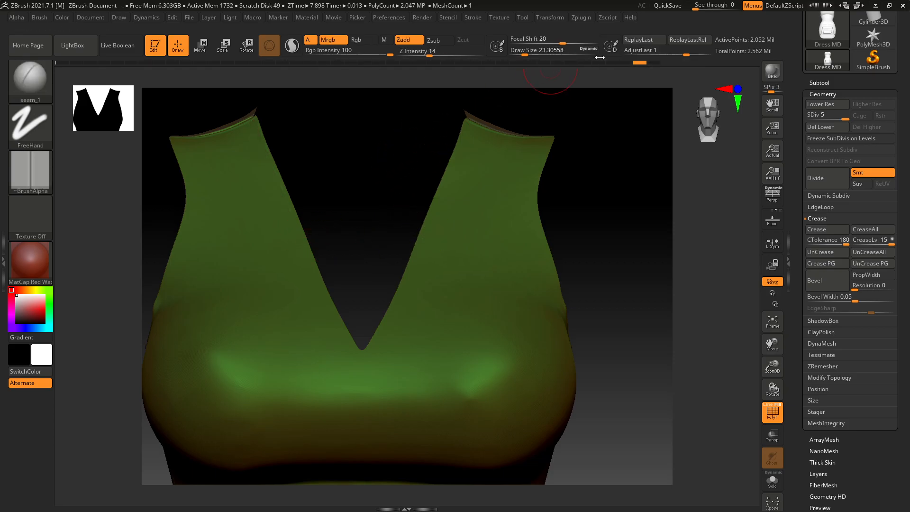
drag(525, 55, 523, 55)
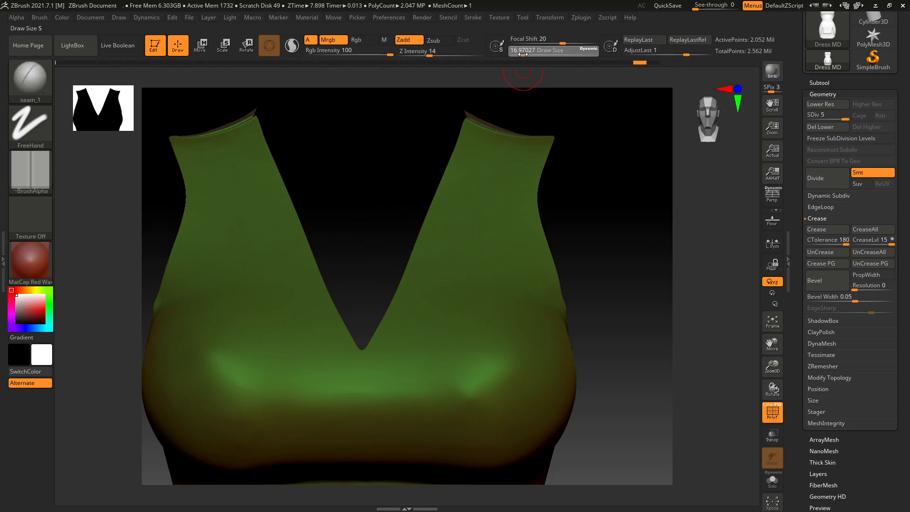
drag(254, 130, 261, 150)
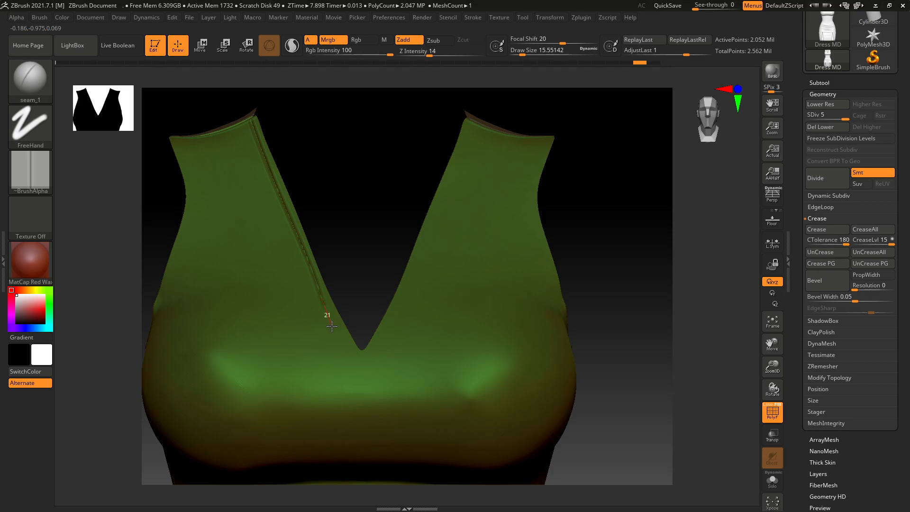
drag(340, 343, 341, 345)
key(ctrl+z)
- Carve a seam just inside the front neckline edge, from one shoulder around the V to the other shoulder
drag(251, 123, 275, 180)
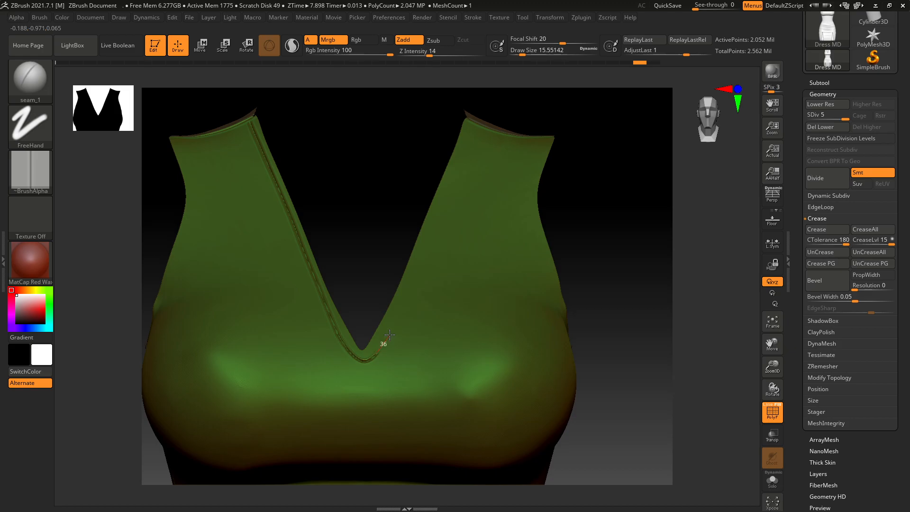
drag(397, 308, 403, 296)
drag(473, 127, 473, 127)
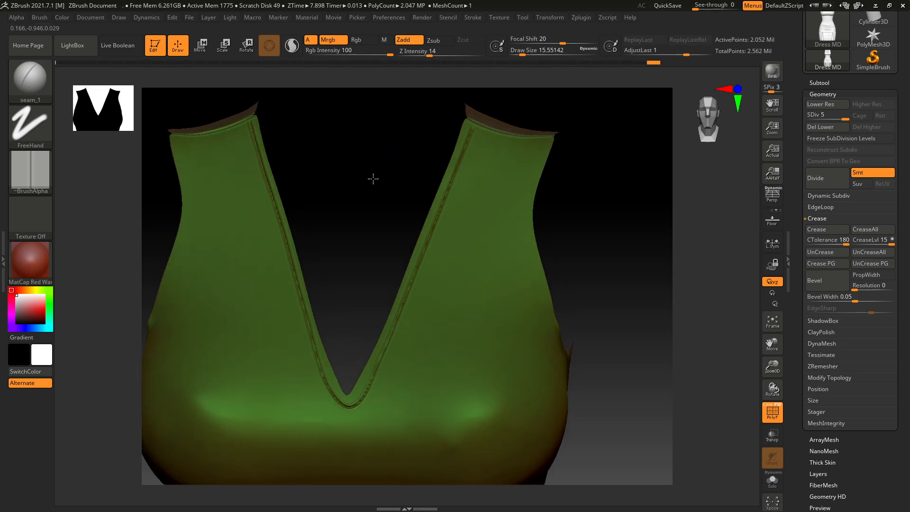
- Smooth out the seam at the tip of the V-neck and recarve it as one continuous curve, undoing the uneven strokes
drag(374, 179, 372, 191)
shift+drag(364, 325, 346, 210)
mouse_move(397, 320)
shift+mouse_down()
mouse_move(380, 350)
mouse_move(386, 330)
shift+mouse_up()
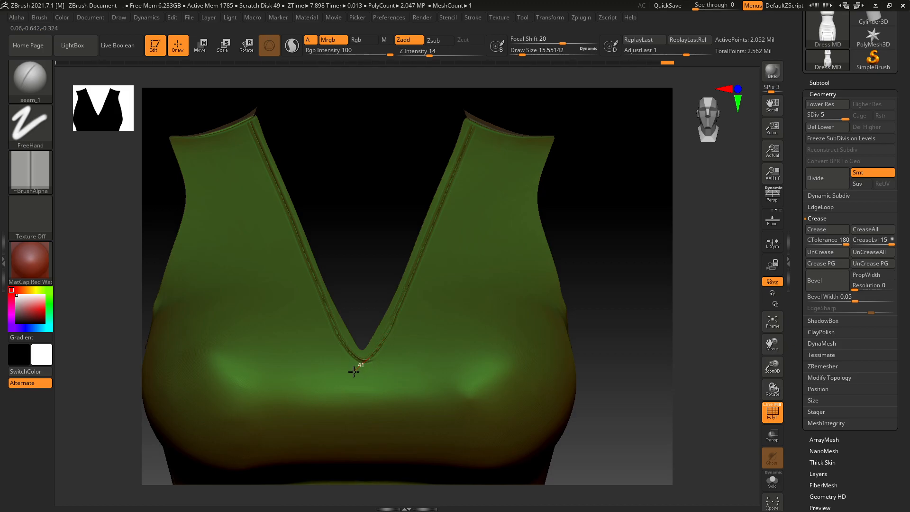
mouse_move(376, 356)
shift+mouse_down()
mouse_move(392, 331)
mouse_move(363, 361)
mouse_move(388, 324)
shift+mouse_up()
key(ctrl+z)
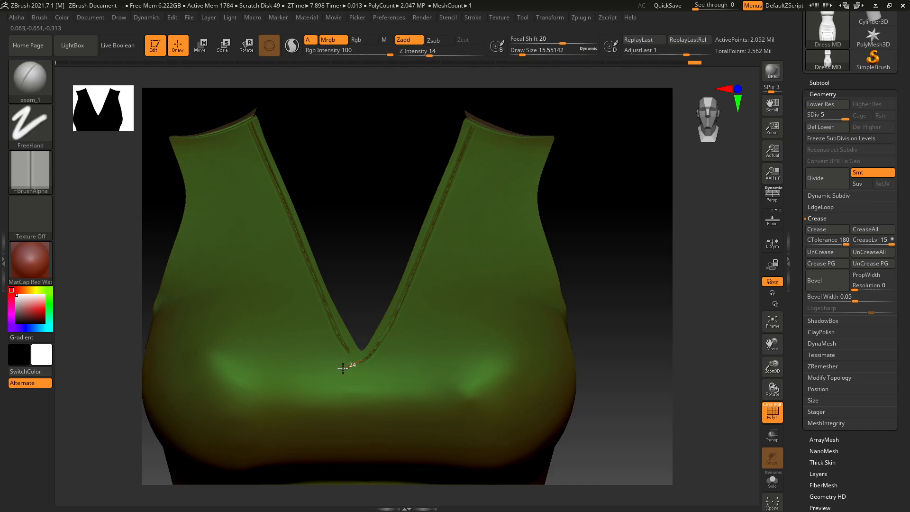
drag(335, 361, 343, 347)
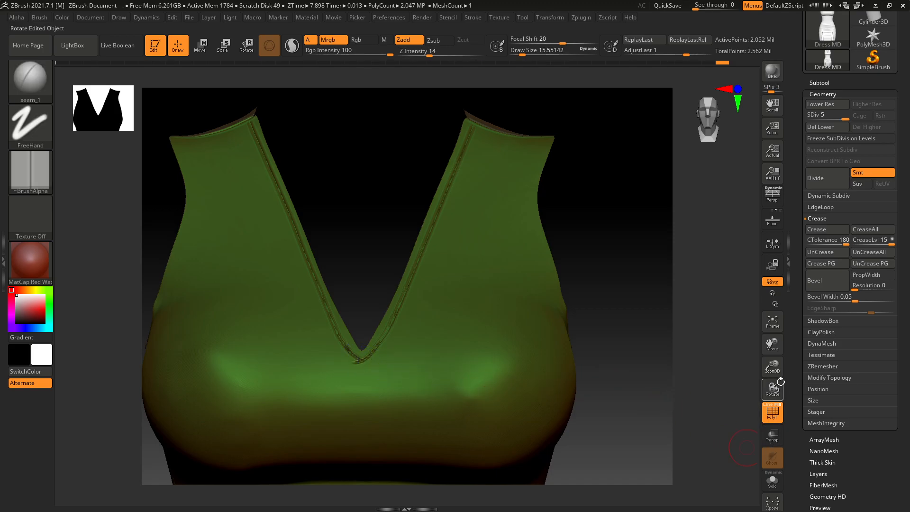
drag(773, 365, 555, 398)
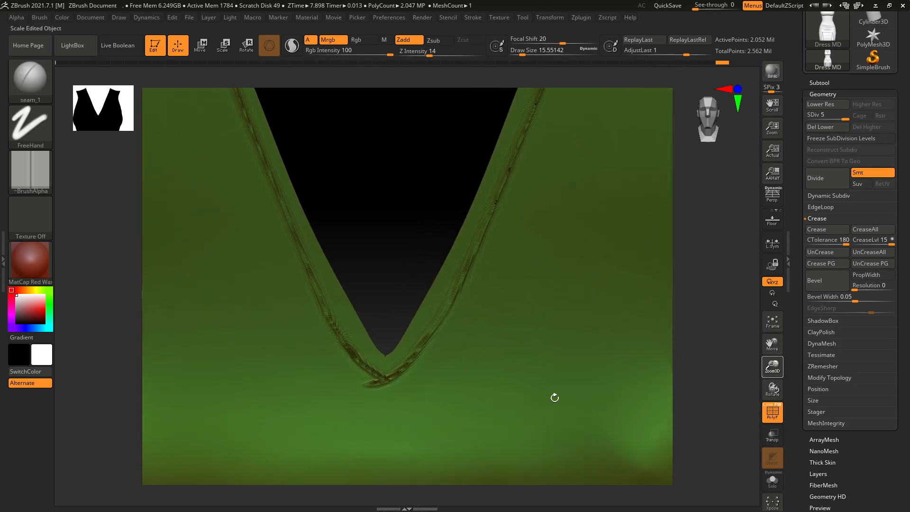
key(ctrl+z)
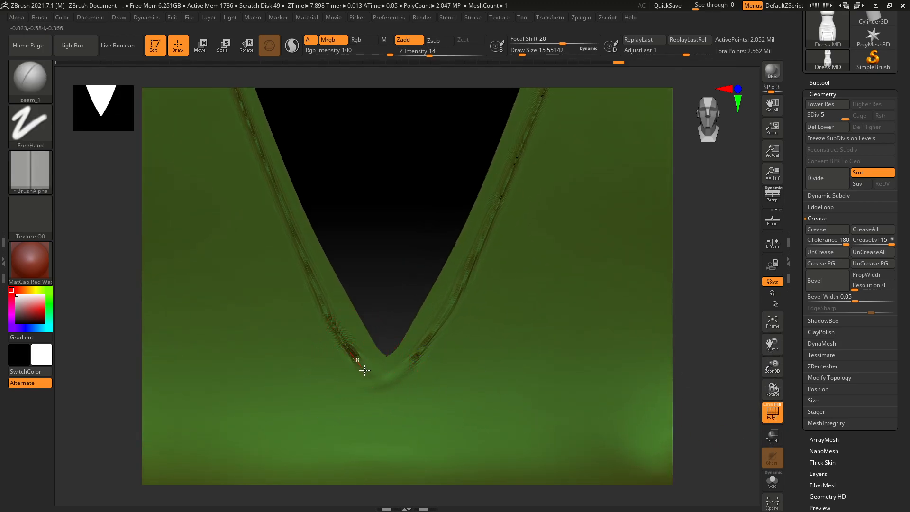
drag(386, 385, 422, 358)
key(ctrl+z)
mouse_move(335, 364)
shift+mouse_down()
mouse_move(350, 352)
mouse_move(379, 374)
mouse_move(409, 375)
mouse_move(429, 347)
shift+mouse_up()
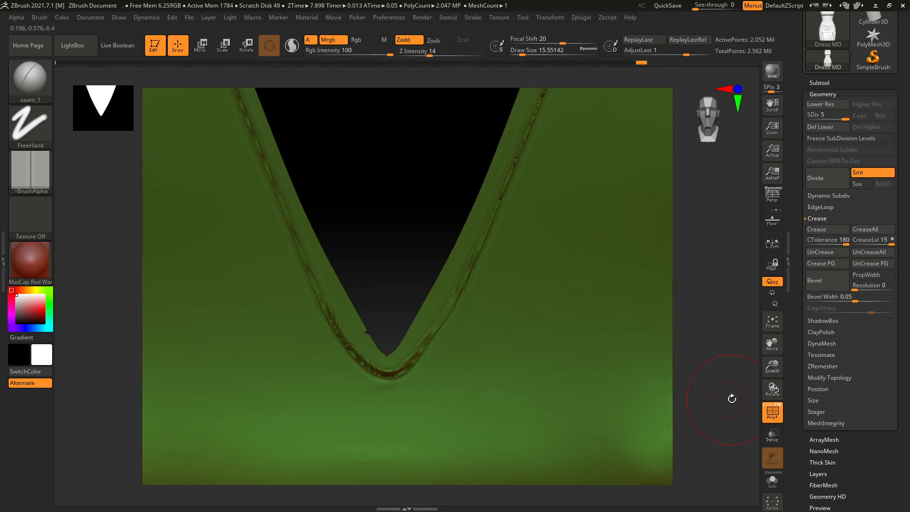
- Carve the first stretch of a seam just inside the back neckline edge, starting at one shoulder seam, undoing the trial stroke
drag(773, 372, 773, 385)
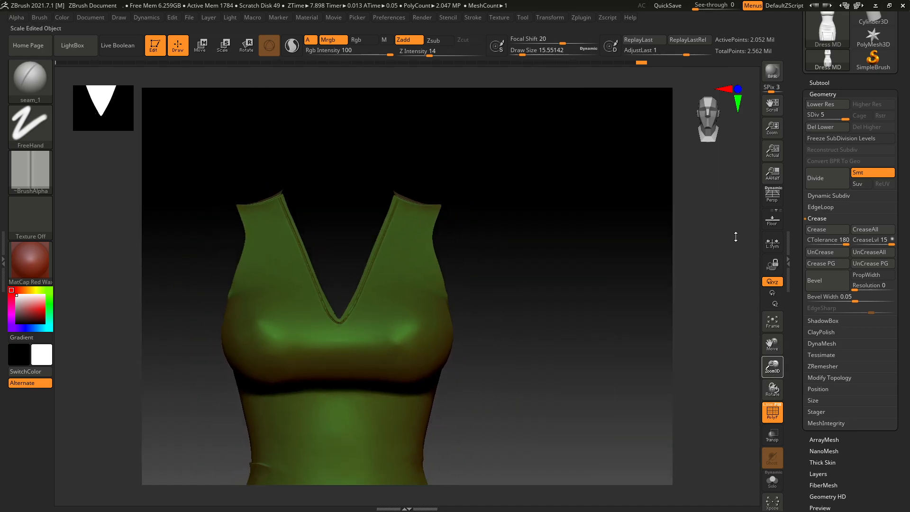
drag(530, 332, 436, 346)
drag(451, 260, 450, 338)
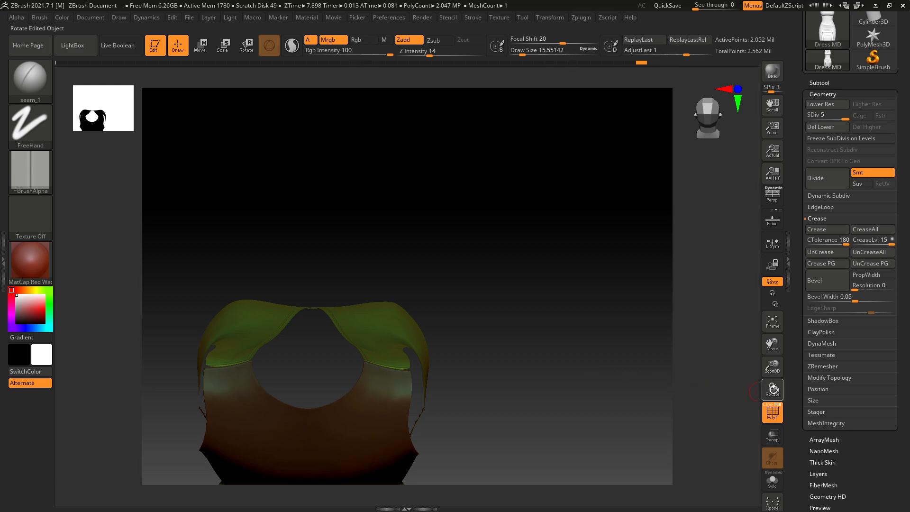
drag(773, 368, 776, 417)
alt+drag(456, 257, 484, 155)
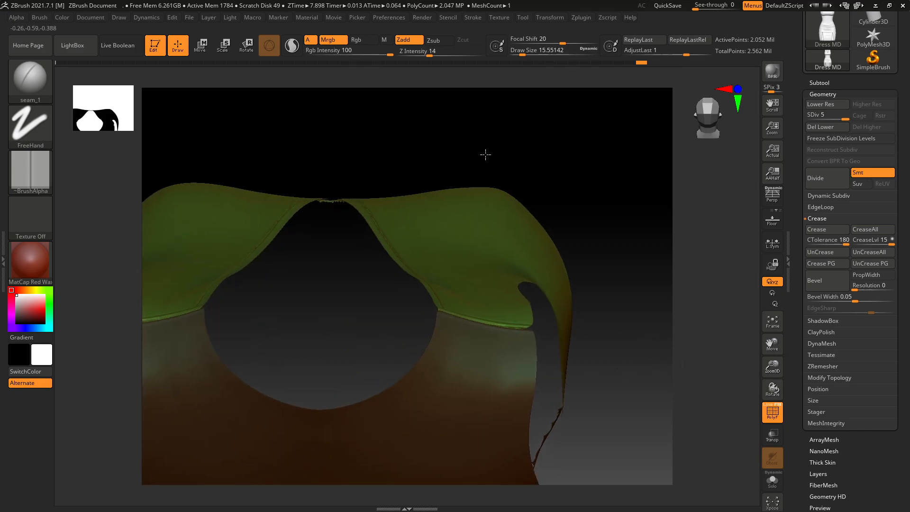
drag(197, 305, 196, 327)
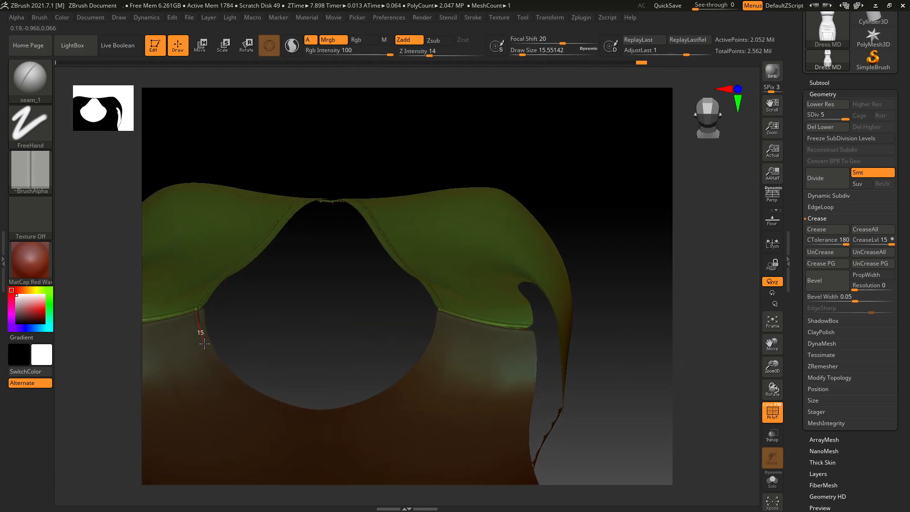
drag(224, 373, 230, 379)
key(ctrl+z)
drag(198, 302, 199, 328)
mouse_move(270, 319)
mouse_down()
mouse_move(285, 340)
mouse_move(204, 309)
mouse_move(210, 338)
mouse_up()
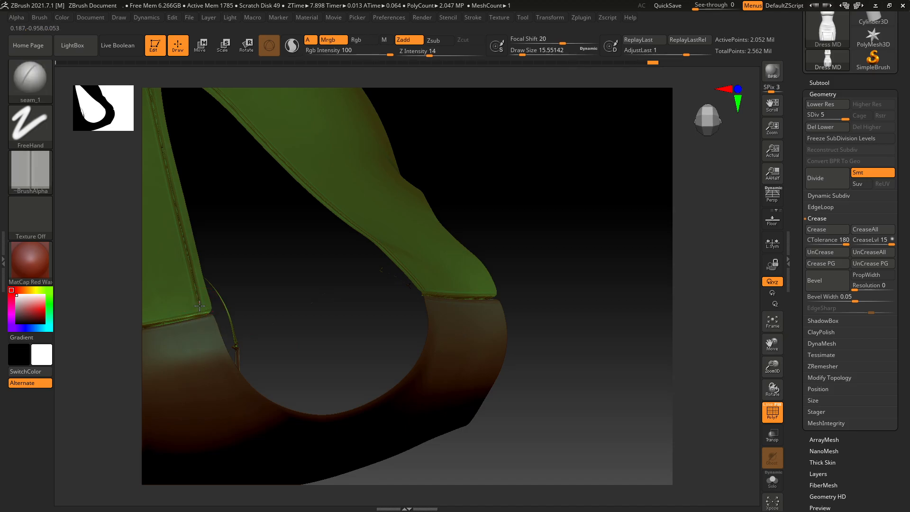
drag(292, 335, 219, 315)
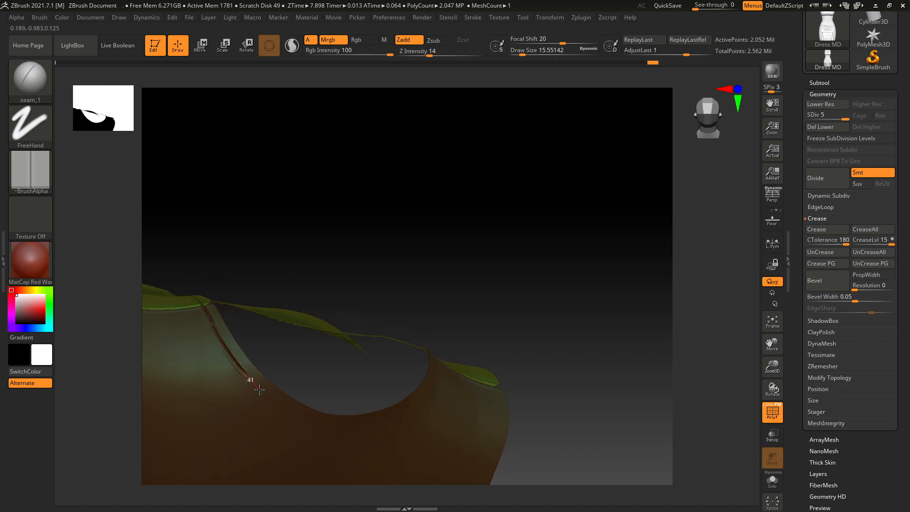
drag(284, 409, 284, 409)
- Continue the back neckline seam around the curve to the other shoulder seam, undoing and recarving the last stretch
mouse_move(333, 251)
mouse_down()
mouse_move(340, 260)
mouse_move(341, 244)
mouse_up()
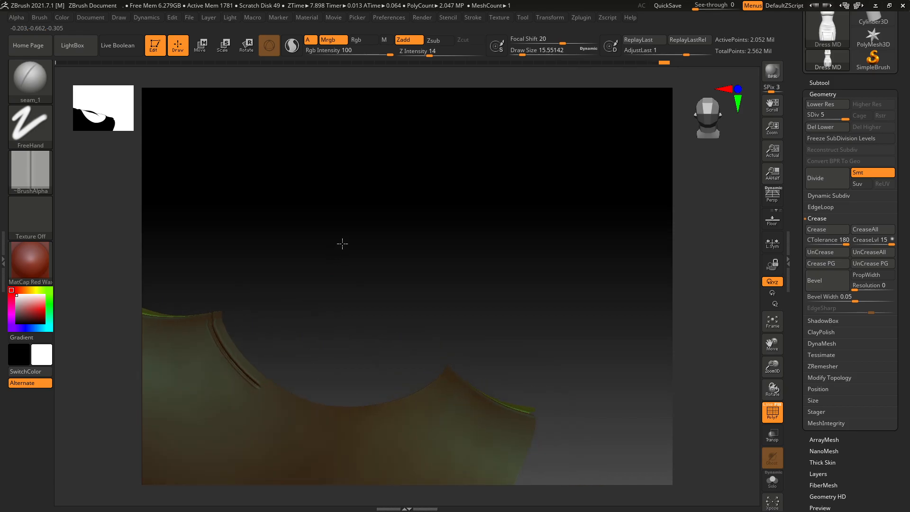
drag(354, 294, 334, 277)
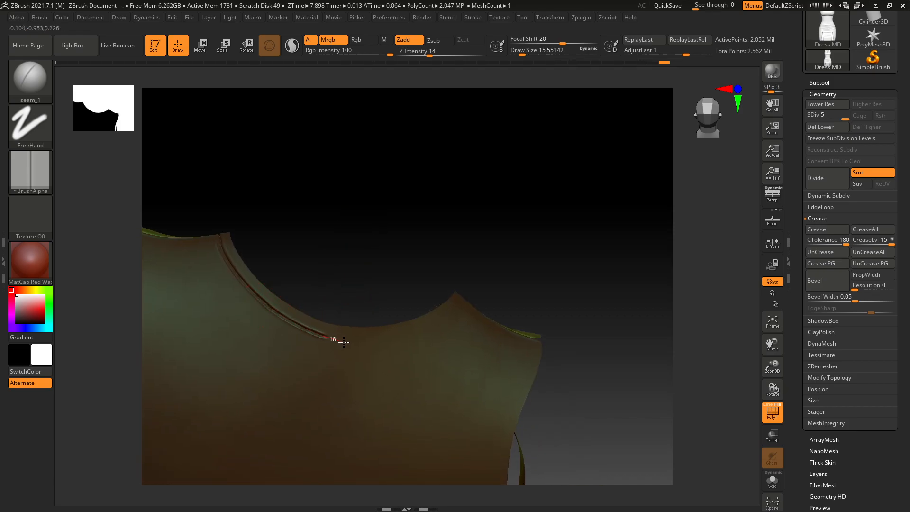
drag(372, 319, 350, 297)
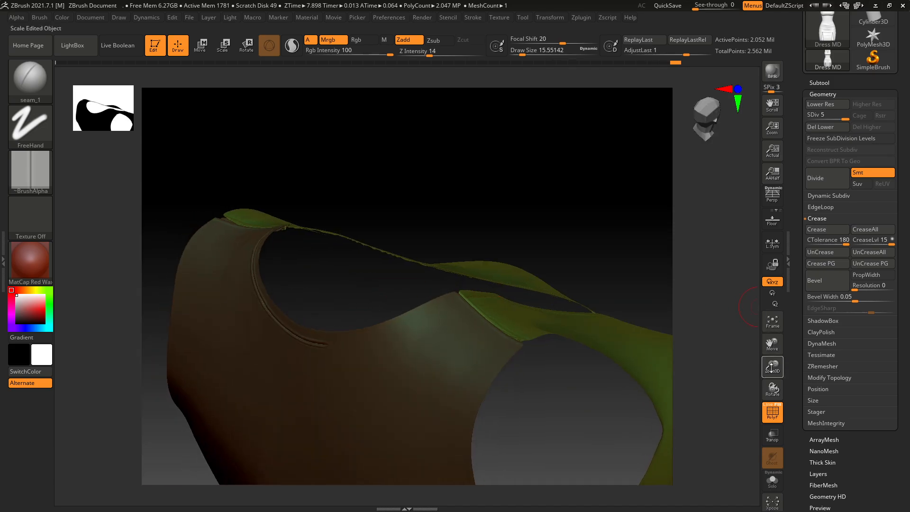
drag(772, 368, 773, 388)
alt+drag(412, 258, 326, 238)
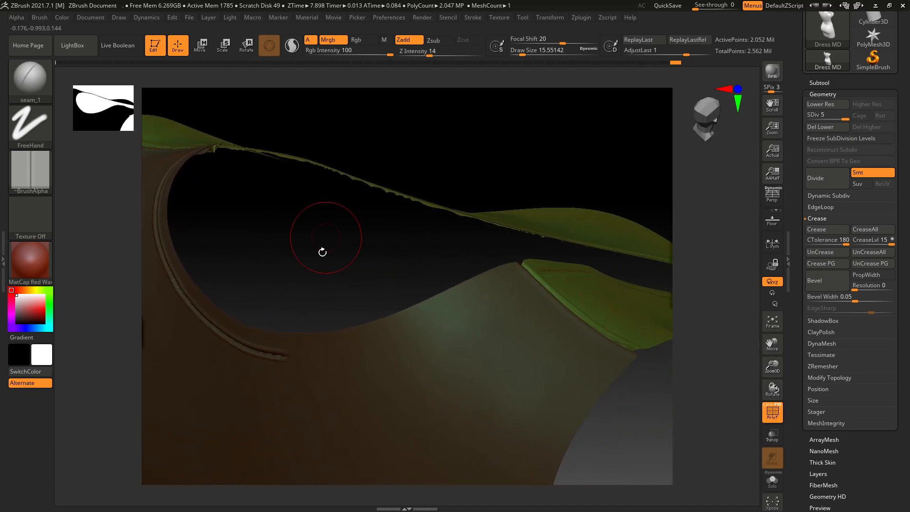
drag(369, 349, 457, 304)
mouse_move(415, 263)
mouse_down()
mouse_move(346, 268)
mouse_move(429, 286)
mouse_move(329, 350)
mouse_up()
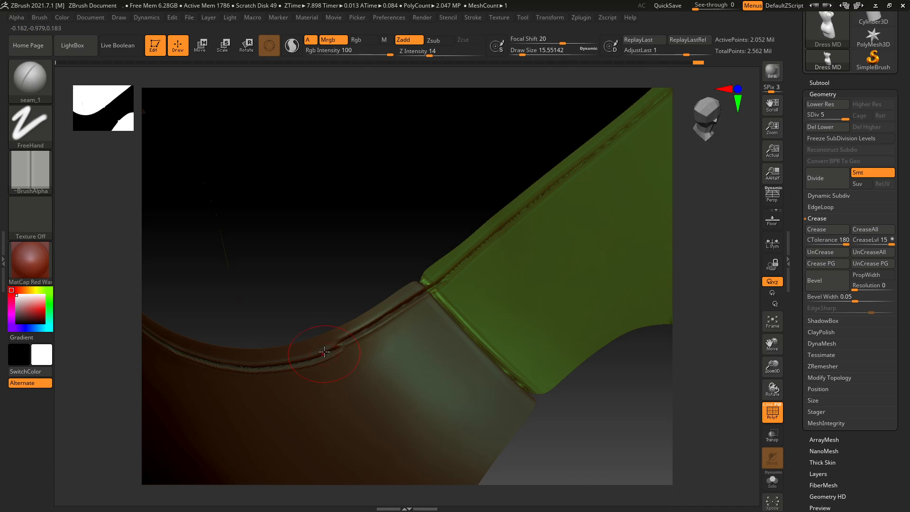
key(ctrl+z)
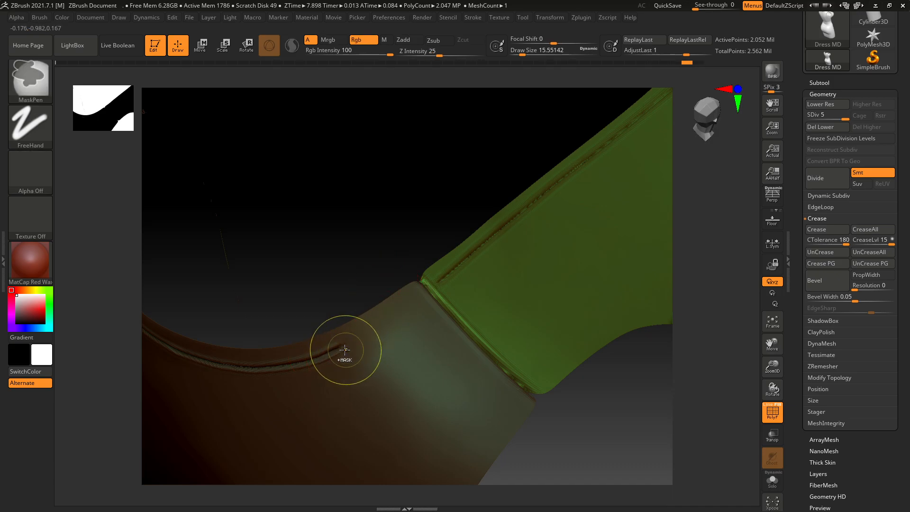
drag(364, 331, 460, 270)
- Carve a straight seam just inside each side edge of the front skirt panel, from the slit tops down towards the hem
drag(327, 239, 698, 385)
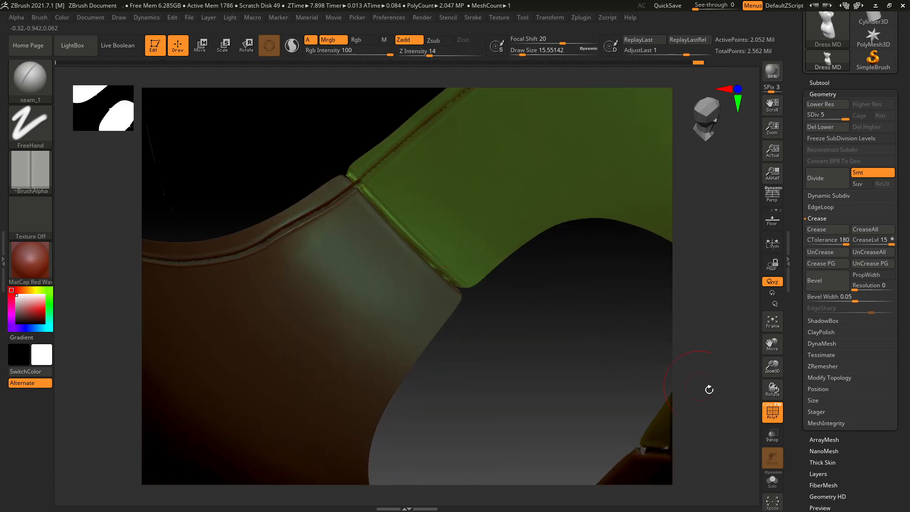
drag(772, 370, 755, 250)
mouse_move(515, 339)
alt+mouse_down()
mouse_move(489, 257)
mouse_move(427, 341)
mouse_move(432, 357)
alt+mouse_up()
shift+drag(437, 399, 507, 136)
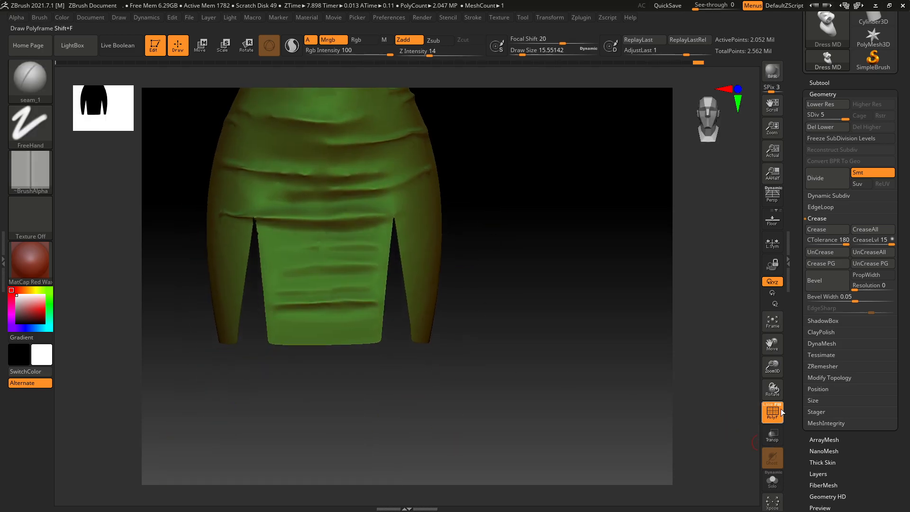
drag(773, 366, 767, 412)
alt+drag(642, 388, 583, 97)
alt+drag(596, 192, 642, 89)
mouse_move(226, 177)
mouse_down()
mouse_move(253, 422)
mouse_move(251, 414)
mouse_up()
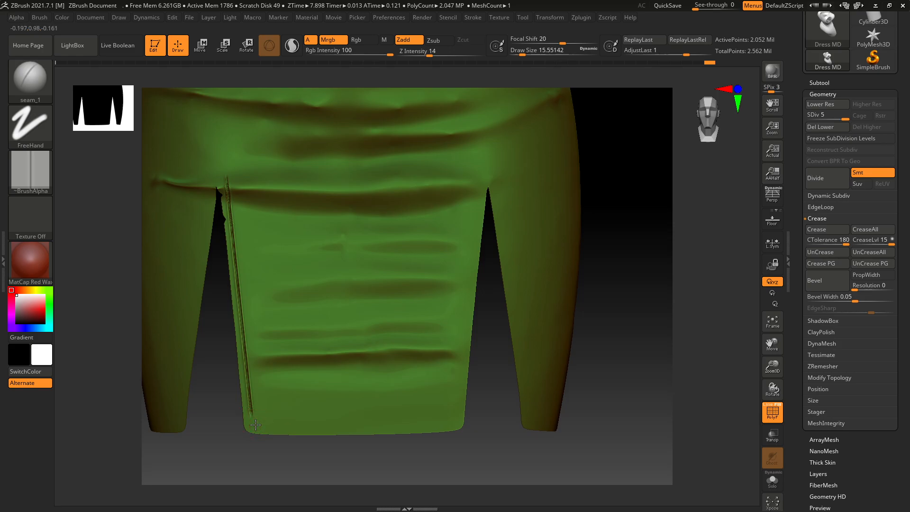
shift+drag(440, 422, 441, 422)
key(ctrl+z)
drag(481, 186, 456, 420)
- Carve a seam along the front panel's hem with rounded corners joining both side seams, undoing the first stroke
drag(773, 365, 761, 426)
alt+drag(517, 461, 700, 181)
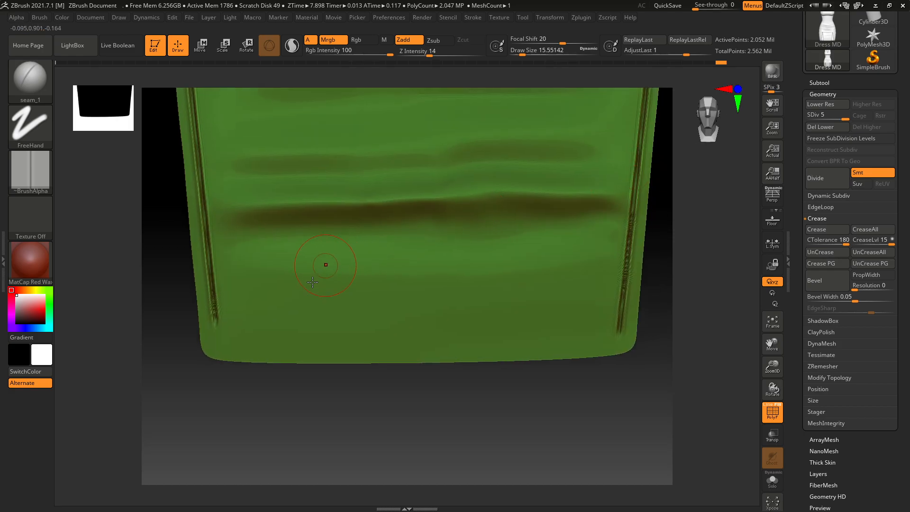
drag(222, 344, 293, 351)
key(ctrl+z)
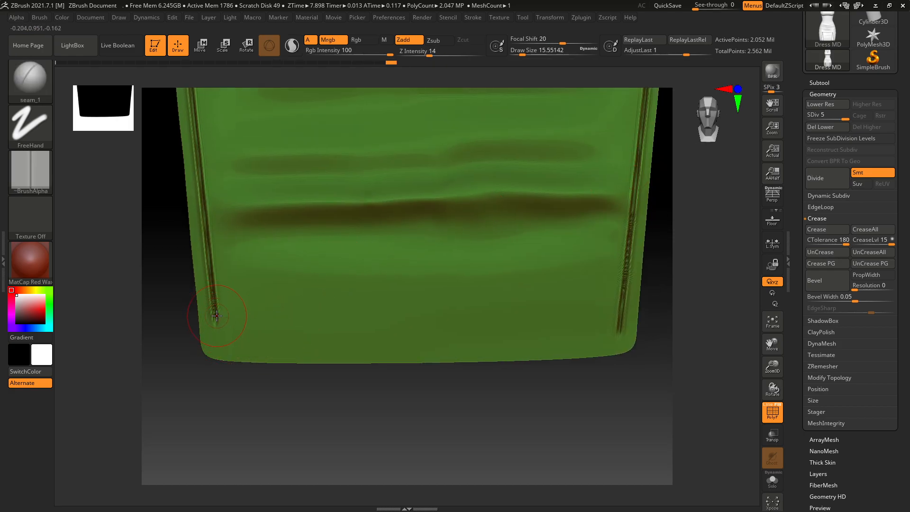
mouse_move(218, 339)
mouse_down()
mouse_move(548, 341)
mouse_move(634, 327)
mouse_up()
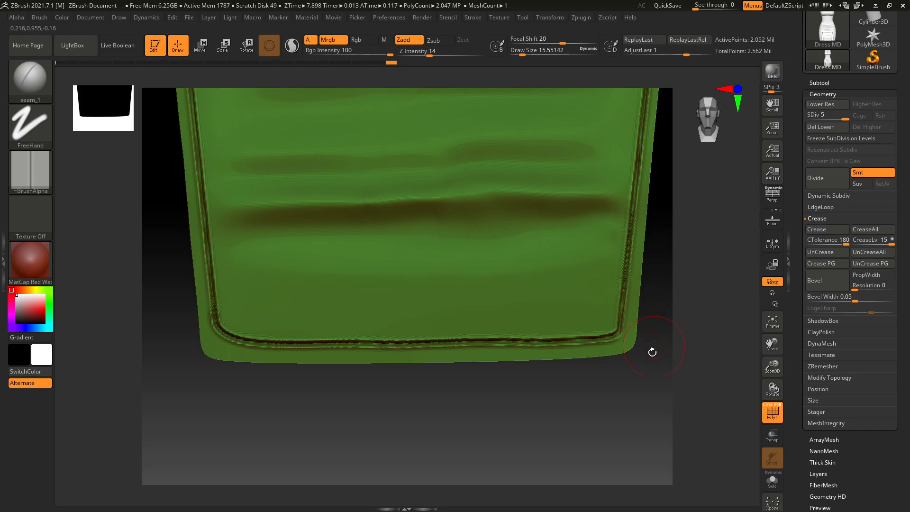
- Curve the front panel's left side seam over the top of the slit towards the adjoining side panel
drag(488, 416, 366, 217)
drag(346, 281, 341, 360)
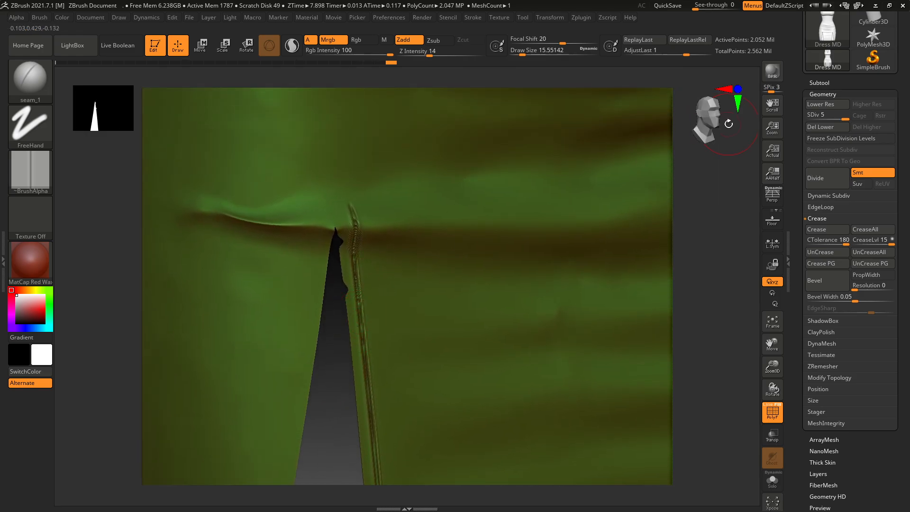
drag(711, 125, 709, 122)
click(708, 122)
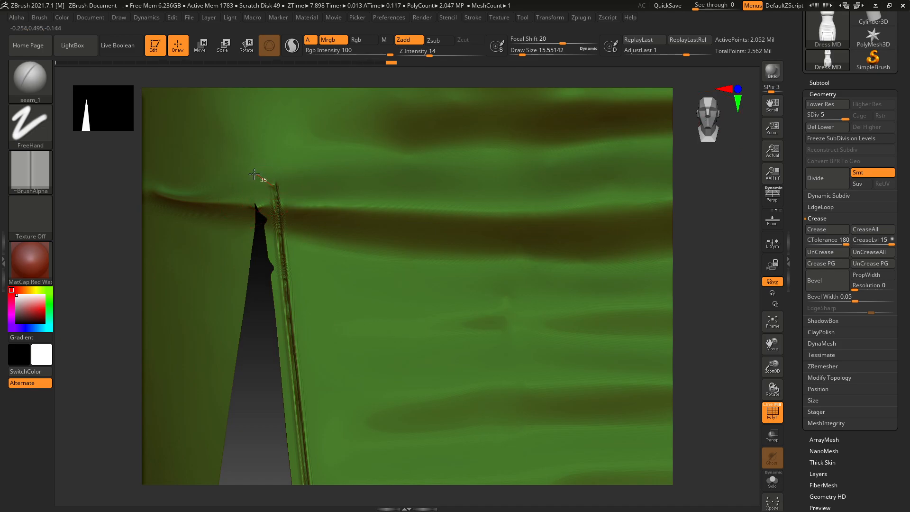
key(shift)
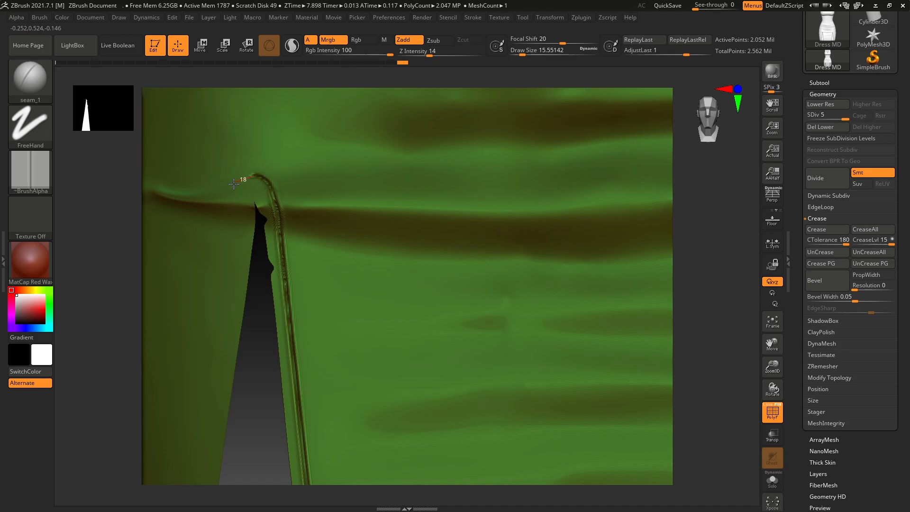
drag(236, 225, 237, 235)
drag(552, 233, 162, 334)
key(ctrl+z)
- Curve the front panel's right side seam over the top of the slit, undoing the first stroke and recarving it
mouse_move(773, 343)
mouse_down()
mouse_move(549, 377)
mouse_move(529, 358)
mouse_up()
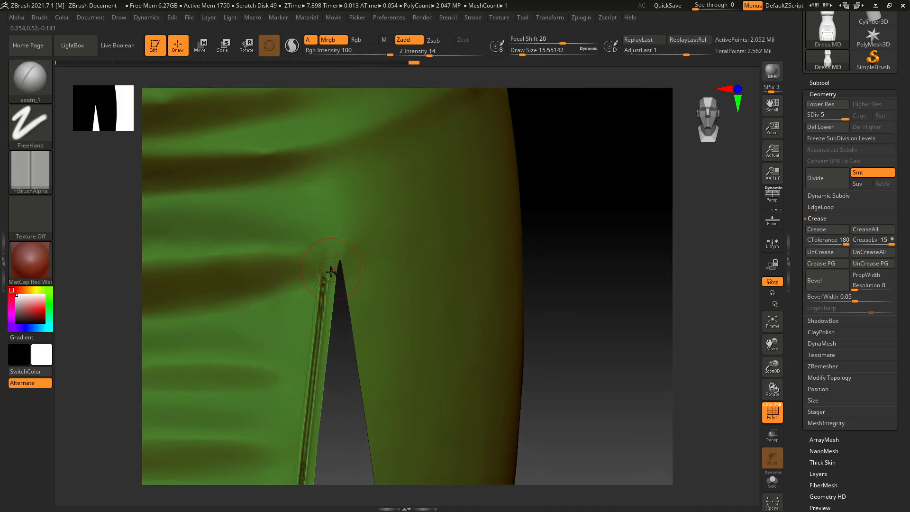
drag(322, 287, 333, 228)
drag(368, 263, 368, 285)
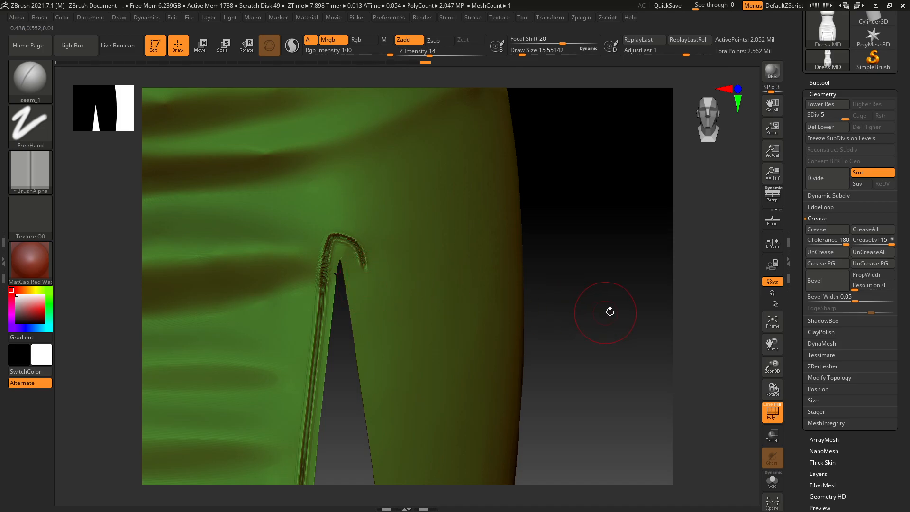
key(ctrl+z)
drag(323, 261, 328, 236)
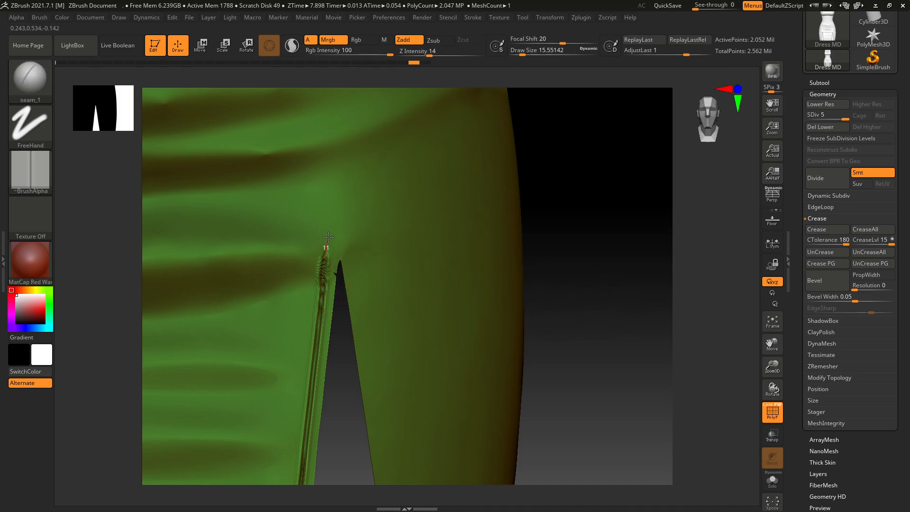
drag(362, 276, 363, 279)
- Extend the right slit's seam down the slit edge of the side panel to the hem, undoing the misplaced strokes
mouse_move(634, 386)
alt+mouse_down()
mouse_move(610, 261)
mouse_move(614, 178)
alt+mouse_up()
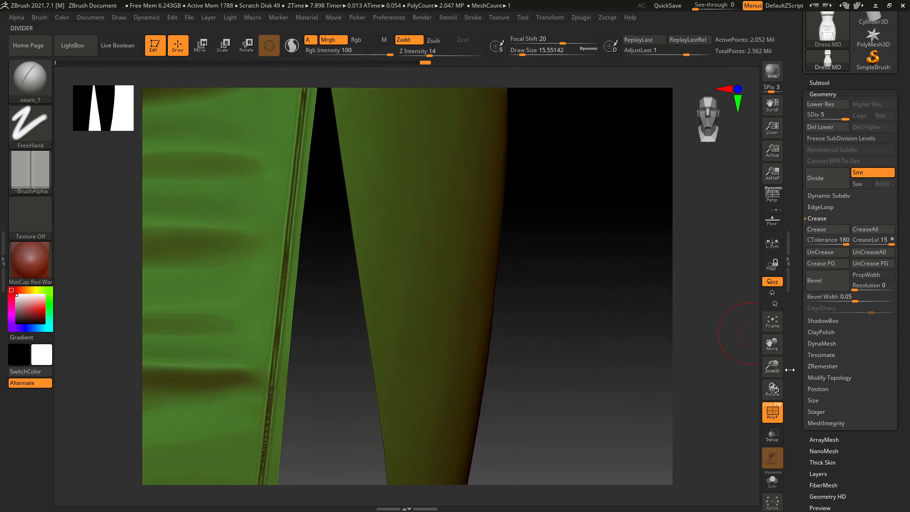
mouse_move(774, 368)
mouse_down()
mouse_move(748, 351)
mouse_move(759, 366)
mouse_up()
drag(452, 269, 447, 327)
key(ctrl+z)
drag(773, 366, 740, 338)
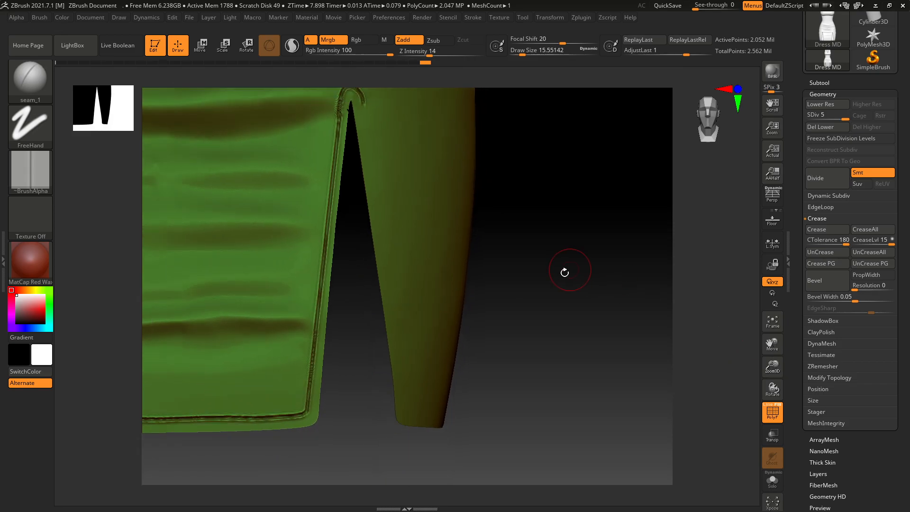
alt+drag(566, 270, 547, 308)
drag(351, 224, 384, 448)
mouse_move(492, 415)
mouse_down()
mouse_move(471, 420)
mouse_move(480, 417)
mouse_up()
key(ctrl+z)
mouse_move(342, 141)
mouse_down()
mouse_move(391, 442)
mouse_move(373, 451)
mouse_move(670, 356)
mouse_up()
- Extend the left slit's seam down the slit edge of the side panel to the hem
mouse_move(275, 315)
alt+mouse_down()
mouse_move(292, 349)
mouse_move(299, 327)
mouse_move(303, 343)
alt+mouse_up()
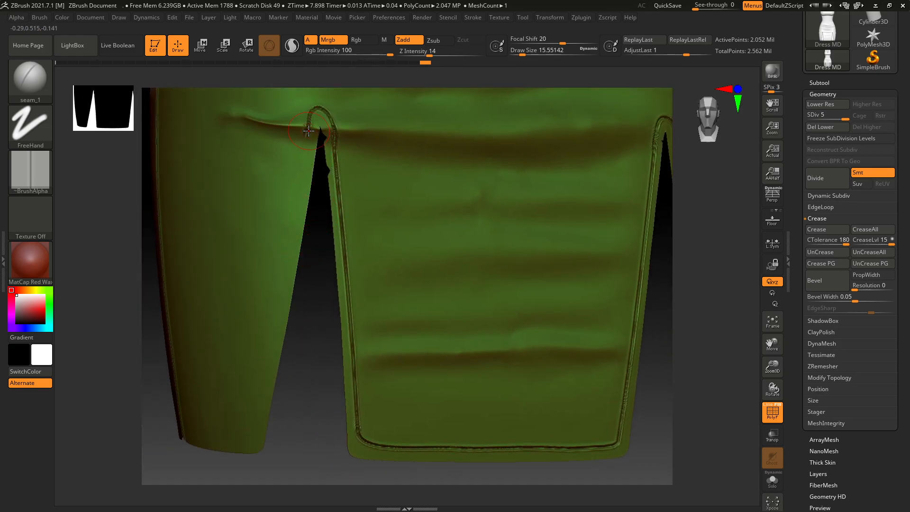
mouse_move(295, 251)
mouse_down()
mouse_move(248, 415)
mouse_move(254, 441)
mouse_up()
drag(314, 437, 310, 424)
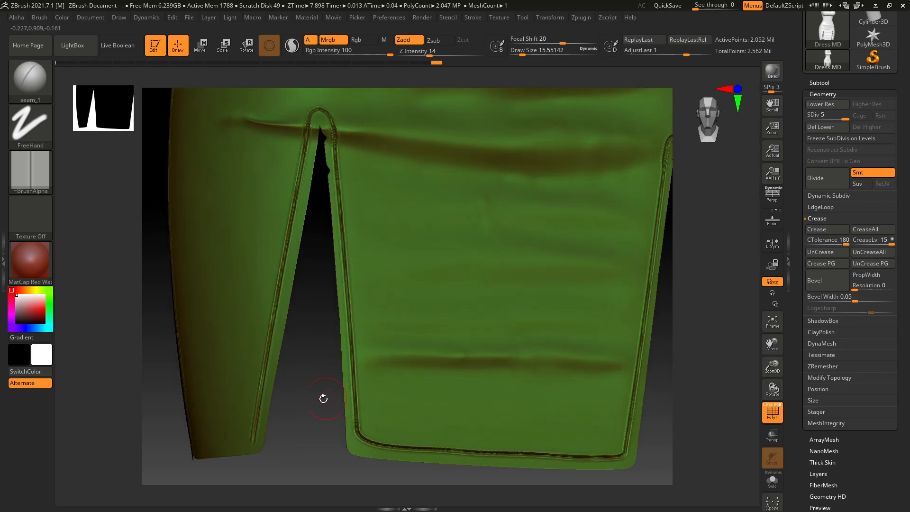
- Try softening the front panel's seam with the Smooth brush at Z Intensity 15, and undo it
key(shift)
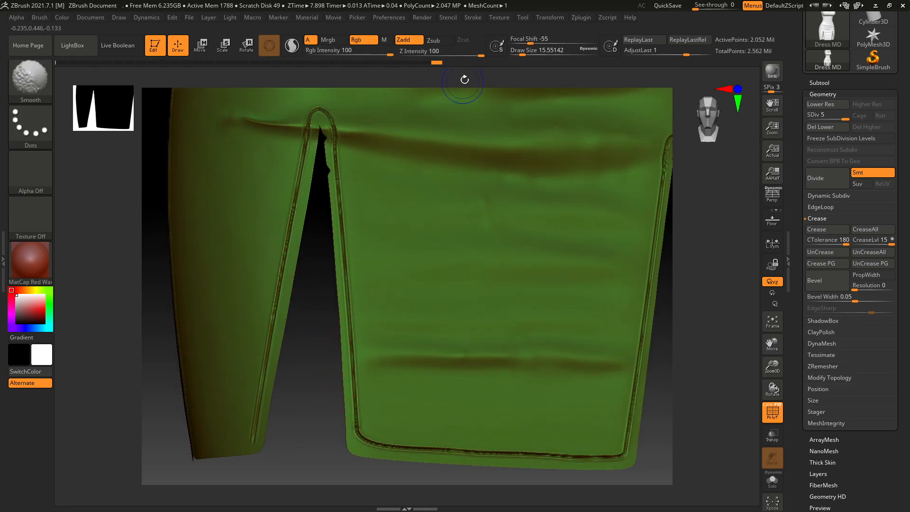
drag(475, 57, 452, 57)
mouse_move(318, 109)
shift+mouse_down()
mouse_move(336, 181)
mouse_move(340, 280)
shift+mouse_up()
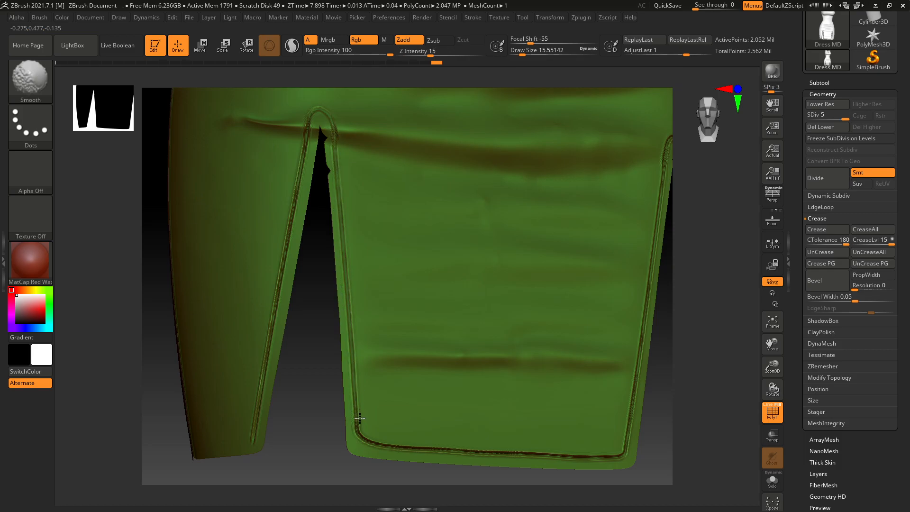
shift+drag(387, 453, 407, 450)
key(ctrl+z)
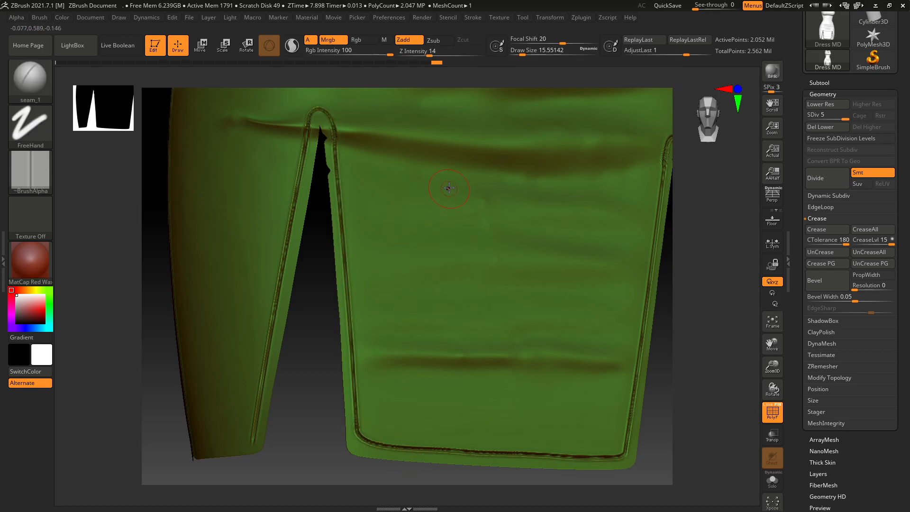
- Set the Smooth brush's Z Intensity to 10 and soften the seam along the front panel's sides and hem
drag(321, 344, 282, 289)
key(shift)
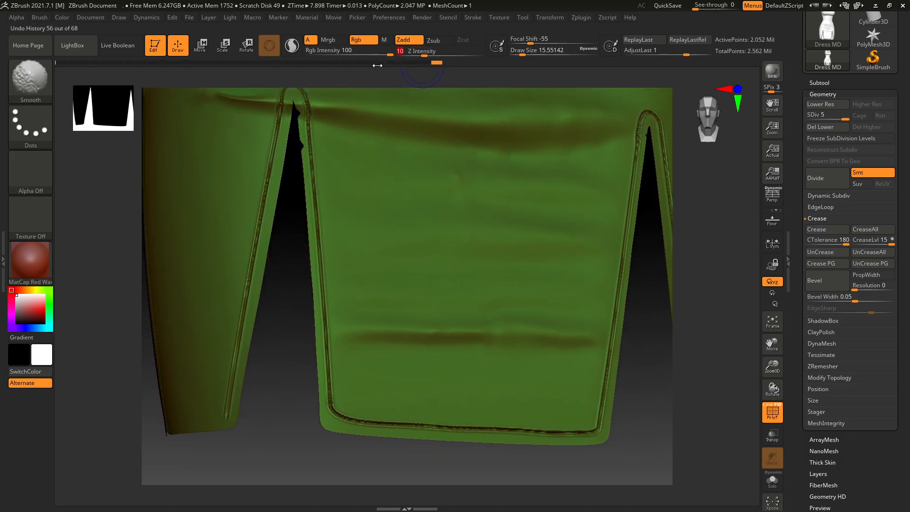
shift+drag(313, 122, 324, 218)
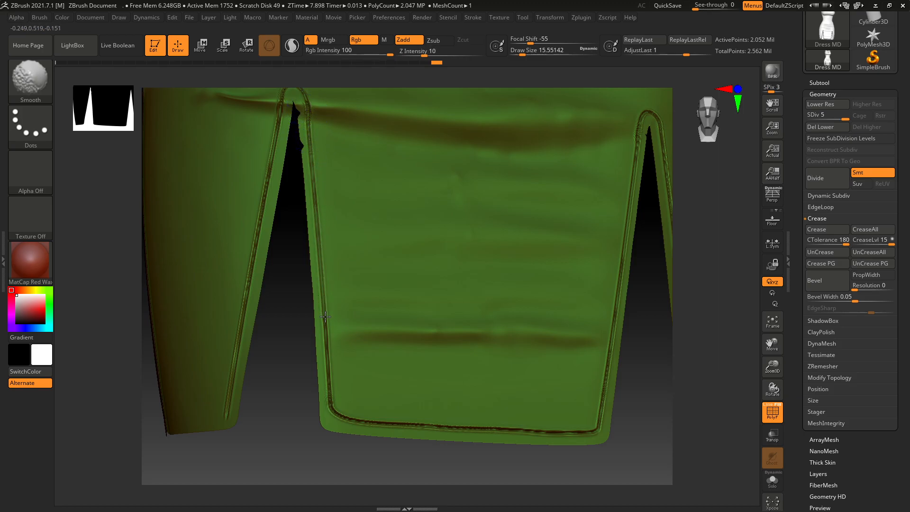
key(ctrl+z)
shift+drag(308, 109, 322, 266)
shift+drag(527, 433, 601, 426)
shift+drag(620, 205, 642, 110)
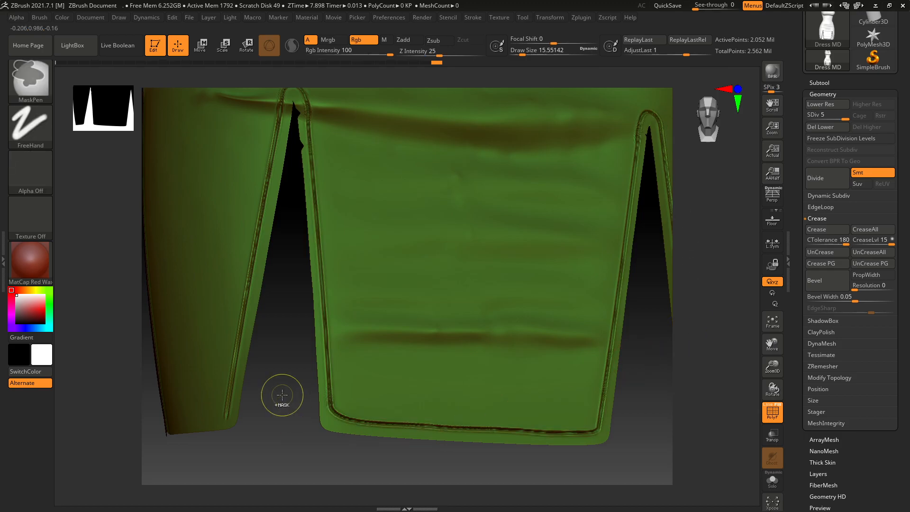
drag(278, 403, 284, 427)
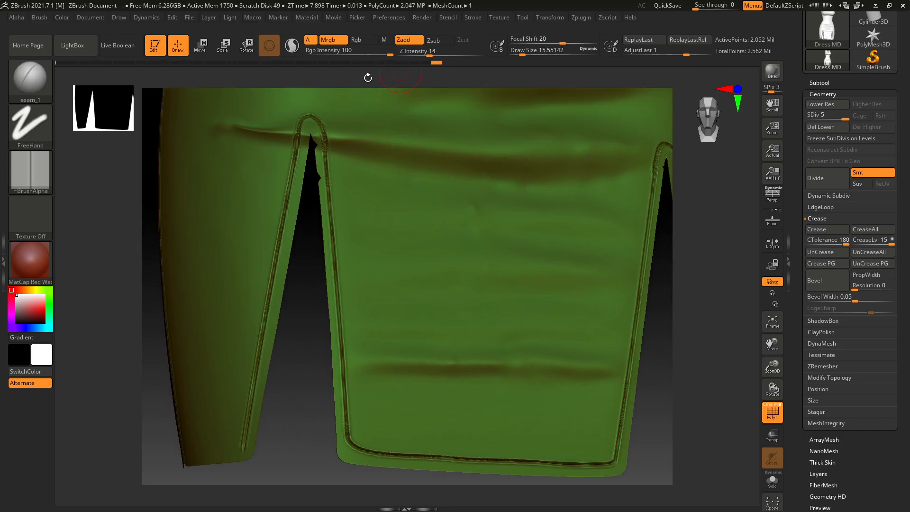
- Carve a seam along the left side panel's hem from its side seam to the slit, undoing the misplaced stroke
drag(325, 380, 294, 376)
drag(470, 392, 414, 361)
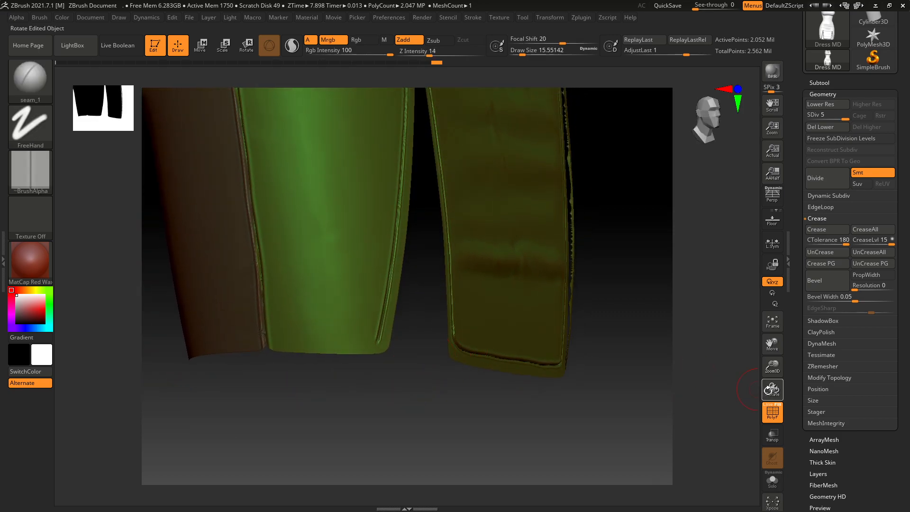
drag(777, 363, 774, 426)
alt+drag(428, 432, 298, 346)
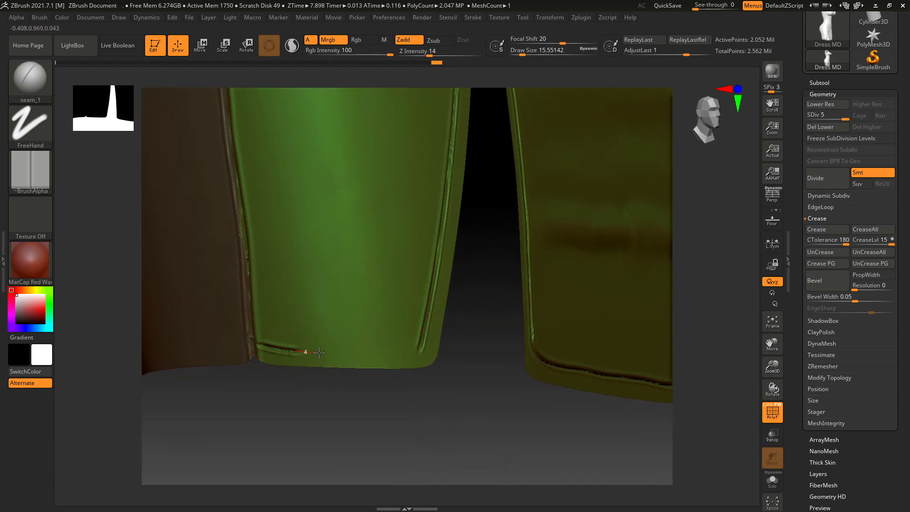
mouse_move(433, 378)
mouse_down()
mouse_move(411, 412)
mouse_move(408, 336)
mouse_move(397, 349)
mouse_move(369, 352)
mouse_move(414, 359)
mouse_move(339, 353)
mouse_up()
key(ctrl+z)
mouse_move(284, 375)
mouse_down()
mouse_move(336, 392)
mouse_move(290, 399)
mouse_move(520, 408)
mouse_move(414, 407)
mouse_move(430, 388)
mouse_up()
drag(515, 347, 321, 354)
- Carve the seam along the back panel's hem, starting at the left side panel, and undo the misplaced strokes
drag(358, 407, 441, 401)
key(ctrl+z)
drag(545, 320, 535, 321)
key(ctrl+z)
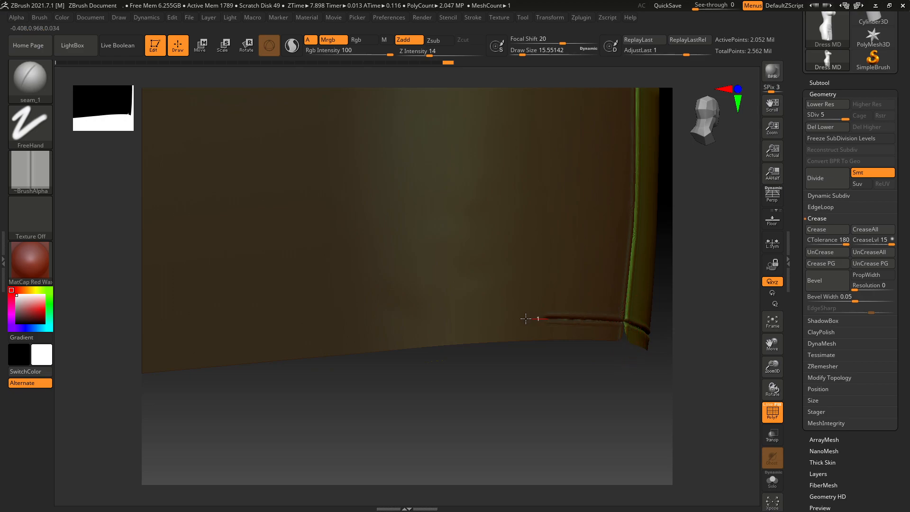
drag(495, 320, 276, 339)
mouse_move(379, 403)
mouse_down()
mouse_move(398, 411)
mouse_move(389, 407)
mouse_up()
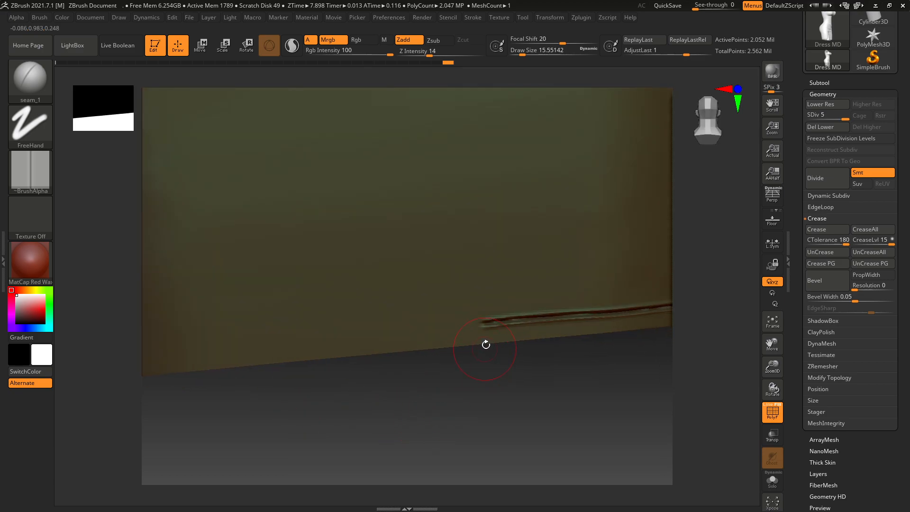
drag(481, 323, 239, 350)
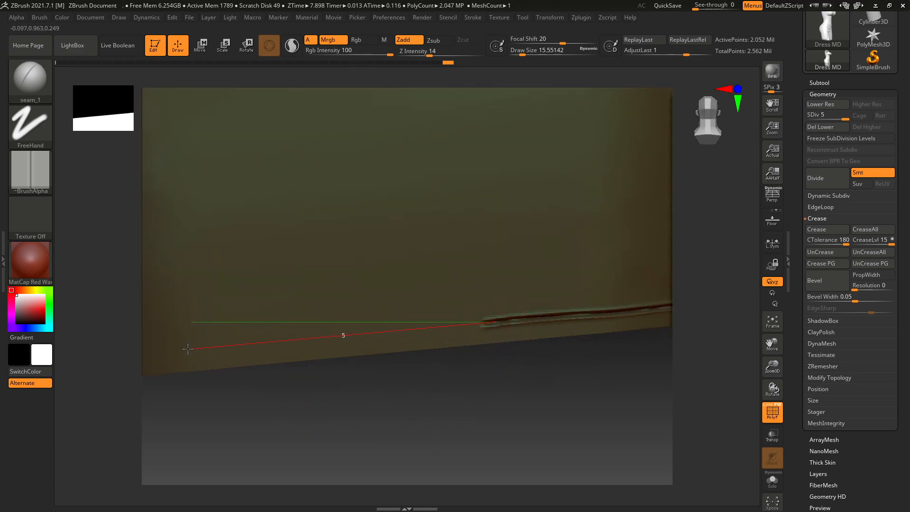
drag(163, 349, 162, 349)
drag(275, 421, 385, 415)
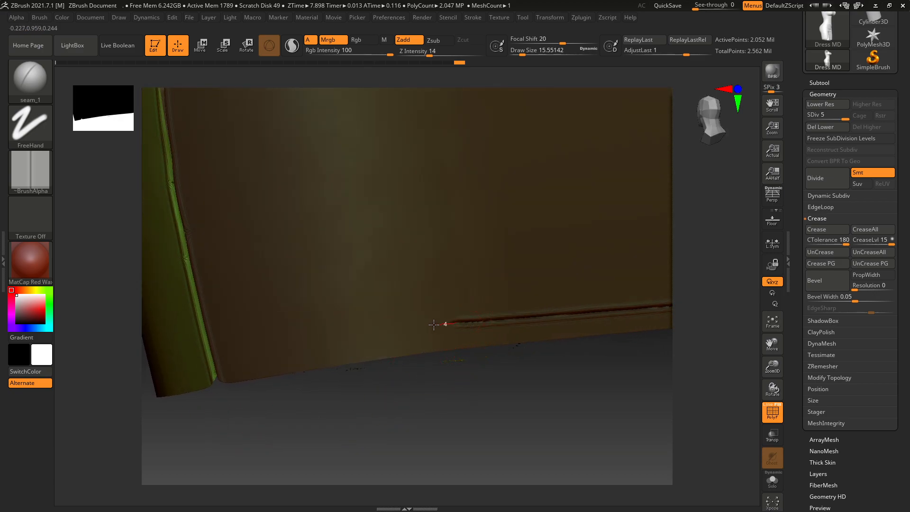
- Try to continue the back panel's hem seam to the right side panel, and undo the strokes
drag(395, 328, 278, 353)
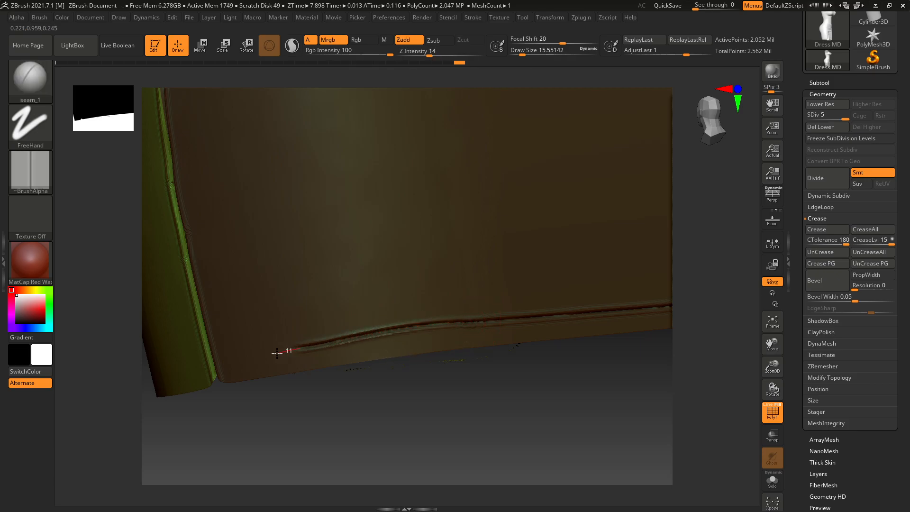
drag(268, 414, 325, 407)
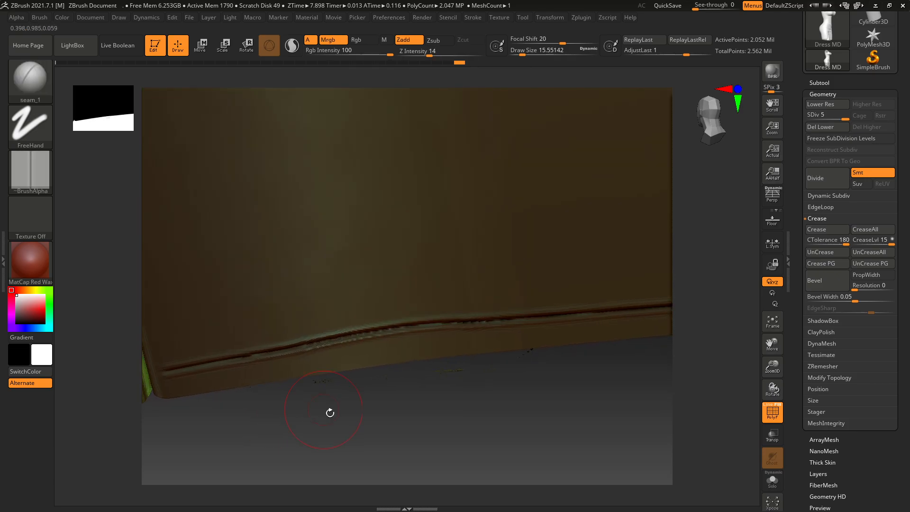
drag(779, 374, 764, 317)
drag(576, 404, 539, 414)
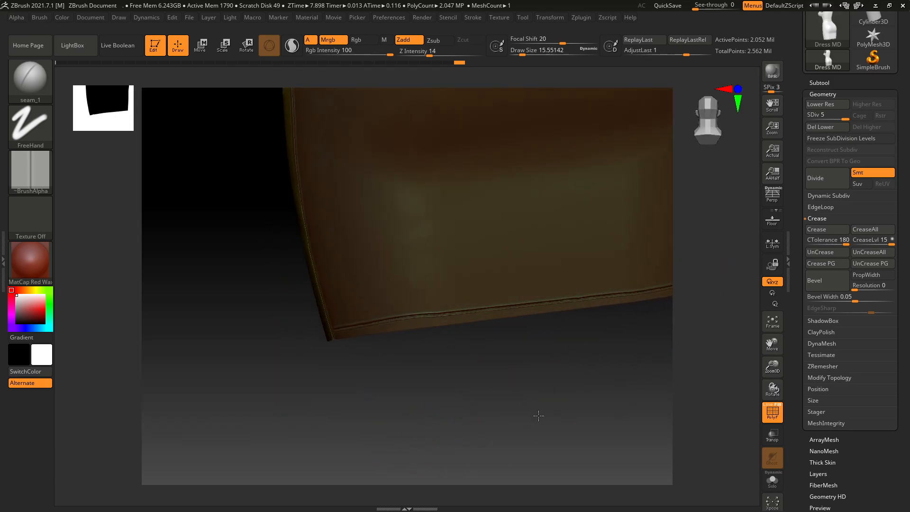
drag(483, 377, 461, 337)
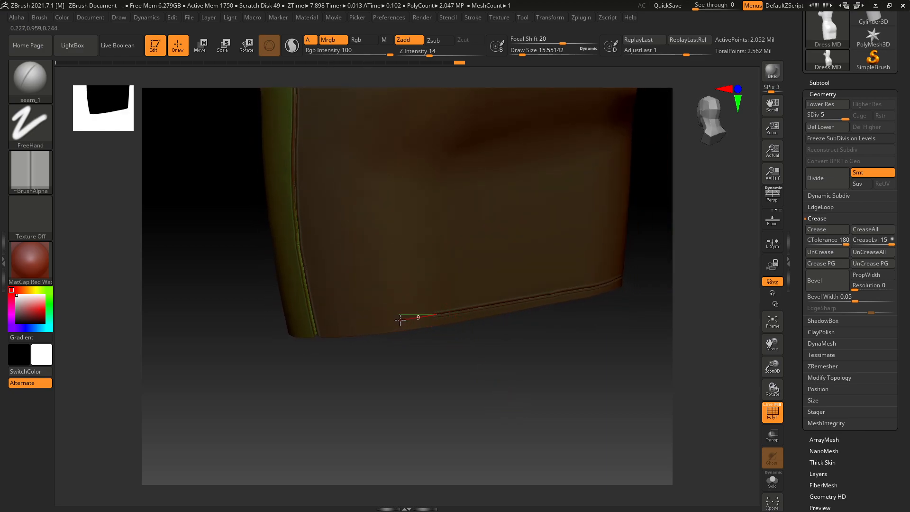
drag(401, 320, 384, 324)
key(ctrl+z)
- Carve the remaining stretch of the back panel's hem seam, working inward from the right side panel
drag(773, 369, 773, 391)
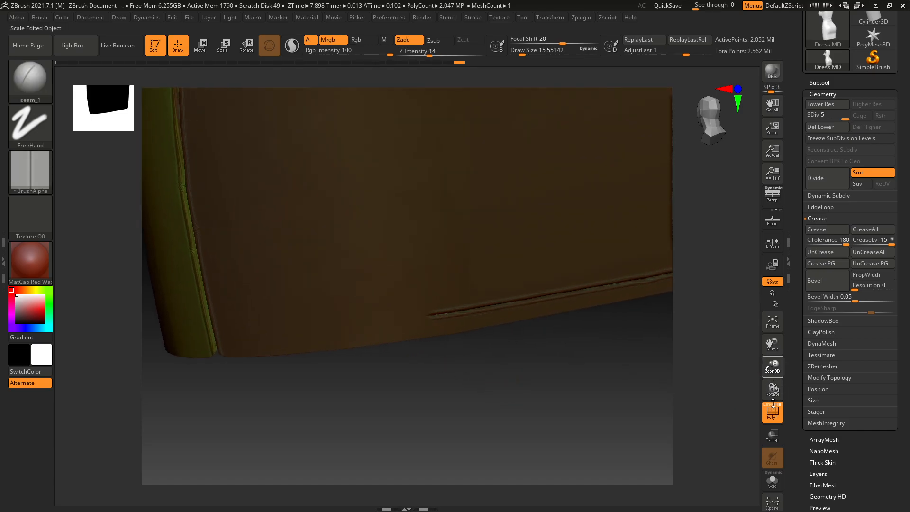
drag(309, 334, 410, 322)
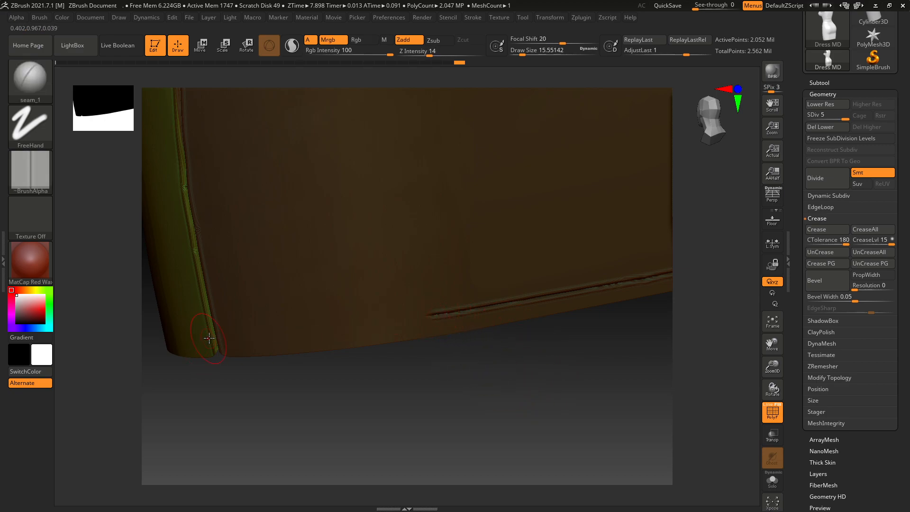
drag(296, 332, 393, 322)
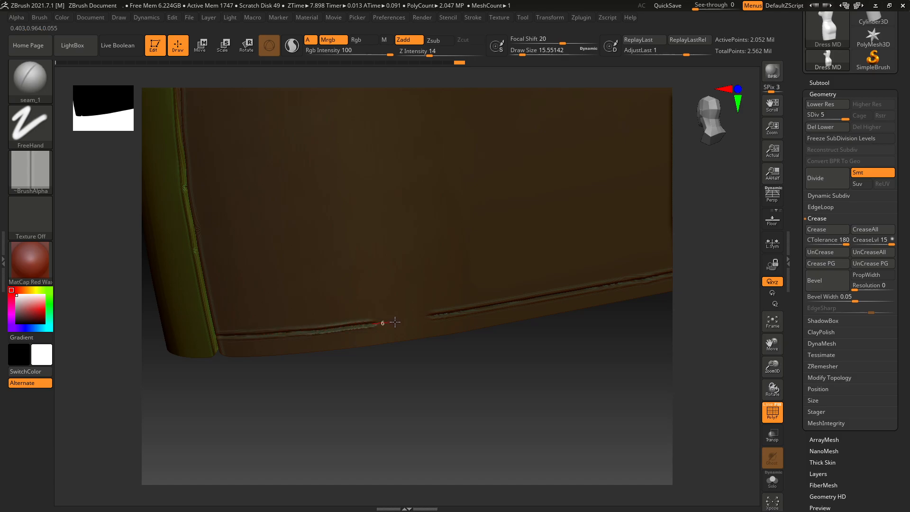
- Try to carve the right side panel's hem seam from the slit to the back panel, and undo it
drag(364, 437, 406, 421)
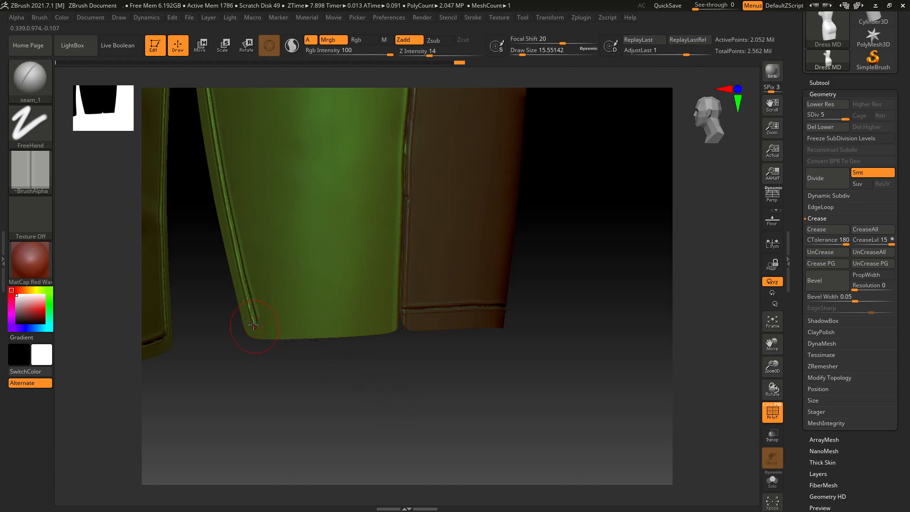
shift+drag(292, 323, 259, 323)
drag(290, 320, 382, 311)
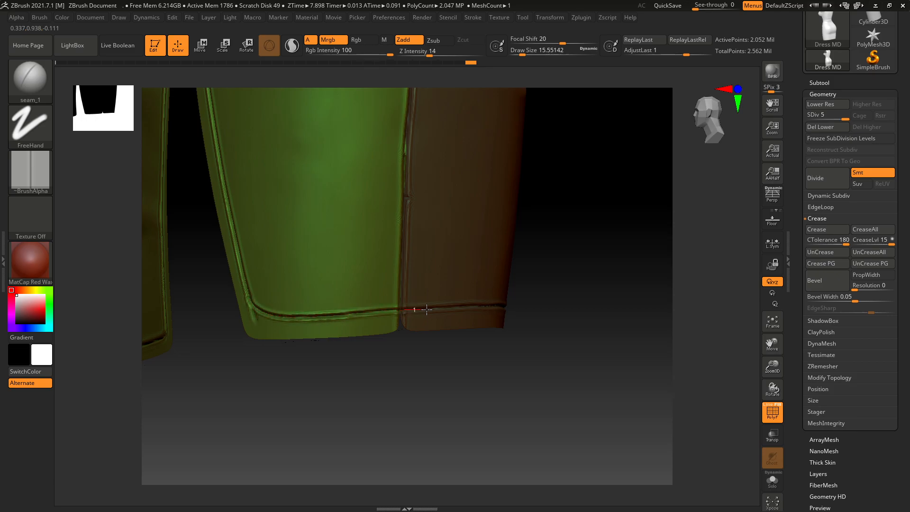
mouse_move(327, 371)
mouse_down()
mouse_move(338, 394)
mouse_move(309, 405)
mouse_up()
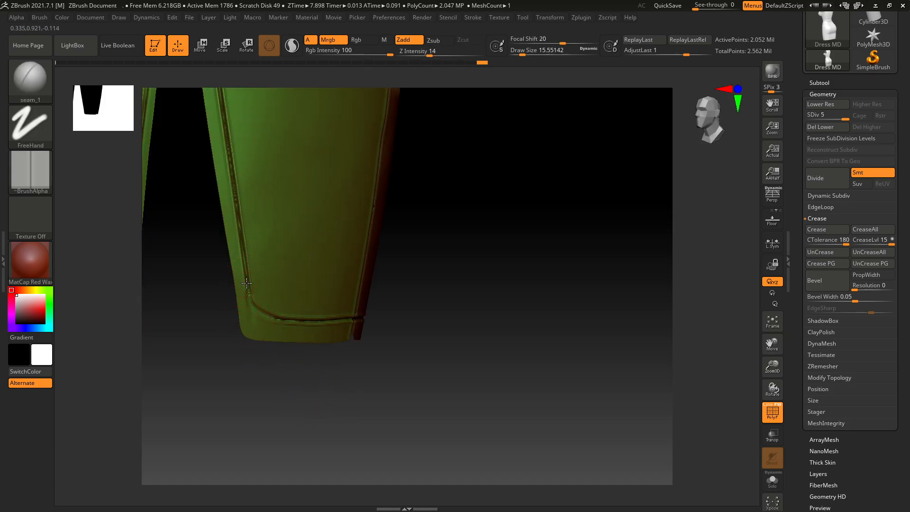
mouse_move(429, 355)
mouse_down()
mouse_move(416, 357)
mouse_move(461, 360)
mouse_up()
key(ctrl)
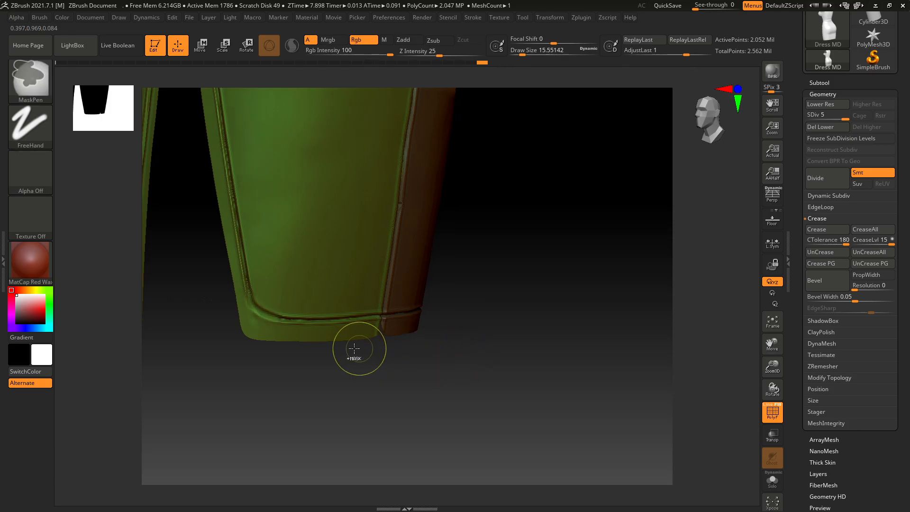
key(ctrl+z)
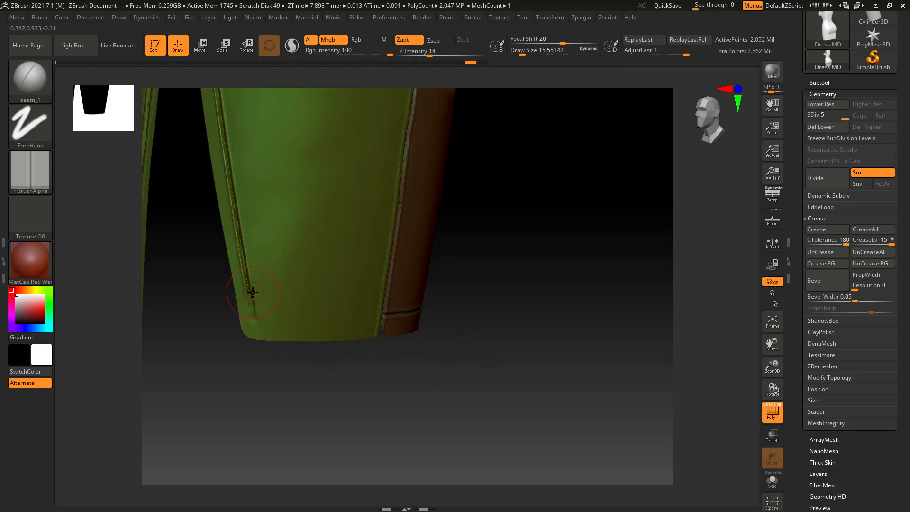
- Smooth the lower end of the right slit's seam and carve a rounded corner and hem seam across the side panel
key(shift)
shift+drag(258, 322, 249, 304)
drag(292, 333, 301, 334)
key(ctrl+z)
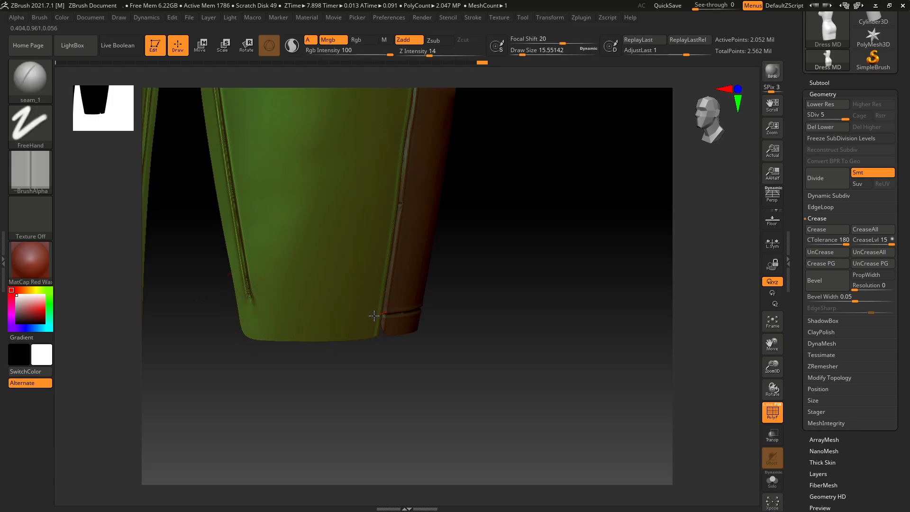
drag(350, 318, 354, 317)
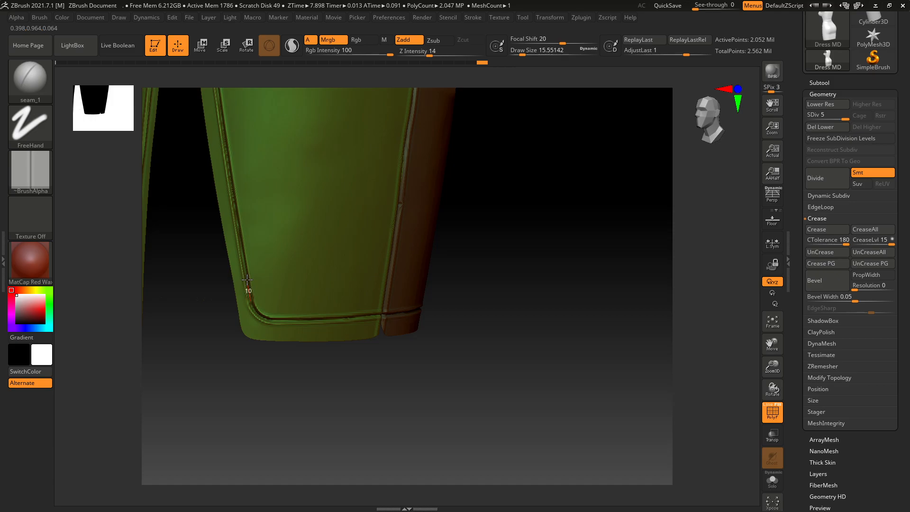
- Show the hidden parts of the dress, including the sleeves
drag(771, 379, 480, 368)
key(ctrl)
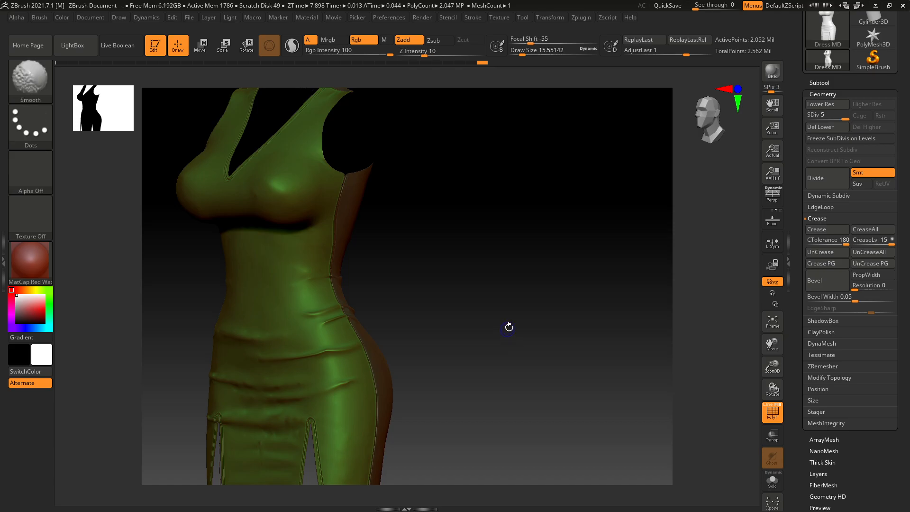
key(ctrl)
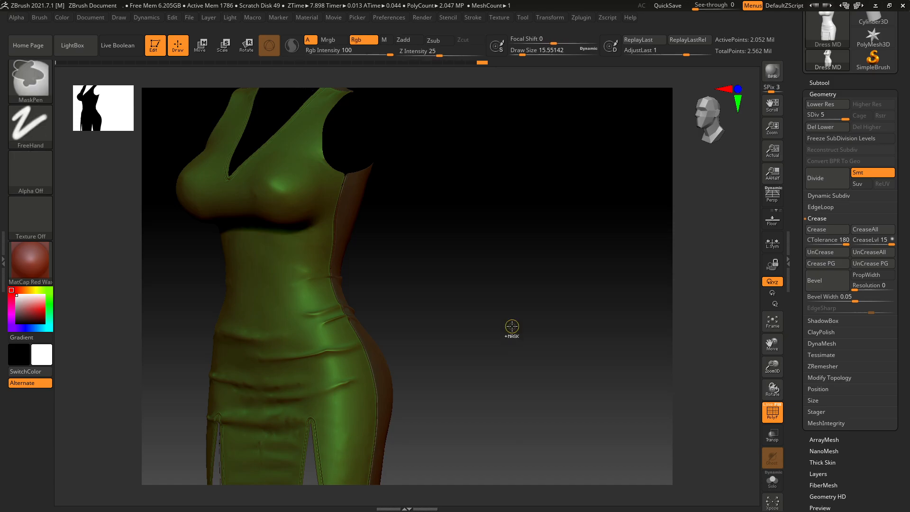
key(ctrl+shift)
ctrl+shift+click(480, 279)
- Carve a seam down the front of the right armhole, from the shoulder to the underarm
mouse_move(497, 291)
mouse_down()
mouse_move(457, 311)
mouse_move(439, 276)
mouse_move(461, 266)
mouse_move(454, 311)
mouse_move(431, 291)
mouse_move(426, 298)
mouse_move(433, 384)
mouse_up()
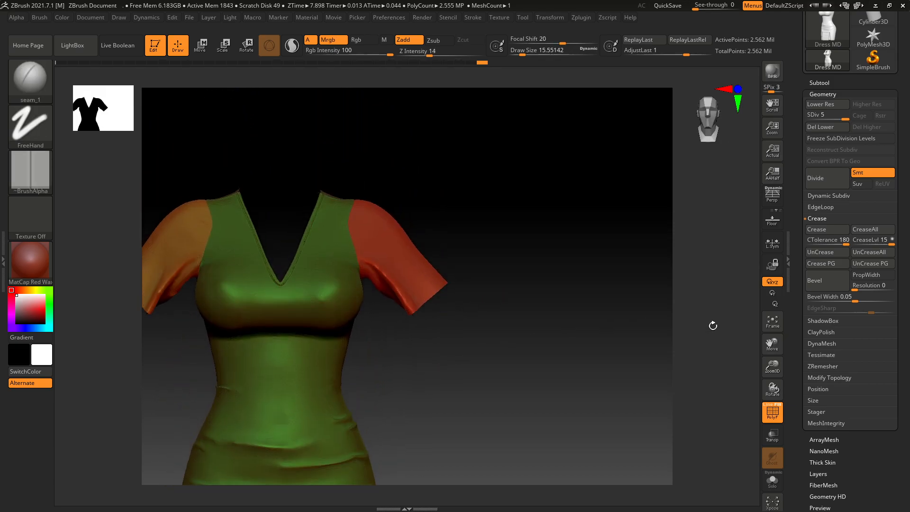
drag(773, 366, 500, 230)
drag(776, 366, 785, 410)
alt+drag(485, 176, 487, 426)
drag(413, 289, 661, 343)
drag(781, 406, 781, 420)
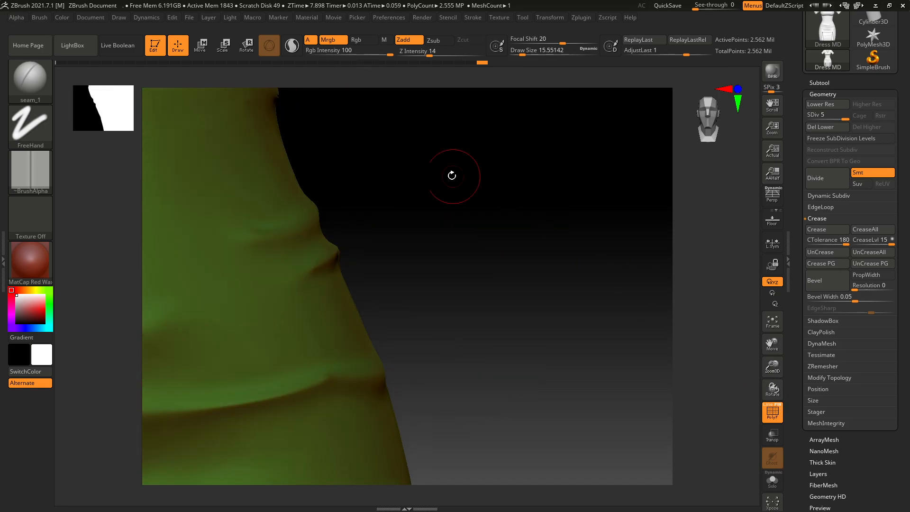
alt+drag(451, 175, 471, 494)
alt+drag(451, 261, 471, 455)
alt+drag(455, 363, 459, 472)
alt+drag(602, 128, 590, 197)
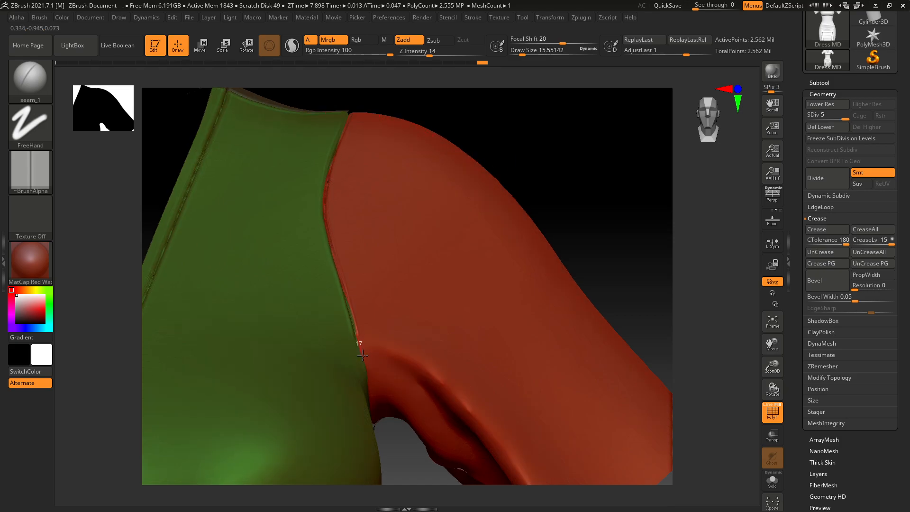
drag(569, 189, 532, 180)
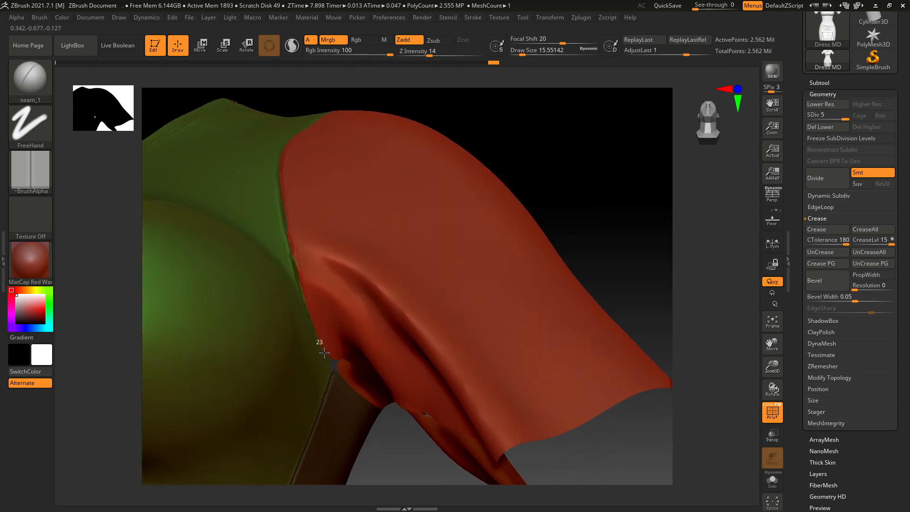
drag(341, 375, 349, 385)
- Carve the start of the seam along the sleeve's edge at the back of the right armhole, from the underarm
mouse_move(390, 441)
mouse_down()
mouse_move(419, 229)
mouse_move(392, 105)
mouse_move(568, 395)
mouse_move(570, 357)
mouse_move(551, 374)
mouse_move(534, 429)
mouse_move(509, 425)
mouse_up()
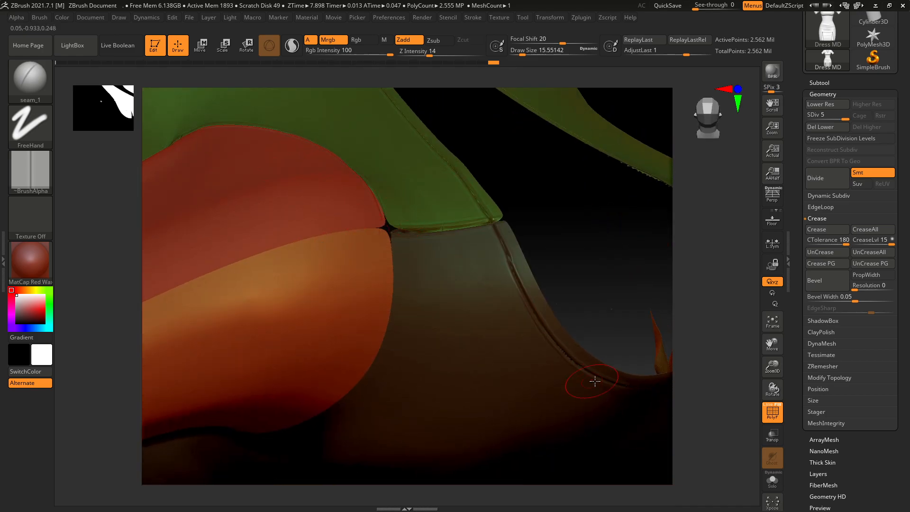
drag(570, 248, 498, 370)
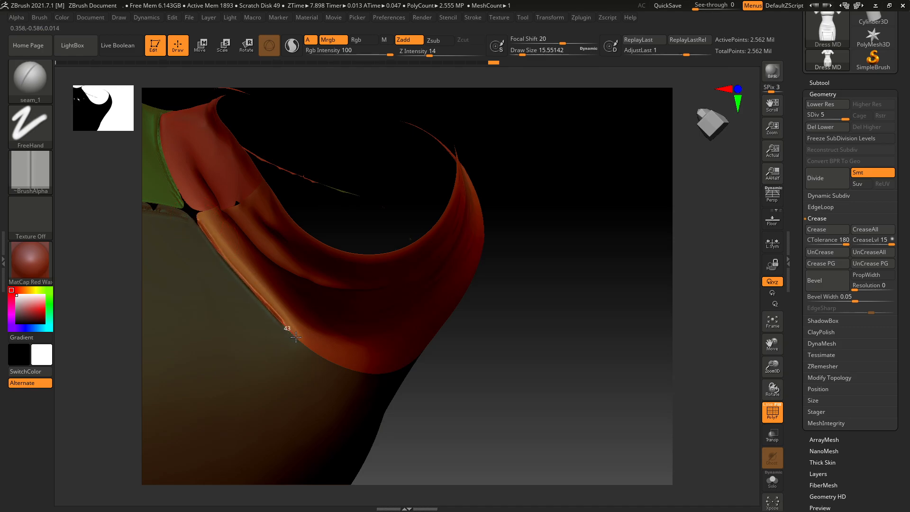
drag(498, 366, 374, 295)
- Try extending the seam up the back of the right armhole along the sleeve's edge, and undo the strokes
drag(271, 287, 398, 341)
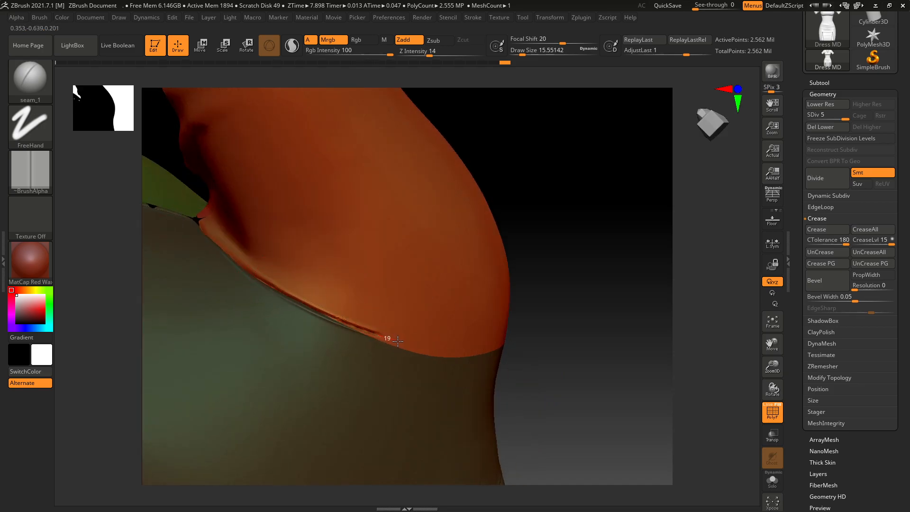
key(ctrl+z)
drag(270, 283, 351, 321)
key(ctrl)
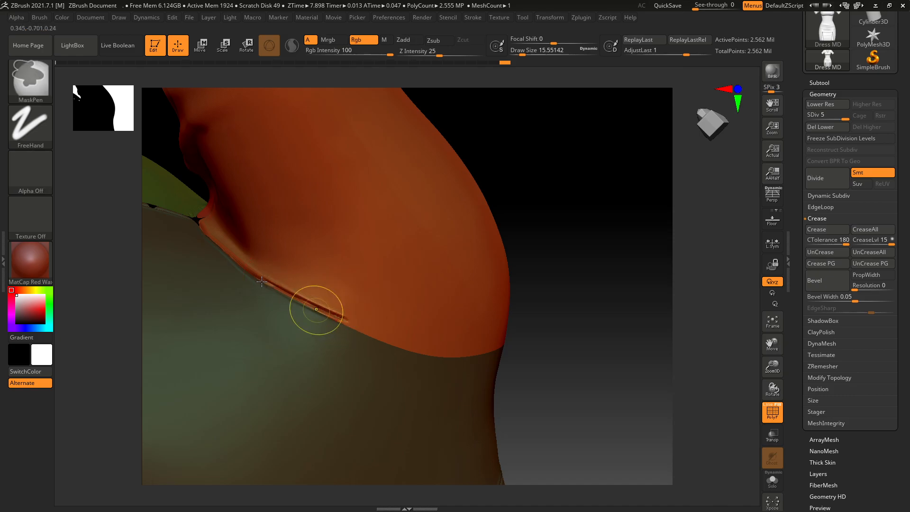
drag(264, 283, 374, 332)
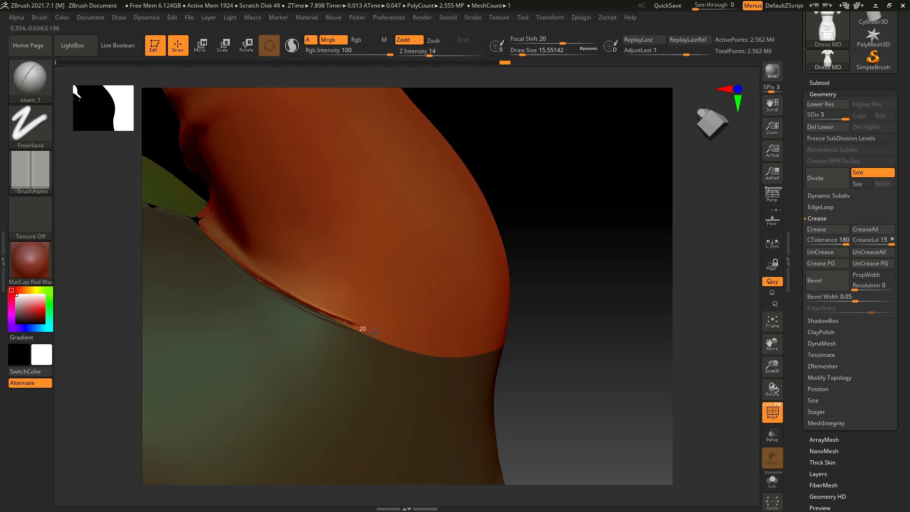
drag(539, 339, 485, 300)
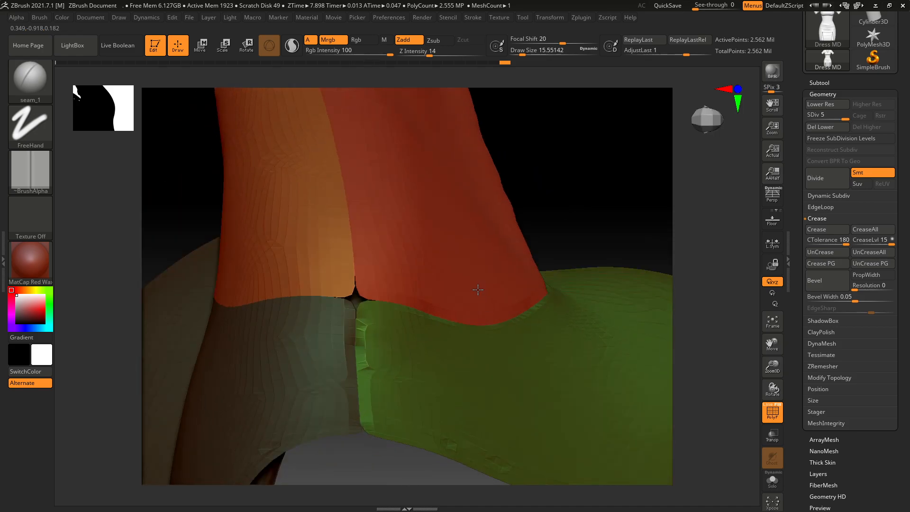
click(712, 125)
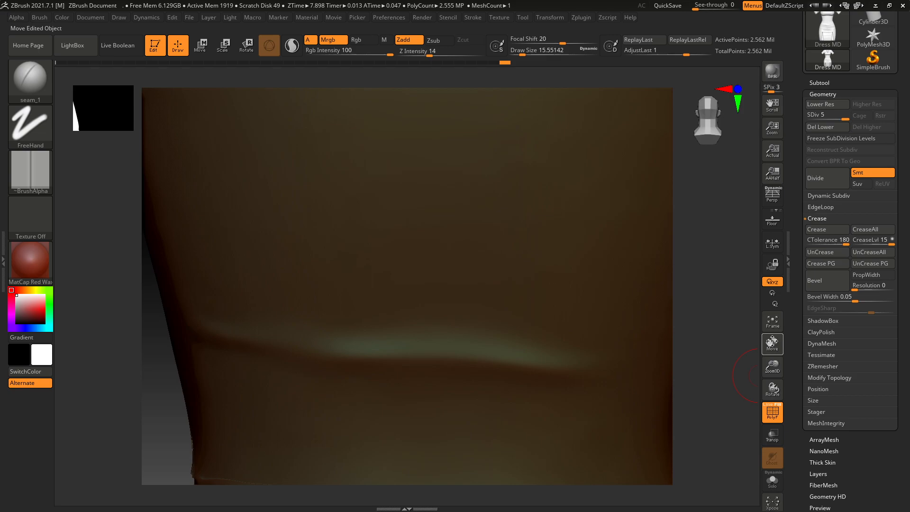
drag(773, 341, 880, 503)
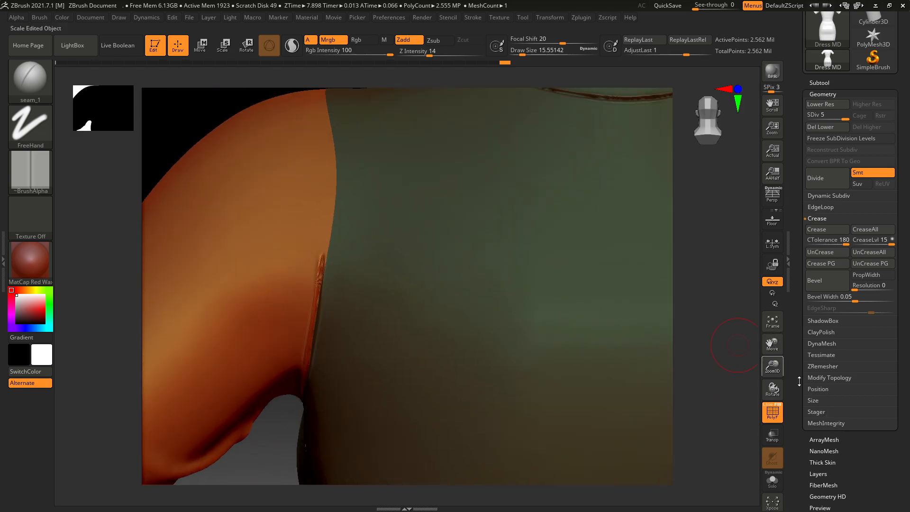
mouse_move(777, 367)
mouse_down()
mouse_move(785, 378)
mouse_move(777, 358)
mouse_up()
drag(776, 345, 809, 412)
key(ctrl+z)
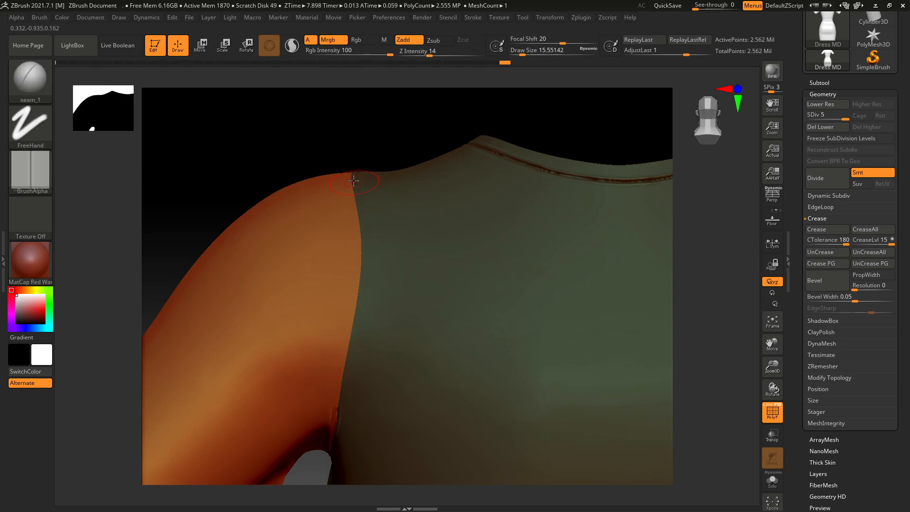
- Carve the seam down the back of the right armhole, from the shoulder to the underarm
drag(352, 173, 356, 201)
drag(358, 291, 337, 401)
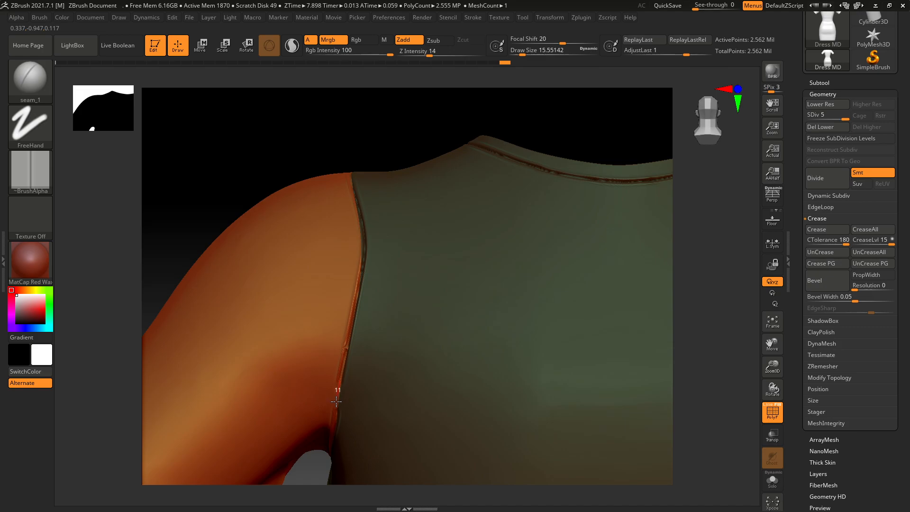
mouse_move(363, 118)
mouse_down()
mouse_move(230, 116)
mouse_move(346, 268)
mouse_up()
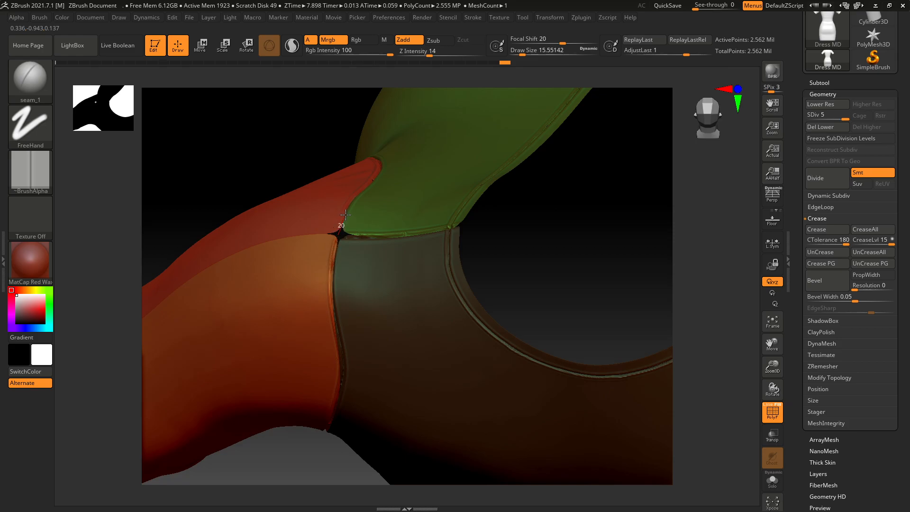
- Carve a seam down the back of the left armhole along the sleeve's edge, from the shoulder to the underarm
drag(587, 220, 244, 240)
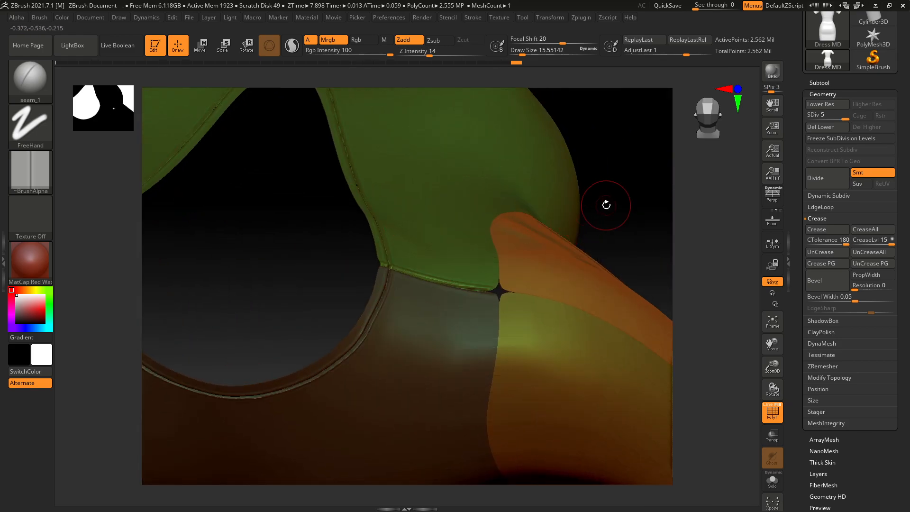
drag(607, 205, 518, 178)
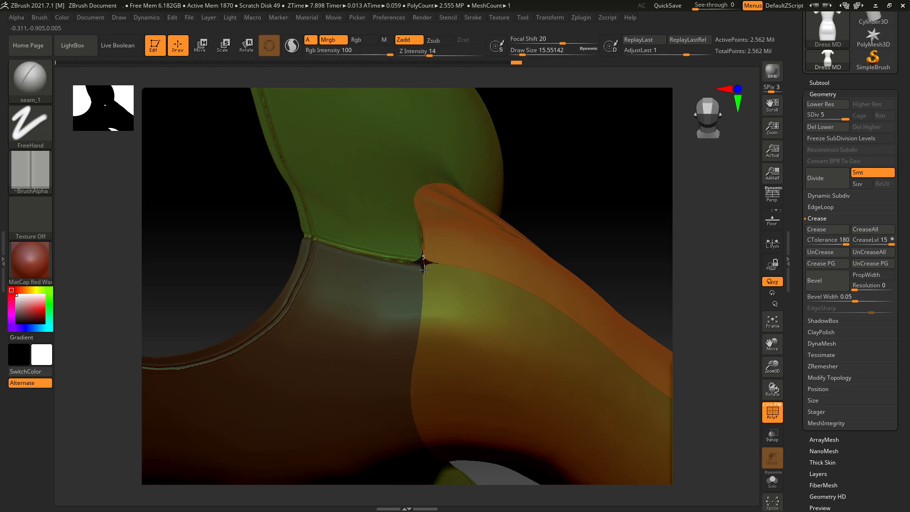
drag(421, 327, 417, 352)
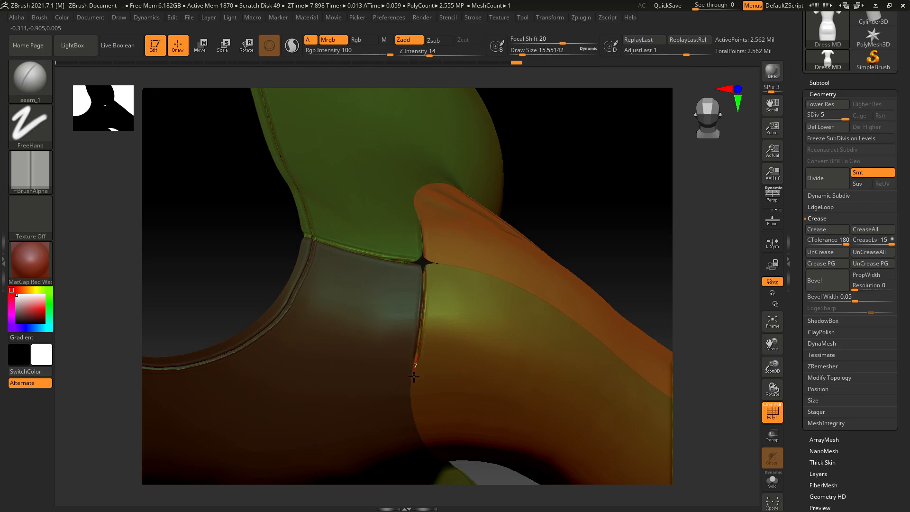
drag(568, 233, 406, 214)
mouse_move(548, 203)
mouse_down()
mouse_move(532, 171)
mouse_move(548, 177)
mouse_move(545, 167)
mouse_move(368, 149)
mouse_up()
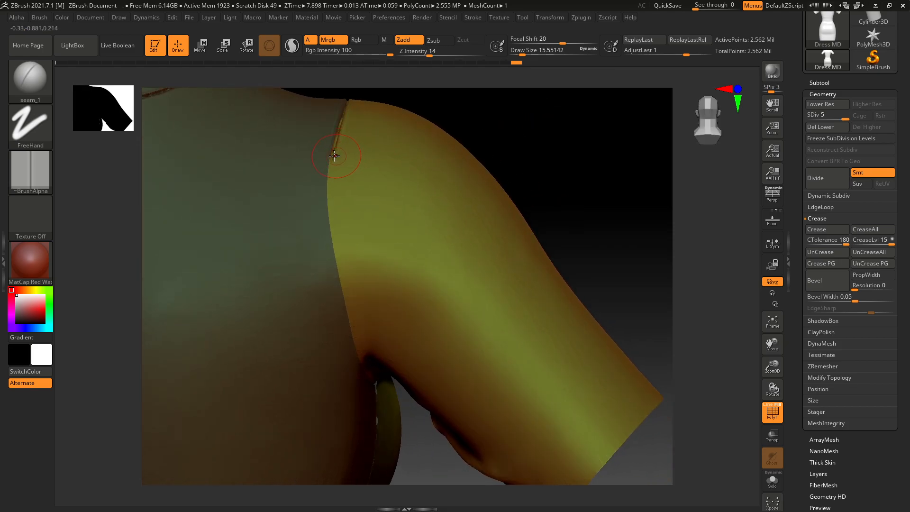
drag(328, 221, 350, 320)
drag(361, 371, 366, 376)
- Carve the seam around the left underarm and up the front of the armhole towards the shoulder
mouse_move(583, 240)
mouse_down()
mouse_move(545, 185)
mouse_move(555, 147)
mouse_move(296, 283)
mouse_up()
drag(647, 351, 622, 334)
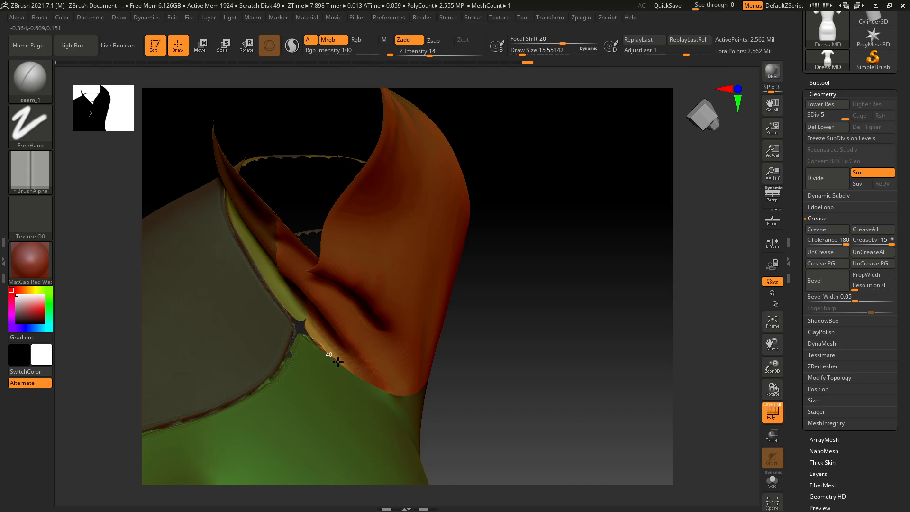
drag(386, 390, 397, 393)
mouse_move(417, 392)
right_down()
mouse_move(511, 364)
mouse_move(504, 319)
right_up()
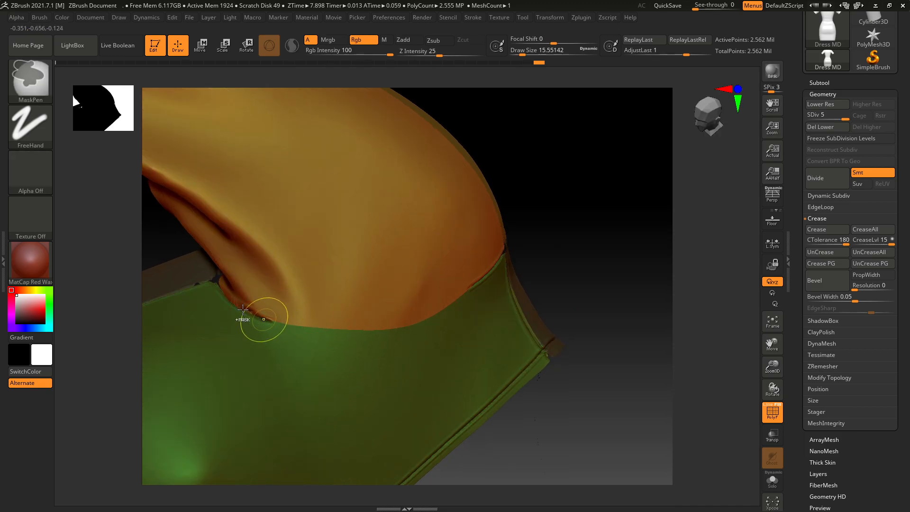
drag(312, 324, 353, 325)
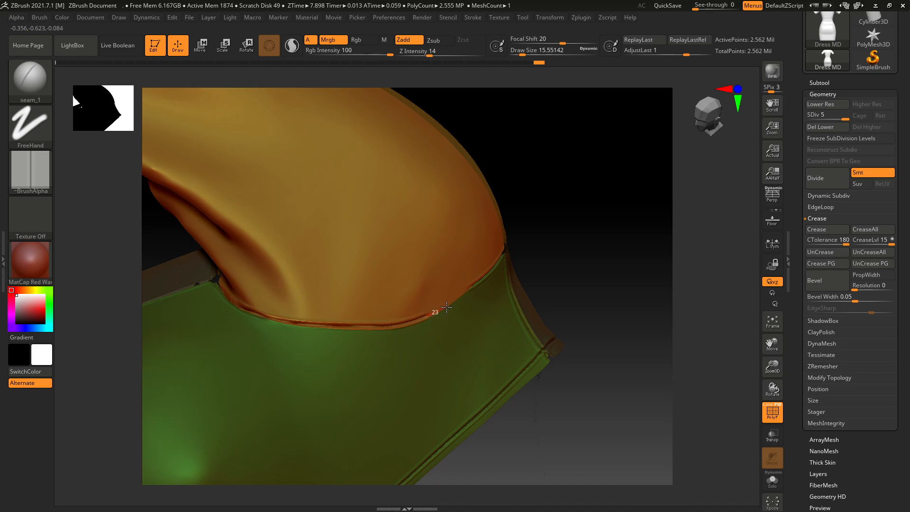
- Carve a seam along the underside of the left sleeve where its front and back panels meet, from armhole to cuff
right_drag(532, 207, 305, 415)
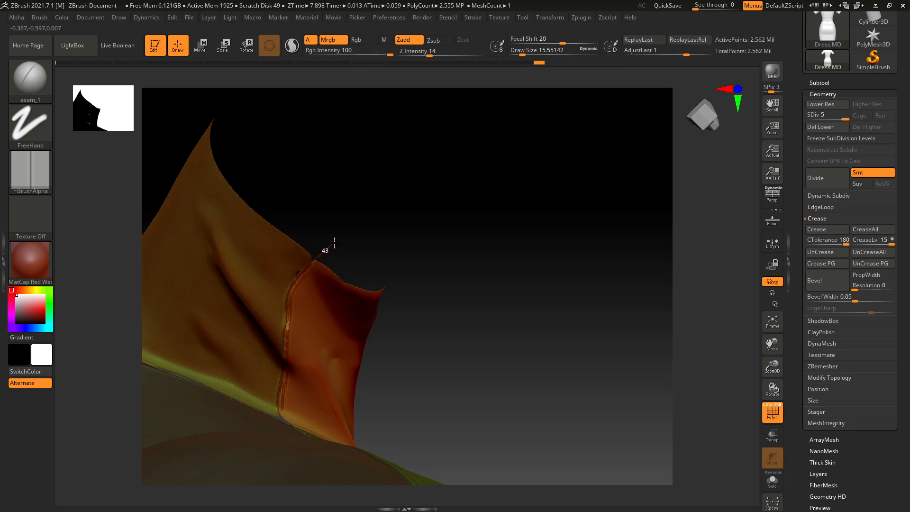
right_drag(376, 232, 270, 301)
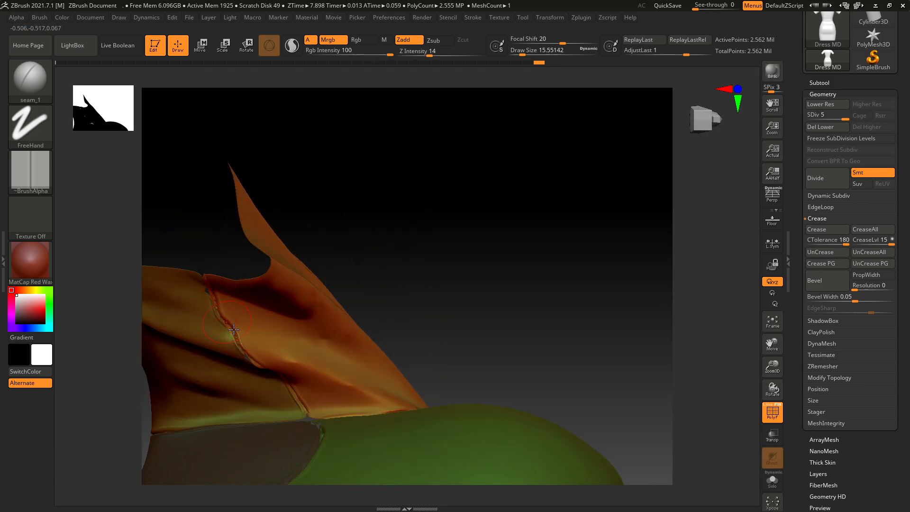
right_drag(386, 268, 285, 266)
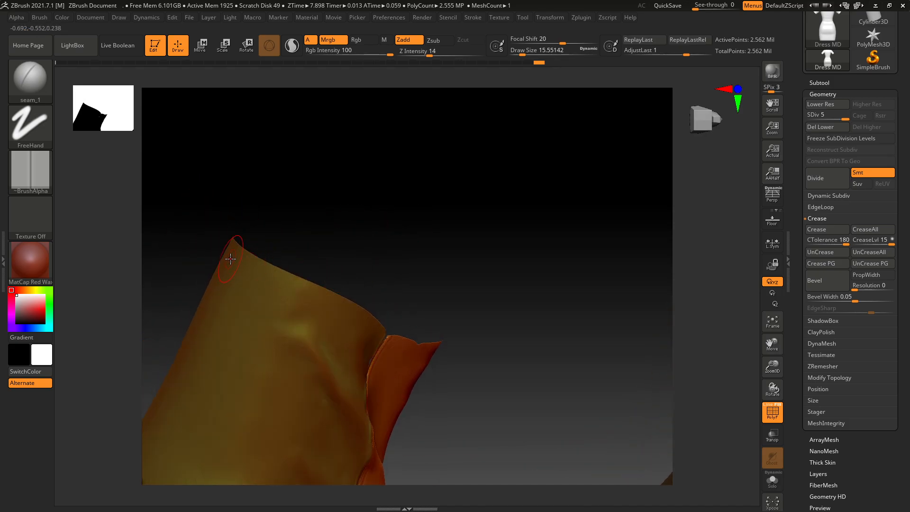
- Try carving a seam along the edge of the left sleeve's cuff, and undo the misplaced strokes
mouse_move(326, 254)
right_down()
mouse_move(357, 240)
mouse_move(428, 267)
mouse_move(415, 268)
mouse_move(422, 269)
mouse_move(419, 338)
right_up()
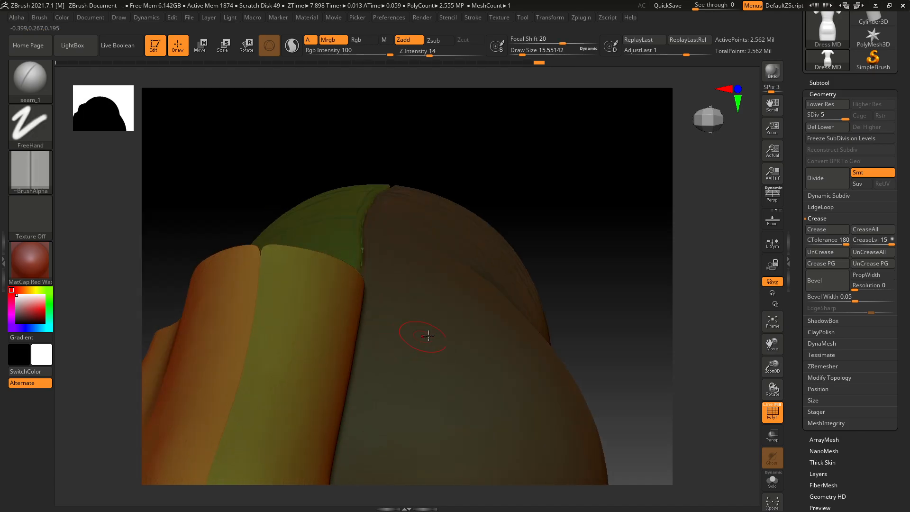
mouse_move(246, 174)
mouse_down()
mouse_move(236, 222)
mouse_move(257, 199)
mouse_move(258, 209)
mouse_up()
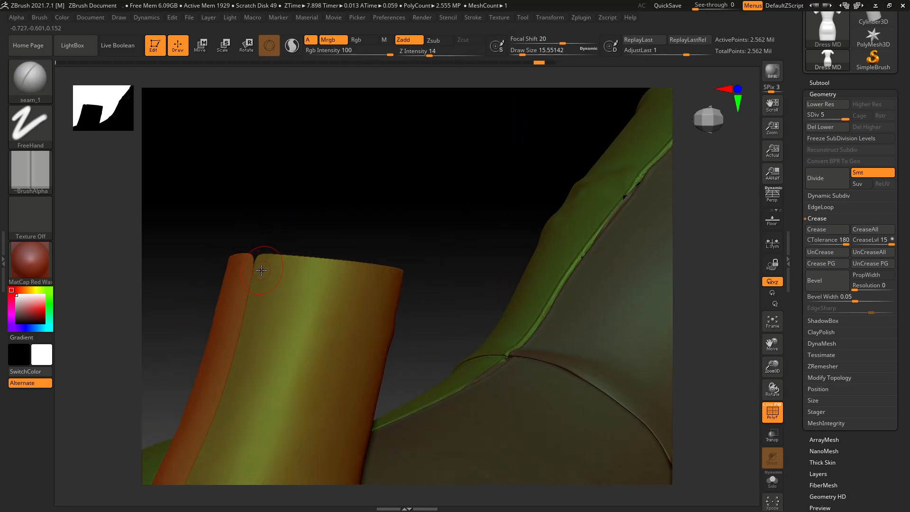
drag(353, 281, 386, 282)
key(ctrl+z)
drag(444, 278, 275, 275)
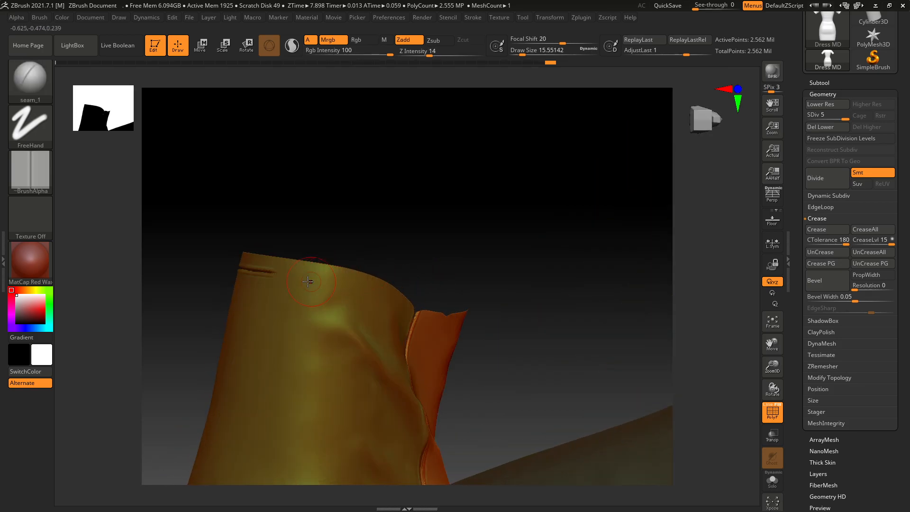
mouse_move(329, 280)
mouse_down()
mouse_move(359, 288)
mouse_move(343, 284)
mouse_up()
key(ctrl+z)
drag(402, 314, 407, 318)
mouse_move(396, 266)
mouse_down()
mouse_move(367, 265)
mouse_move(379, 275)
mouse_move(388, 265)
mouse_move(442, 274)
mouse_move(394, 266)
mouse_up()
- Isolate the sleeves by hiding the body panels of the dress
ctrl+shift+click(372, 252)
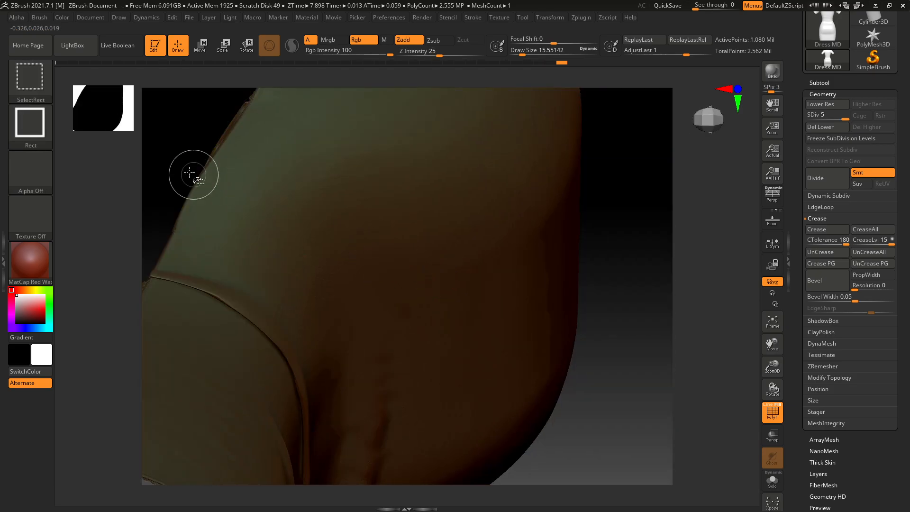
ctrl+shift+click(240, 195)
ctrl+shift+click(184, 169)
drag(302, 248, 211, 226)
key(ctrl+z)
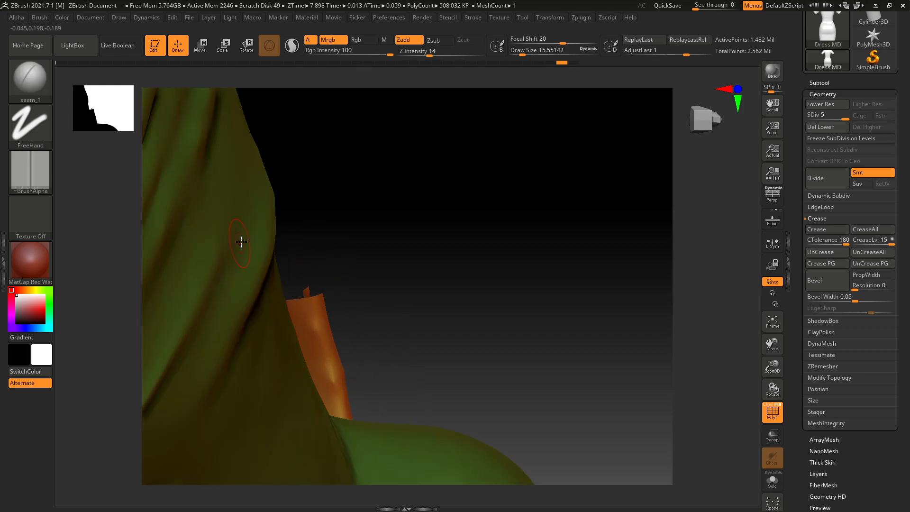
click(574, 63)
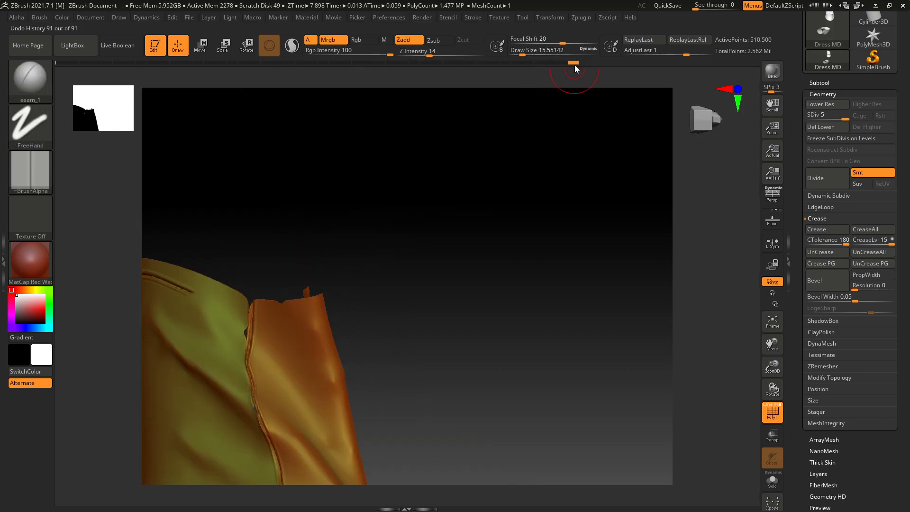
- Smooth out the stray stroke on the left sleeve's cuff and carve a clean seam around it, from the back panel across the front
alt+drag(249, 230, 401, 240)
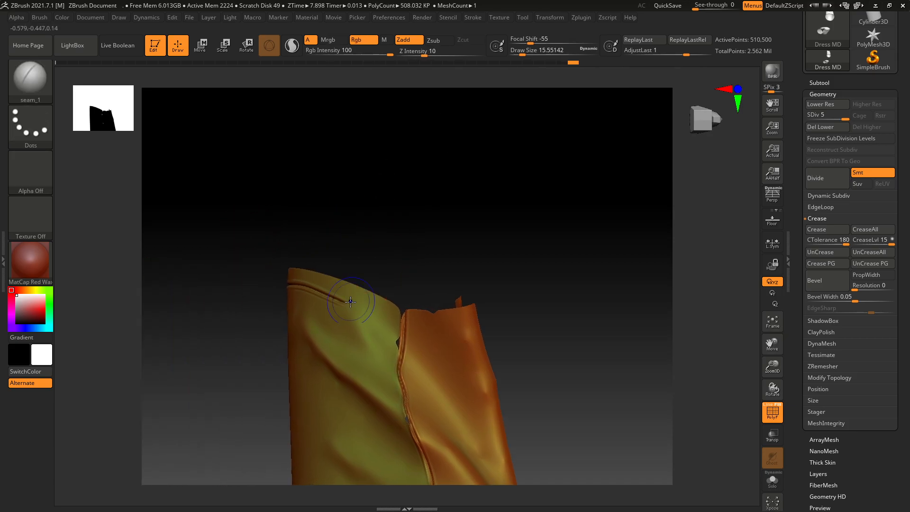
key(shift)
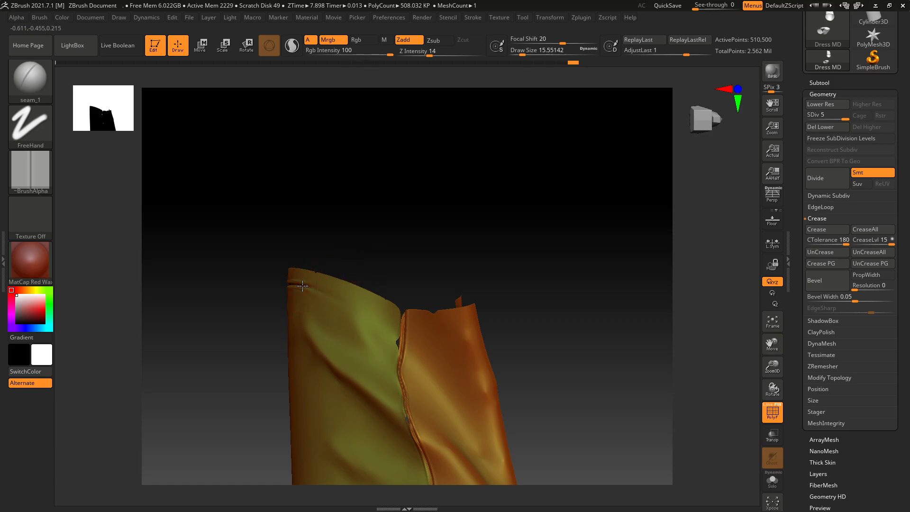
drag(382, 310, 403, 322)
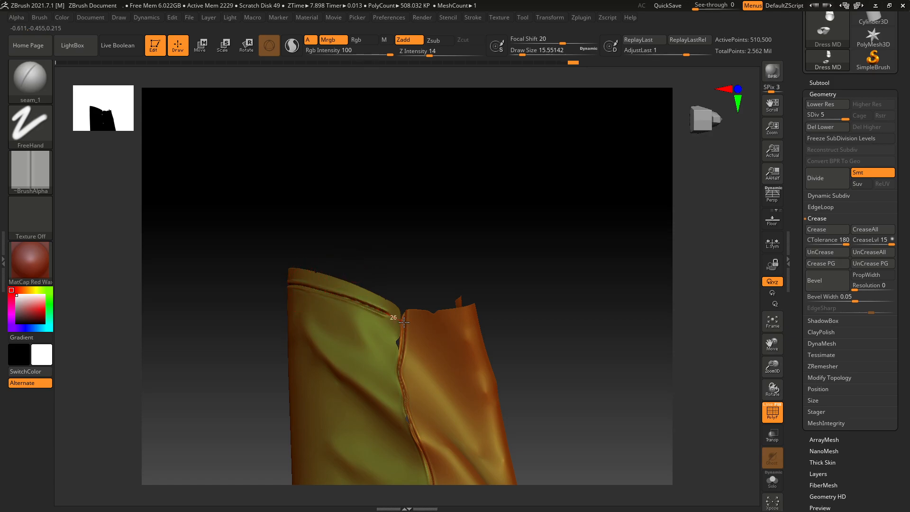
drag(481, 323, 459, 321)
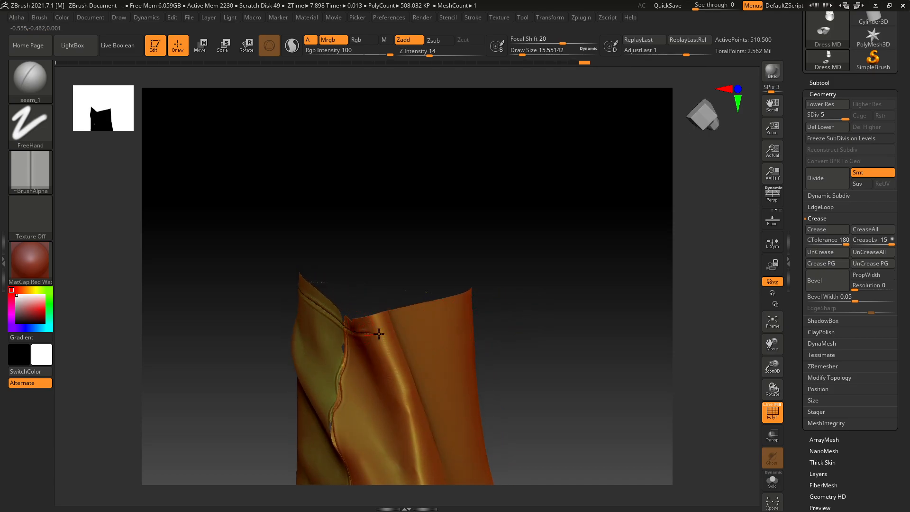
mouse_move(382, 287)
mouse_down()
mouse_move(344, 284)
mouse_move(354, 291)
mouse_move(307, 321)
mouse_move(365, 329)
mouse_move(508, 301)
mouse_up()
mouse_move(527, 262)
mouse_down()
mouse_move(516, 246)
mouse_move(548, 245)
mouse_up()
mouse_move(606, 310)
alt+mouse_down()
mouse_move(481, 252)
mouse_move(408, 310)
alt+mouse_up()
- Carve a seam along the underside of the right sleeve where its two panels meet, from armhole to cuff
drag(390, 341, 368, 222)
drag(712, 118, 683, 137)
drag(283, 245, 337, 205)
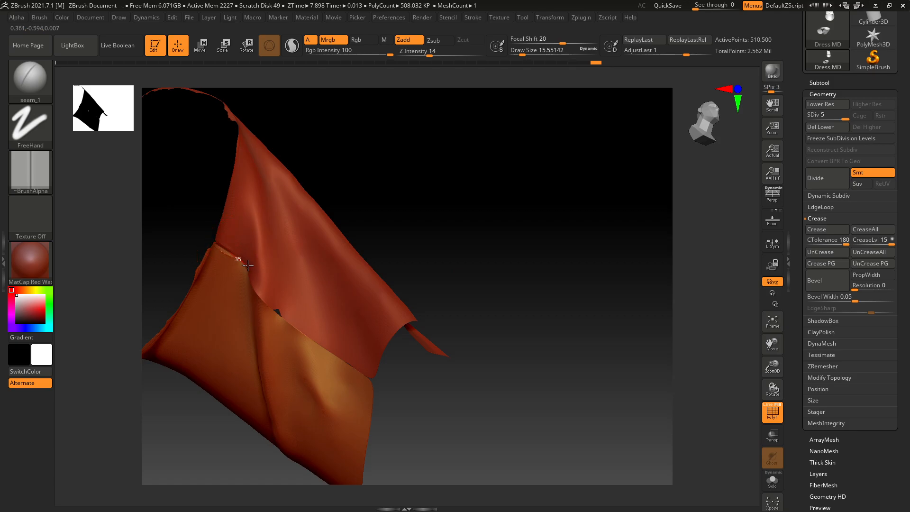
drag(289, 320, 375, 380)
drag(485, 266, 436, 309)
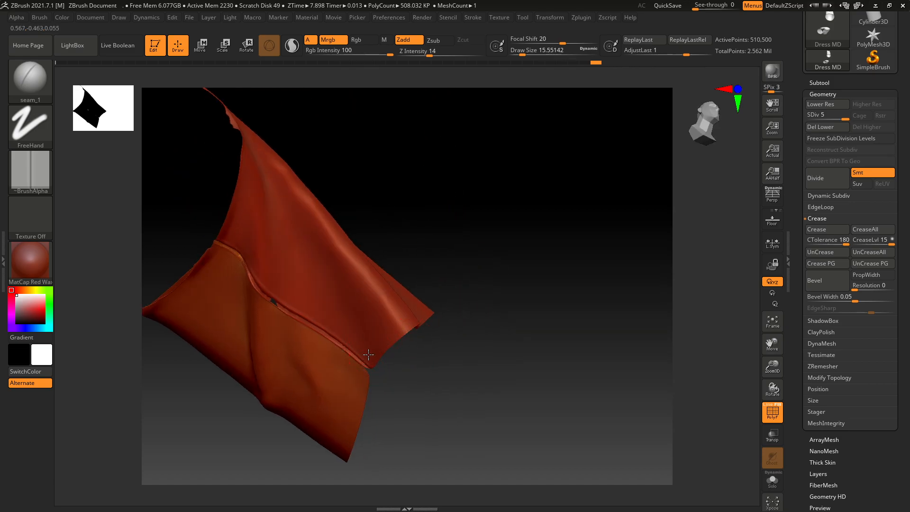
key(ctrl)
- Carve a seam across the front of the right sleeve's cuff, undoing the strokes that go wrong
drag(451, 258, 411, 287)
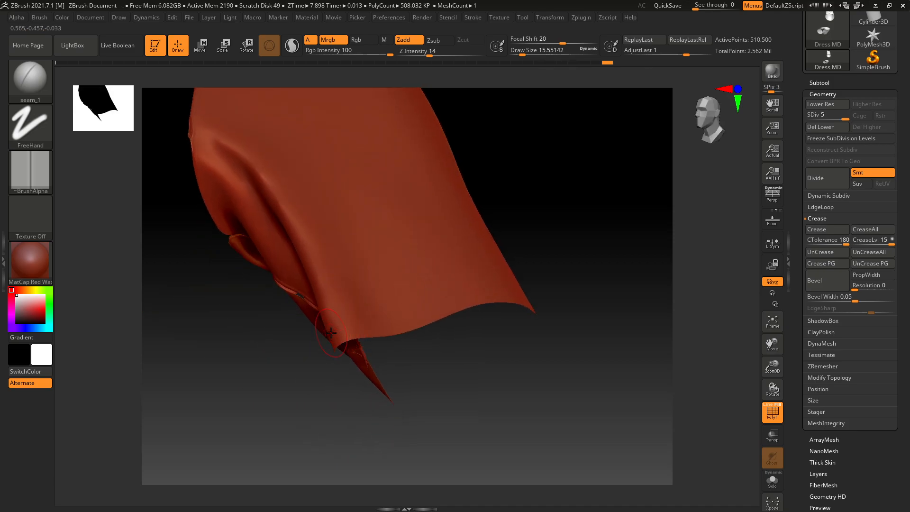
drag(353, 324, 485, 290)
mouse_move(539, 273)
mouse_down()
mouse_move(615, 280)
mouse_move(526, 268)
mouse_up()
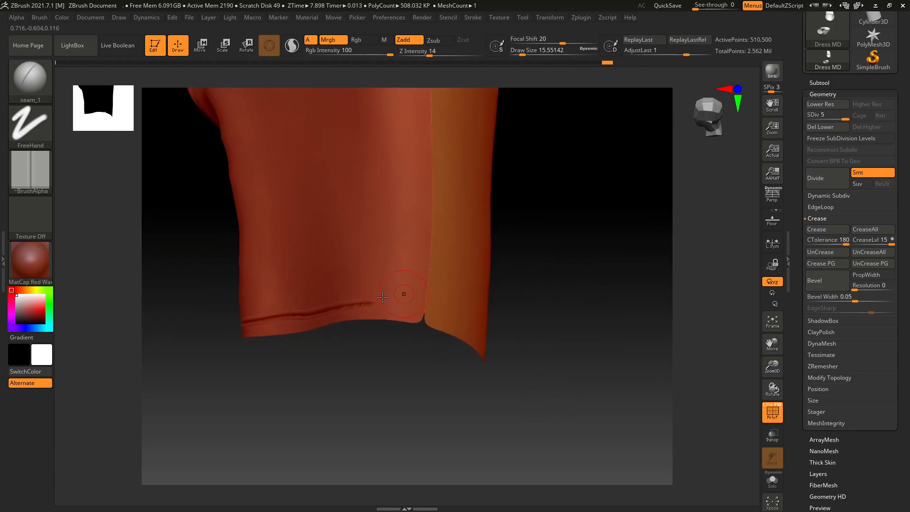
drag(403, 304, 462, 314)
mouse_move(519, 340)
mouse_down()
mouse_move(365, 298)
mouse_move(411, 319)
mouse_up()
key(ctrl+z)
key(ctrl+z)
mouse_move(282, 236)
mouse_down()
mouse_move(330, 258)
mouse_move(299, 290)
mouse_move(388, 306)
mouse_up()
key(ctrl+z)
- Carve the cuff seam across the back of the right sleeve, smoothing its end where it meets the front seam
mouse_move(506, 342)
mouse_down()
mouse_move(459, 284)
mouse_move(448, 247)
mouse_up()
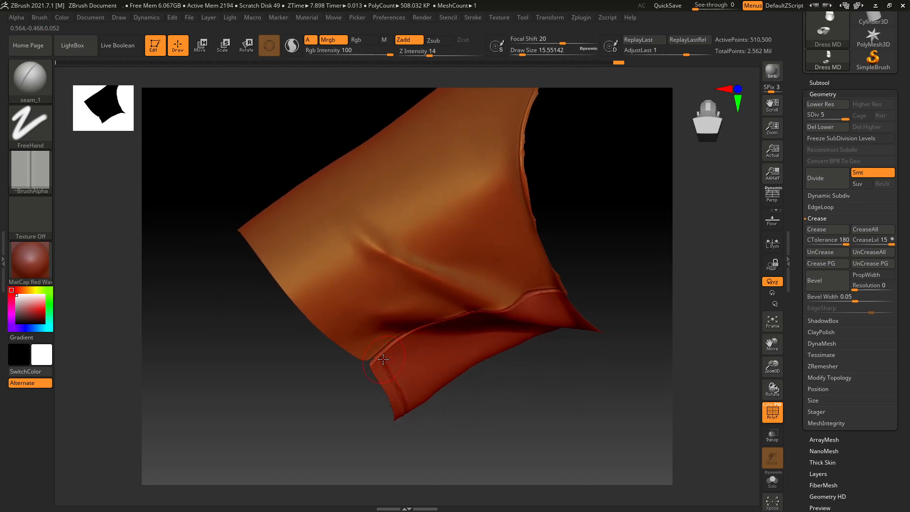
mouse_move(373, 347)
mouse_down()
mouse_move(327, 315)
mouse_move(264, 240)
mouse_up()
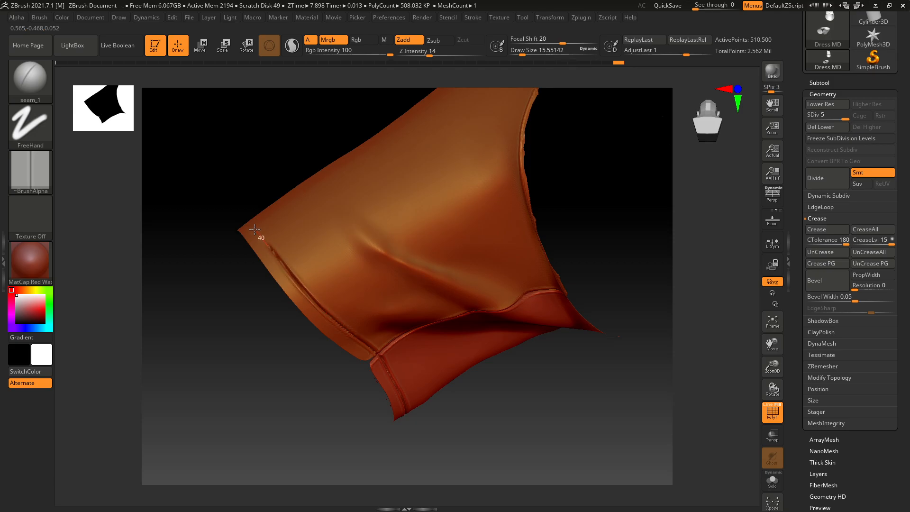
drag(265, 192, 276, 245)
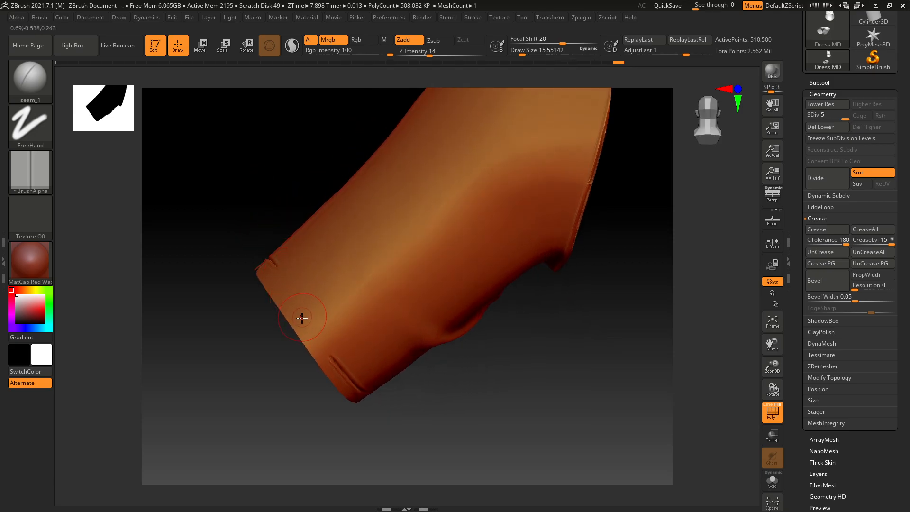
mouse_move(332, 355)
mouse_down()
mouse_move(309, 332)
mouse_move(272, 258)
mouse_up()
key(ctrl+z)
mouse_move(280, 204)
mouse_down()
mouse_move(290, 224)
mouse_move(260, 256)
mouse_up()
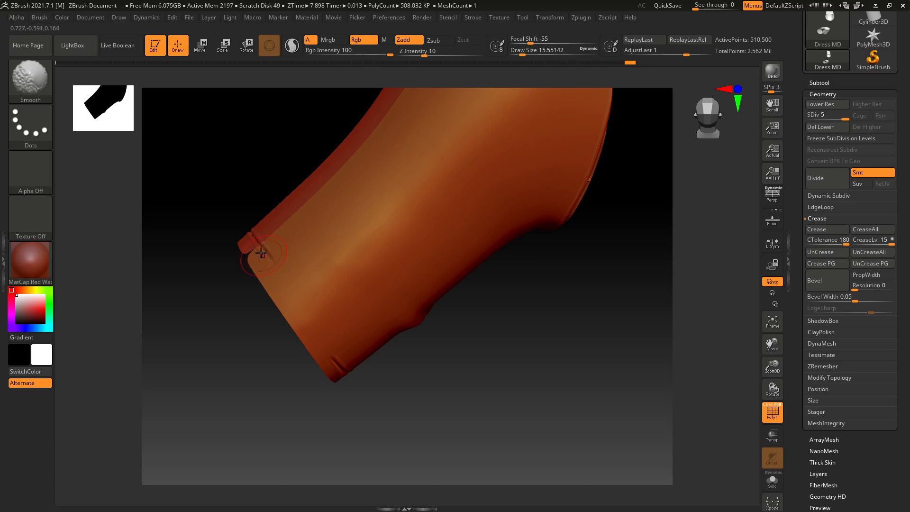
drag(297, 304, 335, 362)
mouse_move(198, 212)
mouse_down()
mouse_move(235, 257)
mouse_move(261, 271)
mouse_up()
- Show all hidden parts of the dress again
alt+drag(322, 426, 577, 428)
ctrl+shift+click(429, 295)
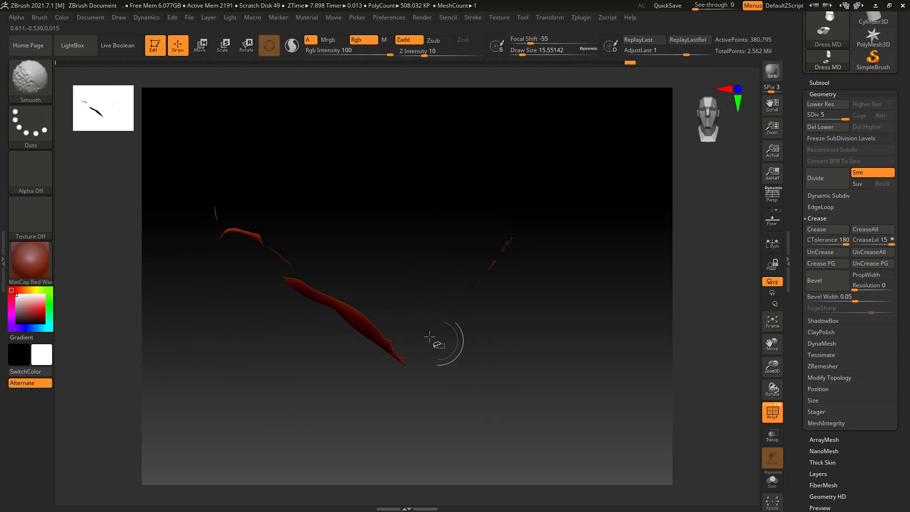
ctrl+shift+click(380, 280)
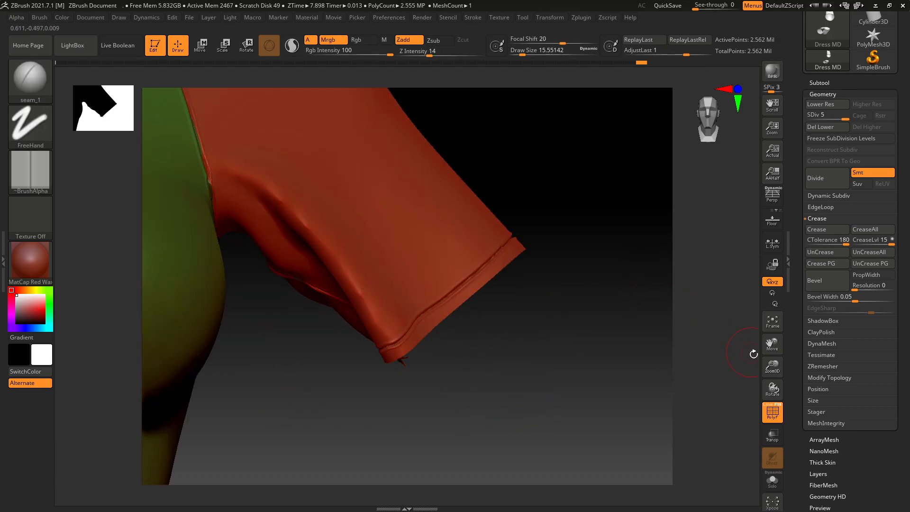
- Turn off the PolyFrame display and review the whole dress from the front, down to the hem
drag(773, 366, 610, 208)
click(773, 414)
alt+drag(513, 250, 527, 304)
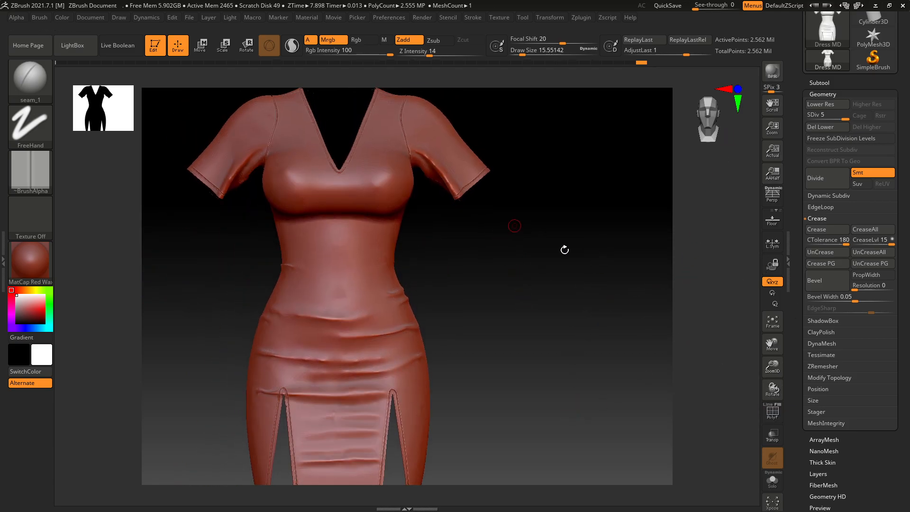
alt+drag(597, 325, 577, 291)
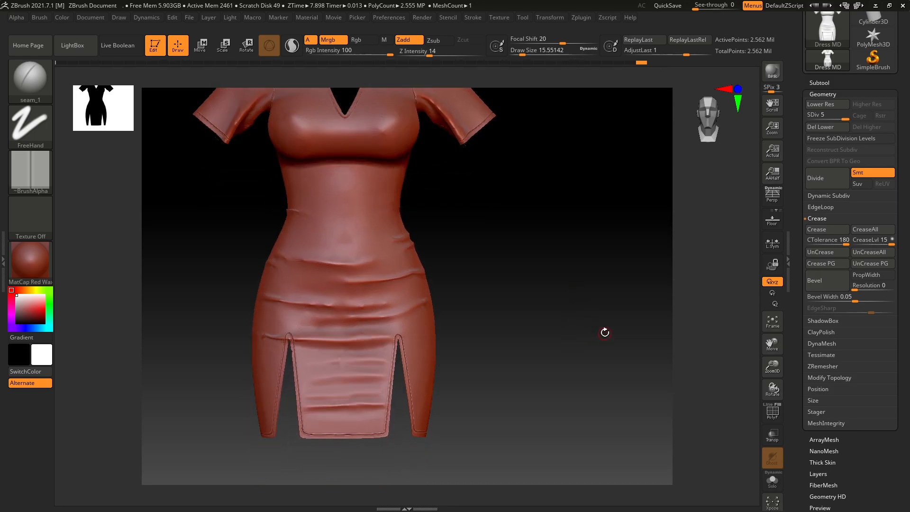
alt+drag(519, 265, 524, 281)
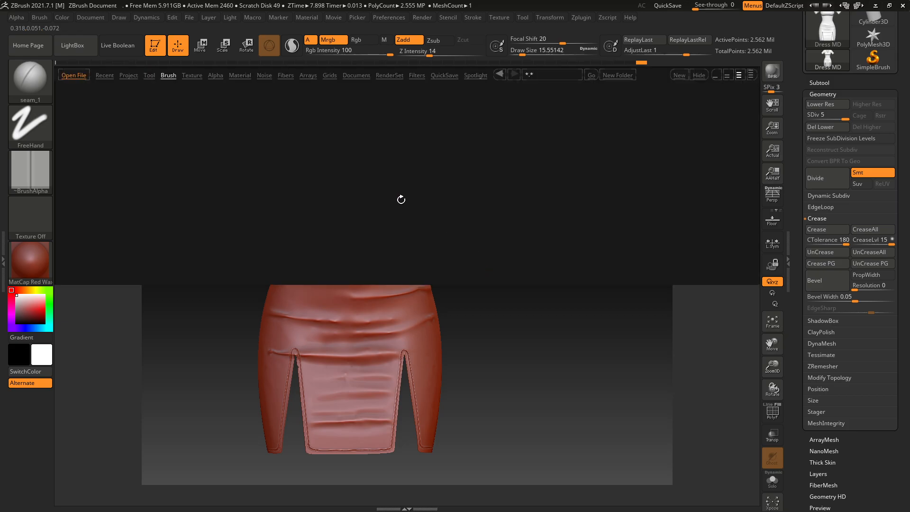
- Load the 08-cotton_Stretch fold brush from the fabric folds folder of the brush library
click(87, 105)
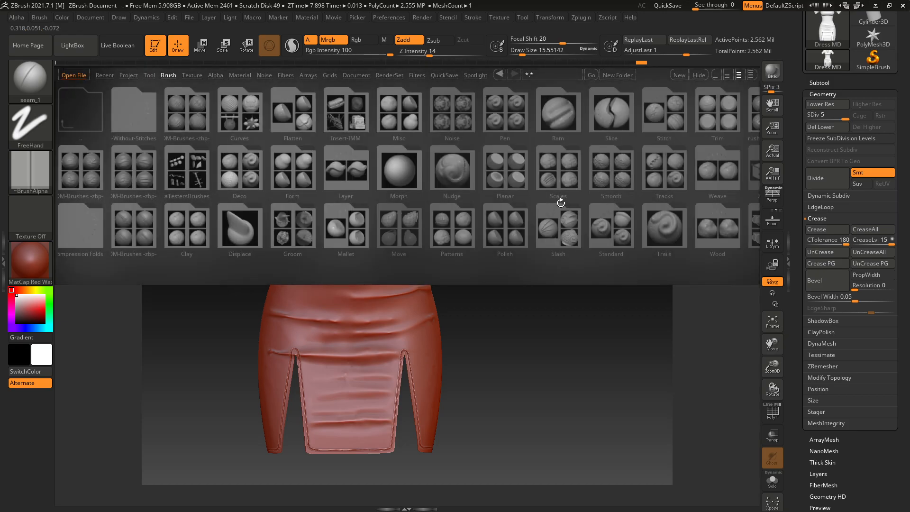
click(125, 172)
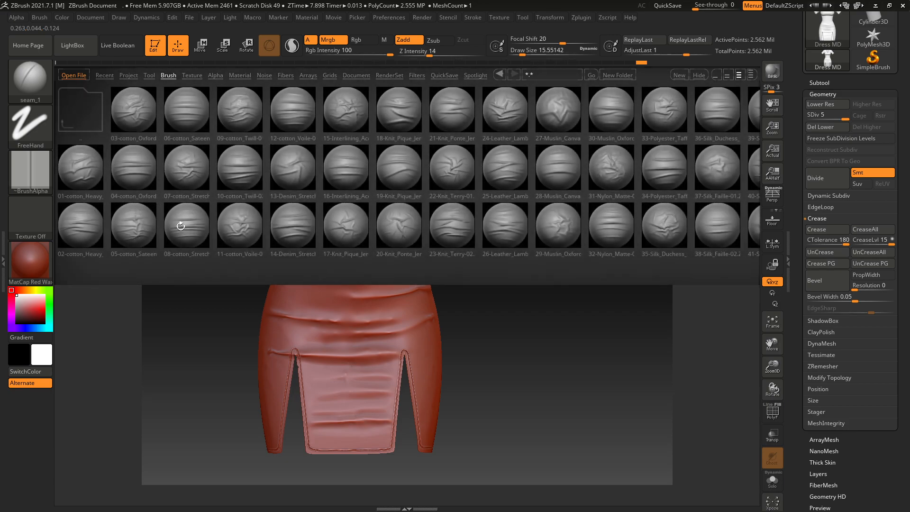
double_click(185, 222)
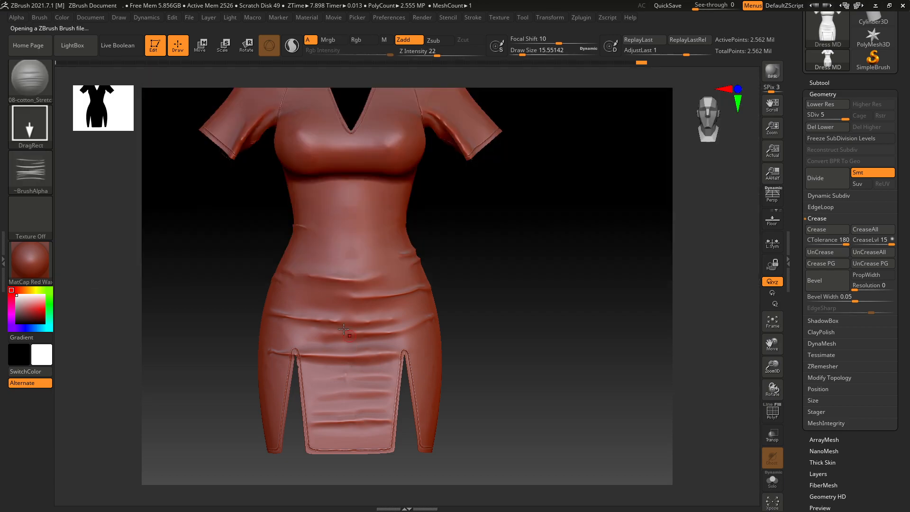
- Stamp cotton folds across the front of the hips, undoing the two tries on the front panel between the slits
mouse_move(364, 411)
mouse_down()
mouse_move(341, 411)
mouse_move(344, 453)
mouse_up()
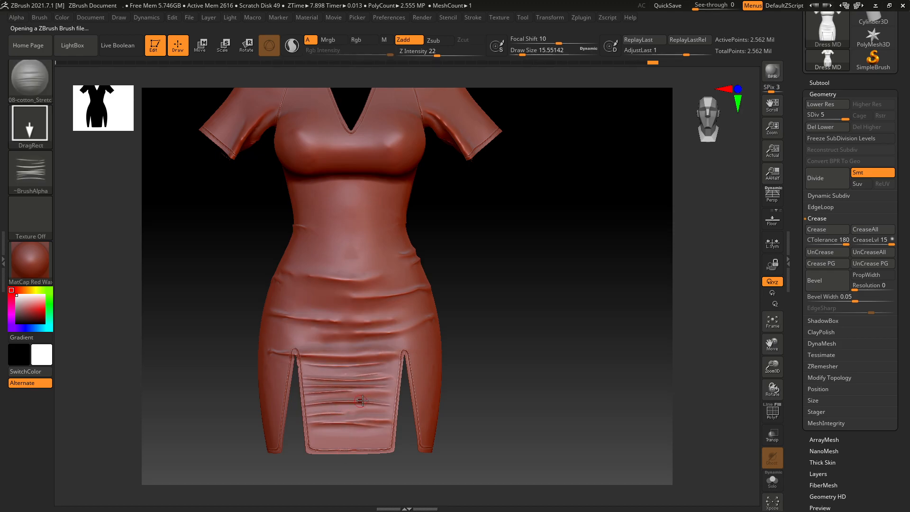
key(ctrl+z)
mouse_move(359, 397)
mouse_down()
mouse_move(348, 433)
mouse_move(361, 454)
mouse_up()
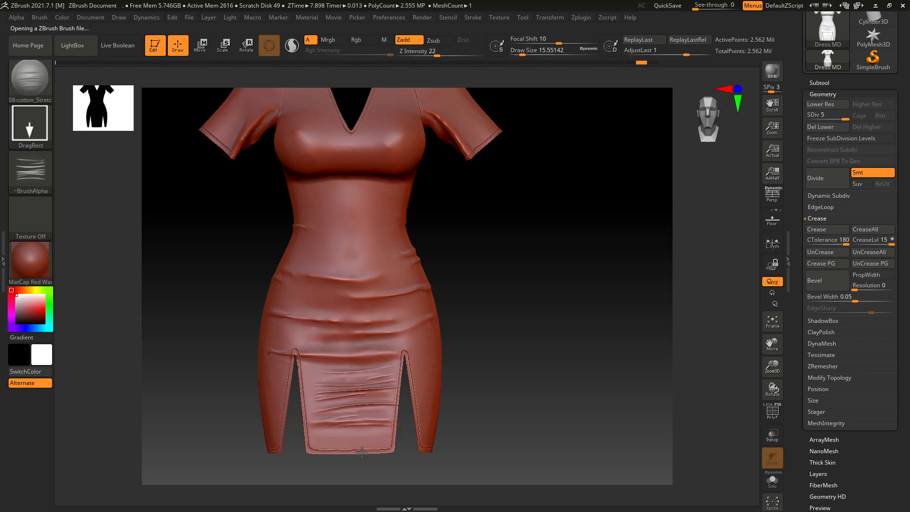
key(ctrl+z)
drag(348, 309, 345, 386)
- Set the Smooth brush to Draw Size 77 and Z Intensity 100, and soften the folds on the front of the hips
key(shift)
key(shift)
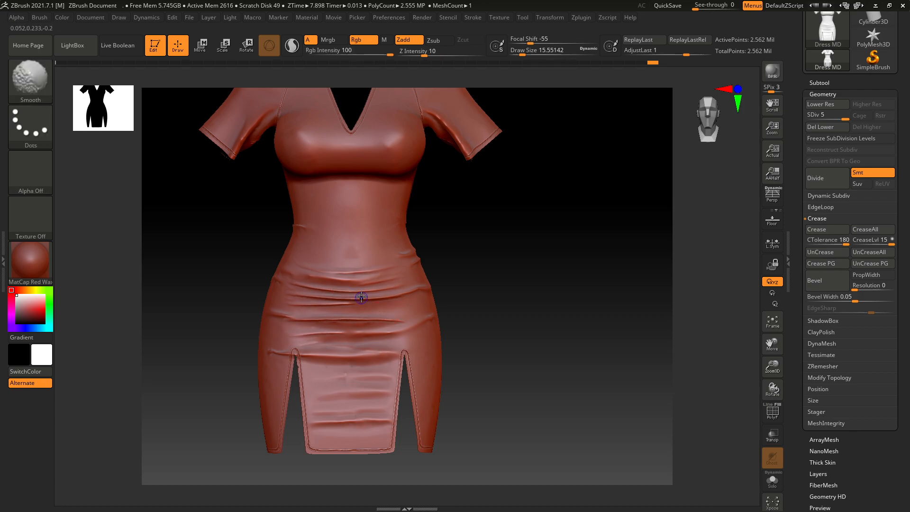
mouse_move(433, 55)
mouse_down()
mouse_move(472, 57)
mouse_move(449, 56)
mouse_up()
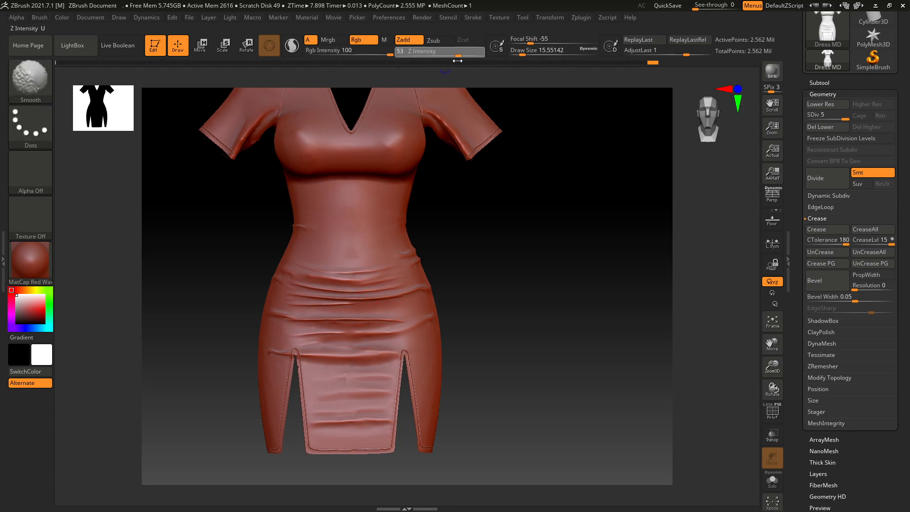
mouse_move(534, 54)
mouse_down()
mouse_move(543, 54)
mouse_move(535, 54)
mouse_up()
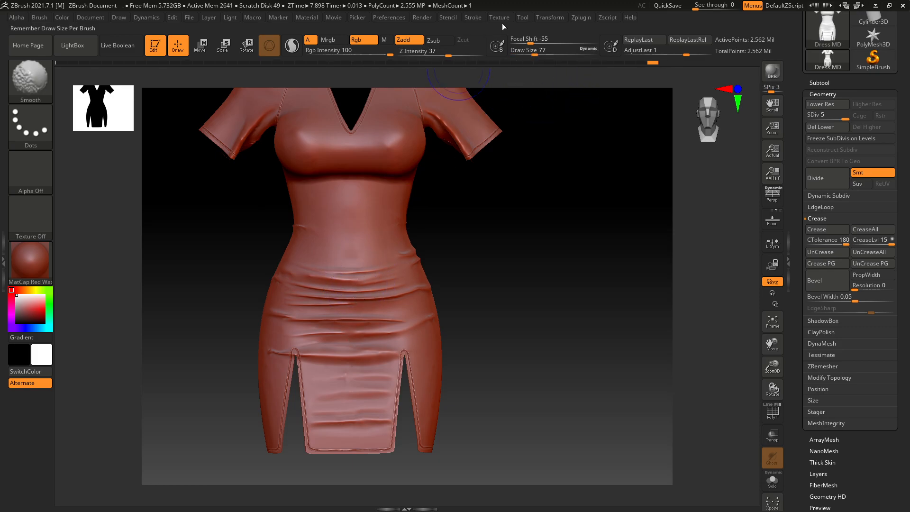
drag(448, 56, 482, 55)
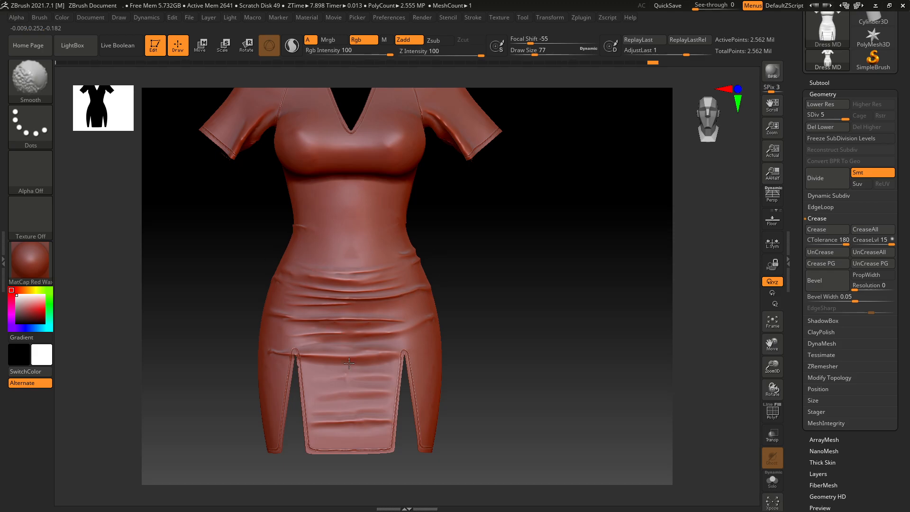
shift+drag(366, 358, 372, 355)
key(ctrl+z)
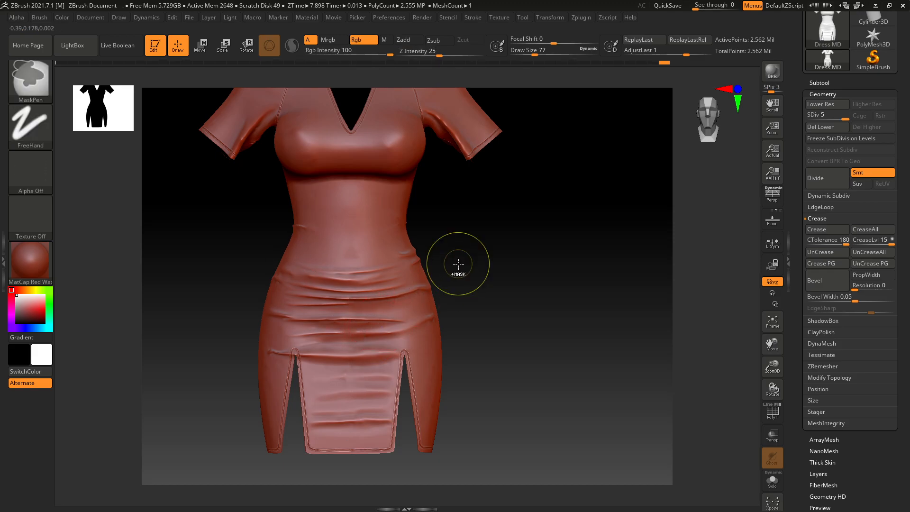
shift+drag(356, 305, 337, 311)
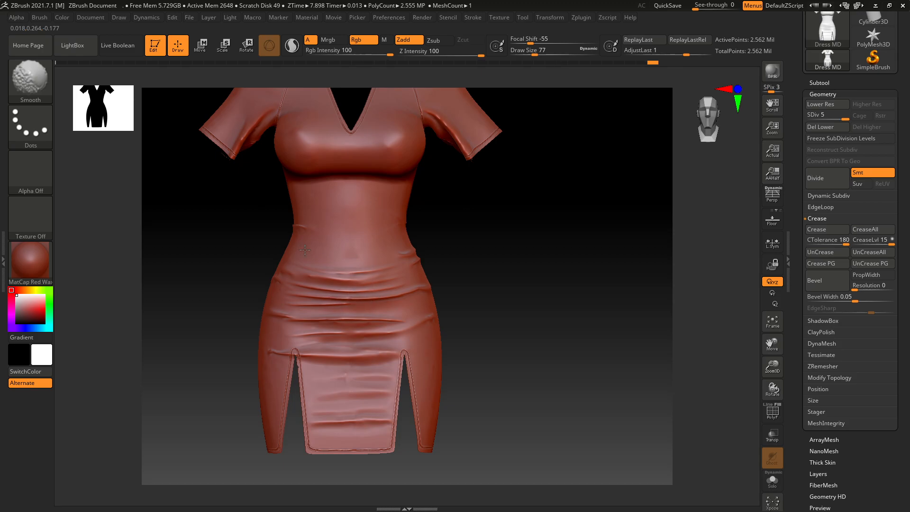
shift+drag(437, 272, 442, 258)
- Load the 38-Silk_Faille-02 fold brush from the brush library
key(F1)
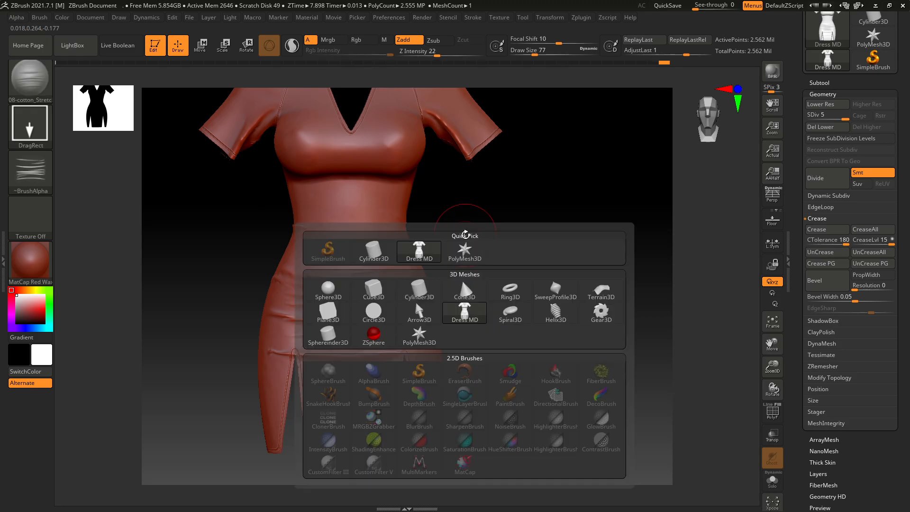
key(comma)
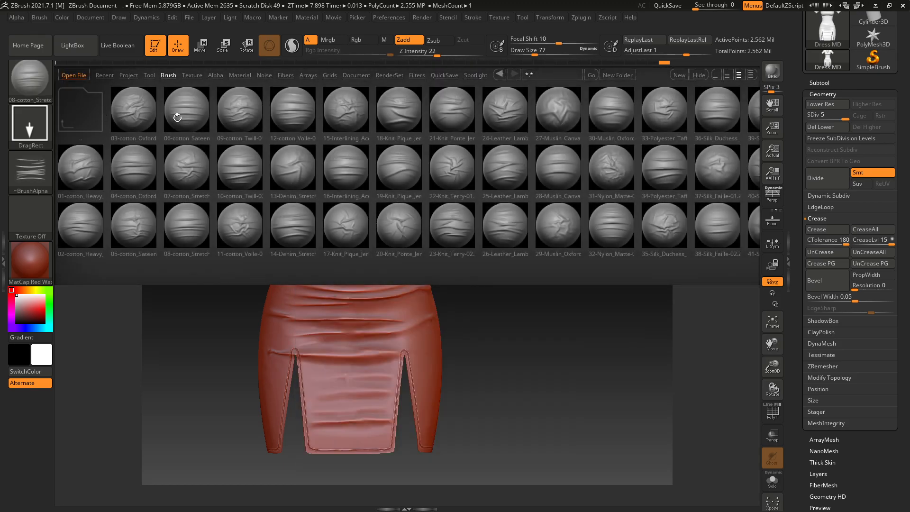
drag(658, 252, 584, 250)
double_click(482, 222)
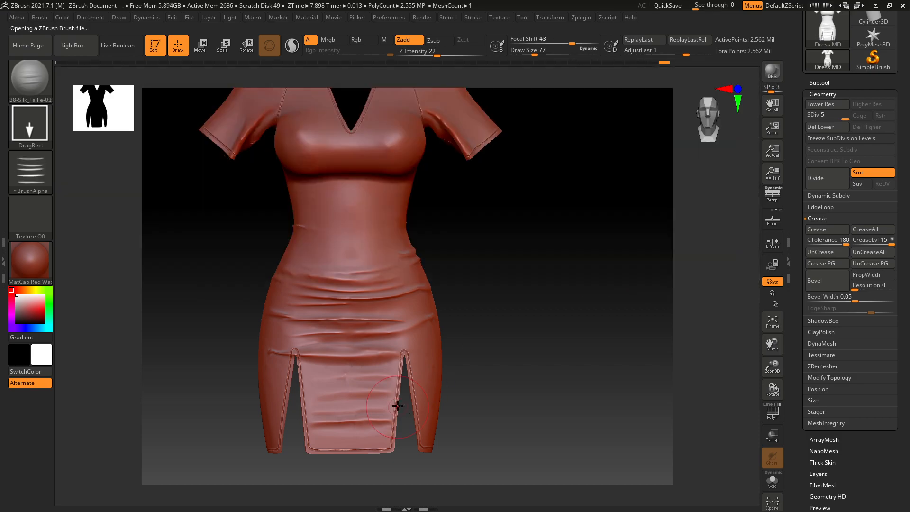
- Stamp silk folds on the front panel between the slits and soften them
drag(776, 364, 780, 379)
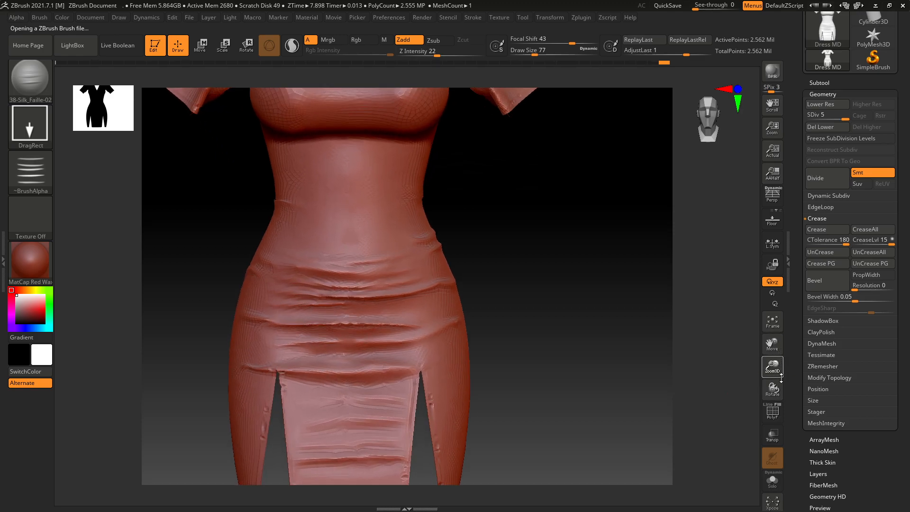
drag(775, 346, 774, 268)
drag(360, 338, 350, 253)
key(shift)
shift+drag(348, 361, 350, 364)
- Stamp silk folds across the lower back of the skirt, redoing the first stamp, and soften them
drag(615, 303, 515, 283)
drag(340, 374, 341, 300)
key(ctrl+z)
mouse_move(350, 348)
mouse_down()
mouse_move(340, 294)
mouse_move(350, 265)
mouse_move(366, 265)
mouse_move(354, 262)
mouse_up()
mouse_move(325, 362)
shift+mouse_down()
mouse_move(366, 359)
mouse_move(320, 324)
shift+mouse_up()
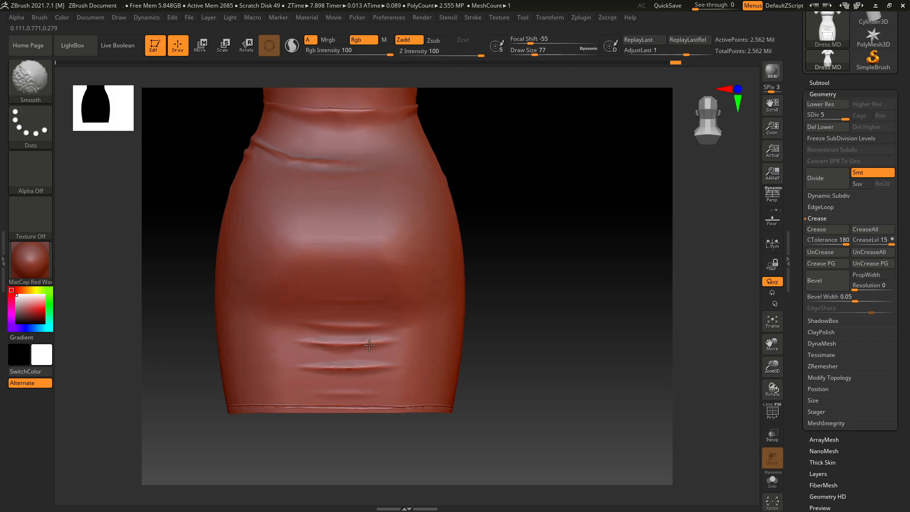
shift+drag(323, 355, 394, 352)
- Stamp silk folds across the back waist, and frame the whole dress from the front
alt+drag(549, 227, 564, 329)
mouse_move(359, 212)
mouse_down()
mouse_move(342, 140)
mouse_move(355, 119)
mouse_up()
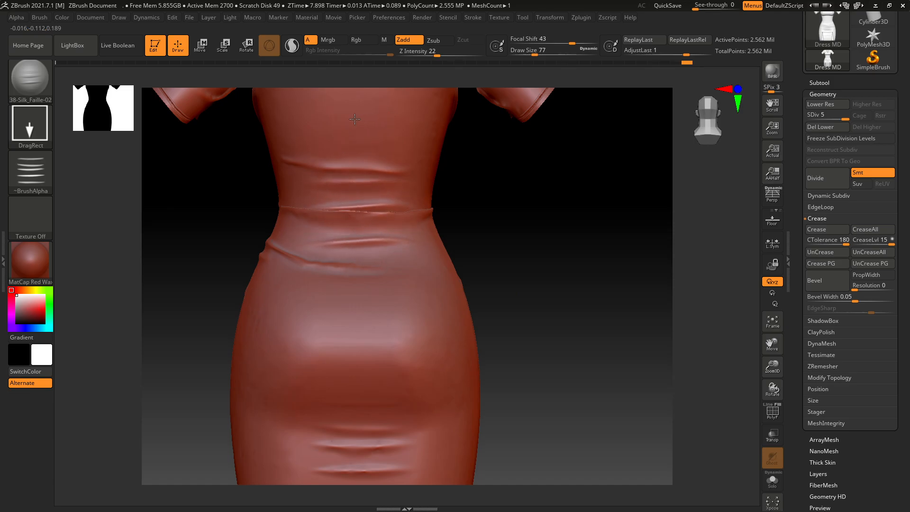
alt+drag(482, 187, 510, 283)
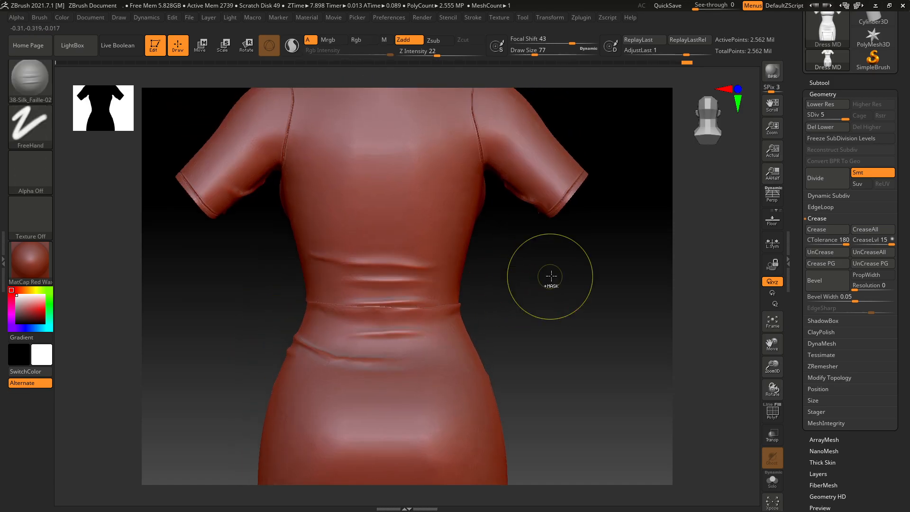
key(ctrl+z)
drag(549, 319, 551, 201)
drag(773, 370, 761, 324)
alt+drag(459, 240, 463, 344)
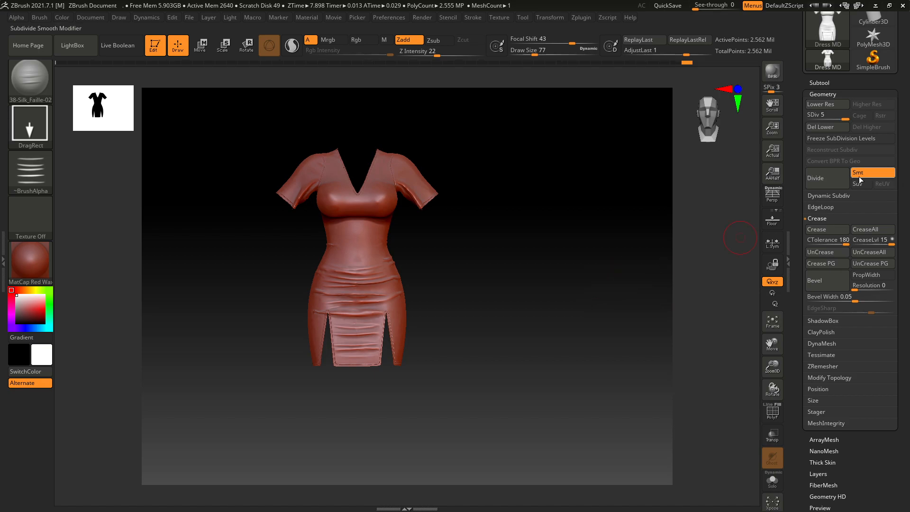
- Export the detailed dress in OBJ format as "Dress ZBrush HIGH POLY" into the [SL] Luna Dress folder
scroll(882, 137, up, 5)
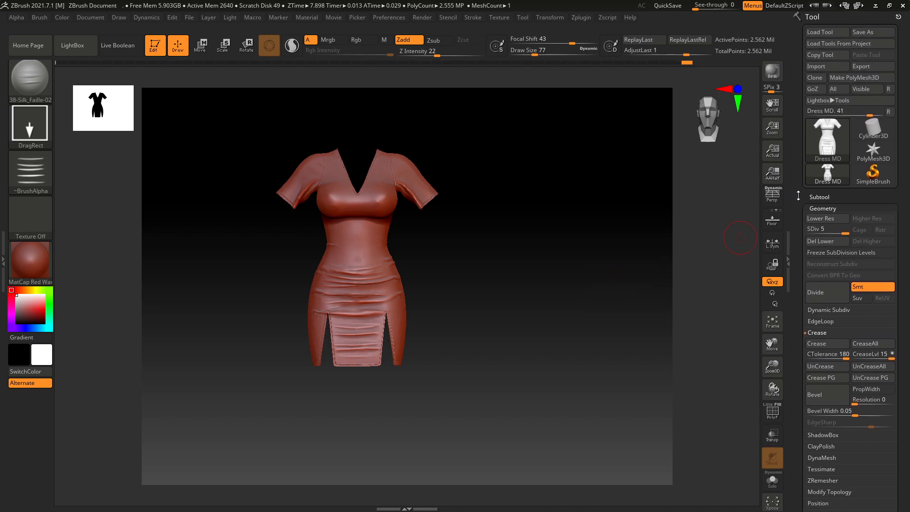
click(874, 68)
click(423, 331)
key(BackSpace)
key(BackSpace)
text(ZBrush HIGH POLY)
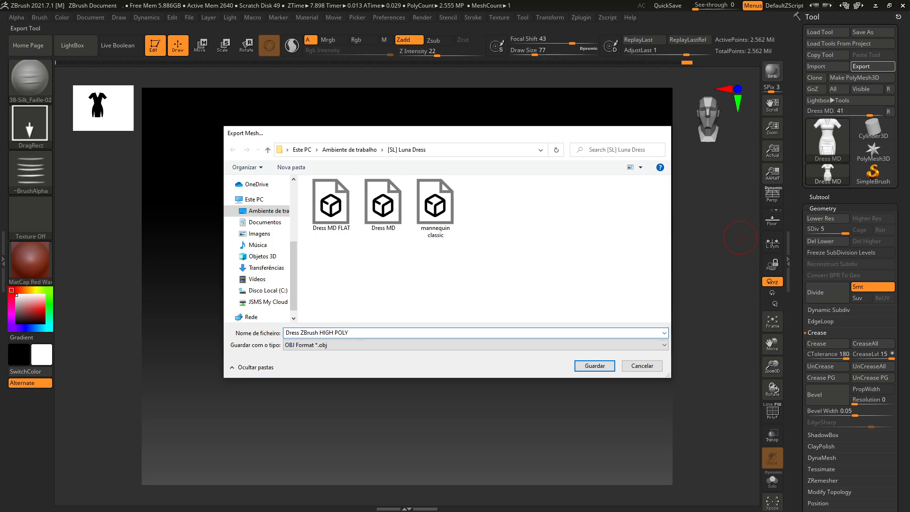
key(Return)
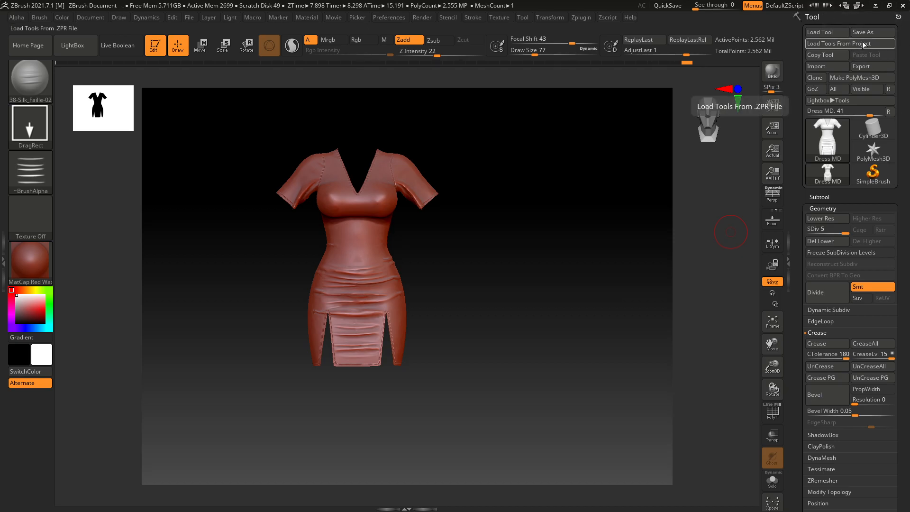
- Close ZBrush and save the project as "HIGHPOLY Luna Dress" in the [SL] Luna Dress folder
click(903, 6)
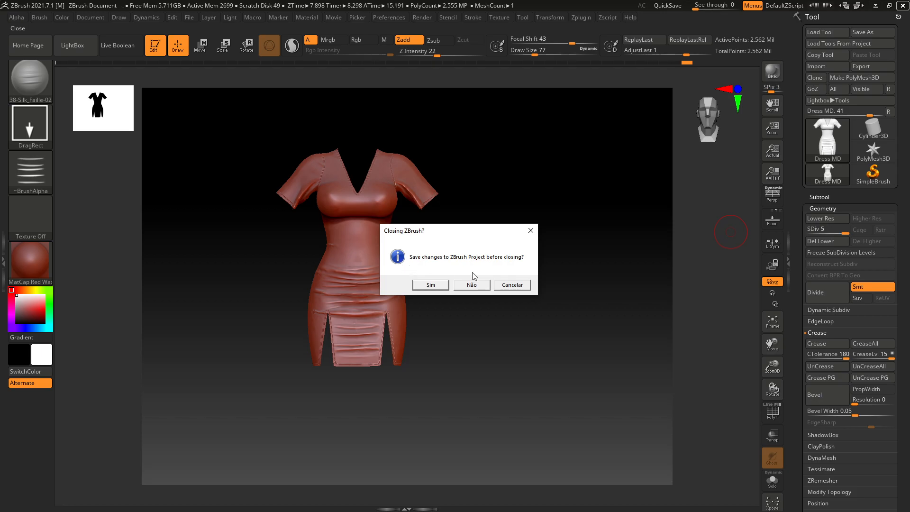
click(430, 285)
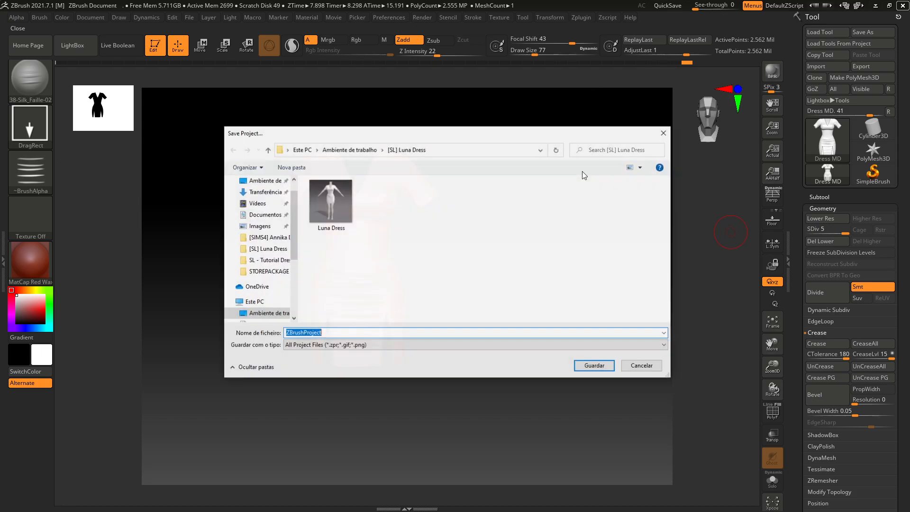
key(Right)
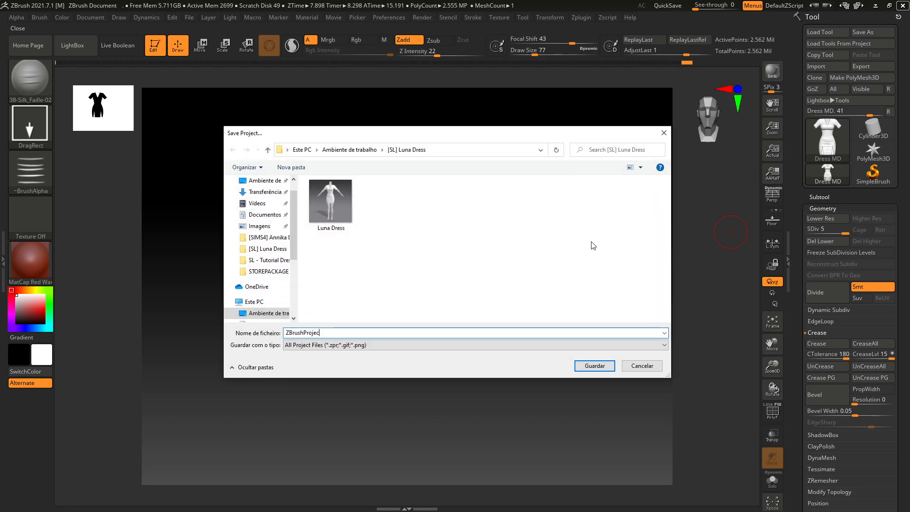
key(BackSpace)
key(BackSpace)
key(BackSpace)
key(BackSpace)
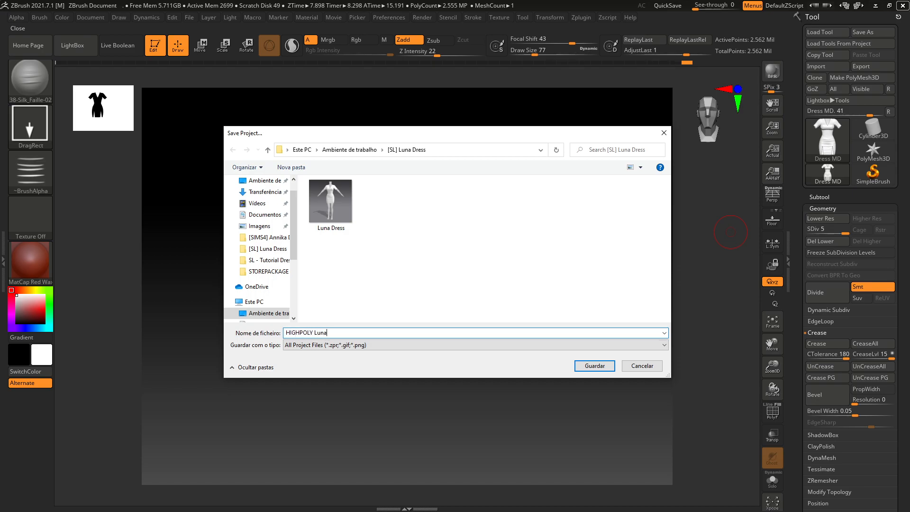
text(HIGHPOLY Luna Dress)
key(Return)
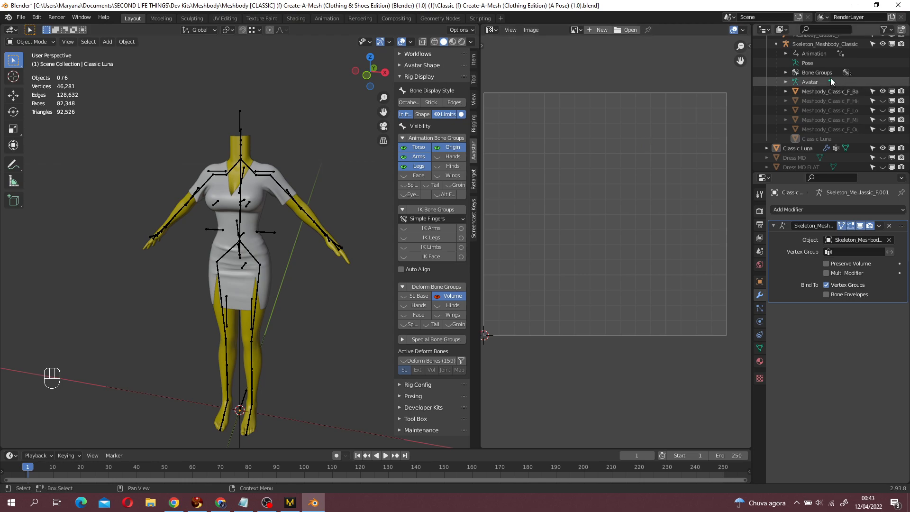
- Minimize Blender, open Adobe Substance 3D Painter and start a new project
click(854, 9)
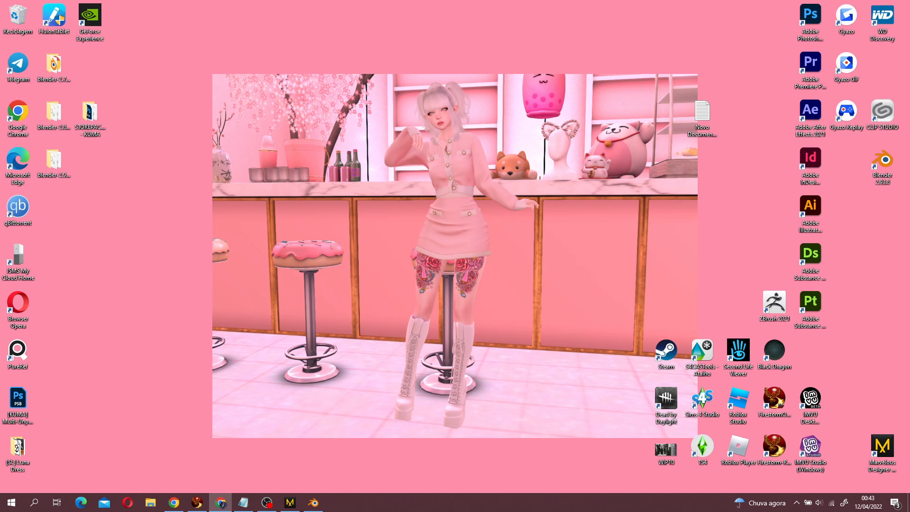
double_click(811, 304)
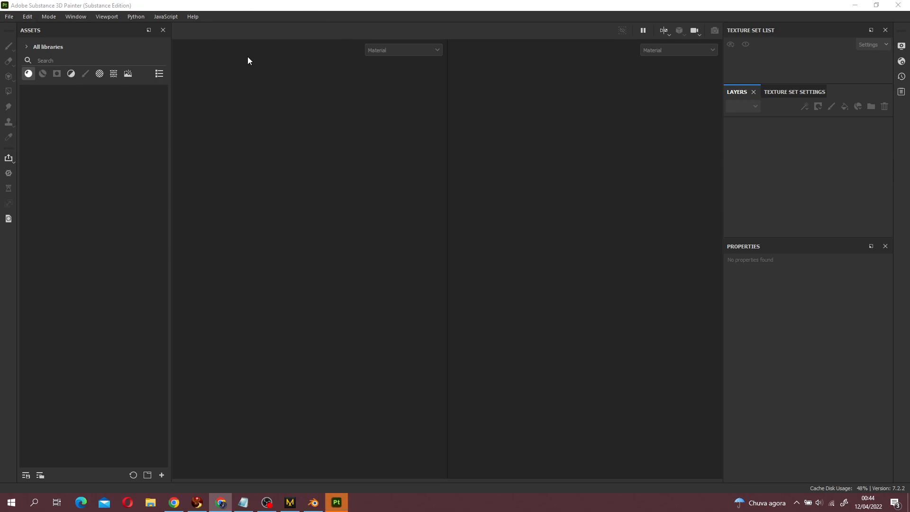
click(9, 16)
click(18, 28)
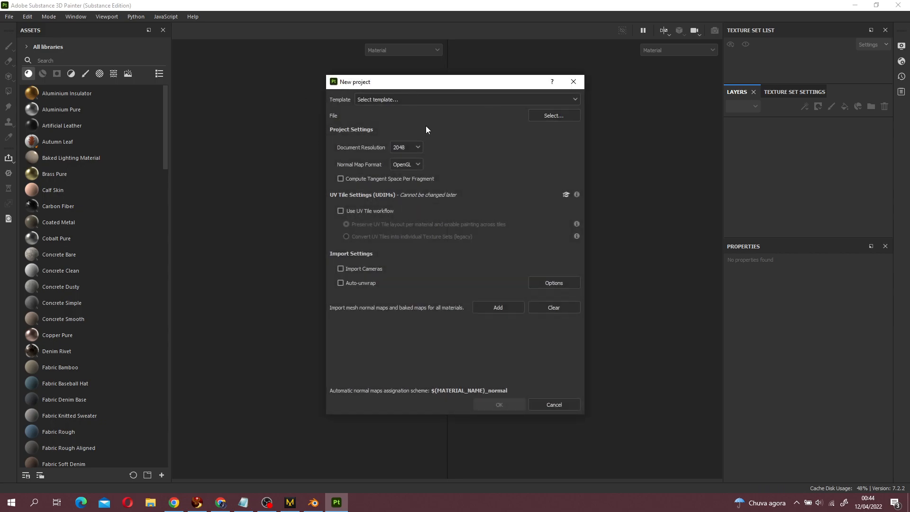
- Create the project from the Classic TO REFIT mesh in the [SL] Luna Dress folder, and paint a single dab on the dress's shoulder
click(554, 115)
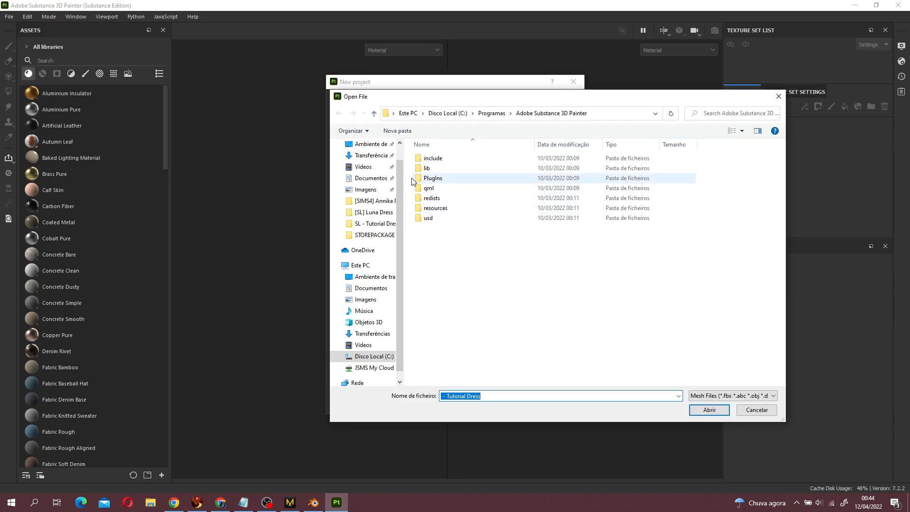
click(384, 232)
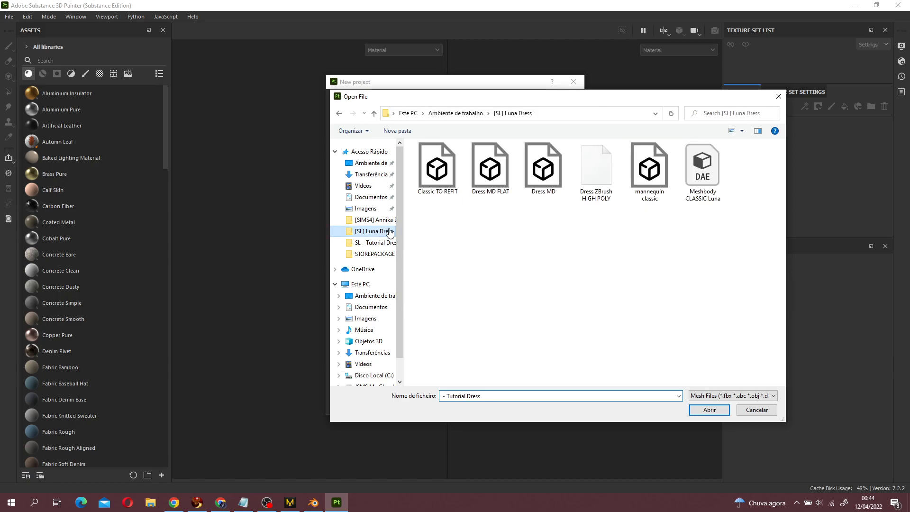
double_click(448, 178)
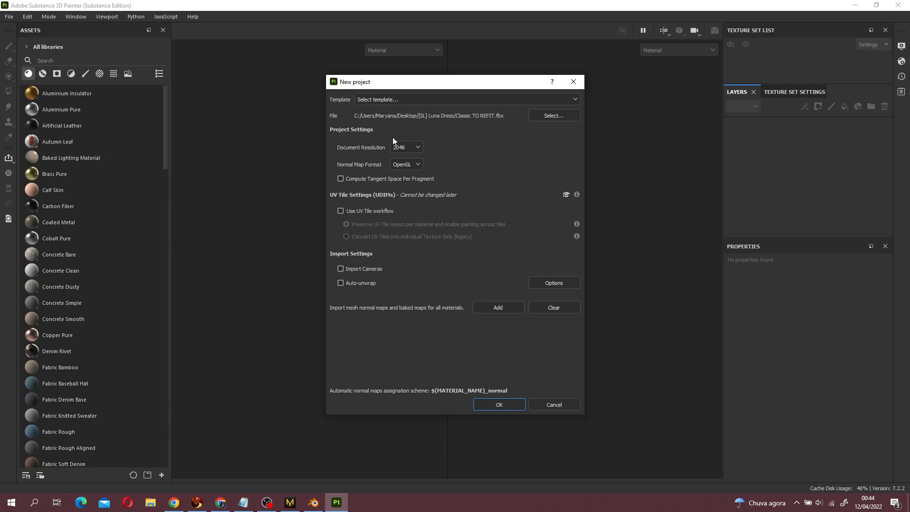
click(499, 404)
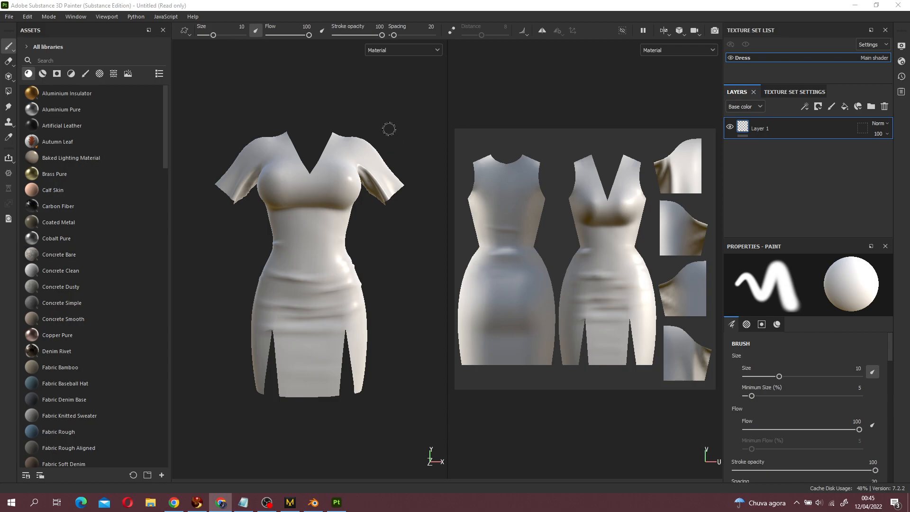
click(335, 143)
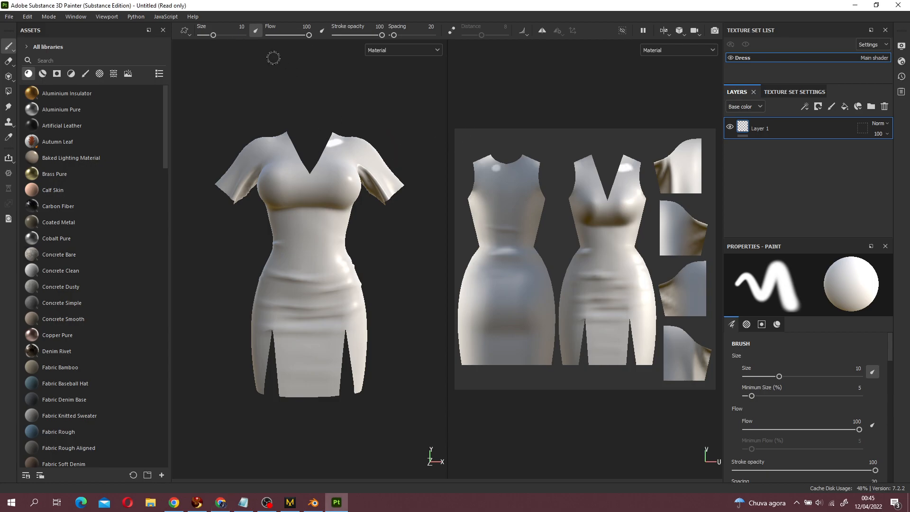
- Undo the paint dab on the shoulder and add Atelier_ALL_SIDES_Grey (1) and Fabric_polyester_01 (1) from the downloads folder as resources to import
key(ctrl+z)
alt+drag(376, 125, 360, 140)
click(9, 16)
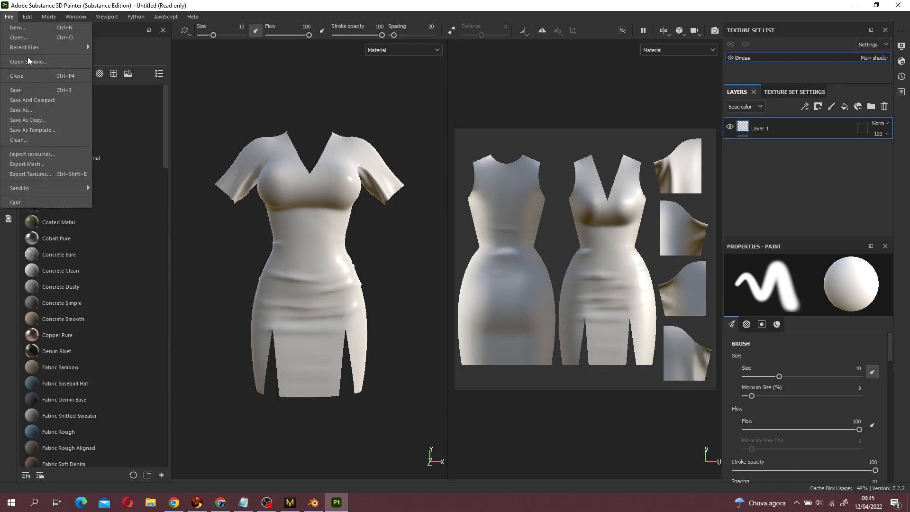
click(57, 155)
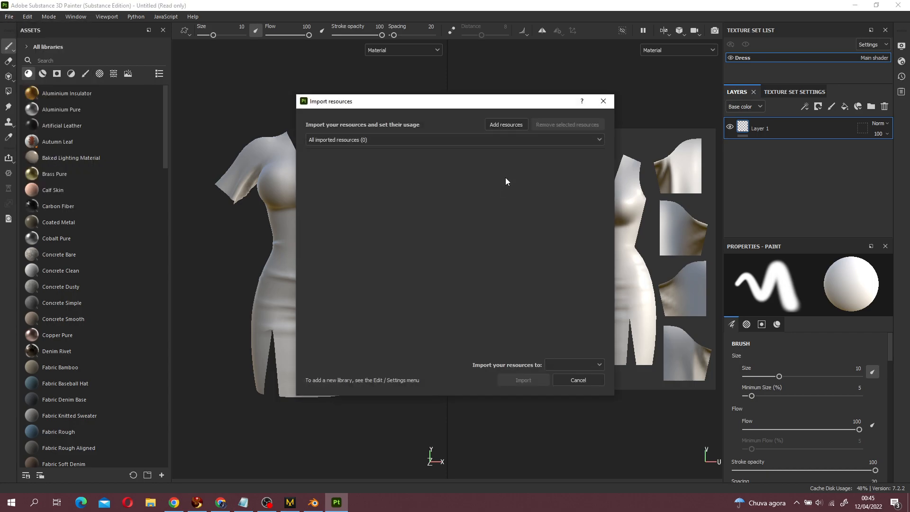
click(506, 126)
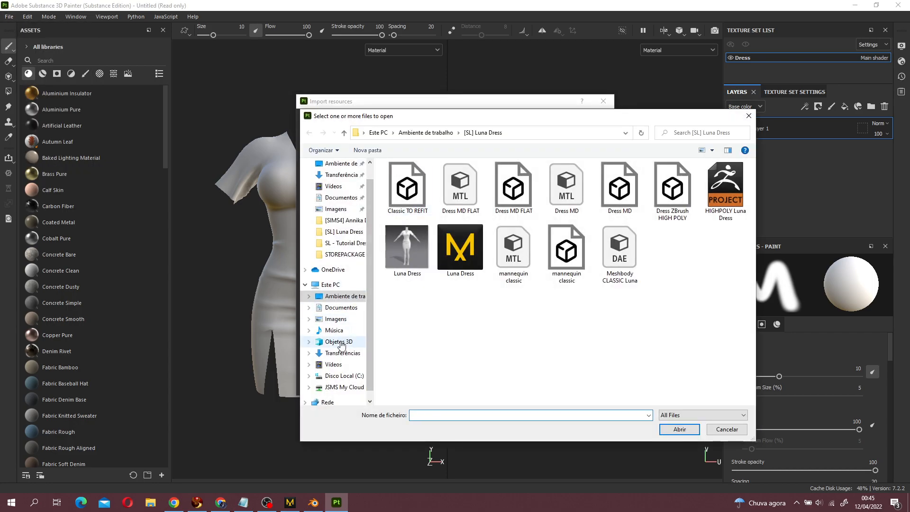
click(342, 353)
click(424, 179)
ctrl+click(435, 189)
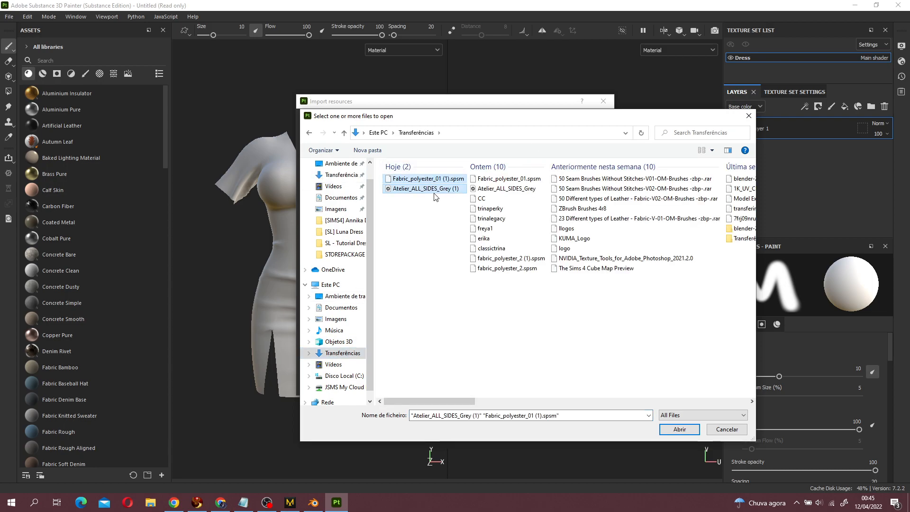
click(680, 429)
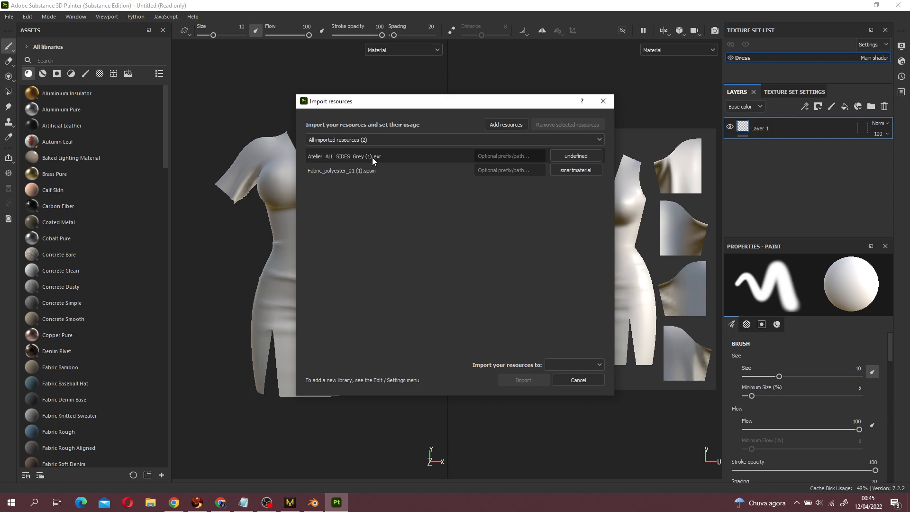
- Define Atelier_ALL_SIDES_Grey (1) as an environment, keep Fabric_polyester_01 (1) as a smart material, and import both into the 'your_assets' library
click(595, 156)
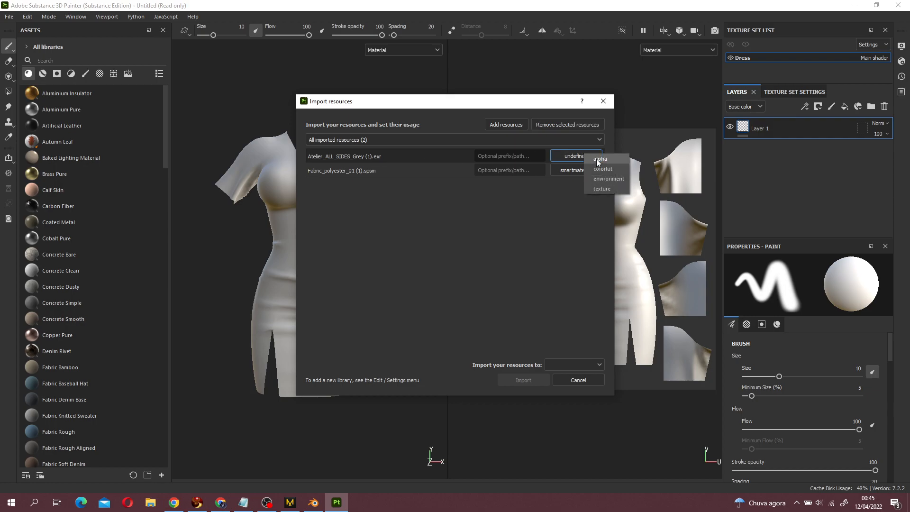
click(608, 179)
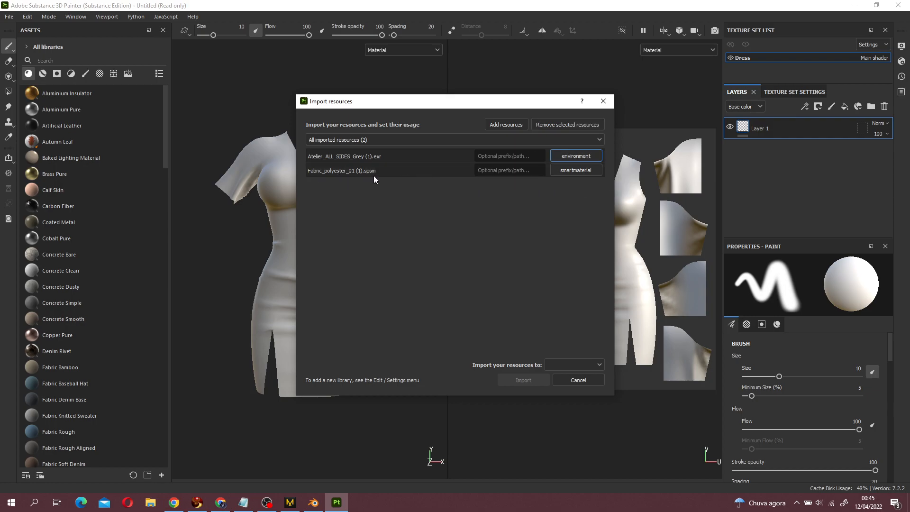
click(582, 172)
click(550, 198)
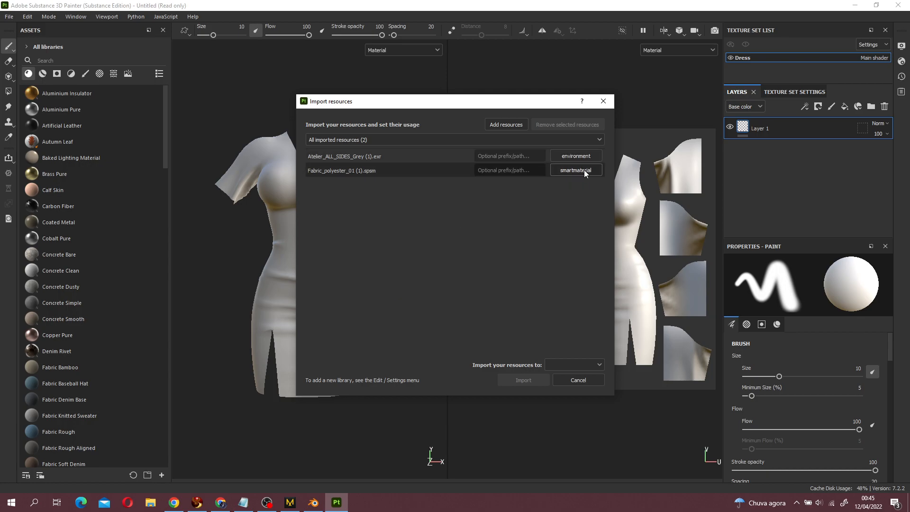
click(547, 367)
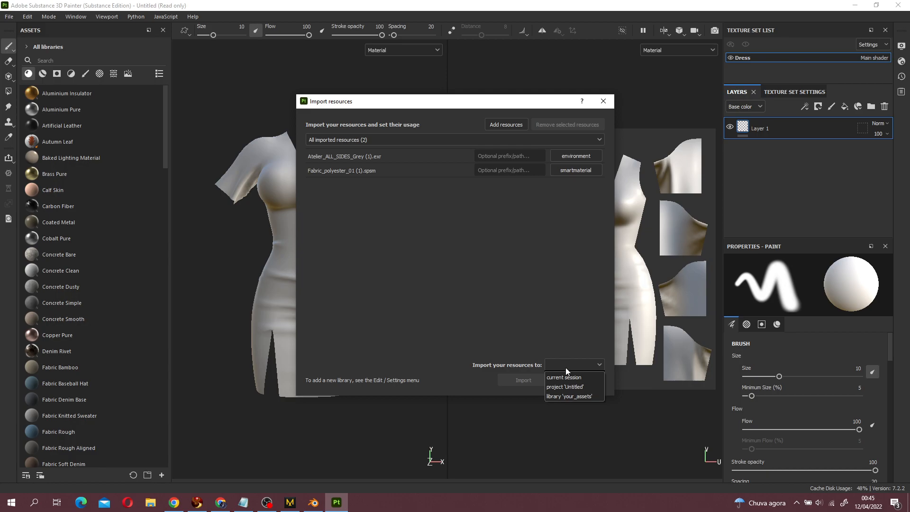
click(599, 397)
click(526, 380)
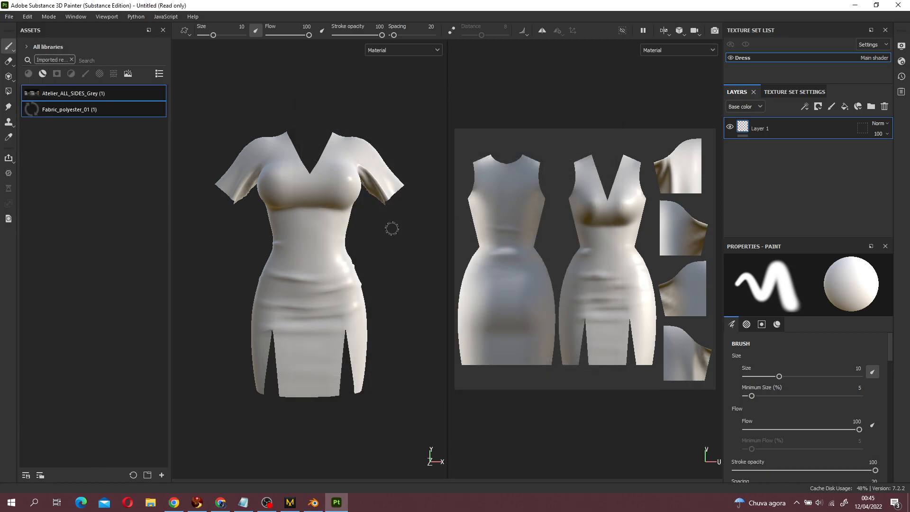
- Set the environment map to Atelier ALL SIDES Grey and clear the imported-resources filter from the assets
click(902, 46)
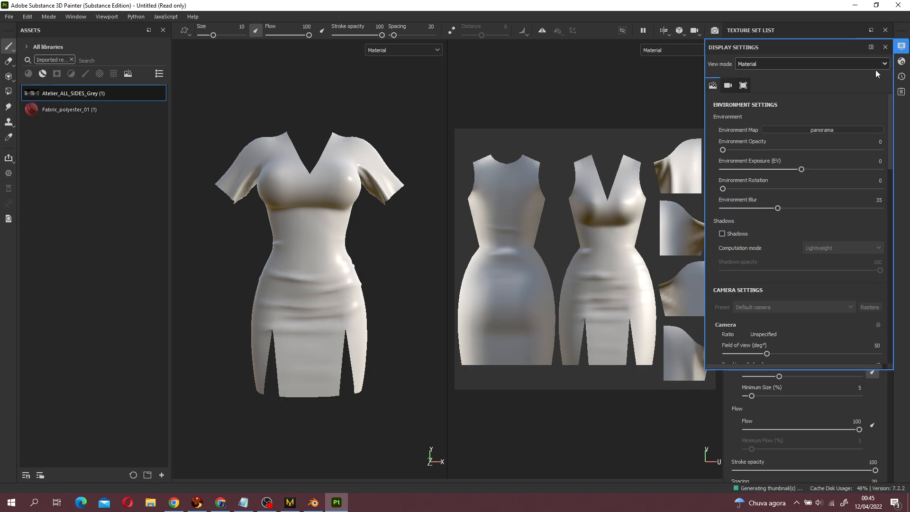
click(796, 132)
click(808, 164)
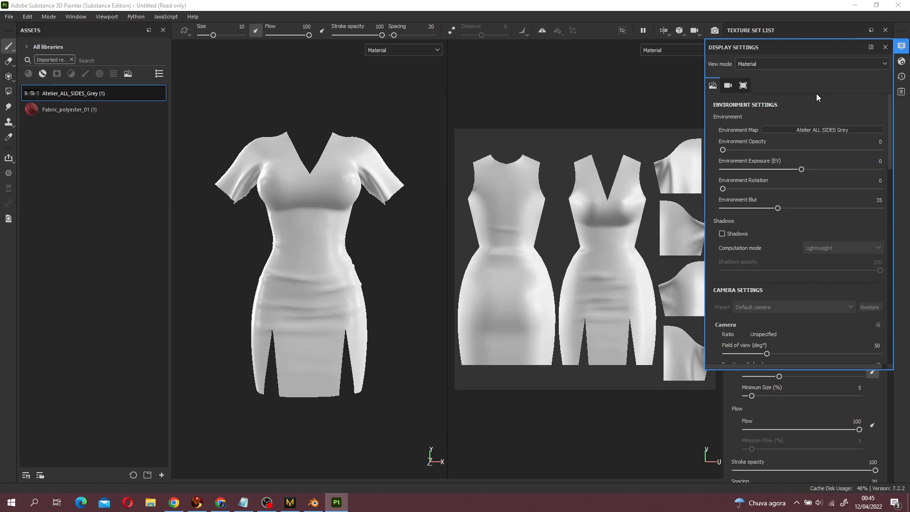
click(884, 47)
alt+drag(200, 287, 230, 291)
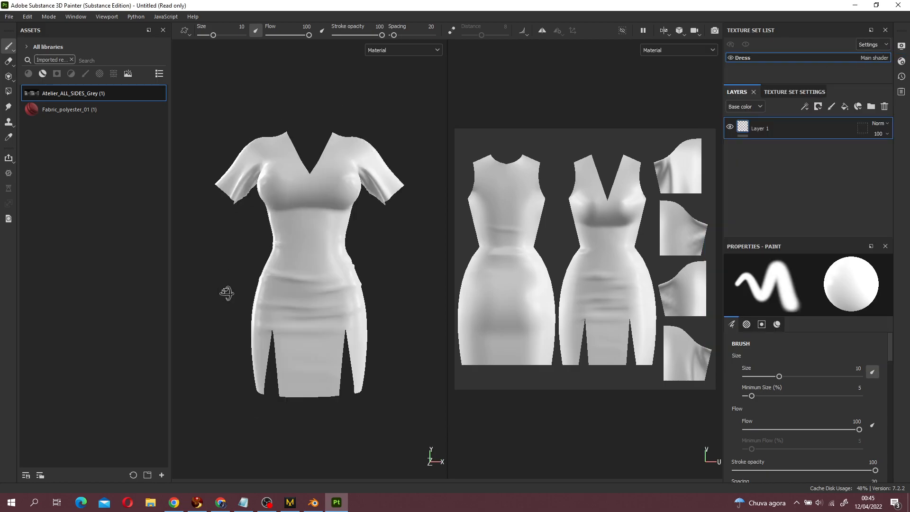
mouse_move(230, 244)
alt+mouse_down()
mouse_move(236, 286)
mouse_move(240, 244)
alt+mouse_up()
mouse_move(408, 122)
alt+mouse_down()
mouse_move(415, 160)
mouse_move(420, 127)
alt+mouse_up()
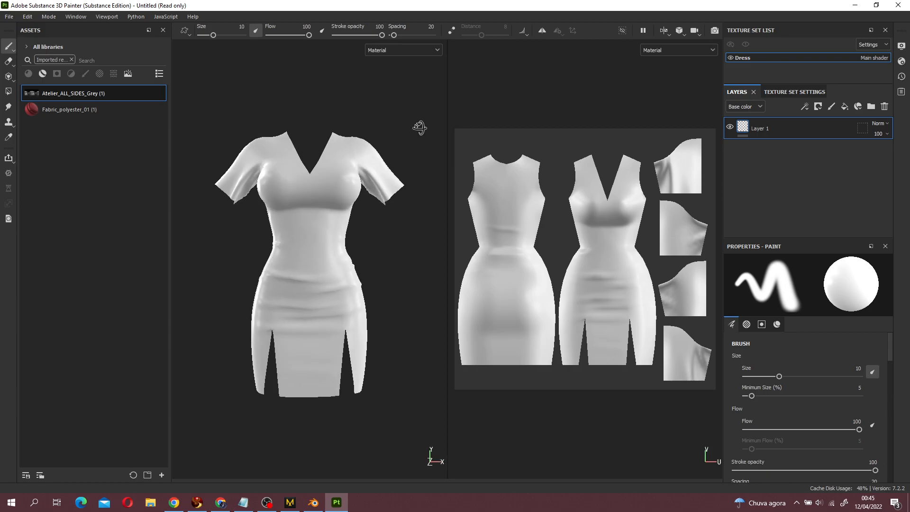
click(72, 60)
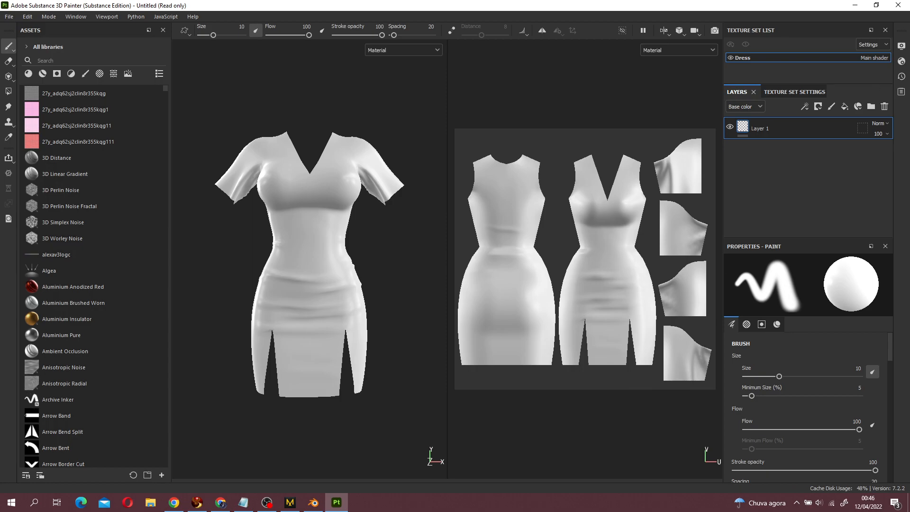
- Open the mesh map baking settings for the Dress texture set
click(786, 93)
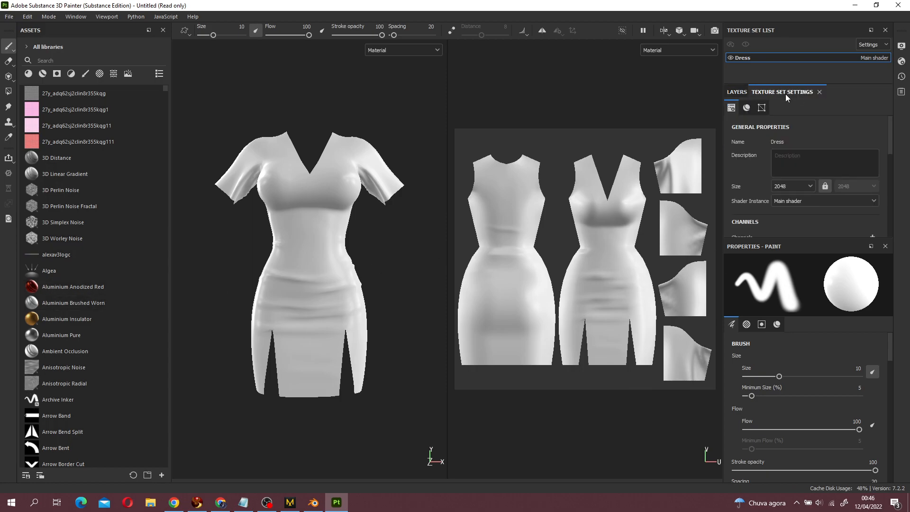
scroll(830, 157, down, 1)
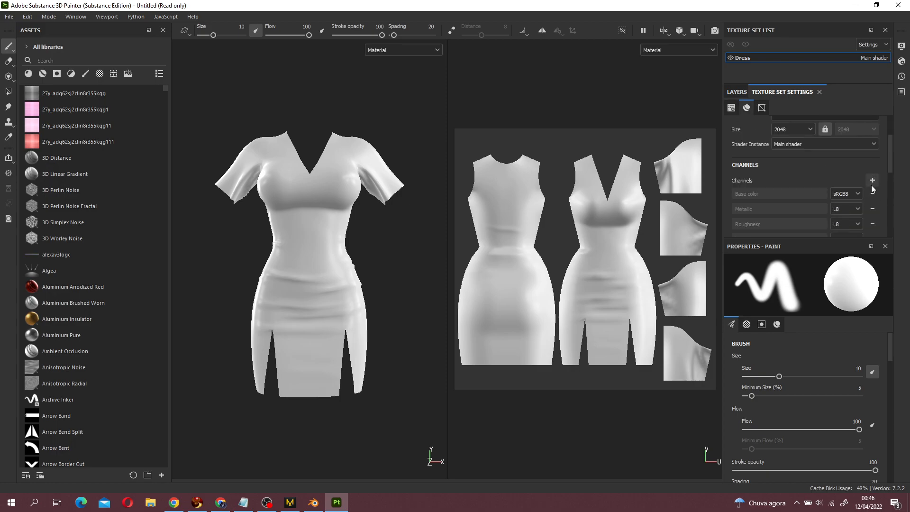
scroll(871, 181, down, 3)
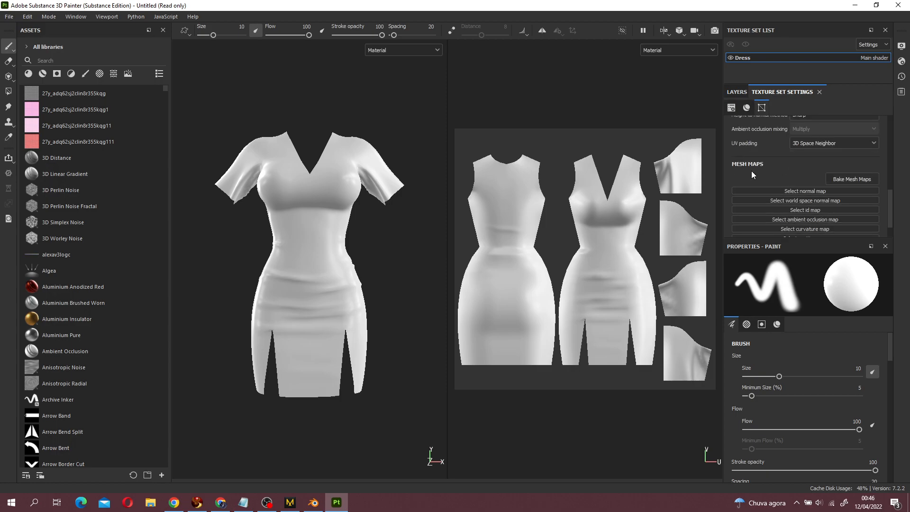
click(861, 181)
- Try a baking output size of 4096
click(446, 125)
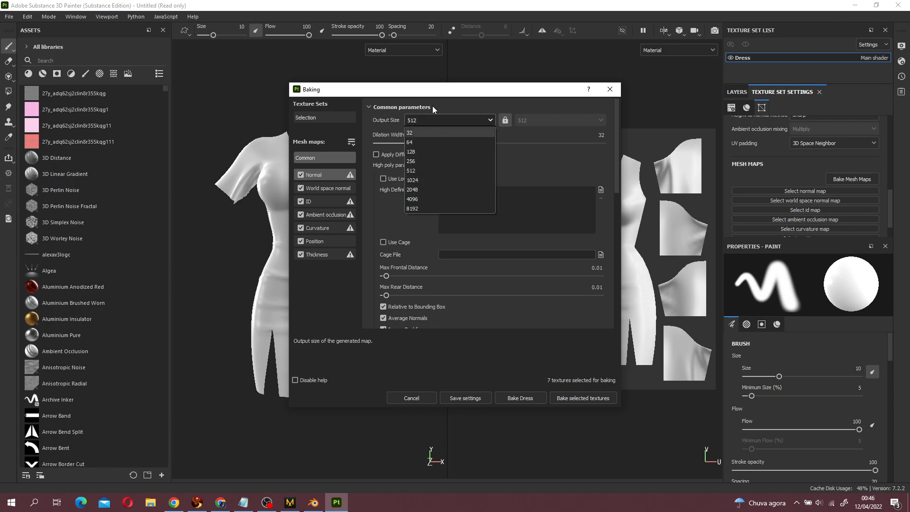
click(420, 199)
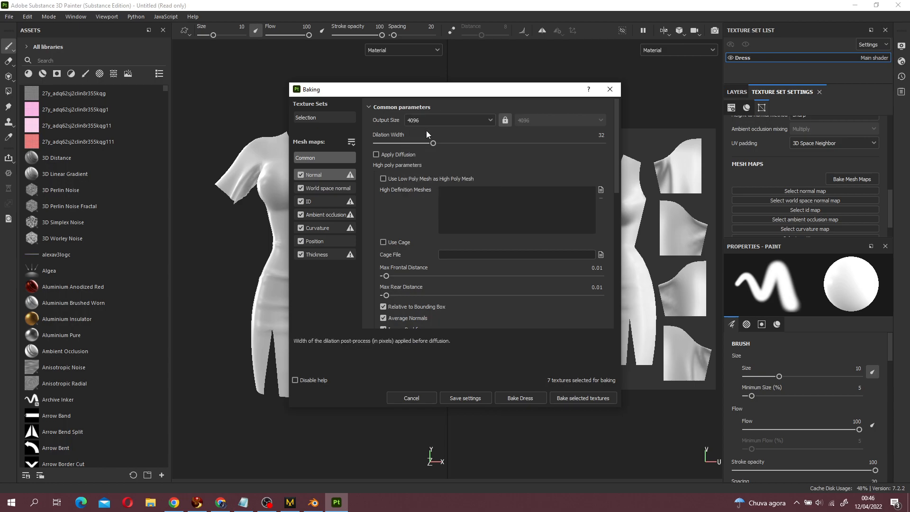
click(601, 190)
key(Escape)
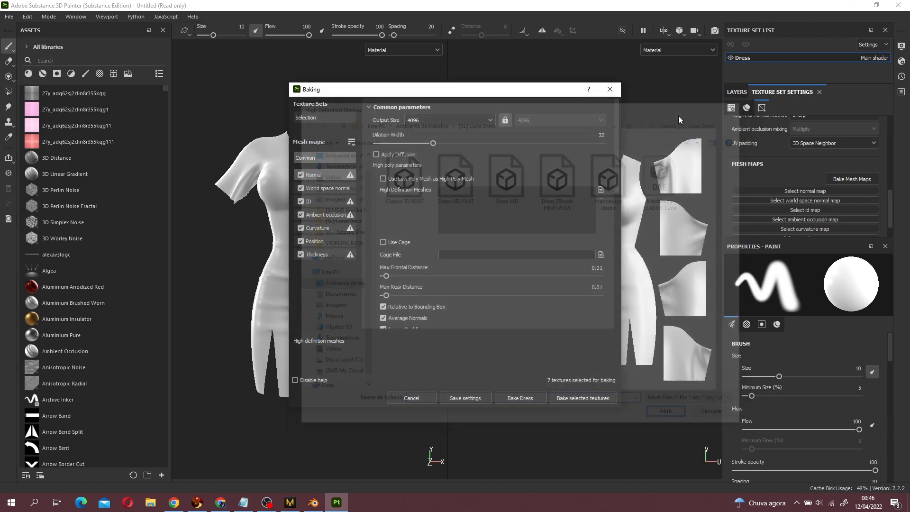
- Set the baking output size to 2048 and load Dress ZBrush HIGH POLY as the high definition mesh
click(442, 120)
click(427, 192)
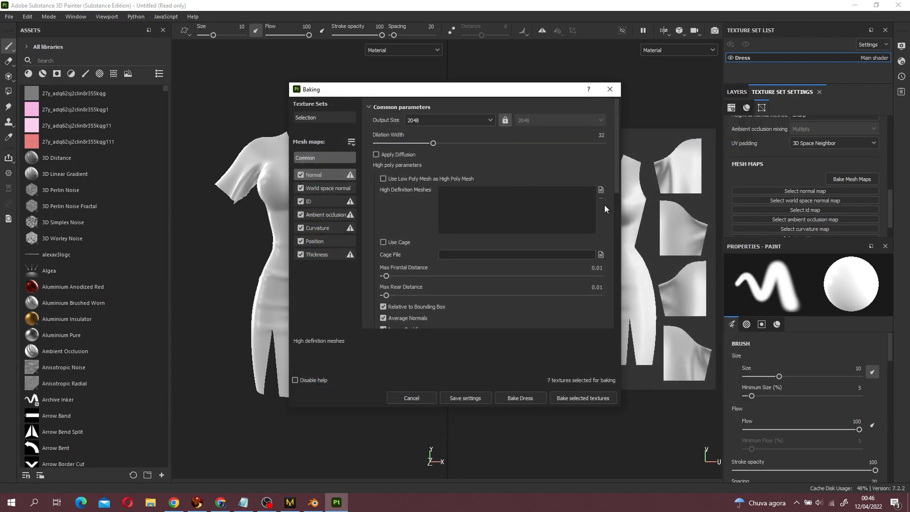
click(601, 190)
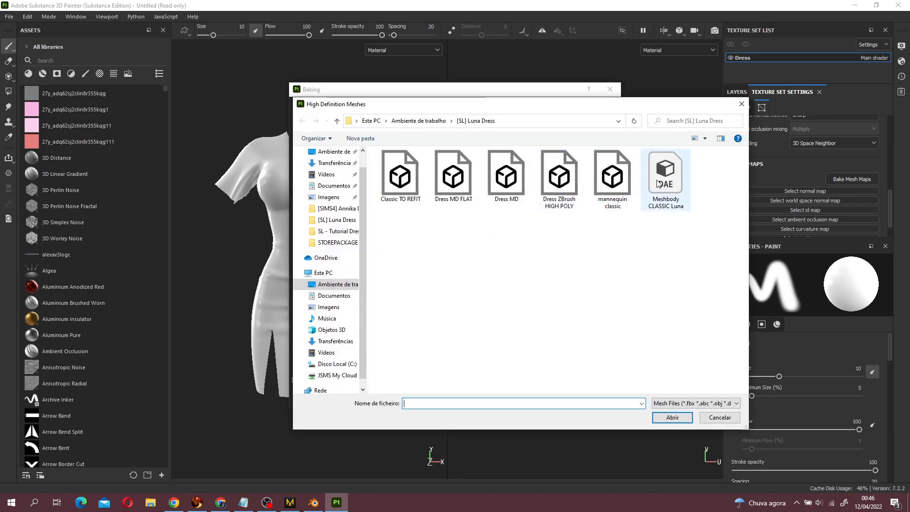
double_click(569, 178)
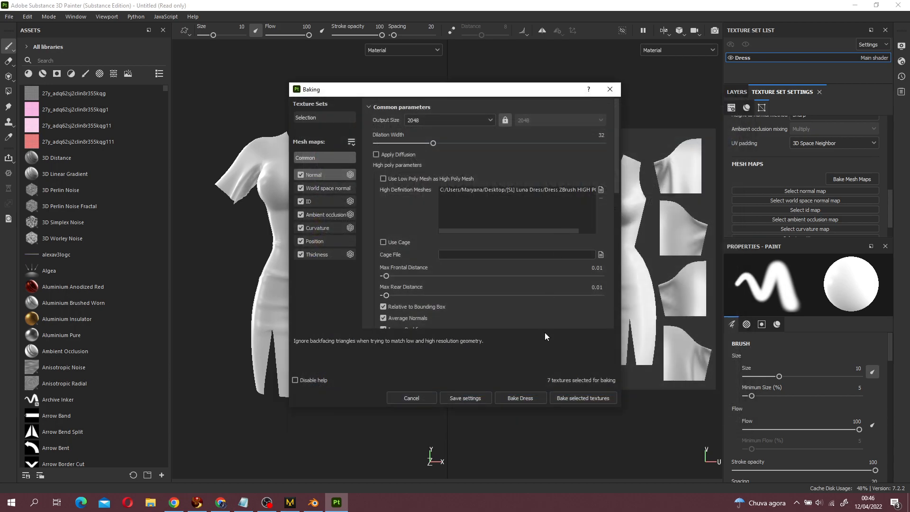
- Bake all selected mesh maps for the dress and dismiss the baking report
click(564, 399)
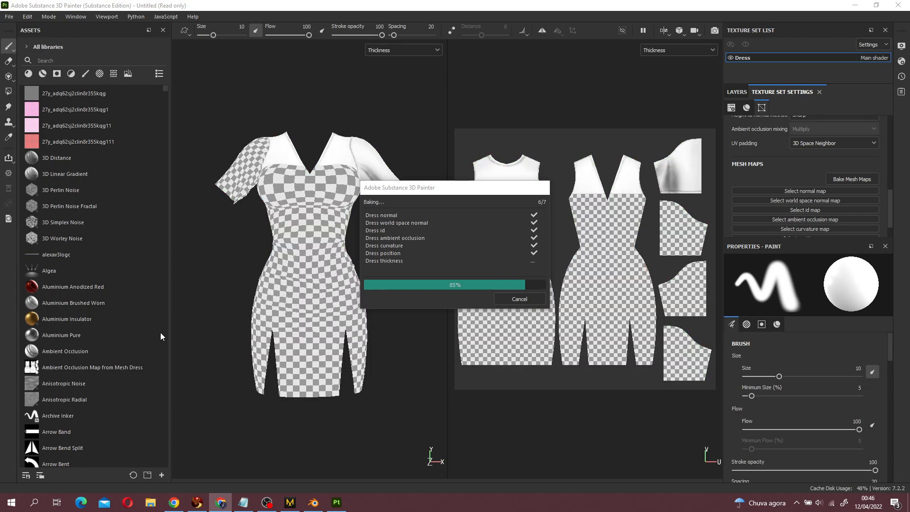
mouse_move(471, 188)
mouse_down()
mouse_move(419, 147)
mouse_move(532, 150)
mouse_up()
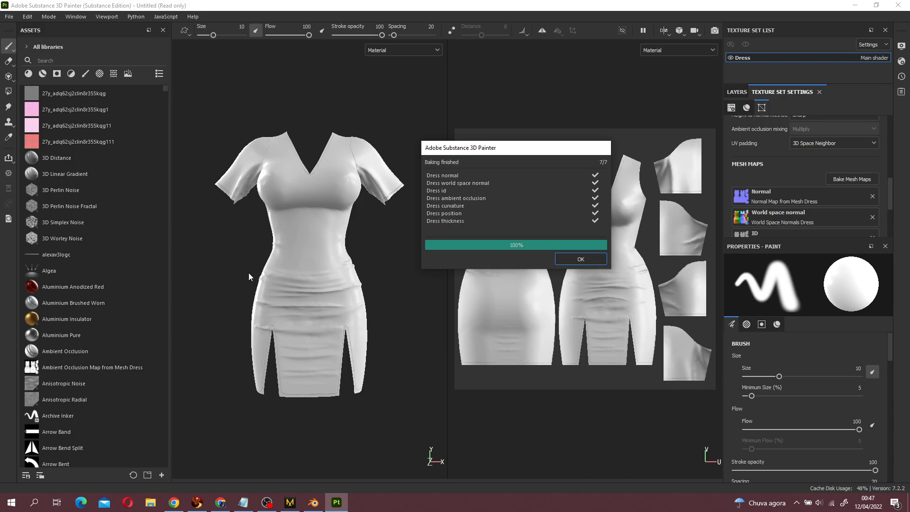
click(581, 258)
- Examine the baked folds and seams around the dress and review the list of generated mesh maps
scroll(351, 284, up, 5)
alt+drag(385, 248, 141, 241)
alt+drag(273, 236, 216, 311)
scroll(265, 280, down, 5)
alt+drag(278, 270, 460, 277)
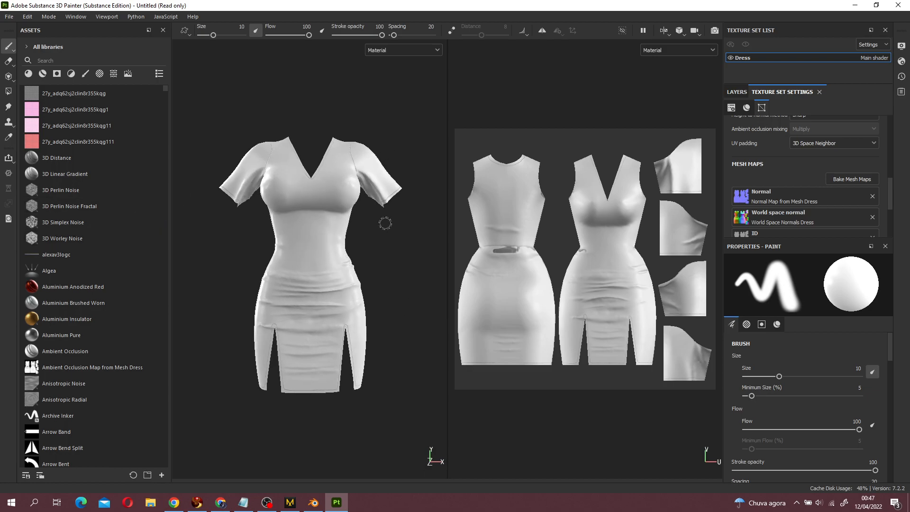
scroll(821, 194, down, 4)
alt+drag(399, 285, 385, 259)
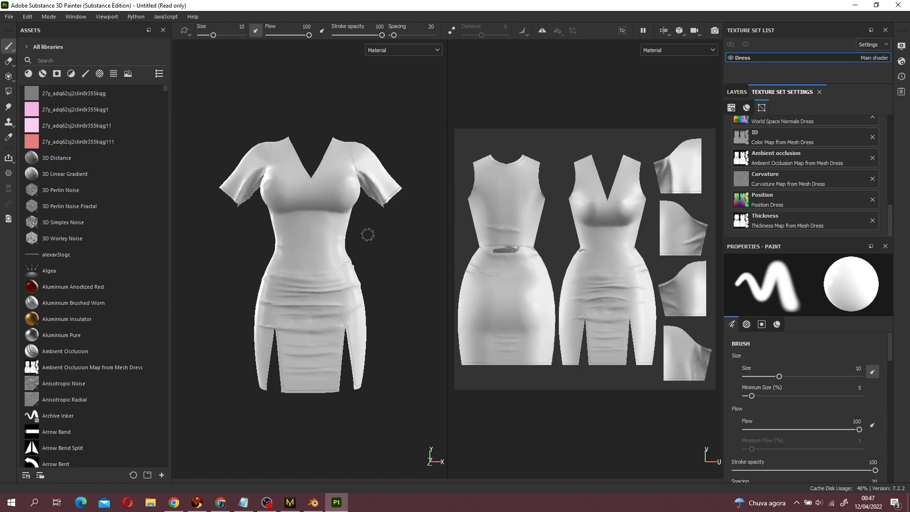
alt+drag(406, 330, 399, 312)
scroll(863, 160, up, 3)
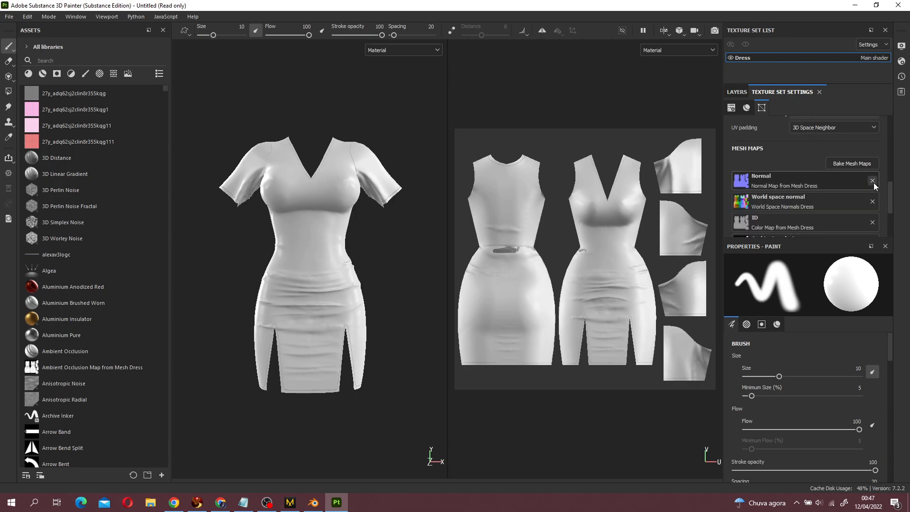
scroll(875, 185, down, 3)
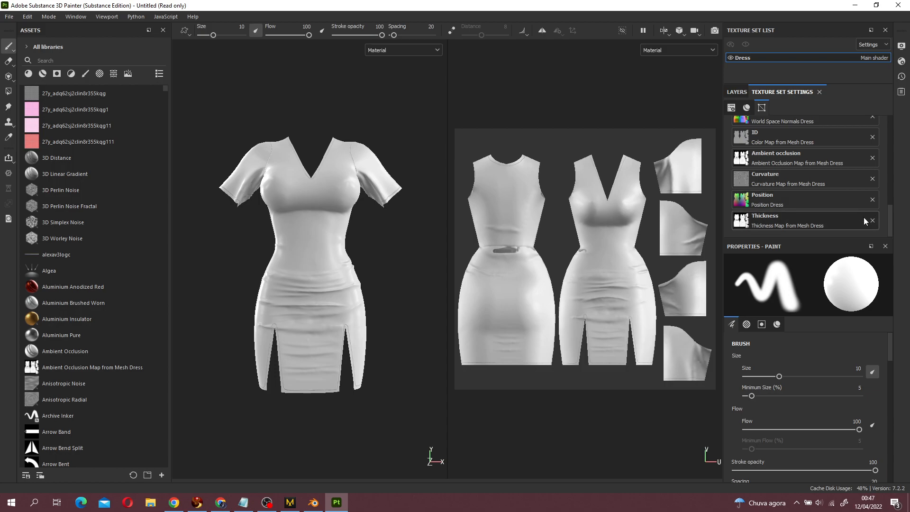
scroll(848, 209, up, 3)
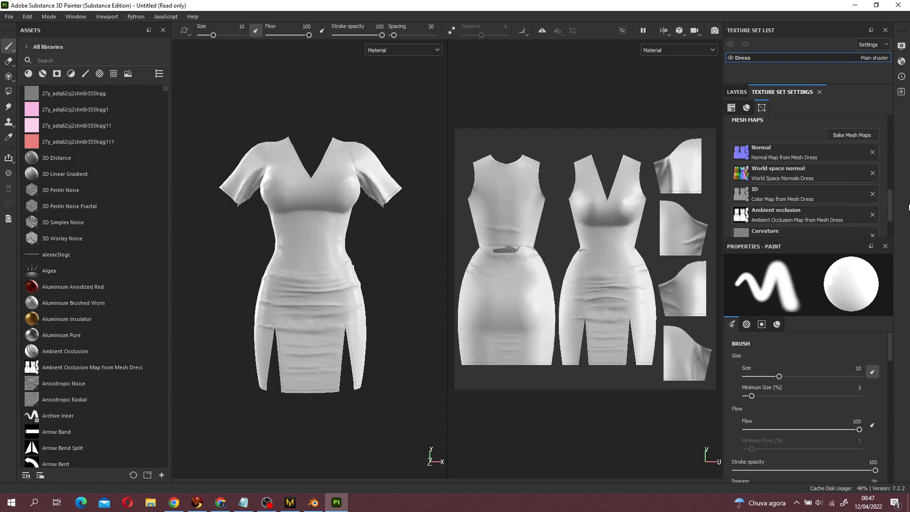
alt+drag(406, 255, 355, 252)
- Find the Fabric_polyester_01 (1) smart material by searching for "poly" and add it to the dress above Layer 1
click(38, 61)
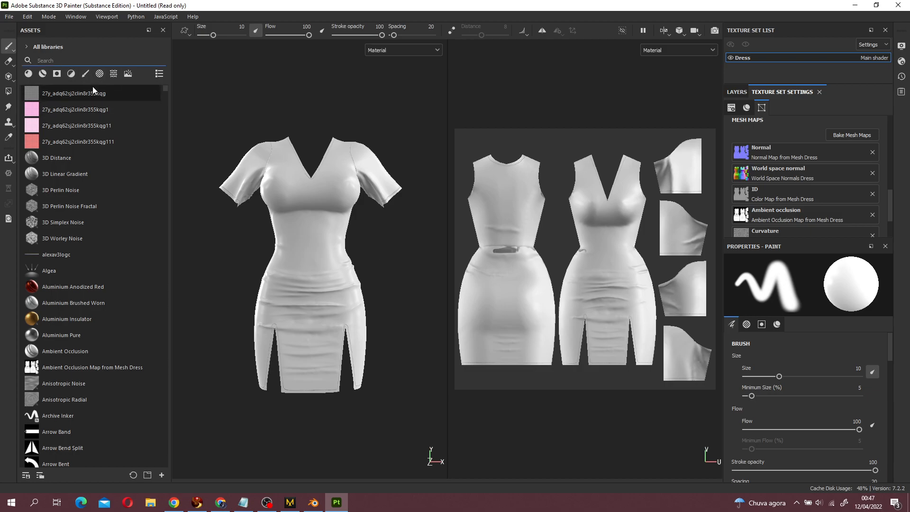
click(41, 74)
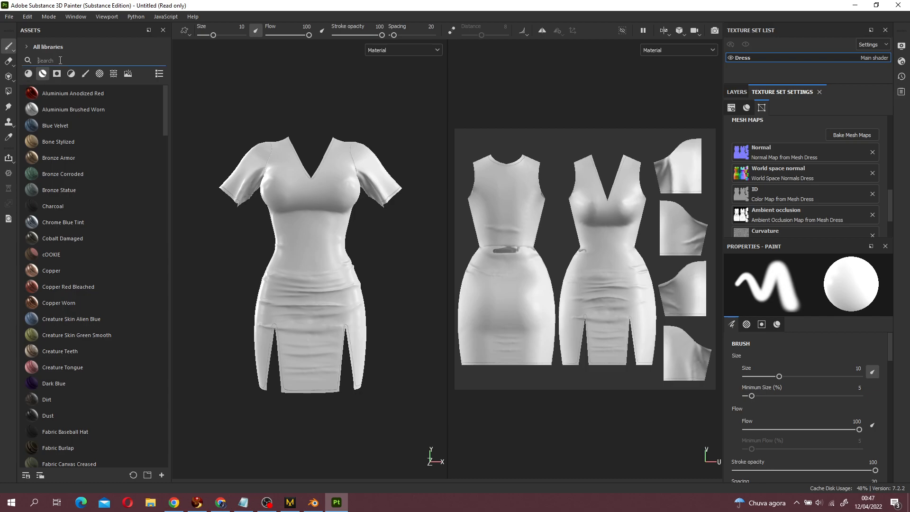
text(poly)
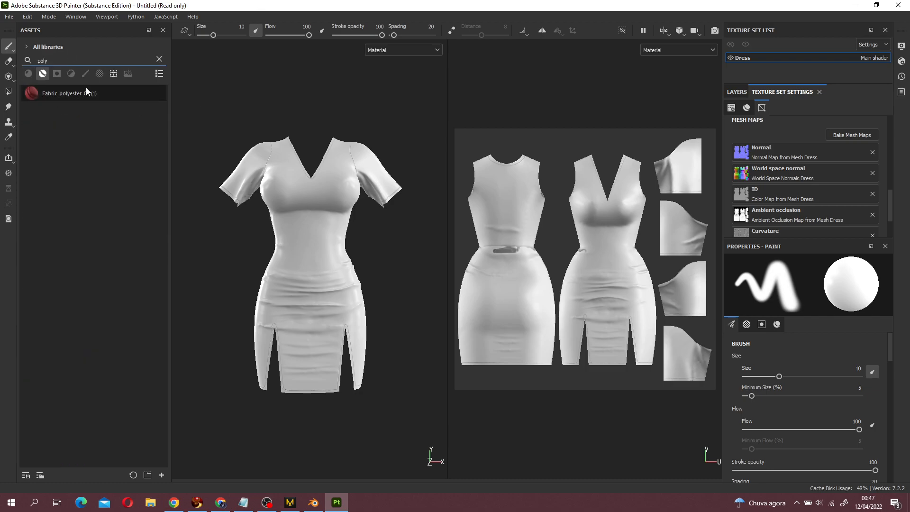
click(737, 94)
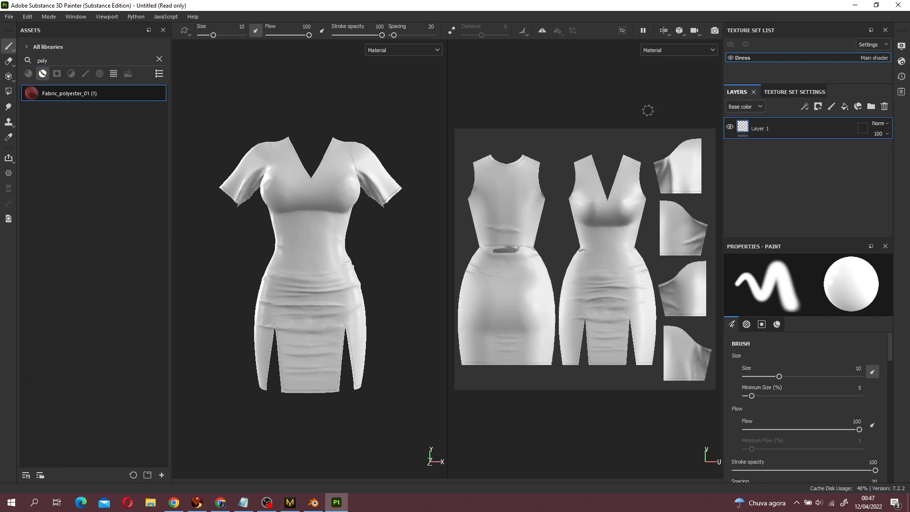
drag(103, 97, 838, 138)
scroll(370, 251, up, 3)
scroll(370, 251, up, 4)
scroll(423, 235, down, 4)
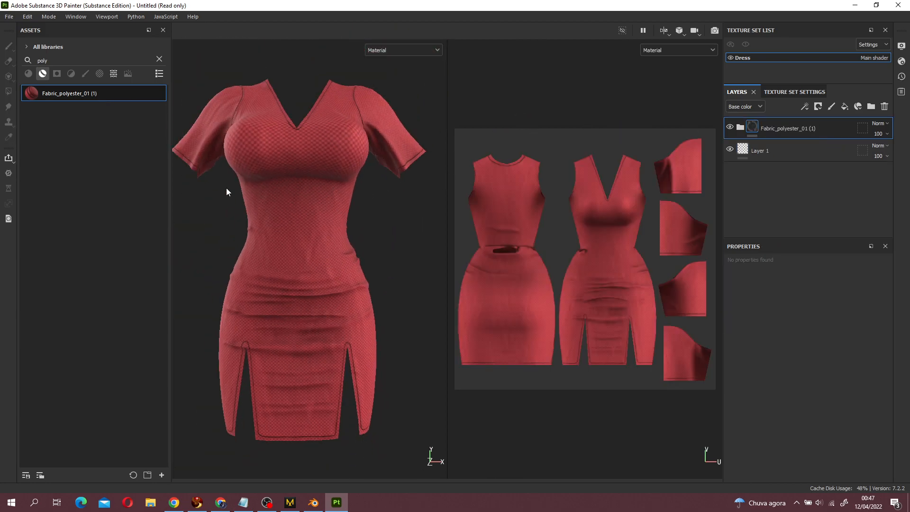
mouse_move(396, 213)
alt+mouse_down()
mouse_move(379, 222)
mouse_move(382, 214)
alt+mouse_up()
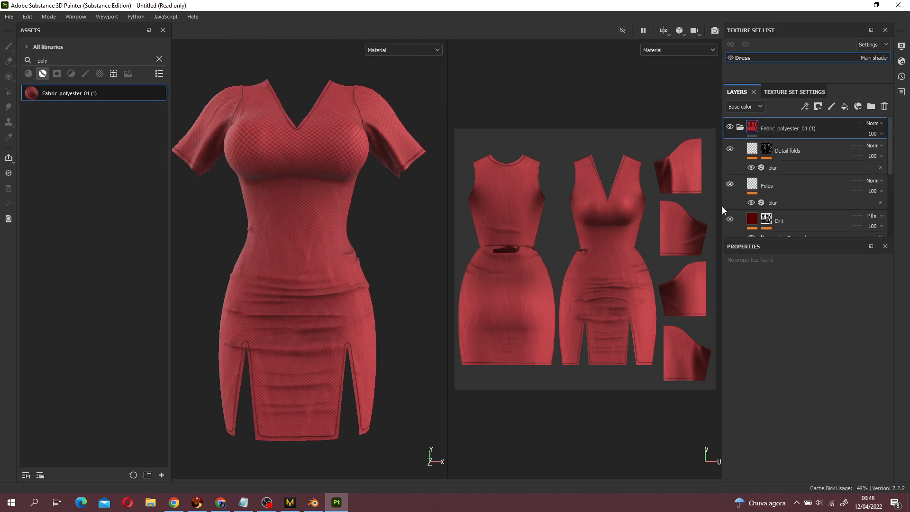
- Toggle the Detail folds and Dirt layers to compare their effect, and delete the Folds layer from the polyester material
click(731, 154)
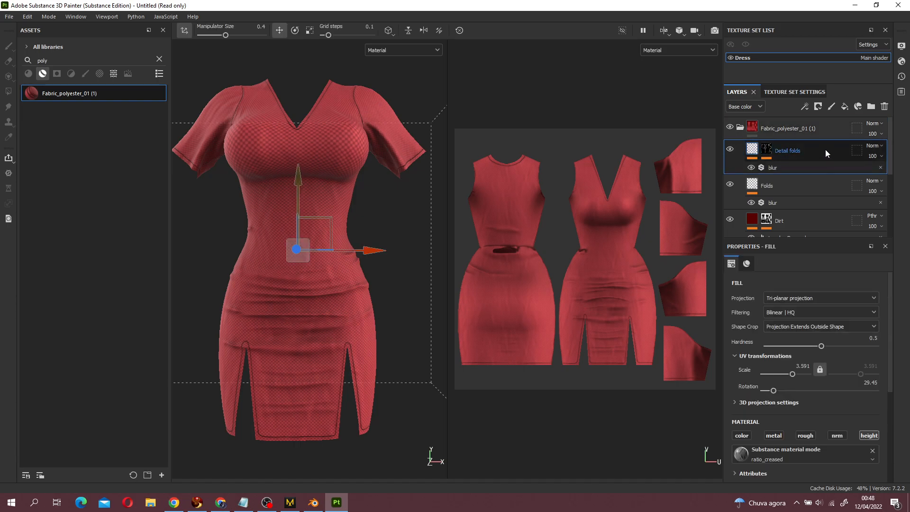
click(729, 188)
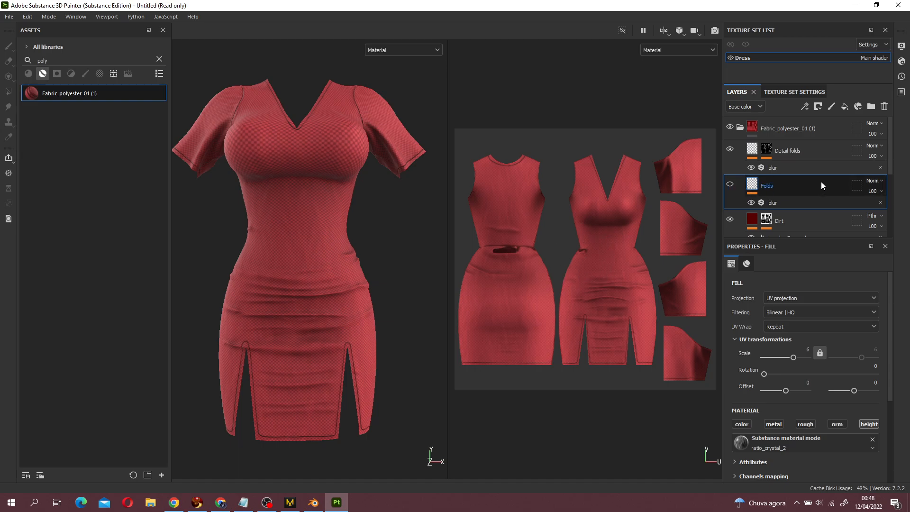
click(885, 110)
click(729, 185)
click(730, 185)
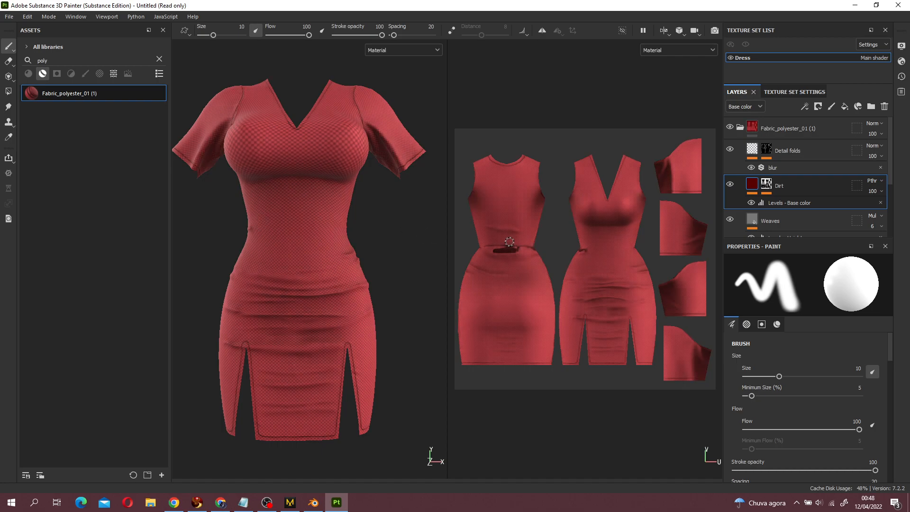
- Check the Weaves and Pattern layers and delete the Pattern layer from the polyester material
scroll(857, 209, down, 2)
click(800, 169)
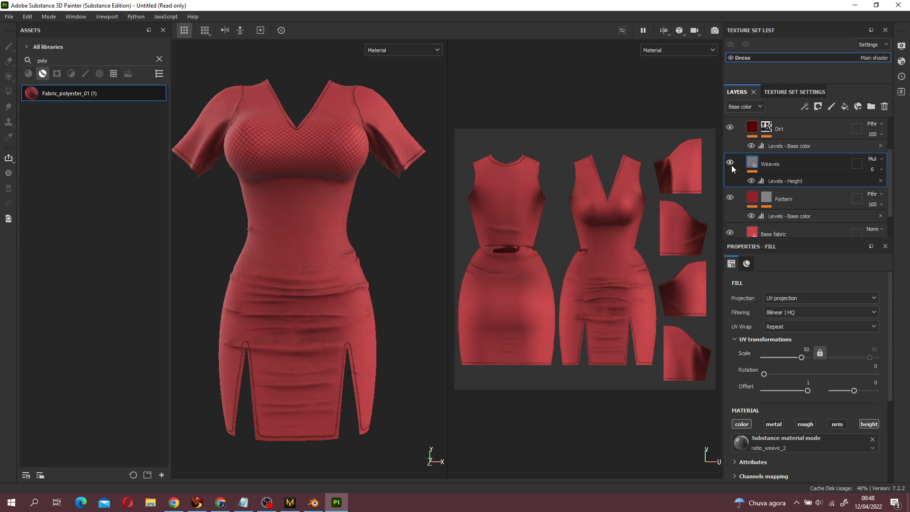
click(767, 195)
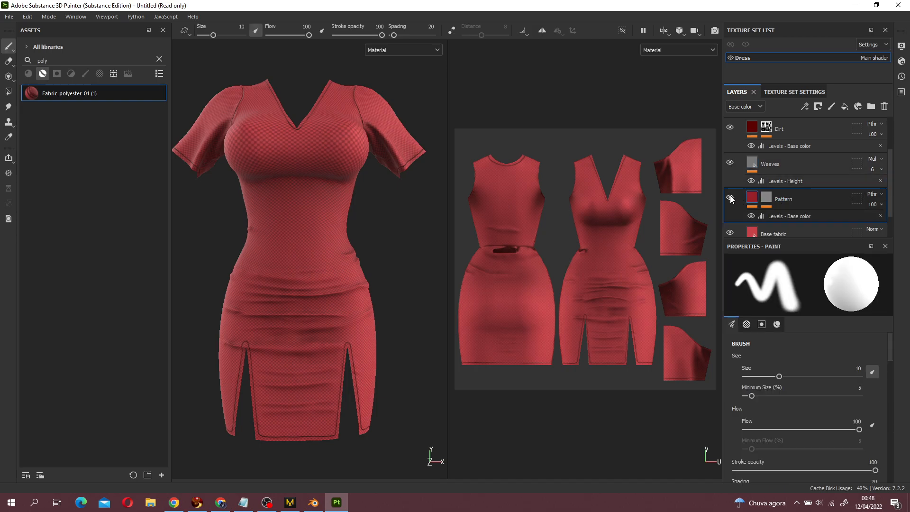
click(731, 198)
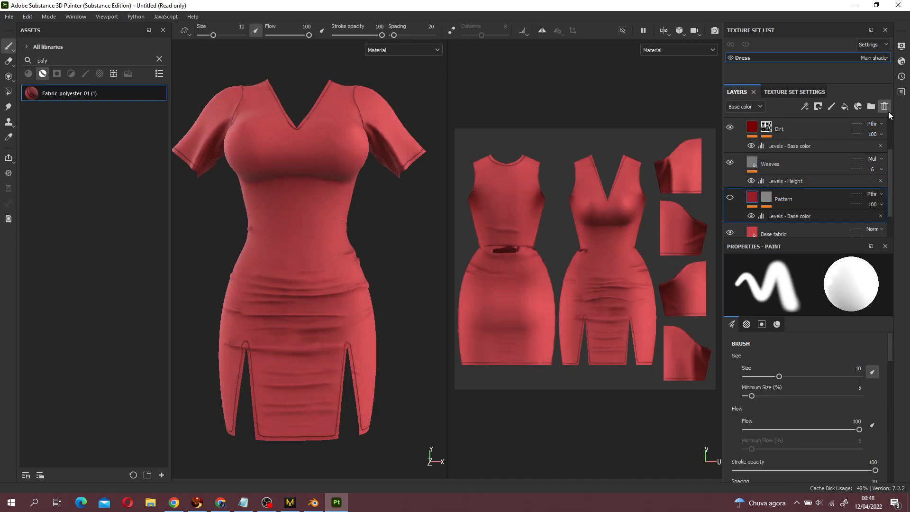
mouse_move(397, 272)
alt+mouse_down()
mouse_move(364, 301)
mouse_move(410, 354)
mouse_move(408, 382)
mouse_move(350, 346)
mouse_move(405, 251)
mouse_move(524, 260)
mouse_move(588, 288)
mouse_move(463, 286)
mouse_move(388, 270)
alt+mouse_up()
- Examine the Base fabric layer's fill parameters and open its Color Input for editing
scroll(756, 360, down, 3)
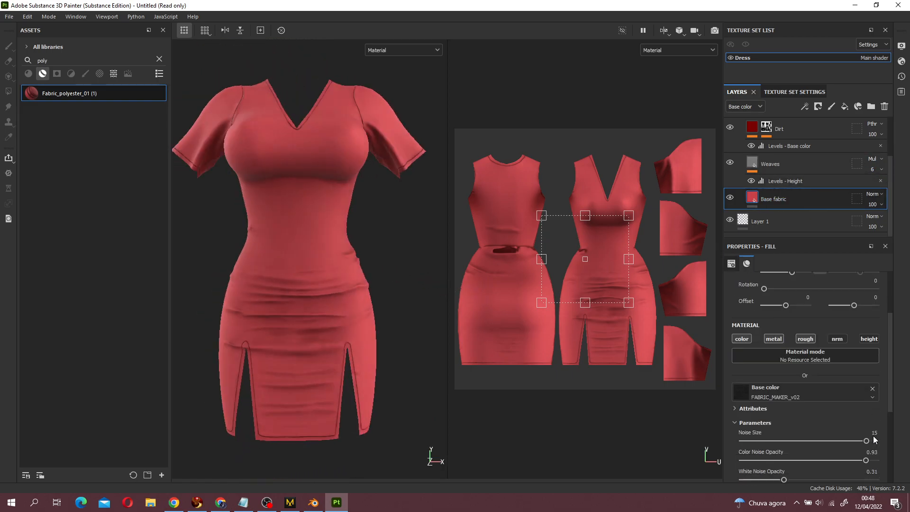
scroll(816, 379, down, 3)
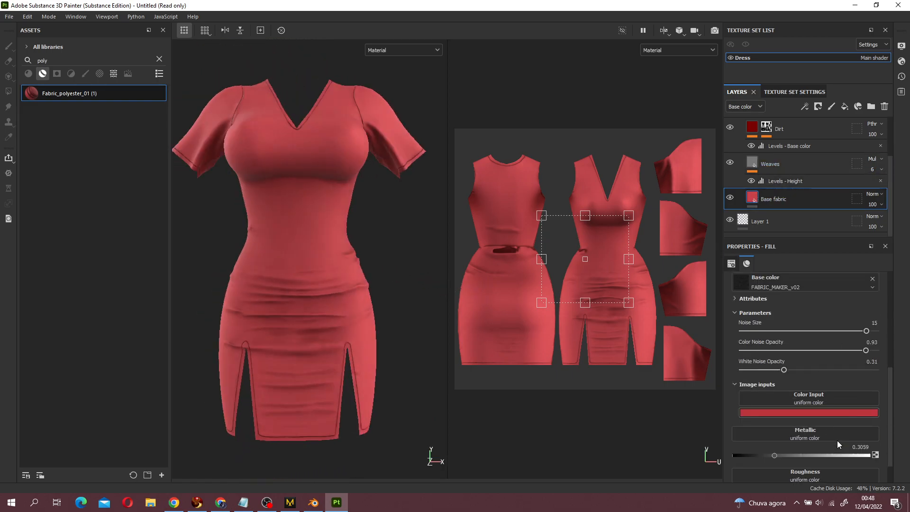
scroll(838, 380, up, 3)
scroll(837, 380, down, 2)
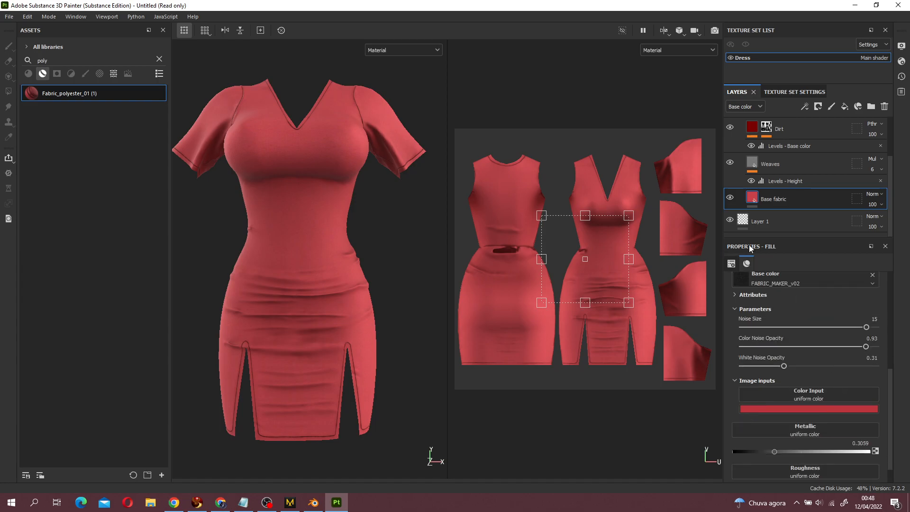
scroll(846, 388, down, 1)
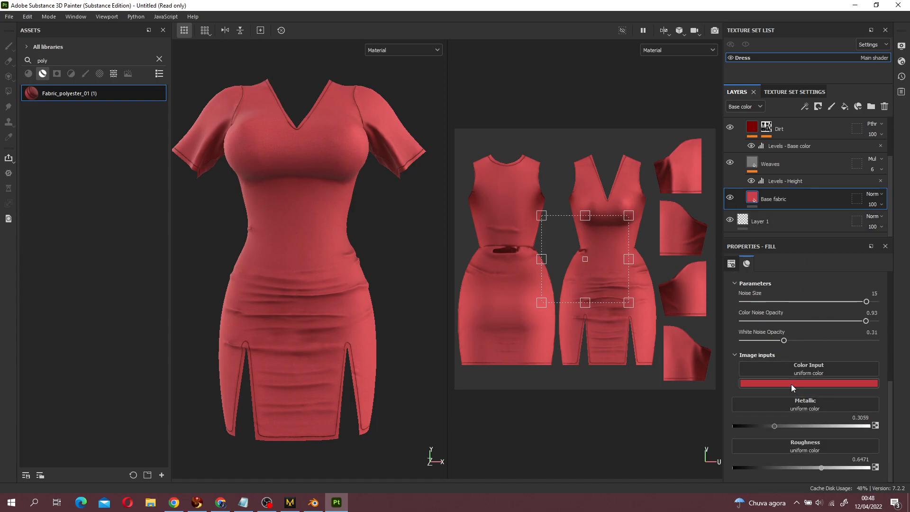
click(829, 382)
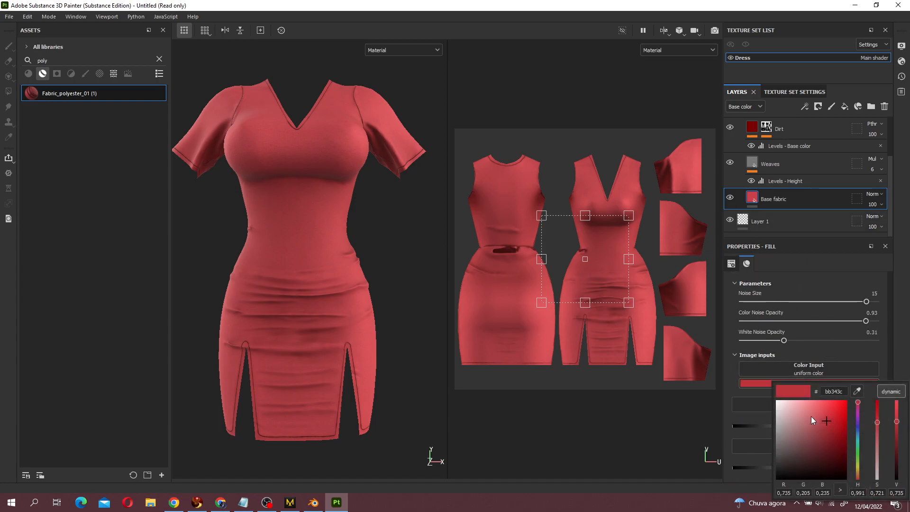
- Switch to the Notepad document and clear all of its class notes
click(243, 503)
scroll(524, 467, right, 3)
scroll(524, 466, left, 3)
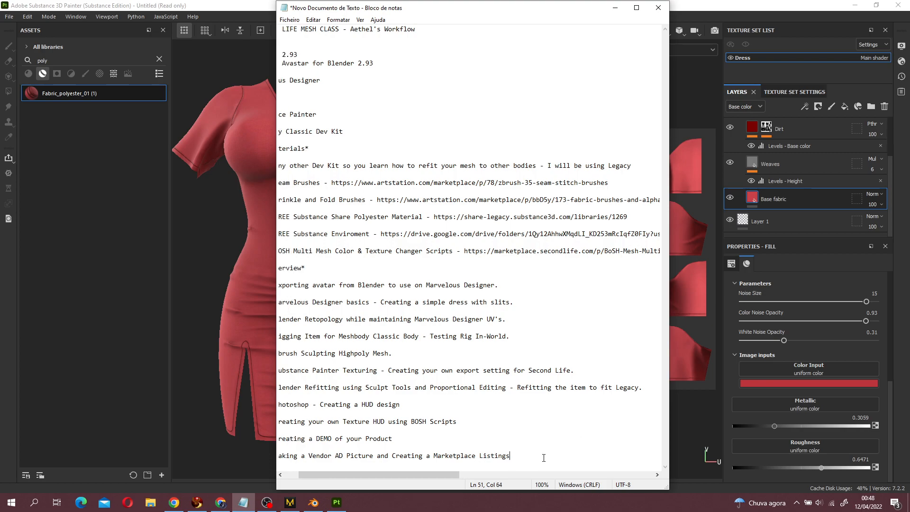
key(ctrl+a)
key(Delete)
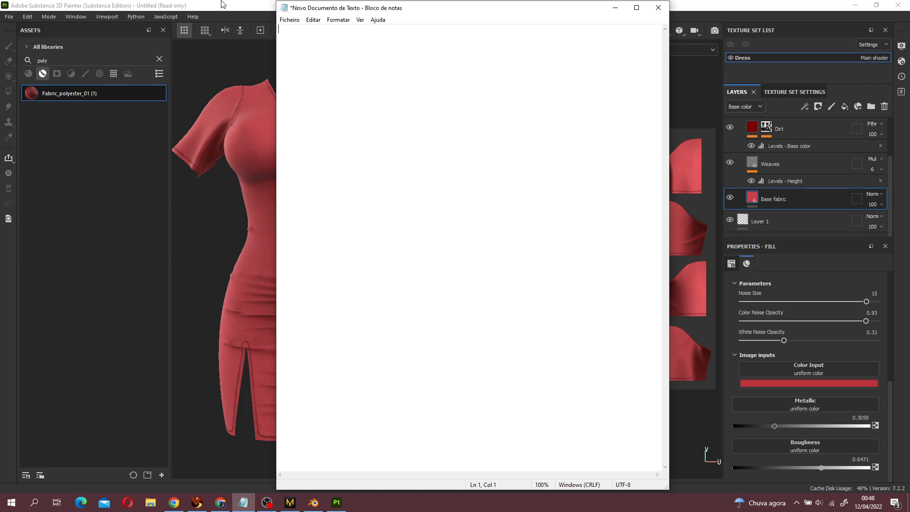
- List the colors Black, White, Yellow, Orange, Blue and Lavender on separate lines
text(Black)
key(Return)
text(WhitYellow1Orange)
key(Return)
text(Blue)
key(Return)
text(La)
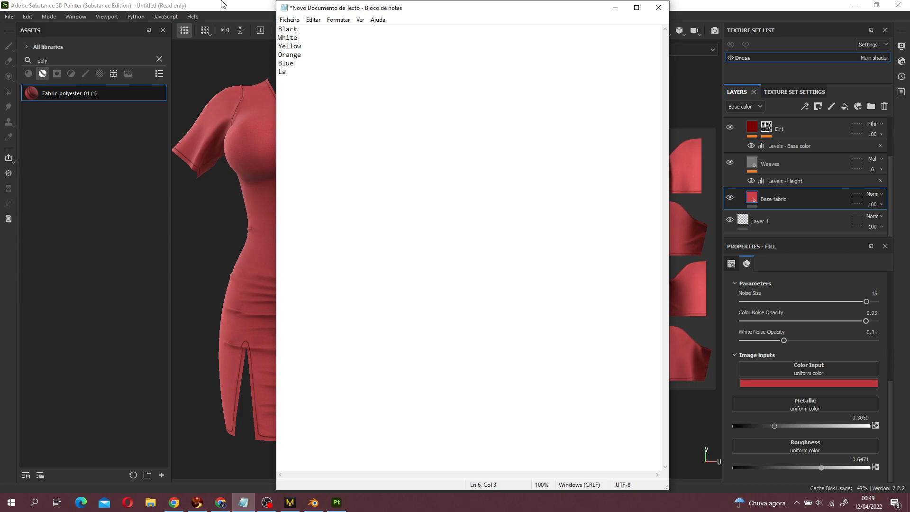
text(vendeGRAY)
key(BackSpace)
key(BackSpace)
key(BackSpace)
key(Return)
- Insert Red and Green on separate lines between Orange and Blue in the color list
key(Up)
text(Red)
key(Return)
key(BackSpace)
key(Return)
text(Green)
- Add Pink and Brown on separate lines below Lavender
key(Down)
key(Down)
key(Down)
key(BackSpace)
text(P)
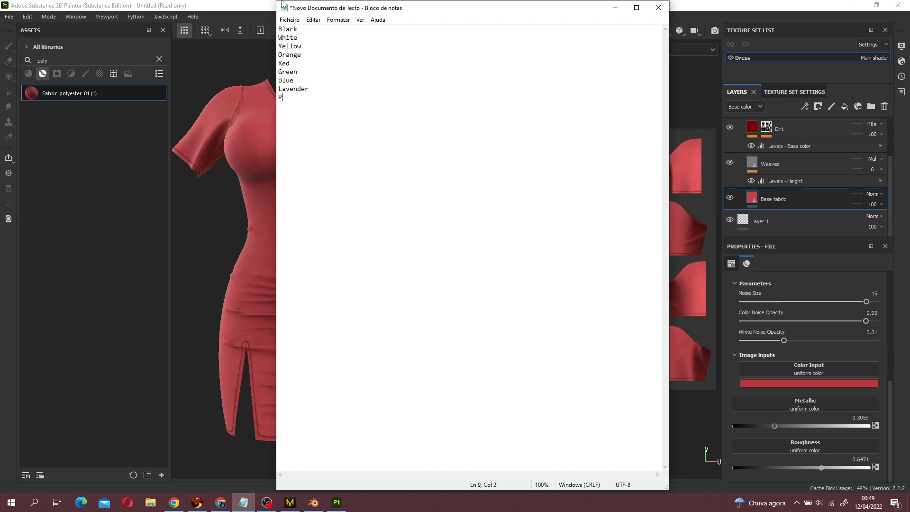
text(ink)
key(Return)
text(Brown)
key(Return)
- Add the line "2 Patterns" below the color list and return to Substance 3D Painter
drag(351, 113, 254, 4)
click(392, 87)
click(372, 122)
click(618, 13)
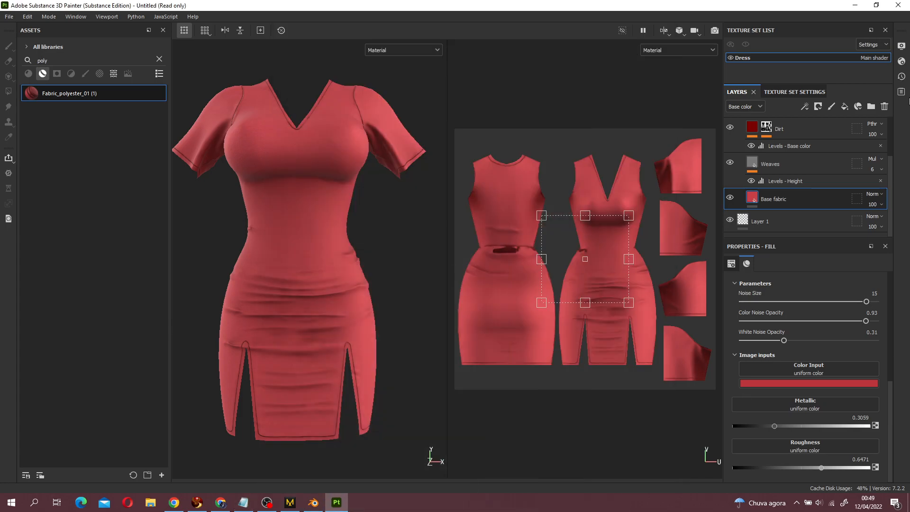
key(alt+Tab)
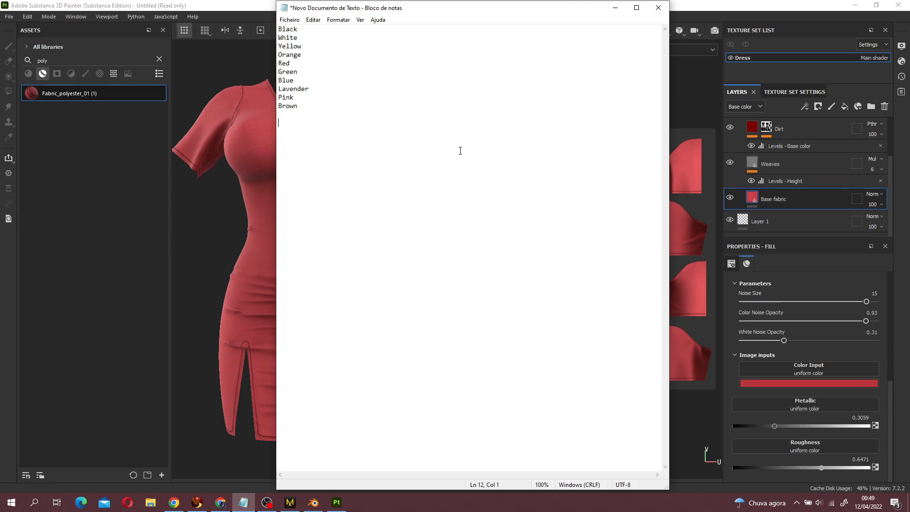
text(2 Patterns)
key(Return)
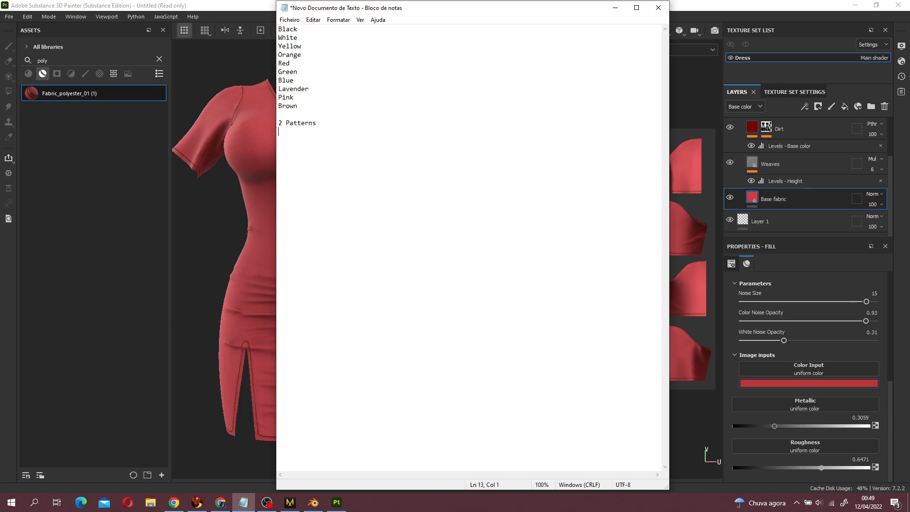
click(615, 8)
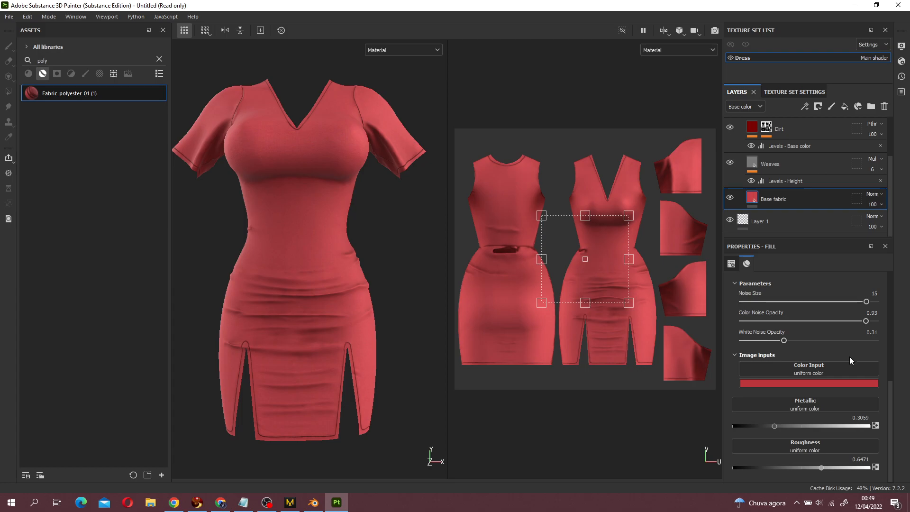
- Set the Base fabric layer's Color Input to the bright red cd0511
click(857, 383)
drag(844, 425, 845, 420)
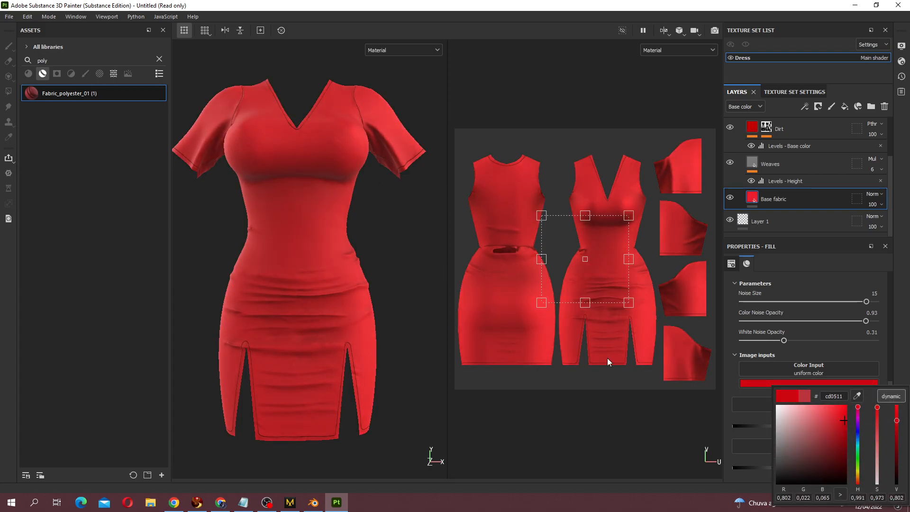
click(379, 229)
- Open the texture export settings and delete the !SECOND LIFE NEW output template
click(9, 16)
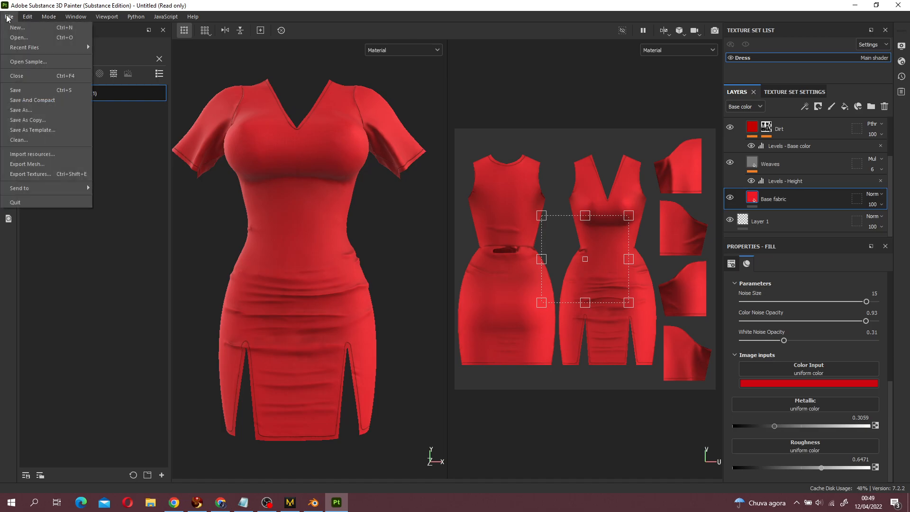
click(38, 178)
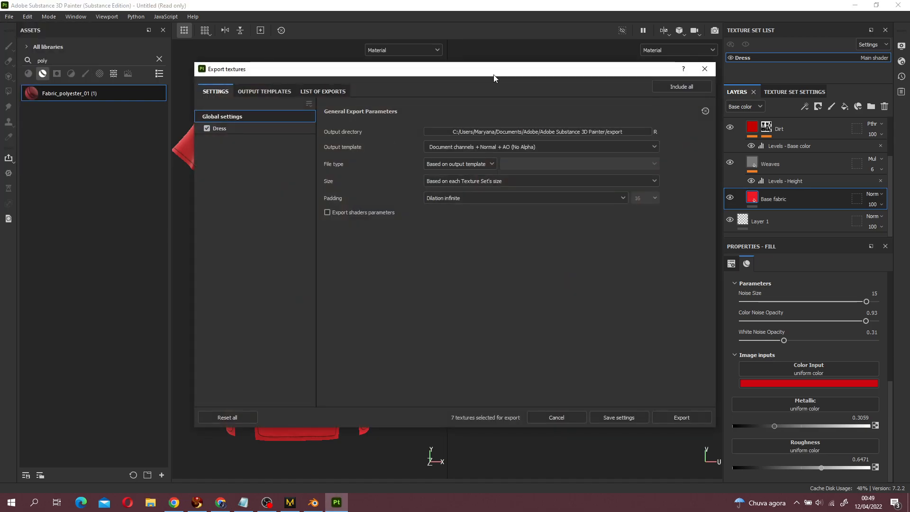
drag(496, 74, 450, 74)
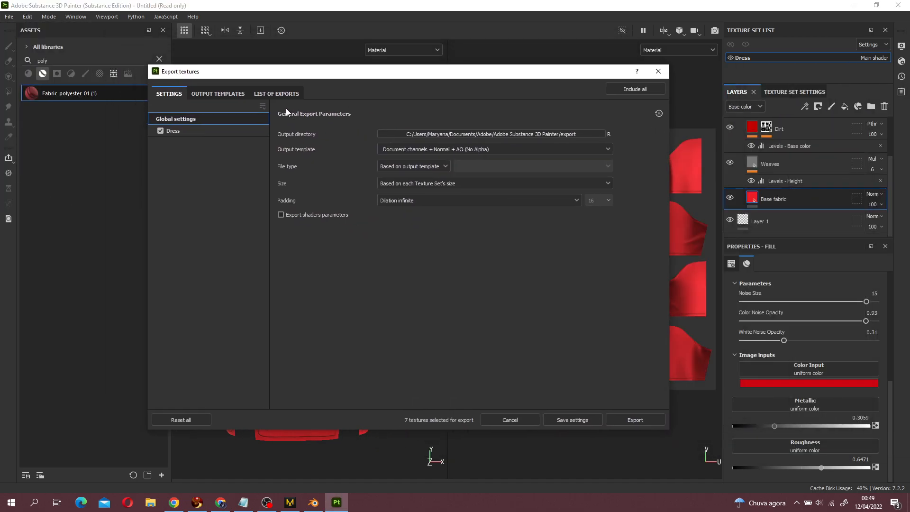
click(211, 96)
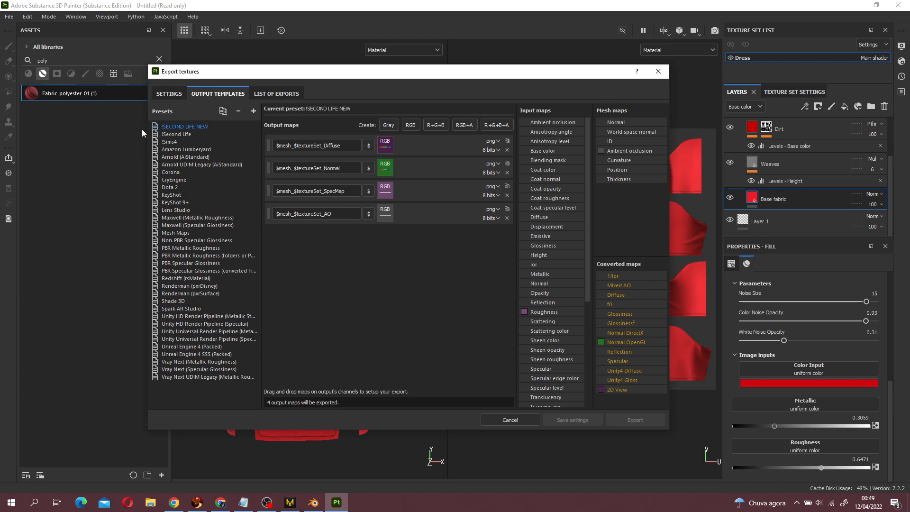
click(237, 110)
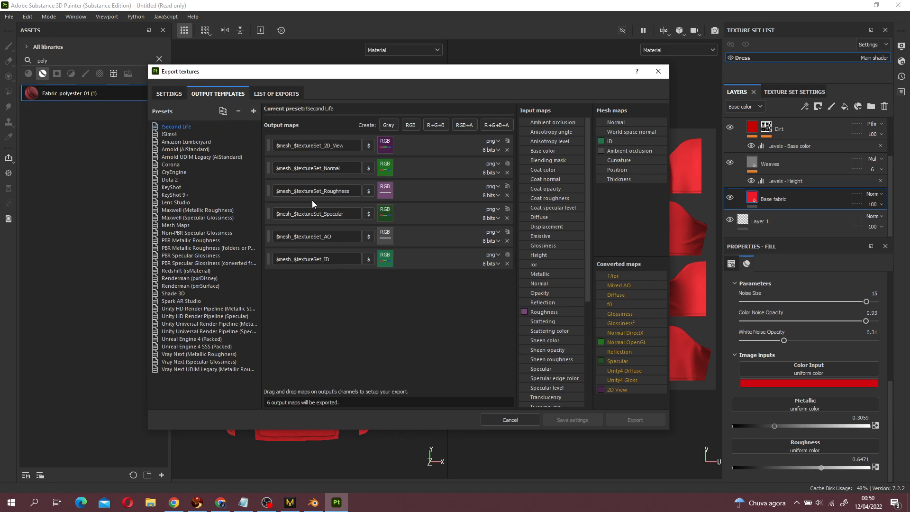
- Create a new export preset and name it !SL New
click(254, 112)
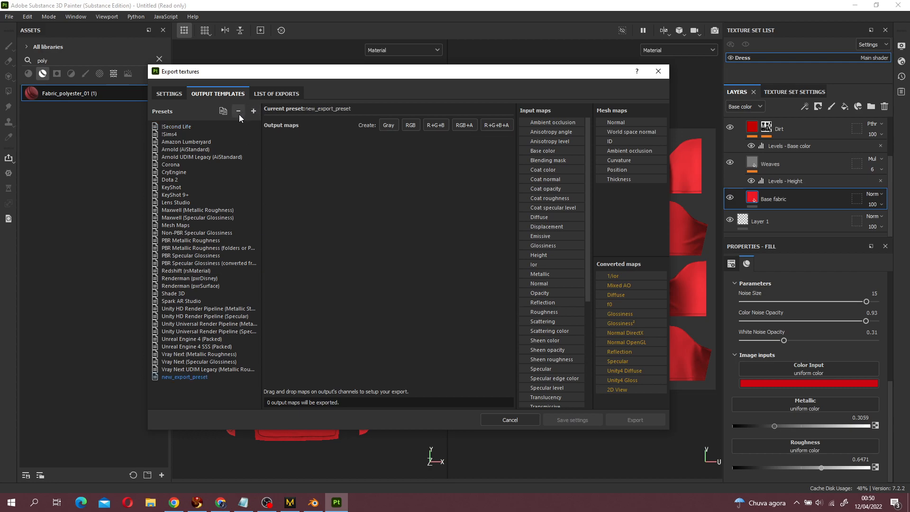
right_click(177, 377)
key(BackSpace)
key(Return)
- Add four RGB output maps to the !SL New preset
click(411, 125)
click(413, 129)
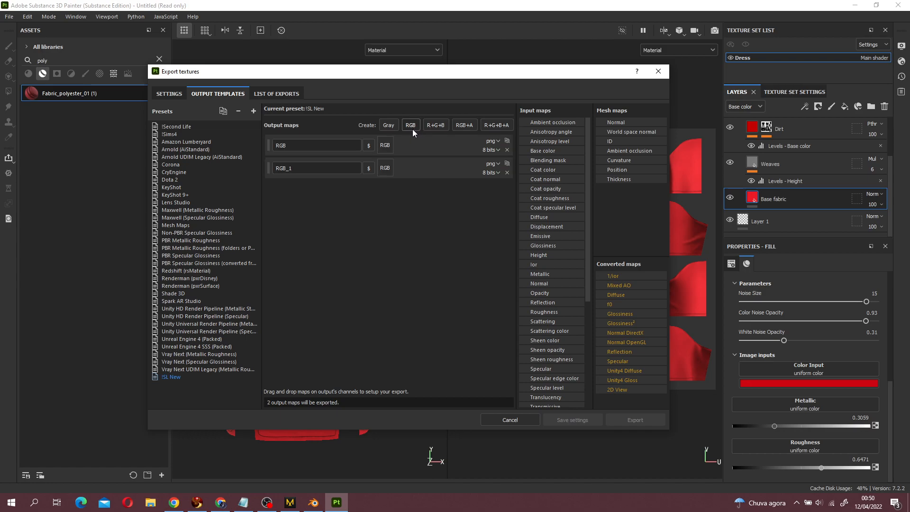
click(413, 129)
click(412, 129)
- Rename the first output map of the !SL New preset to $mesh_$textureSet using the mesh and texture set variables
click(333, 142)
key(BackSpace)
key(BackSpace)
key(BackSpace)
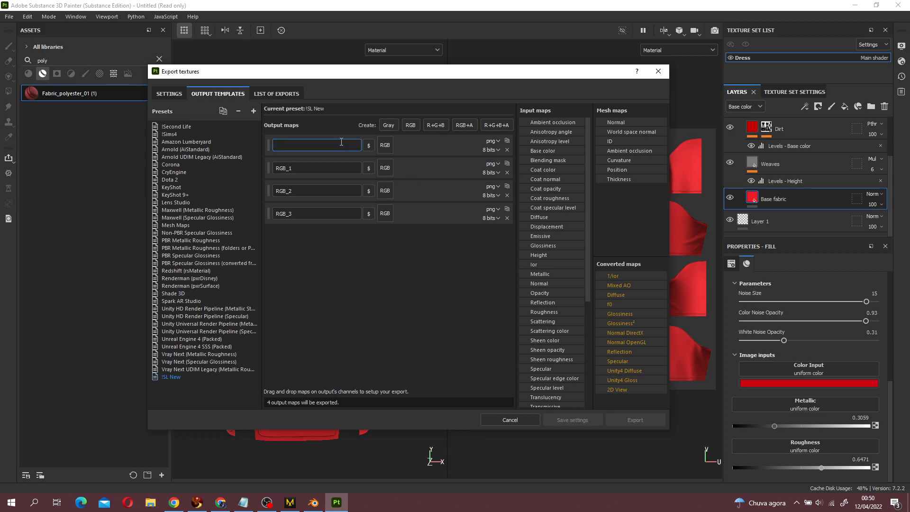
click(371, 147)
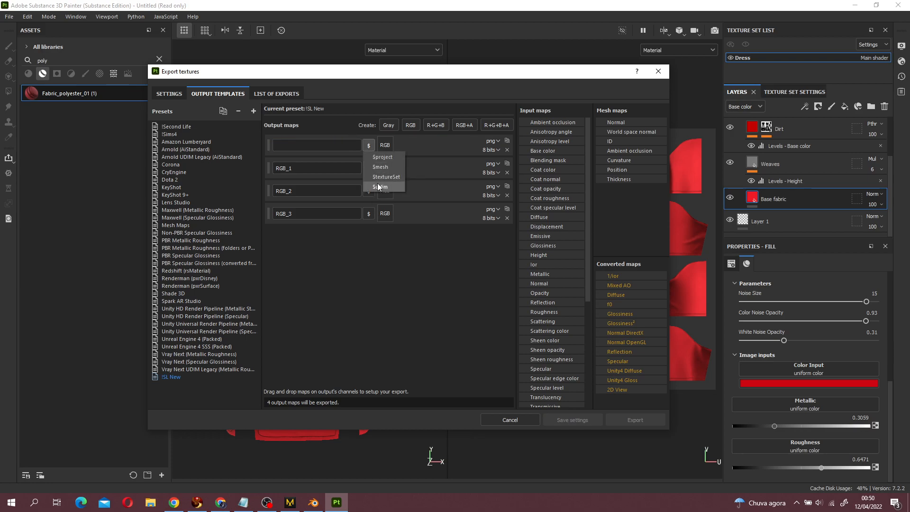
click(388, 167)
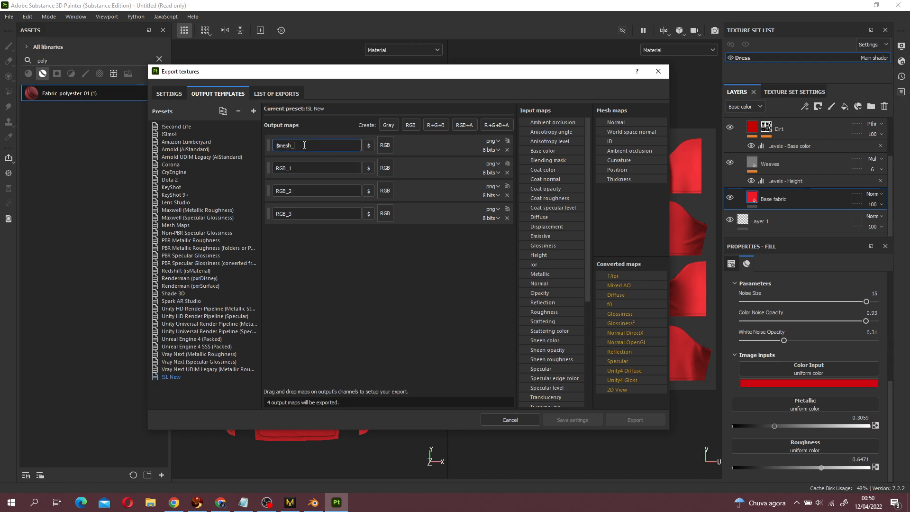
click(369, 146)
click(385, 177)
- Delete the other three output maps and duplicate the $mesh_$textureSet map three times
click(507, 172)
click(507, 173)
click(508, 172)
click(507, 141)
click(508, 141)
click(508, 141)
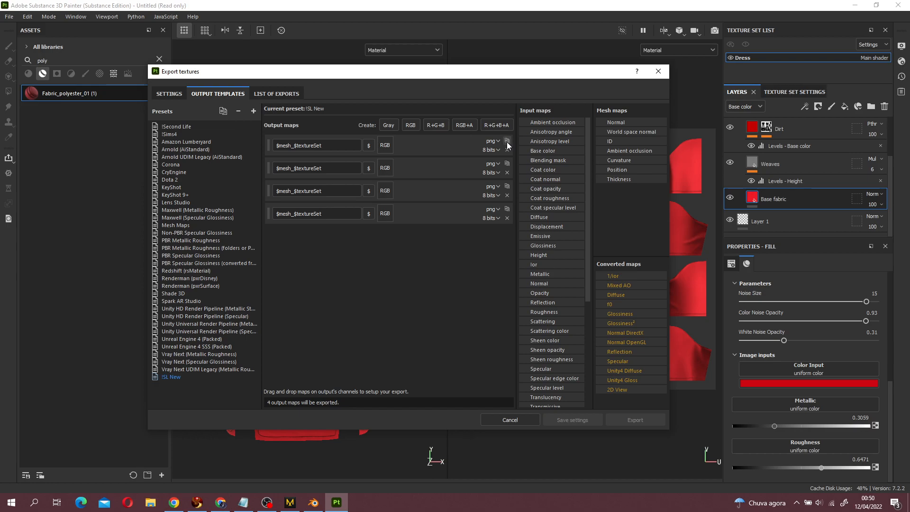
- Append an underscore to the names of all four $mesh_$textureSet output maps
click(337, 145)
text(_)
click(337, 168)
text(_)
click(338, 191)
text(_)
click(338, 213)
text(_)
- Set up the first output map as $mesh_$textureSet_2DView from 2D View's RGB channels and the second as $mesh_$textureSet_AO from the Ambient occlusion mesh map
click(336, 146)
key(Return)
drag(635, 390, 388, 141)
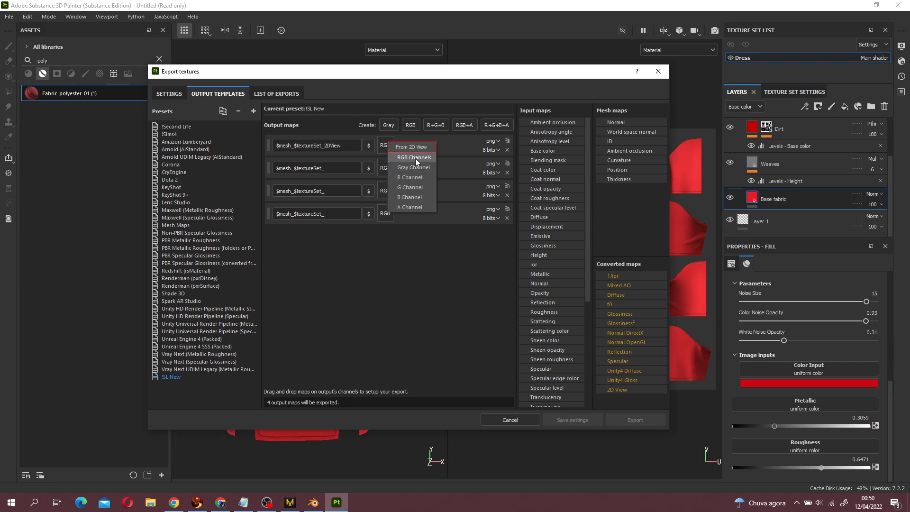
click(416, 158)
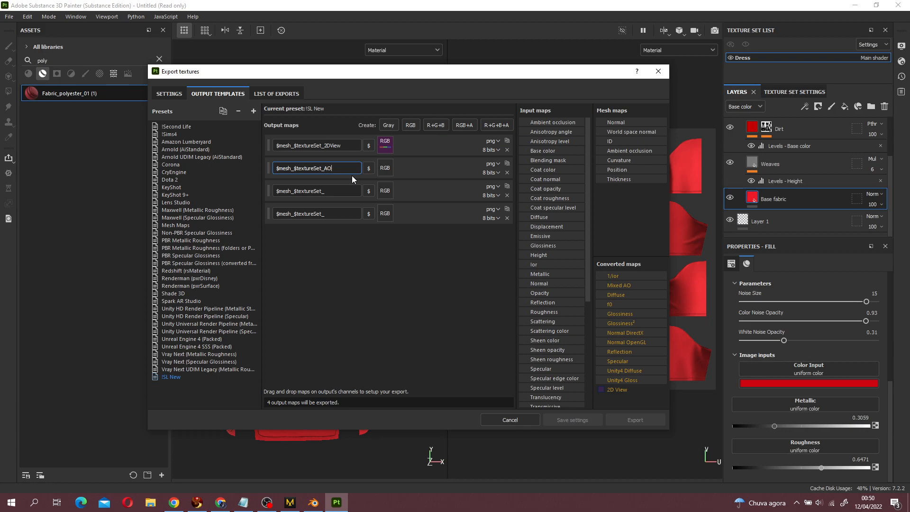
drag(639, 153, 391, 169)
click(408, 189)
- Rename the third output map to $mesh_$textureSet_Normal and assign it the RGB channels of the Normal OpenGL converted map
click(338, 192)
text(Normal)
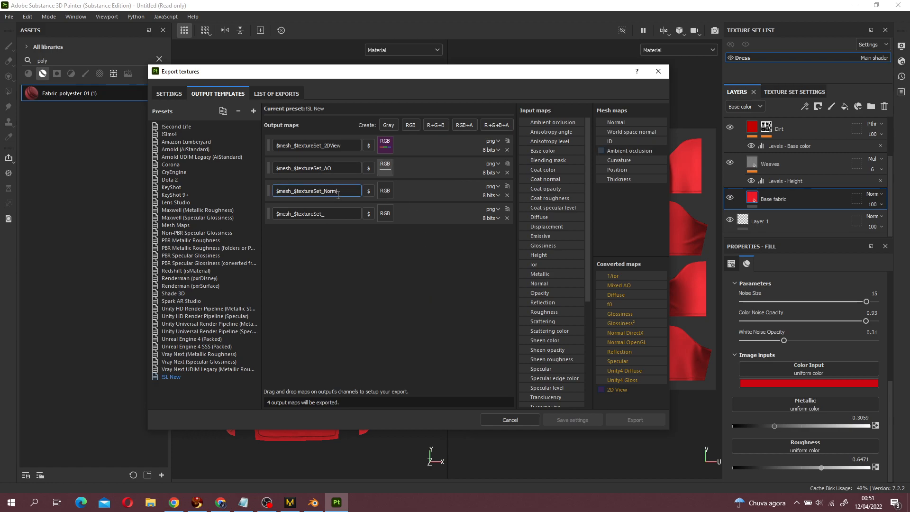
key(Return)
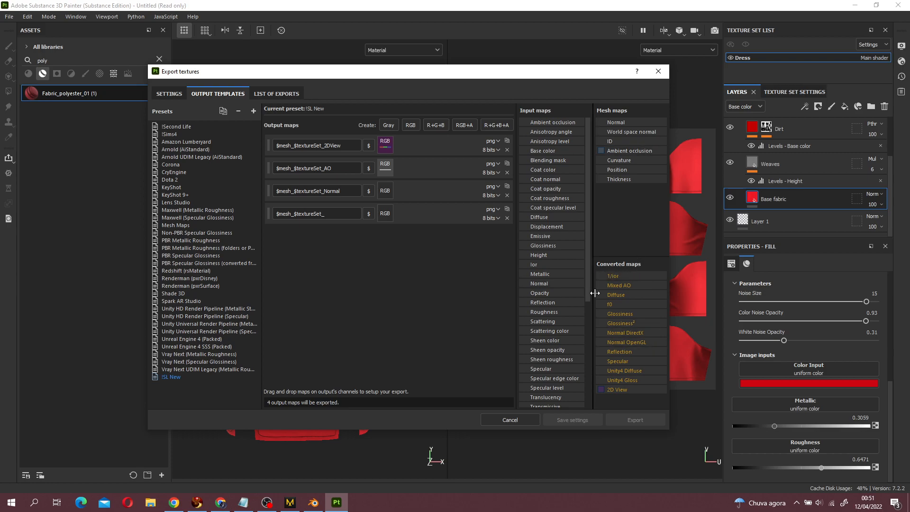
drag(648, 340, 388, 189)
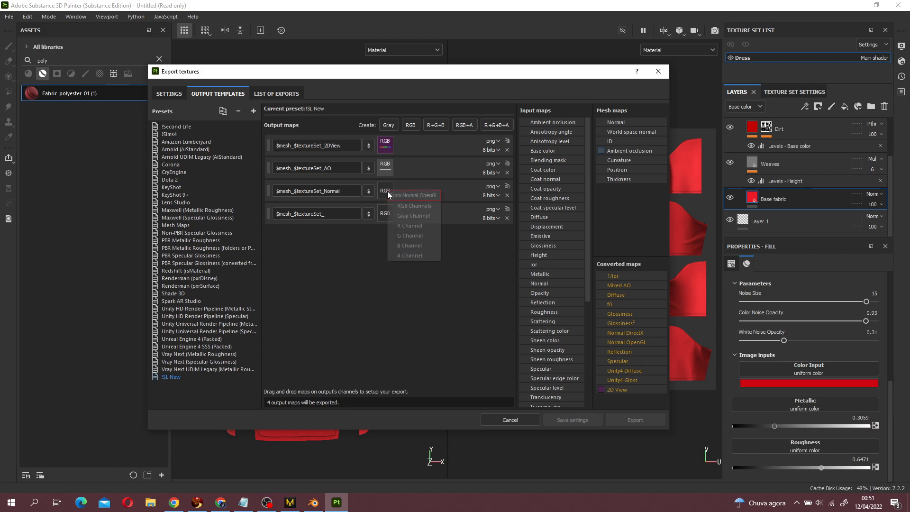
click(417, 208)
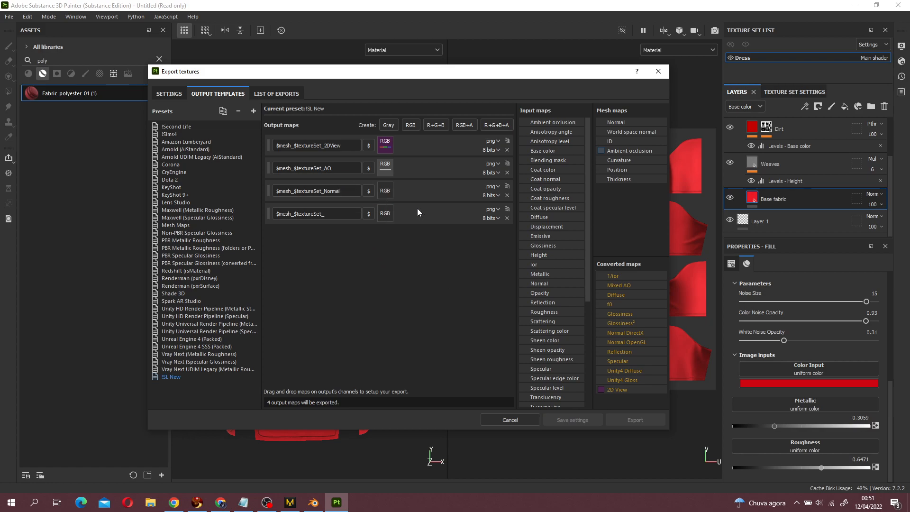
- Check the !Second Life preset for reference, assign the Roughness input to !SL New's fourth output map and name it $mesh_$textureSet_Specular
click(209, 128)
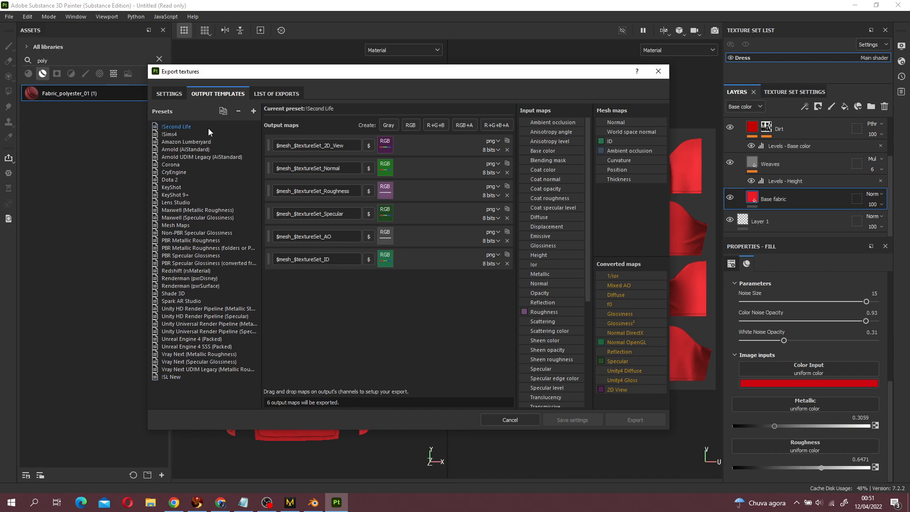
click(192, 376)
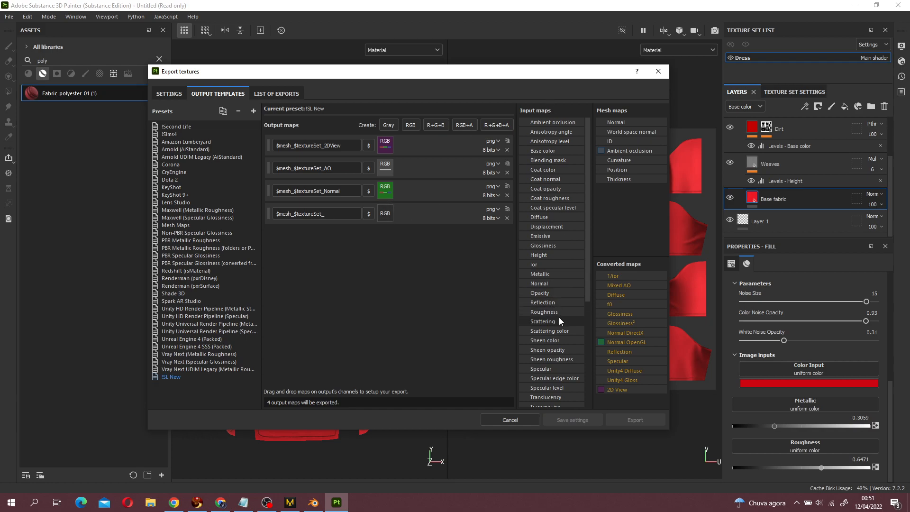
drag(571, 315, 389, 210)
click(403, 218)
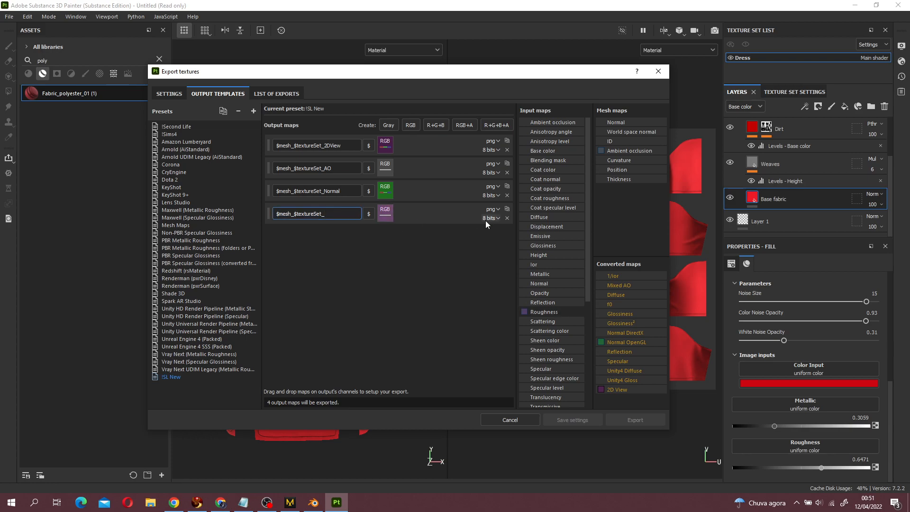
text(Specular)
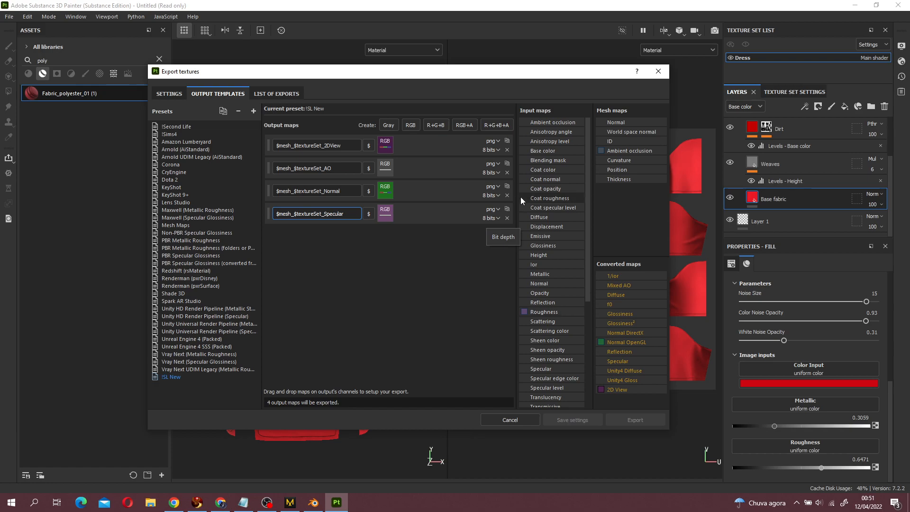
click(372, 264)
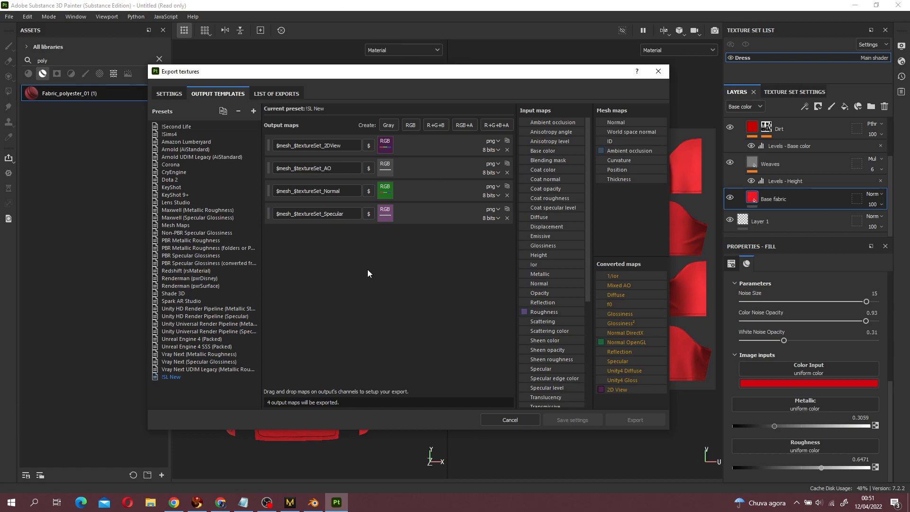
- Start choosing the export output directory and open the [SL] Luna Dress folder on the desktop
click(179, 94)
click(528, 135)
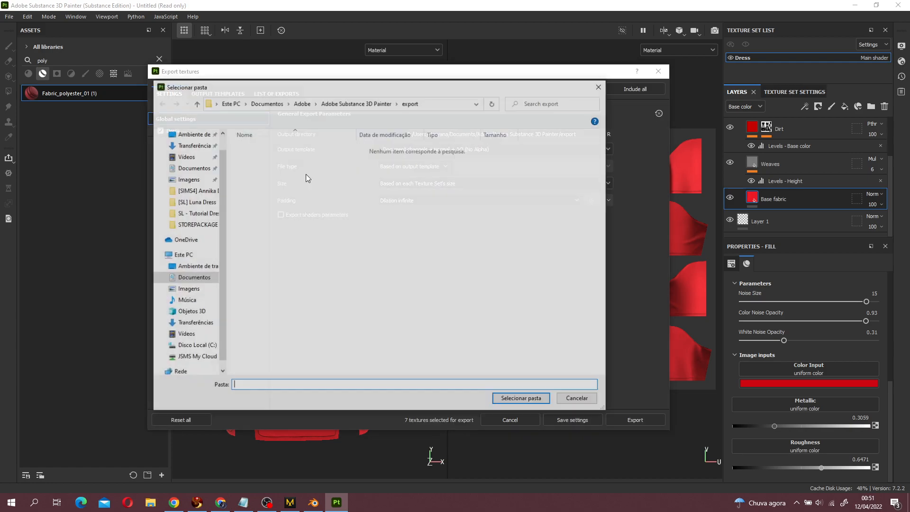
click(187, 153)
double_click(254, 151)
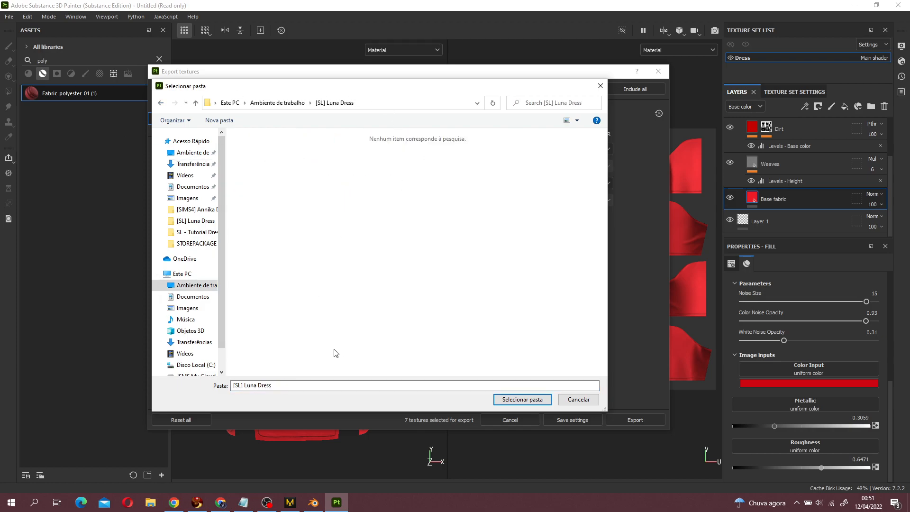
- Create a folder named Textures inside the [SL] Luna Dress folder and open it
right_click(337, 178)
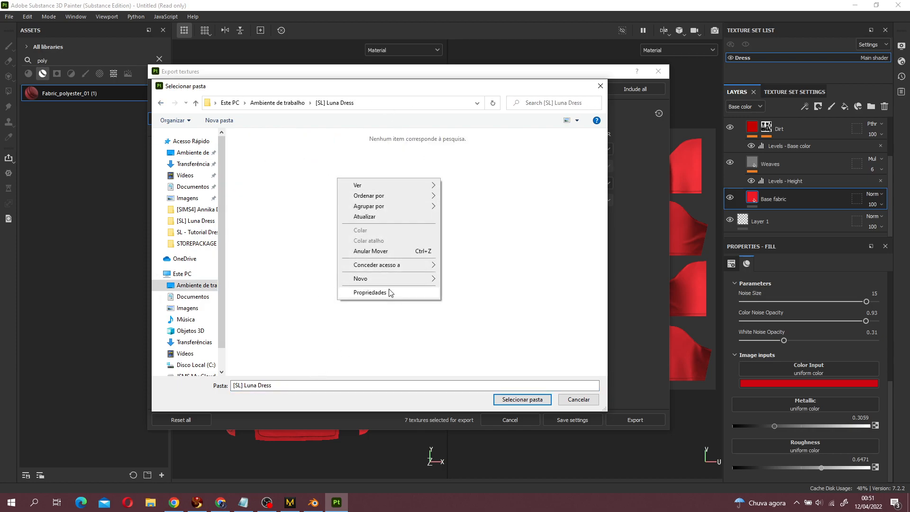
mouse_move(391, 279)
click(470, 279)
text(TExt)
key(BackSpace)
key(BackSpace)
key(BackSpace)
text(extures)
key(Return)
double_click(282, 167)
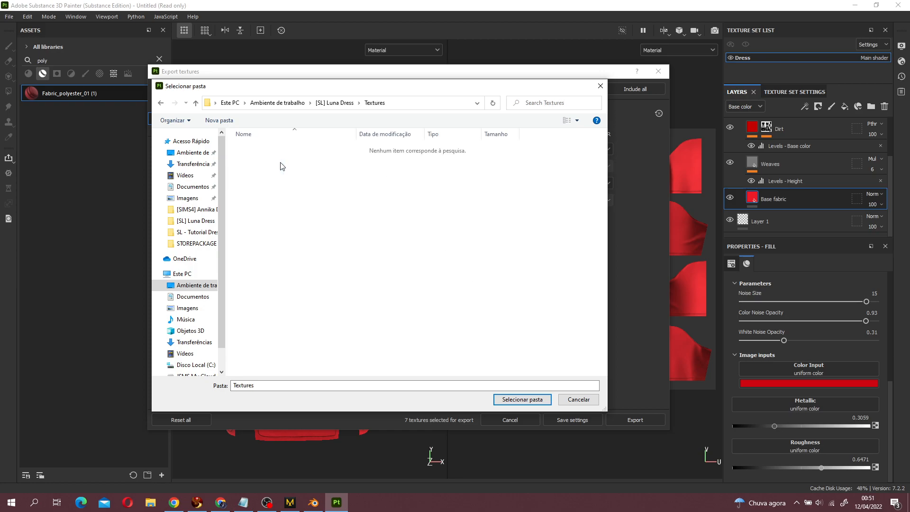
- Create five color folders inside Textures named Red, Yellow, Orange, Green and Blue
key(ctrl+shift+n)
text(Red)
key(Return)
key(ctrl+shift+n)
text(Yellow)
key(Return)
key(ctrl+shift+n)
text(Orange)
key(Return)
key(ctrl+shift+n)
text(Green)
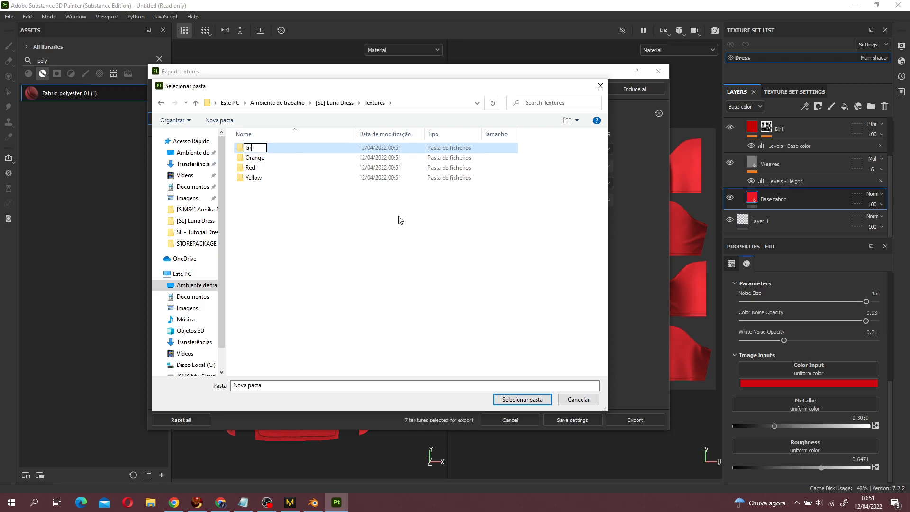
key(Return)
key(ctrl+shift+n)
text(Blue)
key(Return)
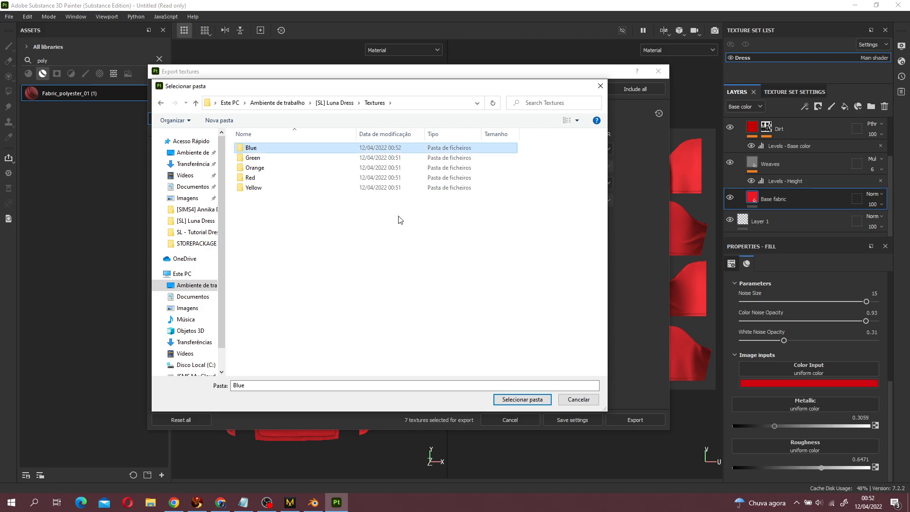
- Add a new folder inside the Textures folder, leaving its default name
key(ctrl+shift+n)
text(Lavend)
key(Escape)
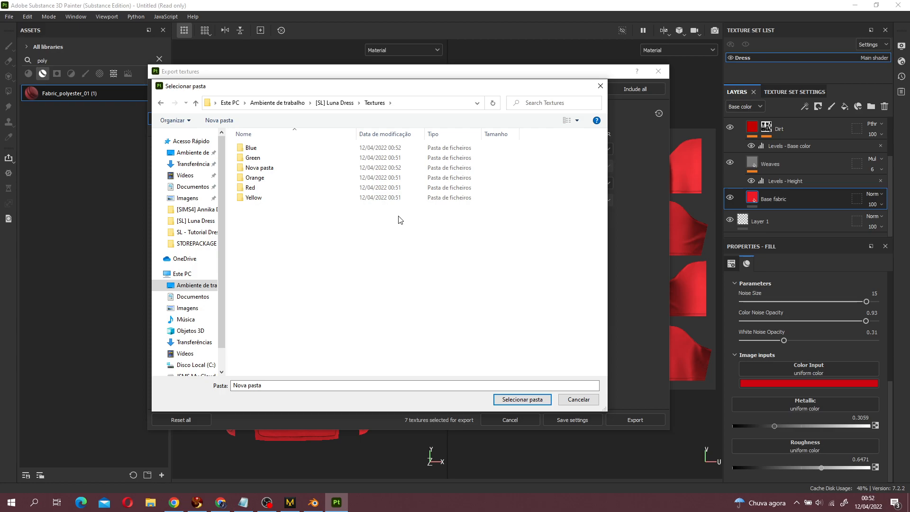
- Create a folder named Black inside the Textures folder
key(ctrl+shift+n)
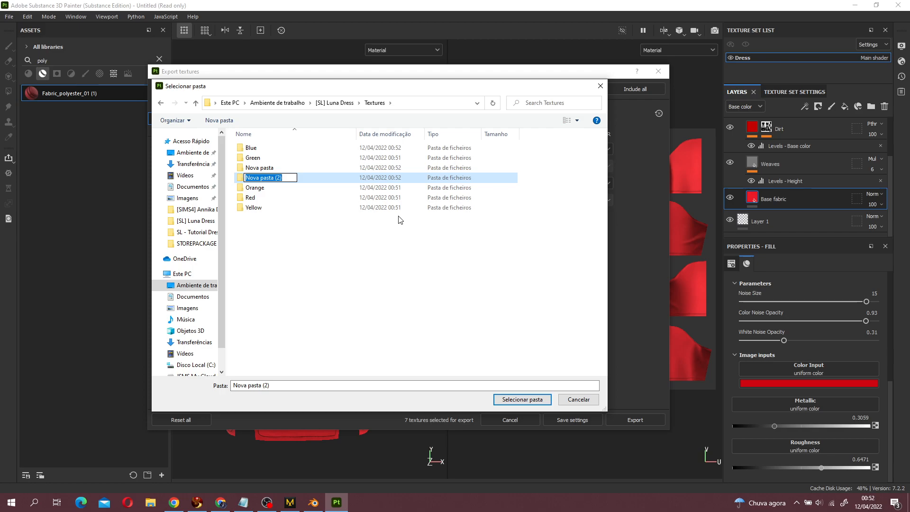
text(Blakc)
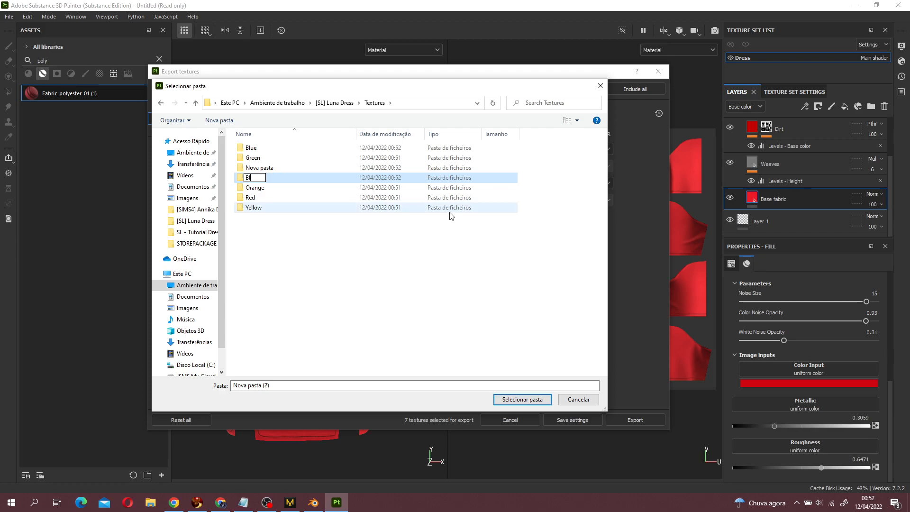
key(BackSpace)
key(BackSpace)
text(ck)
key(Return)
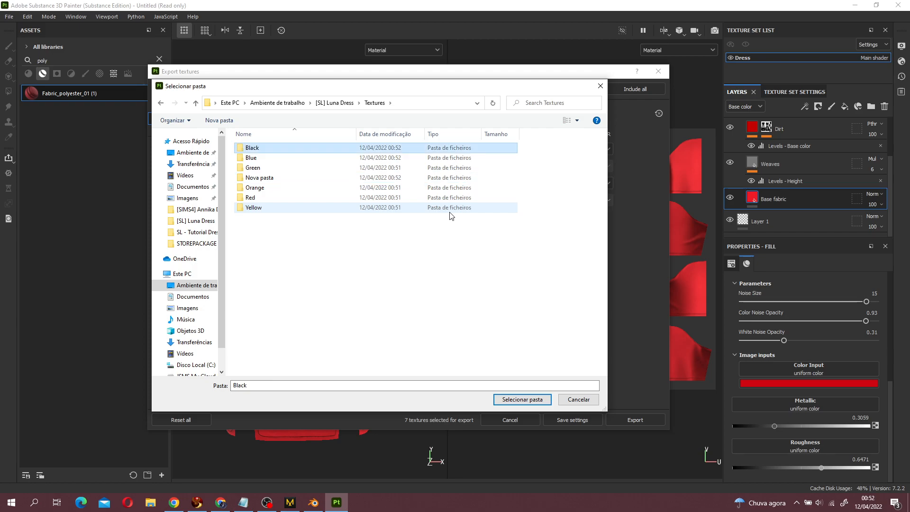
- Rename the folder Nova pasta in Textures as Lavender
click(337, 187)
click(298, 180)
right_click(297, 180)
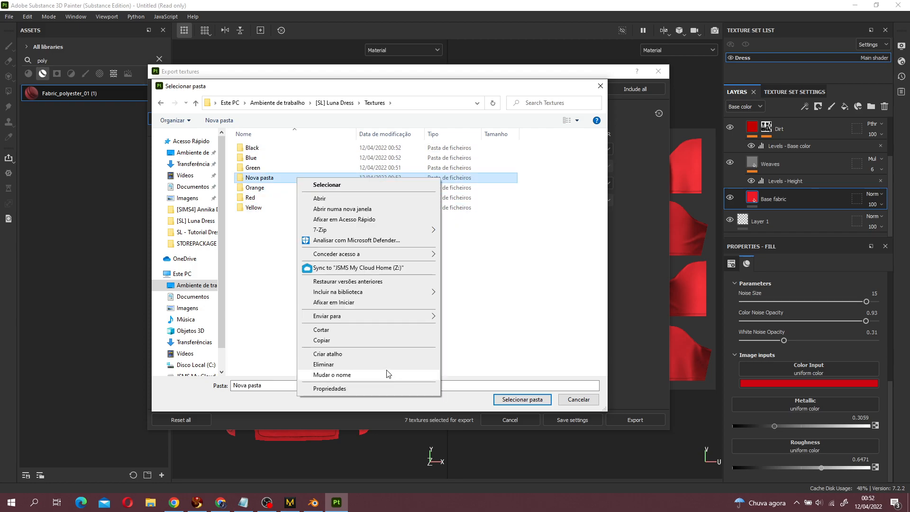
click(388, 374)
key(BackSpace)
text(L)
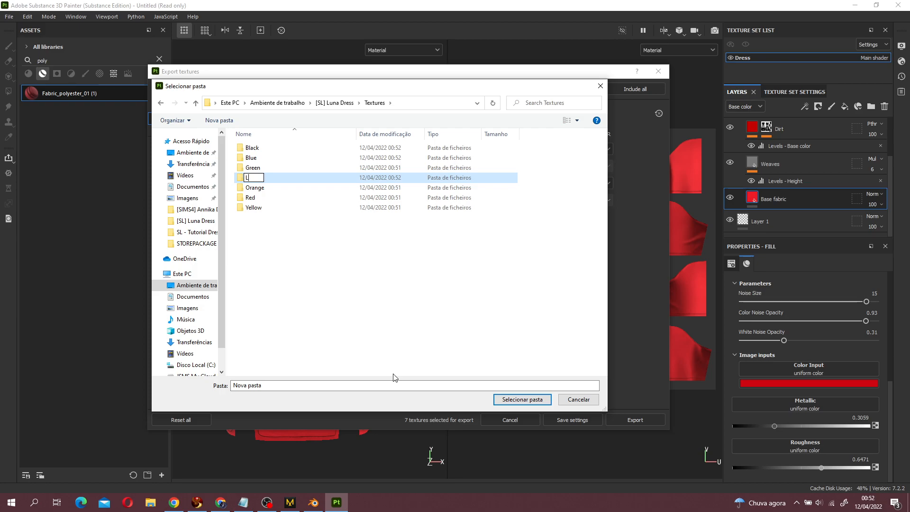
text(avender)
key(Return)
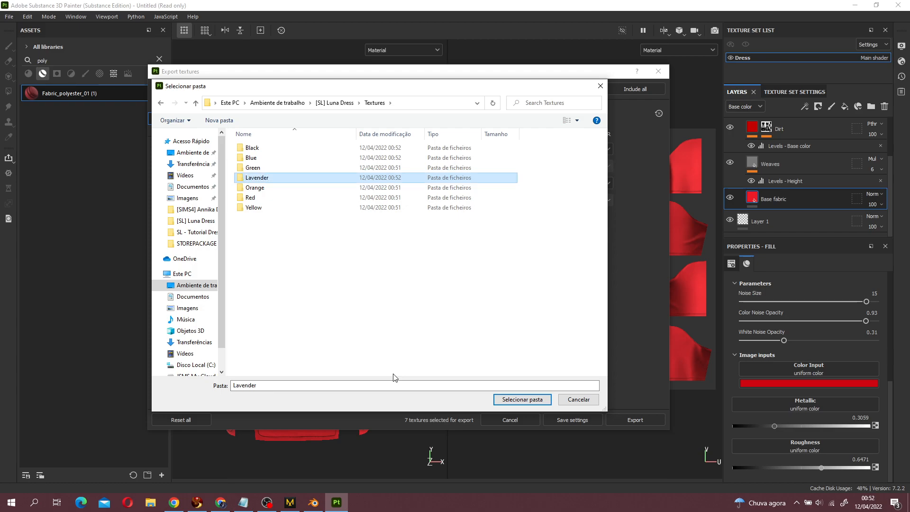
- Create two more folders inside Textures, named White and Brown
key(ctrl+shift+n)
text(White)
key(Return)
key(ctrl+shift+n)
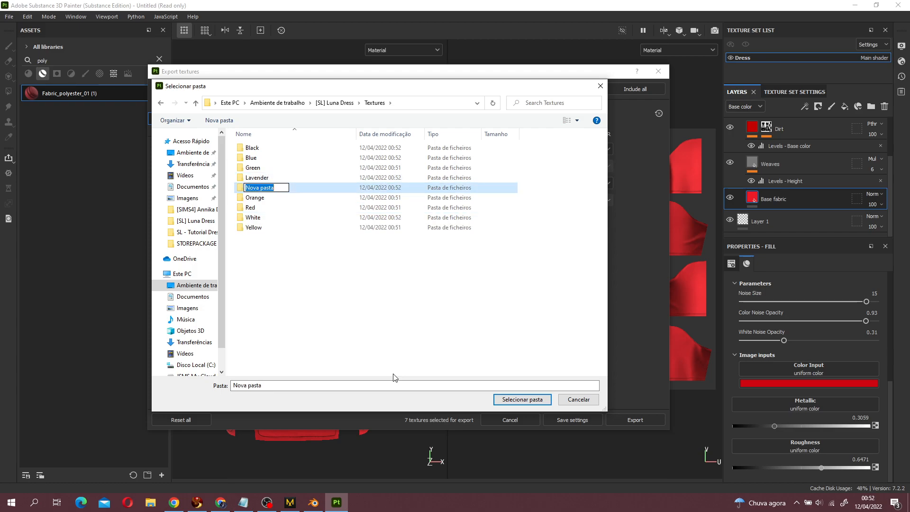
text(Brown)
key(Return)
- Create a folder named Pink inside the Textures folder
key(ctrl+shift+n)
text(Pin)
key(BackSpace)
key(BackSpace)
text(ur)
key(BackSpace)
key(BackSpace)
key(BackSpace)
text(Pi)
key(BackSpace)
key(BackSpace)
text(Pink)
key(Return)
- Create two folders inside Textures, named Pattern1 and Pattern2
key(ctrl+shift+n)
text(Pattern1)
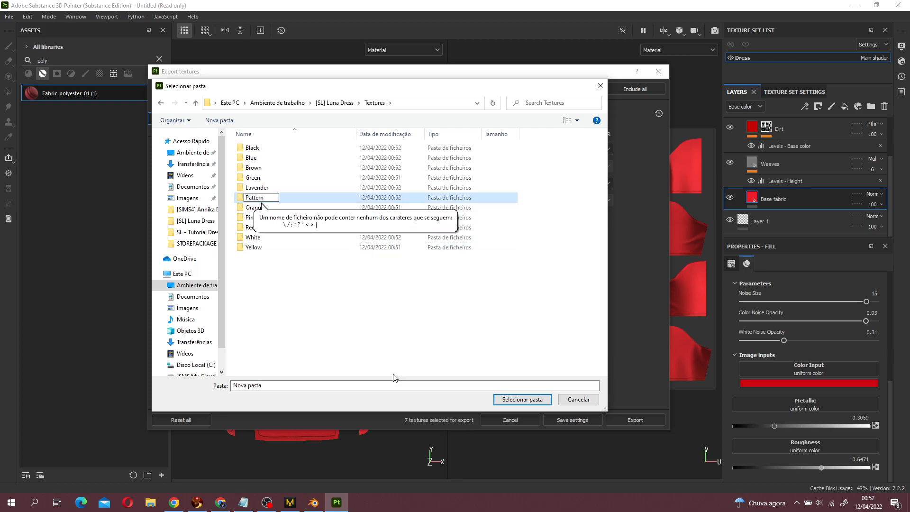
key(Return)
key(ctrl+shift+n)
text(Pattern2)
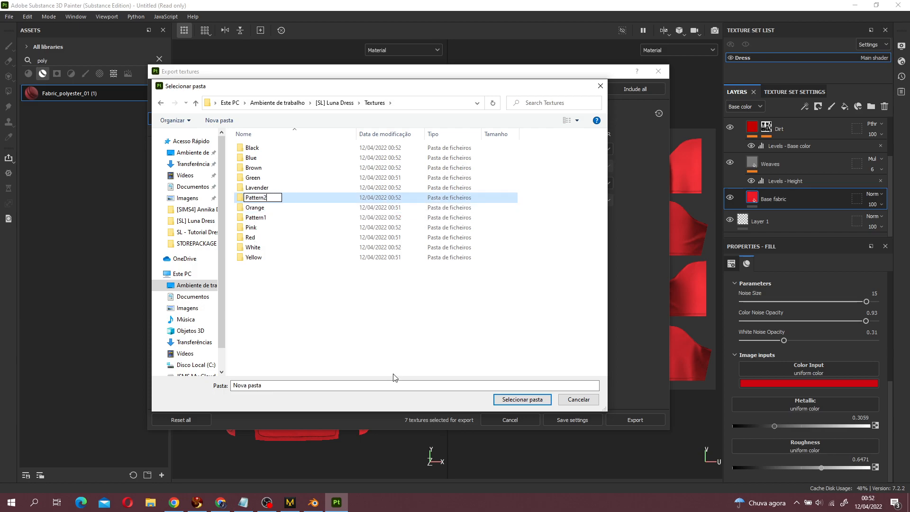
key(Return)
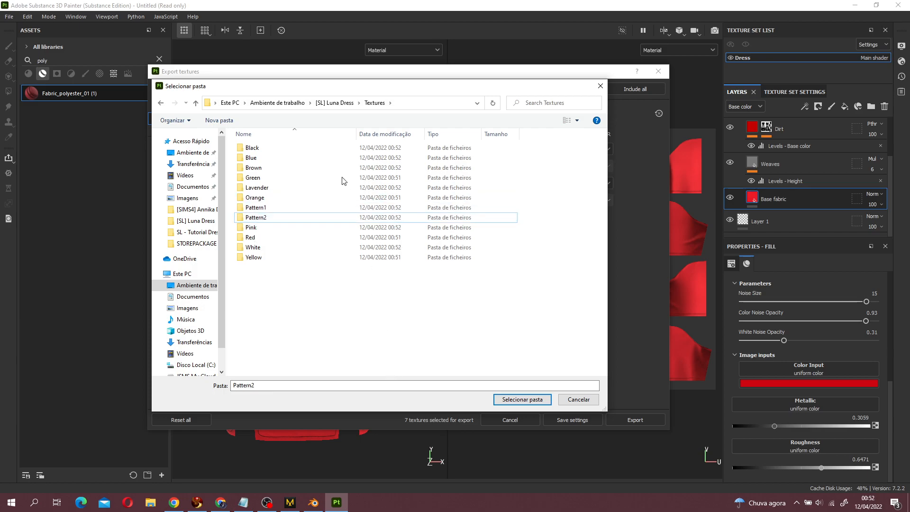
- Choose the Red folder as the export's output directory and select the !SL New output template
double_click(328, 237)
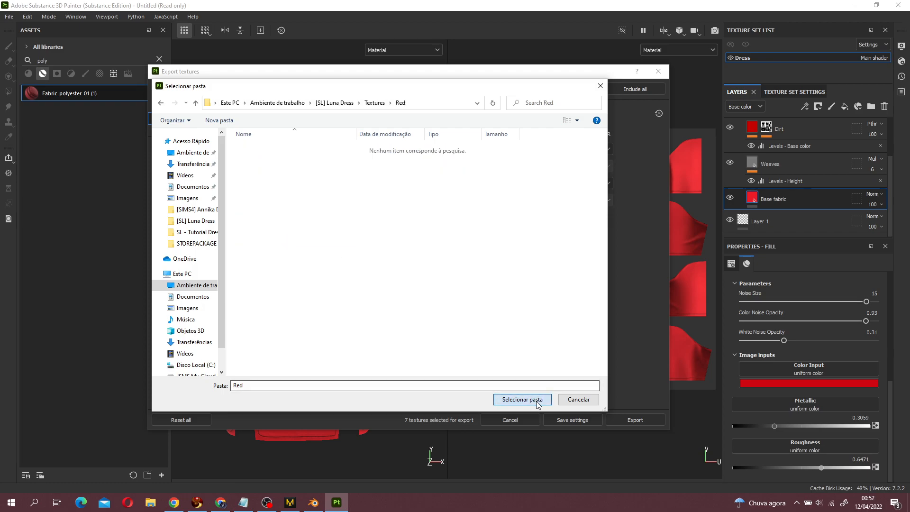
click(522, 400)
click(492, 149)
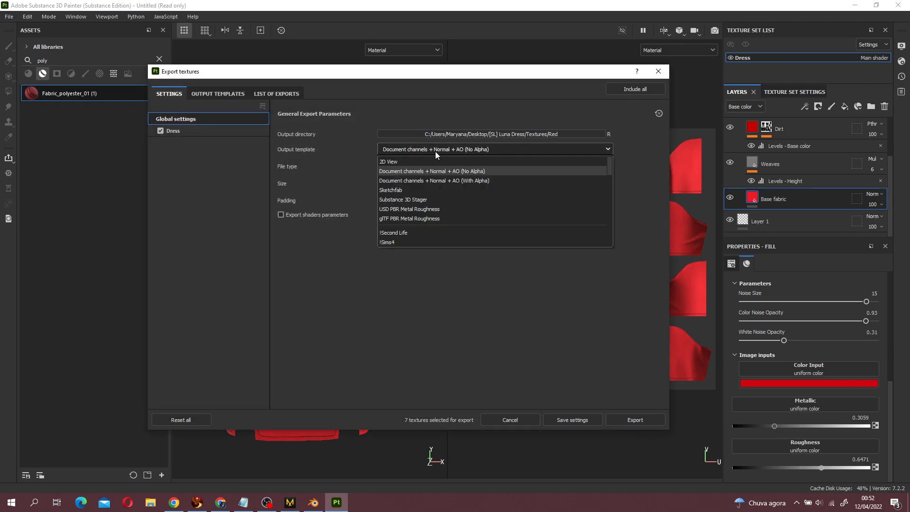
scroll(501, 190, down, 3)
scroll(501, 190, up, 3)
scroll(506, 201, down, 8)
scroll(505, 202, down, 2)
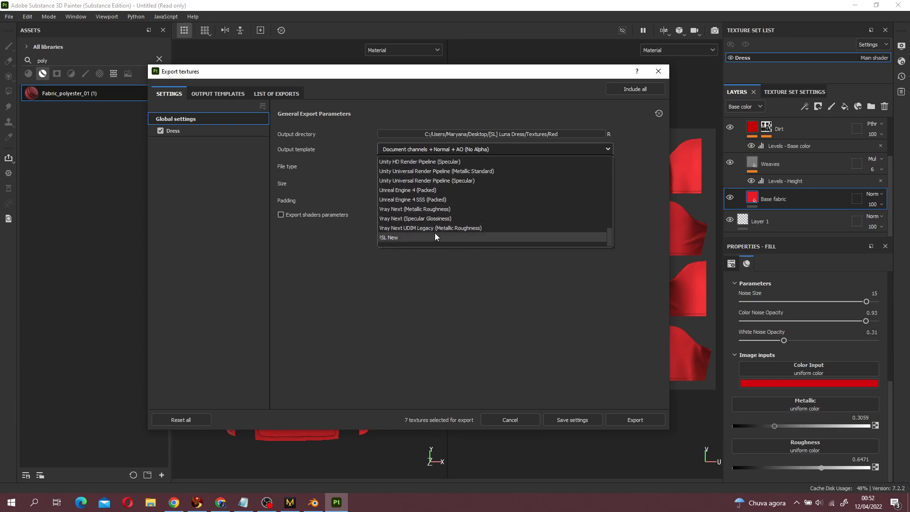
click(431, 237)
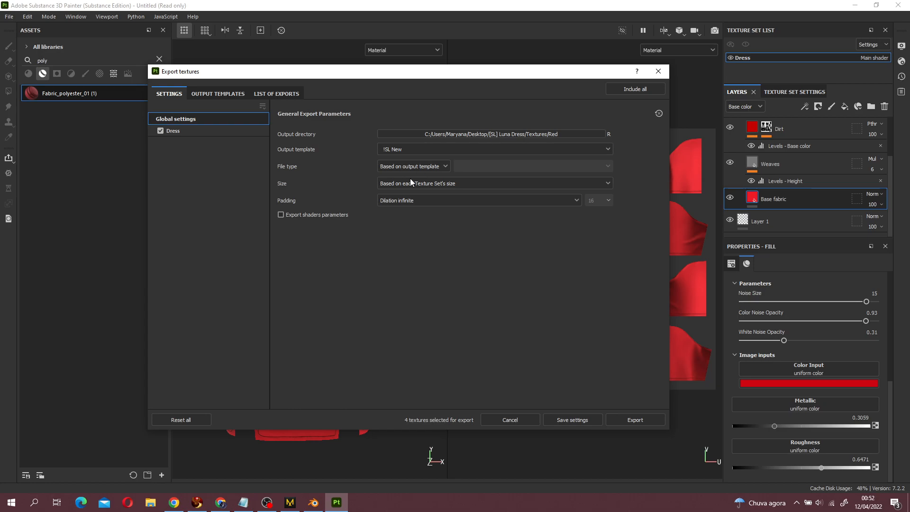
click(553, 149)
scroll(547, 191, up, 5)
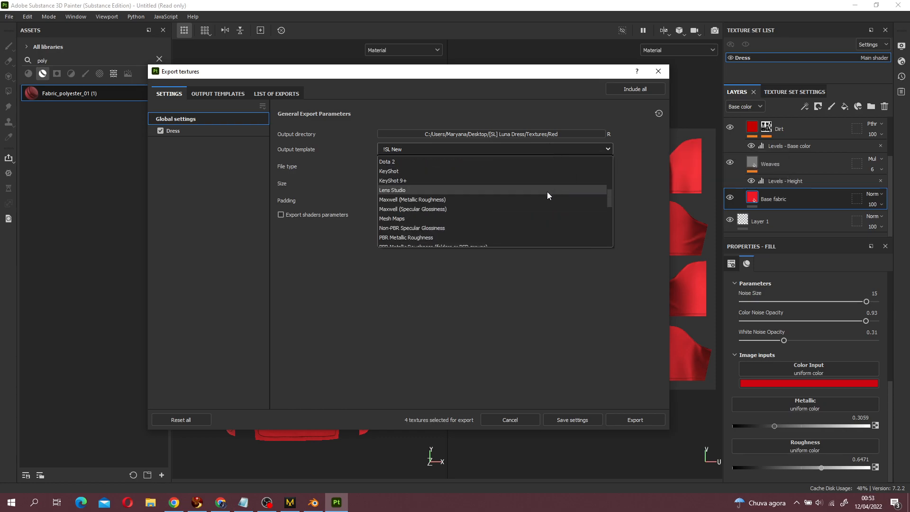
click(386, 150)
click(415, 150)
scroll(419, 213, up, 5)
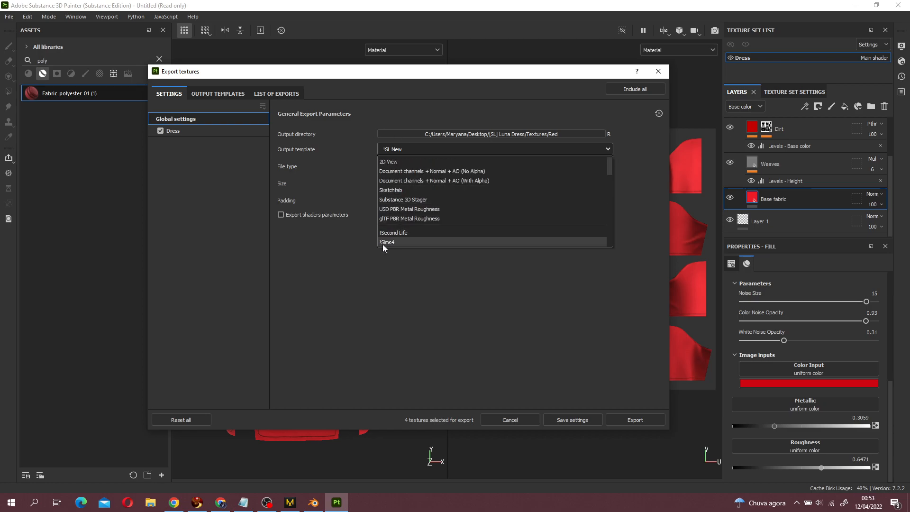
click(401, 150)
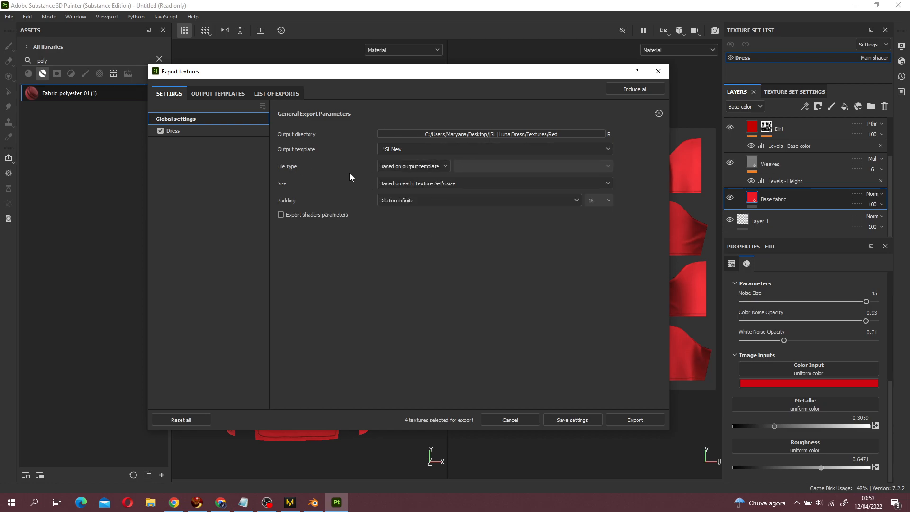
- Set the export file type to png and the texture size to 1024
click(413, 167)
click(407, 248)
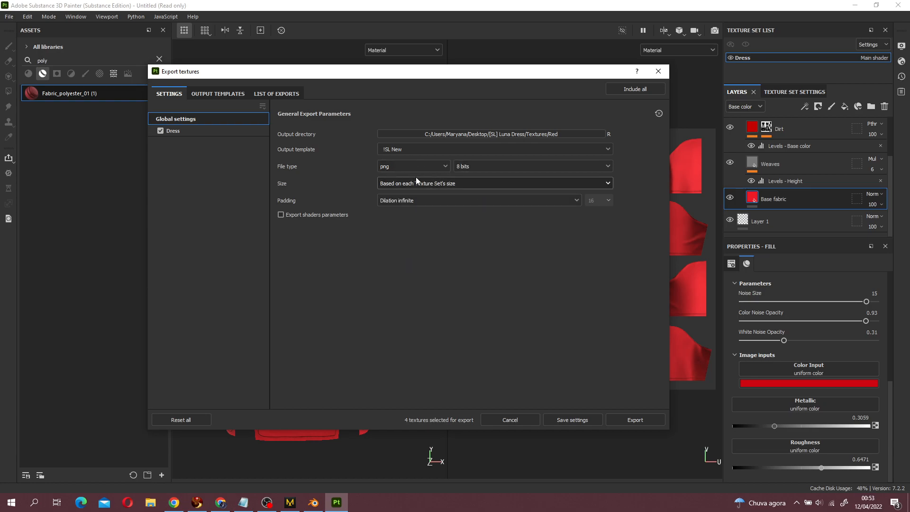
click(465, 184)
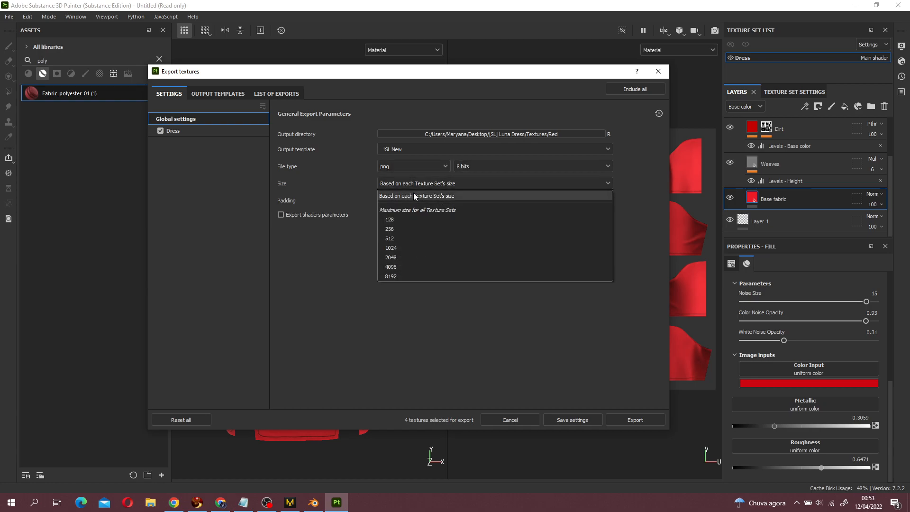
click(402, 248)
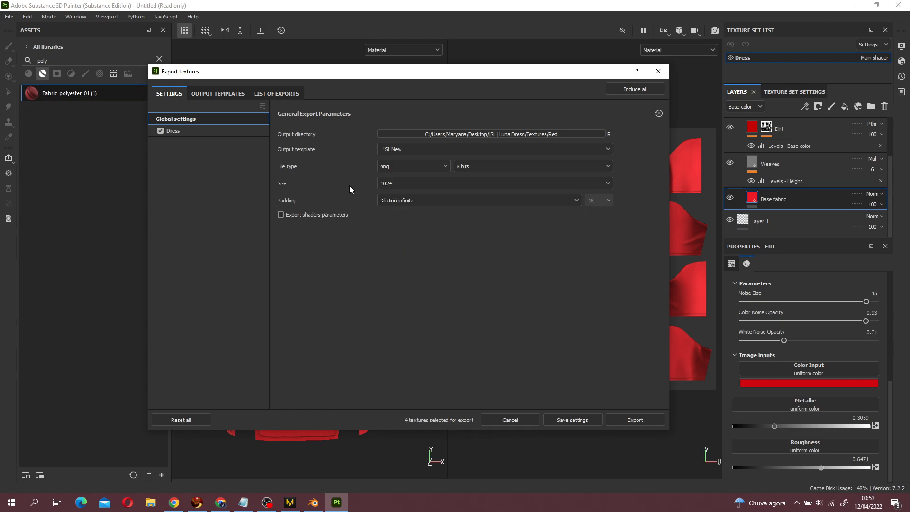
- Export the red Dress textures with Dilation infinite padding and save the export settings
click(403, 200)
click(447, 202)
click(466, 196)
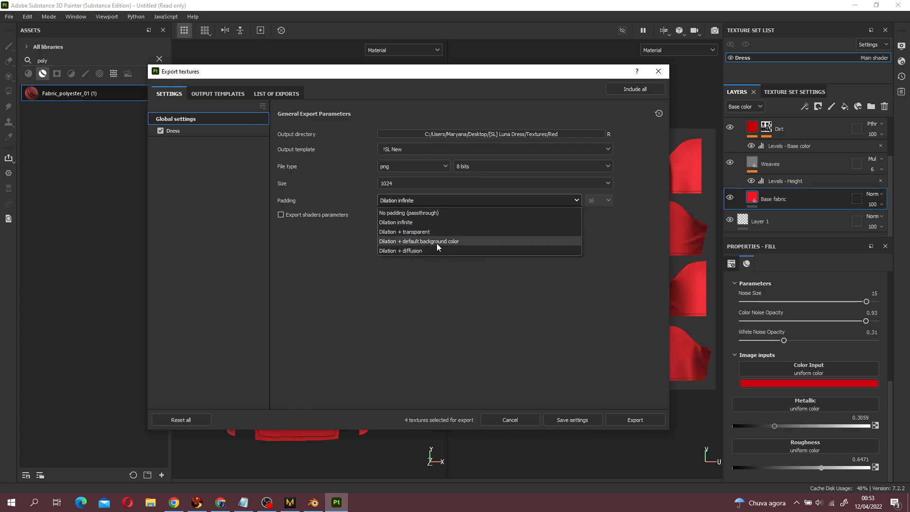
click(458, 224)
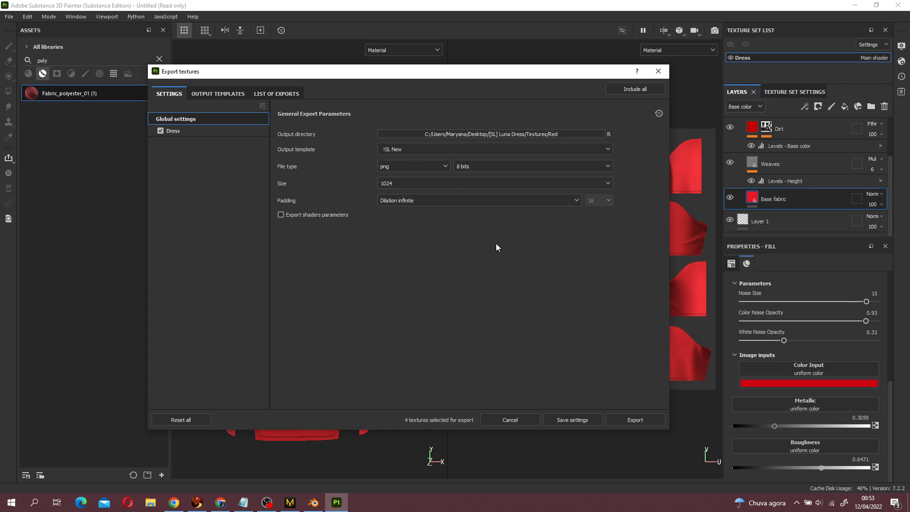
click(627, 419)
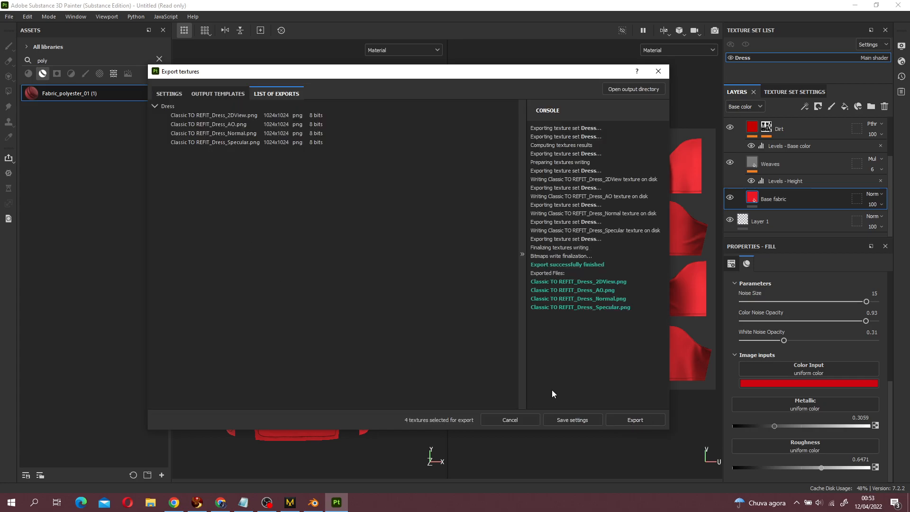
click(569, 415)
- Recolor the Base fabric layer's color input to a dark brown, 402627
click(789, 383)
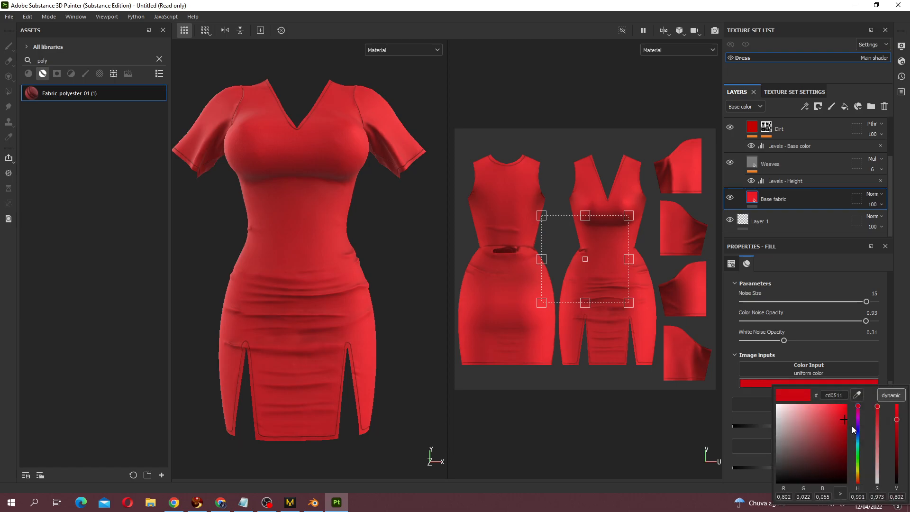
mouse_move(814, 451)
mouse_down()
mouse_move(795, 460)
mouse_move(805, 463)
mouse_up()
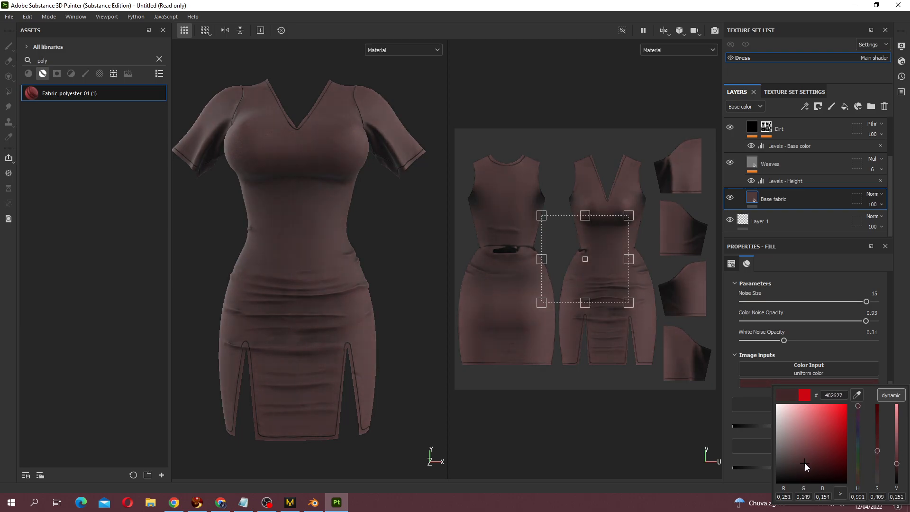
click(9, 17)
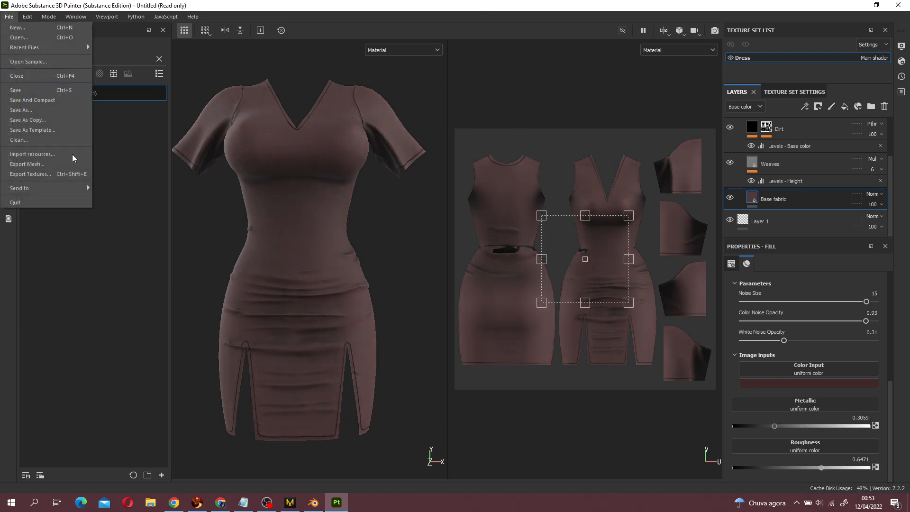
click(790, 166)
click(798, 195)
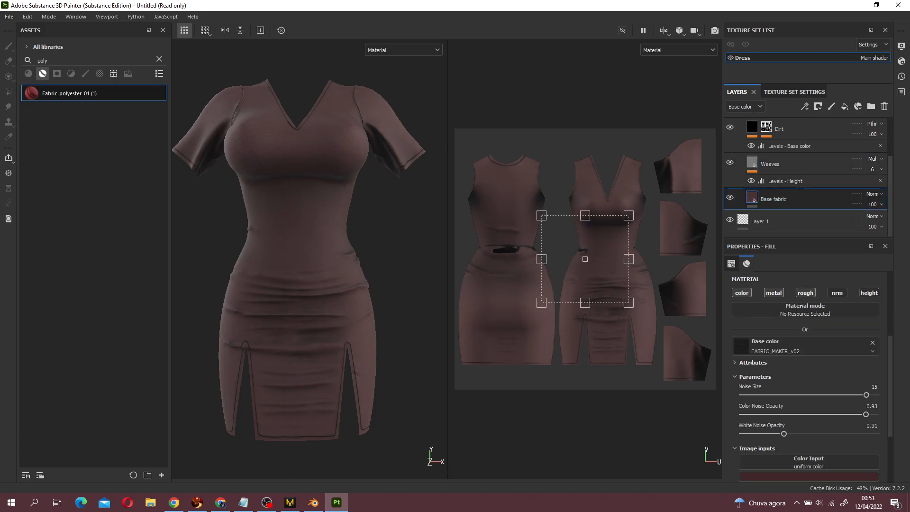
- Export the brown Dress textures into the Brown folder inside Textures and save the export settings
click(9, 17)
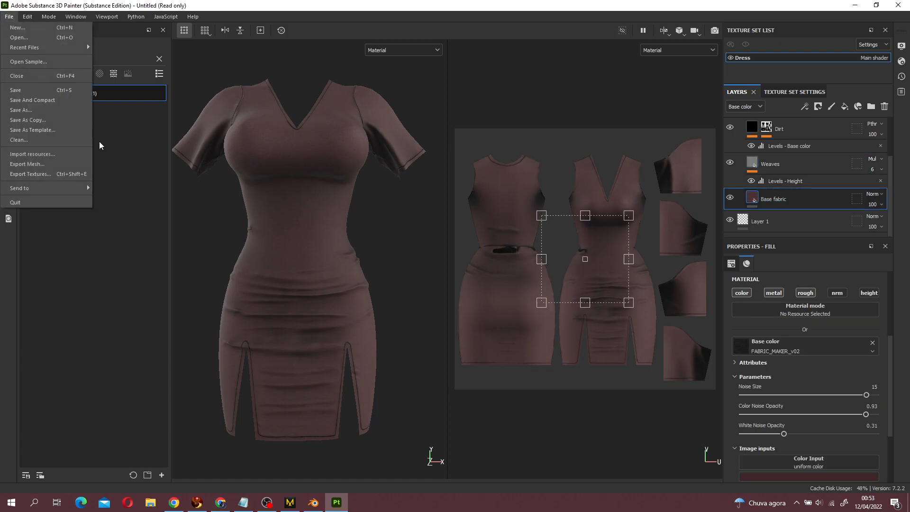
click(72, 178)
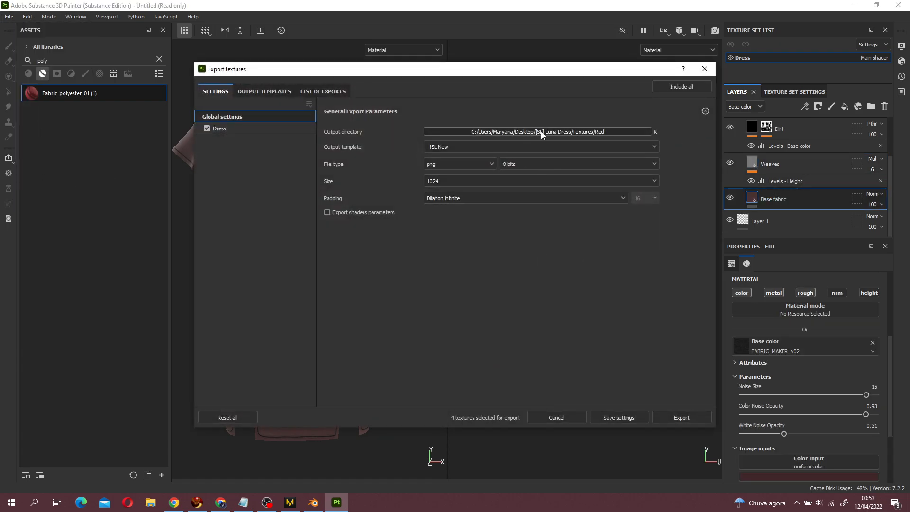
click(545, 131)
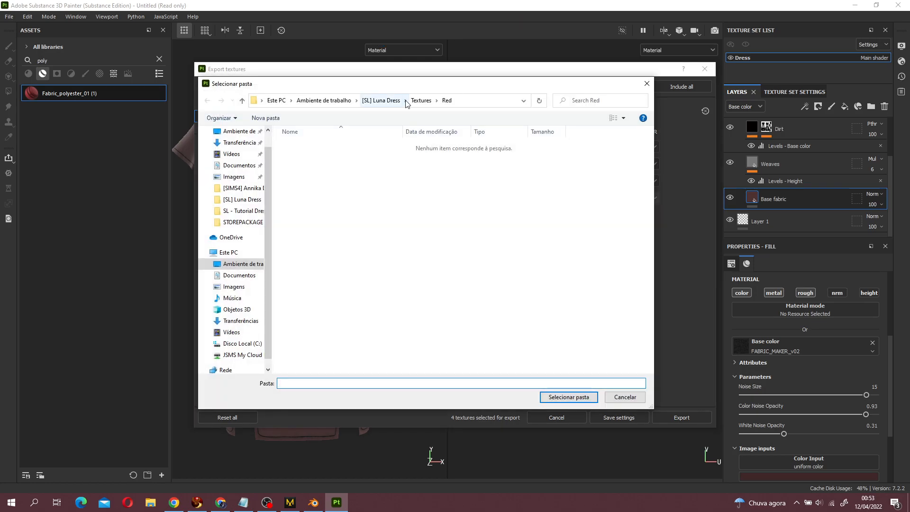
click(415, 101)
click(325, 166)
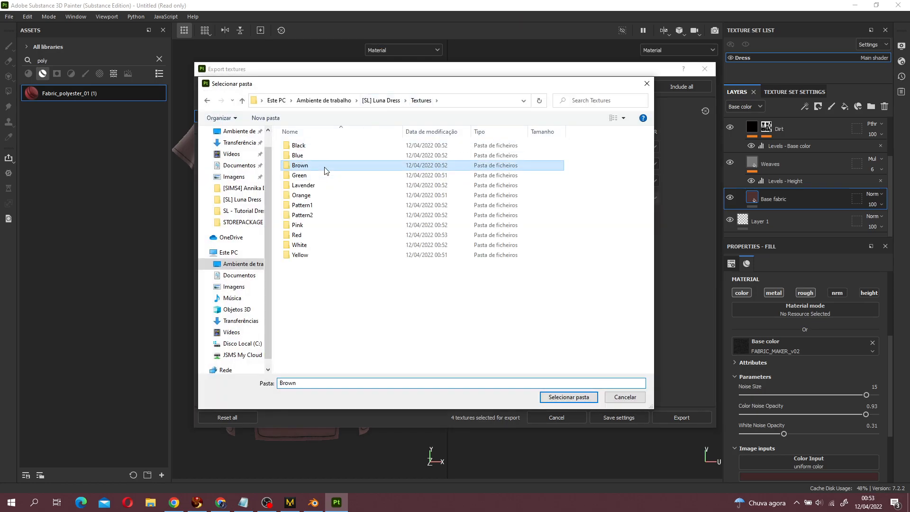
click(573, 398)
click(673, 419)
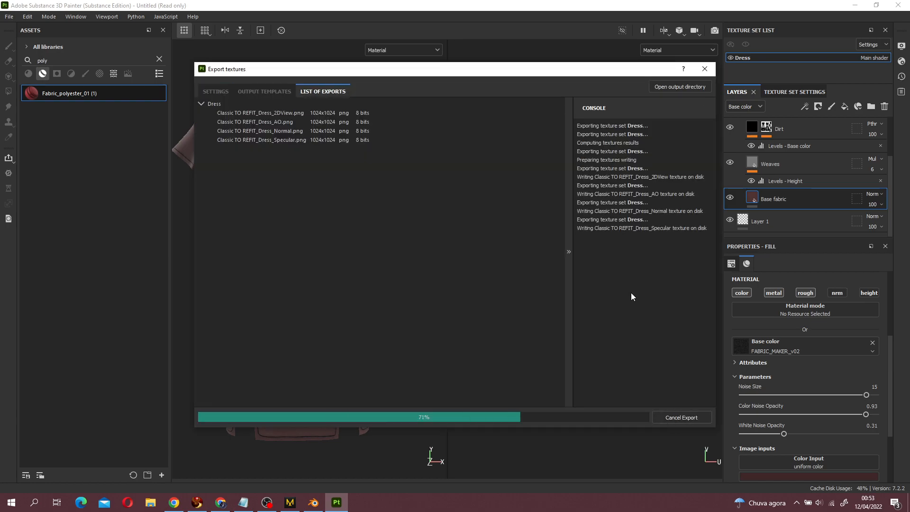
click(630, 420)
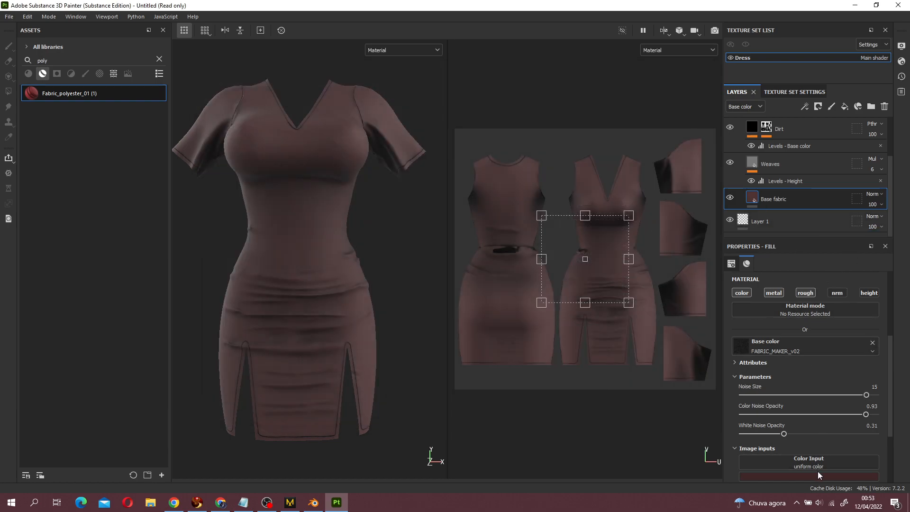
- Undo the recent color changes made to the Base fabric layer
click(838, 475)
key(ctrl+z)
key(ctrl+z)
- Rename the Fabric_polyester_01 (1) folder in the layer stack as "!KUMA - RED"
double_click(781, 128)
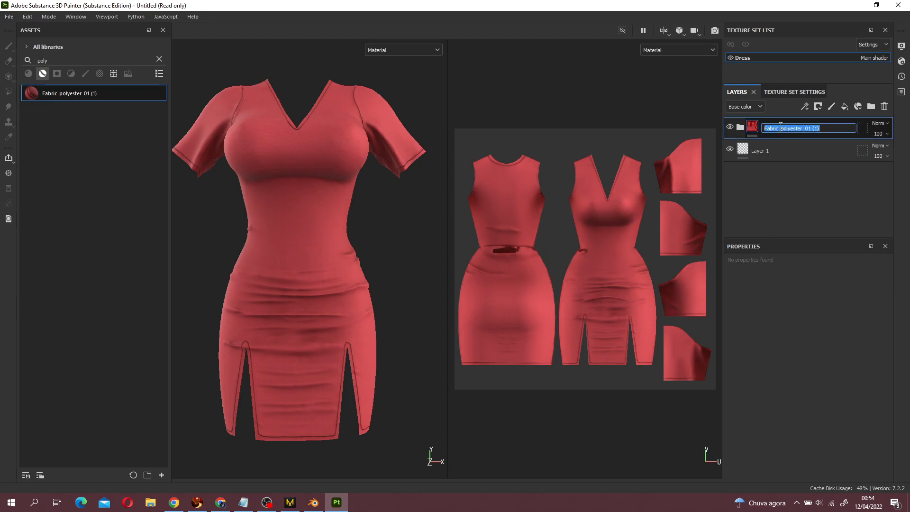
text(KUMA - RED)
key(Return)
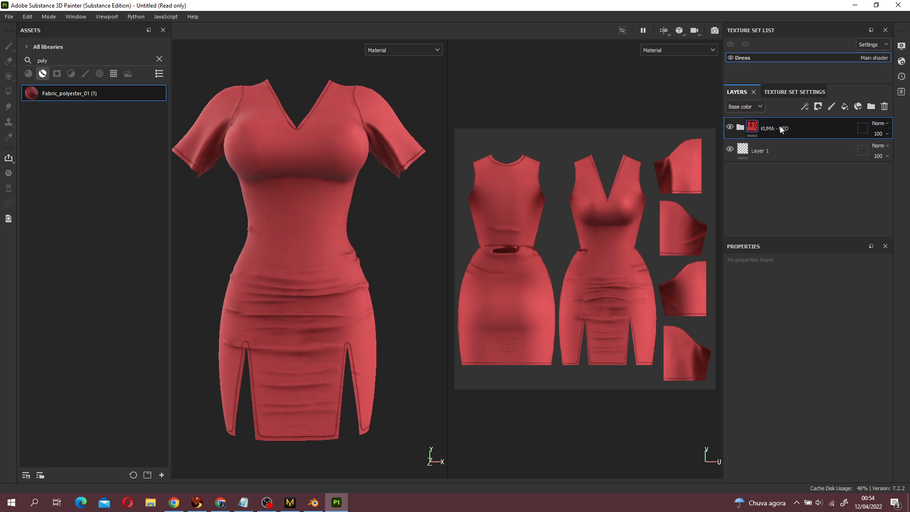
double_click(781, 128)
drag(799, 127, 697, 122)
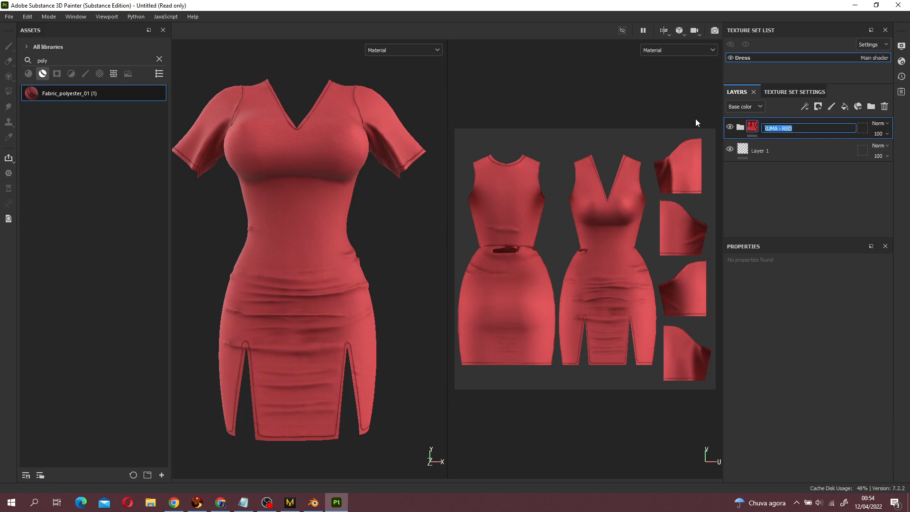
text(!KUMA - RED)
key(Return)
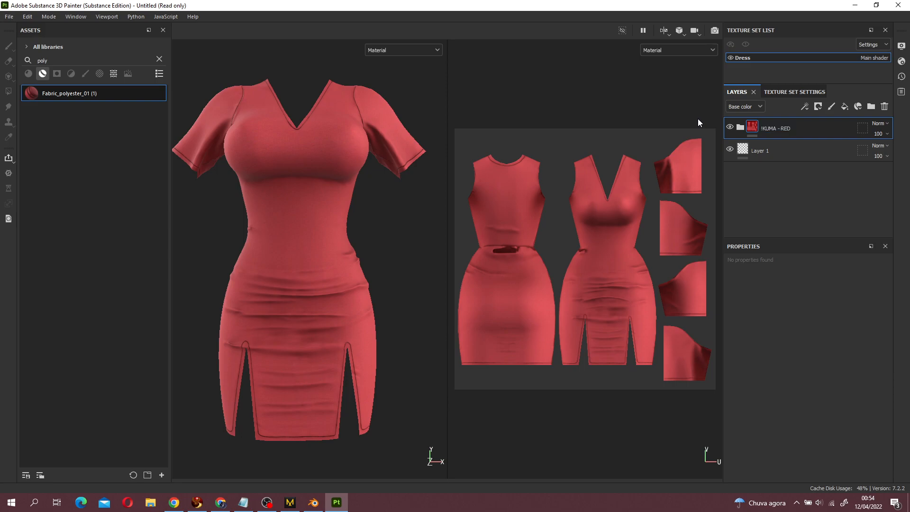
- Create a smart material from the !KUMA - RED folder
right_click(803, 129)
click(747, 209)
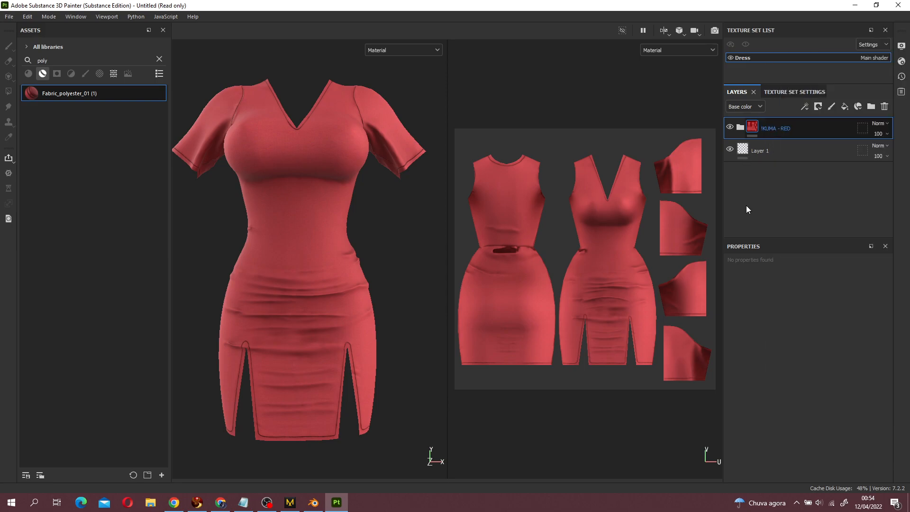
right_click(779, 134)
click(740, 119)
right_click(795, 126)
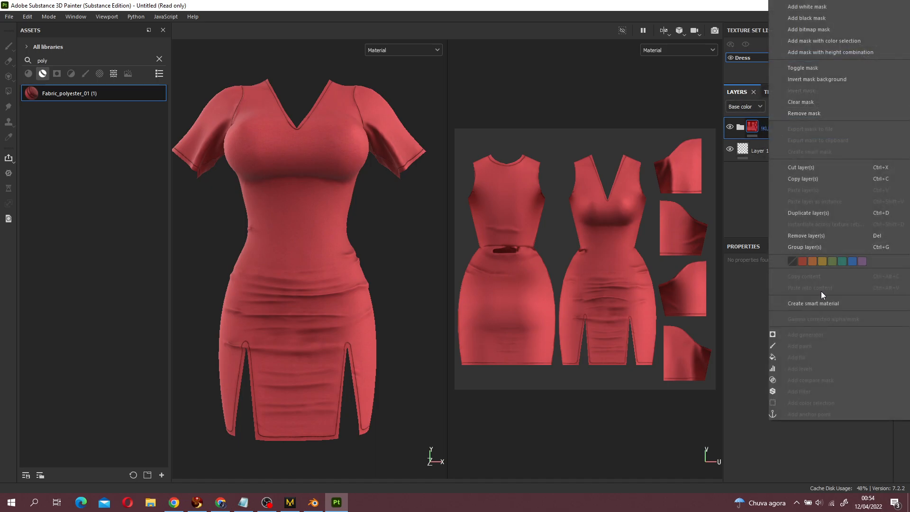
click(821, 303)
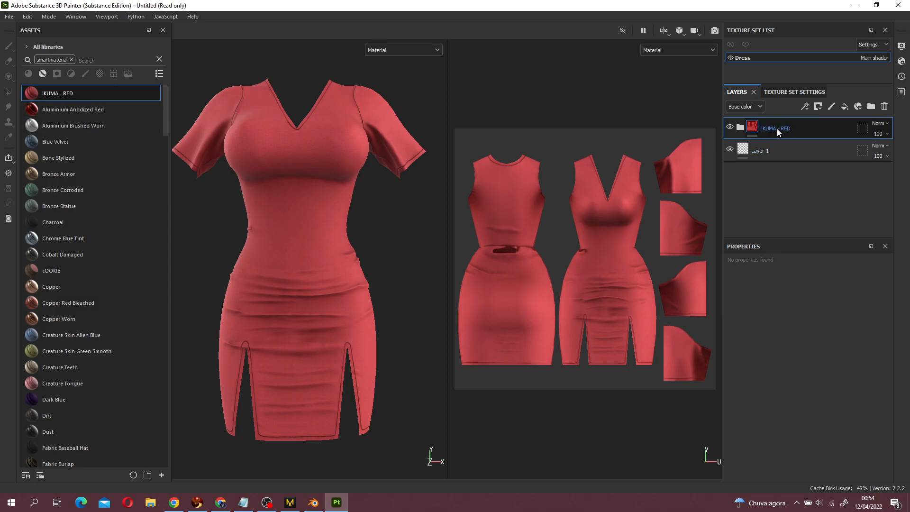
- Expand the !KUMA - RED folder and paste the copied dark brown hex code into the Base fabric layer's color input
click(740, 128)
scroll(806, 166, down, 2)
click(761, 201)
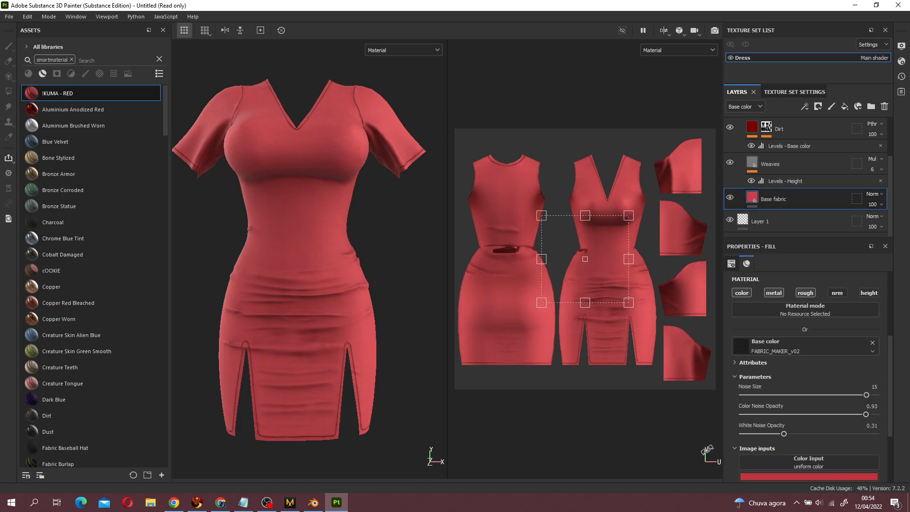
click(793, 479)
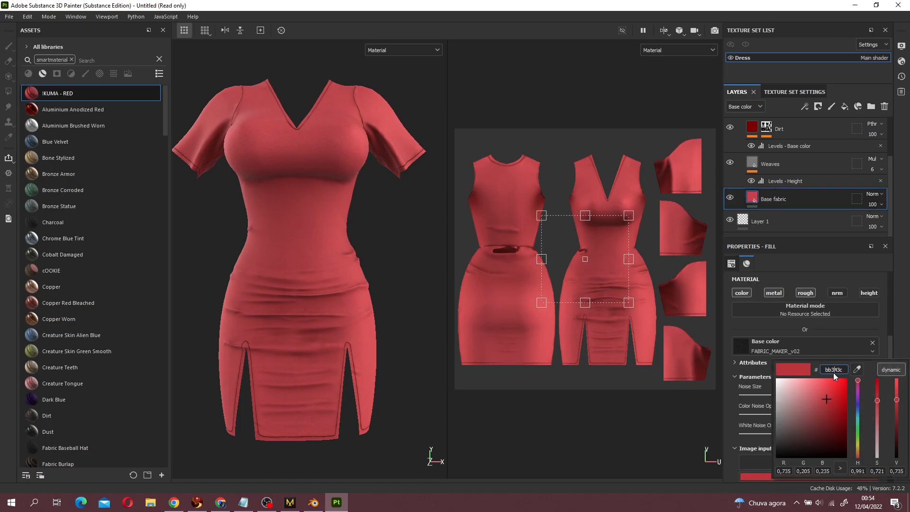
key(ctrl+v)
key(Return)
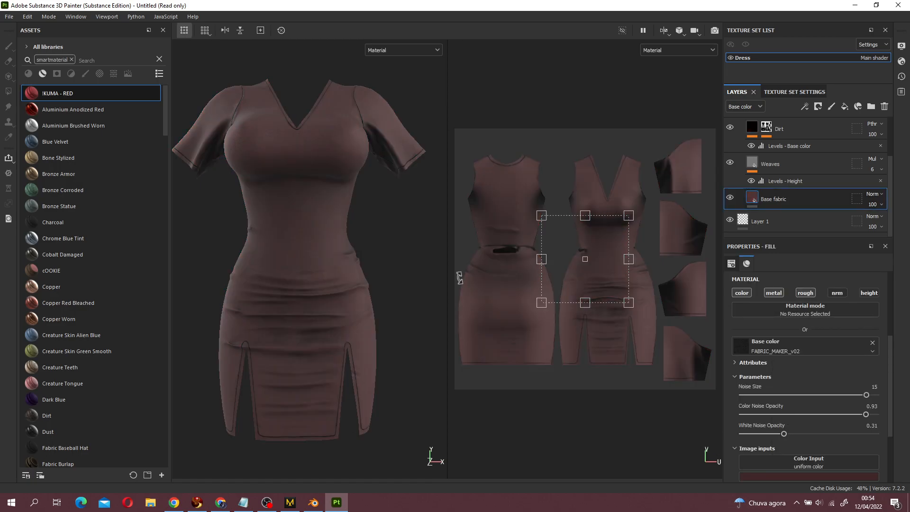
- Rename the folder as "!KUMA - BROWN" and create a smart material from it
scroll(773, 141, up, 2)
double_click(778, 128)
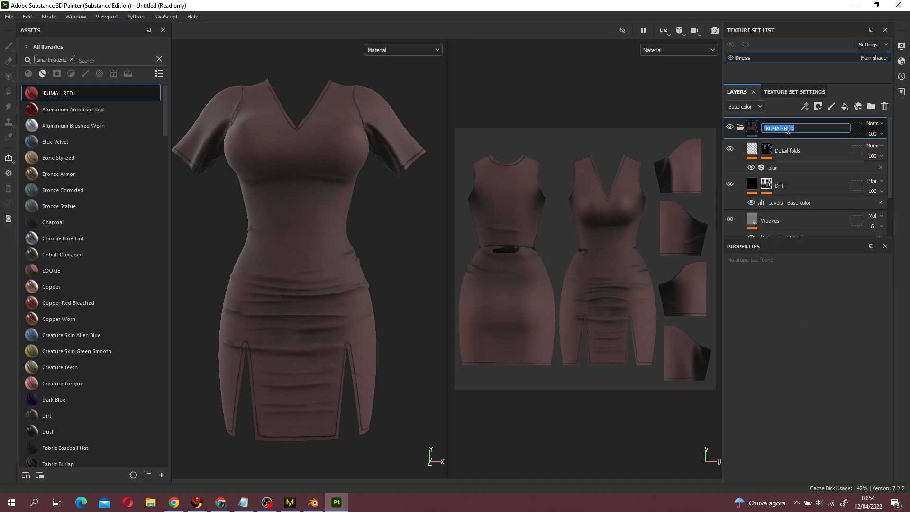
click(843, 123)
key(Return)
right_click(839, 124)
click(818, 306)
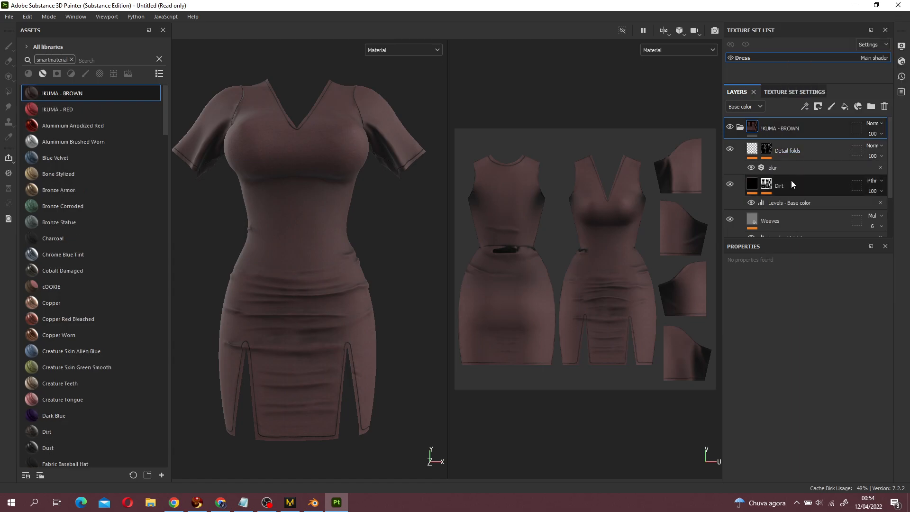
- Set the Base fabric layer's color input to black, 000000
scroll(792, 181, down, 2)
click(793, 197)
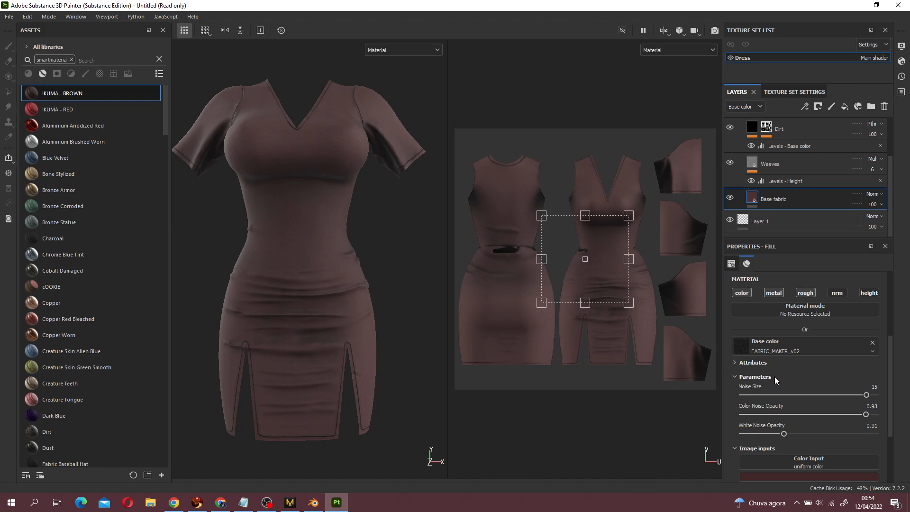
scroll(830, 366, down, 1)
scroll(830, 366, down, 1)
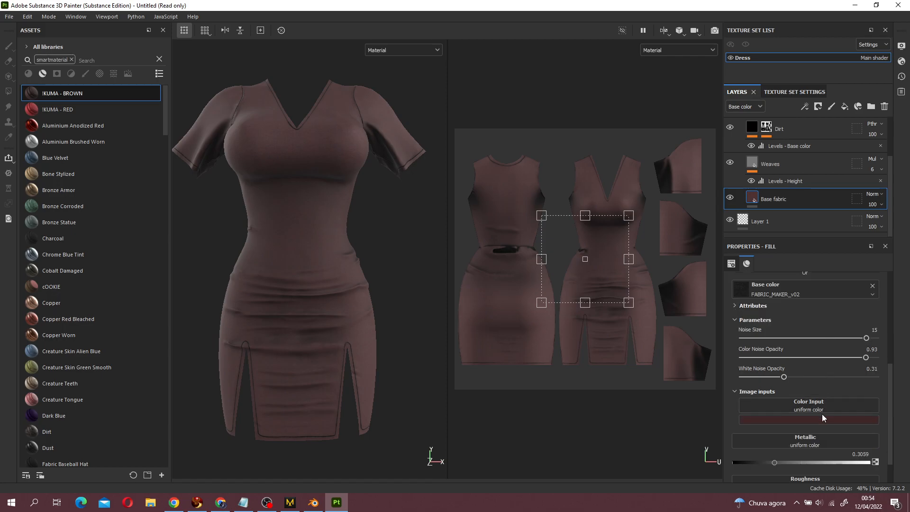
click(823, 418)
drag(829, 380, 750, 413)
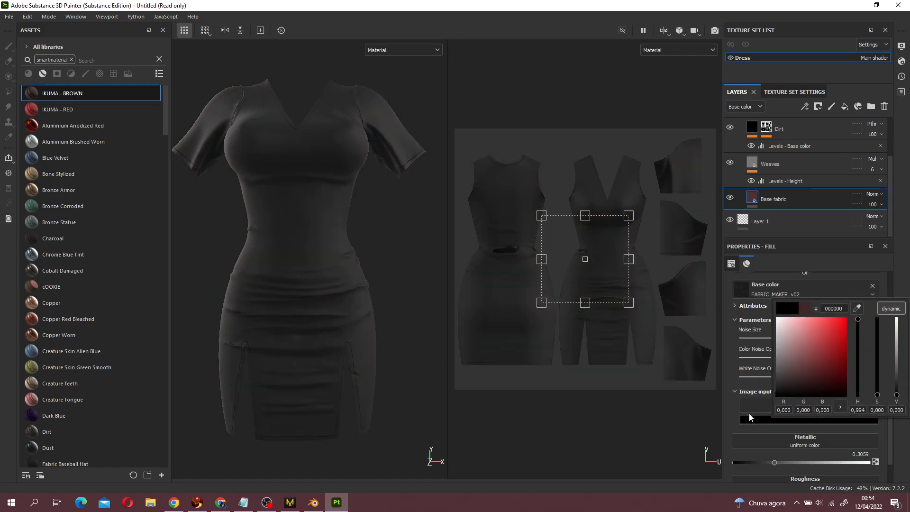
click(832, 260)
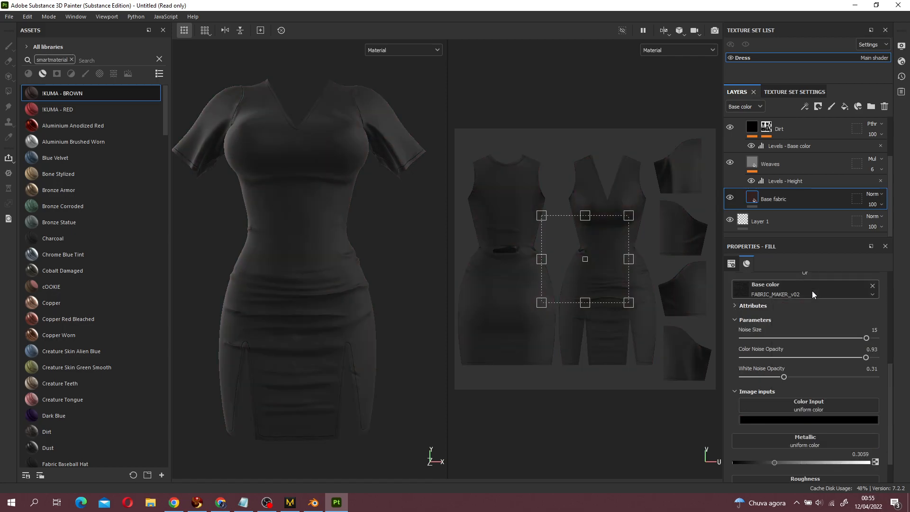
- Raise the Base fabric layer's Metallic value to about 0.6655 for the black variant
alt+drag(432, 358, 370, 351)
scroll(419, 362, up, 5)
scroll(409, 373, down, 5)
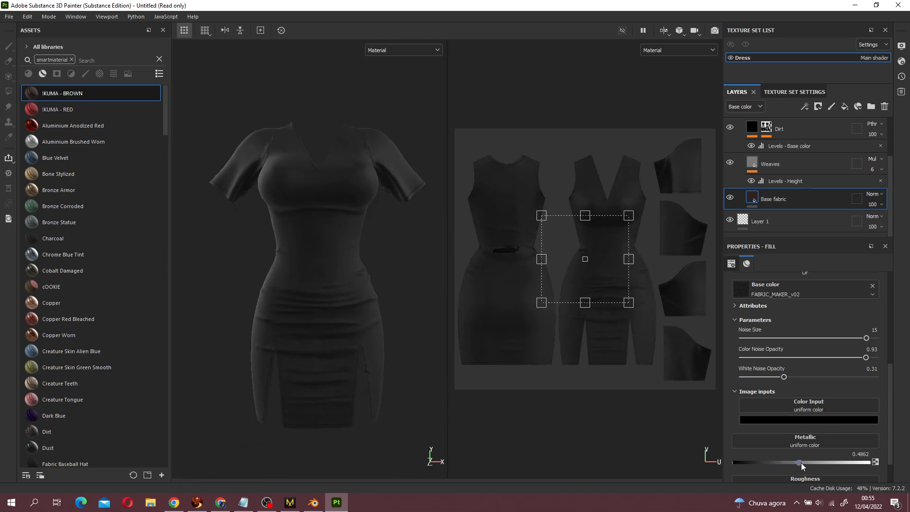
drag(810, 463, 823, 463)
alt+drag(488, 419, 471, 418)
key(f)
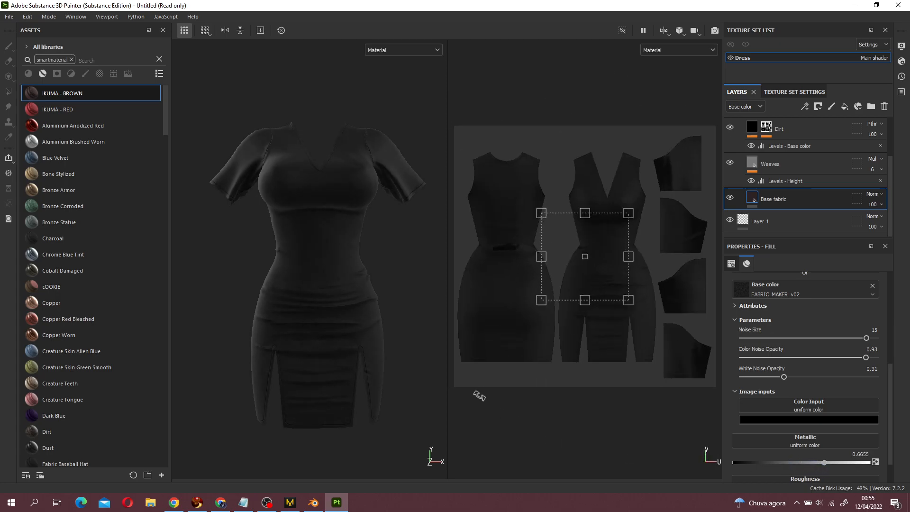
- Export the black Dress textures into the Black folder inside Textures and save the export settings
click(9, 17)
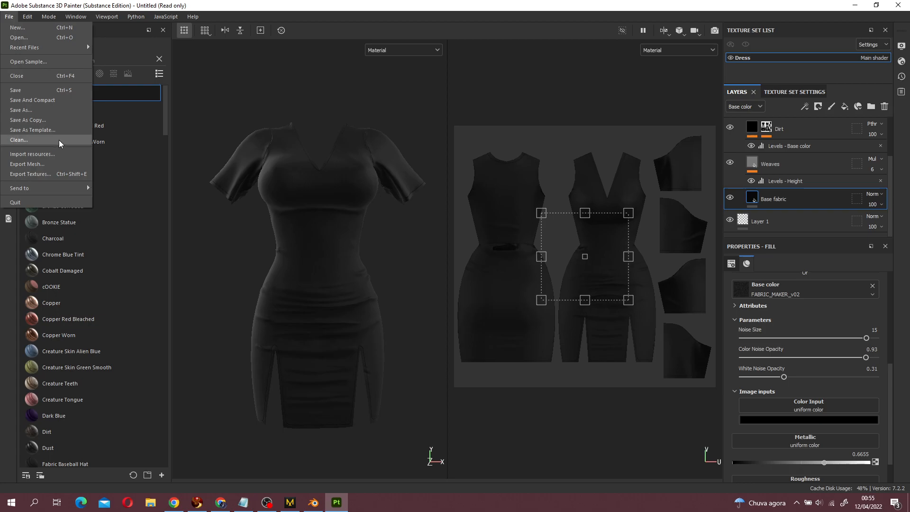
click(60, 169)
click(540, 132)
click(422, 100)
double_click(327, 143)
click(561, 397)
click(683, 417)
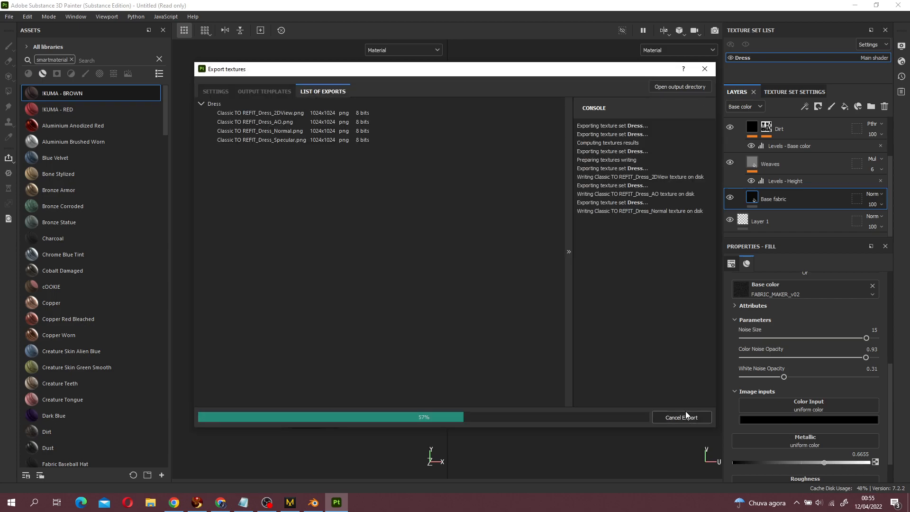
click(633, 416)
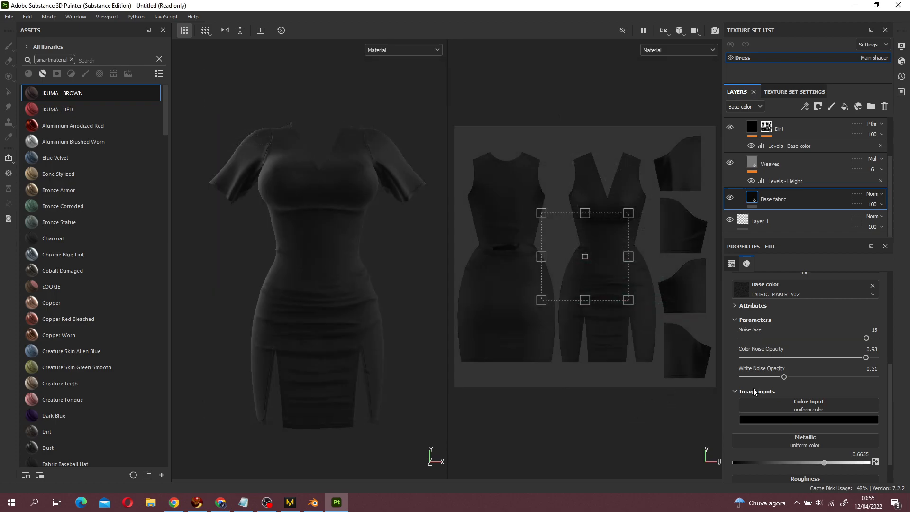
- Recolor the Base fabric layer's color input to off-white, dadada, and lower its Metallic value to about 0.2586
click(816, 419)
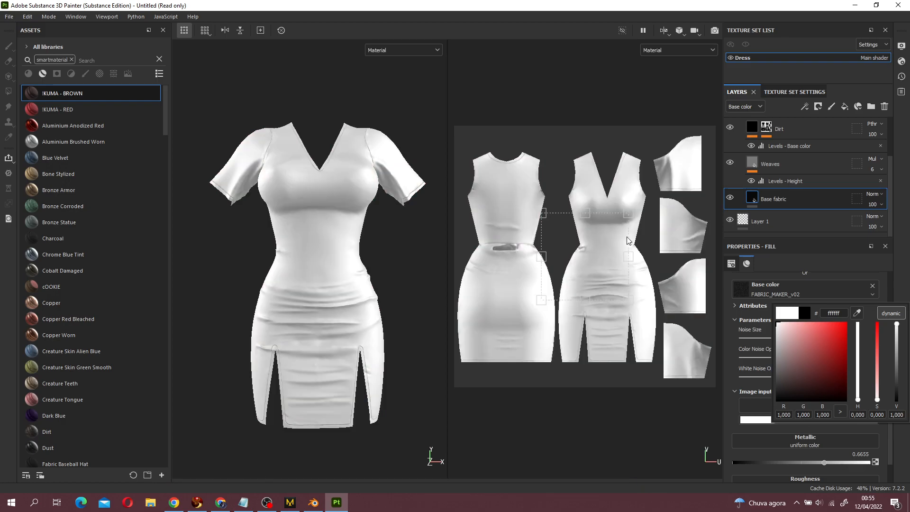
click(783, 336)
drag(782, 336, 760, 334)
scroll(806, 379, down, 1)
drag(825, 425, 775, 435)
- Export the white Dress textures into the White folder inside Textures and save the export settings
click(9, 17)
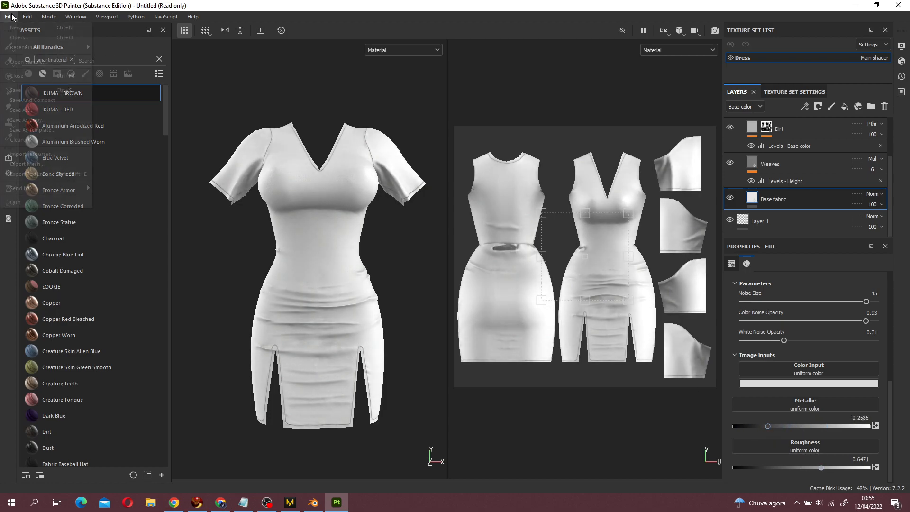
click(27, 173)
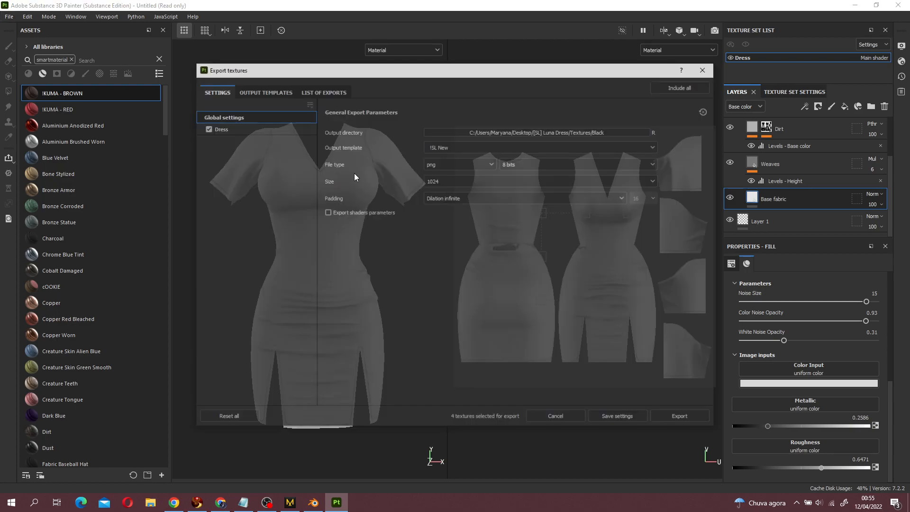
click(523, 135)
click(421, 100)
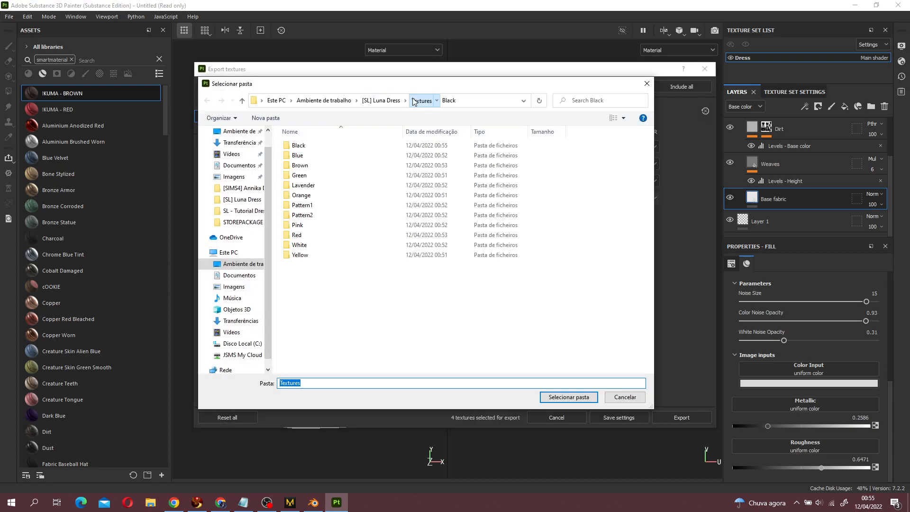
double_click(323, 245)
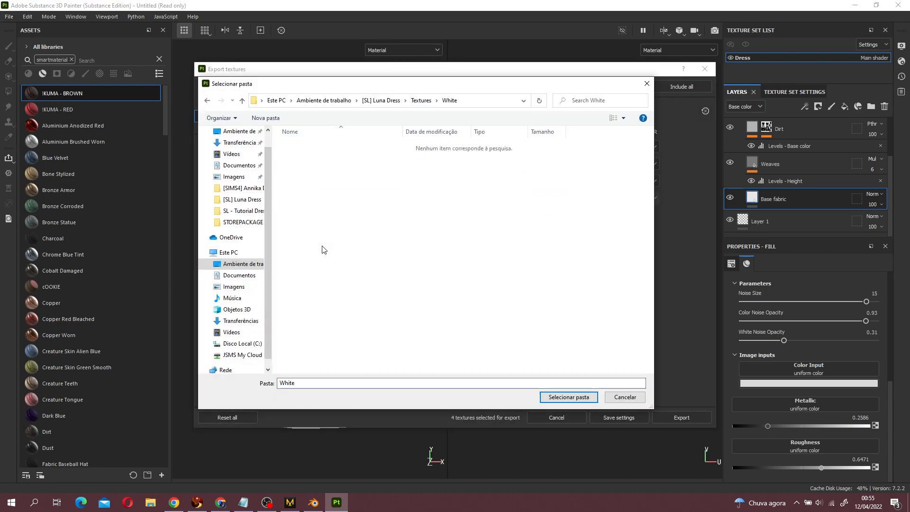
click(569, 397)
click(682, 419)
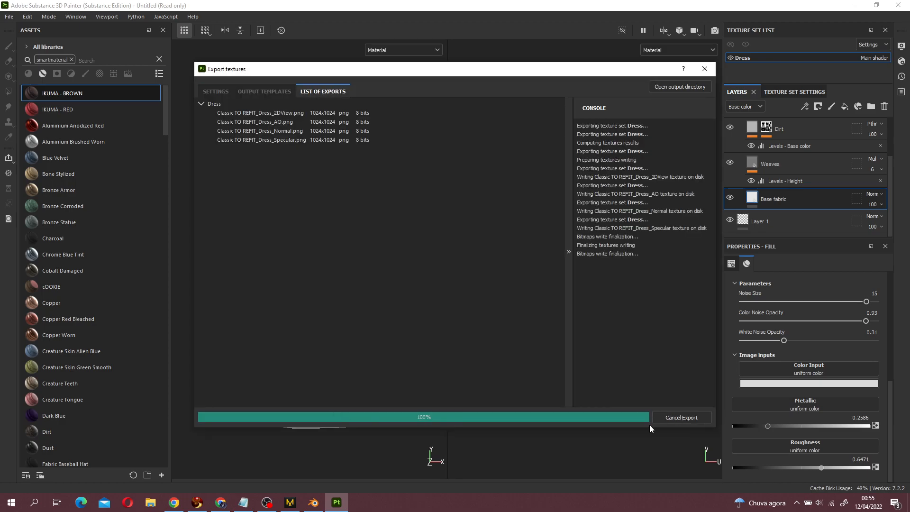
click(629, 418)
- Recolor the Base fabric layer's color input to pink, about f64c71
click(804, 384)
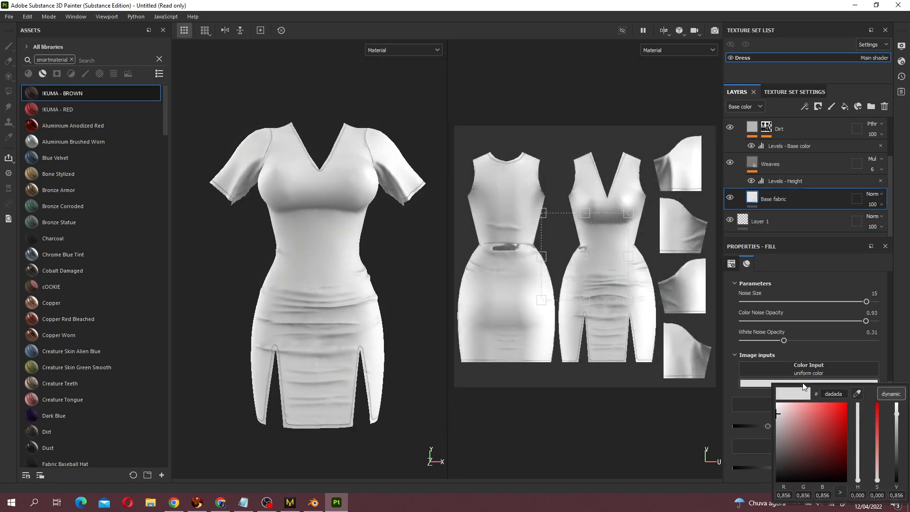
click(858, 412)
drag(840, 415, 825, 405)
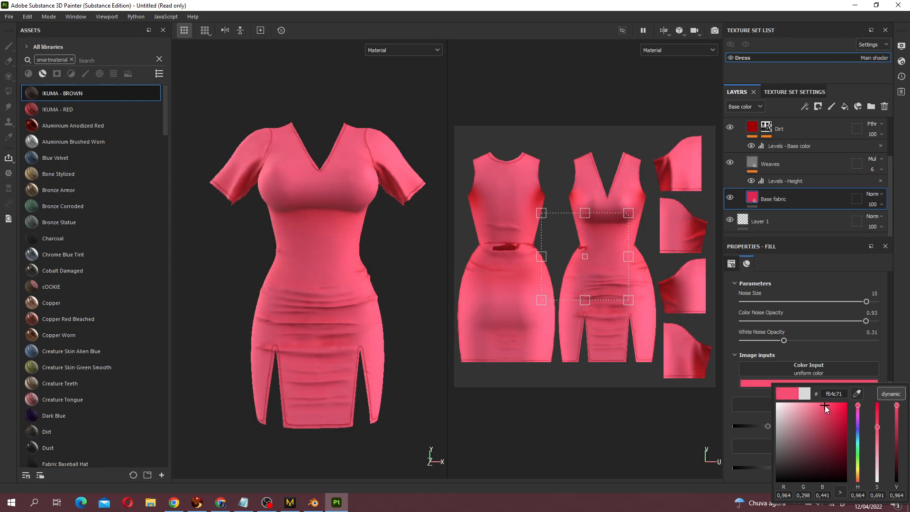
- Adjust the Dirt layer's Base color levels to input black 0.013, midtone 0.991 and output black 0
click(769, 136)
click(769, 135)
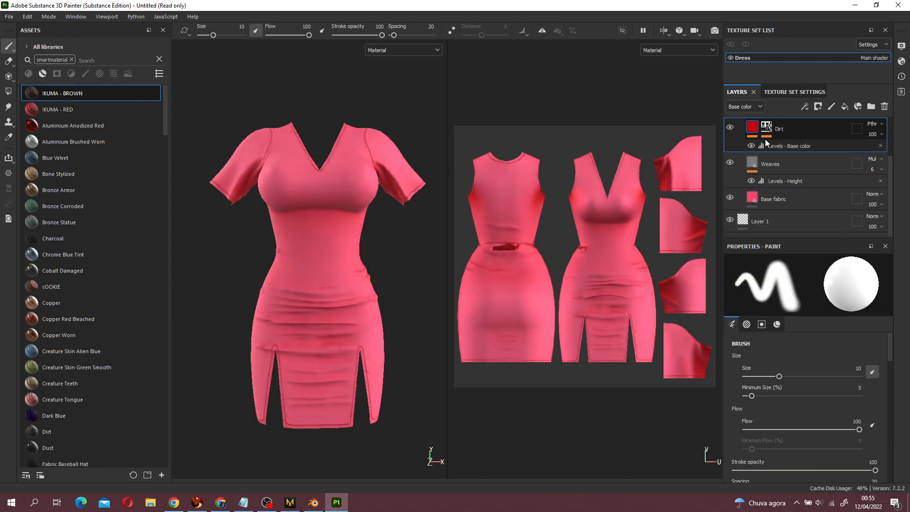
click(783, 146)
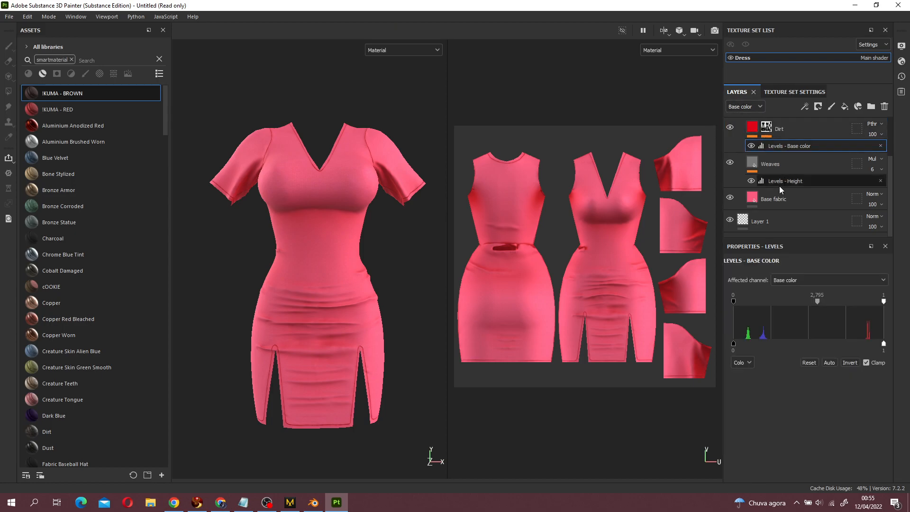
drag(735, 344, 755, 345)
mouse_move(734, 301)
mouse_down()
mouse_move(775, 303)
mouse_move(736, 309)
mouse_up()
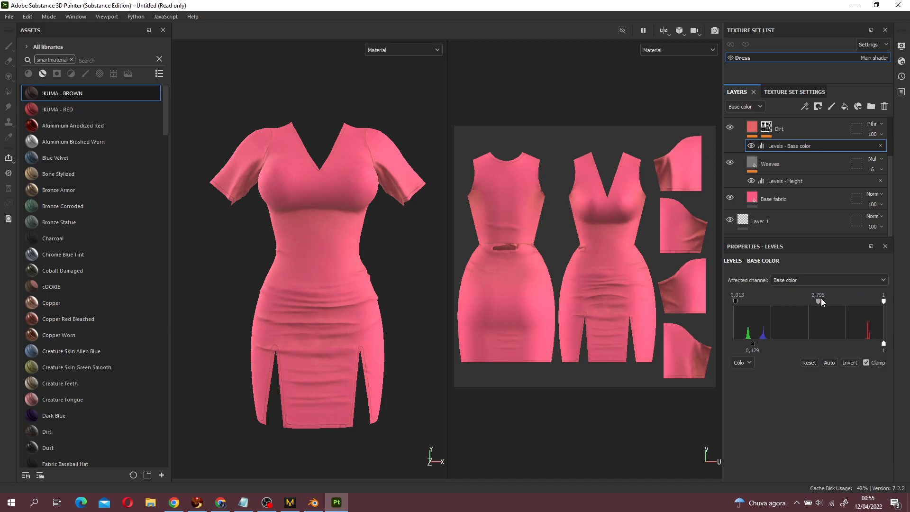
mouse_move(814, 303)
mouse_down()
mouse_move(783, 302)
mouse_move(809, 300)
mouse_up()
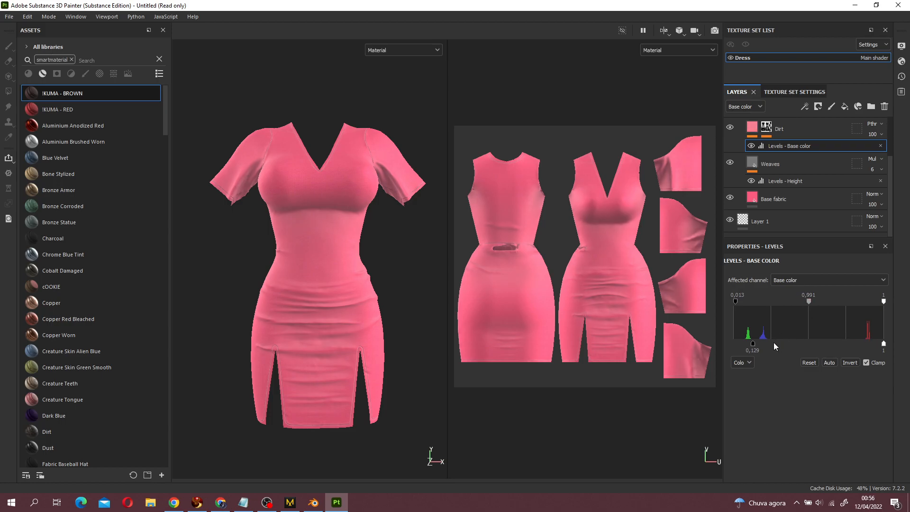
drag(753, 343, 710, 342)
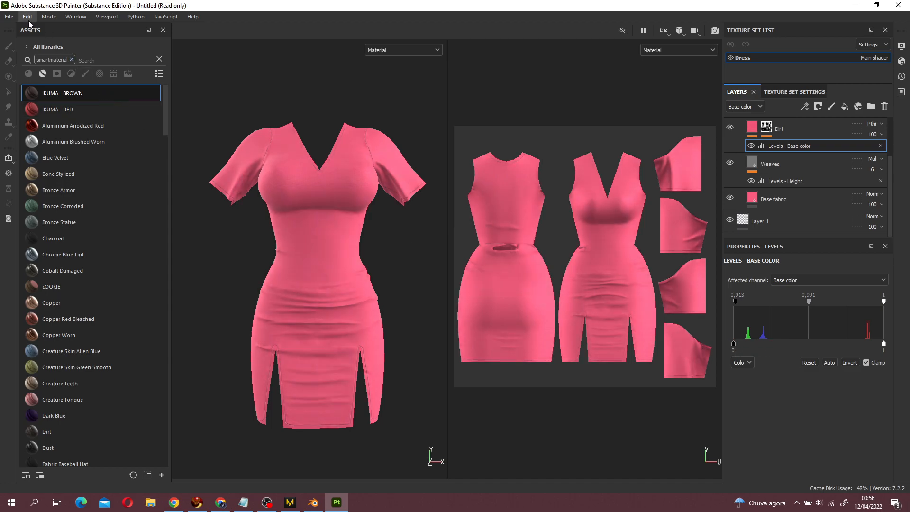
- Export the pink Dress textures into the Pink folder inside Textures and save the export settings
click(8, 16)
click(44, 177)
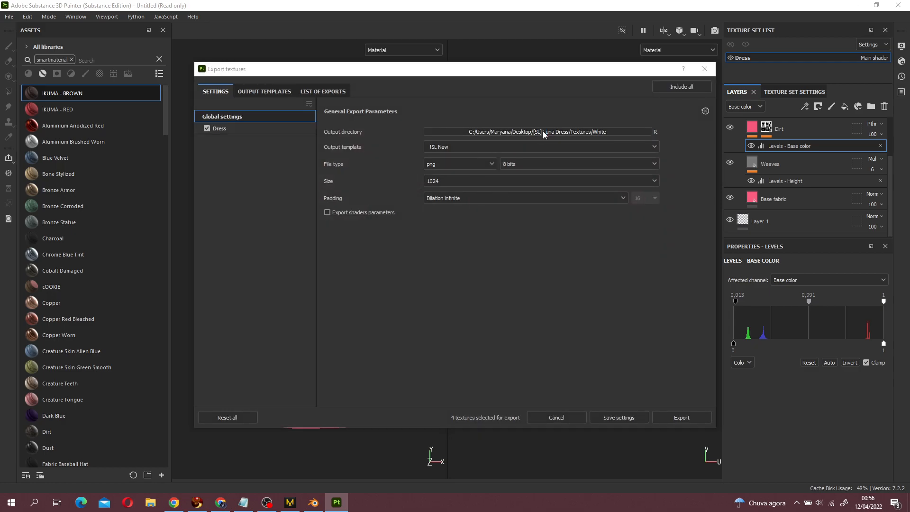
click(542, 130)
click(421, 100)
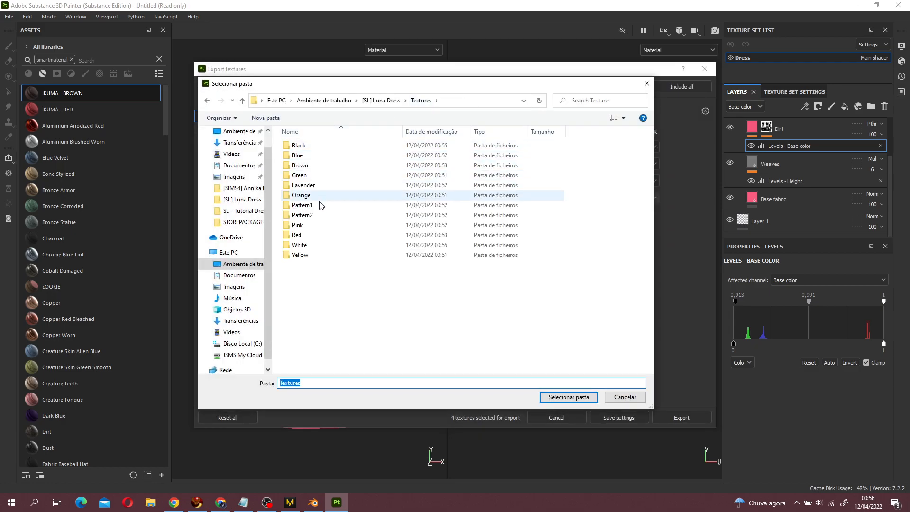
double_click(298, 225)
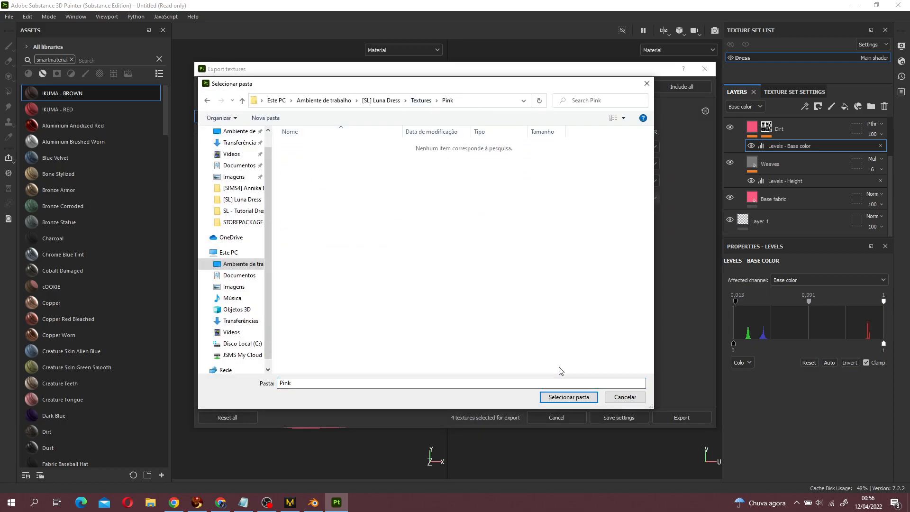
click(569, 397)
click(681, 417)
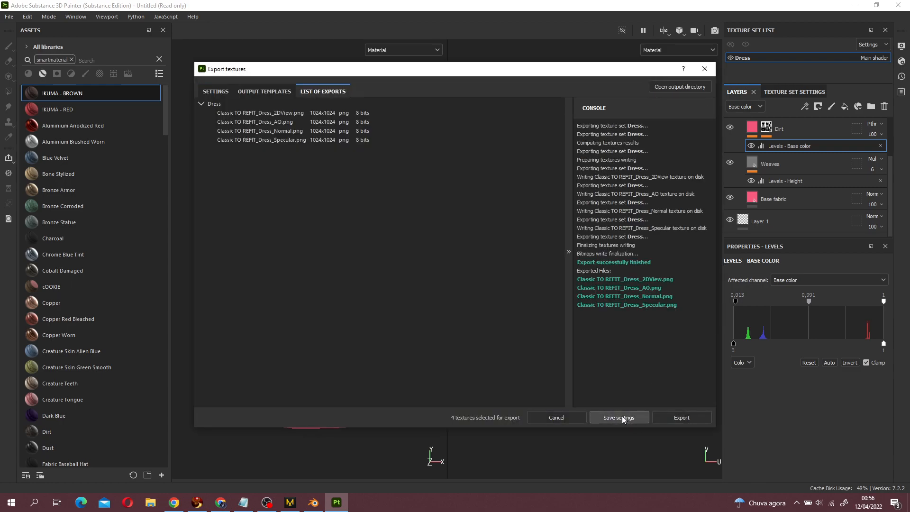
click(619, 417)
- Recolor the Base fabric layer's color input to lavender, a55ec2
click(784, 197)
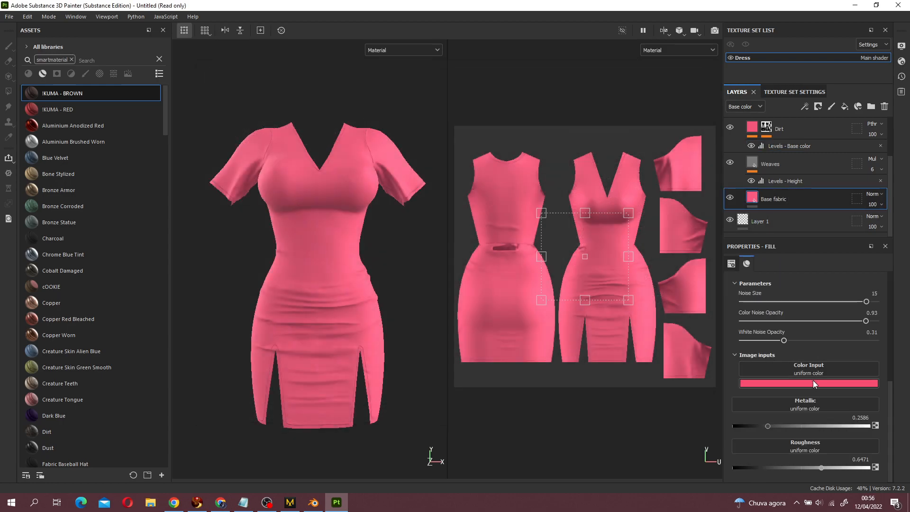
key(alt+Tab)
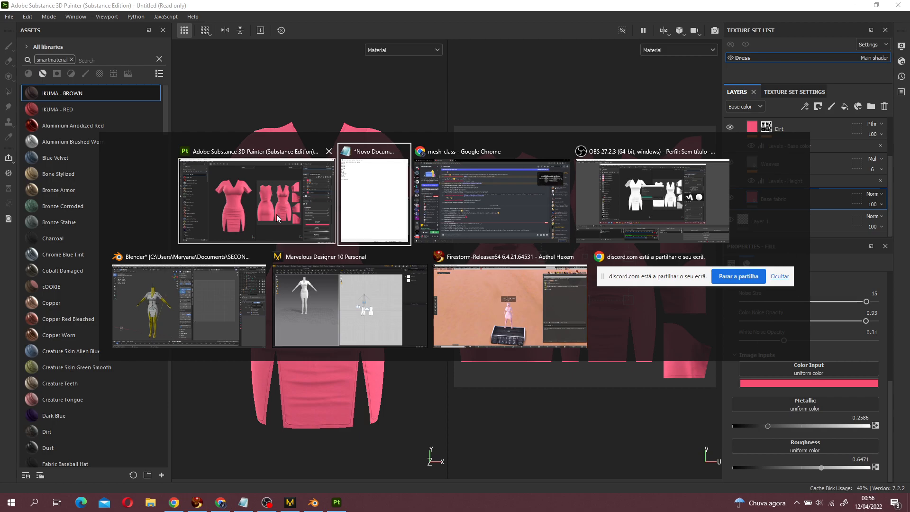
key(Escape)
click(783, 383)
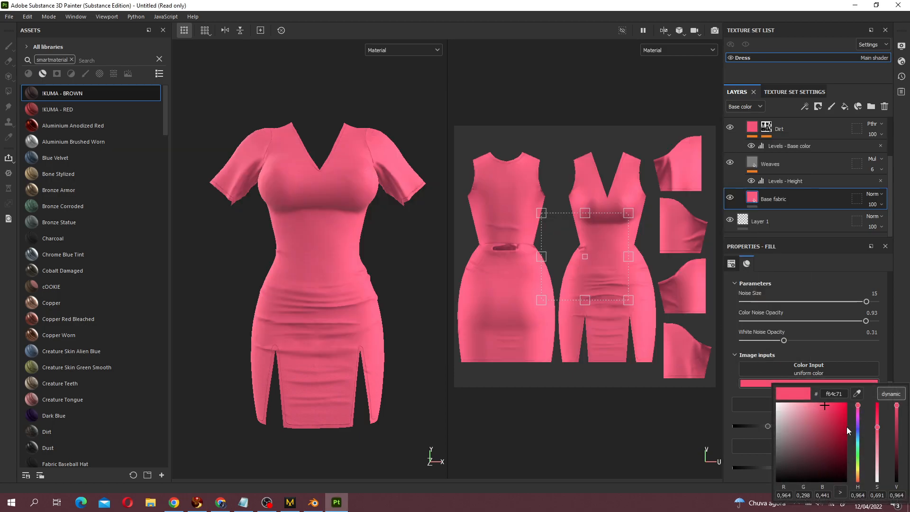
drag(859, 415, 814, 425)
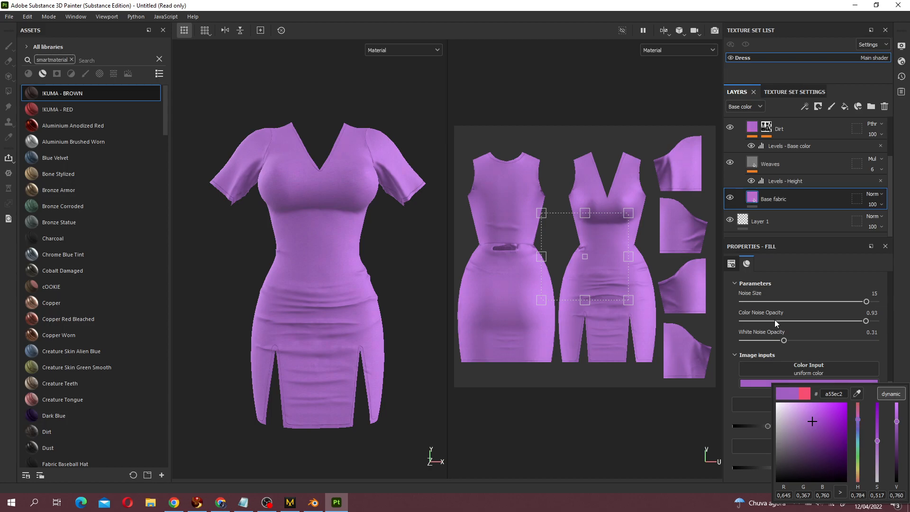
- Export the lavender Dress textures into the Lavender folder inside Textures and save the export settings
click(11, 19)
click(11, 19)
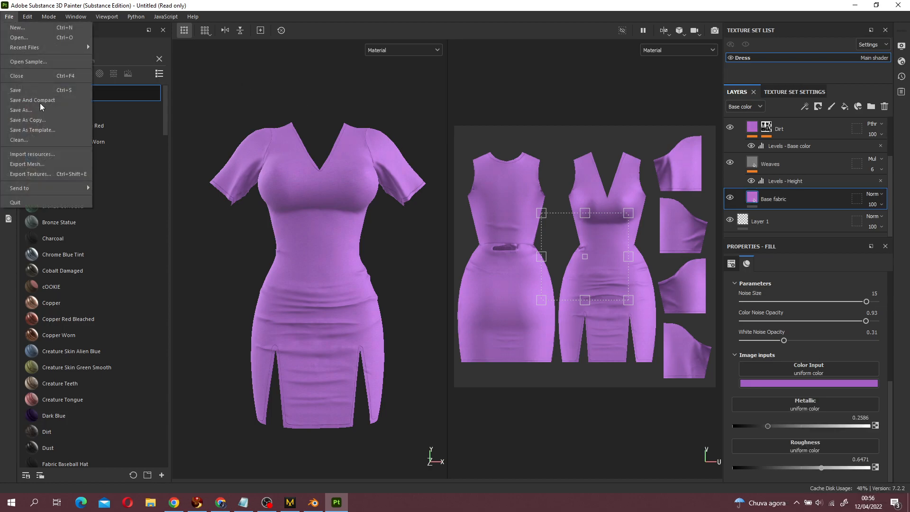
click(51, 173)
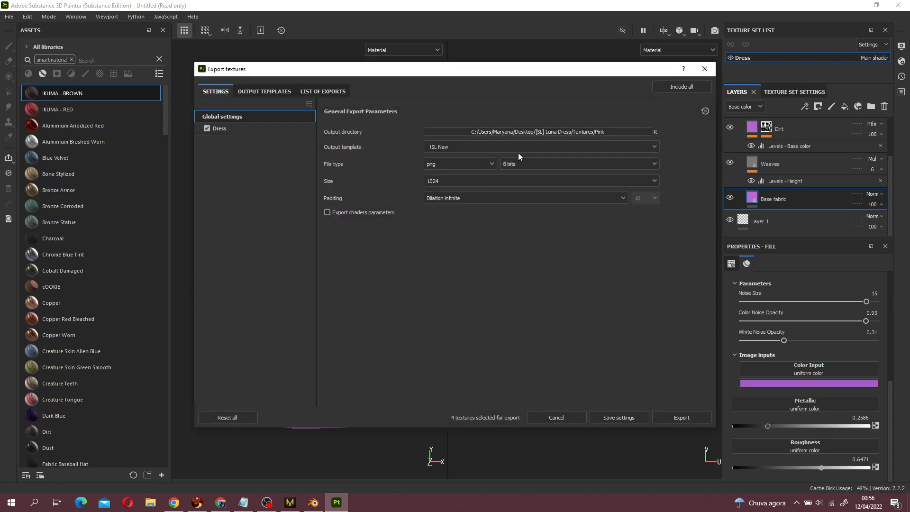
click(563, 127)
click(421, 101)
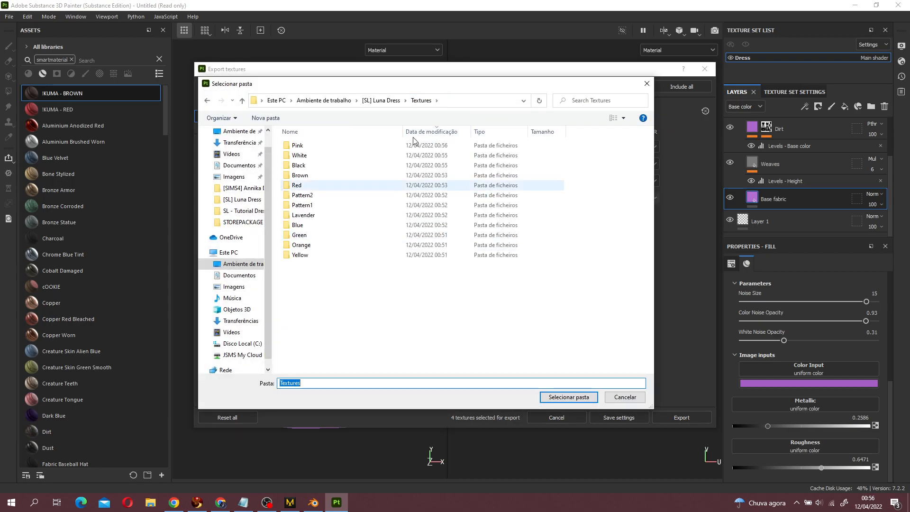
click(308, 215)
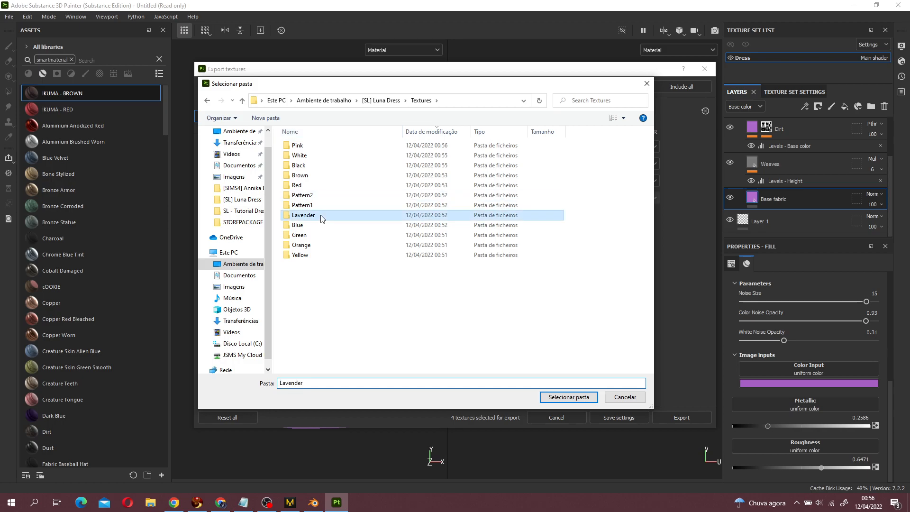
click(578, 397)
click(688, 421)
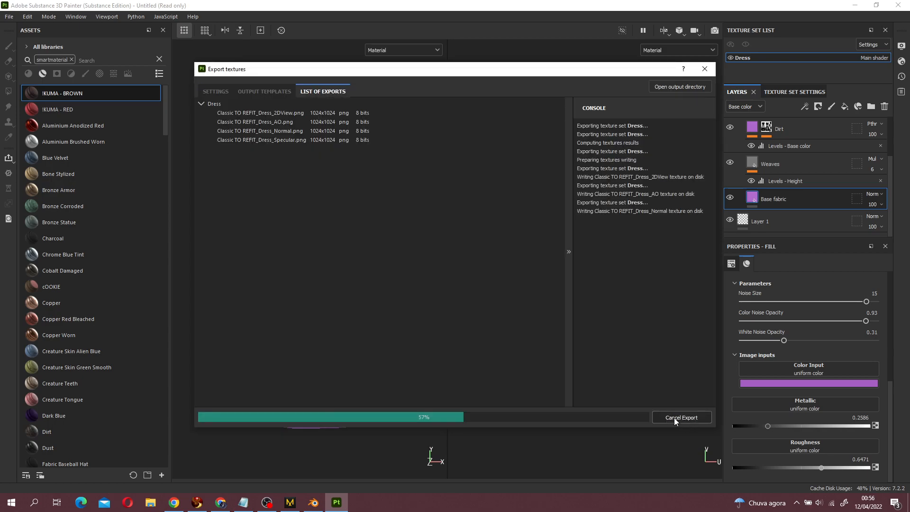
click(637, 419)
- Recolor the Base fabric layer's color input to blue, 425cb3
click(781, 384)
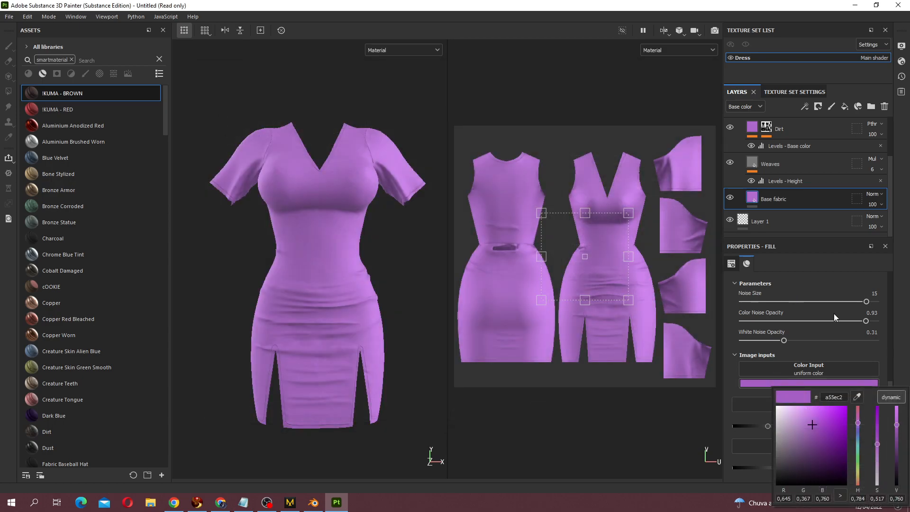
drag(859, 429, 859, 438)
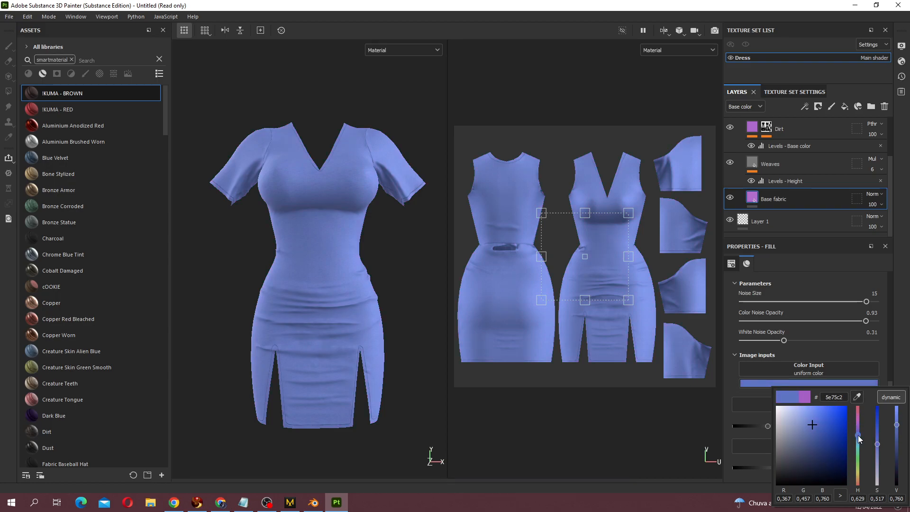
click(821, 430)
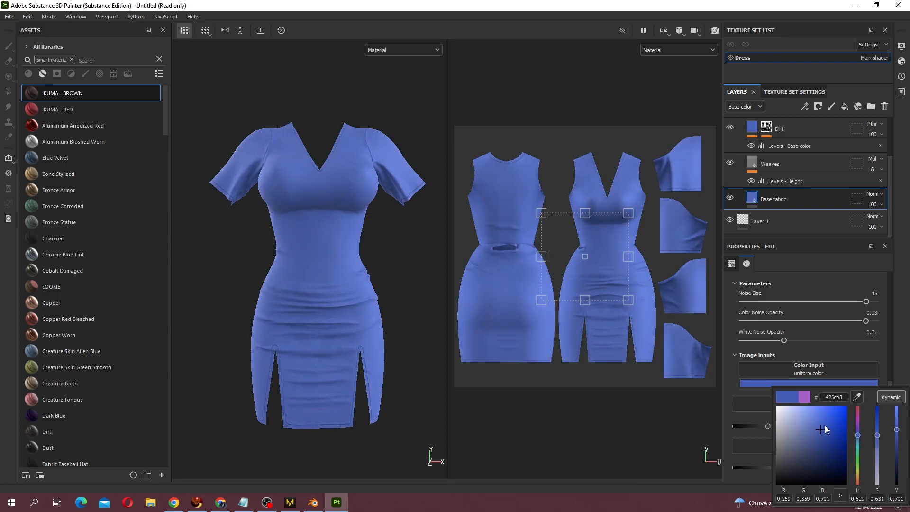
- Export the blue Dress textures into the Blue folder inside Textures and save the export settings
click(9, 16)
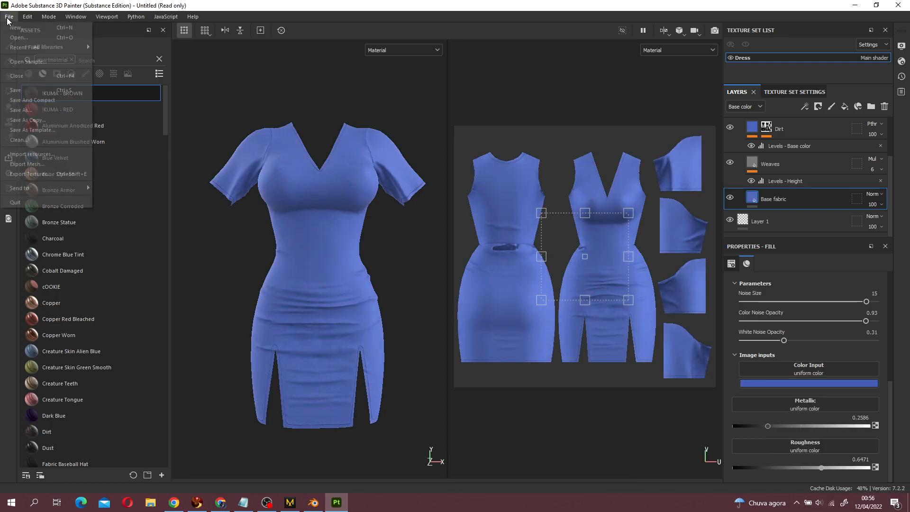
click(62, 174)
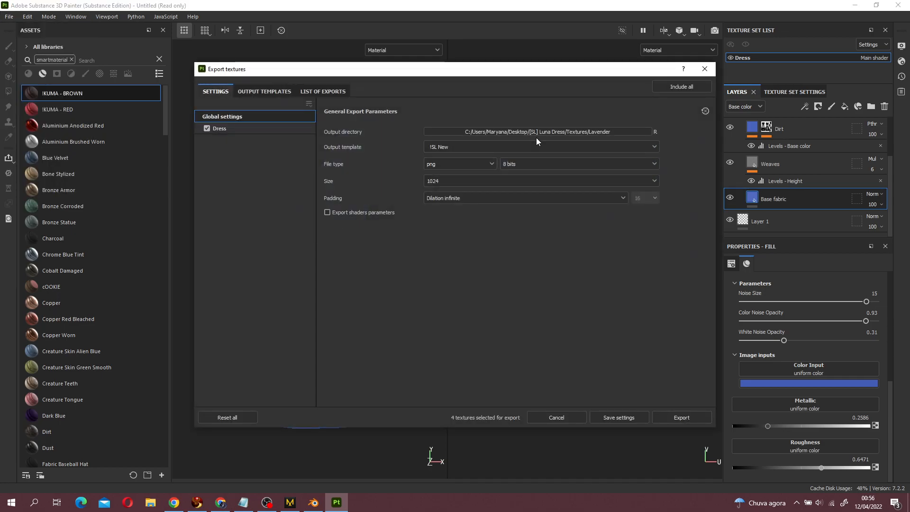
click(538, 132)
click(421, 100)
double_click(352, 232)
click(576, 399)
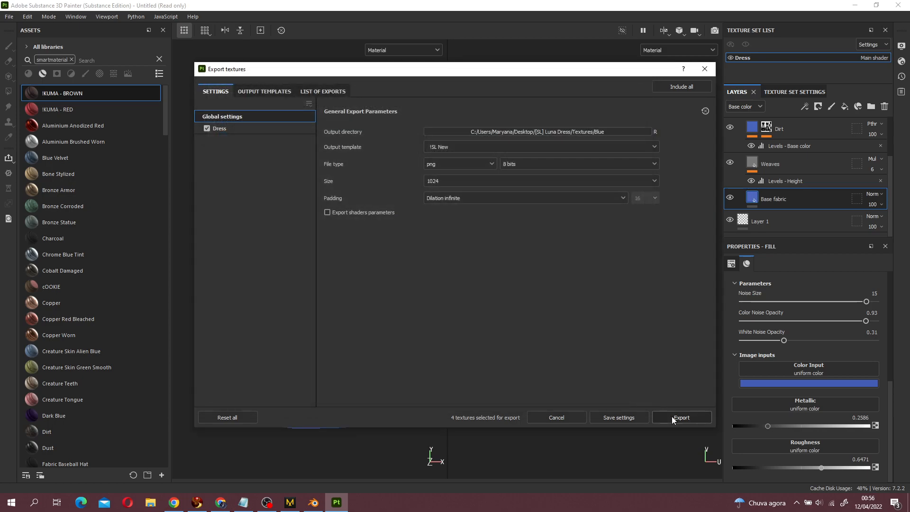
click(672, 417)
click(639, 420)
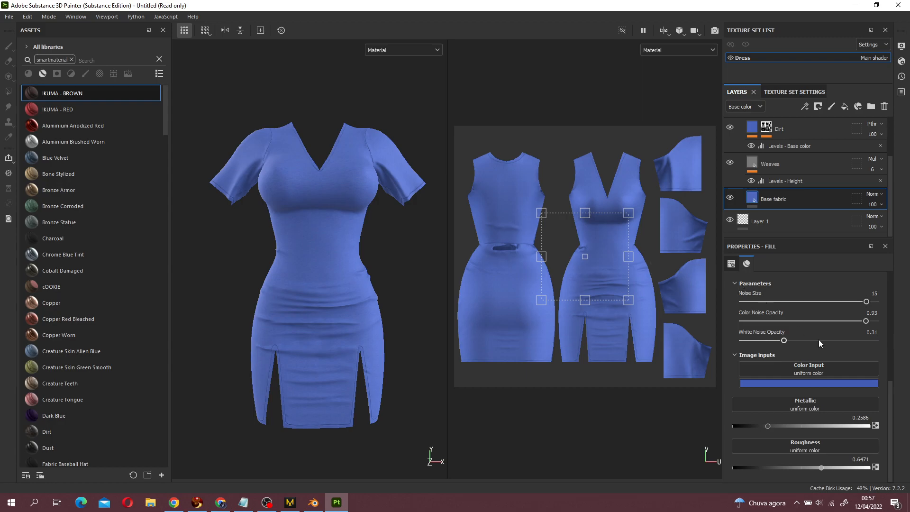
- Recolor the Base fabric layer's color input to dark green, 0f792f, and cancel the texture export
click(832, 384)
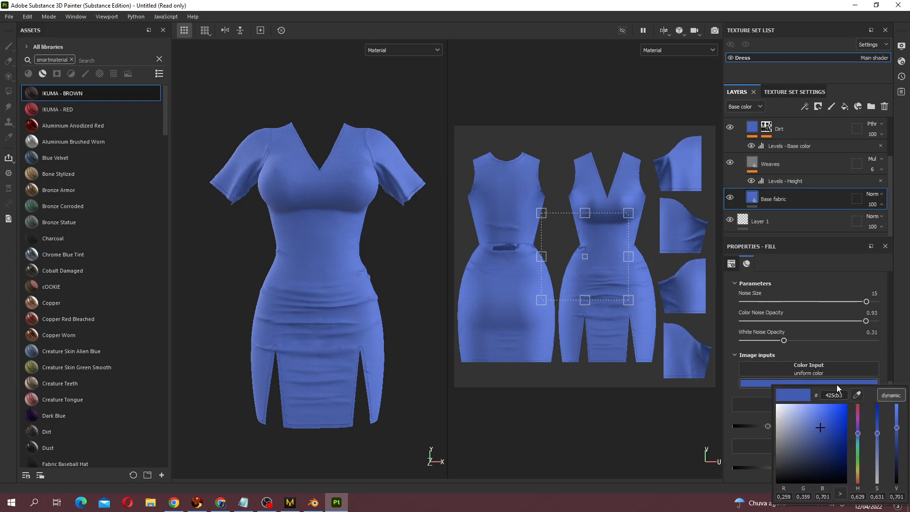
click(862, 446)
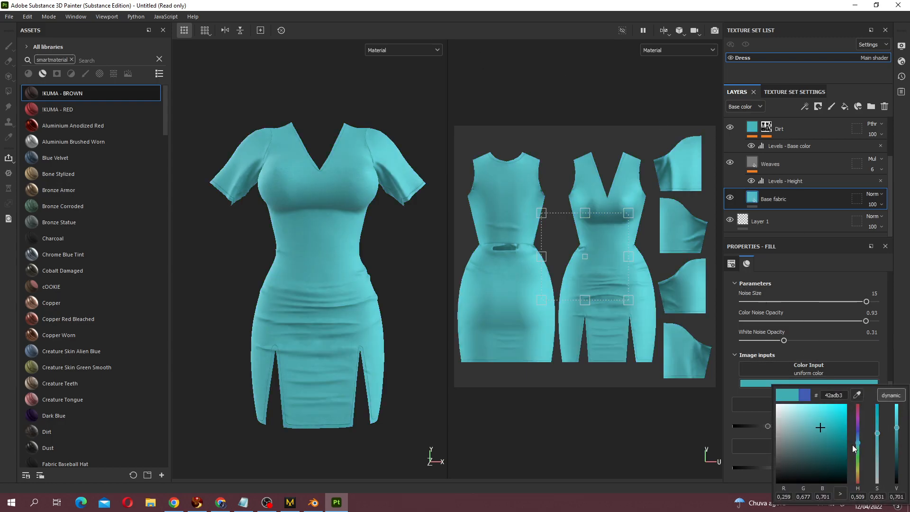
mouse_move(864, 451)
mouse_down()
mouse_move(829, 434)
mouse_move(838, 446)
mouse_up()
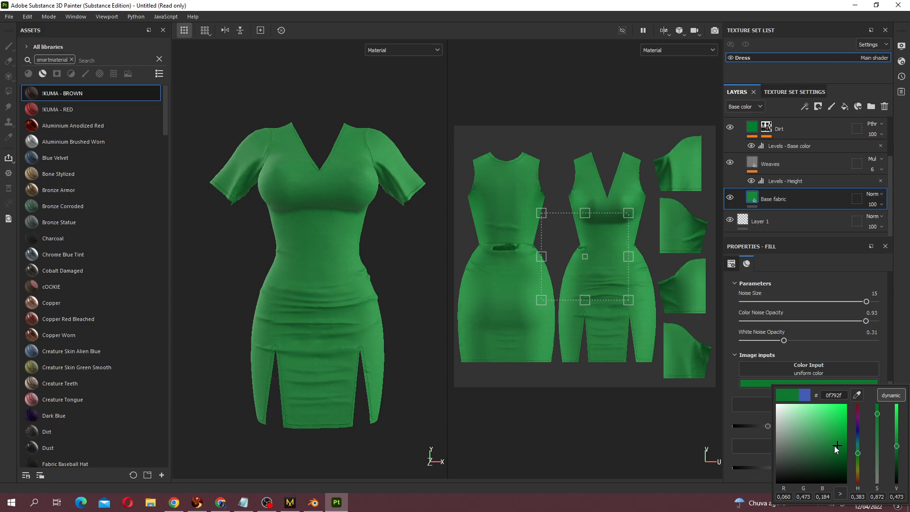
click(8, 16)
key(Escape)
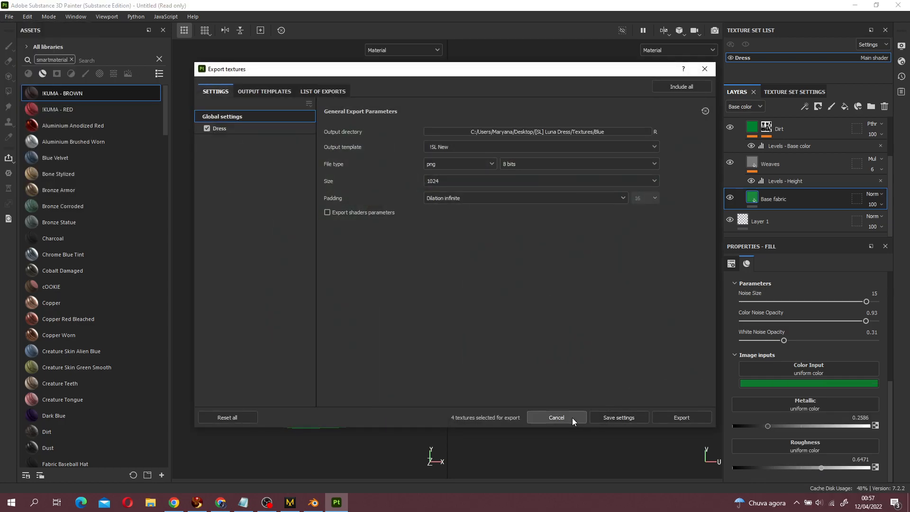
click(572, 418)
- Recolor the Base fabric layer's color input to a lighter green, 4da028
click(815, 385)
drag(858, 462, 858, 467)
drag(831, 441, 829, 439)
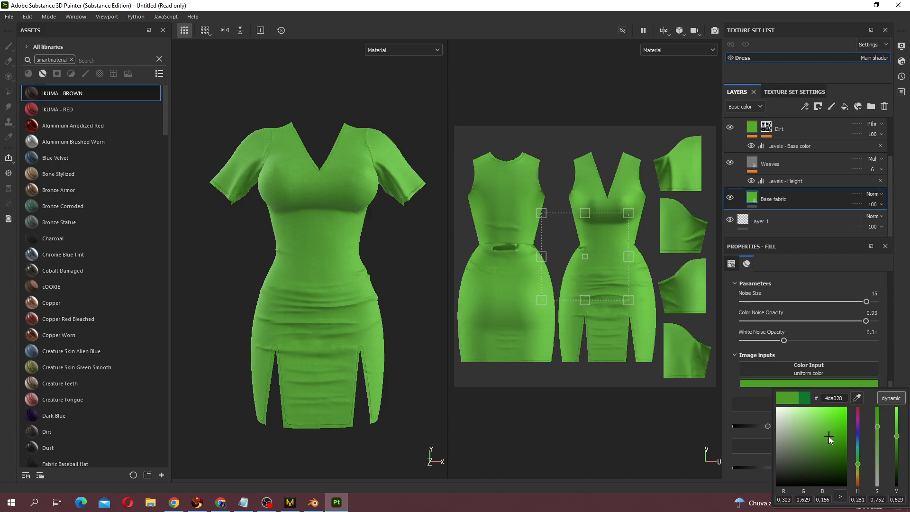
- Export the green Dress textures into the Green folder inside Textures and save the export settings
click(9, 17)
click(44, 174)
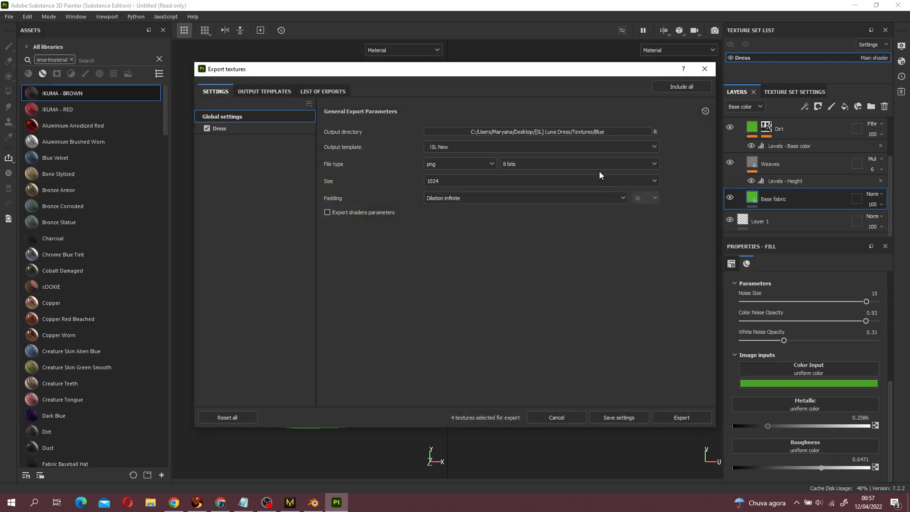
click(568, 130)
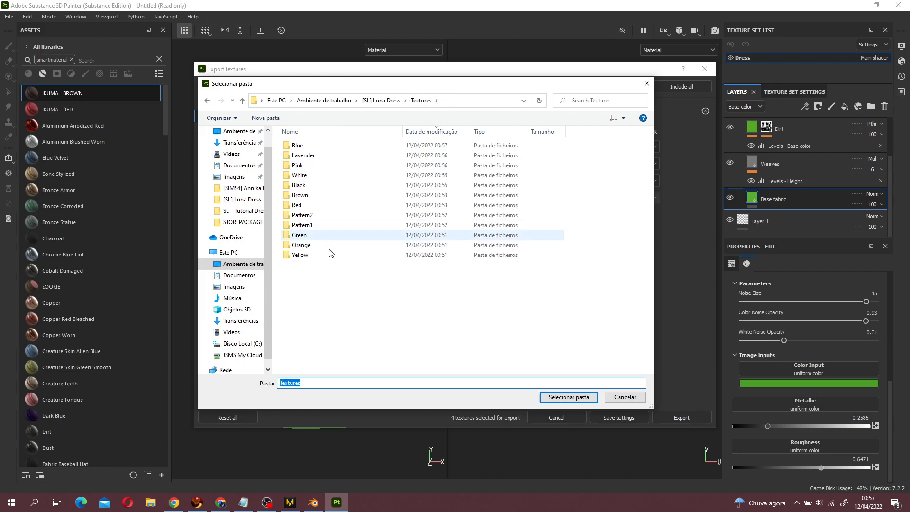
double_click(325, 236)
click(568, 396)
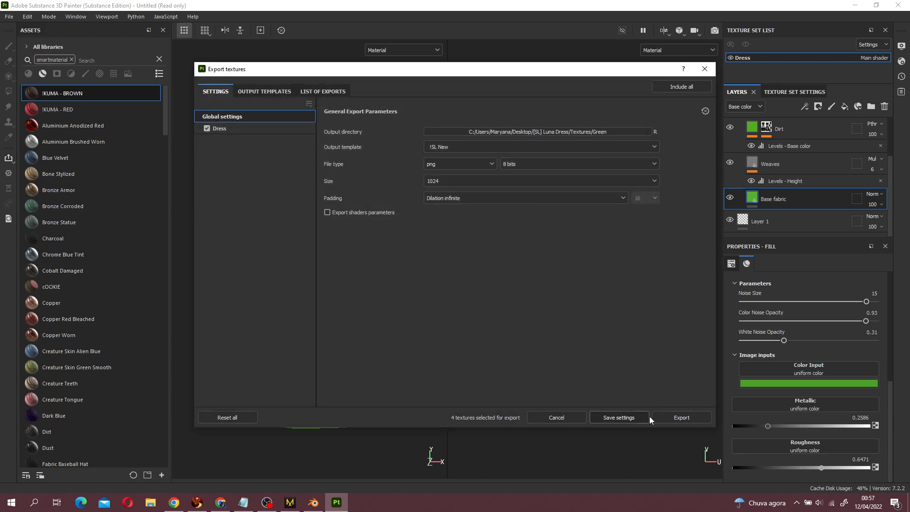
click(661, 418)
click(635, 420)
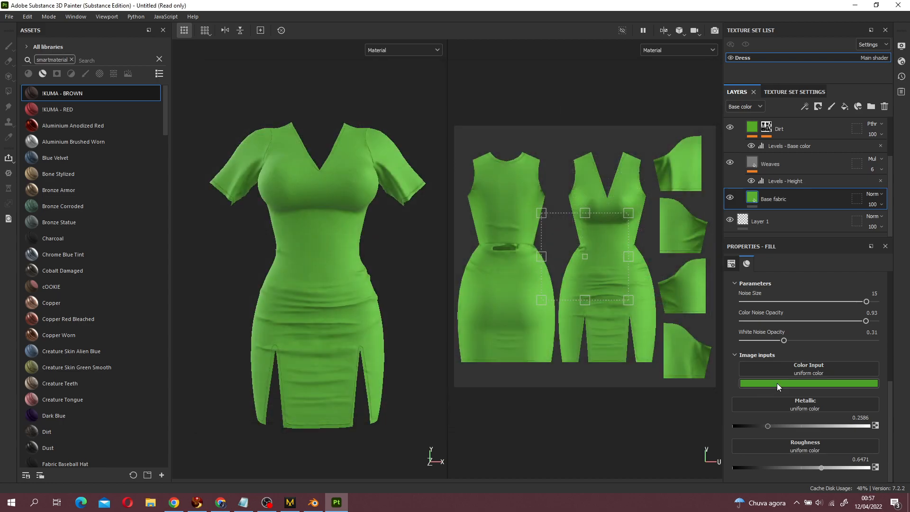
- Recolor the Base fabric layer's color input to yellow, d7d234
click(777, 383)
click(858, 467)
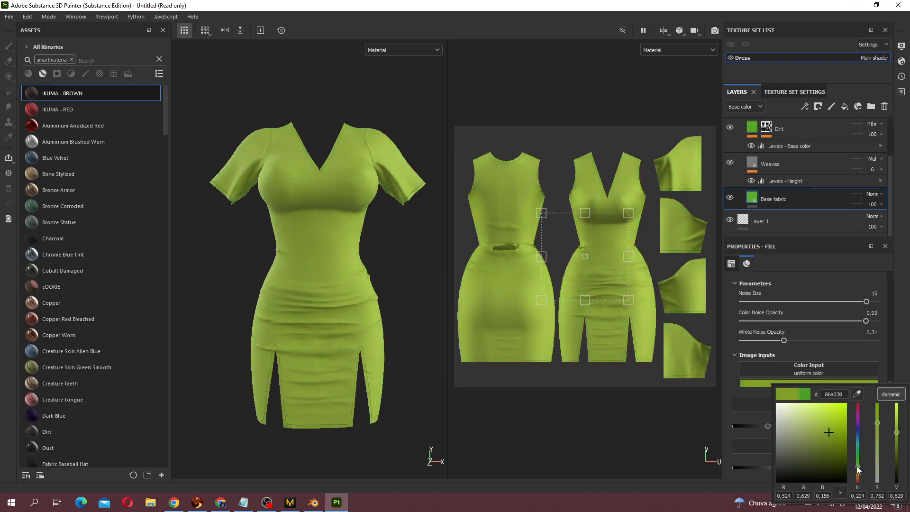
click(823, 416)
click(828, 419)
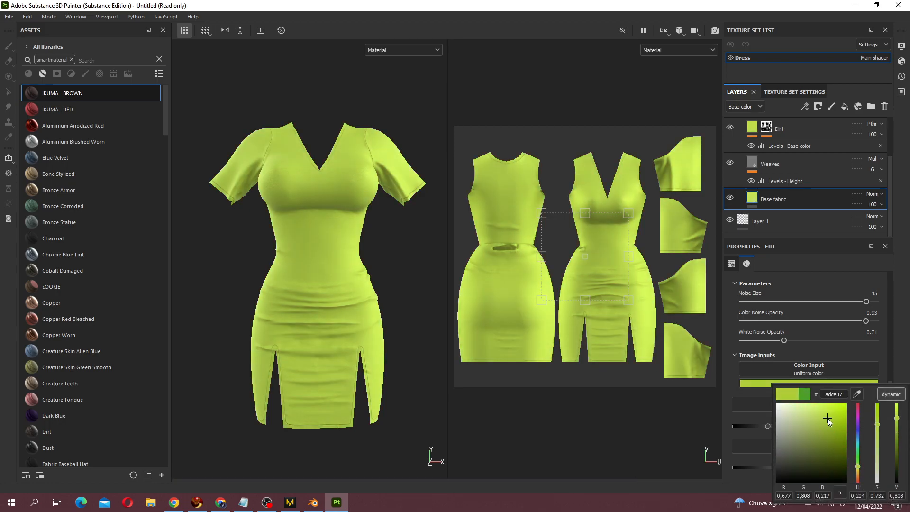
click(858, 469)
click(838, 415)
click(827, 412)
click(826, 423)
click(826, 417)
click(827, 410)
click(829, 419)
click(830, 414)
click(830, 416)
- Export the yellow Dress textures into the Yellow folder inside Textures and save the export settings
click(9, 17)
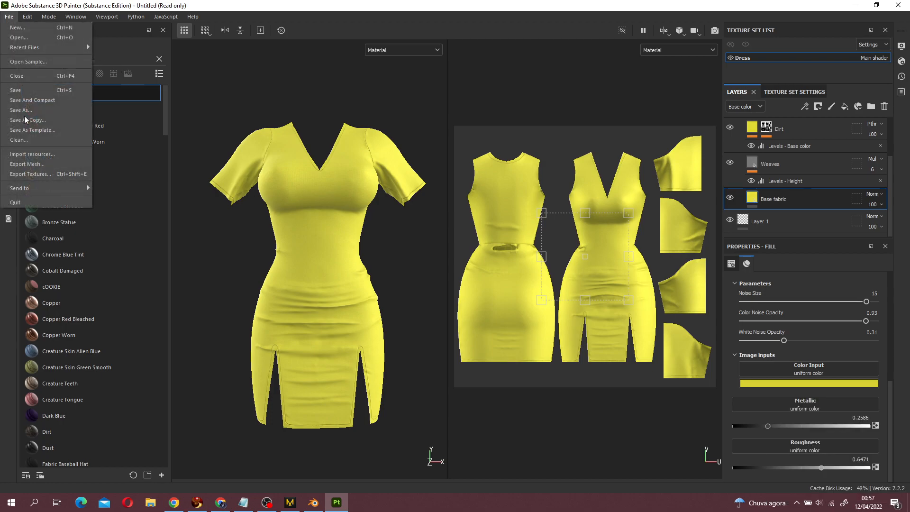
click(29, 174)
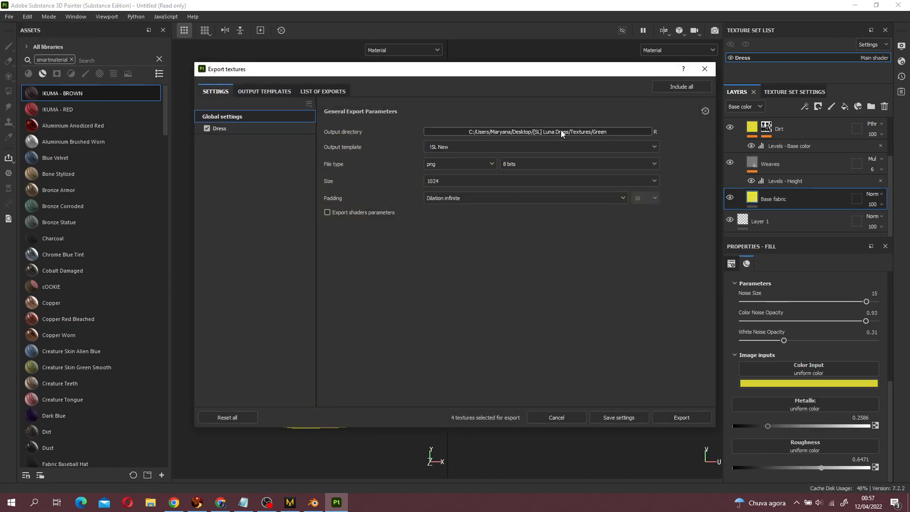
click(561, 130)
click(422, 100)
double_click(323, 255)
click(569, 397)
click(693, 416)
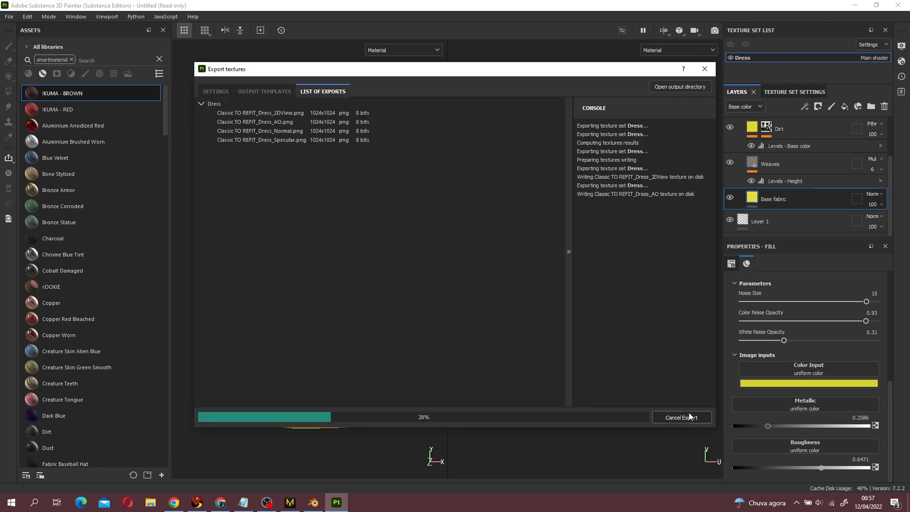
click(621, 418)
- Recolor the Base fabric layer's color input to orange, d35808
click(806, 382)
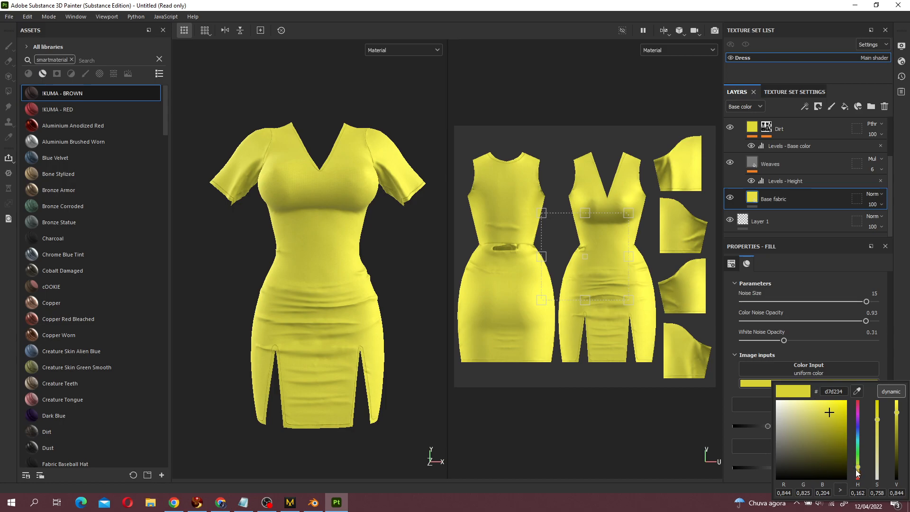
drag(858, 468, 860, 475)
drag(822, 426, 844, 416)
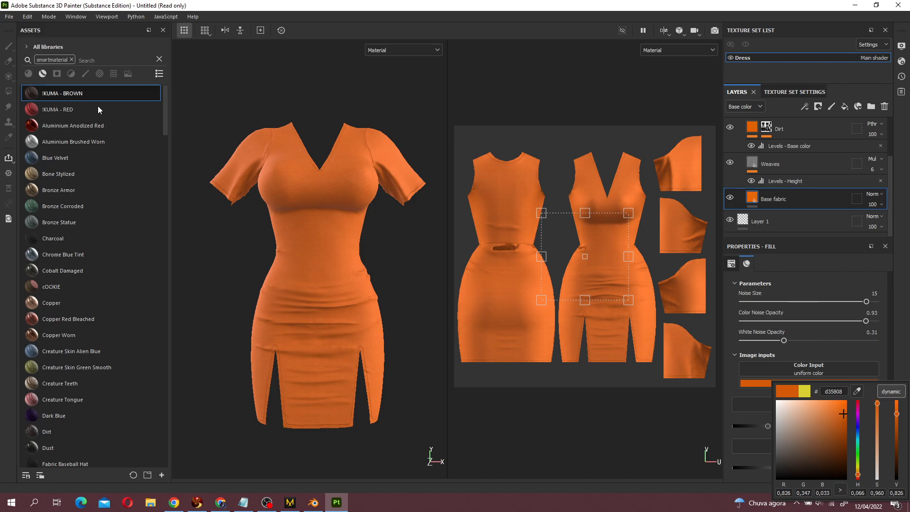
- Export the orange Dress textures into the Orange folder inside Textures and save the export settings
click(10, 17)
click(55, 175)
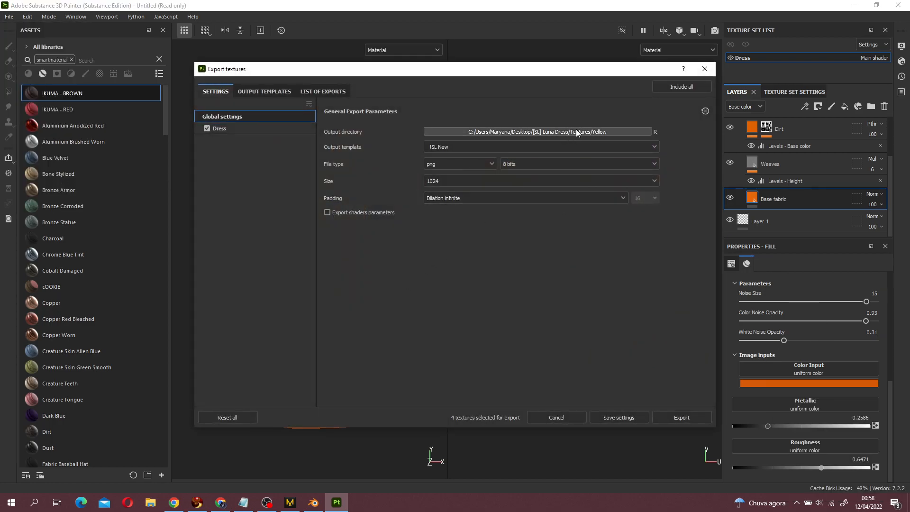
click(576, 129)
click(422, 100)
click(341, 258)
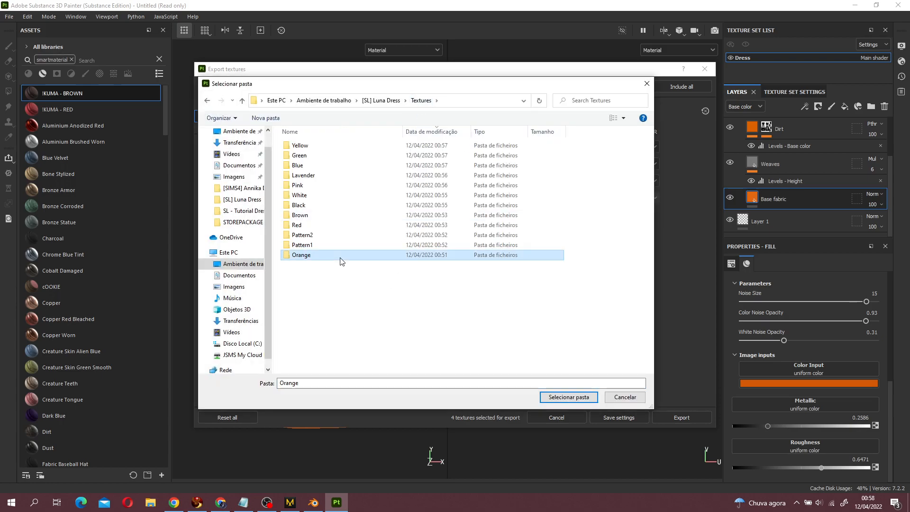
click(553, 396)
click(673, 413)
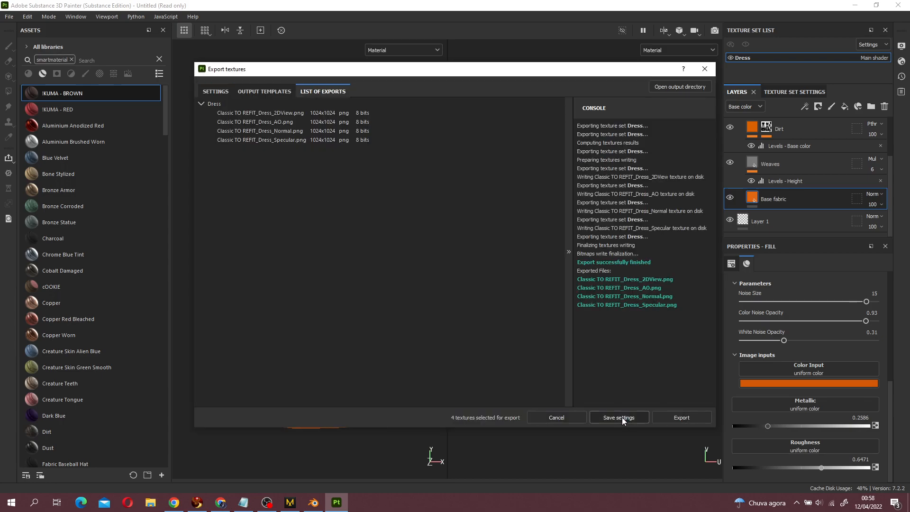
click(622, 417)
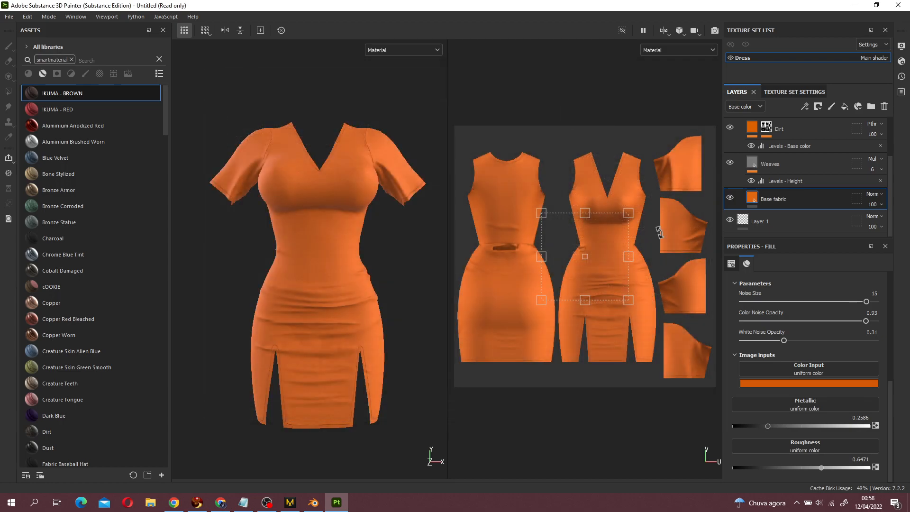
- Switch to the Chrome window with Freepik and search its resources for "Floral pattern"
click(221, 503)
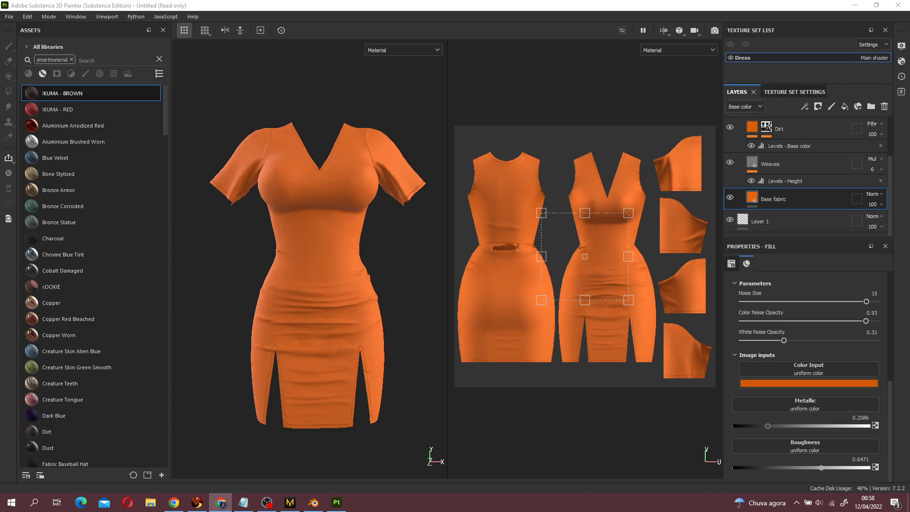
mouse_move(0, 102)
mouse_down()
mouse_move(411, 135)
mouse_move(462, 117)
mouse_move(467, 26)
mouse_up()
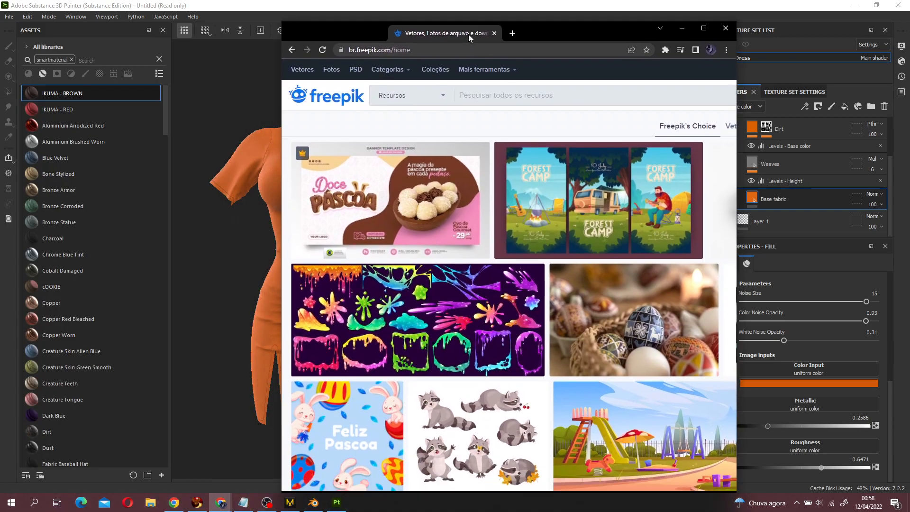
click(499, 93)
text(Floral pattern)
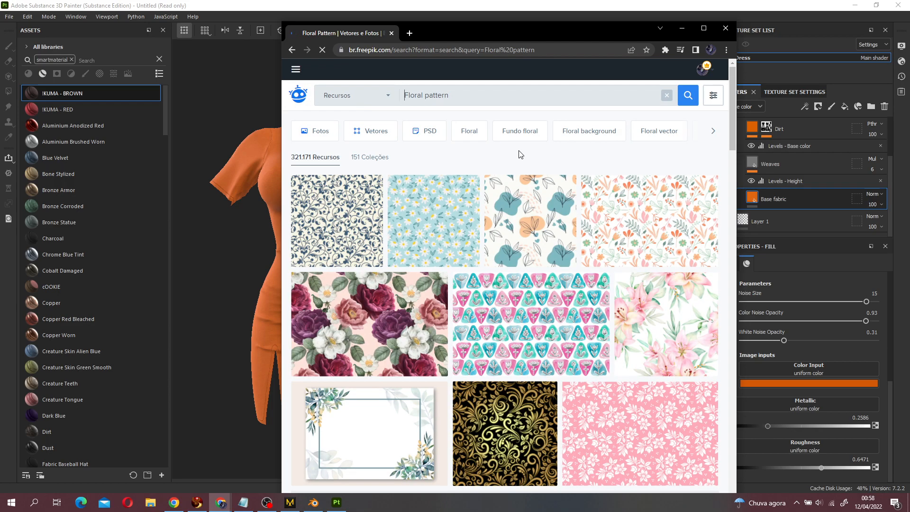
- Download the light blue hand-painted daisy pattern from the search results and close the browser
click(433, 222)
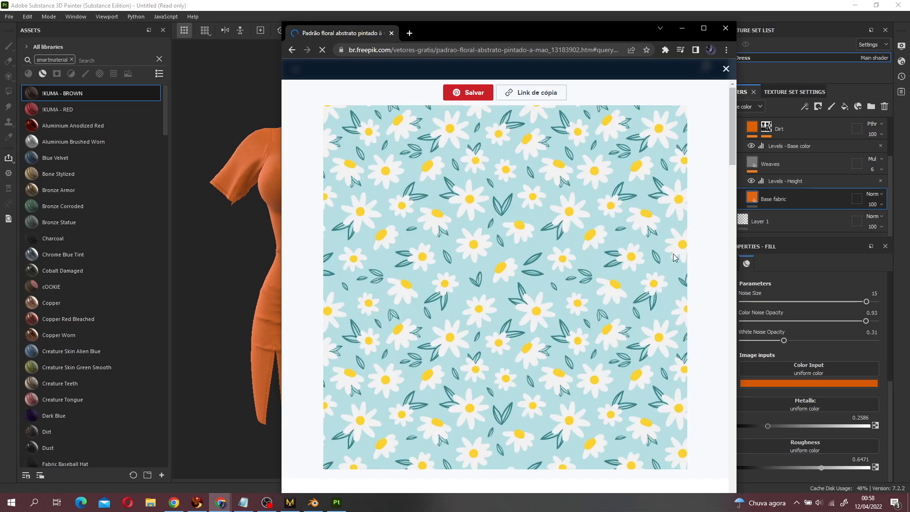
click(697, 33)
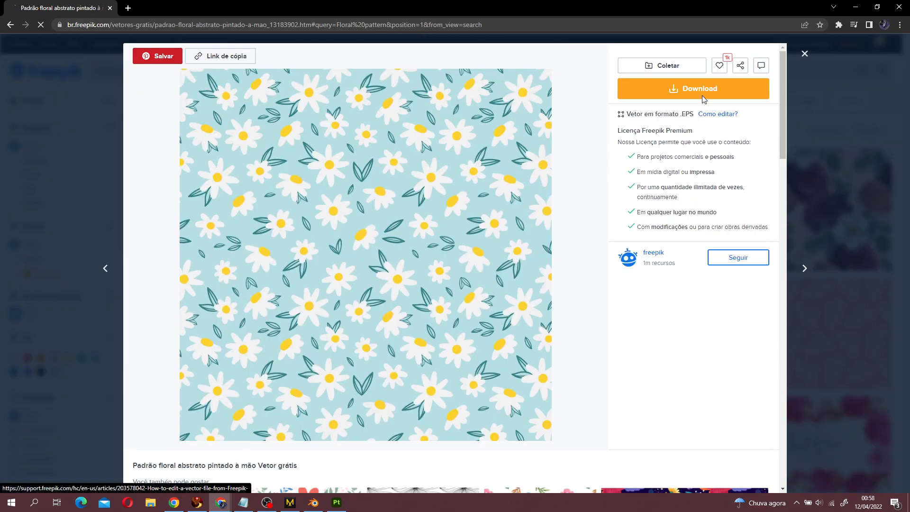
click(671, 95)
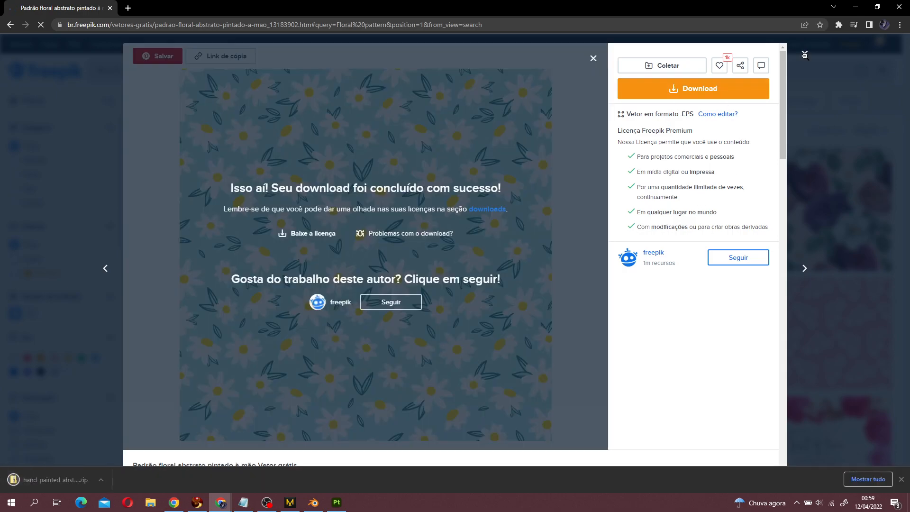
click(900, 9)
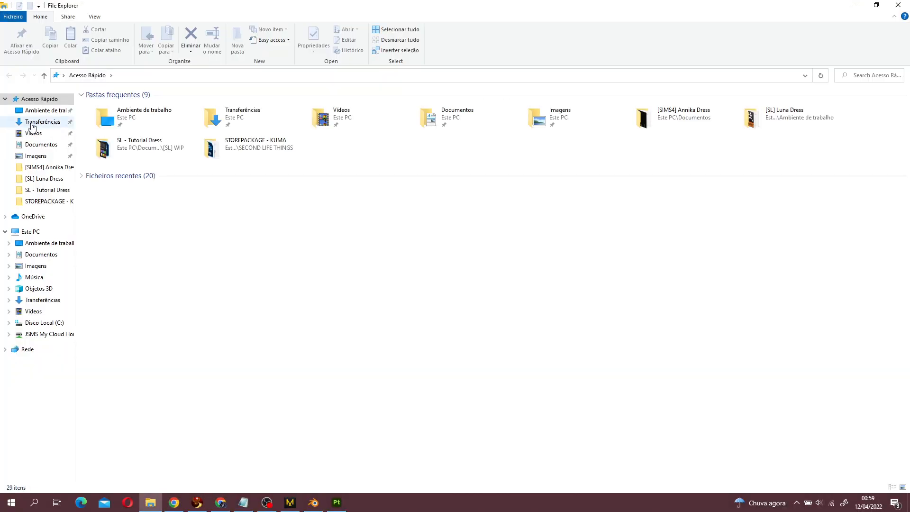
- In File Explorer's Transferências folder, sort by modification date and extract the hand-painted-abstract-floral-pattern archive into its own folder
click(42, 122)
click(125, 125)
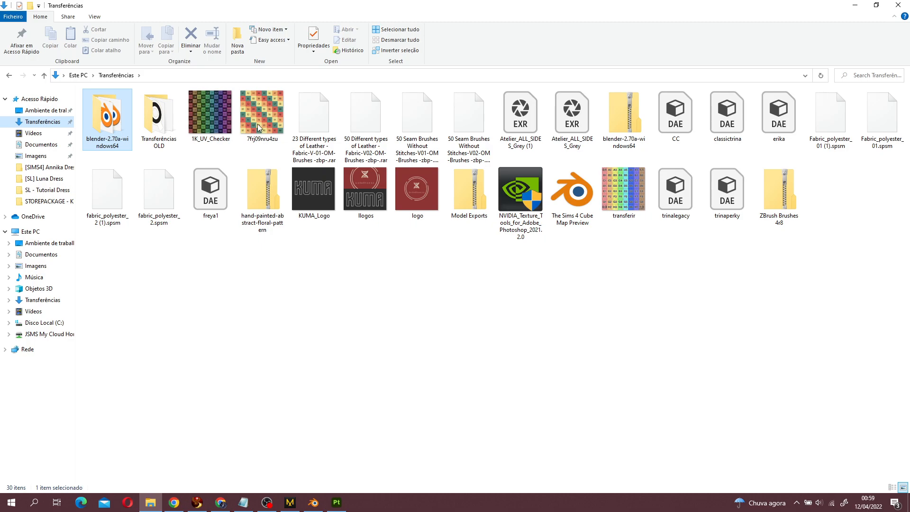
click(893, 487)
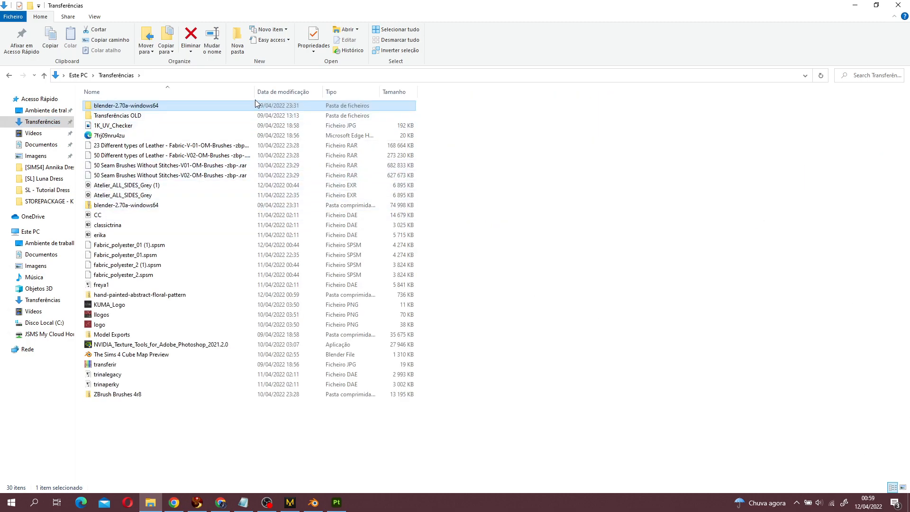
click(285, 91)
click(272, 105)
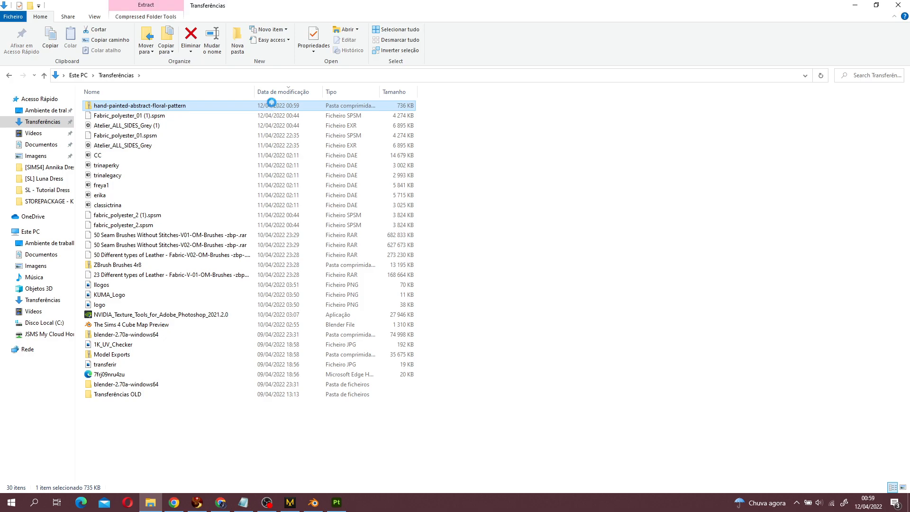
right_click(272, 103)
mouse_move(349, 155)
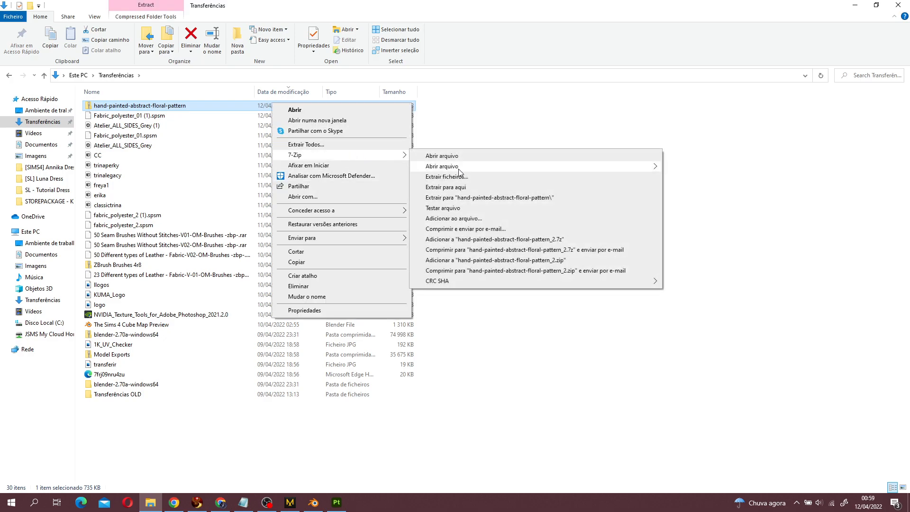
click(493, 197)
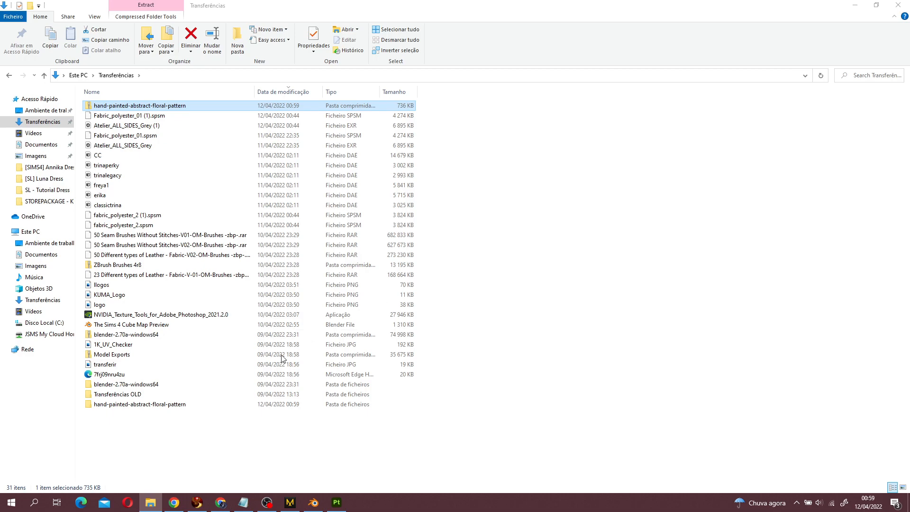
- Open the extracted hand-painted-abstract-floral-pattern folder and examine its files as large thumbnails
double_click(228, 404)
ctrl+scroll(277, 287, up, 5)
click(167, 163)
click(180, 253)
click(164, 163)
click(241, 298)
click(170, 137)
click(253, 267)
click(171, 191)
click(254, 248)
click(129, 159)
click(301, 261)
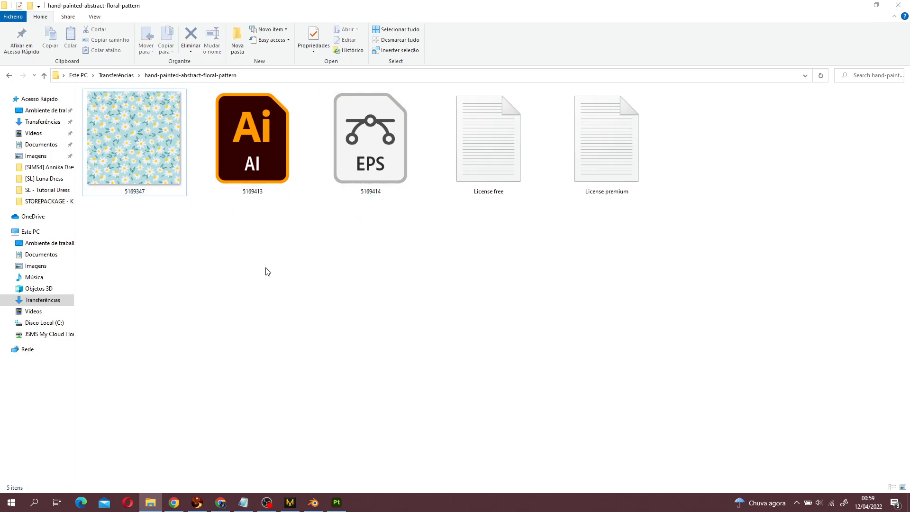
- Switch back to Substance 3D Painter and add 5169347.jpg from the hand-painted-abstract-floral-pattern folder to the resources for import
key(alt+Tab)
click(510, 236)
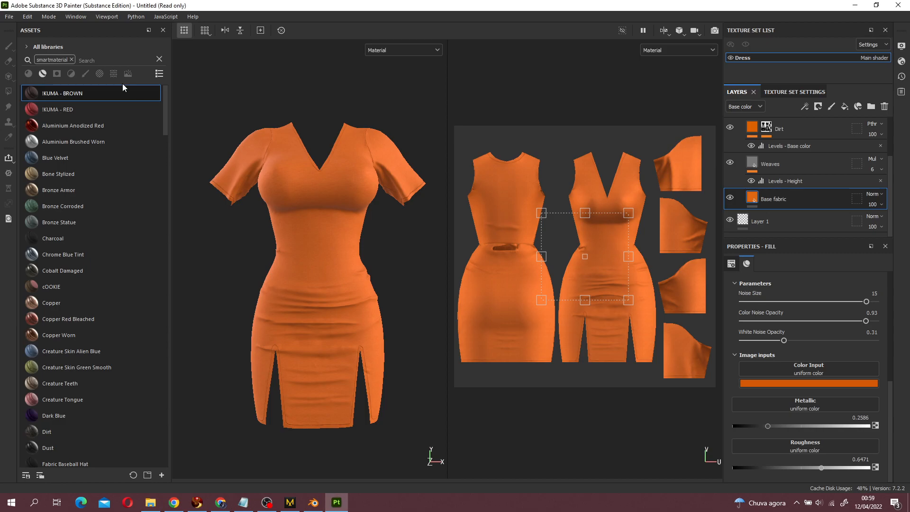
click(9, 16)
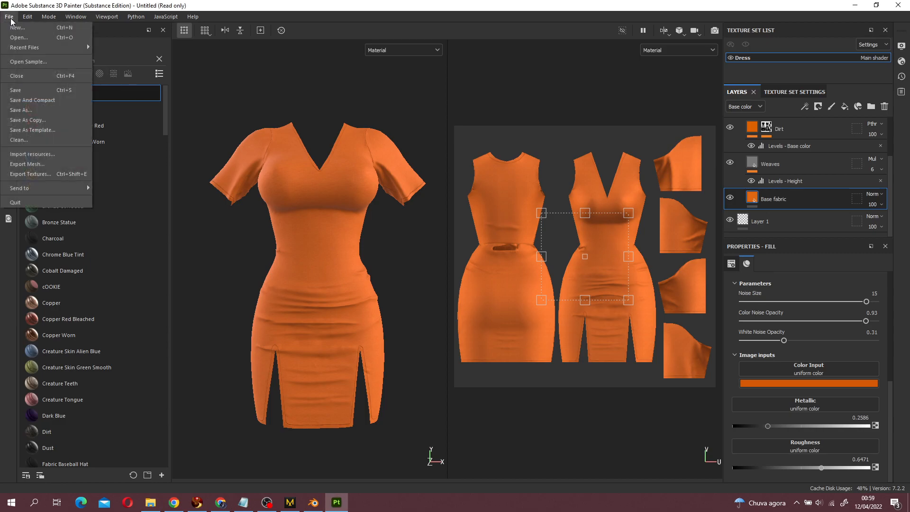
click(41, 155)
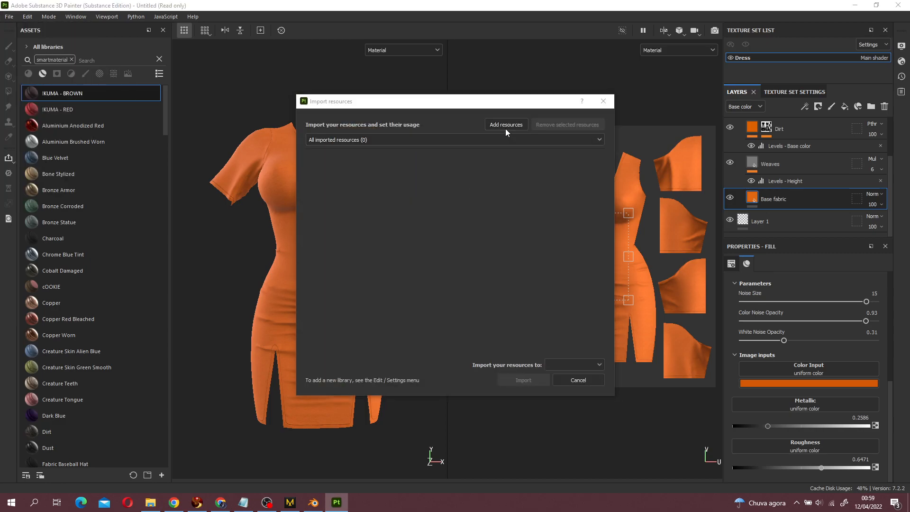
click(506, 127)
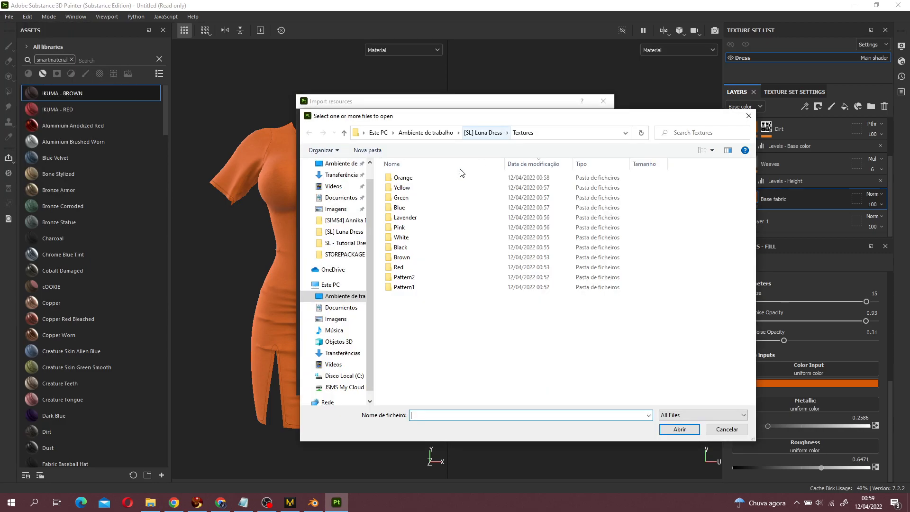
click(345, 353)
double_click(422, 177)
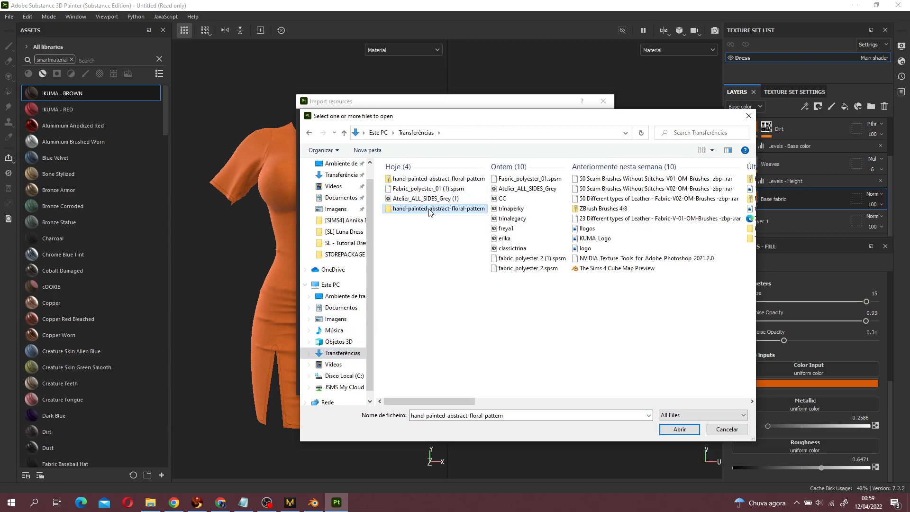
double_click(417, 179)
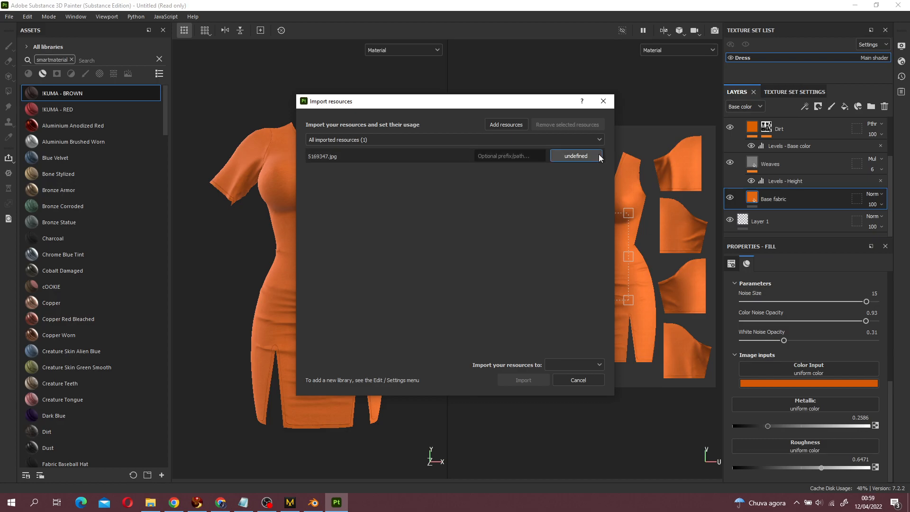
- Set the usage of 5169347.jpg to texture, choose where to store it, and import it
click(599, 156)
click(614, 190)
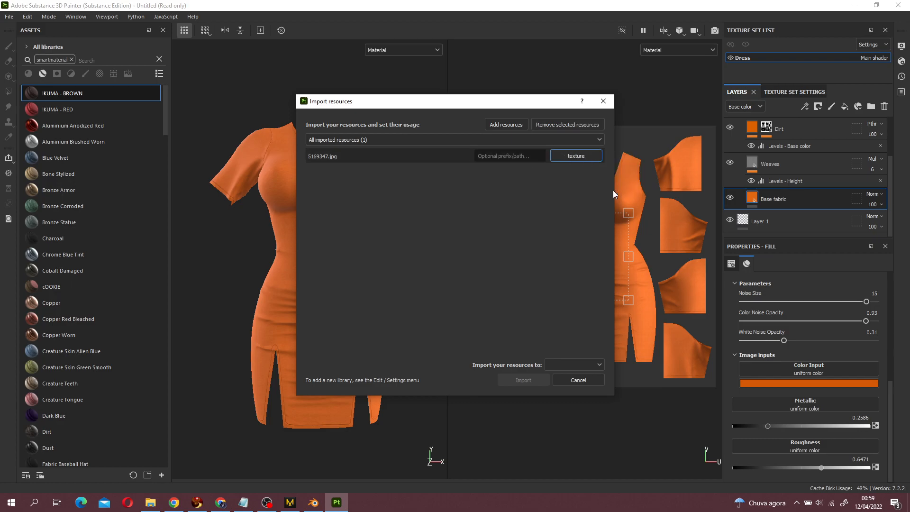
click(568, 362)
click(576, 403)
click(579, 394)
click(532, 381)
- Assign the 5169347 floral texture to the Base fabric layer's color input
scroll(784, 229, up, 2)
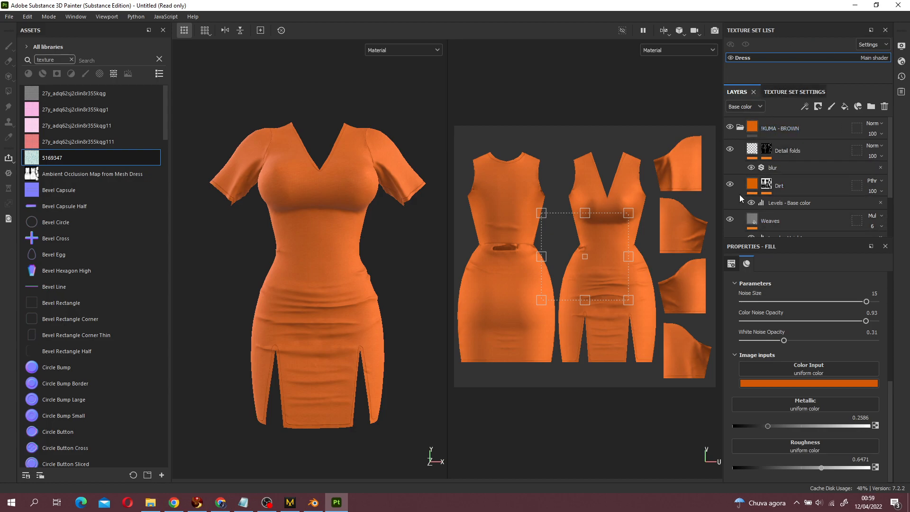
click(834, 371)
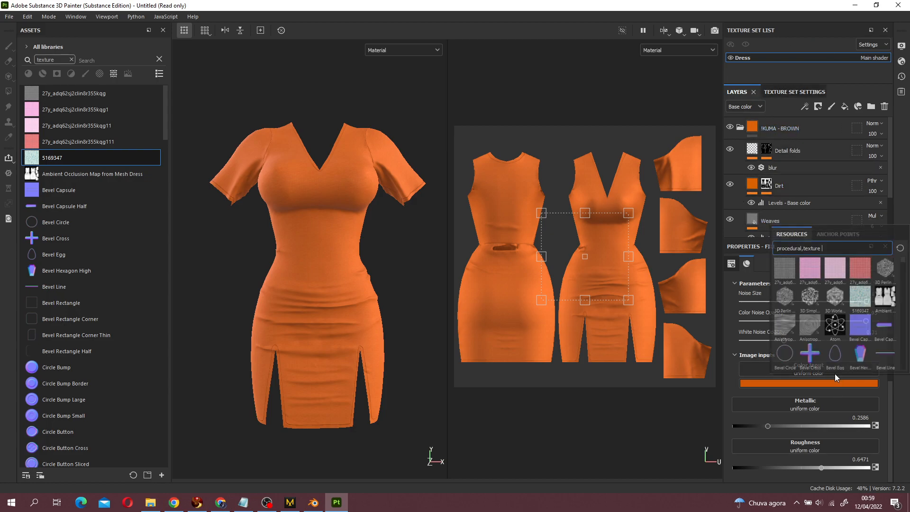
click(851, 393)
click(846, 384)
click(800, 367)
click(802, 370)
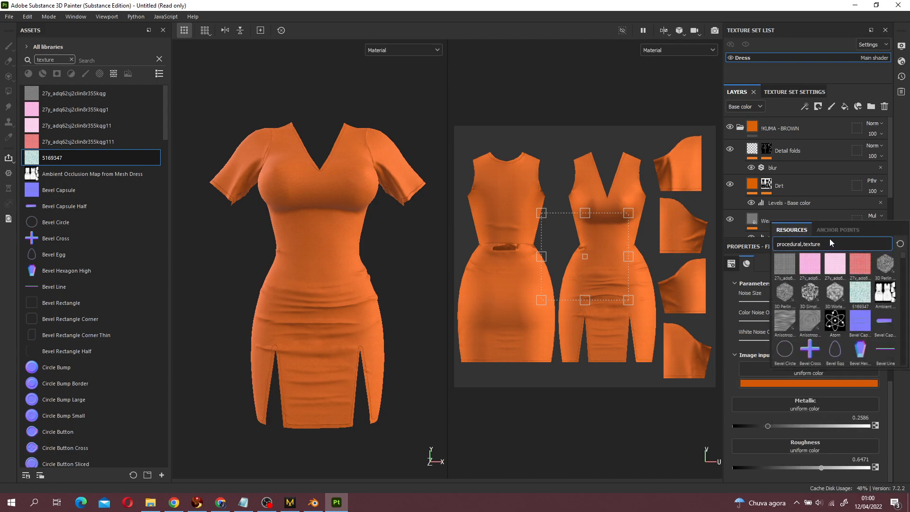
text(5)
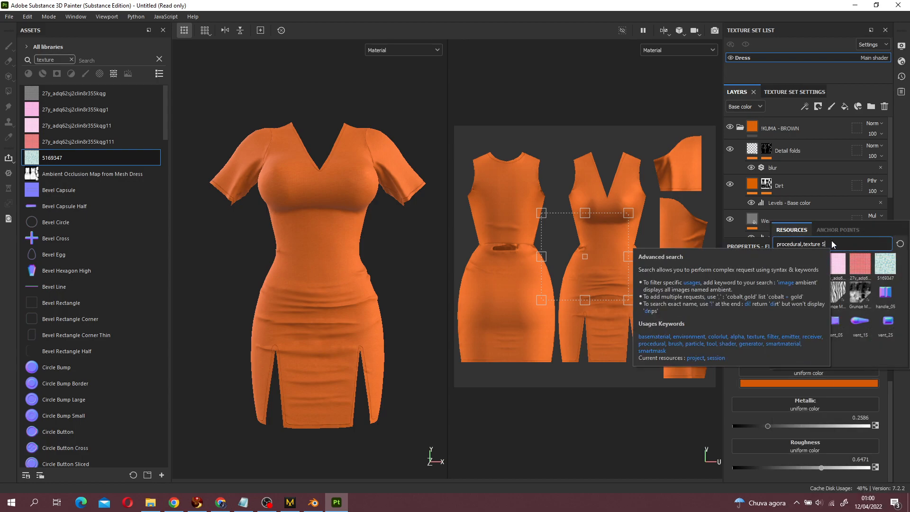
click(884, 262)
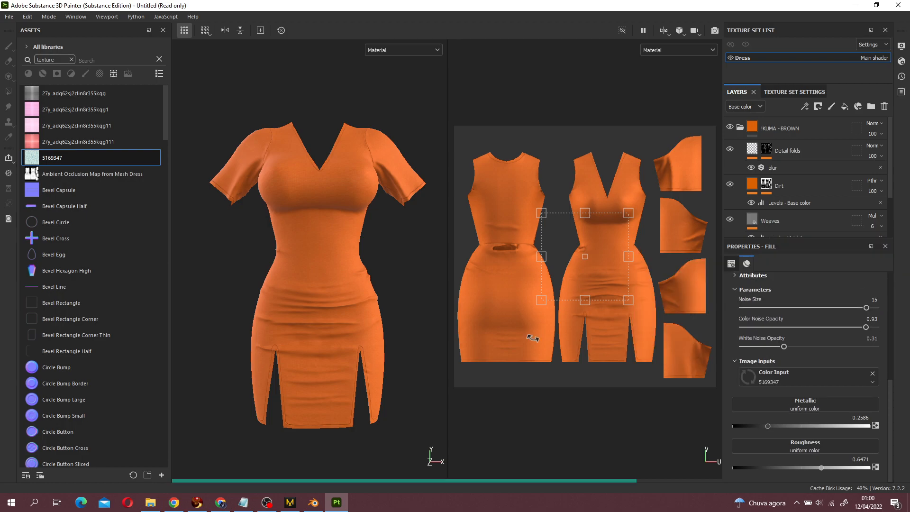
alt+drag(367, 317, 503, 313)
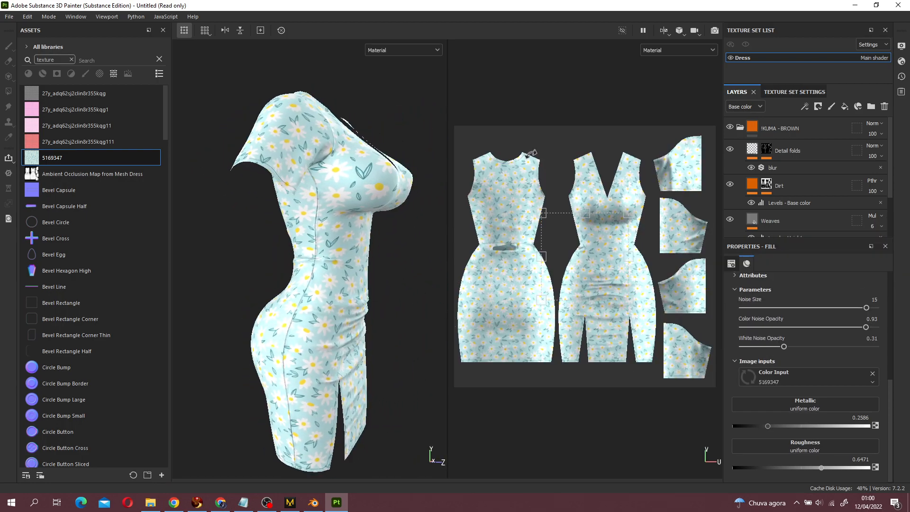
- Delete the !KUMA - BROWN folder from the layer stack and add a fill layer above Layer 1
click(741, 127)
click(836, 135)
key(Delete)
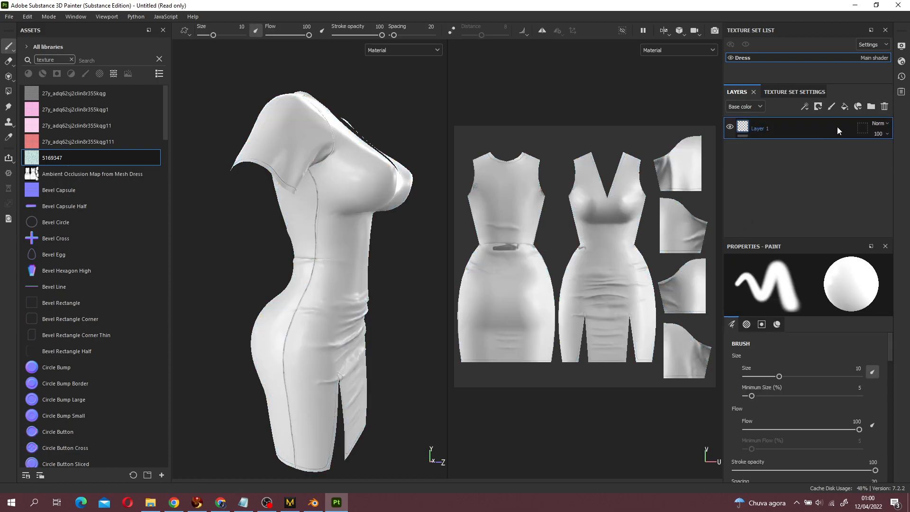
click(845, 105)
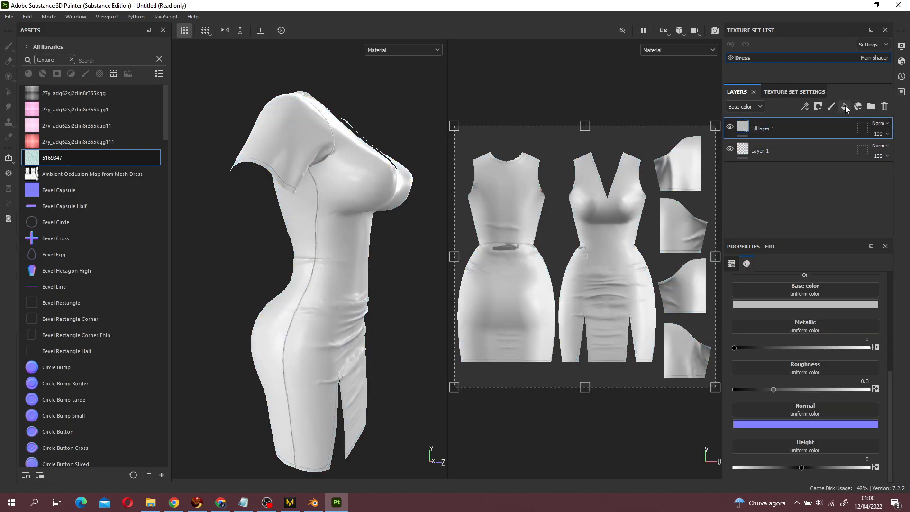
alt+drag(402, 283, 332, 290)
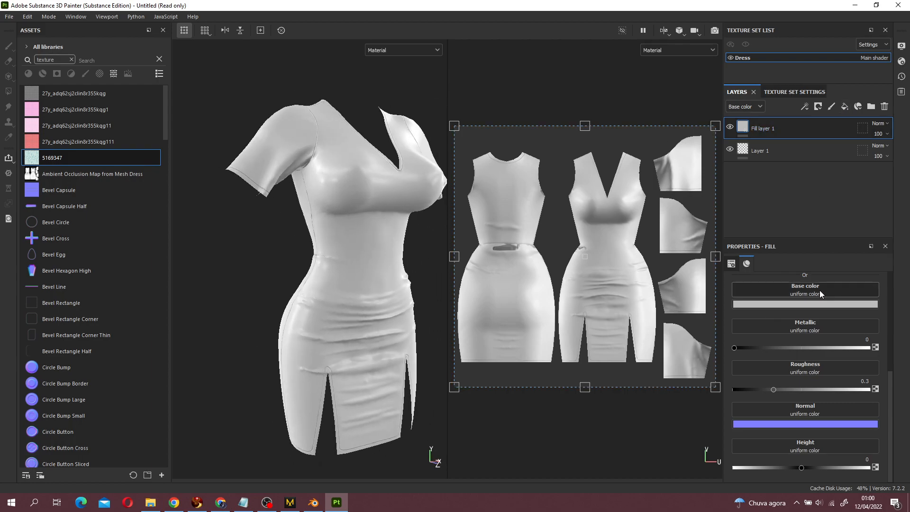
- Assign the 5169347 texture to the new fill layer's base color and scale its tiling down to a smaller pattern
click(820, 290)
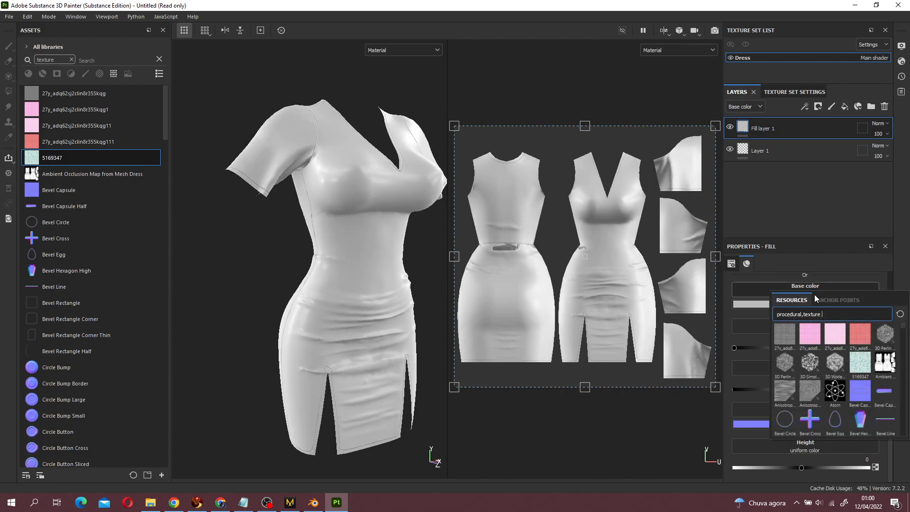
click(861, 363)
alt+drag(363, 368, 494, 315)
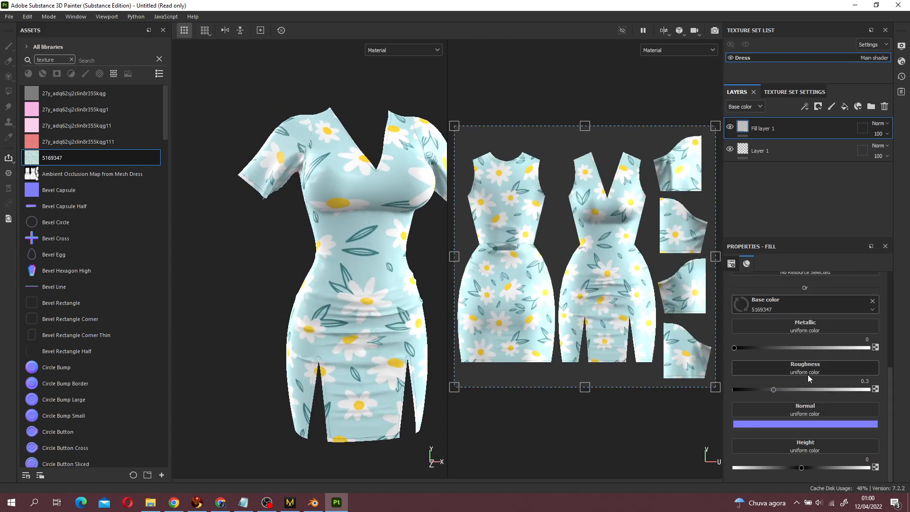
scroll(804, 379, up, 2)
drag(455, 127, 633, 322)
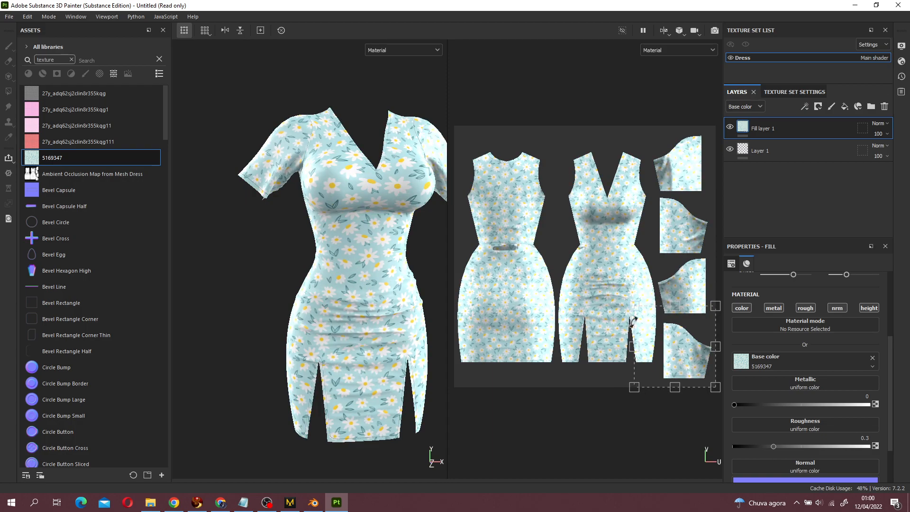
- Undo the new fill layer edits and restore the !KUMA - BROWN folder with its floral base fabric
alt+middle_drag(416, 307, 368, 269)
mouse_move(405, 285)
alt+mouse_down()
mouse_move(319, 258)
mouse_move(417, 277)
mouse_move(409, 277)
alt+mouse_up()
key(ctrl+z)
key(ctrl+z)
key(ctrl+z)
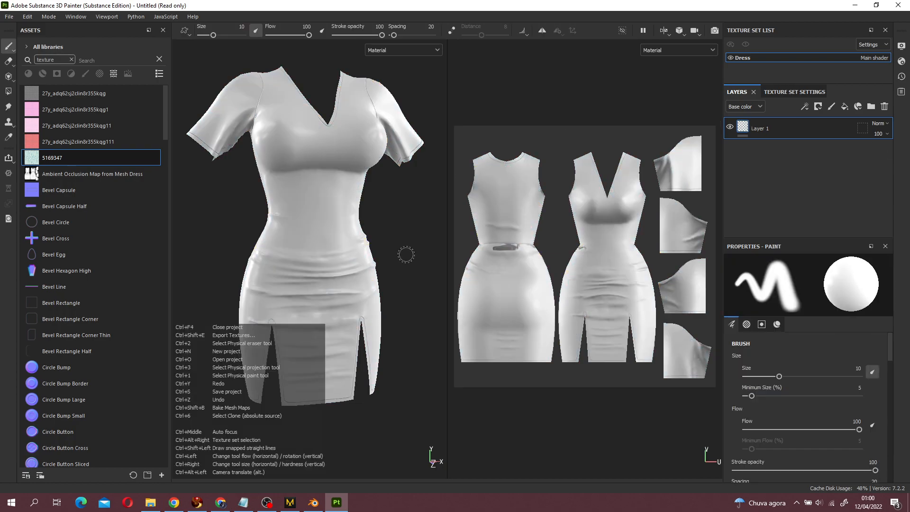
key(ctrl+y)
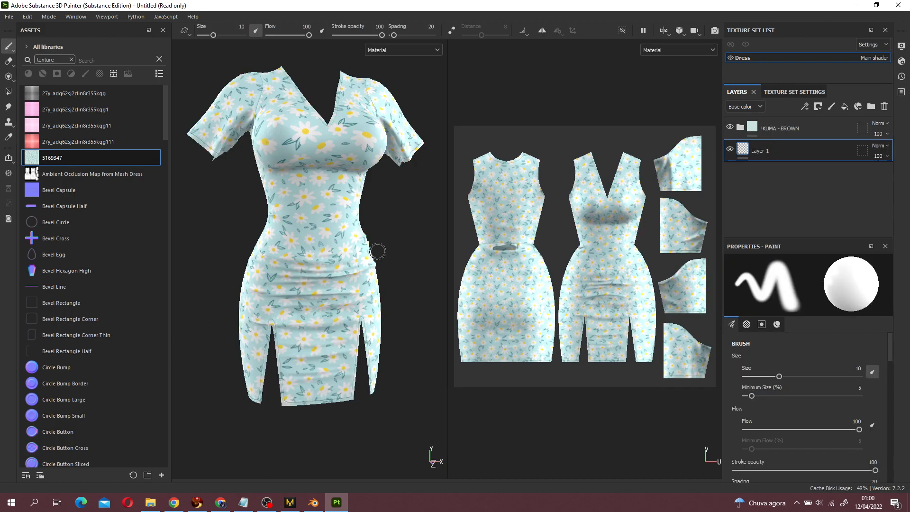
- Inspect the floral pattern on the dress from several angles and review the layers inside the !KUMA - BROWN folder
scroll(377, 253, up, 8)
alt+drag(286, 295, 370, 293)
key(f)
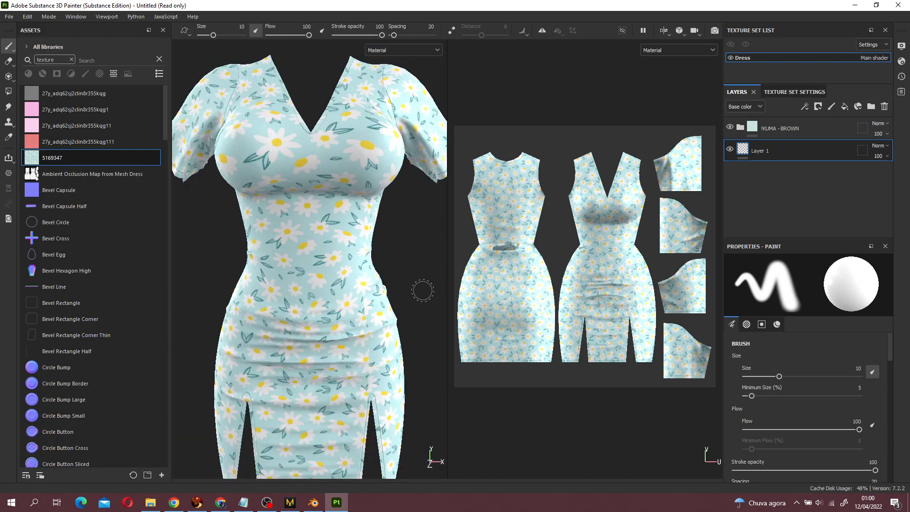
click(742, 129)
alt+drag(386, 250, 430, 247)
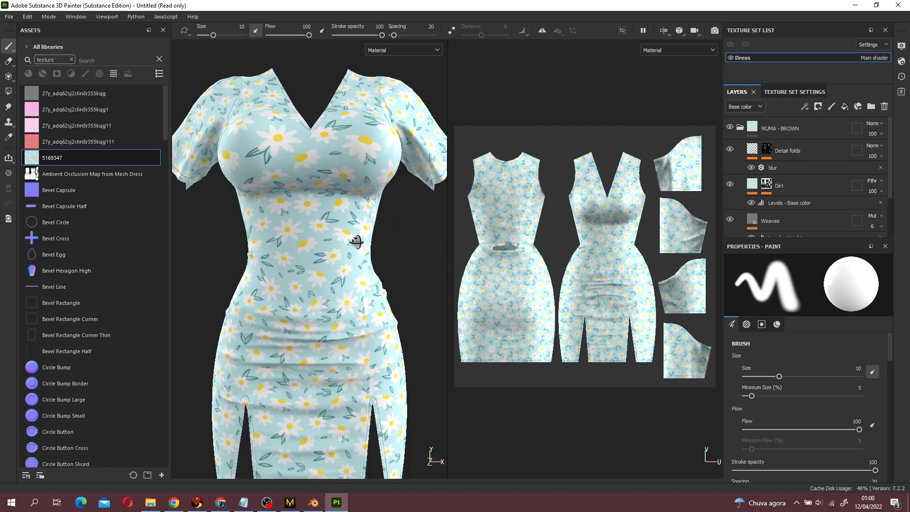
alt+drag(426, 291, 410, 227)
alt+drag(418, 298, 407, 257)
mouse_move(418, 307)
alt+mouse_down()
mouse_move(342, 306)
mouse_move(412, 306)
alt+mouse_up()
click(739, 129)
scroll(302, 237, down, 3)
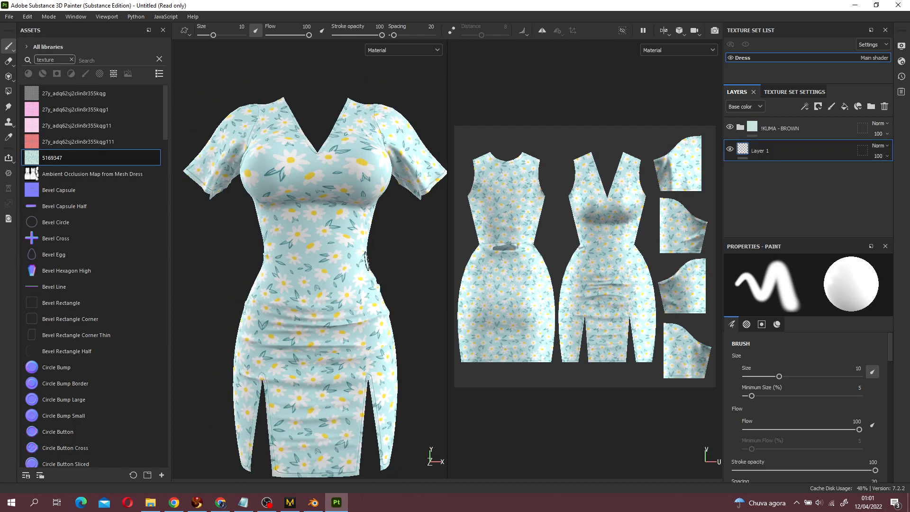
alt+drag(379, 295, 353, 311)
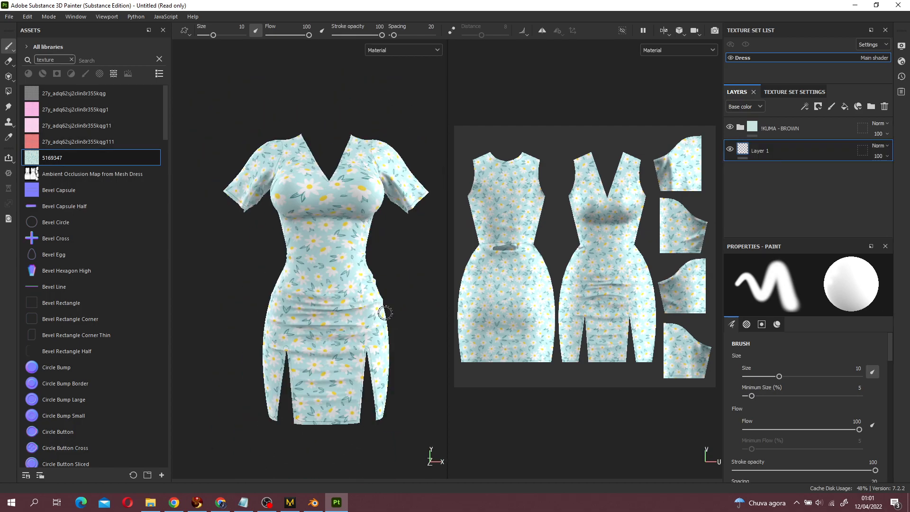
- Export the floral variant's textures to the Luna Dress Textures/Pattern1 folder with the !SL New template
click(10, 17)
click(54, 177)
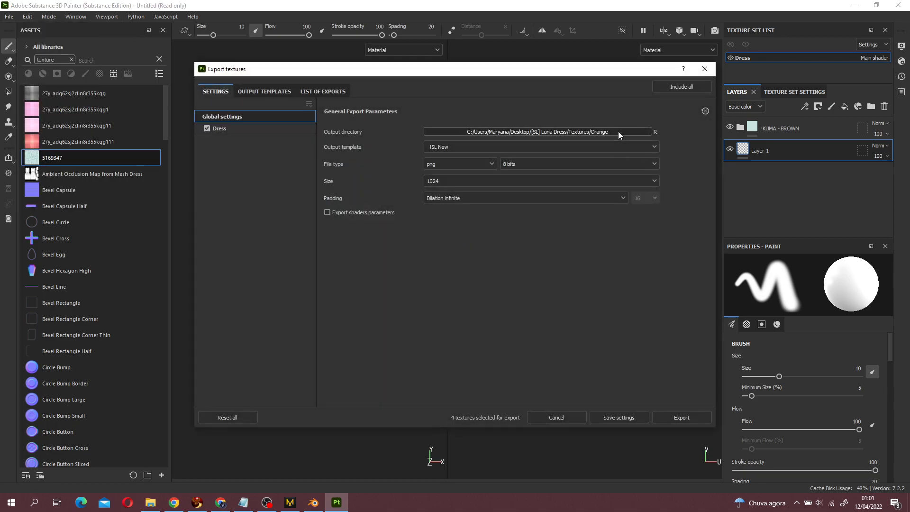
click(621, 134)
click(421, 101)
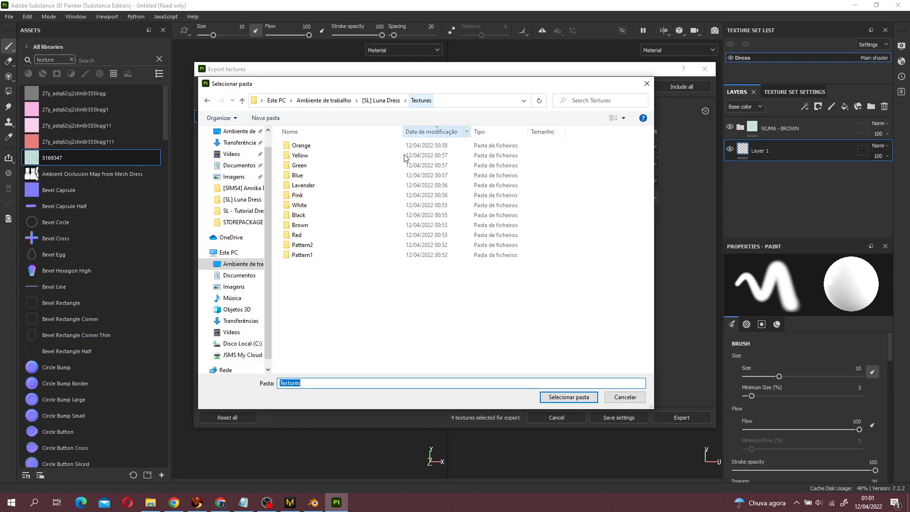
double_click(315, 255)
click(589, 397)
click(675, 418)
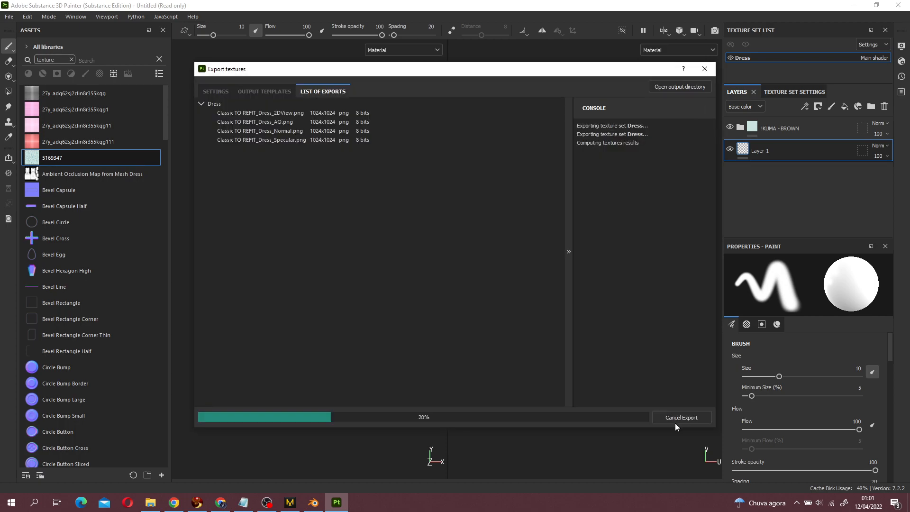
click(625, 420)
- Replace the Base fabric layer's color input with the houndstooth texture 27y_adq62sj2clin8r355kqg
click(740, 127)
scroll(795, 232, down, 2)
click(791, 205)
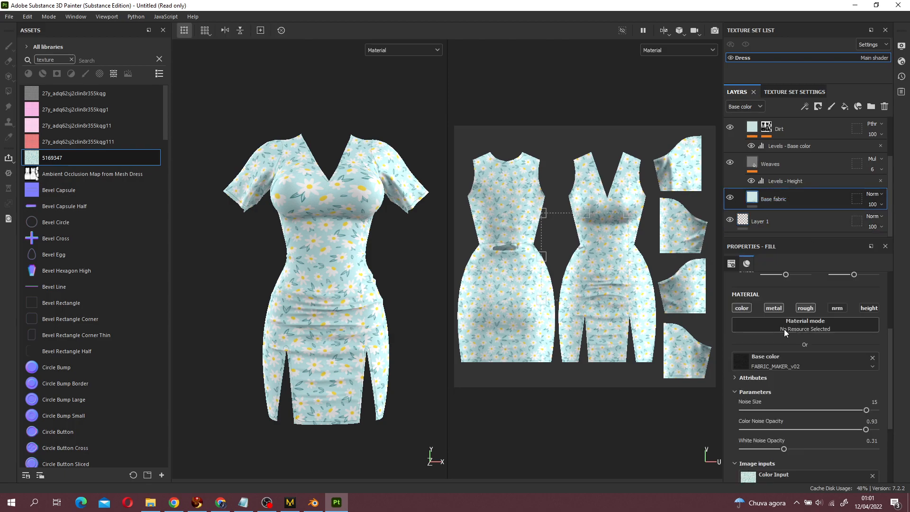
scroll(812, 388, down, 2)
click(806, 429)
click(796, 332)
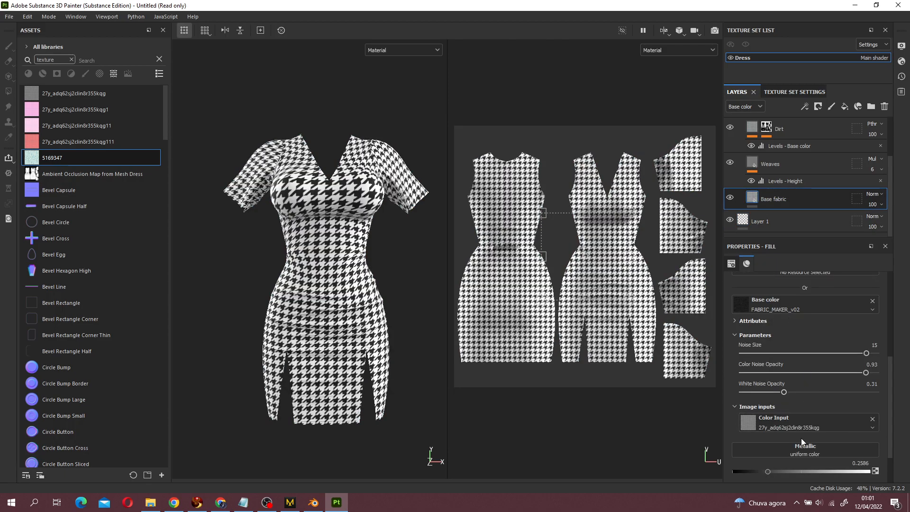
- Search the color input's resources for "hou" and browse the texture assets for another pattern
click(810, 430)
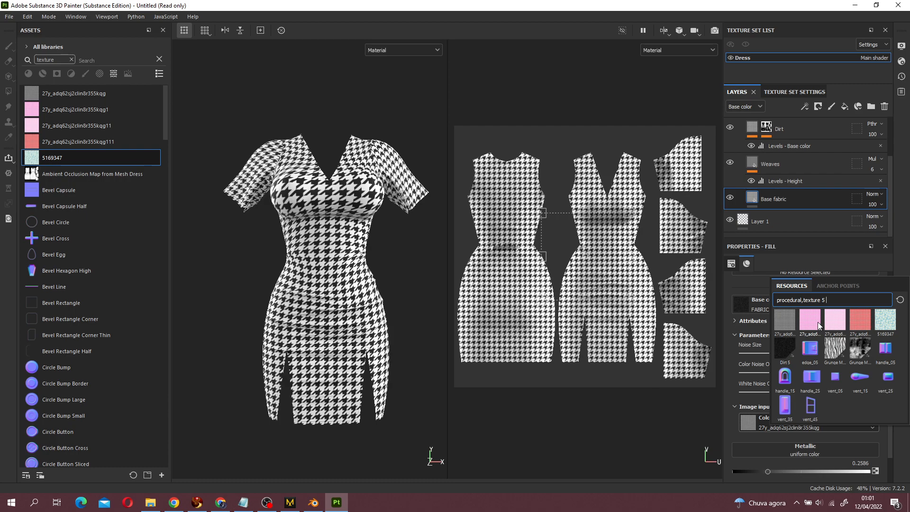
key(BackSpace)
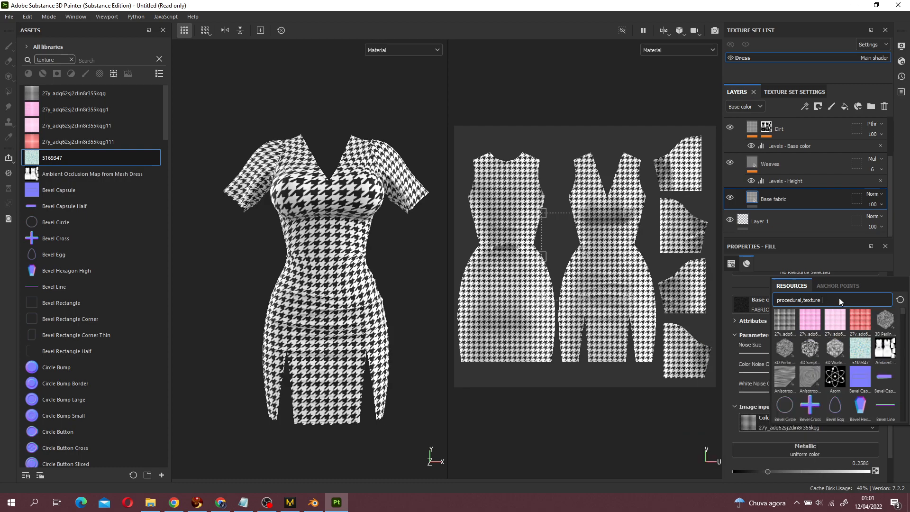
scroll(887, 332, down, 3)
text(ho)
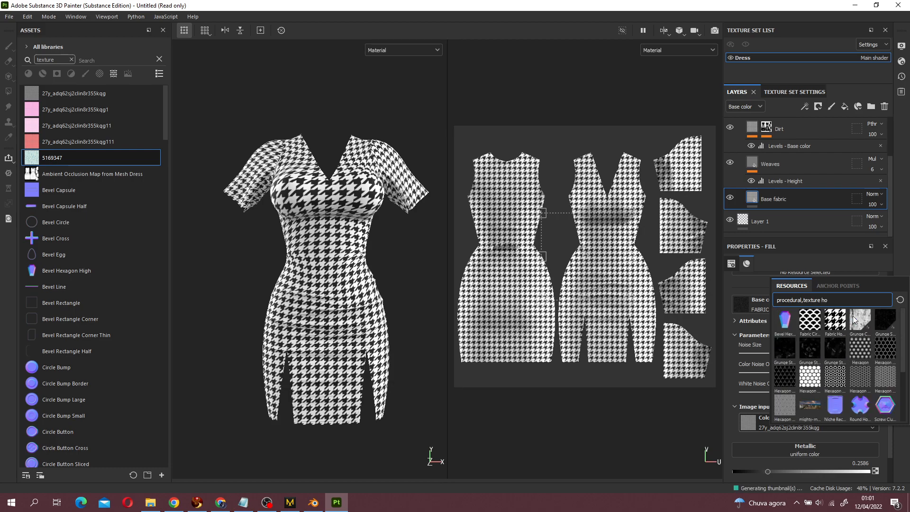
text(u)
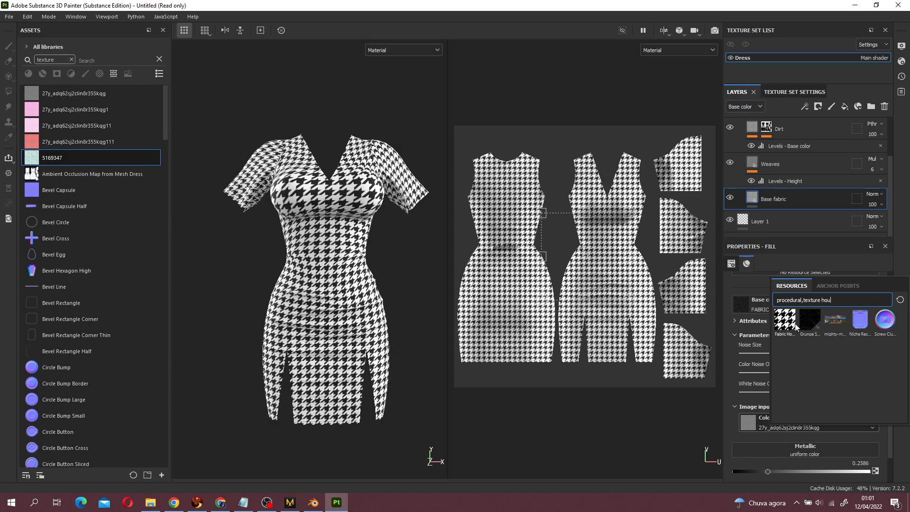
mouse_move(797, 328)
key(BackSpace)
key(BackSpace)
key(BackSpace)
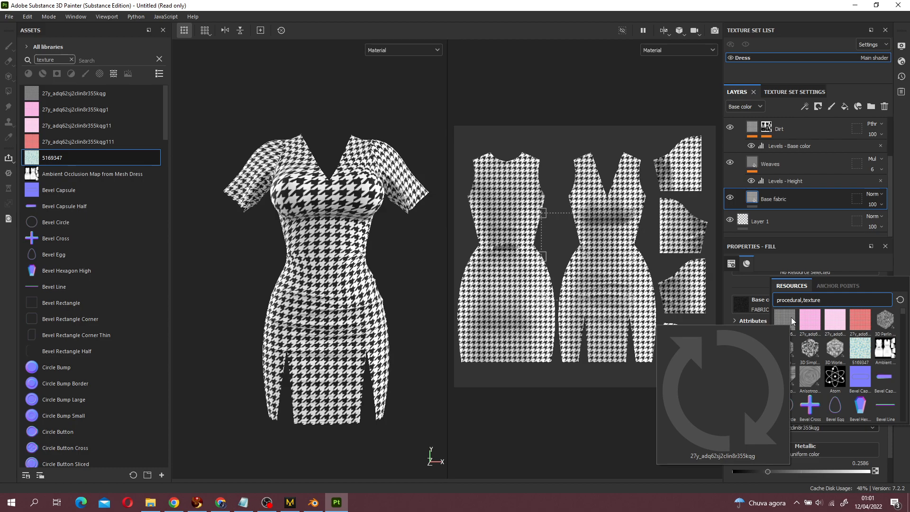
click(165, 124)
drag(165, 124, 169, 287)
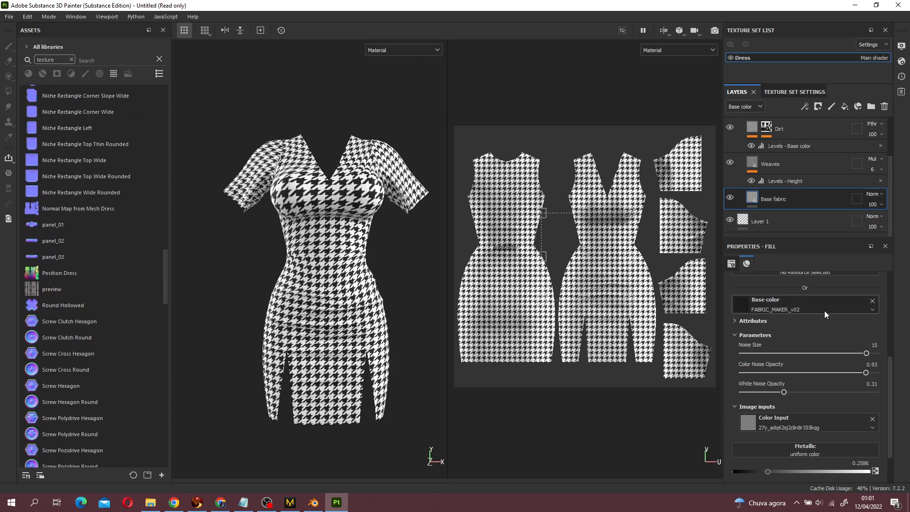
- Try the preview plaid texture as the Base fabric layer's color input and check it up close on the skirt
click(816, 419)
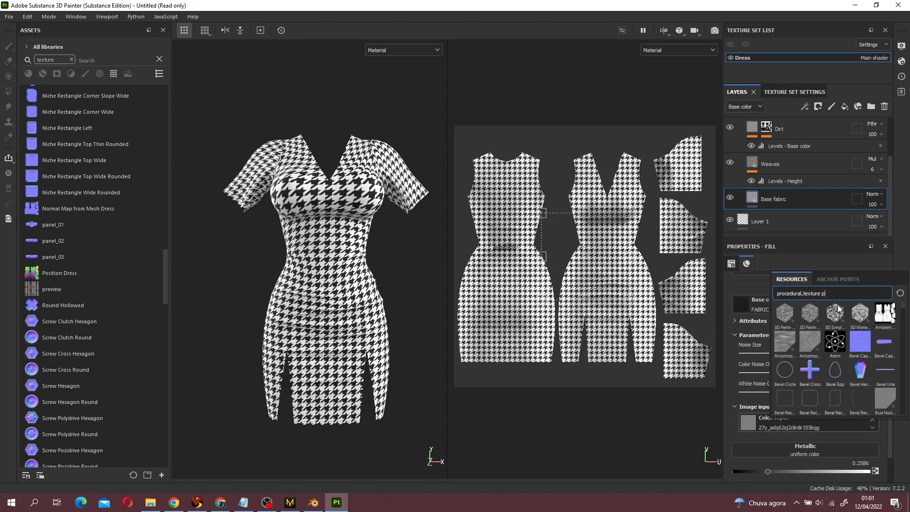
text(prev)
click(786, 312)
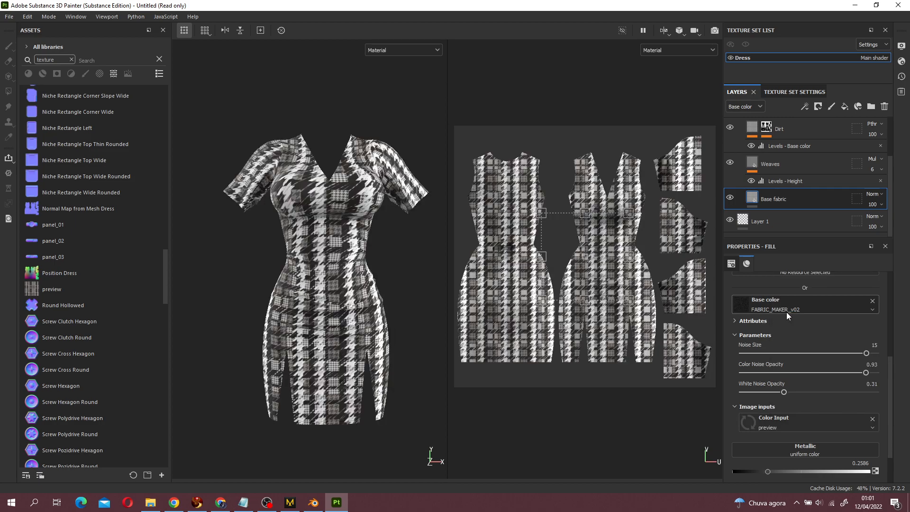
mouse_move(420, 327)
alt+mouse_down()
mouse_move(301, 333)
mouse_move(426, 335)
alt+mouse_up()
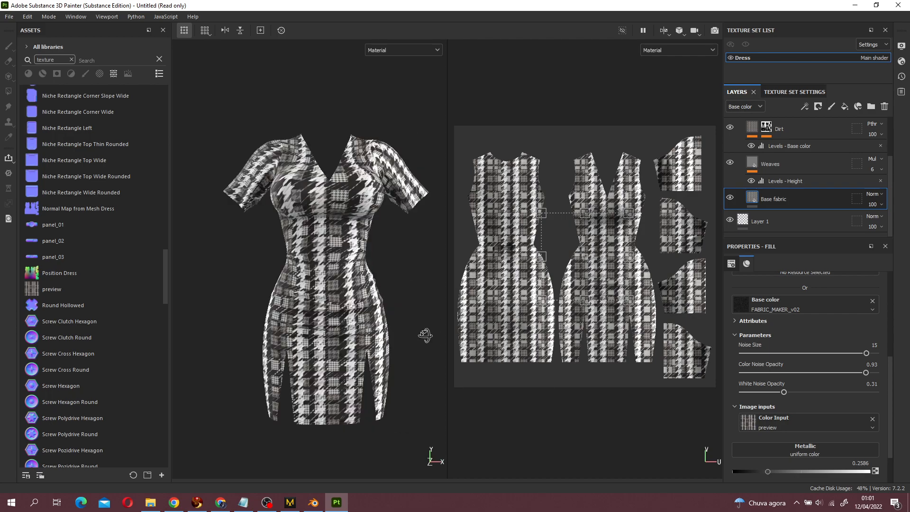
click(289, 383)
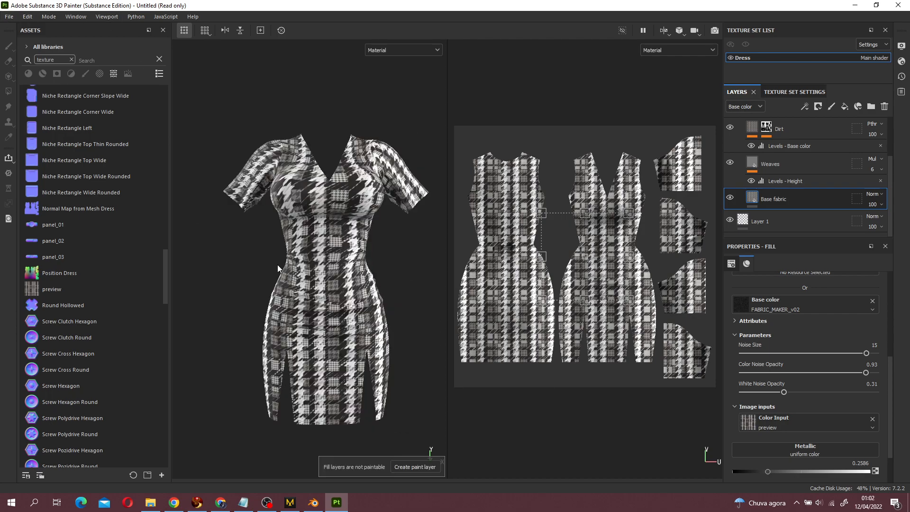
alt+right_drag(264, 235, 403, 372)
alt+middle_drag(403, 371, 404, 284)
alt+drag(404, 284, 337, 312)
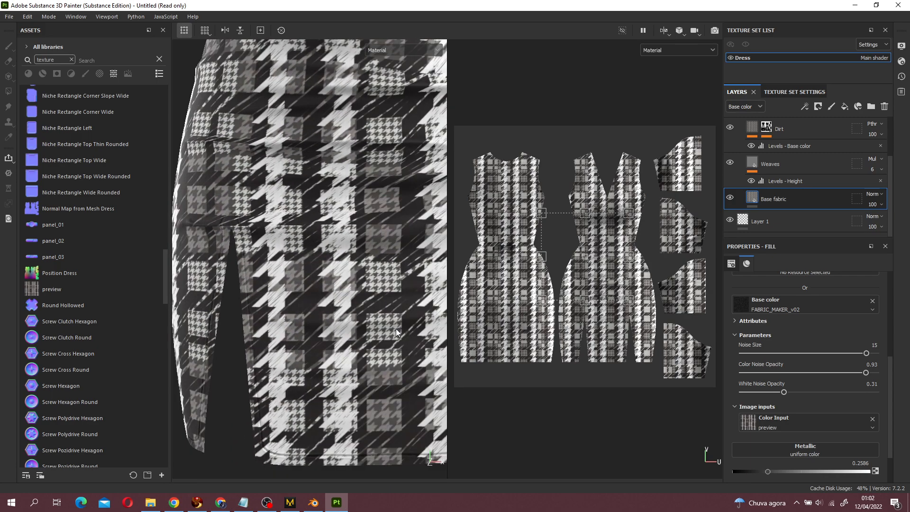
- Set the Base fabric layer's metallic value to 0.6655 and check the effect on the dress
alt+drag(395, 330, 663, 389)
drag(782, 472, 825, 485)
scroll(396, 317, down, 5)
alt+drag(396, 319, 418, 321)
alt+drag(342, 264, 347, 284)
- Switch the Base fabric color input from the plaid back to the 27y_adq62sj2clin8r355kqg houndstooth texture
click(823, 426)
key(BackSpace)
key(BackSpace)
key(BackSpace)
key(BackSpace)
key(BackSpace)
click(788, 318)
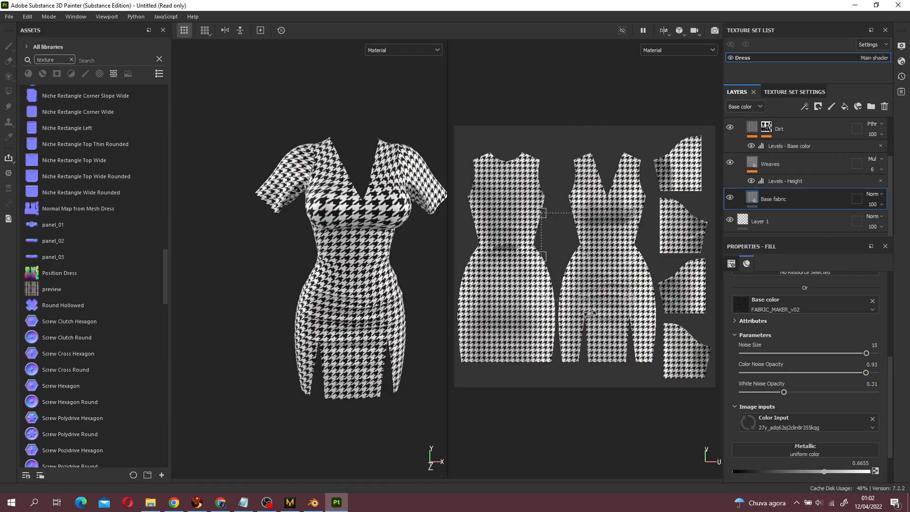
alt+drag(382, 300, 306, 338)
- Export the houndstooth variant's textures to the Luna Dress Textures/Pattern2 folder with the !SL New template
click(9, 16)
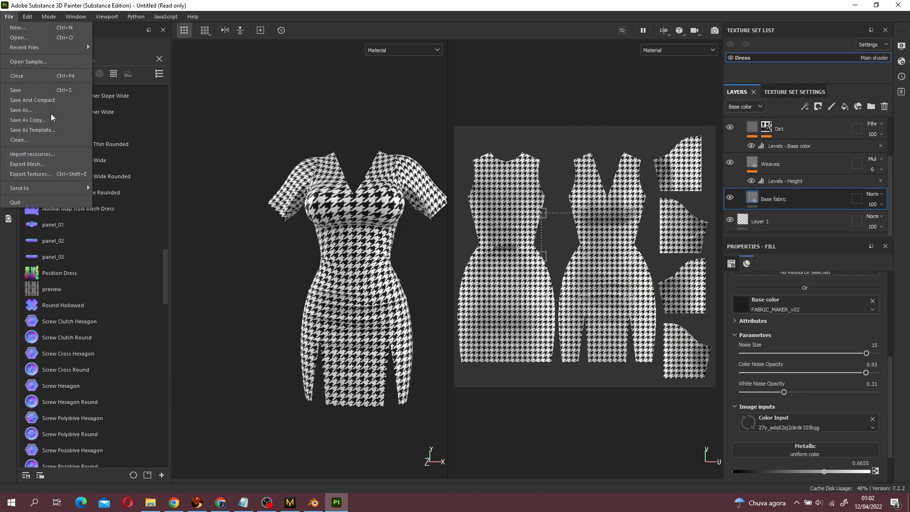
click(62, 173)
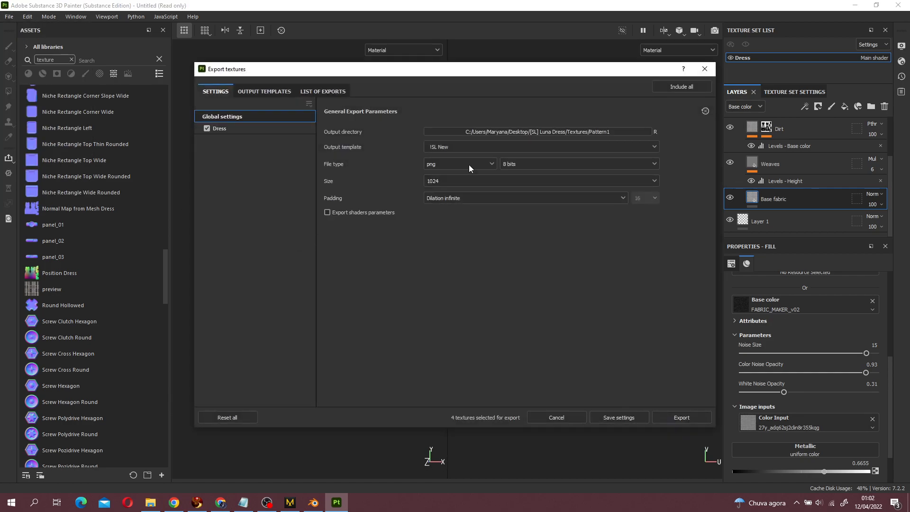
click(524, 127)
click(419, 104)
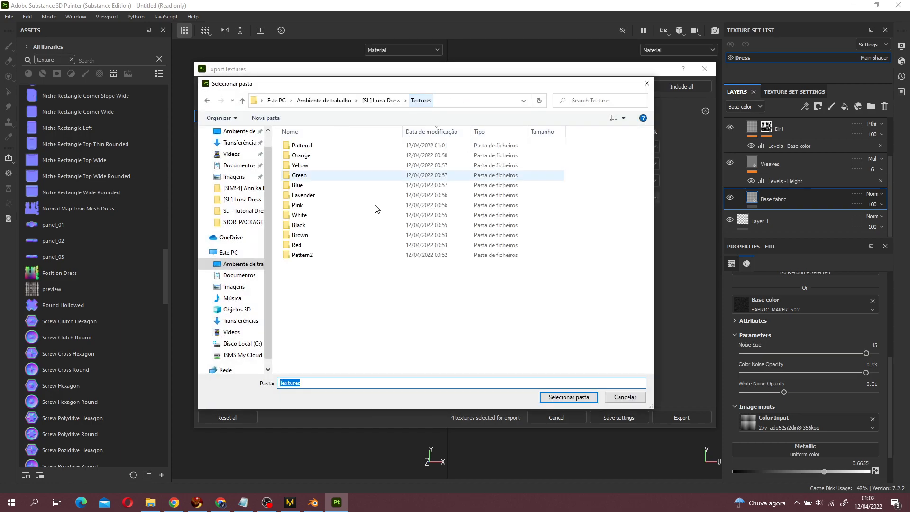
double_click(334, 254)
click(570, 398)
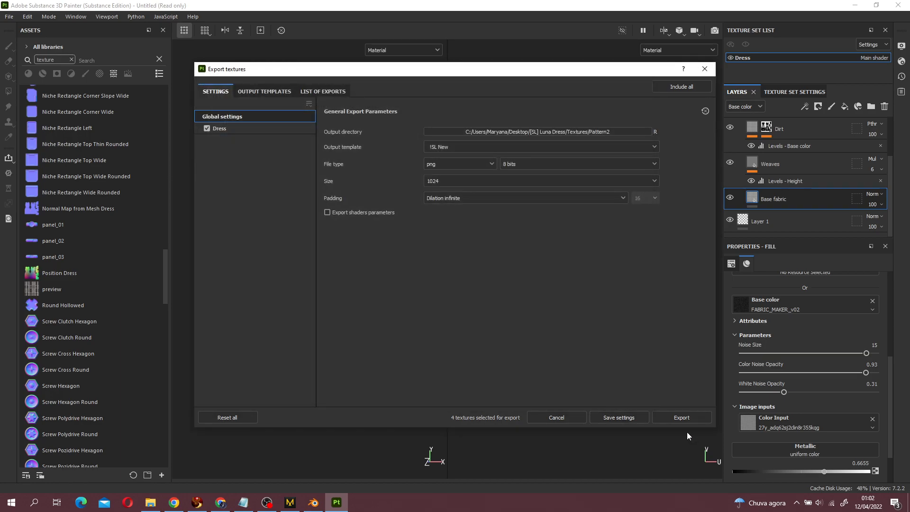
click(688, 419)
click(637, 419)
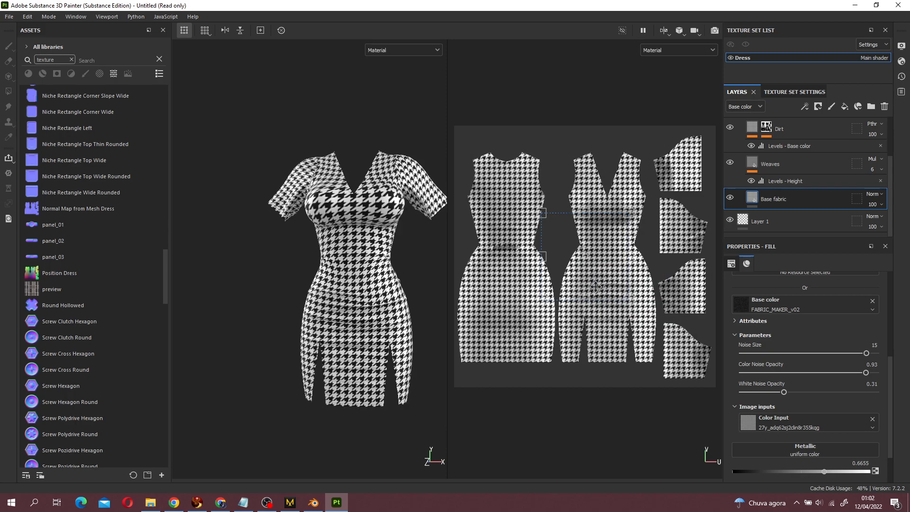
- Switch to File Explorer and open the Classic TO REFIT_Dress_2DView image in the [SL] Luna Dress Textures/Black folder
key(alt+Tab)
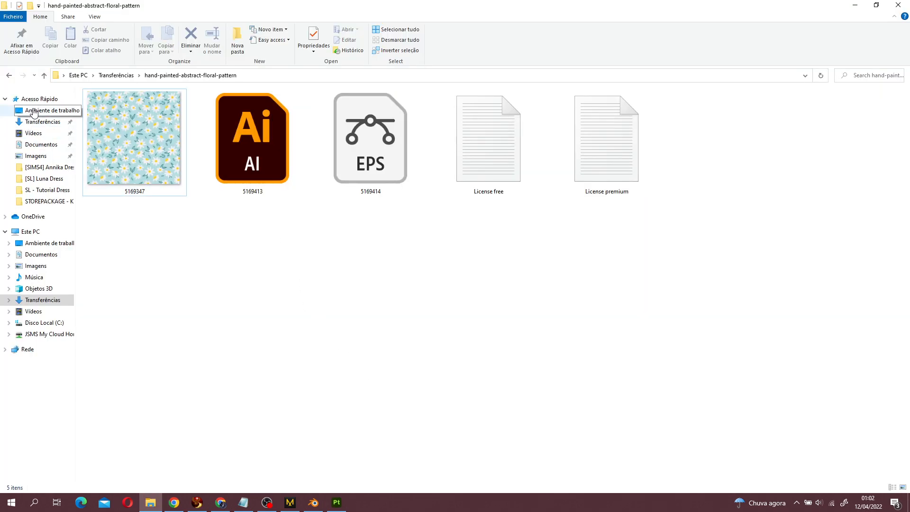
click(46, 110)
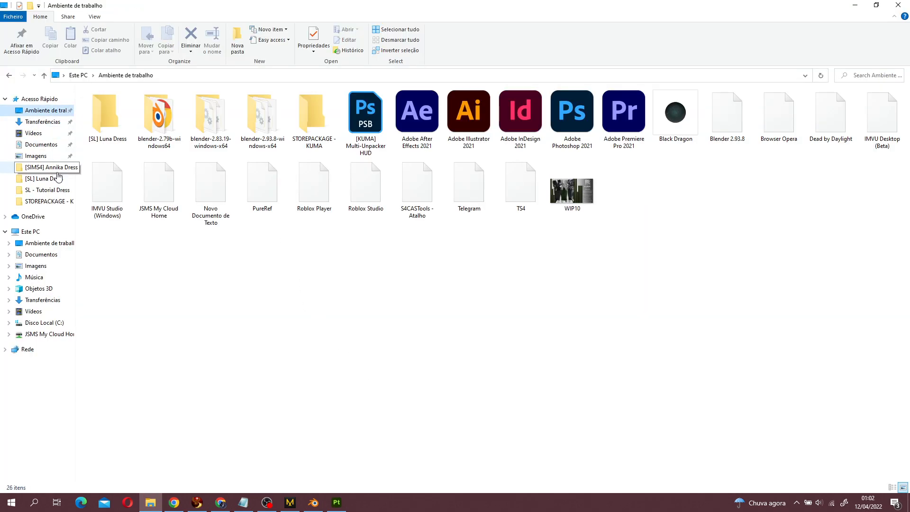
click(58, 179)
double_click(107, 114)
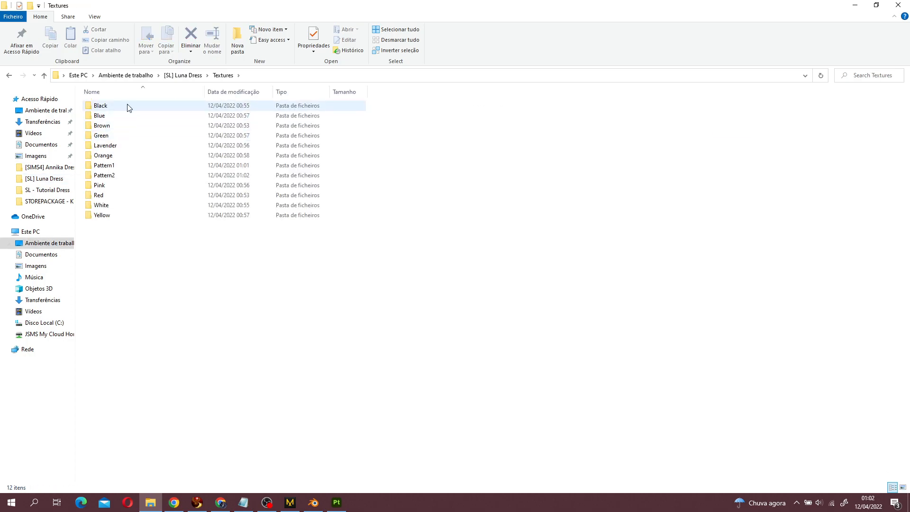
ctrl+scroll(338, 275, up, 8)
double_click(145, 137)
drag(109, 118, 110, 163)
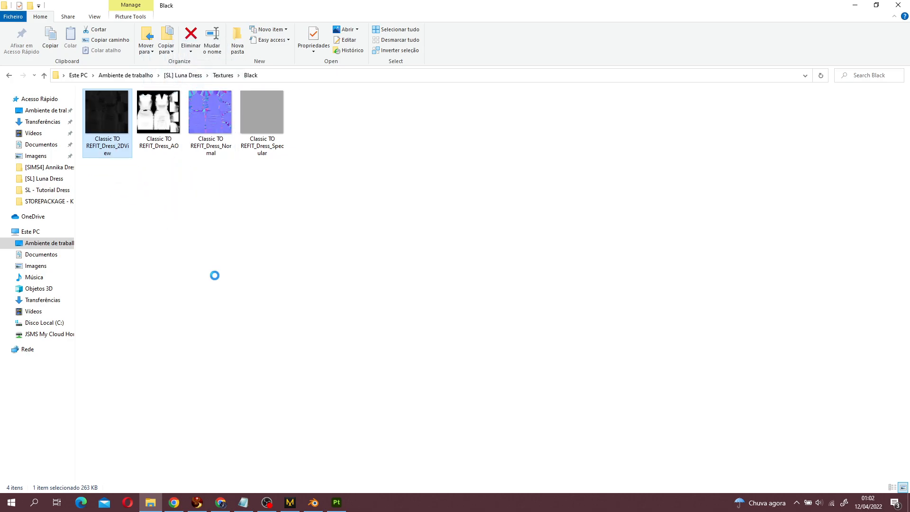
- Rename the Classic TO REFIT_Dress_2DView image in the Black folder as 1
click(201, 417)
text(1)
key(Return)
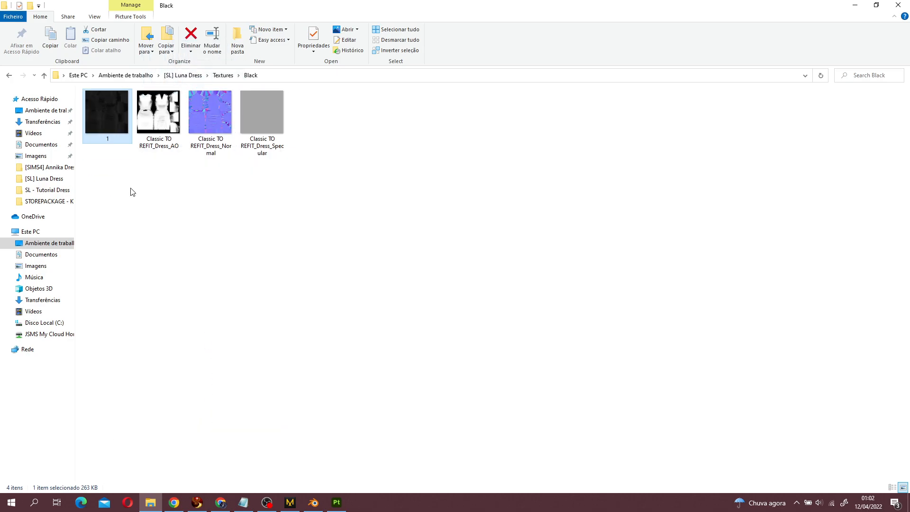
- Rename the dark dress texture in the Black folder as black and move it up to the Textures folder
right_click(124, 126)
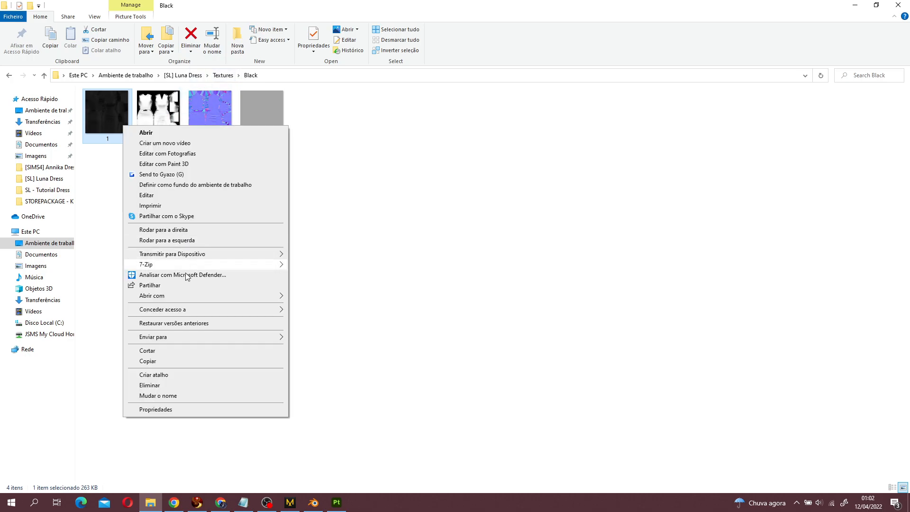
click(183, 396)
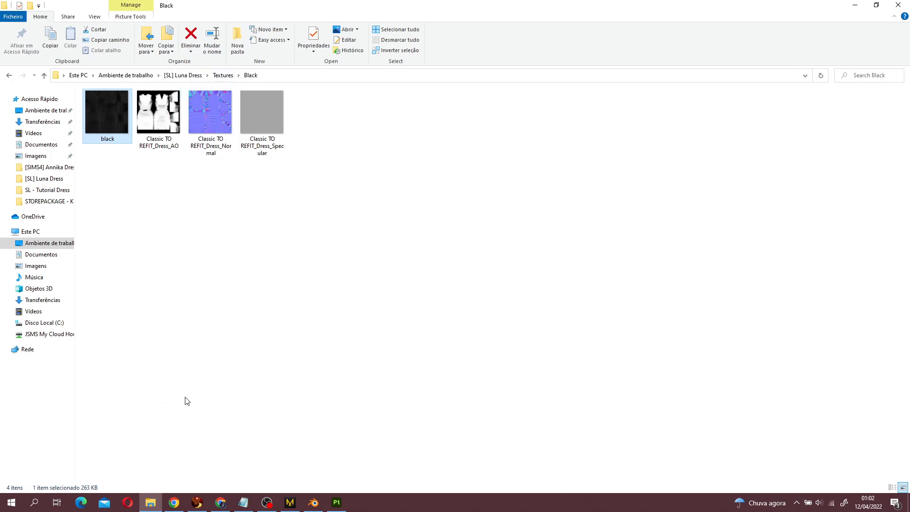
drag(107, 114, 224, 79)
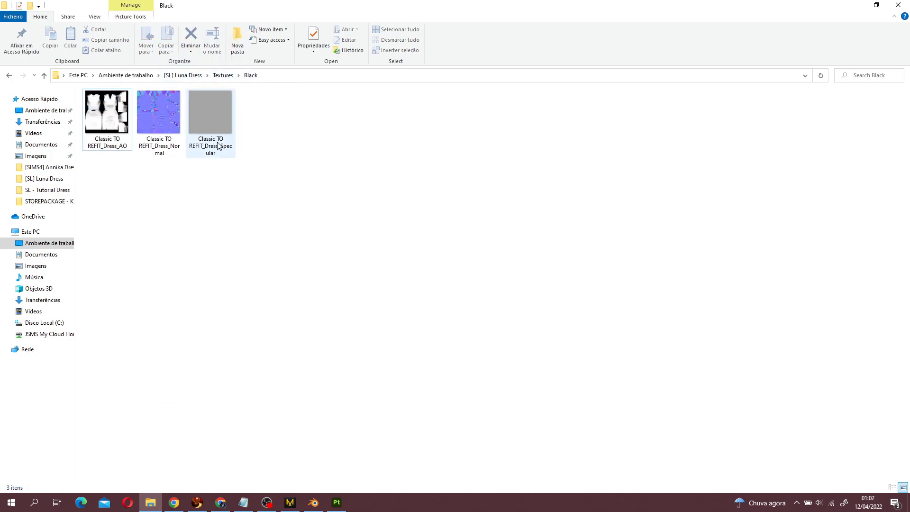
- Rename the 2DView image in the Blue folder as blue and move it up to the Textures folder
key(alt+Left)
double_click(191, 124)
click(118, 124)
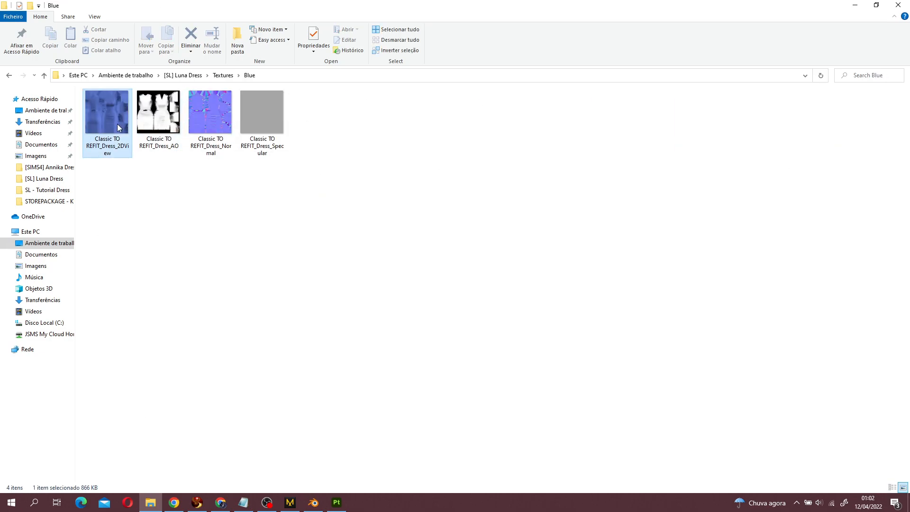
right_click(118, 124)
click(189, 394)
text(blue)
key(Return)
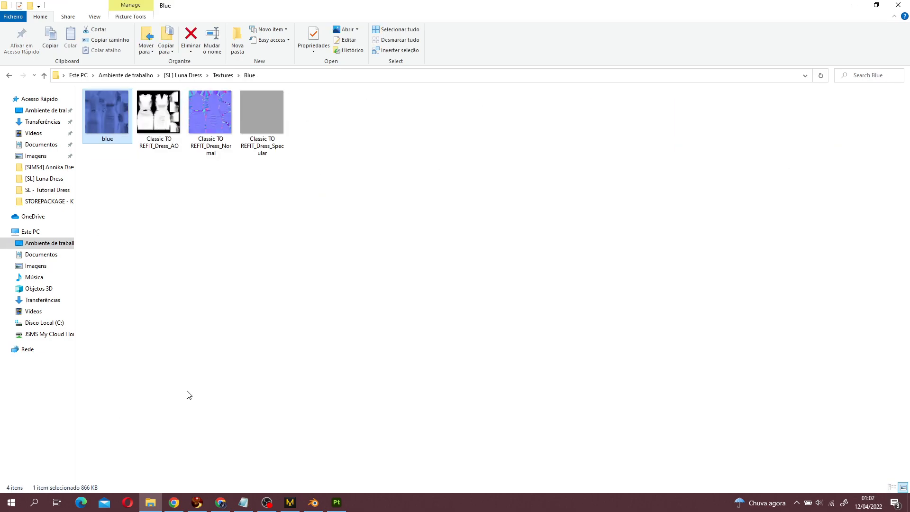
drag(109, 124, 225, 77)
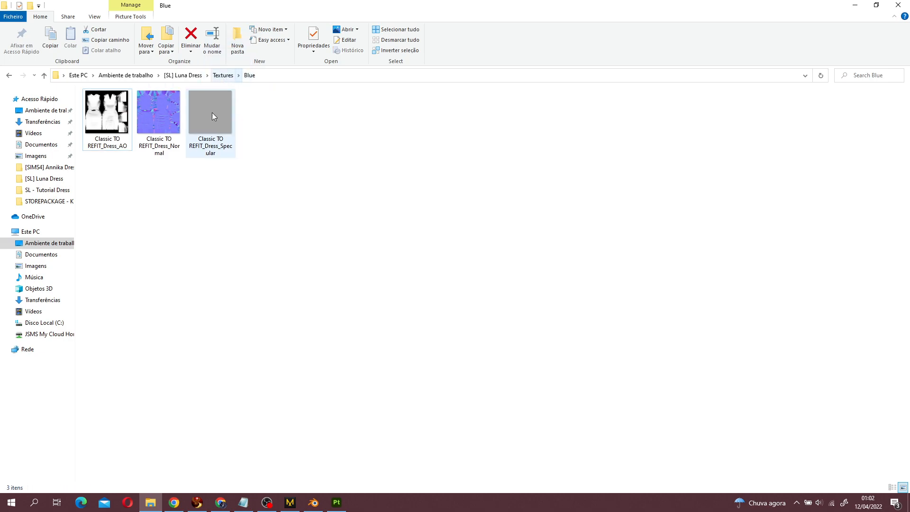
- Rename the 2DView image in the Brown folder as brown and move it up to the Textures folder
key(alt+Left)
double_click(291, 141)
click(112, 113)
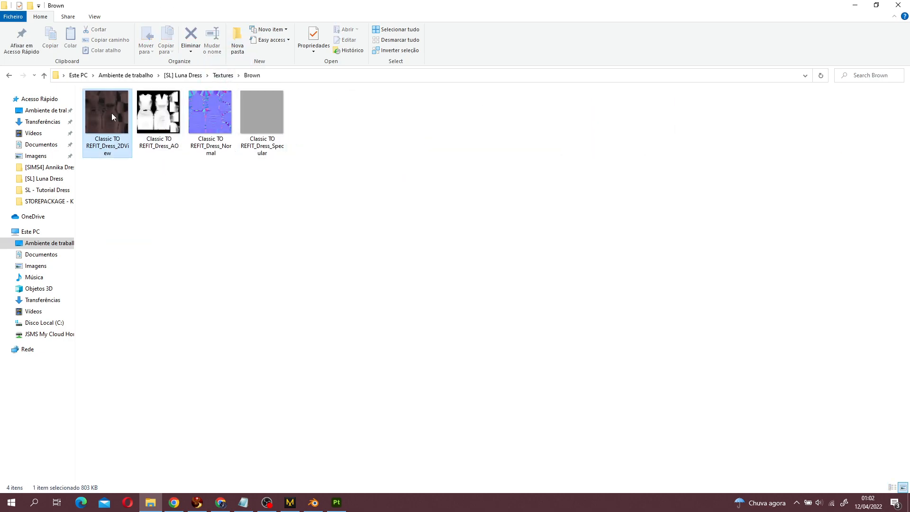
right_click(112, 113)
click(203, 385)
text(b)
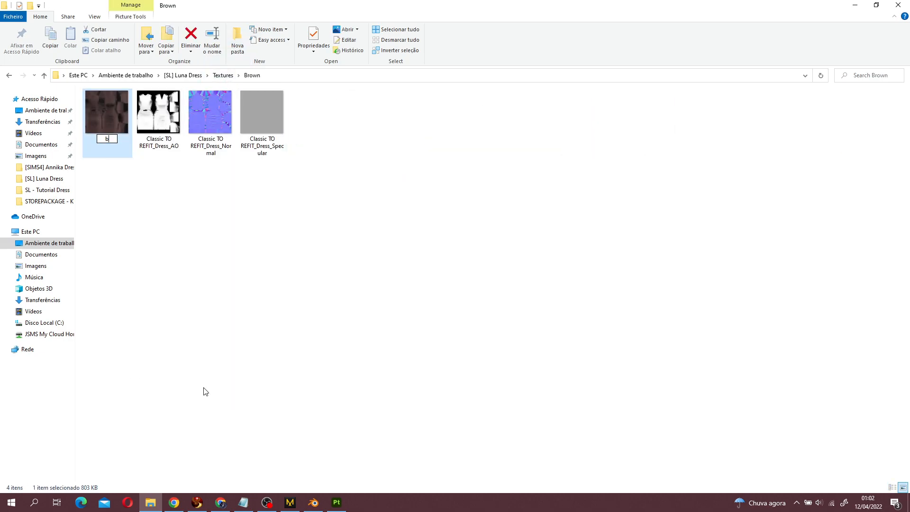
text(rown)
key(Return)
drag(107, 114, 220, 82)
- Rename the 2DView image in the Green folder as green and move it up to the Textures folder
click(223, 75)
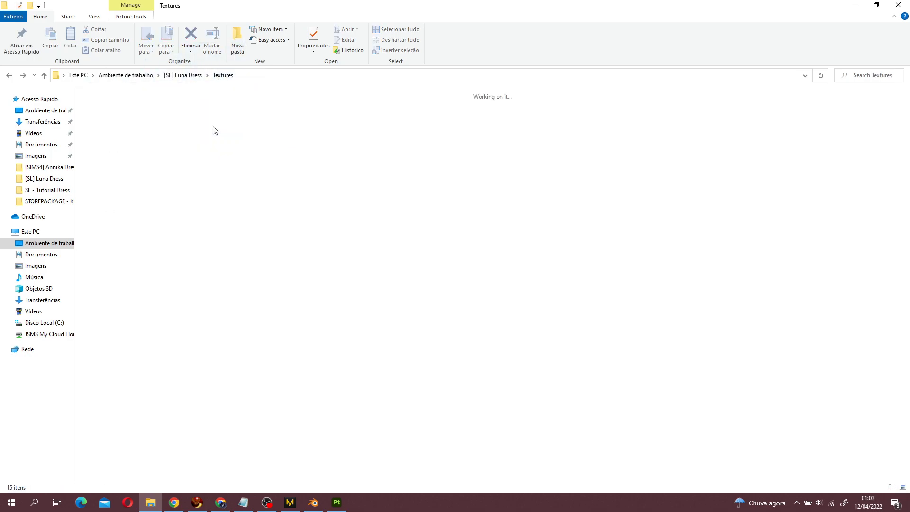
double_click(366, 123)
click(129, 141)
right_click(118, 118)
click(206, 389)
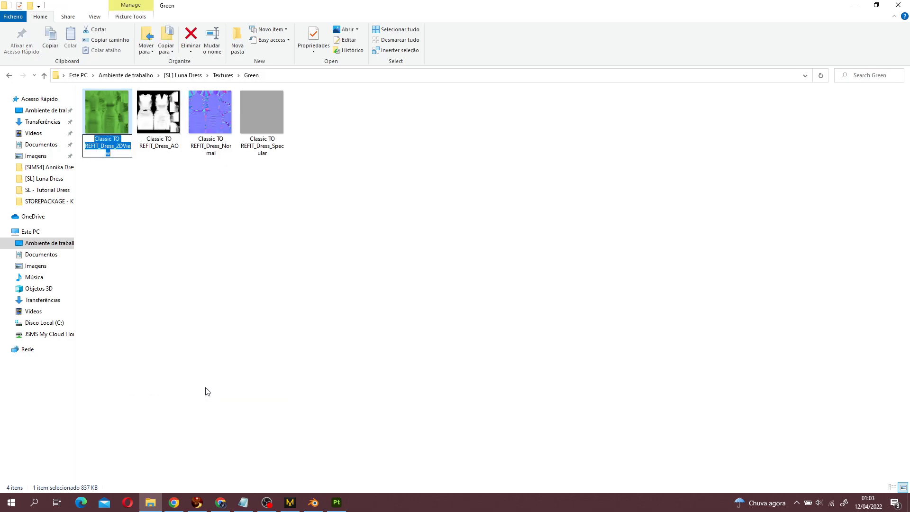
text(gre)
key(Return)
drag(267, 136, 227, 78)
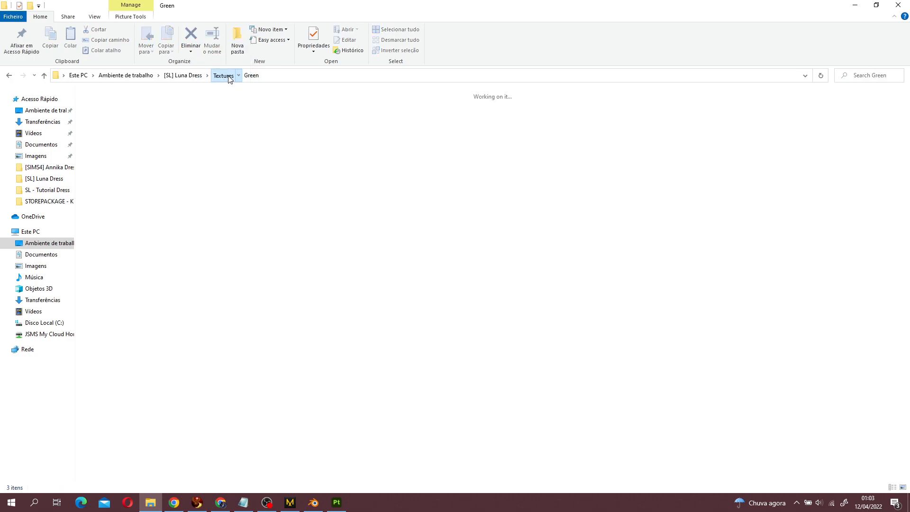
- Rename the 2DView image in the Lavender folder as lavender and move it up to the Textures folder
click(224, 75)
double_click(451, 114)
click(143, 142)
right_click(122, 124)
click(203, 395)
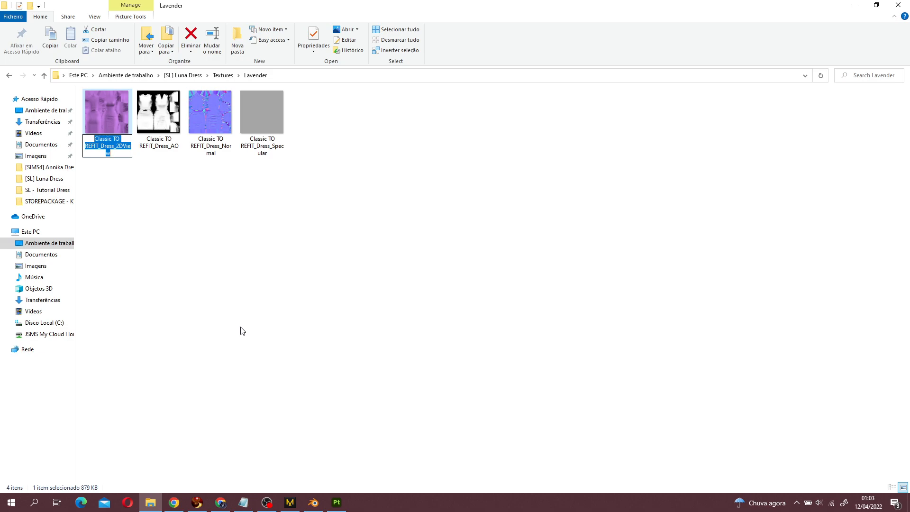
text(laven)
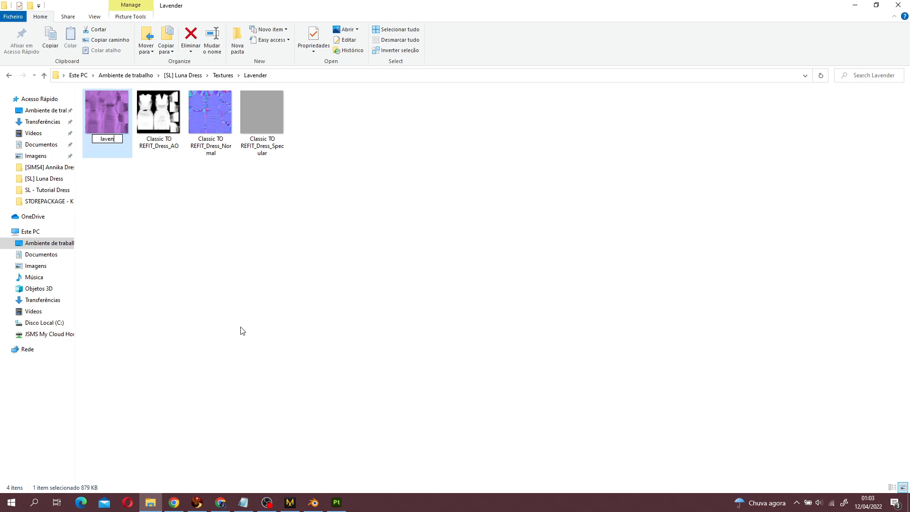
key(Return)
drag(263, 104, 223, 82)
- Rename the 2DView image in the Orange folder as orange and move it up to the Textures folder
click(223, 76)
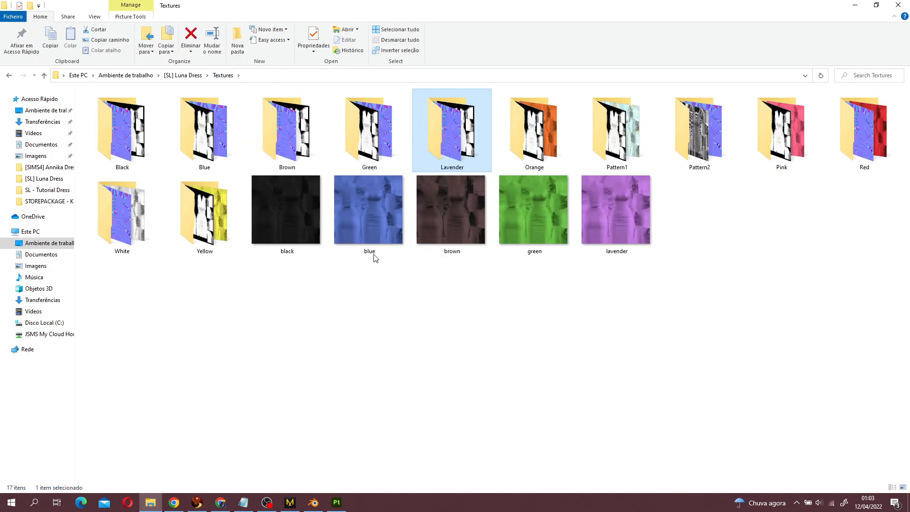
click(505, 156)
double_click(506, 155)
click(109, 123)
right_click(109, 122)
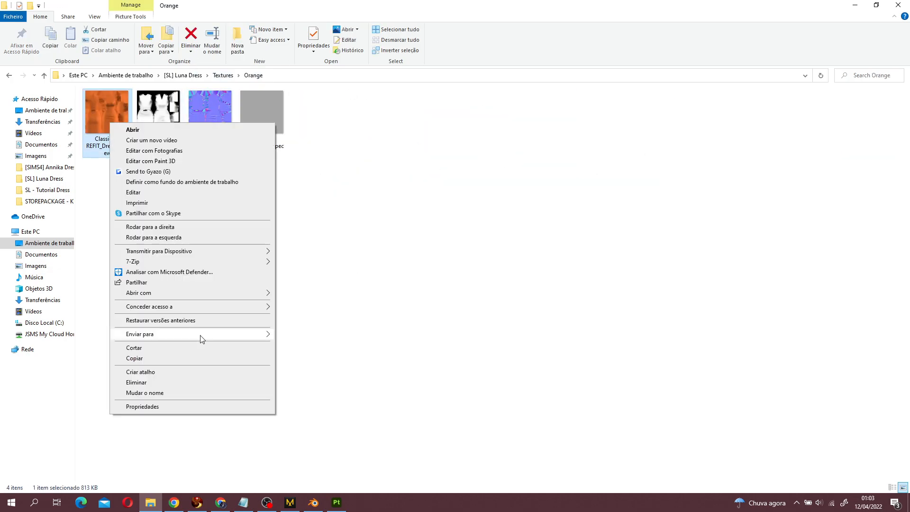
click(184, 393)
text(orange)
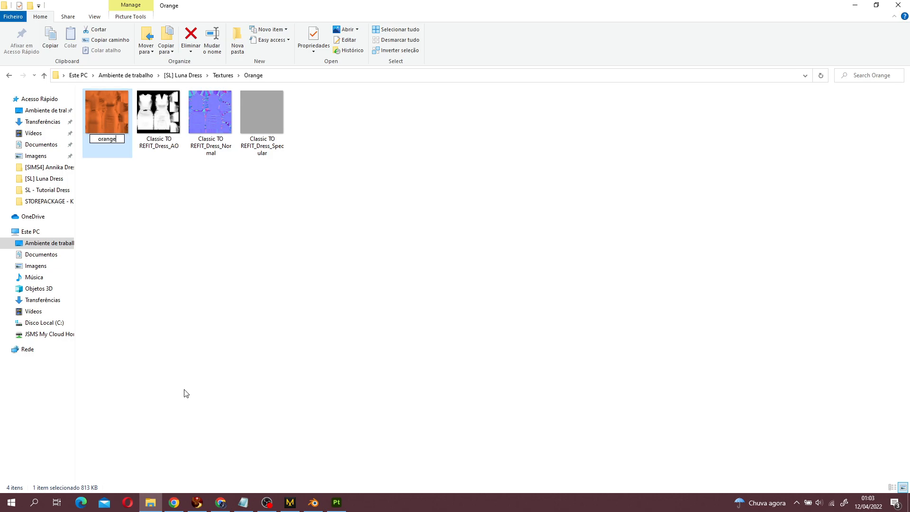
key(Return)
drag(251, 148, 226, 78)
- Rename the 2DView image in the Pattern1 folder as pattern1 and move it up to the Textures folder
click(225, 78)
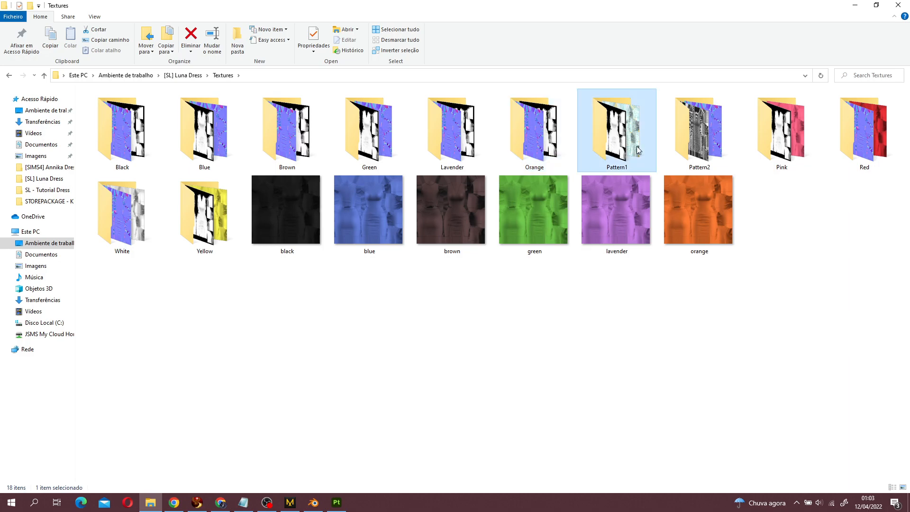
double_click(617, 132)
click(131, 109)
right_click(132, 108)
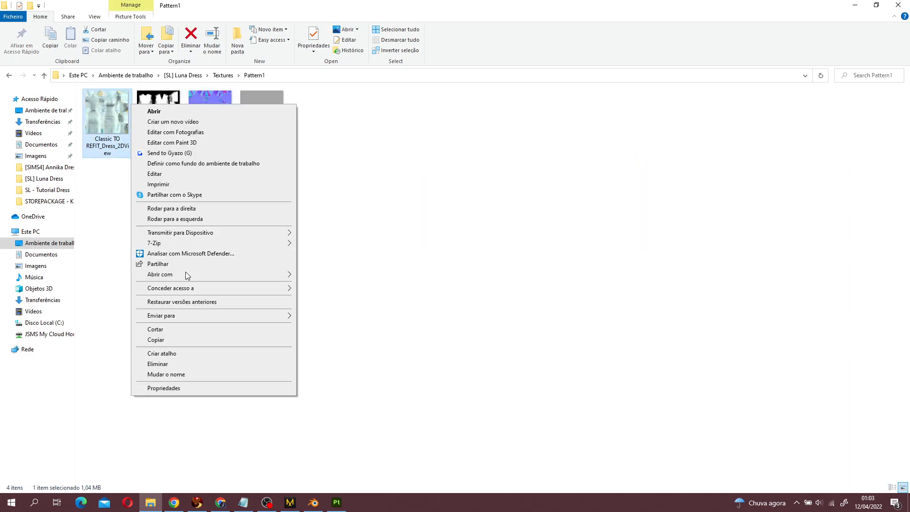
click(192, 374)
text(payt)
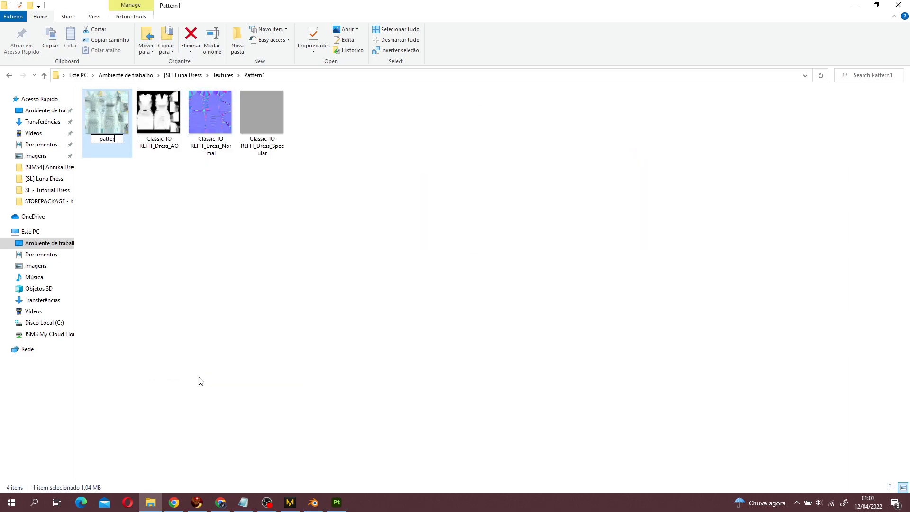
key(Return)
drag(204, 231, 160, 175)
click(243, 116)
drag(243, 116, 221, 77)
- Rename the 2DView image in the Pattern2 folder as pattern2 and move it up to the Textures folder
click(221, 76)
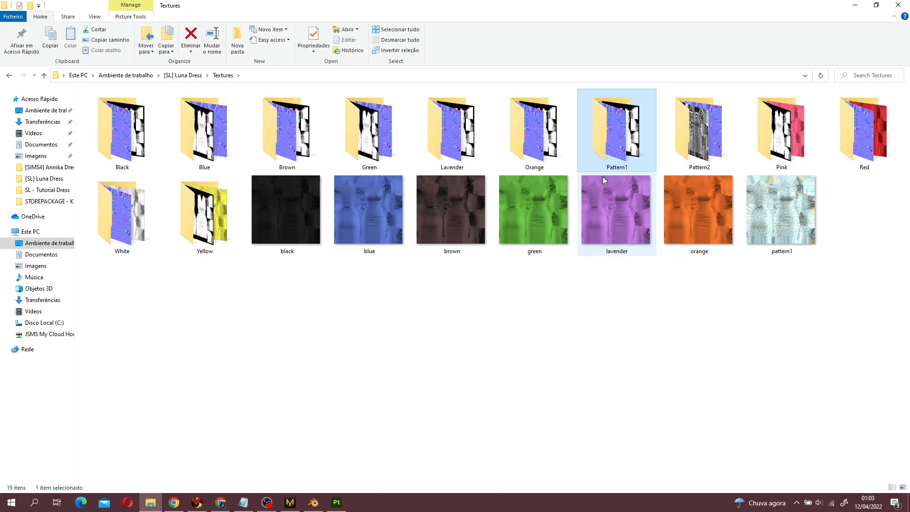
double_click(700, 125)
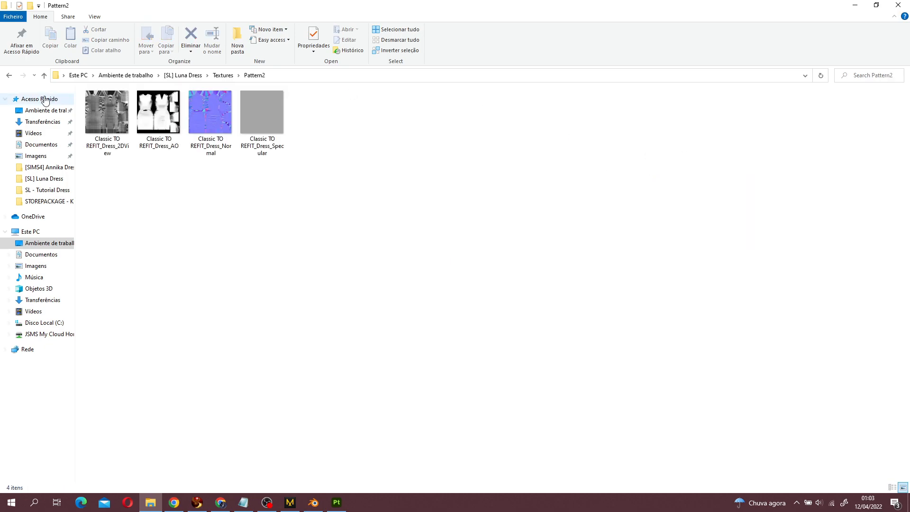
right_click(113, 115)
click(185, 390)
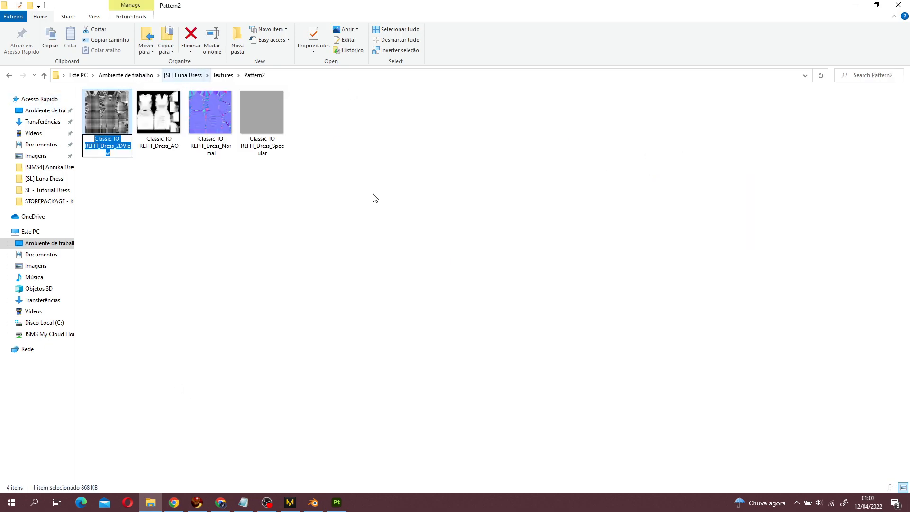
text(pattern2)
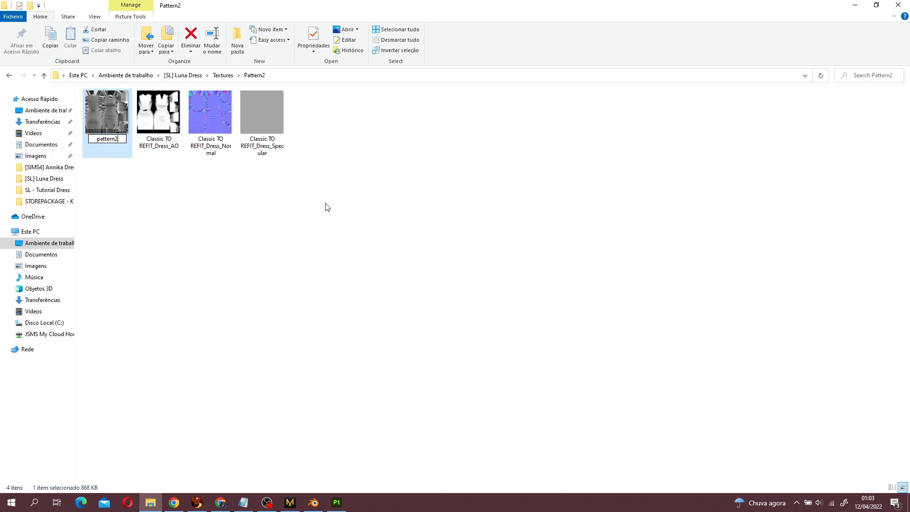
key(Return)
drag(265, 118, 226, 77)
- Rename the 2DView image in the Pink folder as pink and move it up to the Textures folder
key(alt+Left)
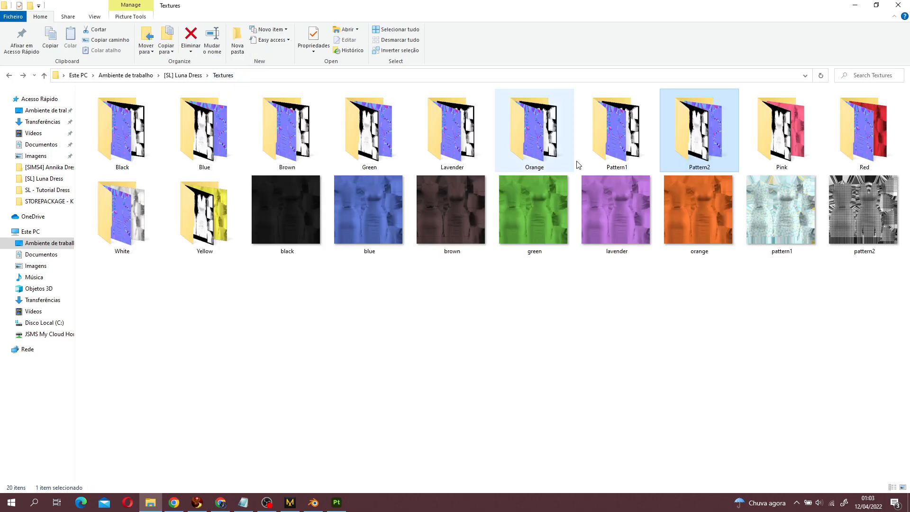
double_click(782, 133)
click(111, 124)
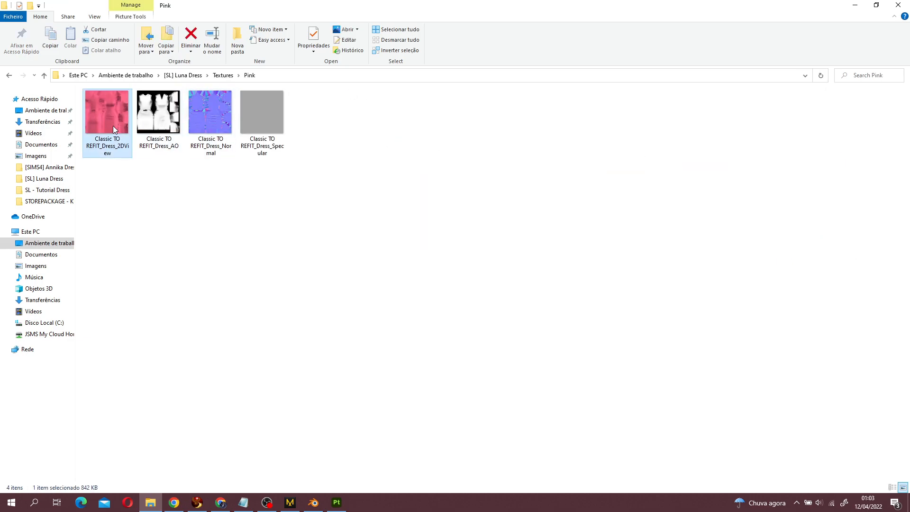
right_click(111, 123)
click(192, 395)
text(pink)
key(Return)
drag(273, 95, 223, 75)
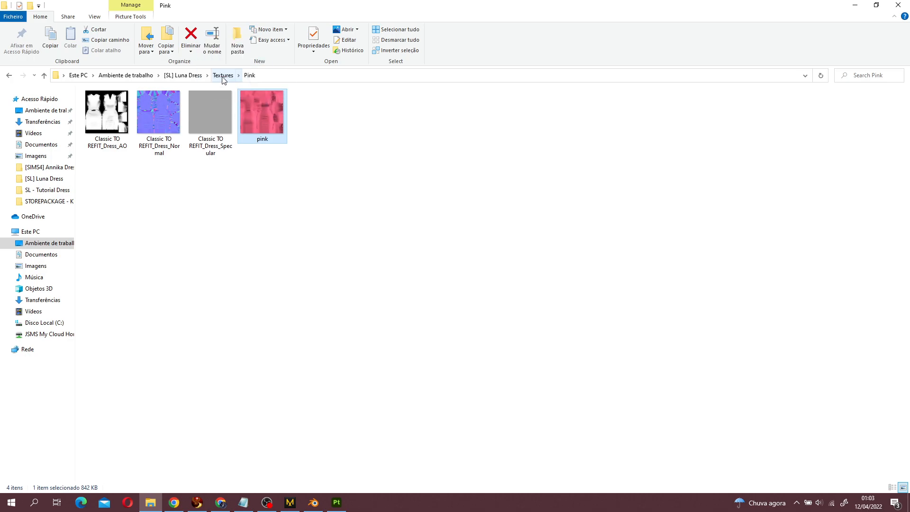
- Rename the 2DView image in the Red folder as red and move it up to the Textures folder
click(223, 75)
double_click(852, 124)
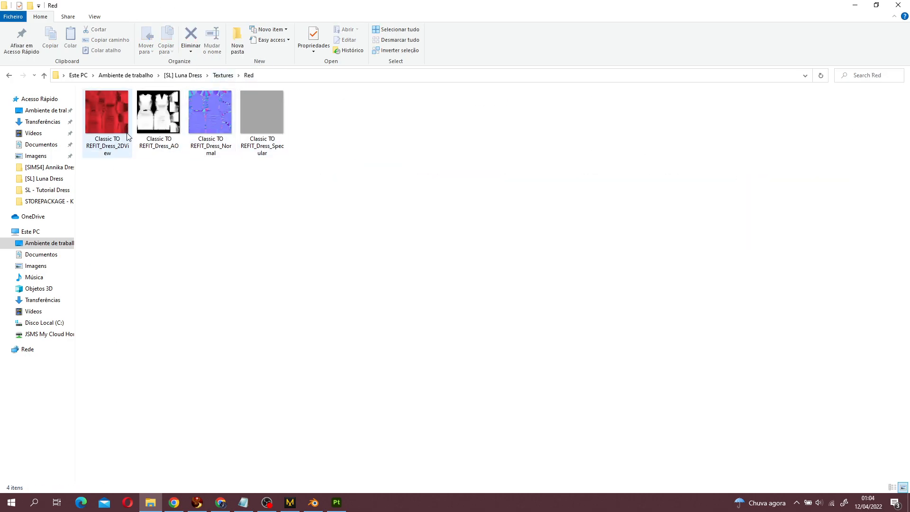
click(107, 114)
right_click(128, 134)
click(172, 404)
text(red)
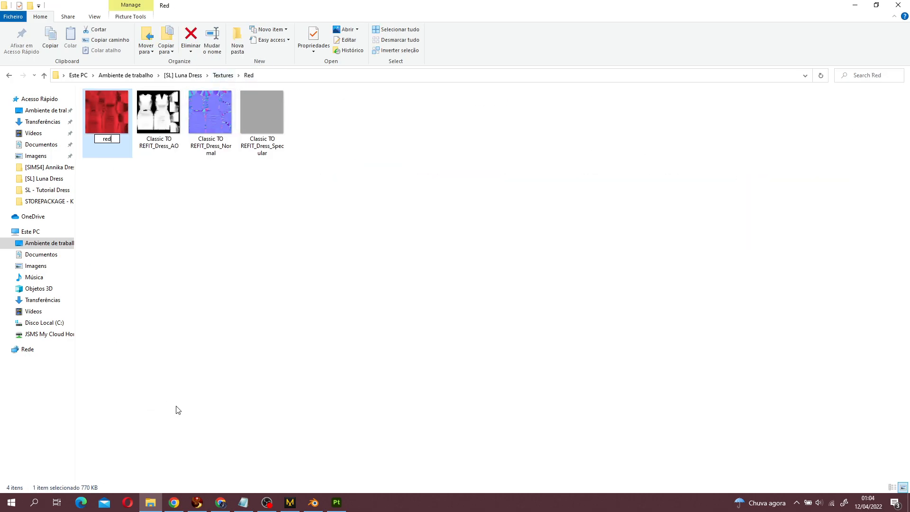
key(Return)
drag(265, 109, 223, 75)
- Rename the 2DView image in the White folder as white and move it up to the Textures folder
click(223, 75)
double_click(127, 217)
click(115, 127)
right_click(116, 128)
click(147, 393)
text(white)
key(Return)
drag(263, 118, 228, 75)
- Rename the 2DView image in the Yellow folder as yellow and move it up to the Textures folder
click(225, 75)
click(186, 218)
double_click(186, 218)
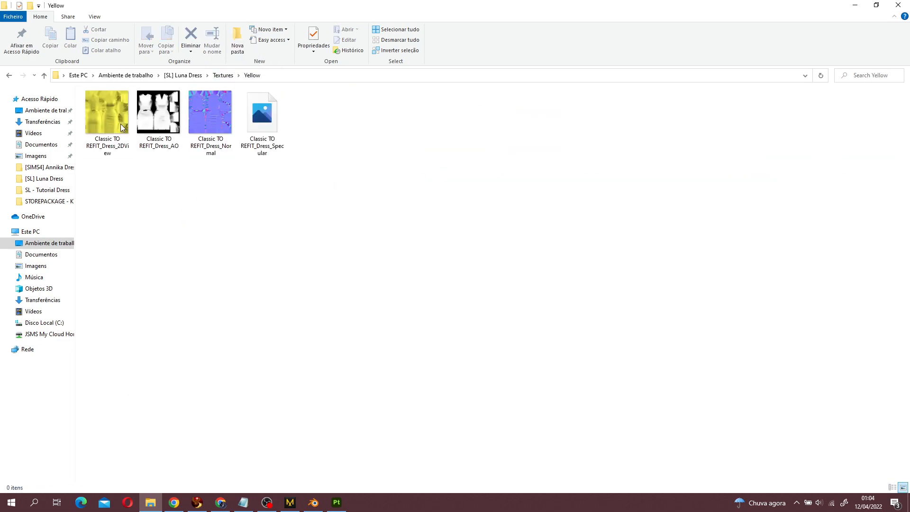
click(120, 124)
right_click(105, 116)
click(181, 386)
text(yellow)
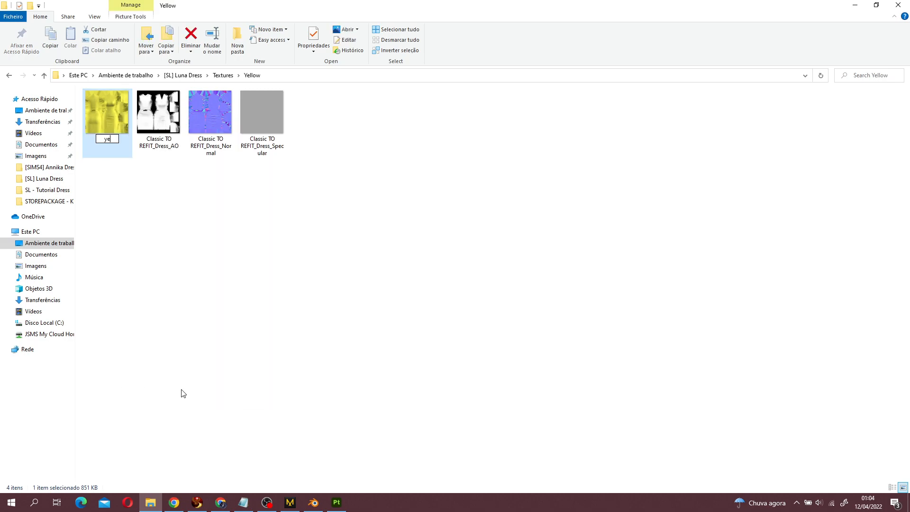
key(Return)
drag(258, 126, 222, 76)
- Rename the Classic TO REFIT_Dress_Normal image in the Yellow folder as normal
right_click(180, 115)
click(241, 386)
text(normal)
key(Return)
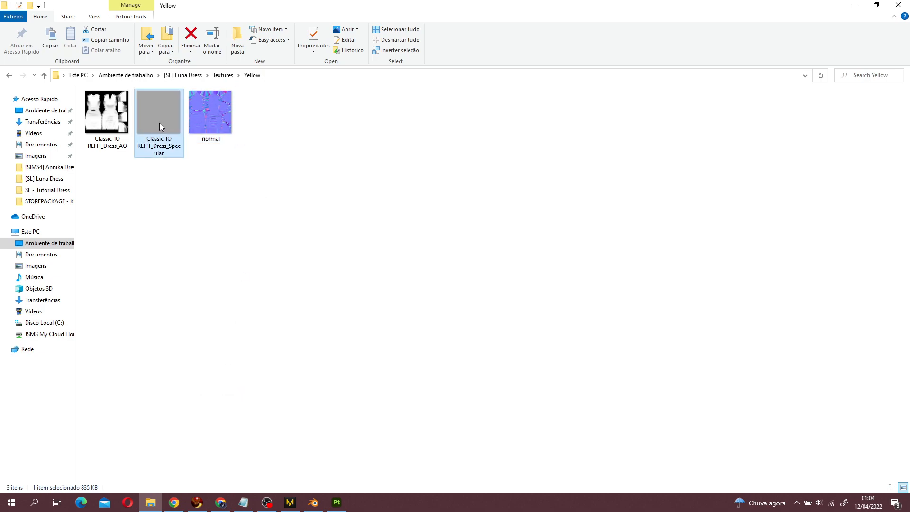
- Rename the Yellow folder's Specular image as spec, and move normal and spec up to the Textures folder
right_click(159, 123)
click(209, 398)
text(spec)
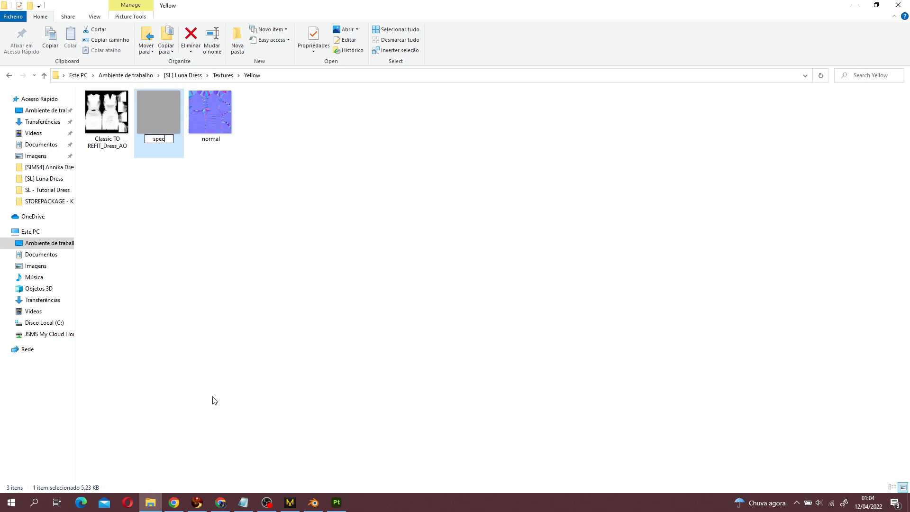
key(Return)
click(244, 174)
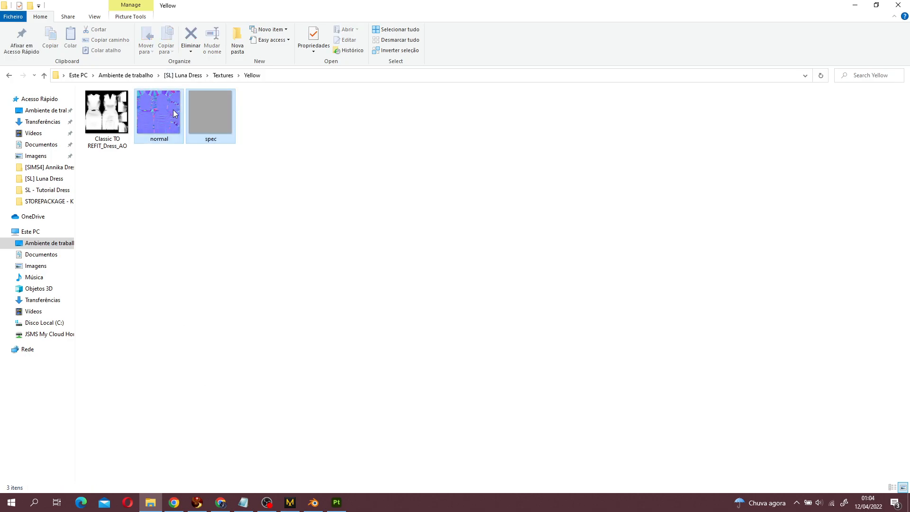
click(223, 75)
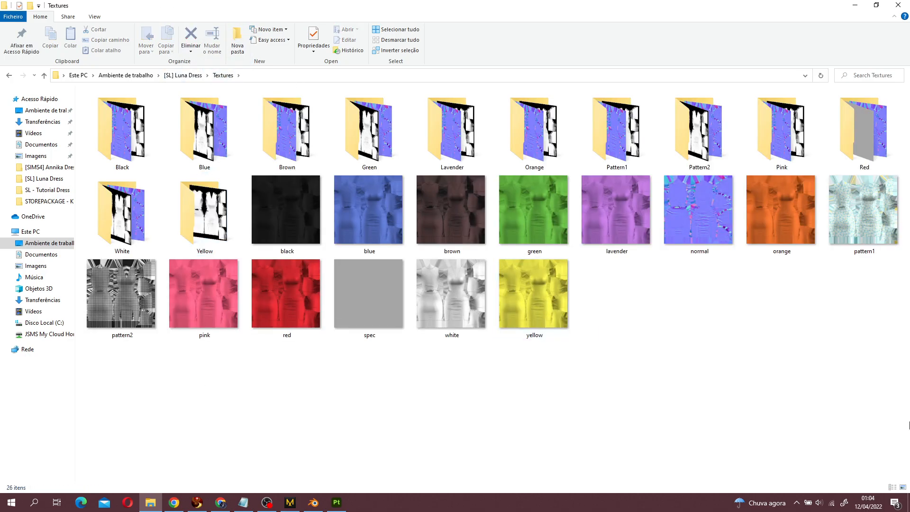
click(319, 226)
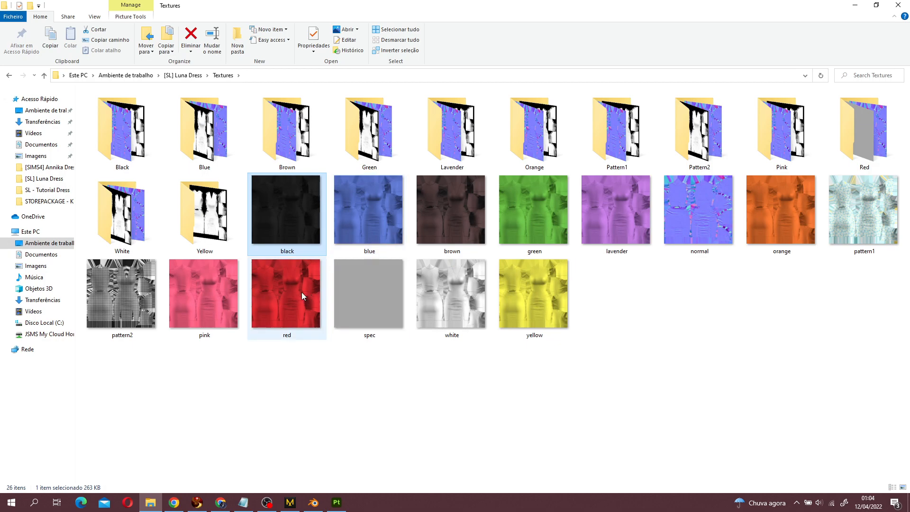
shift+click(536, 304)
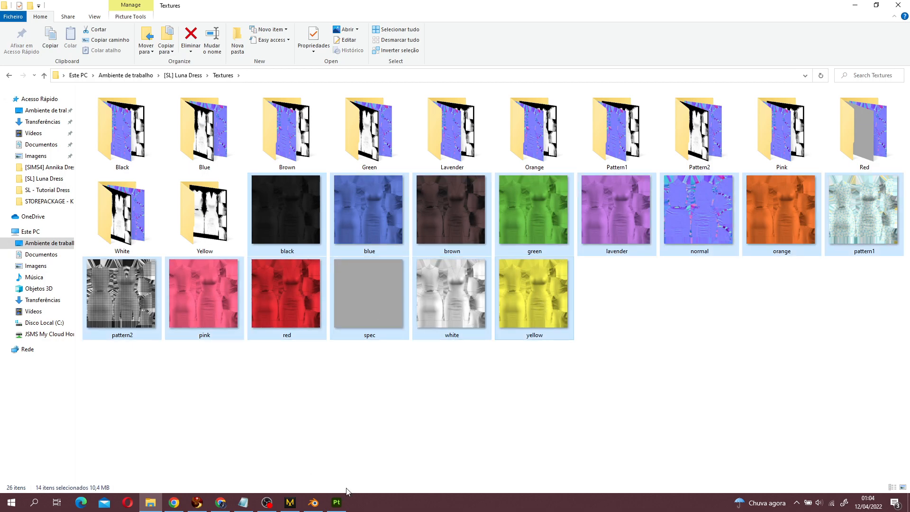
click(427, 379)
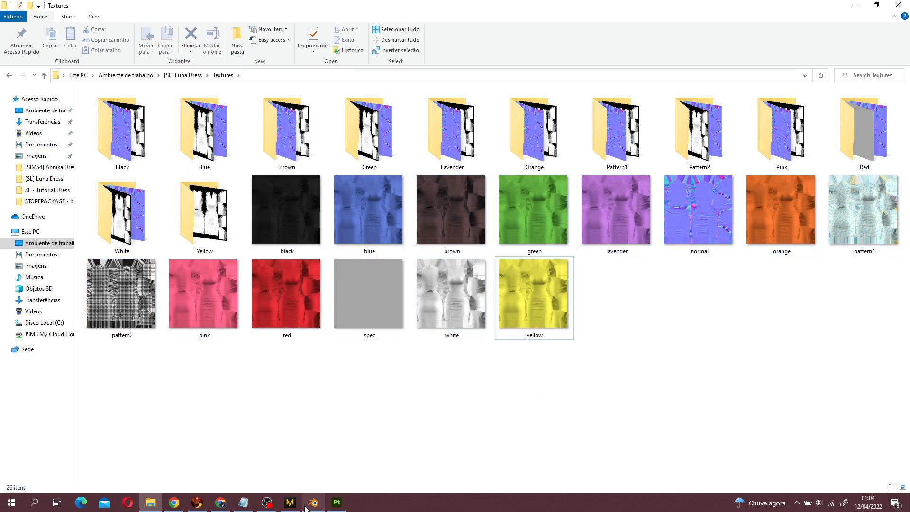
- Switch to Firestorm and bulk-upload all 14 texture images from the Luna Dress Textures folder, accepting the upload cost
click(211, 506)
click(196, 503)
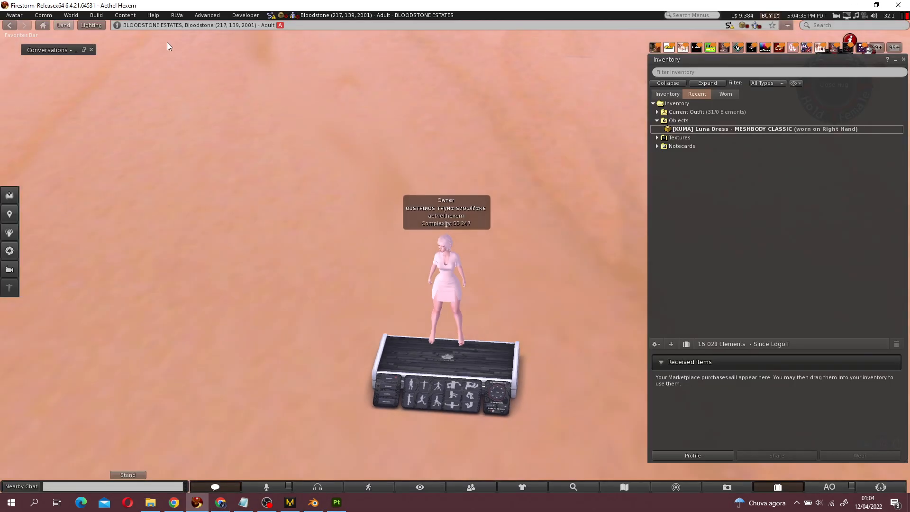
click(96, 15)
mouse_move(115, 138)
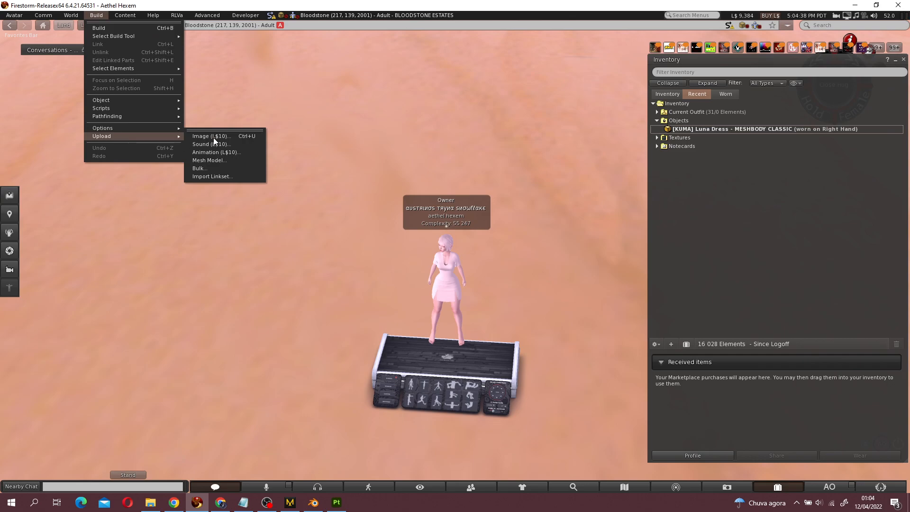
click(212, 169)
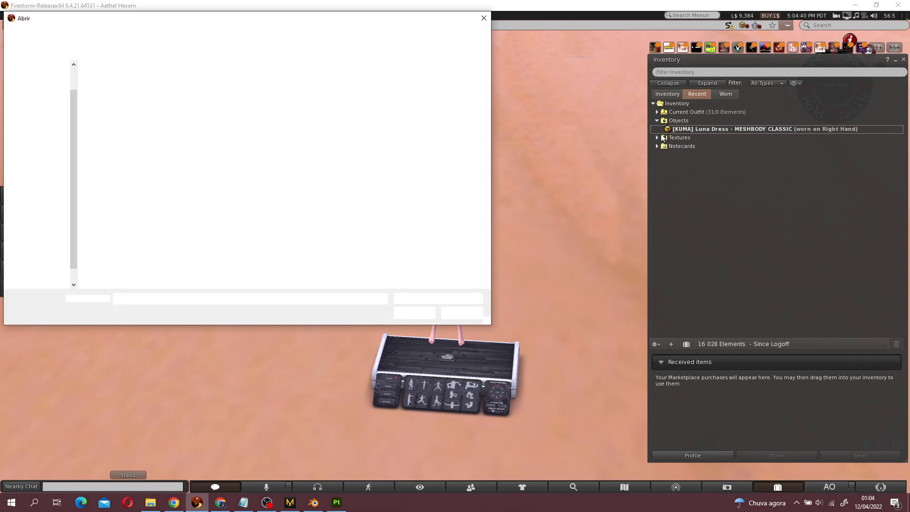
double_click(120, 94)
click(141, 77)
shift+click(112, 210)
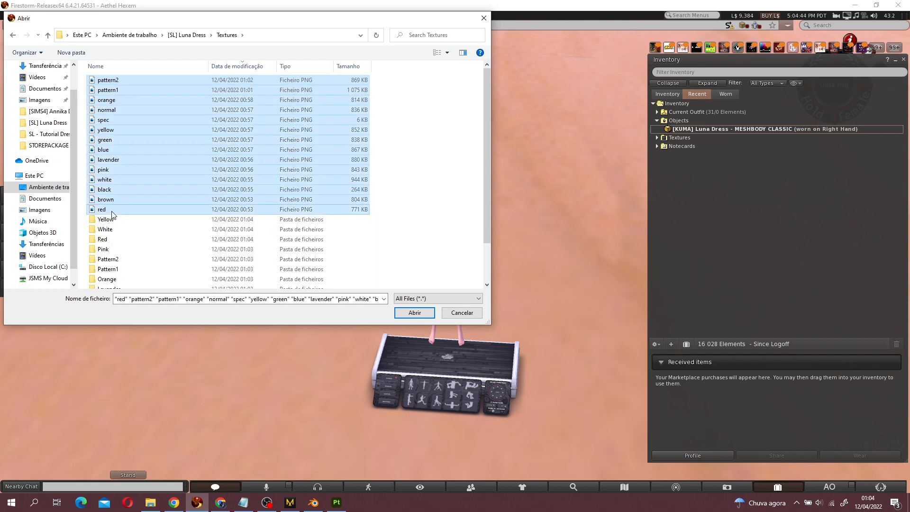
click(415, 313)
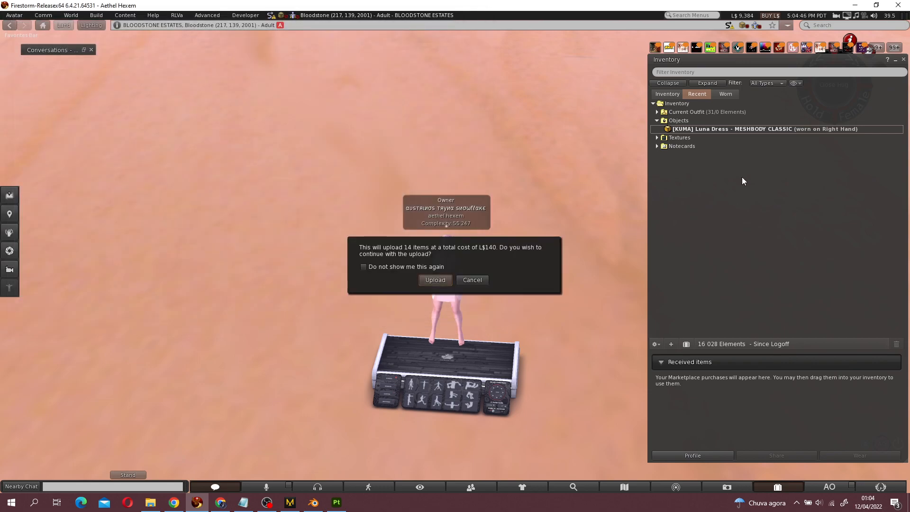
click(434, 280)
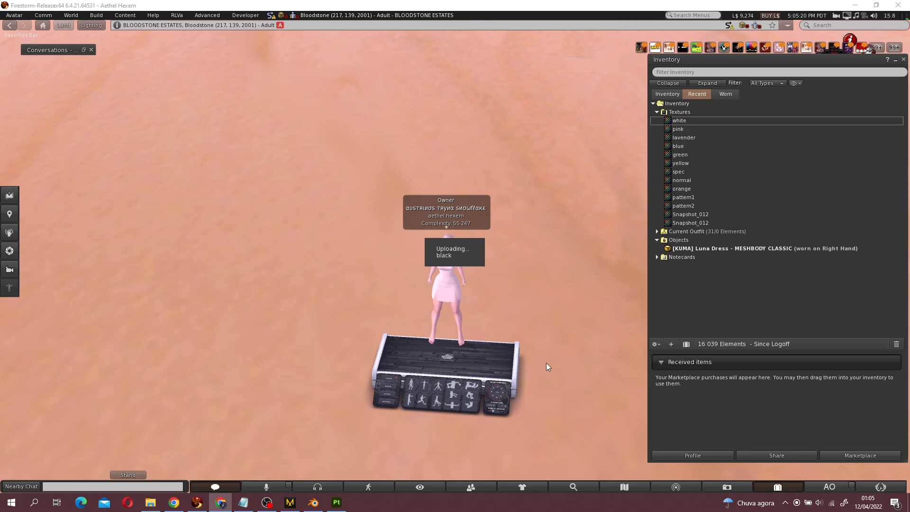
- Edit the worn Luna dress, applying spec as its shininess (specular) texture and normal as its bumpiness texture
scroll(522, 346, up, 5)
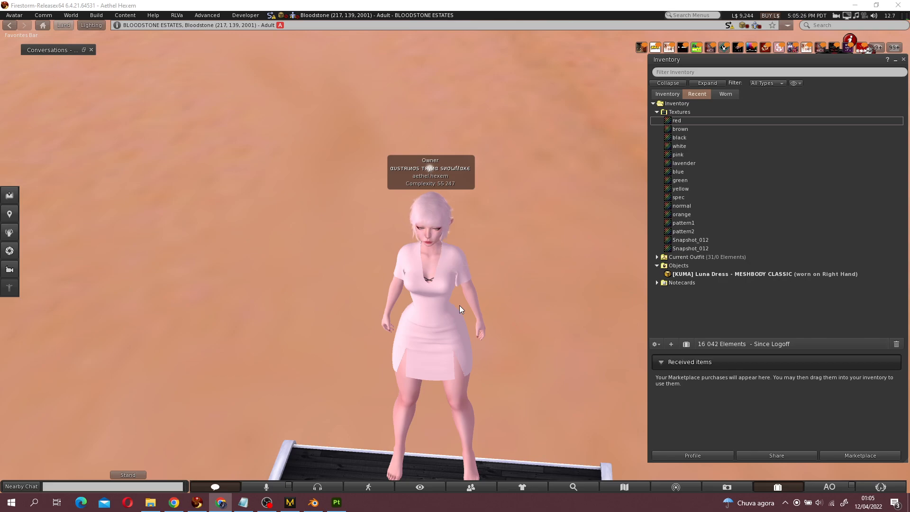
right_click(441, 311)
click(459, 332)
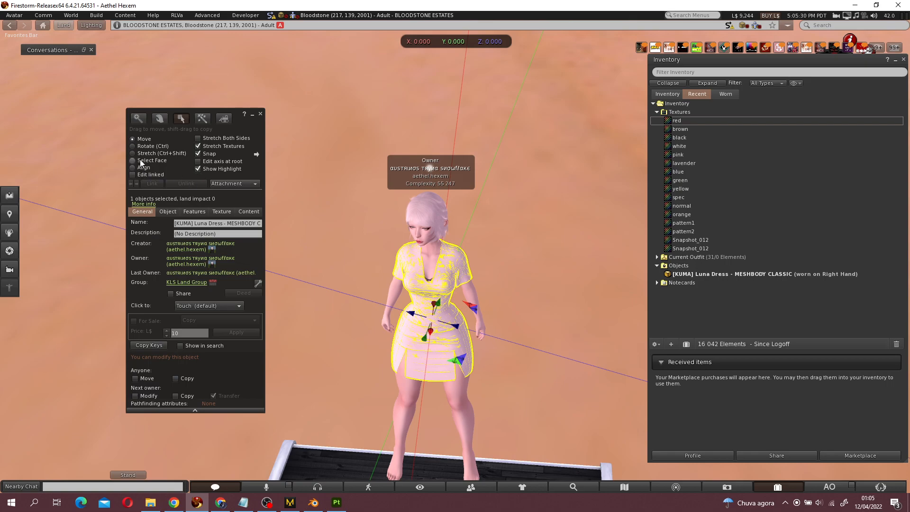
click(221, 212)
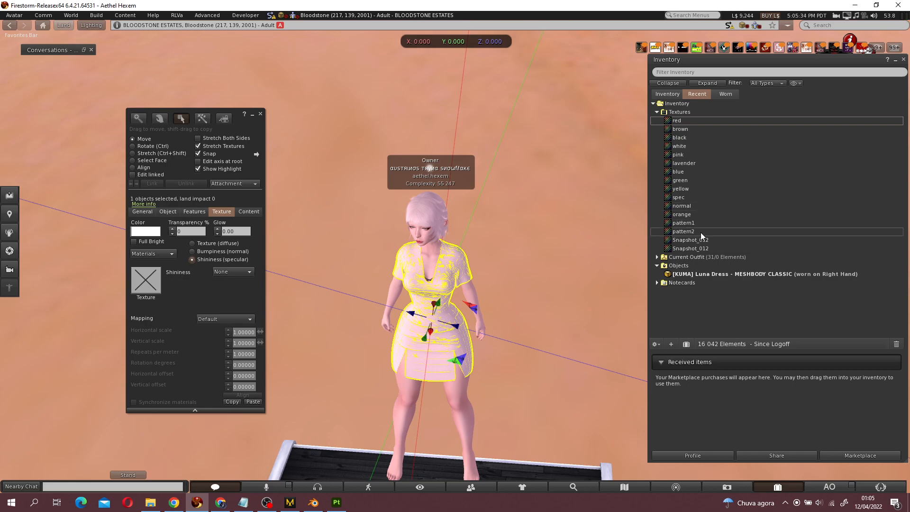
drag(700, 198, 146, 282)
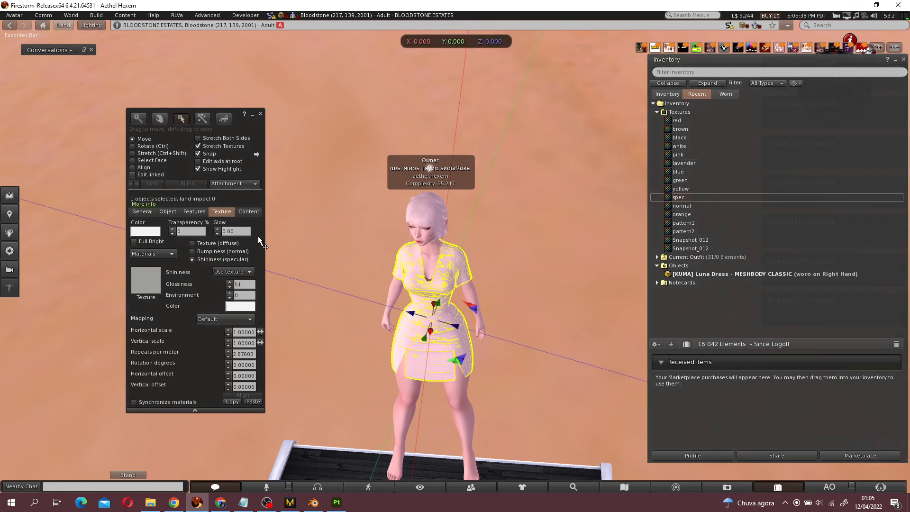
click(220, 257)
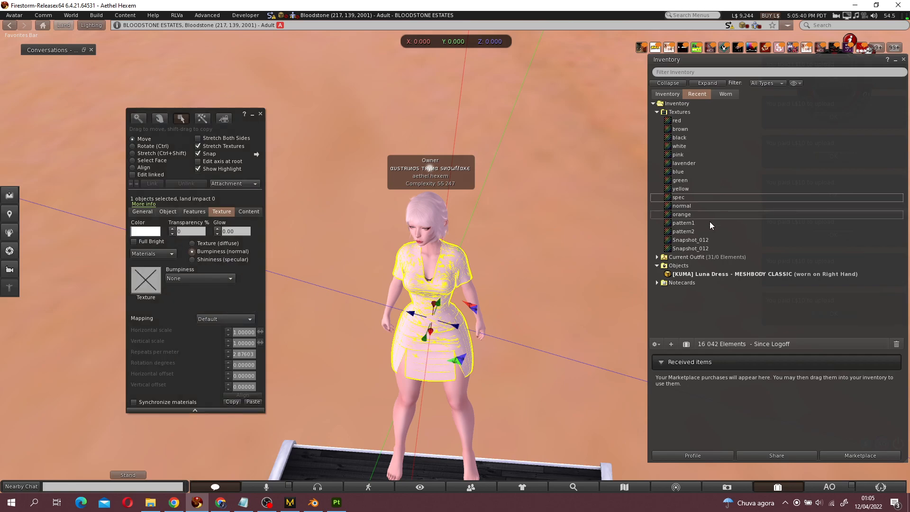
drag(688, 206, 148, 282)
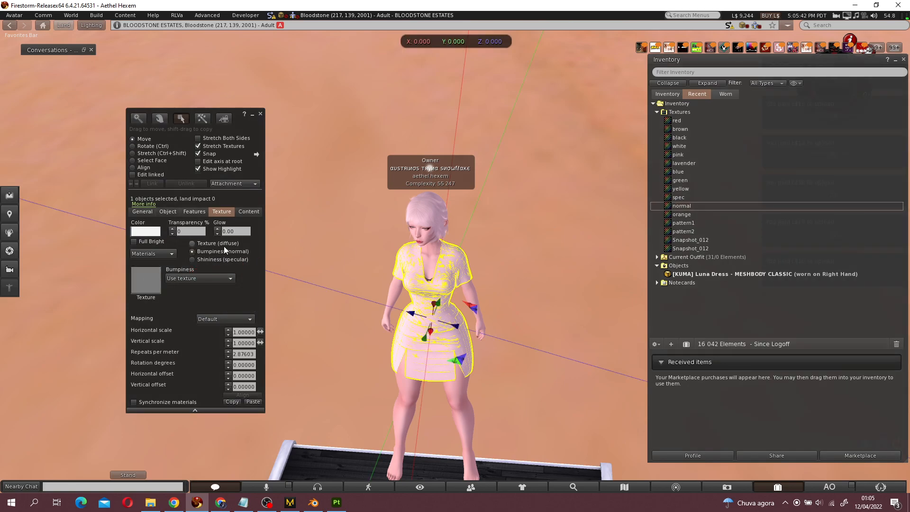
- Open Phototools, then enable the Advanced Lighting Model and set water reflections to Everything in the graphics preferences
key(Escape)
ctrl+alt+drag(429, 294, 427, 237)
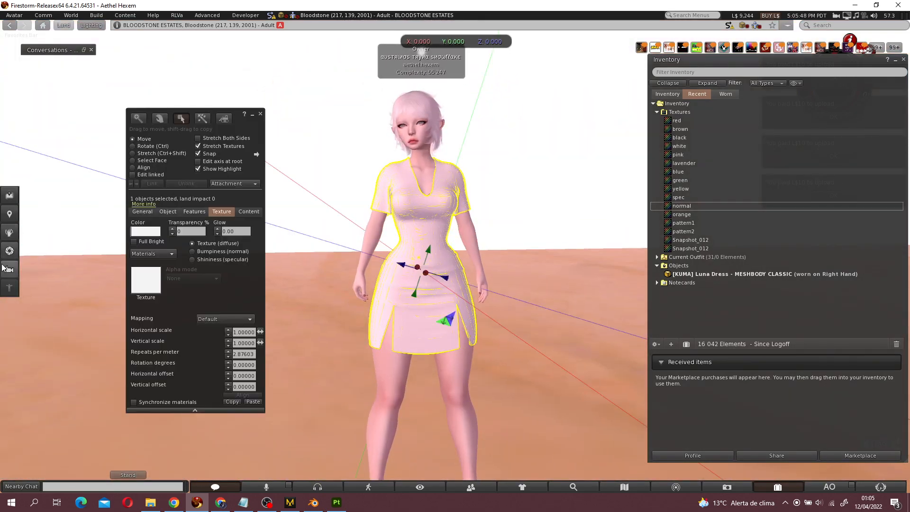
click(9, 250)
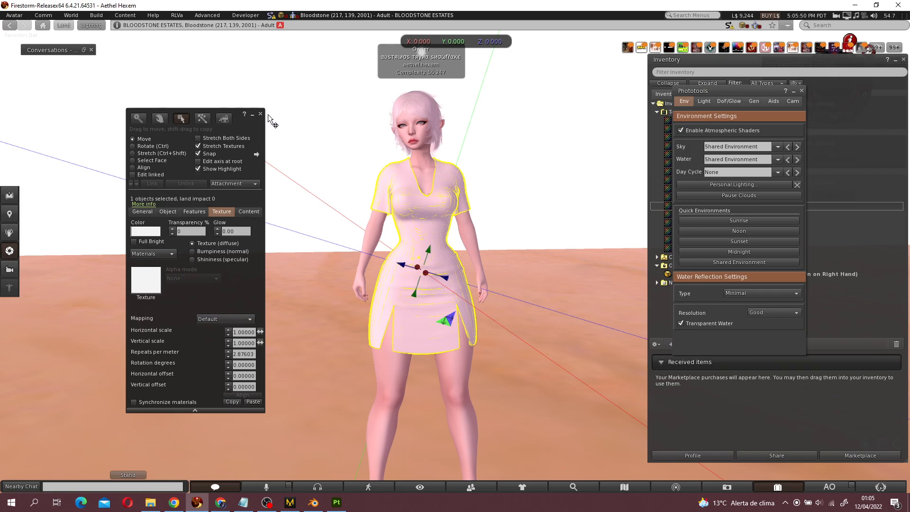
click(261, 114)
click(14, 14)
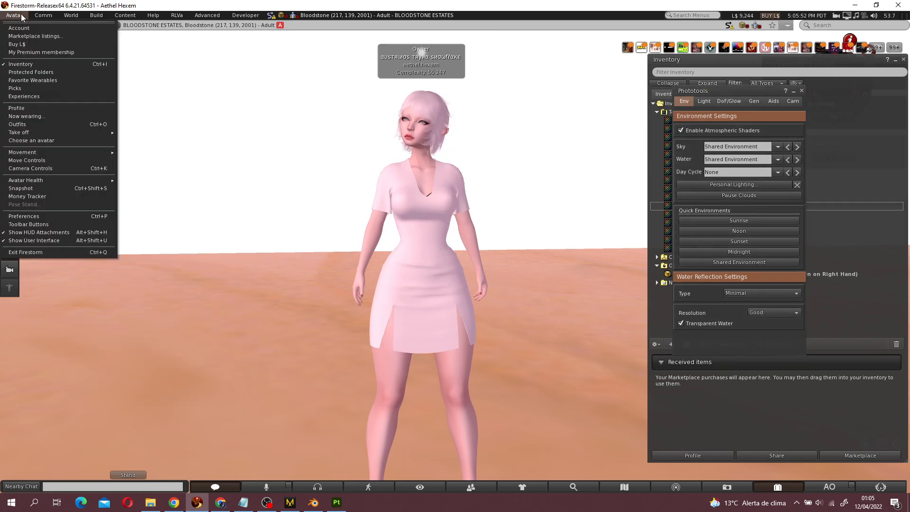
click(46, 212)
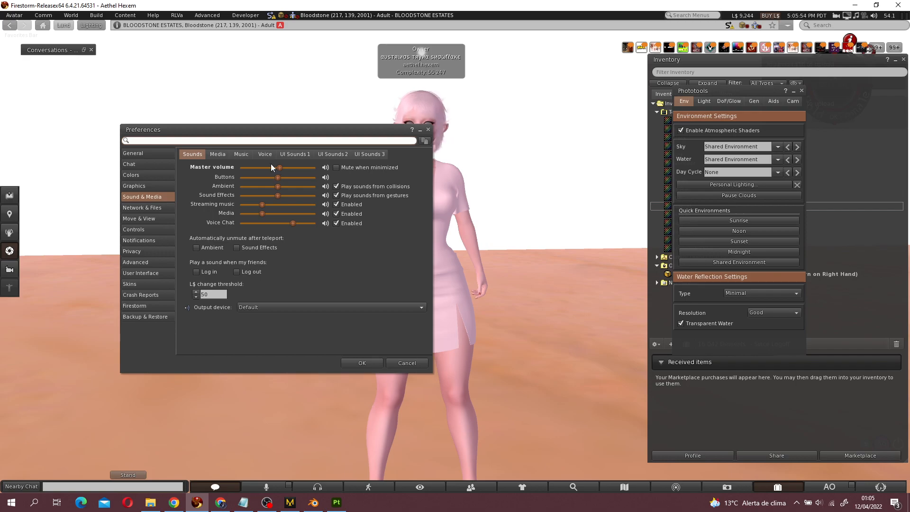
click(150, 153)
click(151, 186)
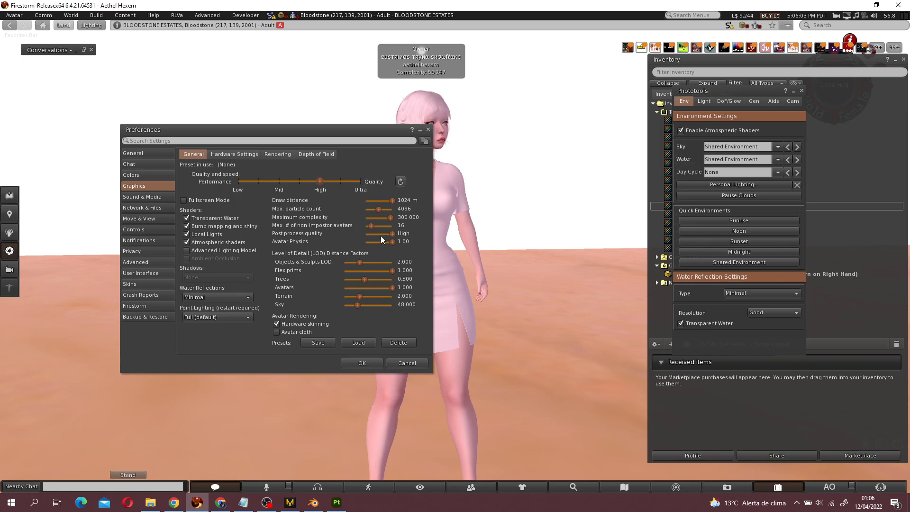
click(362, 363)
- Apply lavender as the dress's diffuse texture and adjust the shadow settings in Phototools
alt+drag(418, 295, 387, 249)
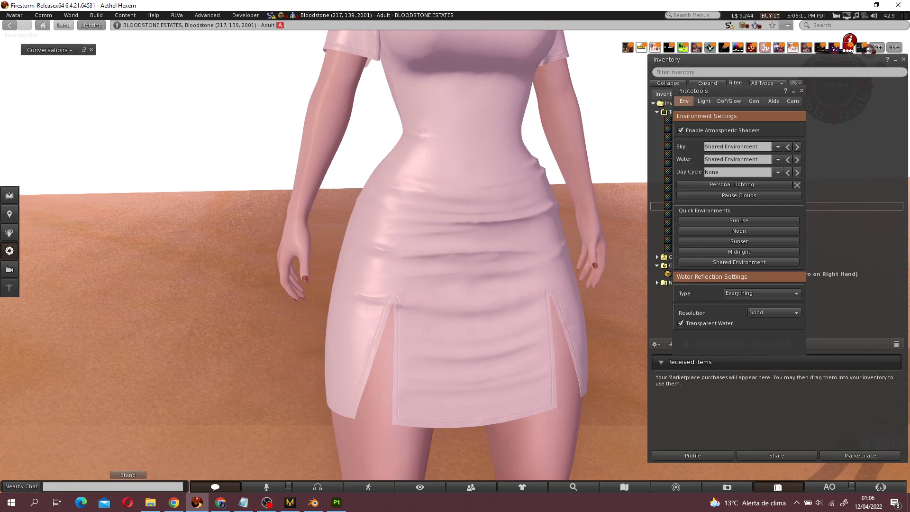
key(Escape)
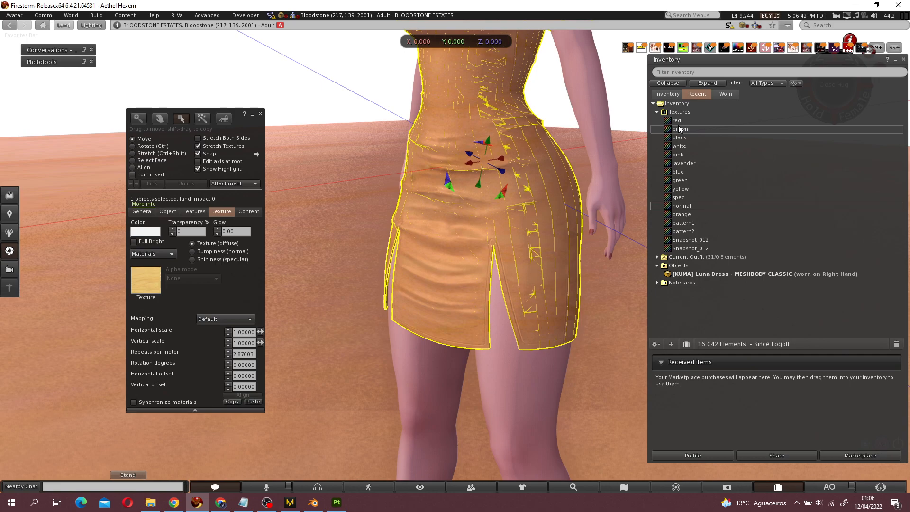
drag(685, 163, 146, 280)
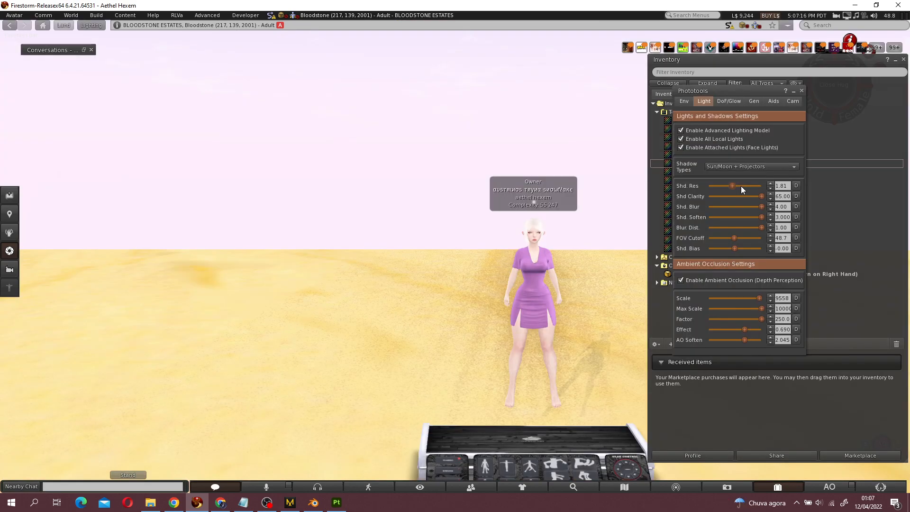
drag(733, 197, 725, 196)
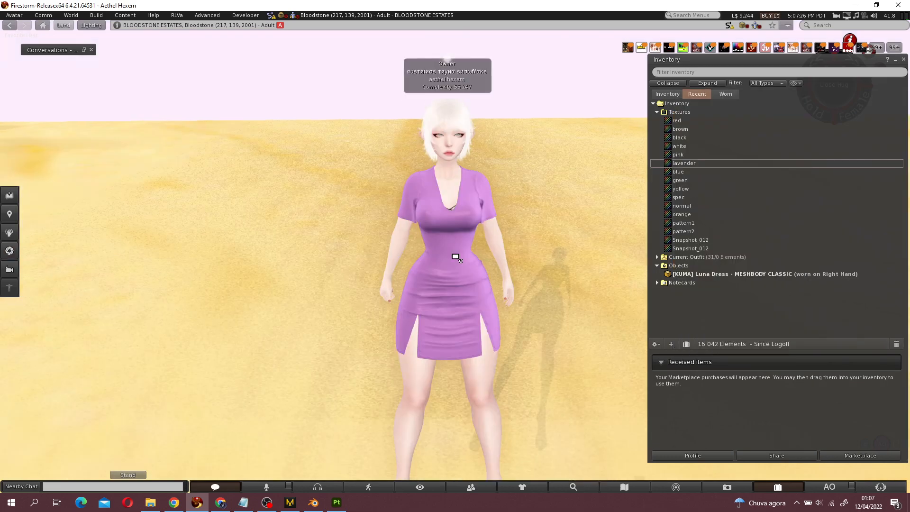
alt+drag(455, 257, 421, 289)
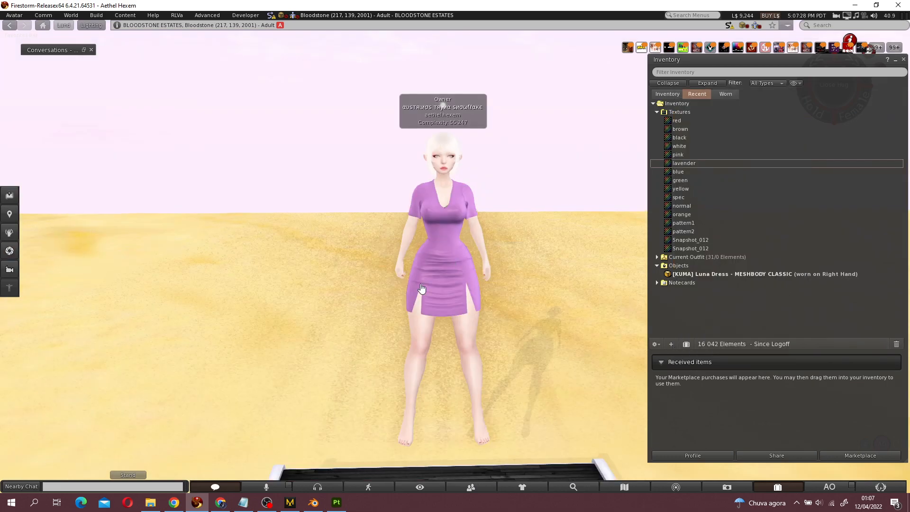
- Switch to Blender, start opening another file, and save the changes to the current Classic (f) Create-A-Mesh A Pose file
key(alt+Tab)
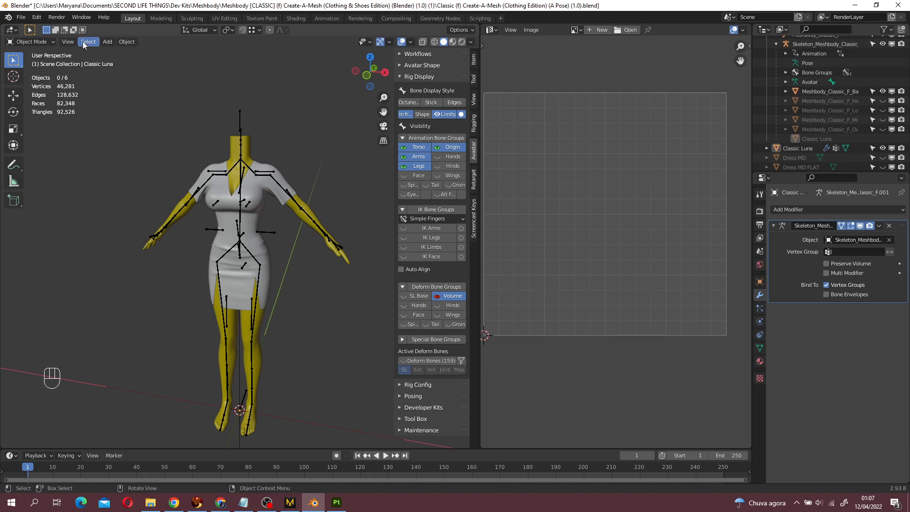
click(21, 17)
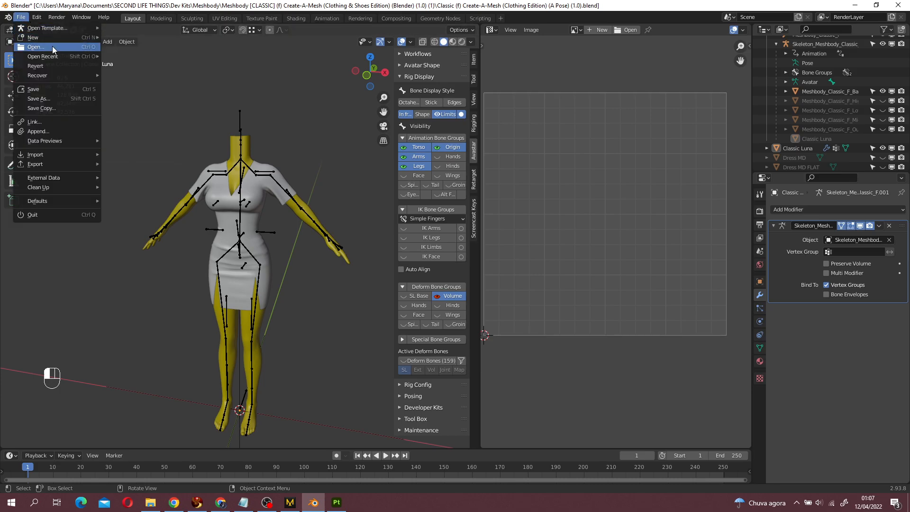
click(53, 49)
click(402, 268)
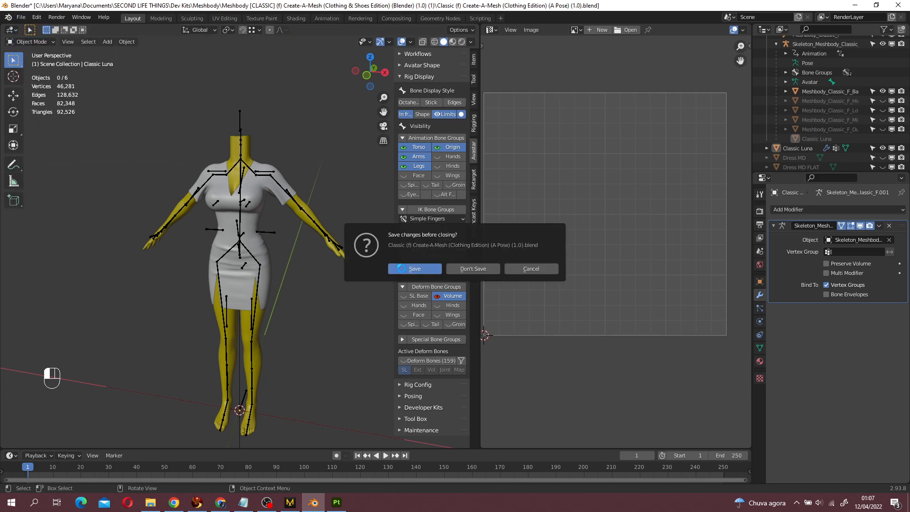
- Try to open a file named Meshbody Classic LUNA from the [SL] Luna Dress folder
click(249, 332)
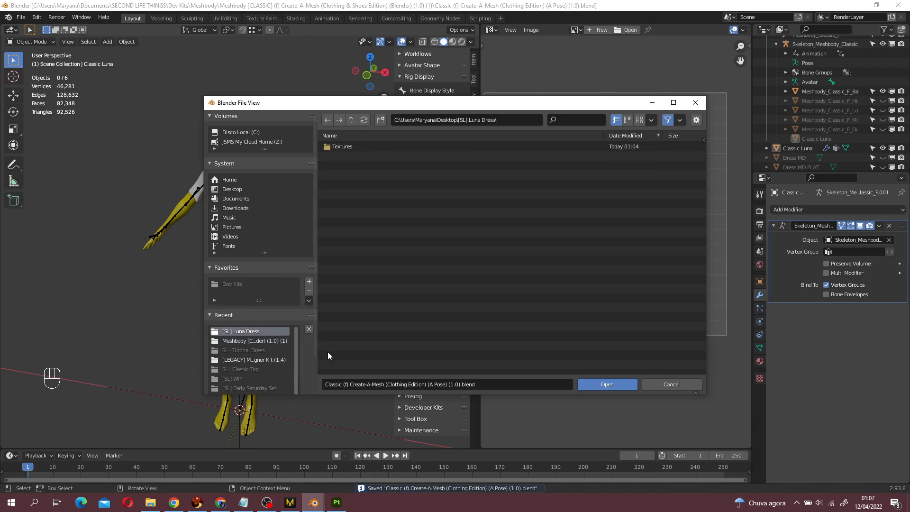
click(420, 385)
text(Meshbody)
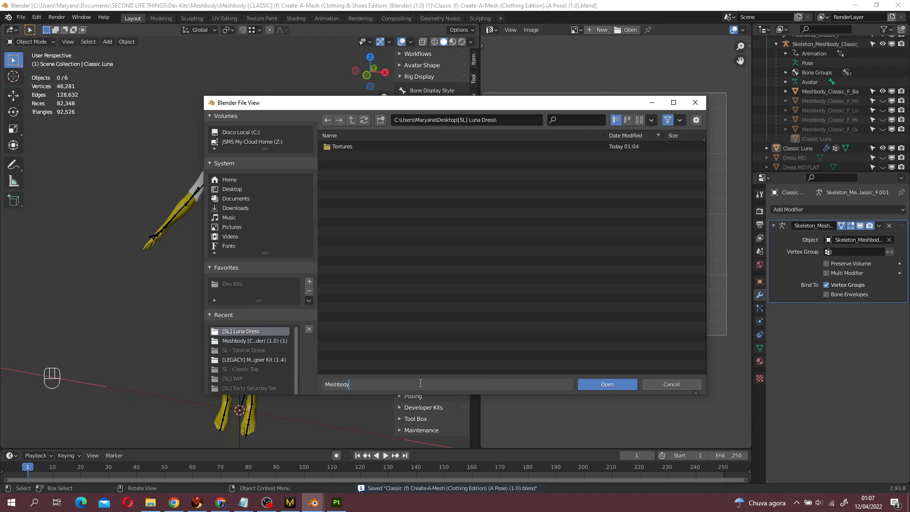
text( Classic LUN)
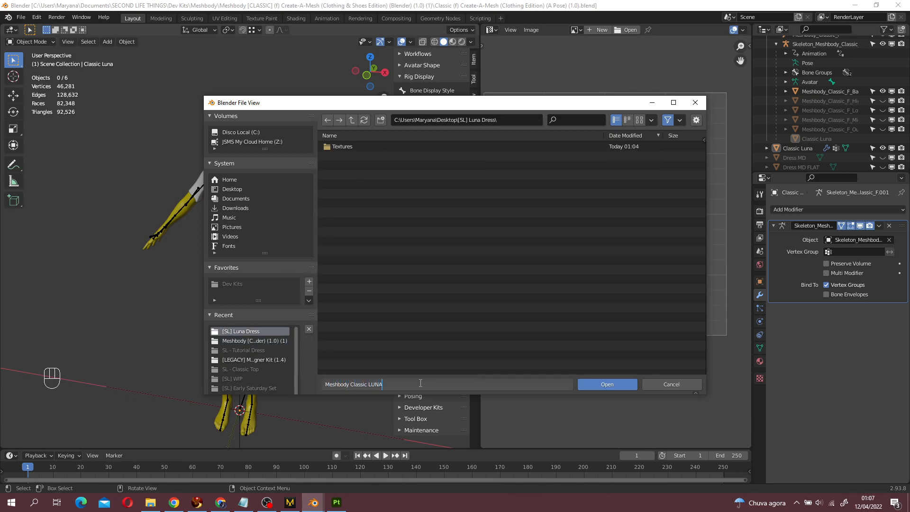
text(A)
key(Return)
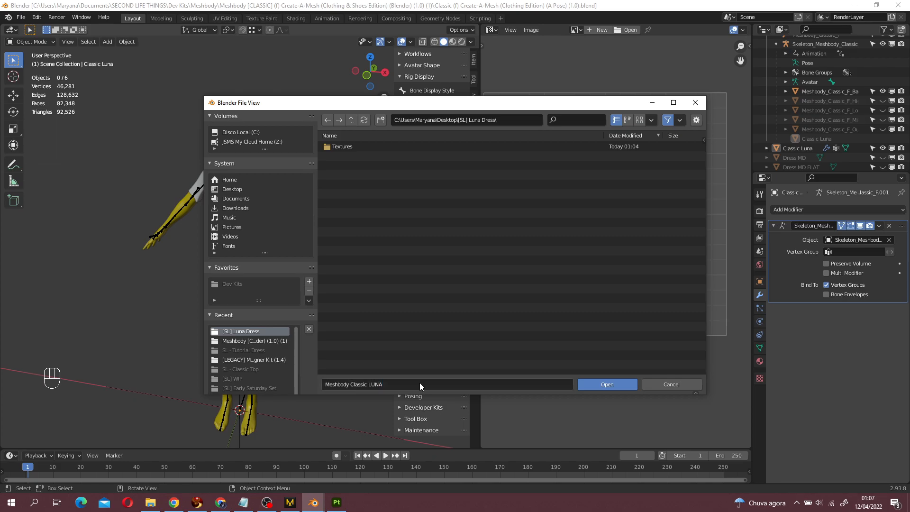
click(597, 383)
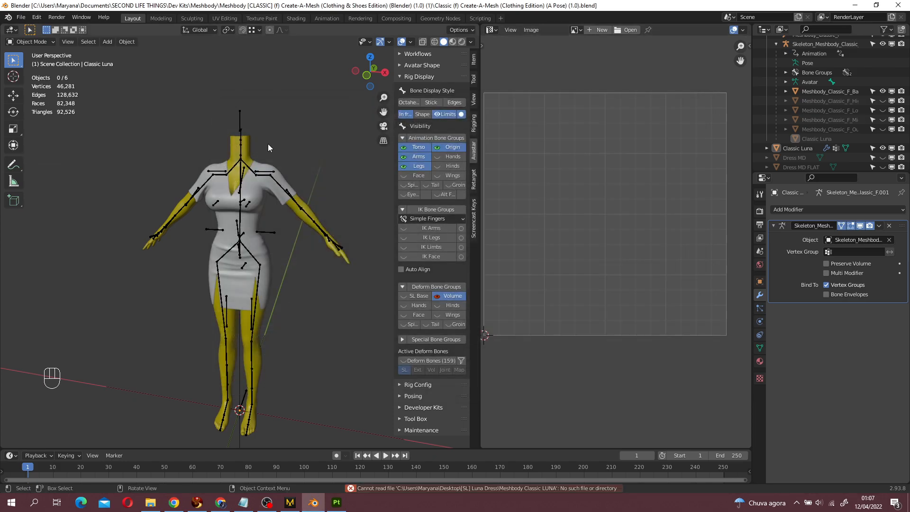
- Open [LEGACY] MeshBody (f) Designer Kit (1.4)(Blender 2.8+).blend from the Legacy female designer kit folder
click(13, 29)
click(21, 17)
mouse_move(36, 17)
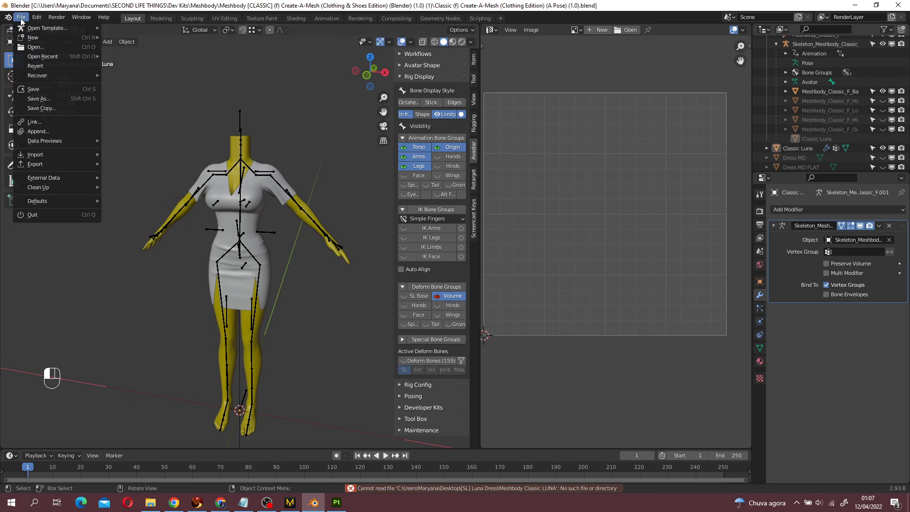
click(46, 46)
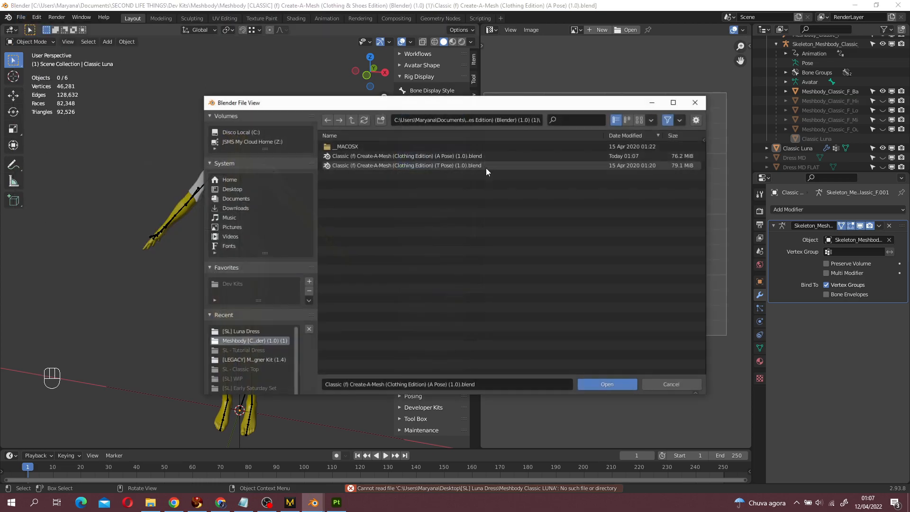
click(352, 120)
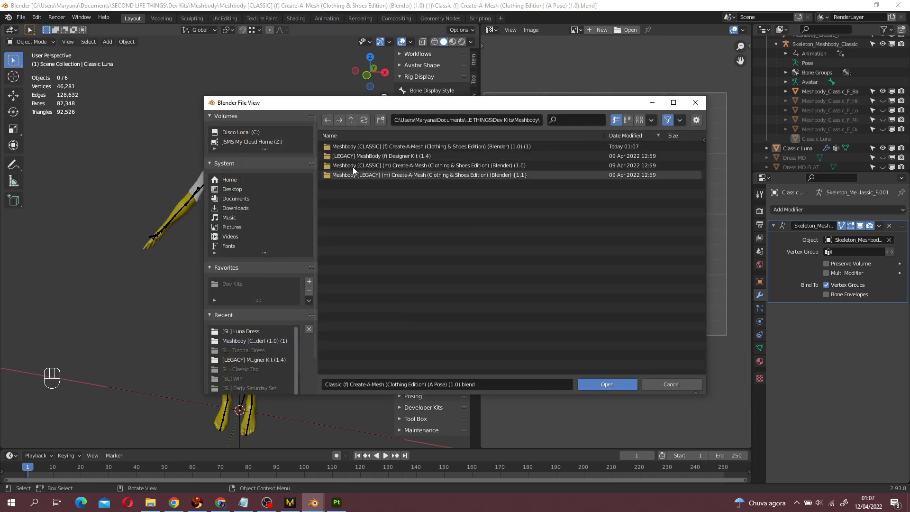
click(365, 158)
click(416, 155)
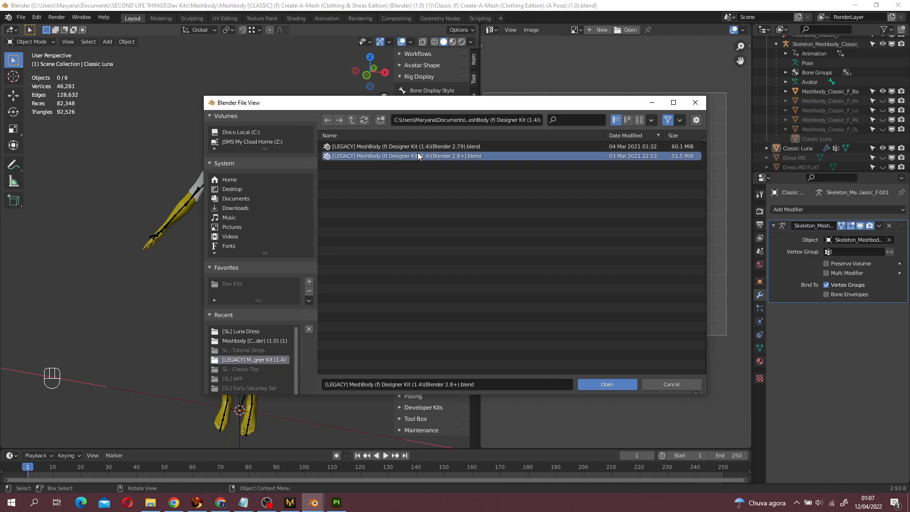
click(696, 121)
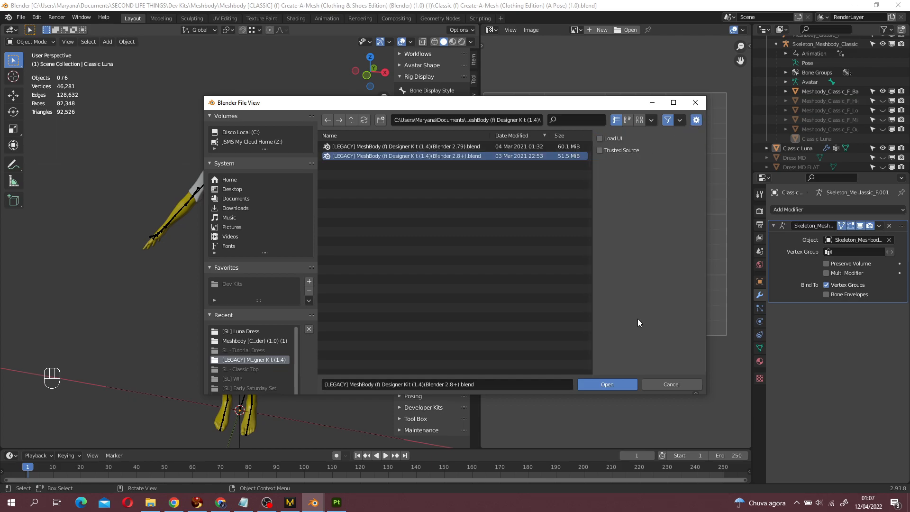
click(629, 387)
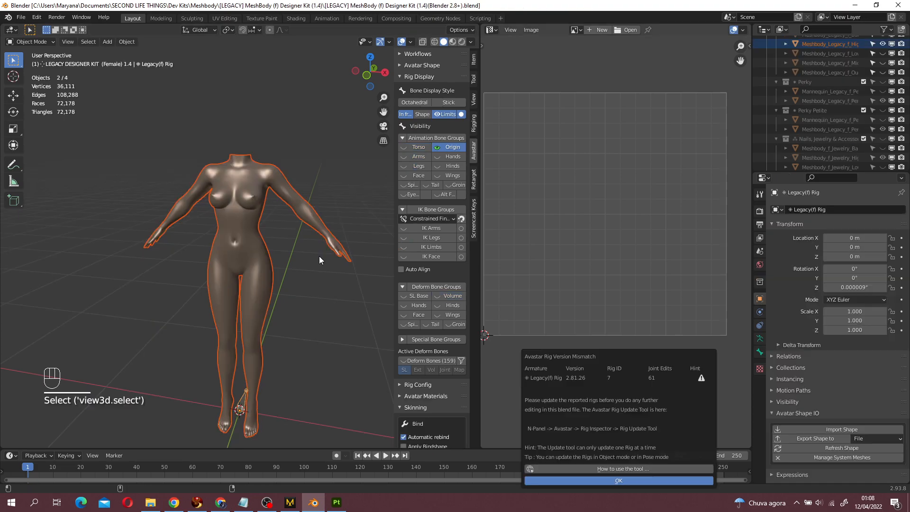
- Select the Legacy body mesh, enlarge the Outliner, and collapse the Perky, Perky Petite, nails and jewelry, and Socks collections
click(317, 266)
middle_drag(265, 239, 290, 239)
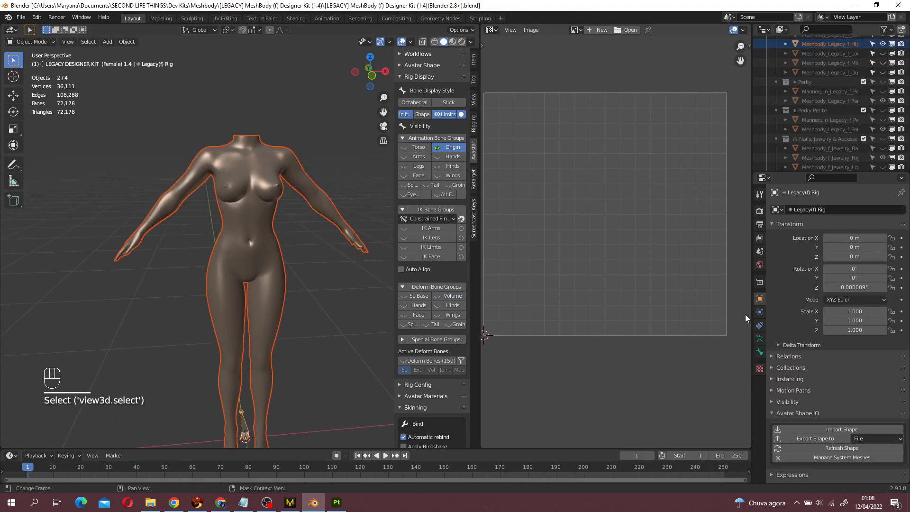
click(275, 267)
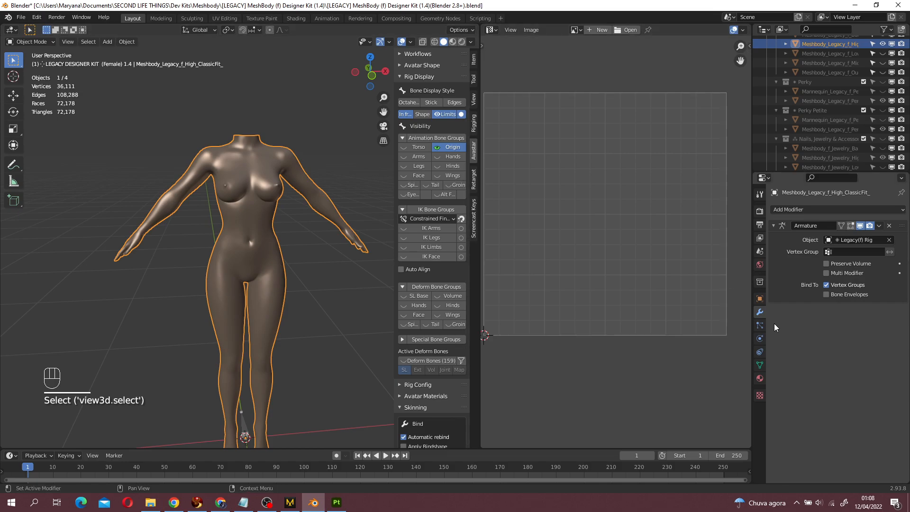
scroll(806, 164, up, 2)
scroll(787, 161, up, 1)
drag(784, 172, 789, 323)
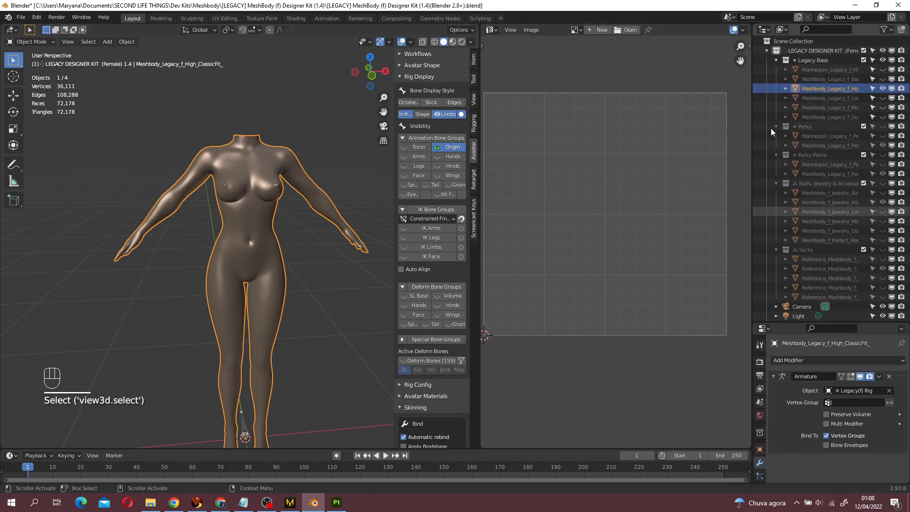
drag(778, 126, 777, 157)
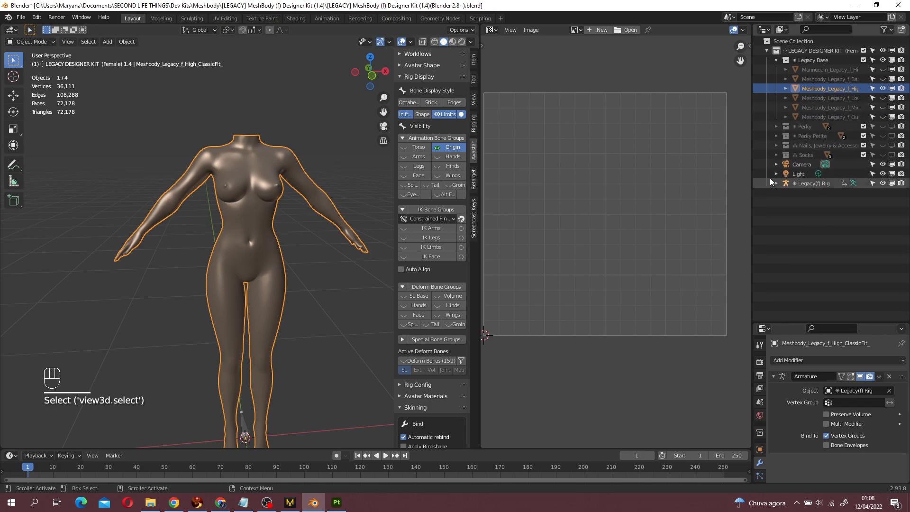
scroll(346, 269, down, 1)
mouse_move(346, 270)
middle_down()
mouse_move(258, 276)
mouse_move(333, 274)
middle_up()
scroll(333, 277, up, 2)
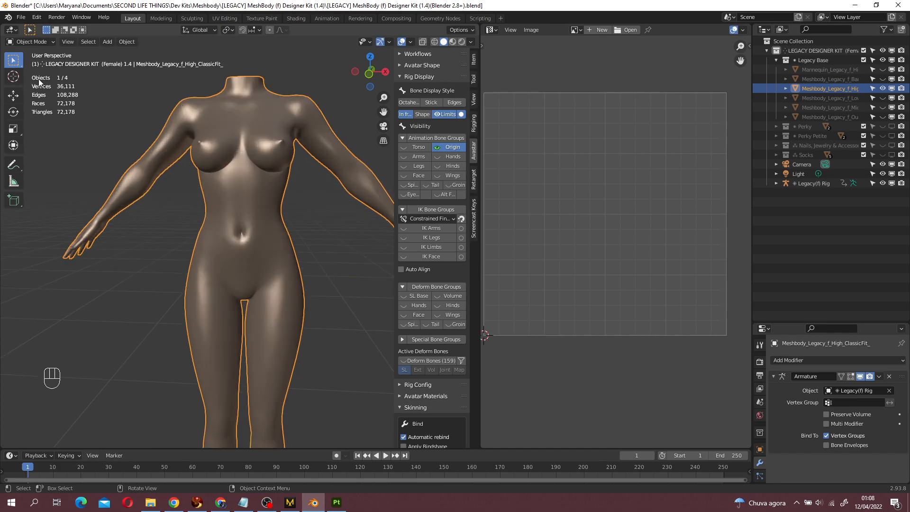
- Import the FBX file Classic TO REFIT.fbx from the [SL] Luna Dress folder
click(21, 17)
mouse_move(42, 156)
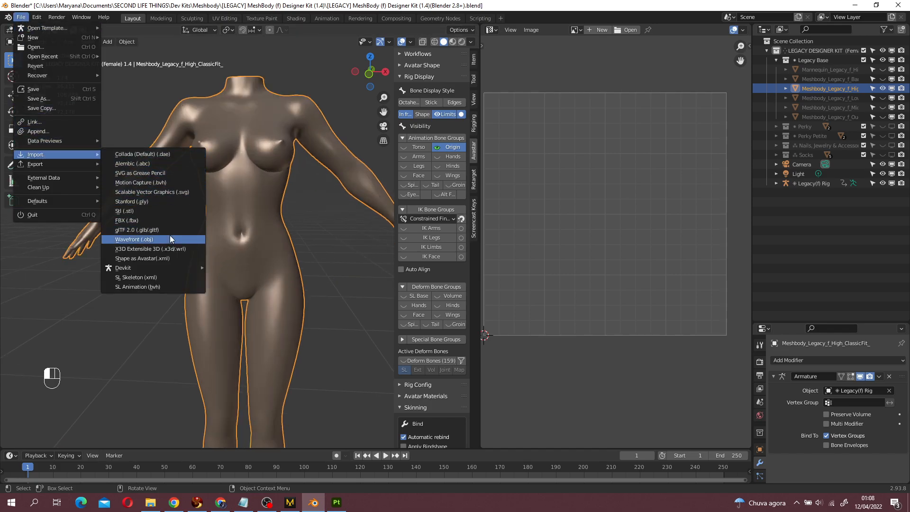
click(138, 221)
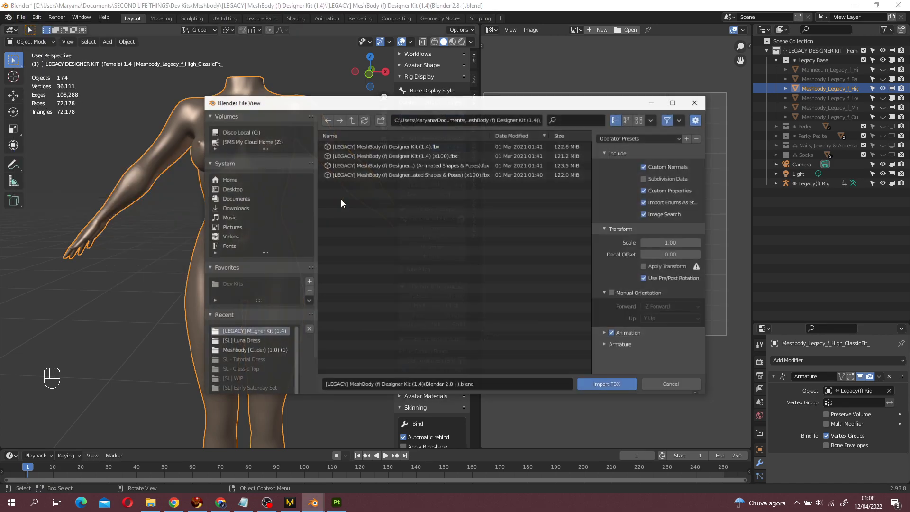
click(230, 342)
click(386, 156)
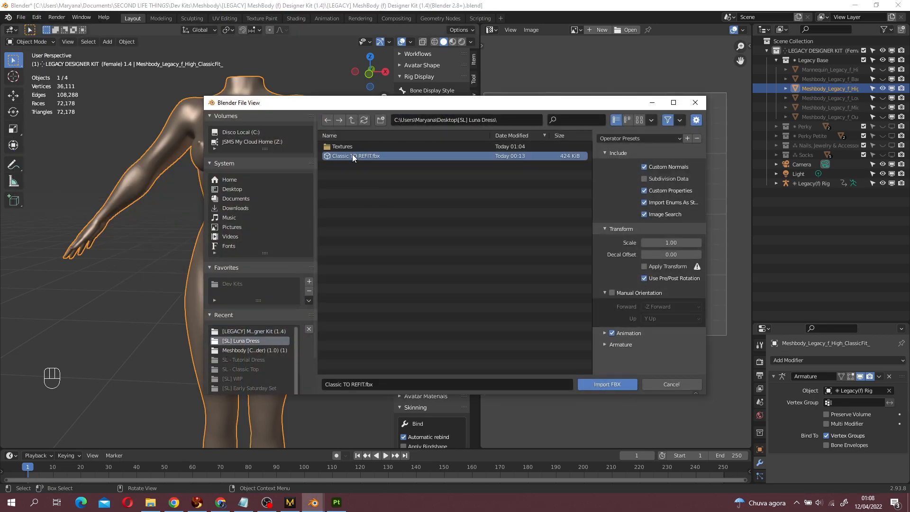
double_click(340, 155)
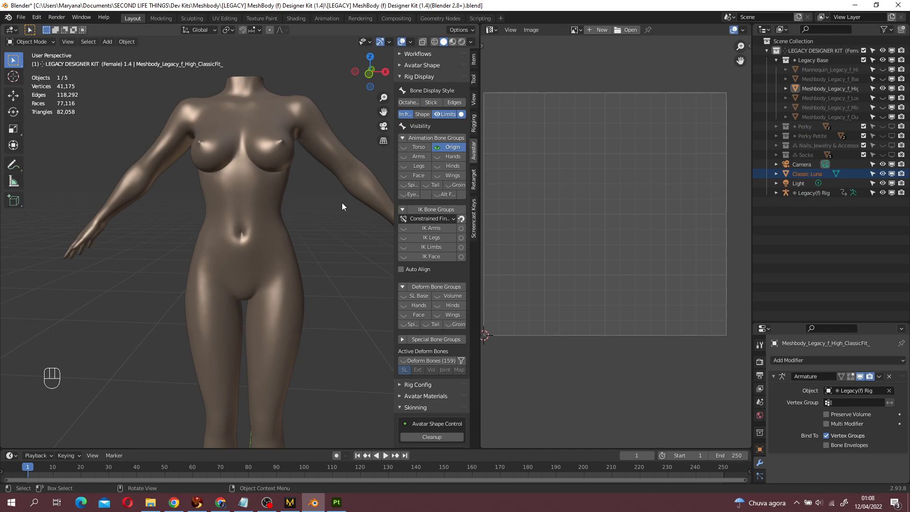
scroll(344, 212, down, 5)
middle_drag(342, 215, 371, 222)
key(s)
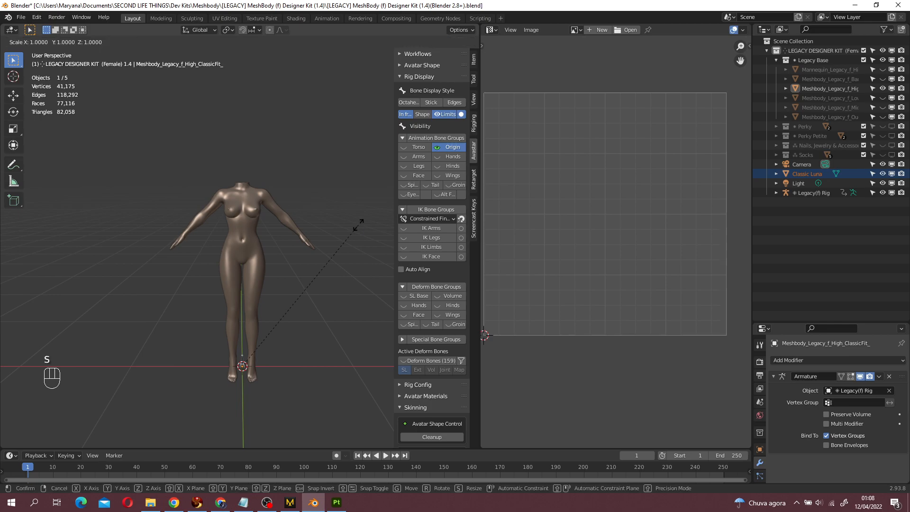
key(0)
key(0)
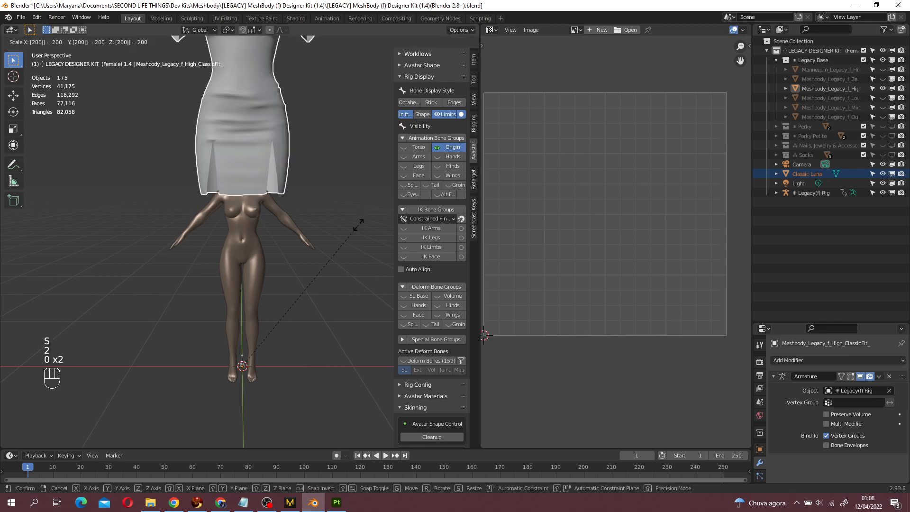
right_click(358, 228)
- Scale the imported dress uniformly by a factor of 100 to match the Legacy body
key(s)
key(1)
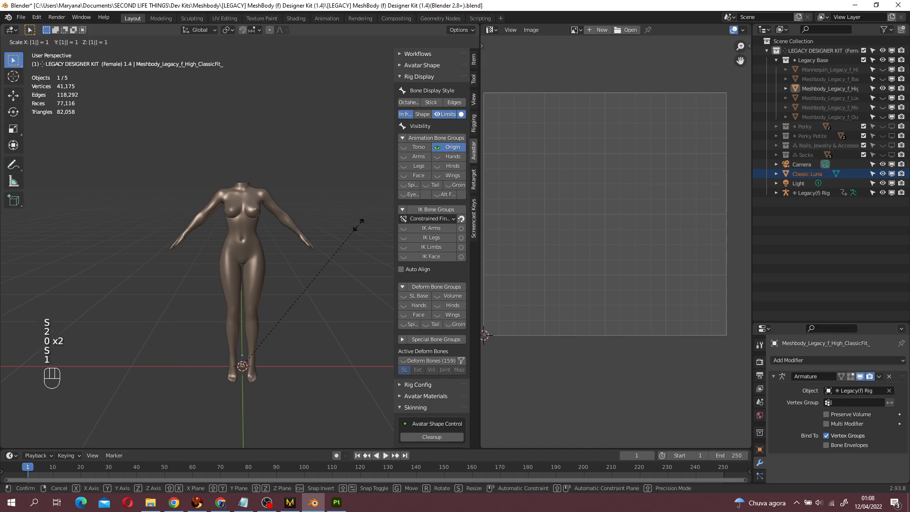
key(0)
key(0)
click(359, 229)
middle_drag(358, 225, 290, 265)
scroll(279, 227, up, 5)
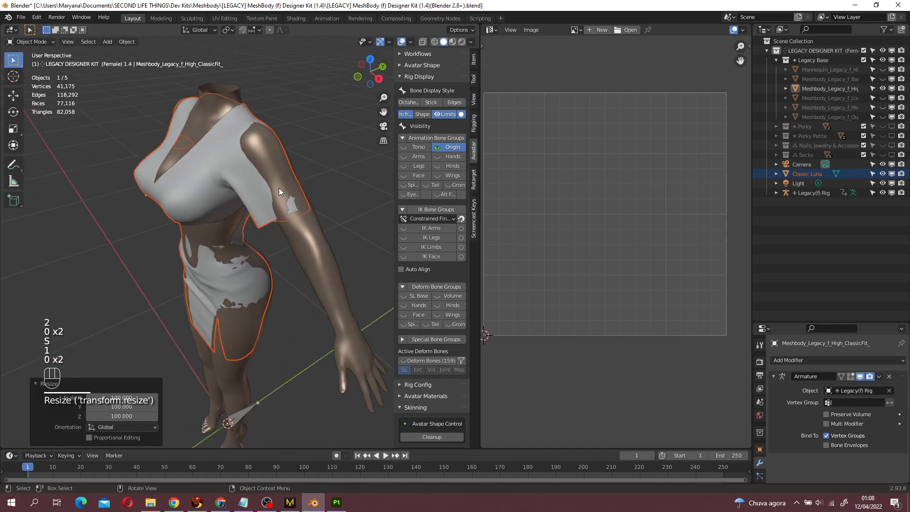
- Select the Classic Luna dress and show its mesh data properties with the vertex groups
click(247, 179)
click(235, 198)
click(254, 191)
middle_drag(366, 203, 417, 178)
click(834, 361)
scroll(760, 412, down, 1)
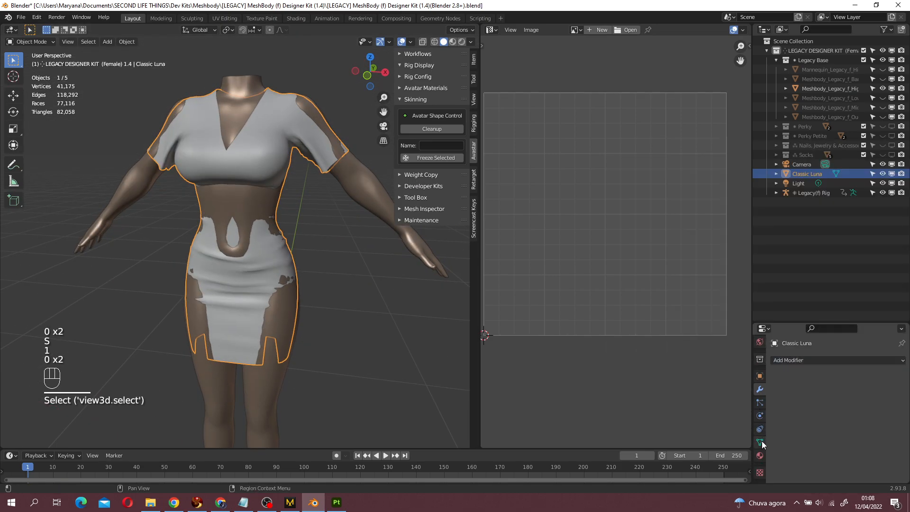
click(761, 442)
- Put the Classic Luna dress into Edit Mode and enable proportional editing
middle_drag(446, 272, 334, 250)
mouse_move(331, 178)
middle_down()
mouse_move(212, 179)
mouse_move(291, 179)
mouse_move(338, 250)
mouse_move(401, 257)
mouse_move(402, 203)
mouse_move(317, 183)
middle_up()
key(KP_1)
scroll(311, 246, up, 6)
key(Tab)
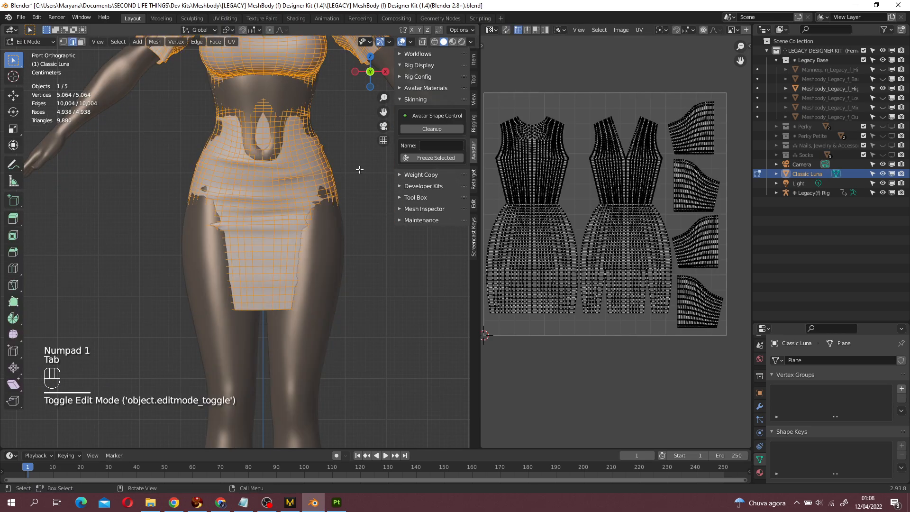
scroll(319, 240, down, 4)
key(Tab)
middle_drag(295, 301, 227, 368)
scroll(227, 365, up, 3)
key(Tab)
middle_drag(214, 230, 264, 219)
click(270, 30)
- Move one edge on each side of the dress's bust about 0.037 m back along Y, with a proportional size of about 0.26
click(264, 233)
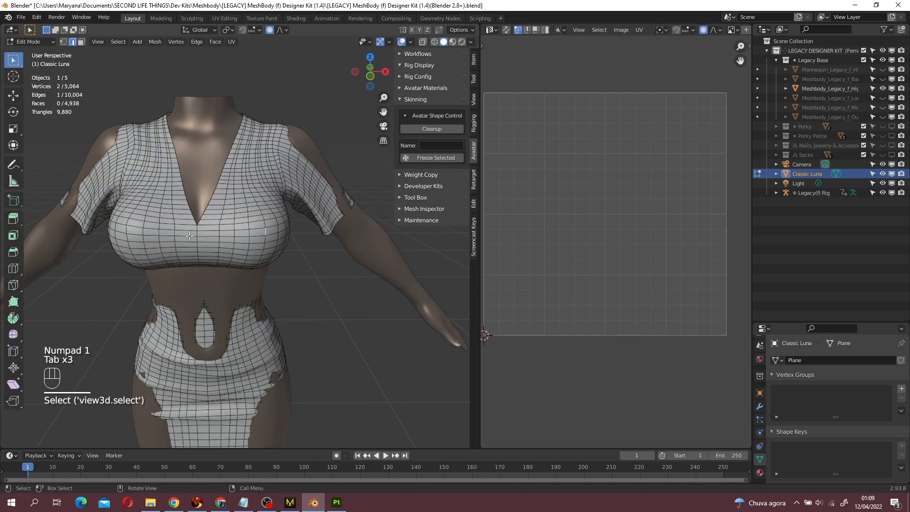
shift+click(126, 231)
middle_drag(126, 231, 358, 270)
key(g)
key(y)
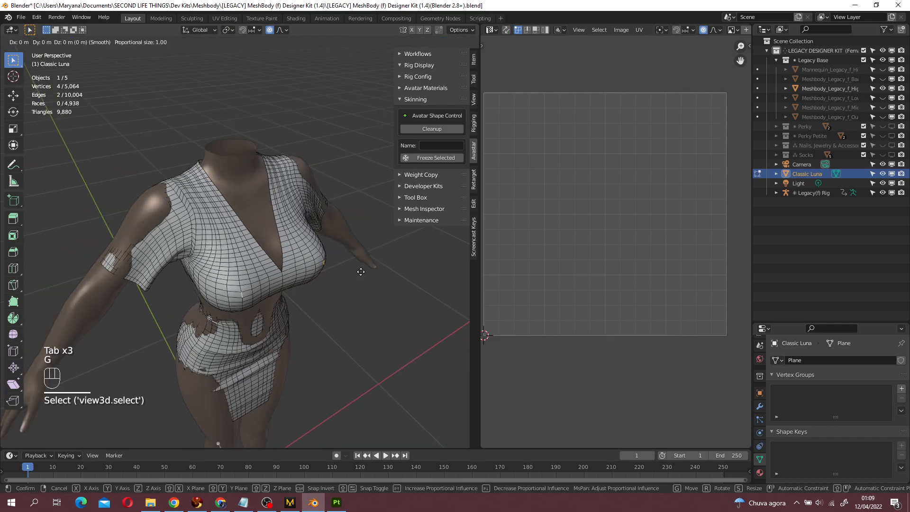
scroll(354, 263, up, 14)
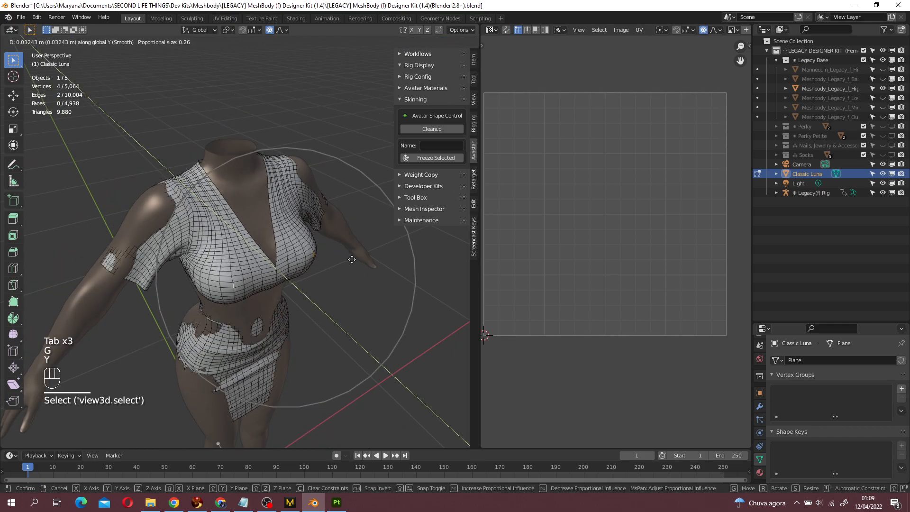
scroll(351, 257, up, 2)
scroll(349, 256, down, 1)
scroll(358, 258, down, 1)
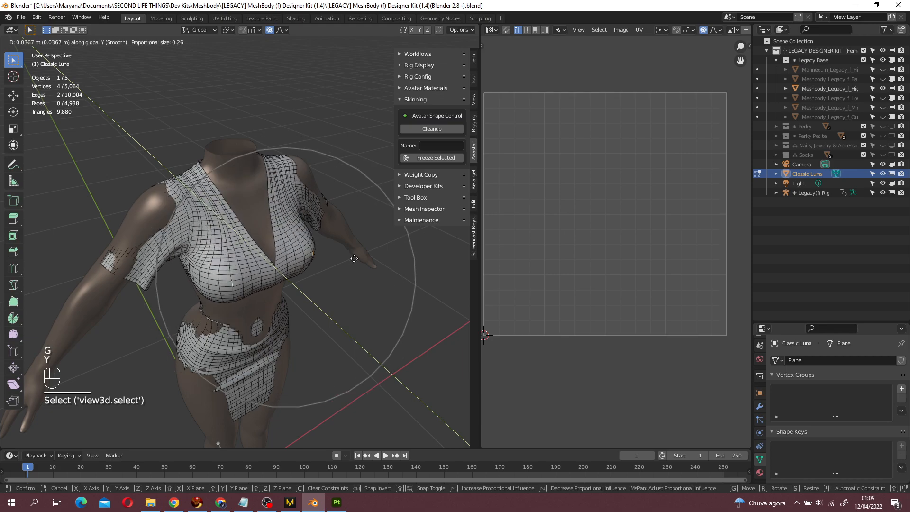
click(322, 270)
middle_drag(323, 271, 345, 254)
scroll(317, 252, up, 3)
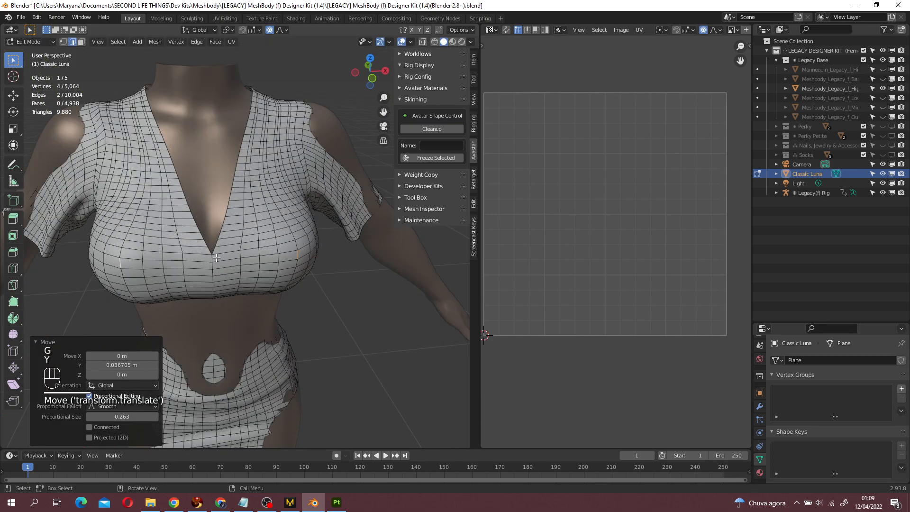
- Select the short run of centre-front edges just below the V-neckline and move them along Y with a smaller proportional size
click(216, 258)
ctrl+click(216, 280)
middle_drag(215, 280, 236, 247)
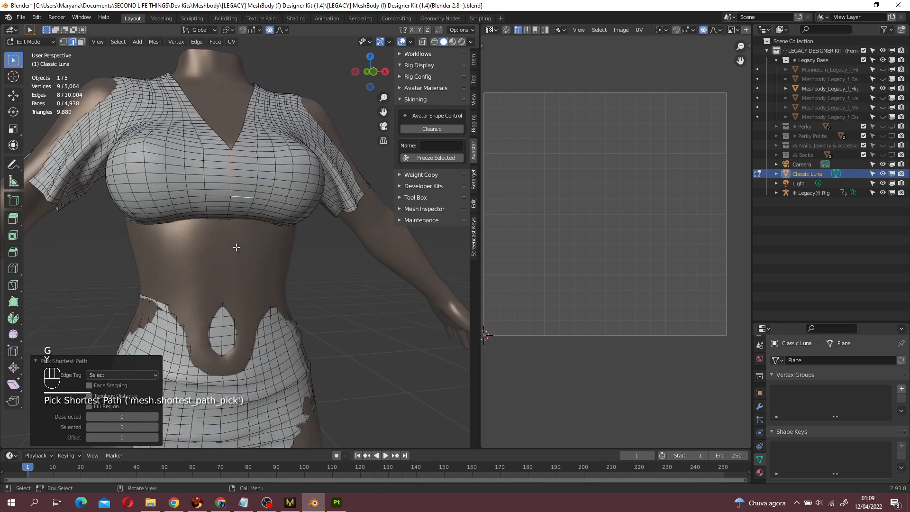
click(227, 214)
ctrl+click(233, 182)
middle_drag(236, 186, 251, 235)
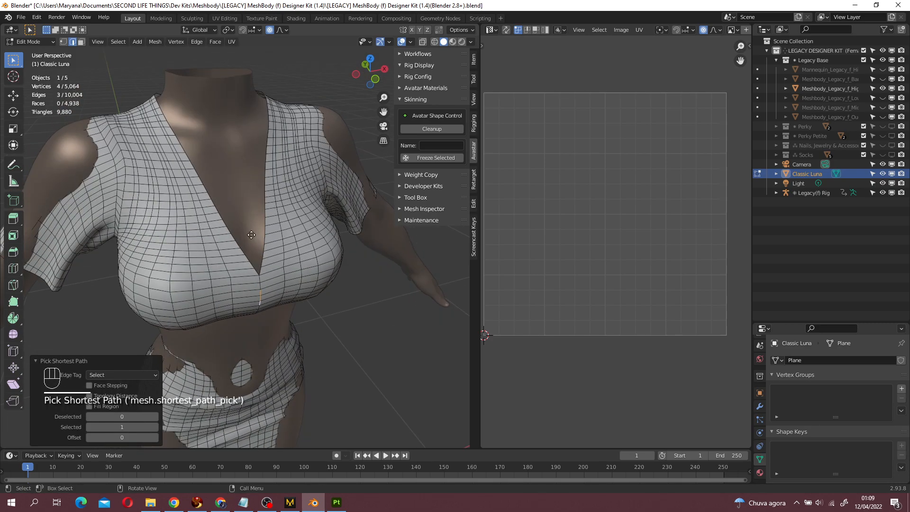
key(g)
key(y)
scroll(250, 234, up, 9)
scroll(232, 201, up, 3)
click(230, 196)
scroll(230, 196, down, 5)
middle_drag(230, 204, 342, 261)
key(Tab)
scroll(342, 260, up, 3)
key(Tab)
scroll(245, 290, up, 5)
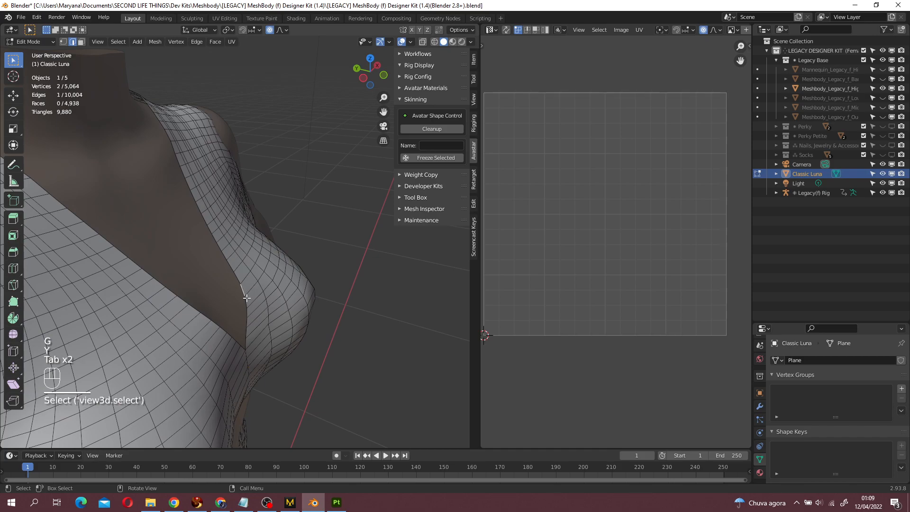
key(g)
key(y)
right_click(252, 283)
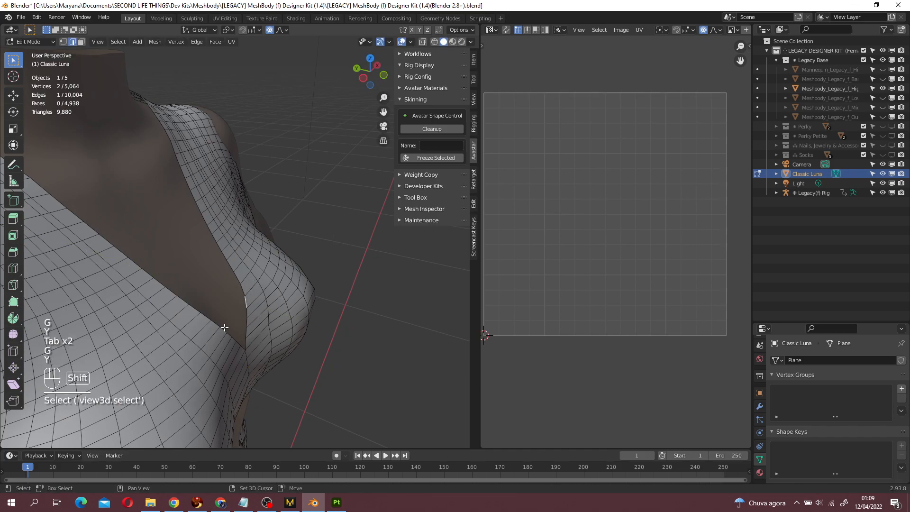
- Move the edges on both sides of the V-neckline about 0.013 m along Y with proportional size 0.069, and adjust them again along Y
key(g)
key(y)
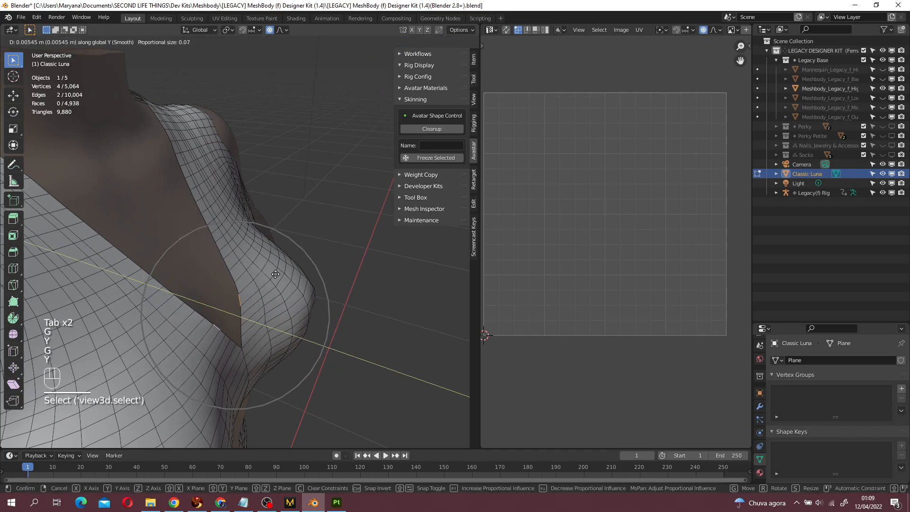
click(269, 275)
key(g)
key(y)
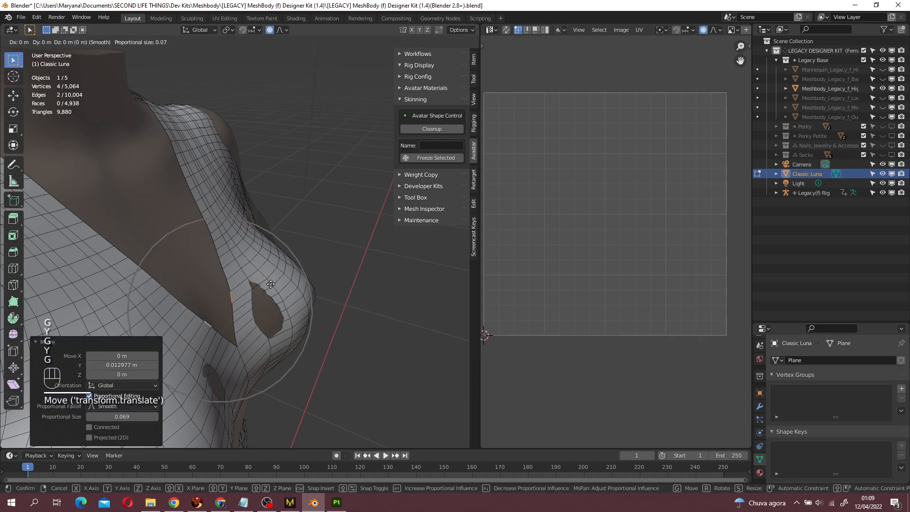
click(267, 283)
click(266, 289)
scroll(266, 289, down, 3)
middle_drag(267, 289, 180, 261)
scroll(180, 261, down, 1)
- Switch to the Sculpting workspace and choose the Grab brush with the dress seen from the front
click(192, 18)
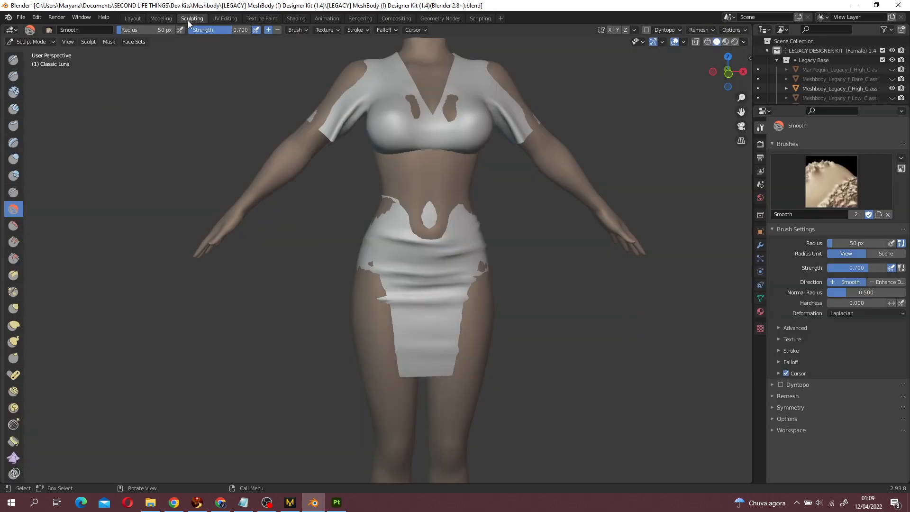
click(14, 310)
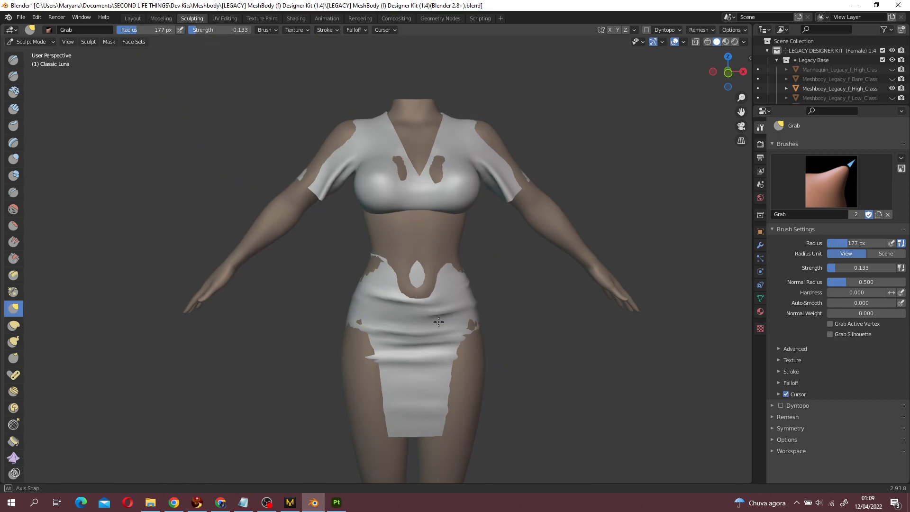
key(KP_1)
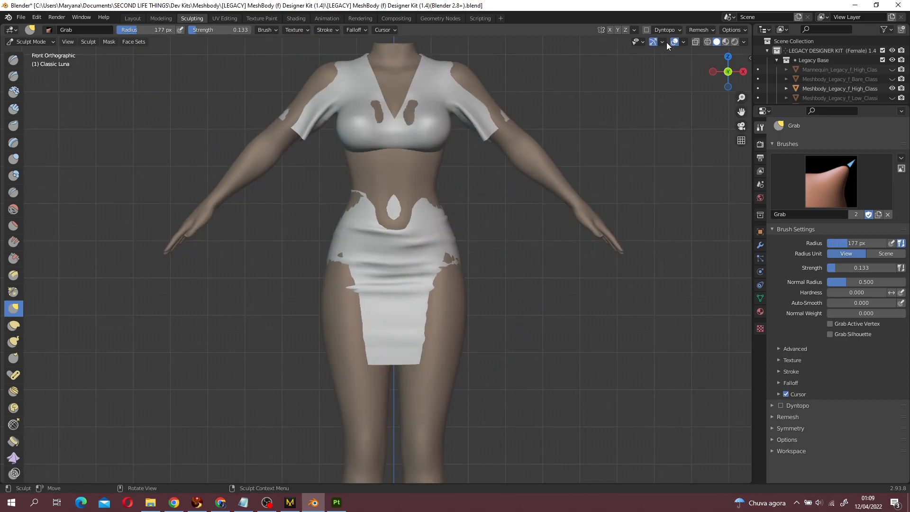
- Turn on X-axis symmetry and use the Grab brush to pull the skirt's front and sides outward over the hips and thighs
click(610, 30)
mouse_move(488, 254)
mouse_down()
mouse_move(447, 291)
mouse_move(458, 338)
mouse_move(466, 331)
mouse_move(451, 357)
mouse_move(470, 357)
mouse_up()
middle_drag(470, 357, 361, 311)
drag(361, 311, 332, 305)
middle_drag(335, 305, 343, 289)
mouse_move(360, 310)
mouse_down()
mouse_move(347, 330)
mouse_move(355, 328)
mouse_up()
mouse_move(354, 328)
middle_down()
mouse_move(393, 327)
mouse_move(418, 265)
middle_up()
drag(434, 262, 437, 245)
mouse_move(431, 246)
middle_down()
mouse_move(407, 348)
mouse_move(471, 309)
middle_up()
drag(470, 308, 473, 302)
mouse_move(486, 300)
middle_down()
mouse_move(266, 294)
mouse_move(274, 210)
middle_up()
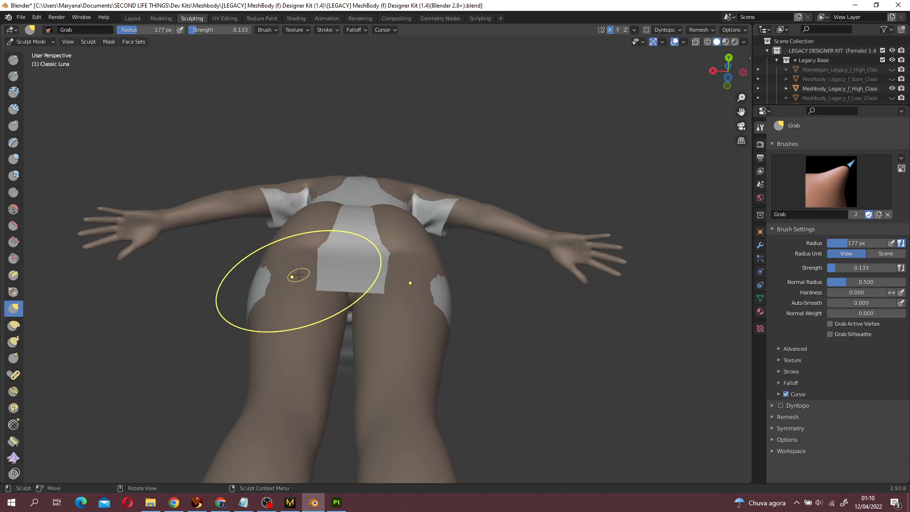
- Pull the back of the skirt outward with the Grab brush to cover the buttocks and the backs of the thighs
middle_drag(320, 287, 294, 245)
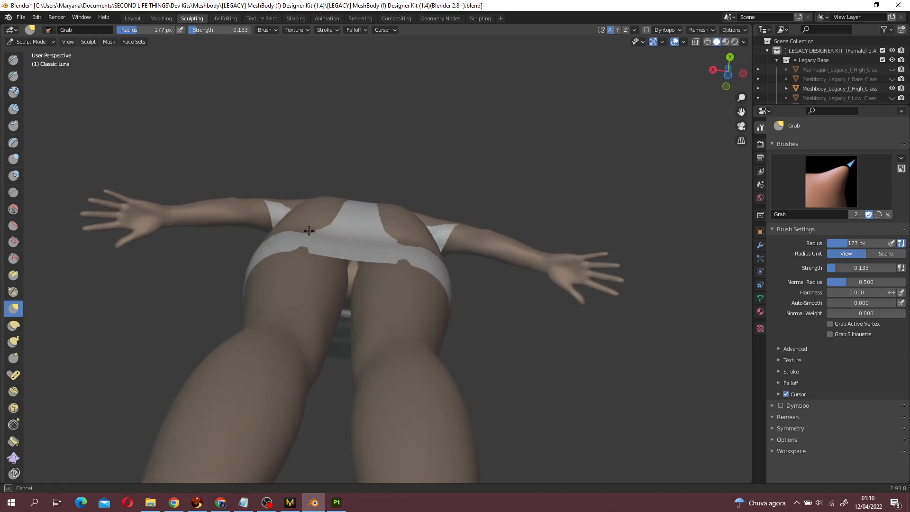
mouse_move(310, 219)
middle_down()
mouse_move(464, 291)
mouse_move(282, 305)
mouse_move(332, 312)
mouse_move(397, 340)
mouse_move(455, 320)
mouse_move(400, 240)
mouse_move(419, 167)
mouse_move(368, 170)
mouse_move(422, 281)
mouse_move(360, 287)
mouse_move(396, 235)
mouse_move(376, 271)
middle_up()
middle_drag(435, 256, 418, 338)
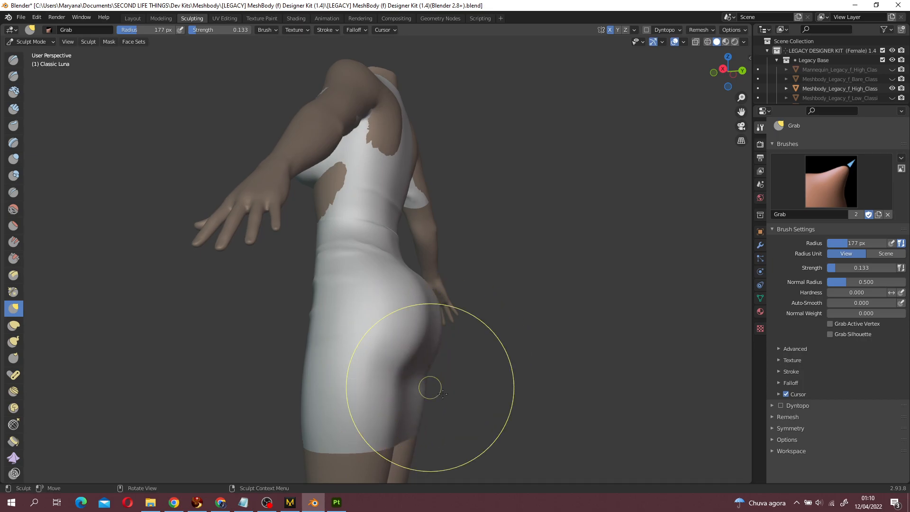
shift+middle_drag(437, 397, 418, 304)
scroll(427, 308, up, 3)
middle_drag(381, 355, 401, 356)
scroll(400, 355, up, 1)
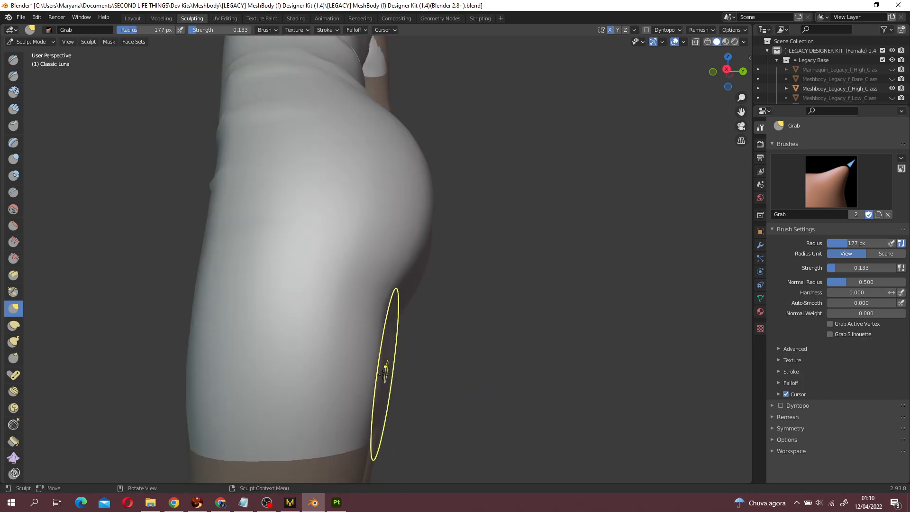
mouse_move(346, 374)
middle_down()
mouse_move(289, 299)
mouse_move(284, 320)
mouse_move(331, 300)
mouse_move(350, 389)
mouse_move(376, 349)
mouse_move(194, 356)
middle_up()
key(KP_1)
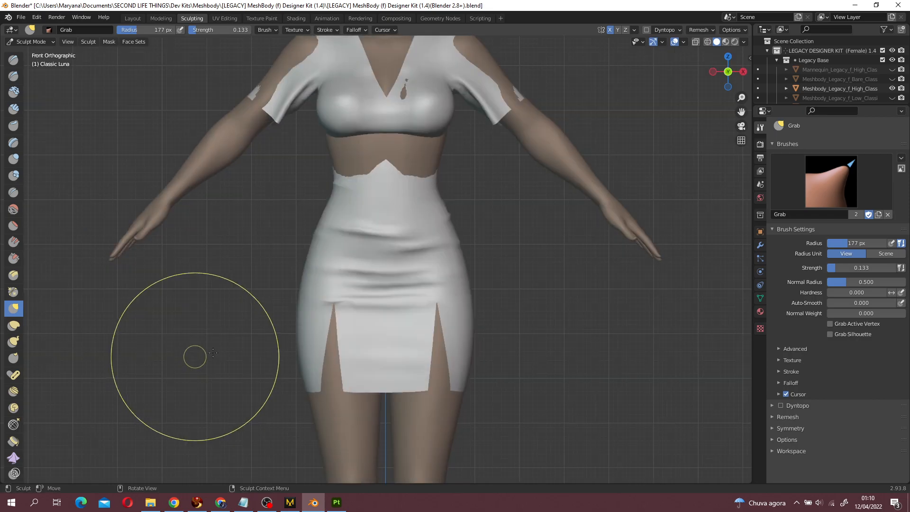
- Compare the skirt with the body in X-ray from front and back, and nudge the dress's side just below the waist outward
scroll(311, 326, up, 4)
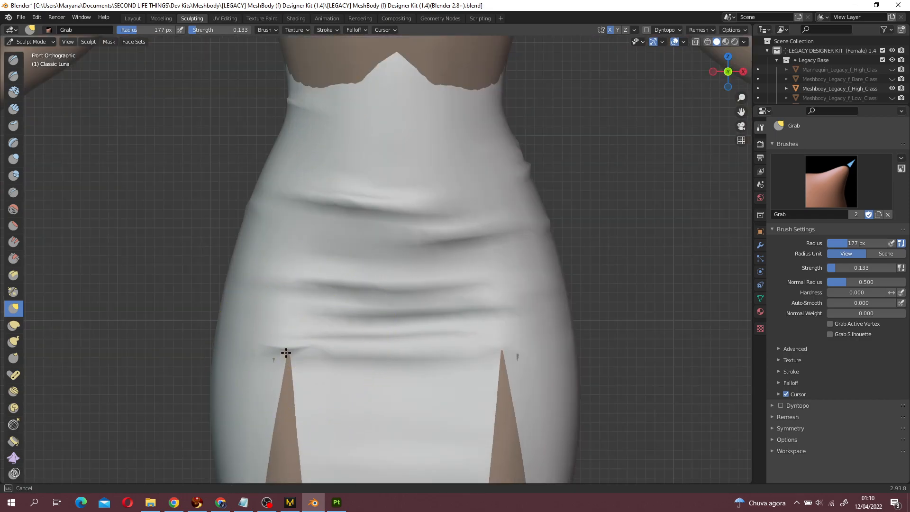
click(696, 42)
mouse_move(605, 266)
middle_down()
mouse_move(538, 251)
mouse_move(412, 245)
mouse_move(396, 265)
mouse_move(413, 257)
middle_up()
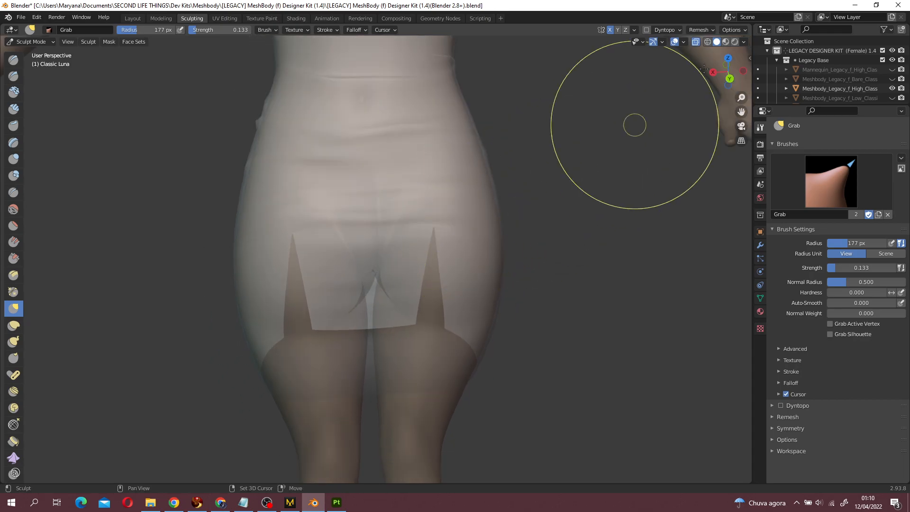
click(701, 42)
middle_drag(593, 199, 341, 180)
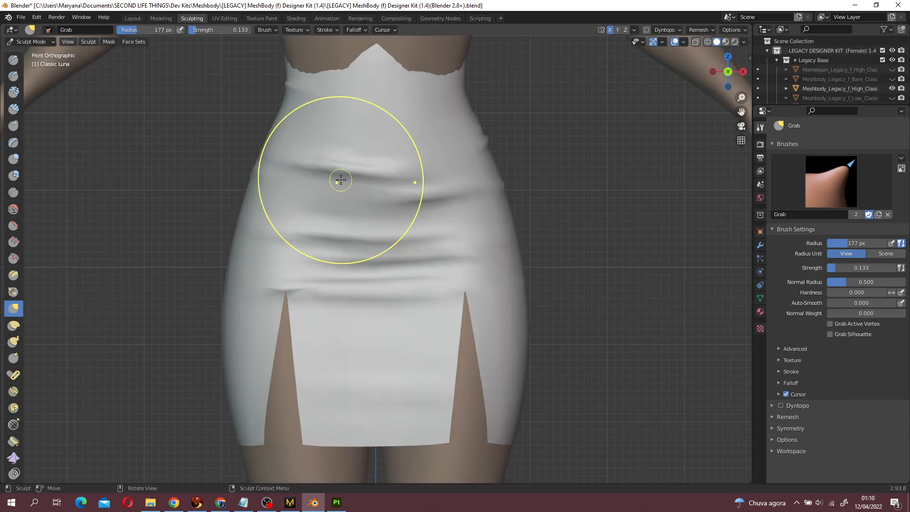
shift+middle_drag(438, 177, 438, 314)
click(696, 42)
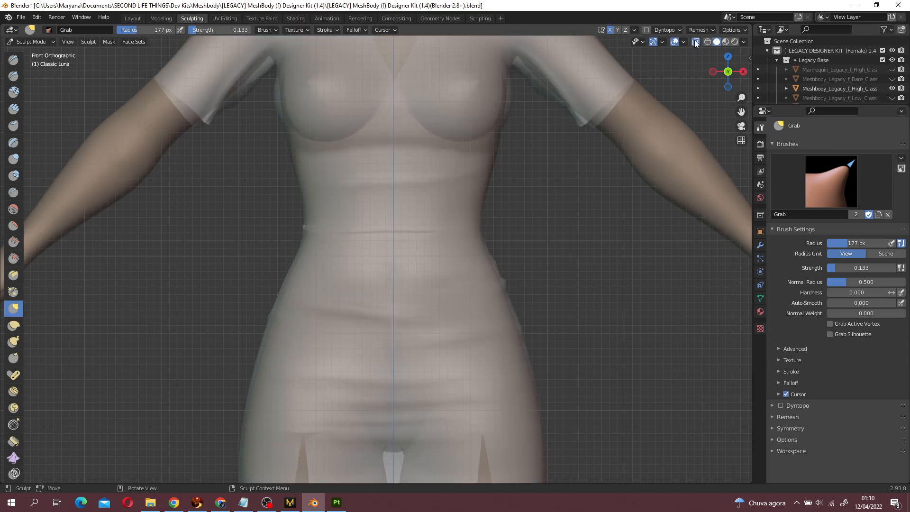
drag(487, 263, 493, 258)
click(699, 42)
- Pull the dress's midriff outward with the Grab brush to cover the skin beneath the bust
middle_drag(474, 237, 526, 265)
middle_drag(525, 266, 528, 284)
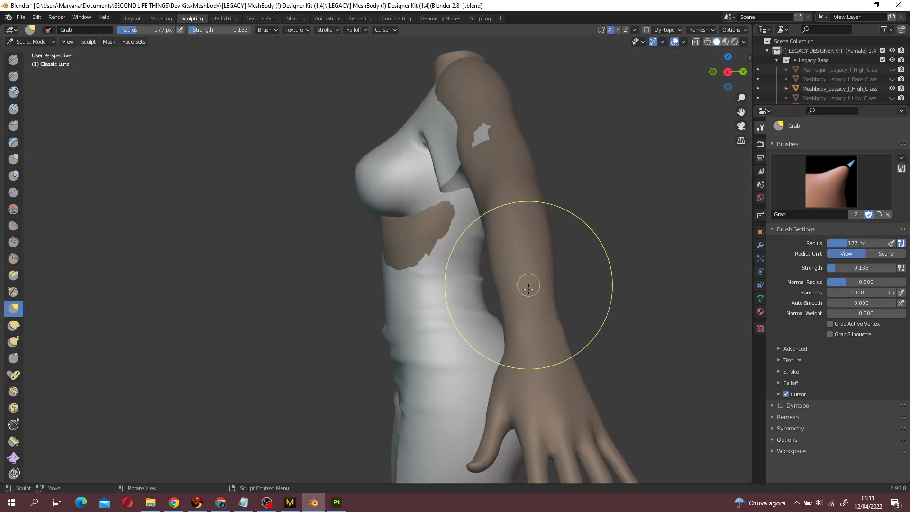
scroll(443, 217, up, 4)
mouse_move(388, 206)
middle_down()
mouse_move(444, 232)
mouse_move(524, 240)
mouse_move(371, 207)
middle_up()
middle_drag(444, 222, 413, 223)
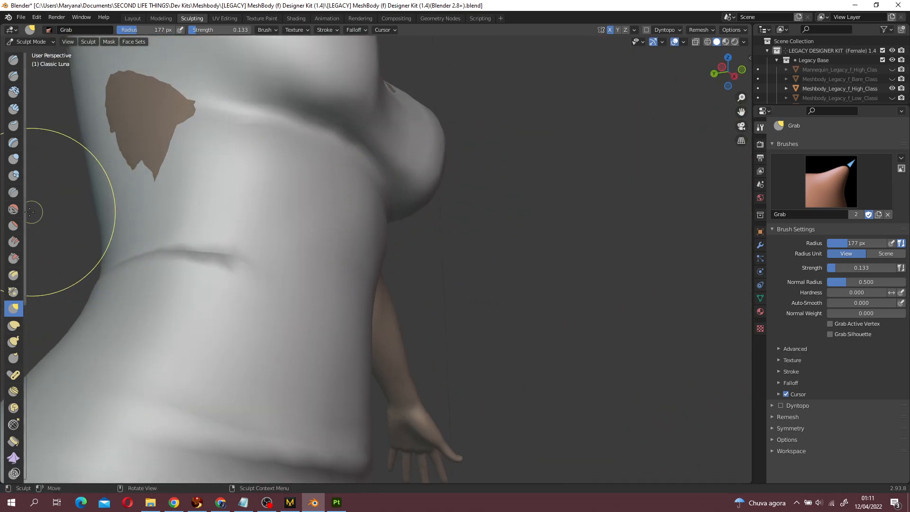
- Smooth the fabric along the underside of the bust with the Smooth brush at strength 0.700
click(13, 209)
mouse_move(240, 209)
middle_down()
mouse_move(311, 199)
mouse_move(338, 207)
middle_up()
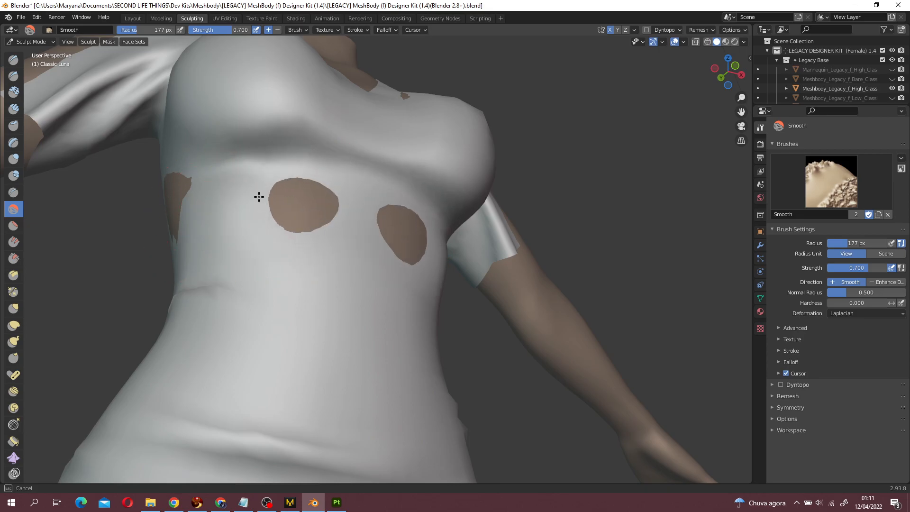
drag(298, 136, 353, 141)
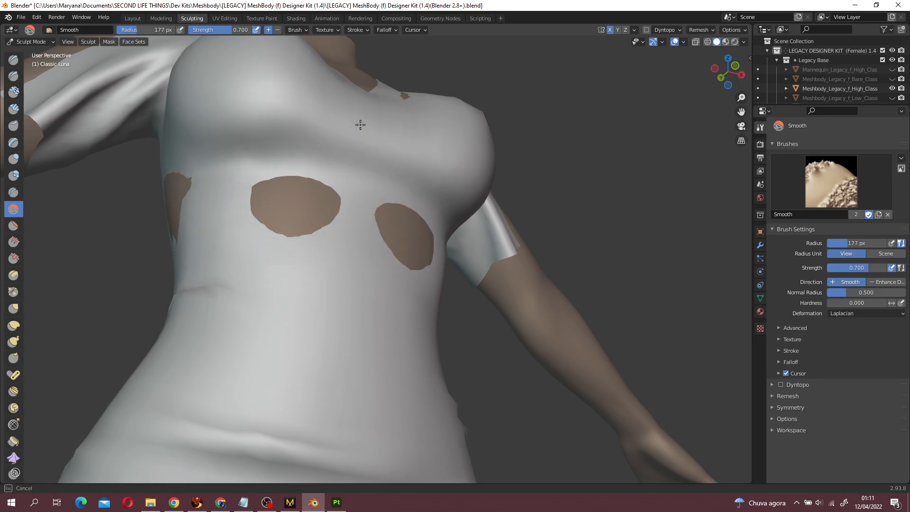
- Switch back to the Grab brush and pull the fabric over the remaining skin patches on the midriff and side
click(13, 309)
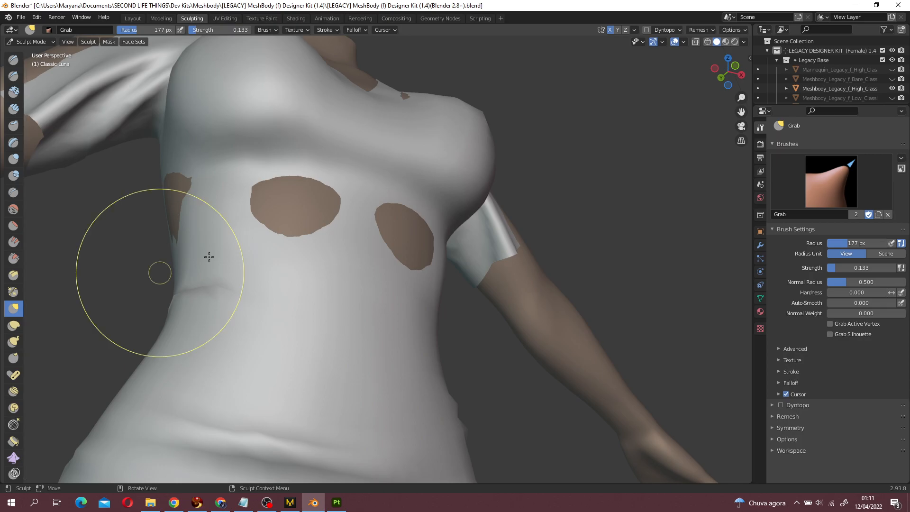
middle_drag(210, 256, 273, 285)
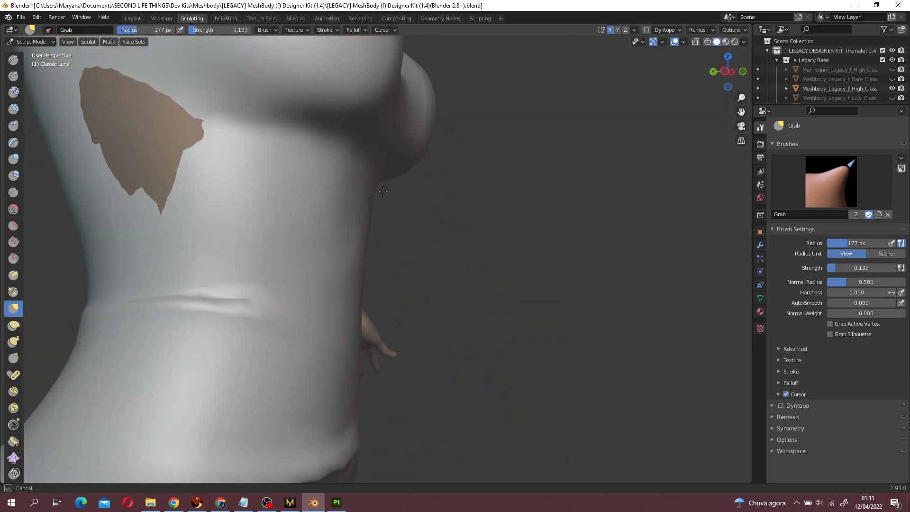
middle_drag(371, 209, 463, 153)
mouse_move(502, 237)
middle_down()
mouse_move(409, 264)
mouse_move(464, 265)
mouse_move(487, 215)
mouse_move(346, 270)
mouse_move(489, 331)
mouse_move(531, 292)
middle_up()
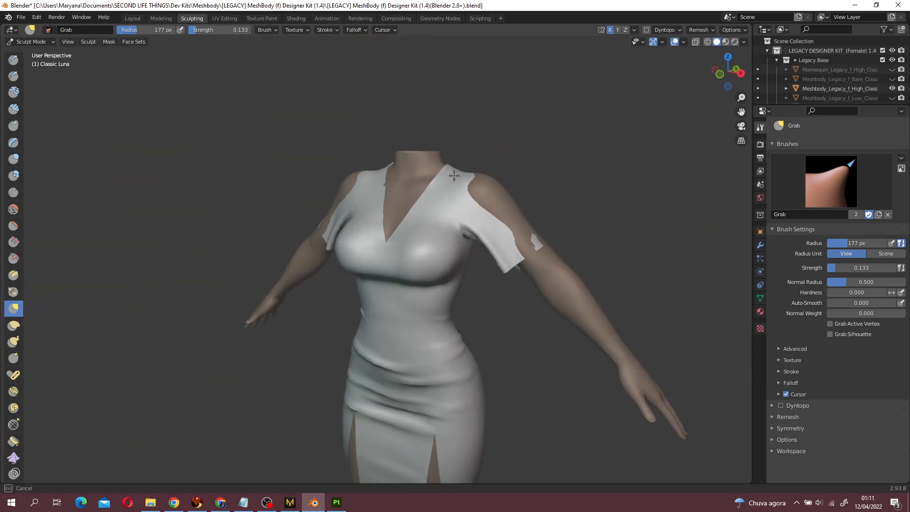
- Grab the dress's shoulders and upper sleeves outward over the skin of the shoulders and upper arms
shift+middle_drag(474, 206, 365, 277)
scroll(469, 269, up, 5)
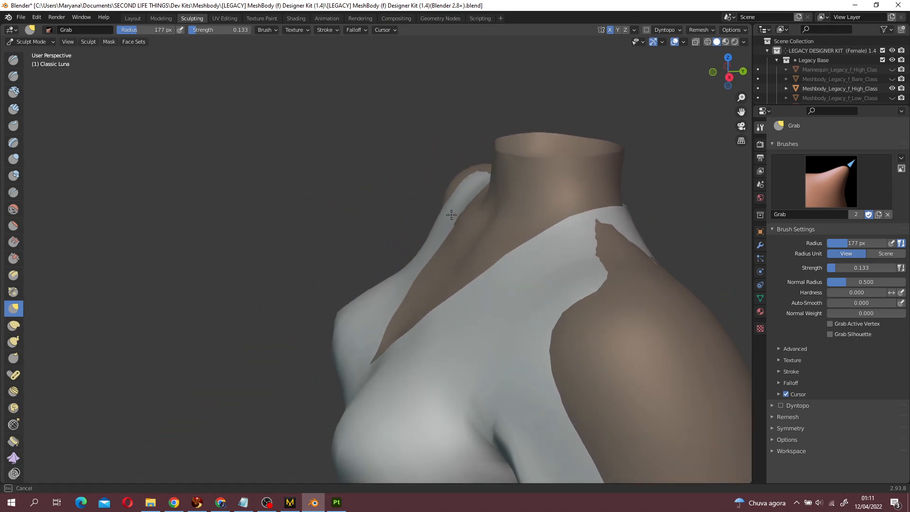
middle_drag(447, 212, 584, 193)
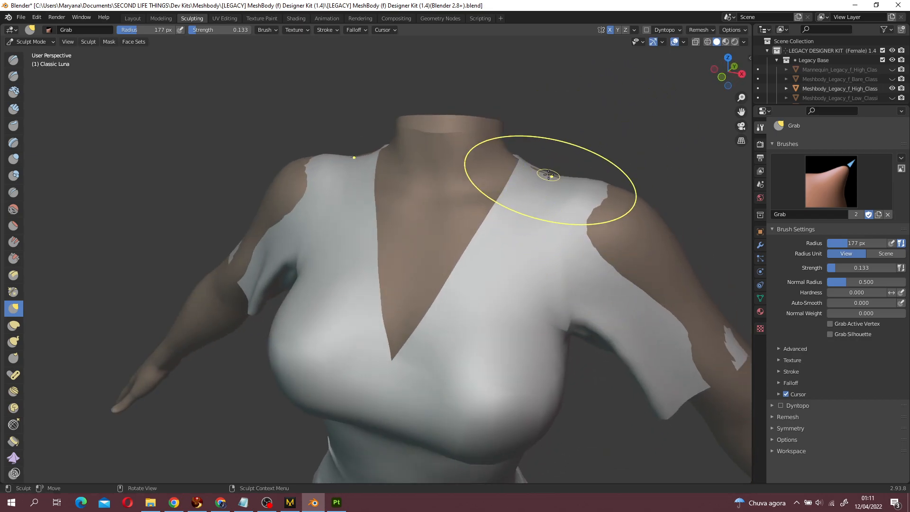
middle_drag(549, 166, 455, 272)
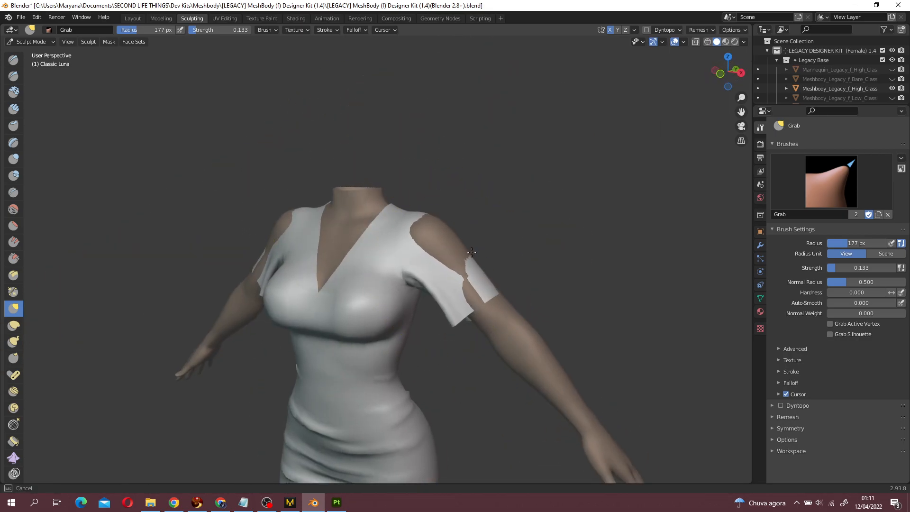
middle_drag(425, 241, 364, 272)
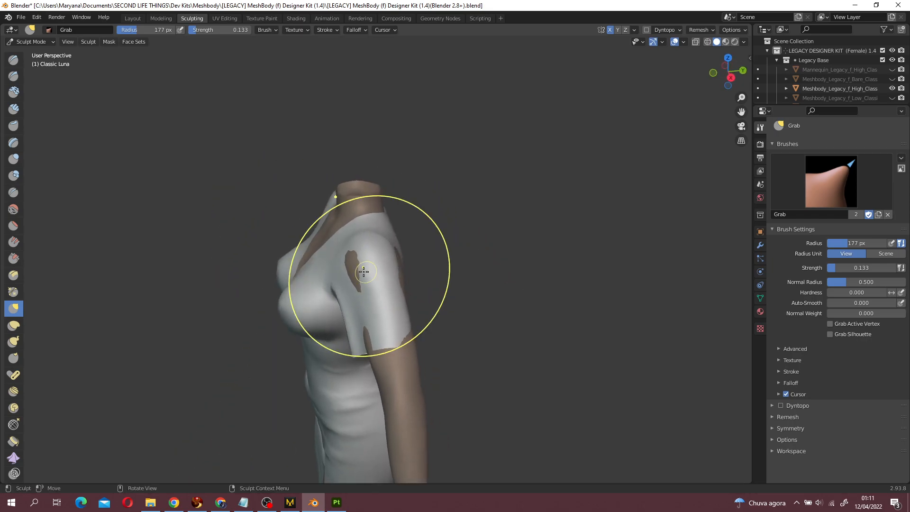
- Shape the sleeve fronts and hems with the Grab brush until they enclose the upper arms
mouse_move(418, 279)
middle_down()
mouse_move(251, 236)
mouse_move(329, 238)
mouse_move(318, 215)
mouse_move(341, 266)
mouse_move(332, 204)
mouse_move(272, 290)
mouse_move(345, 300)
mouse_move(394, 346)
mouse_move(316, 331)
mouse_move(403, 284)
mouse_move(444, 228)
middle_up()
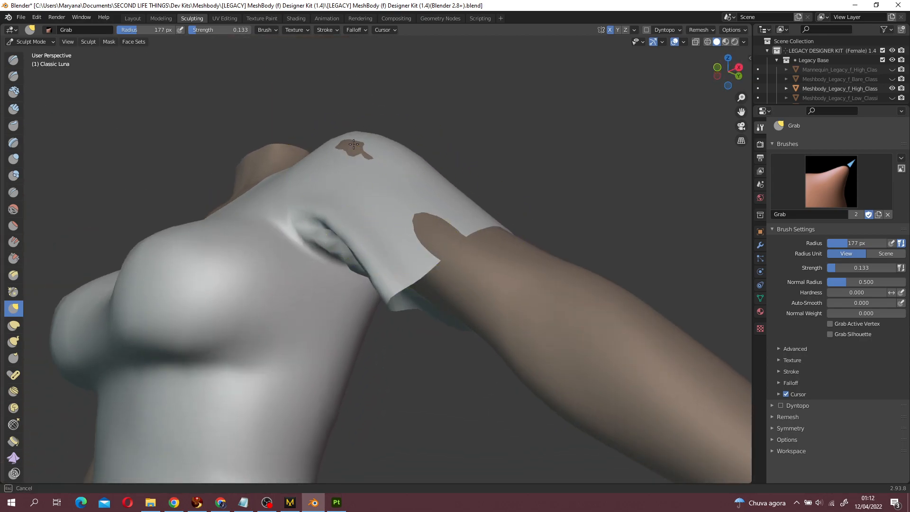
middle_drag(346, 128, 326, 305)
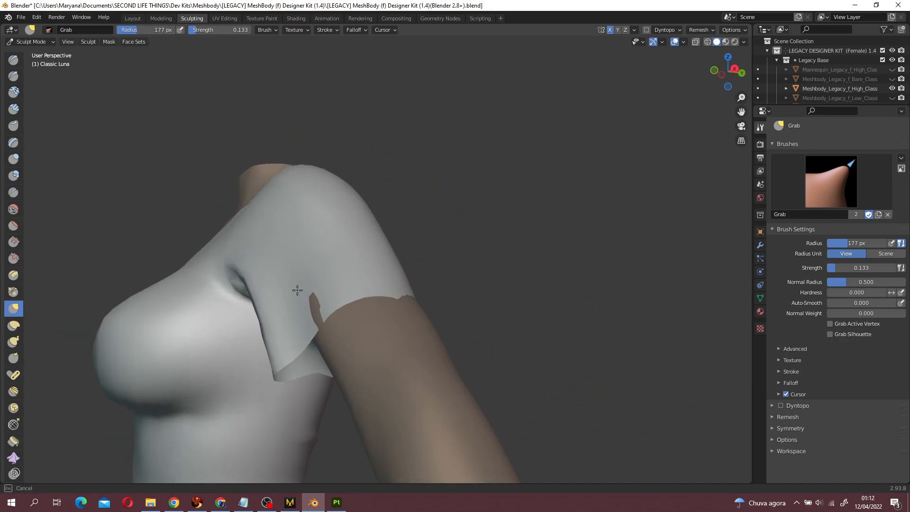
middle_drag(283, 283, 317, 351)
middle_drag(386, 331, 490, 378)
scroll(413, 297, up, 4)
mouse_move(413, 296)
middle_down()
mouse_move(480, 280)
mouse_move(290, 300)
mouse_move(346, 239)
mouse_move(358, 282)
mouse_move(387, 199)
mouse_move(477, 227)
mouse_move(403, 201)
mouse_move(307, 252)
middle_up()
mouse_move(304, 342)
shift+middle_down()
mouse_move(370, 244)
mouse_move(343, 272)
mouse_move(359, 269)
mouse_move(378, 199)
mouse_move(333, 262)
mouse_move(401, 300)
mouse_move(410, 317)
mouse_move(380, 273)
mouse_move(365, 331)
mouse_move(378, 285)
mouse_move(374, 305)
mouse_move(411, 230)
mouse_move(128, 160)
shift+middle_up()
scroll(409, 318, down, 3)
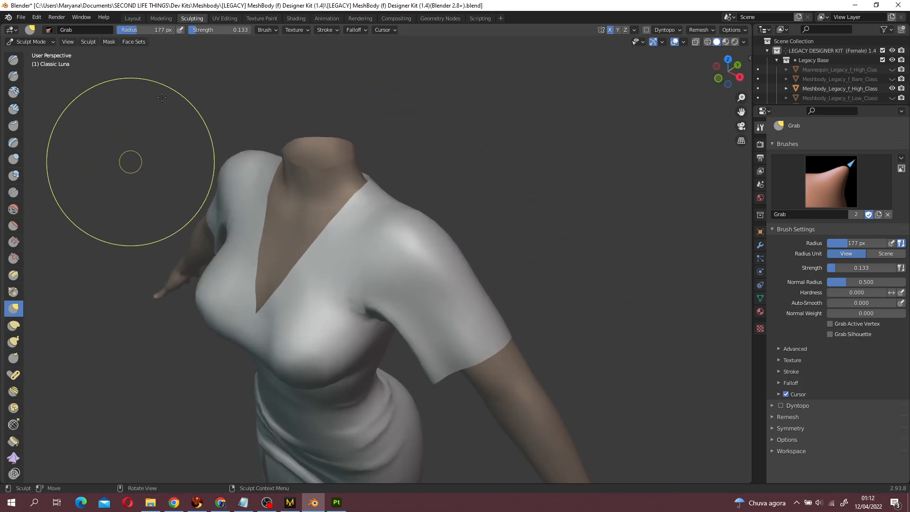
- Inspect the dress in the Layout workspace with its whole mesh selected in Edit Mode, and return to Object Mode
click(133, 19)
key(Tab)
key(a)
middle_drag(313, 326, 254, 265)
key(Tab)
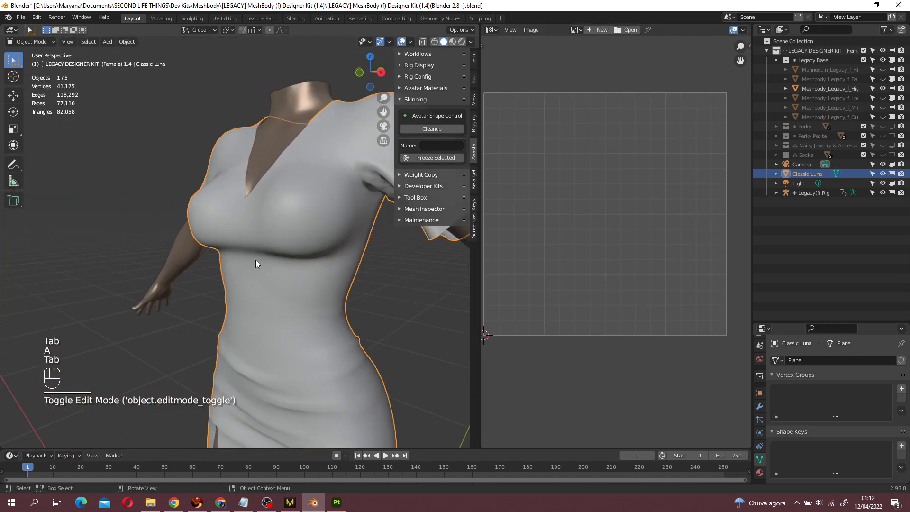
- Return to the Sculpting workspace and reshape the edges of the V-neckline with the Grab brush
click(192, 18)
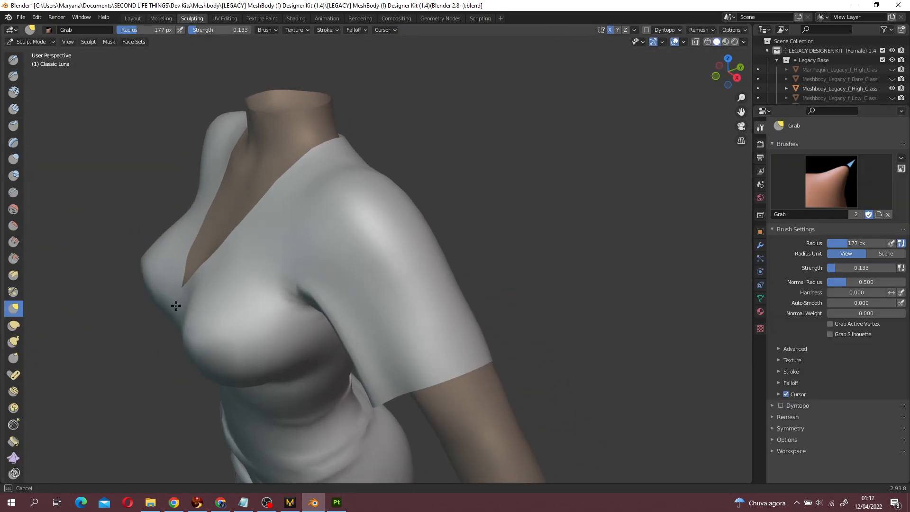
middle_drag(192, 295, 250, 240)
scroll(285, 243, up, 6)
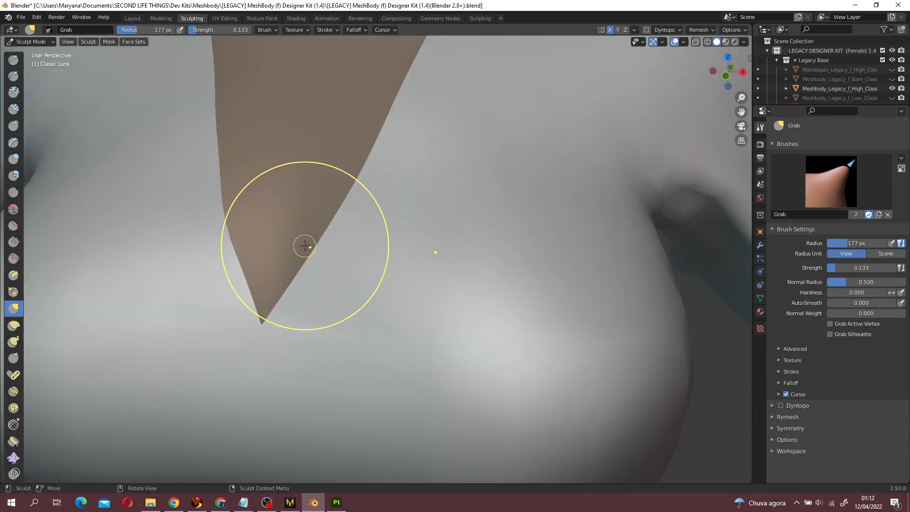
mouse_move(321, 247)
mouse_down()
mouse_move(261, 217)
mouse_move(340, 191)
mouse_move(372, 161)
mouse_up()
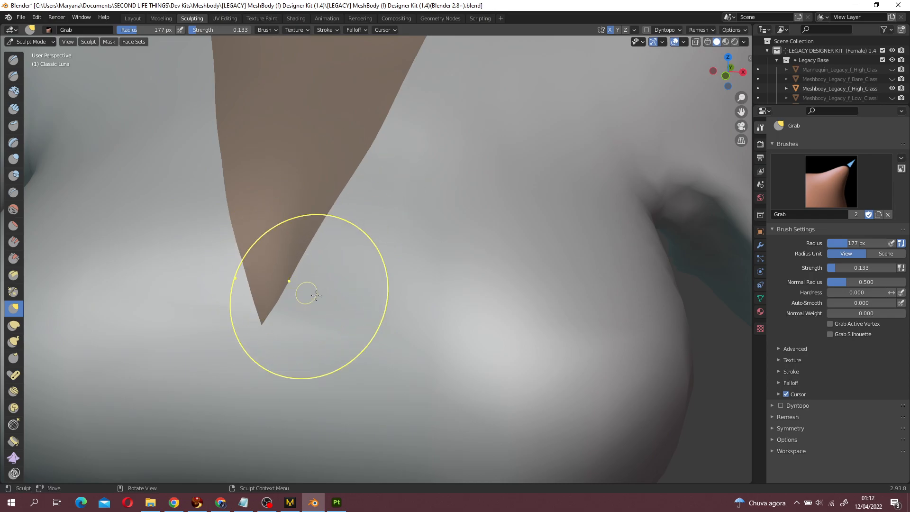
scroll(313, 297, down, 6)
middle_drag(305, 244, 317, 278)
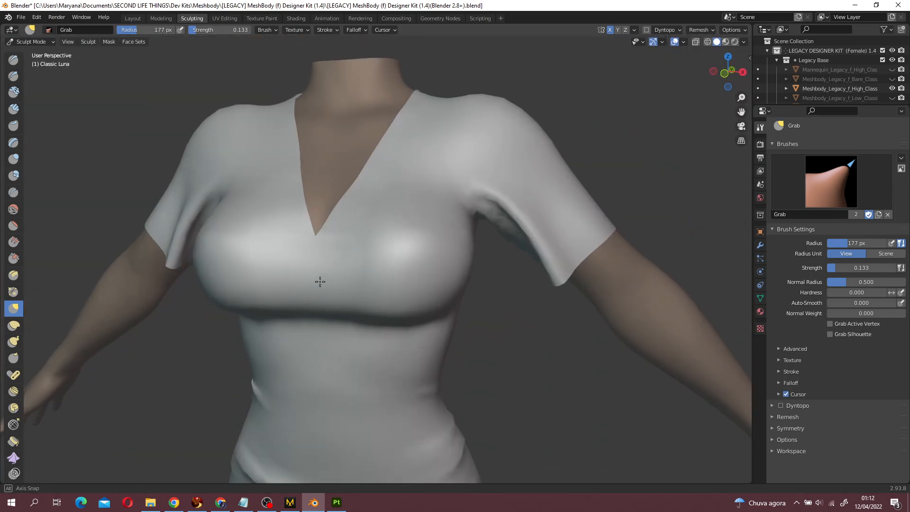
scroll(380, 286, down, 2)
mouse_move(380, 287)
middle_down()
mouse_move(414, 297)
mouse_move(399, 320)
mouse_move(456, 313)
mouse_move(408, 284)
mouse_move(429, 232)
mouse_move(407, 234)
middle_up()
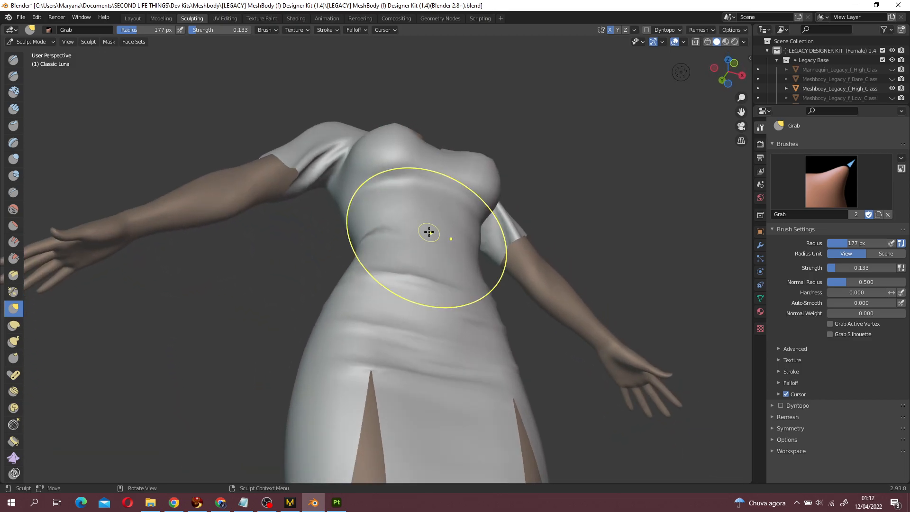
scroll(407, 234, down, 2)
- Return to the Layout workspace and select the Classic Luna dress together with the Legacy(f) Rig as the active object
click(132, 18)
middle_drag(344, 297, 365, 283)
scroll(360, 312, up, 3)
scroll(365, 283, down, 3)
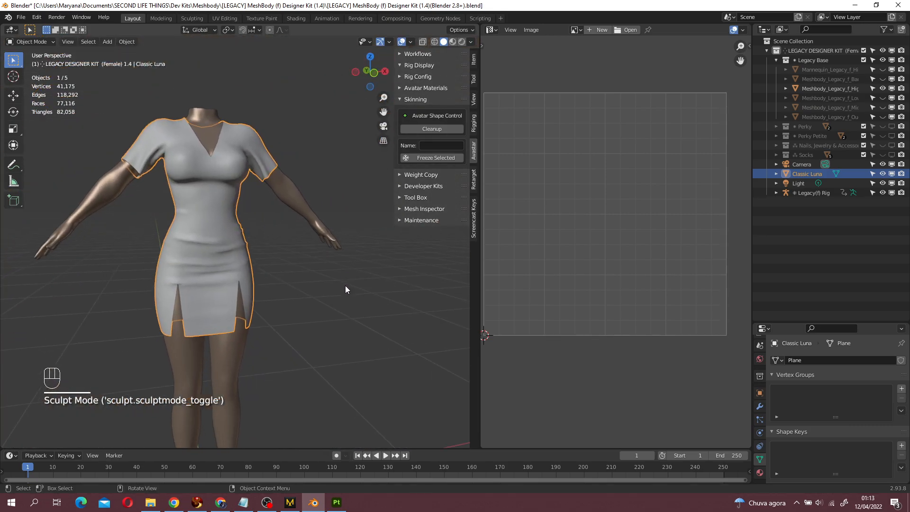
scroll(345, 286, down, 1)
scroll(617, 253, down, 1)
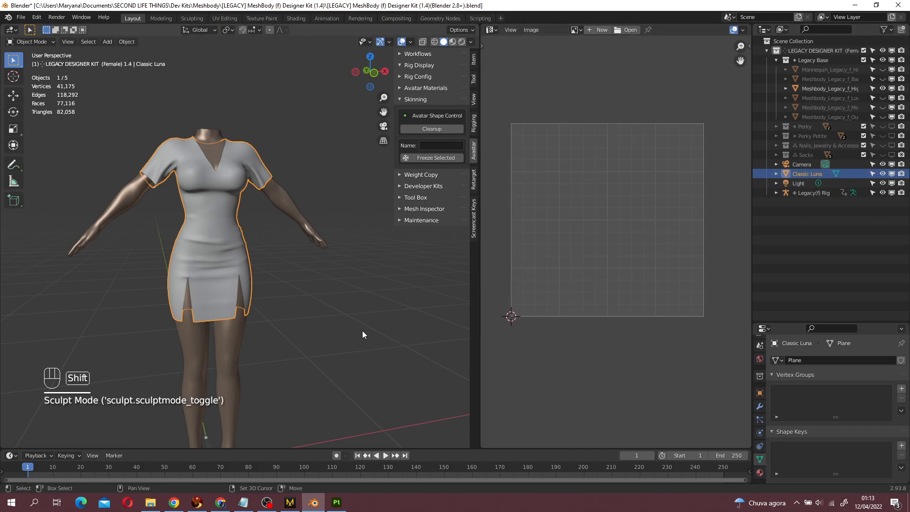
shift+middle_drag(363, 331, 375, 228)
middle_drag(315, 162, 341, 175)
shift+click(814, 193)
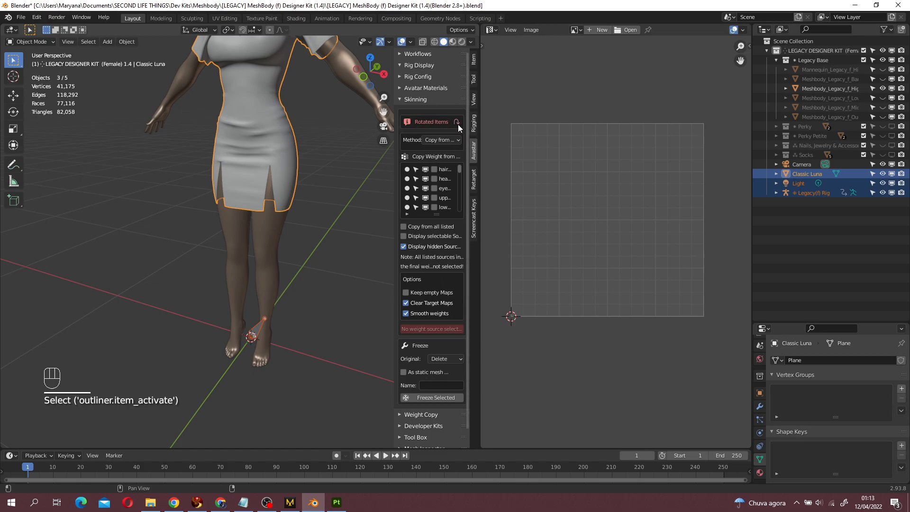
click(400, 135)
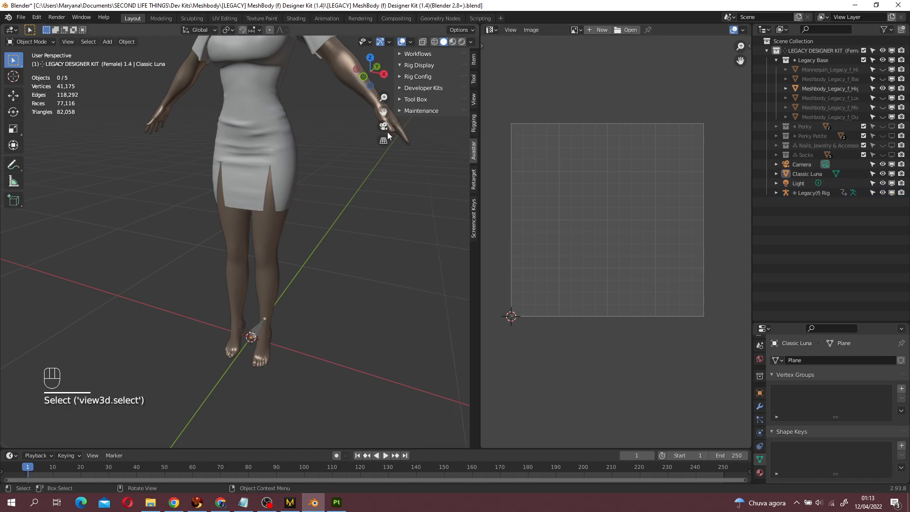
click(253, 156)
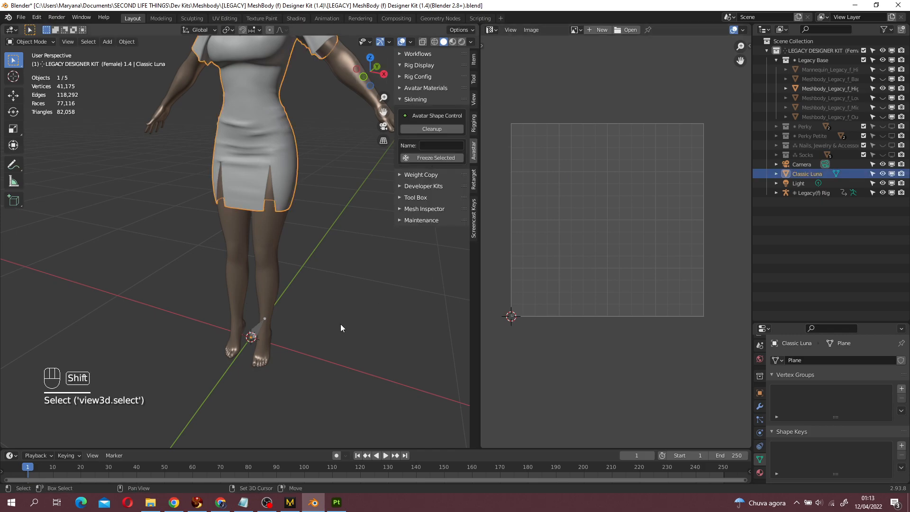
shift+click(258, 334)
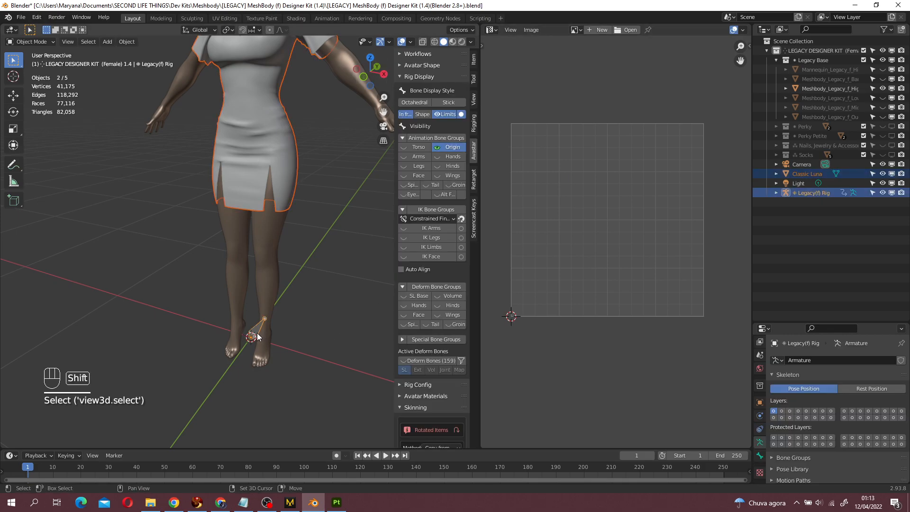
- Show the Torso, Arms, Hands and Legs animation bone groups and the Volume deform bones of the Legacy(f) Rig
click(409, 76)
shift+middle_drag(342, 145, 332, 180)
click(427, 77)
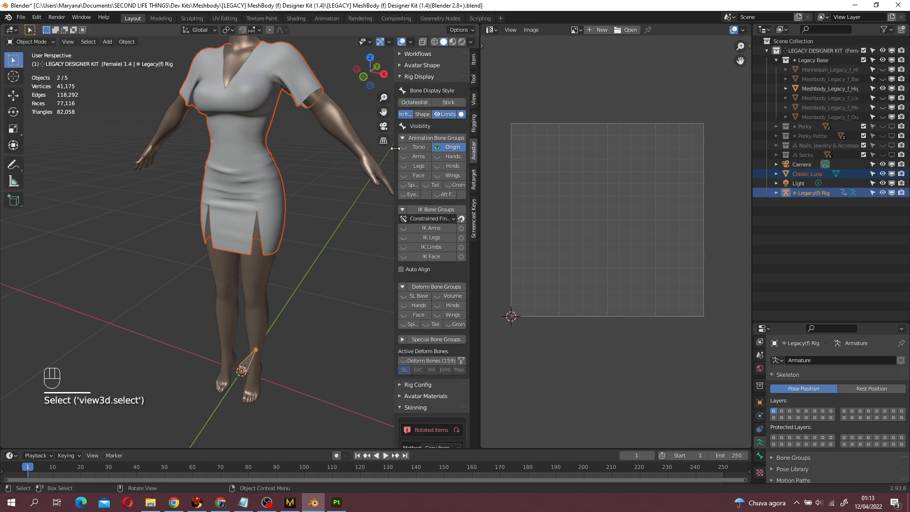
middle_drag(312, 269, 289, 139)
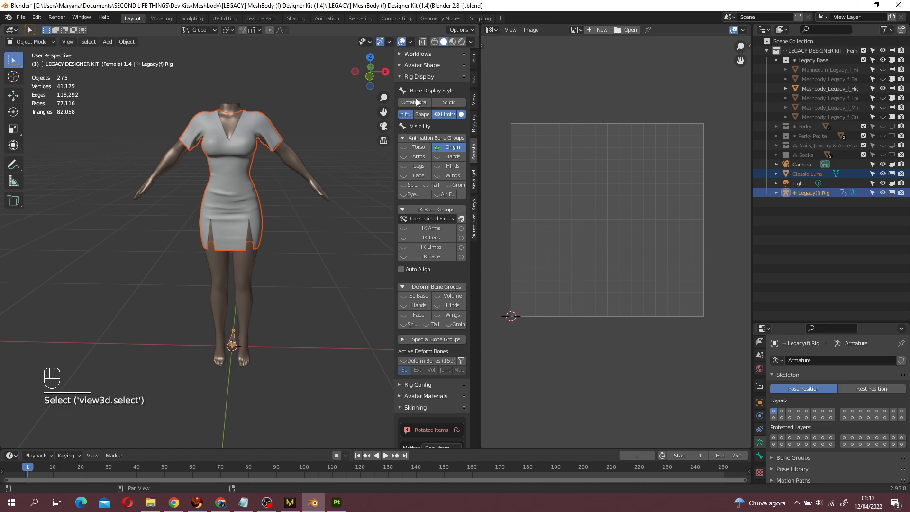
middle_drag(247, 353, 242, 261)
scroll(230, 356, up, 2)
scroll(243, 261, up, 1)
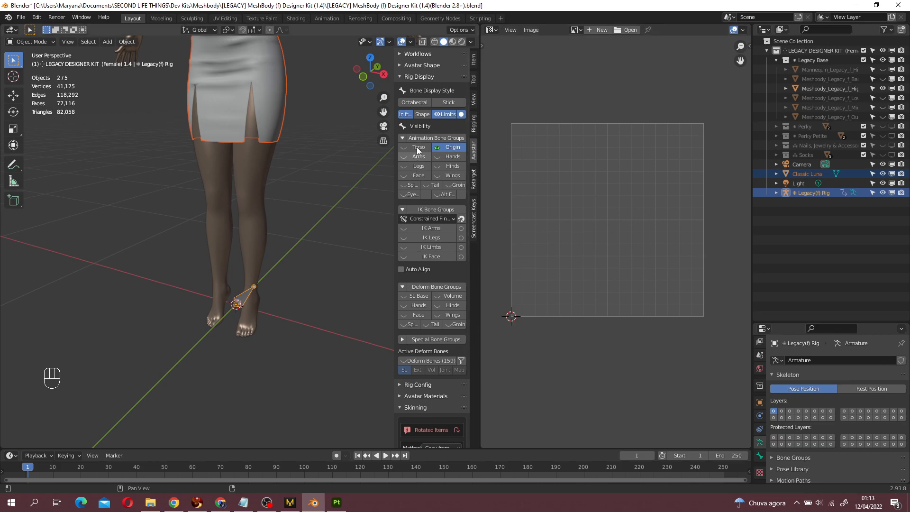
click(452, 159)
scroll(308, 213, down, 2)
shift+middle_drag(307, 216, 301, 247)
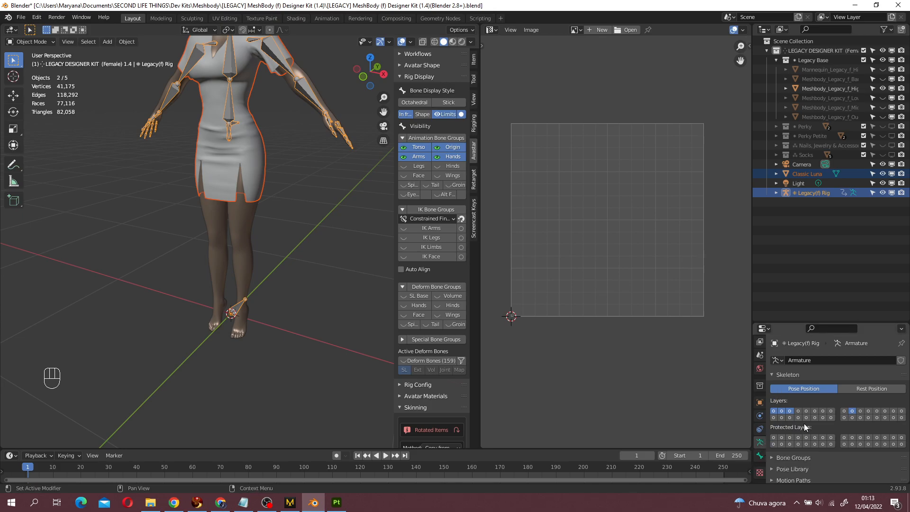
click(418, 167)
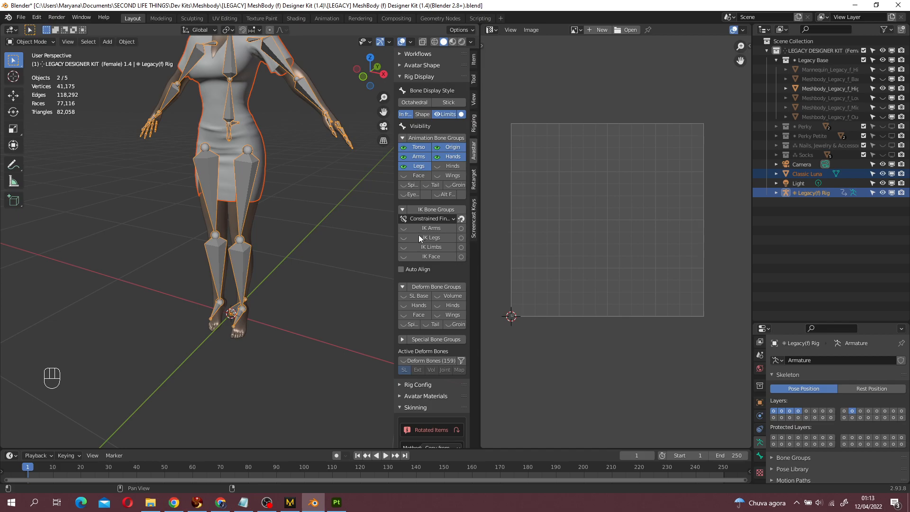
click(442, 295)
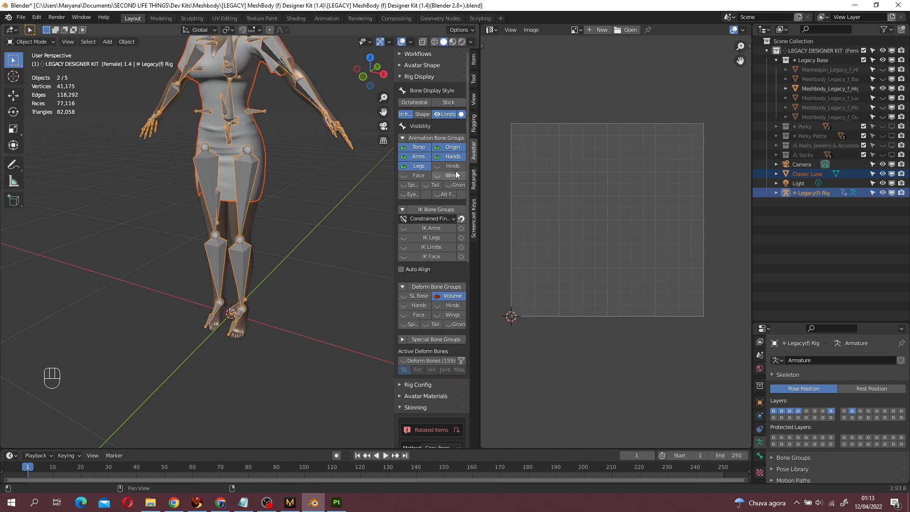
- Set the rig's bone display style to Stick and display the custom bone shapes
click(435, 106)
click(422, 116)
middle_drag(312, 210, 300, 265)
scroll(323, 193, up, 1)
scroll(283, 227, up, 1)
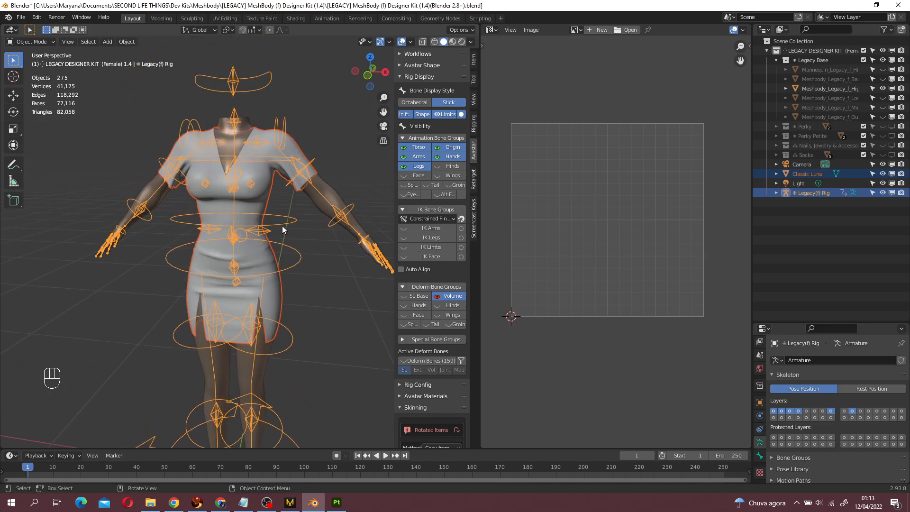
- Apply the rotation of the flagged rotated items and widen the sidebar to fit the full weight-source names
click(410, 77)
click(456, 133)
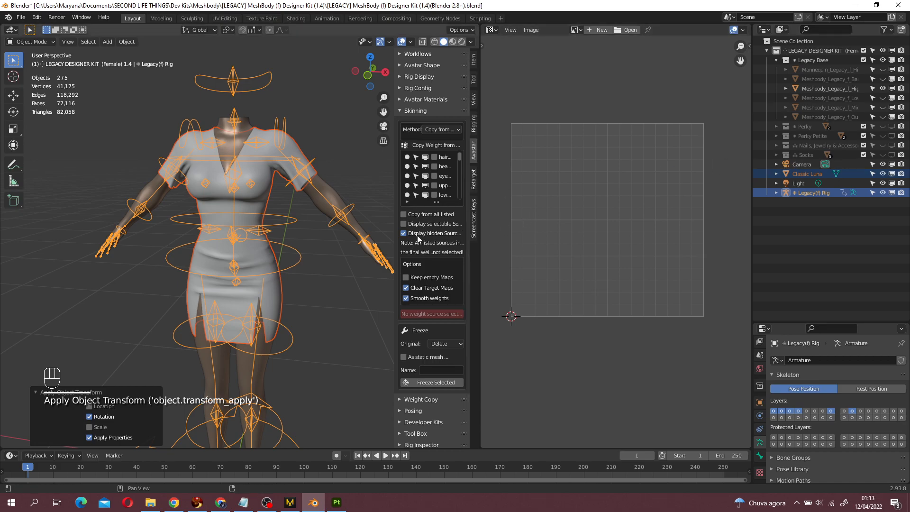
drag(436, 201, 355, 218)
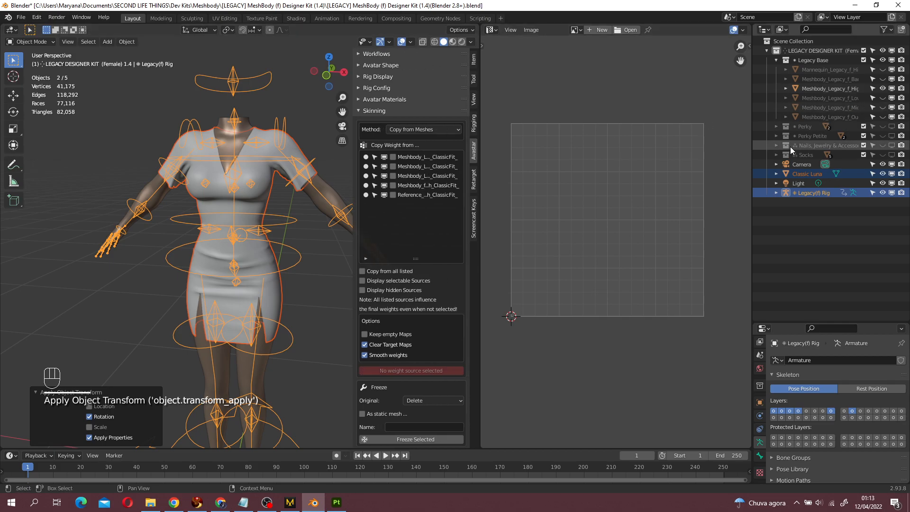
- Check the meshes in the Perky, Perky Petite, Nails and Socks collections, then limit the weight sources to non-hidden meshes
drag(777, 127, 776, 186)
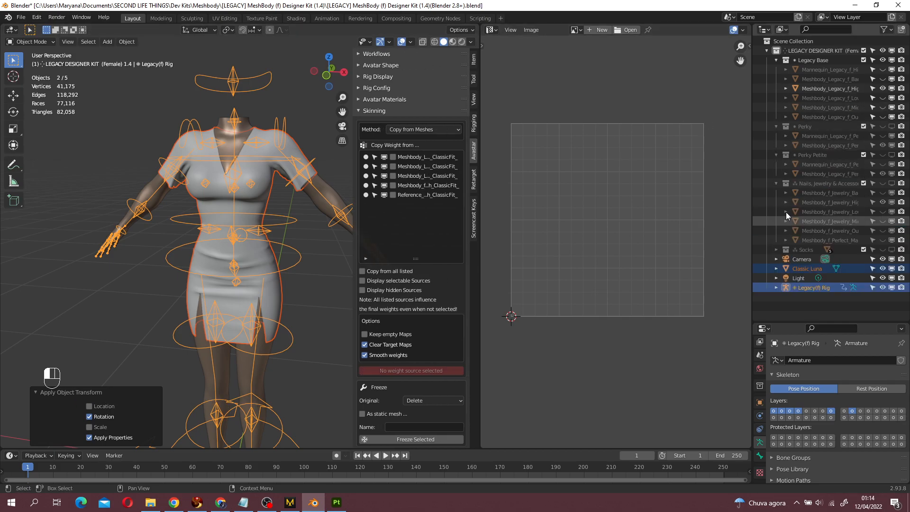
click(777, 250)
drag(777, 127, 779, 164)
click(369, 292)
click(368, 294)
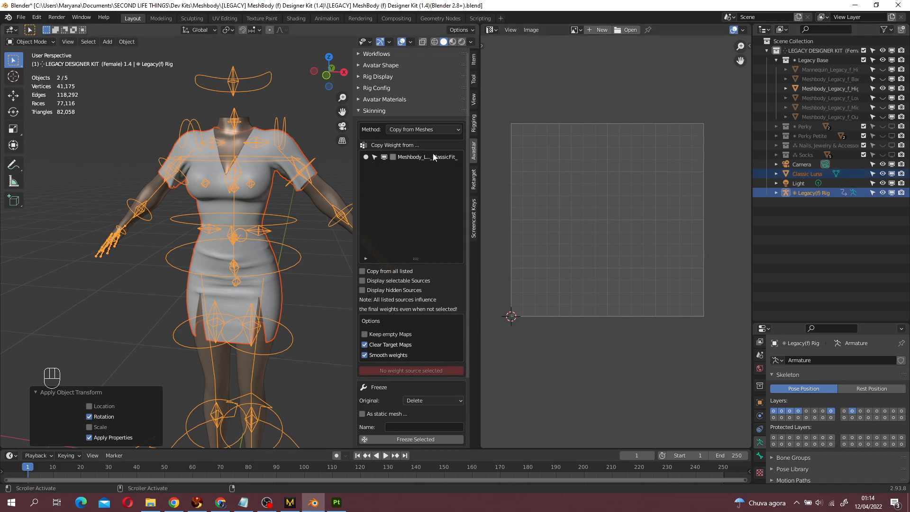
- Choose the visible Legacy body mesh as the weight source and bind the dress to the rig using Copy from Meshes
scroll(314, 246, down, 1)
shift+middle_drag(282, 247, 221, 176)
scroll(221, 176, down, 2)
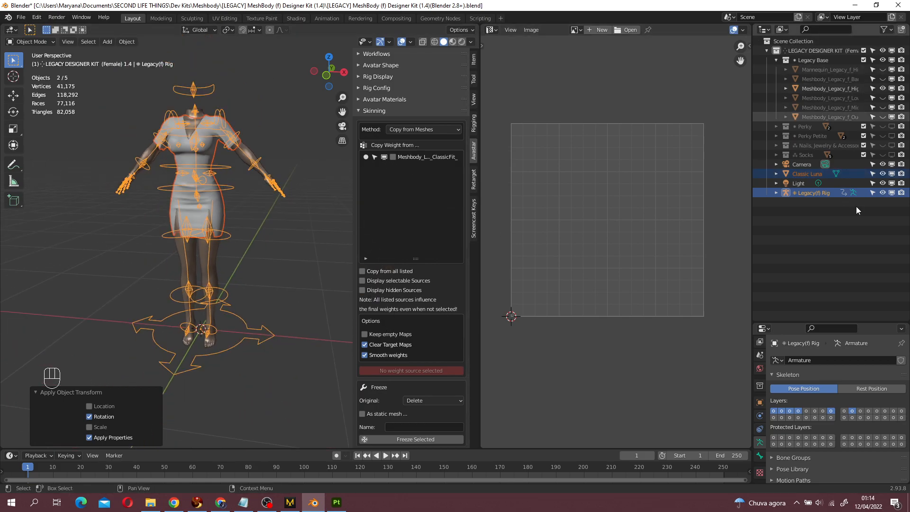
scroll(311, 175, up, 2)
shift+middle_drag(311, 175, 387, 181)
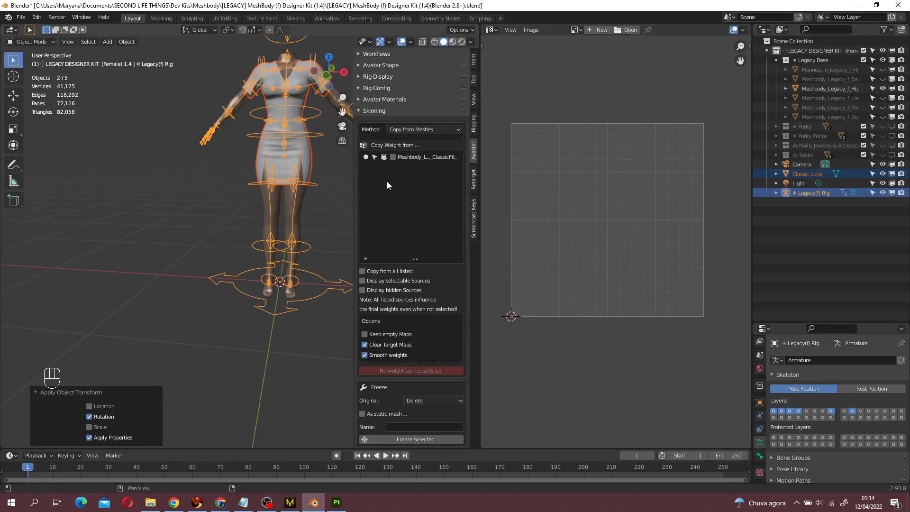
click(393, 157)
scroll(342, 308, up, 2)
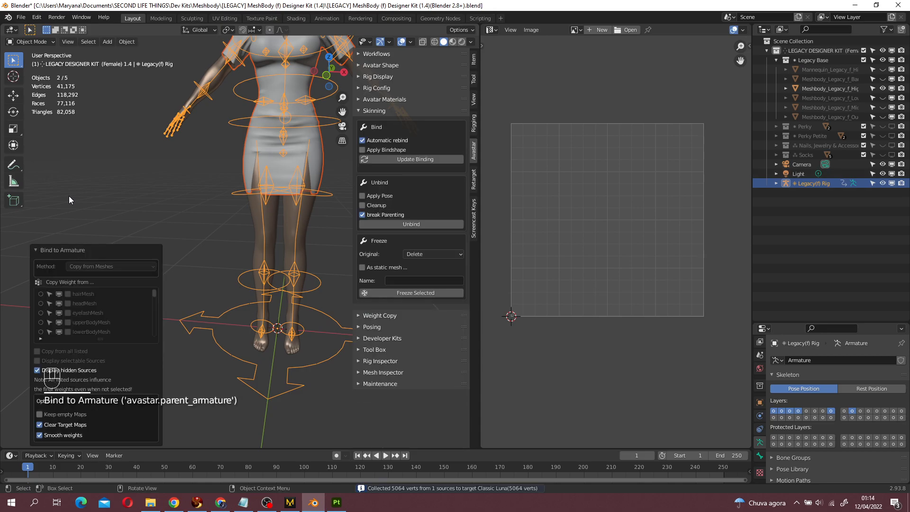
- Enter Pose Mode on the rig and test-rotate the HipLeft bone in front and side views to check how the skirt follows
click(320, 199)
click(33, 42)
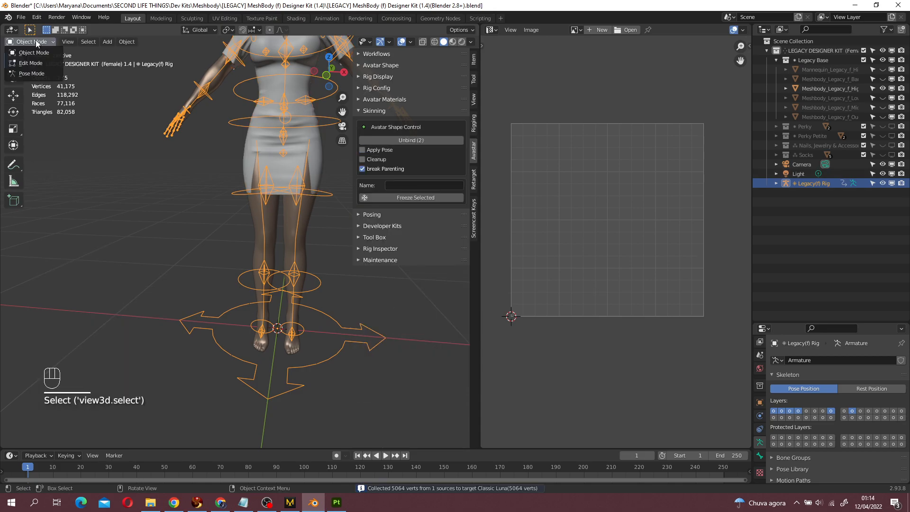
key(ctrl+Tab)
click(326, 199)
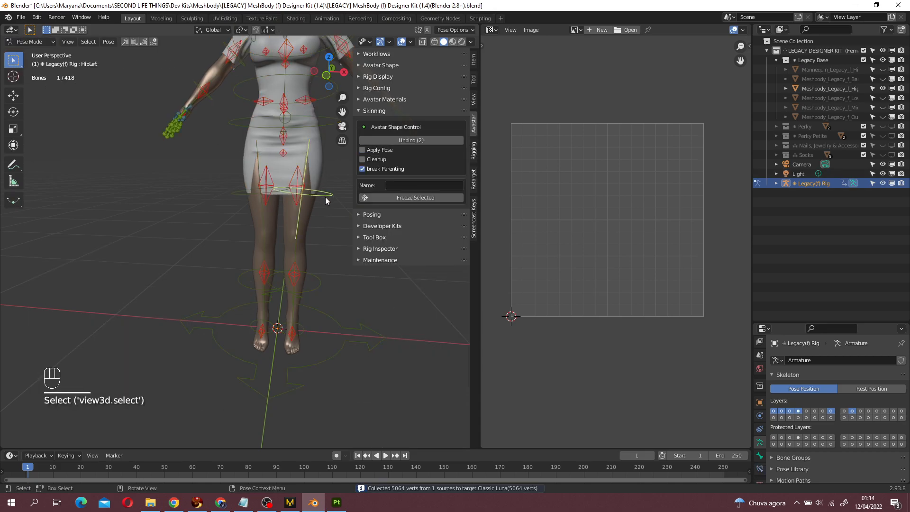
key(KP_1)
key(r)
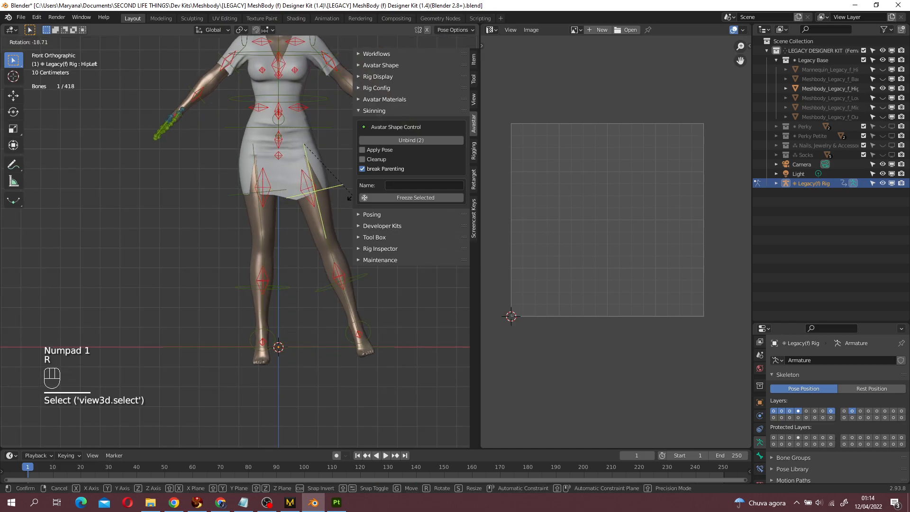
middle_drag(339, 200, 282, 200)
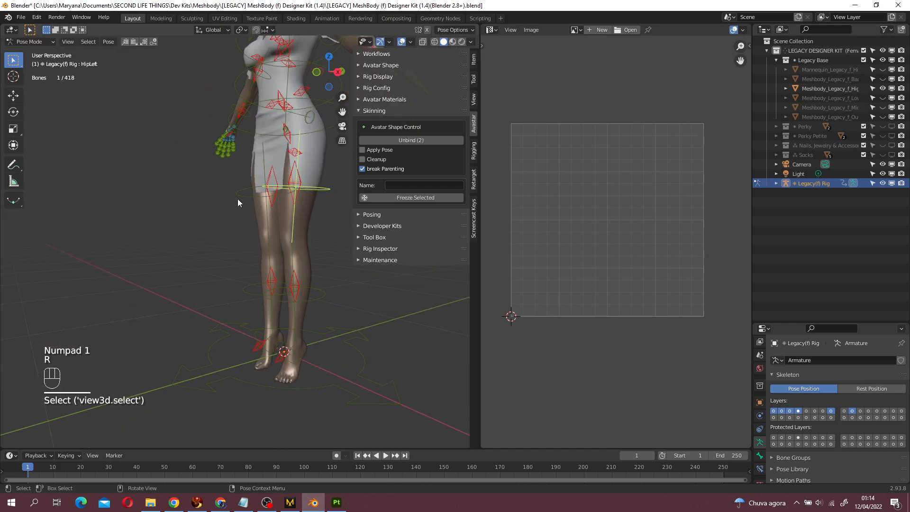
key(KP_3)
key(r)
click(235, 221)
middle_drag(236, 221, 299, 213)
- Select the LEFT_PEC and RIGHT_PEC bones and move them along the Y axis to test the dress's bust
click(300, 212)
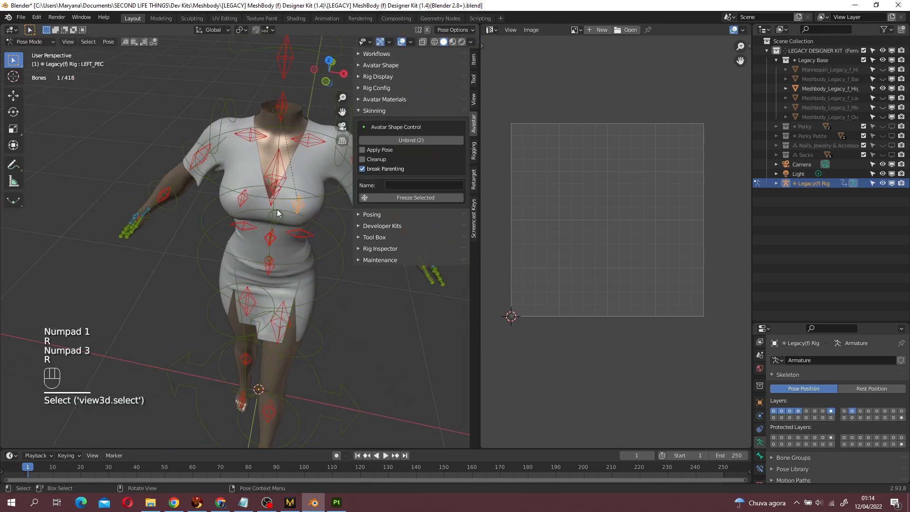
shift+click(239, 198)
middle_drag(239, 198, 156, 195)
key(g)
key(y)
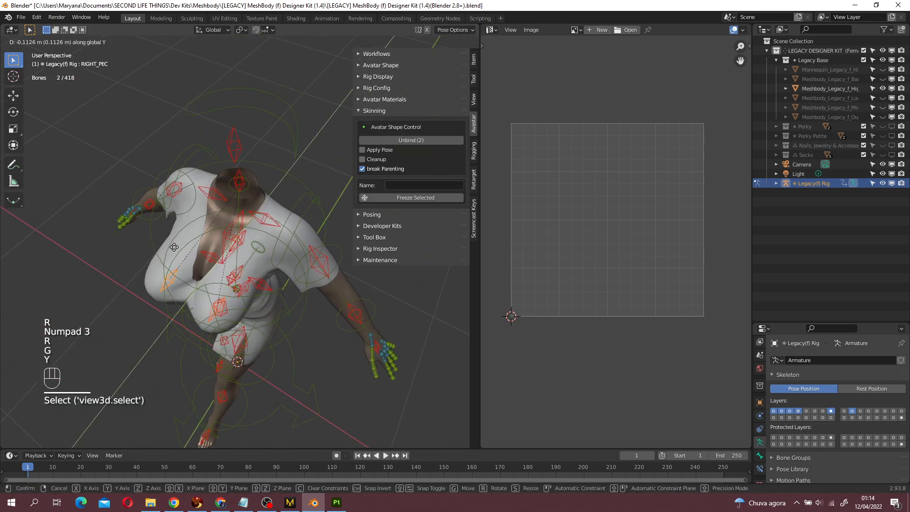
click(130, 189)
- Return to Object Mode, select the Classic Luna dress and enter Weight Paint mode
click(34, 53)
middle_drag(192, 155, 294, 137)
click(298, 136)
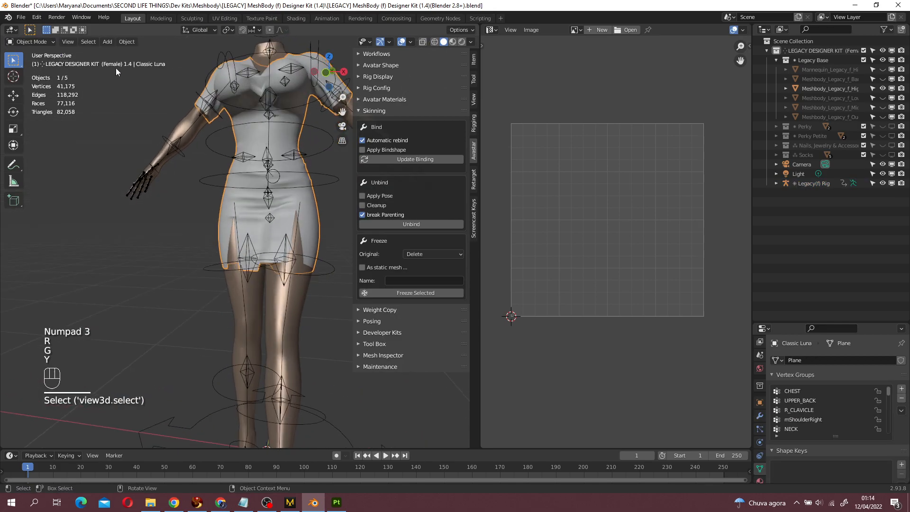
click(35, 41)
click(41, 93)
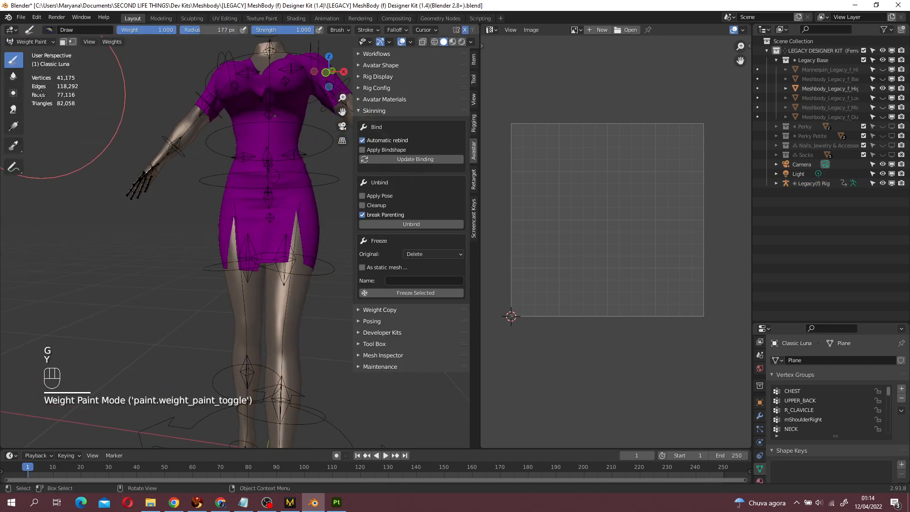
- Smooth the dress's vertex weights for All Groups with factor 0.500 and 10 iterations
click(113, 41)
click(146, 152)
click(105, 406)
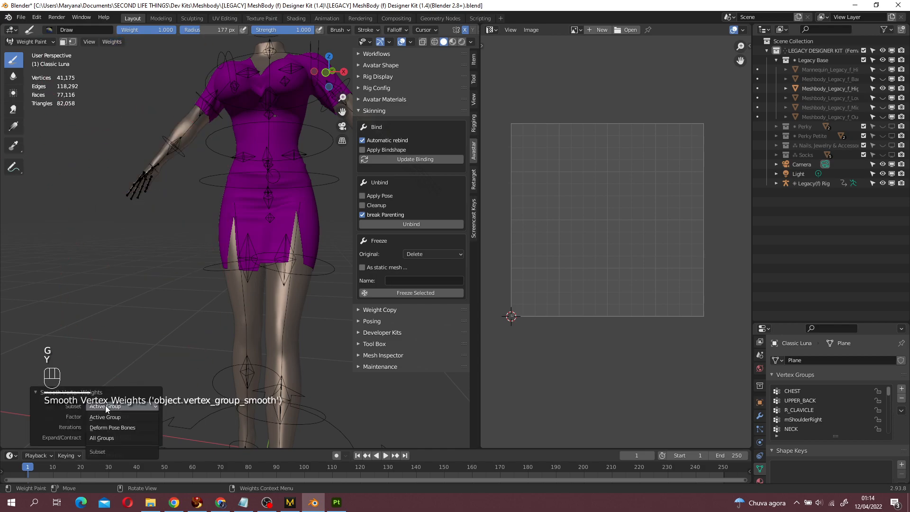
click(112, 437)
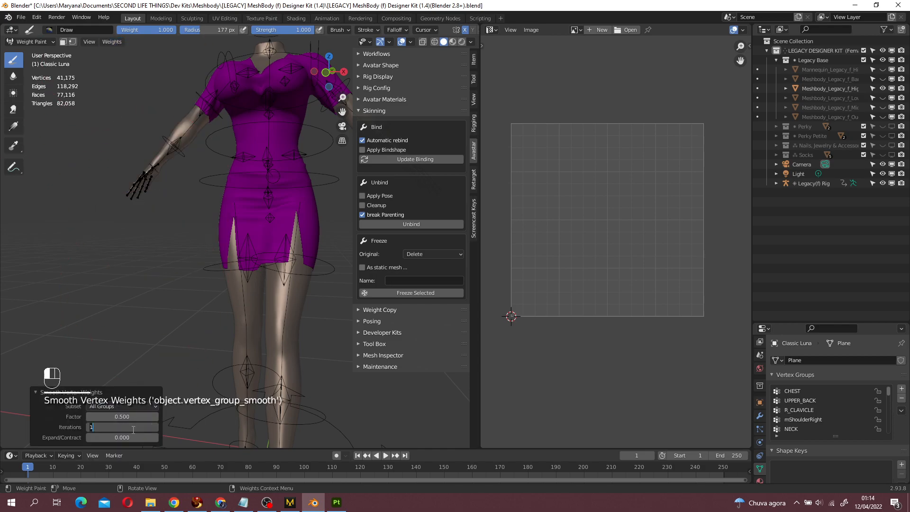
key(Return)
mouse_move(258, 196)
middle_down()
mouse_move(264, 246)
mouse_move(268, 209)
middle_up()
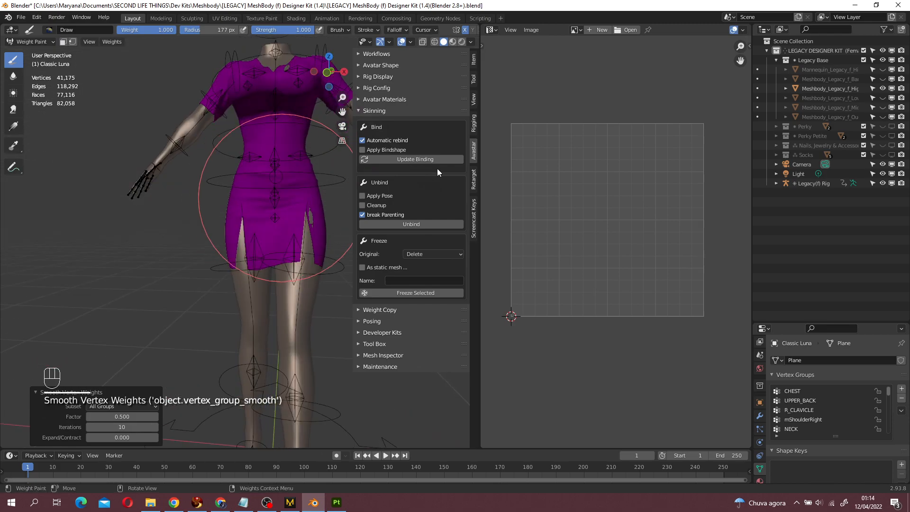
- Limit the dress's weights to 4 per vertex across All Groups
click(30, 42)
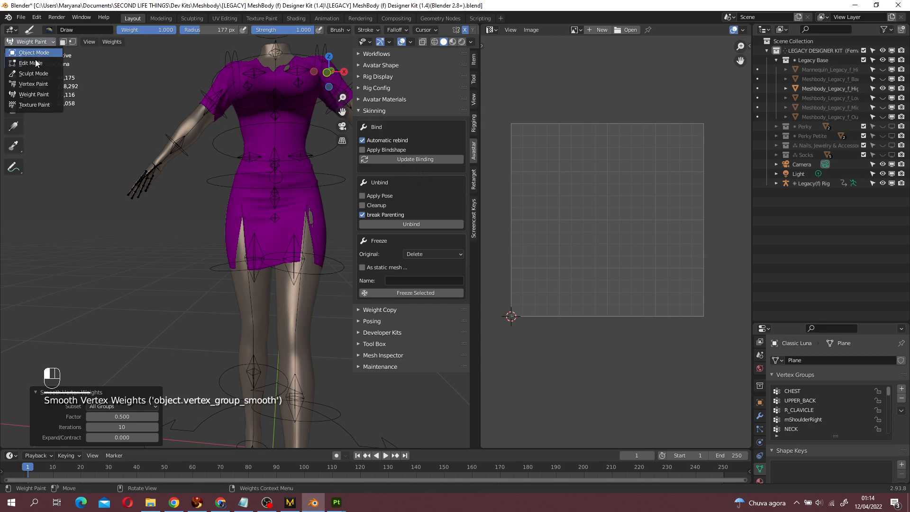
click(43, 94)
click(111, 42)
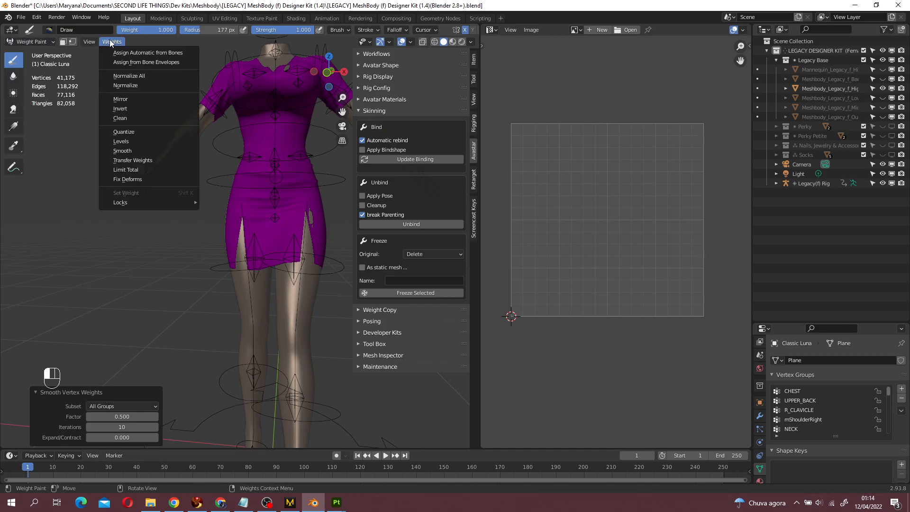
click(123, 169)
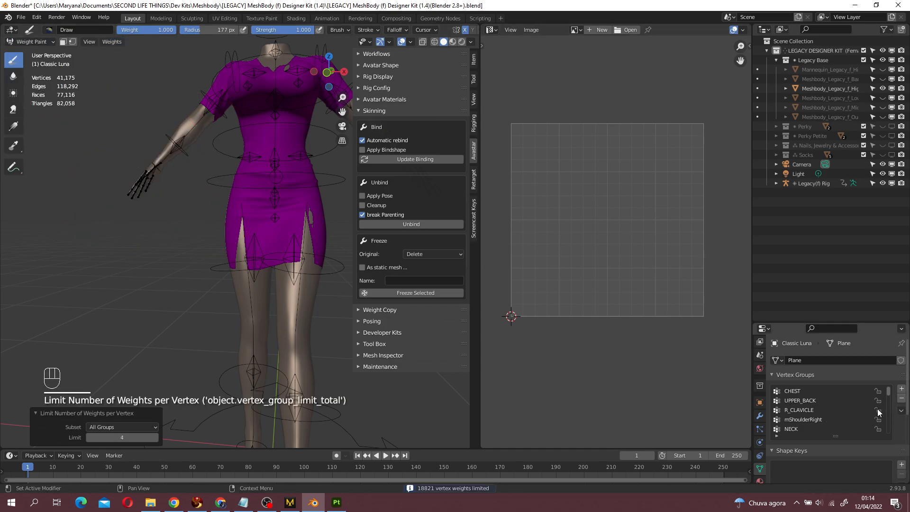
- Display the weights of the CHEST vertex group, with zero-weight areas shaded black
click(831, 393)
shift+middle_drag(193, 191, 163, 318)
scroll(252, 205, up, 3)
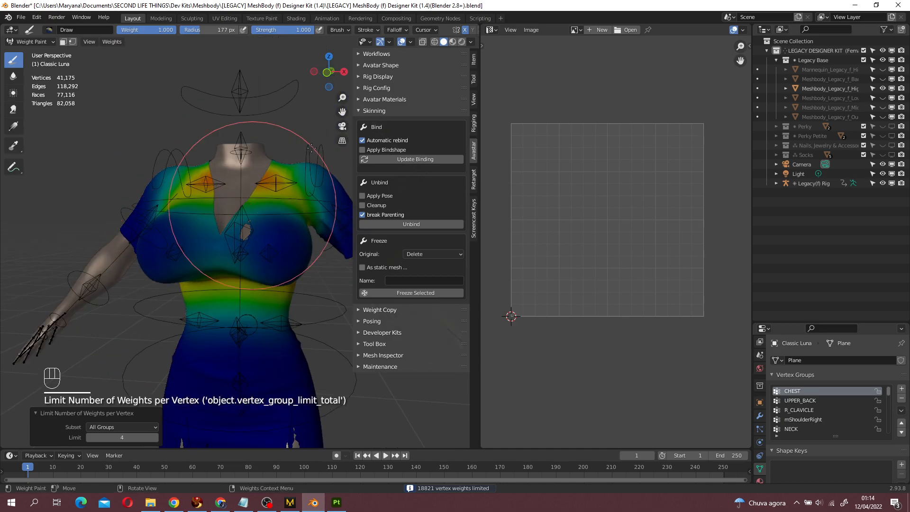
click(411, 42)
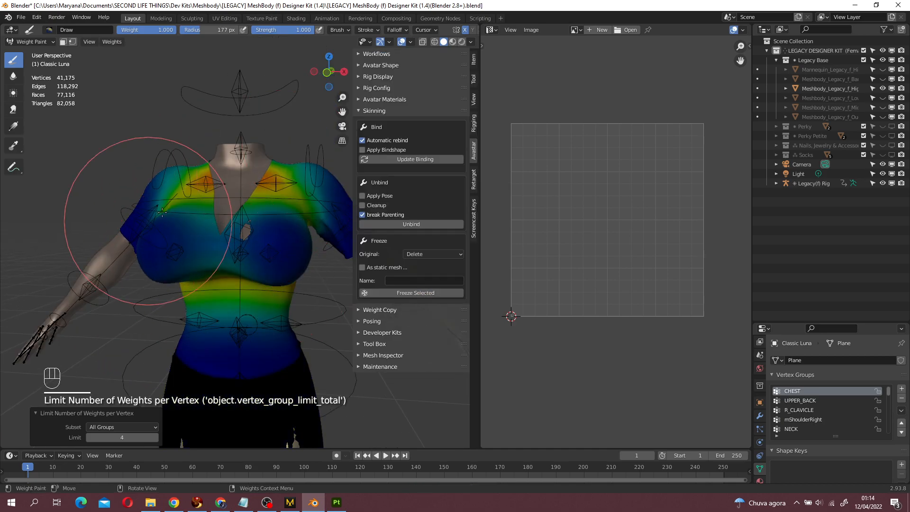
- Choose the Subtract brush and remove CHEST weight from both breasts of the dress
click(50, 30)
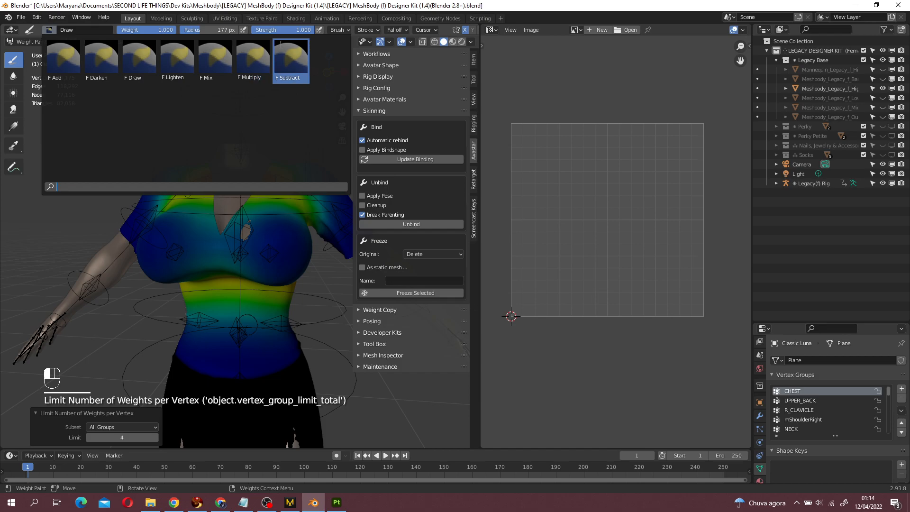
click(290, 60)
click(272, 246)
click(177, 251)
mouse_move(216, 257)
middle_down()
mouse_move(225, 309)
mouse_move(222, 208)
mouse_move(187, 173)
middle_up()
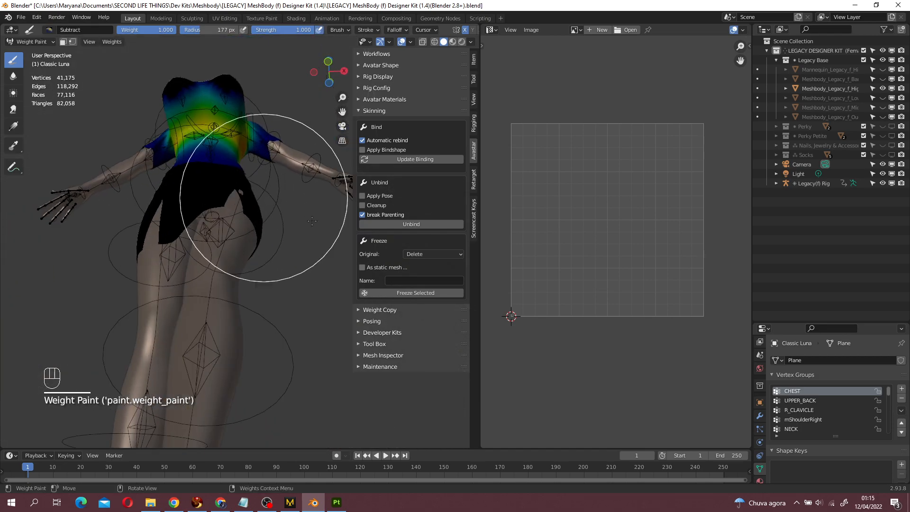
- Select the PELVIS vertex group and subtract its weight from the lower front of the skirt
scroll(819, 407, down, 5)
click(821, 409)
middle_drag(290, 268, 277, 317)
shift+middle_drag(275, 316, 258, 278)
scroll(258, 278, up, 4)
drag(253, 206, 241, 183)
scroll(218, 230, down, 2)
middle_drag(214, 236, 211, 244)
drag(212, 244, 194, 247)
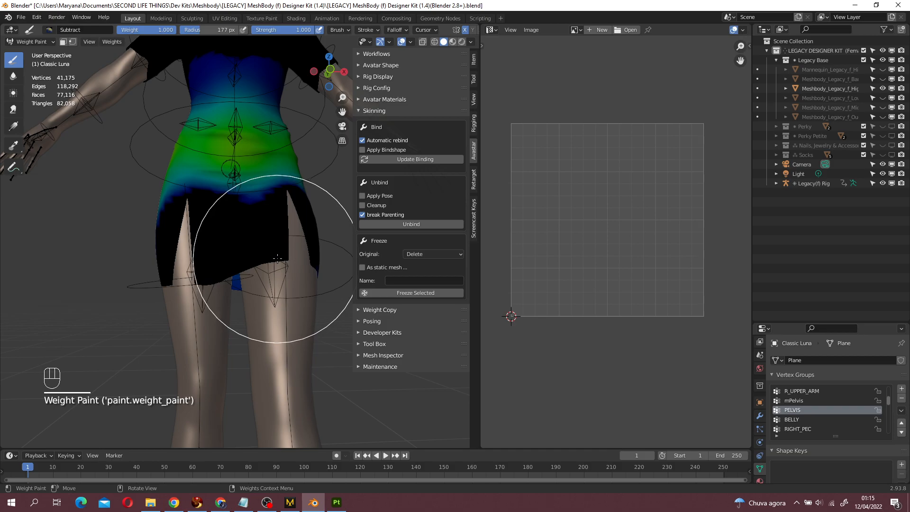
- Try subtracting PELVIS weight along the skirt's back hem, and undo the stroke
scroll(289, 272, down, 4)
mouse_move(288, 271)
middle_down()
mouse_move(104, 239)
mouse_move(104, 268)
middle_up()
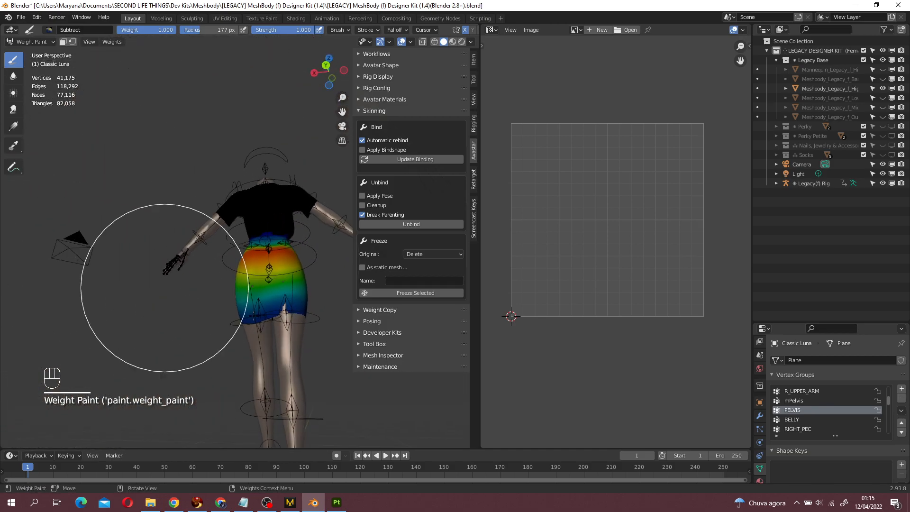
scroll(287, 323, up, 4)
drag(306, 363, 321, 361)
key(ctrl+z)
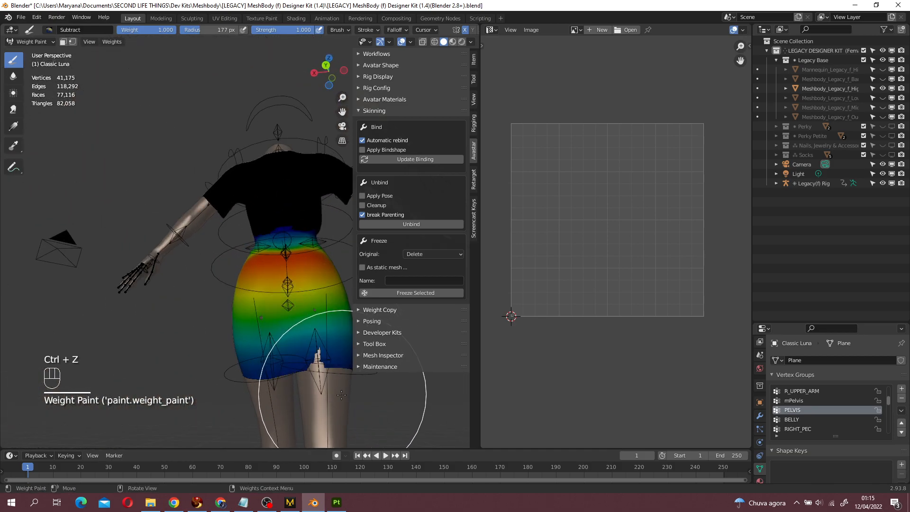
- Try smearing PELVIS weight along the skirt's back hem with the Smear brush, and undo the strokes
middle_drag(348, 373, 264, 304)
scroll(243, 223, up, 2)
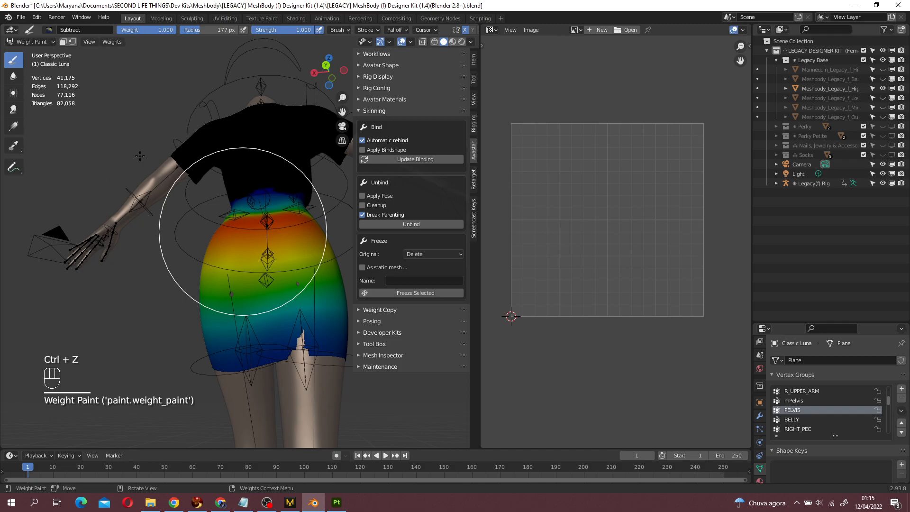
click(13, 108)
drag(306, 374, 310, 388)
key(ctrl+z)
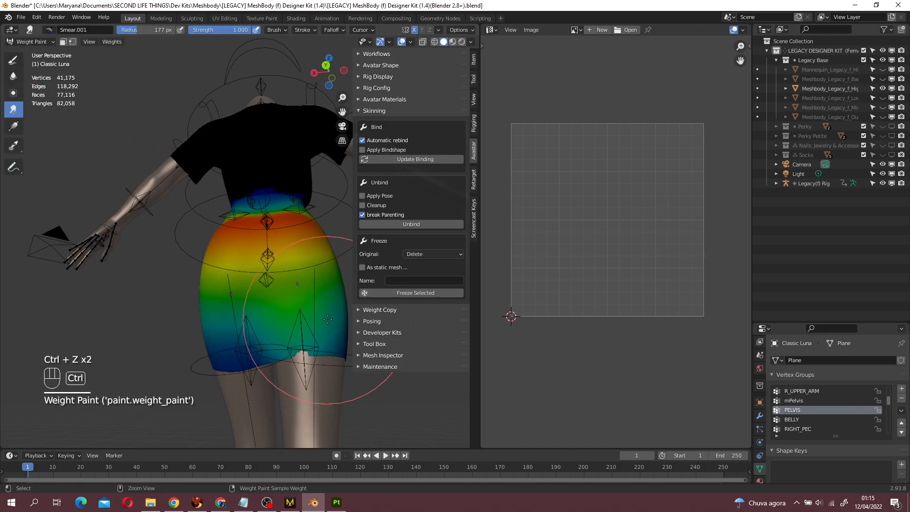
key(ctrl+z)
key(ctrl+z)
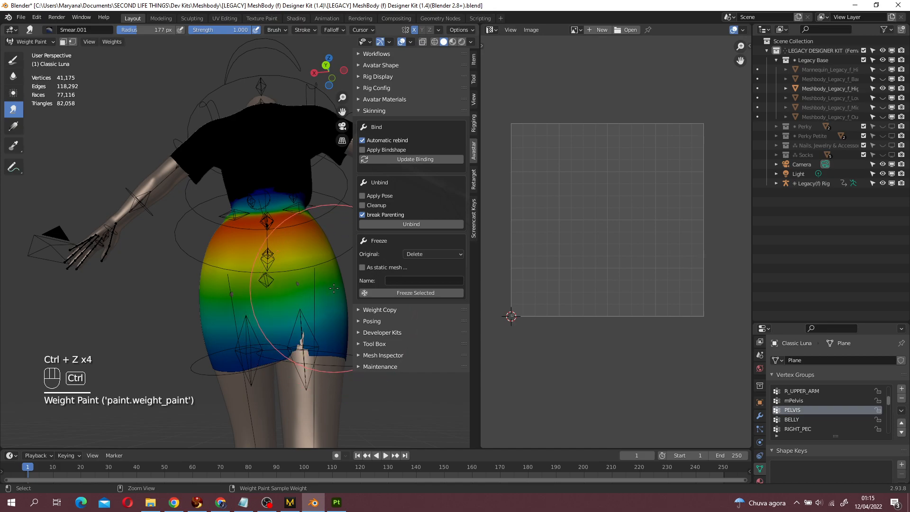
key(ctrl+z)
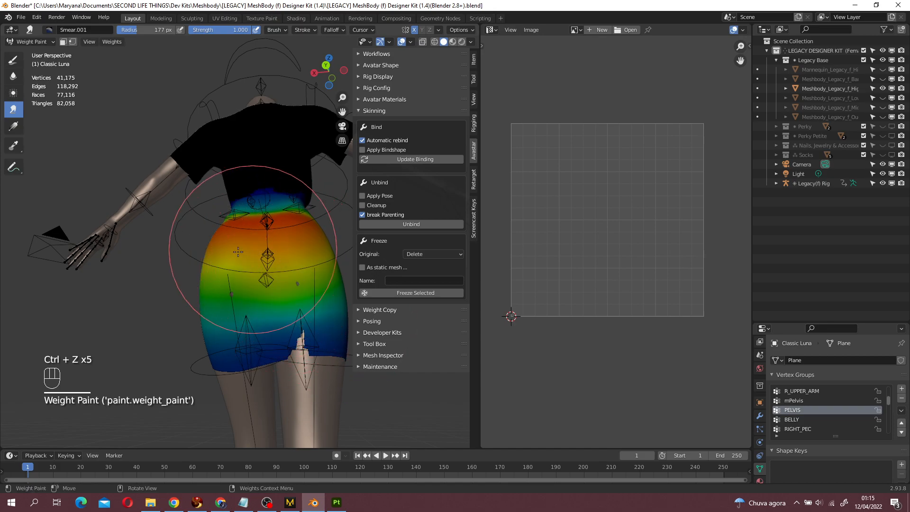
key(ctrl+z)
key(ctrl+z)
key(ctrl+z)
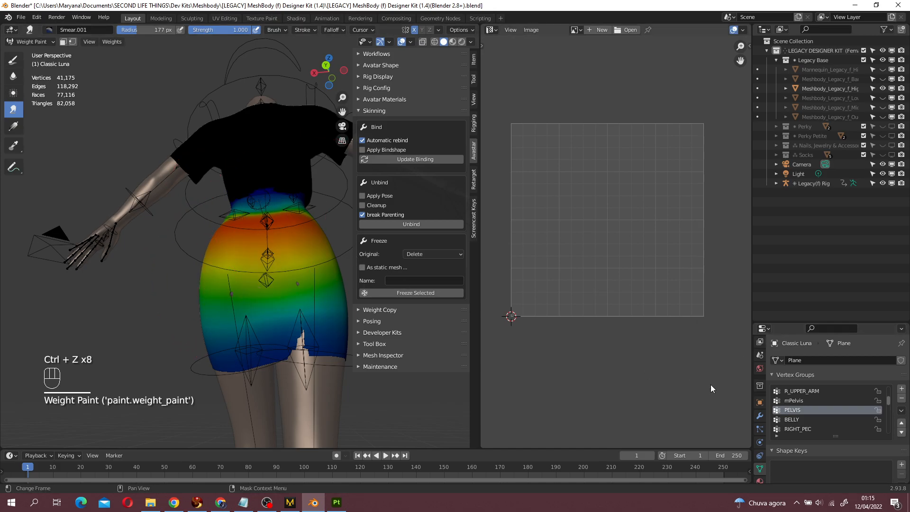
- Select the L_UPPER_LEG vertex group to show its weights on the skirt
scroll(821, 418, down, 3)
click(812, 423)
scroll(813, 425, down, 2)
scroll(814, 427, down, 3)
click(808, 411)
click(815, 420)
click(812, 410)
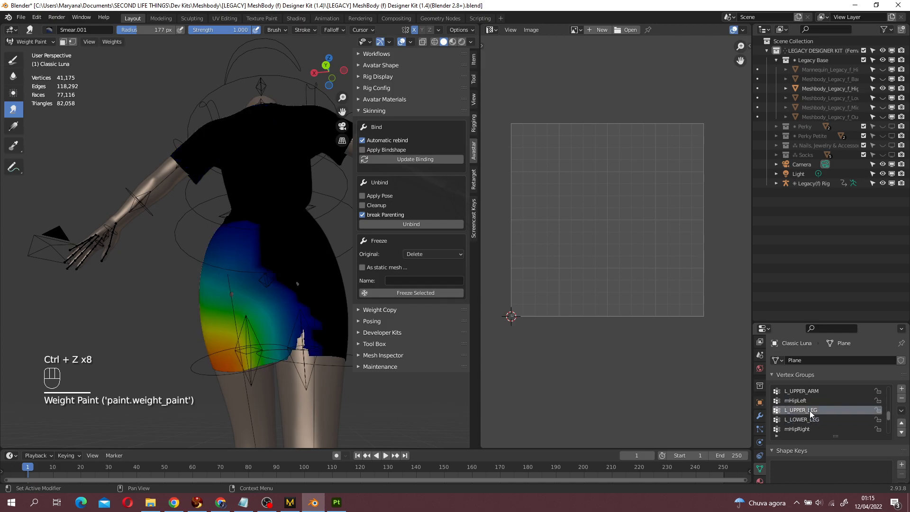
- Subtract L_UPPER_LEG weight from the right-leg side of the skirt, at both back and front
click(16, 65)
click(317, 340)
mouse_move(315, 332)
middle_down()
mouse_move(326, 308)
mouse_move(348, 330)
mouse_move(340, 332)
middle_up()
shift+middle_drag(341, 333, 341, 282)
click(202, 240)
middle_drag(209, 240, 291, 294)
shift+middle_drag(222, 295, 408, 286)
scroll(289, 306, down, 3)
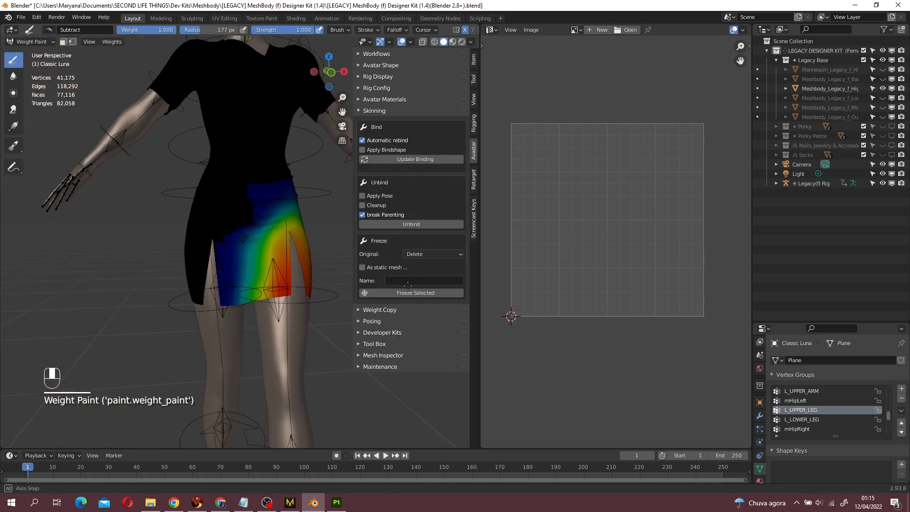
- Select the R_UPPER_LEG vertex group, try subtracting its weight at the skirt's back hem over the left leg, and undo the stroke
click(838, 427)
click(799, 420)
scroll(826, 414, down, 2)
click(821, 419)
scroll(297, 268, up, 4)
middle_drag(272, 290, 251, 295)
middle_drag(313, 279, 89, 251)
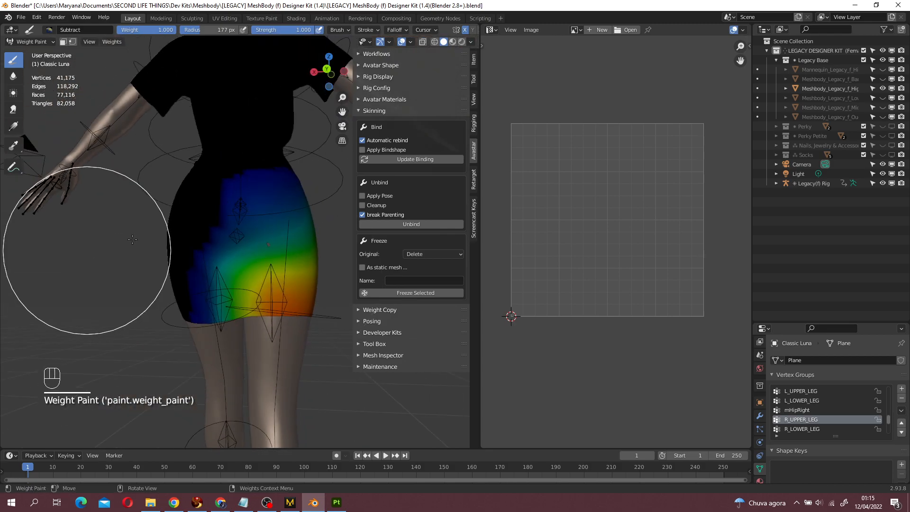
mouse_move(214, 326)
mouse_down()
mouse_move(264, 193)
mouse_move(266, 284)
mouse_up()
key(ctrl+z)
- Leave weight painting for Object Mode and select the Legacy rig
scroll(343, 303, down, 3)
middle_drag(343, 303, 121, 305)
click(47, 41)
click(39, 53)
mouse_move(252, 79)
middle_down()
mouse_move(397, 197)
mouse_move(343, 274)
mouse_move(252, 252)
mouse_move(257, 244)
mouse_move(342, 267)
mouse_move(298, 250)
middle_up()
click(301, 281)
scroll(302, 281, up, 4)
click(257, 243)
click(253, 85)
click(166, 51)
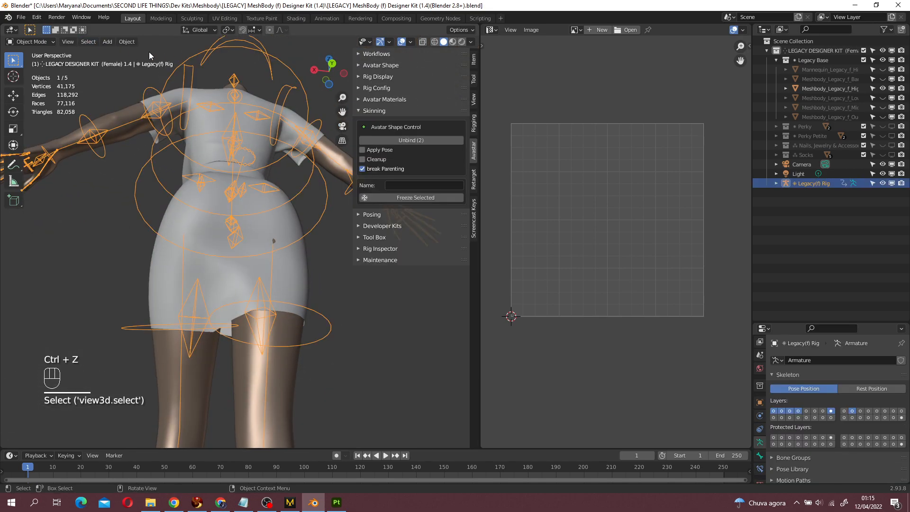
- Put the Legacy rig in Pose Mode and clear the location, rotation and scale of all visible bones
click(31, 41)
click(31, 73)
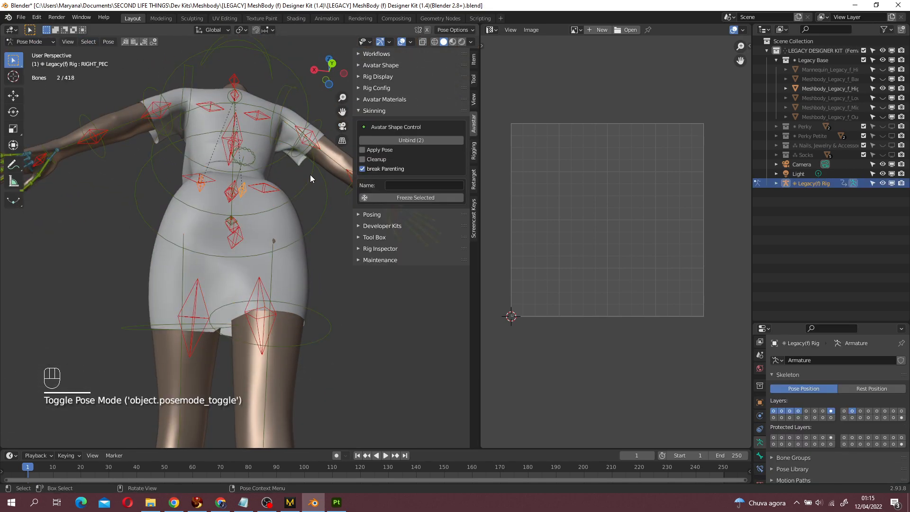
key(a)
key(alt+g)
key(alt+r)
key(alt+s)
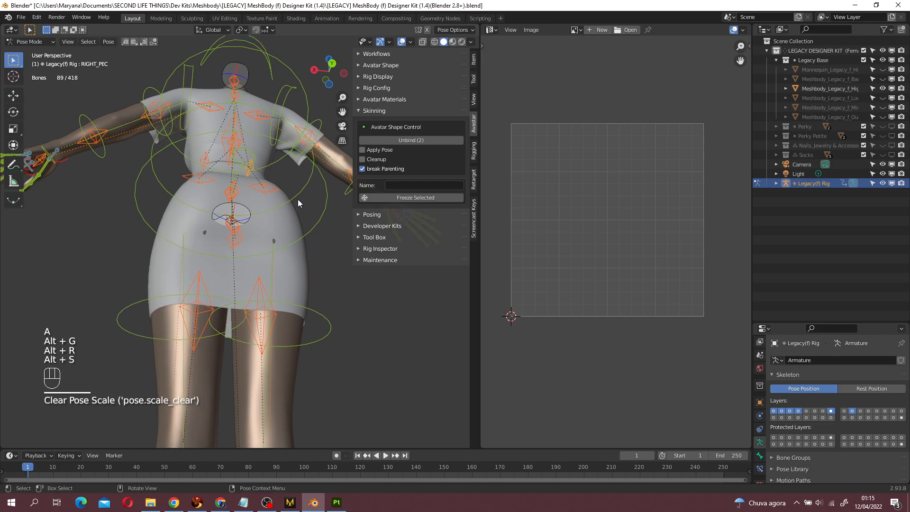
- Move the edges at the two body poke-through spots on the back of the skirt about 0.0017 m along Y with proportional editing
click(267, 239)
key(ctrl+Tab)
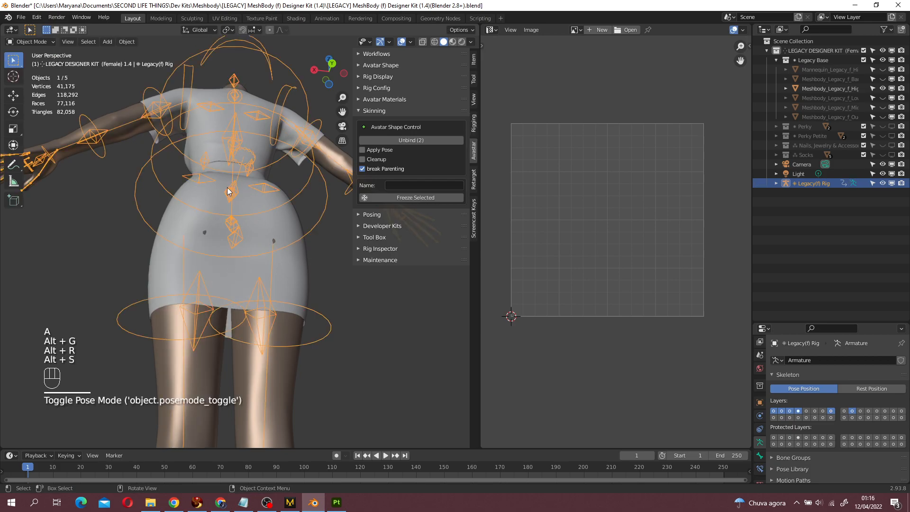
click(265, 229)
key(Tab)
scroll(189, 228, up, 3)
shift+click(165, 222)
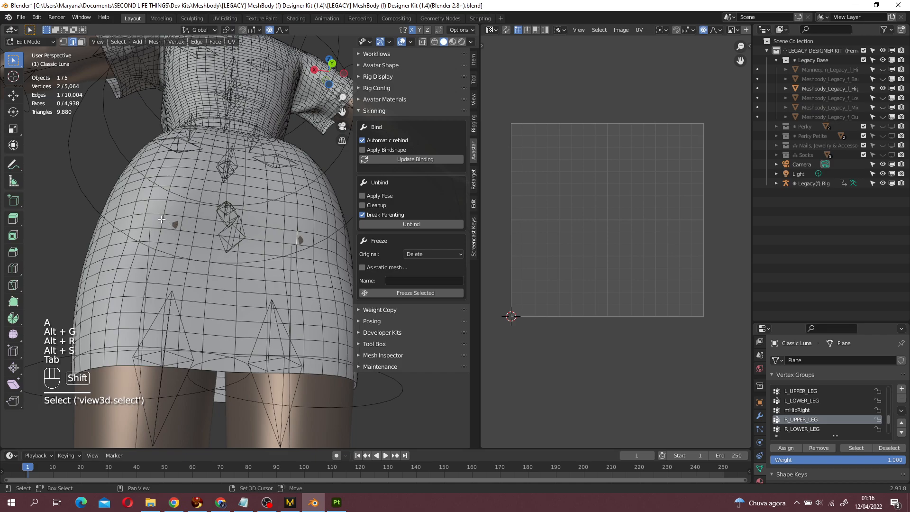
key(g)
key(y)
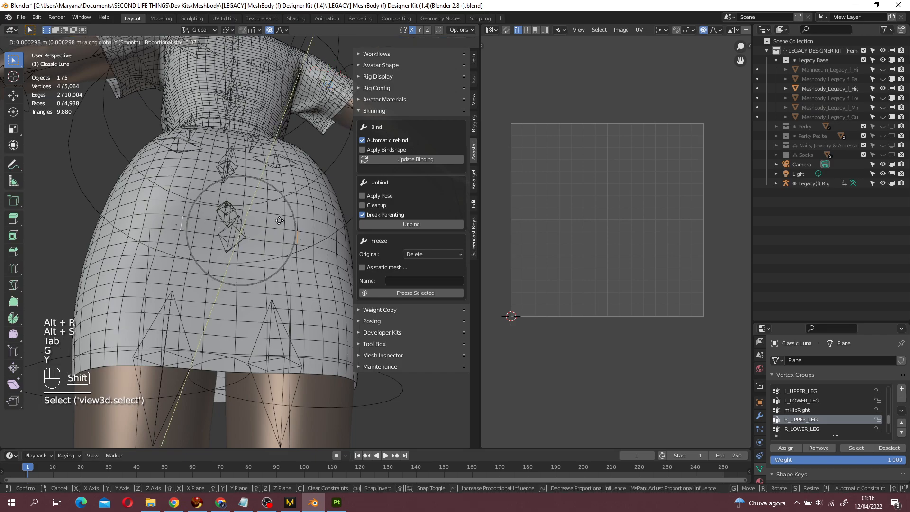
click(261, 208)
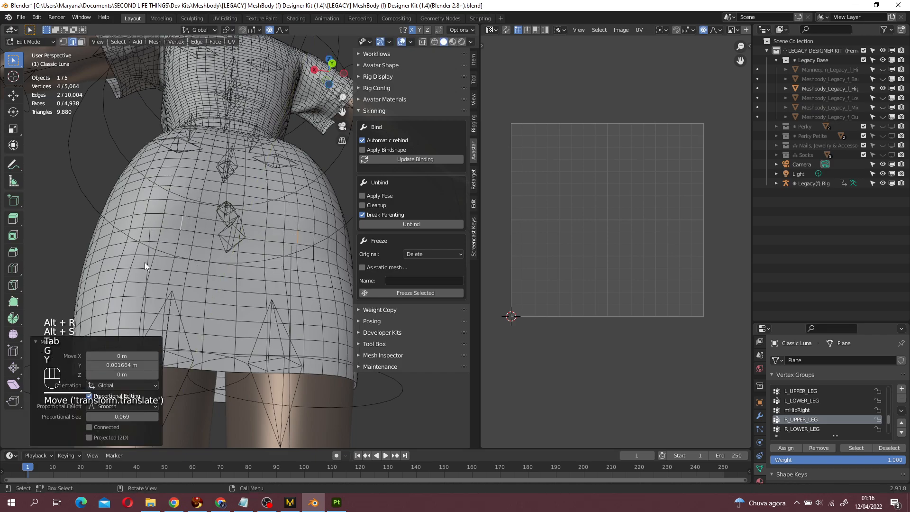
key(Tab)
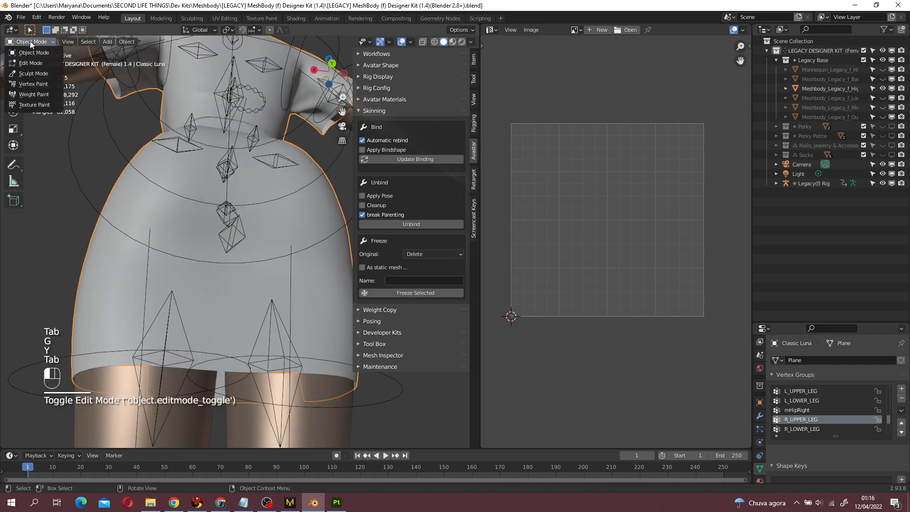
- Examine the dress from the back and front in Object Mode, including its modifier stack
click(285, 283)
middle_drag(336, 298, 129, 313)
shift+click(279, 320)
scroll(129, 313, up, 5)
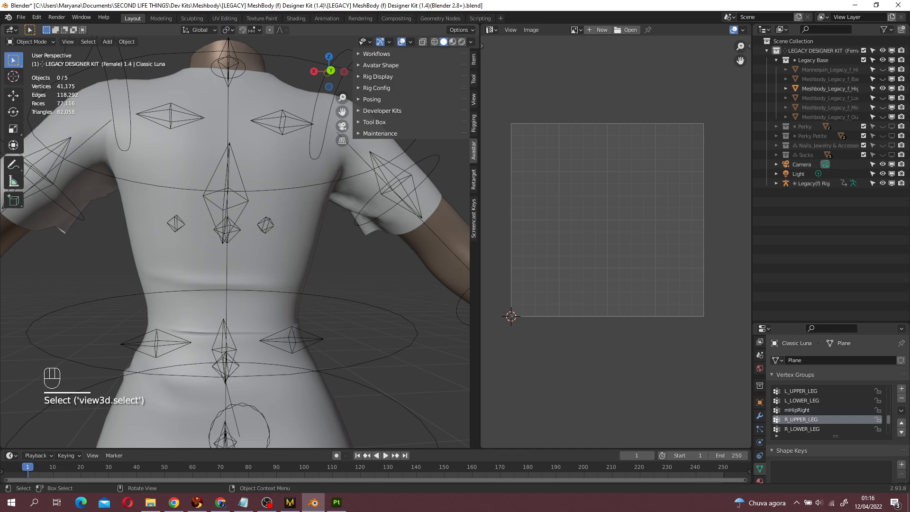
scroll(286, 333, down, 5)
middle_drag(285, 334, 119, 287)
click(260, 257)
click(760, 416)
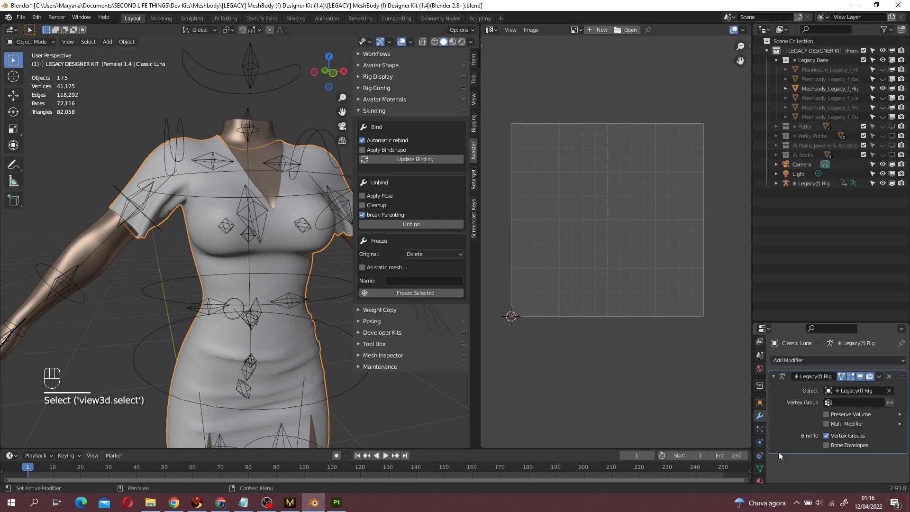
click(815, 361)
- Select the edge loops of the dress's neckline and the first sleeve opening in Edit Mode
key(Tab)
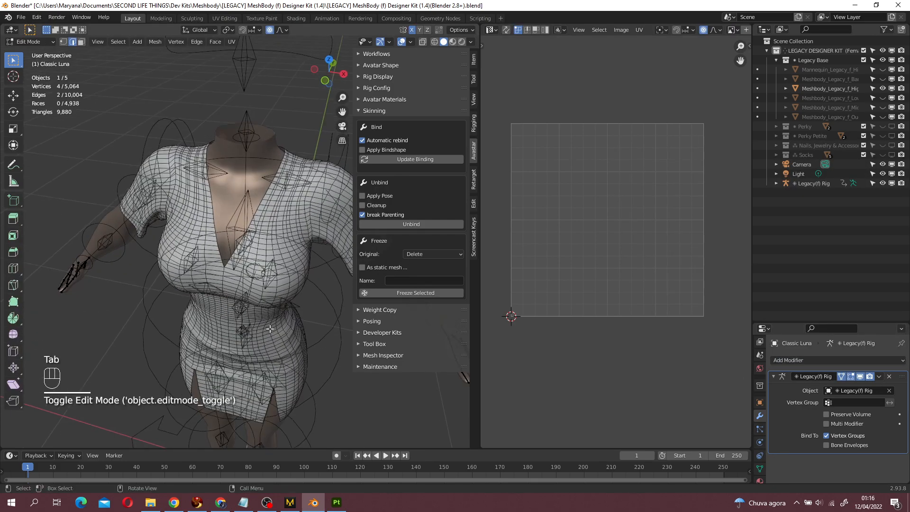
scroll(209, 251, up, 3)
alt+click(195, 155)
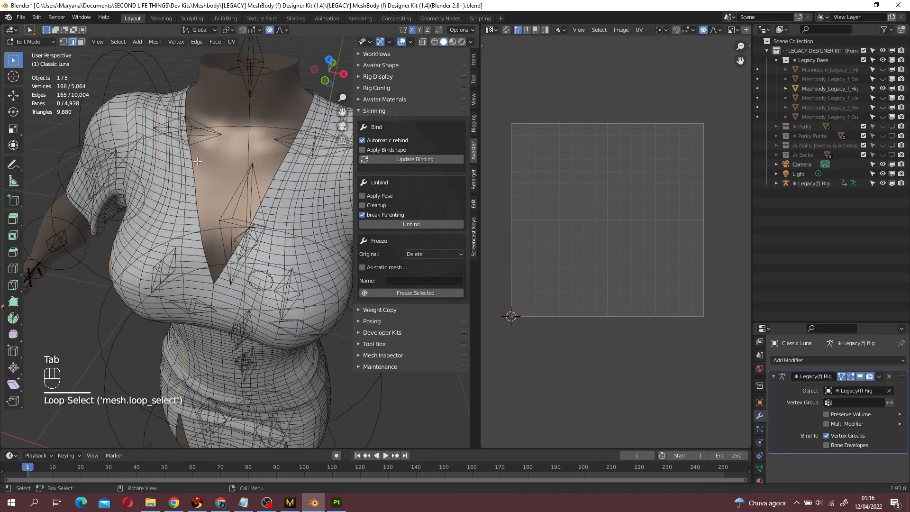
middle_drag(194, 155, 293, 236)
middle_drag(270, 181, 263, 203)
shift+middle_drag(347, 176, 203, 135)
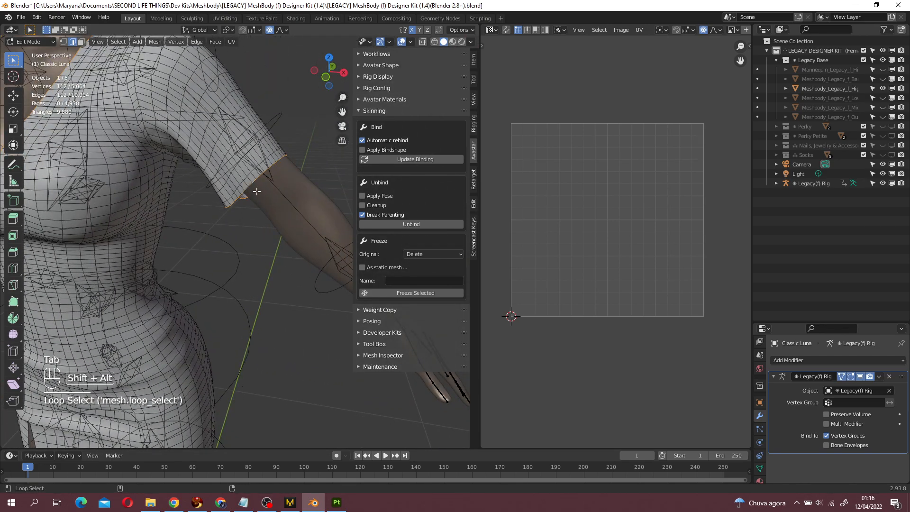
- Add the opposite sleeve's opening edge loop to the selection, undoing any wrong loop picks
shift+middle_drag(257, 191, 356, 166)
middle_drag(227, 204, 280, 192)
shift+middle_drag(114, 190, 210, 253)
alt+shift+click(156, 196)
key(ctrl+z)
scroll(159, 198, up, 2)
key(ctrl+z)
alt+shift+click(95, 167)
- Add the skirt's slit edges and the front and back hem edges to the selection, and mark all selected edges as sharp
scroll(199, 258, down, 5)
shift+middle_drag(211, 268, 183, 256)
scroll(184, 293, up, 4)
key(ctrl+z)
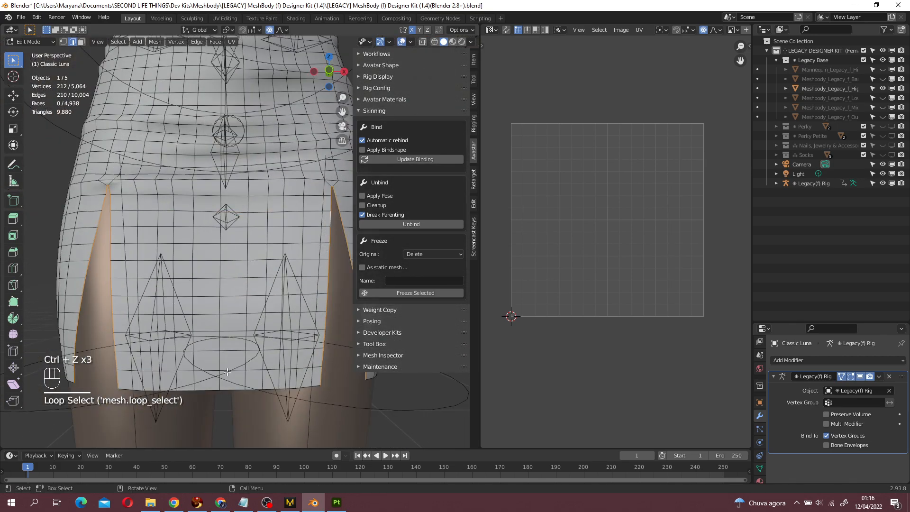
alt+shift+click(228, 385)
middle_drag(227, 385, 176, 384)
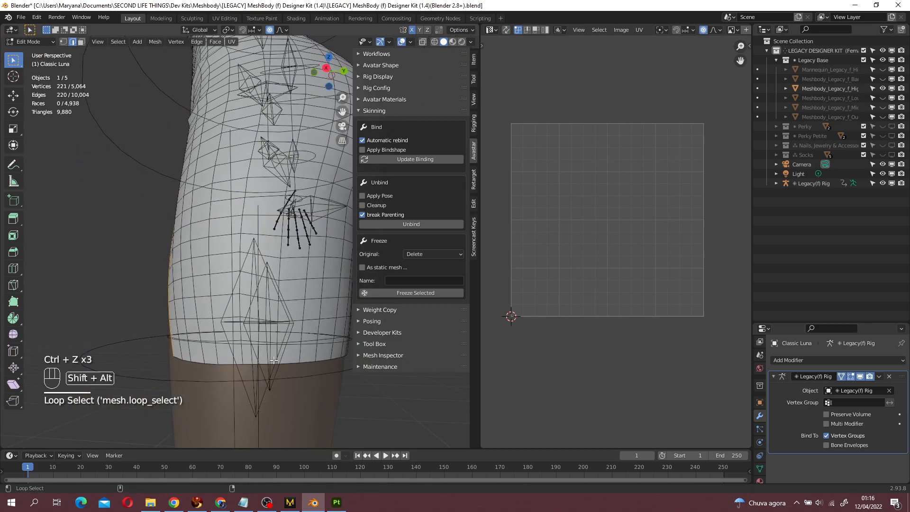
key(ctrl+z)
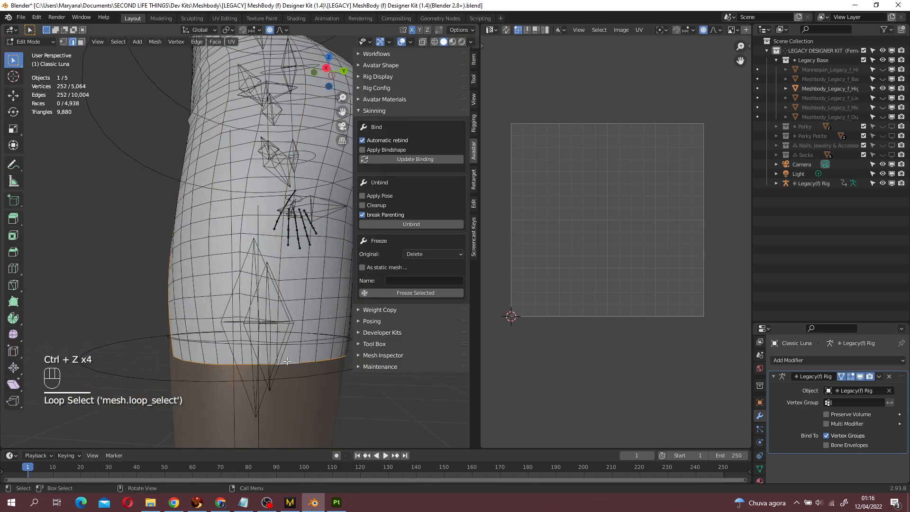
key(ctrl+e)
click(289, 360)
scroll(290, 359, down, 4)
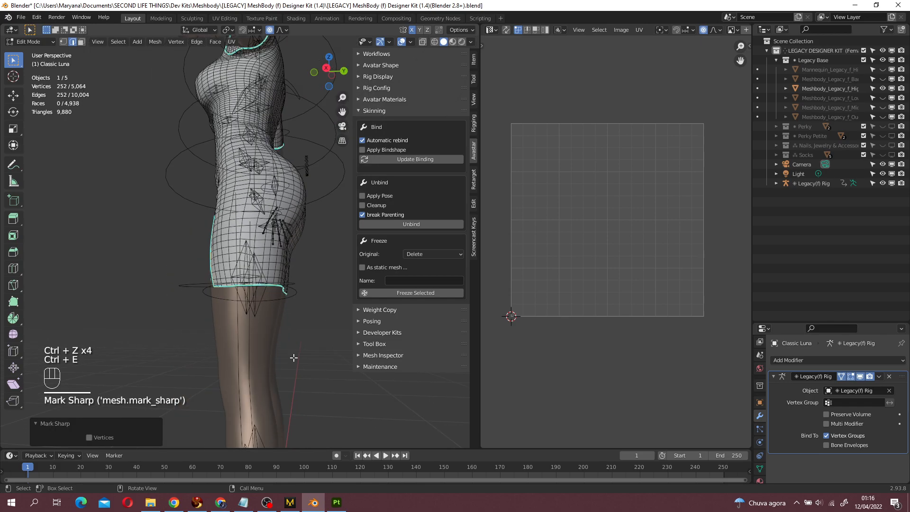
- Return the dress to Object Mode and add a Solidify modifier to it
key(Tab)
middle_drag(238, 329, 304, 332)
click(801, 359)
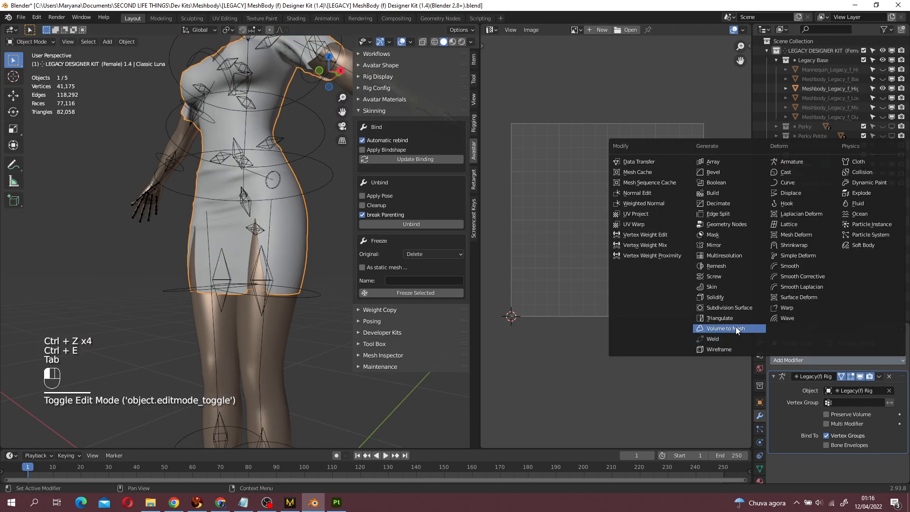
click(729, 299)
drag(830, 327, 830, 233)
- Clear the custom split normals data from the dress mesh
click(760, 425)
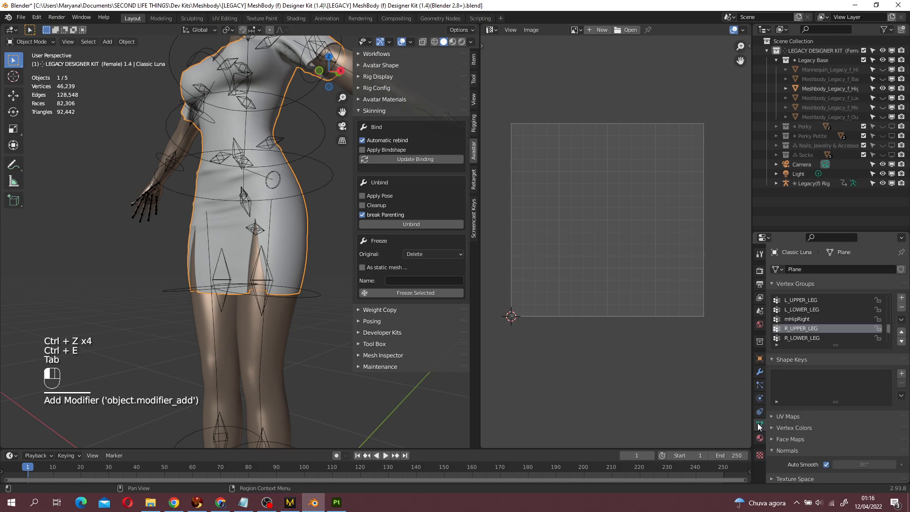
scroll(829, 466, down, 2)
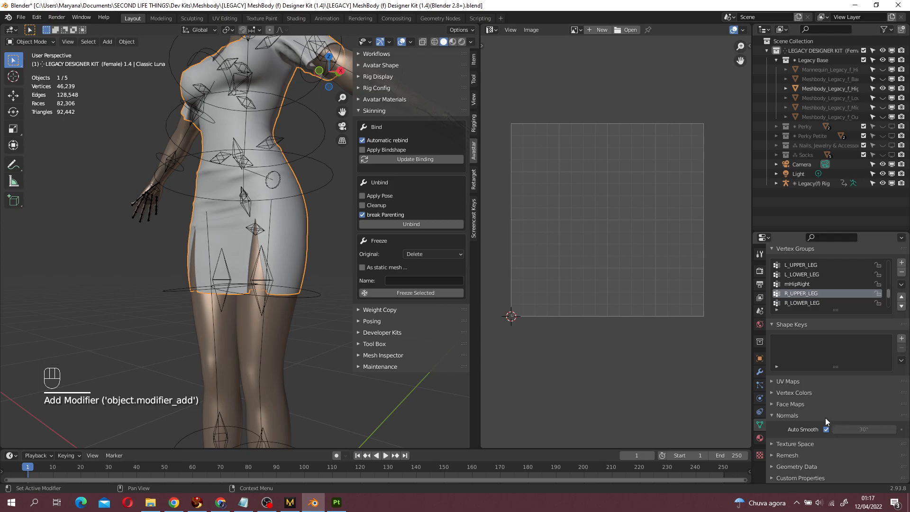
click(789, 477)
scroll(806, 447, down, 1)
click(803, 449)
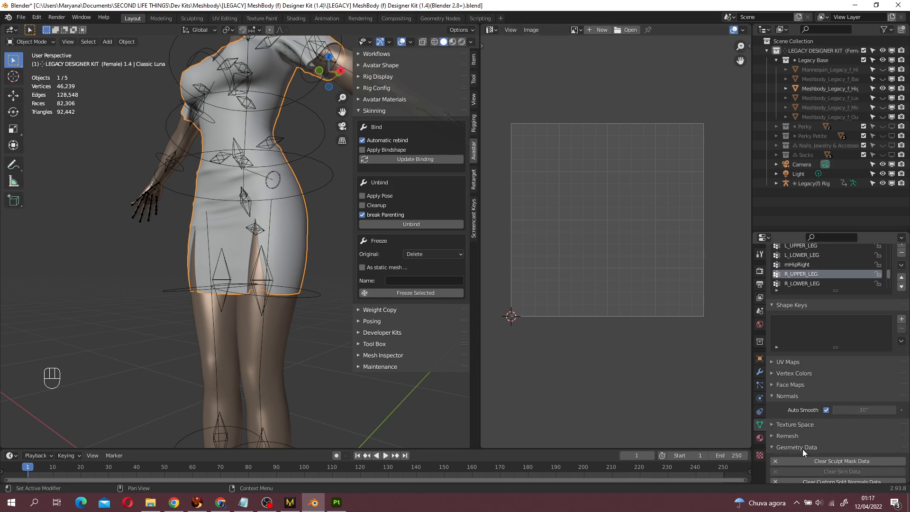
scroll(803, 449, down, 4)
click(809, 411)
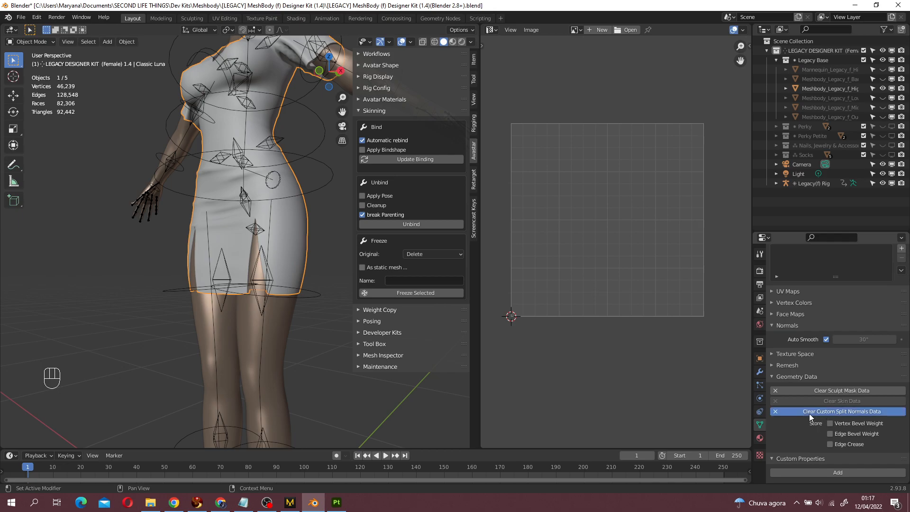
- Set the dress's Auto Smooth angle to 180° and collapse the geometry data settings
middle_drag(312, 344, 350, 358)
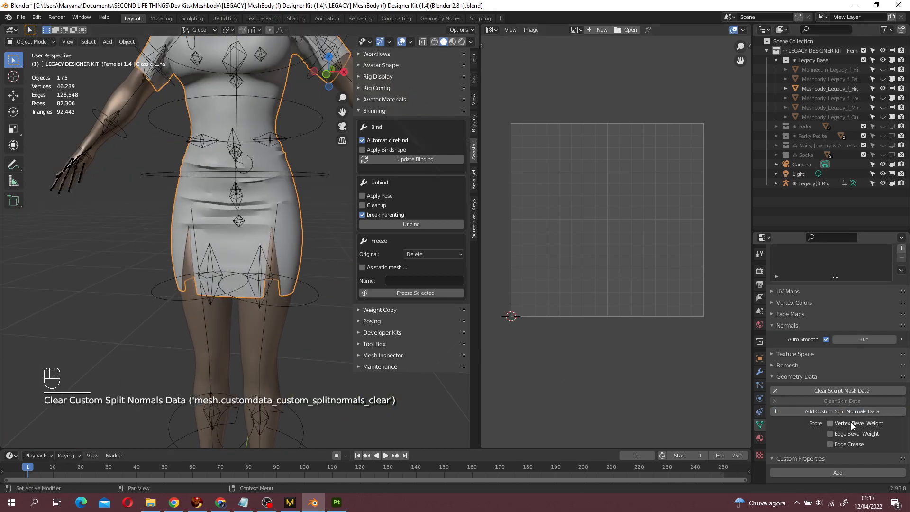
drag(865, 339, 904, 340)
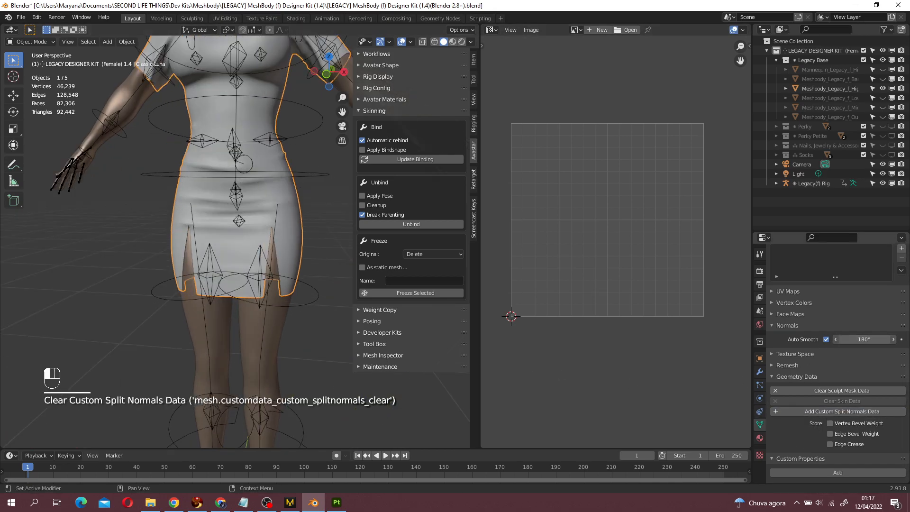
click(805, 377)
- Set the Solidify thickness to 0.001 m, check the dress's hem from below and the front, and apply the modifier
middle_drag(346, 339, 206, 320)
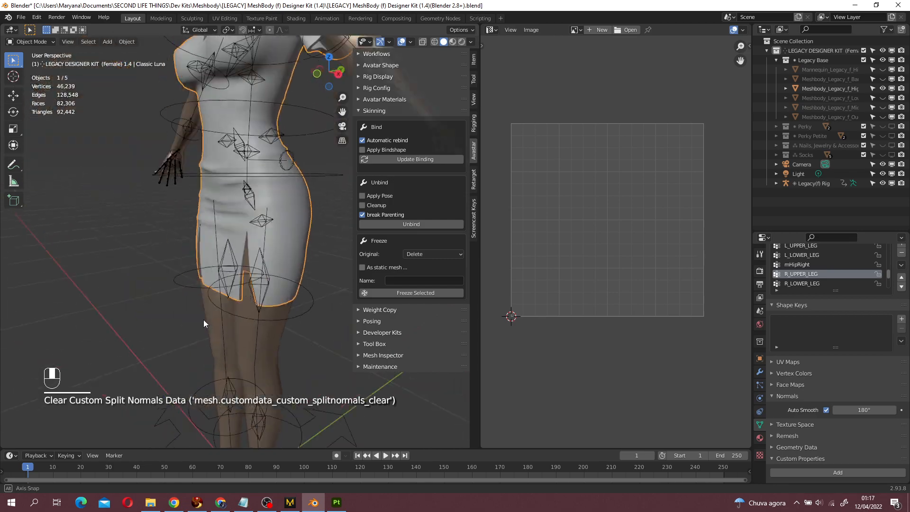
scroll(293, 312, up, 6)
middle_drag(293, 326, 266, 178)
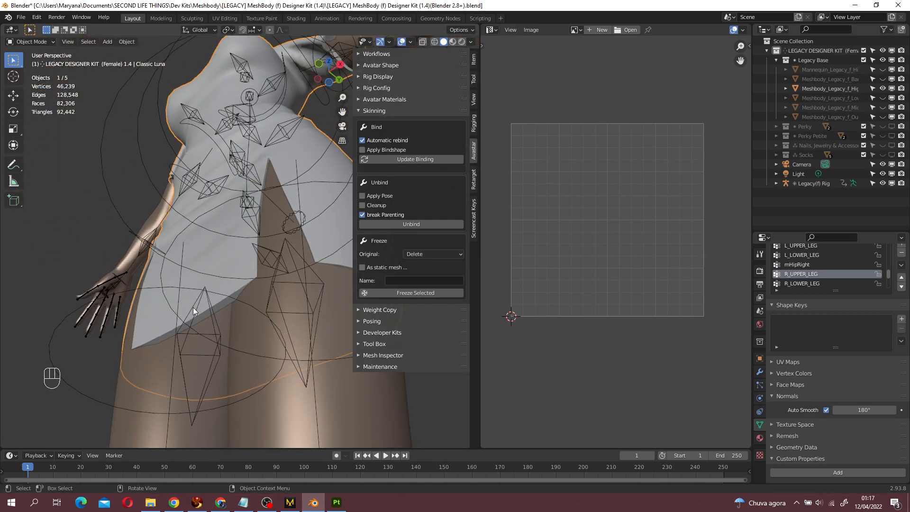
click(760, 371)
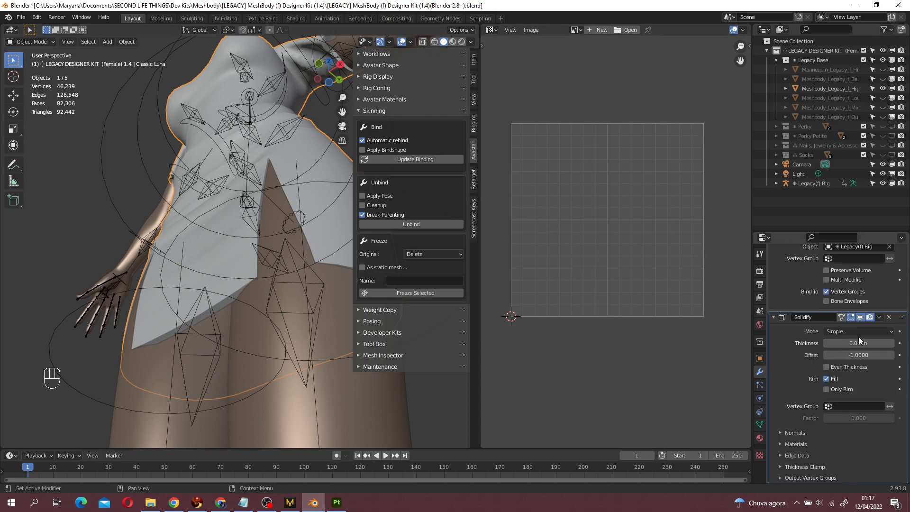
click(889, 334)
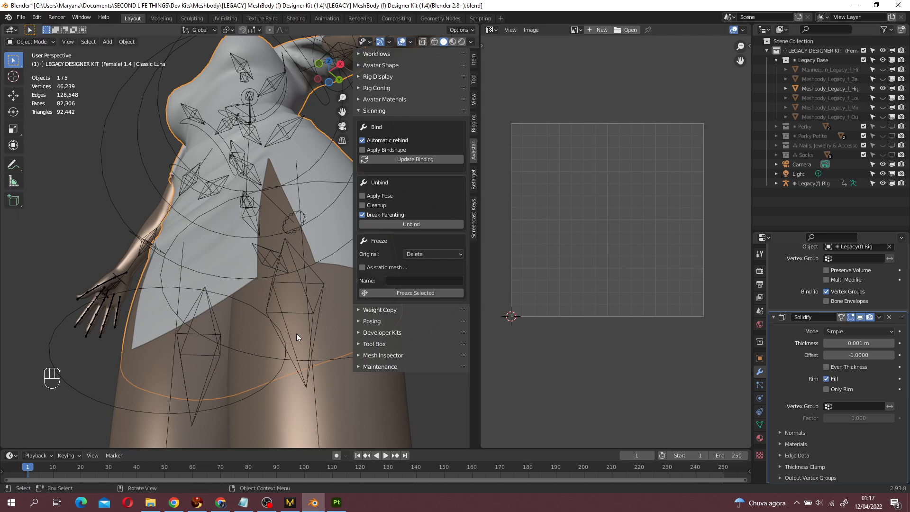
middle_drag(296, 334, 381, 360)
middle_drag(275, 346, 332, 365)
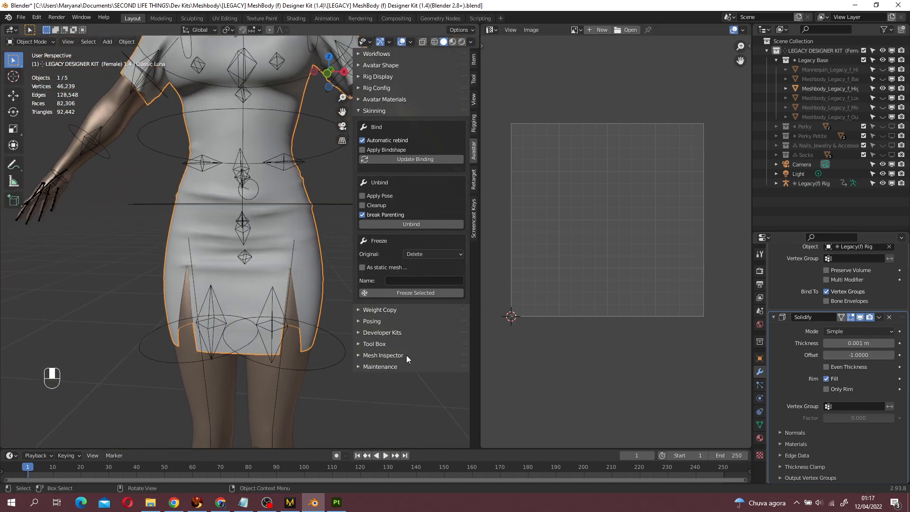
click(880, 317)
click(845, 331)
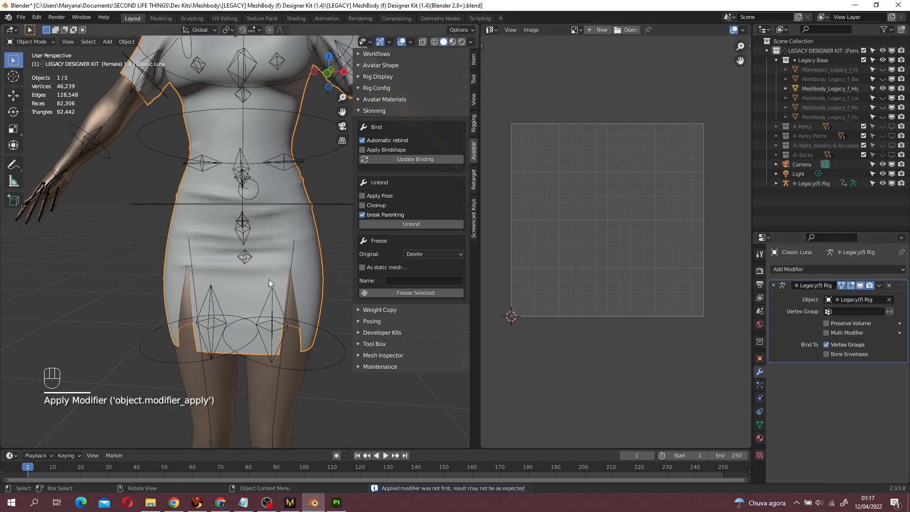
scroll(214, 209, down, 2)
click(21, 17)
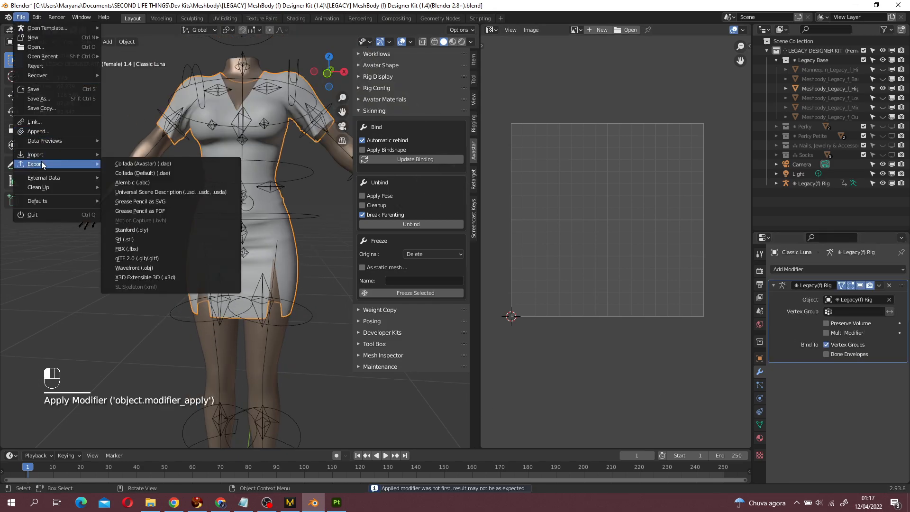
click(22, 17)
mouse_move(46, 164)
click(142, 162)
click(265, 332)
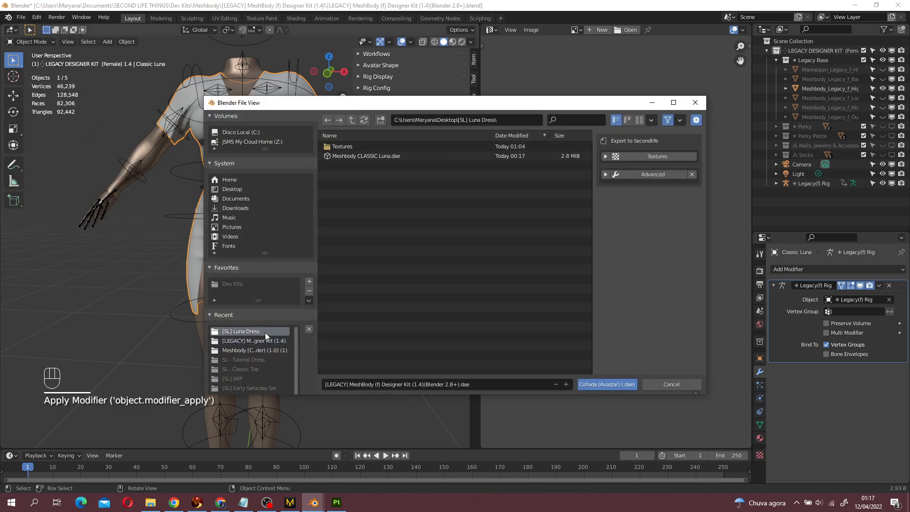
click(446, 383)
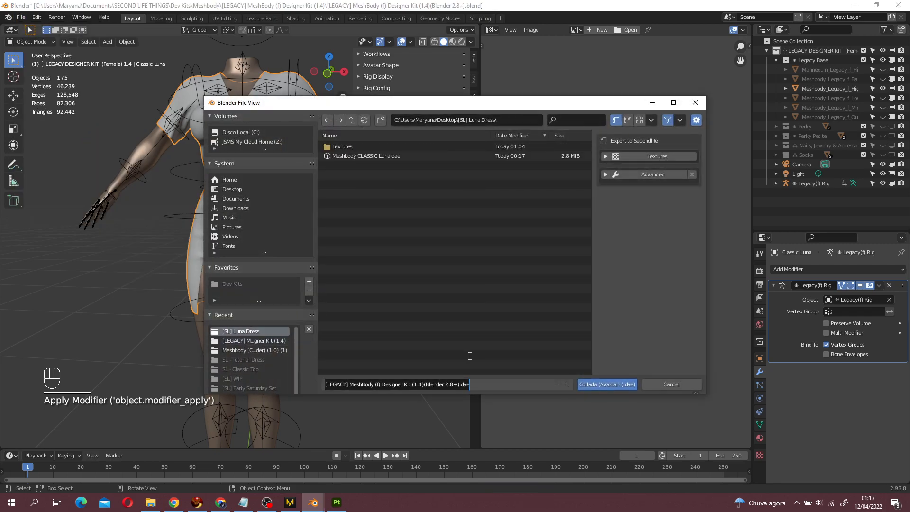
click(671, 384)
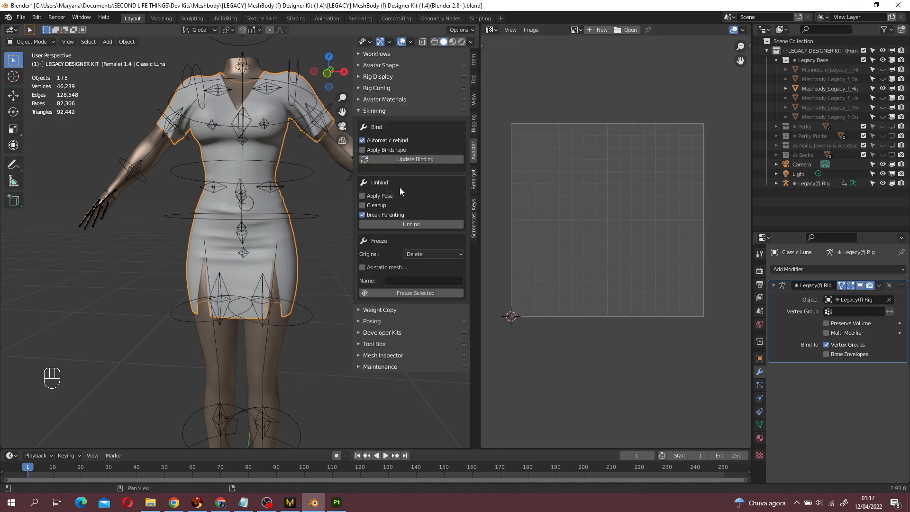
- Rename the Classic Luna dress object under the Legacy(f) Rig to Legacy Luna
click(777, 184)
scroll(807, 195, down, 5)
double_click(818, 128)
key(shift+Home)
key(BackSpace)
text(Le)
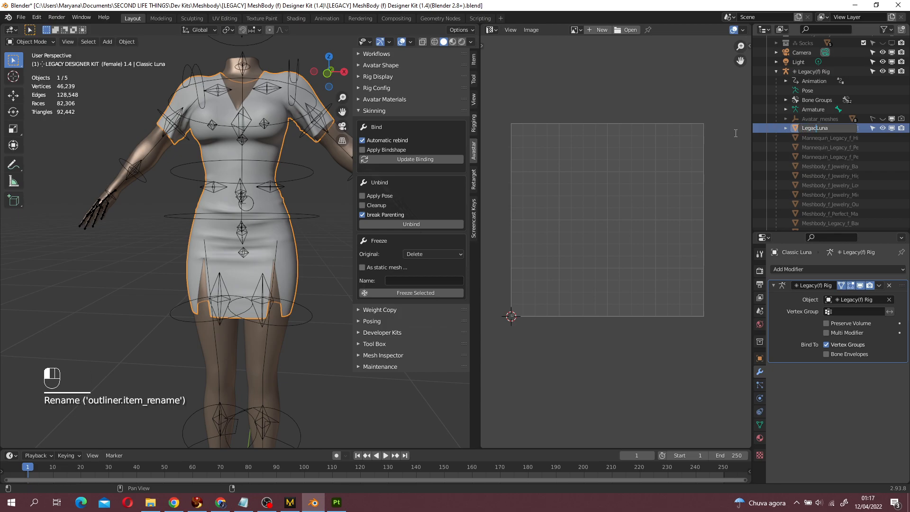
text(gacy)
key(Return)
- Export the dress as an Avastar Collada file named Legacy (F) Luna in the [SL] Luna Dress folder
click(21, 17)
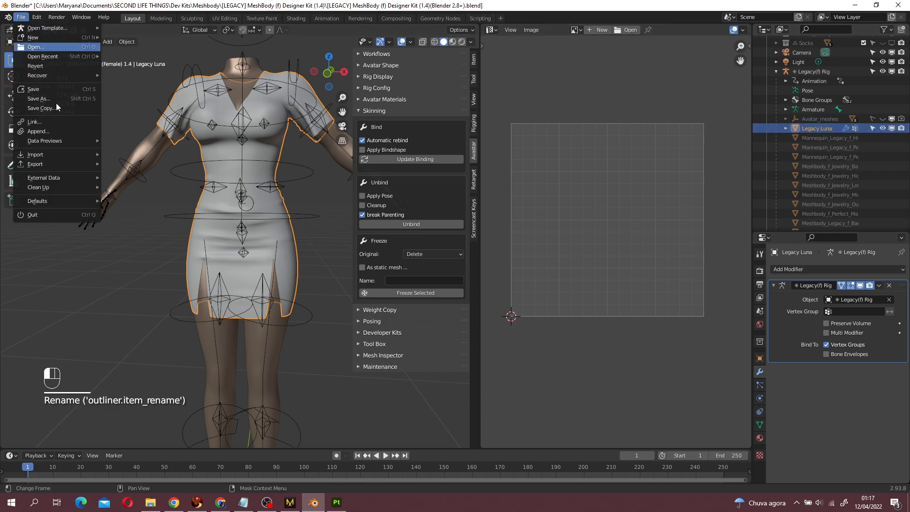
mouse_move(46, 164)
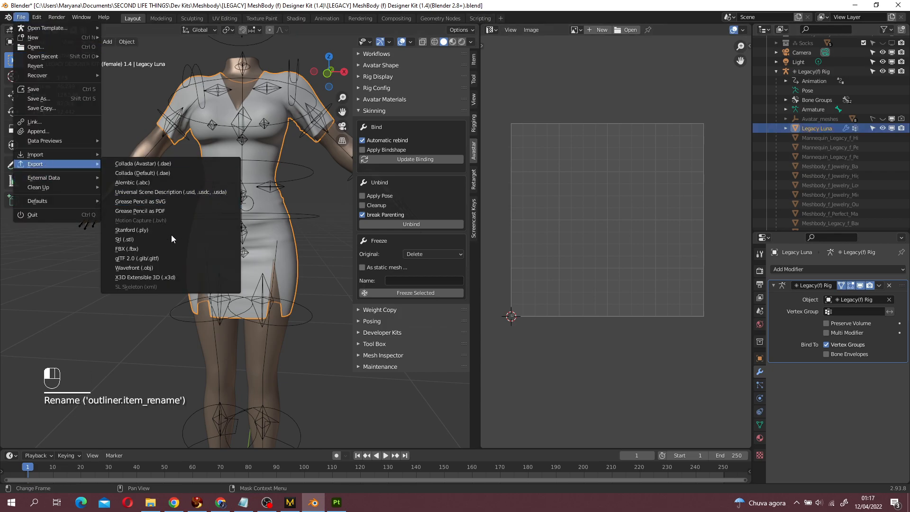
click(155, 165)
click(241, 331)
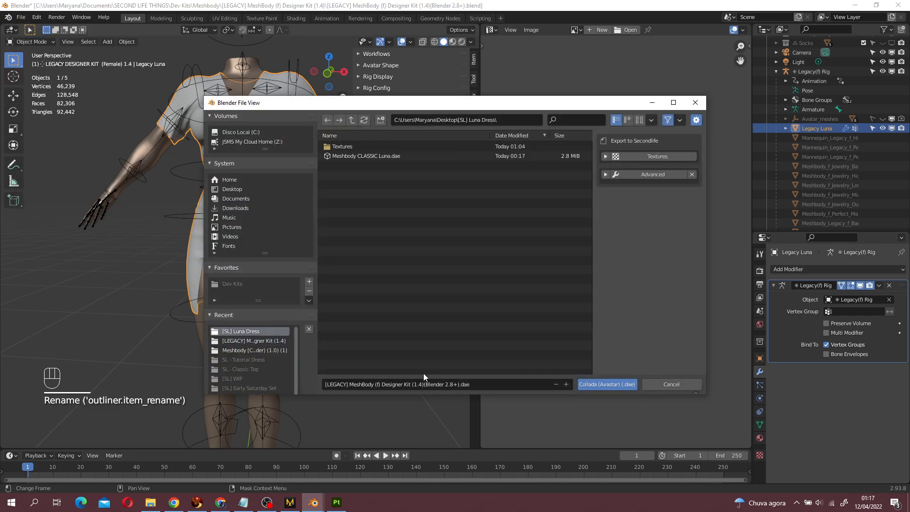
click(439, 383)
text(M)
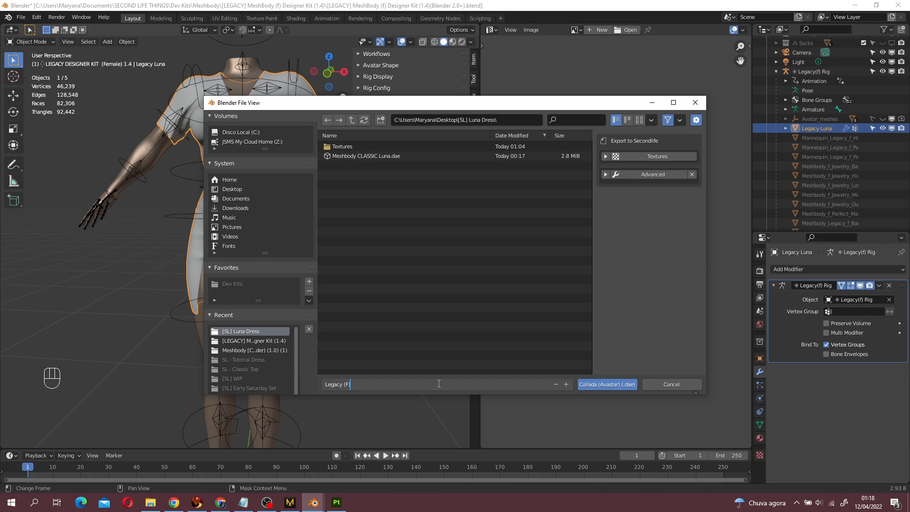
text(a)
key(Return)
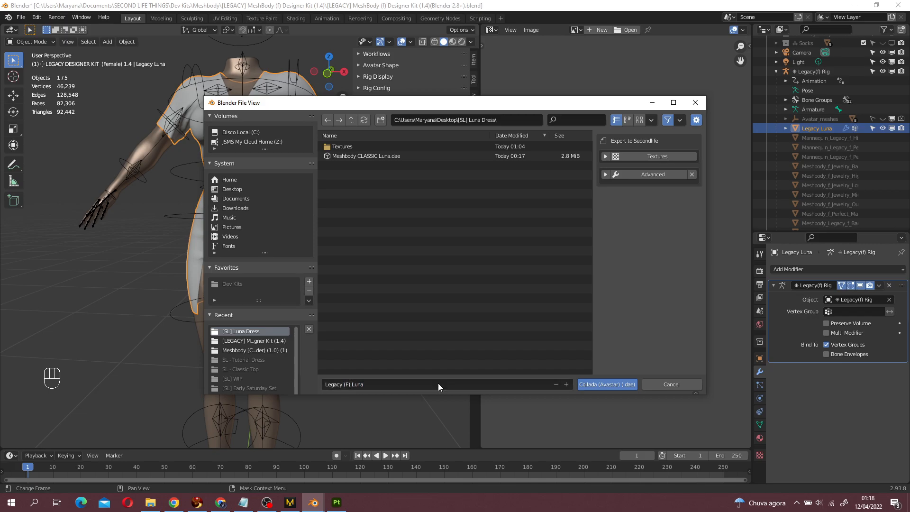
click(603, 385)
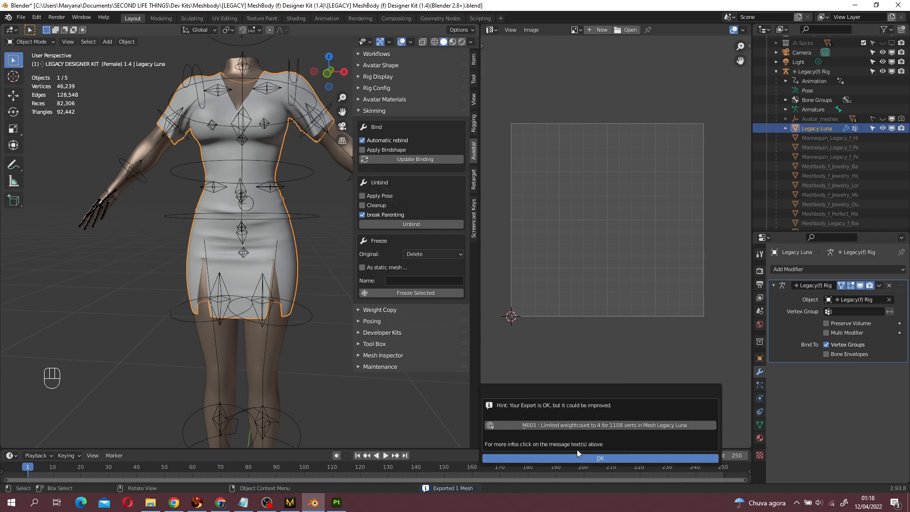
click(577, 458)
- Limit the total number of vertex weights on the dress in Weight Paint mode and return to Object Mode
click(27, 41)
click(32, 89)
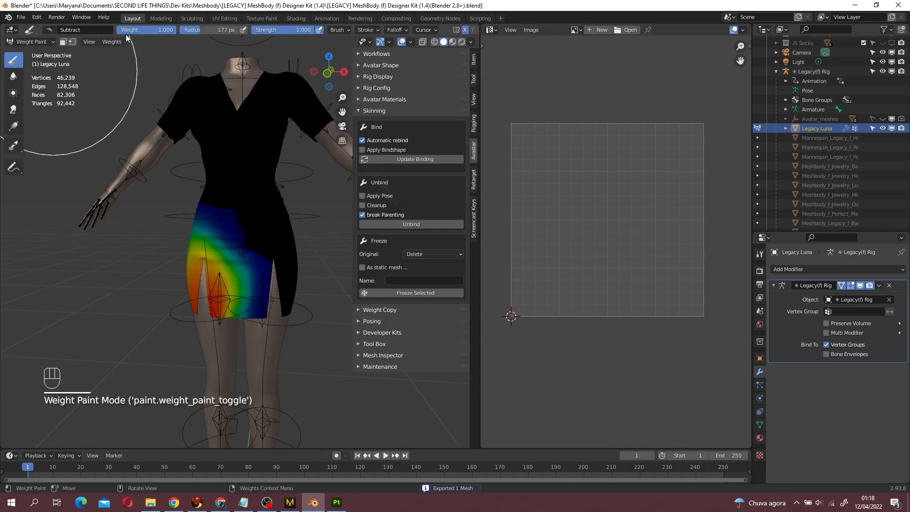
click(112, 42)
click(135, 168)
click(22, 41)
click(25, 49)
- Export the dress again as Avastar Collada, overwriting Legacy (F) Luna.dae in the [SL] Luna Dress folder
click(21, 17)
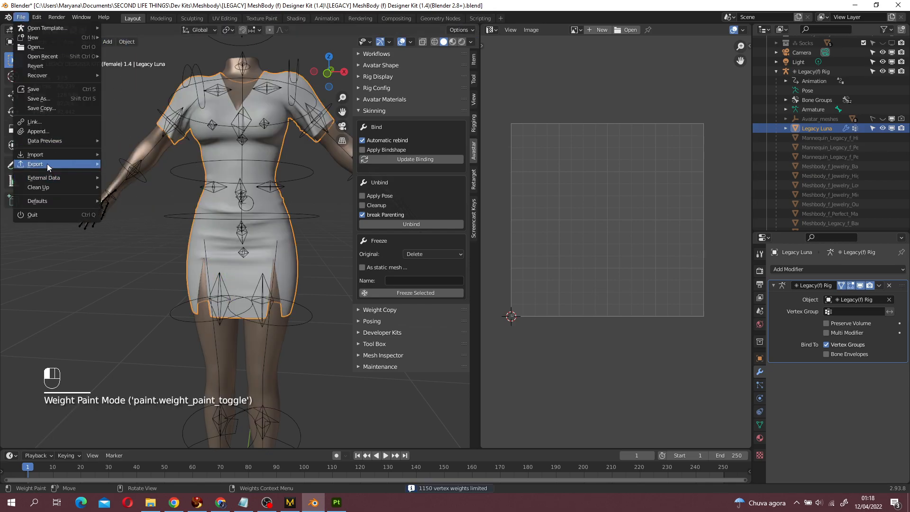
mouse_move(48, 164)
click(143, 164)
click(249, 330)
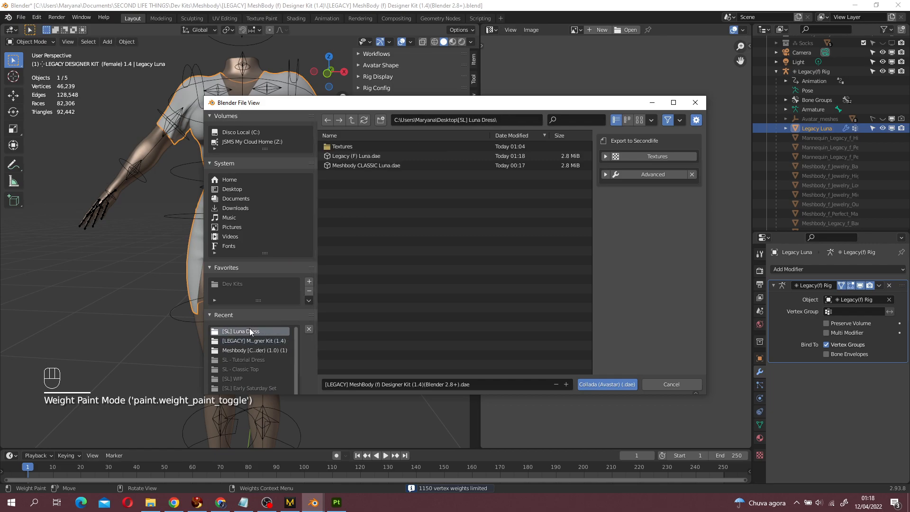
click(388, 165)
click(391, 157)
click(617, 385)
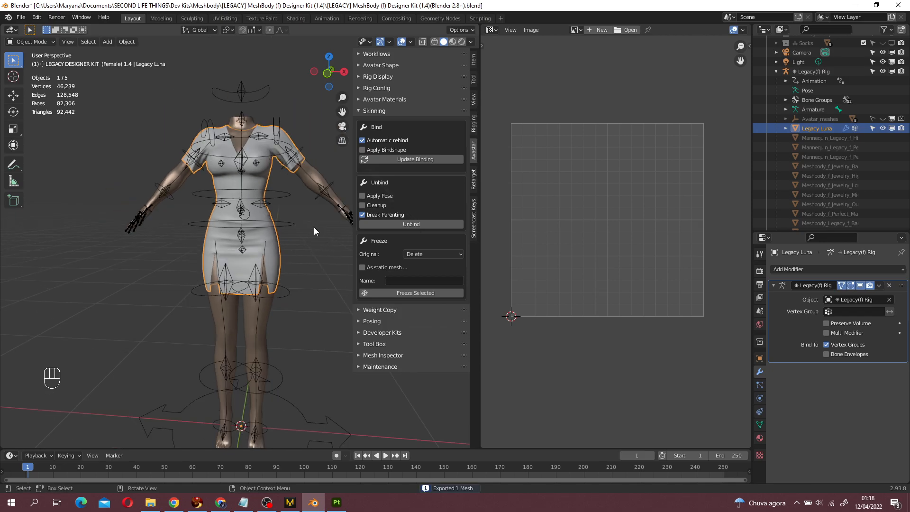
- Undo the dress edits back to before the Solidify modifier was applied, and remove that modifier
scroll(308, 211, up, 2)
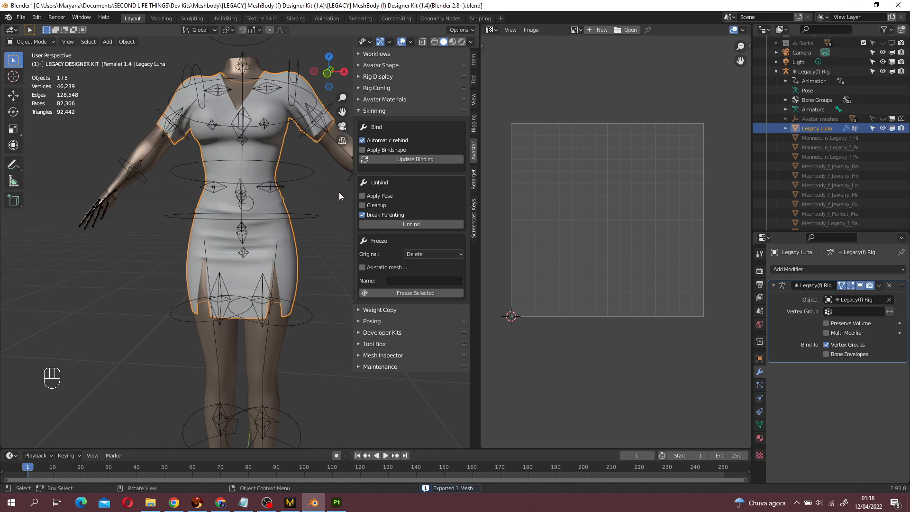
key(ctrl+z)
key(ctrl+z)
key(ctrl+z)
key(ctrl+z)
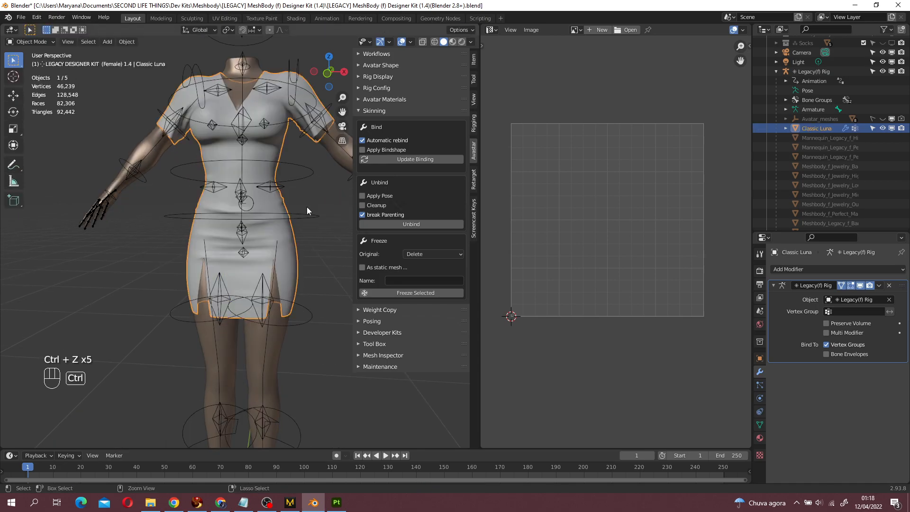
key(ctrl+z)
key(ctrl+z)
middle_drag(318, 256, 249, 170)
scroll(303, 232, up, 3)
click(890, 370)
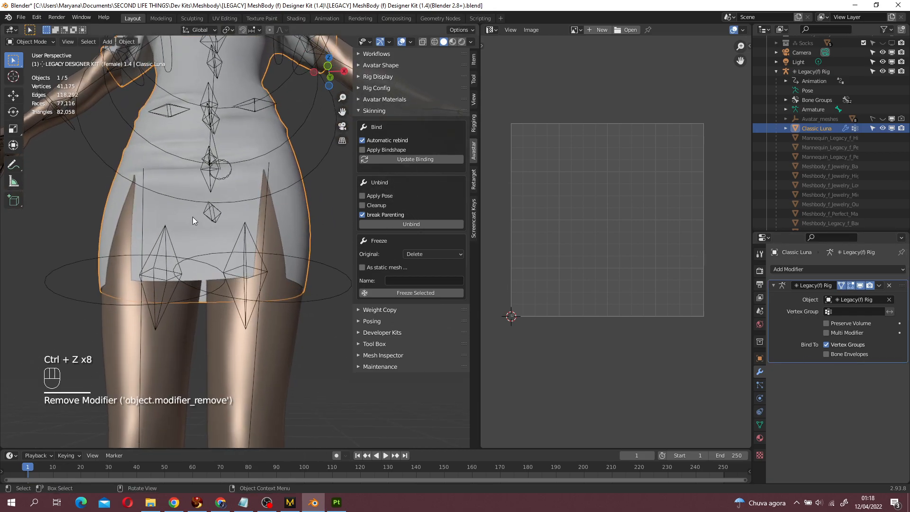
- Export the unthickened dress as an Avastar Collada file named DAE TO REFIT THIN.dae in the [SL] Luna Dress folder
click(21, 17)
mouse_move(90, 162)
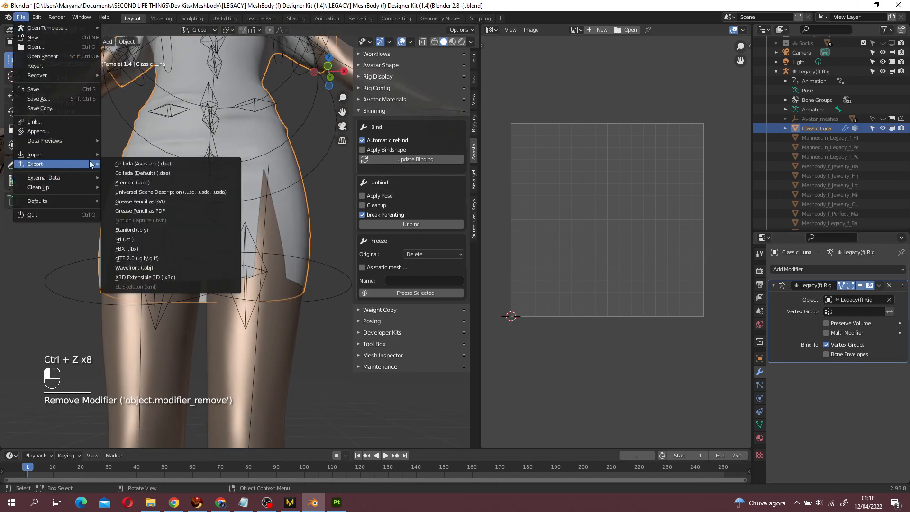
click(152, 160)
click(265, 331)
click(392, 383)
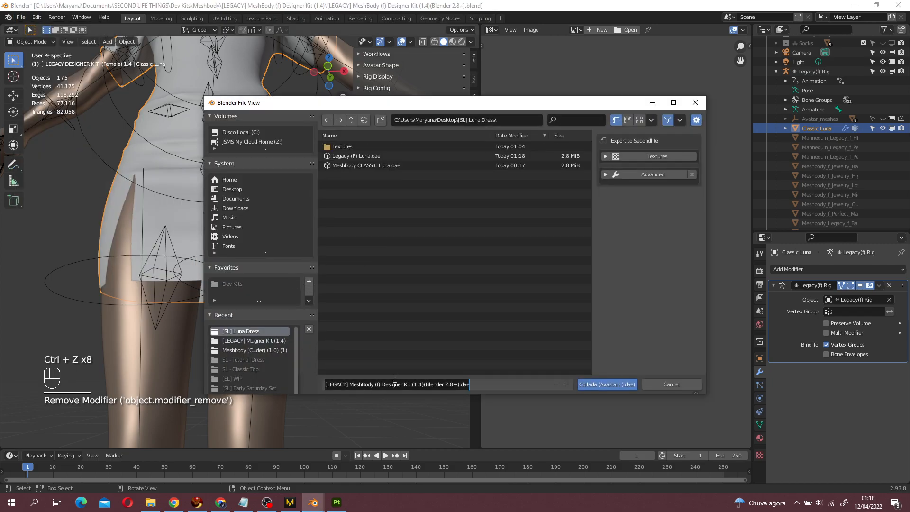
click(357, 156)
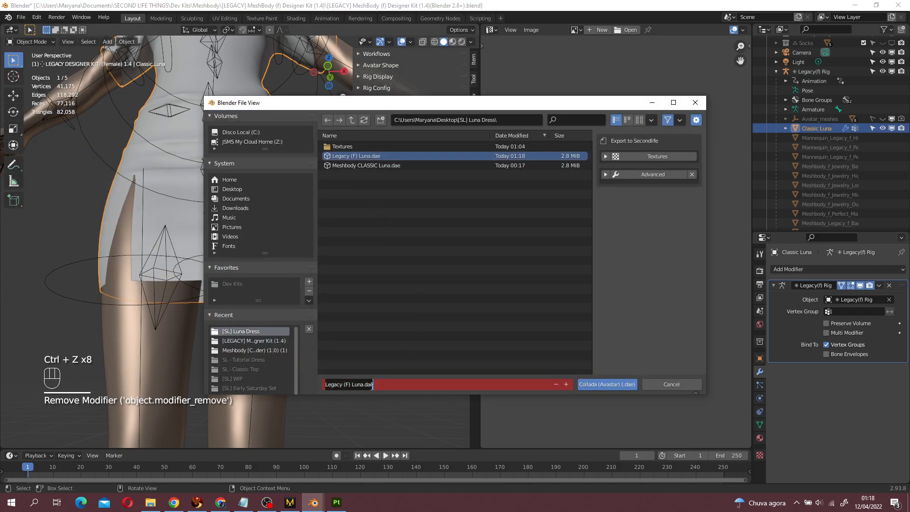
drag(363, 384, 325, 384)
key(BackSpace)
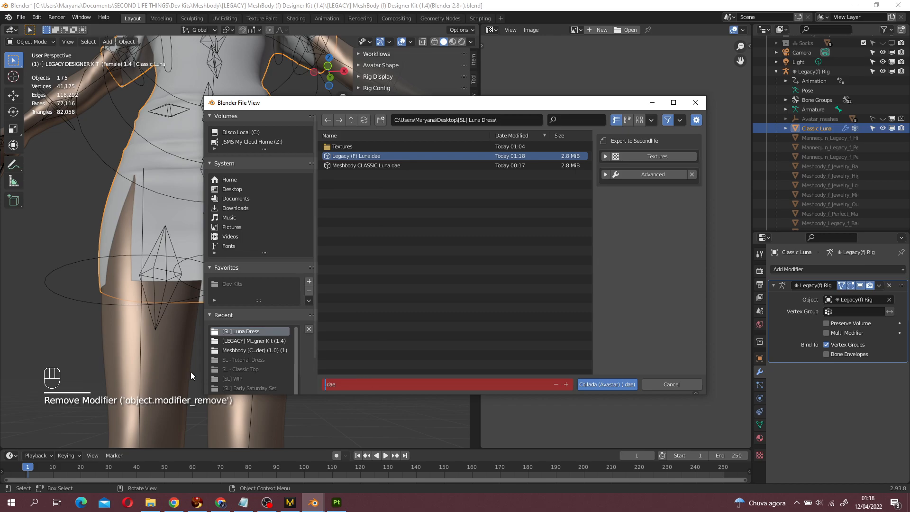
text(DAE TO REFIT)
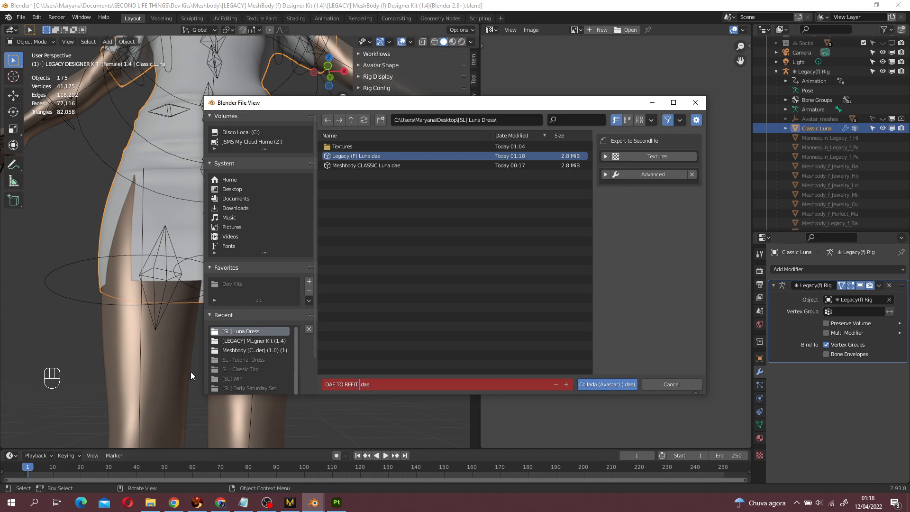
text( THIN)
key(Return)
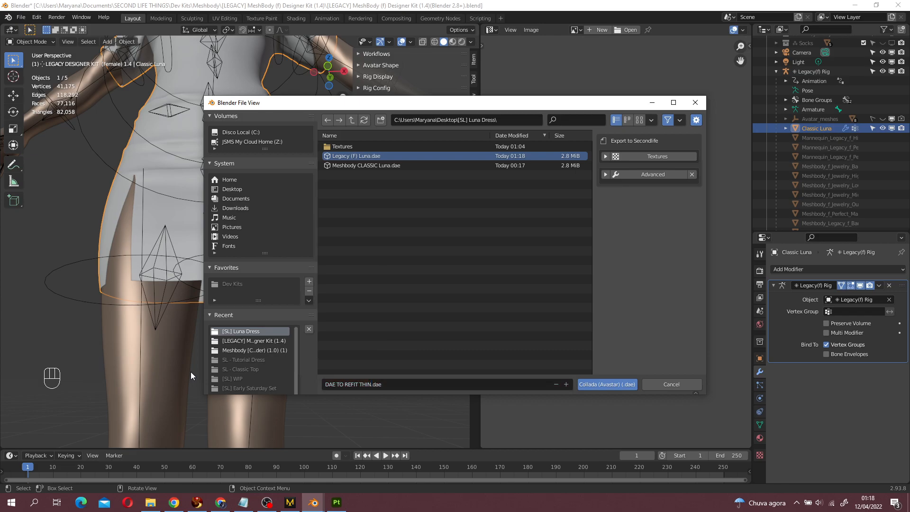
click(608, 385)
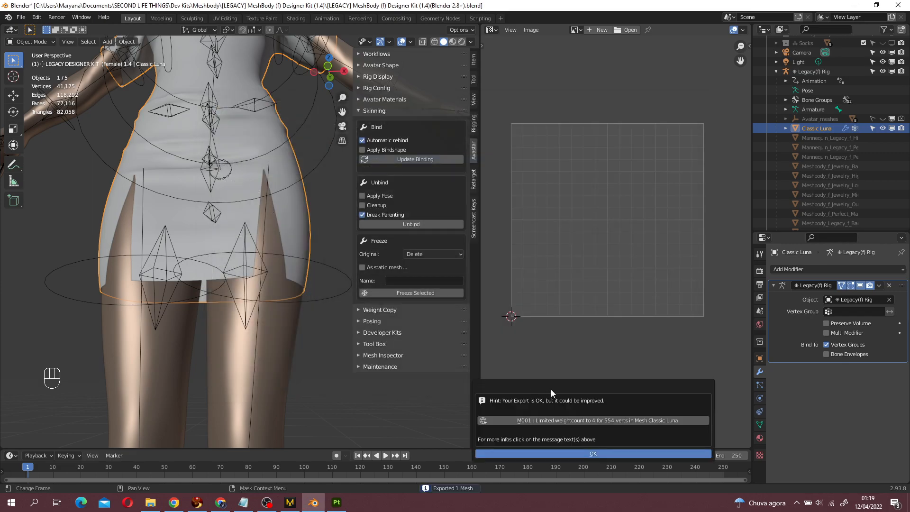
click(592, 454)
- Deselect the dress and switch to the Firestorm viewer
scroll(213, 198, down, 6)
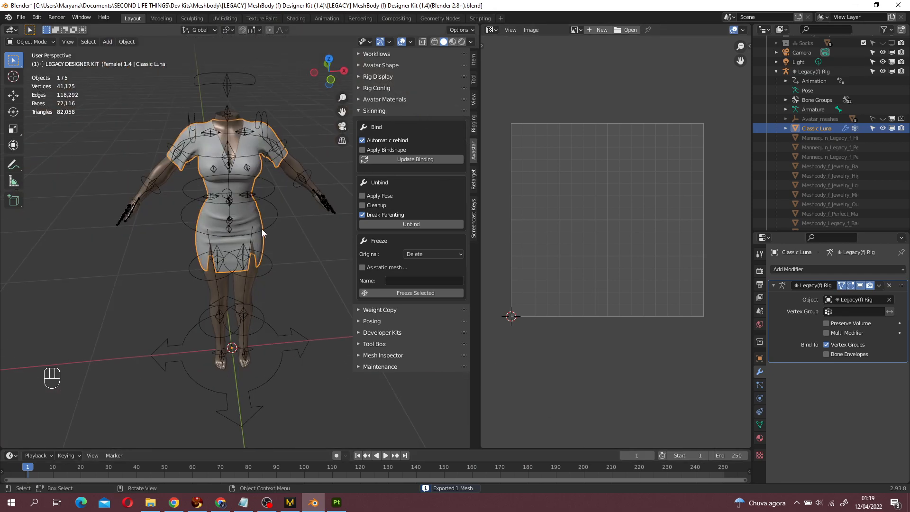
click(261, 229)
click(288, 229)
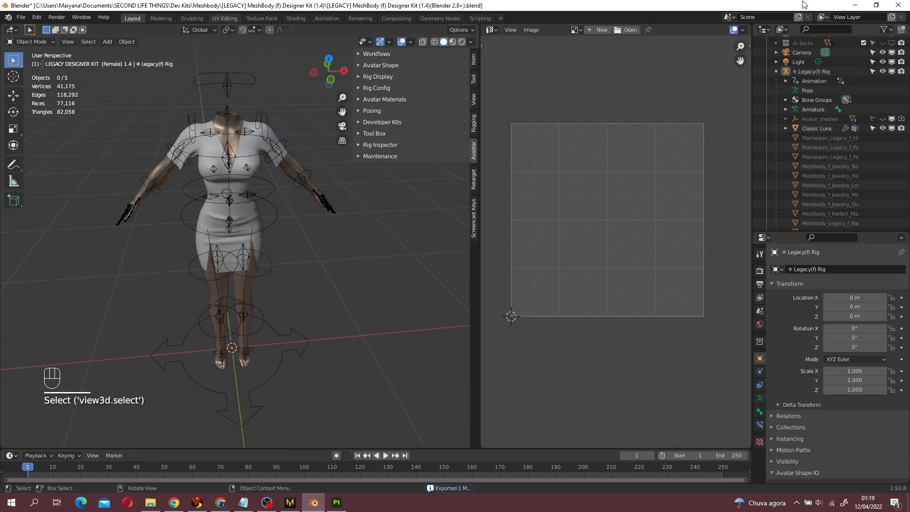
click(859, 5)
scroll(387, 118, down, 1)
alt+drag(444, 209, 457, 252)
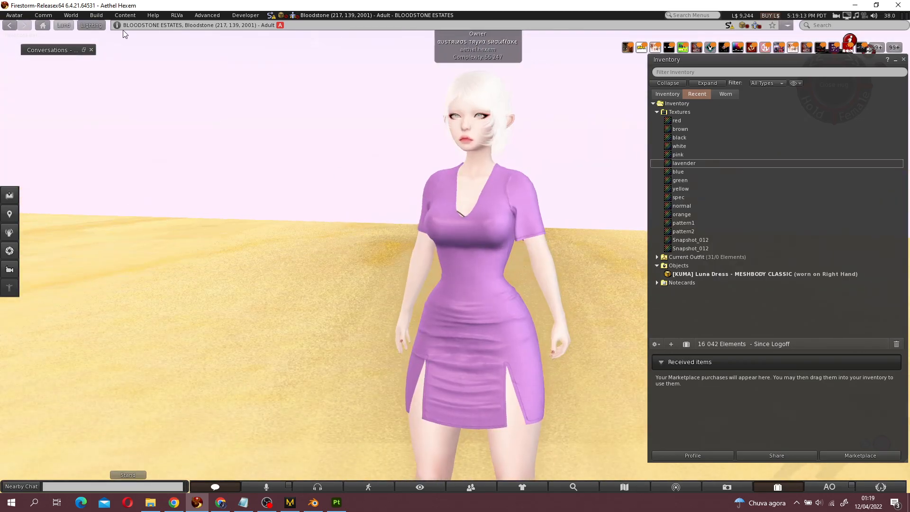
- Start a mesh model upload and load the Legacy (F) Luna file from the [SL] Luna Dress folder
click(98, 17)
mouse_move(127, 134)
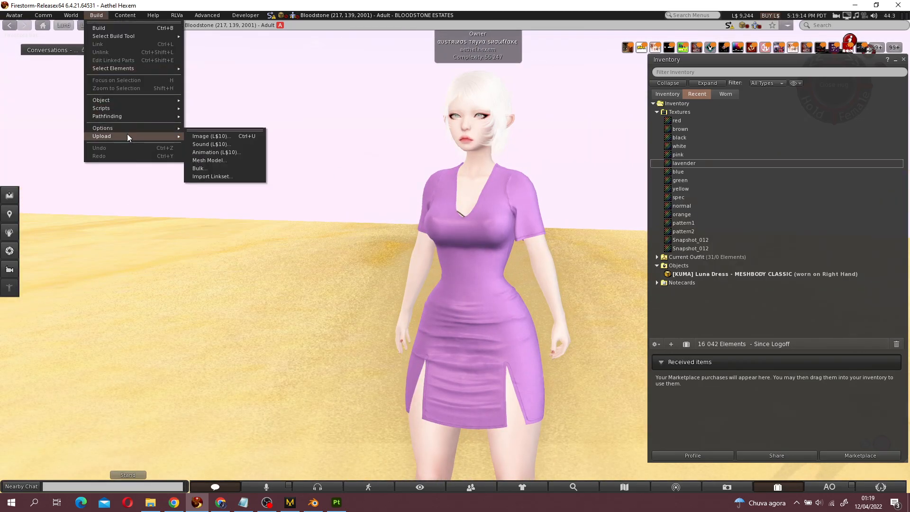
click(234, 159)
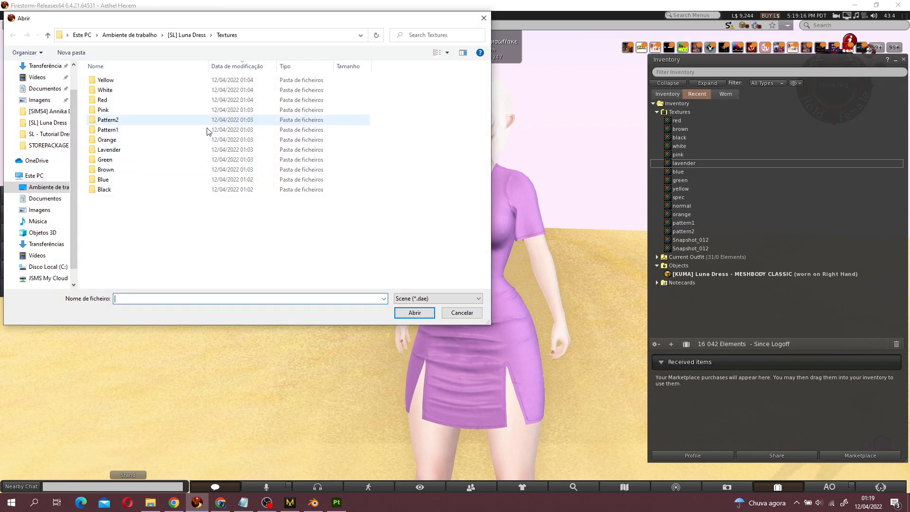
click(47, 134)
click(46, 128)
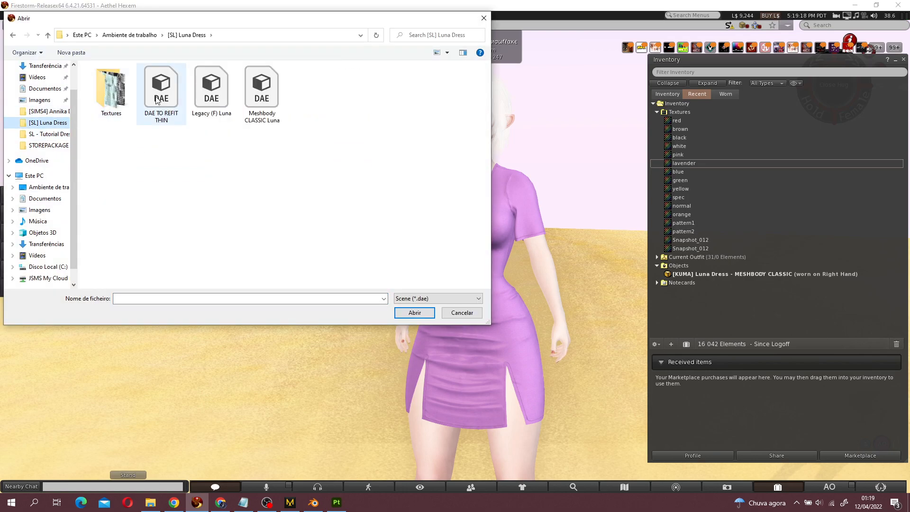
click(220, 102)
double_click(220, 102)
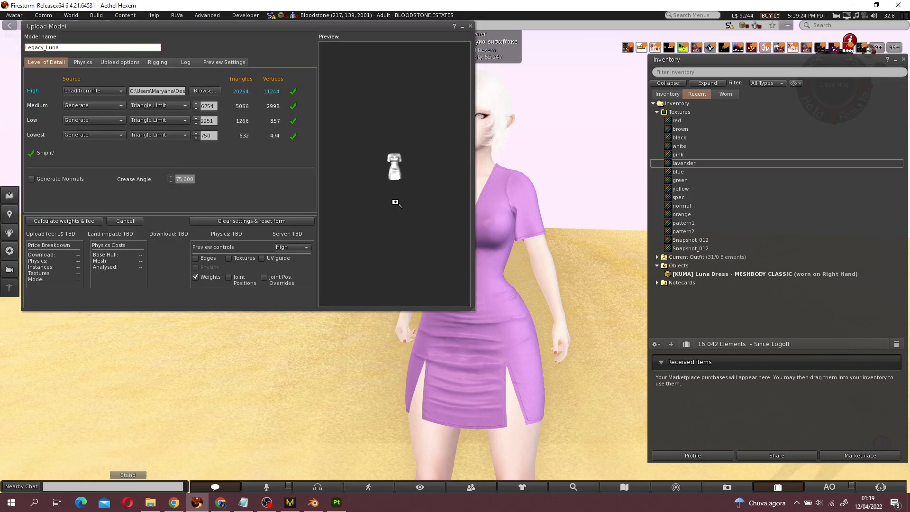
- Set the triangle limit of the Lowest level of detail to 0
click(229, 278)
click(228, 277)
click(206, 136)
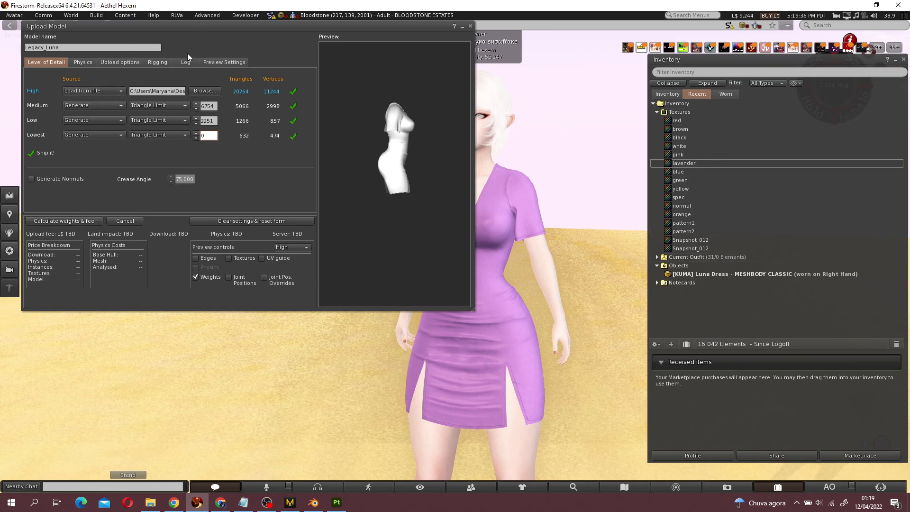
- Name the model [KUMA] Luna Dress - LEGACY, then calculate its weights and fee and upload it
click(105, 49)
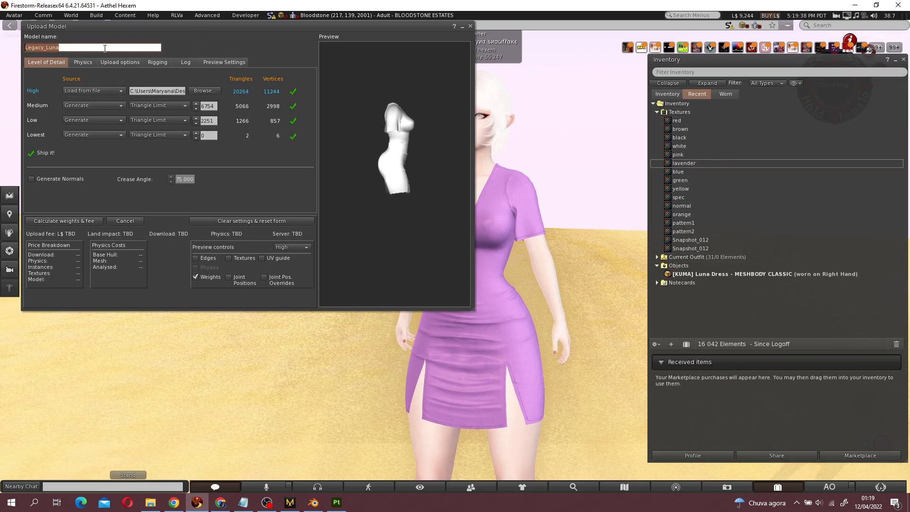
key(BackSpace)
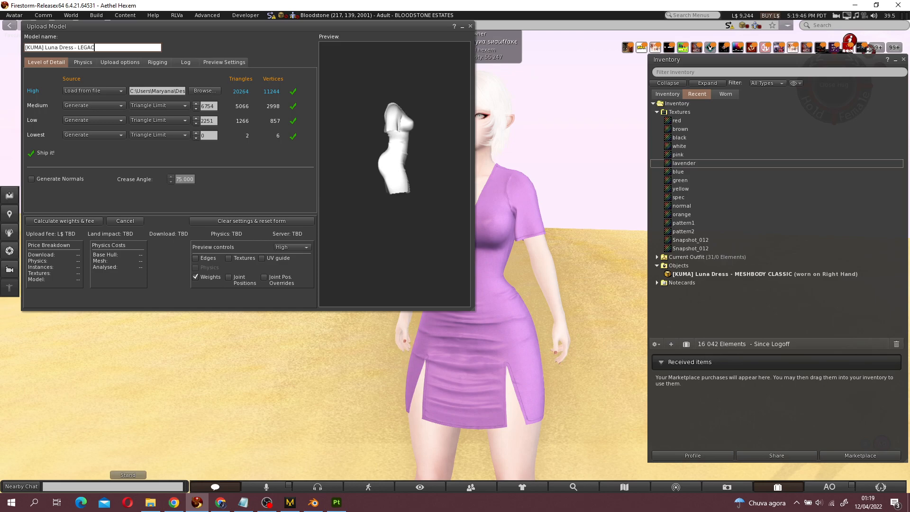
click(83, 220)
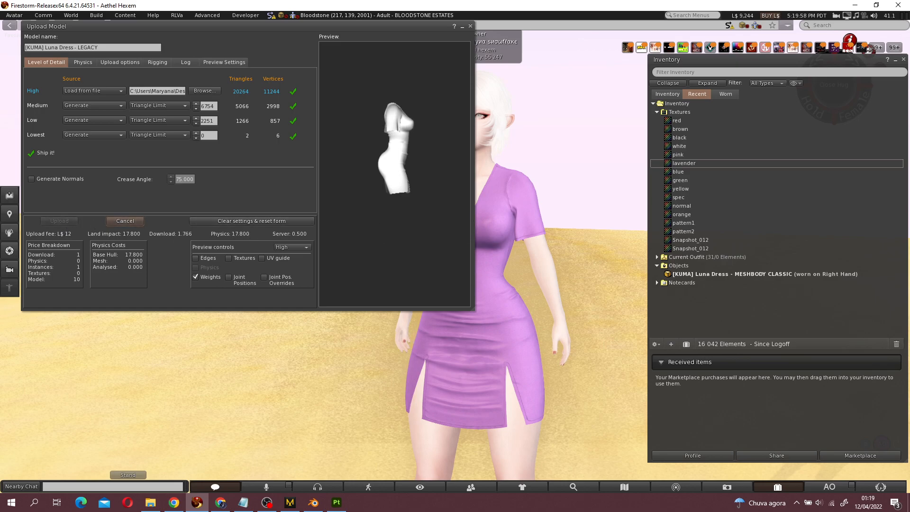
key(alt+Tab)
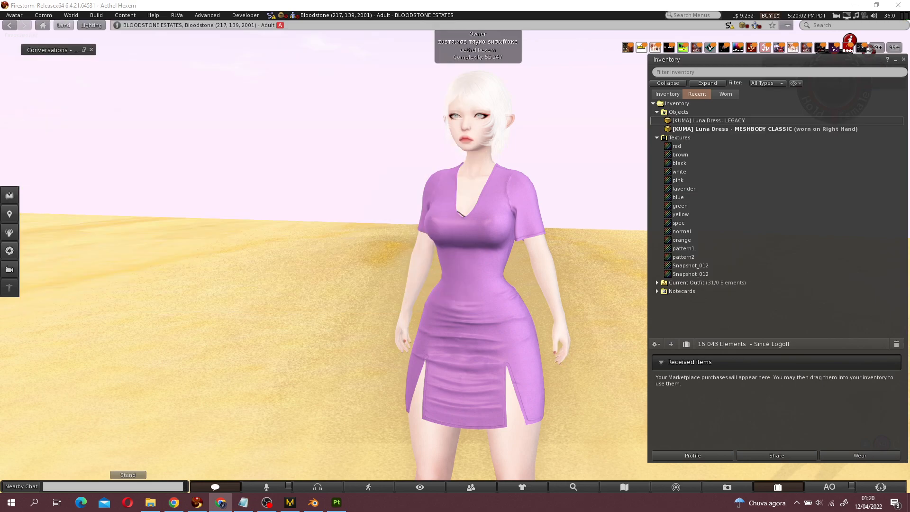
- Detach the [KUMA] Luna Dress - MESHBODY CLASSIC from the avatar and place both it and the LEGACY dress on the sand
right_click(731, 129)
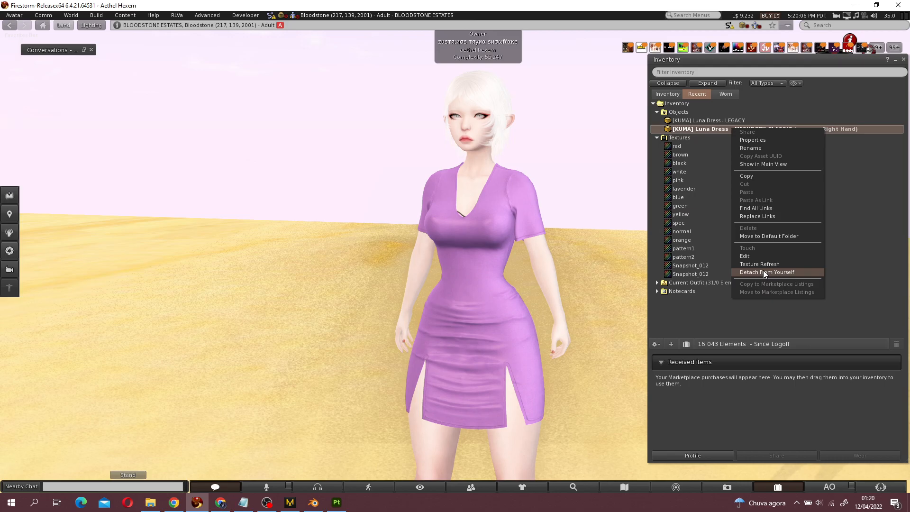
click(763, 272)
scroll(524, 328, down, 3)
ctrl+alt+drag(524, 328, 578, 399)
drag(712, 136, 508, 221)
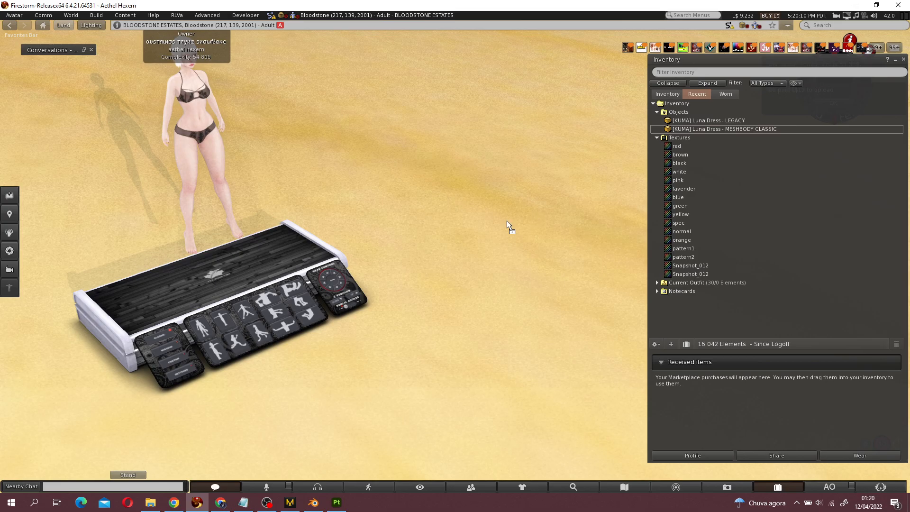
drag(719, 122, 598, 172)
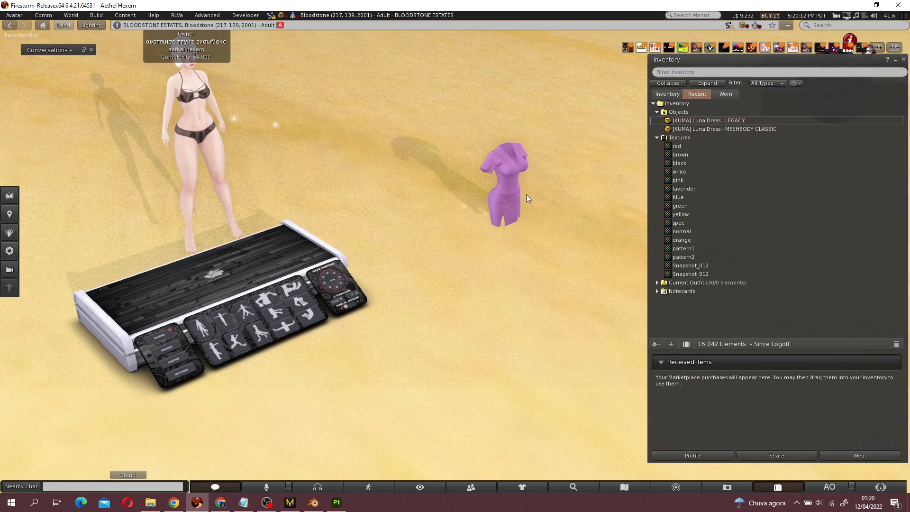
- Move the white LEGACY dress beside the lavender MESHBODY CLASSIC dress, to about X 217.6, Y 143.3
alt+drag(509, 198, 194, 147)
right_click(496, 147)
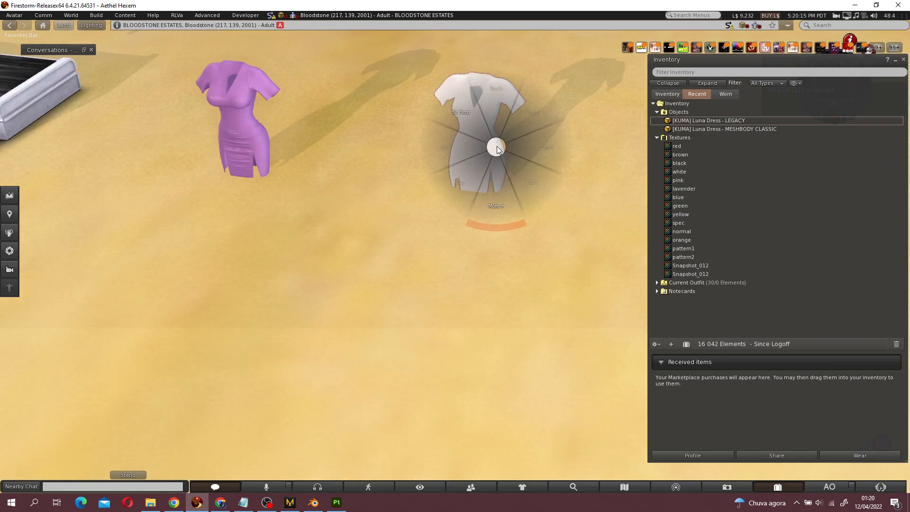
click(513, 167)
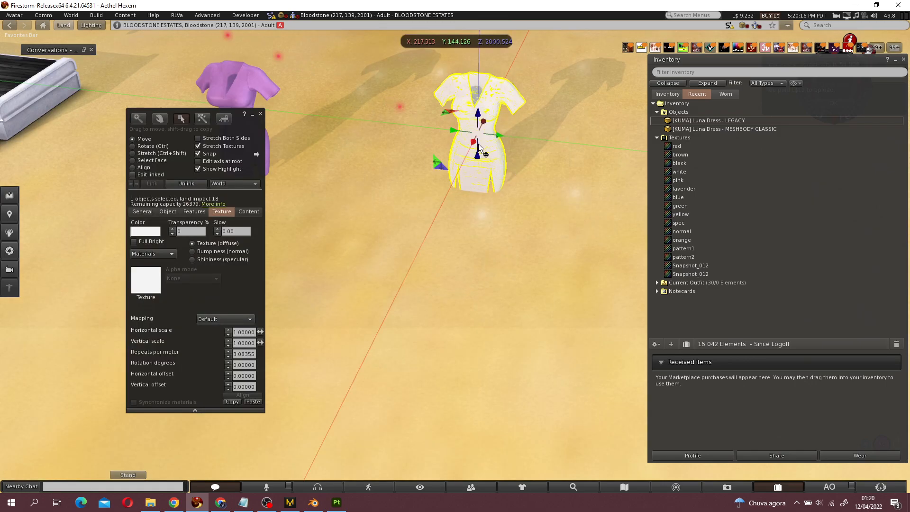
drag(473, 149, 467, 161)
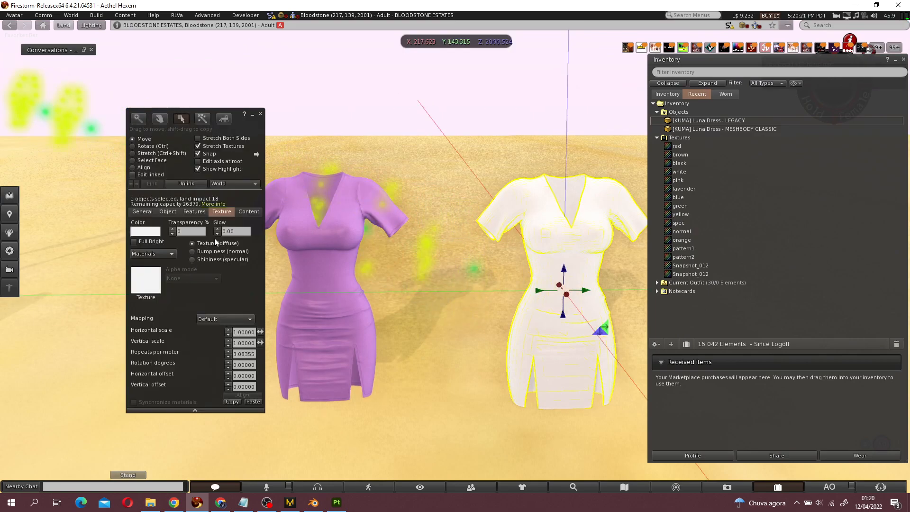
- Apply the spec texture as the LEGACY dress's shininess map and the normal texture as its bumpiness map
click(192, 260)
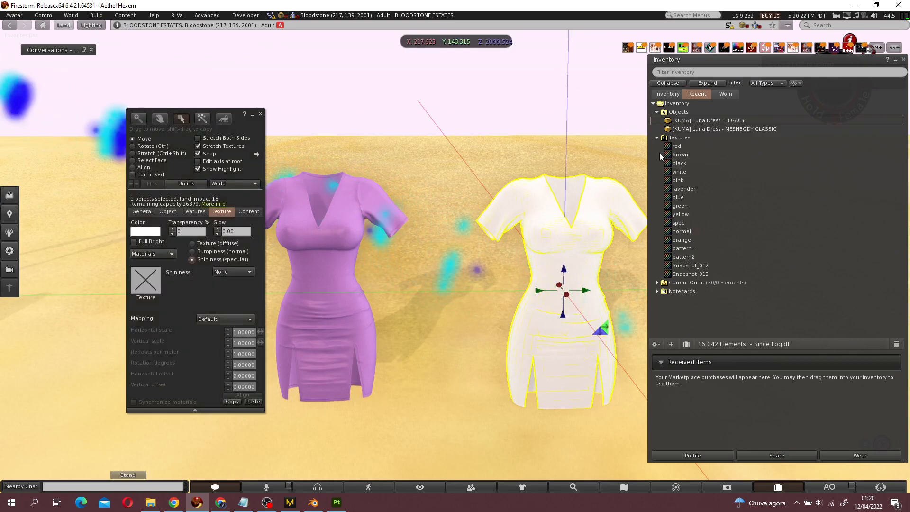
drag(693, 227, 162, 283)
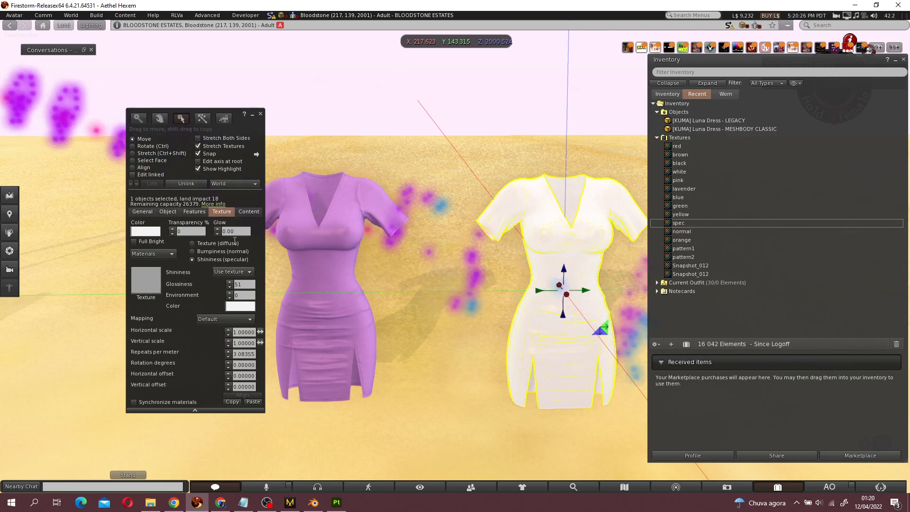
click(192, 251)
drag(711, 236, 153, 279)
- Apply the lavender texture as the LEGACY dress's diffuse texture and finish editing it
alt+drag(590, 303, 532, 266)
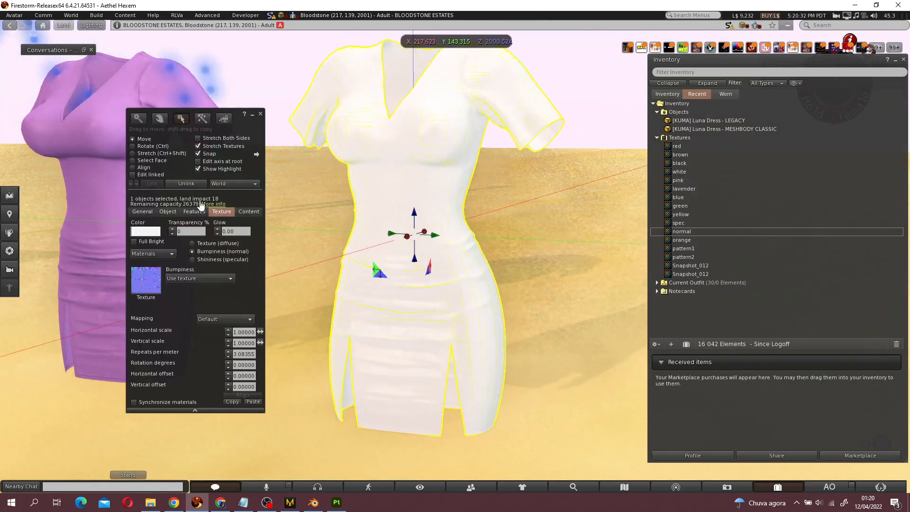
click(208, 244)
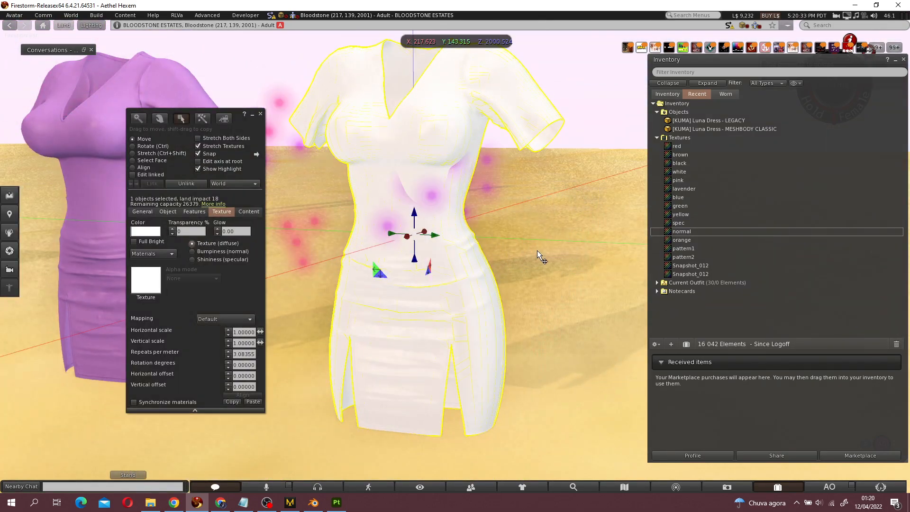
drag(684, 189, 153, 280)
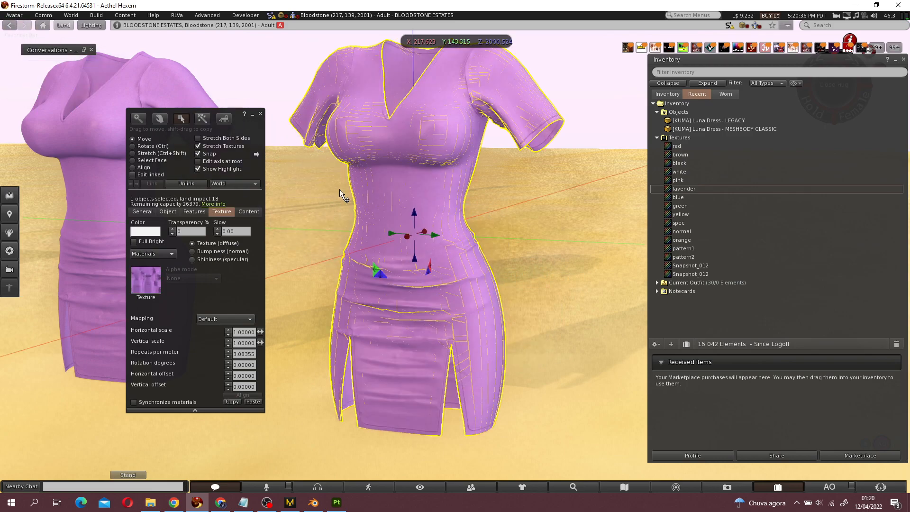
click(267, 114)
click(260, 114)
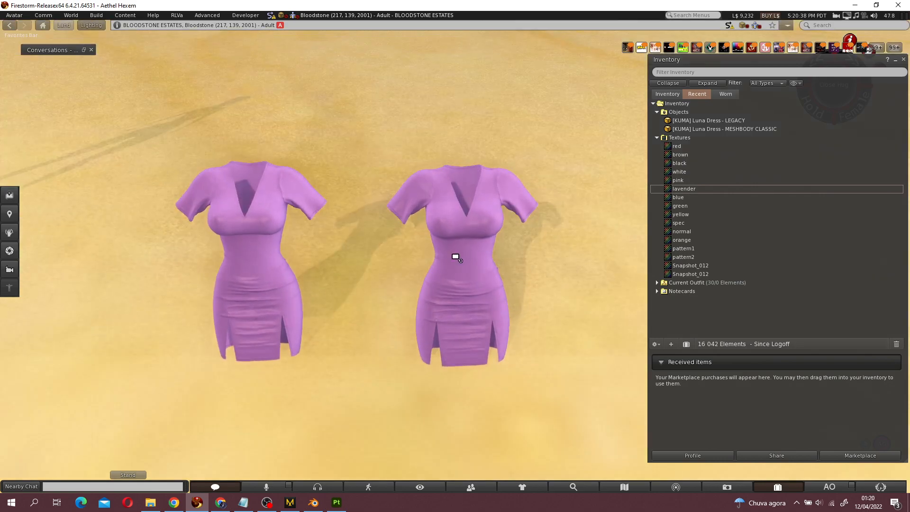
- Compare the land impact of the LEGACY dress with that of the MESHBODY CLASSIC dress
right_click(455, 256)
click(474, 278)
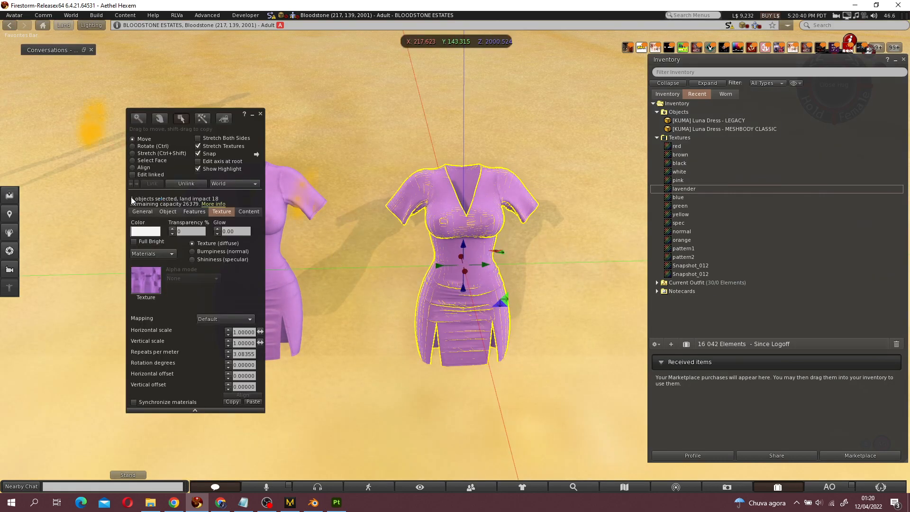
click(287, 206)
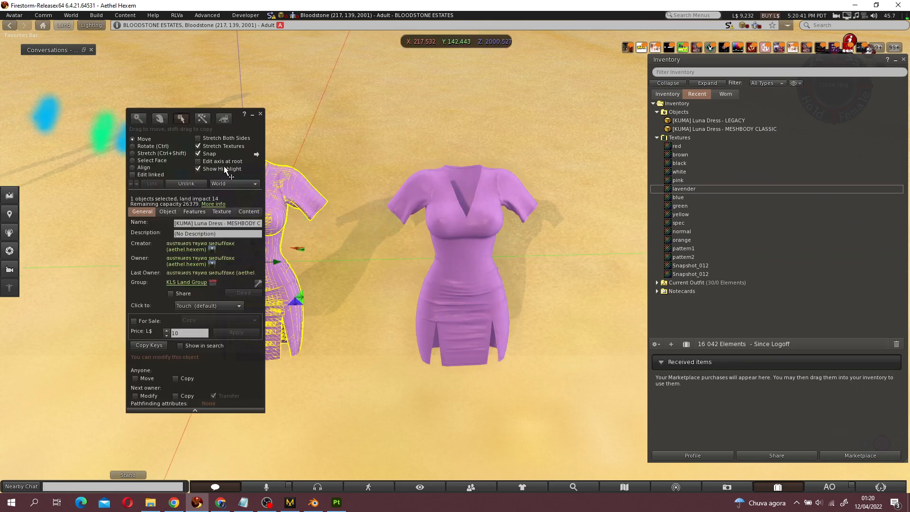
click(261, 114)
ctrl+alt+drag(460, 249, 419, 192)
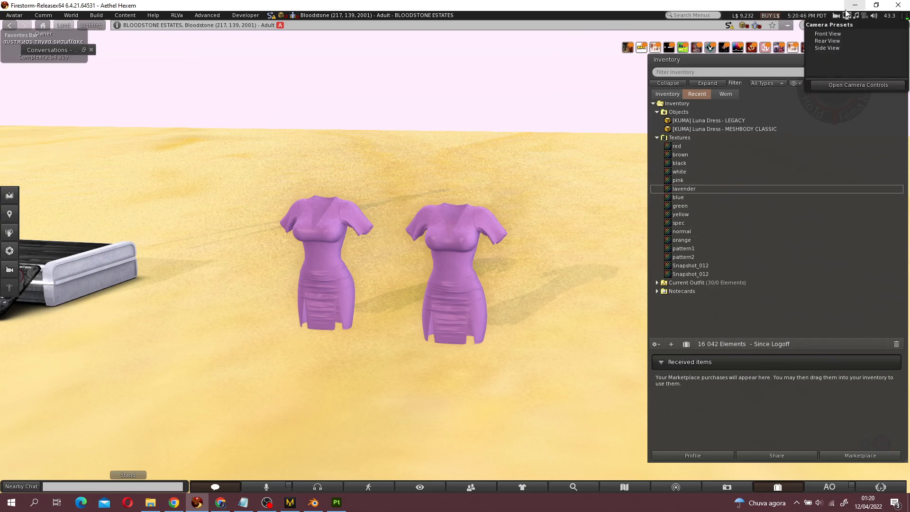
- Switch to Substance 3D Painter and close it, saving the project as Luna SBS PAINTER in the [SL] Luna Dress folder
click(856, 5)
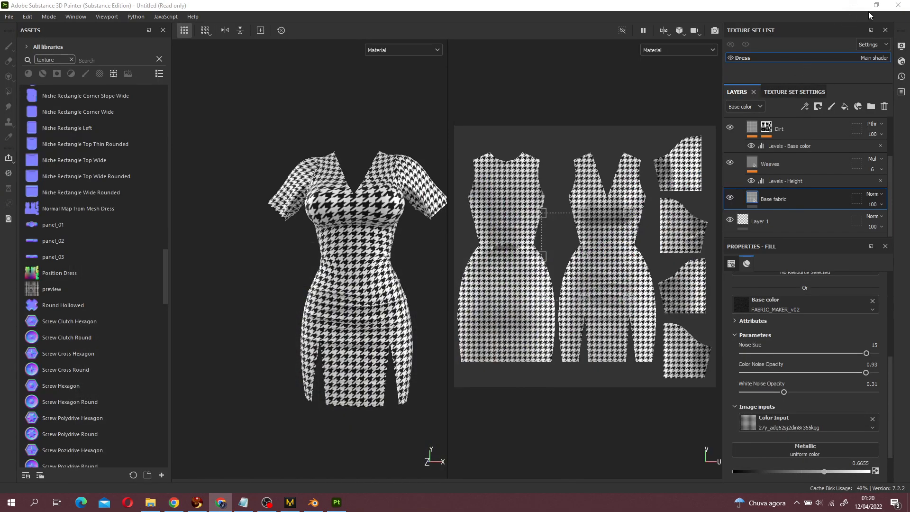
click(898, 5)
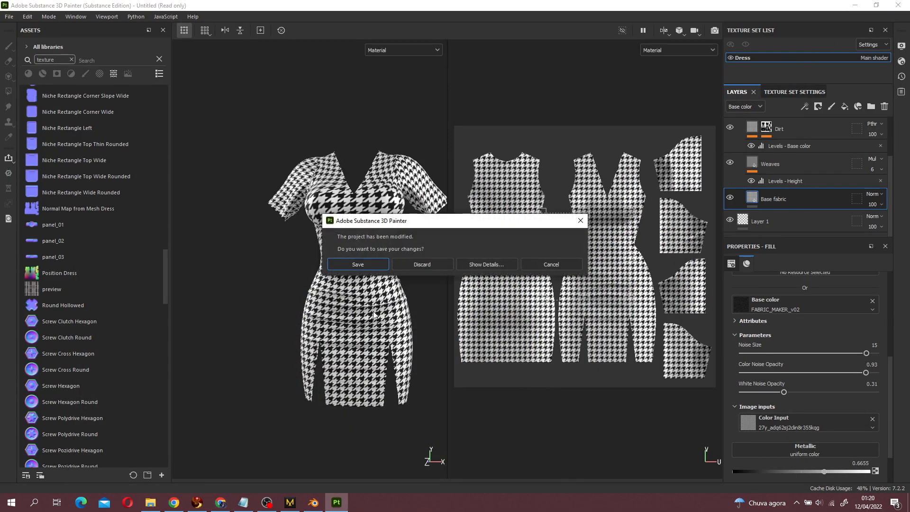
click(358, 264)
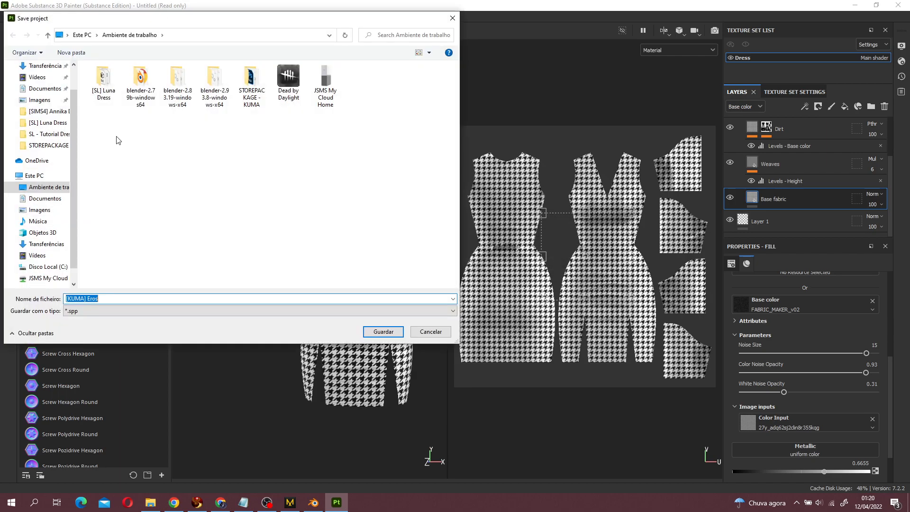
click(46, 122)
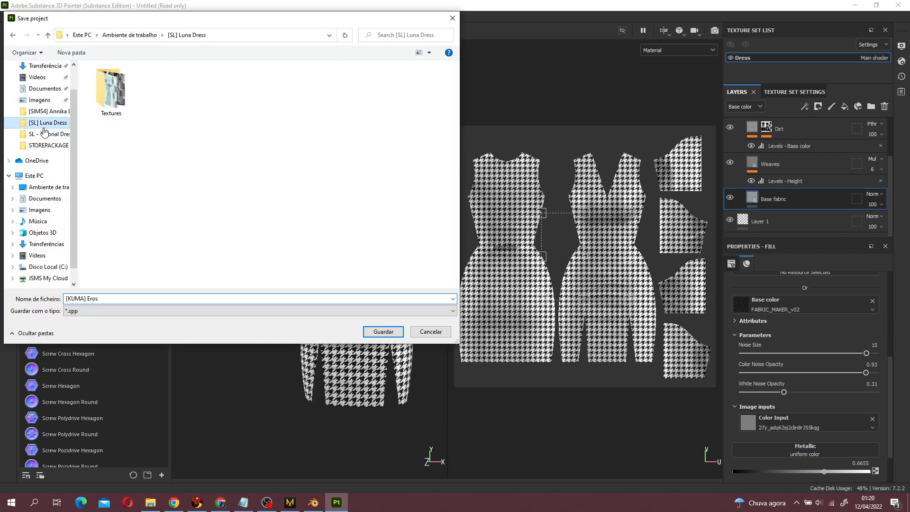
click(145, 297)
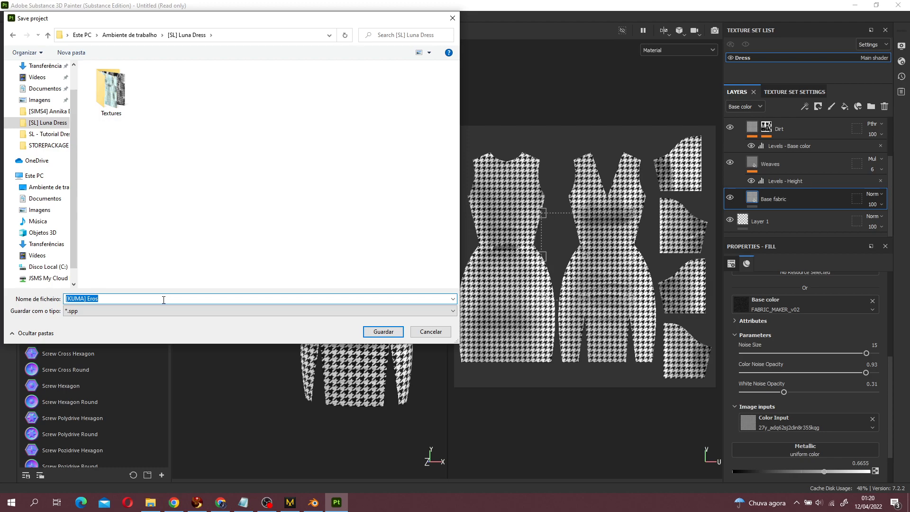
text(Luna )
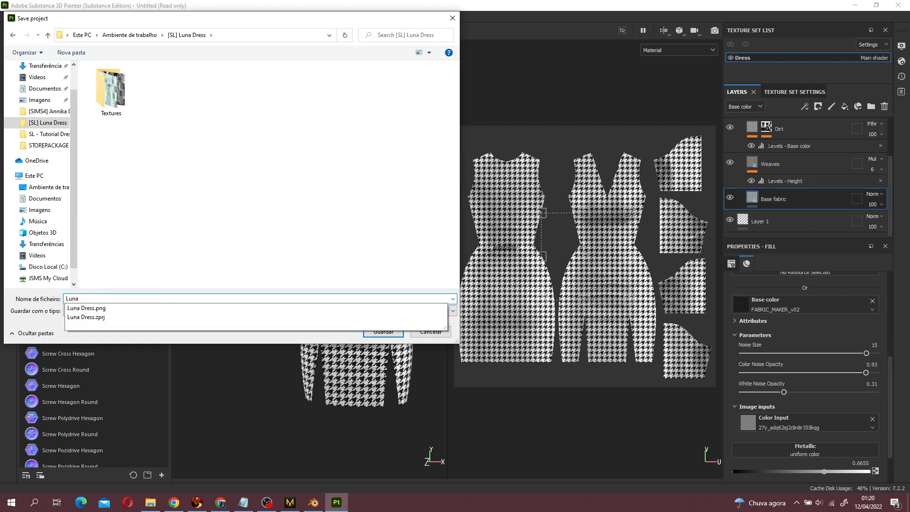
text(SU)
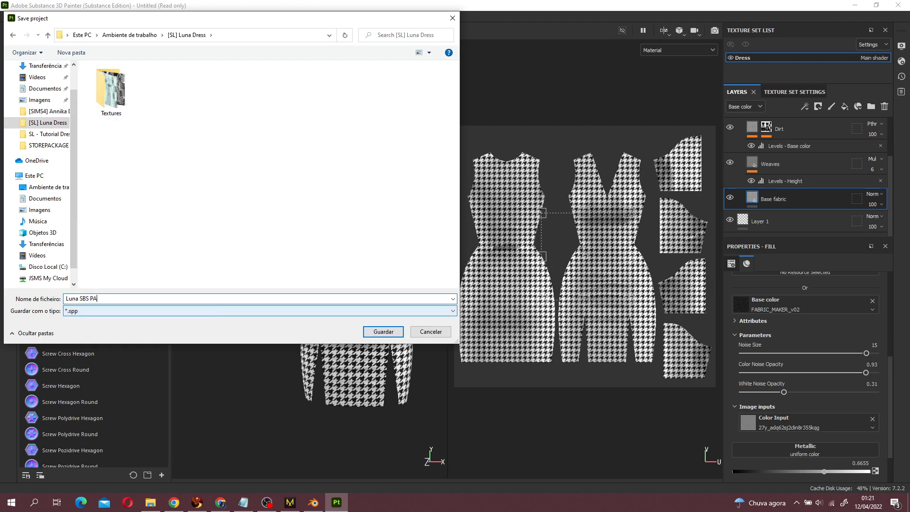
text(S PAINTER)
key(Return)
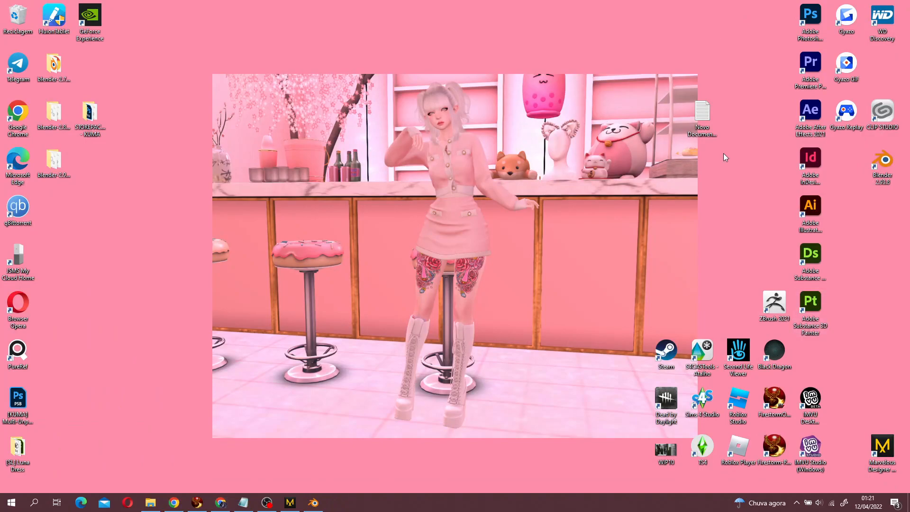
- Launch Photoshop and create a 1024 x 1024 px, 300 ppi document named Luna HUD with a white background
double_click(810, 27)
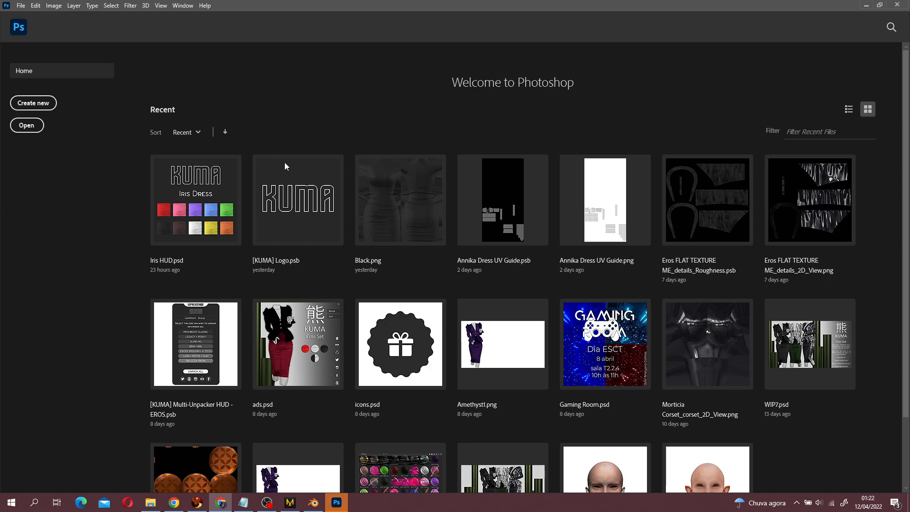
click(38, 104)
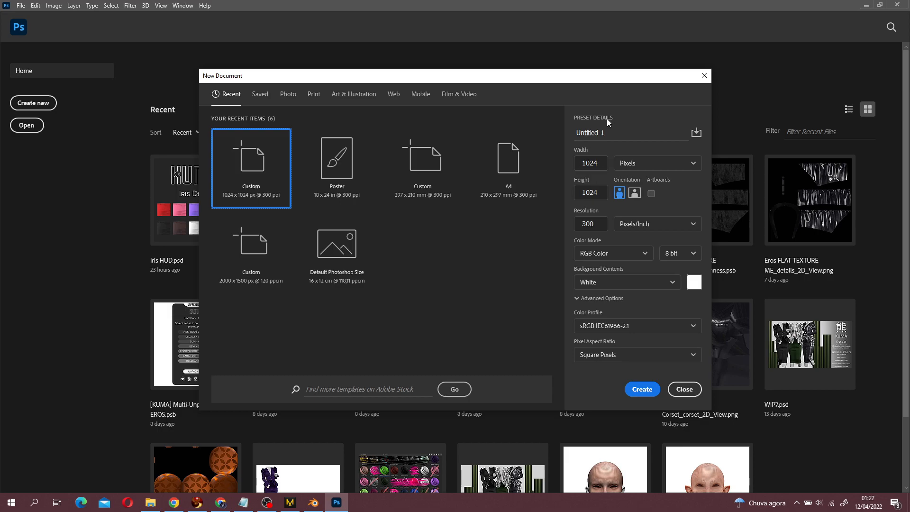
click(617, 136)
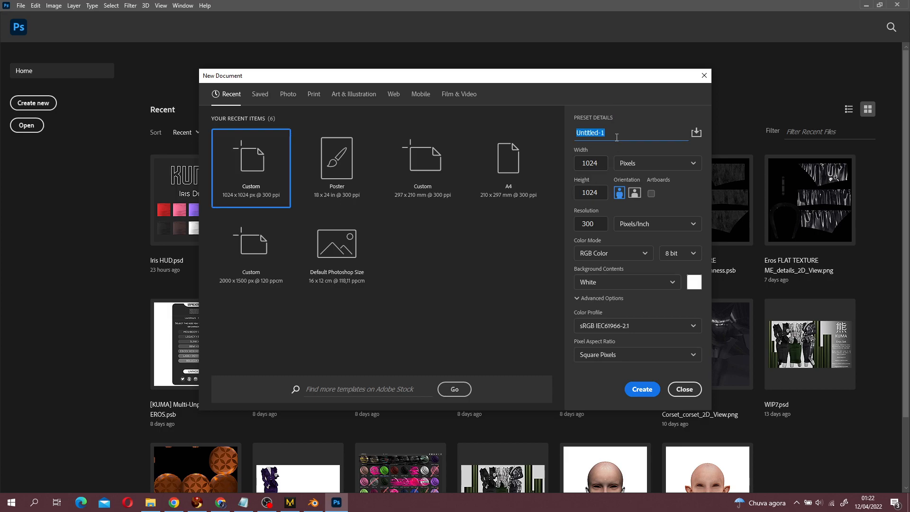
text(Luna HUD)
key(Escape)
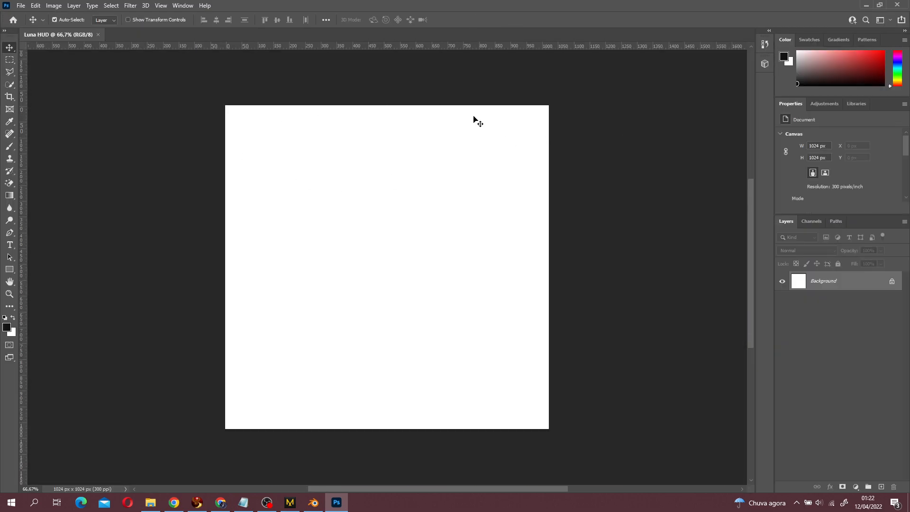
- Open the [KUMA] Logo PSB file from the STOREPACKAGE - KUMA folder on the desktop
click(20, 5)
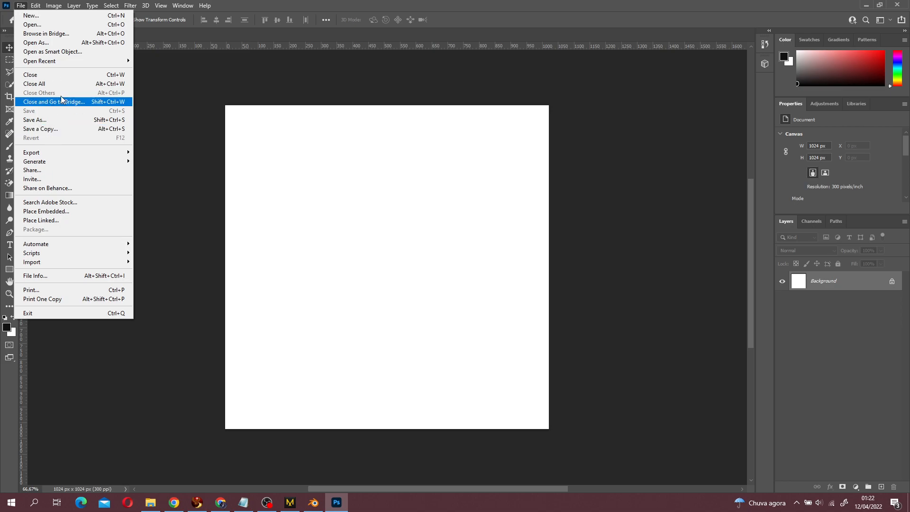
click(61, 24)
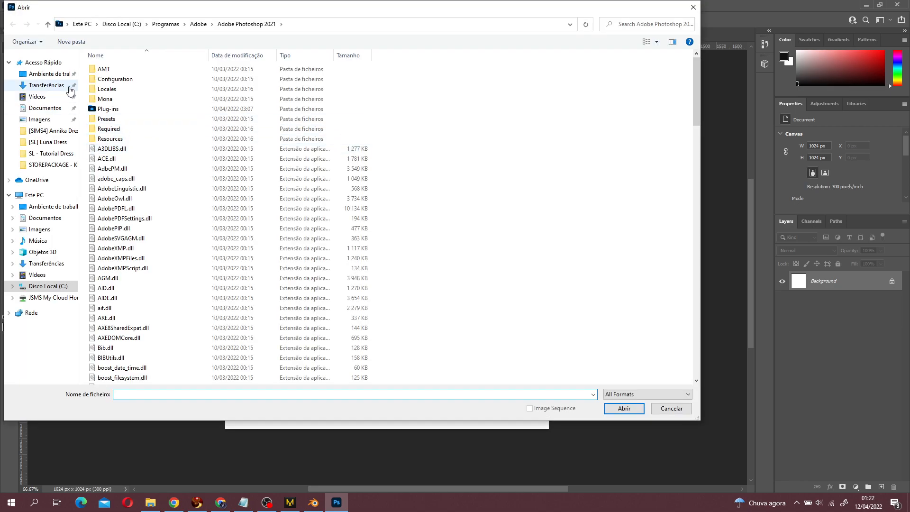
click(49, 74)
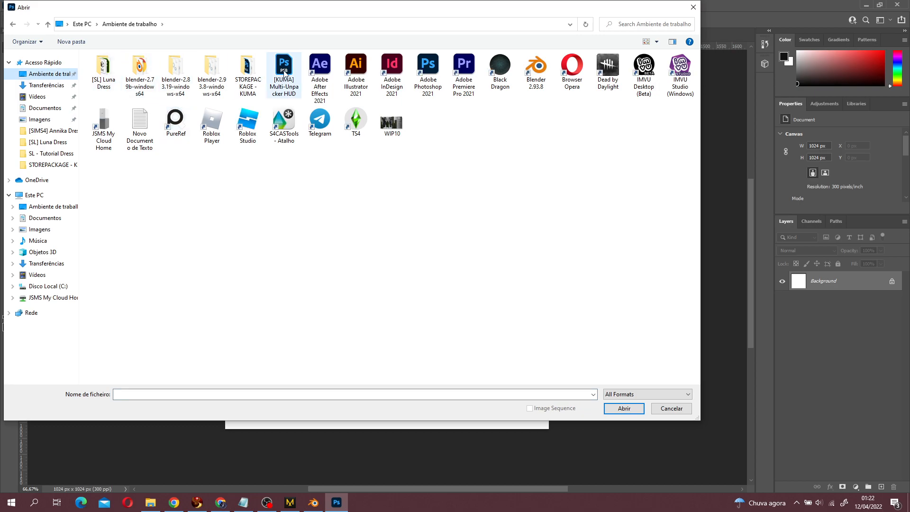
double_click(248, 72)
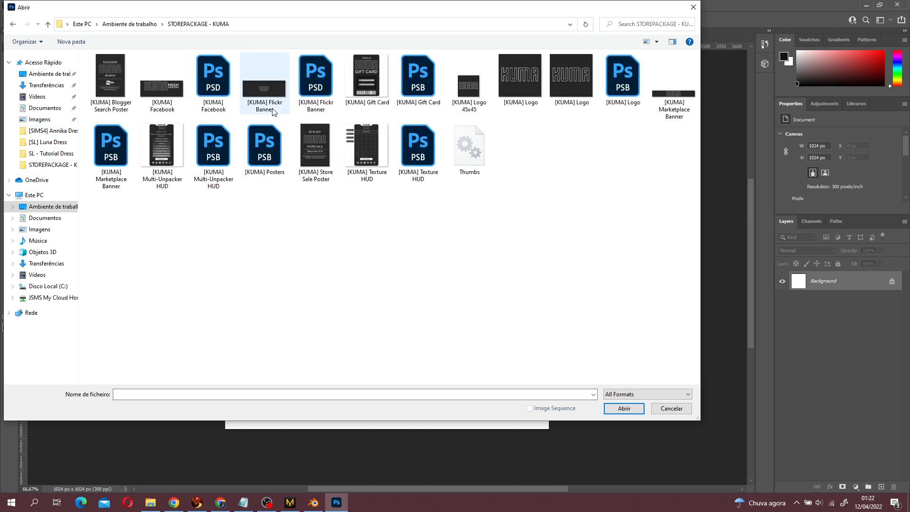
double_click(644, 82)
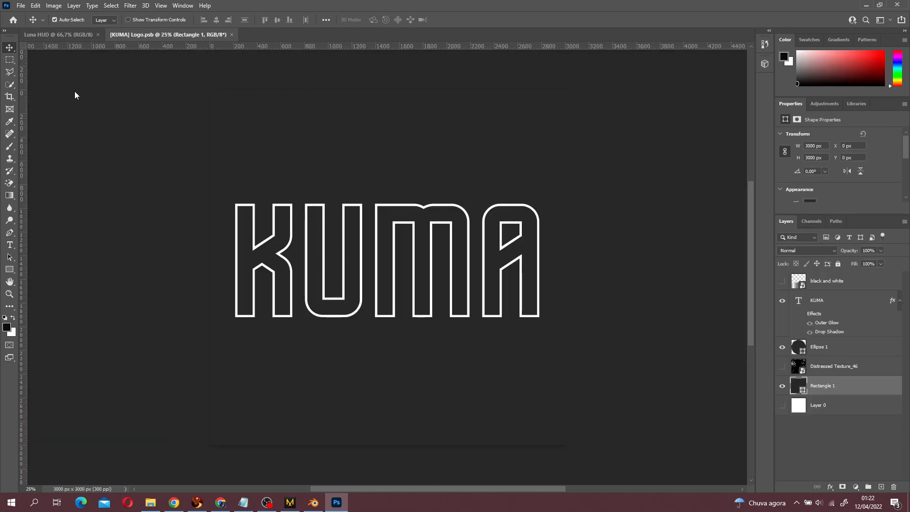
- Copy the KUMA text layer and the Rectangle 1 background layer from the logo file into the Luna HUD document
click(783, 386)
click(783, 386)
ctrl+click(833, 303)
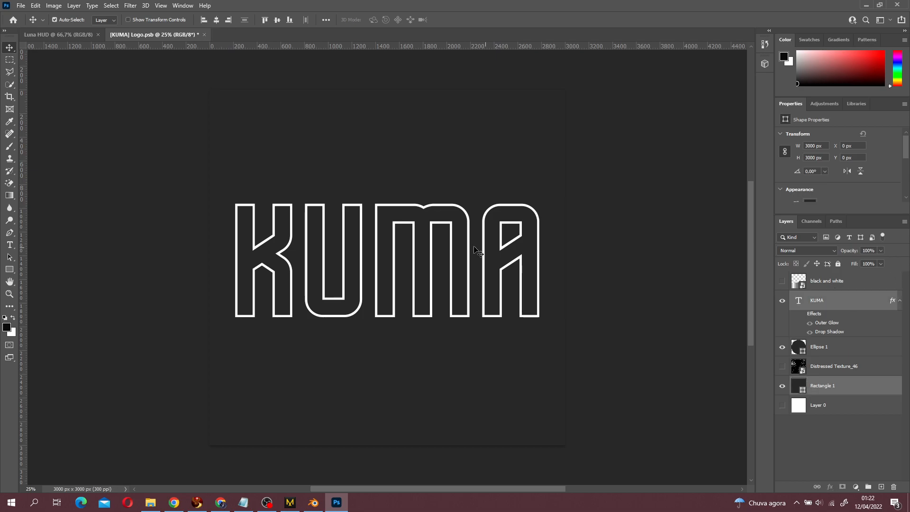
click(824, 386)
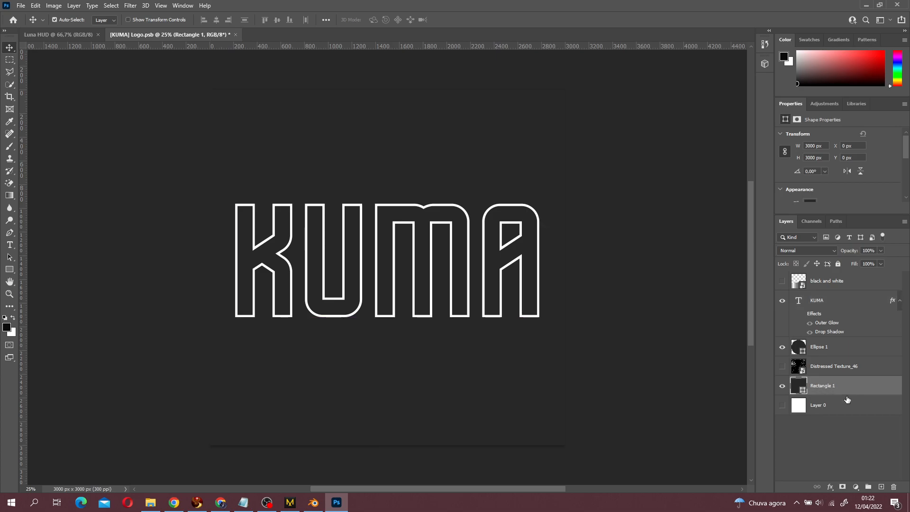
ctrl+click(824, 303)
drag(368, 226, 331, 188)
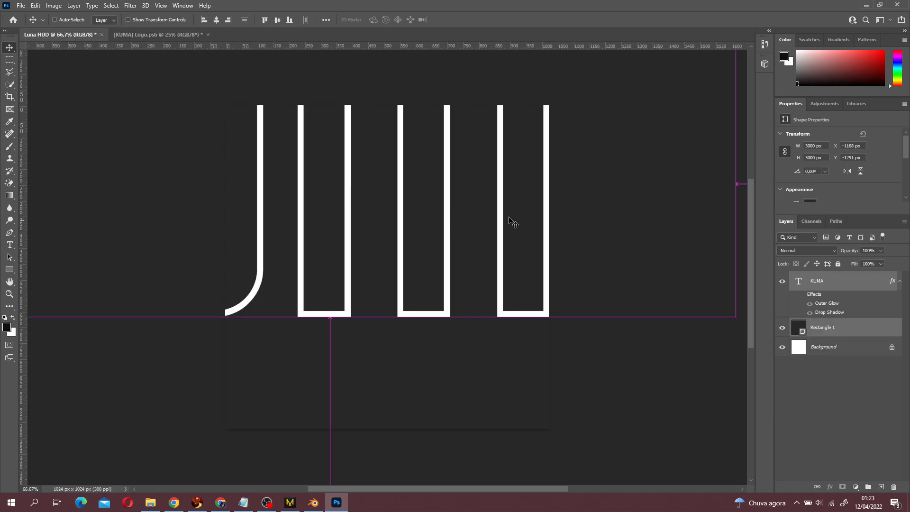
- Scale the KUMA text and Rectangle 1 down together to about 1026 px square and align them to the canvas
key(ctrl+t)
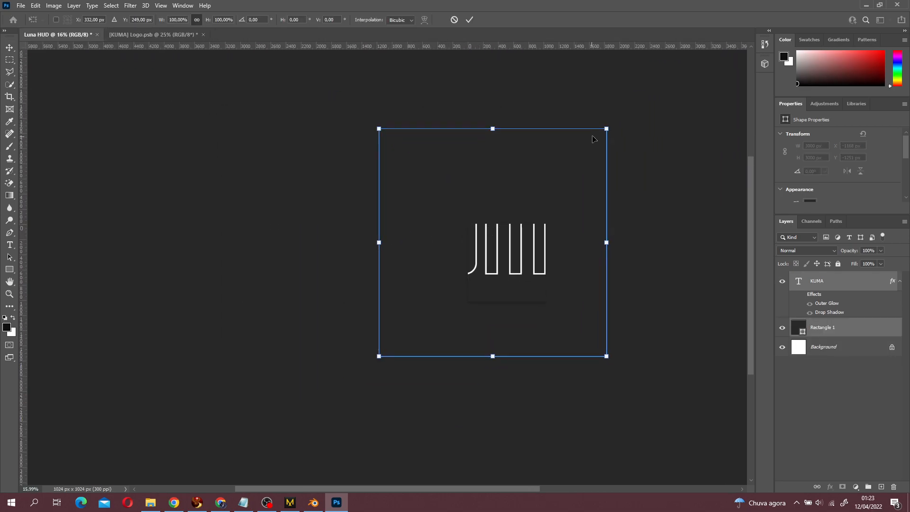
drag(607, 129, 509, 227)
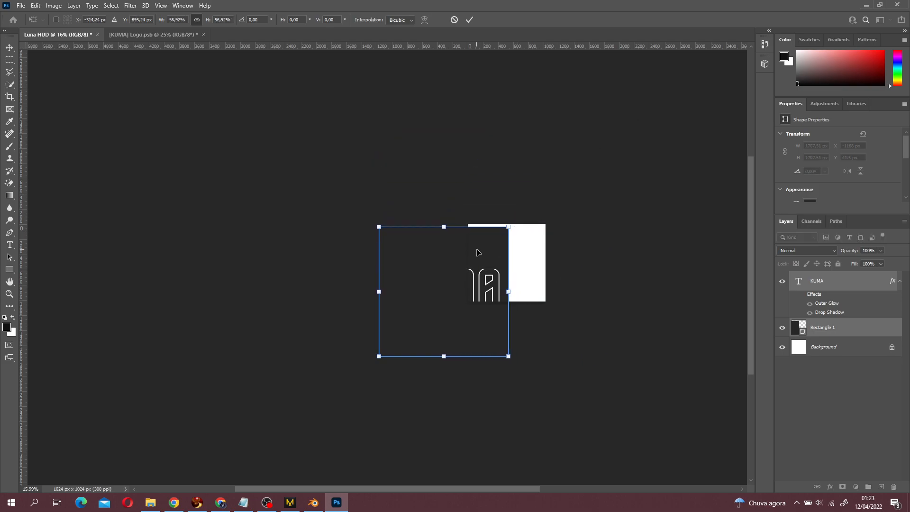
drag(477, 253, 514, 249)
drag(417, 352, 492, 292)
ctrl+drag(483, 339, 465, 302)
key(Return)
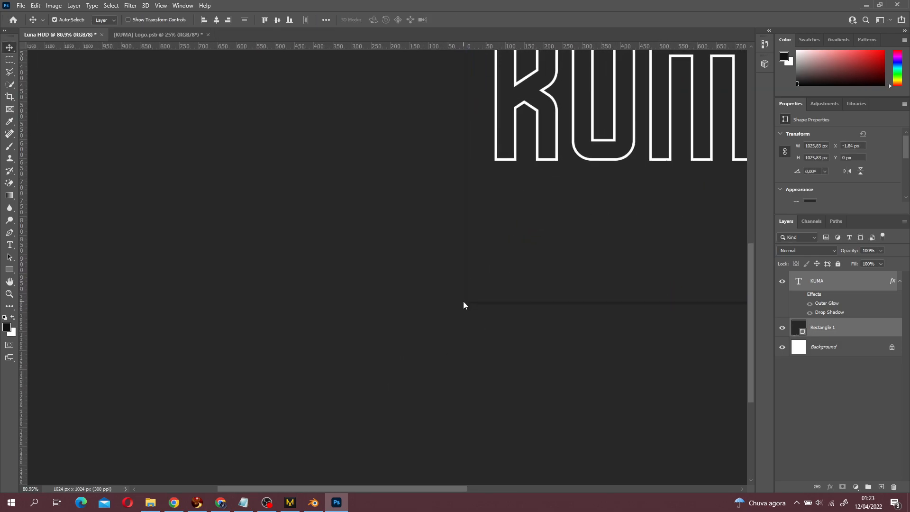
- Set the KUMA text size to 48 pt and move it to the top centre of the canvas
drag(502, 325, 284, 423)
ctrl+drag(447, 311, 431, 330)
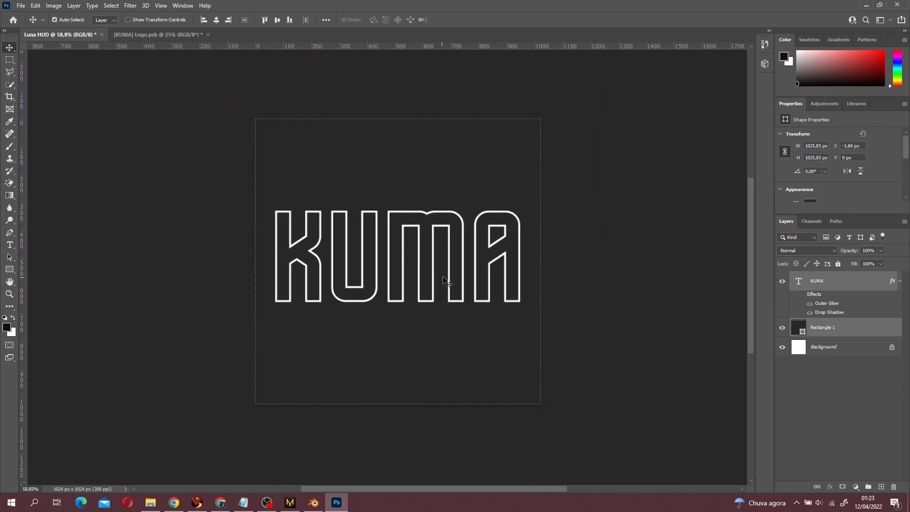
click(796, 284)
click(626, 299)
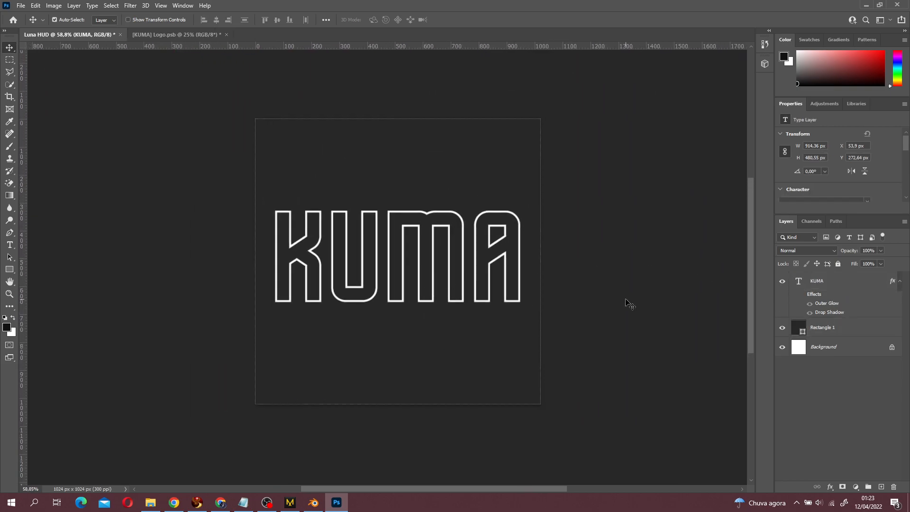
click(474, 234)
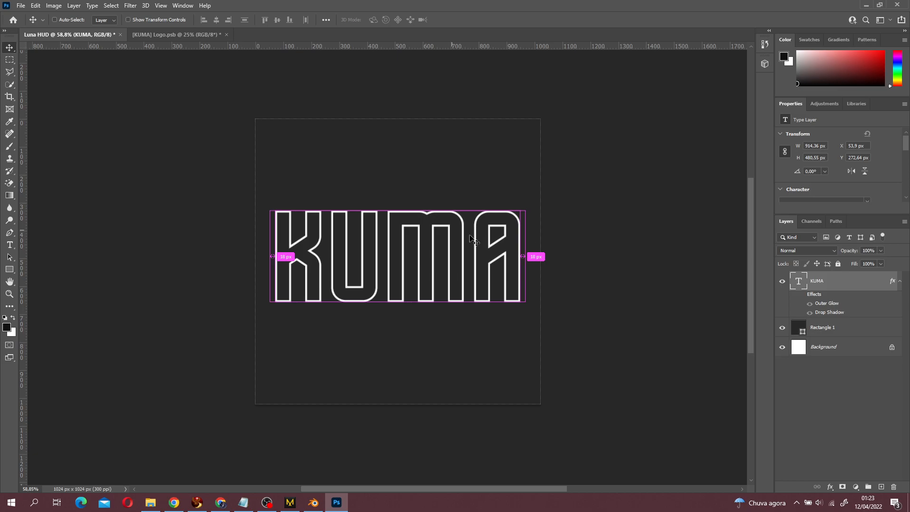
key(t)
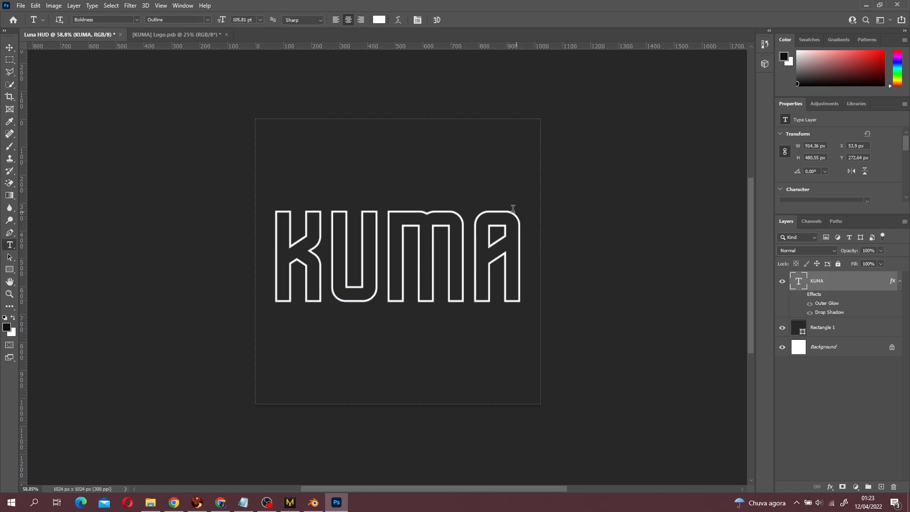
double_click(362, 255)
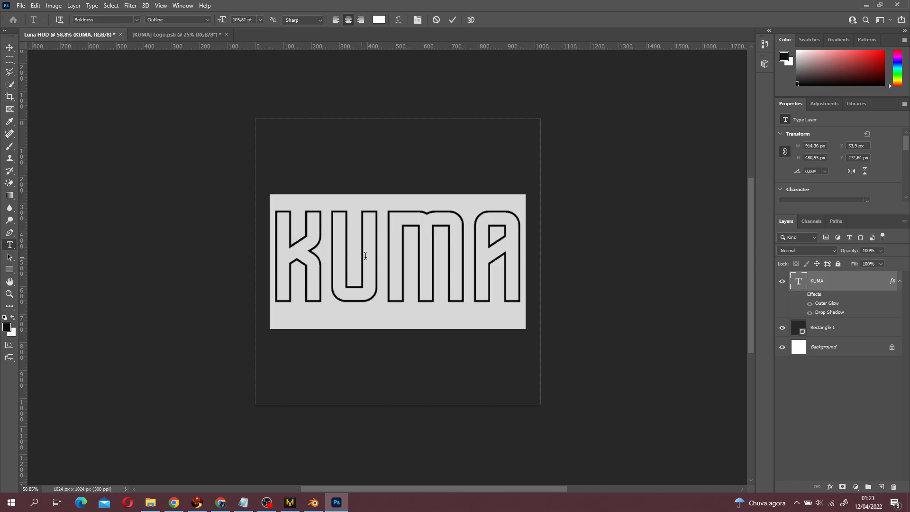
drag(222, 20, 195, 23)
click(10, 48)
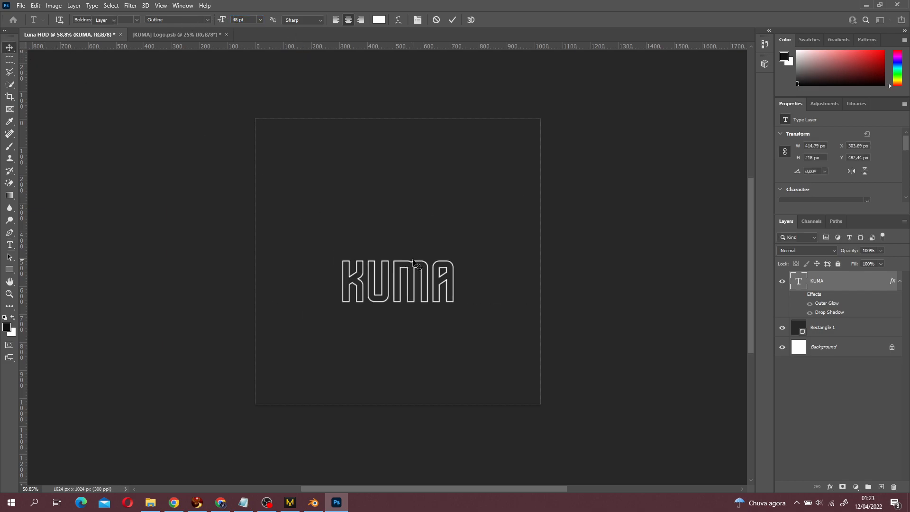
drag(395, 279, 393, 138)
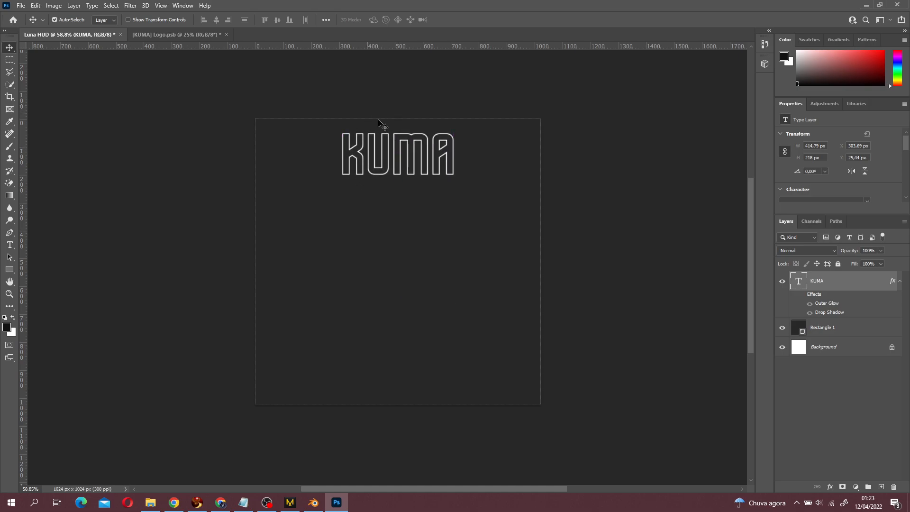
click(374, 113)
- Duplicate the KUMA text directly below the original and change the copy's wording to Luna Dress
click(847, 279)
alt+drag(387, 158, 393, 215)
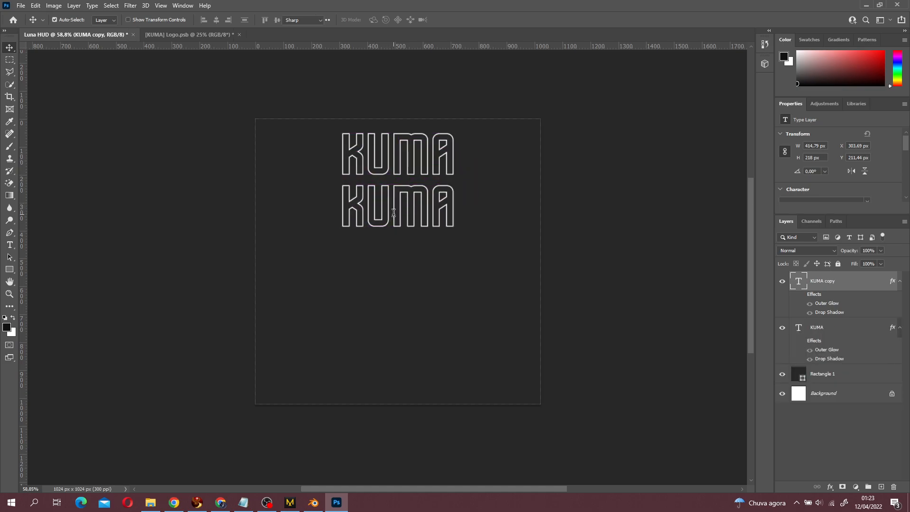
double_click(394, 214)
text(LUNA DRESS)
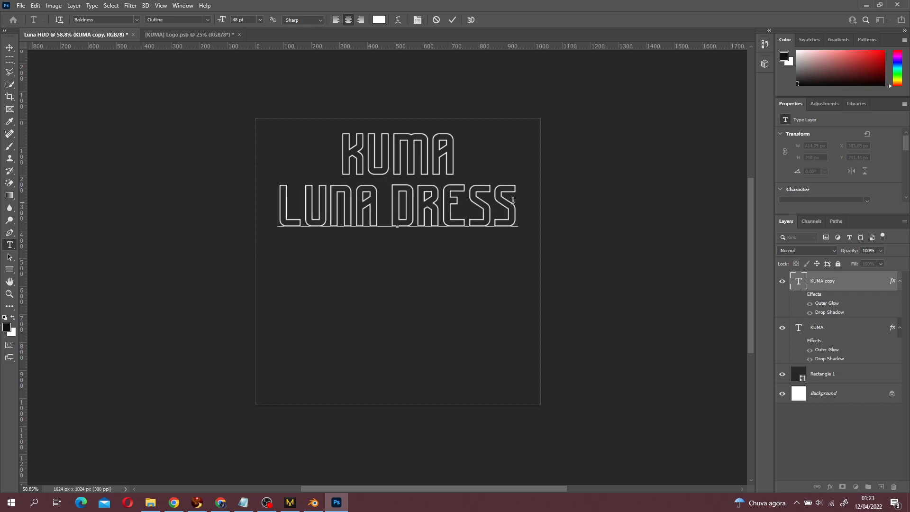
- Set the Luna Dress text in Aristotelica Display Trial Extra Light at 29 pt and move it up close beneath KUMA
key(ctrl+a)
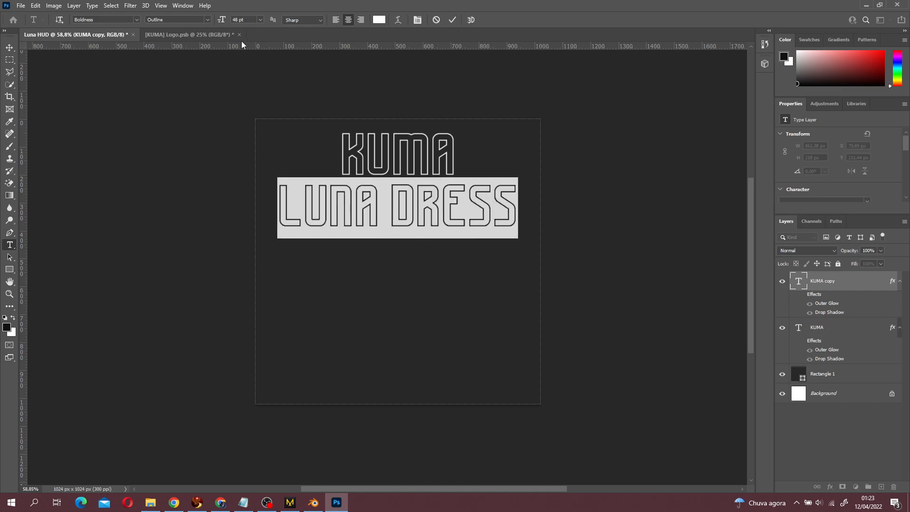
click(135, 16)
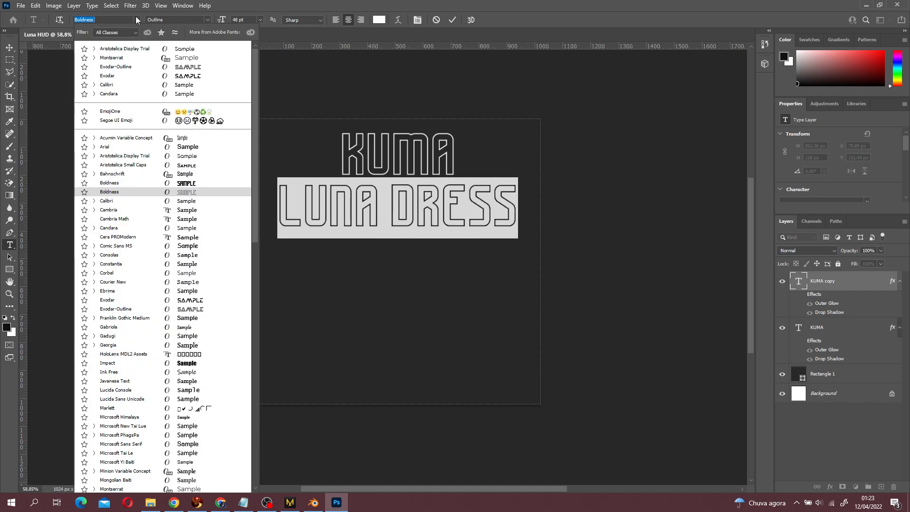
click(142, 48)
scroll(859, 170, down, 3)
drag(227, 22, 70, 58)
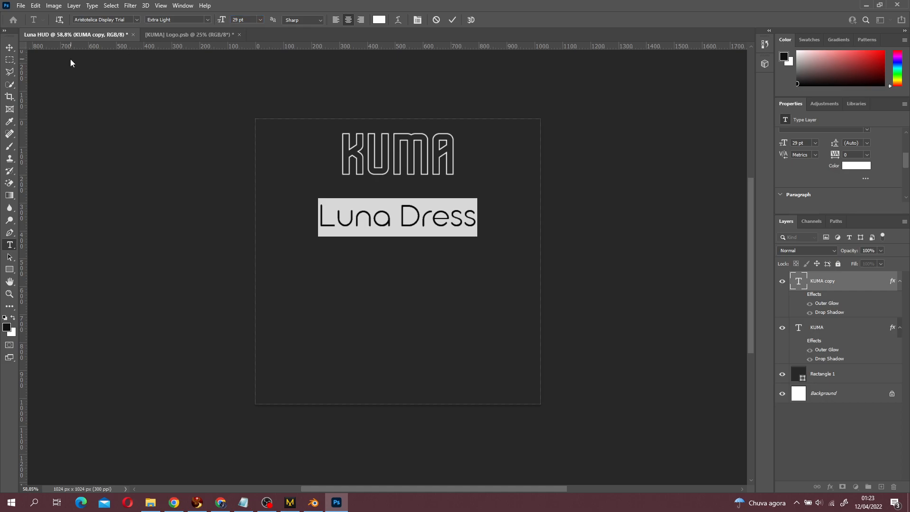
click(12, 52)
drag(405, 220, 407, 203)
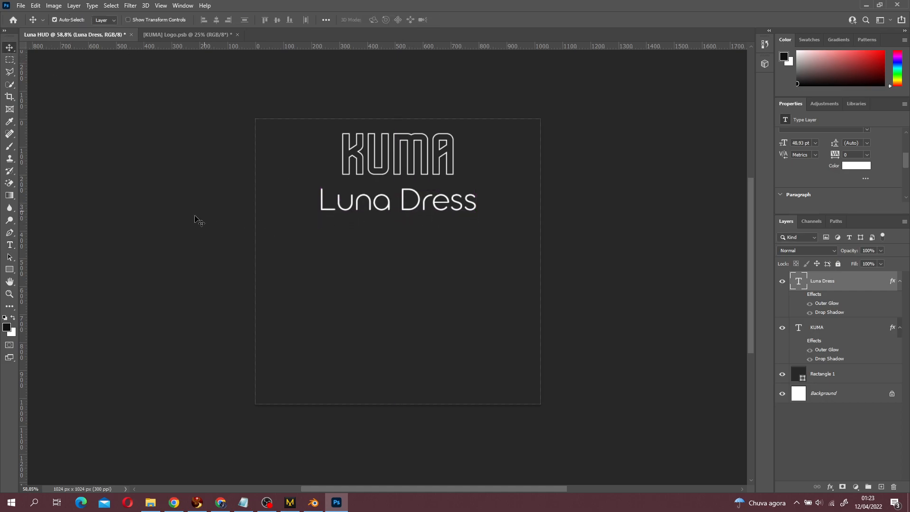
click(194, 217)
- Open pattern2.png from the Textures folder inside [SL] Luna Dress
click(18, 5)
click(34, 26)
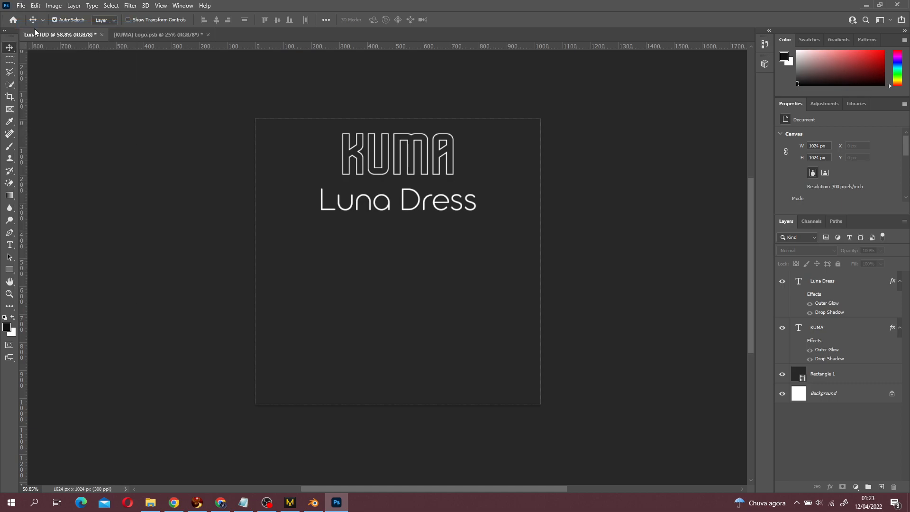
click(47, 74)
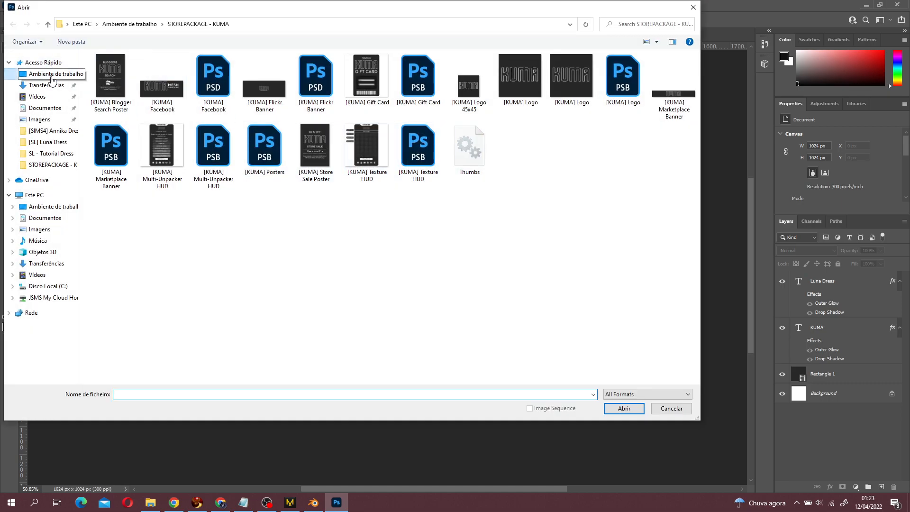
click(57, 139)
double_click(103, 71)
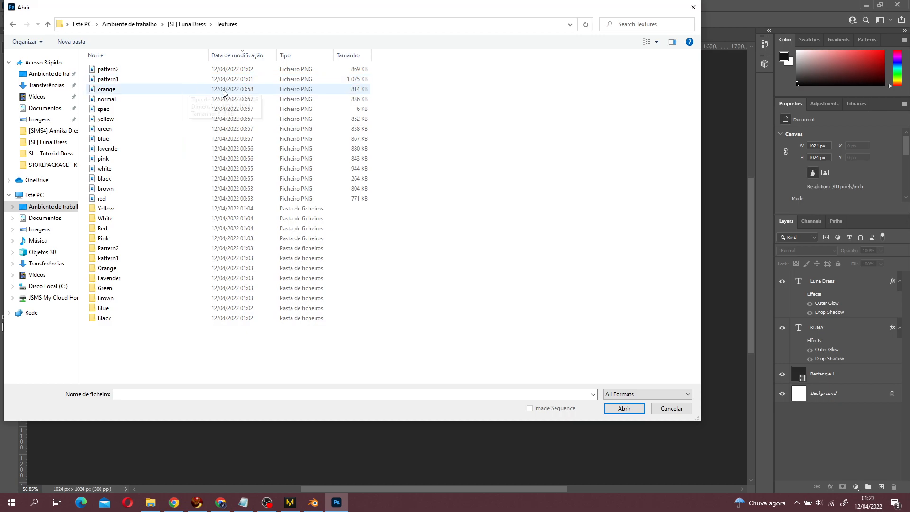
double_click(108, 69)
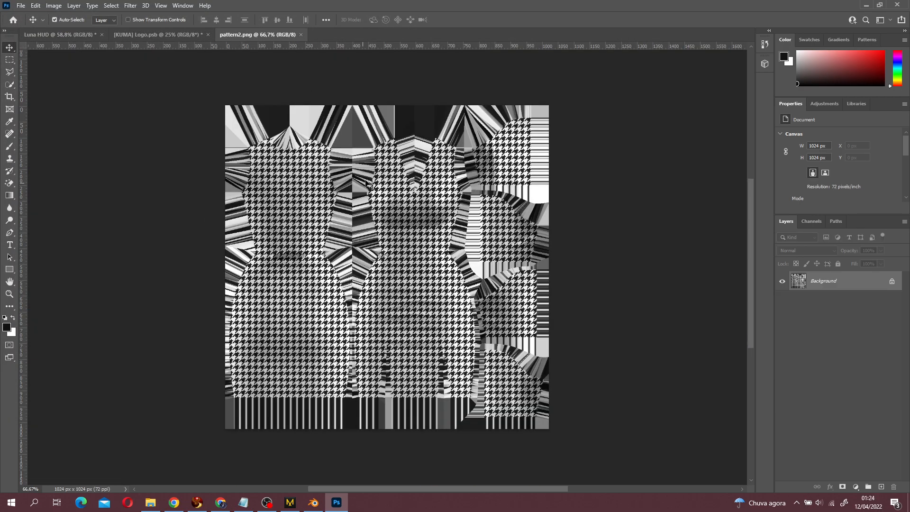
- Place the other texture PNGs from the Textures folder into the pattern2 document as separate layers at full size
click(151, 503)
click(305, 216)
shift+click(533, 294)
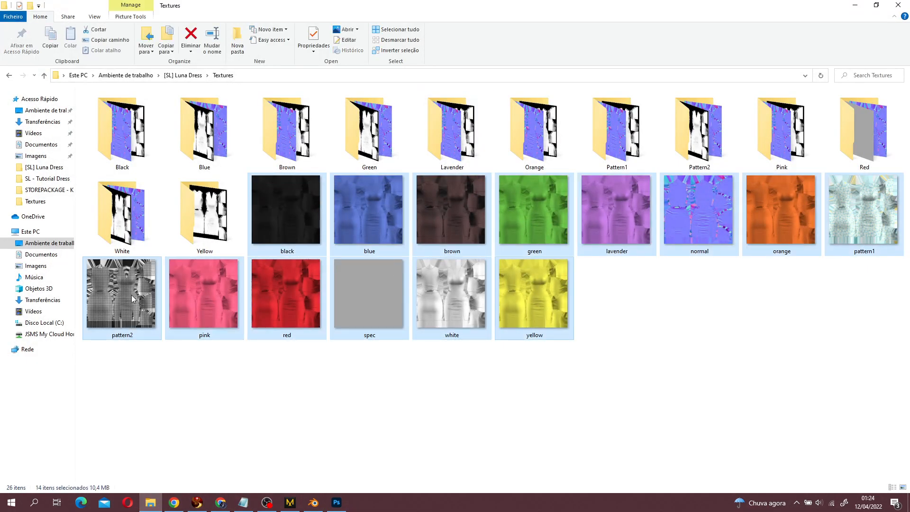
drag(204, 294, 392, 364)
drag(392, 326, 394, 327)
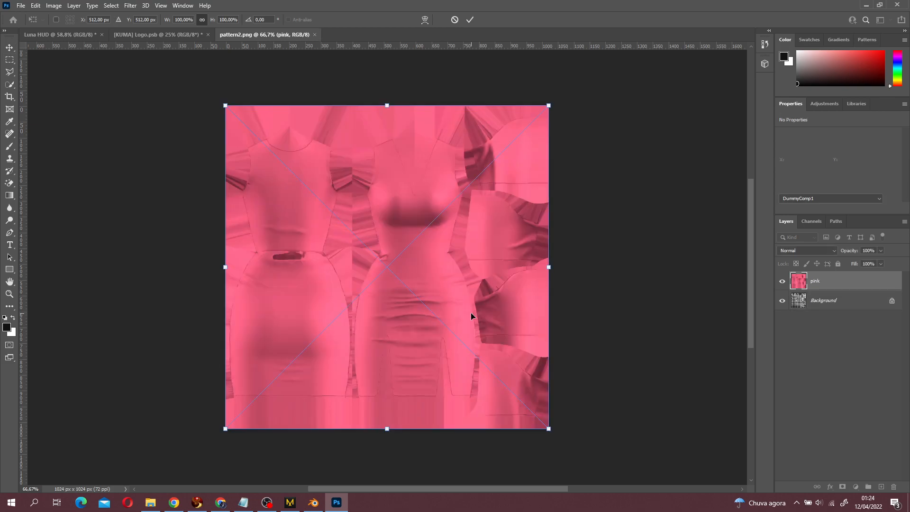
key(Return)
key(Return)
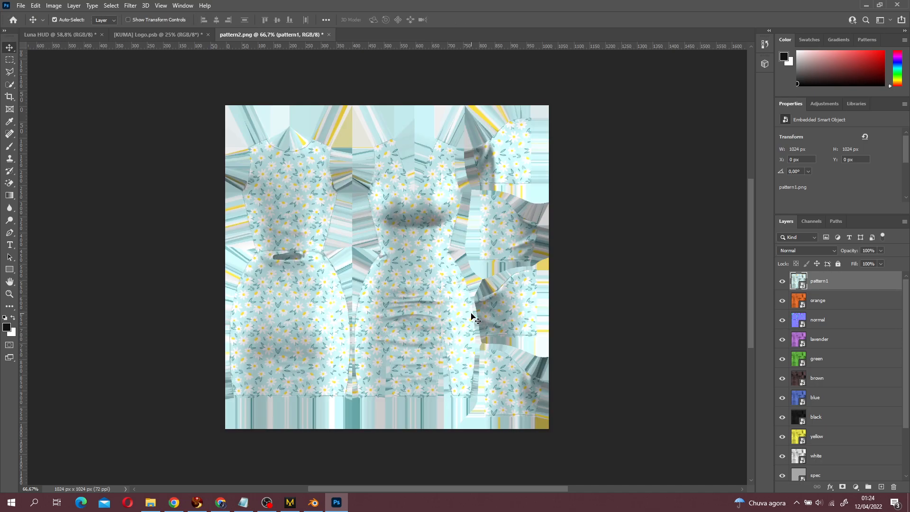
- Convert the Background into a regular layer, rename it pattern2 and move it directly below pattern1
scroll(883, 342, down, 3)
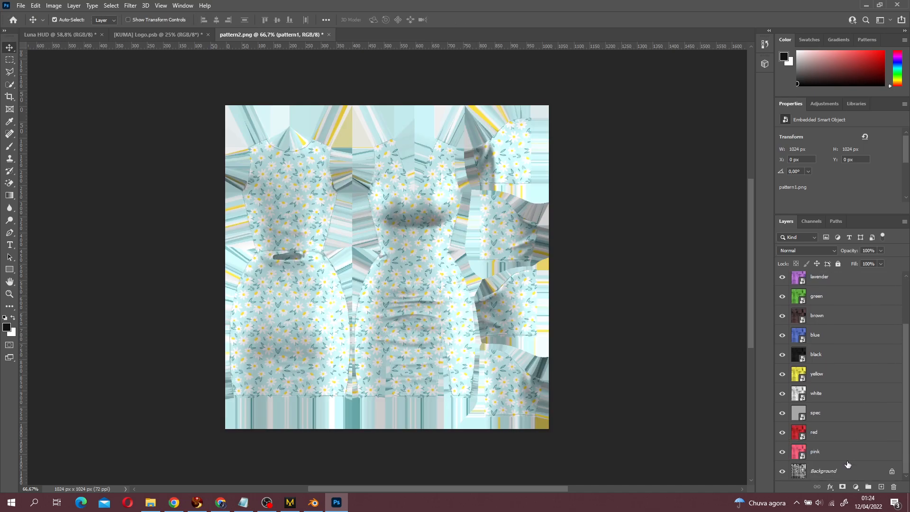
shift+click(850, 459)
double_click(831, 475)
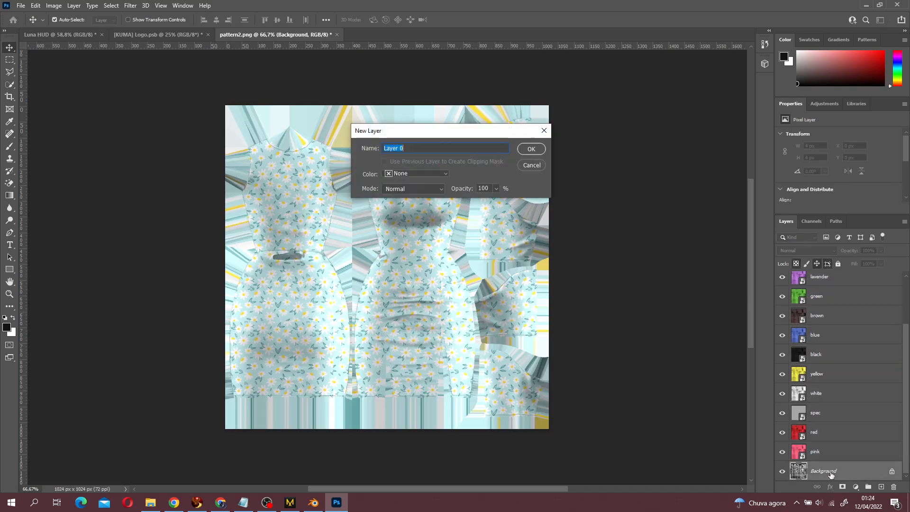
key(Return)
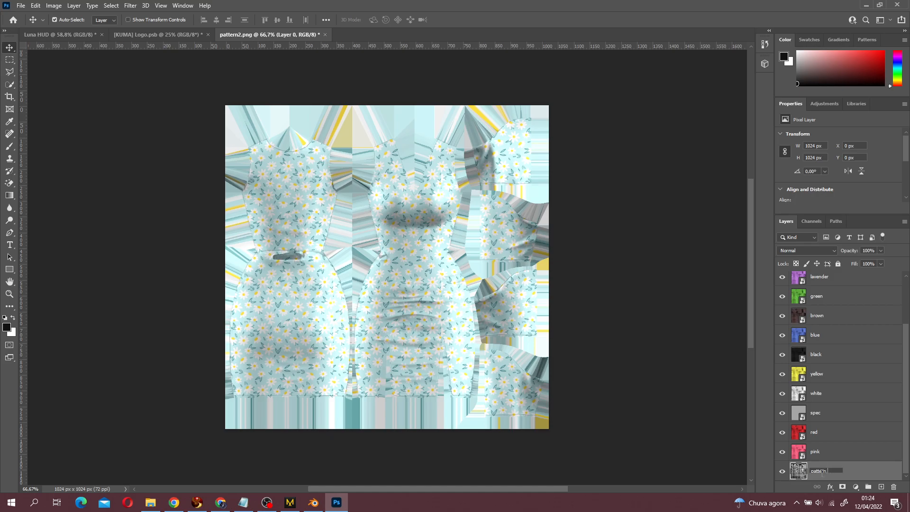
key(Return)
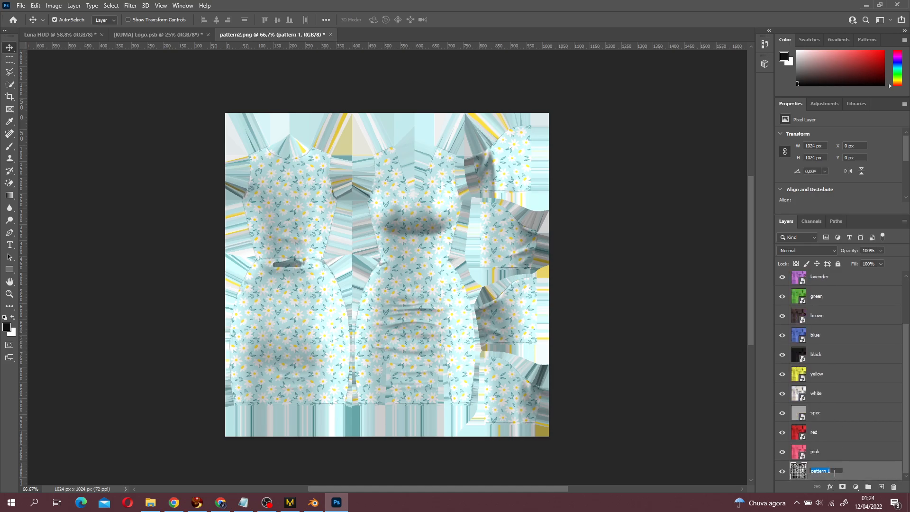
drag(834, 476, 837, 290)
- Delete the spec and normal texture layers
click(850, 323)
scroll(865, 349, down, 3)
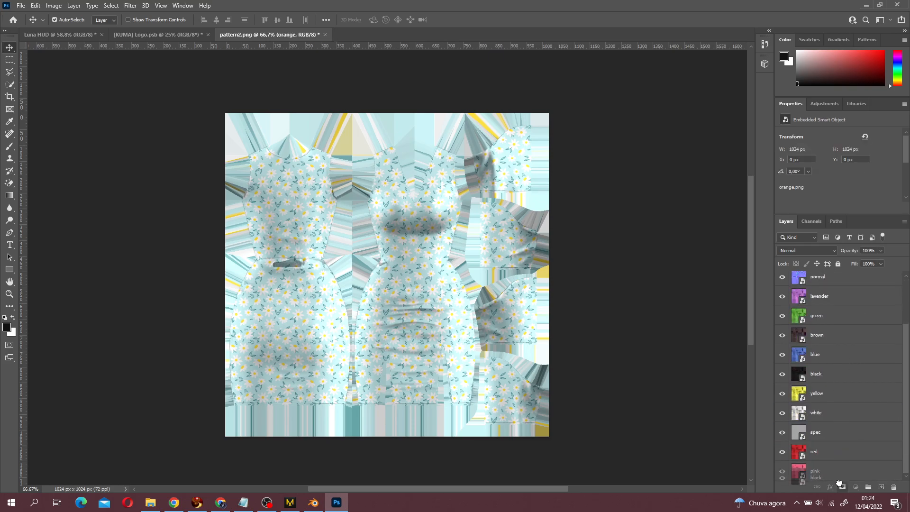
click(838, 377)
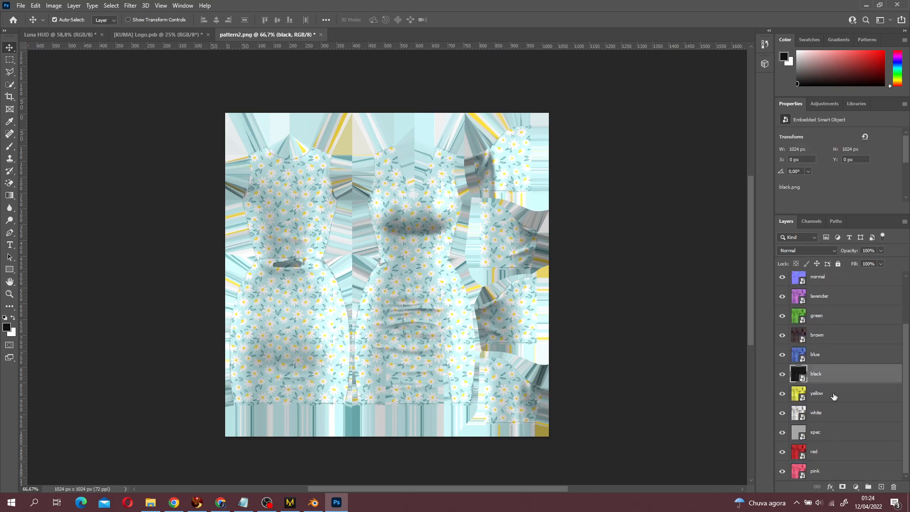
click(832, 438)
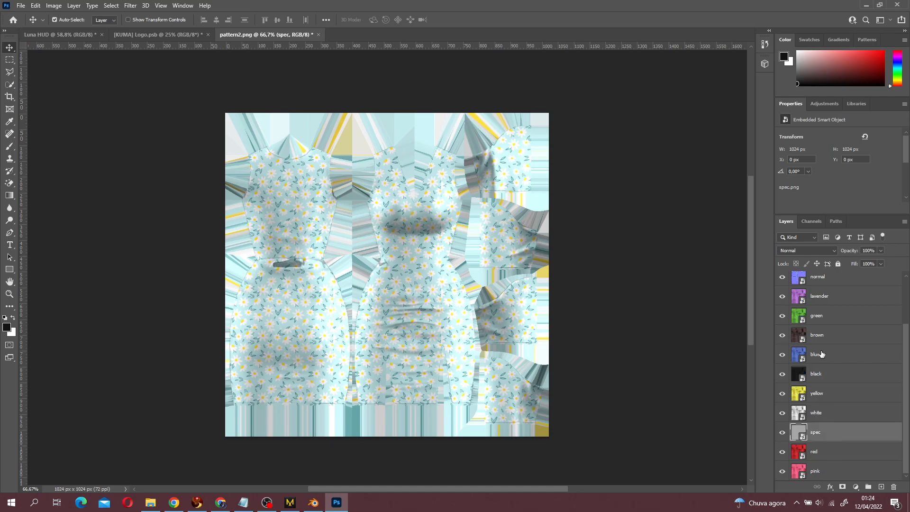
ctrl+click(833, 284)
click(894, 487)
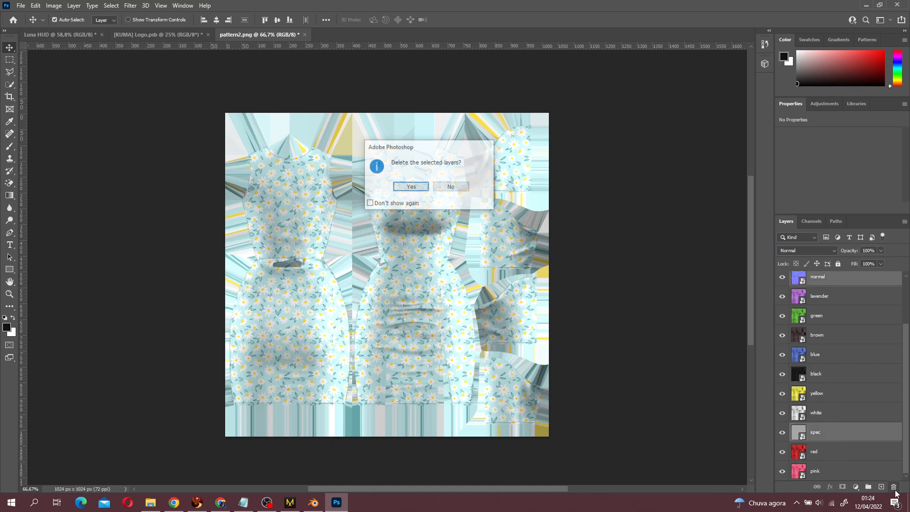
click(411, 188)
- Reorder the colour layers below pattern2 as white, yellow, orange, red, pink, lavender, green, blue, brown and black
scroll(814, 385, down, 1)
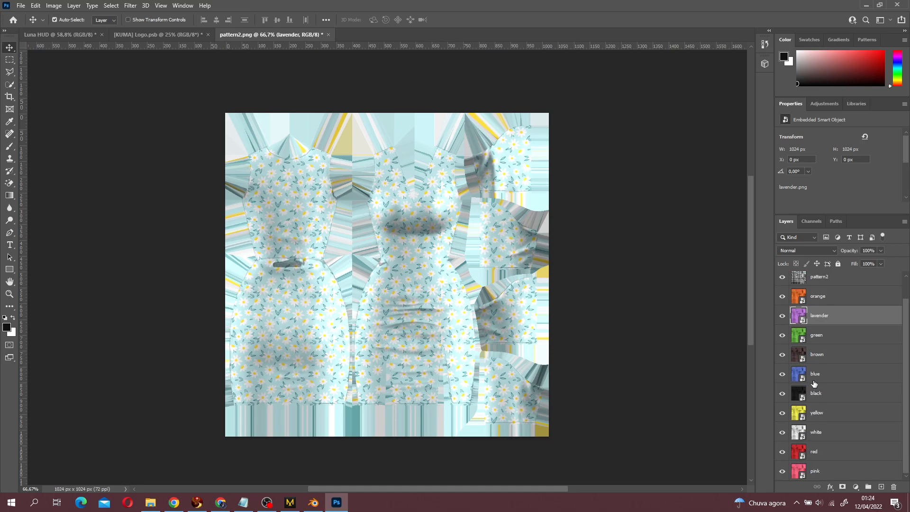
click(830, 434)
drag(831, 452, 834, 307)
drag(833, 432, 834, 287)
drag(837, 472, 834, 348)
drag(834, 433, 832, 406)
drag(828, 474, 833, 288)
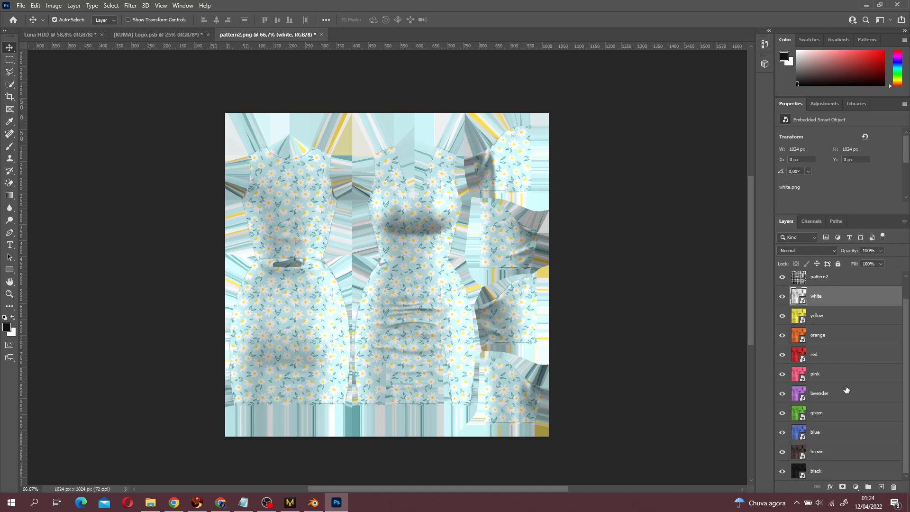
- Crop the texture document at a 1:1 ratio to about 212 x 211 px over the ruched front of the skirt
scroll(857, 364, up, 2)
click(834, 283)
scroll(858, 369, down, 2)
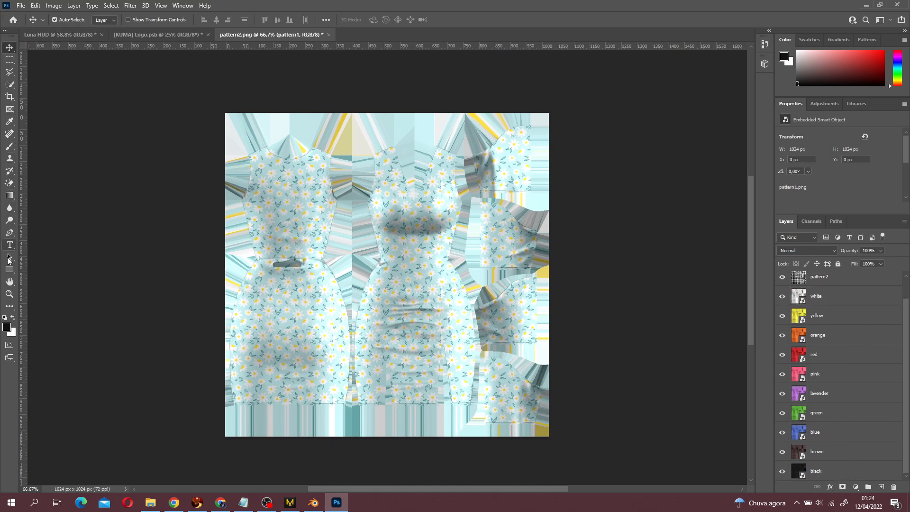
click(13, 101)
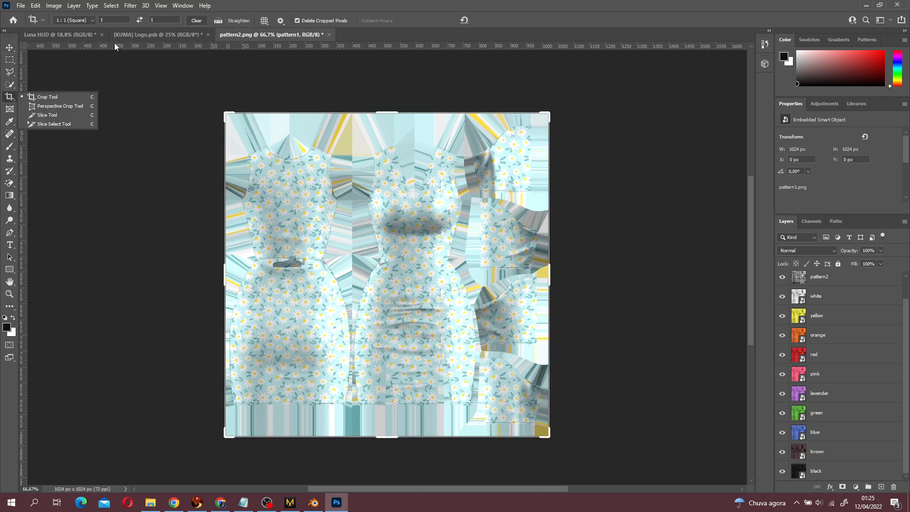
click(93, 20)
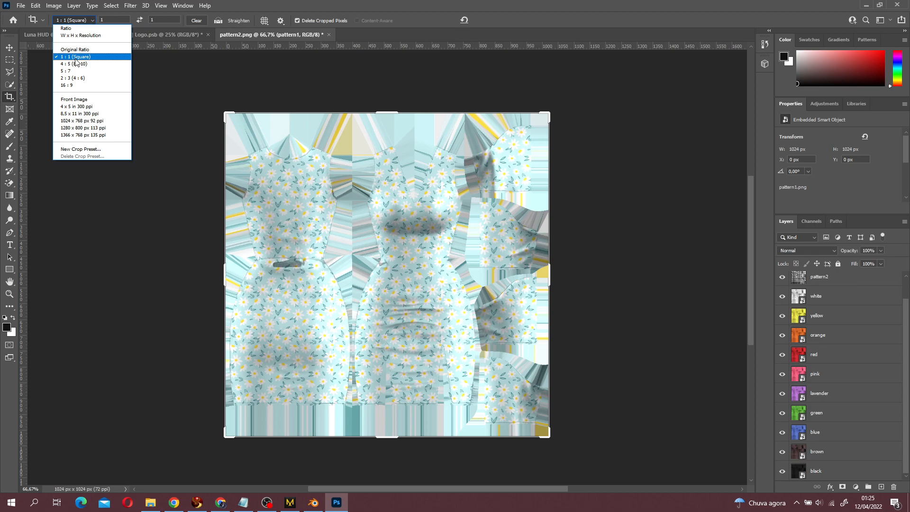
click(75, 57)
drag(225, 114, 409, 304)
key(Return)
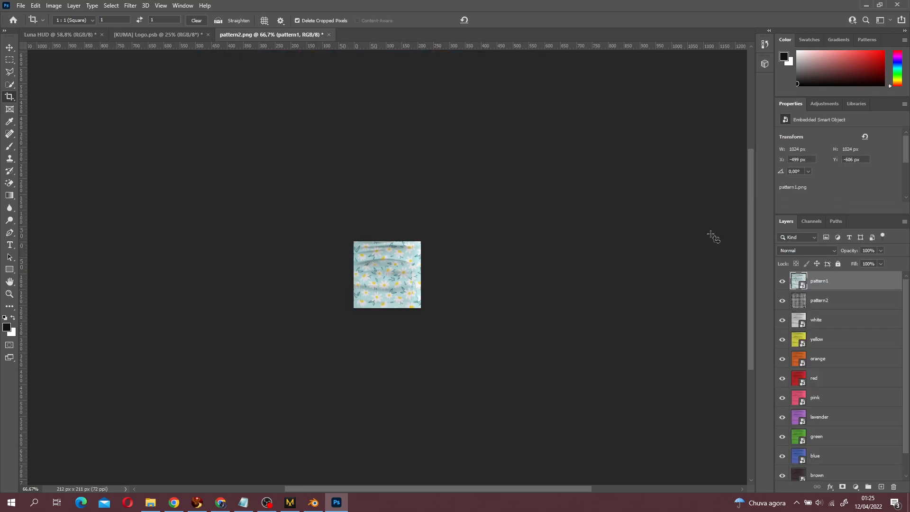
scroll(847, 353, down, 1)
shift+click(860, 469)
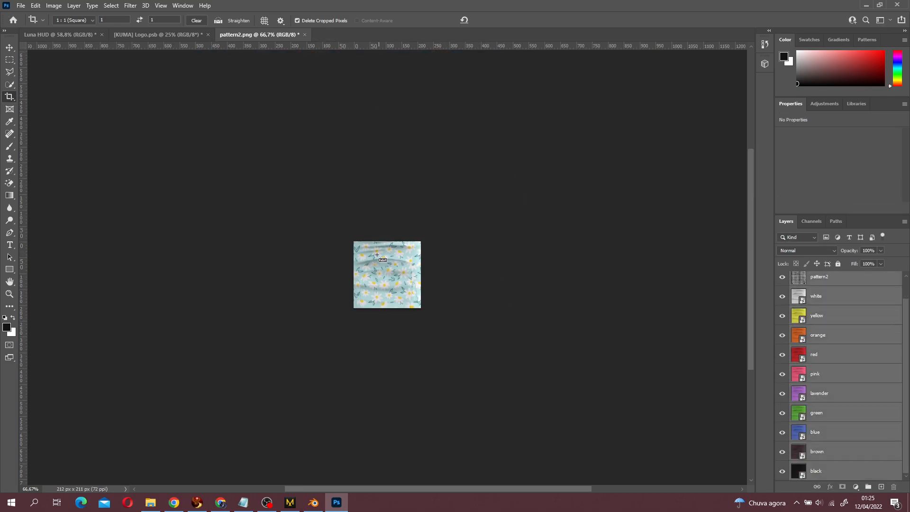
ctrl+drag(372, 274, 204, 108)
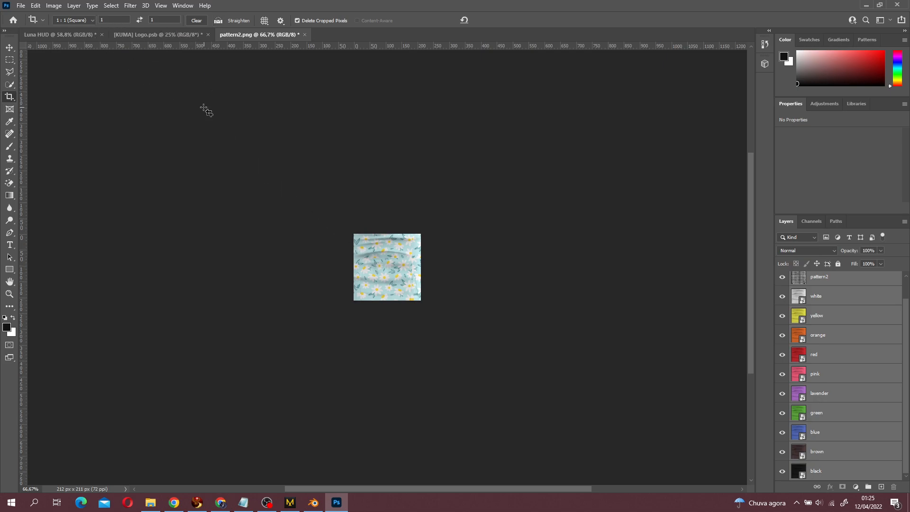
click(11, 48)
mouse_move(390, 267)
ctrl+mouse_down()
mouse_move(114, 38)
mouse_move(366, 268)
mouse_move(382, 256)
mouse_move(396, 265)
ctrl+mouse_up()
ctrl+click(641, 321)
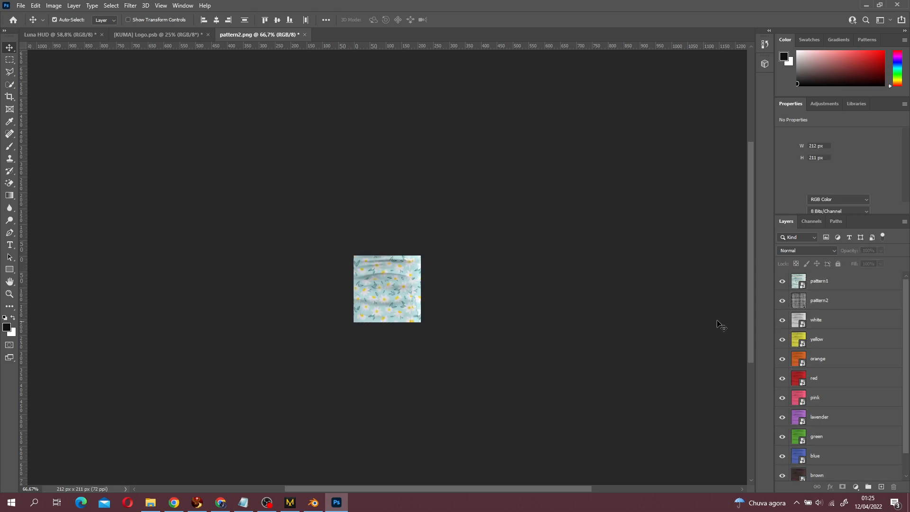
- Rasterize all the texture layers from pattern1 down to black
click(807, 280)
scroll(845, 350, down, 1)
shift+click(854, 471)
right_click(841, 418)
click(824, 182)
- Crop the texture document again at 1:1 to about 211 x 211 px, discarding the pixels outside the canvas
mouse_move(373, 288)
mouse_down()
mouse_move(382, 245)
mouse_move(373, 292)
mouse_up()
click(9, 97)
click(271, 170)
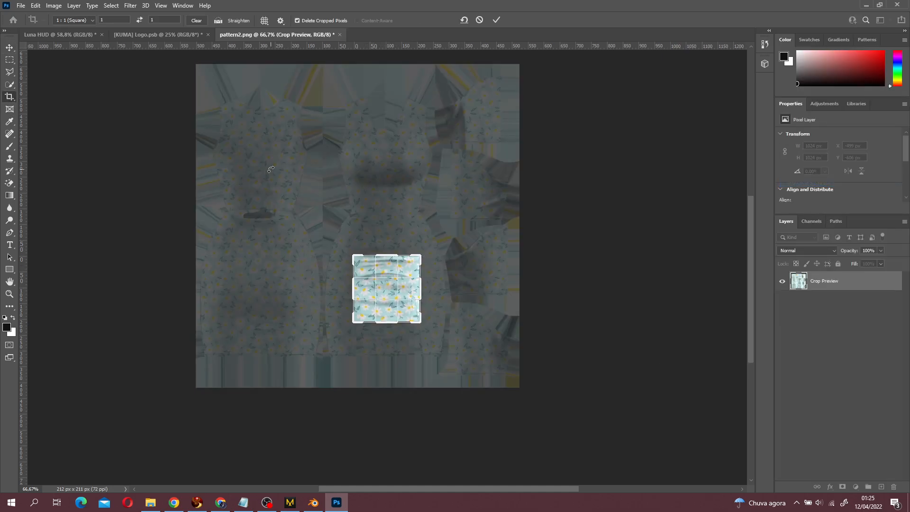
key(Return)
click(437, 274)
click(3, 48)
- Copy all the cropped texture layers, pattern1 to black, into the Luna HUD document below the dress title
click(820, 287)
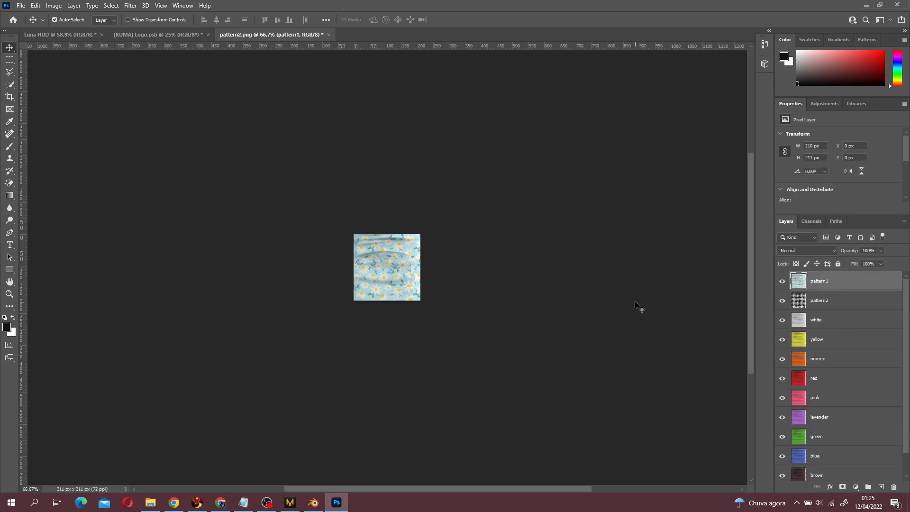
scroll(871, 429, down, 3)
shift+click(824, 469)
drag(385, 265, 395, 240)
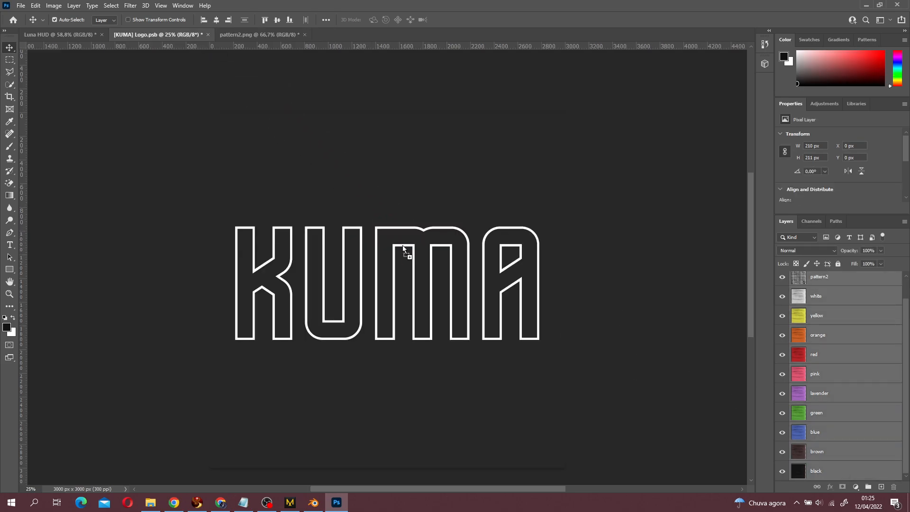
drag(64, 38, 97, 30)
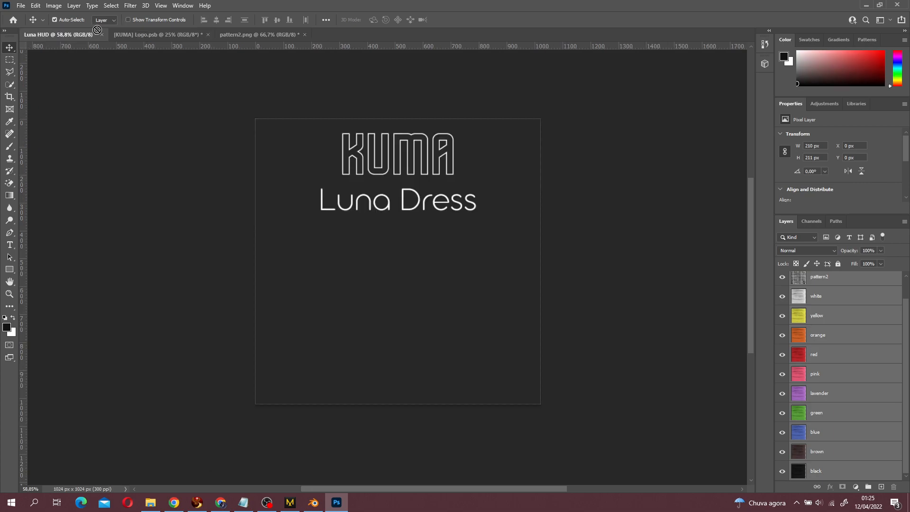
drag(312, 264, 324, 275)
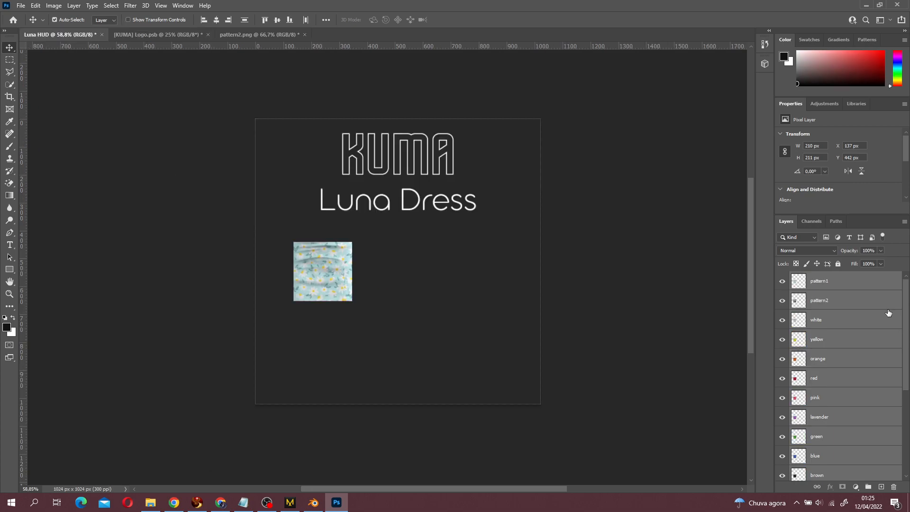
- Place the black swatch in the HUD's lower-left corner and the brown swatch beside it, both at Y 770 px
click(855, 305)
click(846, 288)
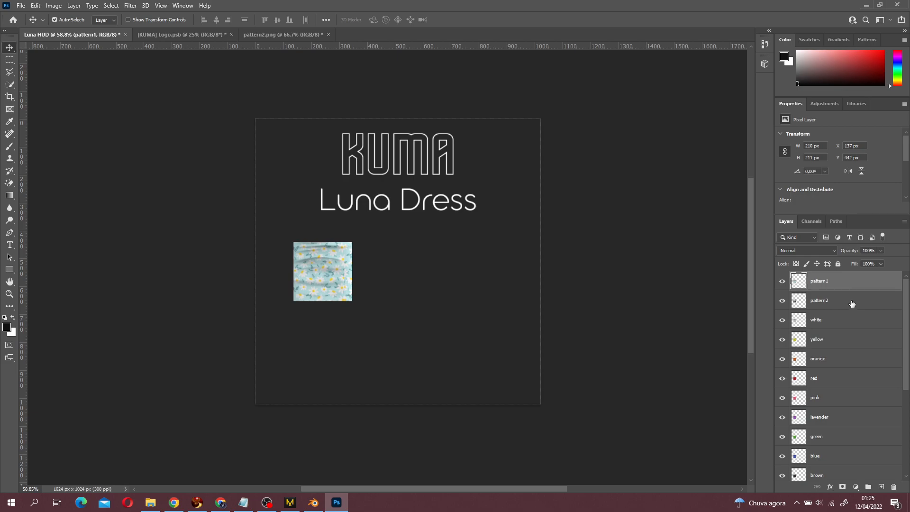
scroll(852, 304, down, 3)
click(839, 361)
ctrl+drag(324, 275, 294, 367)
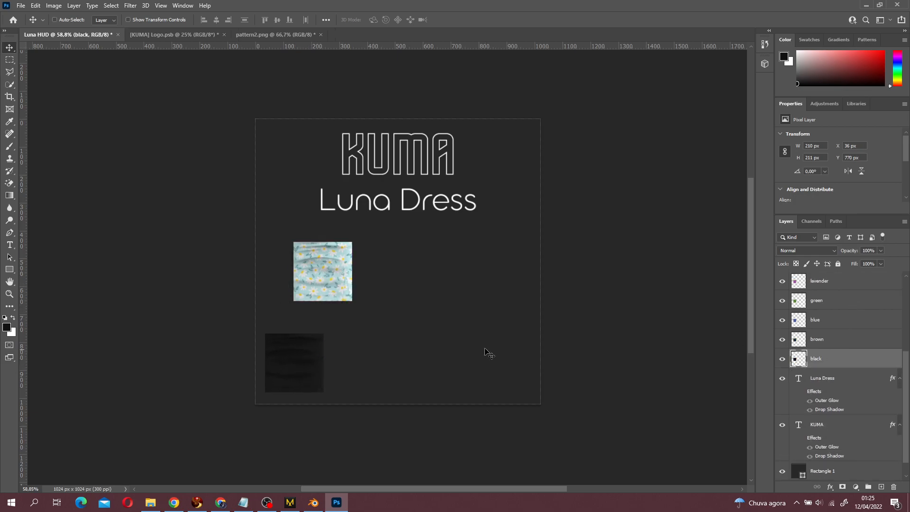
click(822, 340)
ctrl+drag(308, 288, 350, 379)
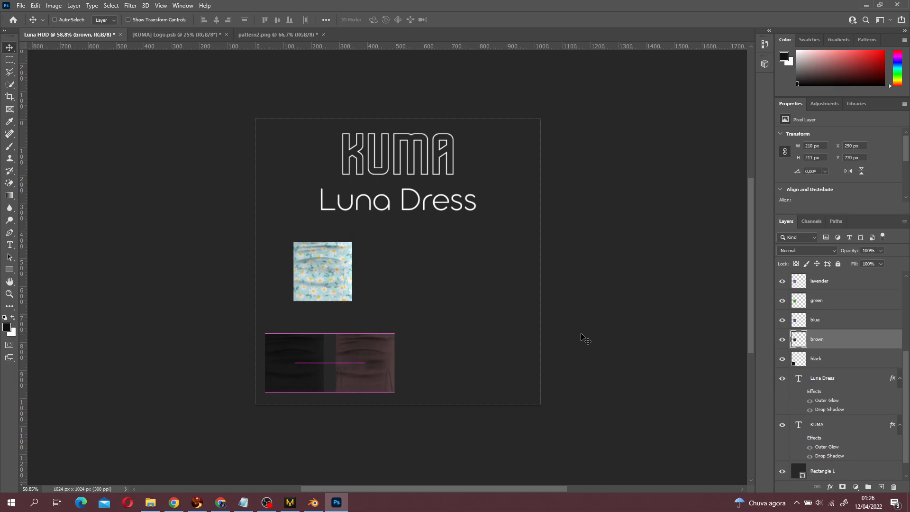
- Continue the bottom row to the right of brown with the blue and green swatches, evenly spaced
ctrl+click(835, 322)
ctrl+click(897, 334)
drag(306, 271, 422, 358)
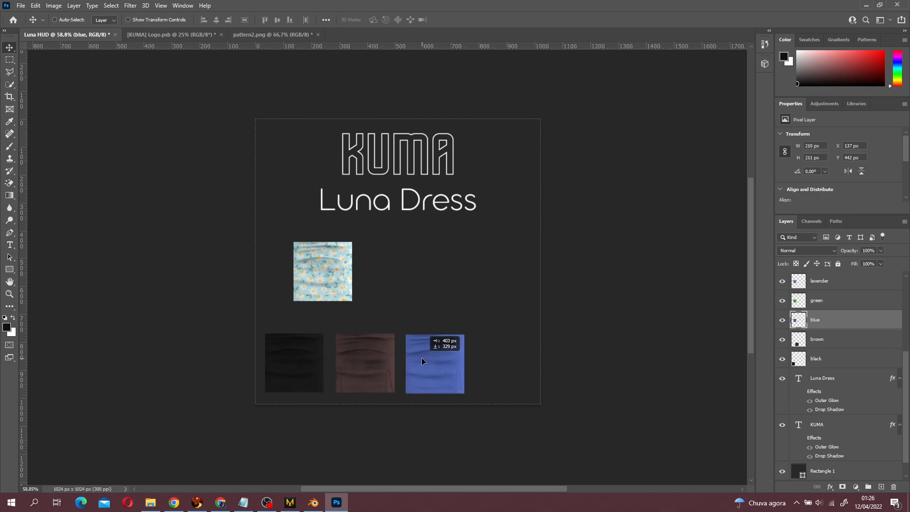
click(860, 304)
drag(327, 281, 516, 377)
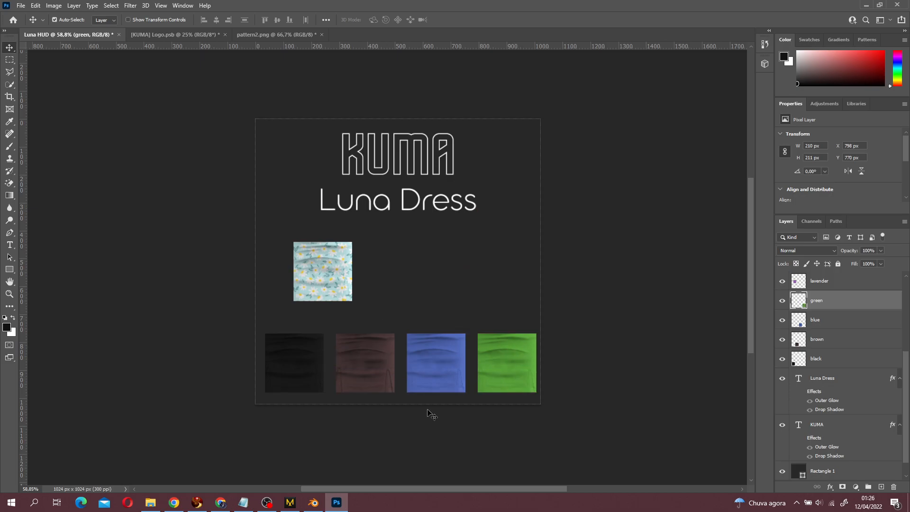
- Scale all the swatch layers from pattern1 to black together to about 79%, keeping the lower-left corner in place
shift+click(838, 360)
scroll(835, 409, up, 3)
click(833, 417)
scroll(850, 372, up, 4)
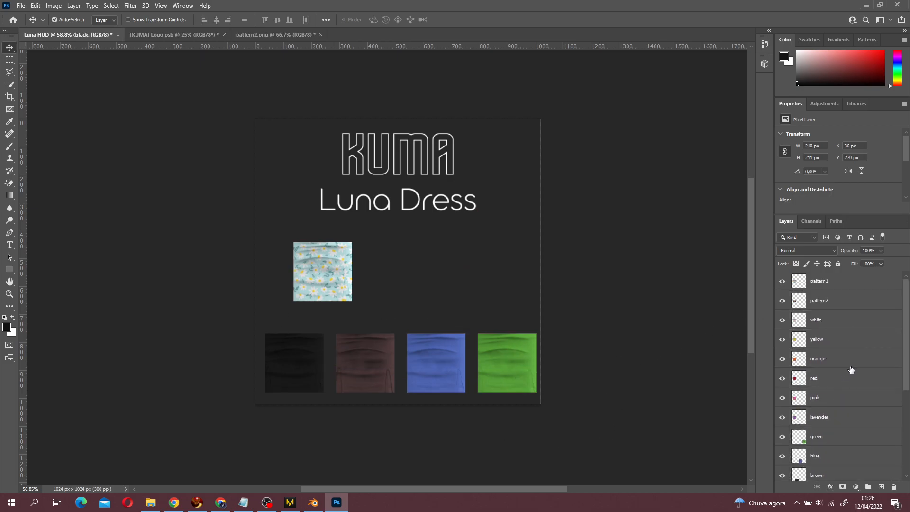
shift+click(835, 286)
key(ctrl+t)
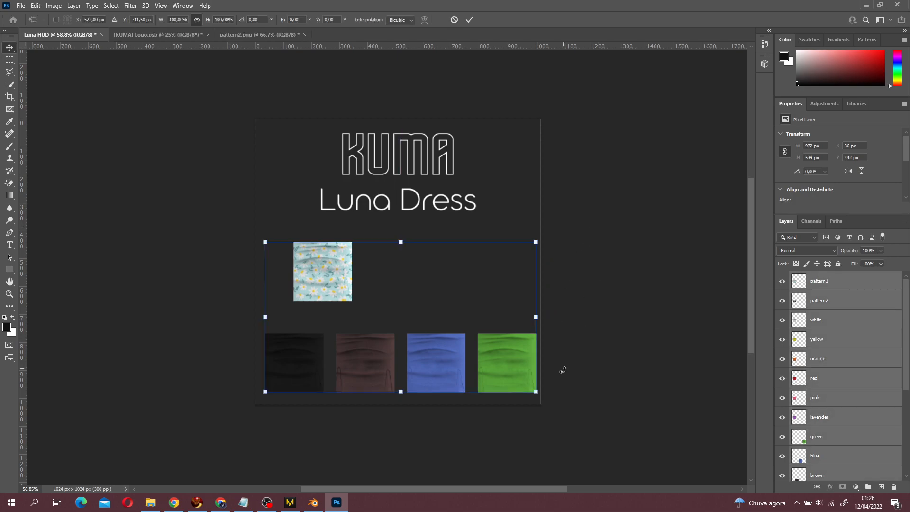
drag(536, 243, 480, 277)
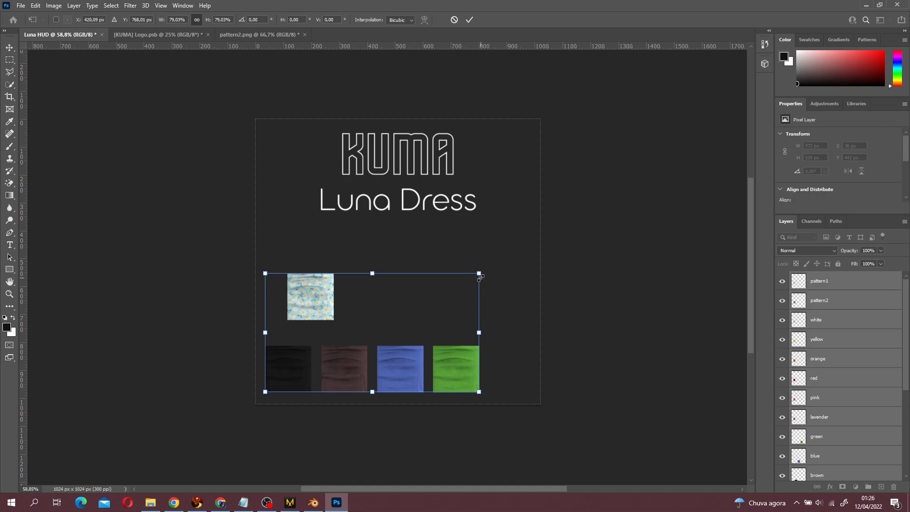
key(Return)
- Move the green swatch to the end of the bottom row and place lavender between blue and green
click(842, 436)
click(828, 407)
click(830, 414)
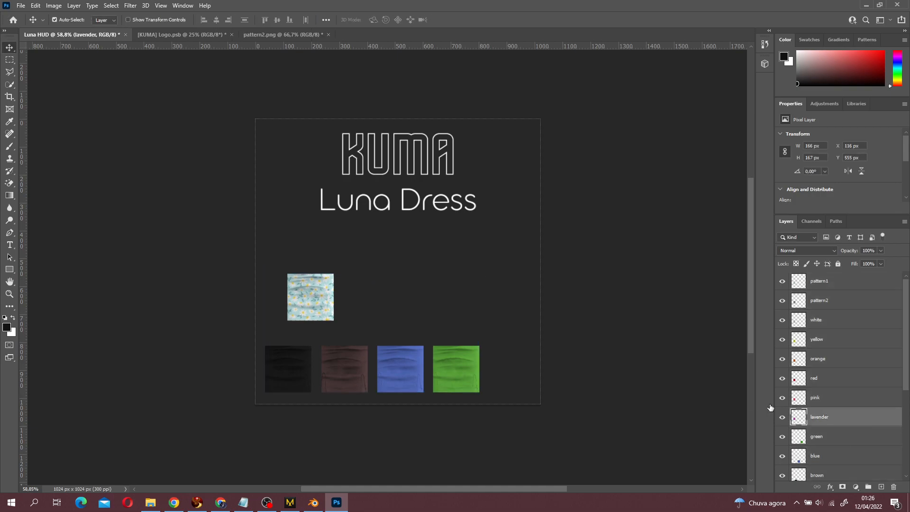
key(ctrl)
drag(312, 304, 518, 363)
click(801, 433)
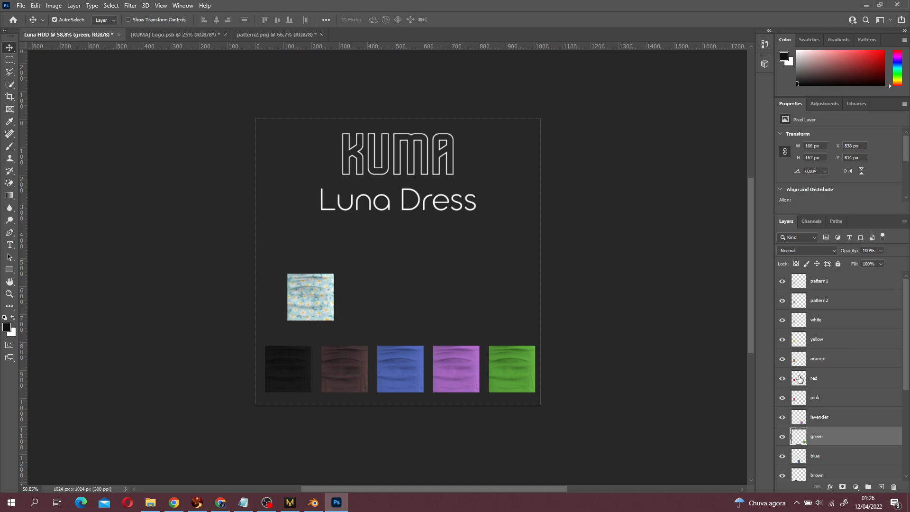
- Start an upper row by placing the pink swatch above green and the red swatch above lavender
click(855, 413)
click(837, 401)
ctrl+drag(330, 305, 524, 318)
click(835, 380)
drag(304, 295, 452, 312)
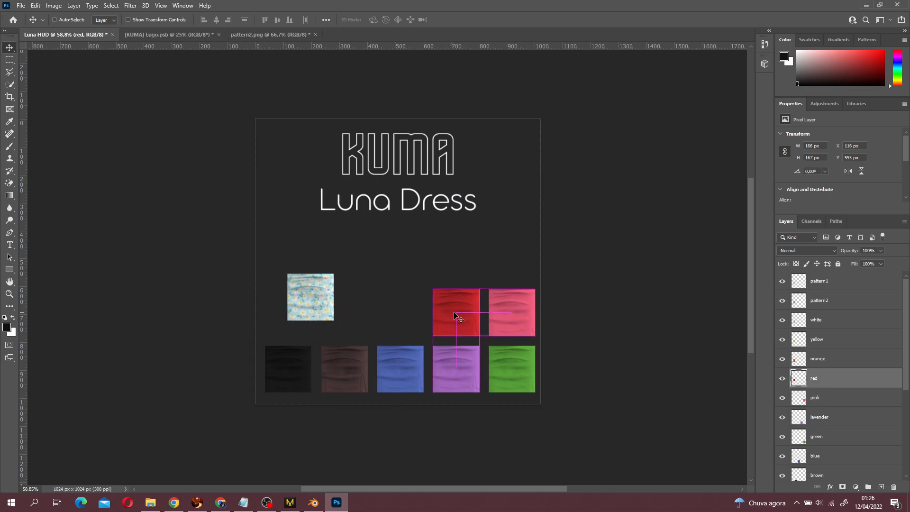
- Complete the upper row with the orange, yellow and white swatches above blue, brown and black
click(847, 364)
drag(354, 303, 412, 318)
click(827, 340)
drag(308, 294, 293, 319)
click(863, 323)
- Place the pattern1 and pattern2 swatches side by side between the dress title and the colour rows
click(859, 301)
drag(321, 287, 420, 247)
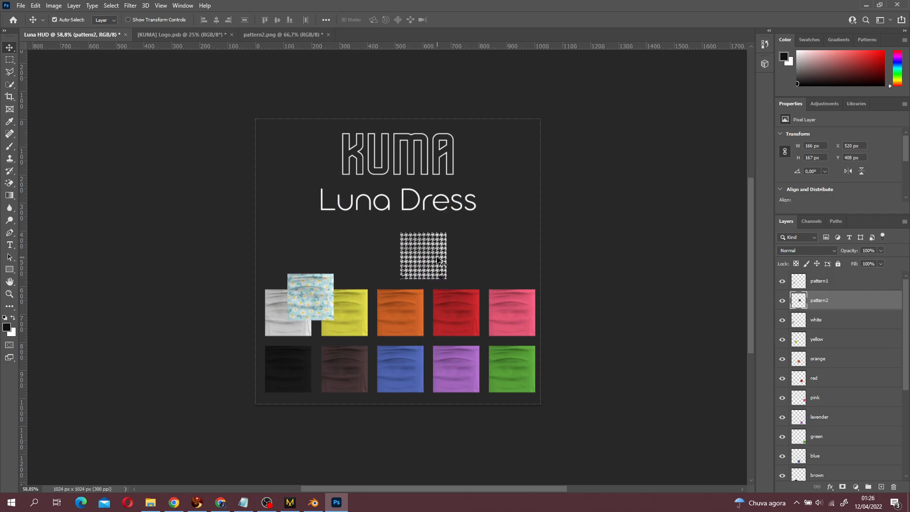
click(825, 281)
drag(303, 290, 360, 244)
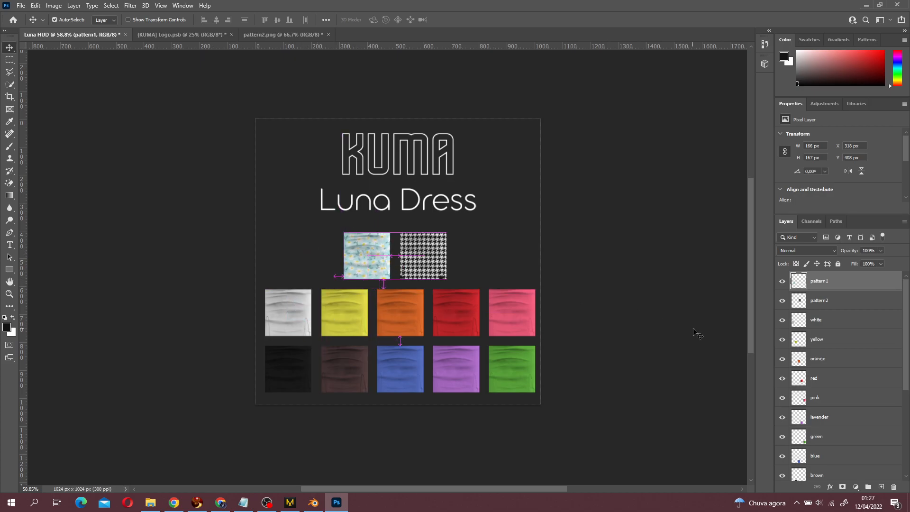
click(697, 333)
scroll(697, 334, up, 2)
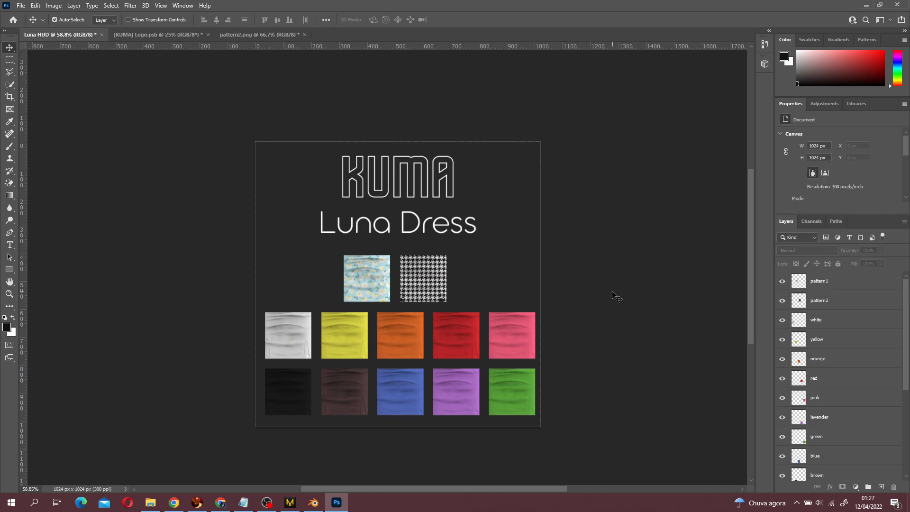
scroll(572, 242, up, 3)
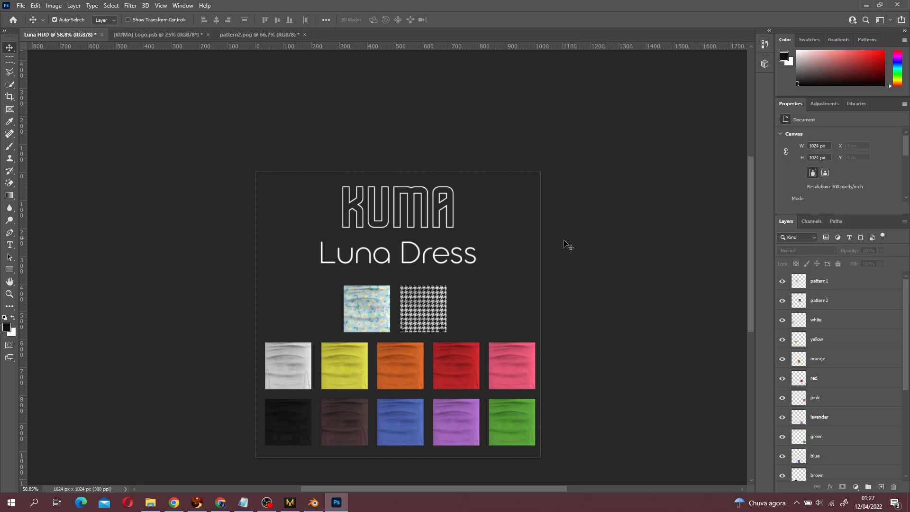
click(21, 6)
mouse_move(109, 153)
click(673, 373)
- Shift all the swatch layers together slightly to the left to centre them on the HUD
scroll(845, 395, down, 5)
click(848, 365)
scroll(846, 327, up, 5)
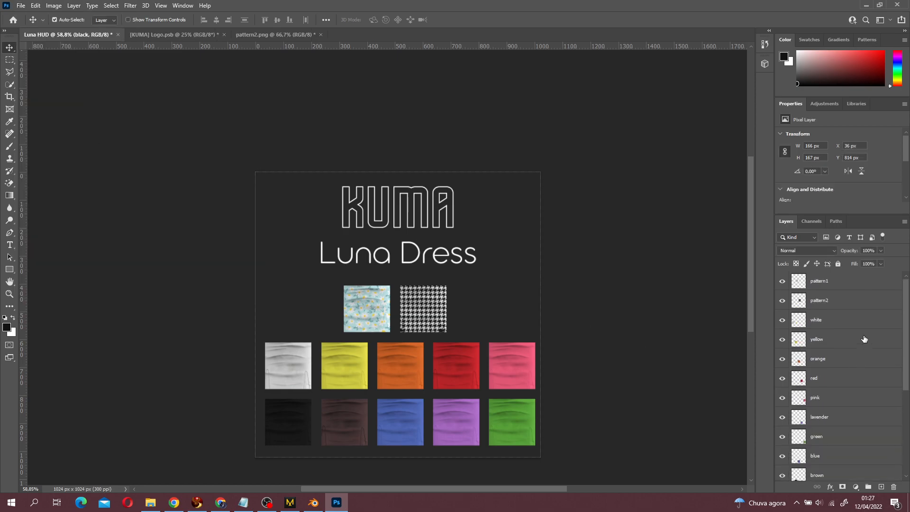
shift+click(846, 284)
drag(505, 364, 503, 363)
click(480, 271)
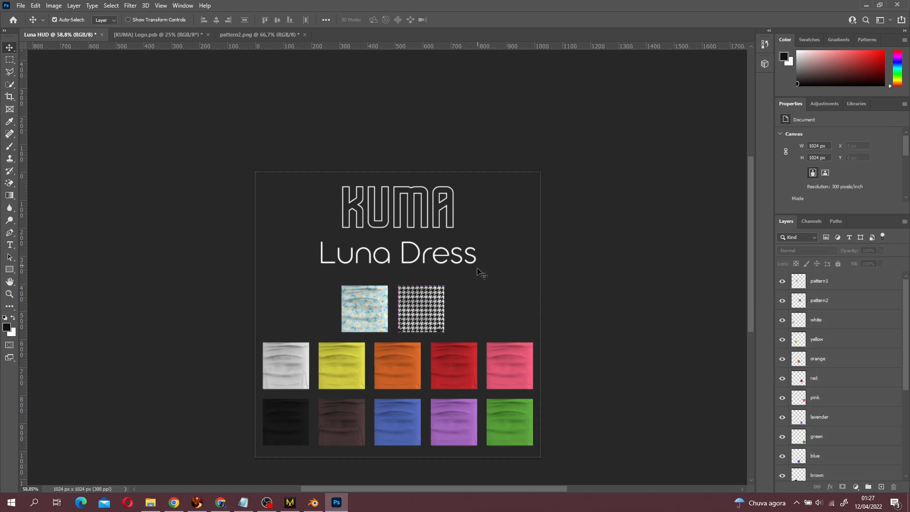
- Export the HUD image to the [SL] Luna Dress folder with Luna HUD in its file name
click(21, 6)
mouse_move(102, 147)
click(159, 150)
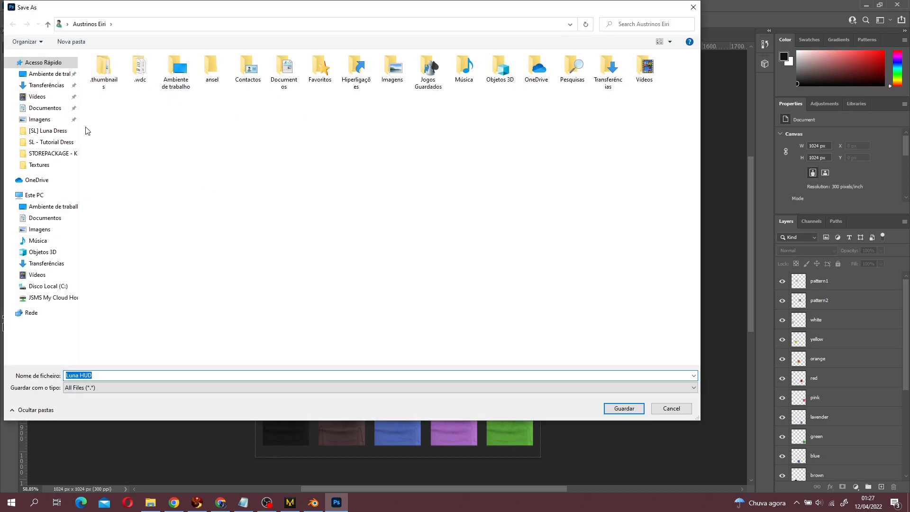
click(47, 130)
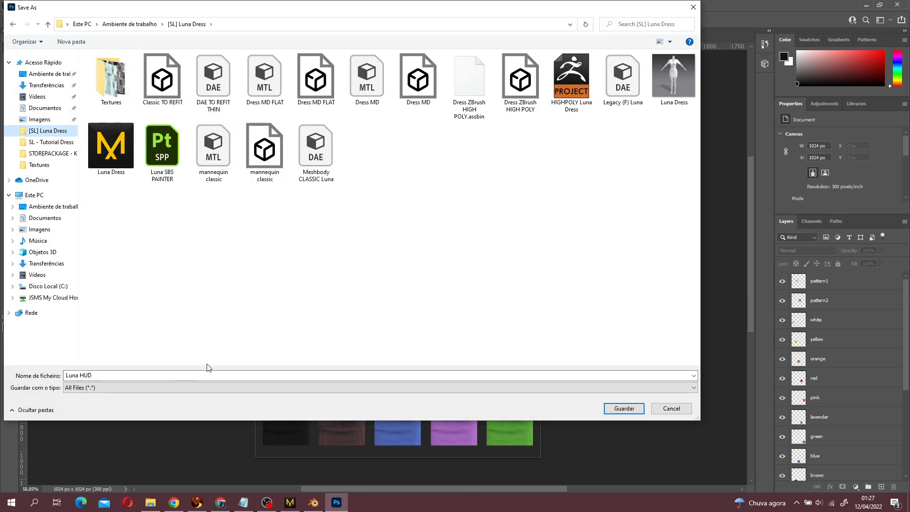
click(198, 375)
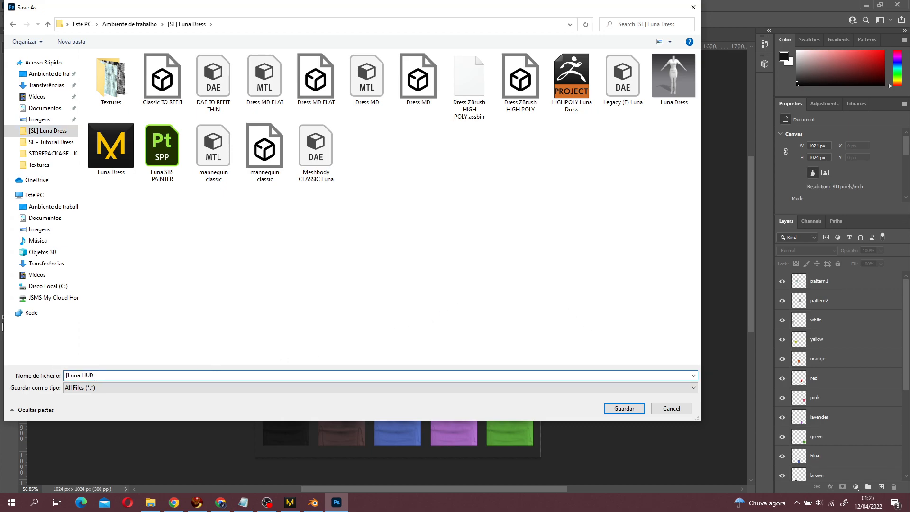
key(Return)
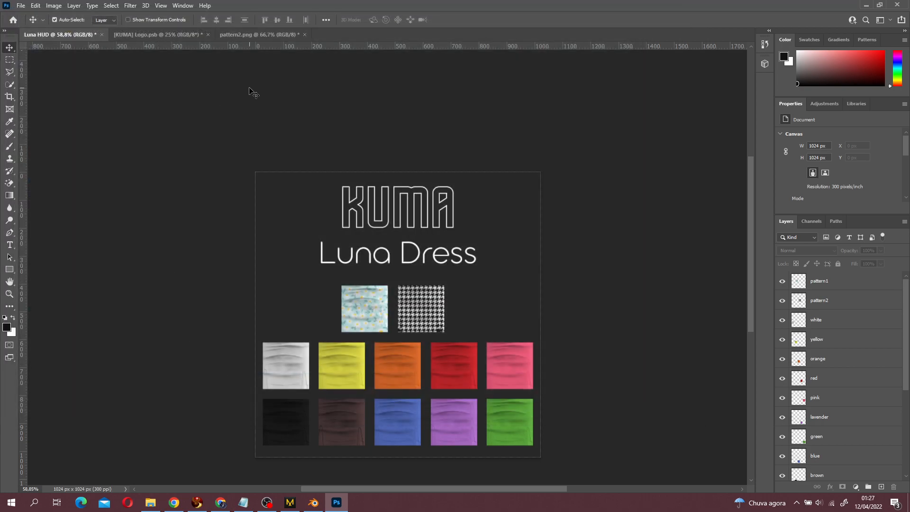
- Close the pattern2.png document without saving its changes
click(237, 35)
click(304, 35)
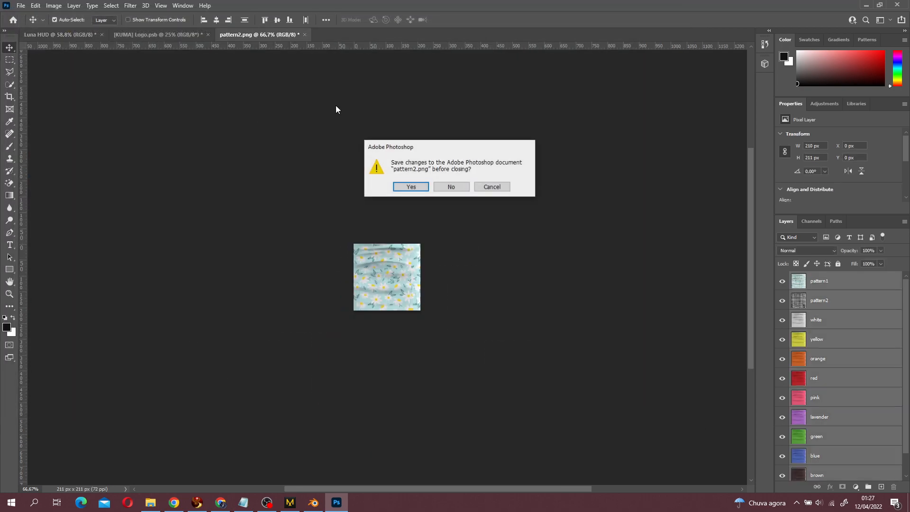
click(451, 187)
- Open the red texture from the Textures folder in Photoshop as its own document
key(alt+Tab)
click(474, 304)
click(623, 377)
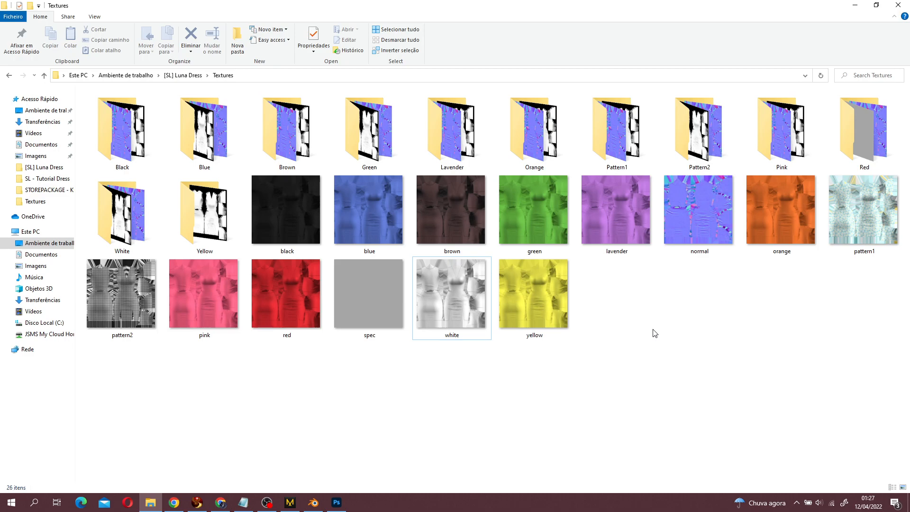
key(alt+Tab)
key(alt+Tab)
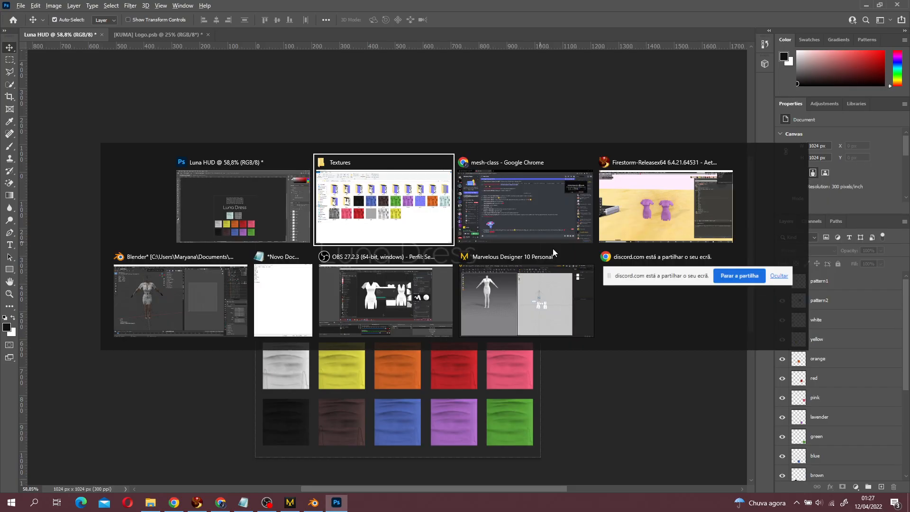
key(Left)
key(Up)
click(441, 306)
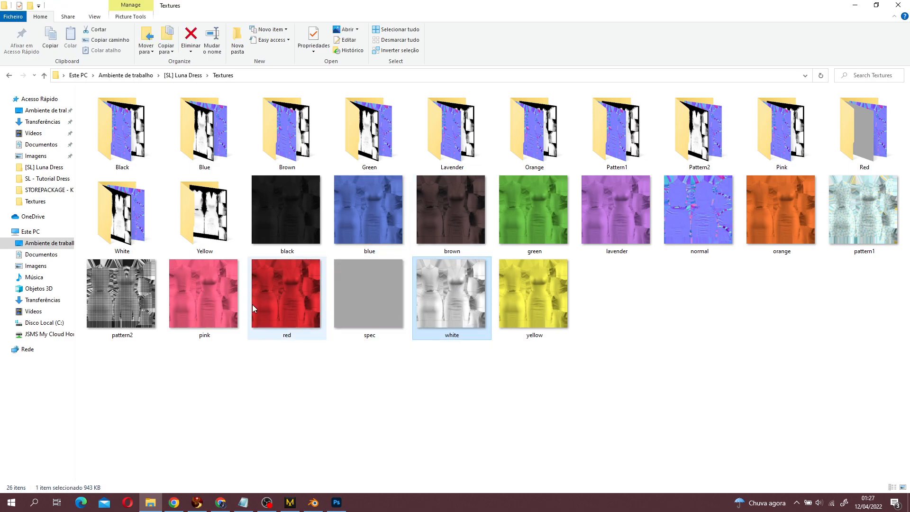
click(259, 306)
drag(452, 301, 472, 305)
drag(296, 308, 280, 34)
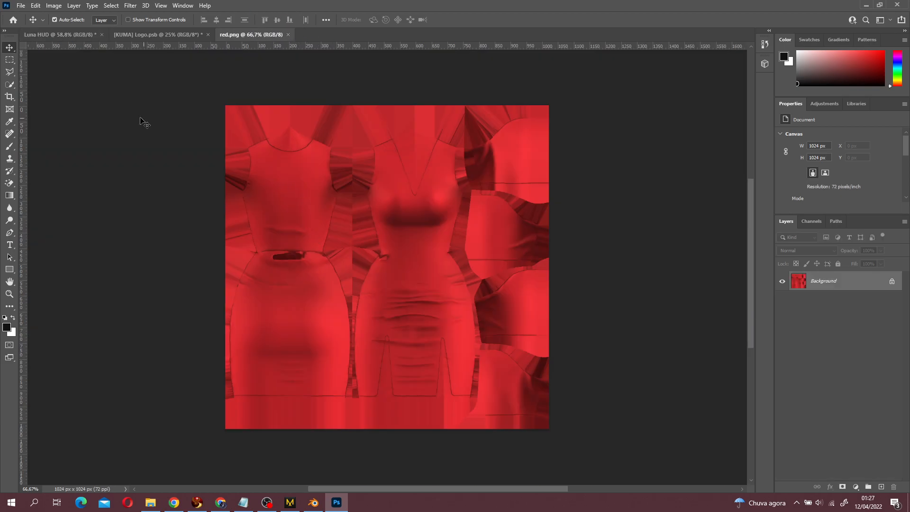
- Add the text DEMO in white over the upper part of the red dress texture
click(10, 244)
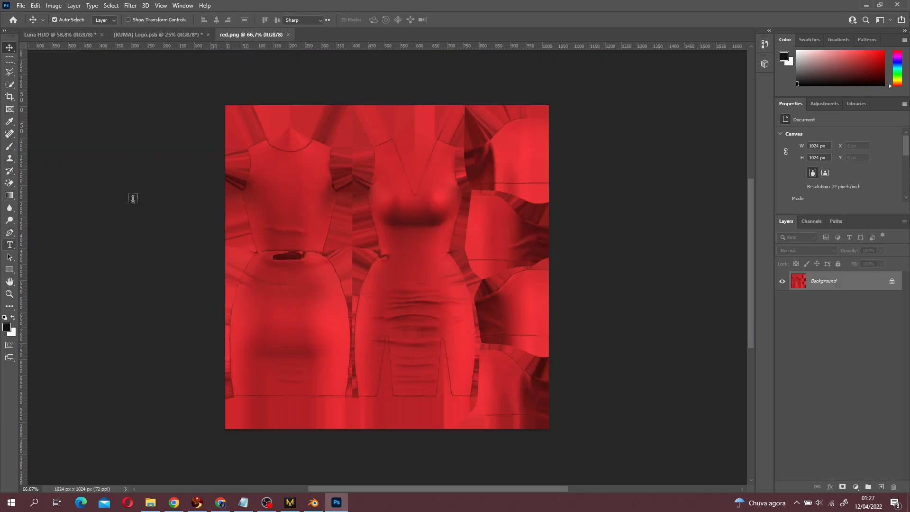
click(244, 148)
text(DEMO)
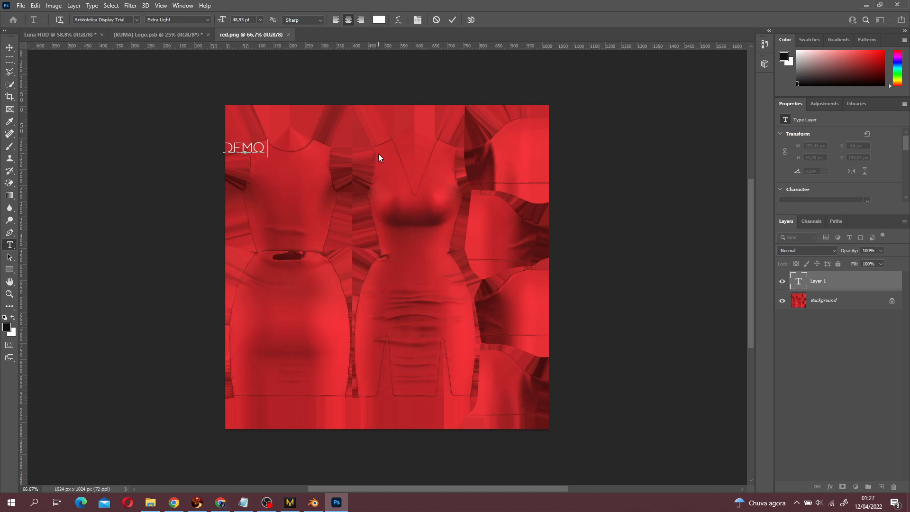
key(BackSpace)
text(O)
- Move the DEMO text to the texture's upper edge and copy it into a row of four
click(8, 48)
drag(244, 151, 407, 121)
shift+click(822, 302)
shift+click(863, 340)
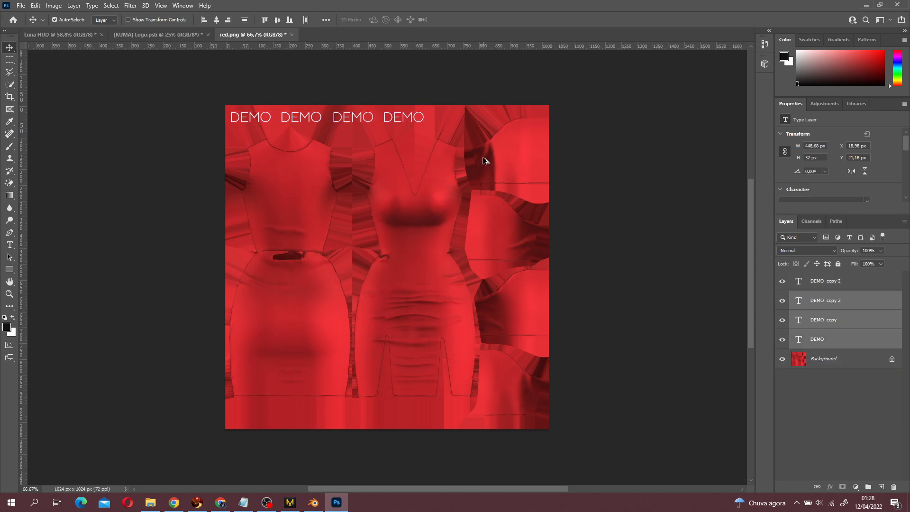
- Select the four DEMO text layers and duplicate them as a second row just below, offset to the right
click(853, 306)
click(846, 286)
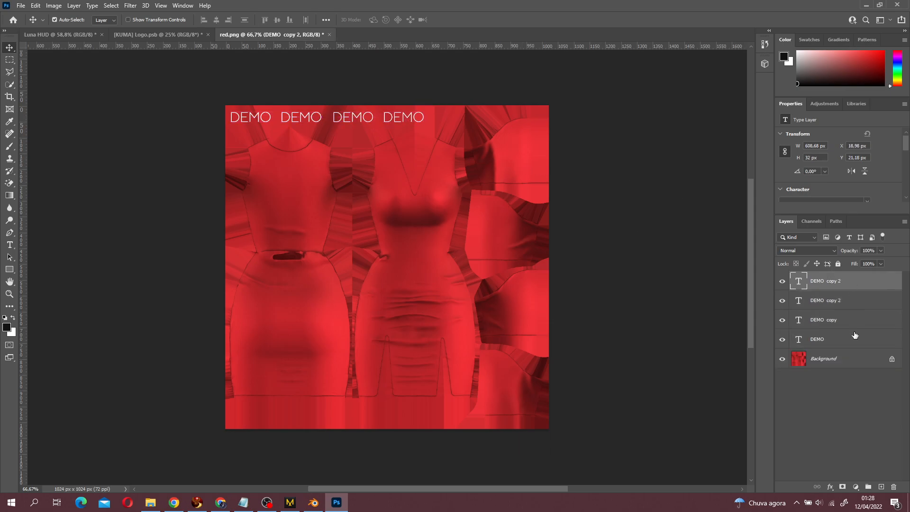
shift+click(855, 337)
alt+drag(370, 120, 389, 139)
- Rasterize all eight DEMO text layers and merge them into one layer
shift+click(857, 417)
right_click(852, 396)
click(902, 362)
click(868, 421)
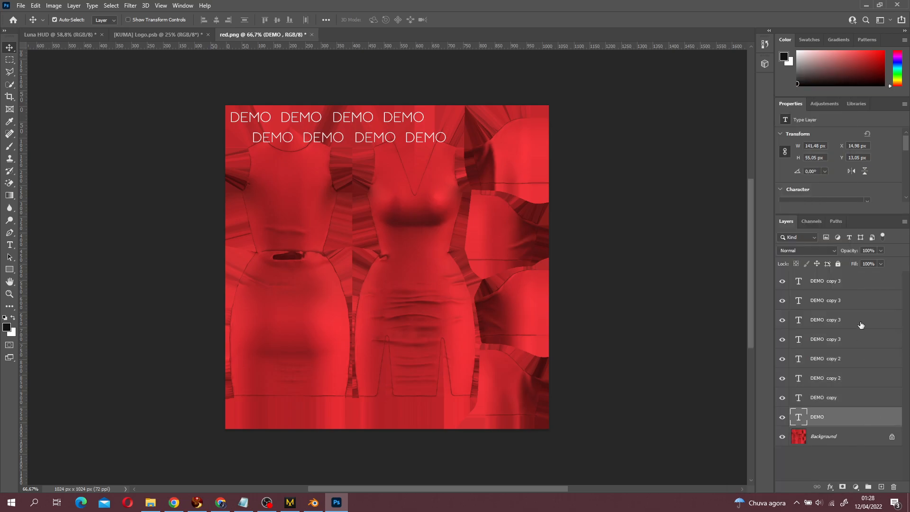
shift+click(843, 283)
right_click(843, 283)
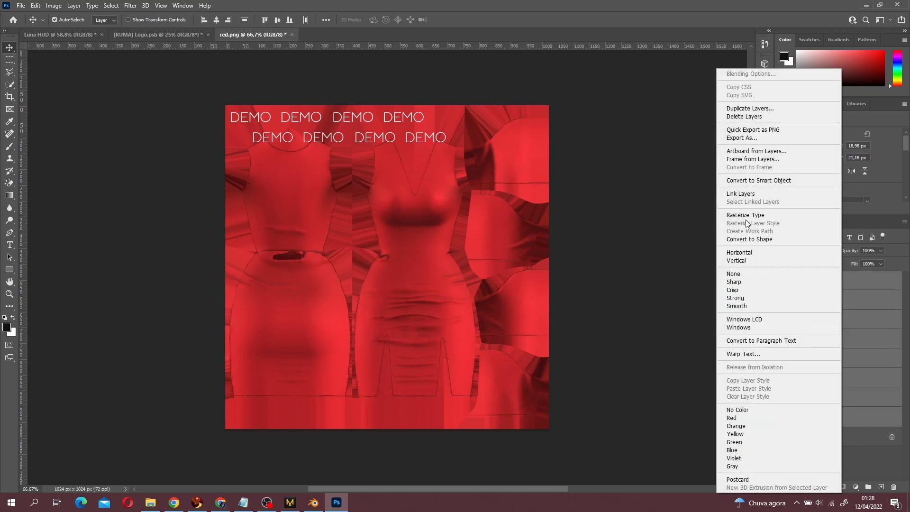
click(747, 215)
right_click(852, 285)
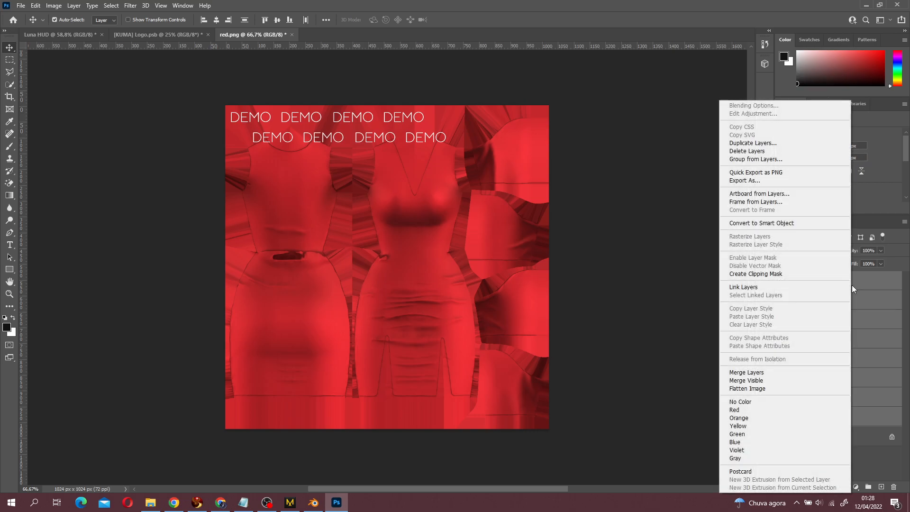
click(747, 372)
- Copy the merged DEMO rows down the texture until they cover its full height, and merge the copies into one layer
drag(345, 120, 360, 291)
ctrl+alt+drag(361, 292, 361, 407)
shift+click(841, 425)
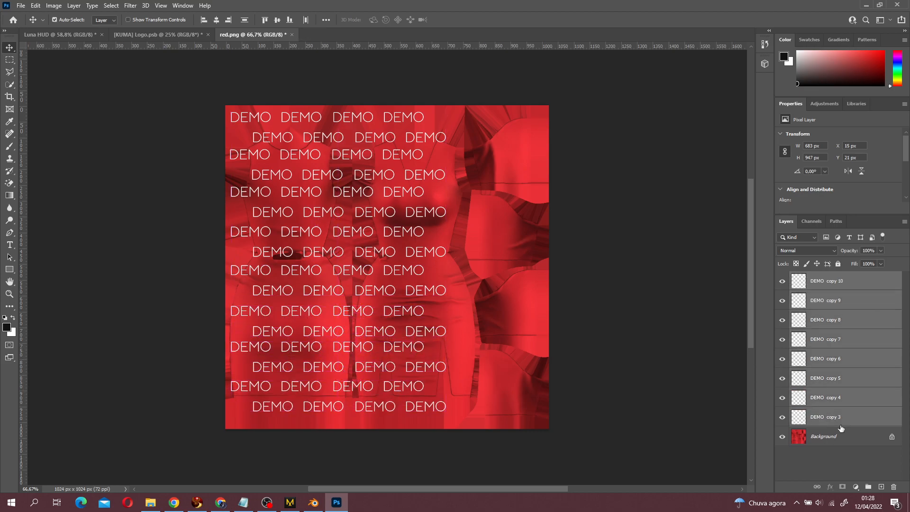
right_click(890, 331)
click(835, 382)
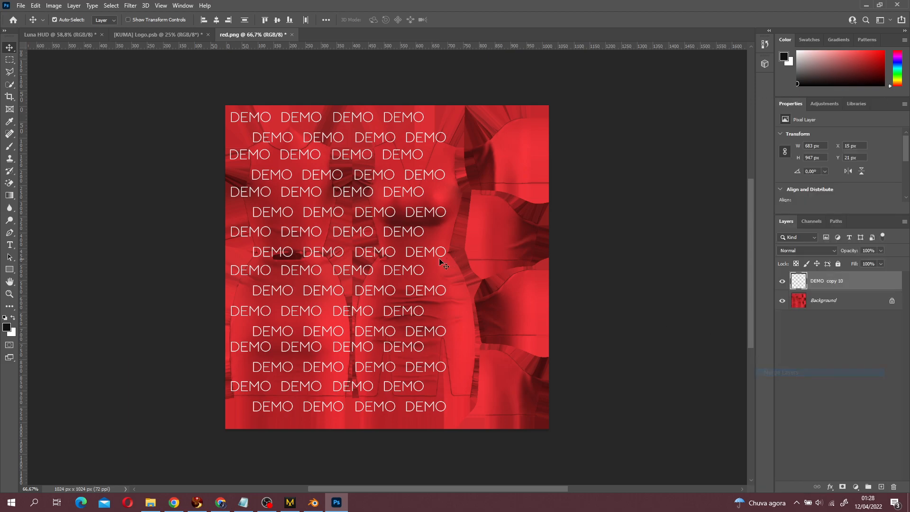
- Duplicate the DEMO block across the right side of the texture, merge both layers and shift the result slightly left
alt+drag(395, 258, 580, 262)
shift+click(842, 299)
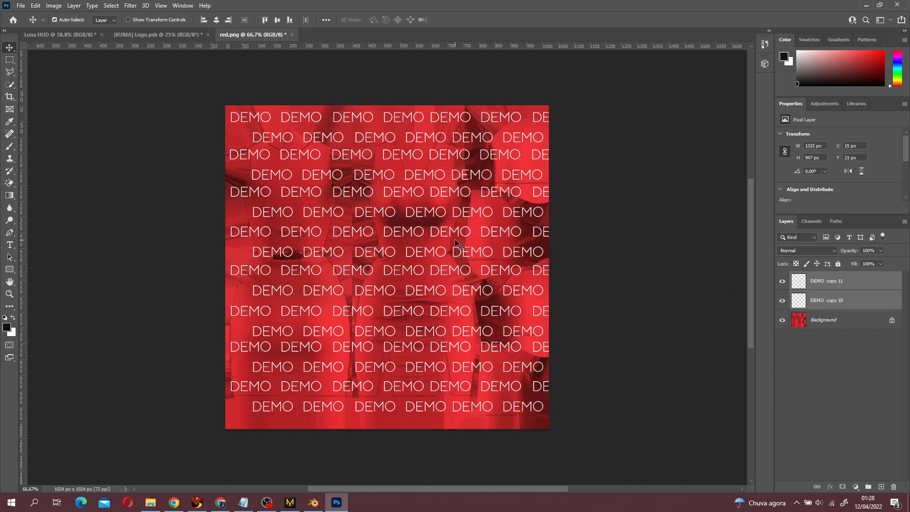
right_click(821, 291)
click(749, 372)
ctrl+drag(446, 238, 429, 238)
click(814, 328)
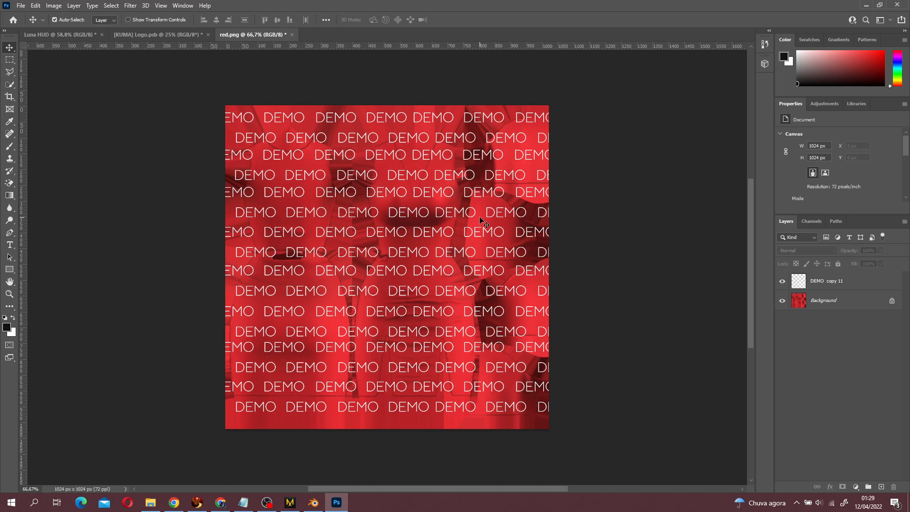
- Set the DEMO layer's blend mode to Overlay and its opacity to 34%
click(788, 306)
click(786, 304)
click(24, 8)
click(867, 289)
click(867, 285)
click(806, 251)
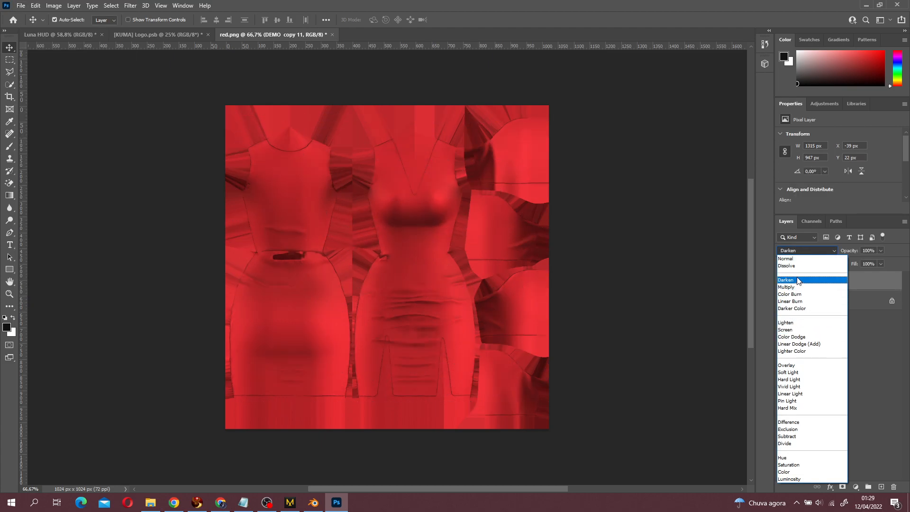
click(799, 366)
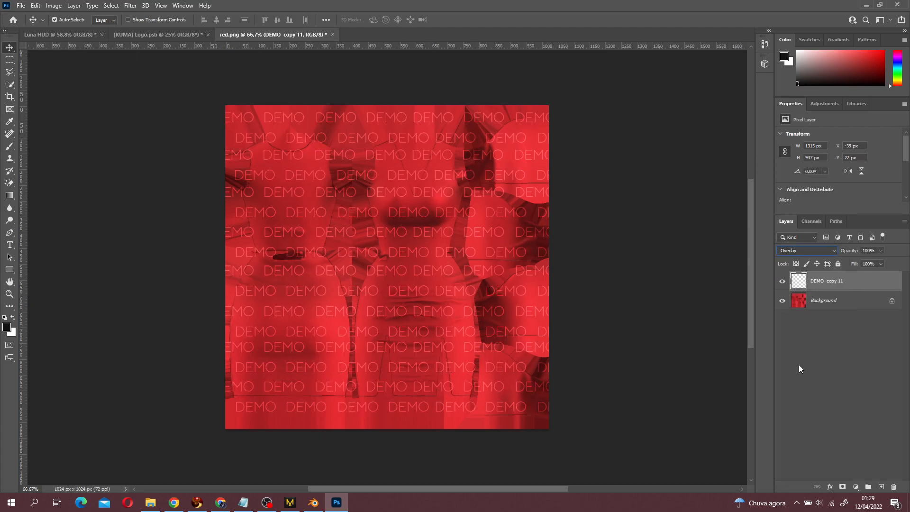
click(797, 365)
click(873, 280)
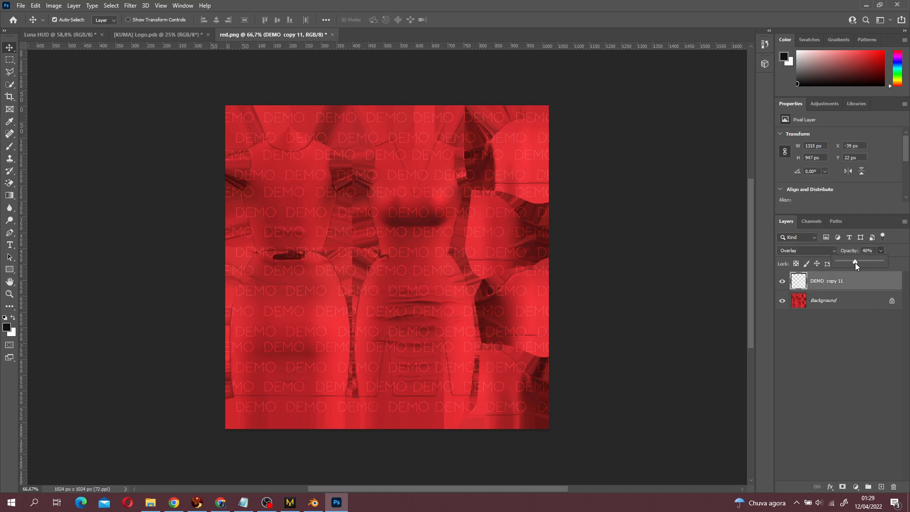
click(864, 371)
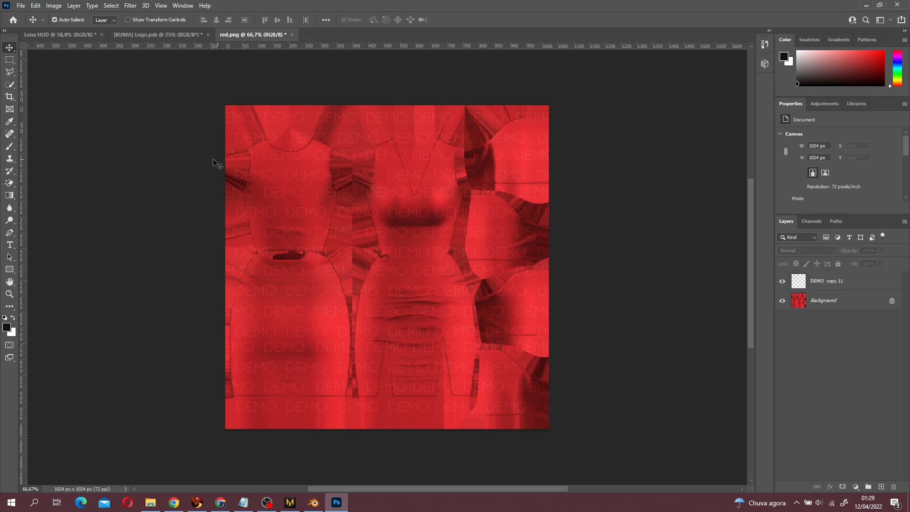
- Quick-export the watermarked texture as a PNG named DEMORED in the Textures folder
click(21, 5)
mouse_move(61, 148)
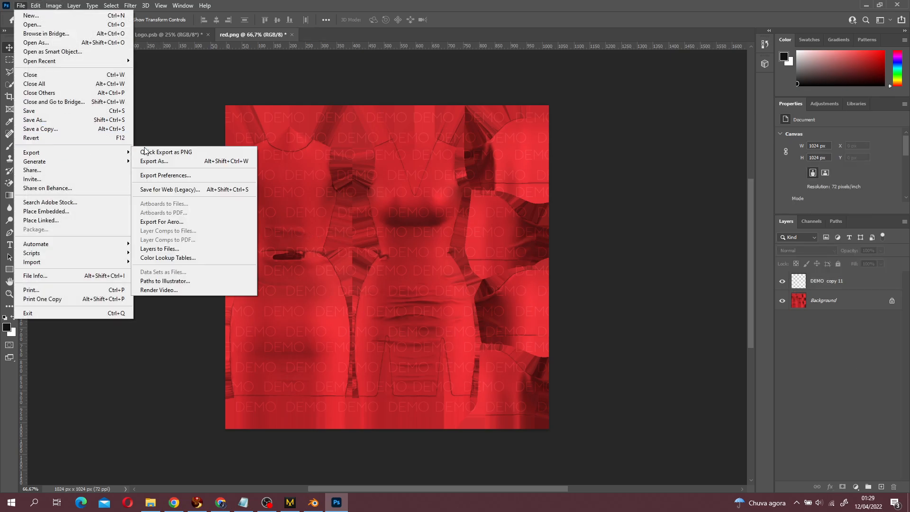
click(163, 152)
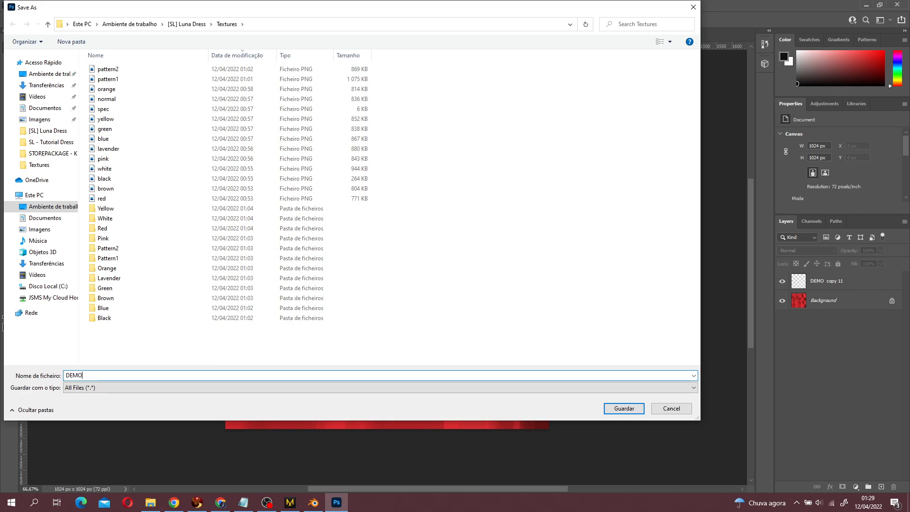
key(Return)
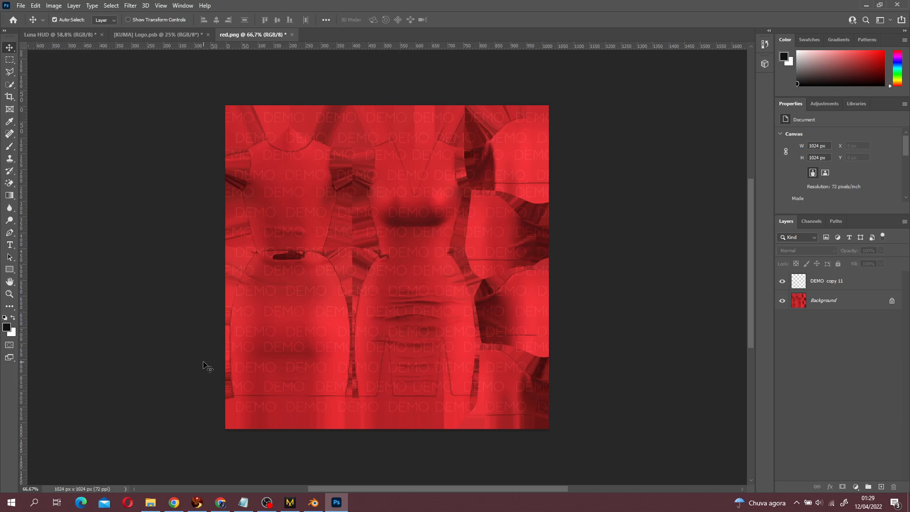
- Hide the Background layer and set the DEMO layer's opacity to 100%
click(783, 301)
click(833, 279)
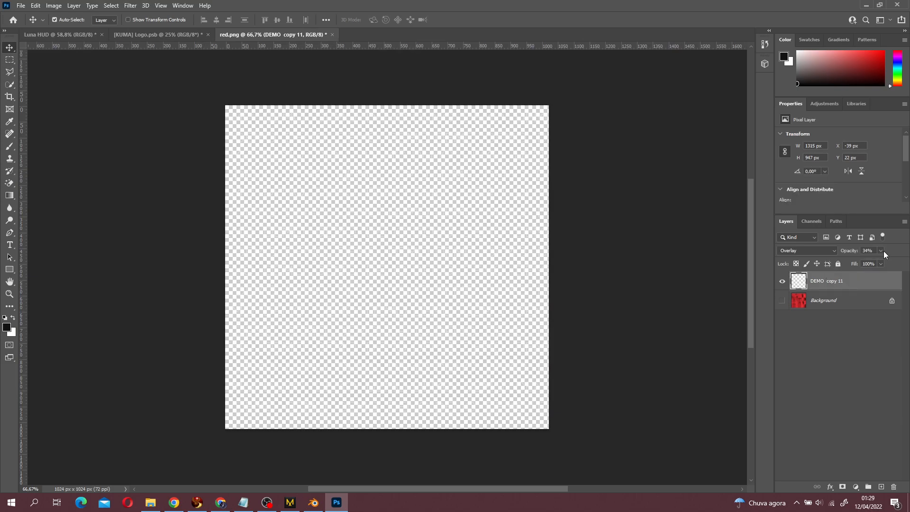
click(839, 342)
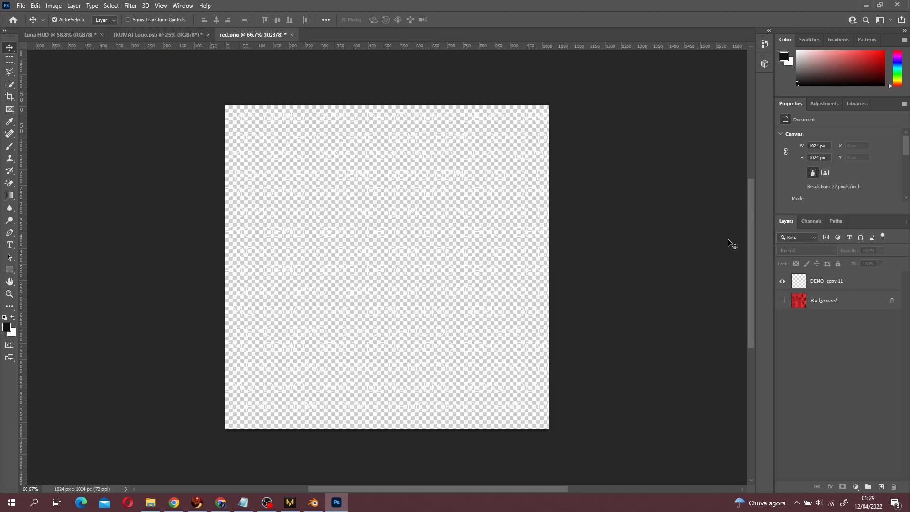
- Quick-export the DEMO layer alone as a PNG named DEMO TEXT on the desktop
click(21, 5)
mouse_move(57, 155)
click(157, 151)
text(DEMO TEXT)
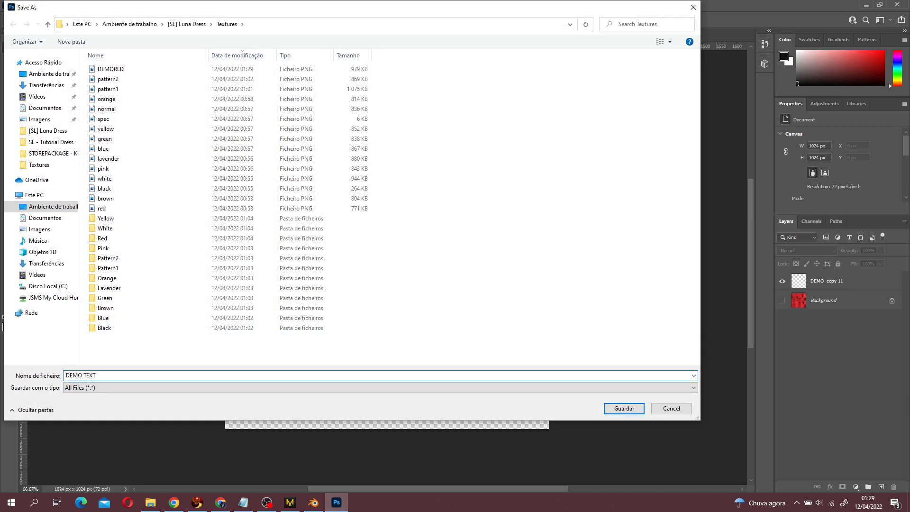
click(38, 76)
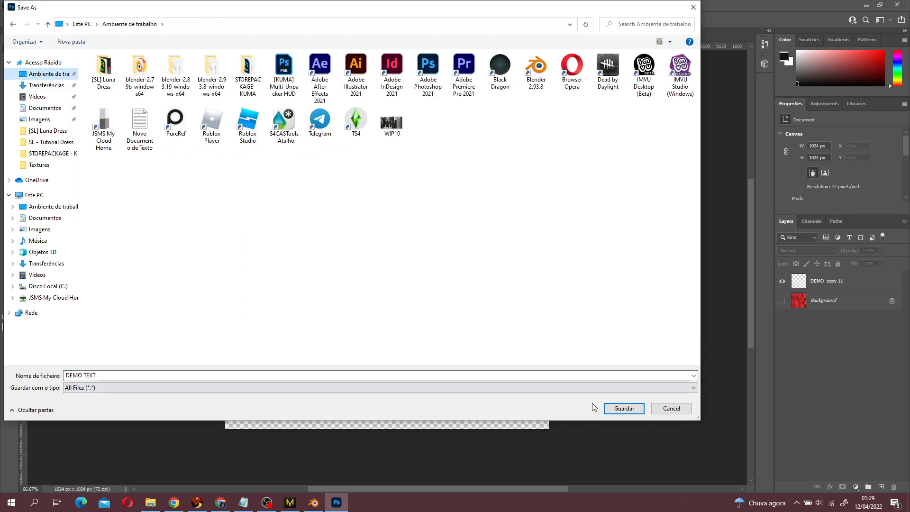
click(616, 408)
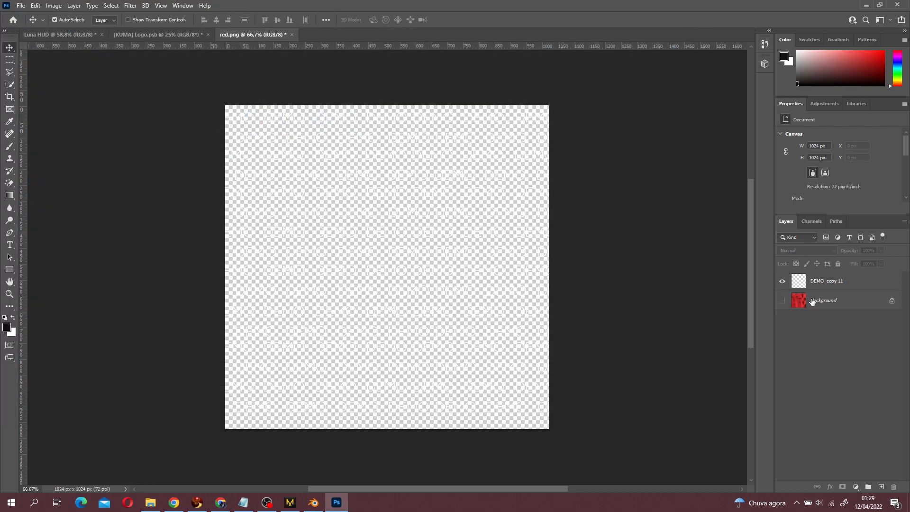
- Show the Background layer again, select the DEMO layer and start cropping the image
click(783, 301)
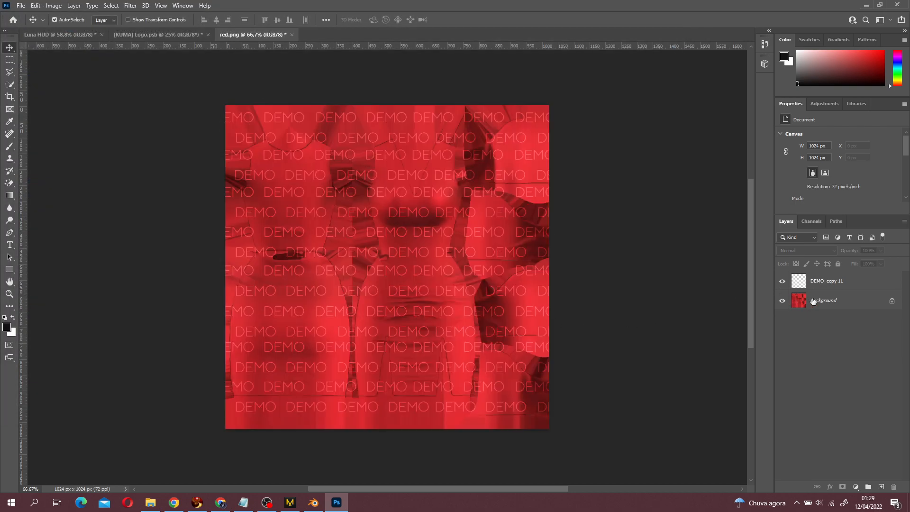
click(835, 283)
click(11, 109)
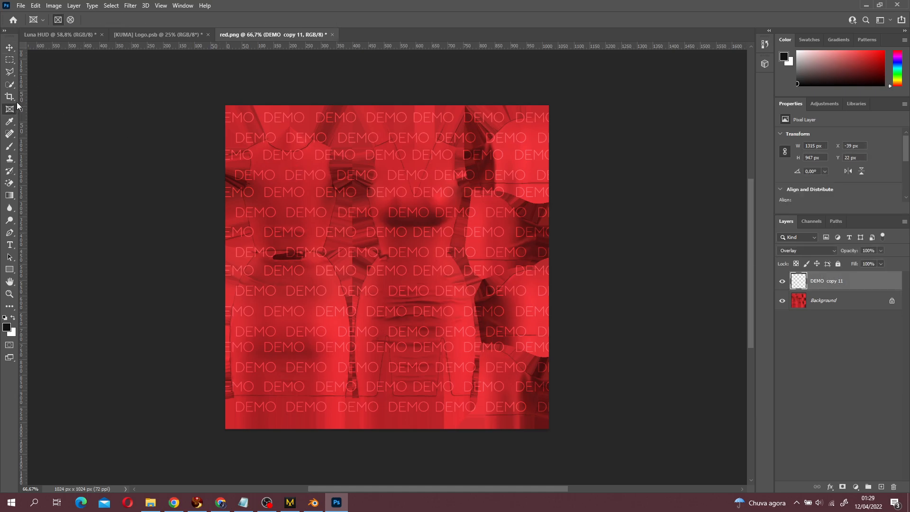
click(9, 97)
mouse_move(379, 102)
mouse_down()
mouse_move(379, 132)
mouse_move(377, 103)
mouse_up()
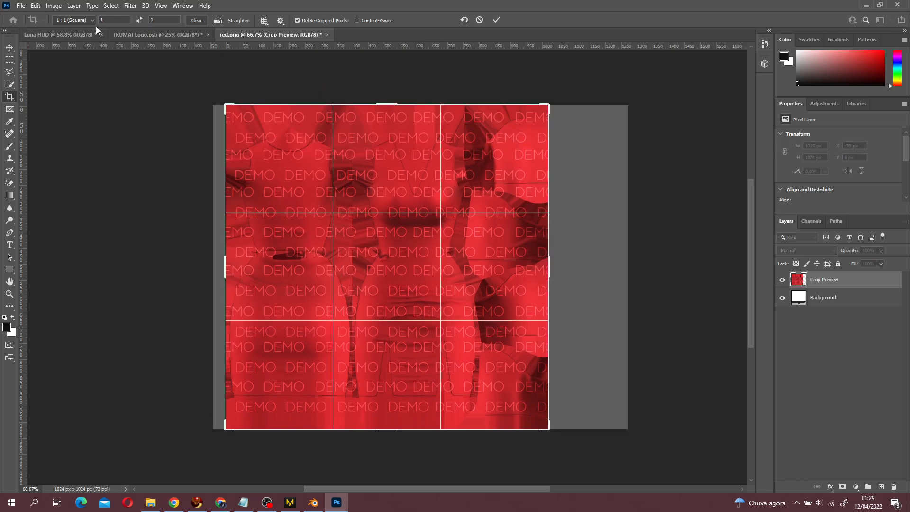
- Try the Ratio and Original Ratio crop presets, and set the crop to W x H x Resolution
click(93, 20)
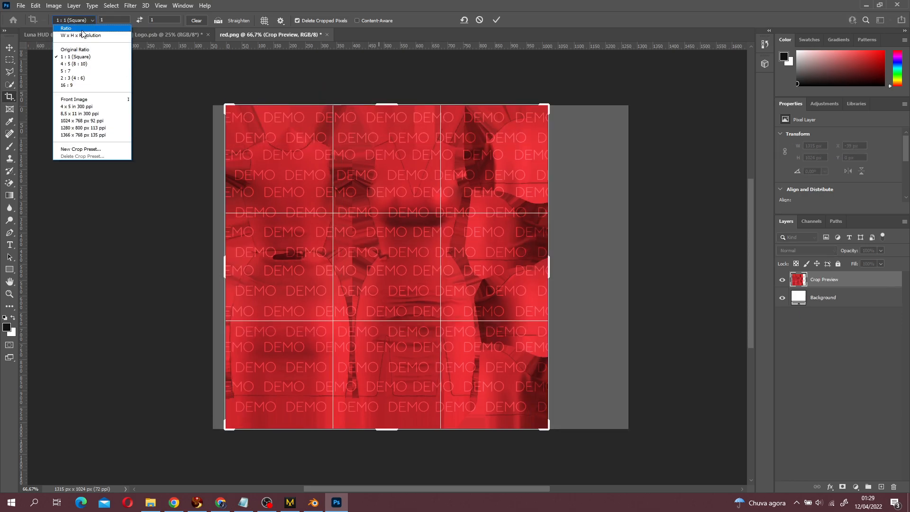
click(82, 29)
drag(389, 102, 387, 115)
click(82, 20)
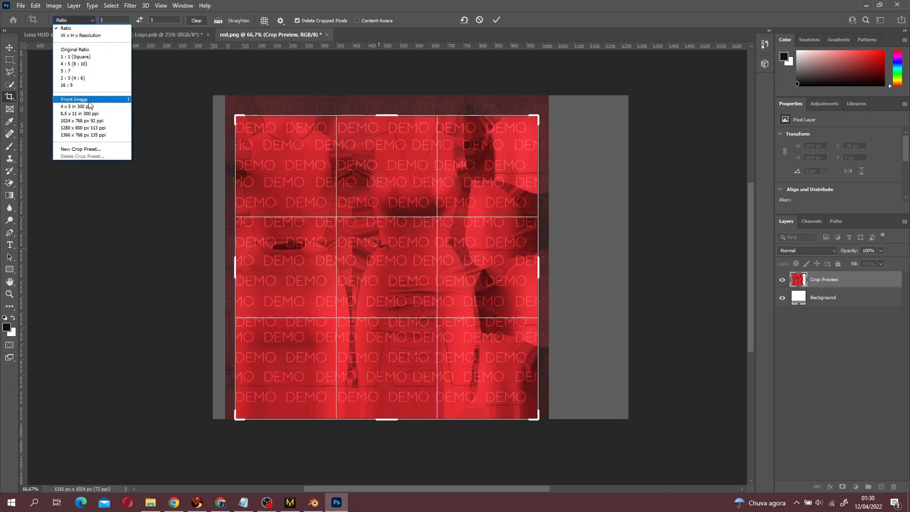
click(90, 54)
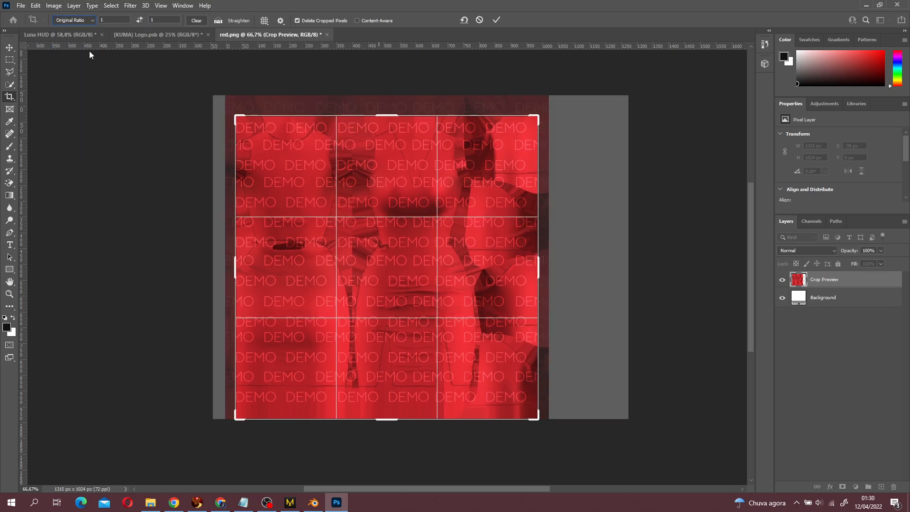
click(73, 20)
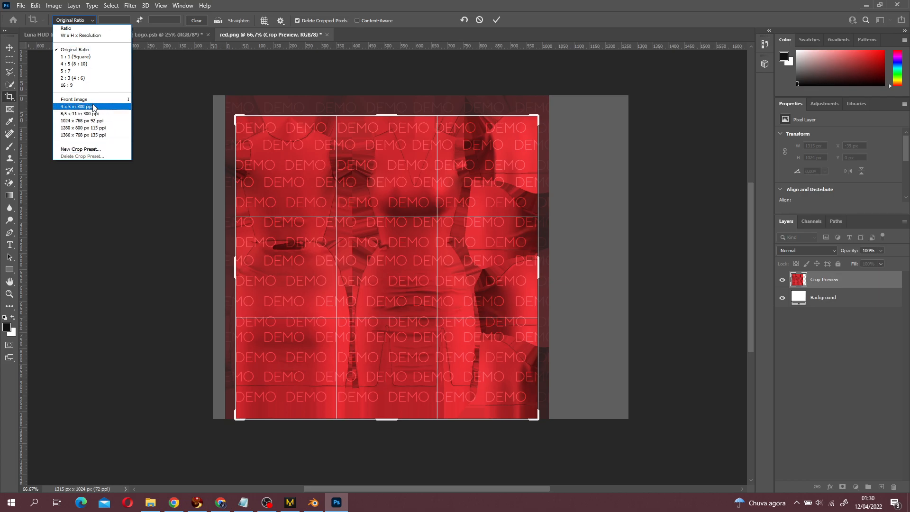
click(95, 36)
drag(389, 117, 388, 117)
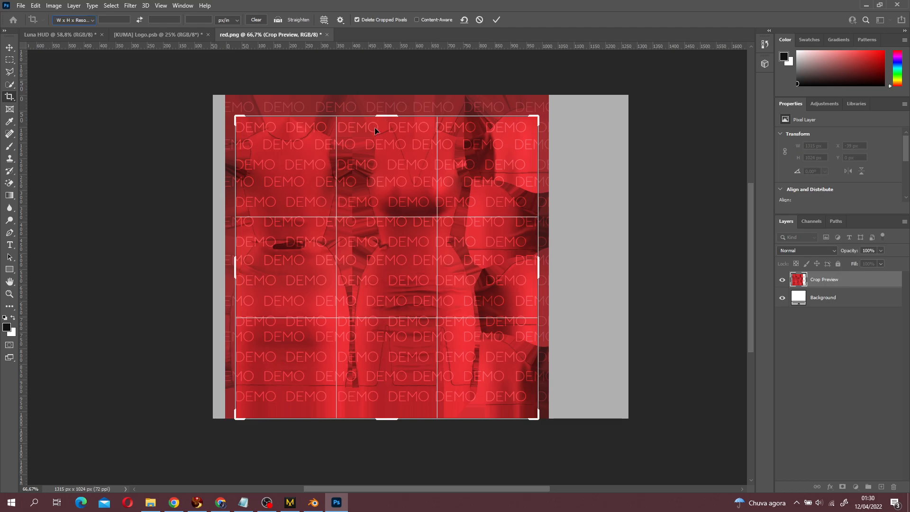
- Crop the image to a strip of about 931 x 49 px around the second row of DEMO text
drag(234, 270, 232, 269)
drag(538, 259, 535, 265)
drag(392, 419, 386, 261)
click(443, 211)
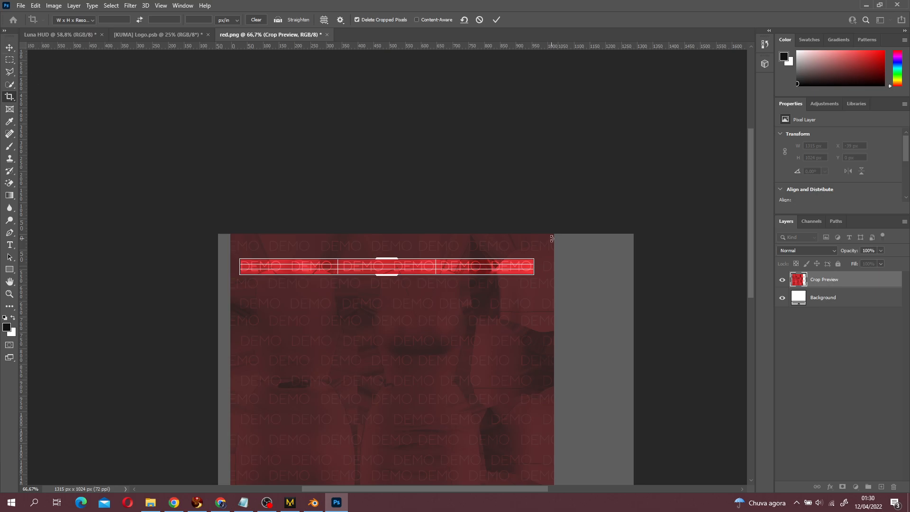
key(Return)
- Hide the Background layer of the strip and set the DEMO layer's blend mode to Normal
click(782, 287)
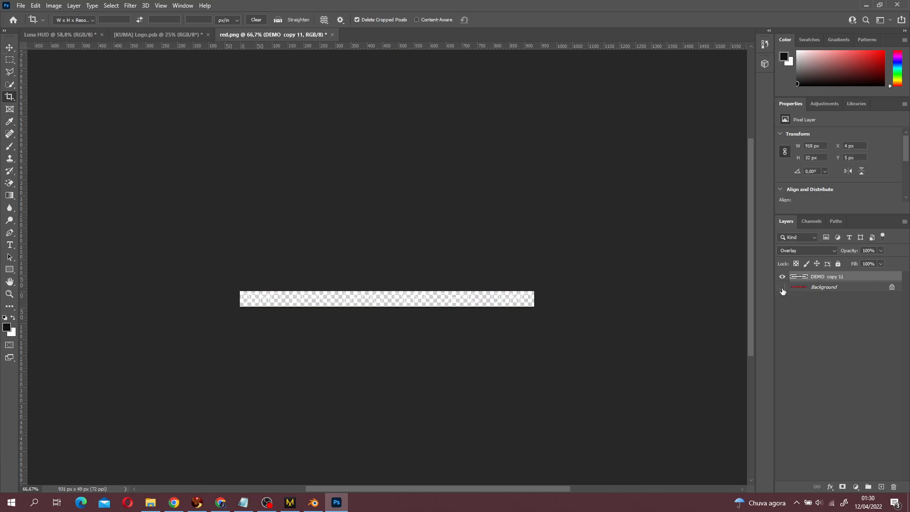
click(806, 251)
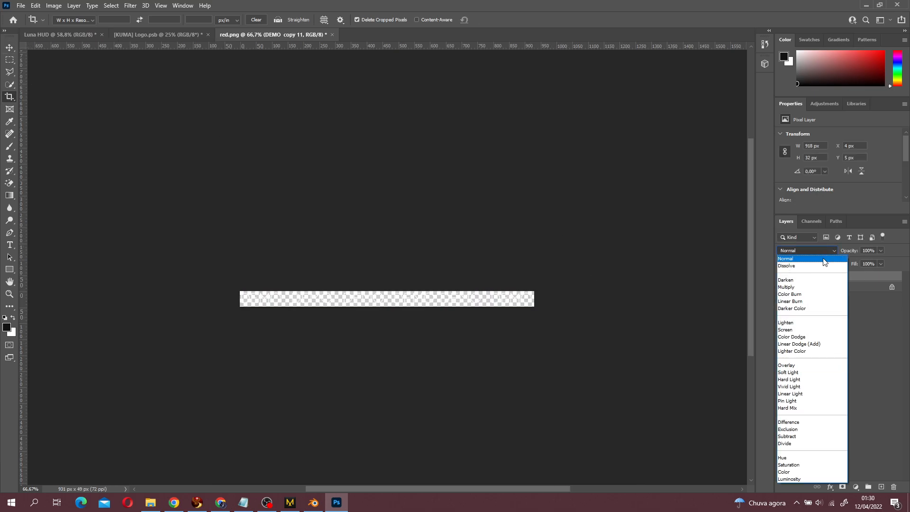
click(797, 259)
- Quick-export the transparent DEMO strip as a PNG to the desktop, using the DEMO TEXT file name with 1 appended
click(21, 6)
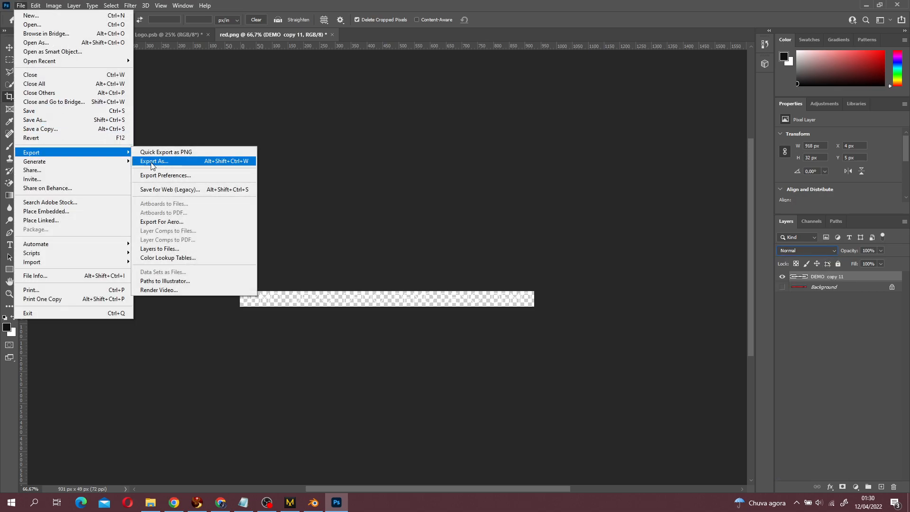
click(246, 152)
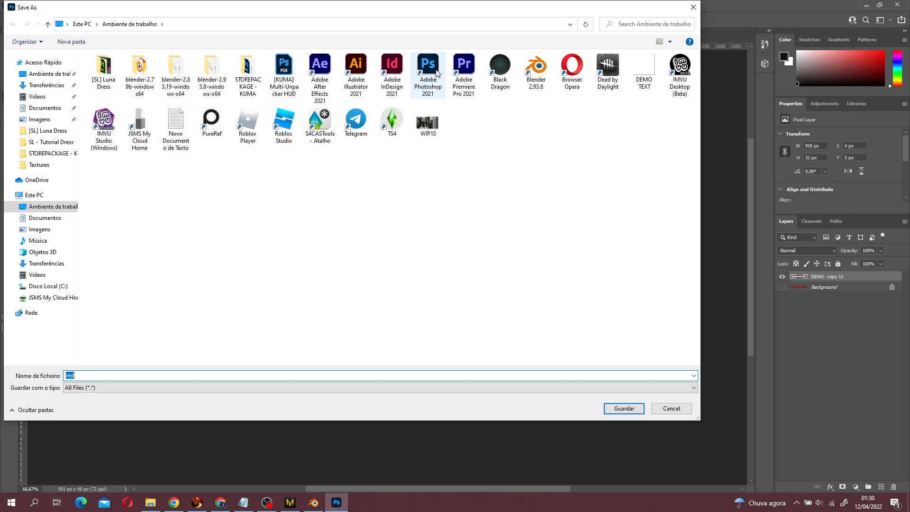
click(647, 66)
click(214, 375)
text(1)
click(612, 407)
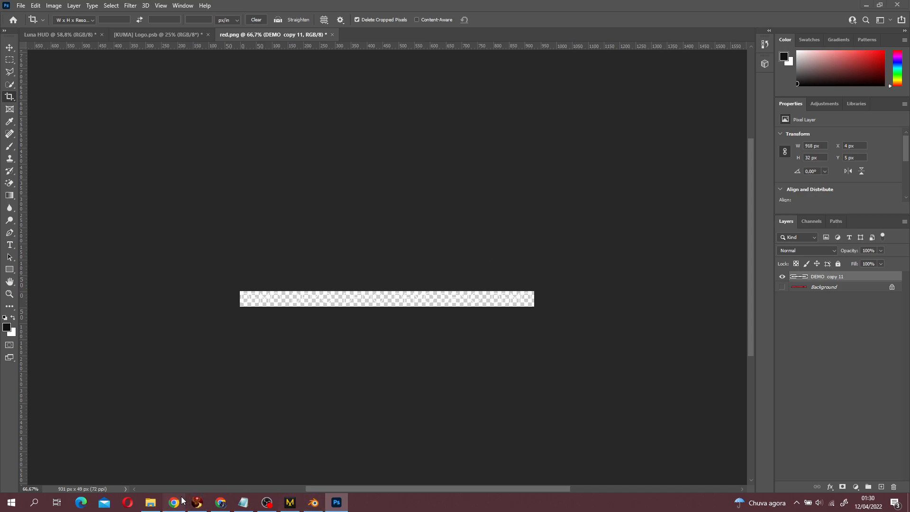
- Switch to Firestorm, create a box on the sand beside the two purple dresses and open it for editing
click(199, 502)
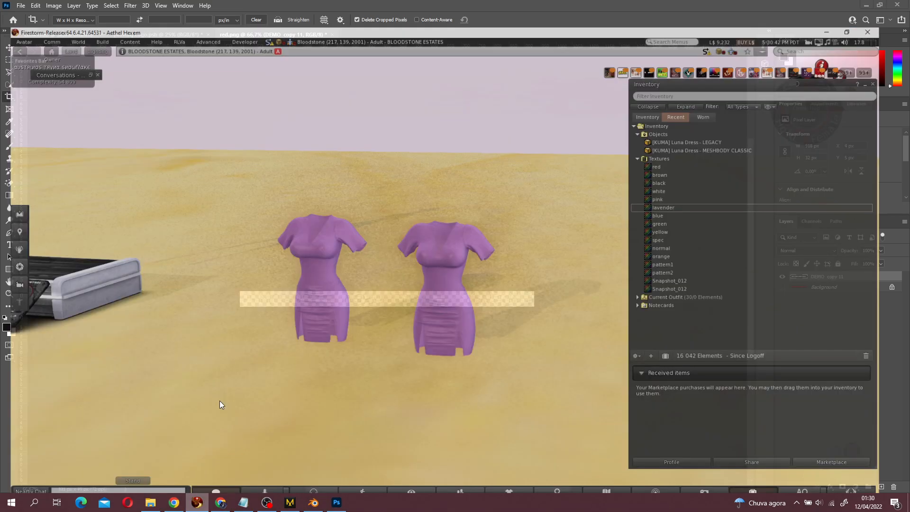
scroll(513, 303, down, 4)
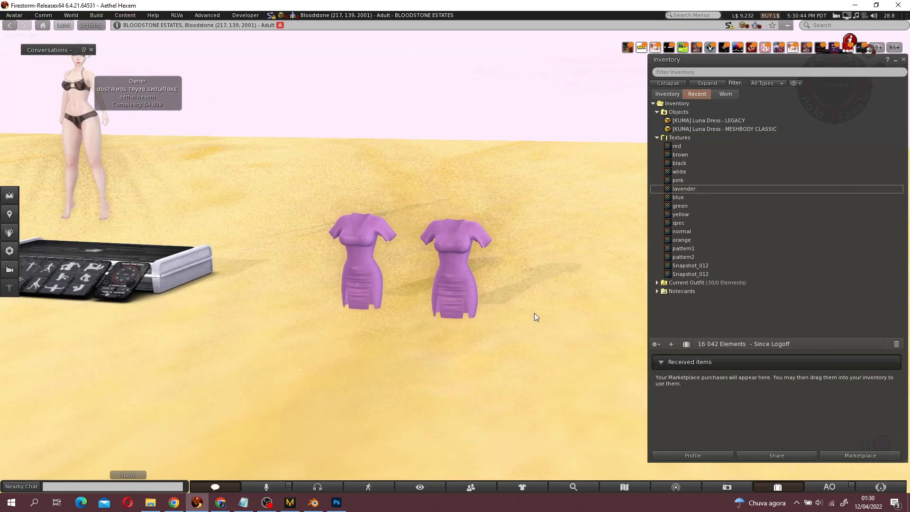
key(ctrl+b)
click(556, 327)
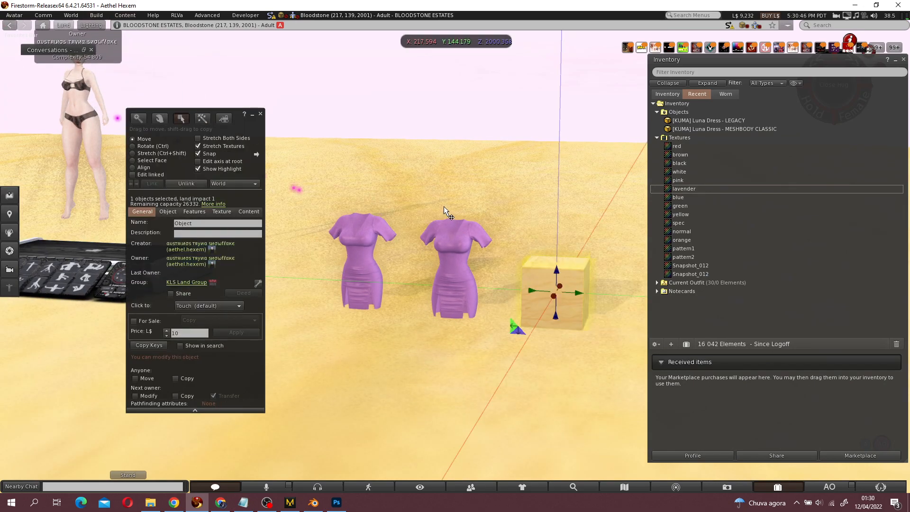
alt+click(533, 278)
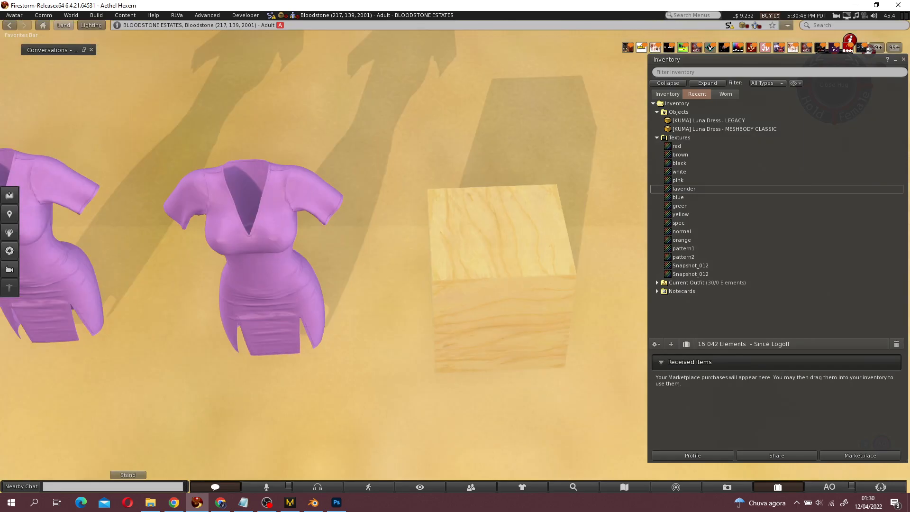
right_click(488, 274)
click(530, 298)
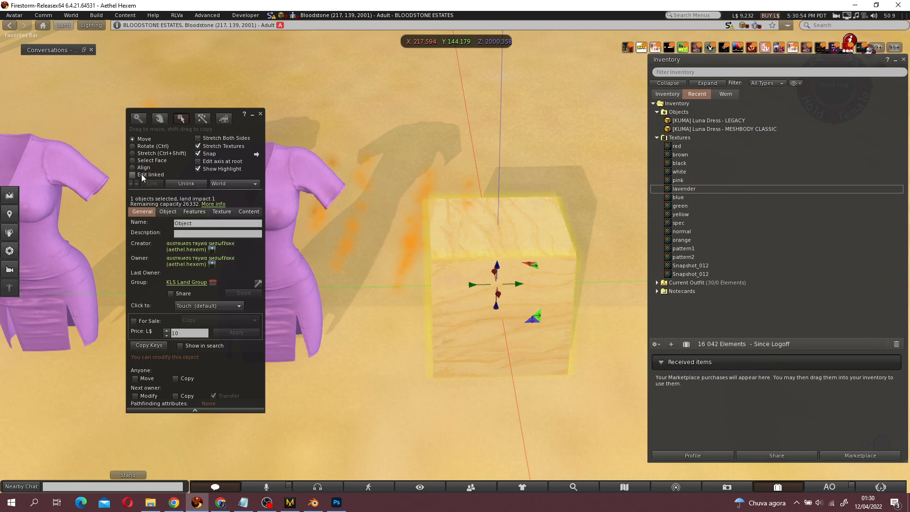
- Shrink the new box to a small cube with Stretch
drag(224, 109, 459, 108)
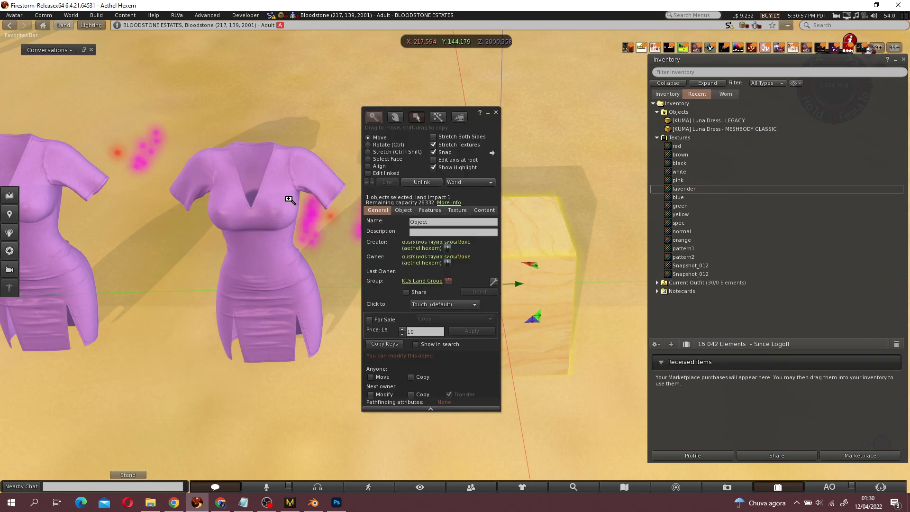
key(Escape)
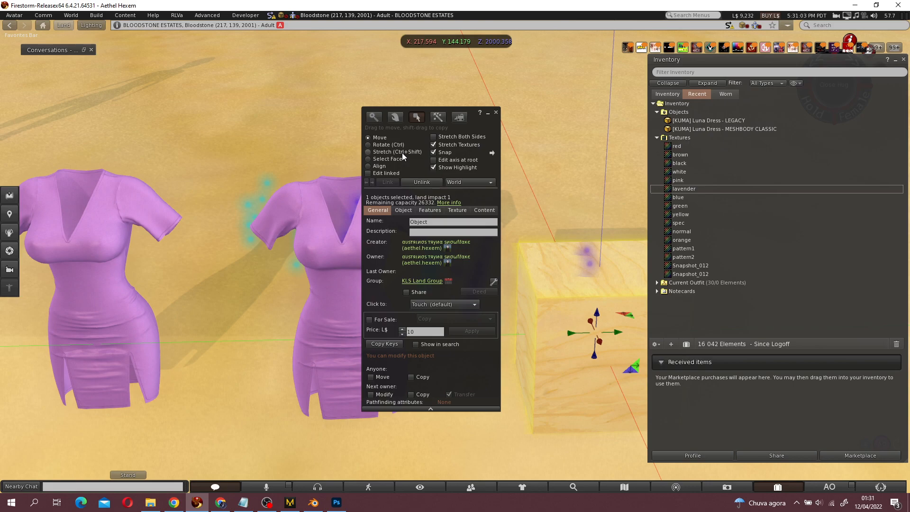
click(402, 153)
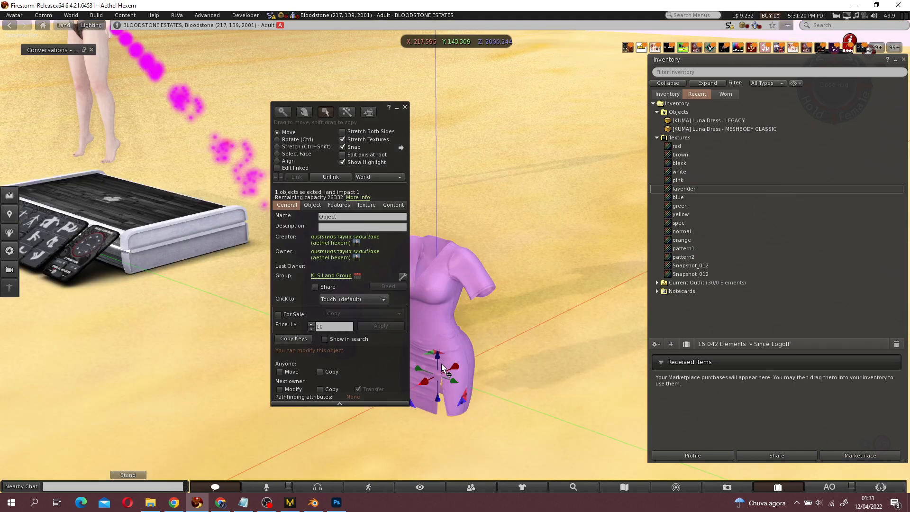
- Raise the small cube into the neckline of the LEGACY dress and place a copy in the MESHBODY CLASSIC dress's neckline
drag(442, 363, 437, 280)
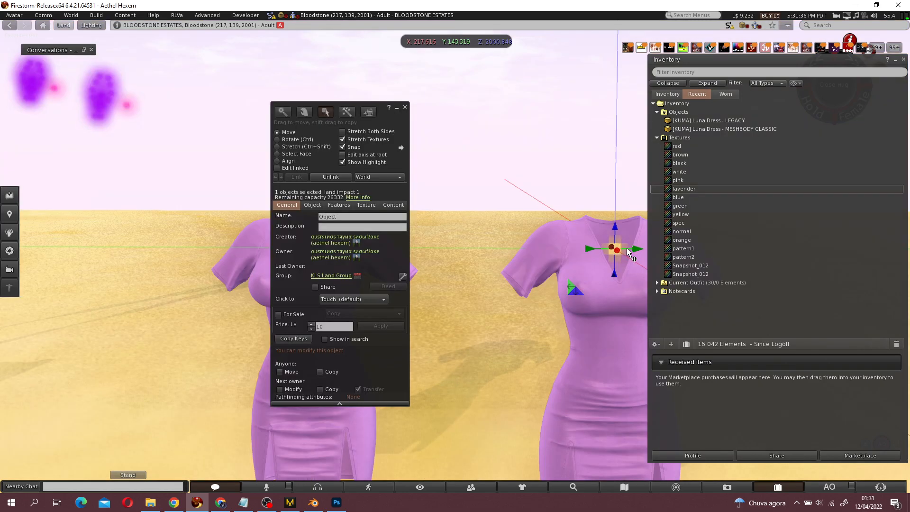
drag(371, 114, 203, 113)
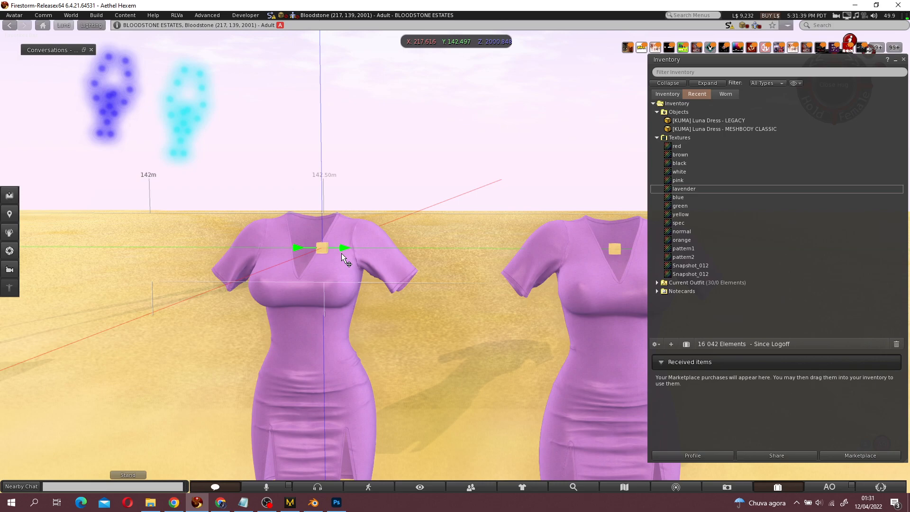
shift+drag(341, 253, 323, 228)
ctrl+alt+drag(405, 237, 522, 318)
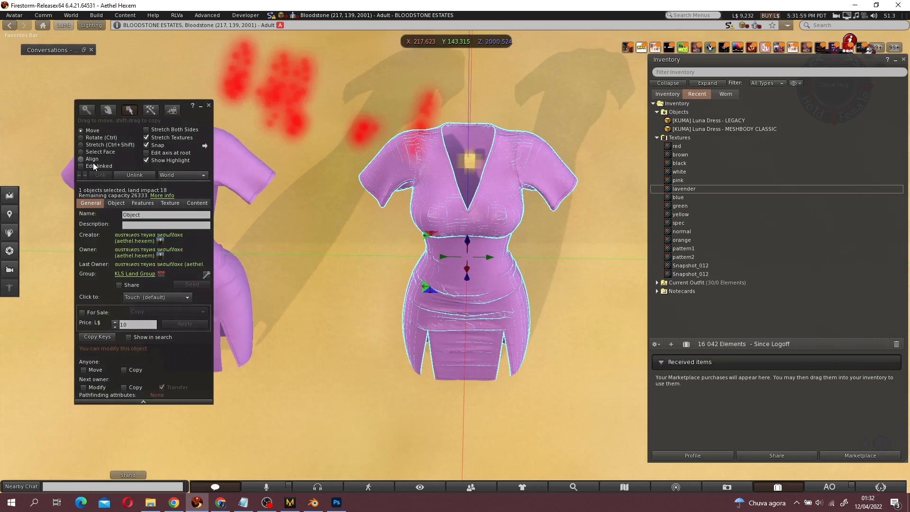
- Turn on Edit linked and rename the LEGACY dress's root cube to [KUMA] Luna Dress - LEGACY
click(405, 174)
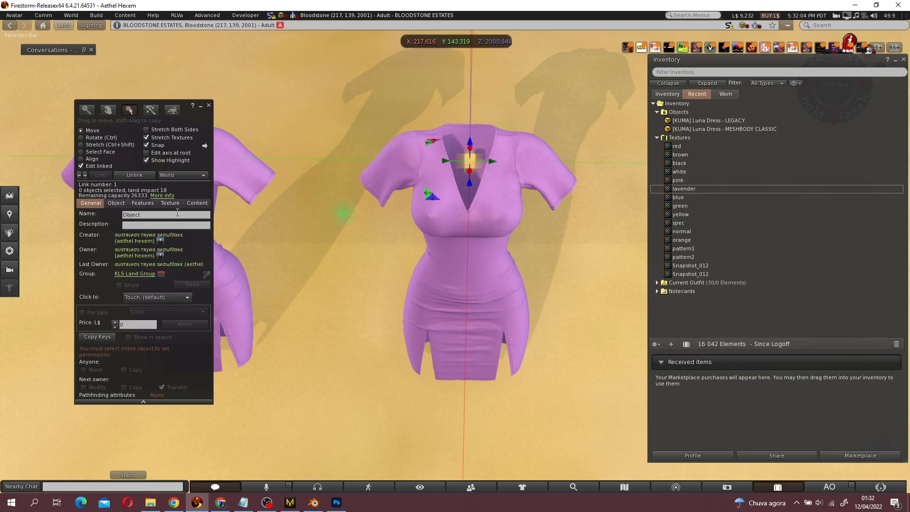
click(162, 215)
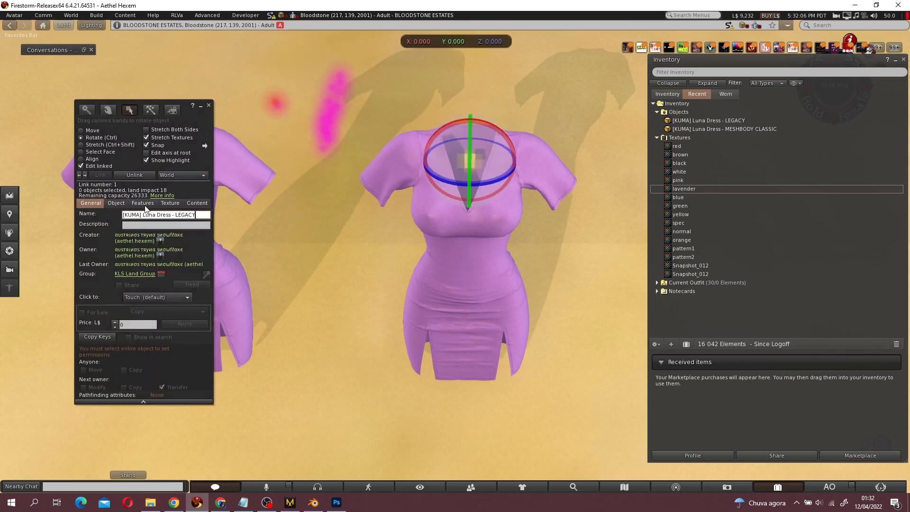
click(429, 229)
scroll(348, 243, down, 3)
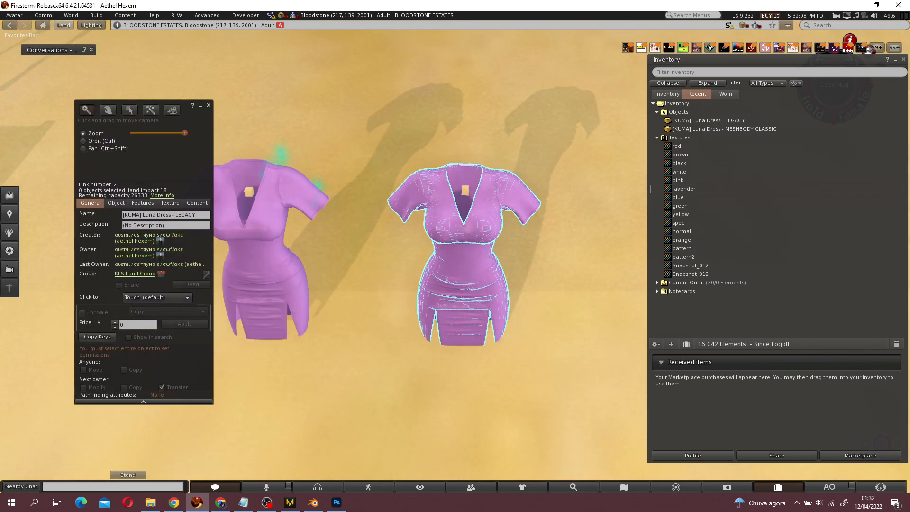
- Copy the MESHBODY CLASSIC dress mesh's full name and paste it as the name of the root cube in its neckline
alt+click(294, 247)
scroll(500, 253, up, 5)
click(443, 185)
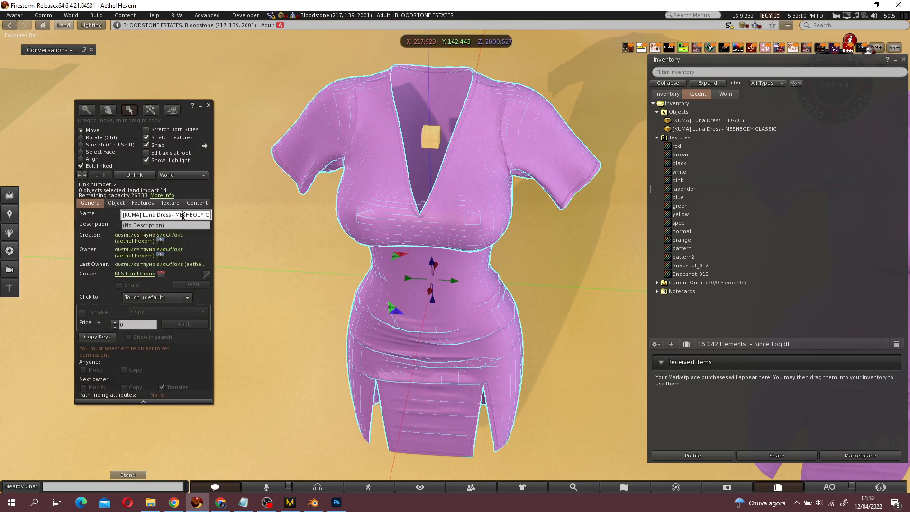
double_click(188, 215)
triple_click(184, 217)
key(ctrl+c)
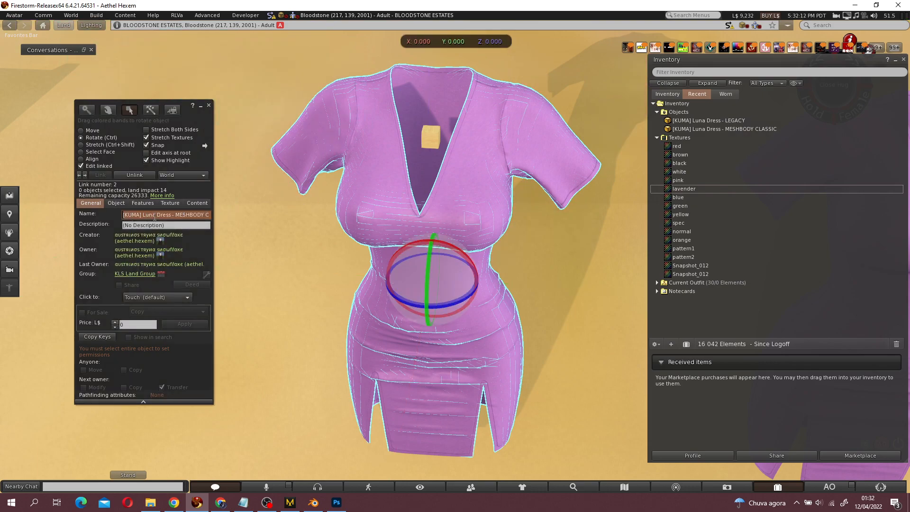
click(430, 144)
double_click(161, 215)
key(ctrl+v)
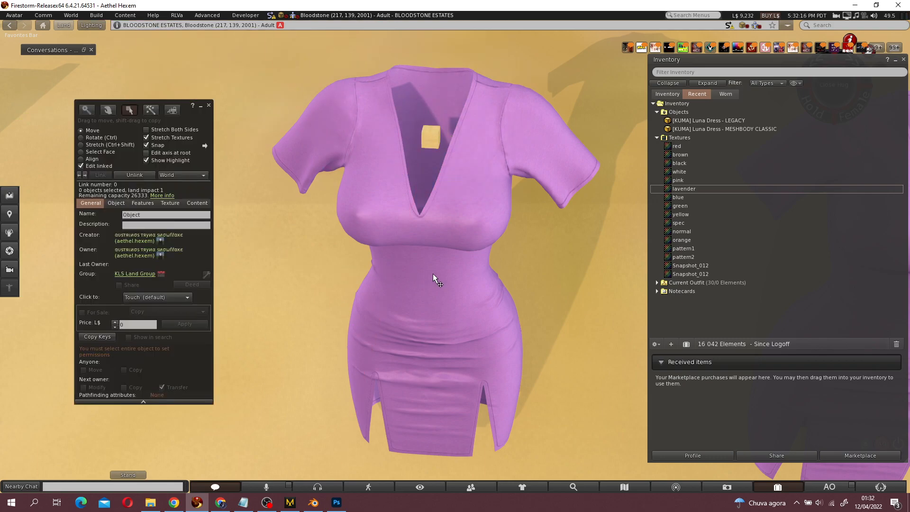
- Rename the dress mesh of the MESHBODY CLASSIC linkset to 00002
click(433, 274)
drag(180, 215, 432, 229)
click(136, 215)
key(BackSpace)
text(00002)
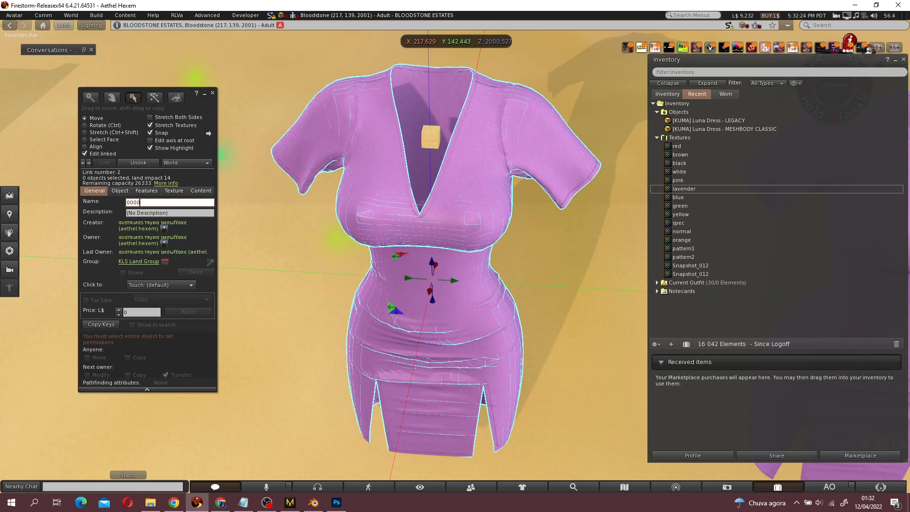
scroll(459, 220, down, 3)
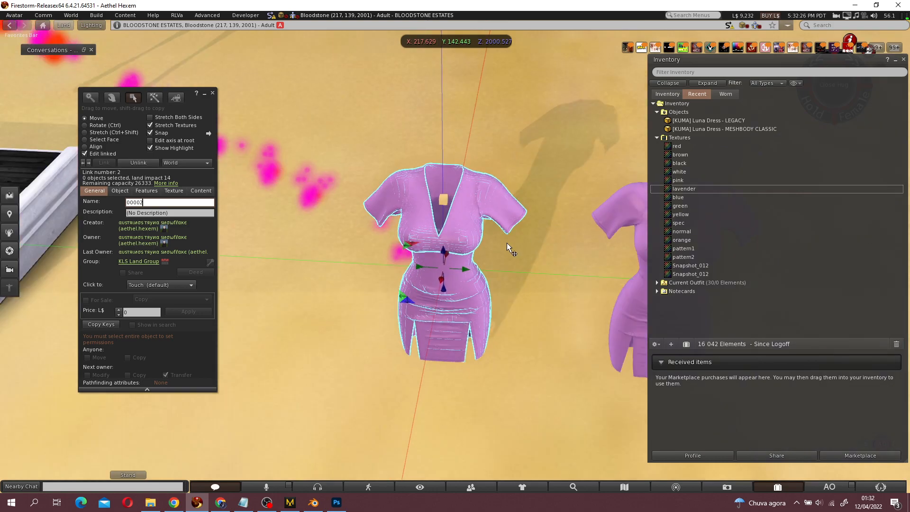
- Rename the dress mesh of the LEGACY linkset to 00002
click(613, 237)
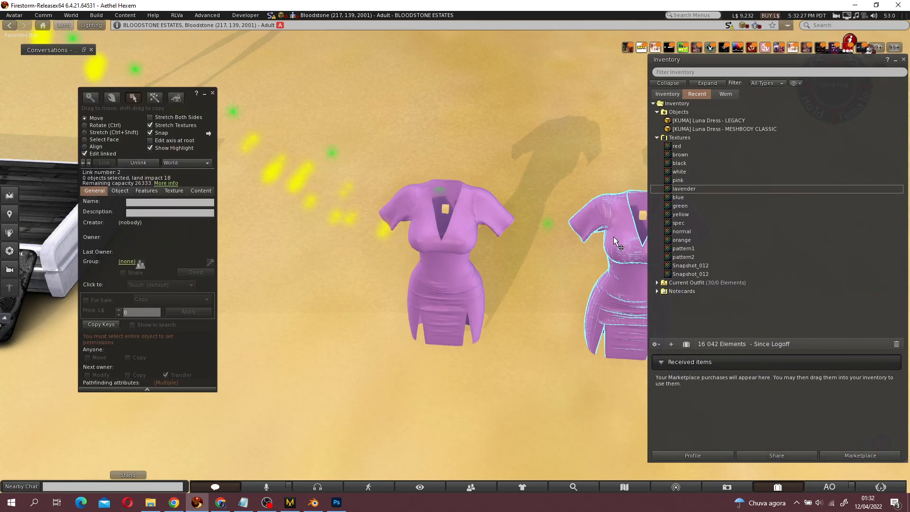
click(204, 207)
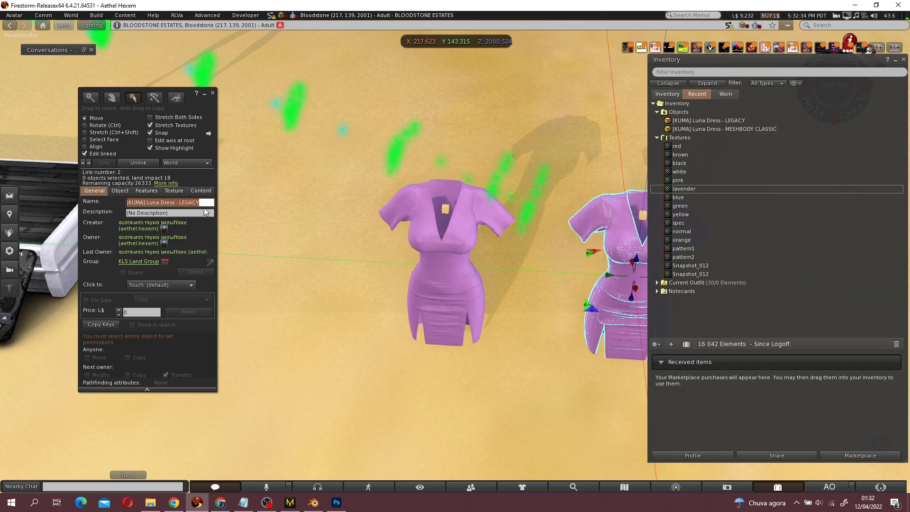
text(000002)
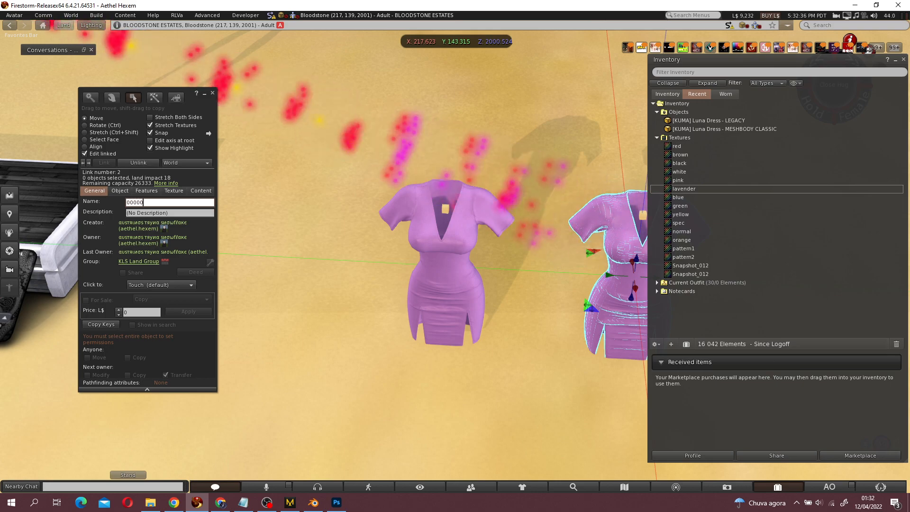
key(BackSpace)
key(BackSpace)
text(2)
key(Return)
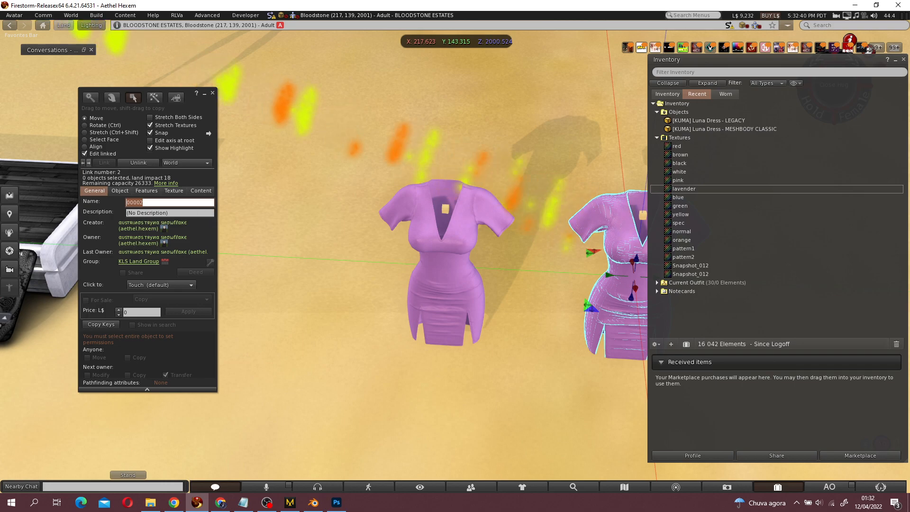
- Check the names of both dress meshes, then close the build window
mouse_move(126, 203)
mouse_down()
mouse_move(136, 202)
mouse_move(127, 203)
mouse_up()
click(450, 266)
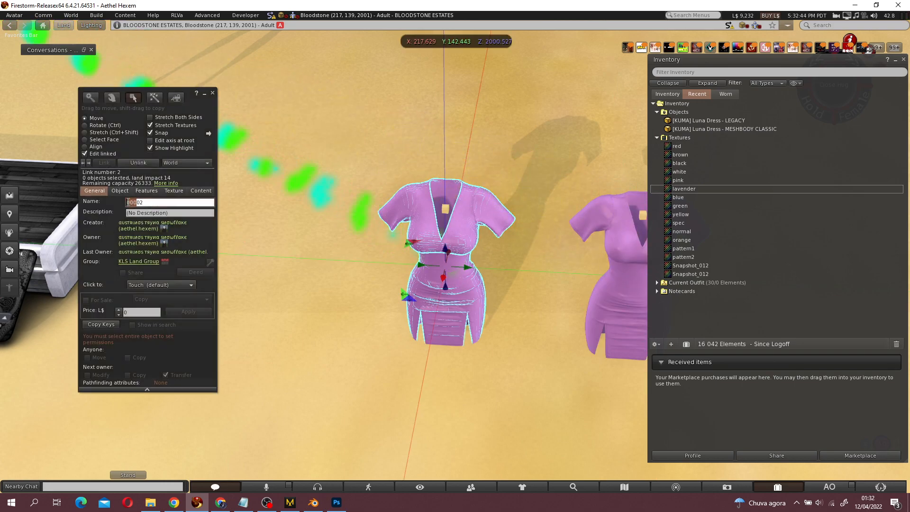
click(127, 203)
scroll(556, 268, down, 2)
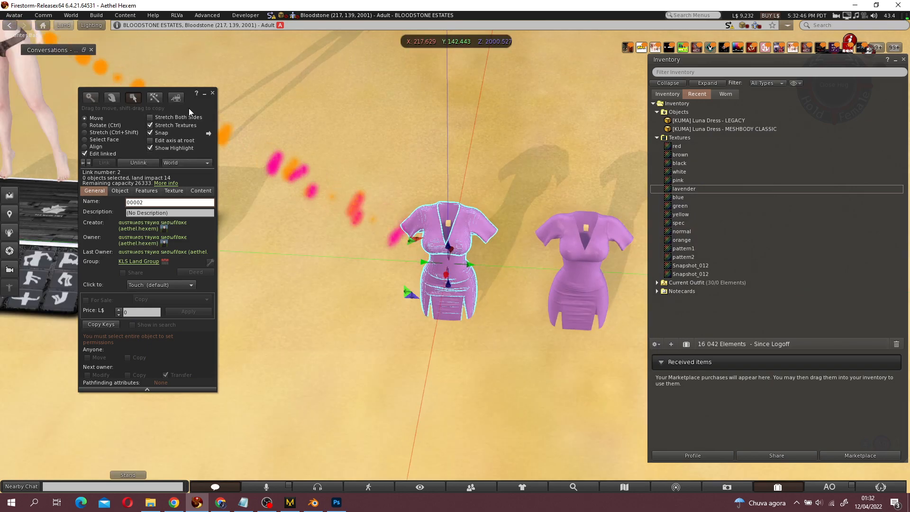
click(212, 93)
- Create another box beside the dresses and open the BOSH Mesh Multi Color & Texture Changer folder in the full inventory
alt+drag(586, 270, 532, 256)
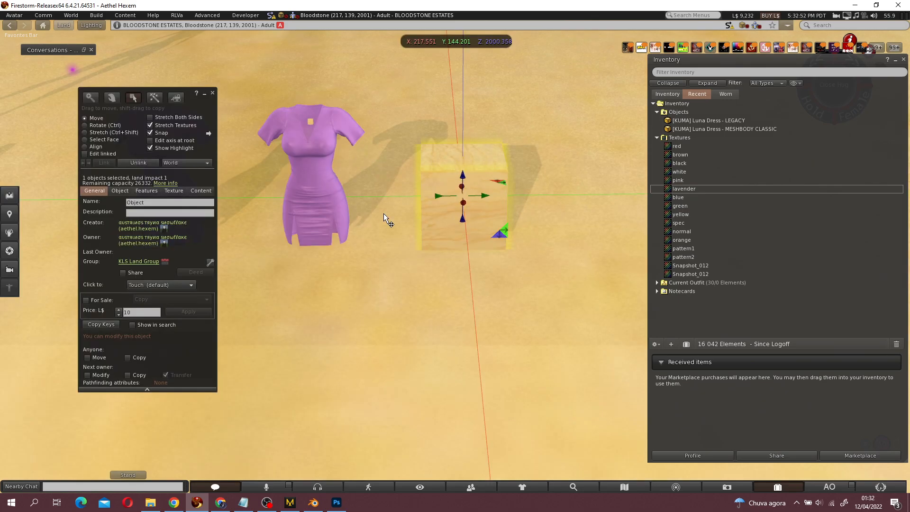
click(394, 360)
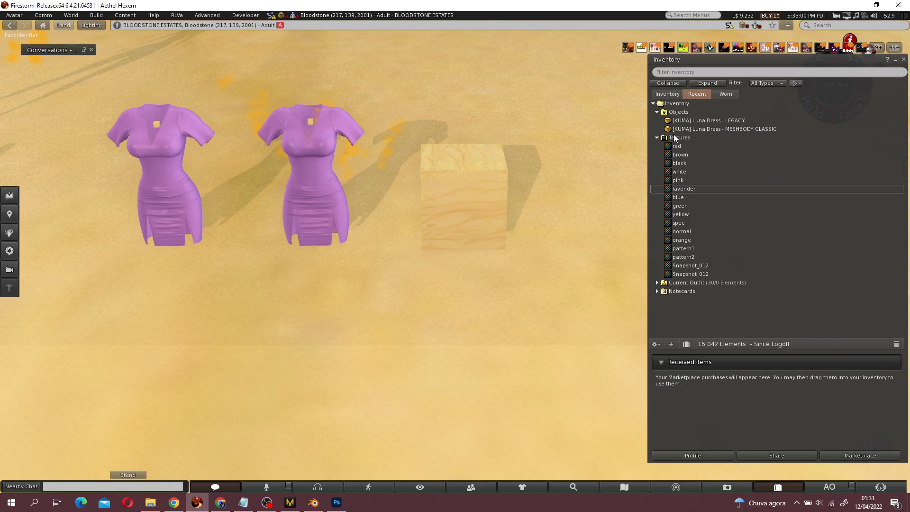
click(668, 94)
right_click(499, 187)
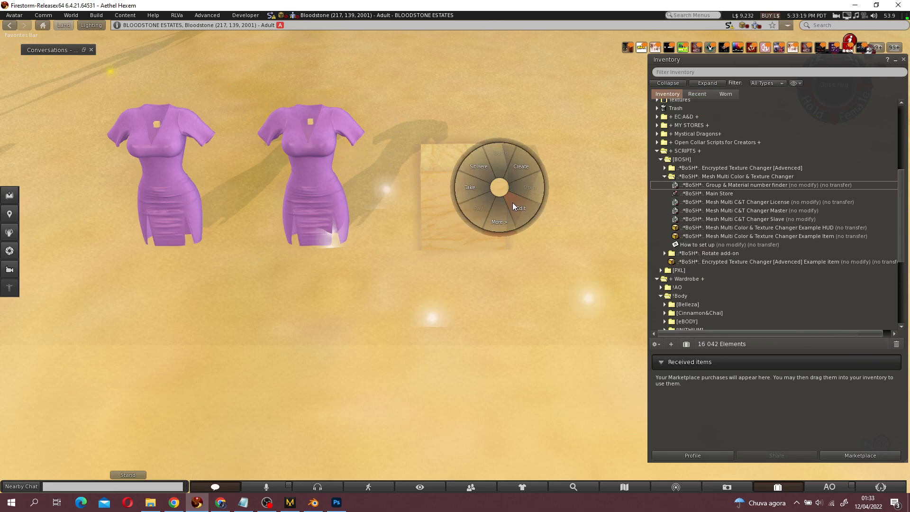
click(514, 205)
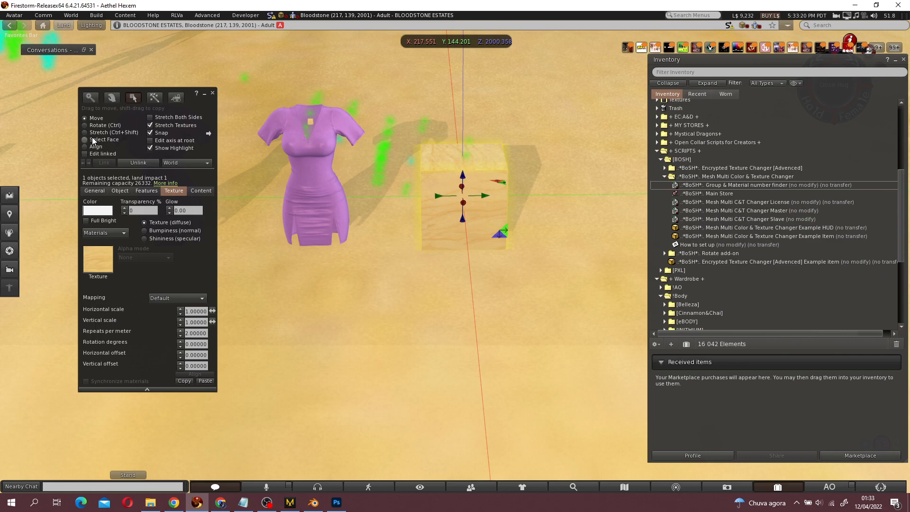
key(Escape)
- Rename the new box as [KUMA] Luna Dress HUD and close the build window
right_click(443, 274)
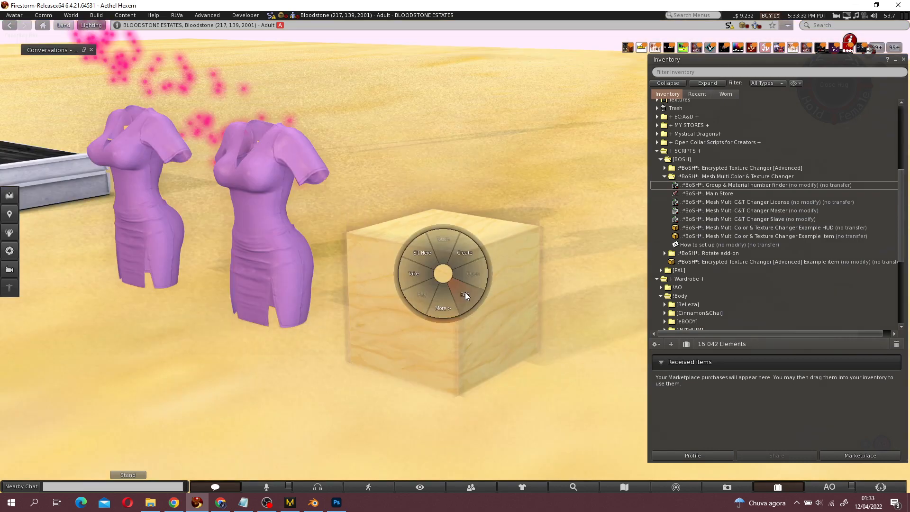
click(465, 295)
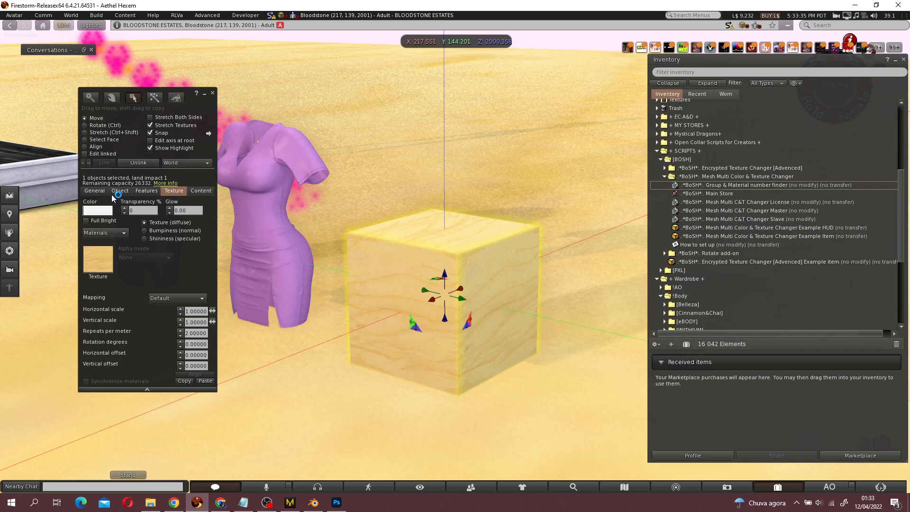
click(95, 191)
drag(165, 202, 37, 193)
key(BackSpace)
text([)
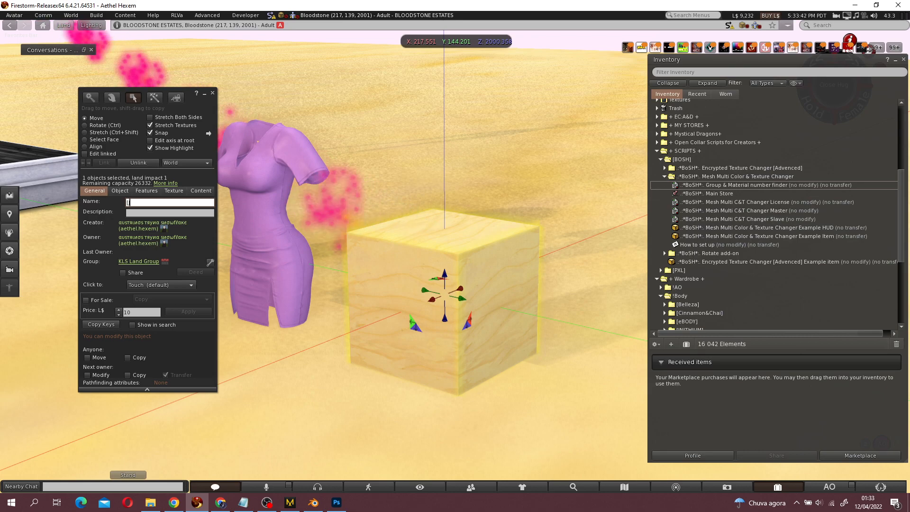
text(KUMA])
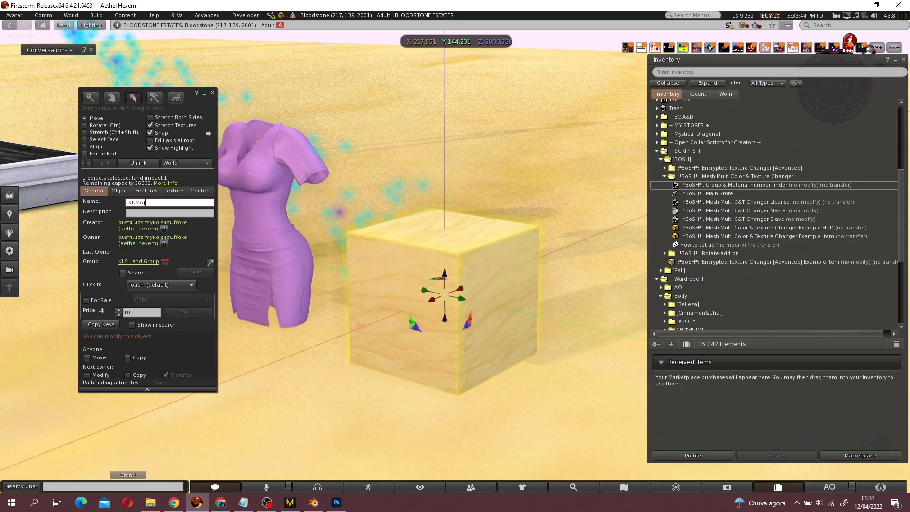
text( Luna Dress HUD)
key(Return)
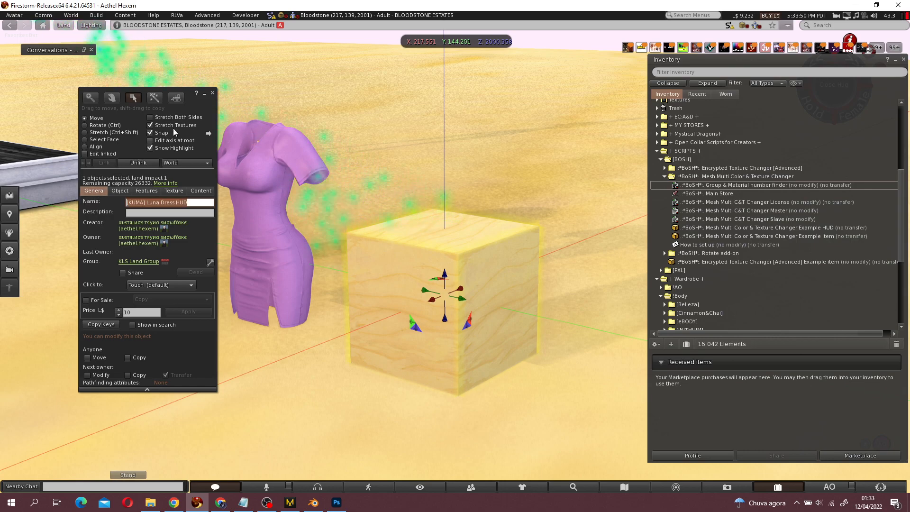
click(213, 94)
- Take the HUD box into the inventory and attach it to the Bottom HUD point from the recent items
right_click(394, 249)
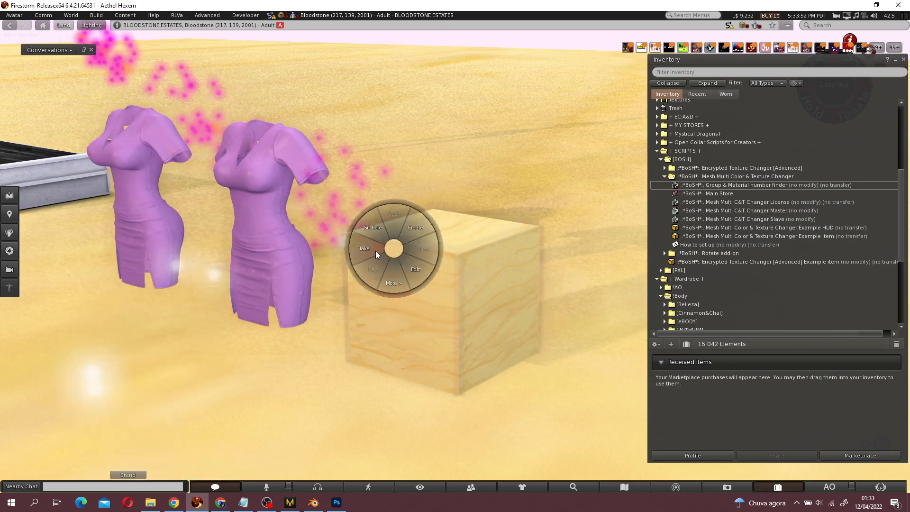
click(376, 254)
click(698, 94)
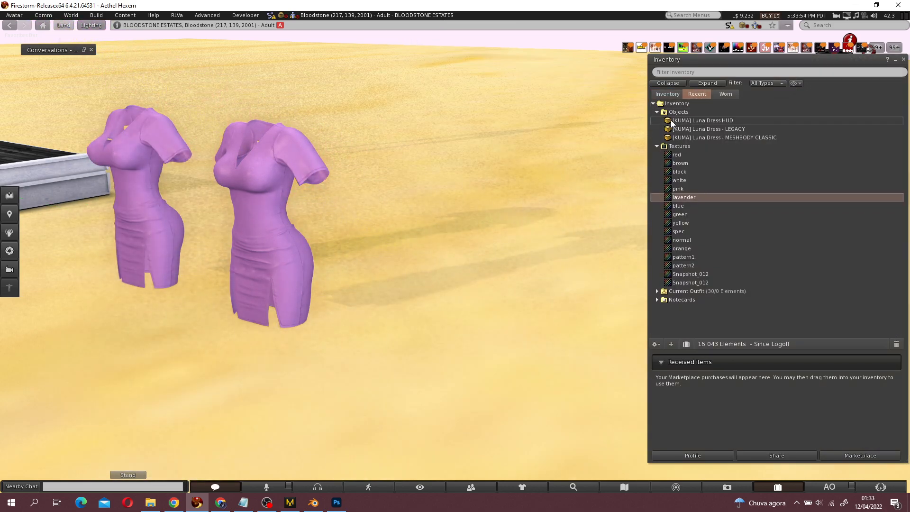
right_click(671, 120)
mouse_move(710, 272)
click(654, 273)
- Open the attached Luna Dress HUD for editing and move it up until its whole front face is in view
right_click(463, 397)
click(489, 404)
click(515, 131)
right_click(491, 356)
right_click(432, 415)
click(460, 433)
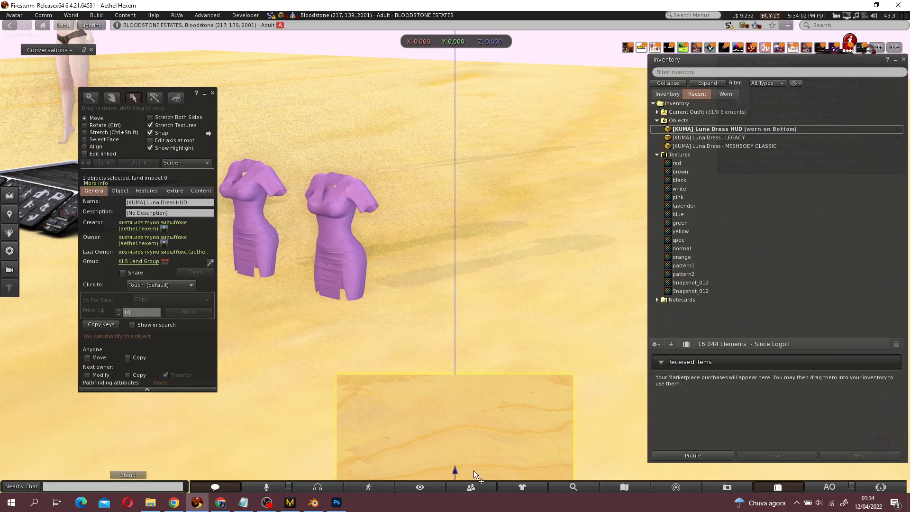
drag(474, 471, 324, 304)
- Select the HUD's front face for texturing and upload the [KUMA] Luna HUD image
click(100, 139)
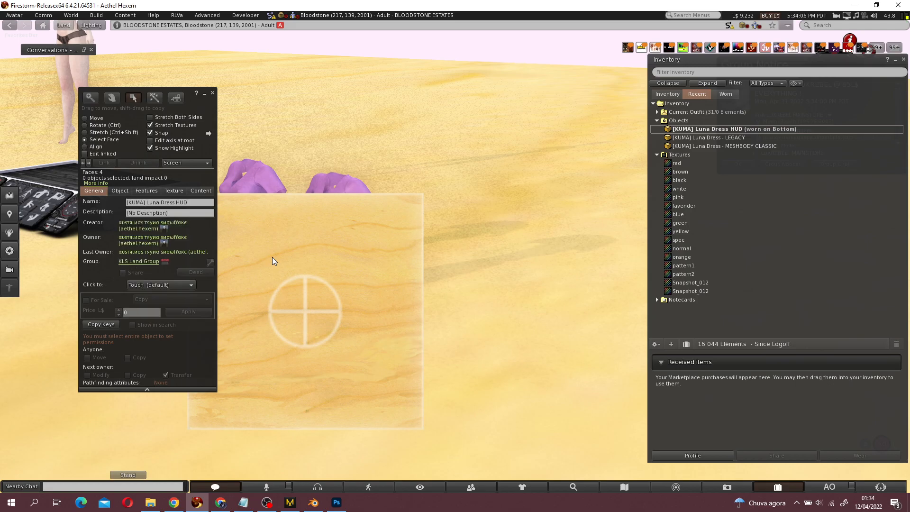
click(182, 192)
click(112, 257)
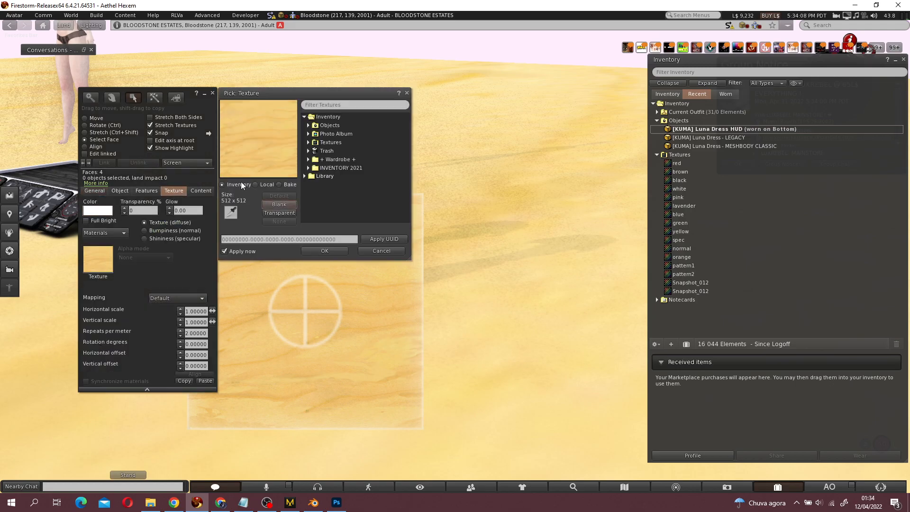
click(98, 17)
mouse_move(113, 140)
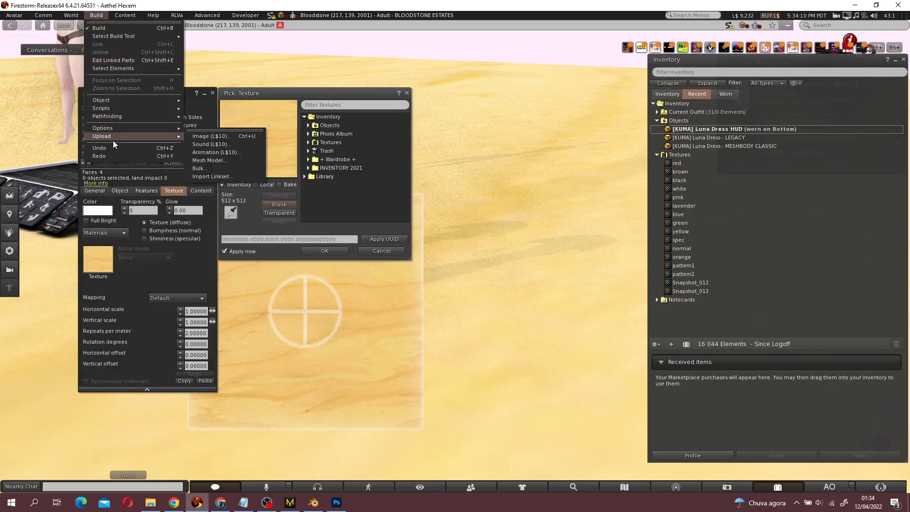
click(212, 137)
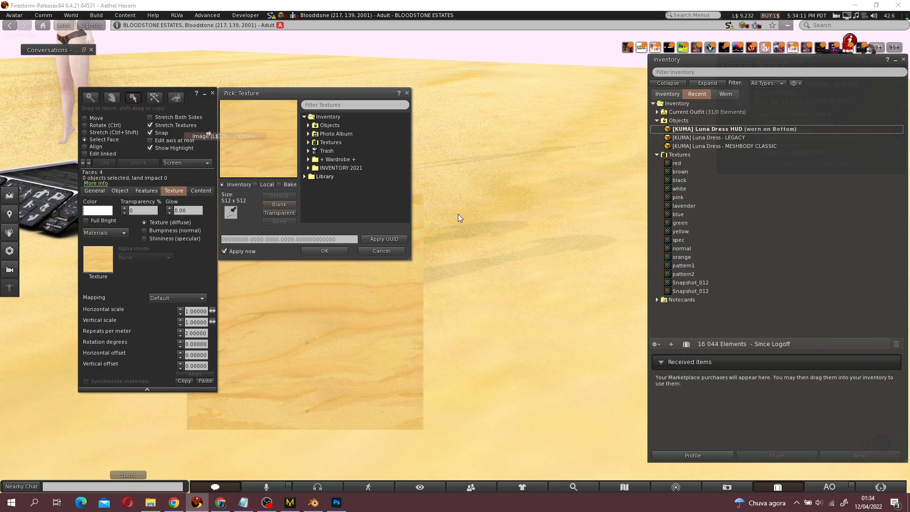
double_click(159, 93)
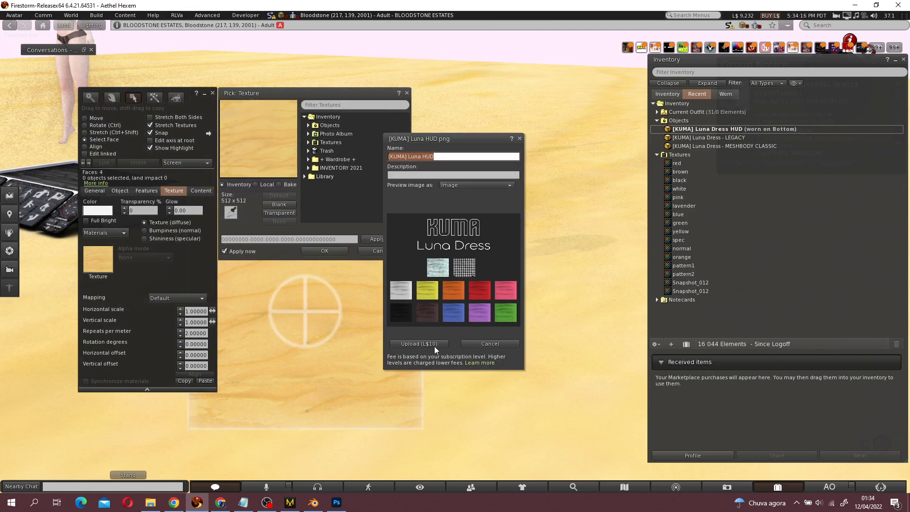
click(434, 345)
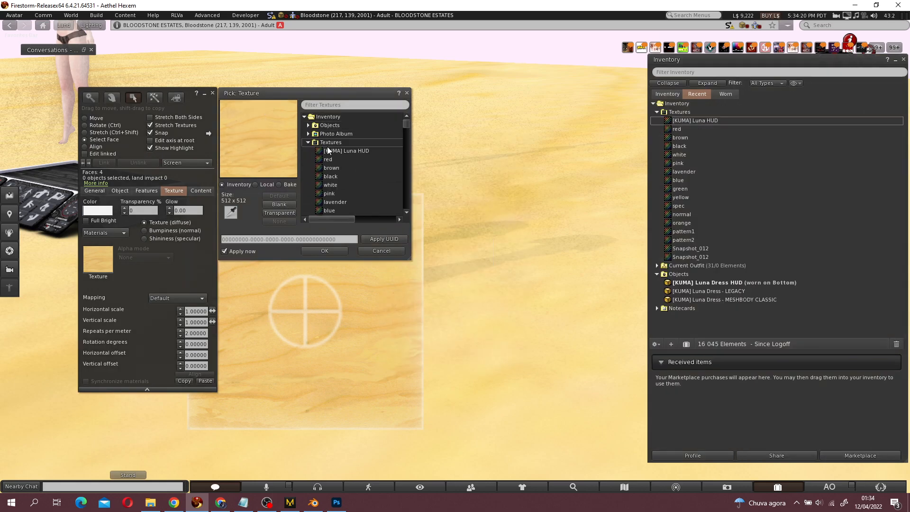
- Apply the [KUMA] Luna HUD texture to the HUD's front face and close the editor
click(327, 150)
click(324, 251)
key(Escape)
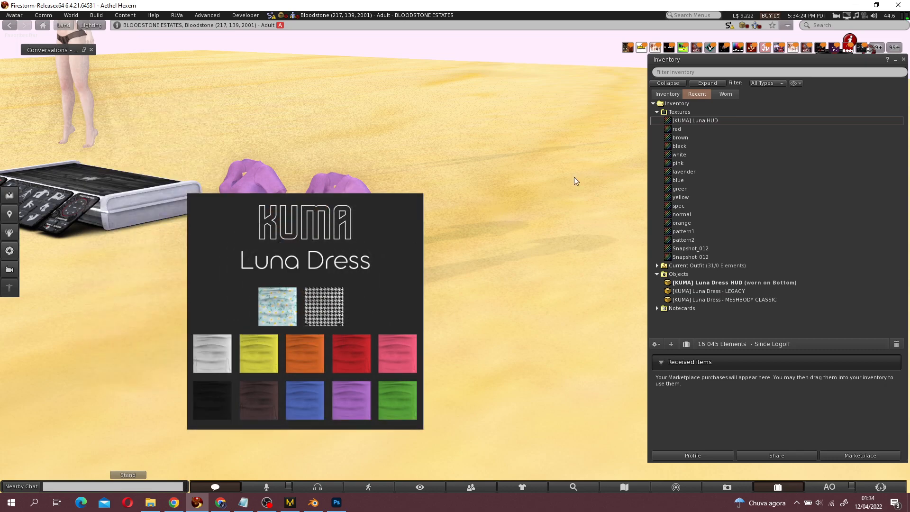
- Place the [KUMA] Luna Dress HUD box in-world beside the dresses and rotate it 180° about the Z axis
drag(690, 283, 526, 299)
right_click(497, 259)
click(511, 280)
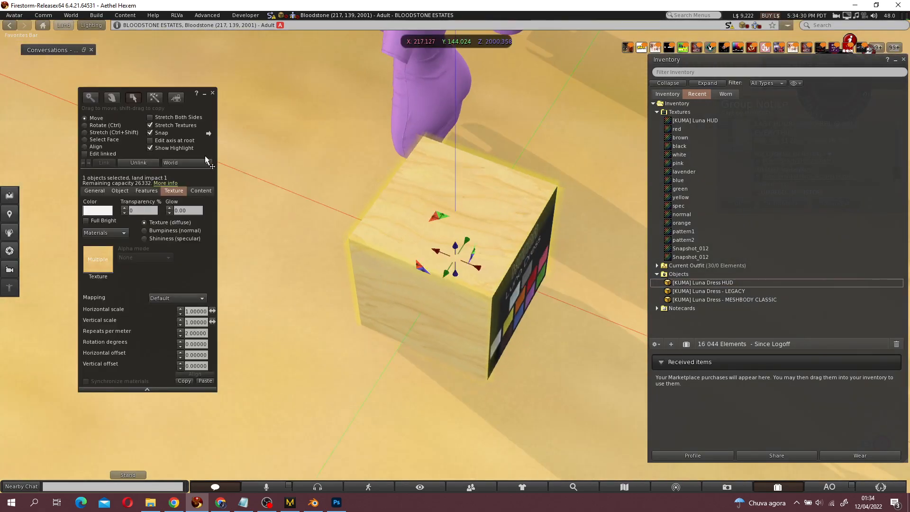
click(98, 125)
drag(413, 281, 502, 181)
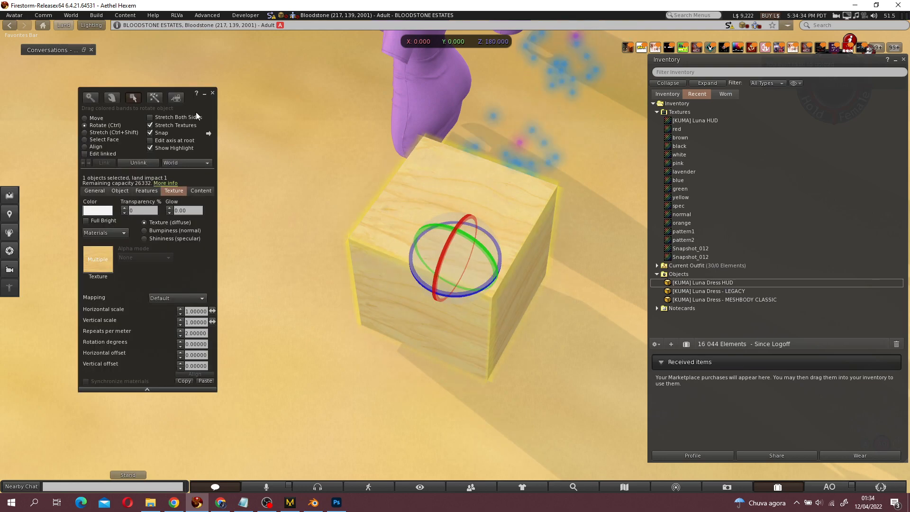
click(241, 113)
click(212, 92)
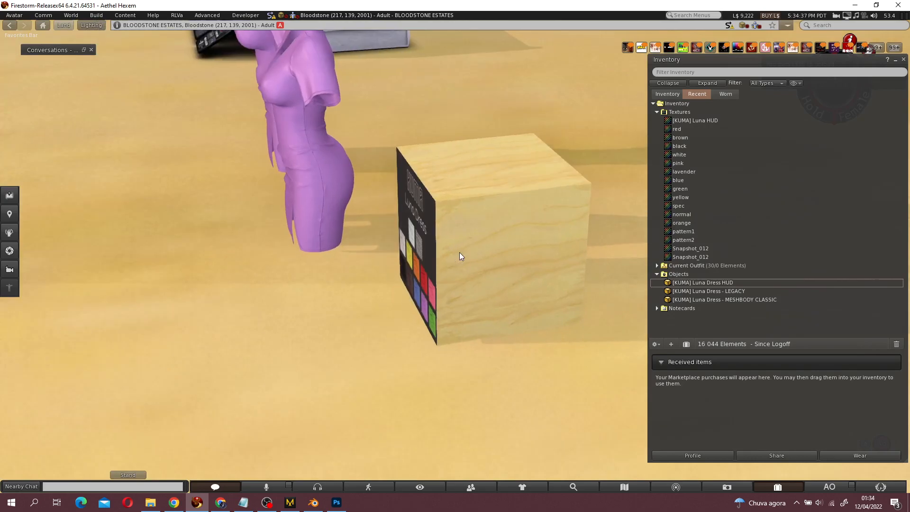
- Adjust the HUD box's position beside the dresses and close the build window
right_click(460, 253)
click(473, 274)
drag(474, 248, 493, 203)
click(212, 93)
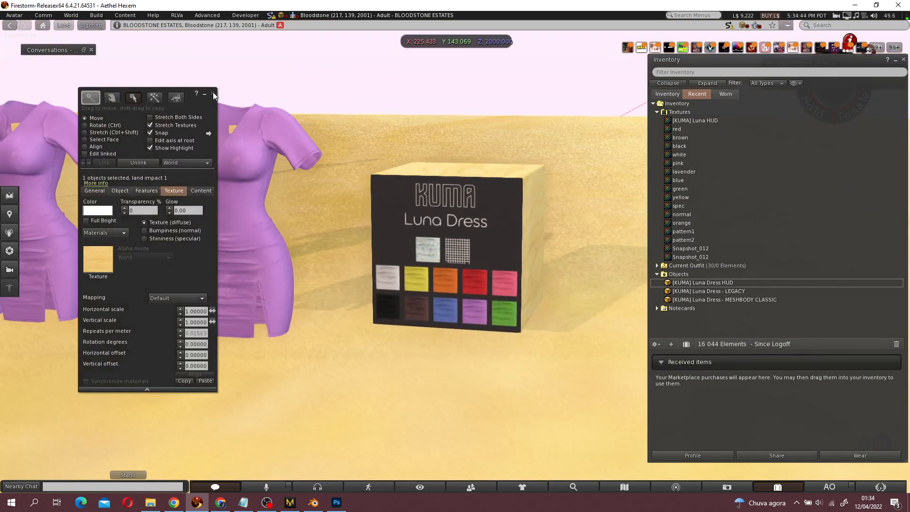
click(213, 93)
- Create a plain box in front of the HUD and shrink it uniformly to roughly the size of a colour swatch
alt+drag(430, 243, 505, 238)
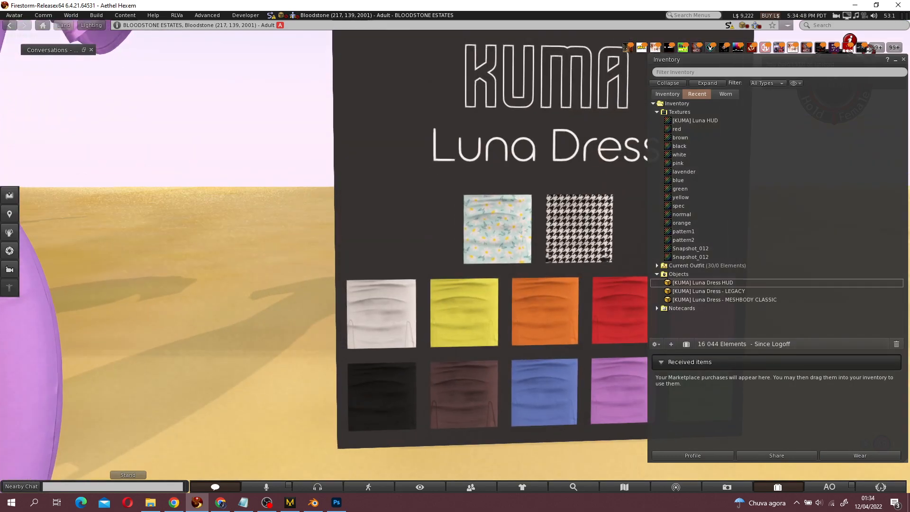
ctrl+alt+drag(537, 299, 447, 259)
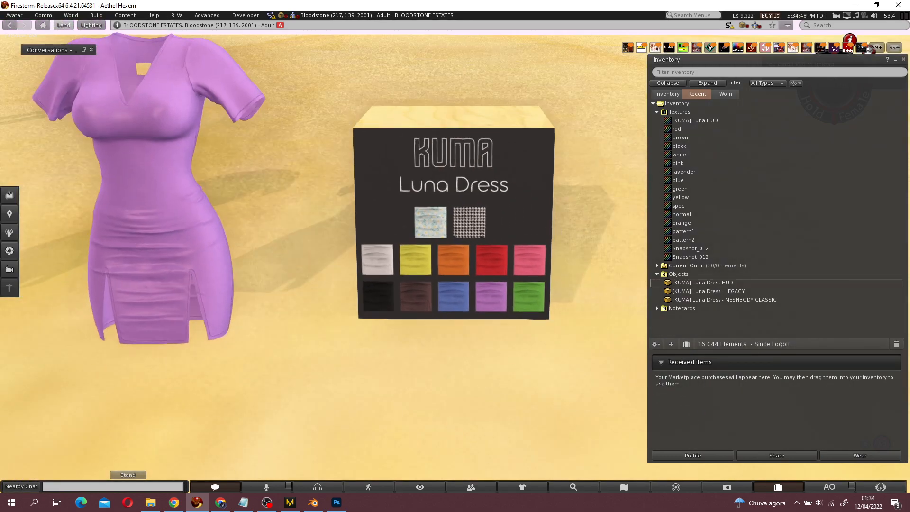
key(ctrl+b)
click(379, 368)
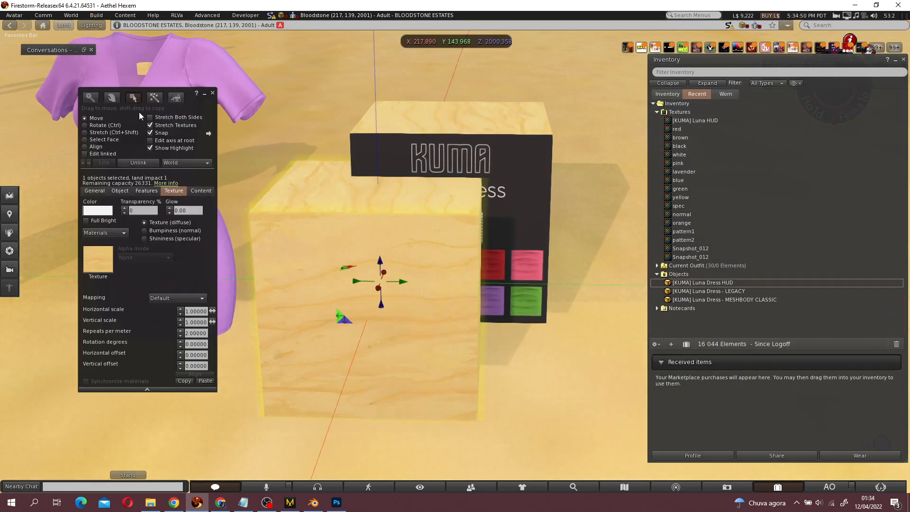
click(99, 132)
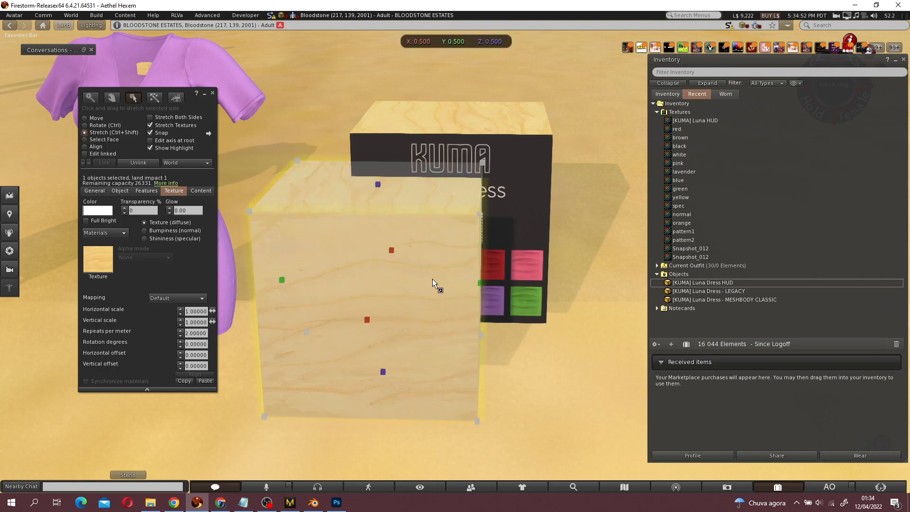
drag(480, 217, 392, 326)
- Move the small box onto the HUD's front face so it covers the black swatch
alt+drag(392, 326, 509, 277)
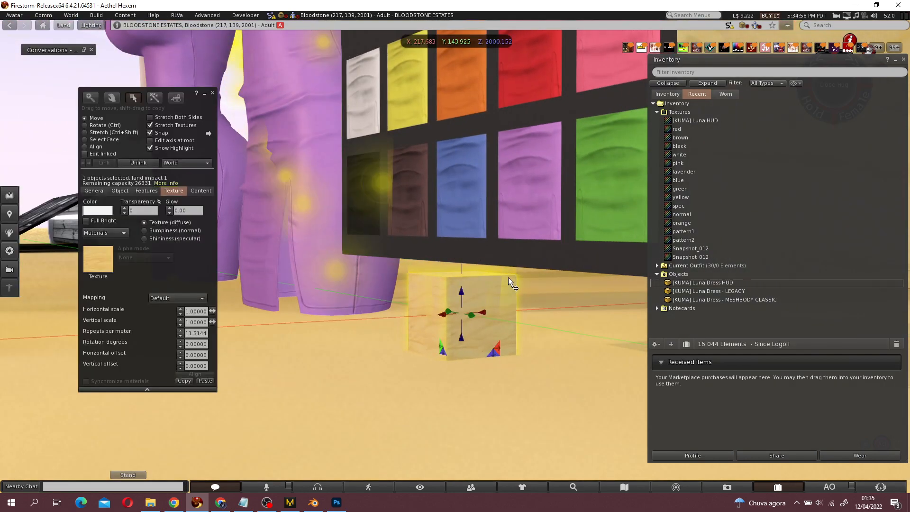
drag(488, 312, 372, 309)
click(479, 319)
alt+drag(371, 318, 354, 331)
drag(297, 349, 342, 199)
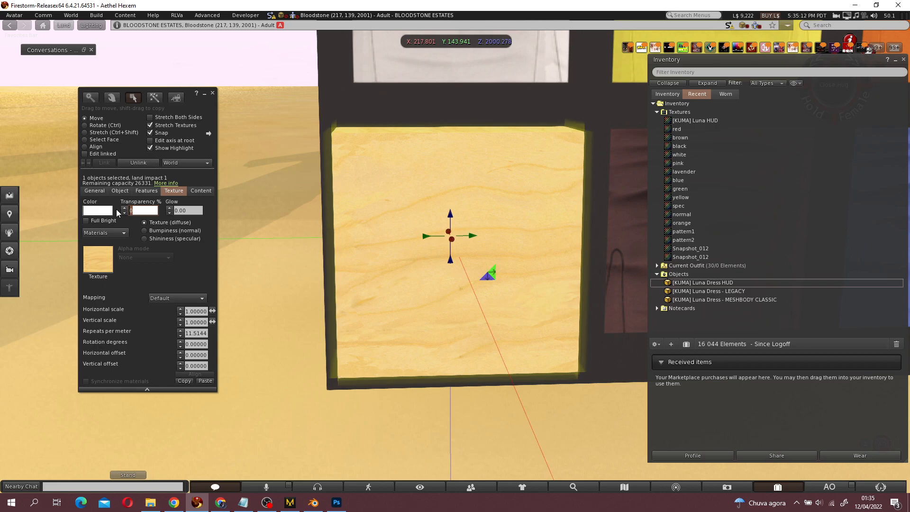
- Set the small box's transparency to 75% and resize it to fit the black swatch
text(75)
key(Return)
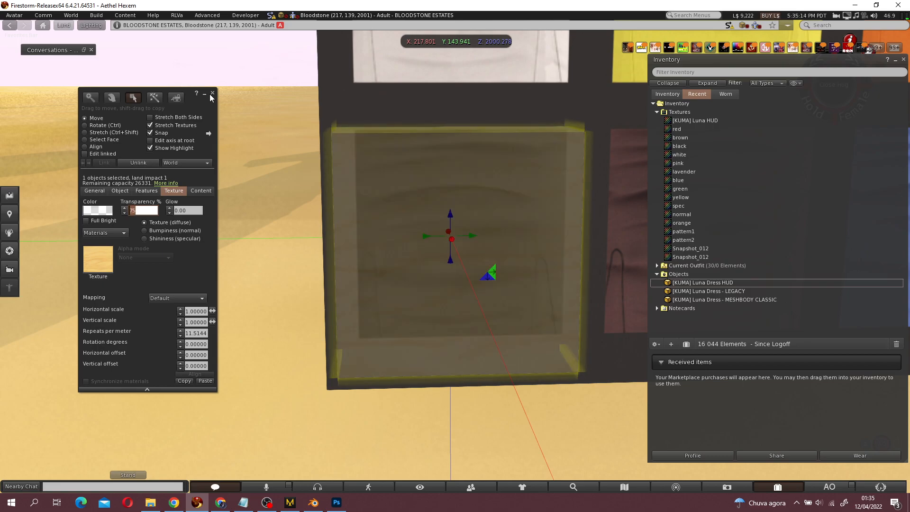
click(92, 134)
ctrl+alt+drag(458, 278, 444, 263)
drag(324, 352, 340, 329)
click(95, 126)
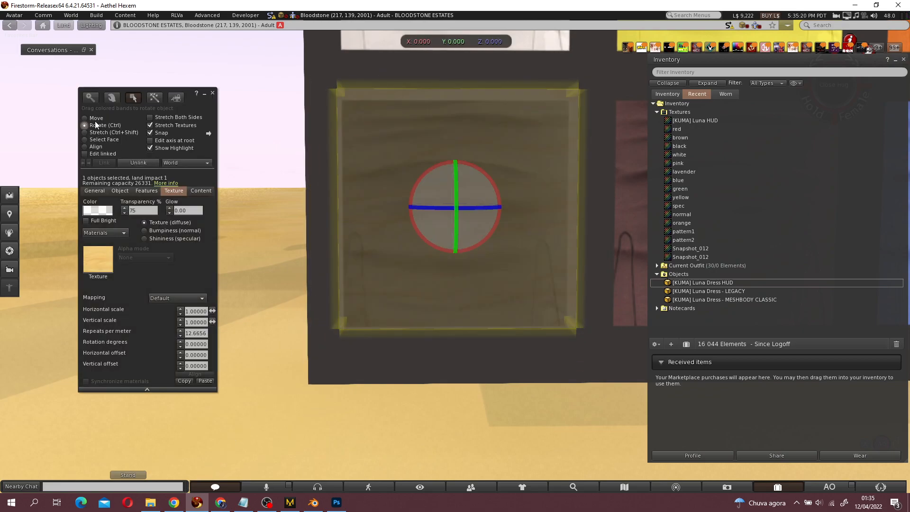
- Copy the transparent box along the lower swatch row onto the brown and blue swatches
click(94, 118)
scroll(381, 248, down, 4)
ctrl+alt+drag(536, 258, 453, 250)
scroll(326, 243, down, 3)
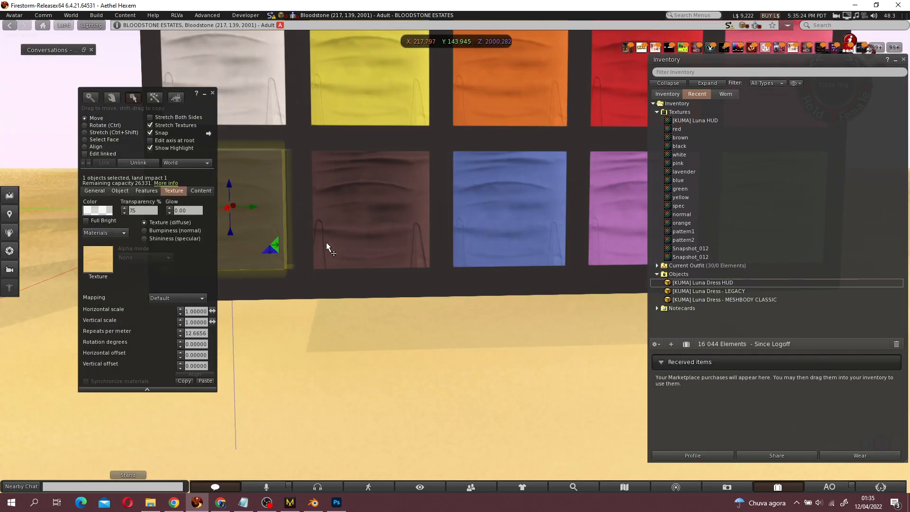
shift+drag(254, 208, 394, 207)
alt+drag(394, 213, 449, 289)
drag(371, 319, 370, 339)
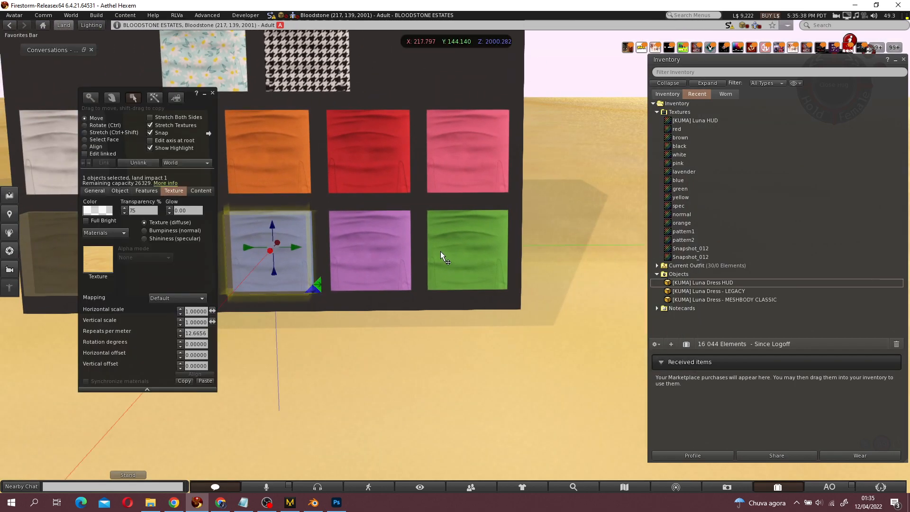
- Copy the transparent box onto the remaining colour swatches and both pattern swatches, then close the build window
drag(299, 248, 390, 149)
alt+click(253, 148)
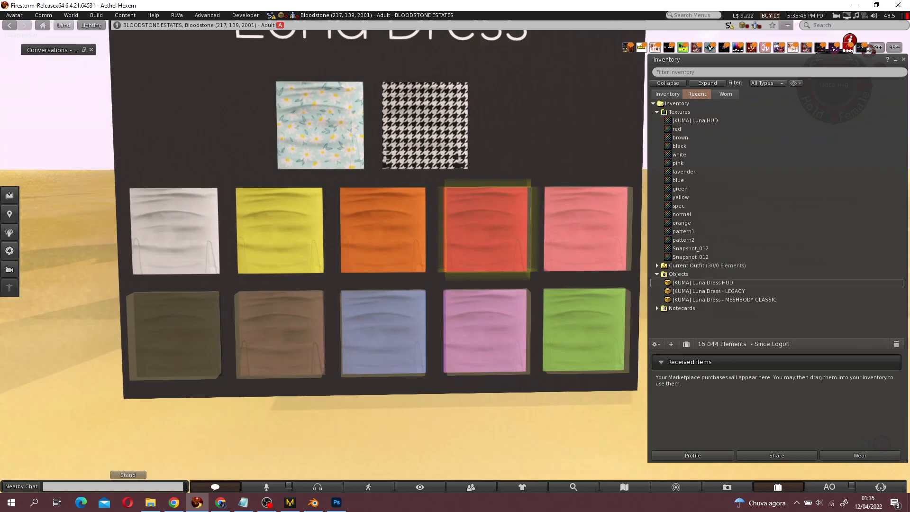
drag(570, 259, 443, 148)
drag(422, 178, 451, 218)
ctrl+alt+drag(479, 256, 576, 214)
scroll(511, 231, down, 3)
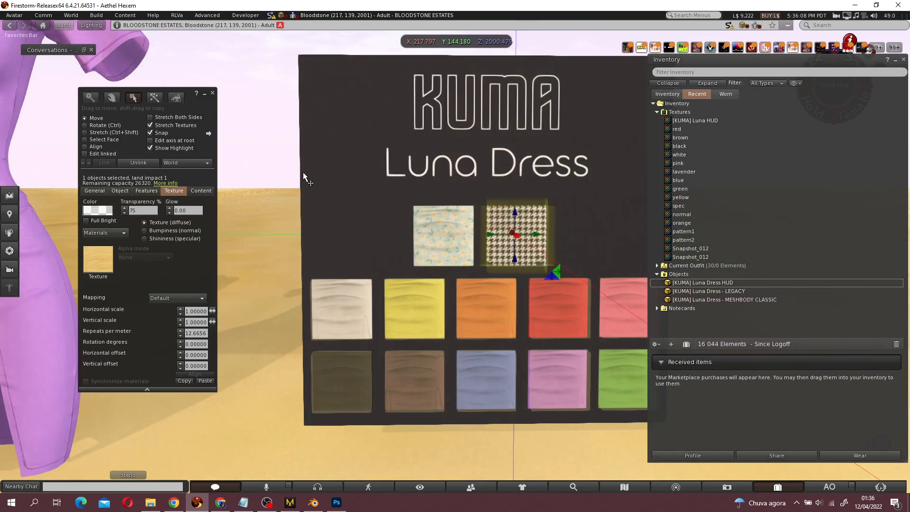
click(296, 177)
click(212, 92)
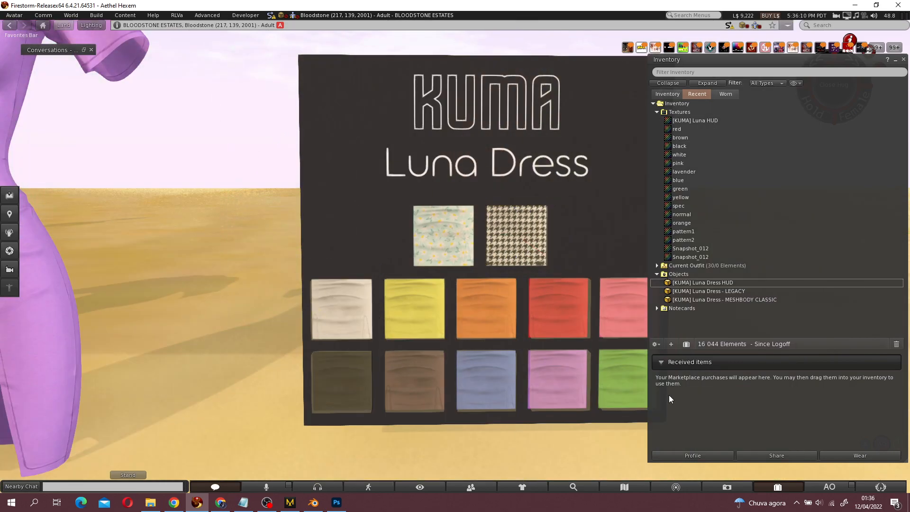
- Link the twelve transparent swatch boxes to the HUD panel as one linked object and close the build window
key(Escape)
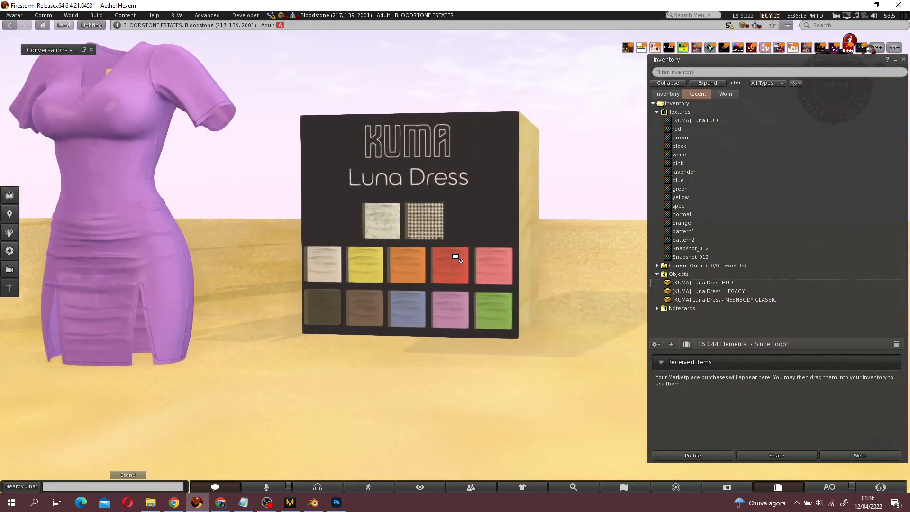
right_click(454, 251)
click(455, 275)
shift+click(482, 266)
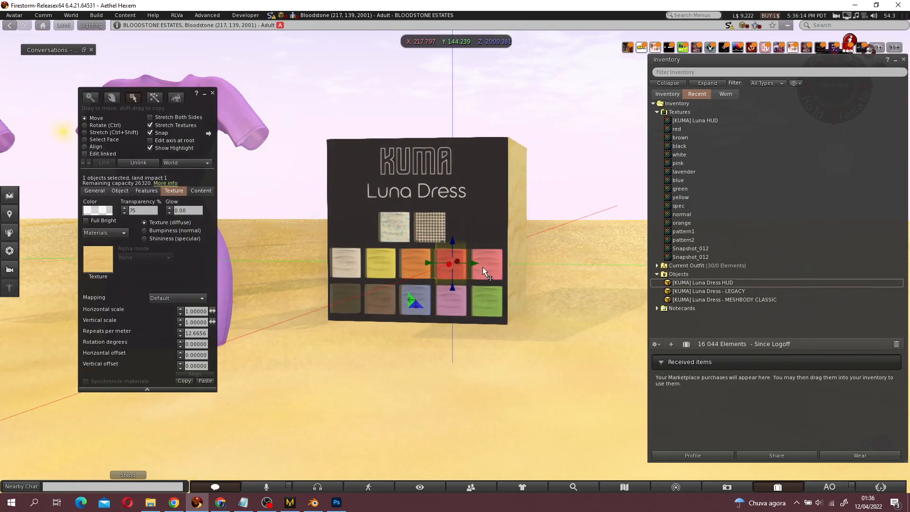
shift+click(482, 294)
shift+click(431, 298)
shift+click(381, 263)
shift+click(351, 263)
shift+click(345, 290)
shift+click(373, 294)
shift+click(397, 231)
shift+click(431, 226)
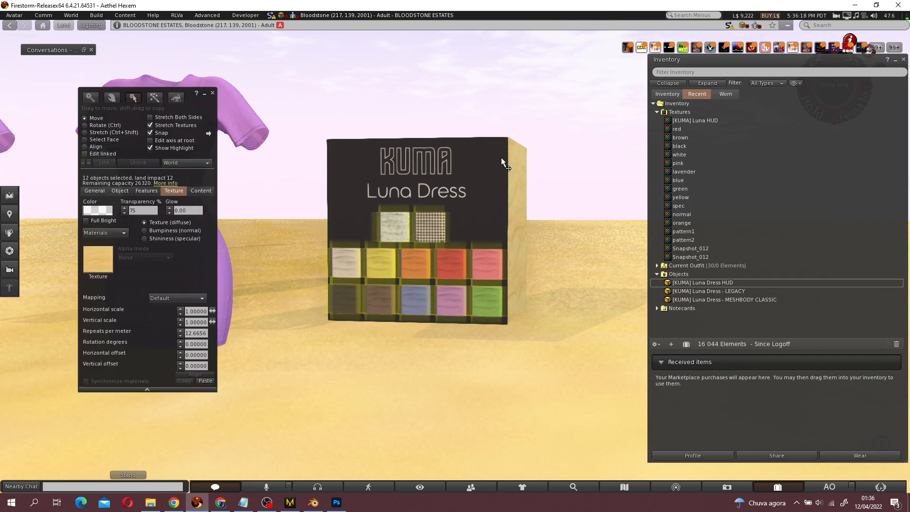
key(ctrl+l)
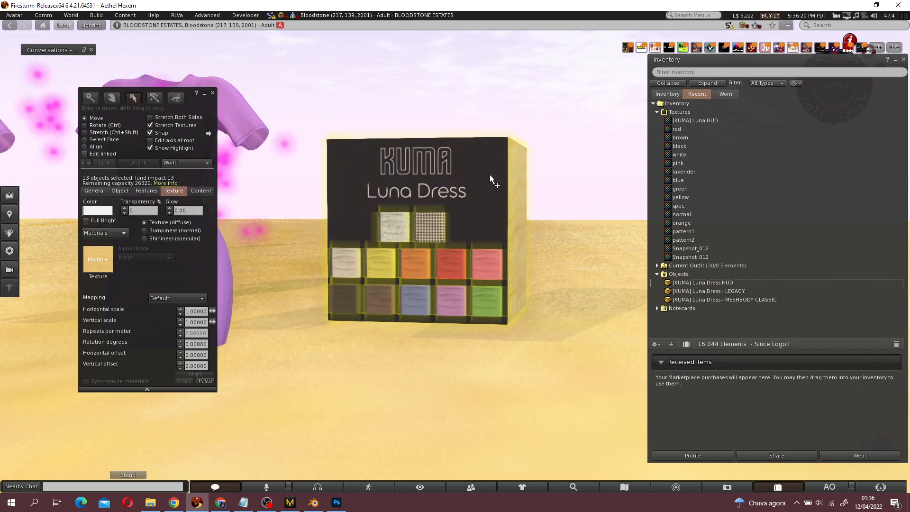
ctrl+alt+drag(435, 231, 451, 262)
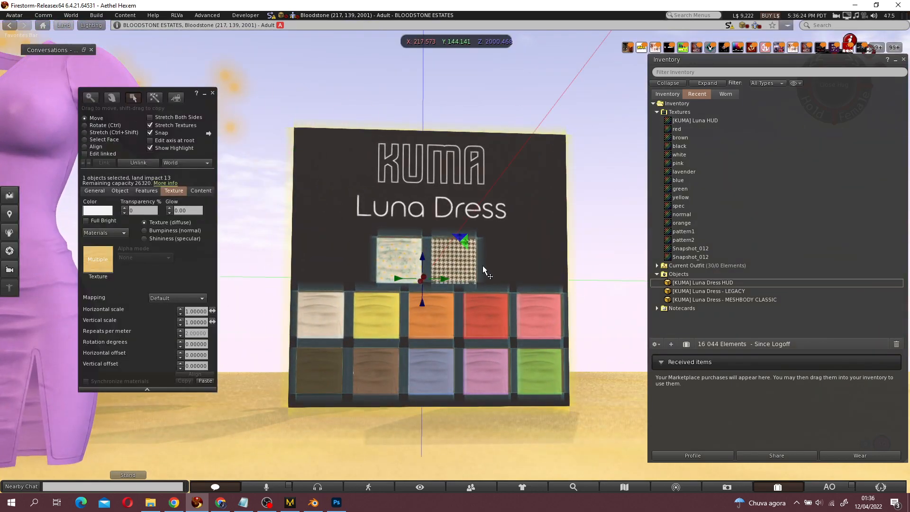
mouse_move(402, 191)
ctrl+alt+mouse_down()
mouse_move(494, 217)
mouse_move(508, 287)
mouse_move(479, 273)
mouse_move(407, 190)
ctrl+alt+mouse_up()
ctrl+alt+shift+drag(481, 239, 453, 256)
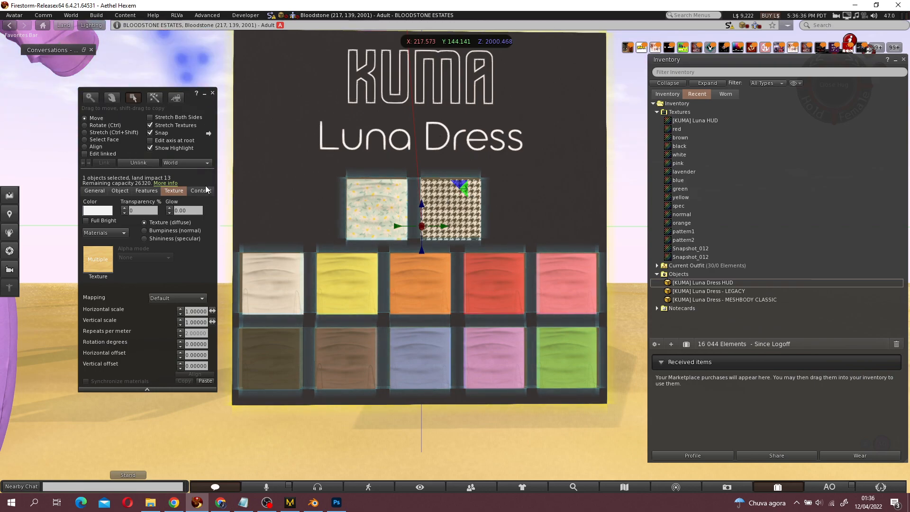
click(213, 94)
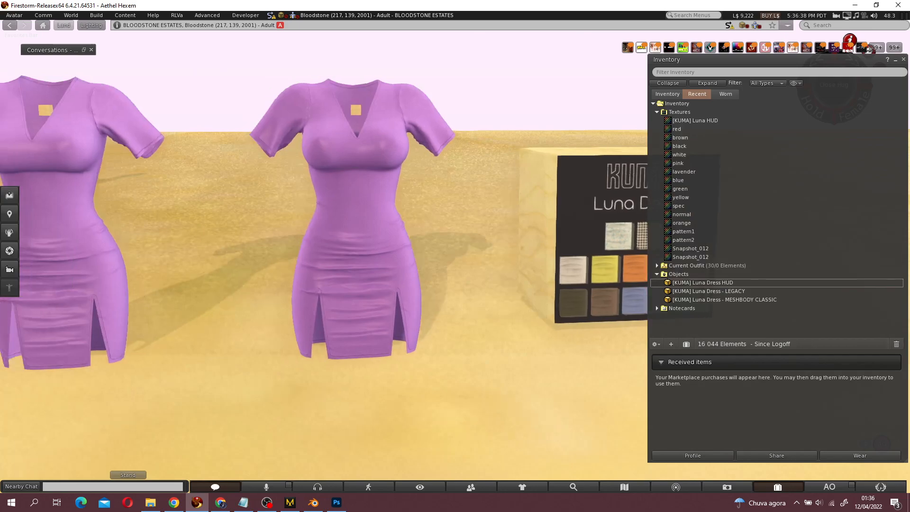
- Add the BOSH Mesh Multi C&T Changer License script to the HUD and to both dresses
click(666, 94)
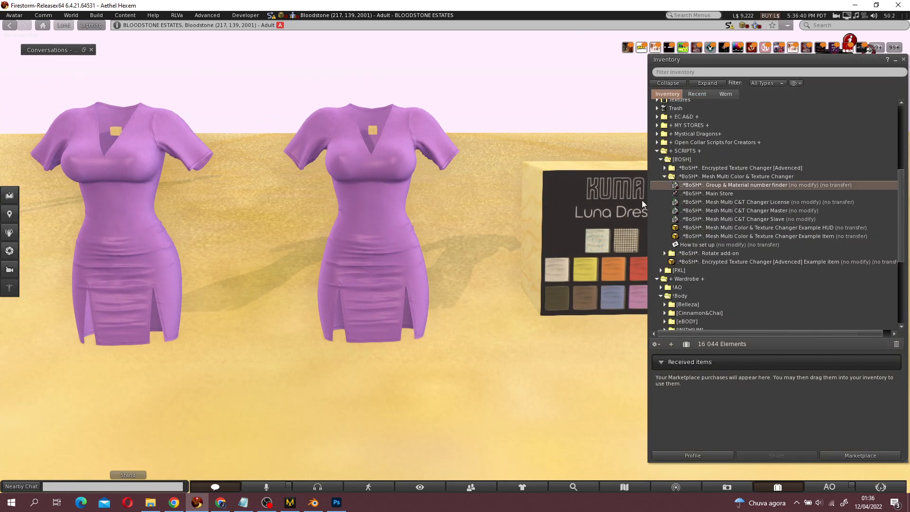
drag(755, 209, 599, 205)
drag(781, 203, 360, 194)
drag(764, 204, 131, 213)
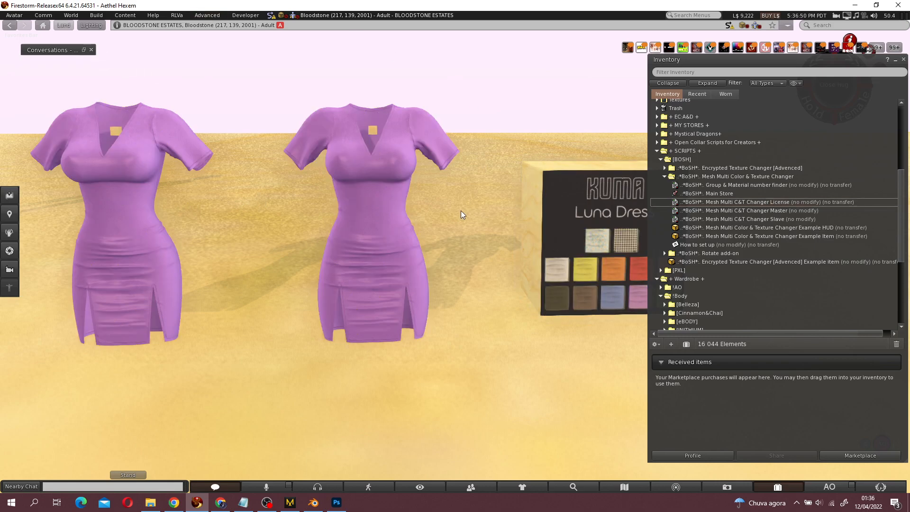
right_click(368, 192)
click(388, 215)
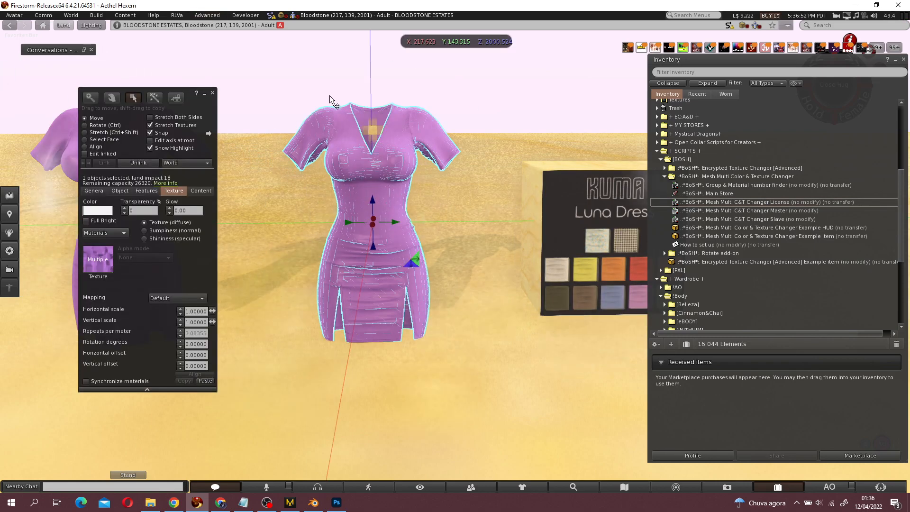
click(213, 93)
- Add the Mesh Multi C&T Changer Master script to the HUD and the Slave script to both dresses
click(745, 211)
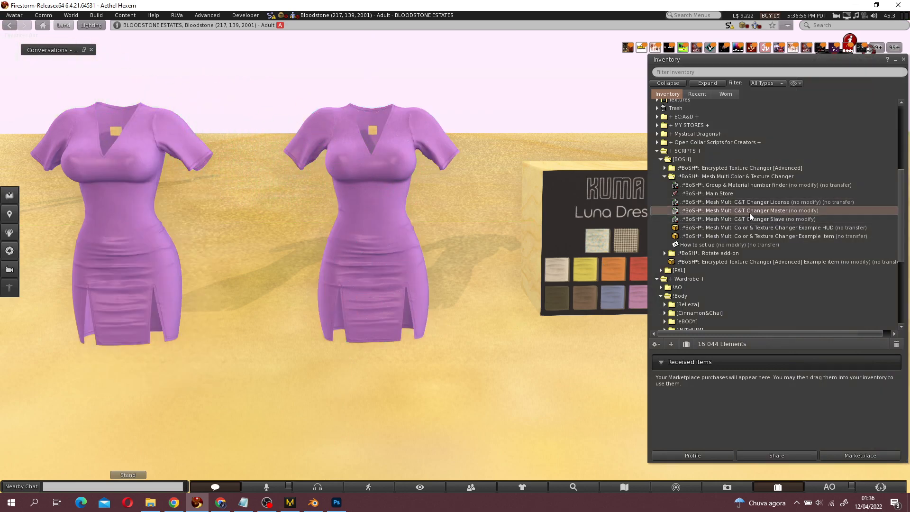
drag(706, 206, 579, 200)
click(752, 220)
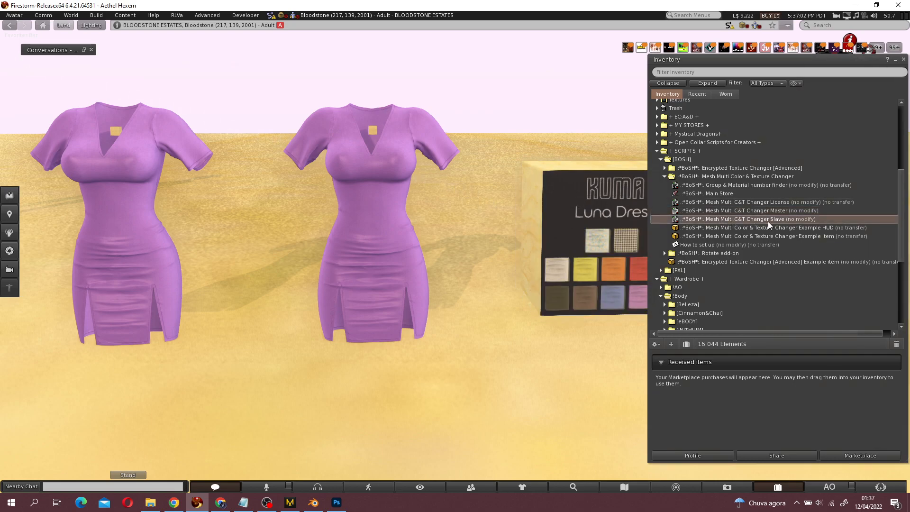
drag(781, 220, 365, 201)
drag(193, 228, 124, 236)
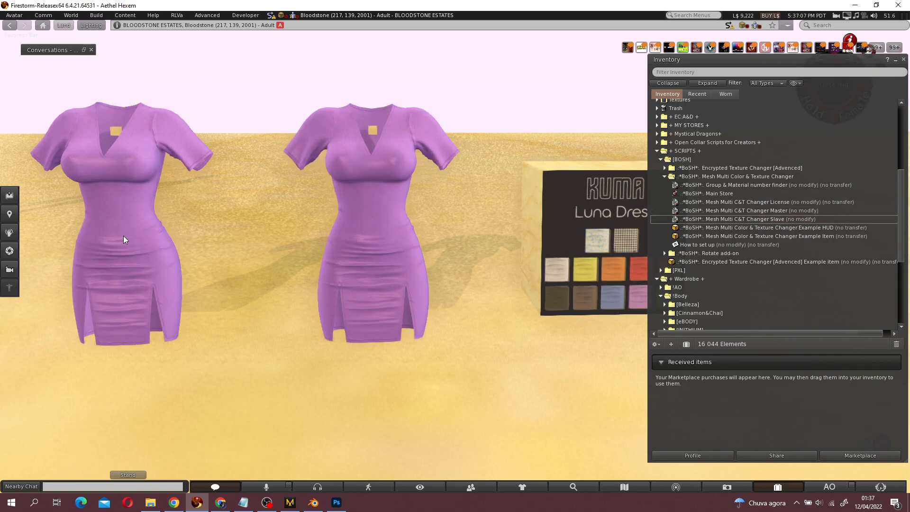
- Select all twelve transparent swatch boxes as linked parts of the HUD and name them Texture:00002
alt+click(562, 248)
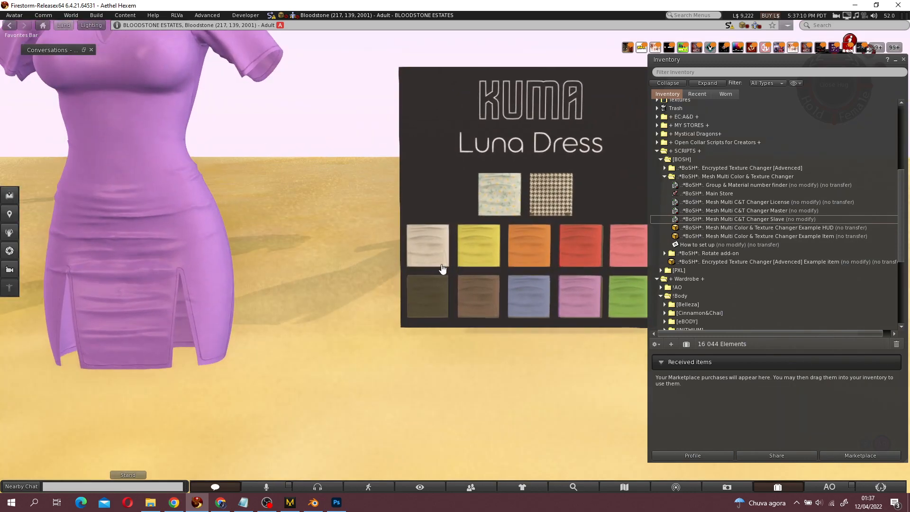
right_click(426, 260)
click(439, 273)
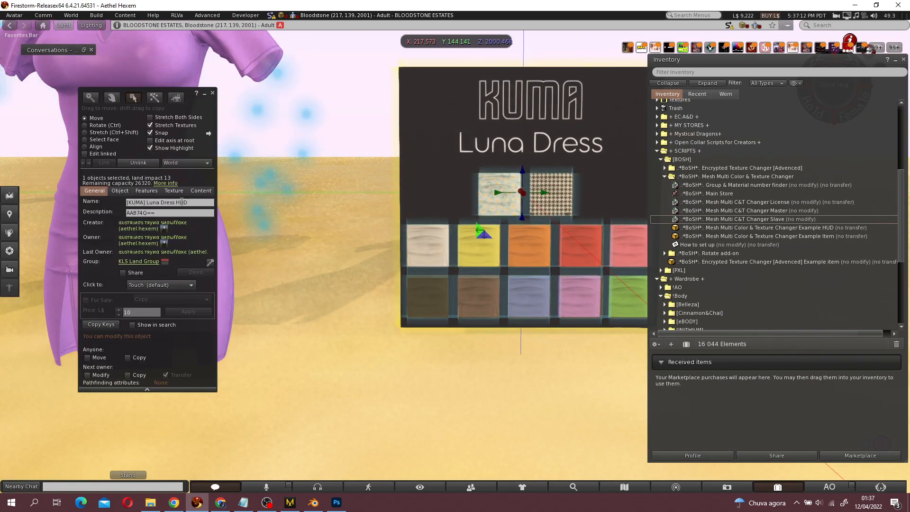
click(87, 153)
click(494, 191)
shift+click(550, 205)
shift+click(527, 236)
shift+click(468, 239)
shift+click(429, 249)
shift+click(429, 299)
shift+click(480, 307)
shift+click(527, 306)
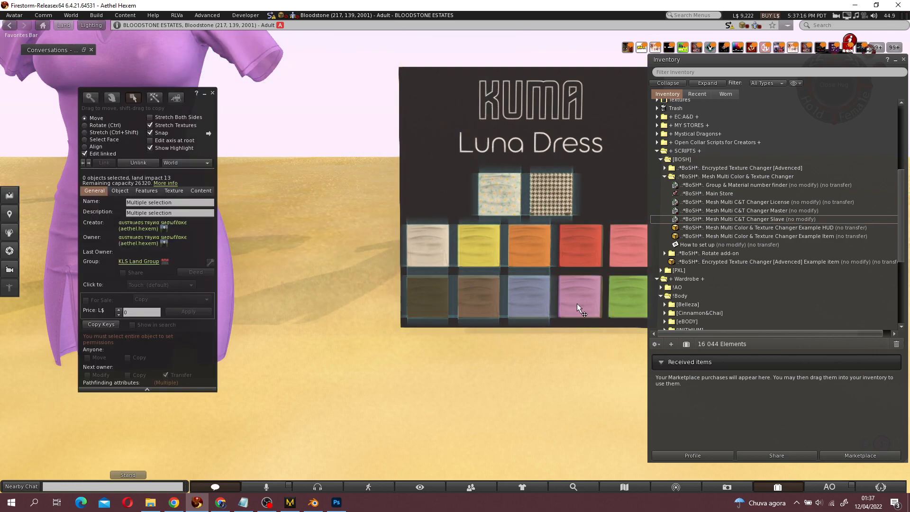
shift+click(578, 304)
shift+click(582, 254)
shift+click(619, 257)
shift+click(622, 288)
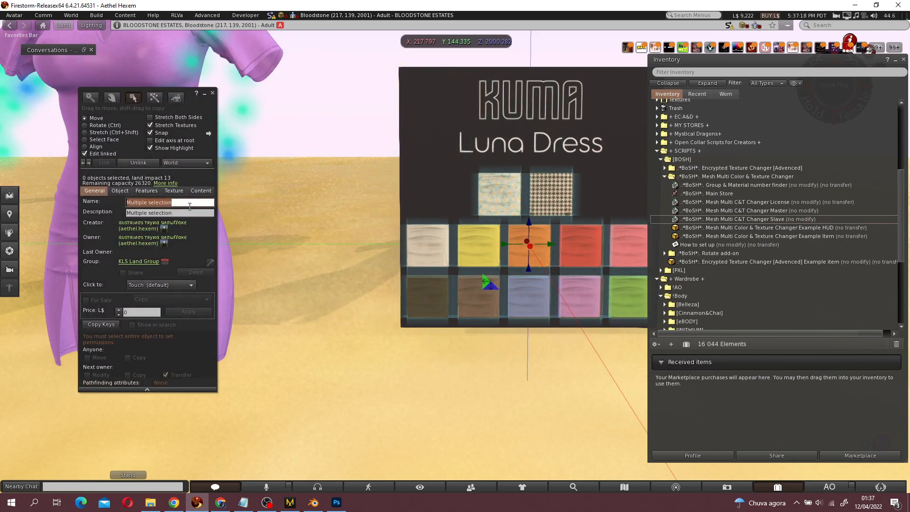
text(Texture)
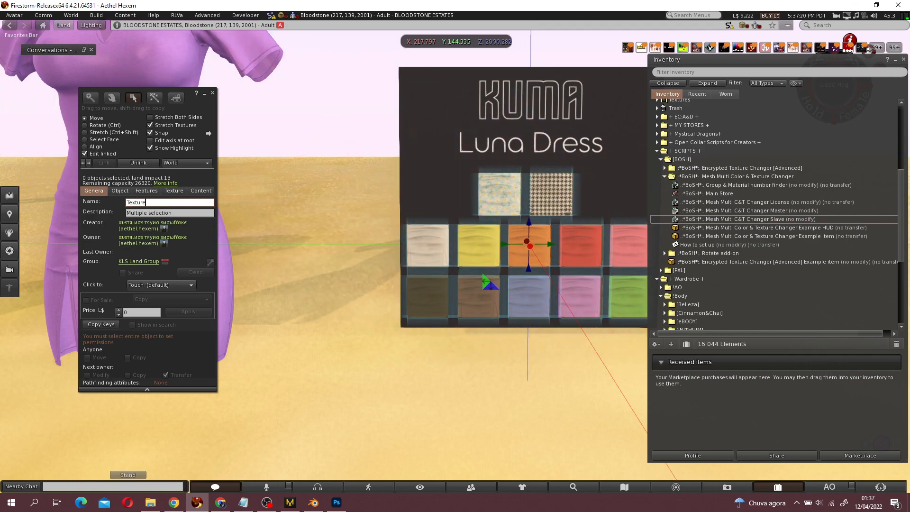
text(:0000)
text(4)
key(BackSpace)
text(2)
drag(175, 205, 150, 205)
double_click(145, 203)
drag(164, 203, 148, 203)
click(169, 203)
double_click(158, 202)
click(157, 203)
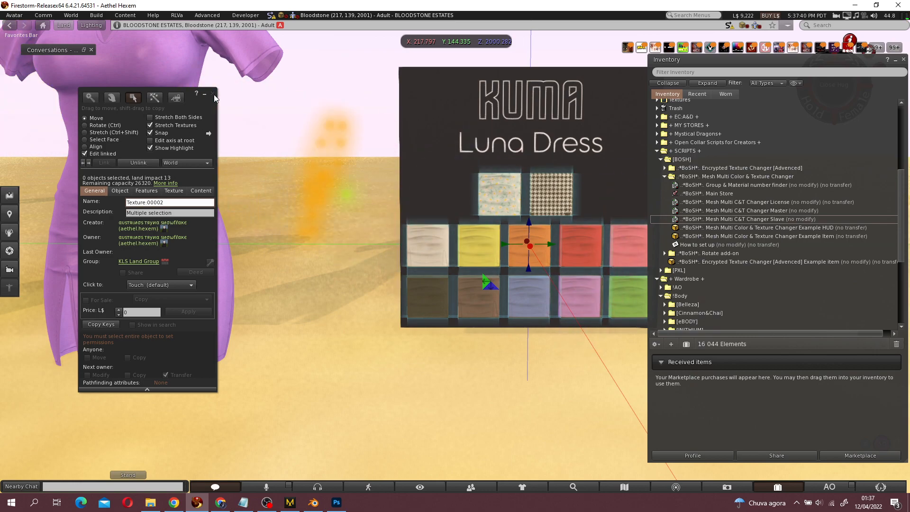
- Reopen the HUD for editing its linked parts and check the names of the individual swatch boxes
click(214, 94)
right_click(493, 233)
click(513, 263)
click(84, 153)
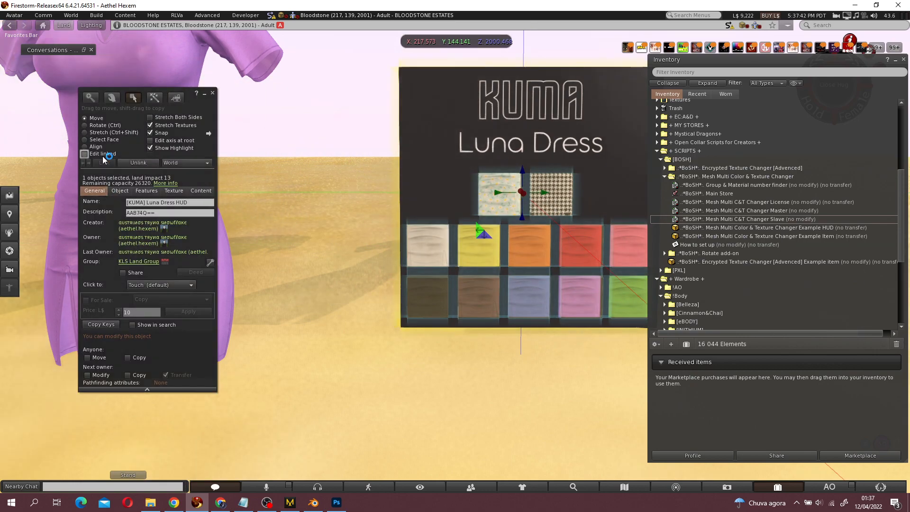
click(494, 194)
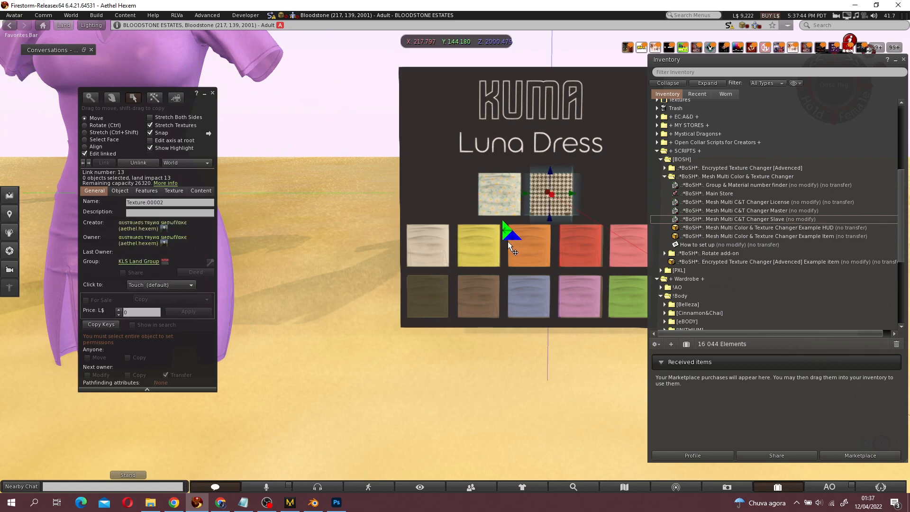
click(439, 246)
click(563, 196)
alt+drag(564, 200, 564, 154)
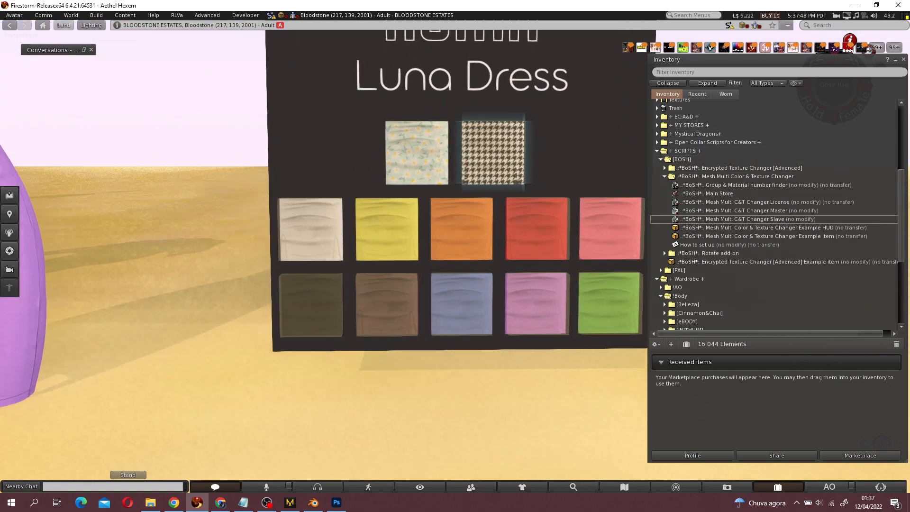
click(304, 240)
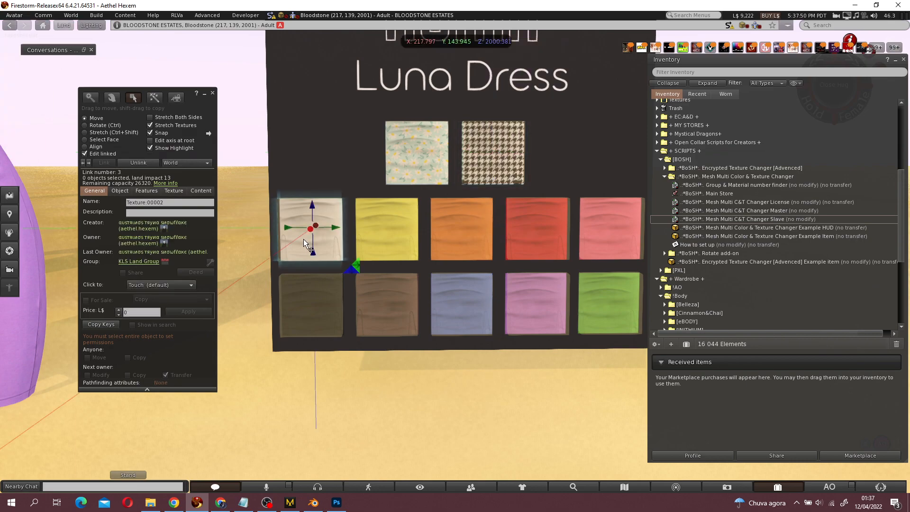
click(380, 226)
click(464, 217)
click(536, 215)
- Copy the pink texture's asset UUID into the description of the pink swatch box
click(596, 220)
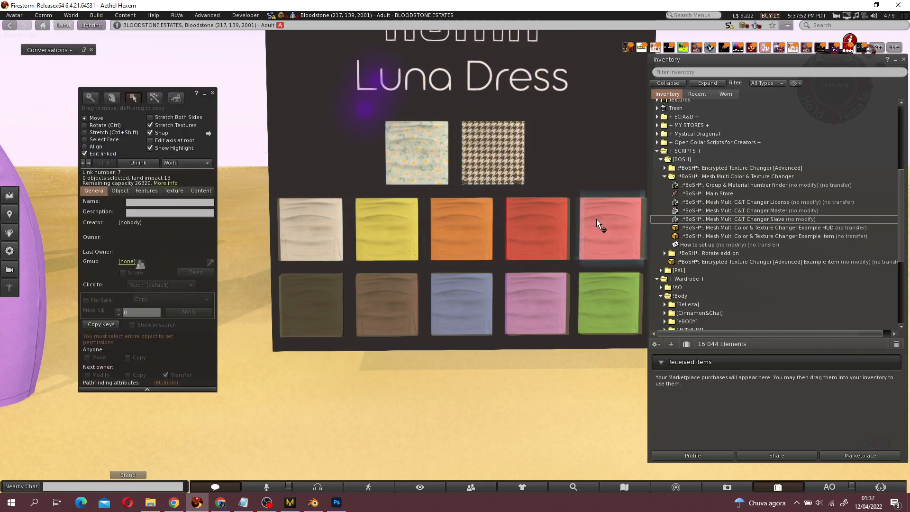
click(698, 93)
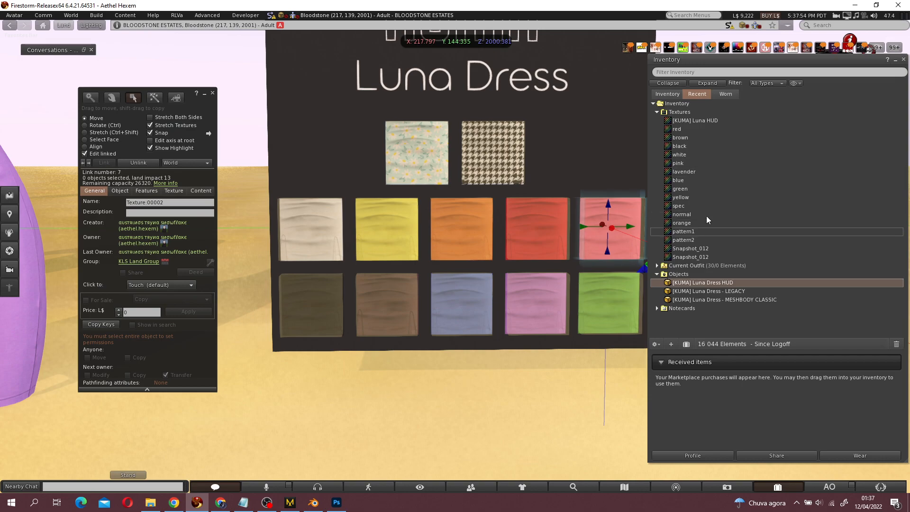
click(701, 131)
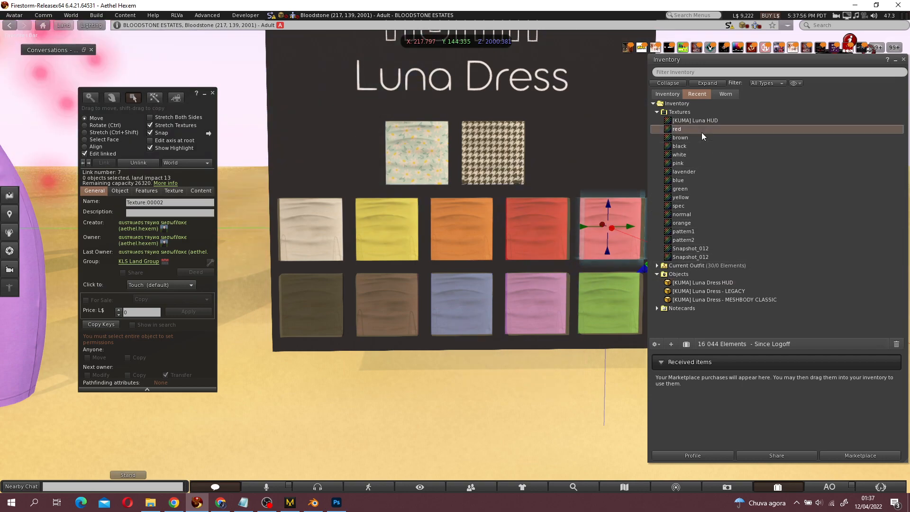
right_click(702, 163)
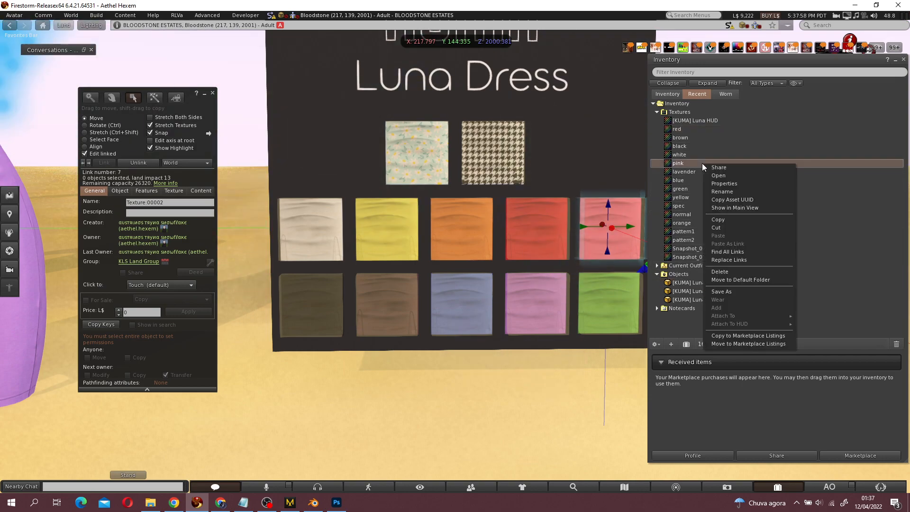
click(737, 200)
click(177, 213)
key(ctrl+v)
- Copy the red texture's asset UUID into the description of the red swatch box
click(511, 231)
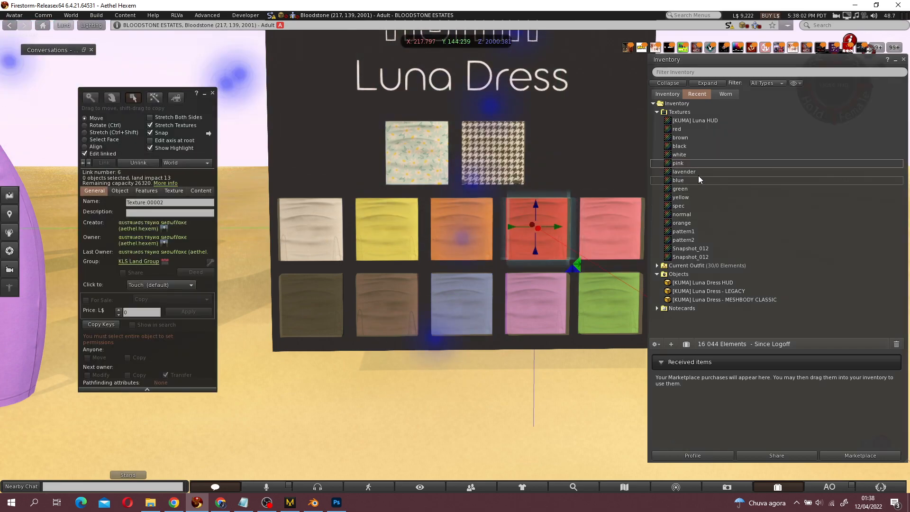
click(688, 130)
right_click(688, 129)
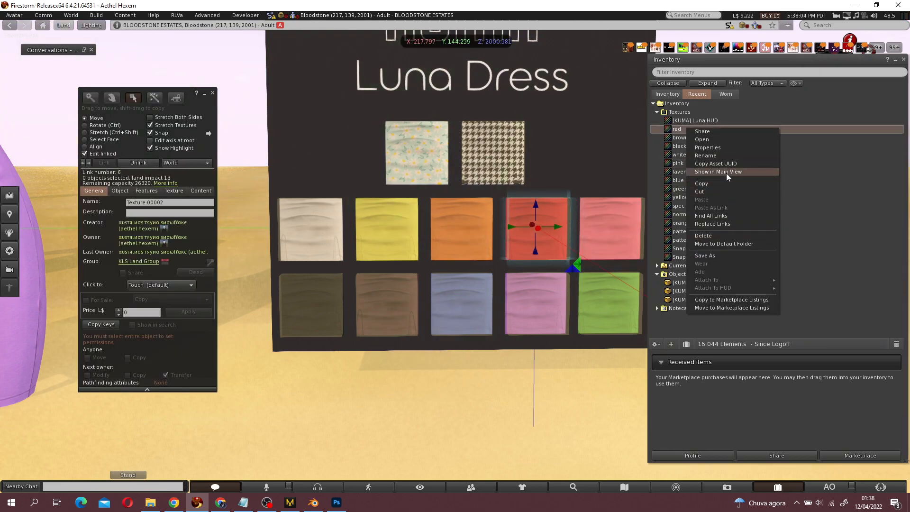
click(726, 168)
click(191, 212)
key(ctrl+v)
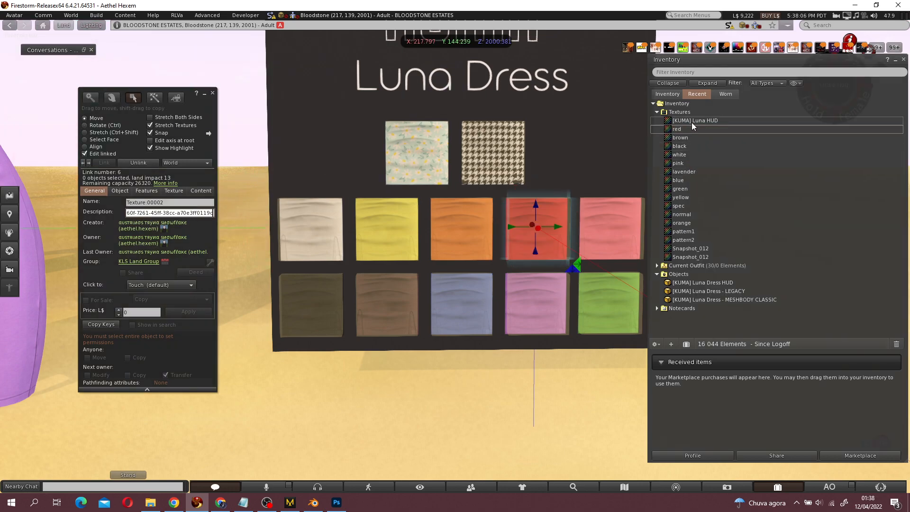
- Copy the pattern2 texture's asset UUID into the description of the floral pattern swatch box
click(698, 241)
right_click(698, 241)
click(728, 278)
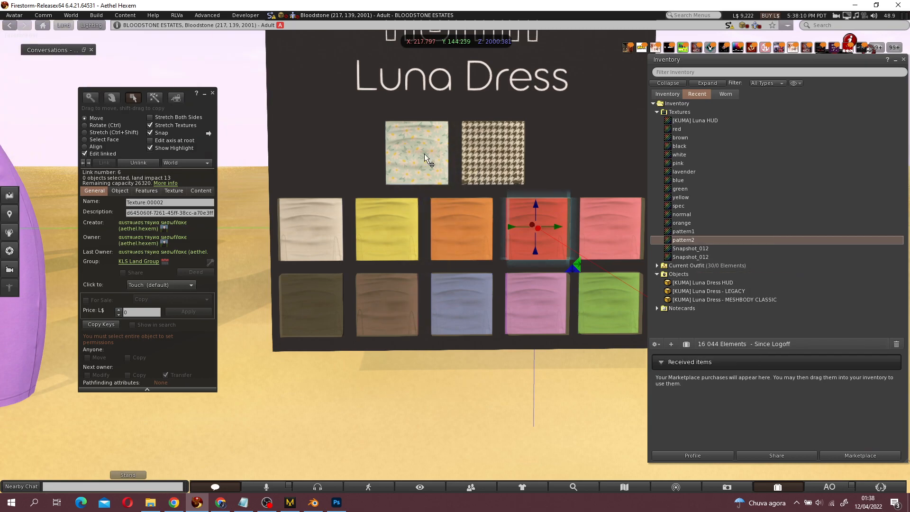
click(425, 153)
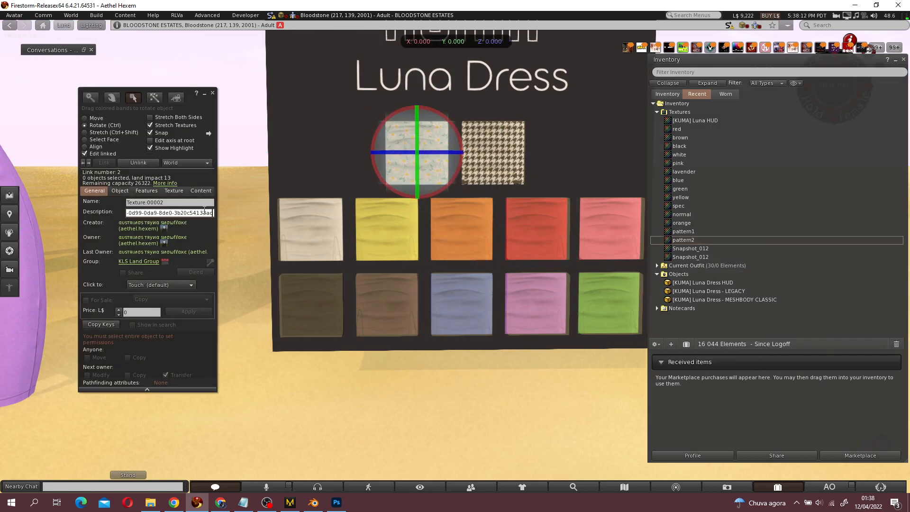
- Copy the pattern1 texture's asset UUID into the description of the houndstooth pattern swatch box
click(493, 151)
right_click(714, 232)
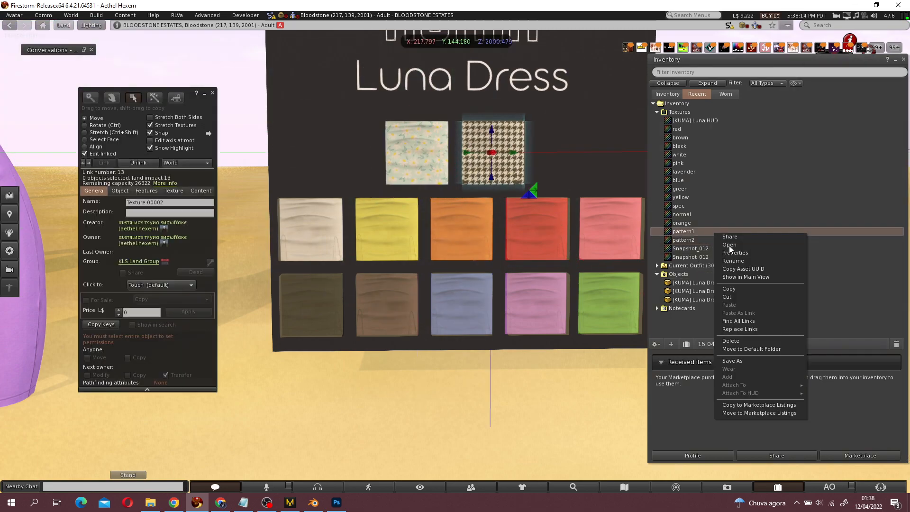
click(751, 272)
click(157, 213)
key(ctrl+v)
- Copy the orange texture's asset UUID into the description of the orange swatch box
click(688, 224)
right_click(687, 224)
click(715, 258)
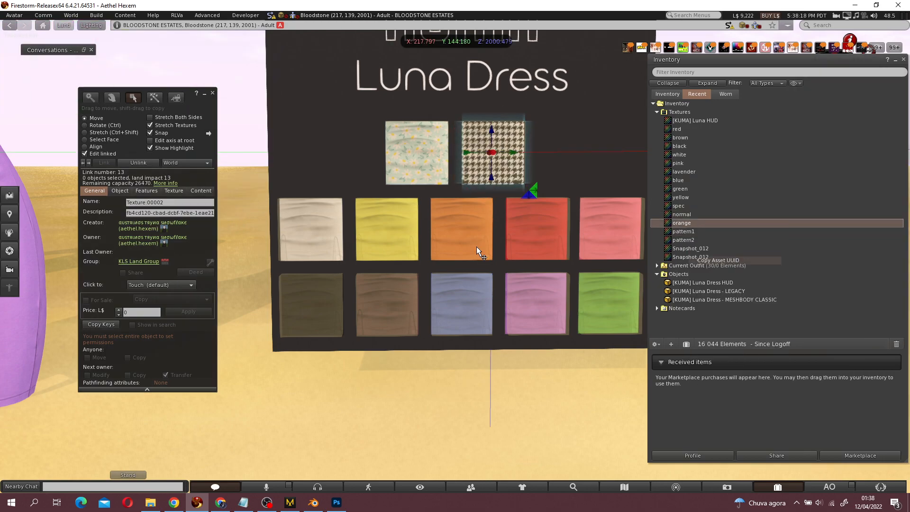
click(477, 246)
click(168, 213)
key(ctrl+v)
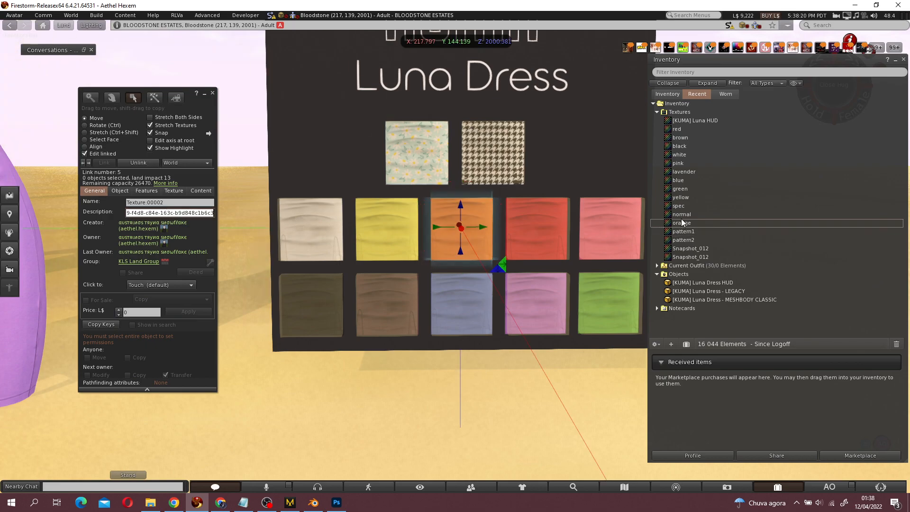
- Copy the yellow texture's asset UUID into the description of the yellow swatch box
click(681, 216)
right_click(682, 215)
click(683, 205)
right_click(686, 197)
click(723, 246)
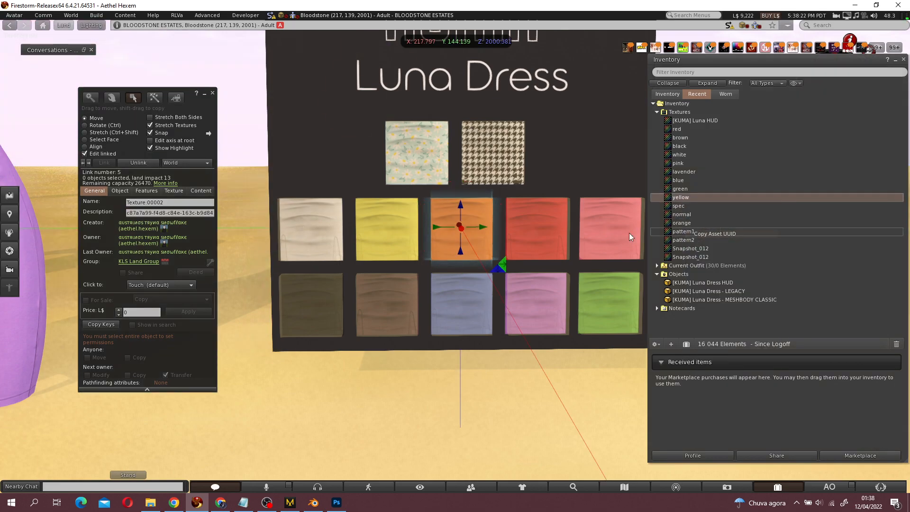
click(394, 231)
click(196, 211)
key(ctrl+v)
- Copy the green texture's asset UUID into the description of the green swatch box
right_click(674, 187)
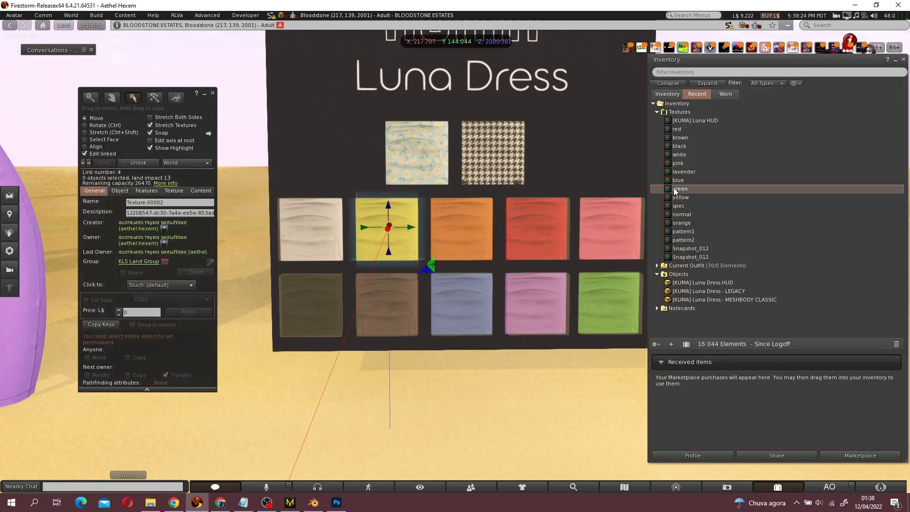
click(707, 224)
click(583, 297)
click(173, 213)
key(ctrl+v)
- Copy the blue texture's asset UUID into the description of the blue swatch box
right_click(694, 182)
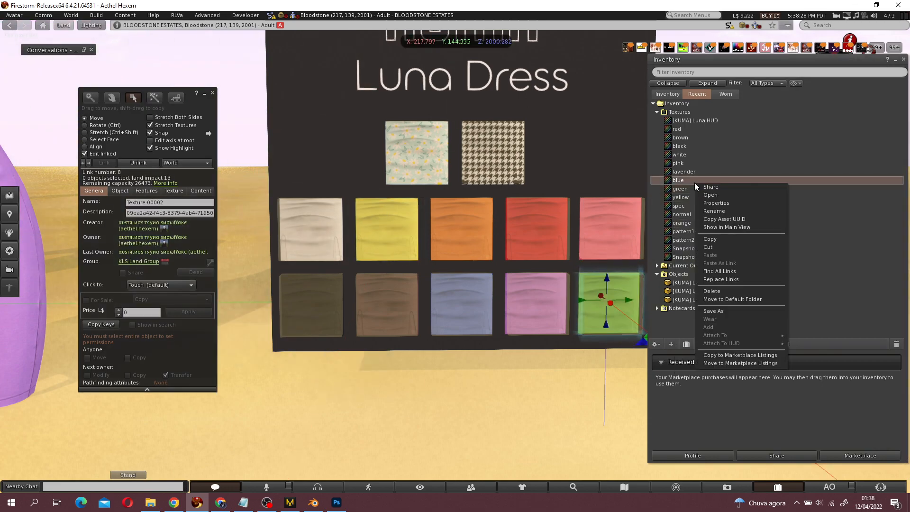
click(732, 218)
click(443, 294)
click(171, 213)
key(ctrl+v)
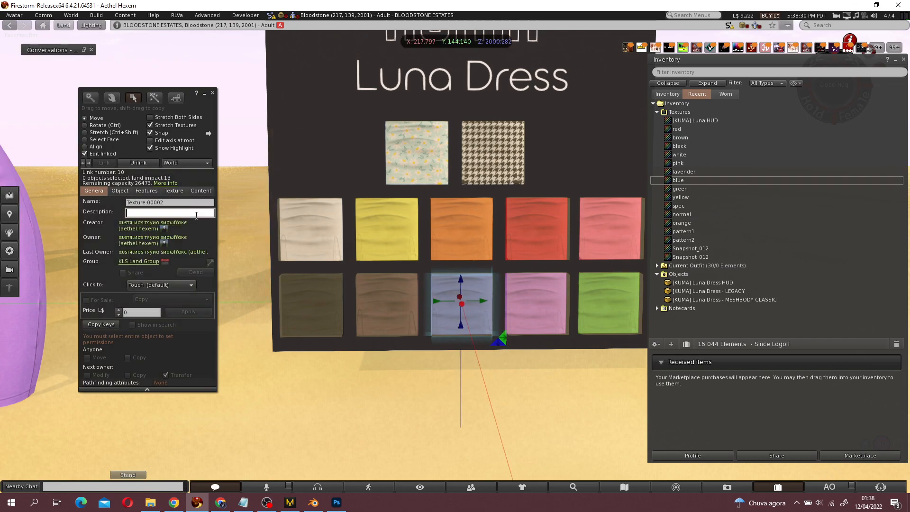
- Copy the lavender texture's asset UUID into the description of the lavender swatch box
right_click(698, 171)
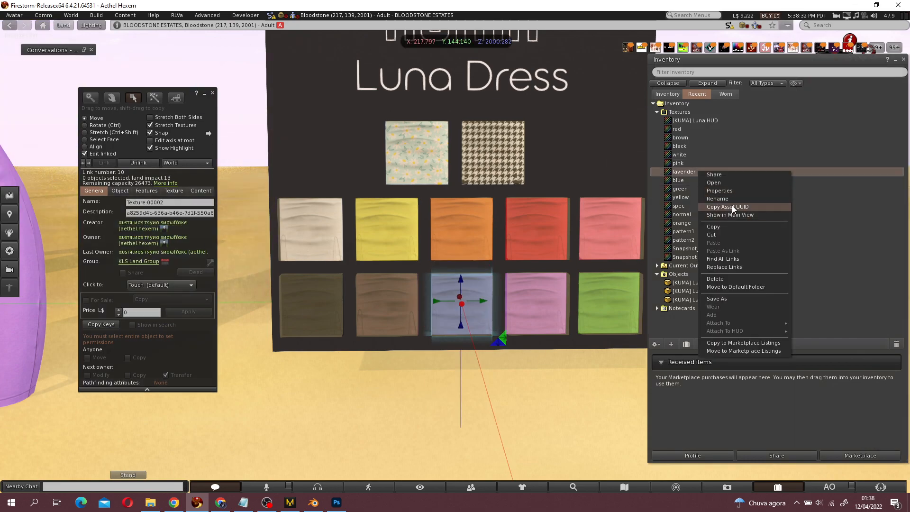
click(732, 205)
click(542, 285)
click(170, 213)
key(ctrl+v)
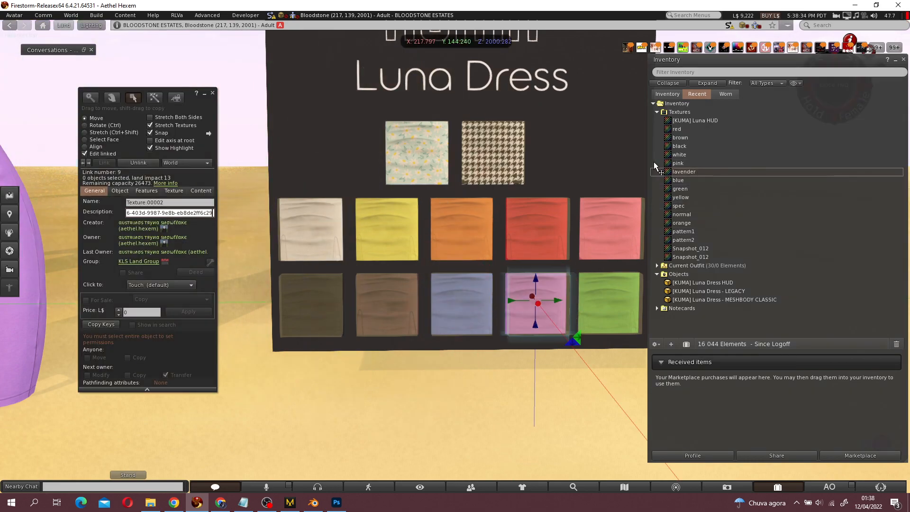
- Copy the white texture's asset UUID into the description of the white swatch box
click(711, 155)
right_click(712, 152)
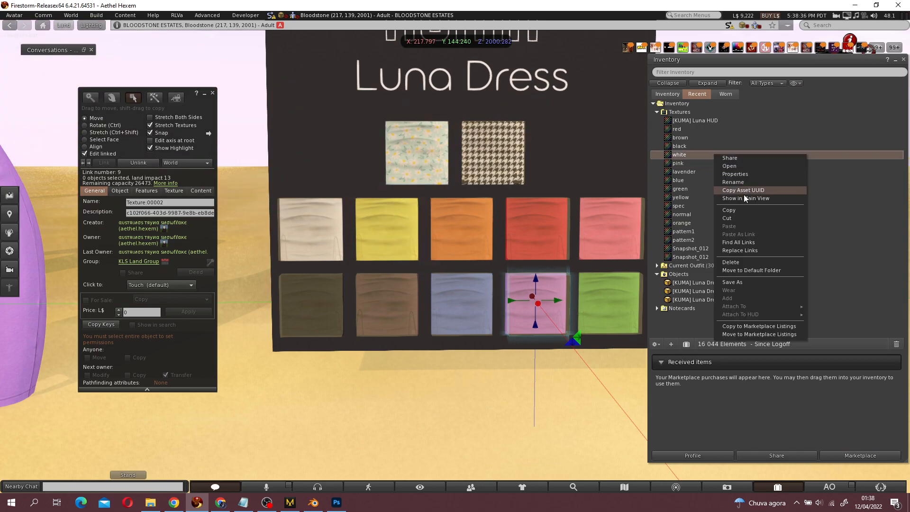
click(744, 190)
click(304, 224)
click(170, 213)
key(ctrl+v)
- Copy the black texture's asset UUID into the description of the black swatch box
right_click(718, 144)
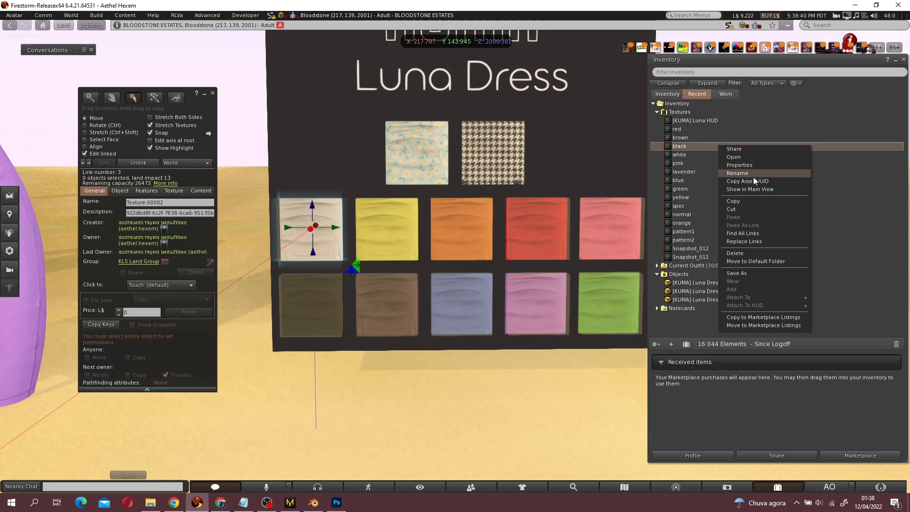
click(753, 177)
right_click(698, 147)
click(708, 215)
right_click(689, 141)
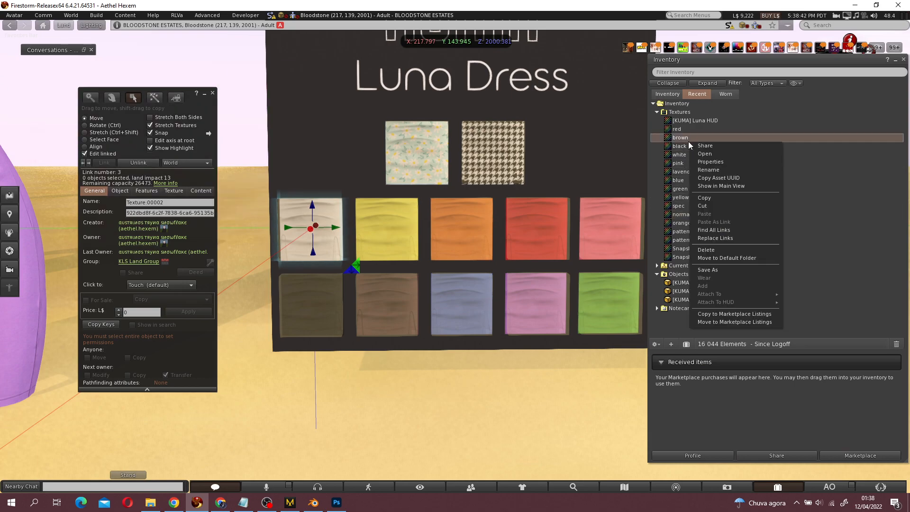
right_click(678, 149)
click(715, 187)
click(309, 308)
click(167, 212)
key(ctrl+v)
- Copy the brown texture's asset UUID into the description of the brown swatch box
click(699, 141)
right_click(698, 140)
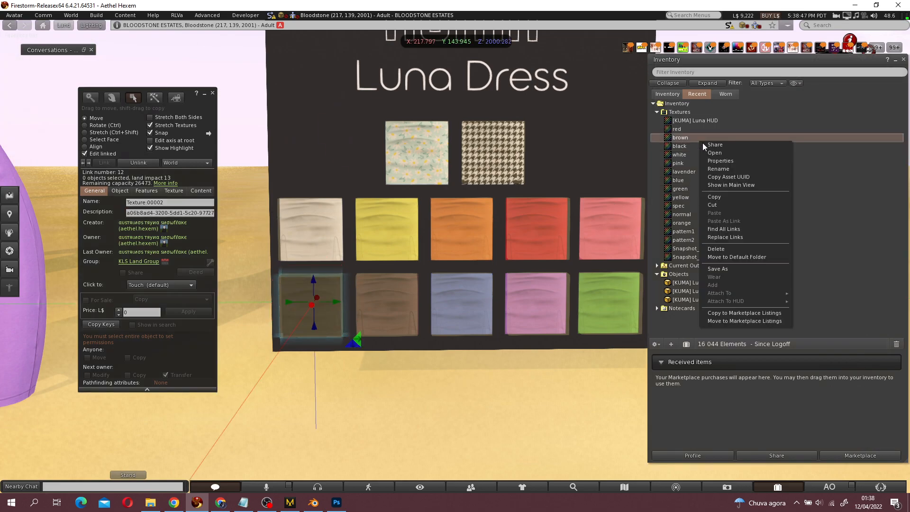
click(729, 177)
click(381, 304)
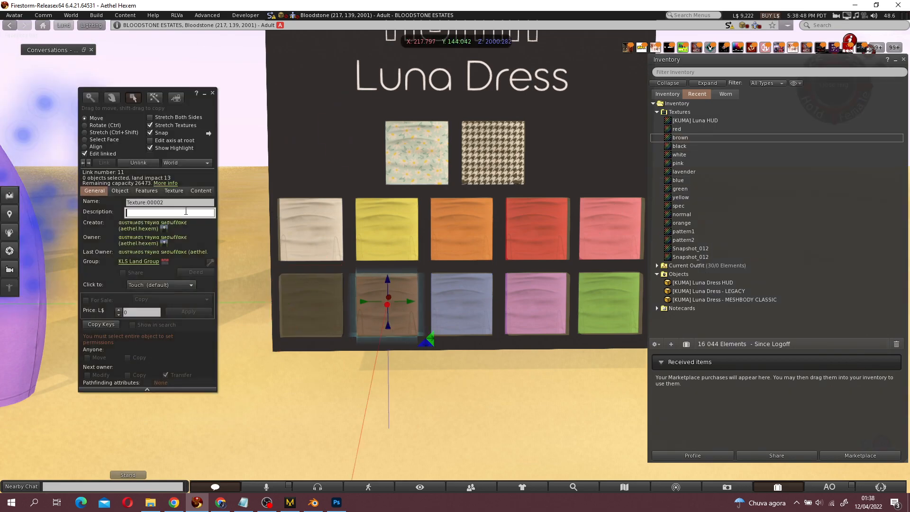
- Check the descriptions of the orange, red, pink, green, lavender and blue swatch boxes, and finish editing the HUD
click(468, 224)
click(534, 224)
click(611, 227)
click(615, 293)
click(529, 298)
click(456, 300)
click(213, 93)
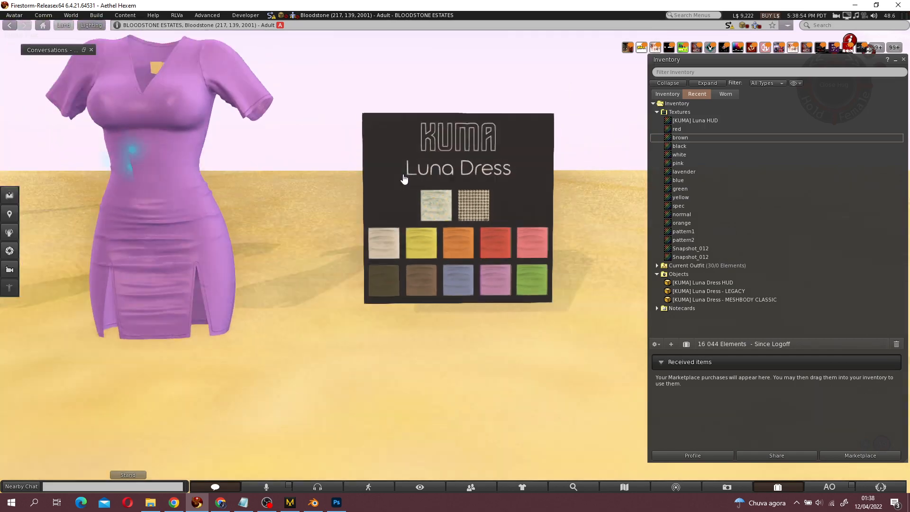
- Check the pattern texture applied to both dresses and return to a close view of the HUD board
scroll(443, 206, down, 4)
alt+drag(232, 215, 303, 214)
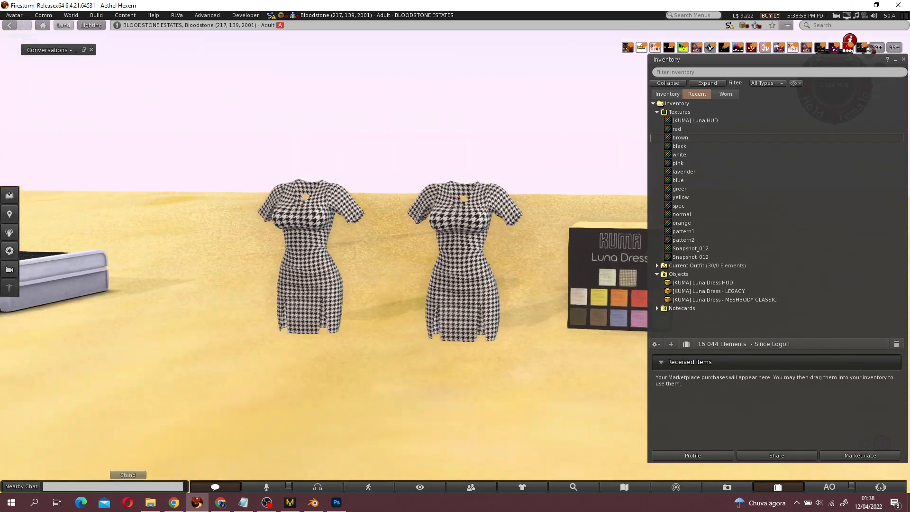
alt+click(628, 271)
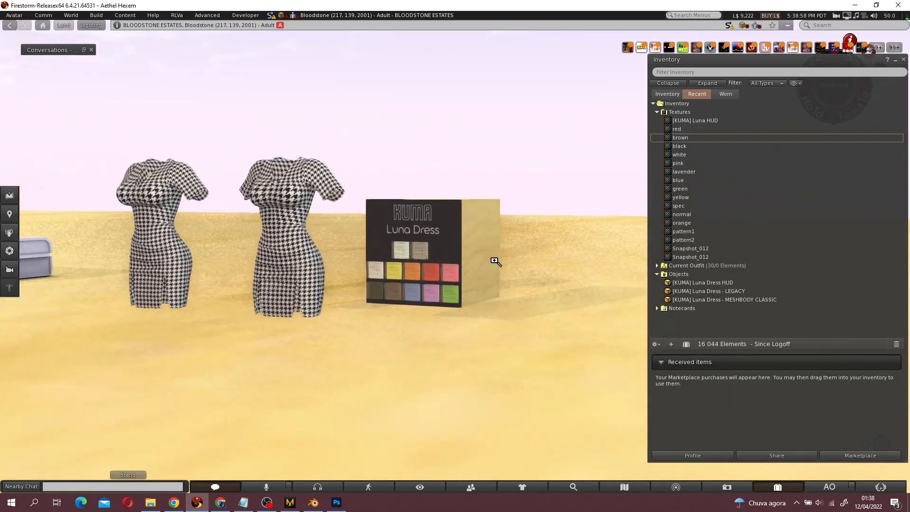
alt+drag(495, 268, 558, 206)
- Edit the HUD's linked parts and replace the houndstooth swatch box's description with the pattern2 texture's asset UUID
right_click(424, 243)
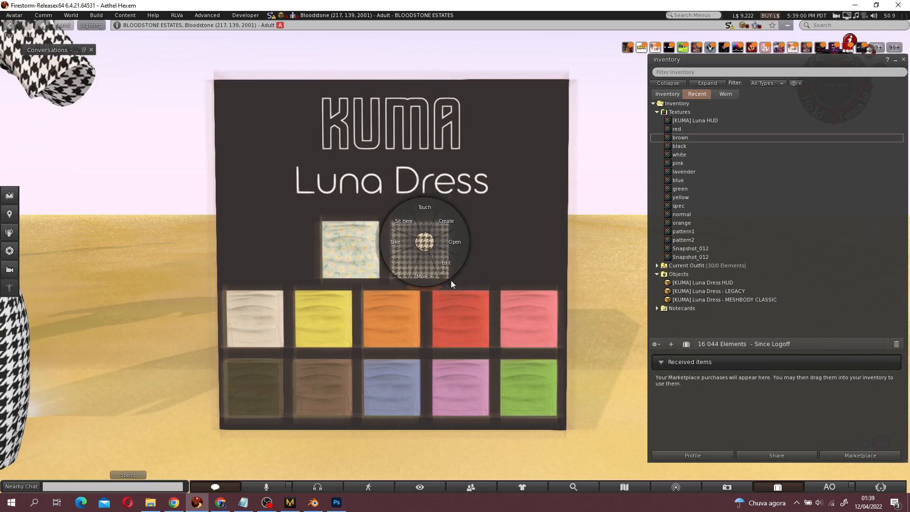
click(458, 291)
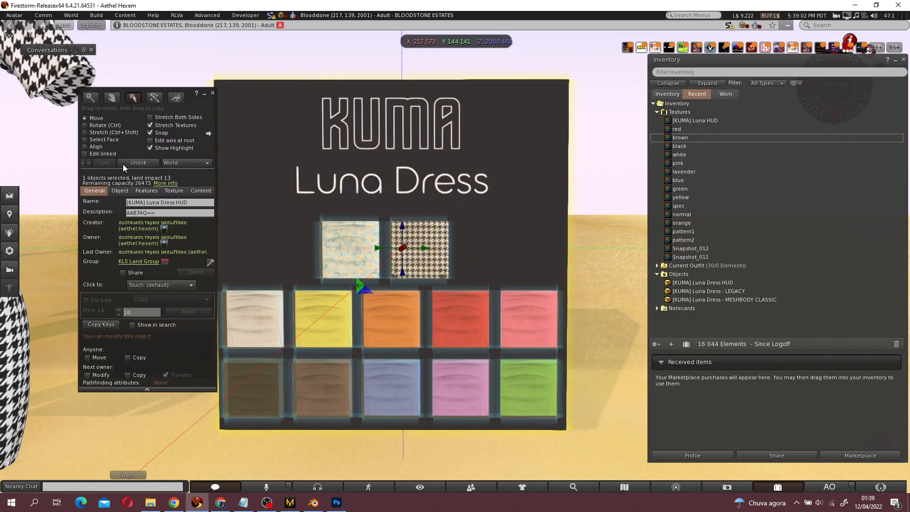
click(85, 153)
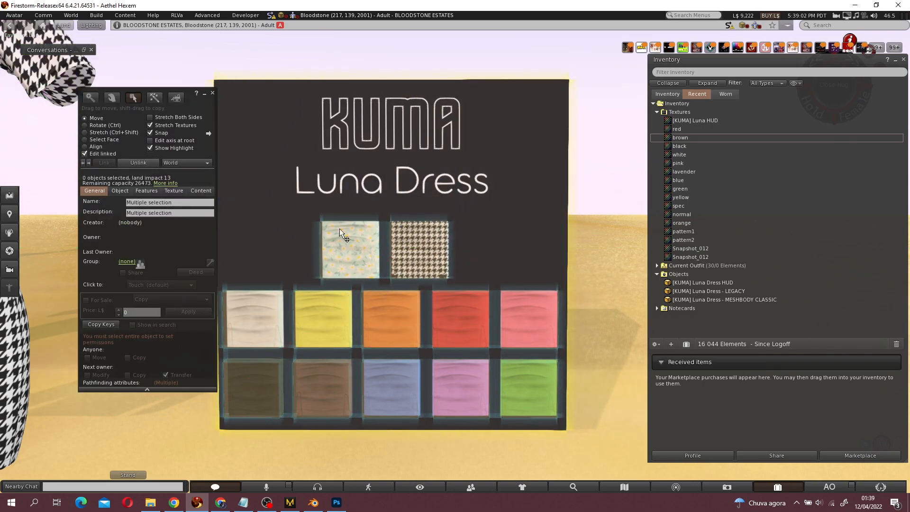
click(420, 249)
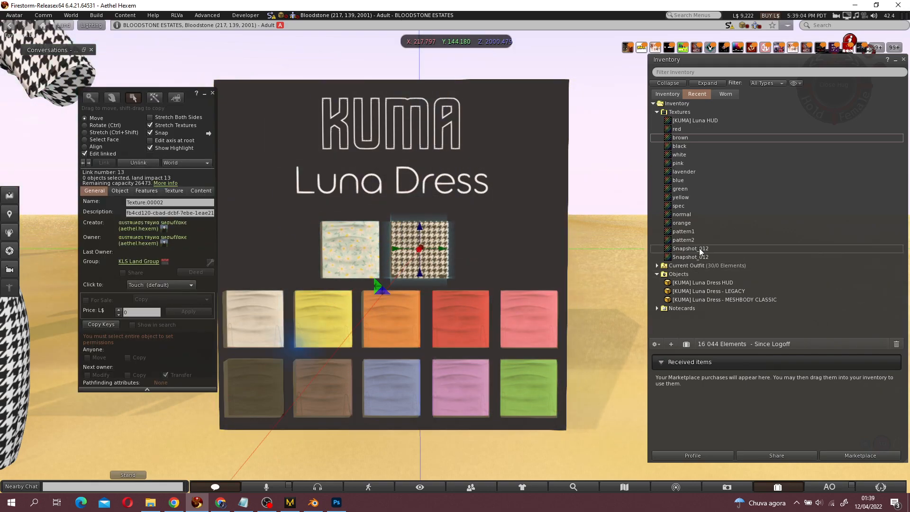
double_click(683, 240)
click(572, 80)
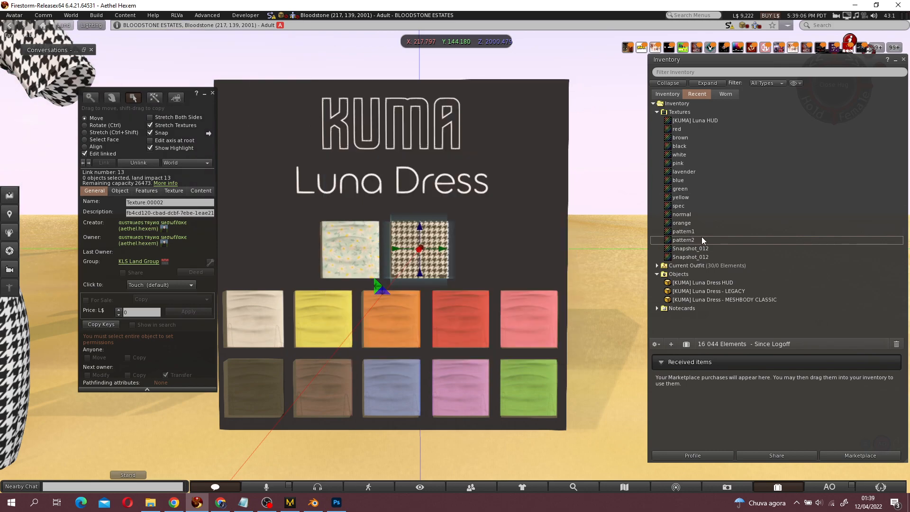
right_click(704, 240)
click(716, 278)
click(185, 213)
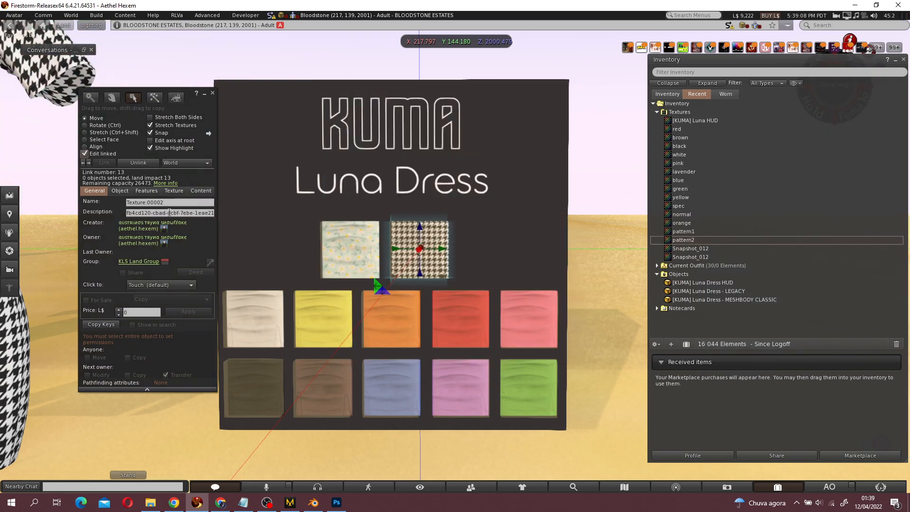
key(ctrl+a)
key(ctrl+v)
- Replace the floral swatch box's description with the pattern1 texture's asset UUID, and finish editing the HUD
click(366, 243)
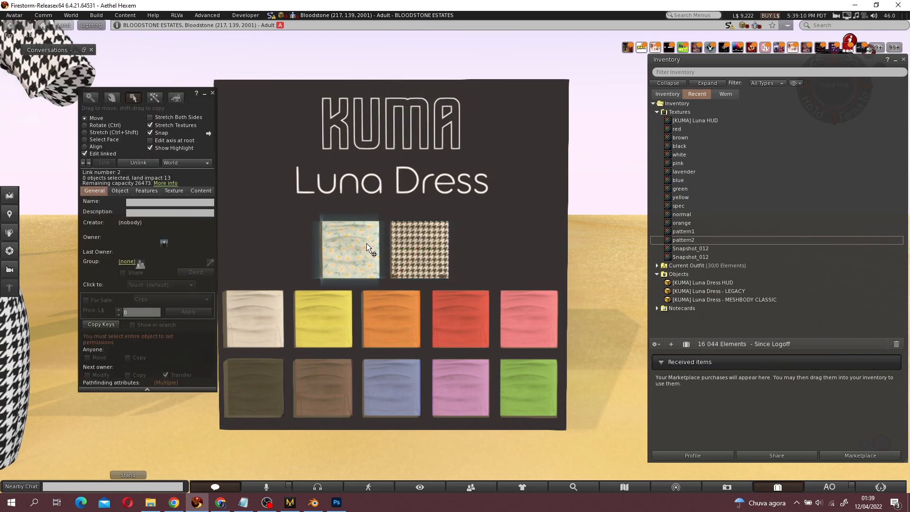
right_click(707, 232)
click(751, 271)
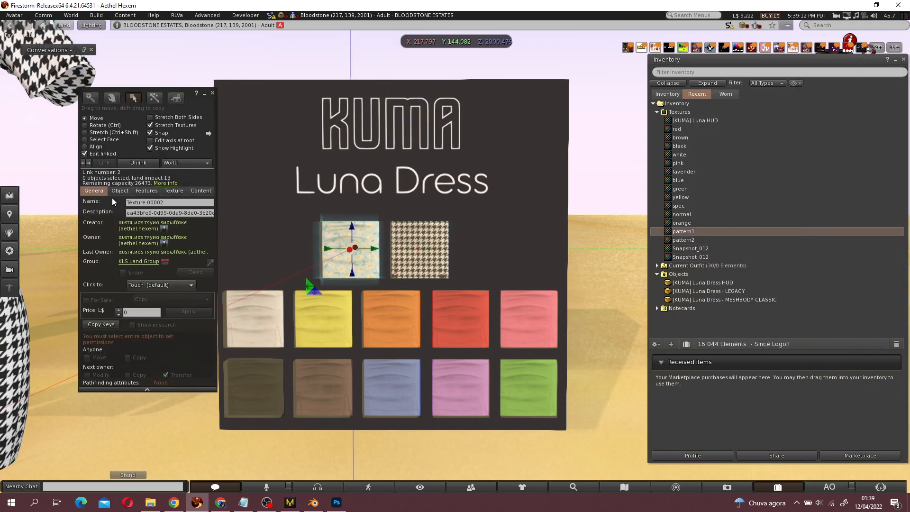
double_click(143, 213)
key(ctrl+a)
key(ctrl+v)
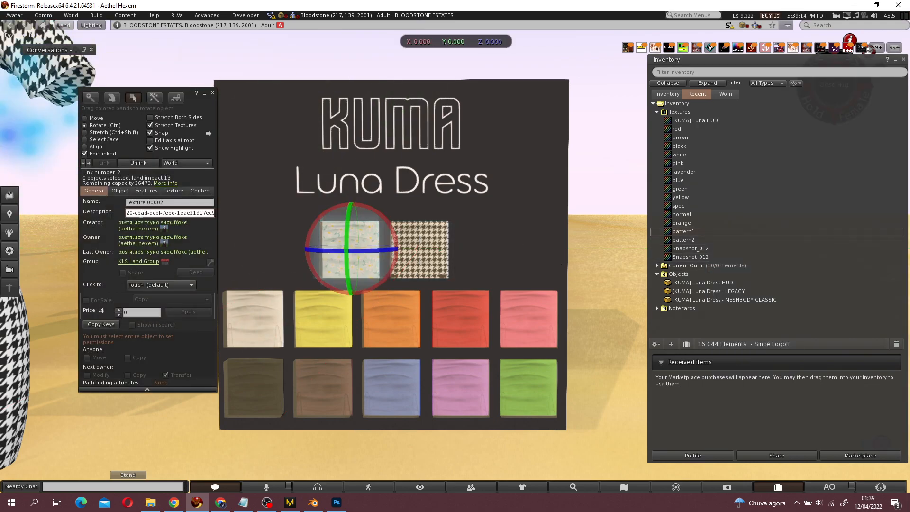
click(213, 93)
- Test the floral, houndstooth, white, yellow, orange, red, green and lavender HUD swatches on both dresses
click(386, 254)
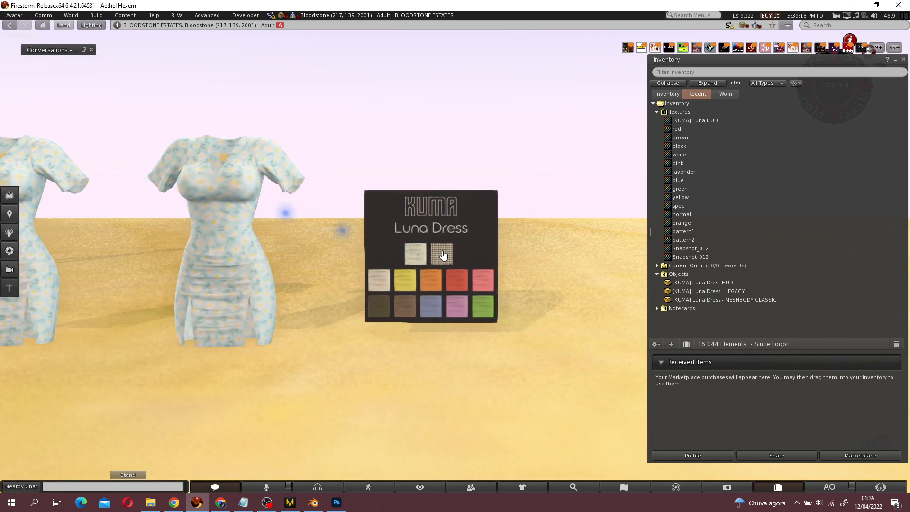
click(441, 256)
click(380, 282)
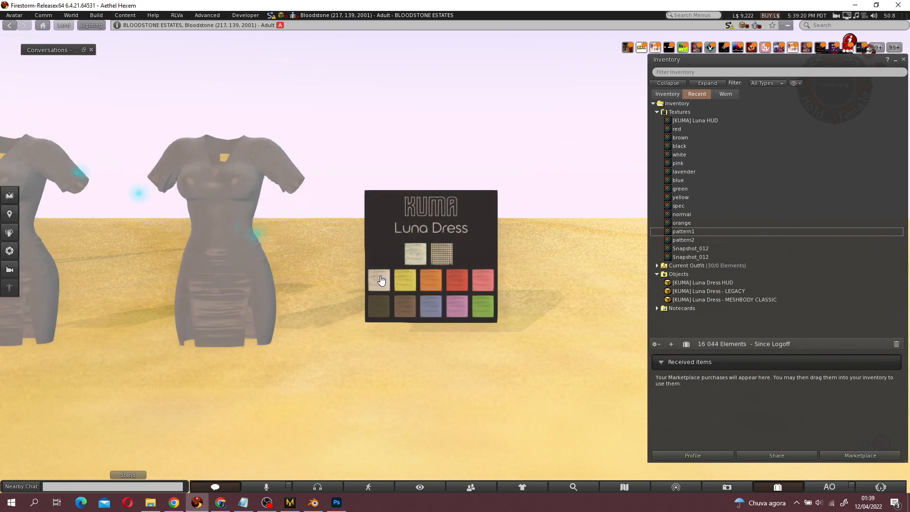
click(404, 284)
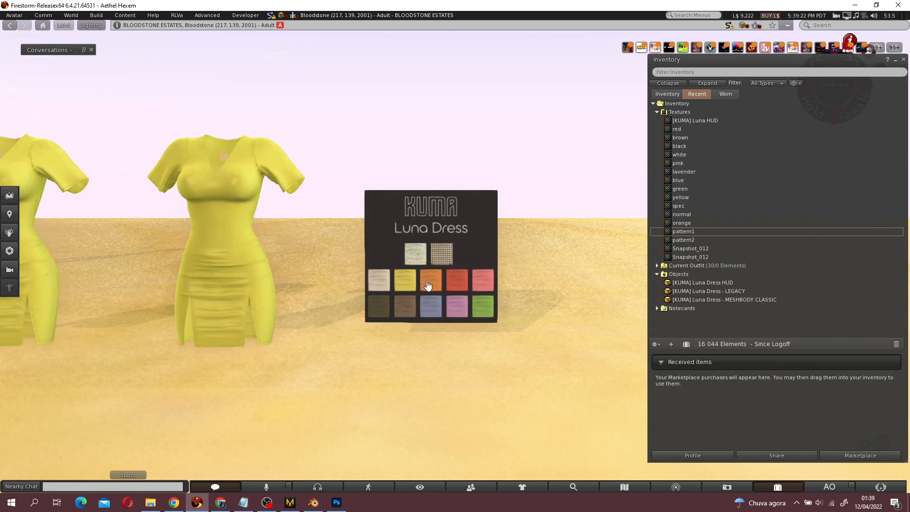
click(424, 281)
click(456, 284)
click(480, 305)
click(458, 308)
ctrl+alt+drag(448, 268, 423, 221)
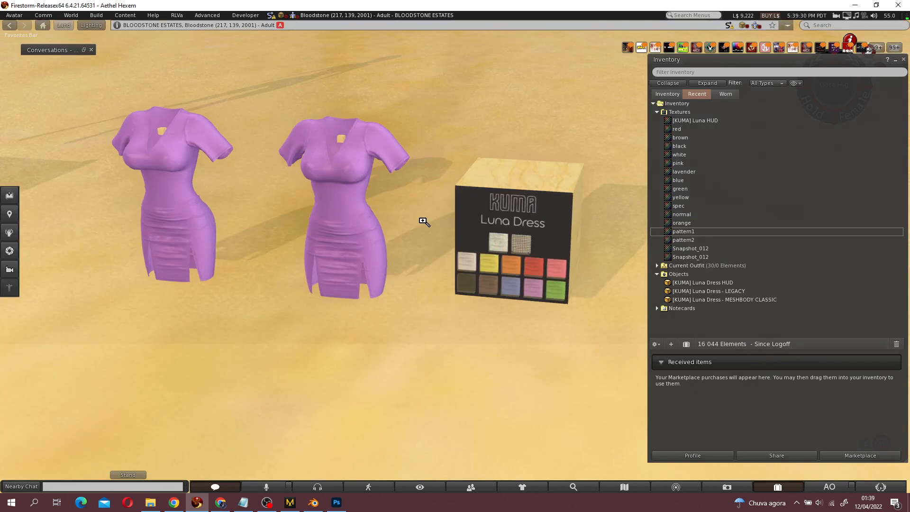
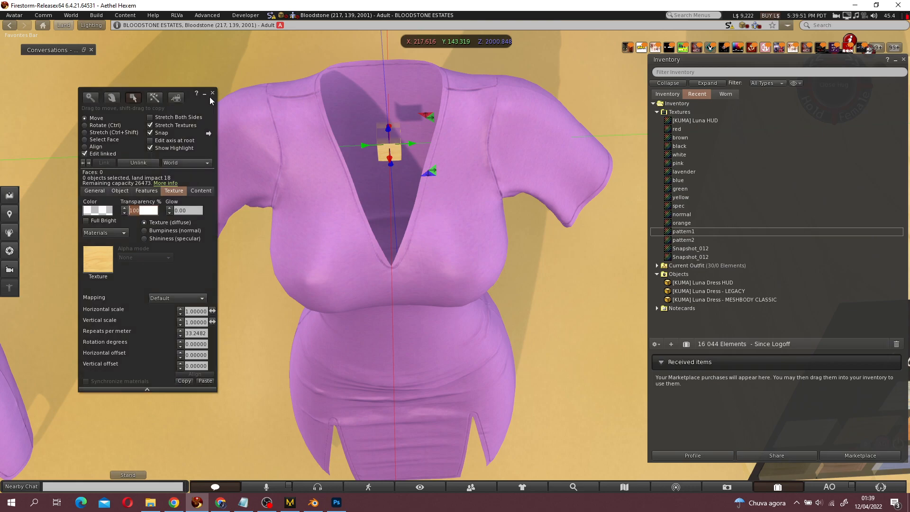
- Set the transparency of the small wooden box in the neckline of the dress nearest the HUD to 100%
click(106, 154)
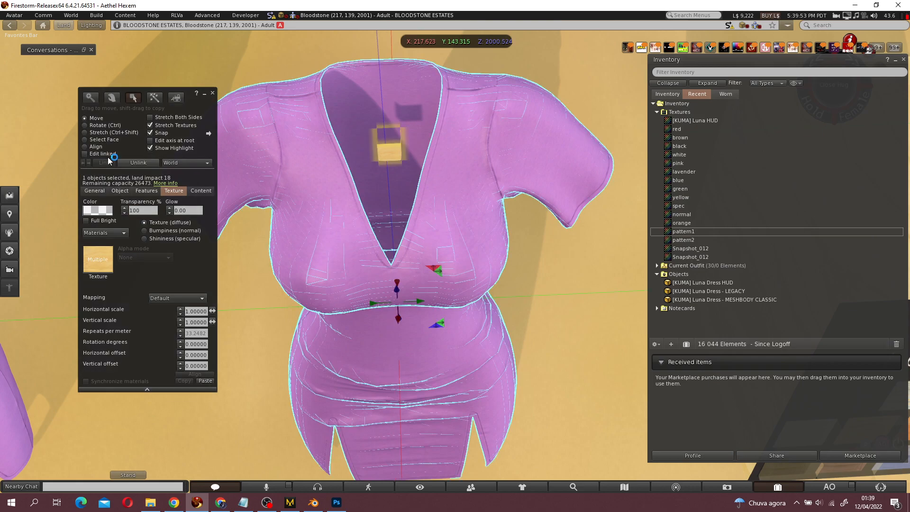
click(104, 154)
click(143, 211)
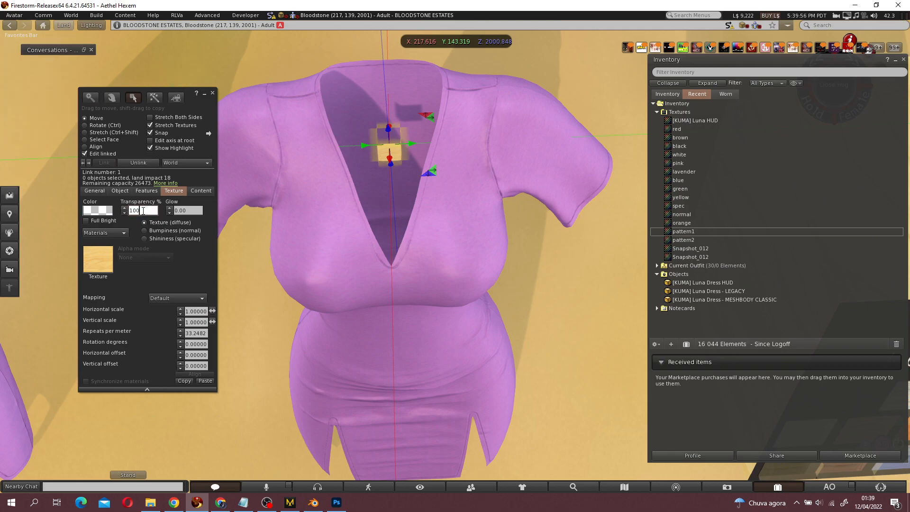
click(344, 196)
key(Escape)
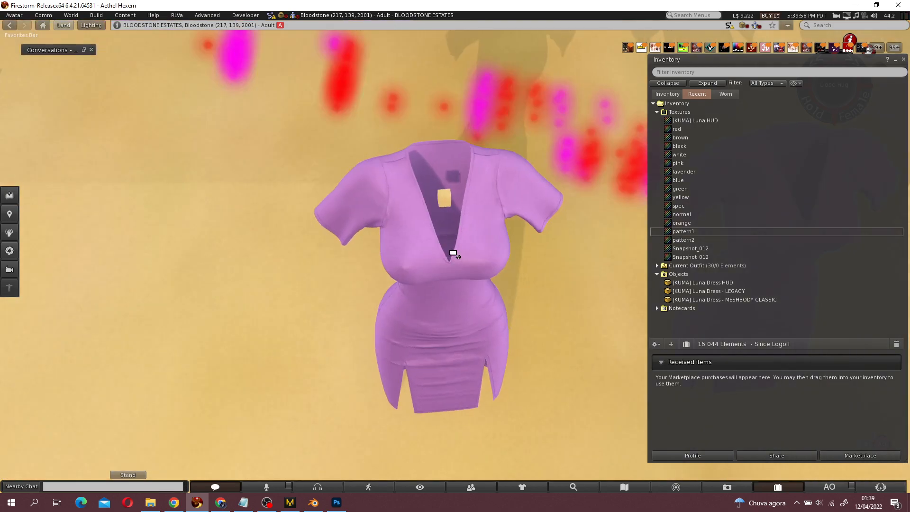
- Set the small wooden box in the neckline of the dress farther from the HUD to 100% transparency
key(ctrl+3)
click(451, 195)
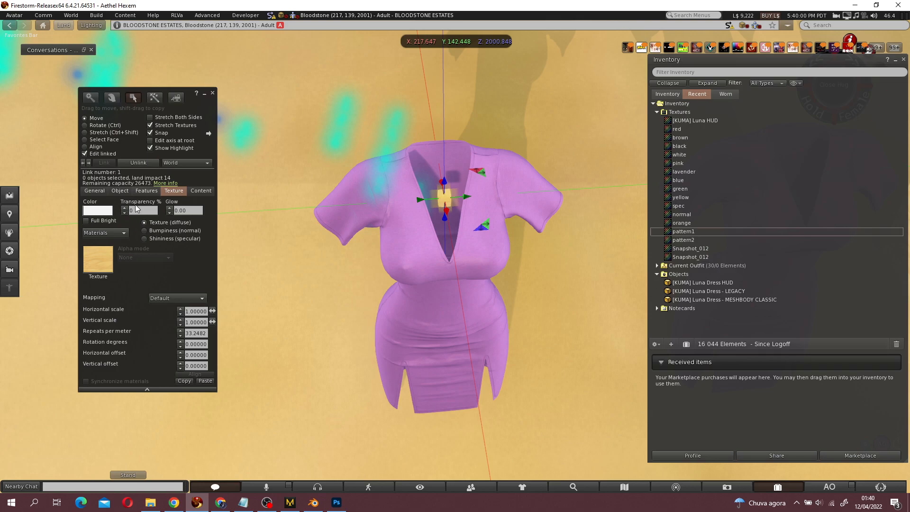
text(100)
key(Return)
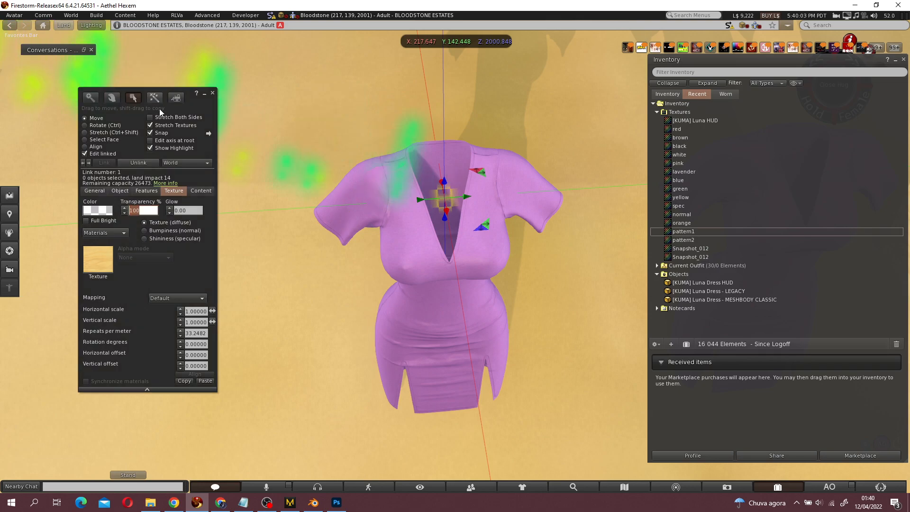
key(Escape)
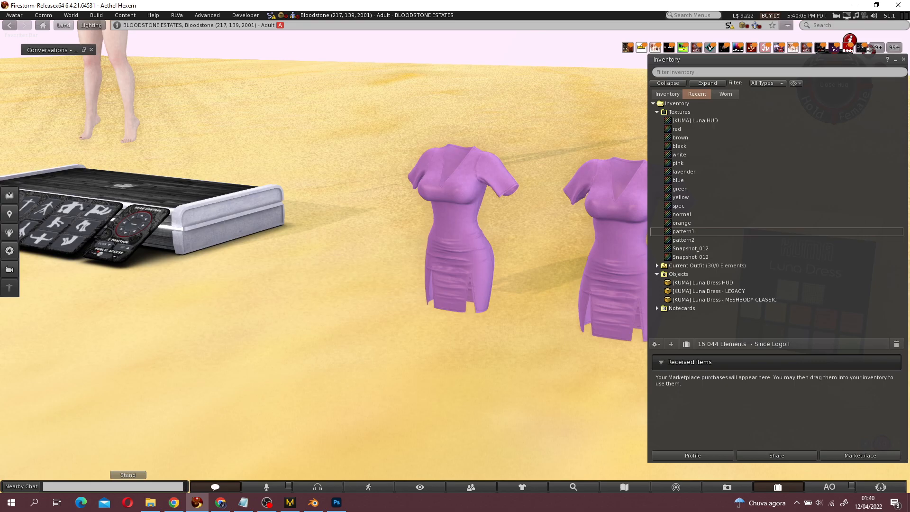
- Delete the Mesh Multi C&T Changer License script from the contents of the dress nearest the HUD
right_click(437, 255)
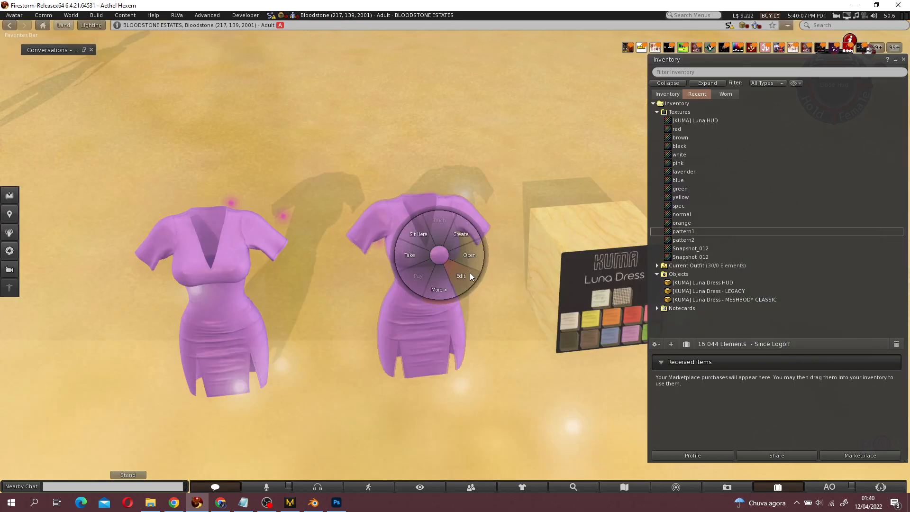
click(470, 272)
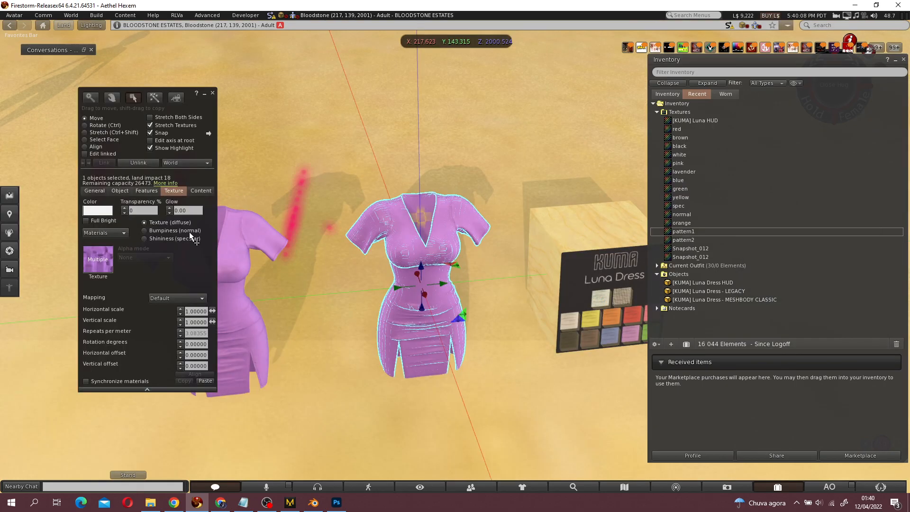
click(194, 192)
right_click(187, 232)
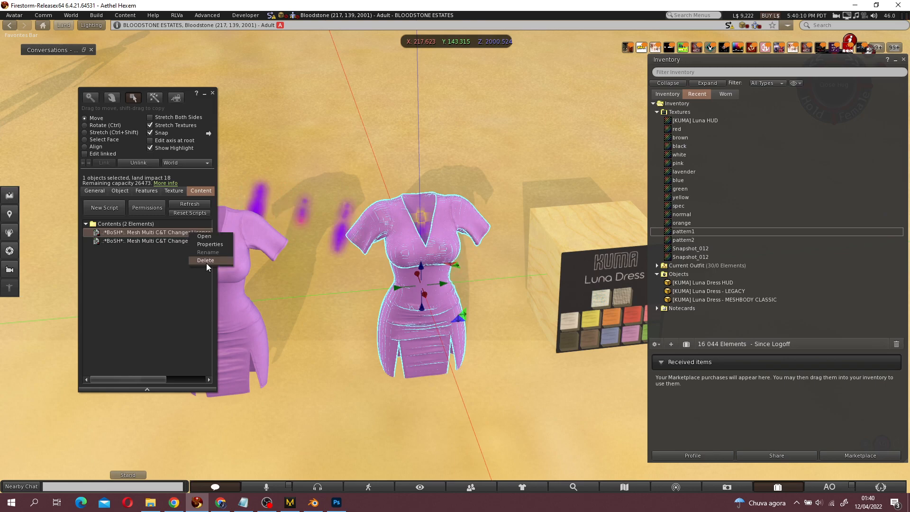
click(207, 261)
- Remove the Mesh Multi C&T Changer License script from the dress farther from the HUD, and finish editing it
right_click(240, 309)
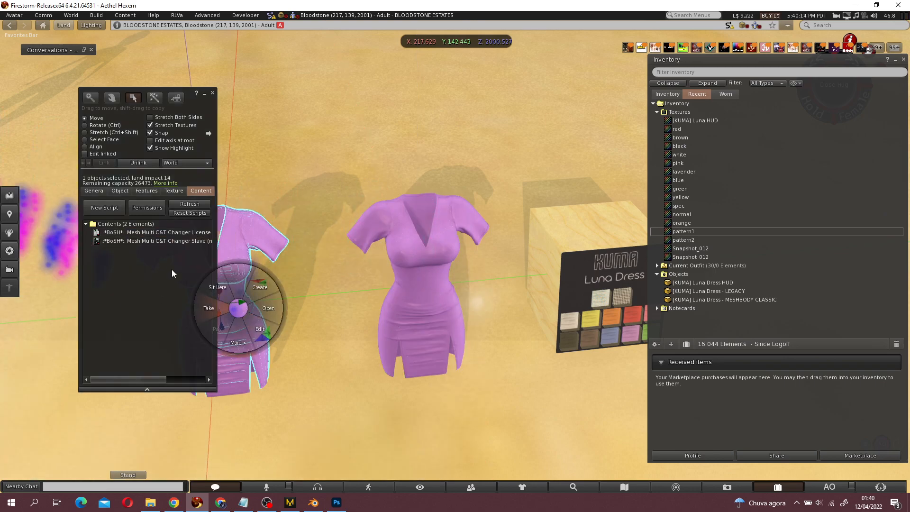
click(192, 232)
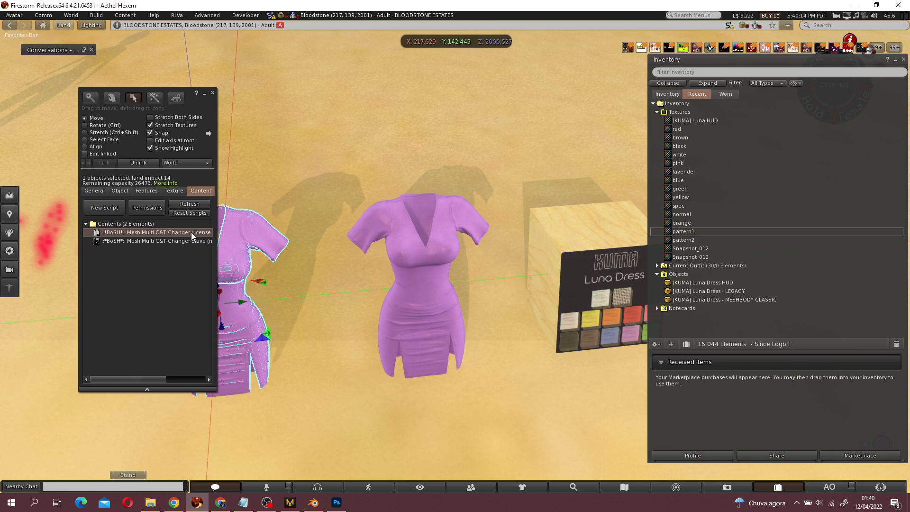
key(Delete)
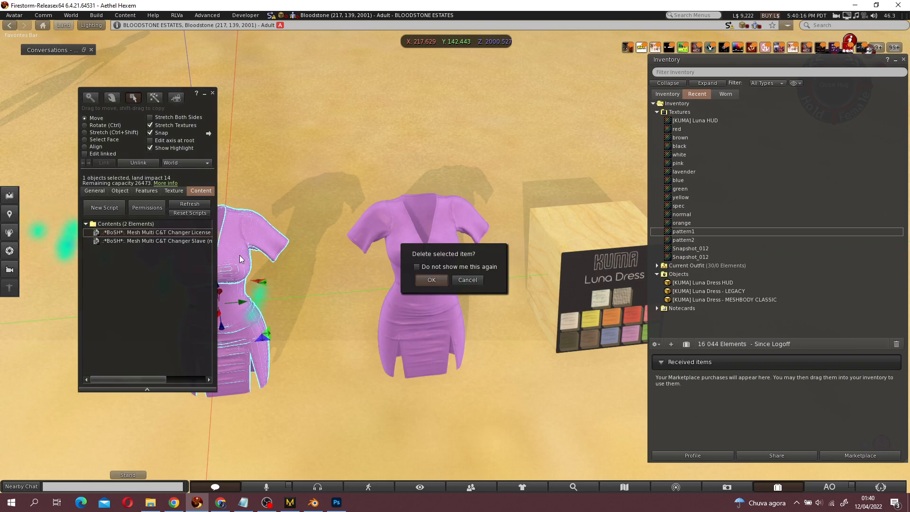
key(Return)
alt+drag(240, 255, 240, 232)
right_click(456, 257)
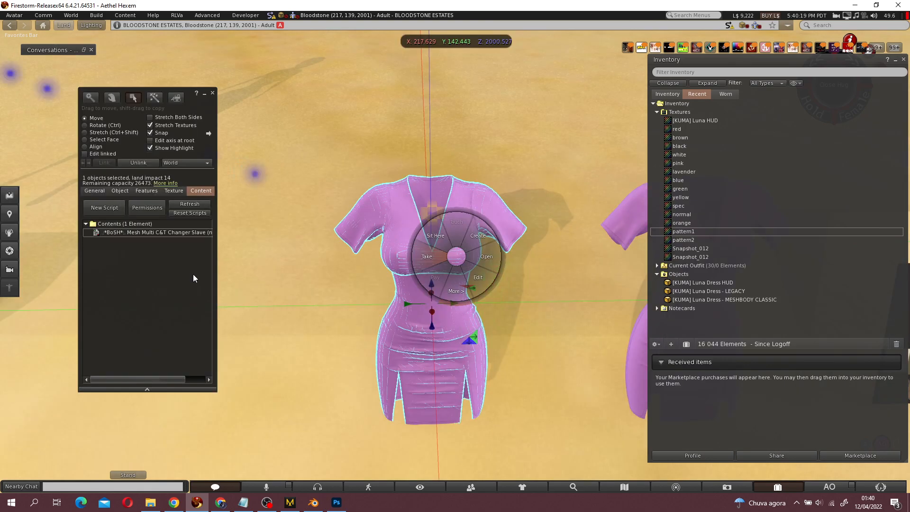
key(Escape)
key(Escape)
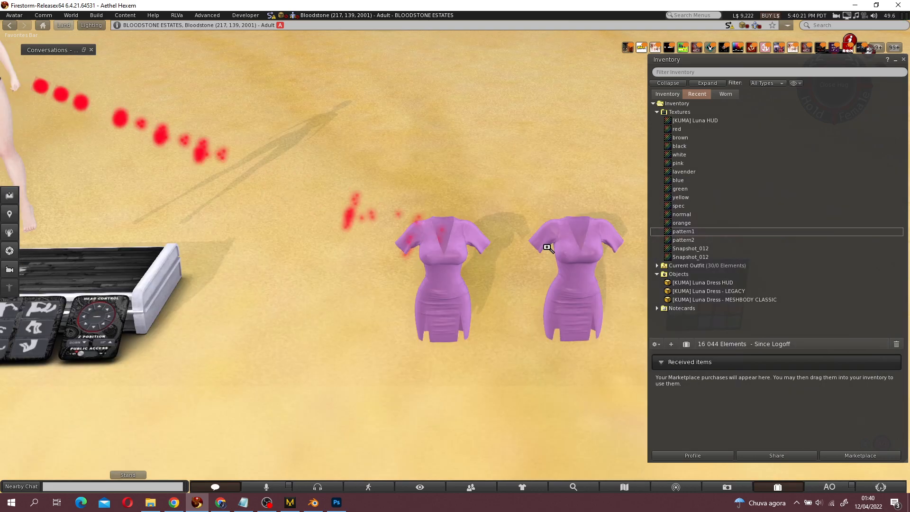
- Delete the Mesh Multi C&T Changer License script from the Luna Dress HUD box's contents and finish editing the HUD
ctrl+alt+shift+drag(547, 247, 365, 238)
right_click(365, 239)
click(385, 258)
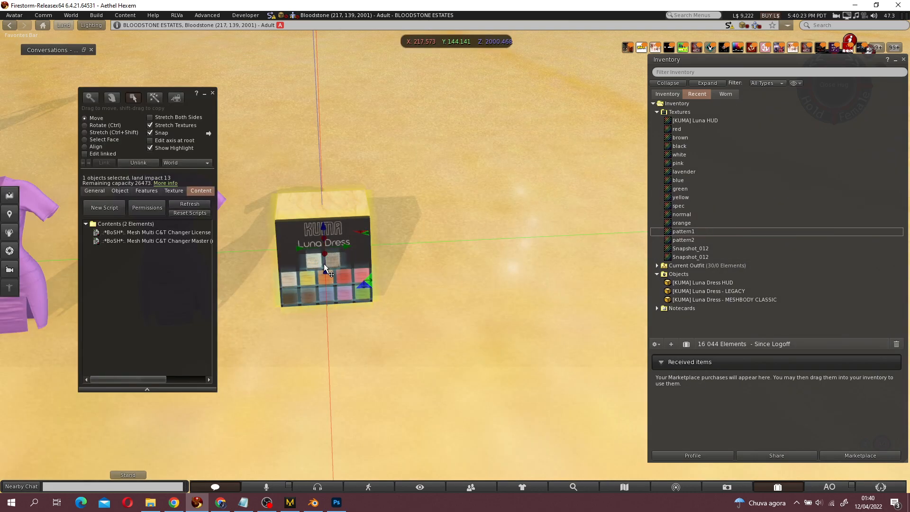
right_click(207, 233)
click(228, 256)
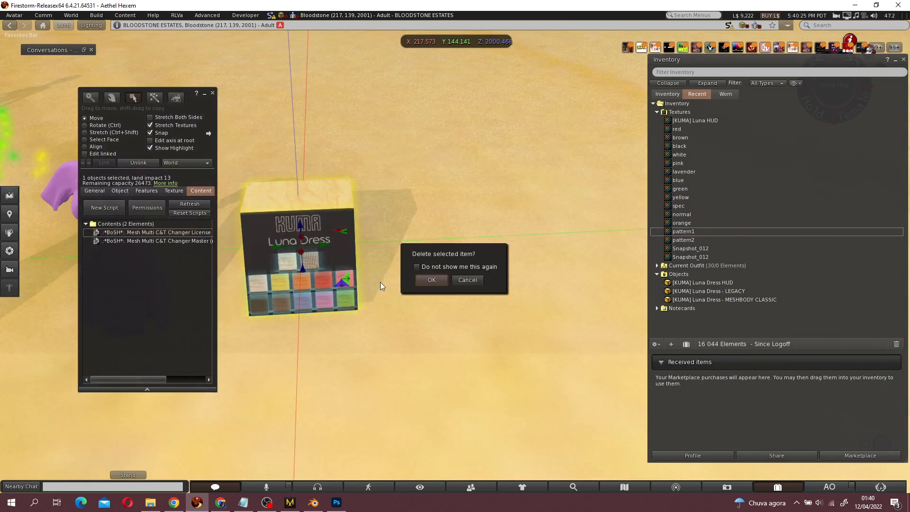
click(426, 276)
click(213, 93)
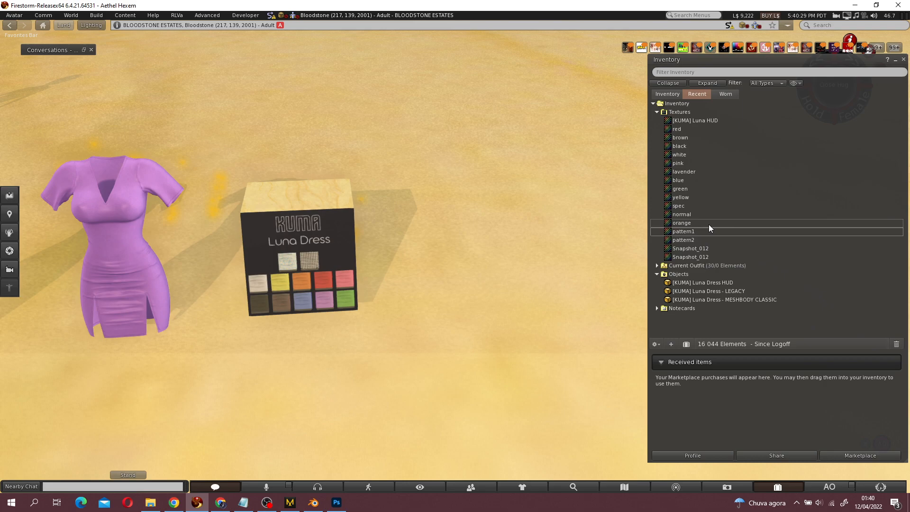
- Rez a [KUMA] Luna Dress - LEGACY copy from the inventory, and delete the plain wooden box beside the dresses
drag(709, 291, 282, 276)
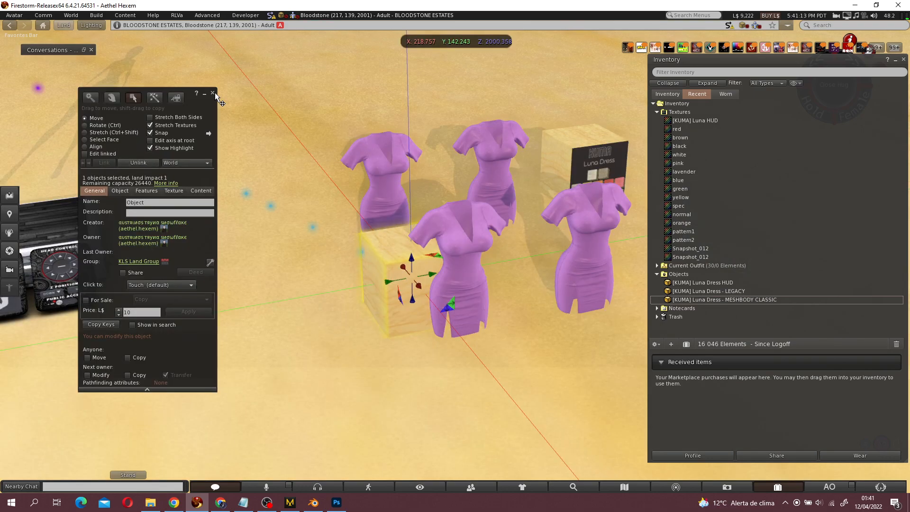
key(Delete)
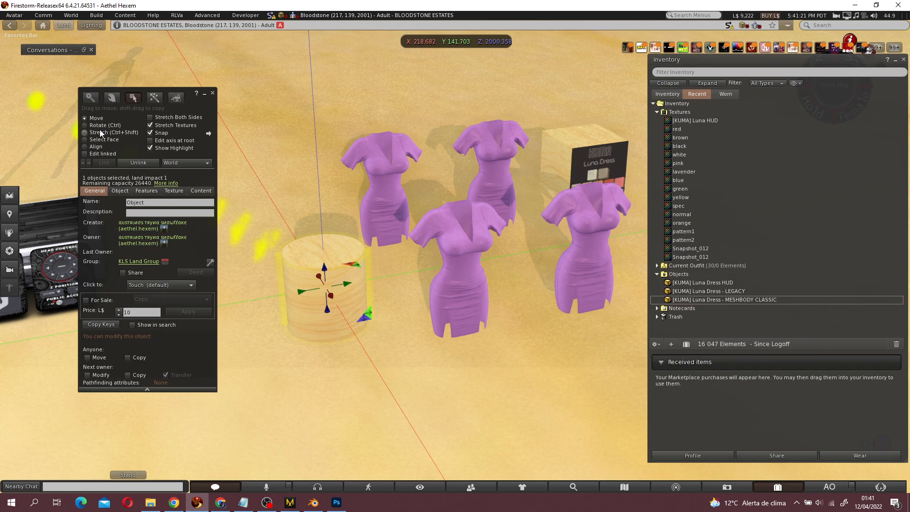
- Stretch the wooden cylinder beside the dresses into a wide, flat disc and adjust its height
click(100, 132)
drag(377, 332, 441, 378)
mouse_move(351, 256)
mouse_down()
mouse_move(357, 316)
mouse_move(353, 242)
mouse_up()
click(101, 119)
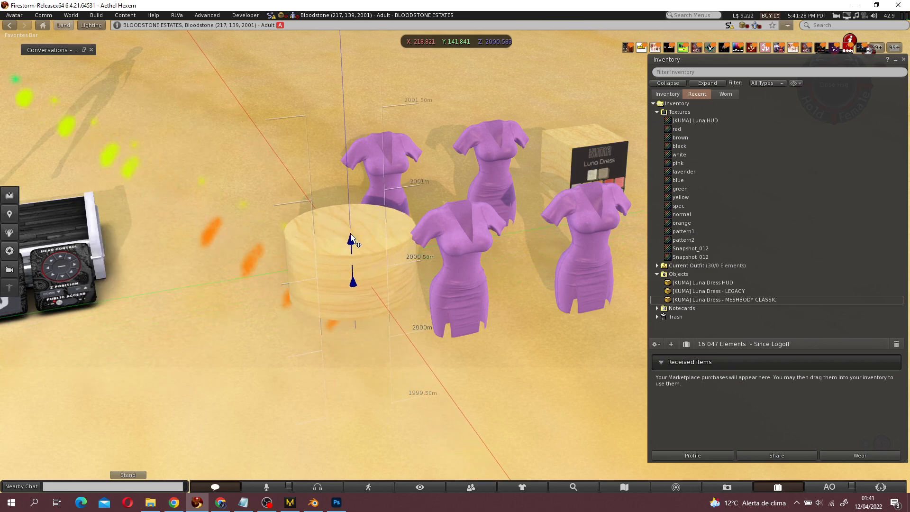
click(104, 140)
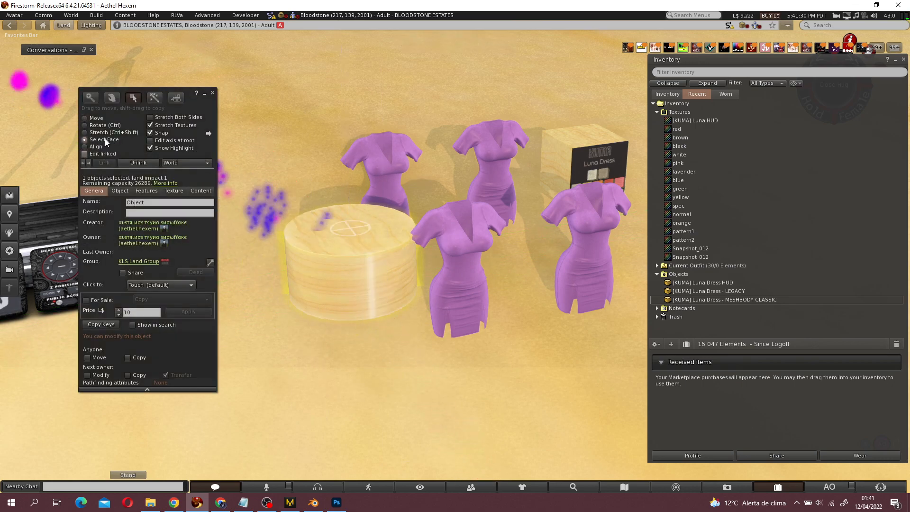
click(104, 133)
drag(355, 231, 479, 280)
click(101, 118)
- Set the selected underside faces of the wooden discs around the dresses to 100% transparency
ctrl+alt+drag(479, 281, 536, 332)
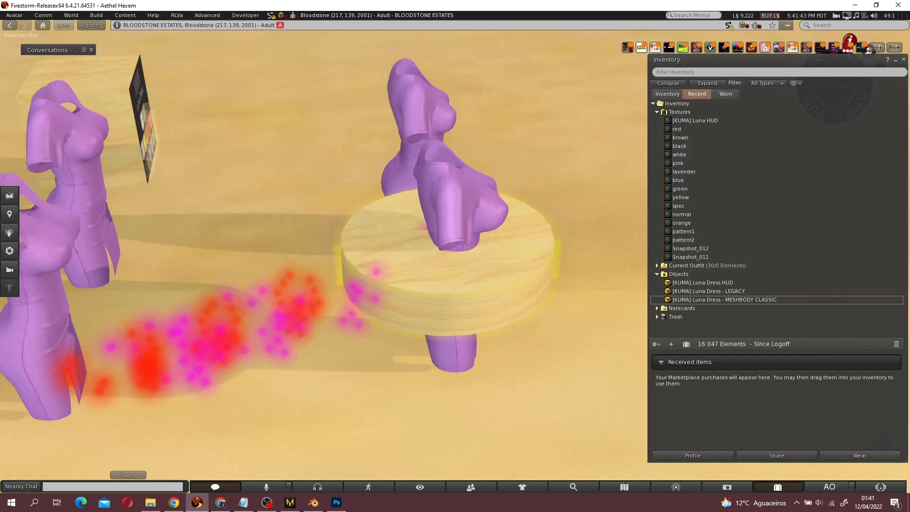
ctrl+alt+drag(450, 256, 453, 308)
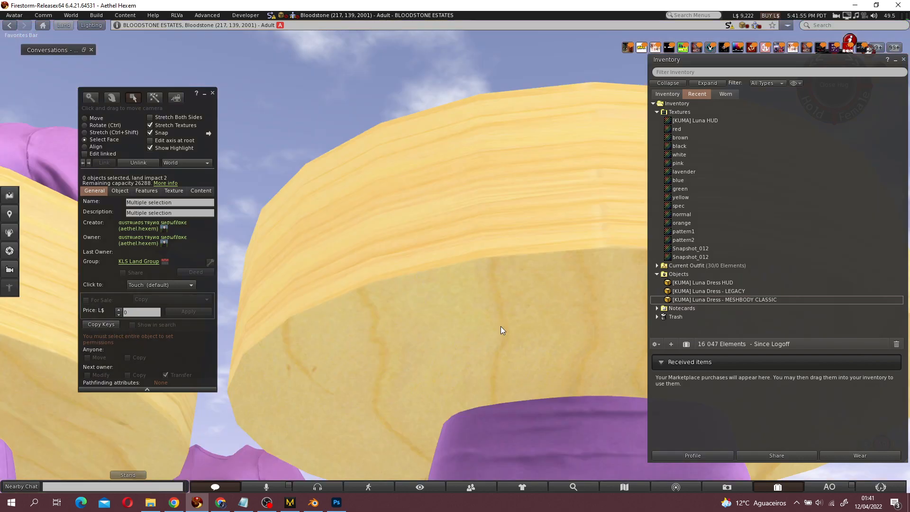
click(173, 191)
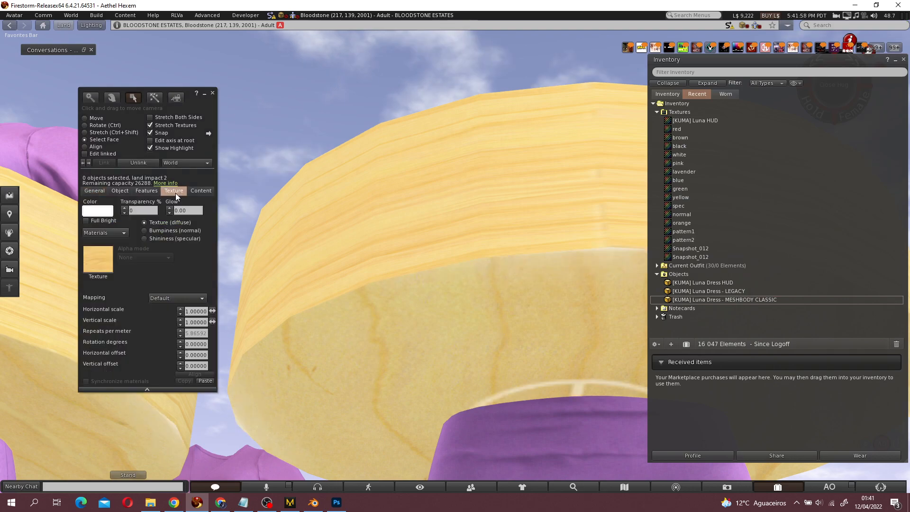
click(142, 210)
text(100)
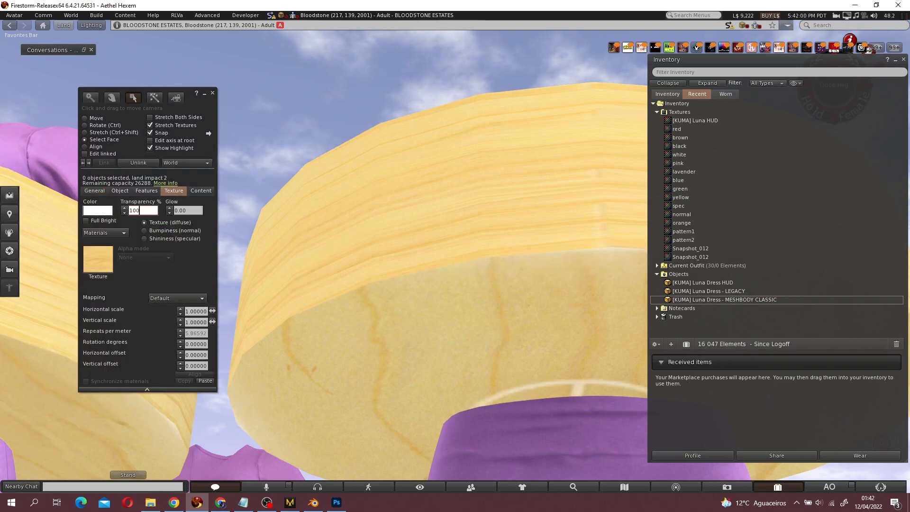
- Set the transparency of the selected wooden ring faces to 100%
key(Return)
key(Escape)
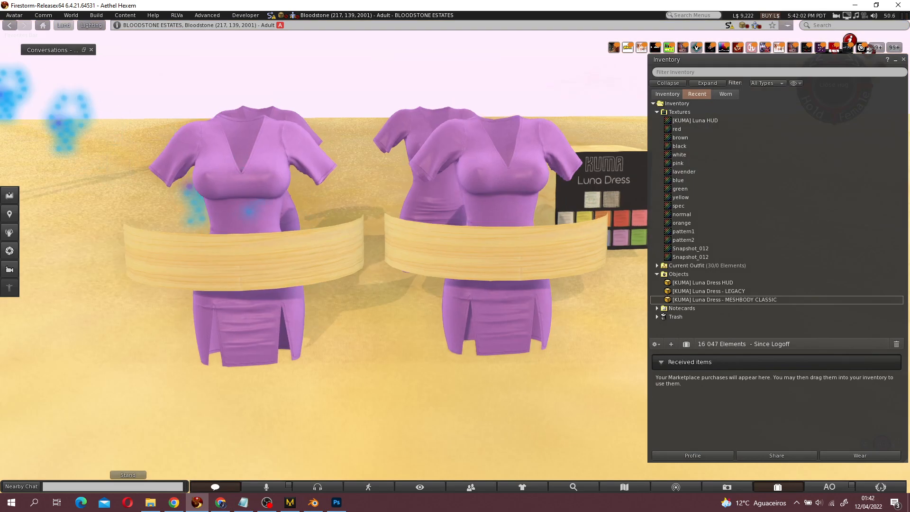
- Upload the desktop image DEMO TEXT1 as a texture for L$10
key(ctrl+b)
click(97, 15)
mouse_move(129, 128)
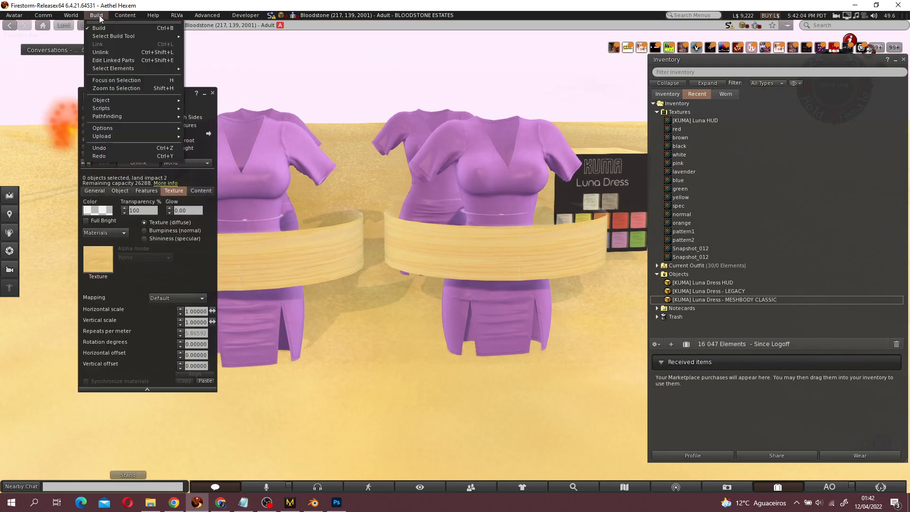
mouse_move(180, 137)
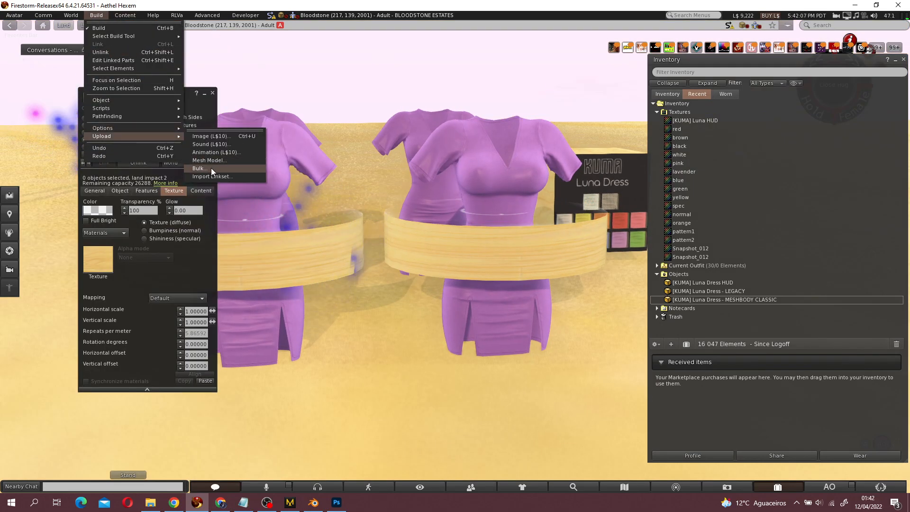
click(218, 138)
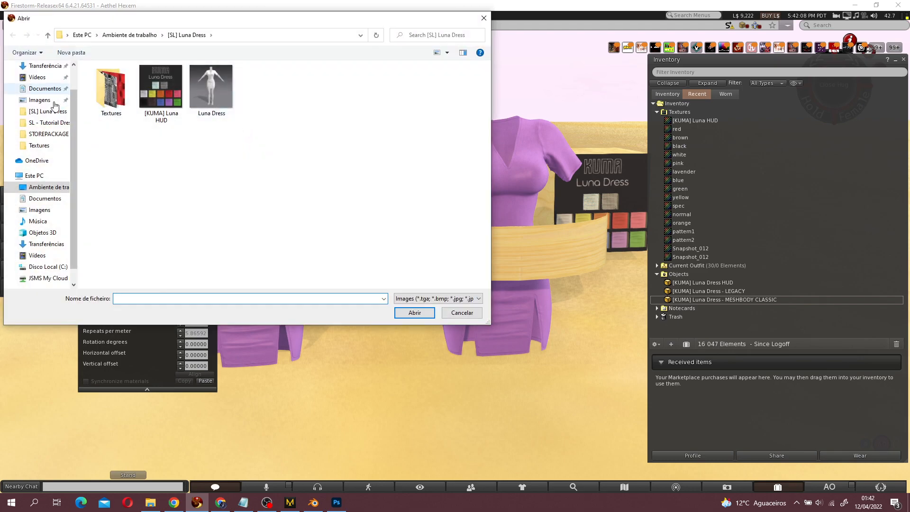
click(41, 188)
click(361, 88)
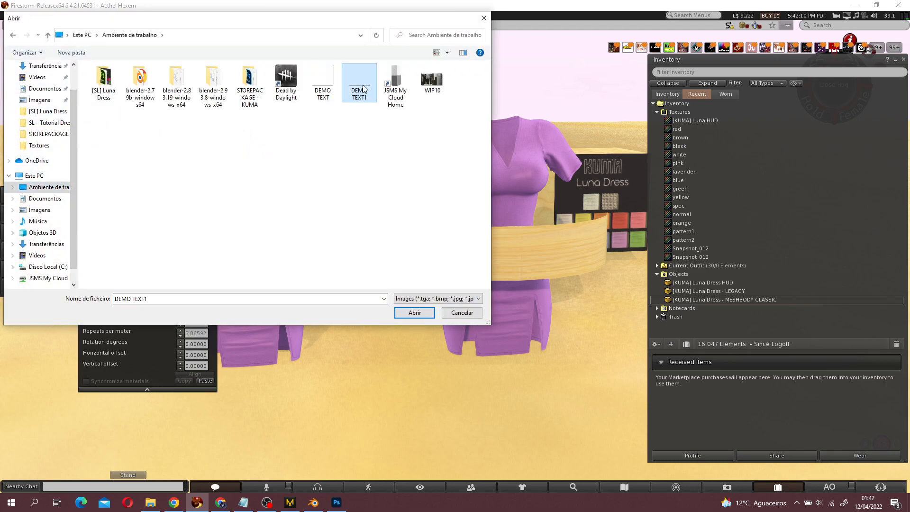
double_click(360, 88)
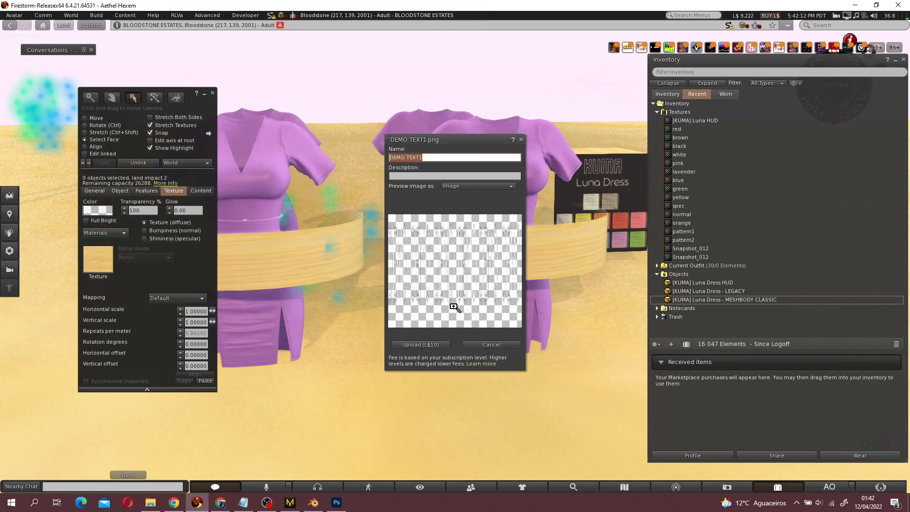
click(444, 345)
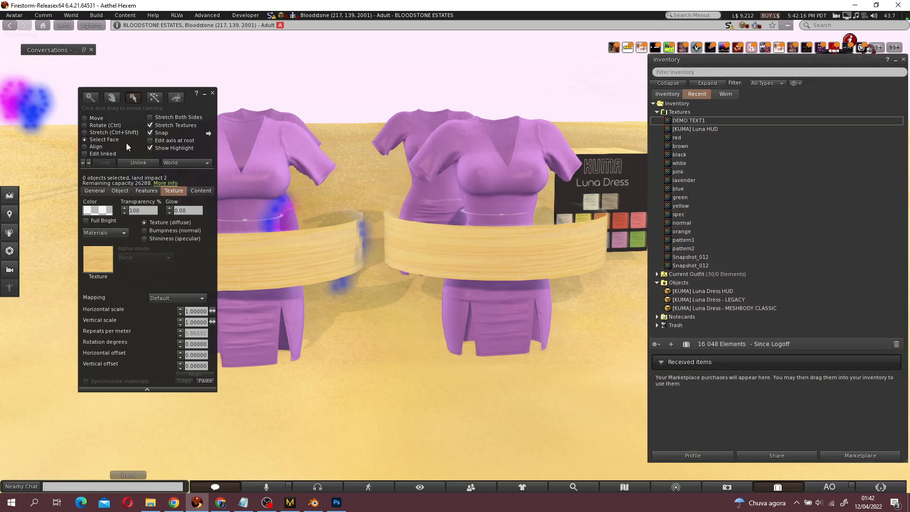
- Apply the DEMO TEXT1 texture to the visible outer faces of both wooden rings
click(289, 260)
shift+click(459, 251)
click(99, 259)
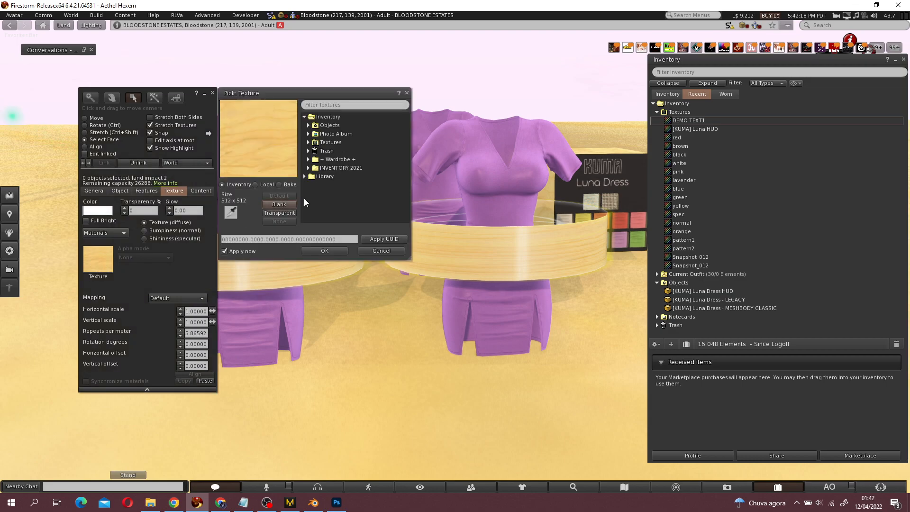
click(309, 142)
click(334, 151)
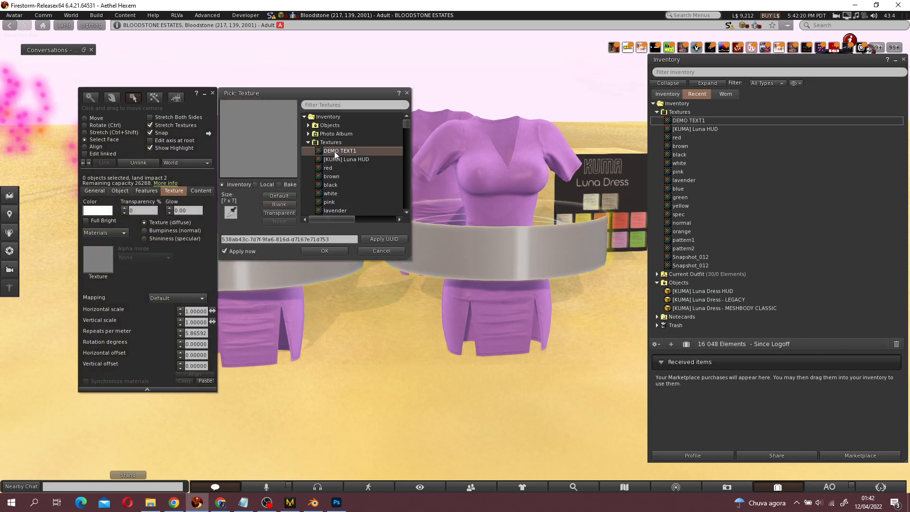
click(325, 251)
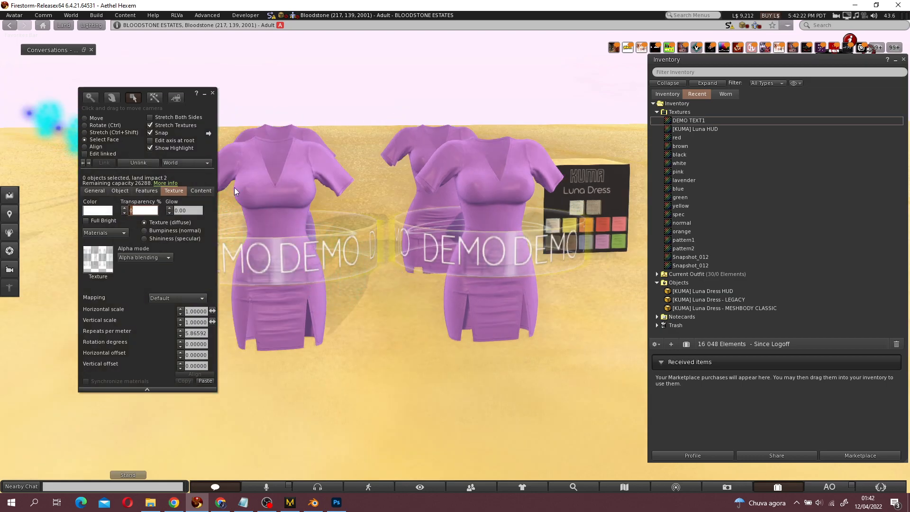
- Shrink the DEMO ring around the first front dress so it fits closer to the body
click(98, 132)
ctrl+alt+drag(309, 238, 360, 256)
click(537, 319)
click(514, 261)
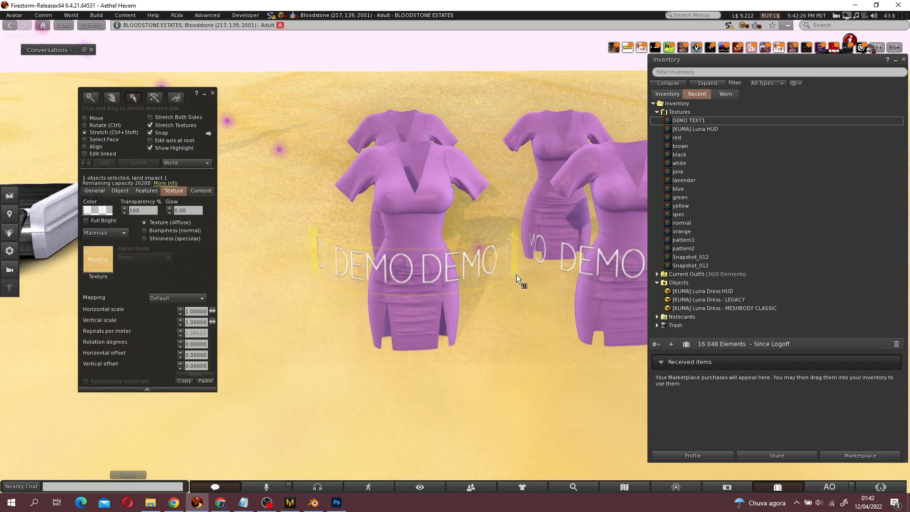
ctrl+alt+drag(491, 269, 514, 304)
click(108, 131)
scroll(434, 232, down, 4)
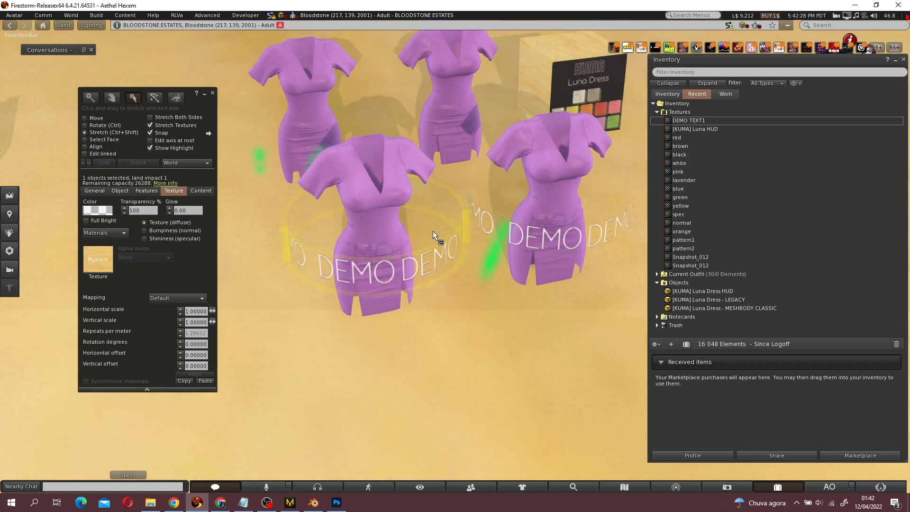
ctrl+alt+drag(461, 243, 431, 248)
click(104, 120)
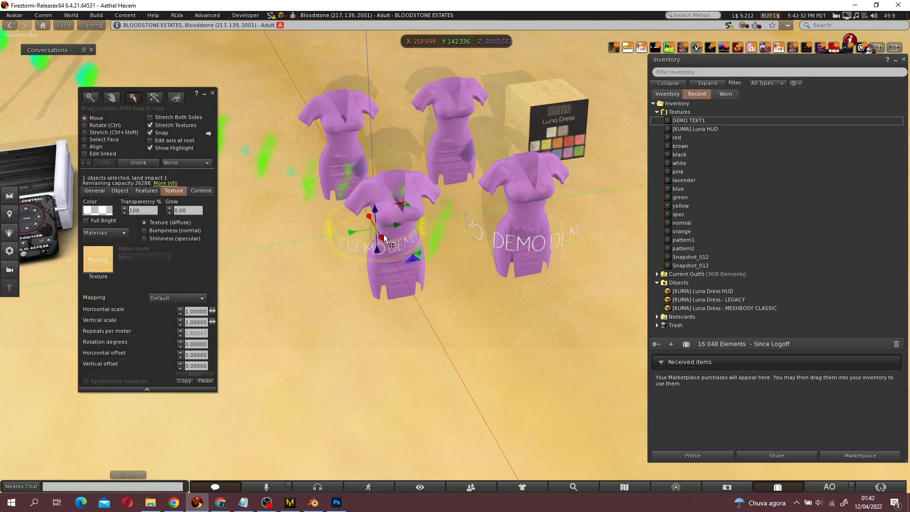
- Centre the ring on the first front dress and duplicate it, placing one ring at the chest and one near the hem
drag(403, 243, 415, 241)
key(Escape)
alt+drag(462, 258, 189, 187)
right_click(460, 265)
click(475, 279)
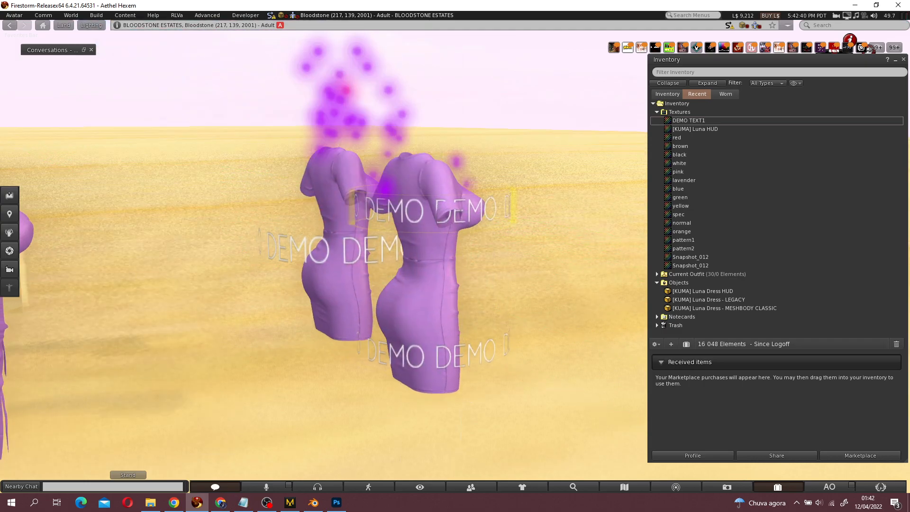
- Delete the oversized DEMO ring around the second front dress
click(624, 293)
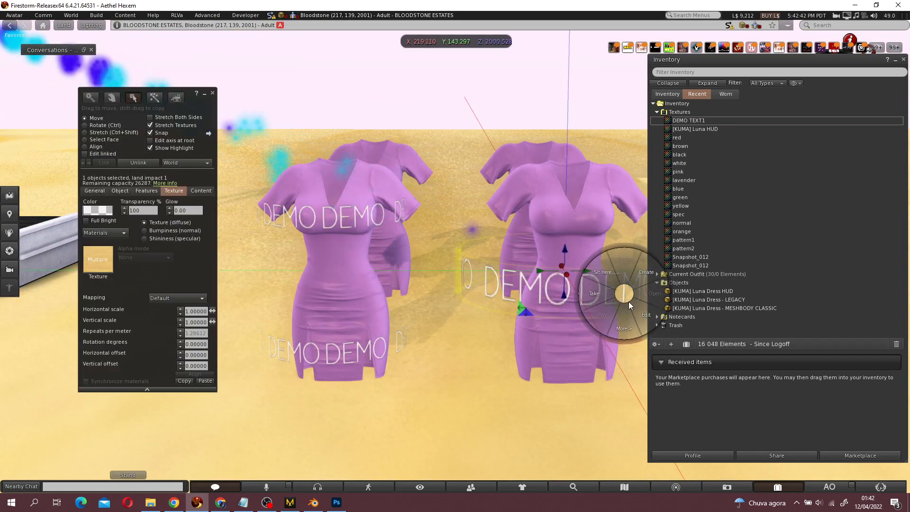
click(697, 299)
drag(695, 317, 693, 301)
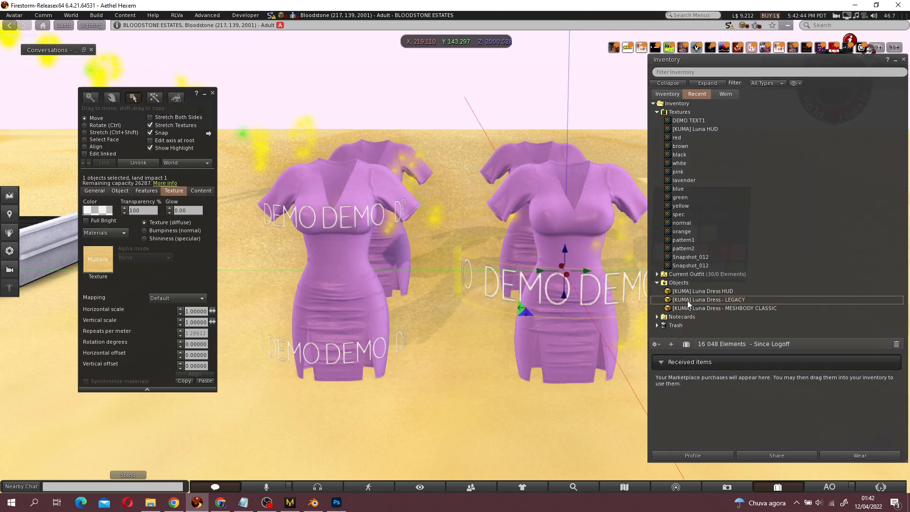
right_click(592, 288)
click(597, 320)
- Copy both DEMO rings from the first front dress and position them around the second front dress
right_click(372, 351)
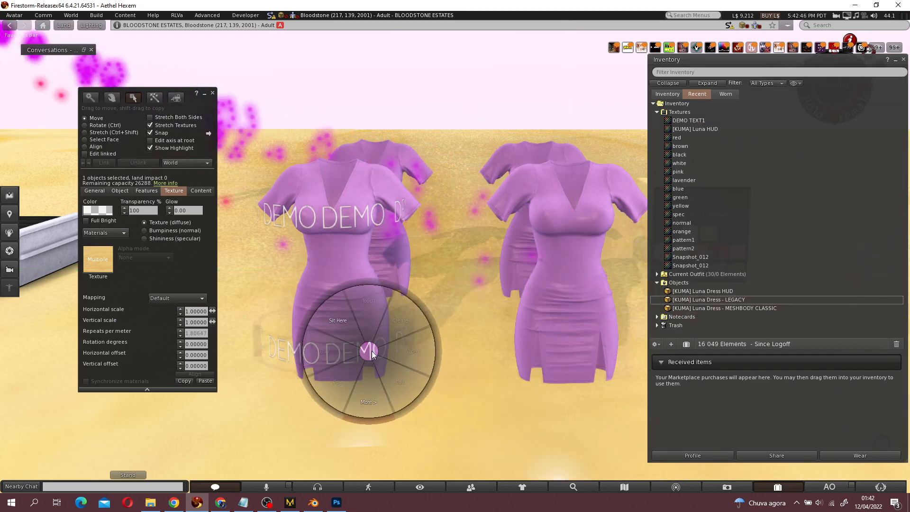
shift+click(350, 221)
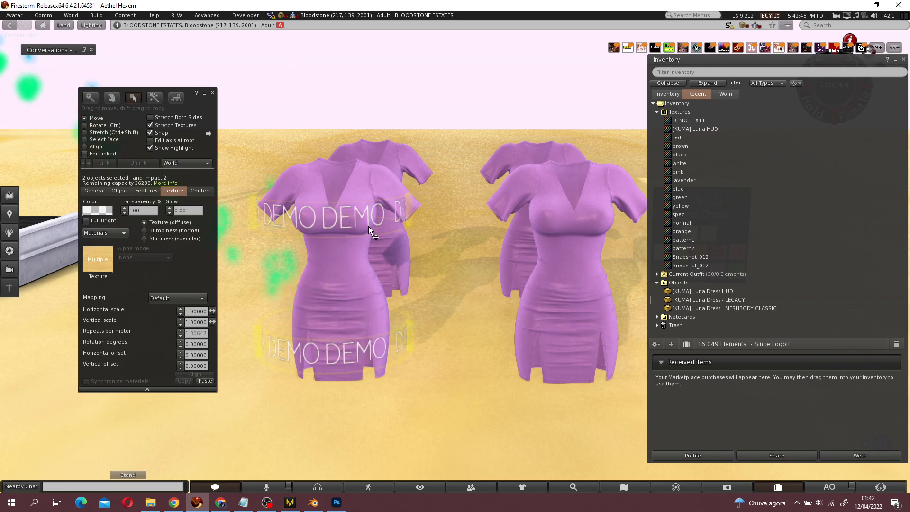
drag(359, 274, 585, 298)
key(ctrl+z)
drag(353, 274, 461, 216)
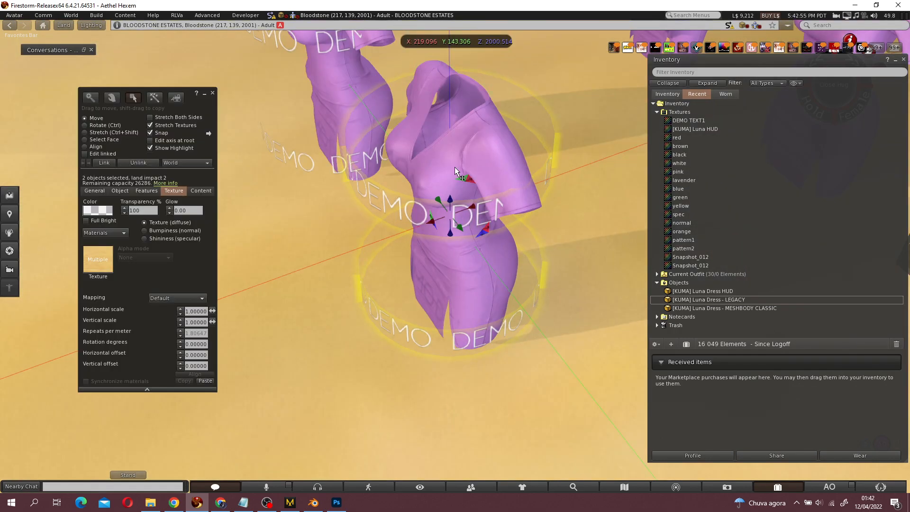
- Link the two copied DEMO rings with the second front dress into one object
key(ctrl+l)
key(ctrl+shift+l)
click(467, 280)
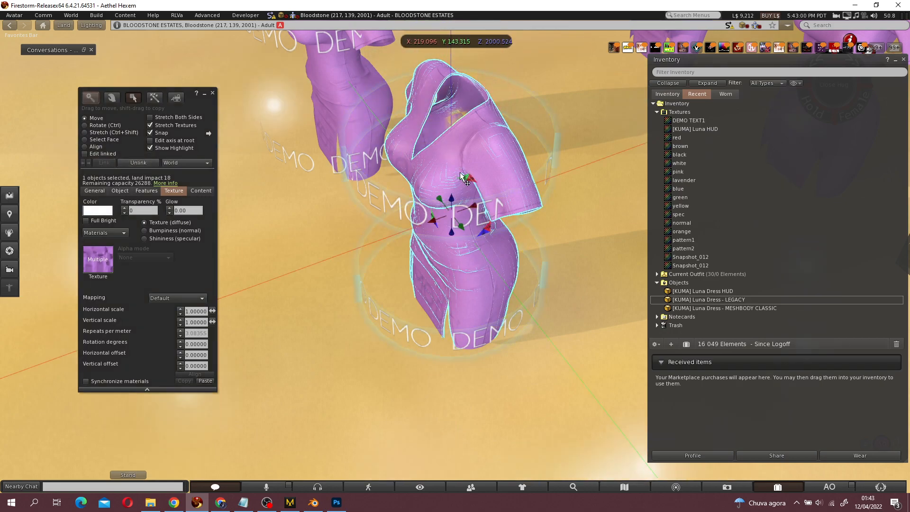
- Link the chest and hem DEMO rings of the first front dress with that dress
key(Escape)
alt+drag(455, 228, 312, 292)
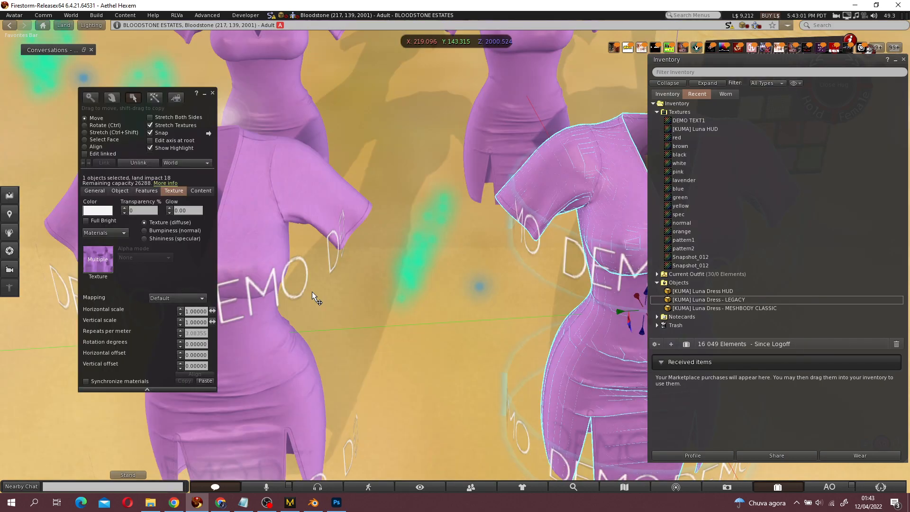
click(312, 291)
shift+click(349, 430)
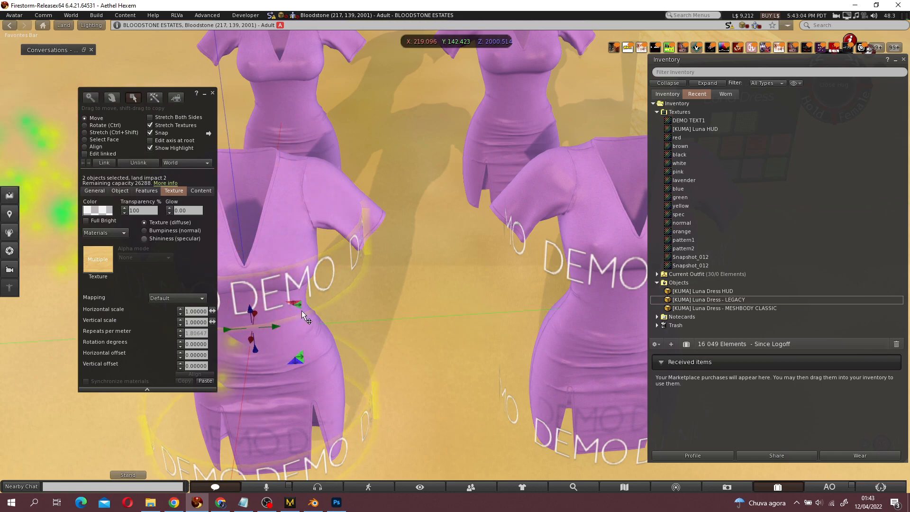
shift+click(328, 345)
click(109, 165)
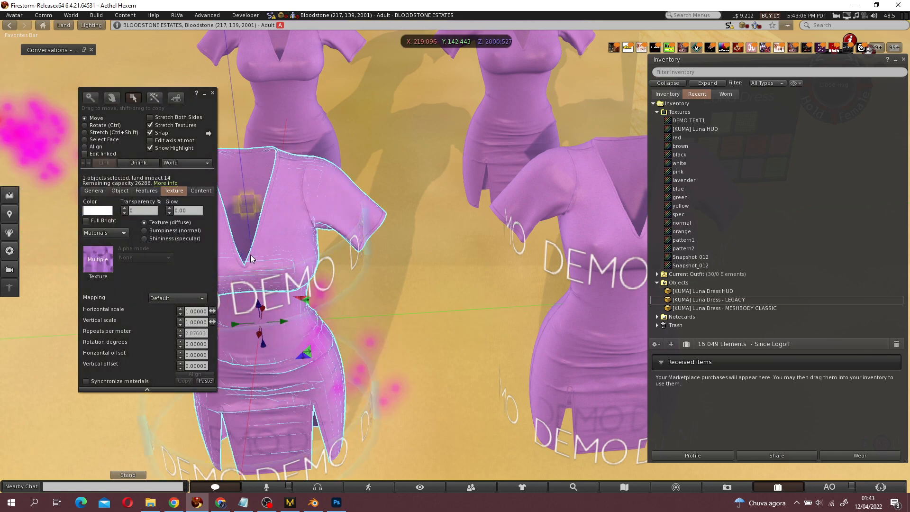
- Close the build window and test the orange swatch on the Luna Dress HUD
scroll(341, 281, down, 3)
ctrl+alt+drag(638, 169, 486, 245)
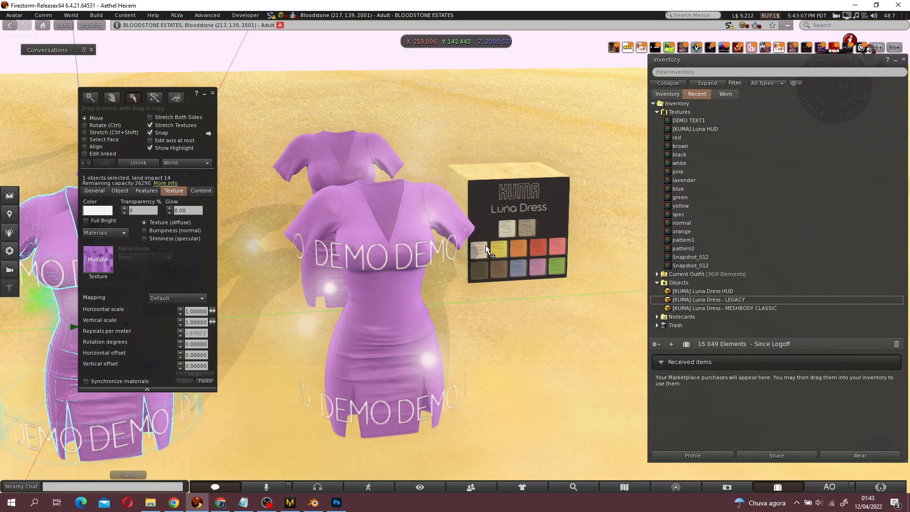
click(213, 94)
click(517, 255)
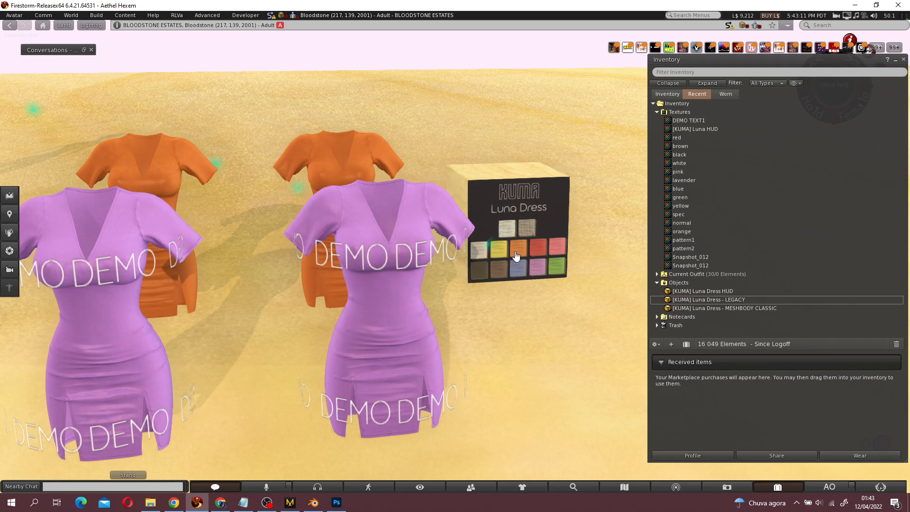
- Add the *BoSH* Mesh Multi C&T Changer License and Slave scripts to both linked demo dresses
click(668, 94)
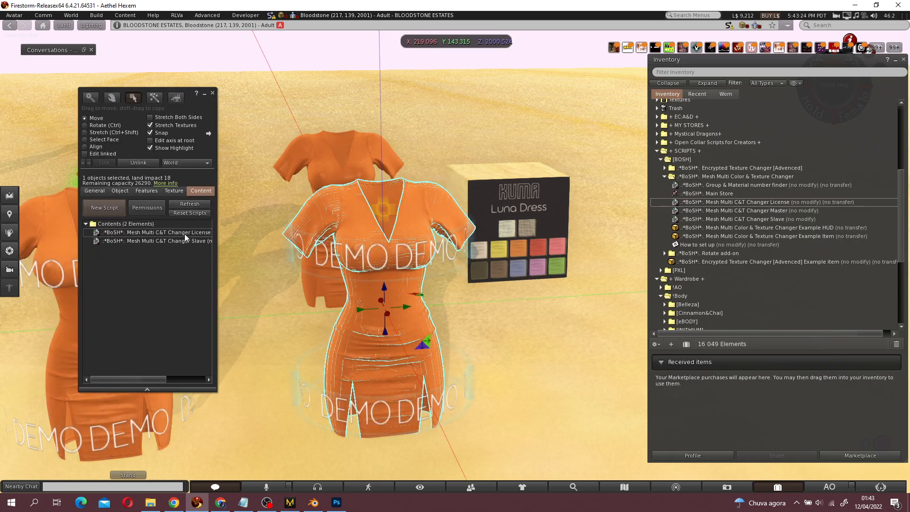
- Inspect the License and Slave scripts in the contents of the first front demo dress
right_click(282, 315)
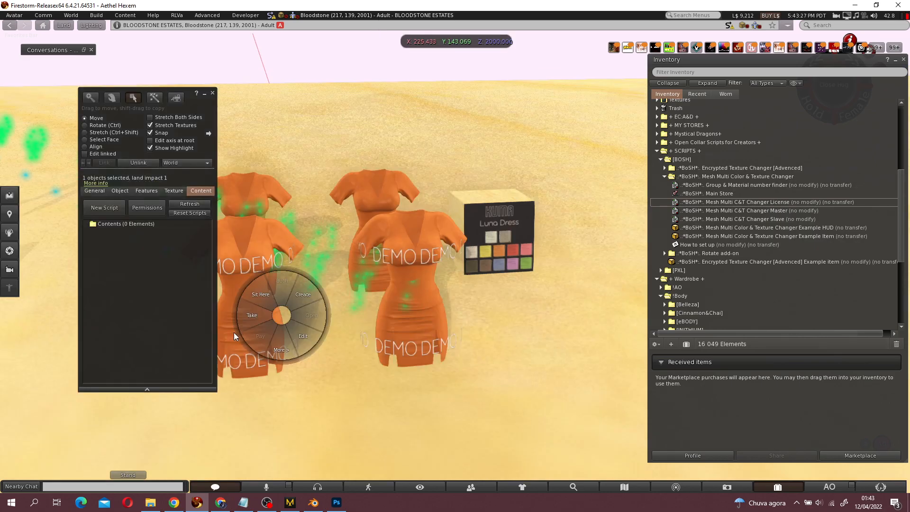
right_click(235, 333)
click(248, 350)
right_click(258, 256)
click(280, 289)
right_click(204, 233)
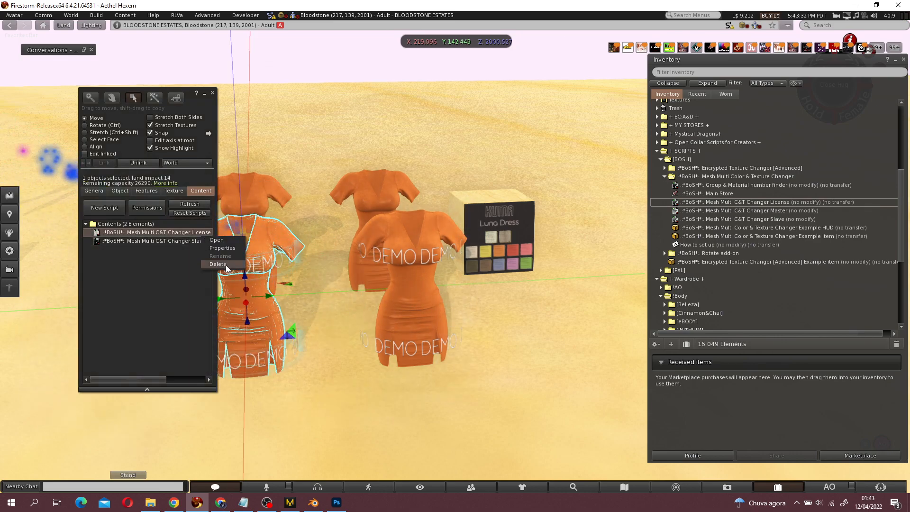
click(213, 265)
click(429, 281)
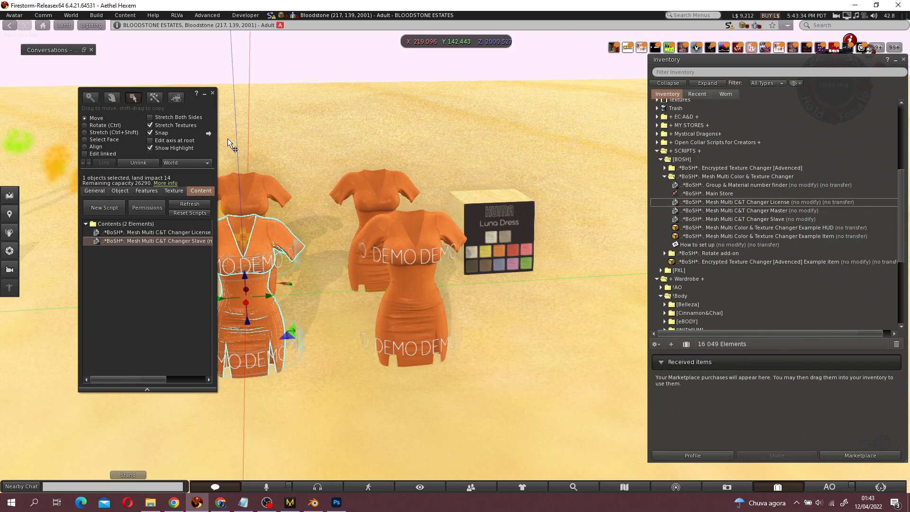
click(213, 93)
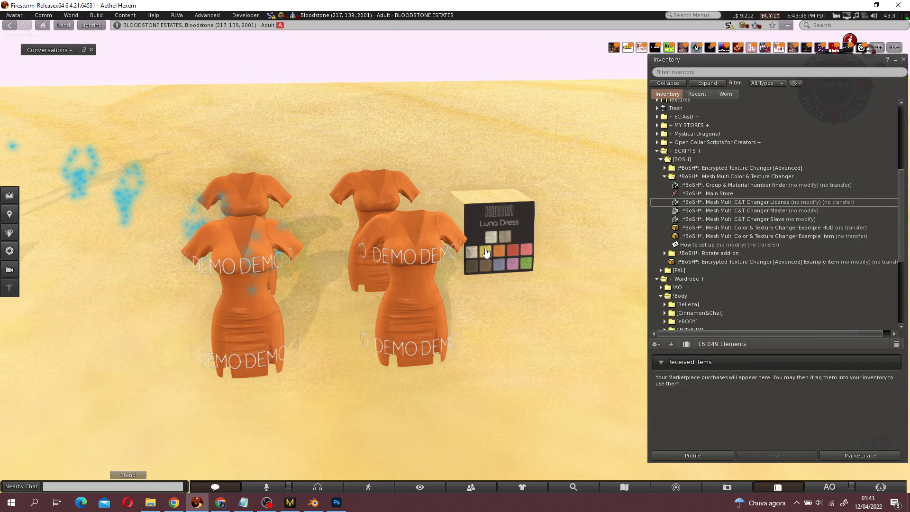
- Recolor all four dresses from the HUD, trying blue and lavender and ending with green
click(491, 269)
click(500, 267)
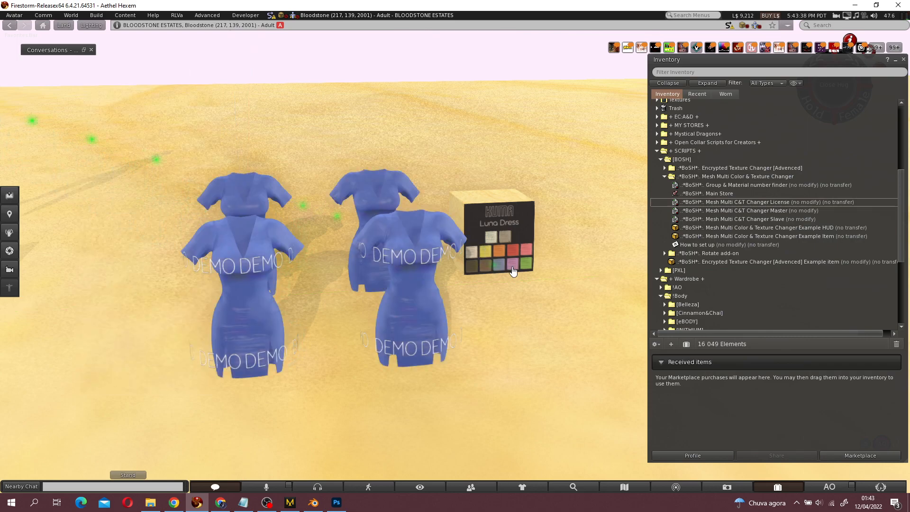
click(513, 270)
click(526, 265)
ctrl+alt+drag(516, 256, 503, 232)
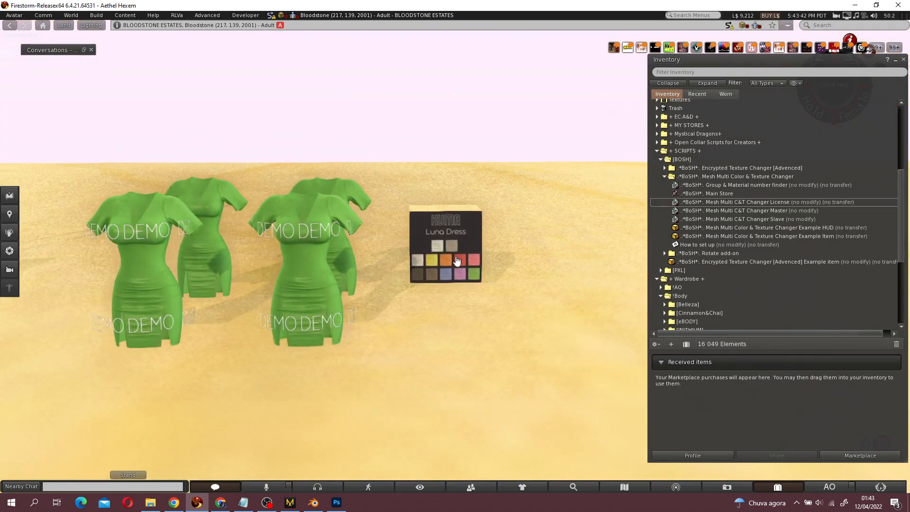
mouse_move(314, 270)
ctrl+alt+mouse_down()
mouse_move(332, 308)
mouse_move(332, 189)
mouse_move(331, 276)
ctrl+alt+mouse_up()
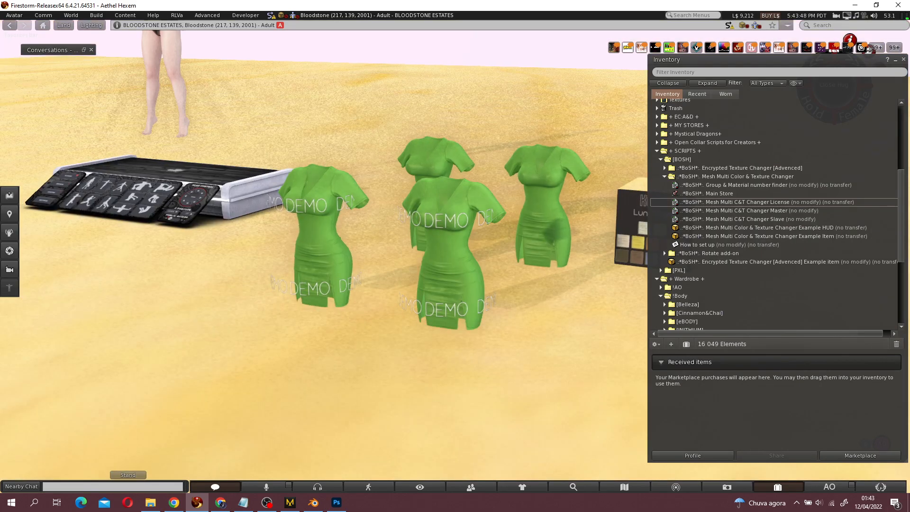
ctrl+alt+shift+drag(265, 119, 459, 256)
ctrl+alt+drag(271, 143, 275, 85)
alt+drag(390, 265, 389, 228)
ctrl+alt+drag(389, 227, 375, 308)
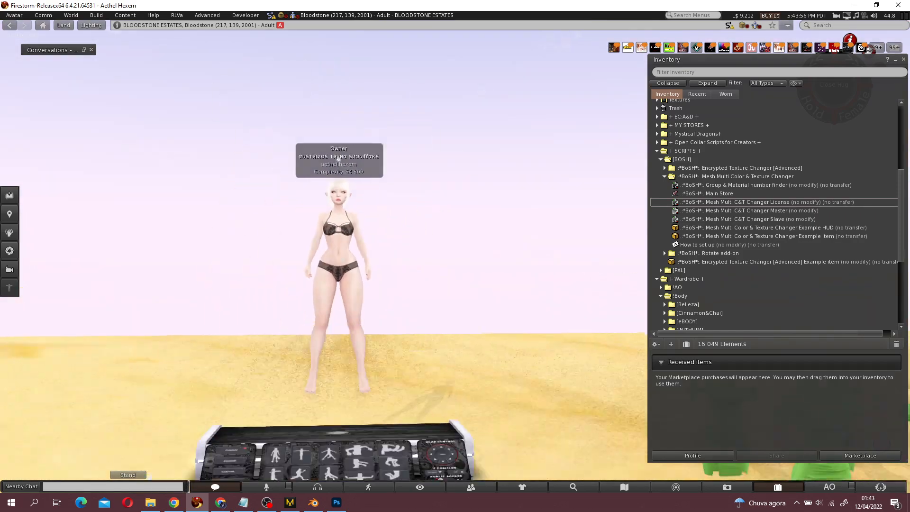
ctrl+alt+drag(339, 158, 338, 169)
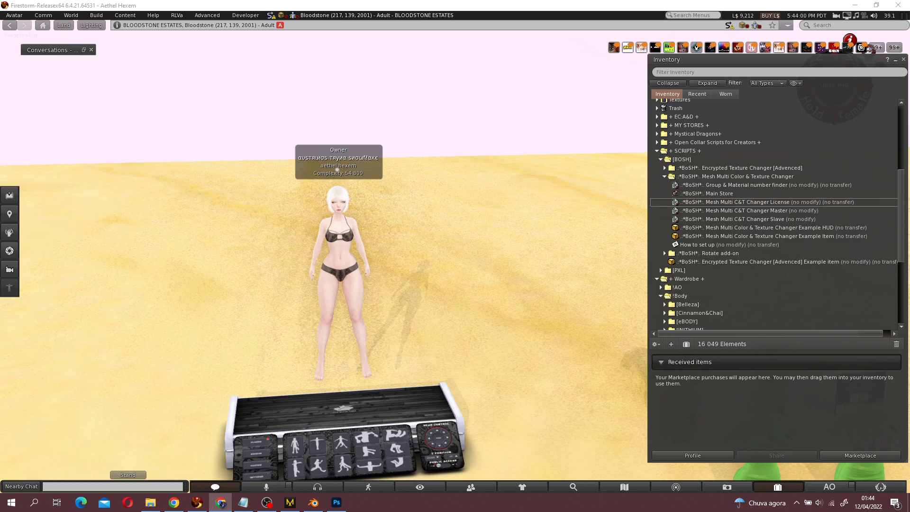
- Take a copy of the rear Luna Dress without DEMO text and wear the MESHBODY CLASSIC version on the avatar
alt+drag(333, 263, 266, 308)
alt+drag(611, 351, 638, 347)
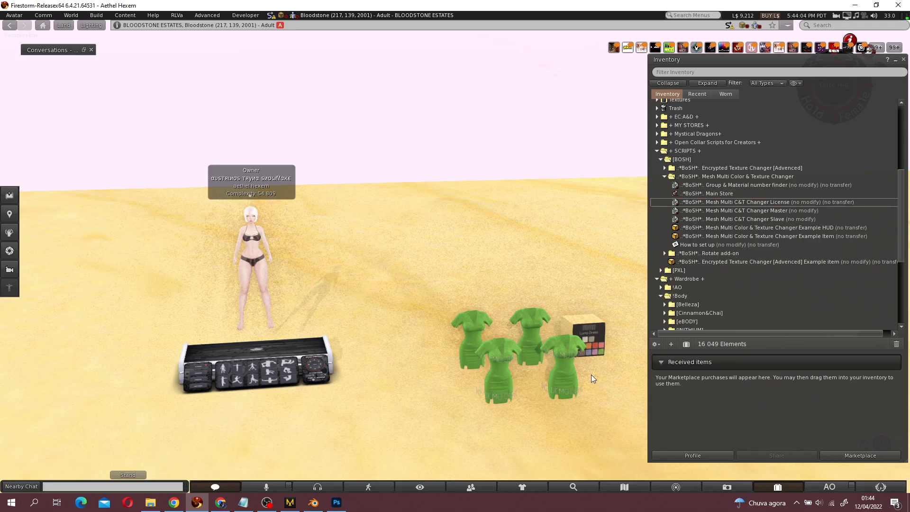
scroll(719, 245, down, 2)
scroll(720, 249, down, 3)
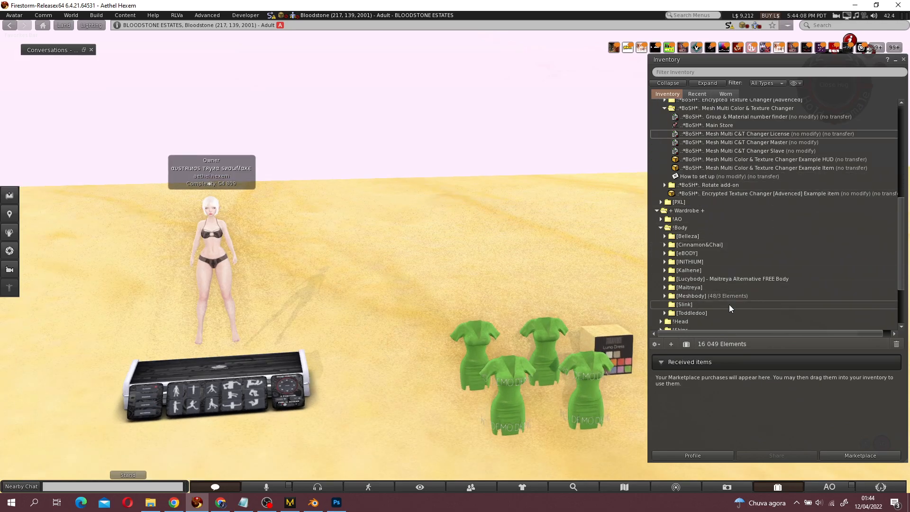
scroll(729, 309, up, 2)
alt+drag(553, 331, 554, 289)
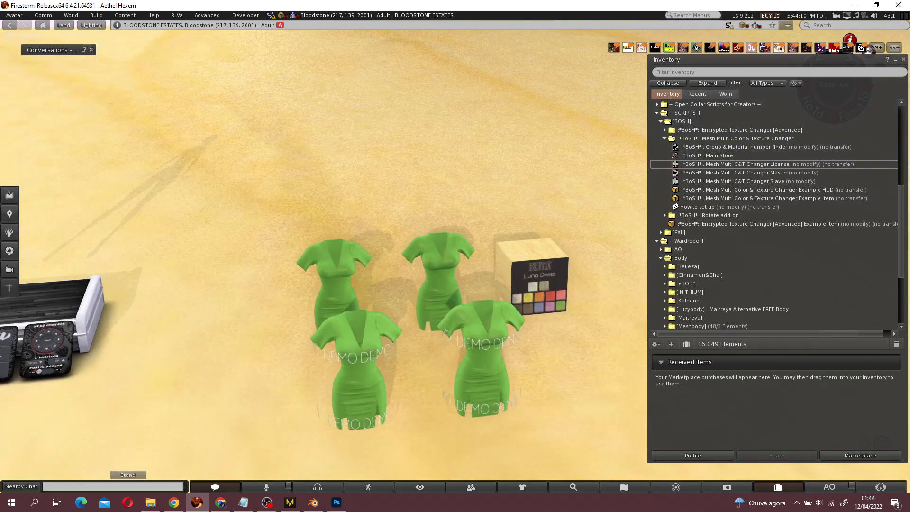
right_click(425, 250)
right_click(285, 273)
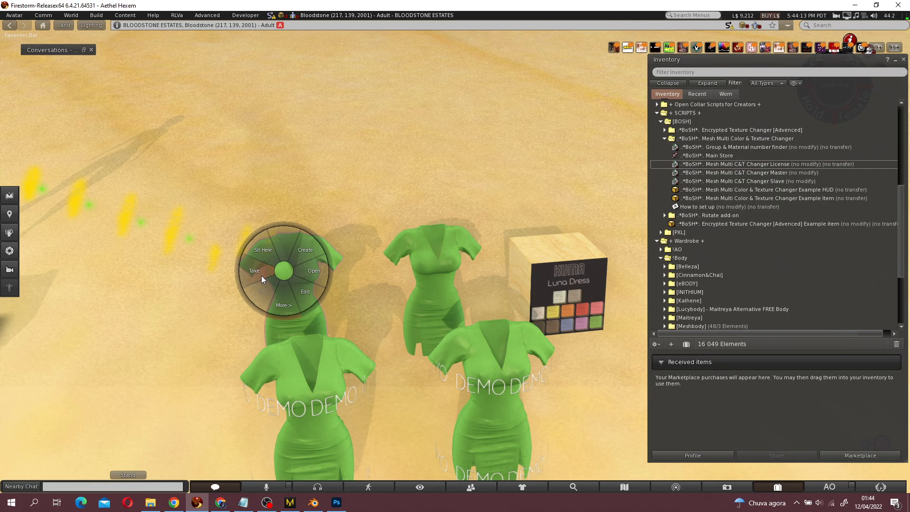
click(261, 275)
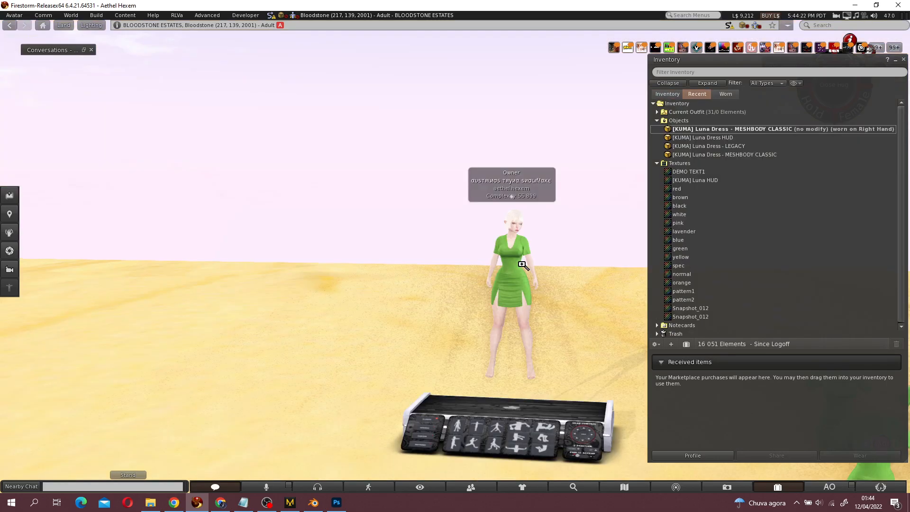
- Recolor the dresses lavender from the Luna Dress HUD, check the worn dress on the avatar, and return to the full inventory
alt+drag(522, 265, 431, 339)
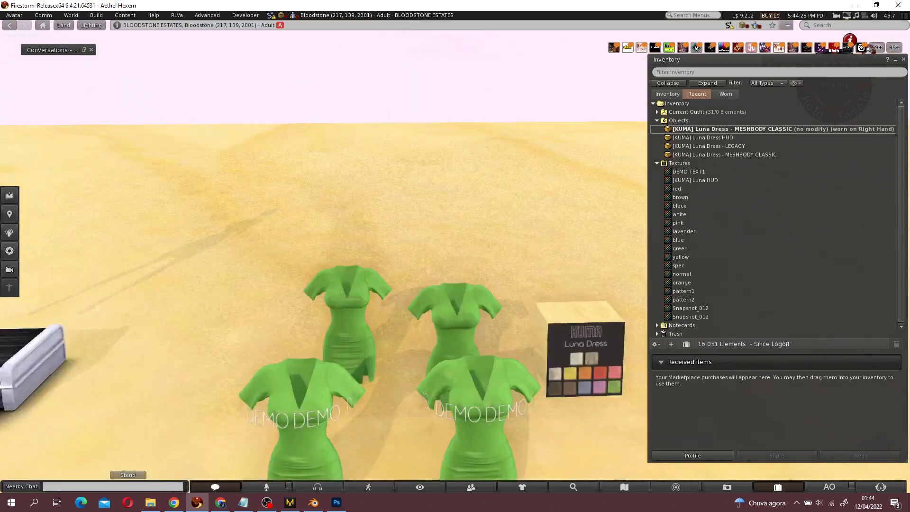
click(364, 383)
scroll(341, 348, down, 4)
scroll(340, 346, down, 3)
alt+drag(153, 215, 123, 180)
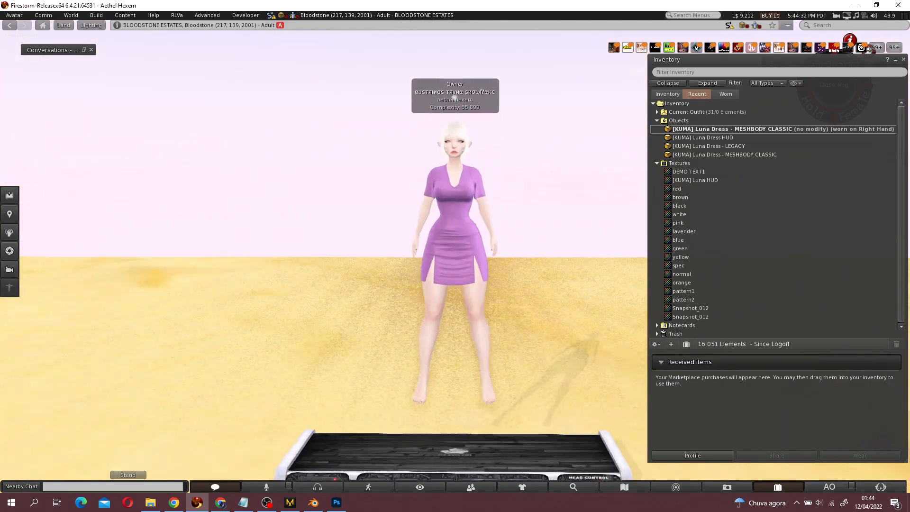
ctrl+alt+drag(123, 180, 128, 118)
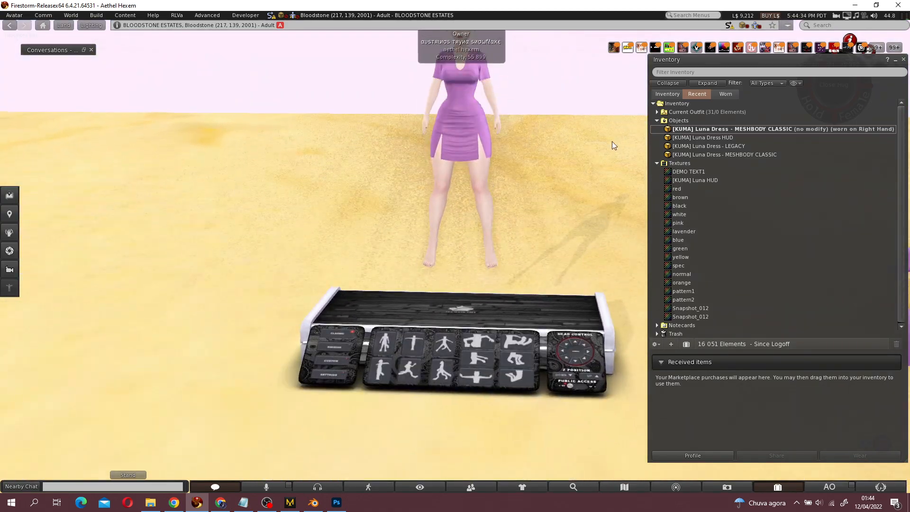
click(668, 95)
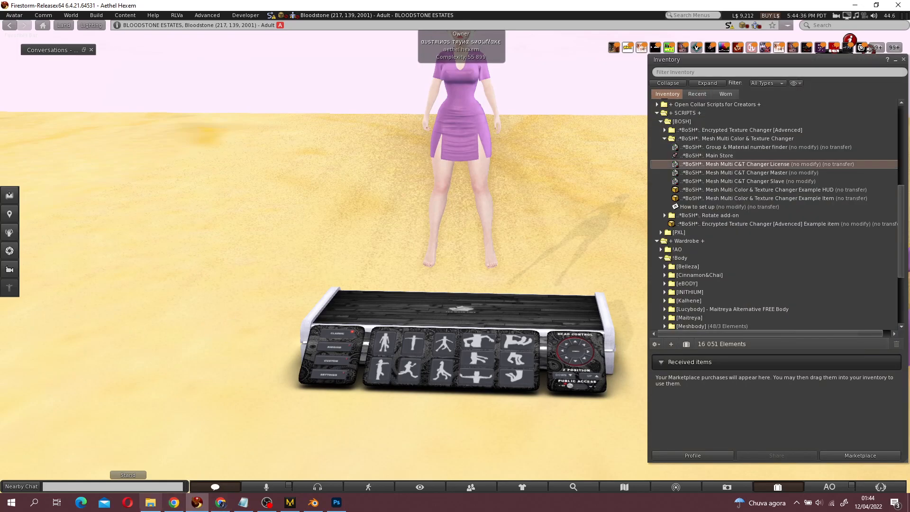
- Switch to the Second Life Marketplace in the web browser and search all categories for foxcity
click(221, 503)
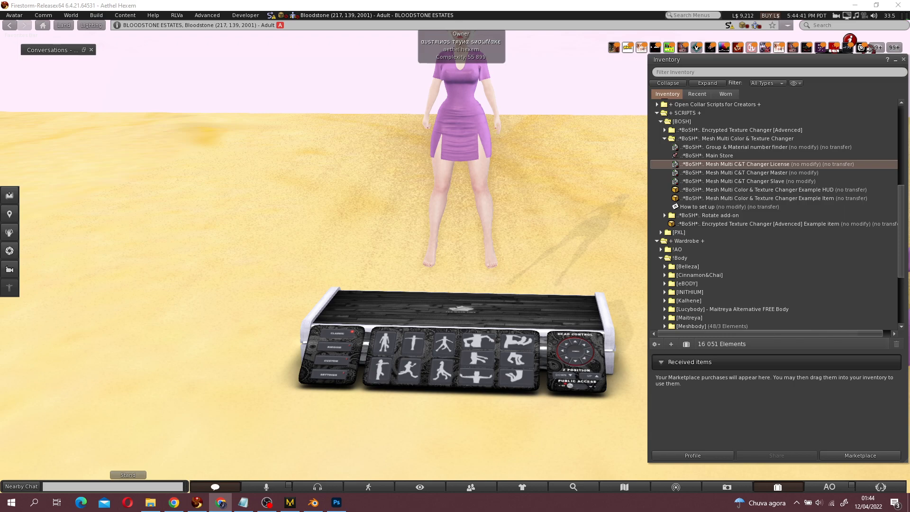
drag(0, 59, 403, 65)
drag(515, 68, 524, 43)
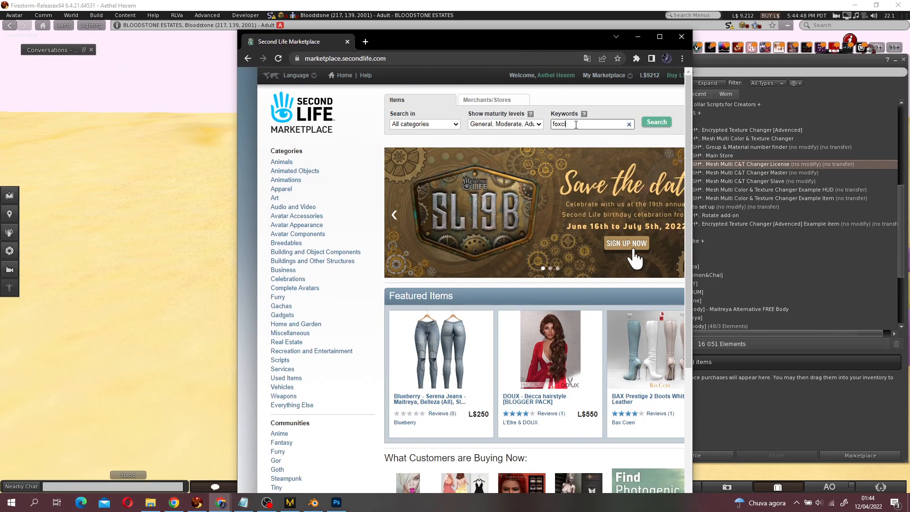
drag(541, 37, 543, 8)
click(662, 9)
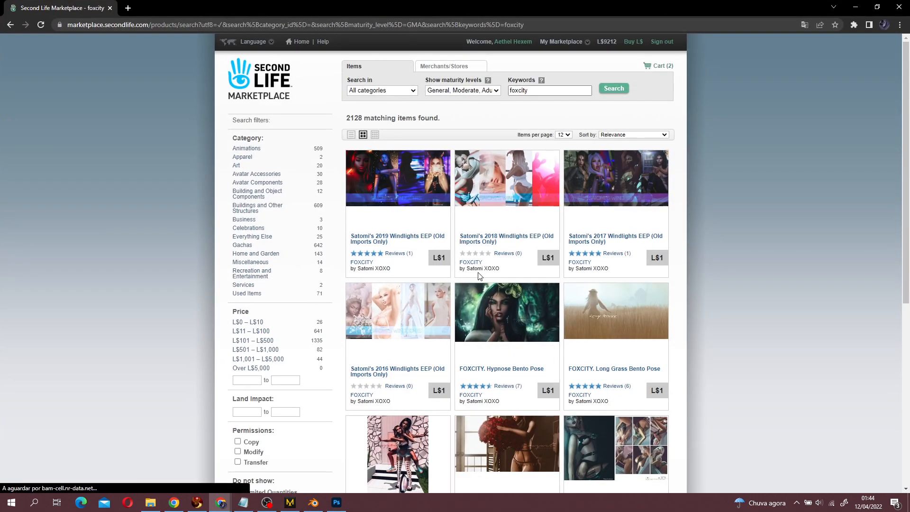
- Open the FOXCITY store from the search results and browse its Animations category
scroll(545, 280, down, 4)
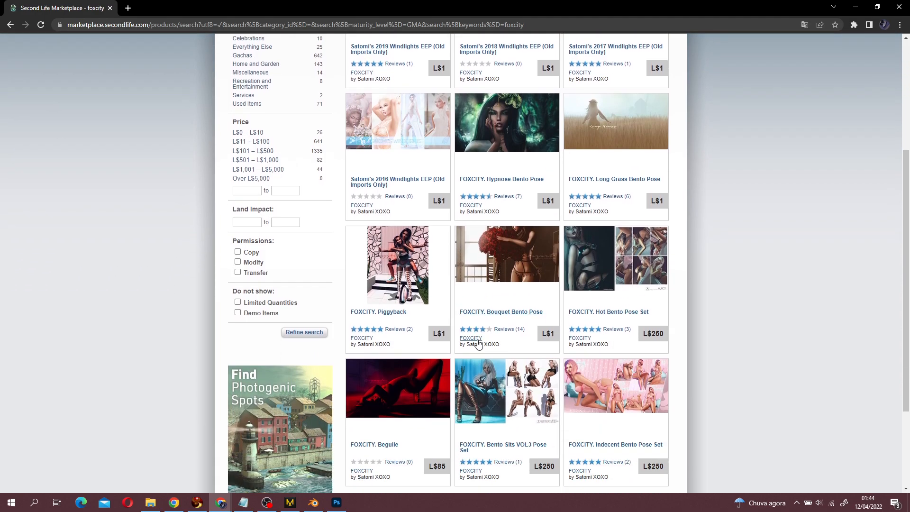
click(478, 341)
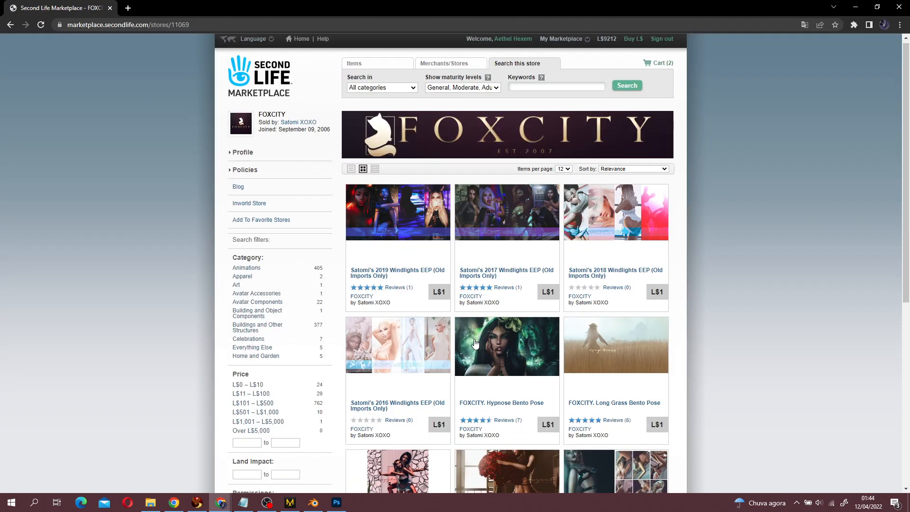
scroll(517, 282, down, 2)
scroll(523, 270, up, 2)
scroll(523, 271, up, 1)
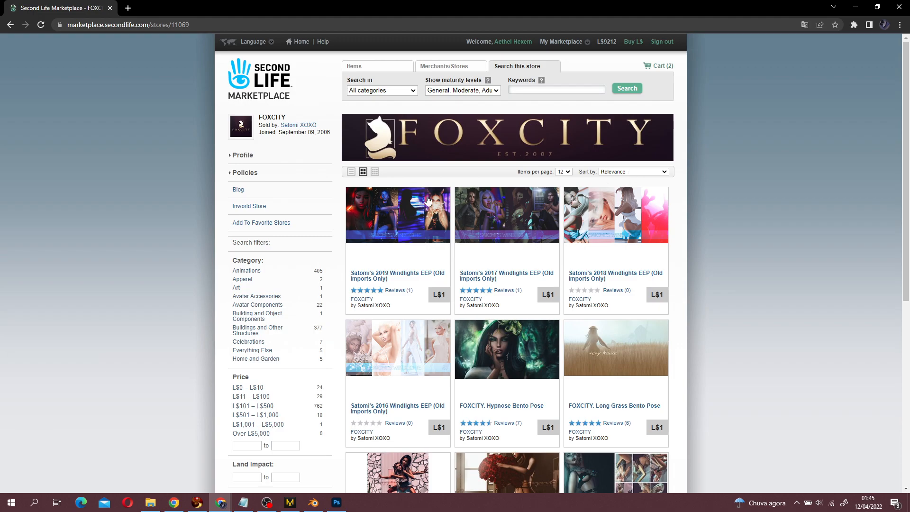
click(253, 274)
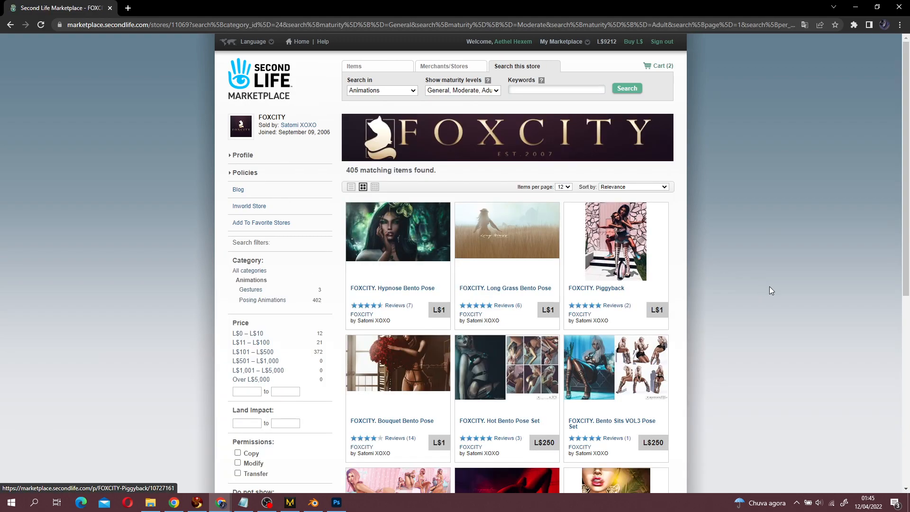
scroll(771, 294, down, 3)
scroll(772, 304, down, 5)
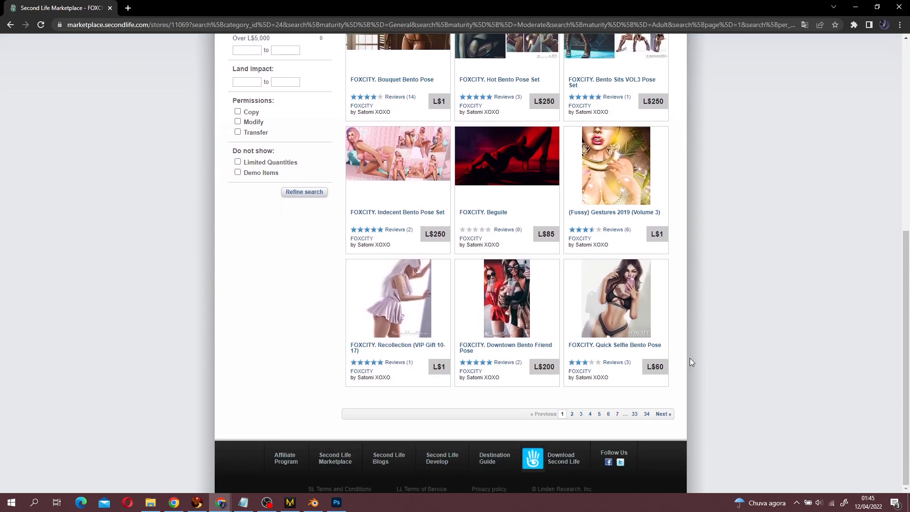
scroll(663, 363, up, 3)
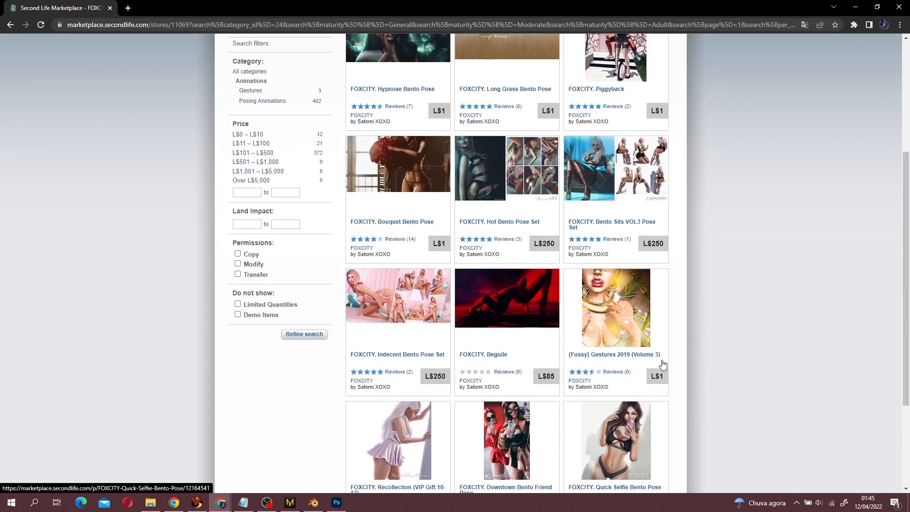
scroll(664, 363, up, 2)
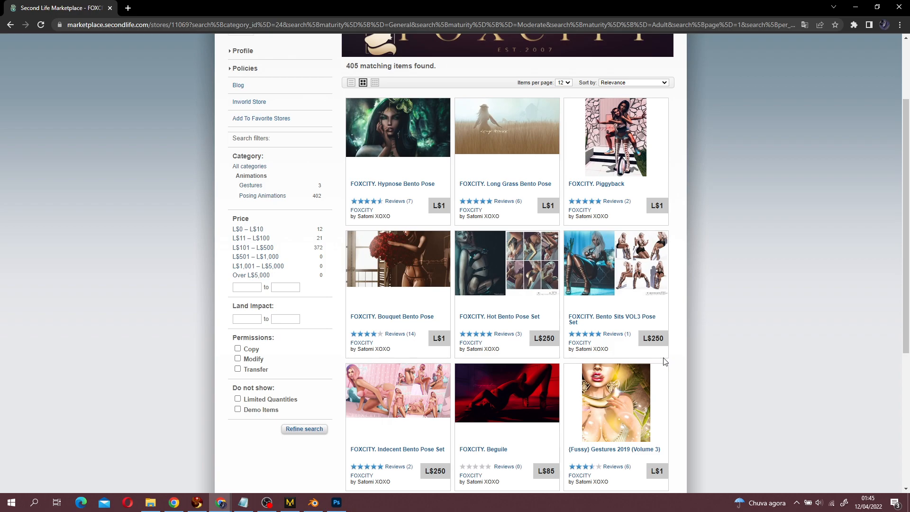
scroll(664, 363, down, 2)
scroll(664, 363, up, 4)
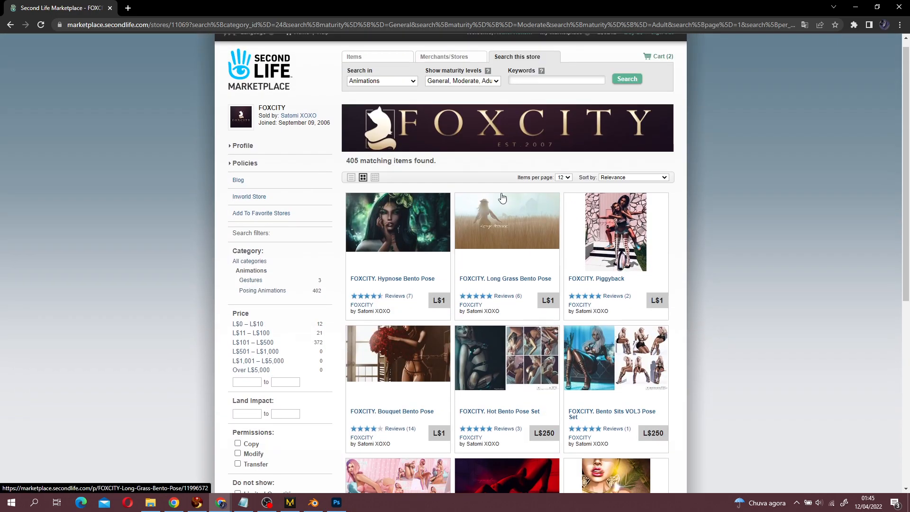
- Search the Marketplace items in the Animations category for pose and look through the first results page
click(367, 58)
click(513, 79)
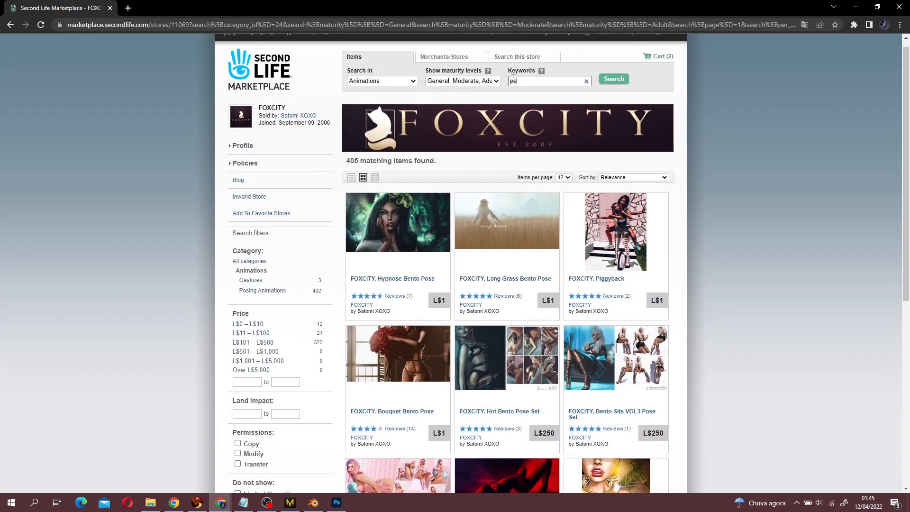
key(Return)
scroll(513, 79, down, 1)
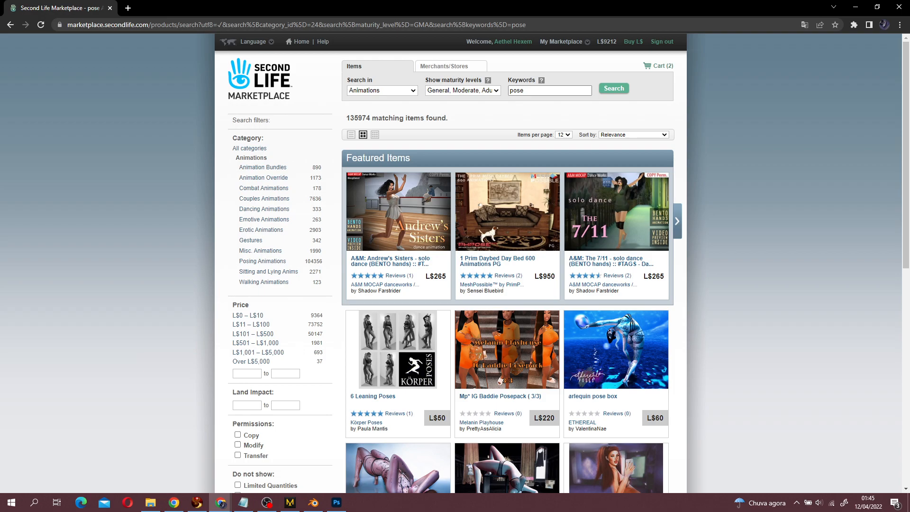
scroll(642, 246, down, 9)
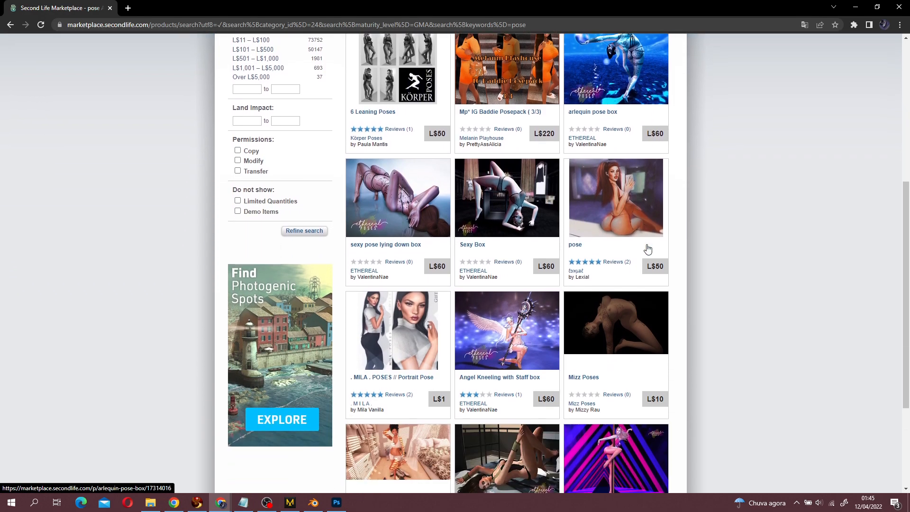
scroll(530, 280, down, 1)
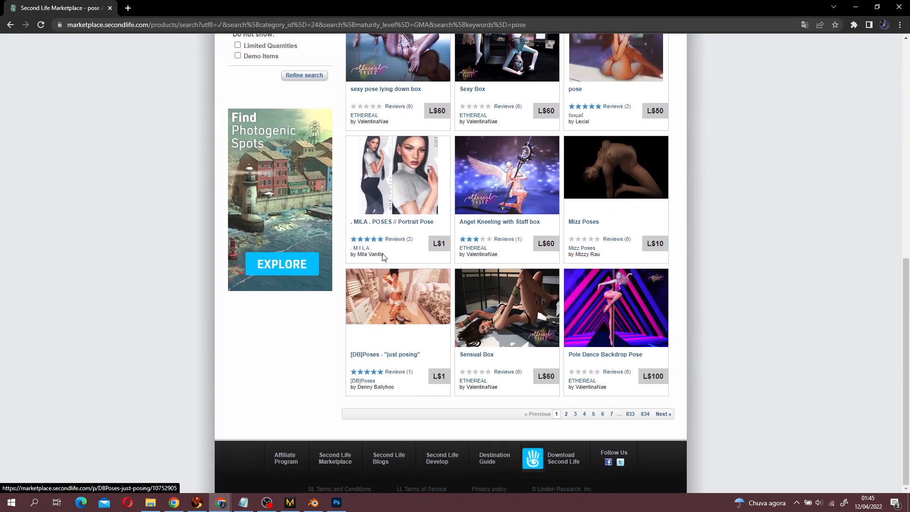
scroll(591, 418, up, 10)
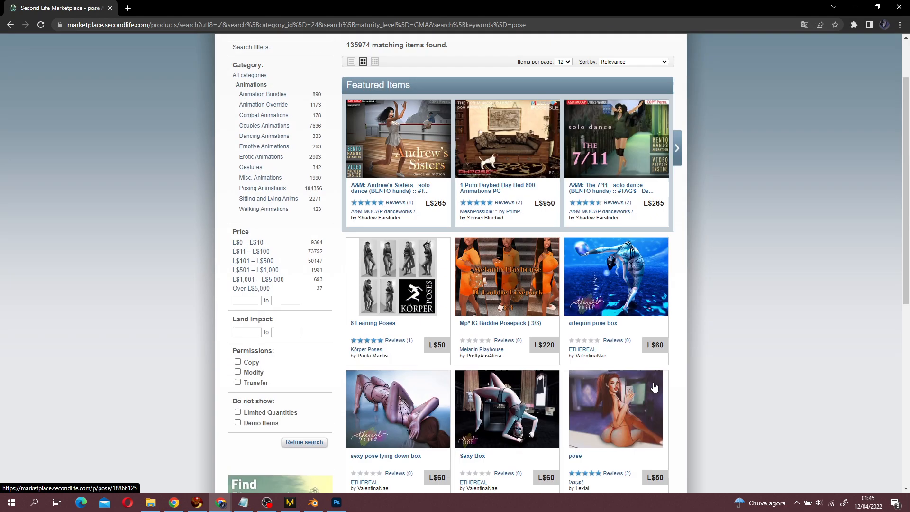
- Restrict the pose search to General and Moderate maturity levels and run it again
click(461, 90)
click(462, 108)
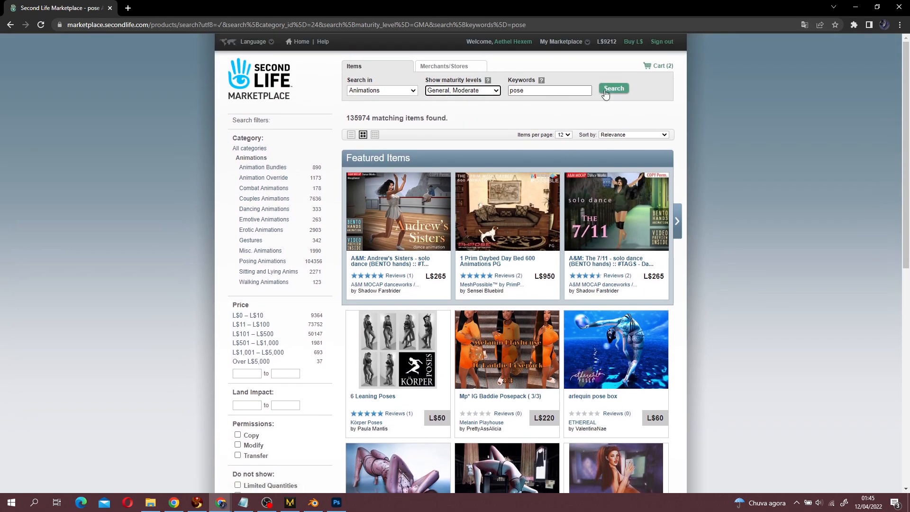
click(627, 90)
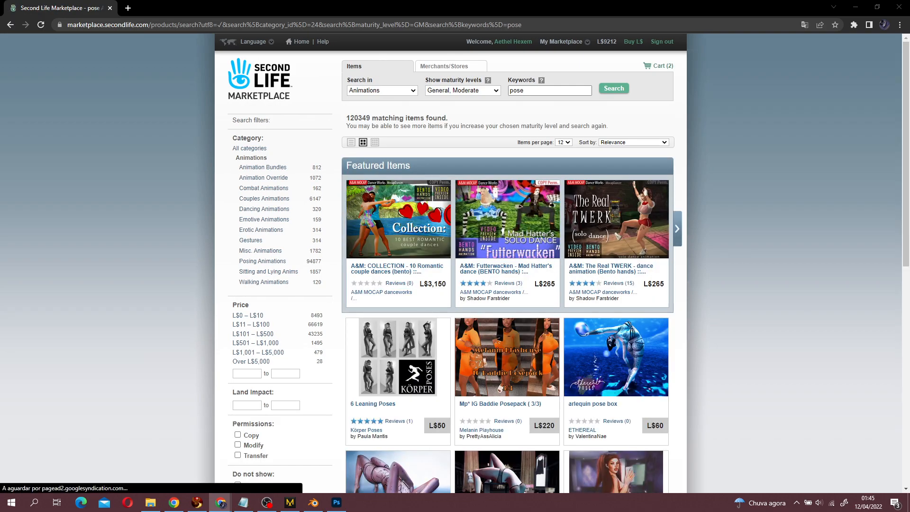
- Bring the Ana Poses store window into view, maximize it, and browse its pose packs
drag(0, 95, 404, 51)
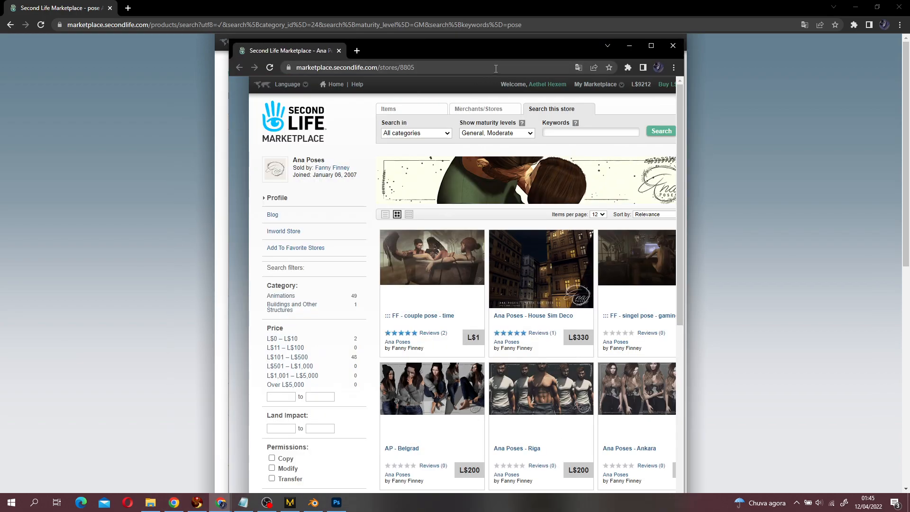
double_click(503, 47)
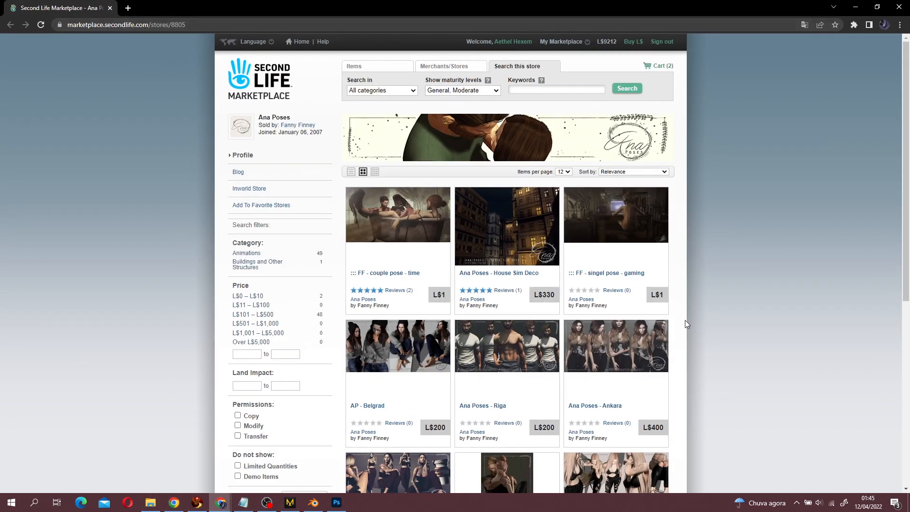
scroll(695, 316, down, 3)
scroll(725, 308, down, 2)
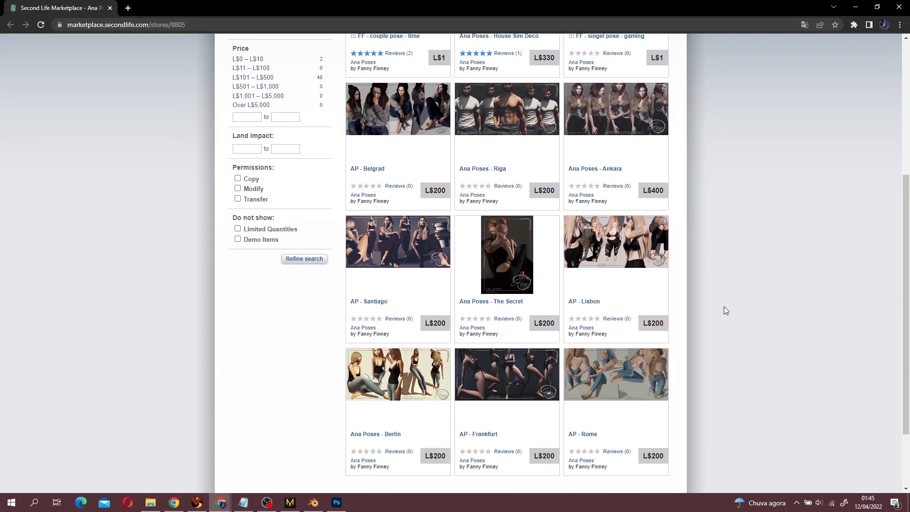
right_click(672, 302)
click(776, 269)
scroll(775, 268, down, 2)
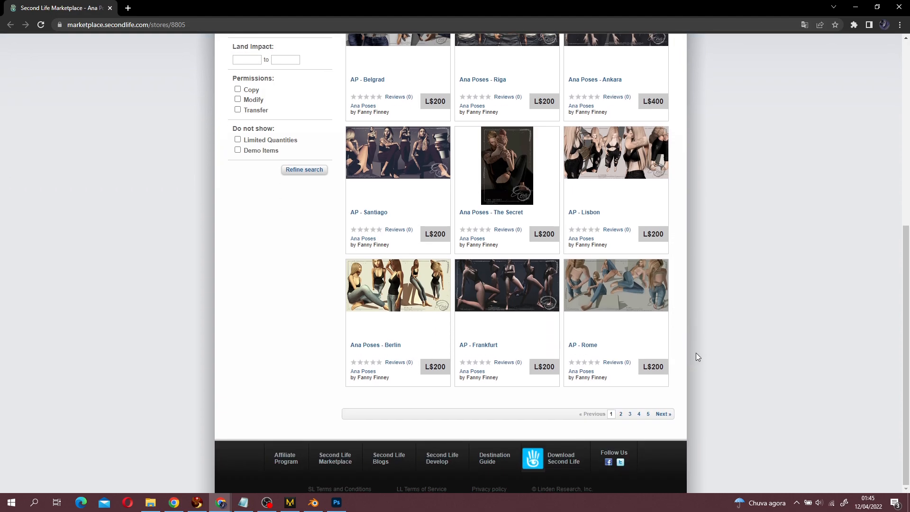
scroll(681, 314, up, 2)
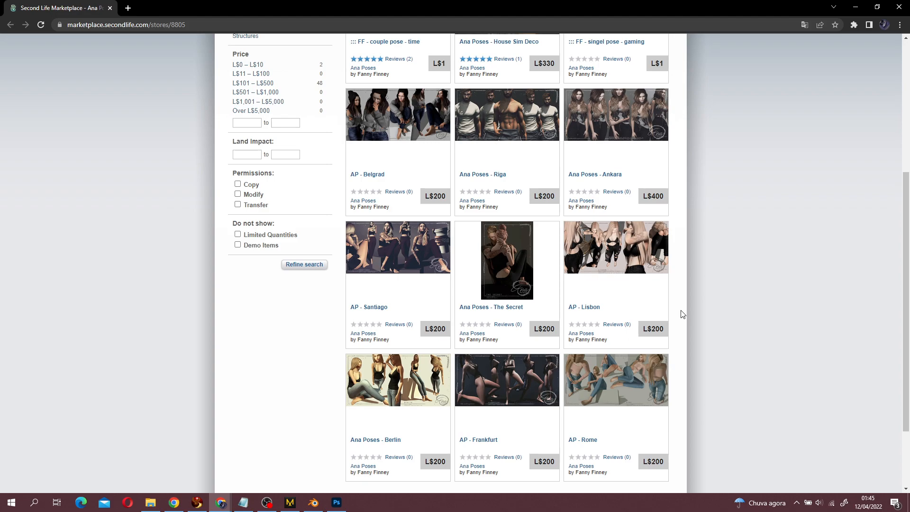
- Open the AP - Frankfurt pose pack, check its enlarged picture, and buy it for L$200 from the L$ balance
click(462, 439)
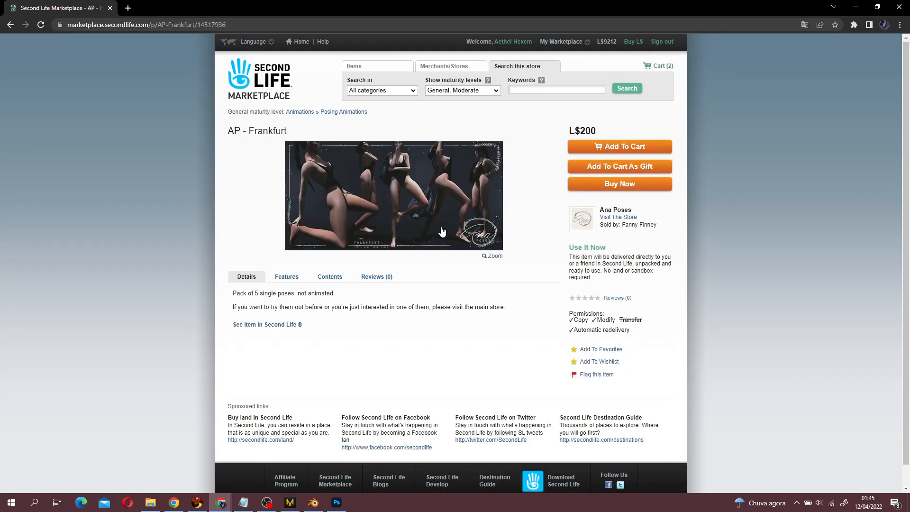
click(441, 231)
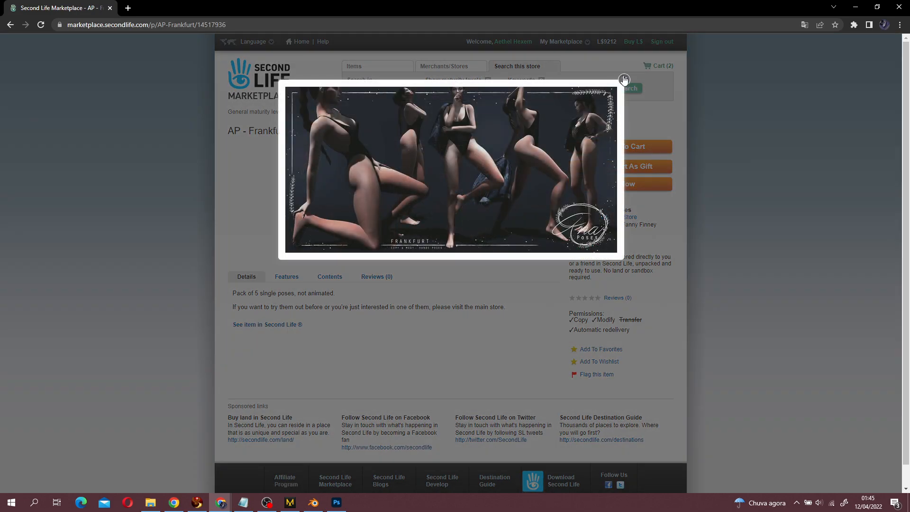
click(624, 81)
click(641, 189)
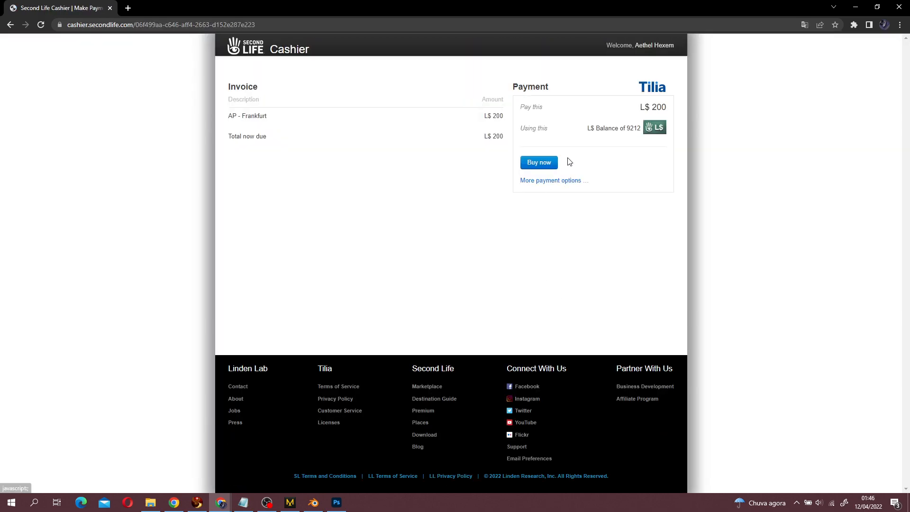
click(550, 163)
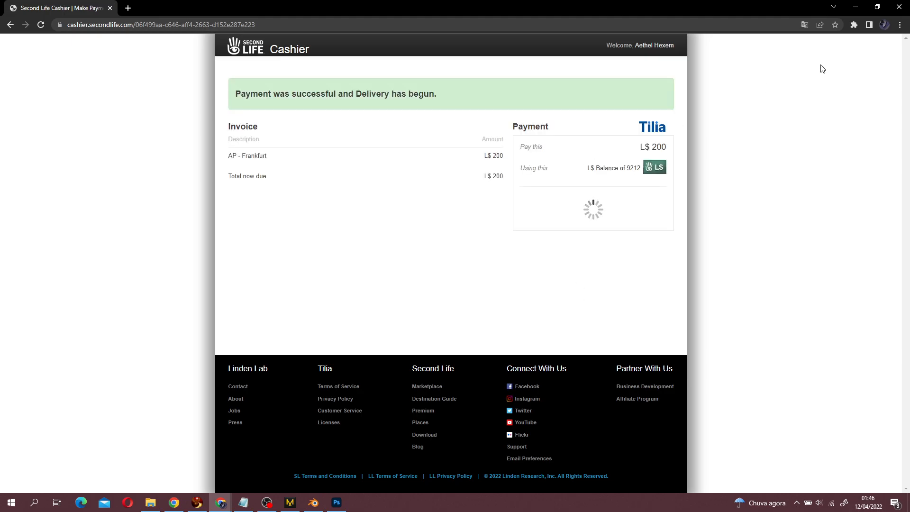
- Close the Marketplace windows, return to Firestorm, and expand the AP - Frankfurt folder among the received items
click(899, 6)
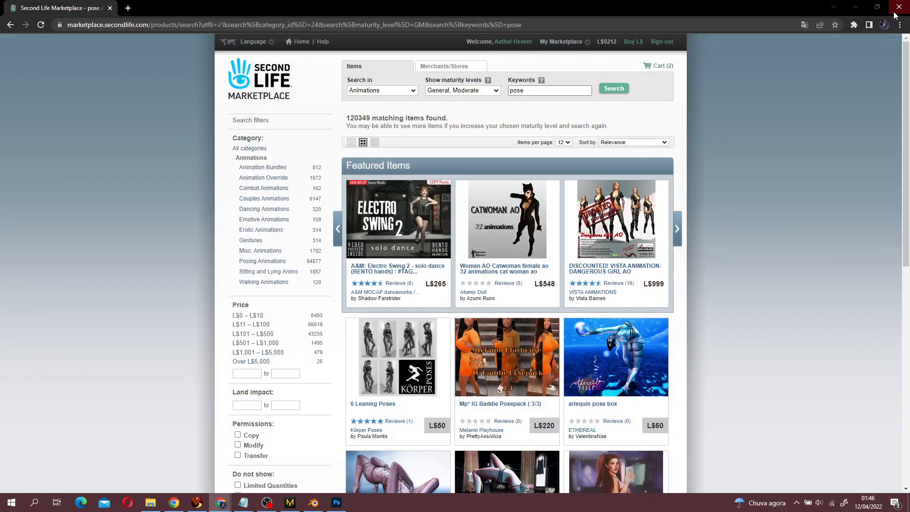
click(899, 6)
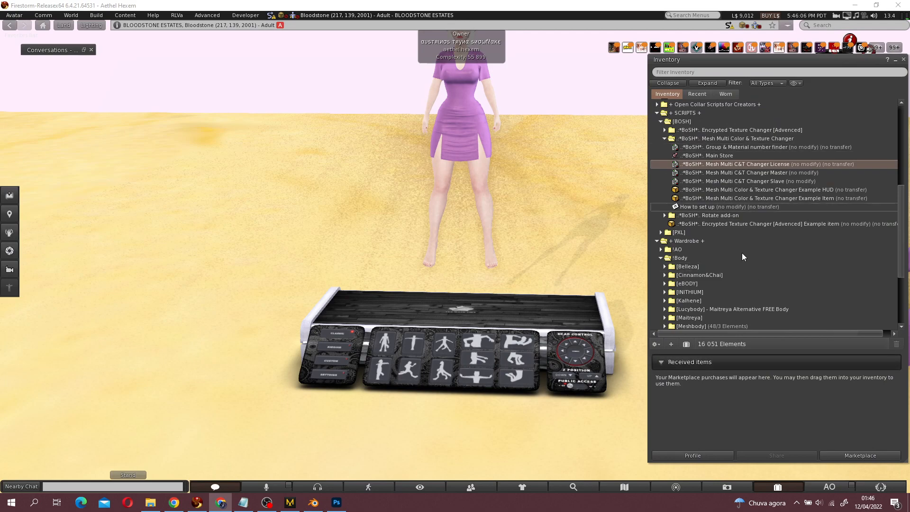
click(695, 369)
click(699, 439)
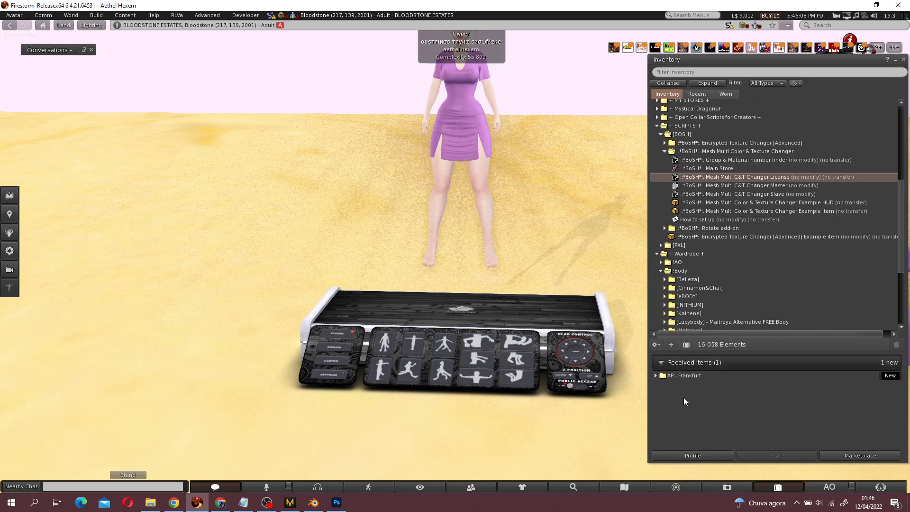
click(657, 375)
- Switch the pose stand to its custom animations and add AP - Frankfurt 1 through 5 to its contents
alt+drag(385, 365, 287, 297)
click(381, 261)
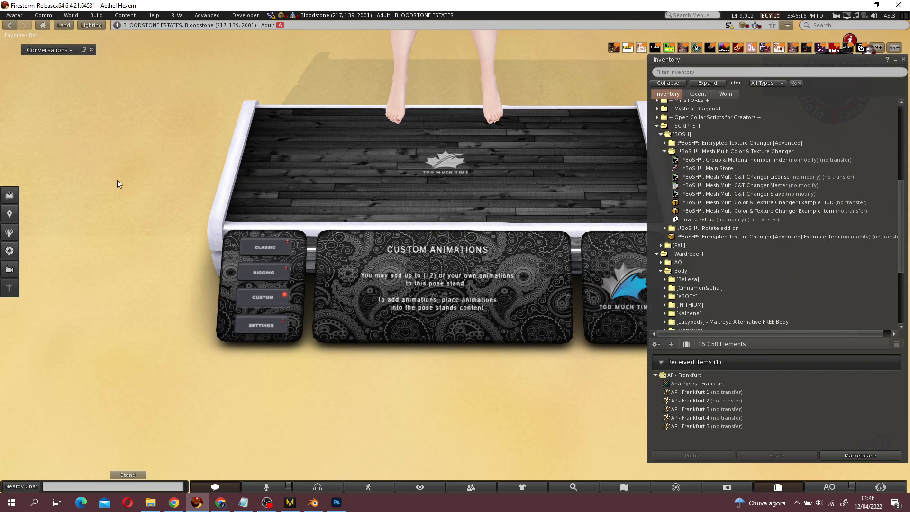
click(726, 393)
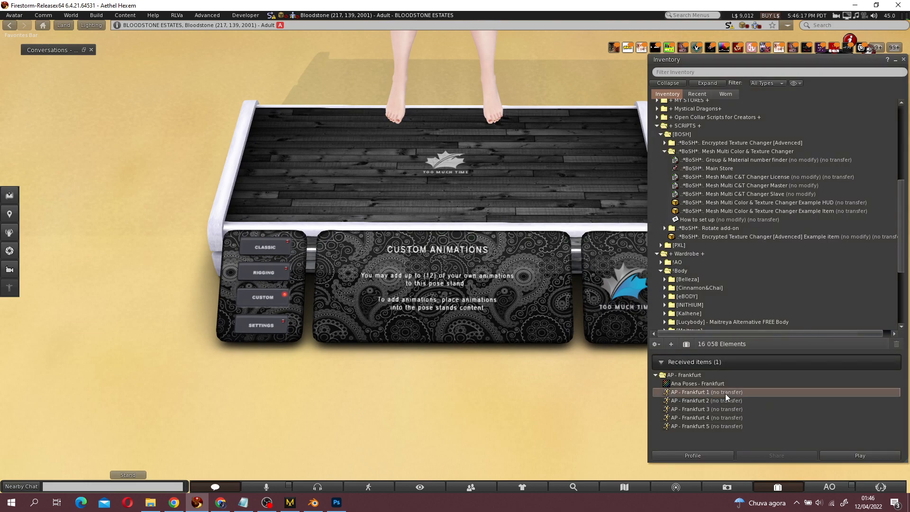
shift+click(723, 427)
drag(720, 397, 452, 303)
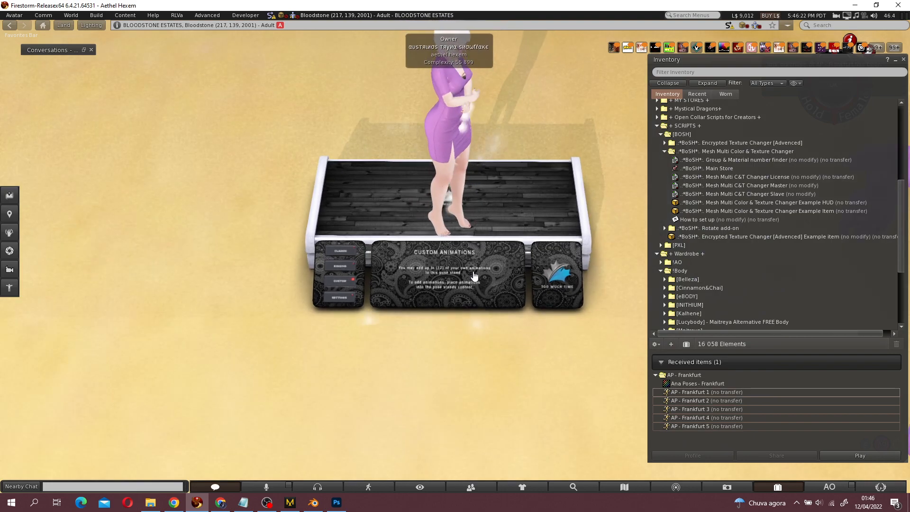
- Sit the avatar on the pose stand again and bring up its custom animations
right_click(474, 276)
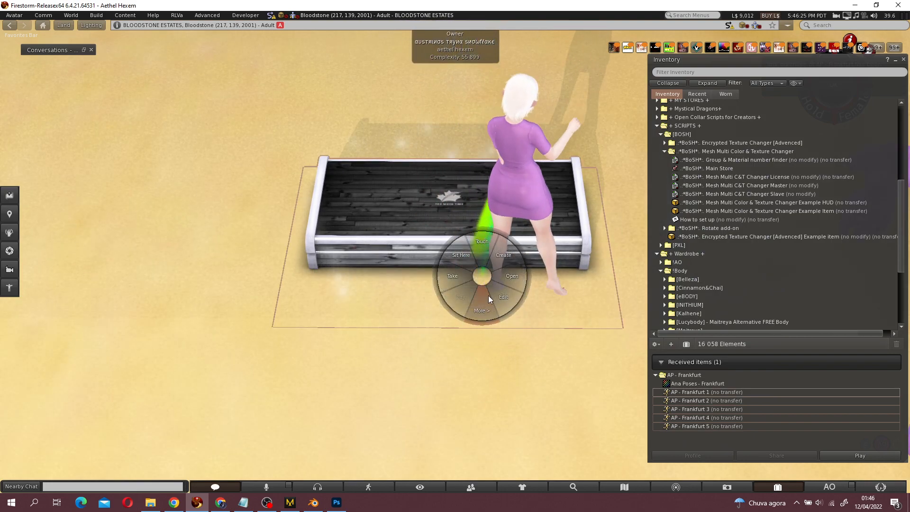
click(462, 256)
click(350, 287)
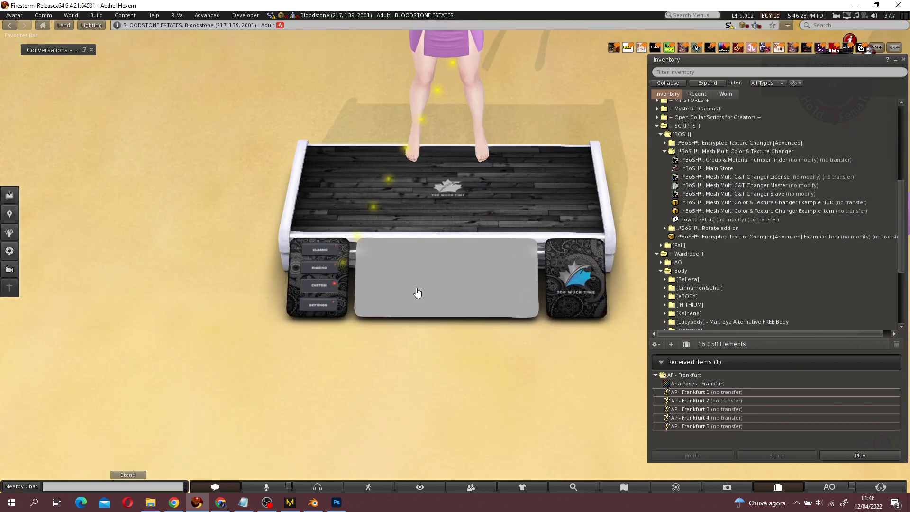
- Try the newly added custom poses on the avatar, including C and D, finishing with pose E
click(420, 255)
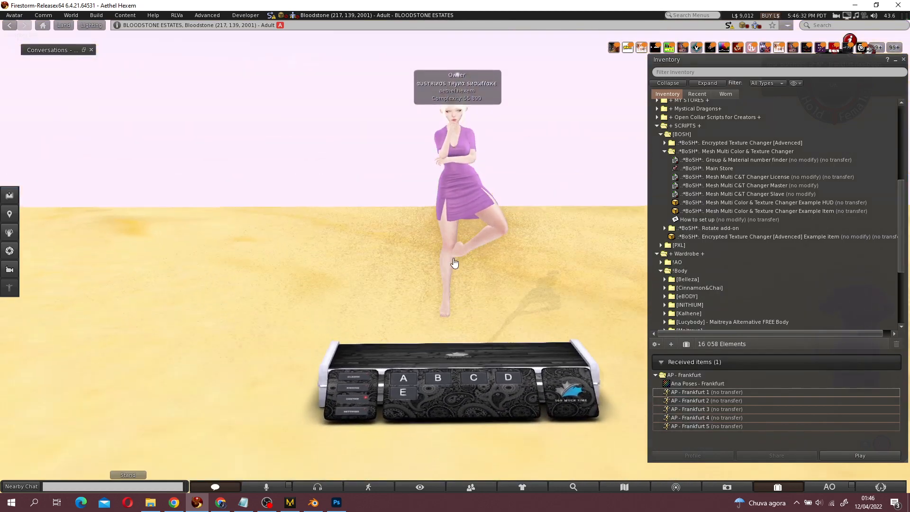
click(471, 378)
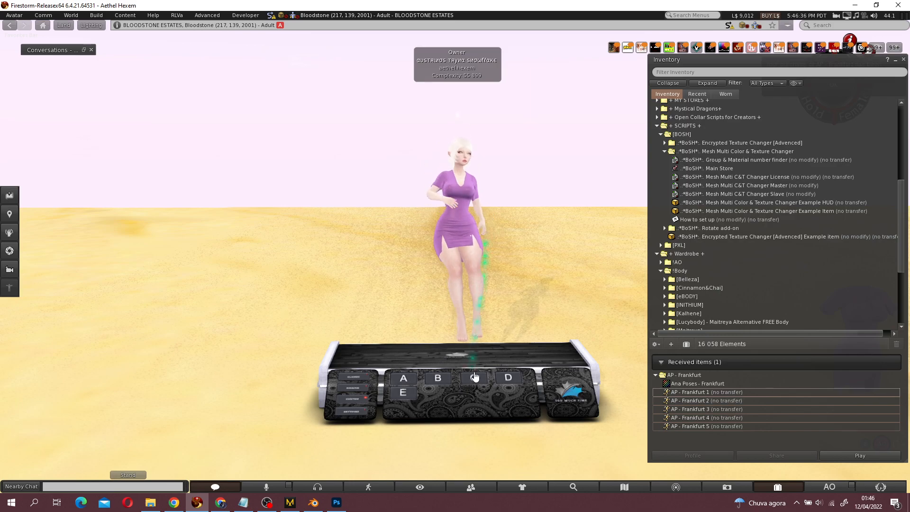
click(506, 380)
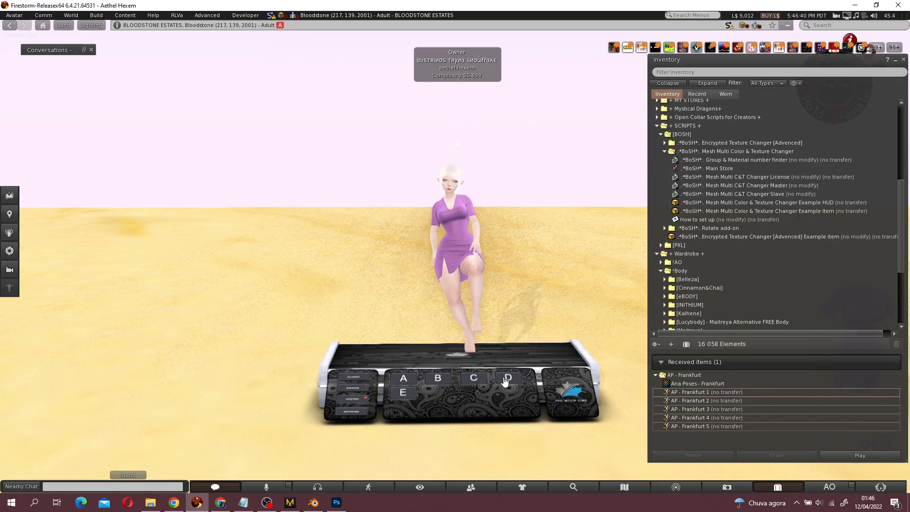
click(406, 393)
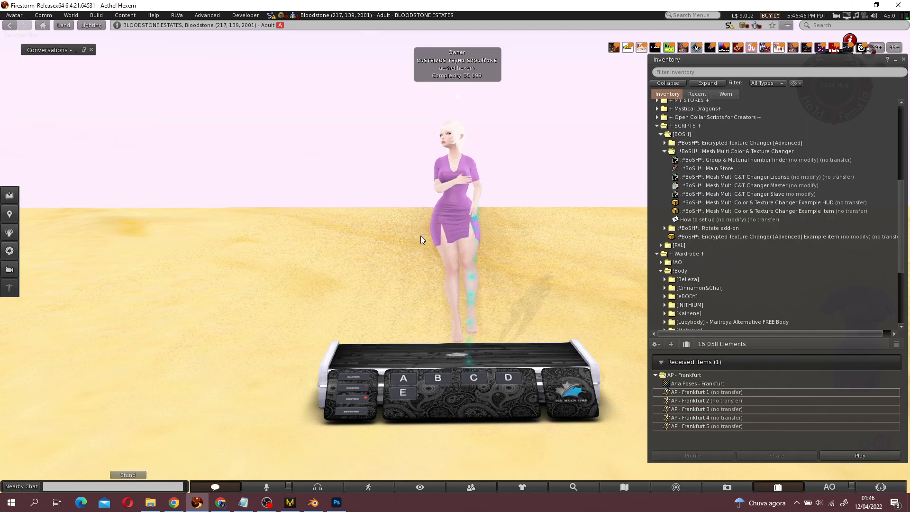
alt+click(458, 185)
alt+drag(458, 185, 375, 237)
- Filter the inventory for "lelutka a"
click(719, 73)
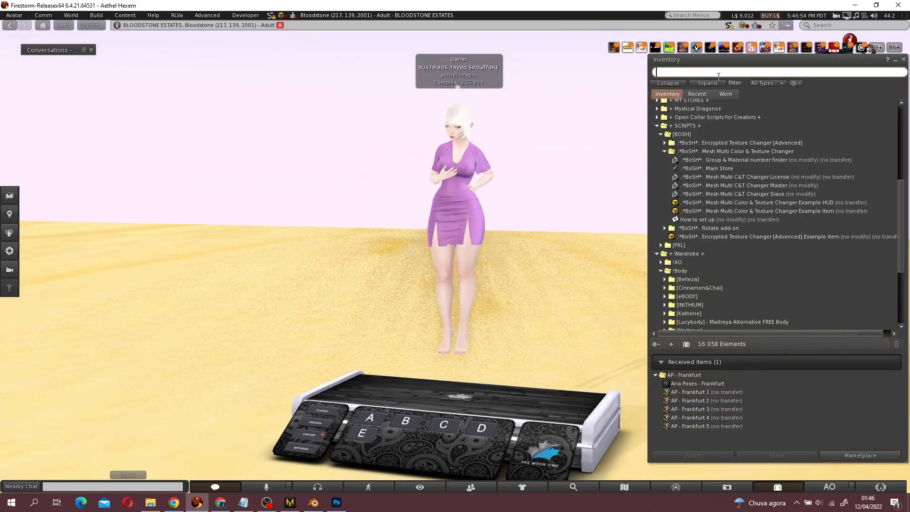
text(lelu)
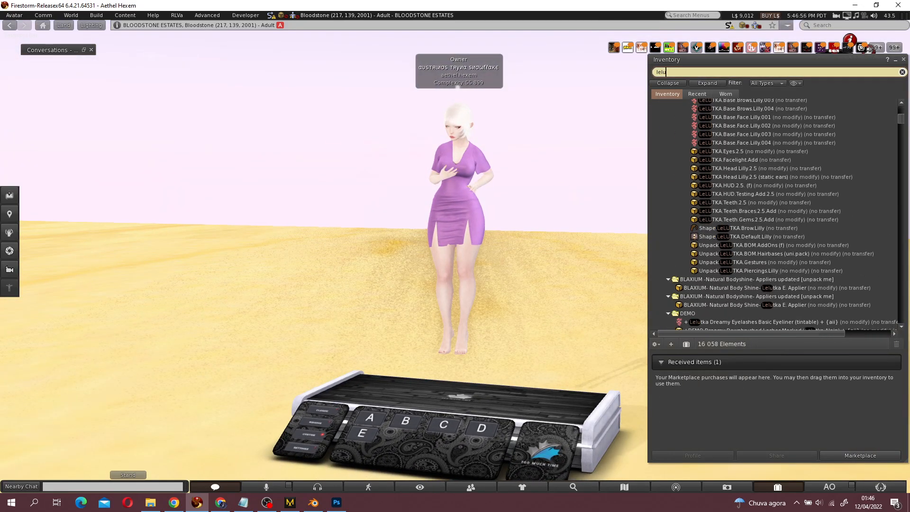
text(tka a)
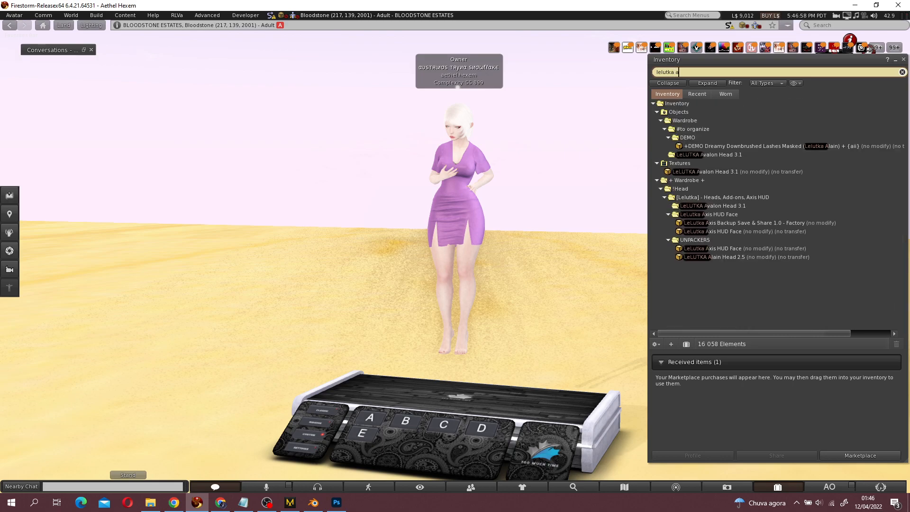
right_click(756, 252)
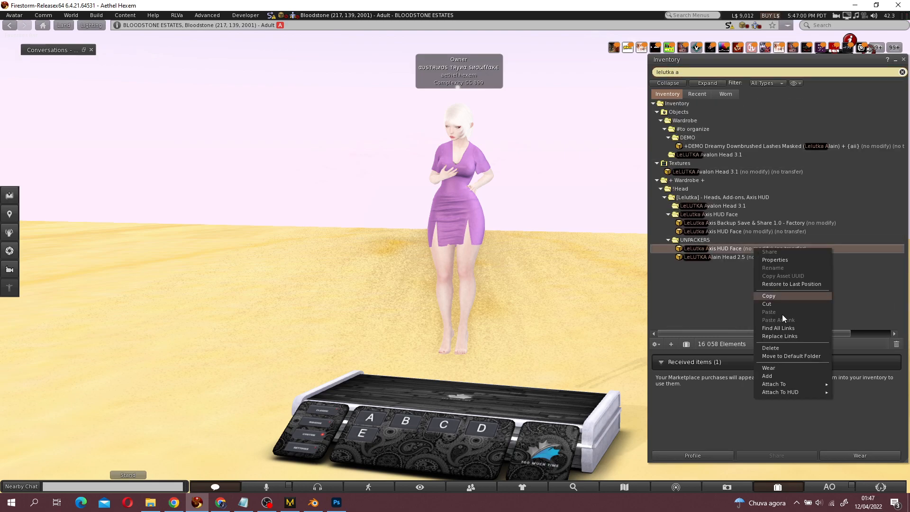
click(784, 369)
alt+drag(459, 187, 484, 180)
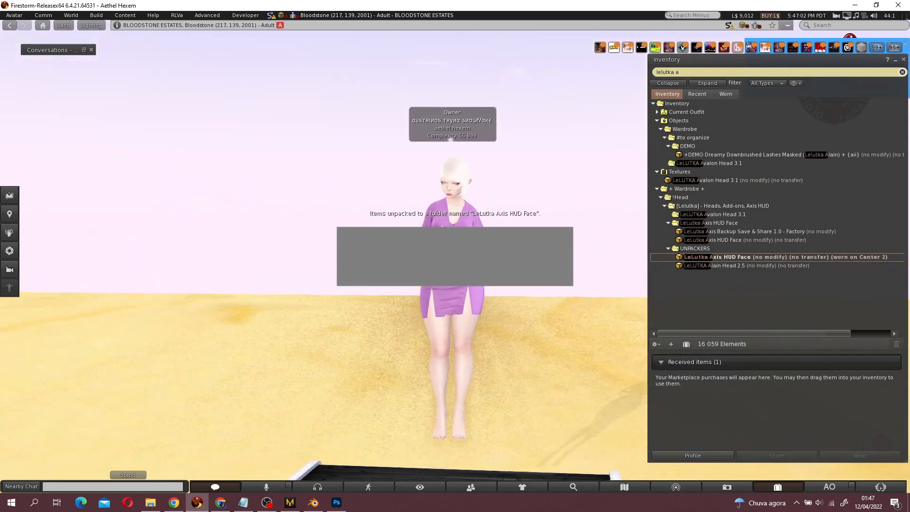
right_click(451, 297)
right_click(383, 252)
click(345, 253)
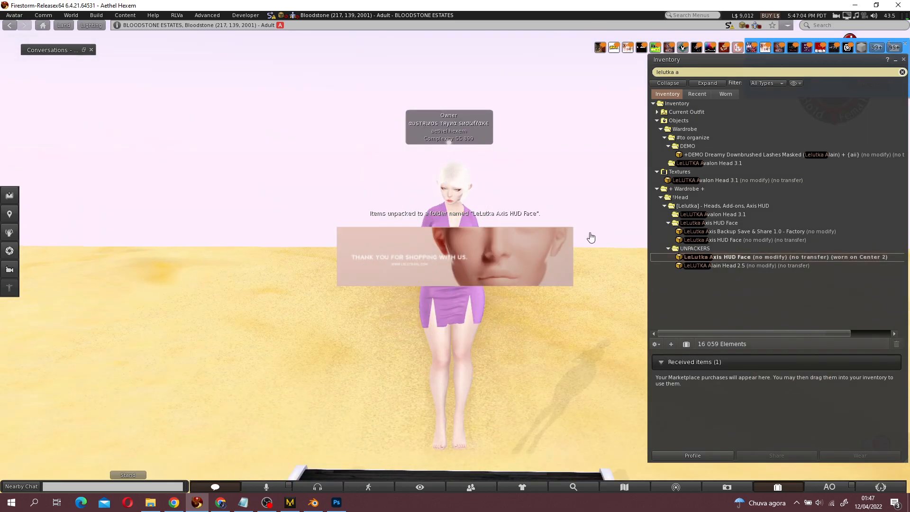
click(764, 100)
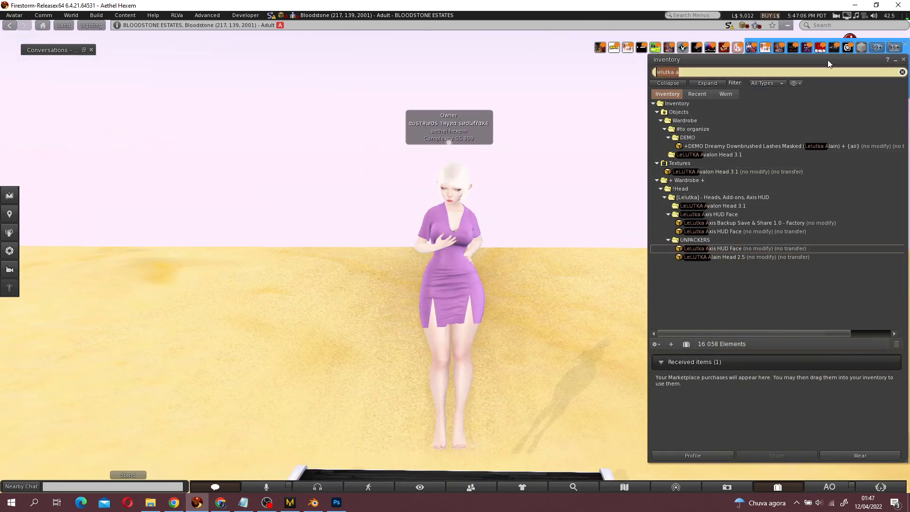
drag(830, 59, 773, 103)
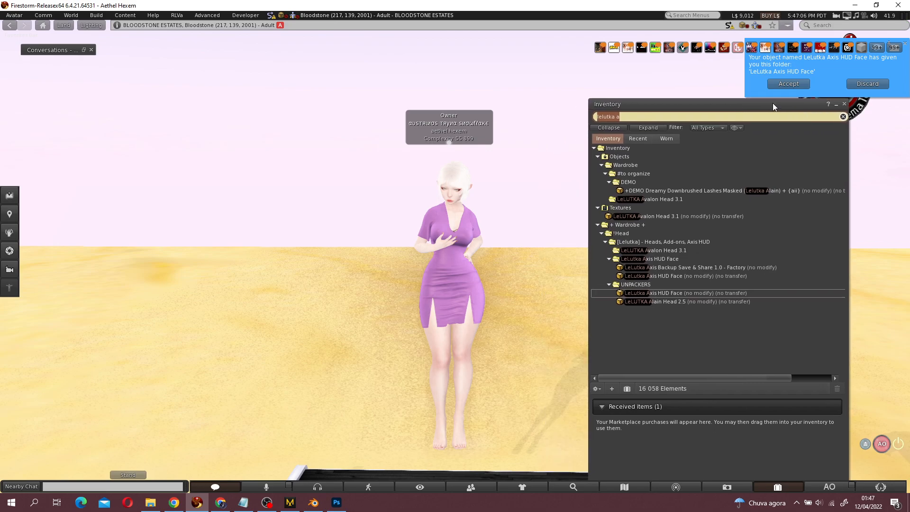
- Add the LeLutka Axis HUD Face item from its own folder to the avatar, clear the inventory filter, and close the inventory
right_click(687, 284)
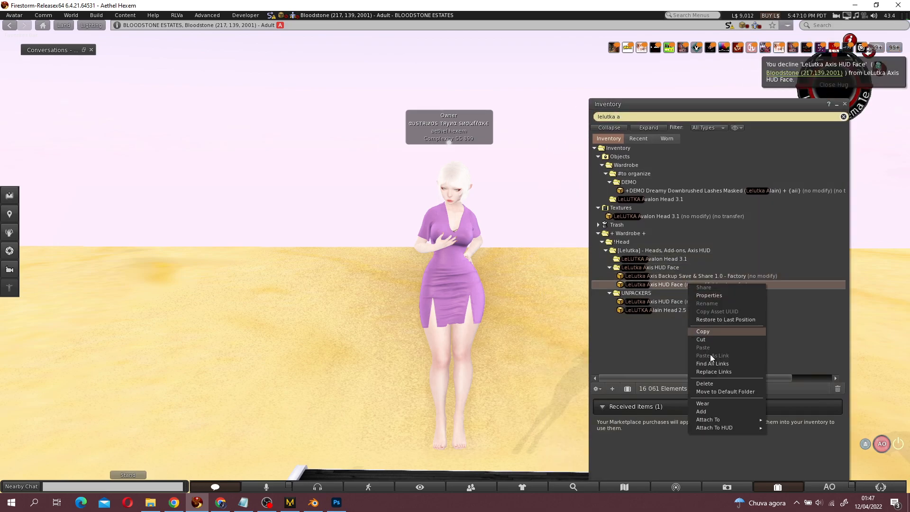
click(718, 411)
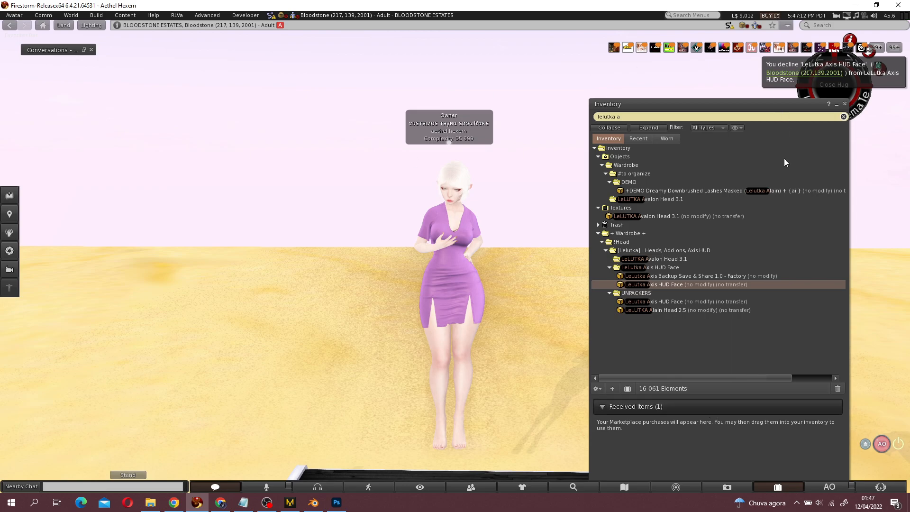
click(844, 117)
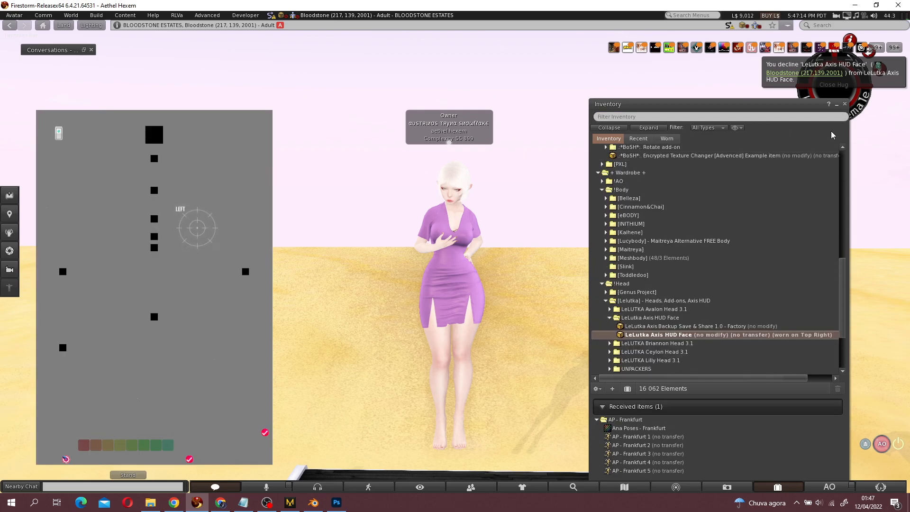
click(845, 104)
- Activate the LeLutka face HUD and tilt the avatar's head by choosing a point up and to the left in the HEAD grid
alt+drag(446, 176, 422, 178)
alt+drag(403, 353, 375, 353)
click(157, 139)
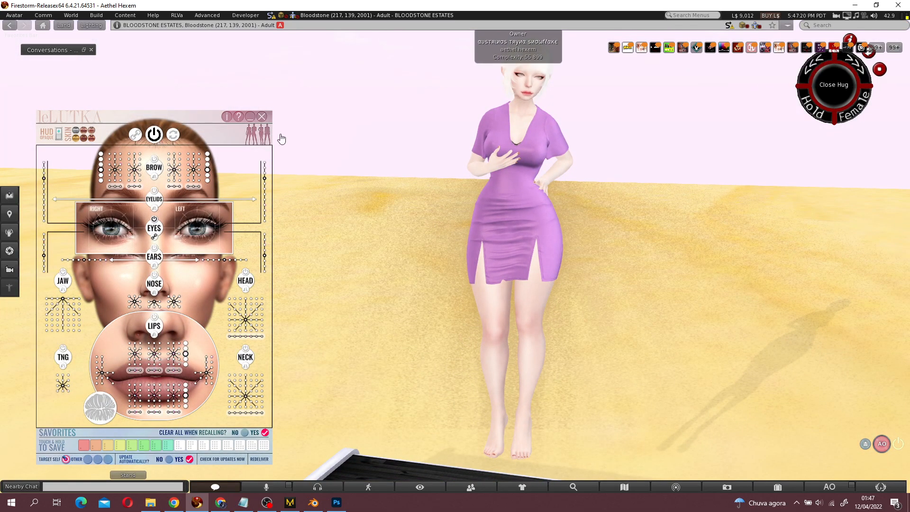
click(245, 309)
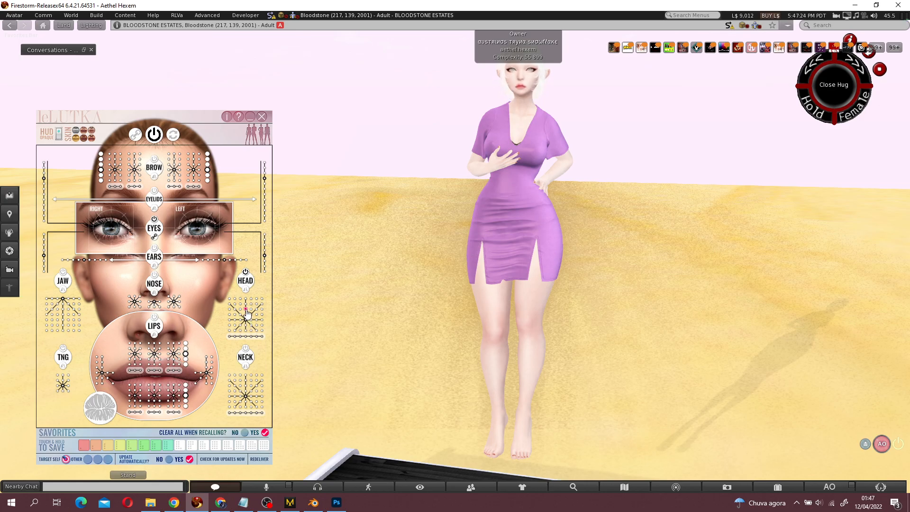
ctrl+alt+drag(515, 189, 552, 175)
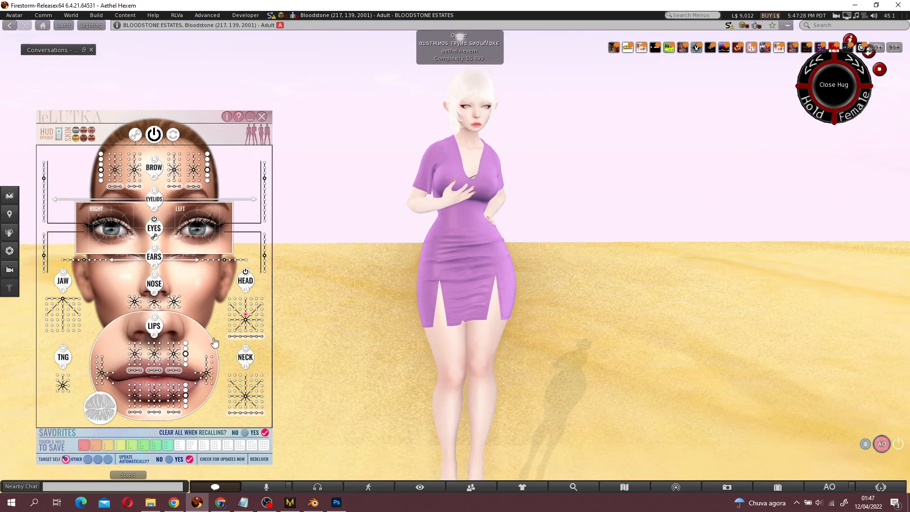
click(240, 317)
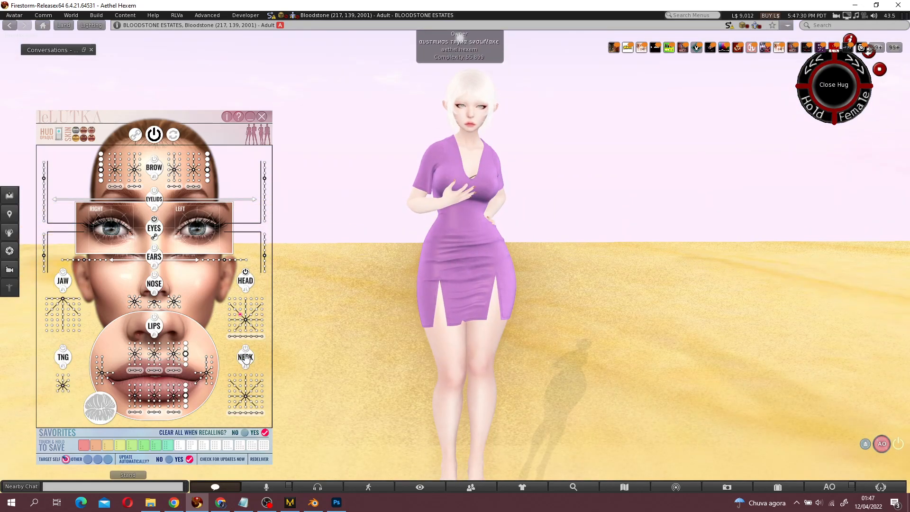
- Try several gaze directions for the avatar's eyes with the LeLutka HUD and set the gaze back to the centre
alt+click(442, 146)
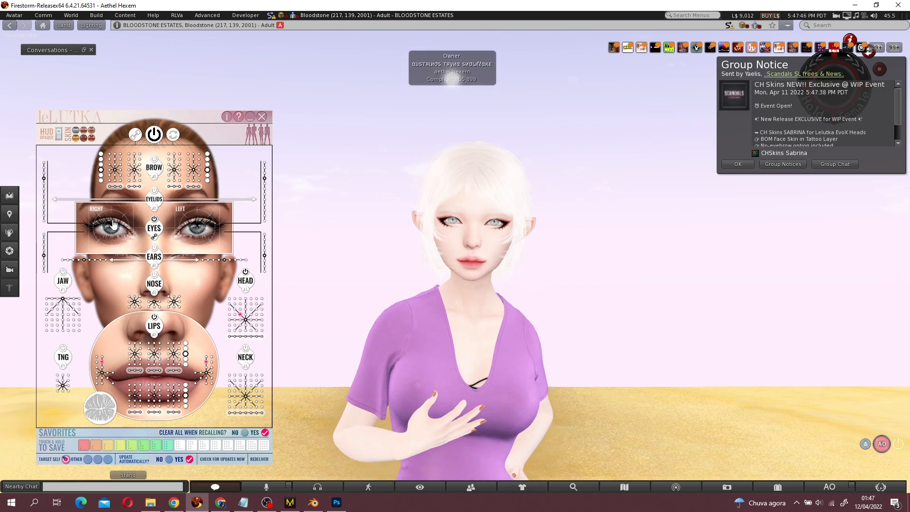
click(112, 228)
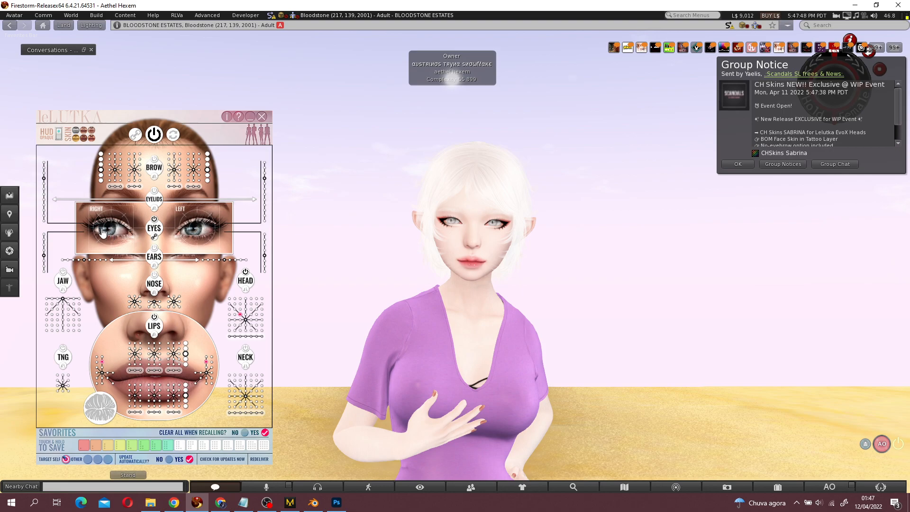
click(114, 232)
click(121, 233)
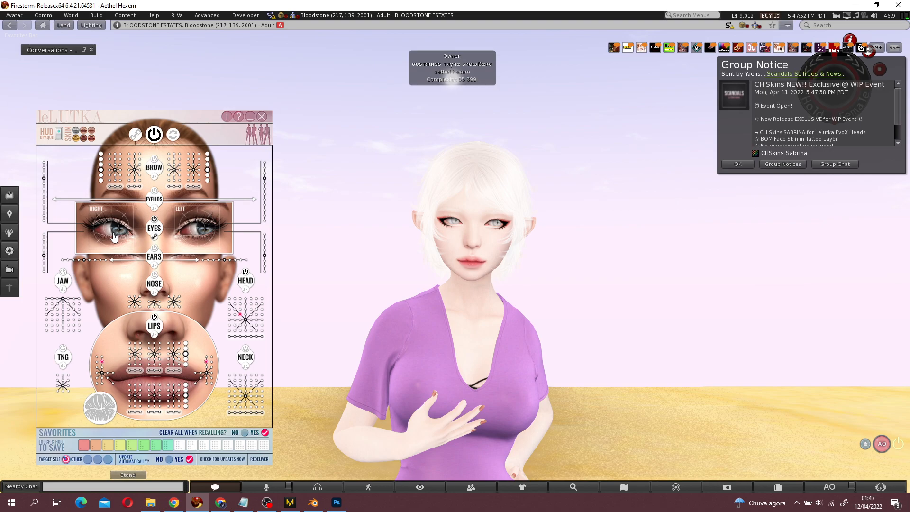
click(113, 231)
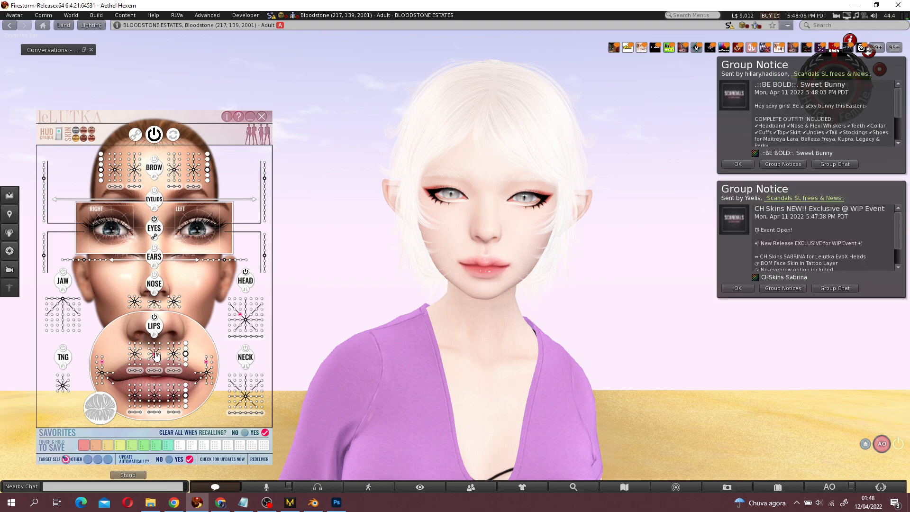
- Open the inventory and filter it for "linge"
alt+drag(385, 379, 390, 450)
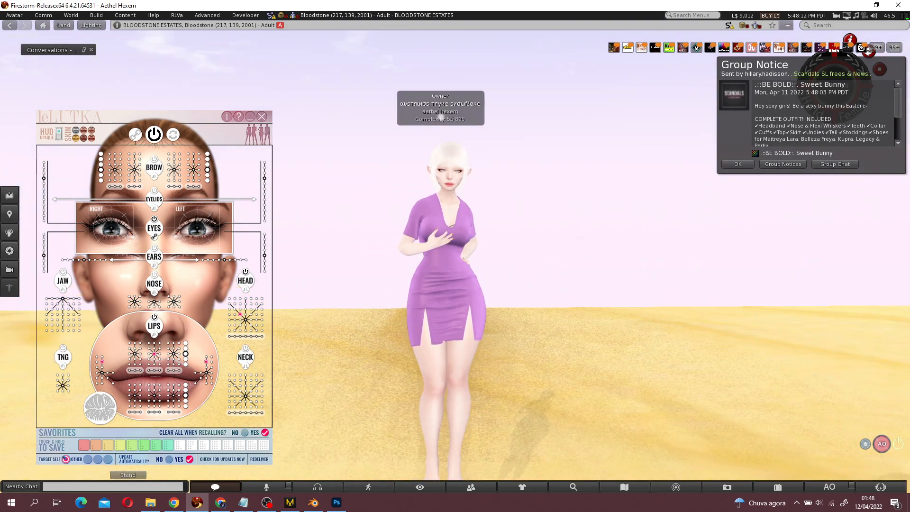
click(778, 487)
text(la)
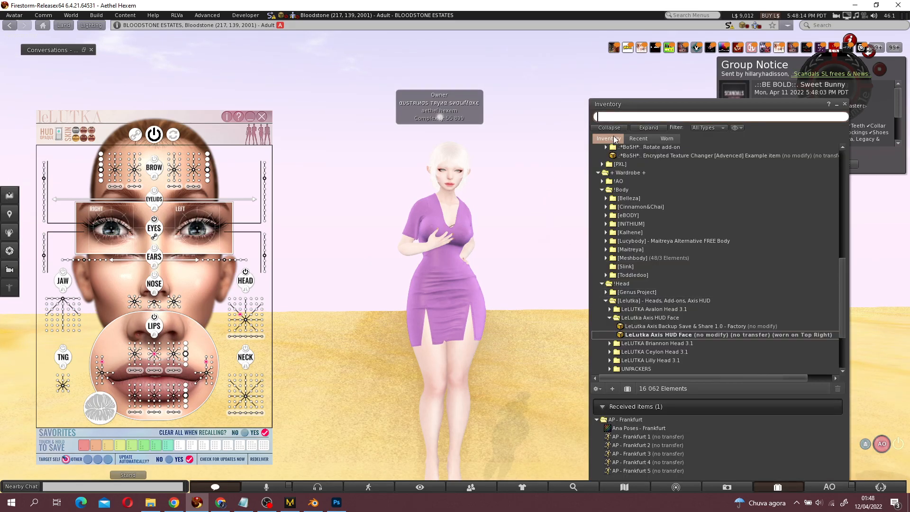
key(BackSpace)
text(i)
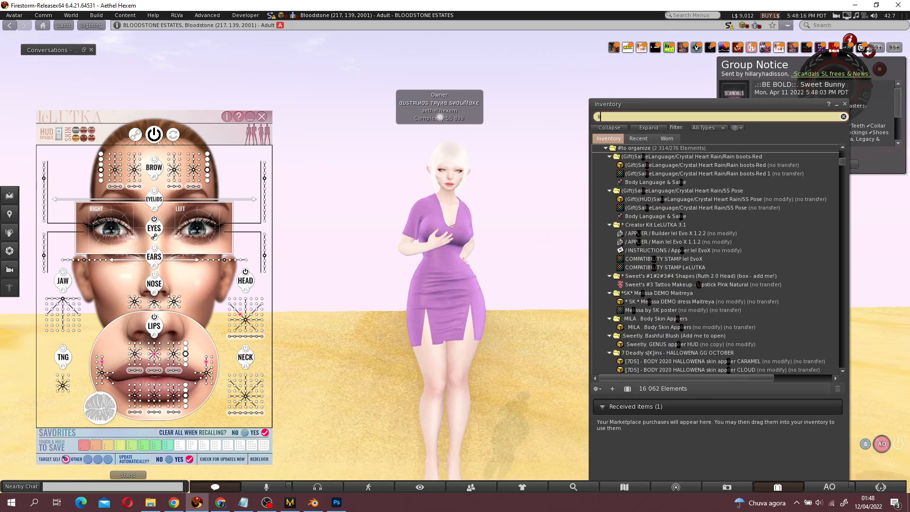
text(nge)
- Take off the worn Dream - Lingerie Black (Tintable) item and clear the inventory filter
right_click(640, 215)
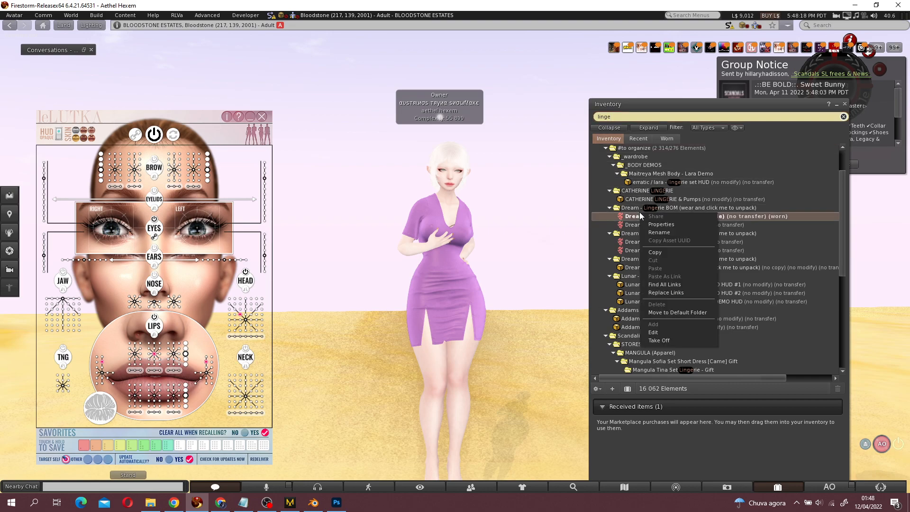
click(659, 340)
scroll(609, 294, down, 1)
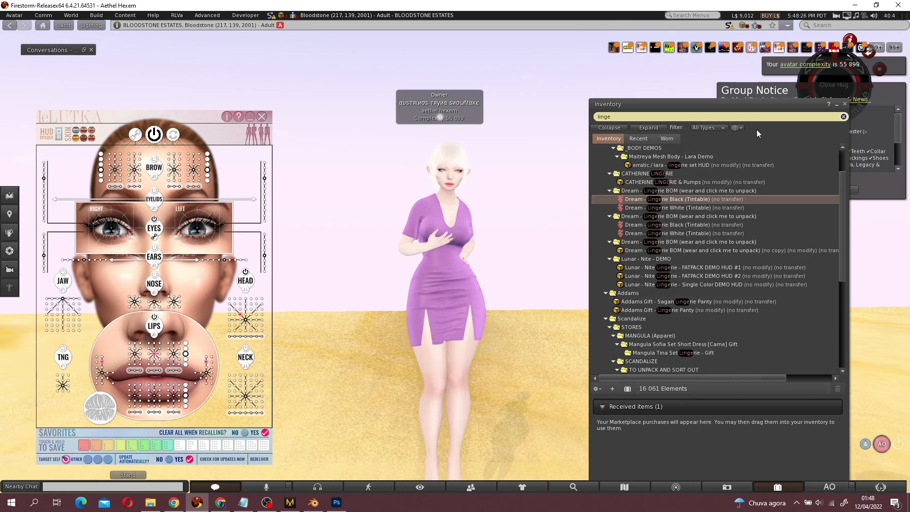
click(843, 117)
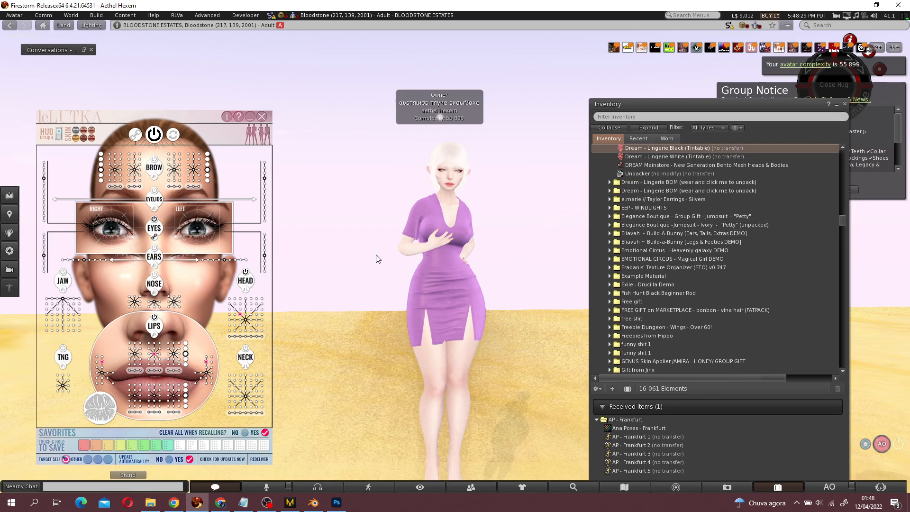
- Replace the avatar's head tilt with a point up and to the right in the HEAD grid, and shift the eye gaze to the left
ctrl+alt+drag(447, 276, 153, 223)
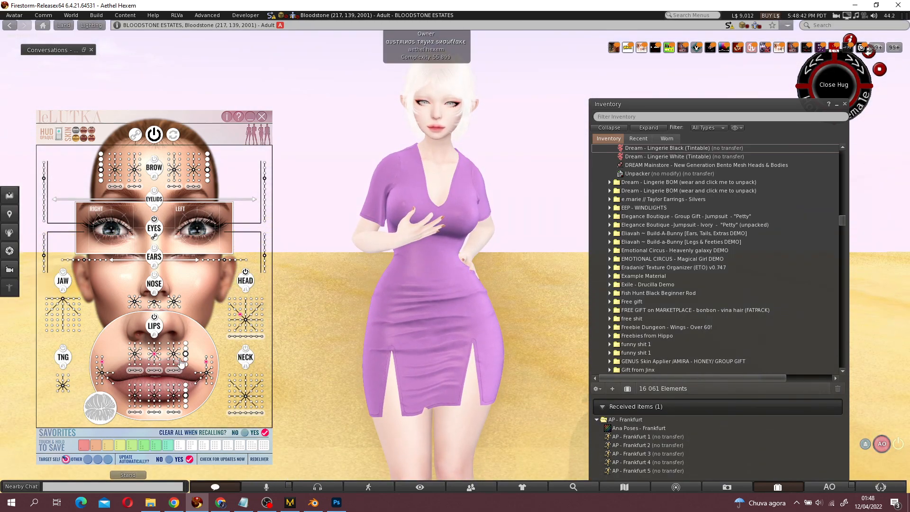
click(240, 315)
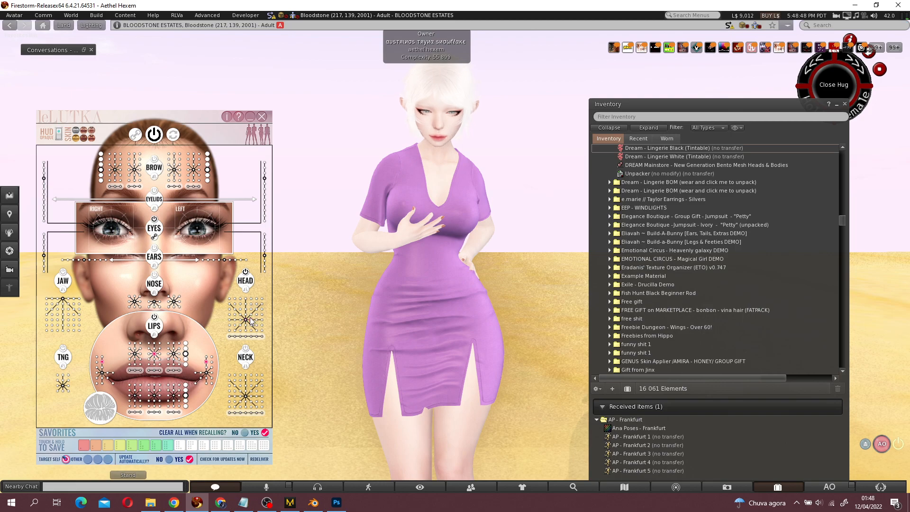
click(252, 315)
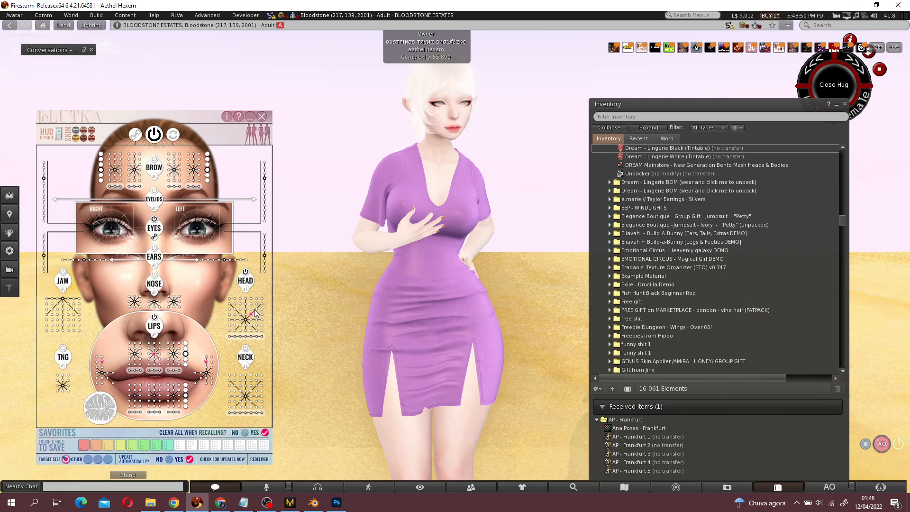
click(100, 229)
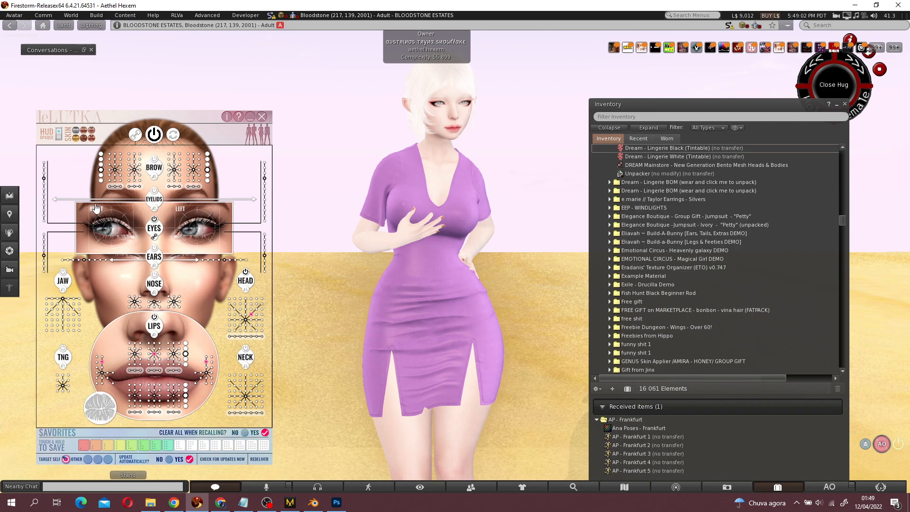
scroll(457, 235, down, 6)
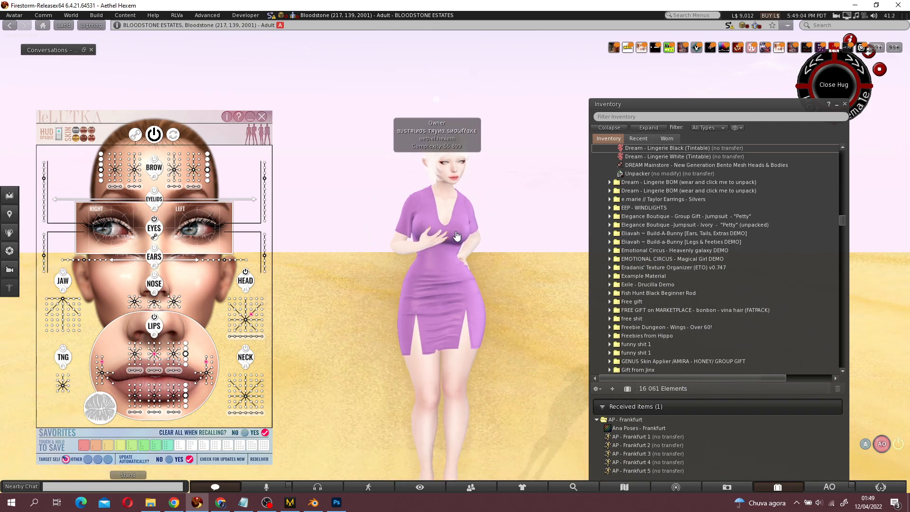
key(ctrl+b)
key(ctrl+3)
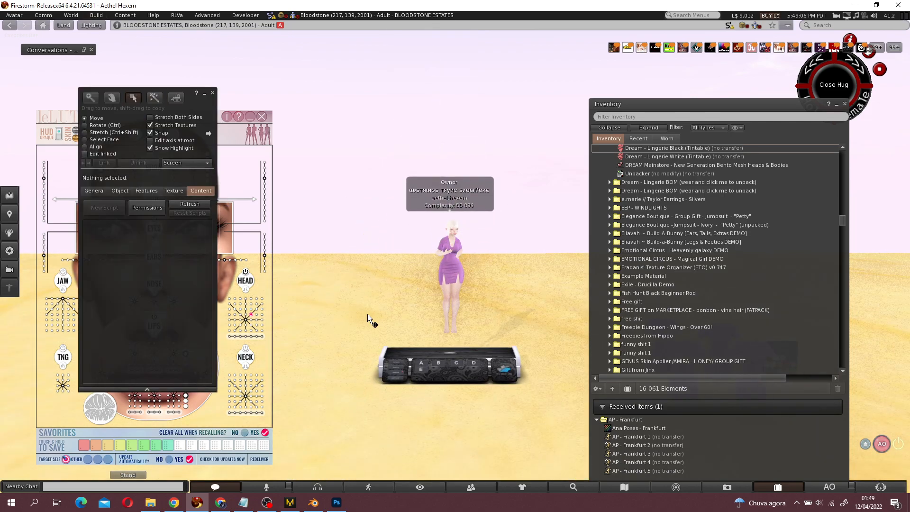
click(368, 314)
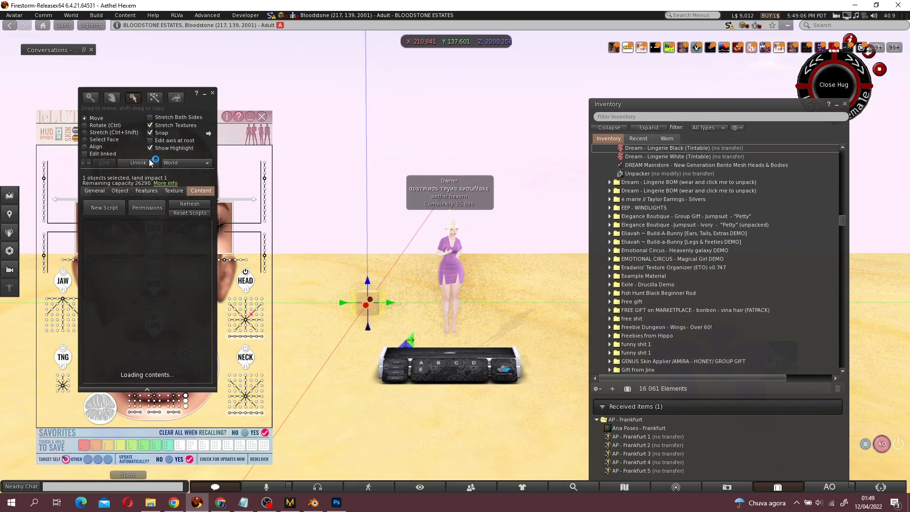
click(213, 92)
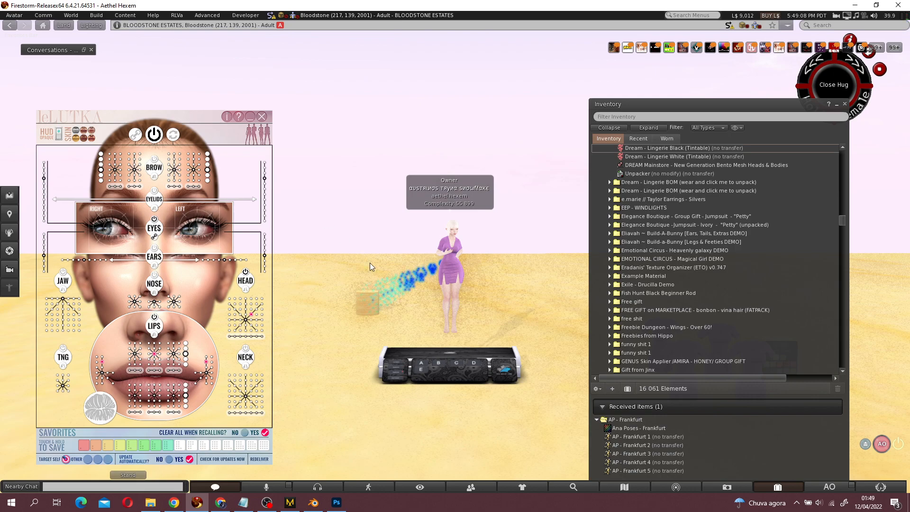
right_click(370, 307)
click(394, 313)
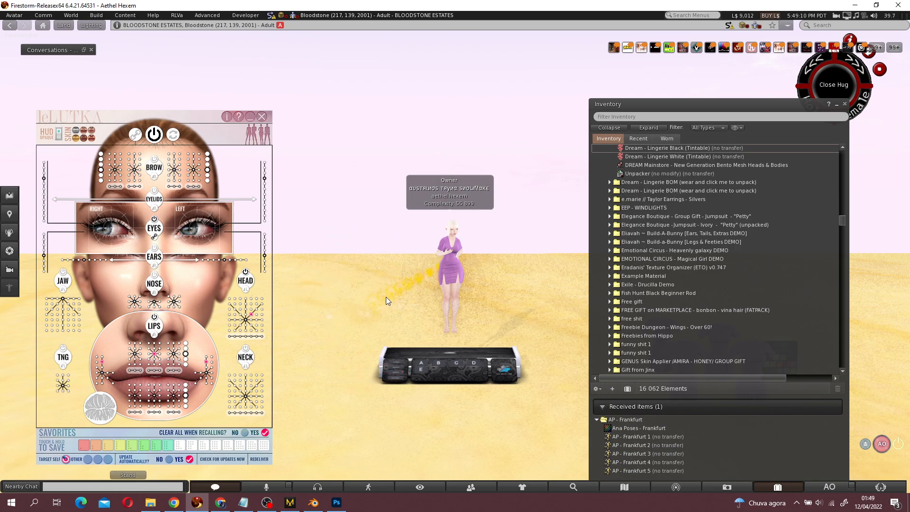
- Create a box behind the avatar and stretch it into a backdrop wall about 0.5 by 13.65 by 4.94 m
key(ctrl+b)
click(332, 309)
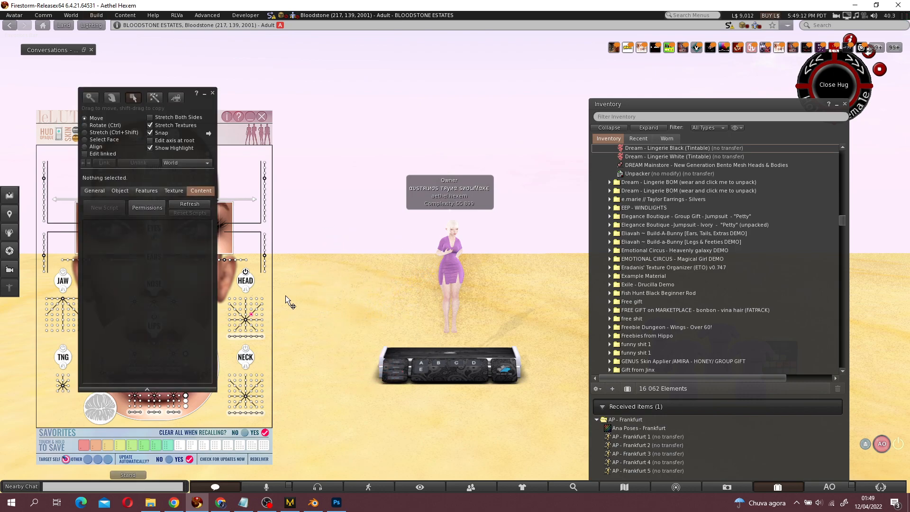
click(97, 191)
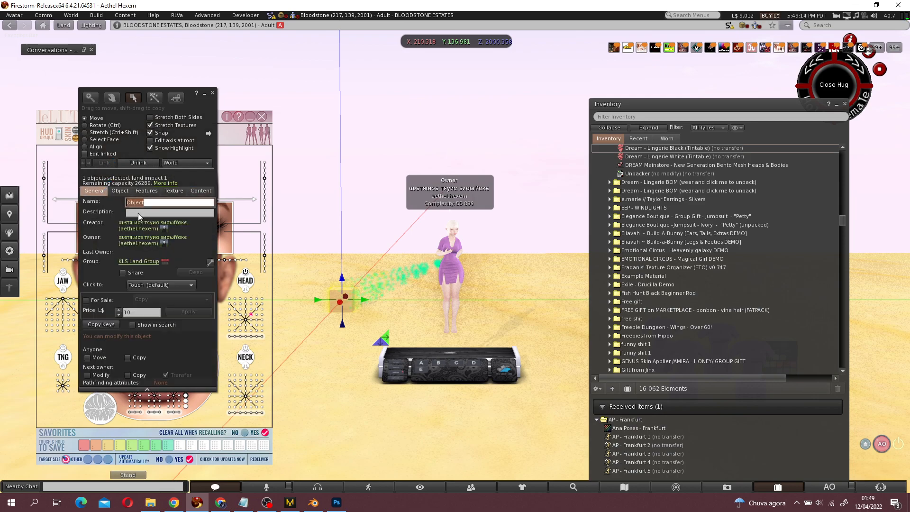
click(120, 191)
click(99, 134)
drag(368, 301, 495, 109)
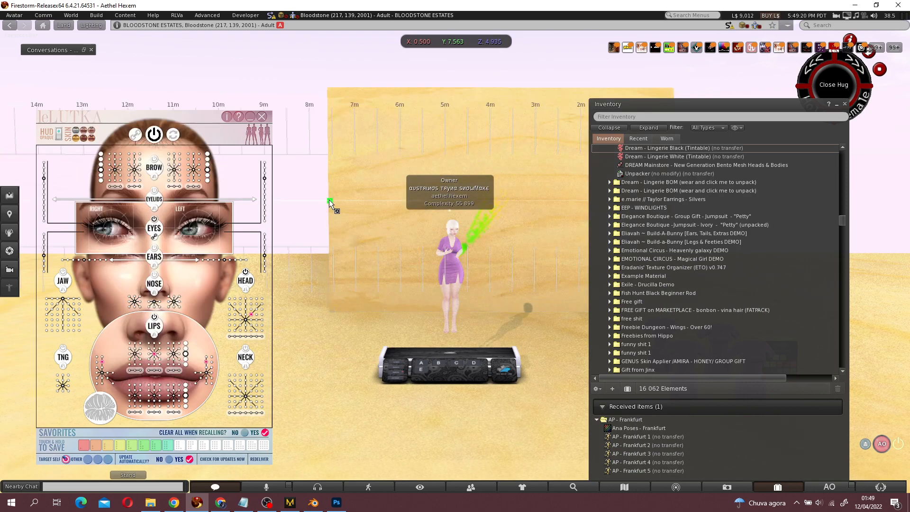
drag(329, 200, 196, 190)
drag(581, 227, 668, 224)
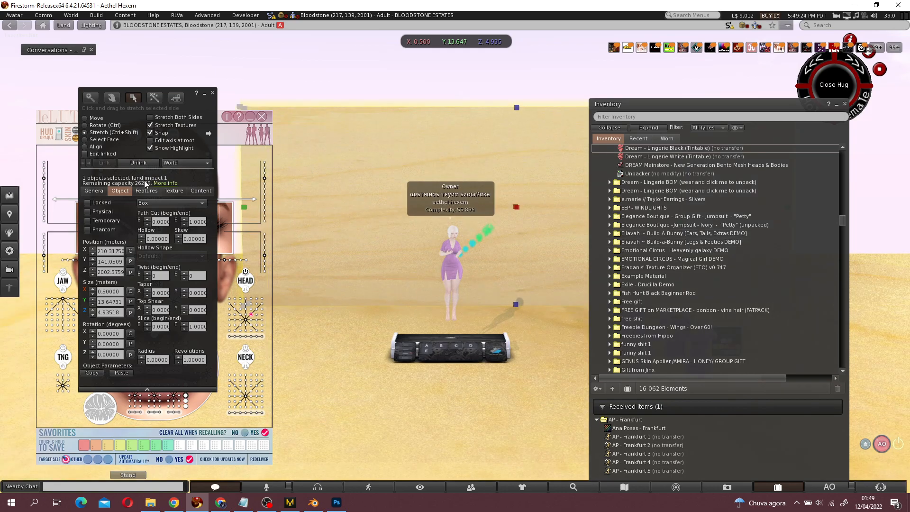
- Replace the backdrop wall's wood texture with the Blank texture
click(173, 191)
click(98, 260)
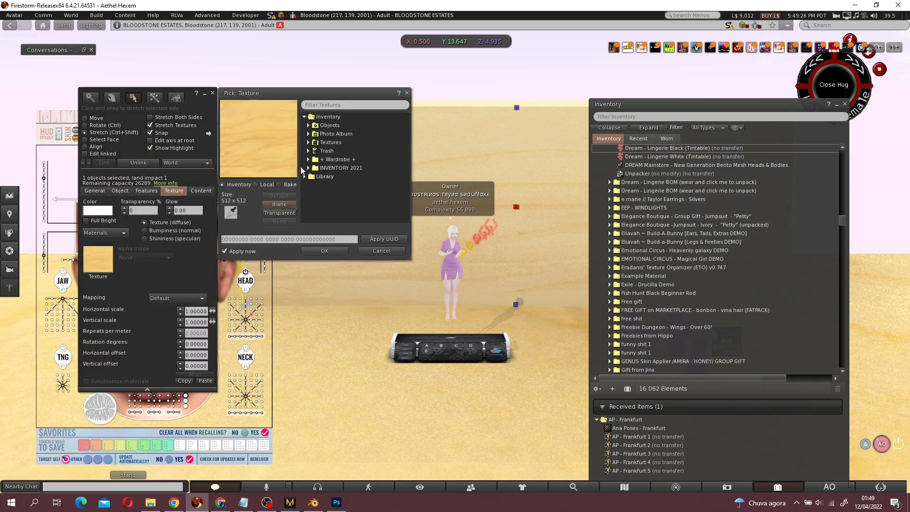
click(279, 207)
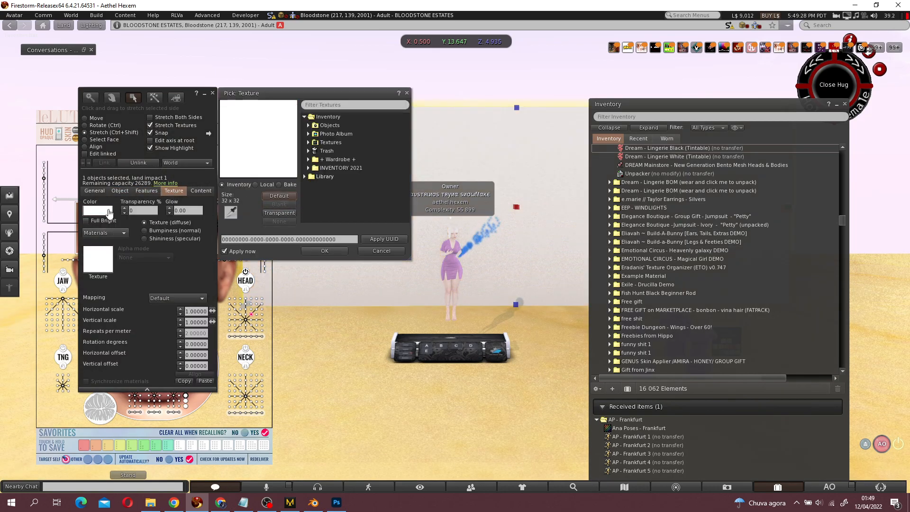
- Tint the backdrop wall dark green with RGB 29, 118, 52
click(98, 210)
click(610, 187)
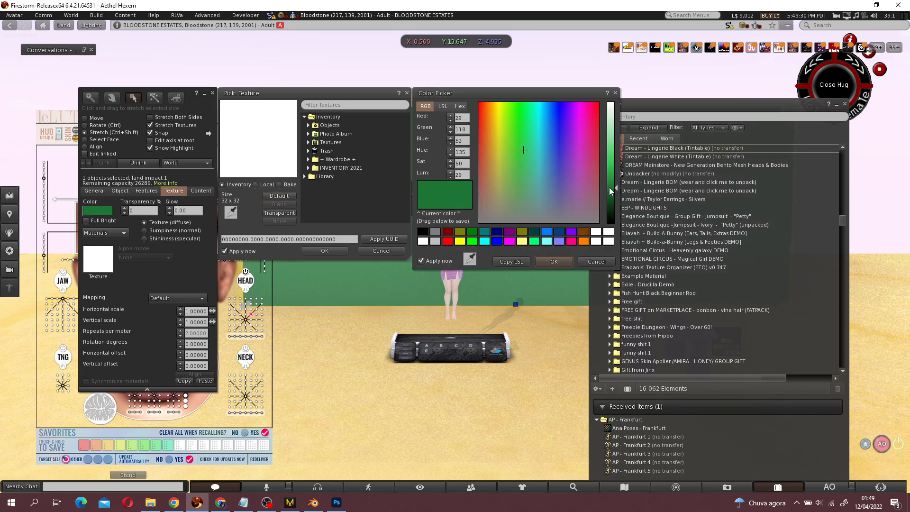
click(554, 262)
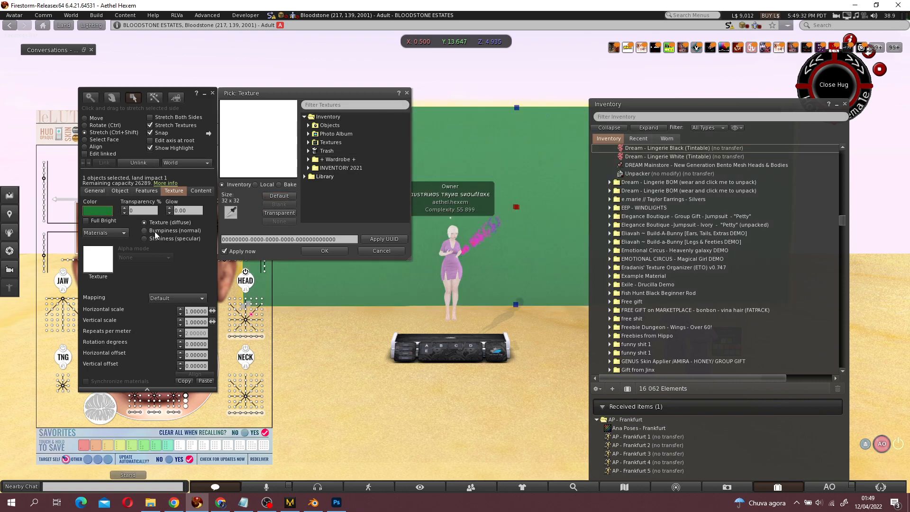
- Try blue and purple tints on the backdrop wall, settle on a near-black colour, and finish editing the wall
click(98, 213)
click(560, 147)
click(544, 141)
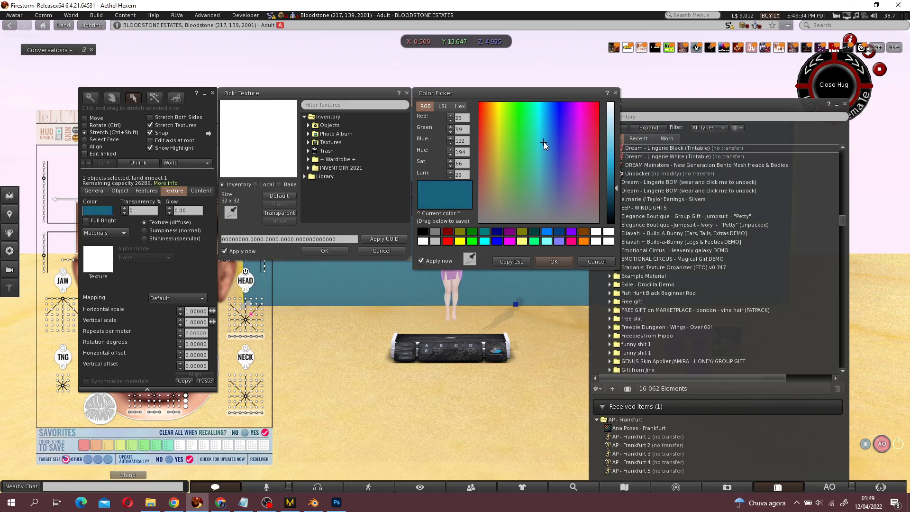
click(584, 232)
click(571, 232)
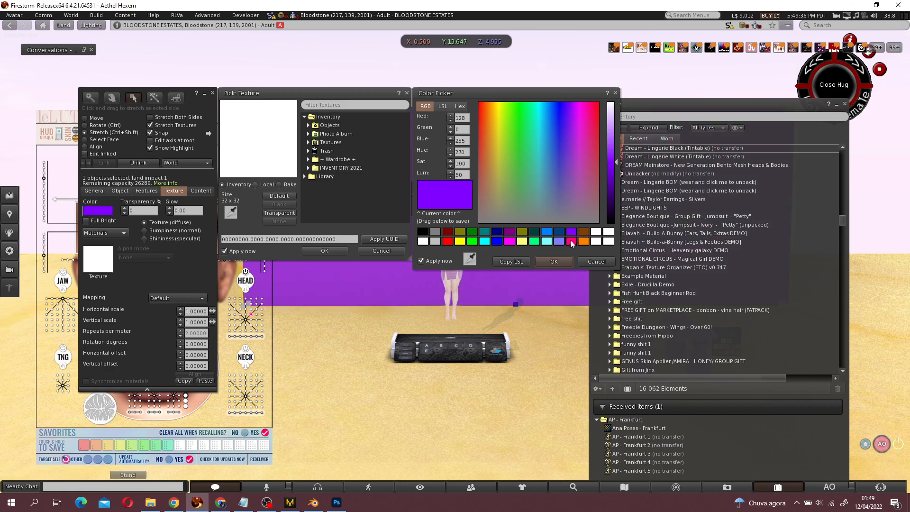
click(427, 234)
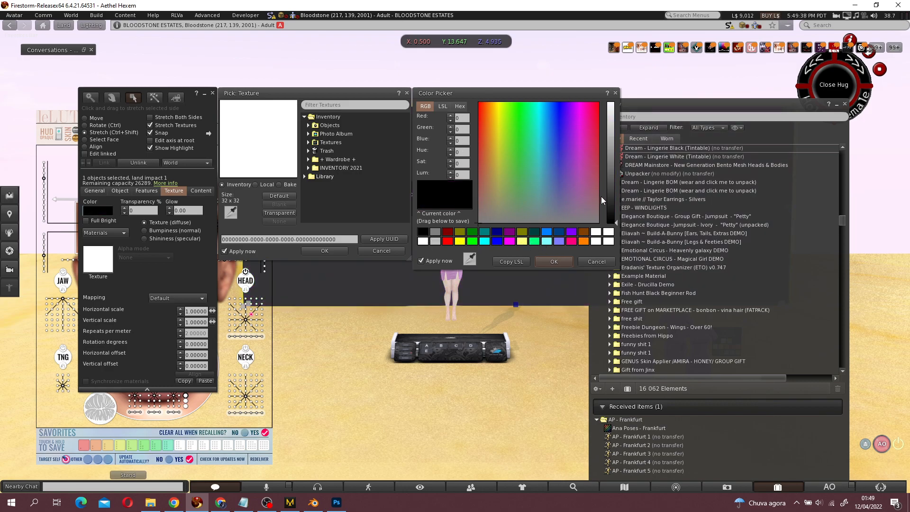
click(554, 262)
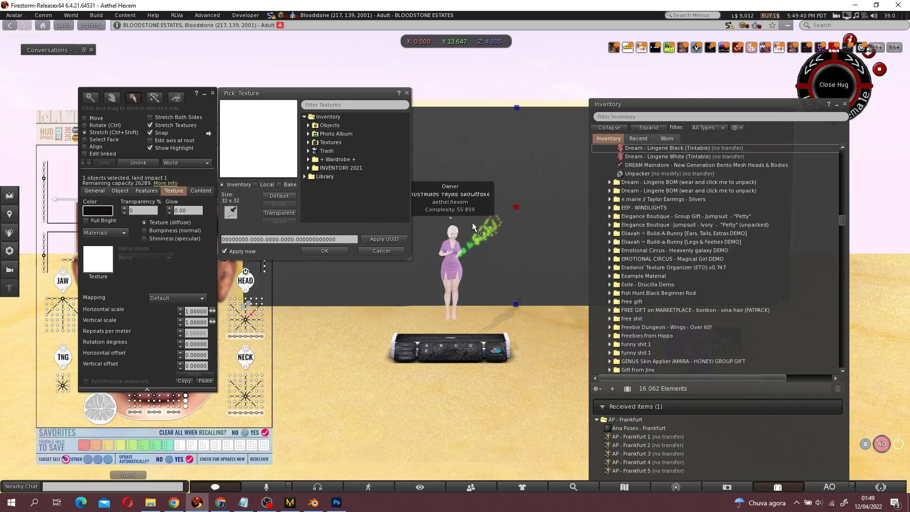
click(407, 93)
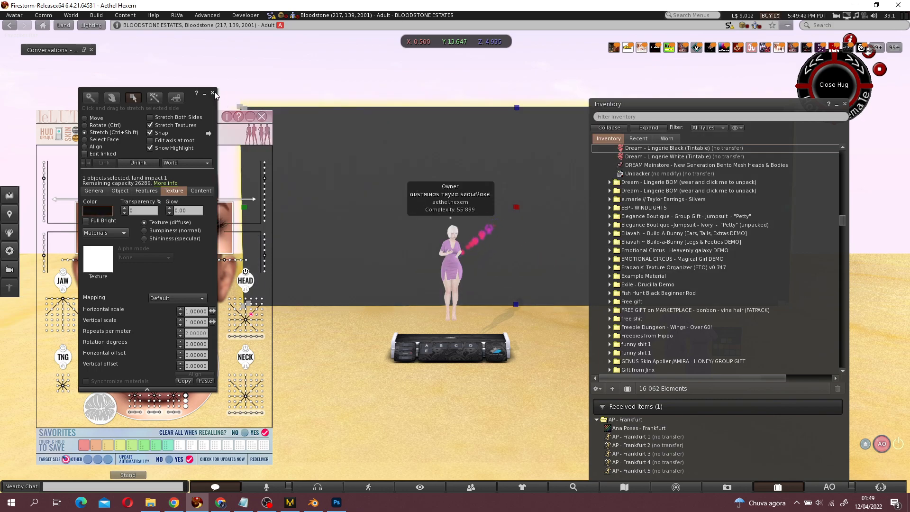
click(213, 94)
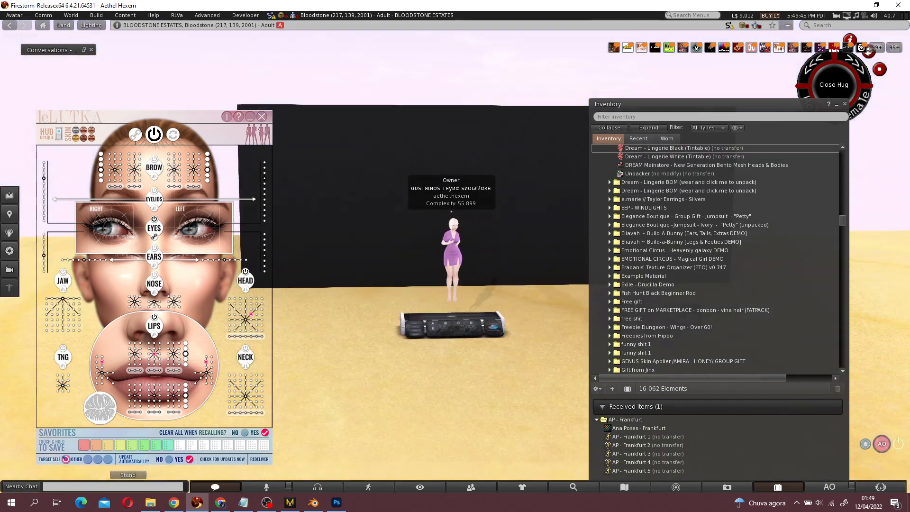
- Edit the sandy floor in front of the wall and give it the Blank texture
right_click(460, 385)
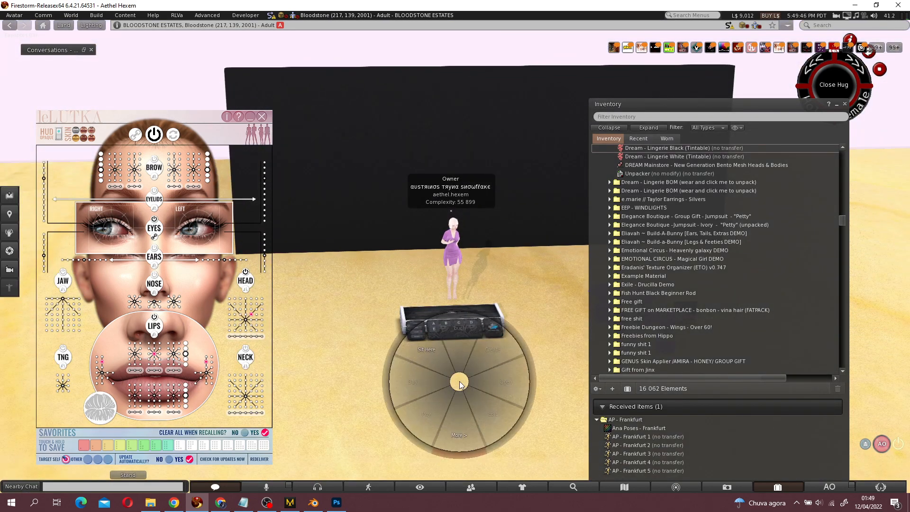
click(483, 397)
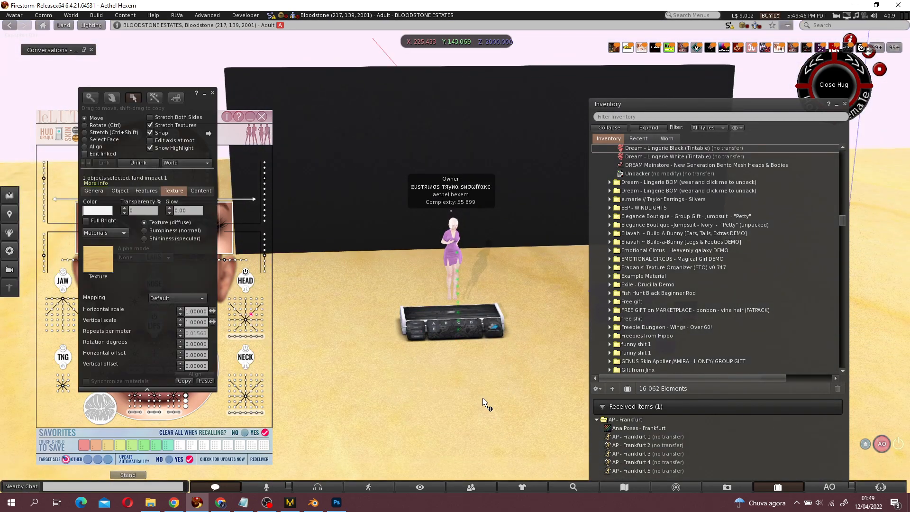
click(99, 264)
click(283, 206)
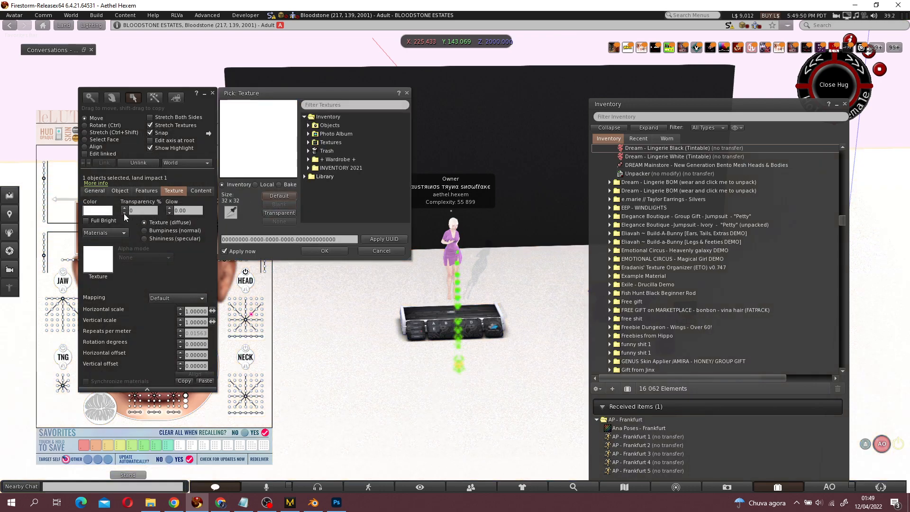
- Tint the floor RGB 18, 18, 18 by sampling the colour from the backdrop wall, and confirm the colour and texture
click(101, 211)
drag(503, 93, 623, 126)
click(609, 216)
click(486, 147)
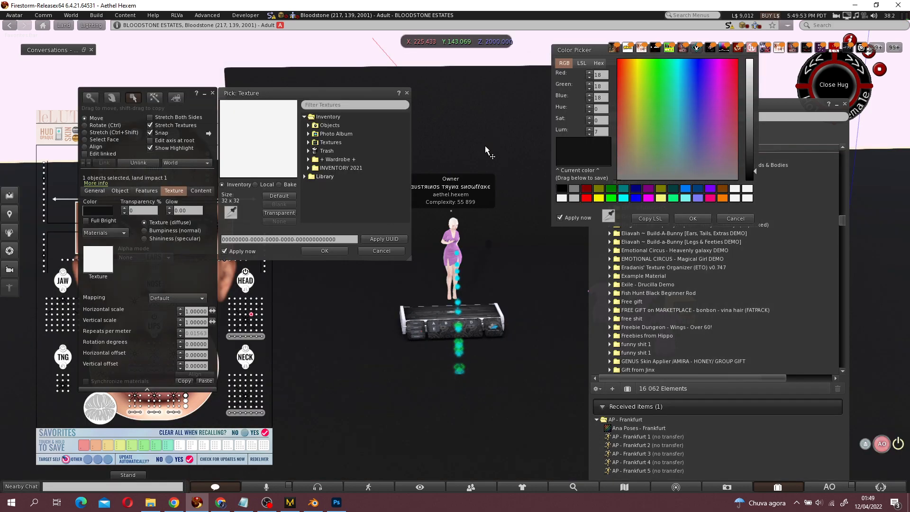
click(692, 219)
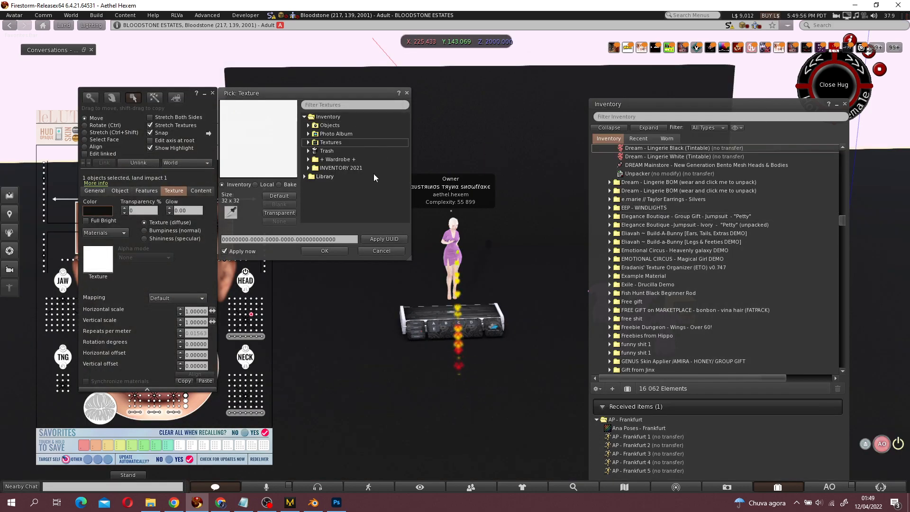
click(333, 249)
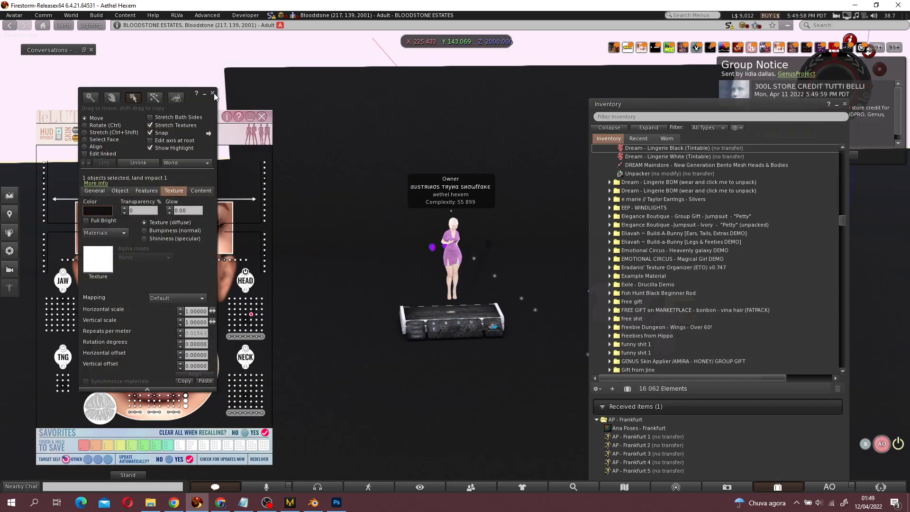
- Close the object editor and examine the avatar in the dress against the dark backdrop, both close up and at full length
click(213, 94)
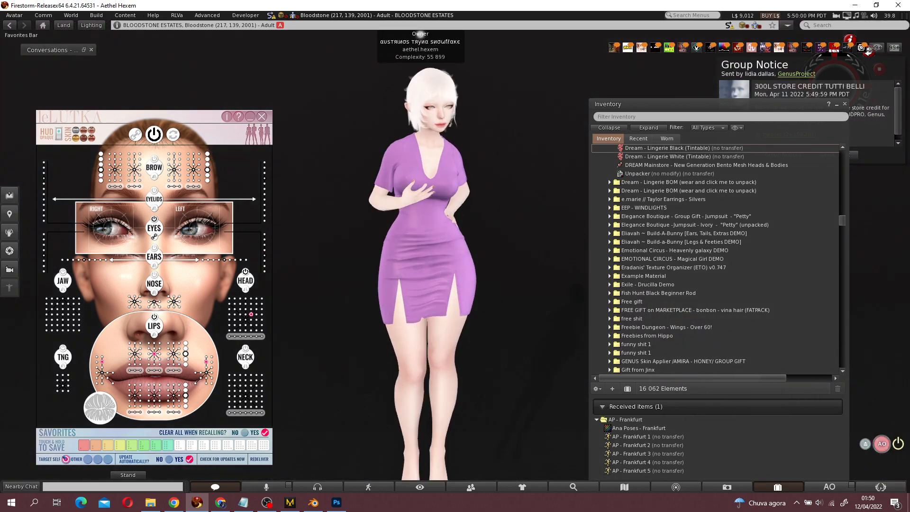
mouse_move(455, 258)
alt+mouse_down()
mouse_move(456, 286)
mouse_move(455, 258)
alt+mouse_up()
scroll(456, 261, up, 2)
scroll(456, 256, down, 6)
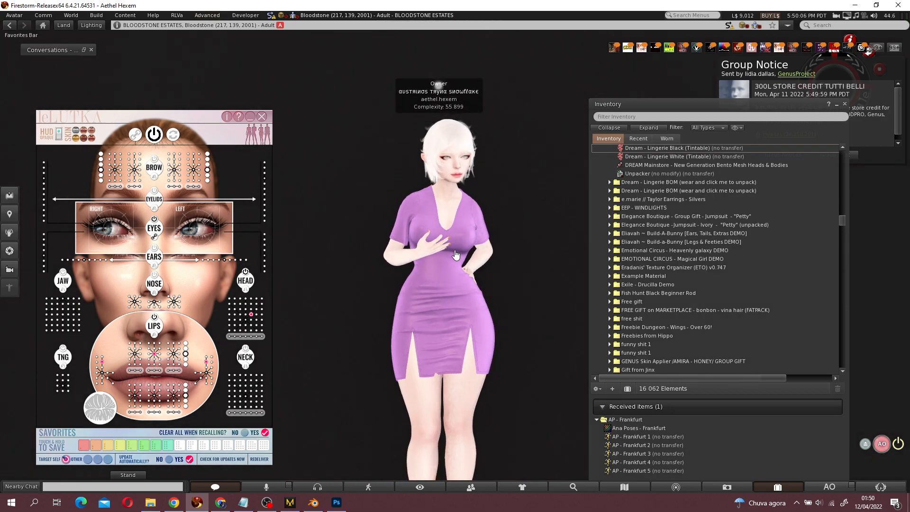
scroll(456, 255, down, 4)
scroll(456, 256, up, 6)
scroll(457, 257, down, 4)
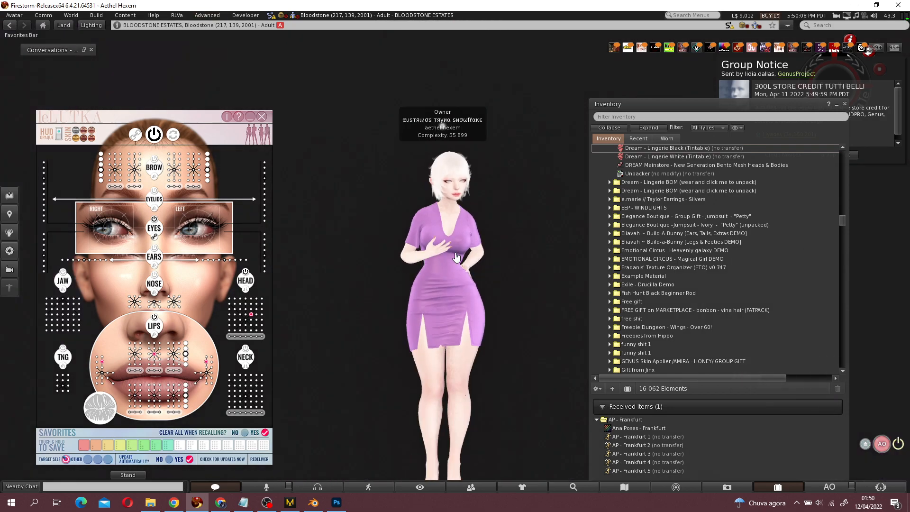
scroll(456, 258, up, 4)
scroll(456, 259, down, 4)
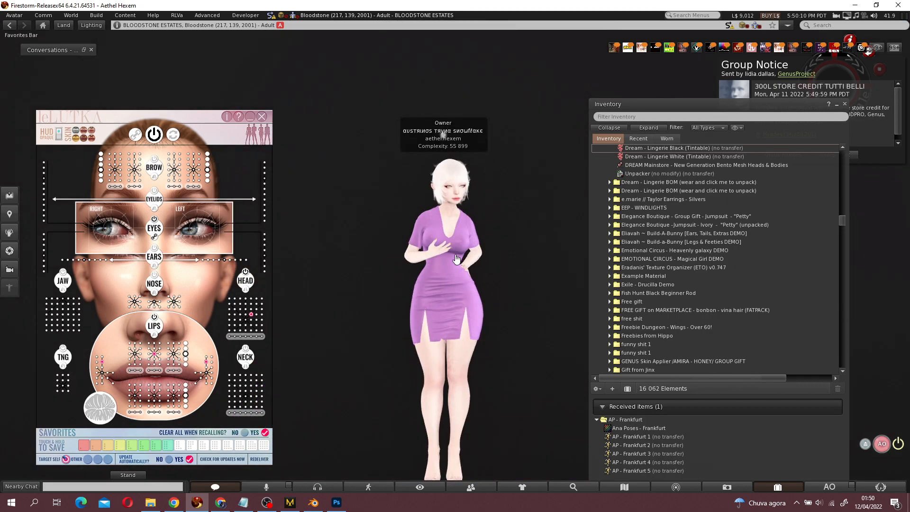
scroll(456, 259, up, 4)
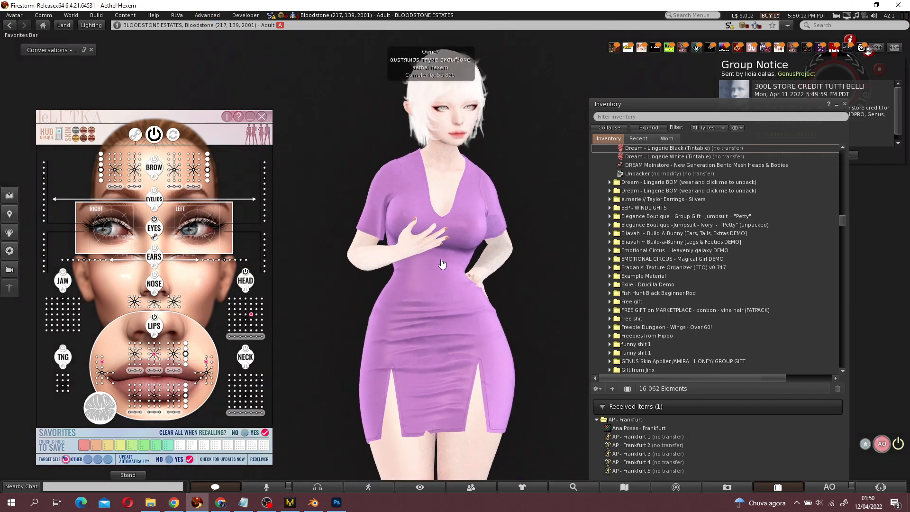
scroll(442, 266, down, 4)
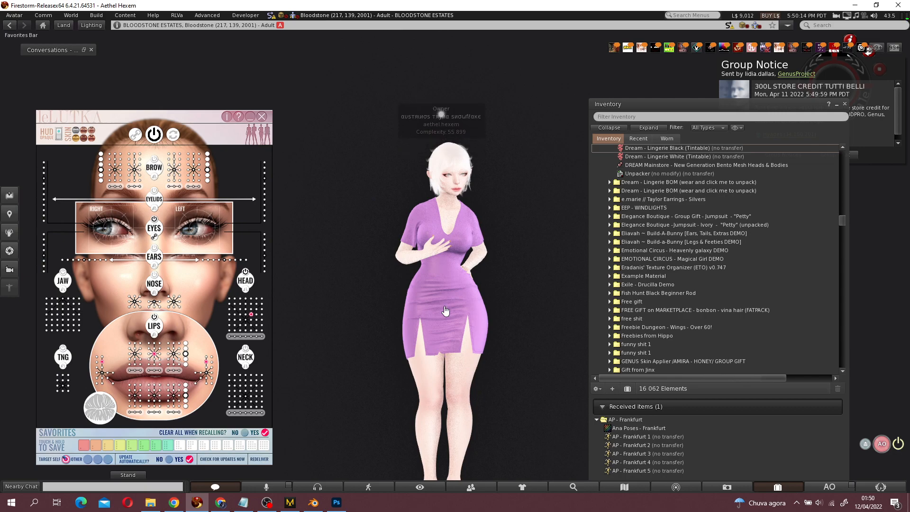
alt+drag(446, 311, 449, 350)
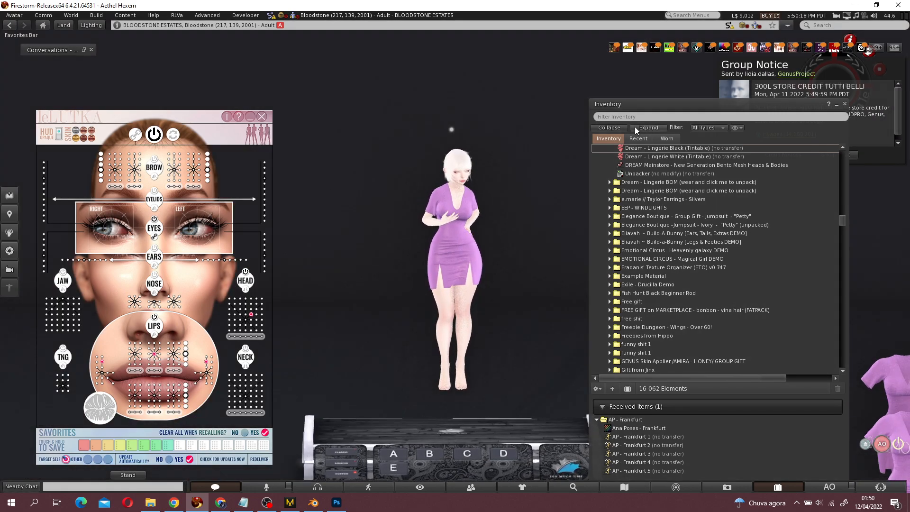
- Collapse all inventory folders and filter the inventory by "pose"
click(610, 128)
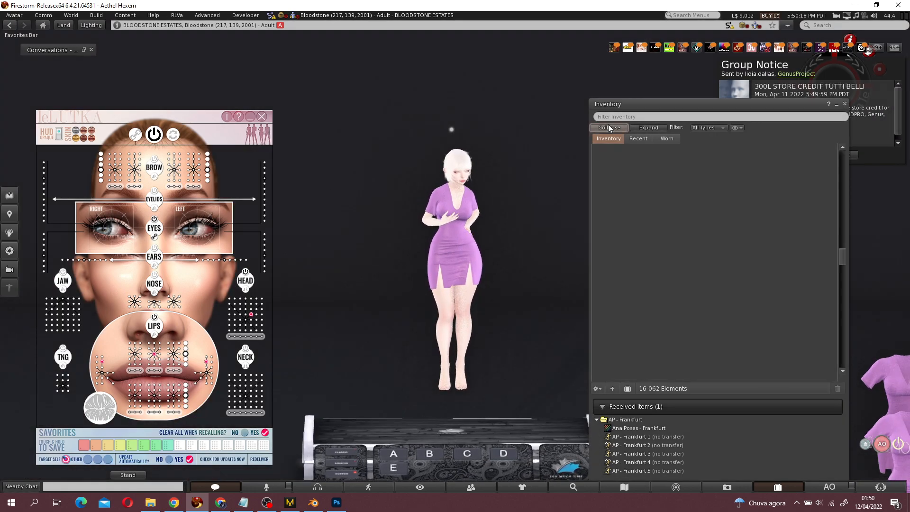
click(619, 116)
text(pose)
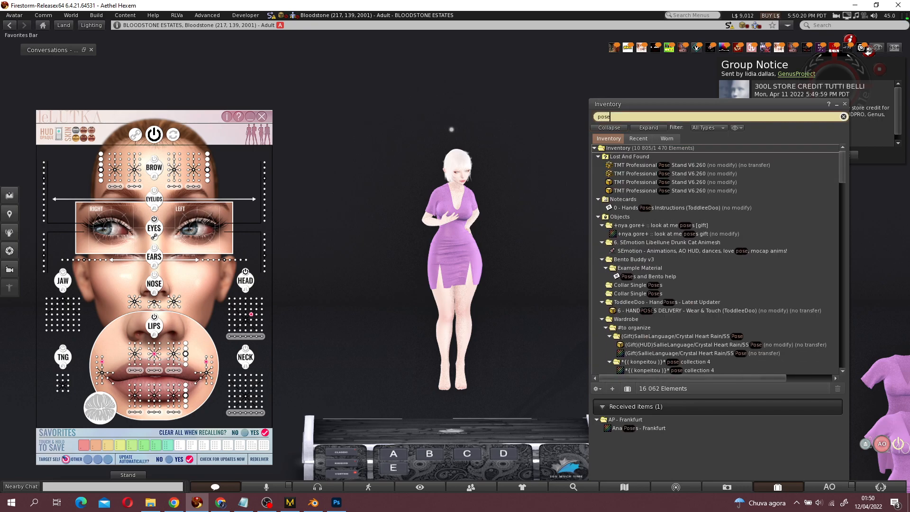
- Try the BX pose 1 animation on the avatar and close its preview
scroll(647, 251, down, 2)
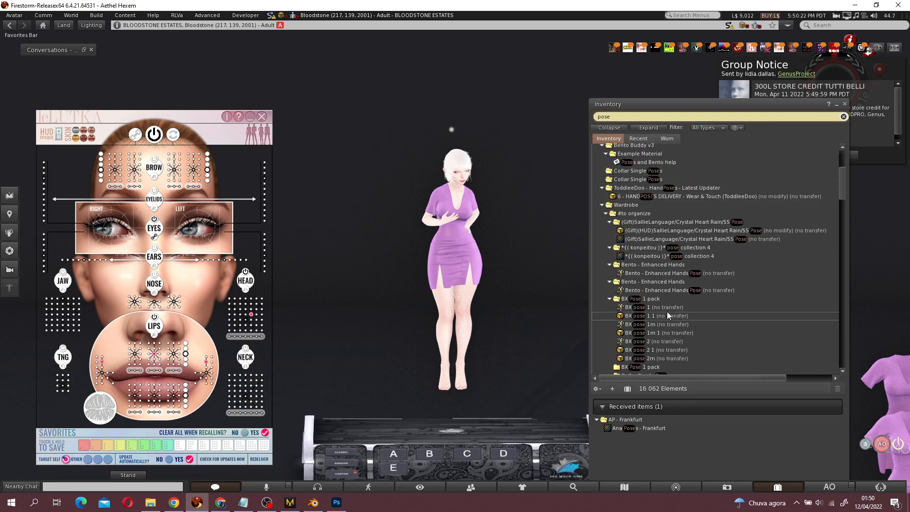
scroll(663, 304, down, 1)
double_click(656, 277)
click(419, 256)
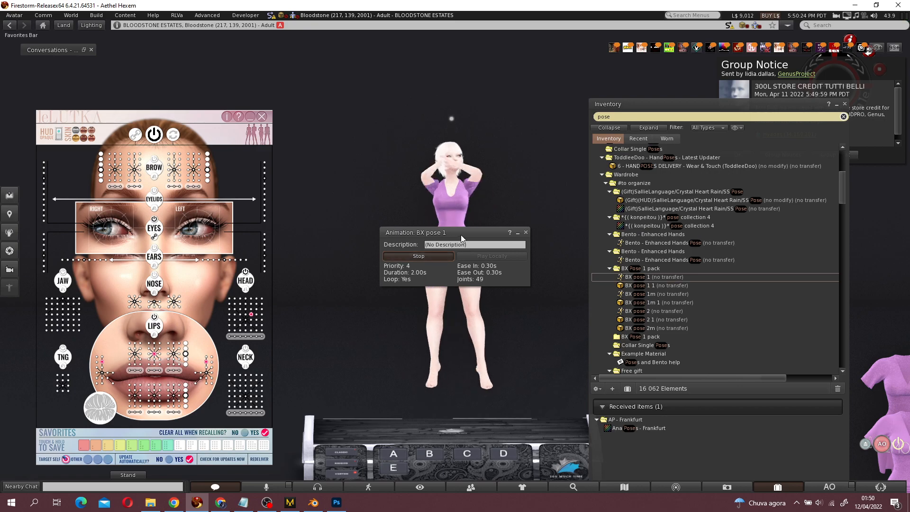
drag(463, 238, 316, 221)
click(379, 215)
- Look through the filtered pose items and check the first LAVAROCK Male Bento Pose Set-5 animation, closing its preview
scroll(721, 287, down, 9)
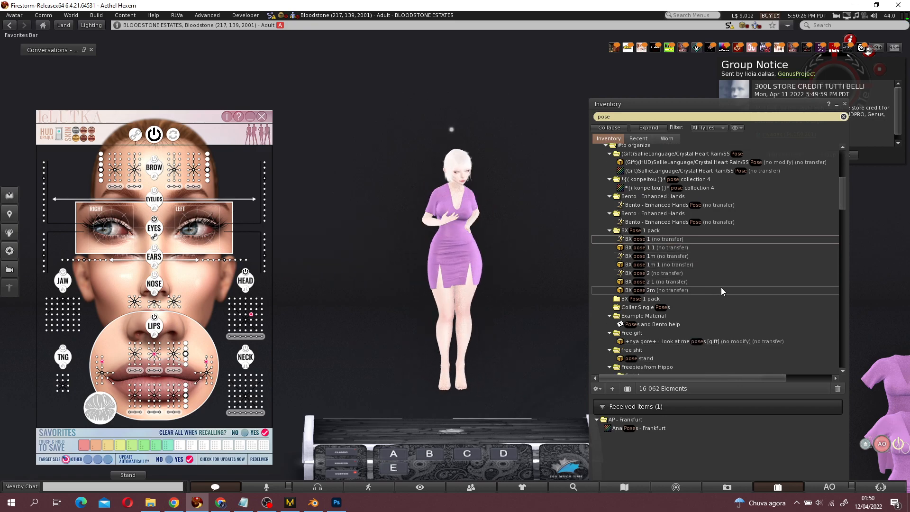
scroll(716, 290, down, 15)
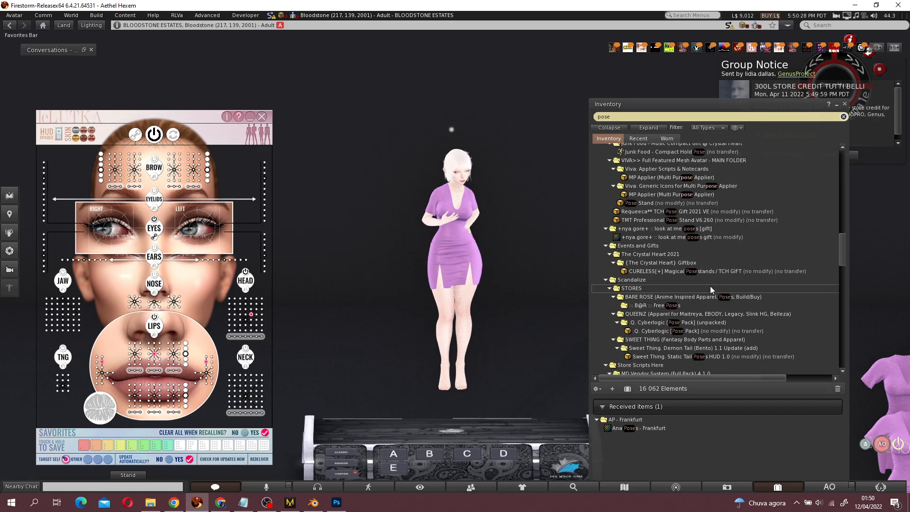
scroll(709, 287, down, 10)
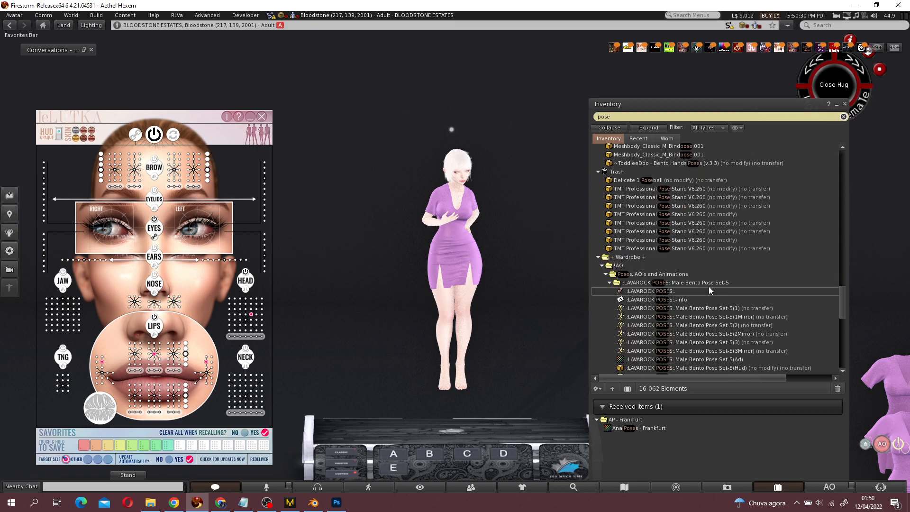
double_click(668, 307)
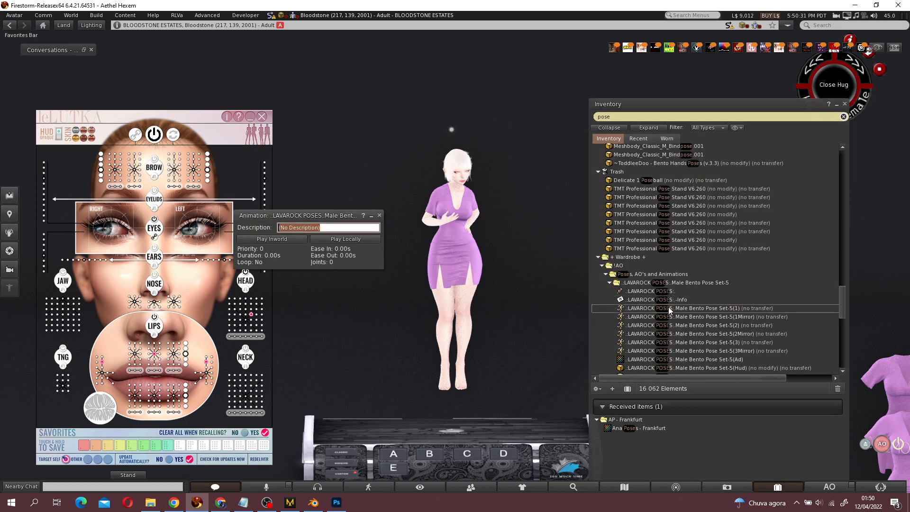
click(380, 216)
- Place the Delicate 5 Poseball from the Delicate Poses Bento folder in the scene and sit the avatar on it
scroll(664, 285, down, 7)
click(661, 265)
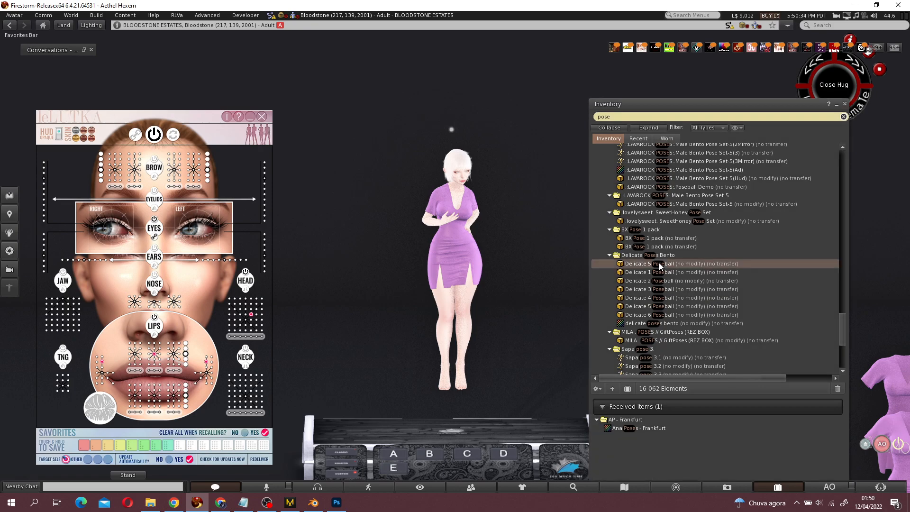
drag(663, 266, 452, 305)
right_click(392, 343)
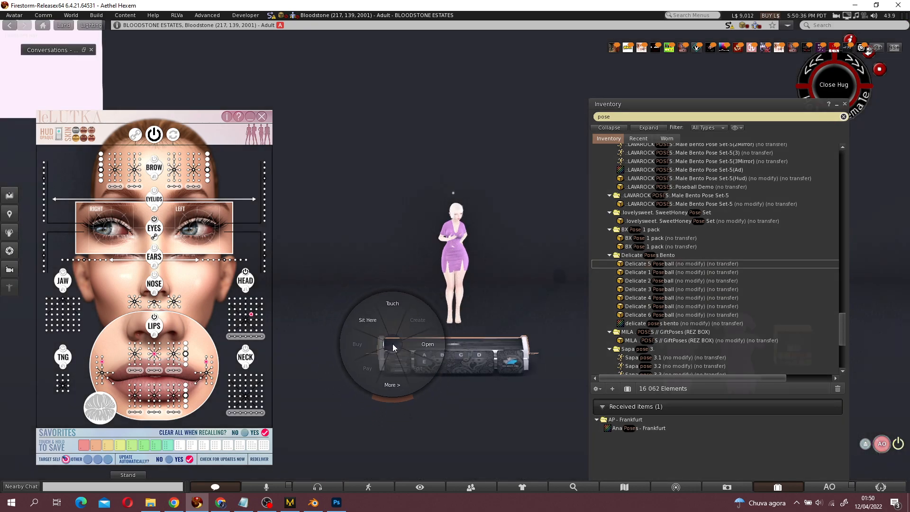
click(373, 340)
drag(664, 265, 499, 284)
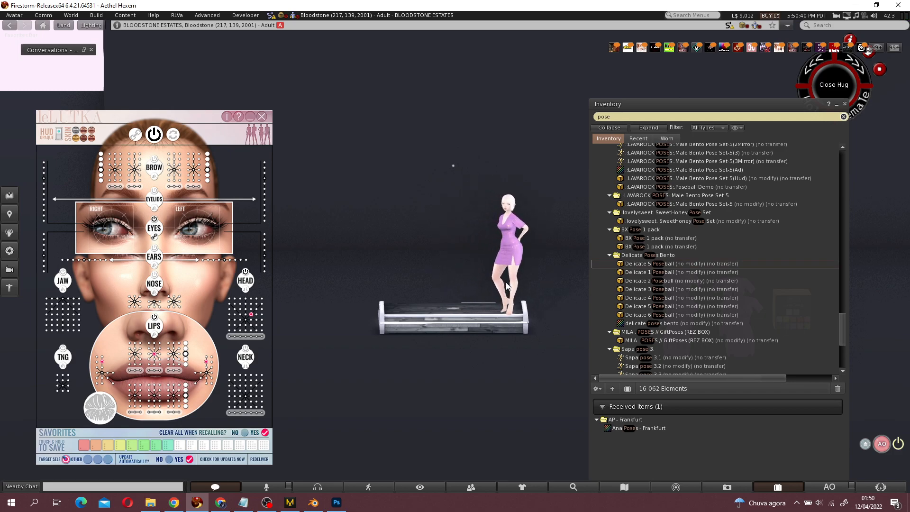
right_click(574, 251)
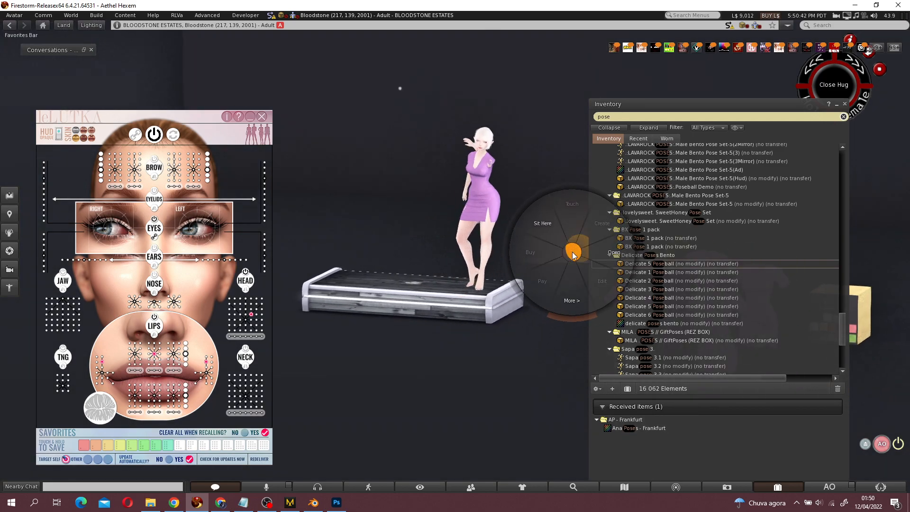
click(541, 222)
- Edit the poseball under the avatar and move it with the avatar in front of the backdrop wall
right_click(410, 224)
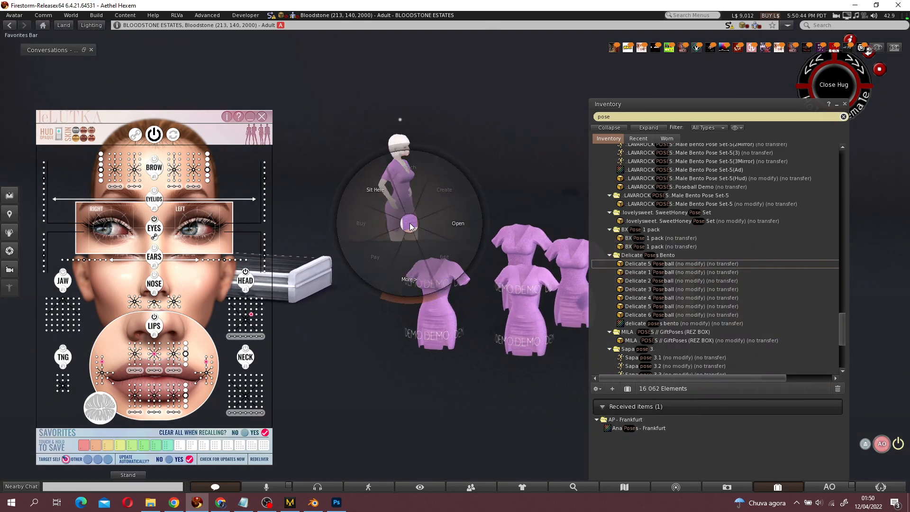
click(461, 248)
alt+click(394, 231)
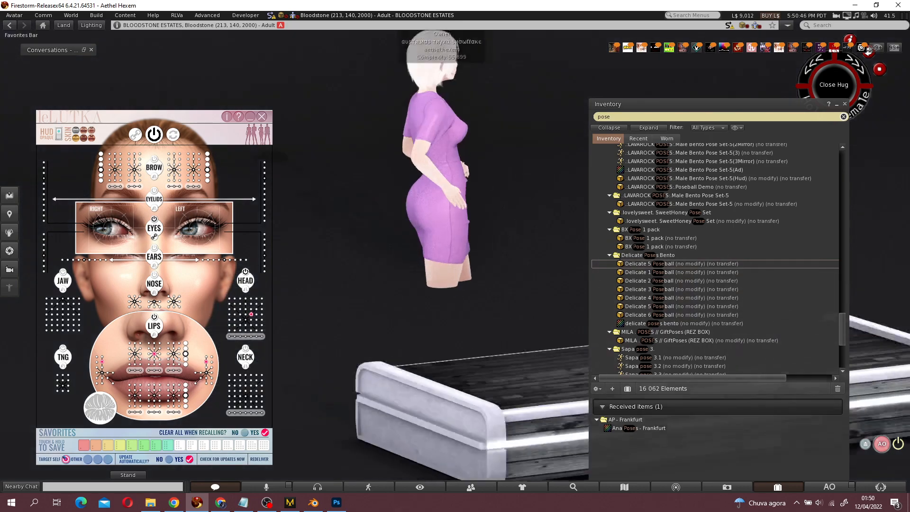
right_click(389, 249)
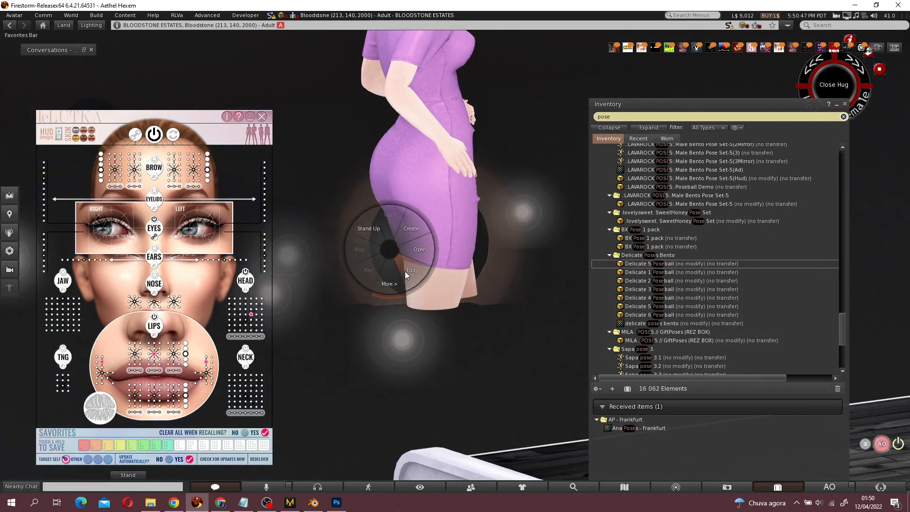
click(411, 270)
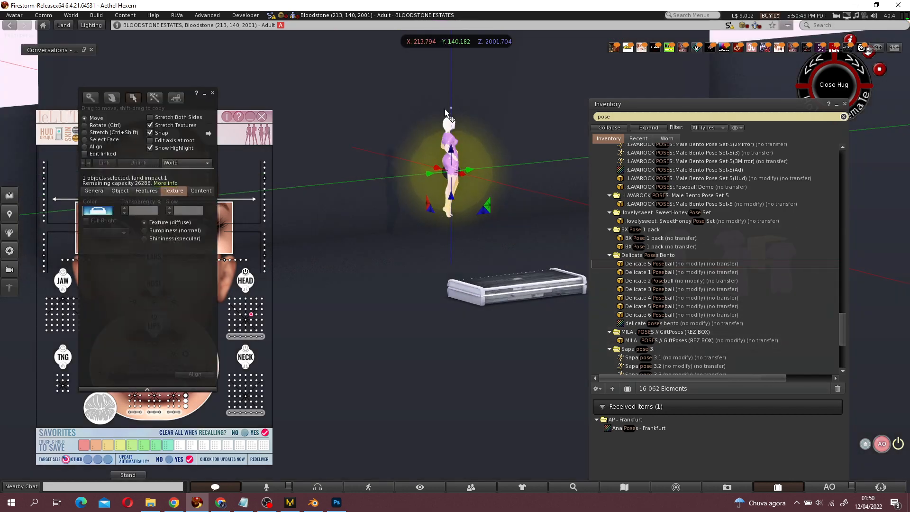
drag(446, 112, 465, 274)
drag(459, 239, 459, 201)
- Stretch the backdrop wall to about 13.6 m wide and 6.6 m high
right_click(533, 158)
click(555, 182)
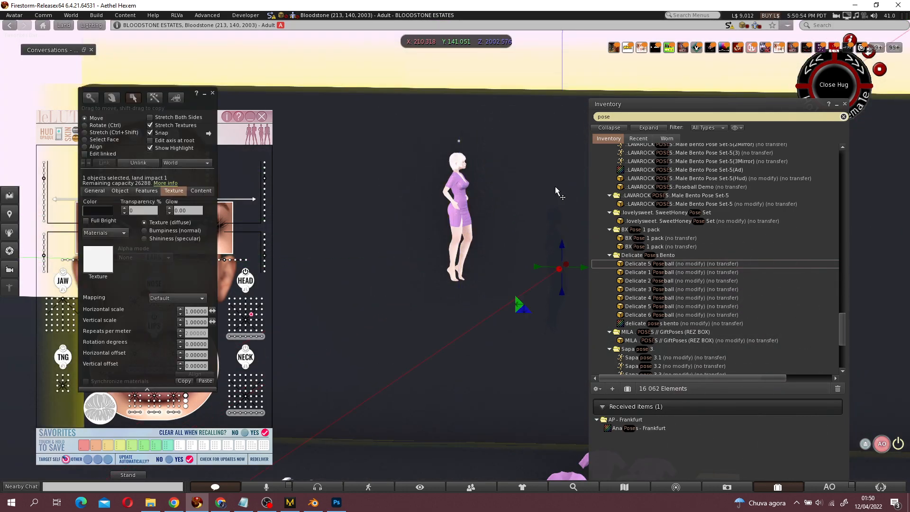
drag(532, 138, 517, 81)
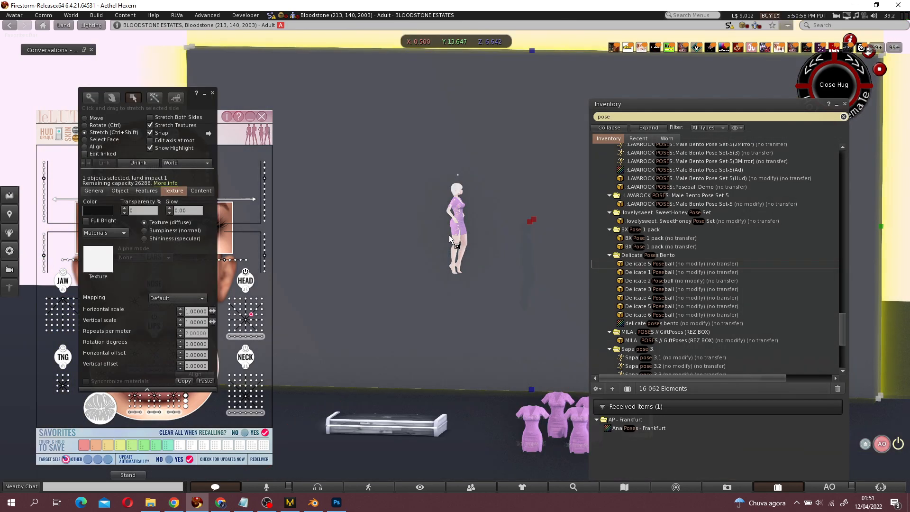
- Adjust the poseball's position and rotation so the avatar faces away from the backdrop wall, and finish editing it
scroll(449, 235, up, 4)
click(94, 119)
alt+drag(445, 237, 370, 216)
click(98, 126)
scroll(416, 237, down, 3)
alt+drag(463, 223, 420, 221)
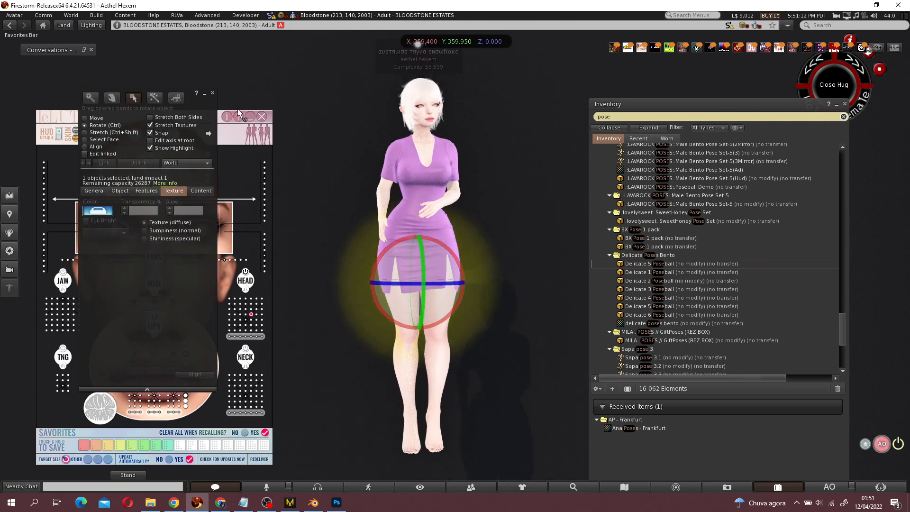
click(212, 93)
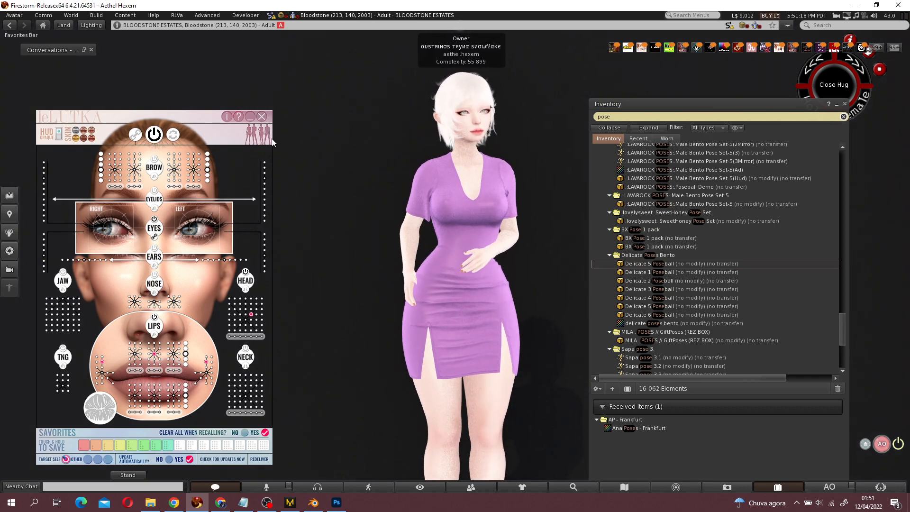
- In the graphics preferences, set the draw distance to 392 m and shadows to Sun/Moon + Projectors, keep water reflections on Everything, and confirm
click(14, 16)
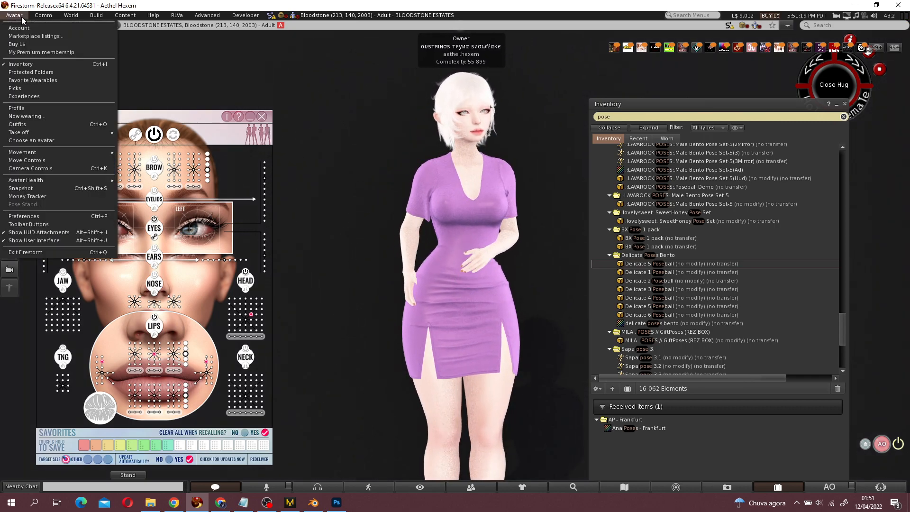
click(36, 214)
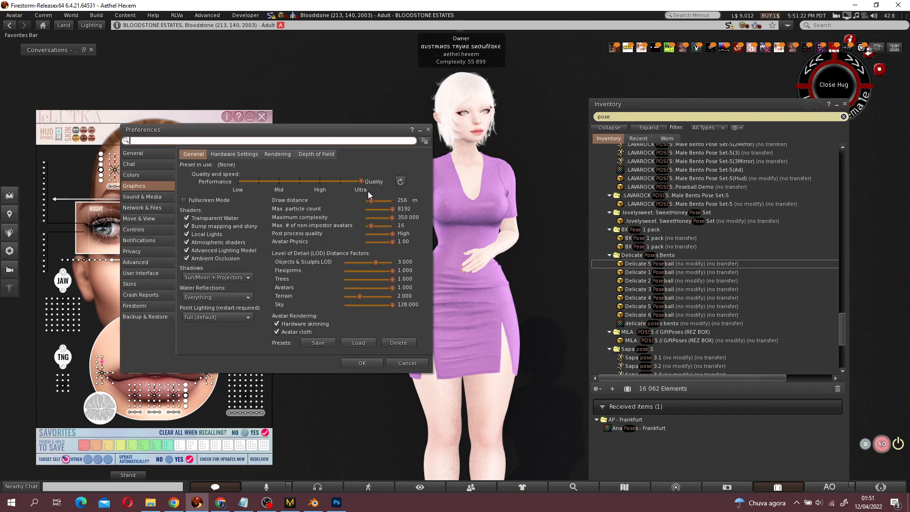
drag(372, 200, 379, 201)
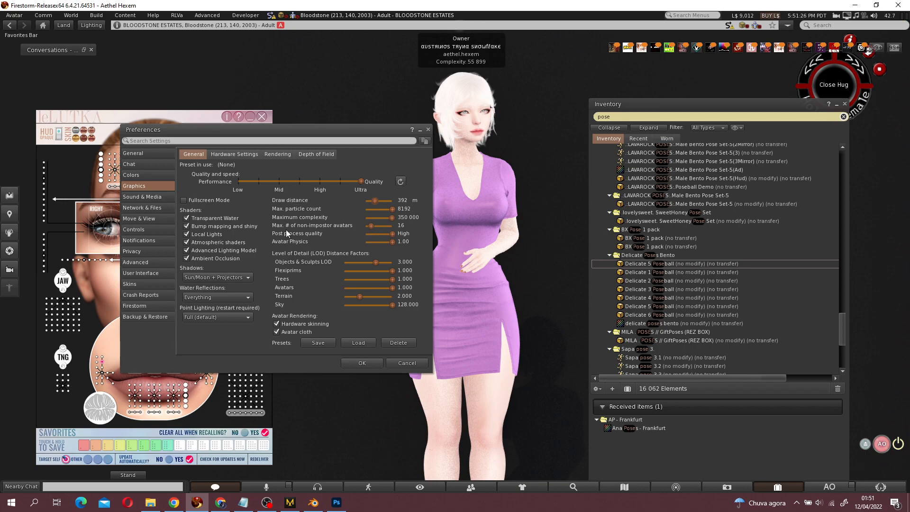
click(235, 278)
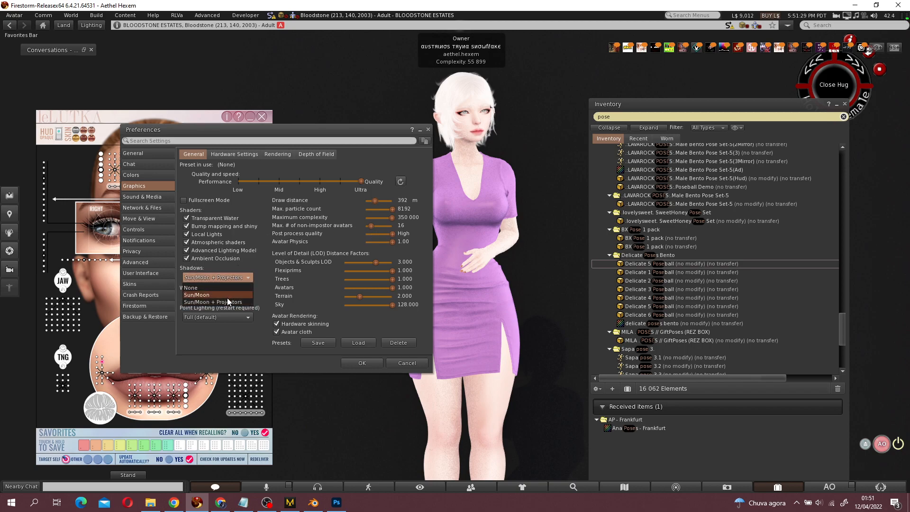
click(227, 296)
click(229, 280)
click(226, 302)
click(237, 298)
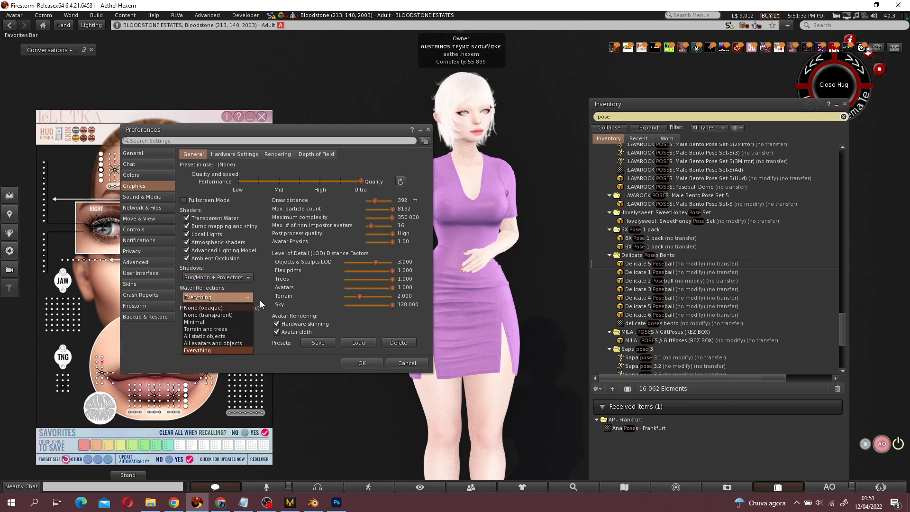
click(253, 303)
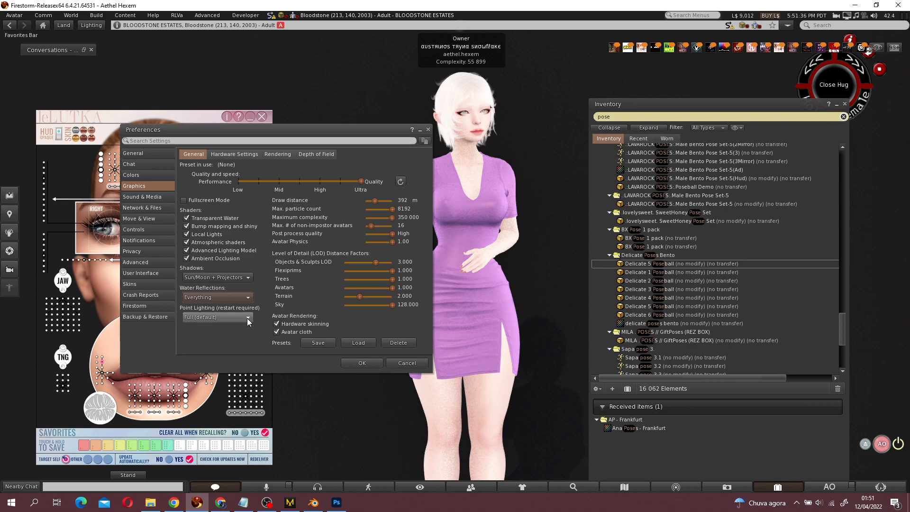
click(374, 360)
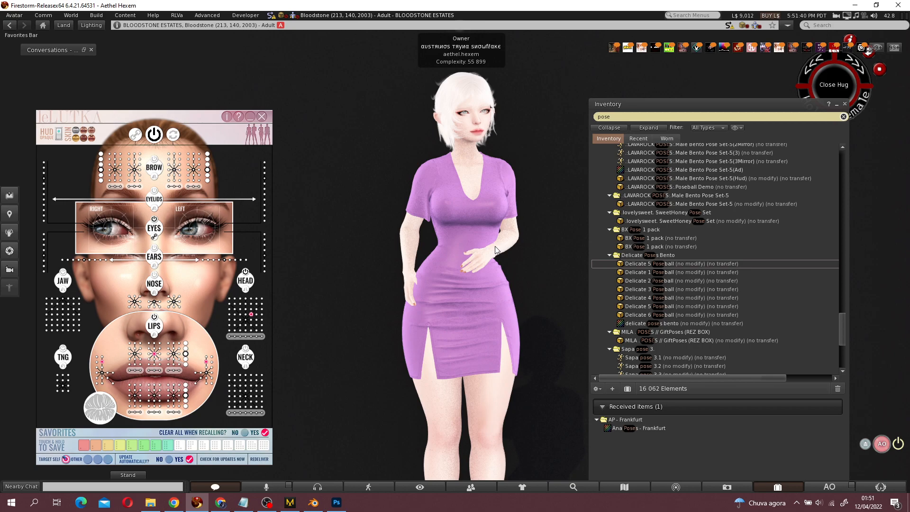
- Create a box prim beside the avatar in front of the backdrop wall
key(ctrl+b)
click(304, 263)
alt+drag(308, 243, 369, 202)
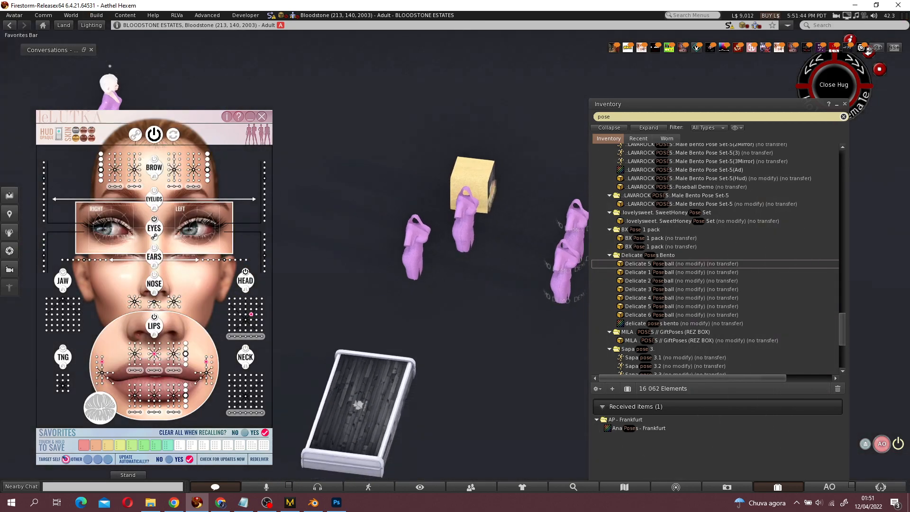
drag(323, 182, 628, 274)
alt+drag(576, 208, 456, 237)
drag(450, 275, 323, 264)
- Set the new box's transparency to 100% and finish editing it
click(144, 190)
click(164, 194)
drag(139, 211, 95, 208)
text(100)
key(Return)
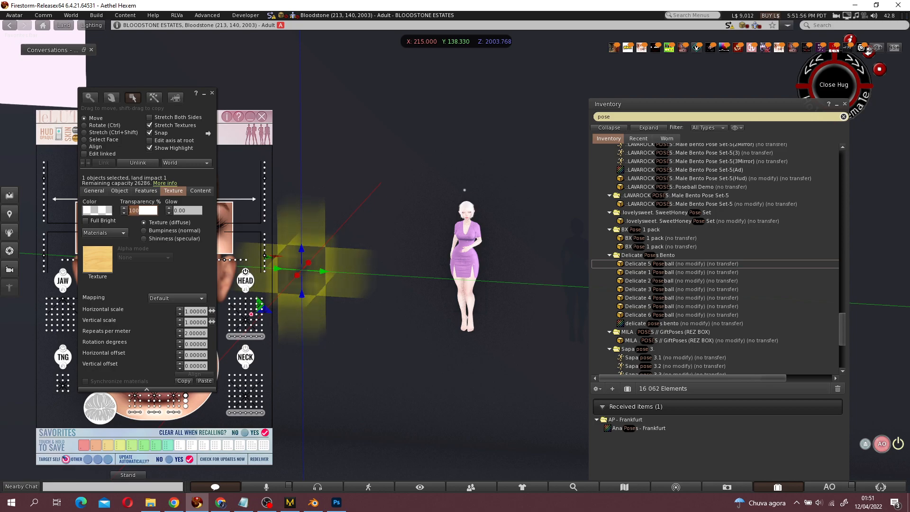
key(alt)
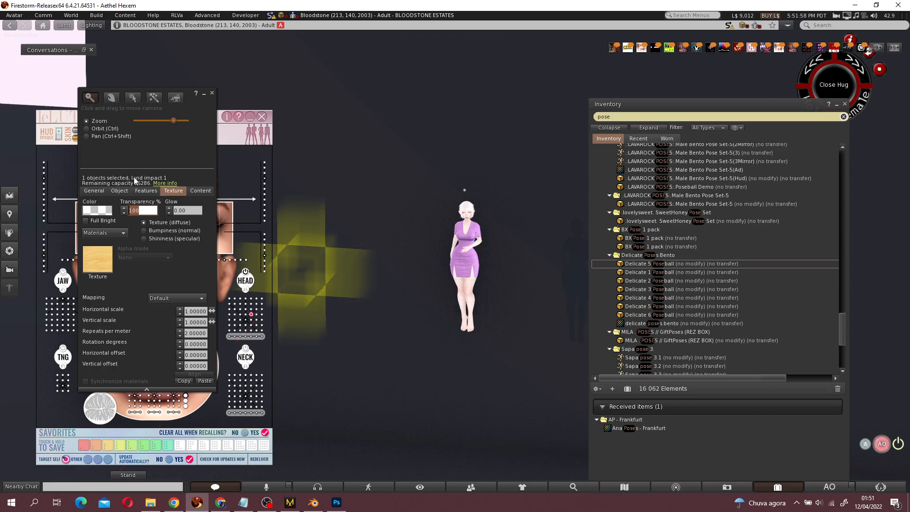
text(€)
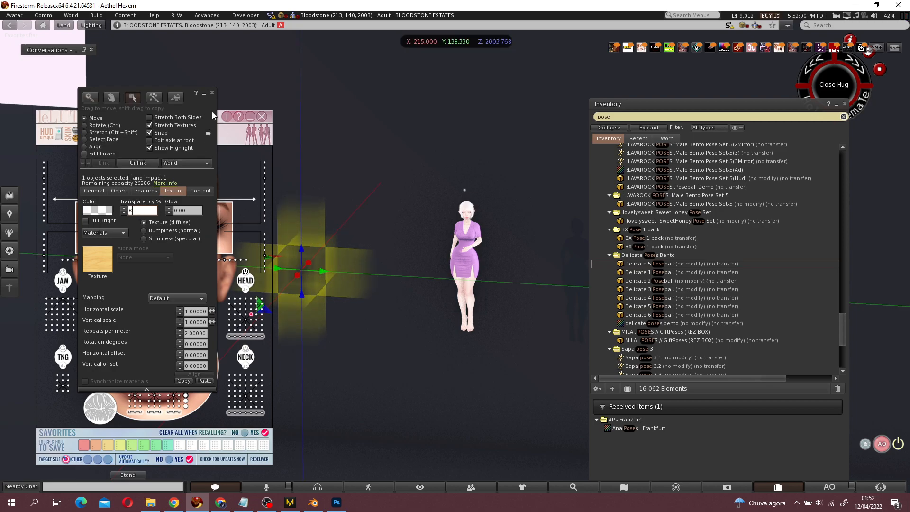
click(212, 93)
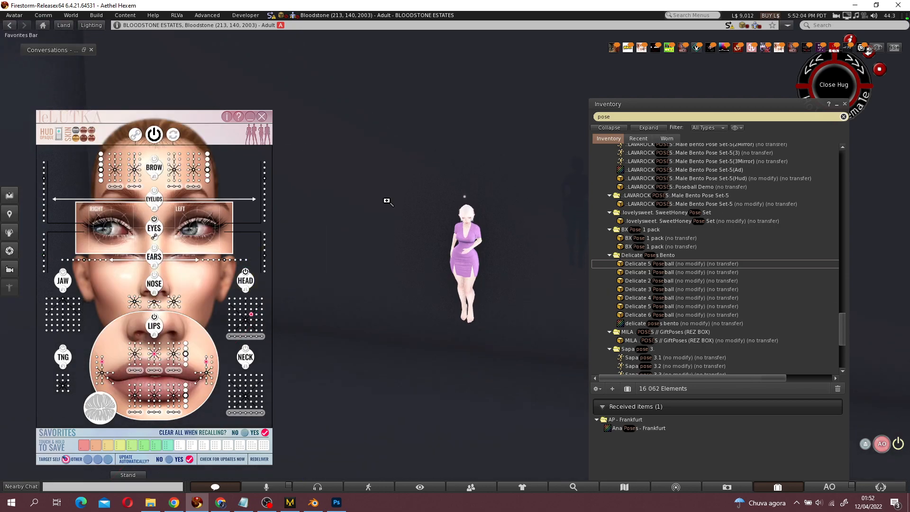
- Edit the transparent box beside the avatar again and make it emit light
key(ctrl+alt+e)
click(385, 26)
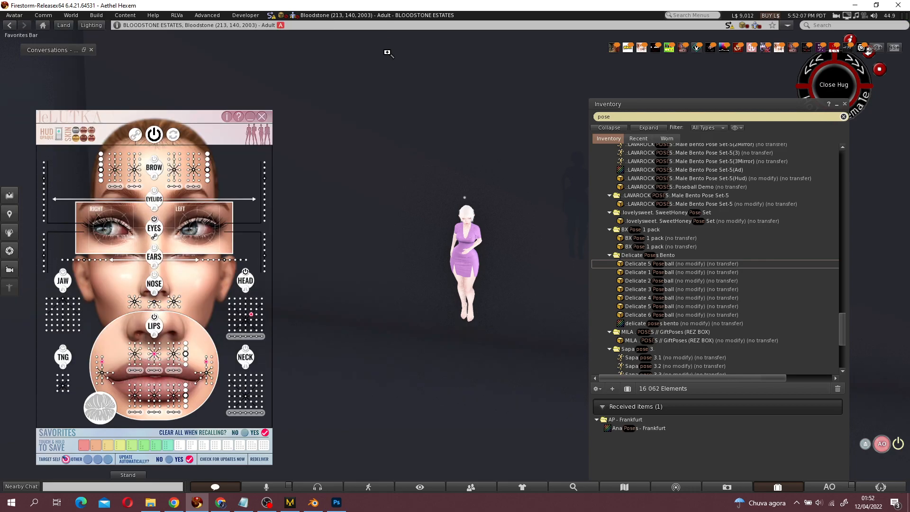
scroll(450, 236, down, 5)
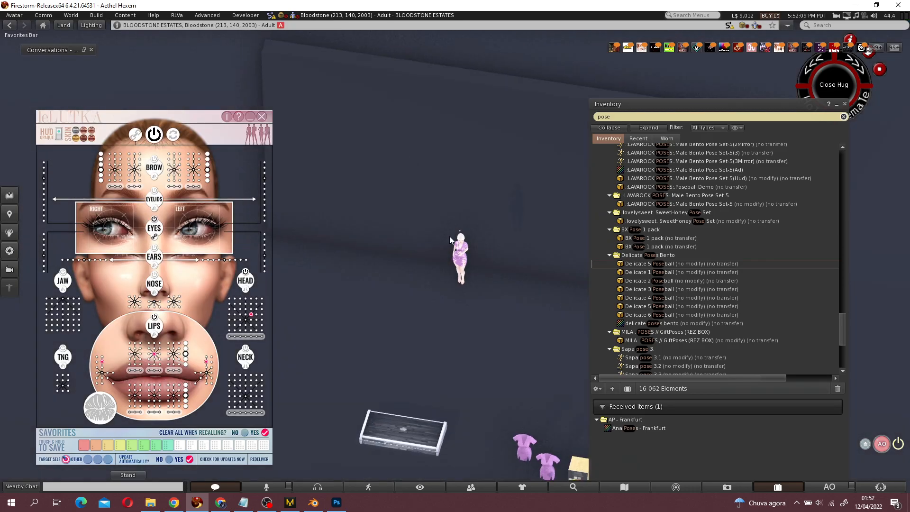
right_click(359, 268)
click(339, 254)
drag(293, 204, 411, 346)
scroll(379, 292, up, 2)
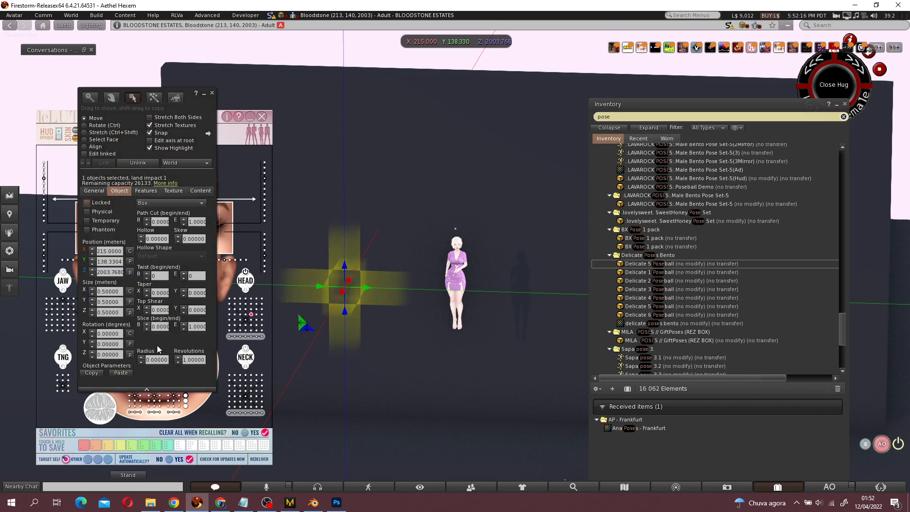
click(146, 191)
click(87, 317)
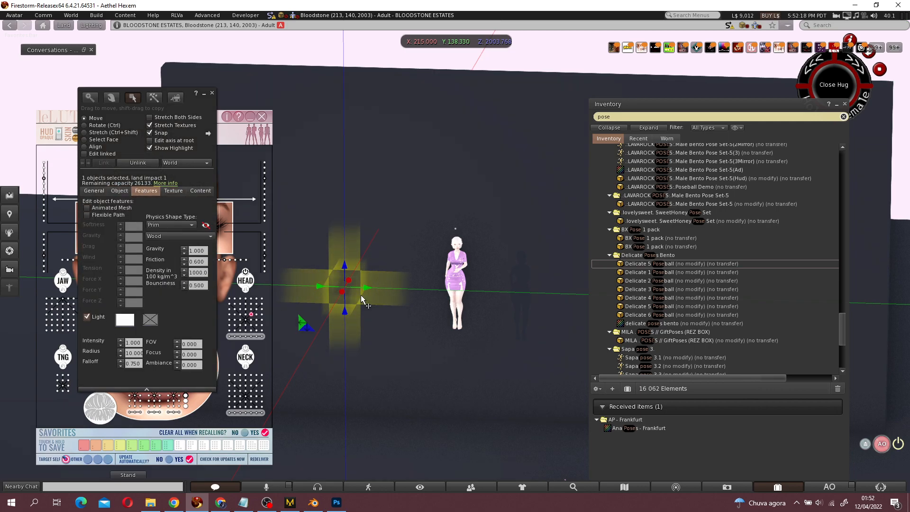
- Try several preset colours for the box's light on the avatar and confirm violet (RGB 128, 0, 255)
alt+click(454, 277)
key(Escape)
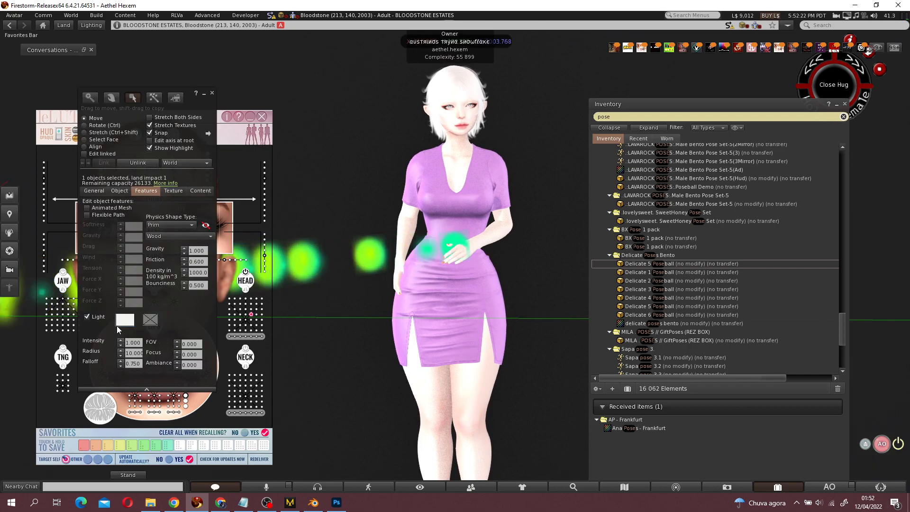
click(125, 320)
click(352, 232)
click(377, 241)
click(403, 243)
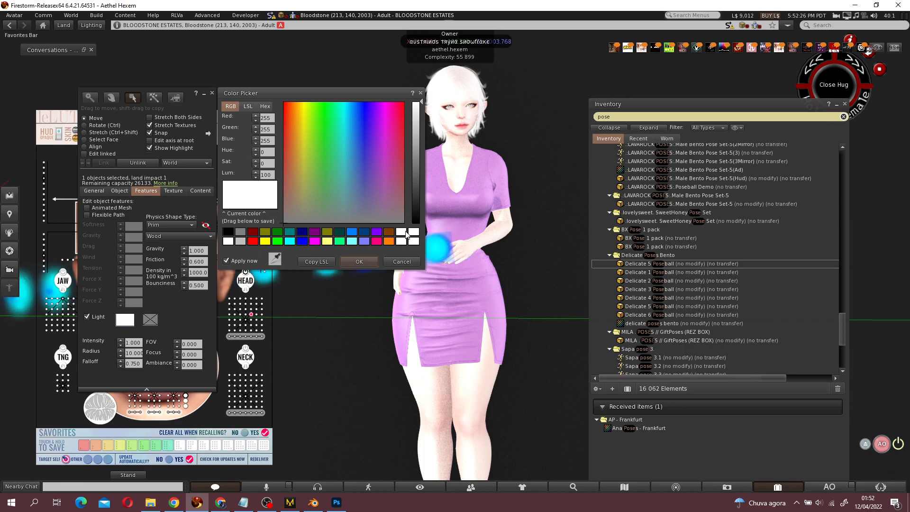
click(389, 232)
click(368, 232)
click(352, 231)
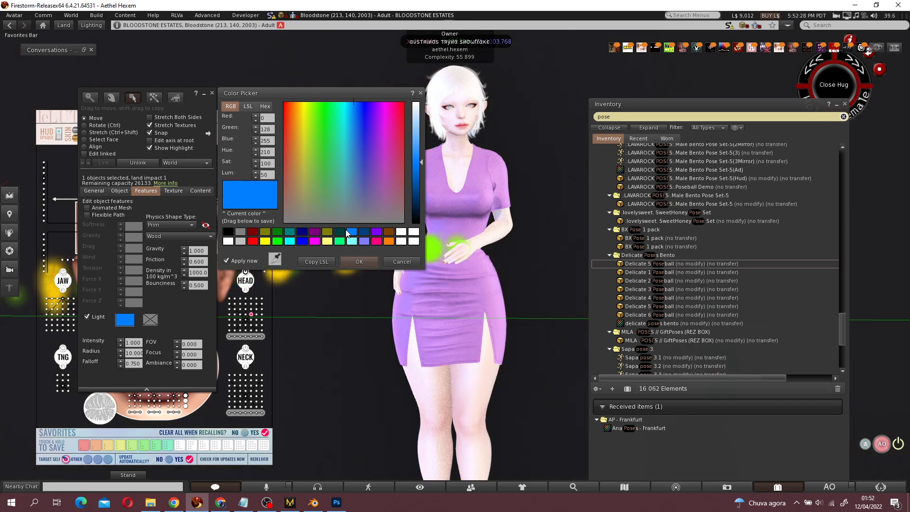
click(377, 231)
click(316, 232)
click(304, 233)
click(327, 232)
click(254, 241)
click(277, 241)
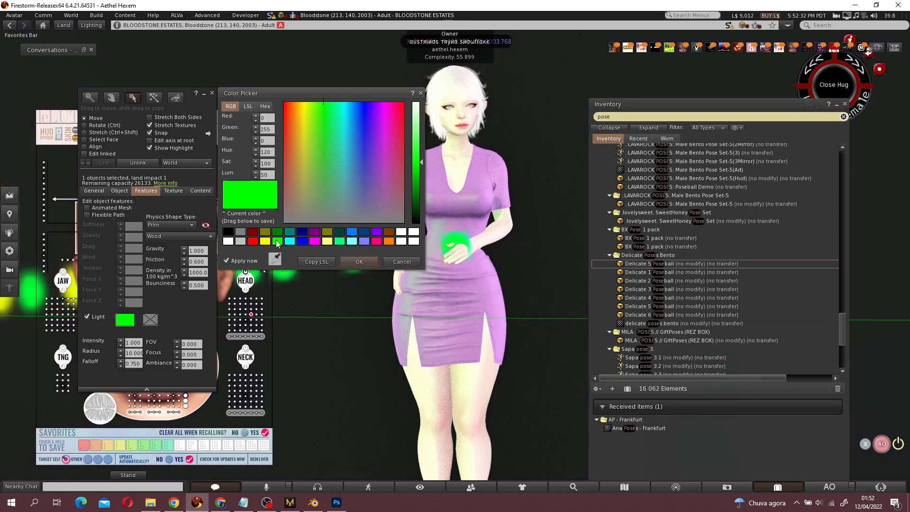
click(314, 240)
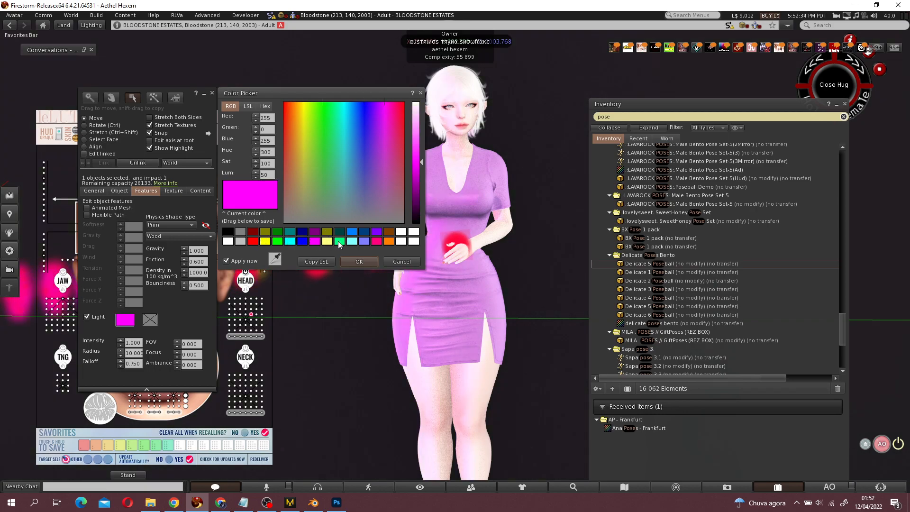
click(377, 242)
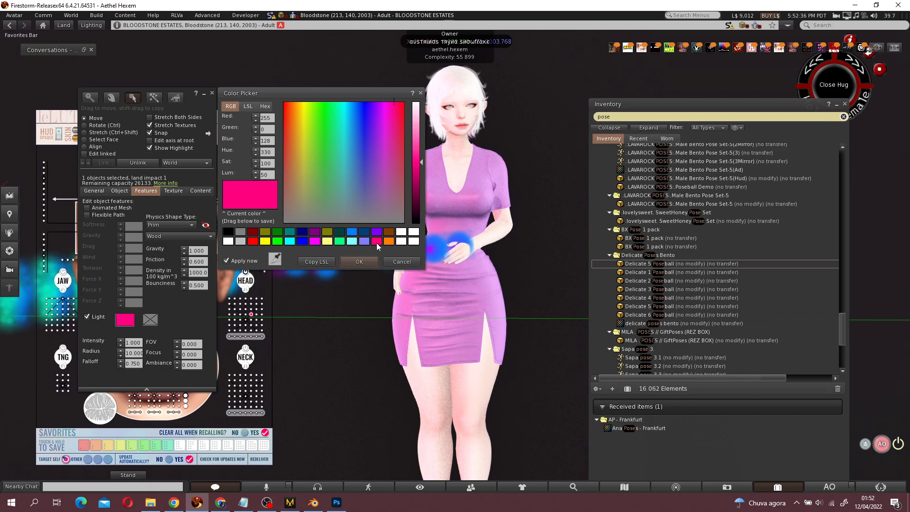
click(388, 232)
click(377, 231)
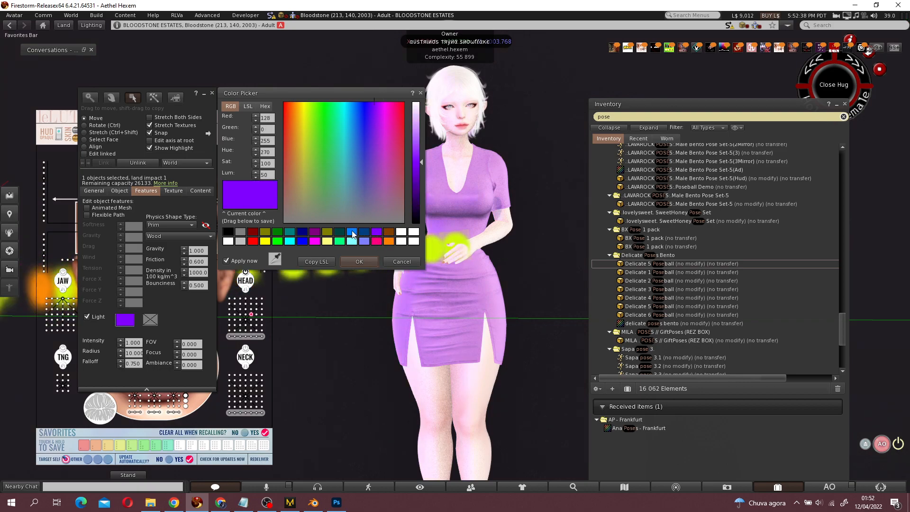
click(352, 231)
click(327, 232)
click(339, 231)
click(365, 231)
click(376, 232)
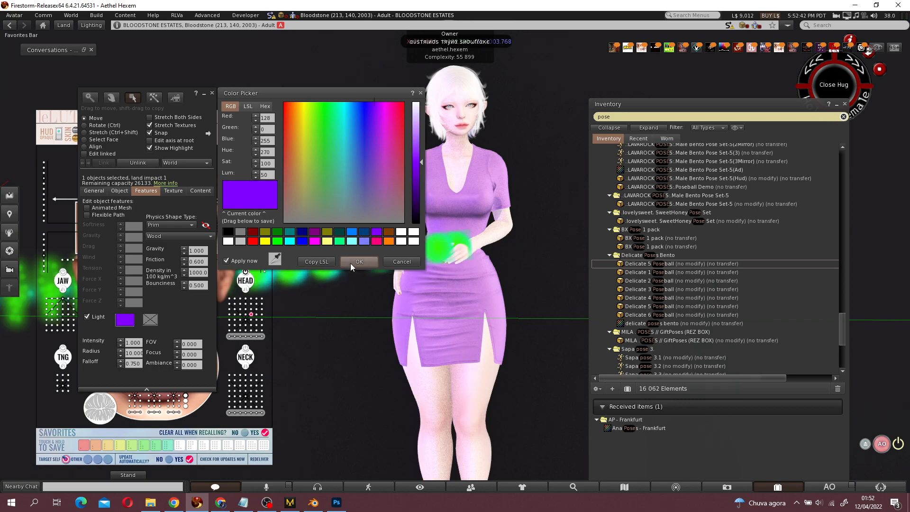
click(359, 262)
- Finish editing the light box and minimise the avatar's facial expression HUD
key(Escape)
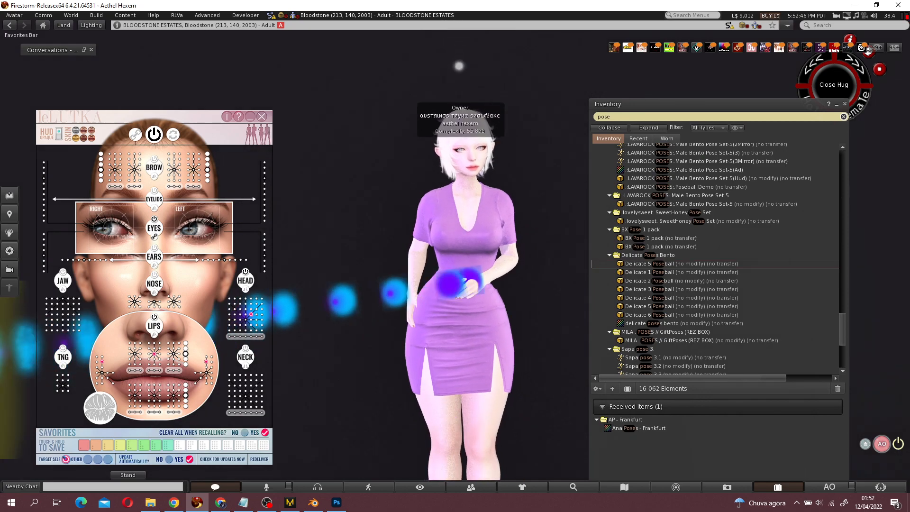
ctrl+alt+shift+drag(503, 142, 452, 258)
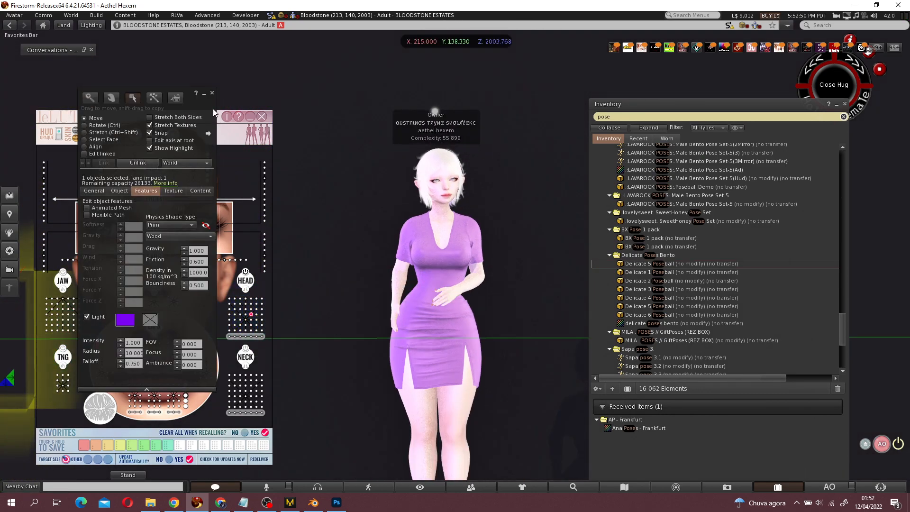
click(212, 93)
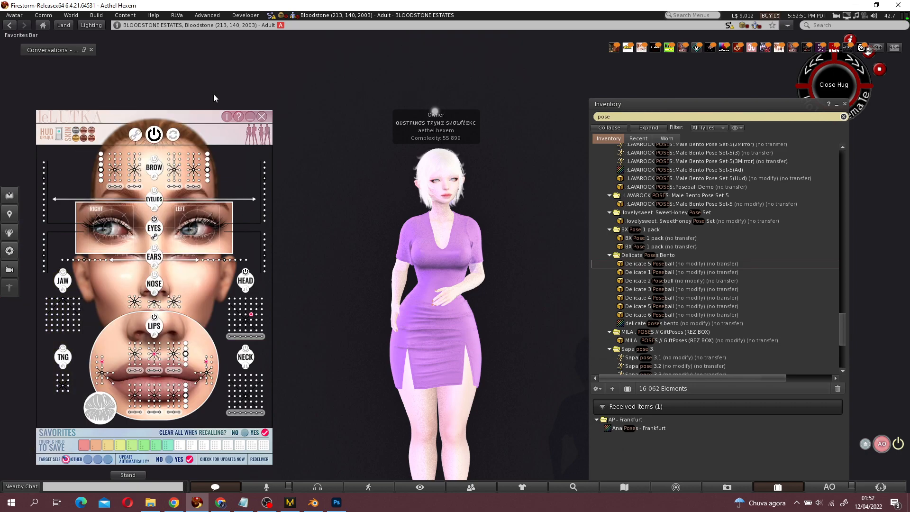
click(251, 118)
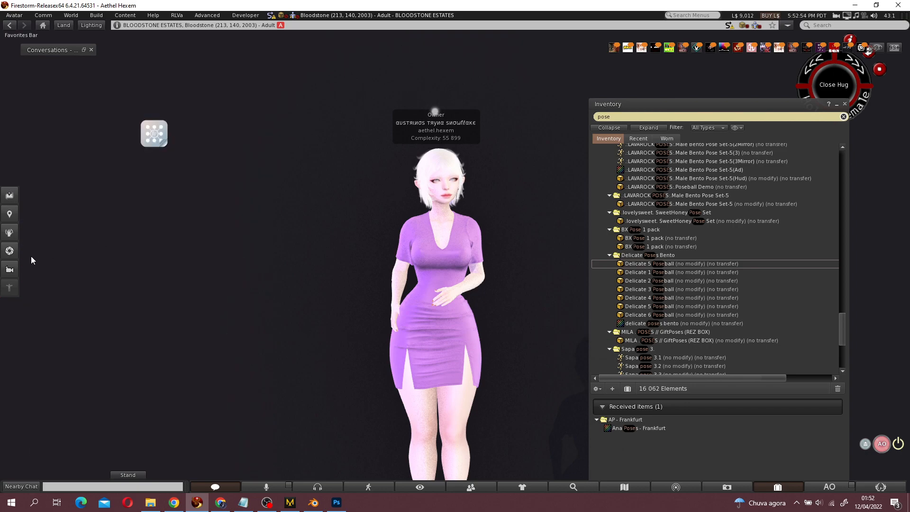
- Open the Phototools light and shadow settings and adjust the shadow resolution for the avatar close-up
click(9, 251)
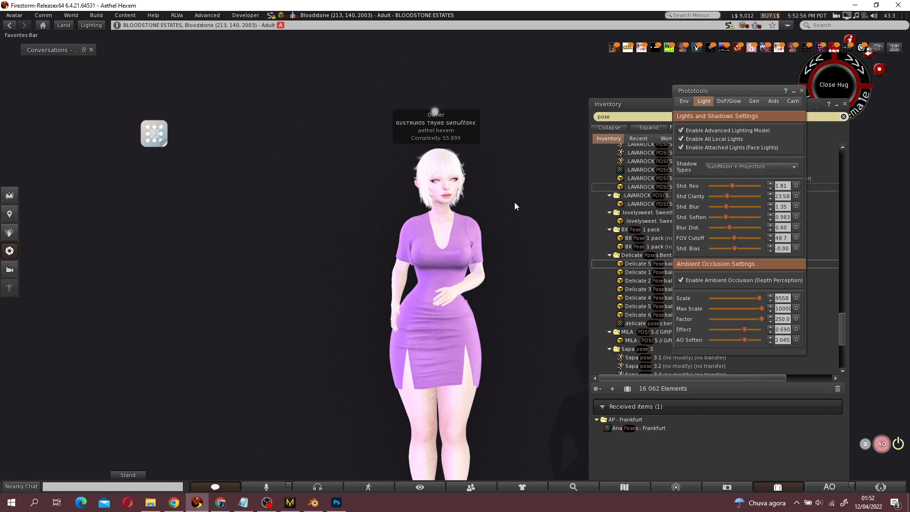
scroll(514, 204, up, 3)
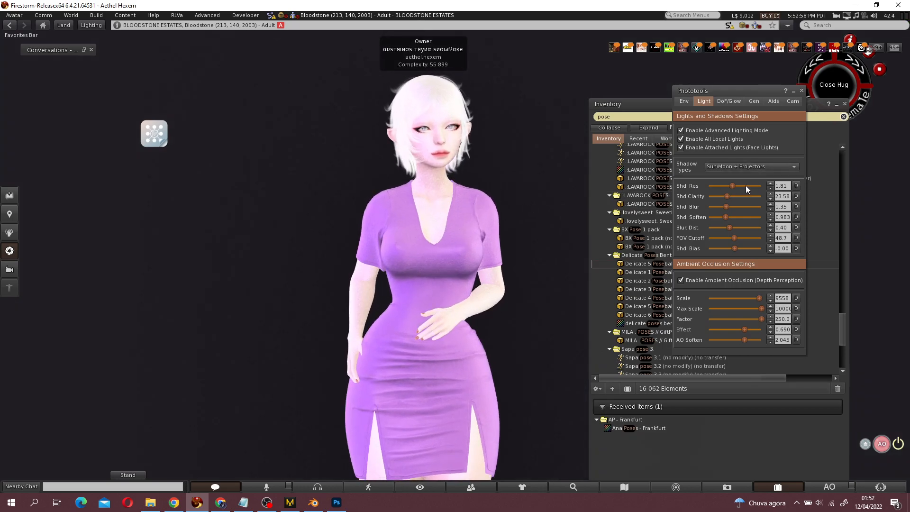
drag(739, 186, 710, 198)
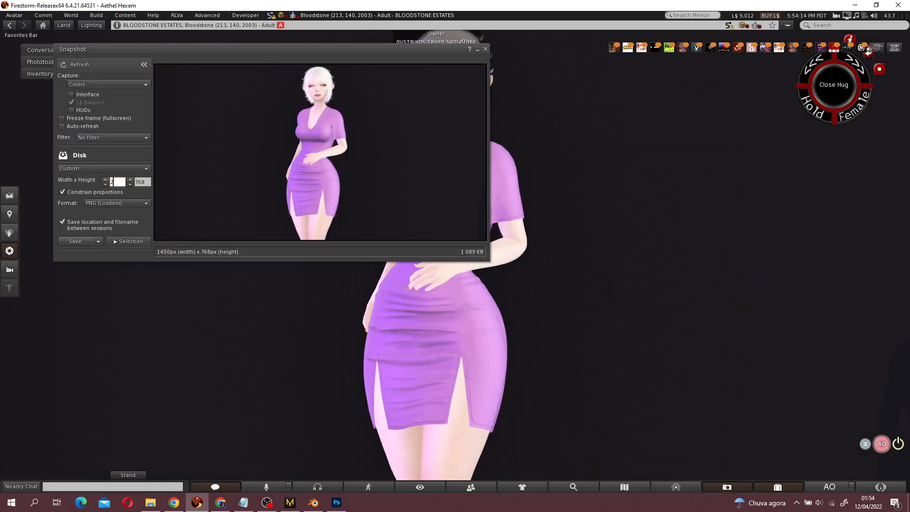
- Set the custom snapshot width to 2048 px
text(048)
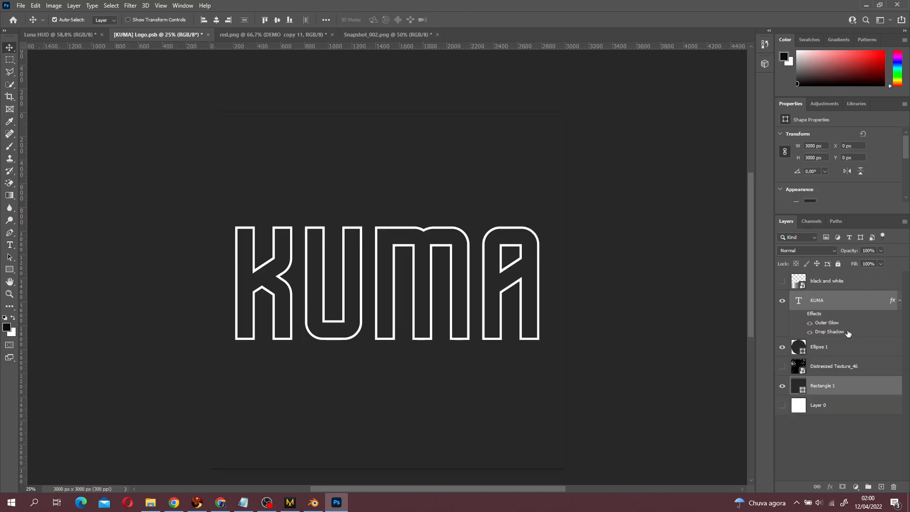
- Copy the KUMA text layer from the logo document into Snapshot_002.png and scale it down to 16.36%
click(833, 302)
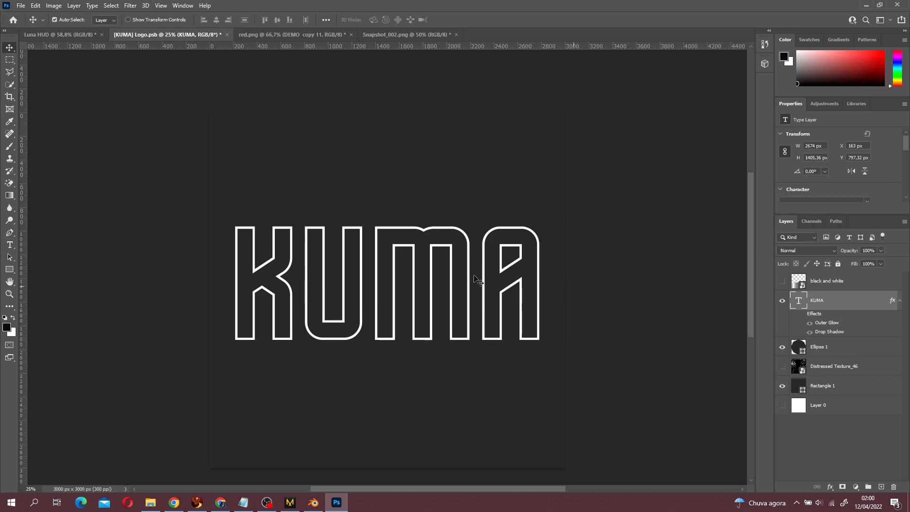
drag(476, 280, 444, 220)
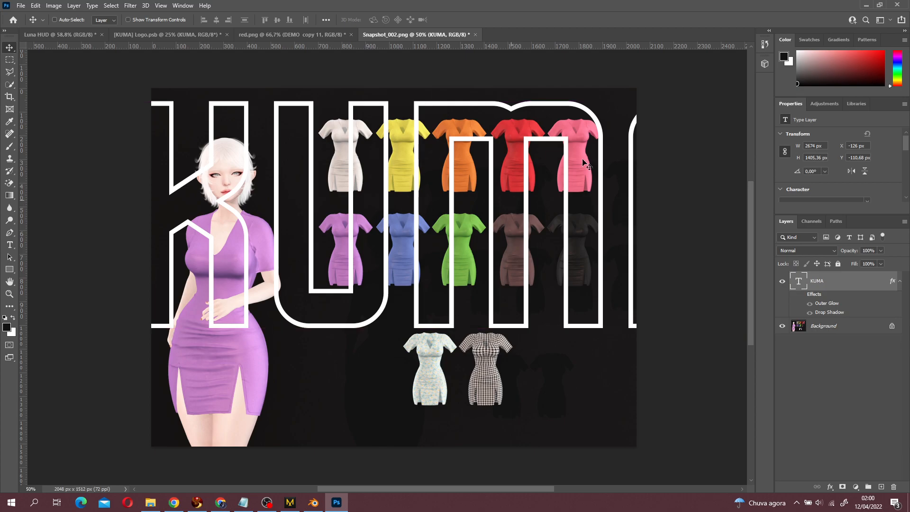
key(ctrl+t)
alt+scroll(702, 138, down, 4)
drag(701, 117, 506, 280)
ctrl+drag(502, 284, 540, 270)
drag(545, 216, 517, 203)
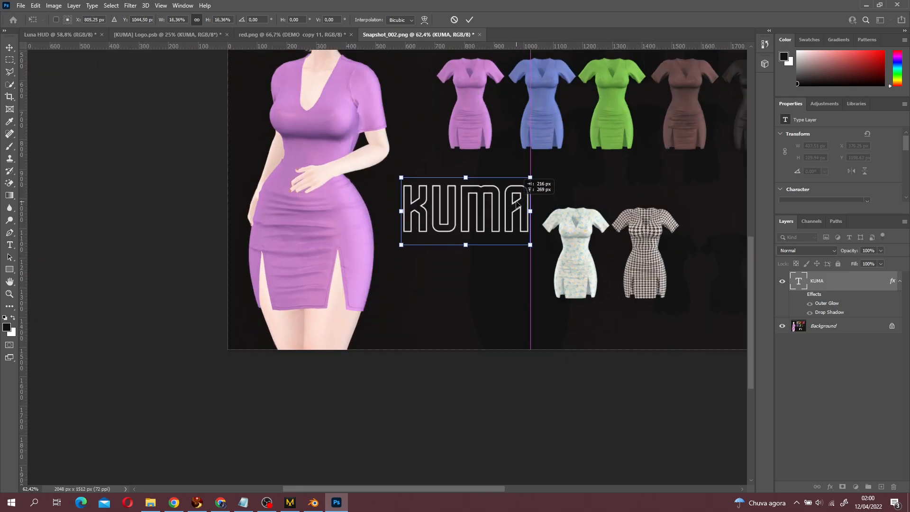
key(Return)
- Position the KUMA text in the empty area between the avatar's skirt and the two patterned dresses
scroll(549, 174, down, 1)
scroll(546, 175, down, 1)
drag(548, 179, 464, 309)
mouse_move(489, 296)
ctrl+mouse_down()
mouse_move(468, 301)
mouse_move(476, 300)
ctrl+mouse_up()
drag(439, 324, 432, 324)
- Add a new text layer reading "Luna Dress" near the KUMA text
click(10, 244)
click(354, 359)
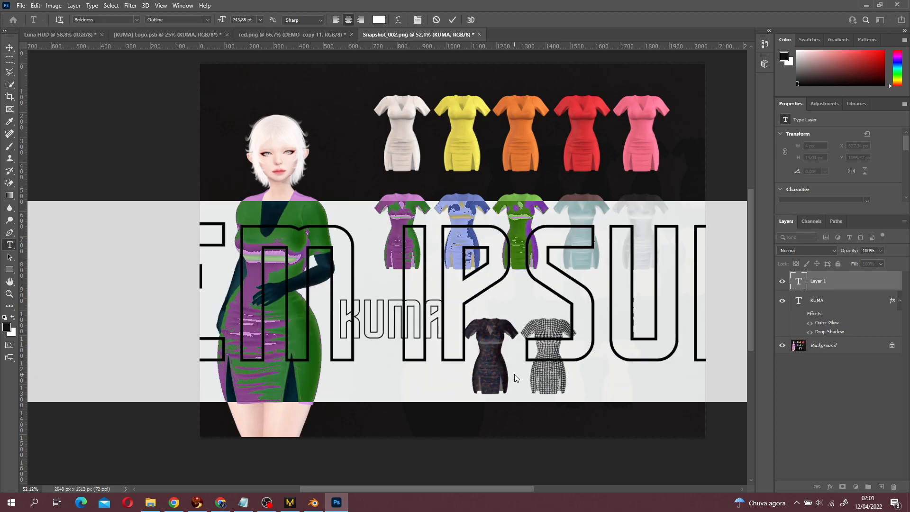
text(LUNA)
text( DRESS)
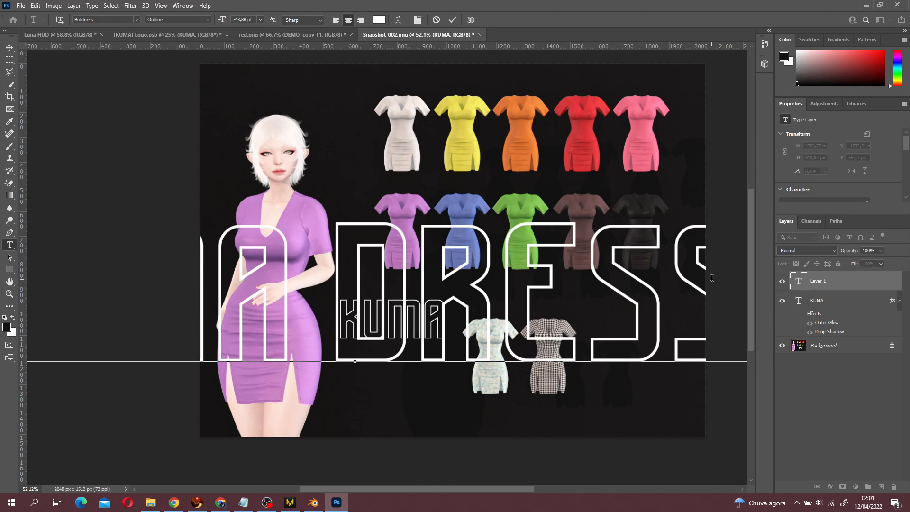
- Format the whole Luna Dress text in Aristotelica Display Trial Extra Light at 90 pt
key(ctrl+a)
scroll(38, 266, left, 5)
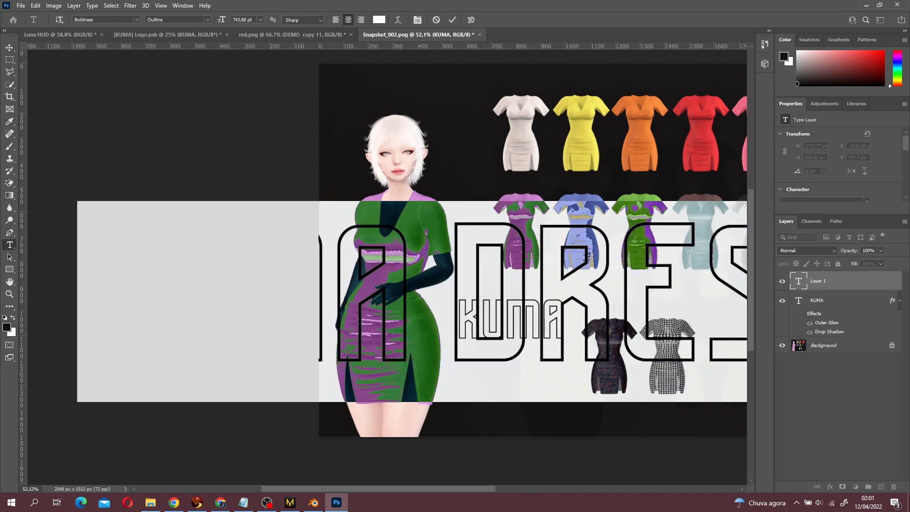
click(137, 20)
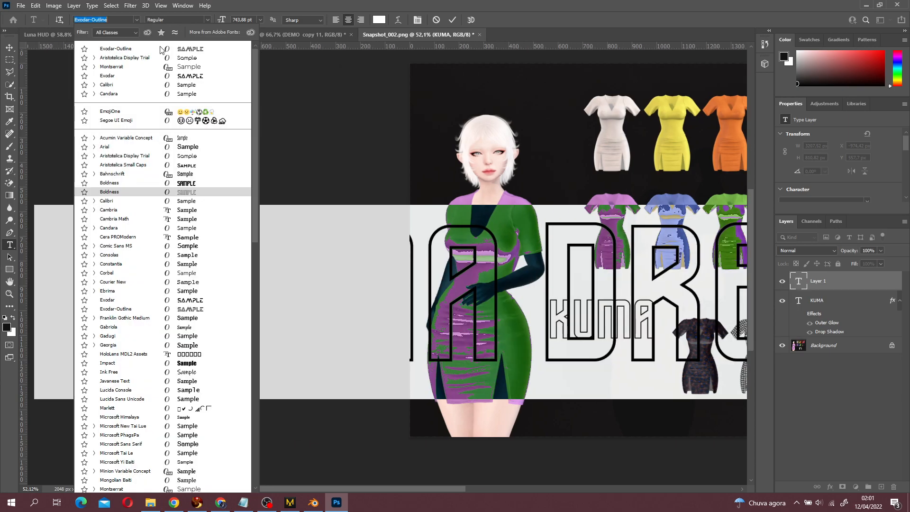
click(152, 56)
drag(221, 19, 61, 33)
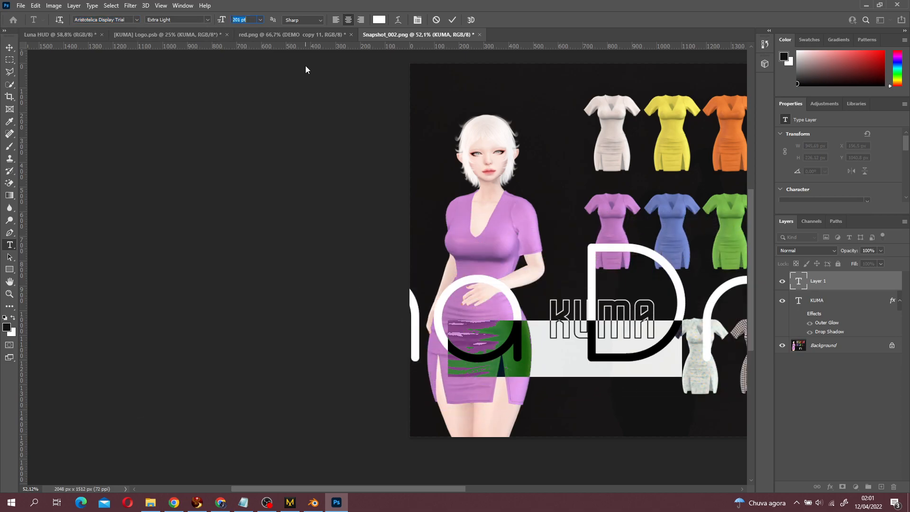
drag(221, 20, 50, 40)
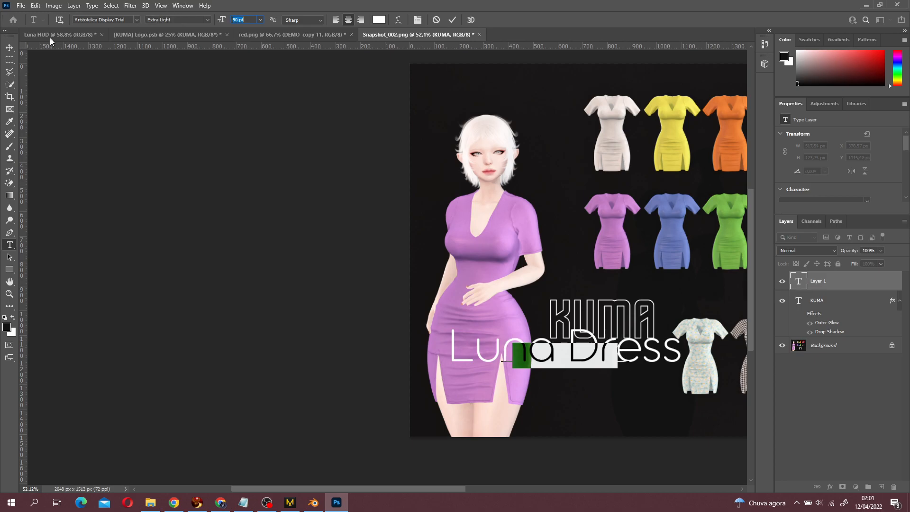
- Move the Luna Dress text directly beneath the KUMA text and check the whole composition
click(9, 48)
drag(572, 336, 533, 307)
alt+scroll(476, 323, up, 2)
alt+scroll(455, 379, down, 5)
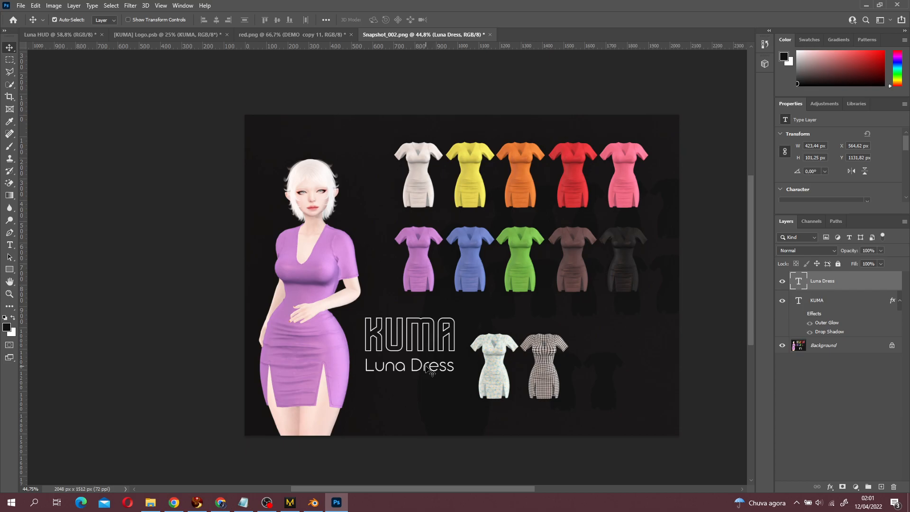
- Add a new text layer beneath Luna Dress reading "Meshbody Classic" with "Legacy (F)" on a second line
click(10, 244)
click(371, 390)
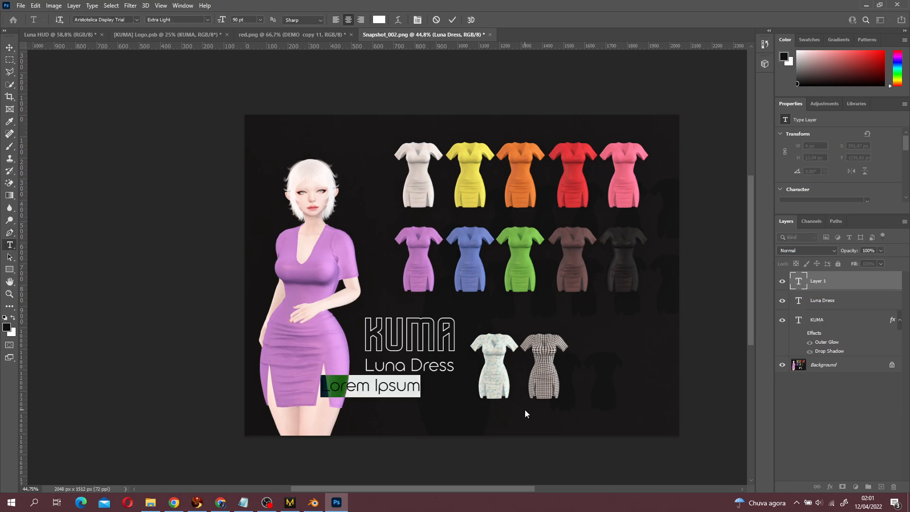
text(Meshbody Classic)
key(Return)
text(Leg)
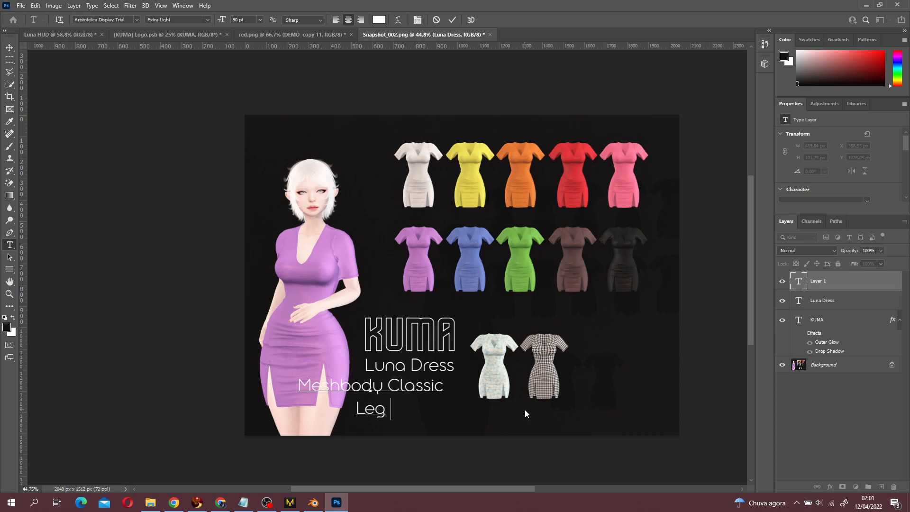
text(acy (F)
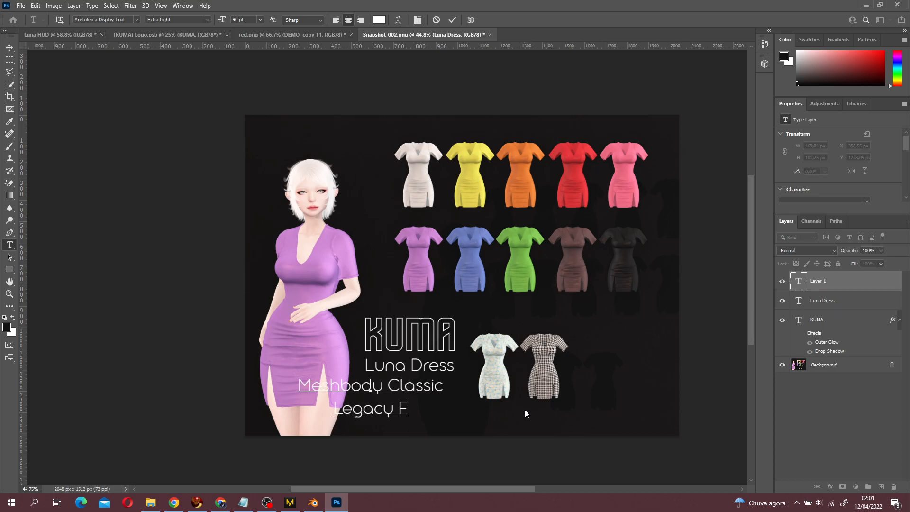
key(BackSpace)
text((F))
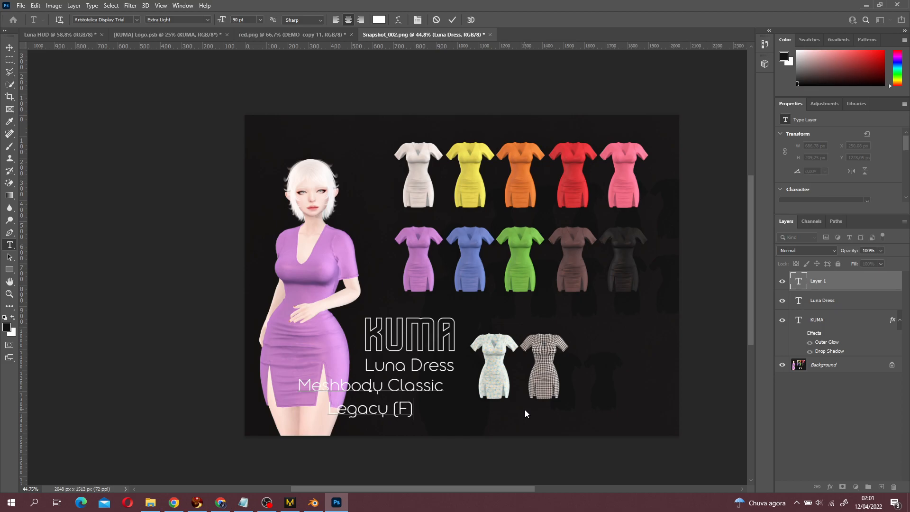
- Reduce the font size of the whole Meshbody Classic Legacy (F) text and centre it beneath Luna Dress
drag(412, 408, 200, 338)
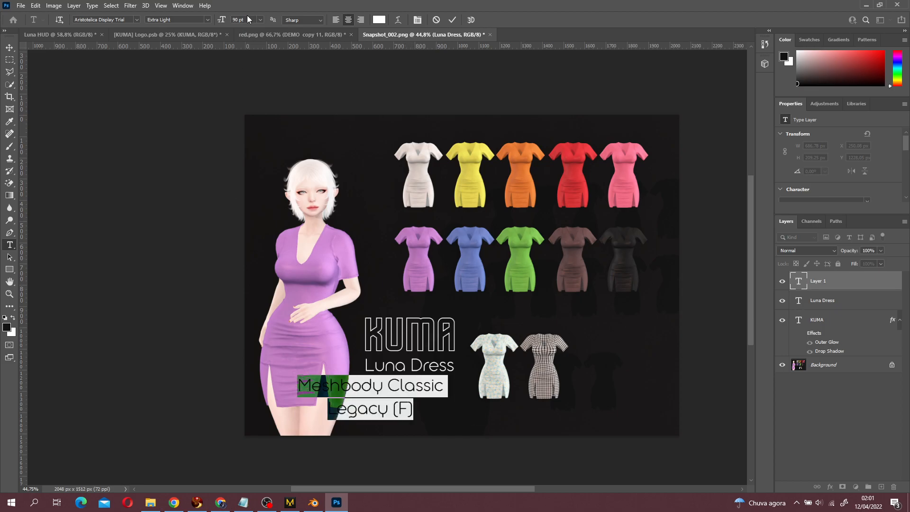
click(260, 19)
click(255, 134)
click(10, 48)
drag(375, 402, 412, 399)
click(739, 378)
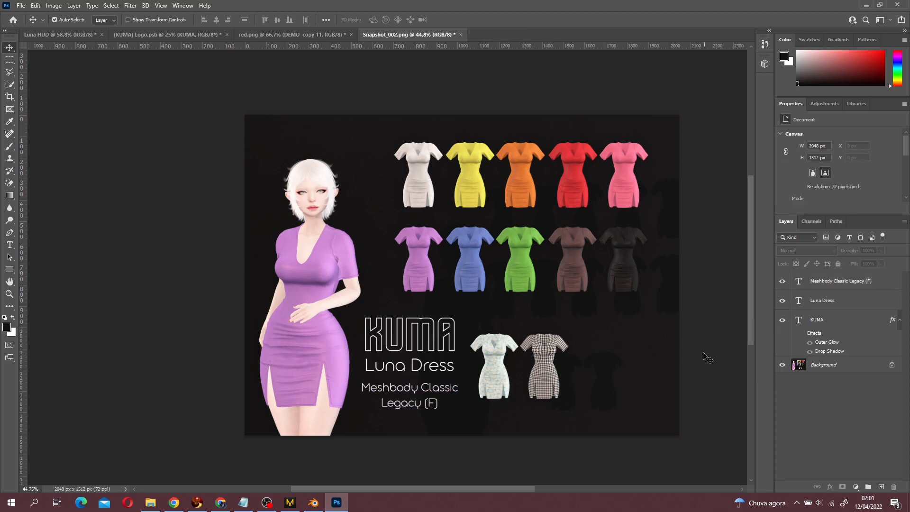
- Move the Meshbody Classic Legacy (F) and Luna Dress texts slightly lower to even out the spacing under KUMA
drag(438, 408, 429, 417)
drag(410, 366, 410, 373)
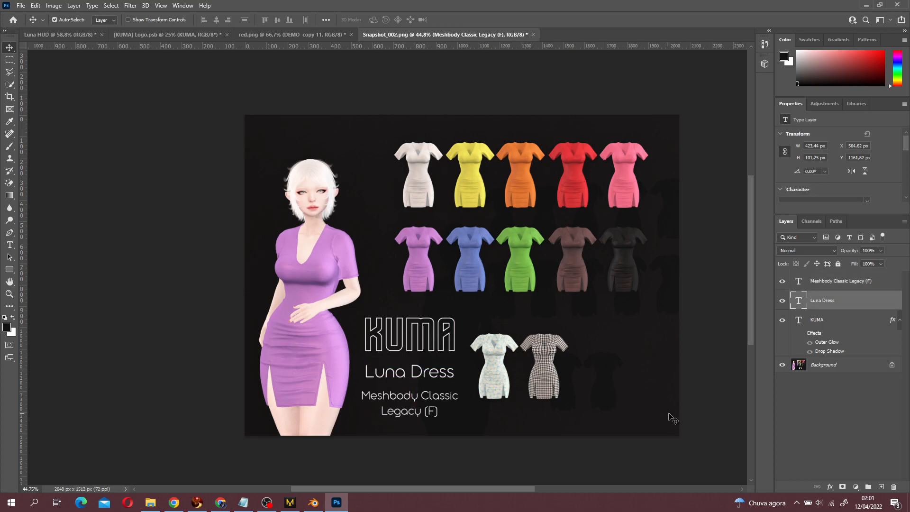
click(713, 394)
- Start a new text layer in the empty area just above and beside the checked dress
click(9, 245)
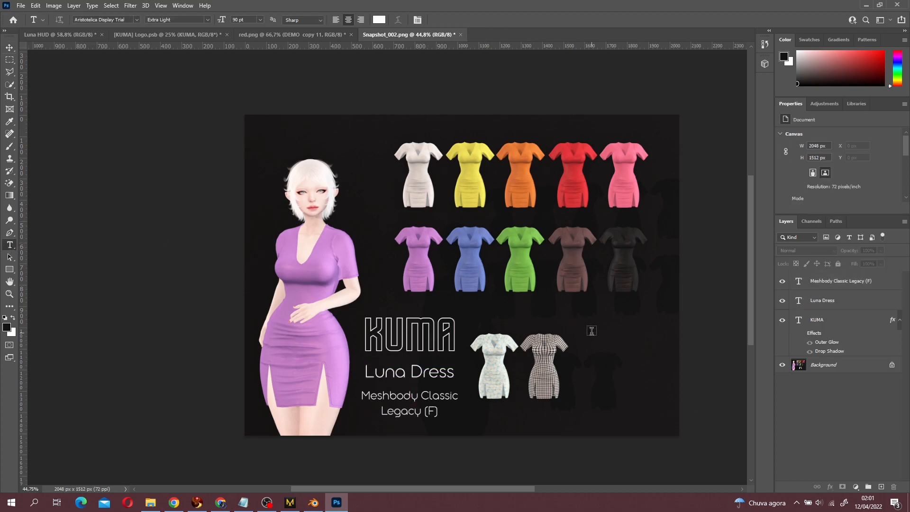
click(590, 331)
key(ctrl+v)
text(Colo)
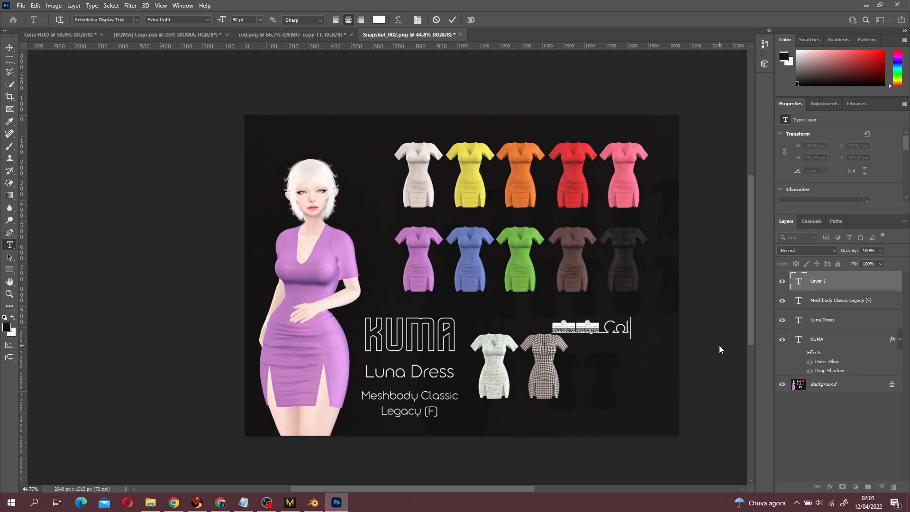
key(BackSpace)
key(BackSpace)
key(BackSpace)
key(BackSpace)
key(BackSpace)
key(BackSpace)
key(BackSpace)
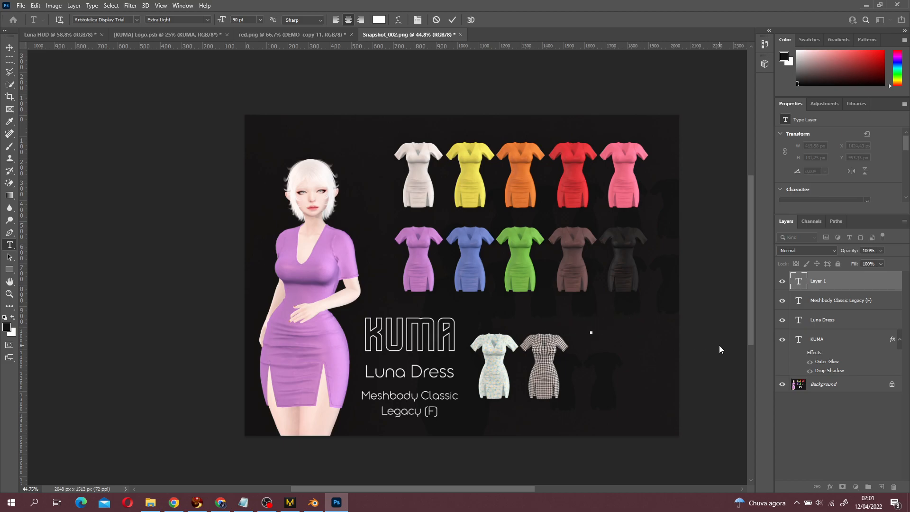
- Enter "10 Colors" in the new text layer, with the number in Montserrat and the word in Aristotelica Display Trial Extra Light
click(136, 19)
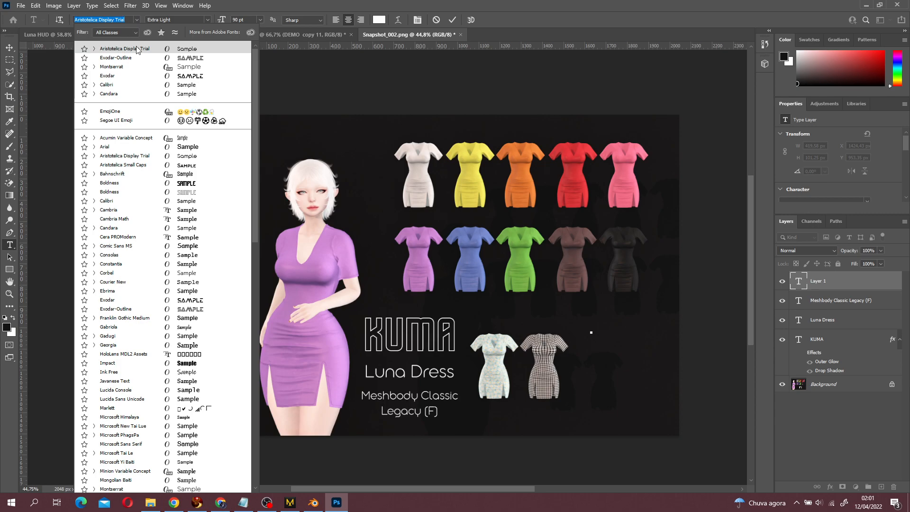
click(134, 70)
text(10)
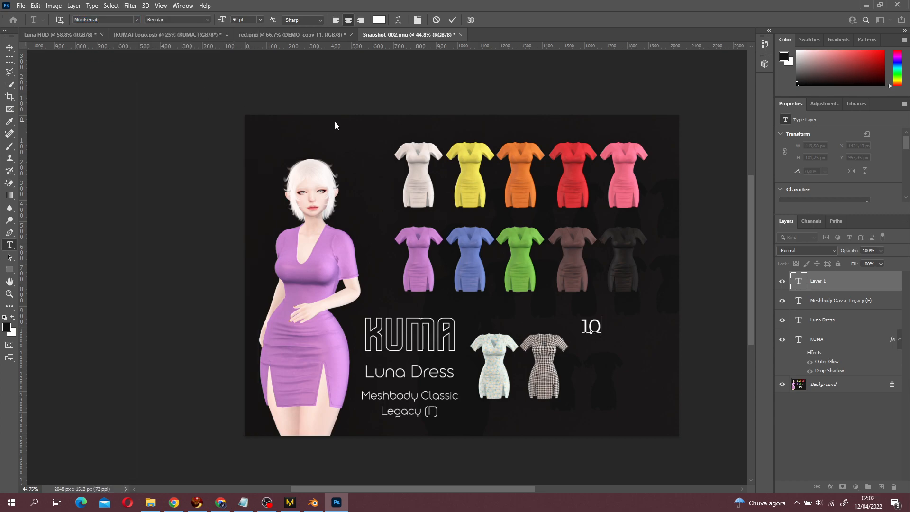
click(137, 20)
click(160, 58)
text(Colors to)
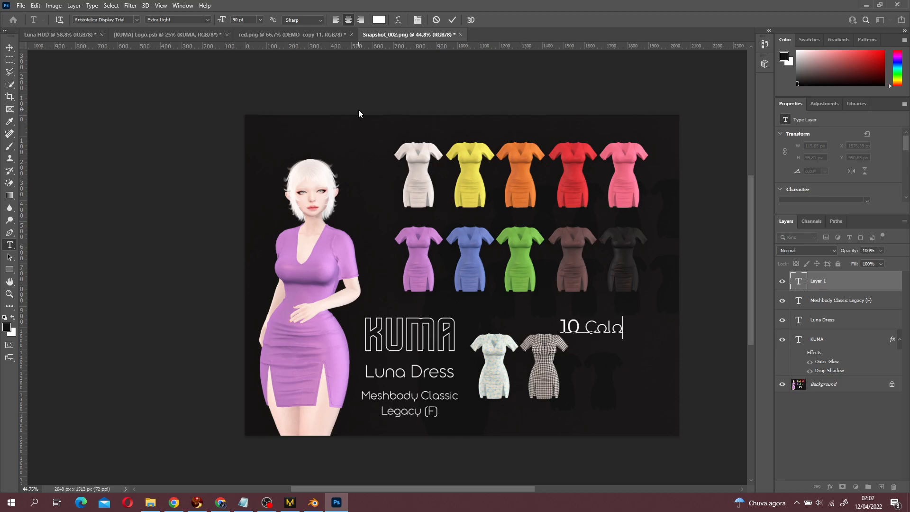
key(BackSpace)
key(BackSpace)
key(BackSpace)
key(BackSpace)
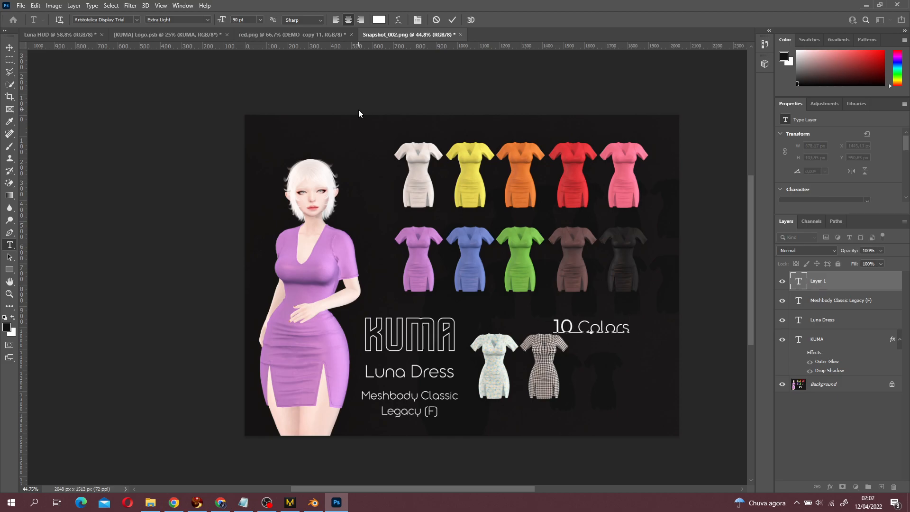
- Add a second line reading "2 Patterns", with the number in Montserrat and the word in Aristotelica Display Trial Extra Light
text(2)
key(BackSpace)
key(BackSpace)
click(136, 20)
click(147, 65)
text(2)
click(137, 20)
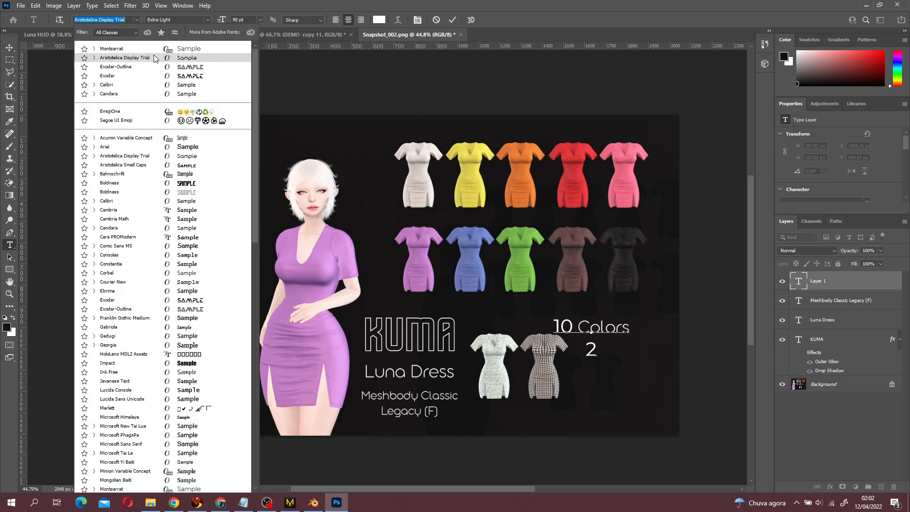
click(155, 58)
text(Patterns)
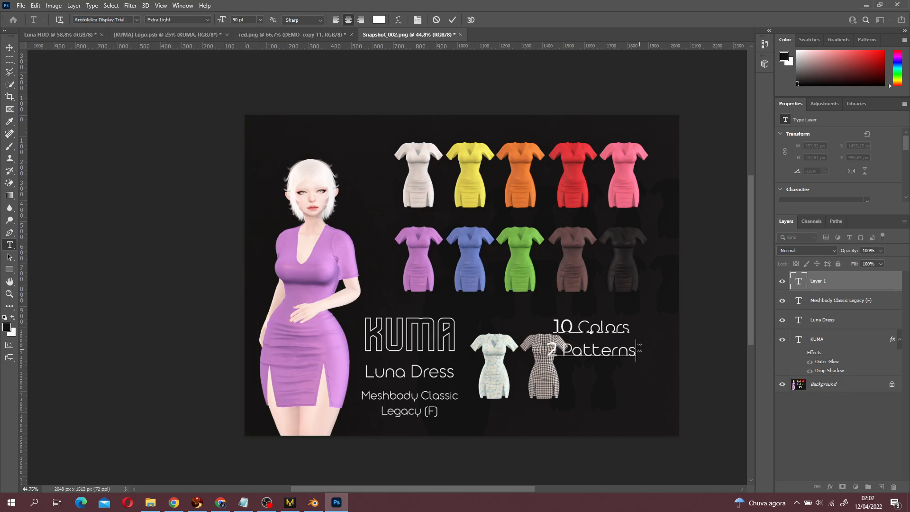
- Move the 10 Colors 2 Patterns text into the empty area beside the two patterned dresses
key(ctrl+a)
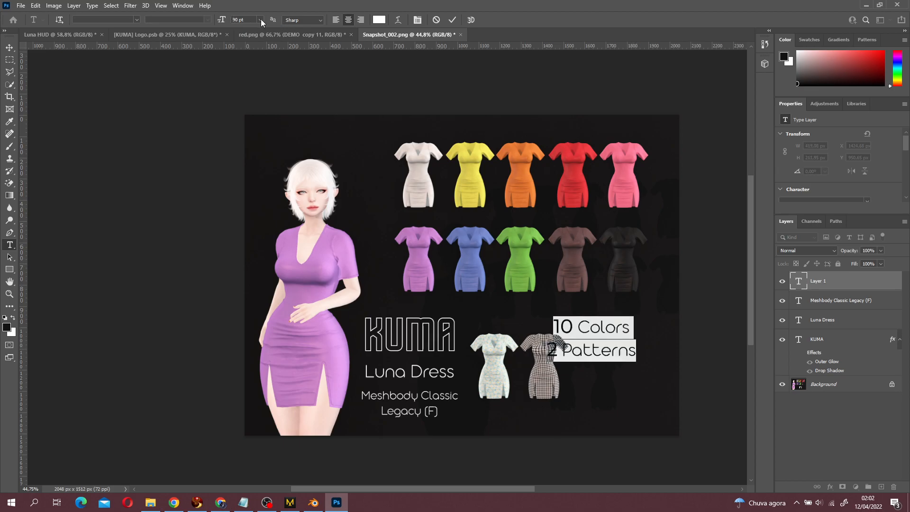
click(9, 47)
drag(608, 349, 639, 376)
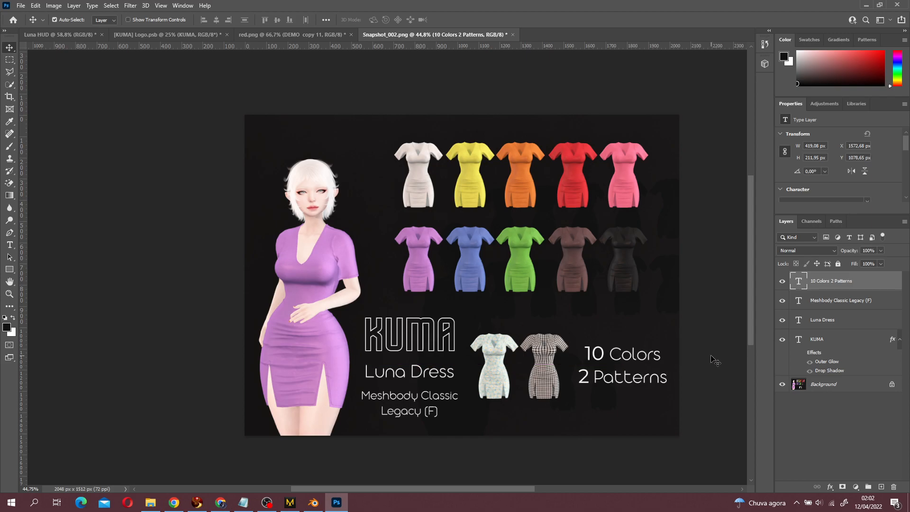
click(714, 361)
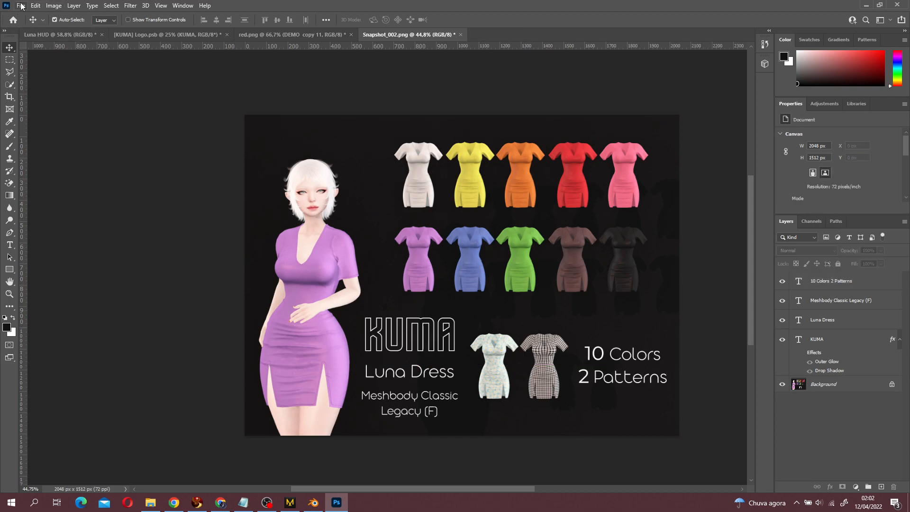
- Export the advert as a PNG named VENDOR AD into the [SL] Luna Dress folder on the desktop
click(21, 6)
mouse_move(49, 152)
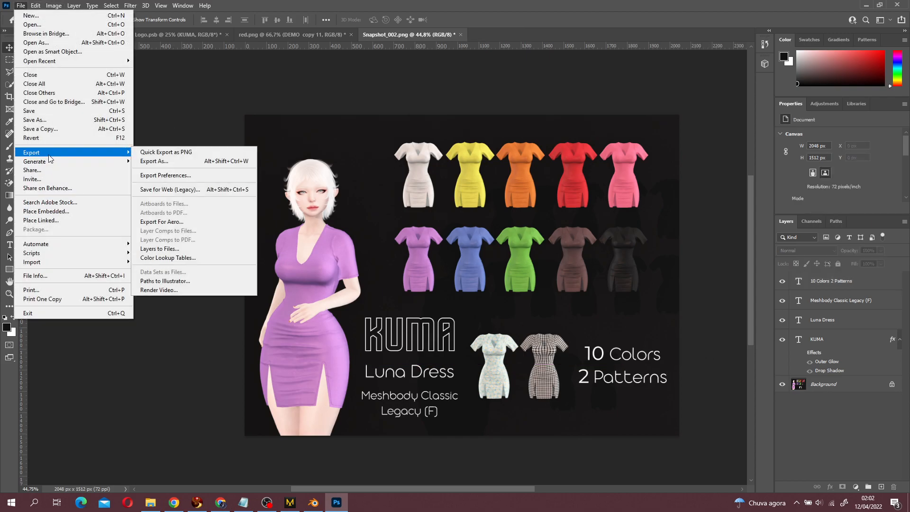
click(167, 152)
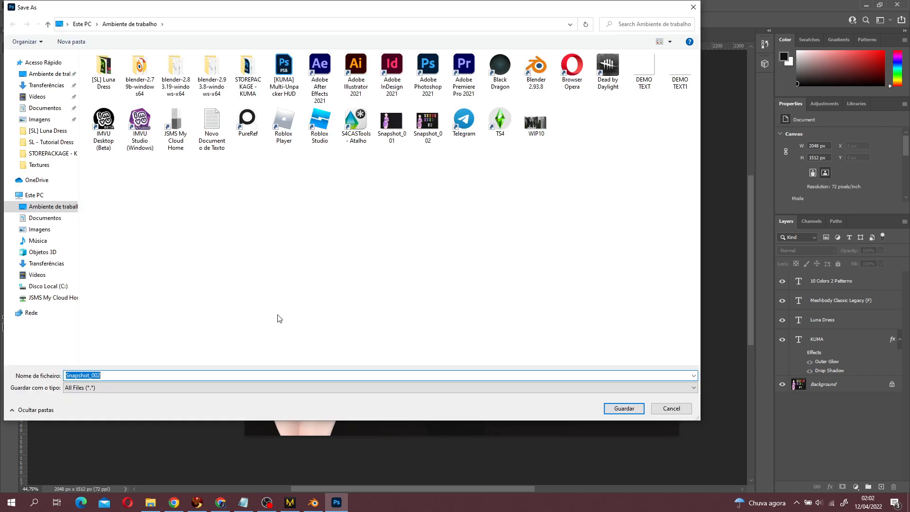
key(BackSpace)
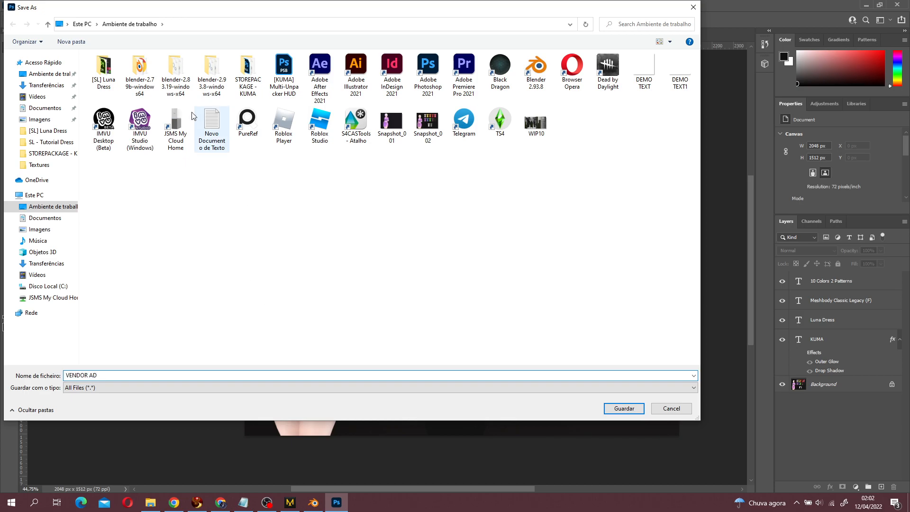
double_click(104, 71)
click(623, 409)
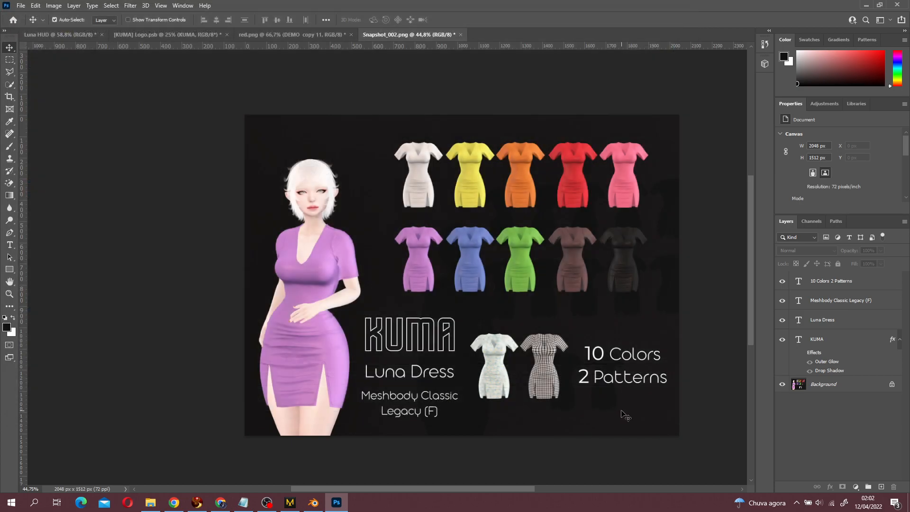
- Switch to the Second Life Marketplace in Chrome and open the store's listings management page from the merchant home
click(217, 506)
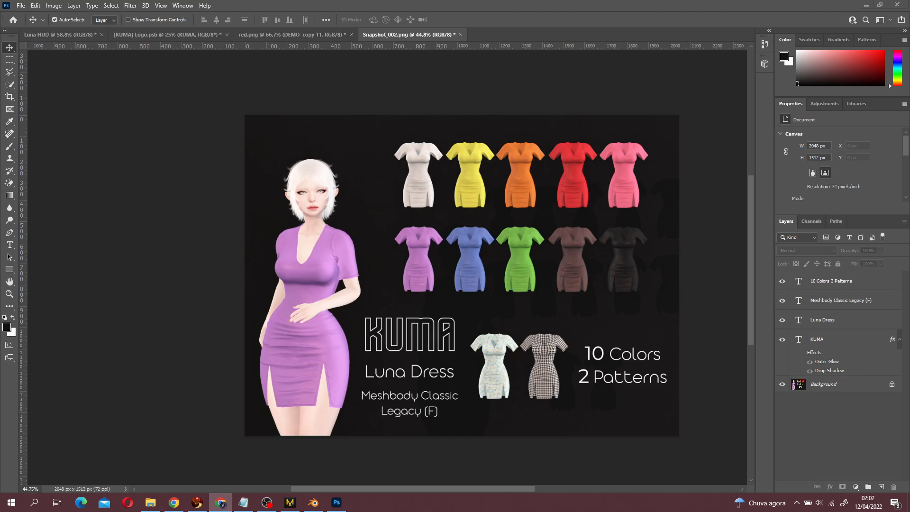
drag(0, 90, 566, 1)
click(588, 43)
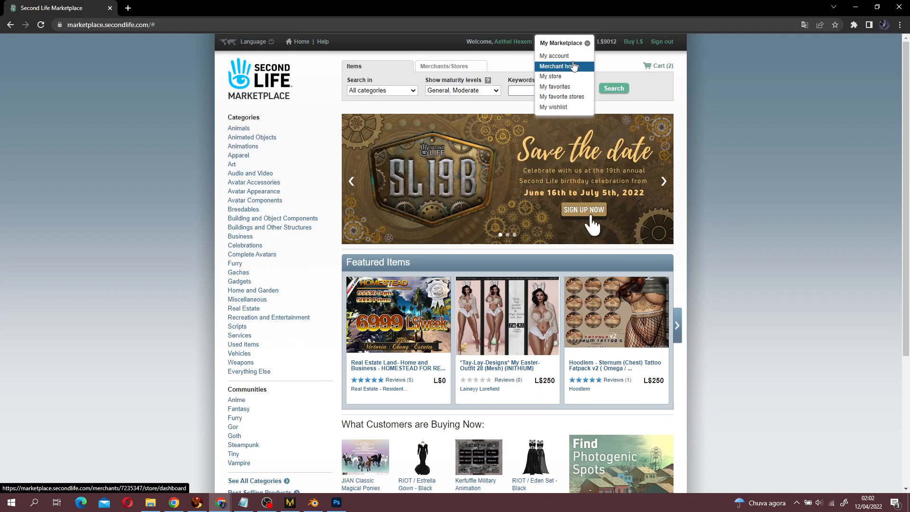
click(568, 70)
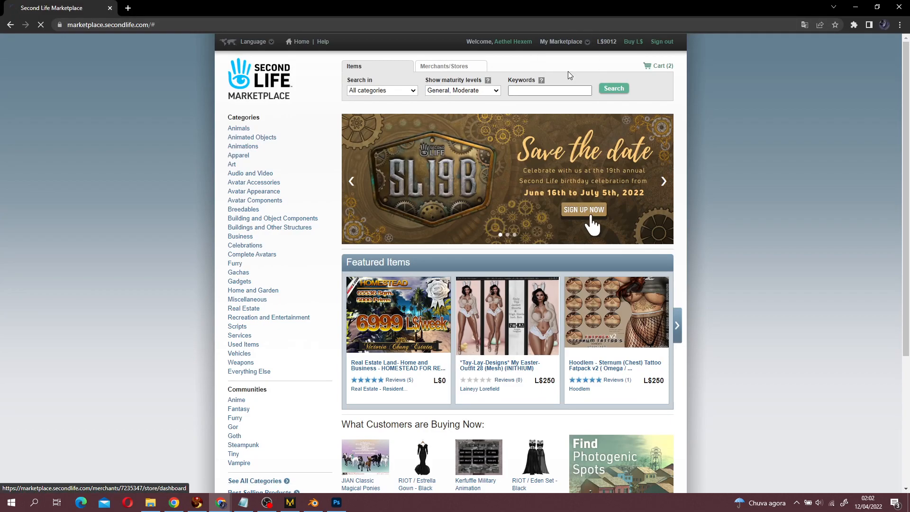
click(256, 185)
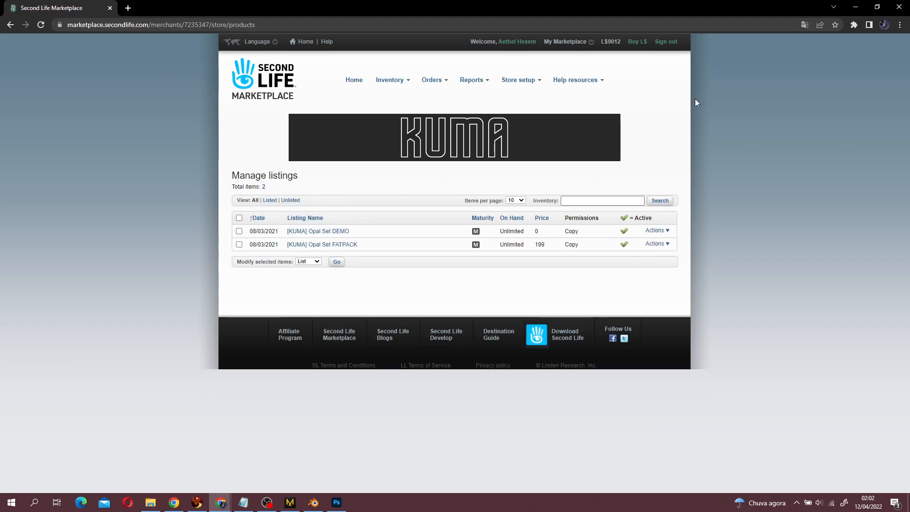
- Switch to Firestorm and examine the dresses, demo dresses and Luna Dress HUD box laid out on the platform
click(857, 6)
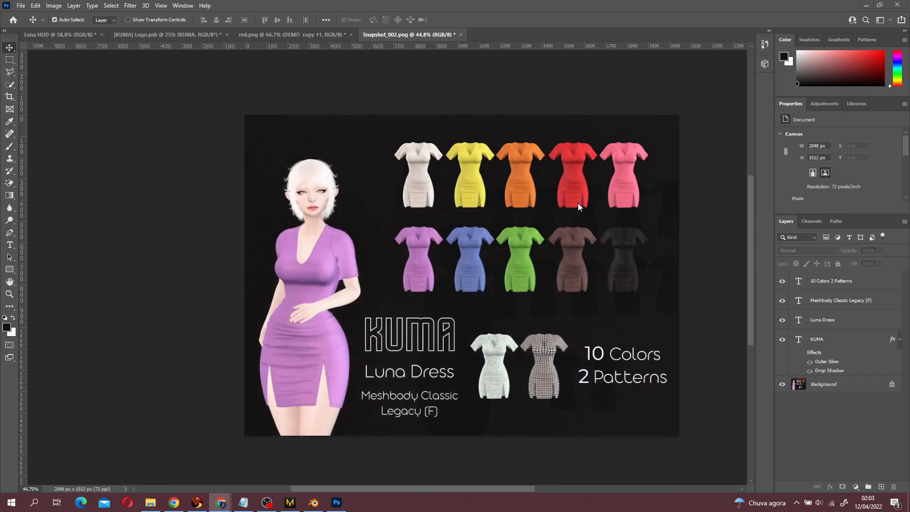
click(866, 7)
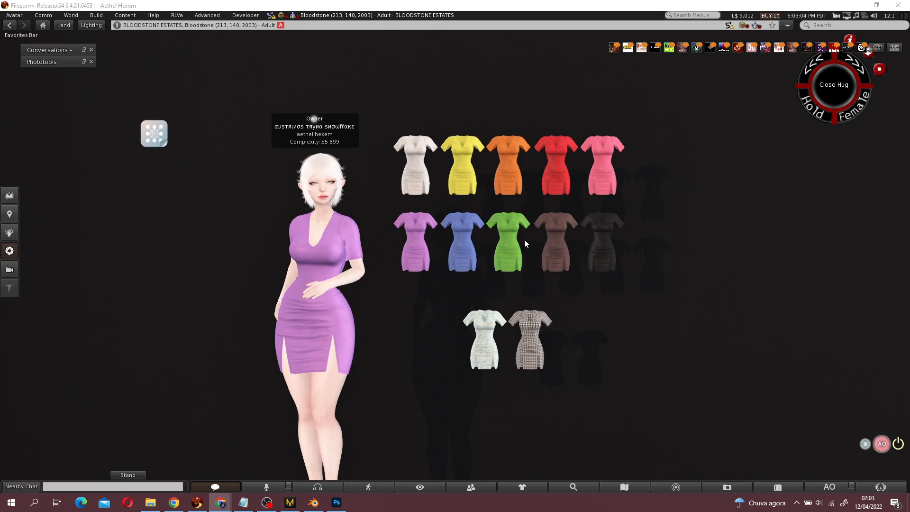
scroll(539, 286, down, 3)
click(539, 285)
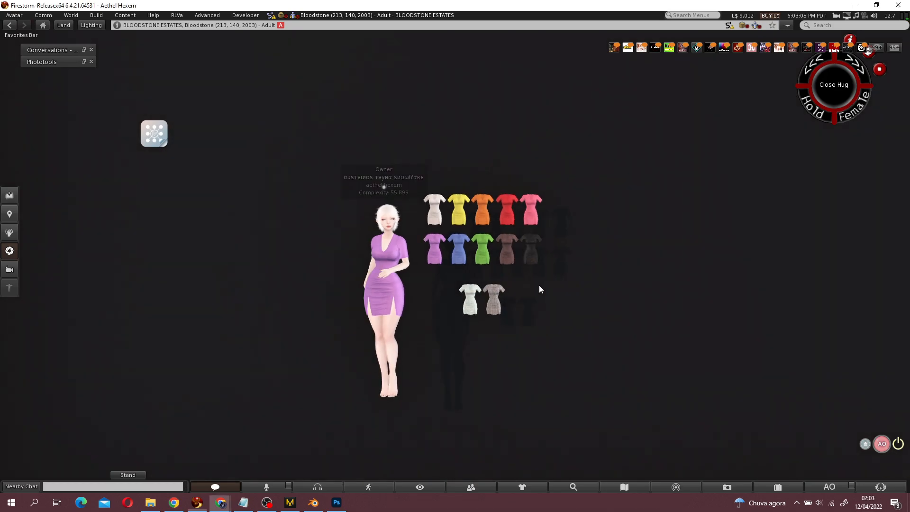
key(ctrl+9)
scroll(503, 297, up, 10)
alt+drag(401, 269, 375, 313)
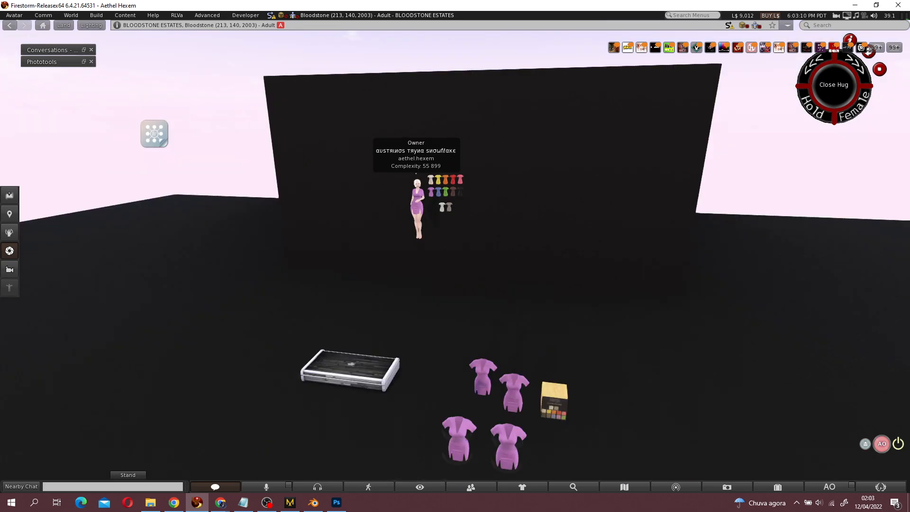
alt+drag(503, 403, 498, 361)
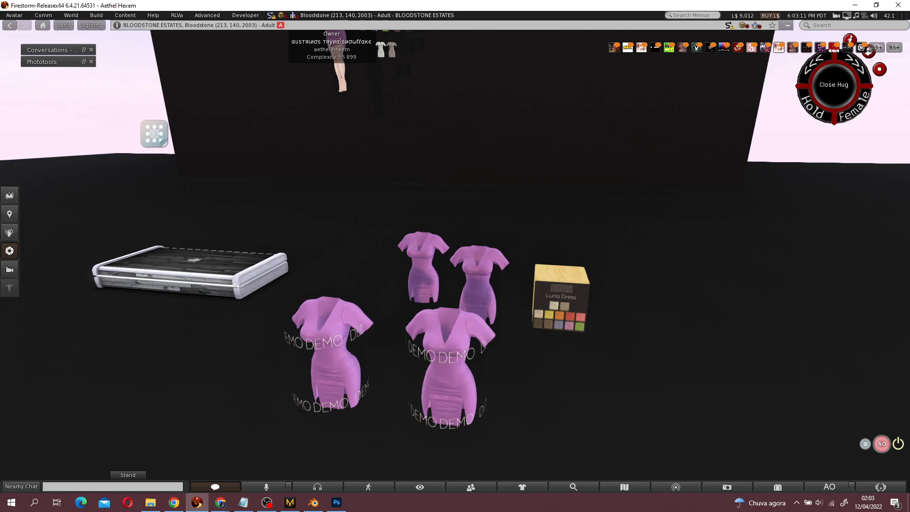
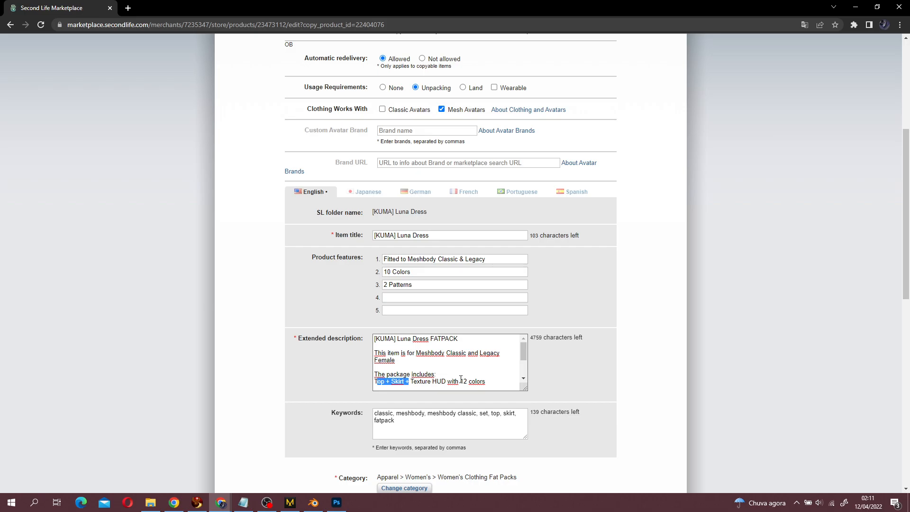
- Change the description's package line to Dress + HUD with 10 Colors and 2 Patterns and the thank-you line's product name to Luna
scroll(471, 353, down, 2)
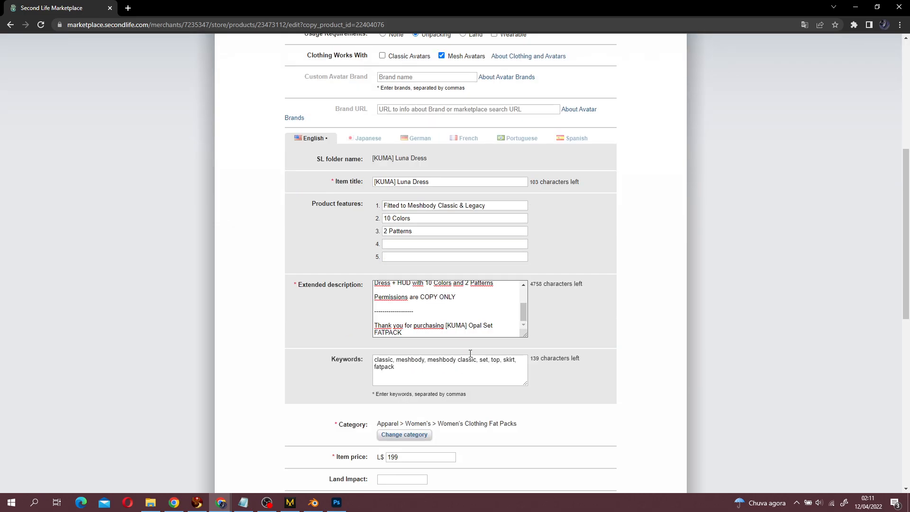
scroll(471, 354, down, 1)
drag(469, 285, 496, 285)
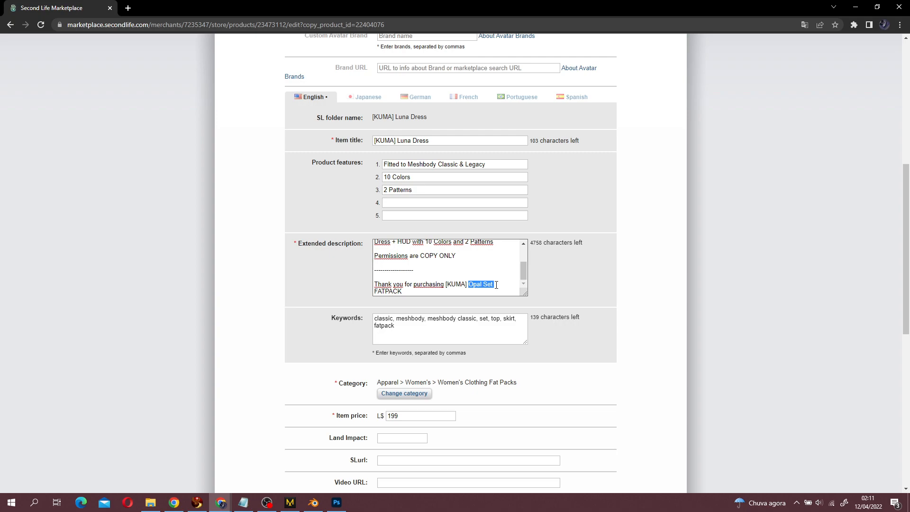
key(BackSpace)
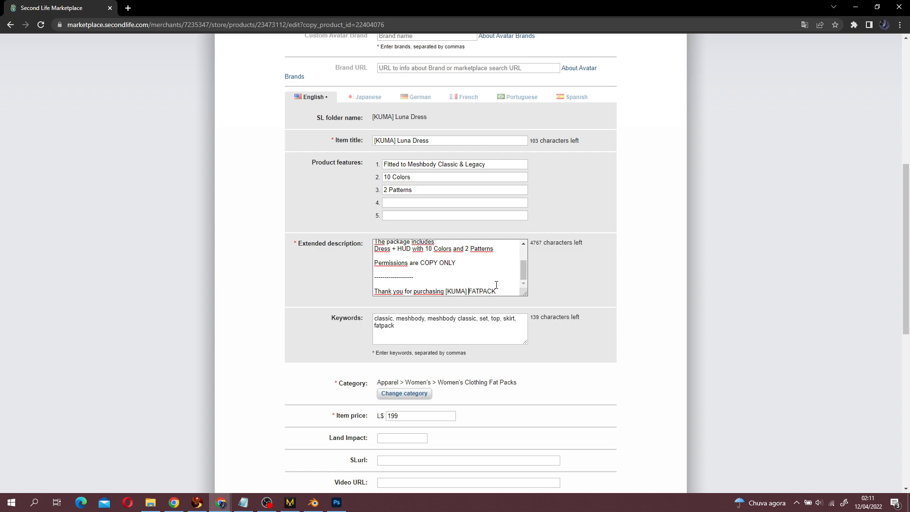
text(Luna)
scroll(532, 264, down, 2)
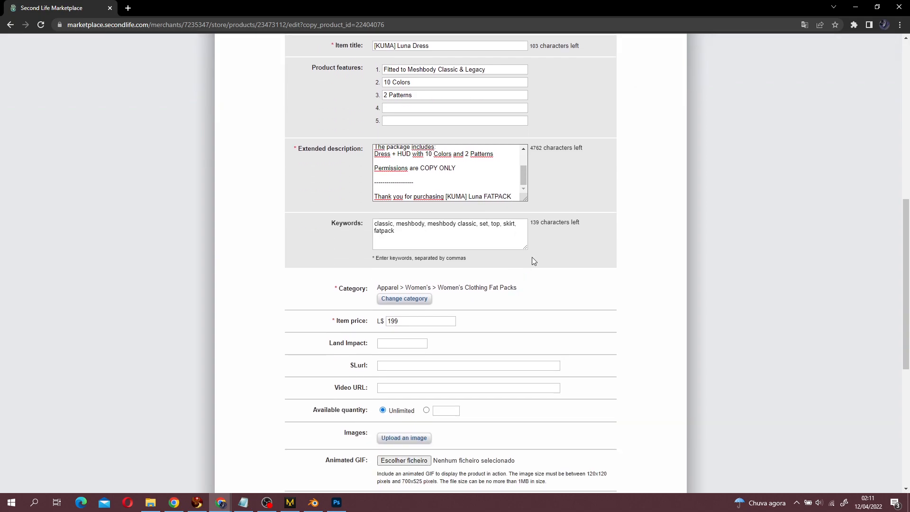
- Update the keywords to classic, meshbody, meshbody classic, dress, fatpack, legacy, legacy female
click(408, 237)
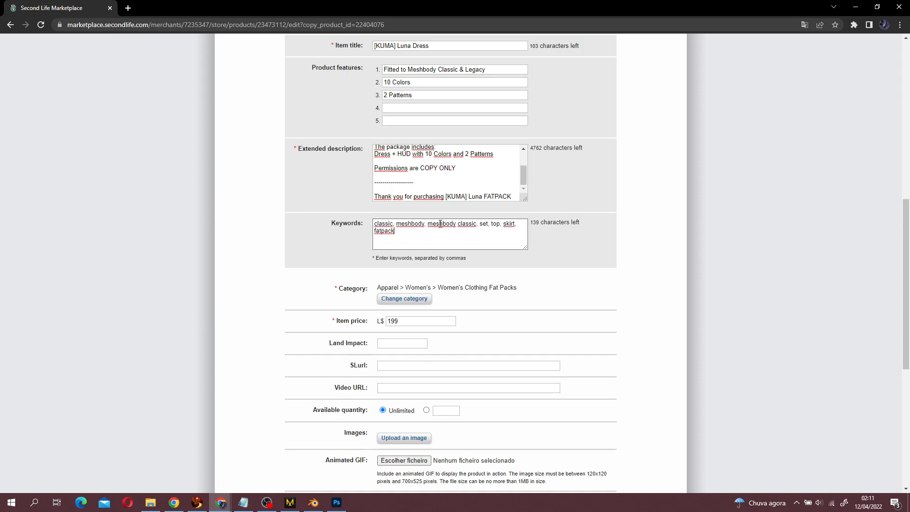
drag(479, 224, 517, 225)
key(BackSpace)
text(dress)
text(gacy, legacy female)
click(568, 263)
- Set the item price to L$299
drag(460, 287, 516, 288)
click(437, 288)
drag(432, 288, 516, 288)
click(515, 288)
drag(420, 320, 370, 324)
click(471, 317)
double_click(430, 321)
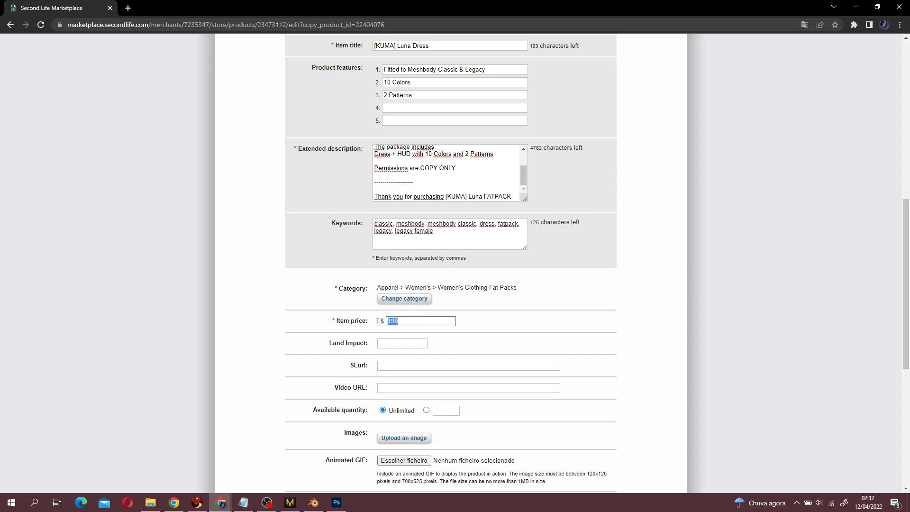
text(399)
key(BackSpace)
key(BackSpace)
text(2)
click(421, 343)
- Open the listing's image upload and read its dimension, file size, aspect ratio and file type requirements
scroll(474, 303, down, 2)
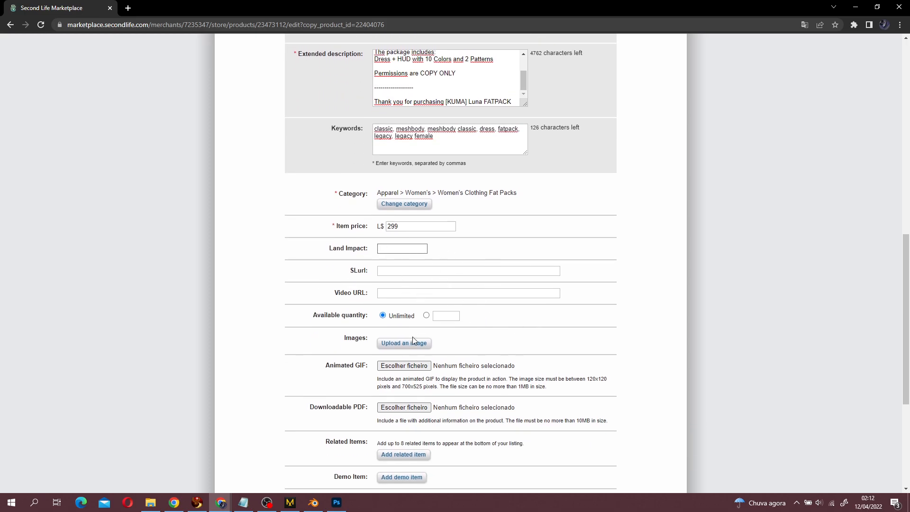
scroll(413, 339, down, 1)
click(406, 296)
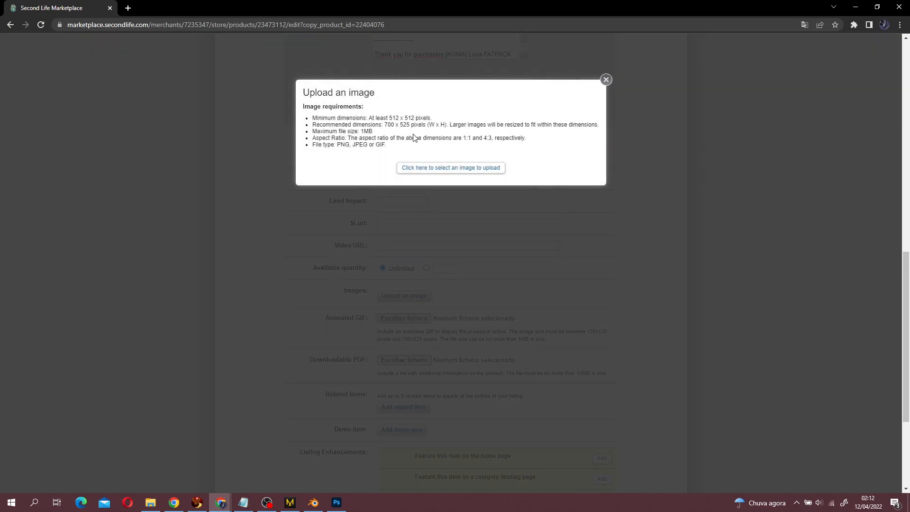
drag(376, 116, 416, 119)
click(403, 144)
click(402, 148)
click(391, 118)
drag(410, 151, 359, 138)
- Upload Snapshot_002 from the desktop as the listing image
click(423, 163)
click(427, 168)
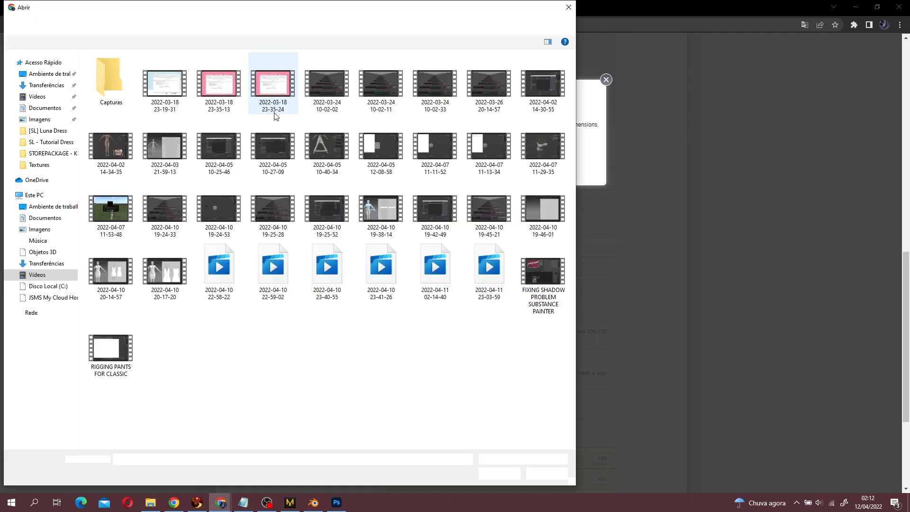
click(47, 74)
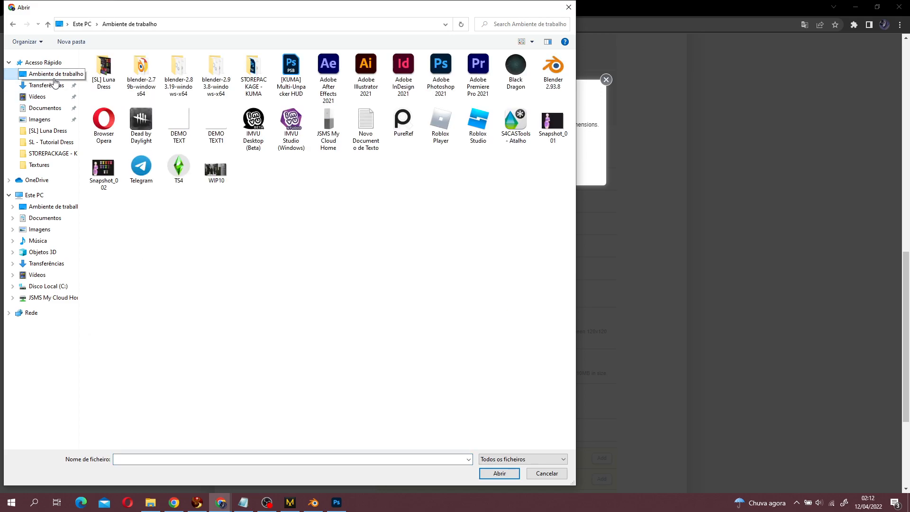
click(103, 169)
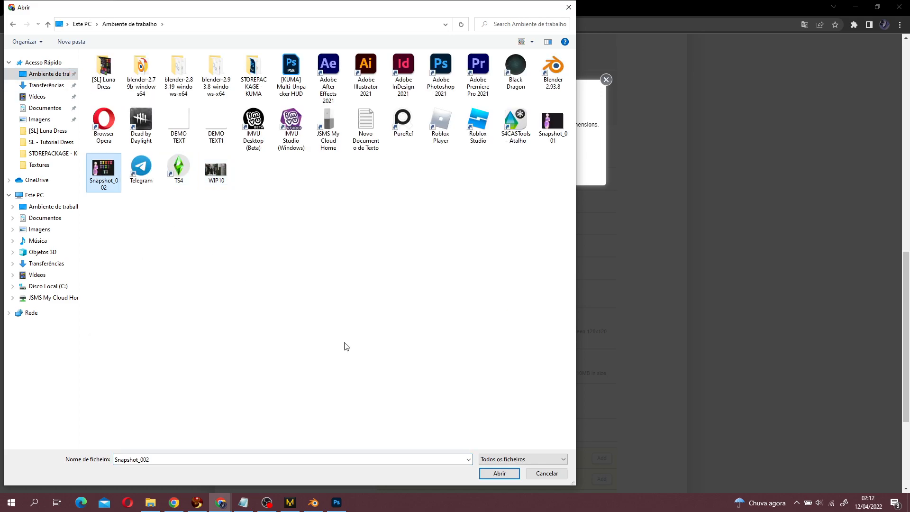
click(500, 474)
scroll(488, 273, down, 2)
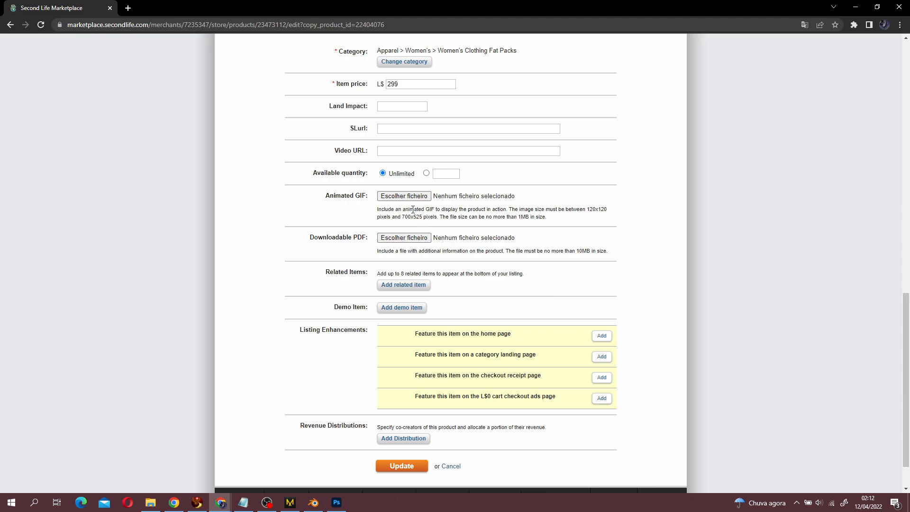
scroll(413, 209, up, 1)
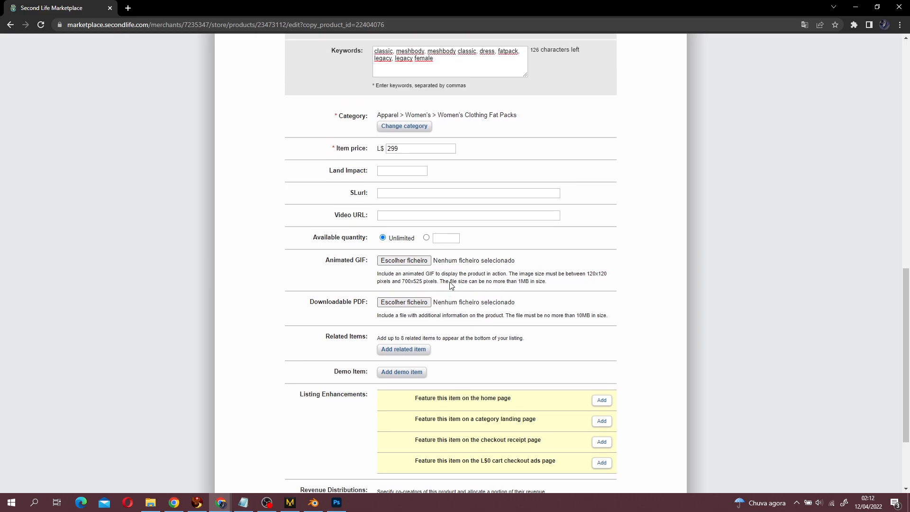
scroll(432, 292, down, 1)
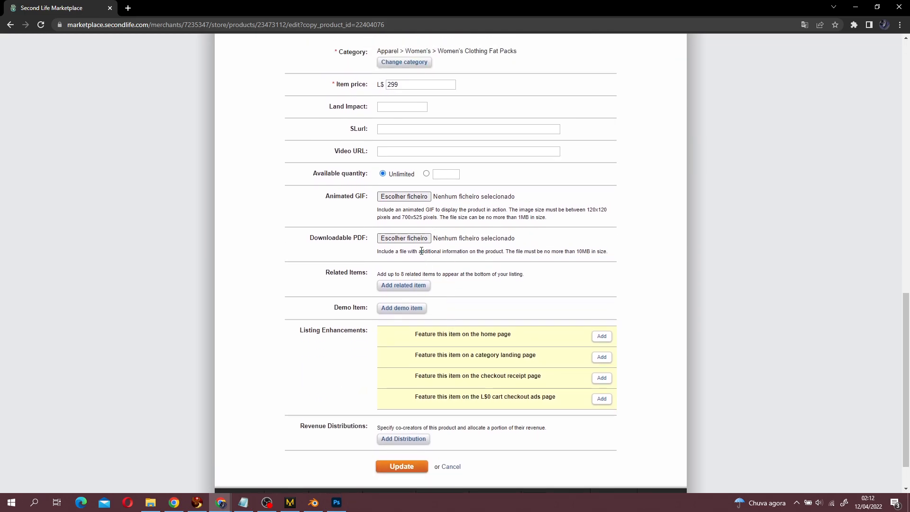
scroll(455, 228, up, 2)
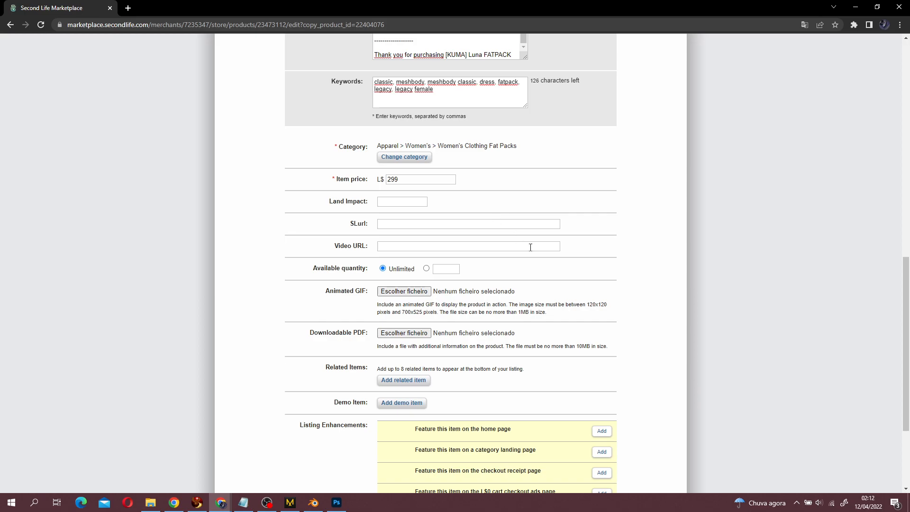
scroll(531, 247, down, 2)
click(421, 286)
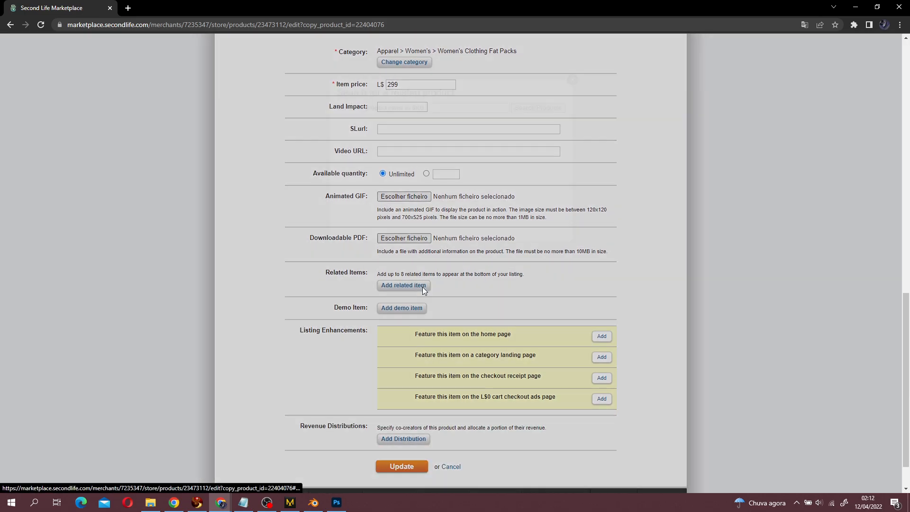
click(482, 107)
text(kuna)
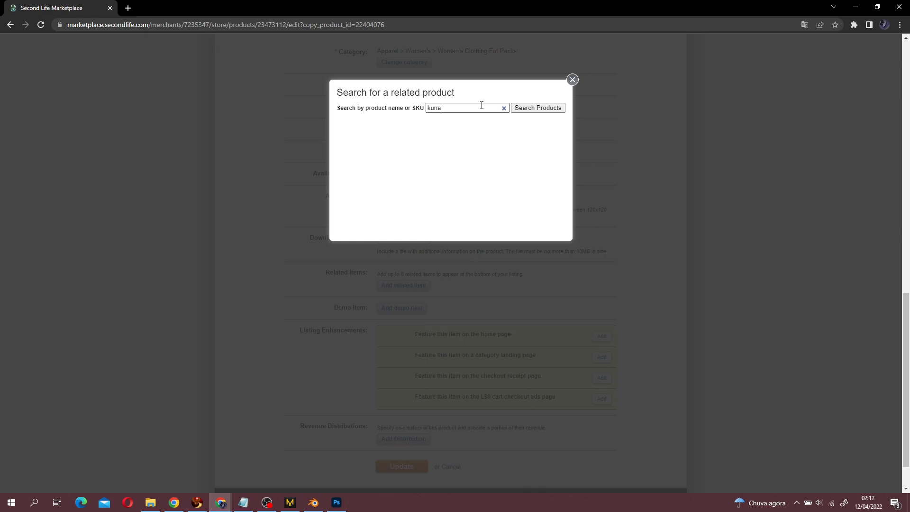
key(BackSpace)
key(BackSpace)
key(BackSpace)
text(m)
text(uma)
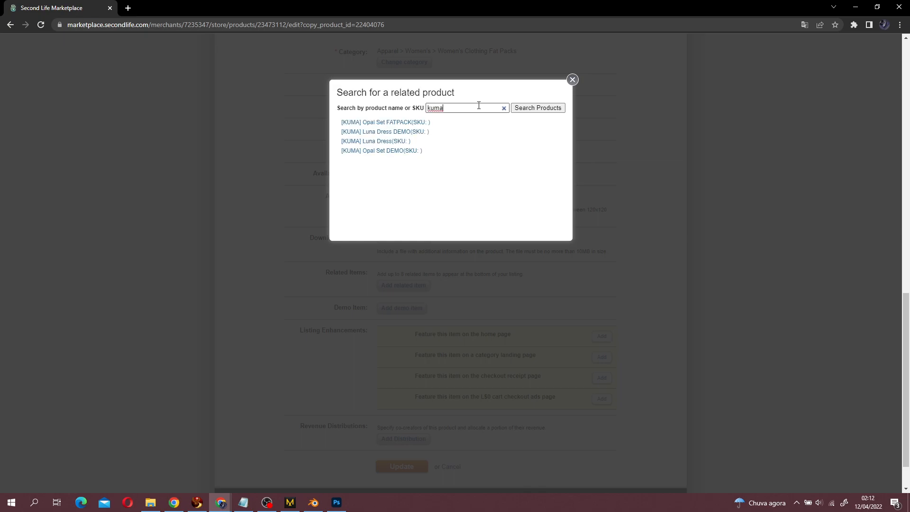
click(403, 132)
scroll(535, 268, down, 2)
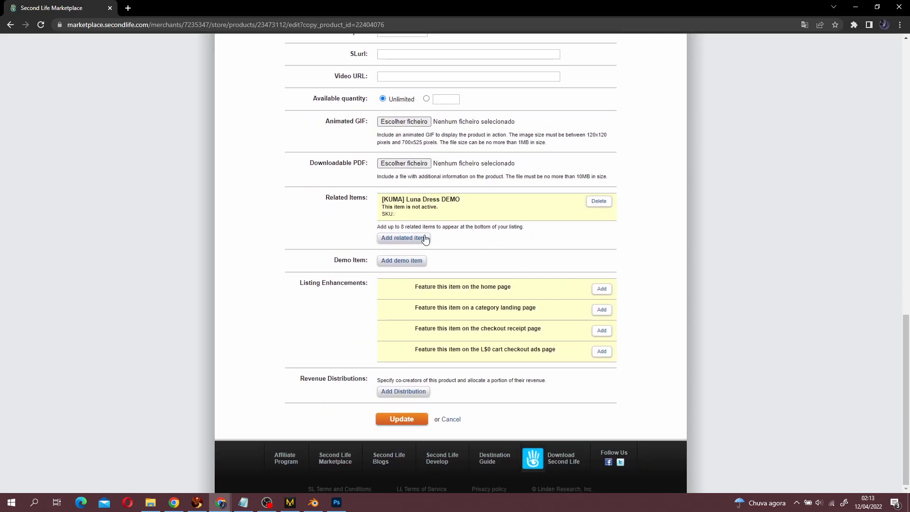
click(602, 202)
- Search for kuma and link [KUMA] Luna Dress DEMO as the listing's demo item
click(417, 262)
click(477, 109)
text(kuma)
click(516, 110)
click(400, 134)
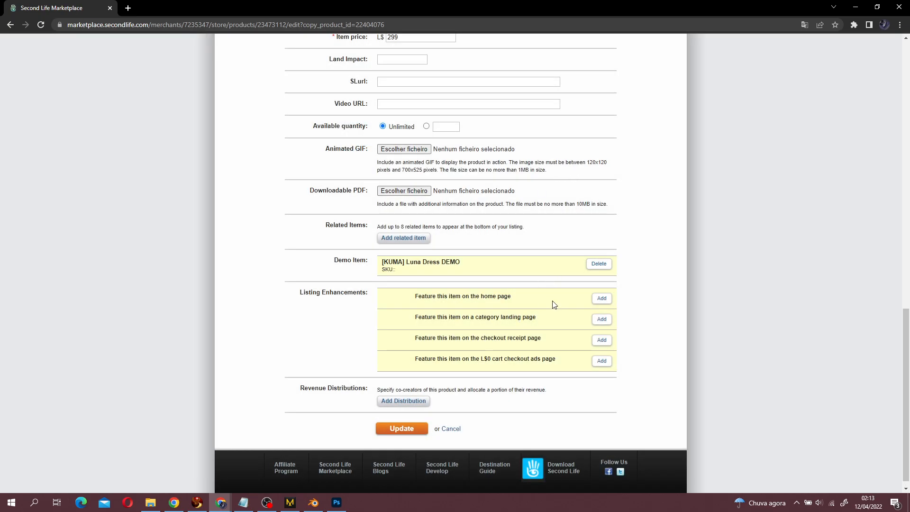
scroll(598, 306, down, 1)
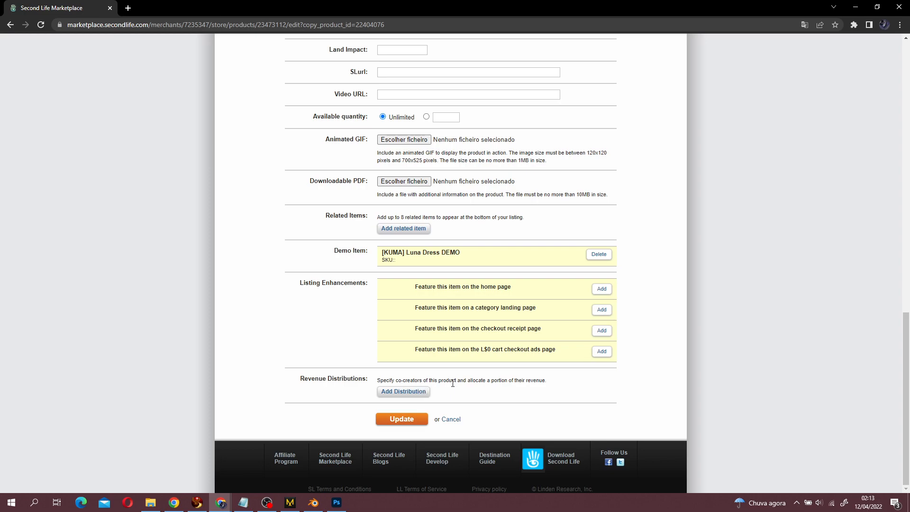
- Set the item status to Active
scroll(465, 386, up, 2)
scroll(388, 302, up, 15)
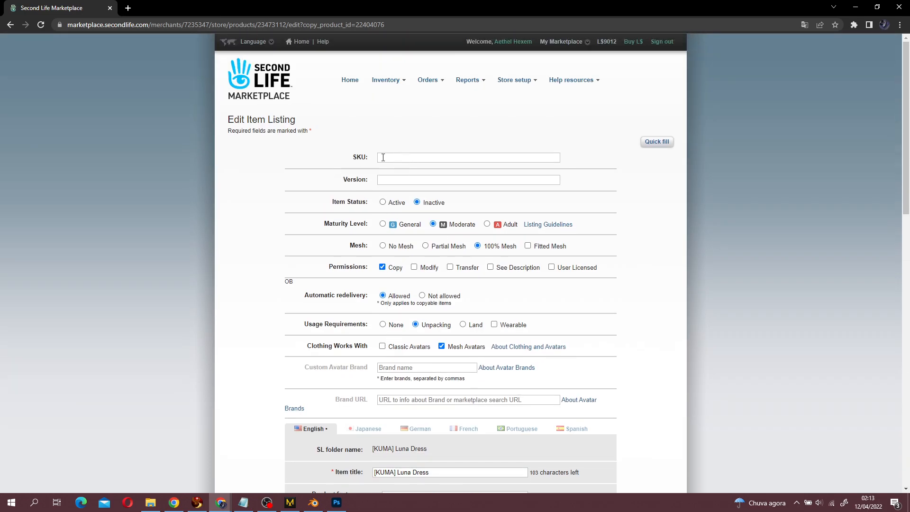
drag(321, 201, 494, 212)
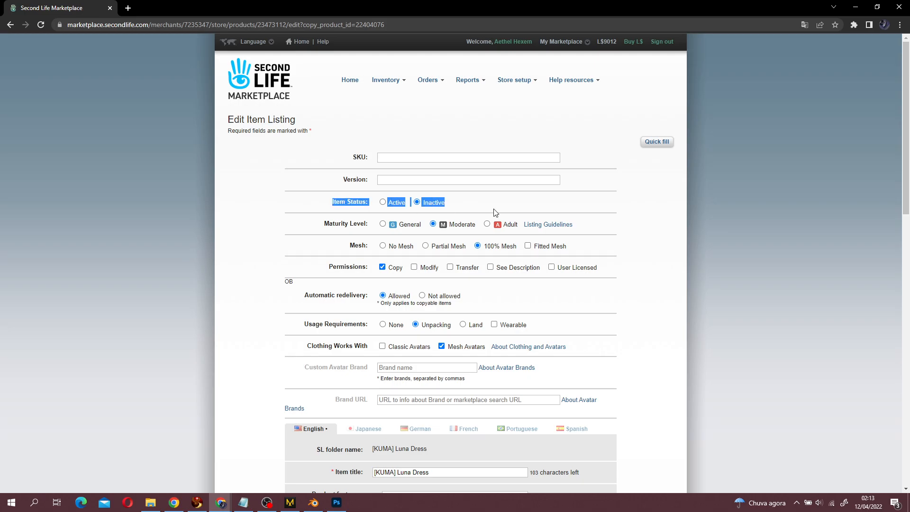
click(383, 202)
- Review the listing's maturity level, mesh type, permissions and automatic redelivery settings
scroll(330, 138, down, 2)
drag(323, 129, 465, 132)
click(336, 129)
click(465, 131)
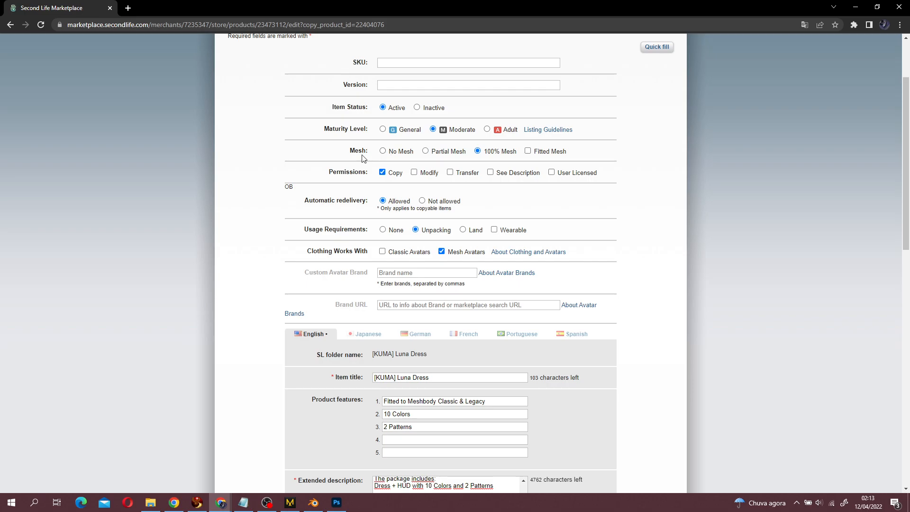
drag(351, 151, 499, 159)
click(496, 159)
drag(327, 175, 371, 175)
click(351, 174)
click(342, 193)
drag(304, 201, 368, 203)
click(368, 203)
- Set the usage requirements to None
drag(309, 229, 372, 230)
click(373, 230)
click(382, 230)
- Review the clothing compatibility setting, SL folder name, item title, product features and extended description of the listing
scroll(351, 244, down, 2)
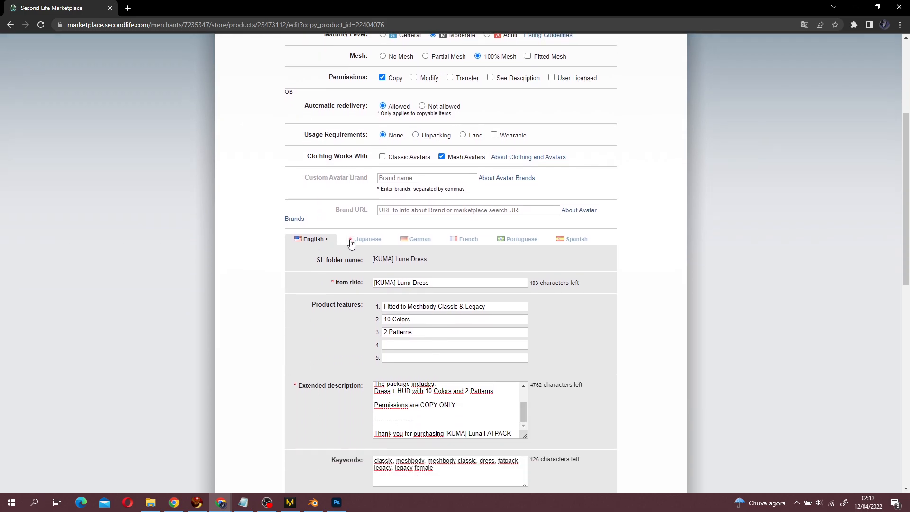
drag(307, 157, 350, 156)
click(351, 156)
drag(304, 160, 368, 157)
click(320, 156)
drag(296, 154, 674, 161)
click(681, 163)
scroll(390, 176, down, 2)
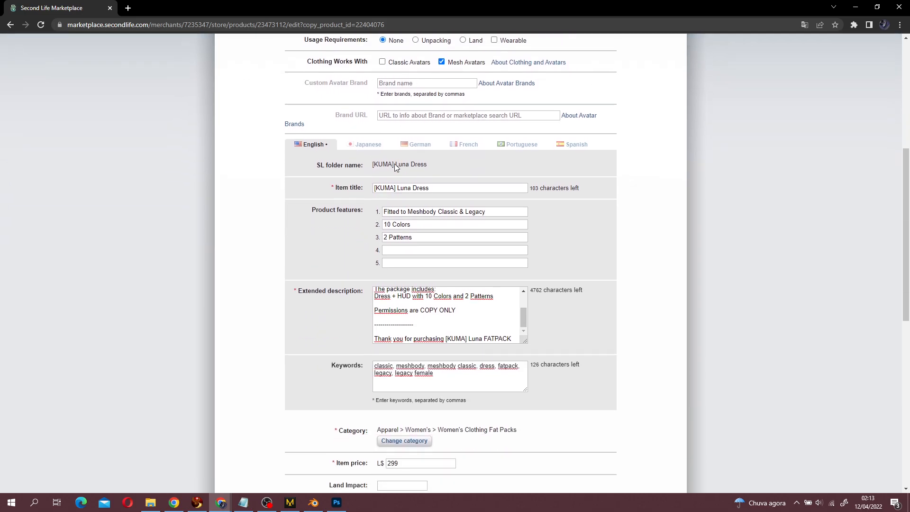
drag(317, 166, 370, 202)
click(328, 187)
drag(314, 165, 457, 167)
click(460, 167)
drag(333, 188, 364, 211)
click(322, 211)
click(321, 211)
scroll(441, 306, up, 2)
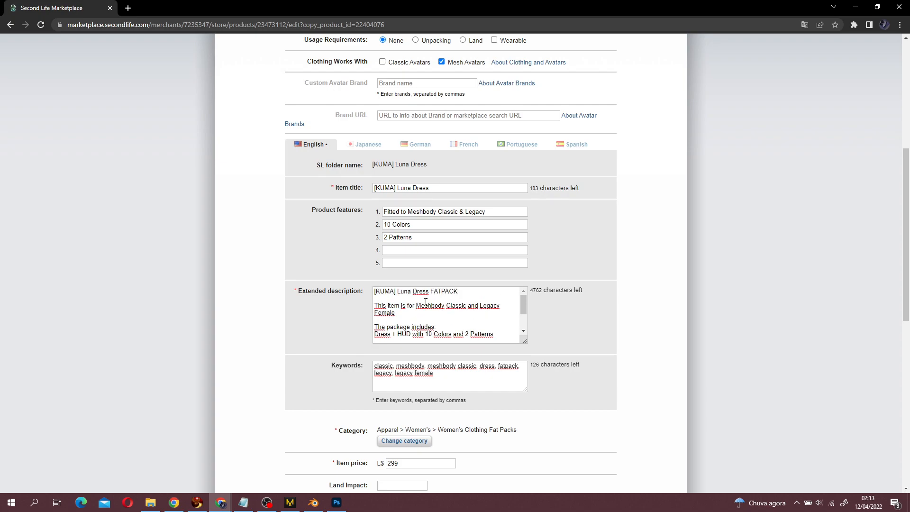
scroll(449, 306, down, 7)
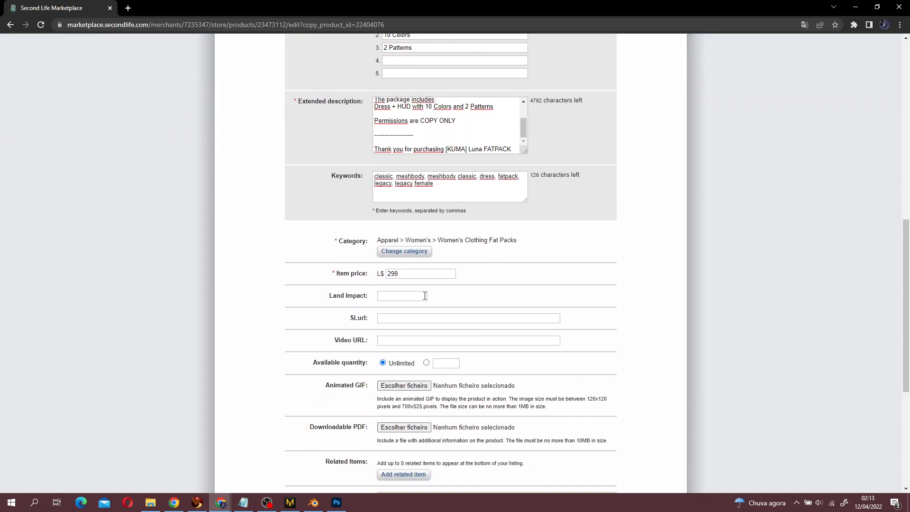
- Change the listing category to Apparel > Women's > Women's Dresses by searching the categories for dress
drag(338, 240, 369, 229)
click(498, 256)
click(358, 230)
scroll(498, 253, up, 5)
scroll(474, 232, down, 5)
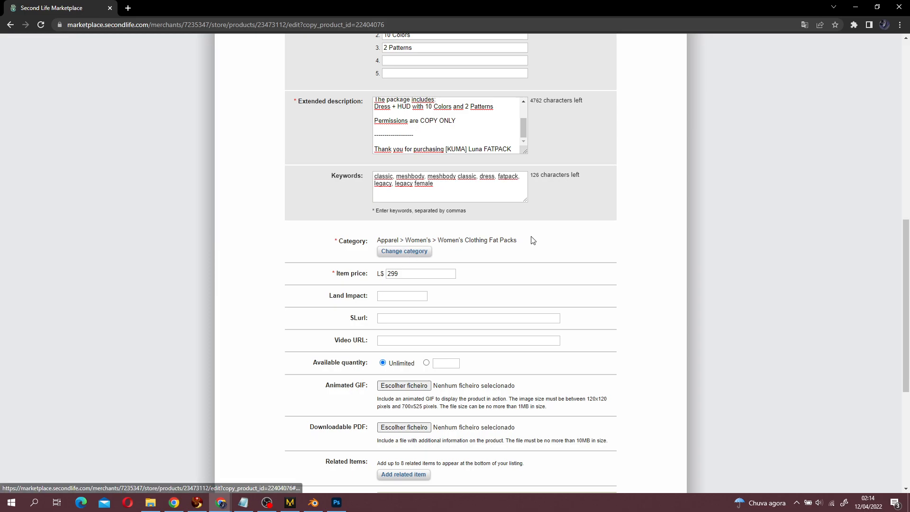
drag(533, 240, 476, 233)
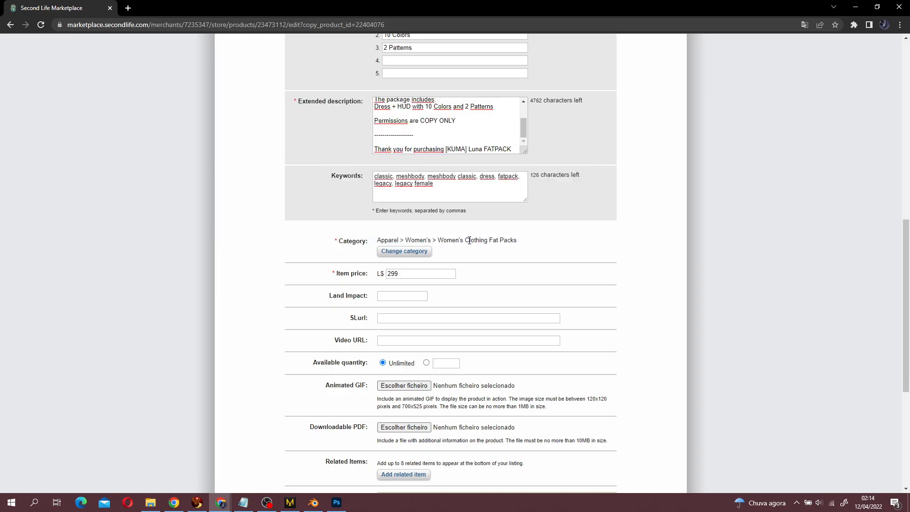
click(404, 251)
click(369, 126)
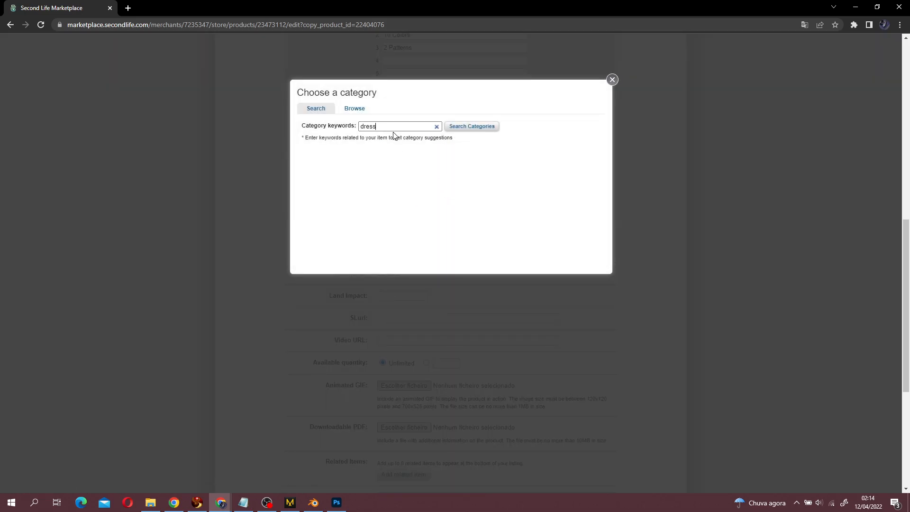
text(dress)
key(Return)
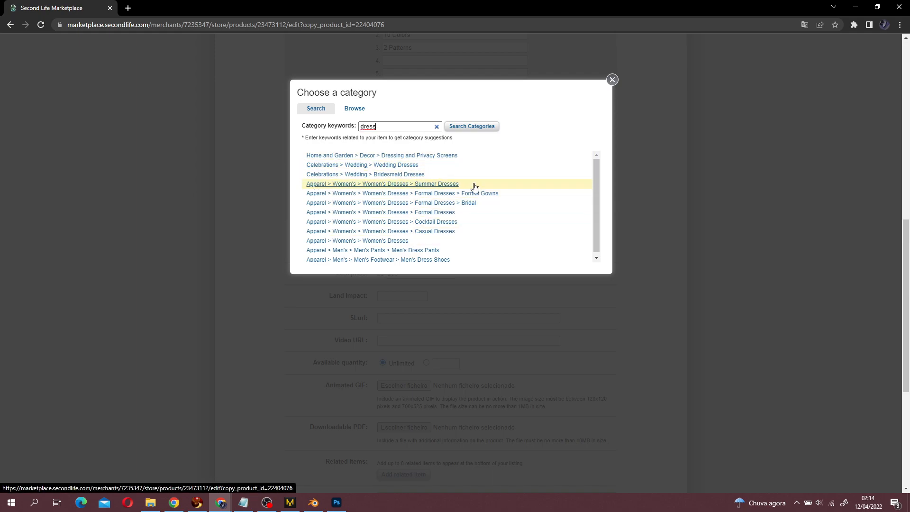
drag(598, 187, 596, 198)
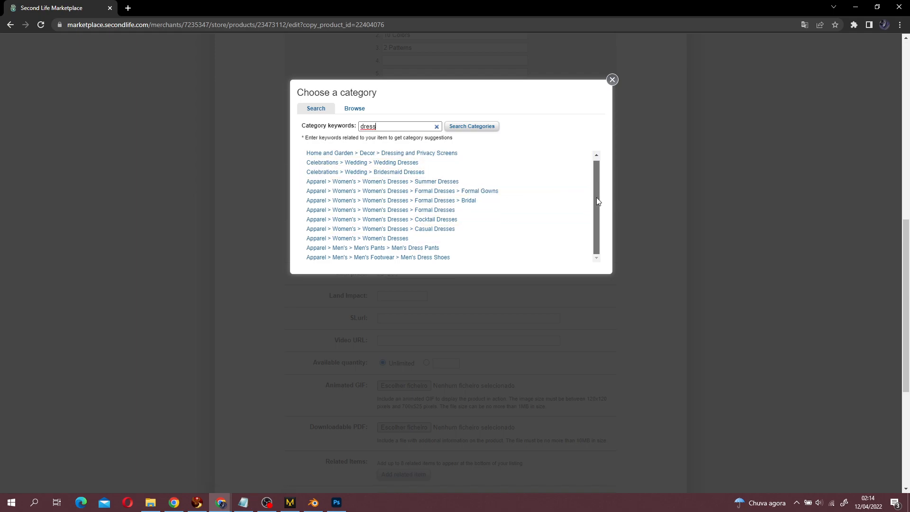
click(382, 238)
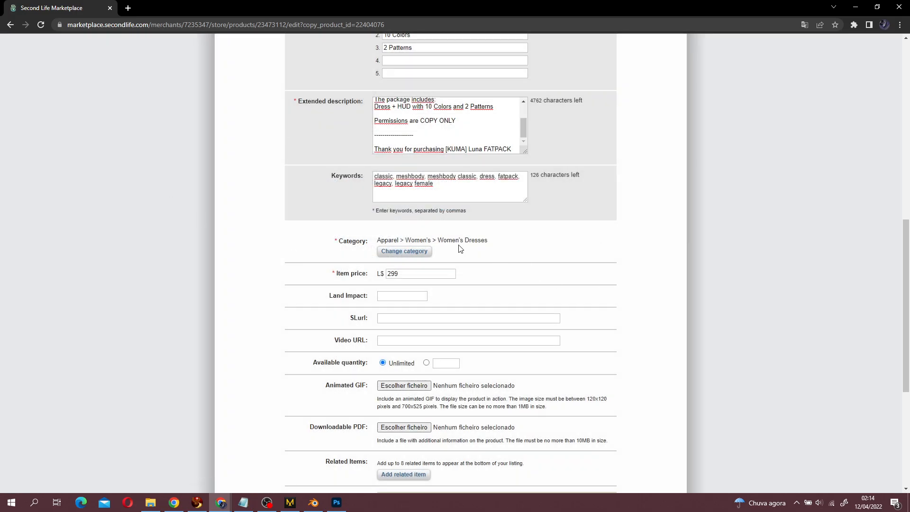
scroll(572, 275, down, 3)
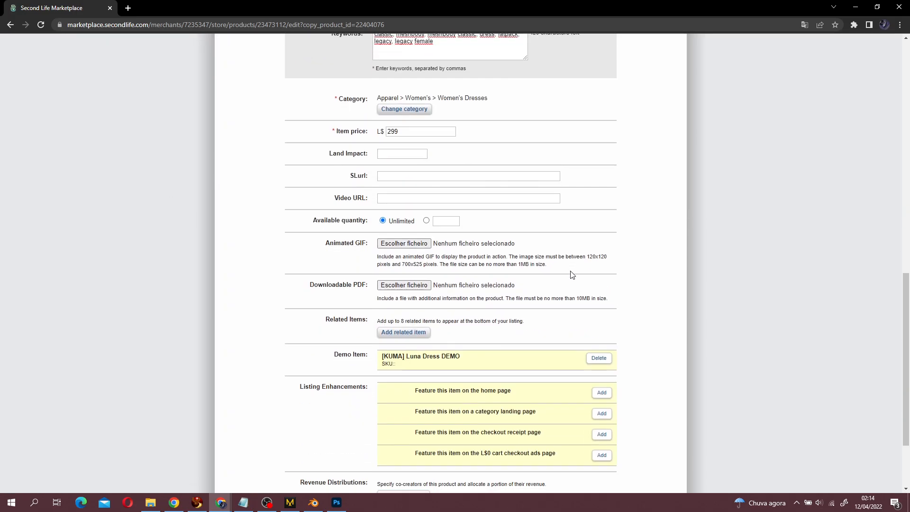
- Save the updated listing and check the [KUMA] Luna Dress product page
scroll(422, 177, down, 2)
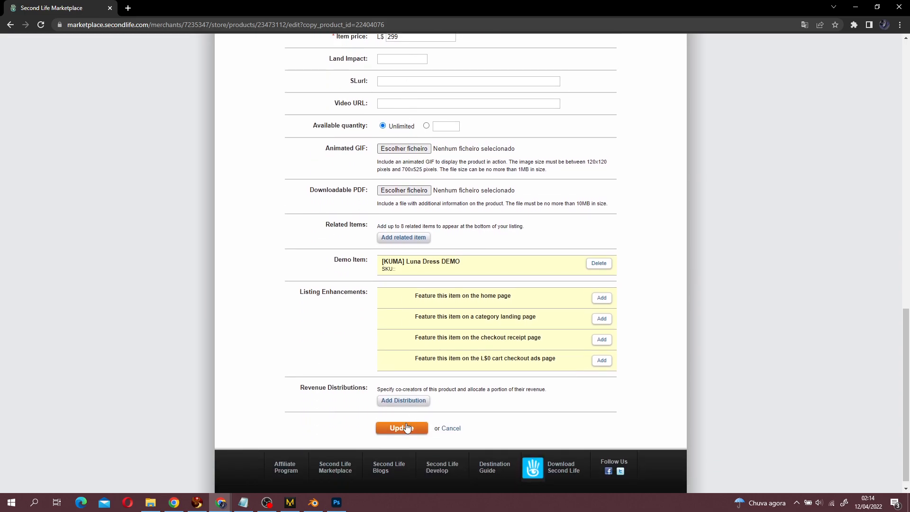
click(402, 428)
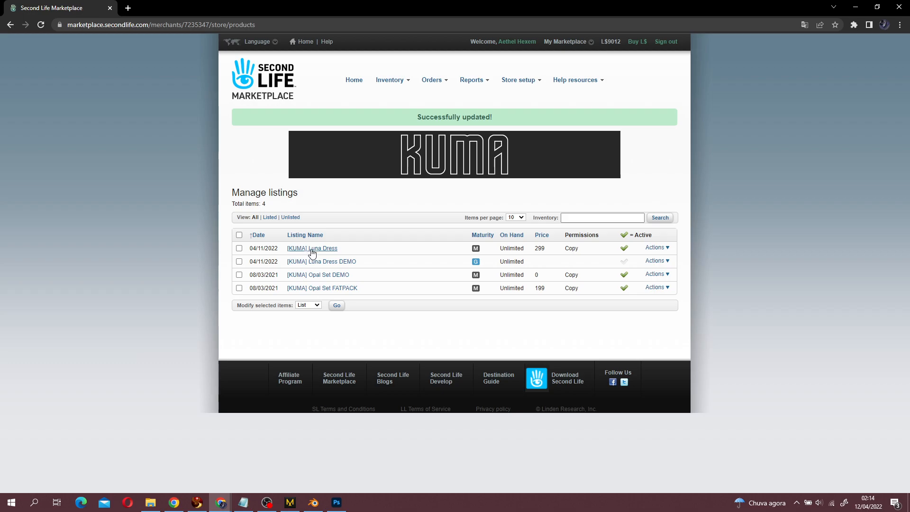
click(310, 249)
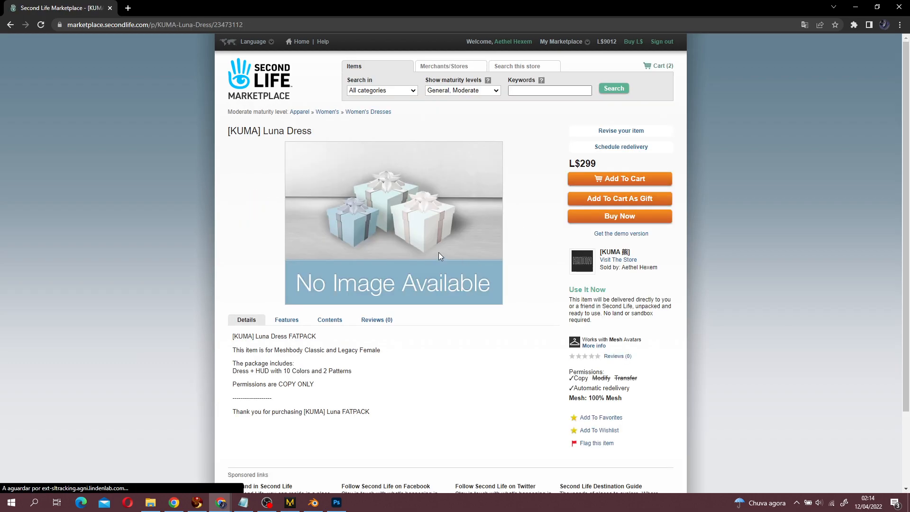
key(alt+Left)
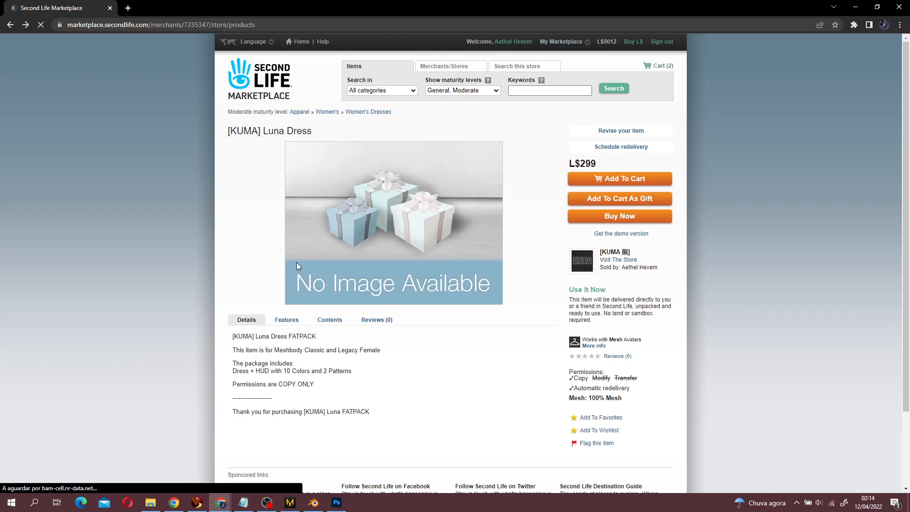
- Switch to Photoshop and crop the Snapshot_002 dress advert to a 4:3 ratio
click(337, 503)
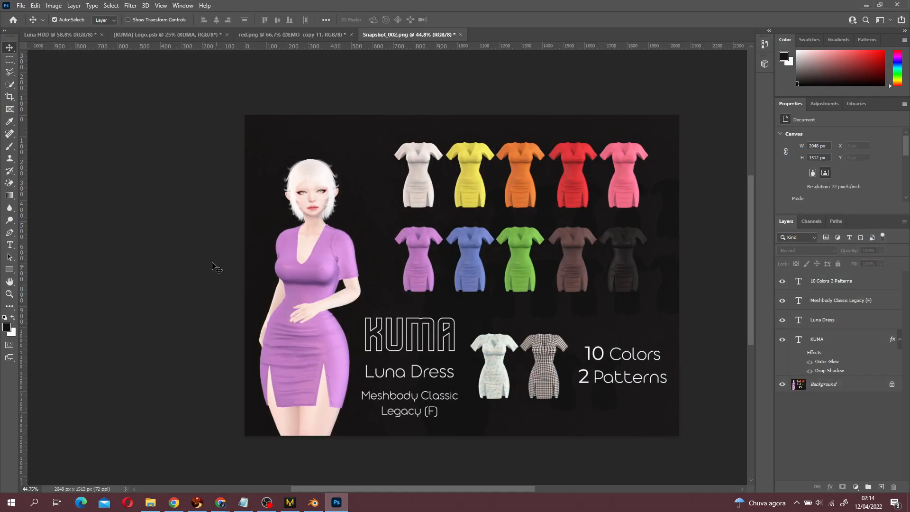
click(9, 97)
click(69, 21)
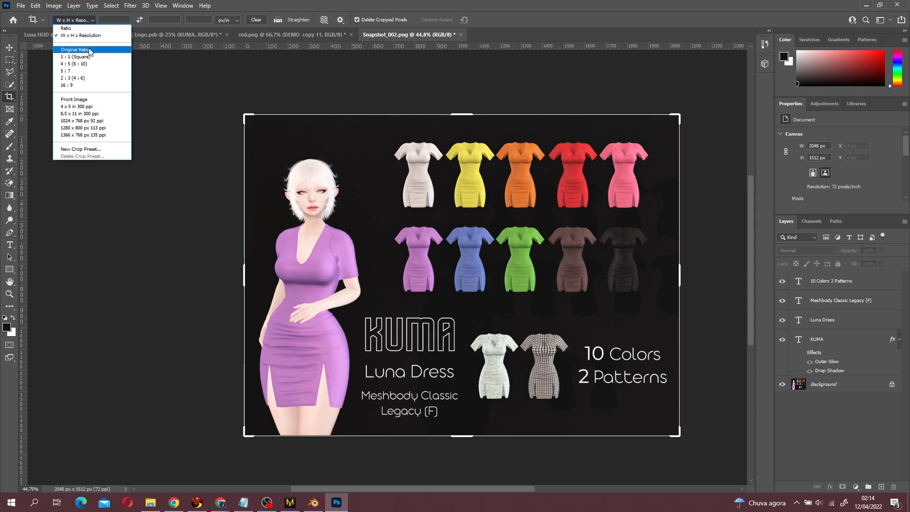
click(90, 50)
click(73, 20)
click(73, 56)
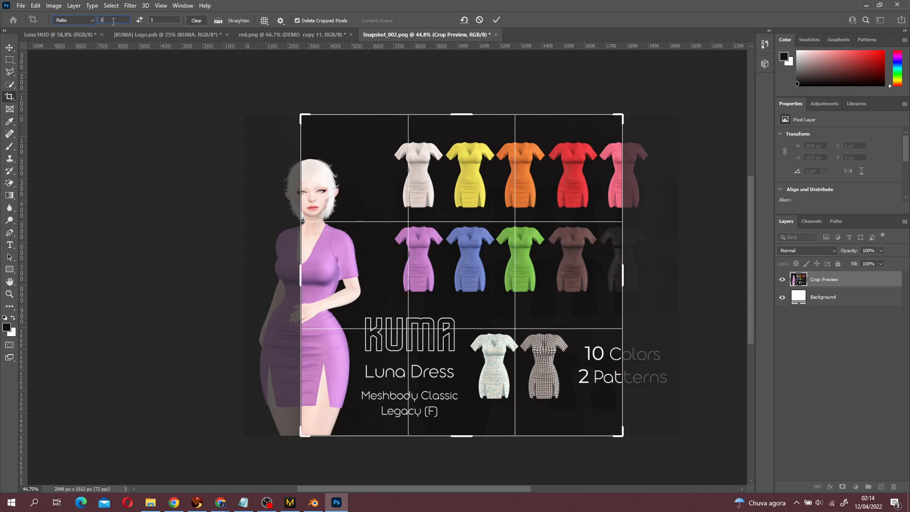
text(4)
key(Tab)
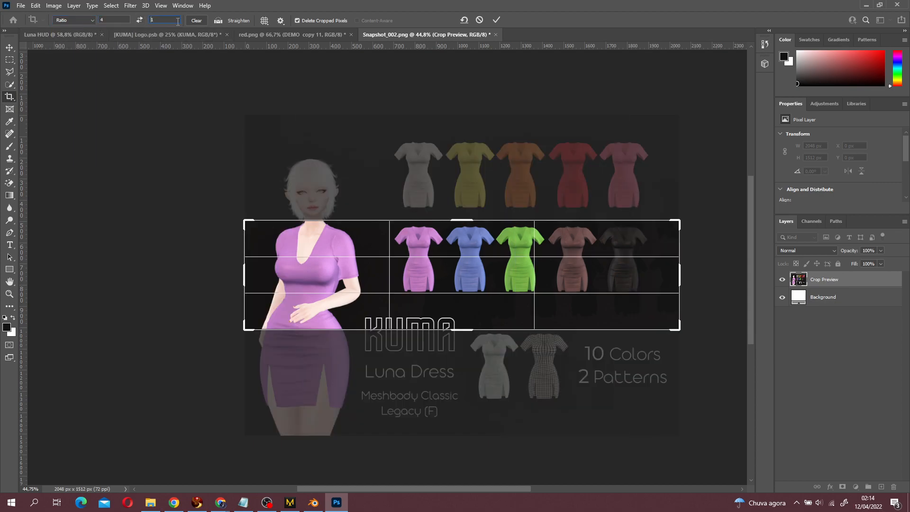
text(3)
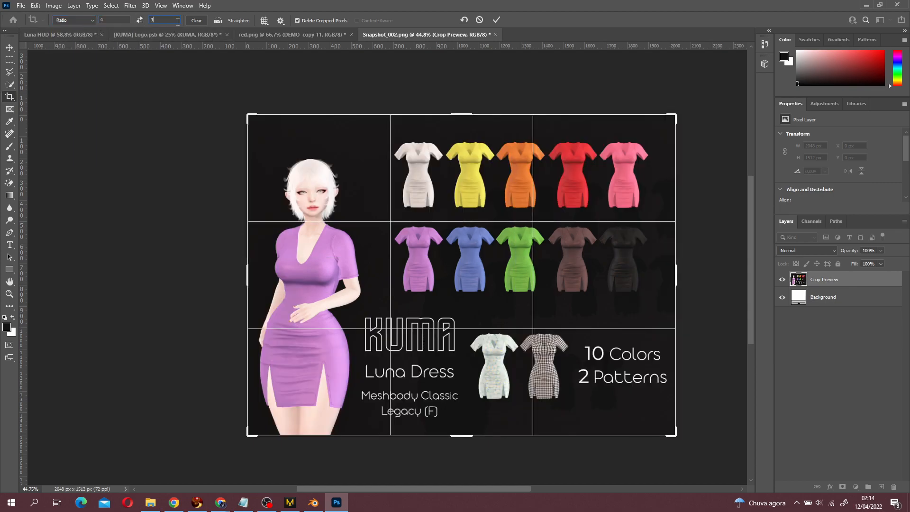
click(9, 47)
- Set up an export of the cropped advert as JPG, halving its size to 1008 × 756 px
click(22, 6)
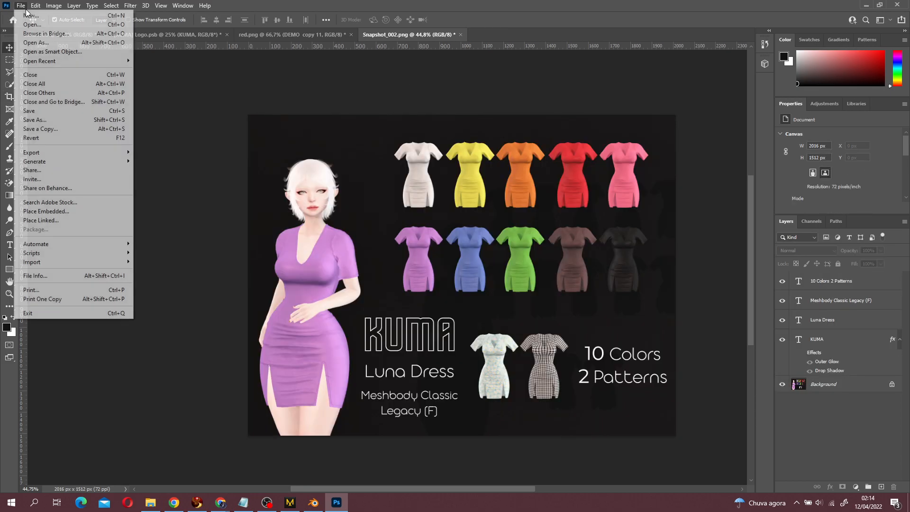
mouse_move(71, 153)
click(237, 163)
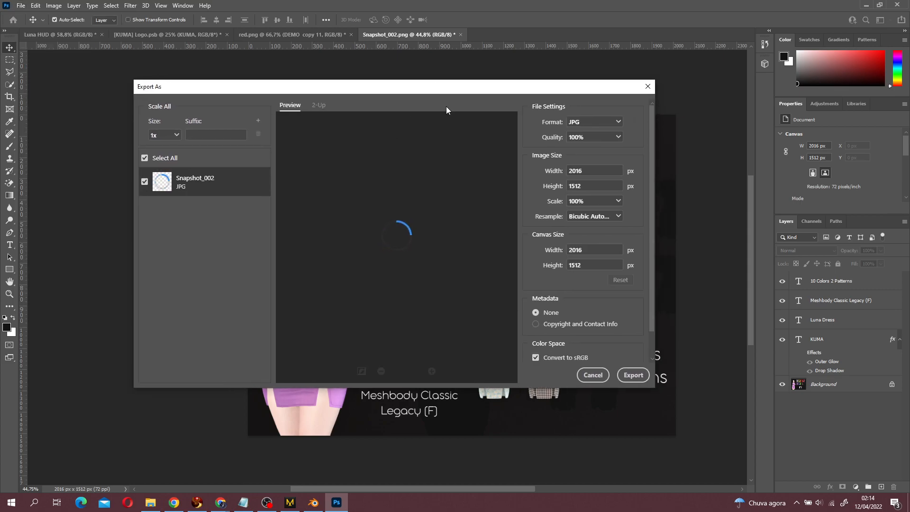
click(587, 124)
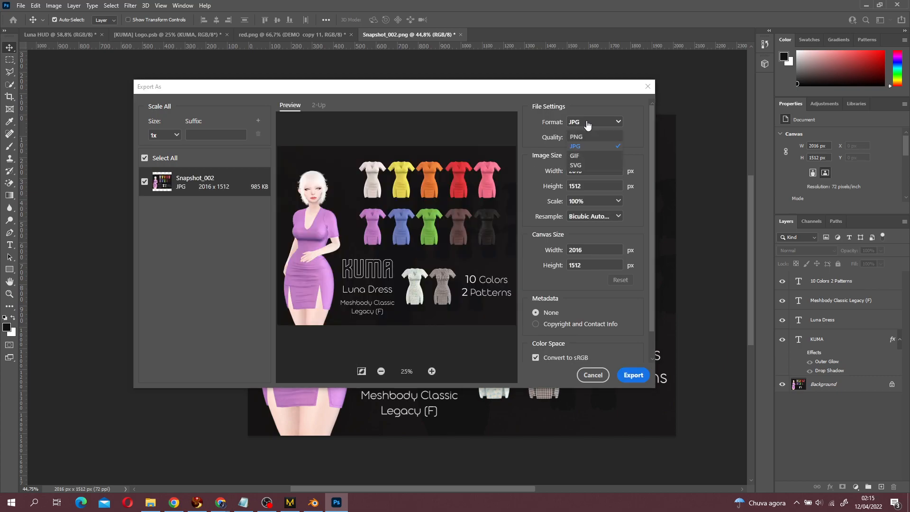
click(593, 151)
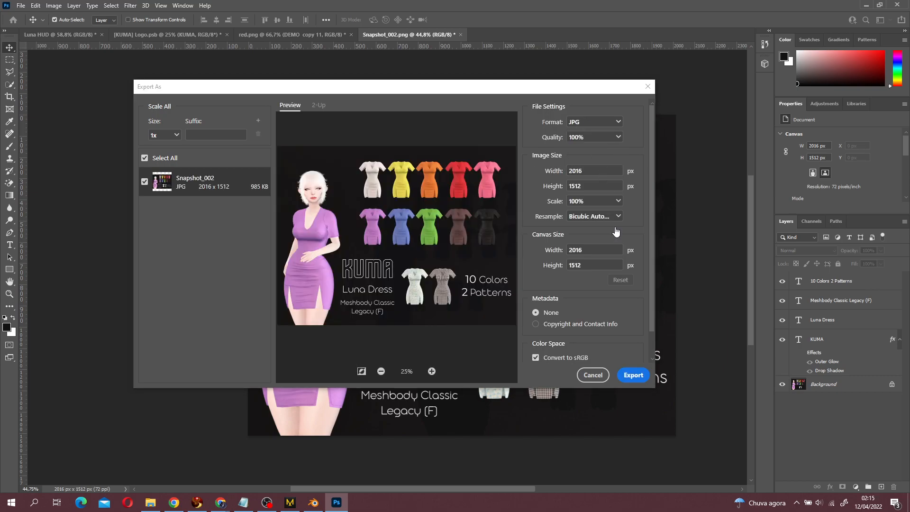
click(596, 171)
text(/2)
key(Tab)
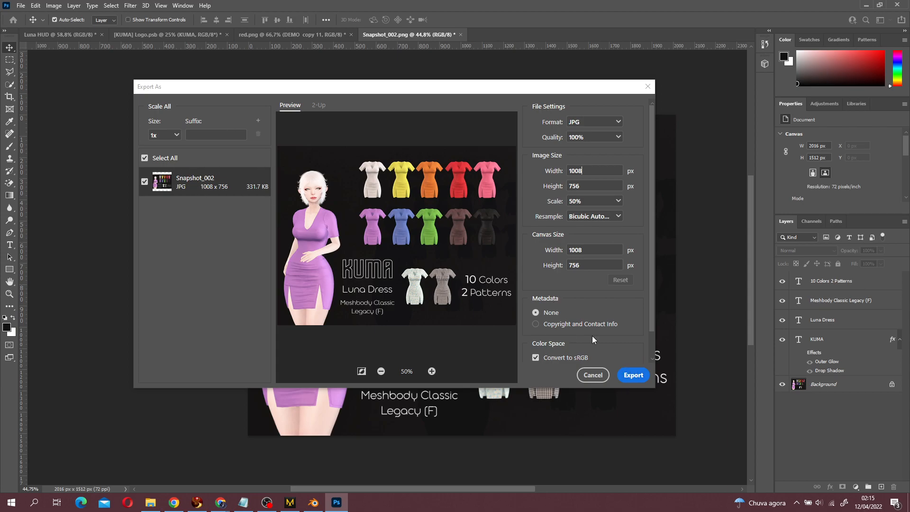
- Export the advert to the desktop under the file name Vendor AD
click(633, 375)
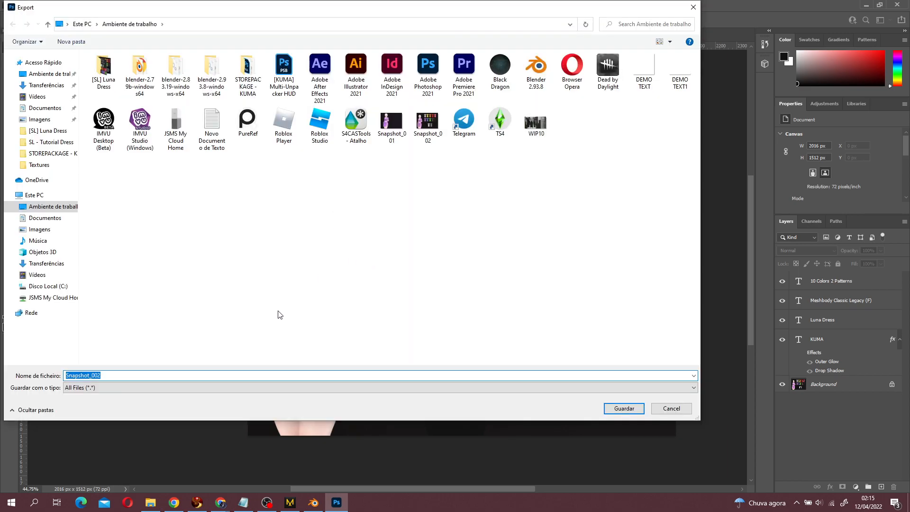
key(BackSpace)
text(Vendor AD)
key(Return)
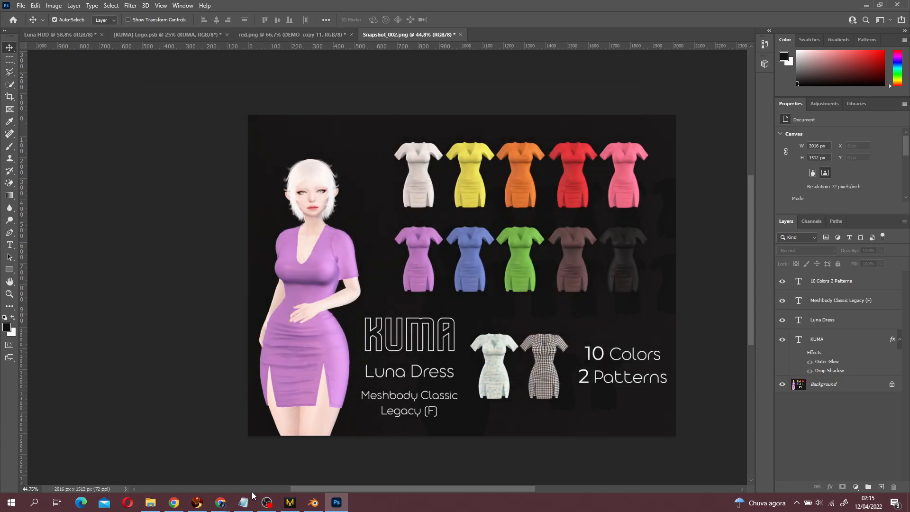
- Switch to the browser, view the [KUMA] Luna Dress product page in a separate tab and return to the listings overview
key(alt+Tab)
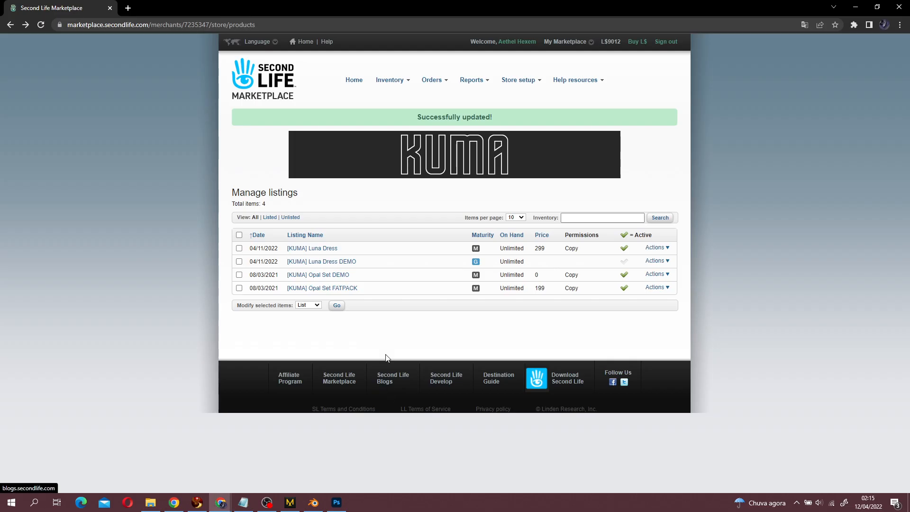
right_click(302, 248)
click(323, 253)
click(138, 8)
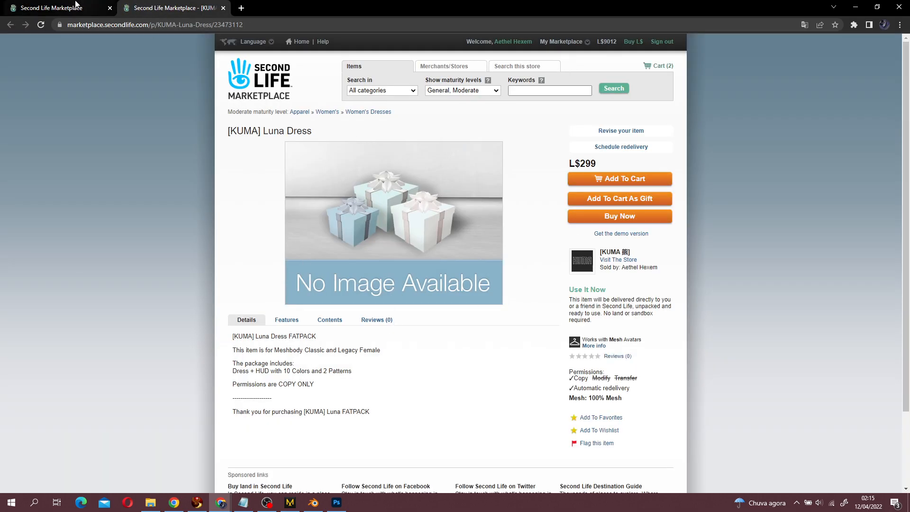
click(90, 8)
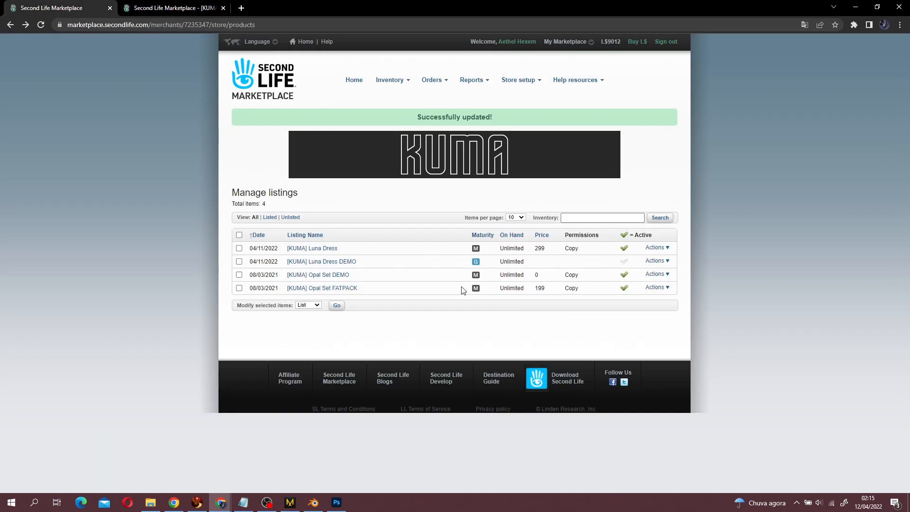
- Edit the [KUMA] Luna Dress listing, upload Vendor AD from the desktop as its image and save the update
click(664, 248)
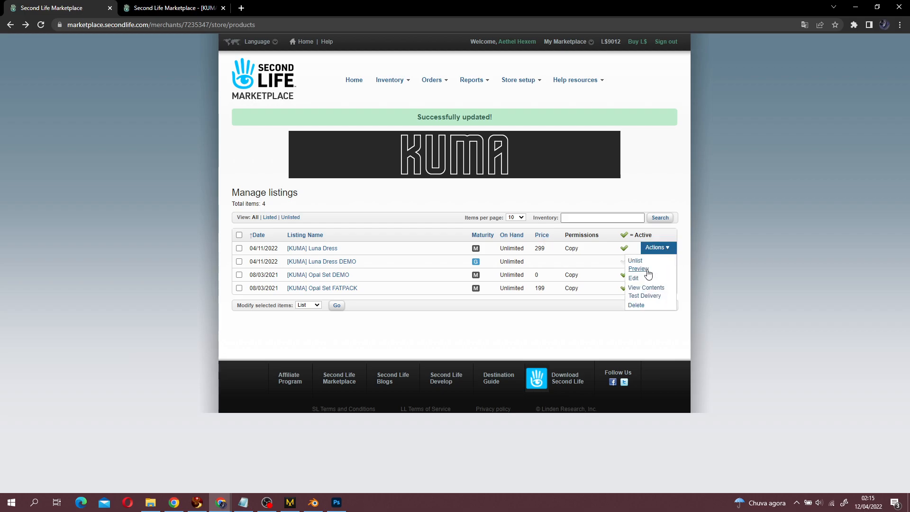
click(639, 281)
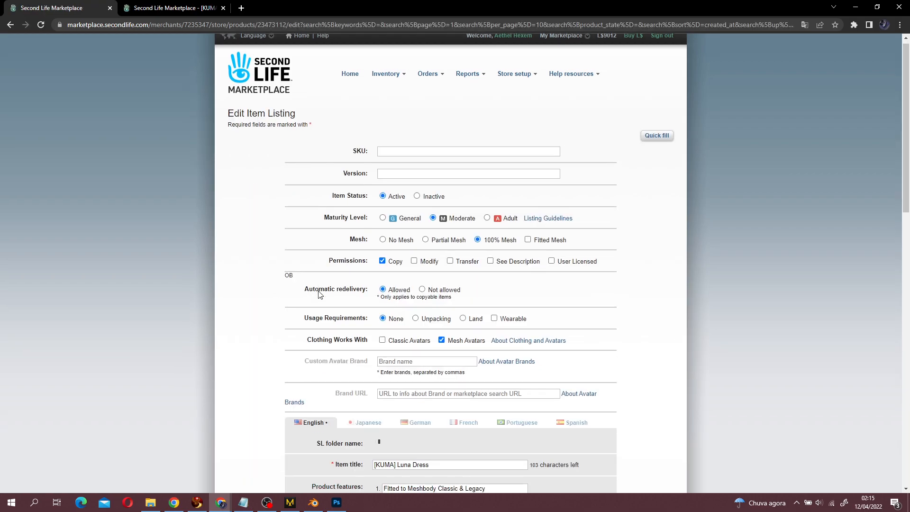
scroll(303, 285, down, 8)
scroll(306, 285, down, 2)
scroll(368, 300, down, 1)
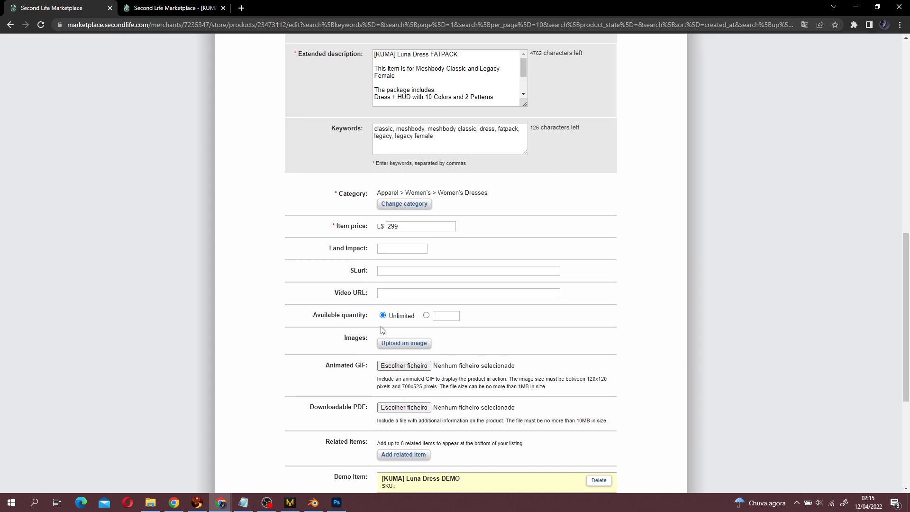
click(389, 341)
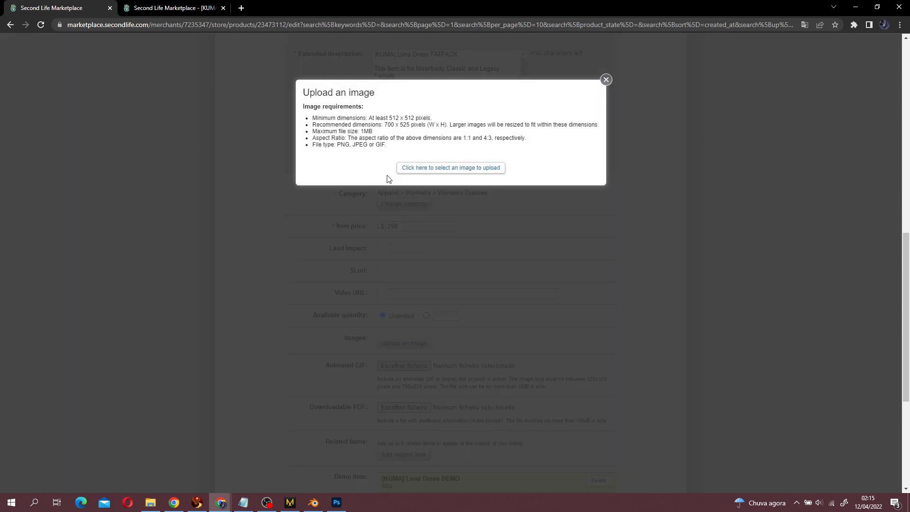
click(421, 168)
click(227, 174)
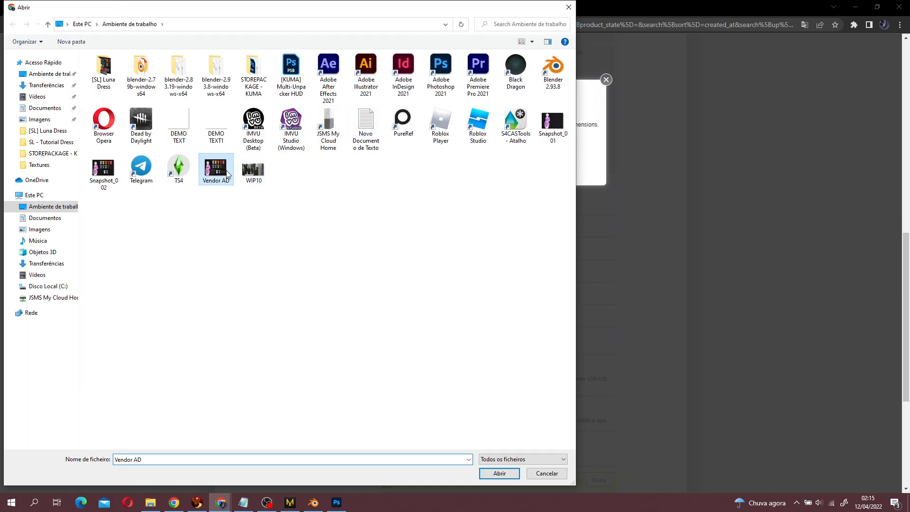
double_click(227, 174)
scroll(528, 395, down, 4)
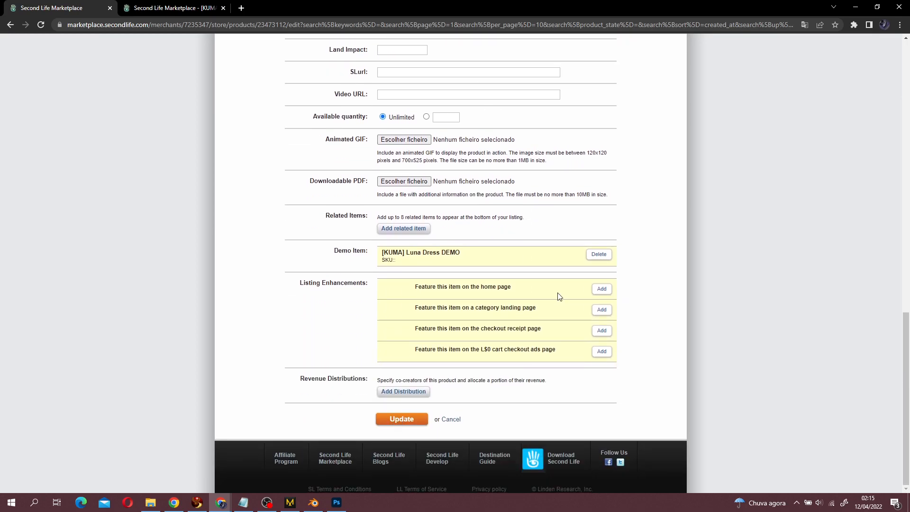
scroll(558, 297, up, 3)
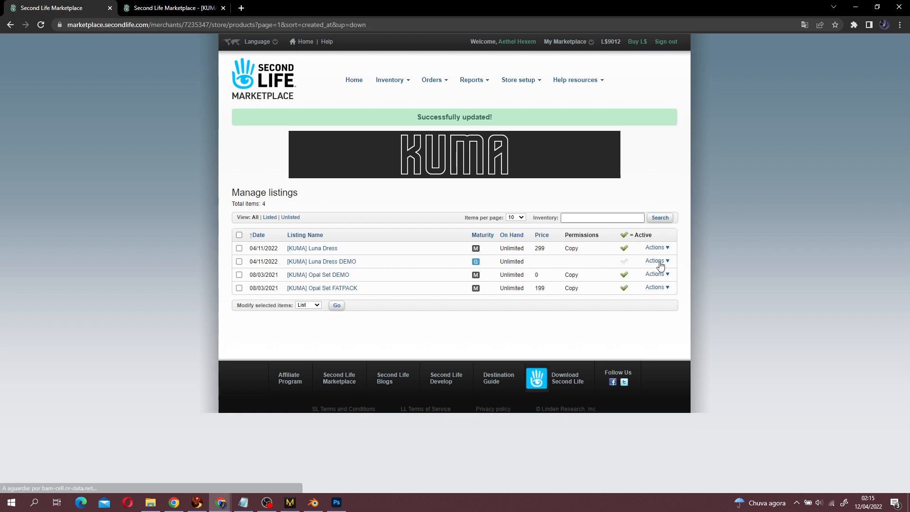
- Reopen the [KUMA] Luna Dress product page in a separate tab, examine its enlarged image and return to the listings overview
right_click(308, 248)
click(328, 253)
click(224, 8)
click(211, 9)
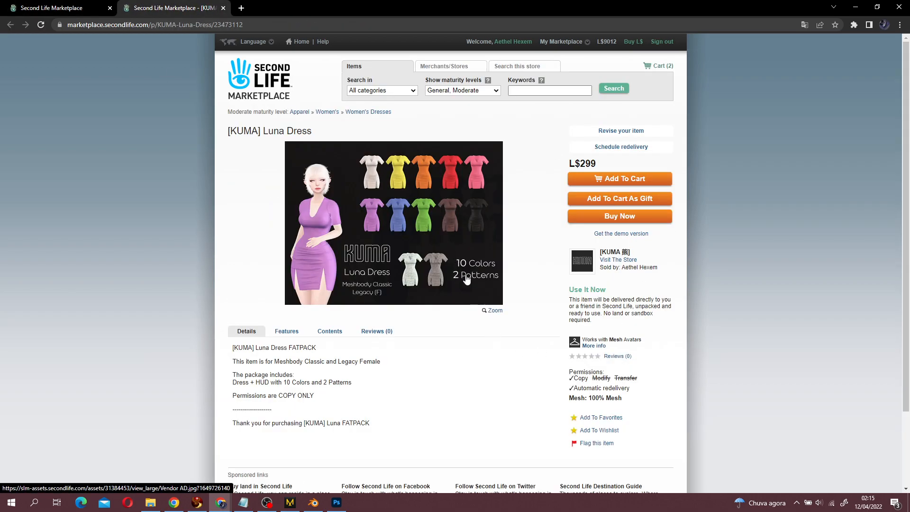
click(473, 290)
click(625, 81)
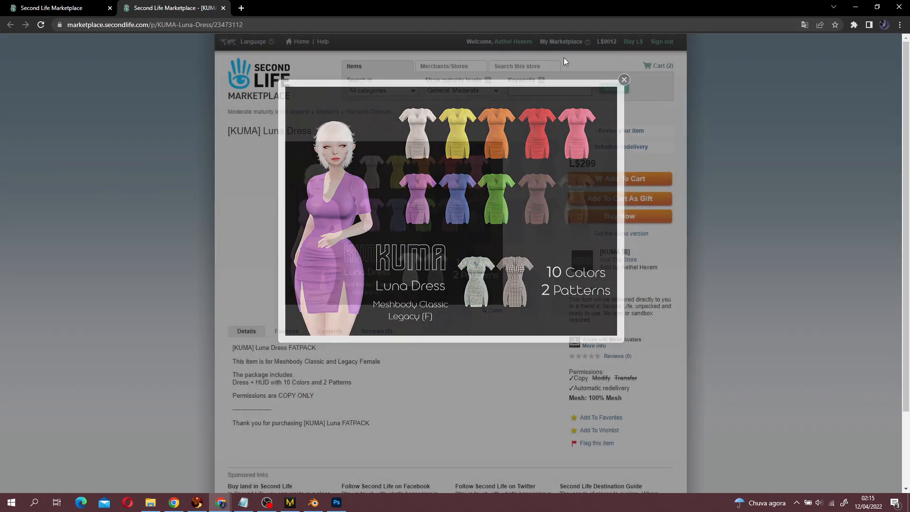
click(432, 142)
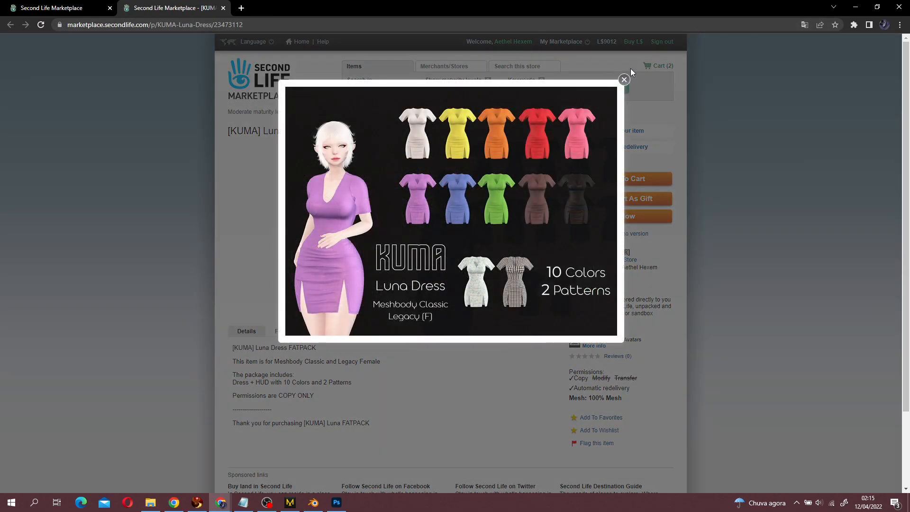
click(625, 79)
click(62, 8)
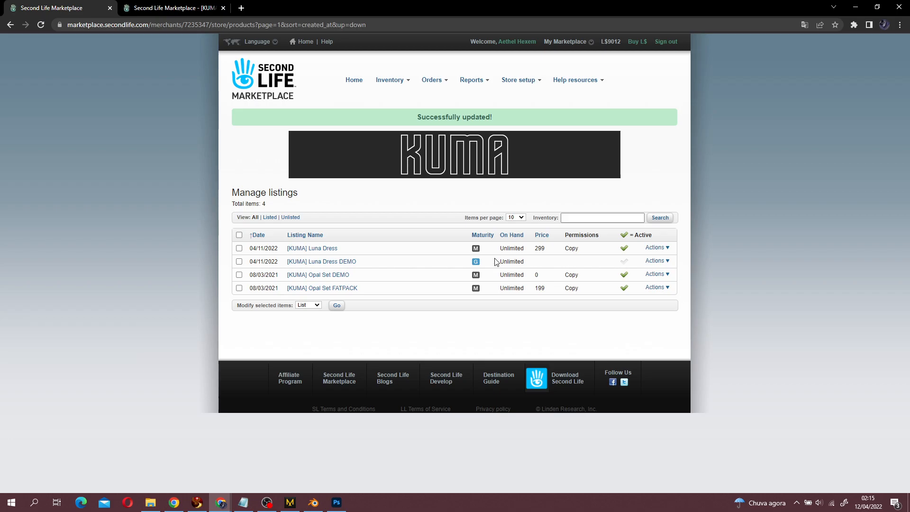
- Switch to Photoshop and add a Black & White adjustment layer above the whole advert
key(alt+Tab)
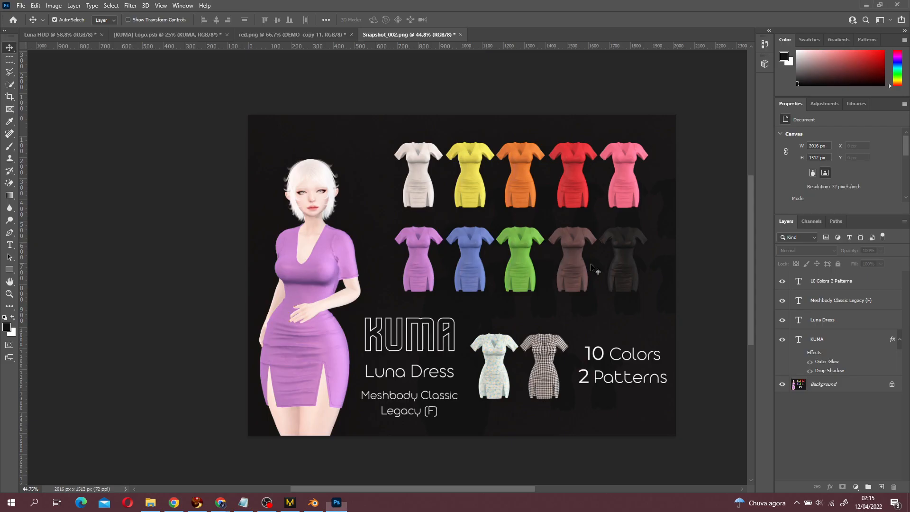
click(825, 104)
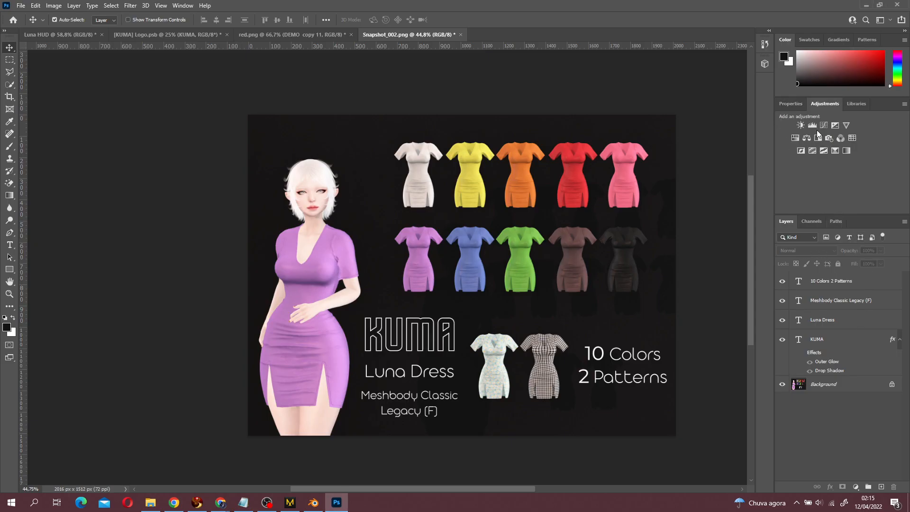
click(818, 137)
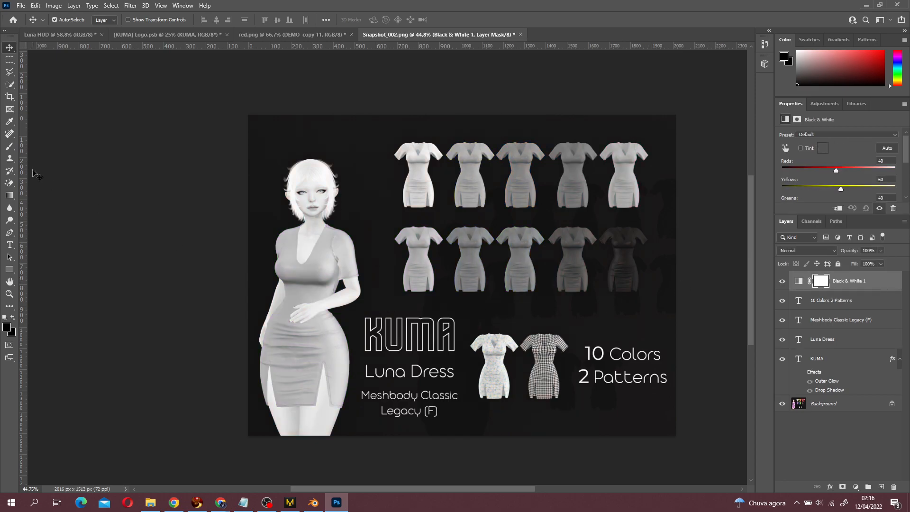
- Add the text DEMO across the middle of the advert at 361 pt and move it just above the KUMA text
click(9, 245)
drag(242, 238, 705, 352)
text(DEMO)
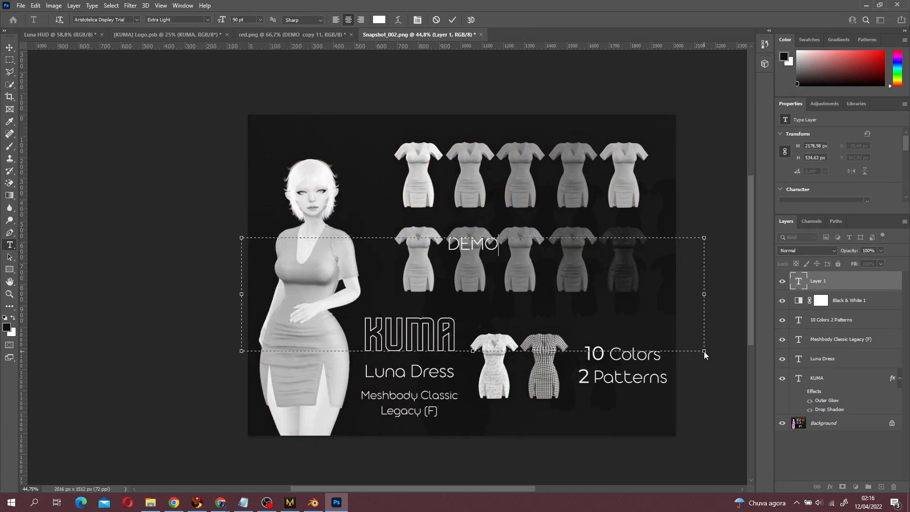
key(ctrl+a)
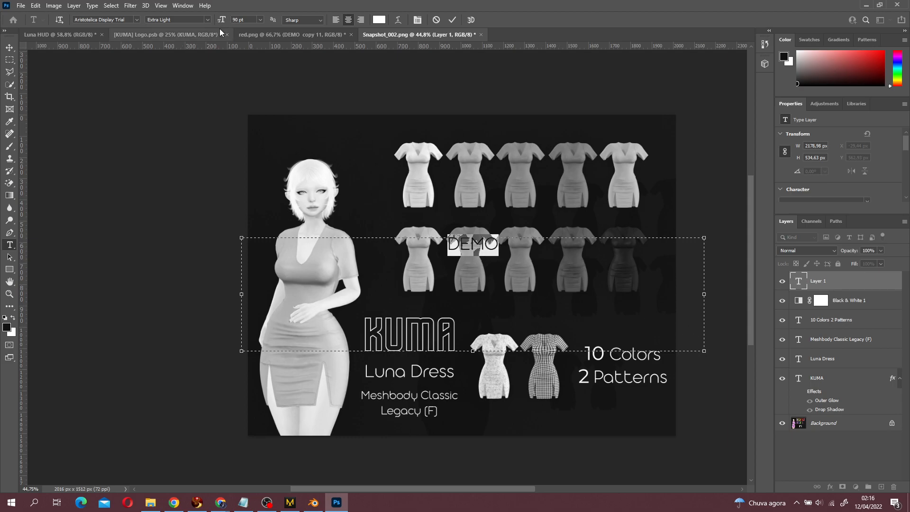
drag(227, 22, 328, 21)
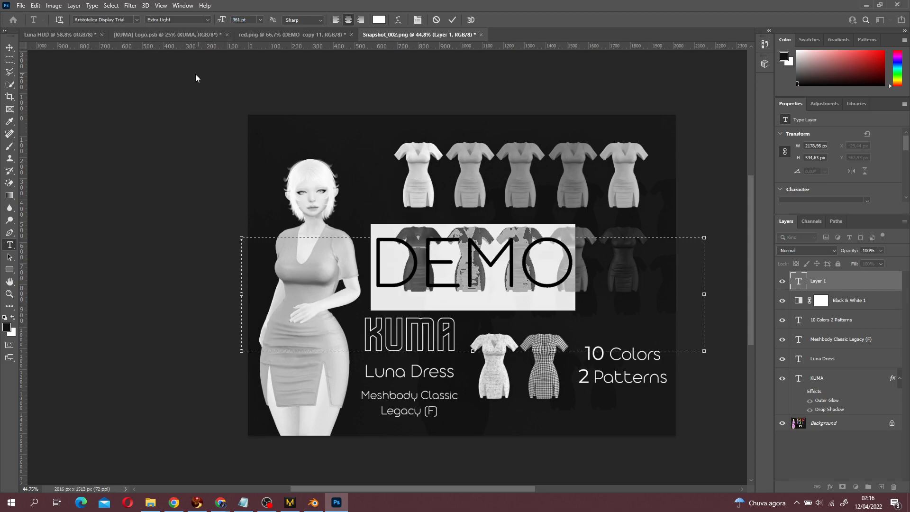
click(8, 47)
drag(468, 274, 465, 276)
drag(525, 284, 525, 304)
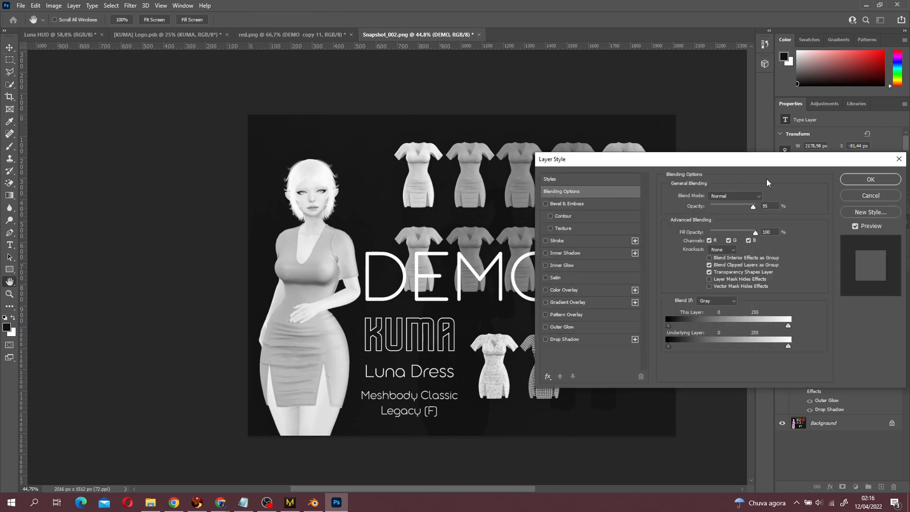
- Apply a red ff0000 Color Overlay to the DEMO text layer
click(552, 280)
click(546, 278)
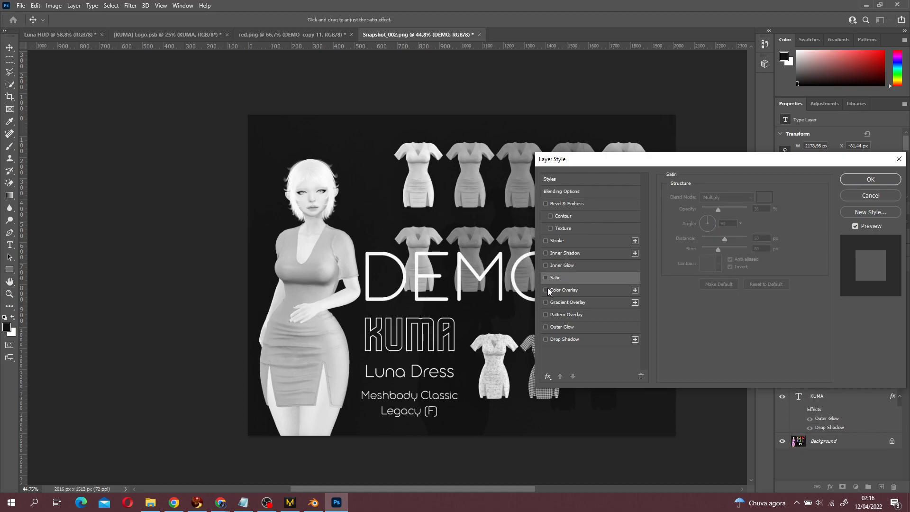
click(547, 289)
click(573, 290)
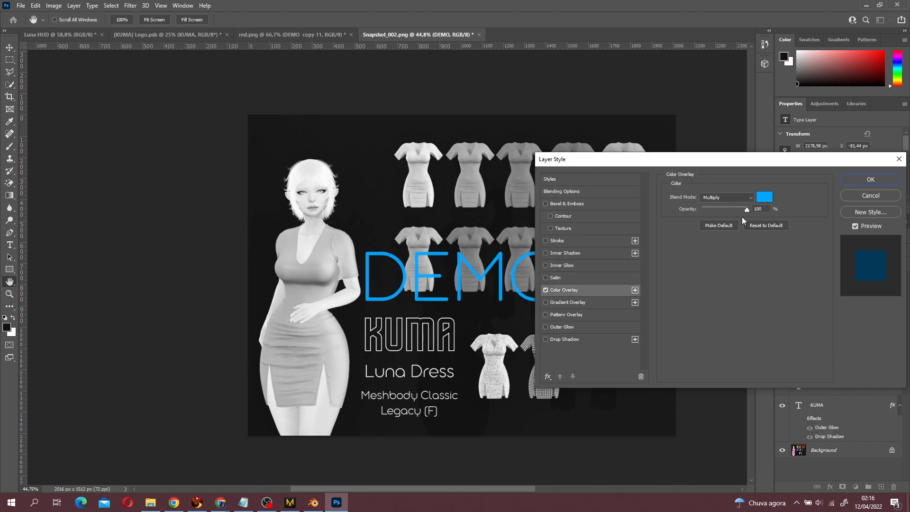
click(765, 197)
text(ff0000)
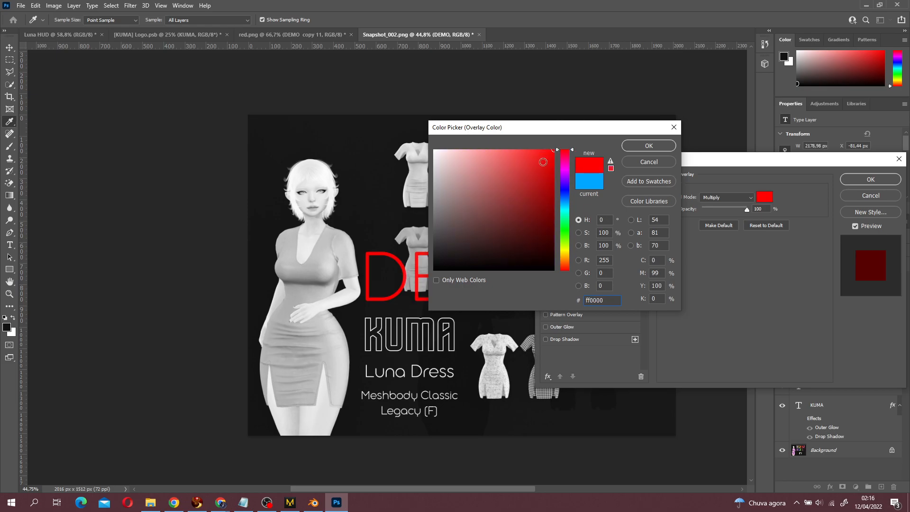
click(645, 146)
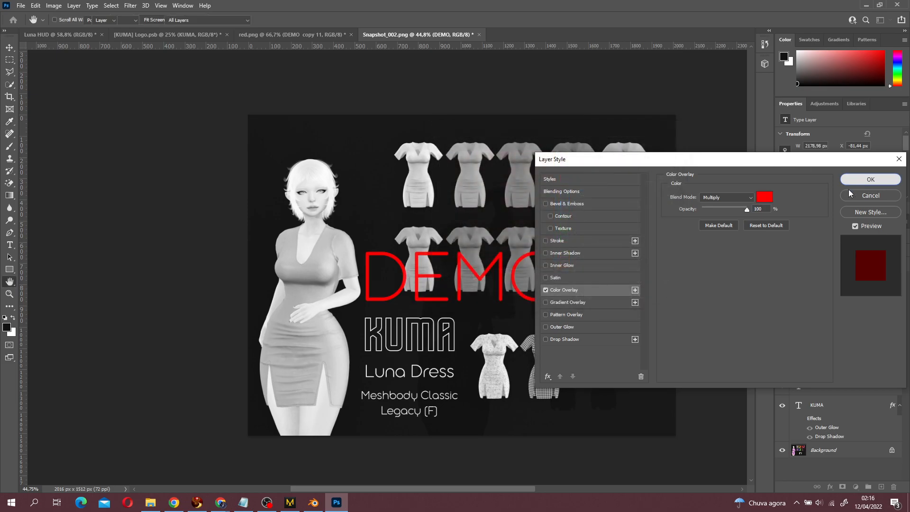
click(858, 183)
- Export the demo advert as a 1008 x 756 px JPG named Vendor DEMO
click(22, 6)
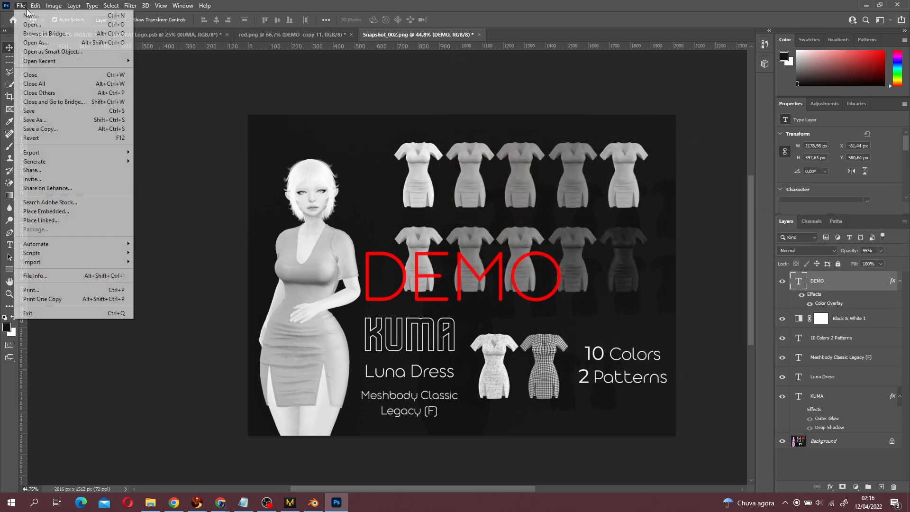
mouse_move(56, 152)
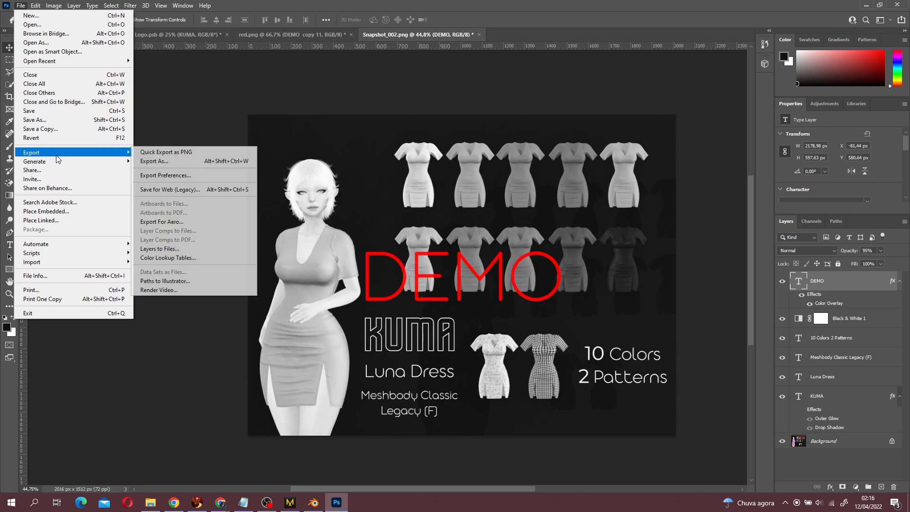
click(183, 162)
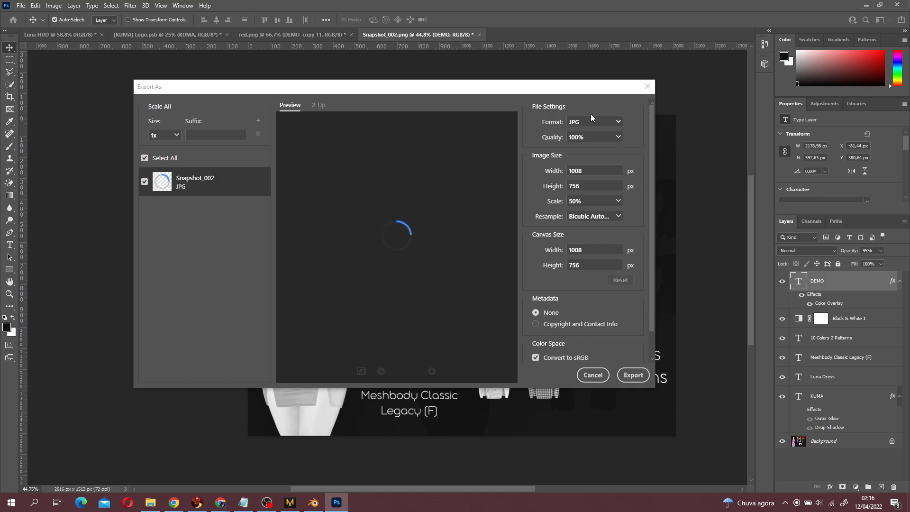
click(633, 373)
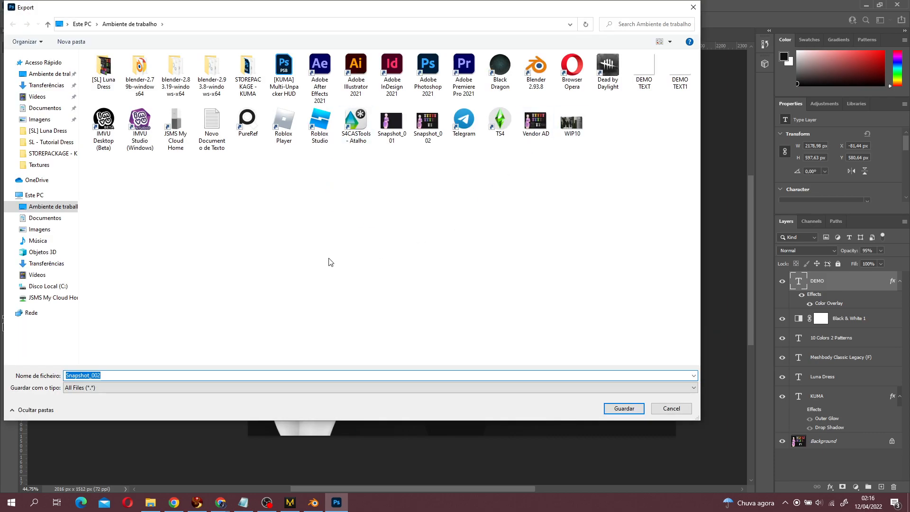
text(Vendor DEMO)
key(Return)
- Switch to the browser, open the [KUMA] Luna Dress DEMO listing for editing and look through its form
key(alt+Tab)
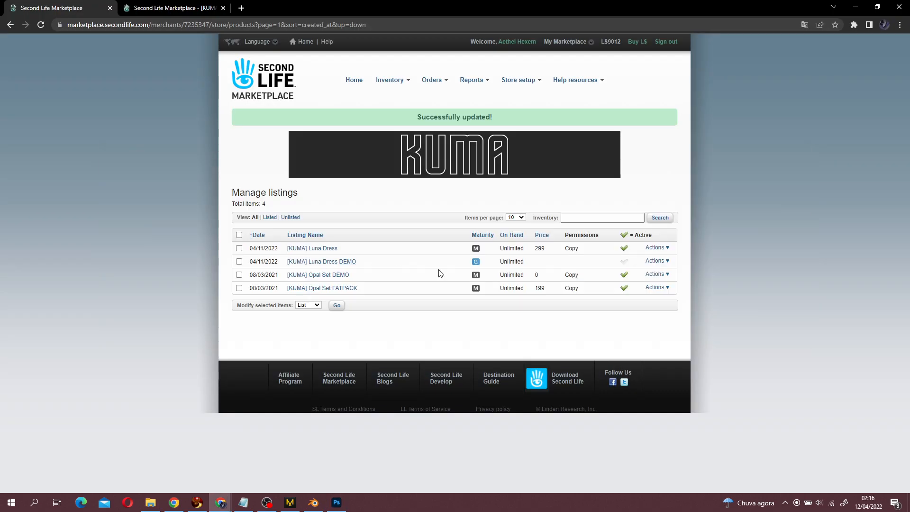
click(657, 261)
click(647, 292)
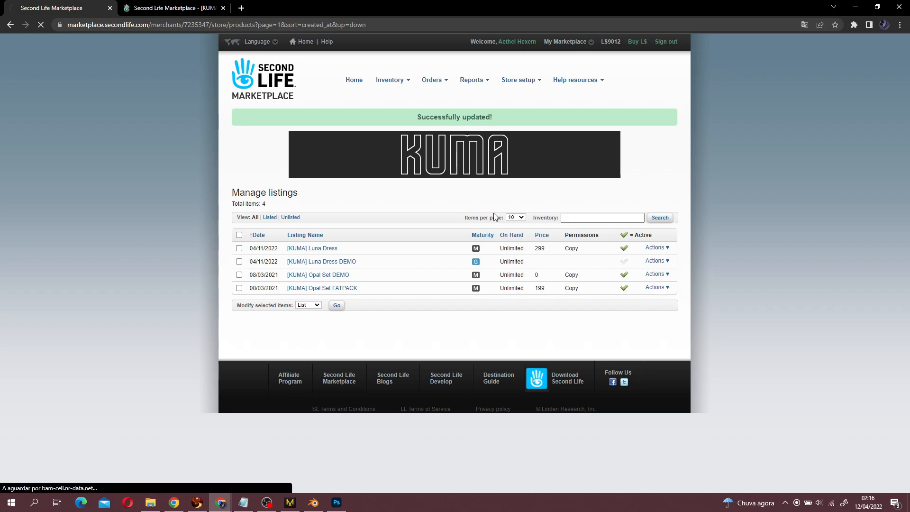
scroll(572, 262, down, 6)
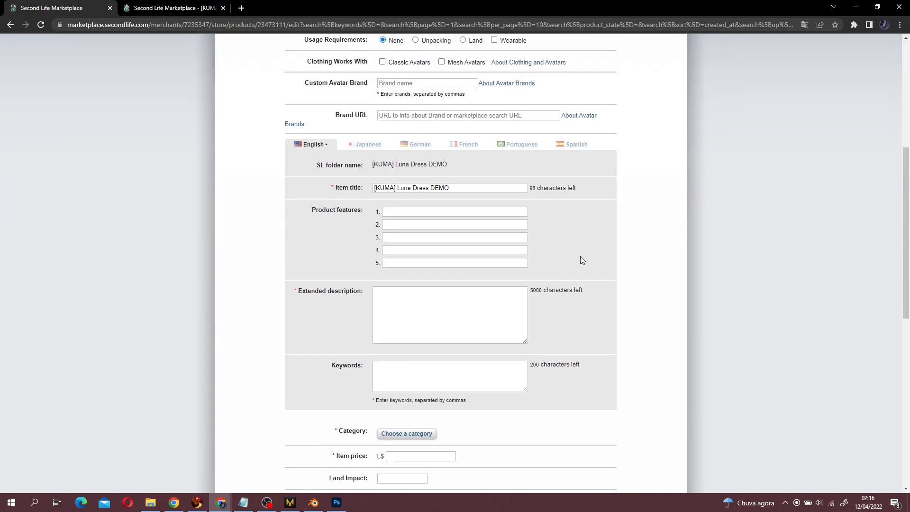
scroll(580, 256, down, 5)
scroll(581, 256, up, 6)
scroll(583, 260, up, 5)
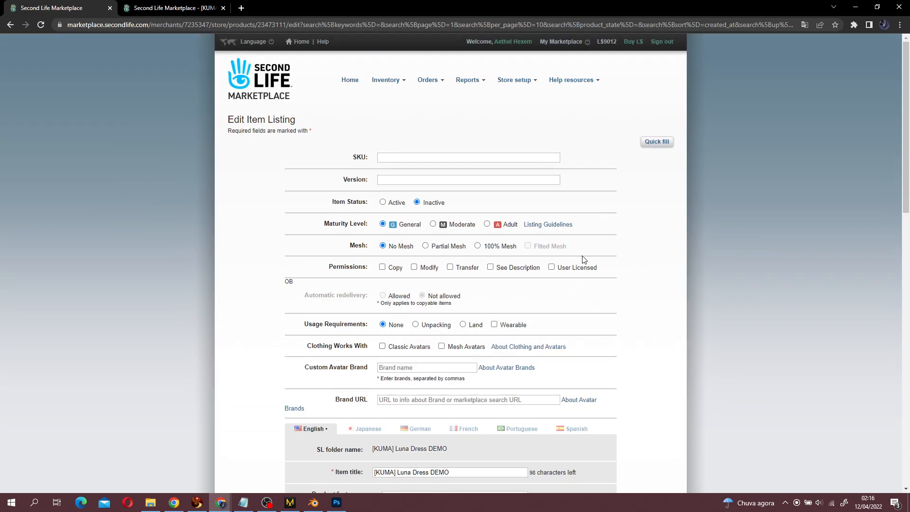
- Quick fill the demo listing with the details of the [KUMA] Luna Dress product
click(655, 146)
click(456, 104)
text(luna)
click(462, 133)
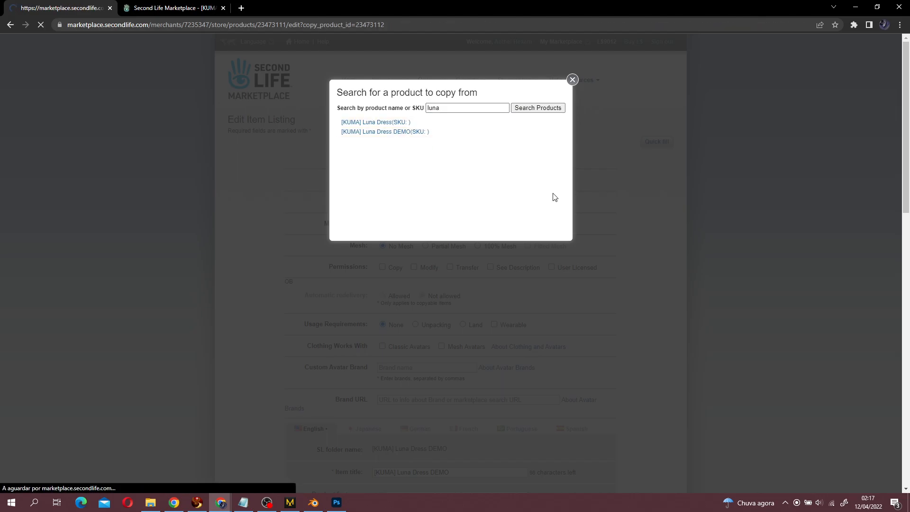
- Replace FATPACK with DEMO in the extended description and add "THIS ITEM IS A DEMO! Please Purchase the Full Version of this item ^^" below
scroll(641, 340, down, 6)
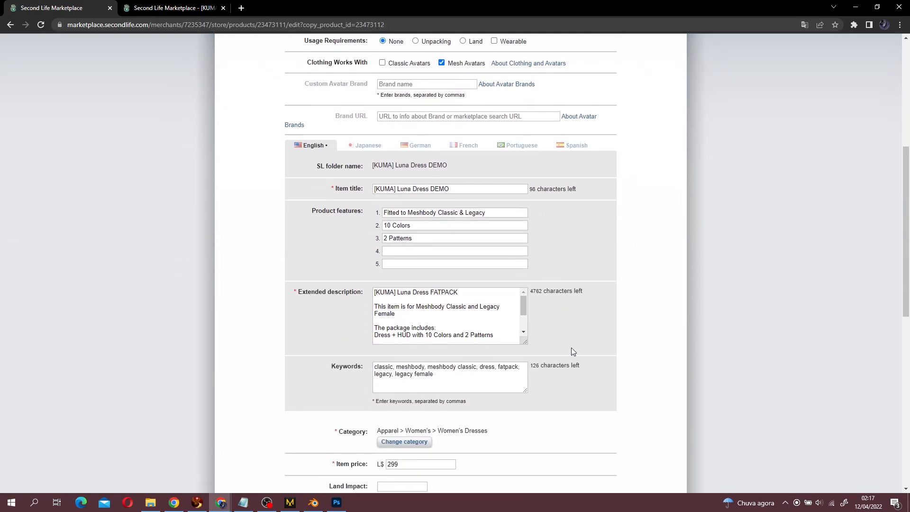
drag(458, 291, 432, 290)
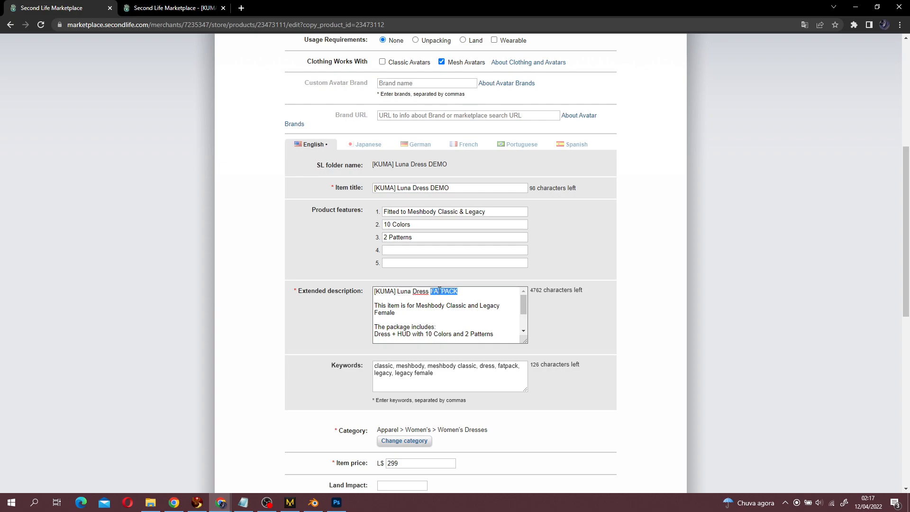
text(DEMO)
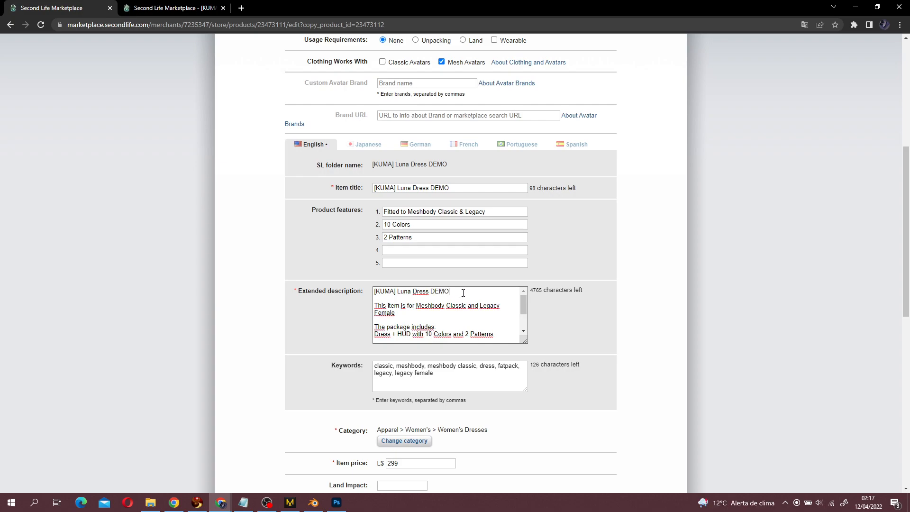
key(Return)
key(Return)
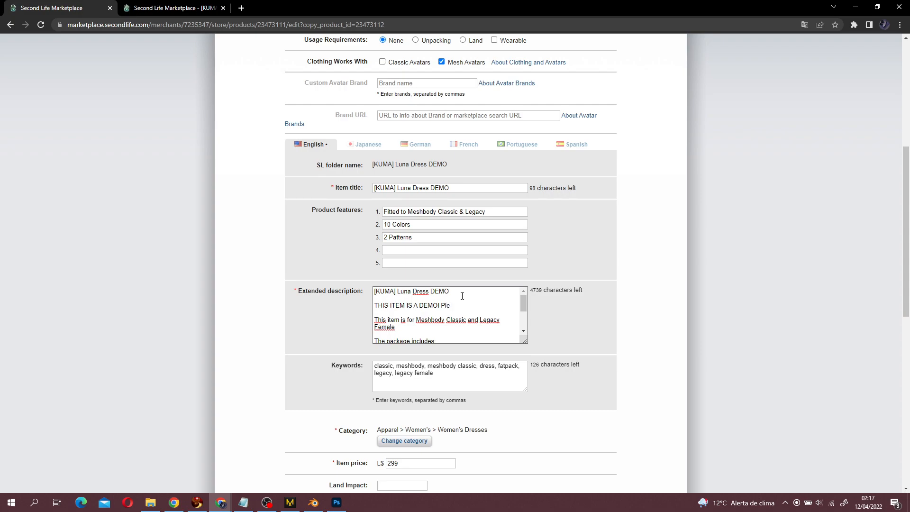
text(THIS ITEM IS A DEMO! Please Purchase the Fu)
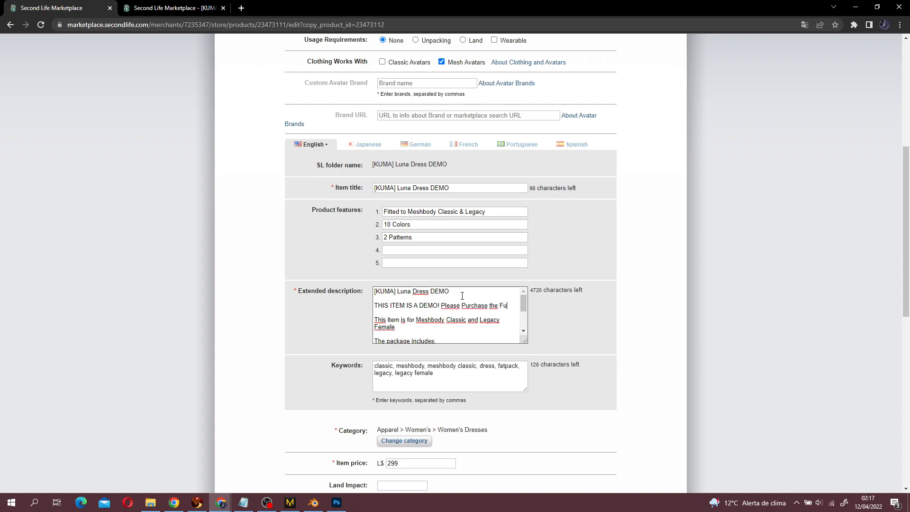
text(ll Version of this item)
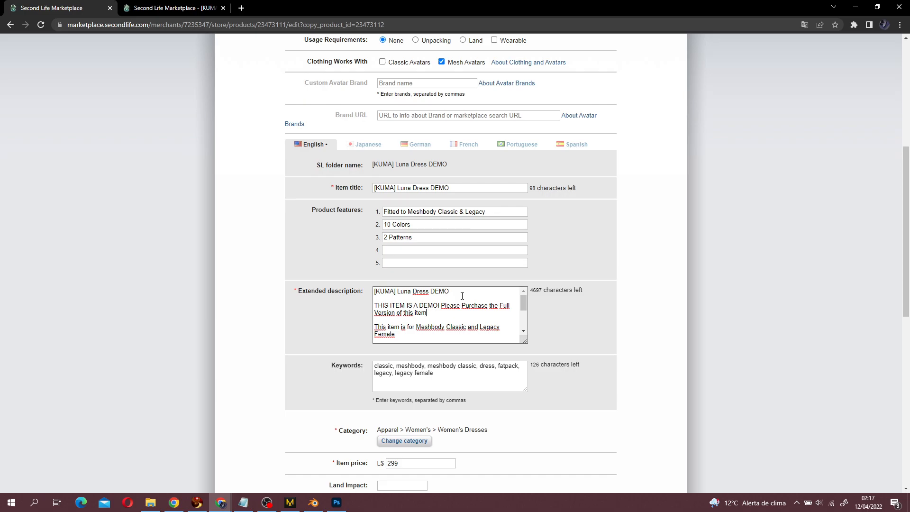
text(^^ ^^)
key(BackSpace)
- Reword the description's closing line to "Thank you for your interest on [KUMA] Luna"
scroll(470, 276, down, 4)
scroll(509, 206, up, 1)
drag(522, 164, 520, 187)
drag(415, 197, 444, 199)
key(BackSpace)
text(your interest on [KUMA] Luna)
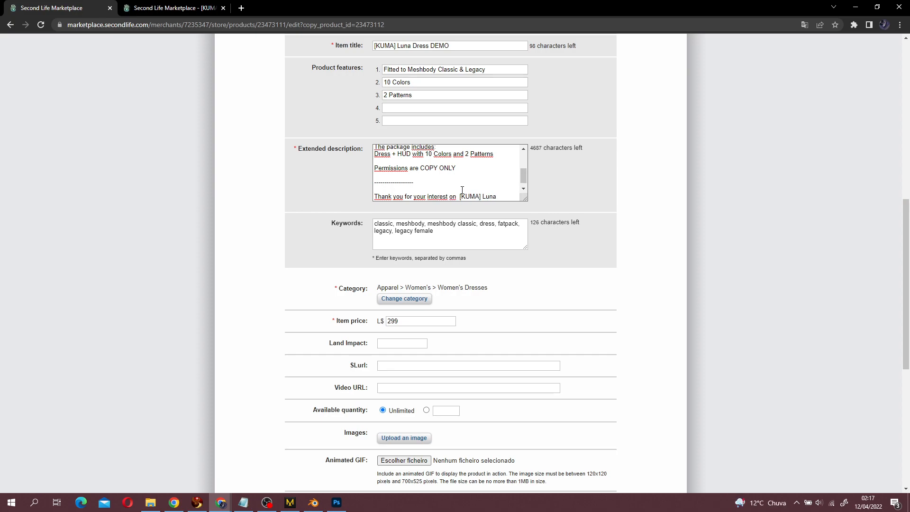
key(BackSpace)
- Add DEMO as the fourth product feature of the demo listing
scroll(491, 203, up, 2)
scroll(511, 268, up, 5)
scroll(481, 252, up, 2)
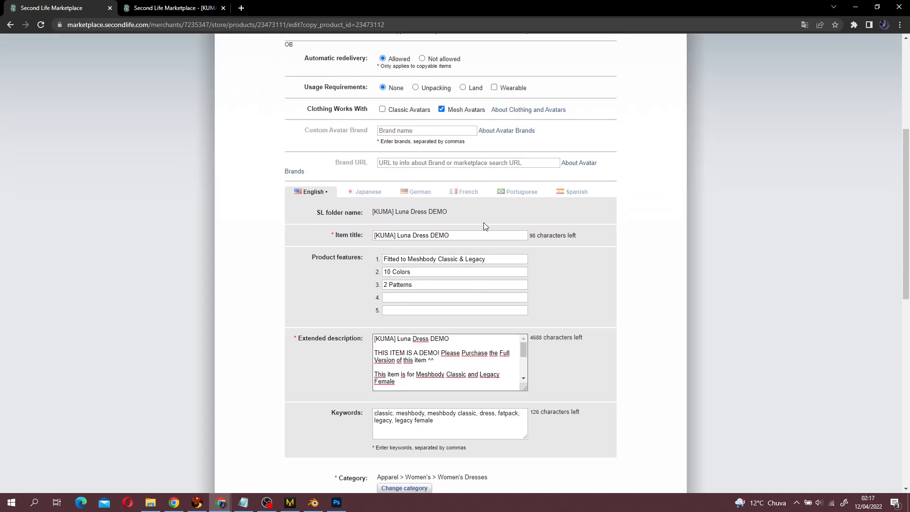
click(443, 297)
text(DEMO)
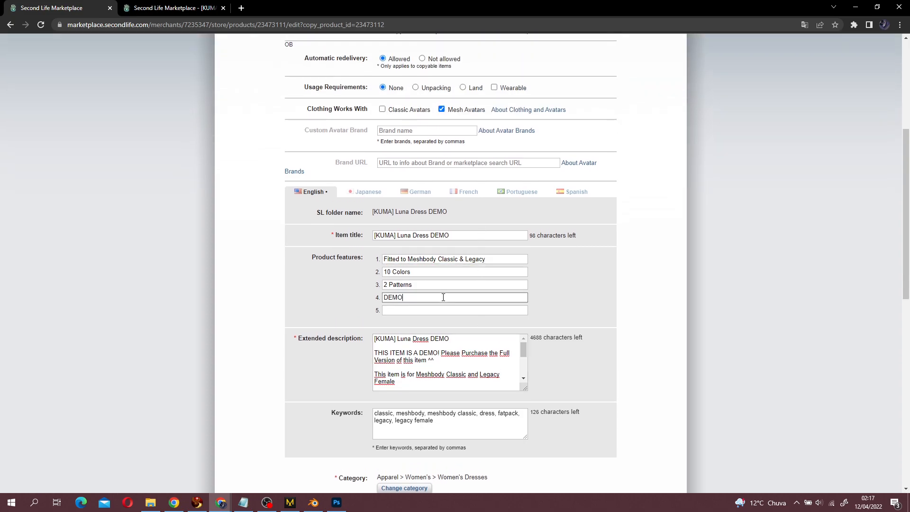
click(465, 213)
scroll(468, 209, up, 4)
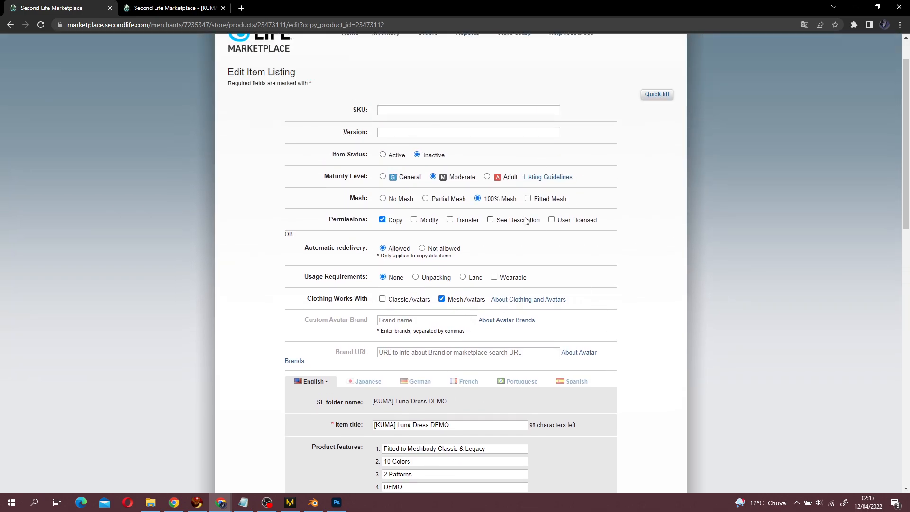
- Set the demo listing's item price to L$1
scroll(427, 266, down, 9)
double_click(415, 279)
text(0)
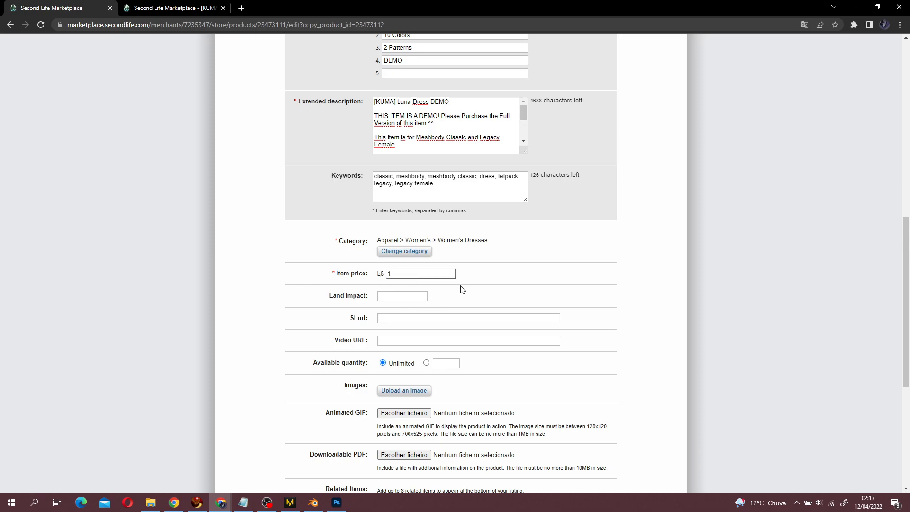
click(460, 286)
scroll(419, 332, down, 1)
double_click(390, 226)
text(0)
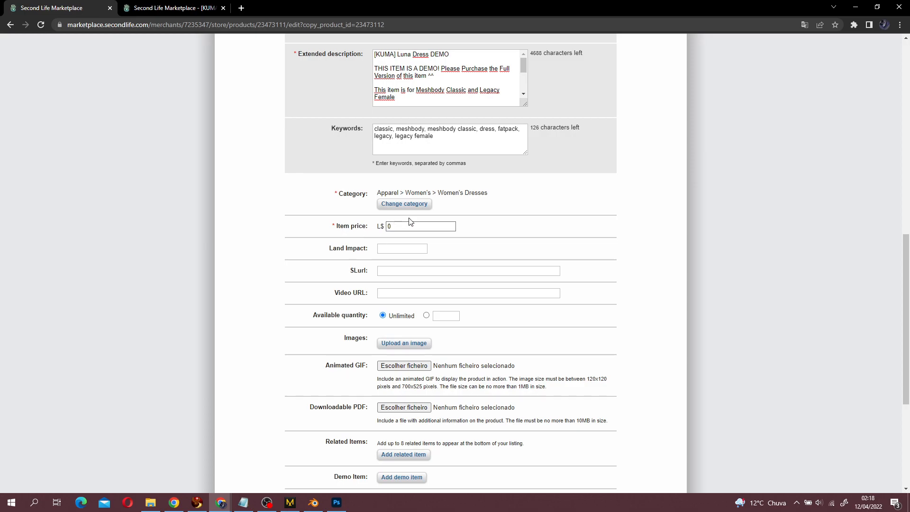
key(BackSpace)
text(1)
click(501, 240)
- Search for luna and add [KUMA] Luna Dress as a related item of the demo listing
scroll(479, 329, down, 2)
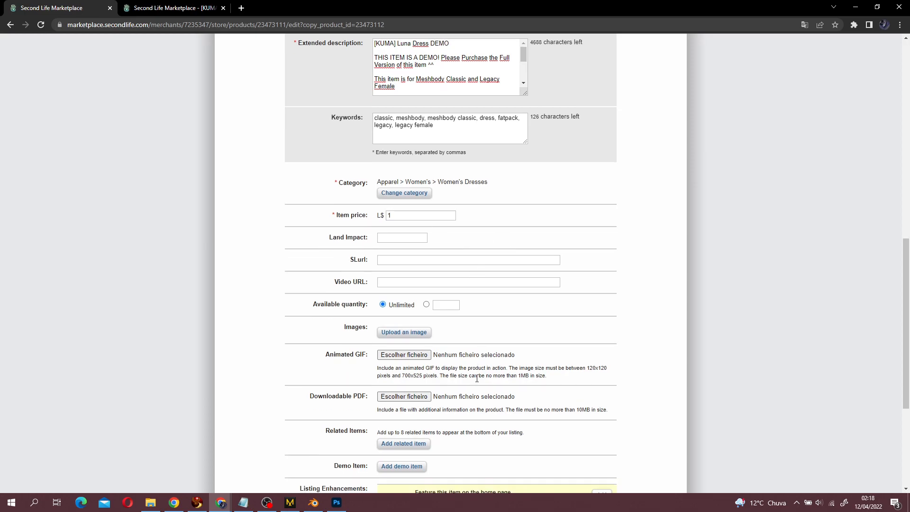
click(412, 365)
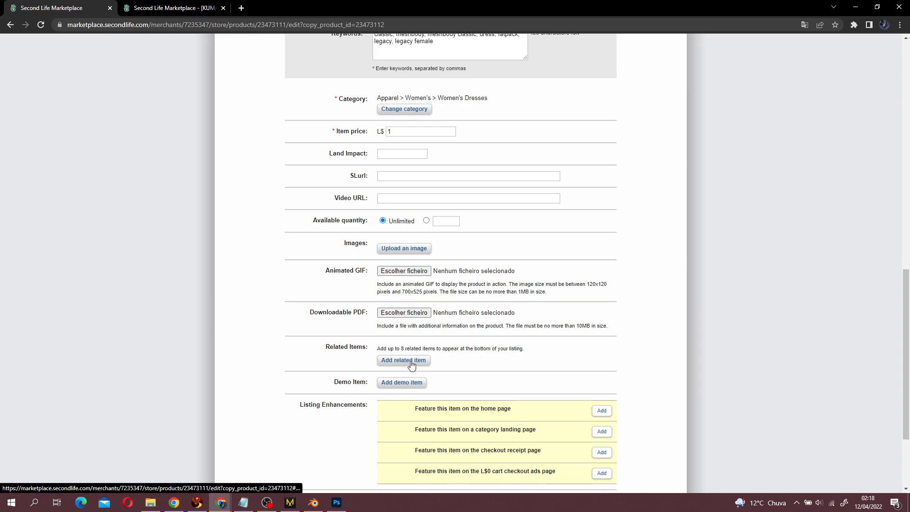
click(489, 110)
text(luna)
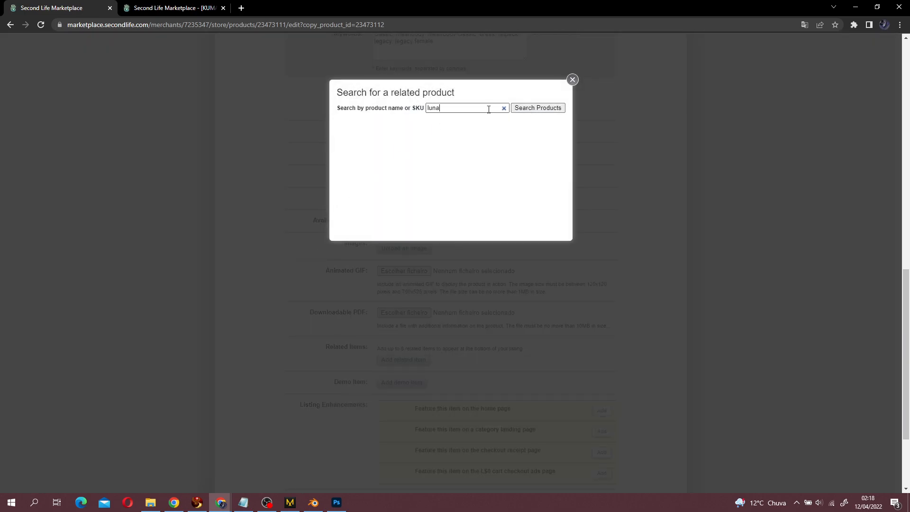
click(522, 107)
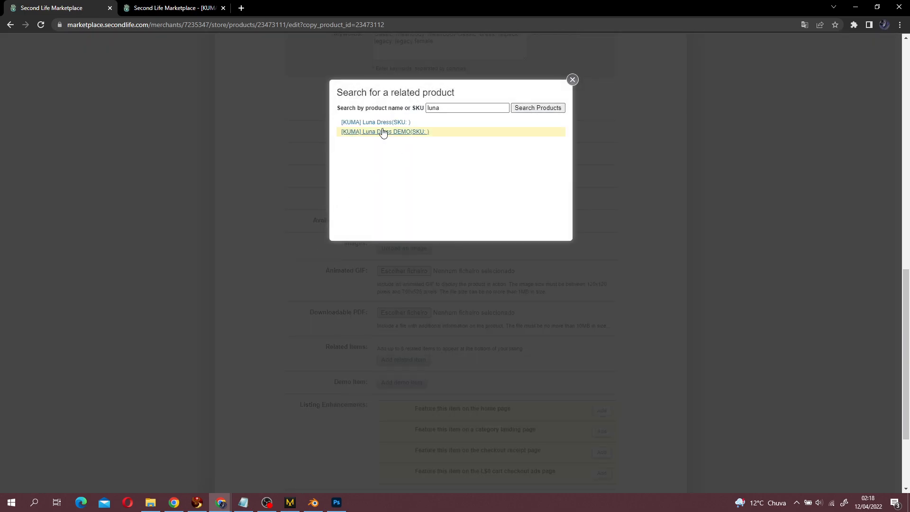
click(383, 130)
- Upload the Vendor DEMO image to the demo listing and save the listing
scroll(603, 345, down, 2)
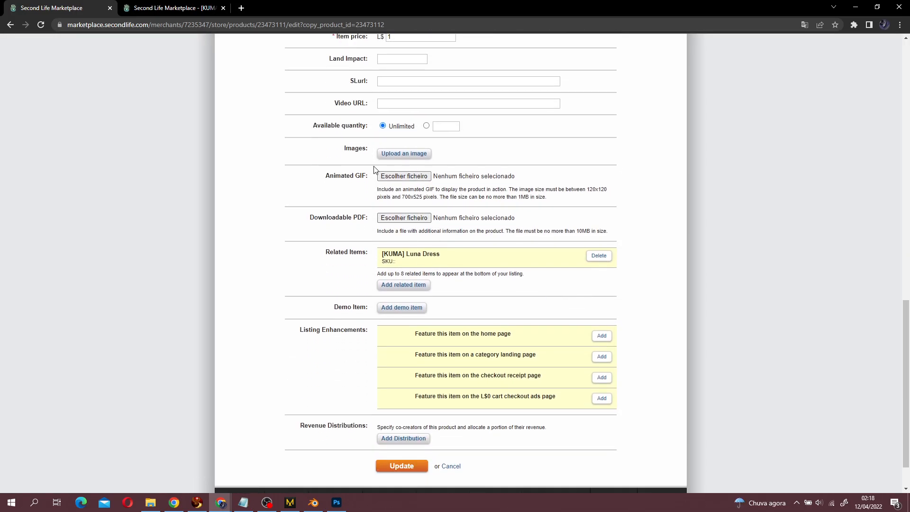
click(404, 155)
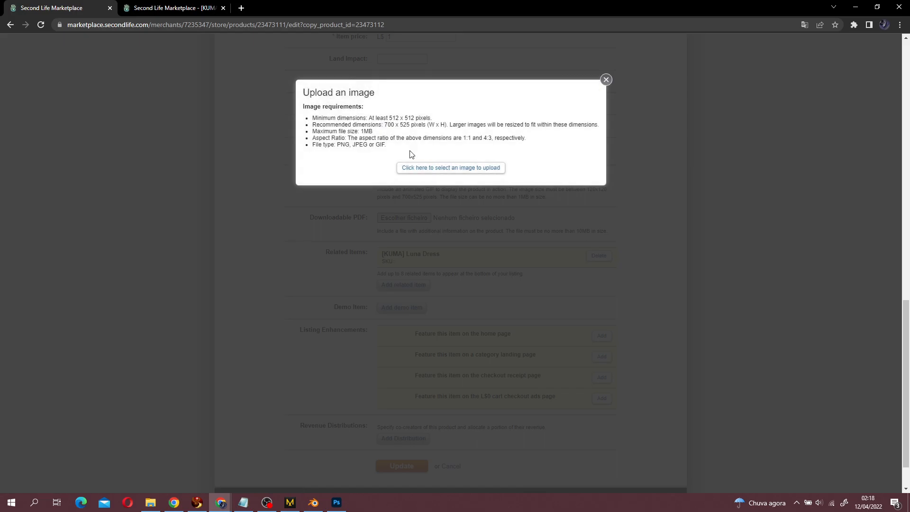
click(423, 169)
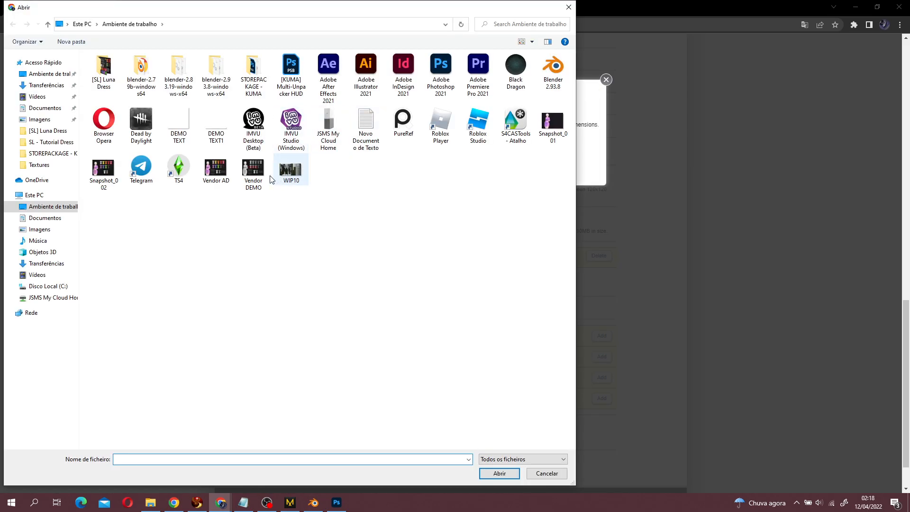
double_click(258, 179)
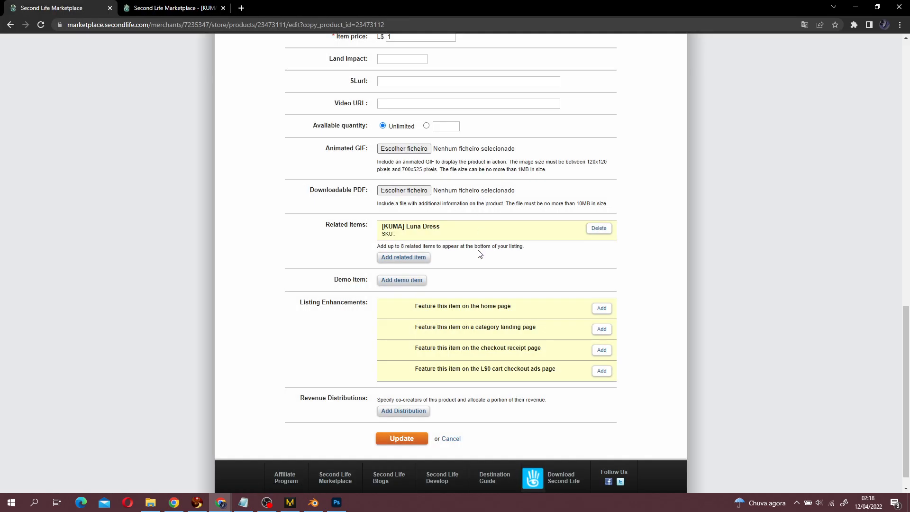
click(401, 441)
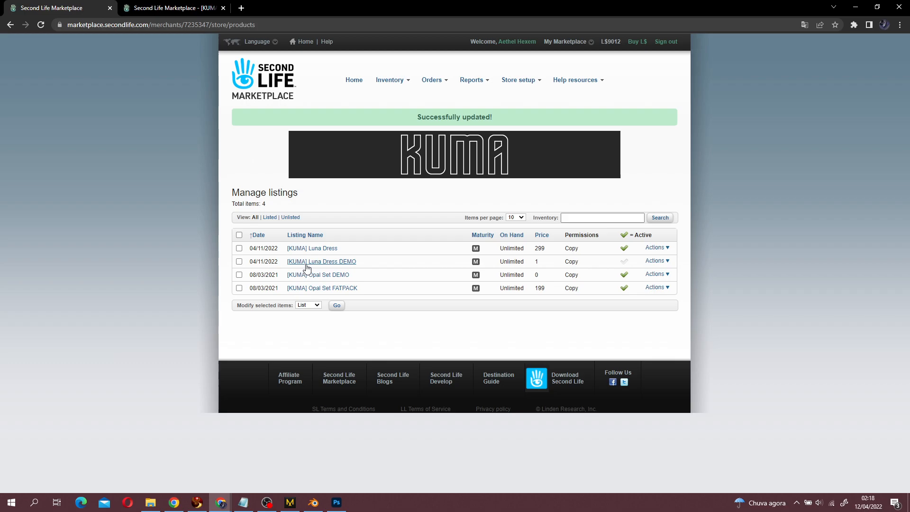
- Edit the [KUMA] Luna Dress DEMO listing to make it active with an item price of L$0, and save it
click(658, 261)
click(636, 293)
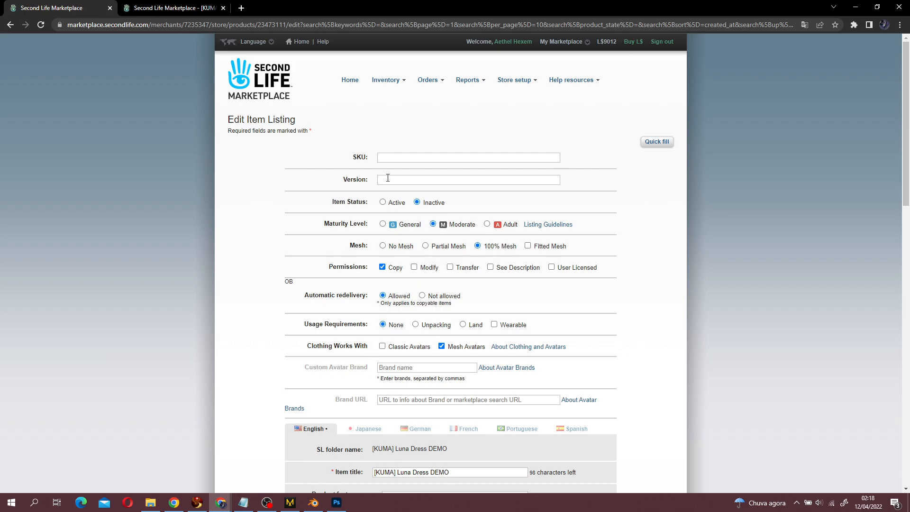
click(395, 202)
scroll(567, 300, down, 10)
click(346, 273)
scroll(717, 280, down, 7)
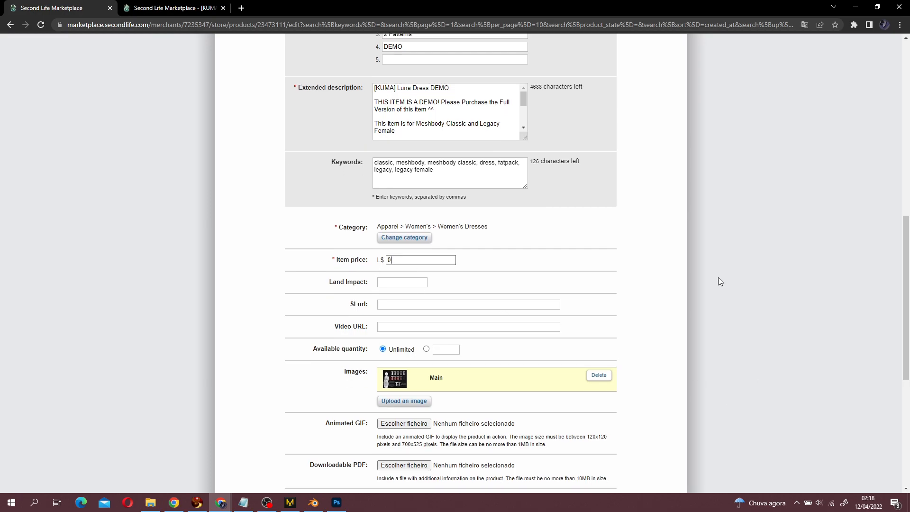
click(409, 416)
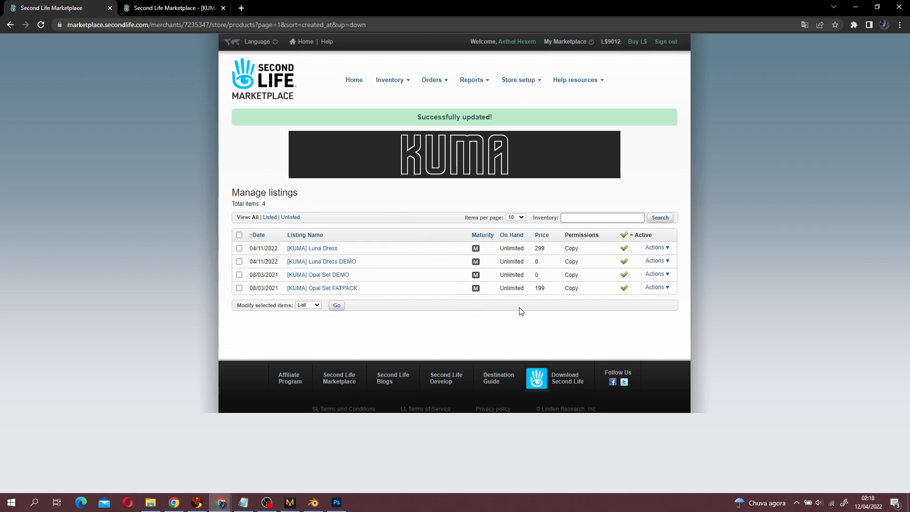
- Review the published [KUMA] Luna Dress product page, including its vendor image and description
middle_click(328, 249)
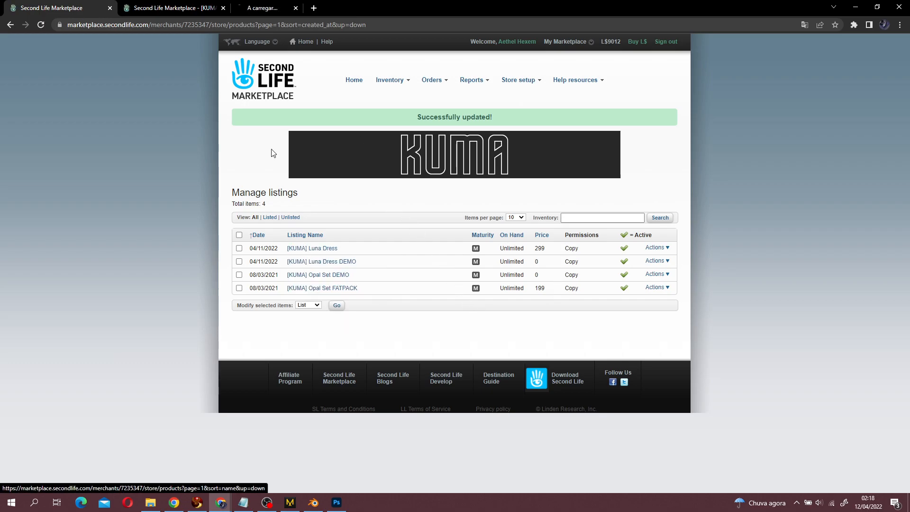
middle_click(159, 8)
click(157, 8)
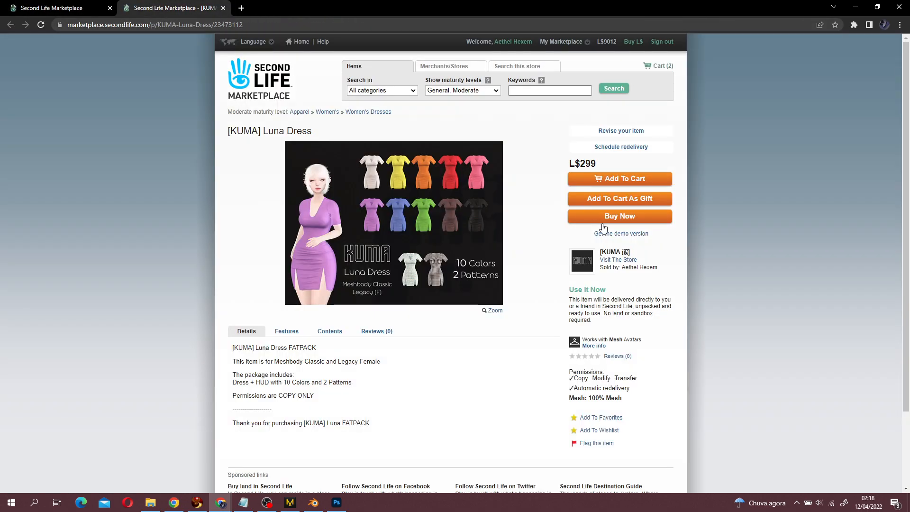
drag(226, 127, 522, 419)
click(579, 317)
- Follow the product page's link to the demo version and review its image, description and price
click(621, 233)
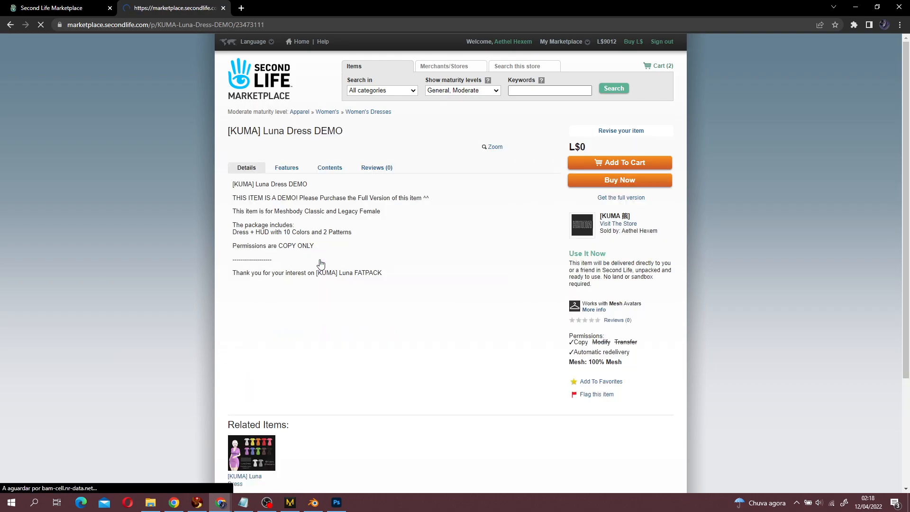
drag(227, 133, 448, 417)
click(449, 419)
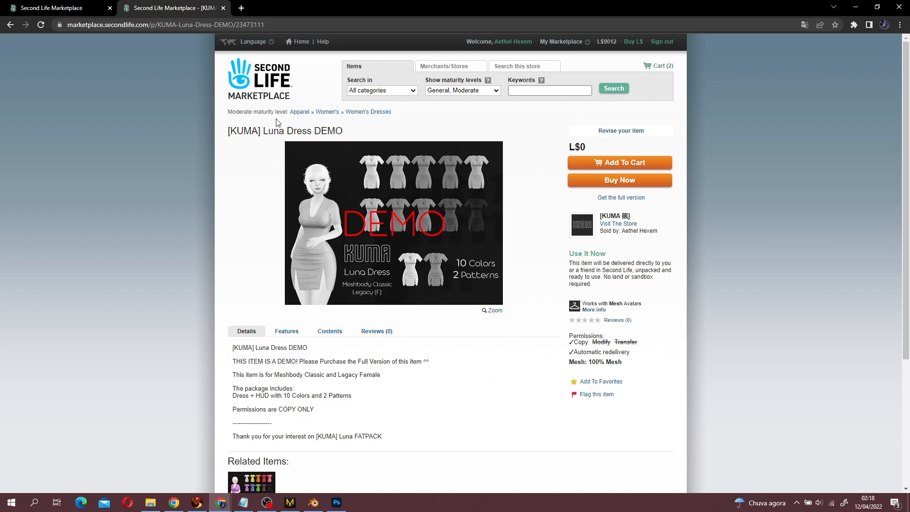
- Switch to Firestorm, wear the [KUMA] Luna Dress - LEGACY with its HUD, and pick the light blue pattern on the HUD
click(67, 15)
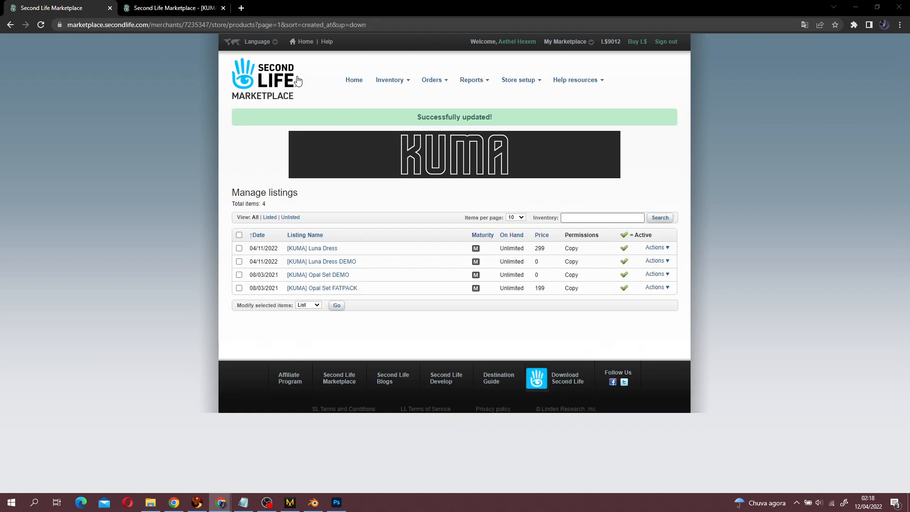
key(alt+Tab)
key(alt+Tab)
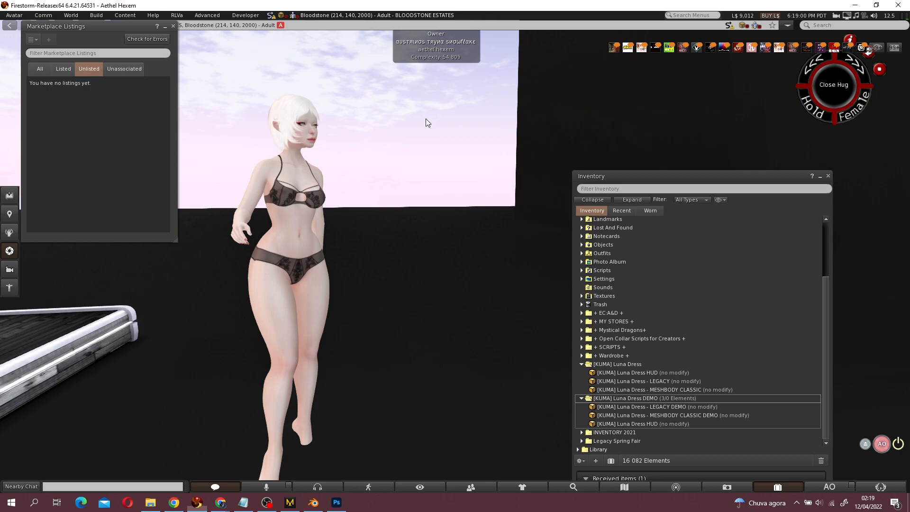
click(674, 382)
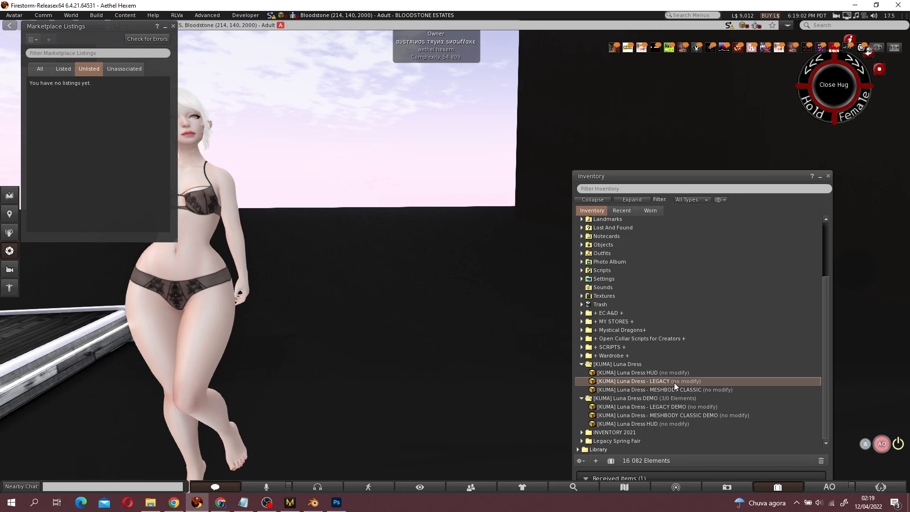
click(282, 311)
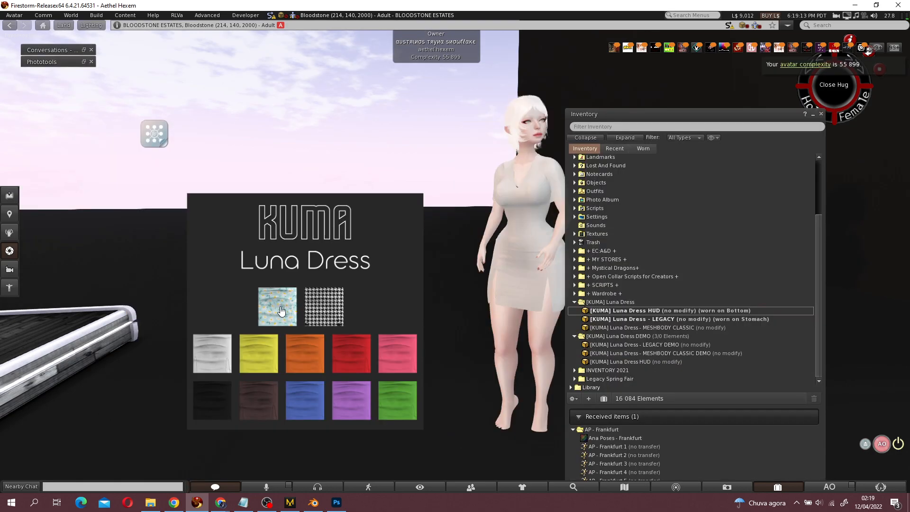